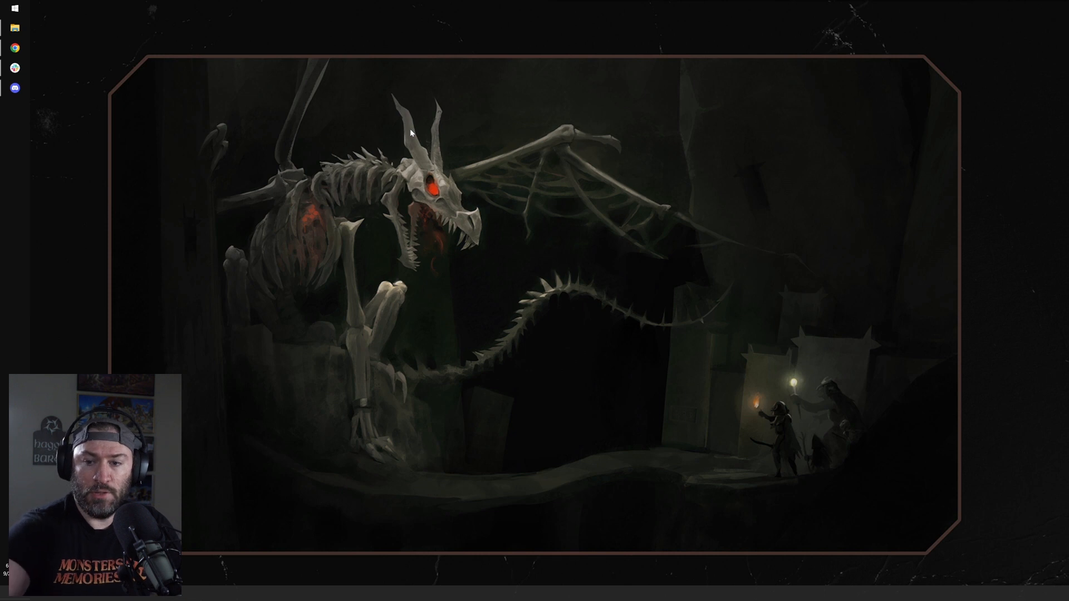
right_click(406, 132)
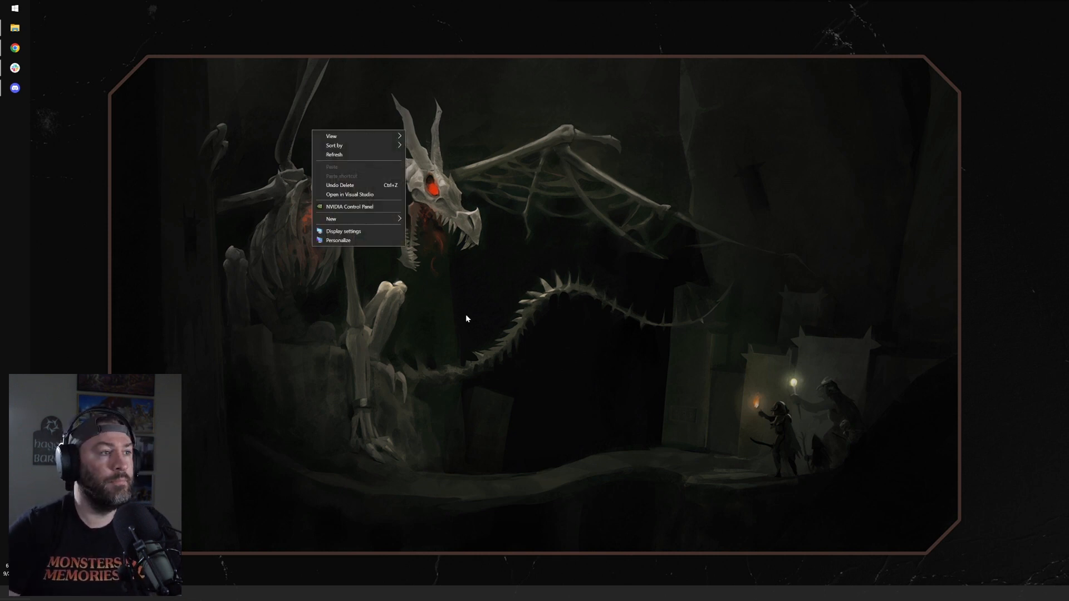
left_click(654, 413)
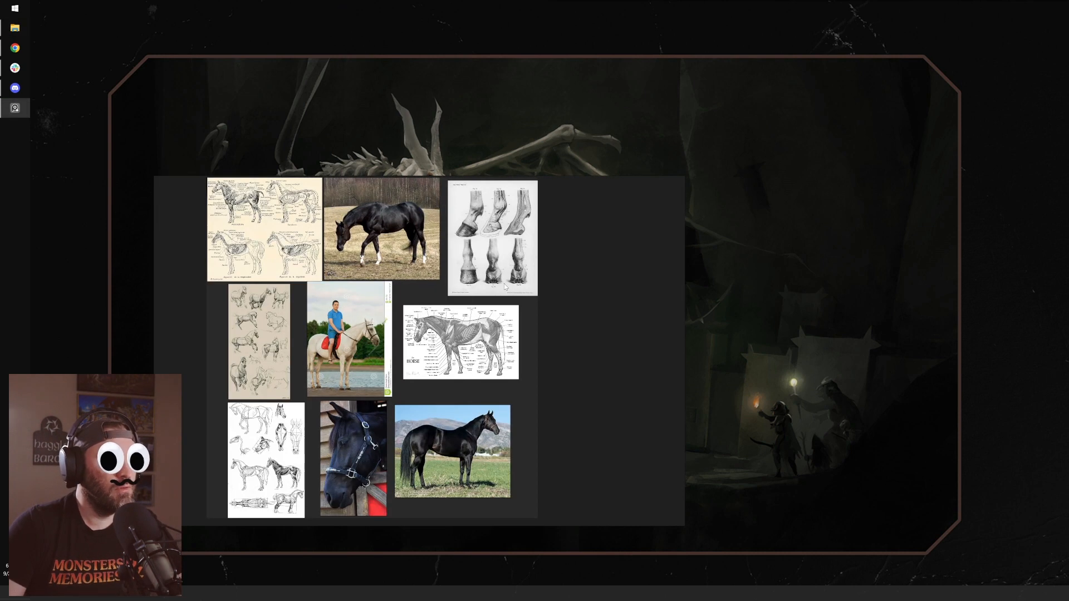
Step: Reposition the reference board window on the desktop and examine the walking black horse photo and the hoof anatomy plate
left_click(419, 413)
left_click_drag(568, 212, 658, 220)
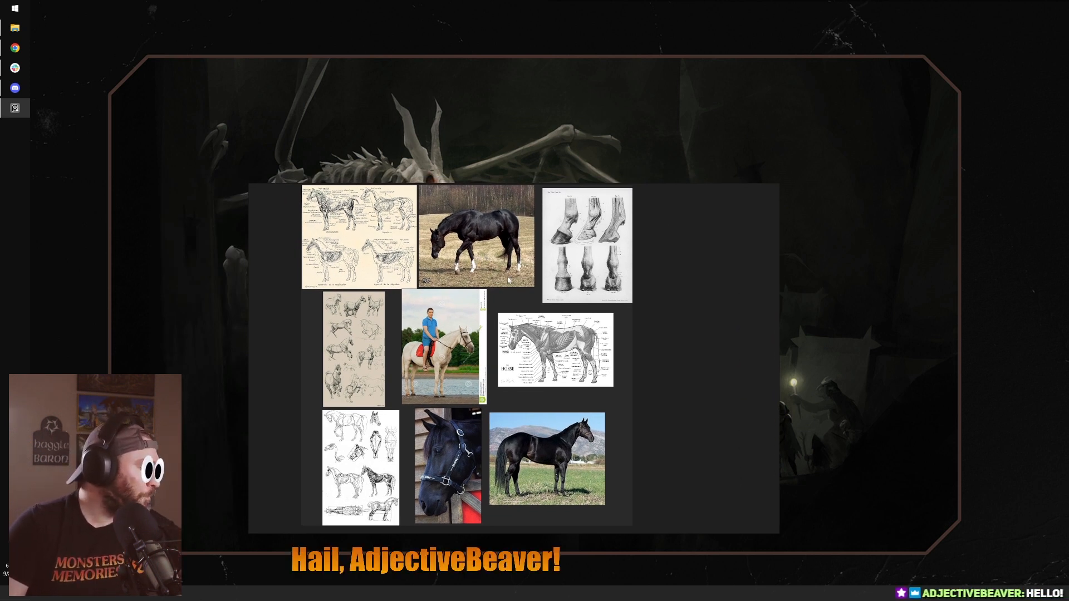
scroll(541, 316, "up", 4)
scroll(448, 301, "down", 1)
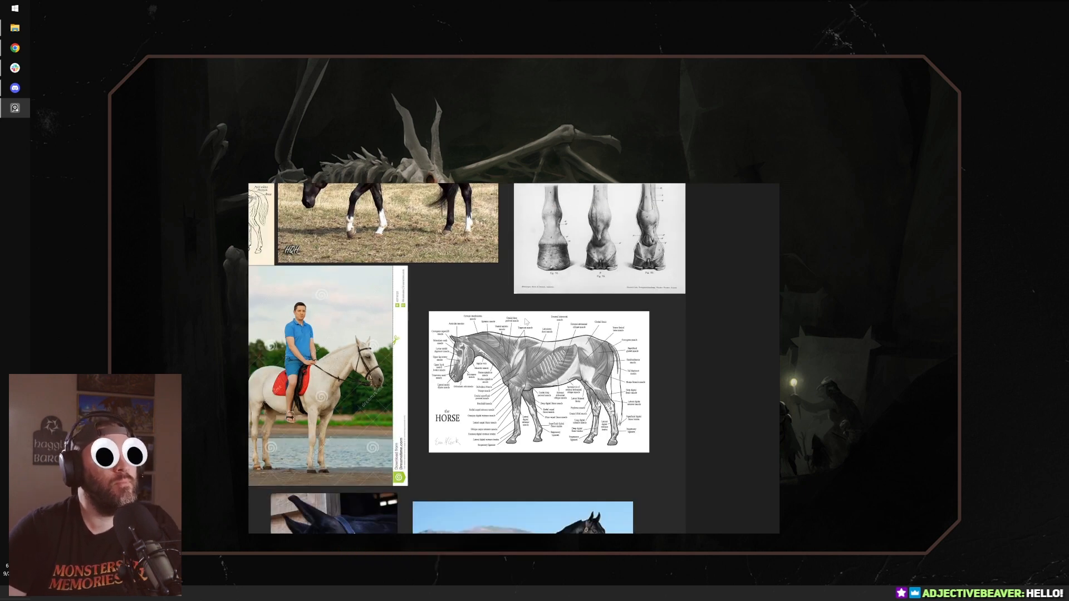
middle_click_drag(571, 328, 621, 371)
mouse_move(449, 243)
middle_mouse_down()
mouse_move(602, 342)
mouse_move(601, 323)
mouse_move(584, 327)
mouse_move(724, 385)
middle_mouse_up()
scroll(656, 405, "up", 3)
middle_click_drag(685, 423, 238, 406)
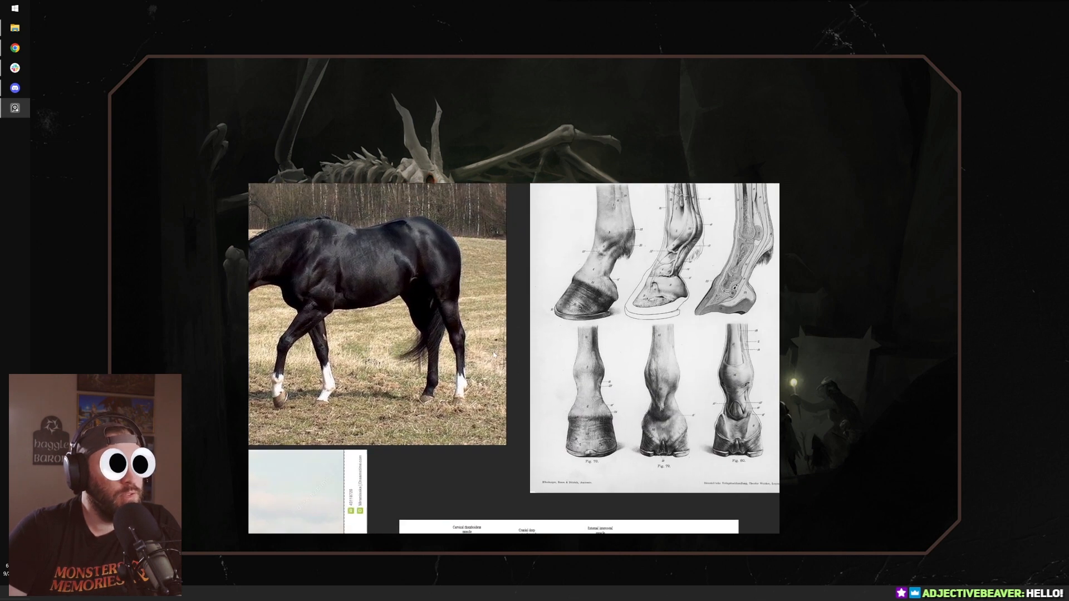
middle_click_drag(587, 341, 696, 408)
middle_click_drag(412, 348, 539, 300)
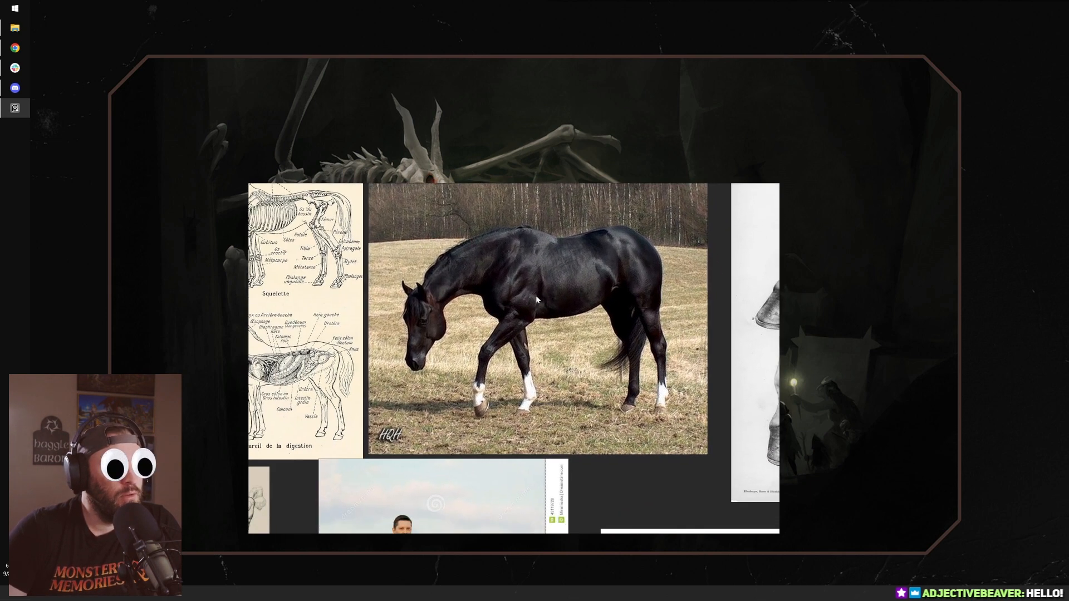
middle_click_drag(612, 302, 440, 301)
middle_click_drag(590, 339, 376, 307)
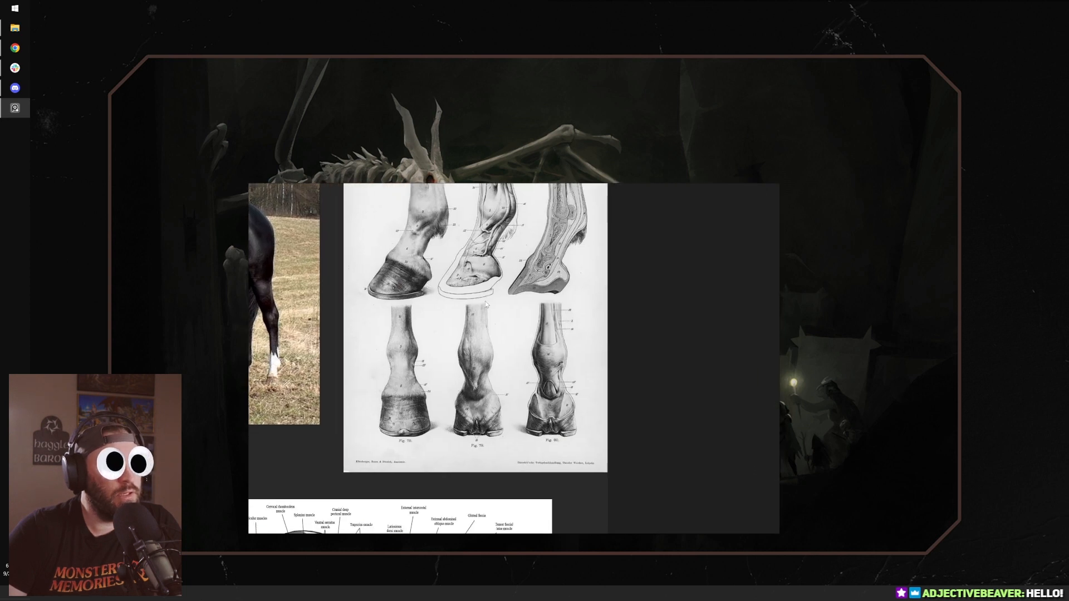
Step: Examine the reference photo of the rider on the white horse up close
scroll(384, 345, "down", 3)
middle_click_drag(384, 346, 577, 203)
scroll(581, 365, "up", 2)
middle_click_drag(461, 408, 734, 440)
scroll(574, 353, "up", 3)
scroll(592, 261, "up", 6)
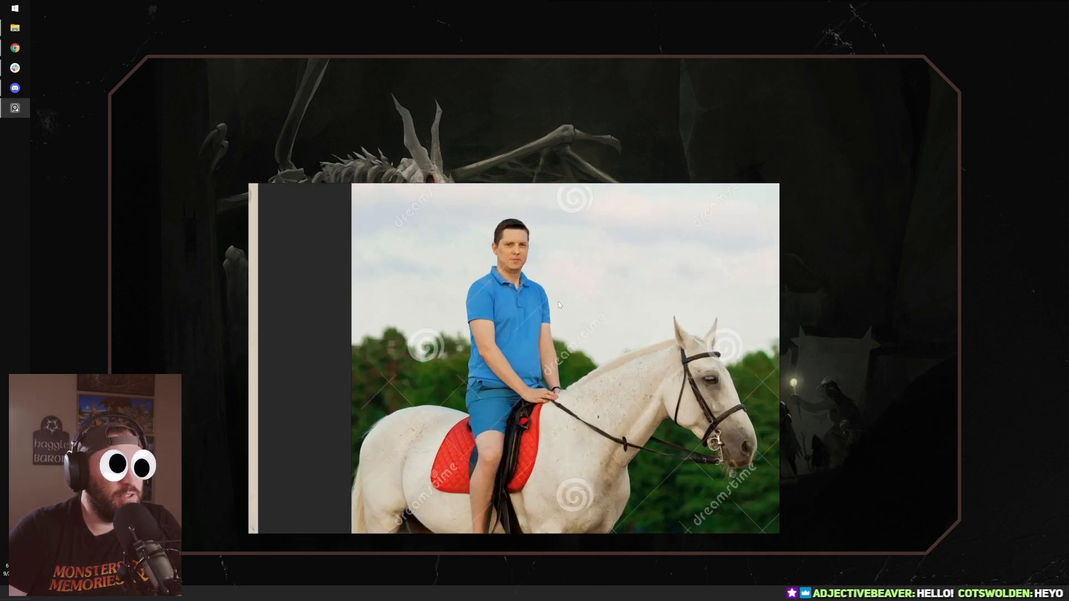
scroll(573, 330, "down", 3)
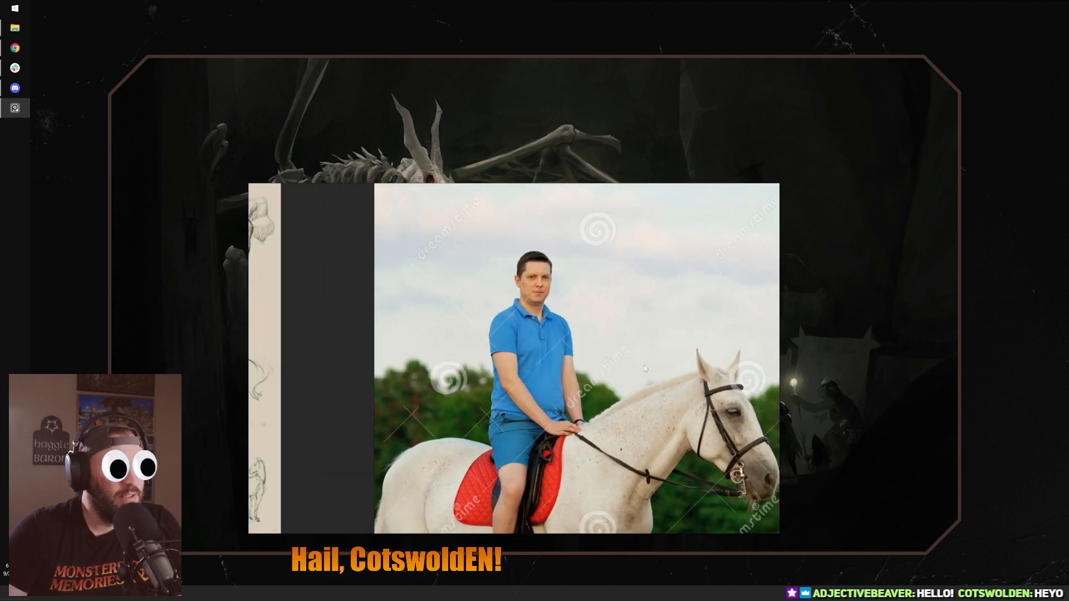
middle_click_drag(645, 367, 603, 347)
scroll(618, 361, "up", 2)
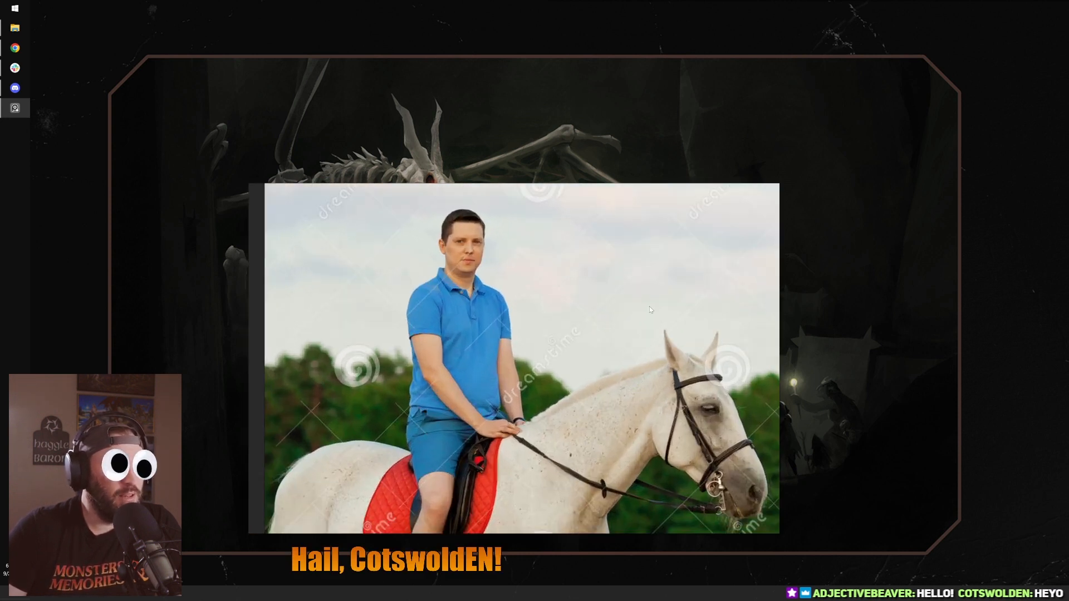
middle_click_drag(615, 289, 603, 282)
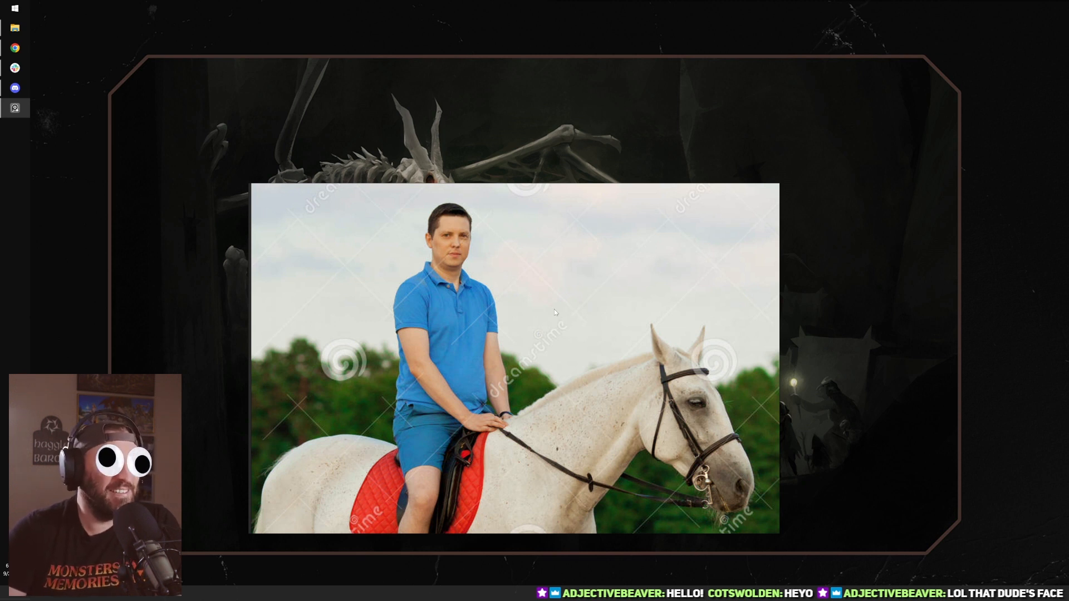
Step: Look over the full rider photo, the horse sketch sheets and the remaining horse photos on the reference board
scroll(425, 461, "down", 1)
mouse_move(425, 461)
middle_mouse_down()
mouse_move(493, 332)
mouse_move(478, 384)
middle_mouse_up()
scroll(493, 334, "down", 1)
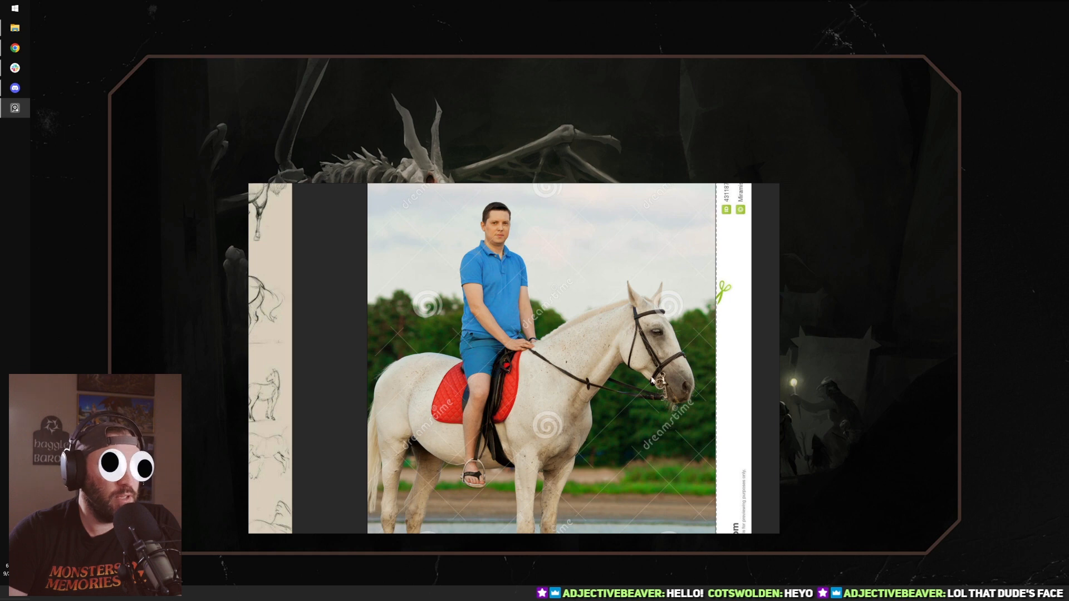
scroll(408, 460, "down", 1)
mouse_move(408, 460)
middle_mouse_down()
mouse_move(457, 355)
mouse_move(682, 365)
mouse_move(654, 357)
middle_mouse_up()
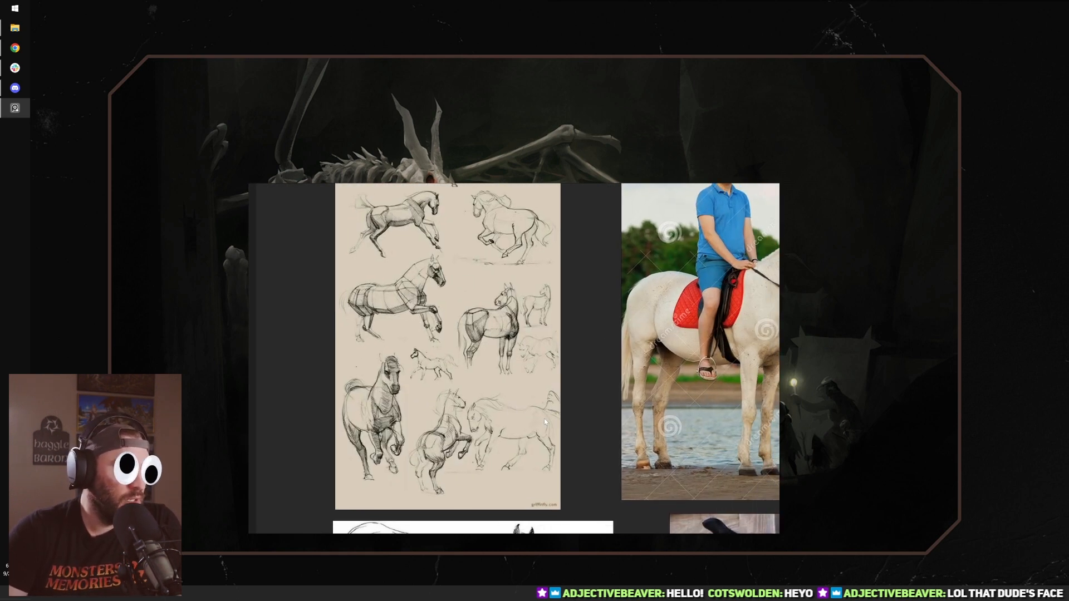
middle_click_drag(598, 507, 507, 267)
mouse_move(763, 473)
middle_mouse_down()
mouse_move(603, 390)
mouse_move(459, 353)
mouse_move(315, 374)
mouse_move(329, 376)
middle_mouse_up()
scroll(658, 392, "down", 1)
scroll(374, 386, "down", 2)
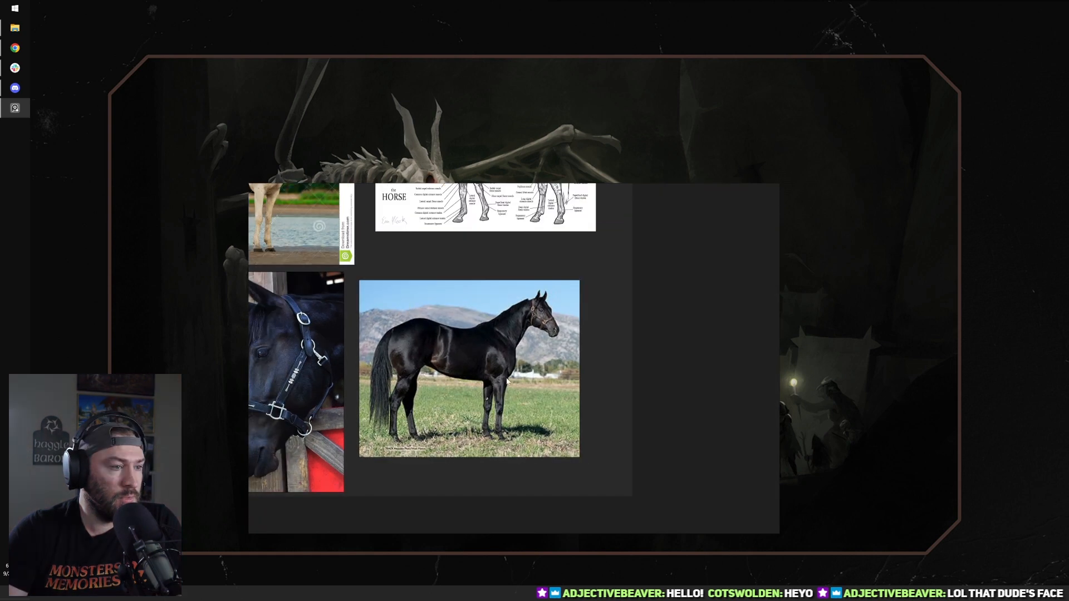
Step: Frame the side-view photo of the standing black horse so that it fills the reference board window
scroll(466, 343, "up", 3)
middle_click_drag(408, 337, 476, 326)
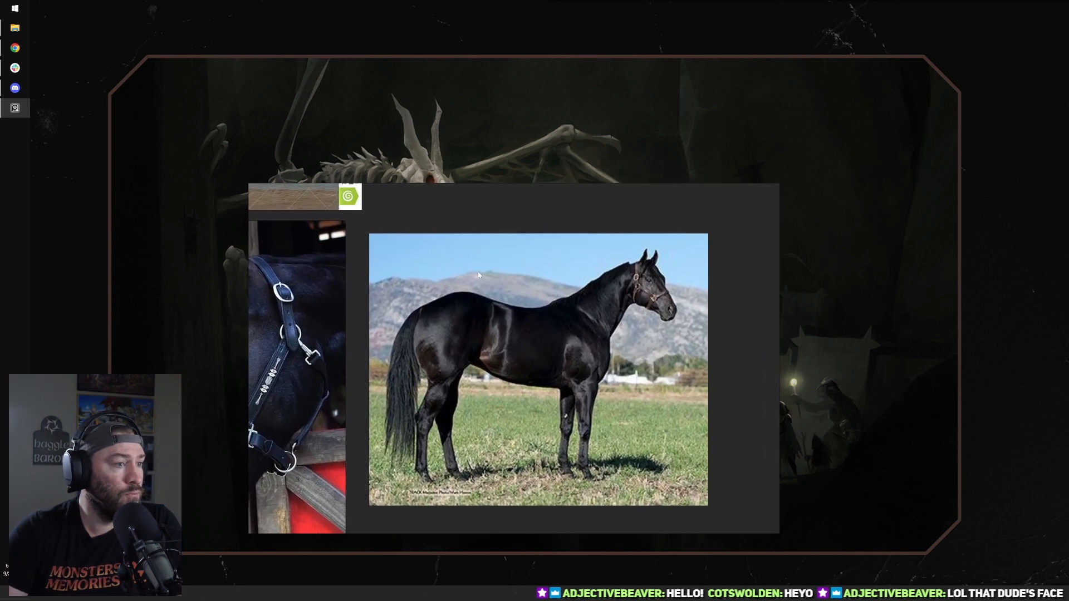
scroll(502, 337, "up", 2)
middle_click_drag(593, 364, 547, 338)
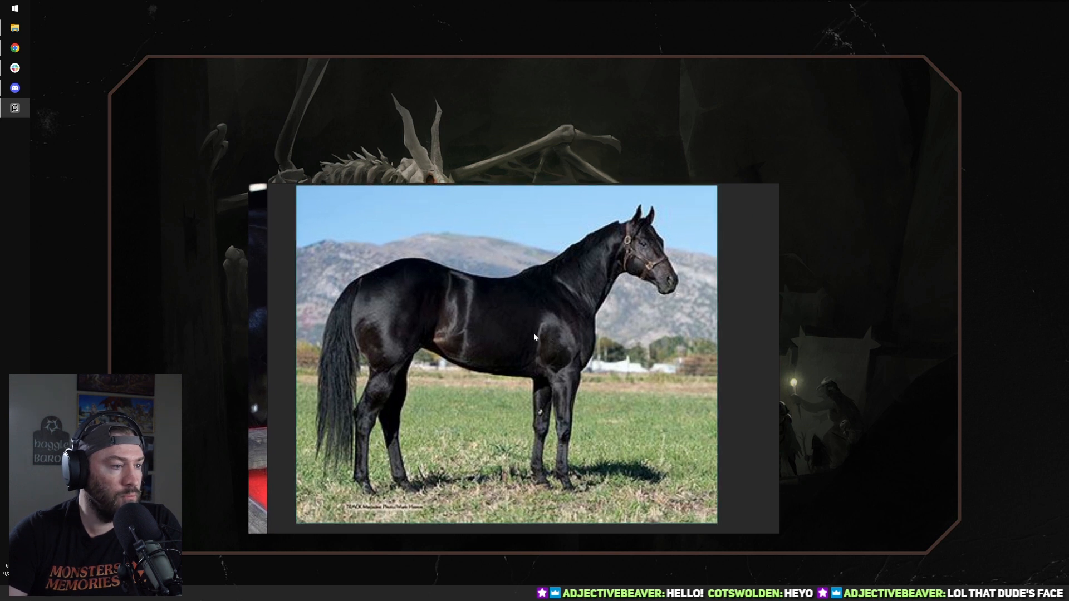
right_click(534, 333)
mouse_move(568, 429)
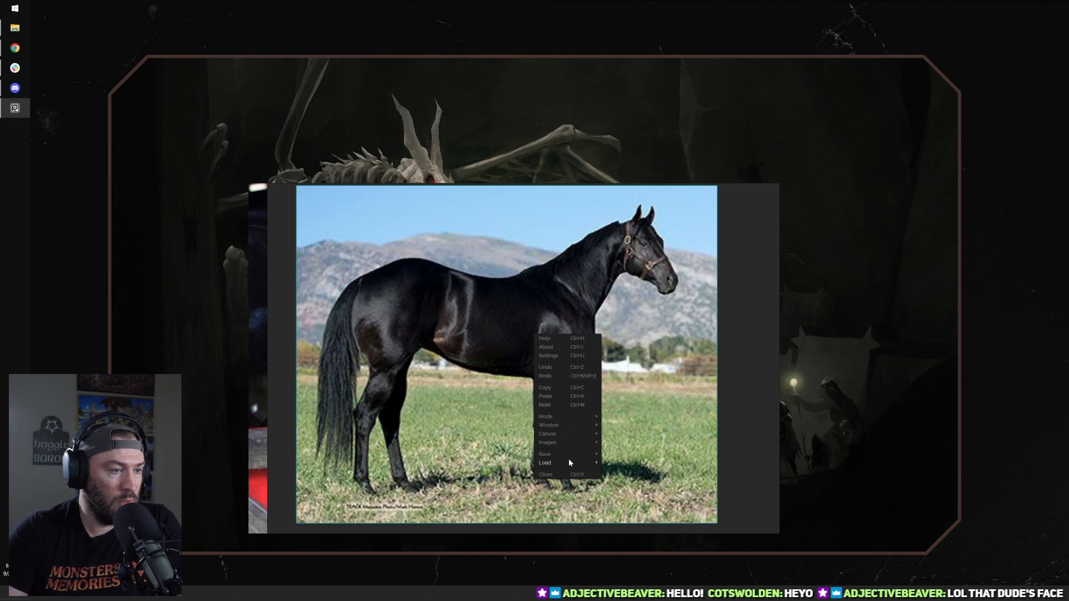
left_click(449, 338)
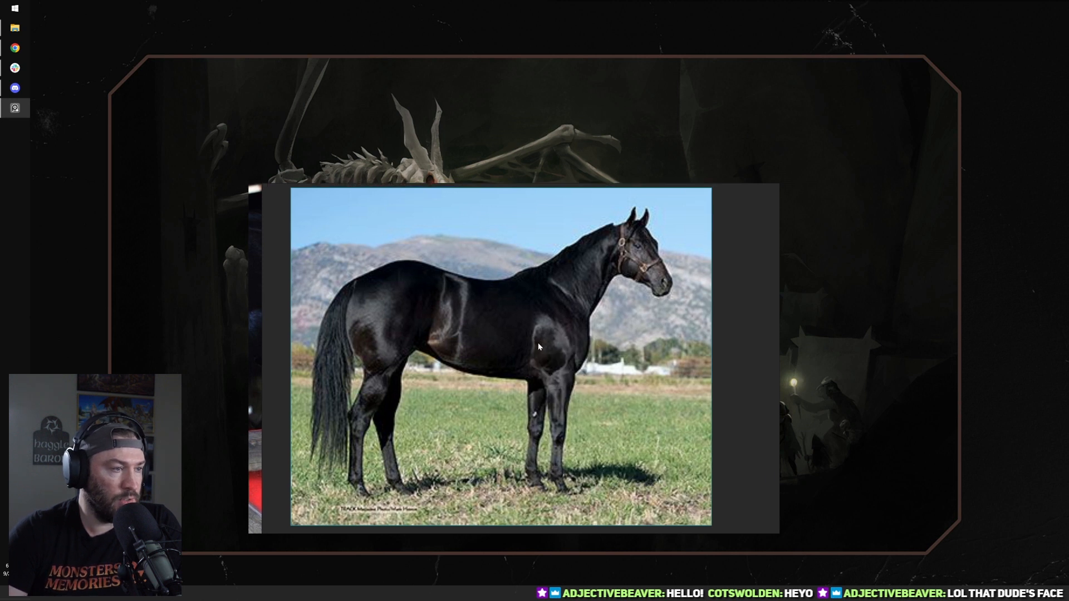
Step: Capture a rectangular snip of the standing black horse photo with Snipping Tool
left_click(15, 8)
left_click(47, 160)
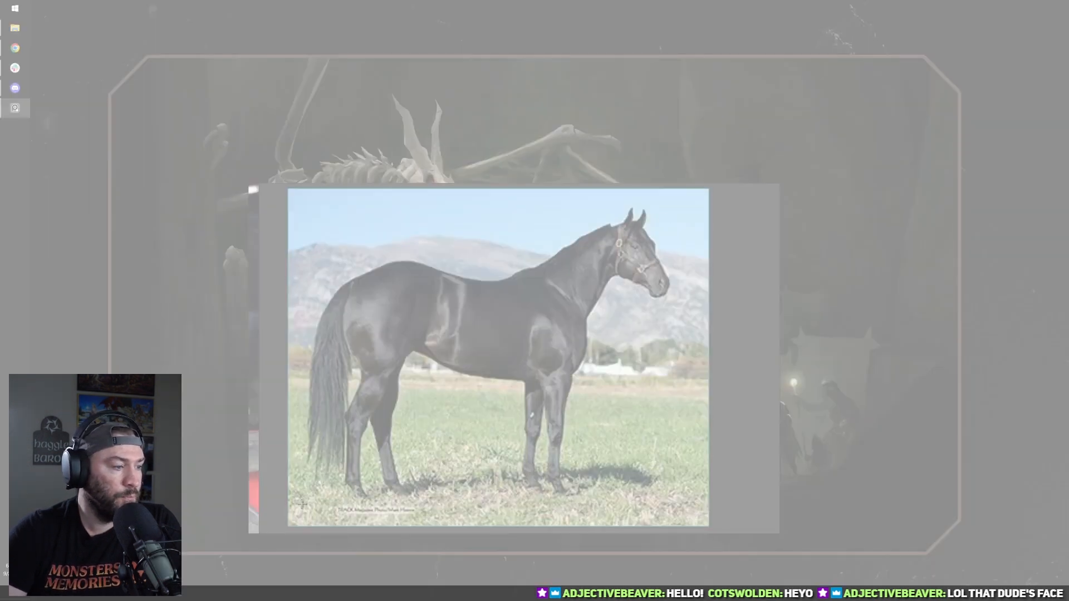
left_click_drag(299, 509, 686, 200)
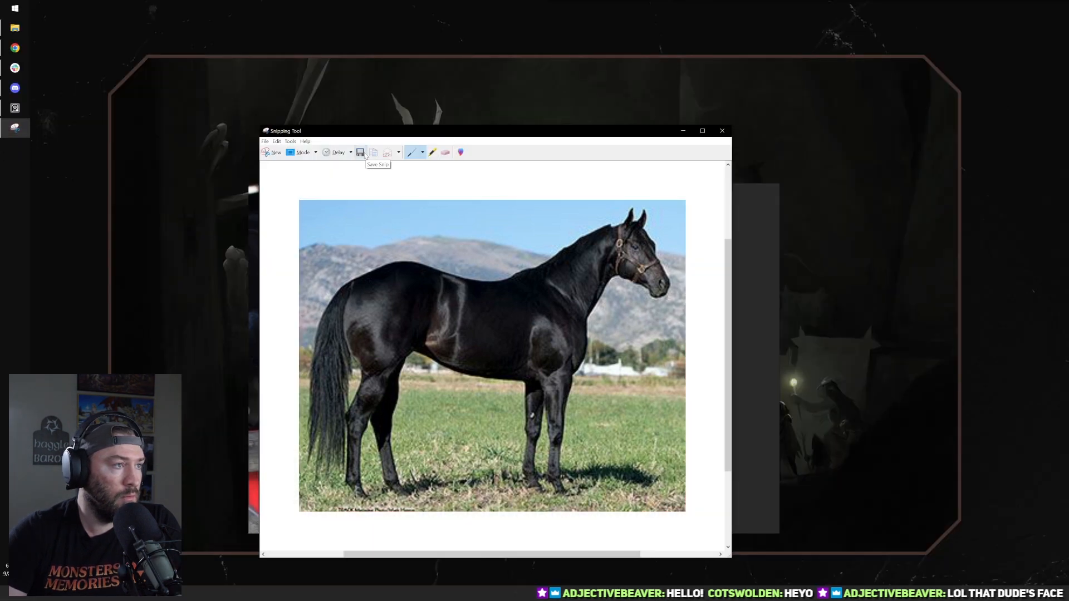
Step: Save the snip as a PNG named horsepic1 in the MnM Models Reference\Horse folder
left_click(359, 152)
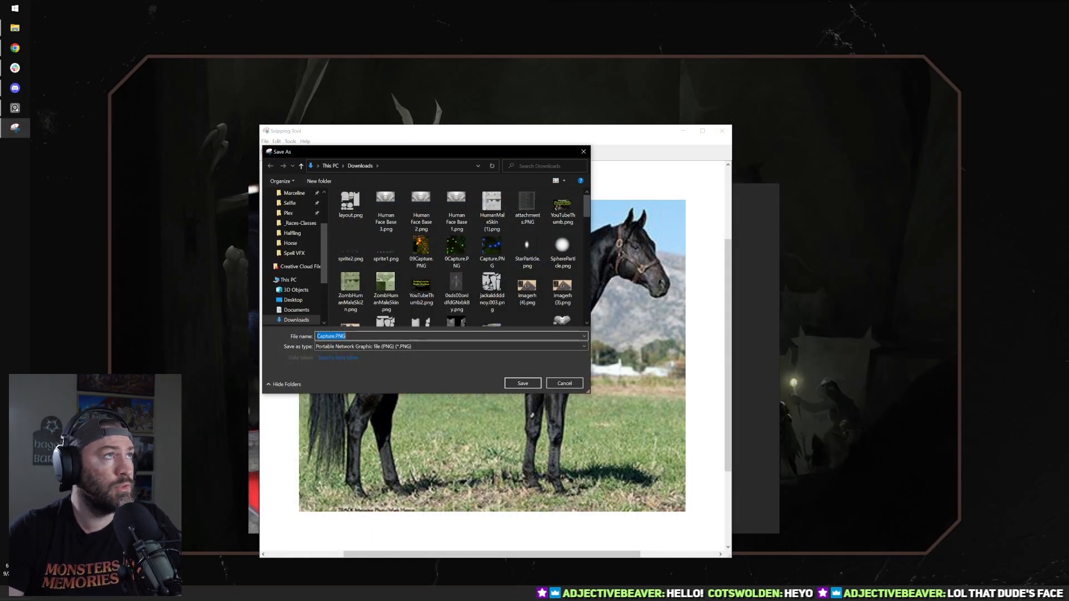
left_click(415, 165)
key("ctrl+v")
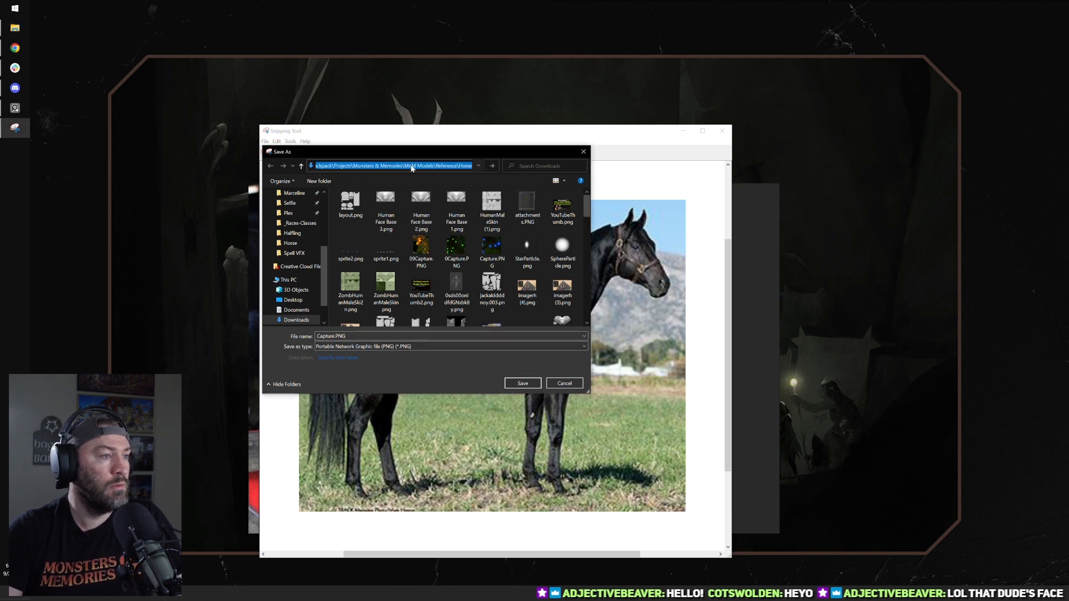
key("Return")
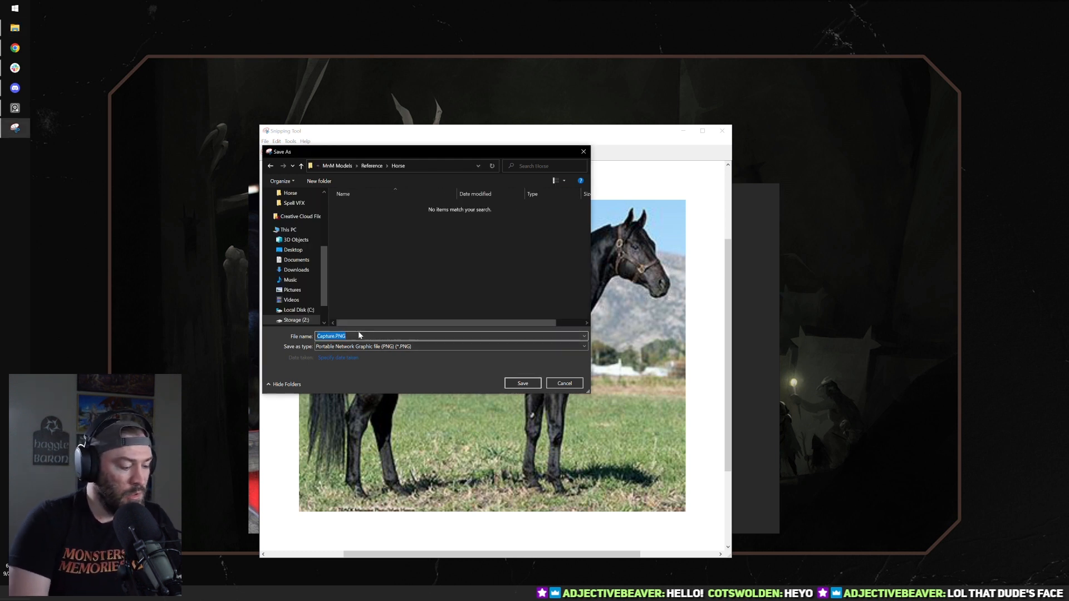
type("horsepic1")
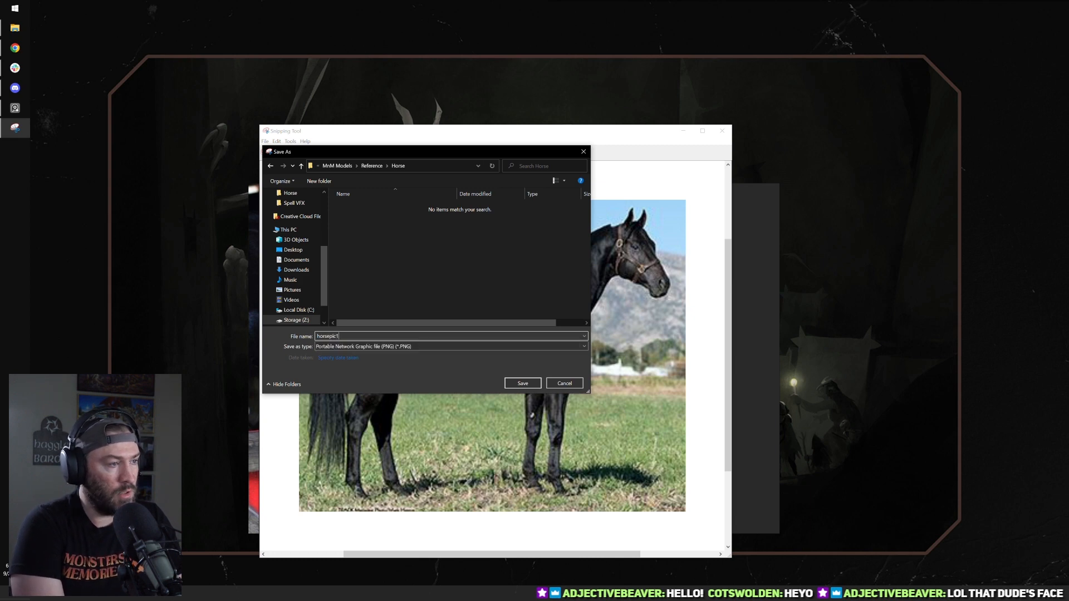
left_click(523, 383)
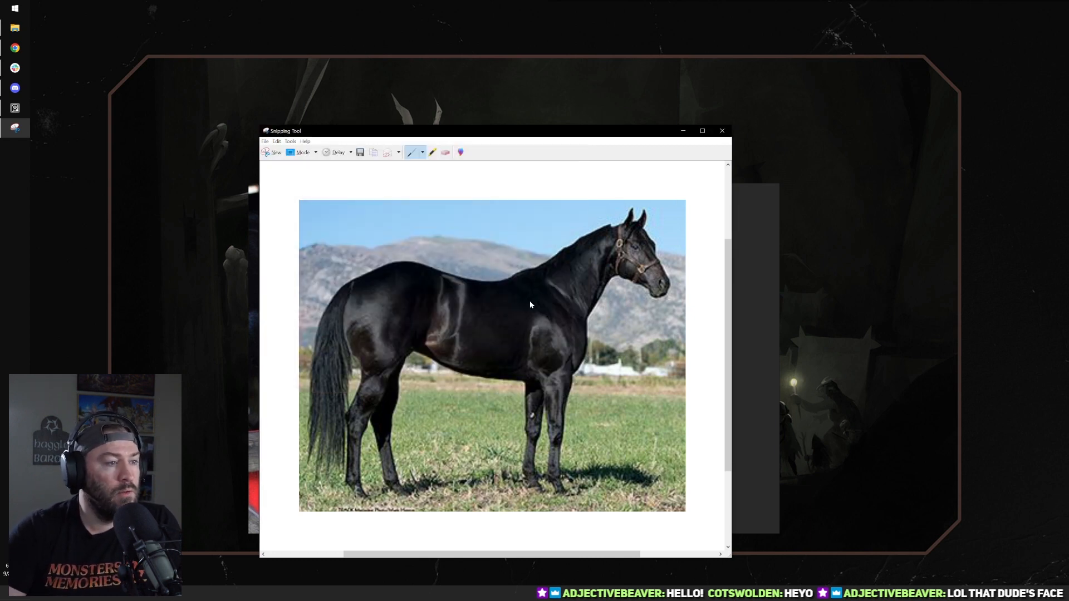
Step: Close Snipping Tool and move the reference board window off the desktop
left_click(722, 130)
scroll(599, 308, "down", 6)
right_click_drag(570, 383, 560, 0)
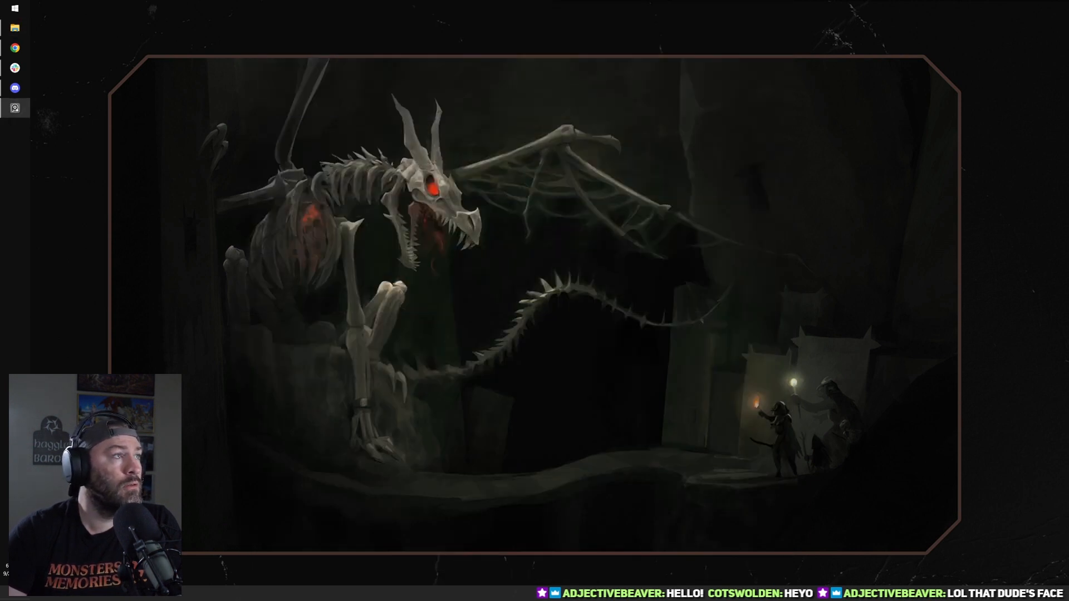
left_click(15, 107)
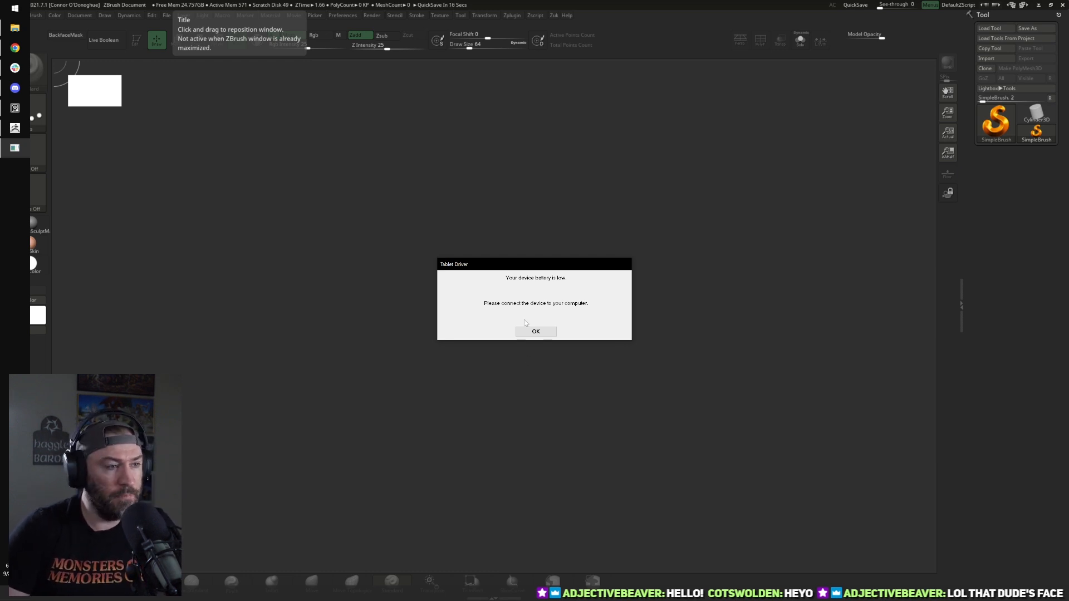
Step: Dismiss the tablet battery warning in ZBrush and import horsepic1 from the Reference\Horse folder as a texture
left_click(534, 332)
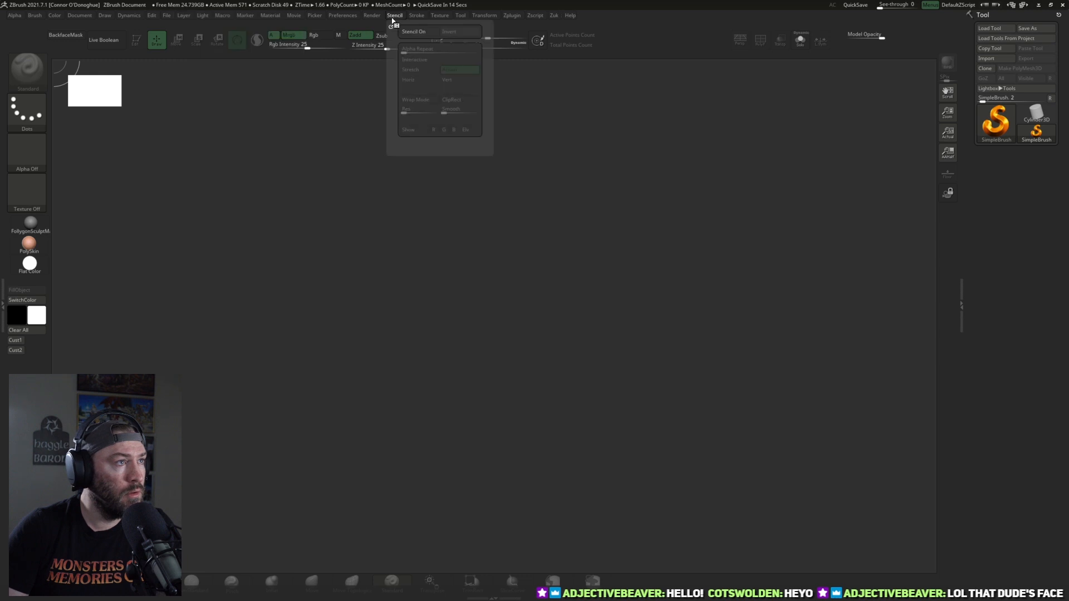
mouse_move(381, 18)
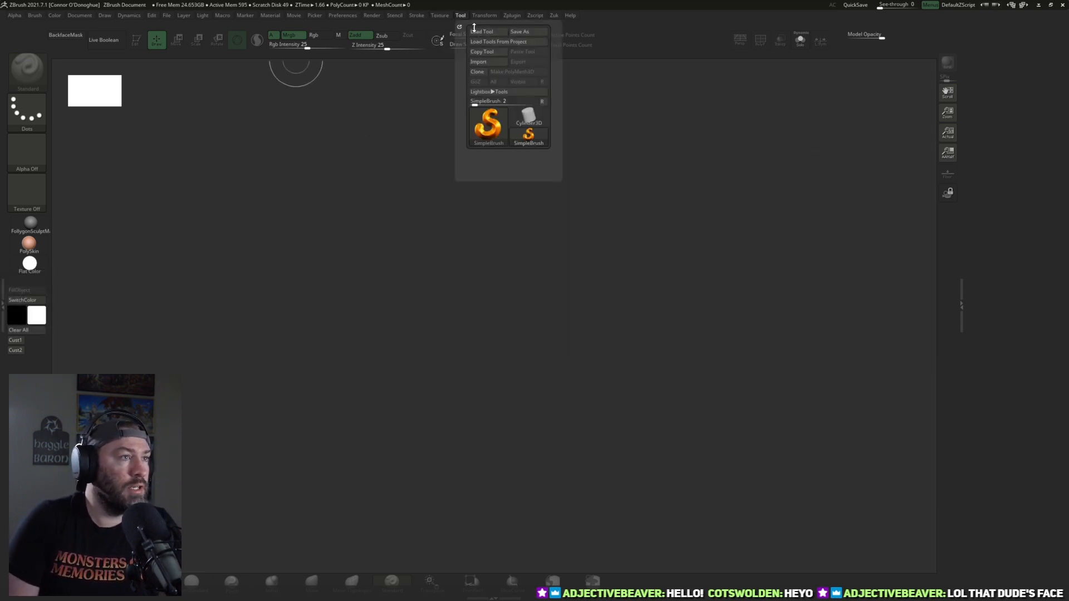
left_click(448, 15)
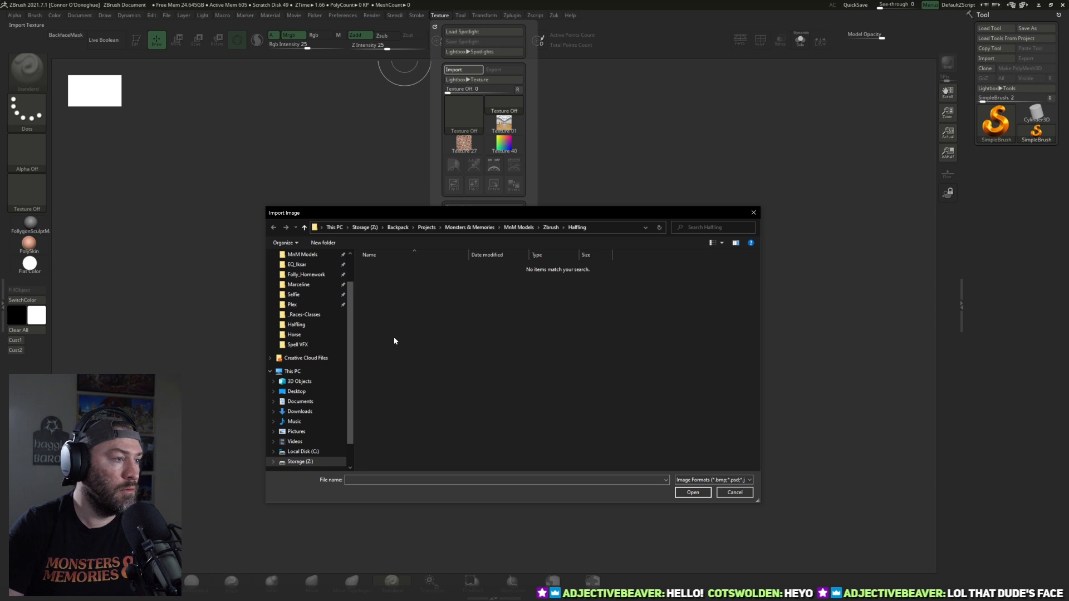
left_click(308, 305)
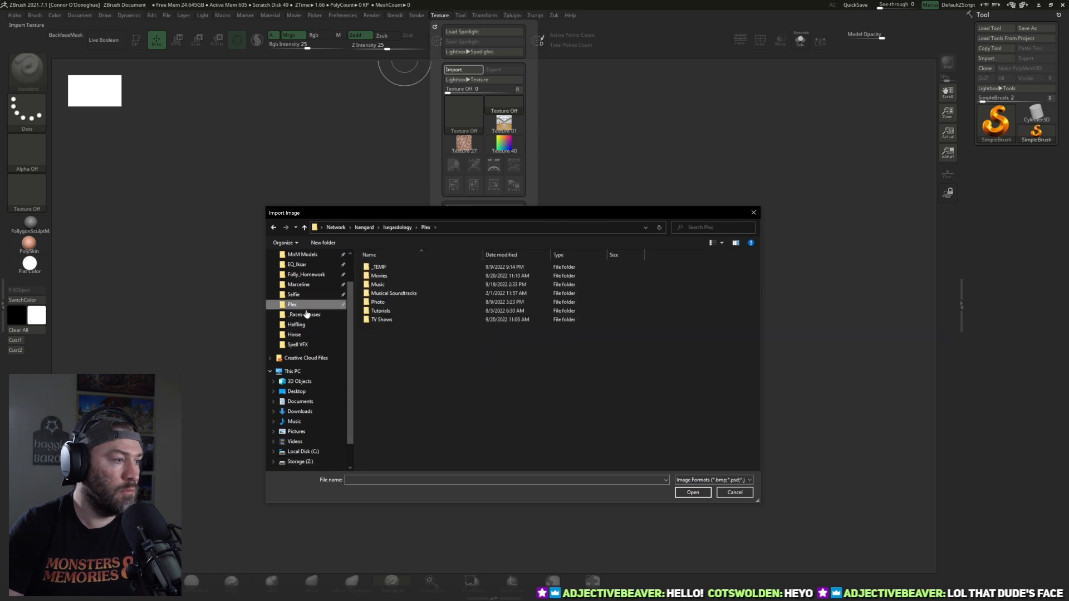
left_click(304, 314)
left_click(305, 227)
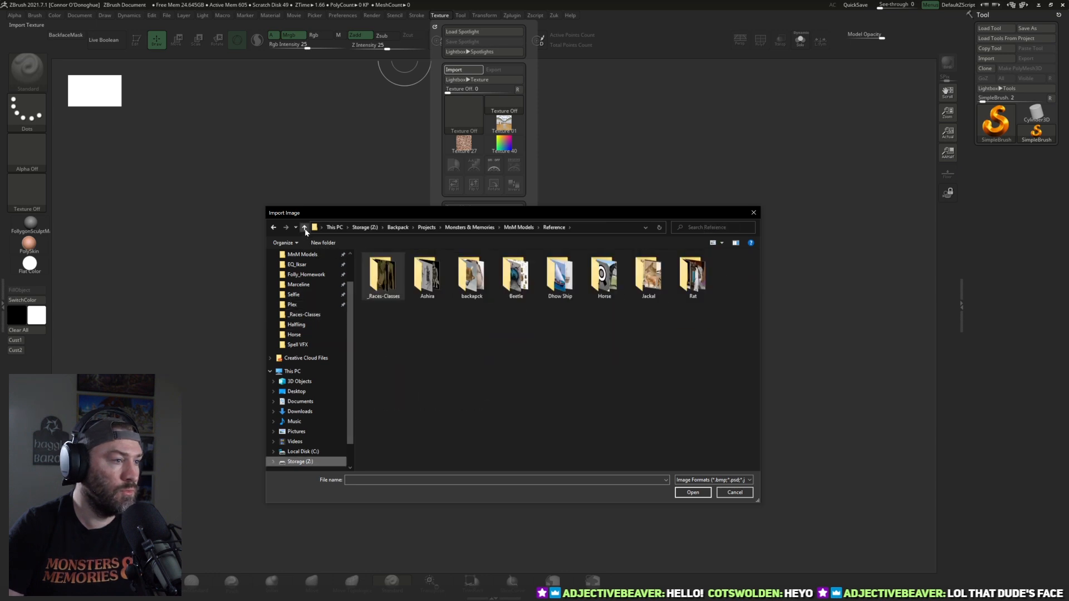
double_click(604, 275)
left_click(374, 281)
double_click(374, 281)
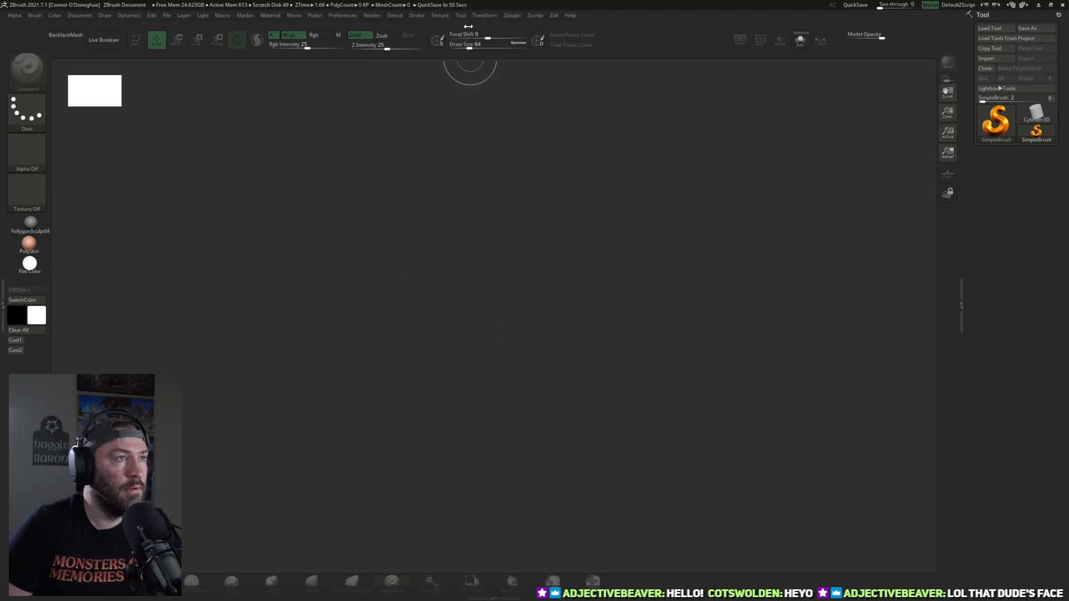
Step: Load the horsepic1 texture into Spotlight, move the Spotlight dial off the photo, and leave Spotlight editing
left_click(443, 16)
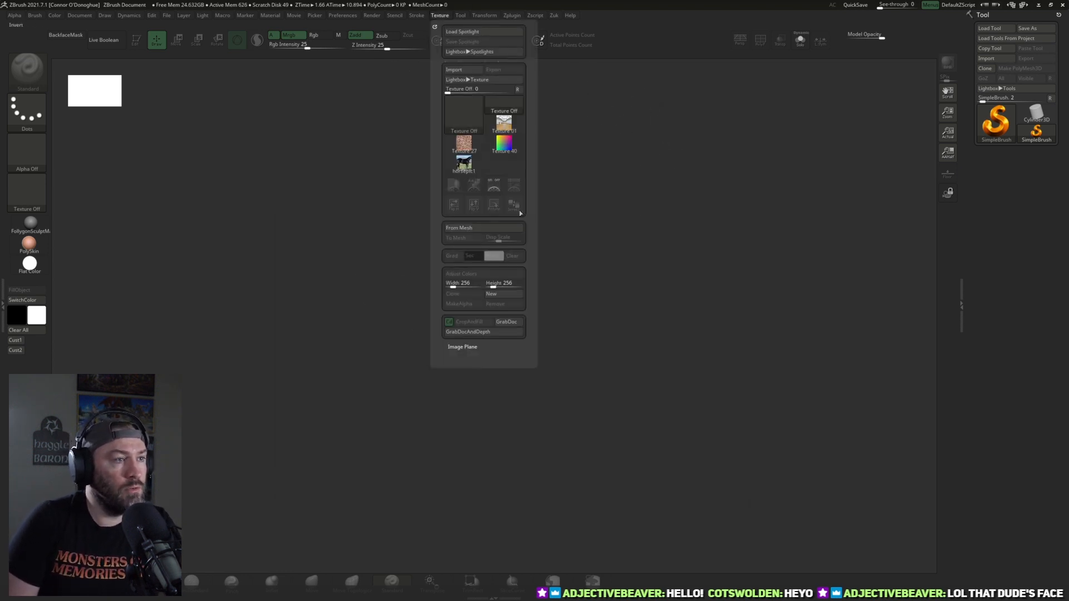
left_click(462, 165)
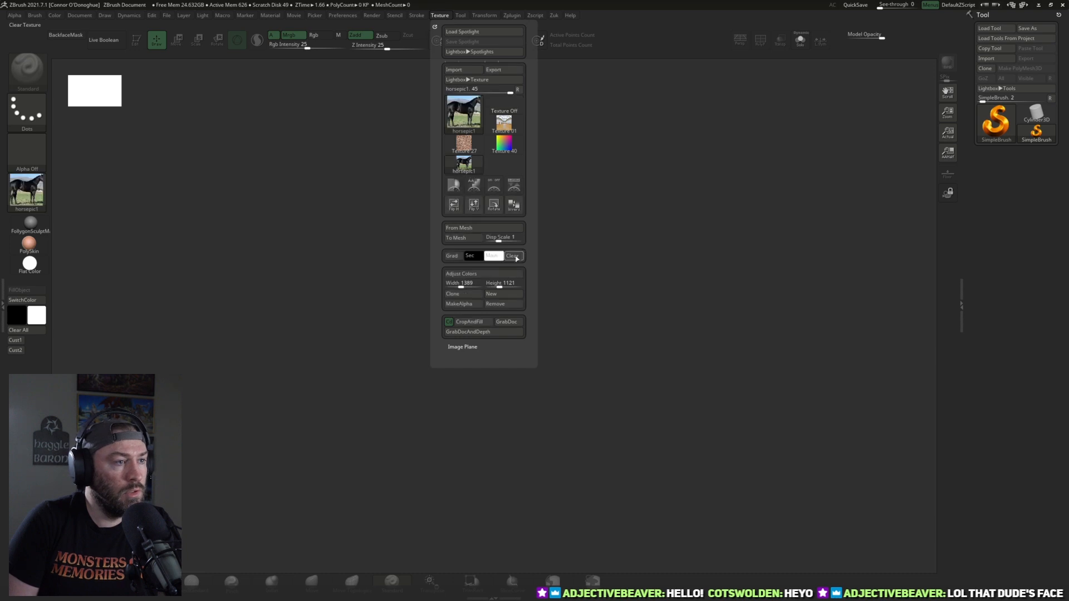
left_click(514, 194)
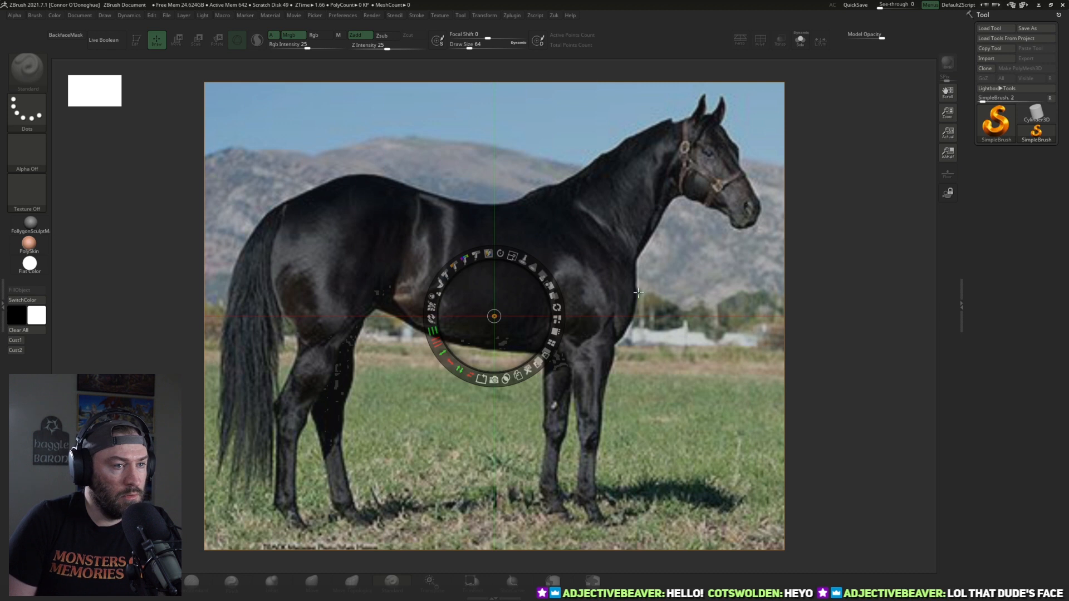
left_click(860, 306)
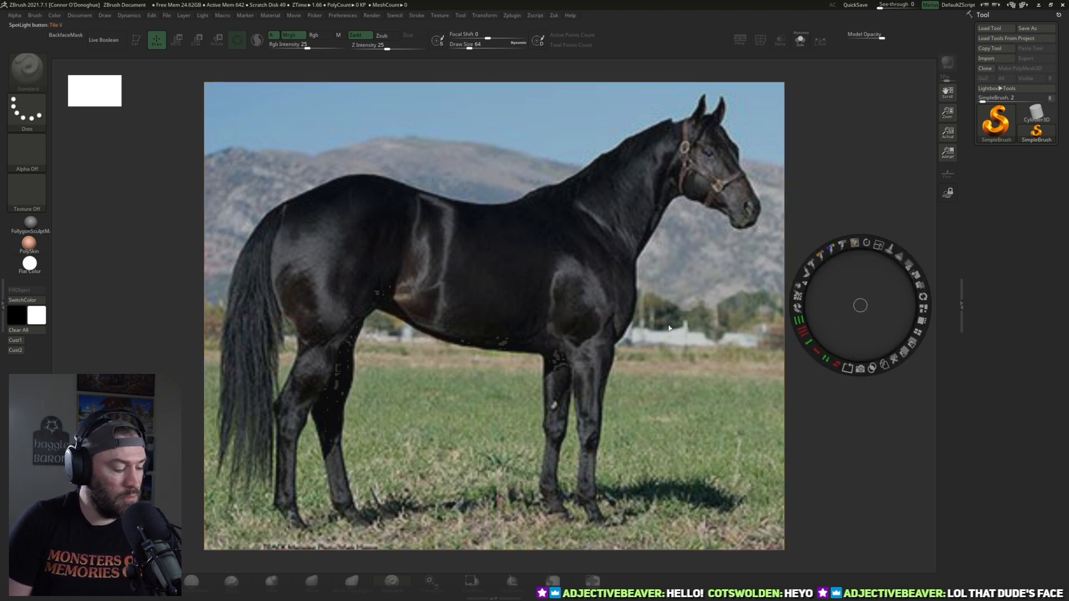
key("z")
Step: Draw a Sphere3D on the canvas in Edit mode and convert it to a PolyMesh3D
left_click(1049, 128)
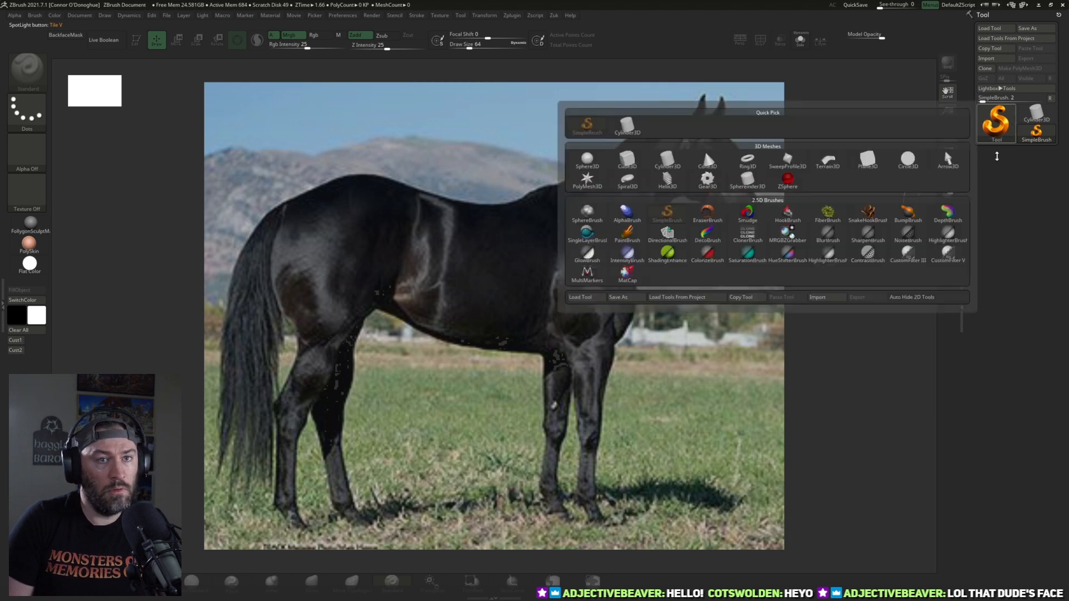
left_click(996, 123)
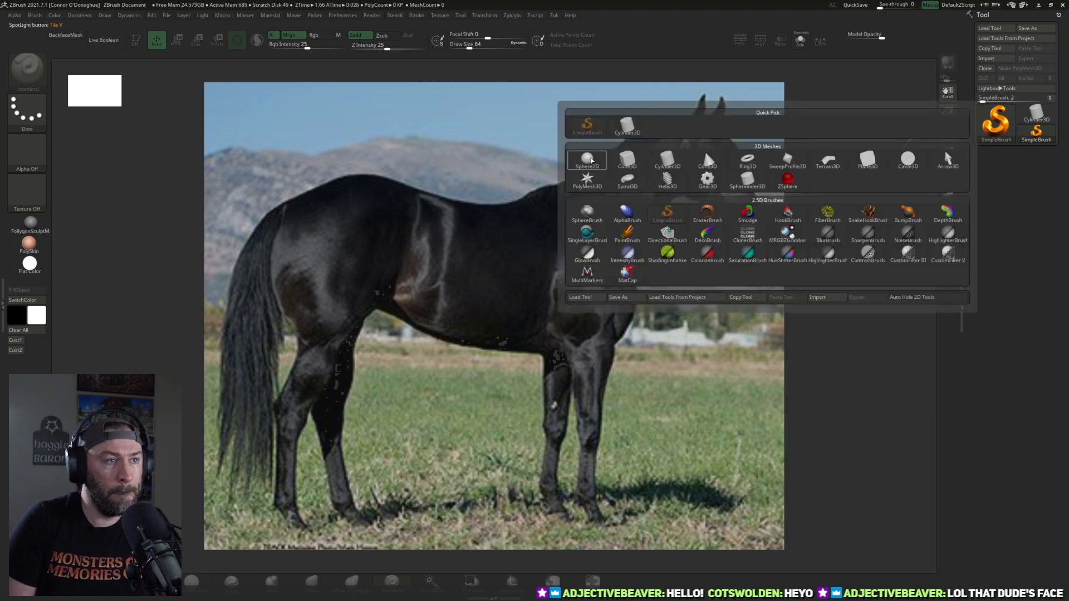
left_click(587, 161)
key("t")
key("f")
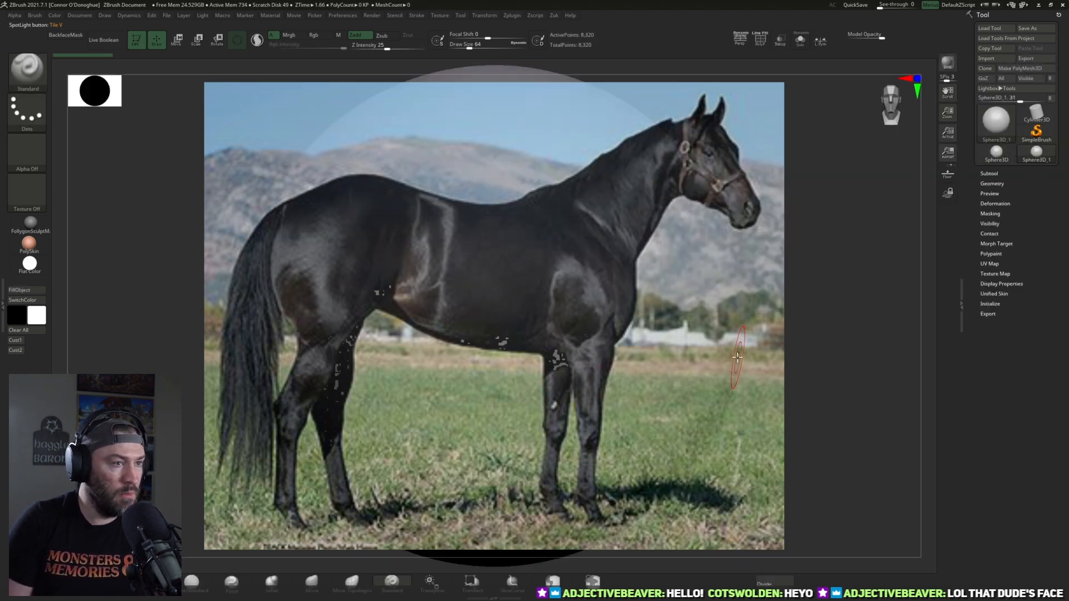
left_click(1048, 70)
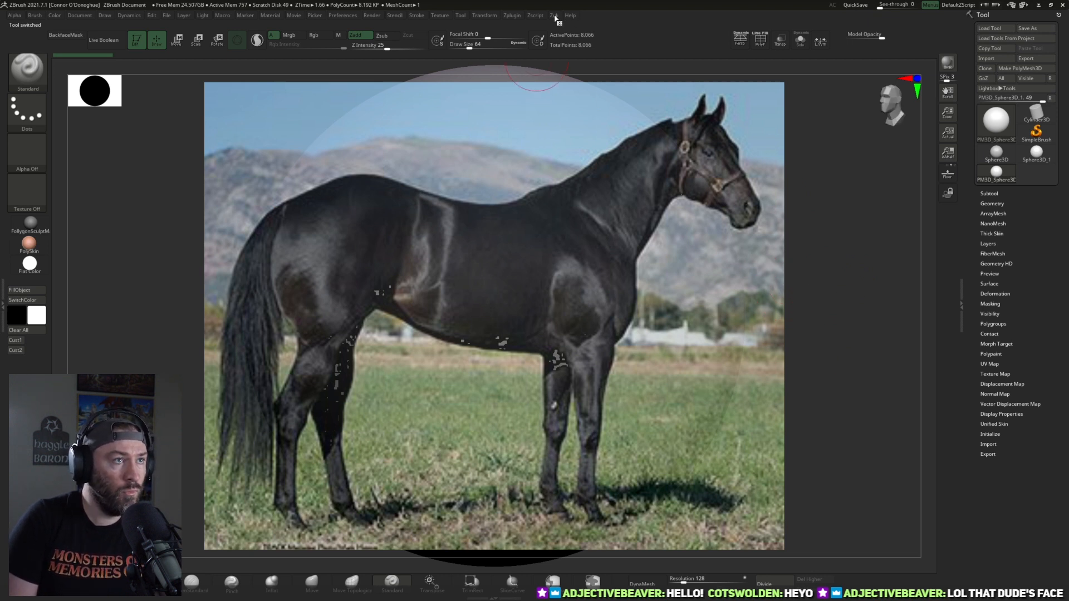
Step: Hide the horse photo, frame the sphere, and assign Z as the custom hotkey for the Zsk entry
key("ctrl+n")
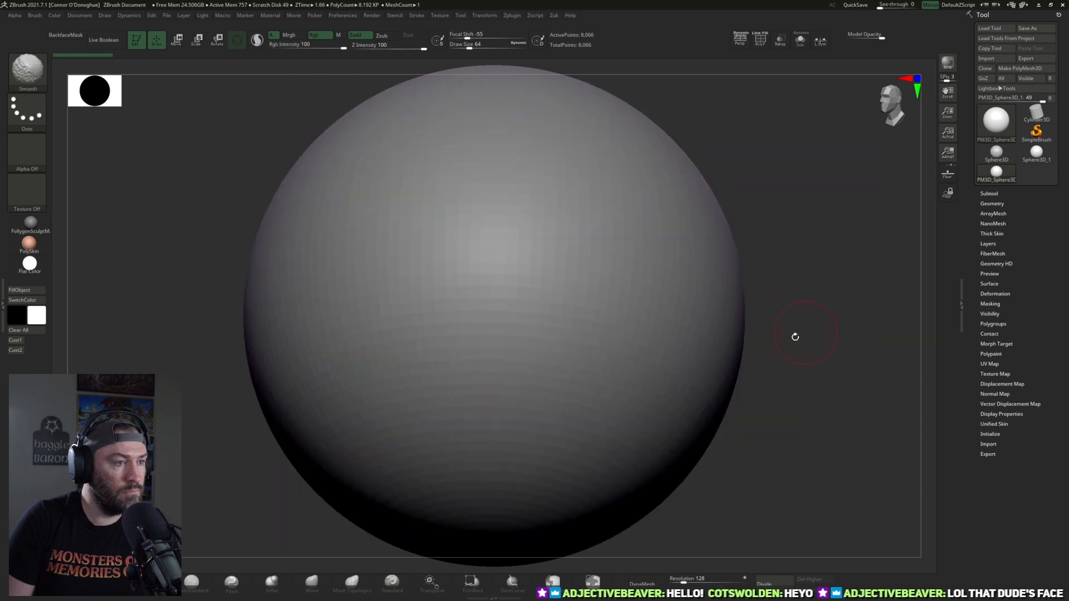
key("f")
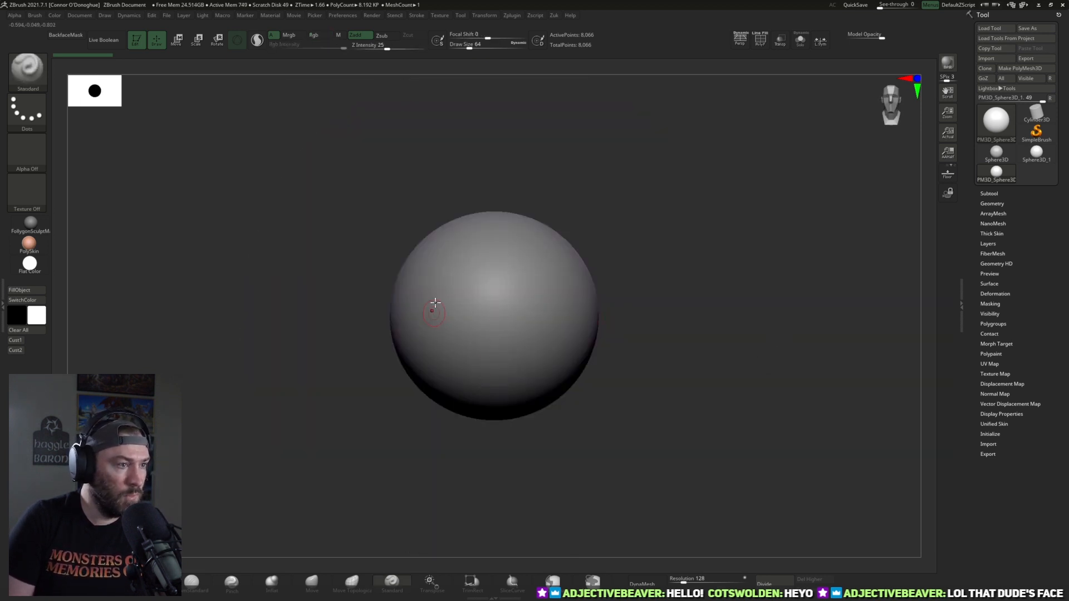
key("ctrl")
left_click(554, 17, "ctrl+alt")
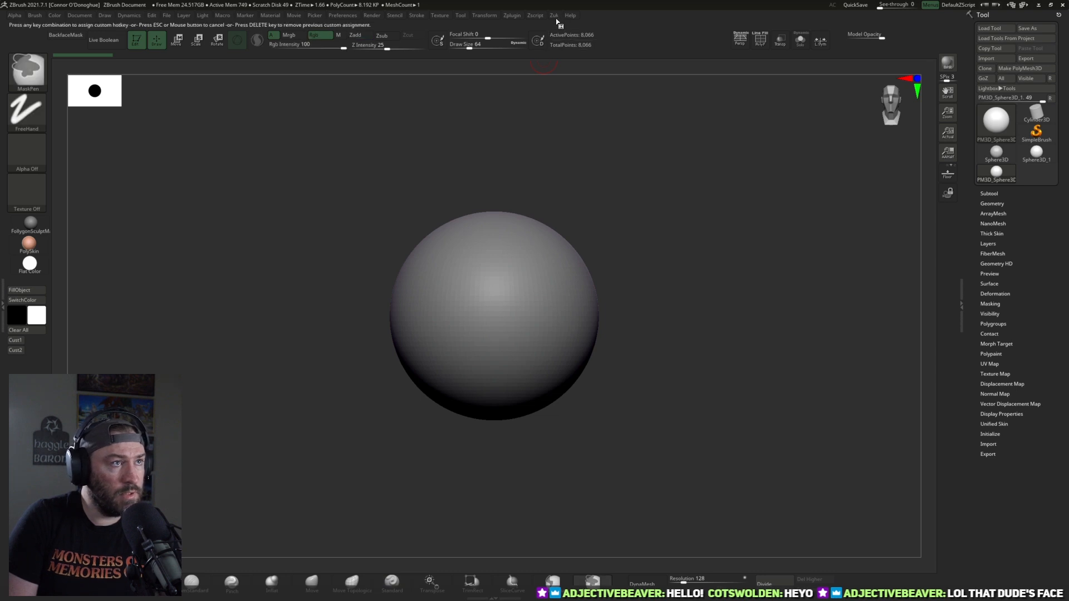
key("z")
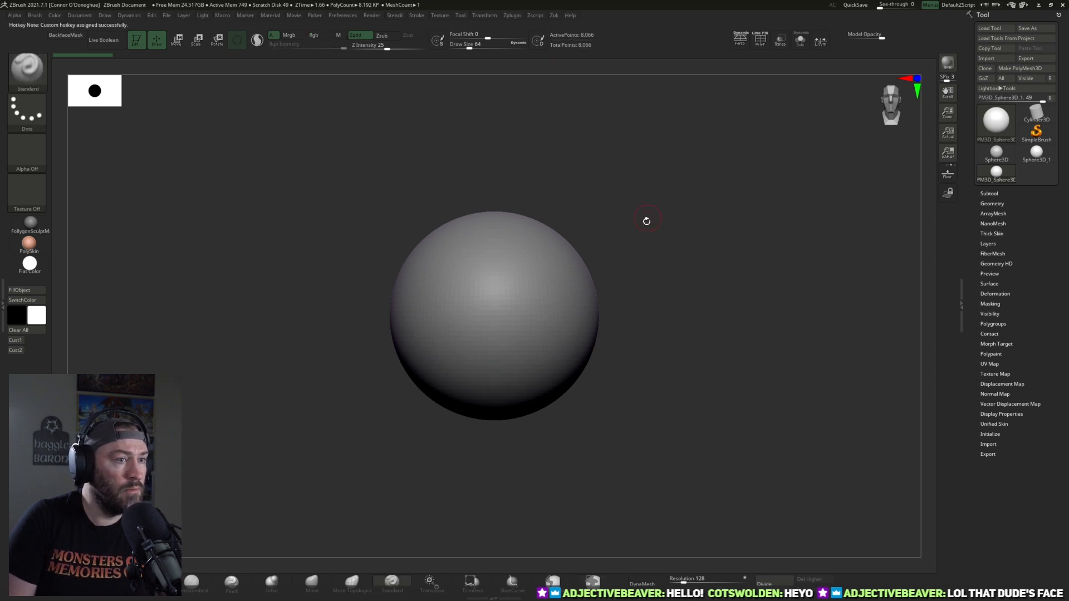
Step: Show the horse photo, shrink and reposition it in Spotlight, and lower its opacity so the sphere shows through
key("z")
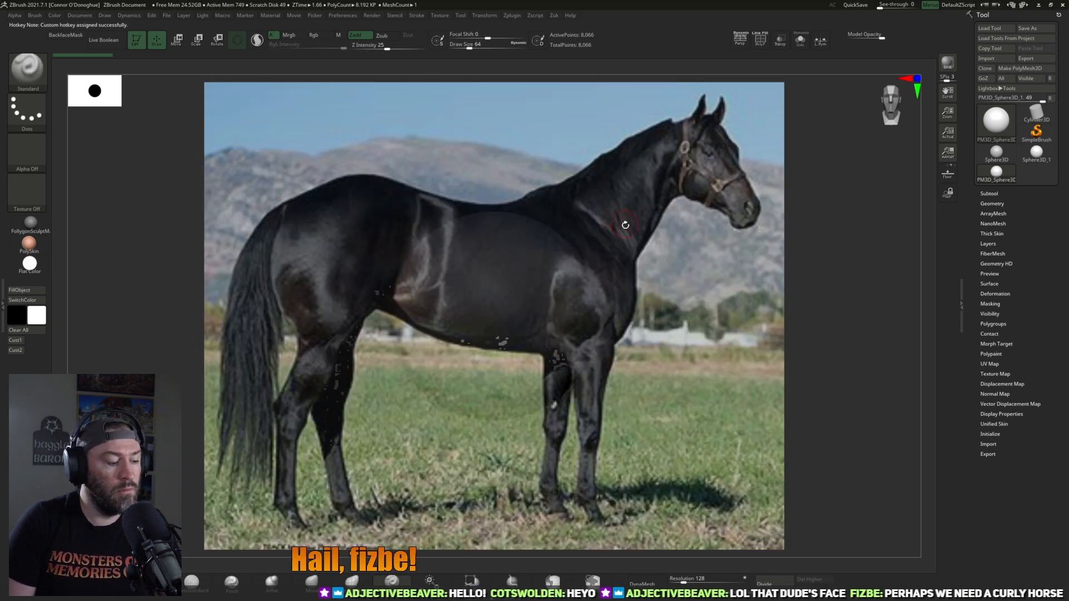
key("shift+z")
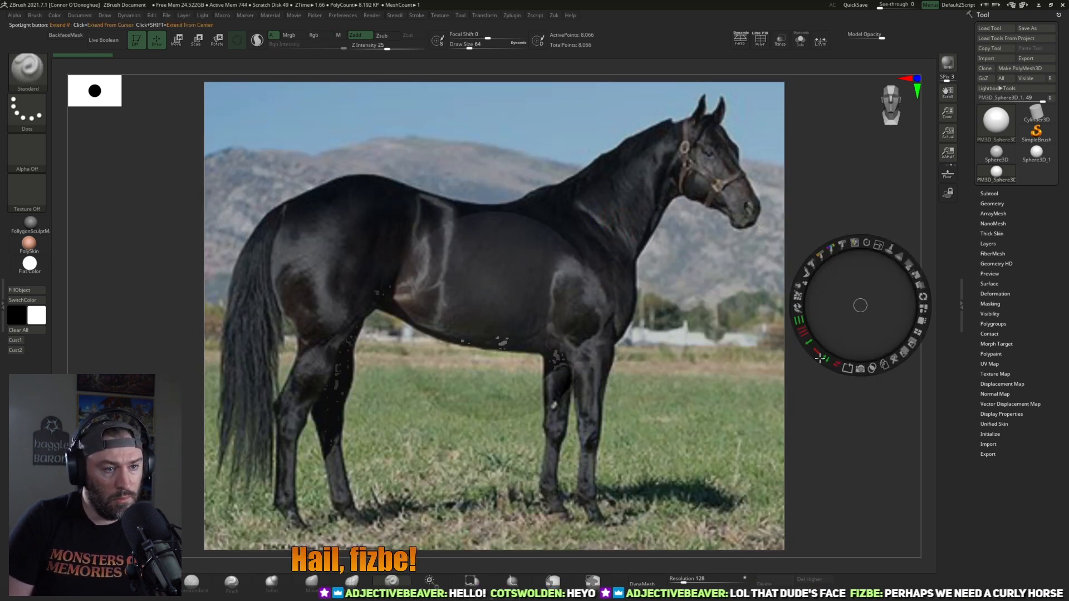
left_click(704, 154)
left_click_drag(722, 93, 652, 218)
left_click_drag(619, 250, 603, 268)
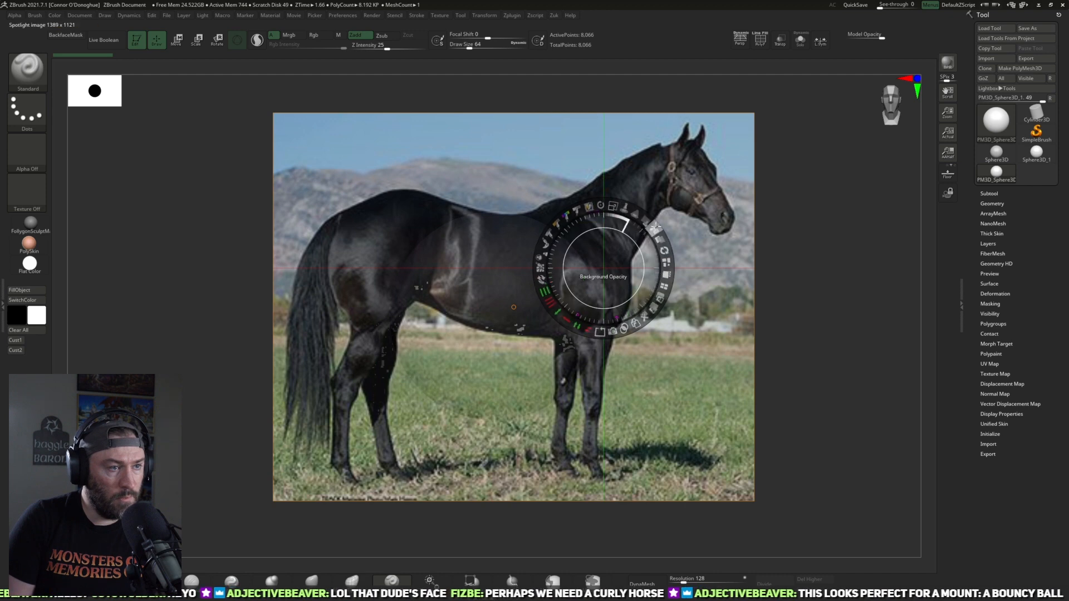
left_click_drag(651, 227, 603, 203)
mouse_move(711, 455)
left_mouse_down()
mouse_move(699, 446)
mouse_move(702, 456)
left_mouse_up()
key("z")
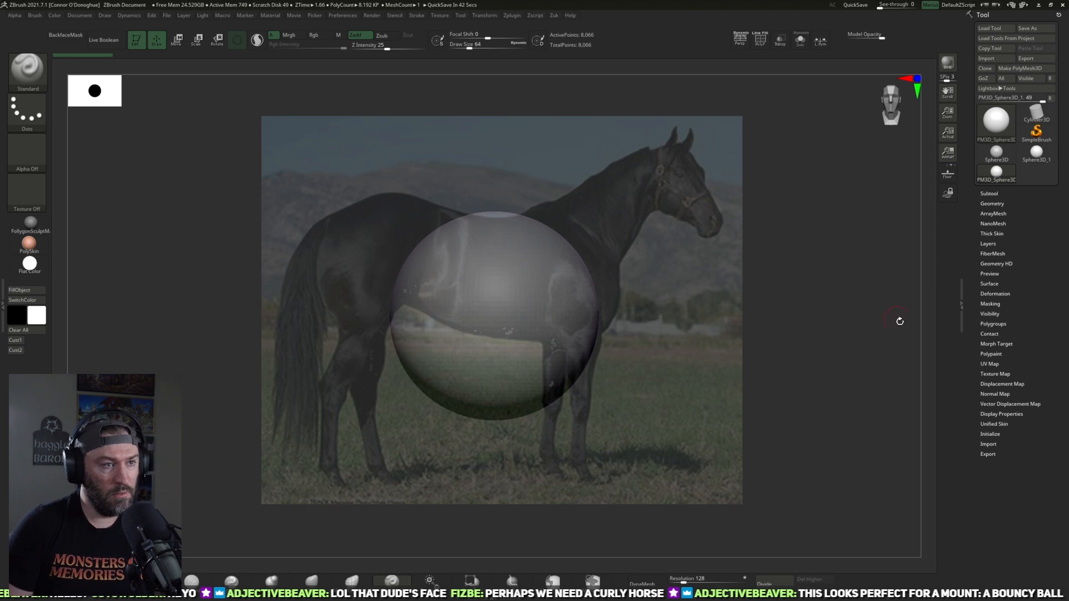
Step: Choose the Move brush with a Draw Size of about 136 and align the sphere in side view over the horse's hindquarters
left_click_drag(799, 306, 778, 306, "alt")
left_click(311, 580)
left_click_drag(905, 309, 905, 313, "alt")
key("space")
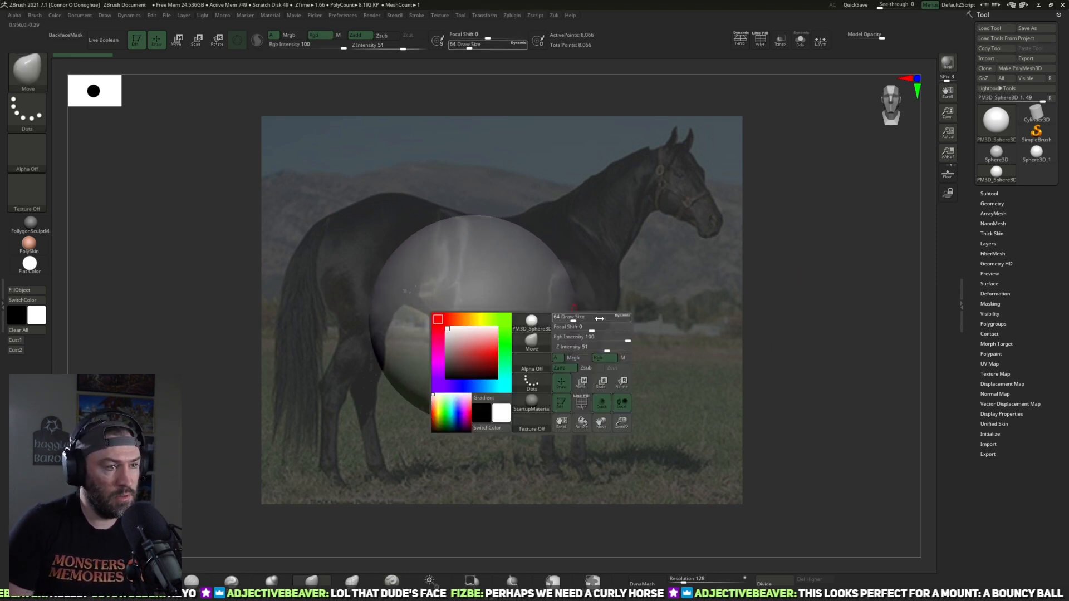
left_click_drag(580, 317, 582, 318)
mouse_move(696, 320)
left_mouse_down("alt")
mouse_move(706, 327)
mouse_move(682, 351)
mouse_move(552, 328)
left_mouse_up("alt")
mouse_move(568, 289)
left_mouse_down()
mouse_move(579, 255)
mouse_move(616, 306)
mouse_move(490, 317)
mouse_move(603, 291)
mouse_move(506, 296)
mouse_move(577, 252)
left_mouse_up()
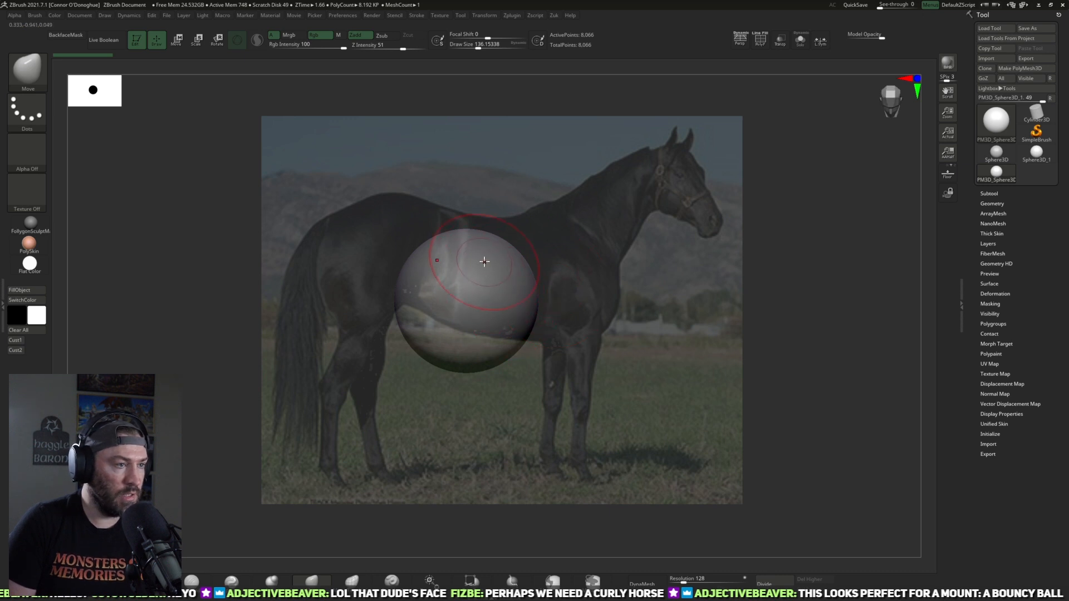
left_click_drag(596, 221, 595, 212)
left_click_drag(592, 276, 502, 263)
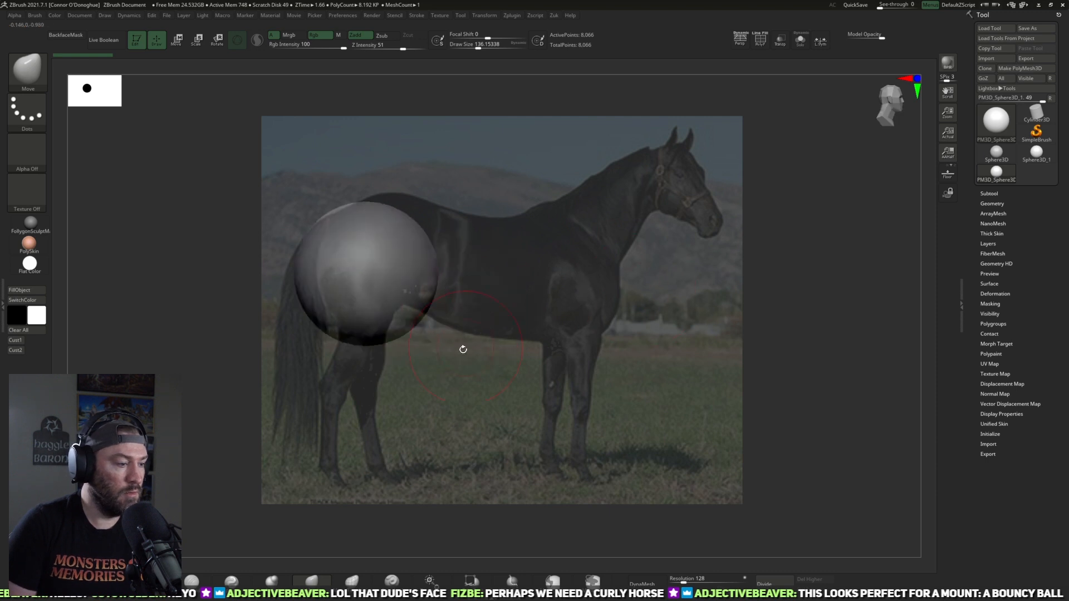
Step: Stretch the sphere from rump to chest into a rough horse torso using the Move brush at Draw Size about 331 and Focal Shift -24
key("space")
mouse_move(476, 344)
left_mouse_down()
mouse_move(491, 336)
mouse_move(463, 344)
mouse_move(499, 336)
mouse_move(479, 337)
left_mouse_up()
mouse_move(464, 295)
left_mouse_down("alt")
mouse_move(479, 283)
mouse_move(453, 300)
mouse_move(597, 301)
left_mouse_up("alt")
mouse_move(596, 364)
left_mouse_down("alt")
mouse_move(634, 344)
mouse_move(622, 337)
left_mouse_up("alt")
mouse_move(615, 275)
left_mouse_down()
mouse_move(613, 296)
mouse_move(624, 299)
left_mouse_up()
left_click_drag(530, 297, 527, 320)
left_click_drag(524, 223, 519, 247)
right_click_drag(450, 219, 451, 204, "alt")
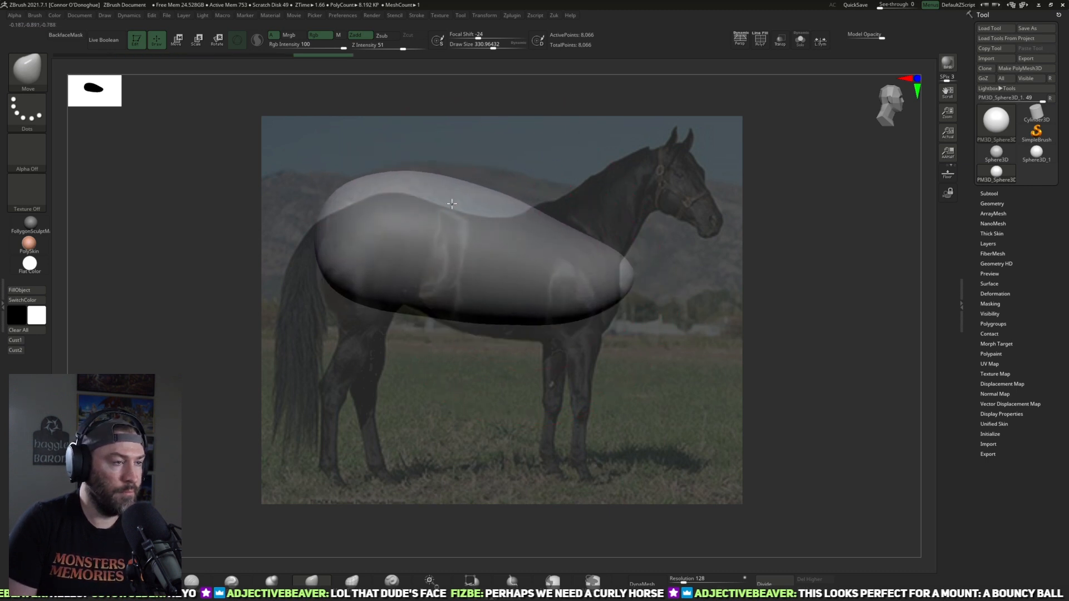
mouse_move(551, 165)
left_mouse_down("alt")
mouse_move(552, 181)
mouse_move(497, 182)
mouse_move(470, 215)
left_mouse_up("alt")
Step: Fit the torso's back, rump and belly to the photo's outline using the Move brush at Draw Sizes of about 223 and 154
key("space")
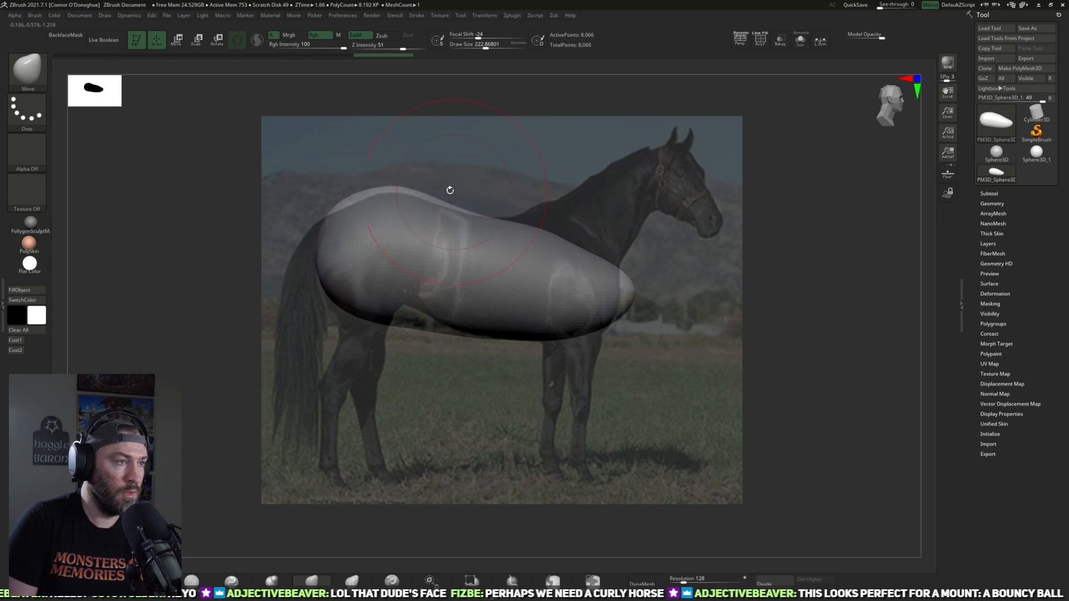
left_click_drag(389, 186, 389, 193)
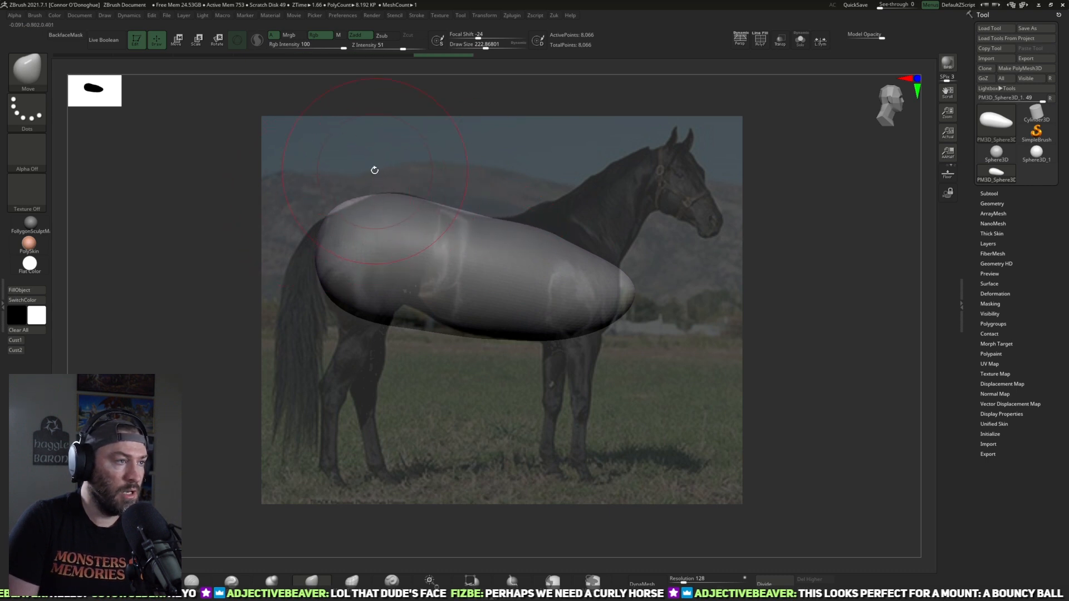
key("space")
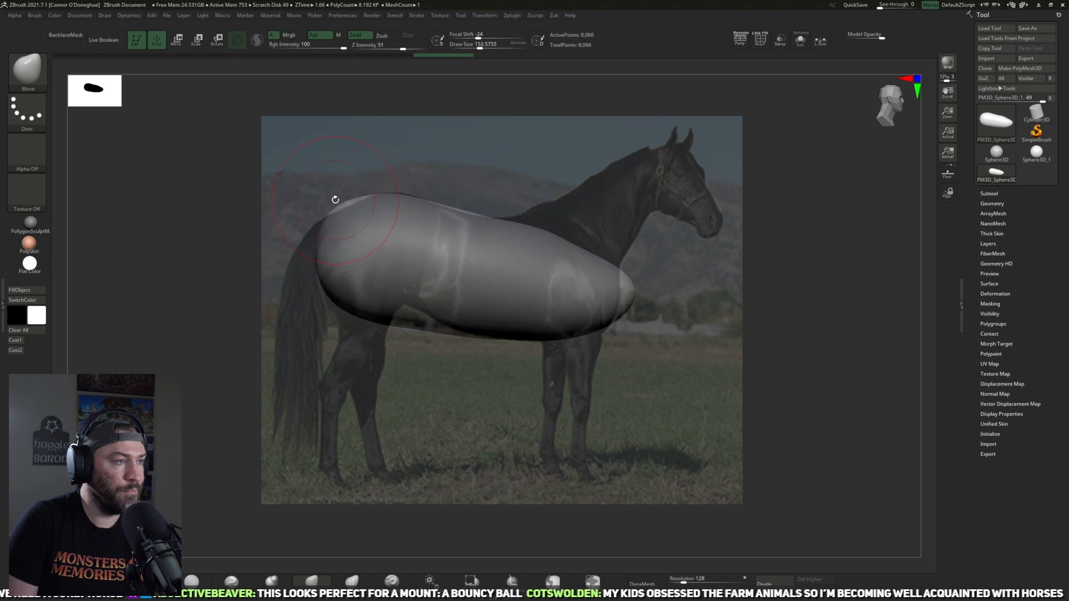
left_click_drag(341, 201, 394, 193)
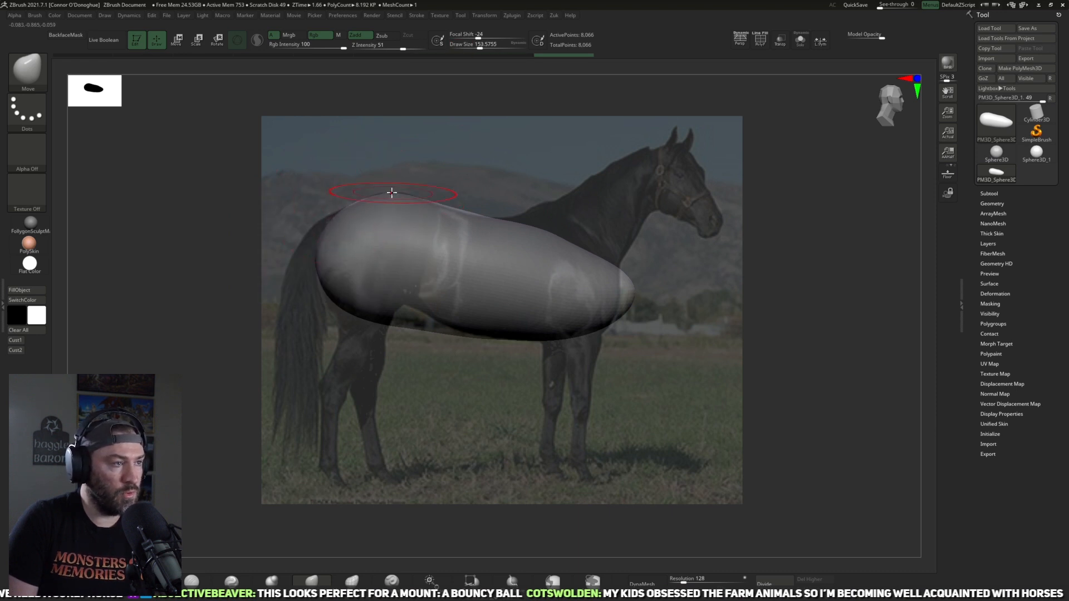
left_click_drag(322, 264, 326, 258)
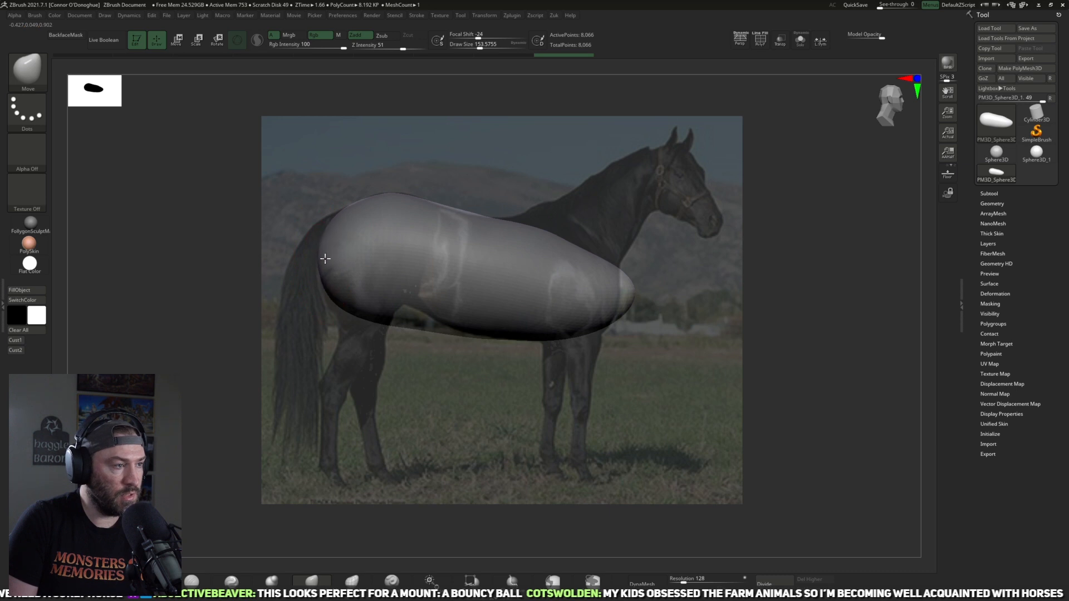
left_click_drag(348, 311, 349, 305)
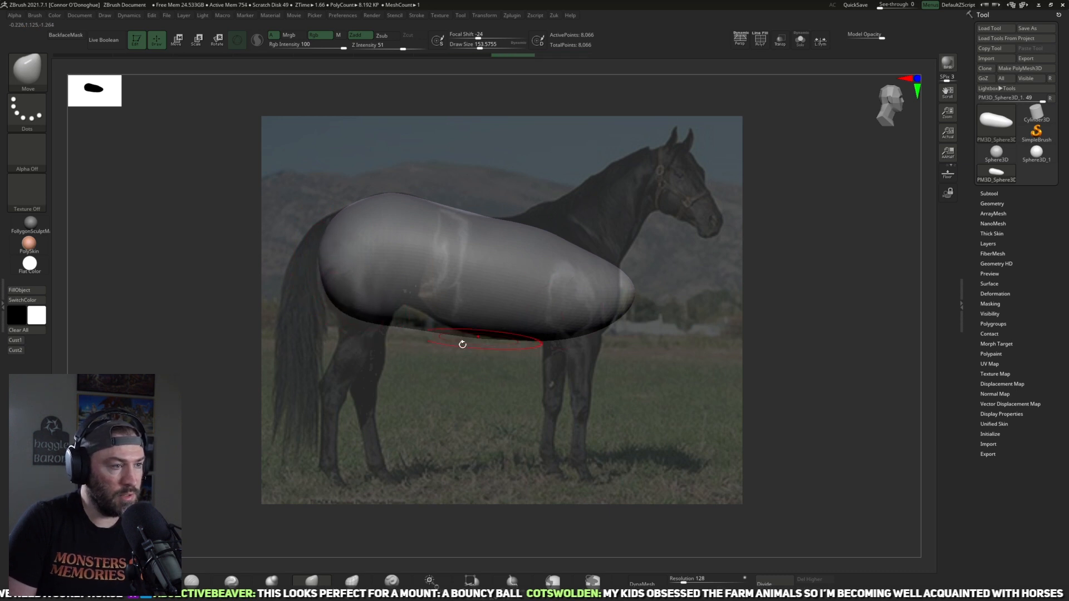
mouse_move(411, 328)
left_mouse_down()
mouse_move(407, 311)
mouse_move(353, 301)
left_mouse_up()
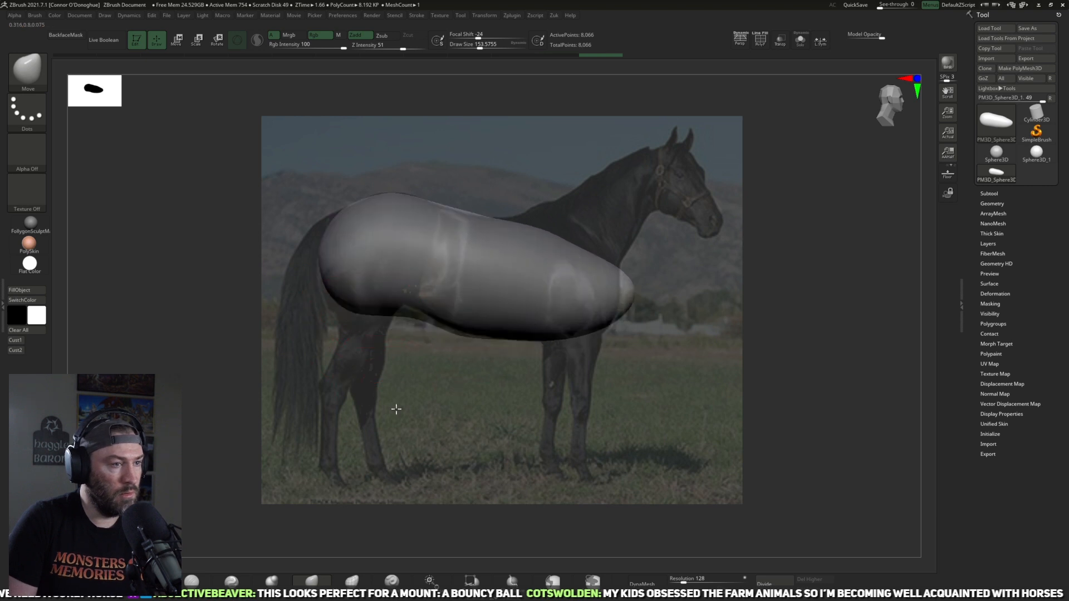
Step: Pull the neck up with the Move brush, and draw the head out to the muzzle with SnakeHook at Draw Size about 274
mouse_move(629, 291)
left_mouse_down()
mouse_move(614, 278)
mouse_move(613, 209)
mouse_move(657, 163)
left_mouse_up()
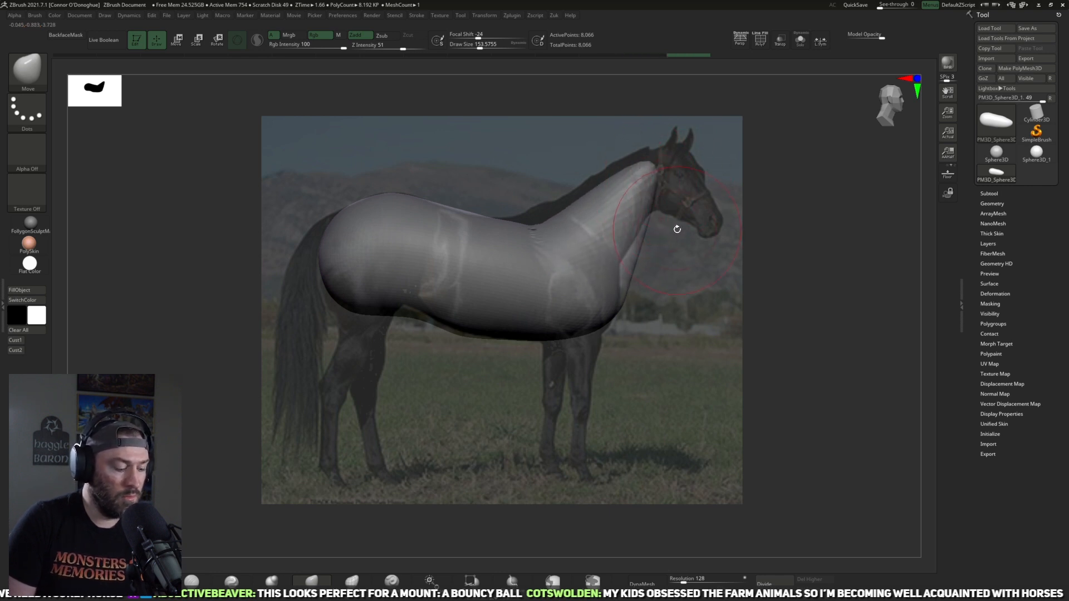
key("b")
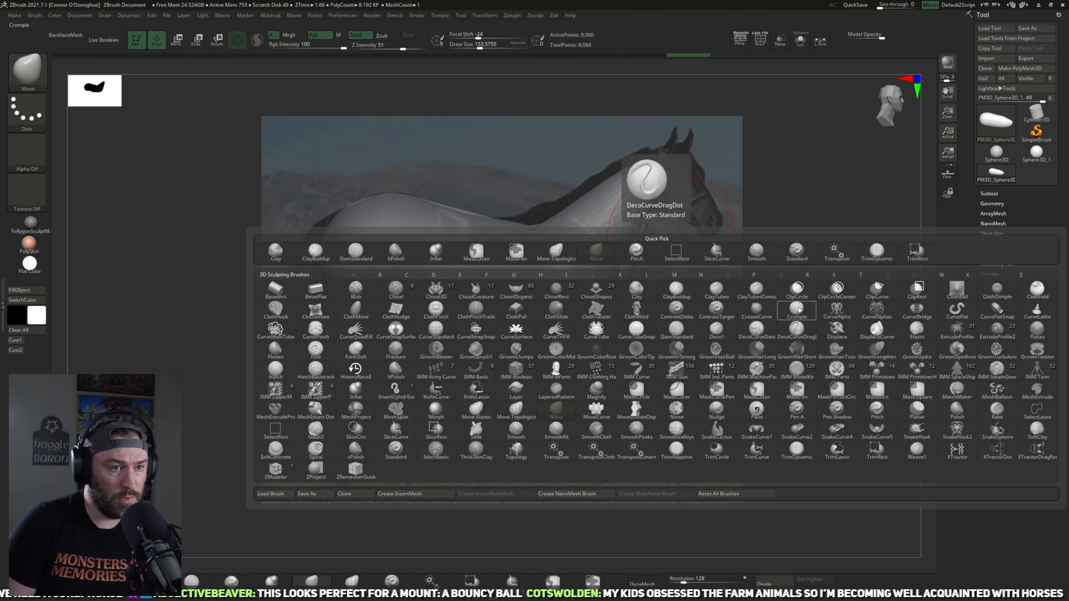
key("s")
left_click(915, 428)
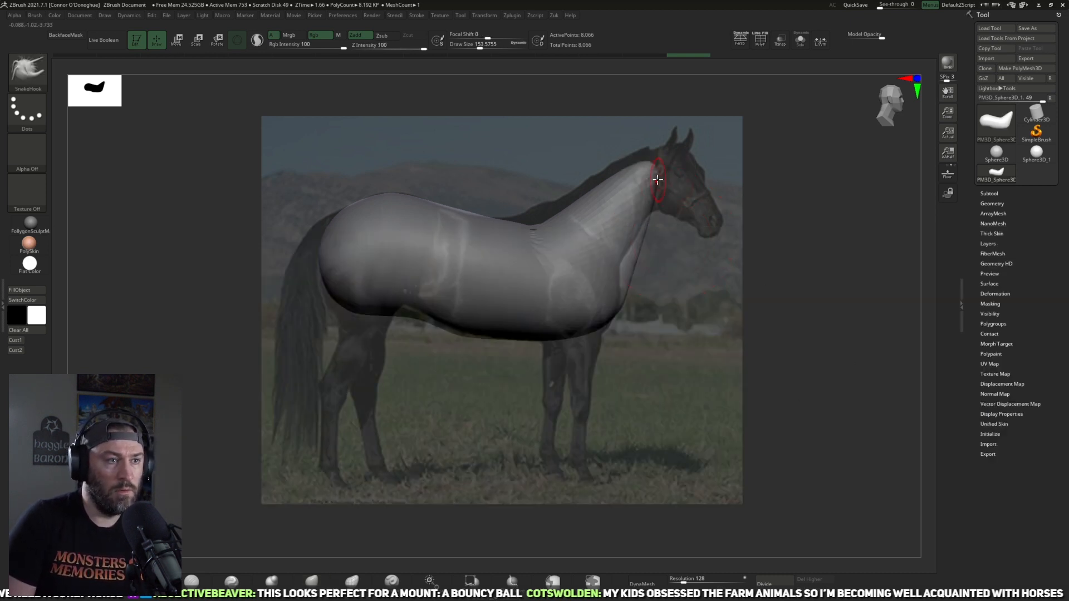
key("bracketright")
key("bracketright")
mouse_move(654, 178)
left_mouse_down()
mouse_move(723, 202)
mouse_move(713, 222)
left_mouse_up()
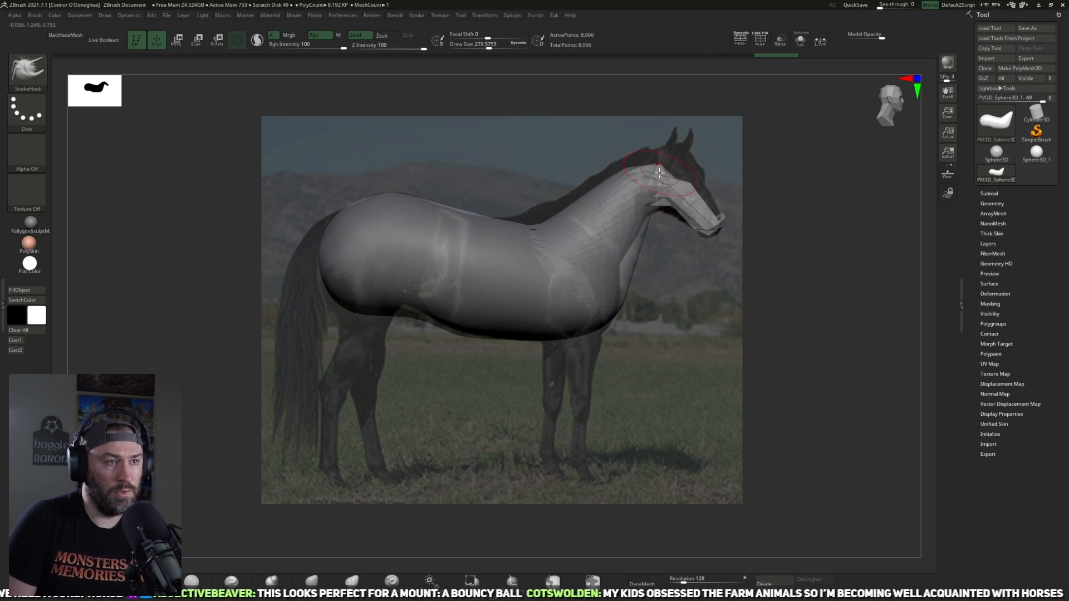
Step: Pull out a front leg, a hind leg and the tail along the photo using SnakeHook at Draw Size about 282
left_click_drag(584, 312, 563, 457)
left_click_drag(358, 317, 334, 465)
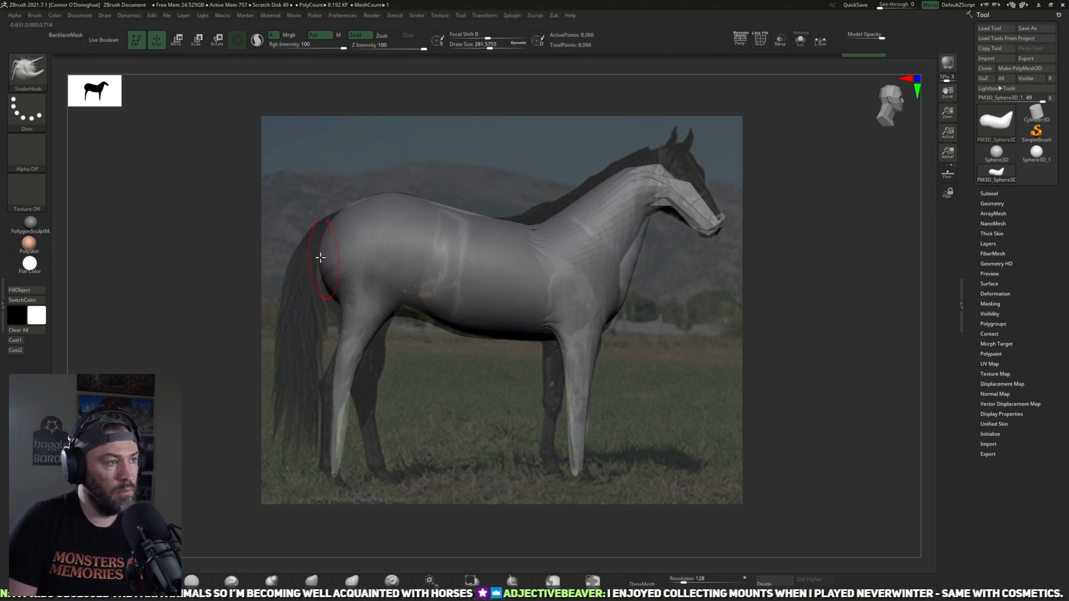
mouse_move(330, 217)
left_mouse_down()
mouse_move(309, 222)
mouse_move(268, 282)
mouse_move(284, 396)
left_mouse_up()
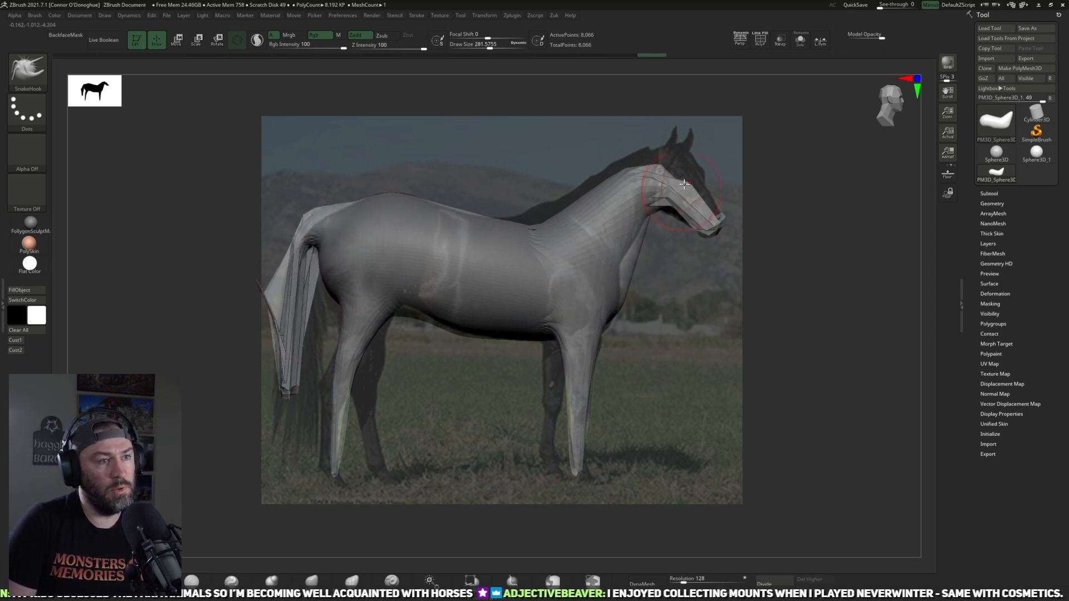
Step: Pull the top of the head up toward the base of the ears with SnakeHook at Draw Size about 258
key("bracketleft")
key("bracketleft")
left_click_drag(664, 172, 678, 144)
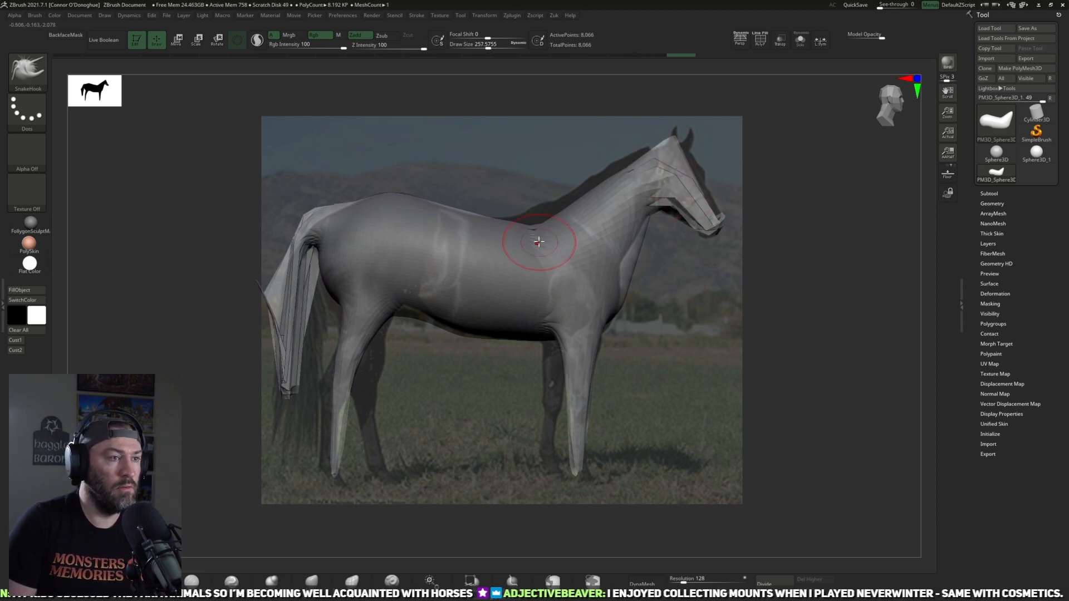
Step: Raise the withers and adjust the neck and chest to the photo's outline using the Move brush at Draw Sizes of about 334 and 406
left_click(321, 580)
key("bracketright")
key("bracketright")
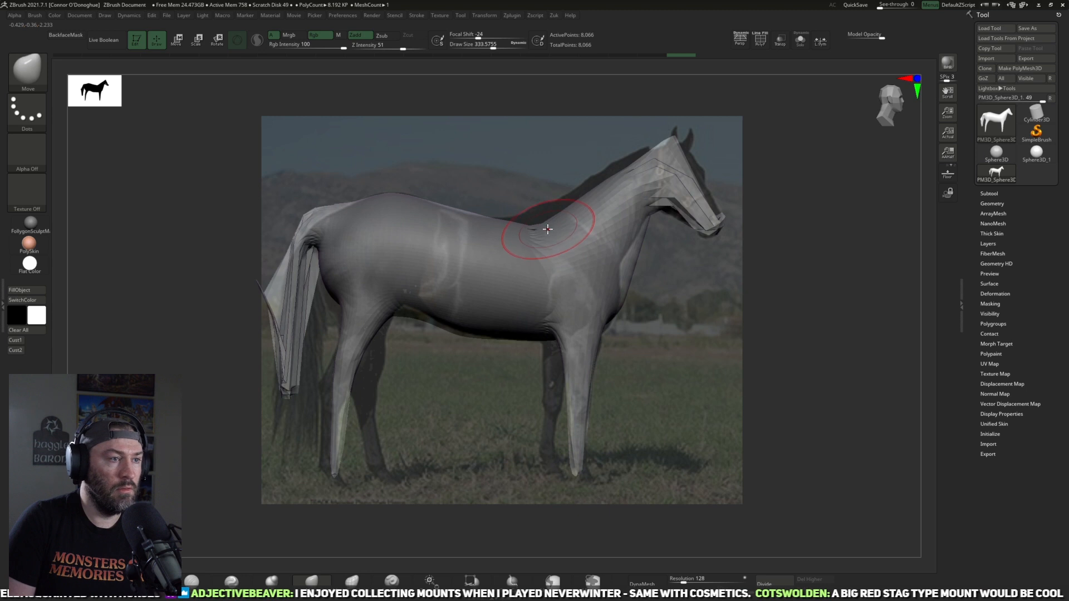
left_click_drag(541, 228, 537, 211)
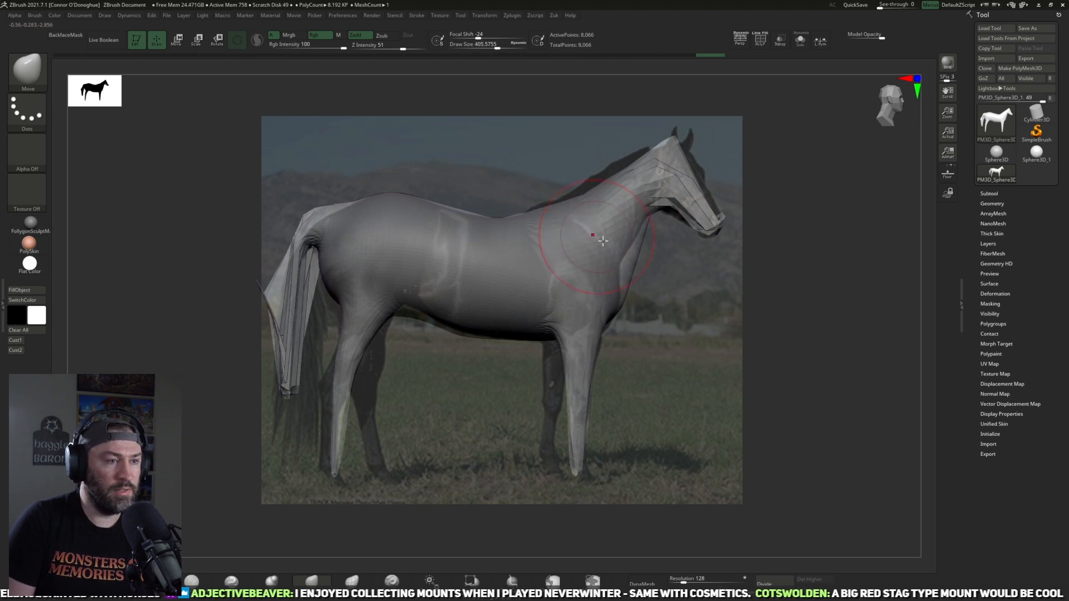
left_click_drag(635, 266, 618, 252)
mouse_move(596, 178)
left_mouse_down()
mouse_move(582, 182)
mouse_move(594, 183)
mouse_move(585, 193)
left_mouse_up()
key("bracketright")
Step: Hide the reference photo and remesh the horse with DynaMesh at resolution 512
key("shift+z")
left_click_drag(728, 357, 847, 360, "alt")
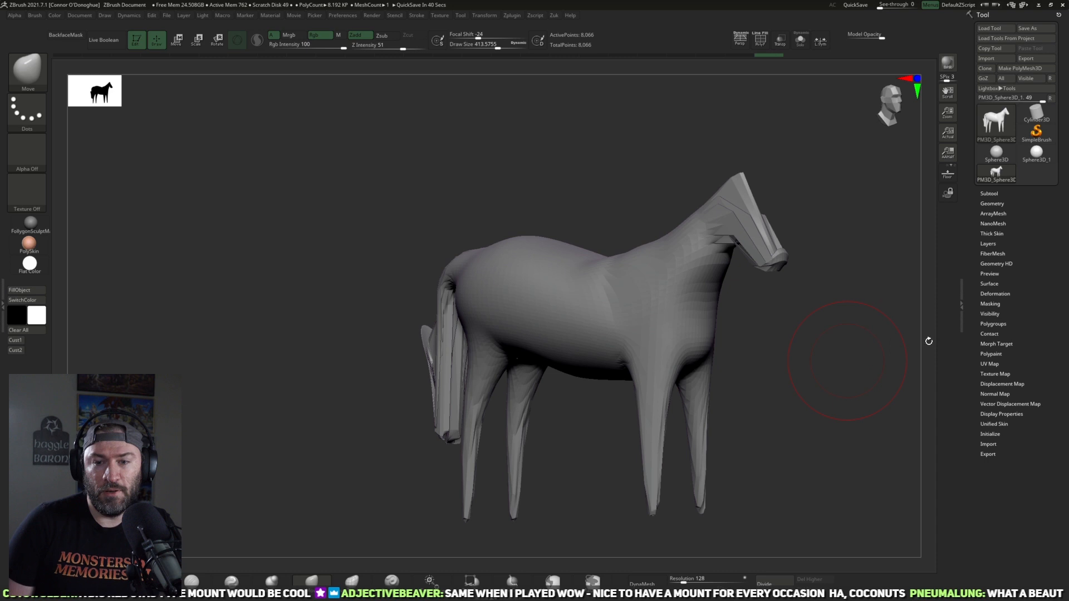
left_click_drag(790, 365, 713, 357)
left_click_drag(685, 578, 698, 578)
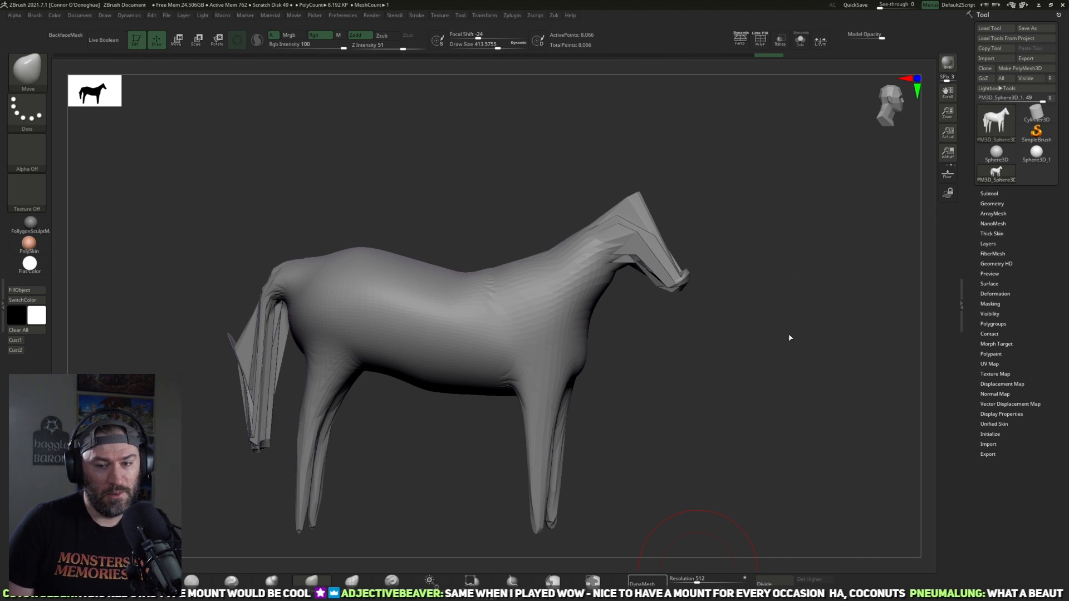
left_click_drag(753, 334, 721, 390)
mouse_move(634, 261)
left_mouse_down("shift")
mouse_move(650, 256)
mouse_move(612, 260)
left_mouse_up("shift")
mouse_move(732, 414)
left_mouse_down("shift")
mouse_move(752, 406)
mouse_move(746, 389)
mouse_move(615, 432)
left_mouse_up("shift")
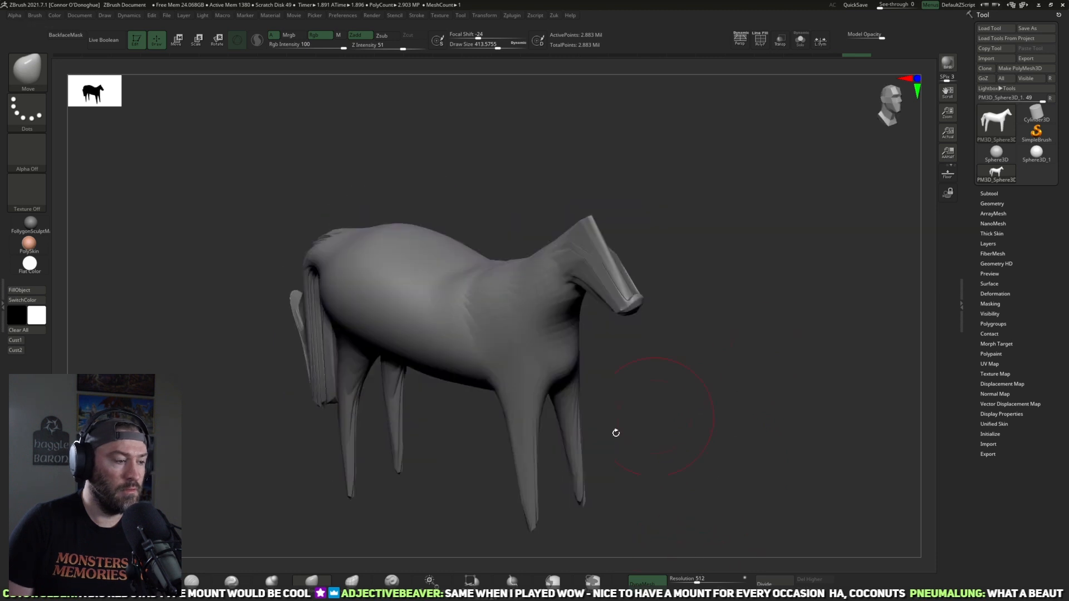
Step: Enable Sculptris Pro and thicken the head and muzzle with the Inflat brush at Draw Size about 362 and Z Intensity 10
key("b")
key("i")
key("n")
left_click_drag(800, 312, 780, 328)
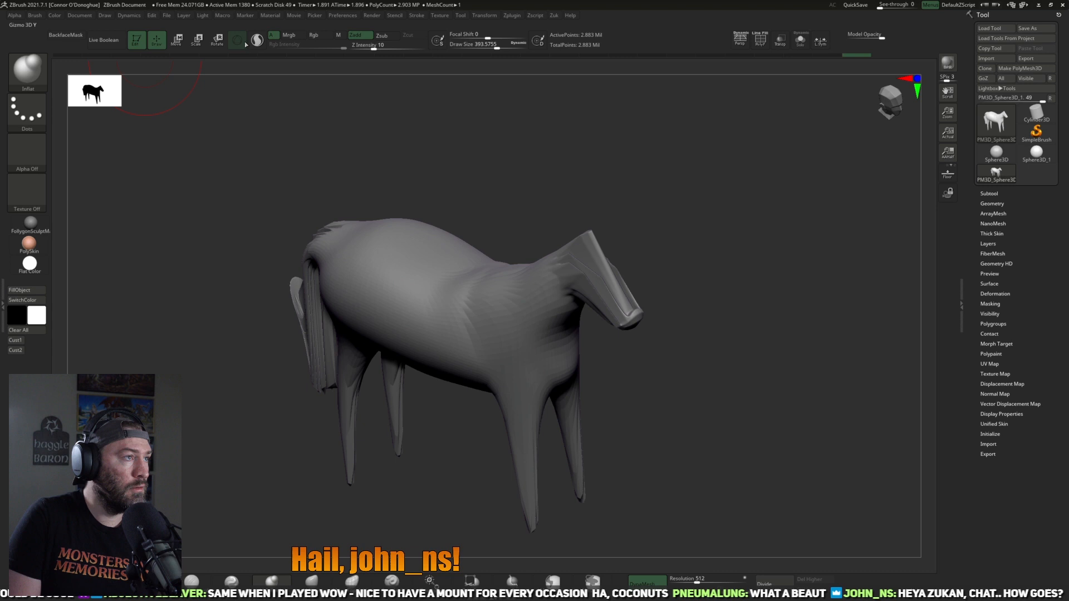
left_click_drag(604, 162, 584, 275)
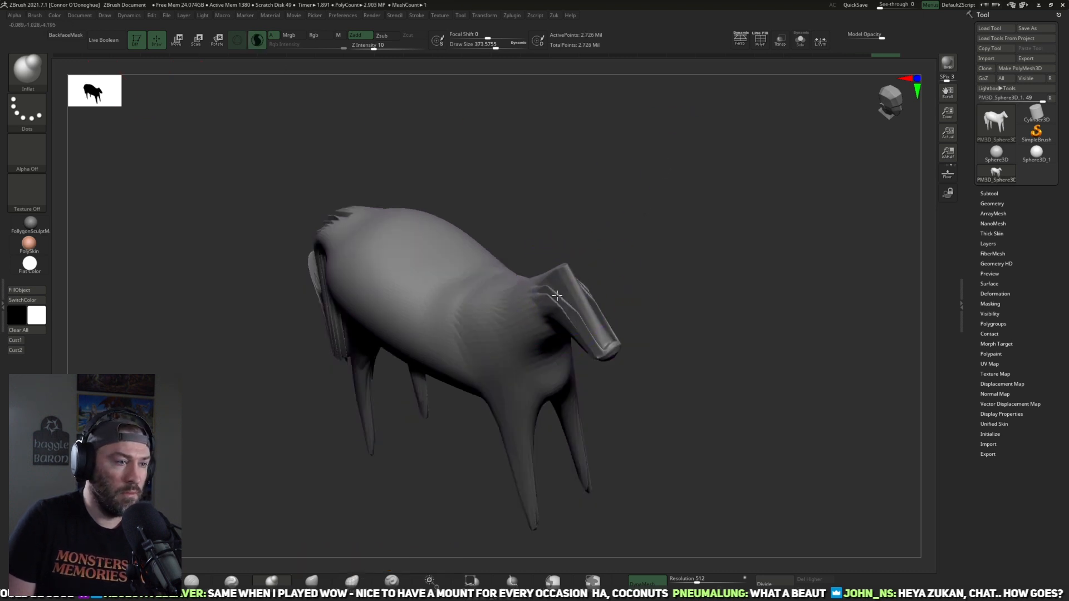
key("ctrl+z")
key("ctrl+z")
key("ctrl+z")
key("ctrl+z")
key("ctrl+z")
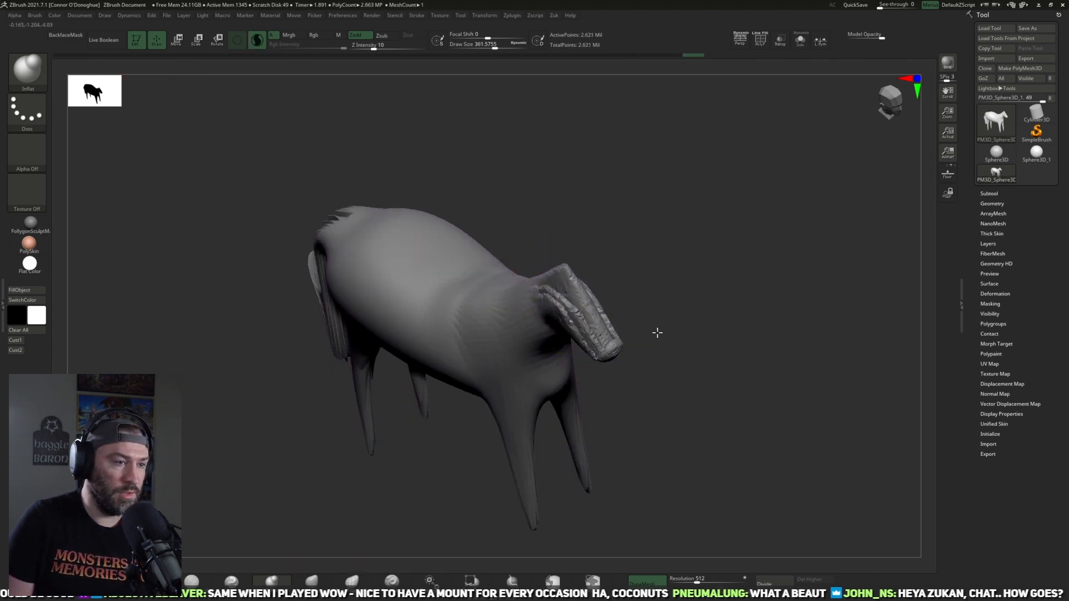
left_click_drag(653, 335, 677, 285)
mouse_move(612, 315)
left_mouse_down("shift")
mouse_move(596, 328)
mouse_move(562, 301)
mouse_move(638, 302)
left_mouse_up("shift")
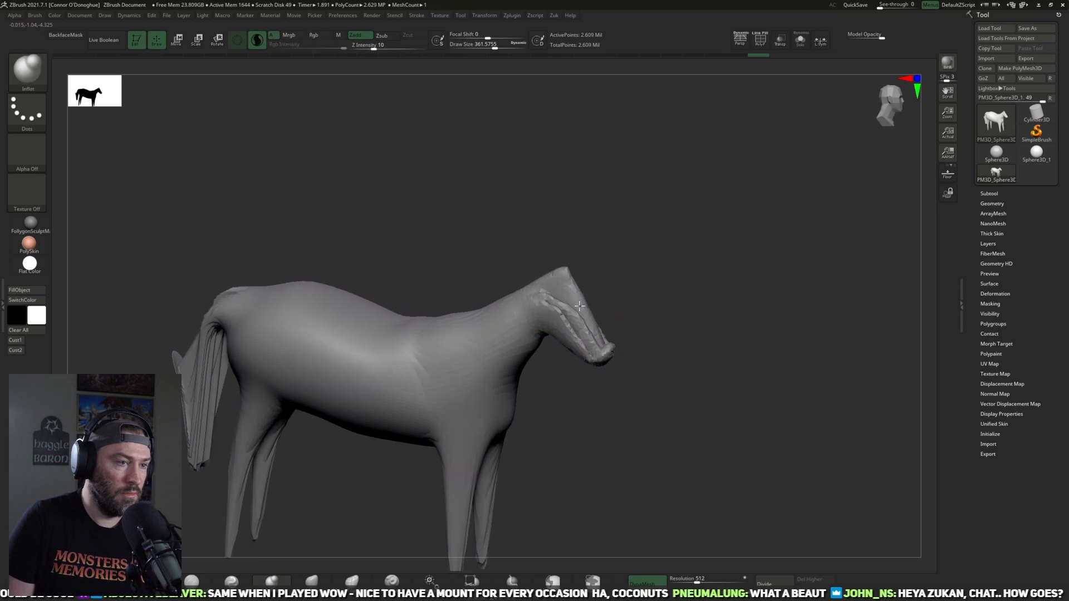
Step: Thicken the front legs down to the hooves with the Inflat brush at Draw Size about 362
mouse_move(662, 339)
left_mouse_down("ctrl")
mouse_move(693, 364)
mouse_move(711, 360)
mouse_move(611, 394)
left_mouse_up("ctrl")
left_click_drag(611, 394, 724, 233, "alt")
left_click_drag(586, 348, 584, 471)
left_click_drag(675, 458, 703, 476, "ctrl")
left_click_drag(699, 468, 599, 462)
mouse_move(603, 303)
left_mouse_down()
mouse_move(597, 471)
mouse_move(576, 492)
left_mouse_up()
left_click_drag(356, 469, 551, 489)
left_click_drag(551, 489, 515, 505)
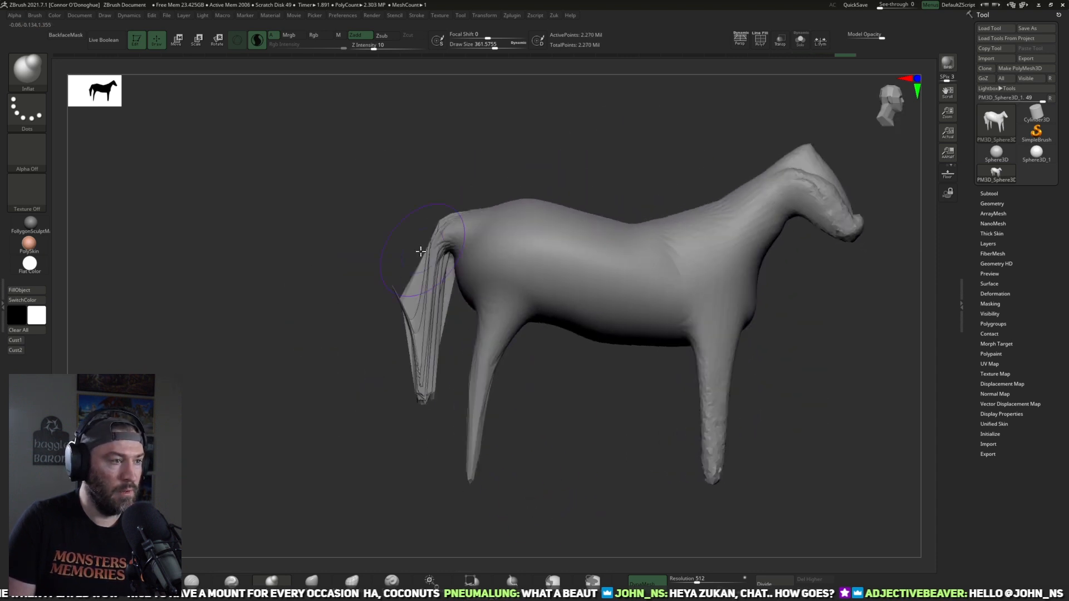
Step: Inflate the thin, folded tail from both sides along its full length
left_click_drag(426, 278, 417, 401)
left_click_drag(340, 393, 358, 406, "ctrl")
mouse_move(357, 409)
left_mouse_down()
mouse_move(389, 421)
mouse_move(551, 313)
mouse_move(604, 311)
left_mouse_up()
mouse_move(449, 318)
left_mouse_down("shift")
mouse_move(426, 257)
mouse_move(446, 388)
left_mouse_up("shift")
left_click_drag(518, 389, 537, 407, "ctrl")
mouse_move(537, 406)
left_mouse_down()
mouse_move(409, 411)
mouse_move(350, 398)
left_mouse_up()
Step: Flatten the tail's ridges with the TrimDynamic brush at Draw Size about 346
left_click(152, 582)
mouse_move(450, 287)
left_mouse_down()
mouse_move(428, 300)
mouse_move(430, 347)
left_mouse_up()
left_click_drag(370, 398, 387, 412, "ctrl")
left_click_drag(386, 412, 354, 409)
left_click_drag(422, 267, 446, 384, "shift")
left_click_drag(377, 406, 579, 272)
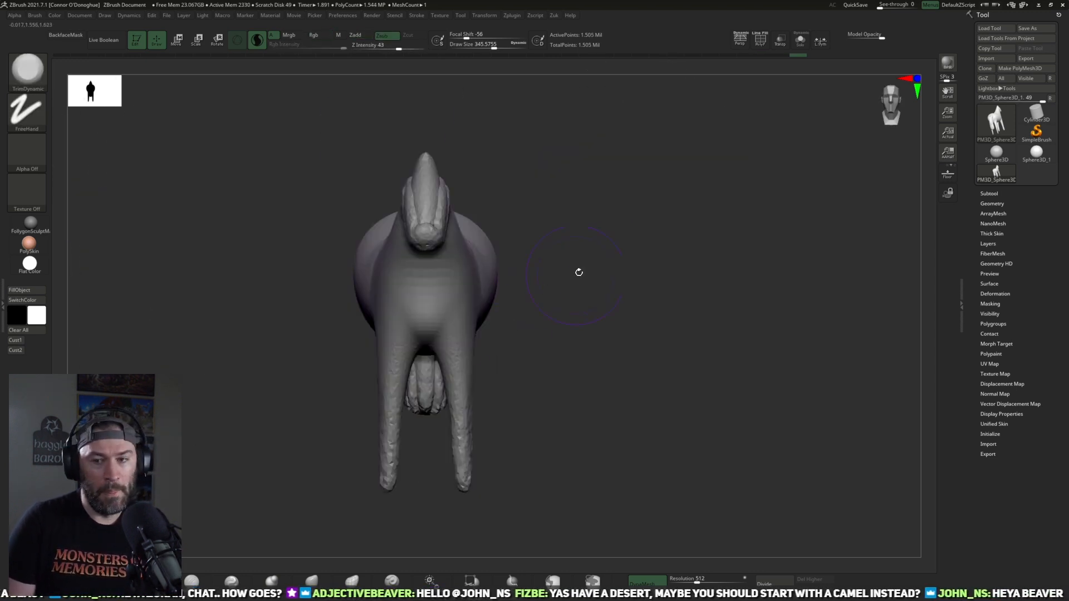
Step: Even out the flank and front legs with TrimDynamic at Draw Size about 358 and the Smooth brush
left_click_drag(702, 259, 805, 290, "alt")
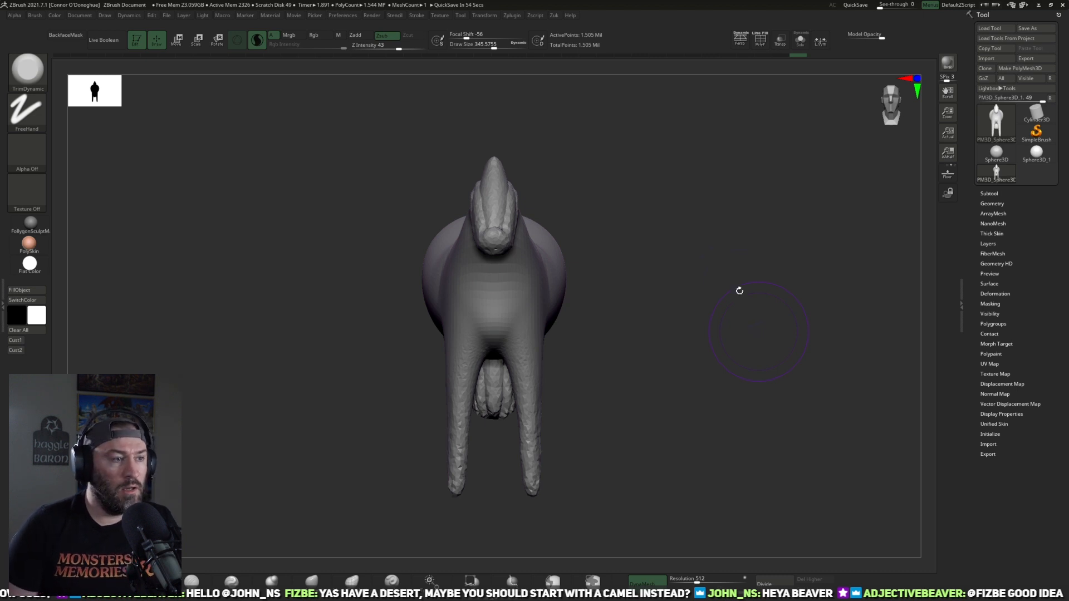
left_click_drag(684, 343, 360, 471)
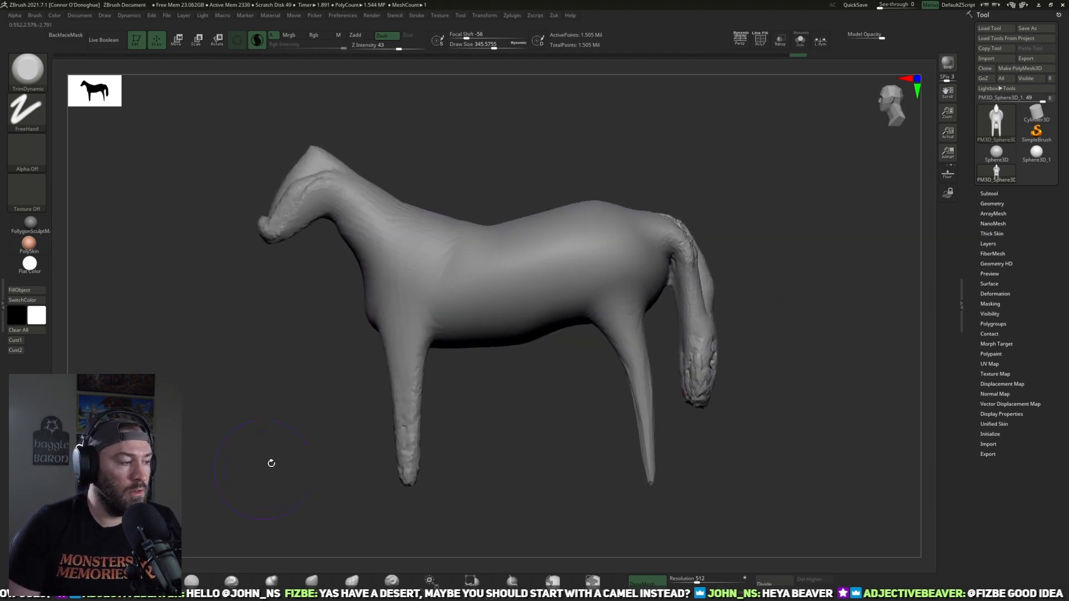
left_click_drag(509, 396, 444, 420, "alt")
key("bracketright")
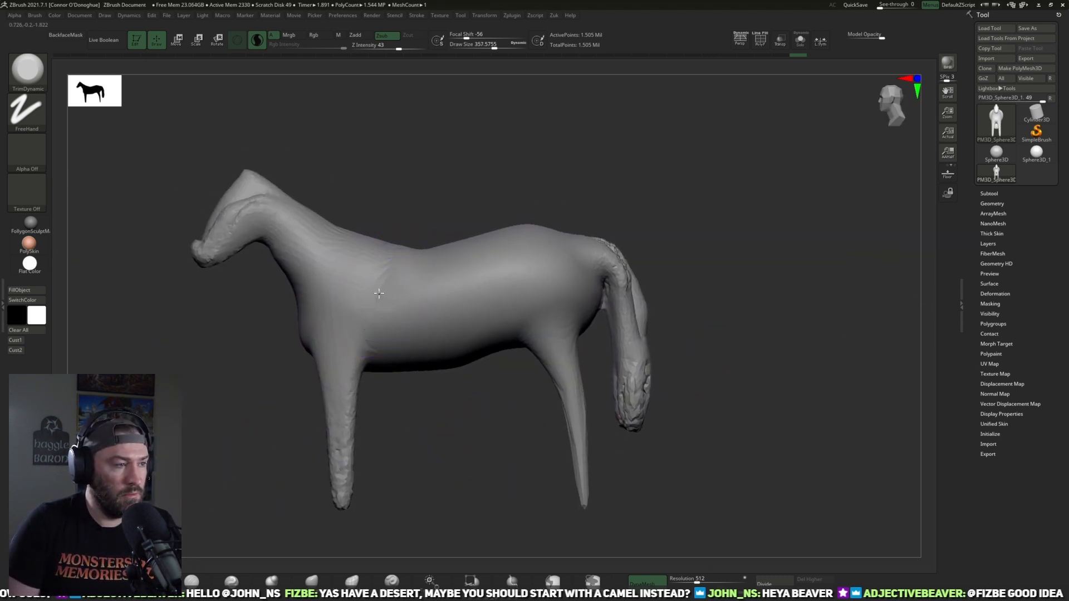
mouse_move(404, 304)
left_mouse_down()
mouse_move(480, 285)
mouse_move(495, 292)
left_mouse_up()
mouse_move(498, 389)
left_mouse_down()
mouse_move(515, 444)
mouse_move(588, 375)
mouse_move(505, 445)
mouse_move(703, 277)
mouse_move(644, 382)
mouse_move(499, 404)
left_mouse_up()
key("shift")
left_click_drag(440, 342, 439, 406, "shift")
left_click_drag(542, 432, 394, 464, "alt")
left_click_drag(592, 456, 354, 483)
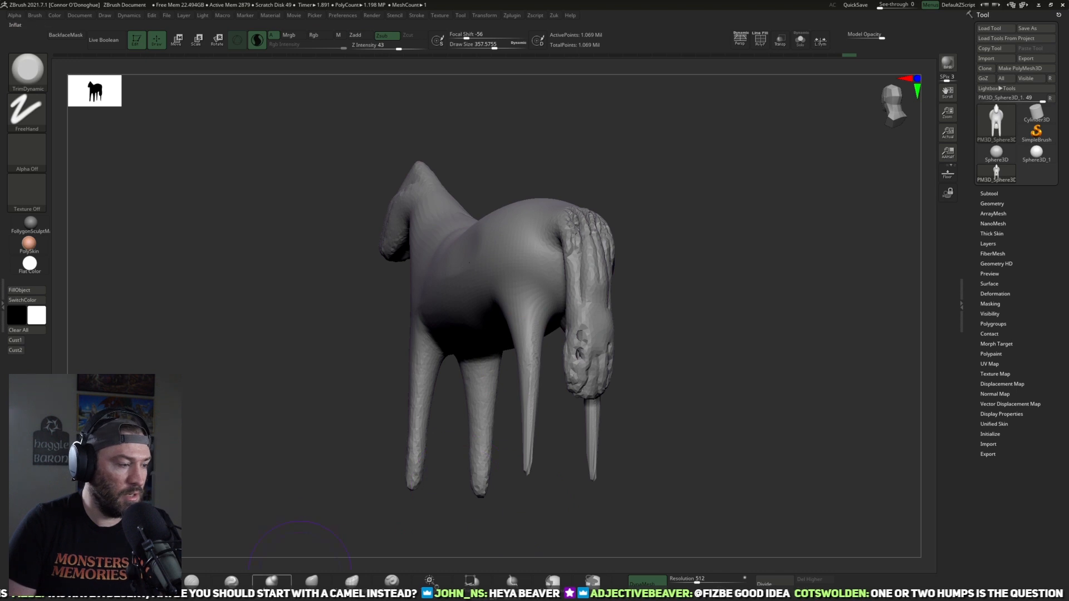
Step: Thicken the hind legs, thighs and hindquarters with the Inflat brush at Draw Size about 350
left_click(272, 581)
left_click_drag(712, 459, 521, 532)
left_click_drag(527, 391, 529, 473)
left_click_drag(519, 491, 554, 488)
left_click_drag(516, 346, 517, 352)
left_click_drag(498, 297, 488, 311)
right_click_drag(537, 238, 515, 265)
left_click_drag(494, 245, 488, 264)
mouse_move(506, 327)
left_mouse_down()
mouse_move(518, 429)
mouse_move(494, 479)
mouse_move(590, 456)
mouse_move(461, 373)
left_mouse_up()
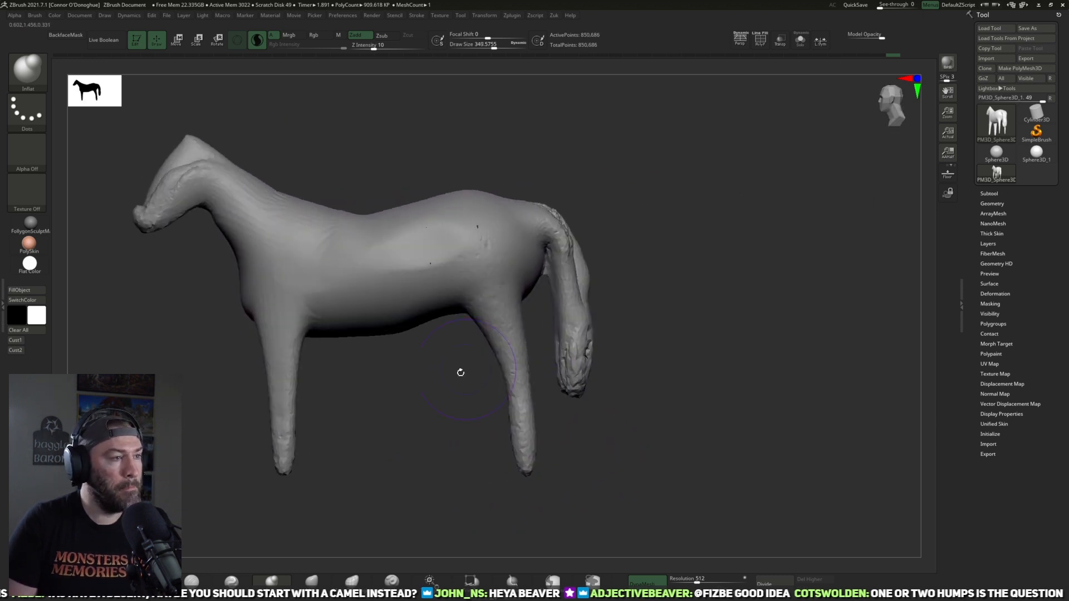
Step: Overlay the horse photo to compare it with the thickened model, and hide the photo again
key("shift+z")
left_click_drag(709, 387, 801, 374, "shift")
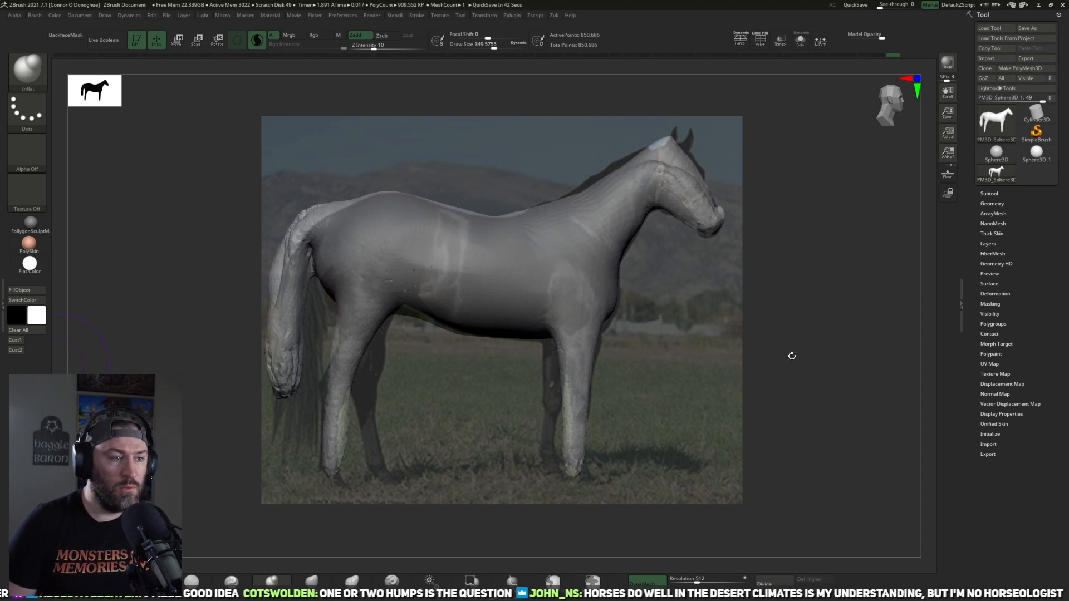
key("shift+z")
left_click_drag(727, 353, 473, 448)
left_click_drag(358, 434, 331, 441, "alt")
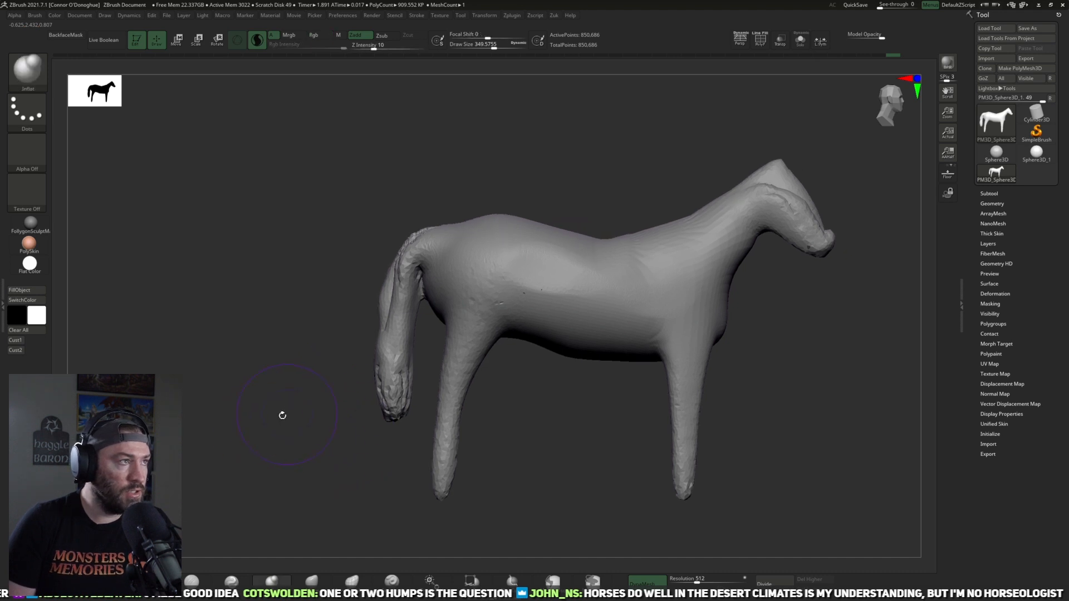
left_click_drag(282, 415, 256, 410, "alt")
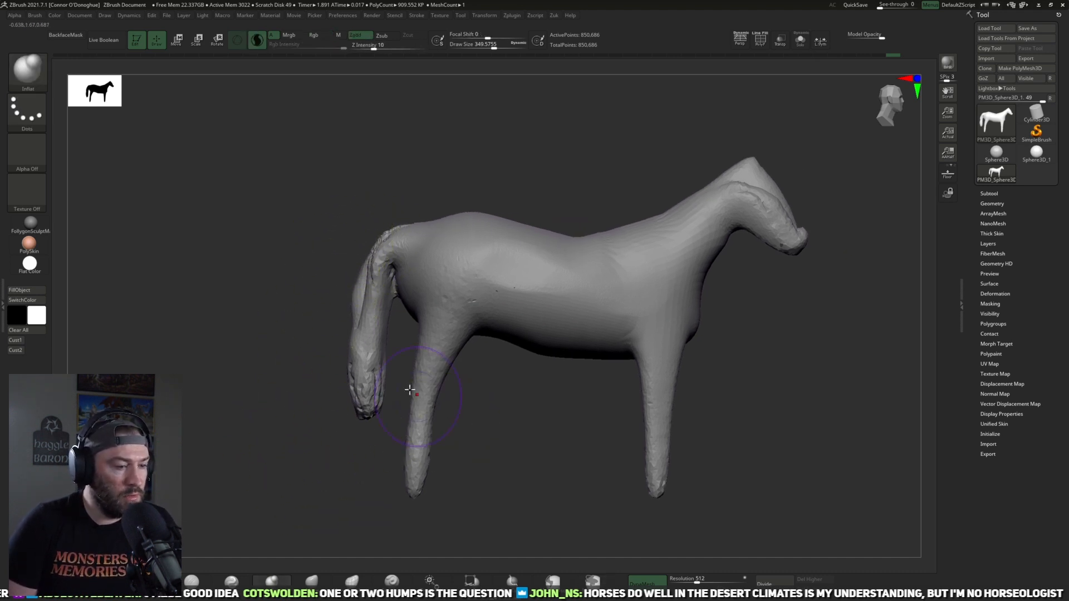
Step: Mask the tail from its base down and separate it from the body with Split Masked Points
mouse_move(328, 210)
left_mouse_down("ctrl")
mouse_move(350, 456)
mouse_move(387, 455)
left_mouse_up("ctrl")
left_click(561, 584, "ctrl")
left_click_drag(184, 332, 188, 351, "ctrl")
mouse_move(291, 271)
left_mouse_down("ctrl")
mouse_move(328, 458)
mouse_move(389, 410)
mouse_move(395, 271)
mouse_move(422, 191)
mouse_move(347, 192)
left_mouse_up("ctrl")
key("z")
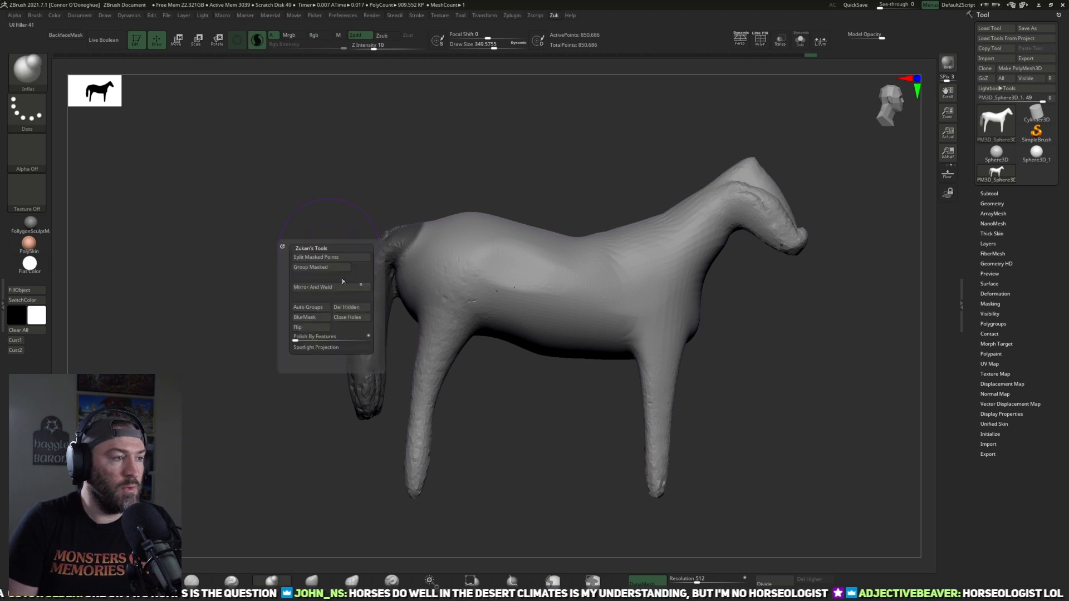
mouse_move(518, 389)
left_mouse_down()
mouse_move(527, 399)
mouse_move(507, 407)
left_mouse_up()
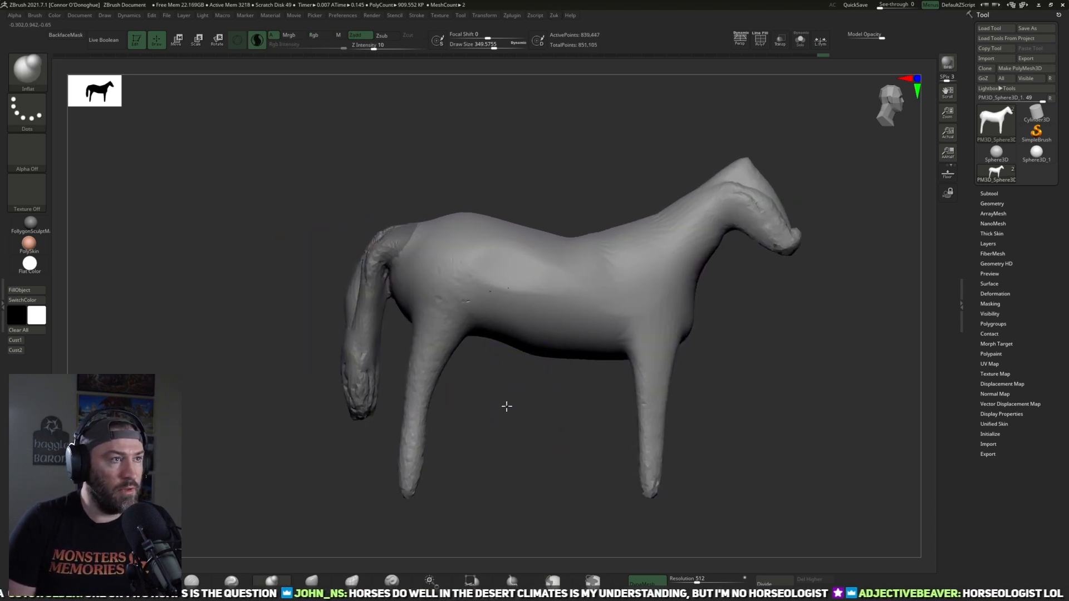
Step: Isolate the body with Solo mode and examine the rump where the tail was split off
left_click(799, 40)
left_click_drag(891, 334, 626, 331)
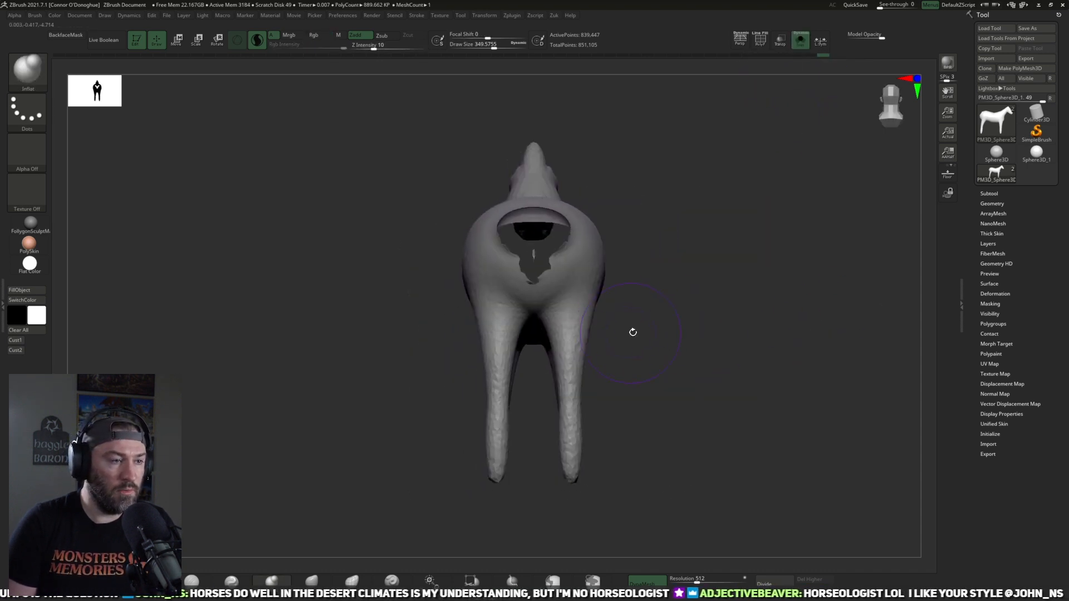
left_click_drag(684, 350, 670, 331)
left_click_drag(435, 400, 584, 448, "alt")
left_click_drag(128, 448, 182, 479)
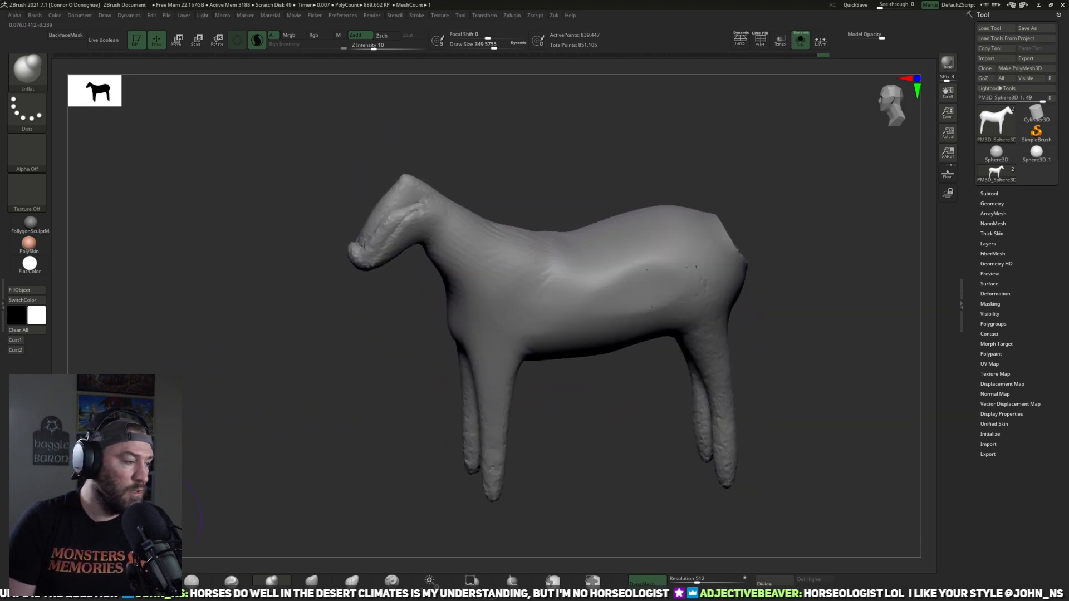
Step: Build up the cheek and the side of the head with ClayBuildup at Draw Sizes of about 278 and 140, and smooth toward the muzzle
left_click(151, 581)
left_click_drag(281, 322, 361, 362, "alt")
left_click_drag(439, 203, 432, 203)
key("bracketleft")
key("bracketleft")
key("bracketleft")
key("bracketleft")
key("bracketleft")
key("bracketleft")
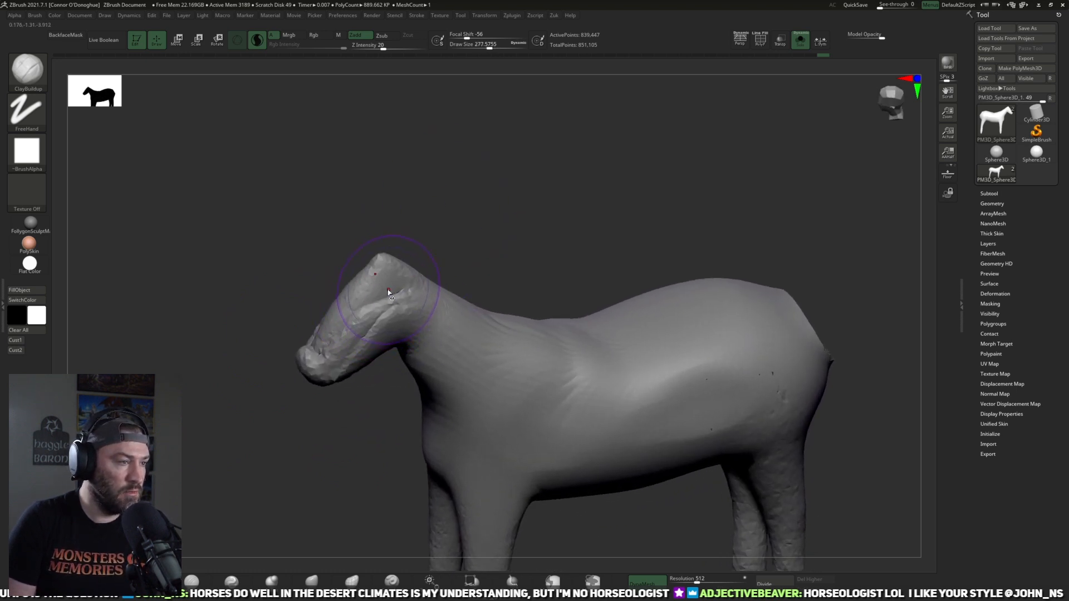
mouse_move(391, 301)
left_mouse_down()
mouse_move(398, 282)
mouse_move(398, 300)
mouse_move(417, 277)
left_mouse_up()
key("space")
mouse_move(400, 274)
left_mouse_down()
mouse_move(389, 313)
mouse_move(356, 318)
mouse_move(338, 337)
left_mouse_up()
left_click_drag(351, 420, 319, 365)
mouse_move(337, 315)
left_mouse_down()
mouse_move(319, 362)
mouse_move(308, 362)
left_mouse_up()
Step: Update the body's DynaMesh to close the tail opening, and smooth the rump with TrimDynamic and Smooth at Draw Size about 180
left_click_drag(441, 222, 432, 191, "shift")
key("ctrl")
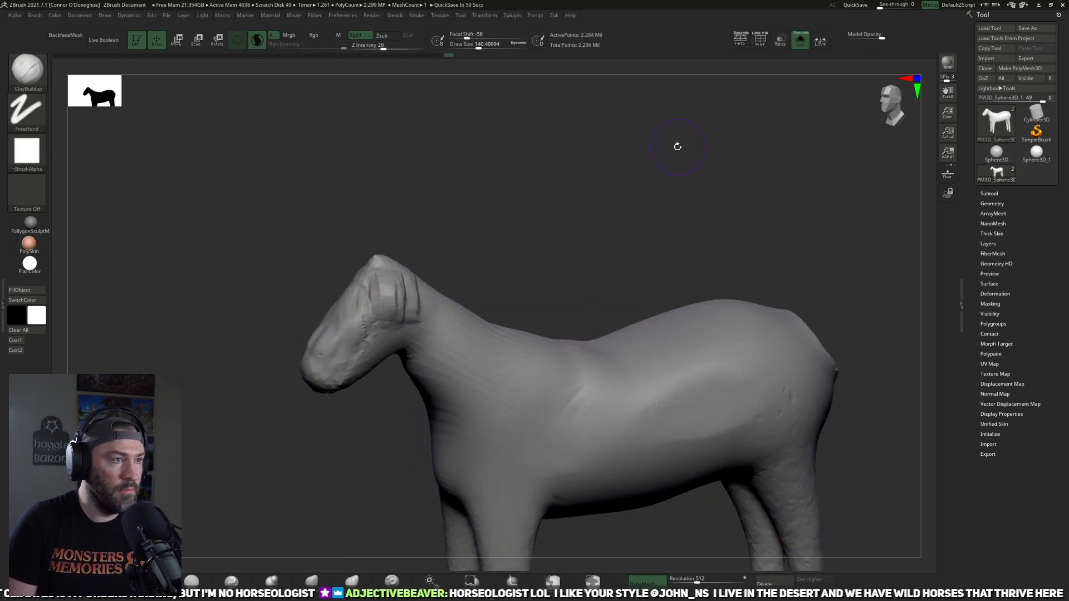
left_click_drag(601, 253, 648, 142)
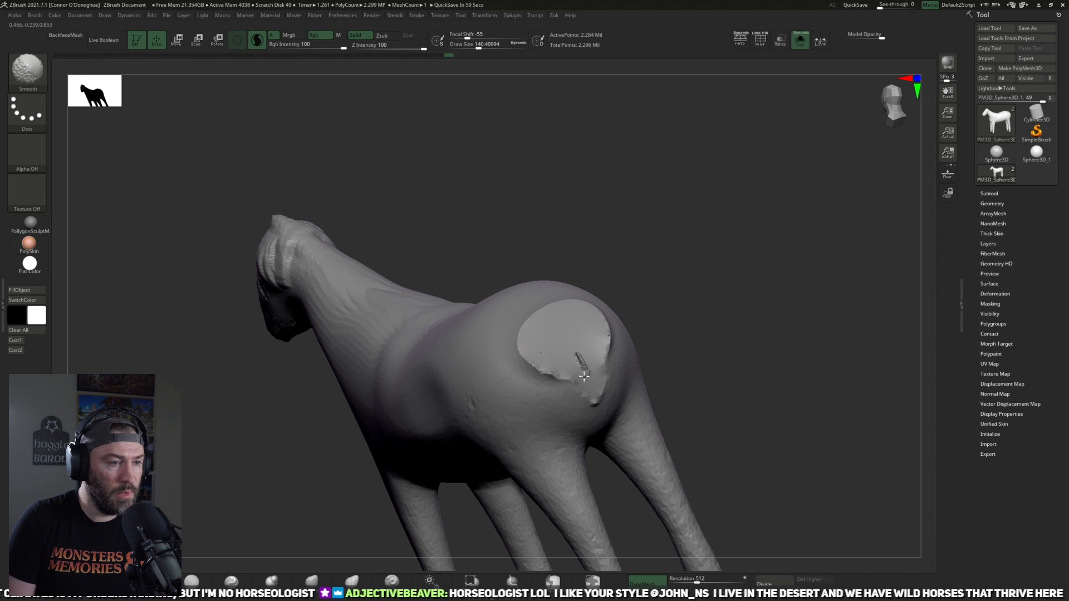
mouse_move(709, 276)
left_mouse_down("alt")
mouse_move(701, 251)
mouse_move(688, 273)
left_mouse_up("alt")
key("b")
key("t")
key("d")
mouse_move(567, 345)
left_mouse_down()
mouse_move(517, 335)
mouse_move(560, 363)
mouse_move(576, 334)
mouse_move(582, 372)
left_mouse_up()
key("bracketright")
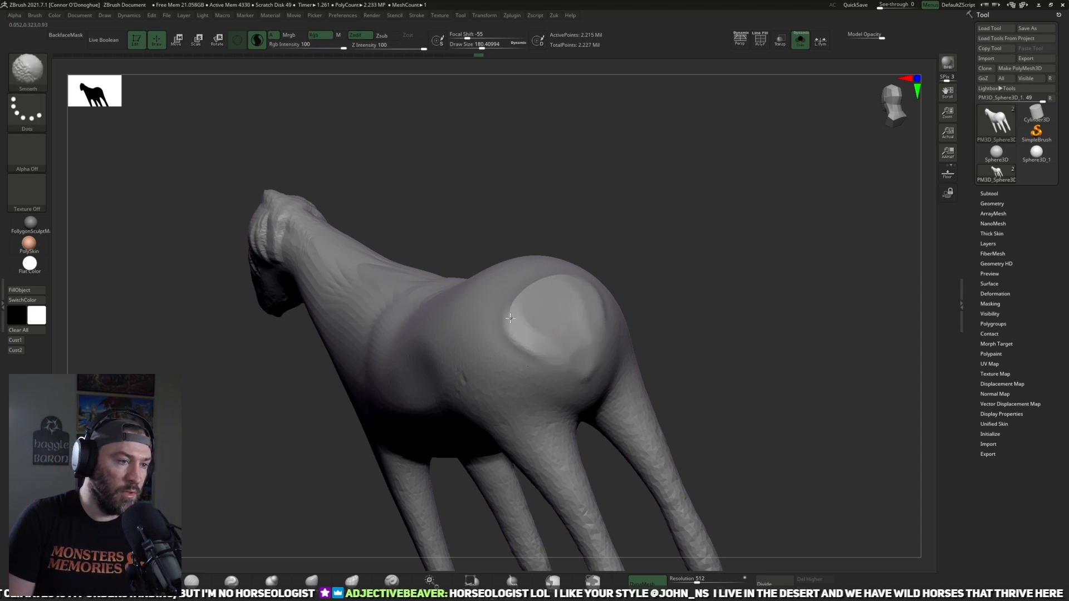
Step: Refine the muzzle and cheek surfaces with the Smooth and TrimDynamic brushes at Draw Size about 180
left_click_drag(713, 261, 539, 410, "shift")
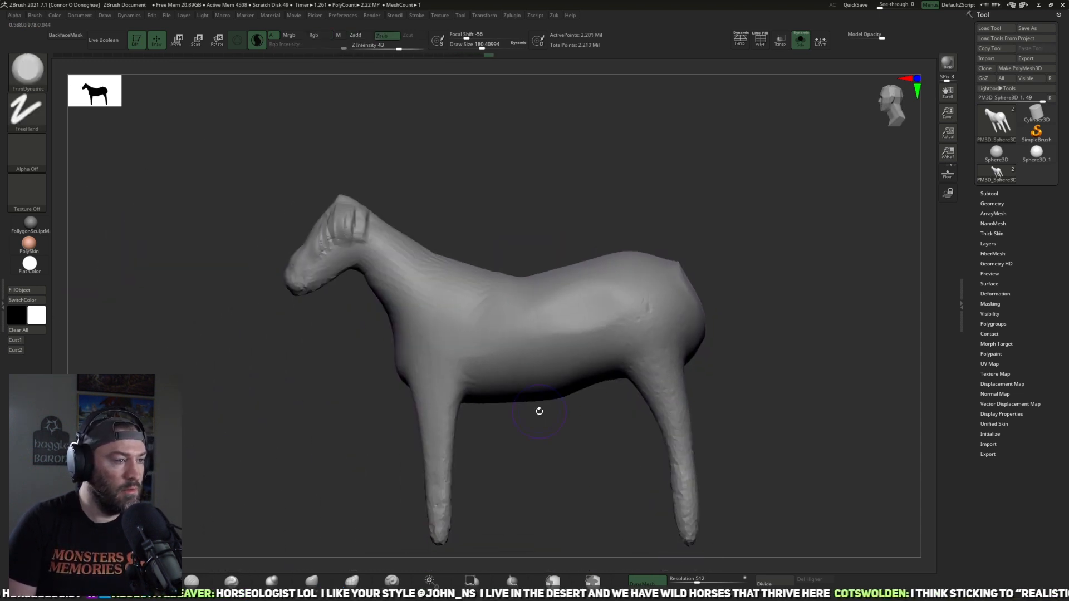
left_click_drag(521, 461, 503, 398)
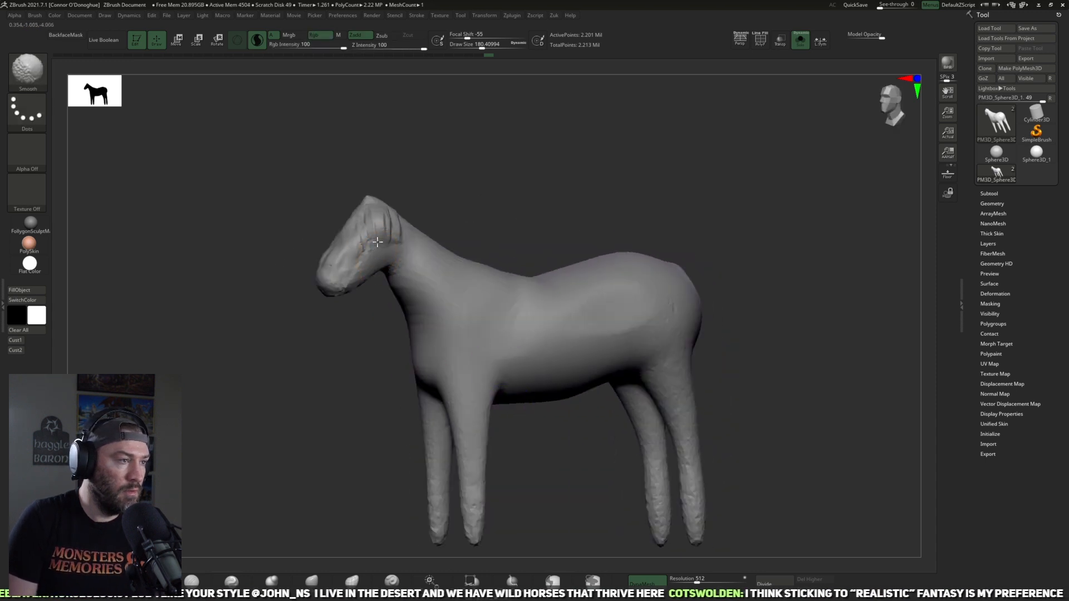
left_click_drag(353, 273, 348, 288, "shift")
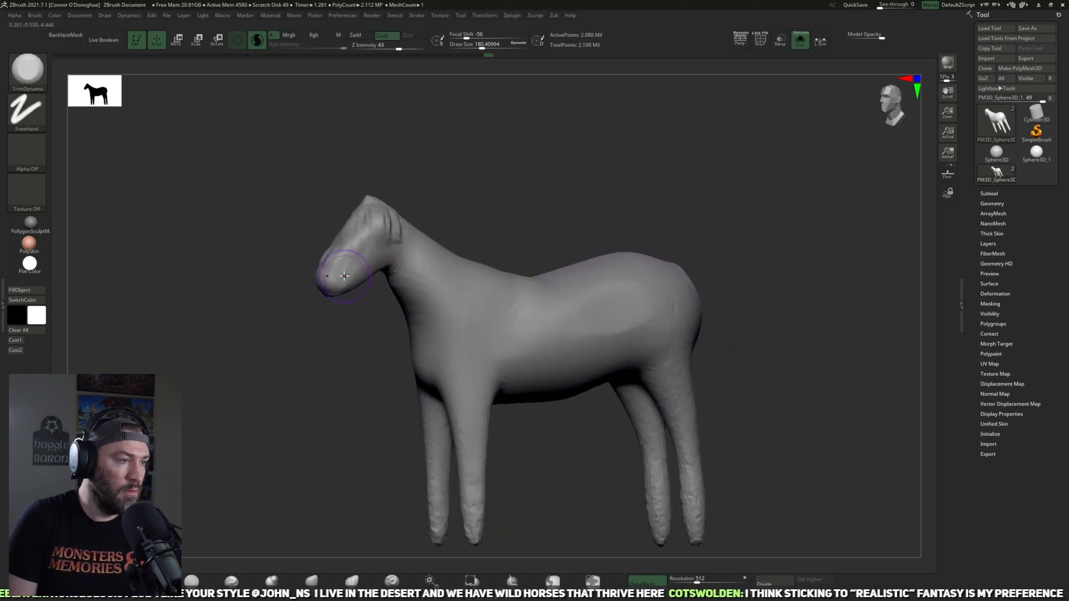
mouse_move(389, 230)
left_mouse_down("shift")
mouse_move(359, 239)
mouse_move(368, 252)
left_mouse_up("shift")
left_click_drag(232, 429, 313, 467, "alt")
Step: Build up the rounded jaw behind the cheek with ClayBuildup at Draw Size about 208, lowering the Z Intensity to 14
key("b")
key("c")
key("b")
mouse_move(523, 181)
left_mouse_down()
mouse_move(445, 228)
mouse_move(498, 265)
left_mouse_up()
key("bracketleft")
key("bracketleft")
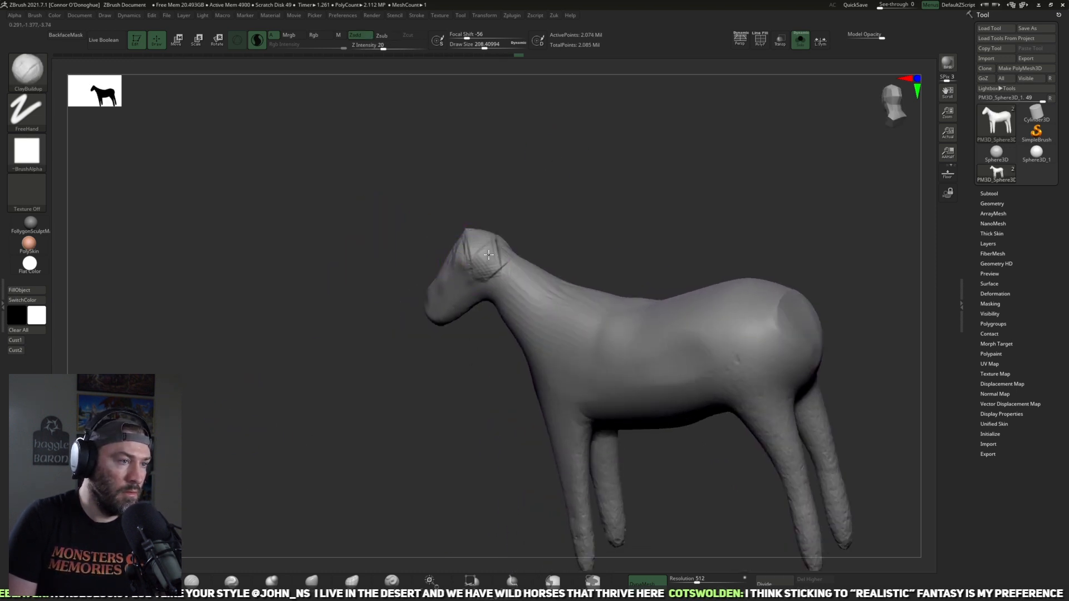
left_click_drag(623, 165, 663, 169)
left_click_drag(383, 47, 378, 47)
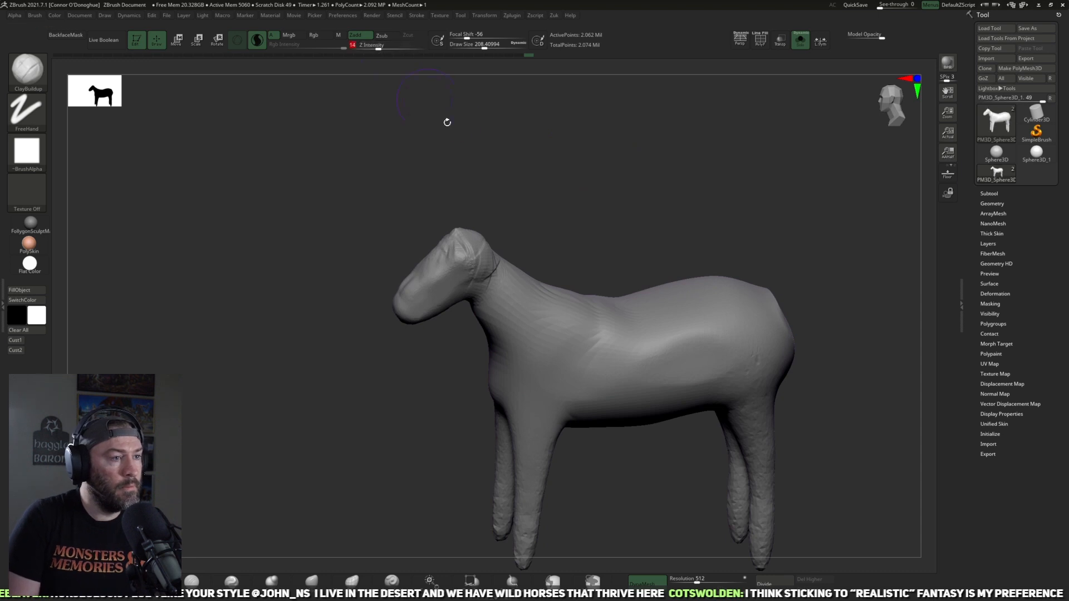
left_click_drag(612, 170, 687, 188)
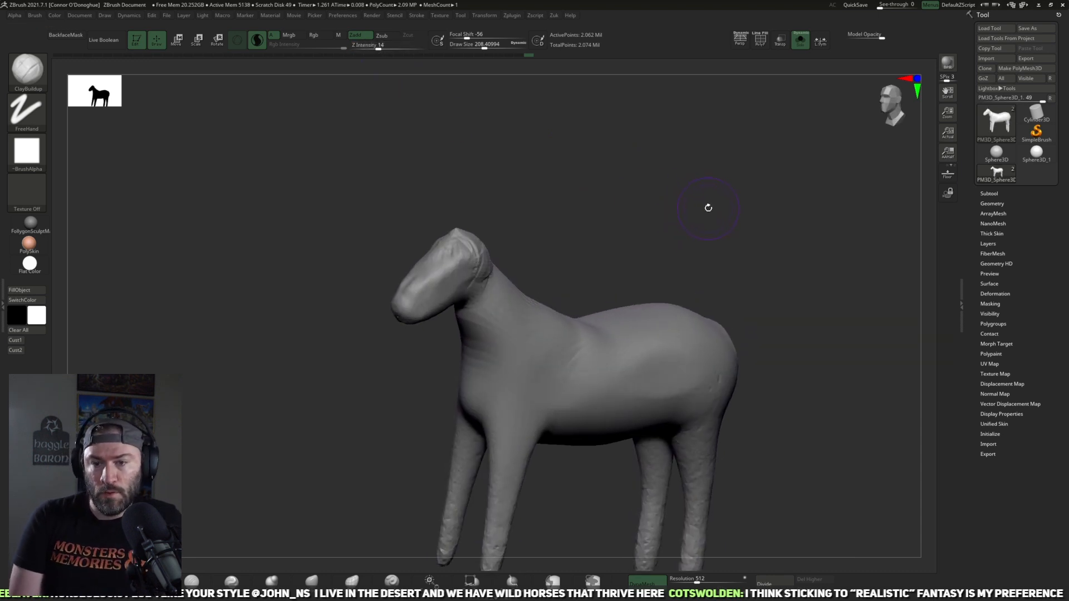
left_click_drag(707, 194, 659, 187)
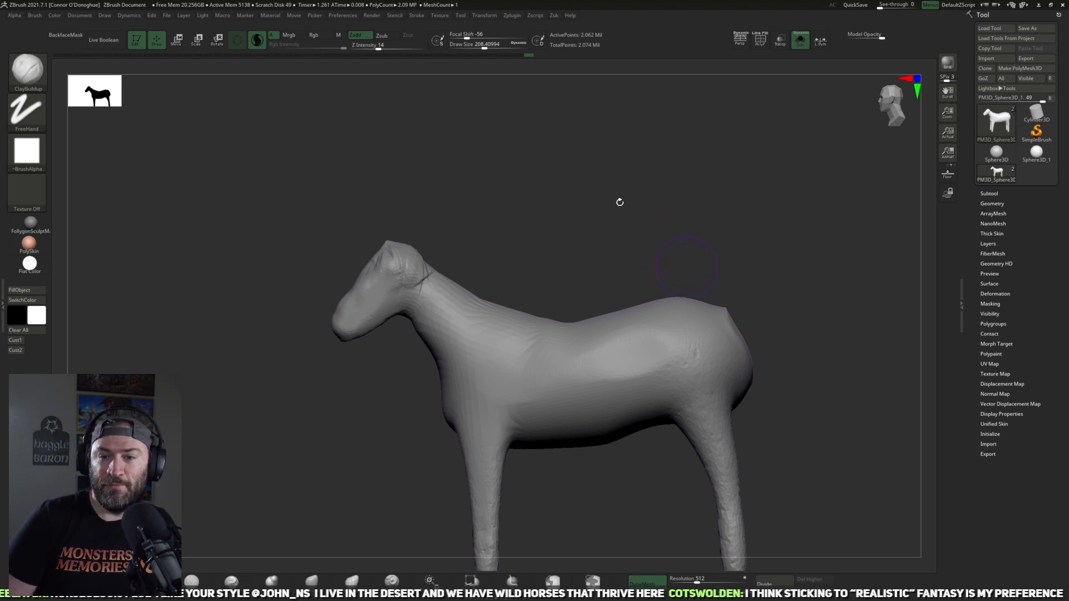
Step: Flatten the built-up head and jaw with TrimDynamic at Draw Size about 208, and return to the side view over the horse photo
mouse_move(652, 250)
left_mouse_down()
mouse_move(603, 219)
mouse_move(546, 205)
mouse_move(600, 222)
mouse_move(384, 382)
left_mouse_up()
left_click_drag(317, 349, 281, 399)
left_click(191, 582)
mouse_move(518, 167)
left_mouse_down()
mouse_move(640, 201)
mouse_move(635, 167)
left_mouse_up()
mouse_move(466, 318)
left_mouse_down()
mouse_move(408, 387)
mouse_move(457, 335)
mouse_move(417, 384)
left_mouse_up()
mouse_move(576, 195)
left_mouse_down("ctrl")
mouse_move(596, 215)
mouse_move(548, 195)
left_mouse_up("ctrl")
left_click_drag(433, 493, 457, 393, "alt")
mouse_move(455, 345)
left_mouse_down()
mouse_move(532, 349)
mouse_move(436, 370)
left_mouse_up()
left_click_drag(430, 434, 371, 424)
left_click_drag(611, 226, 491, 158, "alt")
left_click(14, 341)
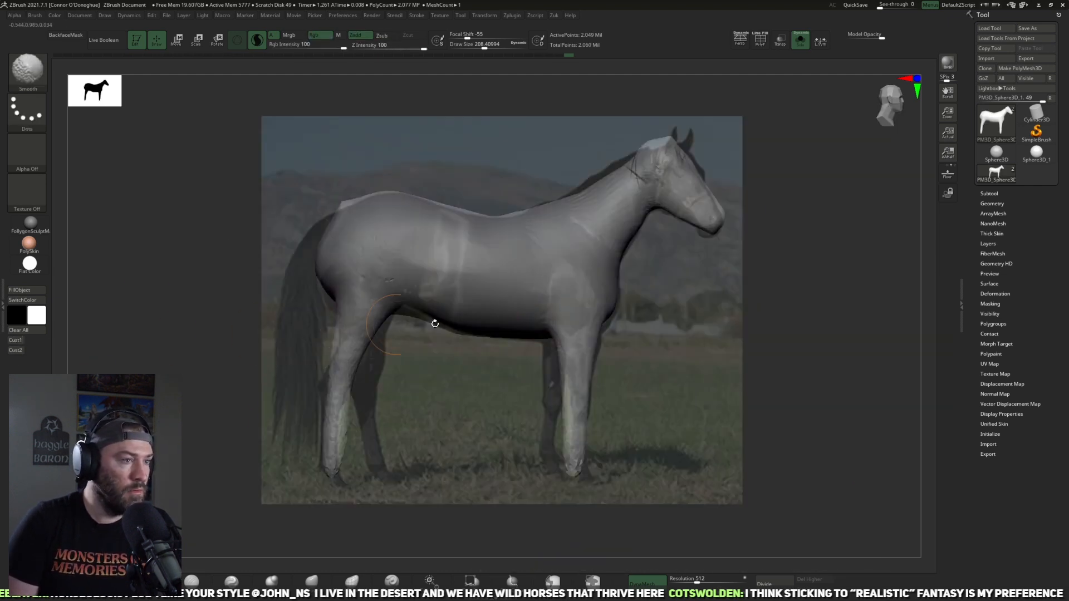
Step: Nudge the head and rump outlines to match the horse photo with the Move brush at Draw Size about 244 to 280
left_click(312, 582)
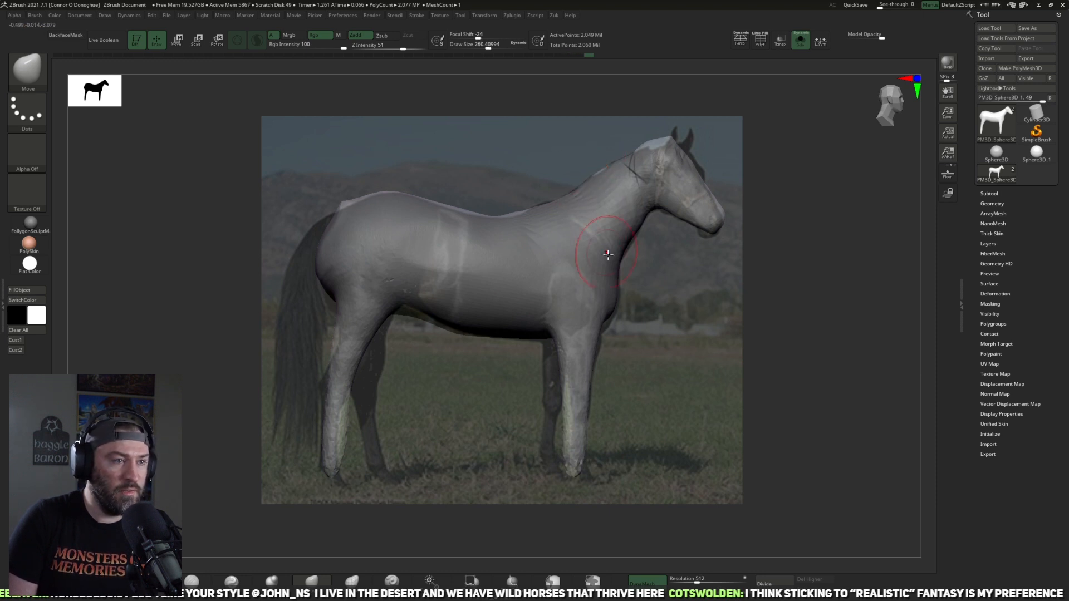
key("bracketleft")
left_click_drag(668, 210, 702, 237)
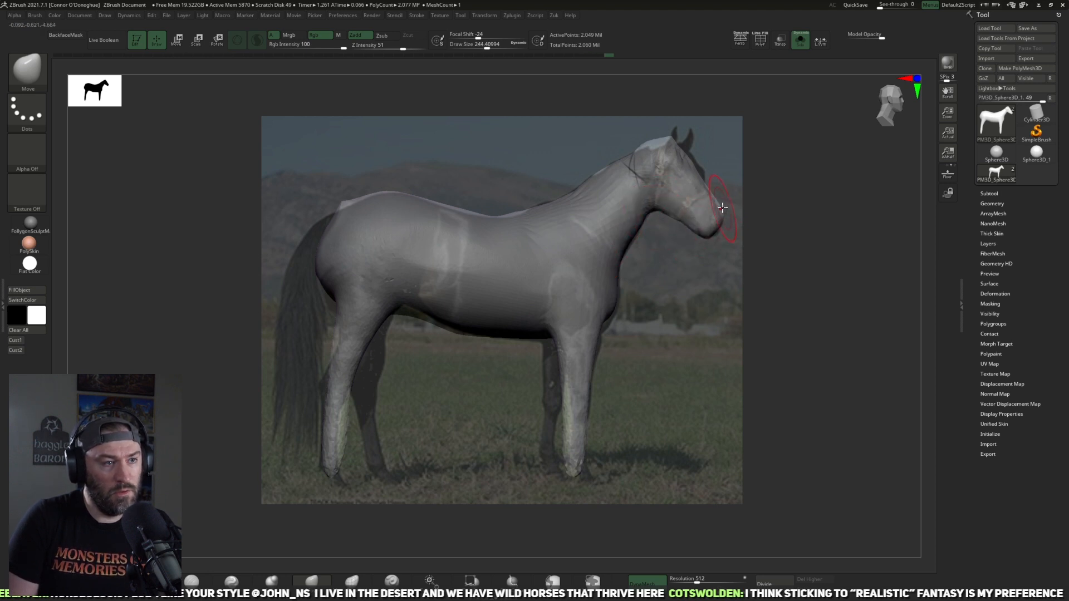
key("bracketleft")
left_click_drag(689, 162, 695, 163)
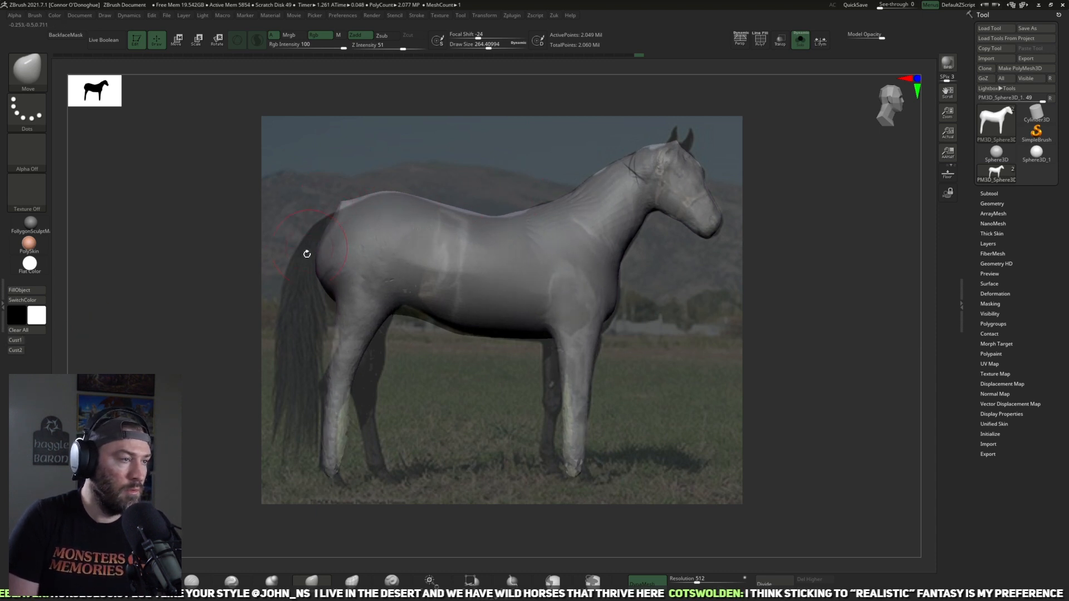
key("bracketright")
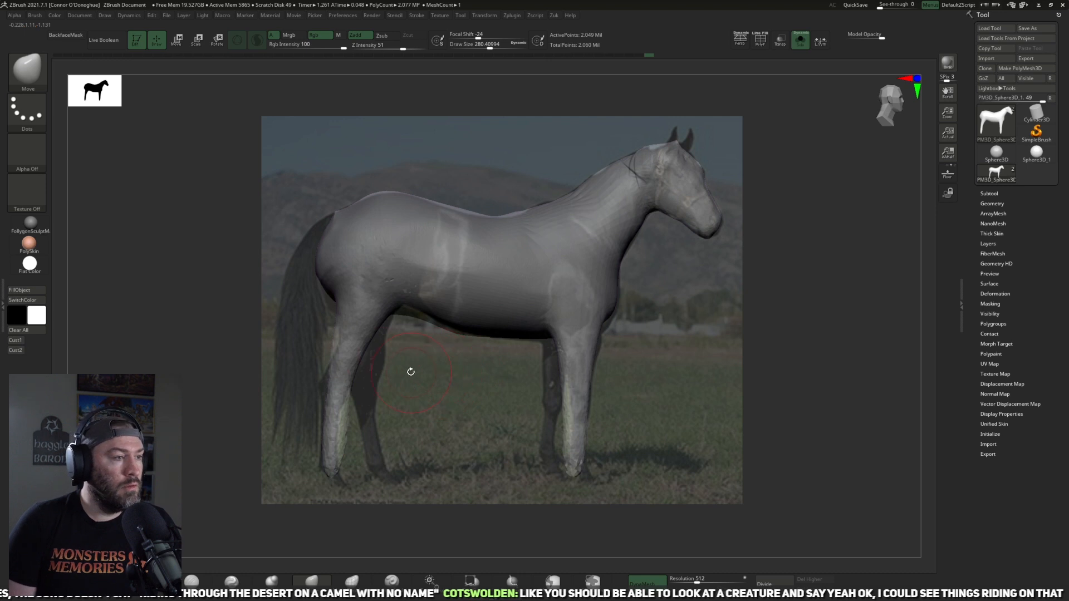
Step: Hide the reference photo, mask both hind legs up to a rounded hip, and split them off with Split Masked Points
mouse_move(433, 380)
left_mouse_down()
mouse_move(460, 362)
mouse_move(427, 391)
mouse_move(489, 386)
mouse_move(544, 344)
mouse_move(489, 327)
mouse_move(463, 338)
left_mouse_up()
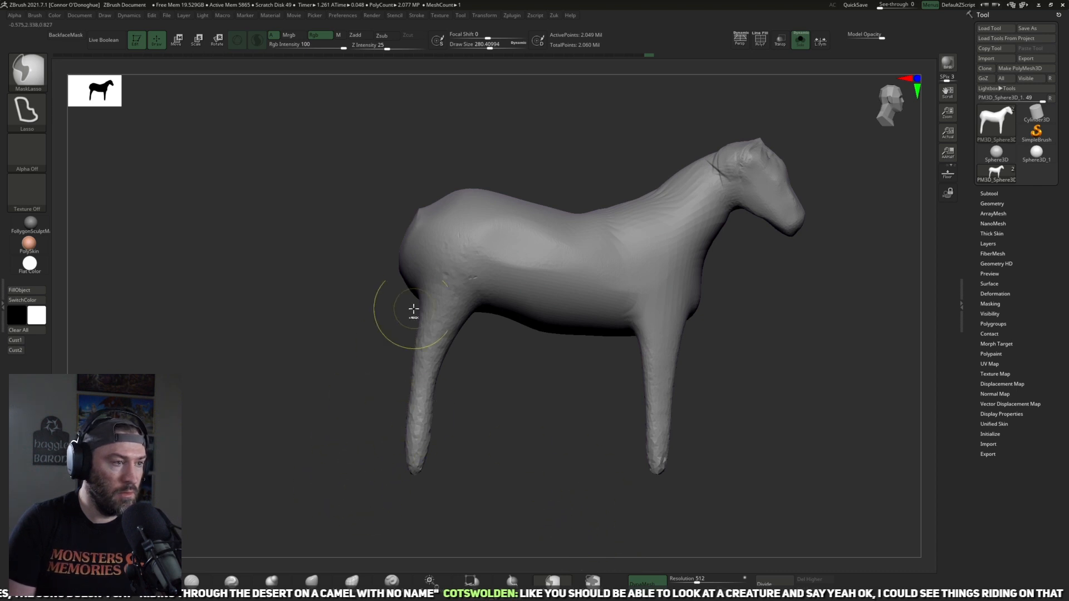
mouse_move(391, 306)
left_mouse_down()
mouse_move(465, 469)
mouse_move(520, 374)
mouse_move(423, 307)
left_mouse_up()
mouse_move(520, 399)
left_mouse_down()
mouse_move(567, 338)
mouse_move(627, 336)
left_mouse_up()
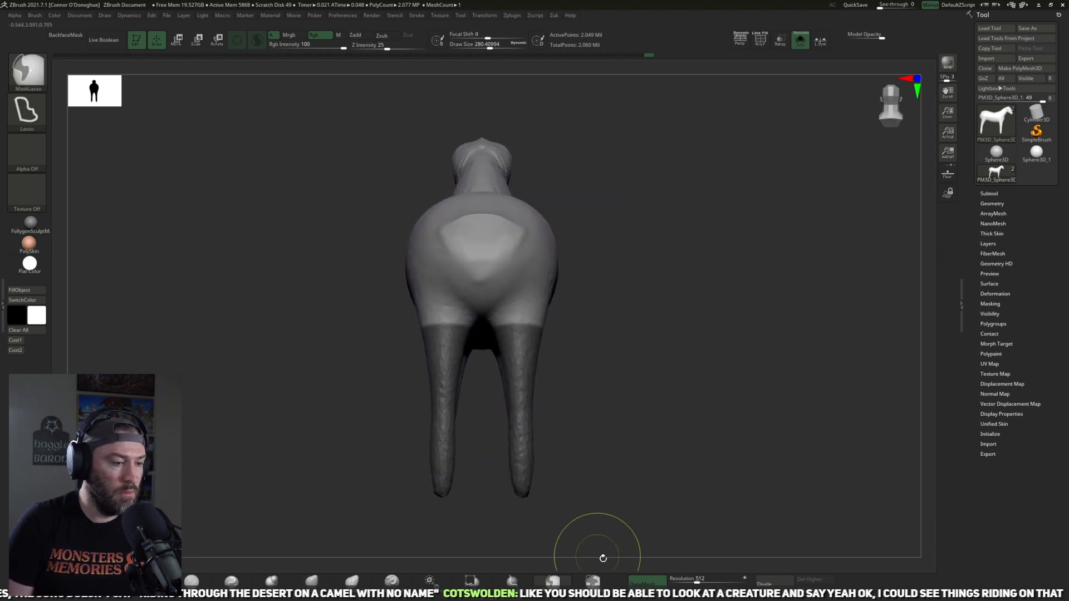
left_click_drag(603, 544, 657, 449)
left_click_drag(522, 355, 541, 282, "ctrl")
key("z")
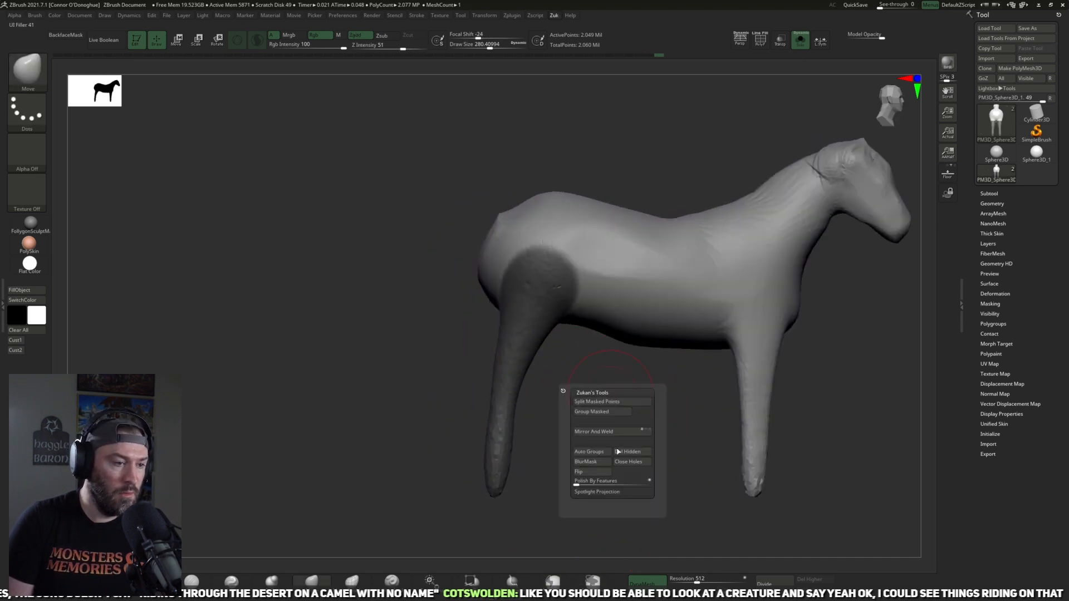
left_click(614, 402)
Step: Mask both front legs up to a rounded shoulder and split them off with Split Masked Points
left_click_drag(616, 409, 496, 401, "alt")
left_click_drag(558, 413, 527, 423)
left_click_drag(652, 378, 509, 374, "alt")
left_click_drag(433, 533, 576, 344, "ctrl")
left_click_drag(492, 385, 497, 320, "ctrl")
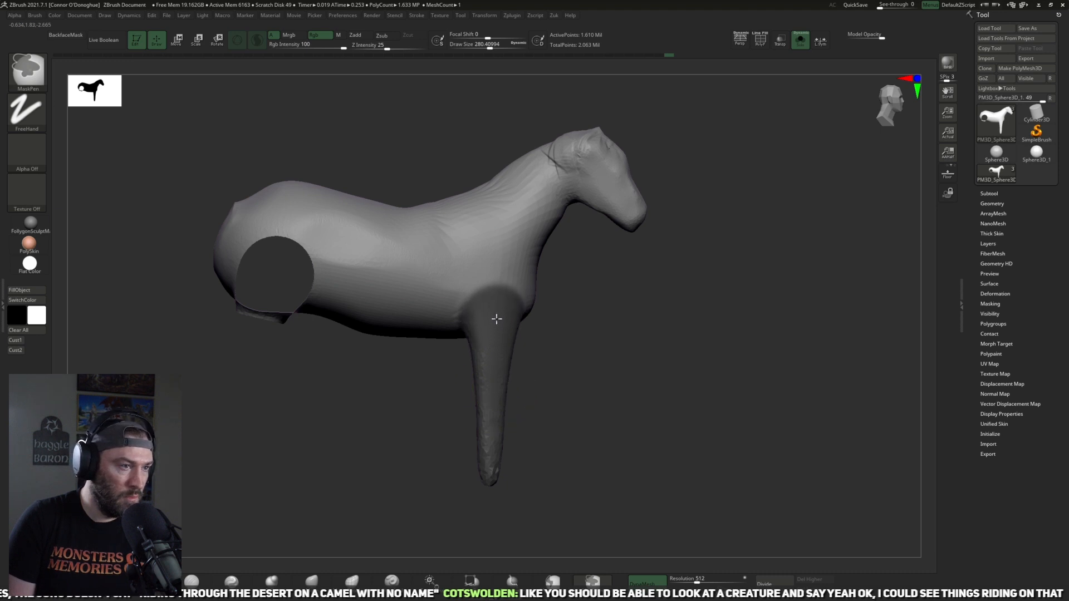
mouse_move(599, 362)
left_mouse_down()
mouse_move(561, 353)
mouse_move(585, 341)
left_mouse_up()
key("z")
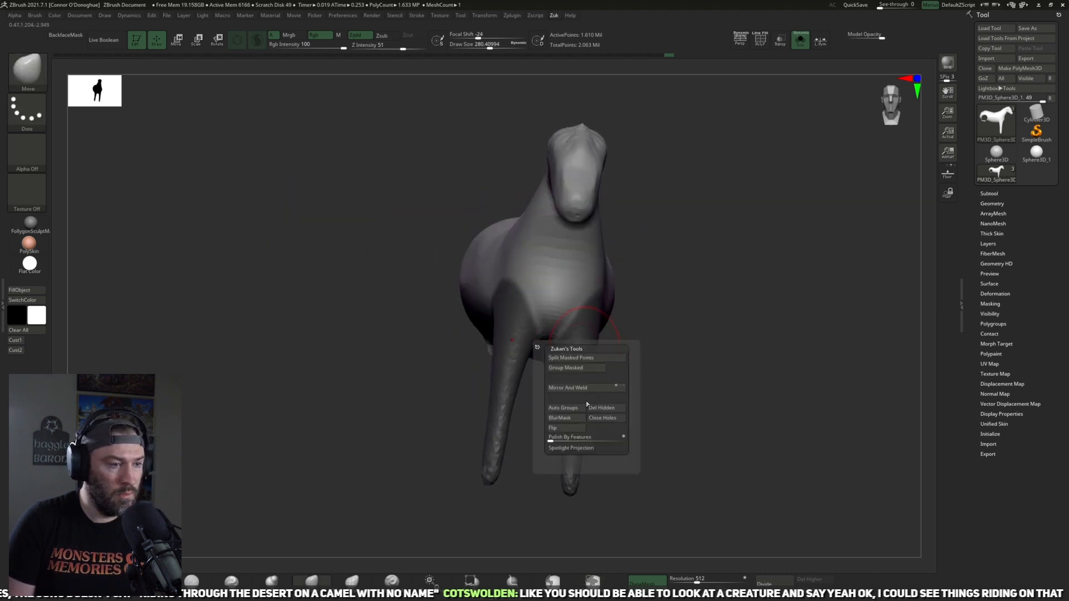
left_click(571, 357)
Step: Mask the head with a lasso and split it off from the neck with Split Masked Points
left_click_drag(633, 312, 659, 318)
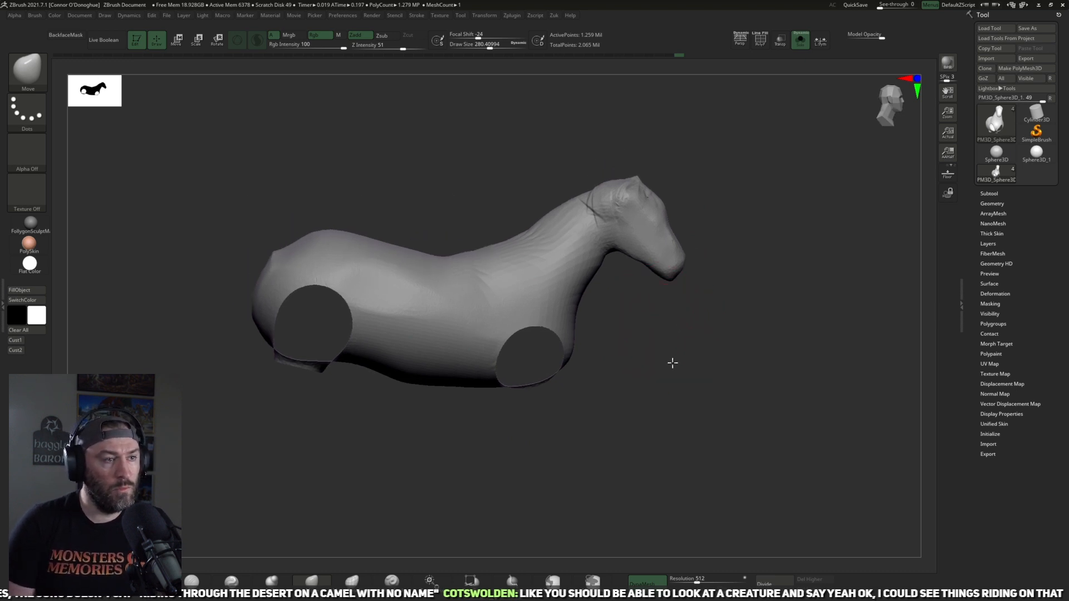
left_click_drag(672, 363, 425, 454)
key("ctrl")
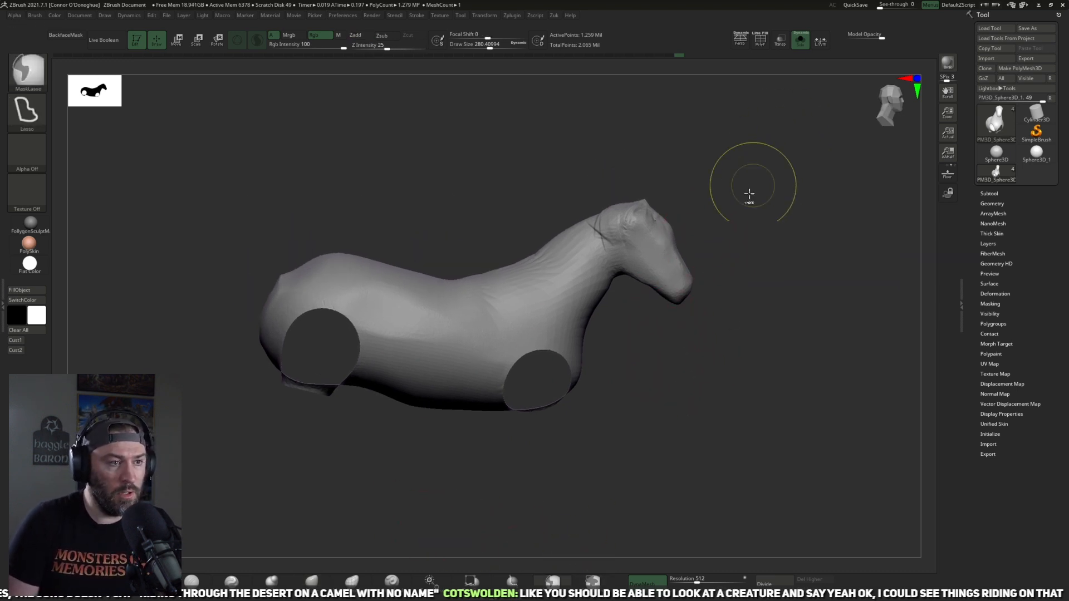
mouse_move(615, 175)
left_mouse_down("ctrl")
mouse_move(608, 237)
mouse_move(692, 347)
mouse_move(771, 183)
left_mouse_up("ctrl")
key("z")
left_click(739, 228)
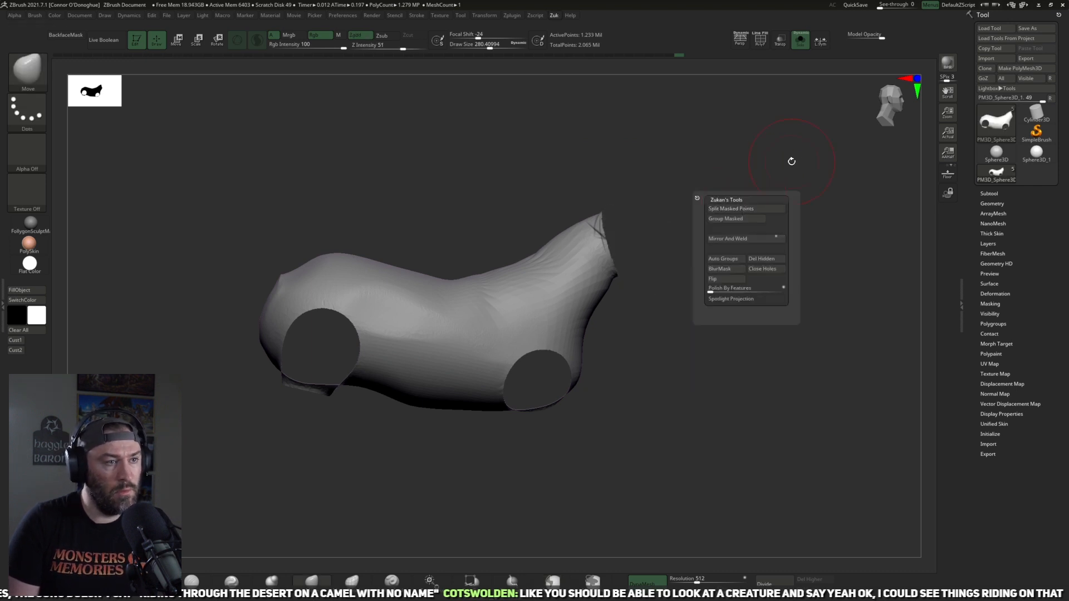
Step: Update the body's DynaMesh to close the leg and head openings, and check the body from the rear
mouse_move(670, 398)
left_mouse_down()
mouse_move(634, 445)
mouse_move(647, 458)
left_mouse_up()
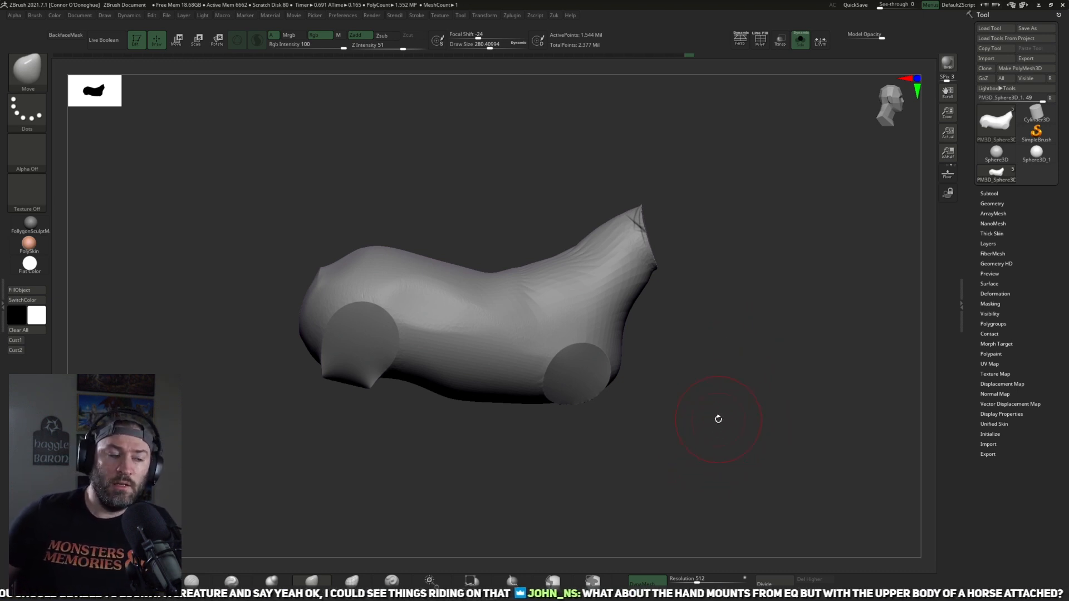
left_click_drag(775, 446, 800, 453)
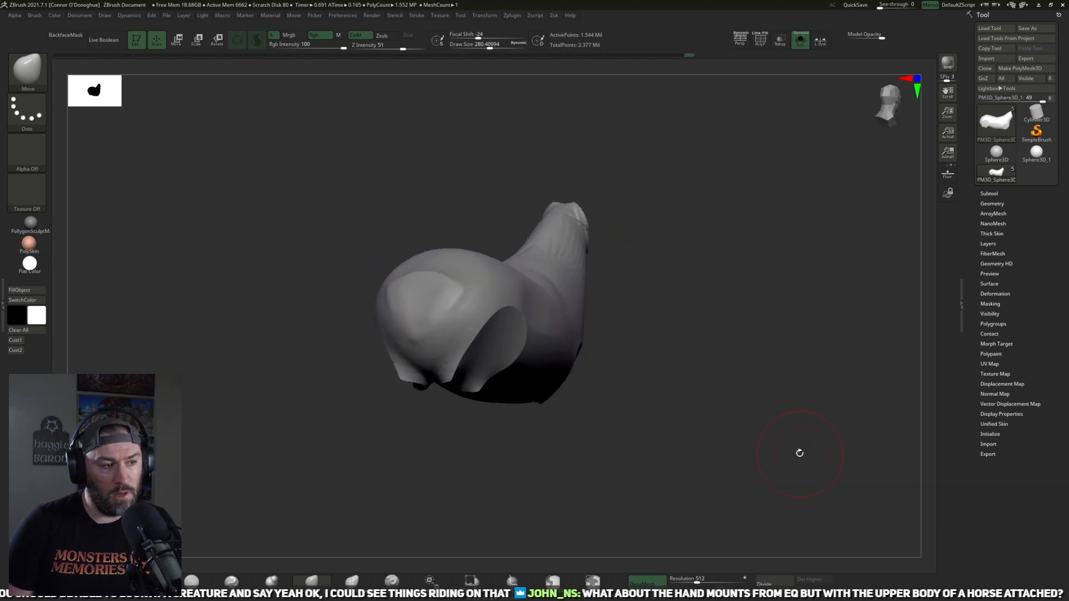
left_click_drag(737, 442, 360, 479)
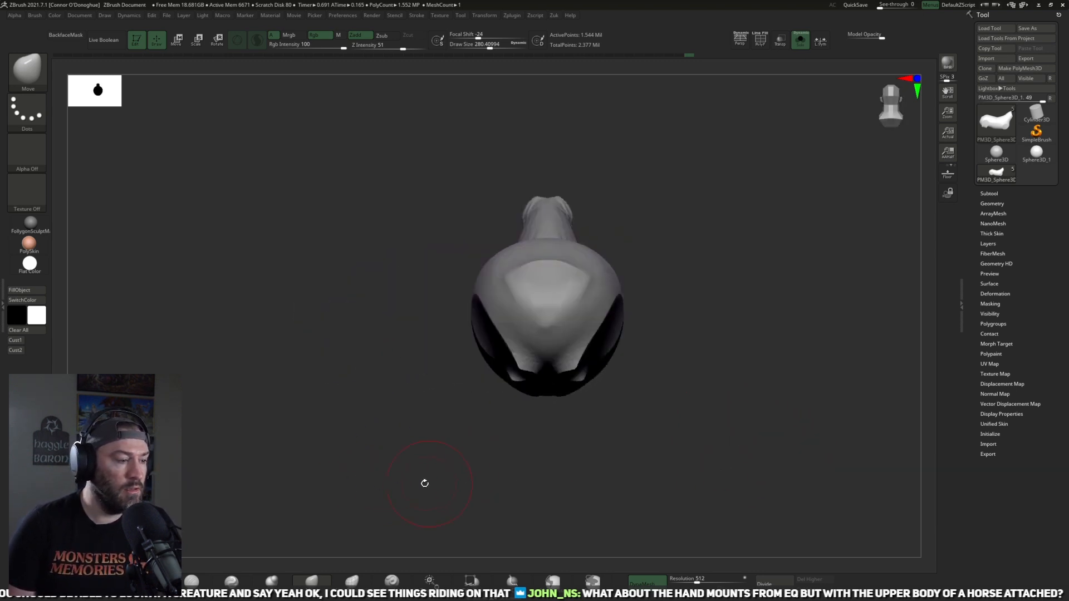
Step: Trim the leftover leg stumps and round the hip and chest surfaces with TrimDynamic and Smooth at Draw Size about 280
left_click(151, 580)
mouse_move(560, 492)
left_mouse_down()
mouse_move(720, 269)
mouse_move(651, 259)
left_mouse_up()
left_click_drag(659, 150, 702, 156)
mouse_move(508, 256)
left_mouse_down("shift")
mouse_move(510, 241)
mouse_move(515, 266)
left_mouse_up("shift")
left_click_drag(683, 235, 696, 250, "ctrl")
left_click_drag(683, 235, 640, 231)
mouse_move(501, 274)
left_mouse_down()
mouse_move(524, 267)
mouse_move(518, 241)
mouse_move(531, 210)
mouse_move(508, 233)
left_mouse_up()
mouse_move(665, 209)
left_mouse_down()
mouse_move(709, 184)
mouse_move(651, 243)
left_mouse_up()
mouse_move(785, 181)
left_mouse_down("ctrl")
mouse_move(806, 194)
mouse_move(764, 234)
left_mouse_up("ctrl")
mouse_move(765, 228)
left_mouse_down()
mouse_move(761, 256)
mouse_move(506, 282)
left_mouse_up()
key("shift")
left_click_drag(663, 246, 527, 393)
mouse_move(617, 288)
left_mouse_down("shift")
mouse_move(600, 328)
mouse_move(644, 328)
left_mouse_up("shift")
left_click_drag(644, 386, 640, 354)
mouse_move(606, 279)
left_mouse_down()
mouse_move(630, 348)
mouse_move(625, 287)
mouse_move(589, 350)
mouse_move(699, 338)
left_mouse_up()
mouse_move(749, 412)
left_mouse_down()
mouse_move(802, 431)
mouse_move(813, 401)
mouse_move(799, 344)
left_mouse_up()
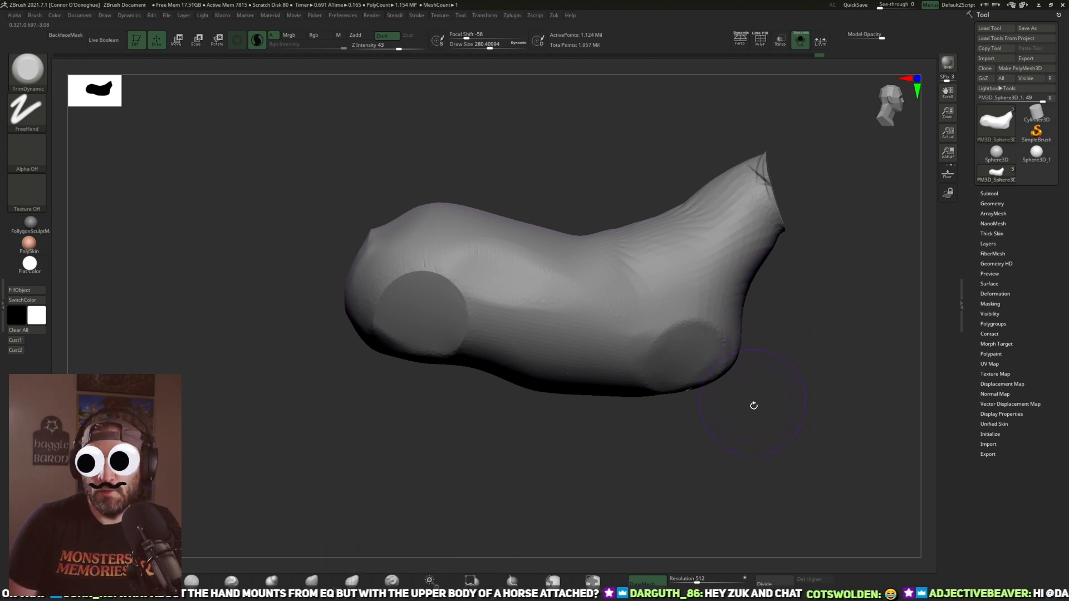
Step: Update the DynaMesh of the trimmed body
left_click_drag(751, 399, 768, 409, "alt")
mouse_move(486, 428)
left_mouse_down("alt")
mouse_move(459, 424)
mouse_move(425, 398)
mouse_move(399, 406)
left_mouse_up("alt")
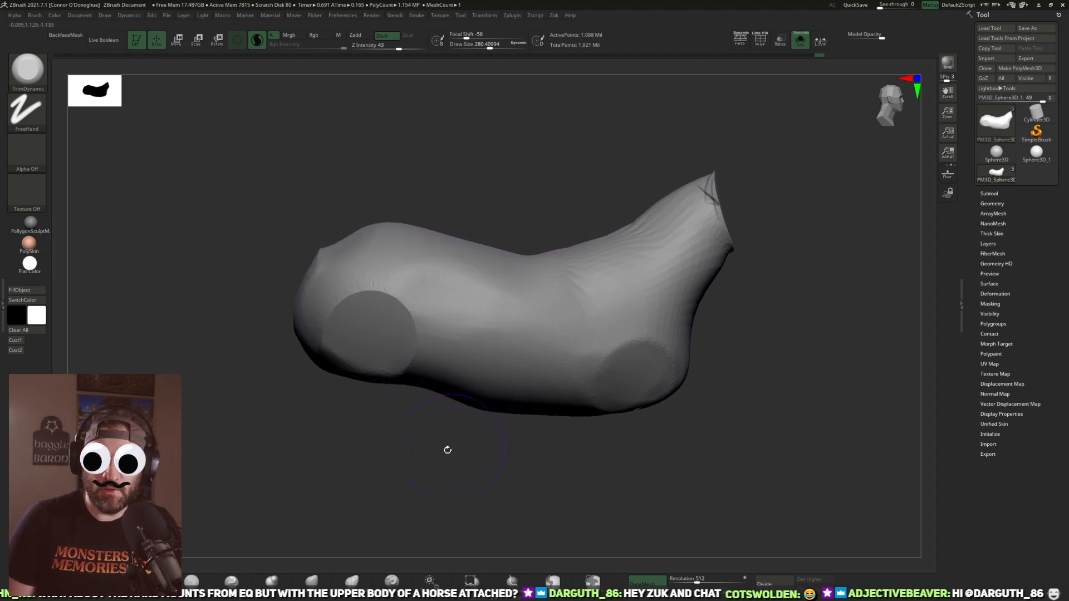
left_click_drag(446, 446, 432, 430)
Step: Try cutting a diagonal crease across the flank with DamStandard at Draw Size about 328, undoing each attempt
left_click(245, 579)
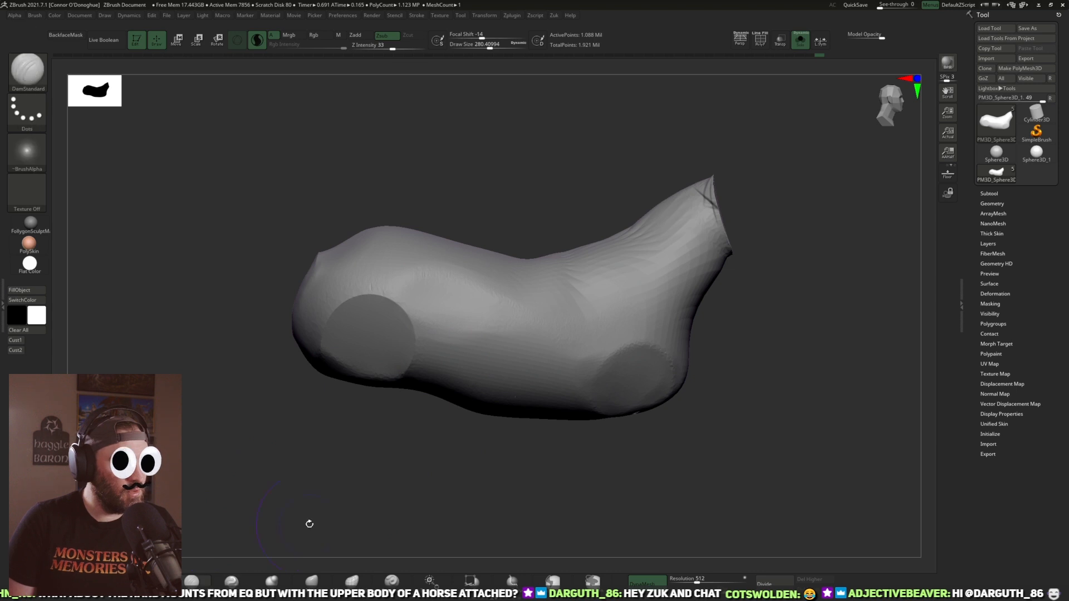
left_click_drag(497, 297, 408, 370)
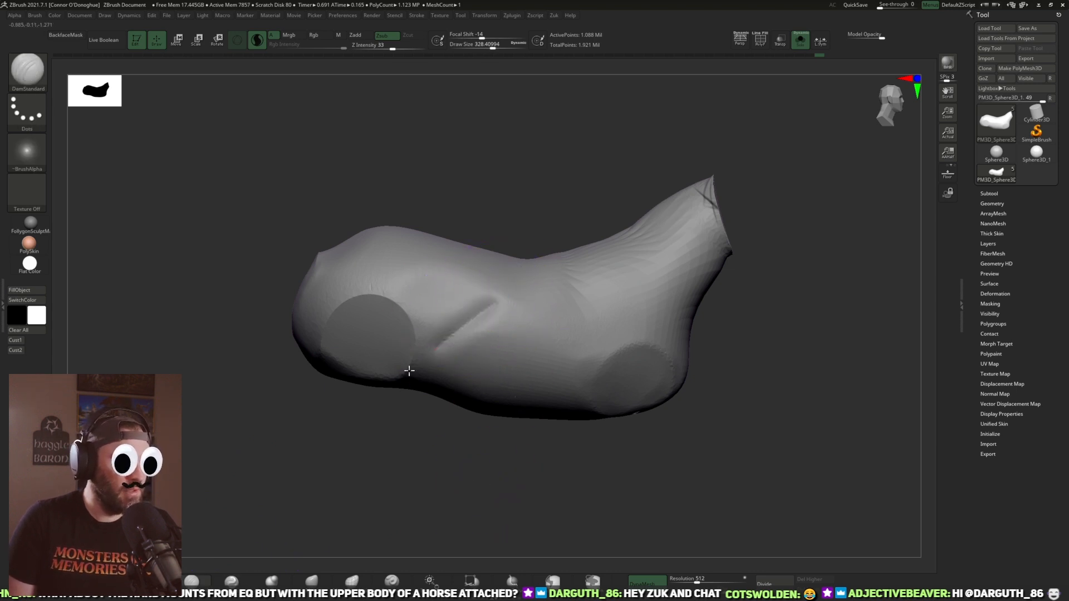
key("ctrl+z")
left_click_drag(497, 297, 483, 310)
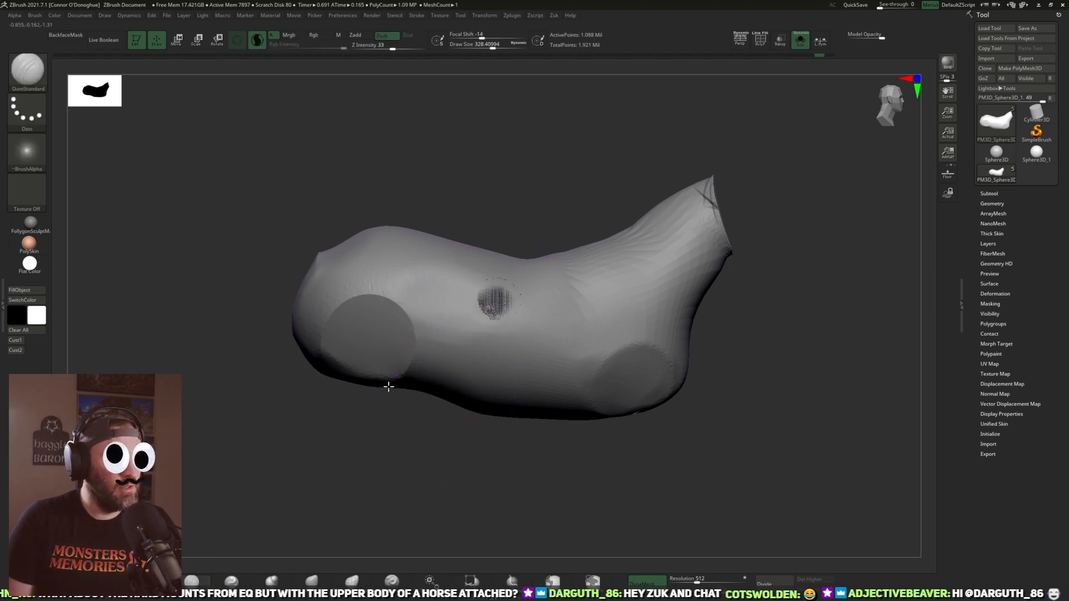
key("ctrl+z")
Step: Carve a diagonal crease in front of the hip with DamStandard at Draw Size about 328, then remesh the body and turn DynaMesh off
left_click_drag(429, 437, 444, 430)
left_click_drag(497, 298, 465, 331)
mouse_move(429, 442)
left_mouse_down()
mouse_move(436, 449)
mouse_move(833, 310)
mouse_move(725, 360)
mouse_move(696, 391)
mouse_move(725, 383)
mouse_move(723, 317)
mouse_move(759, 327)
mouse_move(730, 329)
mouse_move(733, 355)
left_mouse_up()
left_click_drag(733, 356, 772, 377, "ctrl")
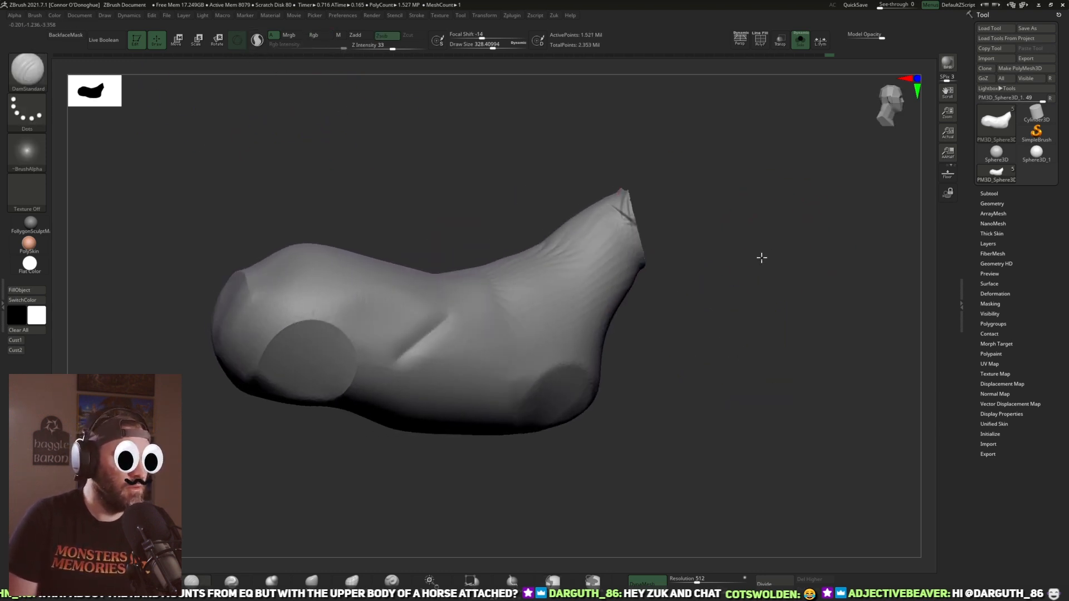
left_click_drag(772, 245, 644, 223)
mouse_move(785, 357)
left_mouse_down()
mouse_move(802, 365)
mouse_move(854, 480)
left_mouse_up()
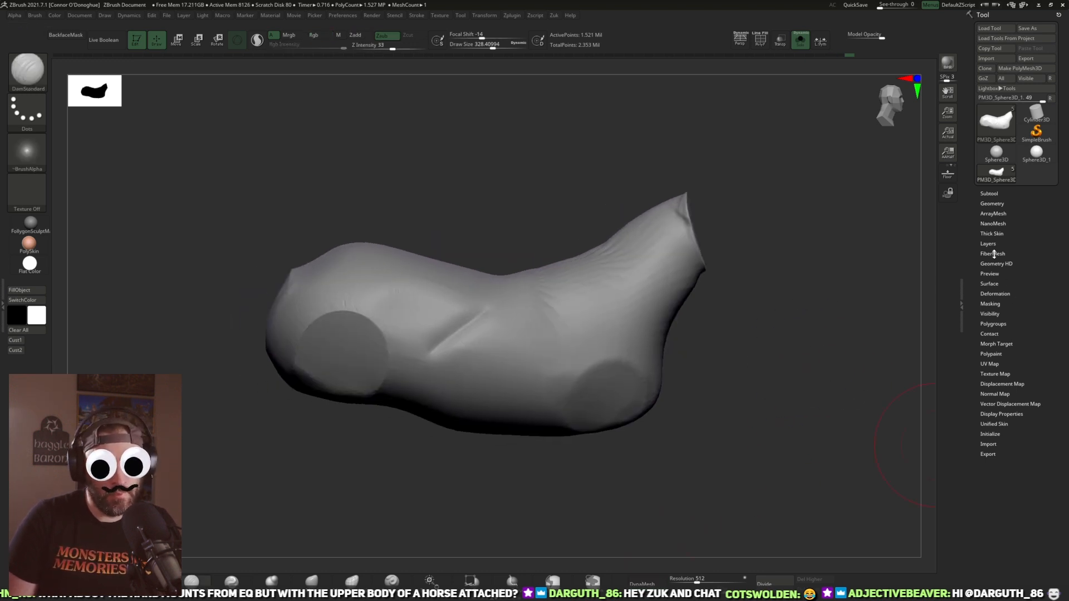
Step: Run ZRemesher on the body with a Target Polygons Count of 5
left_click(992, 204)
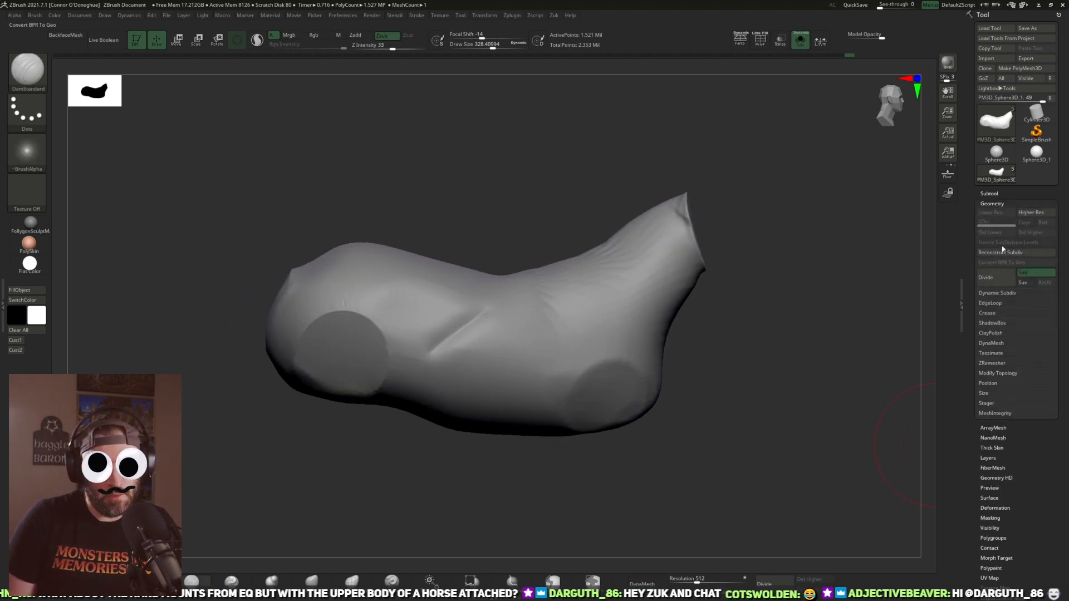
left_click(989, 193)
mouse_move(972, 506)
left_mouse_down()
mouse_move(974, 421)
mouse_move(974, 495)
left_mouse_up()
left_click_drag(1024, 139, 999, 139)
left_click_drag(968, 491, 973, 432)
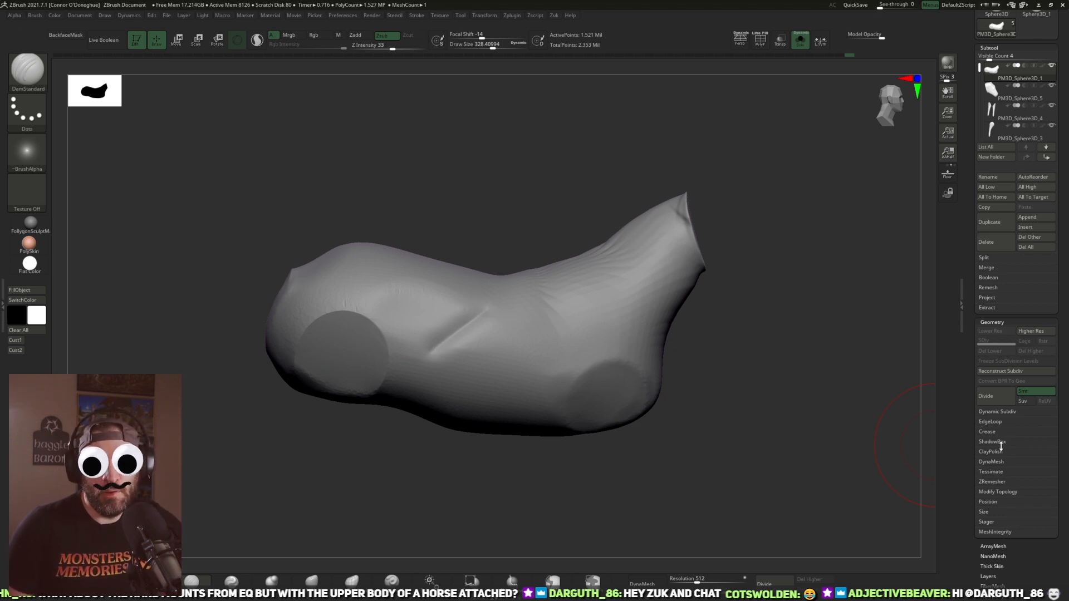
left_click(996, 482)
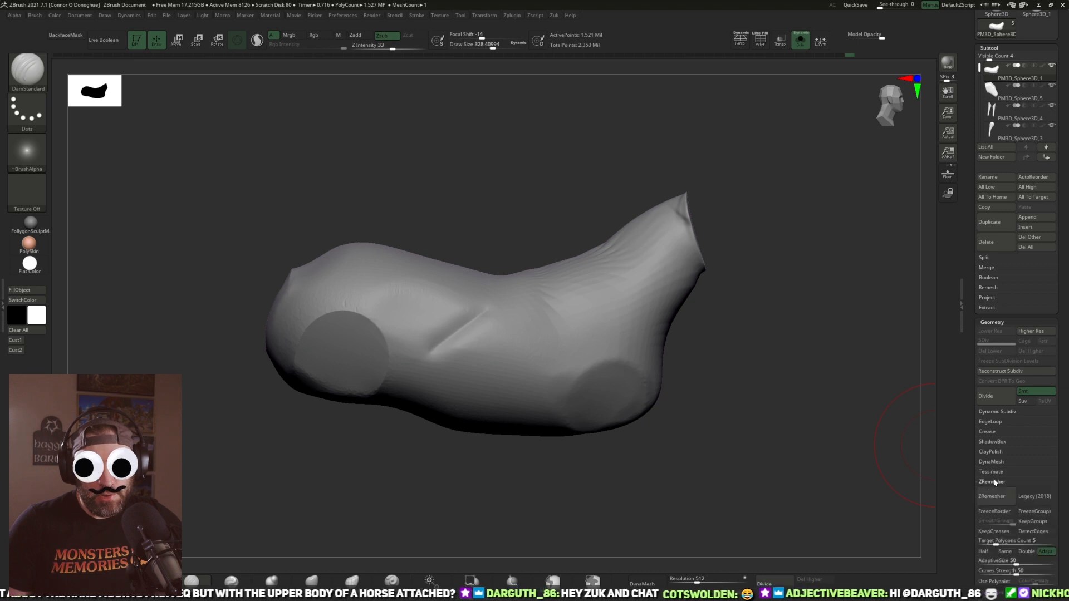
scroll(982, 510, "down", 2)
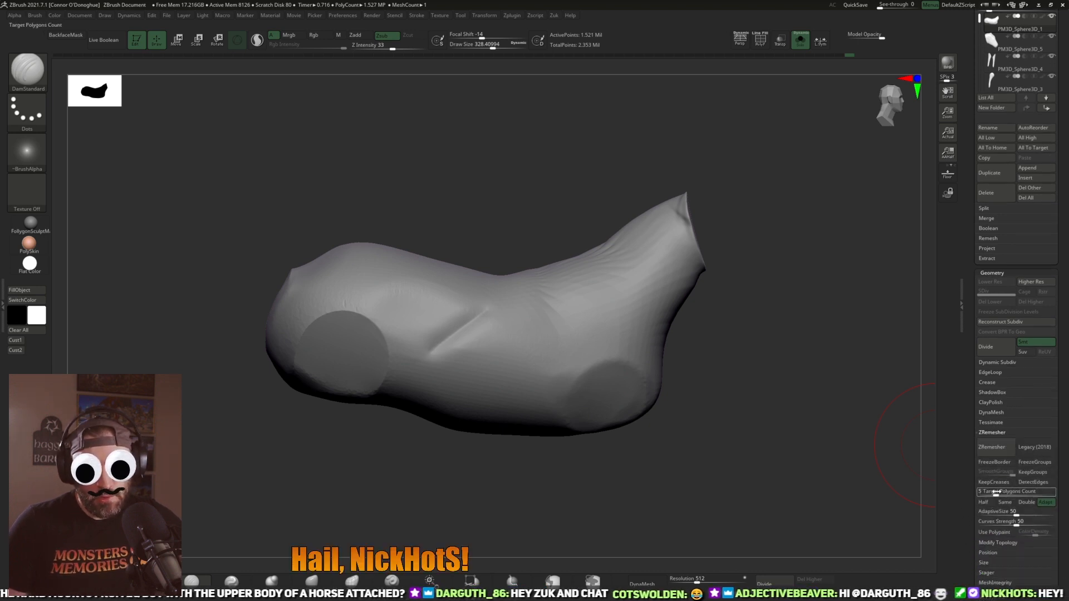
left_click(991, 447)
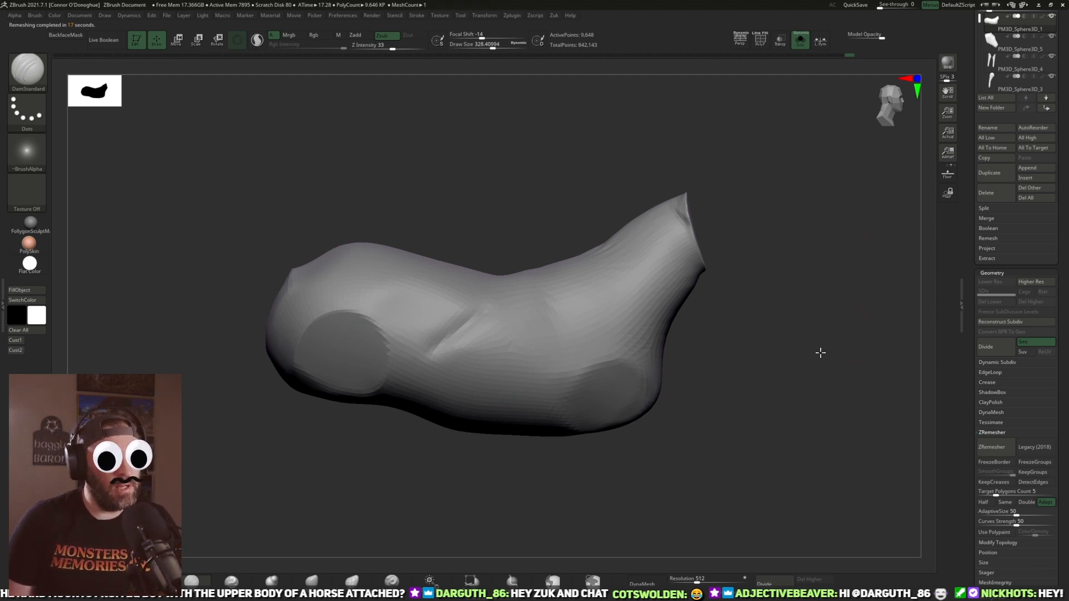
Step: Smooth out the flank crease, the hip area and the pointed tail base on the remeshed body
left_click_drag(823, 339, 841, 369, "alt")
mouse_move(472, 381)
left_mouse_down("shift")
mouse_move(493, 374)
mouse_move(466, 410)
left_mouse_up("shift")
mouse_move(468, 473)
left_mouse_down()
mouse_move(470, 529)
mouse_move(494, 436)
left_mouse_up()
mouse_move(429, 492)
left_mouse_down()
mouse_move(458, 456)
mouse_move(454, 444)
left_mouse_up()
left_click_drag(421, 367, 354, 384, "shift")
left_click_drag(373, 439, 347, 436)
left_click_drag(353, 387, 333, 398, "shift")
left_click_drag(346, 457, 440, 449)
left_click_drag(329, 277, 312, 306, "shift")
mouse_move(401, 418)
left_mouse_down("alt")
mouse_move(438, 434)
mouse_move(402, 427)
left_mouse_up("alt")
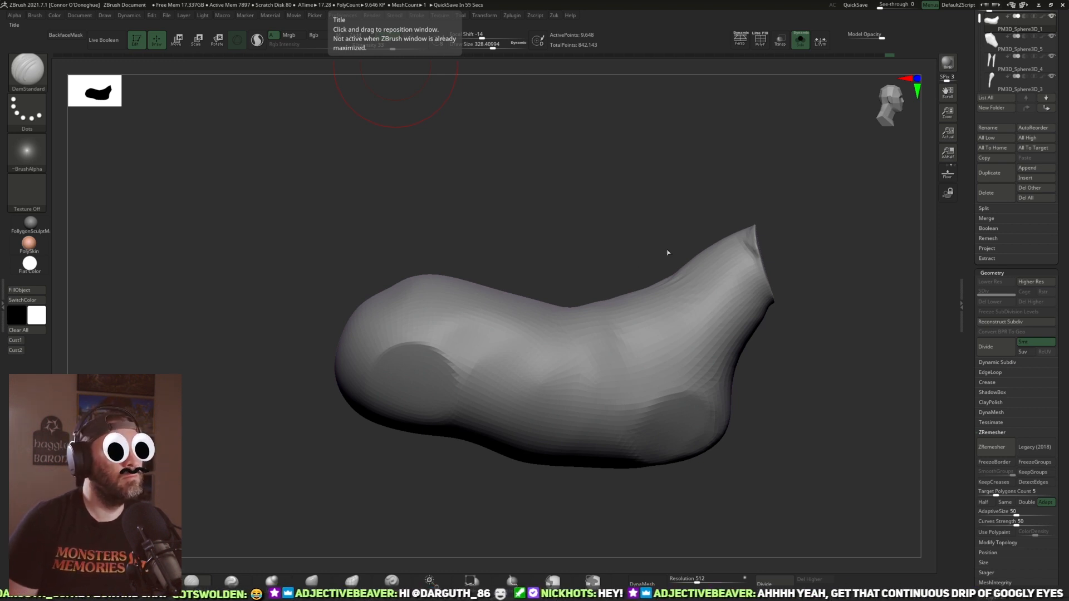
Step: Smooth the back, chest and open neck end of the remeshed body
left_click_drag(639, 255, 582, 268)
left_click_drag(594, 227, 501, 222)
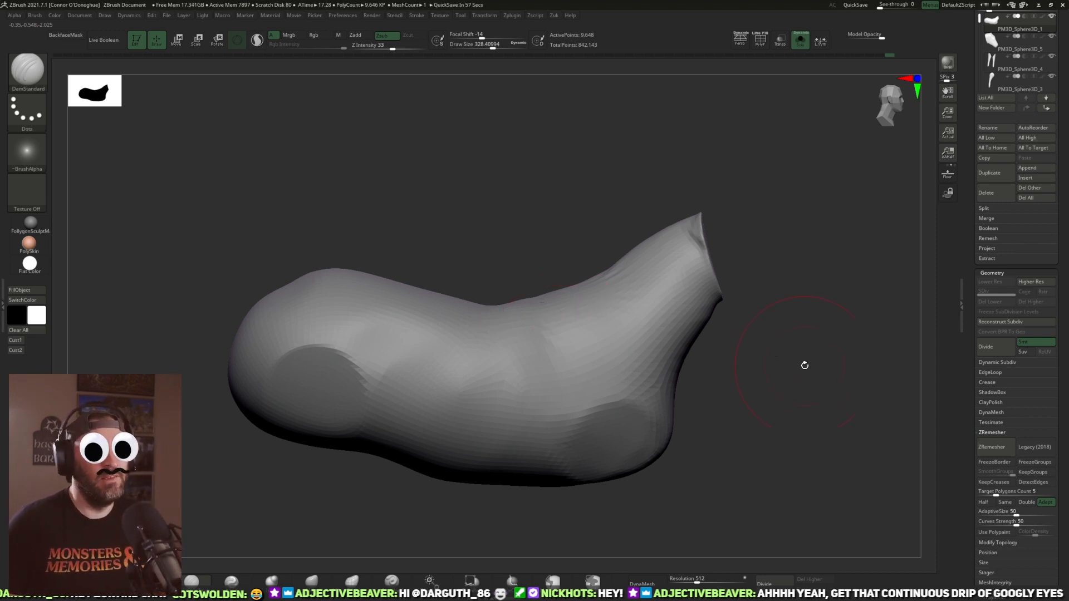
mouse_move(792, 351)
left_mouse_down()
mouse_move(752, 303)
mouse_move(590, 329)
mouse_move(780, 282)
mouse_move(666, 289)
mouse_move(773, 286)
mouse_move(710, 301)
left_mouse_up()
mouse_move(628, 312)
left_mouse_down("shift")
mouse_move(642, 289)
mouse_move(694, 295)
left_mouse_up("shift")
left_click_drag(576, 293, 547, 307, "shift")
left_click_drag(662, 328, 611, 312)
left_click_drag(579, 442, 578, 401)
left_click_drag(529, 359, 479, 369, "shift")
left_click_drag(722, 320, 704, 326)
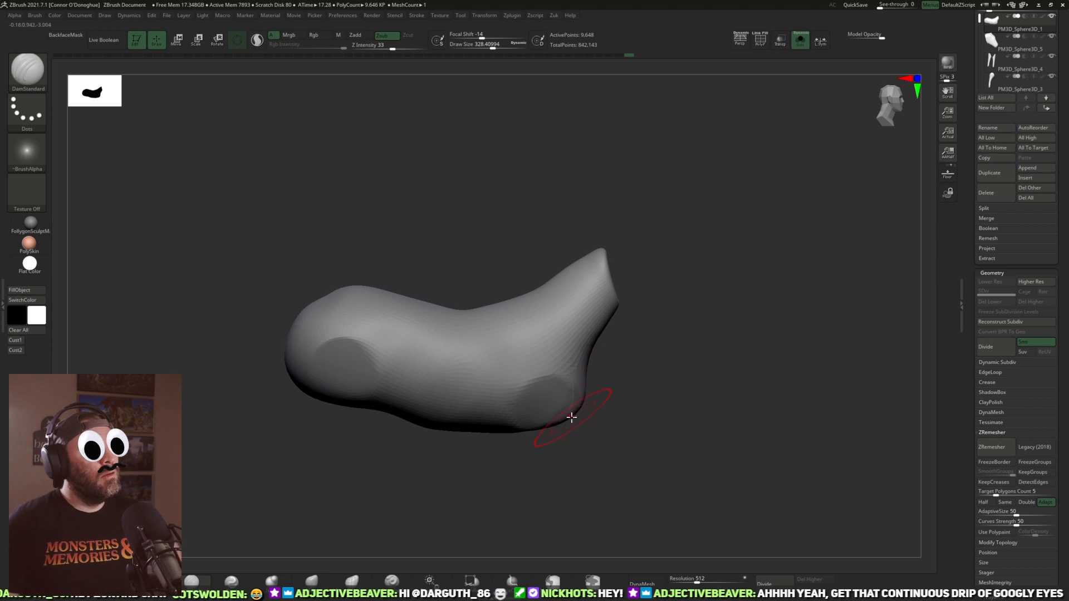
Step: Show all horse parts and reshape the hind legs into a full thigh and bent hock with Move at Draw Size about 392 to 458
left_click(800, 41)
left_click_drag(758, 372, 770, 328, "alt")
left_click(424, 362, "alt")
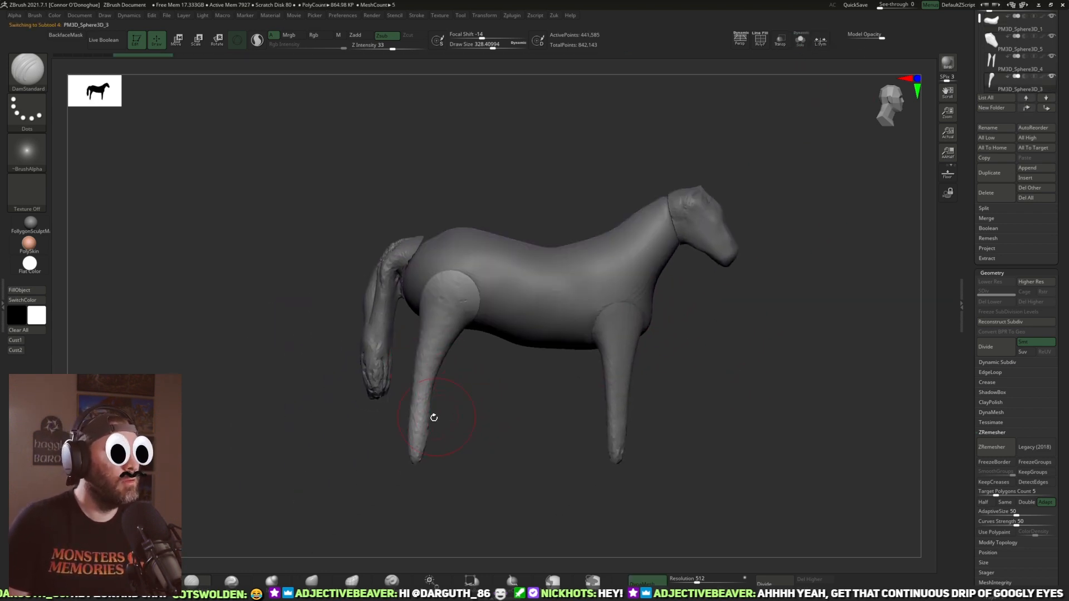
left_click(298, 583)
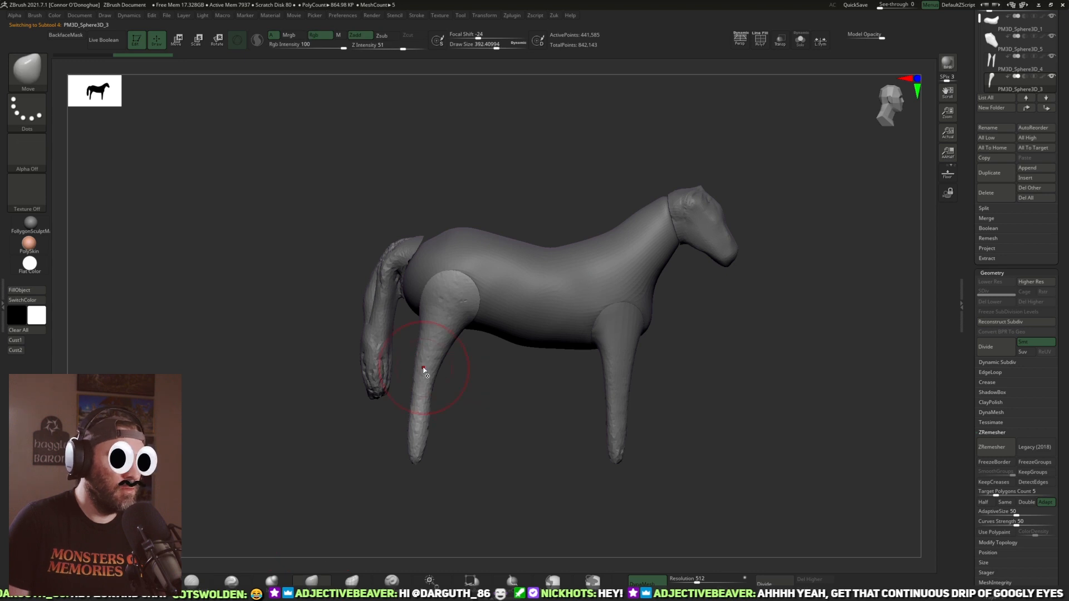
mouse_move(426, 374)
left_mouse_down()
mouse_move(453, 374)
mouse_move(439, 370)
mouse_move(444, 394)
mouse_move(455, 395)
mouse_move(414, 418)
mouse_move(435, 454)
mouse_move(406, 419)
mouse_move(448, 389)
left_mouse_up()
left_click_drag(458, 340, 488, 350)
left_click_drag(755, 360, 732, 345, "alt")
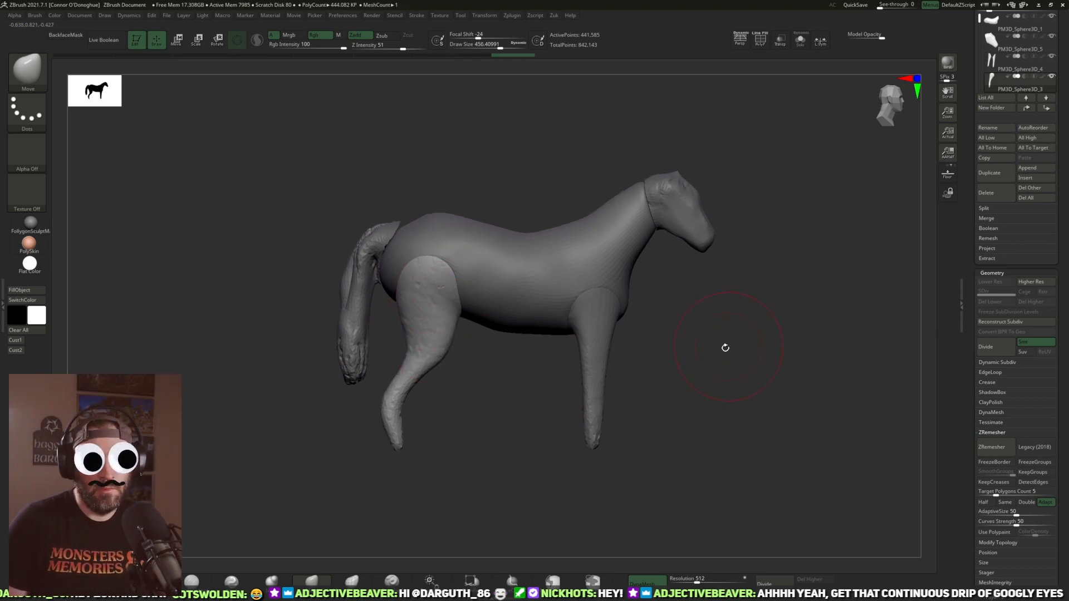
Step: Extend the tops of the front legs upward over the shoulders with Move at Draw Size about 440
left_click_drag(644, 372, 630, 378, "alt")
left_click(580, 358, "alt")
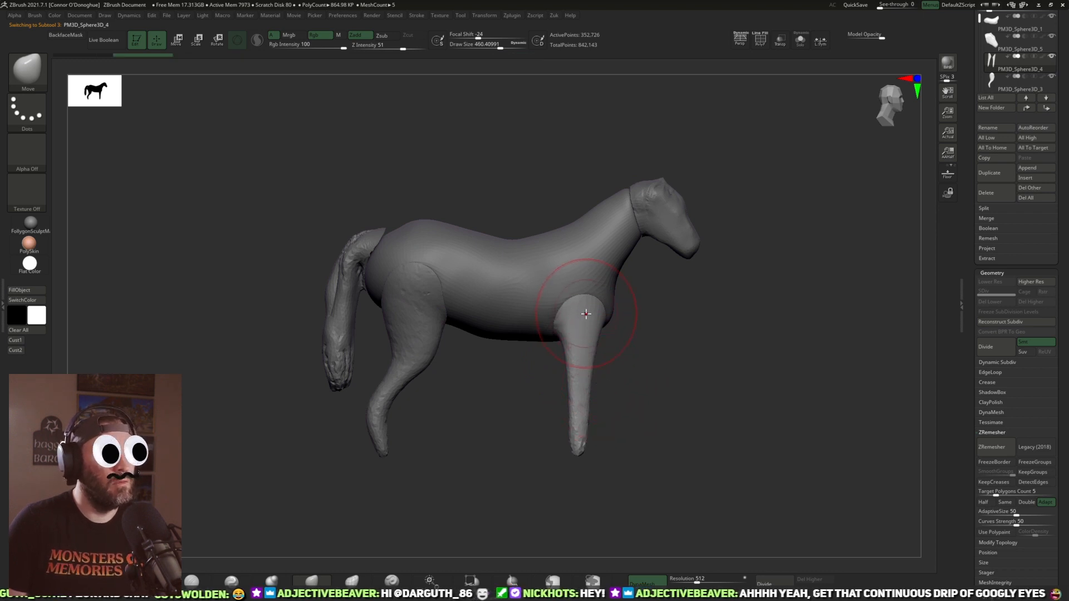
left_click_drag(666, 338, 557, 312)
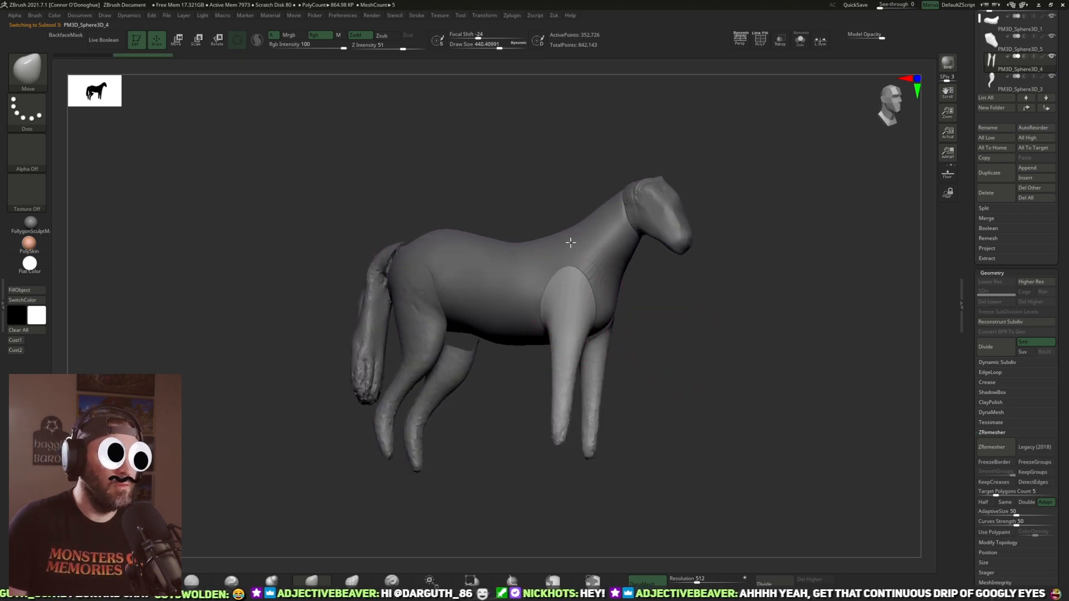
left_click_drag(688, 328, 593, 307)
left_click_drag(690, 323, 662, 258)
Step: Isolate the front legs, split them into auto groups and delete one of the pair as hidden geometry
left_click(799, 39)
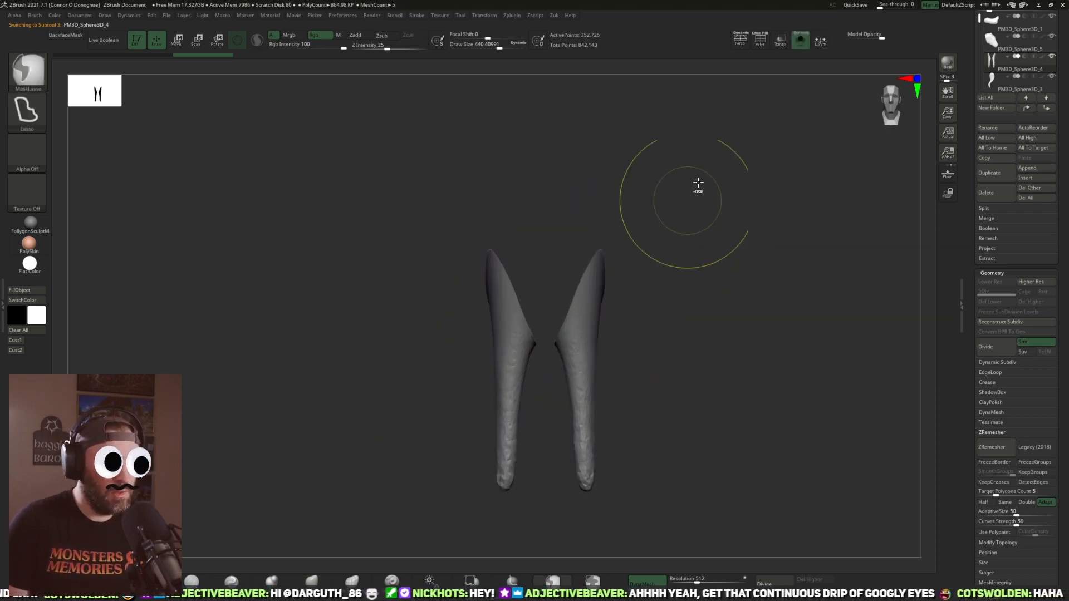
right_click(688, 243)
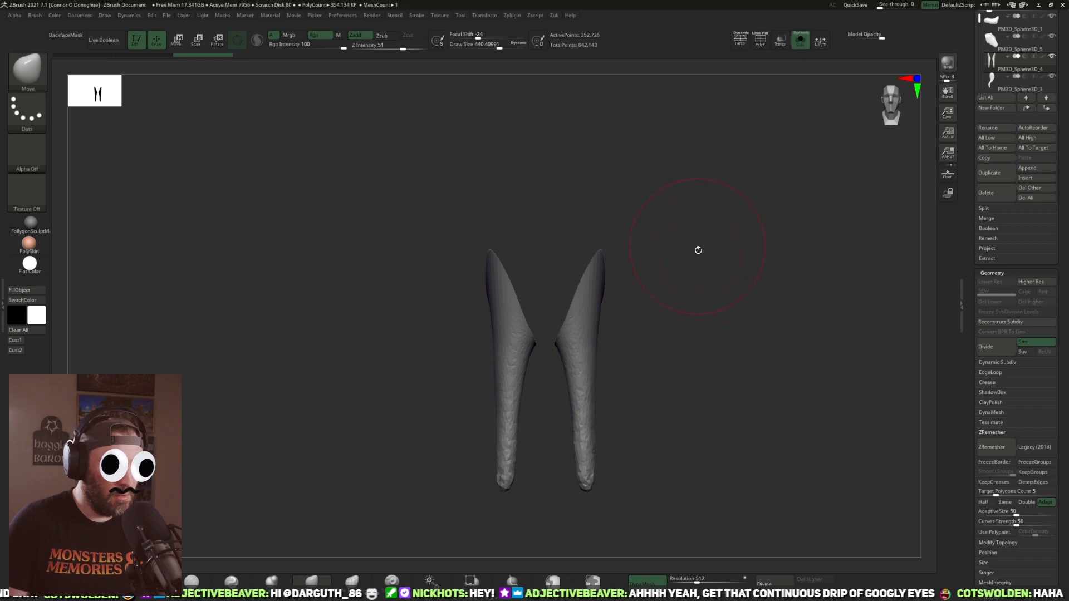
left_click(763, 44)
key("z")
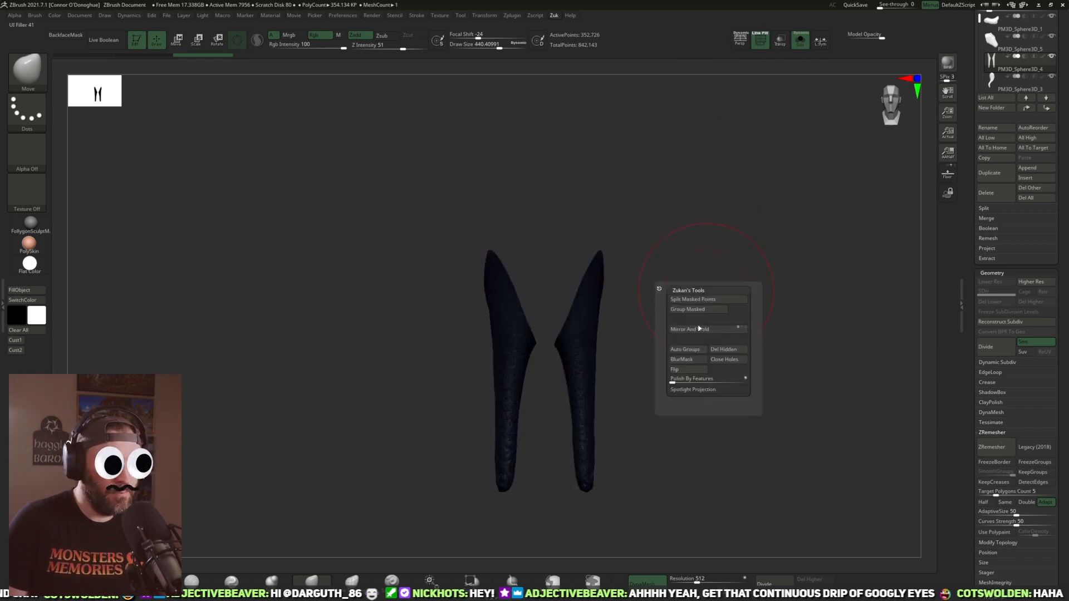
left_click(698, 302)
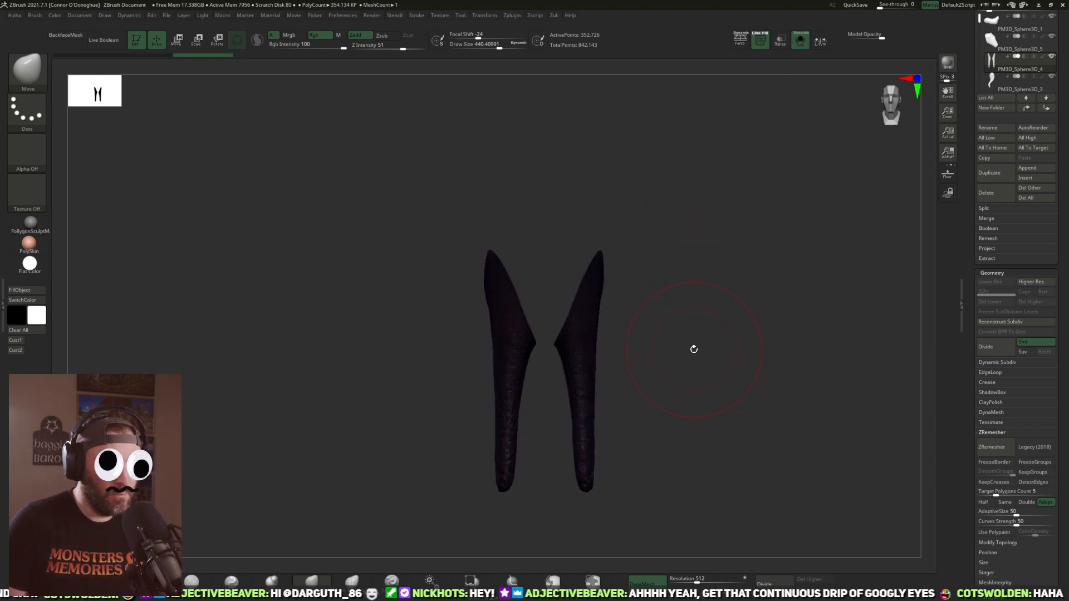
key("z")
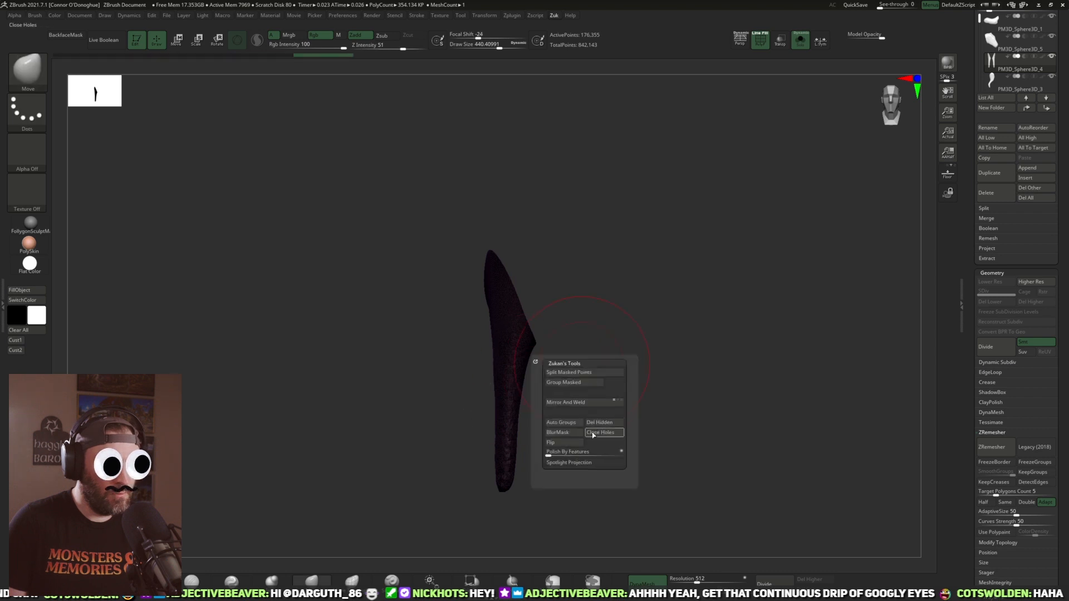
left_click(597, 427)
left_click_drag(685, 315, 725, 301)
left_click(759, 42)
mouse_move(692, 343)
left_mouse_down("alt")
mouse_move(718, 308)
mouse_move(689, 274)
mouse_move(701, 244)
left_mouse_up("alt")
left_click(800, 40)
Step: Auto-group the hind legs and delete the far one, keeping only the near hind leg
left_click_drag(742, 135, 543, 402)
key("z")
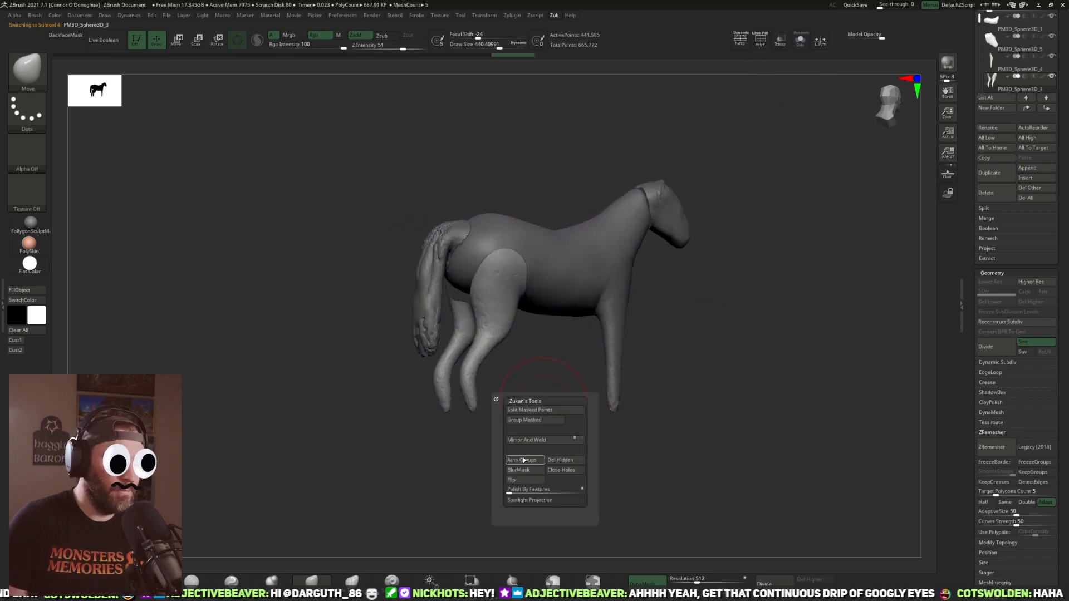
left_click(523, 459)
left_click(487, 306, "ctrl+shift")
key("z")
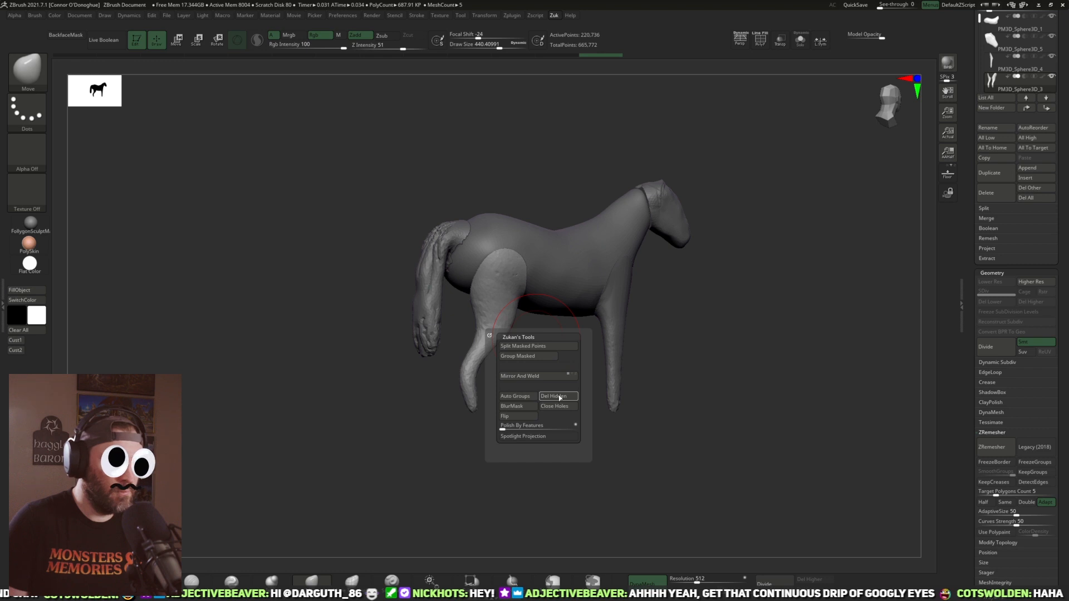
left_click(559, 397)
Step: Compare the horse's side profile, especially the head, with the side-view reference photo
left_click_drag(716, 376, 689, 362)
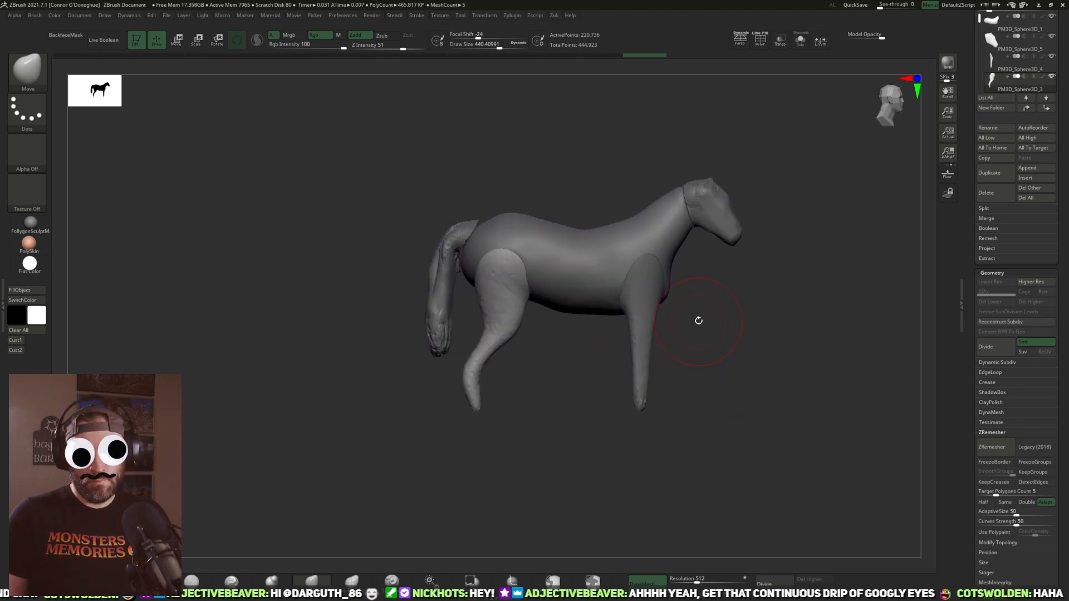
left_click_drag(766, 346, 776, 226, "alt")
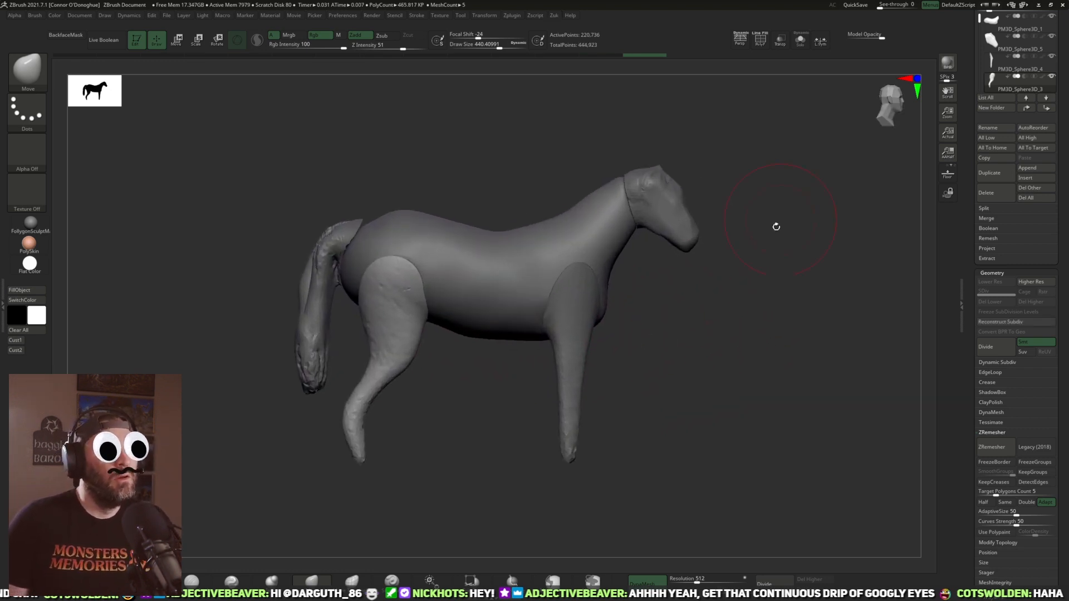
left_click(17, 340)
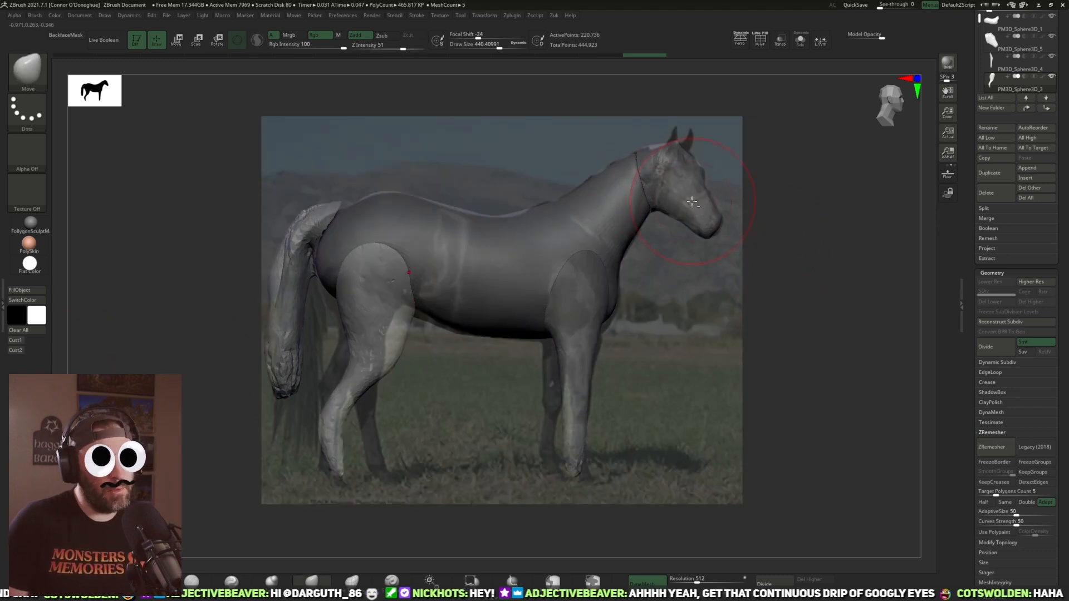
left_click(695, 202, "alt")
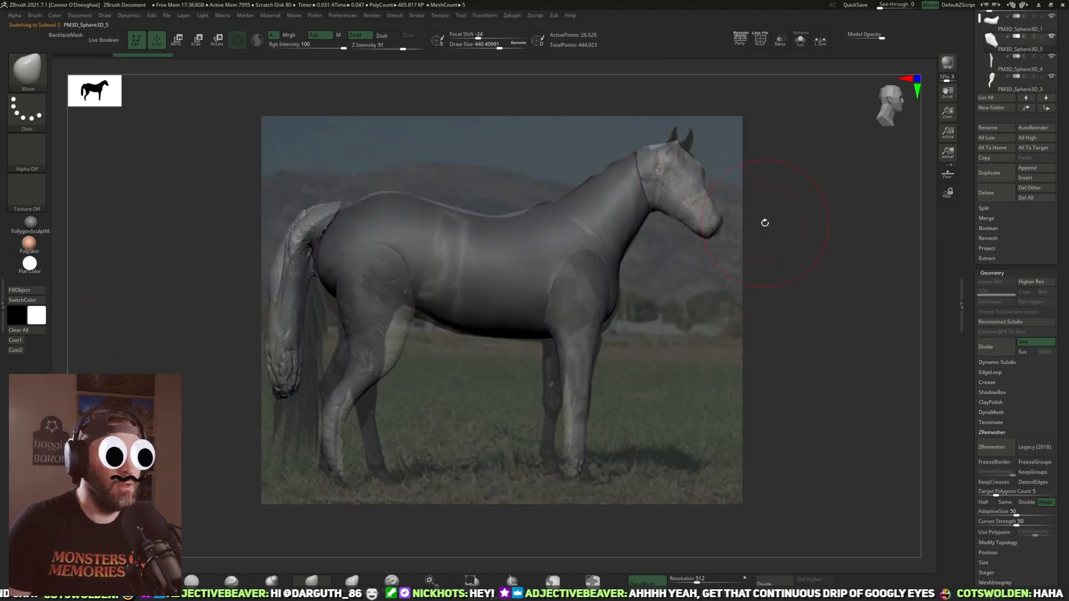
mouse_move(758, 253)
left_mouse_down()
mouse_move(704, 267)
mouse_move(792, 277)
mouse_move(715, 301)
mouse_move(787, 301)
mouse_move(809, 284)
mouse_move(691, 269)
mouse_move(637, 234)
left_mouse_up()
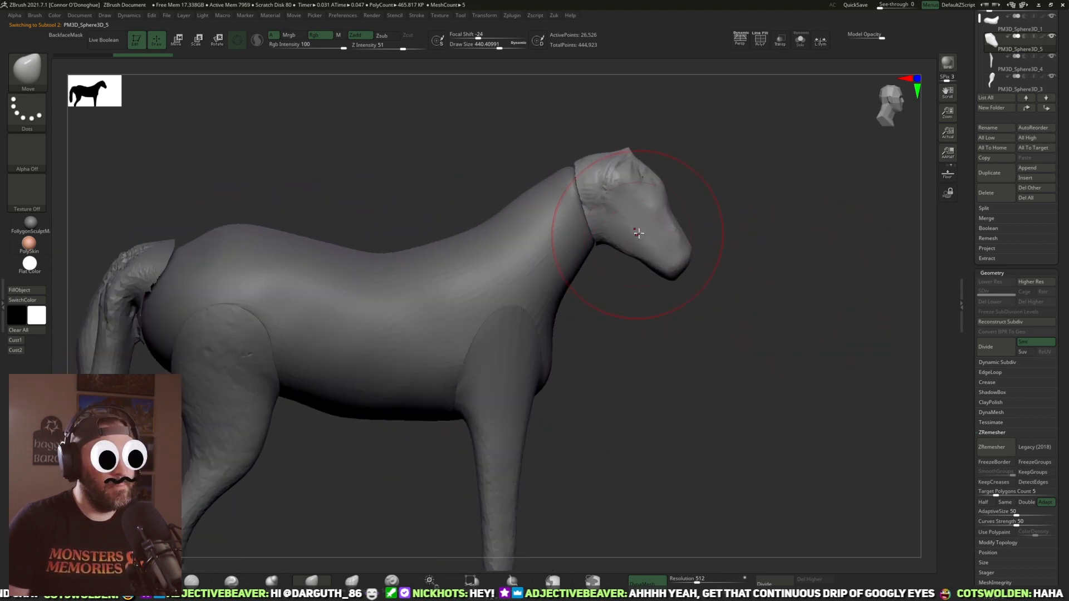
left_click_drag(752, 255, 685, 284)
left_click_drag(721, 345, 900, 311, "alt")
Step: Isolate the tail and inspect it with the reference photo shown, ending with the whole horse framed from the side
left_click(357, 344, "alt")
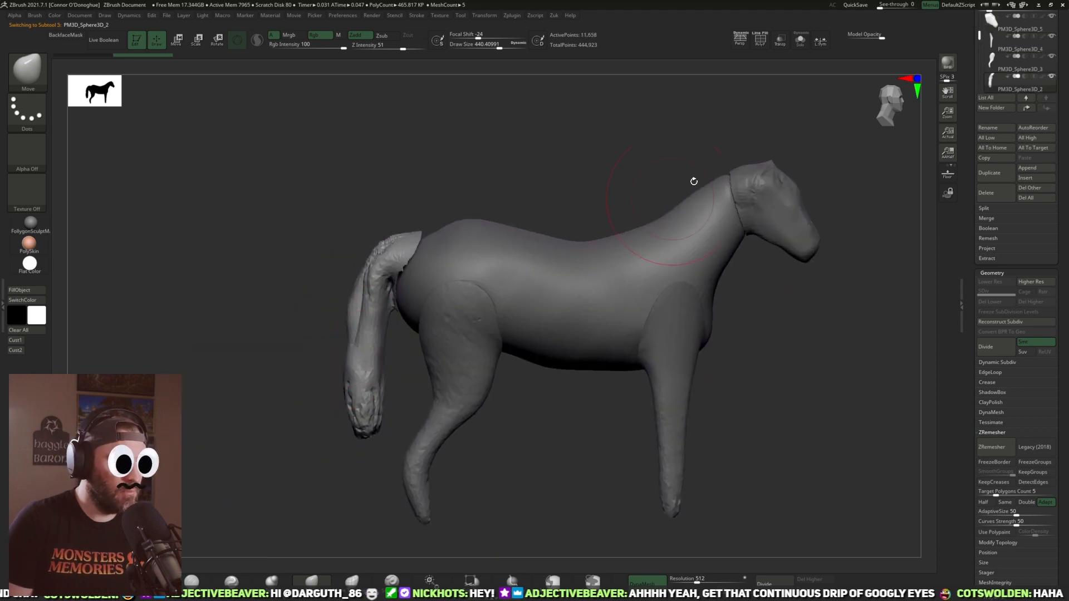
left_click(800, 41)
left_click_drag(591, 267, 602, 297)
key("shift+z")
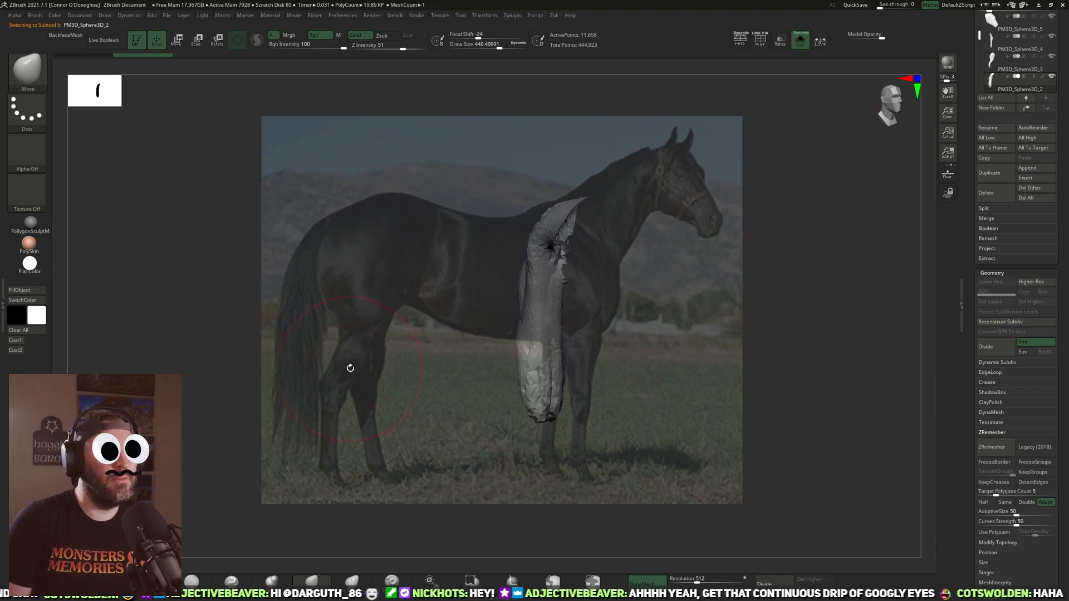
left_click_drag(799, 308, 774, 190, "alt")
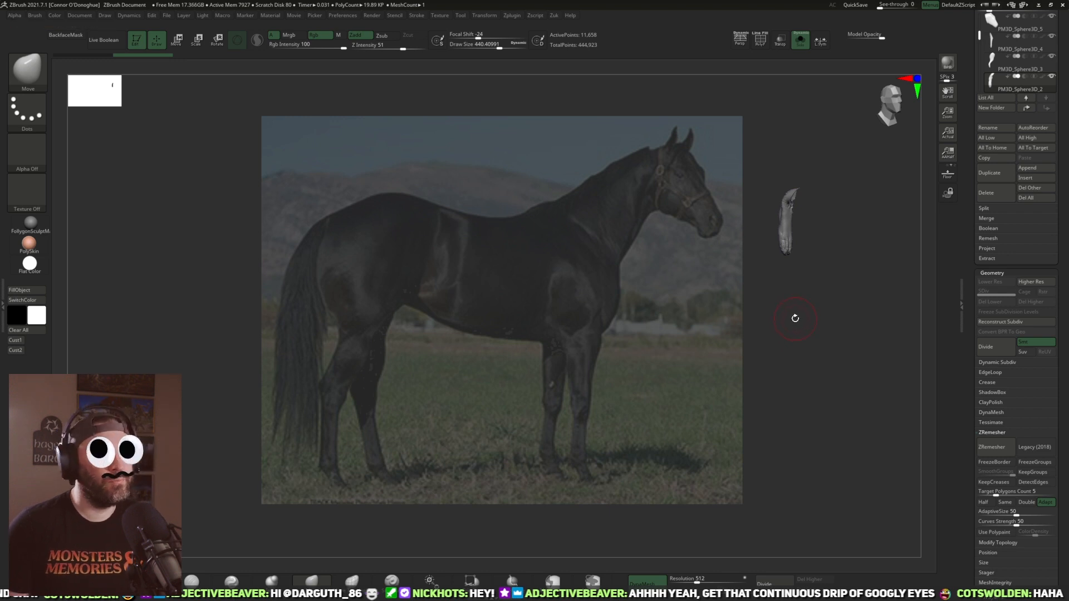
key("shift+z")
left_click(800, 42)
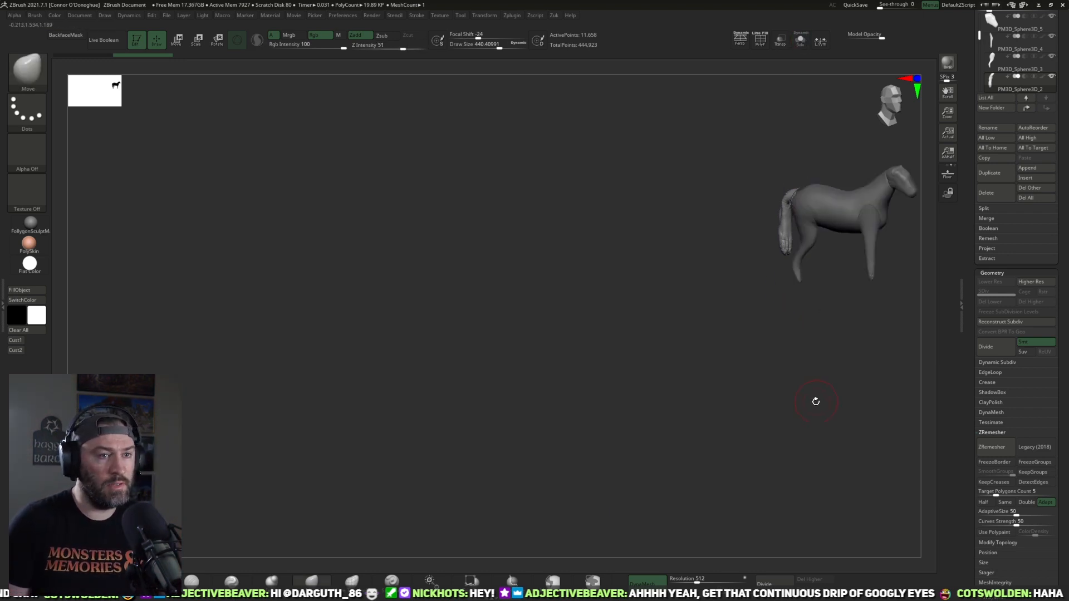
key("f")
key("f")
left_click_drag(799, 389, 763, 359)
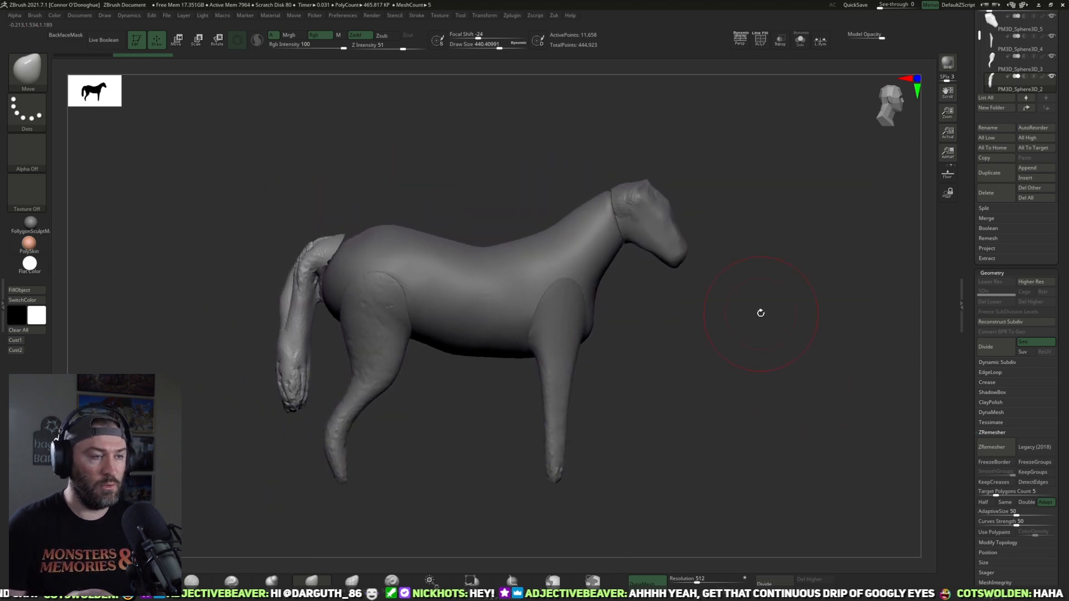
Step: Smooth out the creases and uneven surface of the head
left_click(675, 256, "alt")
left_click_drag(733, 262, 676, 278, "alt")
mouse_move(760, 345)
left_mouse_down("alt")
mouse_move(654, 210)
mouse_move(610, 234)
left_mouse_up("alt")
mouse_move(704, 226)
left_mouse_down("alt")
mouse_move(661, 234)
mouse_move(661, 279)
left_mouse_up("alt")
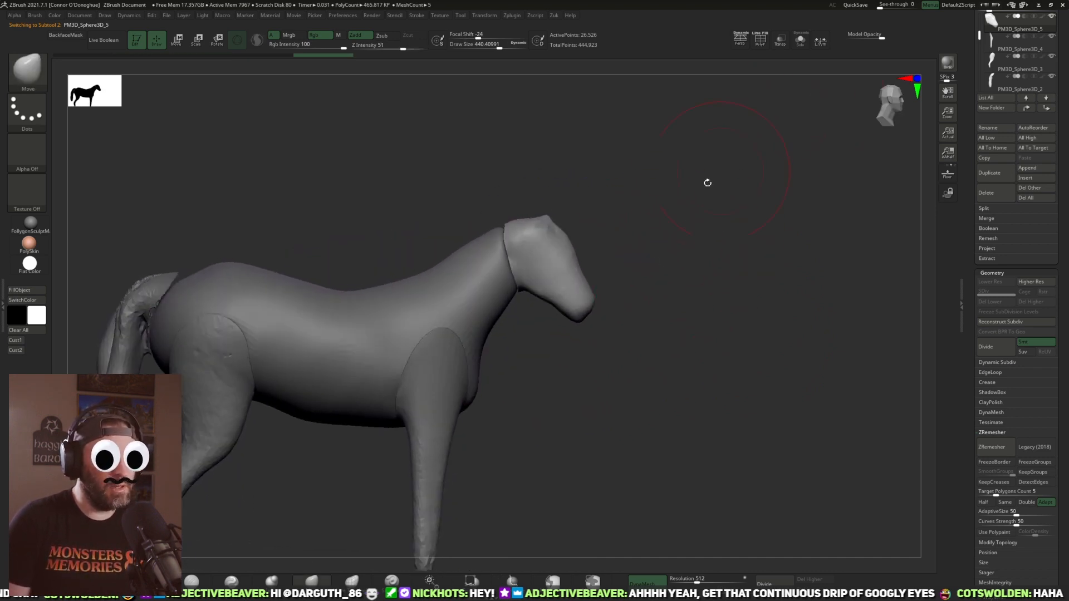
left_click_drag(655, 230, 763, 233, "alt")
key("z")
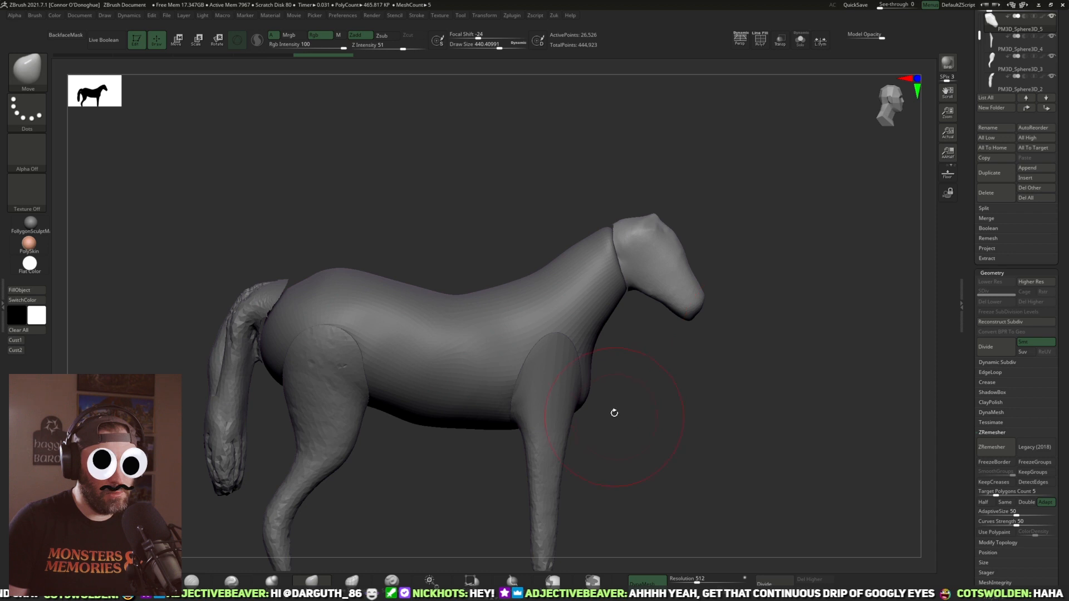
Step: Pull pointed ears up from the top of the head with SnakeHook at Draw Size about 116, following the reference photo
key("shift+z")
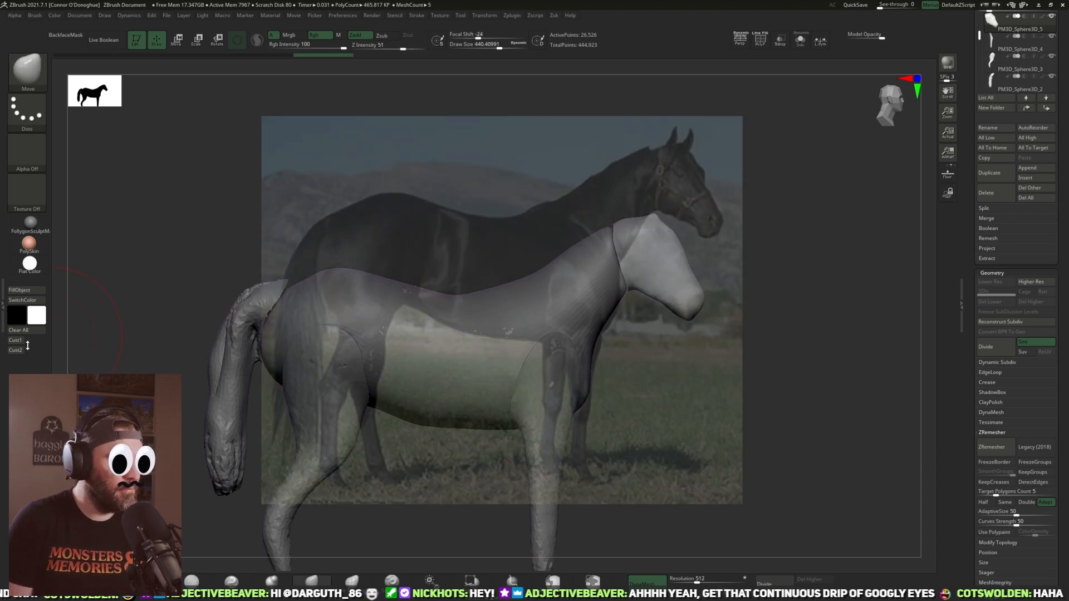
left_click(20, 342)
key("bracketleft")
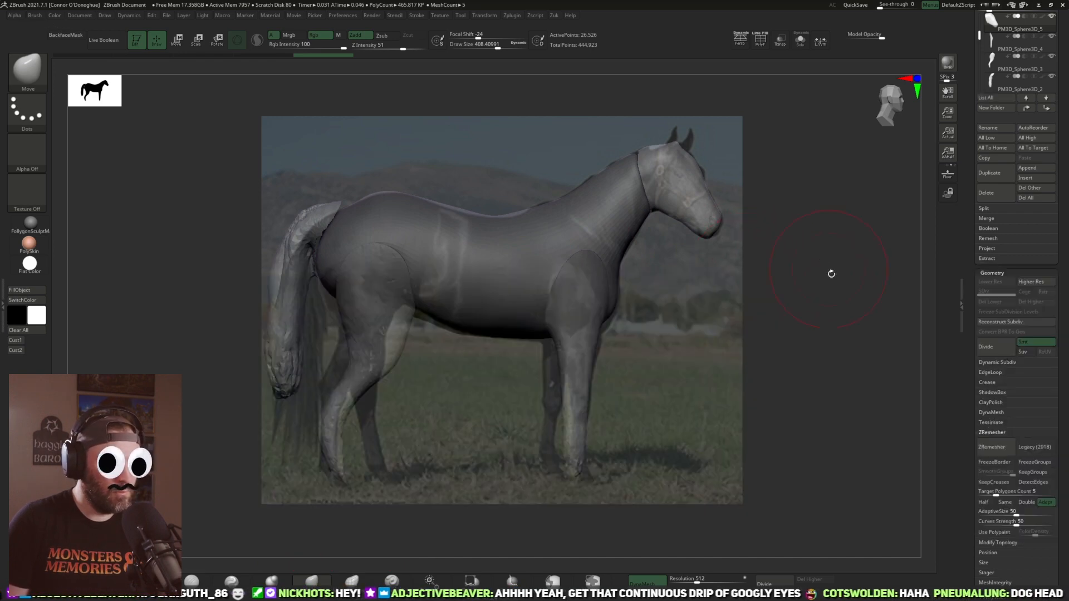
key("b")
left_click(800, 338)
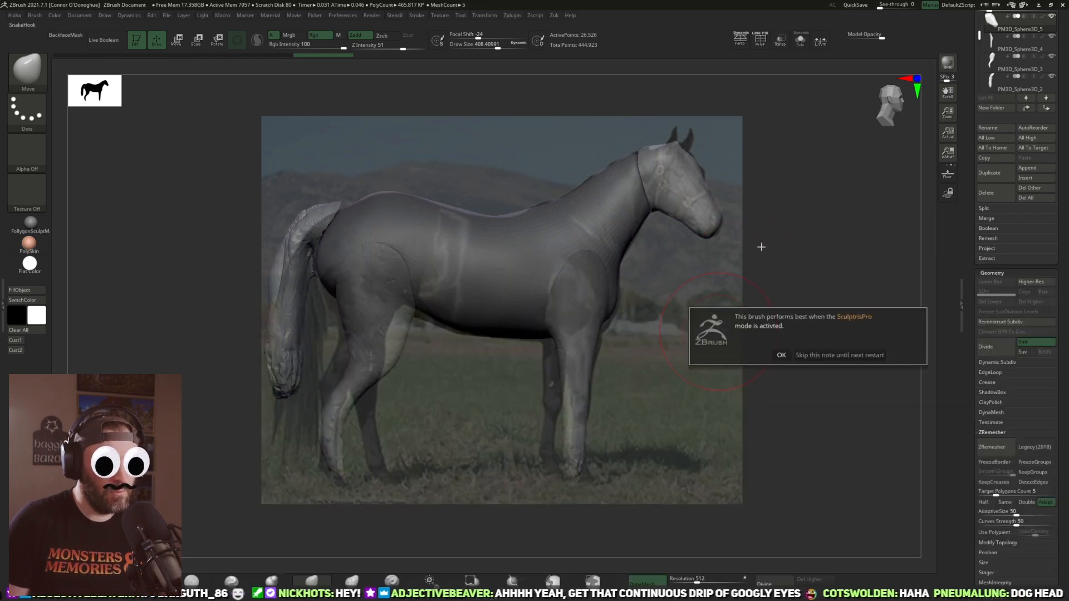
left_click(783, 354)
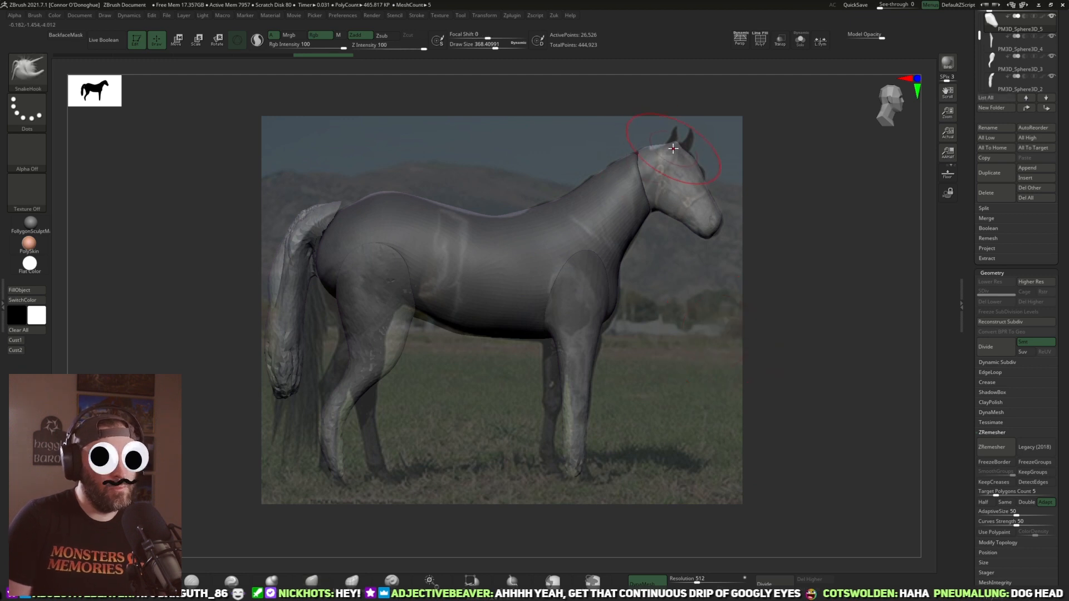
key("space")
left_click(661, 149)
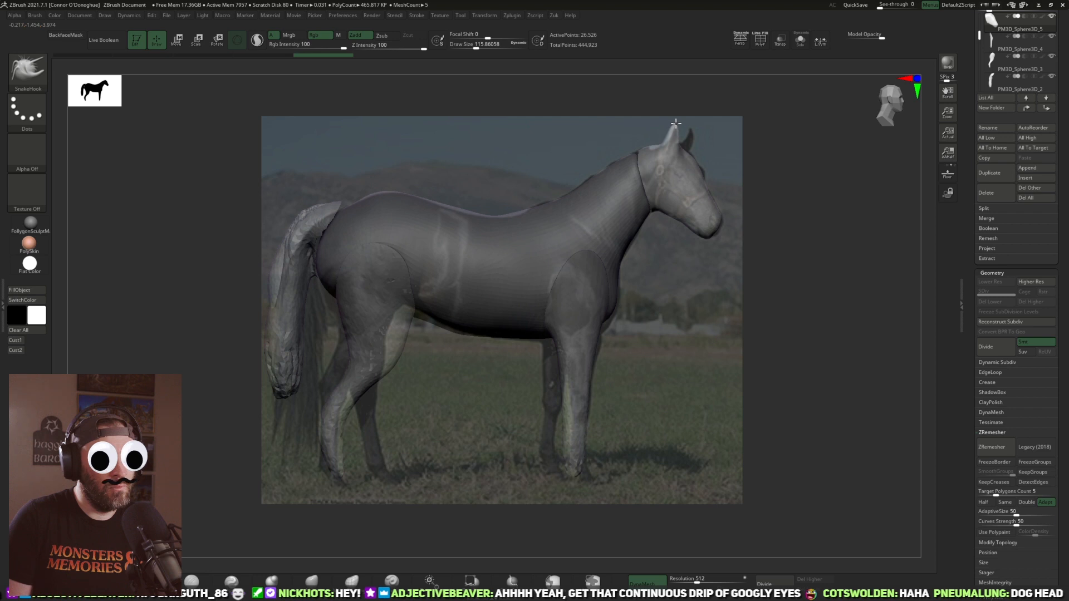
left_click_drag(677, 121, 675, 124)
Step: Refine the shape of the ears with the Move brush at Draw Size about 160
left_click_drag(745, 215, 618, 285)
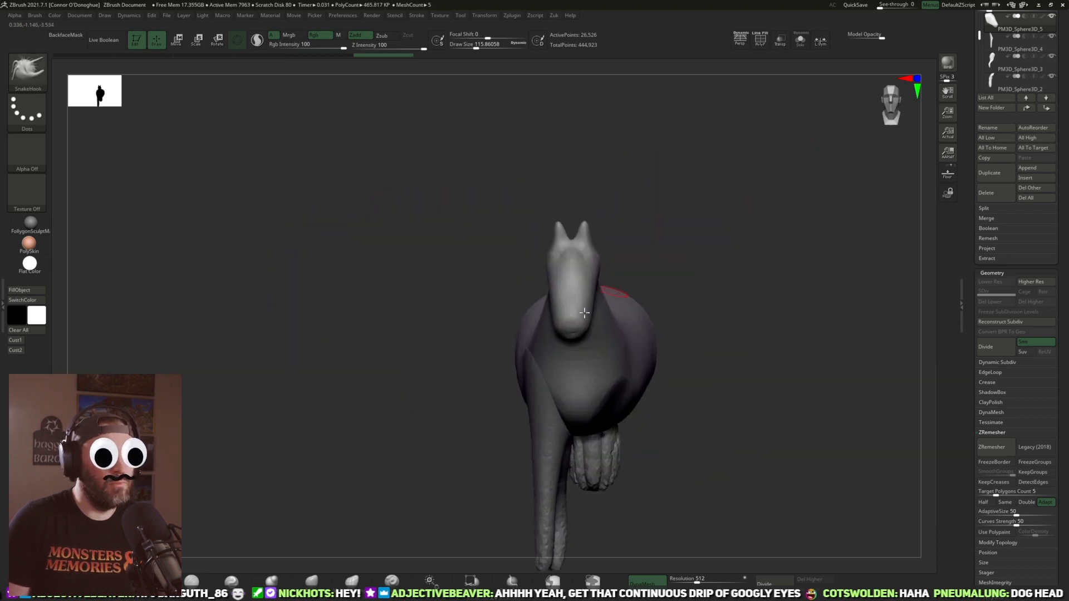
left_click(312, 581)
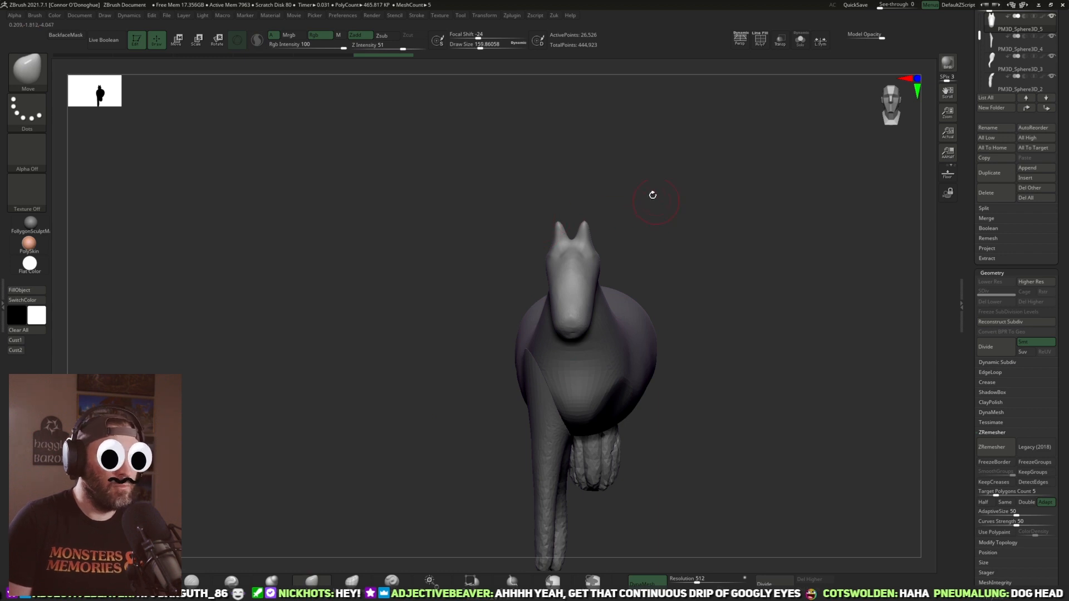
left_click_drag(655, 204, 649, 207, "alt")
mouse_move(620, 145)
left_mouse_down("shift")
mouse_move(594, 161)
mouse_move(577, 196)
left_mouse_up("shift")
mouse_move(579, 233)
left_mouse_down("ctrl")
mouse_move(504, 224)
mouse_move(563, 165)
left_mouse_up("ctrl")
mouse_move(634, 191)
left_mouse_down()
mouse_move(718, 193)
mouse_move(715, 216)
mouse_move(689, 191)
mouse_move(596, 267)
left_mouse_up()
Step: Mask the ears and split them from the head into their own part
mouse_move(437, 181)
left_mouse_down("ctrl")
mouse_move(509, 205)
mouse_move(557, 267)
mouse_move(419, 257)
left_mouse_up("ctrl")
key("3")
left_click(624, 238)
left_click_drag(693, 165, 694, 233)
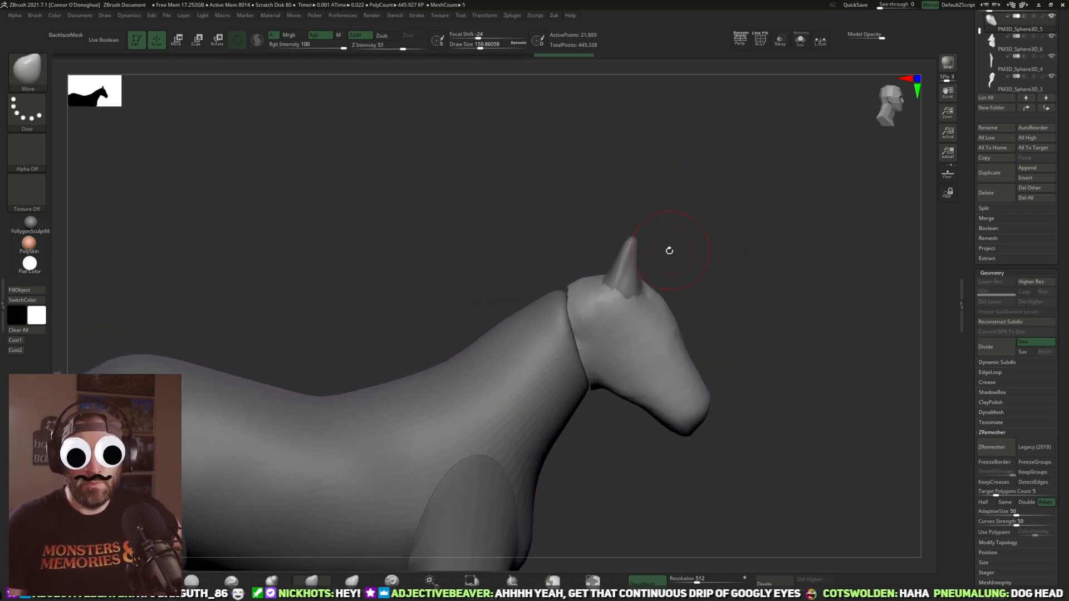
Step: Remesh the head with DynaMesh at a resolution of 360
left_click_drag(705, 266, 699, 267)
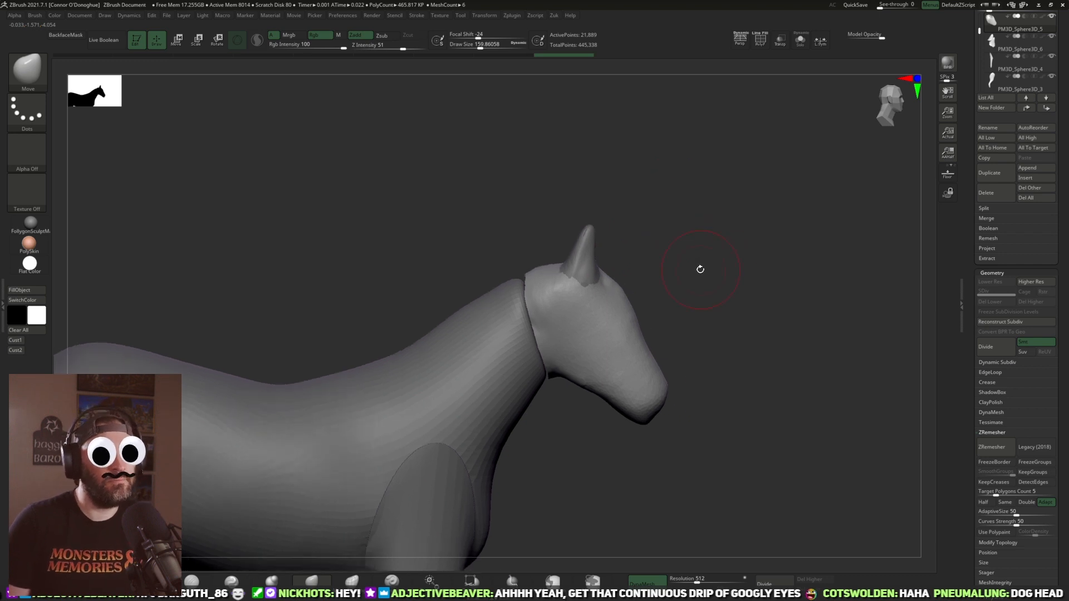
left_click_drag(723, 317, 605, 338)
left_click_drag(679, 326, 616, 334)
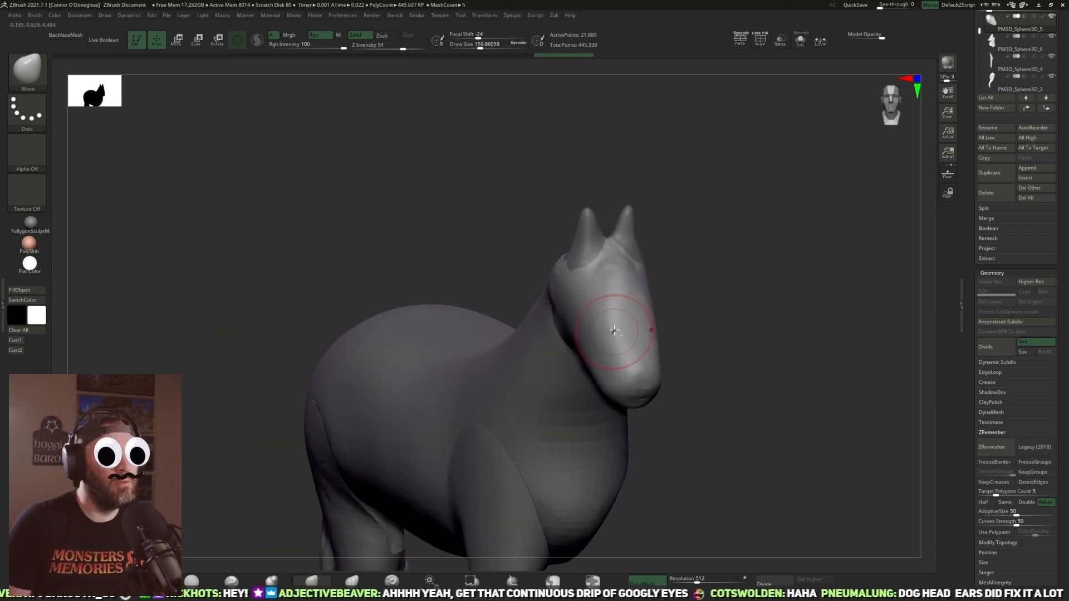
left_click_drag(723, 298, 694, 295)
key("3")
left_click(722, 396)
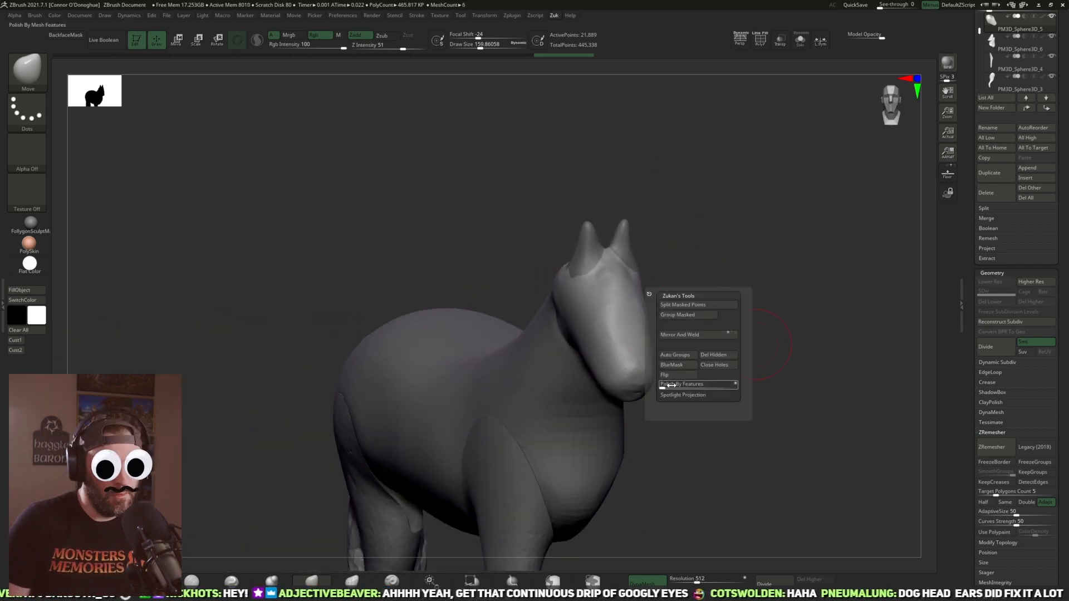
left_click_drag(697, 582, 692, 581)
left_click_drag(699, 488, 733, 448, "ctrl")
Step: Isolate the head and smooth the leftover ear bumps on its crown
mouse_move(736, 392)
left_mouse_down()
mouse_move(752, 383)
mouse_move(627, 385)
left_mouse_up()
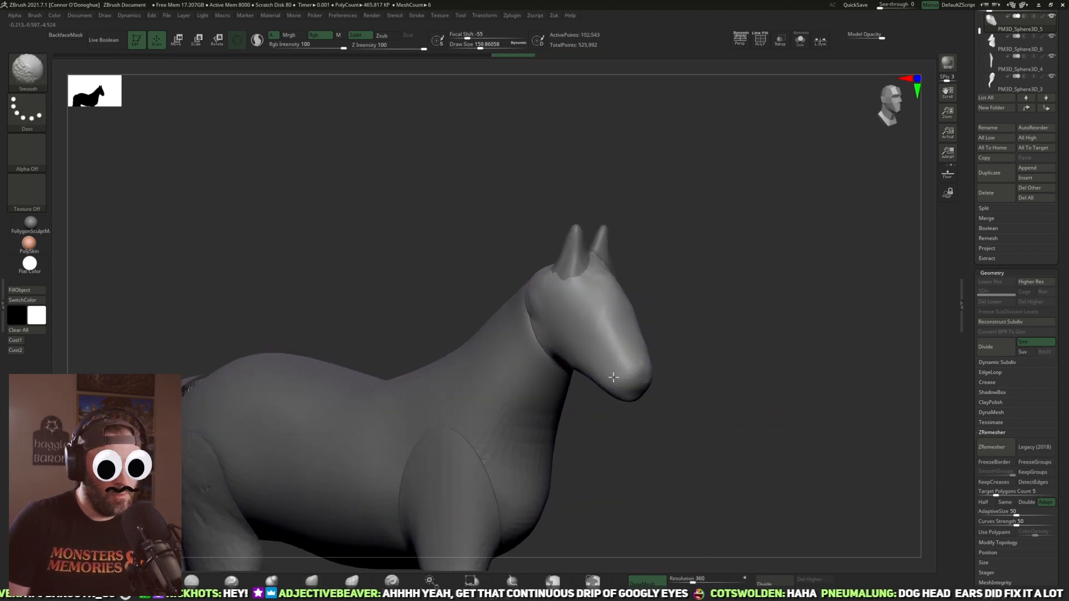
left_click_drag(726, 339, 790, 312)
left_click(800, 40)
mouse_move(727, 193)
left_mouse_down()
mouse_move(743, 230)
mouse_move(699, 289)
mouse_move(640, 275)
left_mouse_up()
left_click_drag(574, 295, 547, 271, "shift")
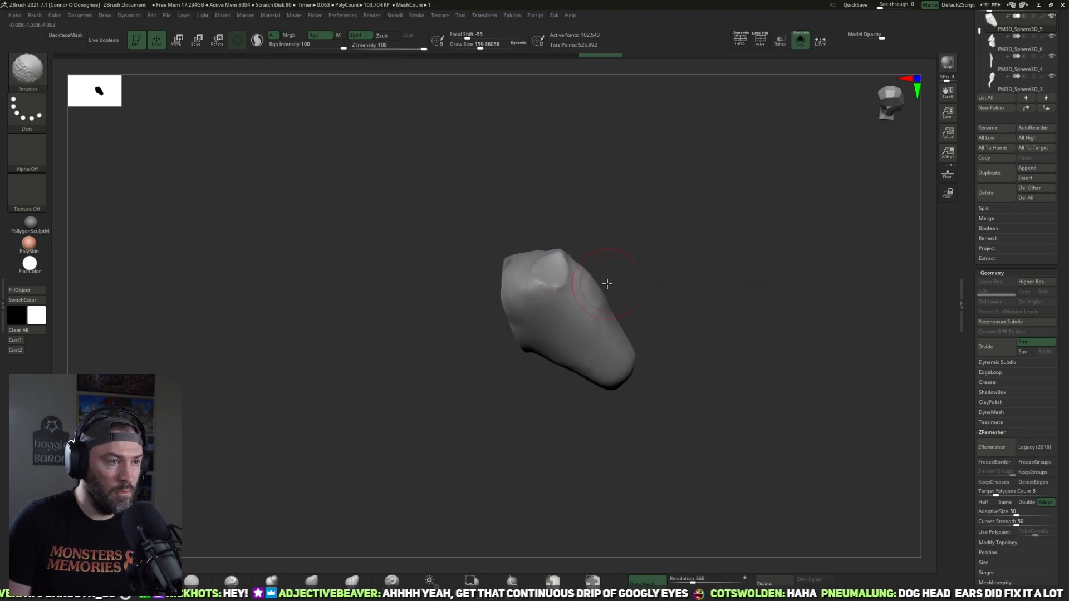
left_click_drag(656, 292, 715, 307)
left_click_drag(520, 292, 537, 278, "shift")
left_click_drag(657, 328, 453, 437)
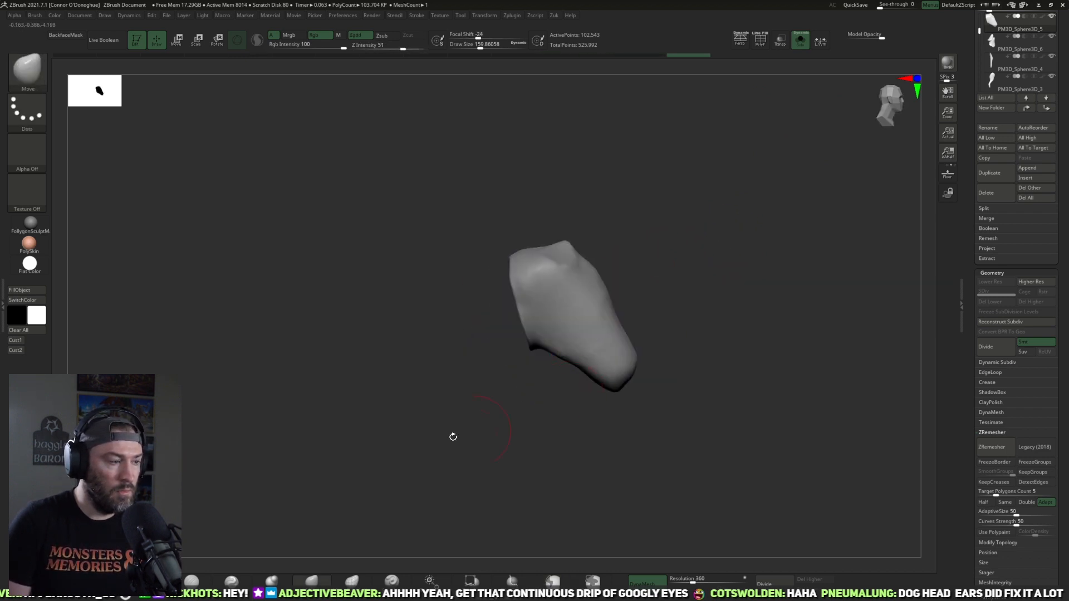
Step: Build up the horse head's brow, cheek and muzzle with the ClayBuildup brush at Draw Size about 160
key("b")
key("c")
key("b")
mouse_move(557, 323)
left_mouse_down()
mouse_move(538, 304)
mouse_move(557, 333)
mouse_move(542, 335)
left_mouse_up()
left_click_drag(650, 295, 660, 296)
left_click_drag(550, 336, 557, 306, "shift")
left_click_drag(663, 306, 637, 303)
mouse_move(574, 315)
left_mouse_down()
mouse_move(594, 290)
mouse_move(579, 283)
left_mouse_up()
left_click_drag(617, 339, 639, 372)
left_click_drag(706, 370, 663, 417)
mouse_move(643, 376)
left_mouse_down()
mouse_move(629, 384)
mouse_move(681, 413)
left_mouse_up()
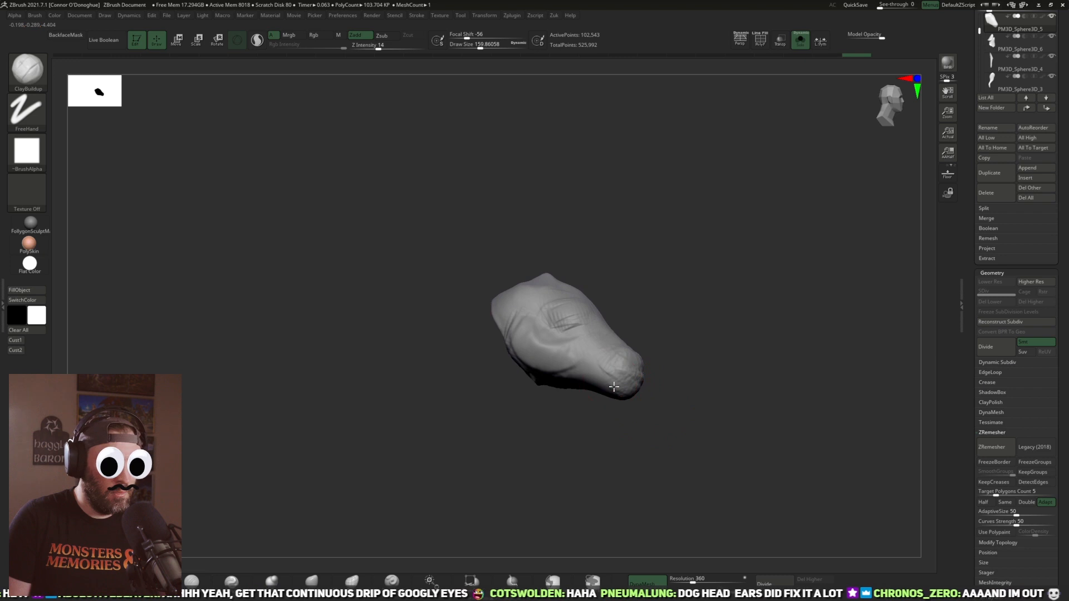
Step: Add more ClayBuildup volume to the muzzle, nose bridge, forehead and crown from several angles
left_click_drag(606, 387, 591, 359)
left_click_drag(619, 369, 591, 346)
mouse_move(724, 323)
left_mouse_down()
mouse_move(694, 329)
mouse_move(672, 370)
mouse_move(680, 323)
left_mouse_up()
left_click_drag(597, 303, 594, 287, "shift")
mouse_move(682, 315)
left_mouse_down()
mouse_move(665, 324)
mouse_move(665, 309)
left_mouse_up()
mouse_move(615, 287)
left_mouse_down()
mouse_move(640, 280)
mouse_move(610, 296)
mouse_move(620, 328)
left_mouse_up()
left_click_drag(719, 261, 712, 261)
left_click_drag(643, 260, 654, 276)
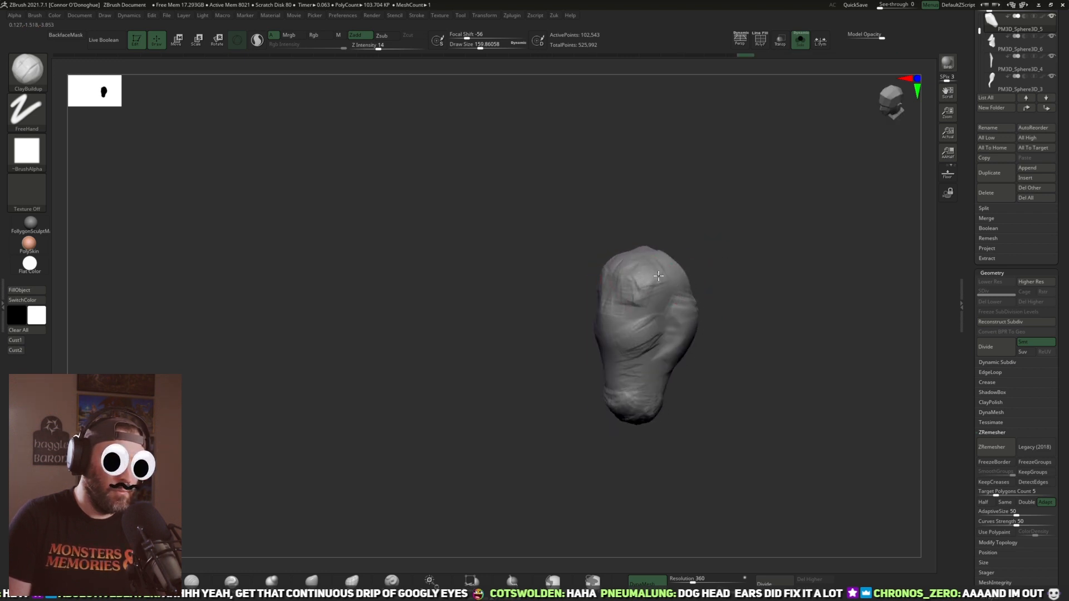
mouse_move(724, 260)
left_mouse_down()
mouse_move(794, 253)
mouse_move(607, 354)
left_mouse_up()
left_click_drag(671, 303, 603, 353)
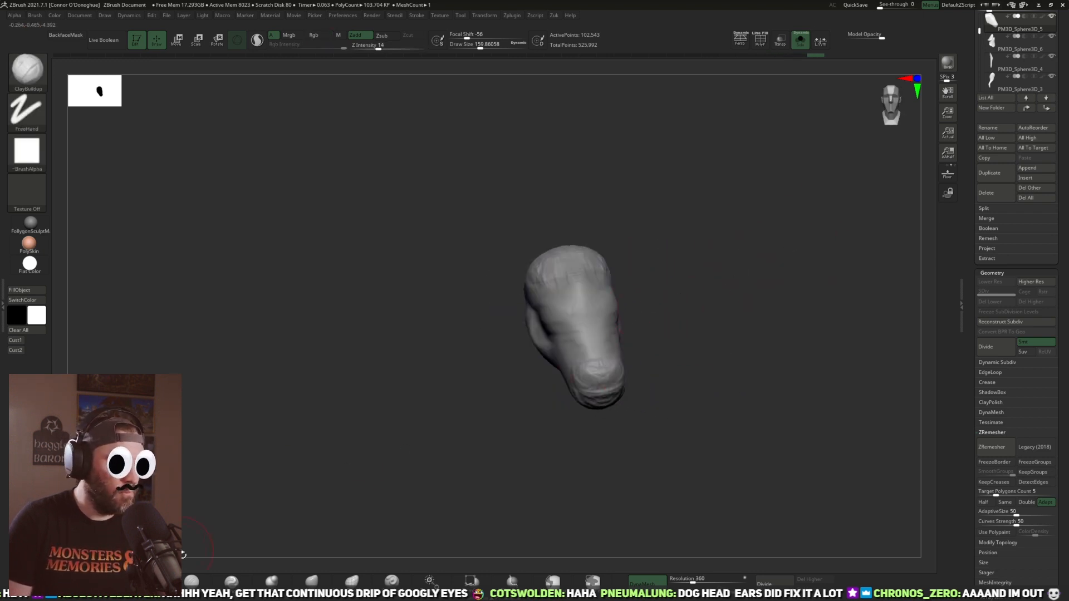
Step: Flatten the head's forms into cleaner planes along the nose bridge, eye area, crown and cheek with a smaller brush
left_click(152, 580)
left_click_drag(718, 295, 729, 321, "alt")
key("bracketleft")
key("bracketleft")
key("bracketleft")
mouse_move(592, 365)
left_mouse_down()
mouse_move(584, 336)
mouse_move(564, 323)
left_mouse_up()
mouse_move(567, 275)
left_mouse_down()
mouse_move(579, 267)
mouse_move(564, 234)
mouse_move(579, 245)
left_mouse_up()
key("bracketright")
left_click_drag(659, 245, 699, 243)
mouse_move(564, 287)
left_mouse_down()
mouse_move(575, 266)
mouse_move(636, 246)
left_mouse_up()
mouse_move(496, 312)
left_mouse_down()
mouse_move(511, 339)
mouse_move(501, 348)
mouse_move(544, 365)
mouse_move(506, 334)
mouse_move(526, 347)
left_mouse_up()
Step: Carve the jaw edge and cheek contours with DamStandard at Z Intensity 10 and Draw Size about 104
left_click(191, 581)
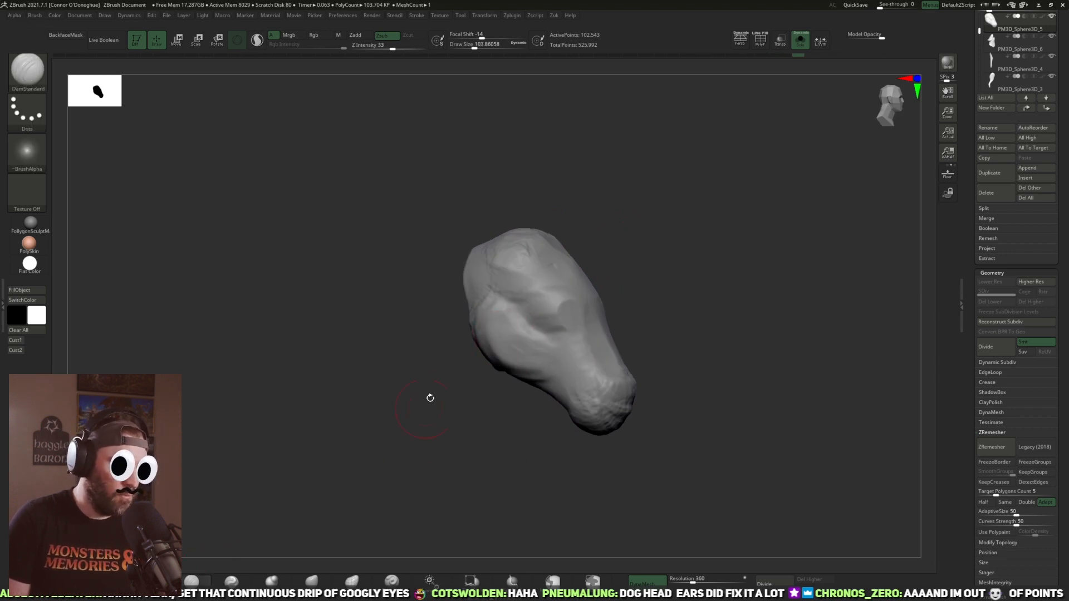
left_click_drag(413, 417, 733, 234)
left_click_drag(398, 48, 389, 47)
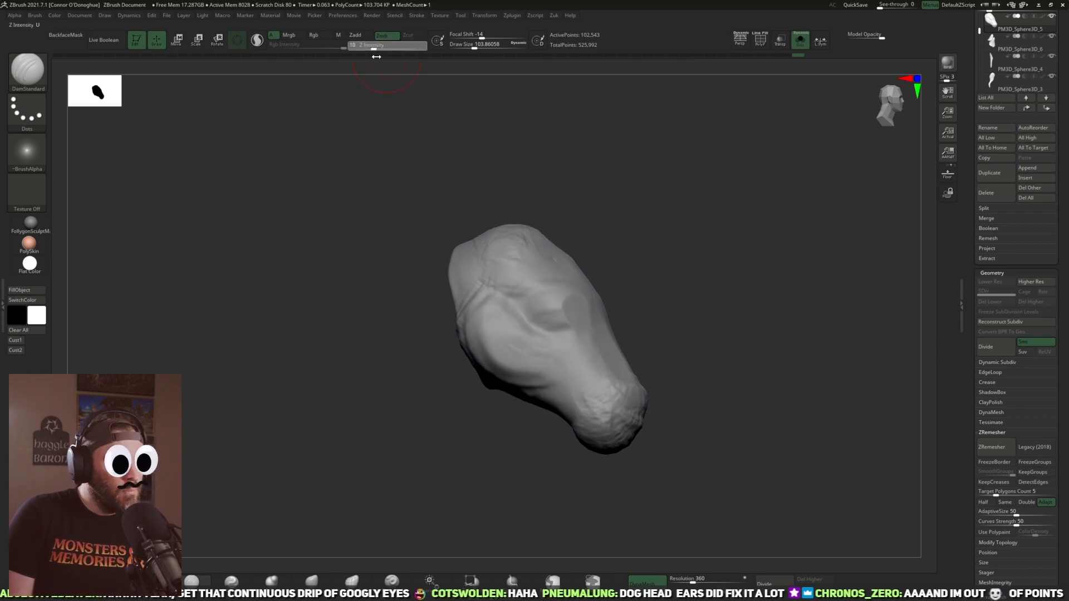
left_click_drag(687, 244, 739, 245)
mouse_move(515, 448)
left_mouse_down()
mouse_move(538, 487)
mouse_move(557, 473)
left_mouse_up()
left_click_drag(515, 375, 469, 354, "alt")
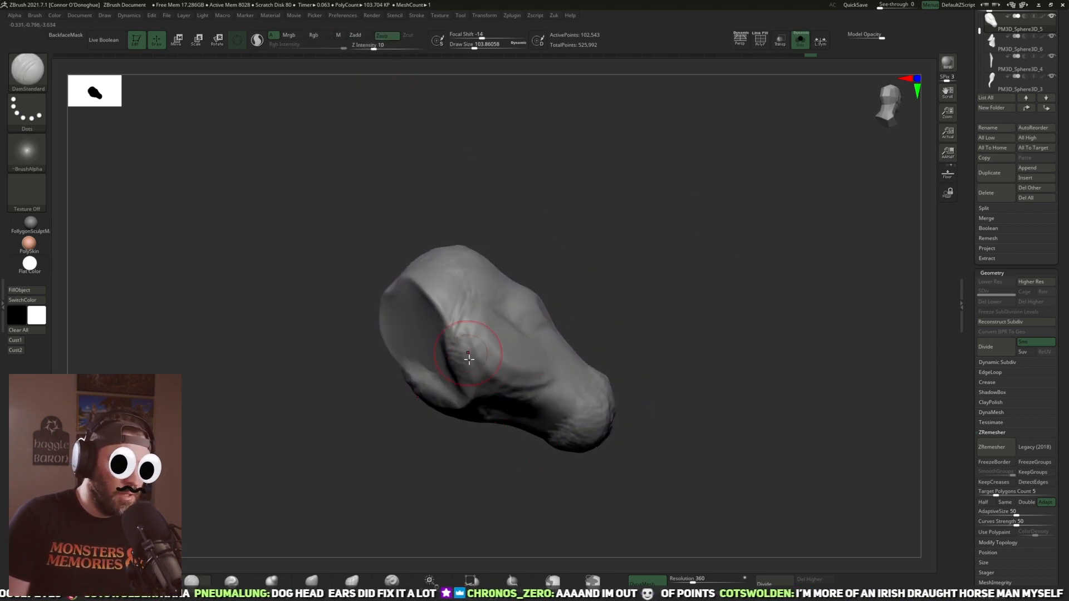
left_click_drag(638, 360, 529, 389)
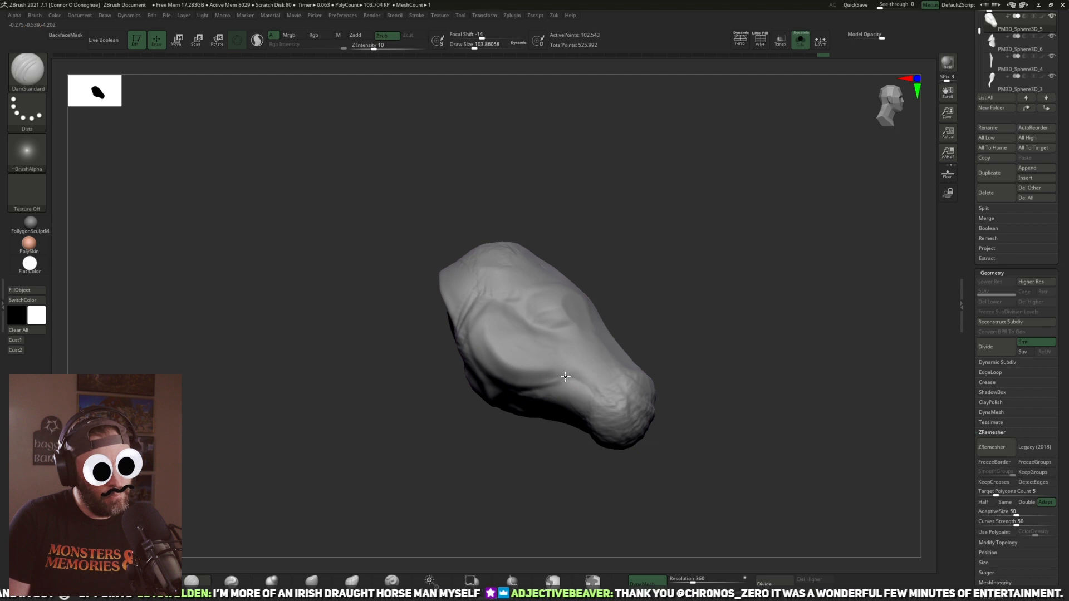
mouse_move(709, 394)
left_mouse_down()
mouse_move(755, 386)
mouse_move(681, 293)
left_mouse_up()
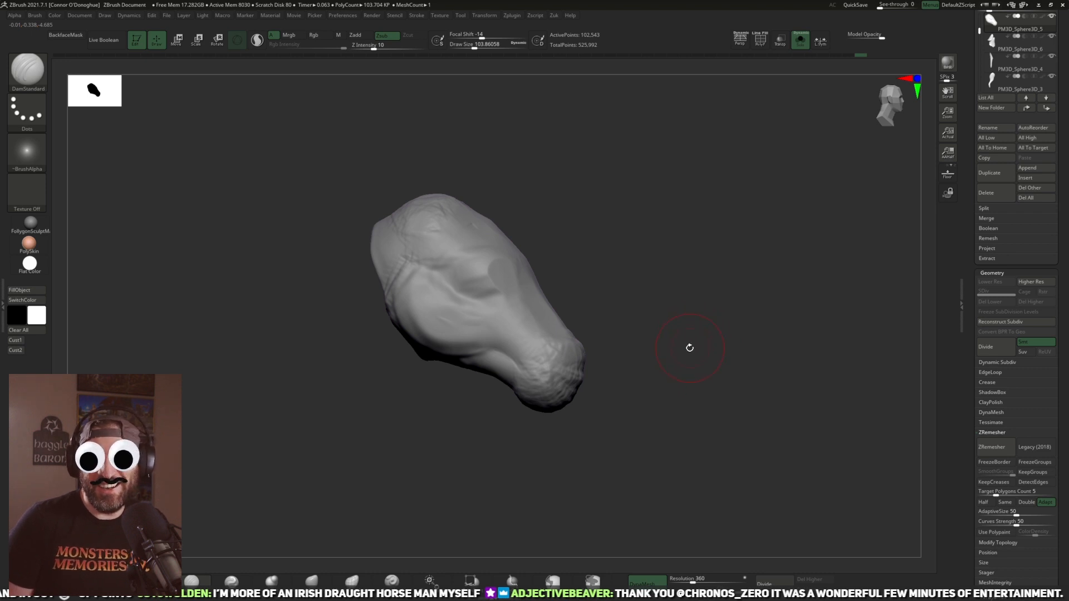
Step: Carve the nostrils and refine the front of the muzzle with DamStandard
left_click_drag(670, 352, 644, 460)
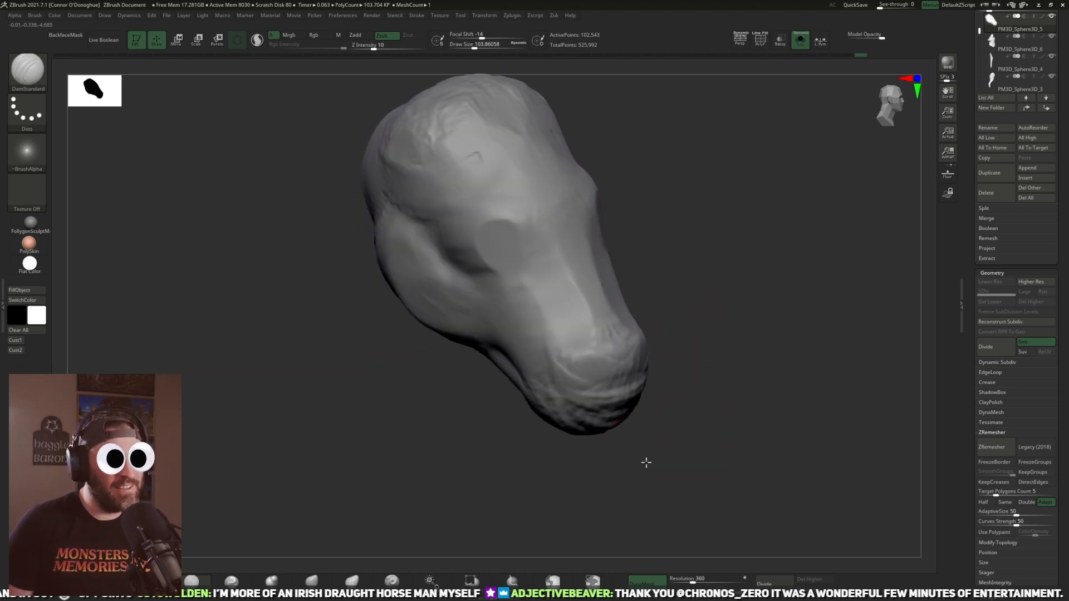
mouse_move(702, 376)
left_mouse_down()
mouse_move(643, 368)
mouse_move(663, 377)
left_mouse_up()
mouse_move(582, 386)
left_mouse_down()
mouse_move(608, 384)
mouse_move(612, 408)
left_mouse_up()
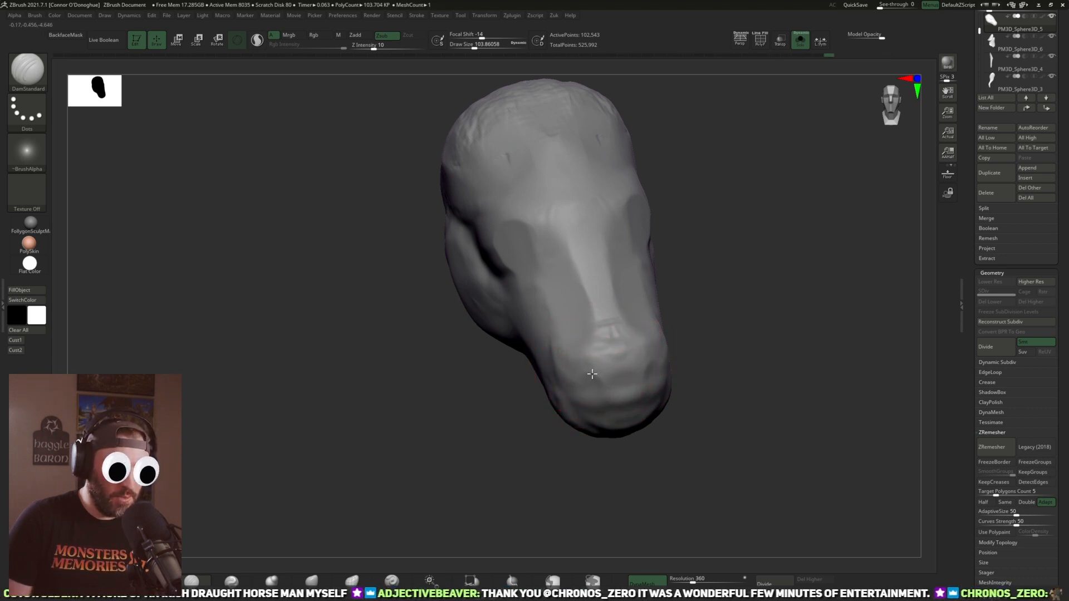
left_click_drag(640, 446, 617, 392)
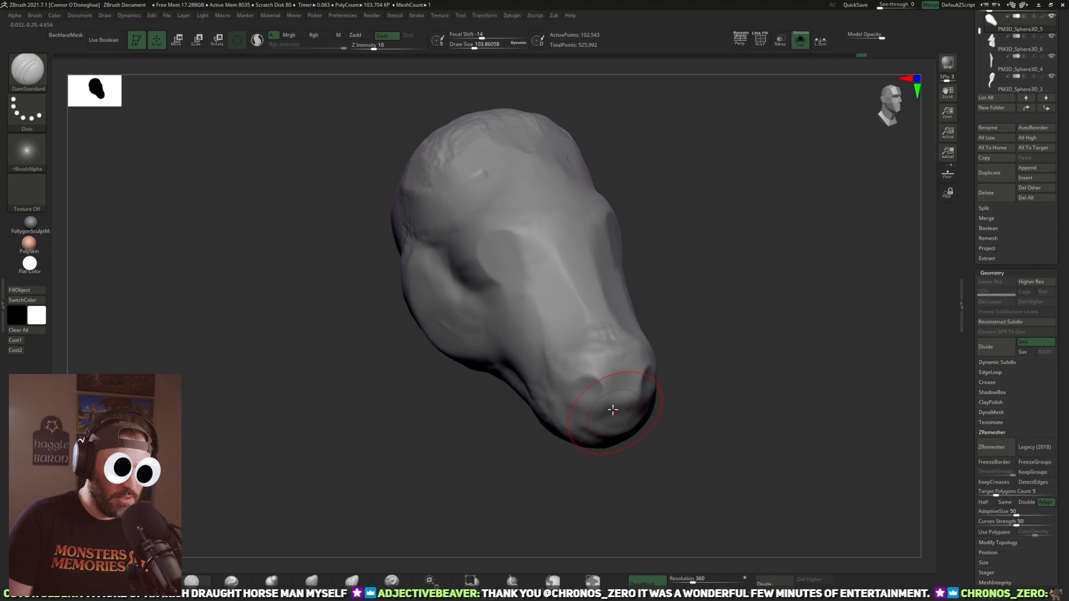
mouse_move(629, 466)
left_mouse_down()
mouse_move(640, 444)
mouse_move(623, 449)
mouse_move(609, 400)
left_mouse_up()
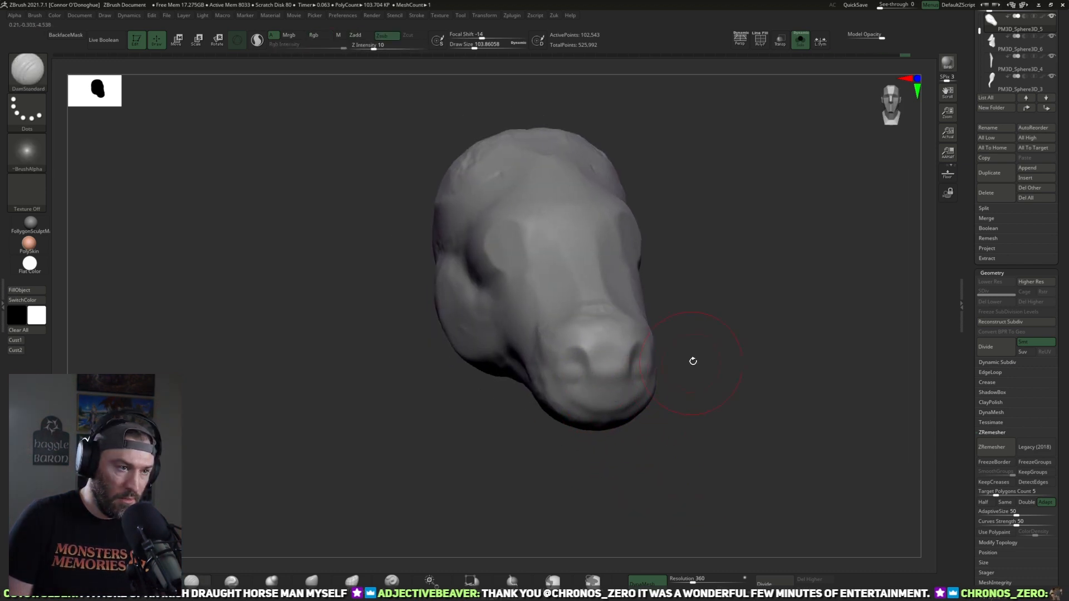
Step: Smooth the nose bridge and hollow out the eye sockets
left_click_drag(692, 363, 544, 341)
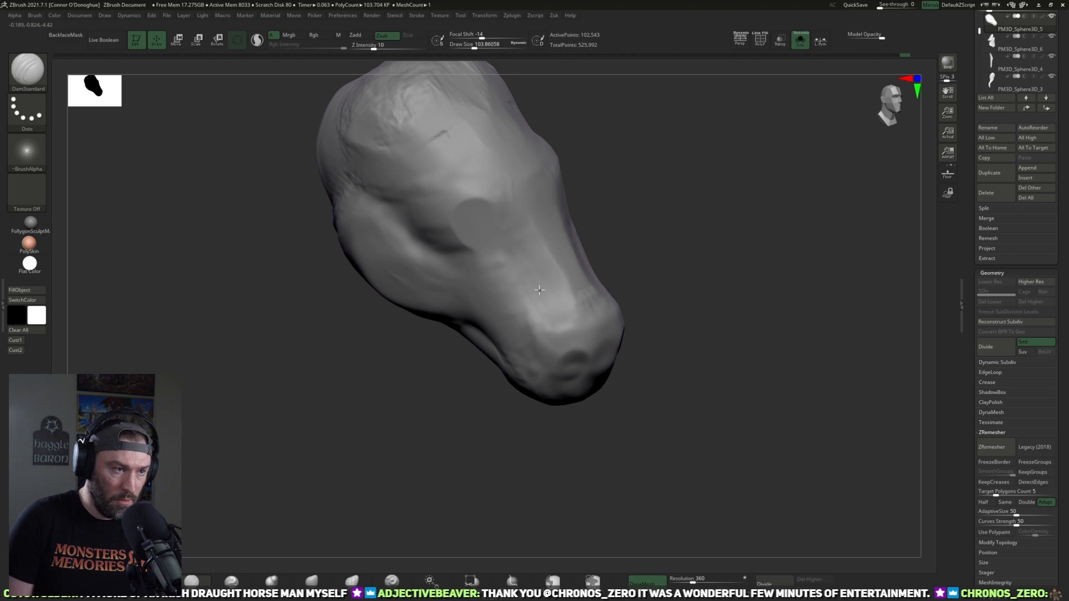
left_click_drag(666, 347, 608, 365)
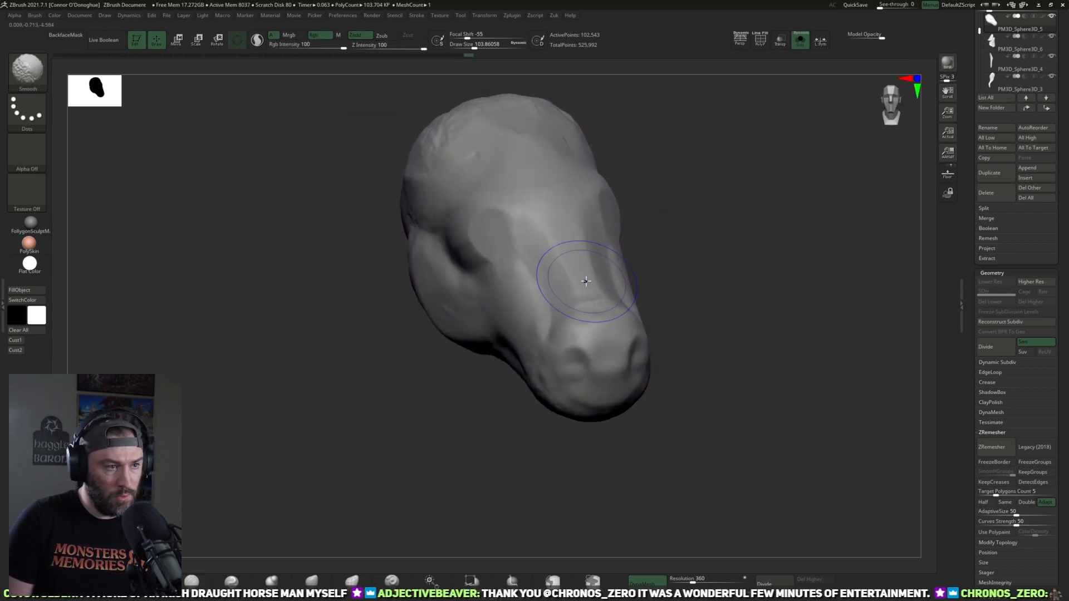
mouse_move(703, 240)
left_mouse_down("alt")
mouse_move(710, 294)
mouse_move(662, 281)
left_mouse_up("alt")
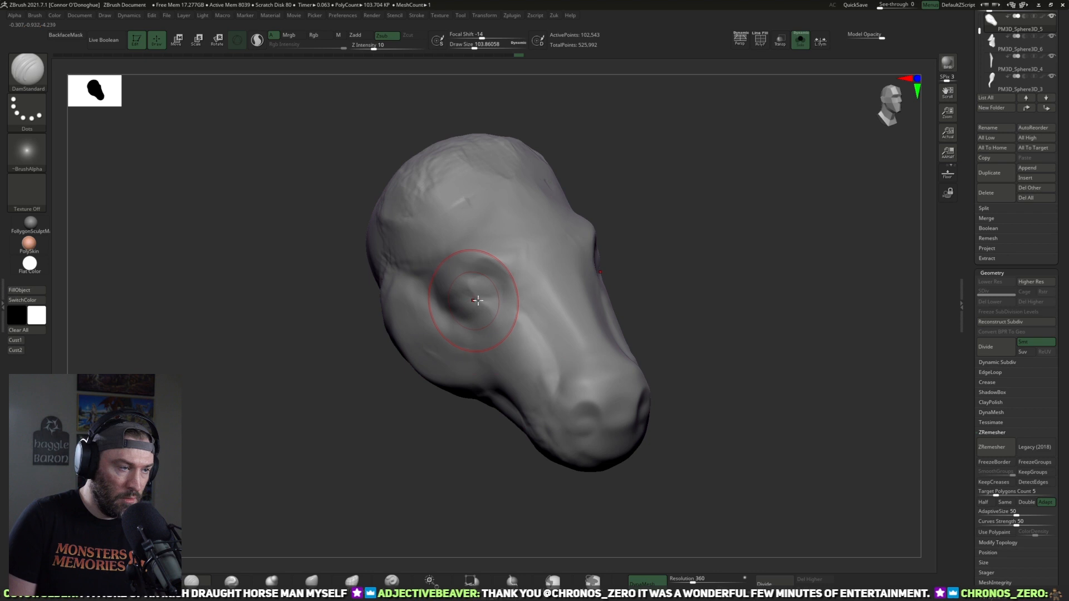
Step: Build up the eyeball mass and lower lid inside the sockets with ClayBuildup at Draw Size about 44
key("b")
key("c")
key("b")
mouse_move(281, 399)
left_mouse_down("alt")
mouse_move(326, 450)
mouse_move(414, 425)
left_mouse_up("alt")
key("bracketleft")
key("bracketleft")
key("bracketleft")
key("bracketleft")
key("bracketleft")
key("bracketleft")
key("bracketleft")
key("bracketleft")
left_click_drag(671, 234, 548, 250)
mouse_move(489, 290)
left_mouse_down()
mouse_move(509, 297)
mouse_move(482, 310)
mouse_move(520, 310)
mouse_move(486, 313)
left_mouse_up()
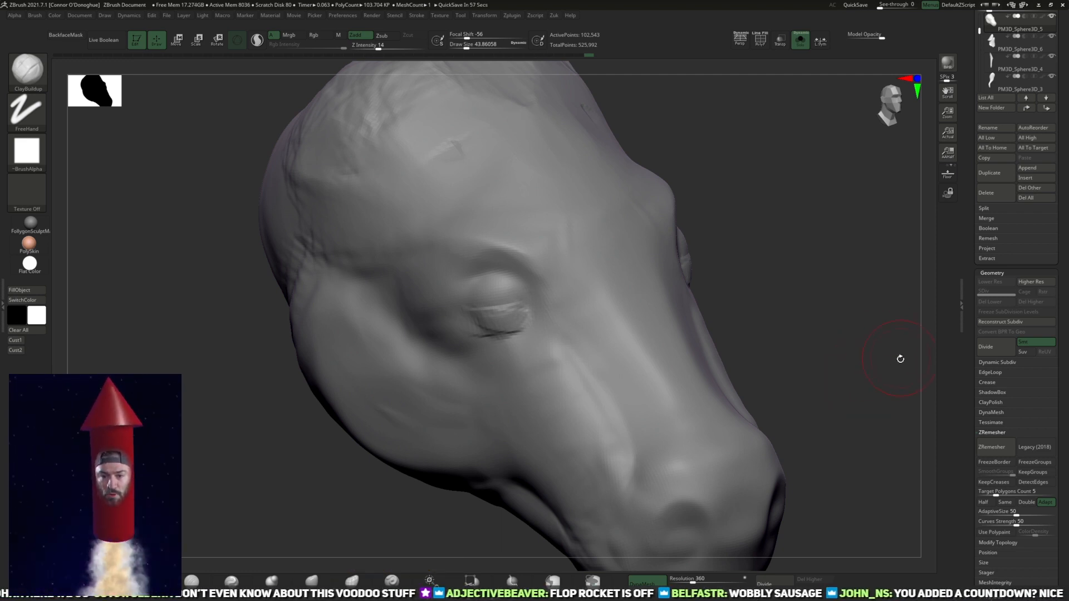
Step: Build up the upper eyelid and the brow ridge above the eye with ClayBuildup
mouse_move(890, 336)
left_mouse_down()
mouse_move(895, 343)
mouse_move(864, 324)
mouse_move(867, 345)
mouse_move(872, 298)
left_mouse_up()
mouse_move(499, 319)
left_mouse_down("shift")
mouse_move(531, 344)
mouse_move(533, 319)
left_mouse_up("shift")
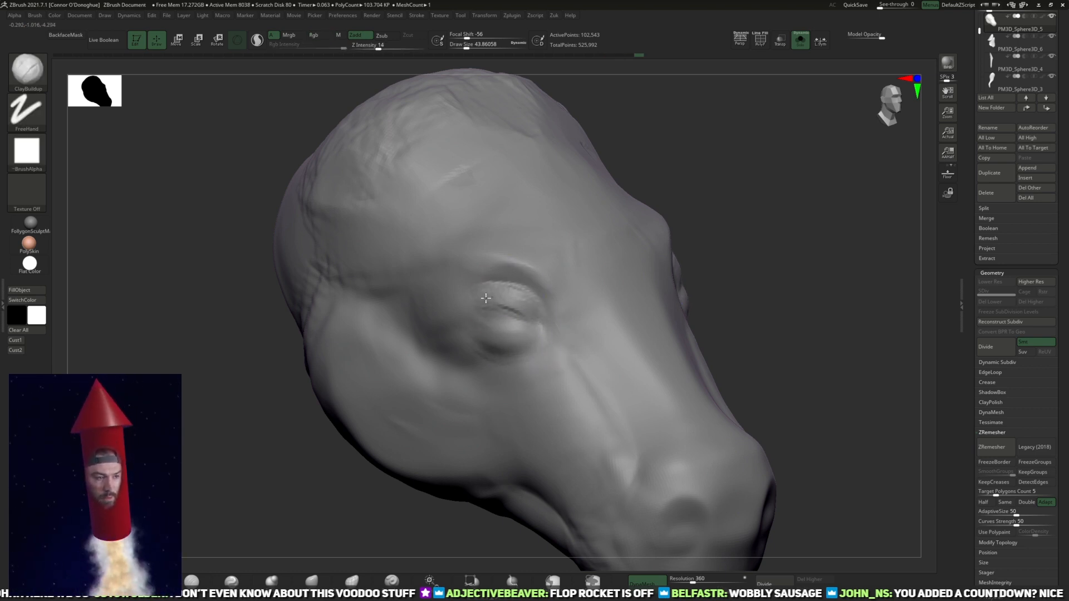
left_click_drag(492, 301, 531, 316)
mouse_move(529, 310)
left_mouse_down("shift")
mouse_move(513, 296)
mouse_move(453, 288)
mouse_move(474, 273)
mouse_move(528, 275)
mouse_move(519, 266)
left_mouse_up("shift")
left_click_drag(751, 241, 718, 256)
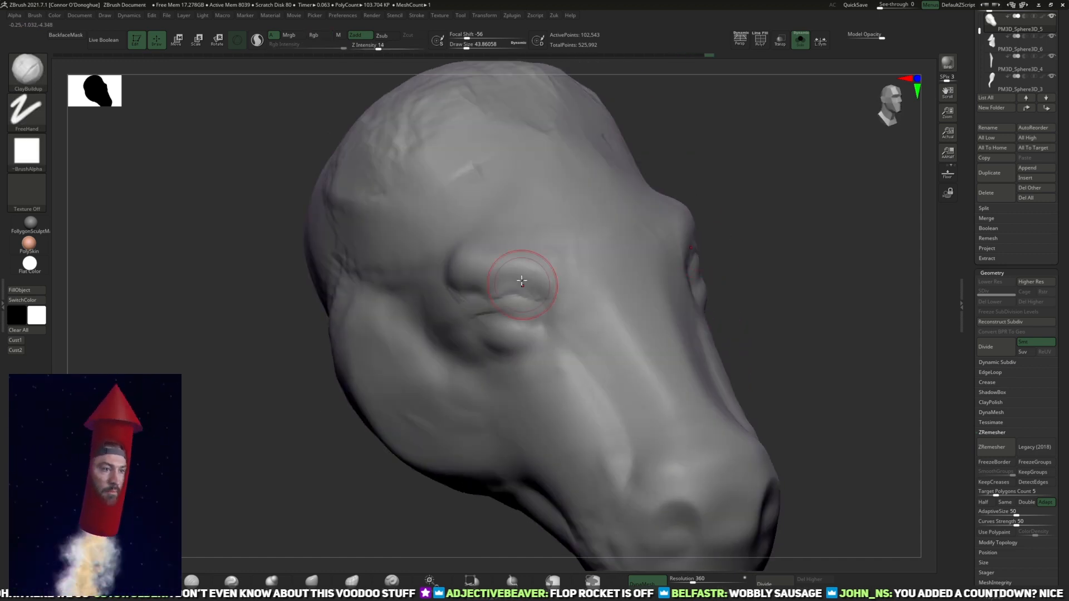
mouse_move(504, 281)
left_mouse_down()
mouse_move(547, 283)
mouse_move(568, 320)
left_mouse_up()
mouse_move(485, 269)
left_mouse_down("shift")
mouse_move(546, 277)
mouse_move(462, 266)
mouse_move(520, 275)
mouse_move(544, 293)
left_mouse_up("shift")
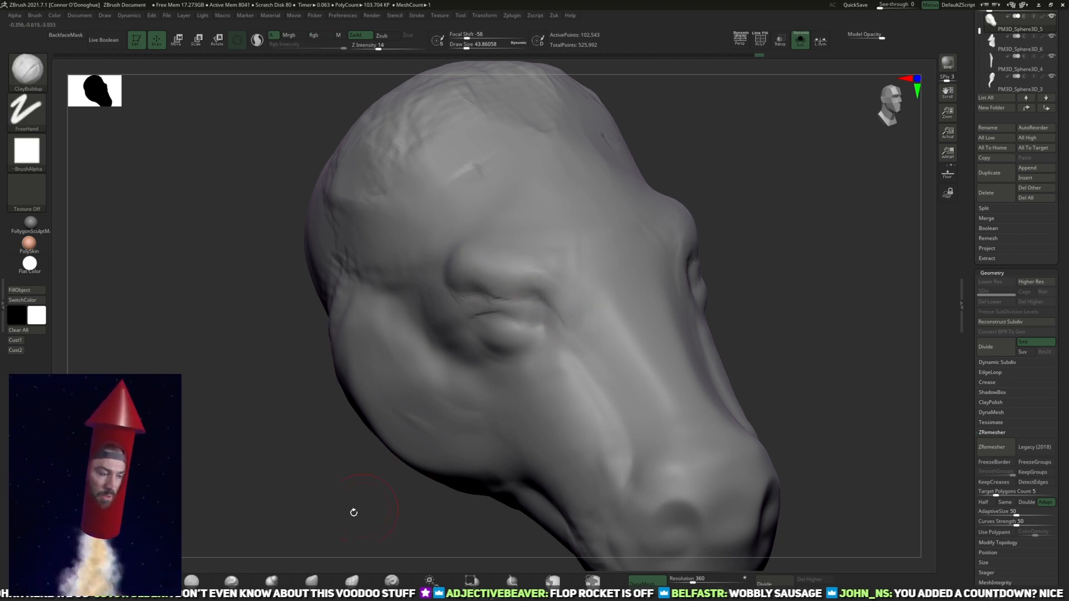
Step: Carve the eyelid creases around the eyeball with DamStandard at Draw Size about 40
left_click(185, 583)
left_click_drag(227, 532, 230, 508, "alt")
left_click_drag(518, 311, 480, 306)
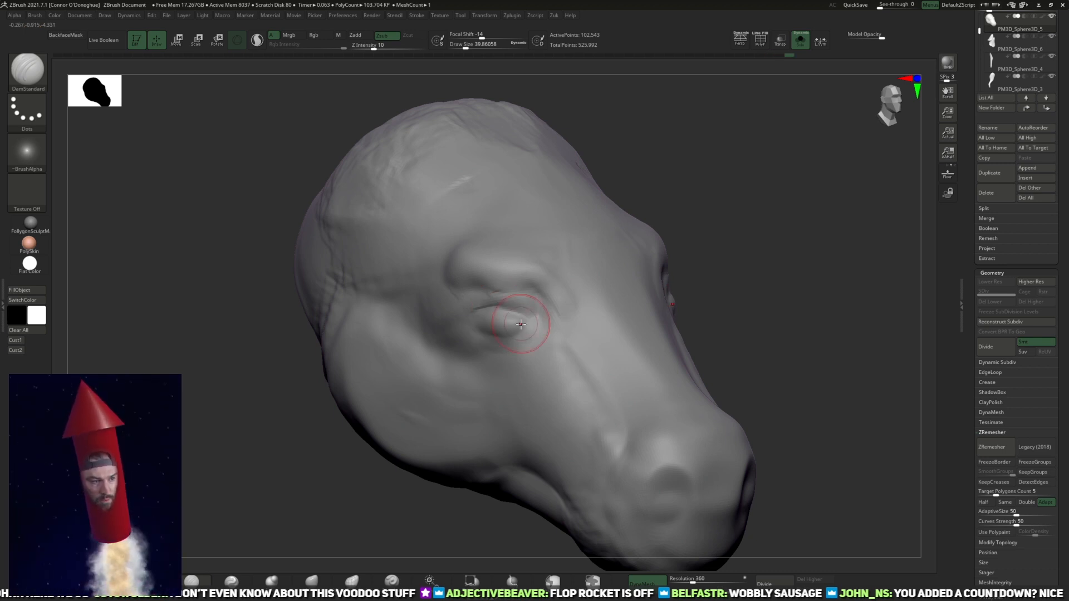
mouse_move(725, 286)
left_mouse_down()
mouse_move(768, 313)
mouse_move(565, 292)
left_mouse_up()
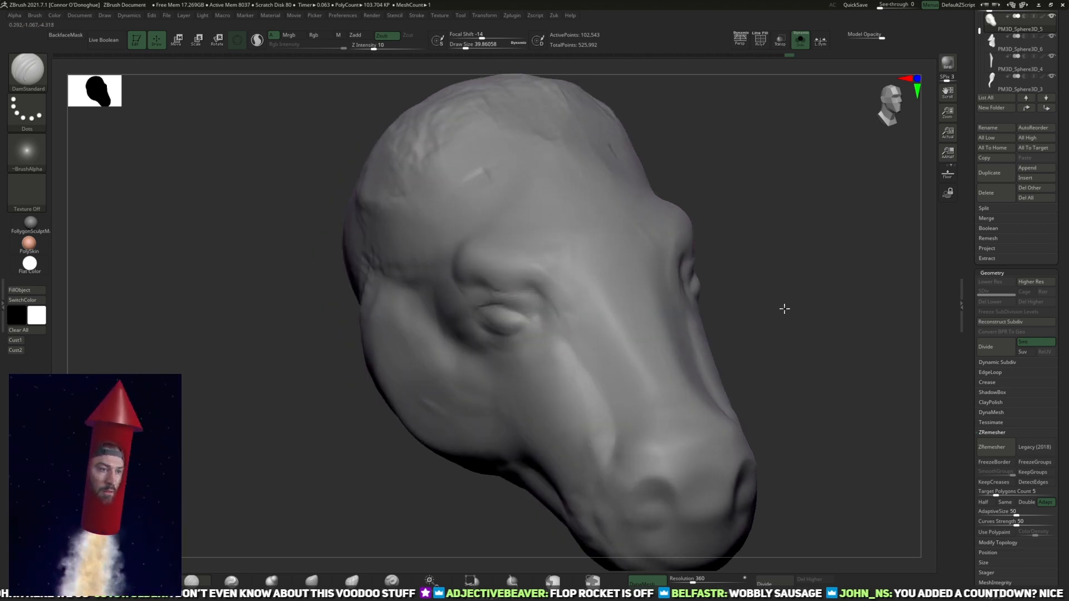
Step: Define the ridge running from the brow down the side of the nose with DamStandard at Draw Size about 80
left_click_drag(786, 318, 780, 273, "alt")
key("bracketright")
key("bracketright")
key("bracketright")
key("bracketright")
left_click_drag(617, 372, 584, 305)
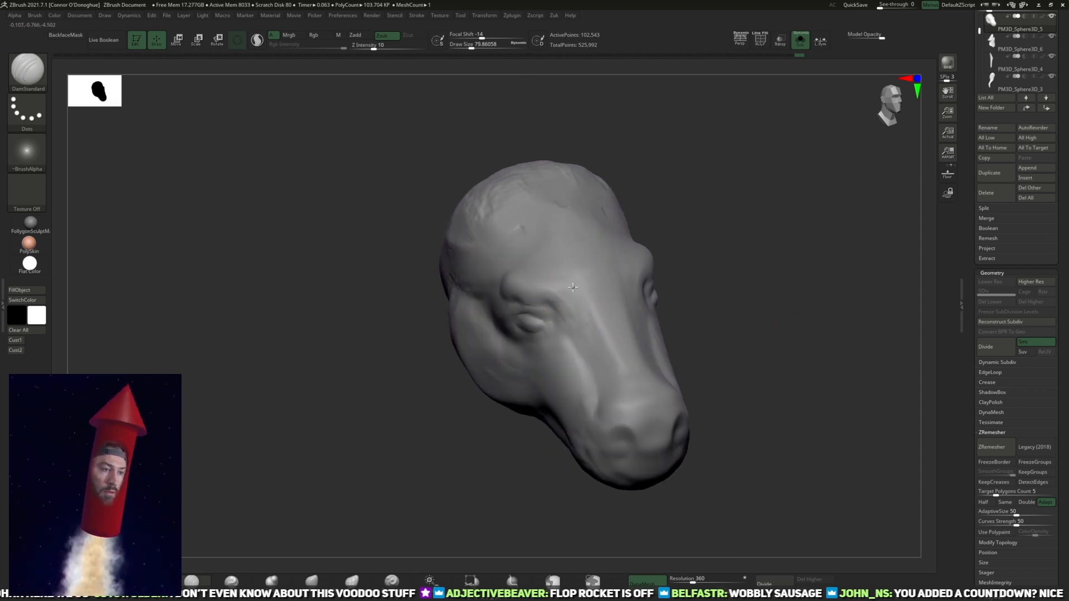
mouse_move(749, 269)
left_mouse_down()
mouse_move(856, 253)
mouse_move(795, 284)
mouse_move(775, 243)
mouse_move(644, 303)
left_mouse_up()
key("shift")
left_click_drag(644, 160, 648, 181)
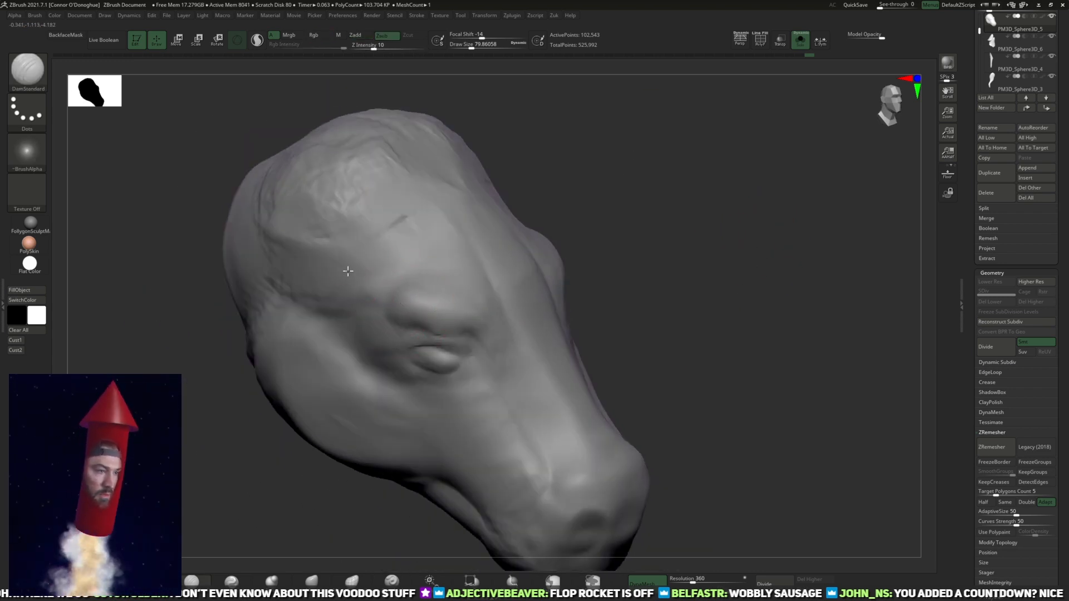
Step: Carve the temple hollow above the eye and refine the cheek with DamStandard
left_click_drag(398, 304, 370, 266)
left_click_drag(310, 198, 339, 278, "shift")
left_click_drag(629, 186, 631, 139)
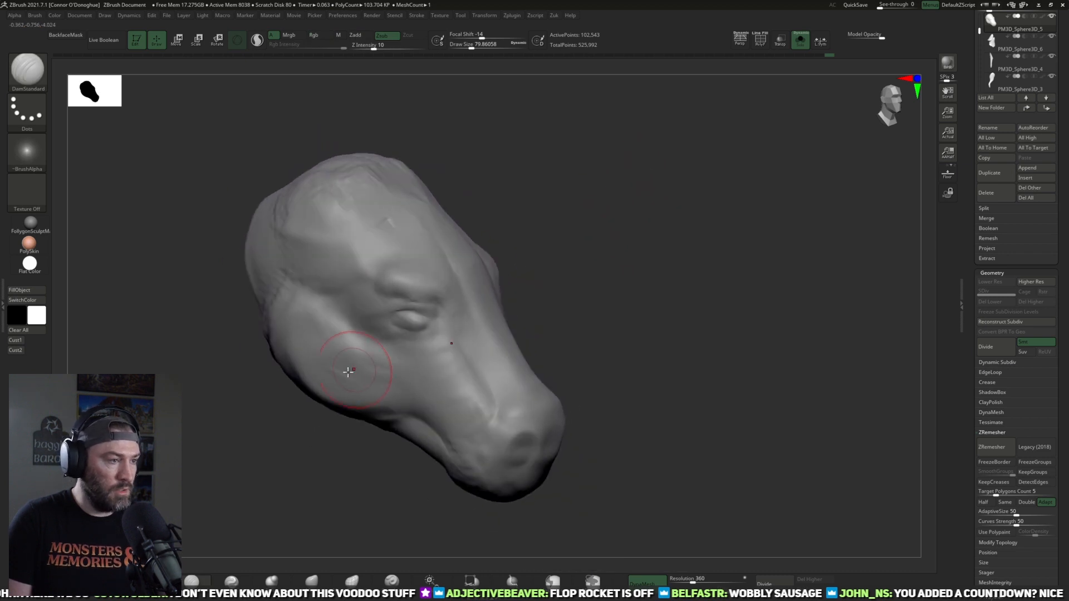
mouse_move(351, 333)
left_mouse_down("shift")
mouse_move(358, 353)
mouse_move(385, 348)
left_mouse_up("shift")
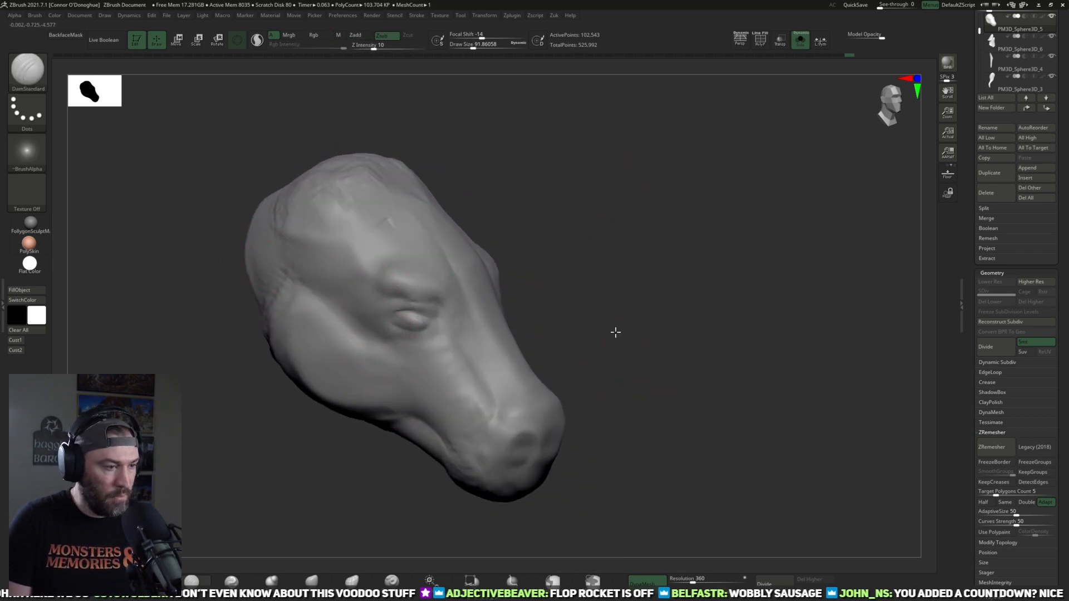
Step: Carve the mouth line around the muzzle with DamStandard at Draw Size about 92
left_click_drag(615, 332, 604, 281)
left_click_drag(563, 506, 520, 382, "alt")
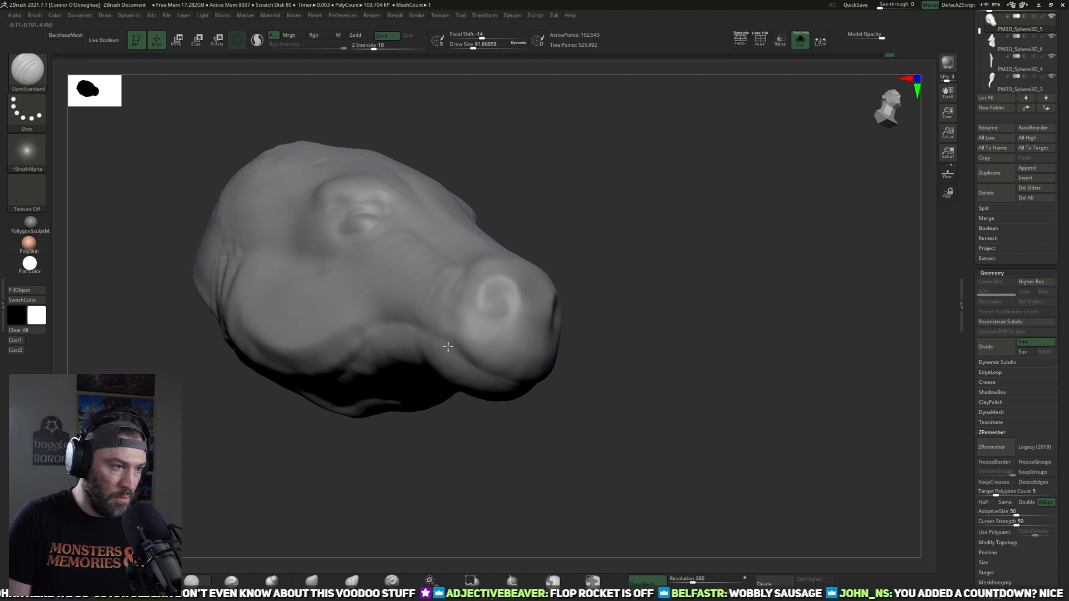
mouse_move(456, 350)
left_mouse_down()
mouse_move(522, 386)
mouse_move(541, 361)
mouse_move(492, 369)
left_mouse_up()
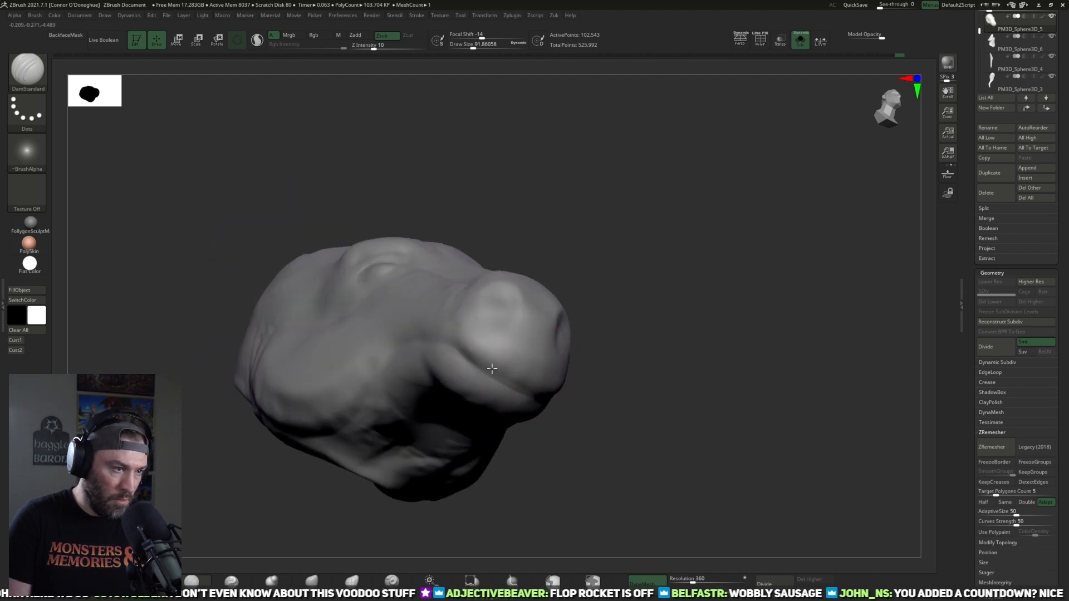
left_click_drag(457, 338, 513, 365)
mouse_move(437, 339)
left_mouse_down("shift")
mouse_move(429, 347)
mouse_move(449, 349)
left_mouse_up("shift")
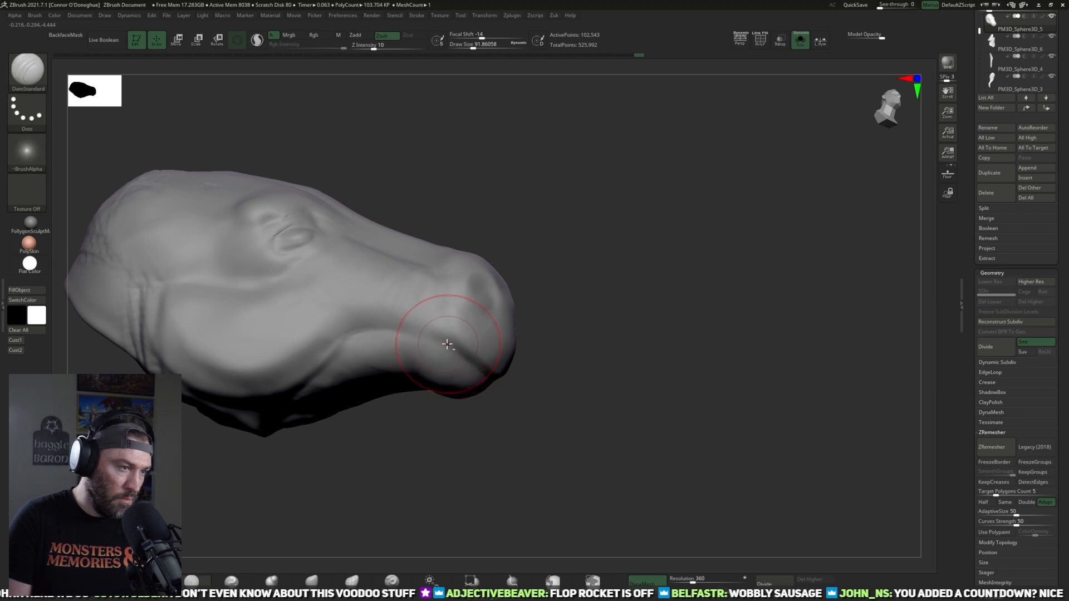
mouse_move(559, 379)
left_mouse_down()
mouse_move(568, 384)
mouse_move(470, 370)
left_mouse_up()
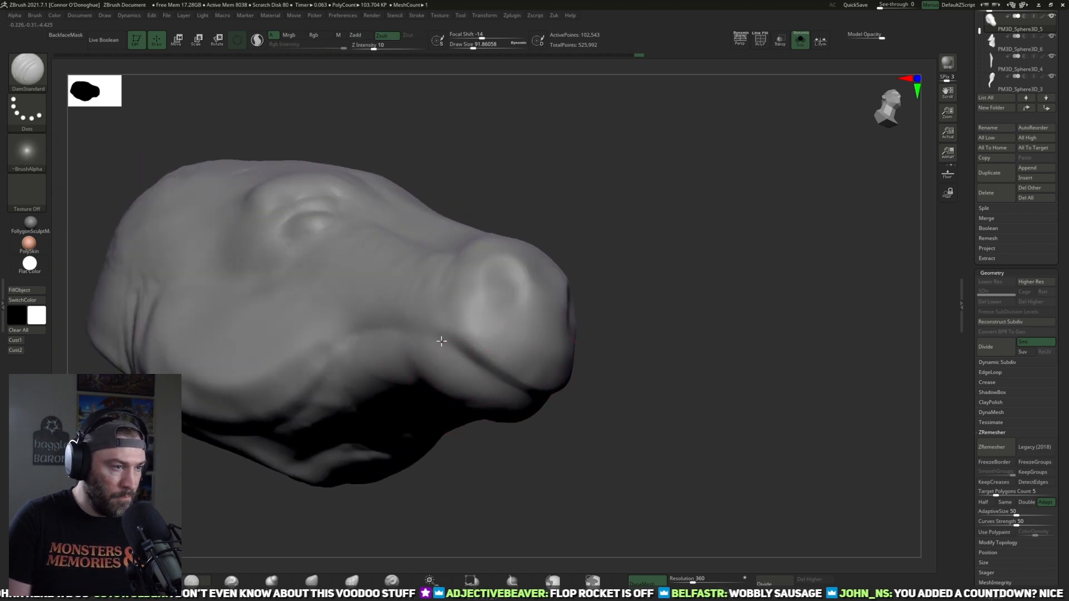
Step: Smooth the lower lip and chin and refine the corner of the mouth
left_click_drag(540, 419, 456, 420)
key("shift")
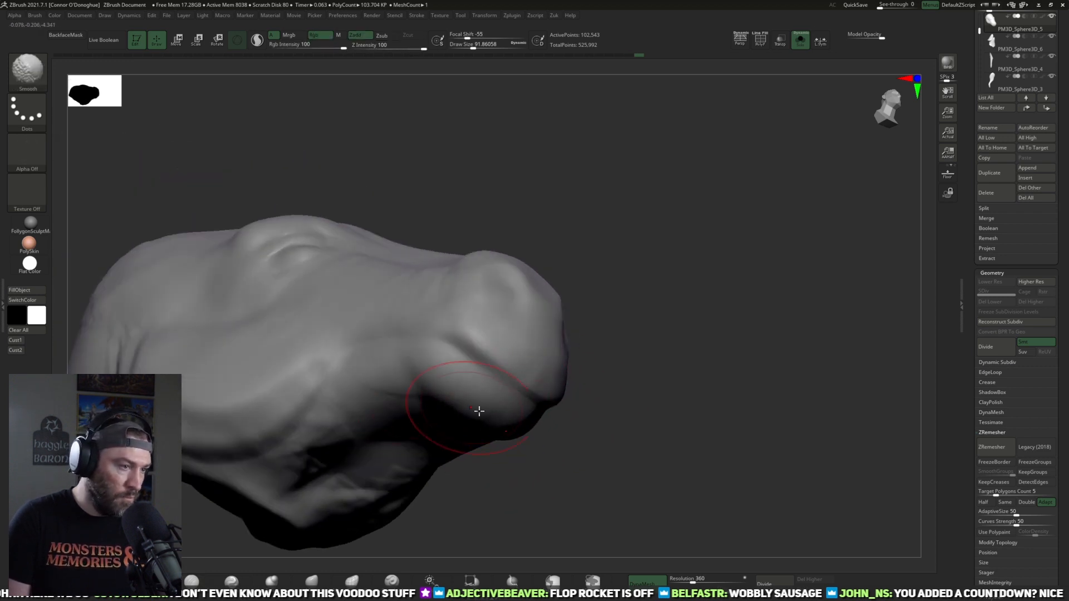
right_click_drag(449, 394, 417, 377)
left_click_drag(417, 376, 411, 371)
right_click_drag(412, 371, 467, 400)
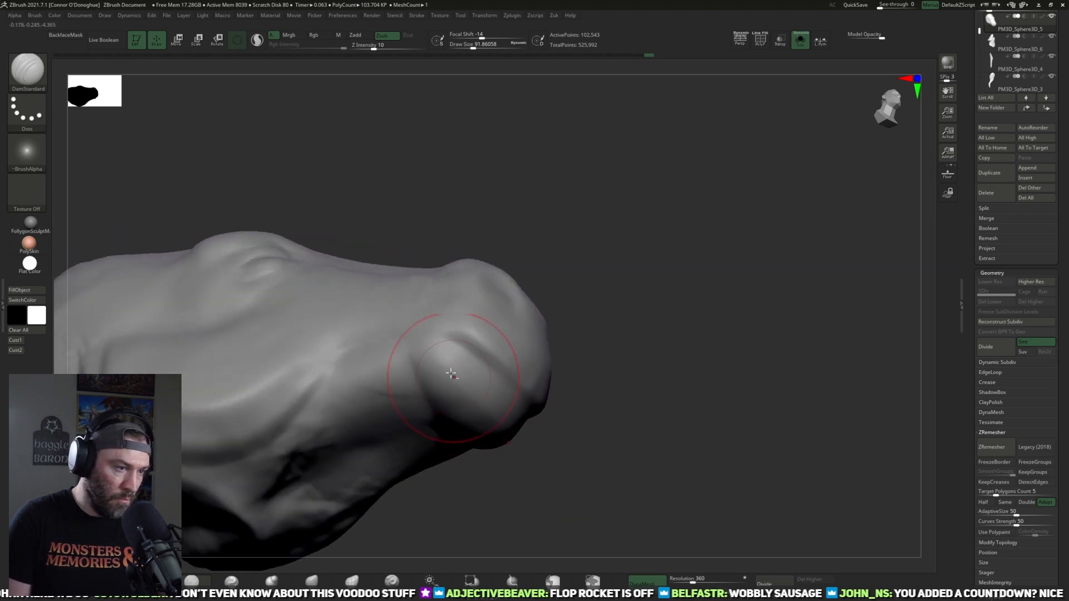
Step: Reshape the lower lip and chin with the Move brush, reducing Draw Size to about 76
left_click(310, 582)
left_click_drag(621, 442, 639, 512)
key("bracketright")
left_click_drag(498, 411, 501, 399)
right_click_drag(501, 398, 563, 415)
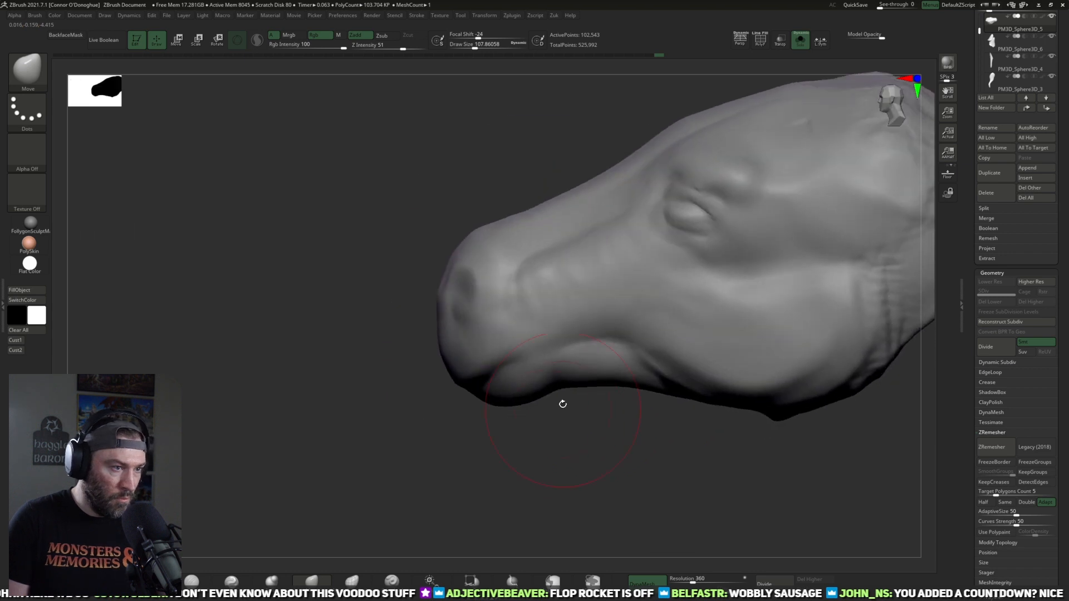
key("bracketleft")
left_click_drag(527, 396, 524, 410)
mouse_move(513, 411)
right_mouse_down()
mouse_move(501, 412)
mouse_move(530, 412)
right_mouse_up()
key("bracketleft")
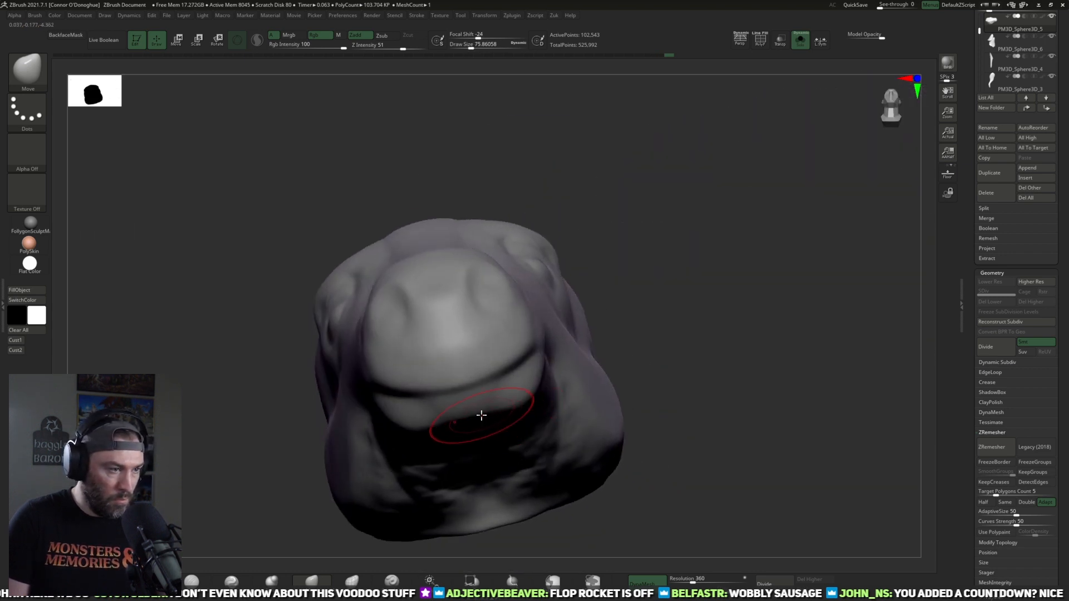
left_click_drag(479, 412, 484, 404)
Step: Refine the muzzle and lower jaw of the head from the front with the Move brush at Draw Size about 108
mouse_move(743, 278)
right_mouse_down()
mouse_move(756, 322)
mouse_move(608, 366)
right_mouse_up()
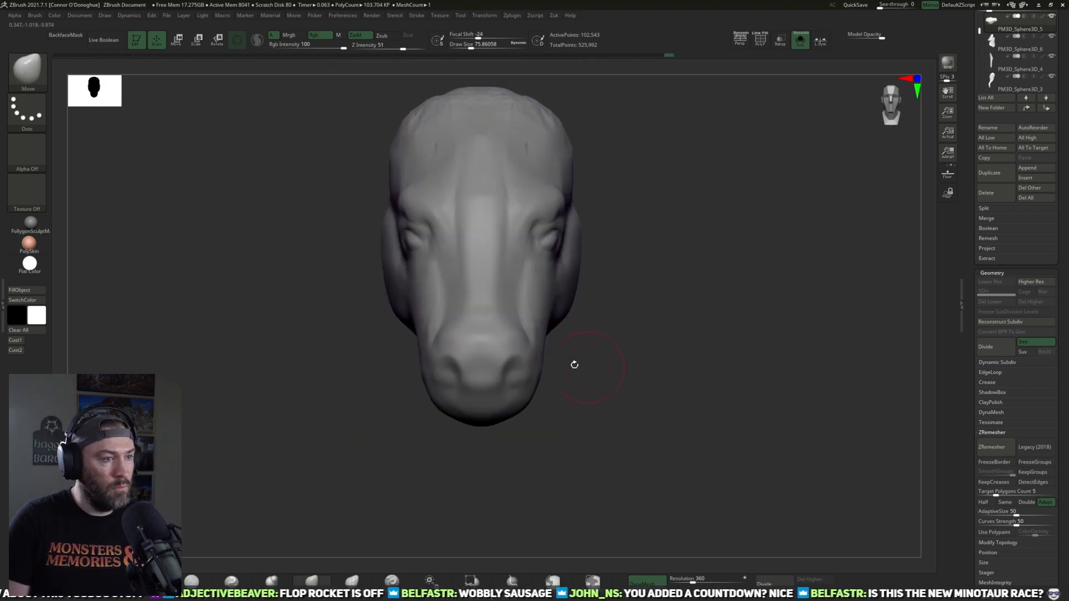
key("bracketright")
key("bracketleft")
key("bracketright")
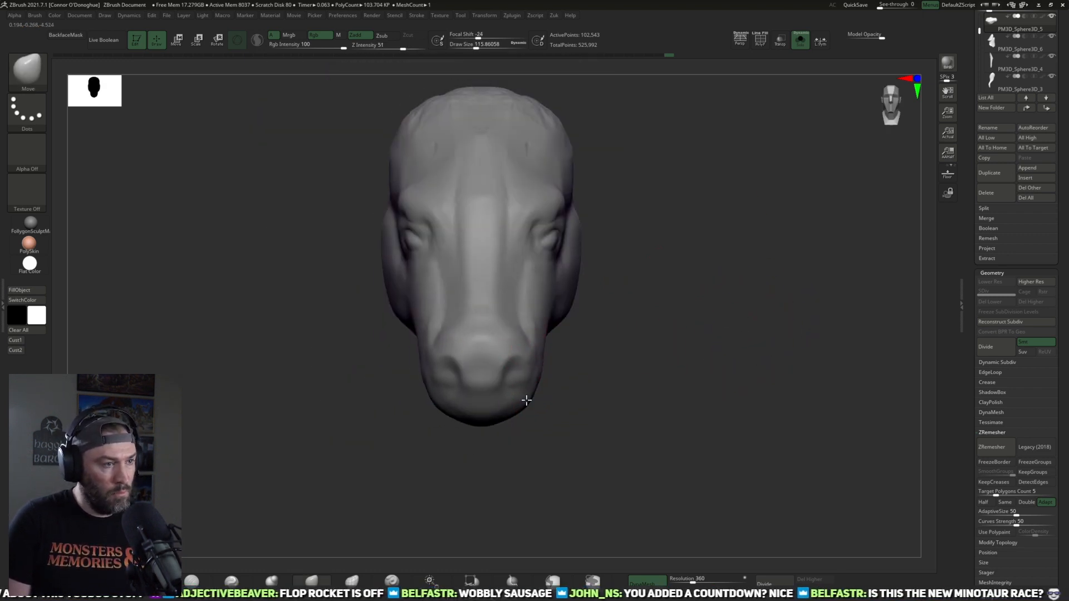
mouse_move(649, 353)
left_mouse_down()
mouse_move(644, 336)
mouse_move(636, 377)
left_mouse_up()
left_click_drag(725, 265, 721, 291)
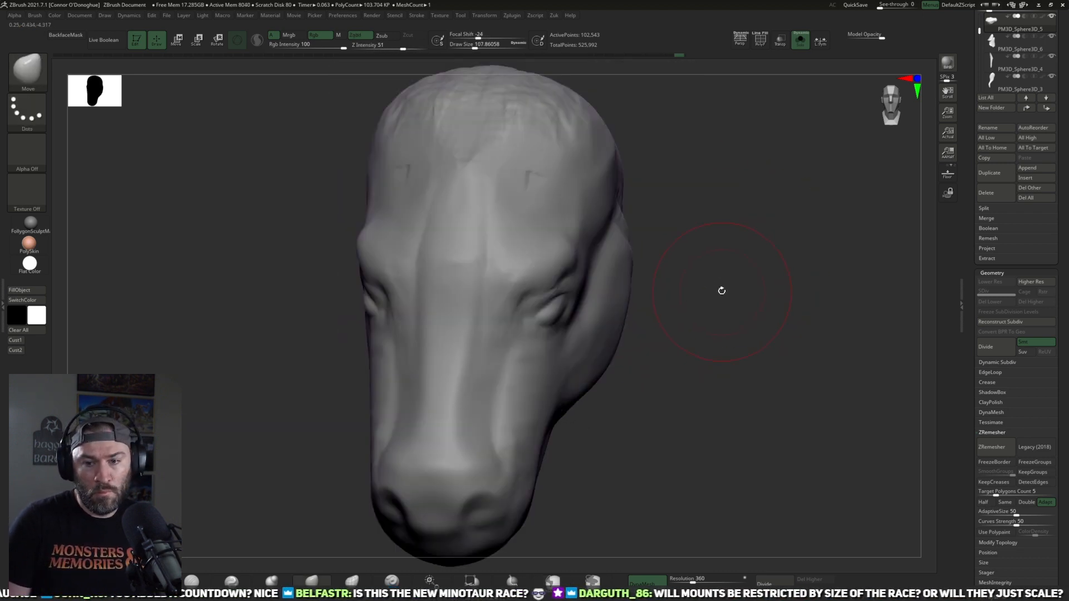
left_click_drag(776, 358, 768, 303)
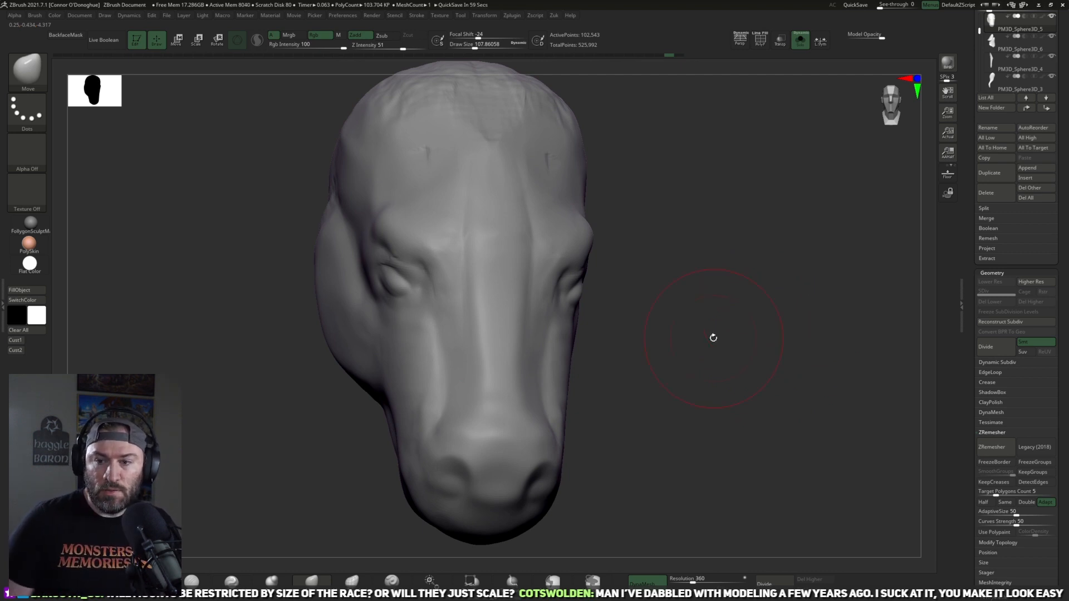
Step: Smooth the side of the head behind the eye and along the cheek at Draw Size about 108
mouse_move(813, 410)
left_mouse_down("alt")
mouse_move(771, 341)
mouse_move(726, 189)
mouse_move(718, 312)
mouse_move(570, 312)
left_mouse_up("alt")
key("shift")
mouse_move(581, 274)
left_mouse_down()
mouse_move(659, 219)
mouse_move(735, 275)
mouse_move(704, 252)
mouse_move(723, 264)
mouse_move(729, 247)
mouse_move(663, 305)
left_mouse_up()
key("shift")
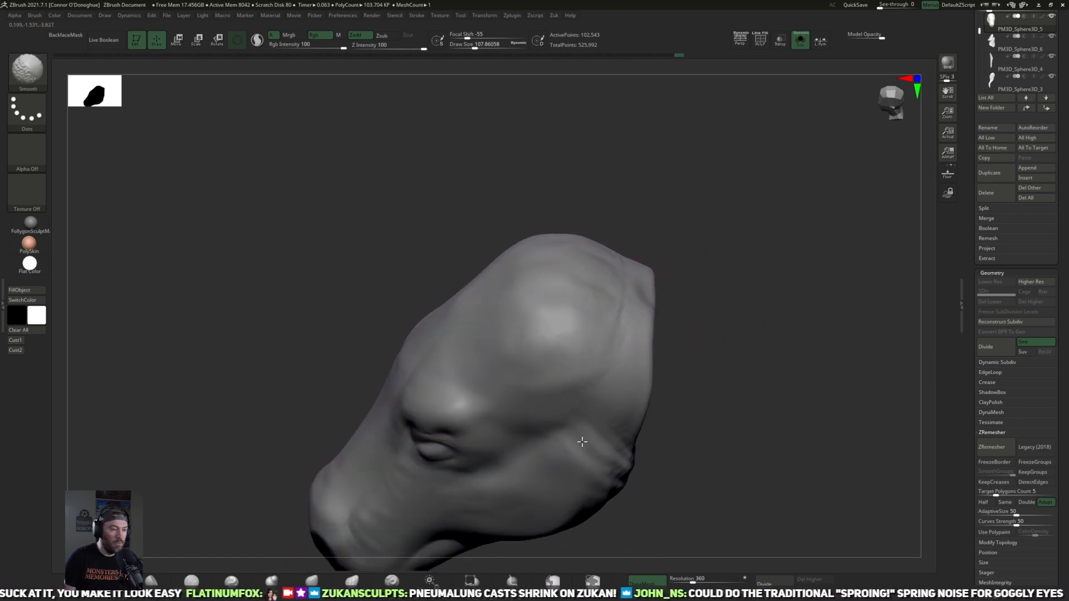
left_click_drag(709, 336, 705, 314)
Step: Reshape the back of the skull and jaw with the Move brush at Draw Size about 128
key("]")
mouse_move(651, 267)
left_mouse_down()
mouse_move(684, 243)
mouse_move(649, 293)
mouse_move(589, 297)
mouse_move(583, 254)
left_mouse_up()
left_click_drag(649, 246, 591, 298)
key("shift")
mouse_move(648, 267)
left_mouse_down()
mouse_move(673, 212)
mouse_move(732, 253)
mouse_move(729, 205)
left_mouse_up()
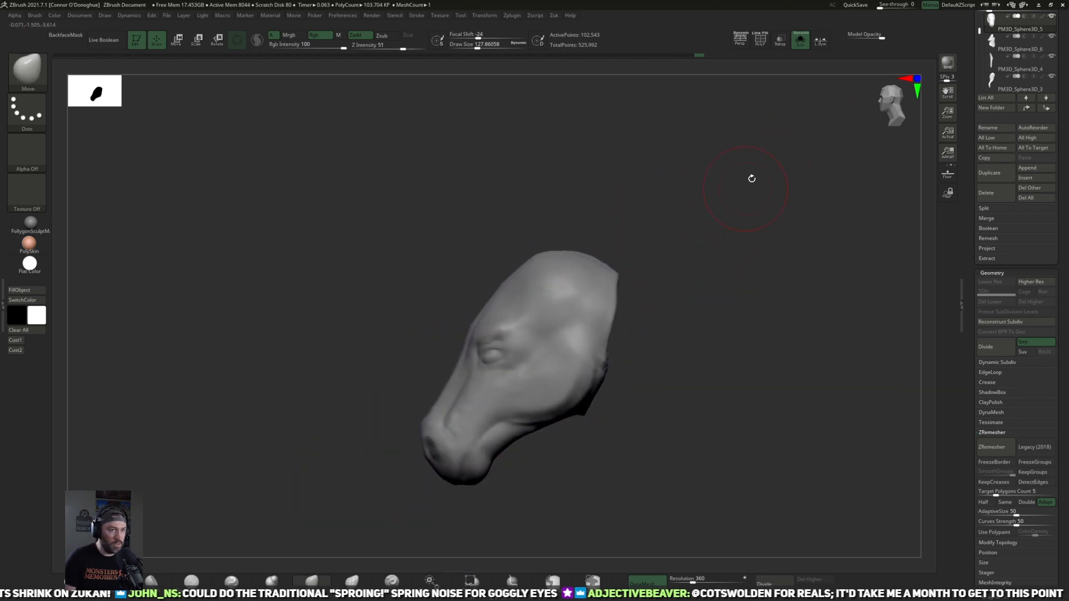
Step: Turn off Solo mode and adjust the back of the head against the neck with the Move brush
left_click(800, 42)
left_click_drag(763, 267, 561, 305)
mouse_move(544, 257)
left_mouse_down()
mouse_move(569, 279)
mouse_move(556, 308)
left_mouse_up()
key("[")
left_click_drag(581, 347, 578, 376)
key("]")
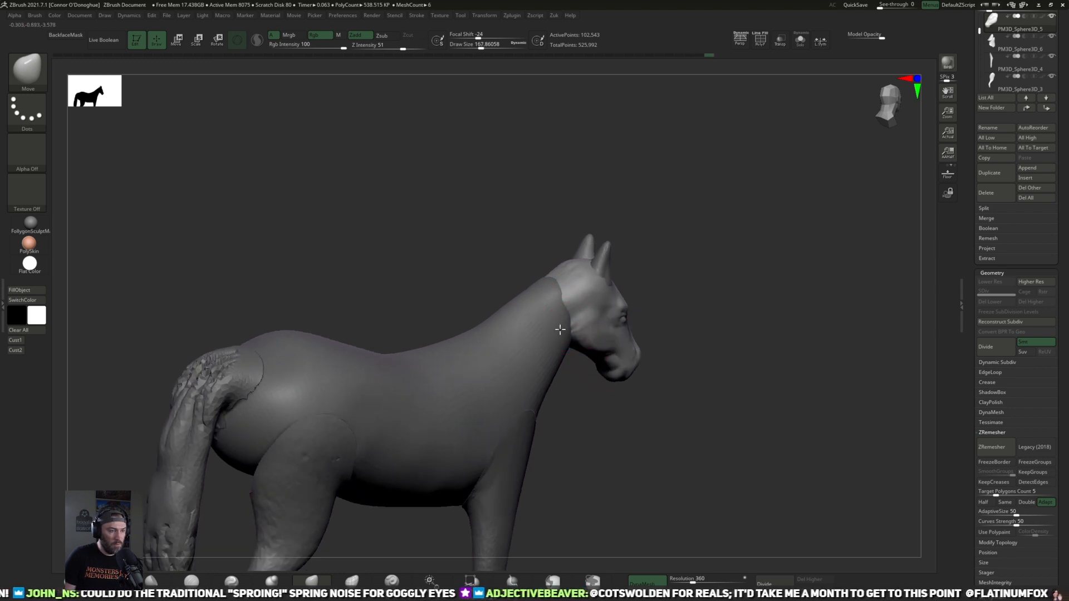
left_click_drag(700, 265, 694, 300)
key("]")
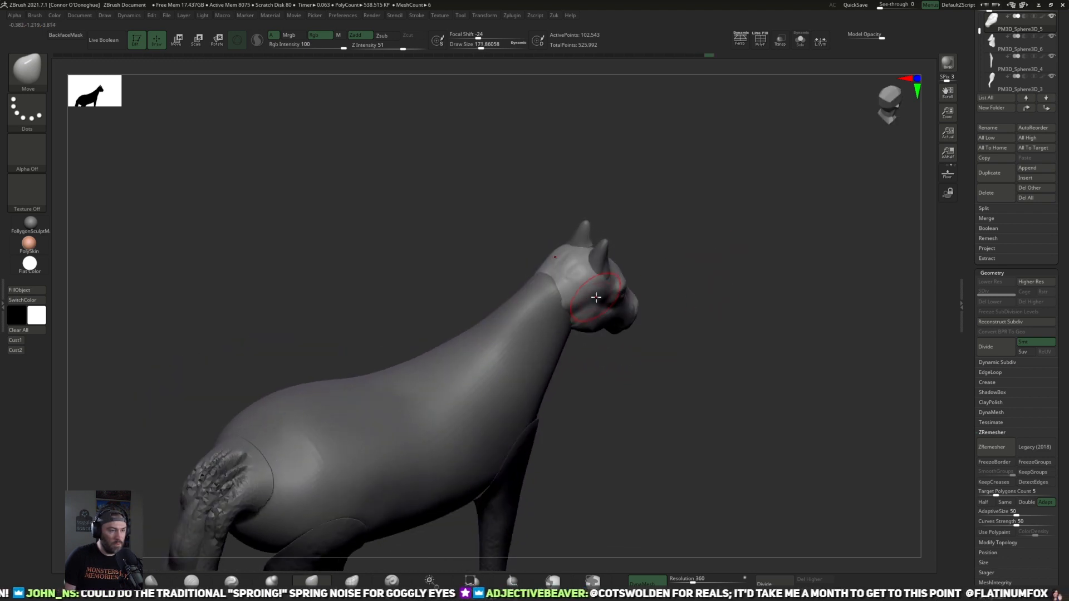
left_click_drag(734, 245, 718, 317, "alt")
Step: Refine the jaw and cheek near the neck with the DamStandard brush at Draw Size about 184
left_click(231, 581)
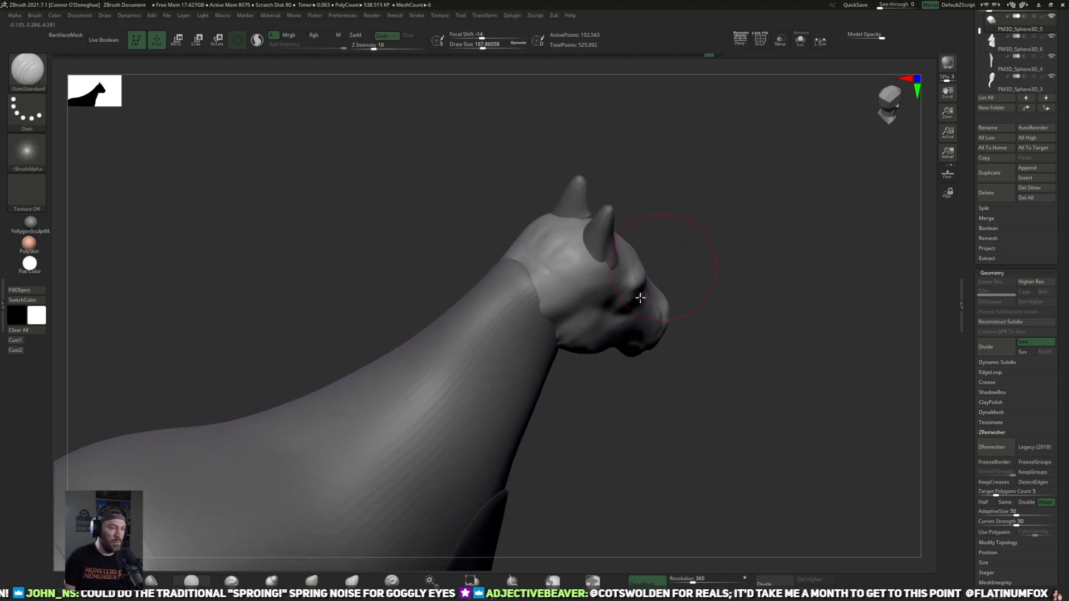
left_click_drag(715, 244, 632, 273)
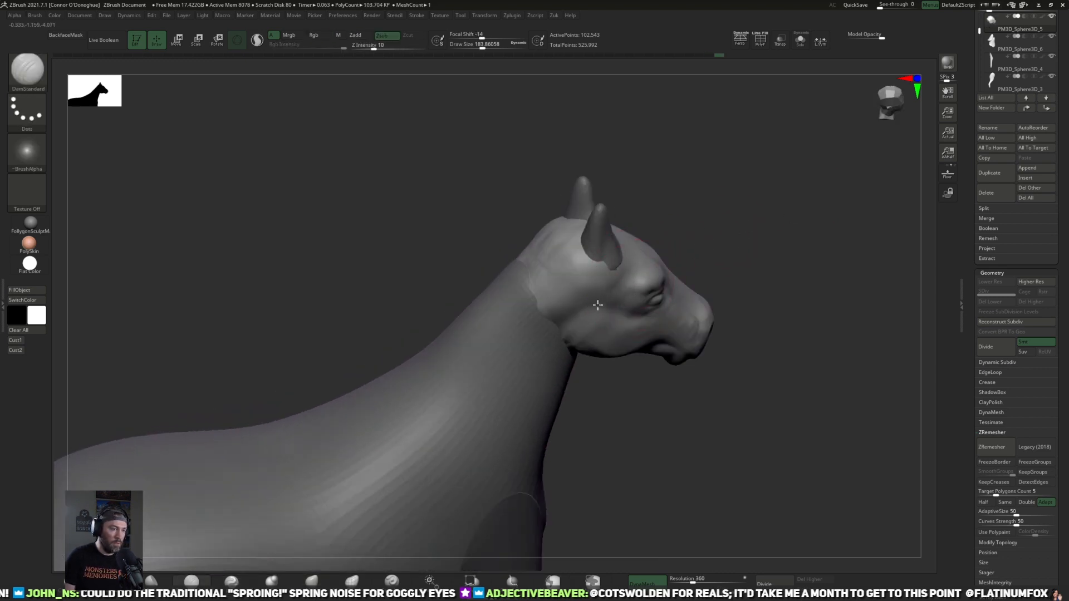
mouse_move(793, 190)
left_mouse_down()
mouse_move(749, 269)
mouse_move(718, 276)
mouse_move(716, 310)
mouse_move(645, 337)
left_mouse_up()
Step: Pull the muzzle downward and forward to lengthen the face with the Move brush at Draw Size about 352
left_click(312, 580)
left_click_drag(568, 314, 576, 314)
left_click_drag(676, 329, 734, 335)
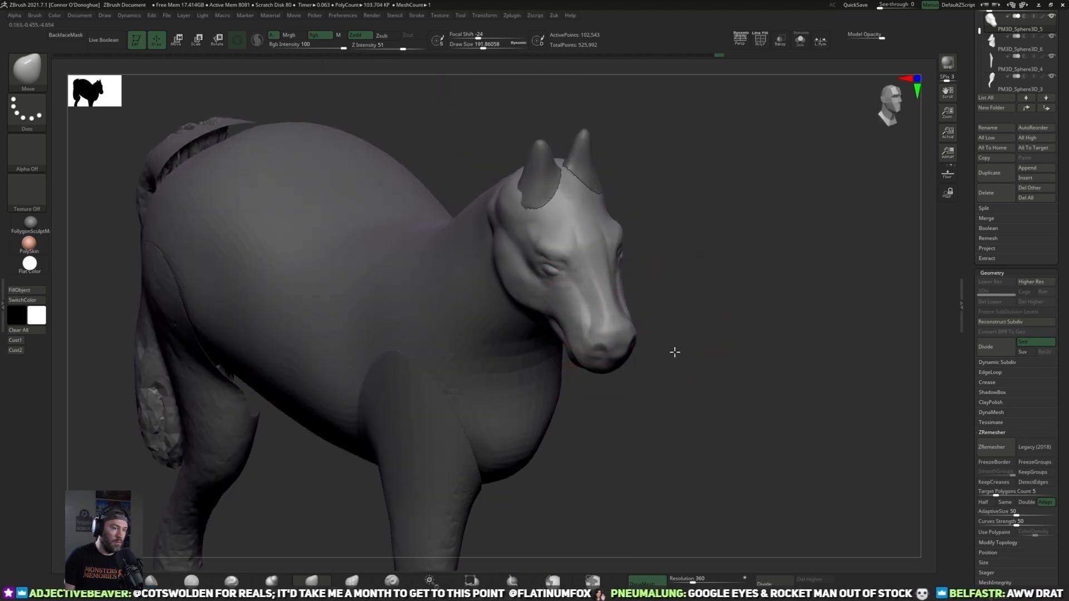
left_click_drag(669, 354, 599, 364)
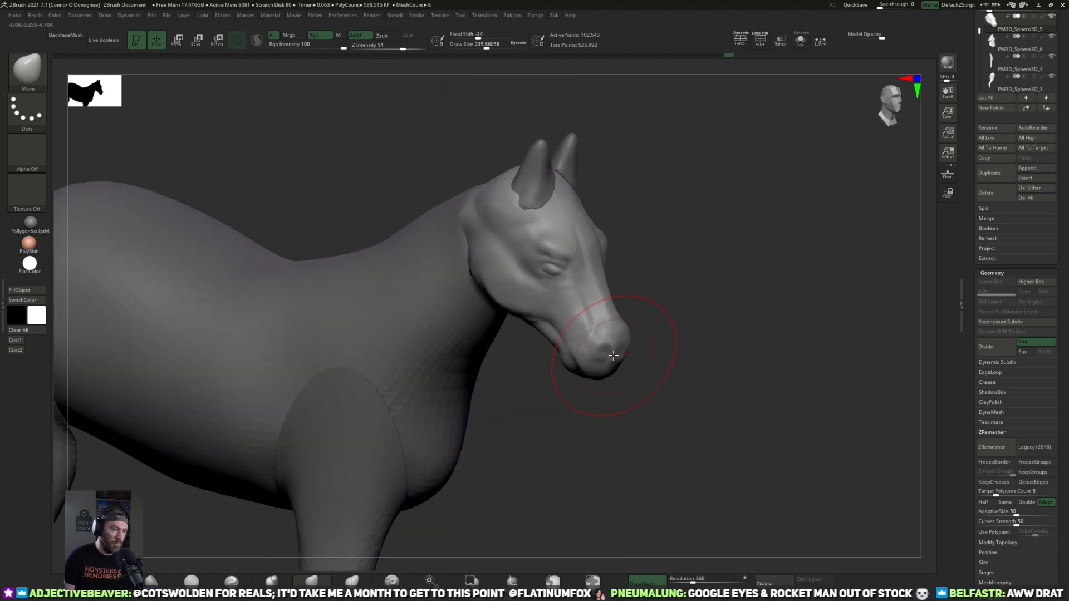
key("bracketright")
key("bracketright")
left_click_drag(610, 361, 618, 375)
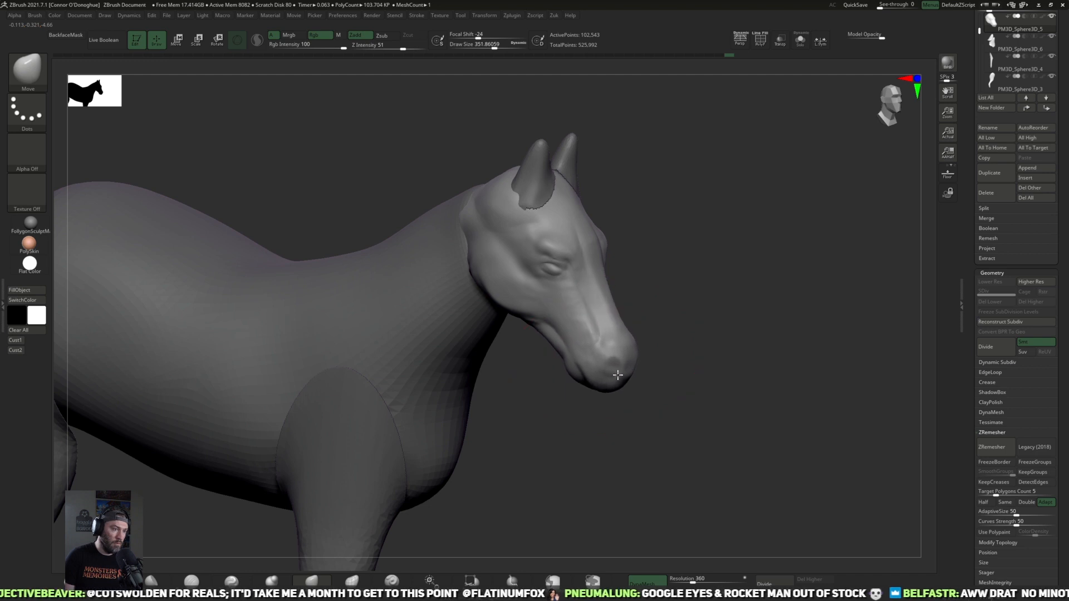
Step: Adjust the chin and tip of the muzzle in side view with the Move brush at Draw Size about 272
mouse_move(717, 313)
left_mouse_down()
mouse_move(718, 355)
mouse_move(618, 362)
mouse_move(612, 340)
left_mouse_up()
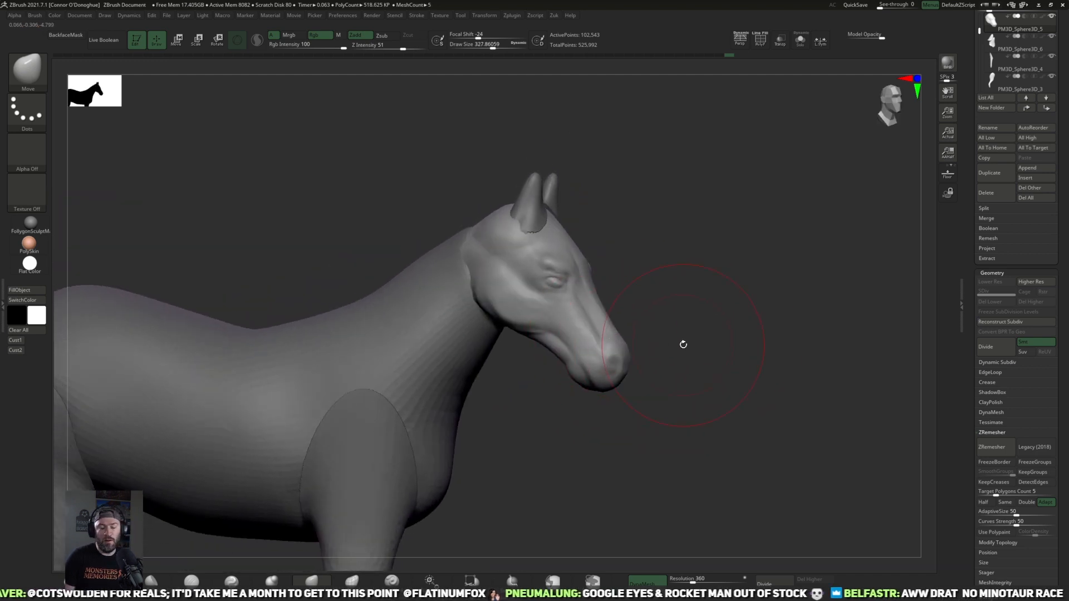
left_click_drag(683, 344, 679, 340)
key("bracketleft")
key("bracketleft")
key("bracketleft")
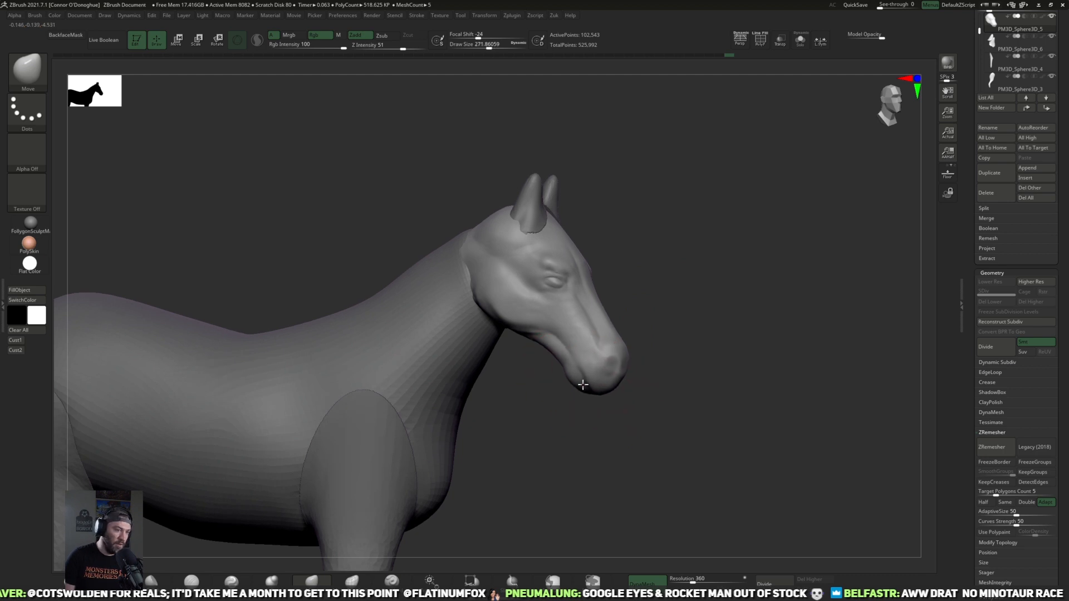
left_click_drag(675, 372, 585, 372)
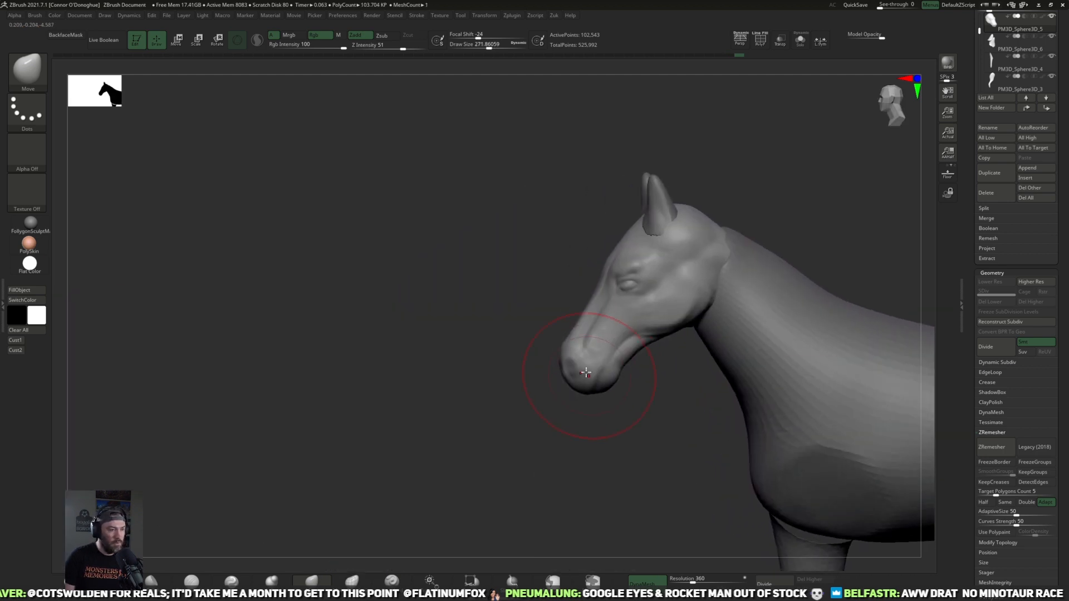
Step: Flatten the planes of the face and cheek with TrimDynamic, reducing Draw Size to about 128, and smooth them
key("b")
key("t")
key("d")
mouse_move(265, 448)
left_mouse_down()
mouse_move(329, 465)
mouse_move(616, 334)
mouse_move(635, 313)
left_mouse_up()
key("bracketleft")
key("bracketleft")
mouse_move(769, 367)
left_mouse_down()
mouse_move(651, 318)
mouse_move(676, 340)
left_mouse_up()
key("bracketleft")
key("bracketleft")
key("bracketleft")
key("bracketleft")
left_click_drag(709, 309, 763, 271)
mouse_move(730, 431)
left_mouse_down()
mouse_move(613, 427)
mouse_move(559, 312)
left_mouse_up()
key("shift")
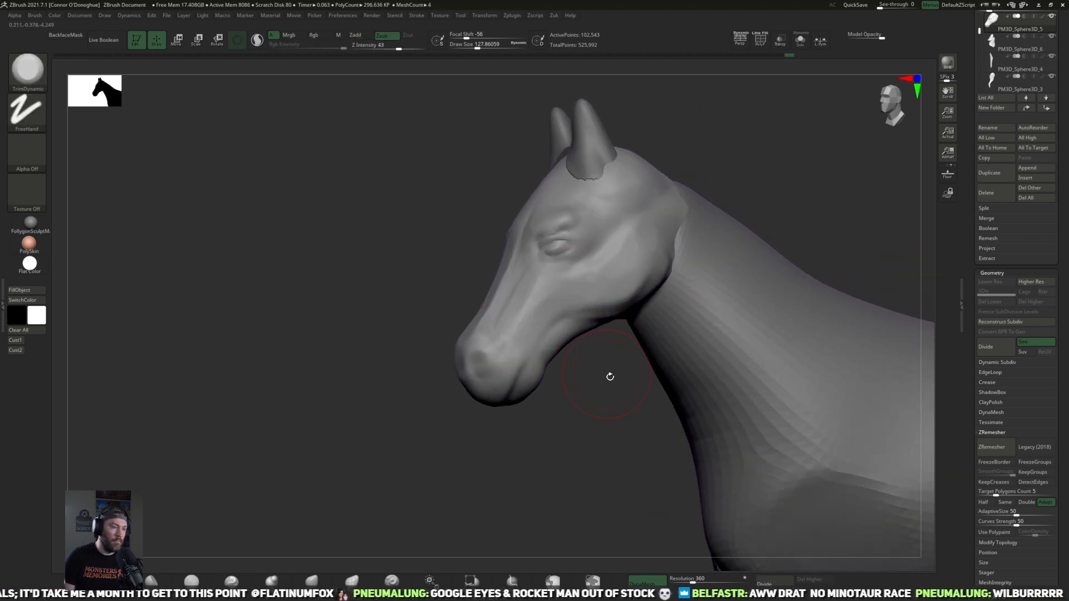
Step: Trim the jaw and rear cheek with TrimDynamic at Draw Size about 104 and smooth the result
left_click_drag(607, 370, 607, 356)
left_click_drag(590, 427, 571, 417)
mouse_move(559, 334)
left_mouse_down("shift")
mouse_move(552, 348)
mouse_move(596, 334)
mouse_move(601, 303)
left_mouse_up("shift")
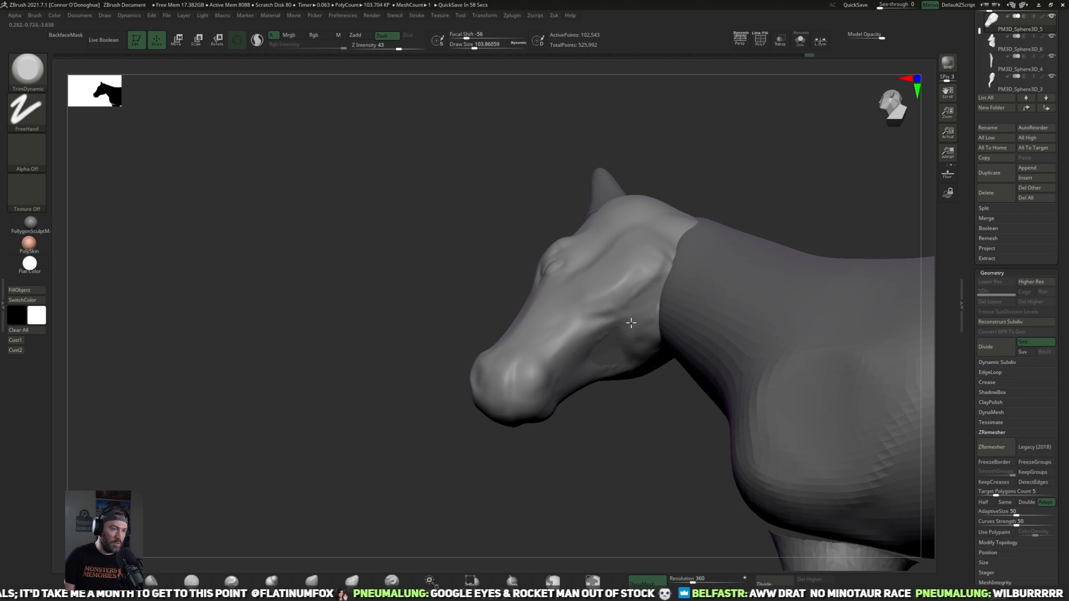
key("shift")
key("alt")
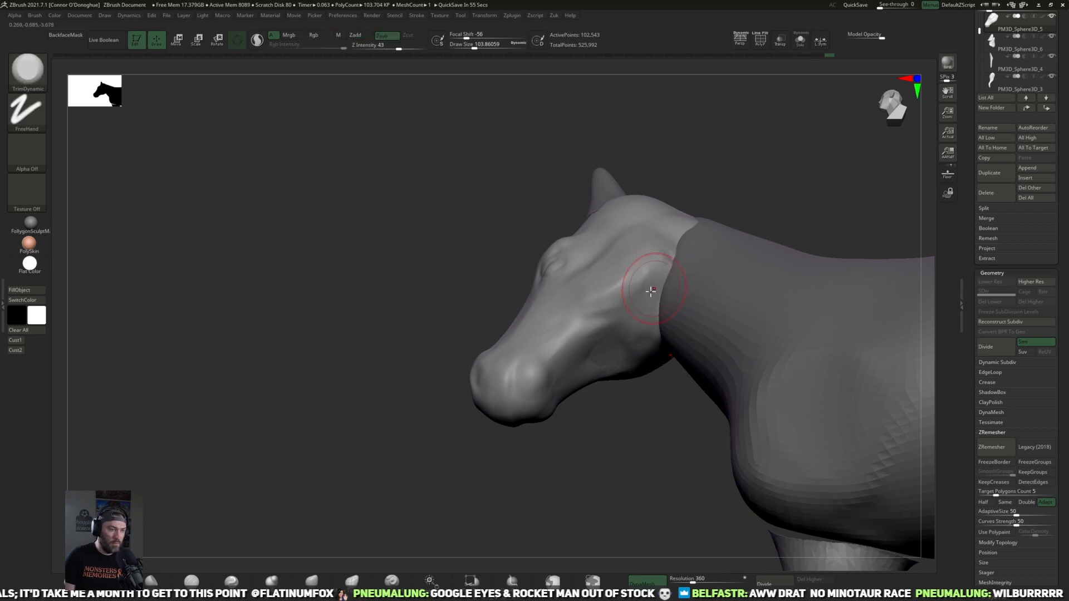
mouse_move(625, 446)
left_mouse_down()
mouse_move(628, 401)
mouse_move(596, 344)
mouse_move(601, 401)
mouse_move(745, 346)
mouse_move(803, 378)
mouse_move(742, 289)
mouse_move(758, 402)
mouse_move(786, 398)
left_mouse_up()
Step: Make the horse's body the active part and set its DynaMesh resolution to 144
key("f")
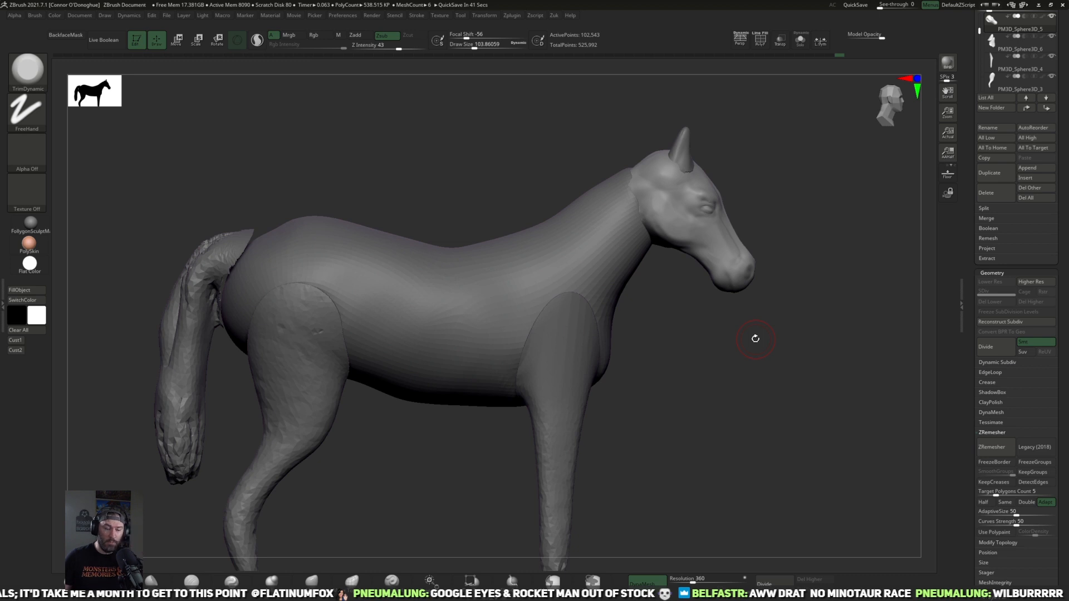
left_click_drag(654, 302, 659, 329, "alt")
left_click(608, 312, "alt")
mouse_move(698, 482)
left_mouse_down("alt")
mouse_move(692, 456)
mouse_move(703, 463)
left_mouse_up("alt")
type("144")
key("Return")
Step: Remesh the body with DynaMesh and smooth its neck and flank
left_click_drag(714, 353, 713, 378, "alt")
left_click_drag(499, 298, 399, 347, "shift")
left_click_drag(721, 412, 773, 406, "ctrl")
key("shift")
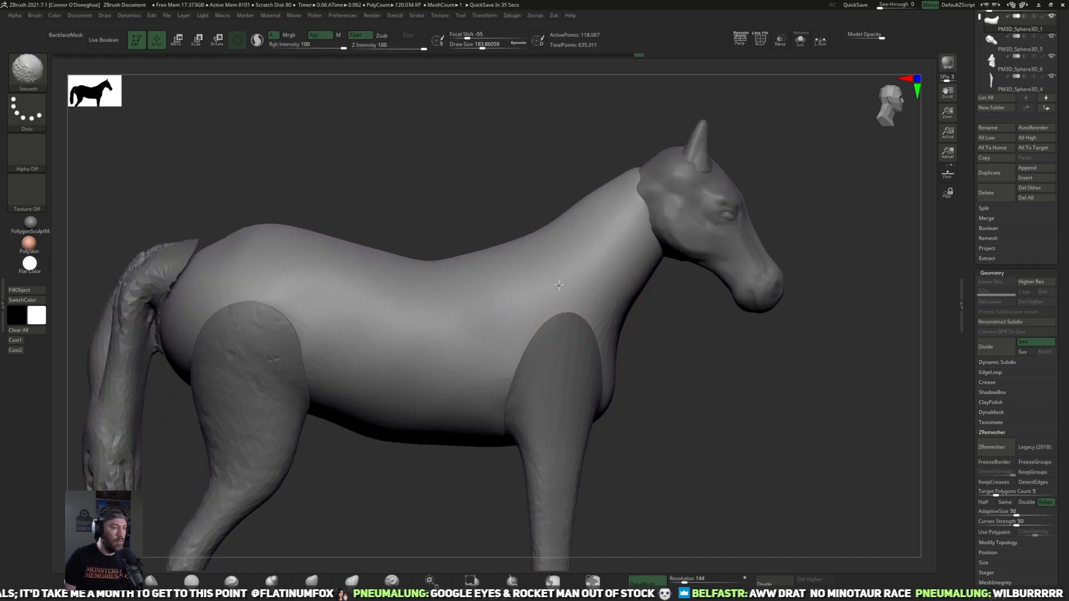
Step: Apply Mirror And Weld to the body to make both sides symmetrical
left_click_drag(725, 408, 677, 373)
key("z")
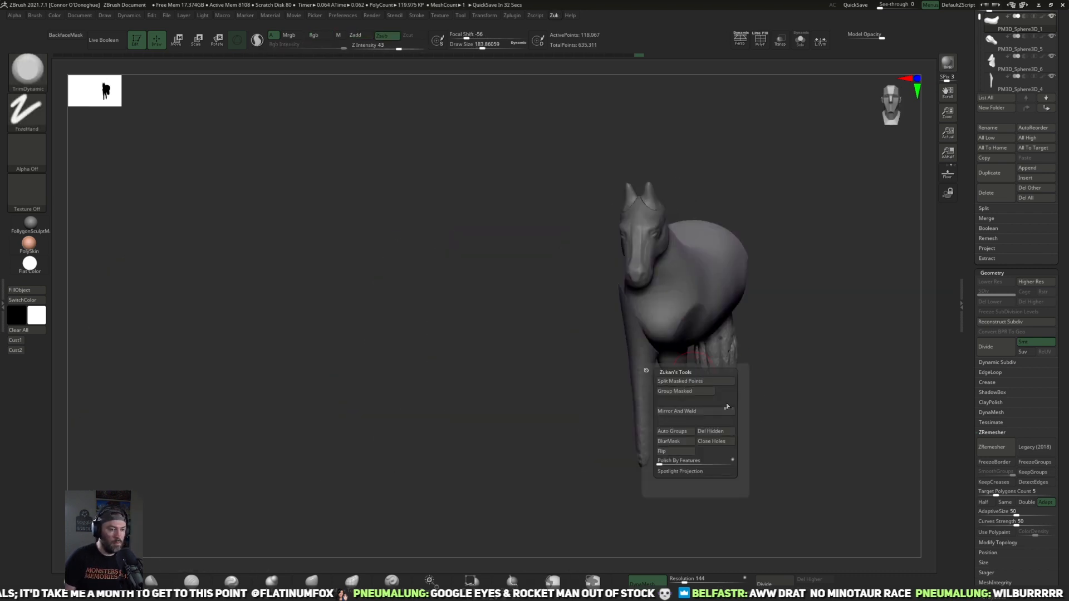
left_click(708, 413)
mouse_move(686, 332)
left_mouse_down()
mouse_move(749, 393)
mouse_move(656, 413)
left_mouse_up()
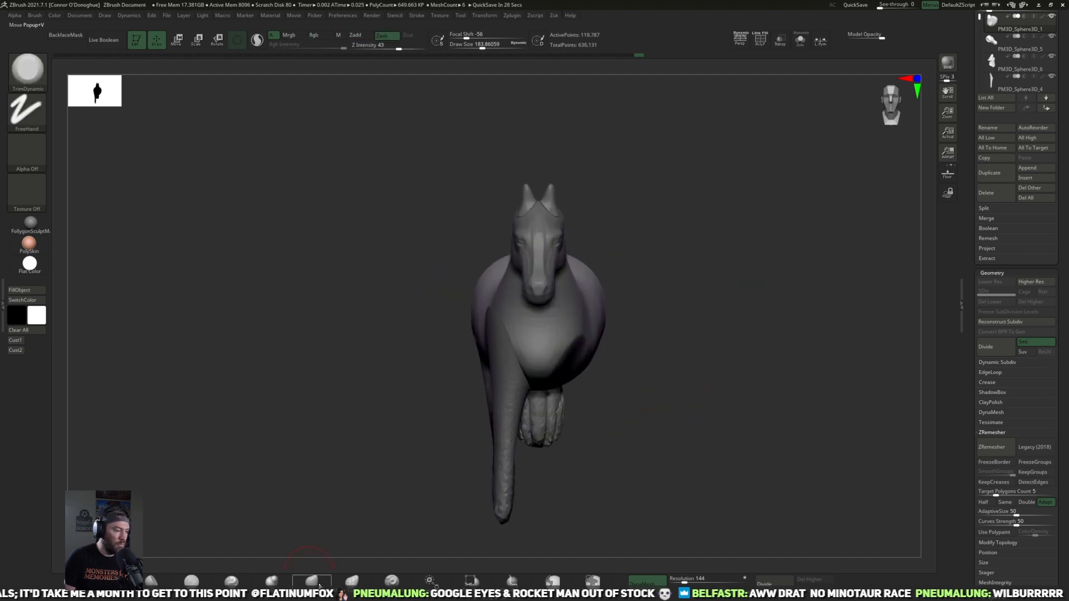
Step: Reshape the chest and shoulder area of the body with the Move brush, raising Draw Size to about 280
left_click(314, 581)
left_click_drag(569, 360, 577, 370)
mouse_move(660, 386)
left_mouse_down()
mouse_move(571, 359)
mouse_move(579, 375)
left_mouse_up()
left_click_drag(687, 372, 645, 370)
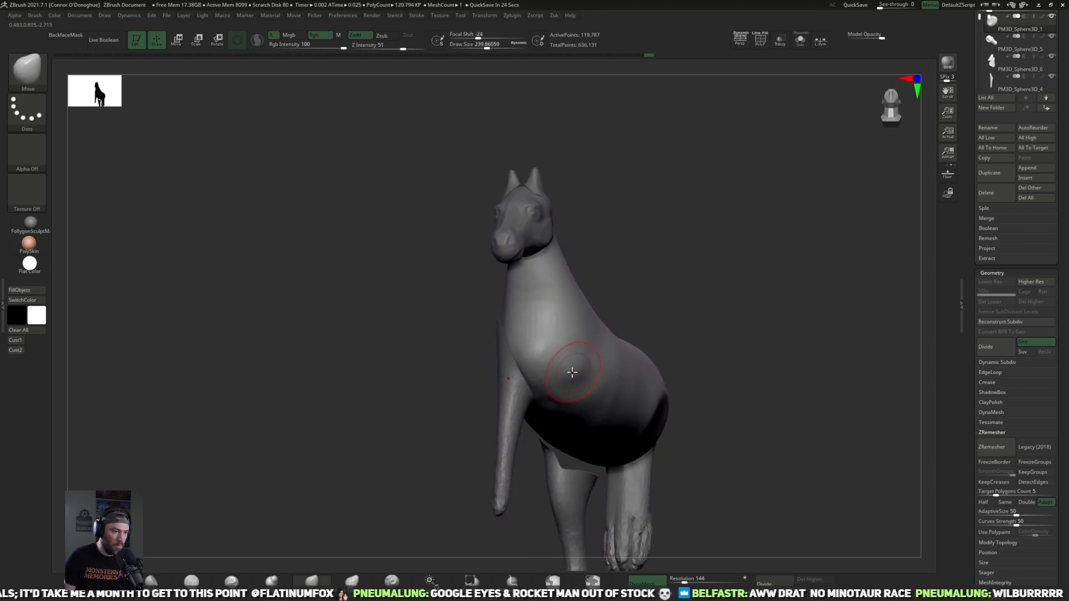
left_click_drag(687, 318, 629, 334)
mouse_move(575, 368)
left_mouse_down()
mouse_move(565, 363)
mouse_move(584, 389)
left_mouse_up()
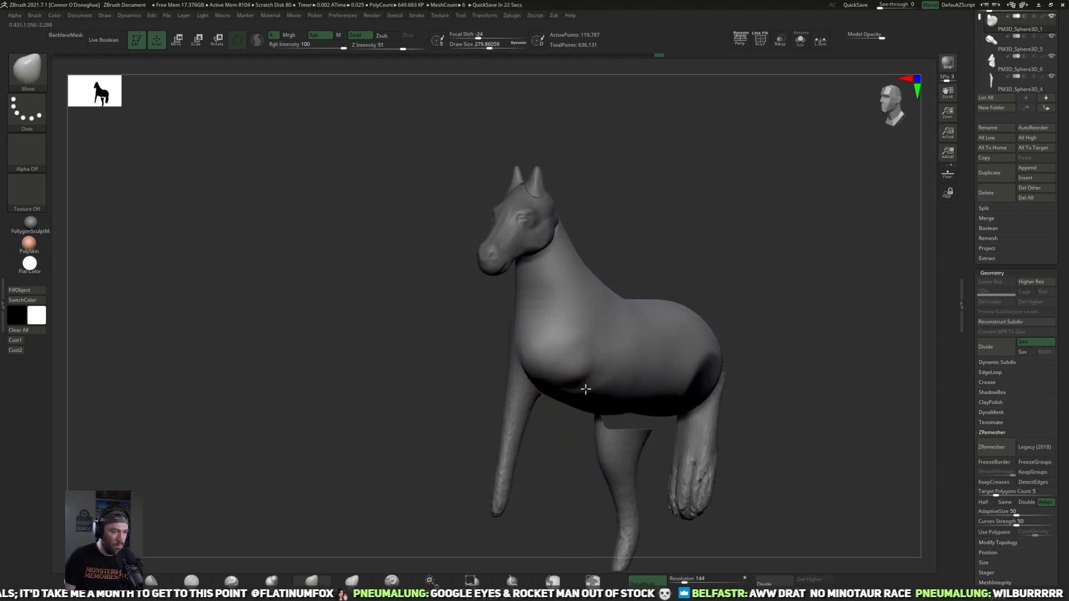
mouse_move(581, 435)
left_mouse_down()
mouse_move(601, 391)
mouse_move(574, 393)
mouse_move(623, 403)
left_mouse_up()
Step: Remesh the body with DynaMesh at resolution 48 and smooth the chest and flank
left_click(692, 580)
type("48")
key("Return")
mouse_move(724, 503)
left_mouse_down()
mouse_move(800, 398)
mouse_move(791, 314)
mouse_move(572, 339)
left_mouse_up()
mouse_move(573, 465)
left_mouse_down()
mouse_move(558, 477)
mouse_move(651, 325)
left_mouse_up()
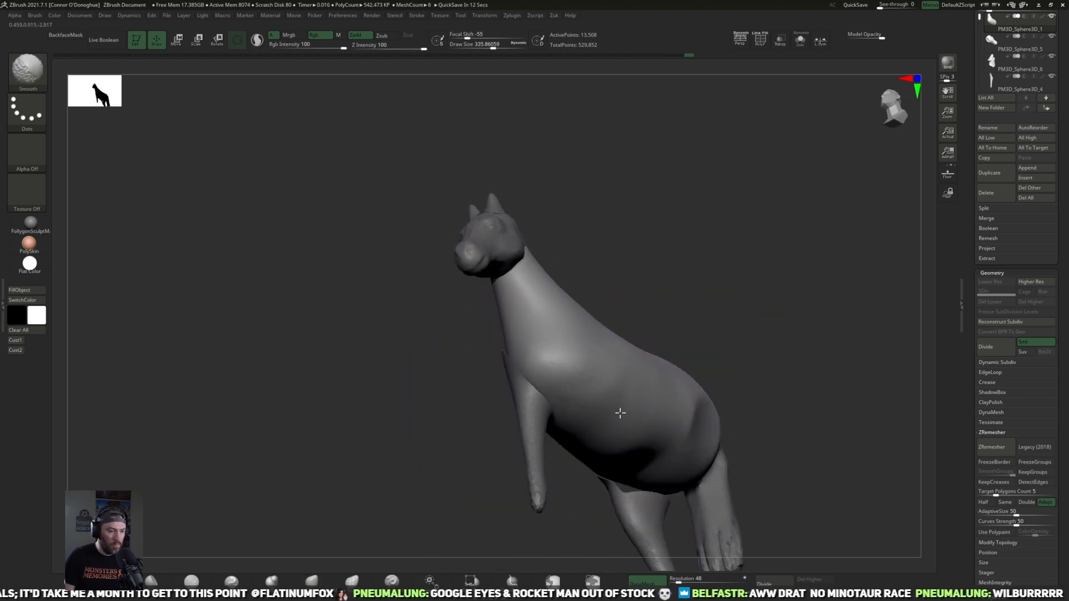
mouse_move(780, 377)
left_mouse_down()
mouse_move(679, 410)
mouse_move(472, 451)
left_mouse_up()
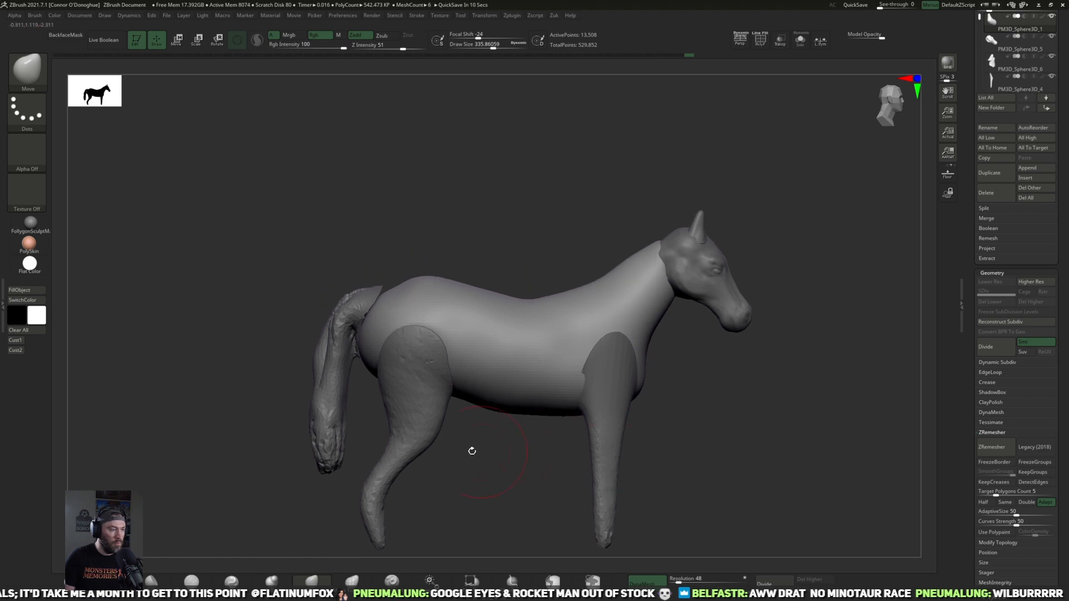
Step: Reshape the belly line and flank with the Move brush, enlarging Draw Size to about 753
left_click(361, 585)
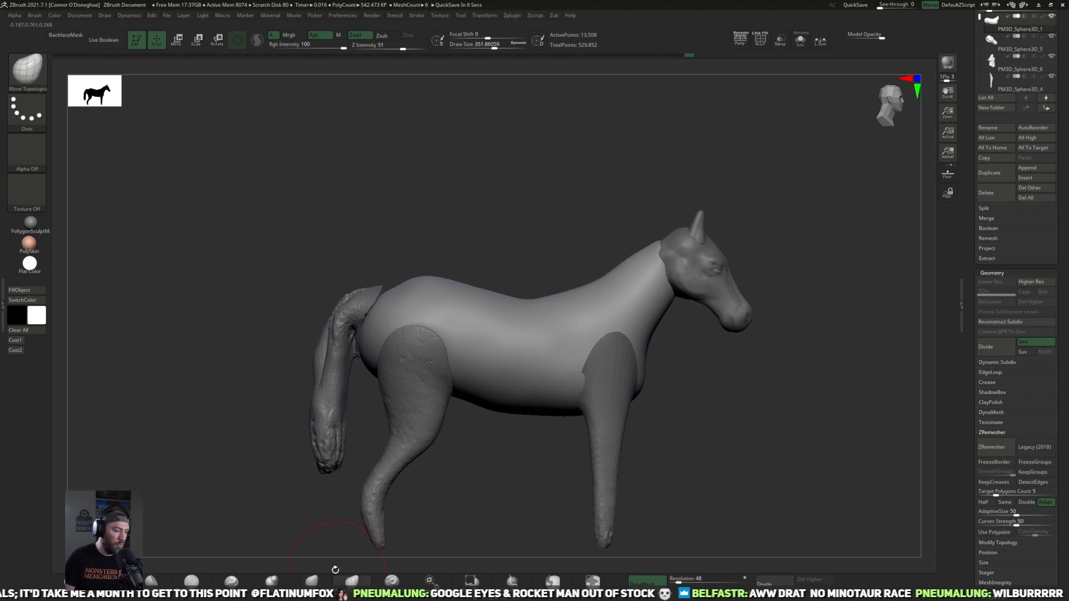
left_click(312, 581)
left_click_drag(552, 452, 552, 418)
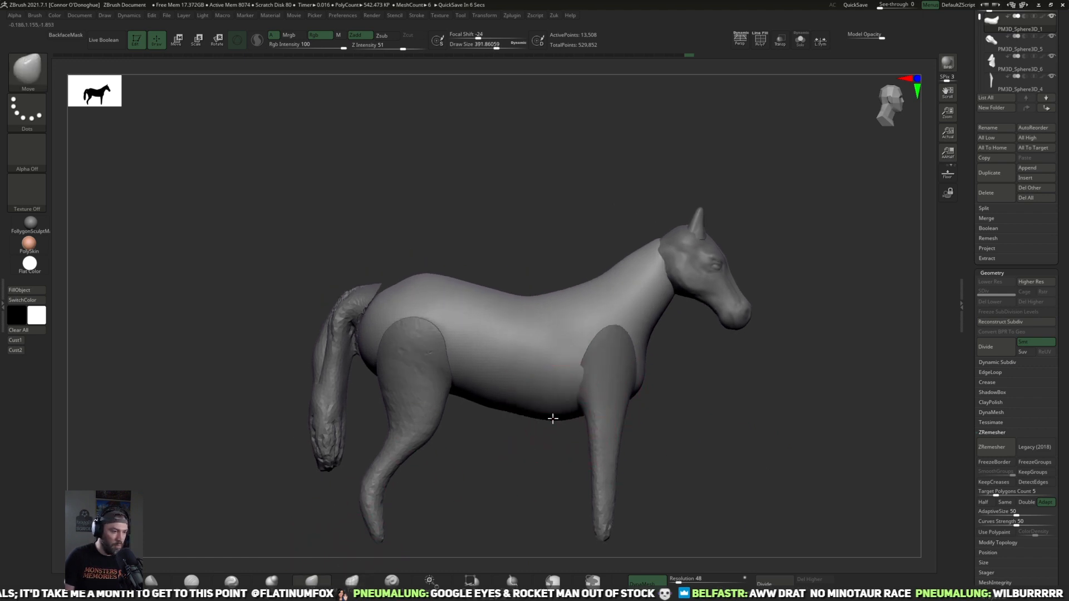
key("space")
left_click_drag(490, 418, 506, 419)
right_click_drag(443, 390, 437, 386)
left_click_drag(437, 387, 454, 371)
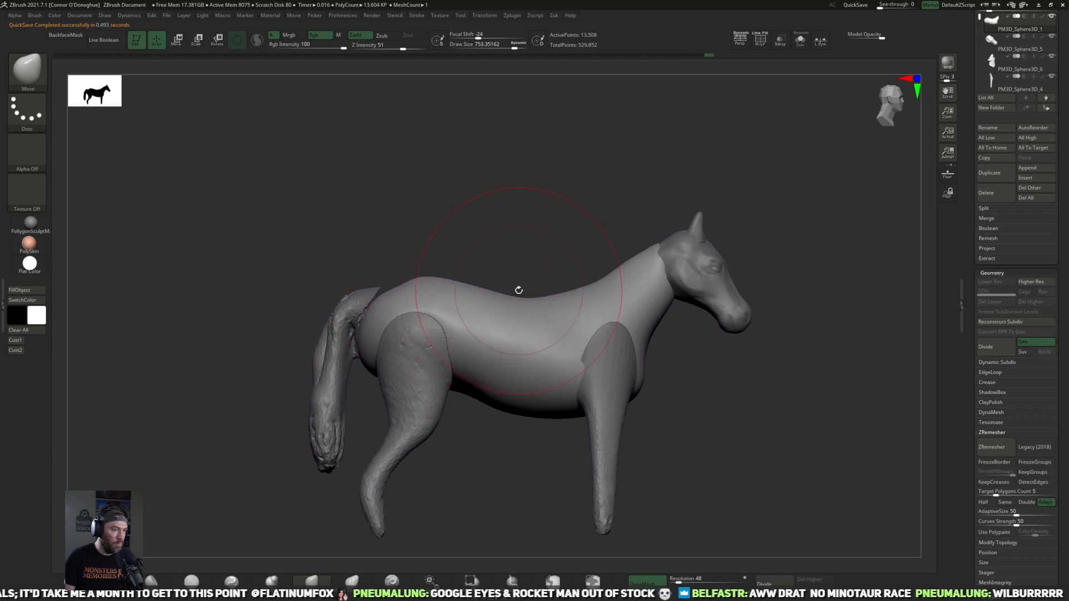
Step: Lower the croup and push in the rear of the rump with the Move brush at Draw Size about 753
left_click_drag(527, 231, 522, 261)
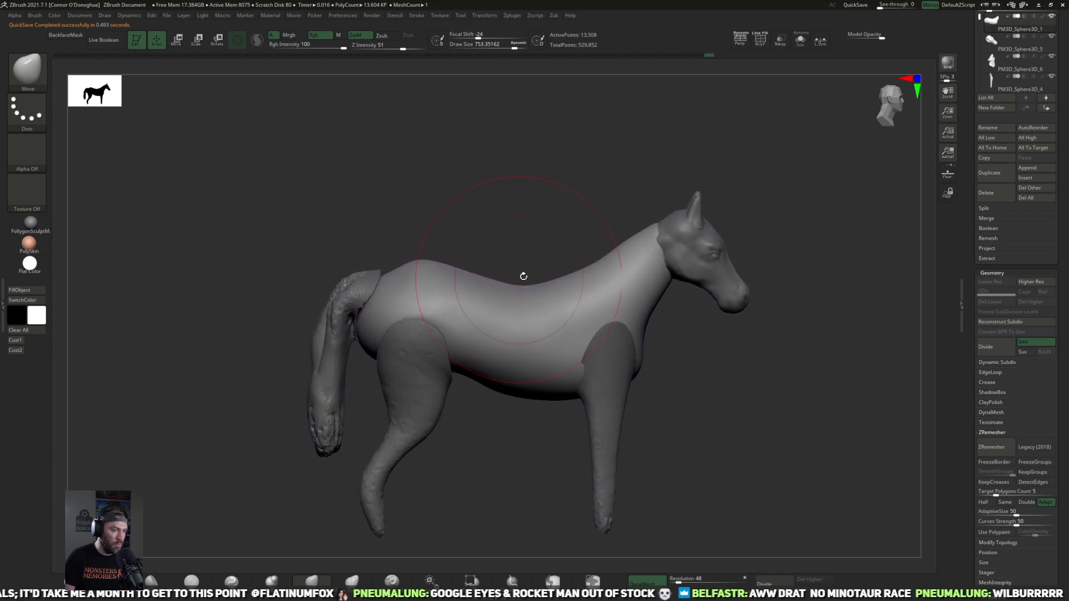
left_click_drag(411, 255, 417, 265)
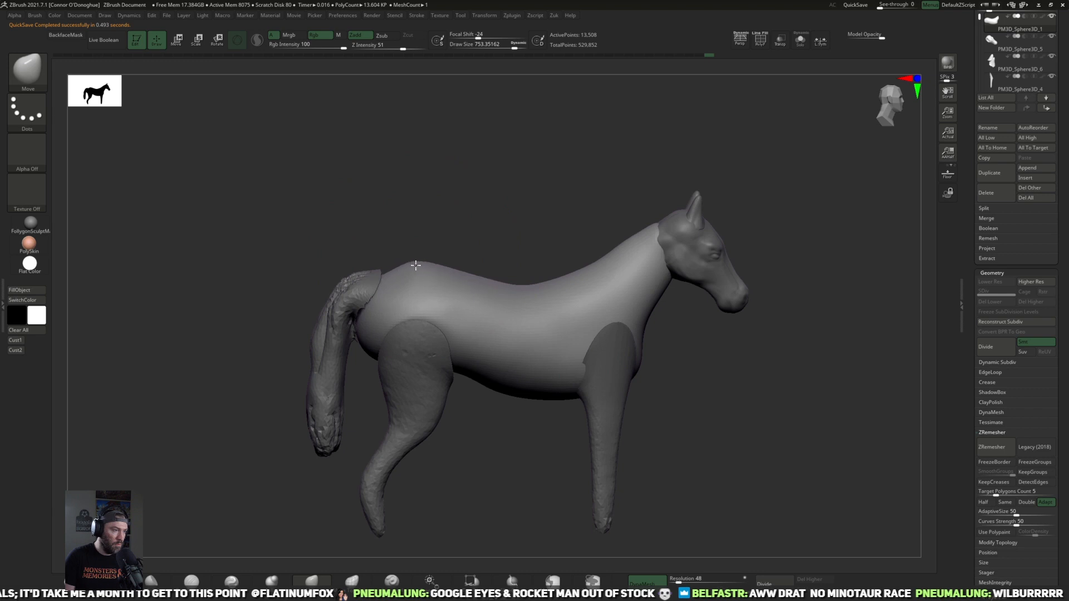
left_click_drag(477, 465, 346, 351)
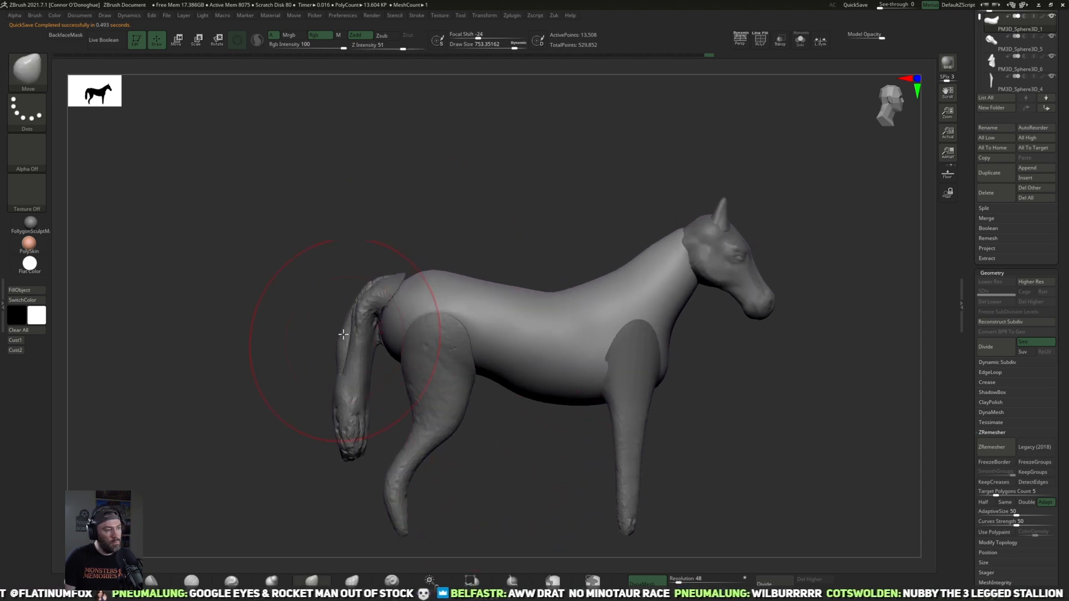
left_click_drag(379, 310, 385, 316)
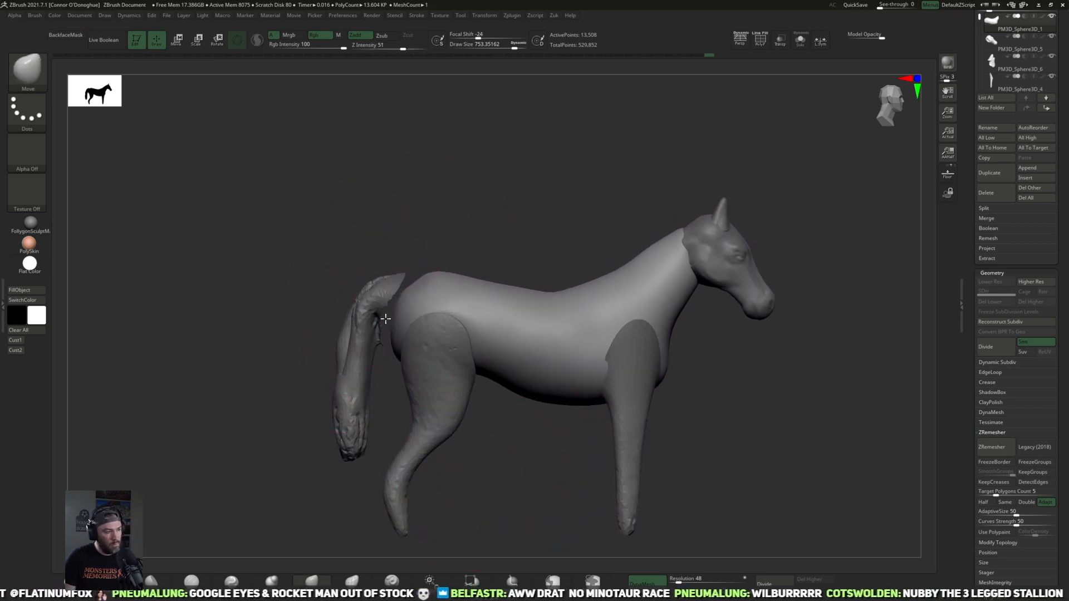
Step: Carve a groove down the flank in front of the hindquarters with the DamStandard brush at Draw Size about 344
key("space")
left_click_drag(445, 286, 423, 288)
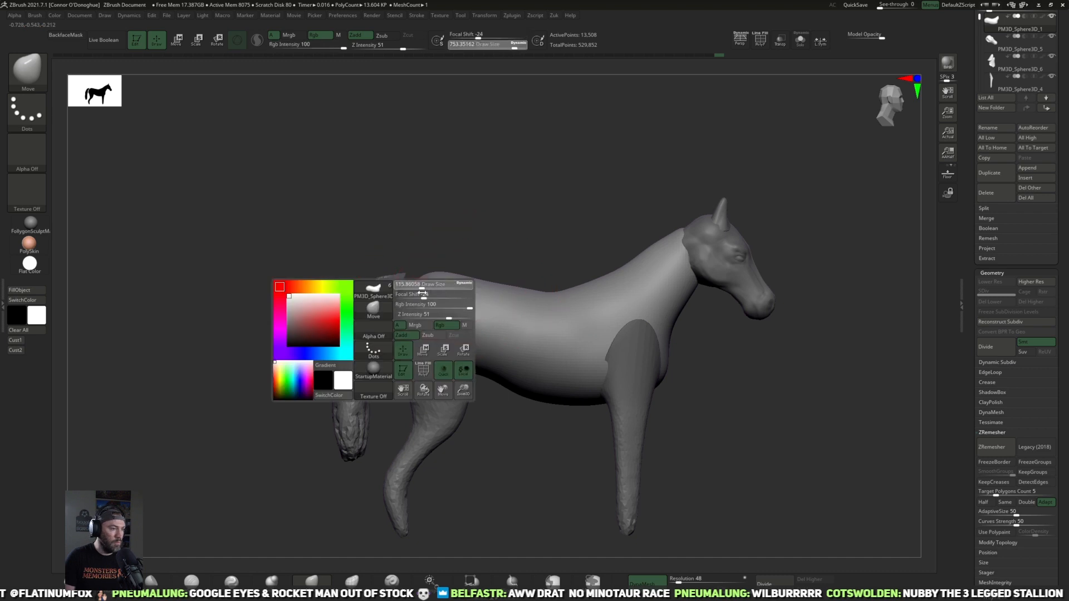
left_click(191, 581)
left_click_drag(513, 251, 508, 241)
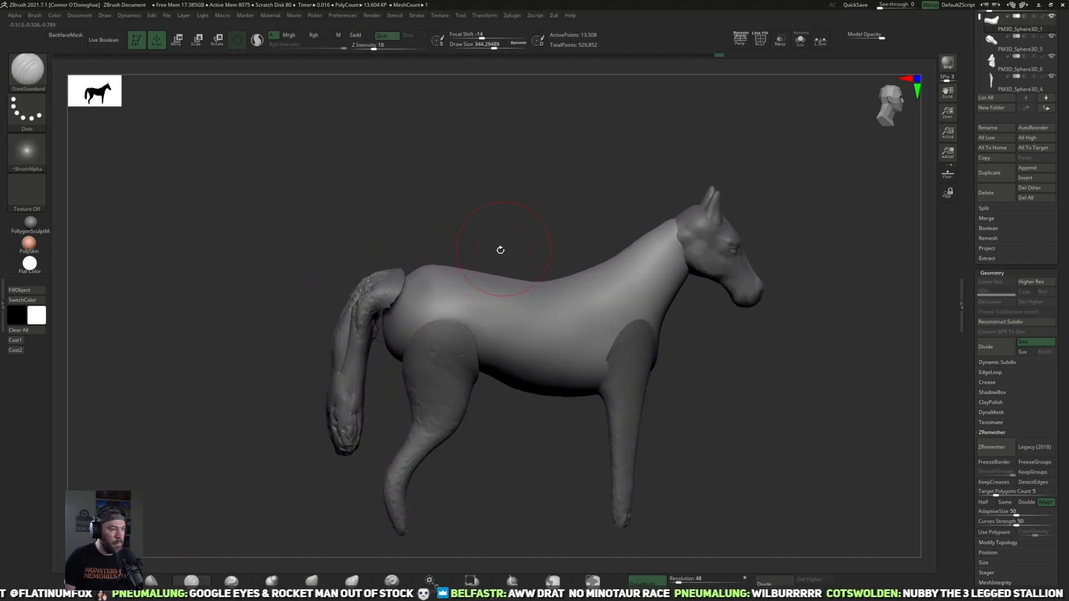
mouse_move(511, 202)
left_mouse_down()
mouse_move(497, 219)
mouse_move(503, 243)
left_mouse_up()
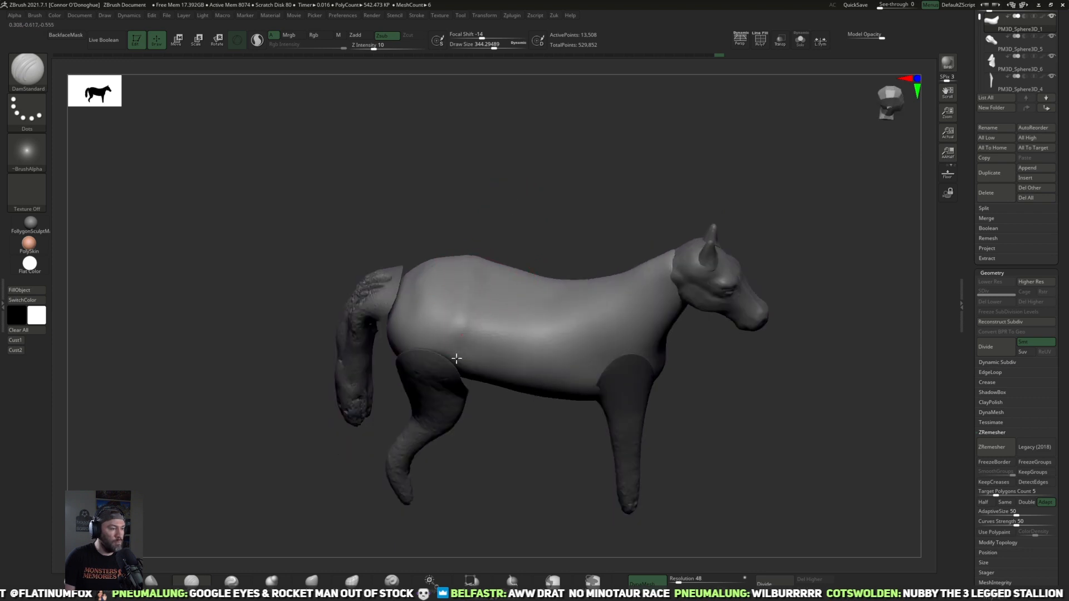
left_click_drag(500, 416, 508, 409)
left_click_drag(498, 276, 474, 388)
mouse_move(521, 435)
left_mouse_down()
mouse_move(525, 412)
mouse_move(479, 413)
left_mouse_up()
left_click_drag(434, 341, 497, 348)
mouse_move(687, 368)
left_mouse_down("alt")
mouse_move(637, 380)
mouse_move(613, 358)
mouse_move(638, 389)
mouse_move(513, 346)
left_mouse_up("alt")
mouse_move(640, 370)
left_mouse_down()
mouse_move(658, 366)
mouse_move(649, 365)
left_mouse_up()
mouse_move(637, 405)
left_mouse_down()
mouse_move(584, 383)
mouse_move(605, 300)
mouse_move(567, 453)
left_mouse_up()
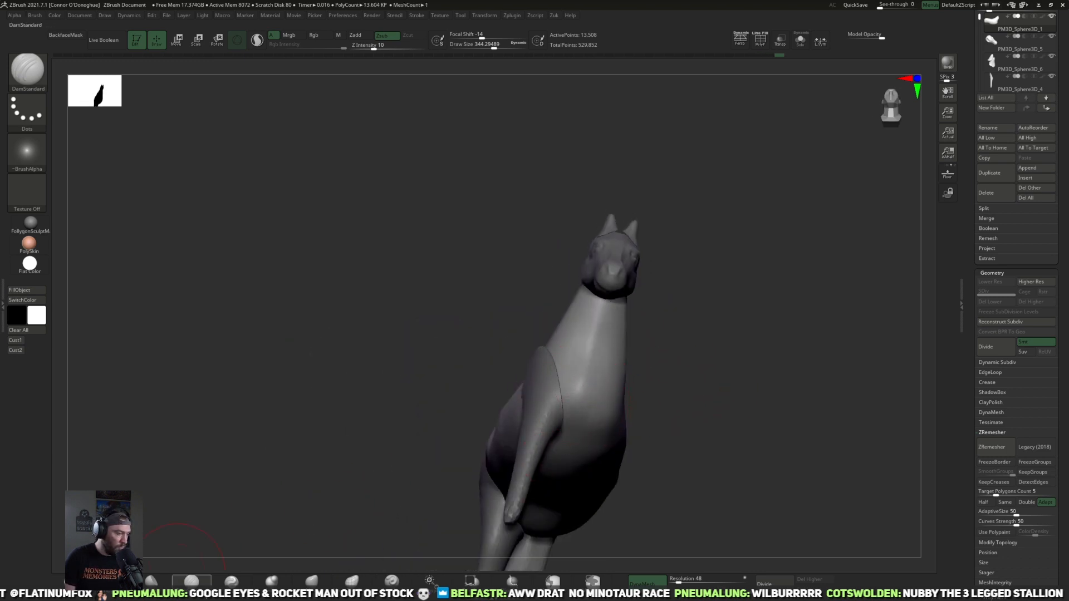
Step: Tighten the front of the neck and chest and the flank groove with the Pinch brush, starting at Draw Size about 360
left_click(231, 581)
left_click_drag(351, 503, 613, 384)
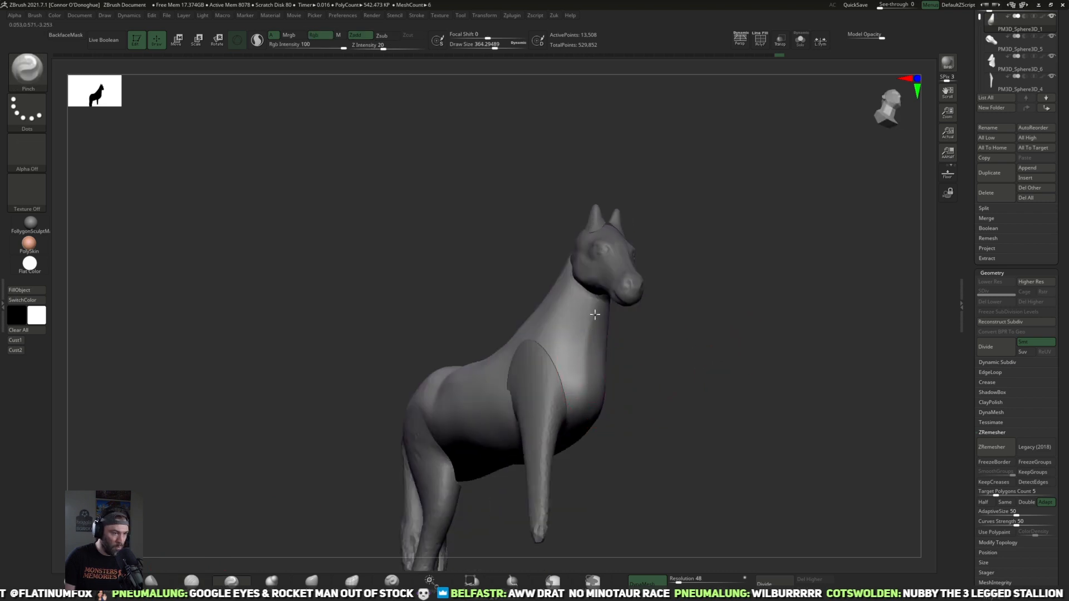
left_click_drag(663, 374, 587, 324)
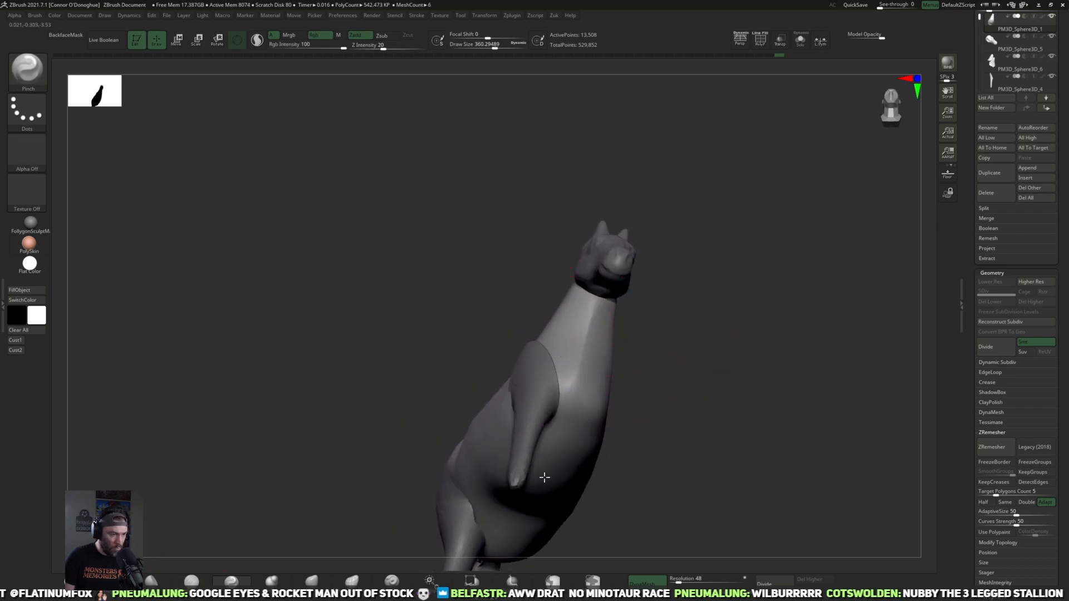
left_click_drag(705, 420, 710, 356)
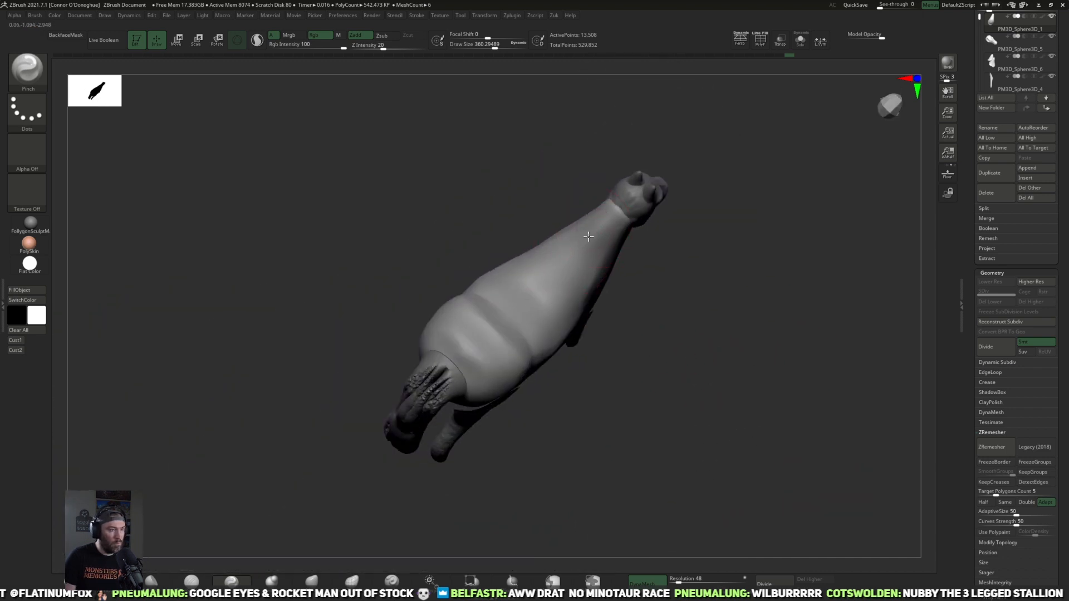
left_click_drag(623, 357, 618, 389)
key("bracketright")
key("bracketright")
key("bracketright")
key("bracketright")
key("bracketright")
key("bracketright")
mouse_move(489, 295)
left_mouse_down()
mouse_move(503, 313)
mouse_move(526, 300)
left_mouse_up()
left_click_drag(606, 420, 558, 452)
Step: Reshape the side of the body around the waist with the Move brush, raising Draw Size to about 508
left_click(312, 580)
left_click_drag(536, 413, 504, 371)
key("bracketright")
key("bracketright")
key("bracketright")
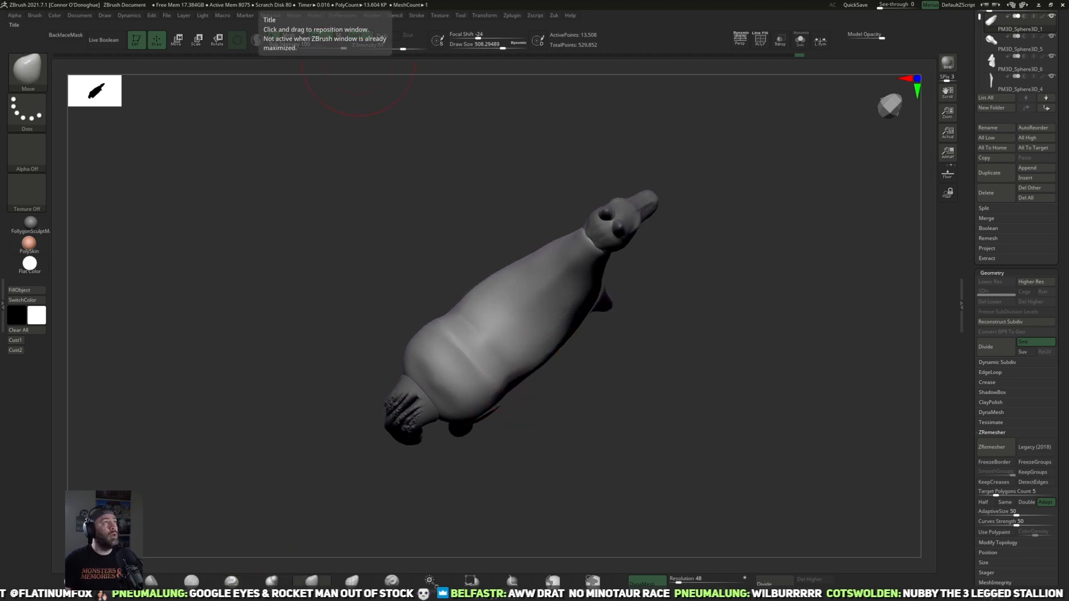
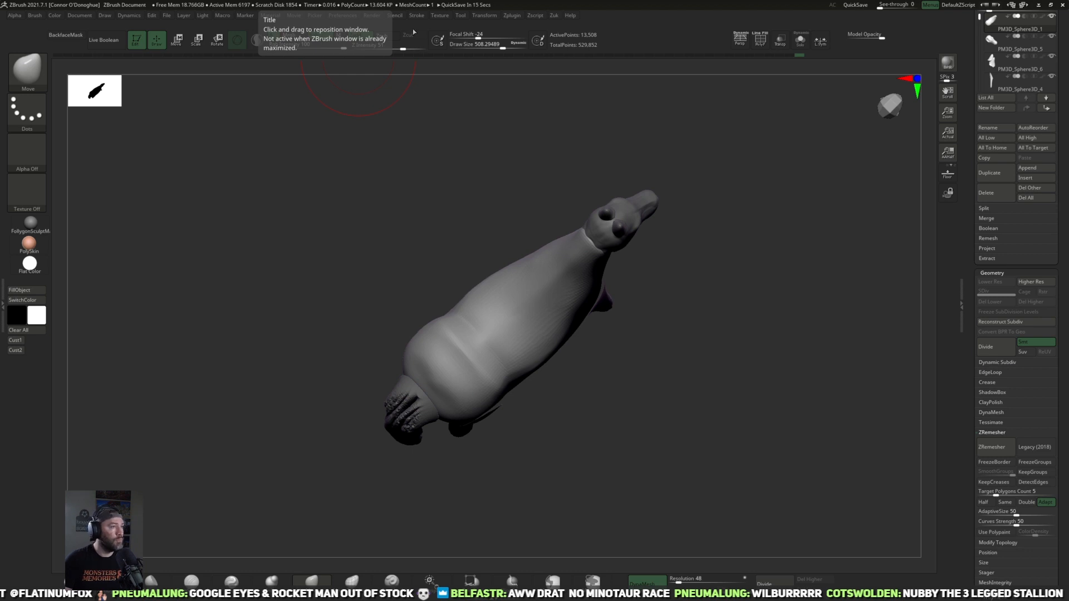
Step: Import the top-view skeleton drawing horsepic2.PNG from the Horse reference folder as a texture
left_click(439, 16)
left_click(440, 15)
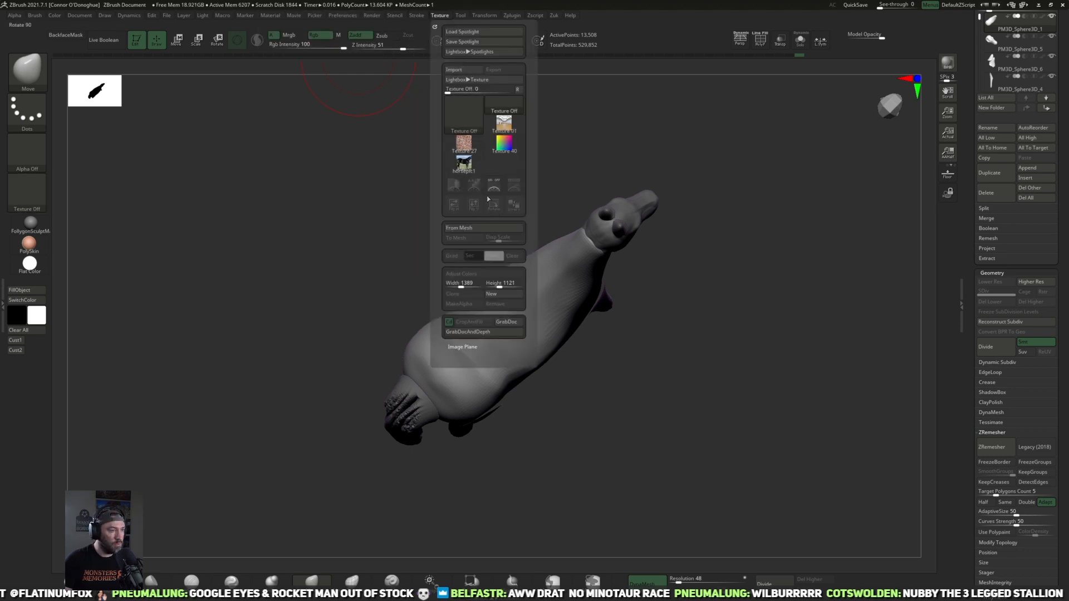
left_click(454, 70)
left_click(427, 276)
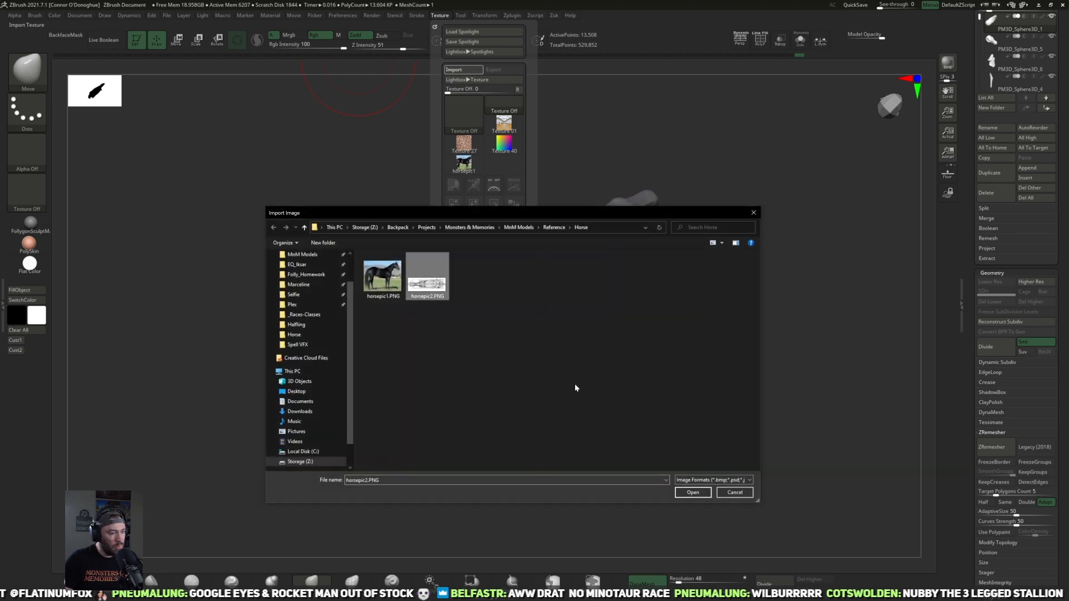
left_click(692, 492)
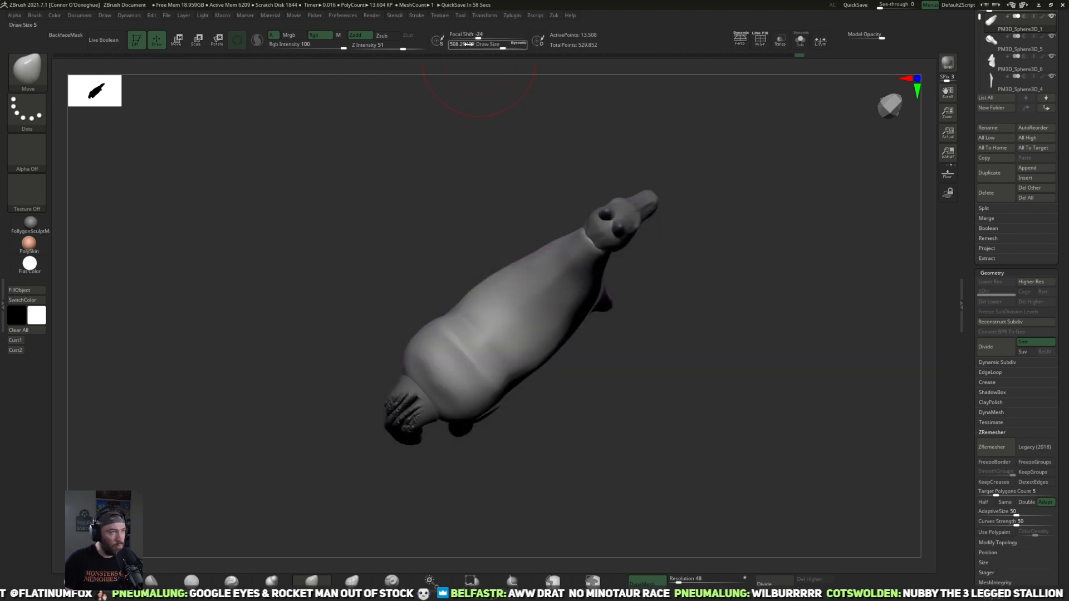
Step: Add the horsepic2 texture to Spotlight over the existing horse photo
left_click(443, 19)
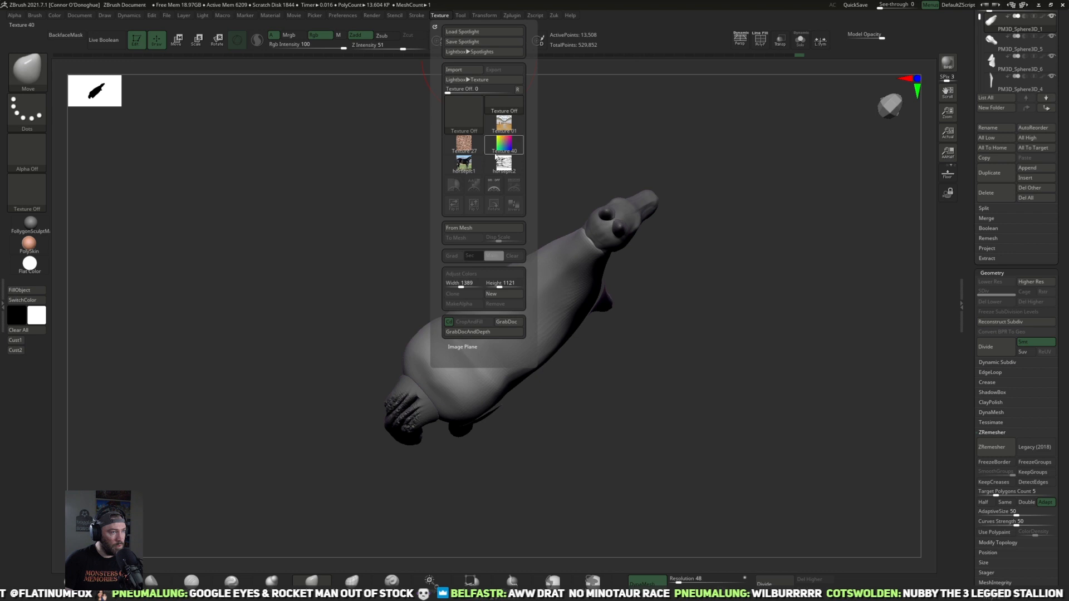
left_click(443, 18)
left_click(503, 164)
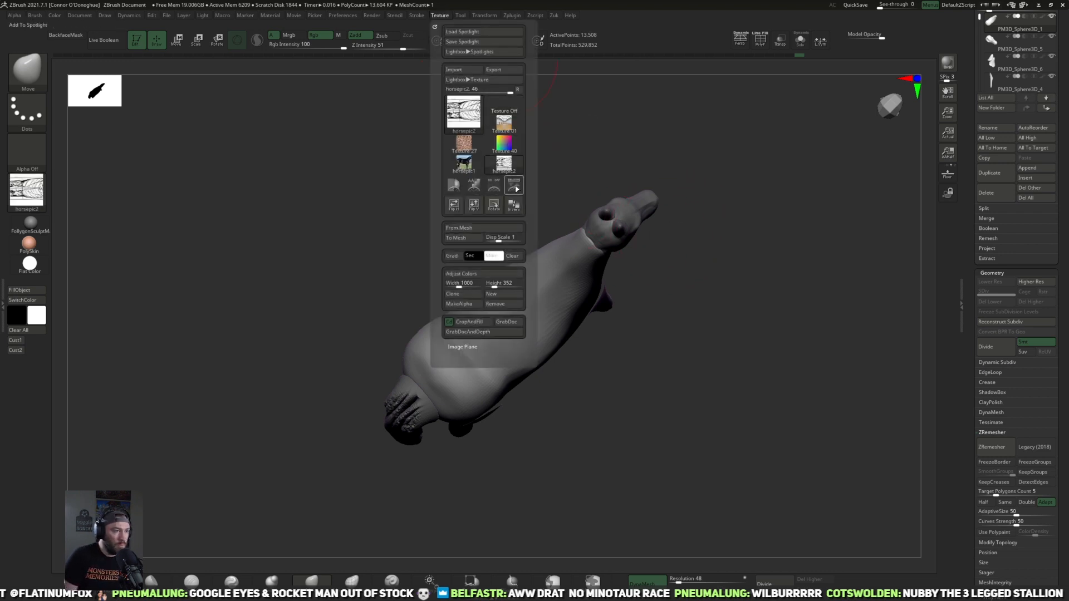
left_click(514, 188)
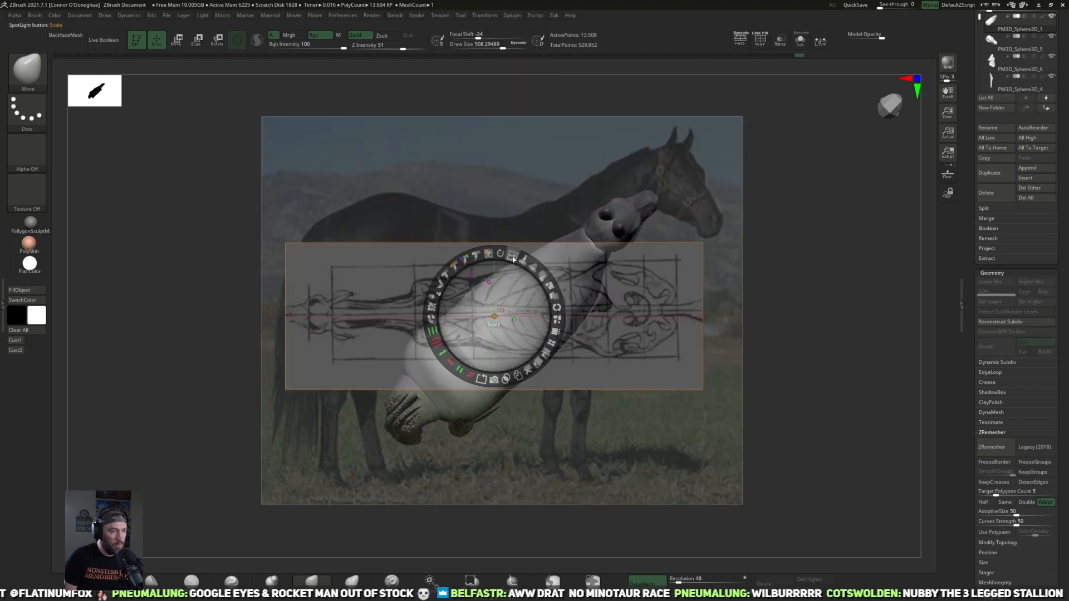
Step: Rotate the skeleton drawing upright in Spotlight and move it beside the rear of the horse photo
left_click_drag(500, 254, 886, 380)
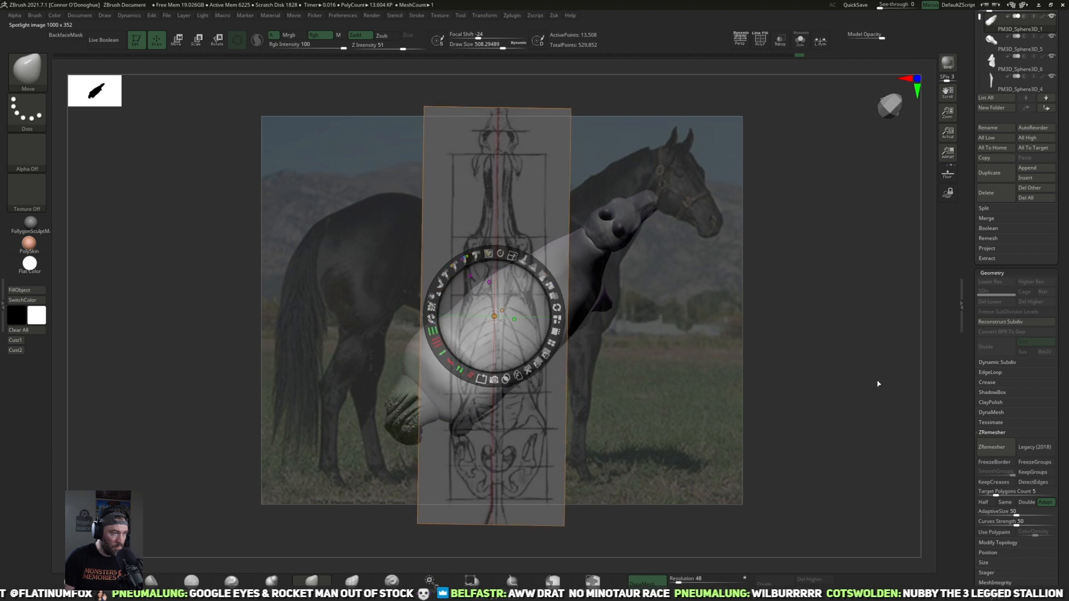
left_click(511, 437)
left_click_drag(510, 436, 223, 447)
left_click_drag(230, 384, 270, 153)
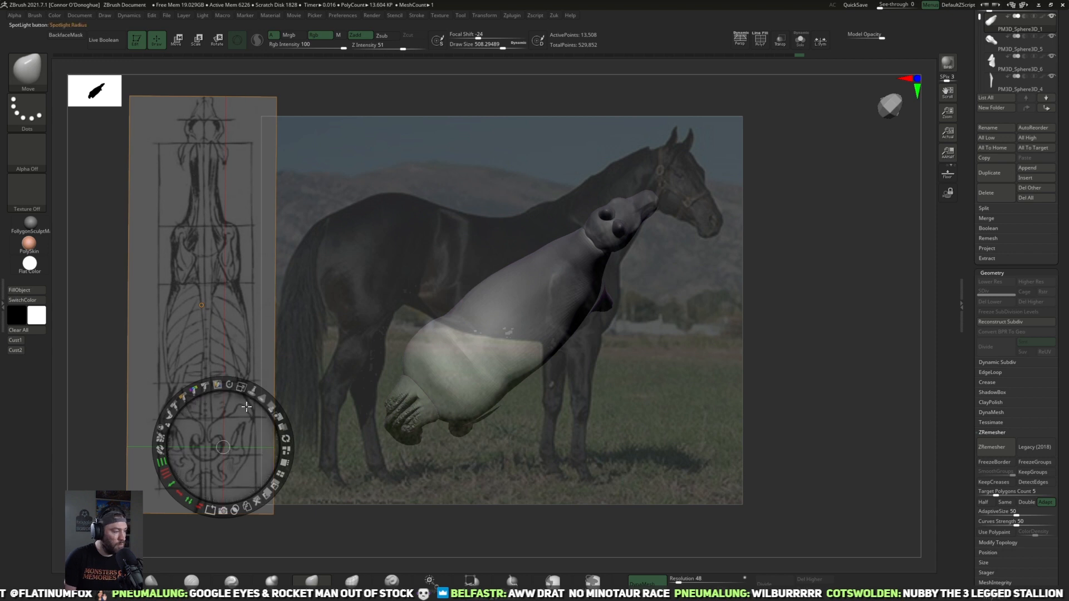
left_click(264, 382)
Step: Line up the horse's top view with the skeleton drawing and extend the rump to its outline using the Move brush at Draw Size about 422
left_click(16, 350)
mouse_move(869, 369)
left_mouse_down()
mouse_move(804, 303)
mouse_move(774, 346)
mouse_move(477, 335)
mouse_move(485, 349)
mouse_move(484, 340)
left_mouse_up()
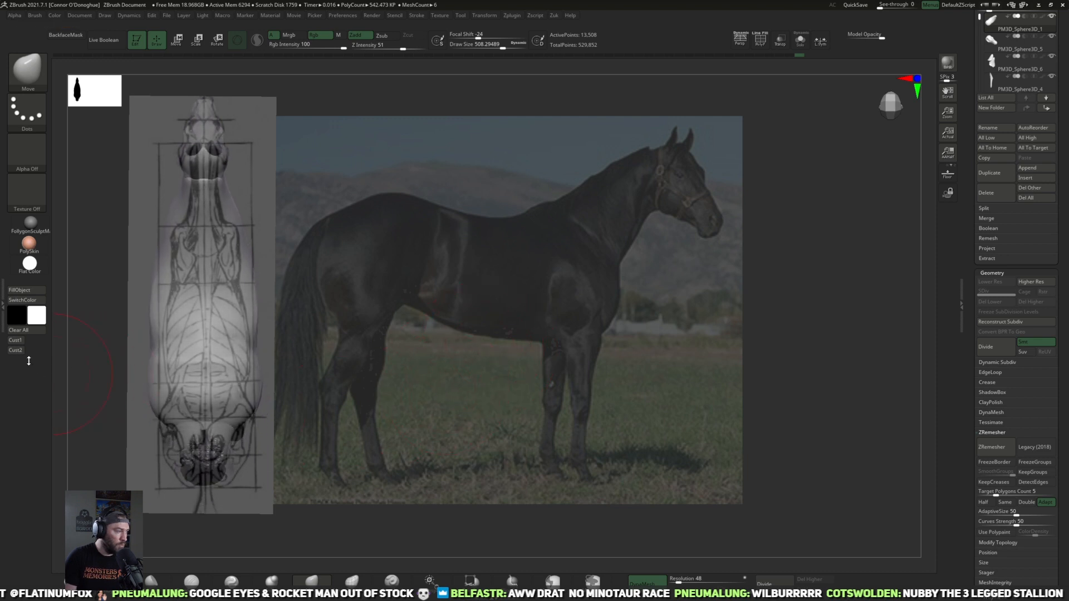
key("space")
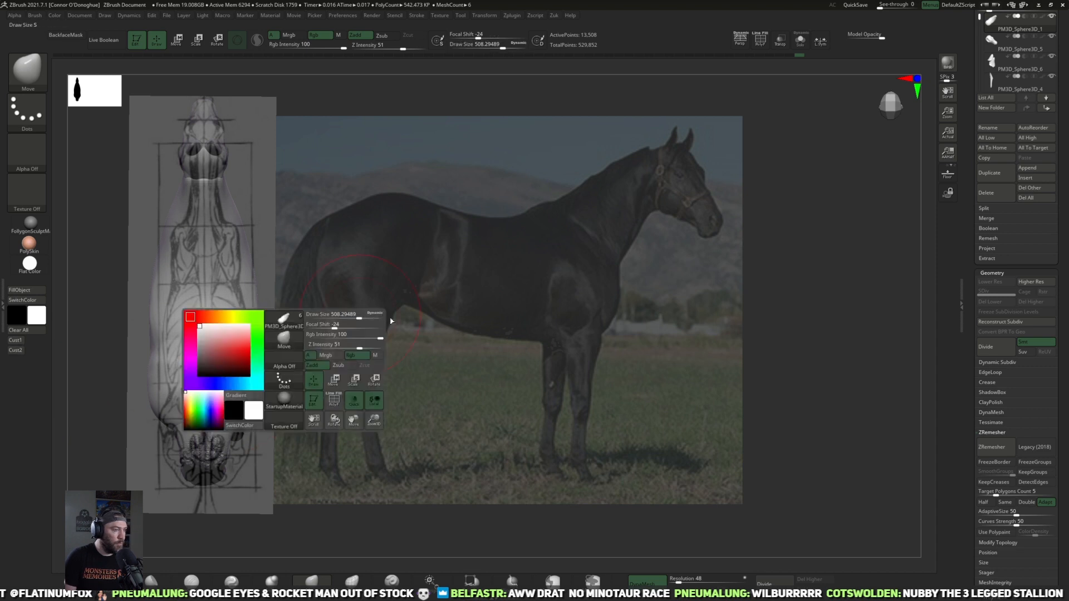
key("space")
mouse_move(392, 314)
left_mouse_down()
mouse_move(345, 315)
mouse_move(372, 316)
left_mouse_up()
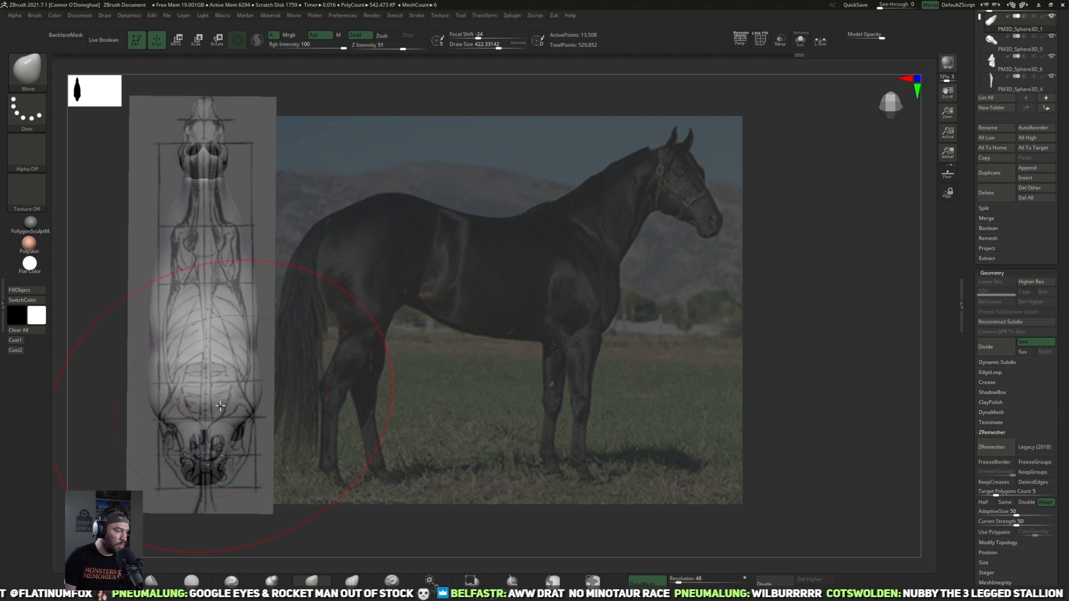
left_click_drag(227, 446, 248, 441)
Step: Fit the hips and rear of the rump to the skeleton drawing with the Move brush at Draw Size about 167
key("space")
left_click_drag(296, 378, 278, 379)
left_click_drag(264, 418, 252, 419)
left_click_drag(149, 327, 153, 329)
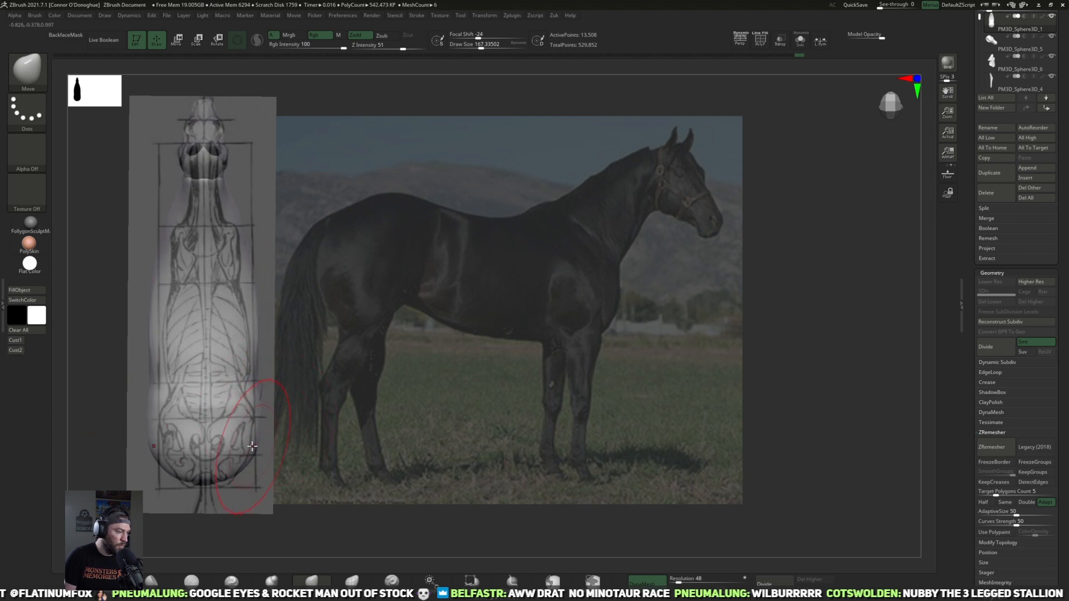
left_click_drag(257, 445, 246, 453)
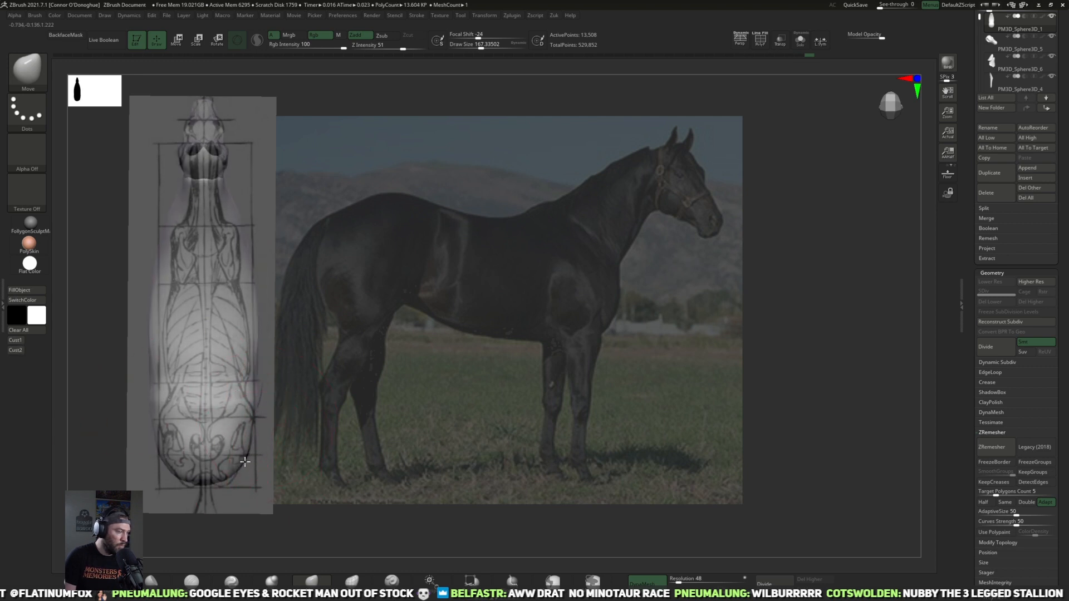
Step: Push in the waist, ribcage, shoulders and base of the neck to match the skeleton drawing with the Move brush
left_click_drag(254, 402, 254, 403)
left_click_drag(255, 388, 248, 390)
left_click_drag(255, 281, 234, 280)
left_click_drag(255, 315, 249, 317)
left_click_drag(243, 234, 222, 214)
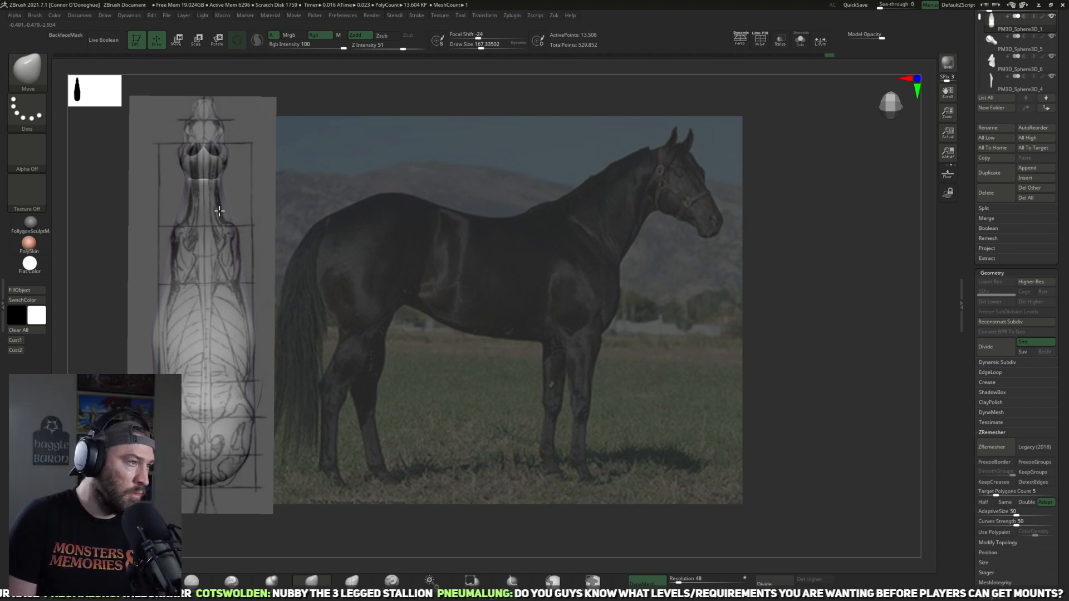
Step: Select the hind leg subtool and move it backward along the body with the transform gizmo
left_click_drag(454, 337, 785, 333)
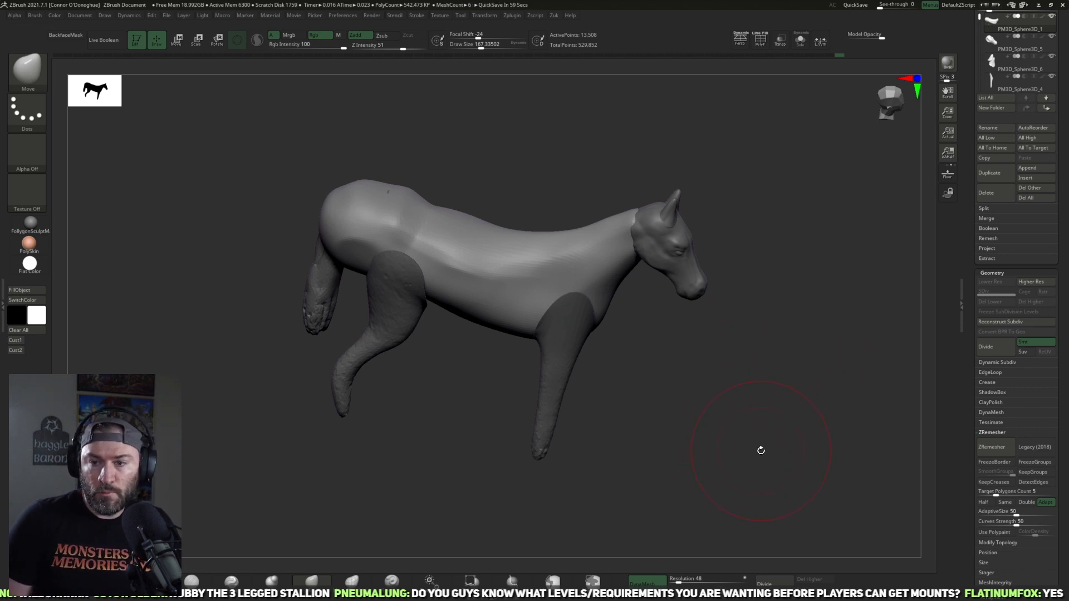
left_click_drag(700, 400, 774, 415)
left_click(361, 401, "alt")
key("w")
left_click_drag(484, 460, 614, 379, "alt")
left_click(513, 200, "alt")
left_click_drag(576, 417, 570, 388, "alt")
left_click_drag(571, 264, 524, 264)
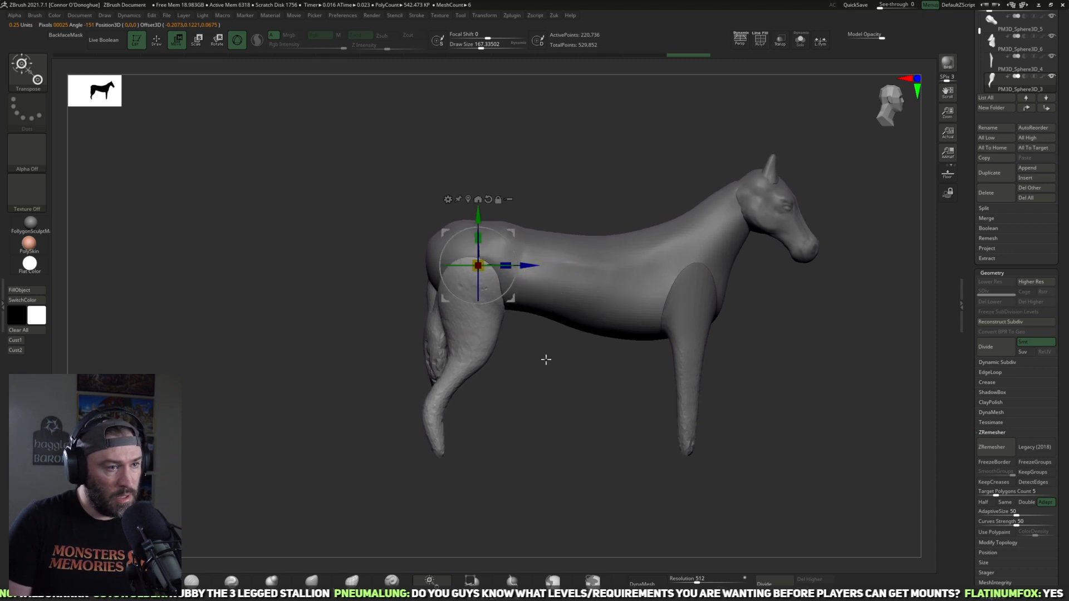
left_click_drag(548, 384, 501, 406, "alt")
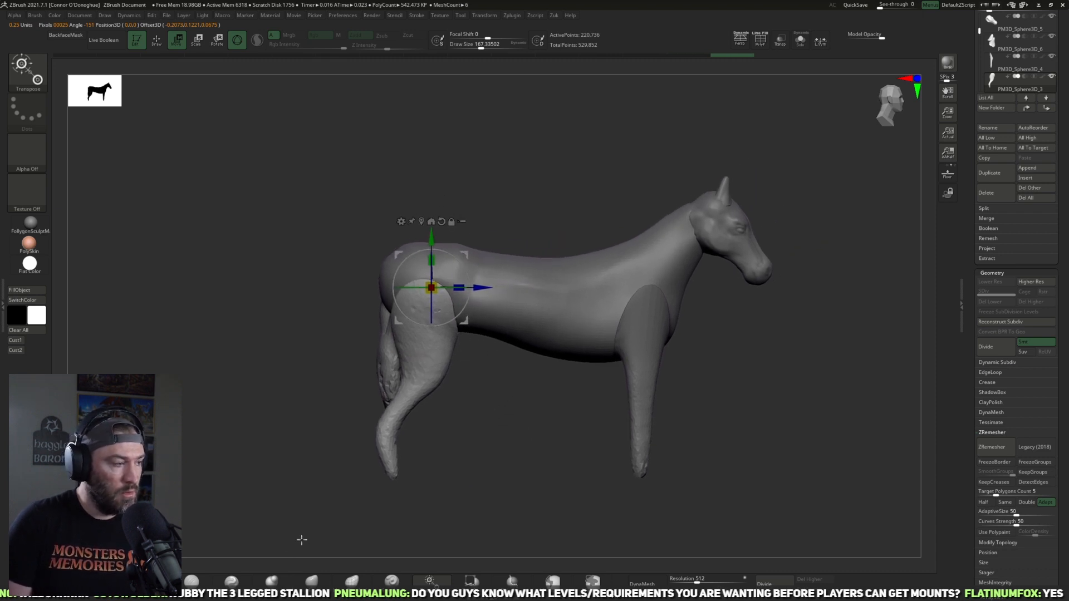
Step: Compare the model's side profile with the horse photo overlay using the stored Cust1 view, and hide the overlay
left_click(18, 330)
left_click(537, 163)
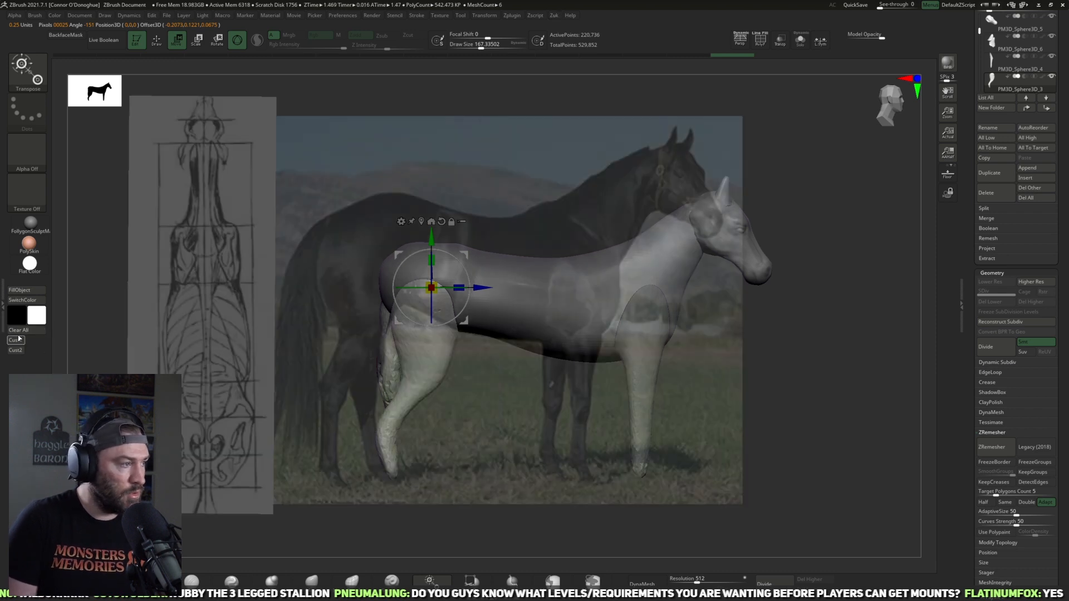
left_click(17, 340)
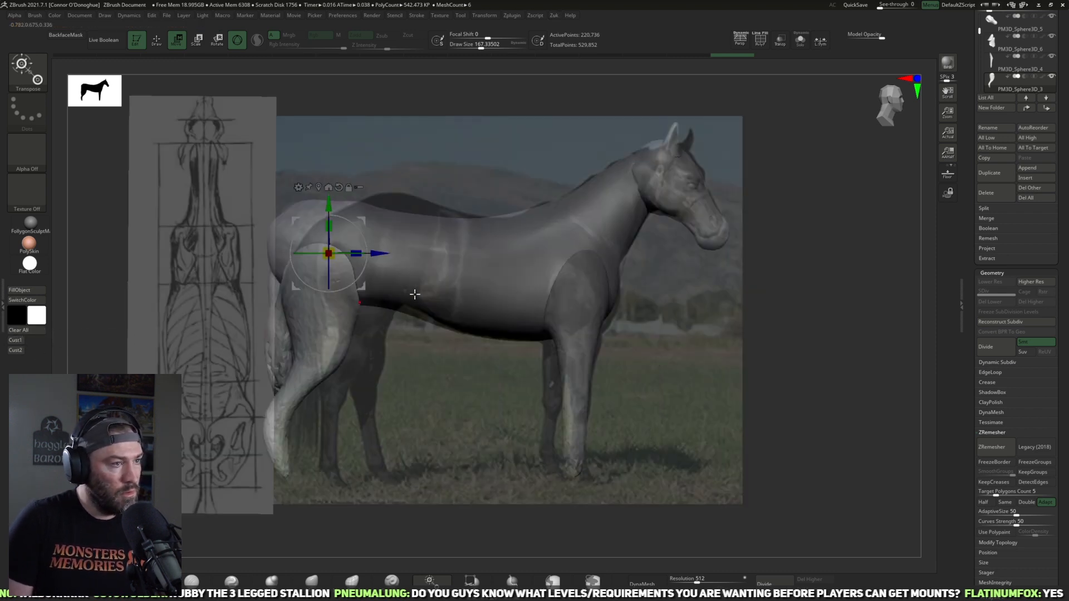
left_click_drag(452, 334, 473, 355, "alt")
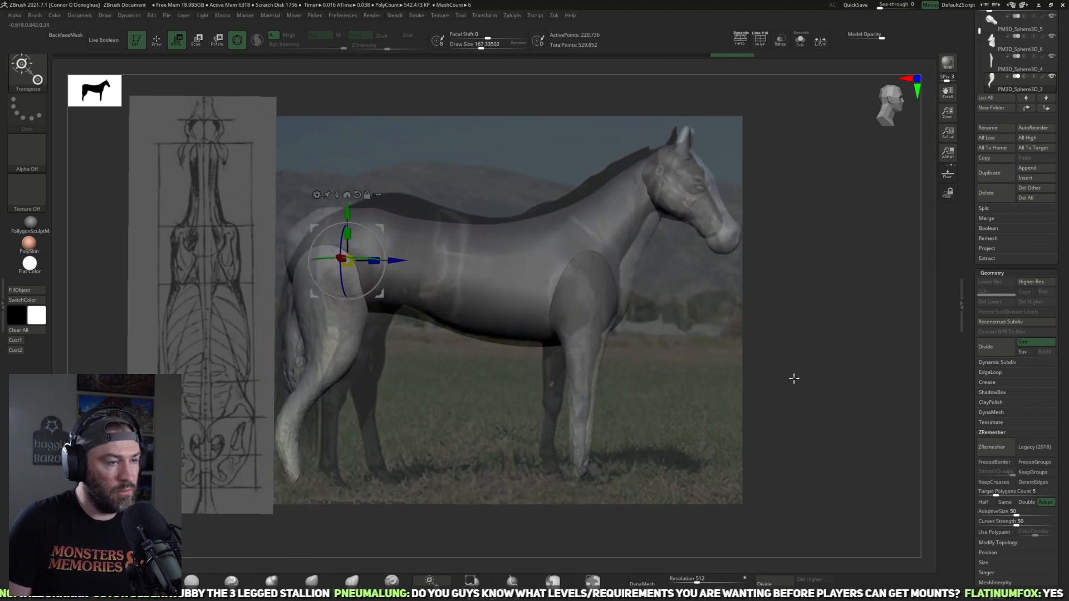
left_click(18, 340)
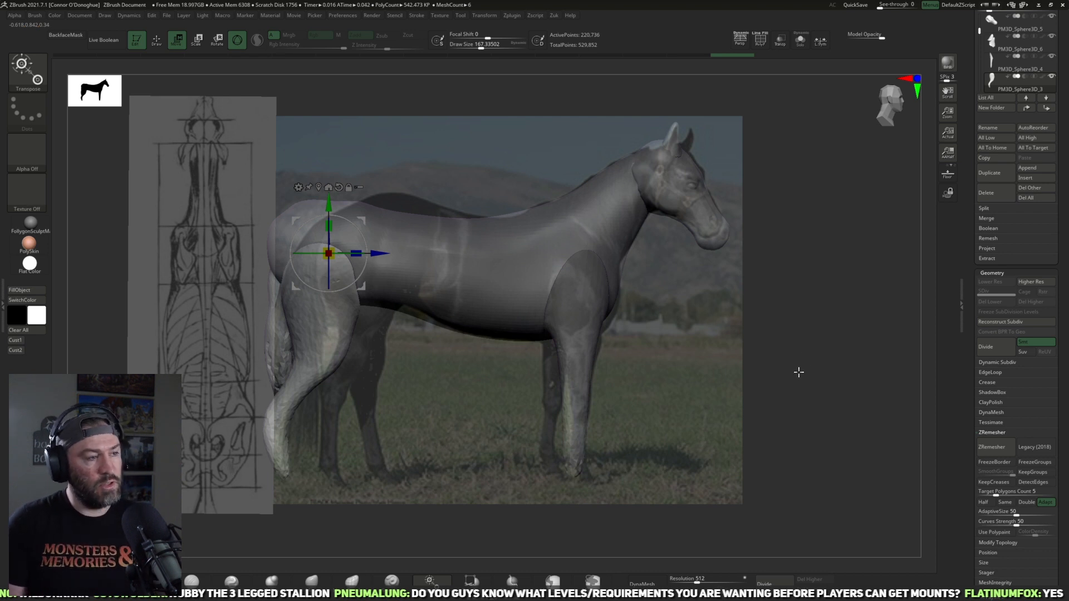
left_click_drag(783, 348, 804, 341, "alt")
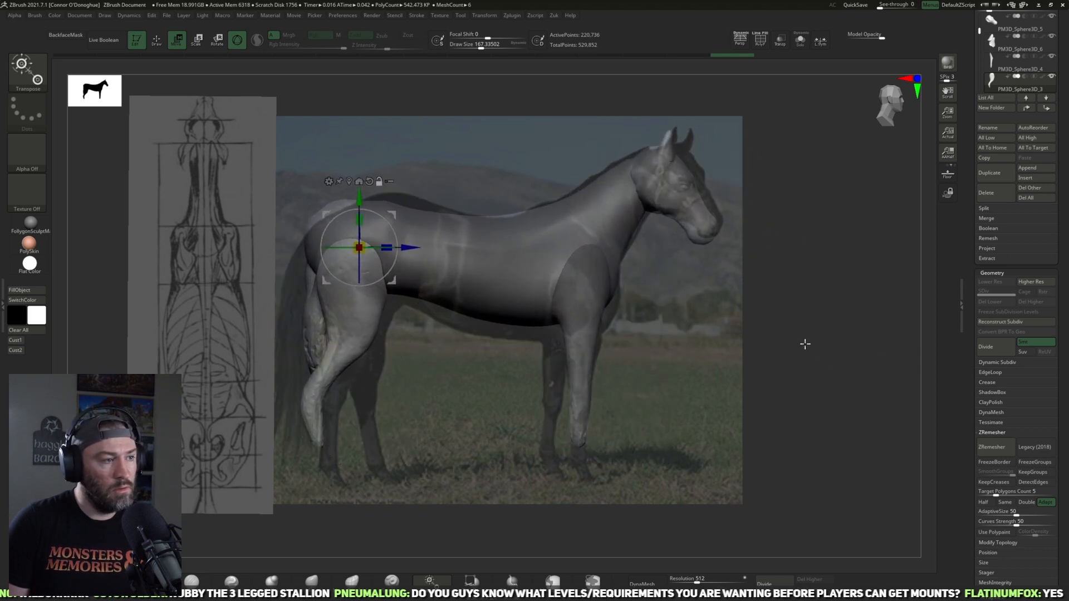
left_click(32, 340)
key("shift+z")
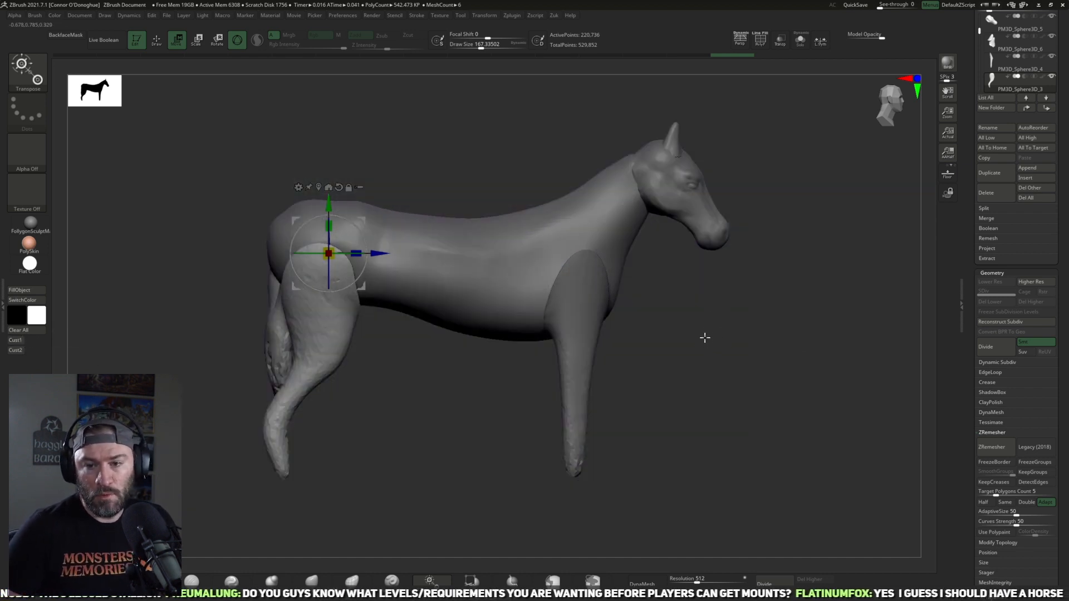
Step: Switch to the Move brush and examine the hind leg and body proportions from the side
left_click(312, 581)
mouse_move(377, 388)
left_mouse_down("alt")
mouse_move(495, 375)
mouse_move(456, 386)
mouse_move(477, 390)
mouse_move(445, 388)
left_mouse_up("alt")
key("z")
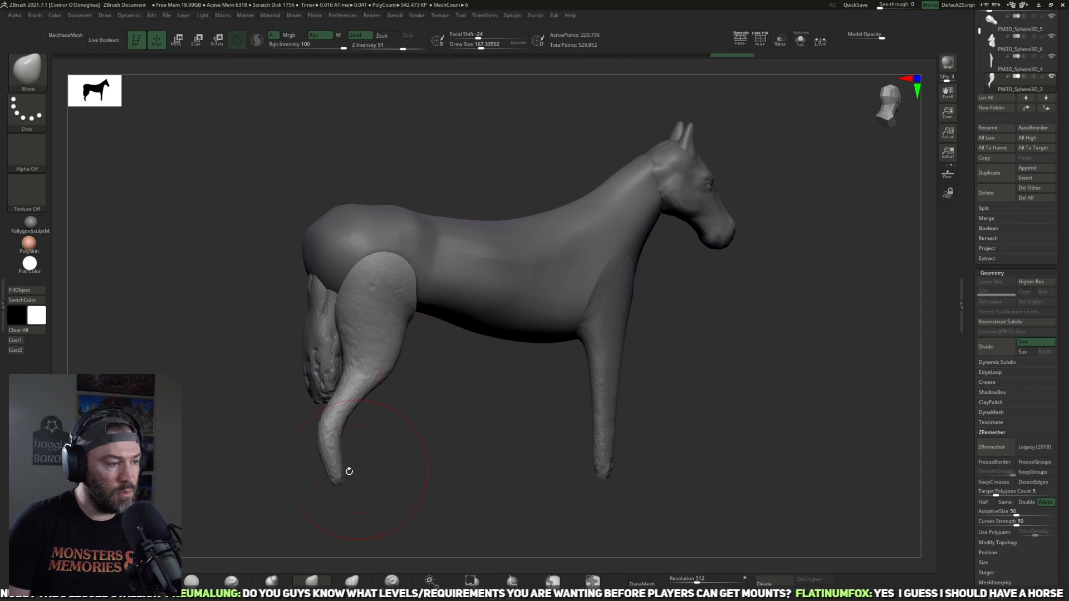
left_click_drag(422, 463, 509, 446)
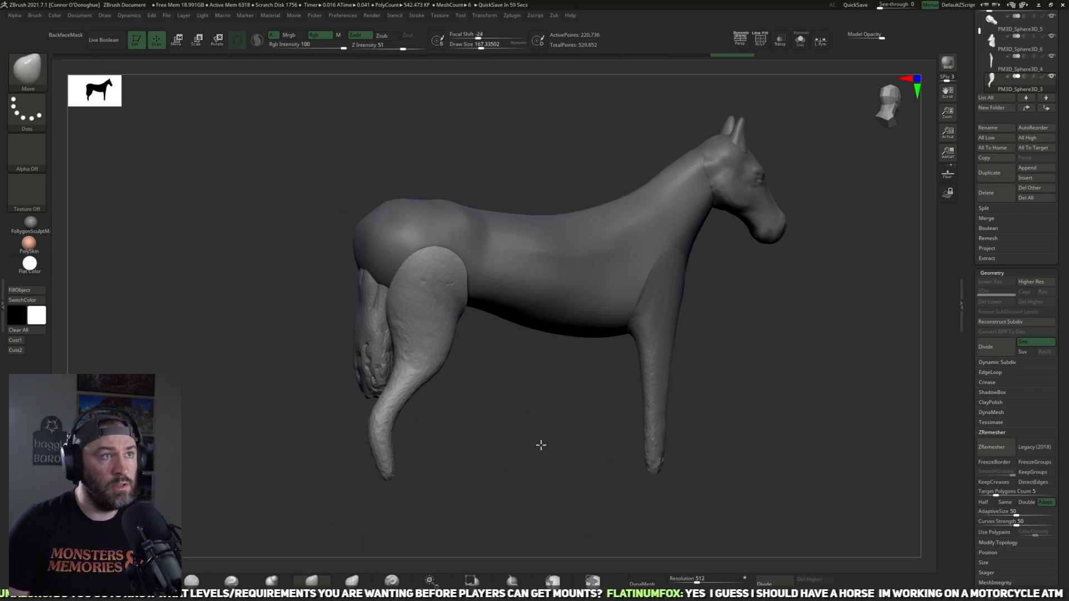
left_click_drag(541, 446, 539, 383)
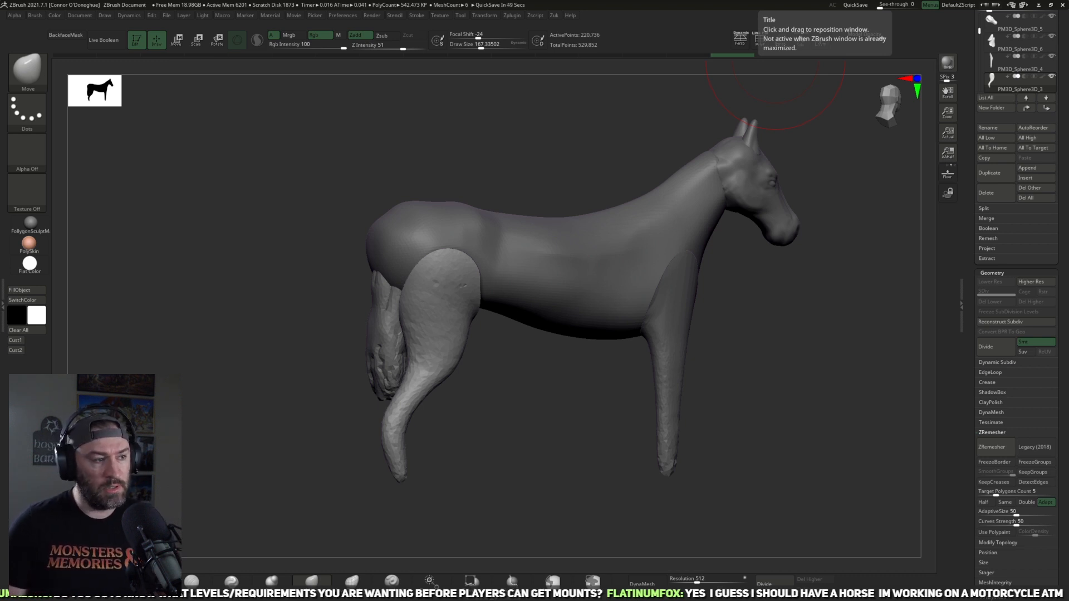
left_click_drag(584, 418, 509, 432)
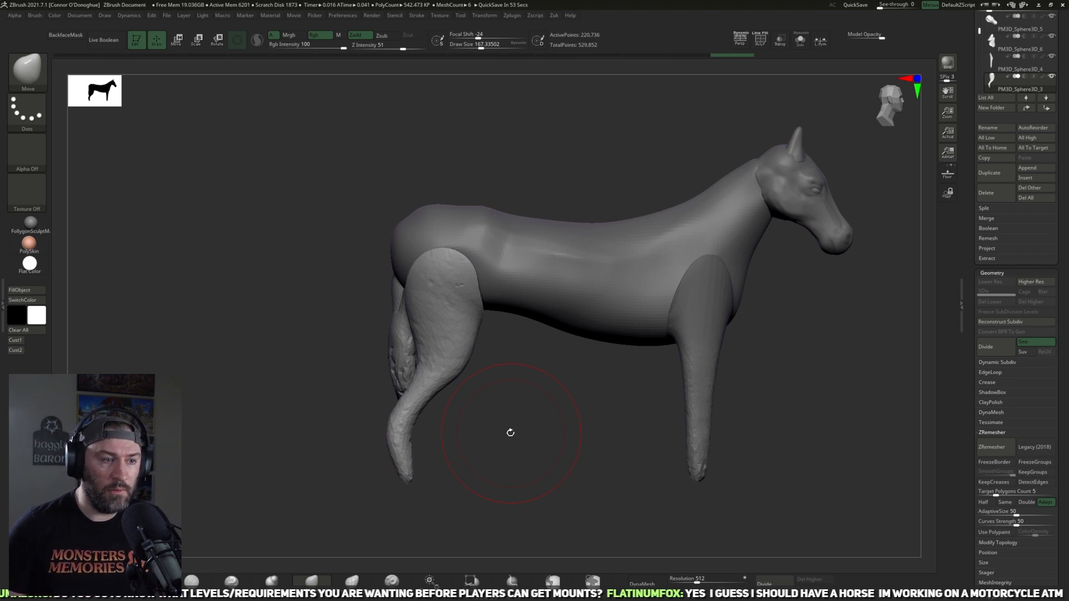
left_click_drag(594, 393, 534, 409, "alt")
Step: Select the front leg subtool and isolate it with Solo, with its open inner side in view
left_click(635, 413, "alt")
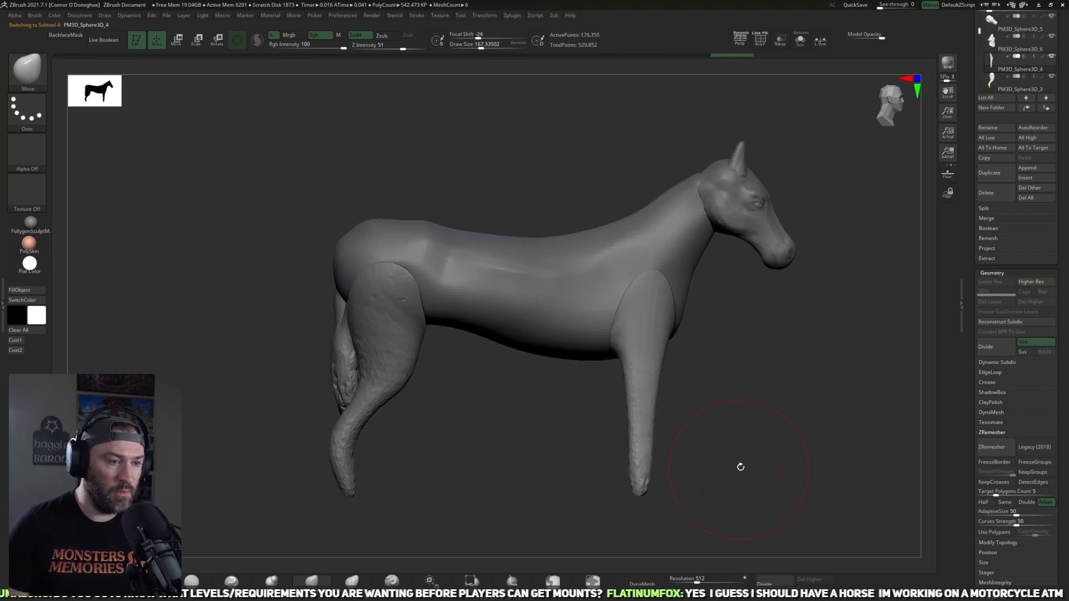
left_click_drag(740, 467, 698, 440, "alt")
mouse_move(558, 404)
left_mouse_down("alt")
mouse_move(494, 424)
mouse_move(603, 345)
left_mouse_up("alt")
left_click_drag(711, 375, 565, 415)
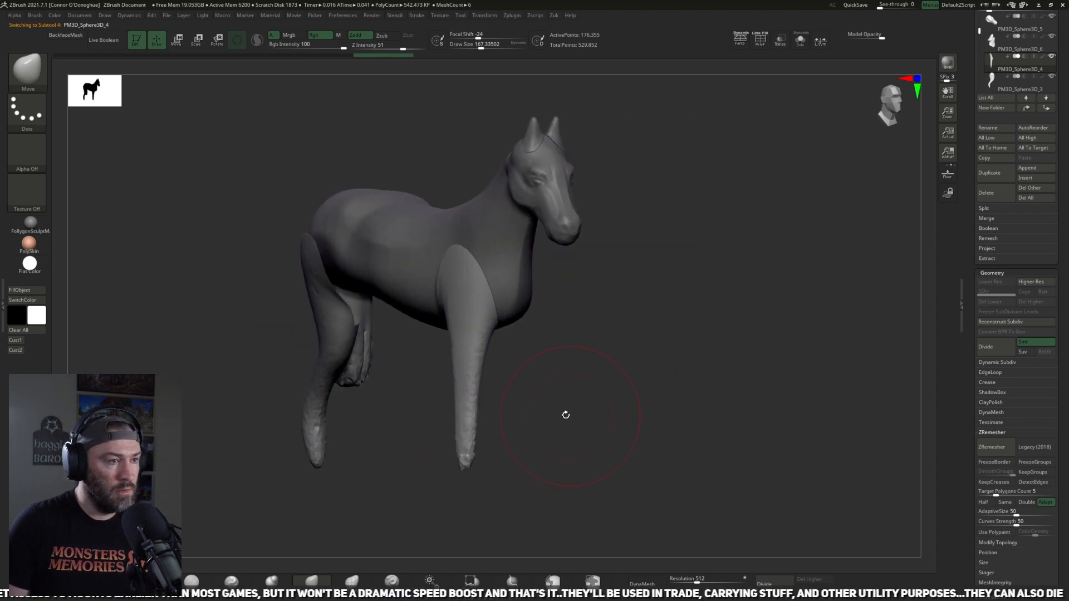
mouse_move(535, 373)
left_mouse_down()
mouse_move(639, 387)
mouse_move(592, 376)
left_mouse_up()
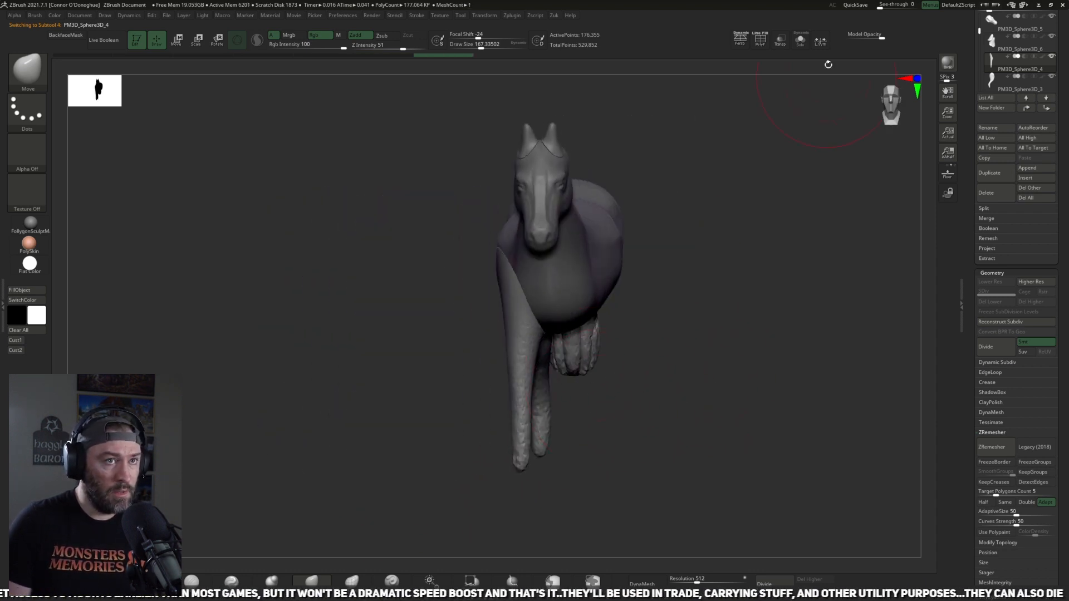
left_click(799, 47)
left_click_drag(742, 232, 685, 342)
Step: Remesh the open front leg into a closed form with DynaMesh at resolution 120
key("z")
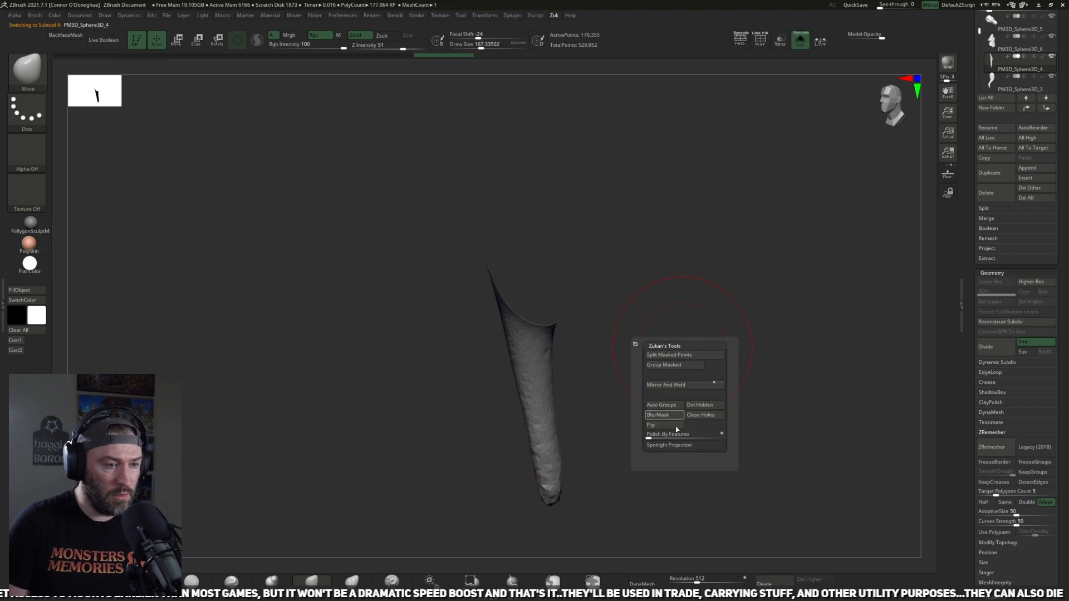
left_click(694, 580)
type("120")
key("Return")
left_click(650, 581)
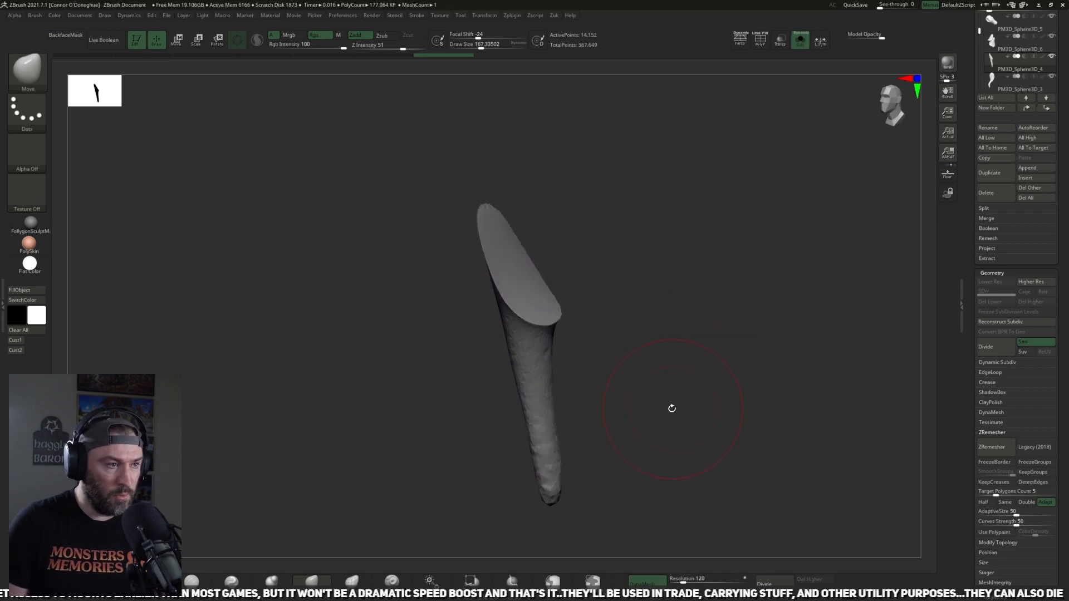
Step: Isolate the flat cap on the inner upper front leg and mask everything on the leg except that cap
left_click_drag(673, 408, 570, 312)
left_click(540, 311, "ctrl+shift")
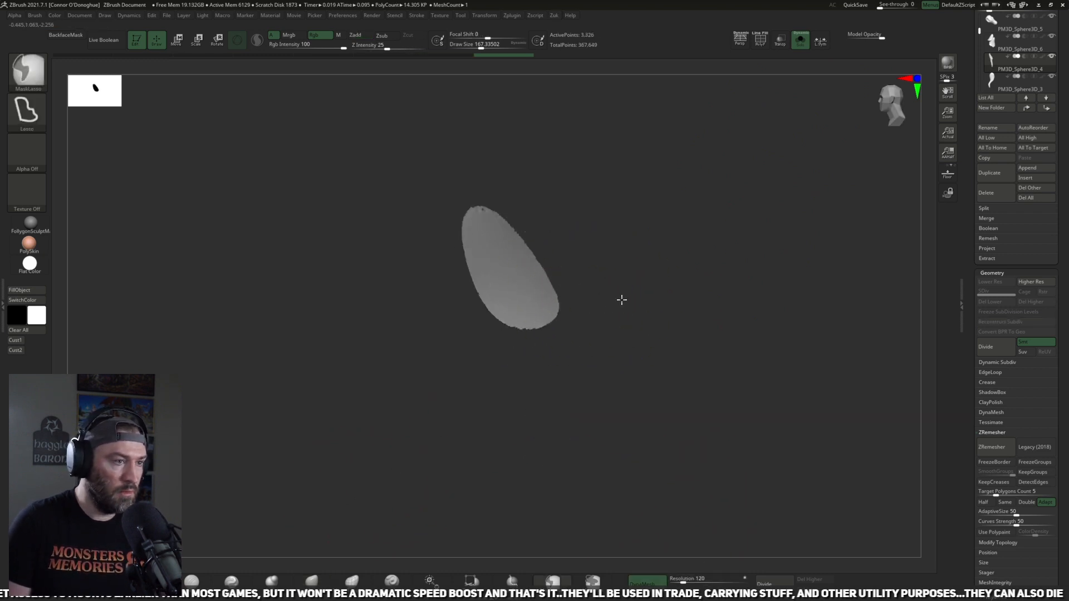
left_click(629, 311, "ctrl")
left_click(640, 317, "ctrl+shift")
left_click(639, 324, "ctrl")
Step: Bulge the unmasked cap of the front leg outward with the Inflat brush and switch to the Move brush
left_click(272, 580)
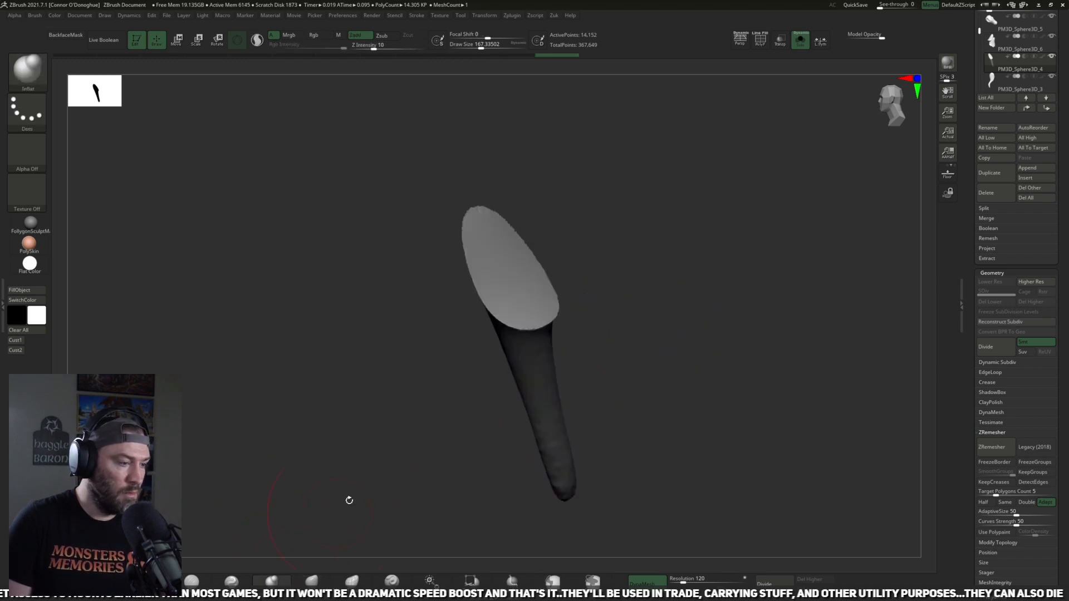
mouse_move(511, 267)
left_mouse_down()
mouse_move(512, 249)
mouse_move(529, 278)
mouse_move(606, 271)
left_mouse_up()
left_click(311, 581)
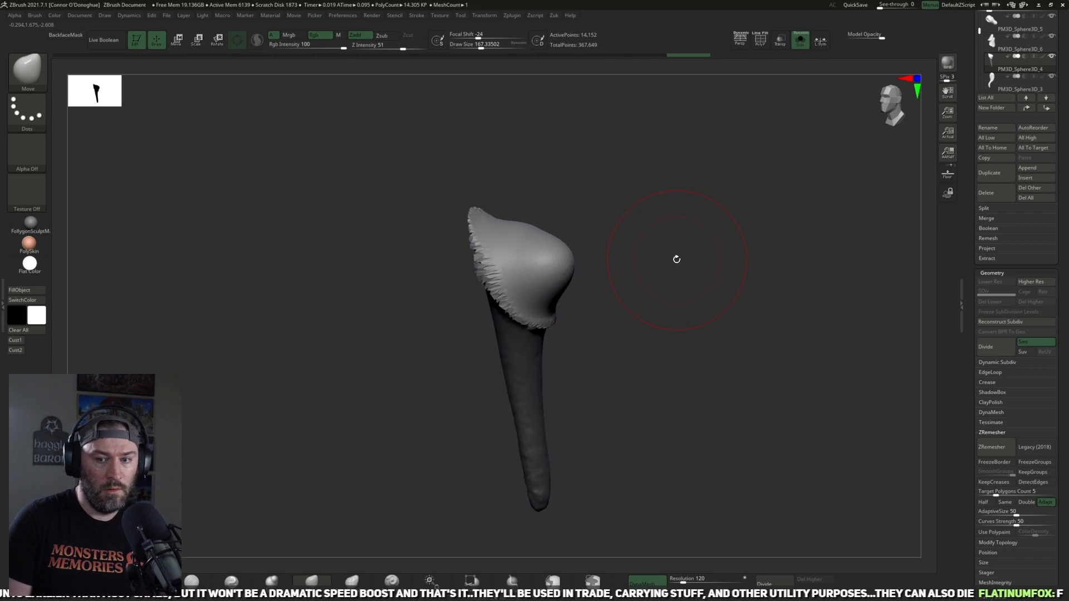
Step: Reshape the bulged, unmasked cap on the inner upper front leg with the Move brush
left_click_drag(548, 245, 523, 223)
mouse_move(490, 262)
left_mouse_down("shift")
mouse_move(527, 258)
mouse_move(535, 290)
left_mouse_up("shift")
mouse_move(646, 276)
left_mouse_down()
mouse_move(537, 265)
mouse_move(695, 255)
left_mouse_up()
Step: Flatten and round the bulged cap of the front leg from several sides with the TrimDynamic brush
key("b")
key("t")
key("d")
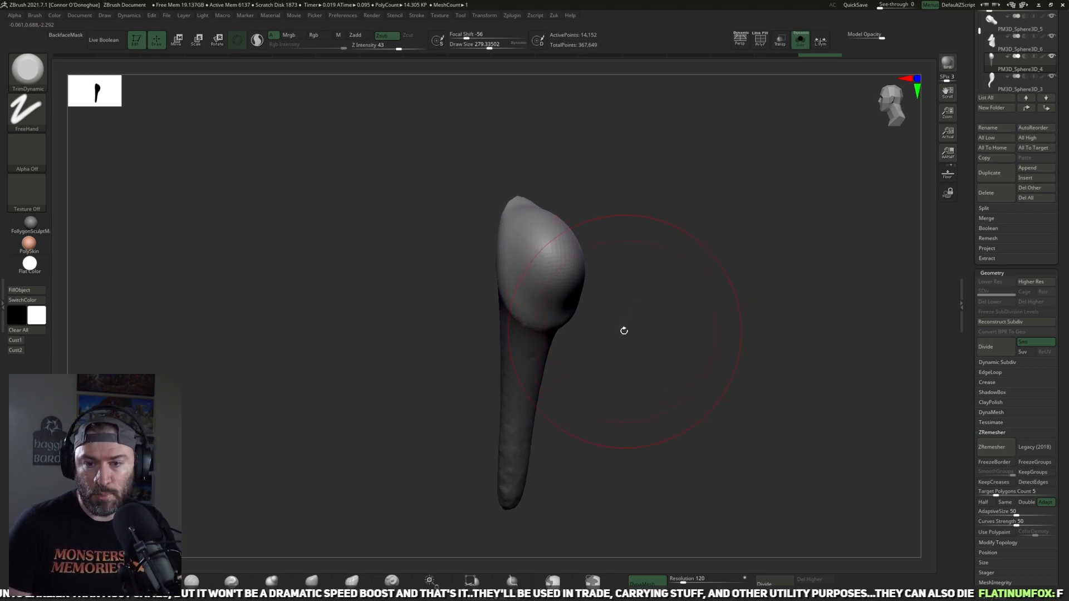
mouse_move(658, 282)
left_mouse_down()
mouse_move(680, 267)
mouse_move(681, 290)
left_mouse_up()
left_click_drag(675, 336, 659, 332)
left_click_drag(524, 267, 565, 297, "shift")
mouse_move(662, 312)
left_mouse_down()
mouse_move(584, 303)
mouse_move(620, 265)
mouse_move(638, 278)
left_mouse_up()
key("ctrl+z")
left_click_drag(537, 344, 565, 323)
left_click_drag(578, 274, 573, 280)
key("ctrl+z")
left_click_drag(652, 276, 589, 277)
key("ctrl+z")
mouse_move(677, 281)
left_mouse_down()
mouse_move(728, 232)
mouse_move(640, 289)
mouse_move(594, 297)
left_mouse_up()
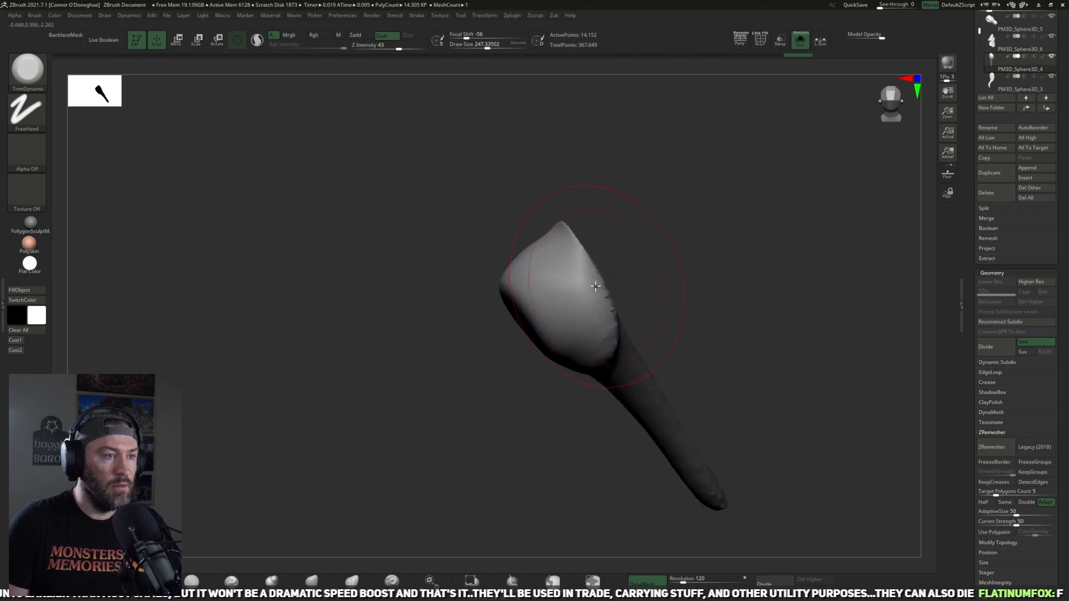
Step: Trim the seam edge of the front leg's cap down from its peak and clear the mask
mouse_move(566, 228)
left_mouse_down()
mouse_move(659, 234)
mouse_move(620, 275)
mouse_move(588, 287)
mouse_move(615, 358)
mouse_move(746, 234)
mouse_move(579, 329)
mouse_move(689, 360)
mouse_move(644, 369)
mouse_move(651, 307)
mouse_move(616, 334)
left_mouse_up()
left_click_drag(678, 267, 800, 253)
key("ctrl+z")
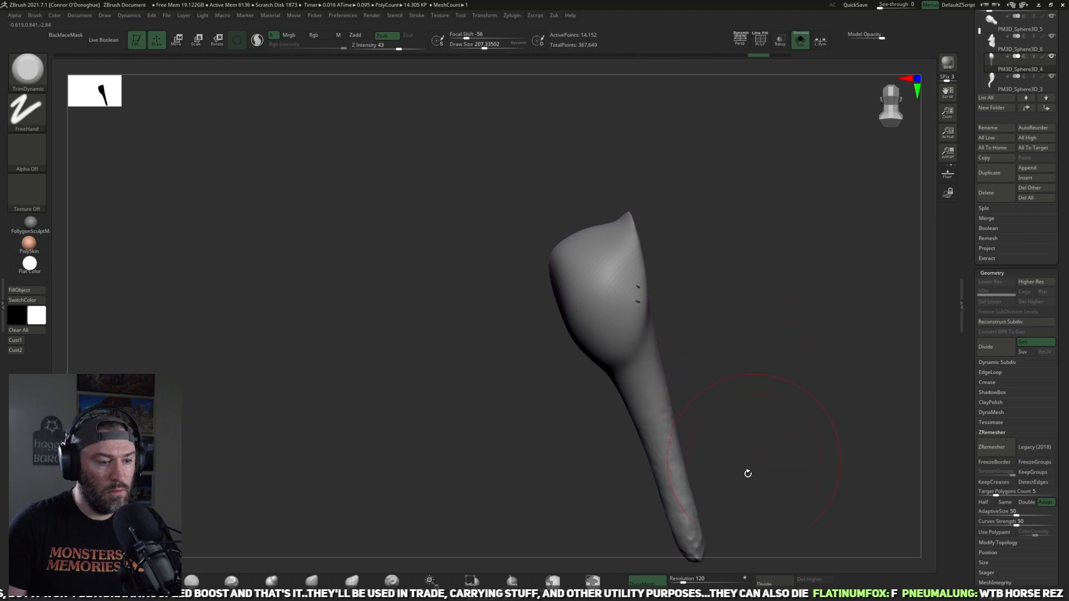
Step: Try remeshing the front leg with DynaMesh at resolution 256
left_click_drag(683, 581, 689, 581)
left_click_drag(764, 444, 739, 445, "ctrl")
key("ctrl+z")
left_click_drag(750, 288, 790, 356)
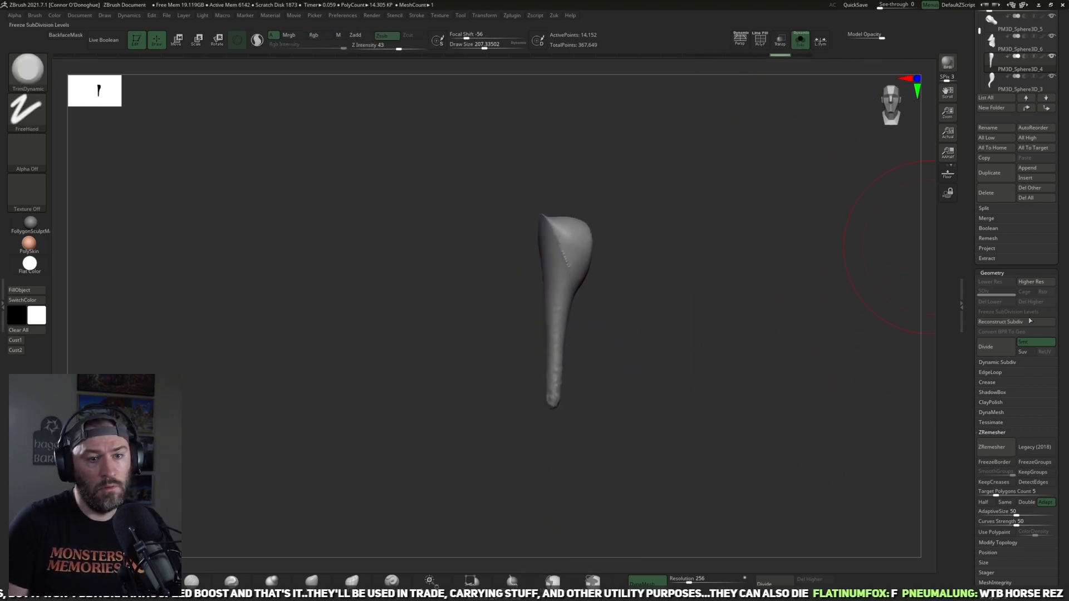
Step: Run ZRemesher on the front leg and rebuild it with DynaMesh at resolution 120
left_click(991, 446)
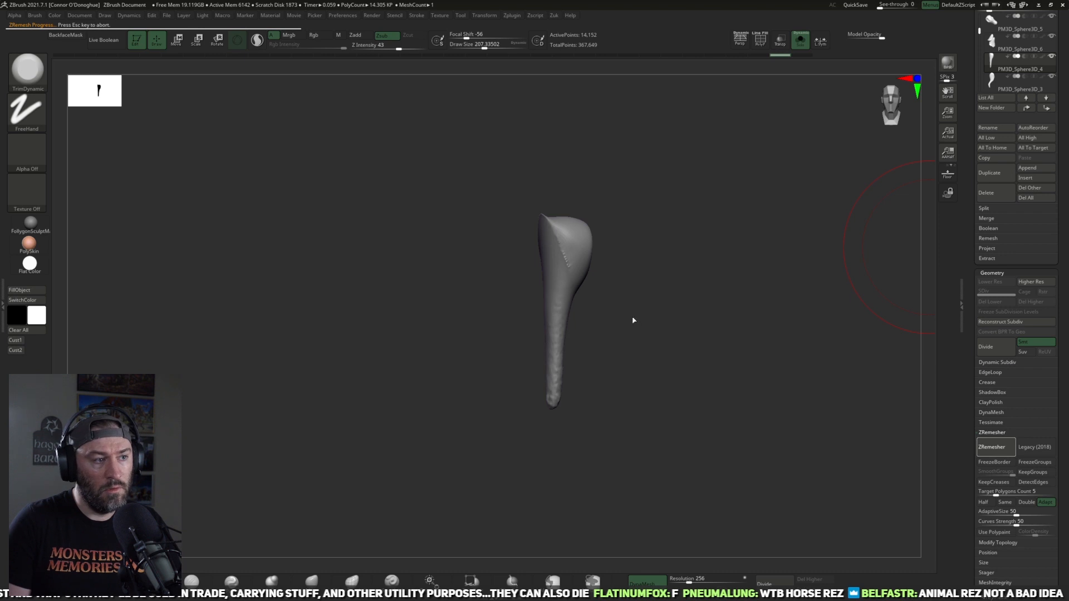
left_click_drag(620, 309, 636, 367, "alt")
mouse_move(636, 262)
left_mouse_down()
mouse_move(639, 286)
mouse_move(560, 212)
mouse_move(580, 248)
left_mouse_up()
left_click(683, 580)
left_click(643, 583)
Step: Smooth the front leg from the upper bulge down to its lower tip
left_click_drag(691, 372, 698, 404, "alt")
left_click_drag(568, 258, 563, 323, "shift")
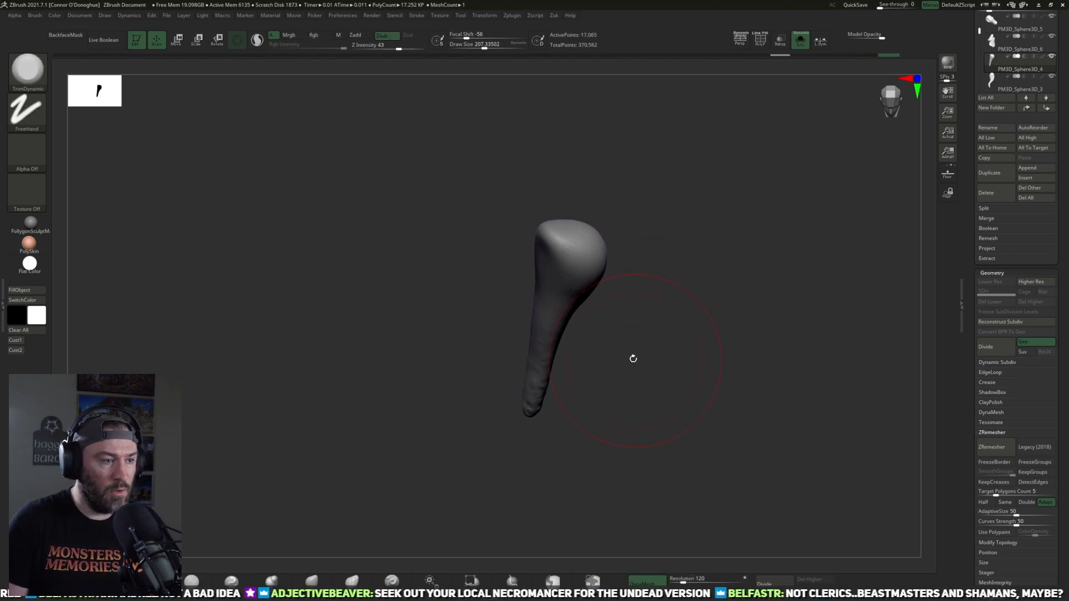
left_click_drag(632, 357, 627, 315)
left_click_drag(553, 416, 528, 473, "shift")
left_click_drag(628, 406, 587, 389)
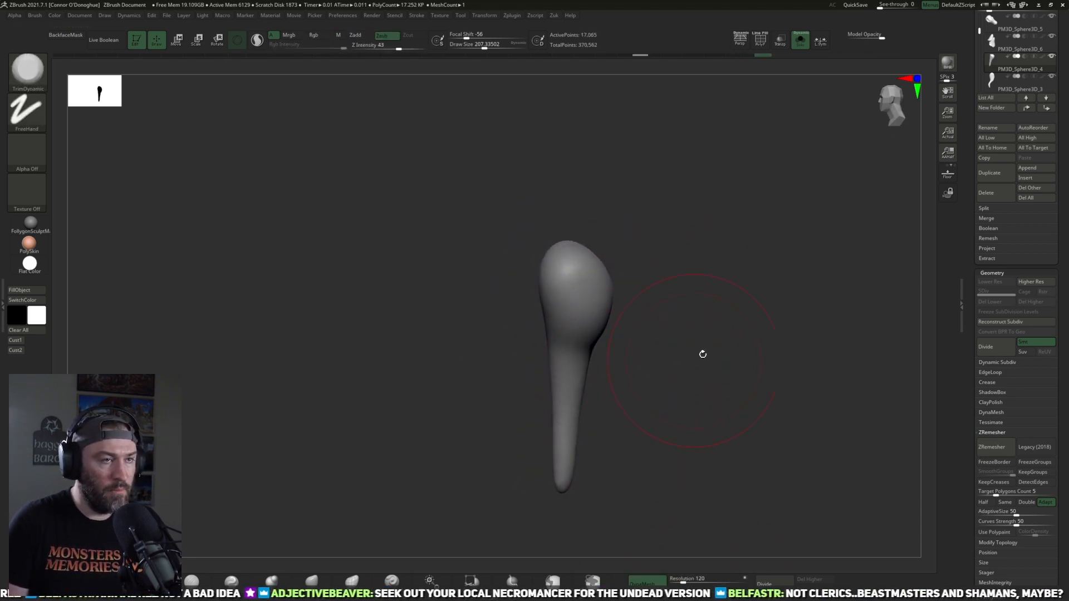
Step: Turn off Solo and widen the upper front leg toward the chest with the Move brush
mouse_move(701, 354)
left_mouse_down()
mouse_move(770, 334)
mouse_move(804, 307)
mouse_move(646, 376)
mouse_move(484, 378)
left_mouse_up()
left_click(800, 42)
key("b")
key("m")
key("v")
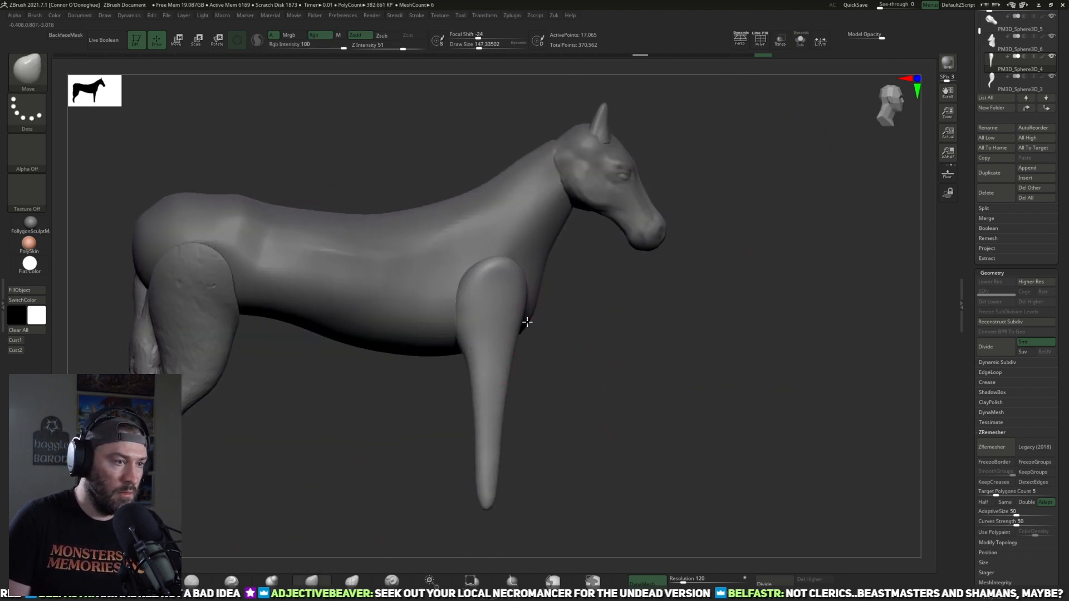
left_click_drag(518, 322, 539, 321)
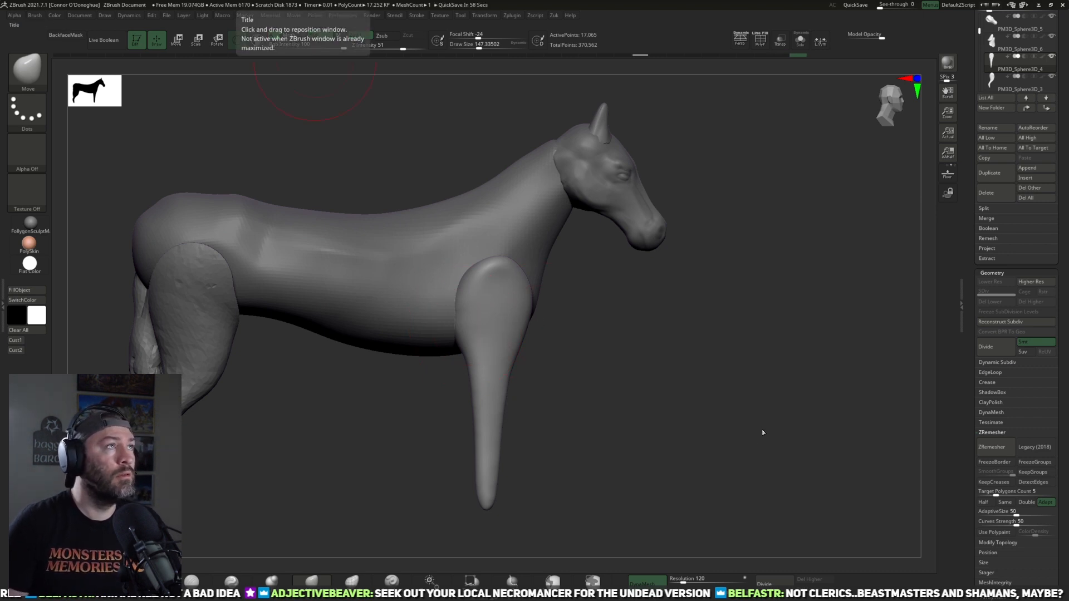
left_click_drag(560, 382, 553, 370)
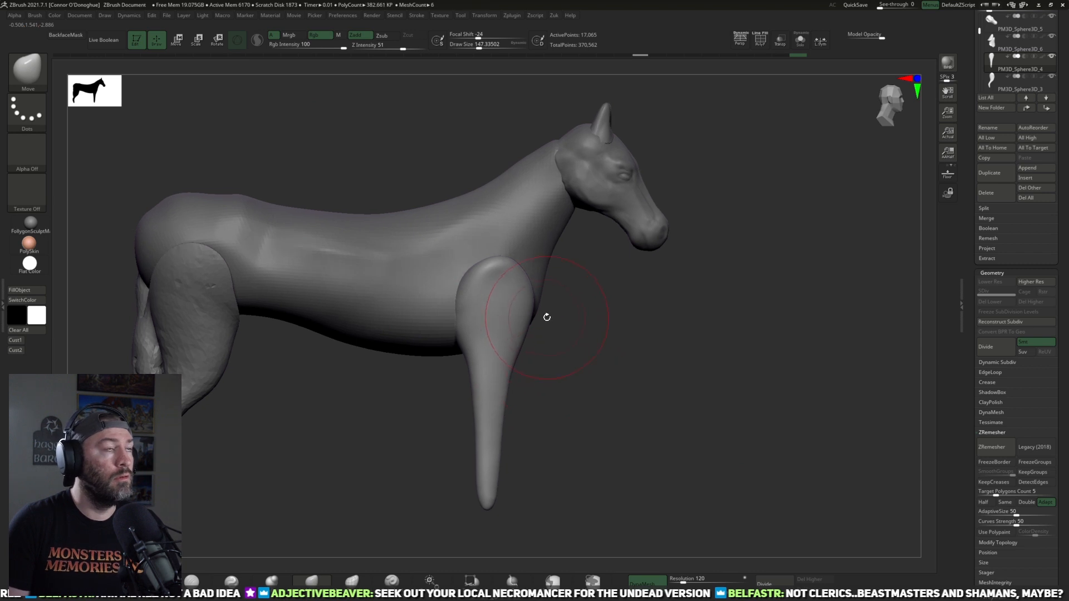
left_click_drag(533, 320, 518, 316)
left_click_drag(579, 337, 539, 333)
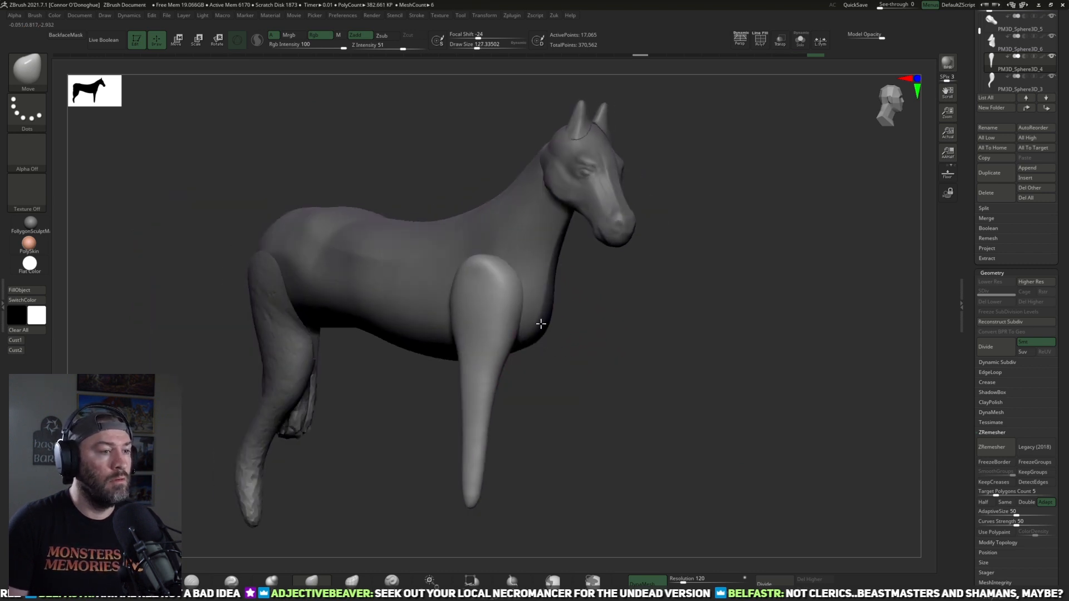
Step: Select the body and build up V-shaped muscle forms on the chest with the ClayBuildup brush
left_click(553, 318, "alt")
left_click_drag(629, 341, 601, 360, "shift")
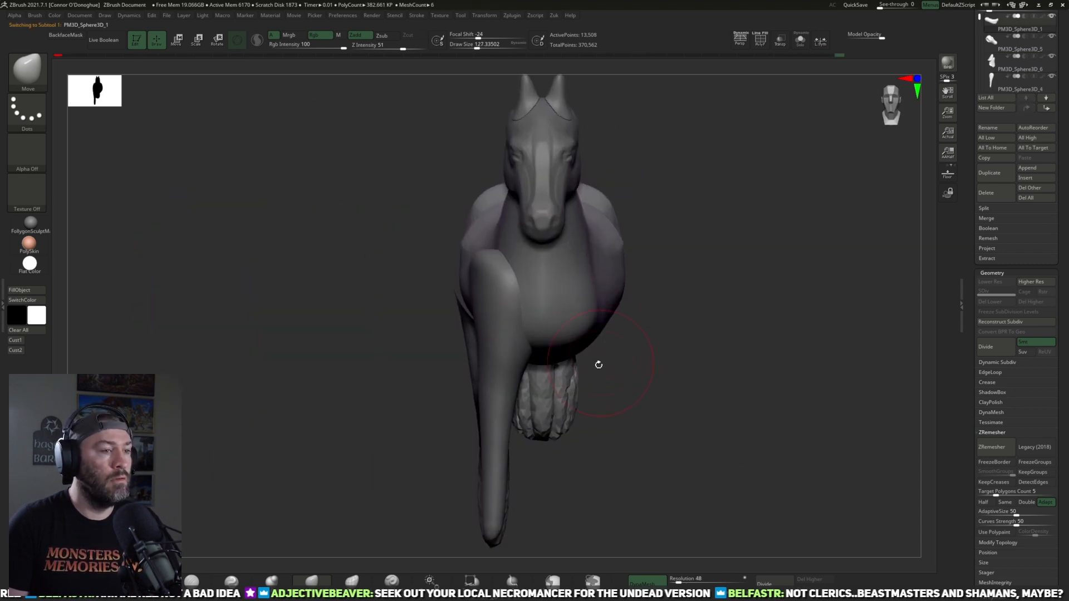
key("b")
key("c")
key("b")
mouse_move(659, 334)
left_mouse_down()
mouse_move(703, 295)
mouse_move(704, 267)
left_mouse_up()
left_click_drag(703, 198, 656, 206)
mouse_move(587, 284)
left_mouse_down()
mouse_move(567, 312)
mouse_move(552, 309)
mouse_move(567, 264)
left_mouse_up()
left_click_drag(678, 224, 618, 245)
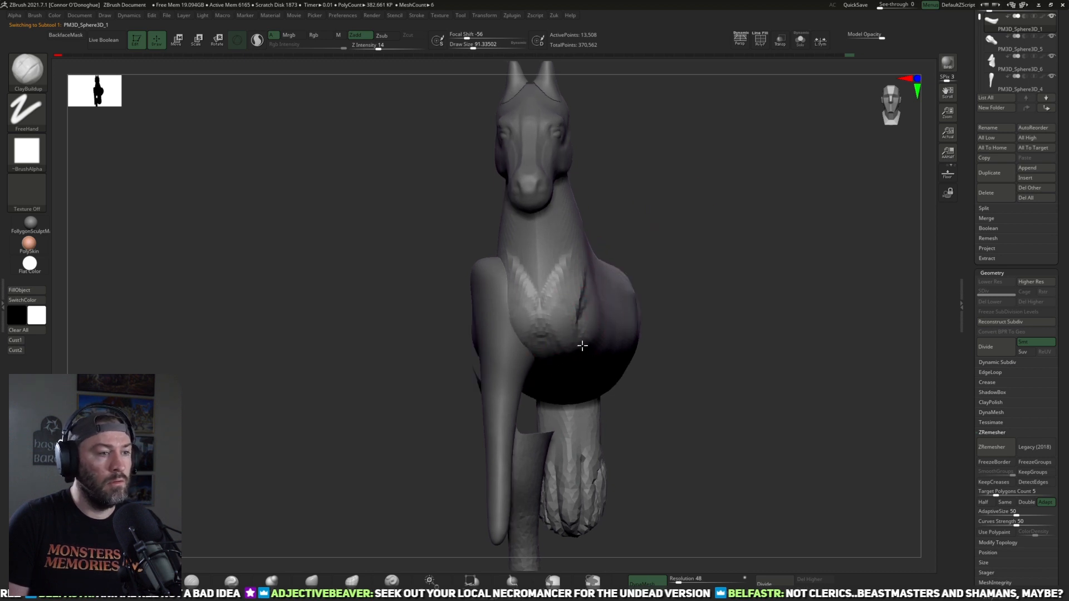
Step: Build up muscle ridges along the sides of the neck and above the shoulders with ClayBuildup
mouse_move(689, 205)
left_mouse_down()
mouse_move(696, 226)
mouse_move(582, 260)
left_mouse_up()
mouse_move(568, 433)
left_mouse_down()
mouse_move(616, 453)
mouse_move(666, 145)
mouse_move(579, 258)
mouse_move(552, 203)
mouse_move(572, 295)
left_mouse_up()
left_click_drag(515, 325, 498, 333)
mouse_move(546, 260)
left_mouse_down()
mouse_move(505, 222)
mouse_move(524, 254)
left_mouse_up()
left_click_drag(557, 192, 573, 255)
left_click_drag(677, 140, 568, 192)
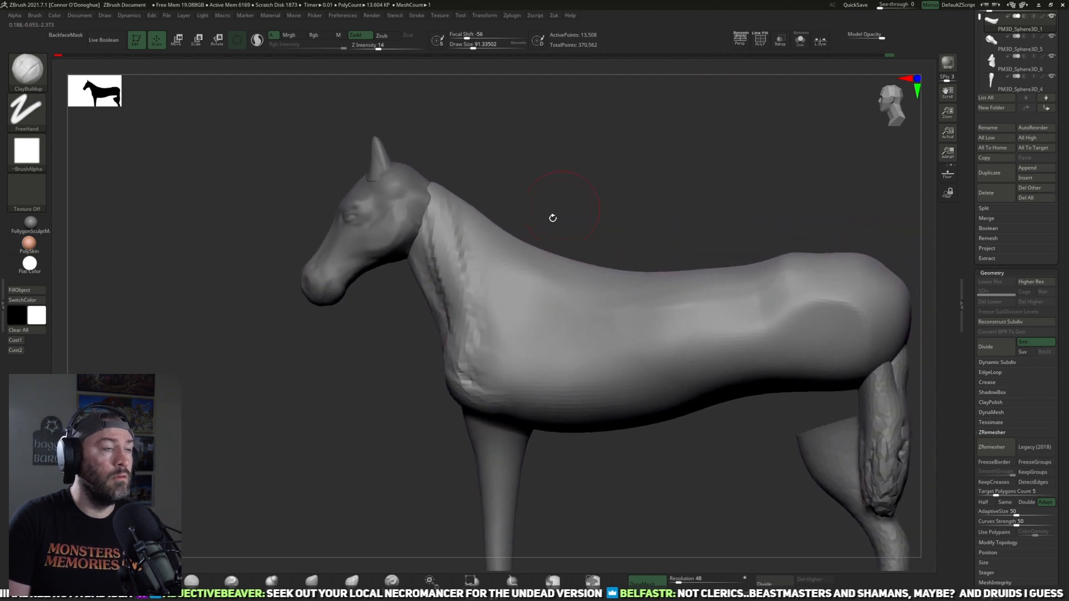
mouse_move(556, 258)
left_mouse_down()
mouse_move(497, 285)
mouse_move(501, 303)
left_mouse_up()
mouse_move(583, 221)
left_mouse_down()
mouse_move(604, 245)
mouse_move(590, 236)
mouse_move(597, 174)
mouse_move(549, 195)
left_mouse_up()
left_click_drag(413, 402, 582, 349)
Step: Select the front leg and flatten its upper shoulder surface with the TrimDynamic brush
left_click(533, 335, "alt")
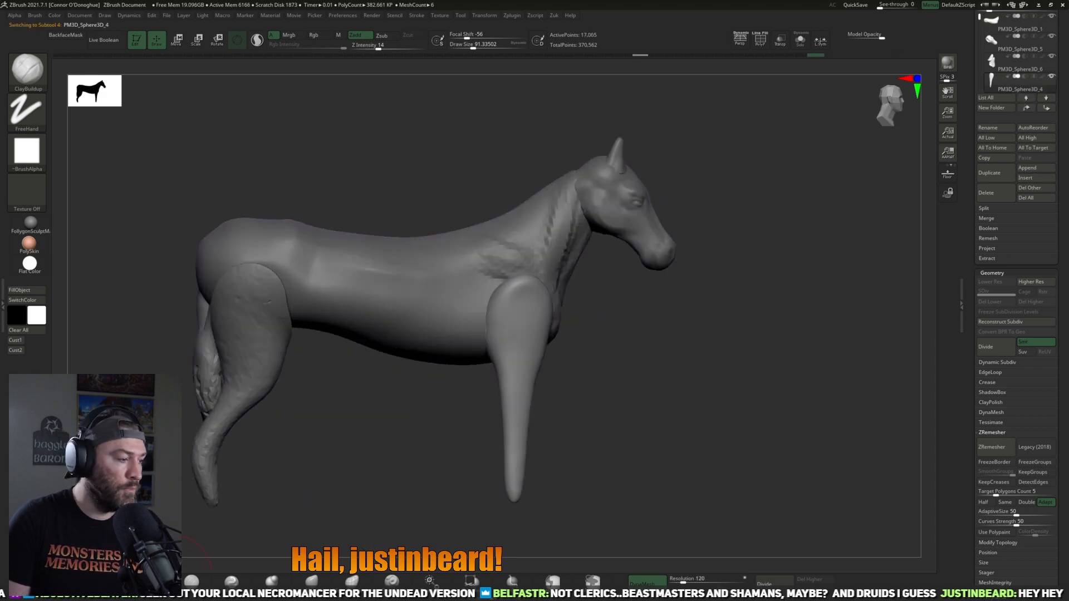
key("b")
key("t")
key("d")
left_click_drag(525, 287, 529, 303)
Step: Pull the top of the front leg into a narrower shoulder shape with the Move brush
left_click(313, 581)
left_click_drag(456, 465, 465, 484)
left_click_drag(516, 282, 496, 264)
left_click_drag(613, 324, 580, 323)
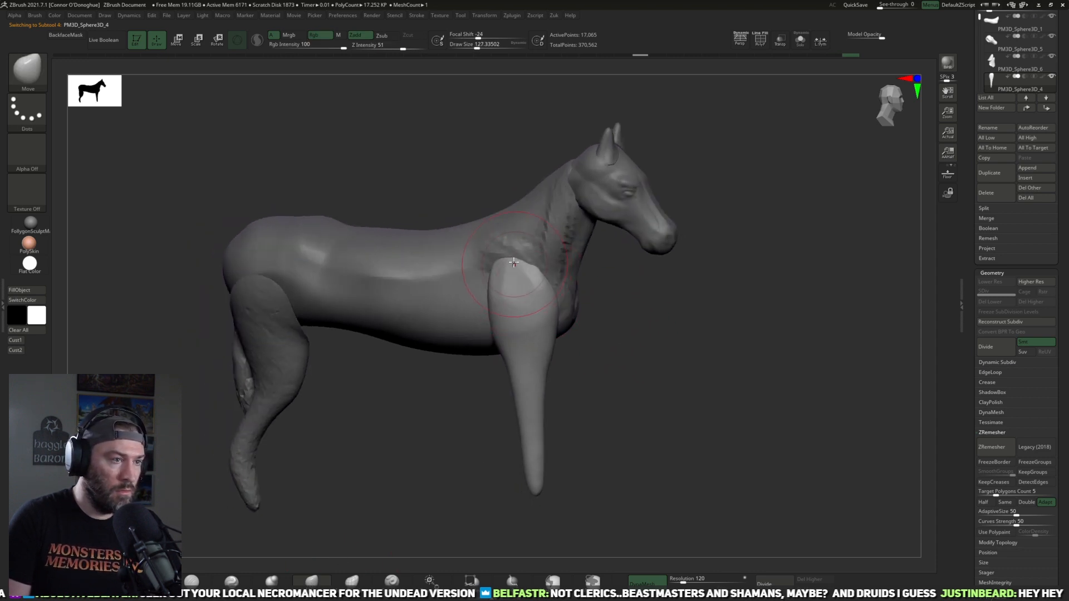
left_click_drag(634, 362, 423, 435)
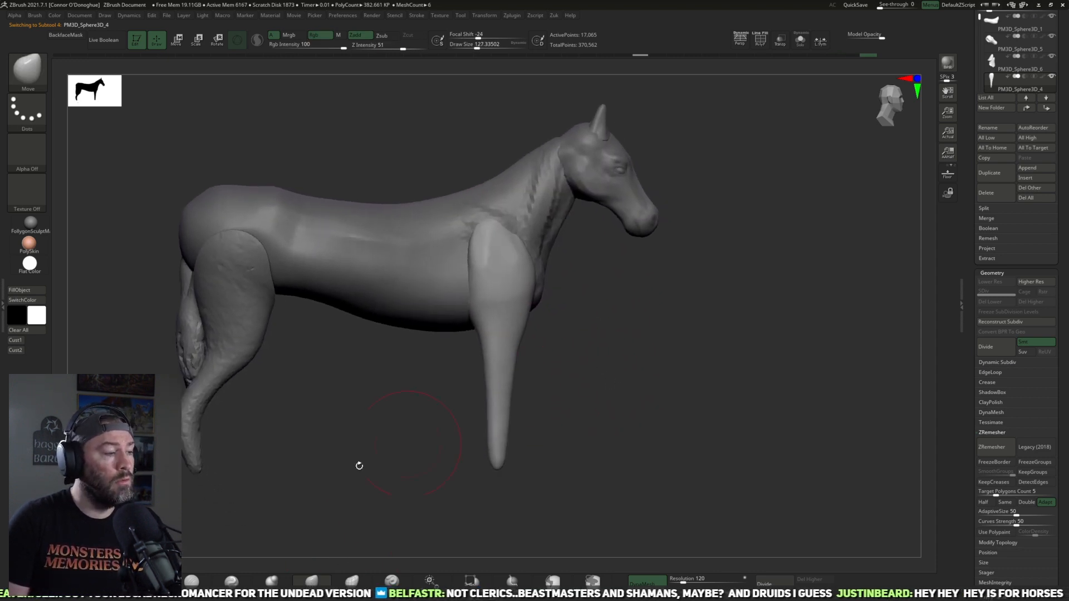
Step: Carve a diagonal crease across the upper front leg with the DamStandard brush
left_click(198, 579)
left_click_drag(610, 339, 610, 282, "alt")
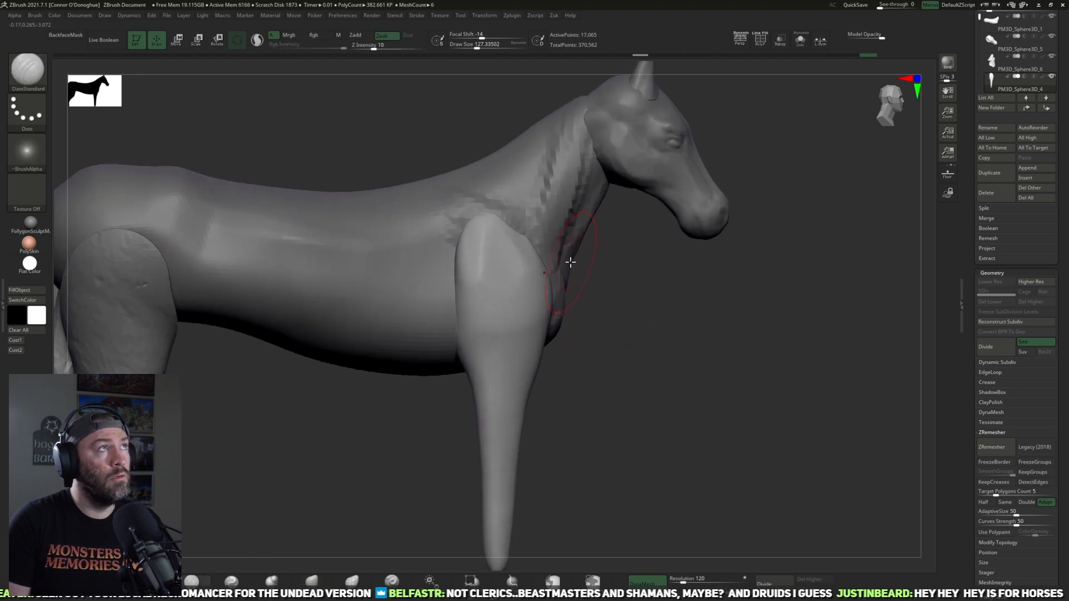
mouse_move(485, 267)
left_mouse_down()
mouse_move(498, 291)
mouse_move(453, 283)
left_mouse_up()
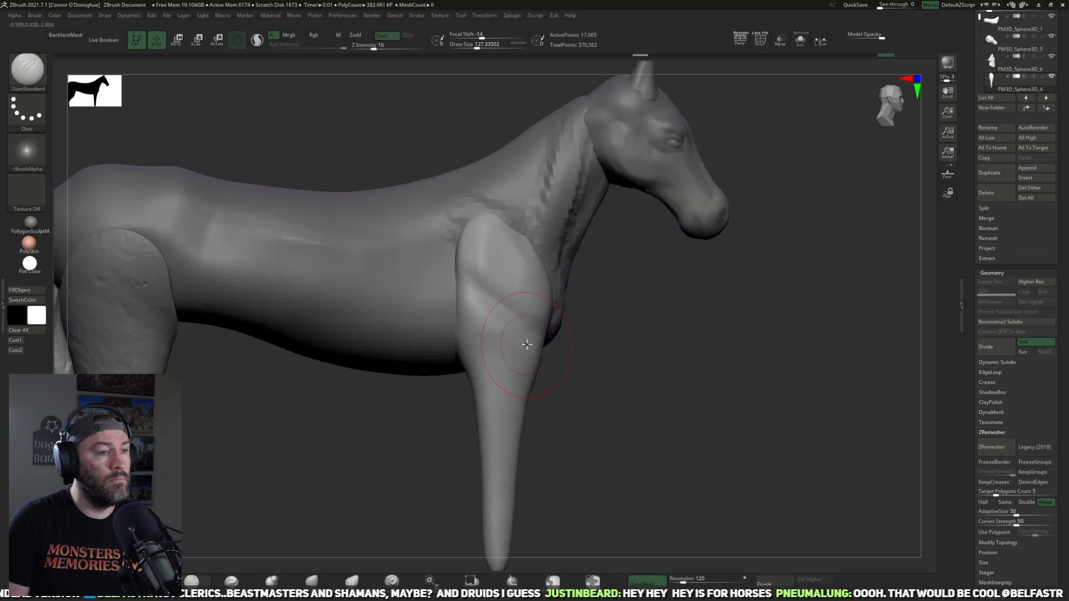
left_click_drag(637, 369, 643, 343)
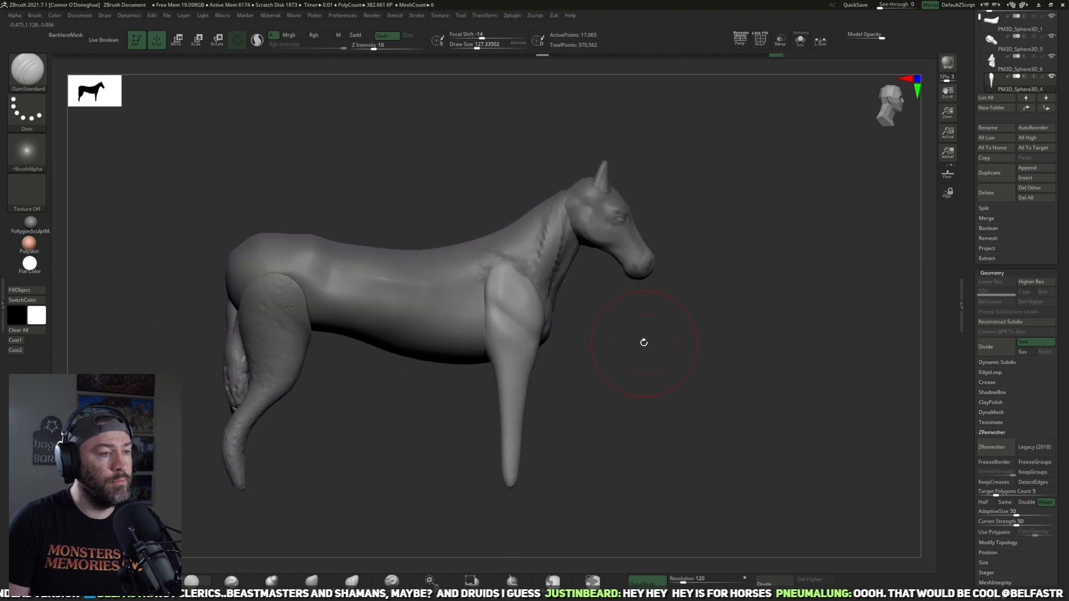
Step: Mirror the front leg to the other side of the horse with Mirror And Weld
key("m")
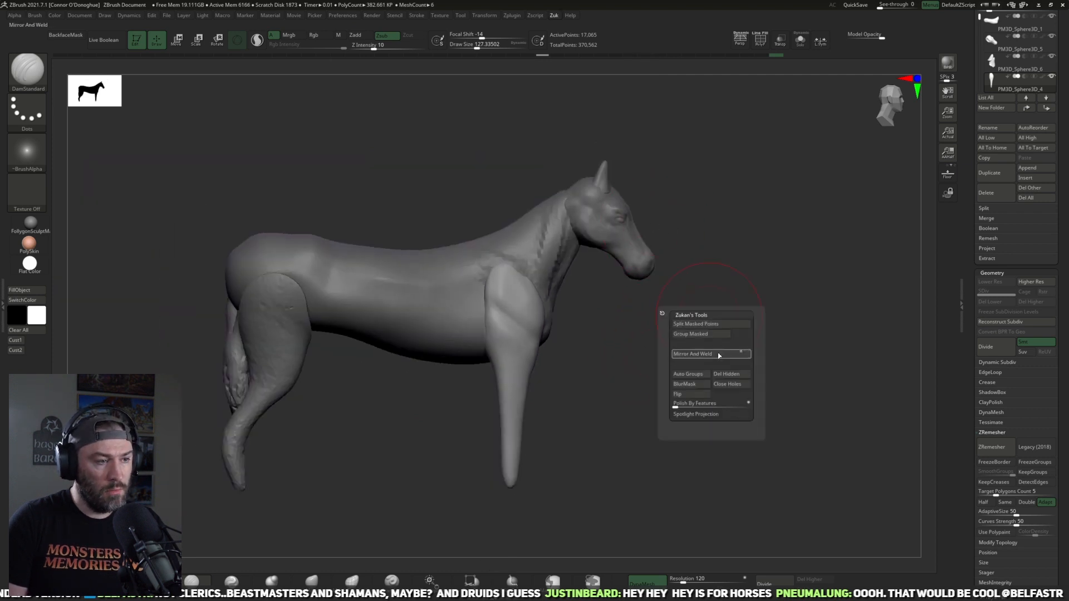
left_click(719, 355)
mouse_move(677, 354)
left_mouse_down()
mouse_move(610, 368)
mouse_move(657, 389)
mouse_move(568, 363)
left_mouse_up()
key("shift")
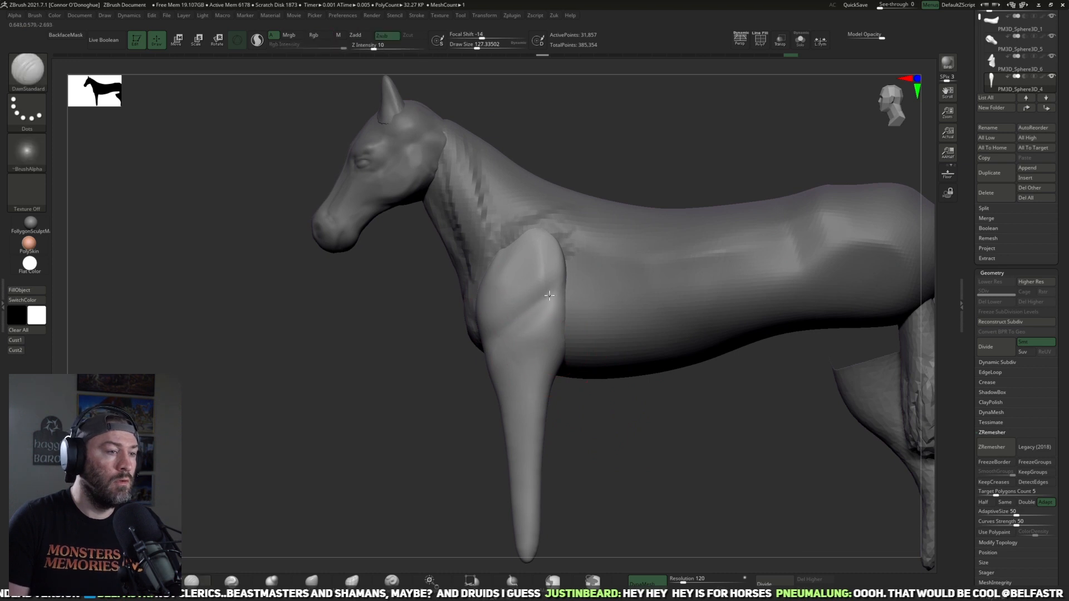
Step: Carve muscle creases around the elbow of the front leg with DamStandard and reapply Mirror And Weld
left_click_drag(549, 296, 557, 289)
left_click_drag(639, 426, 538, 348)
left_click_drag(607, 365, 707, 381)
key("z")
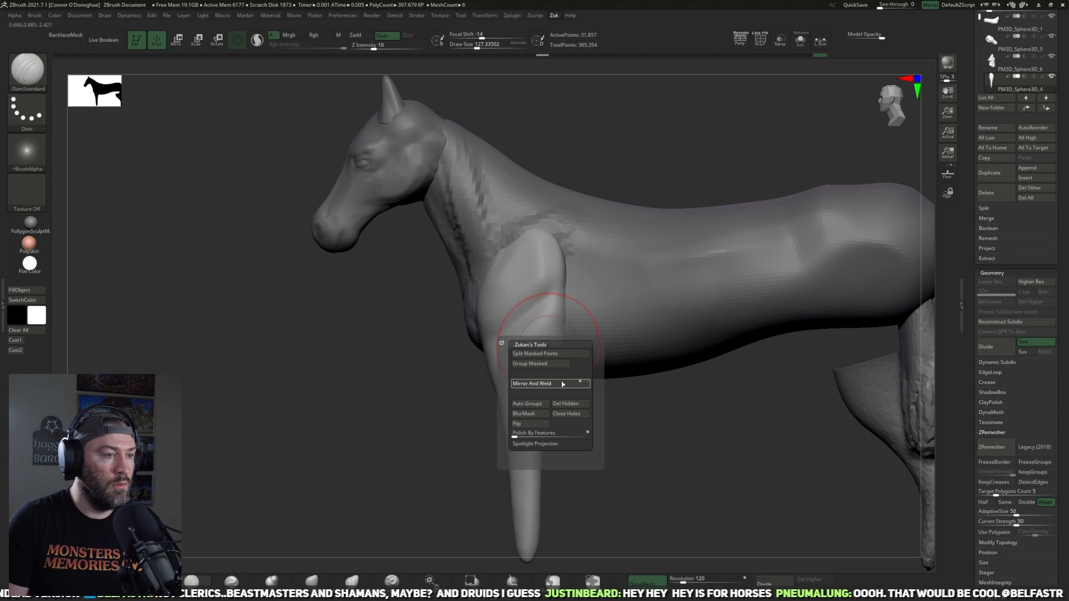
left_click(562, 383)
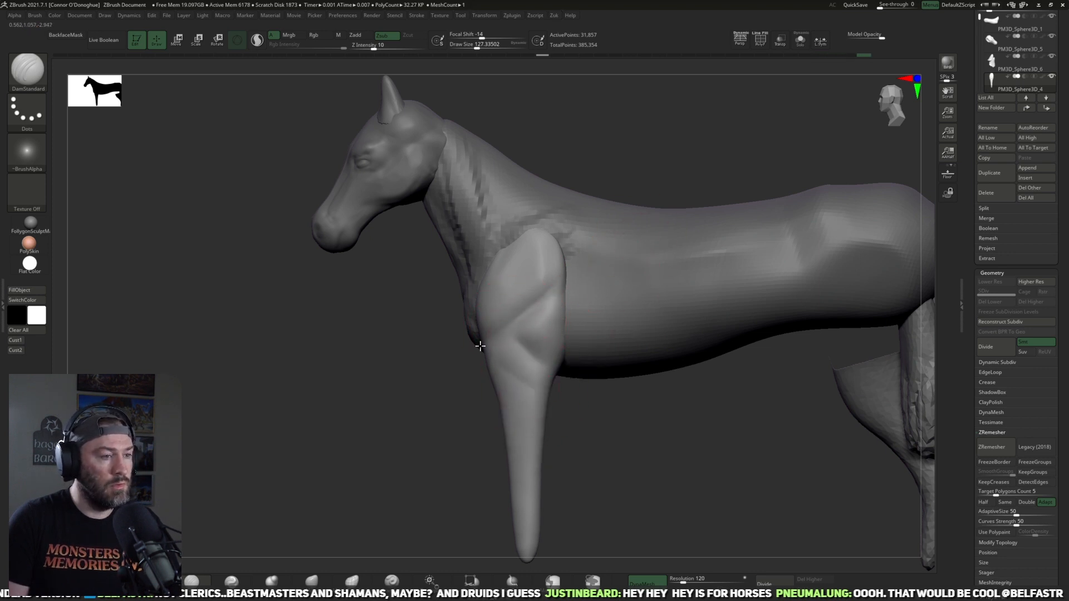
left_click_drag(525, 375, 530, 384)
left_click_drag(622, 415, 600, 356, "alt")
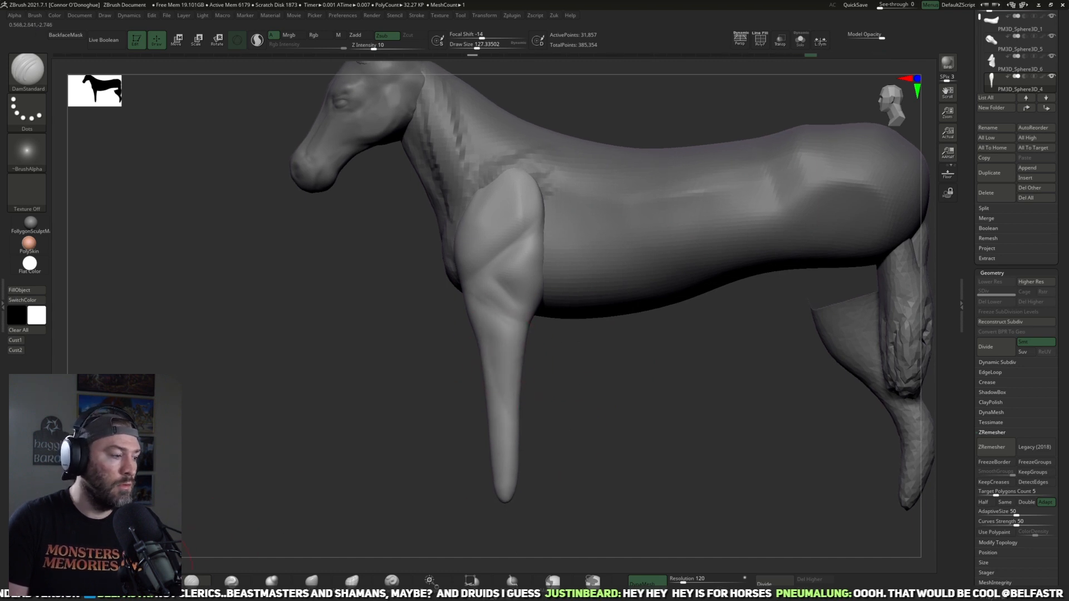
Step: Trim flat planes into the shoulder and elbow of the front leg with the TrimDynamic brush
key("b")
key("c")
key("b")
Step: Shift the middle and lower parts of both front legs sideways with an enlarged Move brush, working from behind
key("b")
key("t")
key("d")
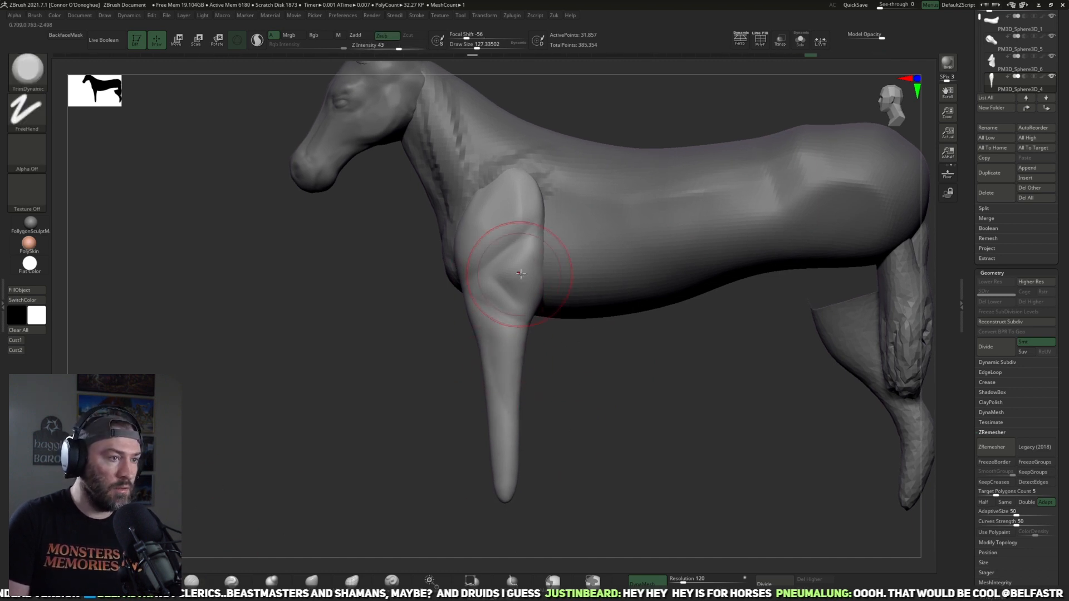
left_click_drag(534, 181, 518, 214)
left_click_drag(535, 301, 526, 313)
mouse_move(526, 317)
right_mouse_down()
mouse_move(557, 348)
mouse_move(539, 360)
mouse_move(587, 392)
mouse_move(363, 451)
mouse_move(390, 430)
right_mouse_up()
key("b")
key("m")
key("v")
right_click_drag(427, 464, 424, 437)
key("bracketright")
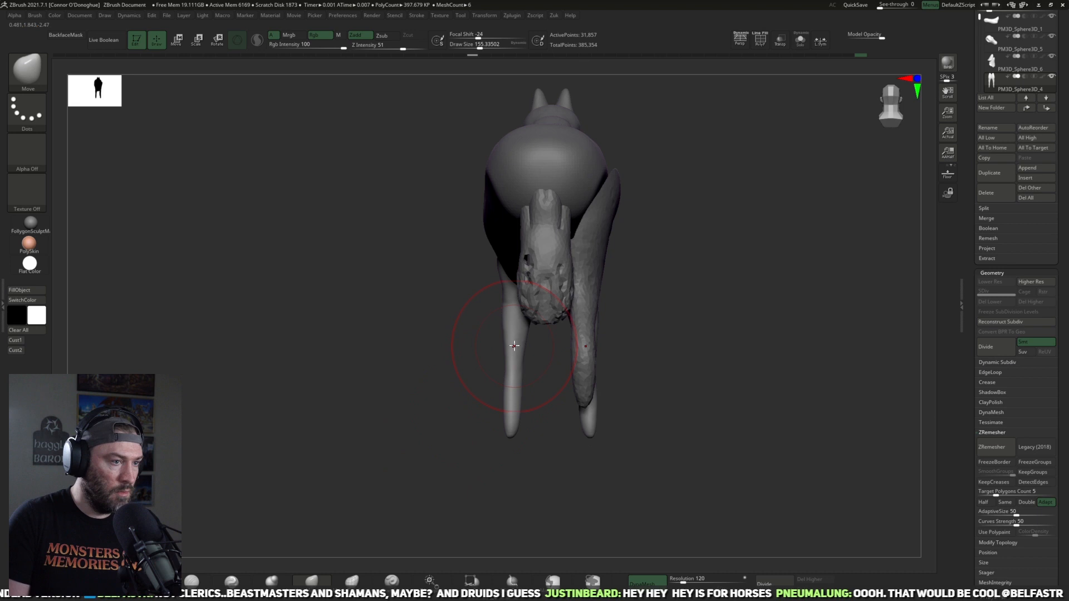
left_click_drag(518, 332, 532, 333)
key("bracketright")
key("bracketright")
left_click_drag(516, 405, 542, 406)
Step: Flare the tips of the front legs into hoof shapes from the front with a small Move brush
mouse_move(409, 437)
right_mouse_down()
mouse_move(553, 429)
mouse_move(611, 382)
mouse_move(592, 386)
right_mouse_up()
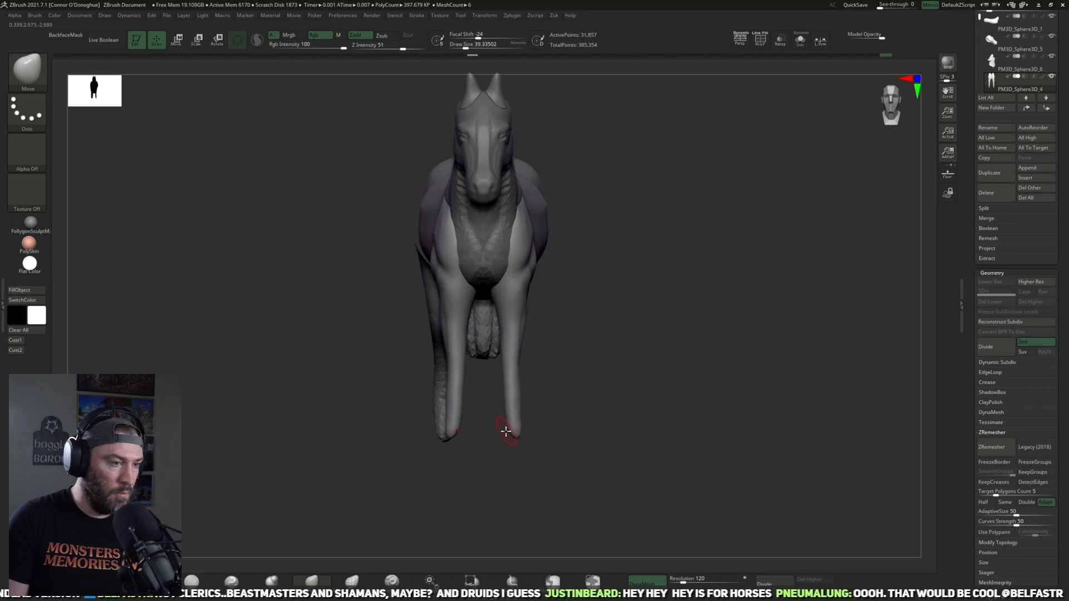
left_click_drag(507, 431, 498, 437)
mouse_move(618, 440)
right_mouse_down()
mouse_move(493, 437)
mouse_move(515, 437)
mouse_move(566, 474)
mouse_move(569, 331)
right_mouse_up()
key("bracketright")
key("bracketright")
key("bracketright")
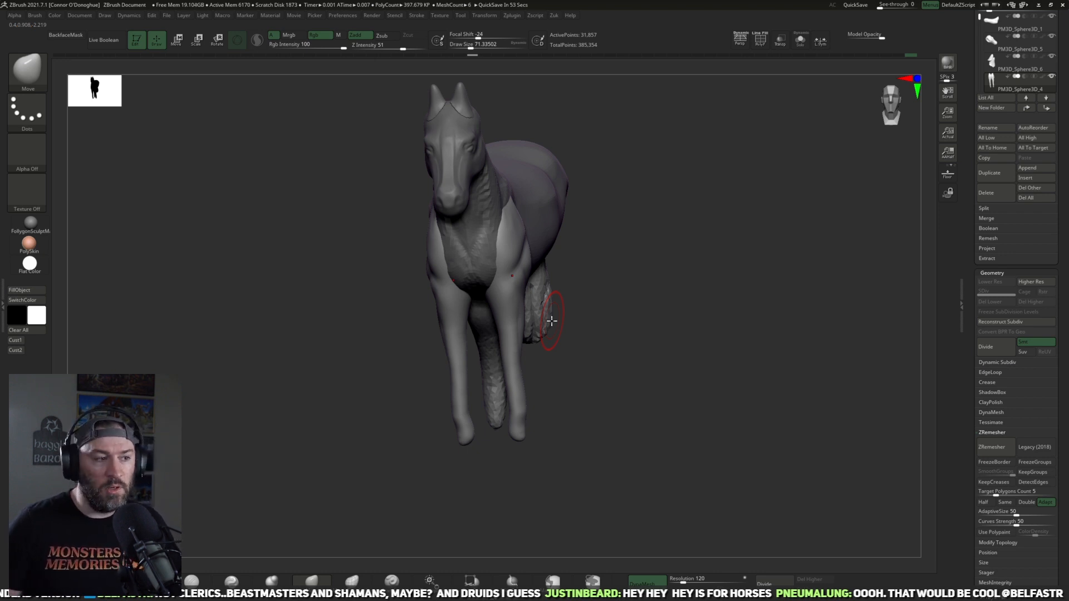
Step: Pull the tip of the front leg forward in side view to form the hoof with the Move brush
left_click_drag(767, 397, 664, 350)
left_click_drag(663, 281, 655, 284, "alt")
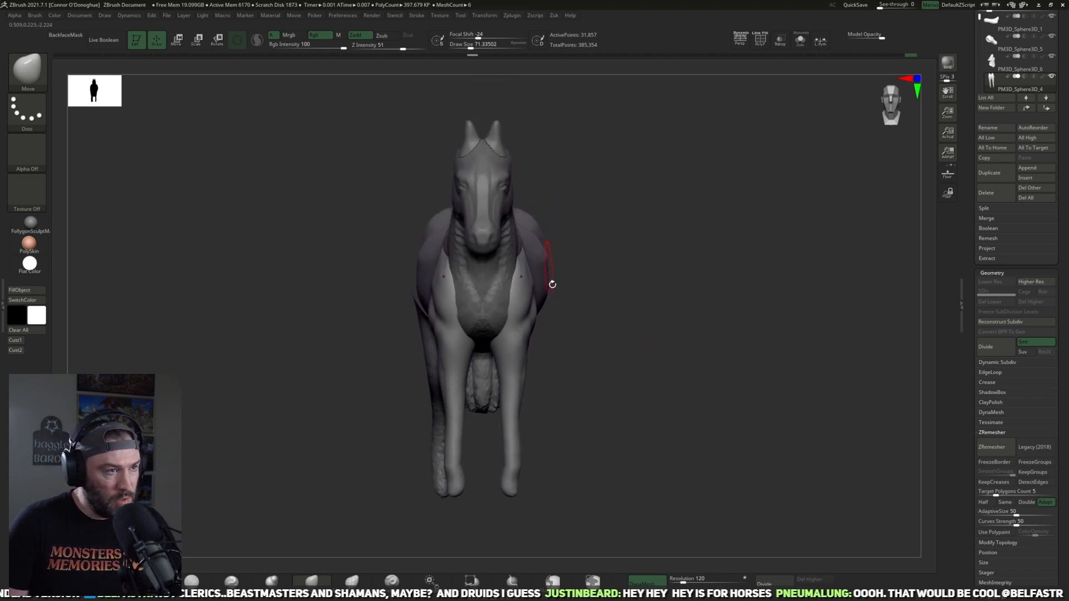
mouse_move(559, 495)
left_mouse_down("alt")
mouse_move(545, 385)
mouse_move(525, 427)
mouse_move(508, 418)
mouse_move(517, 432)
mouse_move(456, 421)
left_mouse_up("alt")
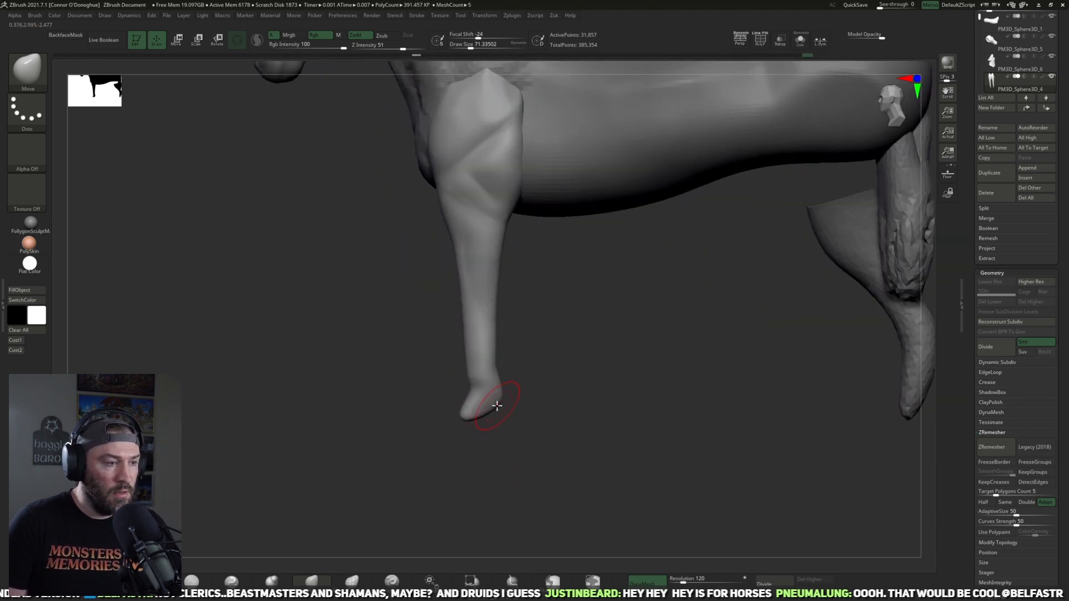
mouse_move(502, 414)
left_mouse_down()
mouse_move(561, 432)
mouse_move(506, 444)
mouse_move(539, 441)
mouse_move(471, 413)
mouse_move(524, 412)
mouse_move(512, 423)
mouse_move(525, 425)
mouse_move(510, 465)
mouse_move(529, 474)
mouse_move(518, 451)
mouse_move(590, 432)
mouse_move(527, 450)
mouse_move(510, 440)
mouse_move(549, 409)
mouse_move(563, 424)
mouse_move(596, 413)
mouse_move(529, 460)
mouse_move(288, 496)
left_mouse_up()
key("bracketright")
key("bracketleft")
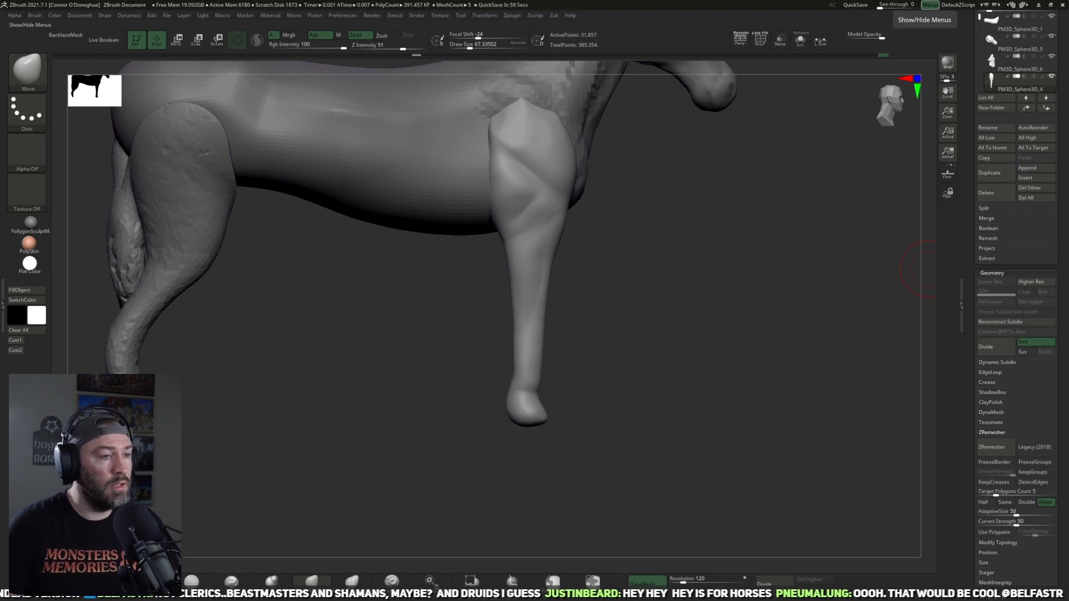
Step: Refine the hoof and ankle profile of the front leg with a larger Move brush
left_click_drag(664, 439, 566, 445)
key("bracketright")
key("bracketright")
key("bracketright")
key("bracketright")
mouse_move(469, 397)
right_mouse_down()
mouse_move(460, 403)
mouse_move(486, 411)
right_mouse_up()
mouse_move(488, 410)
left_mouse_down("shift")
mouse_move(477, 391)
mouse_move(490, 385)
left_mouse_up("shift")
Step: Lasso-mask the front part of the hoof with MaskLasso and invert the mask to leave only that area editable
mouse_move(492, 388)
right_mouse_down()
mouse_move(548, 400)
mouse_move(590, 383)
right_mouse_up()
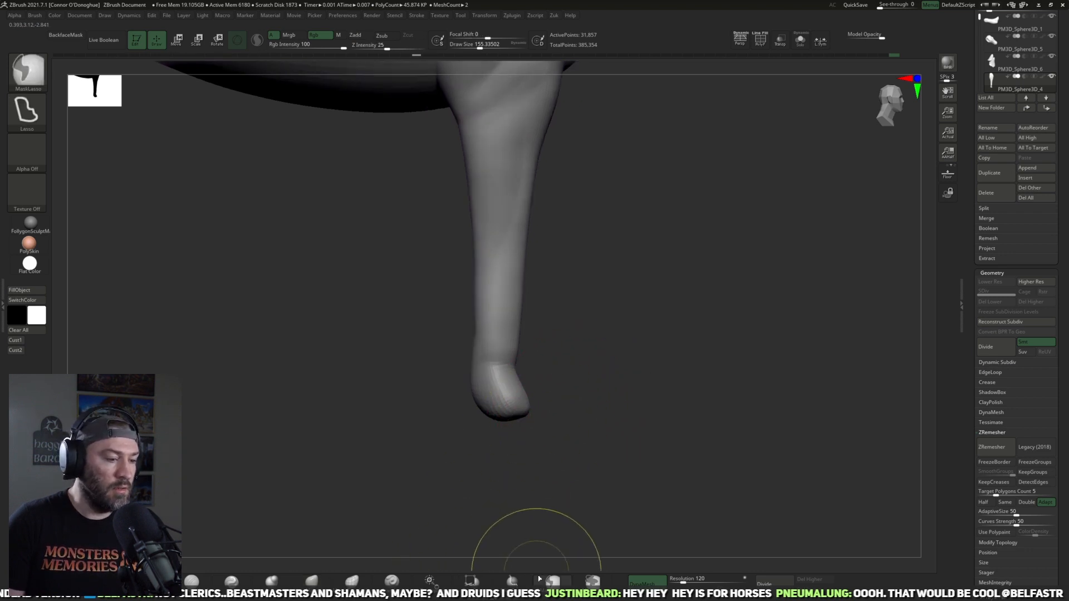
mouse_move(519, 435)
left_mouse_down("ctrl")
mouse_move(490, 368)
mouse_move(592, 375)
mouse_move(579, 384)
left_mouse_up("ctrl")
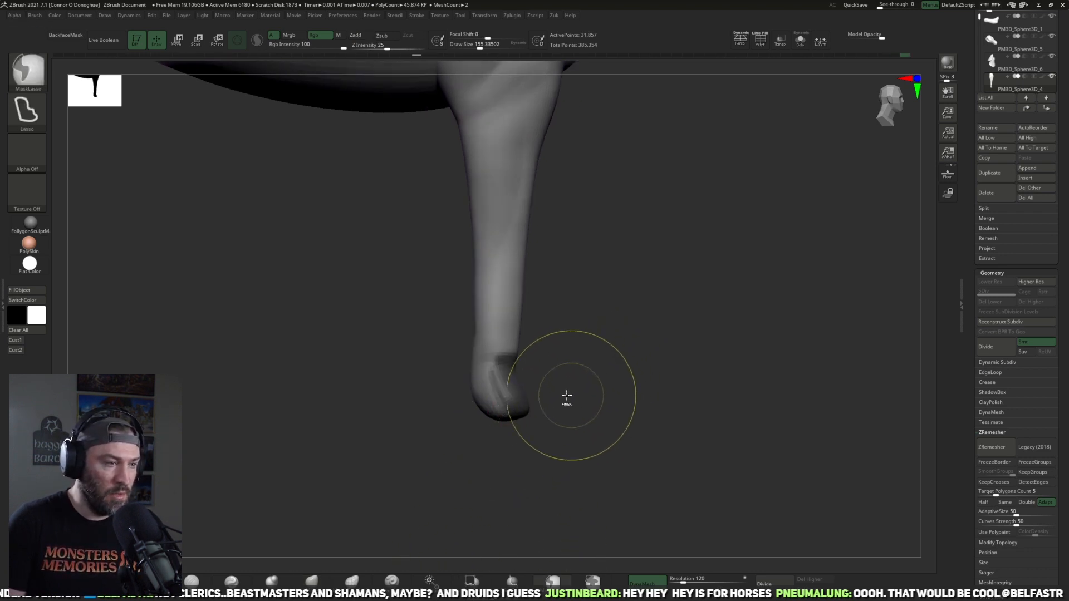
left_click(566, 403, "ctrl")
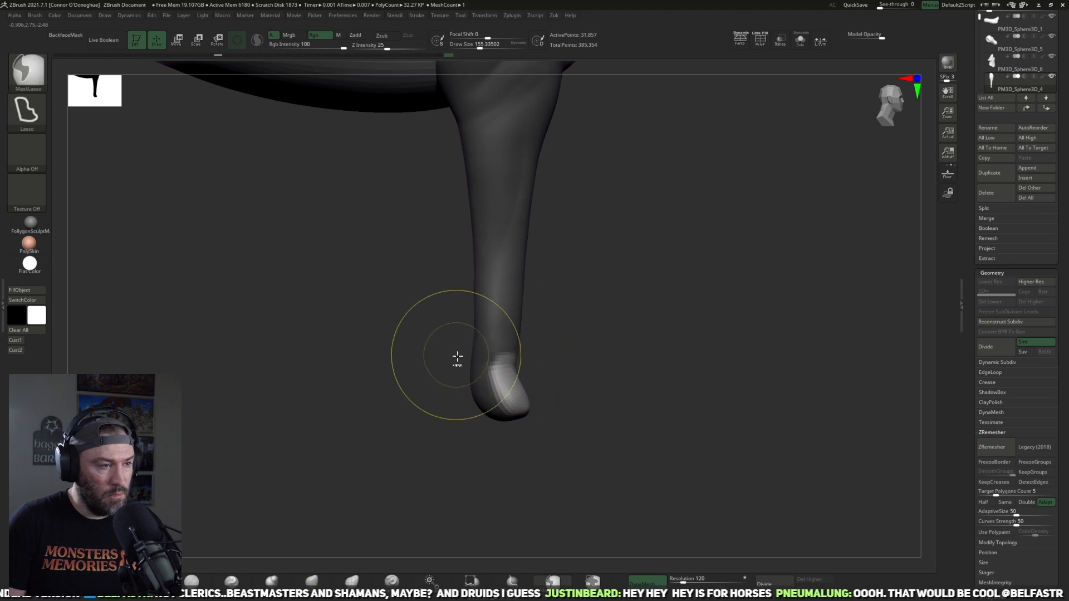
Step: Mask off the ankle edge above the hoof and push the unmasked hoof front forward with the transform gizmo
mouse_move(441, 336)
left_mouse_down("ctrl")
mouse_move(572, 362)
mouse_move(549, 388)
left_mouse_up("ctrl")
key("w")
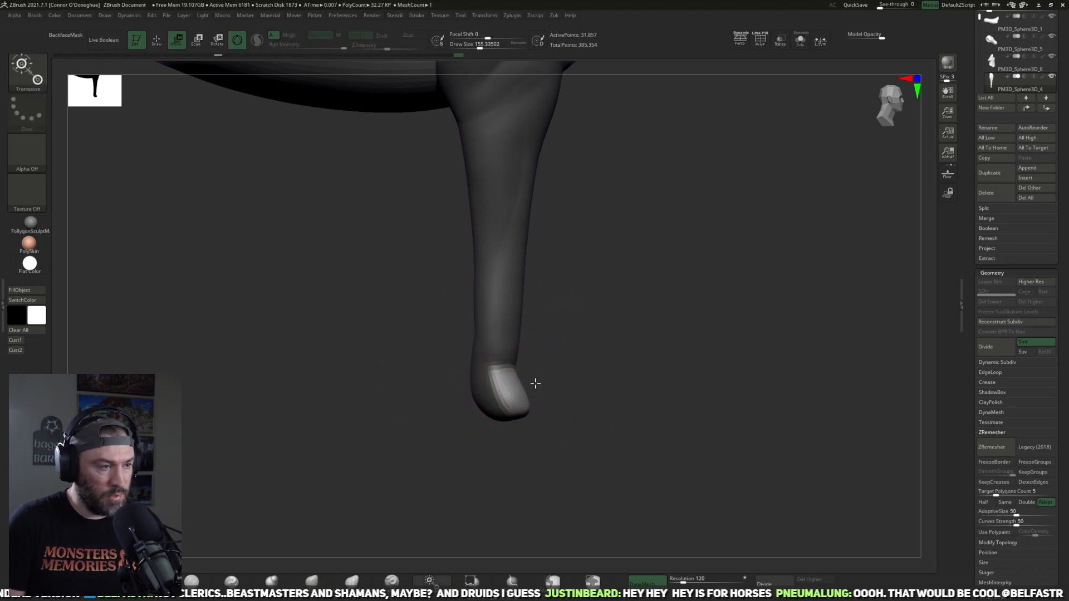
left_click(512, 385)
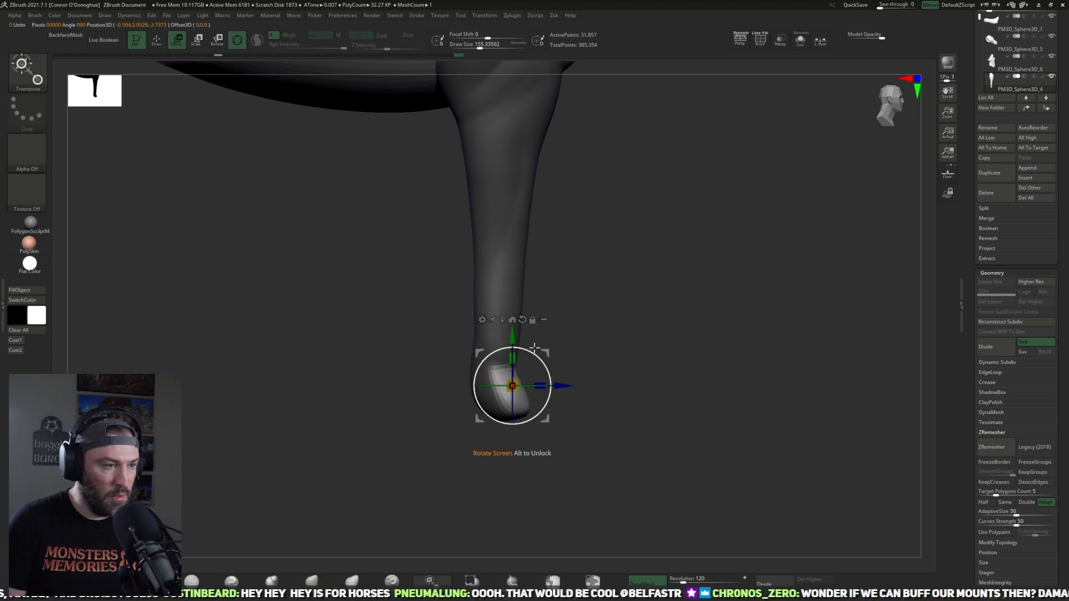
mouse_move(562, 385)
left_mouse_down()
mouse_move(637, 389)
mouse_move(566, 425)
left_mouse_up()
Step: Refine the hoof profile and curve the lower front leg backward above the ankle with a larger Move brush
left_click(317, 584)
mouse_move(553, 473)
left_mouse_down()
mouse_move(559, 445)
mouse_move(612, 434)
mouse_move(575, 411)
mouse_move(616, 432)
mouse_move(554, 406)
mouse_move(554, 387)
left_mouse_up()
left_click_drag(536, 434, 575, 429, "shift")
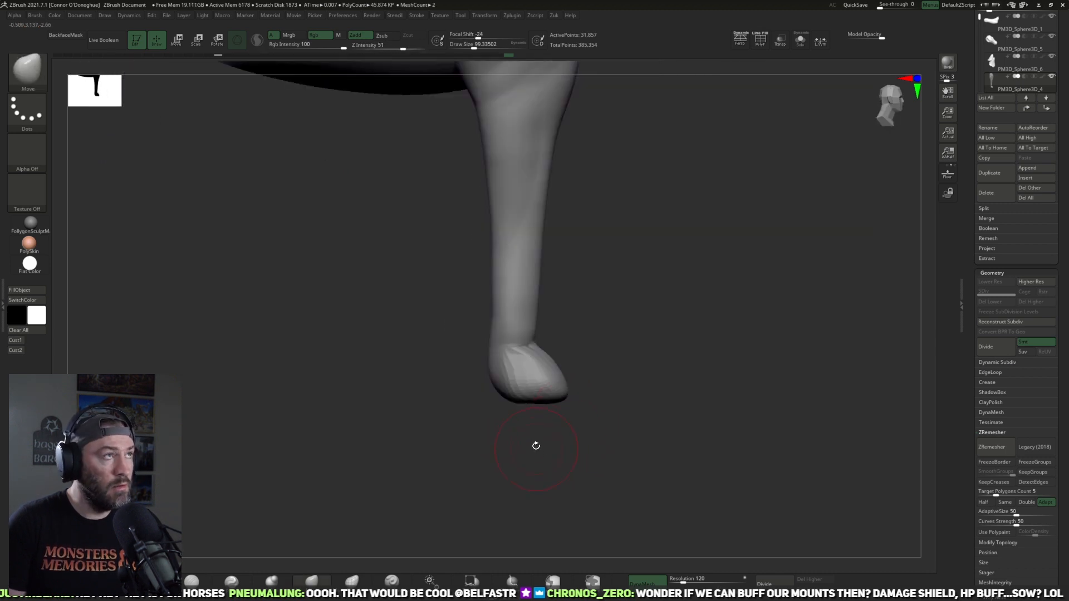
left_click_drag(548, 466, 567, 473, "alt")
left_click_drag(504, 379, 502, 378)
key("]")
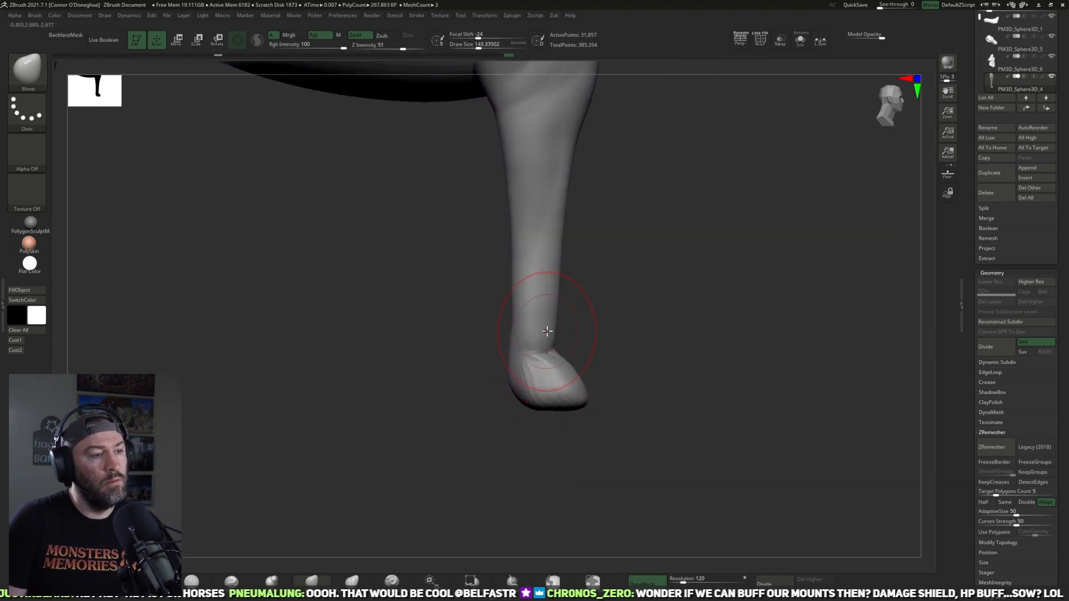
key("]")
left_click_drag(552, 292, 527, 298)
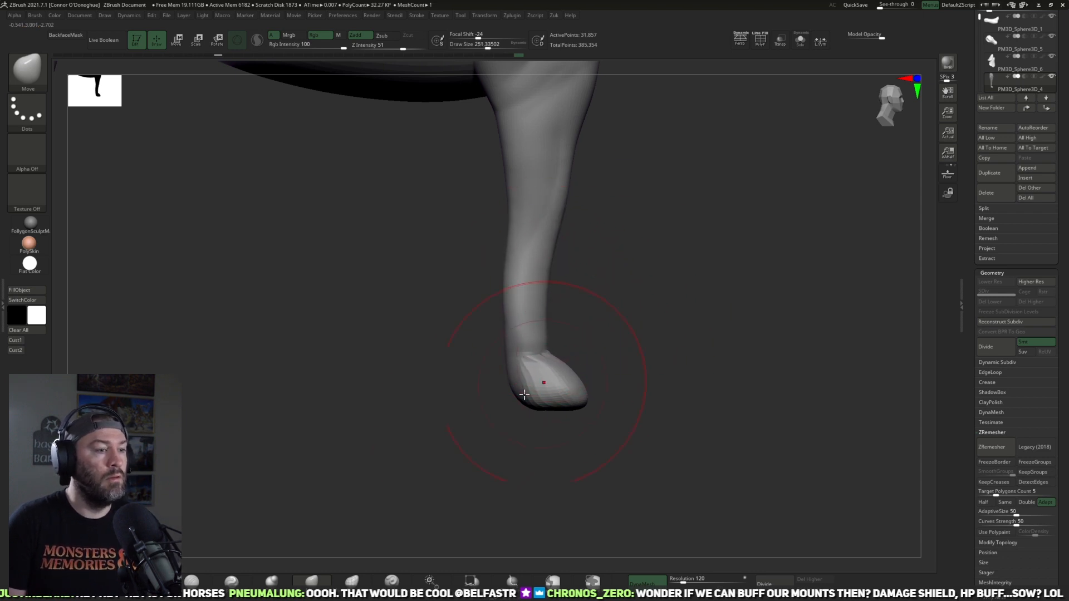
left_click_drag(455, 466, 443, 468)
Step: Flatten the back of the front hooves with the TrimDynamic brush
left_click(154, 575)
left_click_drag(665, 310, 633, 340)
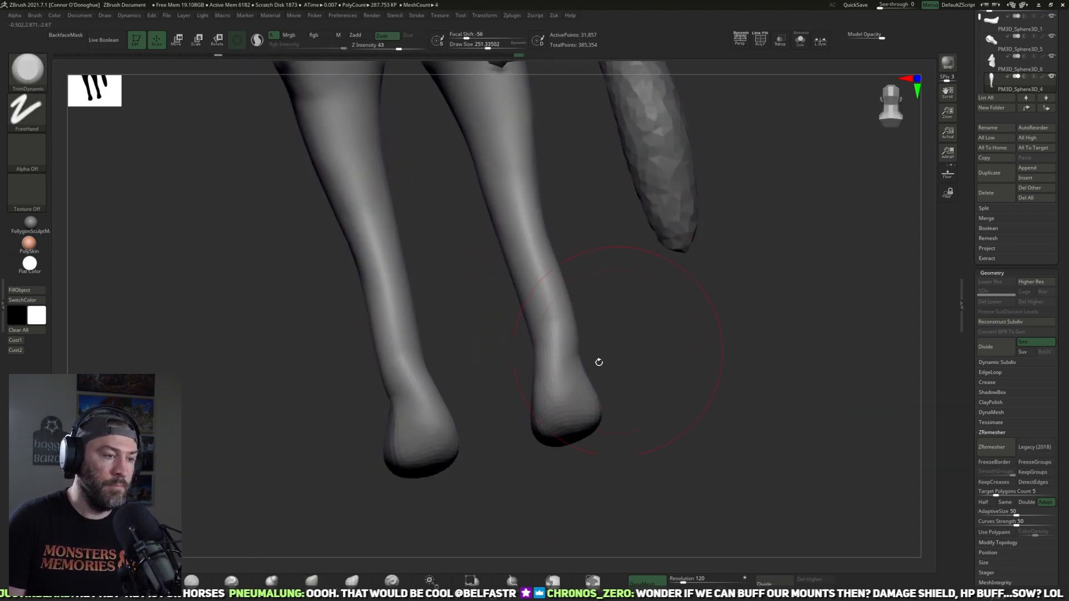
key("bracketleft")
mouse_move(566, 368)
left_mouse_down()
mouse_move(561, 382)
mouse_move(587, 418)
mouse_move(627, 375)
mouse_move(570, 421)
left_mouse_up()
mouse_move(625, 365)
left_mouse_down()
mouse_move(576, 428)
mouse_move(606, 384)
mouse_move(696, 398)
left_mouse_up()
key("bracketleft")
key("bracketleft")
key("bracketleft")
Step: Plane the front and side faces of the hooves with a smaller TrimDynamic brush
left_click_drag(578, 417, 522, 428)
left_click_drag(657, 400, 613, 409)
left_click_drag(564, 439, 546, 417)
mouse_move(635, 414)
left_mouse_down()
mouse_move(546, 408)
mouse_move(559, 430)
left_mouse_up()
left_click_drag(687, 443, 604, 437)
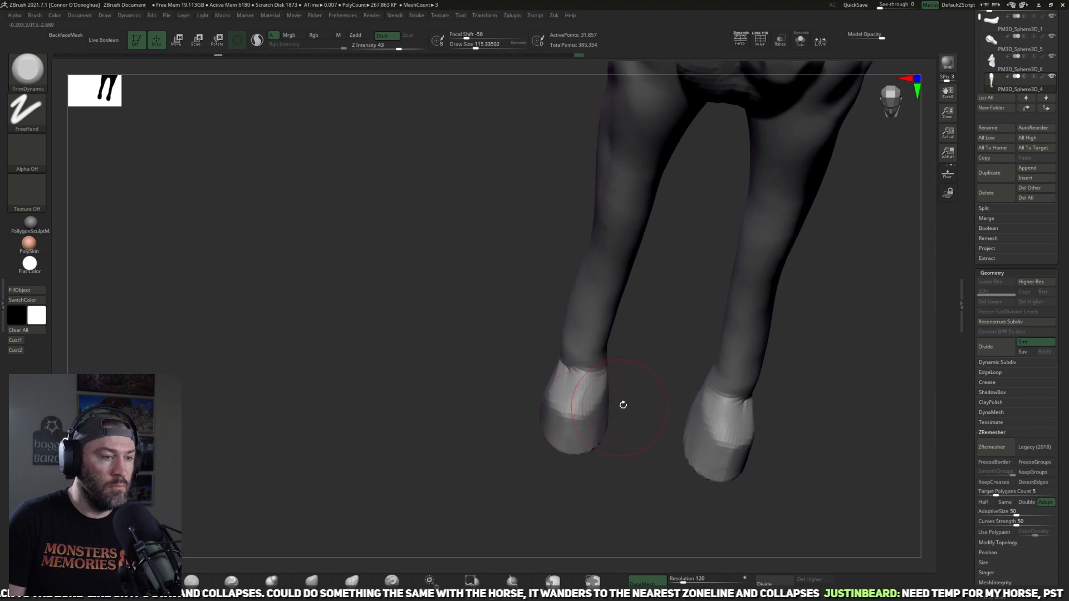
left_click_drag(641, 381, 556, 406)
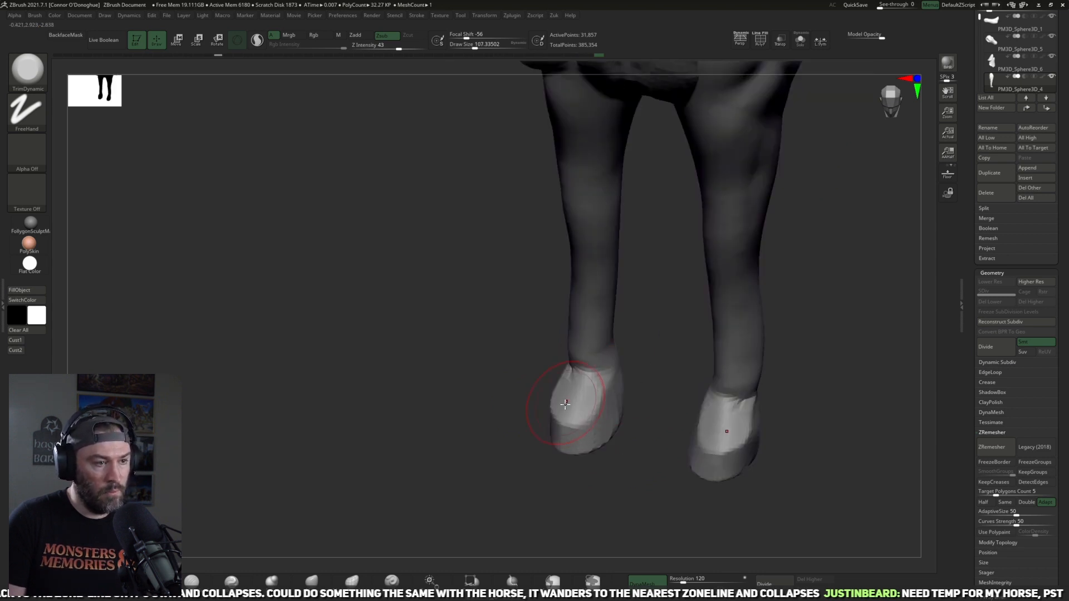
mouse_move(673, 377)
left_mouse_down()
mouse_move(614, 413)
mouse_move(624, 420)
mouse_move(556, 399)
mouse_move(564, 426)
left_mouse_up()
mouse_move(629, 387)
left_mouse_down()
mouse_move(684, 359)
mouse_move(711, 408)
mouse_move(563, 493)
mouse_move(291, 557)
left_mouse_up()
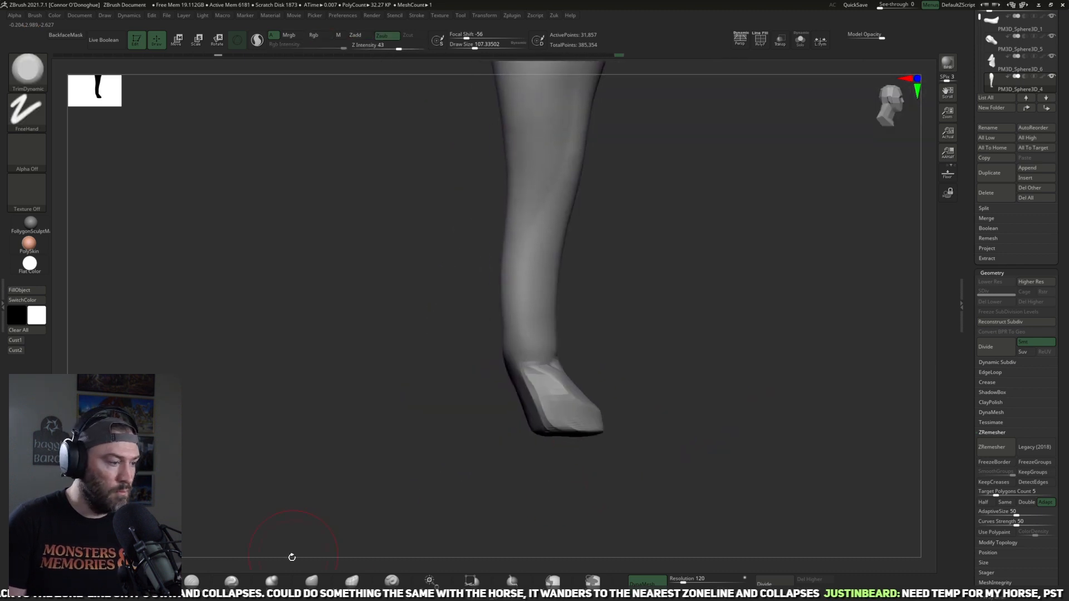
Step: Enable Sculptris Pro and start building up the back of the front ankles with a small ClayBuildup brush
left_click(152, 581)
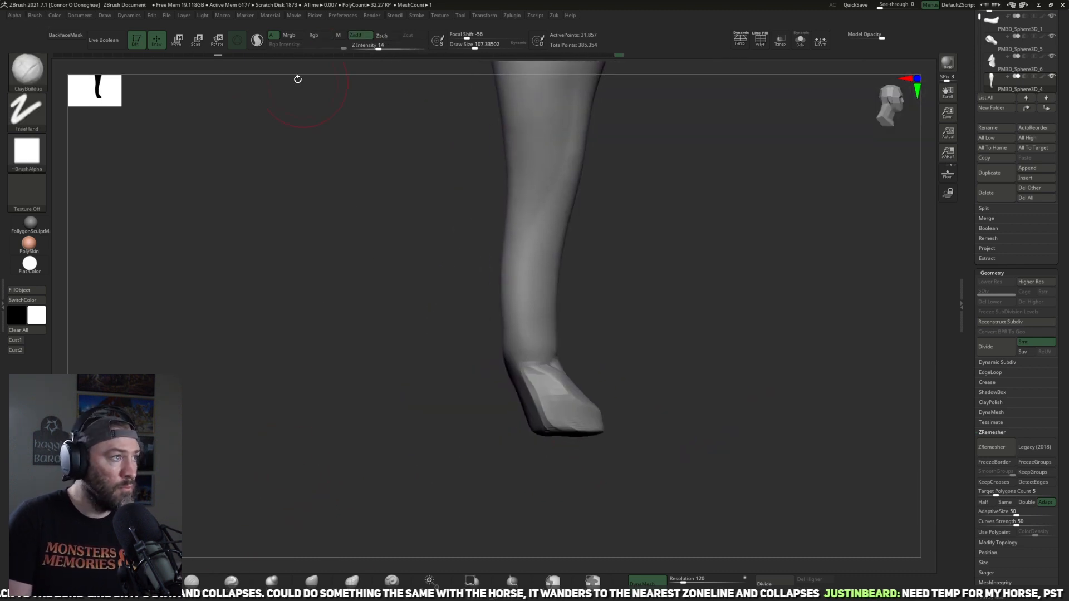
left_click(256, 44)
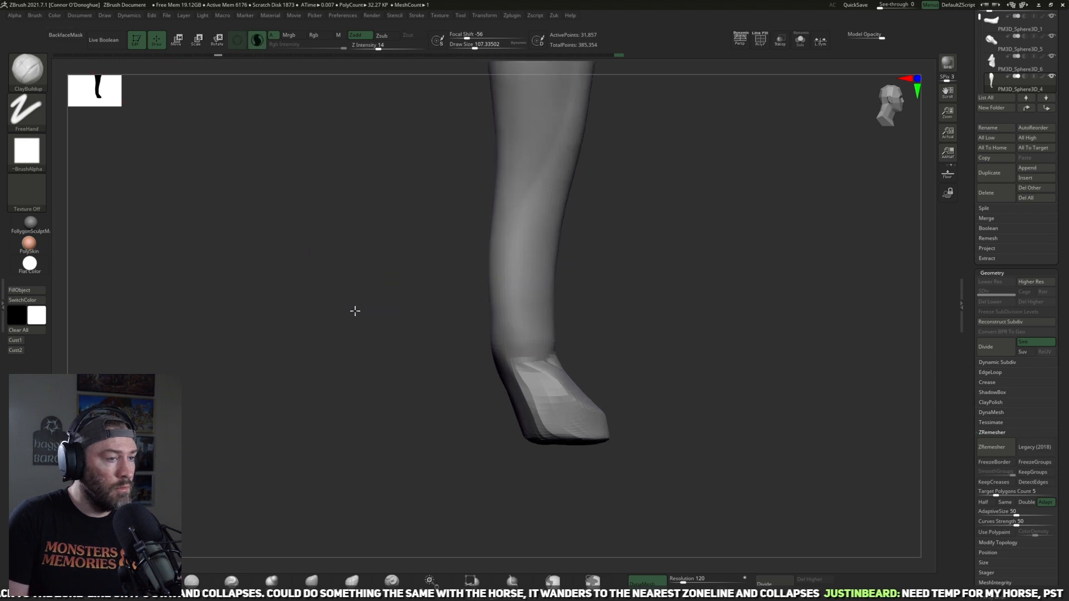
left_click_drag(351, 284, 362, 317, "alt")
left_click_drag(362, 317, 428, 328)
key("[")
mouse_move(602, 346)
left_mouse_down()
mouse_move(754, 371)
mouse_move(799, 403)
mouse_move(820, 379)
left_mouse_up()
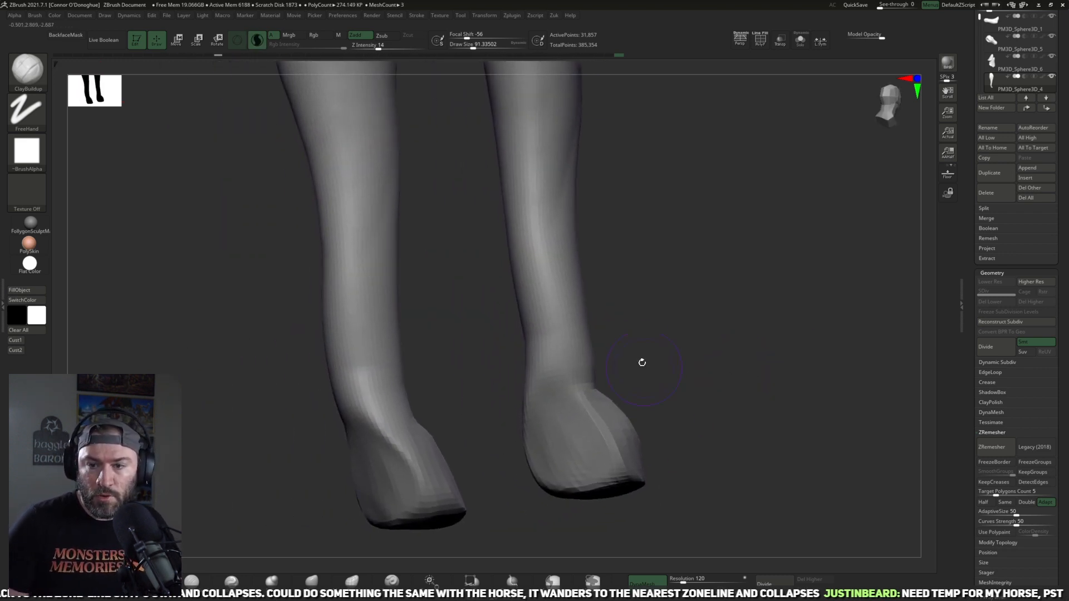
mouse_move(662, 345)
left_mouse_down()
mouse_move(699, 336)
mouse_move(677, 339)
left_mouse_up()
left_click_drag(692, 378, 675, 345)
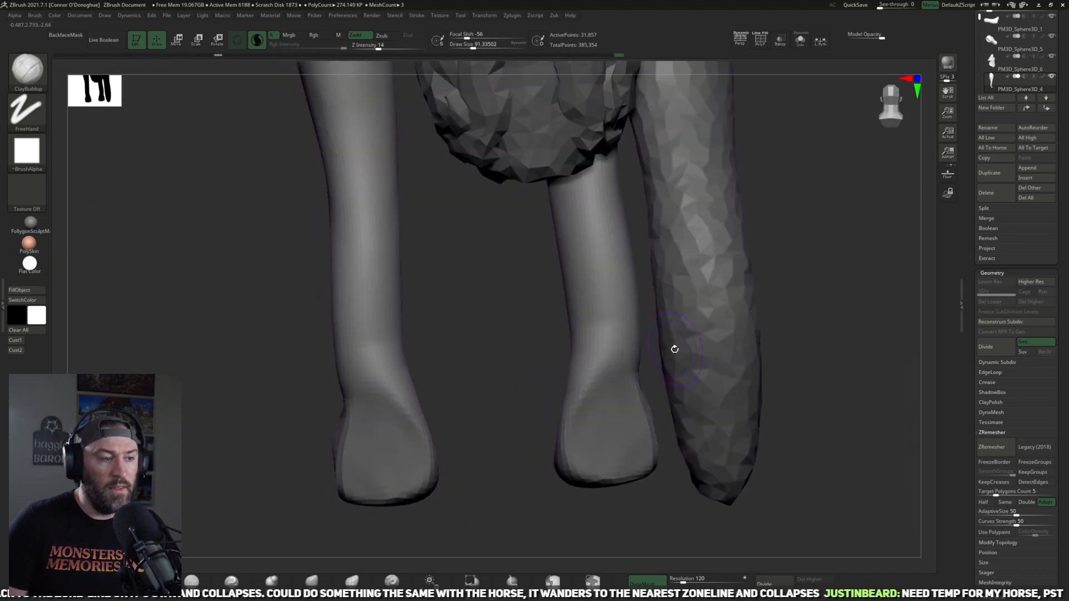
left_click_drag(717, 384, 820, 366)
mouse_move(556, 374)
left_mouse_down()
mouse_move(585, 391)
mouse_move(563, 417)
left_mouse_up()
Step: Sculpt the fetlock bulges and the crease above the back of the hooves with ClayBuildup
left_click_drag(667, 365, 751, 359)
mouse_move(539, 390)
left_mouse_down()
mouse_move(573, 406)
mouse_move(537, 431)
left_mouse_up()
left_click_drag(657, 389, 724, 384)
left_click_drag(529, 419, 537, 454)
left_click_drag(632, 396, 647, 409, "ctrl")
mouse_move(647, 409)
left_mouse_down()
mouse_move(596, 408)
mouse_move(670, 423)
left_mouse_up()
left_click_drag(690, 421, 640, 417)
left_click_drag(535, 402, 567, 386)
mouse_move(604, 430)
left_mouse_down()
mouse_move(576, 439)
mouse_move(611, 452)
left_mouse_up()
Step: Sculpt the underside of the front hooves with ClayBuildup
mouse_move(663, 417)
left_mouse_down("ctrl")
mouse_move(687, 434)
mouse_move(734, 433)
mouse_move(680, 384)
mouse_move(718, 441)
mouse_move(682, 451)
left_mouse_up("ctrl")
mouse_move(677, 490)
left_mouse_down()
mouse_move(691, 420)
mouse_move(747, 455)
left_mouse_up()
left_click_drag(730, 496, 747, 454, "ctrl")
mouse_move(813, 322)
left_mouse_down("shift")
mouse_move(854, 350)
mouse_move(874, 328)
left_mouse_up("shift")
mouse_move(556, 445)
left_mouse_down()
mouse_move(592, 442)
mouse_move(581, 471)
left_mouse_up()
Step: Reshape the outline of the hoof soles from below with a larger Move brush
left_click(312, 581)
left_click_drag(720, 408, 710, 365, "alt")
left_click_drag(588, 401, 591, 390)
key("bracketright")
mouse_move(595, 426)
left_mouse_down()
mouse_move(604, 406)
mouse_move(596, 444)
left_mouse_up()
left_click_drag(546, 434, 544, 438)
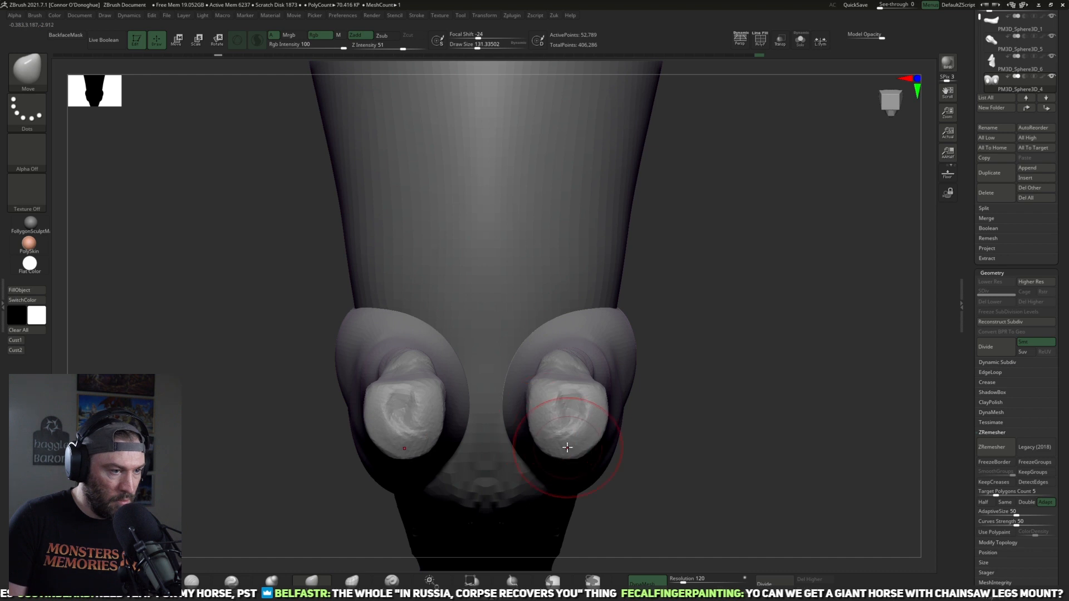
Step: Adjust the lower front legs from behind with the Move brush
left_click_drag(634, 440, 672, 420)
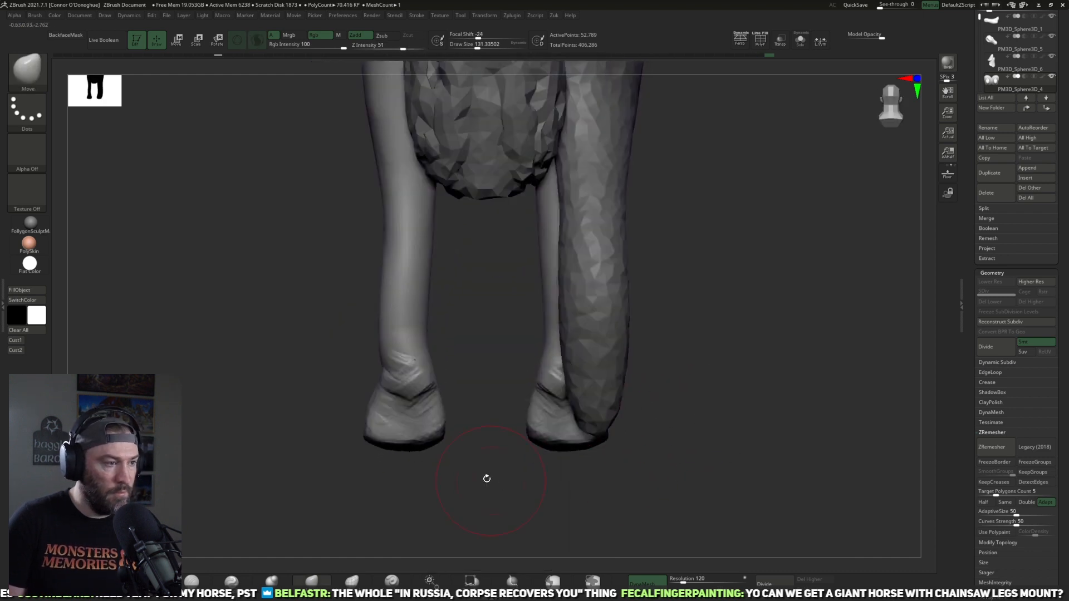
left_click_drag(489, 482, 503, 510)
left_click_drag(487, 394, 497, 388)
key("bracketleft")
left_click_drag(485, 347, 488, 343)
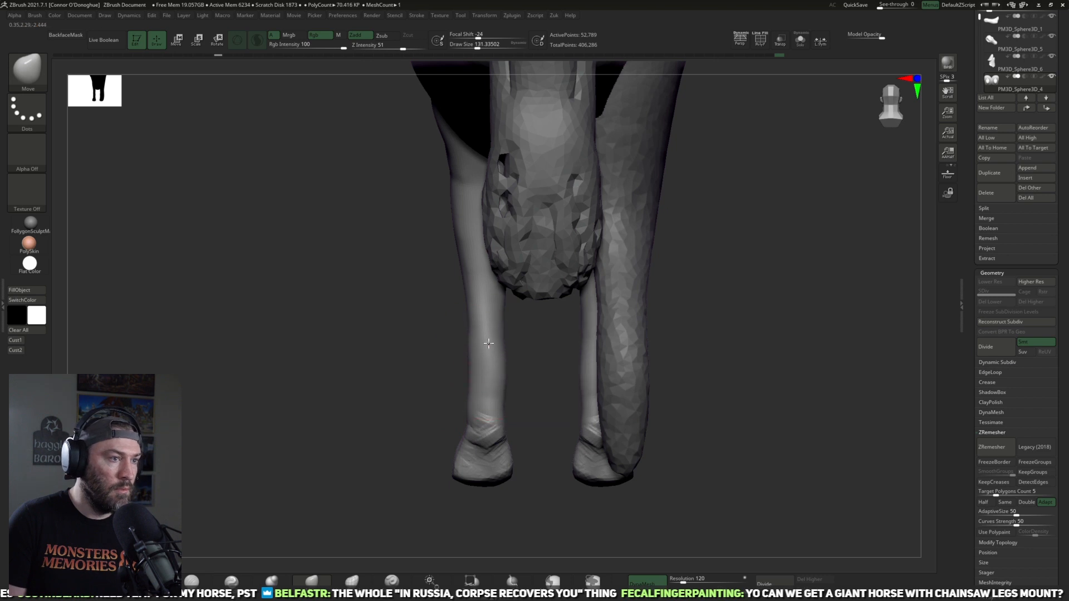
Step: Shape the knee and narrow the shin of the front leg in side view with the Move brush
mouse_move(384, 375)
left_mouse_down()
mouse_move(477, 382)
mouse_move(689, 348)
mouse_move(668, 350)
left_mouse_up()
key("bracketright")
key("bracketleft")
key("bracketleft")
key("bracketleft")
key("bracketleft")
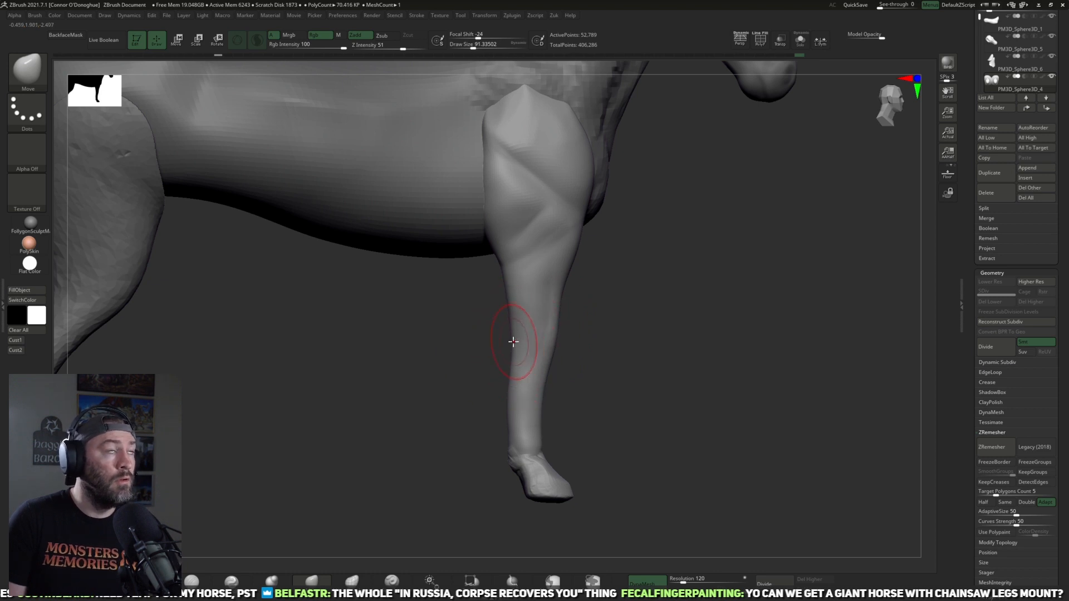
key("bracketright")
left_click_drag(501, 394, 516, 402)
key("bracketright")
mouse_move(629, 386)
left_mouse_down()
mouse_move(604, 384)
mouse_move(637, 356)
mouse_move(599, 359)
left_mouse_up()
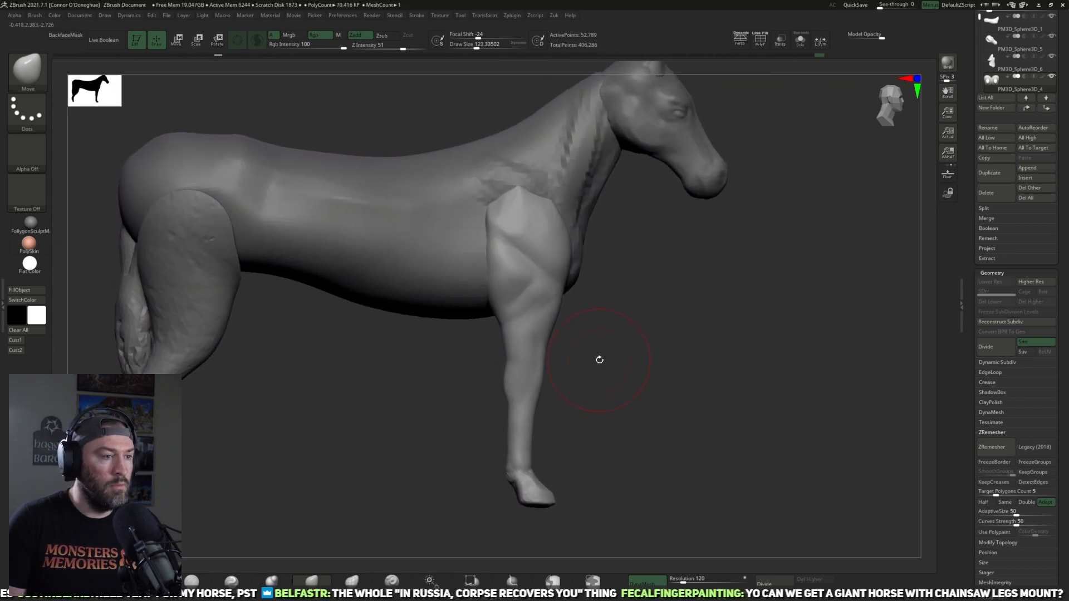
key("b")
key("c")
key("b")
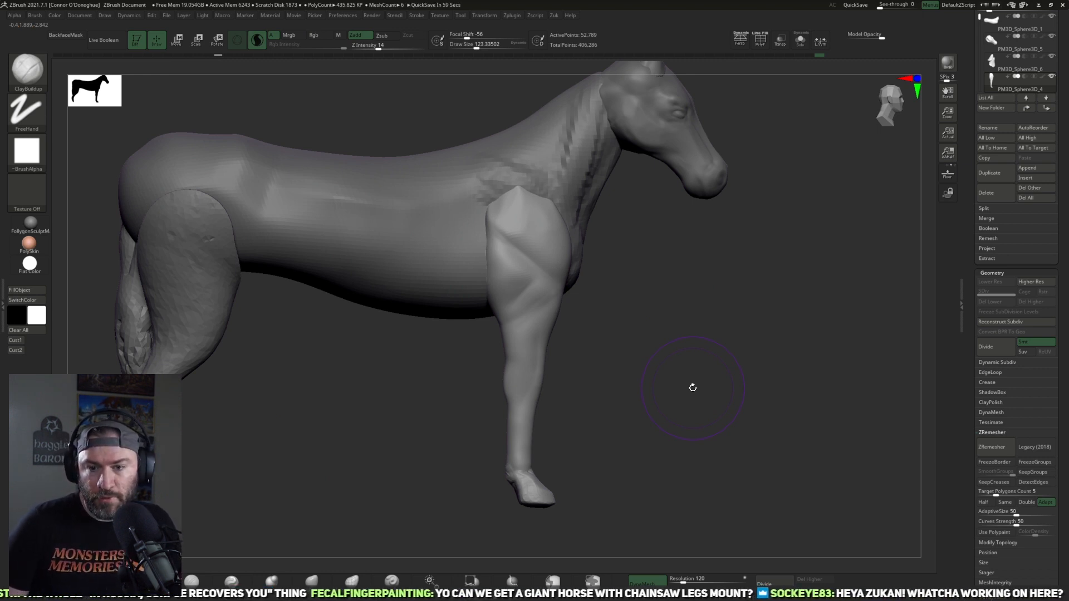
left_click_drag(646, 380, 655, 376)
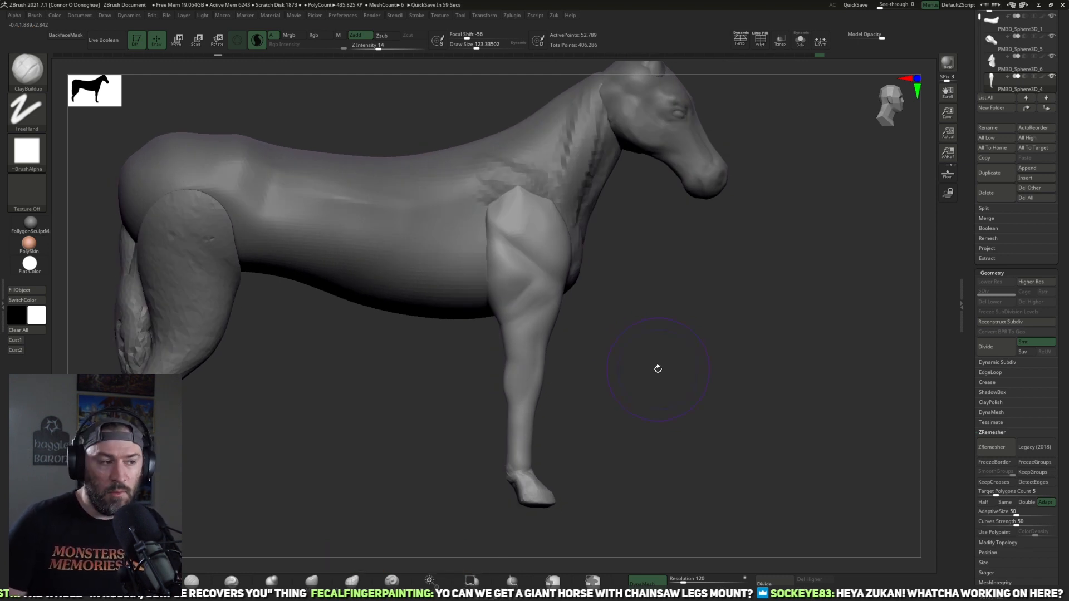
left_click_drag(653, 407, 330, 383)
left_click_drag(477, 447, 437, 389)
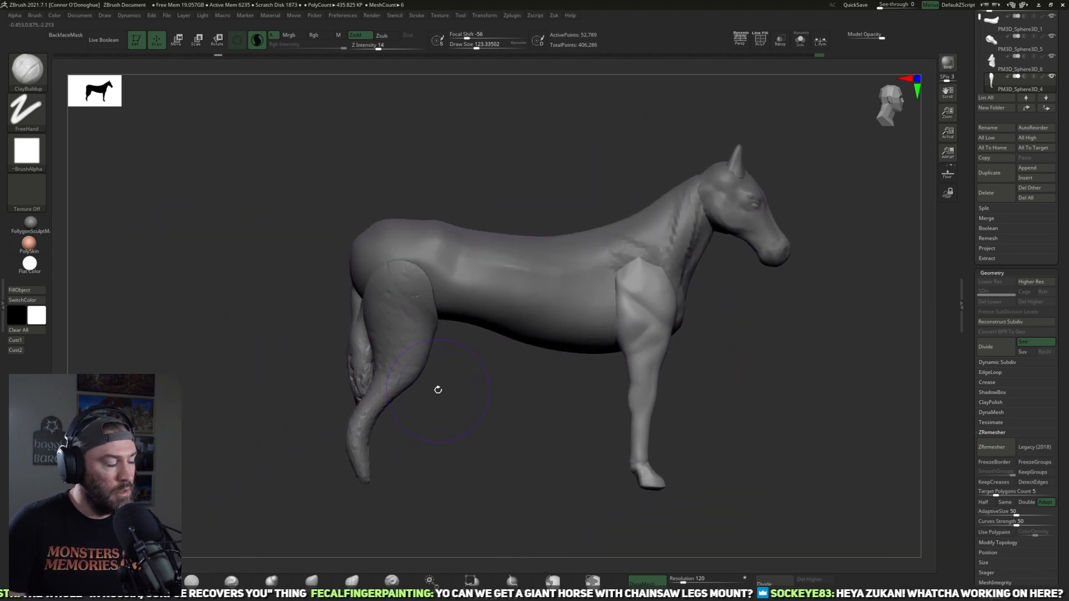
left_click_drag(506, 413, 617, 365)
Step: Select the ears subtool and reposition the mirrored ears on the head with the transform gizmo
left_click(573, 303, "alt")
mouse_move(659, 293)
left_mouse_down()
mouse_move(603, 318)
mouse_move(570, 253)
mouse_move(640, 285)
left_mouse_up()
left_click(499, 291, "alt")
left_click_drag(601, 232, 527, 238, "shift")
key("w")
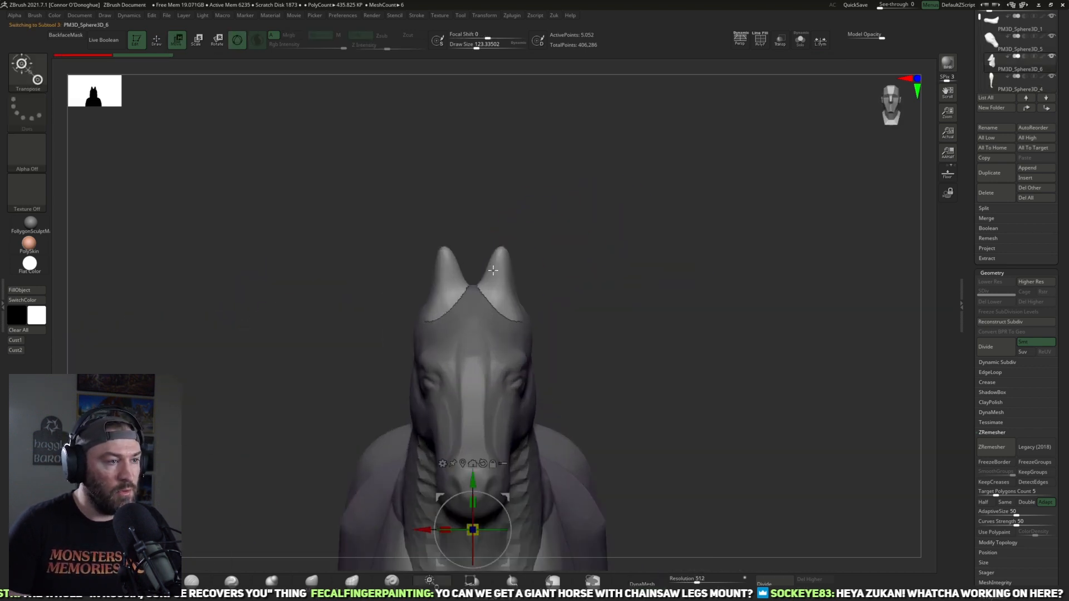
right_click_drag(582, 171, 540, 241, "ctrl")
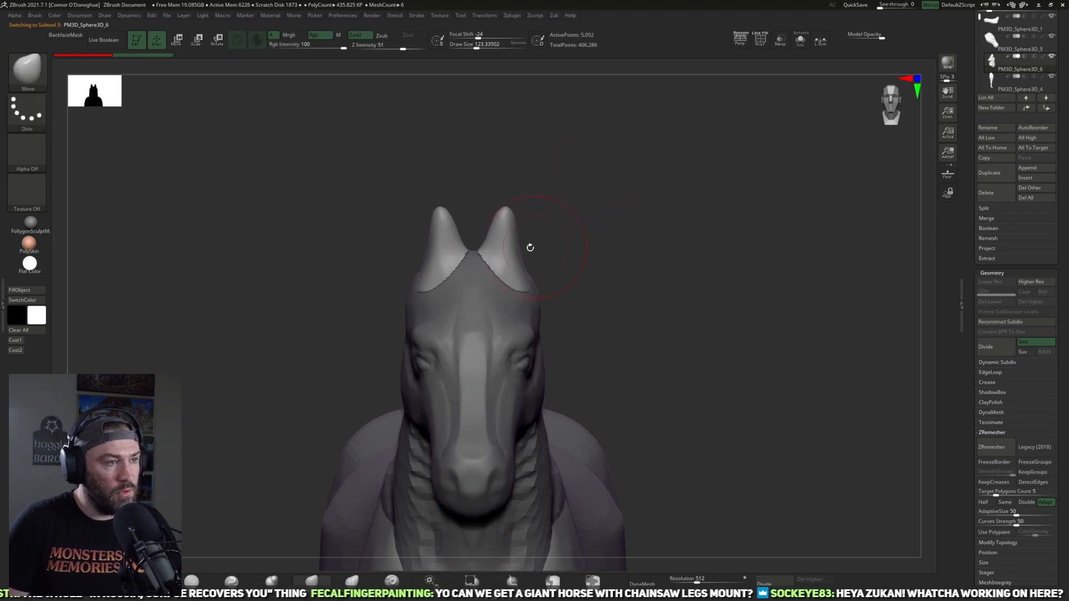
left_click(507, 236, "alt")
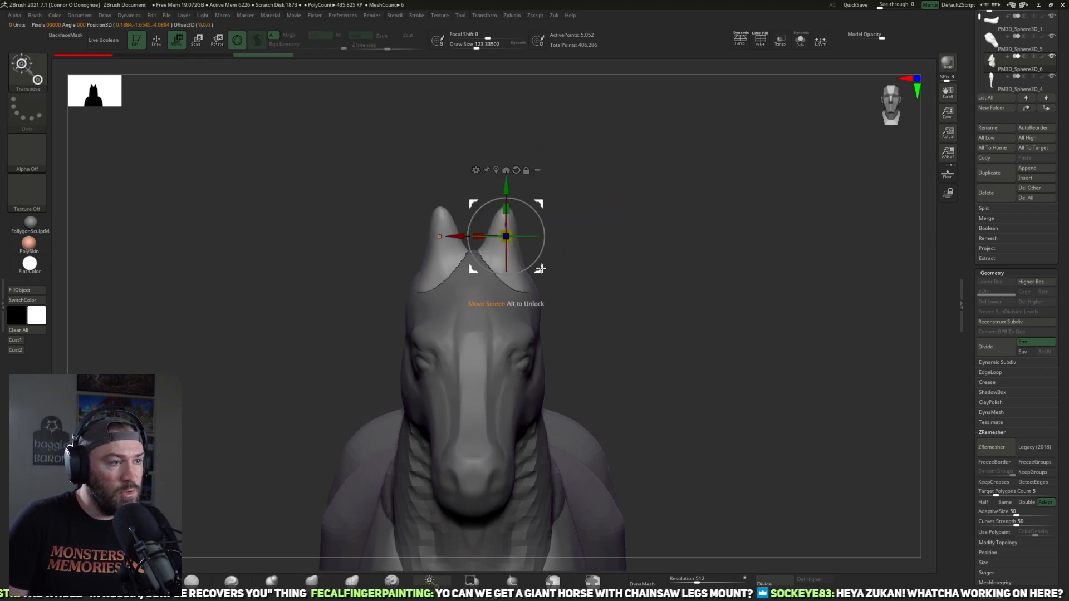
left_click_drag(538, 270, 544, 291)
mouse_move(544, 297)
left_mouse_down()
mouse_move(564, 285)
mouse_move(558, 292)
left_mouse_up()
Step: Smooth the jagged edges of the ears with Polish By Features
key("q")
mouse_move(625, 231)
left_mouse_down()
mouse_move(611, 258)
mouse_move(550, 260)
left_mouse_up()
key("1")
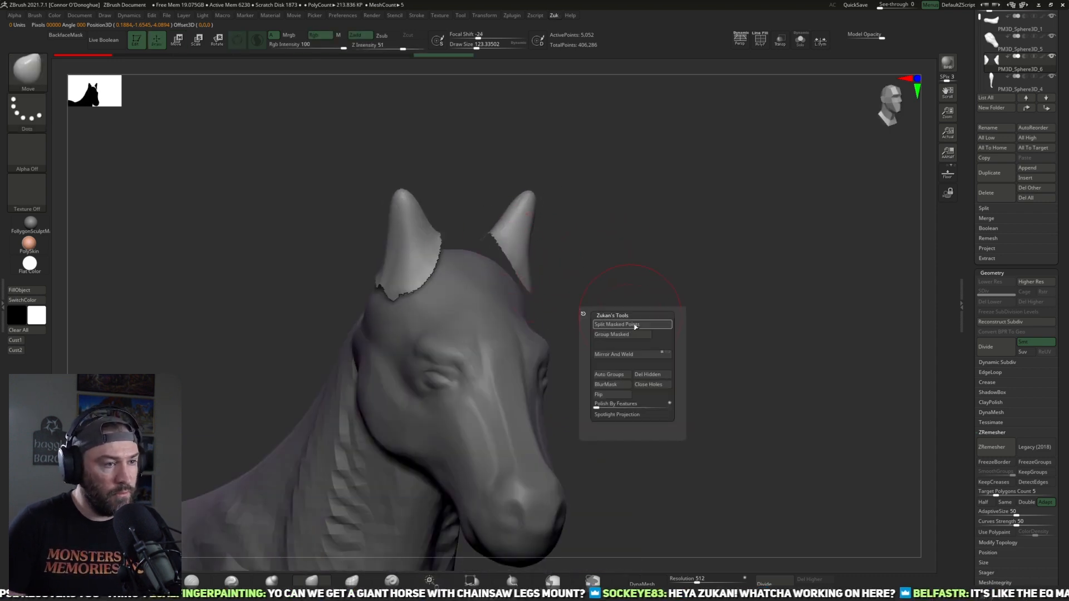
left_click(608, 412)
Step: Reshape the ears and fit their bases to the skull from several angles with the Move brush
left_click_drag(647, 307, 654, 223, "alt")
mouse_move(562, 258)
left_mouse_down()
mouse_move(483, 230)
mouse_move(462, 276)
left_mouse_up()
mouse_move(604, 260)
left_mouse_down()
mouse_move(559, 253)
mouse_move(504, 278)
left_mouse_up()
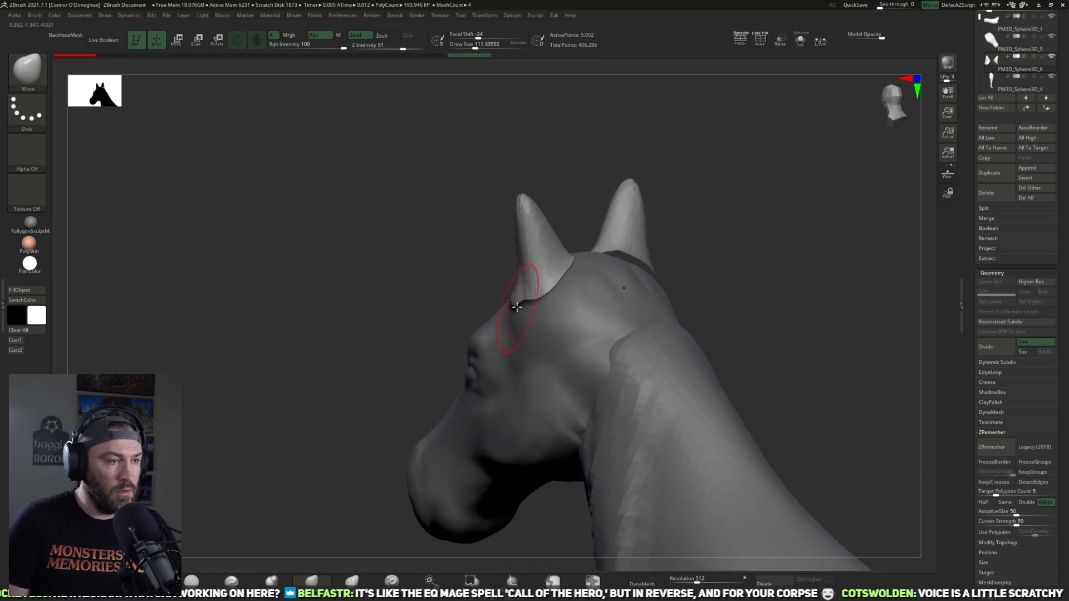
mouse_move(420, 265)
left_mouse_down()
mouse_move(491, 298)
mouse_move(532, 298)
left_mouse_up()
left_click_drag(646, 266, 585, 258)
mouse_move(413, 261)
left_mouse_down()
mouse_move(491, 264)
mouse_move(556, 244)
left_mouse_up()
left_click_drag(619, 234, 552, 250)
left_click_drag(545, 287, 531, 290)
left_click_drag(523, 298, 505, 301)
left_click_drag(434, 283, 492, 290)
left_click_drag(637, 248, 707, 249)
left_click_drag(643, 269, 543, 253)
Step: Switch to TrimDynamic and remesh the ears with DynaMesh at resolution 200
key("b")
key("t")
key("d")
left_click_drag(667, 169, 723, 458)
type("200")
key("Return")
left_click(651, 582)
Step: Isolate the ears in Solo mode and trim around their bases with TrimDynamic
left_click_drag(708, 322, 759, 77)
left_click(800, 40)
mouse_move(677, 255)
left_mouse_down()
mouse_move(582, 322)
mouse_move(579, 278)
left_mouse_up()
mouse_move(493, 339)
left_mouse_down("shift")
mouse_move(537, 327)
mouse_move(527, 335)
left_mouse_up("shift")
mouse_move(594, 351)
left_mouse_down("ctrl")
mouse_move(560, 358)
mouse_move(535, 384)
mouse_move(498, 353)
mouse_move(544, 358)
left_mouse_up("ctrl")
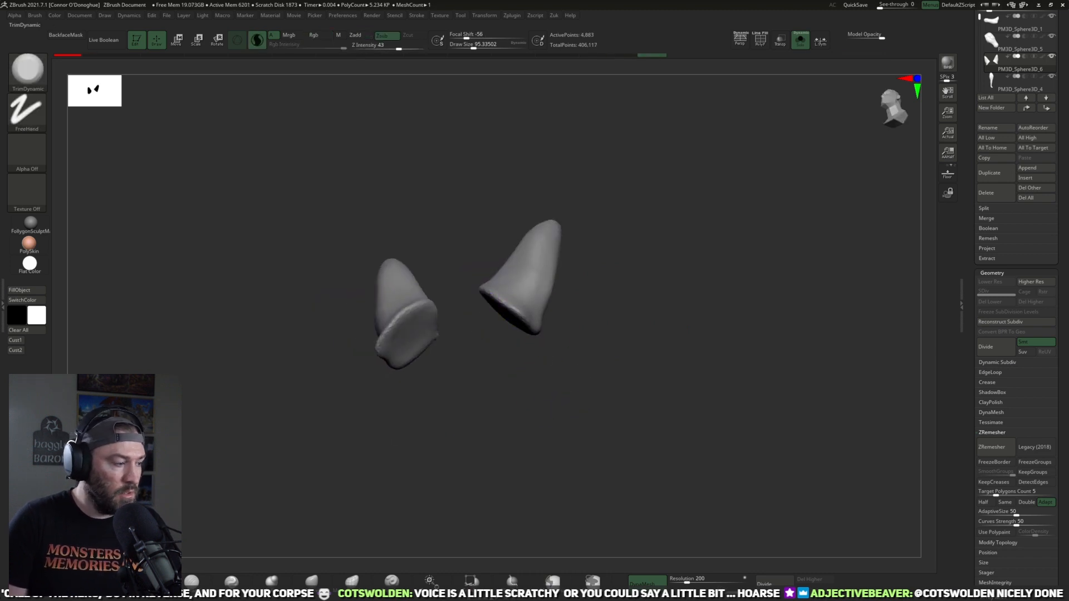
left_click_drag(644, 286, 607, 285, "shift")
key("bracketleft")
mouse_move(525, 308)
left_mouse_down()
mouse_move(485, 292)
mouse_move(549, 301)
mouse_move(528, 315)
mouse_move(559, 329)
left_mouse_up()
Step: Plane the ear surfaces into a slimmer, more pointed shape with a larger TrimDynamic brush
key("bracketright")
key("bracketright")
left_click_drag(507, 275, 515, 292)
left_click_drag(558, 274, 583, 289)
key("bracketleft")
mouse_move(513, 278)
left_mouse_down()
mouse_move(522, 303)
mouse_move(576, 292)
left_mouse_up()
mouse_move(530, 364)
left_mouse_down()
mouse_move(661, 265)
mouse_move(649, 305)
mouse_move(584, 389)
mouse_move(593, 419)
mouse_move(534, 434)
mouse_move(541, 375)
mouse_move(559, 379)
left_mouse_up()
Step: Build up volume across the ears with ClayBuildup and show the rest of the horse again
left_click(152, 581)
mouse_move(564, 316)
left_mouse_down()
mouse_move(548, 312)
mouse_move(565, 352)
left_mouse_up()
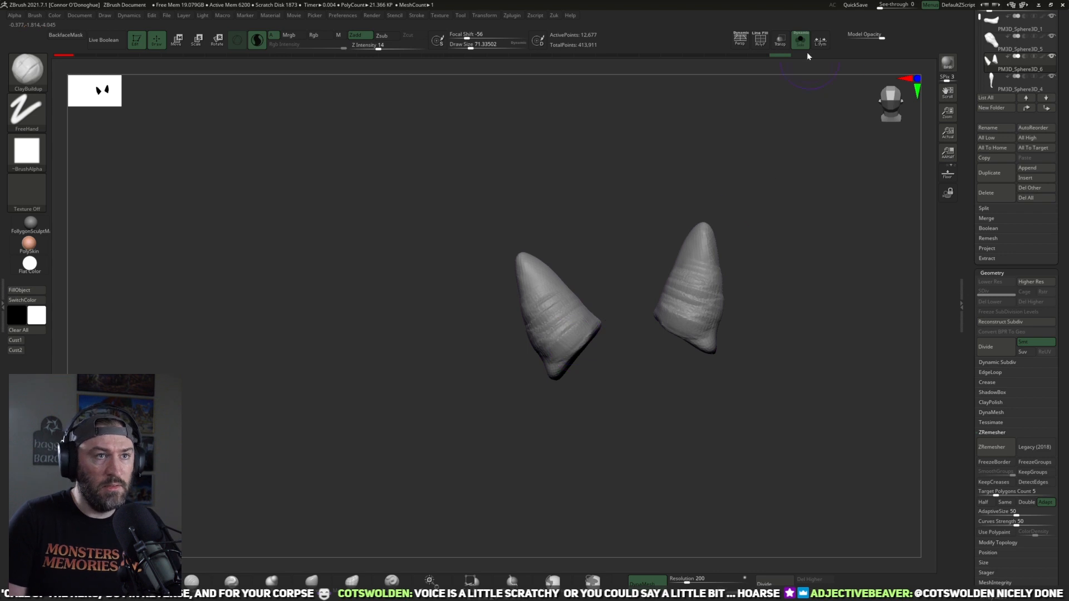
left_click(801, 43)
mouse_move(434, 413)
left_mouse_down()
mouse_move(505, 399)
mouse_move(671, 316)
left_mouse_up()
left_click_drag(743, 282, 410, 429)
Step: Smooth down the clay strokes on the backs and sides of the ears with TrimDynamic
left_click(392, 582)
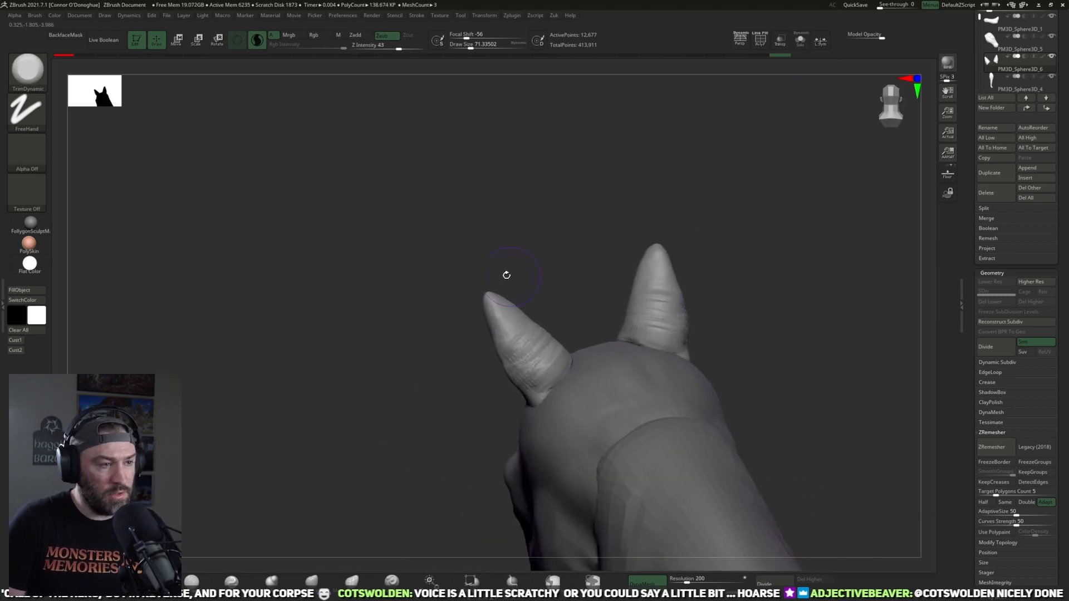
left_click_drag(524, 279, 505, 268)
mouse_move(522, 343)
left_mouse_down()
mouse_move(528, 368)
mouse_move(516, 368)
mouse_move(525, 344)
left_mouse_up()
mouse_move(522, 354)
left_mouse_down()
mouse_move(513, 323)
mouse_move(503, 325)
left_mouse_up()
left_click_drag(587, 278, 434, 301)
left_click_drag(528, 372, 540, 348)
left_click_drag(513, 303, 517, 318)
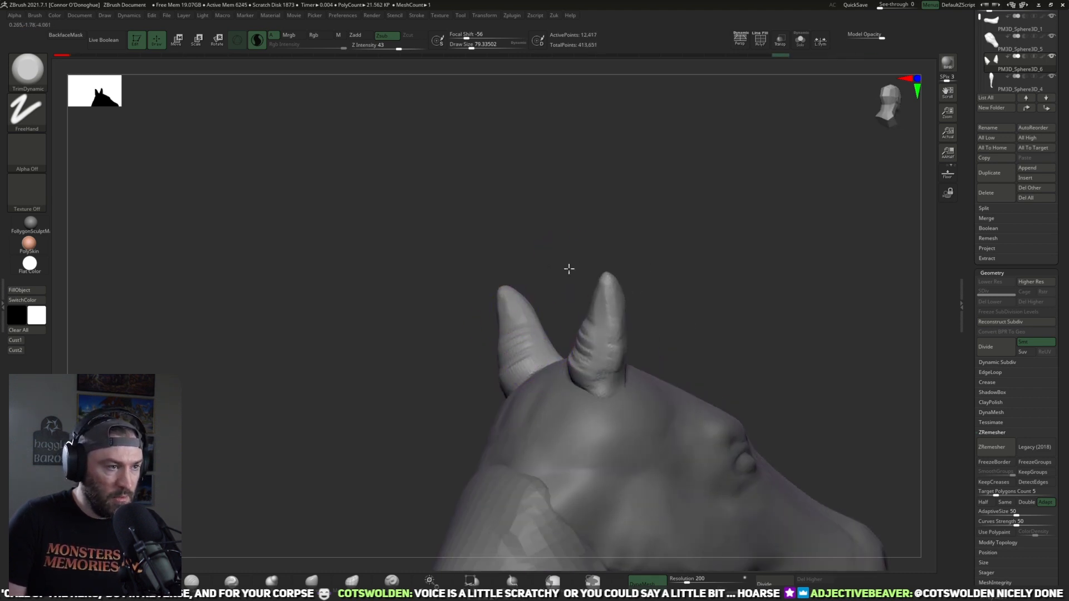
Step: Flatten the front faces of the ears with a larger TrimDynamic brush
left_click_drag(558, 268, 663, 273)
key("bracketright")
left_click_drag(501, 300, 529, 362)
left_click_drag(562, 269, 602, 315)
mouse_move(493, 318)
left_mouse_down()
mouse_move(483, 358)
mouse_move(496, 316)
left_mouse_up()
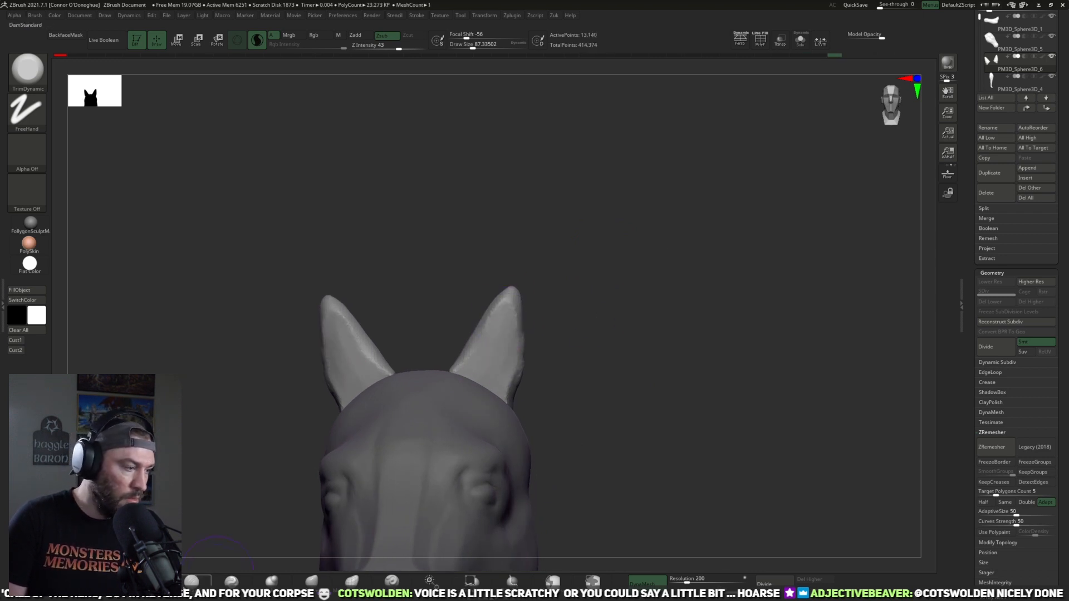
Step: Carve the inner hollow of the ears with the DamStandard brush
key("b")
key("d")
key("s")
left_click_drag(499, 341, 482, 391)
left_click_drag(588, 317, 489, 367)
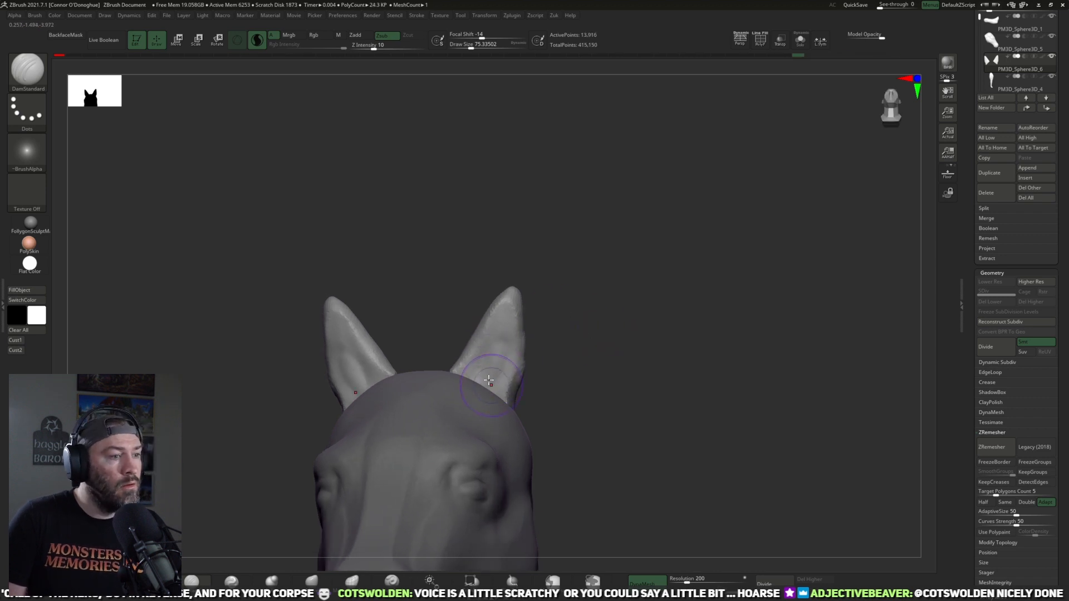
left_click_drag(495, 350, 484, 387)
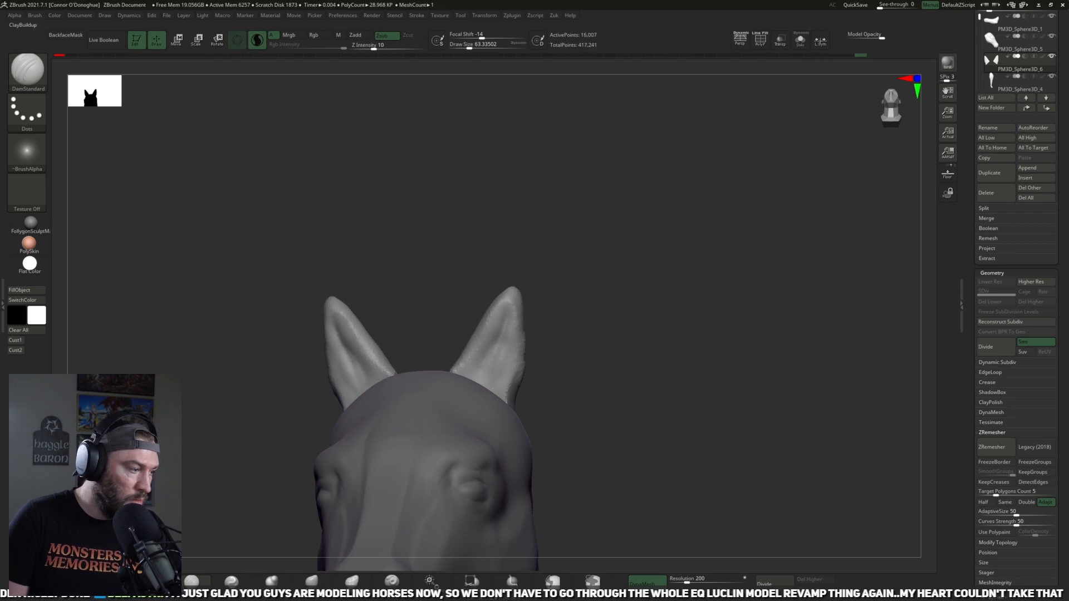
Step: Deepen and define the inside of the ears with ClayBuildup
key("b")
key("c")
key("b")
mouse_move(497, 360)
left_mouse_down()
mouse_move(482, 383)
mouse_move(505, 316)
mouse_move(492, 352)
left_mouse_up()
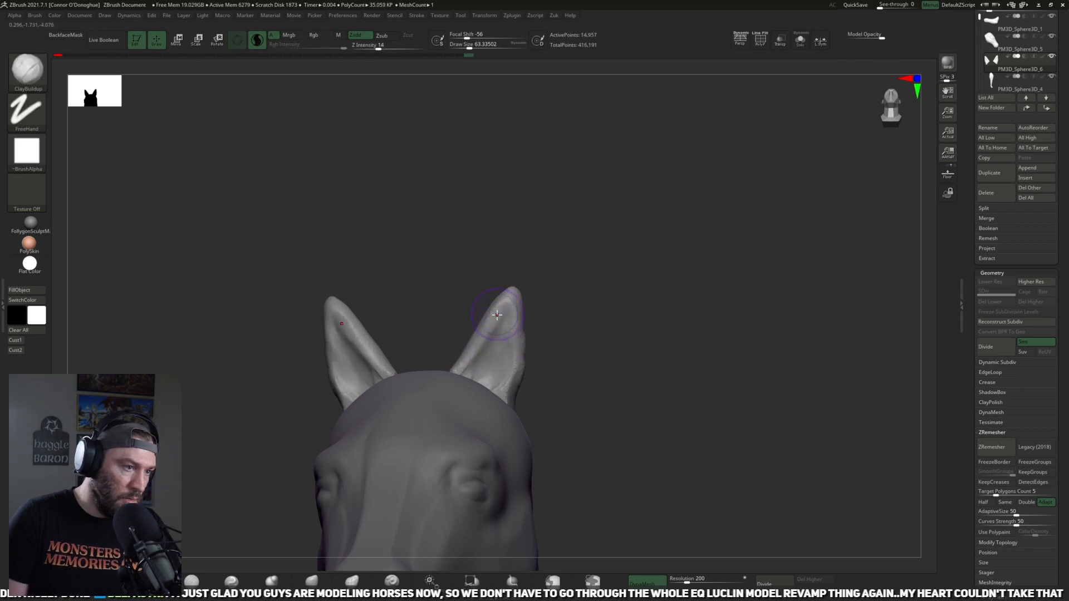
mouse_move(586, 290)
left_mouse_down()
mouse_move(483, 329)
mouse_move(460, 366)
left_mouse_up()
mouse_move(522, 334)
left_mouse_down()
mouse_move(462, 362)
mouse_move(618, 353)
mouse_move(617, 262)
mouse_move(590, 275)
mouse_move(644, 291)
mouse_move(472, 326)
mouse_move(468, 375)
left_mouse_up()
Step: Add raised rims along the inner edges of the ears with a smaller ClayBuildup brush
left_click_drag(601, 313, 590, 340)
left_click_drag(472, 378, 441, 357)
mouse_move(593, 324)
left_mouse_down()
mouse_move(613, 266)
mouse_move(601, 292)
mouse_move(603, 360)
mouse_move(562, 358)
mouse_move(454, 385)
mouse_move(501, 383)
left_mouse_up()
left_click_drag(567, 368, 490, 375)
mouse_move(496, 391)
left_mouse_down()
mouse_move(484, 393)
mouse_move(557, 369)
left_mouse_up()
mouse_move(406, 370)
left_mouse_down()
mouse_move(478, 373)
mouse_move(561, 255)
mouse_move(634, 248)
mouse_move(603, 325)
left_mouse_up()
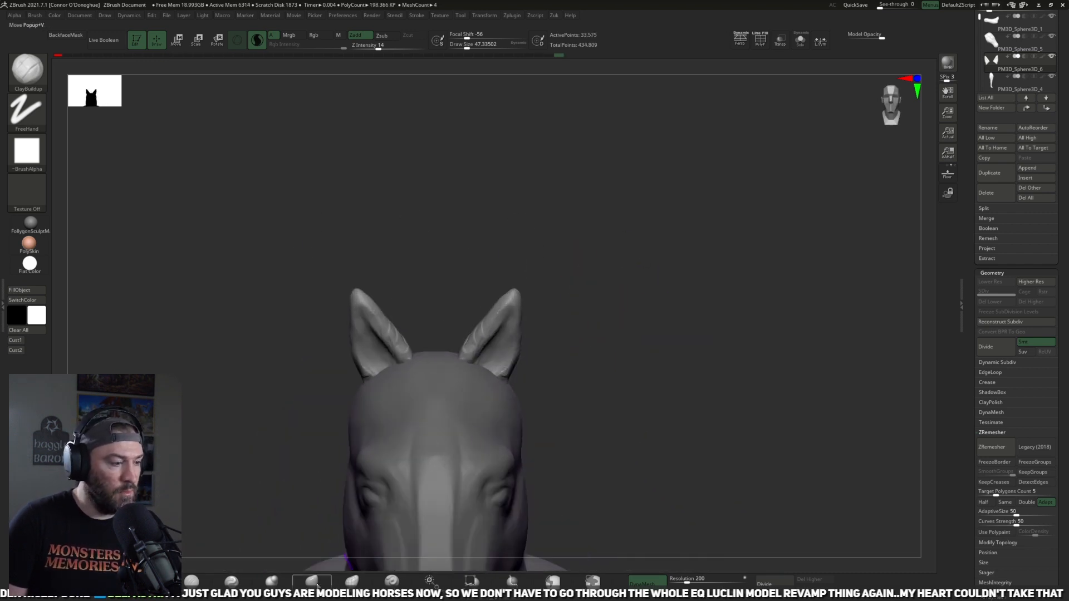
Step: Reshape the ears' outlines with the Move brush at varying sizes
key("b")
key("m")
key("v")
mouse_move(519, 348)
left_mouse_down()
mouse_move(521, 360)
mouse_move(529, 328)
left_mouse_up()
key("[")
left_click_drag(604, 330, 610, 292)
key("]")
mouse_move(569, 331)
left_mouse_down()
mouse_move(594, 310)
mouse_move(570, 293)
mouse_move(609, 295)
mouse_move(576, 289)
mouse_move(585, 277)
left_mouse_up()
key("[")
left_click_drag(572, 335, 564, 331)
Step: Select the body part and flatten the rough surface of the lower neck with the TrimDynamic brush
mouse_move(711, 324)
left_mouse_down()
mouse_move(697, 323)
mouse_move(746, 220)
mouse_move(799, 327)
mouse_move(736, 360)
mouse_move(768, 396)
left_mouse_up()
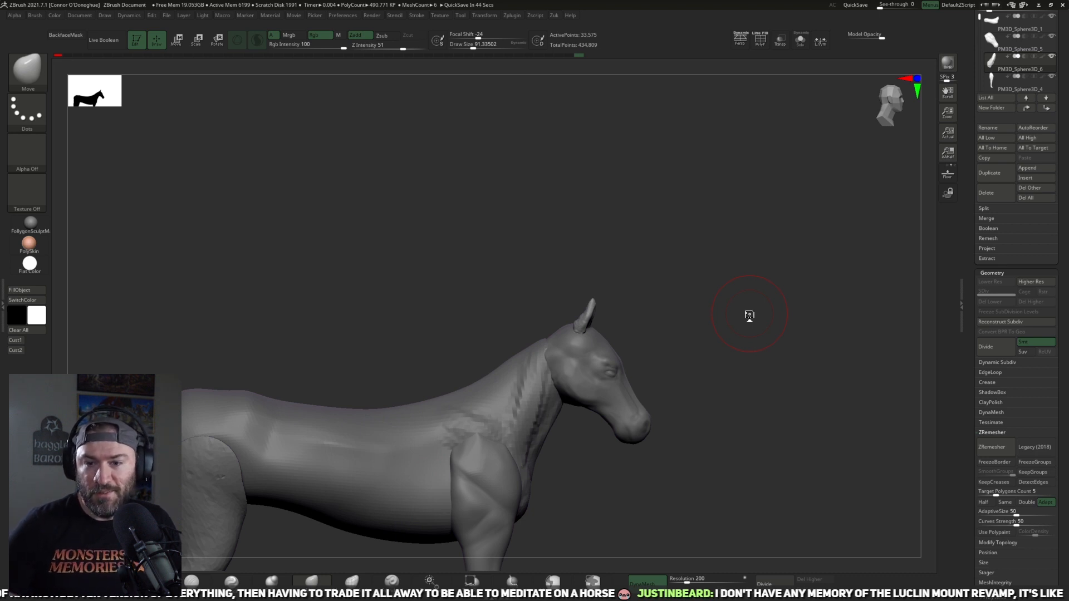
left_click_drag(835, 360, 786, 378)
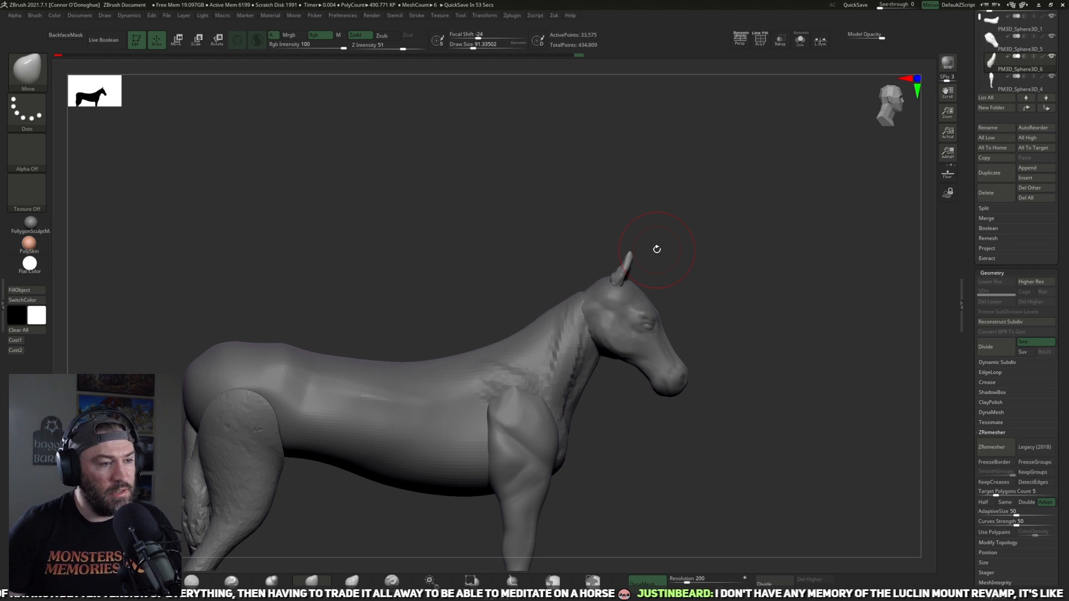
left_click_drag(697, 429, 677, 393, "alt")
left_click(492, 331, "alt")
left_click_drag(638, 437, 652, 409, "alt")
left_click(153, 580)
mouse_move(678, 353)
left_mouse_down()
mouse_move(629, 365)
mouse_move(621, 393)
left_mouse_up()
left_click_drag(585, 341, 578, 342)
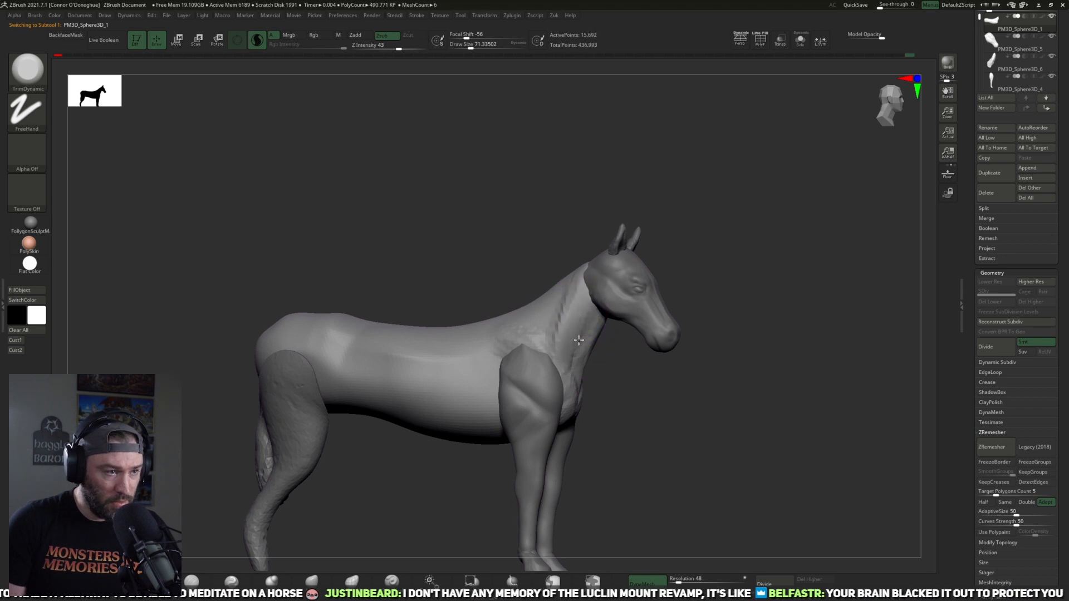
mouse_move(649, 389)
left_mouse_down()
mouse_move(591, 389)
mouse_move(561, 303)
mouse_move(572, 376)
mouse_move(618, 351)
mouse_move(665, 372)
mouse_move(640, 398)
mouse_move(604, 408)
left_mouse_up()
Step: Isolate the body, pull the upper end of the neck outward with a larger Move brush, and show all parts again
left_click(312, 580)
key("]")
left_click(800, 41)
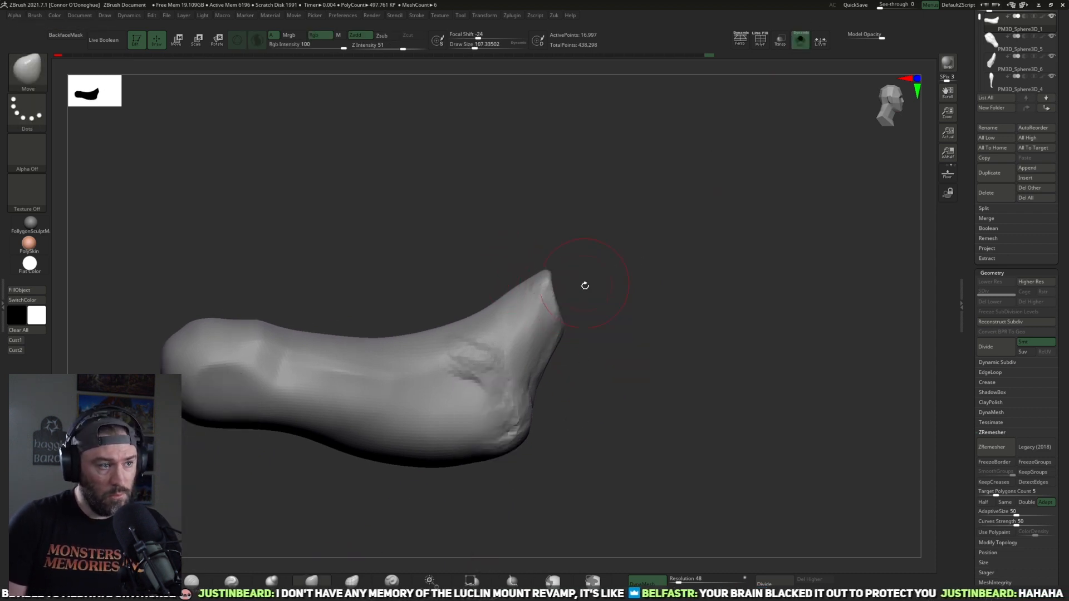
left_click_drag(591, 278, 608, 295)
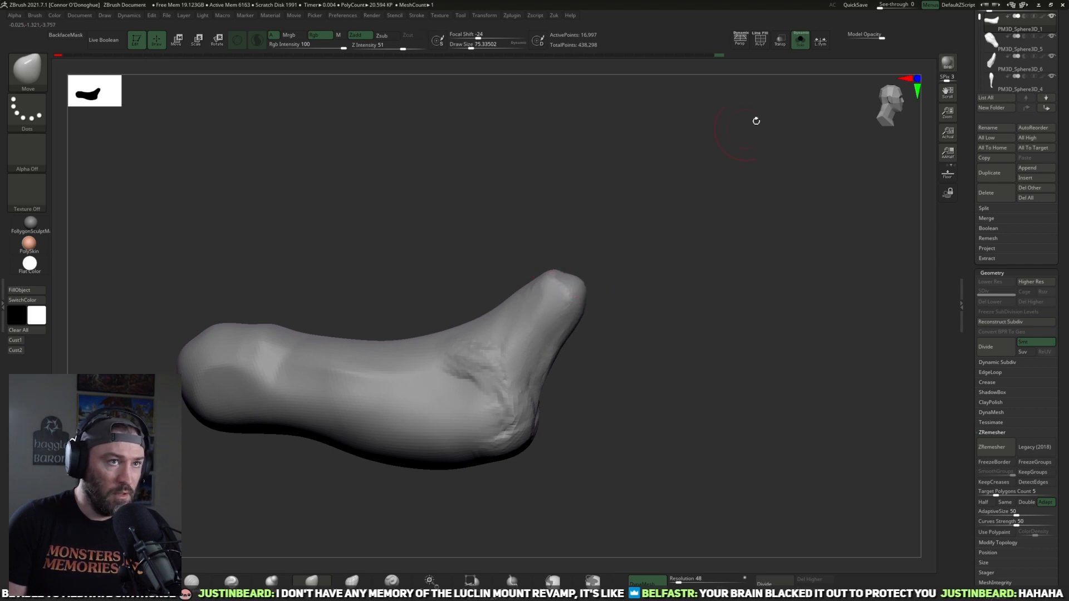
left_click(800, 40)
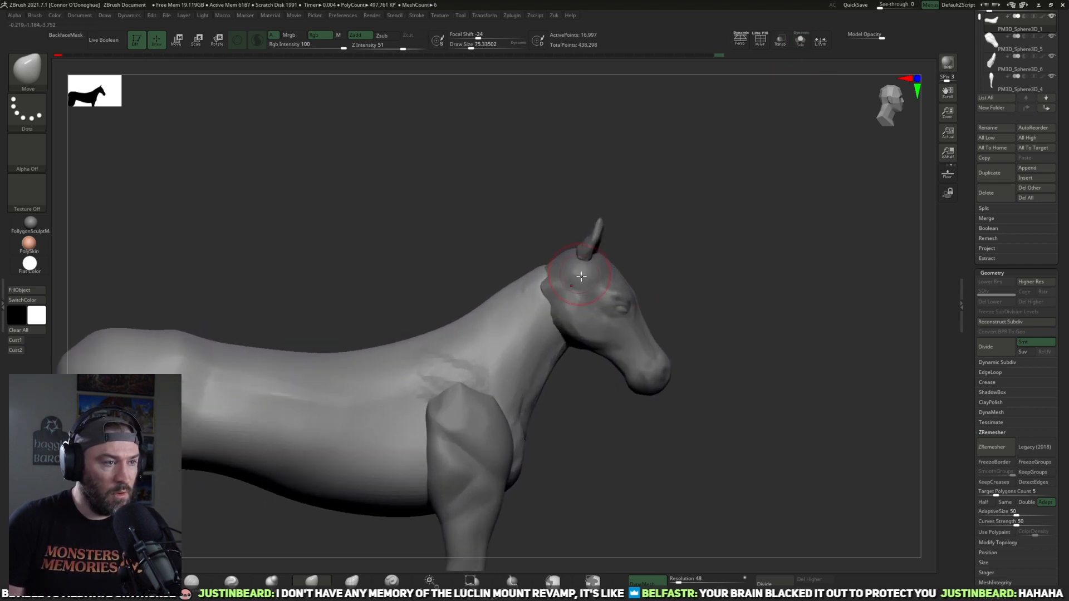
Step: Refine the muscle lines along the neck and in front of the shoulder with the DamStandard brush
mouse_move(627, 449)
left_mouse_down()
mouse_move(689, 335)
mouse_move(677, 348)
mouse_move(585, 334)
mouse_move(631, 358)
mouse_move(636, 333)
mouse_move(660, 336)
left_mouse_up()
key("b")
key("d")
key("s")
left_click_drag(673, 375, 641, 332)
mouse_move(695, 378)
left_mouse_down()
mouse_move(658, 353)
mouse_move(725, 313)
mouse_move(699, 277)
mouse_move(743, 272)
mouse_move(699, 288)
mouse_move(691, 315)
left_mouse_up()
left_click_drag(559, 388, 567, 415, "shift")
mouse_move(704, 301)
left_mouse_down("alt")
mouse_move(709, 267)
mouse_move(652, 269)
left_mouse_up("alt")
left_click_drag(561, 270, 563, 303, "shift")
left_click_drag(656, 284, 572, 220)
left_click_drag(650, 251, 622, 304)
left_click_drag(662, 271, 721, 388)
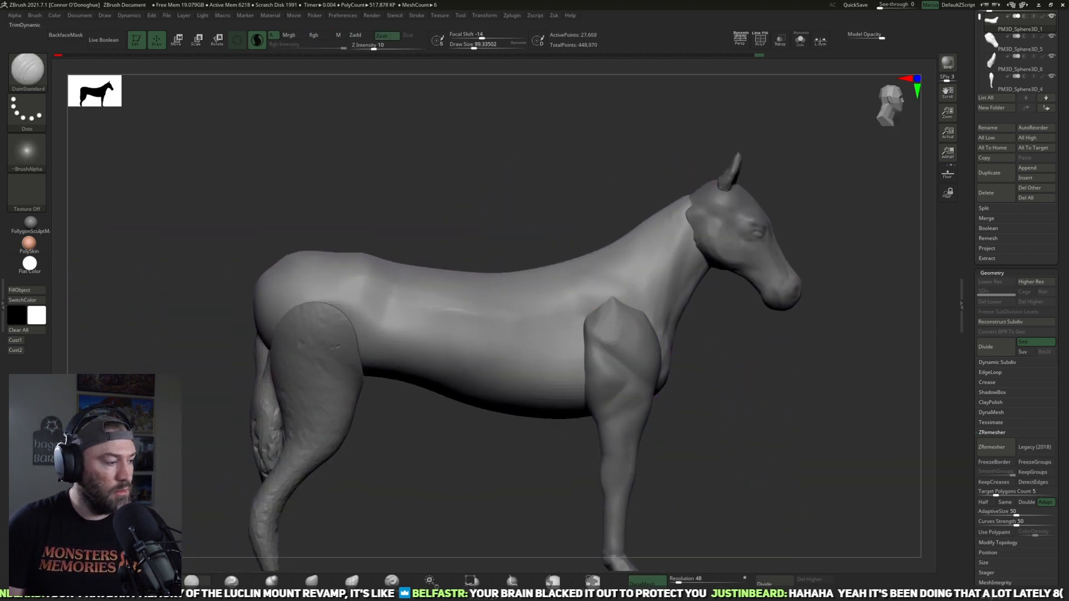
Step: Flatten the planes of the neck and its crest with the TrimDynamic brush
left_click(194, 581)
left_click_drag(474, 482, 472, 511)
left_click_drag(742, 330, 657, 268)
mouse_move(712, 337)
left_mouse_down()
mouse_move(749, 392)
mouse_move(699, 370)
mouse_move(641, 275)
mouse_move(575, 329)
left_mouse_up()
left_click_drag(644, 347, 633, 277)
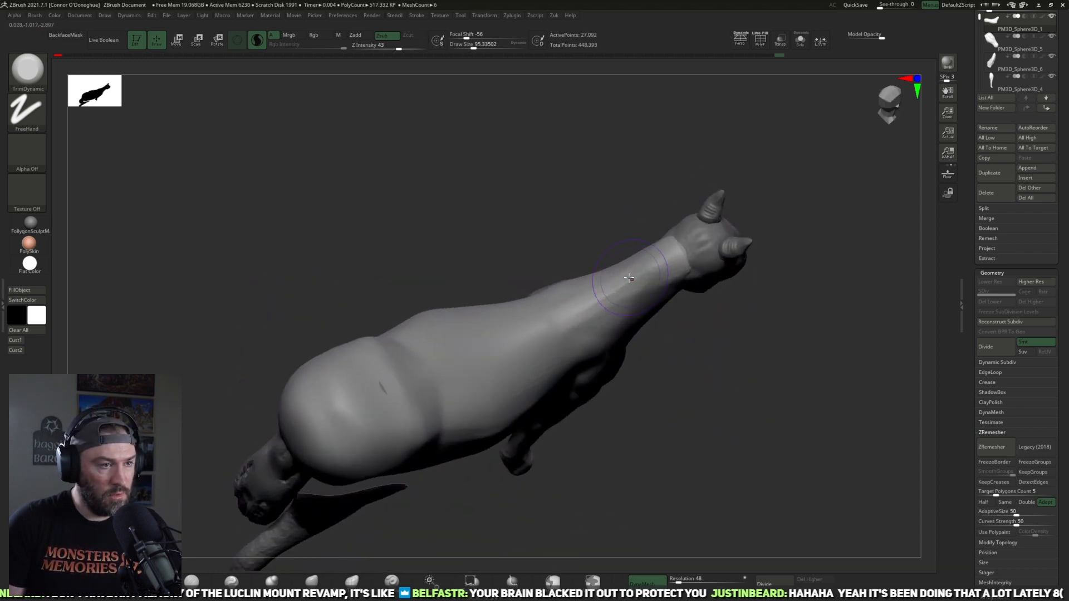
Step: Adjust the body and rump outline from above and behind with a large Move brush
left_click_drag(718, 403, 390, 541)
left_click(313, 582)
mouse_move(468, 485)
left_mouse_down()
mouse_move(483, 466)
mouse_move(485, 501)
left_mouse_up()
left_click_drag(527, 468, 524, 472)
mouse_move(521, 515)
left_mouse_down()
mouse_move(499, 493)
mouse_move(447, 510)
mouse_move(440, 465)
mouse_move(415, 494)
mouse_move(494, 455)
mouse_move(497, 399)
mouse_move(520, 417)
mouse_move(487, 359)
left_mouse_up()
left_click(408, 432, "alt")
left_click_drag(524, 389, 676, 367)
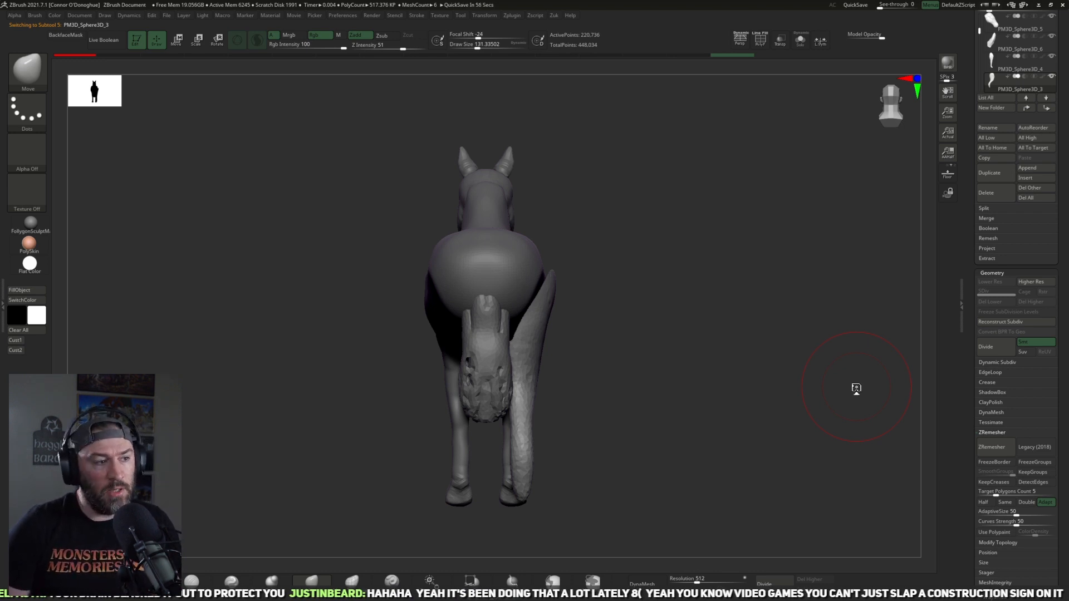
Step: Reshape the rump's side profile on the body part with a larger Move brush
left_click_drag(679, 340, 497, 447)
left_click(557, 351, "alt")
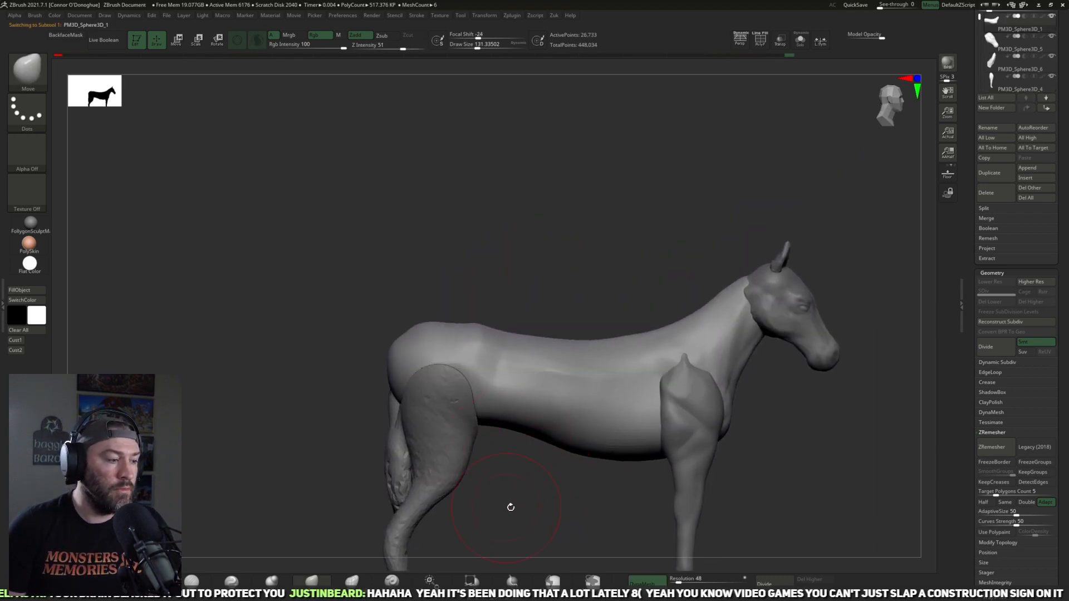
left_click_drag(501, 507, 459, 496, "alt")
mouse_move(415, 317)
left_mouse_down()
mouse_move(413, 307)
mouse_move(460, 320)
left_mouse_up()
key("bracketright")
key("bracketright")
left_click_drag(464, 477, 463, 454, "alt")
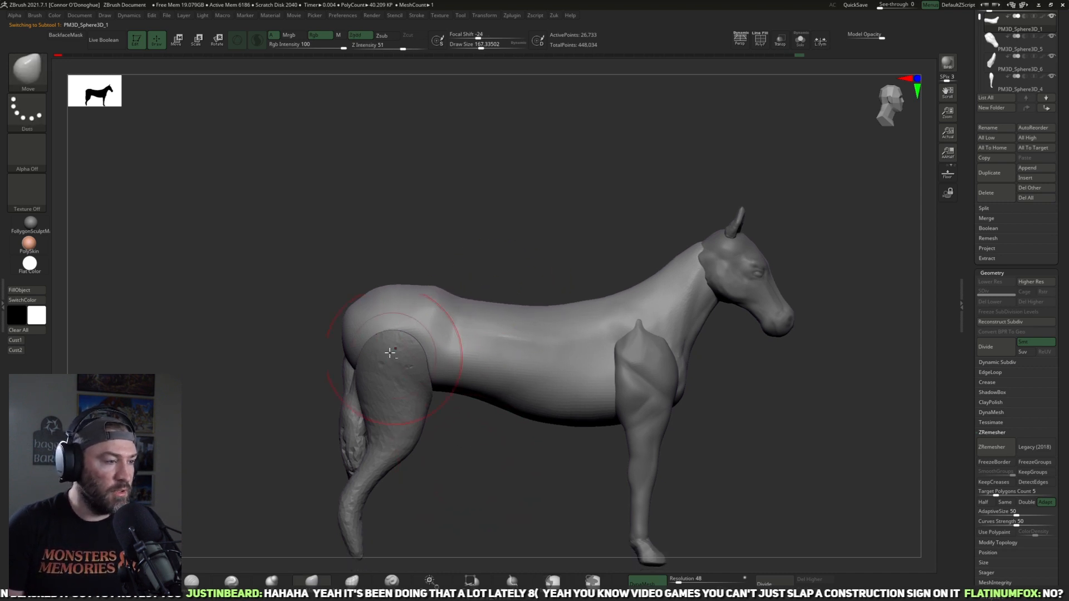
left_click_drag(294, 324, 302, 332)
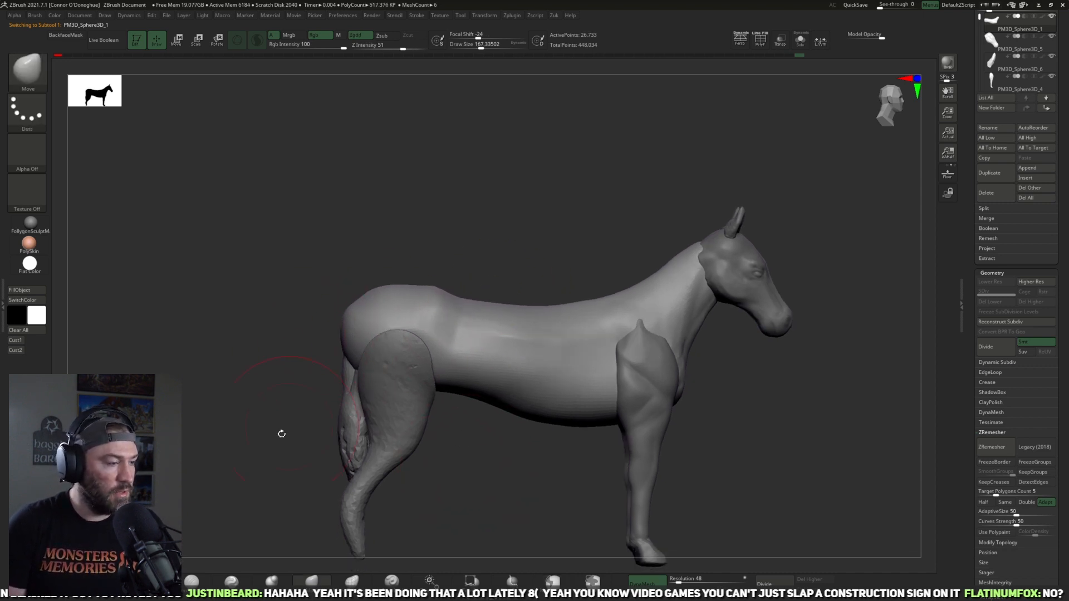
Step: Select the tail part and recenter and realign its transform gizmo
left_click(354, 421, "alt")
left_click_drag(478, 476, 459, 448)
key("w")
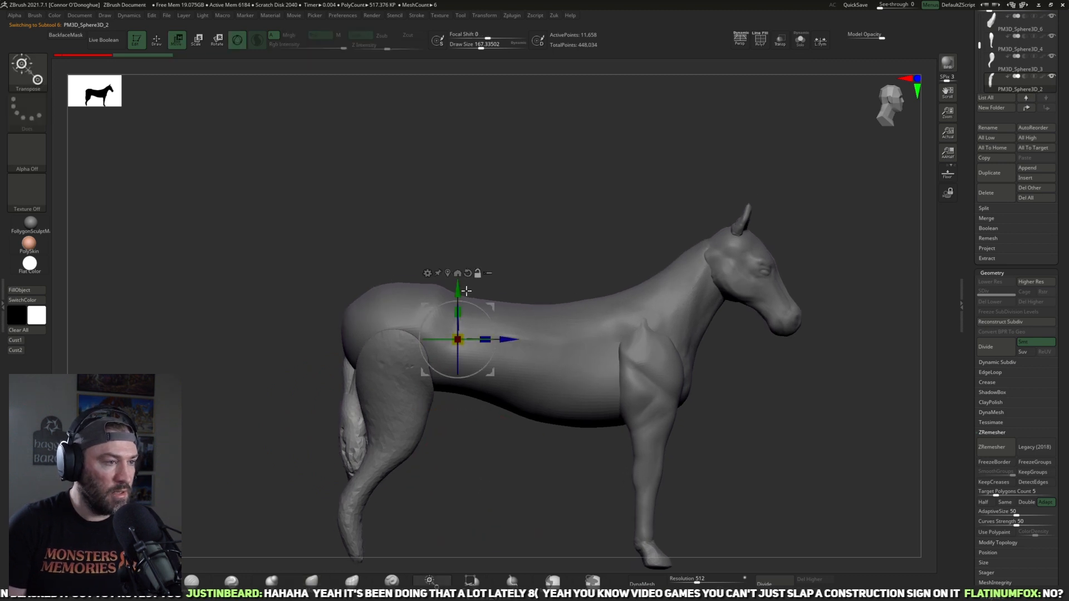
left_click_drag(533, 283, 550, 341)
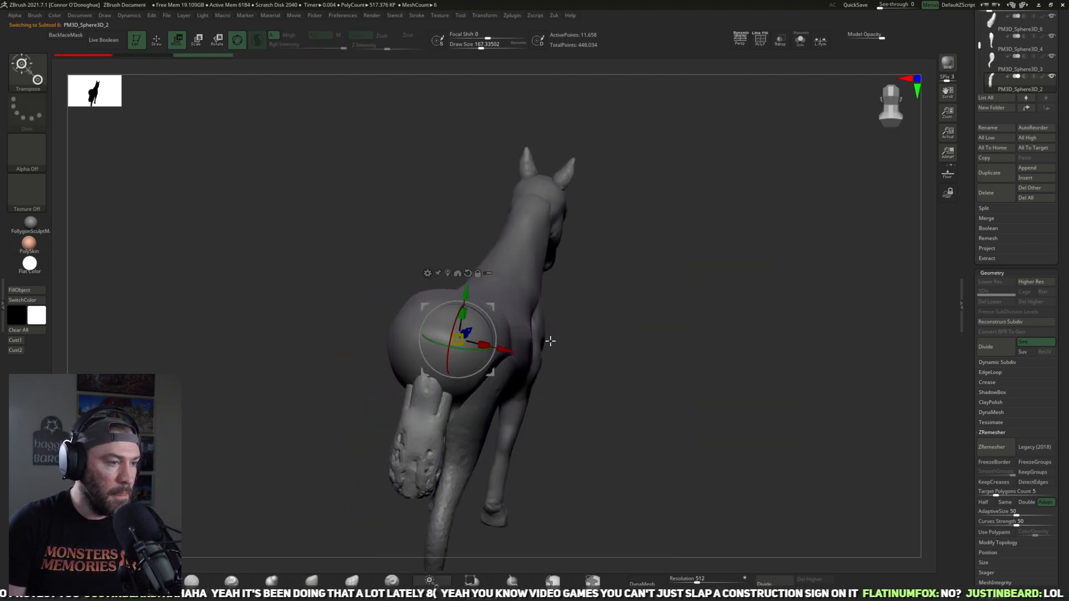
left_click(465, 278, "alt")
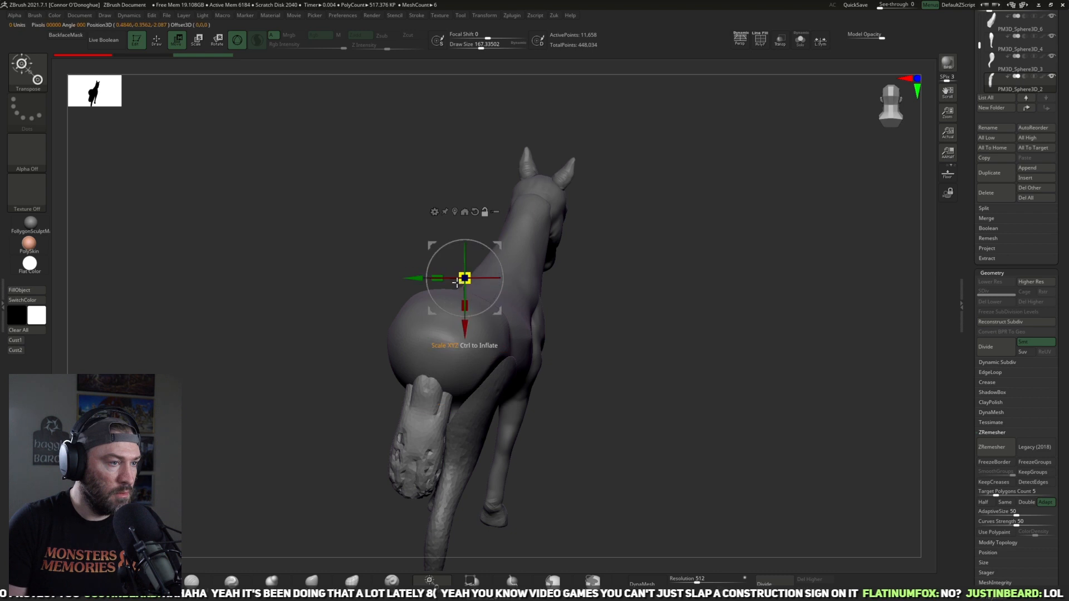
left_click(455, 212)
left_click_drag(583, 336, 608, 313, "shift")
left_click(459, 323, "alt")
left_click(461, 418, "alt")
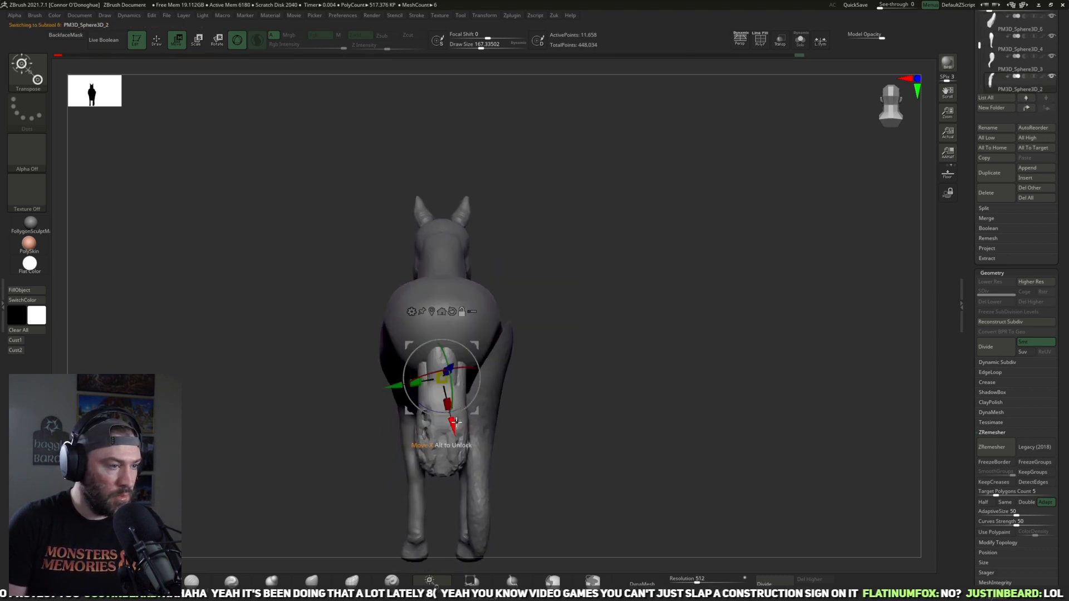
left_click(444, 326, "alt")
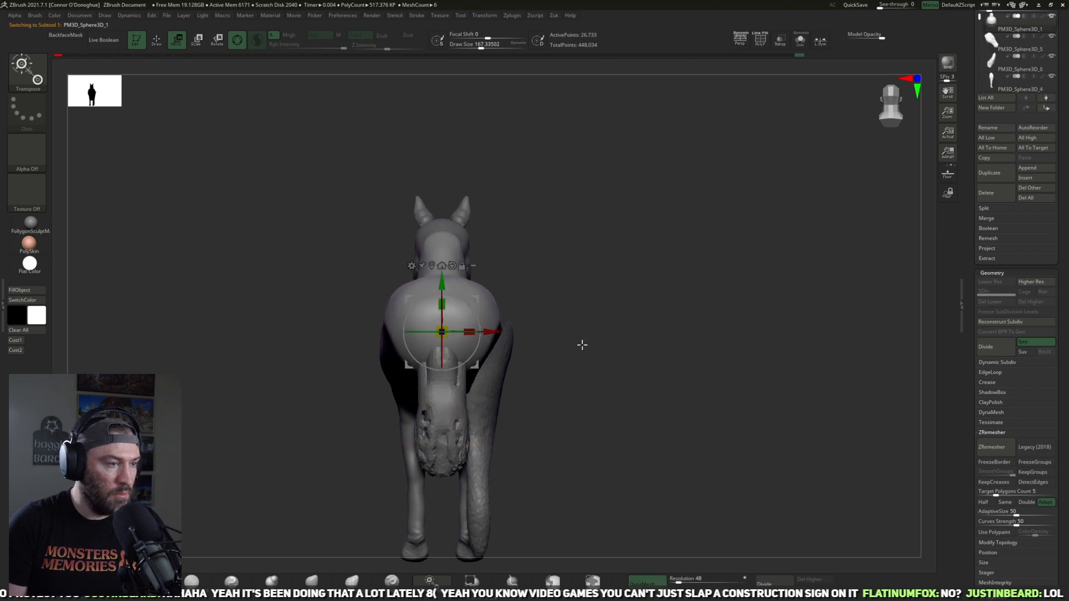
Step: Isolate the tail and rebuild its mesh with DynaMesh at resolution 96
left_click(458, 409, "alt")
left_click(800, 42)
left_click_drag(663, 257, 627, 549)
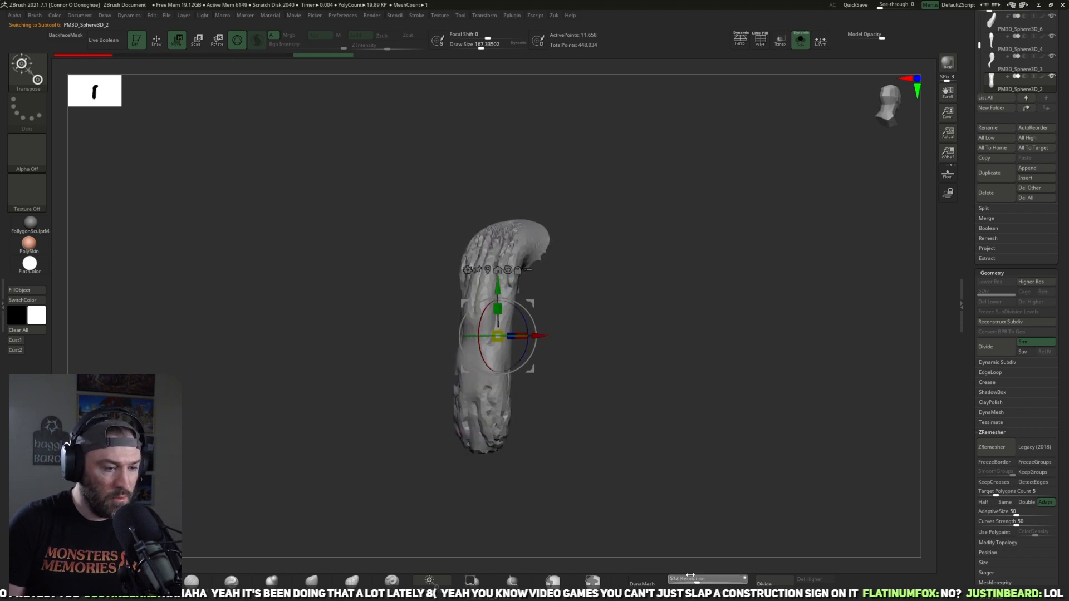
left_click(648, 582)
Step: Mirror and weld the tail to make its two sides symmetrical
left_click(311, 580)
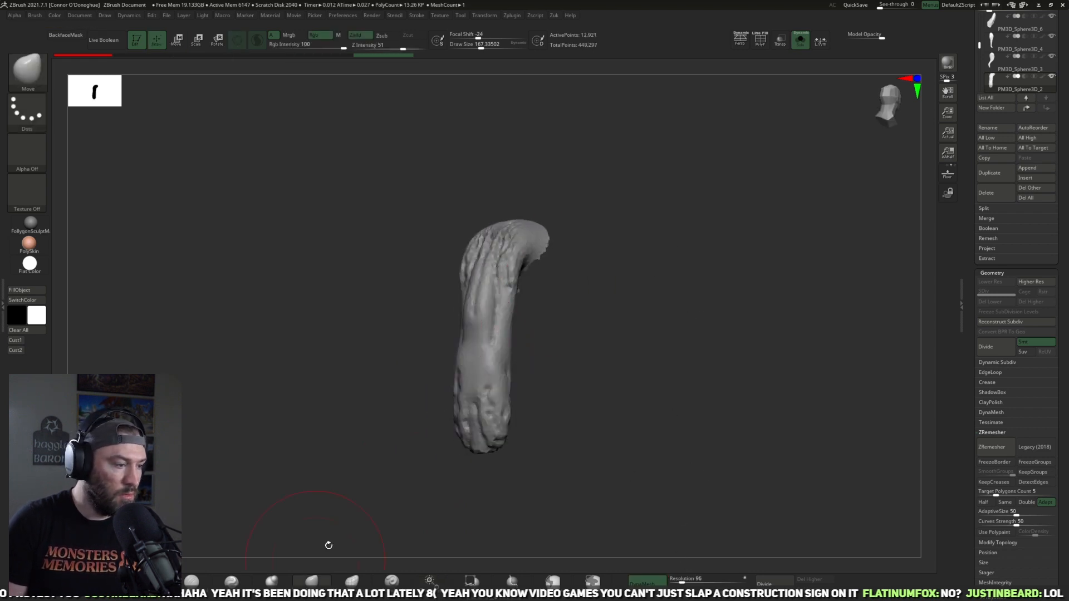
left_click_drag(537, 326, 529, 325, "shift")
key("m")
left_click(518, 364)
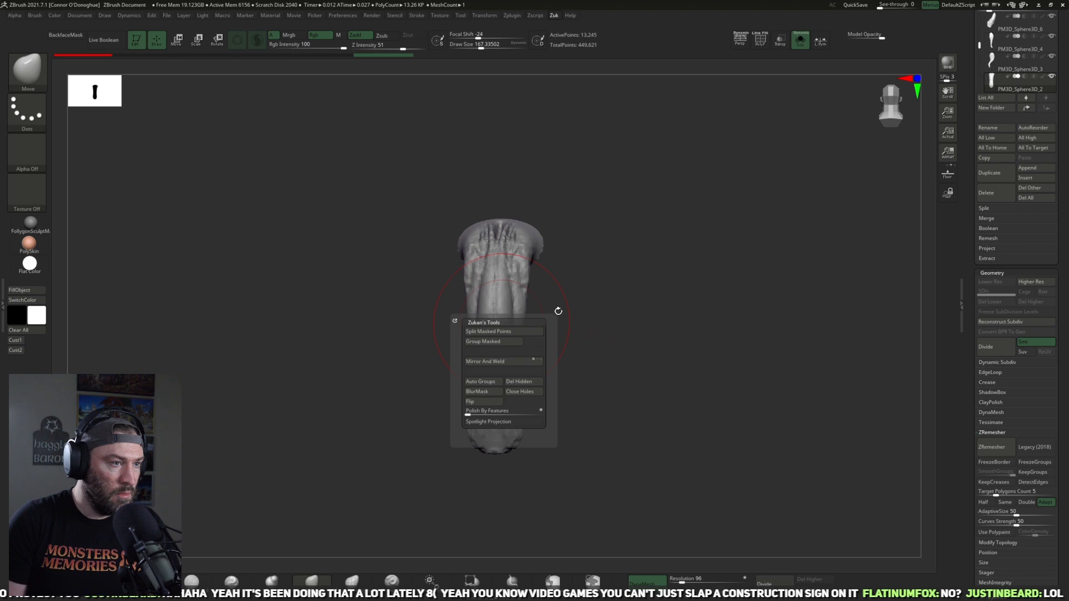
Step: Reduce the tail to a smooth base form, and mirror and weld it again
mouse_move(490, 256)
left_mouse_down("shift")
mouse_move(499, 446)
mouse_move(584, 423)
left_mouse_up("shift")
mouse_move(543, 295)
left_mouse_down("shift")
mouse_move(559, 228)
mouse_move(640, 245)
left_mouse_up("shift")
left_click_drag(557, 265, 549, 233, "shift")
left_click_drag(623, 308, 644, 288)
key("m")
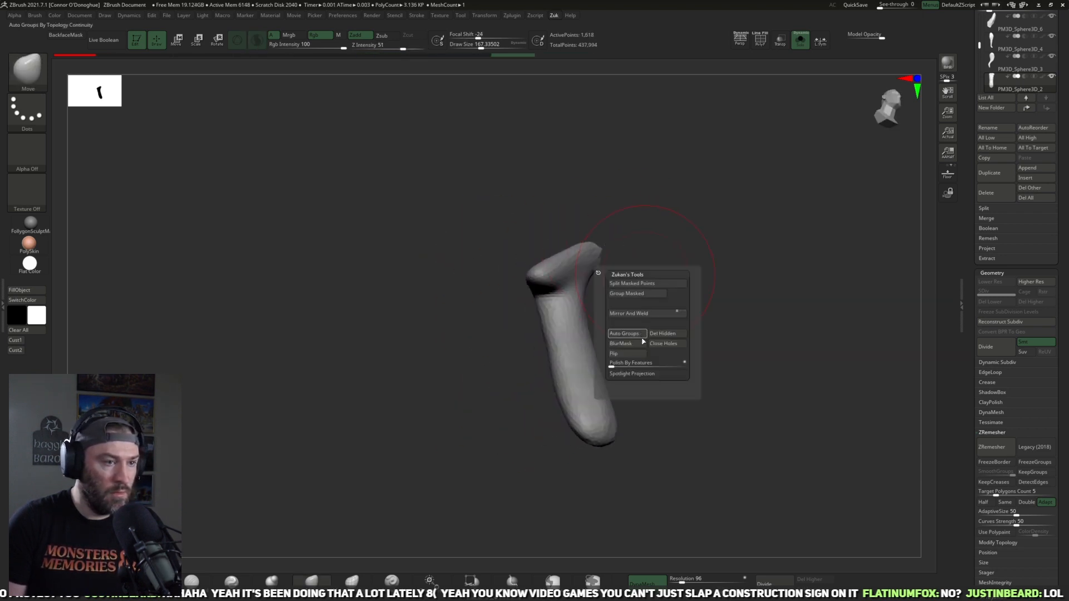
left_click(639, 312)
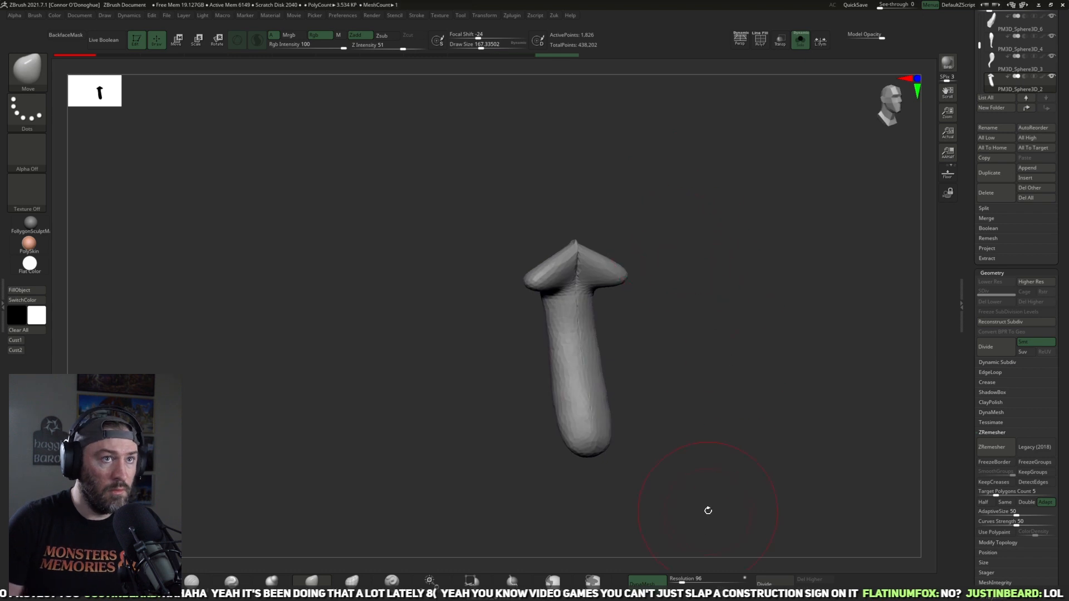
Step: Remesh the tail, push in its flared upper end with the Move brush, and mirror and weld the result
left_click_drag(692, 462, 742, 398, "ctrl")
mouse_move(607, 276)
left_mouse_down("shift")
mouse_move(578, 273)
mouse_move(596, 270)
left_mouse_up("shift")
key("space")
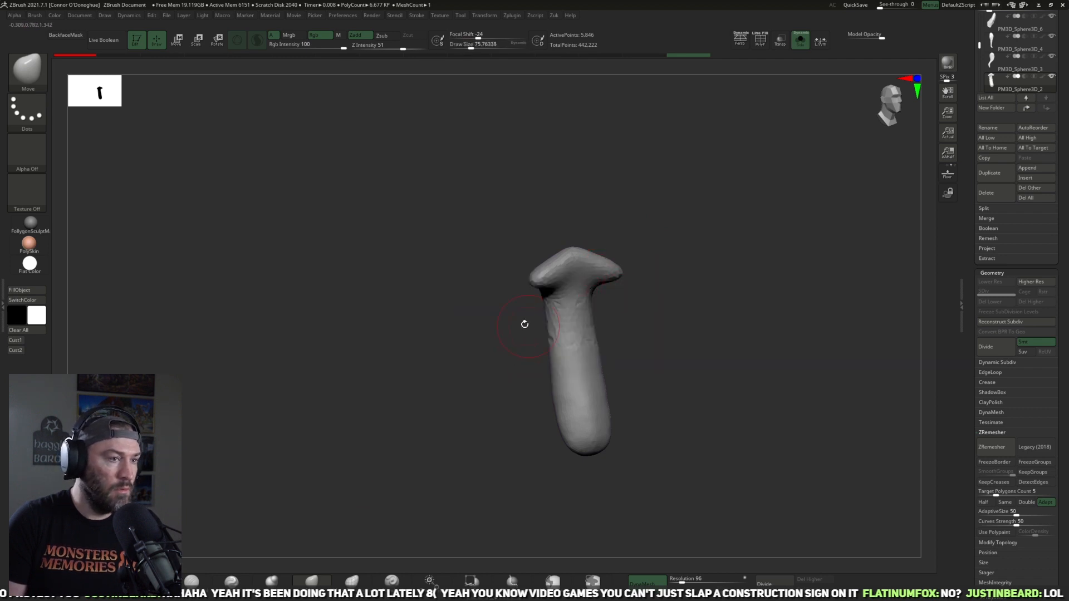
left_click_drag(538, 274, 556, 268)
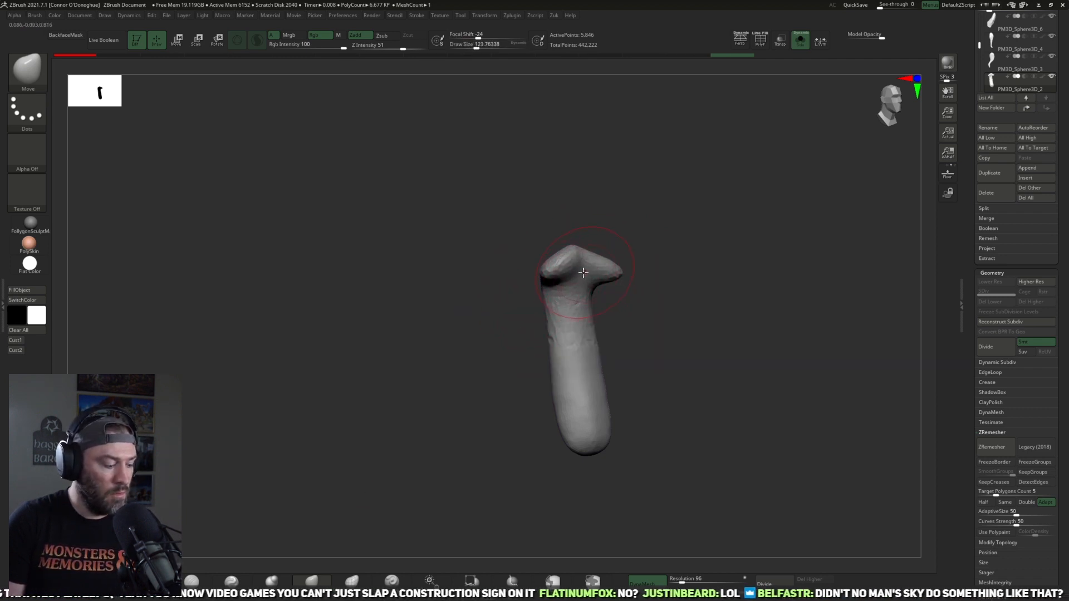
key("ctrl+m")
left_click(561, 310)
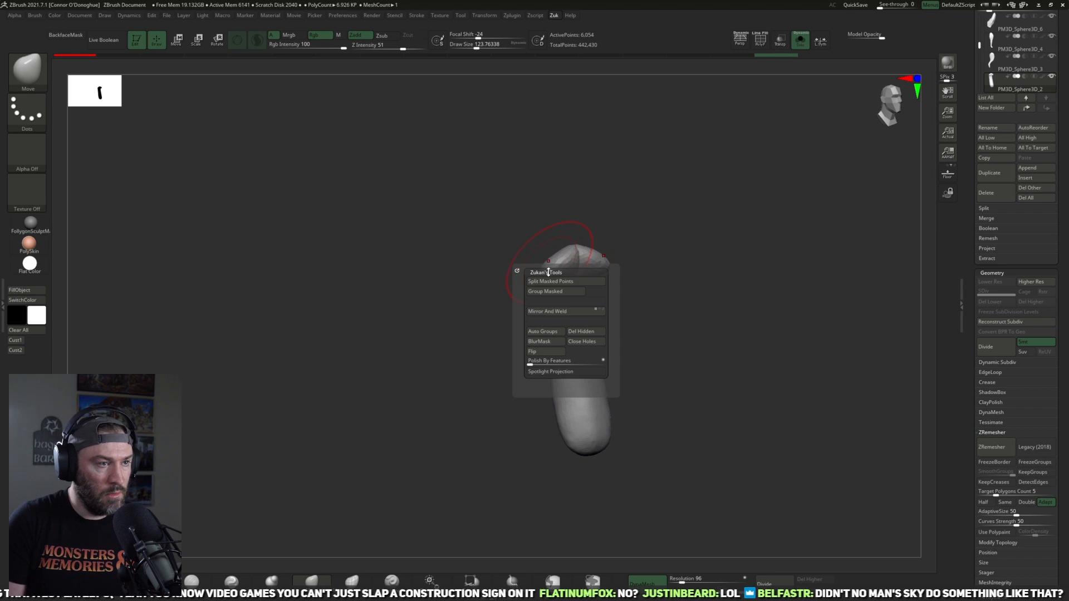
Step: Shape the tail into a fuller form with a curved upper end and a tapered tip
left_click_drag(551, 266, 571, 255)
mouse_move(568, 412)
left_mouse_down()
mouse_move(604, 519)
mouse_move(547, 411)
left_mouse_up()
left_click_drag(509, 425, 629, 396)
left_click(276, 582)
mouse_move(591, 341)
left_mouse_down()
mouse_move(573, 389)
mouse_move(584, 445)
left_mouse_up()
left_click_drag(559, 390, 567, 424, "shift")
mouse_move(615, 396)
left_mouse_down()
mouse_move(588, 396)
mouse_move(604, 403)
left_mouse_up()
left_click_drag(543, 348, 561, 272)
left_click_drag(604, 240, 615, 248, "ctrl")
mouse_move(606, 237)
left_mouse_down()
mouse_move(596, 289)
mouse_move(556, 269)
mouse_move(561, 323)
left_mouse_up()
mouse_move(618, 340)
left_mouse_down()
mouse_move(619, 389)
mouse_move(639, 339)
left_mouse_up()
Step: Carve the first flowing hair grooves along the length of the tail with the DamStandard brush
left_click(192, 581)
left_click_drag(513, 344, 549, 397)
left_click_drag(593, 398, 594, 365)
left_click_drag(523, 384, 544, 432)
mouse_move(636, 429)
left_mouse_down()
mouse_move(632, 379)
mouse_move(619, 367)
left_mouse_up()
left_click_drag(540, 333, 546, 379)
left_click_drag(640, 320, 689, 305)
left_click_drag(527, 244, 545, 325)
mouse_move(598, 307)
left_mouse_down()
mouse_move(623, 337)
mouse_move(587, 301)
left_mouse_up()
Step: Refine the surface around the tail's upper end with a different sculpting brush
left_click(114, 580)
left_click_drag(604, 244, 616, 247)
left_click_drag(526, 231, 511, 245)
mouse_move(659, 299)
left_mouse_down()
mouse_move(632, 332)
mouse_move(580, 363)
mouse_move(560, 314)
left_mouse_up()
Step: Add long hair-clump creases down the middle and tip of the tail with the DamStandard brush
left_click(192, 580)
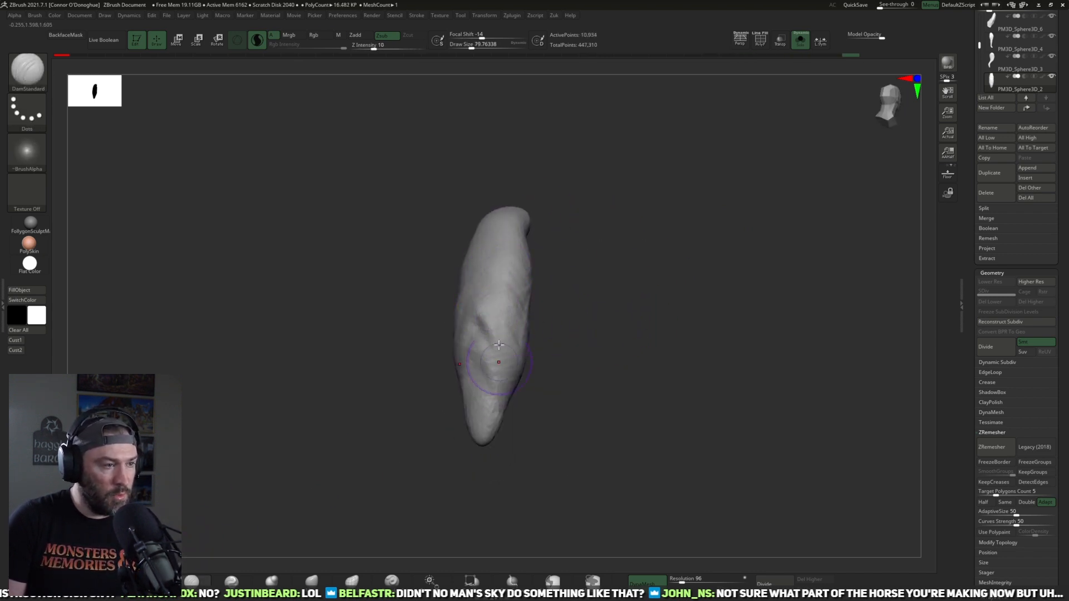
mouse_move(488, 361)
left_mouse_down()
mouse_move(491, 283)
mouse_move(486, 298)
left_mouse_up()
mouse_move(529, 347)
left_mouse_down()
mouse_move(503, 297)
mouse_move(549, 363)
mouse_move(596, 349)
mouse_move(562, 307)
left_mouse_up()
mouse_move(532, 243)
left_mouse_down()
mouse_move(585, 332)
mouse_move(538, 373)
left_mouse_up()
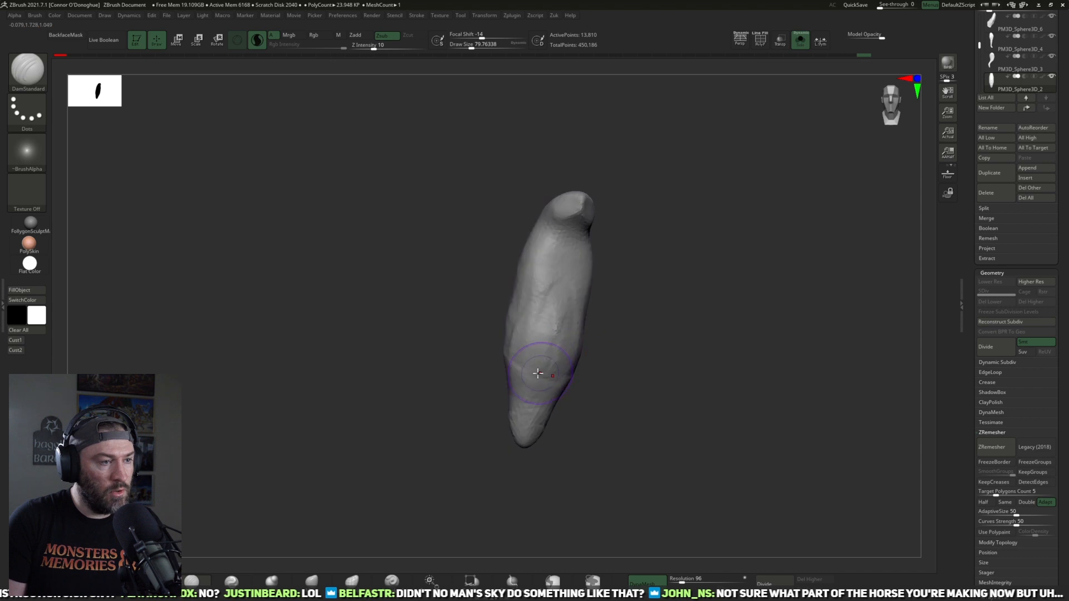
left_click_drag(639, 341, 527, 333)
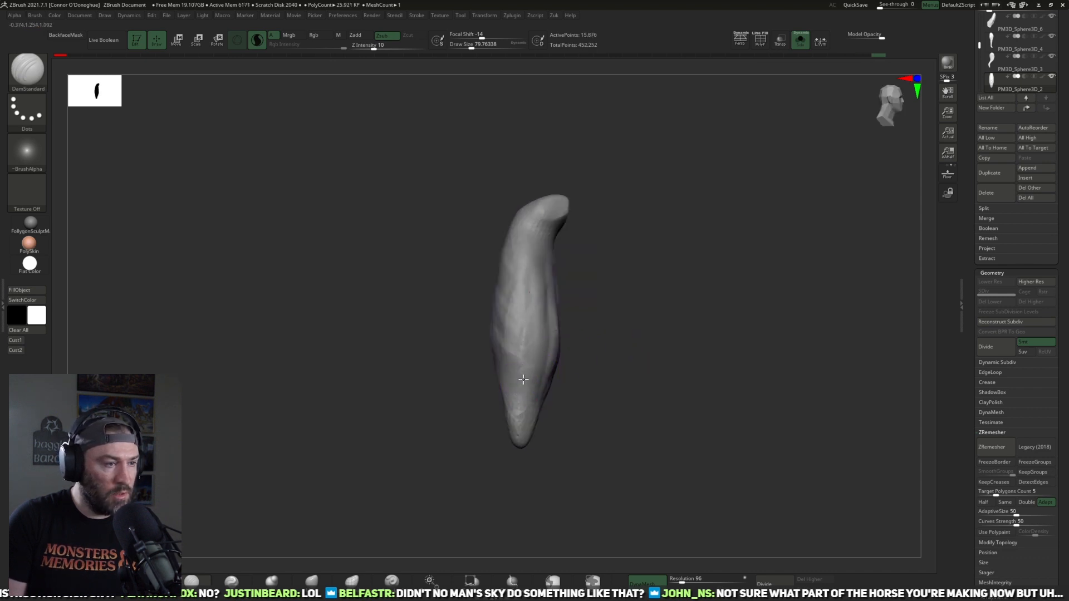
left_click_drag(523, 379, 566, 358)
left_click_drag(523, 421, 543, 318)
Step: Cut finer creases around the tail's upper end with a smaller DamStandard brush
mouse_move(591, 230)
left_mouse_down()
mouse_move(623, 320)
mouse_move(587, 278)
mouse_move(599, 277)
left_mouse_up()
mouse_move(551, 244)
left_mouse_down()
mouse_move(542, 260)
mouse_move(561, 242)
mouse_move(496, 209)
mouse_move(539, 222)
mouse_move(572, 172)
mouse_move(551, 217)
mouse_move(568, 247)
left_mouse_up()
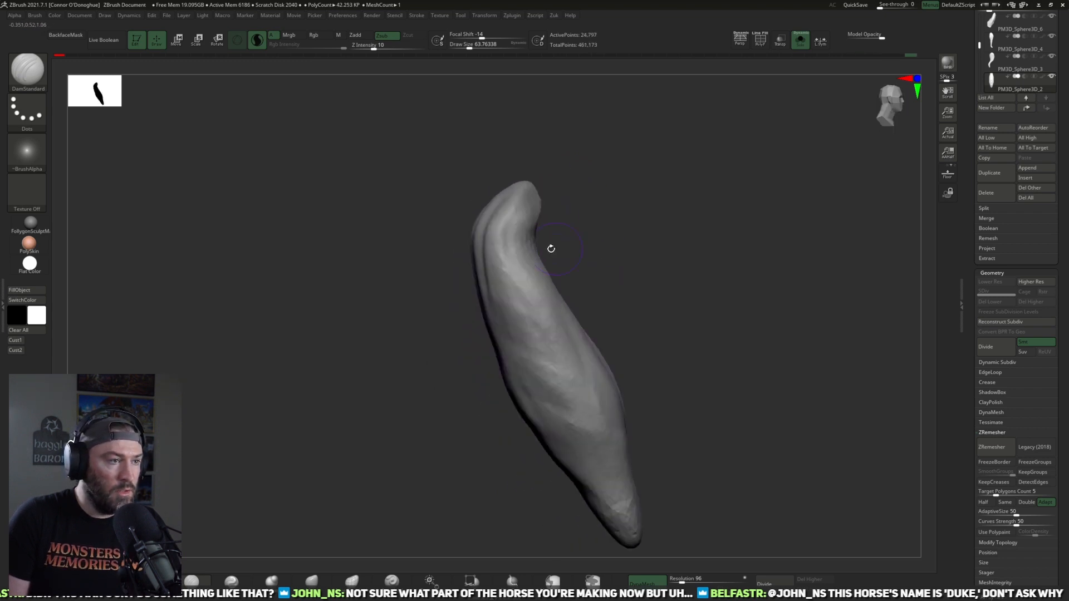
left_click_drag(528, 186, 530, 182)
left_click_drag(573, 259, 617, 236)
mouse_move(554, 219)
left_mouse_down()
mouse_move(548, 188)
mouse_move(547, 241)
left_mouse_up()
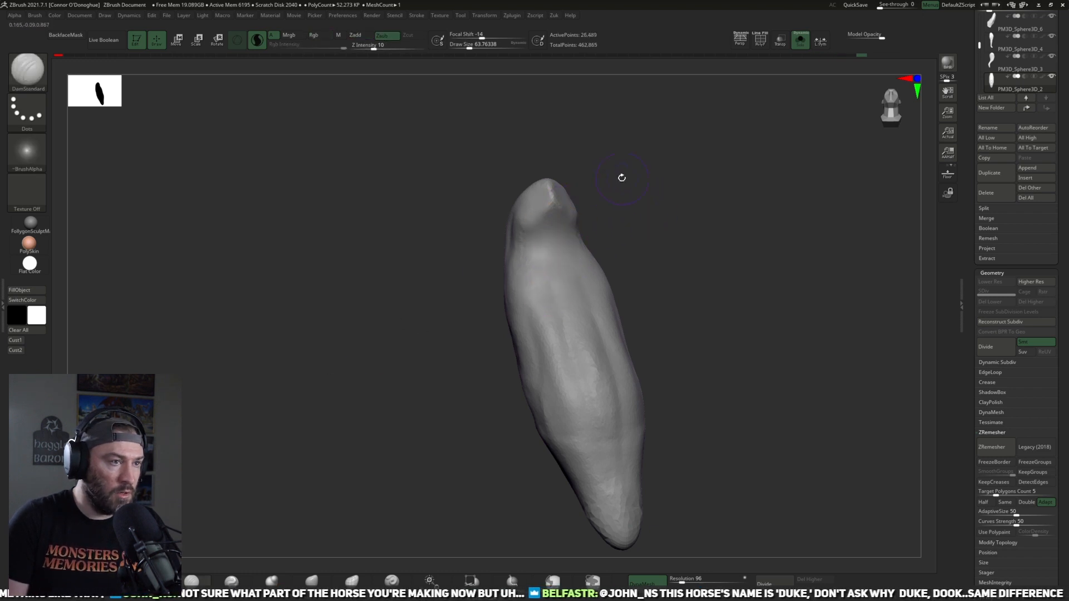
Step: Narrow and bend the tail's upper end with the Move brush at varying sizes
key("b")
key("m")
key("v")
left_click_drag(406, 455, 646, 229)
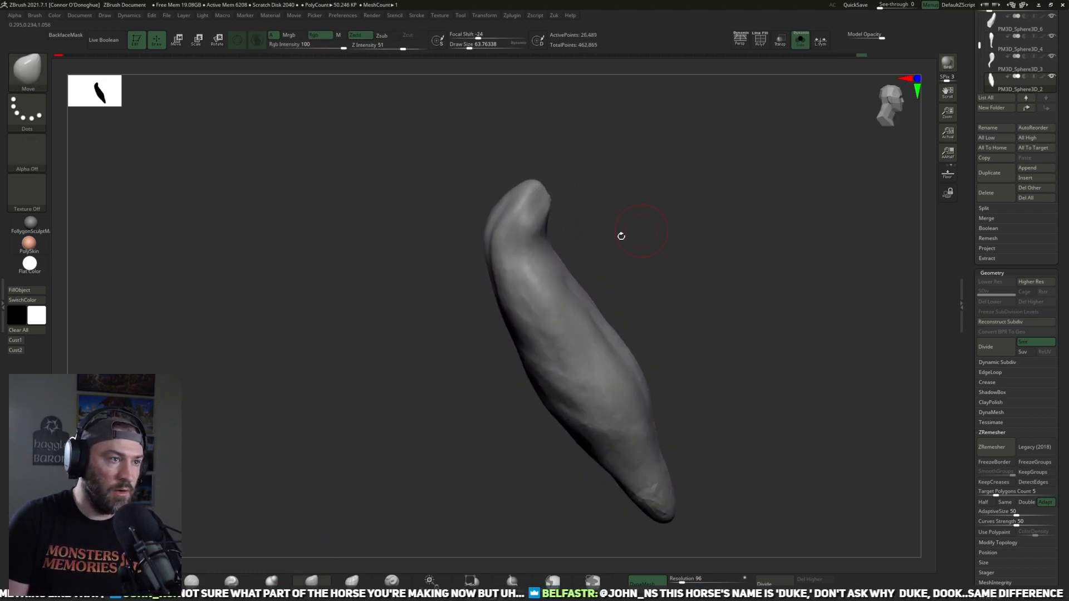
mouse_move(580, 179)
left_mouse_down()
mouse_move(579, 208)
mouse_move(551, 184)
mouse_move(570, 170)
left_mouse_up()
key("]")
mouse_move(599, 210)
left_mouse_down()
mouse_move(579, 163)
mouse_move(592, 205)
mouse_move(528, 237)
mouse_move(658, 205)
mouse_move(596, 222)
mouse_move(516, 181)
mouse_move(529, 201)
left_mouse_up()
key("[")
key("[")
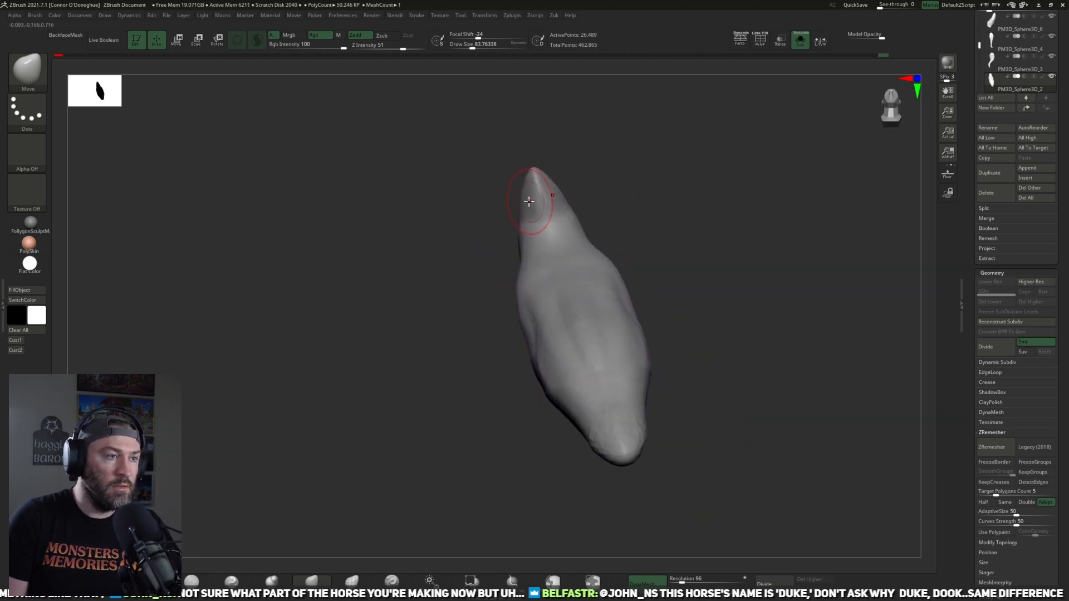
mouse_move(591, 158)
left_mouse_down()
mouse_move(623, 184)
mouse_move(529, 197)
mouse_move(594, 166)
left_mouse_up()
key("]")
left_click_drag(602, 213, 596, 274)
Step: Show the whole horse again and reposition the tail so its base meets the back of the rump
left_click(807, 39)
left_click_drag(702, 339, 650, 270)
left_click_drag(628, 419, 674, 440, "alt")
key("w")
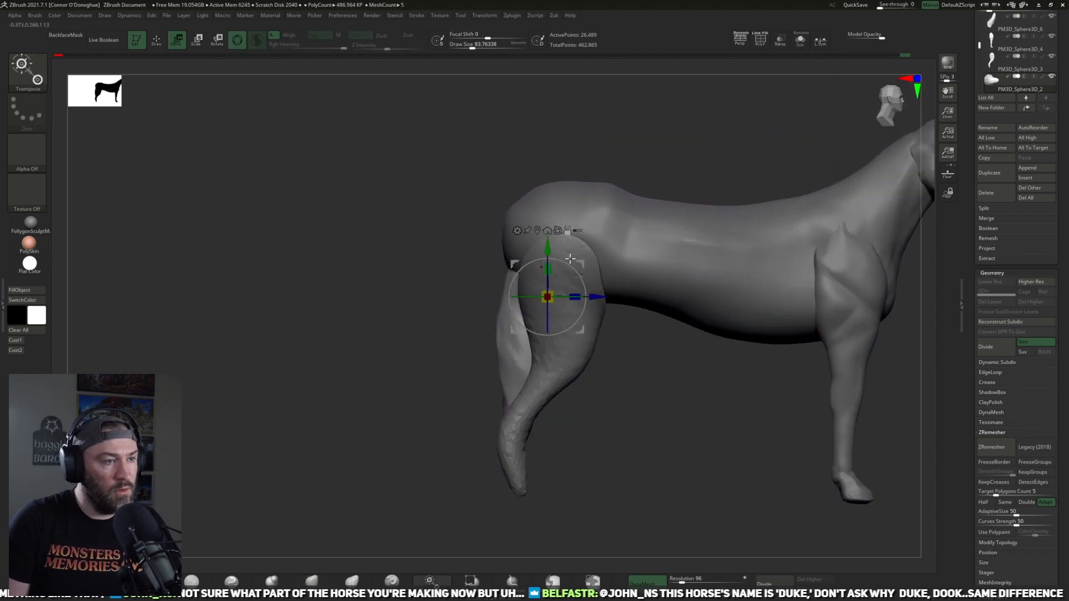
left_click_drag(580, 330, 520, 298)
key("ctrl+z")
left_click_drag(575, 401, 505, 411, "alt")
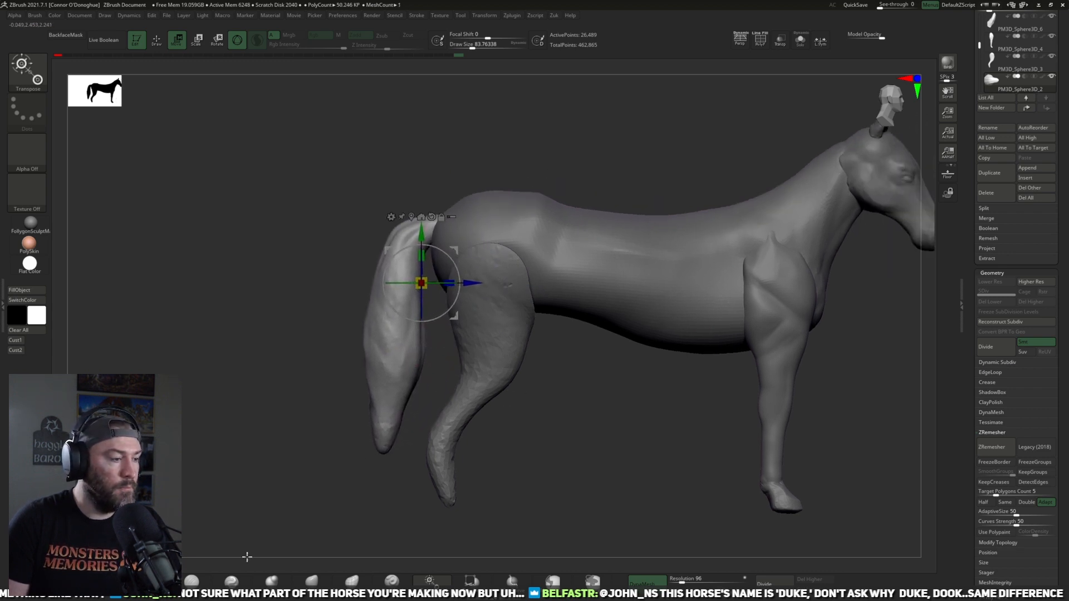
left_click(308, 580)
left_click_drag(577, 435, 558, 372, "alt")
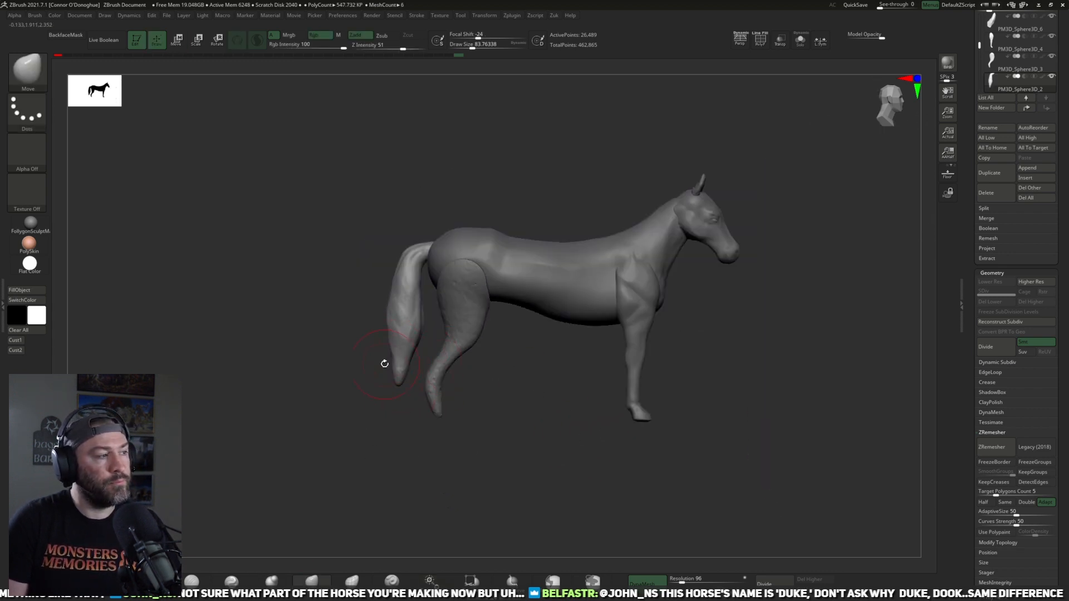
Step: Restore the stored Cust1 side view to line the horse up with the photo reference, and make the torso the active part
left_click(21, 351)
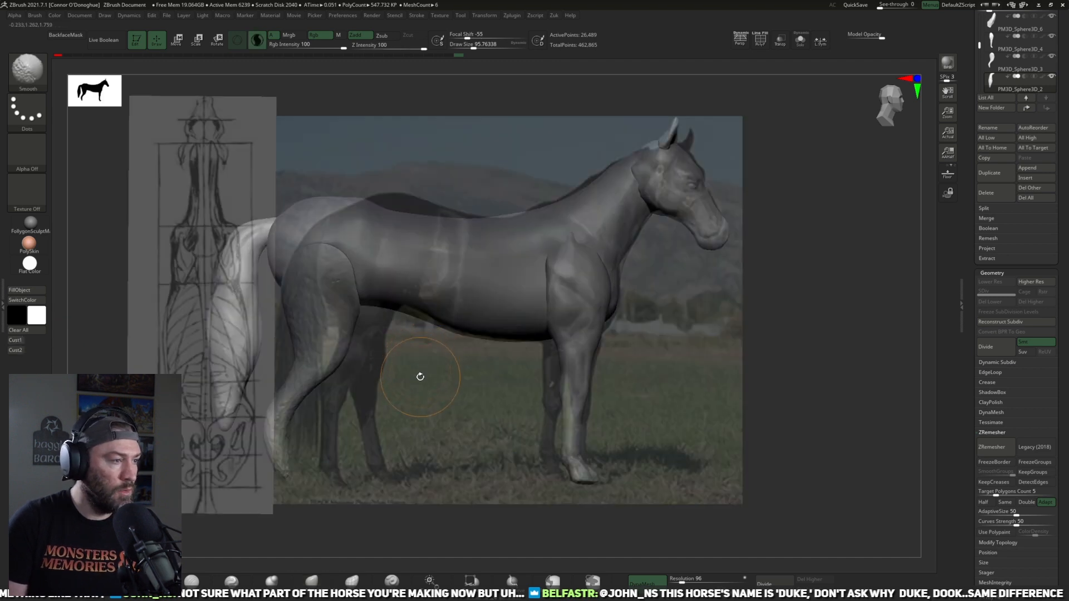
left_click_drag(297, 524, 382, 486)
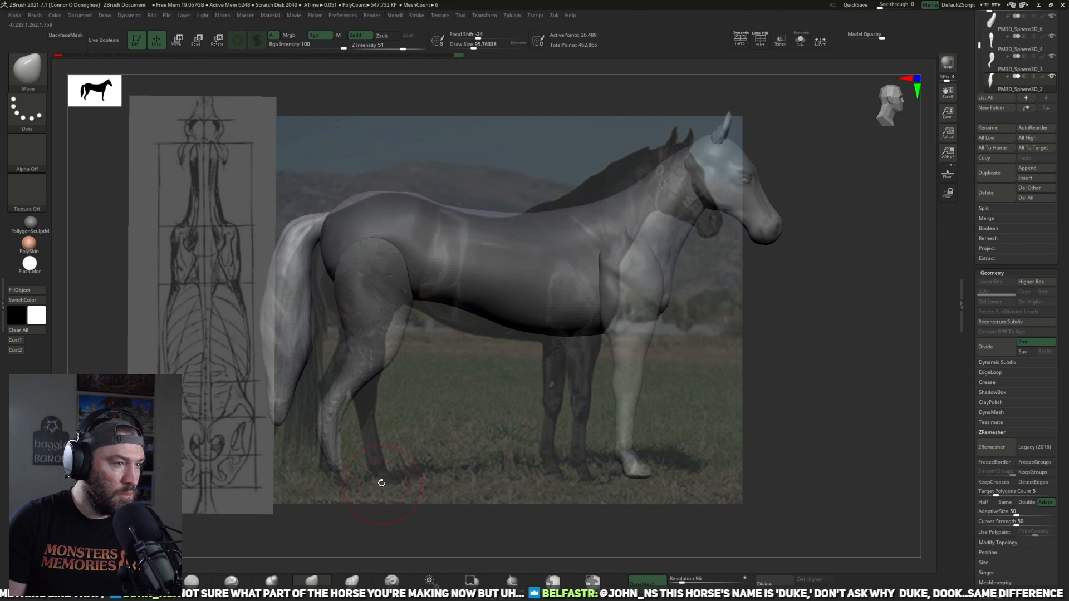
left_click(21, 331)
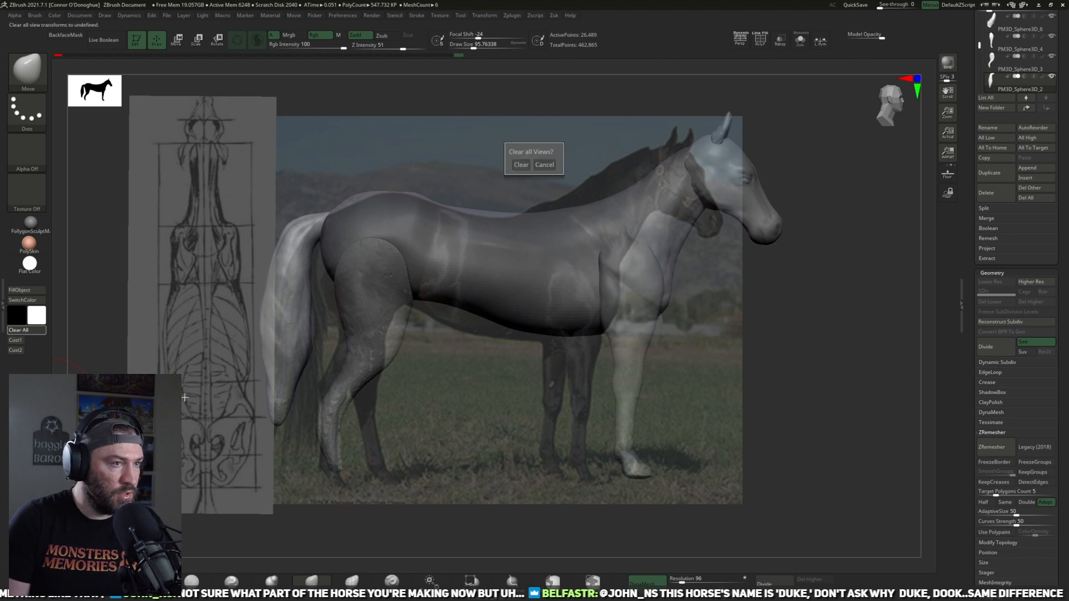
left_click(536, 163)
left_click_drag(789, 388, 284, 371)
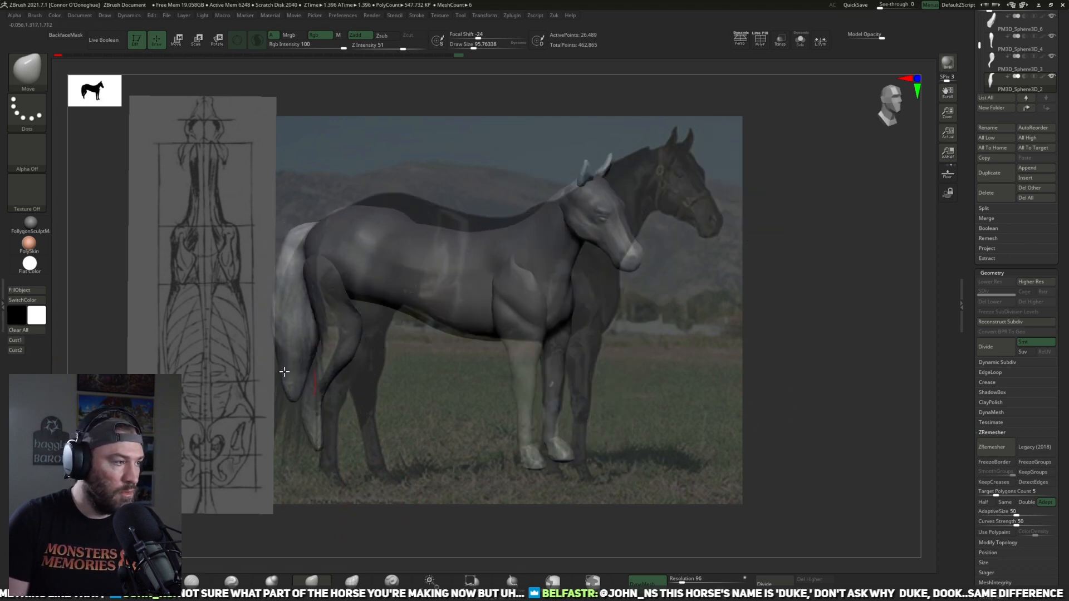
left_click(14, 340)
left_click(467, 271, "alt")
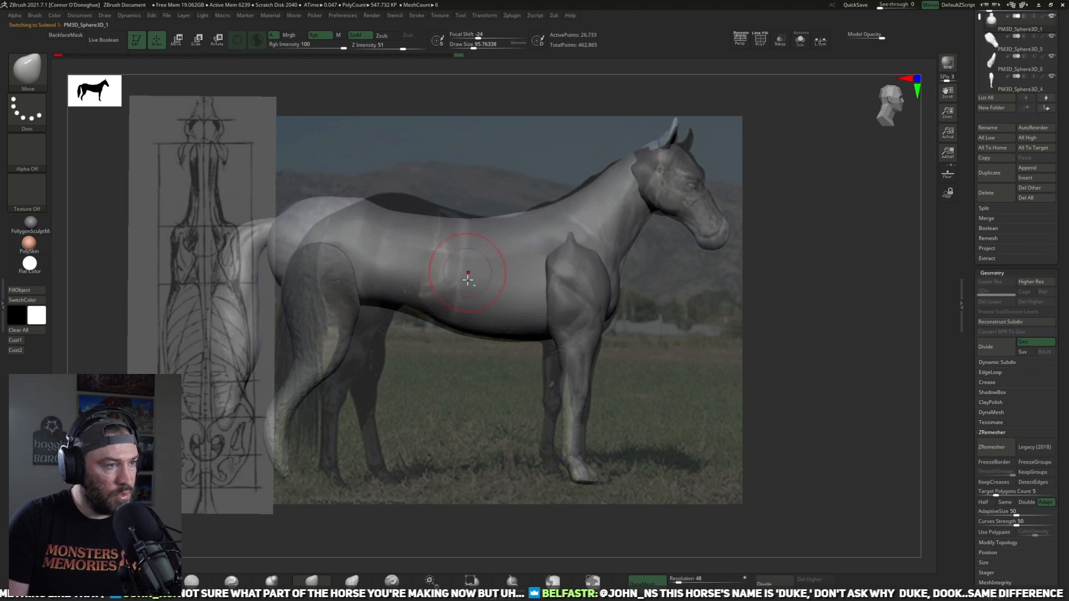
Step: Lasso-mask the torso's rear half, blur the mask edge, and invert it so the front half is protected
key("w")
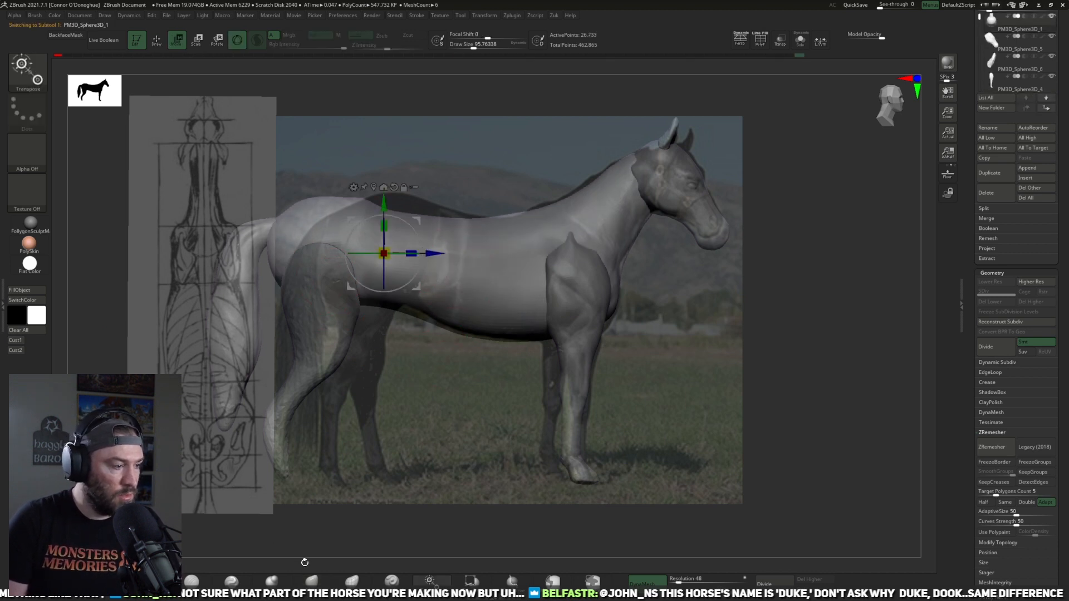
left_click(311, 581)
mouse_move(461, 163)
left_mouse_down("ctrl")
mouse_move(375, 421)
mouse_move(83, 415)
mouse_move(245, 148)
left_mouse_up("ctrl")
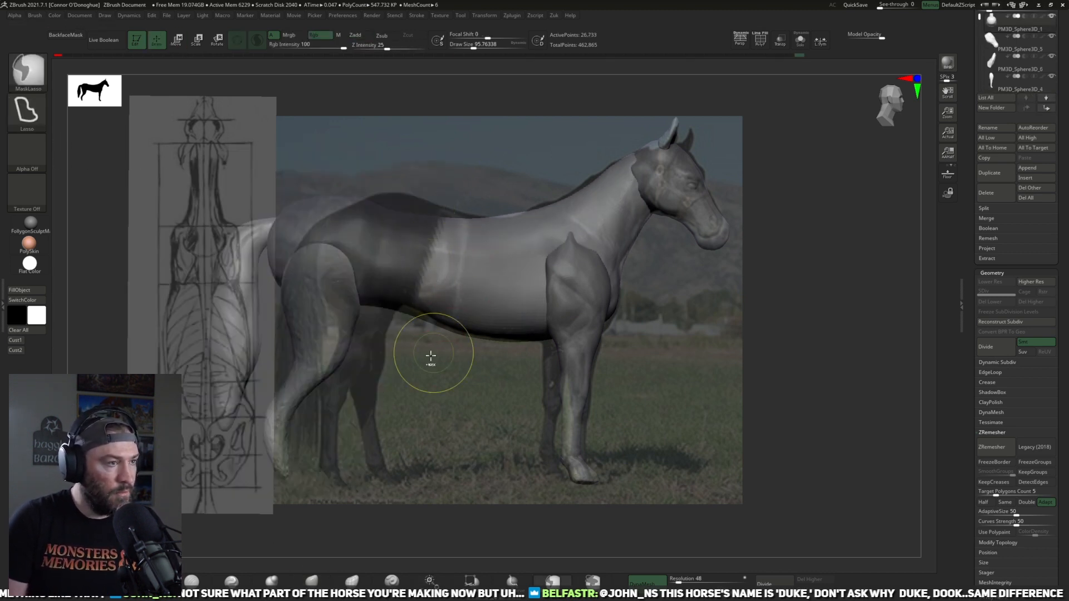
key("z")
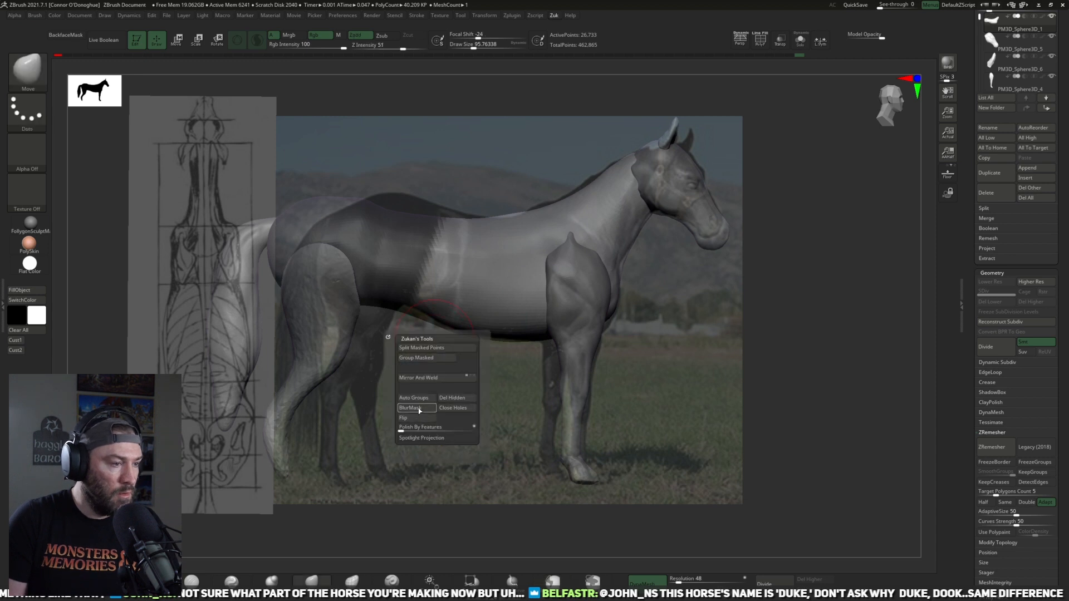
left_click(419, 411)
left_click(448, 495, "ctrl")
Step: Shift the torso's unmasked rear forward to match the photo's rump, clear the mask, and reshape the rump's top line with the Move brush
key("w")
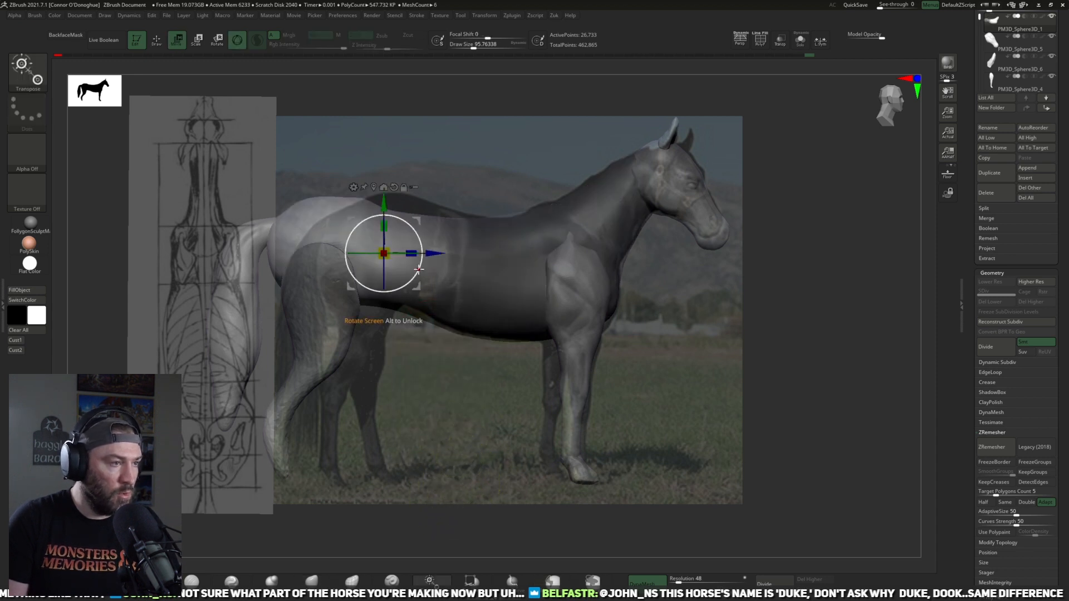
mouse_move(433, 257)
left_mouse_down()
mouse_move(472, 256)
mouse_move(435, 256)
left_mouse_up()
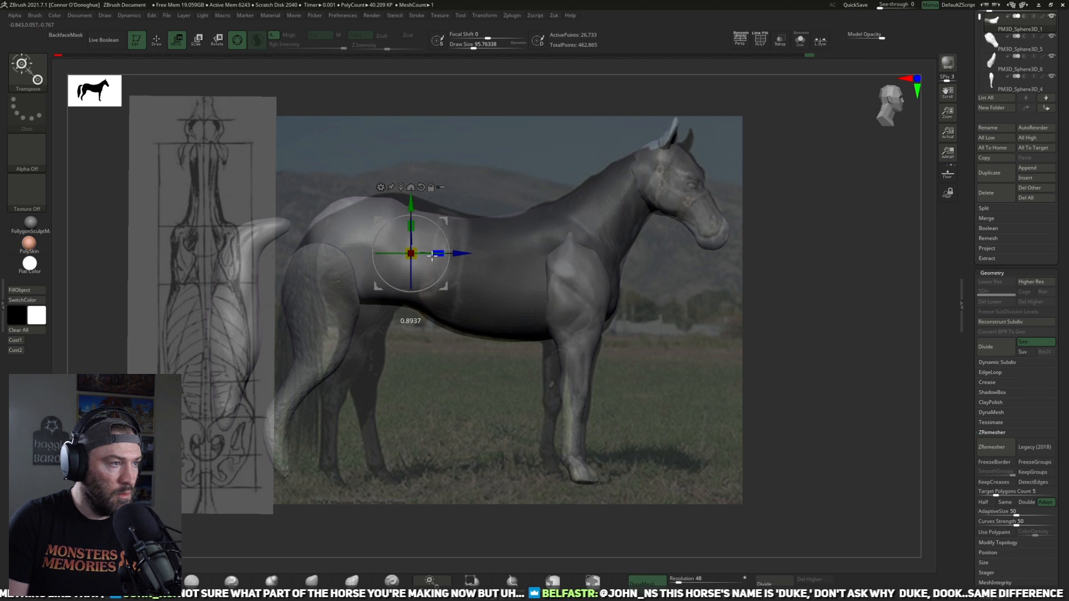
key("q")
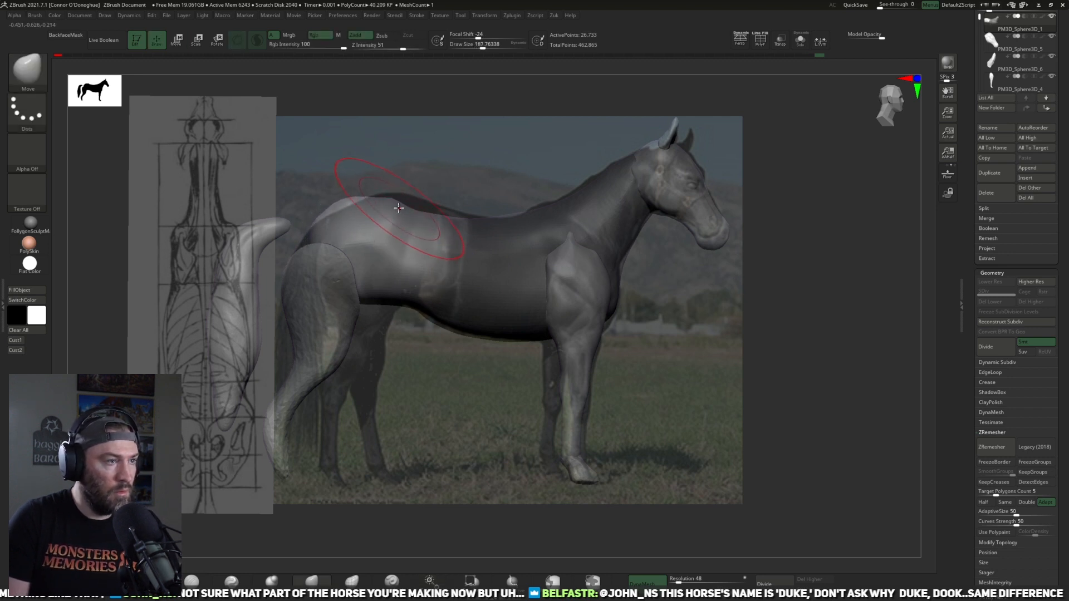
left_click(442, 375, "ctrl")
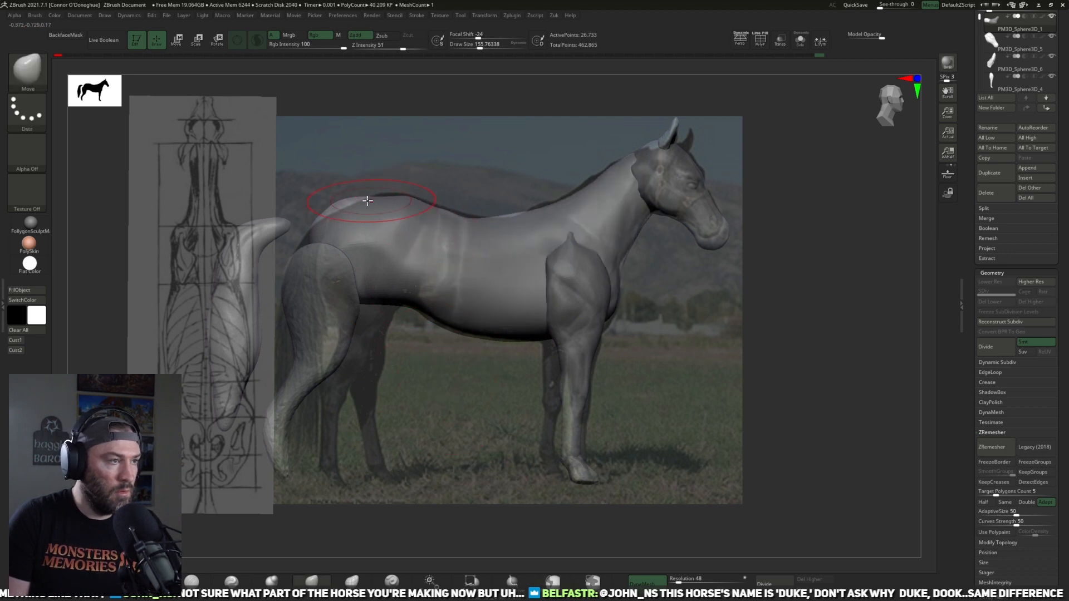
Step: Plane the top and back of the rump with the TrimDynamic brush
left_click(188, 574)
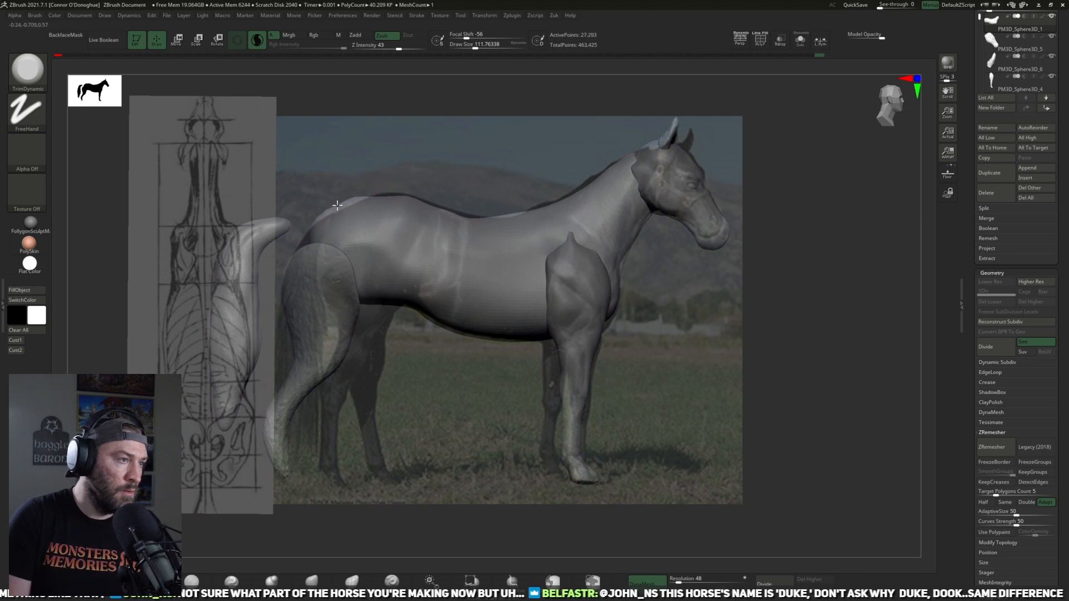
left_click_drag(340, 170, 373, 152, "ctrl")
left_click_drag(373, 152, 329, 203)
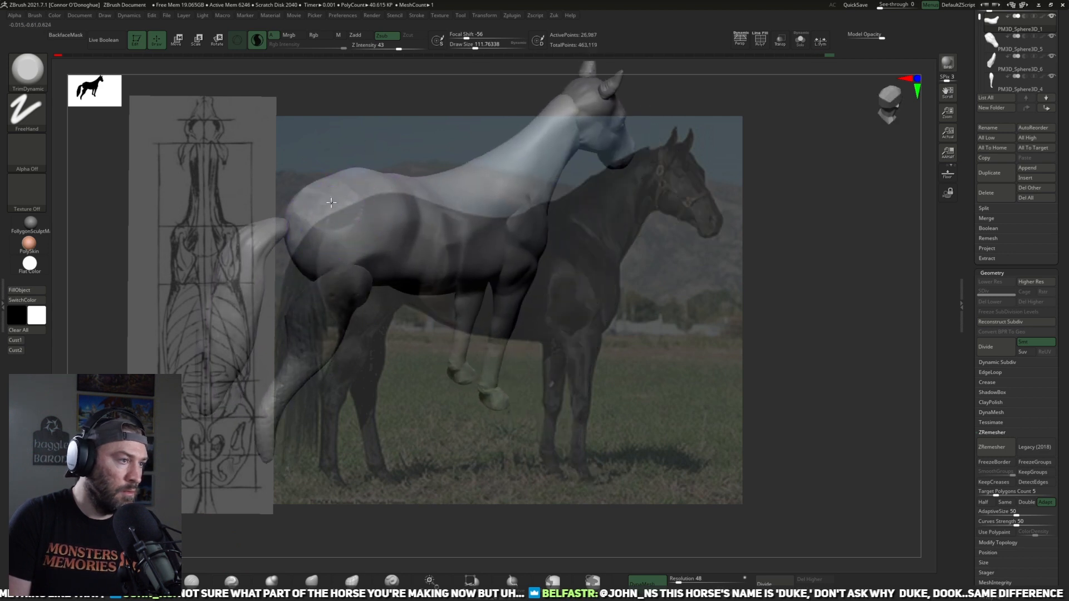
left_click_drag(381, 379, 631, 327)
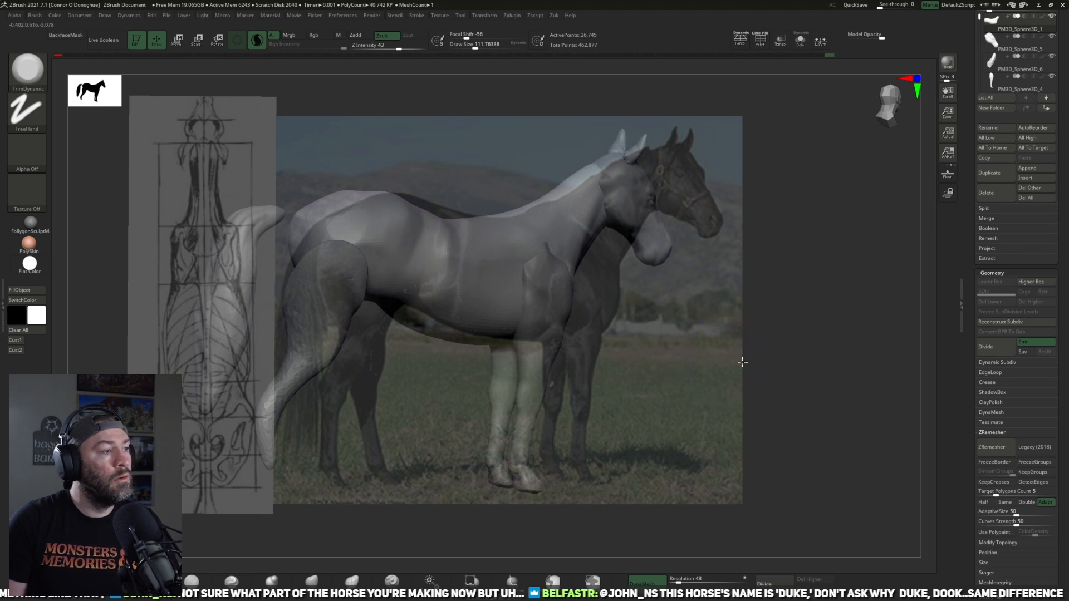
left_click_drag(733, 361, 765, 355, "shift")
Step: Restore the stored Cust2 top view and carve the hip forms over the anatomy drawing with the DamStandard brush
left_click(15, 351)
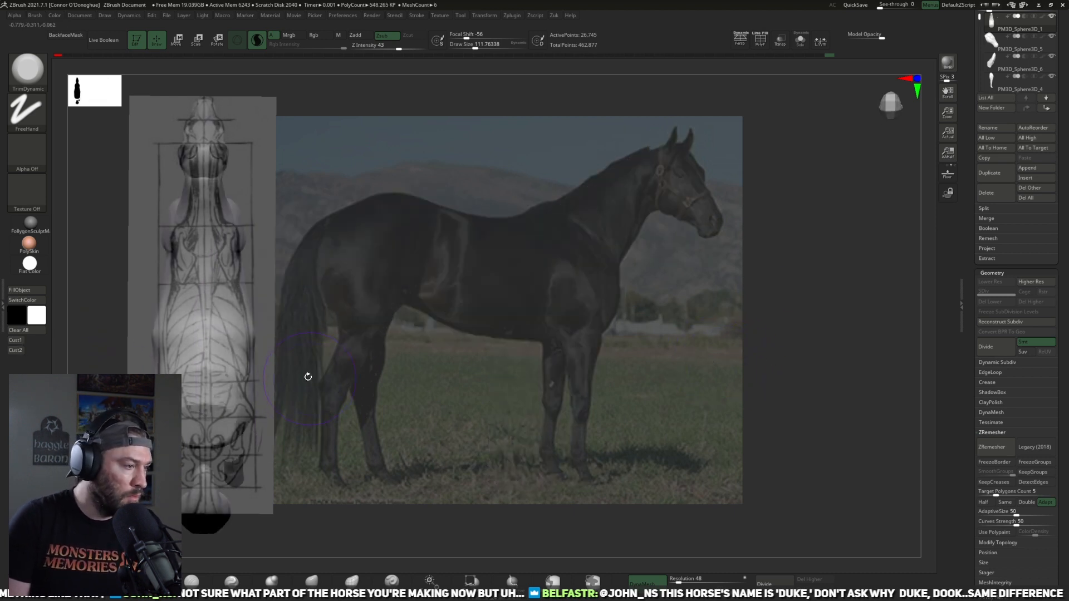
left_click_drag(335, 445, 344, 473, "alt")
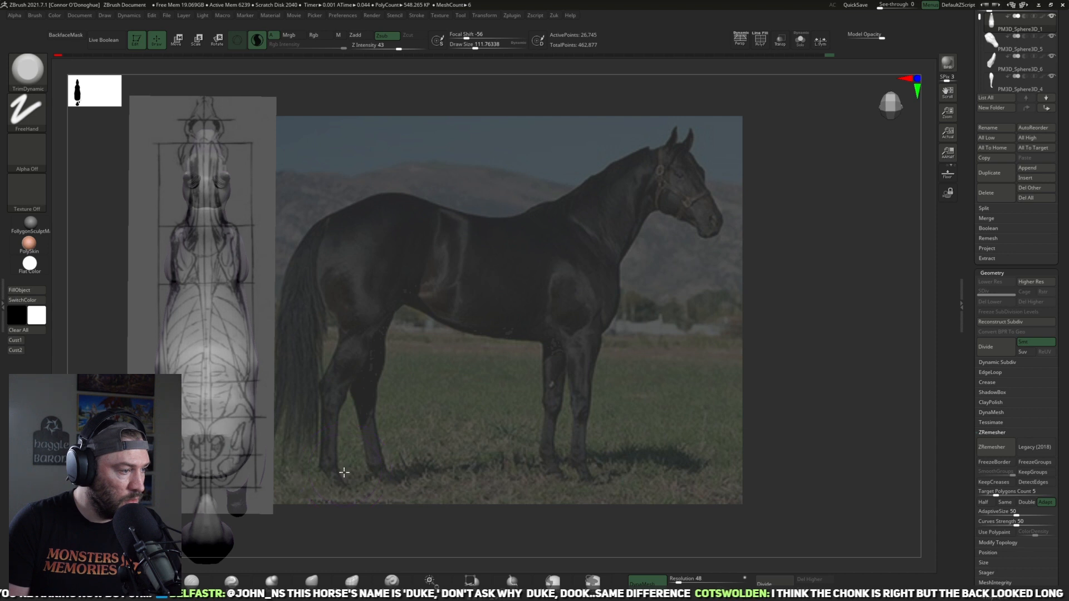
left_click(192, 581)
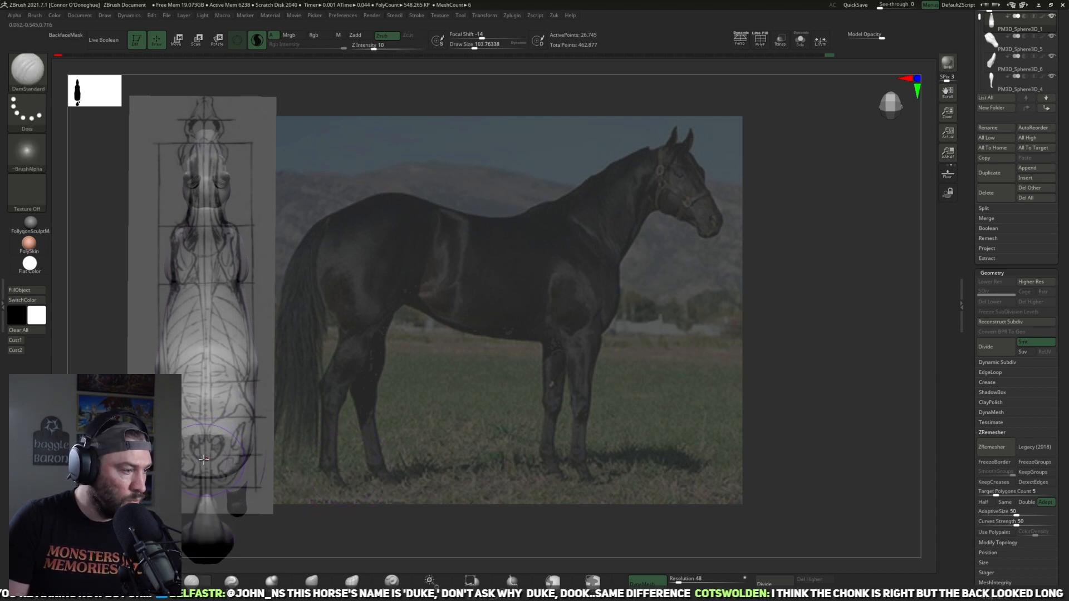
mouse_move(207, 445)
left_mouse_down()
mouse_move(205, 418)
mouse_move(242, 391)
left_mouse_up()
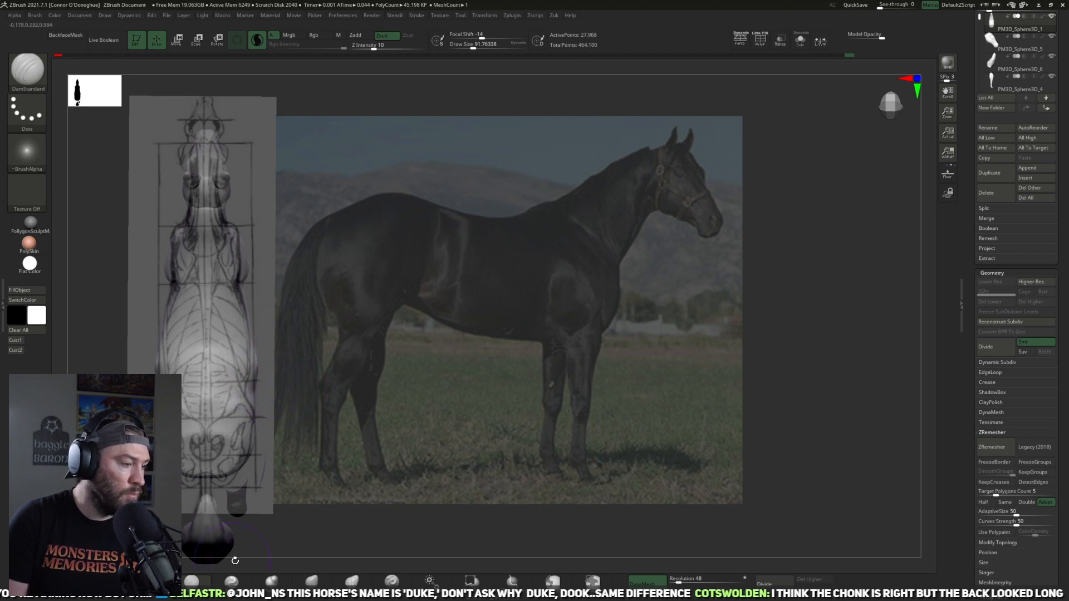
mouse_move(310, 401)
left_mouse_down()
mouse_move(348, 339)
mouse_move(390, 397)
mouse_move(328, 394)
left_mouse_up()
mouse_move(229, 399)
left_mouse_down()
mouse_move(315, 420)
mouse_move(305, 387)
left_mouse_up()
Step: Carve creases along the flank between the hip and the rear of the ribcage with the DamStandard brush
mouse_move(342, 429)
left_mouse_down()
mouse_move(306, 416)
mouse_move(338, 443)
mouse_move(353, 442)
left_mouse_up()
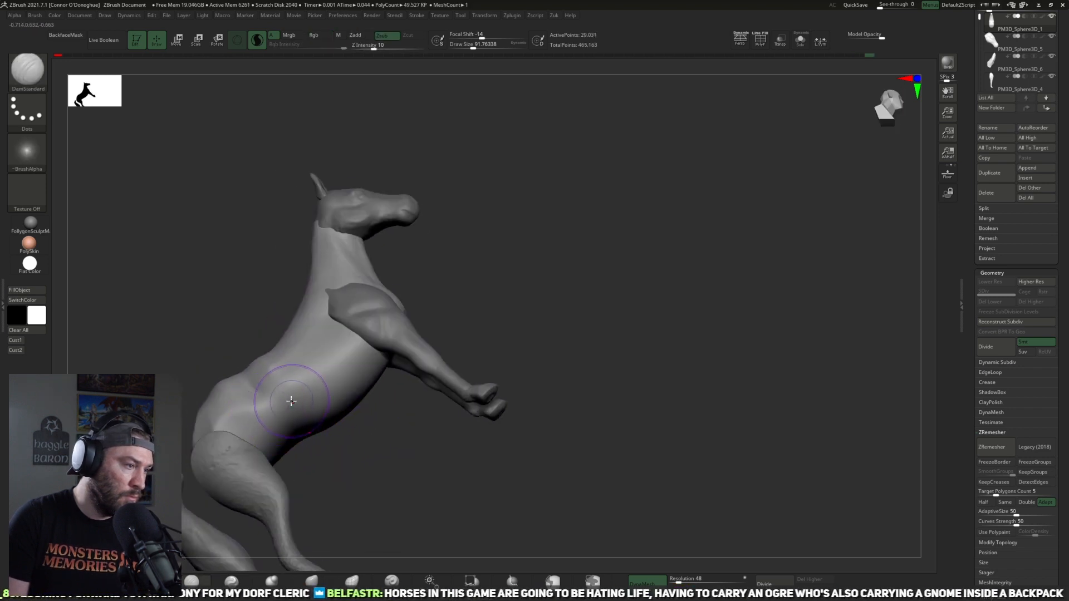
left_click_drag(258, 392, 313, 393)
mouse_move(373, 413)
left_mouse_down()
mouse_move(337, 418)
mouse_move(349, 459)
mouse_move(398, 348)
left_mouse_up()
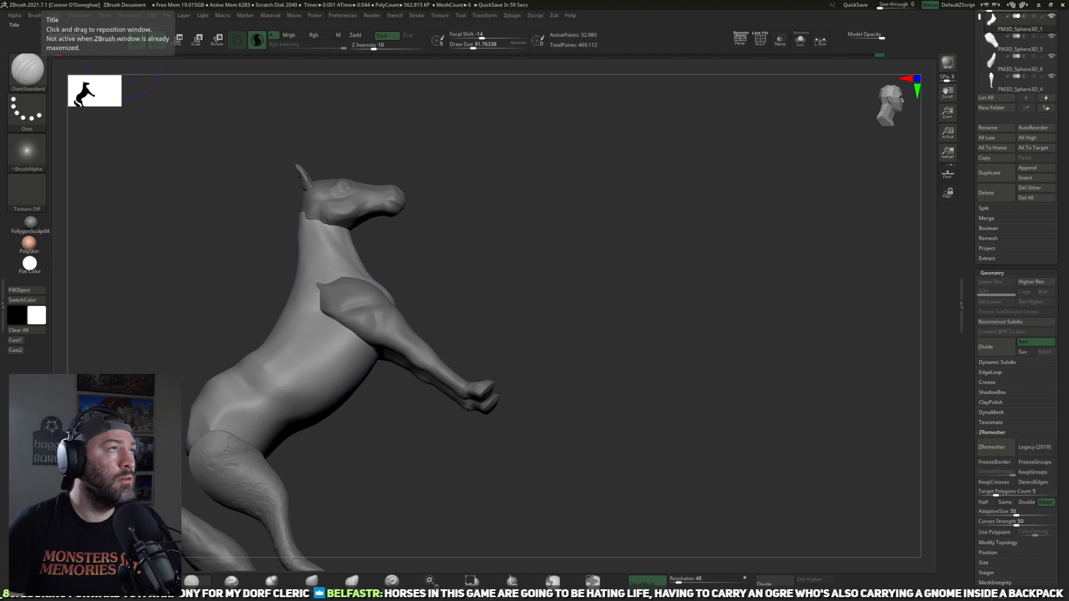
mouse_move(583, 387)
left_mouse_down()
mouse_move(575, 446)
mouse_move(580, 320)
mouse_move(627, 315)
mouse_move(725, 364)
mouse_move(751, 270)
mouse_move(634, 413)
mouse_move(516, 446)
mouse_move(492, 411)
mouse_move(539, 453)
mouse_move(484, 482)
mouse_move(510, 439)
left_mouse_up()
left_click_drag(512, 387, 413, 306)
mouse_move(498, 367)
left_mouse_down()
mouse_move(436, 305)
mouse_move(416, 307)
left_mouse_up()
mouse_move(506, 420)
left_mouse_down()
mouse_move(474, 373)
mouse_move(509, 406)
mouse_move(490, 469)
mouse_move(486, 429)
mouse_move(551, 551)
mouse_move(486, 479)
mouse_move(543, 265)
mouse_move(410, 420)
left_mouse_up()
Step: Flatten the flank, loin and rear ribcage into broad planes with the TrimDynamic brush
left_click(151, 580)
mouse_move(384, 225)
left_mouse_down()
mouse_move(445, 303)
mouse_move(413, 319)
left_mouse_up()
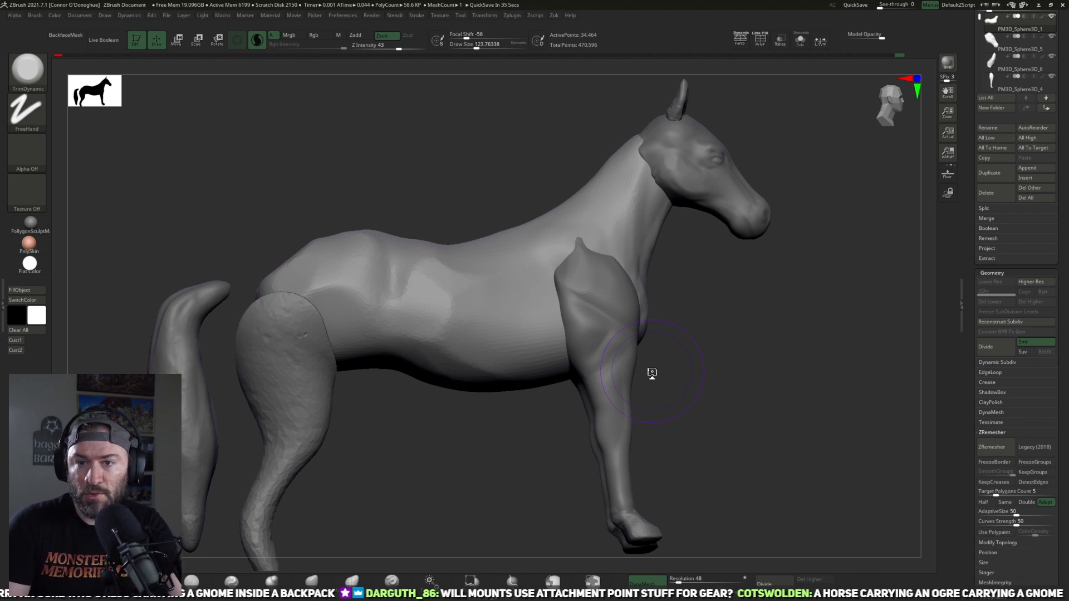
left_click_drag(770, 336, 428, 409)
left_click_drag(455, 486, 438, 429)
mouse_move(429, 350)
left_mouse_down()
mouse_move(443, 359)
mouse_move(429, 344)
mouse_move(489, 346)
mouse_move(445, 331)
left_mouse_up()
left_click_drag(413, 479, 454, 467)
left_click_drag(415, 364, 391, 342)
left_click_drag(421, 494, 404, 421)
left_click_drag(388, 354, 379, 369)
left_click_drag(342, 516, 334, 482, "shift")
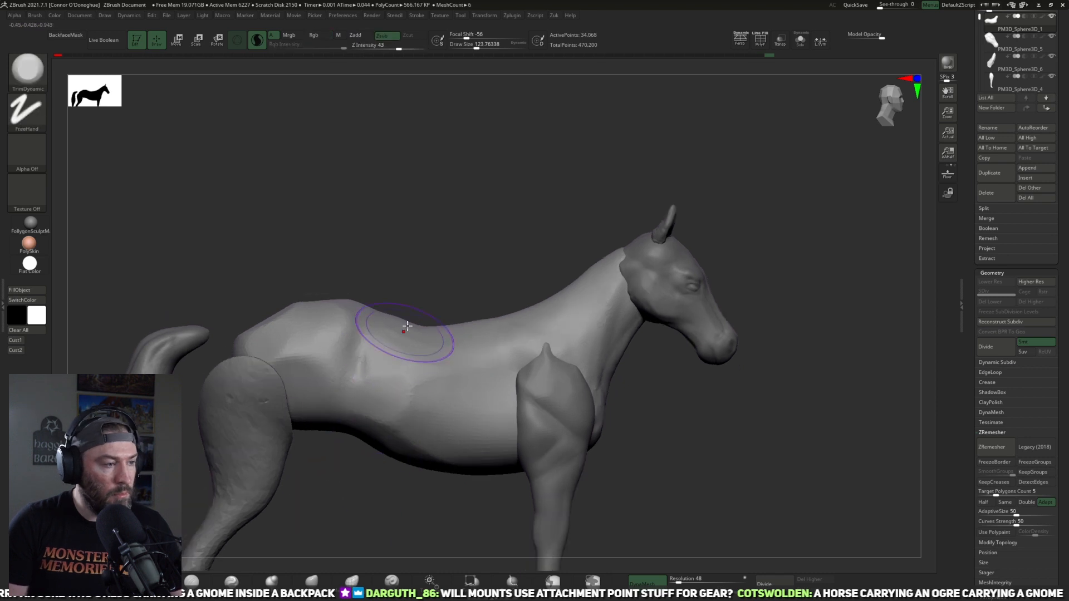
Step: Reduce the TrimDynamic draw size to about 50 and refine the planes around the hip bone and flank hollow
key("space")
mouse_move(429, 282)
left_mouse_down()
mouse_move(420, 246)
mouse_move(413, 265)
left_mouse_up()
left_click_drag(356, 347, 364, 334)
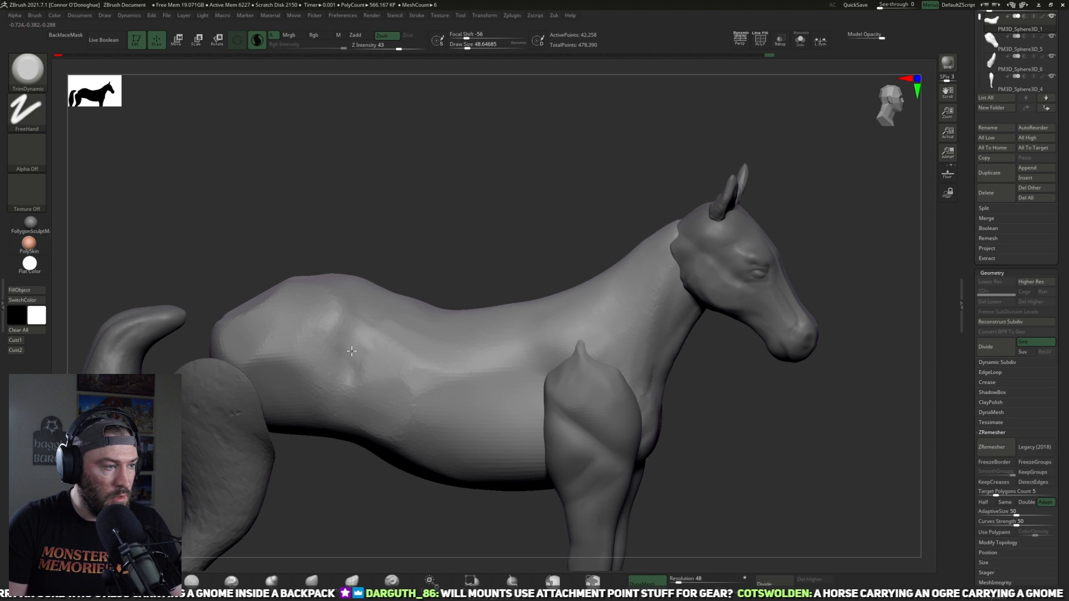
mouse_move(349, 371)
left_mouse_down()
mouse_move(336, 373)
mouse_move(358, 359)
left_mouse_up()
key("]")
left_click_drag(346, 322, 356, 365)
left_click_drag(356, 484, 364, 466)
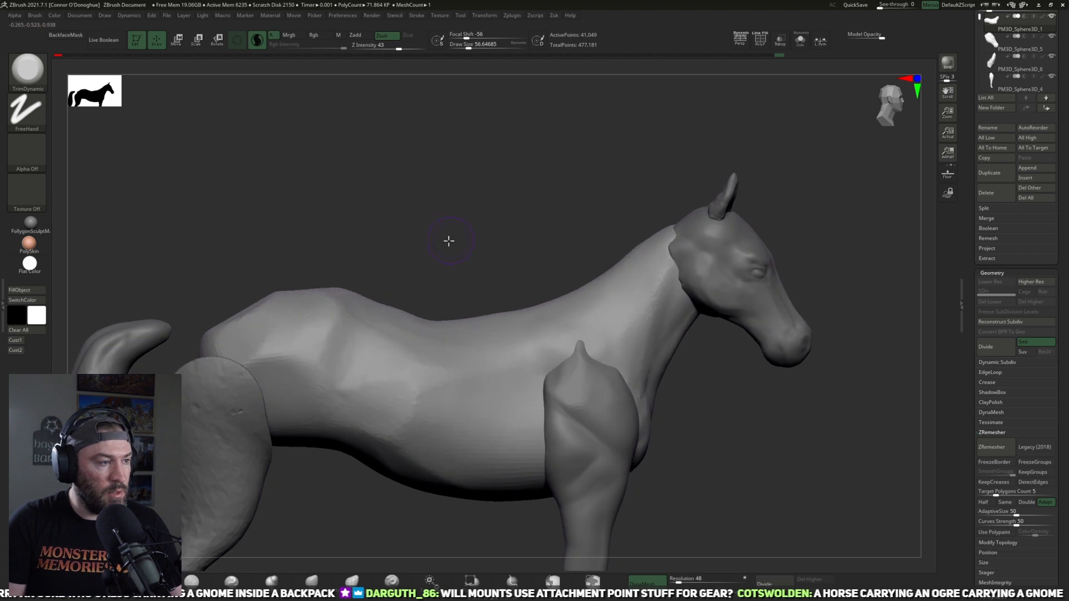
Step: Enlarge the TrimDynamic brush to about 80 and flatten the rump side, flank and lower belly
left_click_drag(448, 241, 418, 246)
key("]")
key("]")
key("]")
left_click_drag(312, 340, 287, 338)
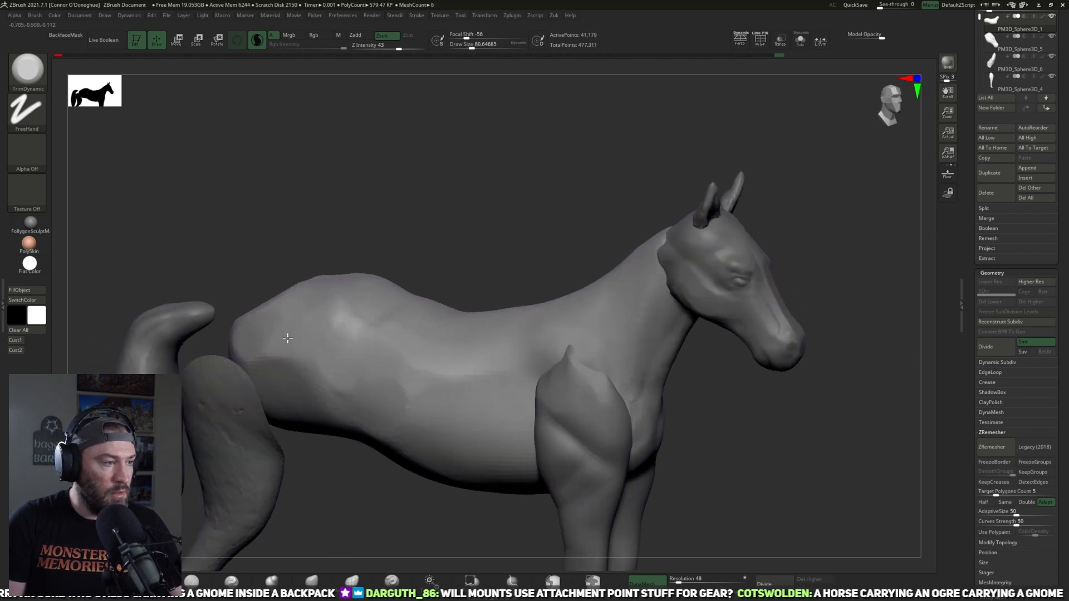
mouse_move(369, 372)
left_mouse_down()
mouse_move(377, 430)
mouse_move(414, 440)
left_mouse_up()
left_click_drag(398, 521, 380, 442)
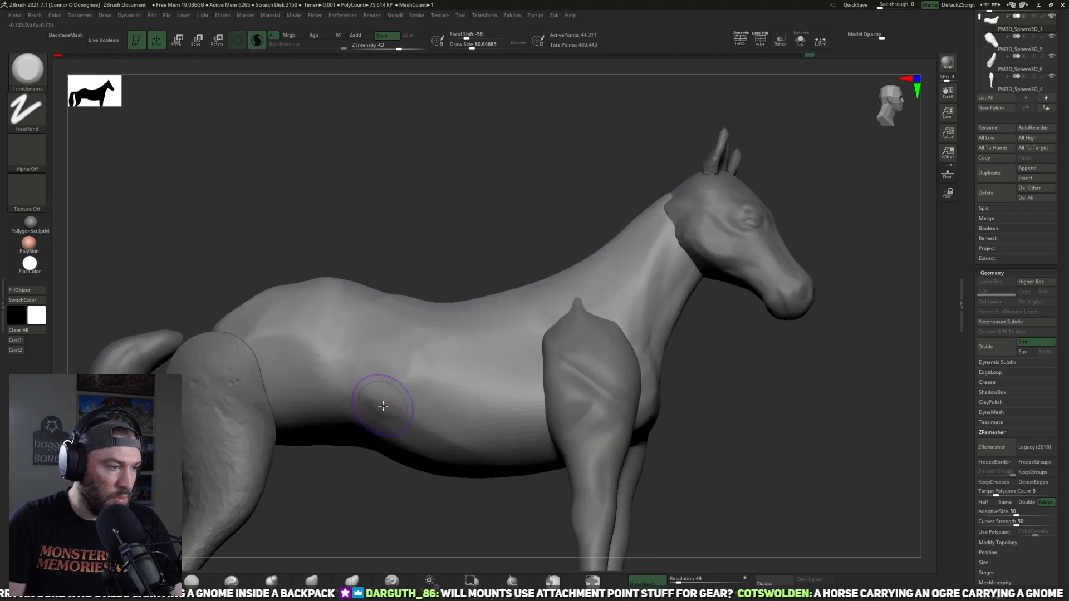
mouse_move(368, 378)
left_mouse_down()
mouse_move(399, 468)
mouse_move(409, 445)
mouse_move(384, 412)
left_mouse_up()
left_click_drag(479, 503, 405, 381)
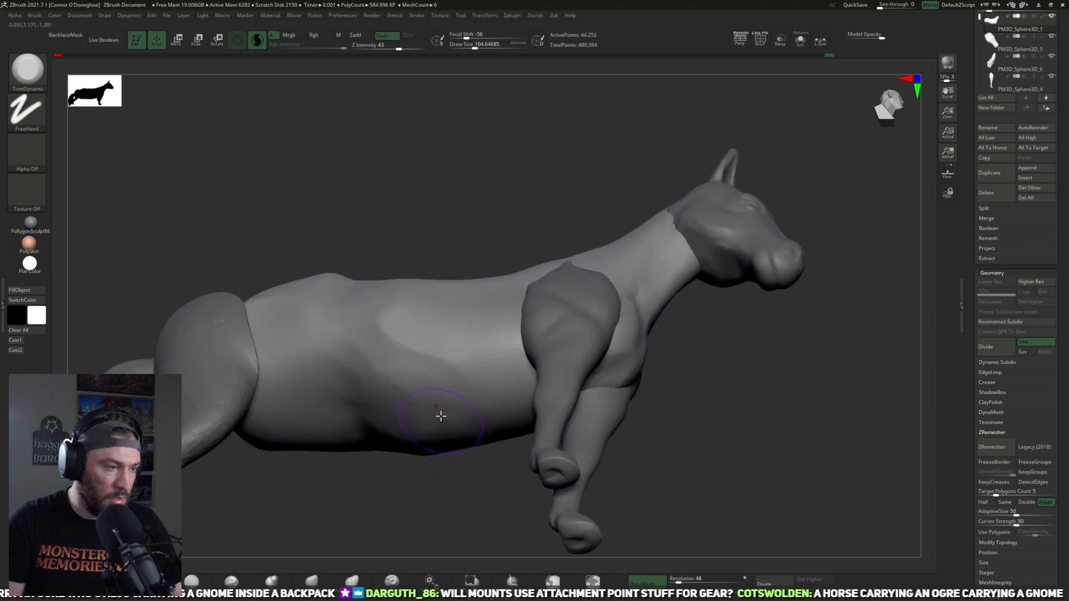
Step: Adjust the torso's side outline behind the front legs from below with the Move brush
mouse_move(442, 486)
left_mouse_down()
mouse_move(361, 355)
mouse_move(462, 481)
left_mouse_up()
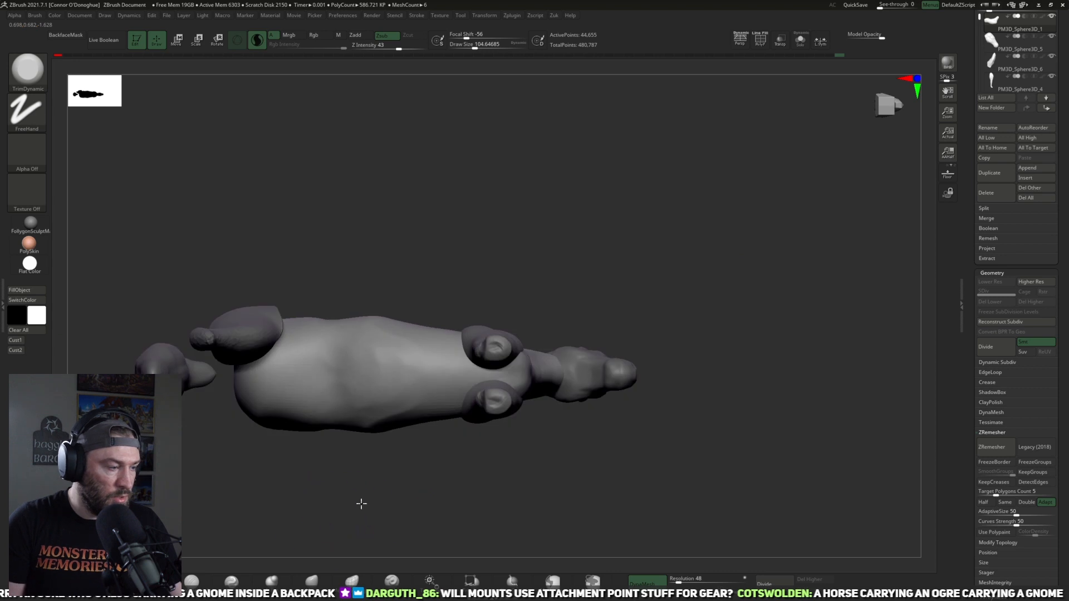
left_click_drag(349, 501, 398, 511, "alt")
left_click(311, 580)
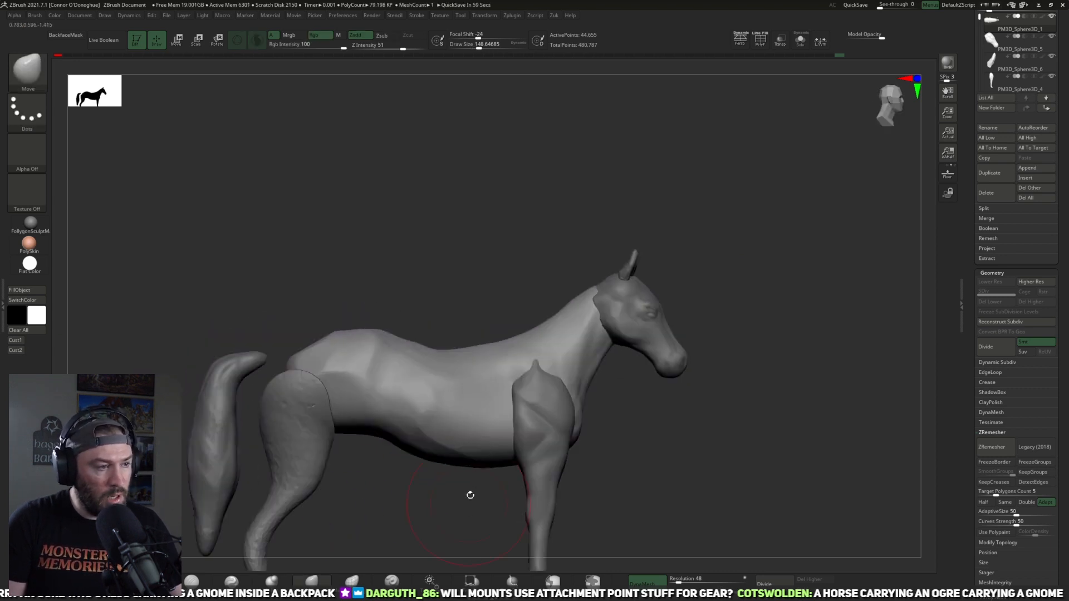
left_click_drag(467, 494, 380, 437)
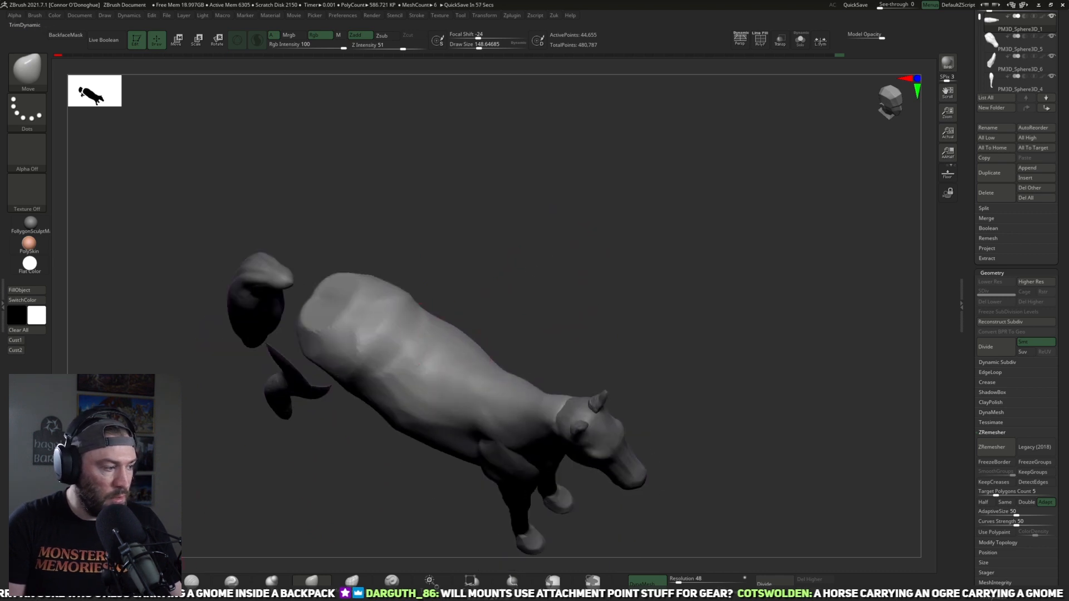
Step: Build up volume over the ribcage and the side of the back with the ClayBuildup brush
key("b")
key("c")
key("b")
mouse_move(546, 256)
left_mouse_down()
mouse_move(577, 245)
mouse_move(581, 222)
left_mouse_up()
mouse_move(406, 440)
left_mouse_down()
mouse_move(610, 368)
mouse_move(830, 346)
mouse_move(752, 317)
mouse_move(596, 463)
mouse_move(614, 486)
mouse_move(567, 436)
left_mouse_up()
mouse_move(509, 483)
left_mouse_down()
mouse_move(551, 477)
mouse_move(531, 473)
left_mouse_up()
mouse_move(532, 374)
left_mouse_down()
mouse_move(490, 385)
mouse_move(504, 365)
left_mouse_up()
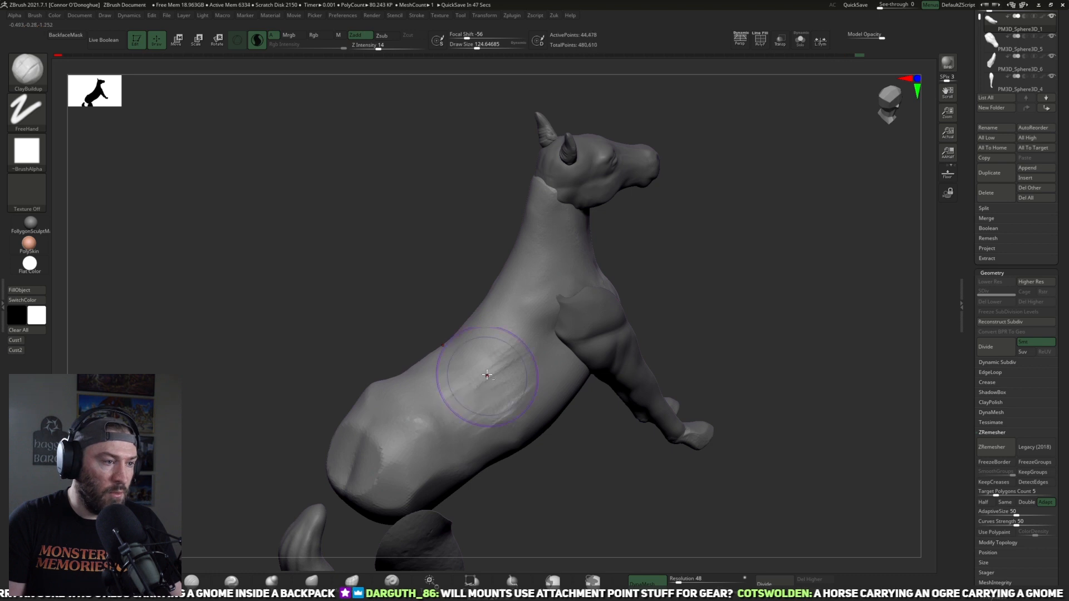
mouse_move(562, 492)
left_mouse_down()
mouse_move(541, 493)
mouse_move(551, 485)
left_mouse_up()
Step: Reduce the ClayBuildup draw size to about 93 and add clay strokes along the upper back toward the withers
key("bracketleft")
left_click_drag(590, 263, 609, 267)
left_click_drag(420, 371, 427, 357)
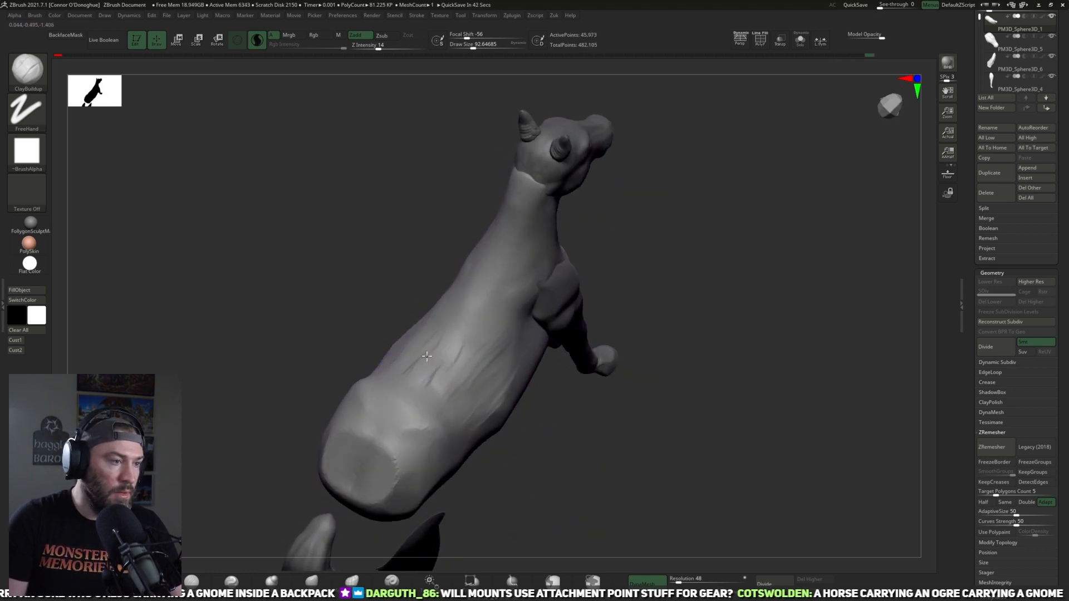
left_click_drag(483, 265, 507, 227)
mouse_move(538, 425)
left_mouse_down()
mouse_move(549, 365)
mouse_move(660, 306)
left_mouse_up()
left_click_drag(683, 389, 583, 440)
mouse_move(632, 400)
left_mouse_down()
mouse_move(584, 379)
mouse_move(623, 396)
left_mouse_up()
Step: Carve muscle lines at the base of the neck above the shoulder with the DamStandard brush
left_click(247, 581)
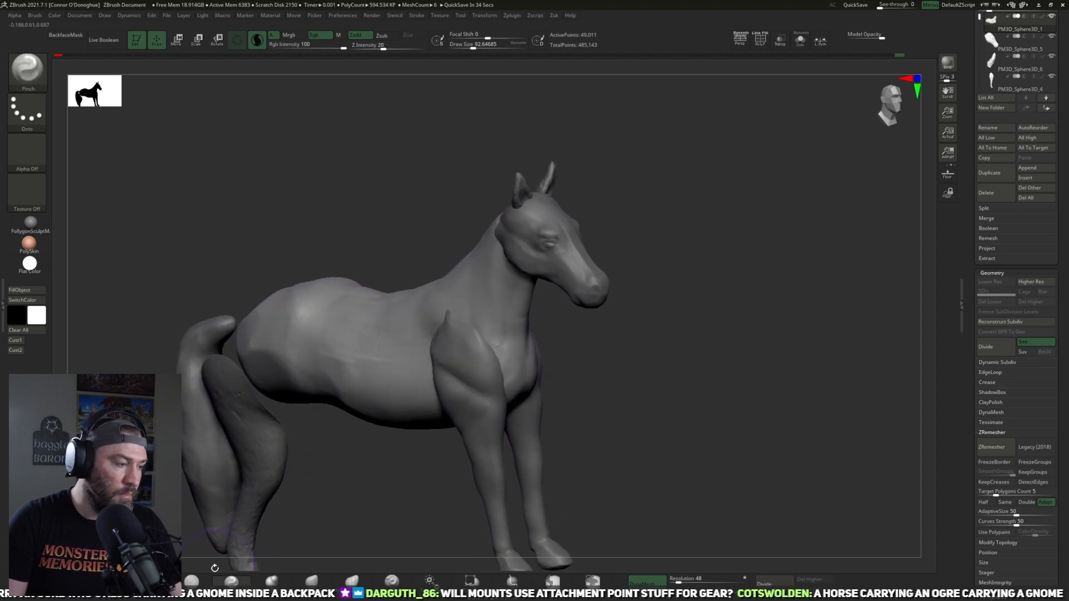
left_click(192, 581)
left_click_drag(556, 359, 607, 359)
mouse_move(486, 318)
left_mouse_down()
mouse_move(499, 365)
mouse_move(620, 377)
mouse_move(543, 356)
left_mouse_up()
left_click_drag(482, 284, 451, 288)
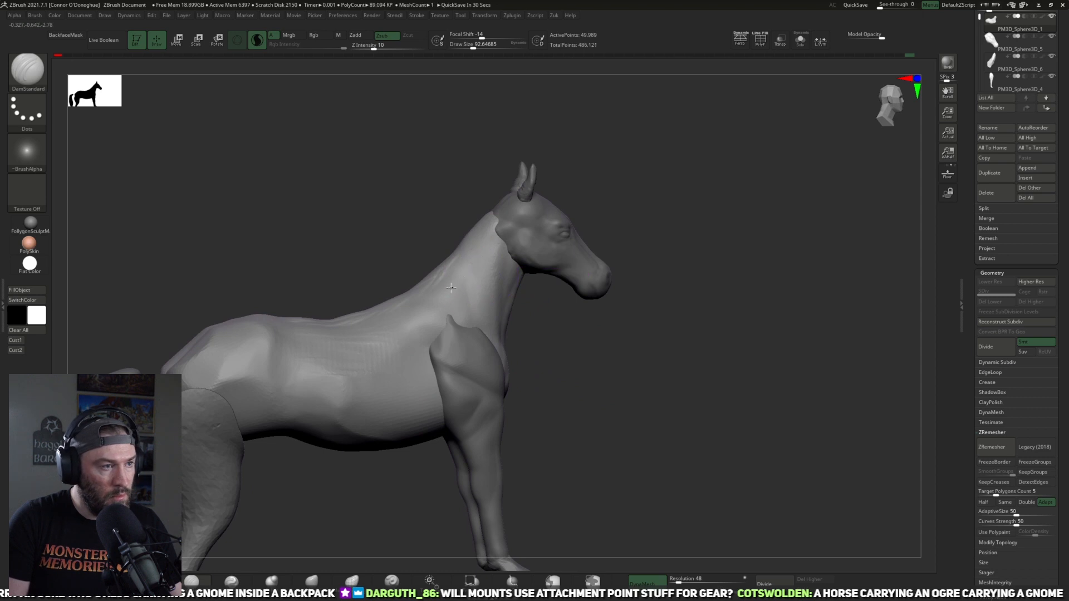
left_click_drag(587, 213, 521, 287)
left_click_drag(630, 287, 713, 222)
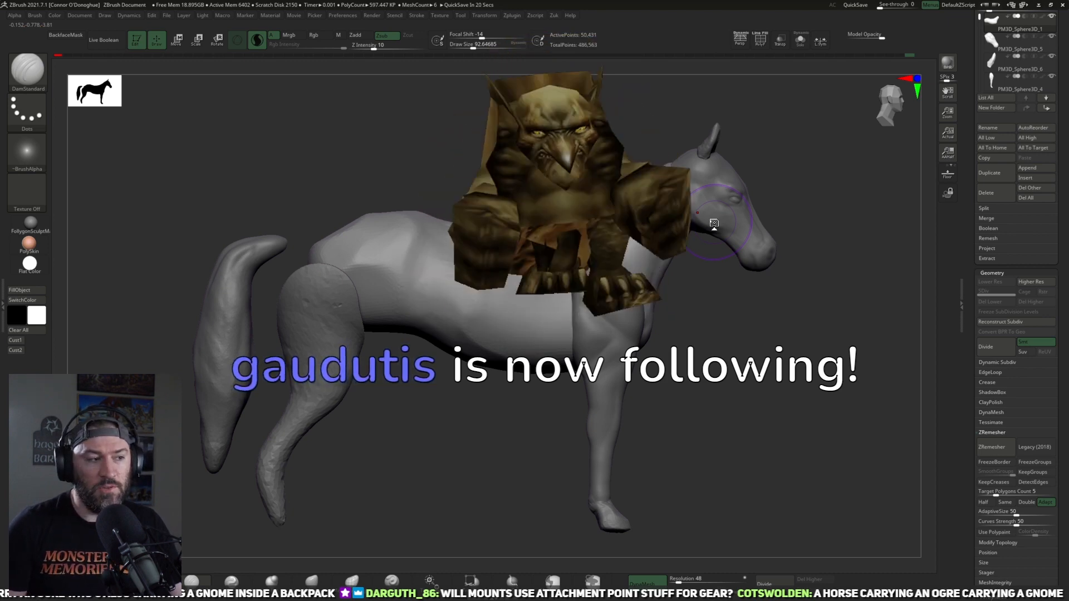
Step: Select the hind leg and move it forward along the body so it sits under the rump
left_click_drag(443, 429, 301, 392)
left_click(323, 374, "alt")
key("w")
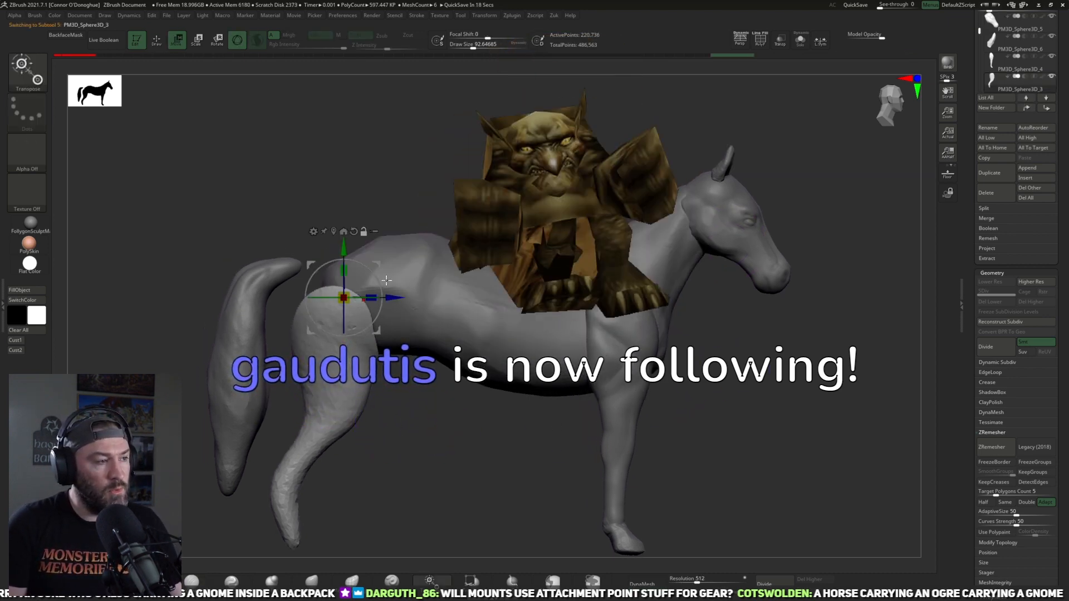
left_click_drag(398, 299, 420, 300)
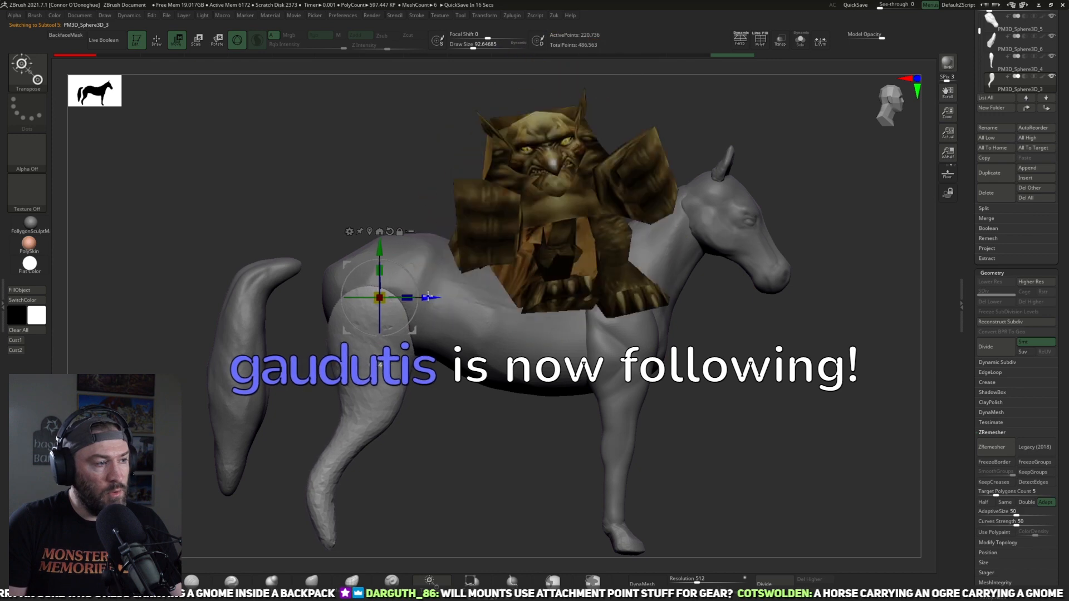
left_click_drag(436, 439, 329, 435)
left_click_drag(306, 532, 370, 484, "alt")
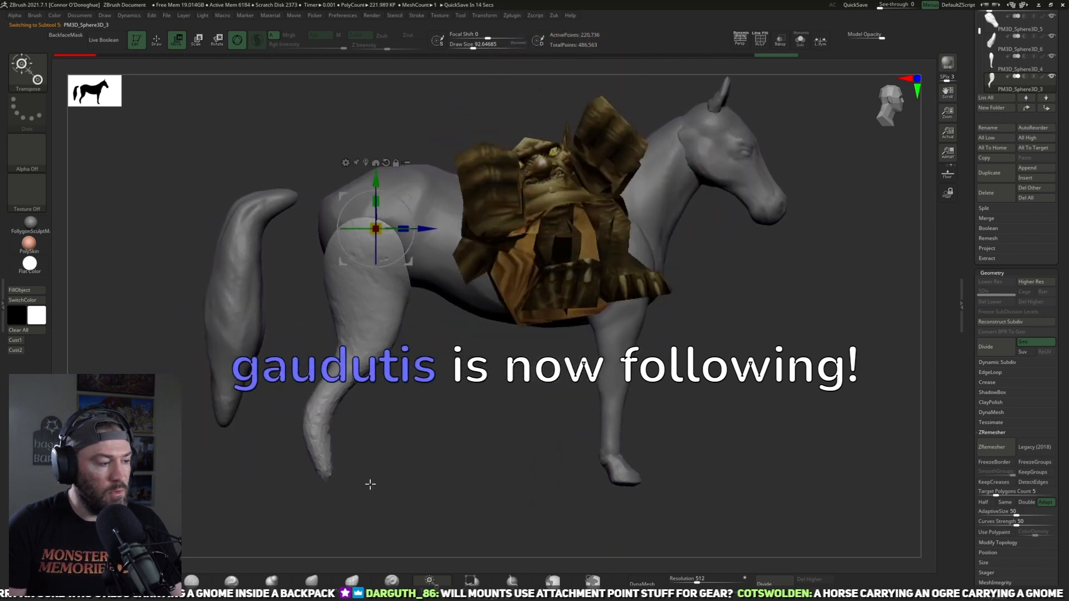
Step: Enlarge the Move brush to about 169 and adjust the front contour of the hind leg above the hock
left_click(313, 580)
mouse_move(402, 432)
left_mouse_down("alt")
mouse_move(424, 433)
mouse_move(363, 436)
mouse_move(331, 410)
left_mouse_up("alt")
key("bracketright")
key("bracketright")
key("bracketright")
left_click_drag(358, 359, 365, 361)
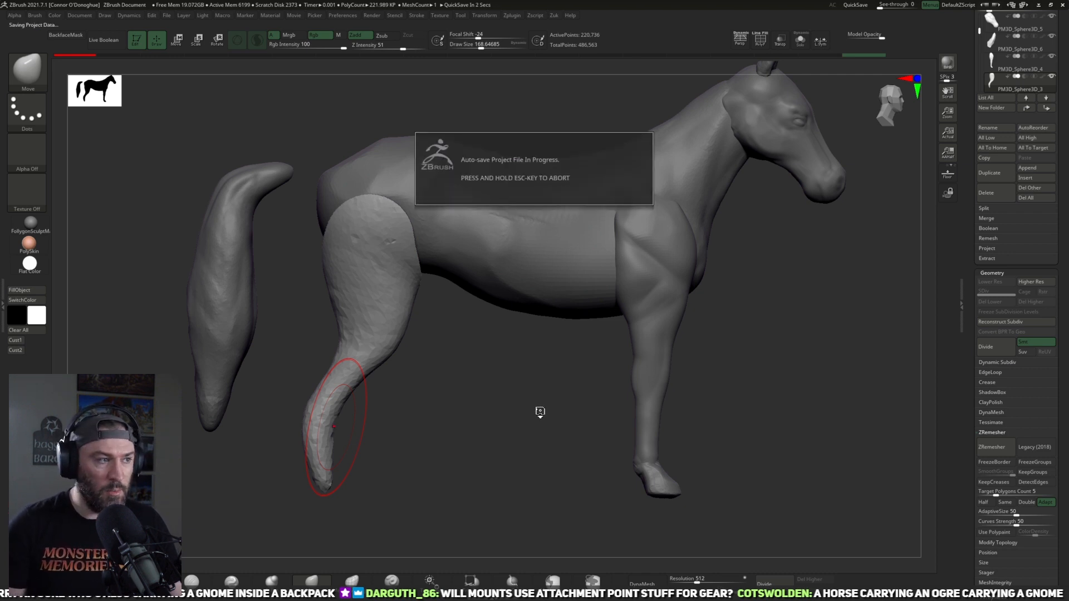
Step: Remesh the hind leg with DynaMesh at resolution 168
left_click_drag(540, 451, 494, 403)
left_click_drag(546, 432, 713, 417)
left_click_drag(693, 578, 682, 577)
left_click(647, 581)
left_click_drag(708, 448, 486, 345)
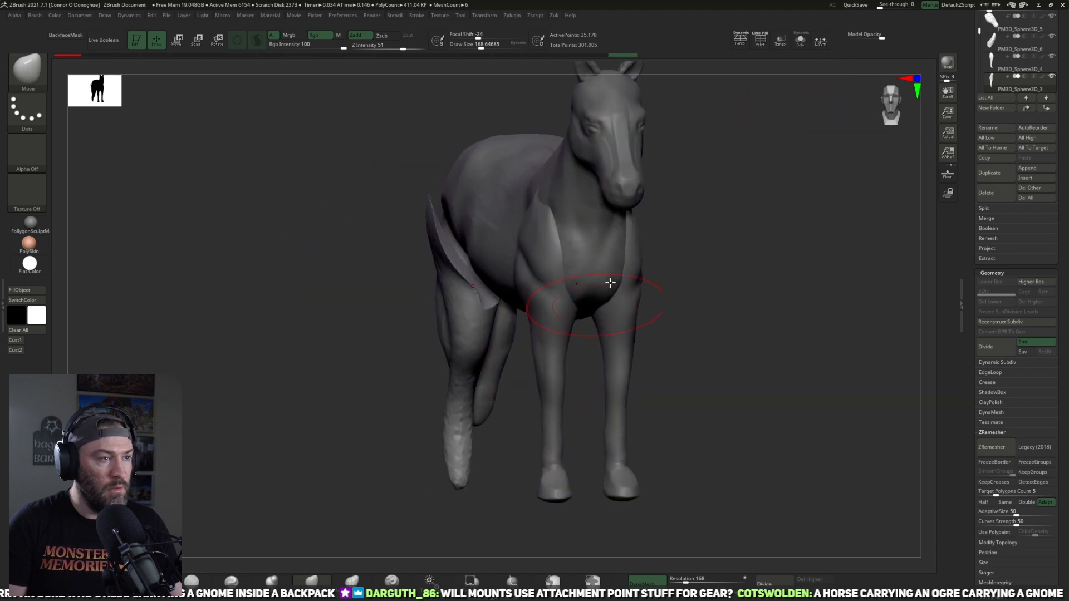
Step: Isolate the hind leg and mask everything except the flat inner face of the thigh
left_click(799, 40)
mouse_move(644, 250)
left_mouse_down()
mouse_move(517, 299)
mouse_move(533, 282)
left_mouse_up()
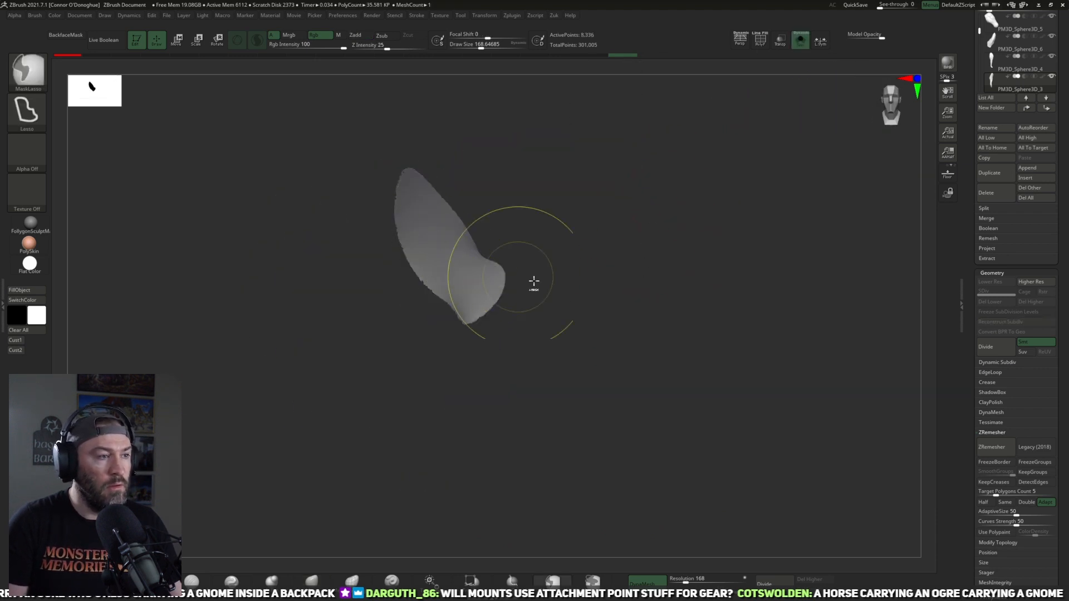
left_click(593, 305, "ctrl+shift")
left_click(590, 310, "ctrl")
Step: Inflate the inner face of the thigh with the Inflat brush, clear the mask and show the whole horse again
left_click(271, 580)
mouse_move(543, 273)
left_mouse_down()
mouse_move(437, 252)
mouse_move(466, 231)
mouse_move(463, 259)
left_mouse_up()
mouse_move(551, 239)
left_mouse_down()
mouse_move(504, 240)
mouse_move(393, 211)
mouse_move(501, 210)
left_mouse_up()
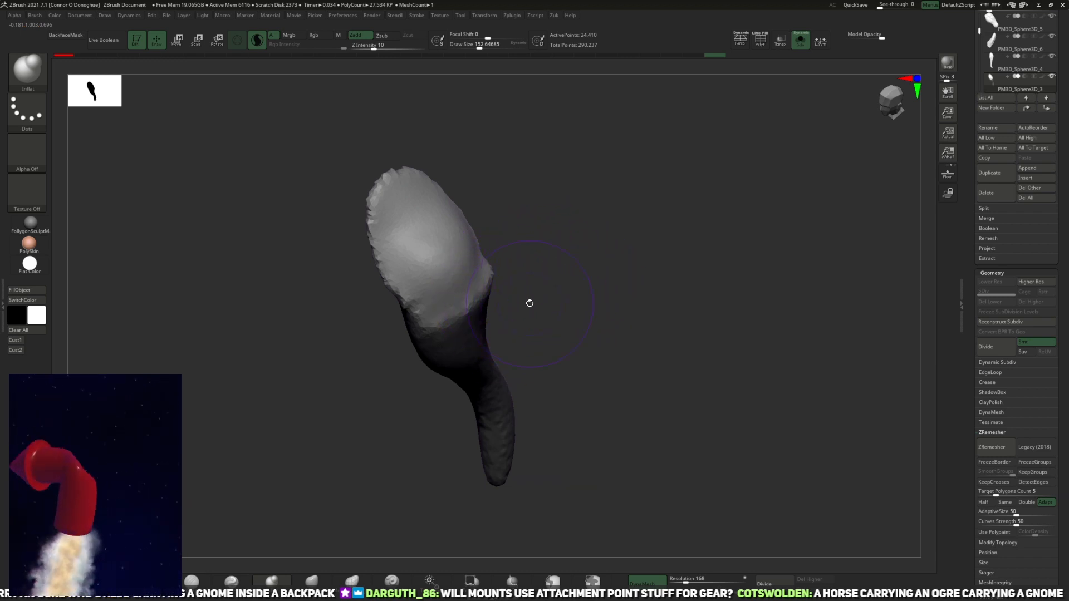
mouse_move(598, 309)
left_mouse_down()
mouse_move(552, 225)
mouse_move(610, 284)
mouse_move(611, 312)
mouse_move(579, 312)
mouse_move(677, 277)
left_mouse_up()
key("ctrl")
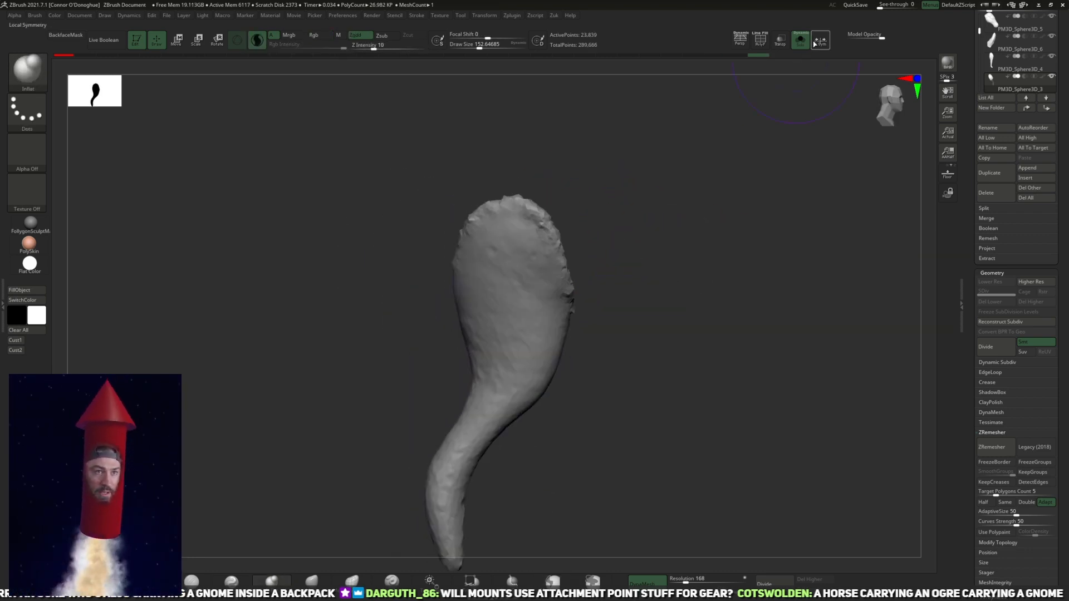
left_click(801, 41)
left_click_drag(669, 469, 619, 432, "alt")
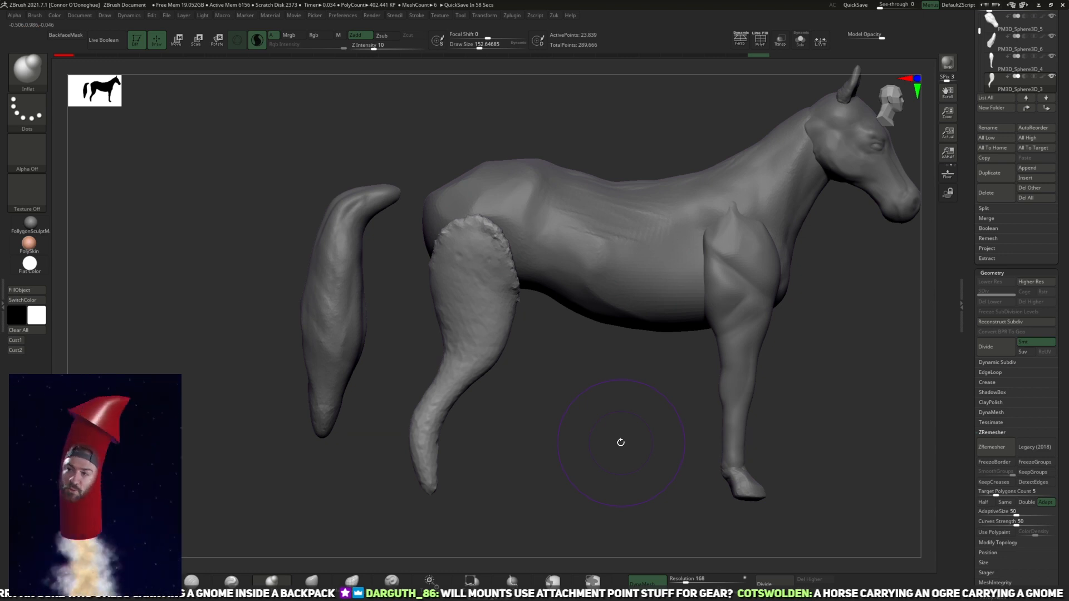
Step: Reduce the draw size to about 51 and smooth the ragged rim around the top of the hind leg
left_click_drag(621, 442, 302, 429)
key("[")
key("space")
left_click_drag(567, 259, 558, 257)
mouse_move(536, 425)
left_mouse_down("alt")
mouse_move(533, 433)
mouse_move(520, 401)
left_mouse_up("alt")
key("shift")
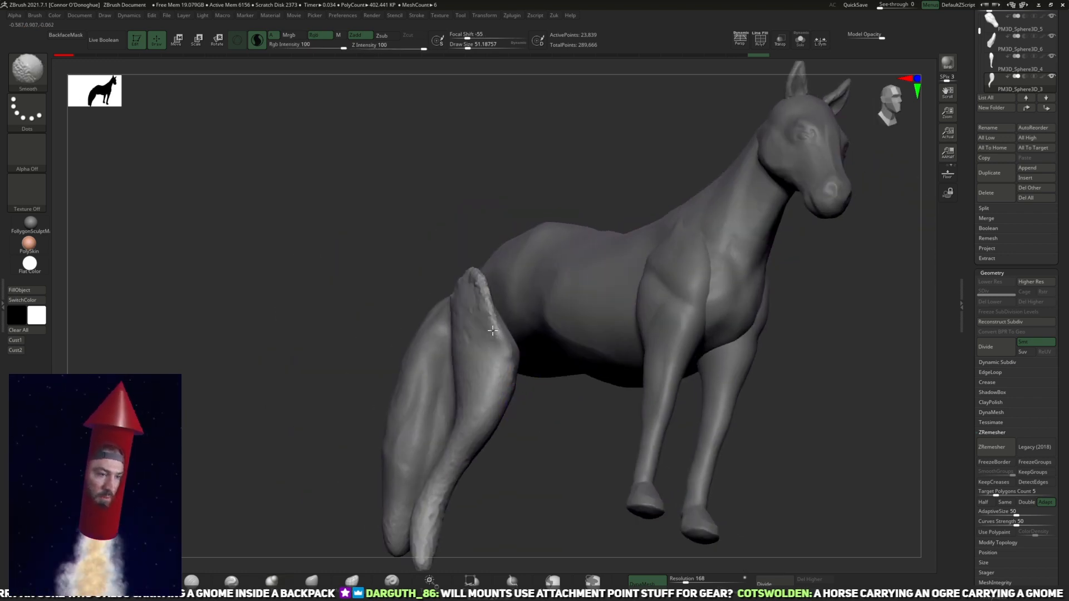
left_click_drag(464, 263, 630, 267)
left_click_drag(498, 392, 476, 292, "shift")
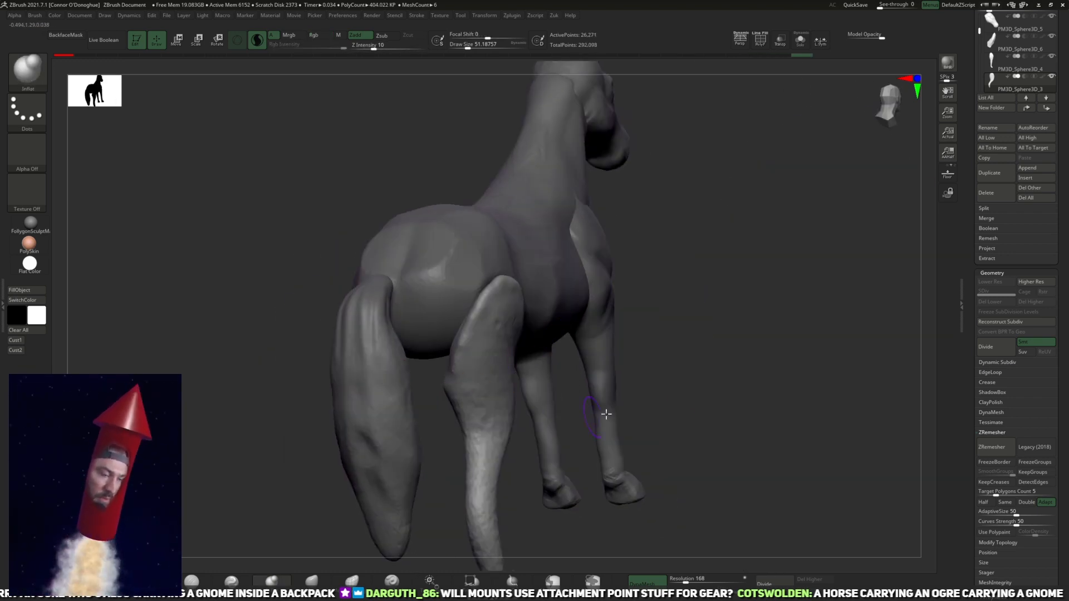
left_click_drag(578, 415, 613, 434, "ctrl")
left_click_drag(751, 378, 656, 367)
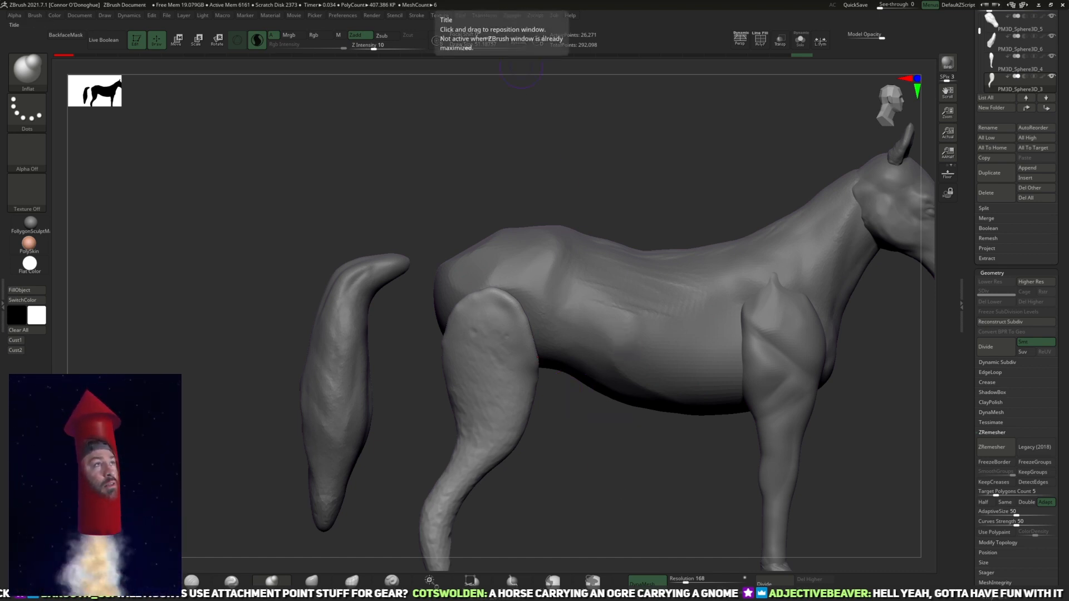
Step: Pull the top of the hind leg up over the rump with the Move brush
left_click_drag(568, 400, 434, 461)
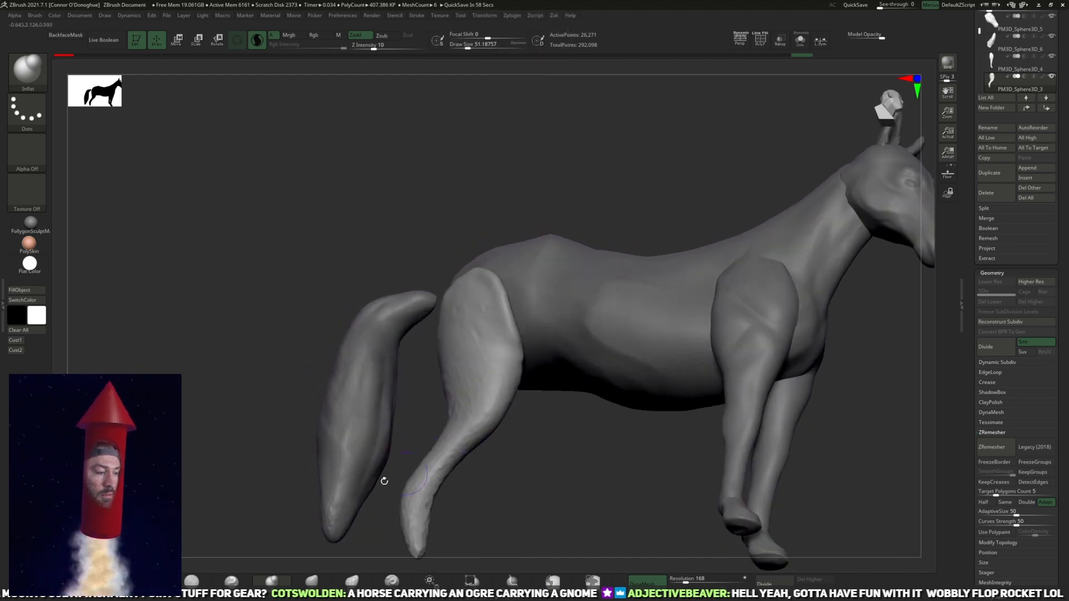
left_click(311, 580)
left_click_drag(649, 508, 570, 417)
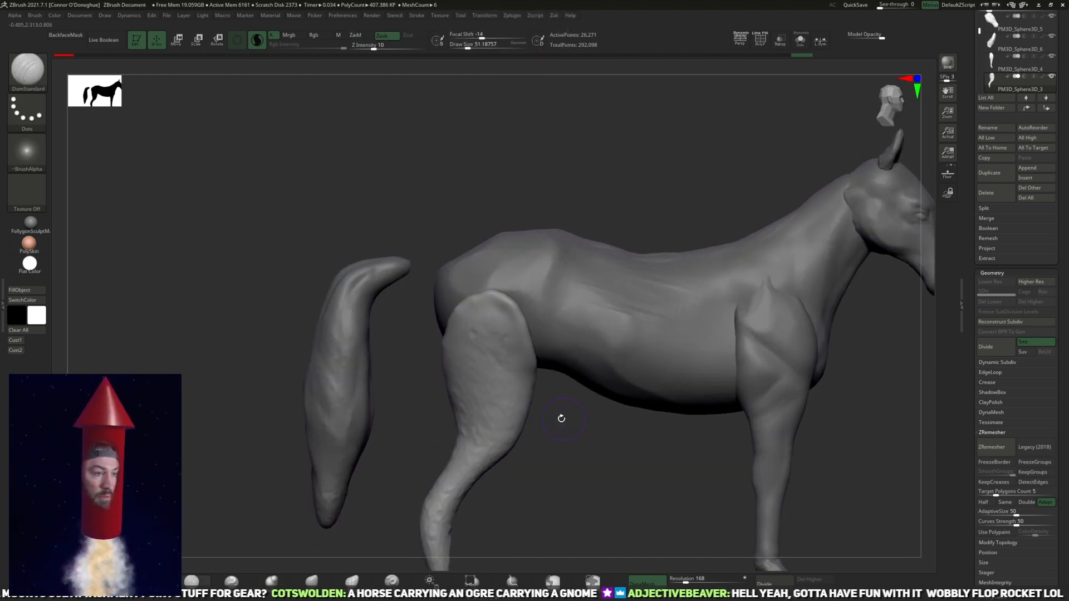
left_click(321, 580)
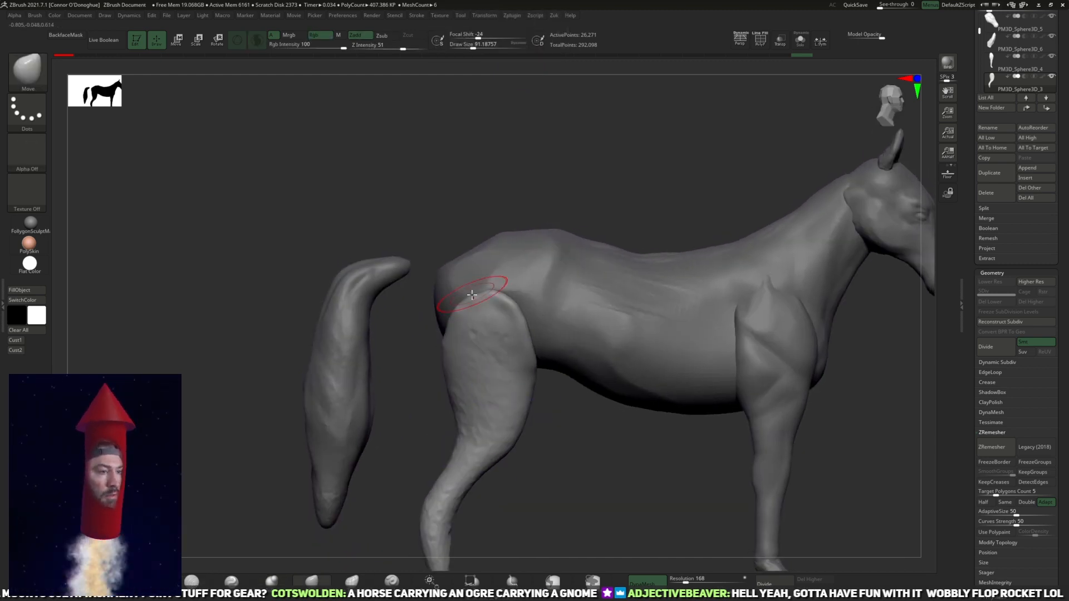
mouse_move(605, 155)
left_mouse_down()
mouse_move(518, 274)
mouse_move(493, 287)
left_mouse_up()
left_click_drag(510, 333, 525, 315)
left_click_drag(554, 212, 648, 204)
left_click_drag(465, 281, 486, 233)
left_click_drag(521, 424, 615, 411)
left_click_drag(611, 232, 540, 258)
Step: Push the thigh's rear contour back toward the buttock with the Move brush, varying its size
key("bracketleft")
left_click_drag(425, 283, 410, 253)
key("bracketright")
mouse_move(563, 177)
left_mouse_down()
mouse_move(587, 159)
mouse_move(575, 153)
mouse_move(587, 157)
left_mouse_up()
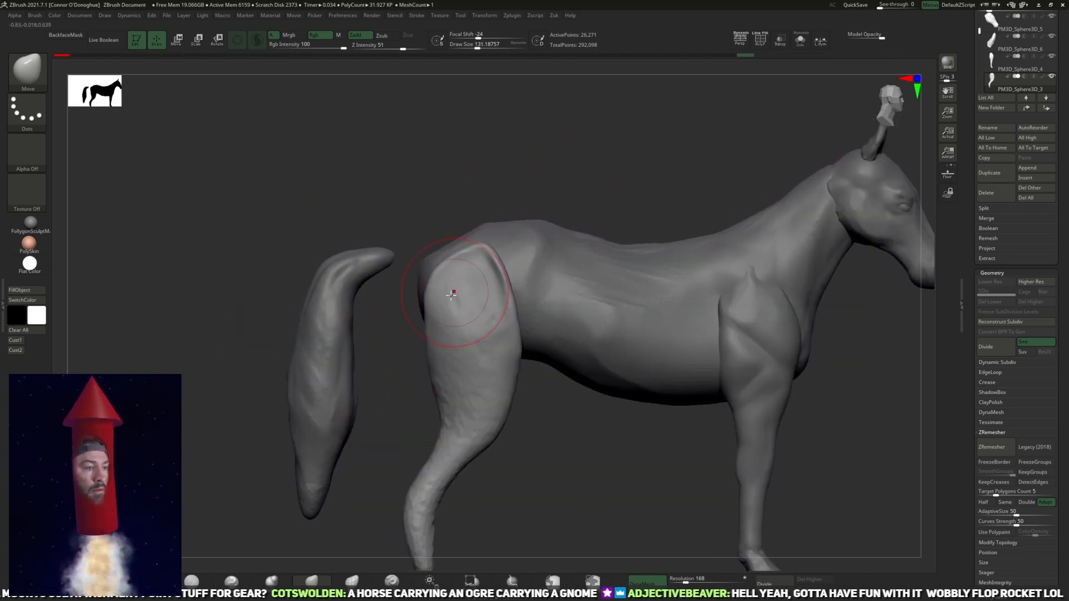
left_click_drag(425, 322, 408, 315)
key("bracketright")
left_click_drag(439, 387, 439, 397)
Step: Shift the lower hind leg forward below the hock with a large Move brush of about 250
left_click_drag(545, 482, 560, 433, "alt")
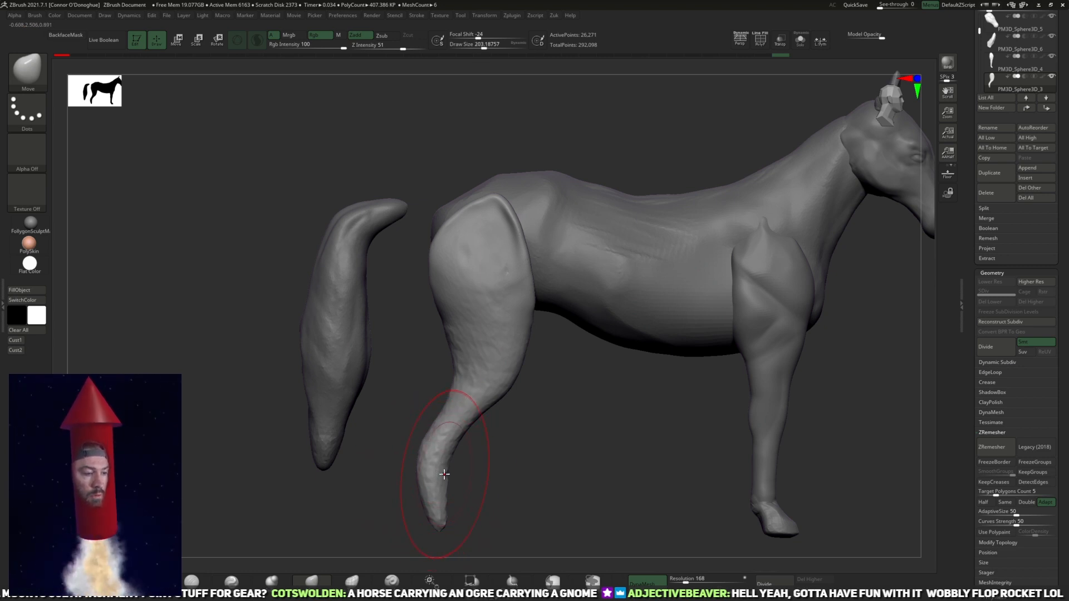
left_click_drag(438, 477, 465, 469)
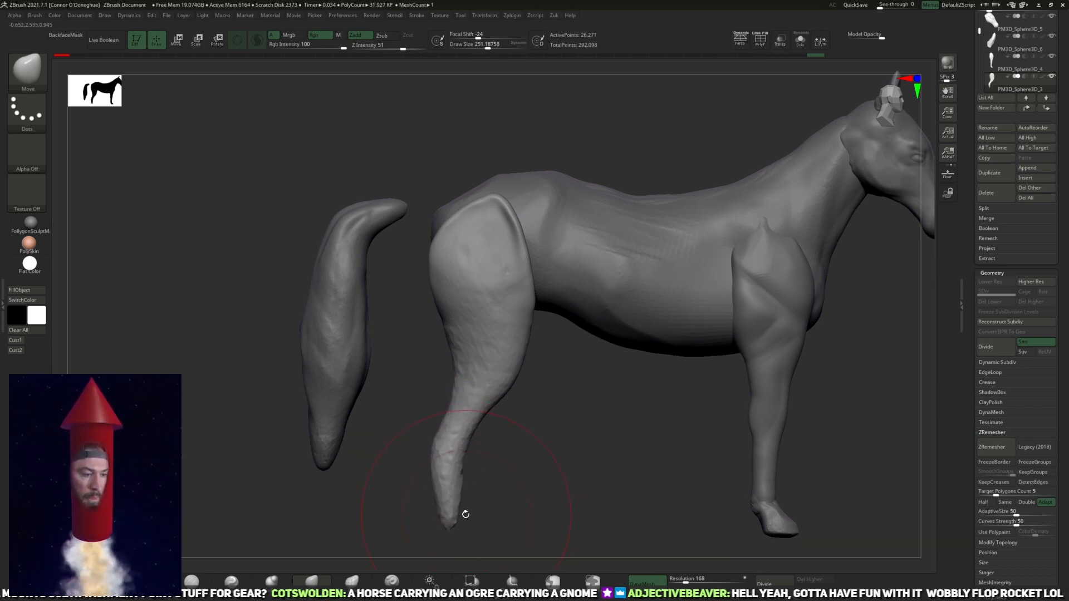
mouse_move(558, 444)
left_mouse_down("alt")
mouse_move(551, 393)
mouse_move(575, 441)
mouse_move(551, 446)
left_mouse_up("alt")
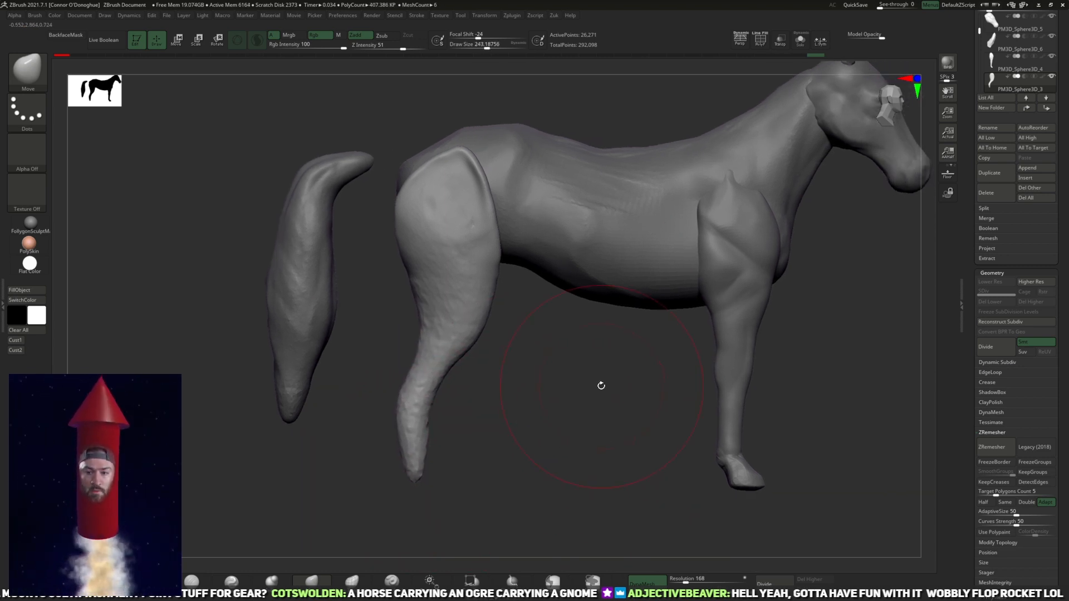
left_click_drag(594, 403, 610, 425, "alt")
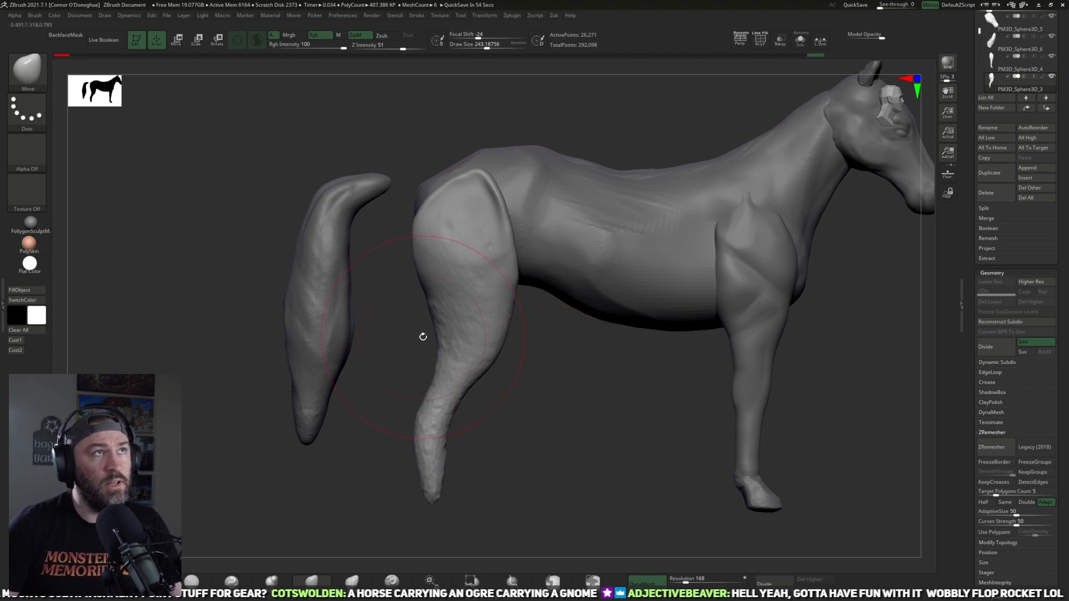
left_click_drag(563, 446, 555, 496, "alt")
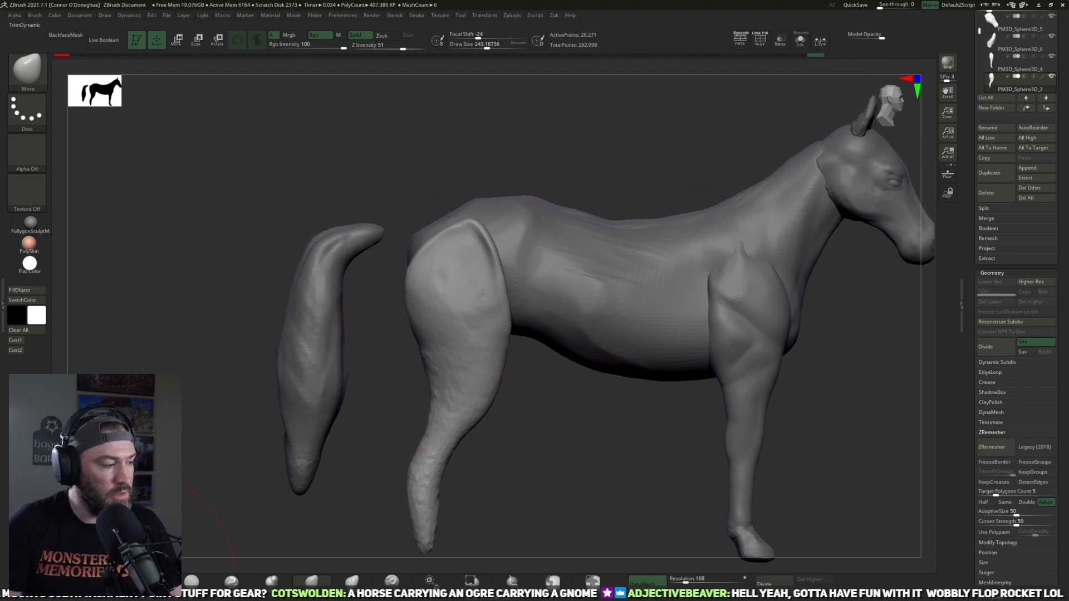
Step: Flatten the raised edge and top of the thigh with the TrimDynamic brush at a draw size of about 71
left_click(151, 581)
left_click_drag(555, 400, 530, 399)
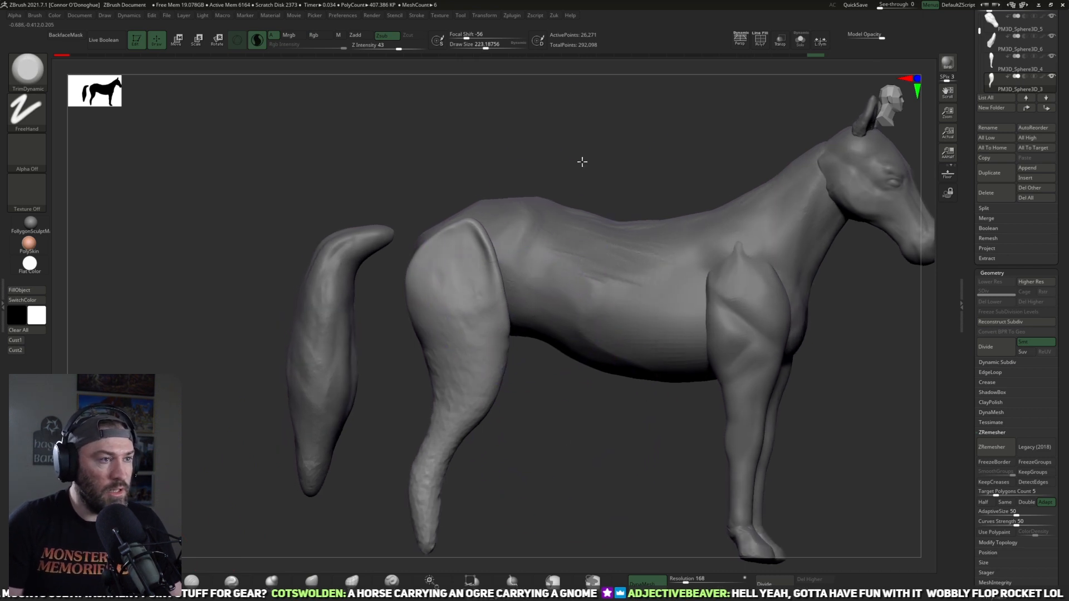
key("space")
mouse_move(583, 176)
left_mouse_down()
mouse_move(570, 175)
mouse_move(586, 163)
left_mouse_up()
mouse_move(484, 245)
left_mouse_down()
mouse_move(501, 337)
mouse_move(487, 326)
mouse_move(473, 253)
left_mouse_up()
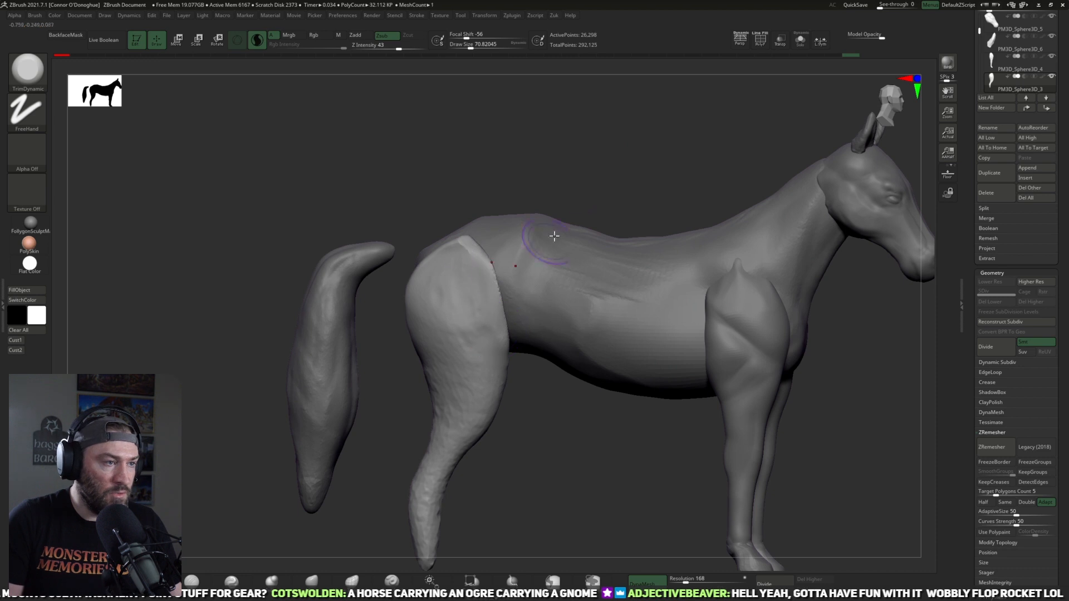
left_click_drag(579, 192, 609, 188)
mouse_move(473, 325)
left_mouse_down()
mouse_move(454, 253)
mouse_move(423, 272)
mouse_move(455, 248)
left_mouse_up()
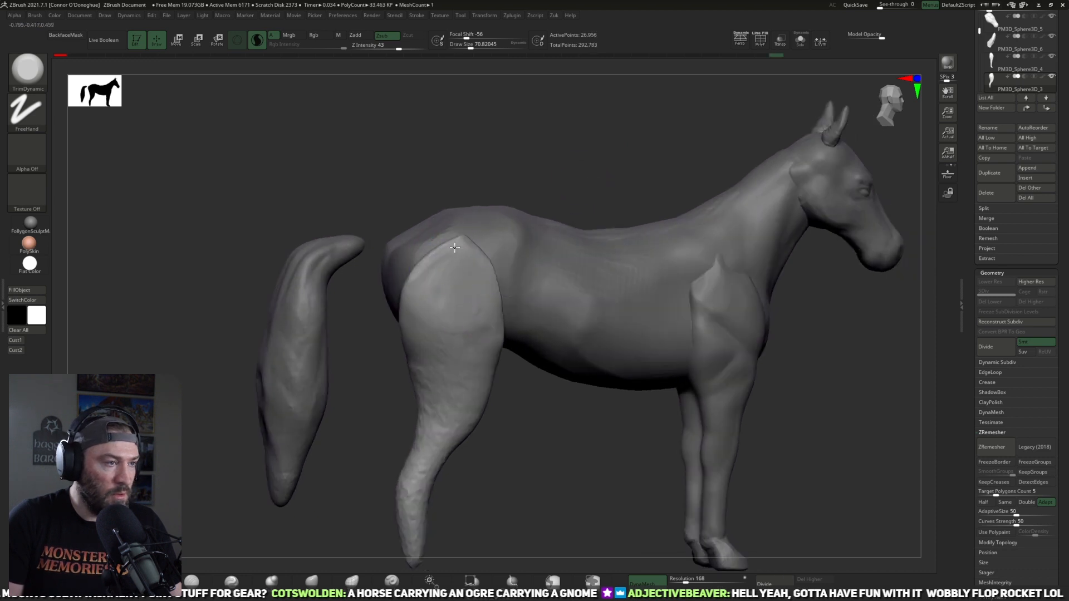
Step: Smooth the bumpy surface of the thigh and lower hind leg
mouse_move(541, 417)
left_mouse_down()
mouse_move(527, 439)
mouse_move(527, 399)
mouse_move(434, 356)
left_mouse_up()
key("shift")
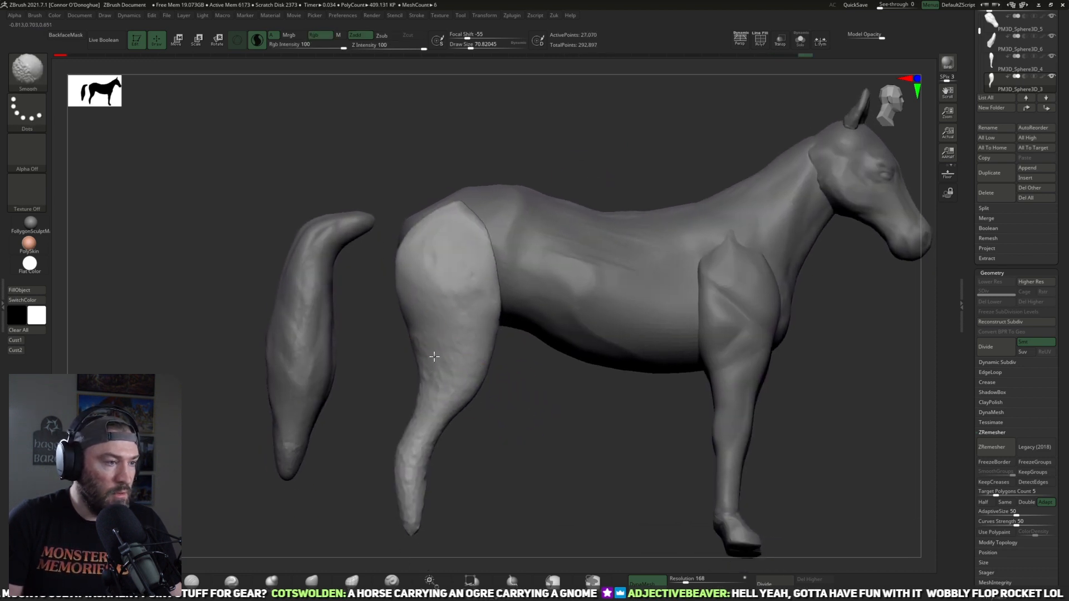
mouse_move(410, 475)
left_mouse_down("shift")
mouse_move(439, 481)
mouse_move(488, 429)
mouse_move(465, 454)
left_mouse_up("shift")
left_click_drag(493, 504, 487, 432)
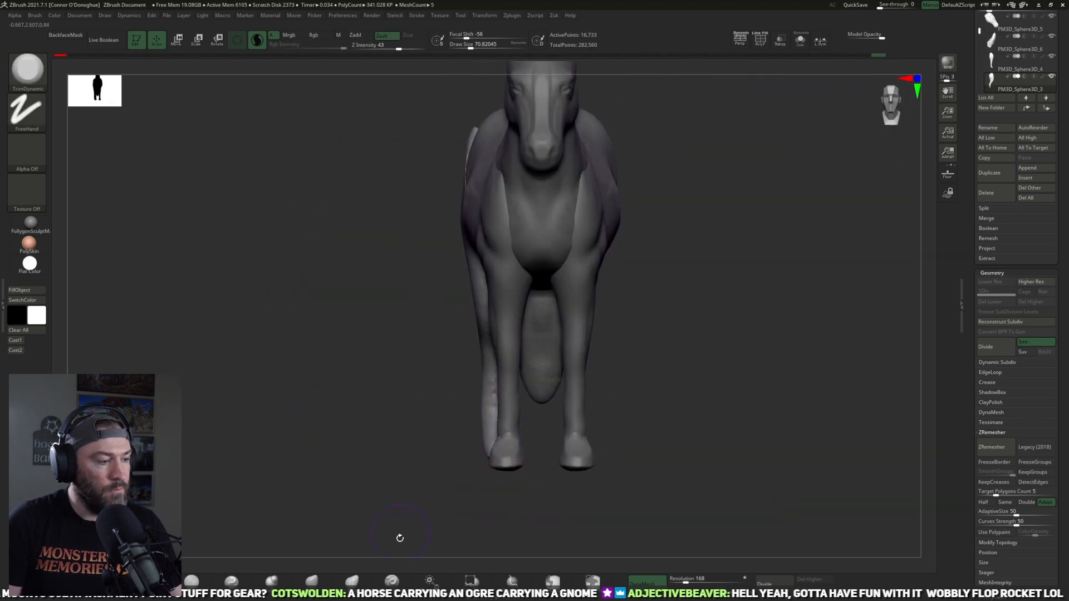
Step: Adjust the hind leg's inner and outer contours from the front with the Move brush
key("b")
key("m")
key("v")
left_click_drag(494, 403, 509, 404)
key("bracketright")
mouse_move(484, 320)
left_mouse_down()
mouse_move(467, 321)
mouse_move(459, 272)
left_mouse_up()
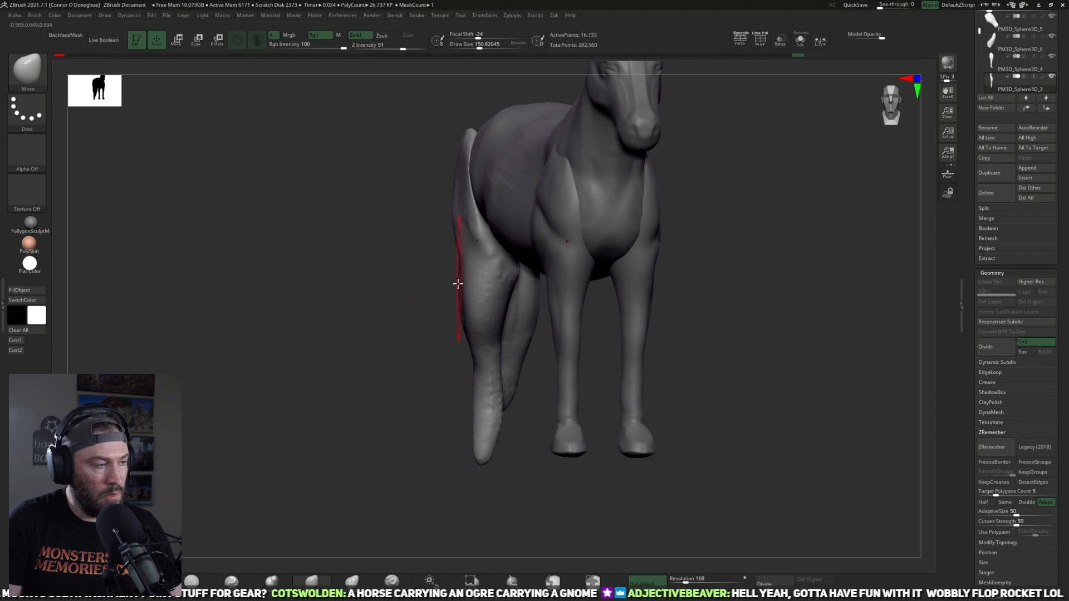
Step: Build up the outer side of the thigh with clay strokes
key("b")
key("c")
Step: Fit the top of the thigh inward against the rump from behind with the Move brush
key("b")
mouse_move(202, 520)
left_mouse_down()
mouse_move(256, 472)
mouse_move(440, 192)
mouse_move(453, 225)
mouse_move(436, 253)
mouse_move(449, 267)
left_mouse_up()
mouse_move(518, 292)
left_mouse_down()
mouse_move(585, 303)
mouse_move(637, 279)
mouse_move(666, 306)
mouse_move(613, 313)
left_mouse_up()
key("b")
key("m")
key("v")
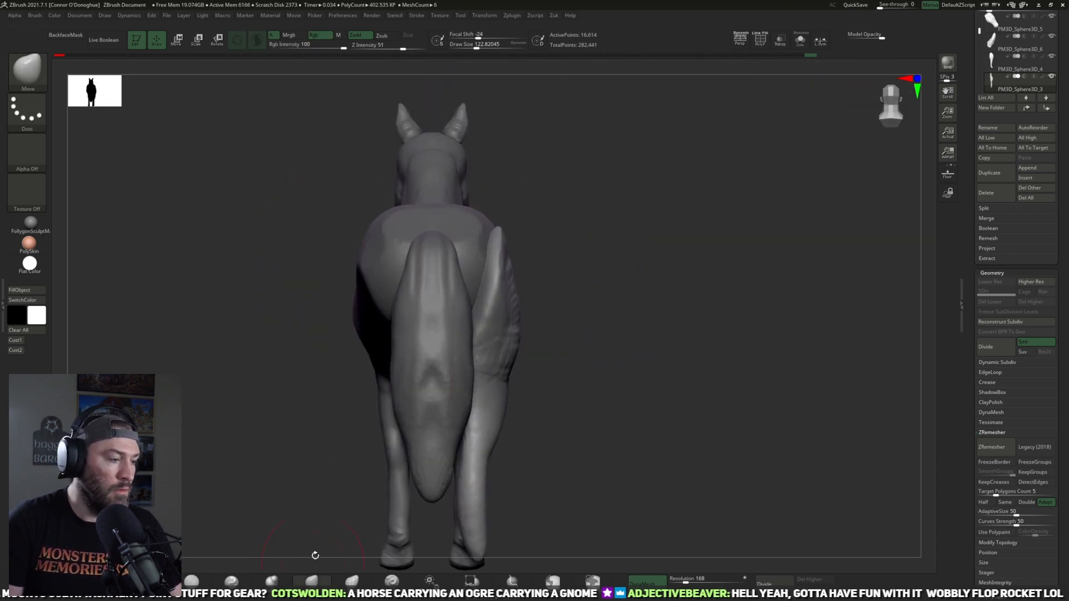
key("]")
mouse_move(492, 244)
left_mouse_down()
mouse_move(436, 225)
mouse_move(476, 216)
left_mouse_up()
key("[")
key("[")
key("[")
key("[")
key("[")
key("[")
key("[")
left_click_drag(488, 299, 455, 293)
mouse_move(481, 290)
right_mouse_down()
mouse_move(588, 299)
mouse_move(599, 267)
right_mouse_up()
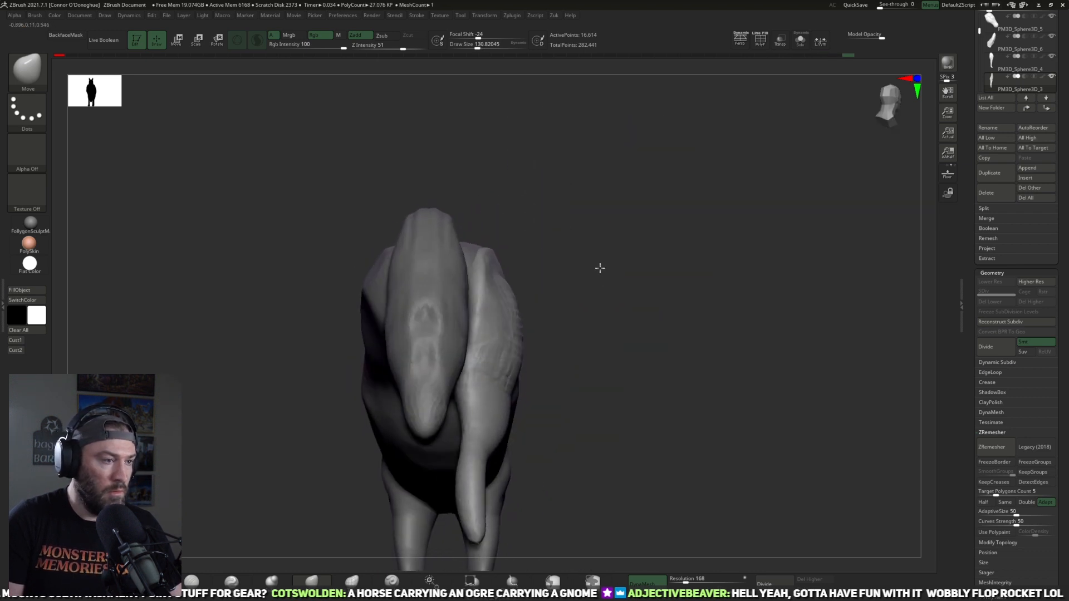
Step: Isolate the hind leg in Solo mode and switch to the ClayBuildup brush with BackfaceMask turned on
left_click(800, 39)
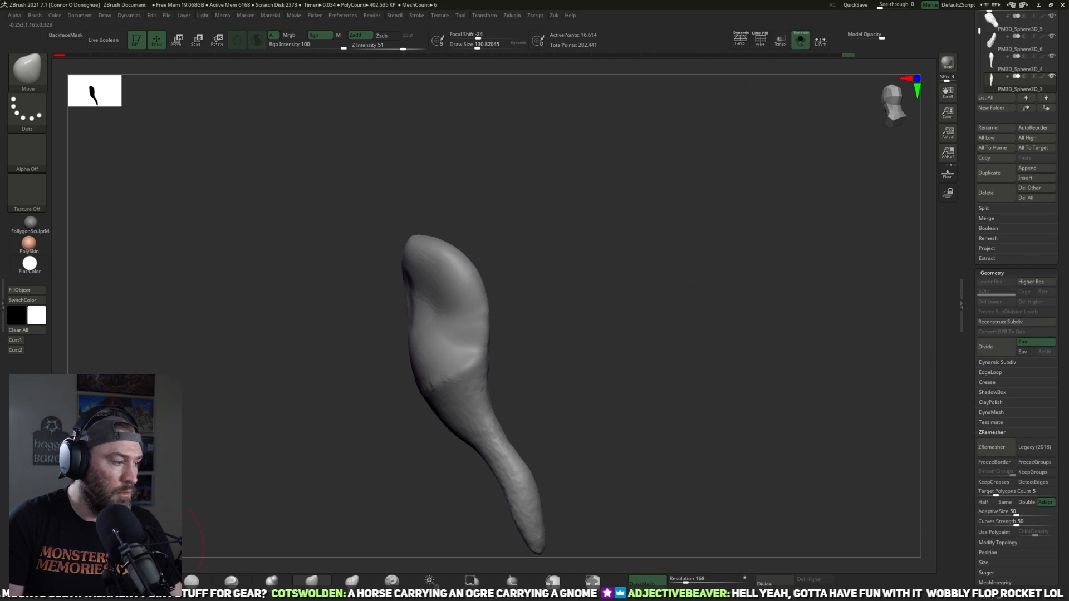
left_click(151, 580)
right_click_drag(165, 372, 204, 361)
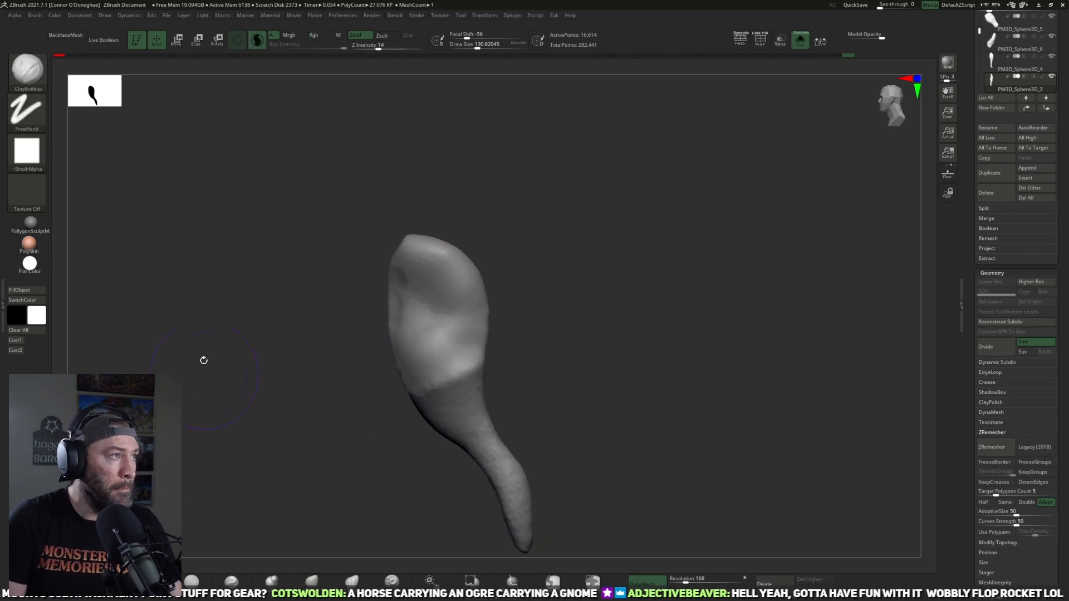
left_click(66, 35)
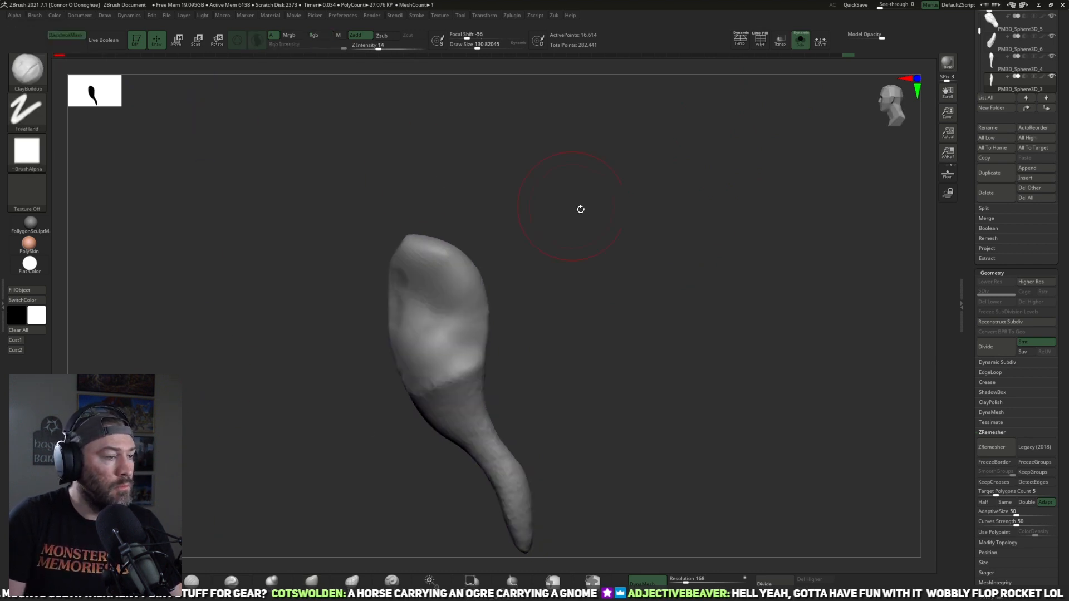
Step: Build up volume around the thigh from several angles with ClayBuildup strokes
right_click_drag(579, 210, 429, 296)
mouse_move(429, 296)
left_mouse_down()
mouse_move(392, 298)
mouse_move(473, 315)
mouse_move(409, 364)
left_mouse_up()
mouse_move(528, 320)
right_mouse_down()
mouse_move(551, 313)
mouse_move(480, 197)
right_mouse_up()
right_click_drag(537, 246, 496, 252)
mouse_move(436, 257)
left_mouse_down()
mouse_move(396, 294)
mouse_move(446, 283)
mouse_move(396, 347)
left_mouse_up()
right_click_drag(515, 300, 551, 298)
left_click_drag(454, 305, 486, 317)
mouse_move(463, 265)
left_mouse_down()
mouse_move(490, 334)
mouse_move(462, 361)
left_mouse_up()
left_click_drag(543, 293, 510, 289)
left_click_drag(435, 257, 390, 356)
left_click_drag(409, 278, 448, 384)
left_click_drag(533, 338, 503, 336)
left_click_drag(428, 273, 473, 361)
mouse_move(510, 332)
left_mouse_down()
mouse_move(529, 339)
mouse_move(517, 340)
left_mouse_up()
left_click_drag(421, 285, 473, 276)
mouse_move(523, 301)
left_mouse_down()
mouse_move(551, 305)
mouse_move(532, 348)
left_mouse_up()
left_click_drag(385, 317, 415, 286)
mouse_move(536, 302)
left_mouse_down()
mouse_move(486, 310)
mouse_move(551, 261)
left_mouse_up()
left_click_drag(418, 301, 396, 348)
Step: Smooth the clay strokes over the upper thigh, dismissing the Auto Masking notes
left_click_drag(518, 258, 577, 246)
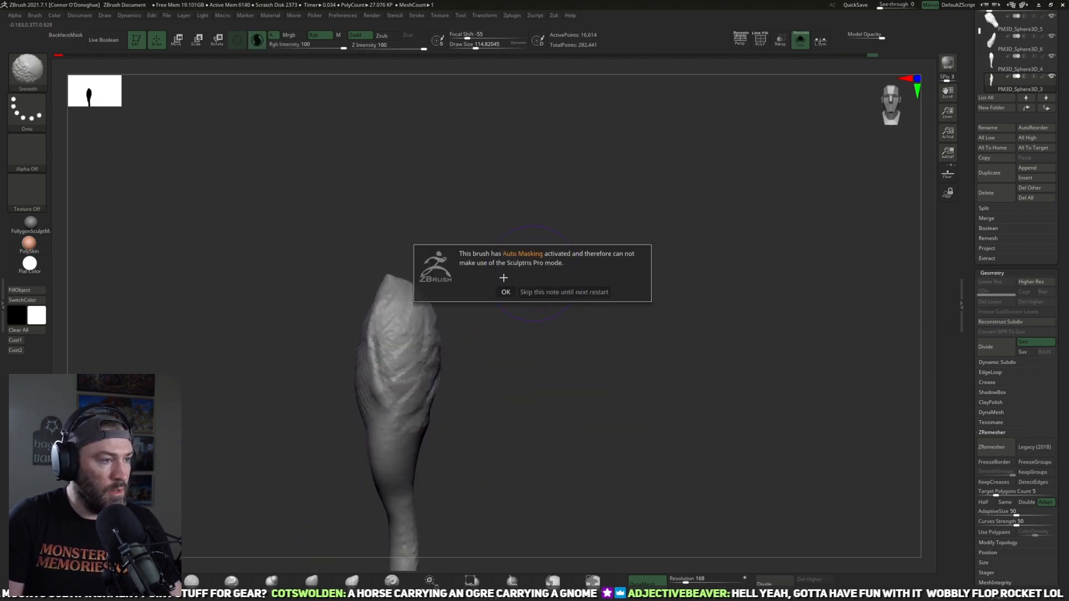
mouse_move(501, 305)
left_mouse_down()
mouse_move(523, 348)
mouse_move(542, 334)
left_mouse_up()
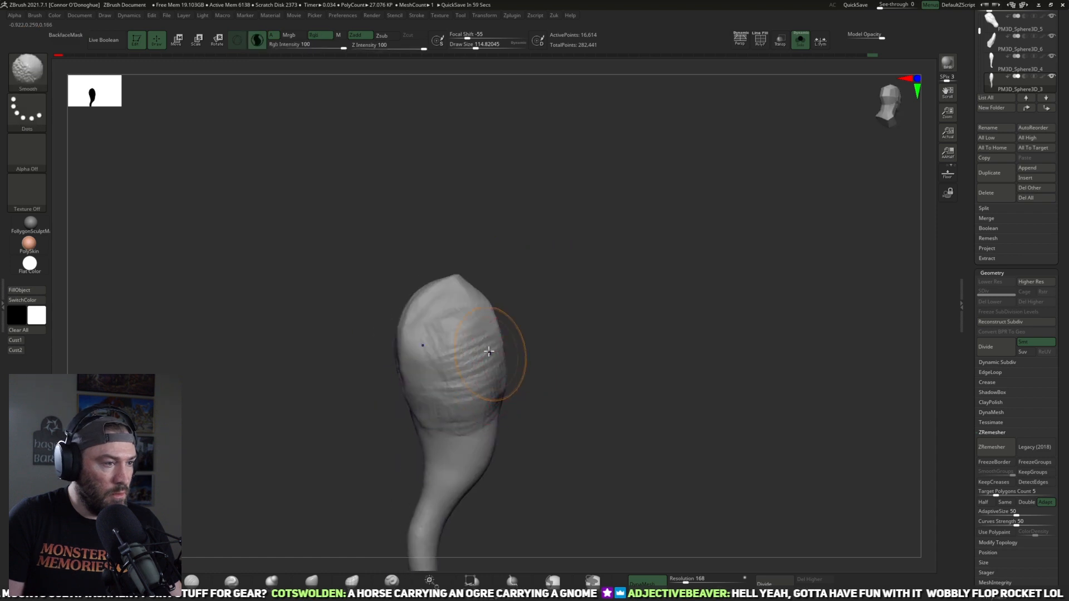
left_click_drag(479, 363, 476, 322, "shift")
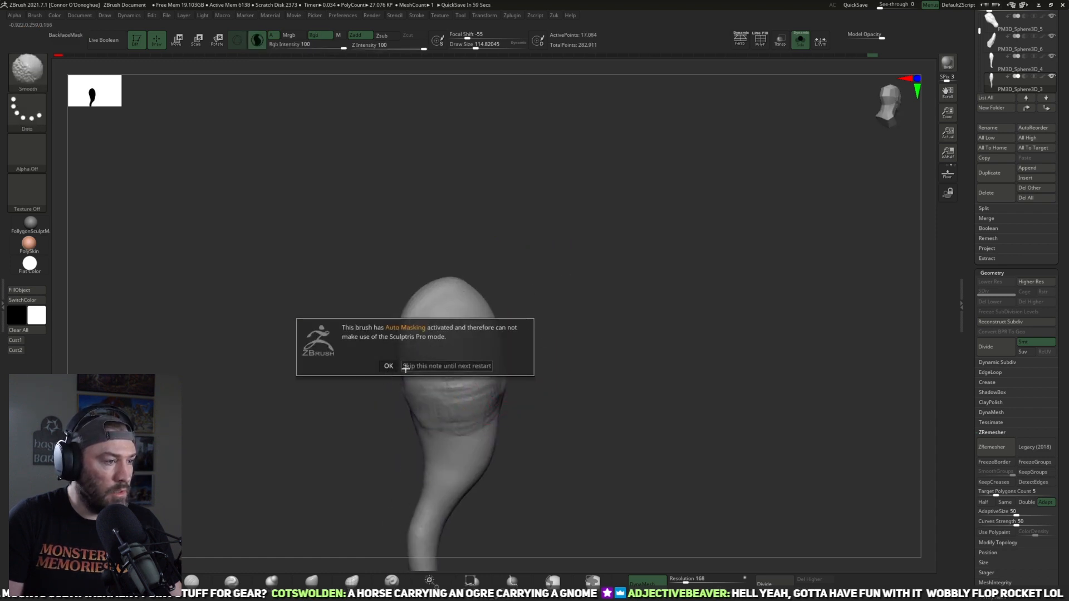
left_click(388, 366)
mouse_move(582, 270)
left_mouse_down()
mouse_move(564, 265)
mouse_move(595, 262)
mouse_move(566, 310)
mouse_move(640, 362)
left_mouse_up()
left_click_drag(640, 345, 668, 342)
left_click_drag(576, 356, 583, 390, "shift")
left_click_drag(662, 325, 757, 280)
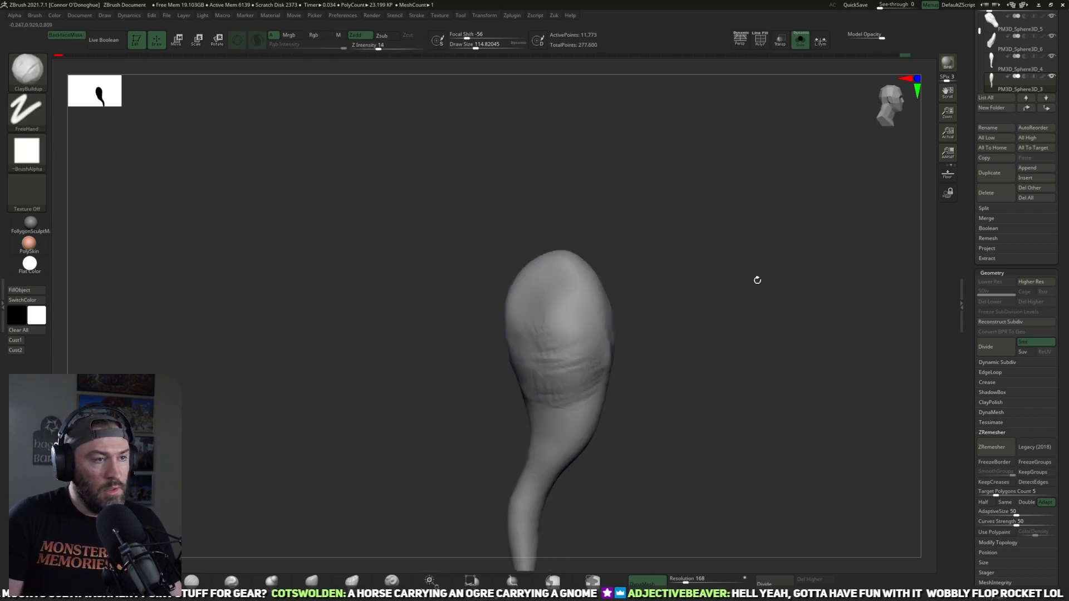
Step: Leave Solo mode and frame the whole horse from the side to check the hind leg against the body
left_click(802, 42)
key("f")
key("f")
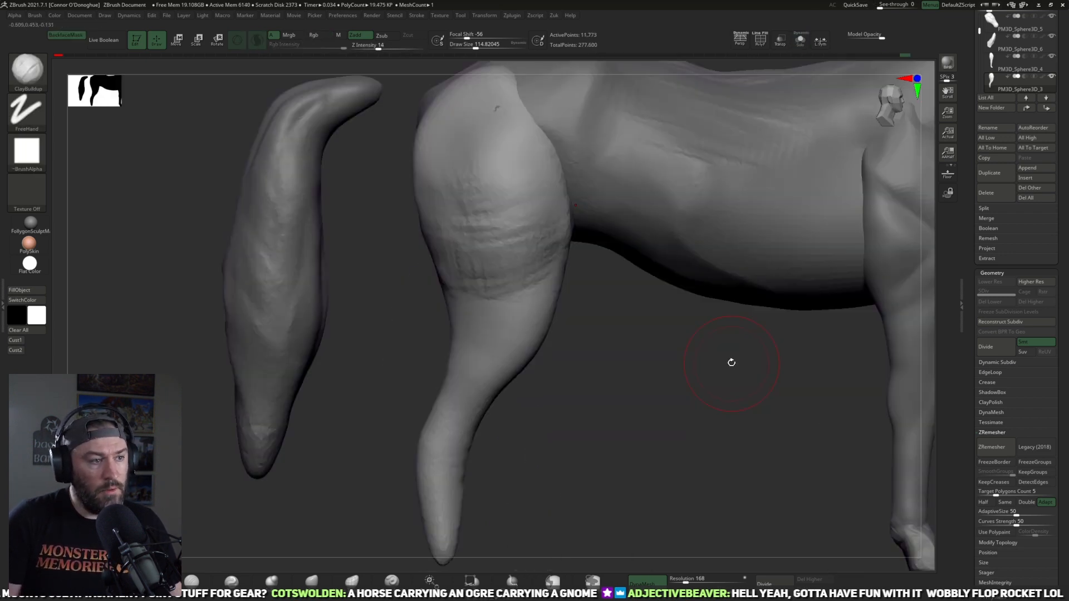
left_click_drag(784, 384, 774, 334)
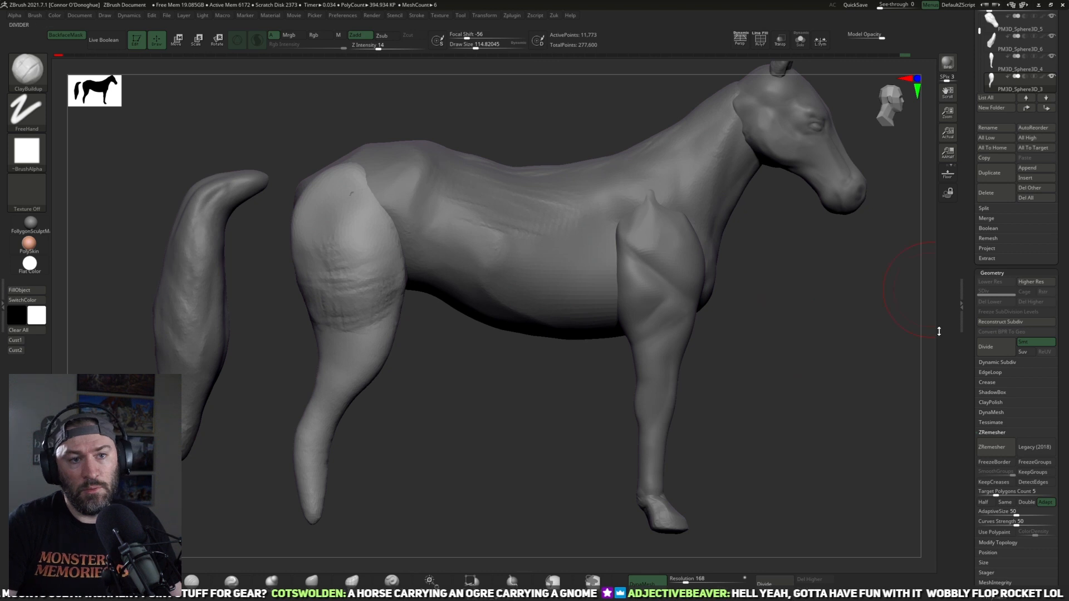
Step: Start saving the tool as a new file and browse to the Zbrush folder inside MnM Models
left_click_drag(969, 257, 969, 452)
left_click(1036, 27)
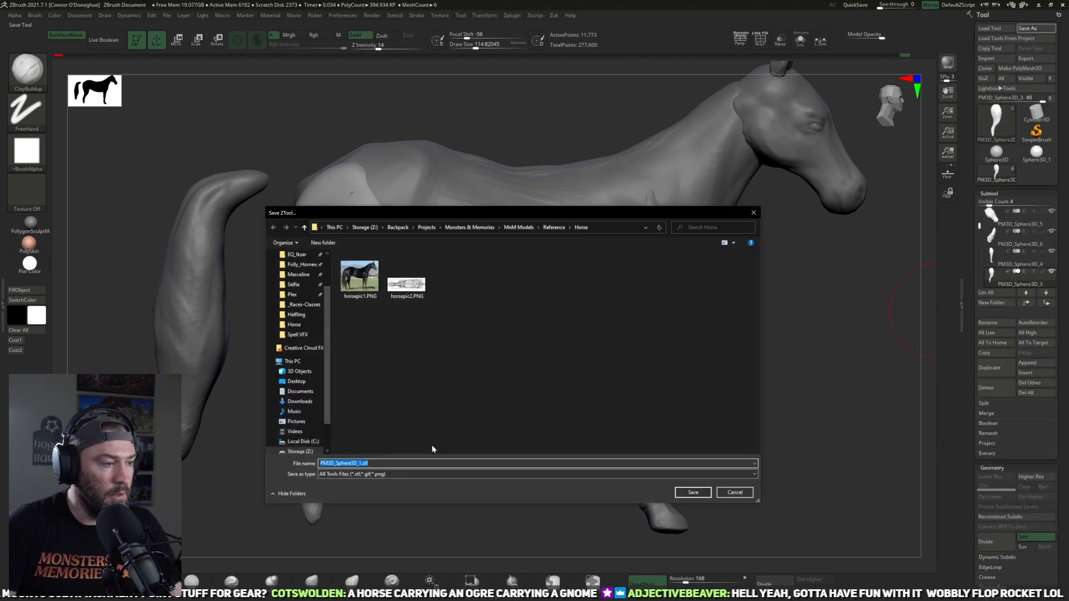
left_click(519, 227)
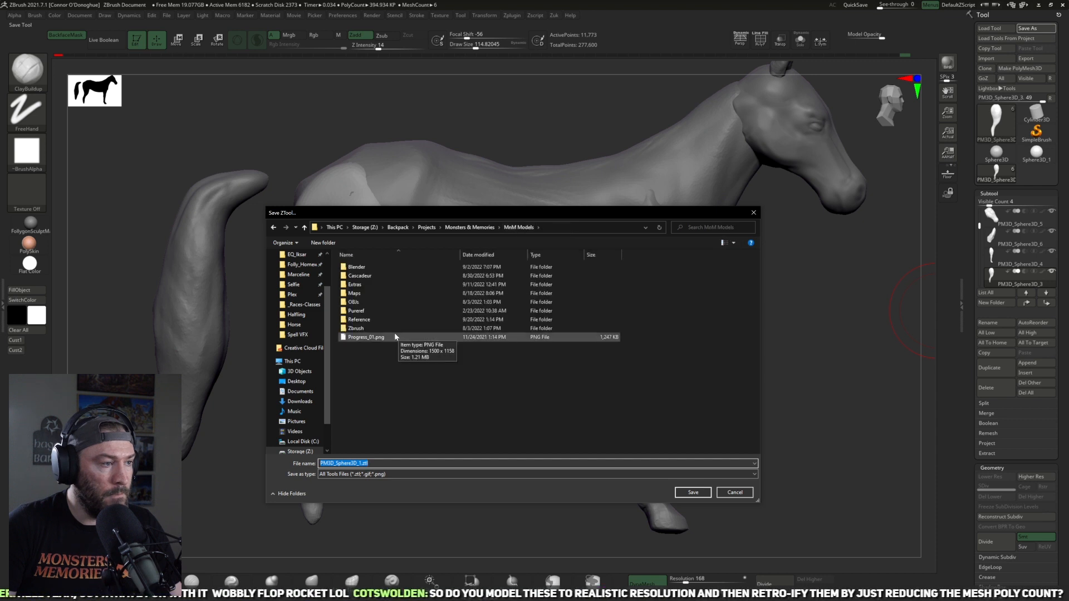
double_click(396, 323)
Step: Create a folder named Horse in the Zbrush folder and open it as the save location
right_click(365, 429)
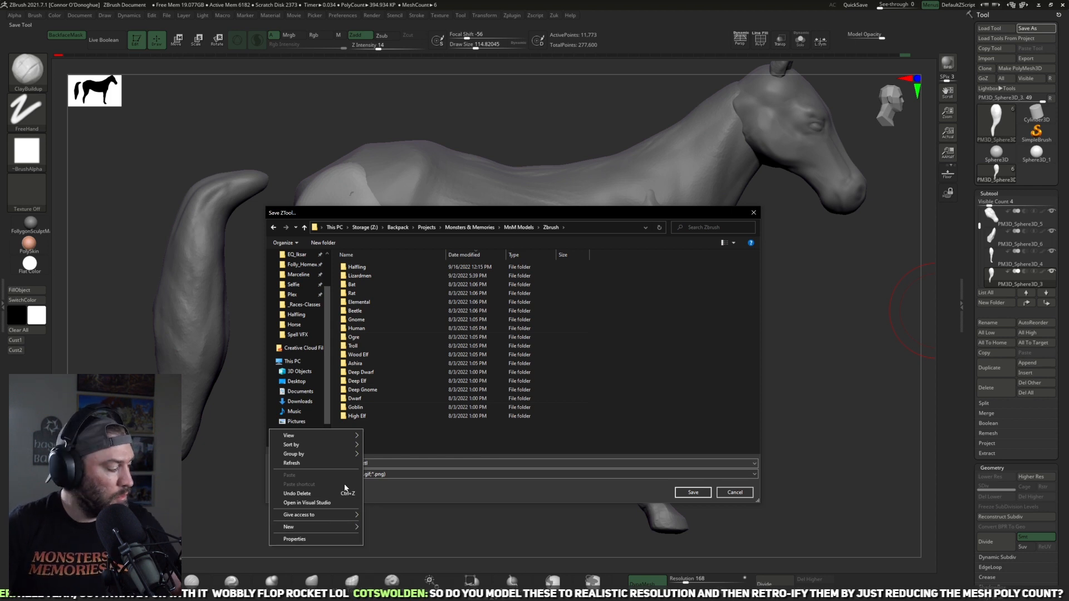
mouse_move(295, 529)
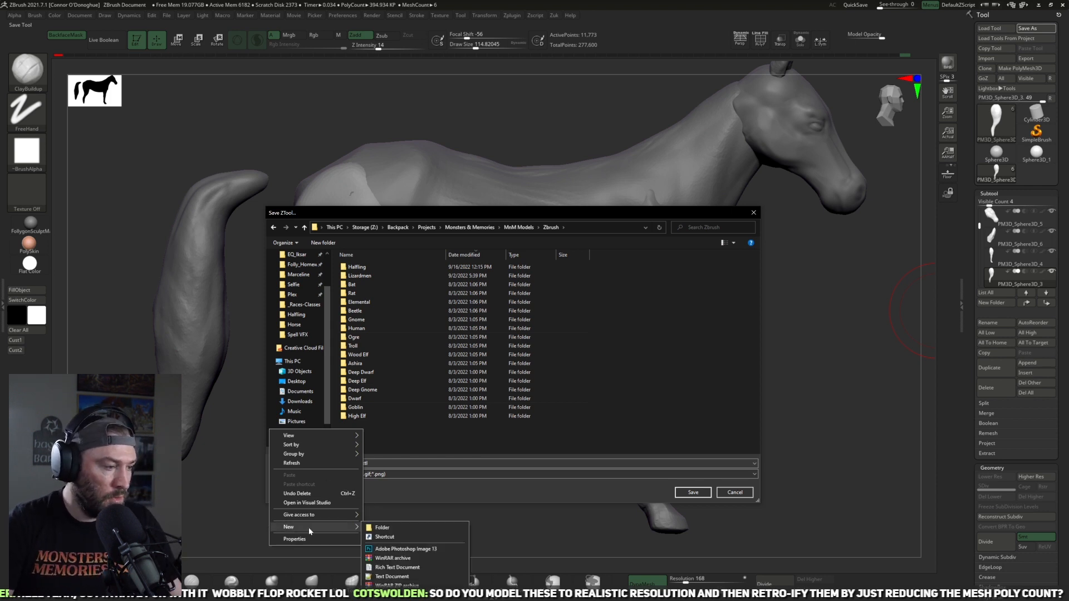
left_click(384, 527)
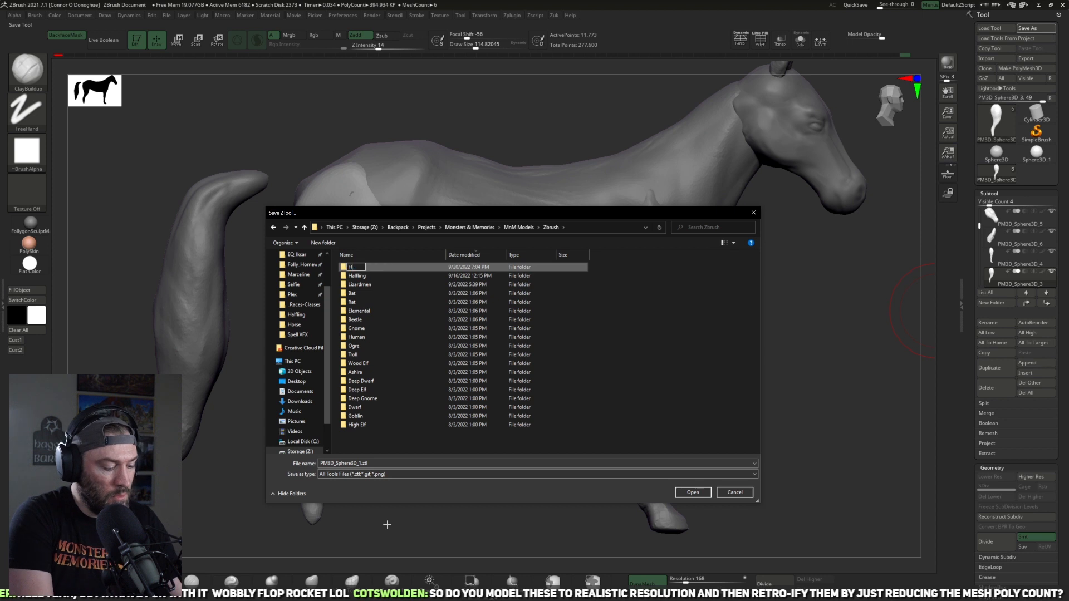
key("Return")
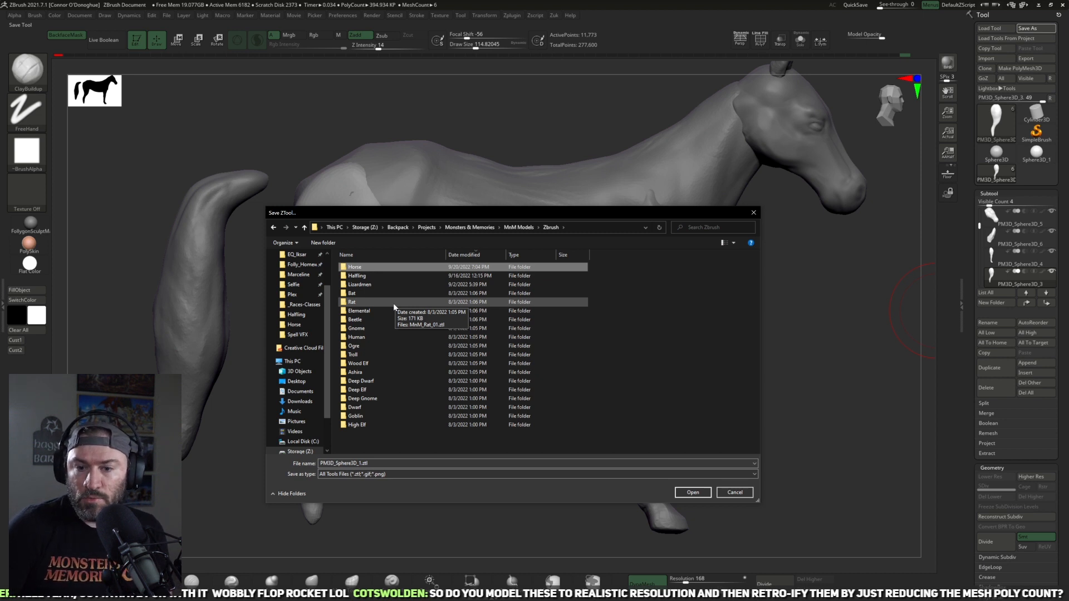
left_click(386, 272)
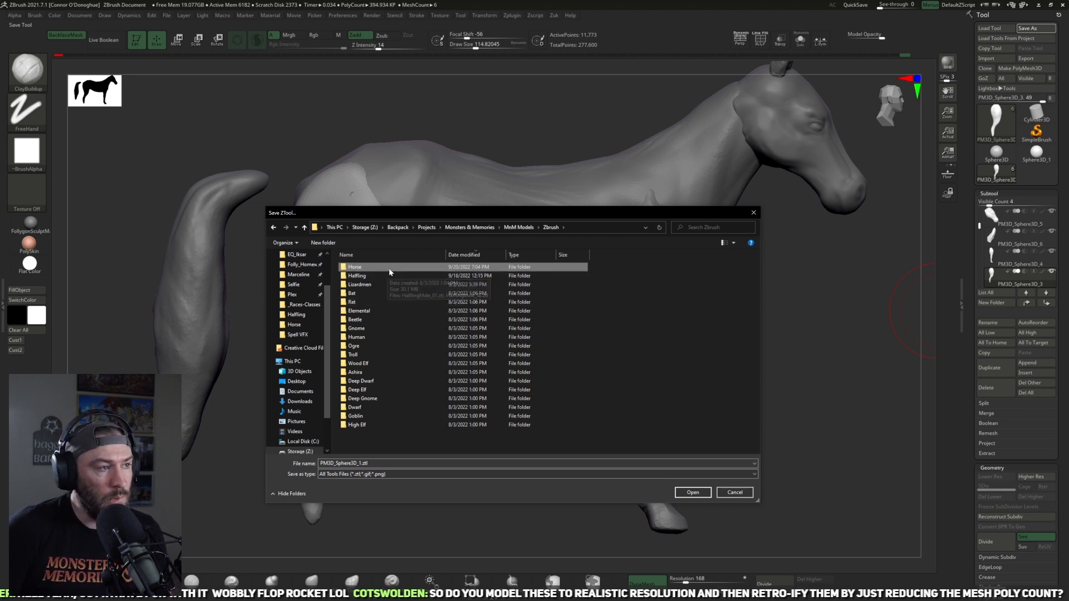
double_click(393, 272)
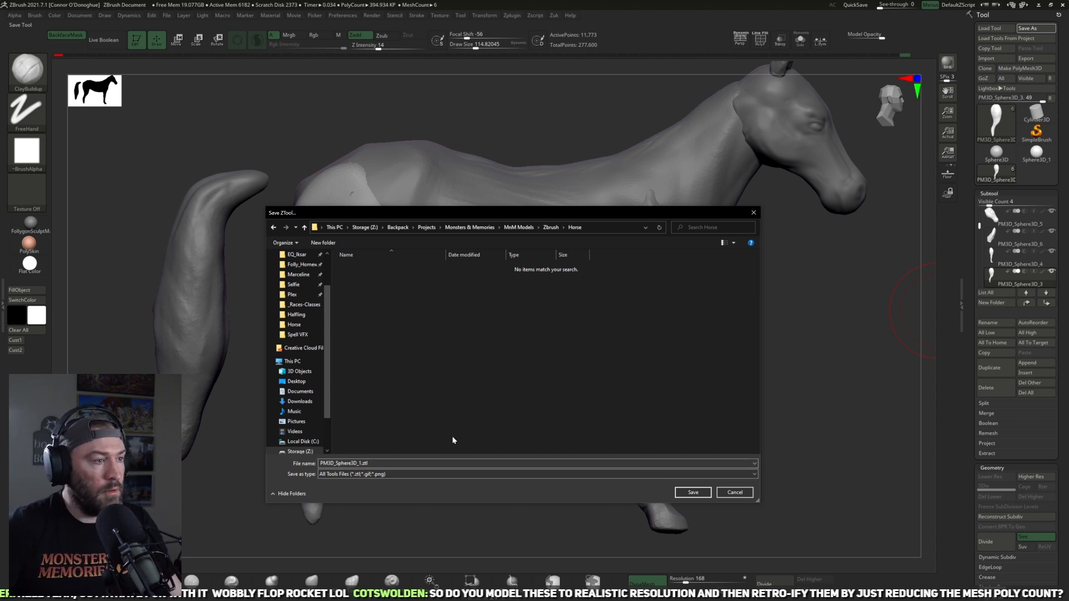
Step: Name the tool file Horse_01.ztl and save it
double_click(378, 463)
key("Home")
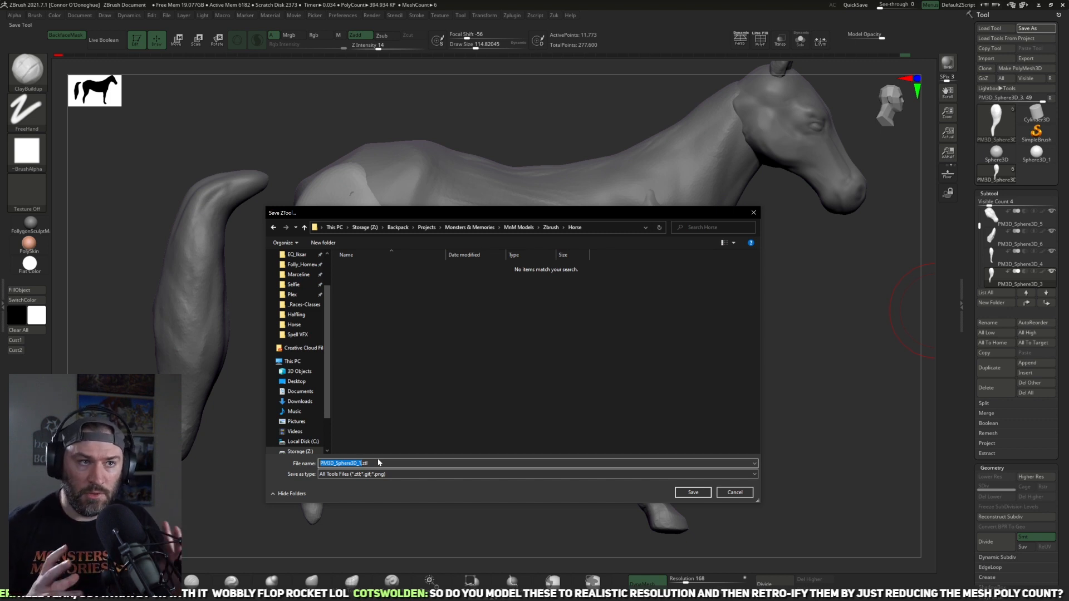
type("Horse_01")
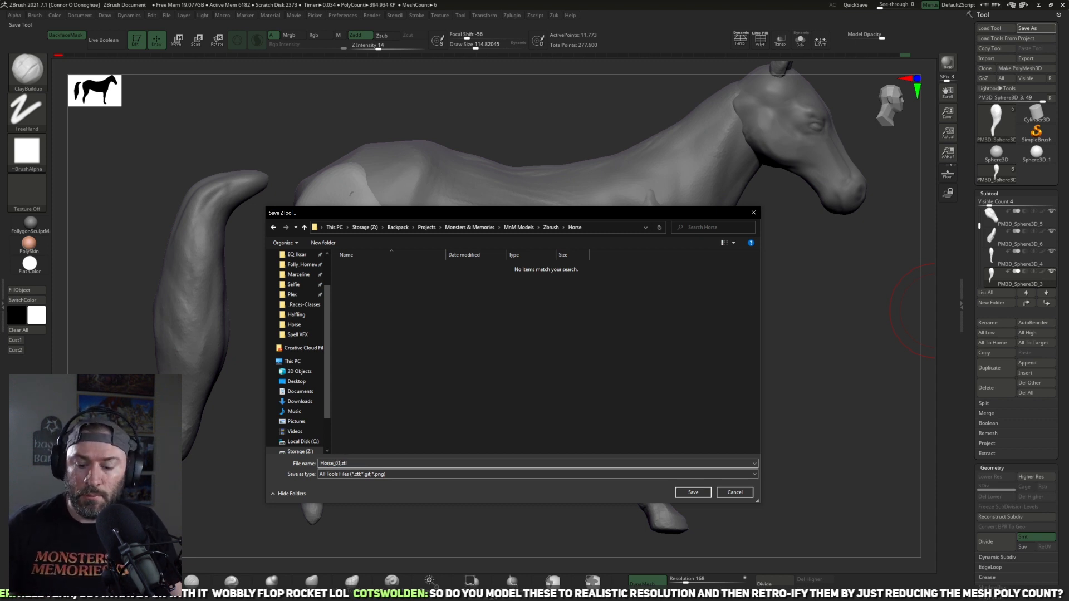
left_click(693, 492)
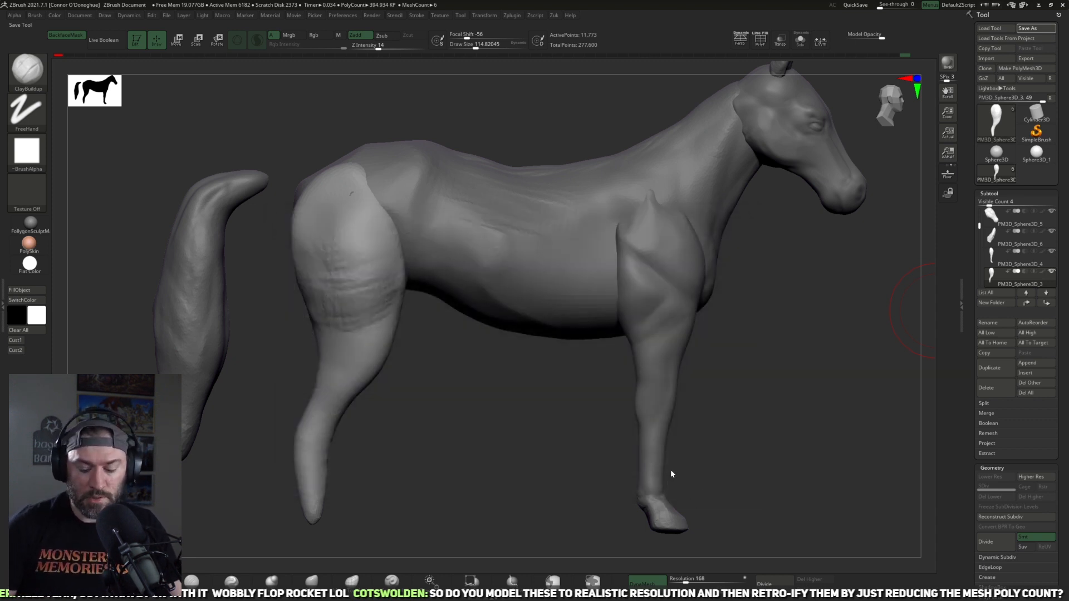
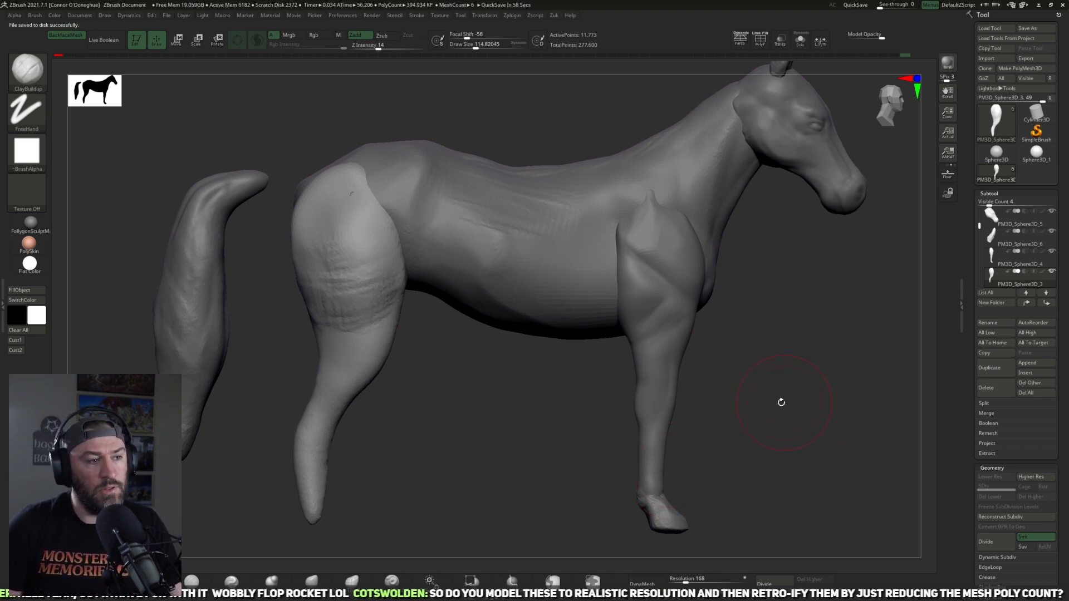
Step: Select the front leg part and adjust its contour with the Move brush, using a smaller brush size
left_click_drag(806, 363, 773, 381, "alt")
left_click(624, 330, "alt")
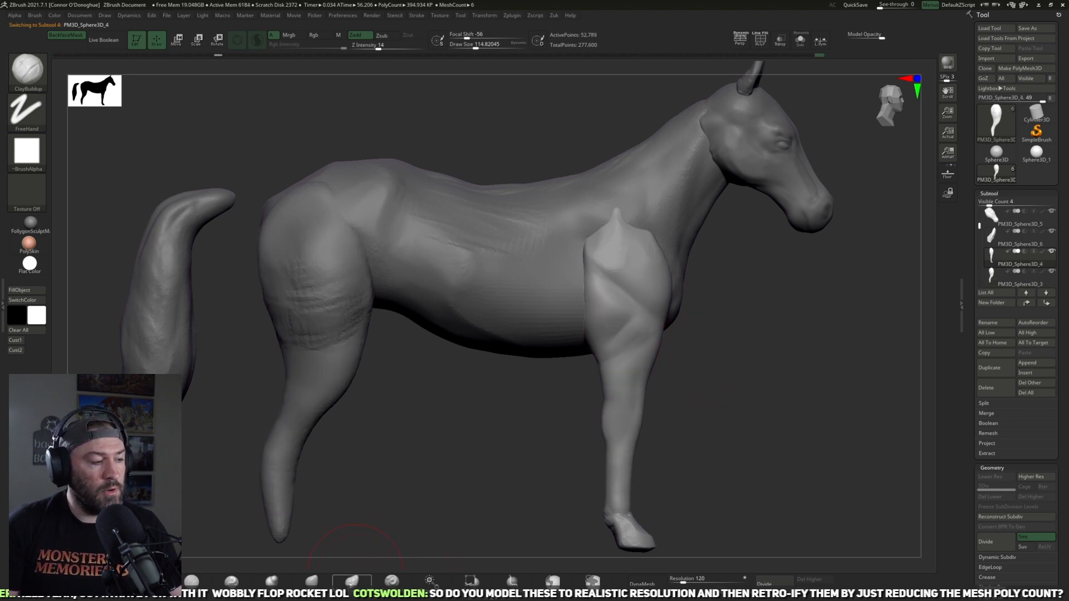
key("b")
key("m")
key("v")
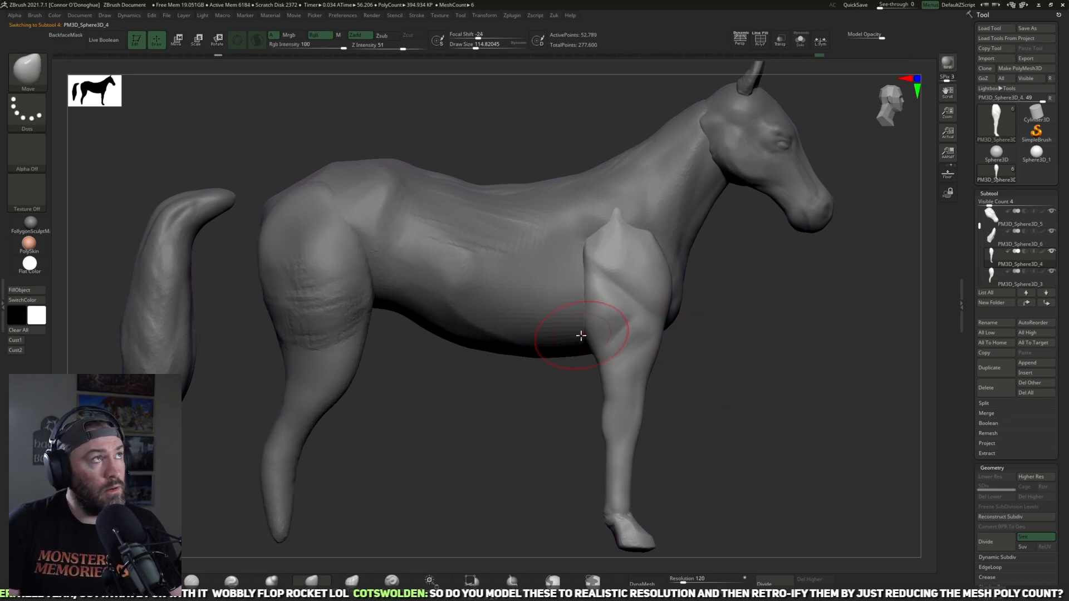
key("bracketleft")
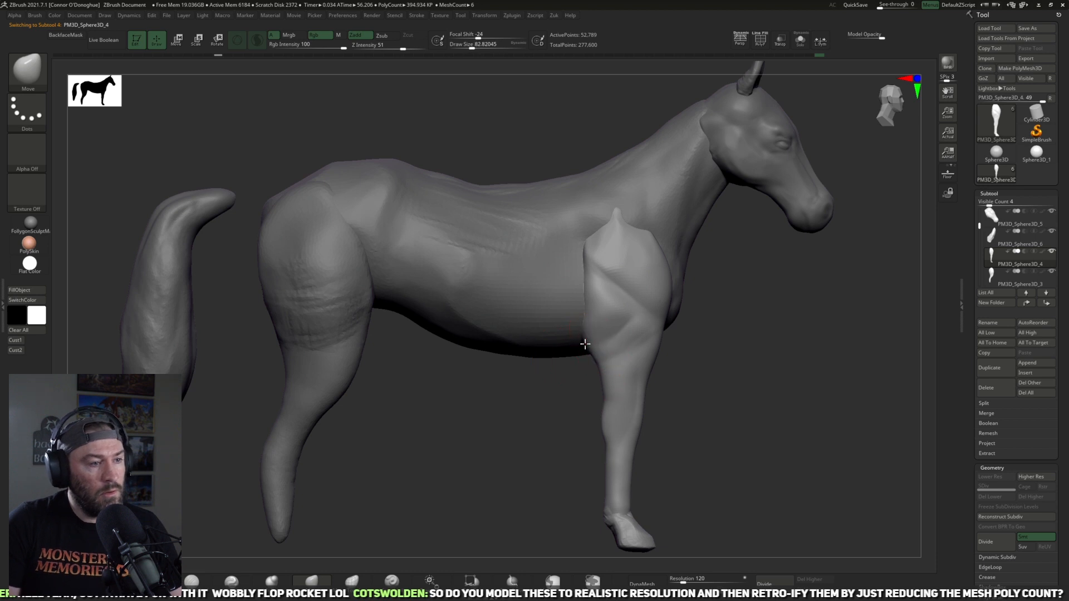
left_click_drag(704, 373, 662, 391)
mouse_move(645, 488)
left_mouse_down("alt")
mouse_move(618, 484)
mouse_move(561, 522)
left_mouse_up("alt")
left_click_drag(355, 498, 273, 438, "alt")
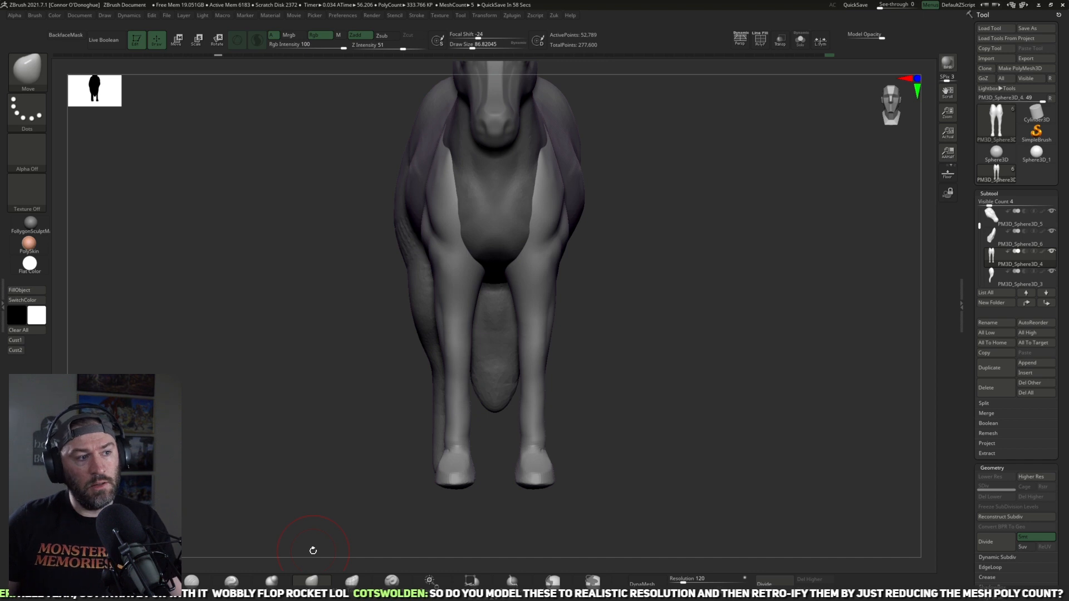
Step: Push the upper front legs and shoulders into shape against the chest with a larger Move brush
left_click_drag(625, 382, 307, 447)
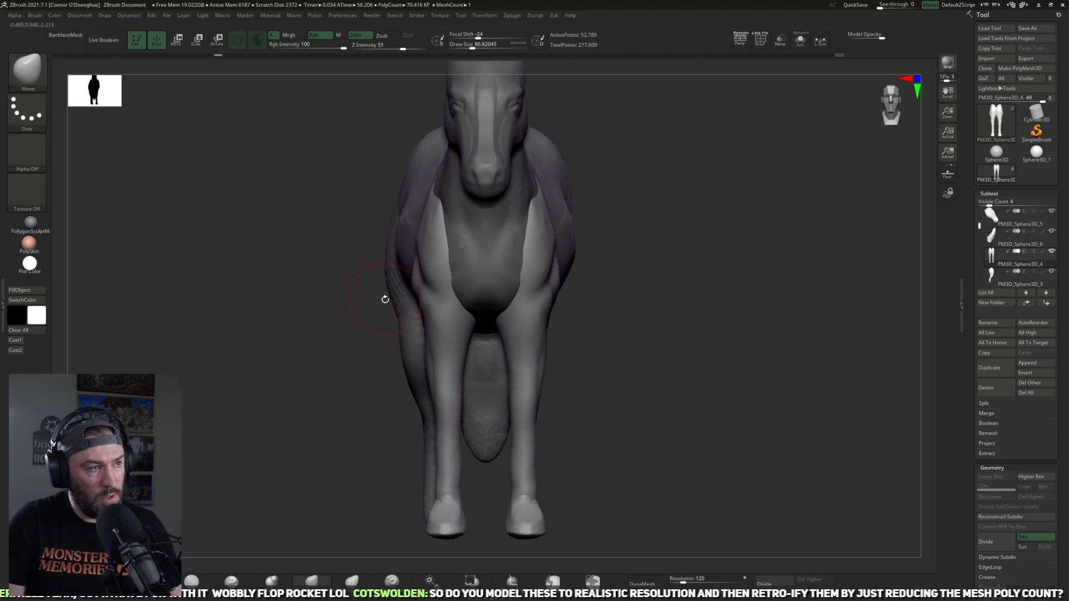
key("]")
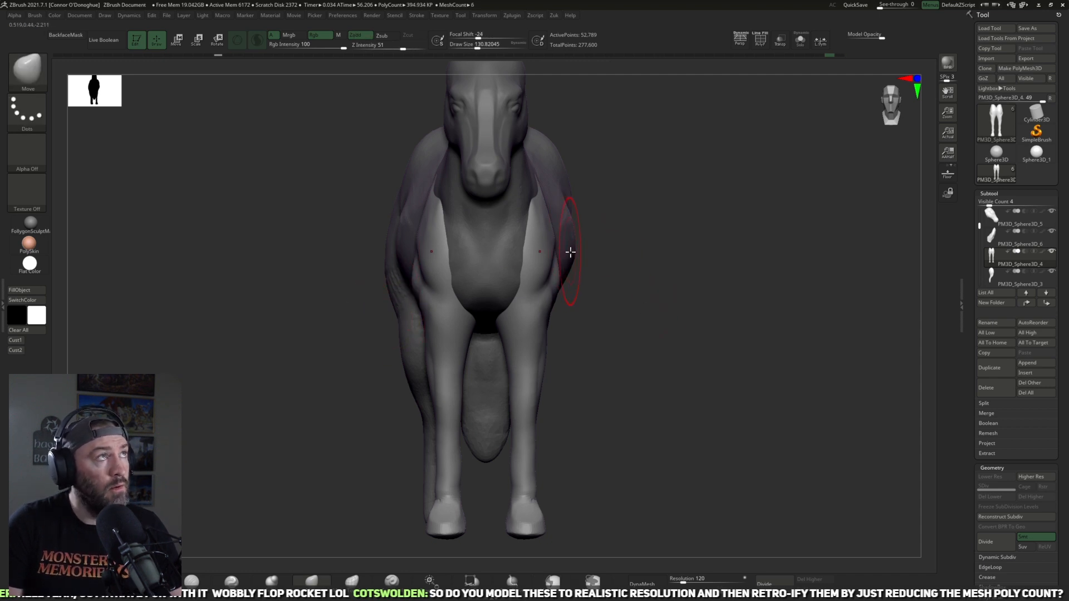
left_click_drag(590, 269, 531, 245)
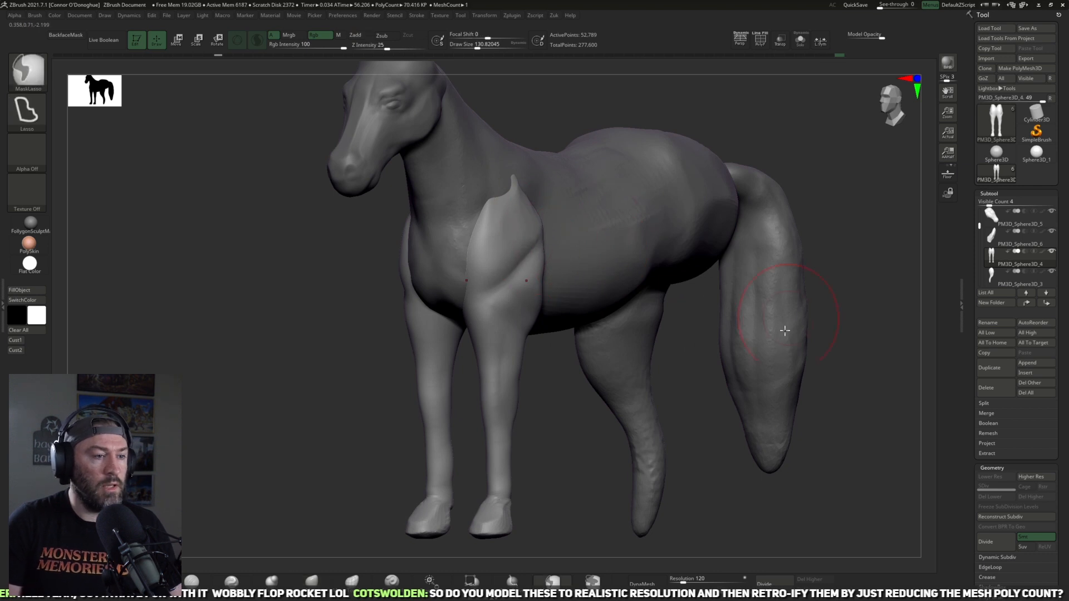
mouse_move(889, 384)
left_mouse_down()
mouse_move(768, 408)
mouse_move(720, 384)
mouse_move(790, 365)
mouse_move(895, 390)
left_mouse_up()
left_click_drag(564, 406, 587, 492, "alt")
Step: Select the body part and reshape the rump and topline with the Move brush
left_click(643, 387, "alt")
mouse_move(556, 433)
left_mouse_down()
mouse_move(546, 486)
mouse_move(551, 451)
left_mouse_up()
mouse_move(553, 181)
left_mouse_down()
mouse_move(496, 269)
mouse_move(419, 257)
left_mouse_up()
key("[")
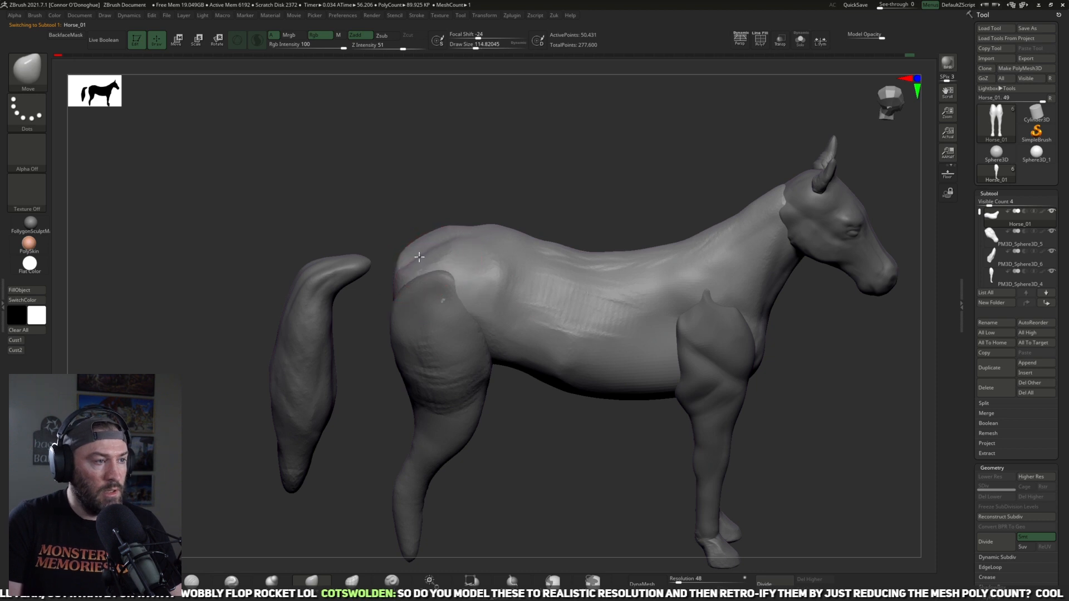
left_click_drag(515, 169, 629, 188)
left_click_drag(629, 190, 588, 228, "alt")
mouse_move(629, 373)
left_mouse_down()
mouse_move(644, 374)
mouse_move(439, 434)
mouse_move(477, 369)
left_mouse_up()
key("]")
left_click_drag(551, 223, 556, 198)
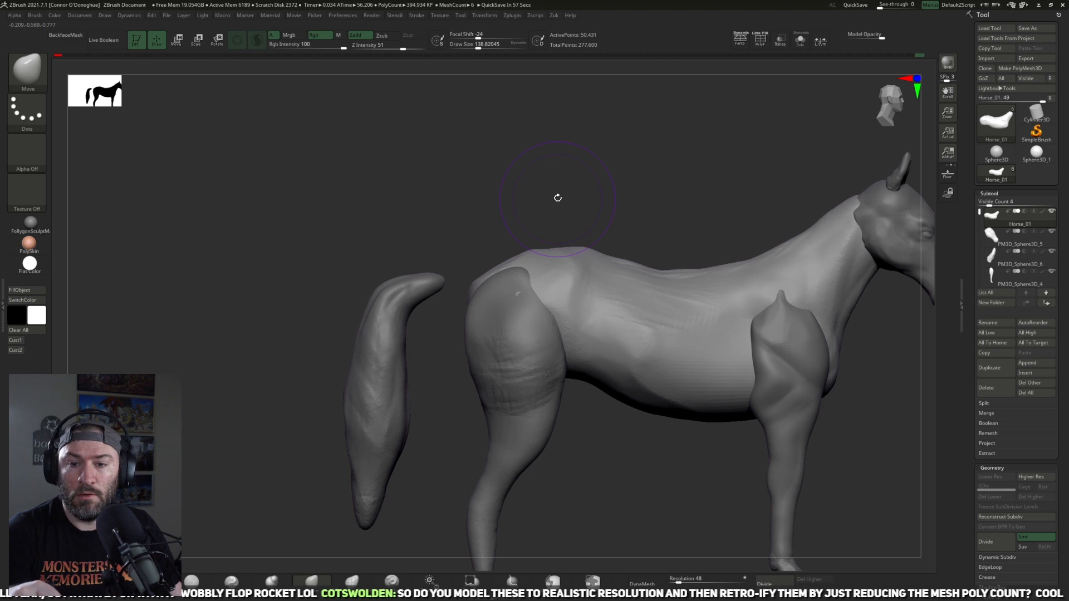
key("f")
key("f")
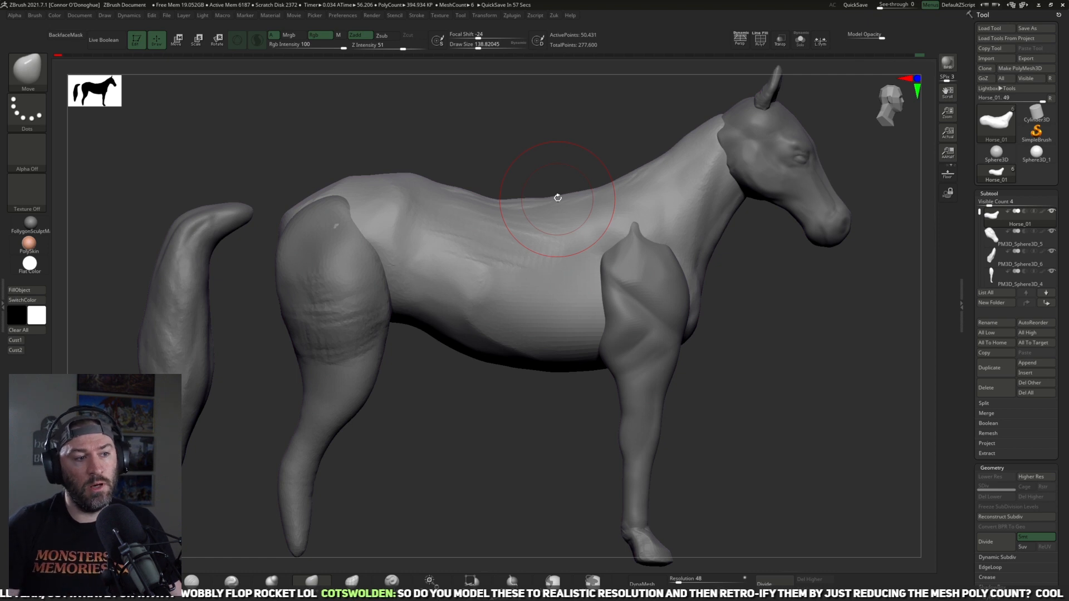
Step: Select the head part and reshape the cheek, eye region and back of the jaw with the Move brush
left_click_drag(730, 391, 585, 356)
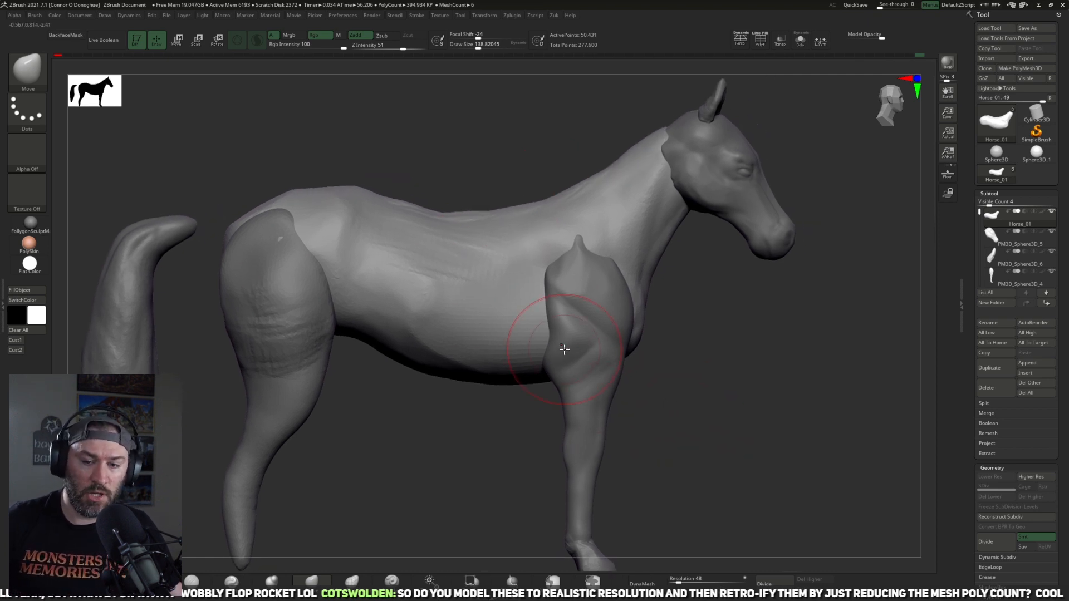
left_click_drag(735, 346, 710, 388, "alt")
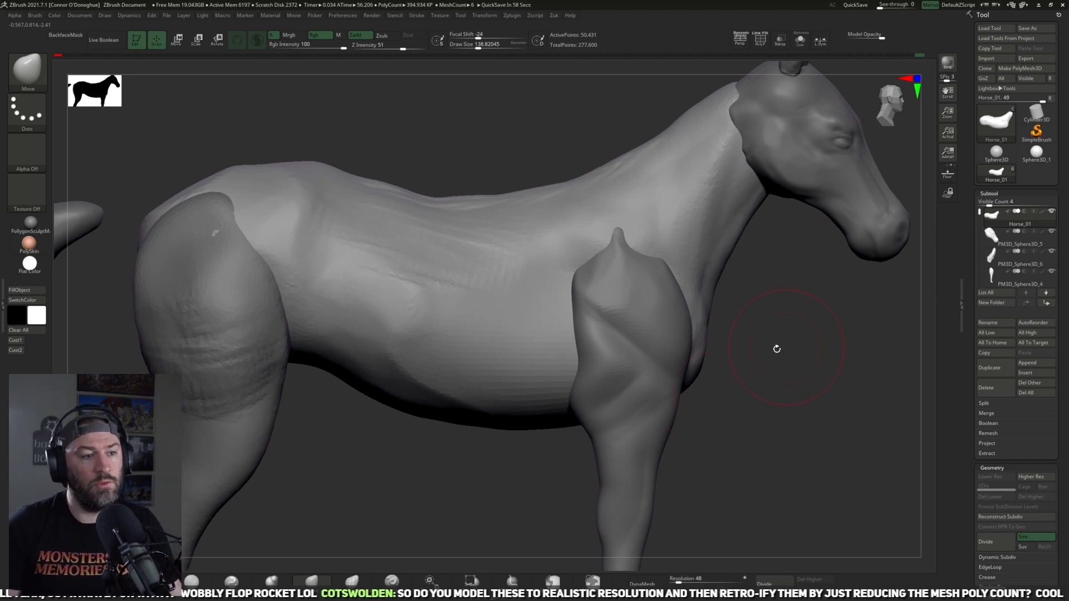
left_click_drag(776, 349, 627, 448, "alt")
left_click(692, 289, "alt")
left_click_drag(811, 279, 800, 286, "alt")
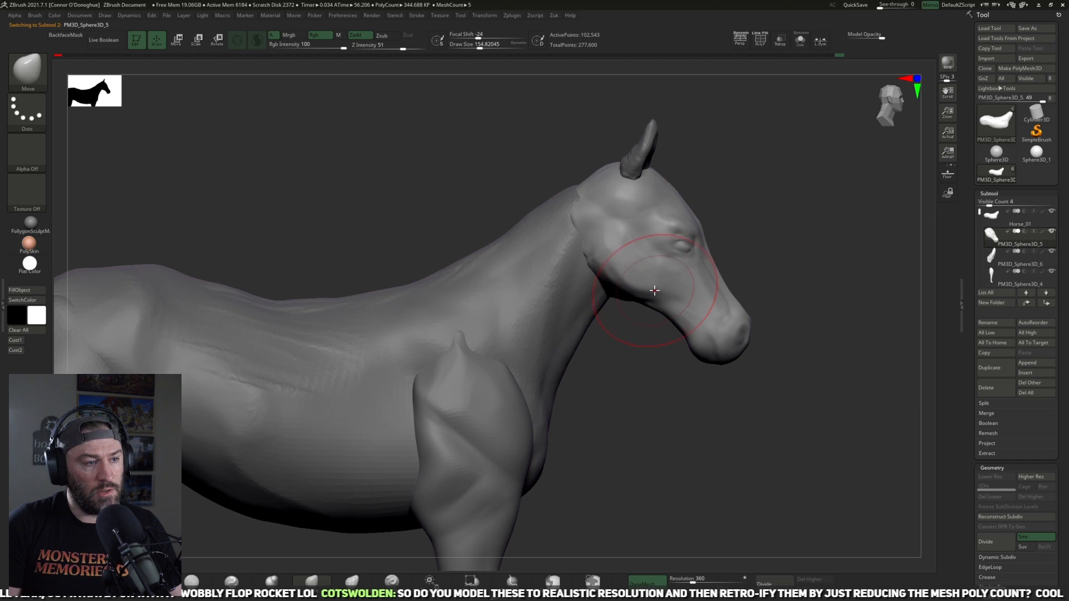
key("bracketright")
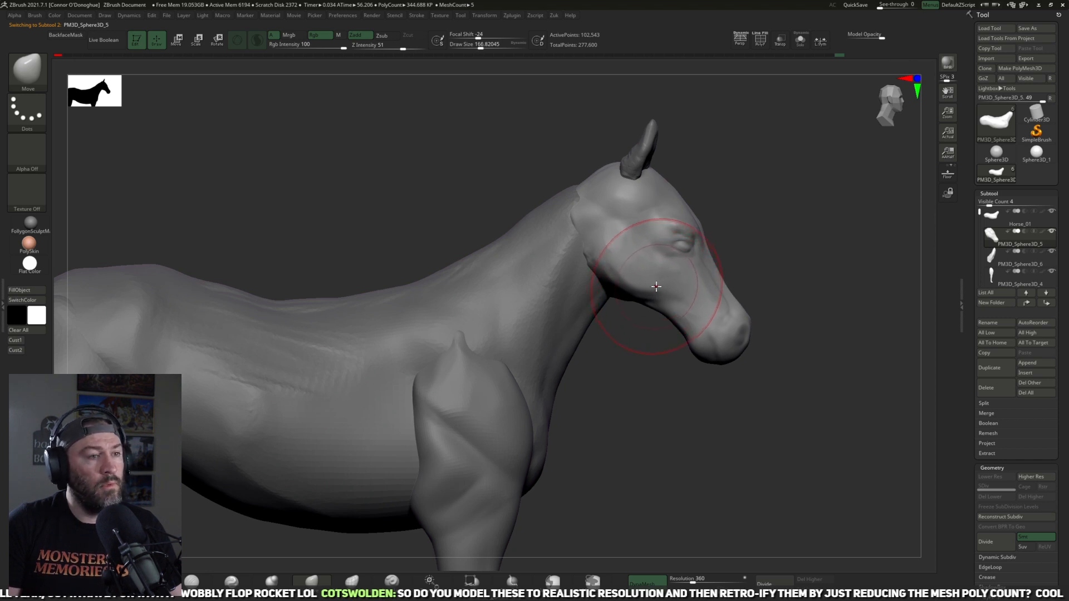
mouse_move(680, 235)
left_mouse_down()
mouse_move(647, 210)
mouse_move(655, 218)
left_mouse_up()
key("bracketright")
left_click_drag(651, 289, 644, 281)
key("bracketleft")
left_click_drag(594, 249, 586, 242)
key("bracketleft")
mouse_move(620, 307)
left_mouse_down()
mouse_move(612, 331)
mouse_move(618, 295)
mouse_move(601, 278)
left_mouse_up()
Step: Adjust the underside of the jaw and the muzzle profile with the Move brush
key("bracketright")
key("bracketleft")
left_click_drag(640, 330, 699, 353)
key("bracketright")
key("bracketright")
key("bracketright")
key("bracketright")
key("bracketright")
key("bracketright")
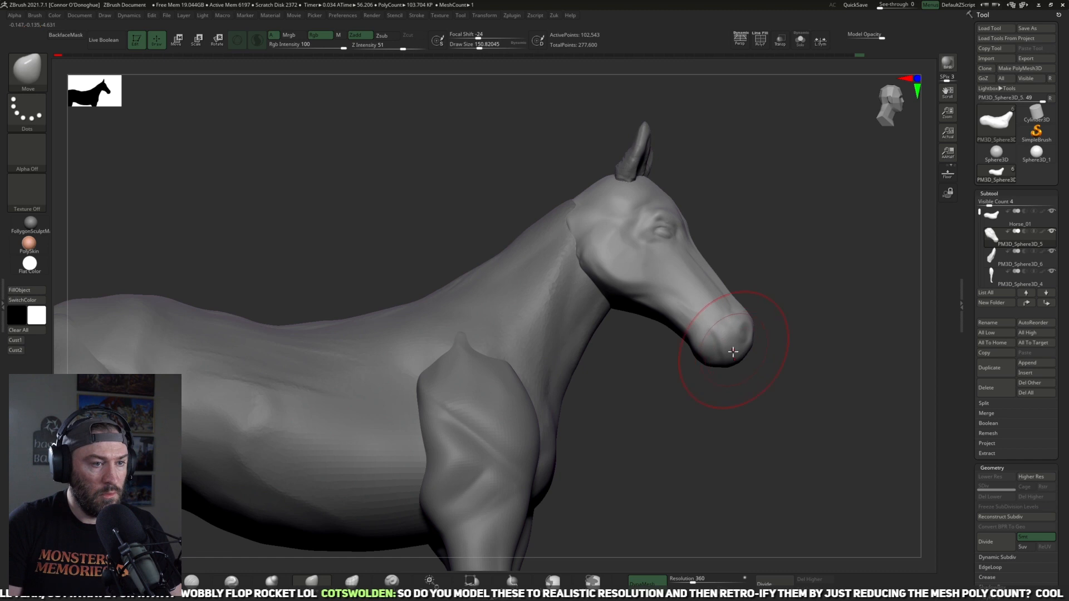
key("bracketright")
Step: Reshape the forehead and the area below the ears from a three-quarter view with a progressively smaller Move brush
mouse_move(770, 297)
left_mouse_down()
mouse_move(685, 308)
mouse_move(746, 382)
mouse_move(563, 401)
mouse_move(696, 256)
mouse_move(624, 309)
left_mouse_up()
right_click_drag(548, 337, 522, 361)
key("bracketleft")
key("bracketleft")
key("bracketleft")
key("bracketleft")
mouse_move(601, 317)
left_mouse_down("shift")
mouse_move(644, 296)
mouse_move(640, 284)
mouse_move(656, 286)
mouse_move(605, 303)
mouse_move(699, 289)
mouse_move(540, 305)
left_mouse_up("shift")
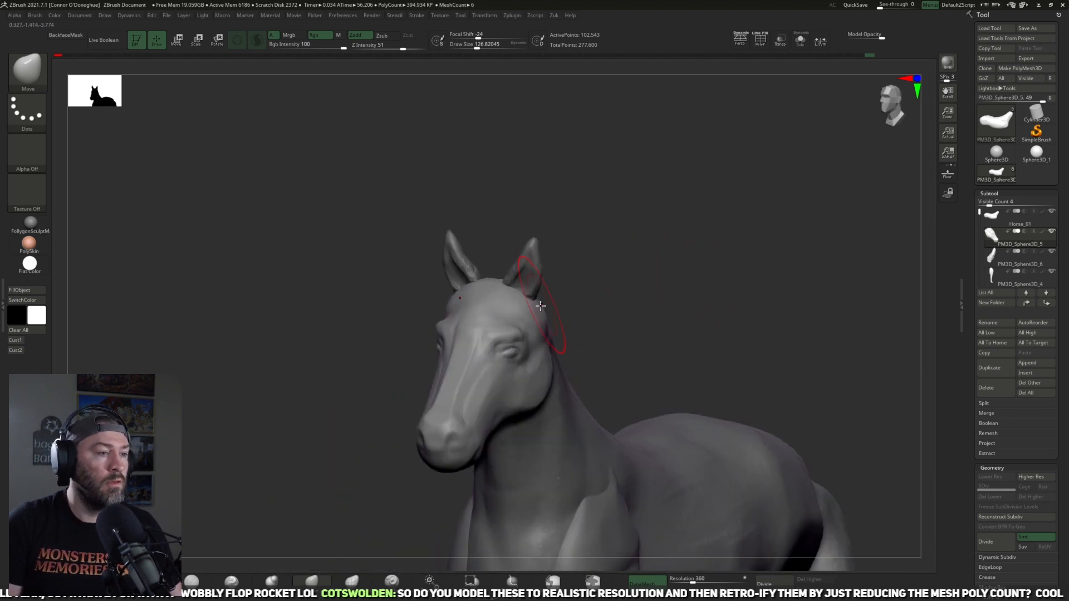
left_click_drag(610, 277, 564, 290)
key("bracketleft")
key("bracketleft")
key("bracketleft")
key("bracketleft")
key("bracketleft")
key("bracketleft")
left_click_drag(490, 338, 504, 330)
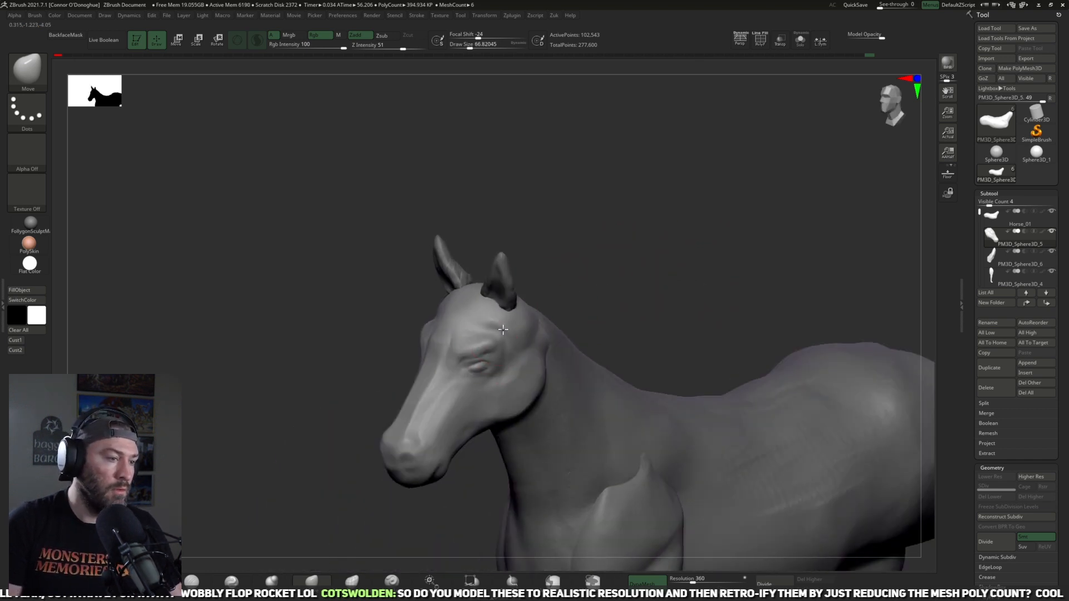
Step: Shape the brow ridge and the area around the eye with small Move brush strokes
left_click_drag(577, 278, 497, 359)
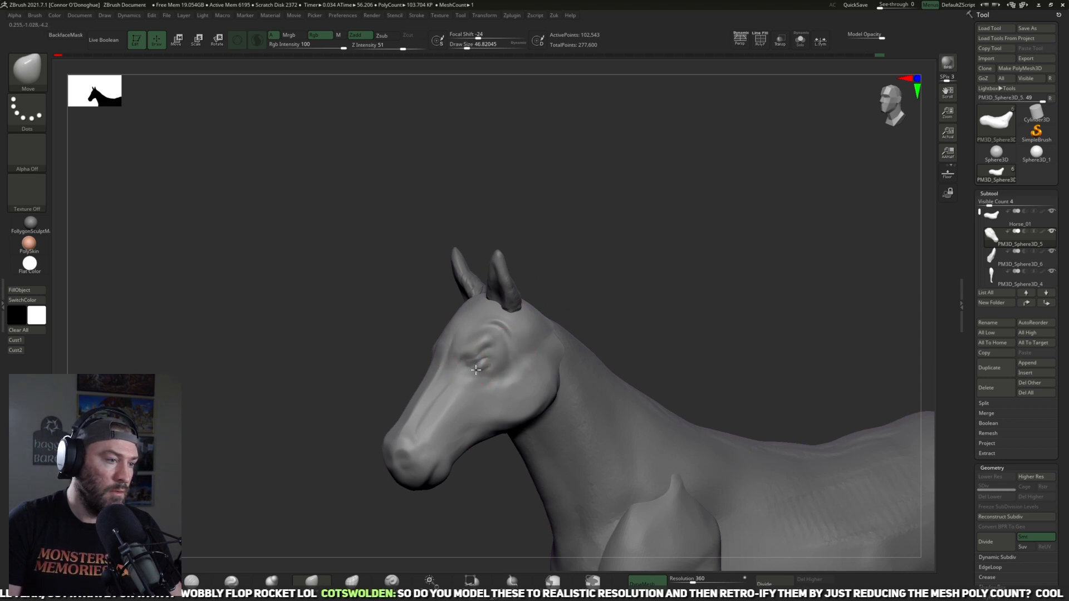
mouse_move(601, 282)
left_mouse_down()
mouse_move(633, 273)
mouse_move(644, 249)
mouse_move(623, 293)
mouse_move(590, 286)
left_mouse_up()
key("bracketright")
mouse_move(481, 352)
left_mouse_down()
mouse_move(475, 340)
mouse_move(489, 319)
left_mouse_up()
left_click_drag(621, 228, 534, 303)
key("bracketright")
left_click_drag(449, 358, 451, 369)
key("bracketleft")
mouse_move(461, 326)
left_mouse_down()
mouse_move(453, 345)
mouse_move(490, 357)
left_mouse_up()
mouse_move(619, 278)
left_mouse_down()
mouse_move(594, 262)
mouse_move(548, 267)
left_mouse_up()
mouse_move(491, 361)
left_mouse_down("shift")
mouse_move(483, 344)
mouse_move(473, 354)
mouse_move(476, 330)
mouse_move(500, 317)
left_mouse_up("shift")
Step: Flatten and smooth the surfaces around the eye socket and brow with the TrimDynamic brush
key("b")
key("t")
key("d")
left_click_drag(659, 214, 643, 254)
mouse_move(618, 204)
left_mouse_down()
mouse_move(615, 253)
mouse_move(564, 295)
mouse_move(520, 312)
left_mouse_up()
key("shift")
left_click_drag(650, 188, 626, 214)
mouse_move(496, 291)
left_mouse_down()
mouse_move(475, 310)
mouse_move(499, 285)
left_mouse_up()
left_click_drag(636, 161, 572, 227)
mouse_move(577, 288)
left_mouse_down()
mouse_move(564, 305)
mouse_move(537, 298)
mouse_move(556, 326)
left_mouse_up()
left_click_drag(704, 183, 646, 231)
mouse_move(574, 317)
left_mouse_down()
mouse_move(585, 295)
mouse_move(565, 278)
left_mouse_up()
mouse_move(722, 170)
left_mouse_down()
mouse_move(746, 160)
mouse_move(727, 177)
mouse_move(680, 181)
mouse_move(666, 226)
mouse_move(518, 330)
mouse_move(499, 312)
mouse_move(511, 289)
left_mouse_up()
Step: Refine the eye socket and the cheek below it with a smaller TrimDynamic brush
key("[")
left_click_drag(608, 196, 622, 214)
left_click_drag(547, 299, 510, 306)
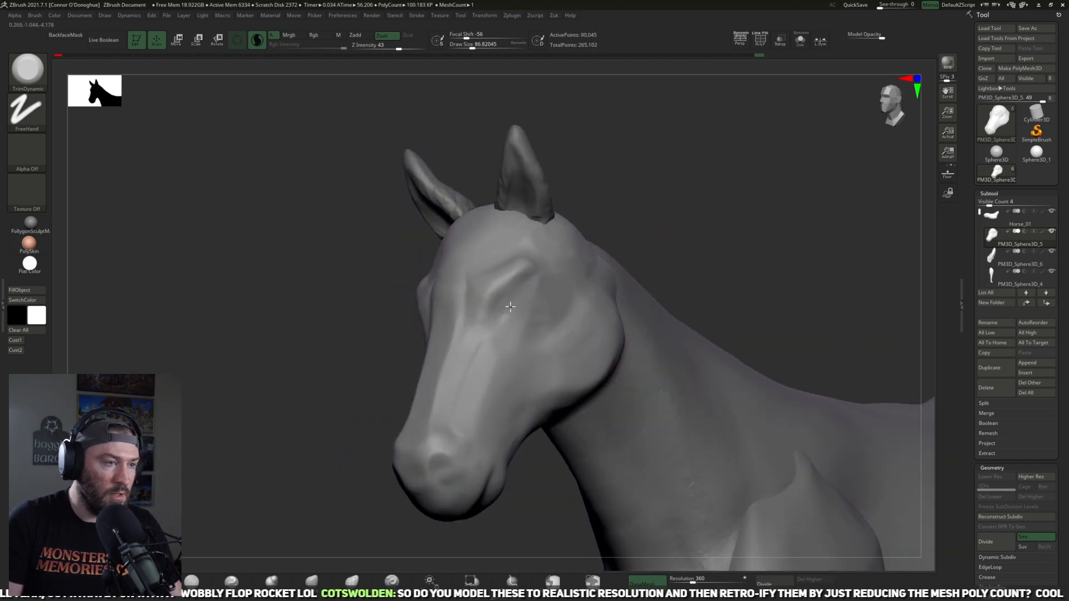
left_click_drag(673, 184, 665, 199)
key("[")
left_click_drag(518, 334, 522, 369)
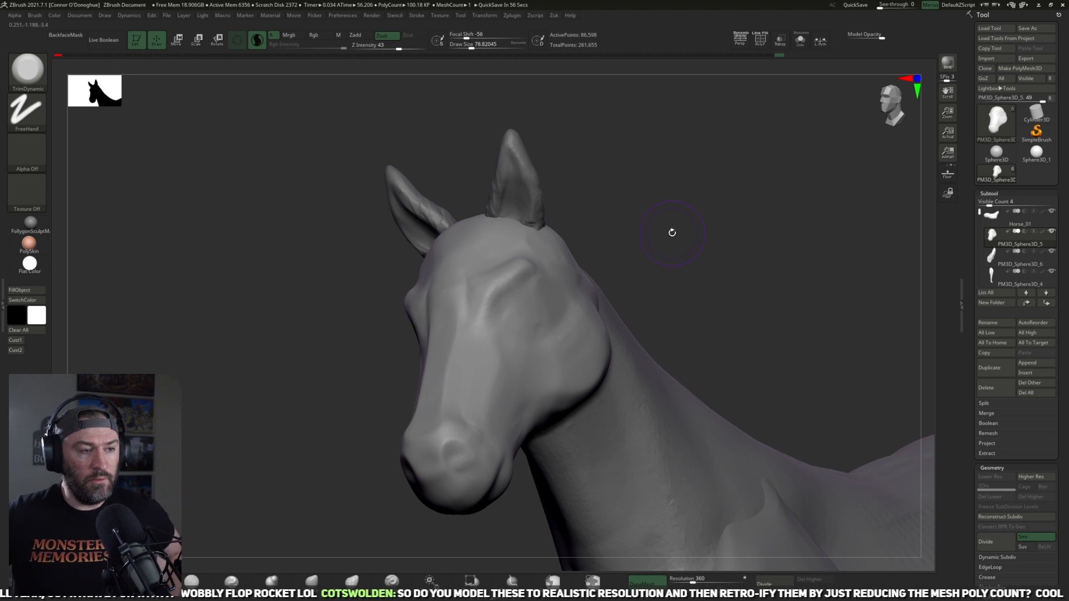
Step: Trim the planes of the temple, forehead and upper nose bridge with the TrimDynamic brush
left_click_drag(671, 235, 530, 514)
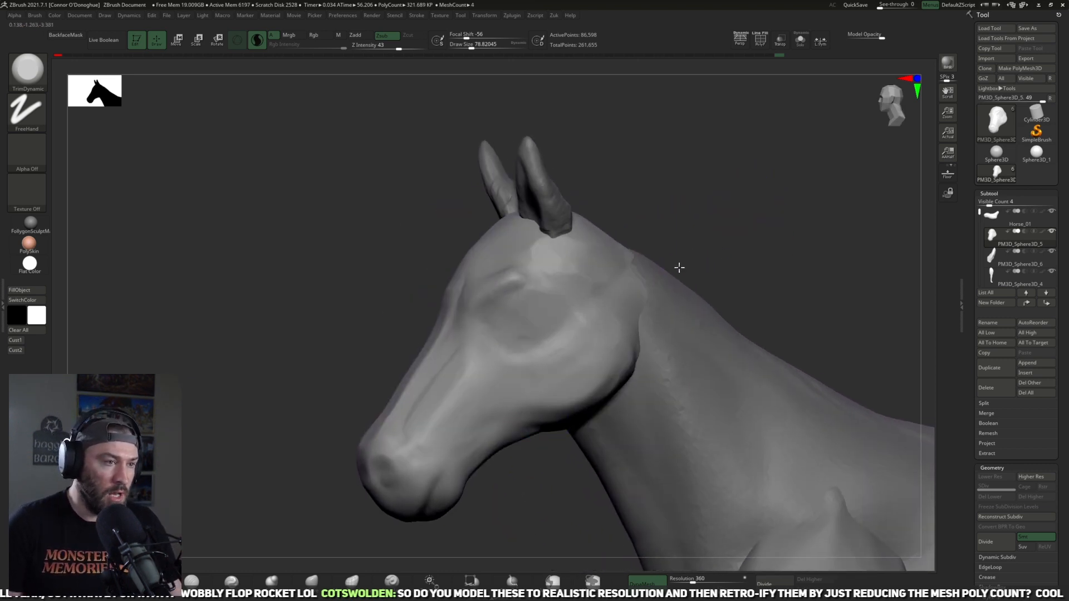
left_click_drag(702, 244, 634, 308, "alt")
mouse_move(654, 221)
left_mouse_down("alt")
mouse_move(673, 198)
mouse_move(585, 286)
left_mouse_up("alt")
left_click_drag(459, 274, 516, 286, "shift")
left_click_drag(658, 222, 687, 254)
mouse_move(419, 274)
left_mouse_down()
mouse_move(377, 303)
mouse_move(429, 293)
mouse_move(418, 310)
mouse_move(425, 279)
left_mouse_up()
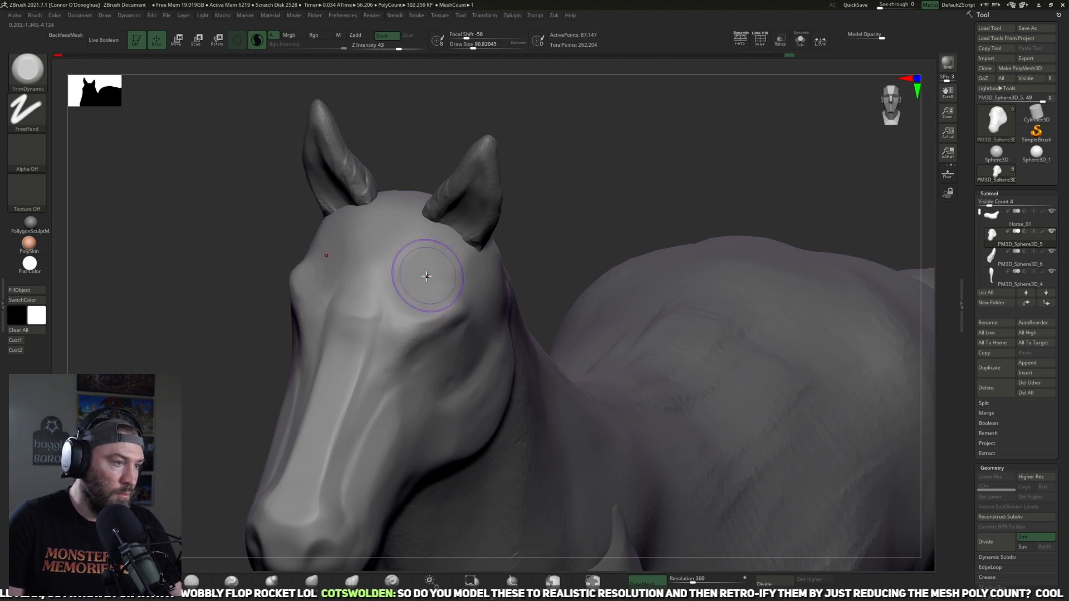
left_click_drag(368, 314, 363, 350)
Step: Carve creases along the side of the nose bridge with the DamStandard brush
left_click(196, 581)
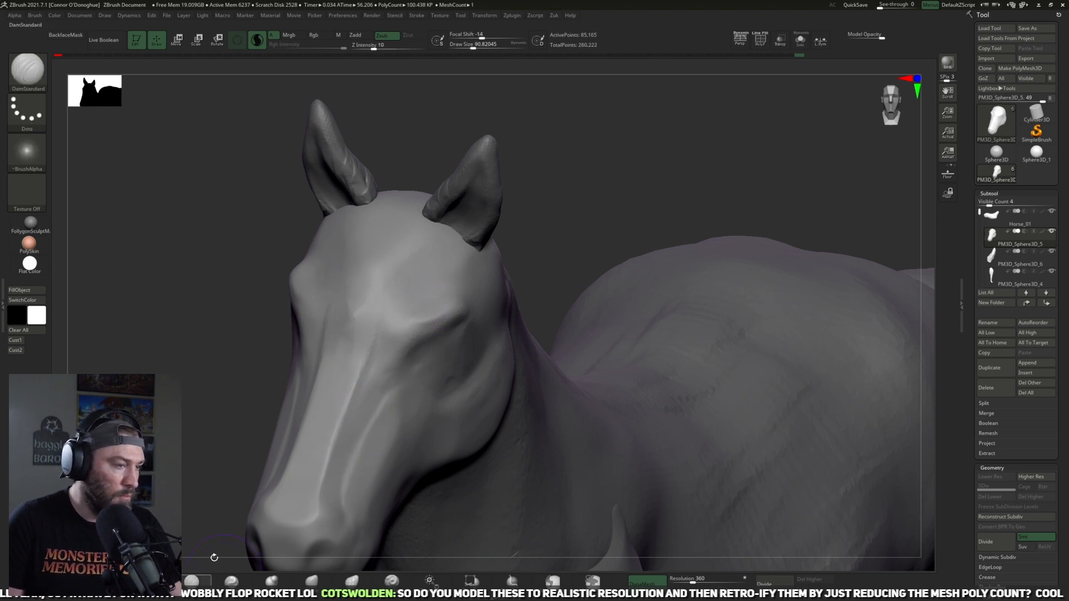
mouse_move(383, 310)
left_mouse_down()
mouse_move(359, 396)
mouse_move(305, 478)
left_mouse_up()
mouse_move(346, 393)
left_mouse_down()
mouse_move(362, 426)
mouse_move(327, 464)
mouse_move(350, 405)
mouse_move(340, 441)
left_mouse_up()
left_click(195, 581)
Step: Flatten the planes along the nose and the top of the muzzle with the TrimDynamic brush
left_click_drag(579, 184, 529, 134)
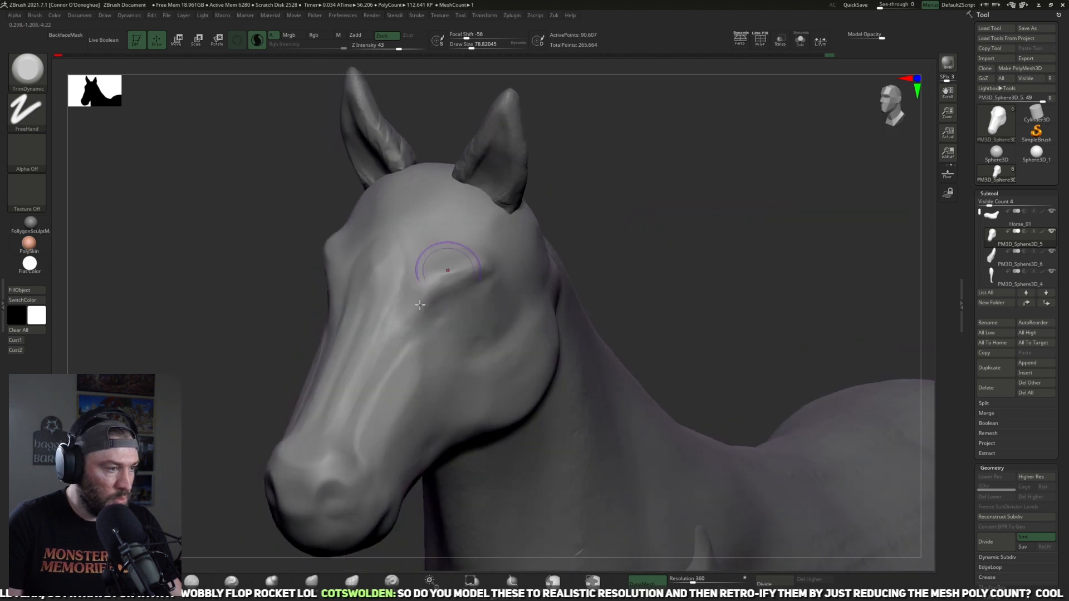
mouse_move(229, 404)
left_mouse_down()
mouse_move(276, 369)
mouse_move(285, 374)
left_mouse_up()
left_click_drag(293, 449, 359, 445)
mouse_move(362, 377)
left_mouse_down()
mouse_move(363, 363)
mouse_move(348, 426)
left_mouse_up()
left_click_drag(630, 148, 357, 390)
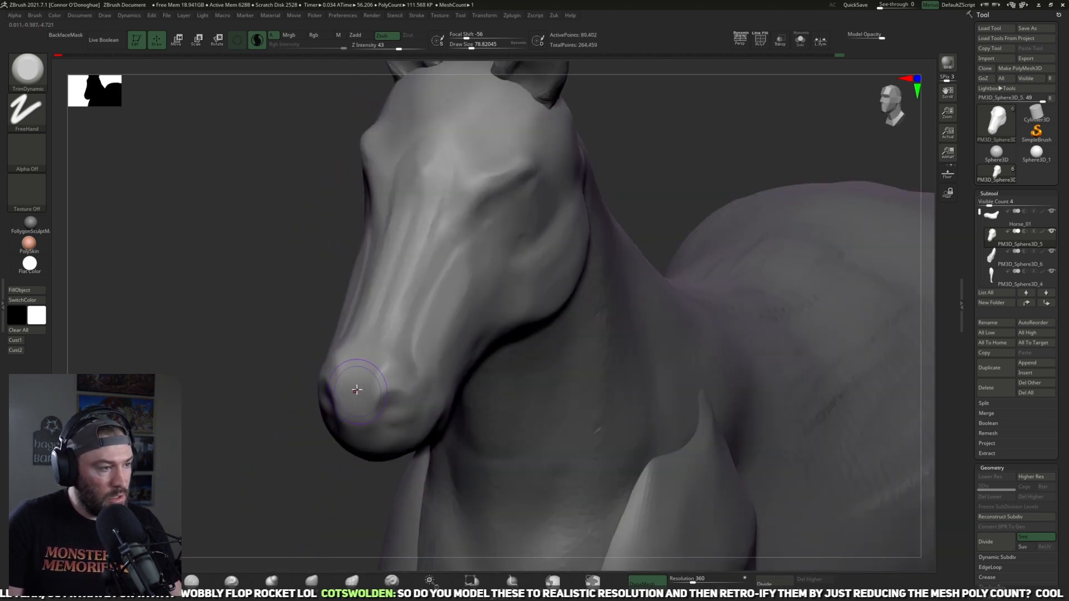
Step: Shift the nostril and the front of the muzzle into shape with the Move brush
left_click(311, 582)
mouse_move(326, 487)
left_mouse_down()
mouse_move(392, 412)
mouse_move(366, 429)
left_mouse_up()
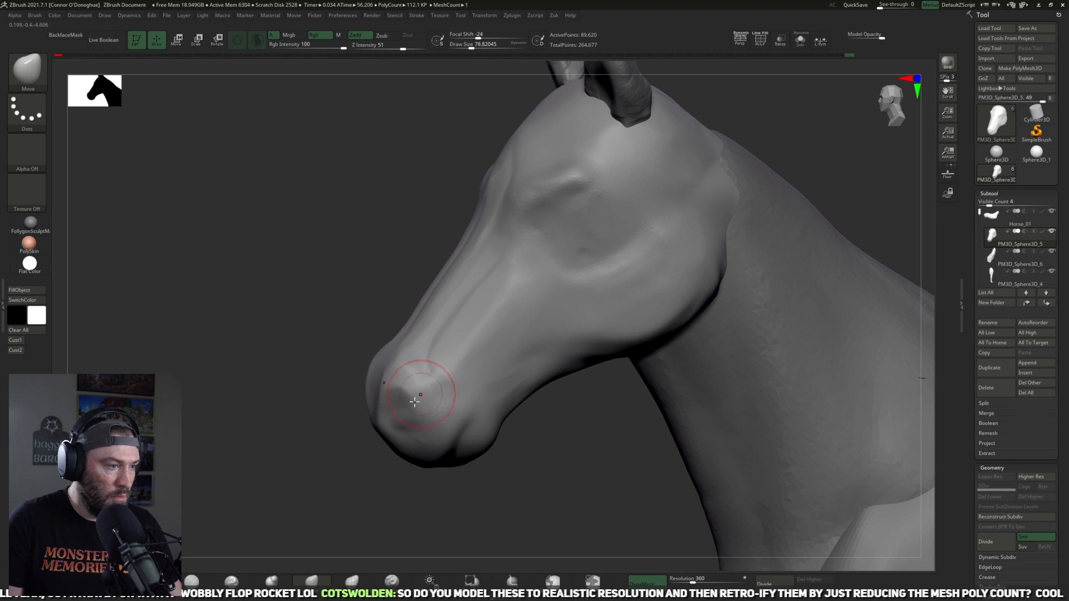
right_click_drag(414, 400, 421, 376)
key("bracketright")
left_click_drag(388, 385, 394, 402)
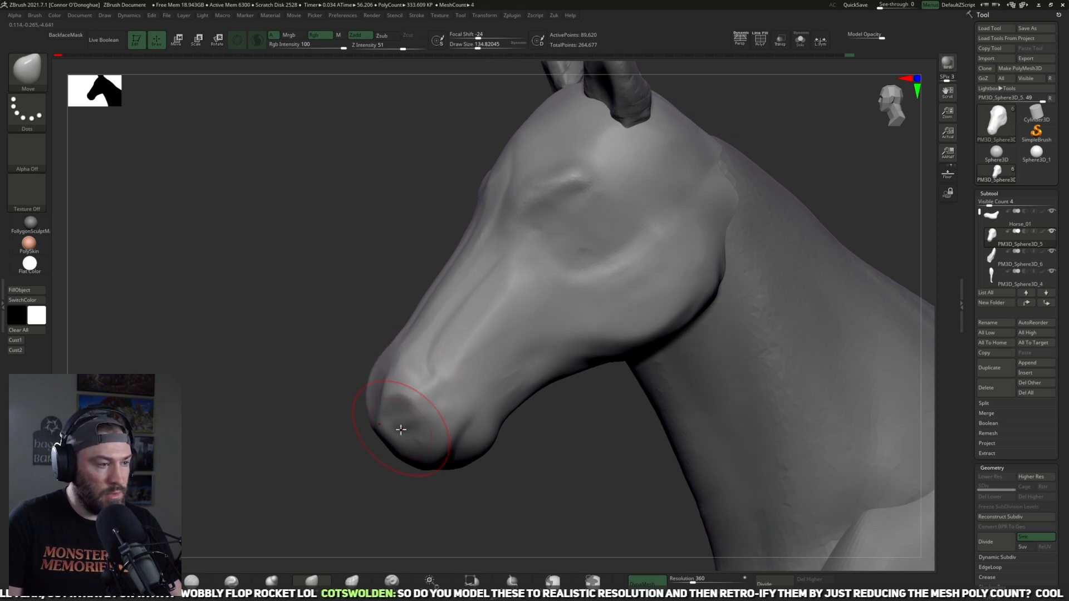
Step: Reshape the chin, lower lip and jaw line with a larger Move brush
right_click_drag(477, 476, 469, 474)
key("bracketright")
key("bracketright")
key("bracketright")
key("bracketright")
key("bracketright")
left_click_drag(527, 413, 511, 393)
left_click_drag(461, 456, 458, 464)
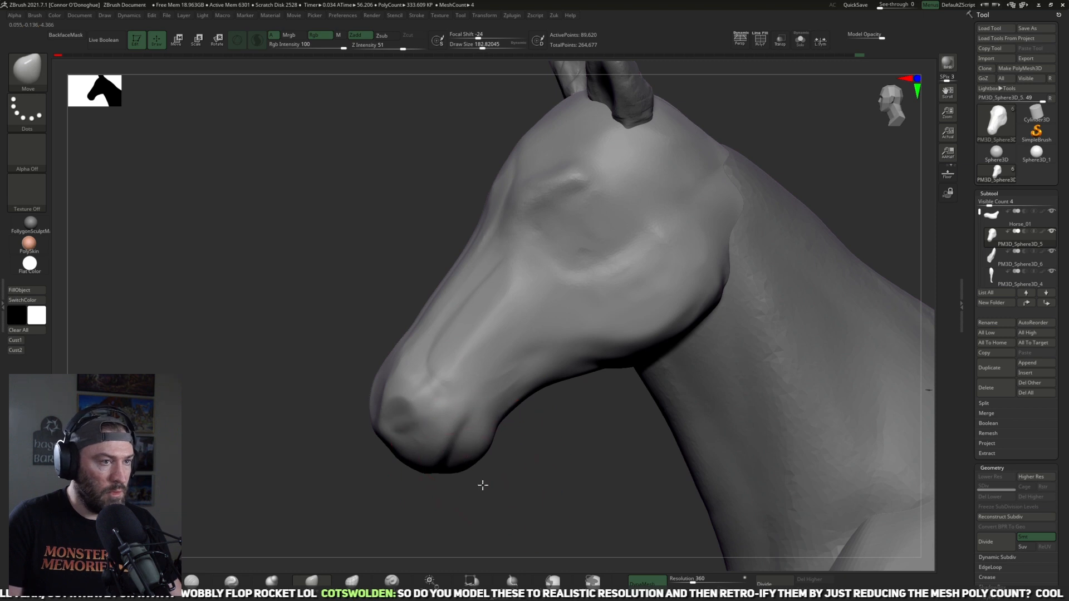
right_click_drag(490, 484, 501, 466, "shift")
Step: Select the hind leg part and restore the stored side view with the horse photo reference behind the model
key("f")
key("f")
mouse_move(590, 471)
right_mouse_down()
mouse_move(472, 443)
mouse_move(489, 398)
mouse_move(550, 329)
right_mouse_up()
right_click_drag(489, 362, 668, 454, "alt")
right_click_drag(494, 432, 611, 403, "alt")
right_click_drag(418, 507, 513, 387, "ctrl")
left_click(467, 346, "alt")
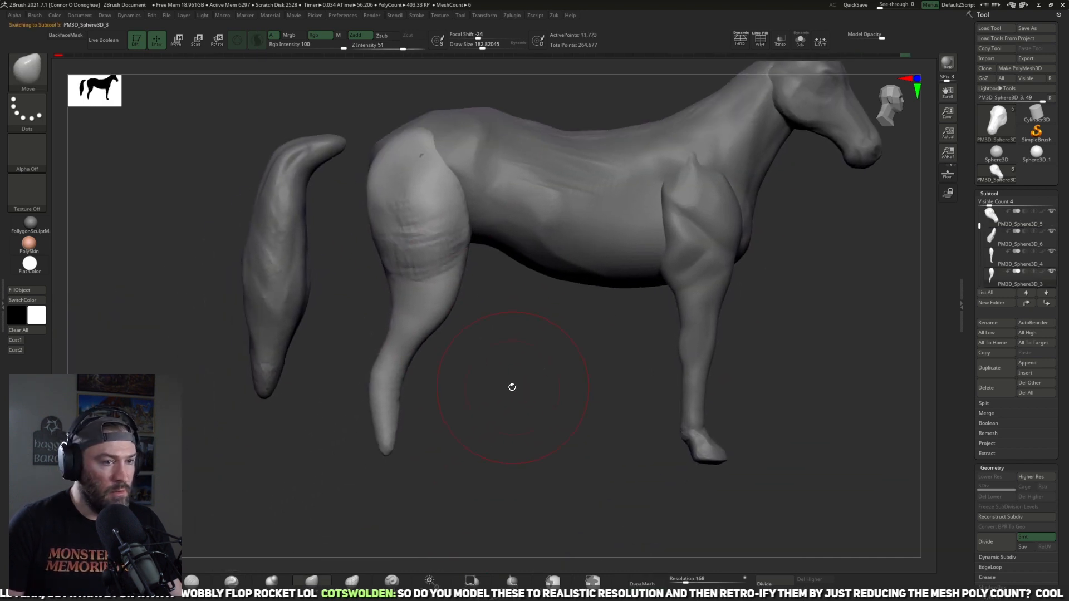
right_click_drag(499, 439, 563, 435, "alt")
key("space")
left_click_drag(489, 417, 476, 420)
right_click_drag(478, 446, 489, 414, "alt")
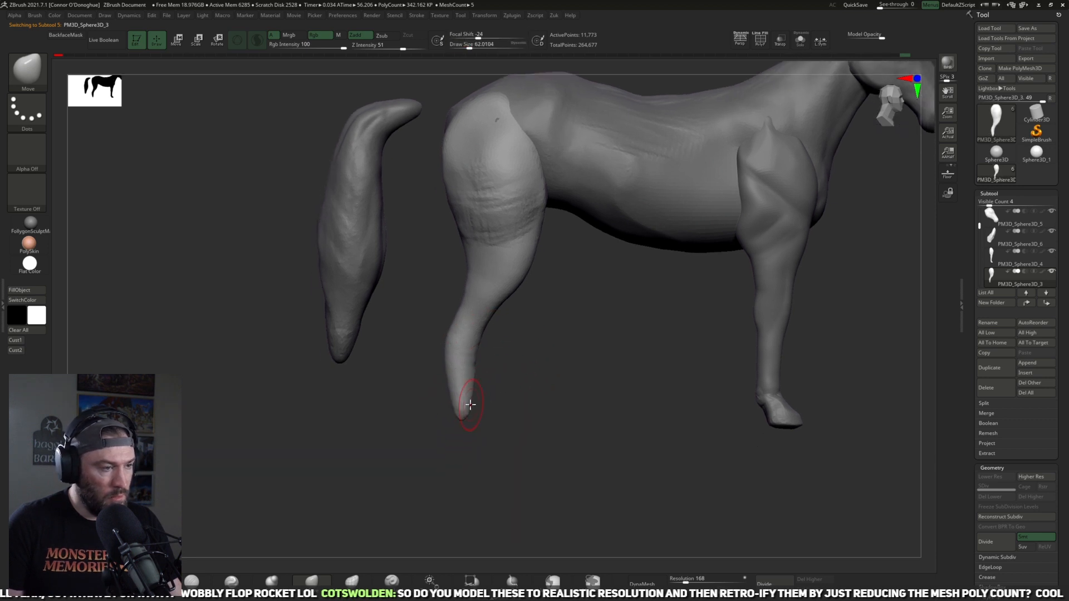
left_click(23, 341)
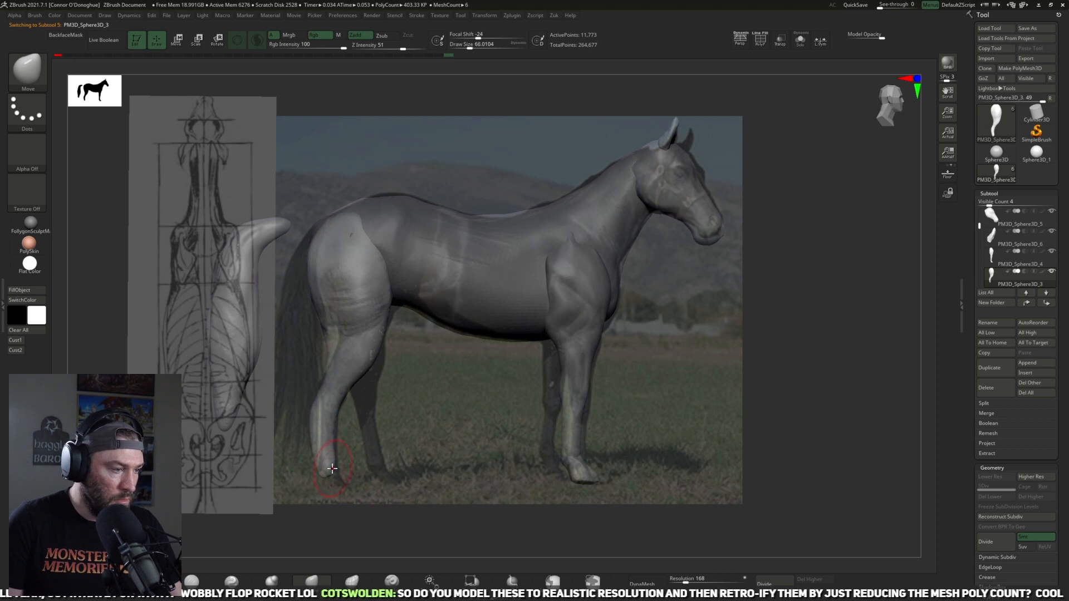
Step: Extend the hind leg's lower end and pull its hock, shank and thigh to match the photo with the Move brush
left_click_drag(330, 476, 340, 504)
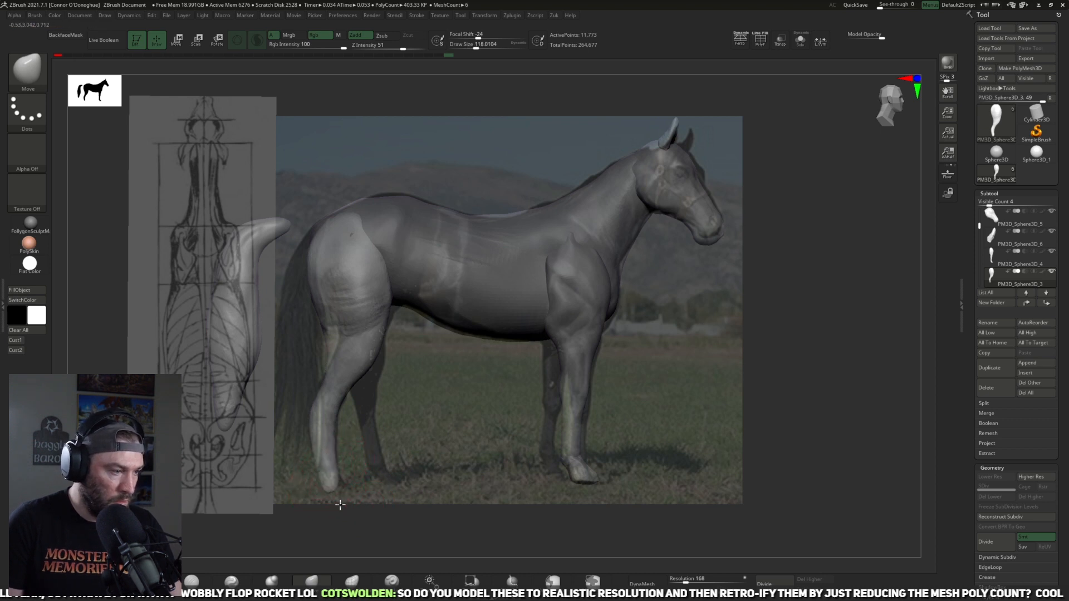
left_click_drag(310, 427, 319, 426)
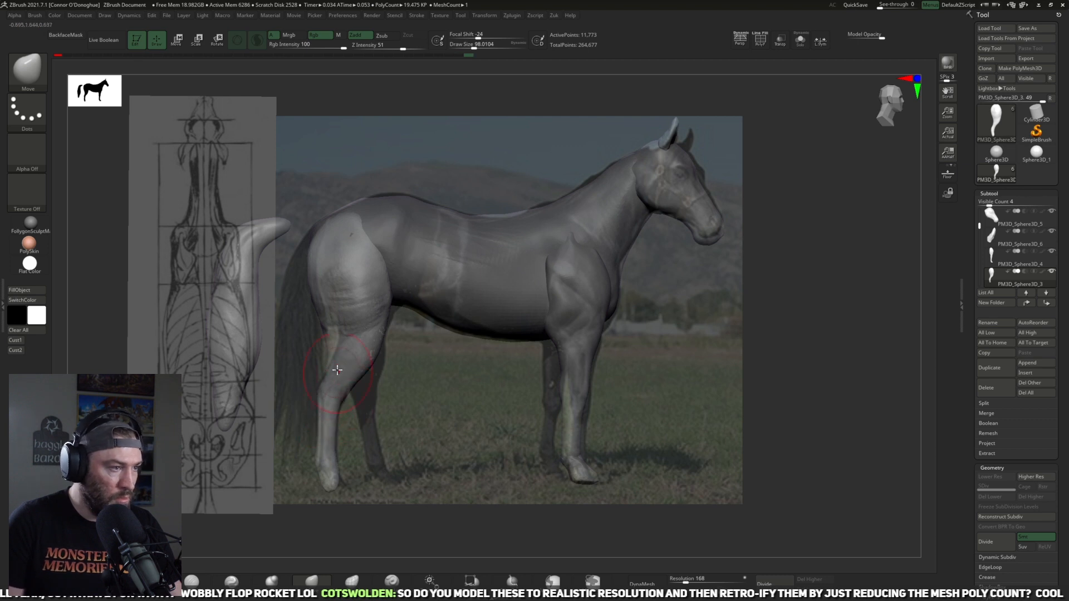
left_click_drag(326, 344, 340, 319)
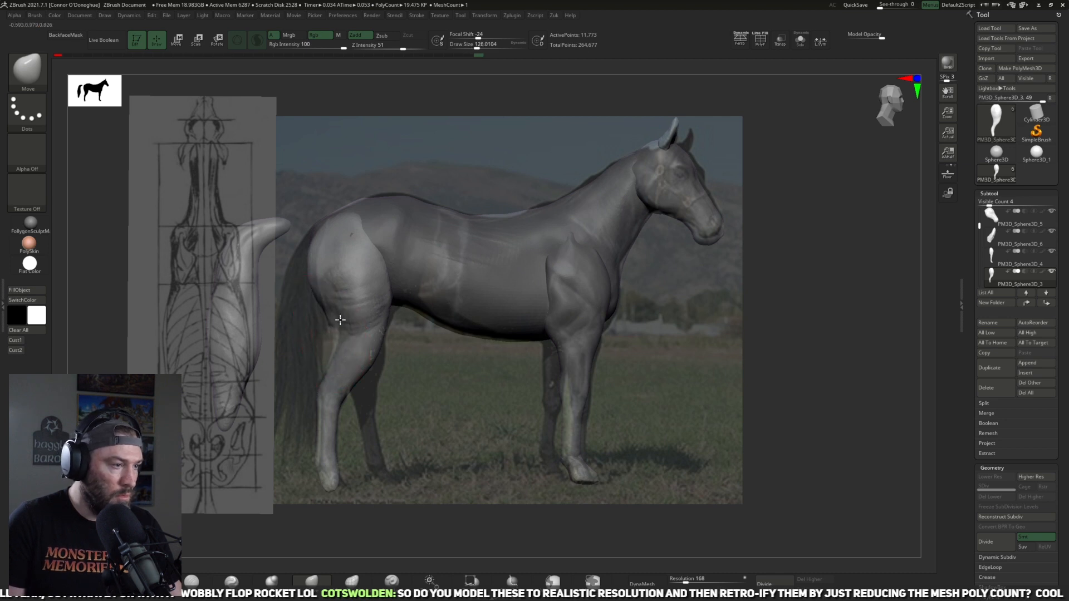
mouse_move(374, 247)
left_mouse_down()
mouse_move(396, 216)
mouse_move(371, 229)
mouse_move(392, 225)
mouse_move(389, 210)
mouse_move(395, 231)
left_mouse_up()
left_click_drag(463, 165, 418, 208)
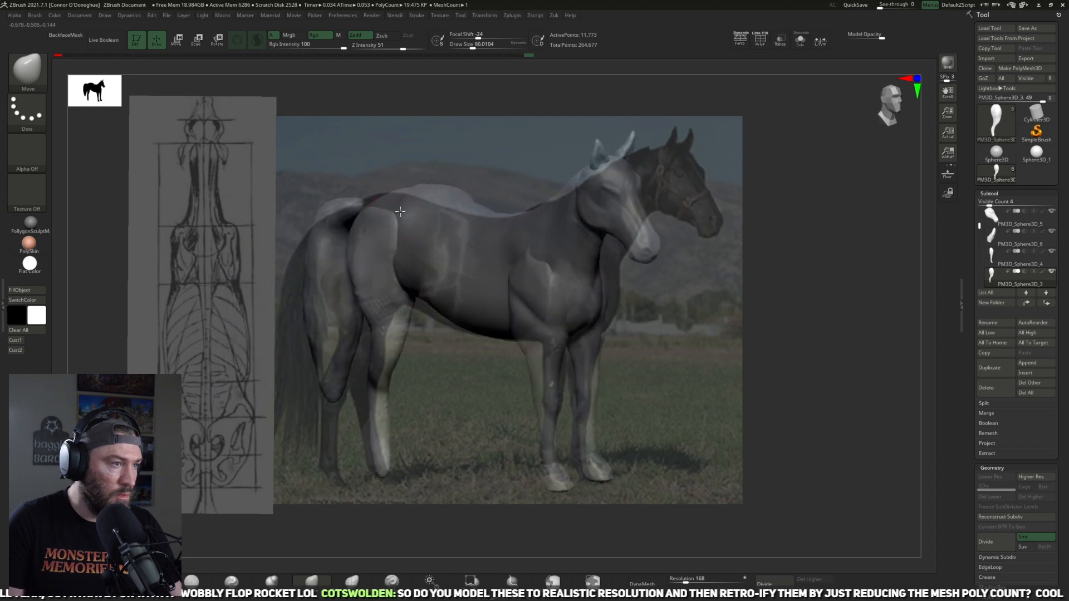
Step: Flatten the upper haunch of the hind leg with the TrimDynamic brush
left_click_drag(401, 257, 375, 399)
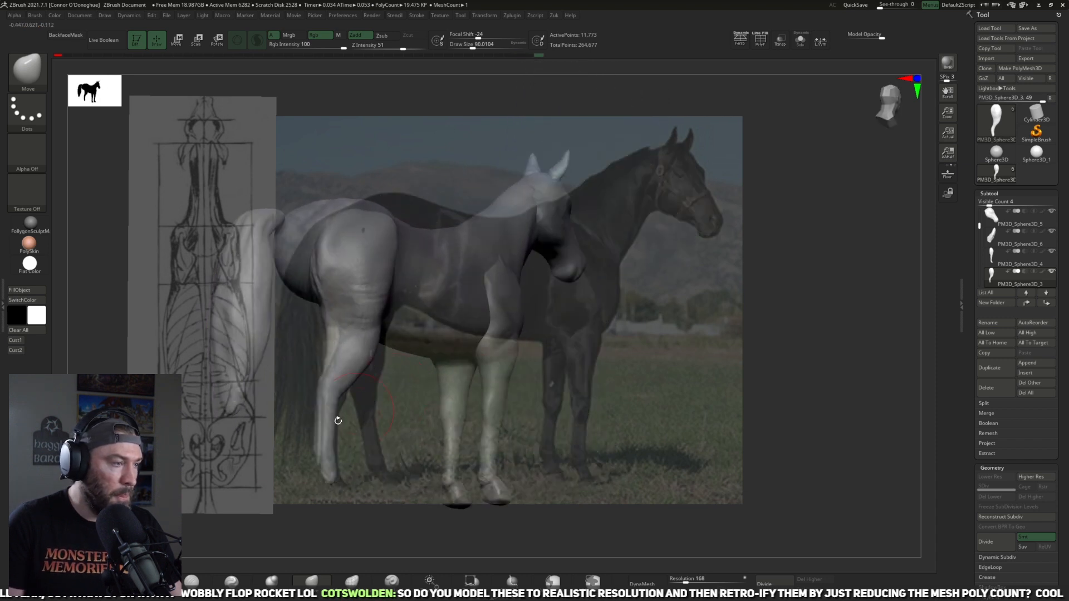
left_click(152, 580)
left_click_drag(284, 532, 214, 466)
mouse_move(364, 267)
left_mouse_down()
mouse_move(352, 283)
mouse_move(337, 265)
left_mouse_up()
left_click_drag(500, 177, 490, 320)
Step: Hide the reference images and build up the upper thigh of the hind leg with the ClayBuildup brush
key("b")
key("c")
key("b")
key("shift+z")
mouse_move(679, 283)
left_mouse_down()
mouse_move(719, 299)
mouse_move(737, 332)
mouse_move(443, 301)
left_mouse_up()
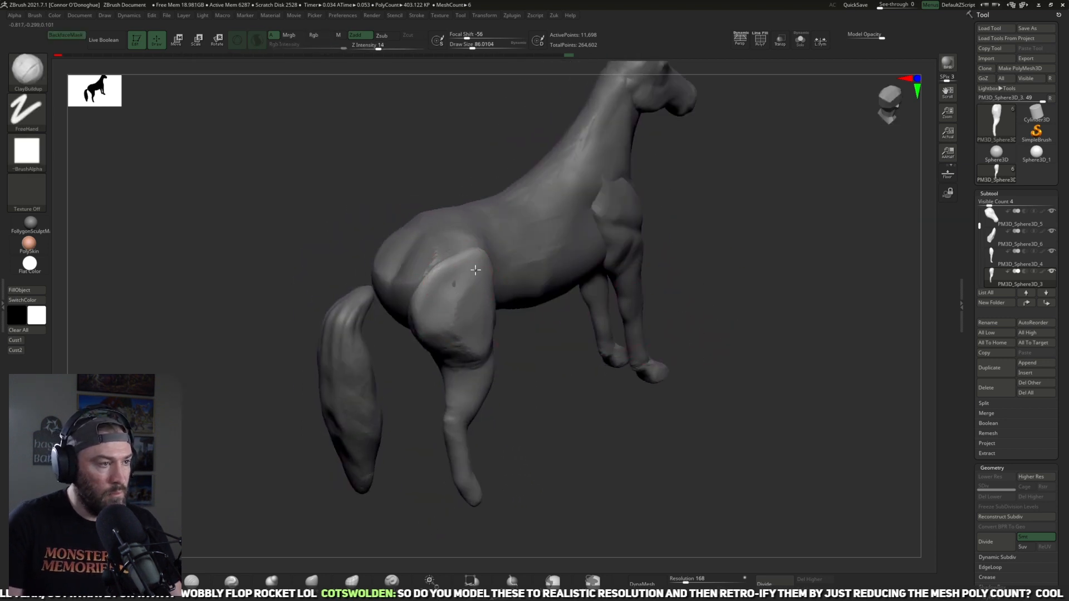
left_click_drag(518, 362, 506, 334)
mouse_move(445, 322)
left_mouse_down()
mouse_move(455, 302)
mouse_move(466, 309)
left_mouse_up()
left_click_drag(516, 205, 489, 224)
mouse_move(524, 146)
left_mouse_down("alt")
mouse_move(557, 153)
mouse_move(561, 180)
left_mouse_up("alt")
mouse_move(465, 299)
left_mouse_down()
mouse_move(451, 352)
mouse_move(476, 312)
mouse_move(454, 350)
mouse_move(432, 320)
mouse_move(472, 281)
left_mouse_up()
Step: Smooth the thigh and haunch of the hind leg into flatter planes with the TrimDynamic brush
left_click(151, 580)
left_click_drag(625, 170, 537, 292)
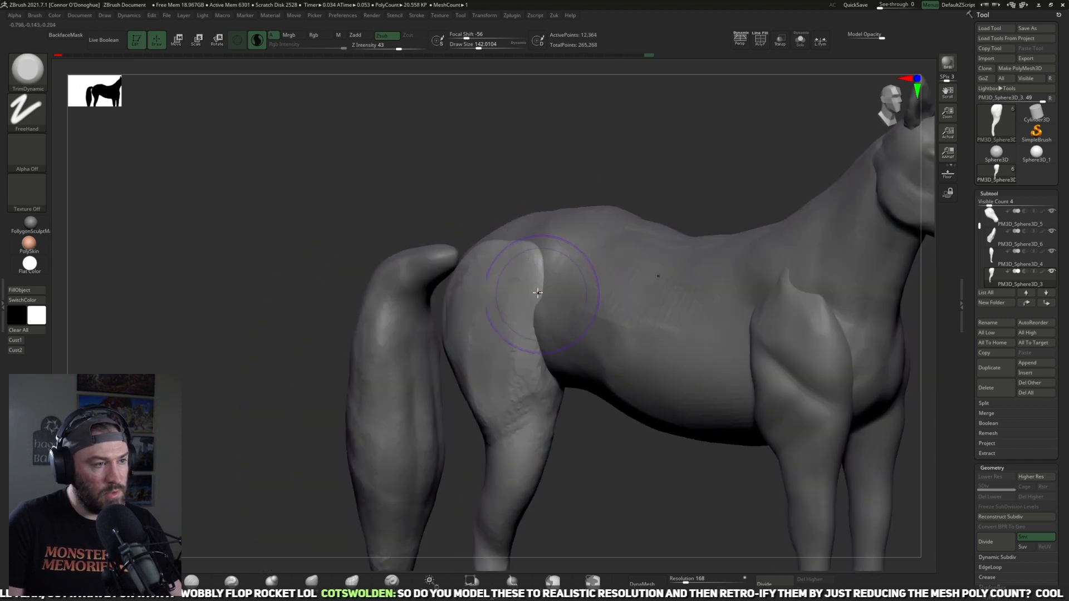
left_click_drag(587, 176, 474, 335)
left_click_drag(460, 380, 440, 362)
left_click_drag(354, 452, 396, 452)
left_click_drag(436, 313, 412, 389)
mouse_move(554, 174)
left_mouse_down()
mouse_move(641, 373)
mouse_move(518, 331)
left_mouse_up()
Step: Select the body part and flatten the rump beside the hind leg with the TrimDynamic brush
left_click(532, 322, "alt")
left_click_drag(666, 326, 447, 338)
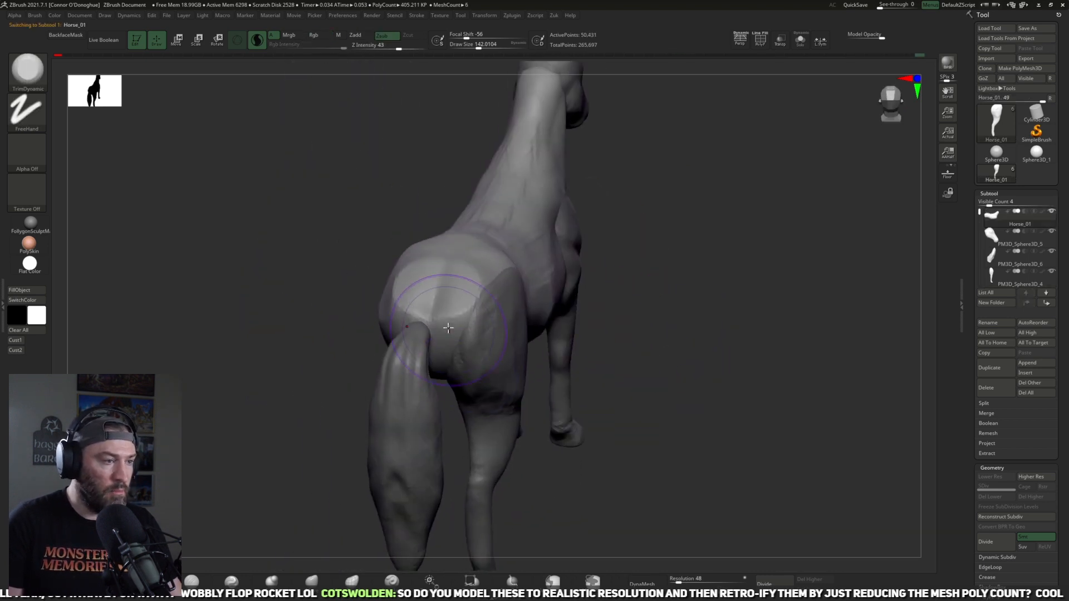
left_click_drag(596, 398, 585, 411)
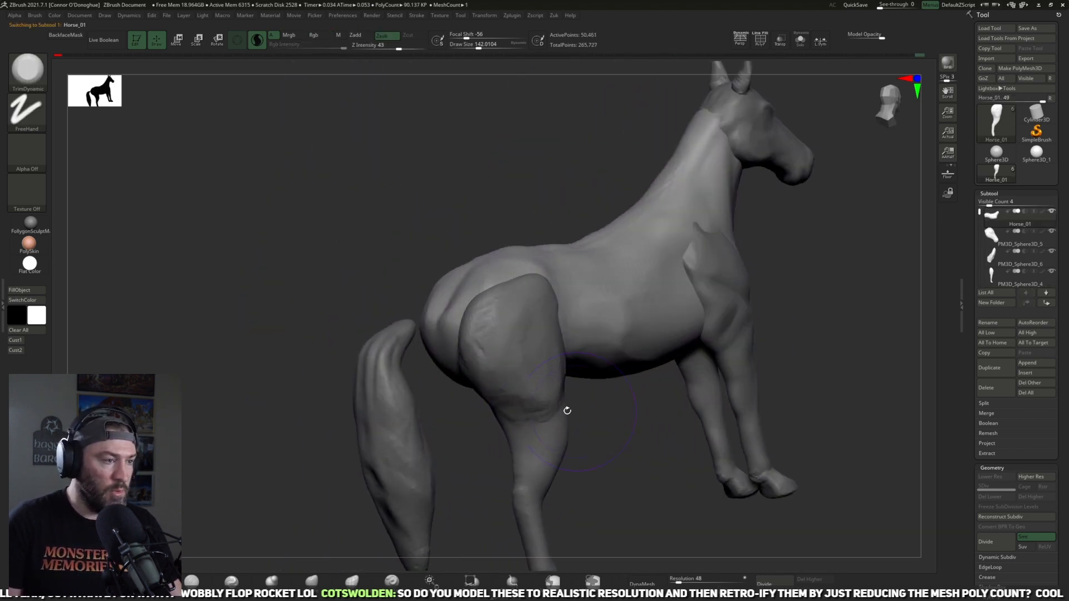
Step: Bring the base of the tail in toward the rump and reshape the rump with the Move brush
left_click(400, 419, "alt")
left_click_drag(485, 470, 429, 425)
key("w")
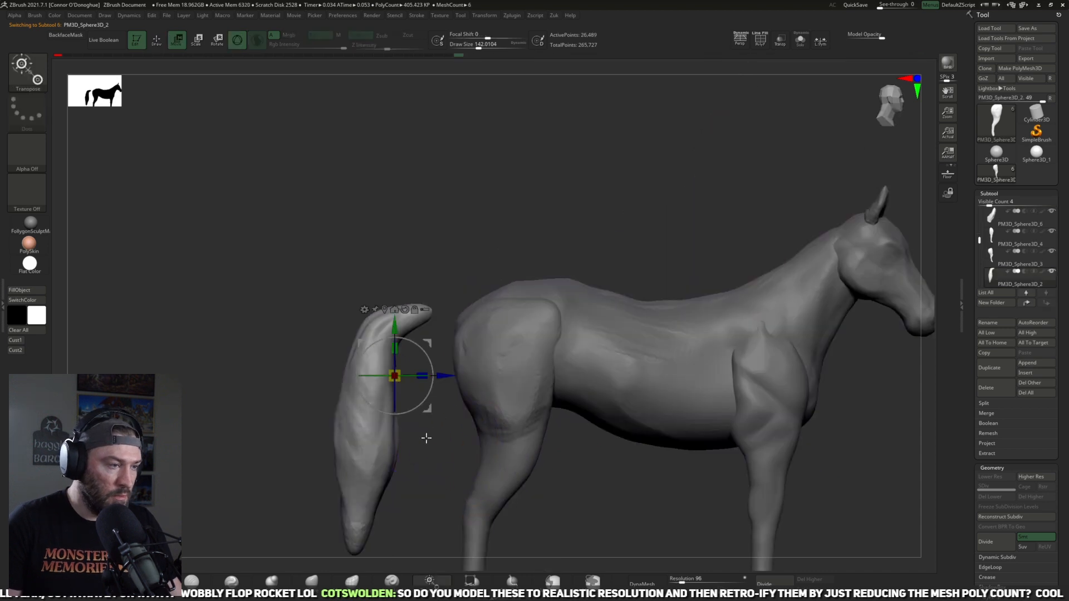
key("q")
left_click_drag(577, 257, 629, 236)
left_click(408, 331, "alt")
left_click_drag(529, 296, 490, 301)
left_click_drag(410, 310, 428, 348, "shift")
mouse_move(523, 306)
left_mouse_down("ctrl")
mouse_move(555, 286)
mouse_move(515, 300)
mouse_move(498, 289)
left_mouse_up("ctrl")
left_click_drag(474, 251, 457, 343, "shift")
left_click_drag(448, 398, 471, 443, "alt")
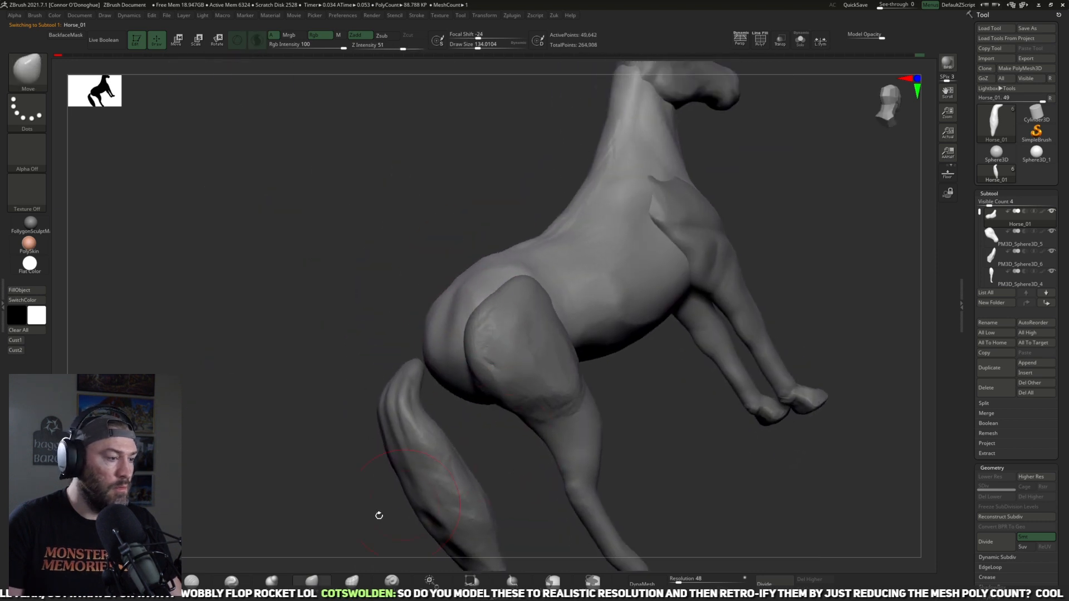
Step: Build up the body's rump between the tail base and the thigh with the ClayBuildup brush
key("b")
key("c")
key("b")
left_click_drag(202, 443, 265, 455)
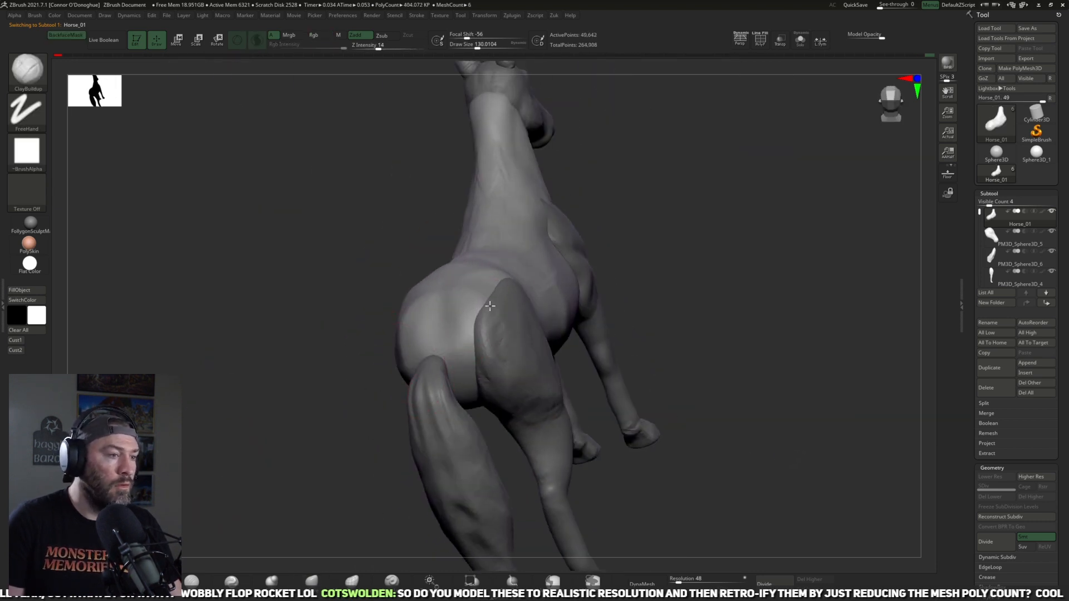
mouse_move(461, 319)
left_mouse_down()
mouse_move(466, 374)
mouse_move(477, 302)
left_mouse_up()
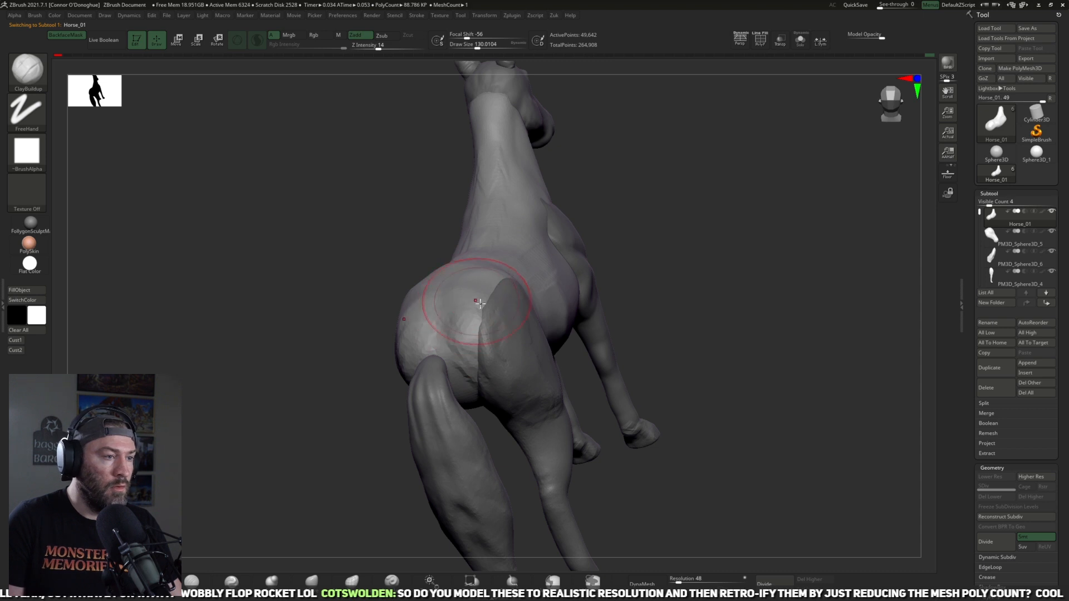
left_click_drag(638, 228, 626, 294)
left_click_drag(458, 310, 479, 356)
left_click_drag(526, 451, 515, 374)
mouse_move(476, 323)
left_mouse_down("shift")
mouse_move(551, 394)
mouse_move(552, 445)
left_mouse_up("shift")
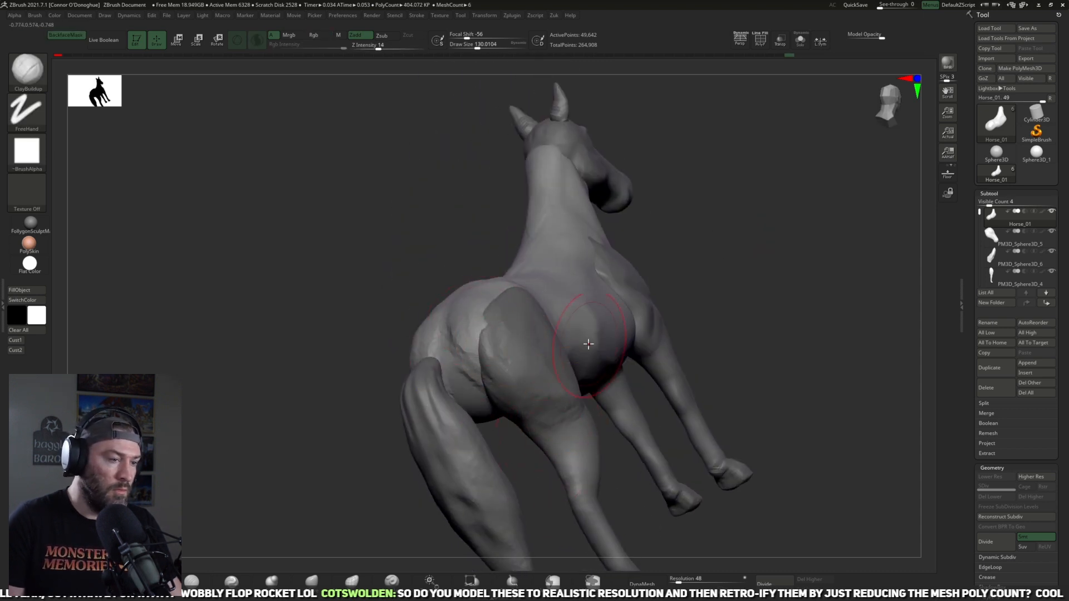
Step: Select the hind leg and mirror and weld it to the other side of the horse
left_click_drag(735, 277, 666, 367, "shift")
left_click_drag(748, 372, 680, 418, "shift")
left_click(561, 426, "alt")
key("z")
left_click(654, 433)
left_click_drag(589, 484, 638, 492, "shift")
Step: Raise the subtool list's visible count to 7 and hide the tail part
left_click_drag(727, 437, 785, 341, "alt")
left_click_drag(994, 202, 999, 202)
left_click(1051, 291)
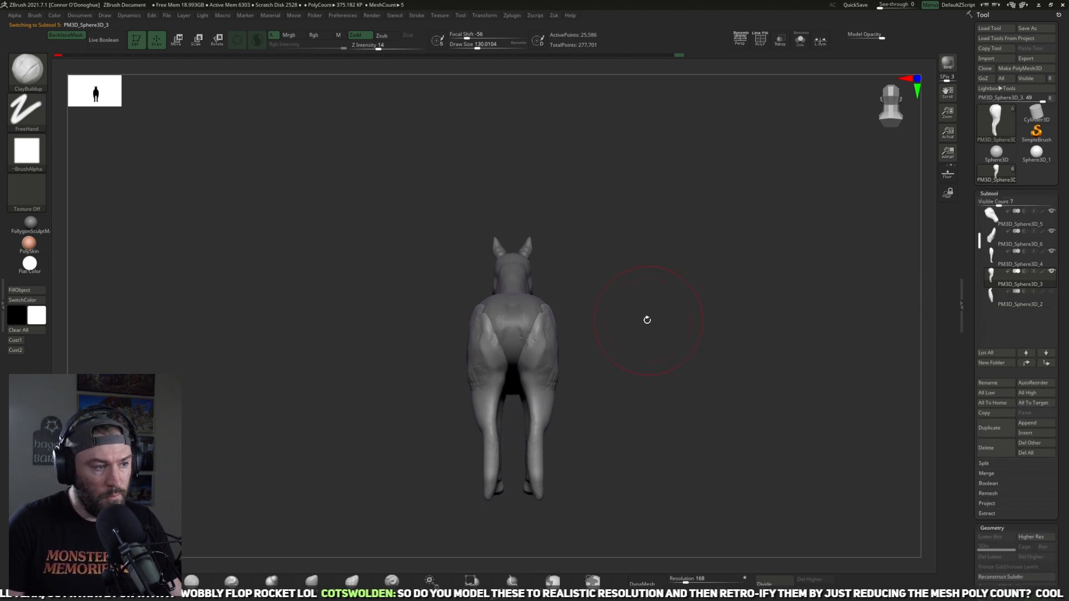
Step: Reshape the mirrored hind legs from behind and below with the Move brush
left_click_drag(646, 320, 610, 433, "alt")
key("b")
key("m")
key("v")
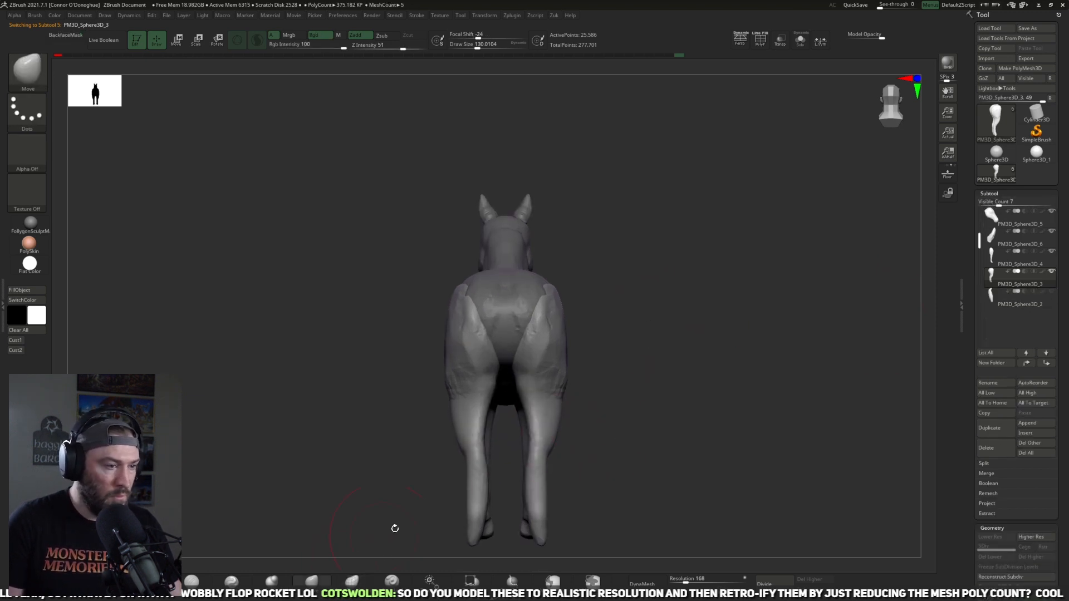
left_click_drag(632, 437, 479, 451)
mouse_move(535, 420)
left_mouse_down()
mouse_move(551, 397)
mouse_move(555, 430)
left_mouse_up()
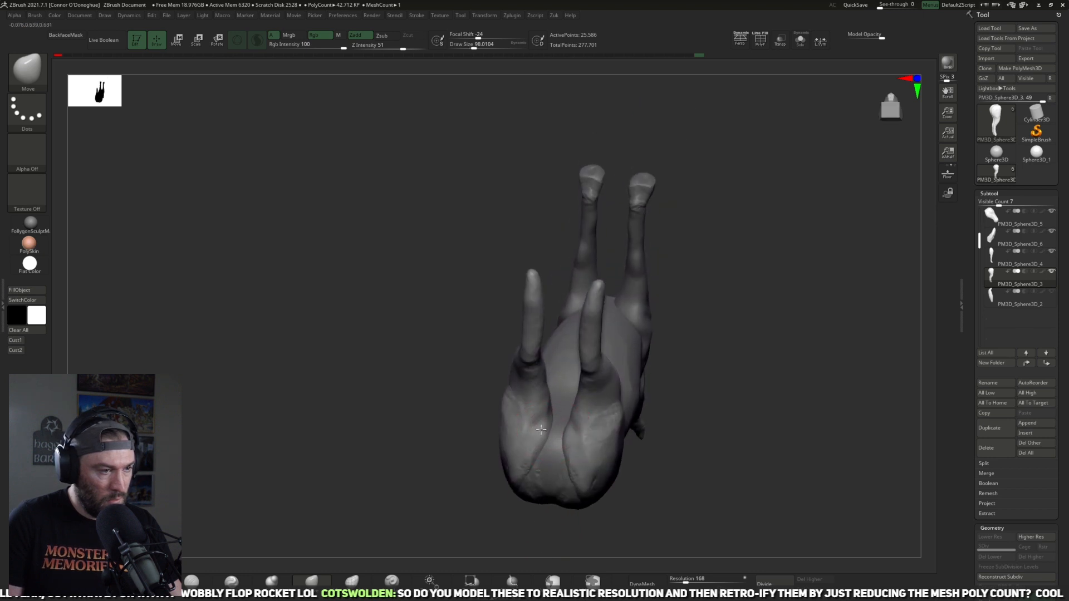
Step: Pull the lower end of the hind leg into a hoof shape with the Move brush at about size 102
mouse_move(623, 428)
left_mouse_down()
mouse_move(733, 427)
mouse_move(708, 391)
mouse_move(692, 324)
mouse_move(704, 340)
mouse_move(761, 332)
mouse_move(751, 386)
mouse_move(570, 358)
mouse_move(572, 450)
mouse_move(418, 488)
mouse_move(451, 489)
mouse_move(455, 509)
mouse_move(445, 501)
mouse_move(453, 487)
mouse_move(417, 474)
mouse_move(443, 468)
left_mouse_up()
key("bracketright")
key("bracketright")
key("bracketright")
key("bracketright")
key("bracketleft")
key("bracketleft")
left_click_drag(418, 504, 408, 500)
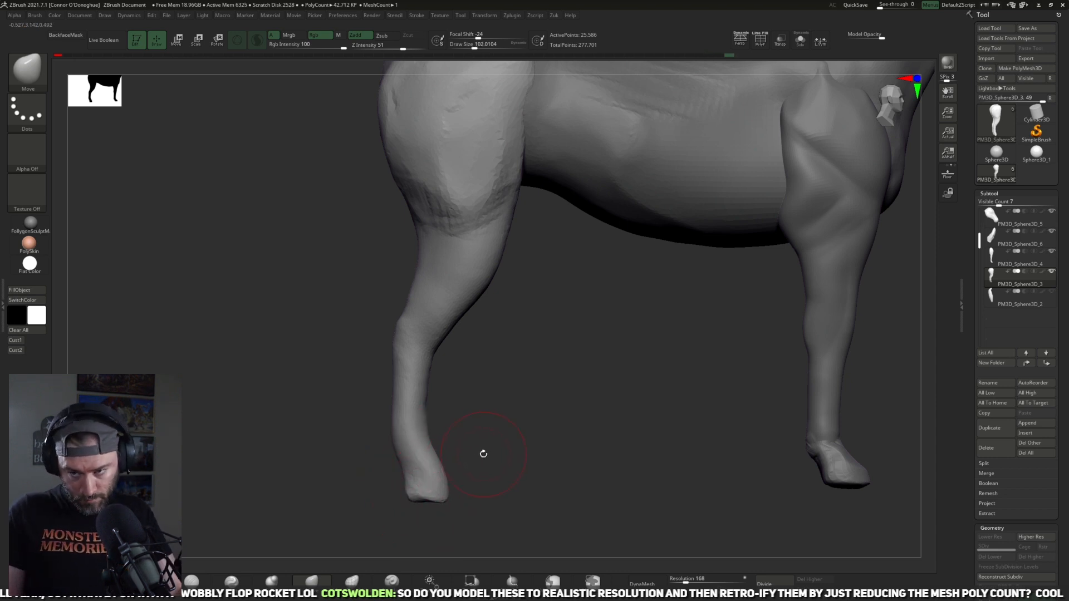
Step: Select the body, restore the stored top view over the anatomical drawing, and set the Move brush size to about 169
key("f")
left_click_drag(645, 420, 711, 377)
left_click_drag(688, 332, 589, 445)
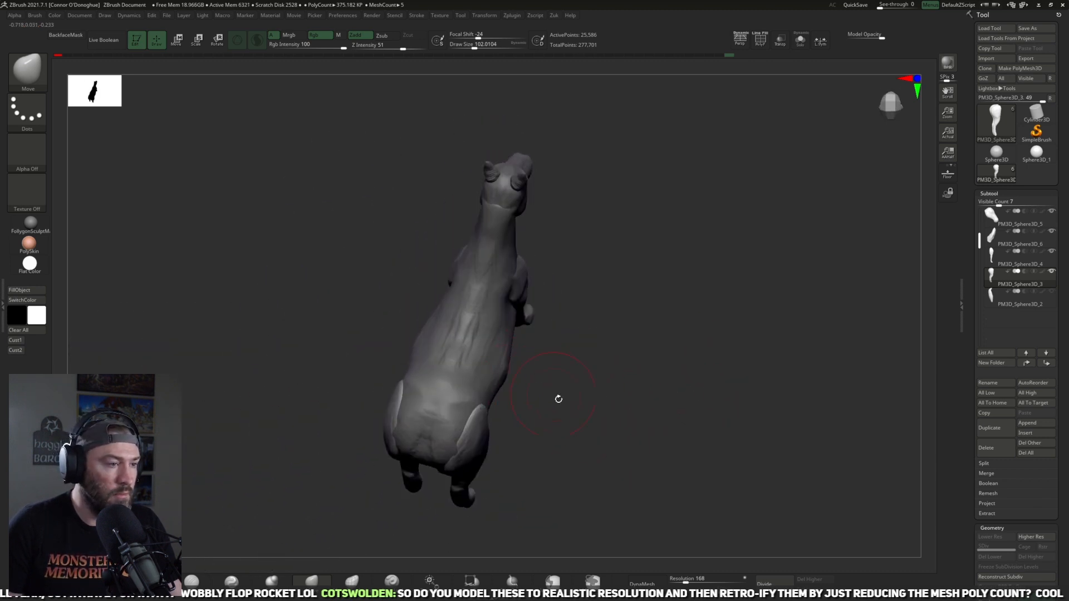
left_click_drag(558, 398, 512, 374, "alt")
left_click(492, 348, "alt")
left_click_drag(573, 401, 100, 354)
left_click(16, 350)
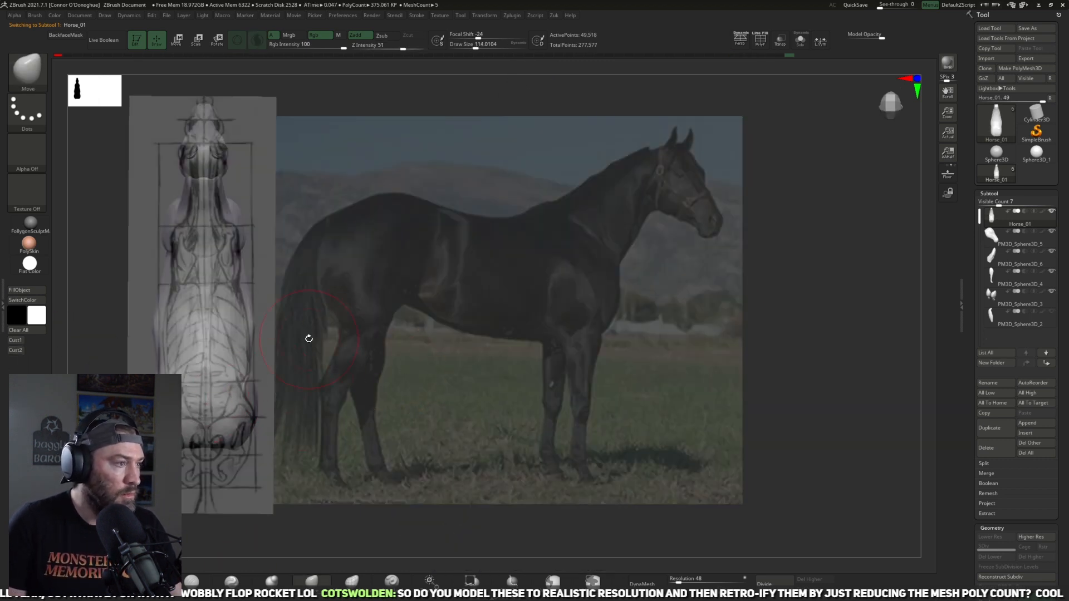
key("space")
left_click(326, 289)
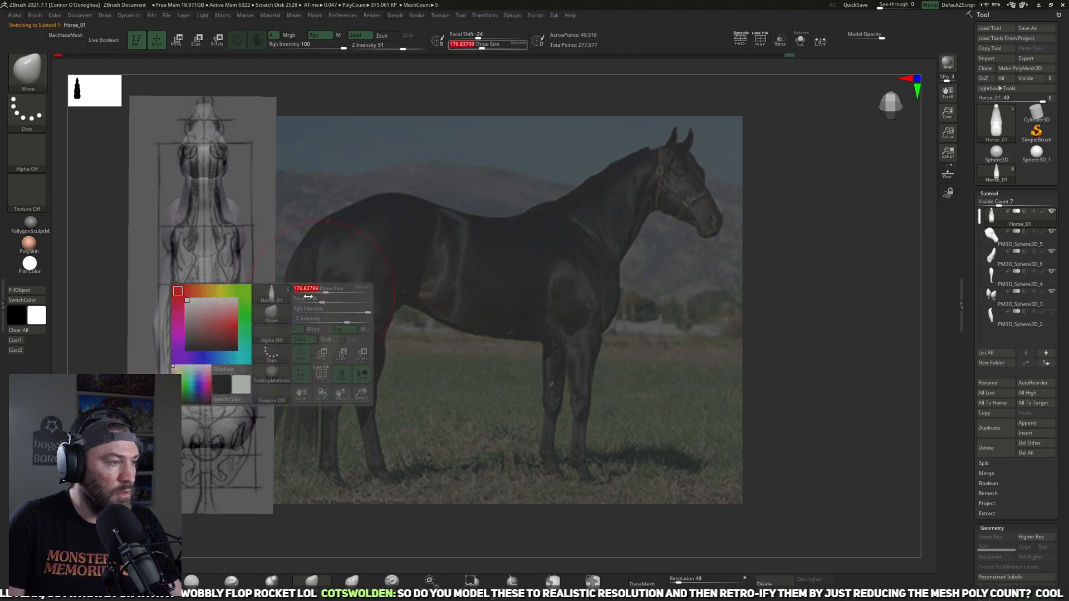
key("bracketleft")
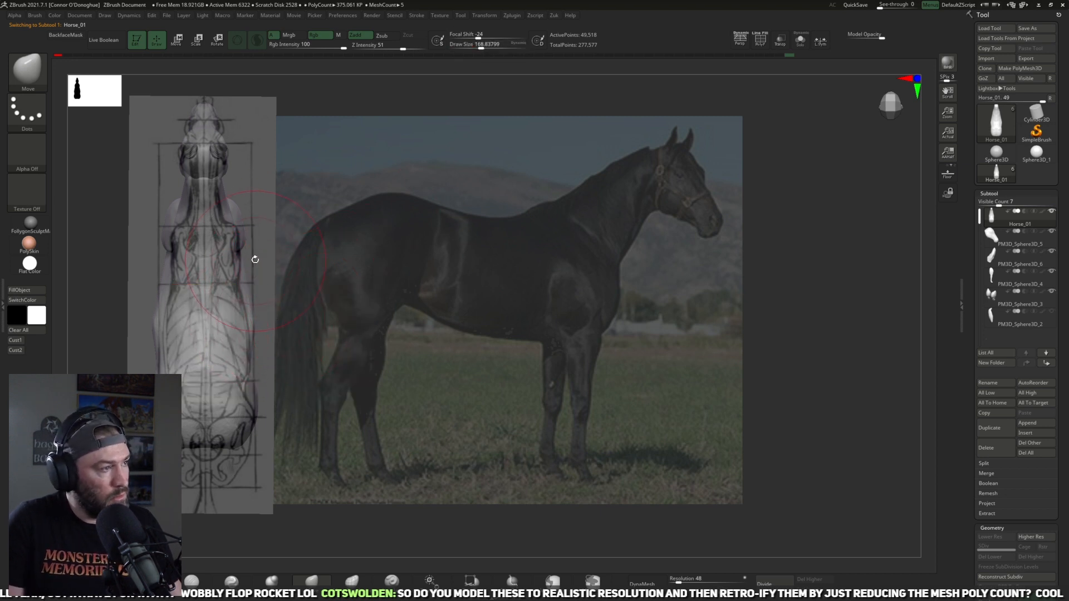
left_click_drag(345, 263, 343, 297, "alt")
Step: Shift the model down to line up its rump with the top-view drawing and clear all stored views
left_click(22, 353)
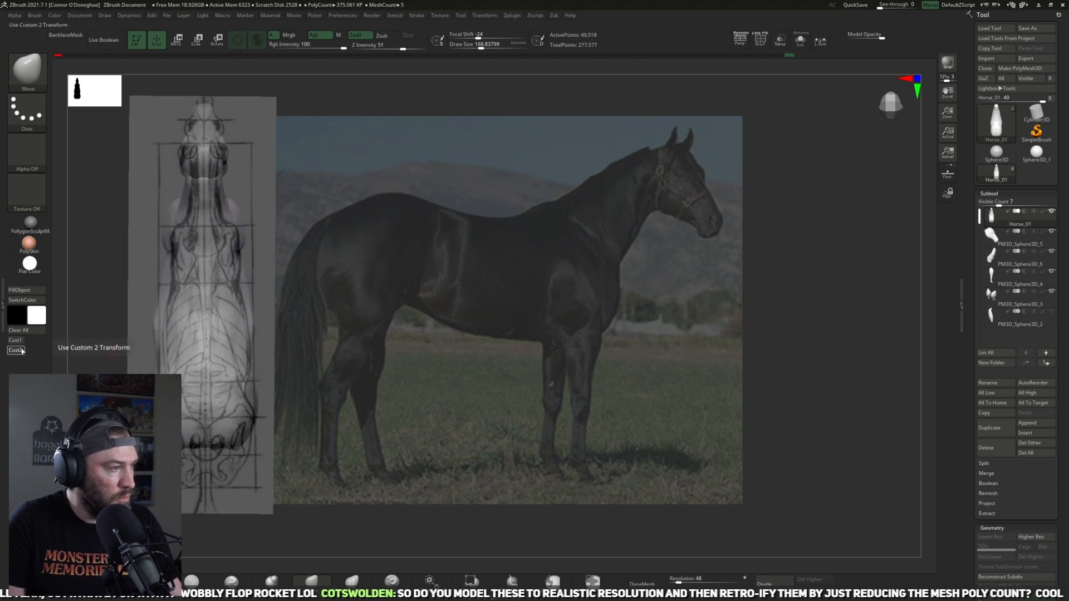
mouse_move(406, 288)
left_mouse_down("alt")
mouse_move(399, 332)
mouse_move(408, 304)
left_mouse_up("alt")
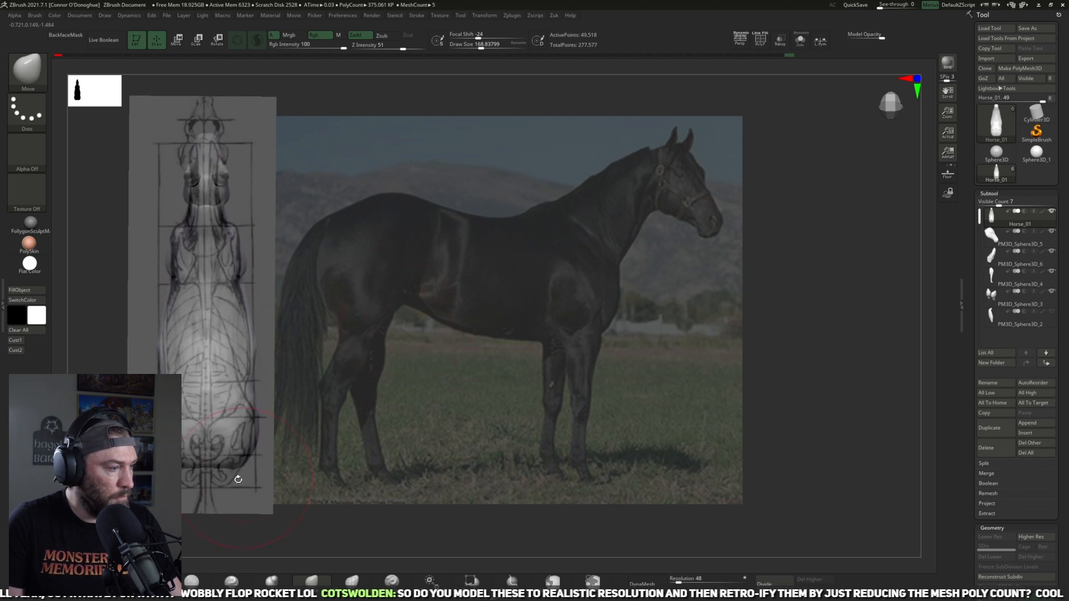
left_click(34, 332)
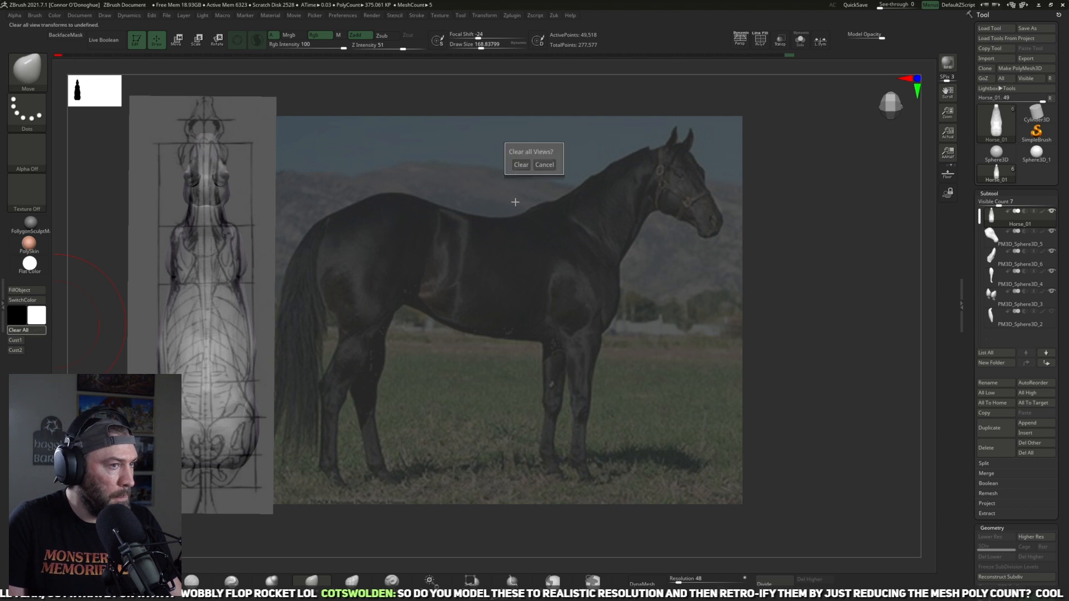
left_click(530, 166)
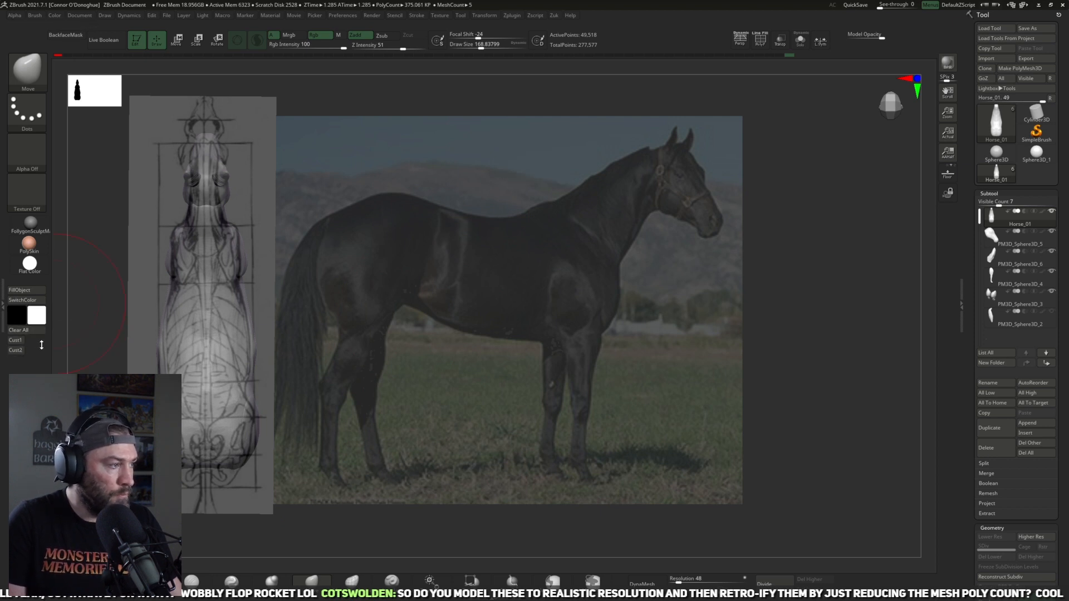
Step: Match the body's flank and rump outline to the top-view drawing with the Move brush at about size 229
left_click_drag(256, 398, 260, 400)
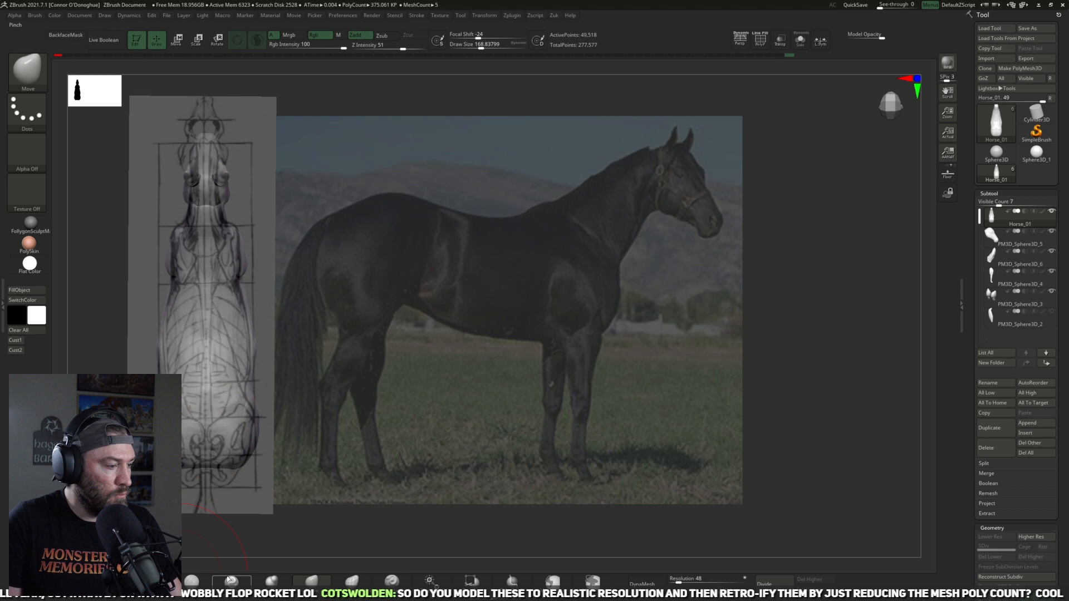
key("]")
left_click_drag(258, 358, 249, 393)
key("[")
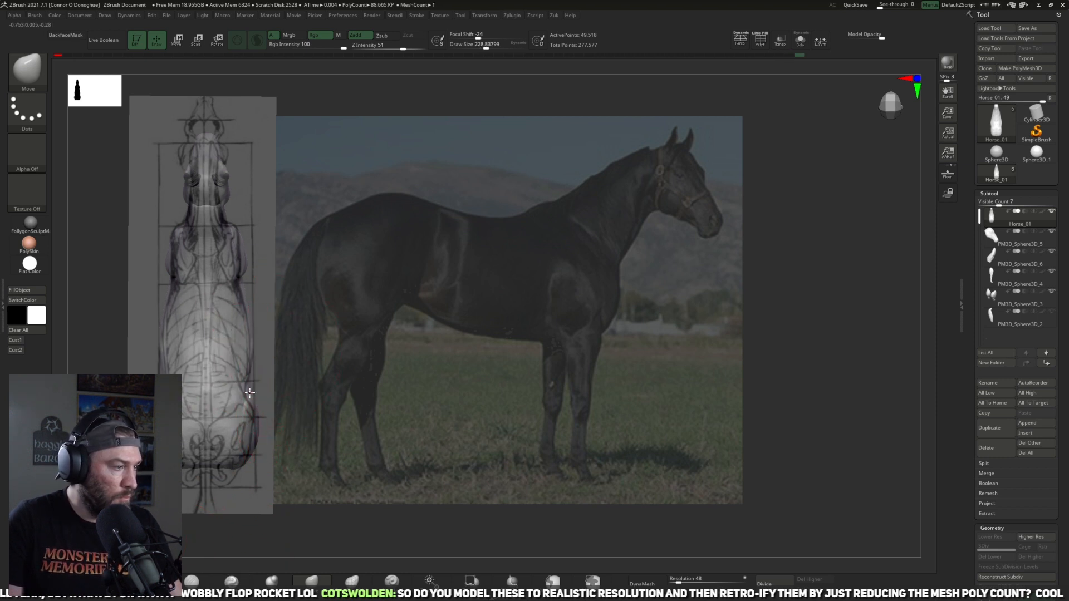
left_click_drag(232, 466, 233, 462)
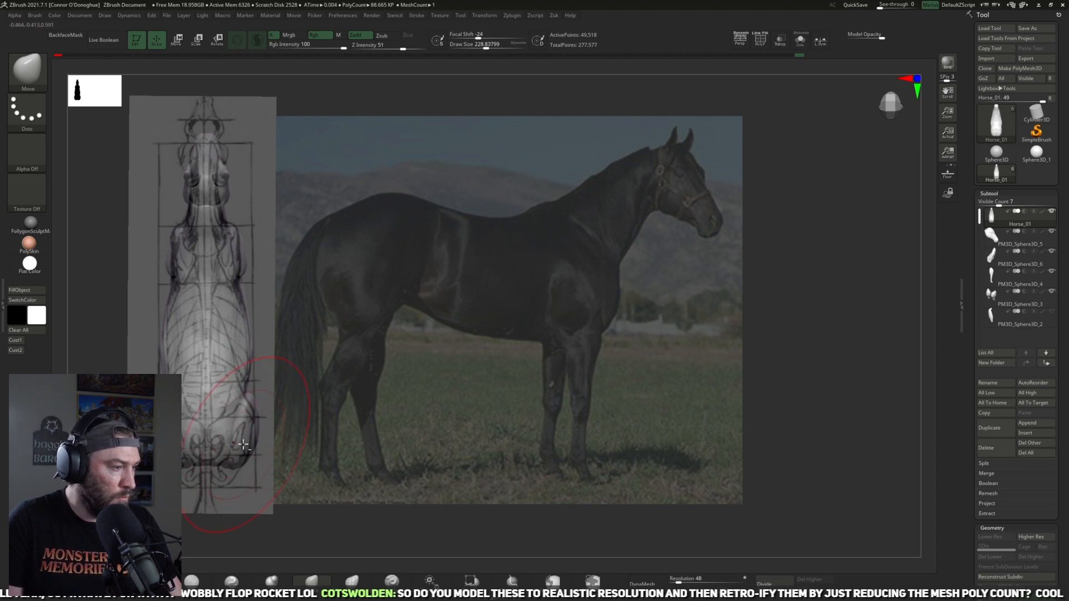
Step: Select the hind legs and adjust their upper ends to the haunches in the top-view drawing
left_click(256, 445, "alt")
key("w")
left_click_drag(239, 462, 270, 476)
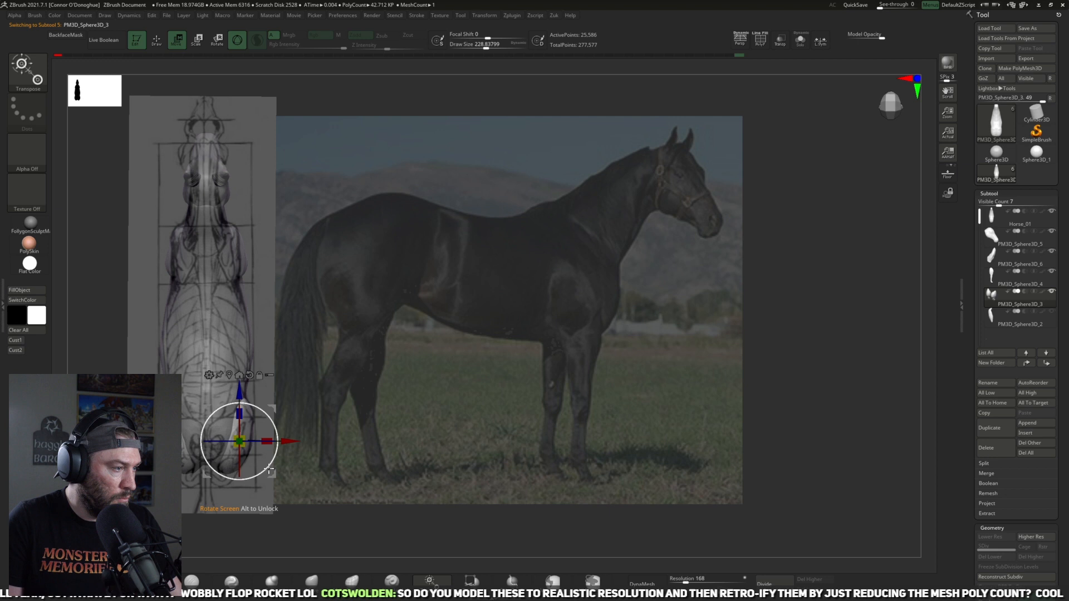
left_click(313, 581)
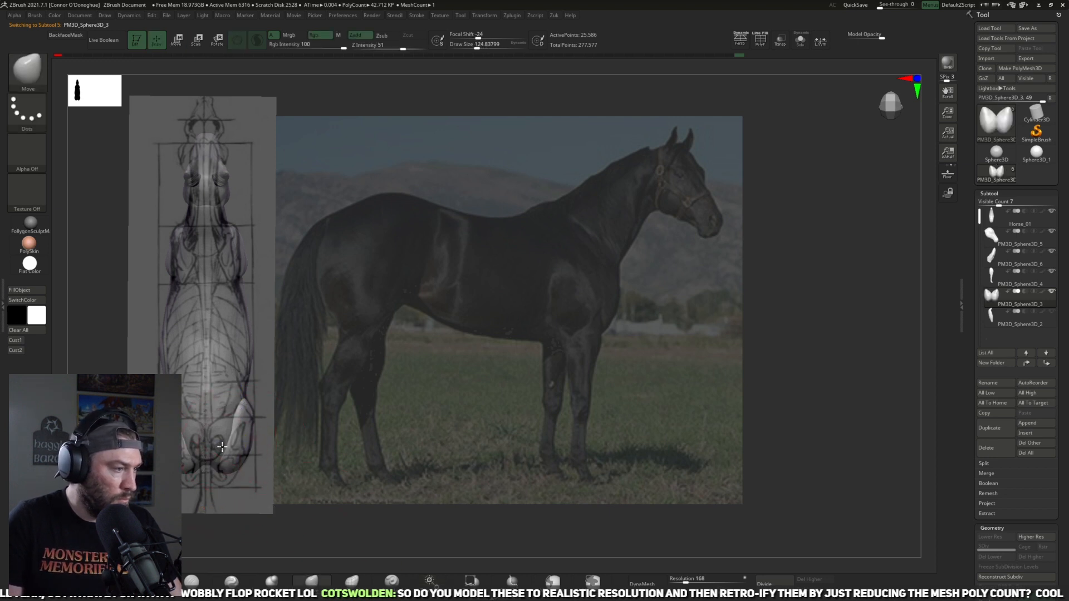
Step: Select the body and pull its side near the shoulder to the drawing's outline with the Move brush at about size 149
left_click(245, 306, "alt")
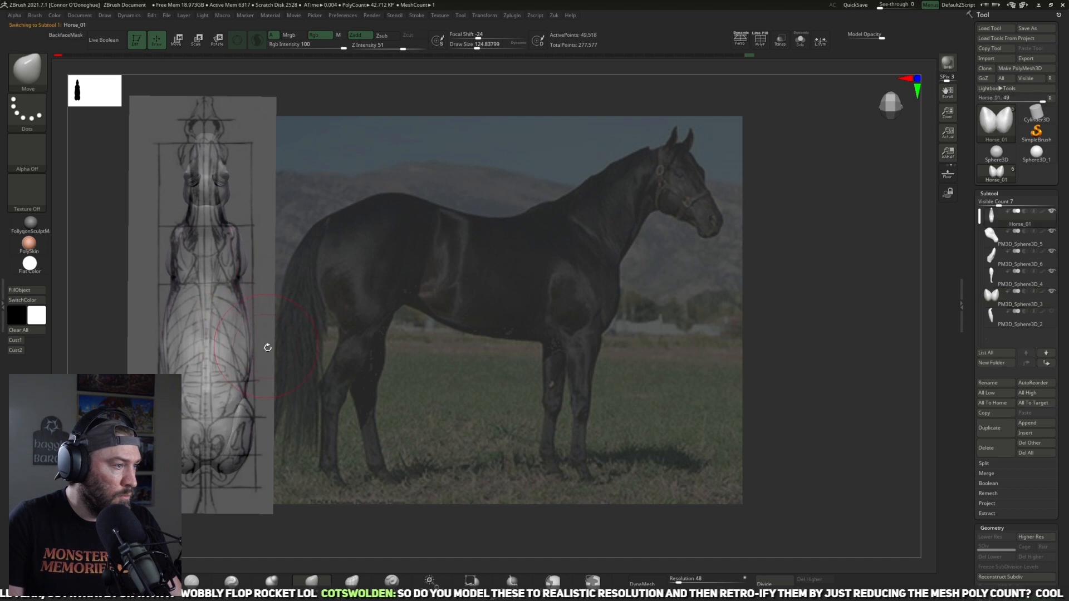
key("bracketright")
key("bracketright")
left_click_drag(174, 286, 178, 285)
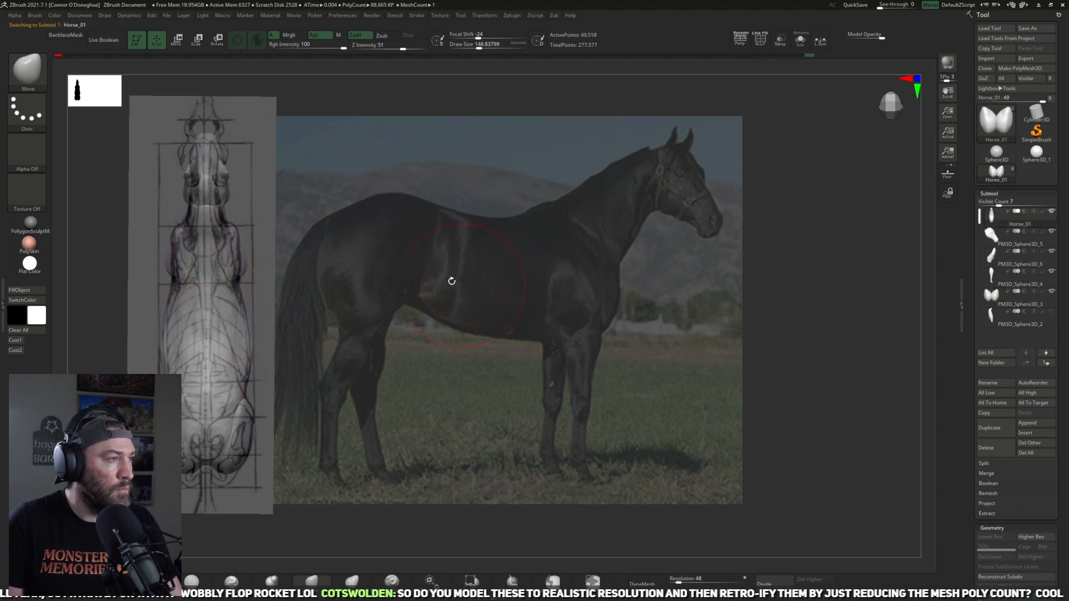
Step: Select the head, bring the gizmo to it and move it forward to the head position in the top-view drawing
left_click(216, 168, "alt")
key("w")
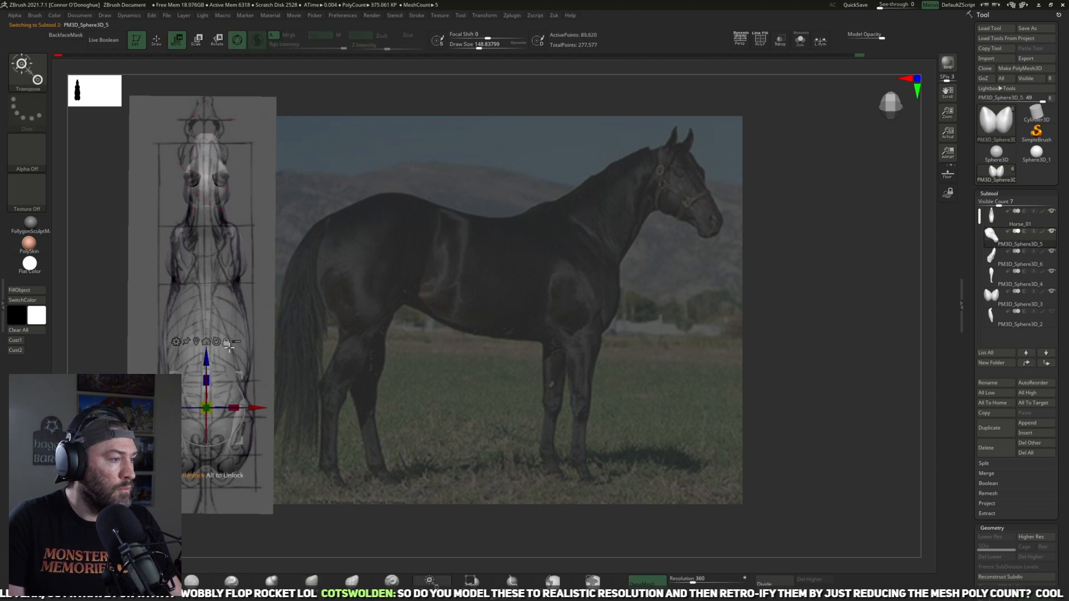
left_click(197, 341)
left_click_drag(231, 139, 272, 190)
left_click_drag(229, 153, 230, 121)
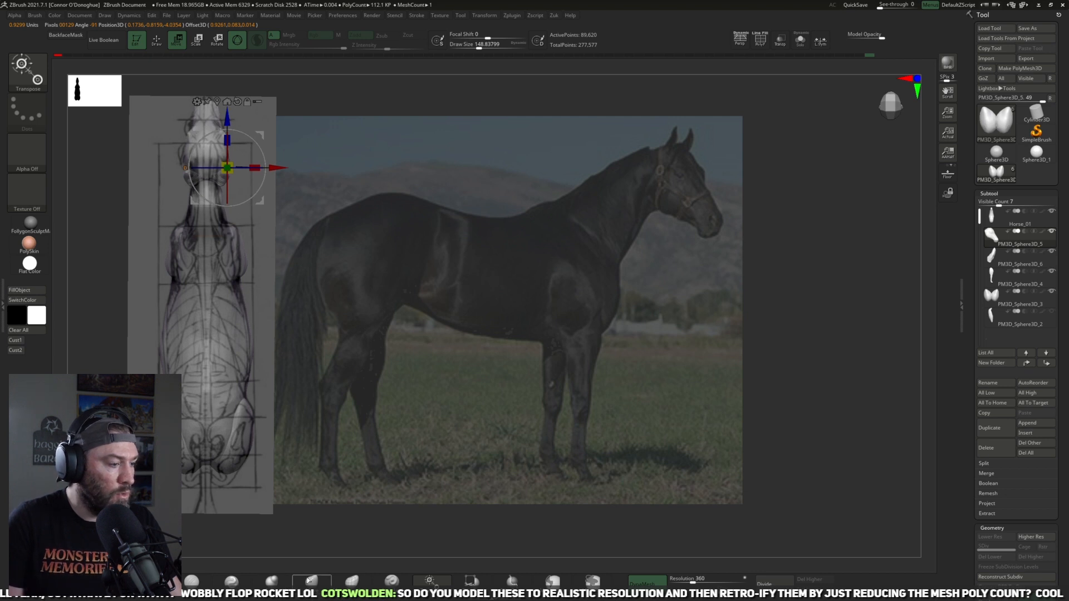
Step: Select the body, mask the neck in side view with a lasso and blur the mask
mouse_move(558, 490)
left_mouse_down()
mouse_move(568, 380)
mouse_move(558, 412)
mouse_move(792, 332)
mouse_move(614, 336)
mouse_move(356, 484)
left_mouse_up()
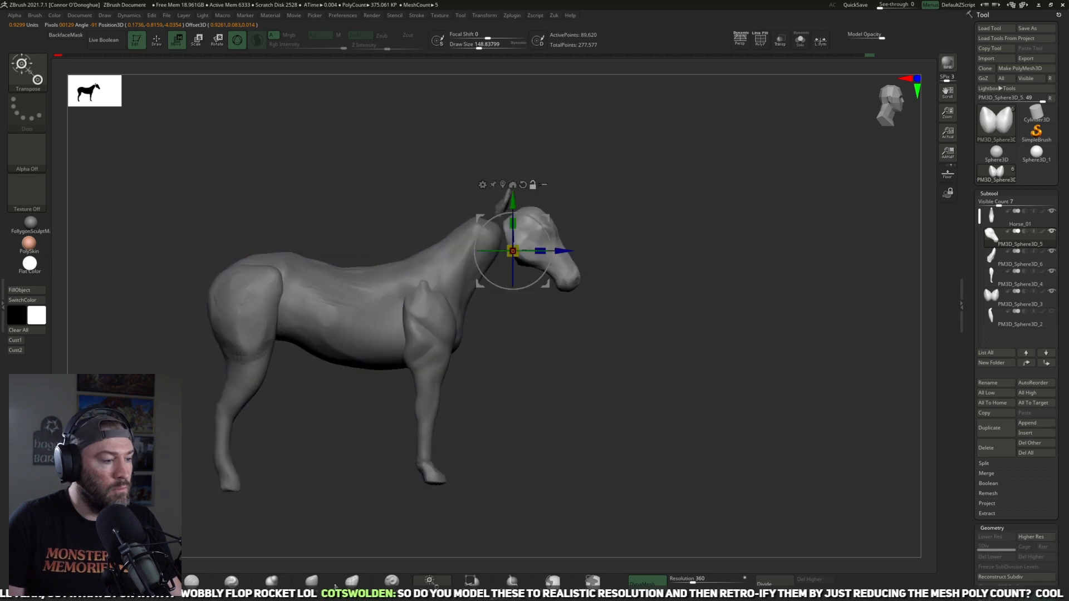
key("q")
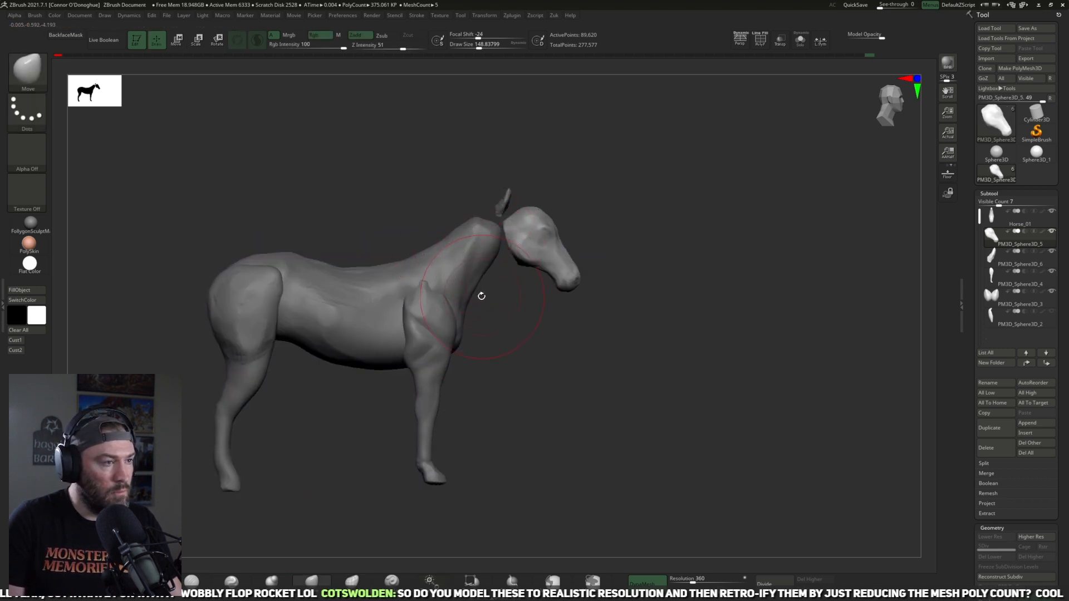
left_click(469, 268, "alt")
key("ctrl")
mouse_move(476, 314)
left_mouse_down("ctrl")
mouse_move(440, 279)
mouse_move(468, 159)
mouse_move(501, 289)
left_mouse_up("ctrl")
key("z")
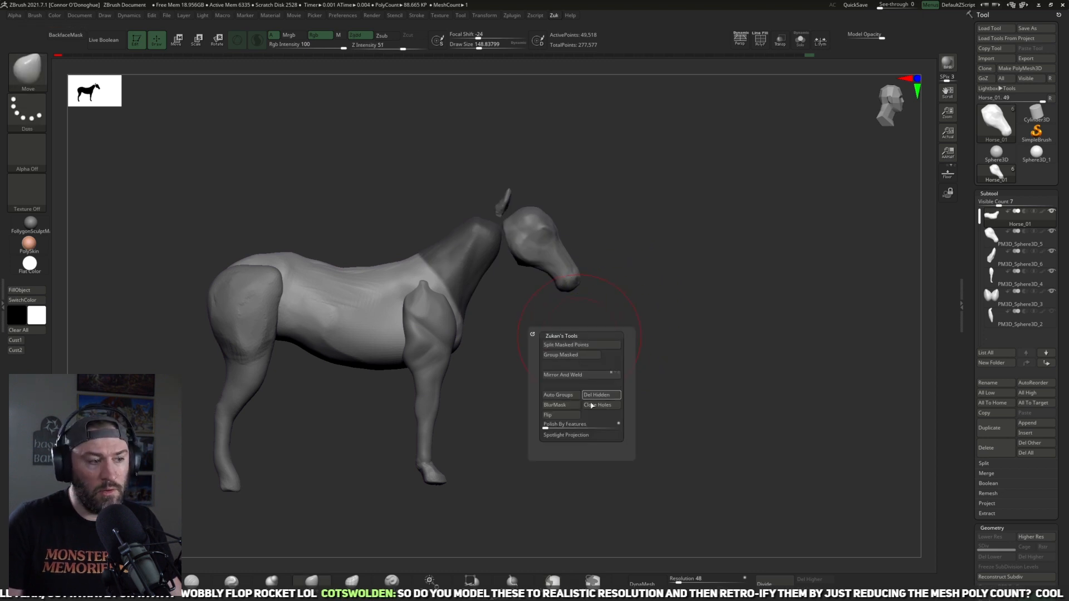
left_click(573, 409)
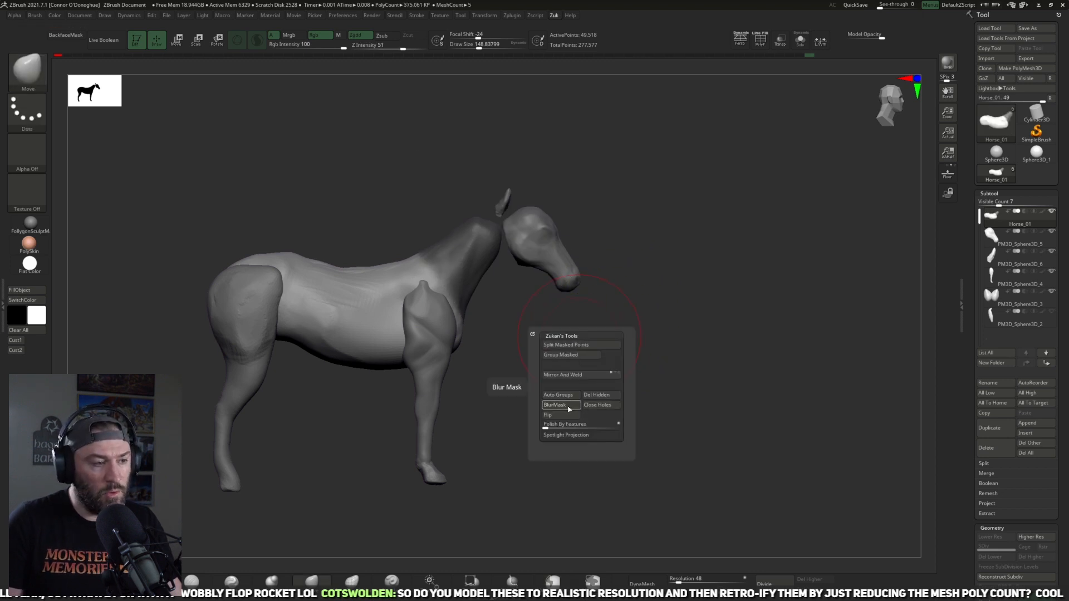
Step: Invert the mask and use a transpose line from the shoulder to the poll to move the neck forward against the head
left_click(579, 322, "ctrl")
key("w")
key("y")
mouse_move(423, 300)
left_mouse_down()
mouse_move(493, 232)
mouse_move(482, 237)
left_mouse_up()
key("ctrl+z")
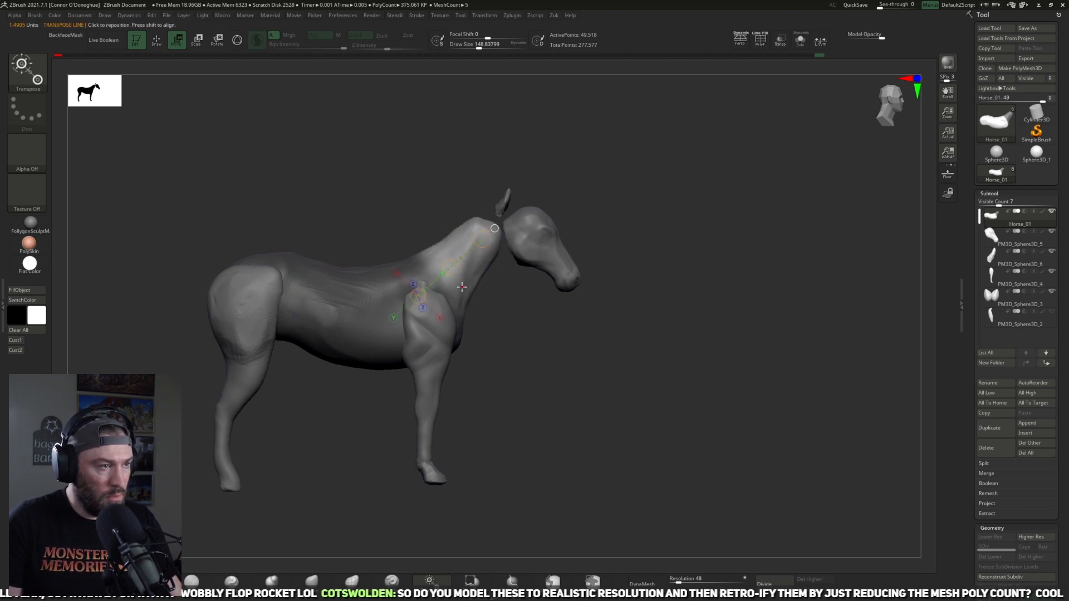
left_click(425, 297)
left_click_drag(444, 279, 446, 283)
left_click_drag(488, 240, 519, 230)
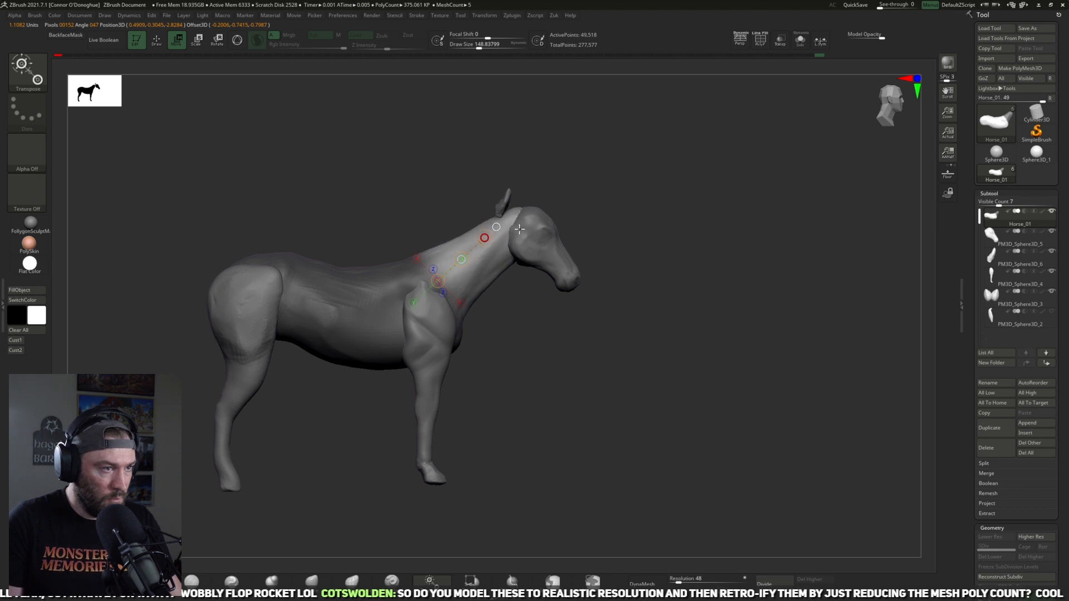
Step: Clear the mask, adjust the withers and neck crest with the Move brush, and undo the last stroke
key("y")
left_click(314, 582)
mouse_move(411, 461)
left_mouse_down("alt")
mouse_move(616, 358)
mouse_move(557, 410)
left_mouse_up("alt")
left_click_drag(585, 395, 599, 394, "ctrl")
key("bracketright")
left_click_drag(444, 268, 440, 255)
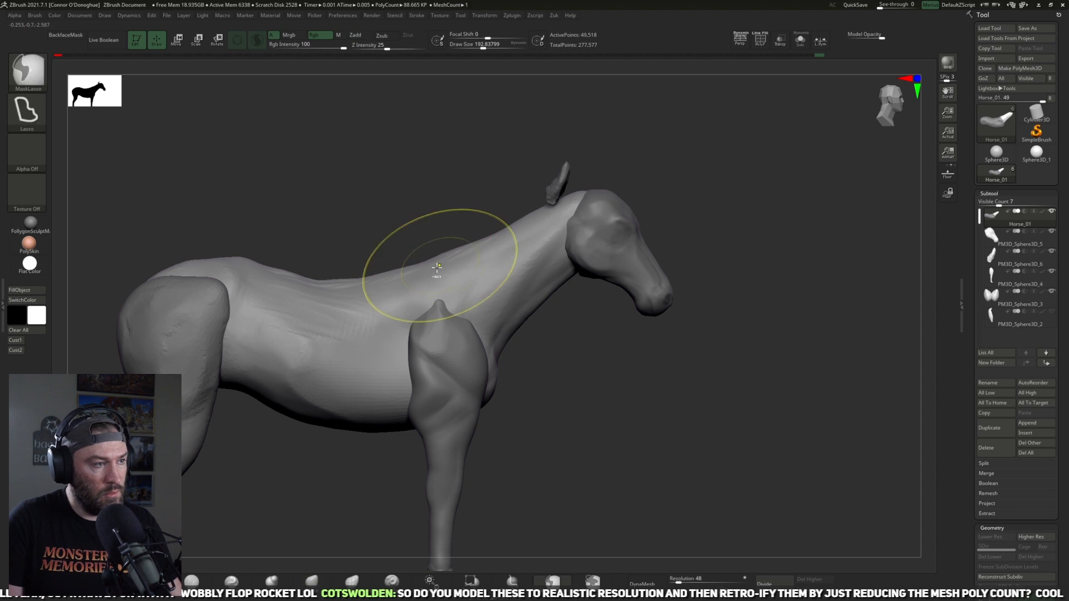
key("bracketleft")
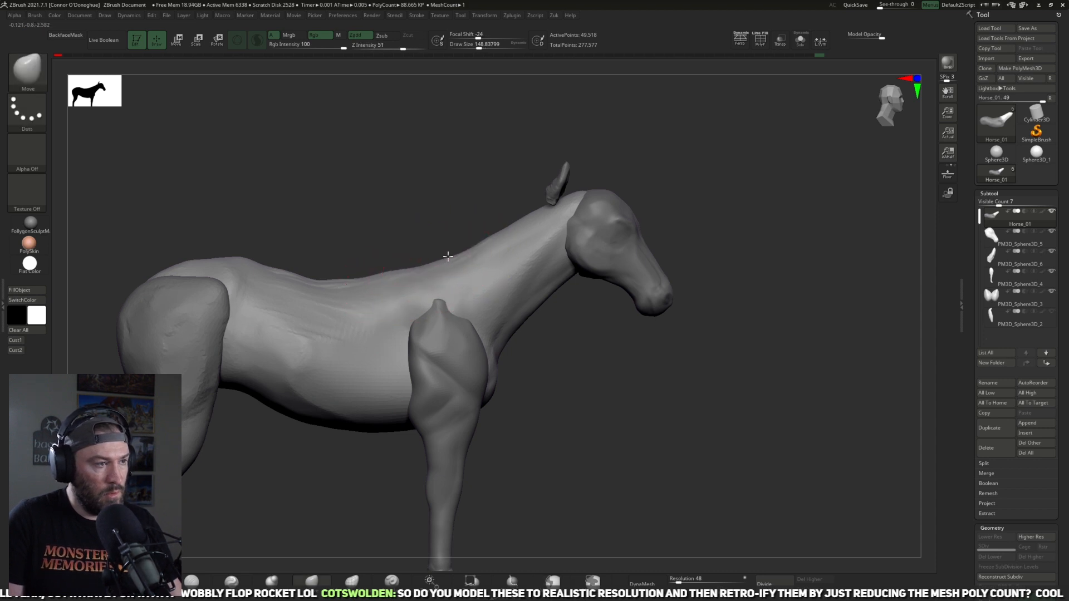
left_click_drag(449, 256, 449, 261)
key("ctrl+z")
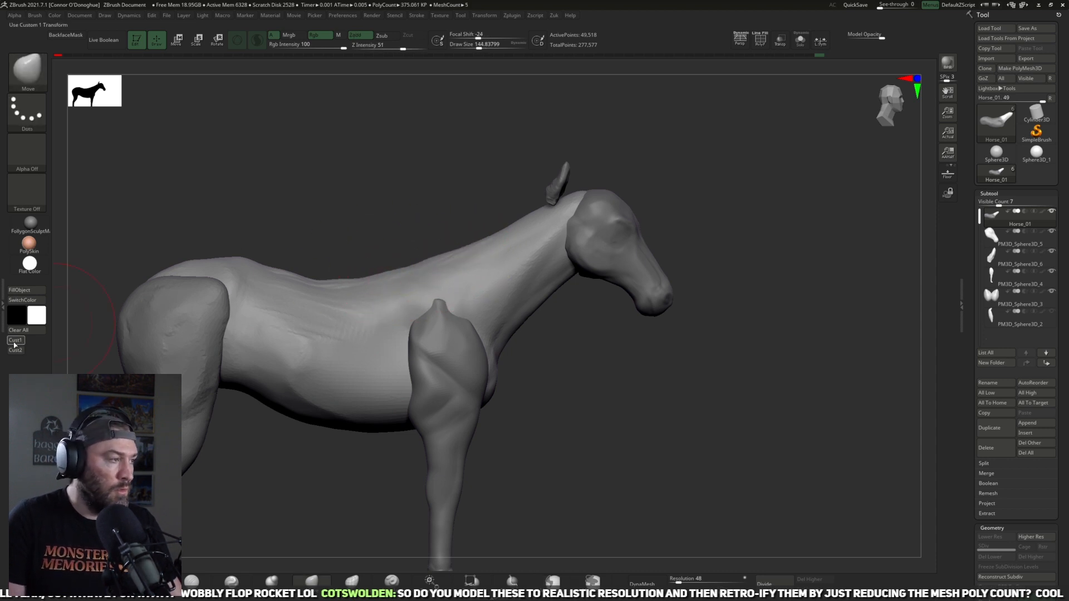
Step: Overlay the reference images, restore the saved side view and examine the back and neck outline against the horse photo
key("shift+z")
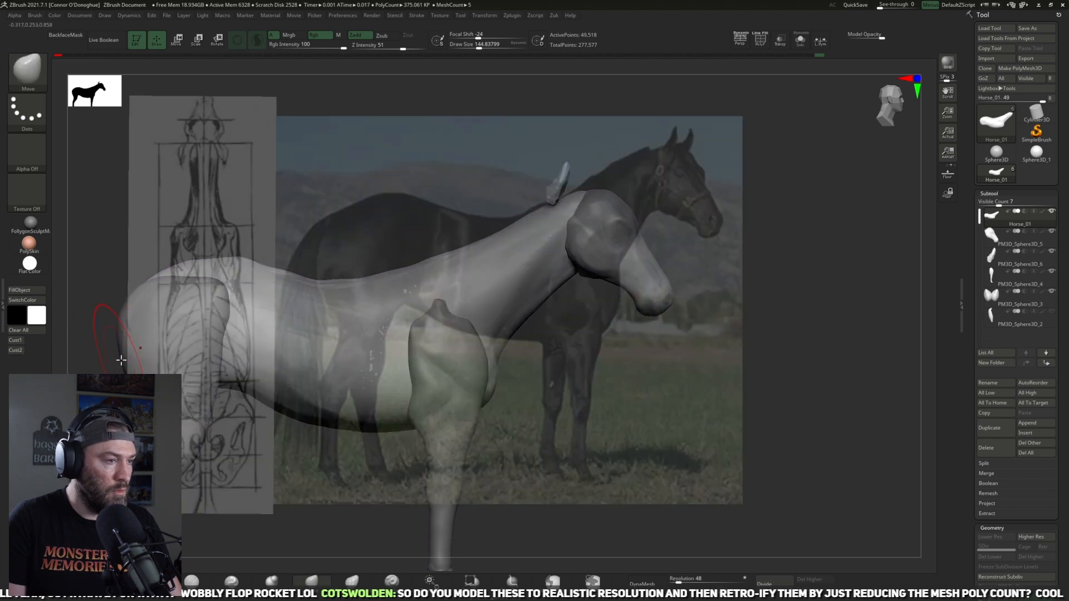
left_click(17, 350)
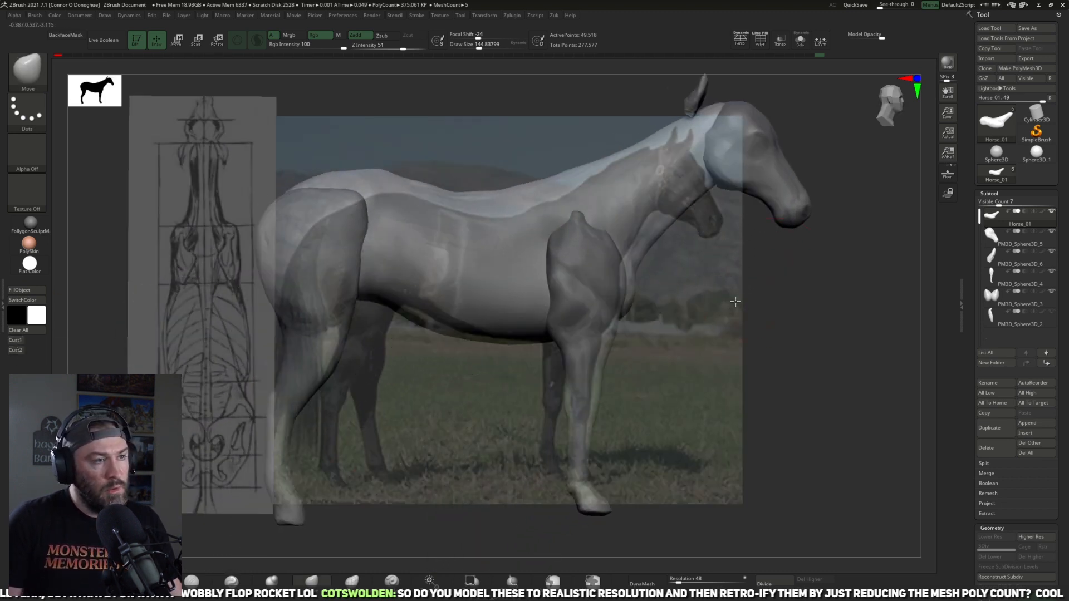
left_click_drag(710, 310, 718, 306, "alt")
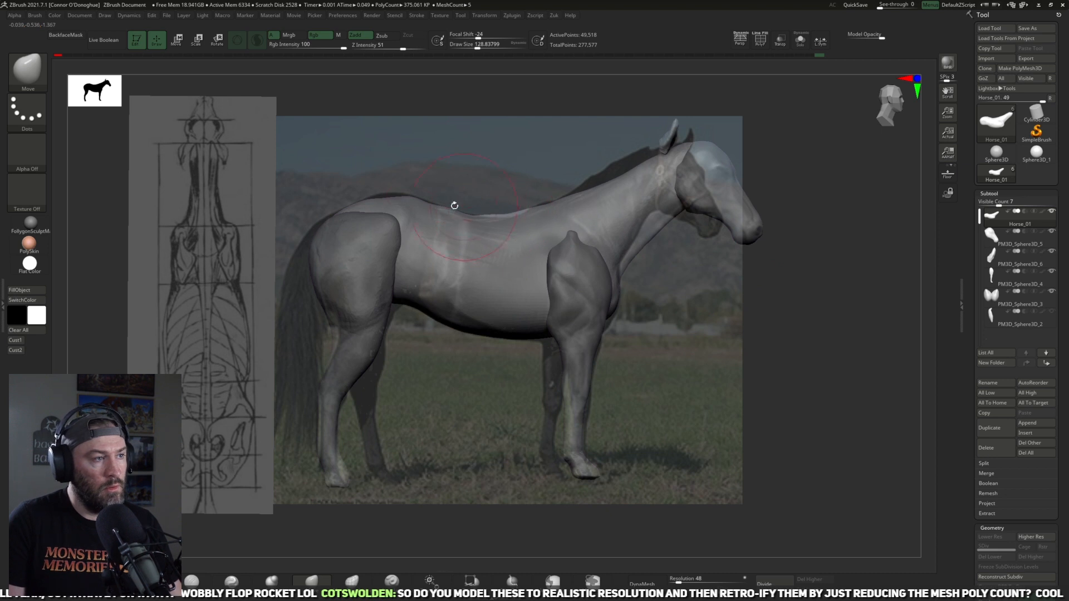
key("bracketright")
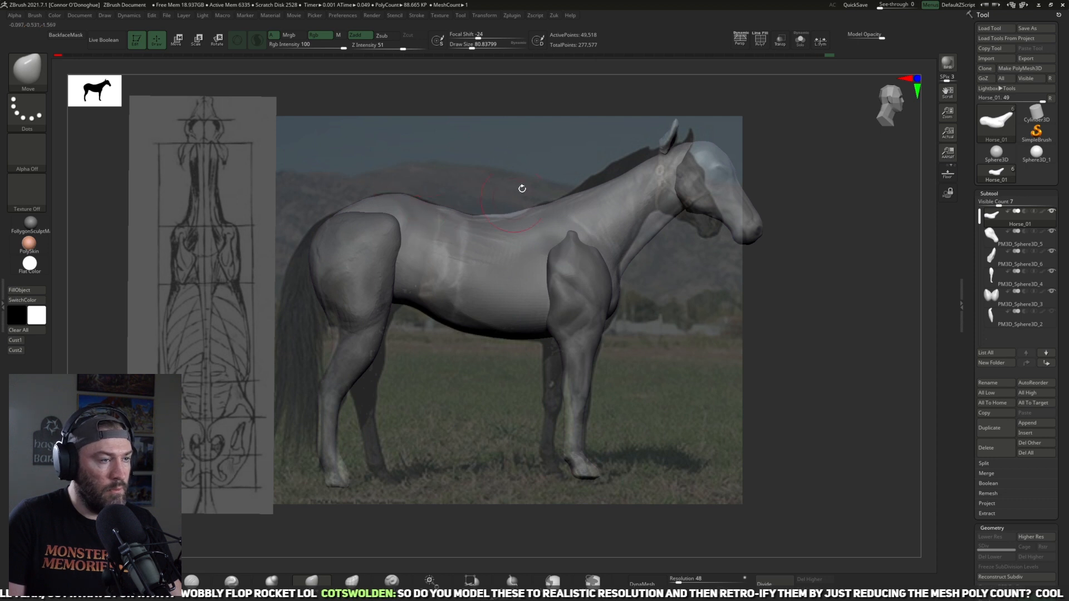
key("shift+z")
Step: Remesh the body and subdivide it to about one million polygons, deleting the lower subdivision levels
mouse_move(529, 166)
left_mouse_down()
mouse_move(530, 223)
mouse_move(421, 221)
left_mouse_up()
left_click_drag(472, 157, 172, 194)
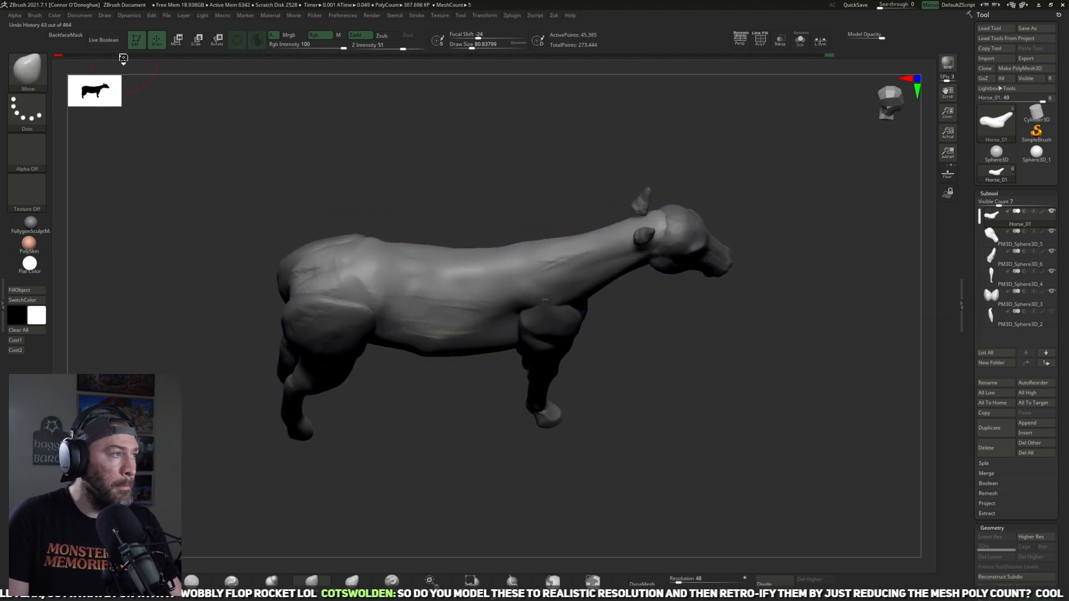
left_click_drag(408, 511, 683, 376)
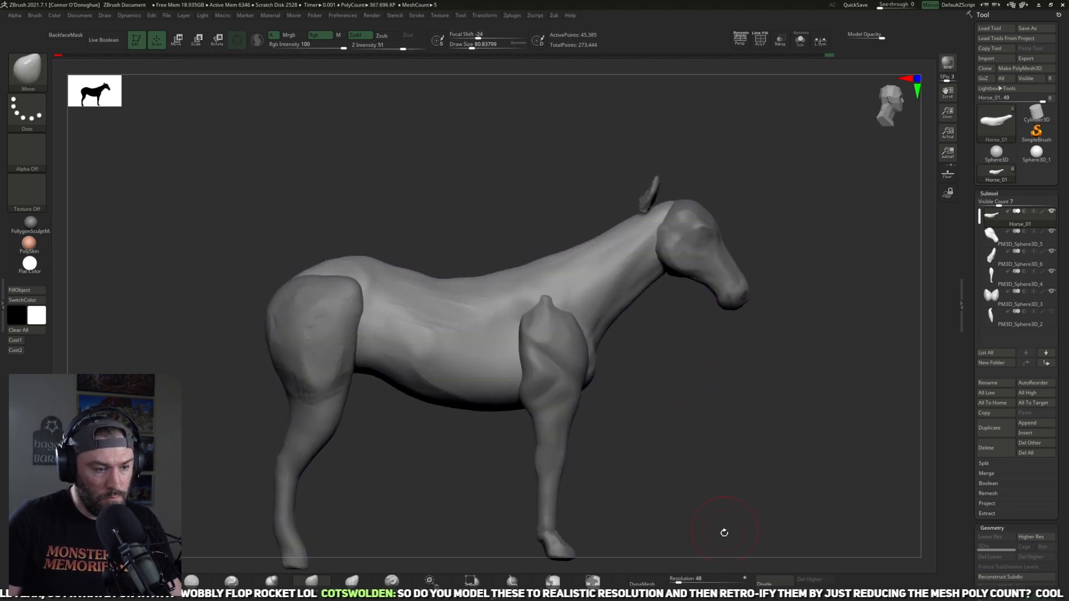
left_click(774, 581)
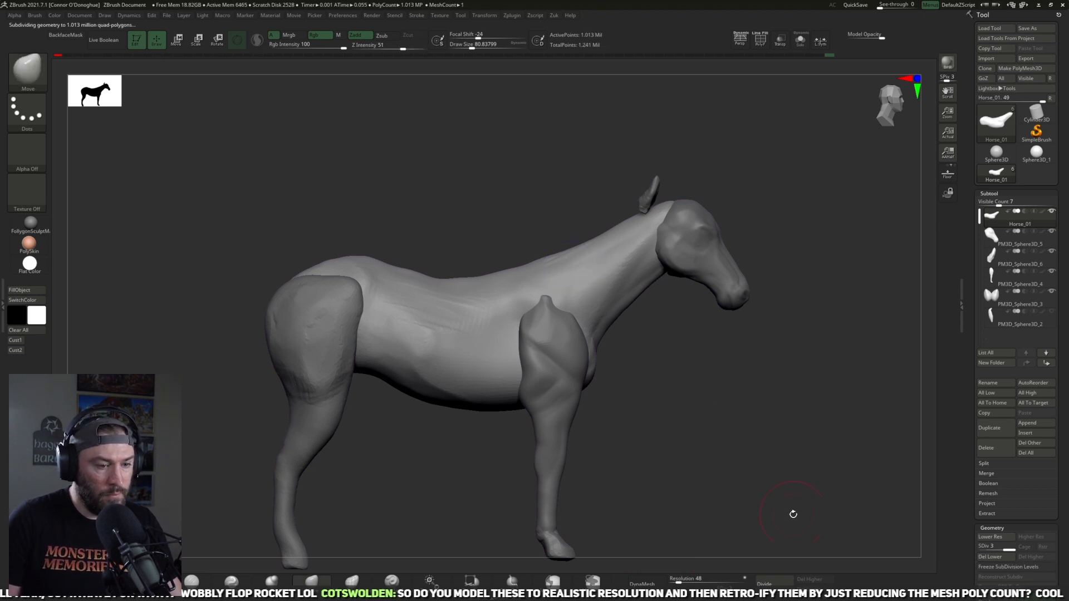
left_click(996, 556)
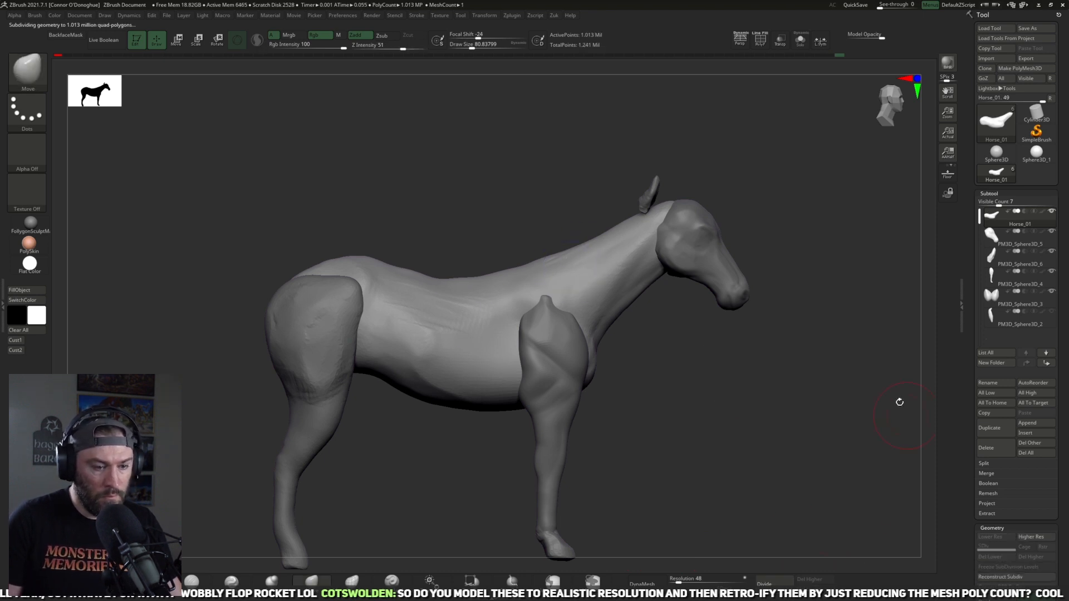
Step: Sharpen the plane edge along the side of the belly with the Pinch brush at about size 73
left_click(237, 582)
mouse_move(398, 341)
left_mouse_down()
mouse_move(395, 330)
mouse_move(447, 384)
mouse_move(421, 399)
mouse_move(429, 362)
left_mouse_up()
right_click_drag(429, 362, 430, 340)
mouse_move(430, 340)
left_mouse_down()
mouse_move(465, 422)
mouse_move(451, 367)
left_mouse_up()
mouse_move(466, 448)
right_mouse_down()
mouse_move(479, 499)
mouse_move(458, 432)
right_mouse_up()
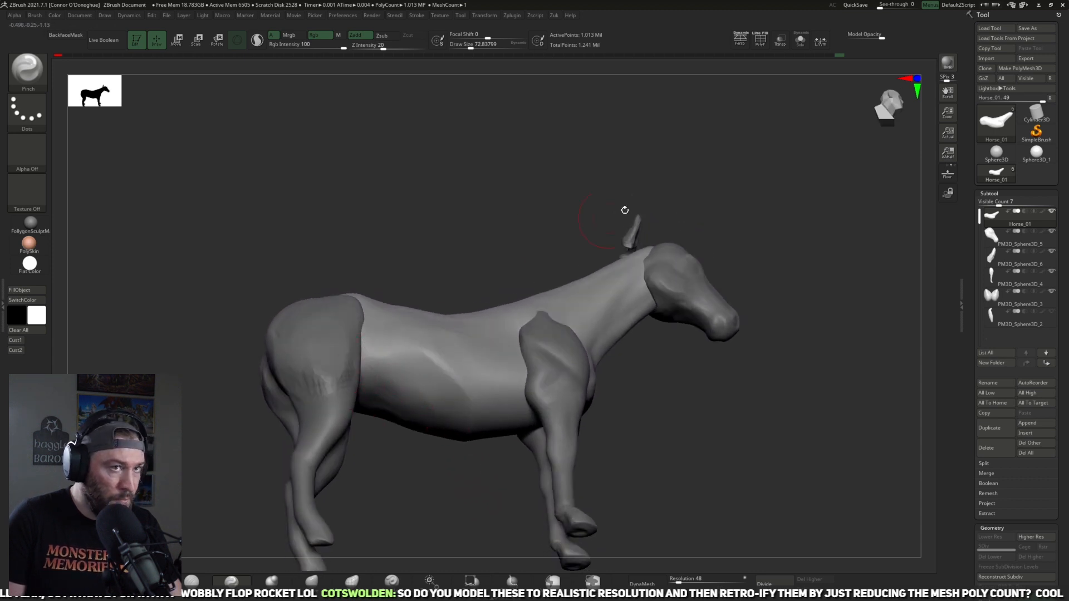
Step: Isolate the body and define the planes along the shoulder and side of the neck with the Pinch brush at about size 49
left_click(799, 40)
mouse_move(522, 260)
right_mouse_down()
mouse_move(553, 229)
mouse_move(681, 405)
mouse_move(661, 451)
mouse_move(697, 401)
mouse_move(673, 357)
right_mouse_up()
key("bracketleft")
key("bracketleft")
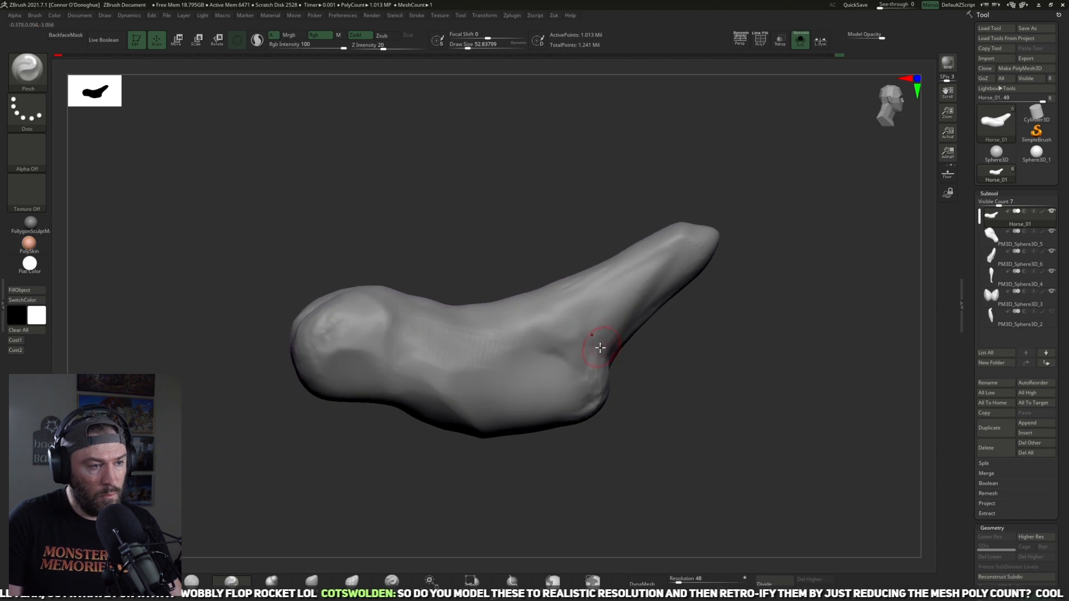
right_click_drag(718, 329, 693, 318)
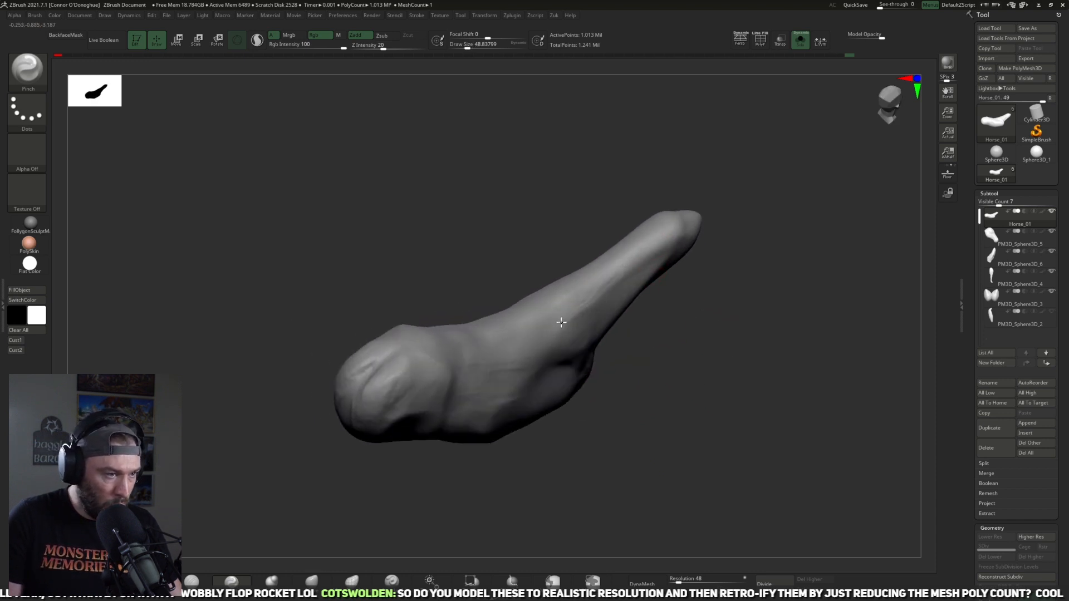
right_click_drag(564, 329, 548, 329)
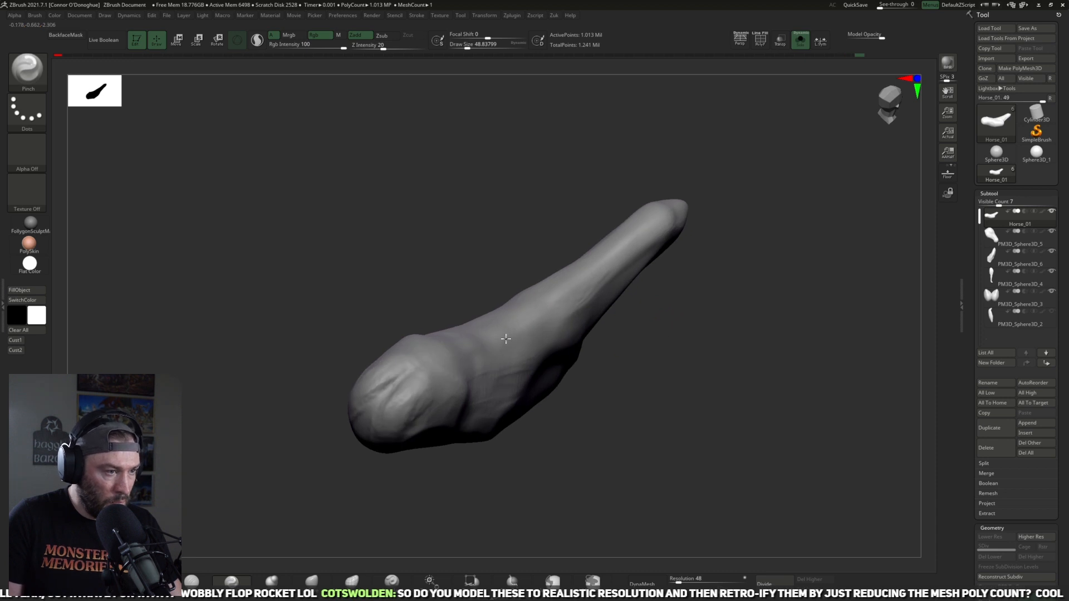
right_click_drag(475, 354, 496, 382)
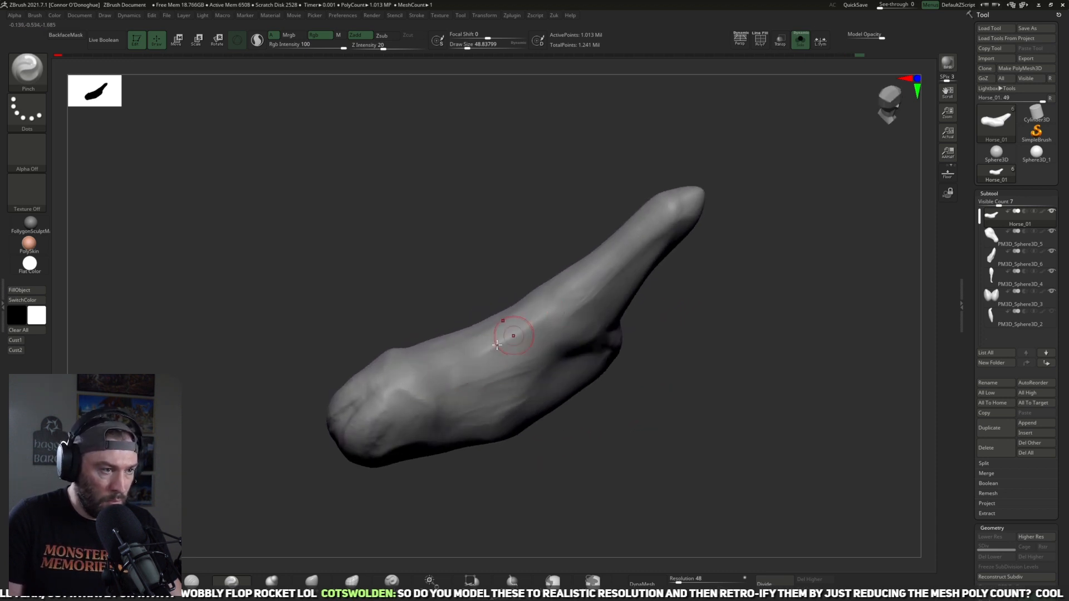
right_click_drag(628, 261, 654, 305)
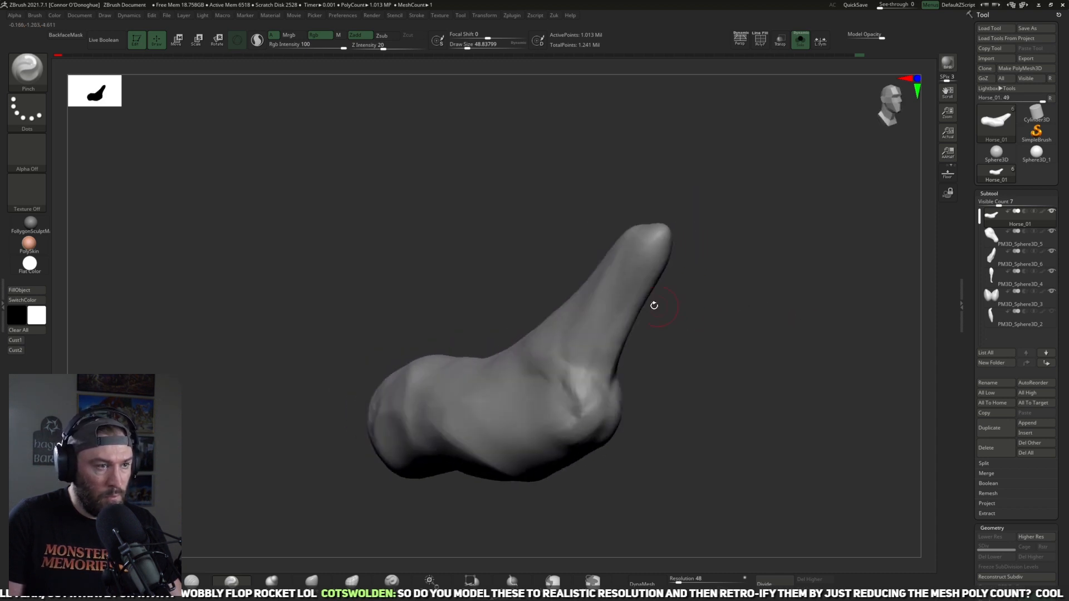
Step: Pinch the creases where the neck base meets the front of the chest, then show all the horse parts again
right_click_drag(591, 338, 617, 370)
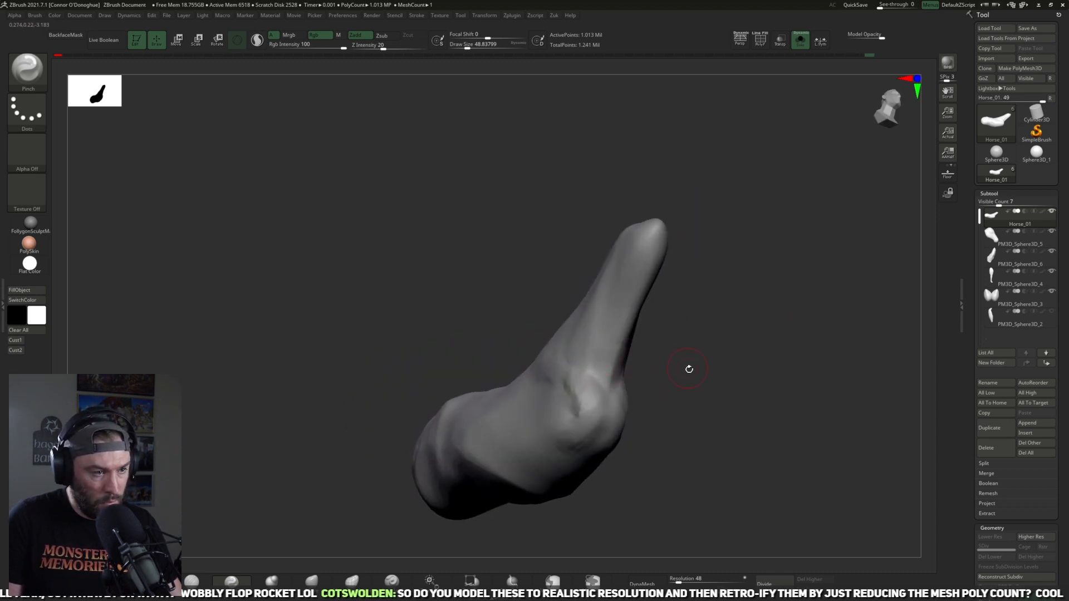
right_click_drag(689, 369, 626, 370)
left_click_drag(604, 381, 639, 383)
mouse_move(733, 328)
right_mouse_down()
mouse_move(634, 337)
mouse_move(679, 357)
right_mouse_up()
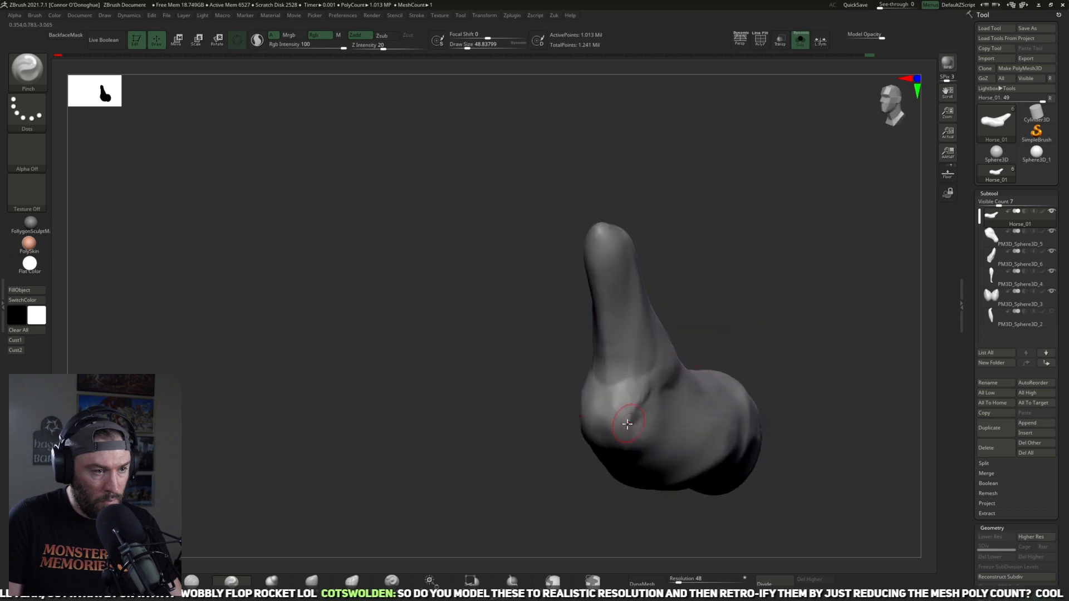
right_click_drag(764, 247, 770, 122)
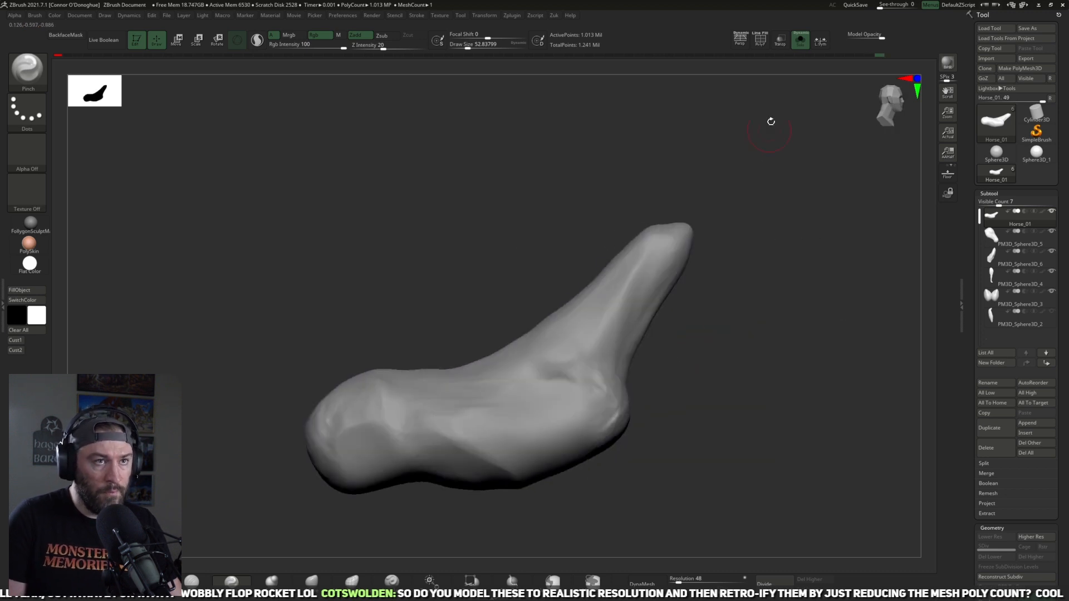
left_click(800, 42)
Step: Define the planes along the underside of the belly with the Pinch brush at about size 97
right_click_drag(787, 322, 633, 421)
right_click_drag(395, 511, 445, 383)
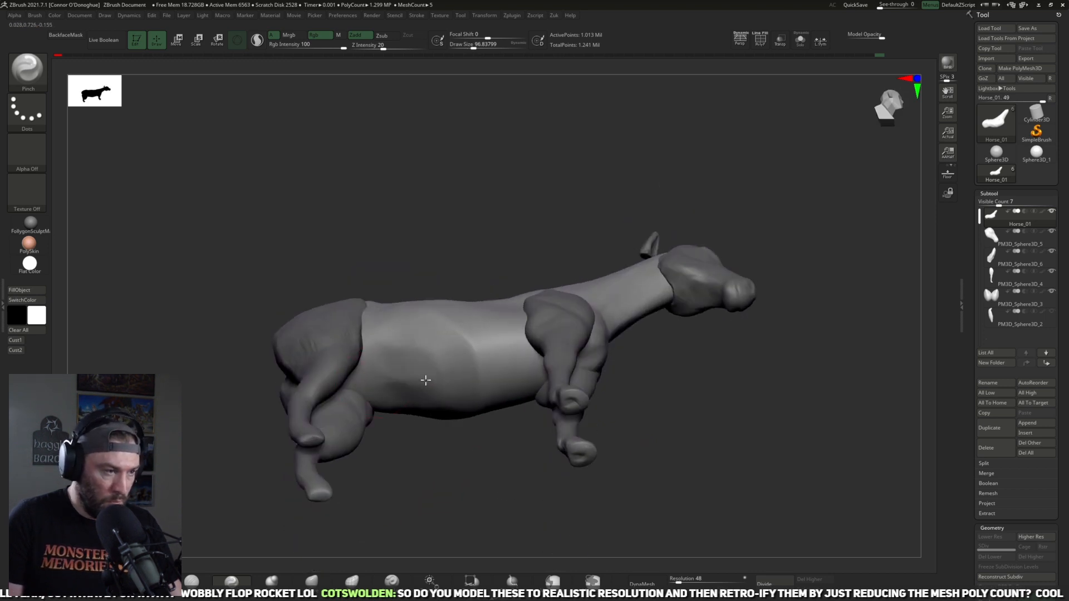
right_click_drag(656, 323, 657, 341)
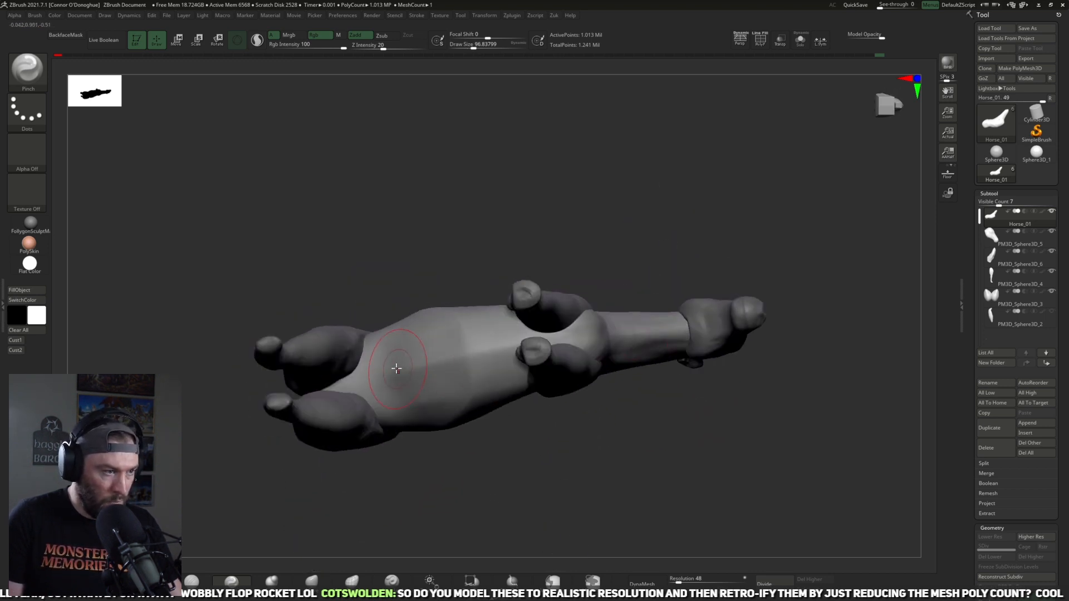
right_click_drag(505, 345, 472, 385)
right_click_drag(568, 351, 387, 476)
Step: Reshape the front of the chest between the forelegs with the Move brush, enlarging it to about size 125
left_click(312, 580)
right_click_drag(571, 439, 448, 375)
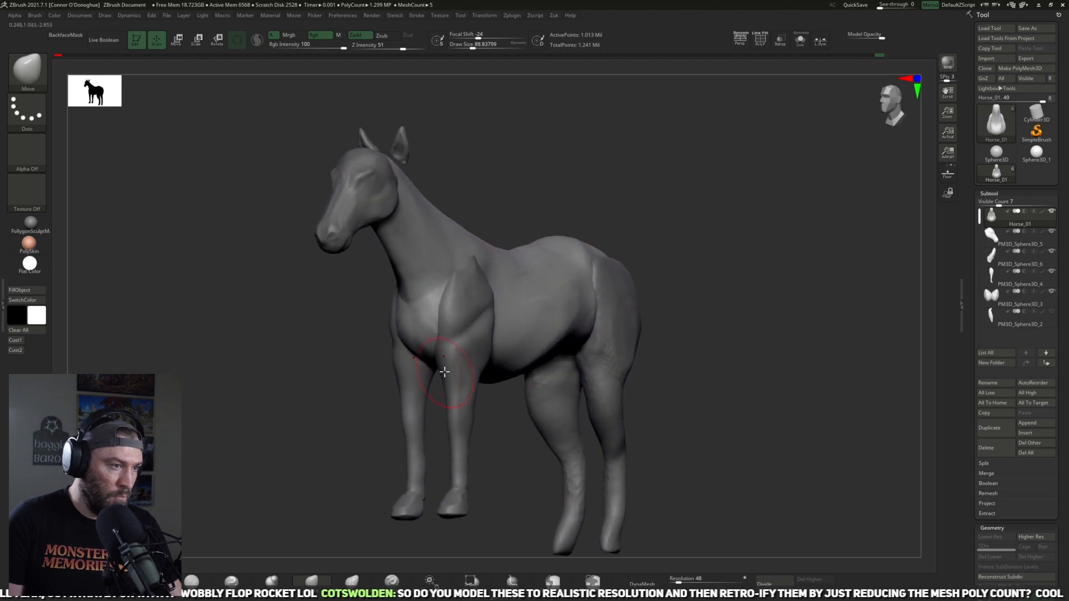
left_click_drag(439, 365, 437, 373)
key("bracketright")
left_click_drag(420, 310, 418, 298)
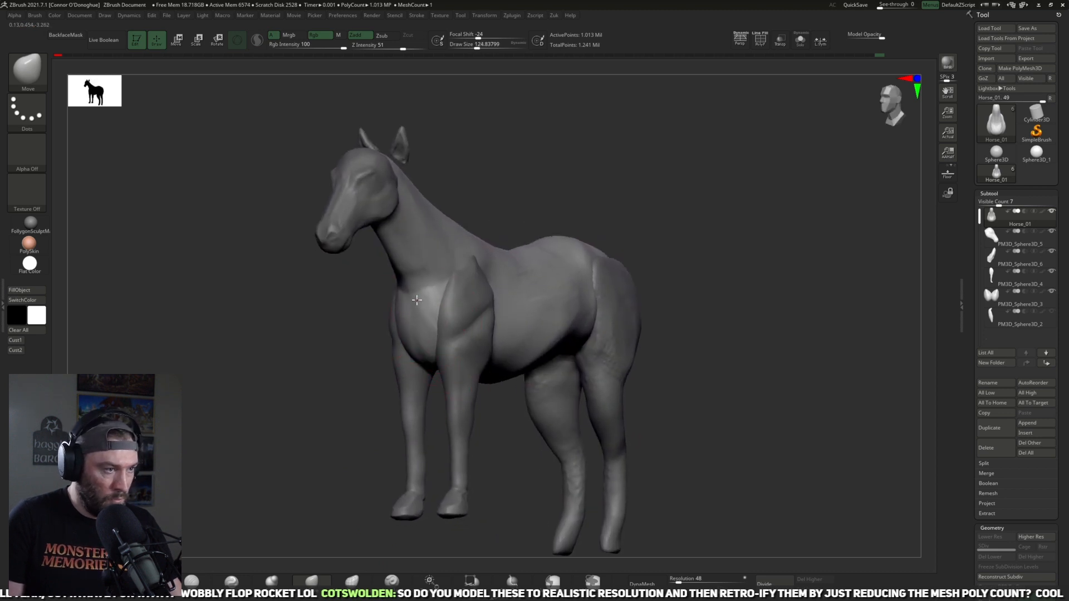
Step: Adjust the throat line and the base of the neck with the Move brush at about size 137
right_click_drag(336, 351, 251, 341)
key("bracketright")
key("bracketright")
key("bracketright")
left_click_drag(407, 254, 398, 253)
left_click_drag(422, 289, 420, 283)
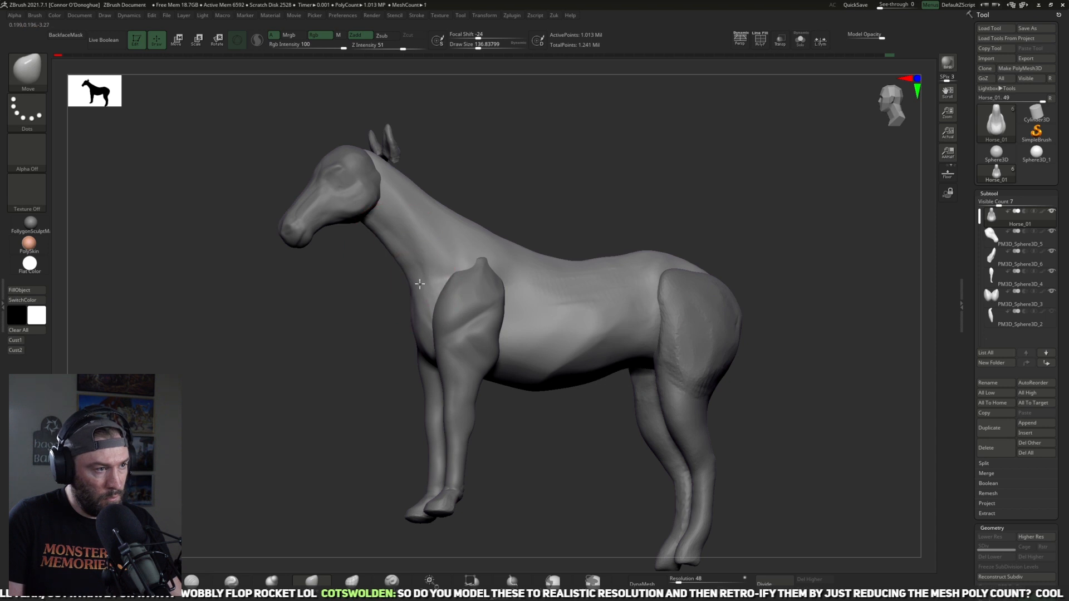
Step: Isolate the body in side view and adjust the lower chest line behind the foreleg with the Move brush at about size 121
mouse_move(374, 349)
right_mouse_down()
mouse_move(585, 336)
mouse_move(596, 382)
mouse_move(602, 293)
right_mouse_up()
key("ctrl")
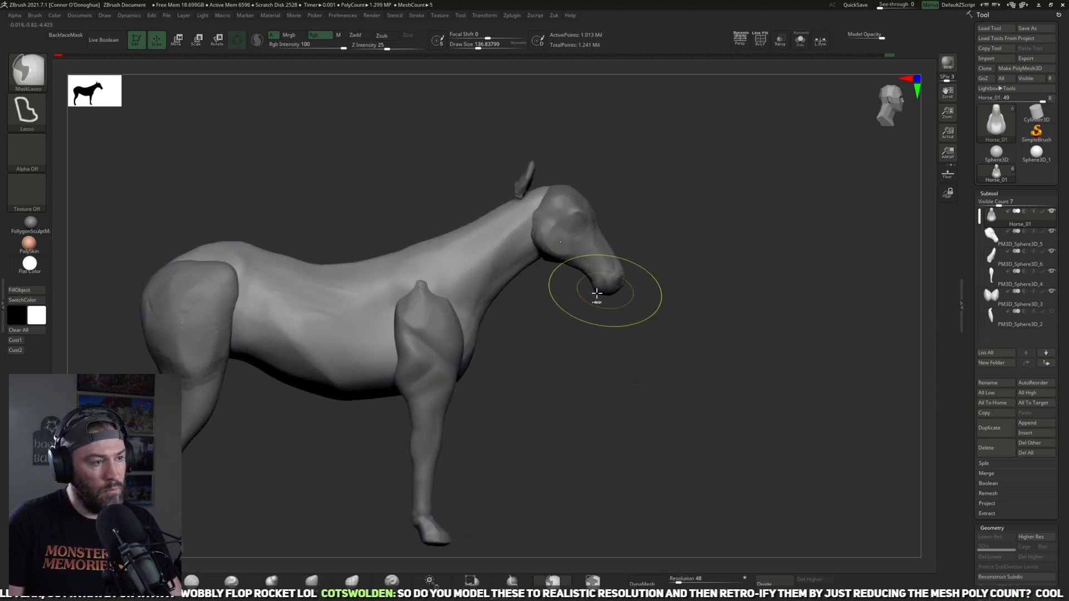
mouse_move(529, 388)
right_mouse_down()
mouse_move(555, 395)
mouse_move(459, 382)
mouse_move(452, 400)
mouse_move(616, 289)
mouse_move(627, 390)
mouse_move(588, 344)
mouse_move(465, 425)
mouse_move(775, 294)
right_mouse_up()
right_click_drag(680, 300, 832, 244, "shift")
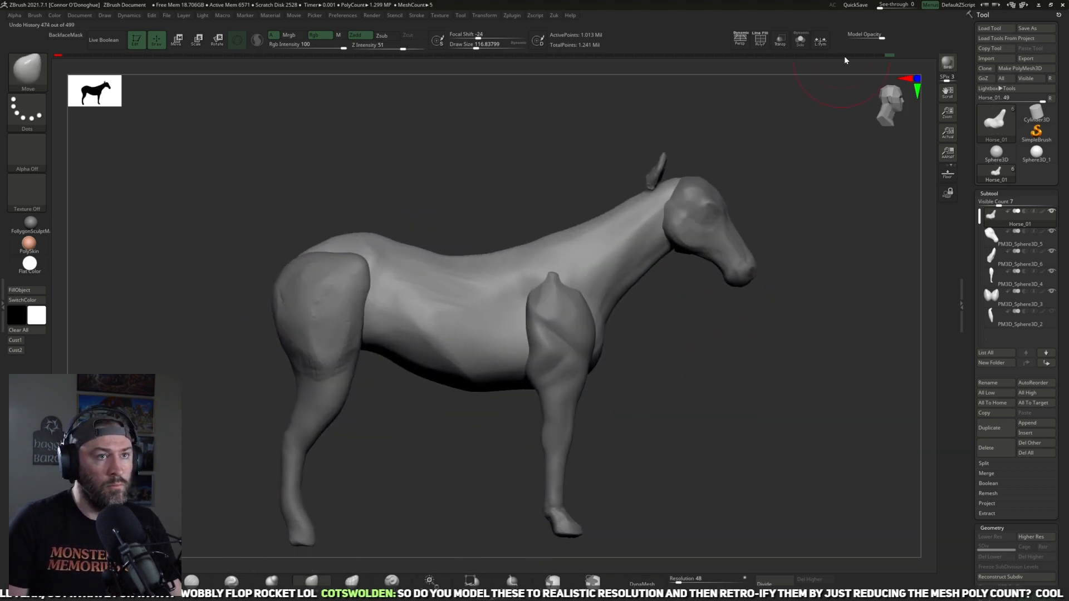
left_click(798, 47)
left_click_drag(535, 374, 530, 378)
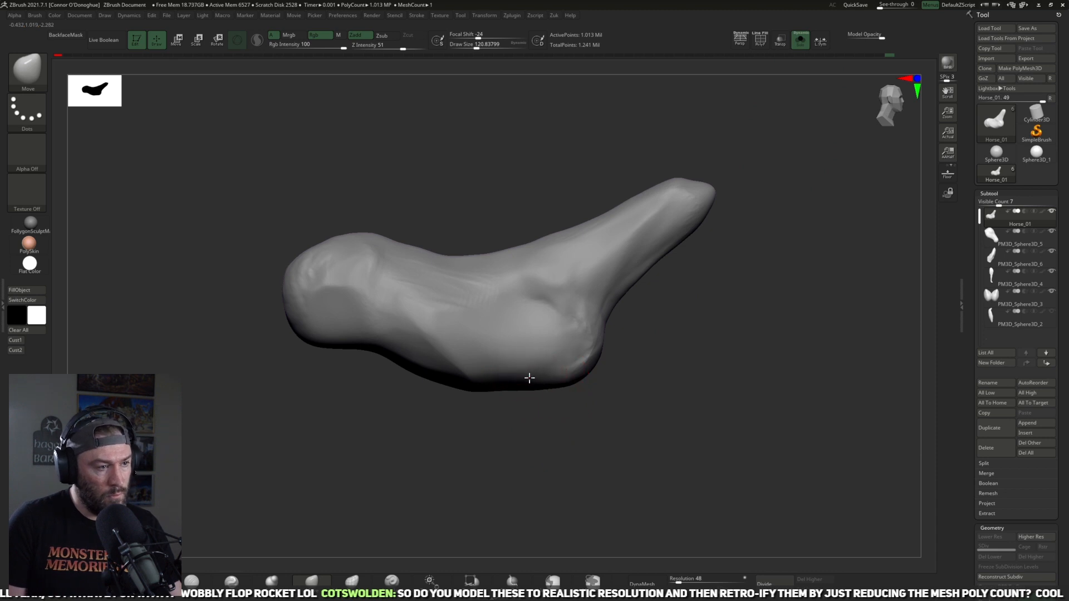
Step: Refine the plane edges along the ribcage, belly and chest with the Pinch brush at size 73 to 81, then show all parts
left_click(231, 580)
mouse_move(518, 478)
right_mouse_down()
mouse_move(522, 458)
mouse_move(494, 363)
right_mouse_up()
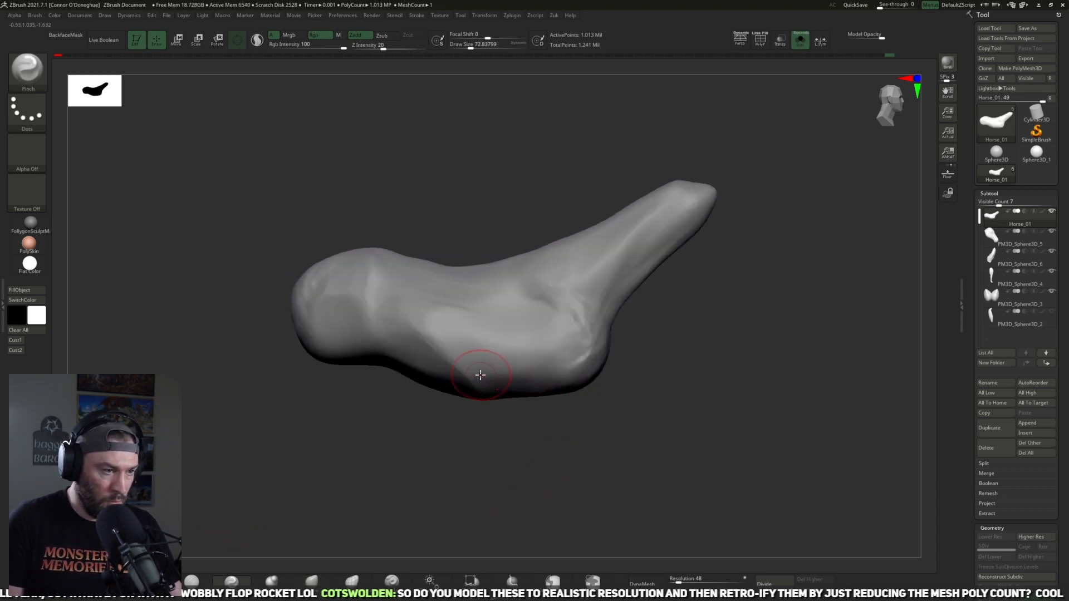
mouse_move(561, 364)
right_mouse_down()
mouse_move(549, 417)
mouse_move(592, 344)
right_mouse_up()
mouse_move(491, 379)
right_mouse_down()
mouse_move(554, 410)
mouse_move(523, 443)
mouse_move(542, 446)
mouse_move(534, 437)
right_mouse_up()
key("bracketleft")
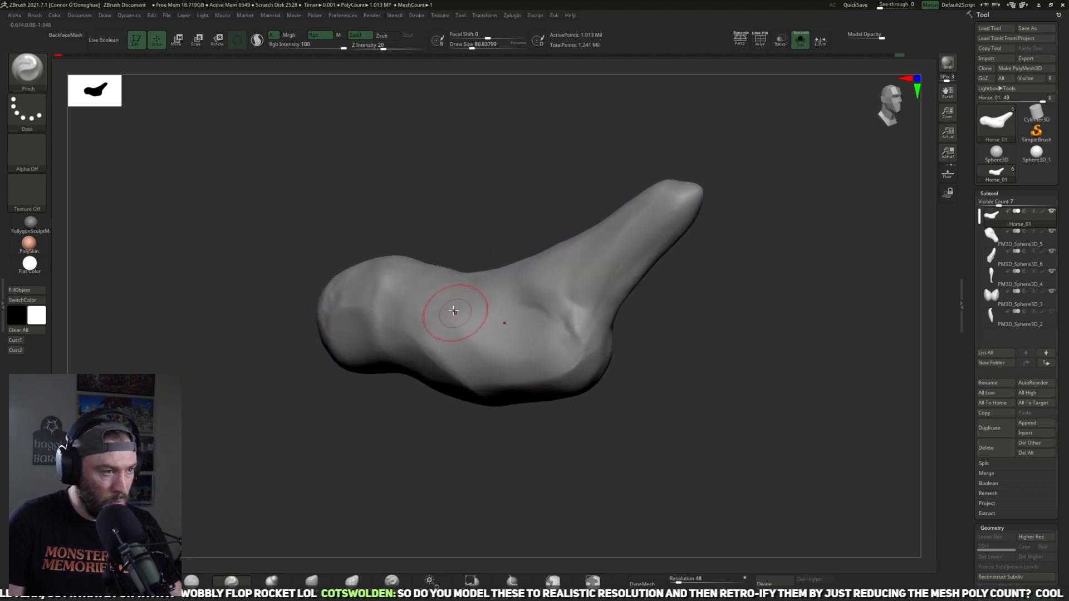
mouse_move(550, 435)
right_mouse_down()
mouse_move(525, 453)
mouse_move(546, 436)
mouse_move(539, 366)
right_mouse_up()
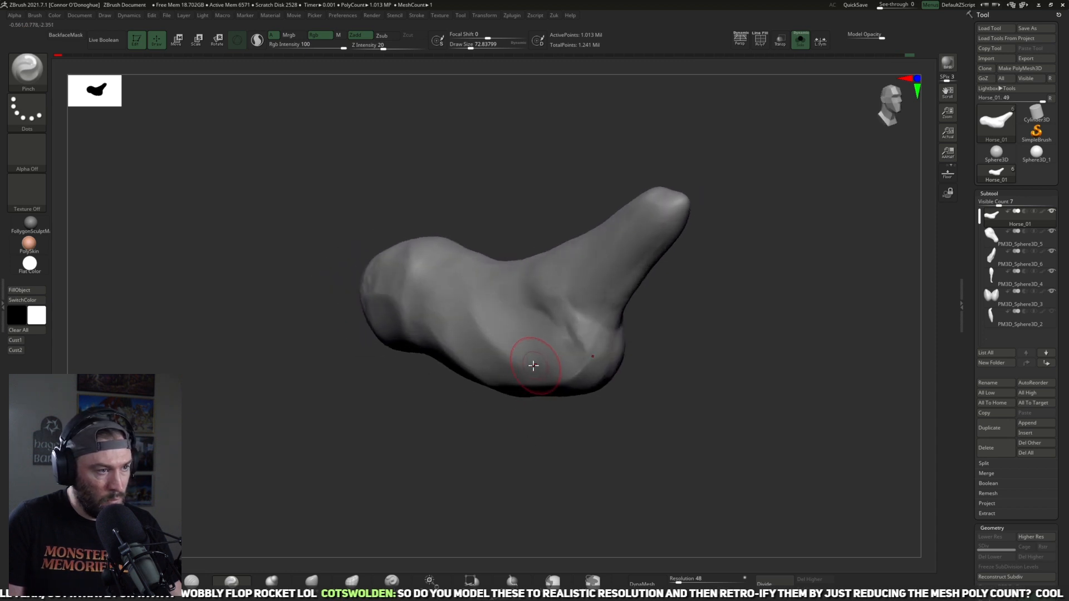
mouse_move(596, 419)
right_mouse_down()
mouse_move(723, 382)
mouse_move(699, 427)
mouse_move(799, 84)
right_mouse_up()
left_click(799, 40)
Step: Sharpen the plane edges along the back and croup with the Pinch brush at about size 59 to 61
mouse_move(729, 339)
right_mouse_down()
mouse_move(773, 303)
mouse_move(750, 353)
mouse_move(771, 356)
mouse_move(677, 349)
mouse_move(617, 385)
right_mouse_up()
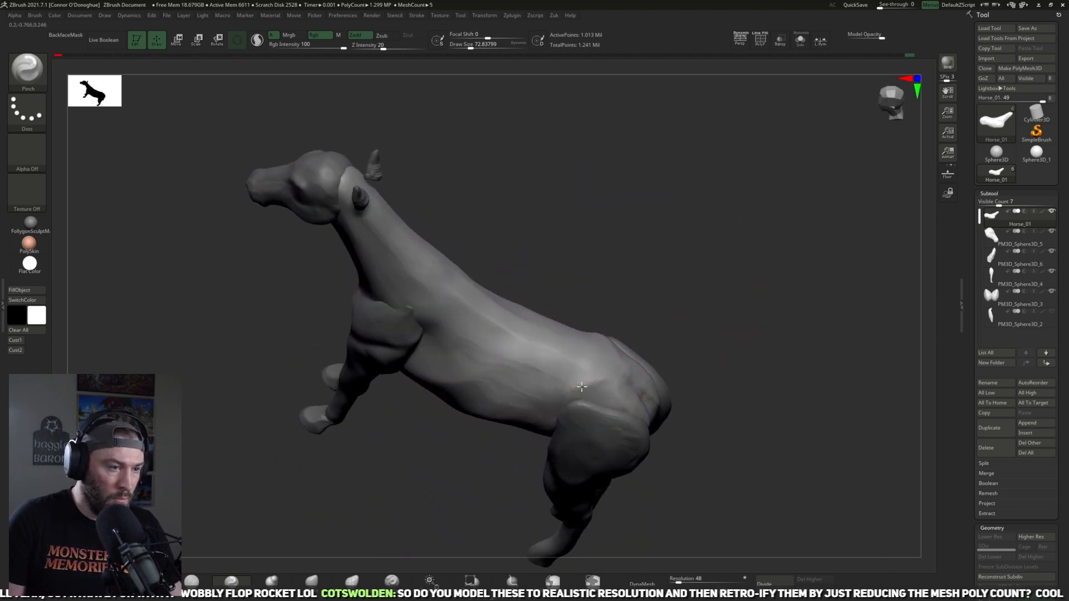
right_click_drag(714, 339, 608, 394)
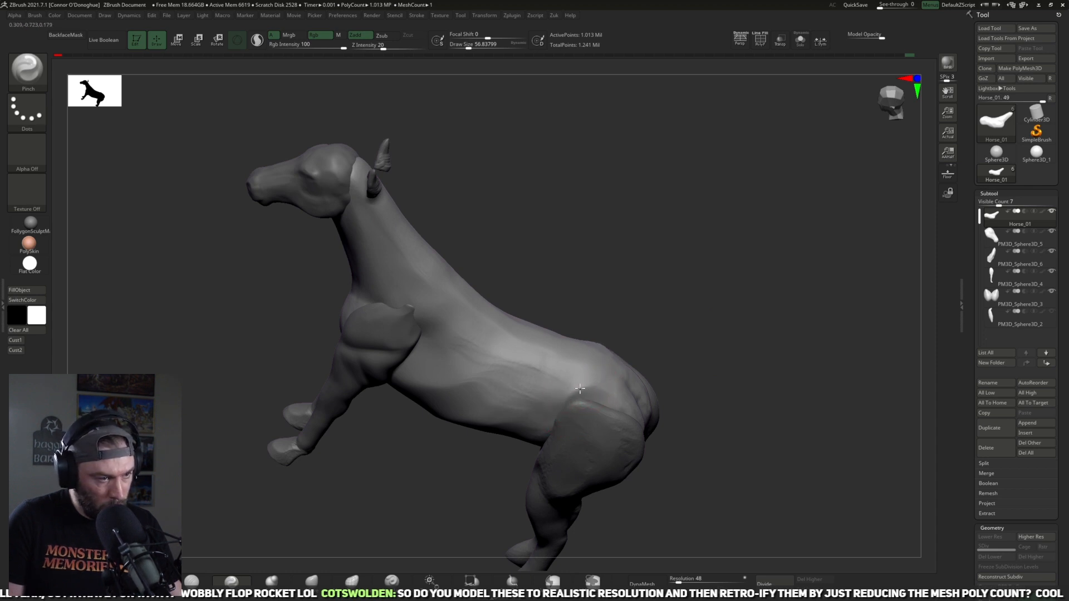
mouse_move(599, 388)
right_mouse_down()
mouse_move(696, 346)
mouse_move(603, 365)
right_mouse_up()
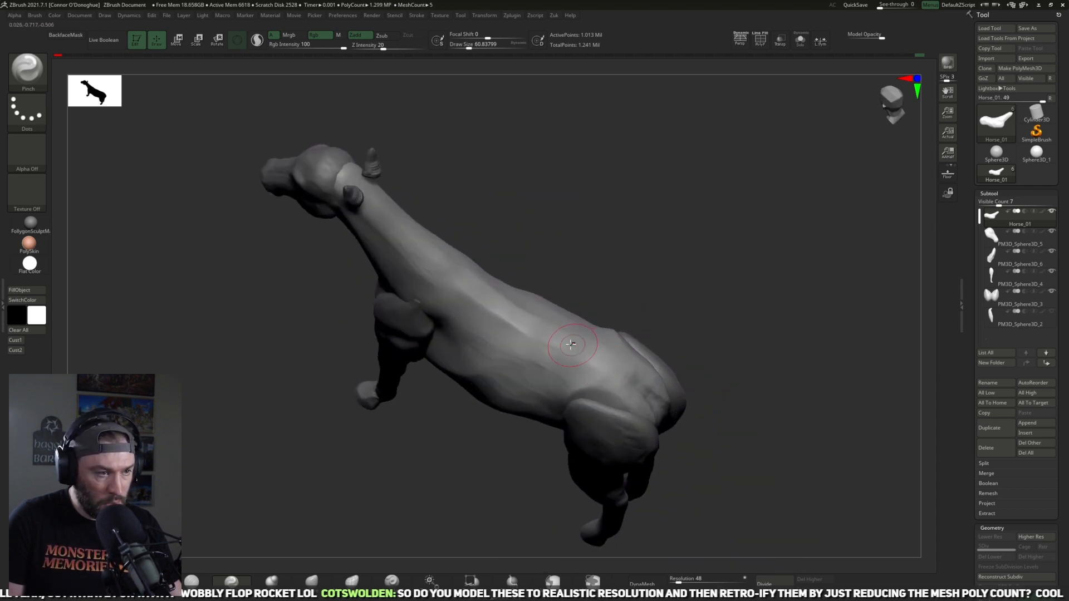
Step: Select the hind legs and reshape the upper haunches and rump contour with the Move brush at about size 113
mouse_move(731, 349)
right_mouse_down()
mouse_move(787, 313)
mouse_move(648, 324)
mouse_move(559, 435)
right_mouse_up()
left_click(559, 435, "alt")
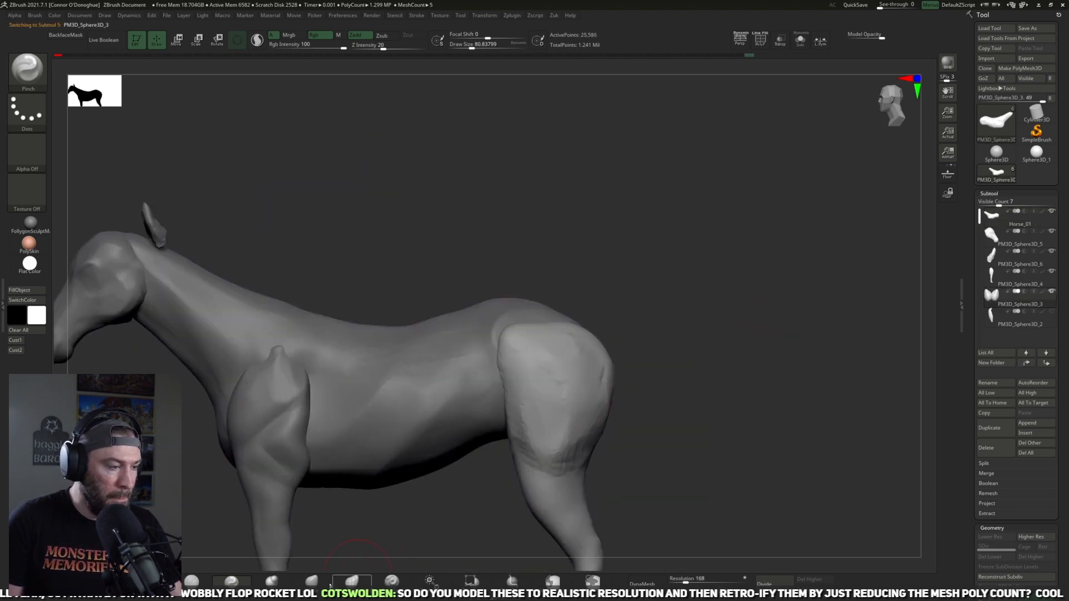
left_click(312, 581)
right_click_drag(582, 309, 473, 318)
key("bracketright")
right_click_drag(692, 248, 693, 329)
mouse_move(538, 316)
left_mouse_down()
mouse_move(560, 296)
mouse_move(564, 327)
left_mouse_up()
right_click_drag(657, 300, 680, 237)
key("bracketleft")
key("bracketleft")
left_click_drag(575, 340, 586, 334)
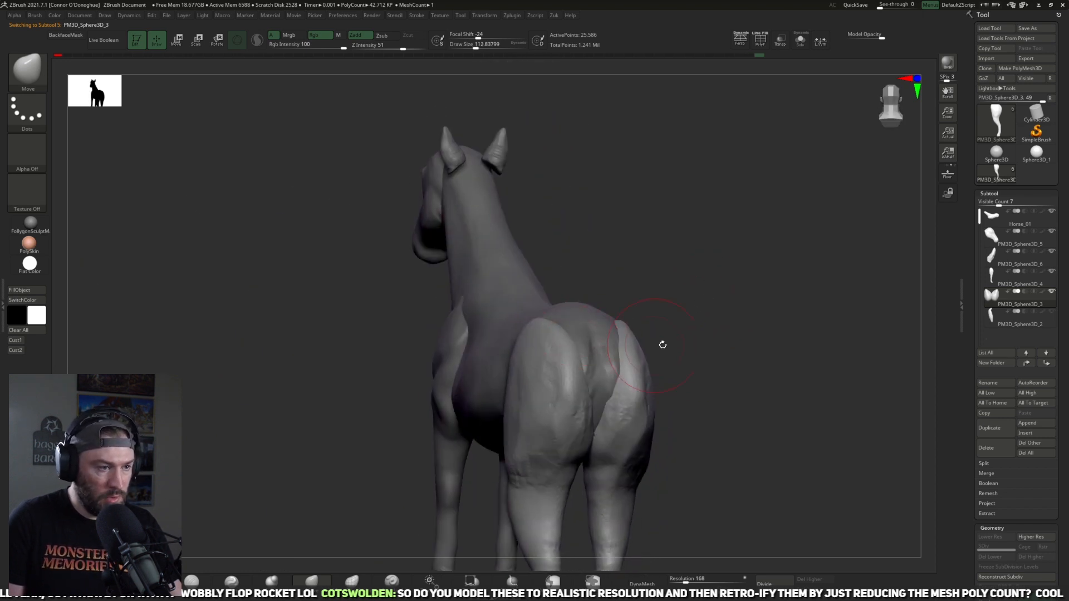
Step: Pull the inner edges of the buttocks together below the tail base with the Move brush at about size 85 to 93
right_click_drag(638, 365, 604, 361)
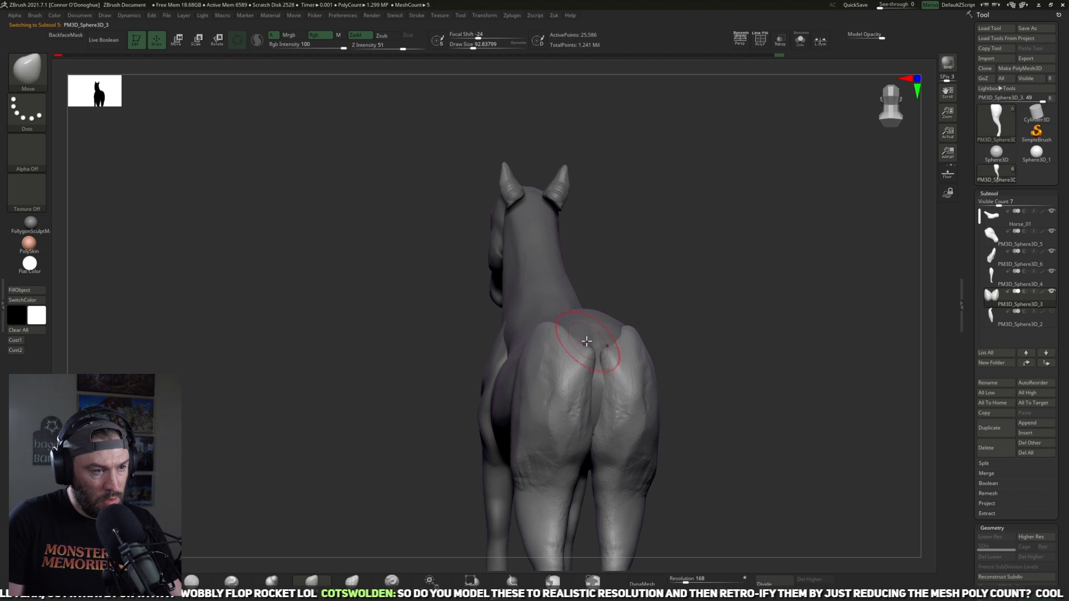
key("bracketleft")
mouse_move(593, 377)
left_mouse_down()
mouse_move(598, 402)
mouse_move(594, 385)
left_mouse_up()
left_click_drag(595, 382, 596, 356, "shift")
mouse_move(707, 339)
right_mouse_down("alt")
mouse_move(694, 314)
mouse_move(713, 339)
mouse_move(743, 338)
right_mouse_up("alt")
right_click_drag(671, 318, 626, 333)
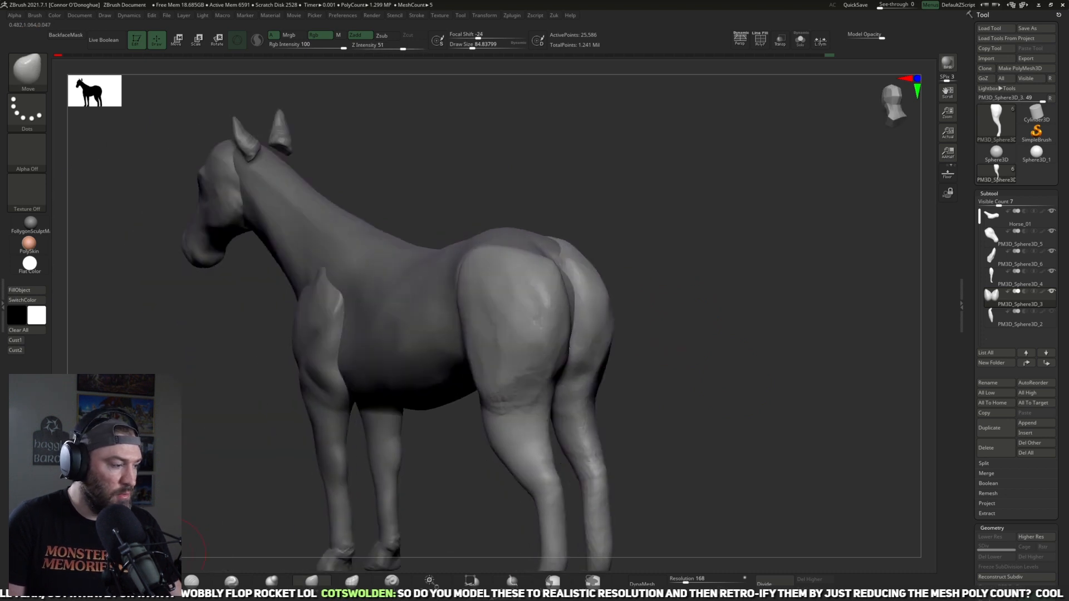
Step: Flatten the haunch planes with TrimDynamic at about size 117 and define the inner thighs with DamStandard at about size 113
left_click(152, 581)
right_click_drag(679, 302, 634, 334)
key("bracketright")
key("bracketright")
key("bracketright")
key("bracketright")
mouse_move(538, 329)
left_mouse_down()
mouse_move(532, 295)
mouse_move(535, 323)
left_mouse_up()
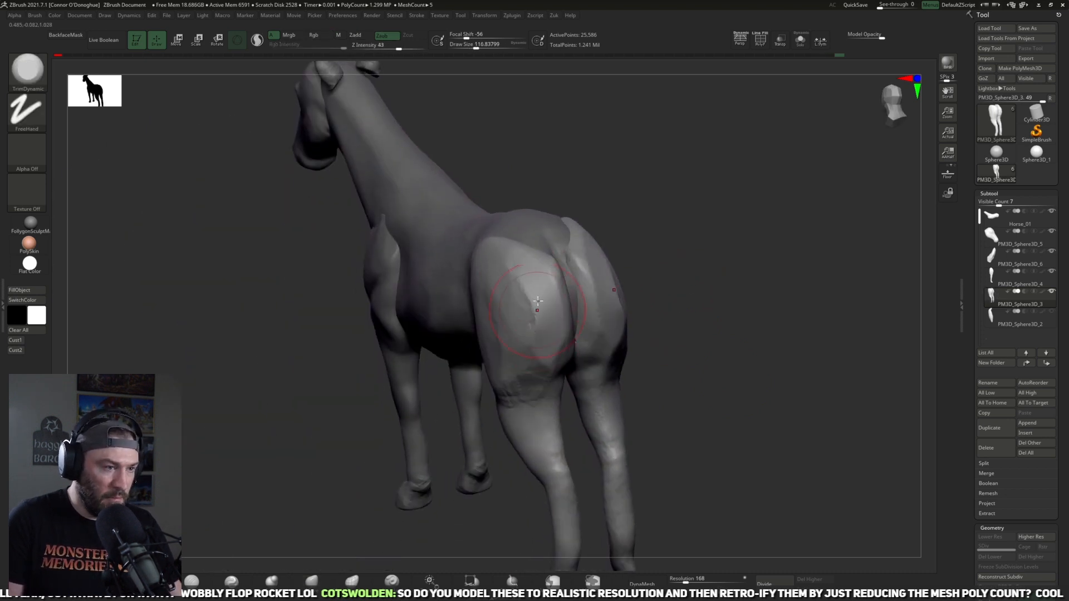
left_click_drag(500, 268, 521, 312)
right_click_drag(681, 322, 671, 259)
left_click_drag(532, 345, 539, 443)
left_click(231, 581)
right_click_drag(545, 361, 574, 372)
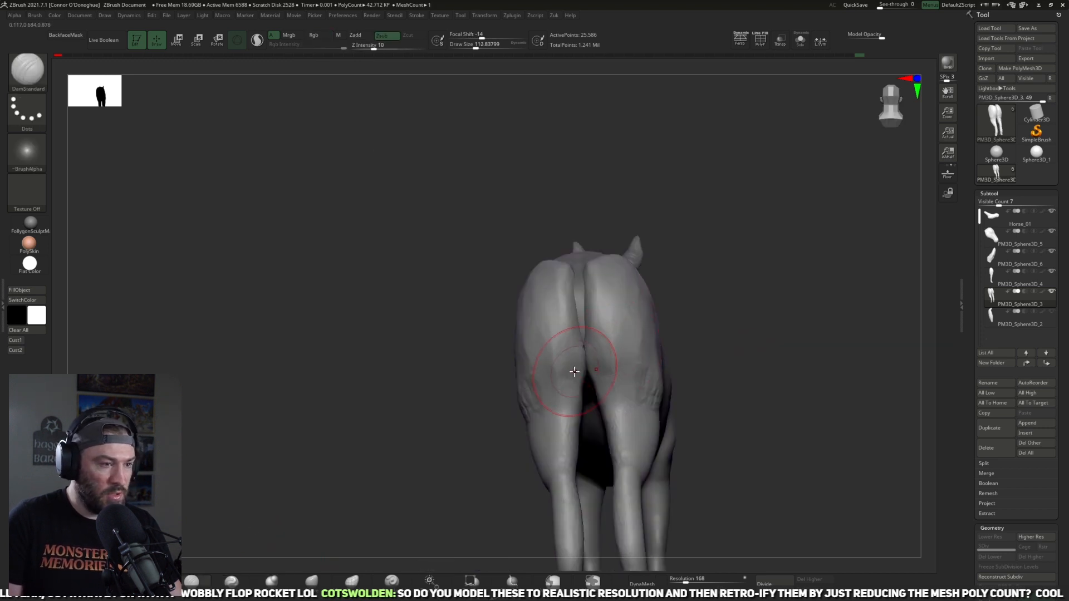
right_click_drag(700, 321, 763, 408)
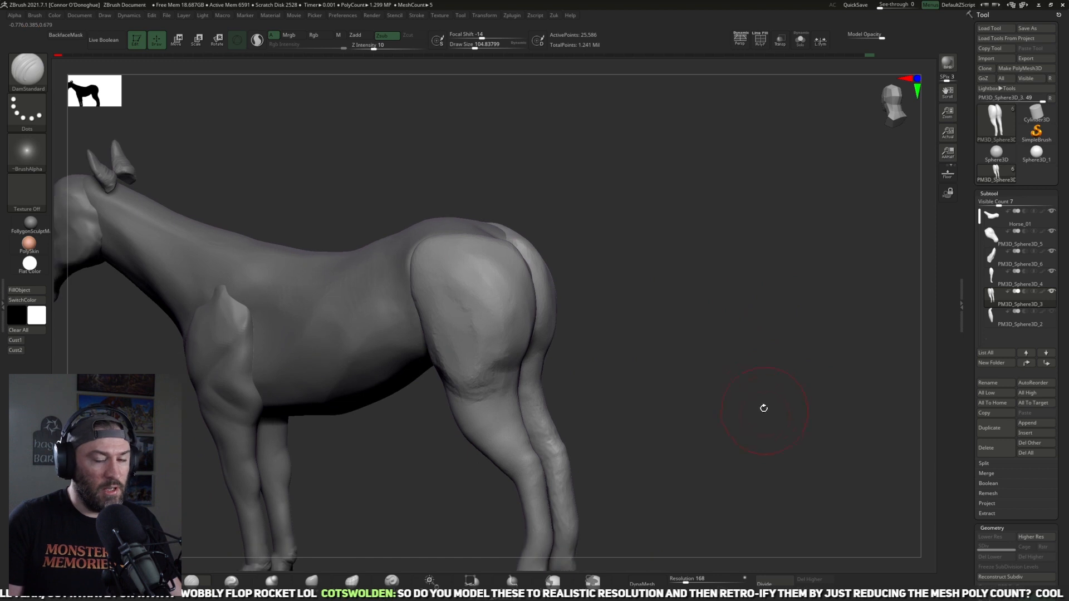
right_click_drag(669, 340, 739, 376)
left_click(181, 258, "alt")
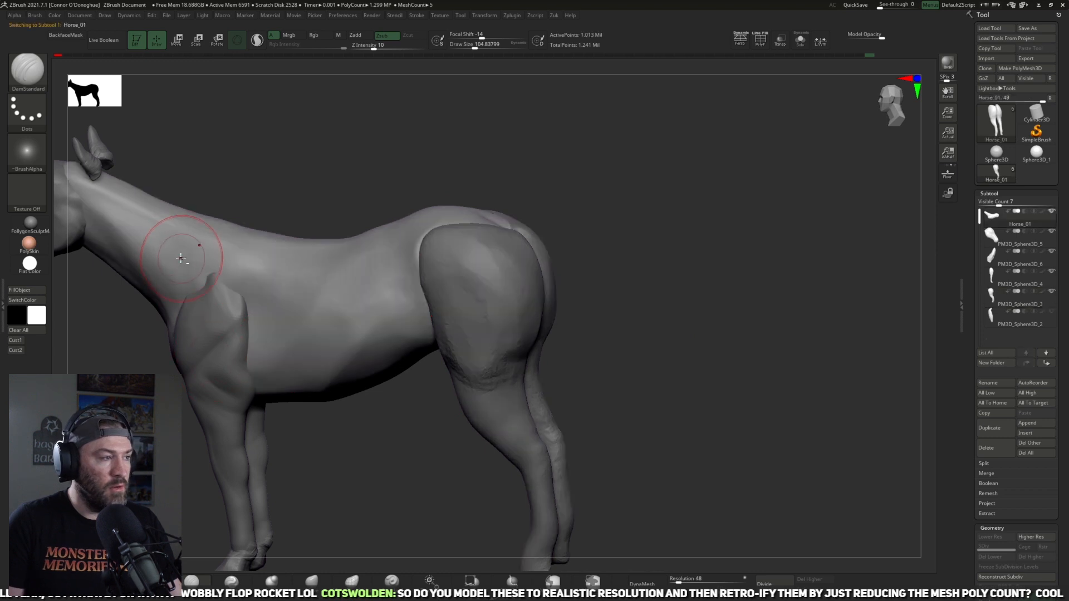
right_click_drag(663, 350, 658, 363)
left_click_drag(670, 362, 734, 339)
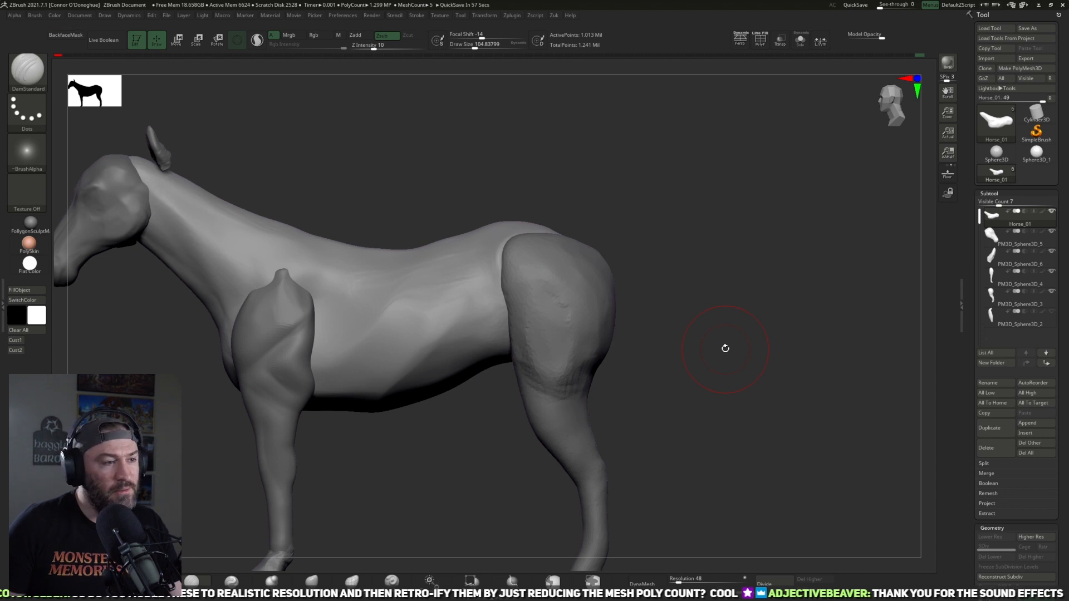
left_click_drag(670, 344, 635, 376, "alt")
left_click(526, 336, "alt")
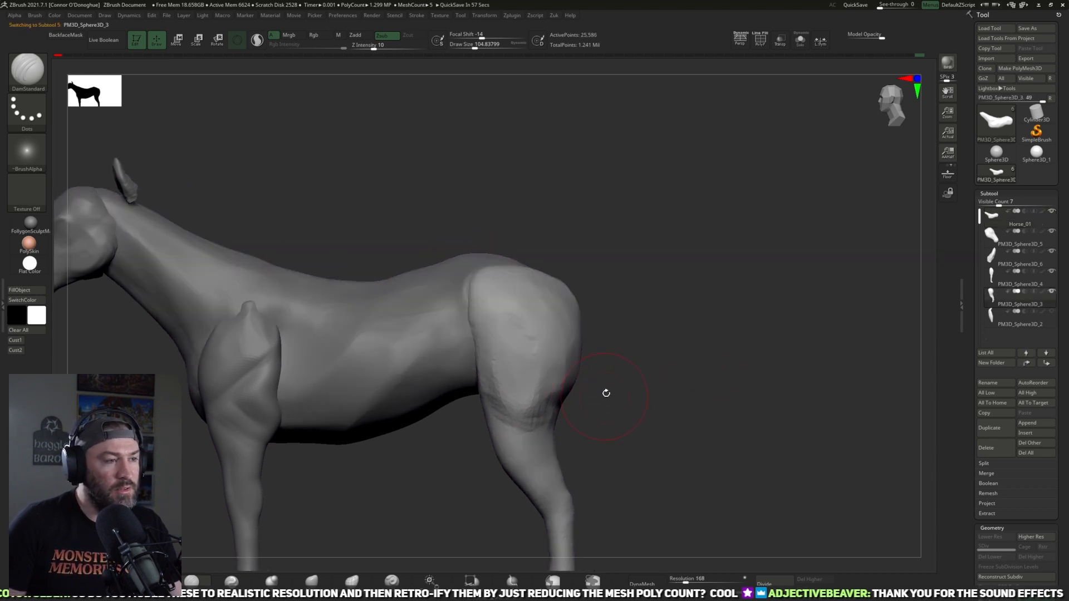
Step: Select the body and adjust the loin and croup shape with the Move brush
left_click(439, 316, "alt")
key("b")
key("m")
key("v")
key("bracketright")
left_click_drag(581, 274, 556, 297)
left_click_drag(535, 261, 552, 262)
key("bracketright")
left_click_drag(471, 238, 469, 245)
mouse_move(546, 208)
left_mouse_down()
mouse_move(560, 189)
mouse_move(475, 240)
left_mouse_up()
key("bracketleft")
mouse_move(594, 179)
left_mouse_down()
mouse_move(579, 180)
mouse_move(556, 262)
left_mouse_up()
Step: Flatten the planes over the loin and flank with the hPolish brush at about size 97
key("shift+h")
key("bracketleft")
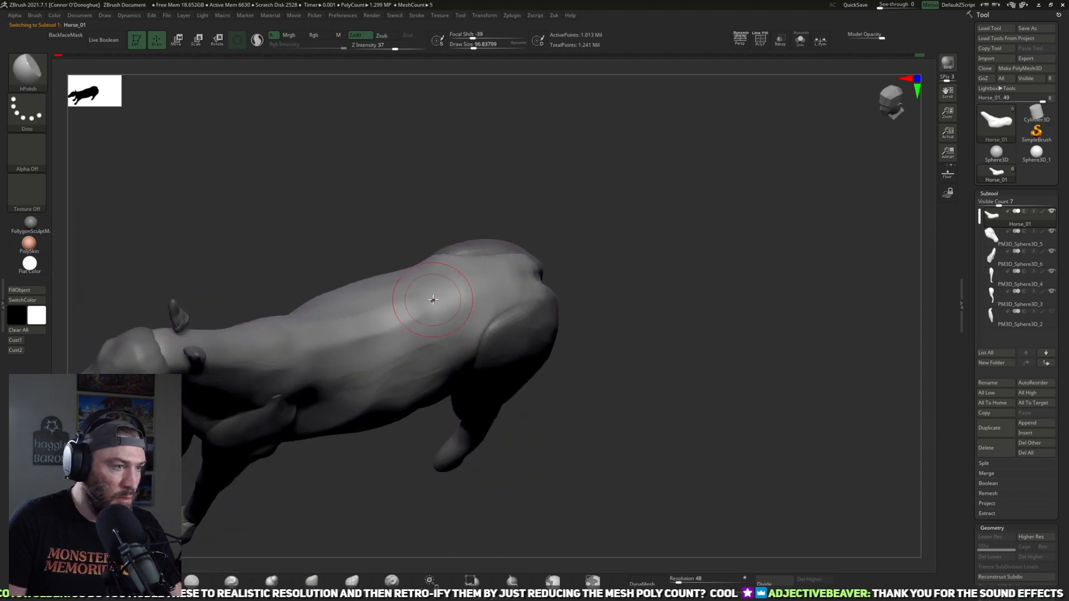
mouse_move(548, 208)
left_mouse_down()
mouse_move(628, 119)
mouse_move(567, 172)
mouse_move(618, 253)
mouse_move(430, 330)
mouse_move(501, 317)
mouse_move(481, 325)
left_mouse_up()
mouse_move(590, 243)
left_mouse_down()
mouse_move(604, 219)
mouse_move(592, 220)
mouse_move(600, 312)
mouse_move(565, 351)
mouse_move(484, 346)
left_mouse_up()
Step: Tighten the plane edges along the croup and flank with the Pinch brush at about size 77
left_click(233, 580)
left_click_drag(600, 344, 579, 315)
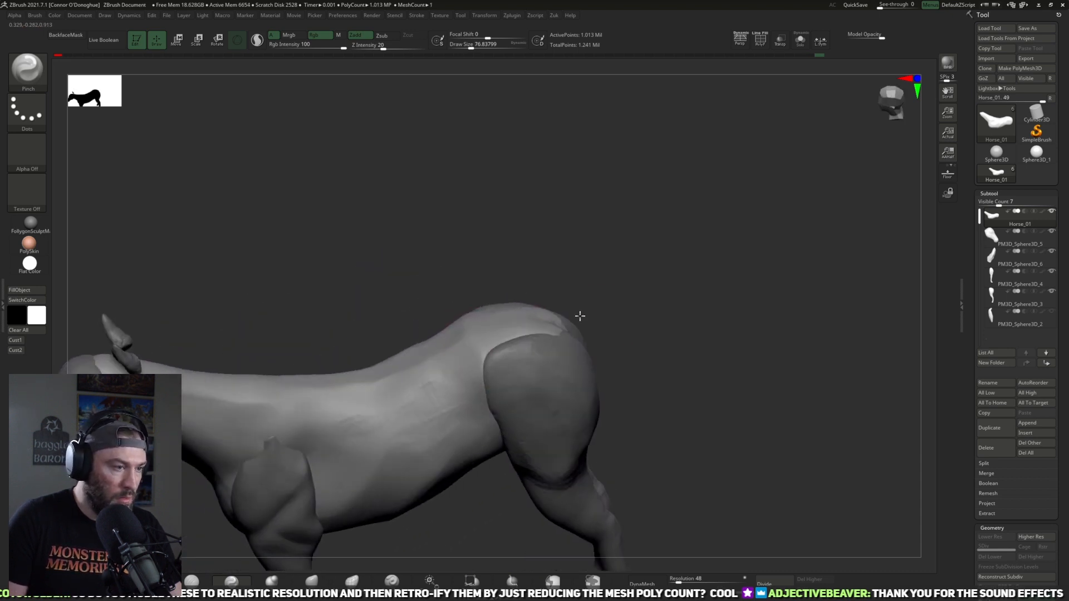
left_click_drag(424, 376, 450, 393)
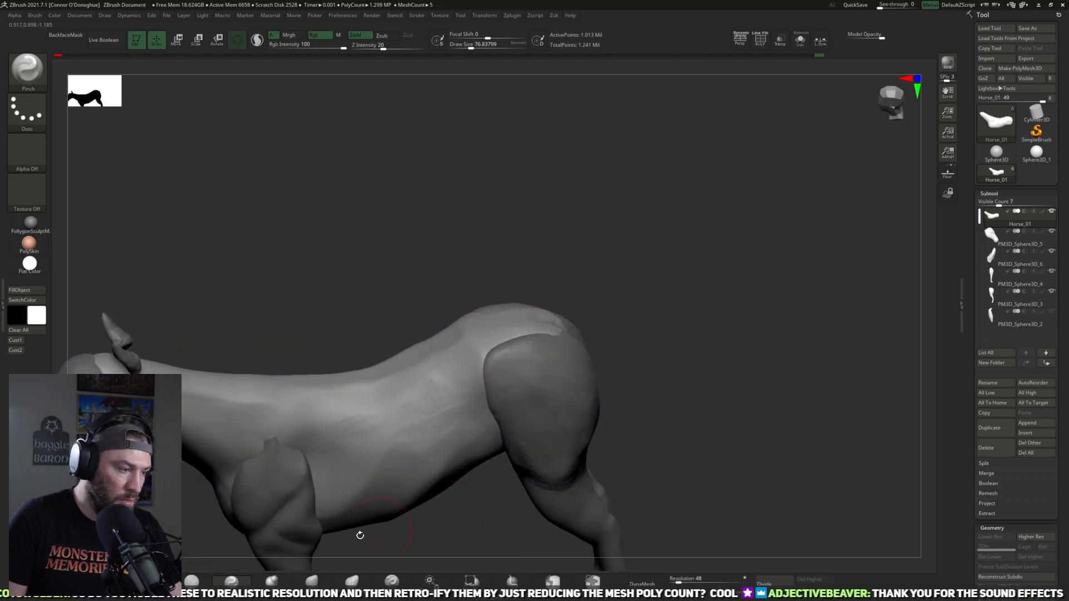
Step: Define the edges of the hip and the shoulder behind the withers with the DamStandard brush at about size 97
left_click(200, 585)
left_click_drag(606, 367, 529, 341)
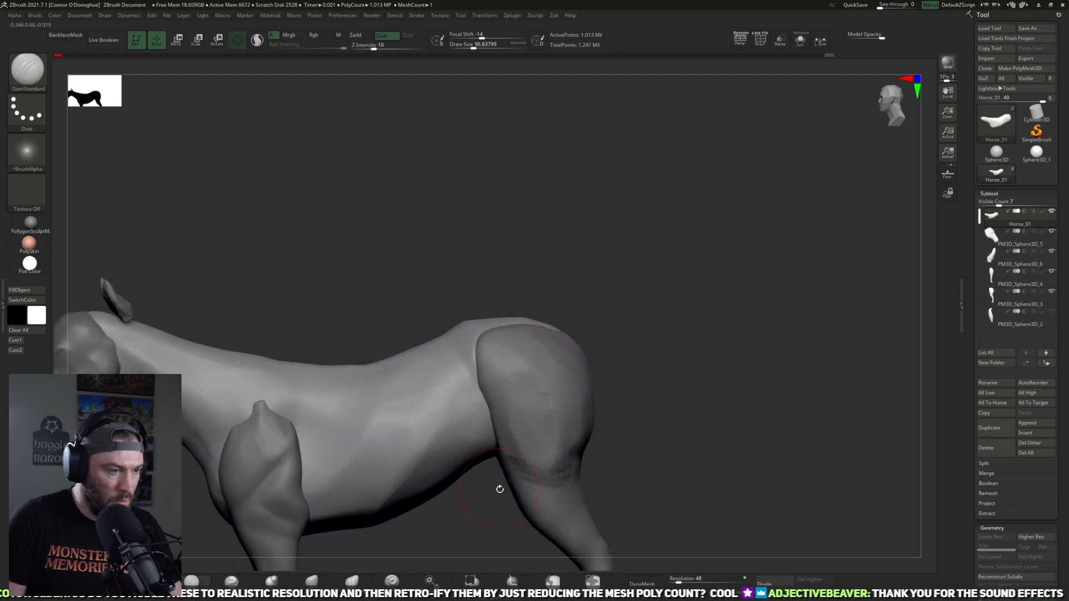
mouse_move(472, 514)
left_mouse_down("alt")
mouse_move(512, 456)
mouse_move(463, 479)
mouse_move(487, 470)
mouse_move(497, 505)
left_mouse_up("alt")
left_click_drag(363, 369, 369, 304)
mouse_move(418, 264)
left_mouse_down()
mouse_move(425, 296)
mouse_move(378, 287)
left_mouse_up()
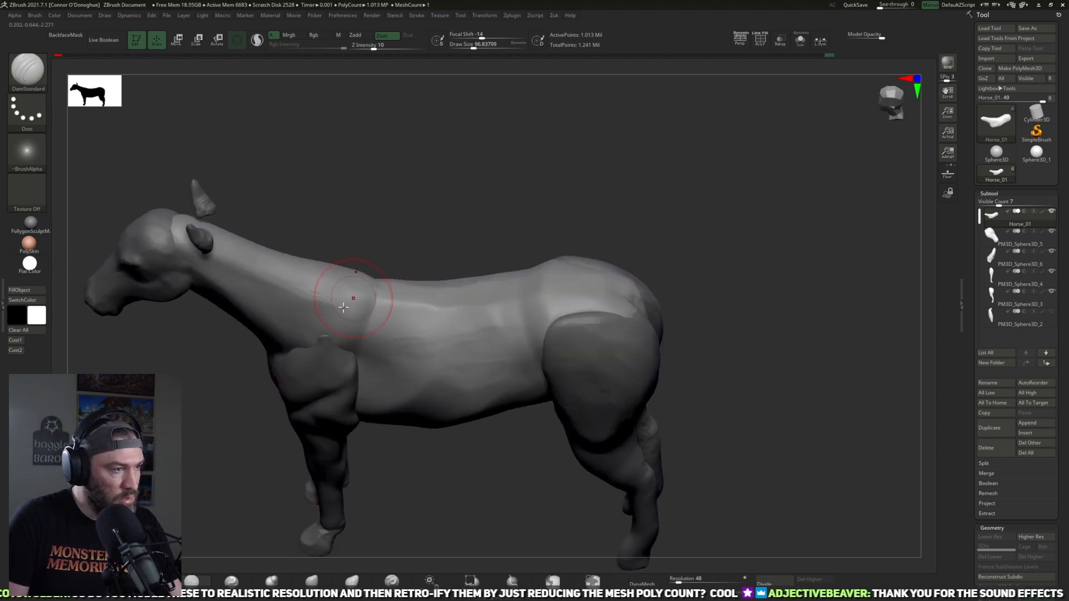
left_click_drag(390, 213, 334, 346)
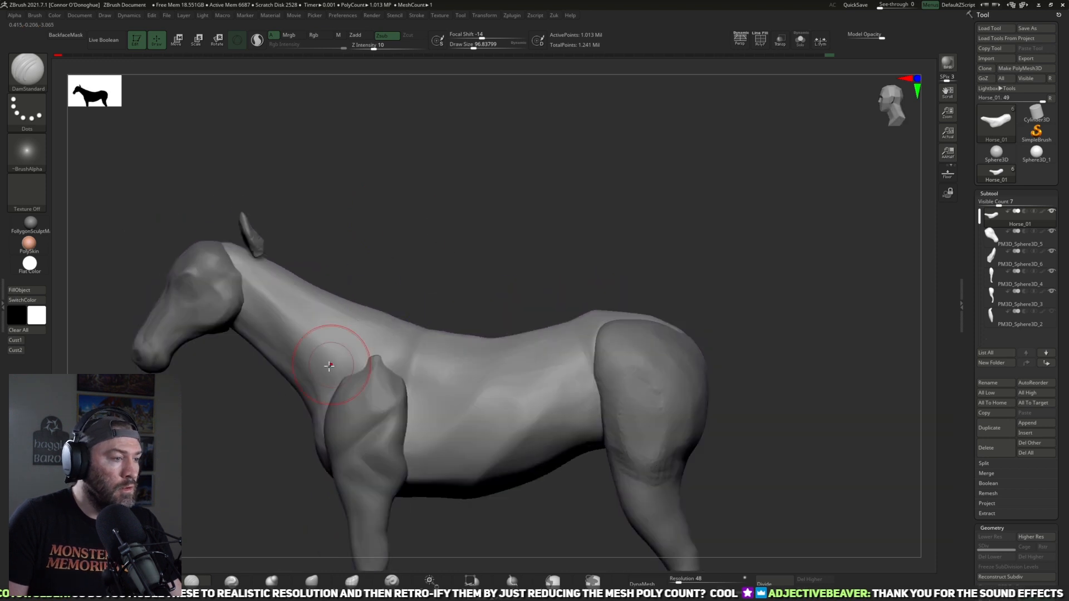
left_click_drag(426, 248, 402, 257)
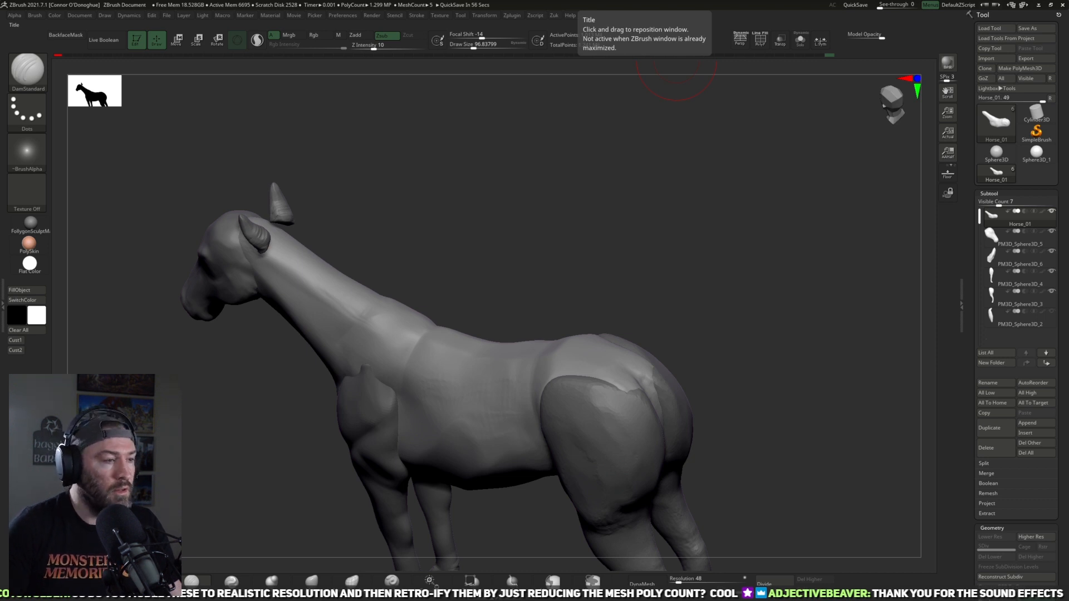
left_click_drag(515, 277, 485, 325)
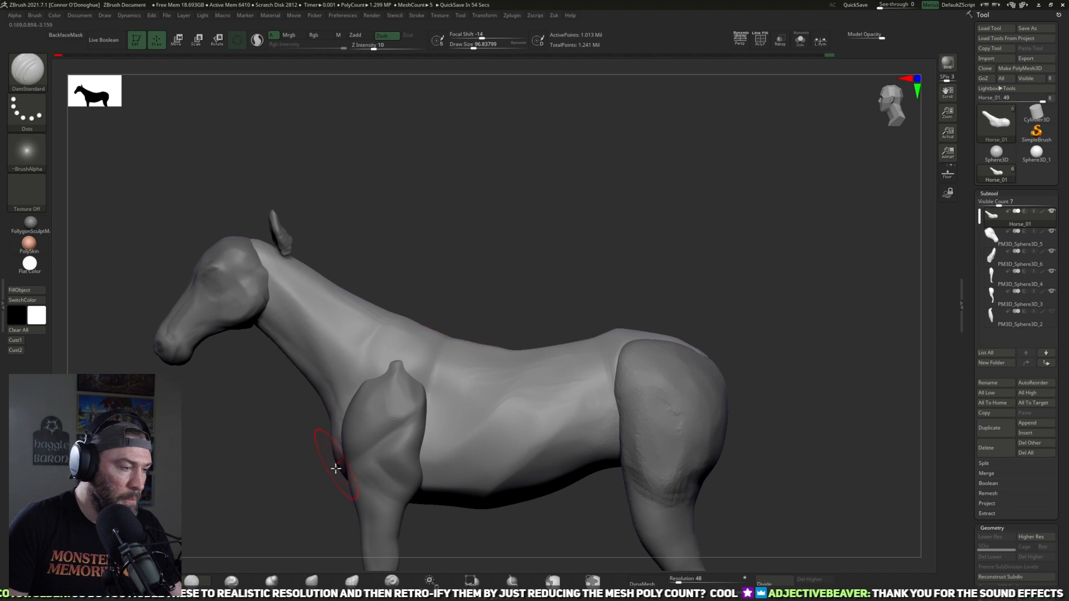
Step: Reshape the withers, neck crest and throat line in side view with the Move brush at about size 117 to 133
key("b")
key("m")
key("v")
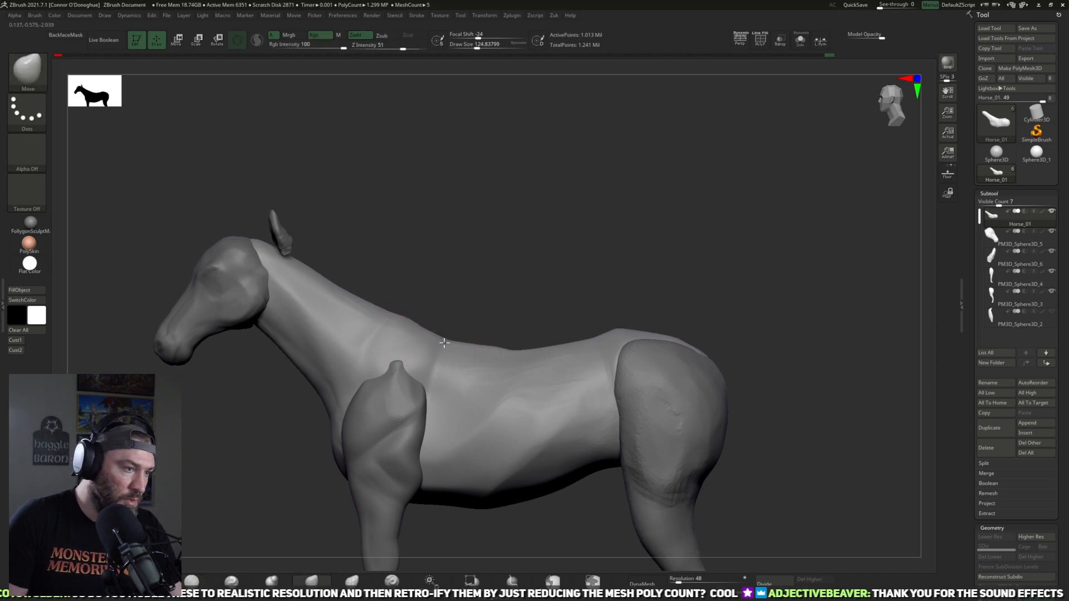
left_click_drag(385, 311, 381, 318)
key("bracketleft")
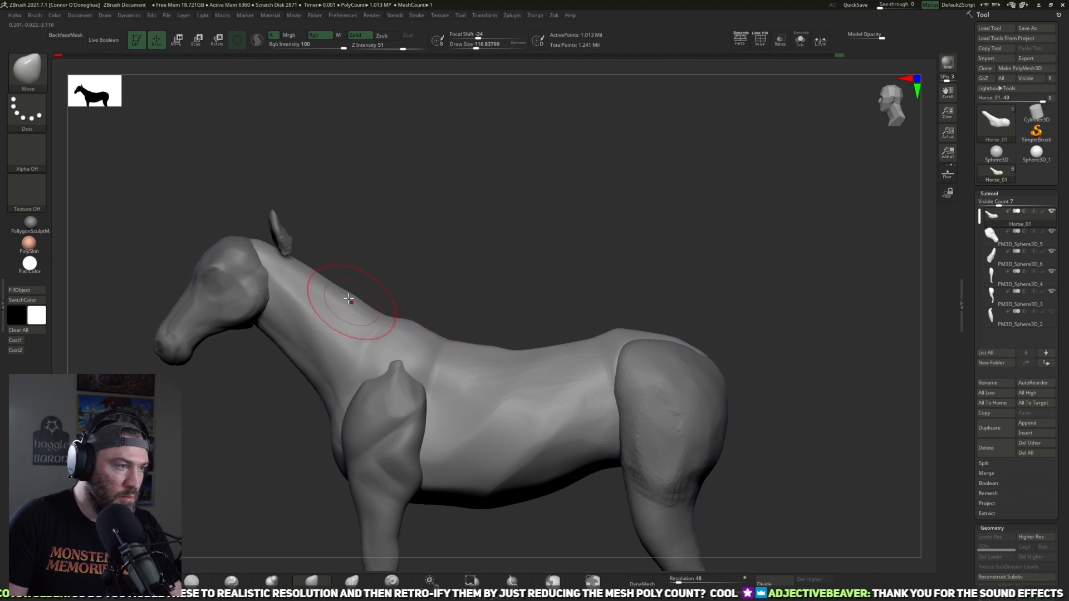
key("bracketright")
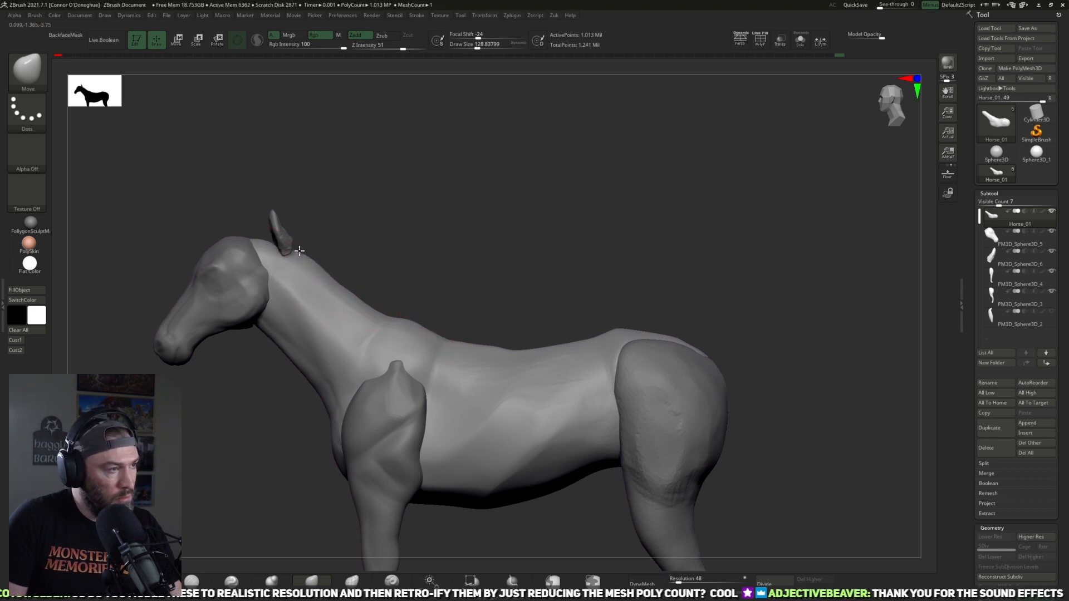
key("bracketright")
key("bracketleft")
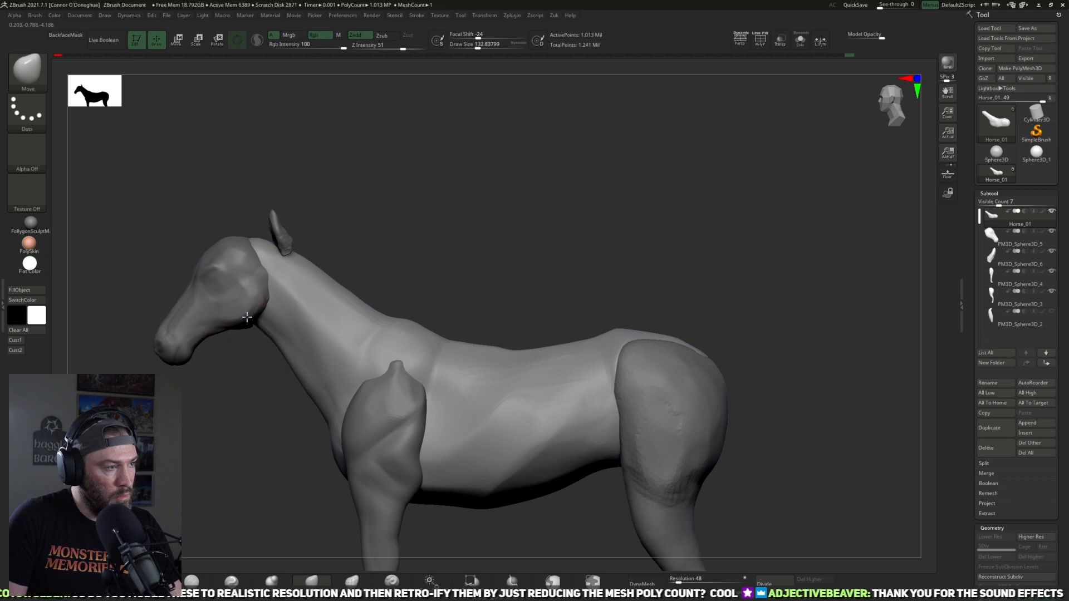
left_click_drag(362, 267, 434, 277)
left_click_drag(434, 278, 330, 368, "alt")
left_click_drag(360, 331, 486, 251)
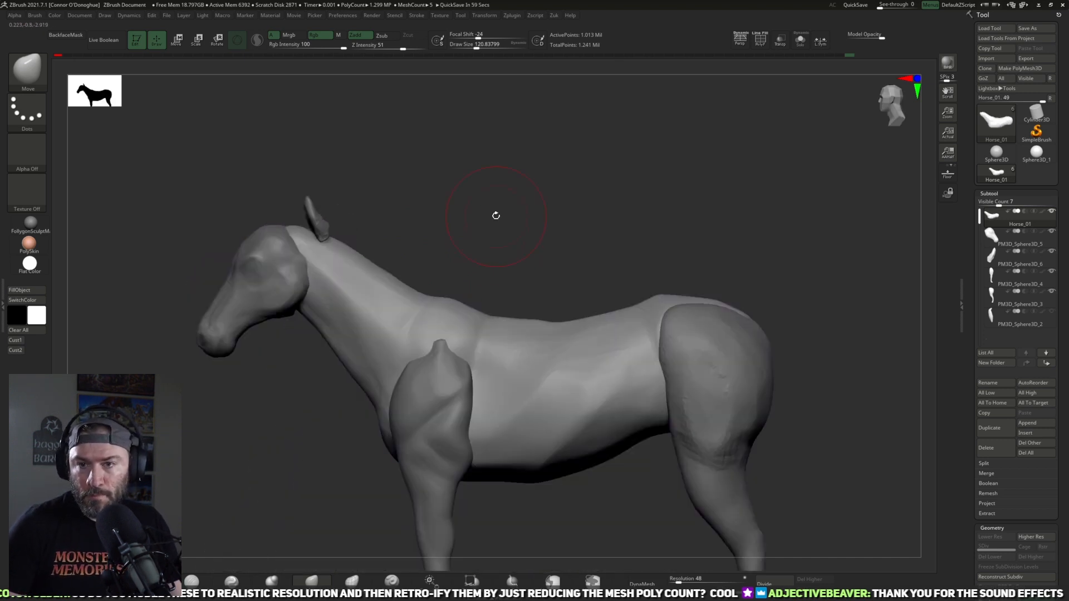
Step: Examine the horse's overall proportions and silhouette from the side and front three-quarter views
left_click_drag(665, 248, 692, 226, "alt")
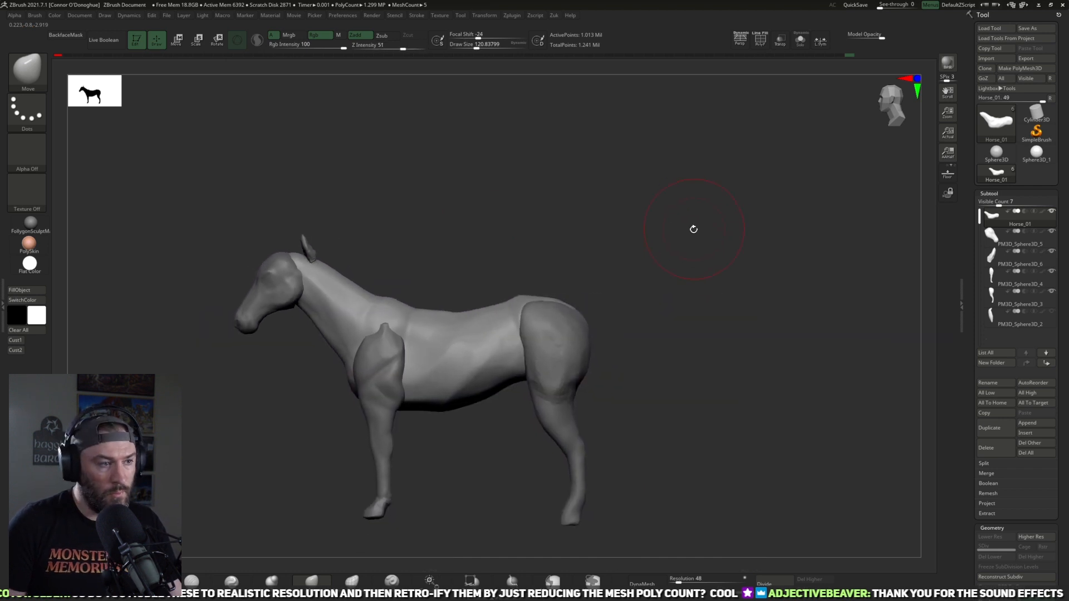
left_click_drag(653, 301, 640, 356, "alt")
left_click_drag(623, 257, 529, 225)
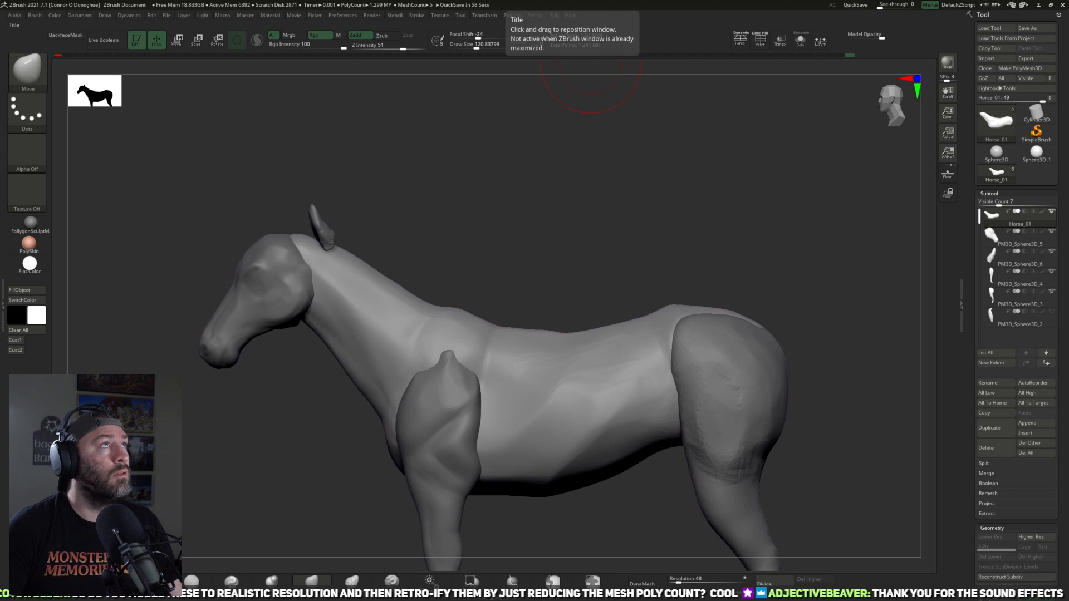
left_click_drag(633, 288, 485, 329)
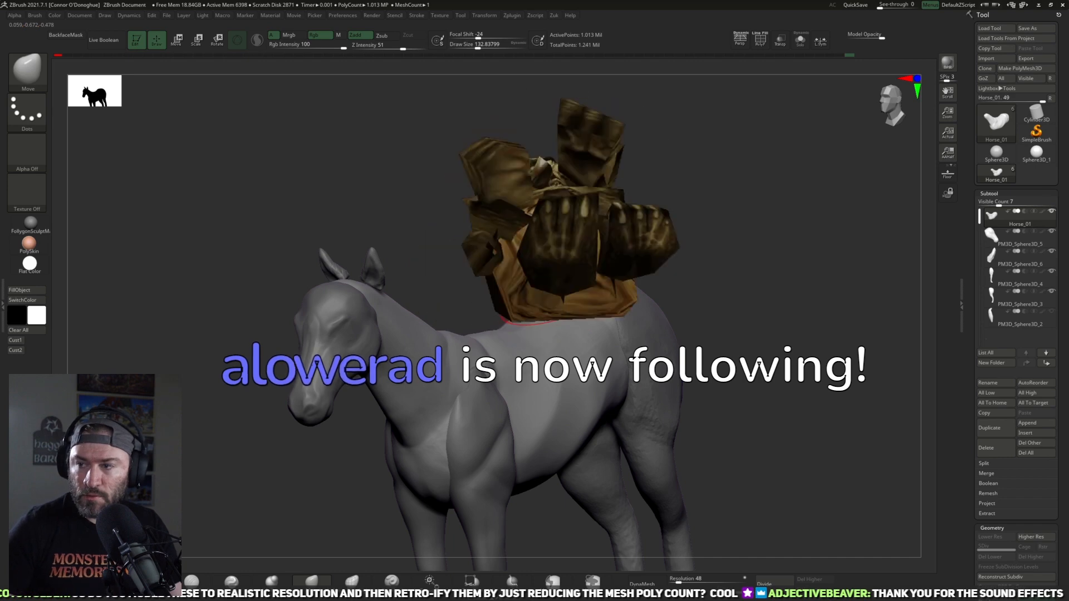
left_click_drag(716, 207, 704, 234)
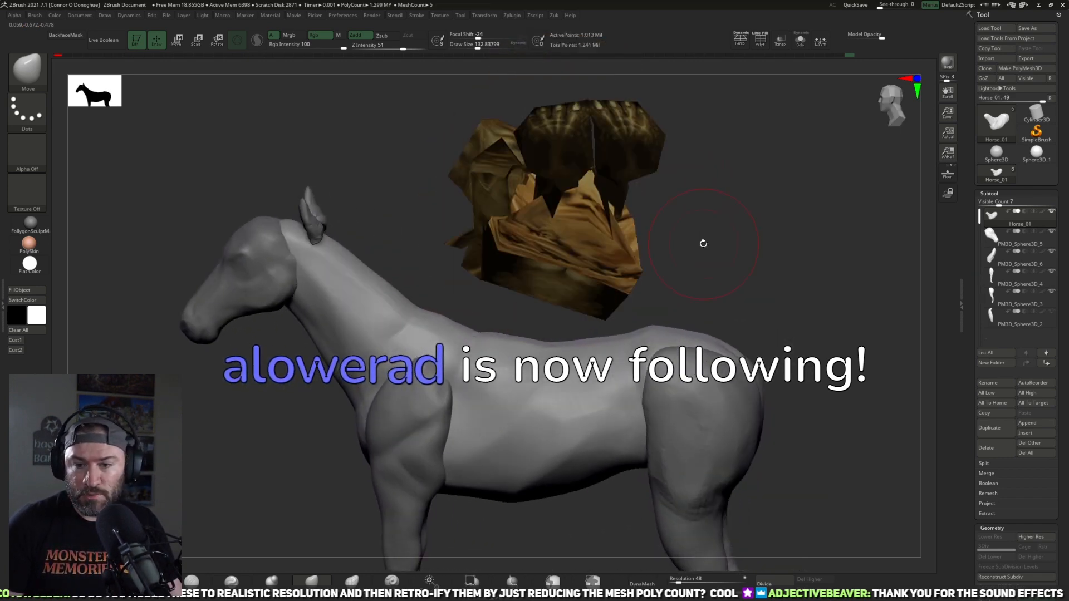
left_click_drag(711, 229, 549, 382)
left_click_drag(669, 254, 529, 487)
left_click_drag(800, 279, 769, 83)
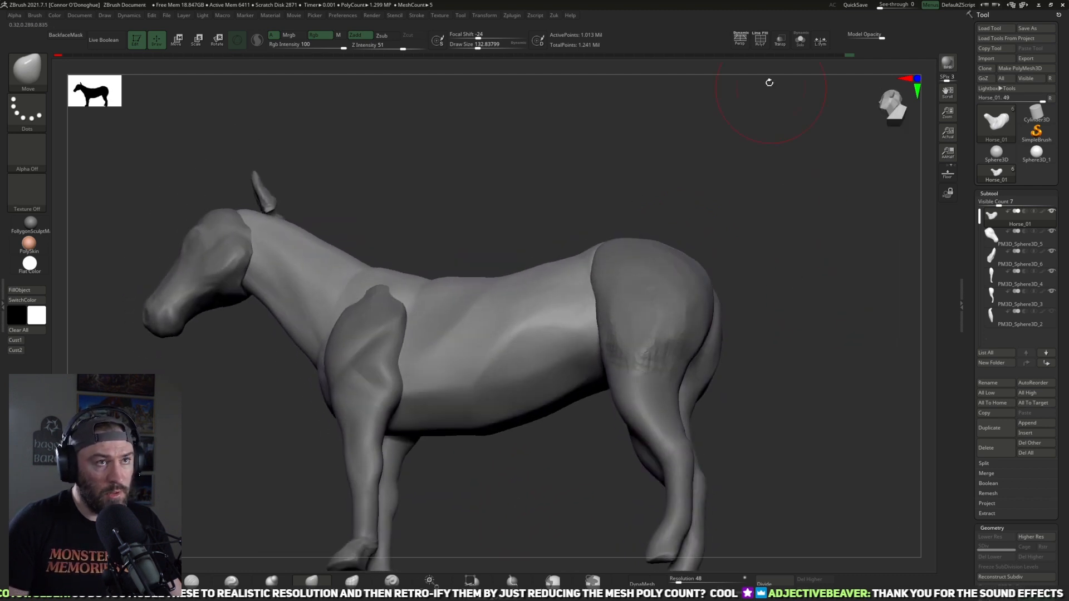
Step: Isolate the body, flatten the planes along its belly and flank with TrimDynamic at about size 113, and show all parts
left_click(805, 42)
left_click(311, 581)
left_click_drag(657, 409, 591, 322)
mouse_move(613, 390)
left_mouse_down()
mouse_move(644, 322)
mouse_move(570, 334)
left_mouse_up()
left_click_drag(685, 362, 620, 336)
mouse_move(646, 398)
left_mouse_down()
mouse_move(667, 413)
mouse_move(699, 409)
left_mouse_up()
left_click_drag(546, 303, 578, 305)
left_click_drag(618, 395, 610, 340)
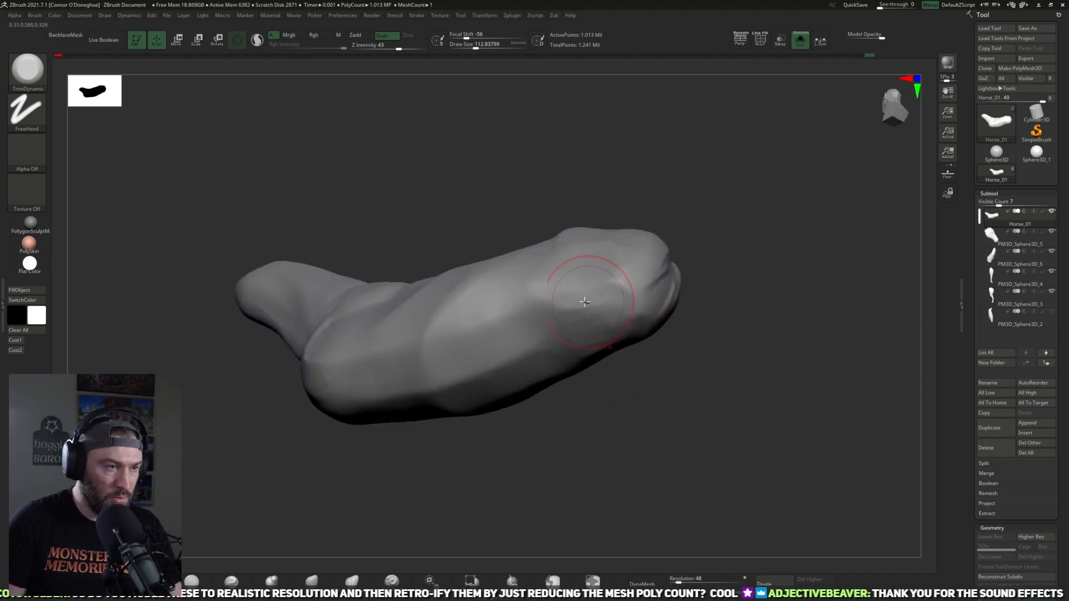
left_click(800, 41)
Step: Show the tail part, select it and move it to the top of the rump
left_click_drag(832, 299, 777, 279)
left_click(1052, 312)
left_click(698, 353, "alt")
key("w")
left_click_drag(699, 378, 680, 319)
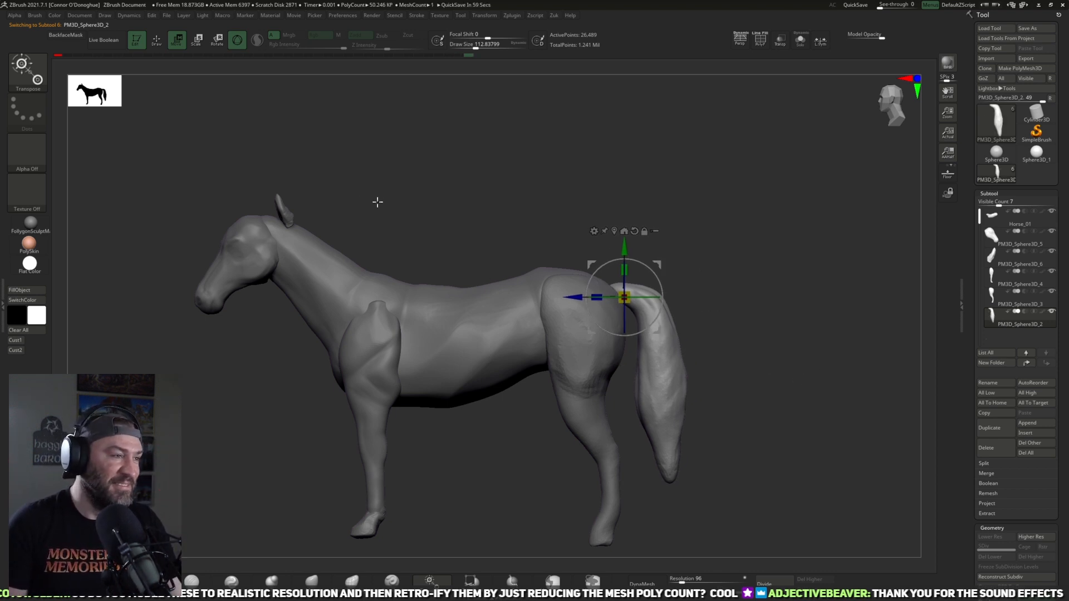
Step: Select the ears and reshape their outline and base with the Move brush at about size 113 down to 61
left_click_drag(368, 210, 532, 267, "alt")
left_click(452, 273, "alt")
left_click_drag(470, 310, 448, 309, "alt")
left_click(464, 208, "alt")
left_click_drag(509, 240, 581, 309)
left_click_drag(450, 309, 416, 287)
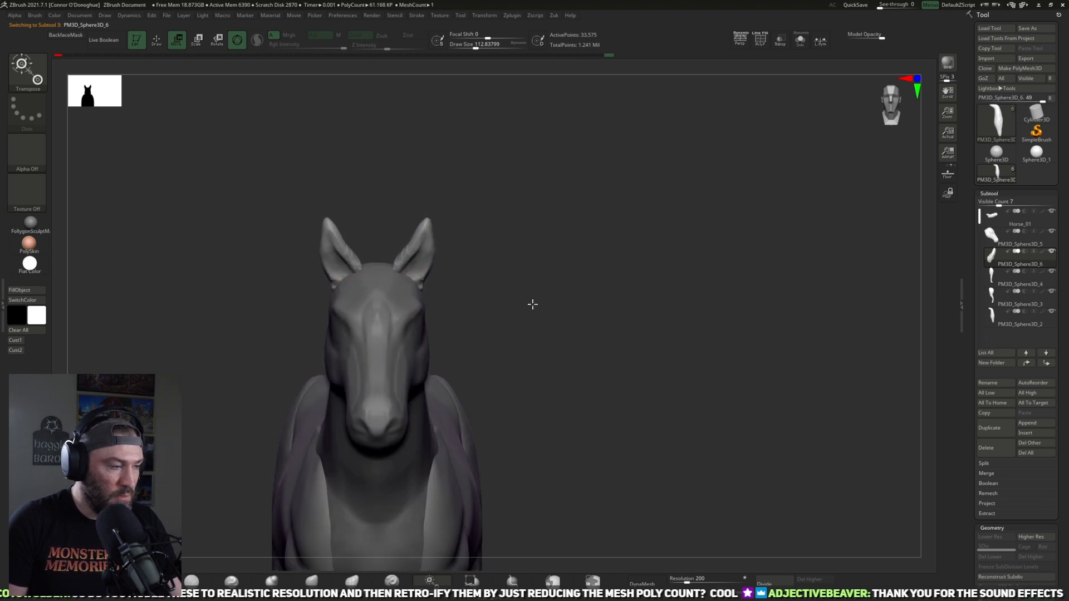
left_click_drag(516, 318, 544, 295, "alt")
left_click(312, 580)
mouse_move(549, 363)
left_mouse_down()
mouse_move(583, 287)
mouse_move(489, 286)
left_mouse_up()
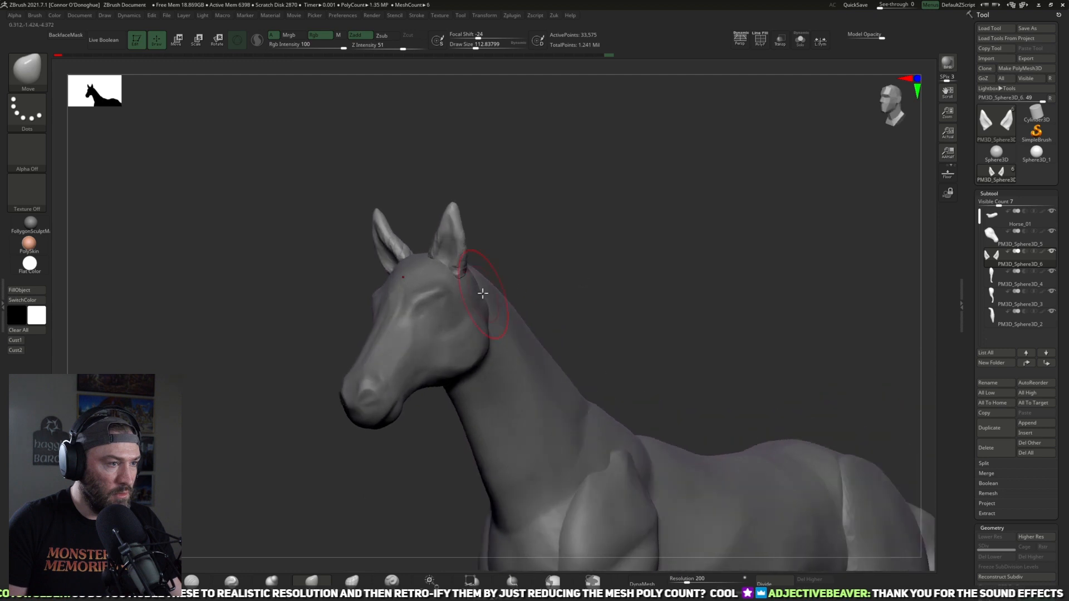
mouse_move(575, 255)
left_mouse_down()
mouse_move(587, 281)
mouse_move(517, 285)
mouse_move(505, 302)
left_mouse_up()
left_click_drag(576, 297, 635, 312)
key("bracketleft")
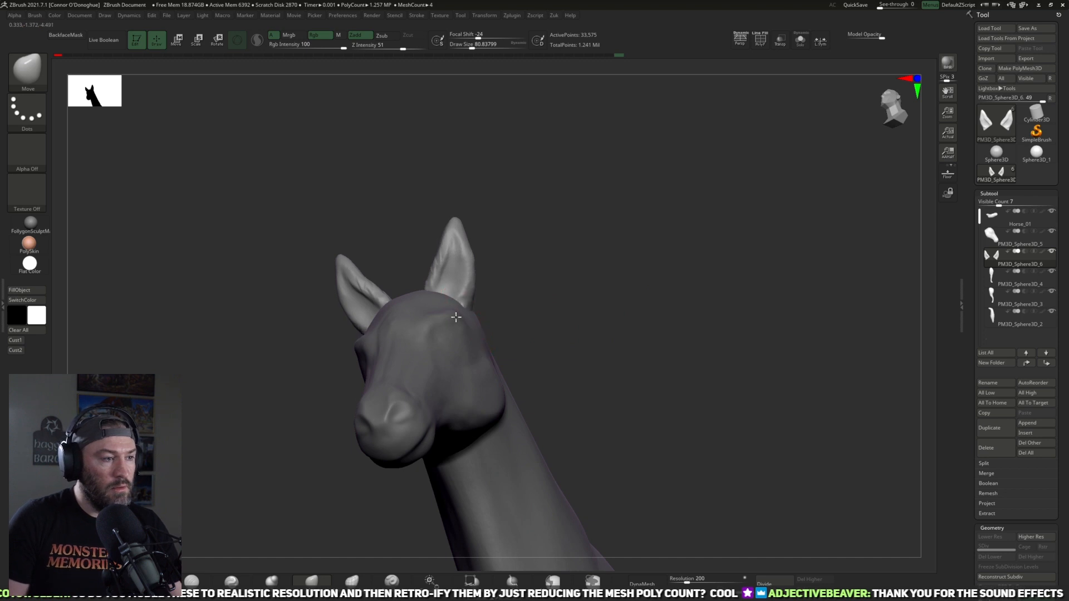
left_click_drag(528, 314, 480, 322)
key("bracketleft")
mouse_move(530, 268)
left_mouse_down()
mouse_move(499, 272)
mouse_move(510, 283)
mouse_move(572, 263)
mouse_move(599, 239)
mouse_move(554, 243)
mouse_move(544, 184)
mouse_move(437, 333)
left_mouse_up()
key("bracketleft")
Step: Flatten the backs of the ears with TrimDynamic at about size 61 to 77
key("b")
key("t")
key("d")
left_click_drag(544, 148, 492, 153)
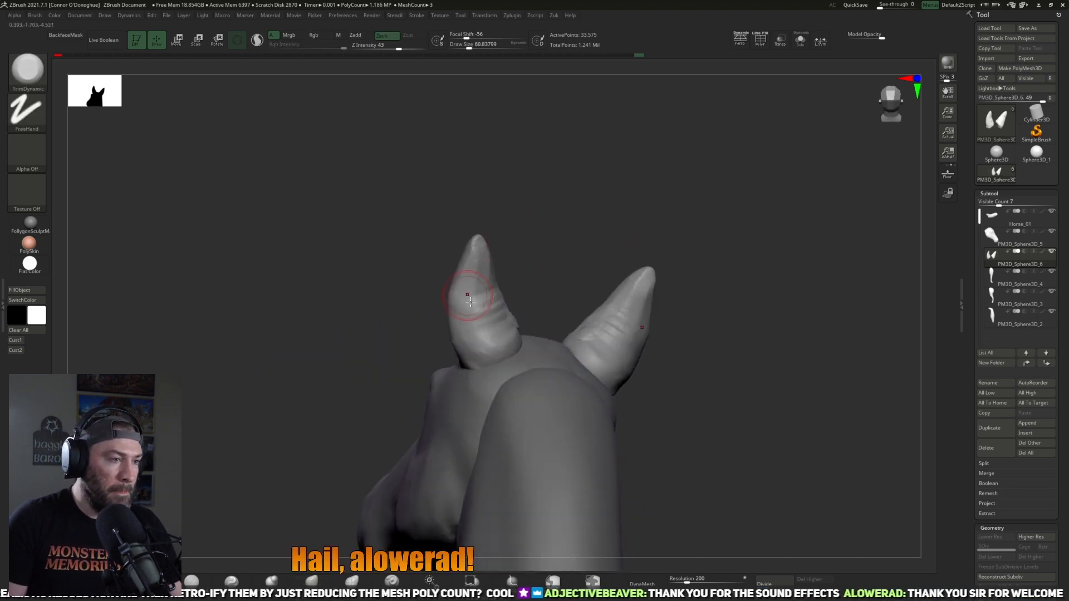
left_click_drag(466, 278, 484, 324)
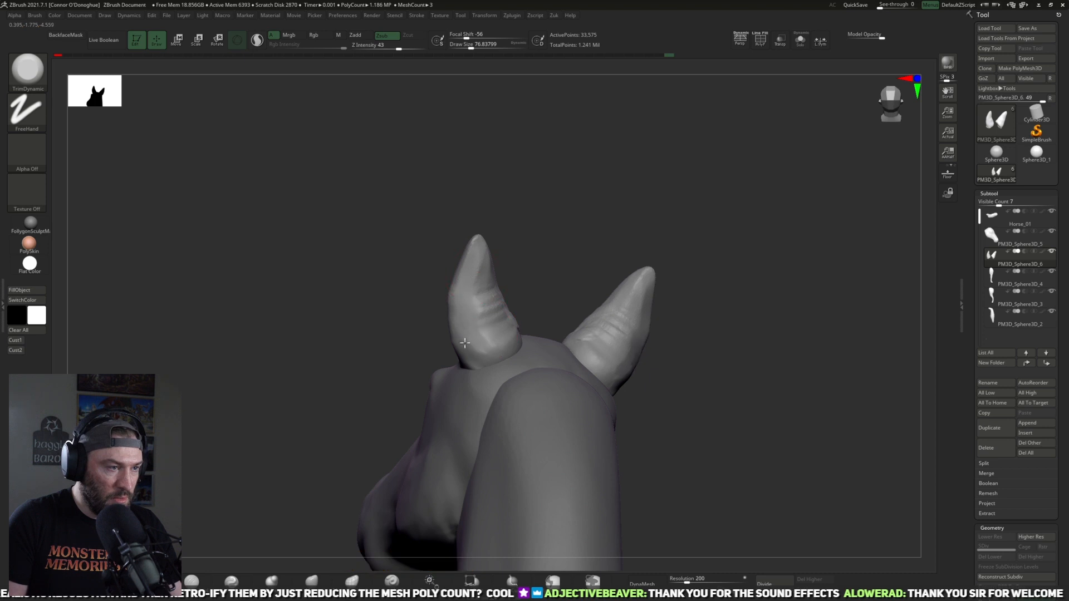
left_click_drag(558, 251, 520, 270)
left_click_drag(508, 317, 491, 296)
mouse_move(555, 245)
left_mouse_down()
mouse_move(503, 251)
mouse_move(600, 263)
left_mouse_up()
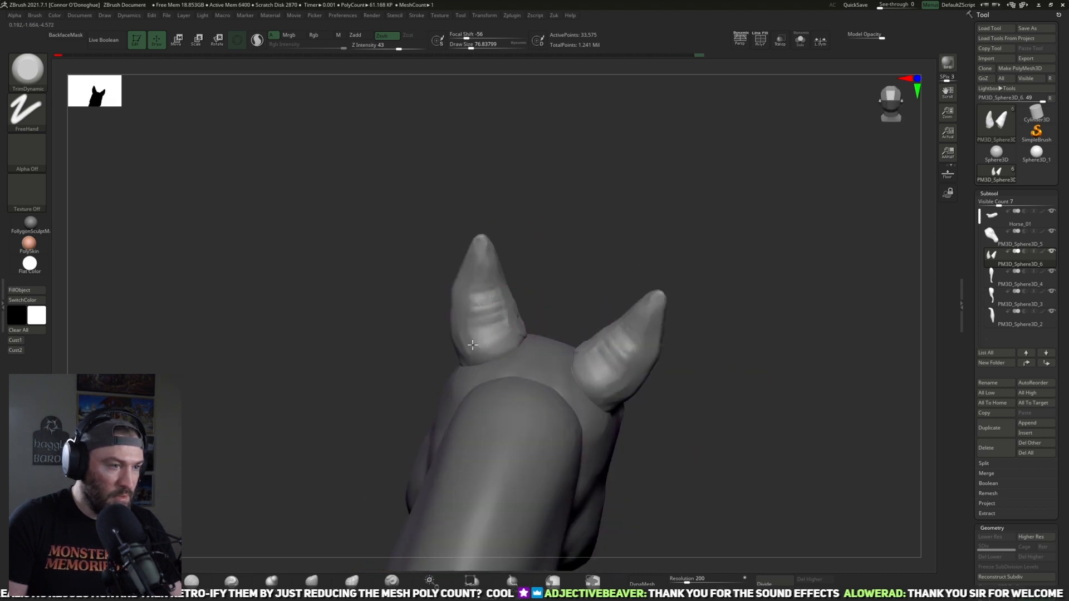
left_click_drag(630, 206, 706, 239)
mouse_move(638, 406)
left_mouse_down()
mouse_move(673, 369)
mouse_move(625, 398)
mouse_move(701, 293)
mouse_move(641, 229)
mouse_move(596, 267)
left_mouse_up()
Step: Reshape the inner edges and bases of the ears with Move at about size 69 to 109 and smooth their backs
left_click(312, 581)
left_click_drag(562, 311, 531, 347)
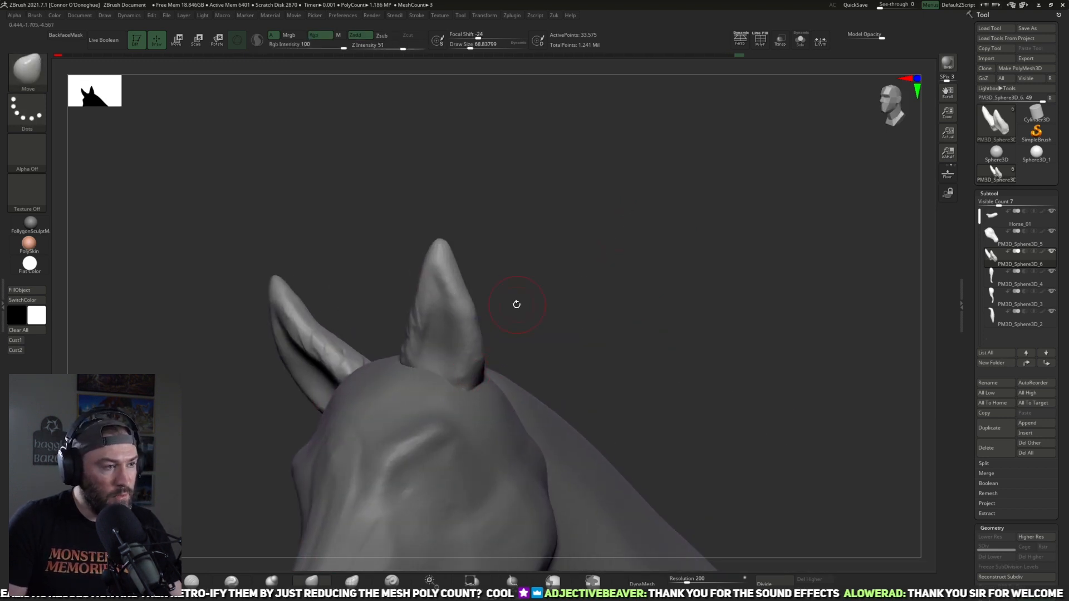
left_click_drag(513, 302, 435, 303, "shift")
mouse_move(392, 357)
left_mouse_down()
mouse_move(563, 291)
mouse_move(536, 354)
mouse_move(562, 335)
mouse_move(515, 343)
left_mouse_up()
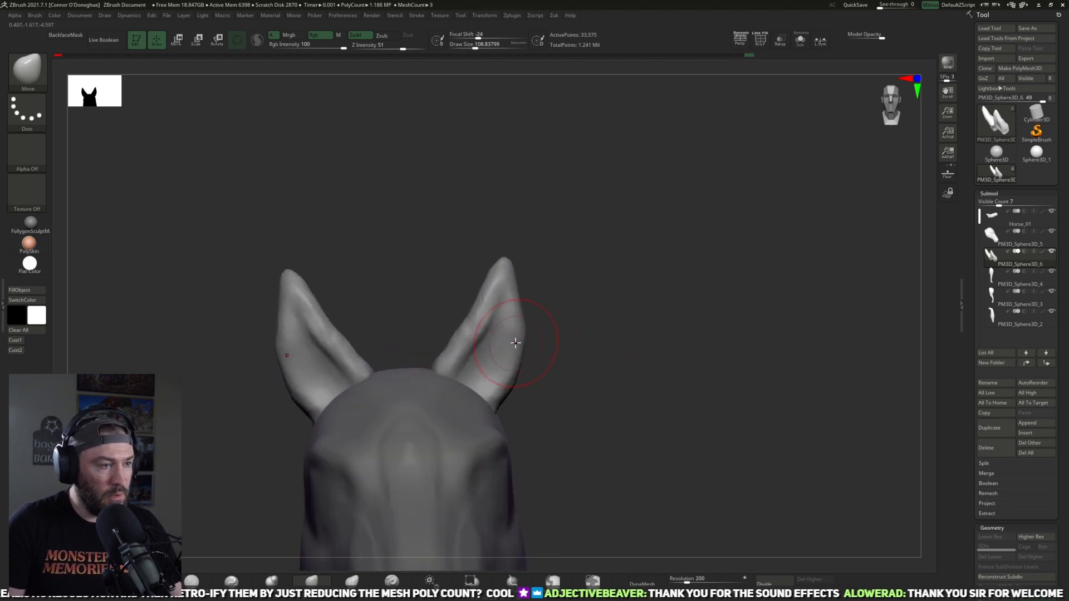
key("bracketright")
mouse_move(456, 341)
left_mouse_down()
mouse_move(441, 334)
mouse_move(484, 319)
mouse_move(469, 350)
left_mouse_up()
key("bracketleft")
key("bracketleft")
key("bracketleft")
left_click_drag(450, 336, 441, 358, "shift")
left_click_drag(513, 307, 537, 296)
left_click_drag(437, 338, 425, 367, "shift")
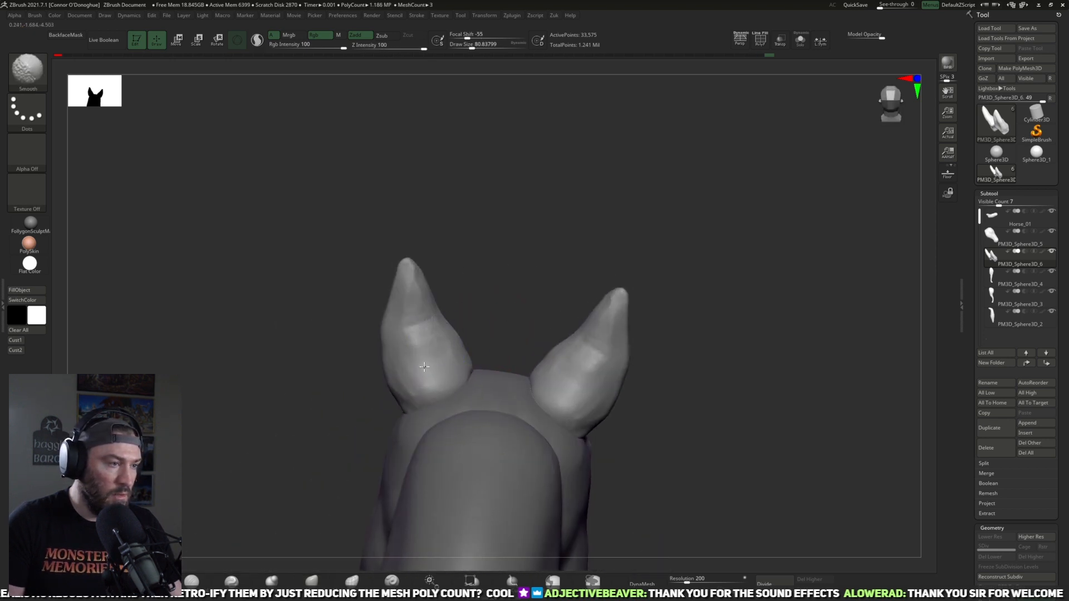
Step: Trim the outer sides and rounded lower backs of the ears with TrimDynamic at about size 77 to 81
left_click_drag(469, 332, 579, 330)
mouse_move(717, 310)
left_mouse_down()
mouse_move(580, 401)
mouse_move(543, 395)
left_mouse_up()
mouse_move(777, 319)
left_mouse_down()
mouse_move(651, 326)
mouse_move(625, 340)
left_mouse_up()
left_click(152, 582)
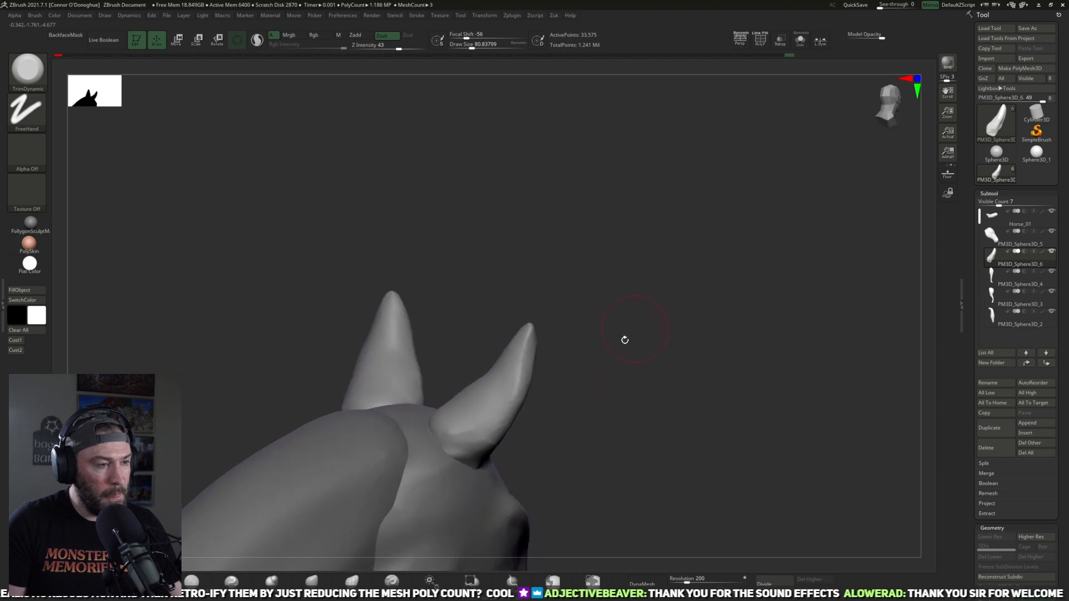
left_click_drag(569, 355, 484, 425)
mouse_move(485, 426)
left_mouse_down()
mouse_move(524, 356)
mouse_move(620, 398)
mouse_move(602, 378)
mouse_move(469, 432)
left_mouse_up()
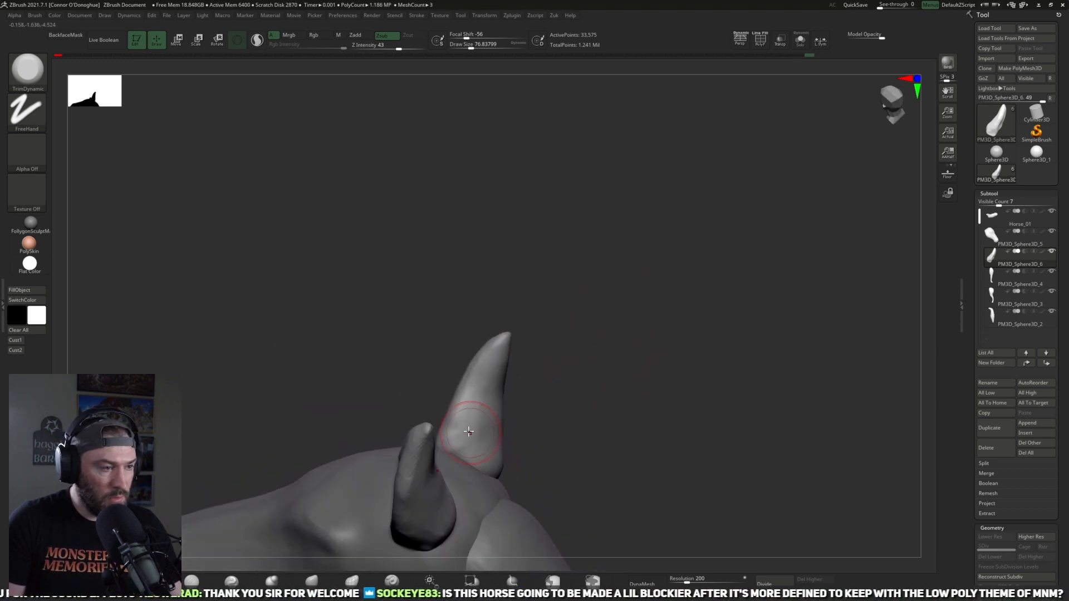
left_click_drag(582, 319, 552, 374)
left_click_drag(581, 319, 599, 401)
left_click_drag(524, 334, 537, 367, "shift")
mouse_move(715, 284)
left_mouse_down()
mouse_move(735, 189)
mouse_move(642, 286)
mouse_move(585, 296)
left_mouse_up()
left_click_drag(427, 514, 420, 525)
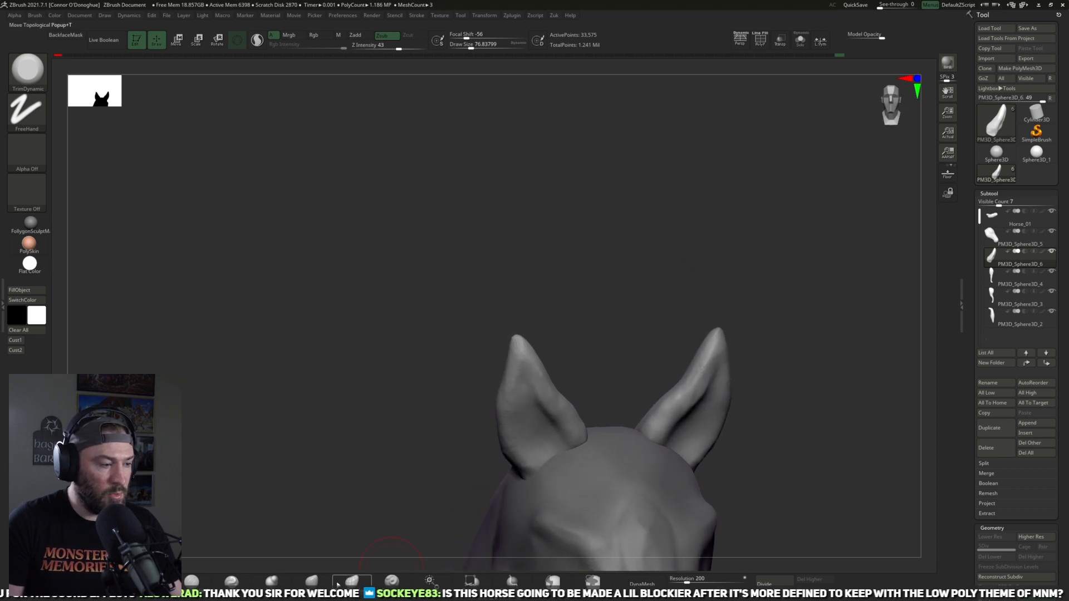
Step: Adjust the ear tips and outer edges in front view with the Move brush at about size 81 to 85
key("b")
key("m")
key("v")
left_click_drag(500, 374, 493, 372)
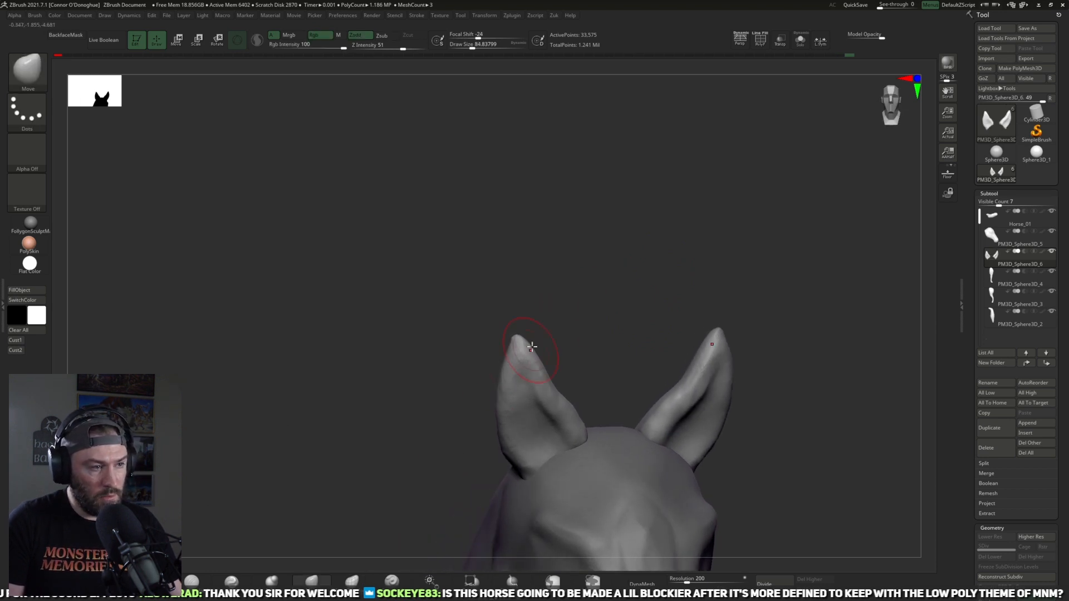
mouse_move(520, 336)
left_mouse_down("shift")
mouse_move(606, 293)
mouse_move(617, 249)
left_mouse_up("shift")
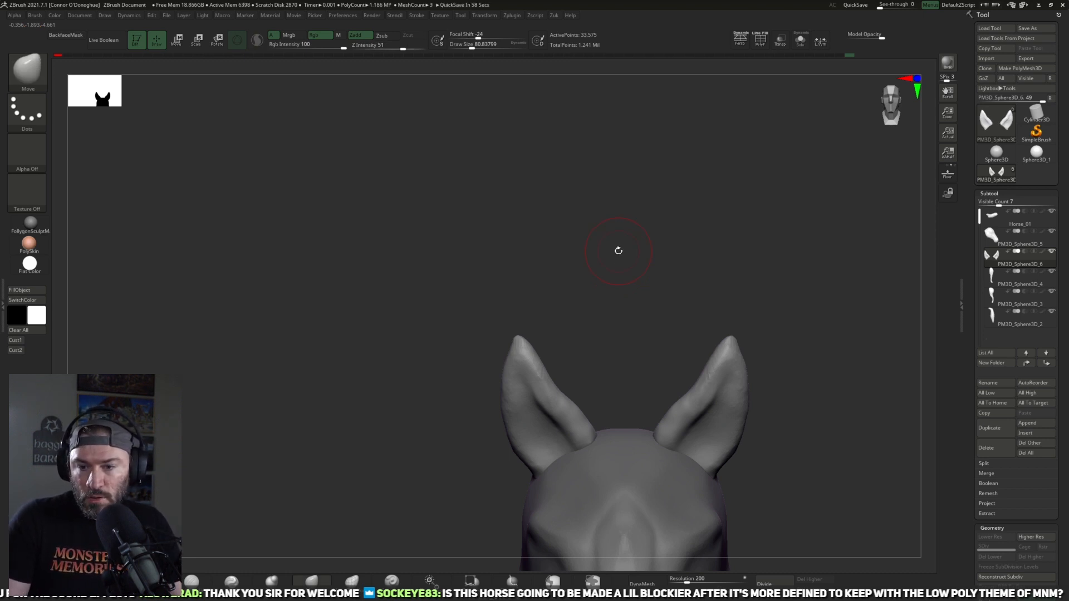
Step: Examine the whole horse's proportions and silhouette from the front, side and rear, checking the hind legs and head
key("f")
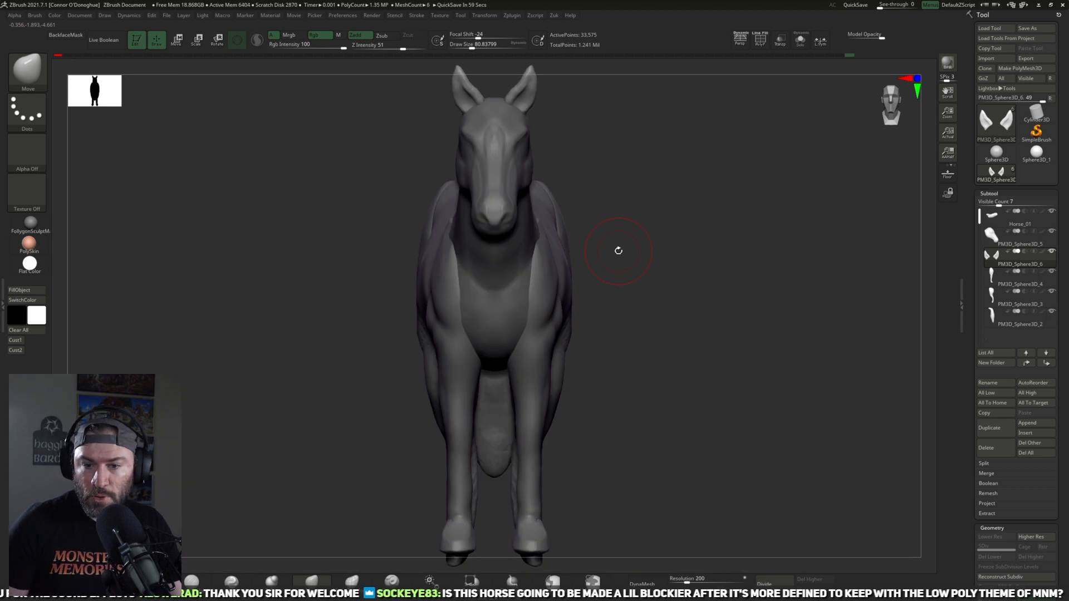
left_click_drag(766, 391, 799, 373, "shift")
left_click_drag(537, 356, 703, 393, "alt")
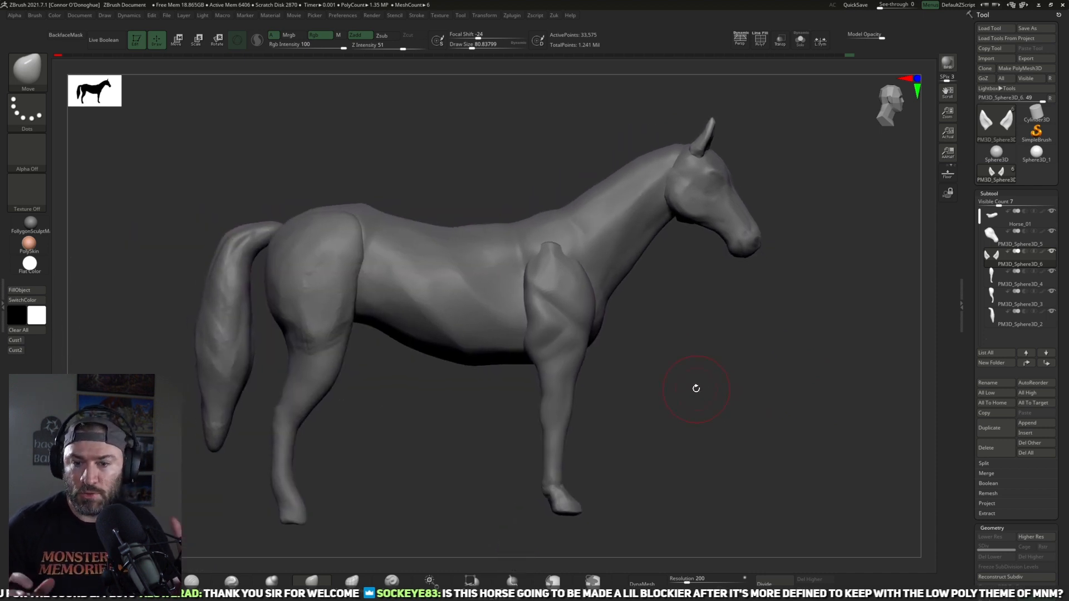
left_click_drag(603, 366, 586, 378, "alt")
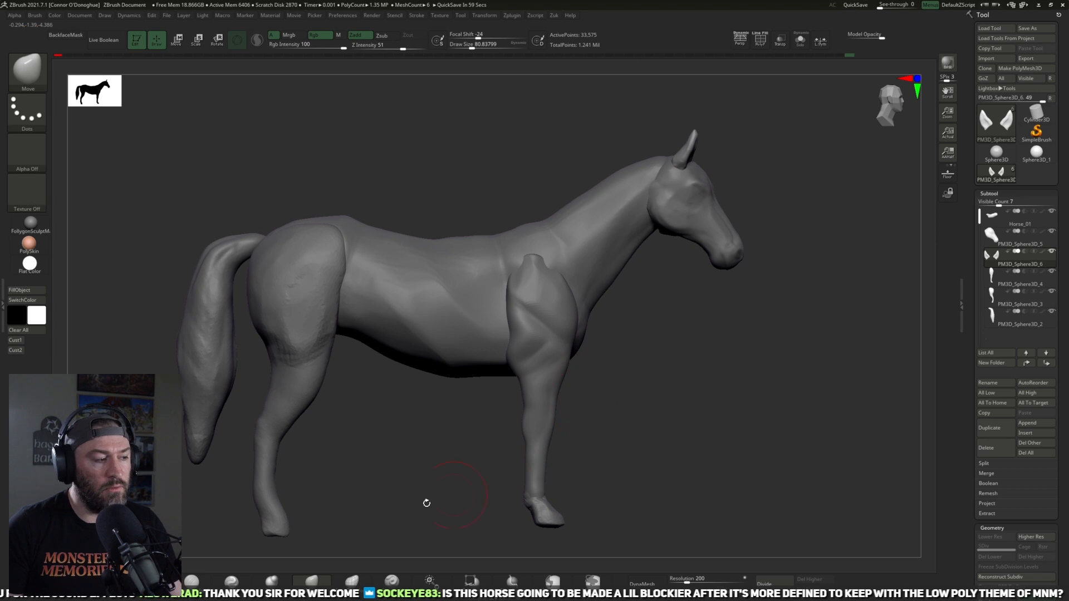
left_click_drag(426, 503, 536, 467, "alt")
left_click(383, 420, "alt")
left_click_drag(451, 430, 435, 408, "alt")
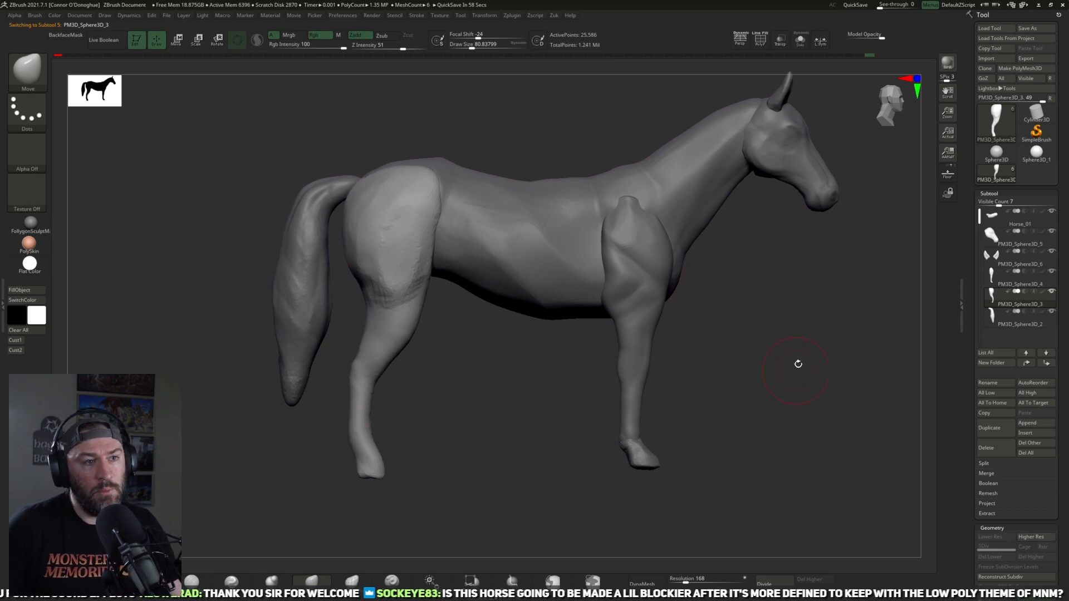
left_click_drag(797, 364, 650, 409, "alt")
left_click(630, 219, "alt")
left_click_drag(611, 366, 729, 384, "alt")
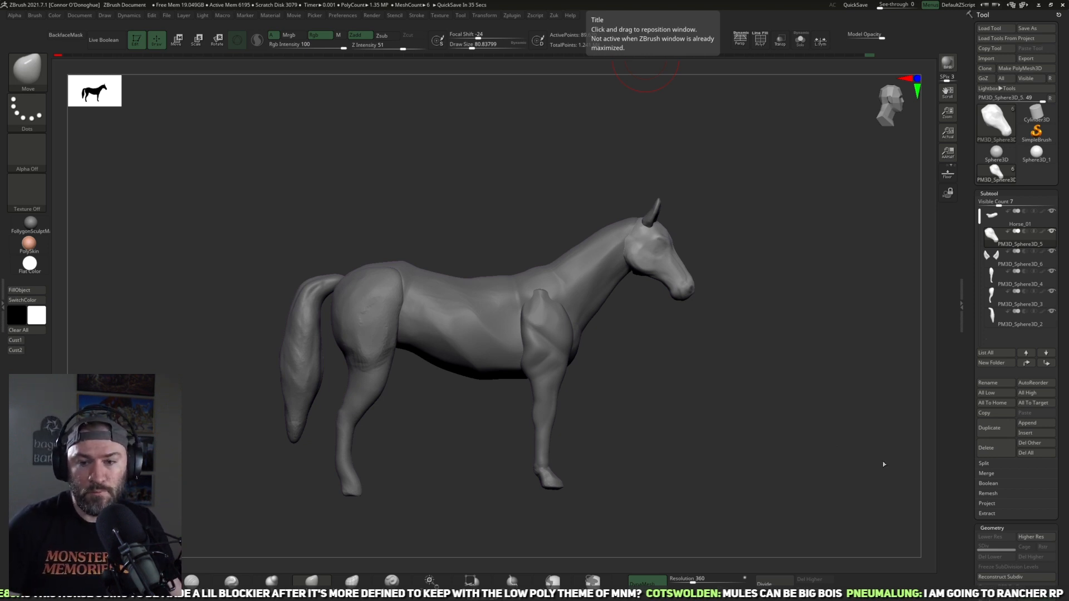
left_click_drag(840, 395, 794, 352)
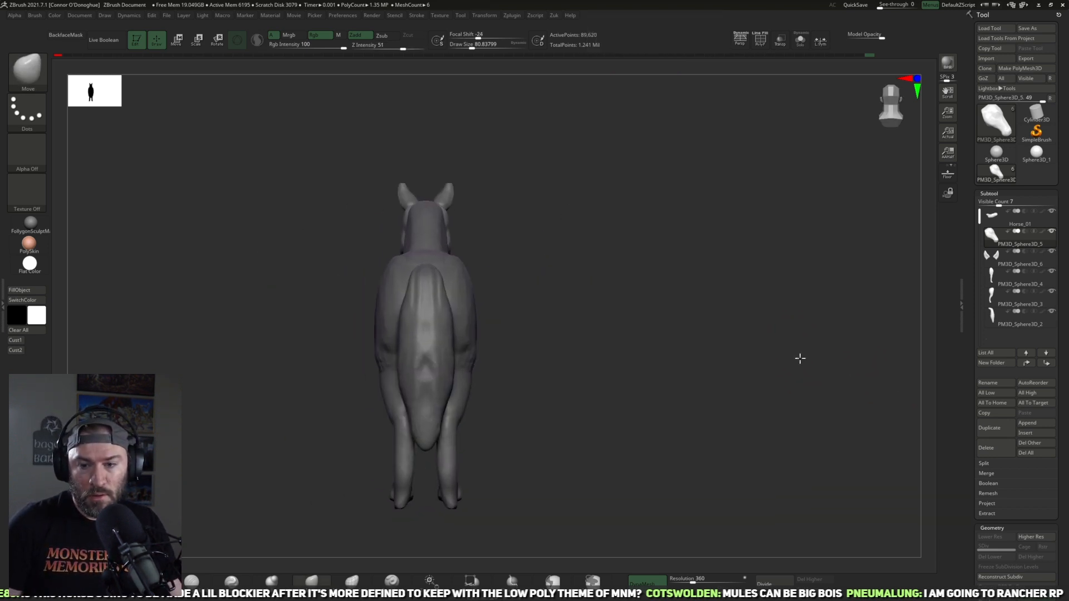
left_click_drag(799, 389, 814, 419)
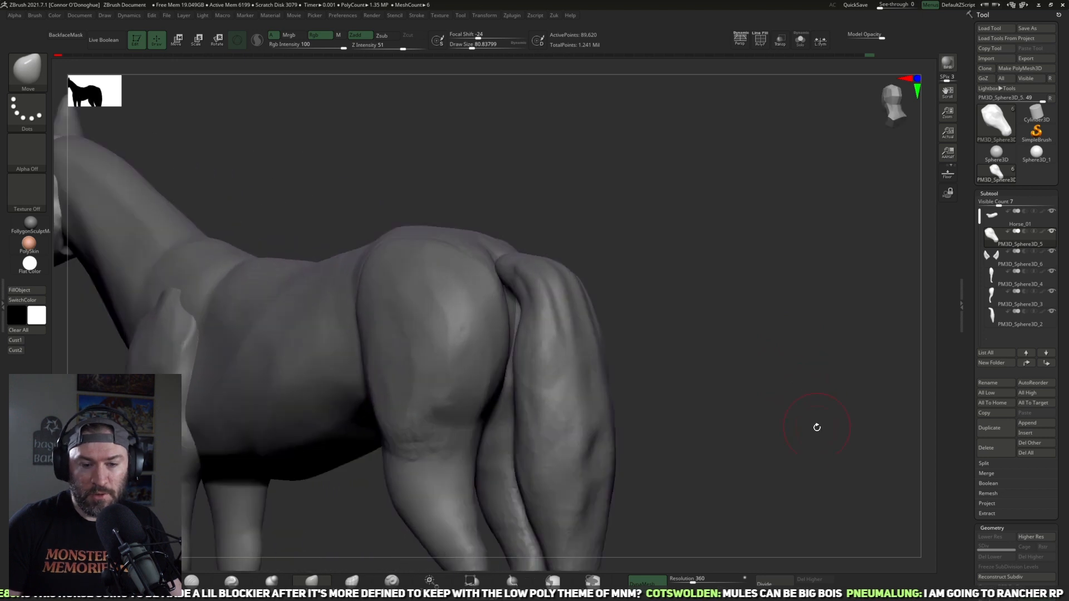
Step: Select the tail and flatten broad planes along both sides with TrimDynamic at about size 85
left_click_drag(657, 396, 649, 344)
left_click(649, 345, "alt")
left_click_drag(790, 377, 562, 393)
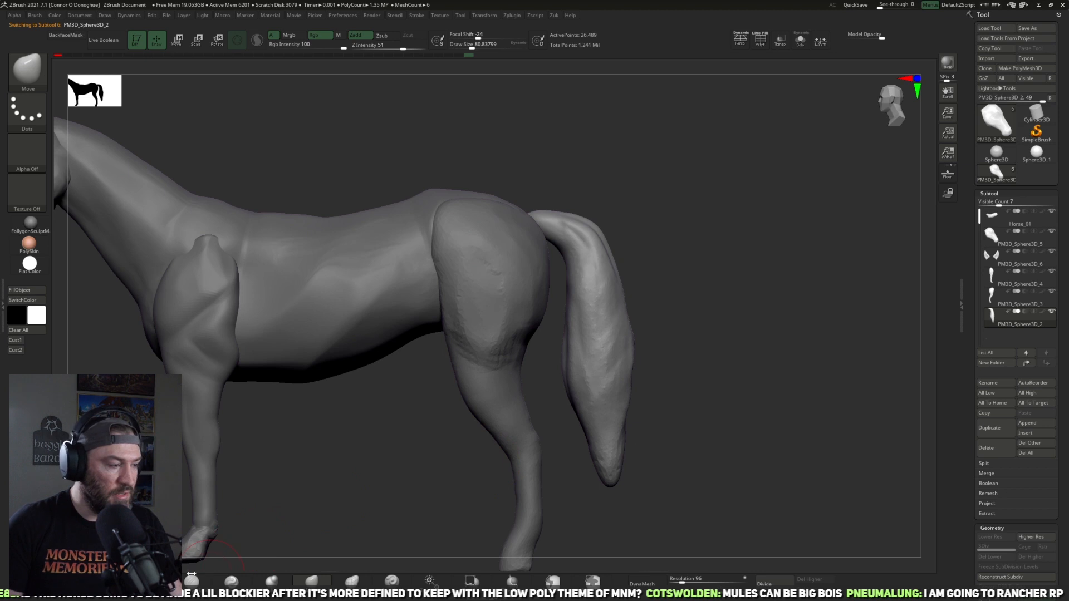
left_click(193, 580)
mouse_move(707, 314)
left_mouse_down()
mouse_move(620, 310)
mouse_move(552, 282)
left_mouse_up()
key("bracketright")
key("bracketleft")
left_click_drag(487, 367, 485, 311)
mouse_move(618, 274)
left_mouse_down()
mouse_move(560, 273)
mouse_move(618, 274)
left_mouse_up()
mouse_move(613, 362)
left_mouse_down()
mouse_move(546, 350)
mouse_move(445, 356)
left_mouse_up()
mouse_move(501, 378)
left_mouse_down()
mouse_move(502, 315)
mouse_move(483, 467)
left_mouse_up()
left_click_drag(733, 334, 573, 362)
mouse_move(529, 291)
left_mouse_down()
mouse_move(475, 394)
mouse_move(471, 451)
left_mouse_up()
left_click_drag(398, 409, 432, 402)
mouse_move(496, 348)
left_mouse_down()
mouse_move(518, 317)
mouse_move(495, 400)
left_mouse_up()
left_click_drag(515, 466, 514, 423)
left_click_drag(535, 333, 480, 450)
left_click_drag(434, 395, 460, 434)
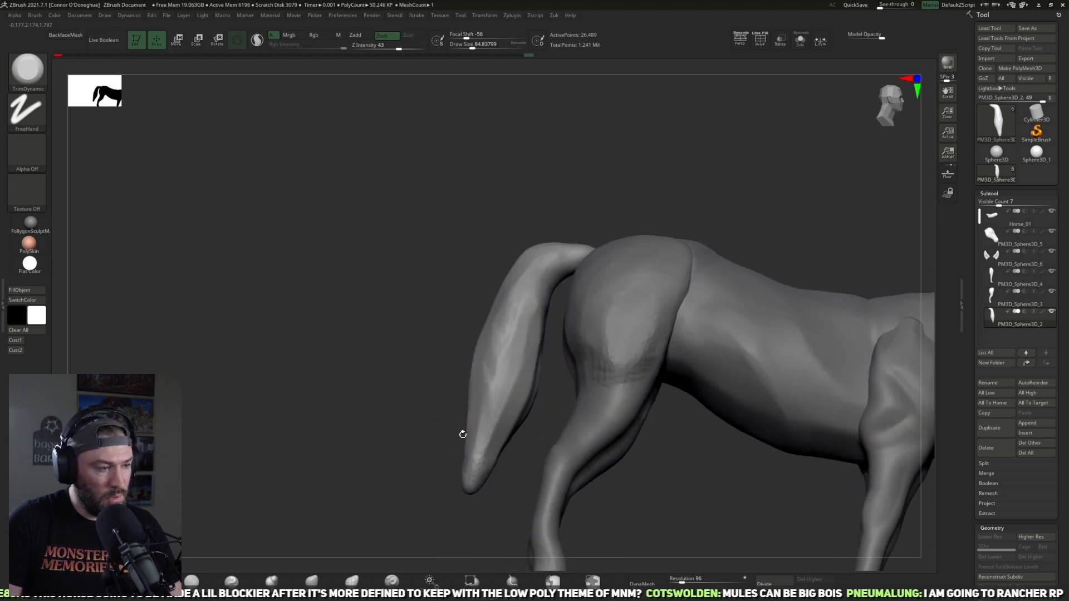
left_click_drag(495, 465, 506, 428)
left_click_drag(516, 321, 574, 237)
mouse_move(592, 167)
left_mouse_down()
mouse_move(597, 218)
mouse_move(531, 233)
left_mouse_up()
left_click_drag(606, 398, 614, 326)
Step: Isolate the tail and flatten its upper end and inner surfaces with TrimDynamic at about size 97
left_click(800, 41)
left_click_drag(713, 210, 694, 257)
key("bracketleft")
mouse_move(603, 267)
left_mouse_down()
mouse_move(569, 262)
mouse_move(579, 256)
left_mouse_up()
left_click_drag(634, 337, 637, 283)
mouse_move(600, 240)
left_mouse_down()
mouse_move(567, 240)
mouse_move(593, 245)
left_mouse_up()
left_click_drag(648, 300, 630, 253)
mouse_move(579, 223)
left_mouse_down()
mouse_move(609, 263)
mouse_move(674, 309)
mouse_move(608, 259)
mouse_move(706, 312)
mouse_move(656, 418)
mouse_move(573, 334)
mouse_move(603, 362)
mouse_move(542, 342)
left_mouse_up()
Step: Sculpt flowing hair strands down the length of the isolated tail with ClayBuildup at about size 73 and intensity 14
key("b")
key("p")
key("i")
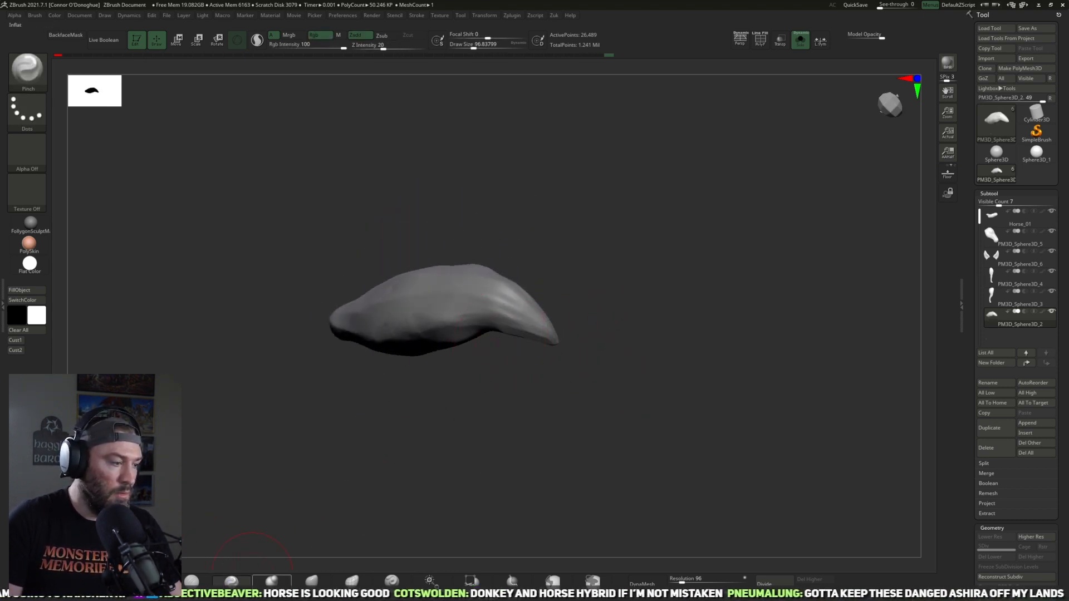
key("b")
key("c")
key("b")
mouse_move(456, 411)
left_mouse_down()
mouse_move(503, 342)
mouse_move(501, 318)
left_mouse_up()
left_click_drag(510, 384, 692, 319)
mouse_move(704, 220)
left_mouse_down()
mouse_move(646, 354)
mouse_move(643, 334)
left_mouse_up()
key("[")
mouse_move(477, 310)
left_mouse_down()
mouse_move(497, 300)
mouse_move(490, 337)
left_mouse_up()
left_click_drag(538, 301, 567, 328)
left_click_drag(485, 335, 493, 362)
mouse_move(504, 303)
left_mouse_down()
mouse_move(505, 357)
mouse_move(538, 408)
left_mouse_up()
left_click_drag(584, 322, 548, 349)
left_click_drag(480, 298, 459, 364)
left_click_drag(490, 286, 500, 444)
mouse_move(557, 384)
left_mouse_down()
mouse_move(565, 315)
mouse_move(581, 320)
left_mouse_up()
mouse_move(513, 339)
left_mouse_down()
mouse_move(559, 437)
mouse_move(587, 420)
left_mouse_up()
left_click_drag(630, 366, 610, 356)
left_click_drag(535, 333, 602, 452)
key("]")
left_click_drag(527, 364, 600, 471)
left_click_drag(543, 387, 601, 492)
left_click_drag(661, 396, 617, 388)
left_click_drag(495, 392, 580, 520)
left_click_drag(498, 440, 563, 526)
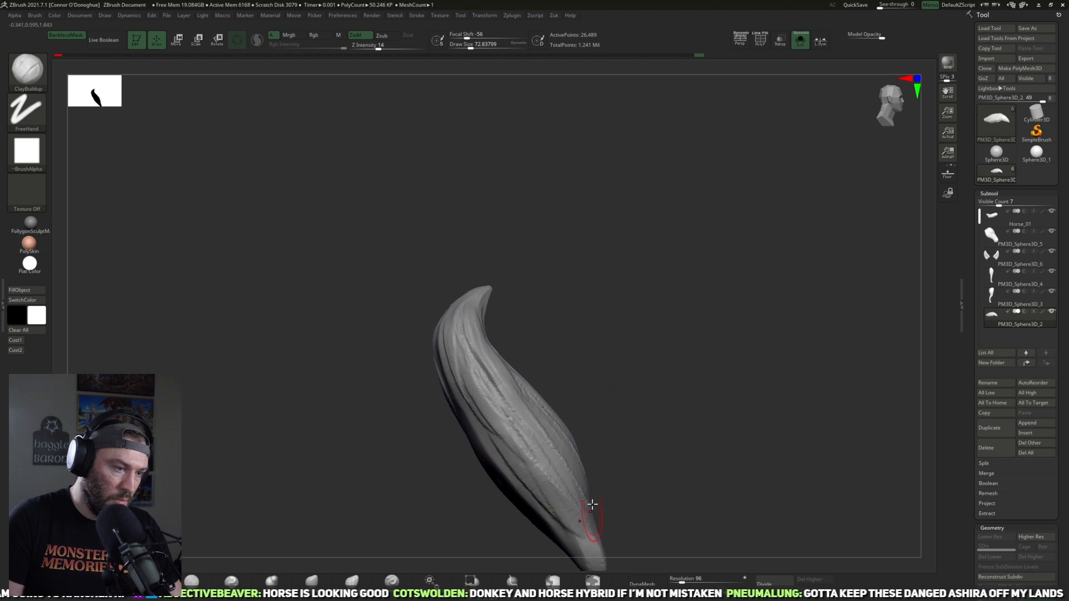
left_click_drag(651, 440, 604, 454)
left_click_drag(476, 462, 534, 551)
left_click_drag(434, 440, 510, 551)
left_click_drag(467, 395, 531, 557)
left_click_drag(637, 455, 639, 408, "shift")
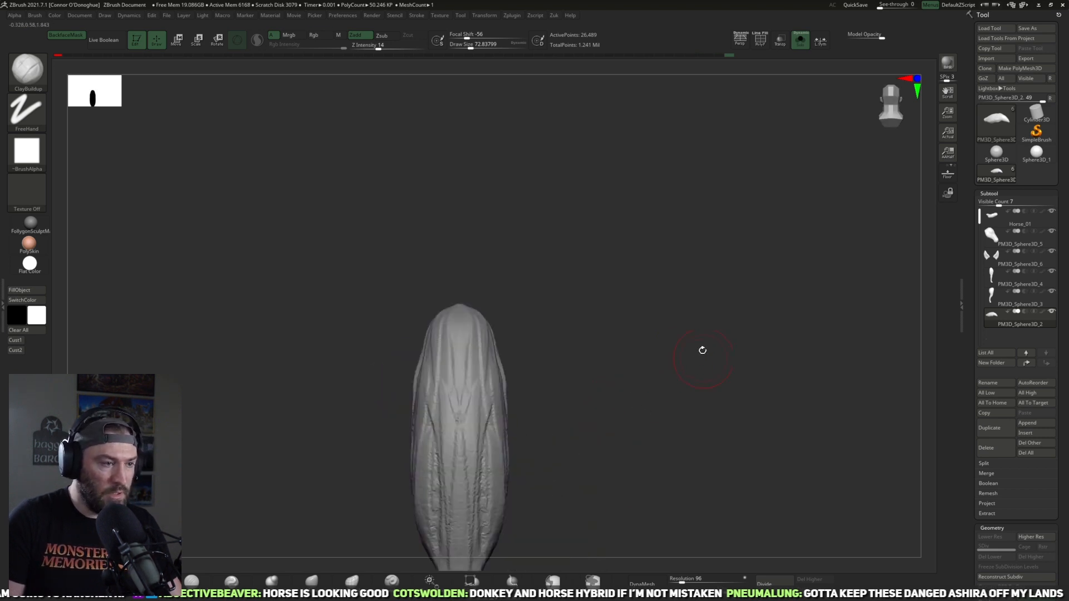
Step: Show all parts and narrow the lower tail toward its tip with the Pinch brush at about size 141
left_click_drag(701, 358, 715, 304, "alt")
left_click(800, 40)
left_click_drag(663, 353, 692, 289, "alt")
left_click_drag(691, 311, 537, 356)
left_click_drag(675, 201, 565, 236, "alt")
left_click_drag(525, 470, 660, 390, "alt")
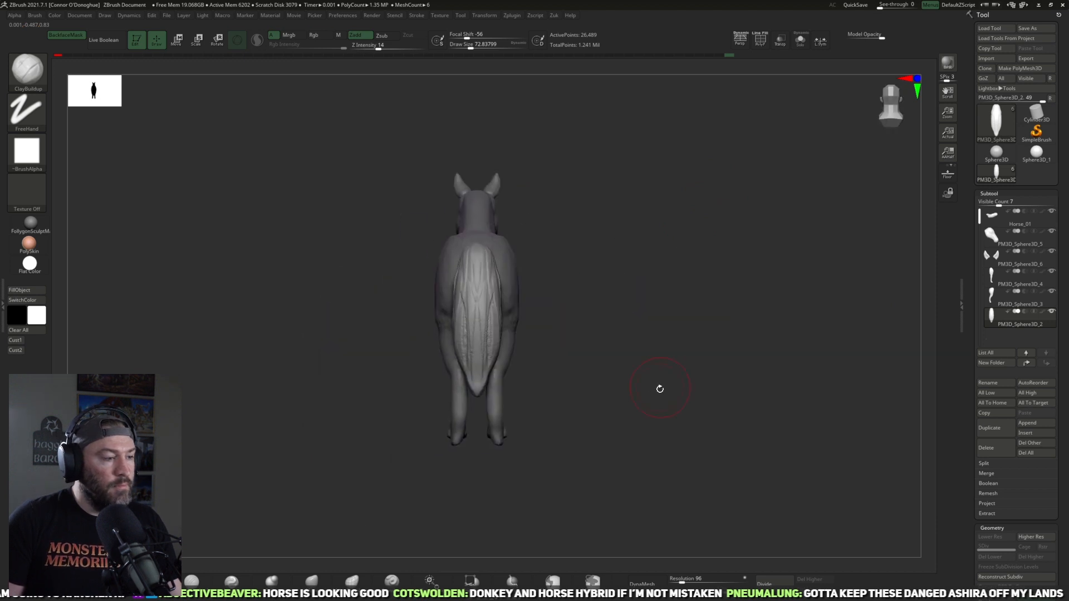
left_click(272, 581)
left_click(231, 581)
mouse_move(480, 350)
left_mouse_down()
mouse_move(491, 357)
mouse_move(495, 334)
left_mouse_up()
mouse_move(565, 372)
left_mouse_down()
mouse_move(512, 442)
mouse_move(484, 440)
left_mouse_up()
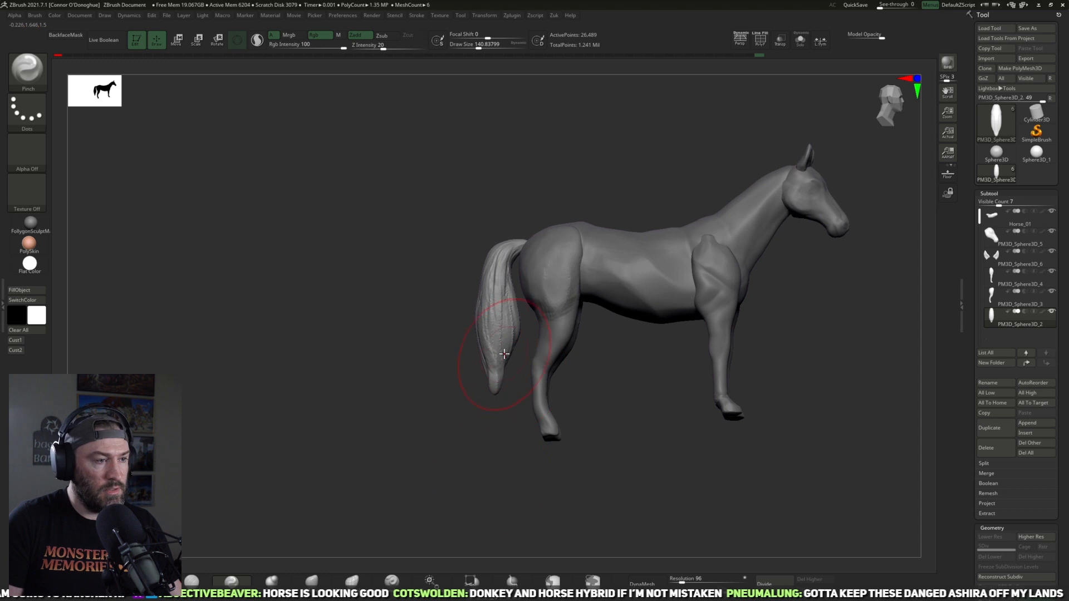
mouse_move(508, 332)
left_mouse_down()
mouse_move(497, 300)
mouse_move(500, 352)
mouse_move(512, 347)
left_mouse_up()
Step: Reshape the tail's curve in side view with the Move brush at about size 177
left_click(321, 589)
left_click_drag(495, 283, 504, 287)
key("bracketleft")
left_click_drag(511, 353, 516, 355)
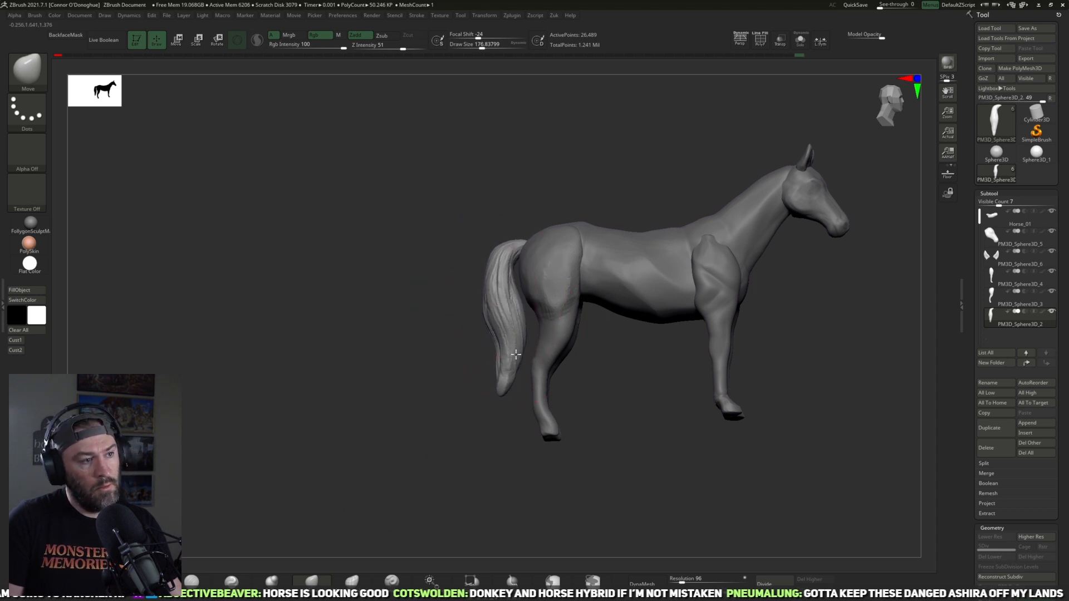
Step: Select the body and adjust its back, rump and belly contours with the Move brush at about size 177 to 161
left_click_drag(853, 339, 705, 379, "alt")
left_click(633, 310, "alt")
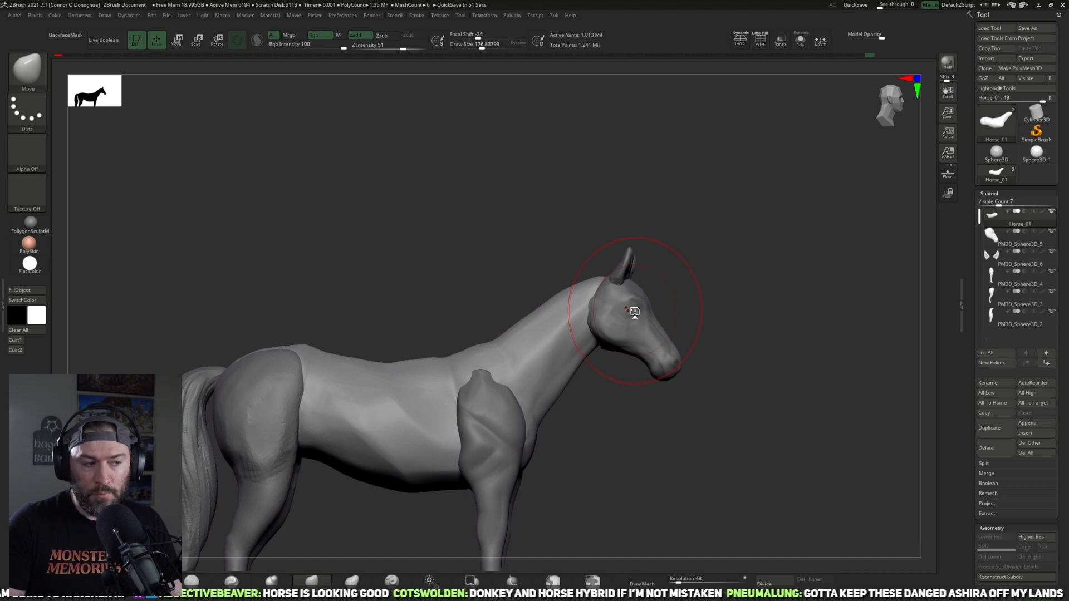
mouse_move(739, 443)
left_mouse_down()
mouse_move(670, 468)
mouse_move(670, 408)
mouse_move(675, 432)
mouse_move(665, 432)
left_mouse_up()
key("bracketleft")
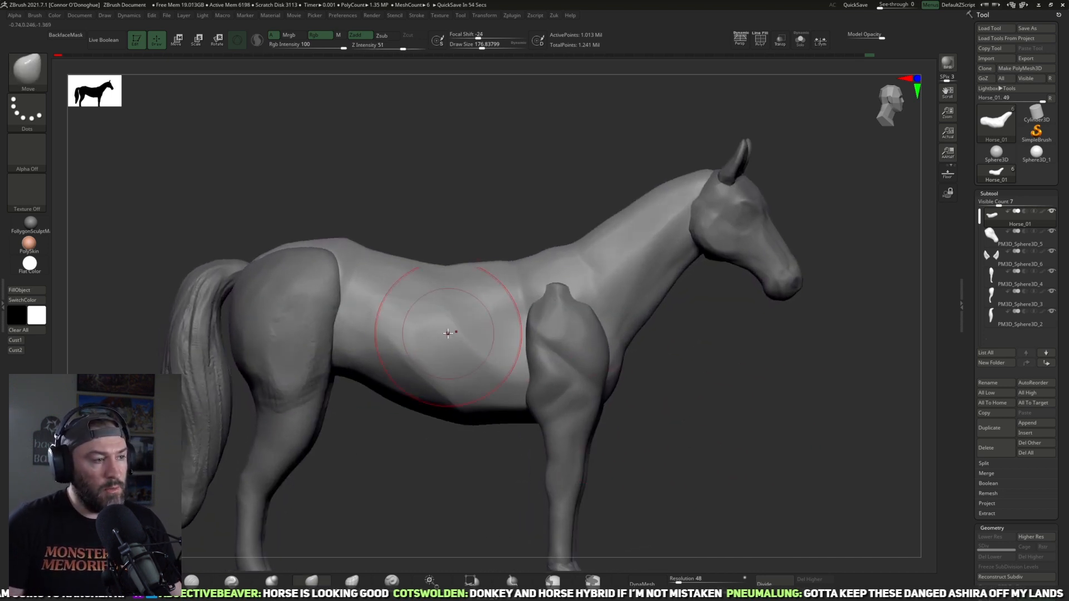
left_click_drag(456, 214, 443, 307, "shift")
mouse_move(428, 464)
left_mouse_down("alt")
mouse_move(380, 460)
mouse_move(399, 451)
mouse_move(397, 440)
left_mouse_up("alt")
left_click_drag(452, 263, 383, 281, "shift")
mouse_move(432, 160)
left_mouse_down()
mouse_move(472, 215)
mouse_move(465, 265)
left_mouse_up()
left_click_drag(406, 439, 403, 459, "alt")
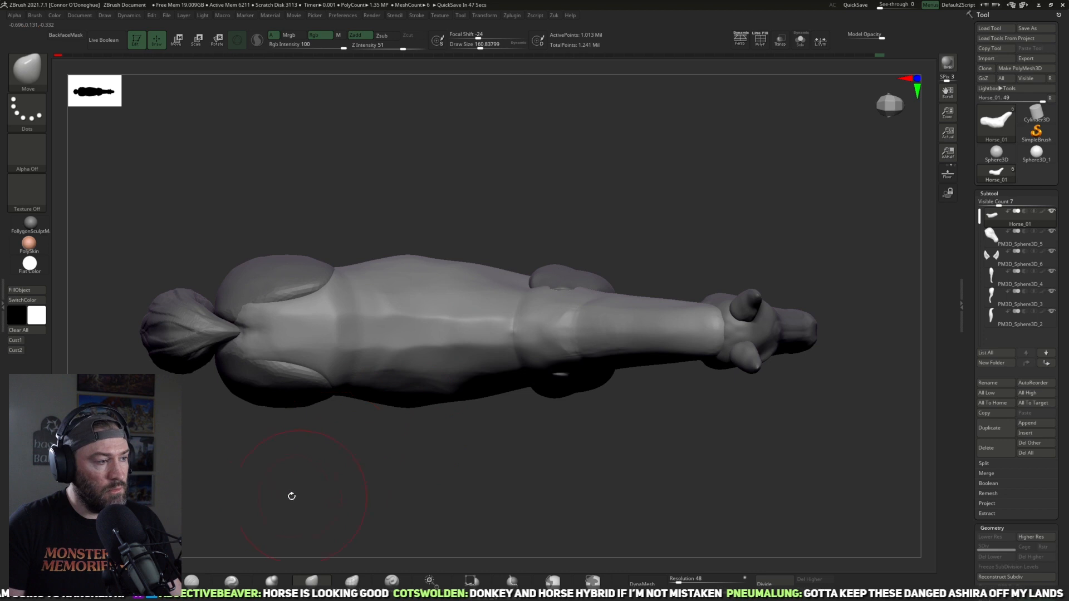
Step: Smooth the body's upper flank in front of the haunch with the Smooth brush at about size 161
mouse_move(302, 493)
left_mouse_down()
mouse_move(317, 448)
mouse_move(344, 470)
mouse_move(412, 180)
mouse_move(401, 216)
mouse_move(426, 248)
left_mouse_up()
left_click_drag(429, 389, 354, 361, "shift")
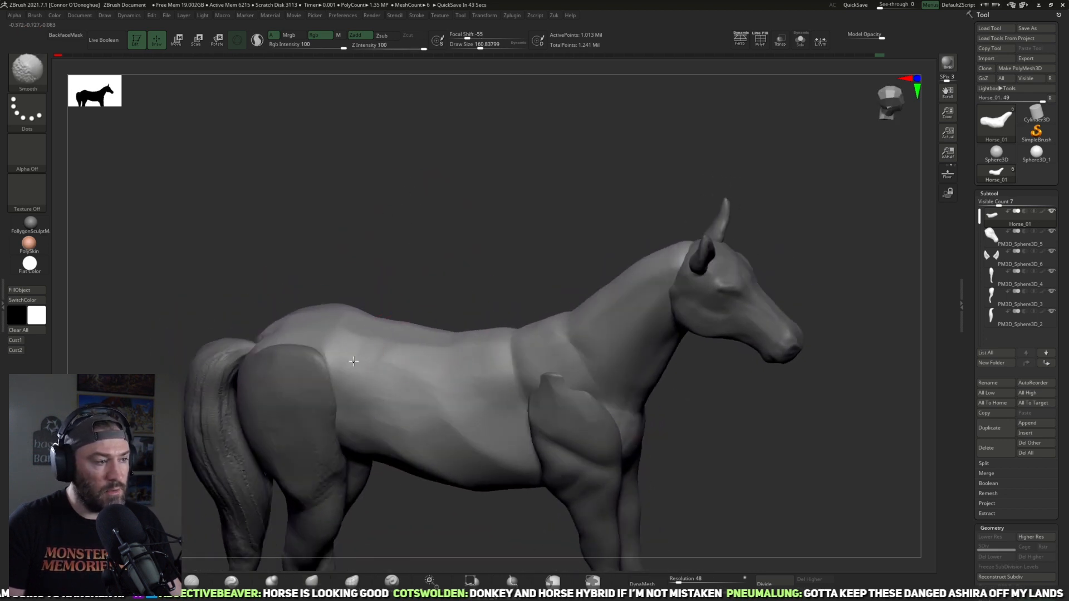
left_click_drag(484, 261, 529, 256, "shift")
mouse_move(706, 455)
left_mouse_down("alt")
mouse_move(625, 381)
mouse_move(617, 410)
left_mouse_up("alt")
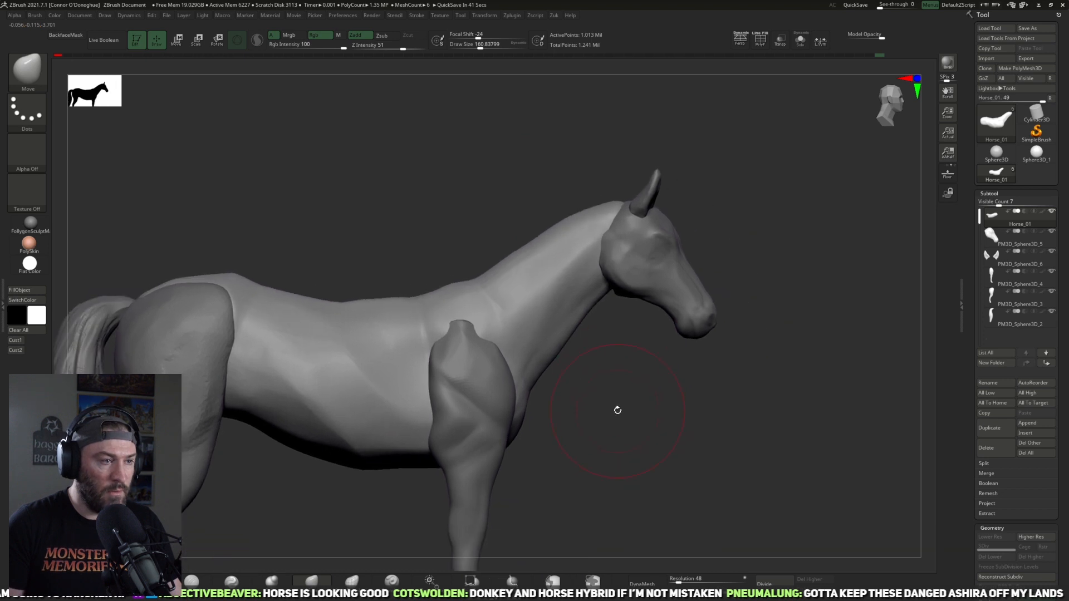
Step: Build up the muscles along the side of the neck with the ClayBuildup brush at about size 97 and smooth them
left_click(151, 581)
key("bracketleft")
key("bracketleft")
key("bracketleft")
key("bracketleft")
key("bracketleft")
mouse_move(558, 262)
left_mouse_down()
mouse_move(520, 374)
mouse_move(544, 306)
left_mouse_up()
mouse_move(621, 345)
left_mouse_down()
mouse_move(563, 337)
mouse_move(540, 351)
left_mouse_up()
mouse_move(569, 264)
left_mouse_down()
mouse_move(538, 326)
mouse_move(570, 399)
mouse_move(428, 384)
left_mouse_up()
key("bracketleft")
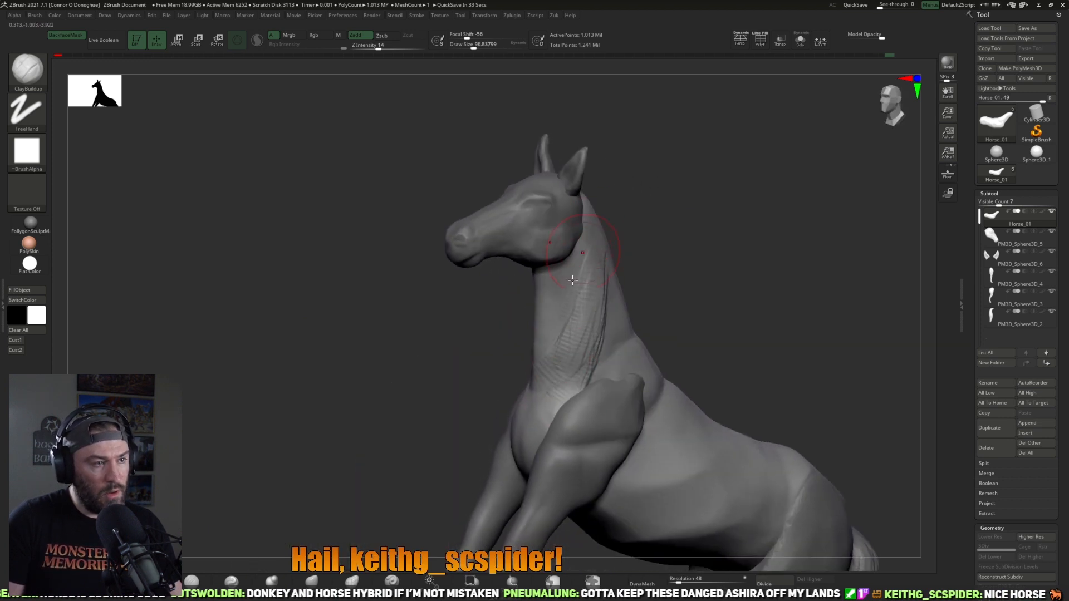
key("shift")
mouse_move(690, 284)
left_mouse_down()
mouse_move(673, 291)
mouse_move(572, 275)
left_mouse_up()
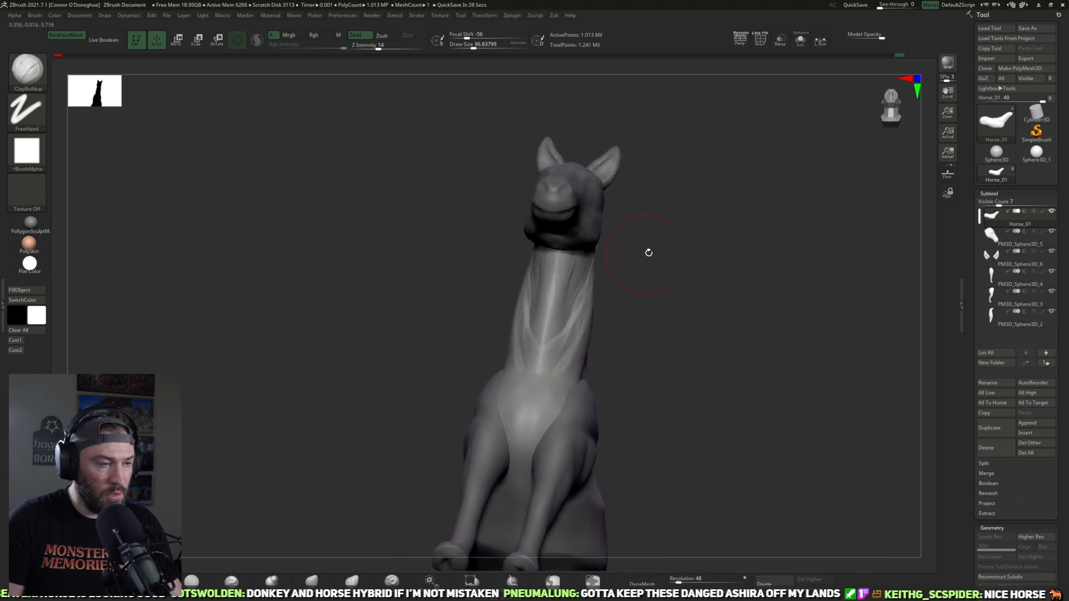
Step: Shape and smooth the muscle bands on the front of the neck down to the chest at about size 97
left_click_drag(629, 255, 557, 345)
key("shift")
left_click_drag(561, 282, 560, 401, "shift")
mouse_move(657, 439)
left_mouse_down("shift")
mouse_move(725, 386)
mouse_move(661, 284)
mouse_move(652, 298)
mouse_move(668, 205)
left_mouse_up("shift")
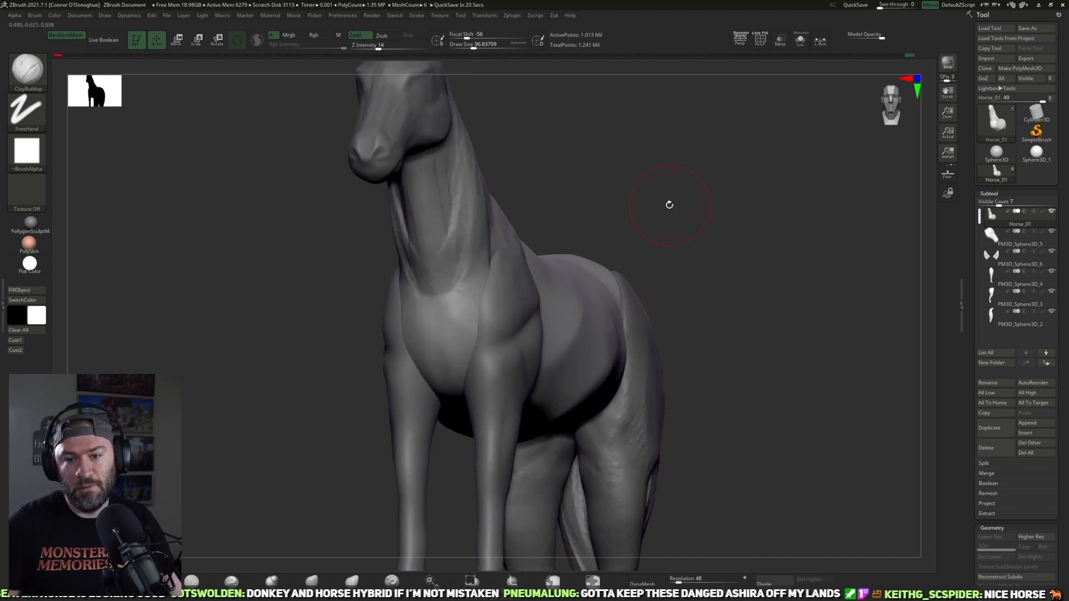
left_click_drag(813, 325, 789, 296, "shift")
mouse_move(721, 422)
left_mouse_down("alt")
mouse_move(863, 272)
mouse_move(778, 348)
mouse_move(802, 391)
mouse_move(793, 427)
mouse_move(878, 410)
mouse_move(723, 446)
mouse_move(611, 451)
mouse_move(699, 437)
mouse_move(683, 425)
mouse_move(781, 430)
mouse_move(828, 412)
mouse_move(746, 372)
mouse_move(675, 267)
mouse_move(651, 259)
mouse_move(713, 255)
mouse_move(746, 323)
left_mouse_up("alt")
Step: Select the head and build up the rear underside of the jaw with the ClayBuildup brush at about size 89
left_click(489, 300, "alt")
left_click_drag(675, 262, 699, 206)
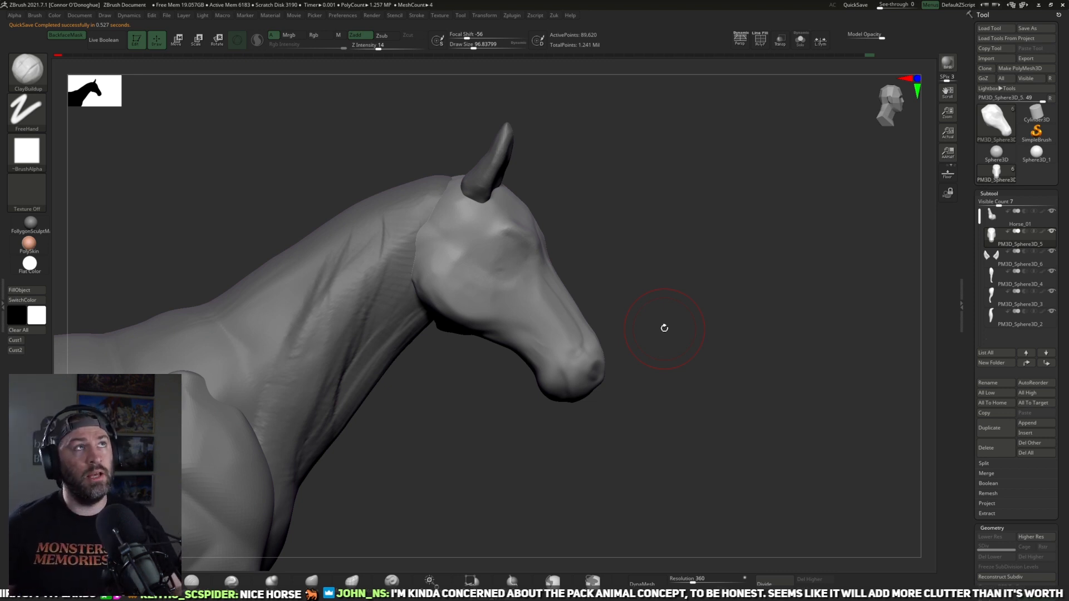
left_click_drag(719, 391, 373, 570)
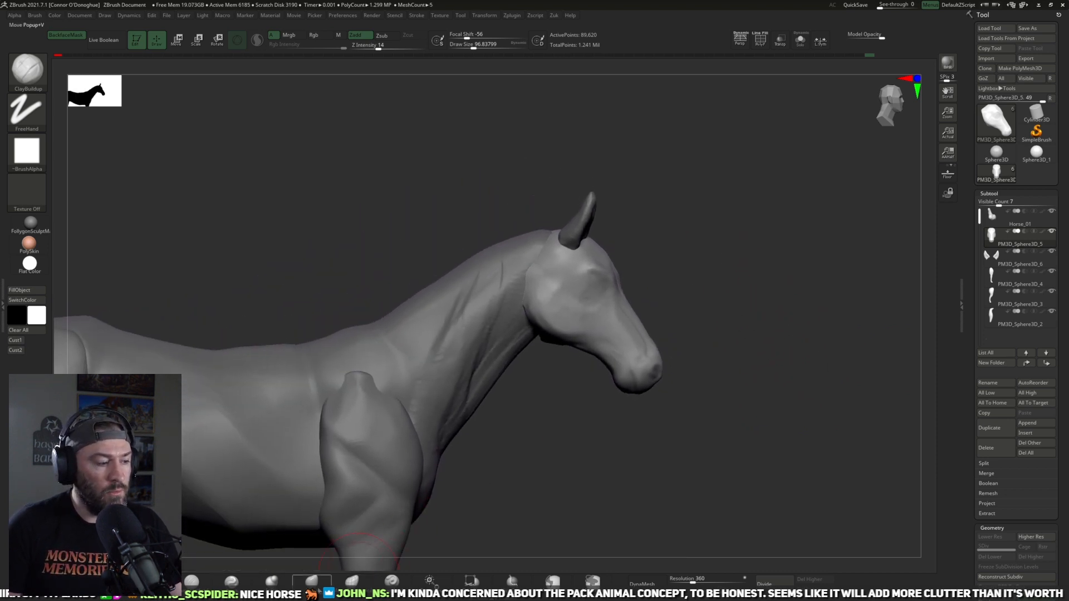
key("b")
key("m")
key("v")
mouse_move(651, 432)
left_mouse_down()
mouse_move(633, 389)
mouse_move(605, 369)
left_mouse_up()
mouse_move(559, 403)
left_mouse_down()
mouse_move(554, 389)
mouse_move(439, 460)
left_mouse_up()
left_click(152, 580)
mouse_move(764, 190)
left_mouse_down("alt")
mouse_move(767, 210)
mouse_move(807, 214)
left_mouse_up("alt")
mouse_move(573, 289)
left_mouse_down()
mouse_move(529, 291)
mouse_move(585, 315)
left_mouse_up()
left_click_drag(695, 294, 680, 270)
left_click_drag(578, 297, 603, 326)
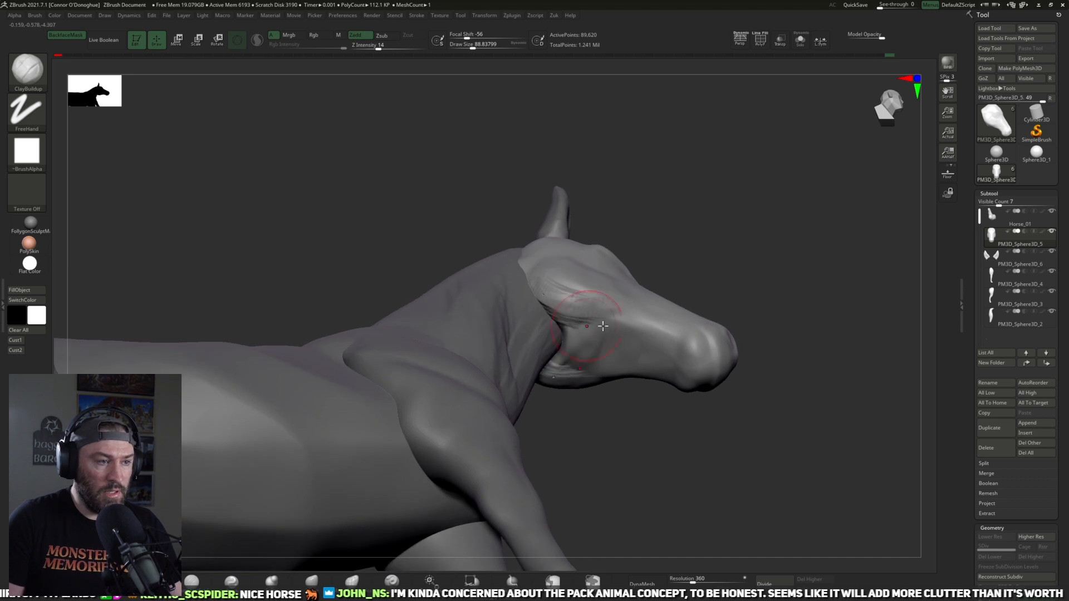
Step: Isolate the head and reshape the hollow at its back with the Move brush at about size 89
left_click(799, 42)
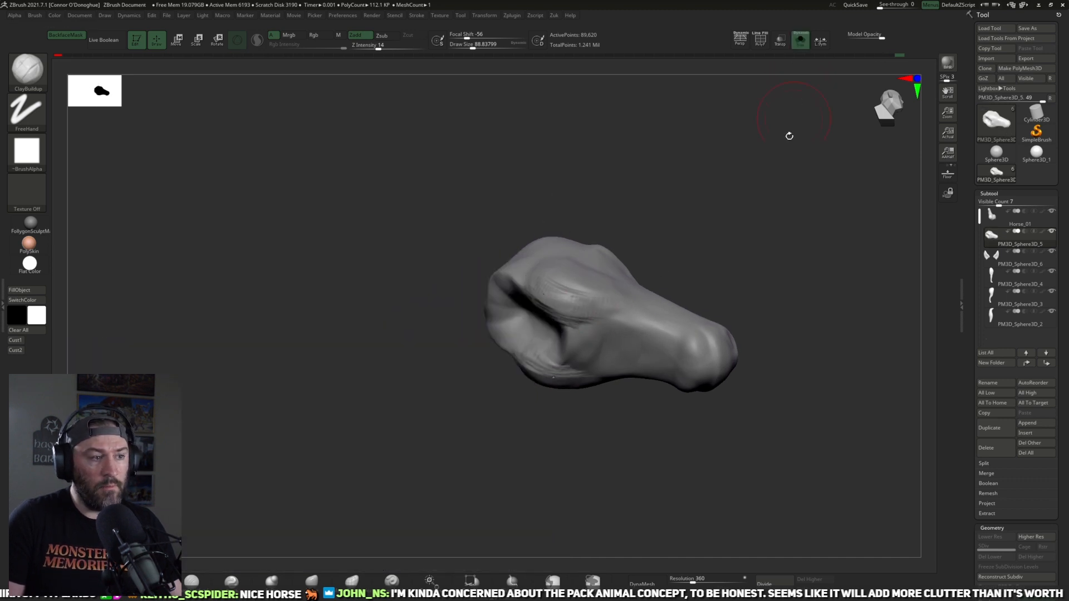
left_click(315, 582)
left_click_drag(469, 461, 483, 428)
left_click_drag(550, 348, 539, 348)
left_click_drag(543, 439, 555, 429)
mouse_move(552, 349)
left_mouse_down()
mouse_move(523, 349)
mouse_move(529, 344)
left_mouse_up()
left_click_drag(551, 434, 514, 386)
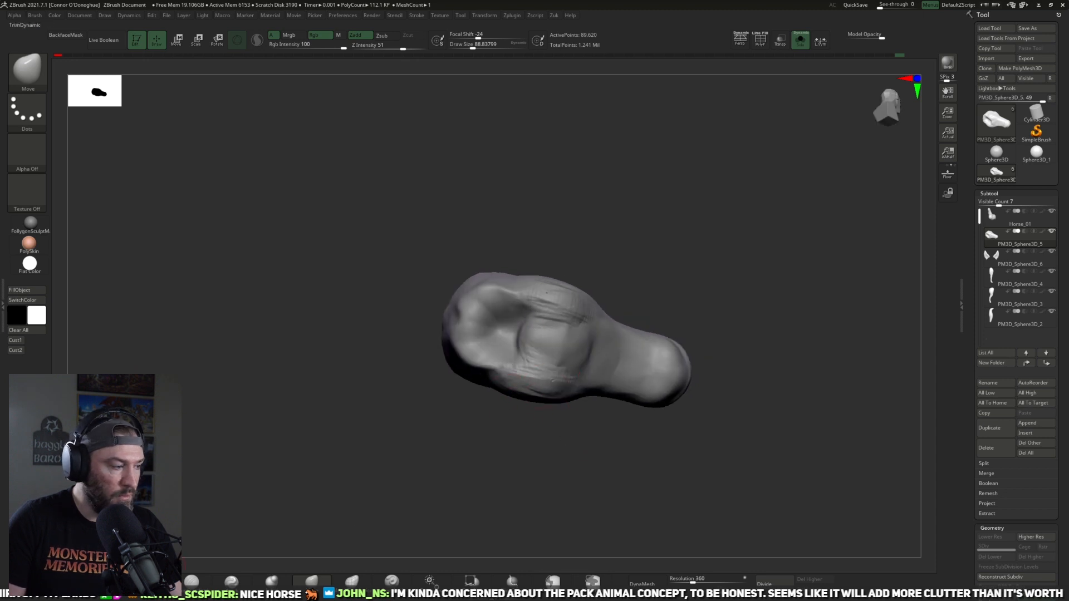
Step: Fill the hollow at the back of the head with the ClayBuildup brush at about size 89 to 81
left_click(151, 581)
left_click_drag(486, 420, 470, 416)
left_click_drag(516, 322, 502, 329)
left_click_drag(603, 270, 634, 271)
key("bracketleft")
mouse_move(535, 312)
left_mouse_down()
mouse_move(497, 355)
mouse_move(486, 316)
mouse_move(490, 334)
left_mouse_up()
left_click_drag(640, 281, 645, 245)
Step: Remesh the head with DynaMesh at resolution 376
key("ctrl+shift")
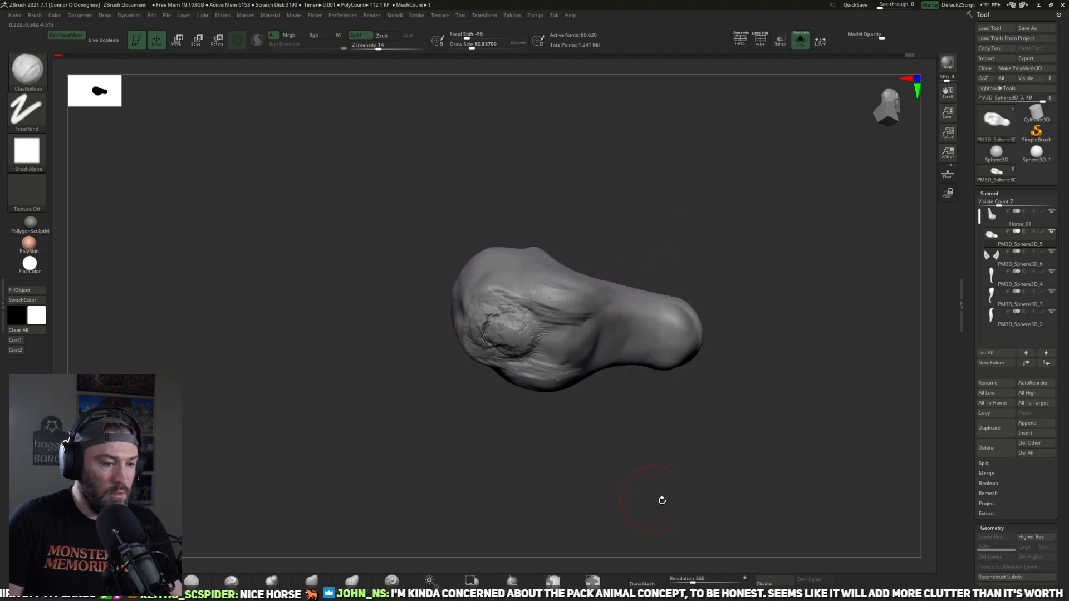
left_click_drag(692, 580, 694, 581)
left_click(647, 582)
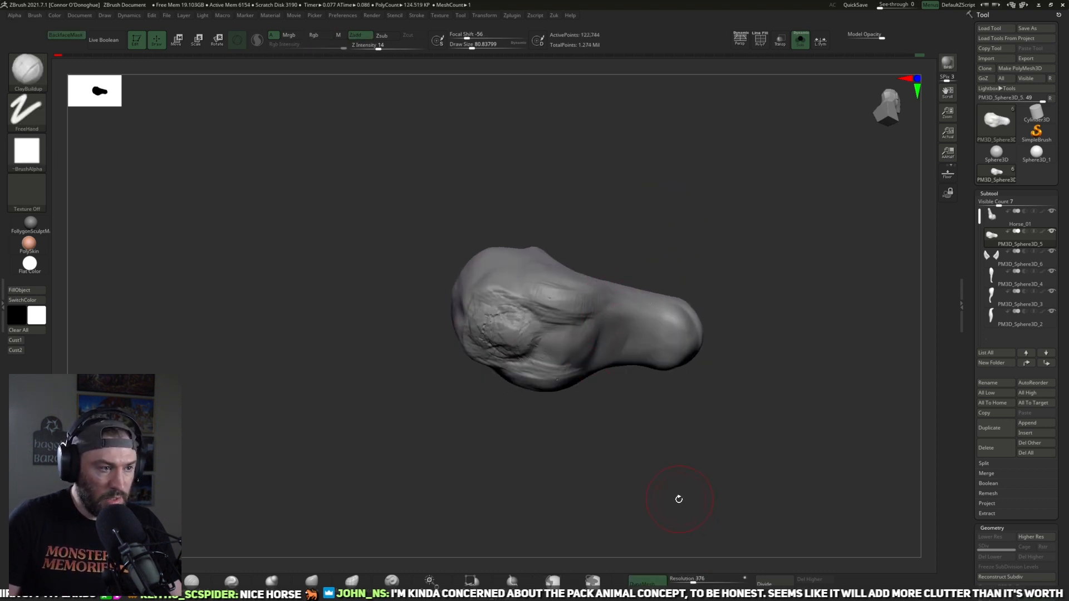
Step: Smooth the filled area behind the jaw and the head's underside at about size 81 to 105
left_click_drag(489, 312, 531, 331, "shift")
left_click_drag(656, 280, 562, 336)
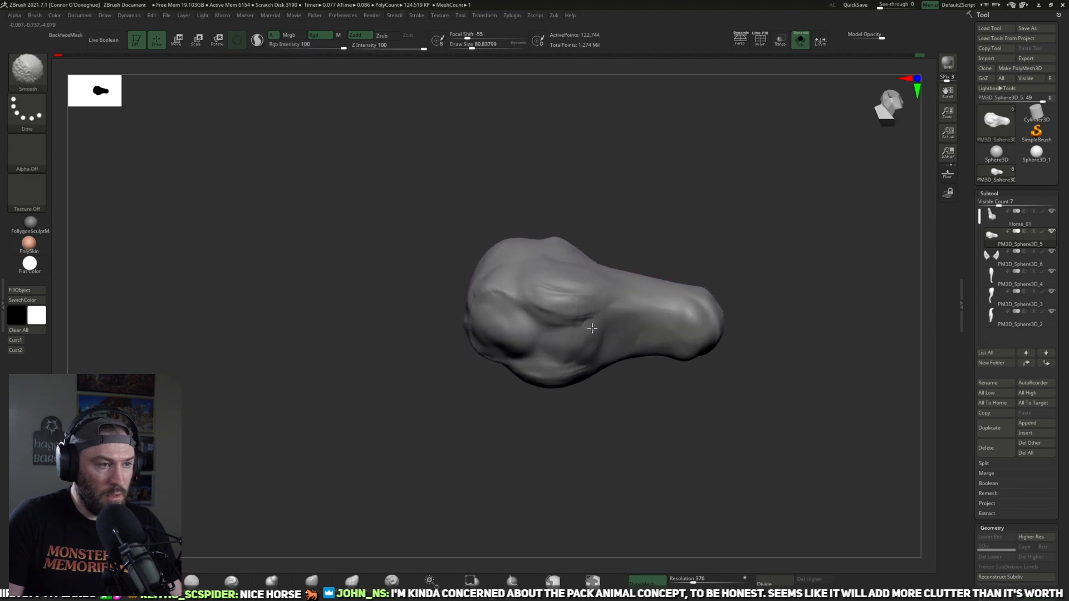
mouse_move(699, 184)
left_mouse_down()
mouse_move(615, 382)
mouse_move(573, 287)
mouse_move(605, 334)
left_mouse_up()
key("bracketright")
left_click_drag(529, 269, 612, 334)
left_click_drag(640, 381, 607, 372)
left_click_drag(548, 282, 601, 322)
mouse_move(622, 402)
left_mouse_down()
mouse_move(646, 429)
mouse_move(592, 445)
left_mouse_up()
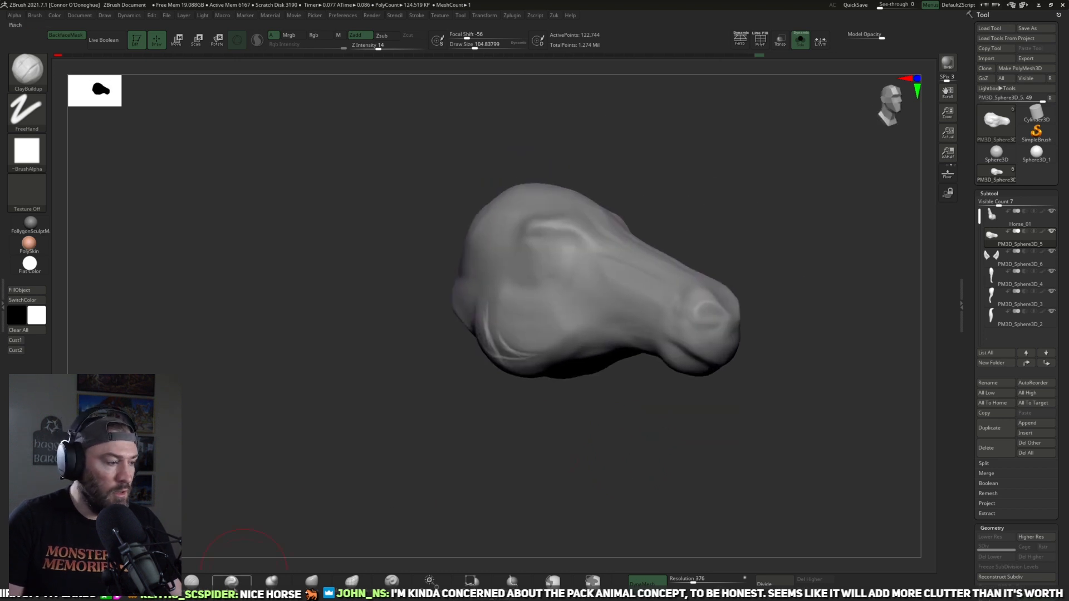
Step: Show all parts and carve a crease along the front of the cheek with the DamStandard brush at about size 105
left_click(191, 581)
left_click(799, 40)
left_click_drag(833, 174, 713, 286)
left_click_drag(575, 437, 527, 447)
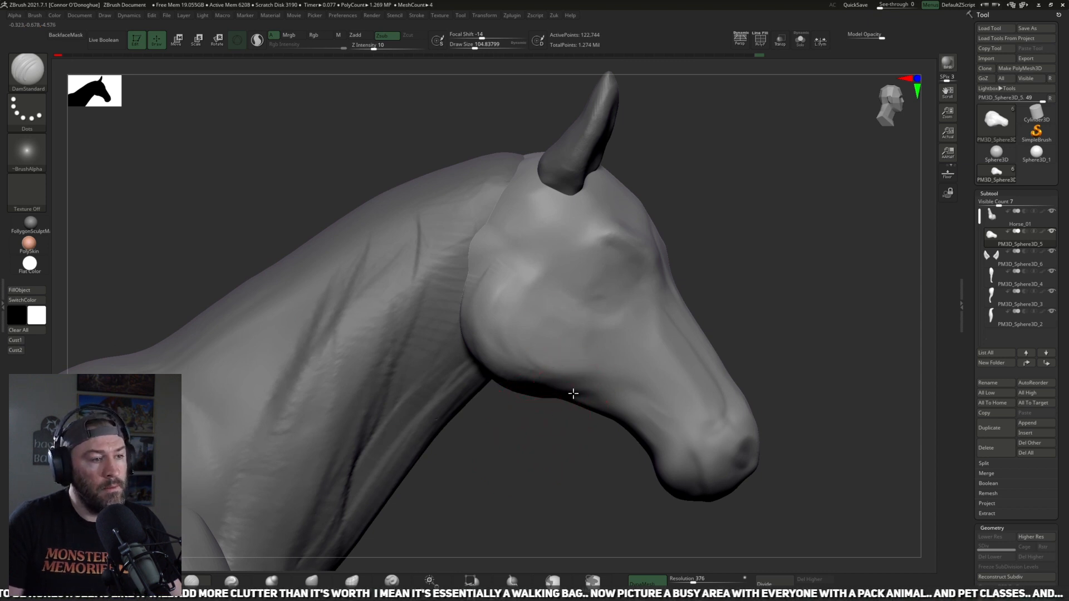
left_click_drag(607, 339, 576, 380)
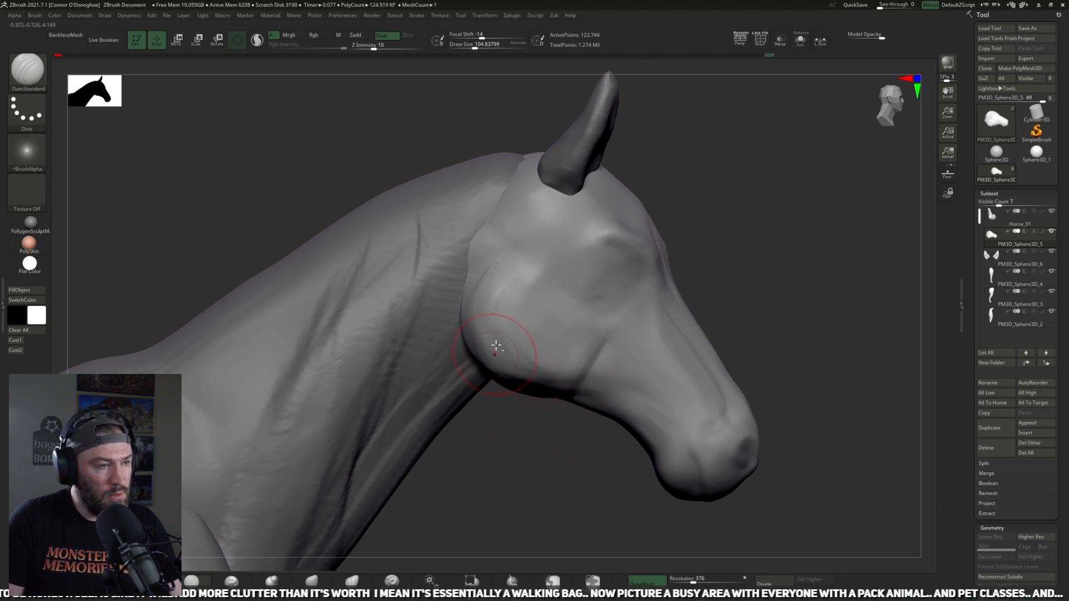
Step: Define the cheek's upper edge and the brow contours with the DamStandard brush at about size 141 to 137, smoothing the transitions
key("bracketright")
key("bracketright")
key("bracketright")
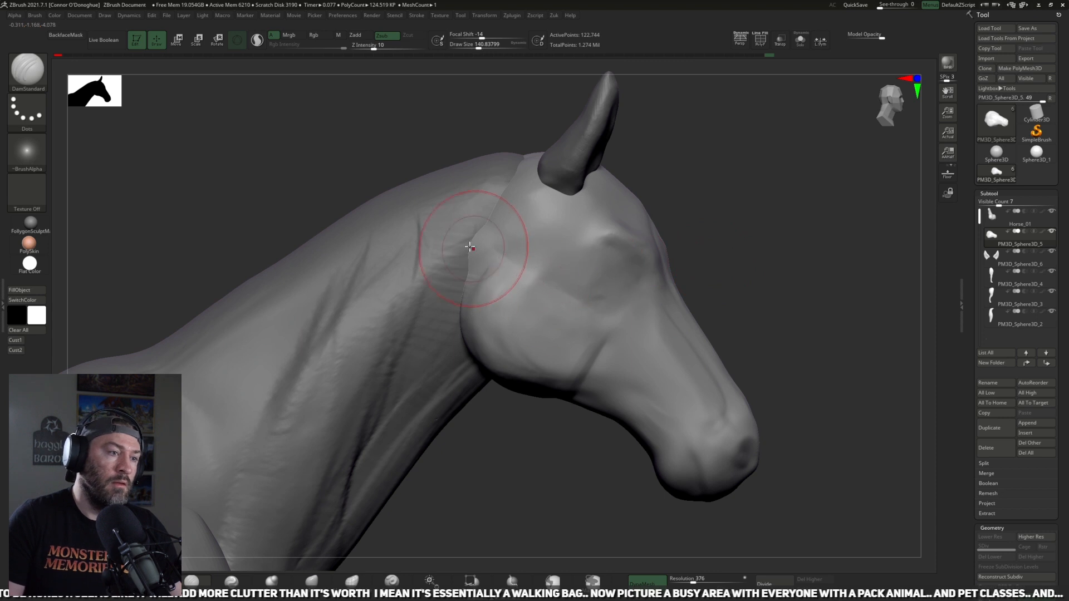
mouse_move(771, 239)
left_mouse_down()
mouse_move(751, 291)
mouse_move(773, 256)
mouse_move(716, 296)
mouse_move(566, 239)
mouse_move(536, 259)
mouse_move(574, 262)
left_mouse_up()
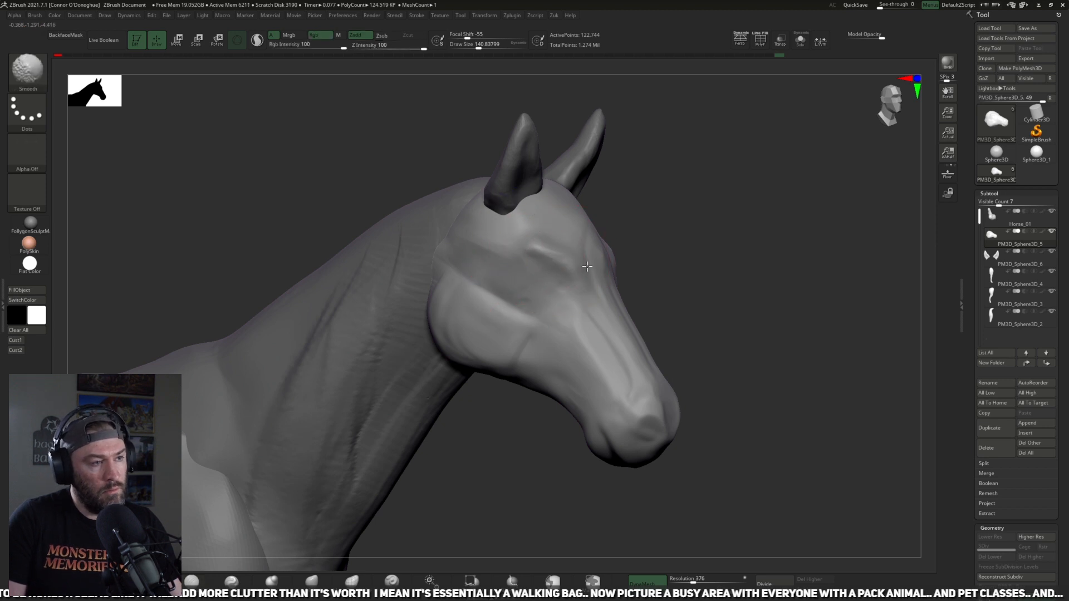
mouse_move(687, 274)
left_mouse_down()
mouse_move(601, 260)
mouse_move(577, 270)
mouse_move(593, 284)
left_mouse_up()
left_click_drag(687, 270, 590, 262)
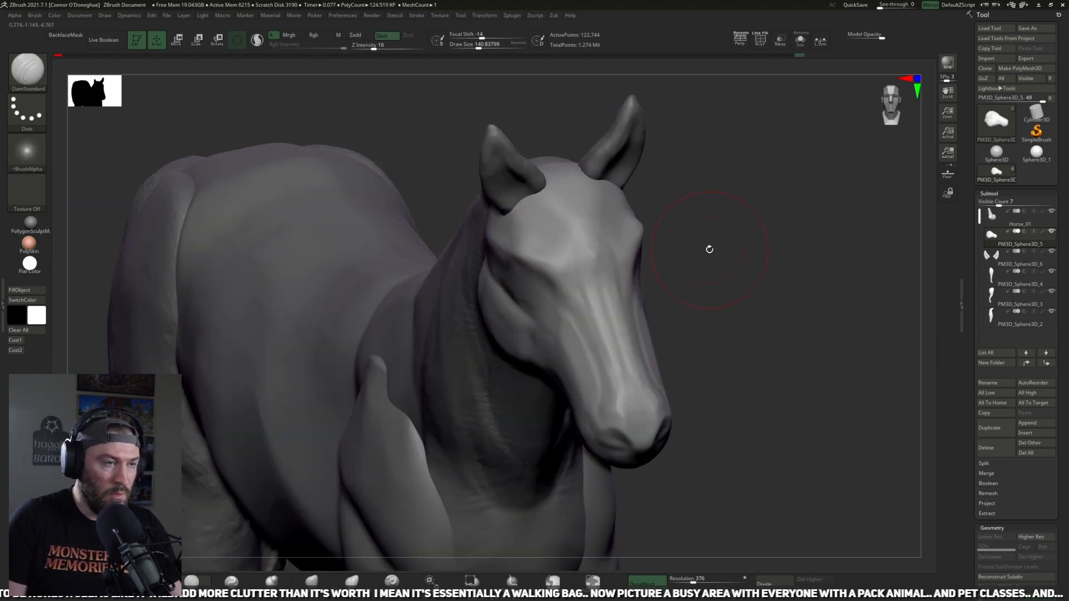
left_click_drag(701, 250, 519, 235)
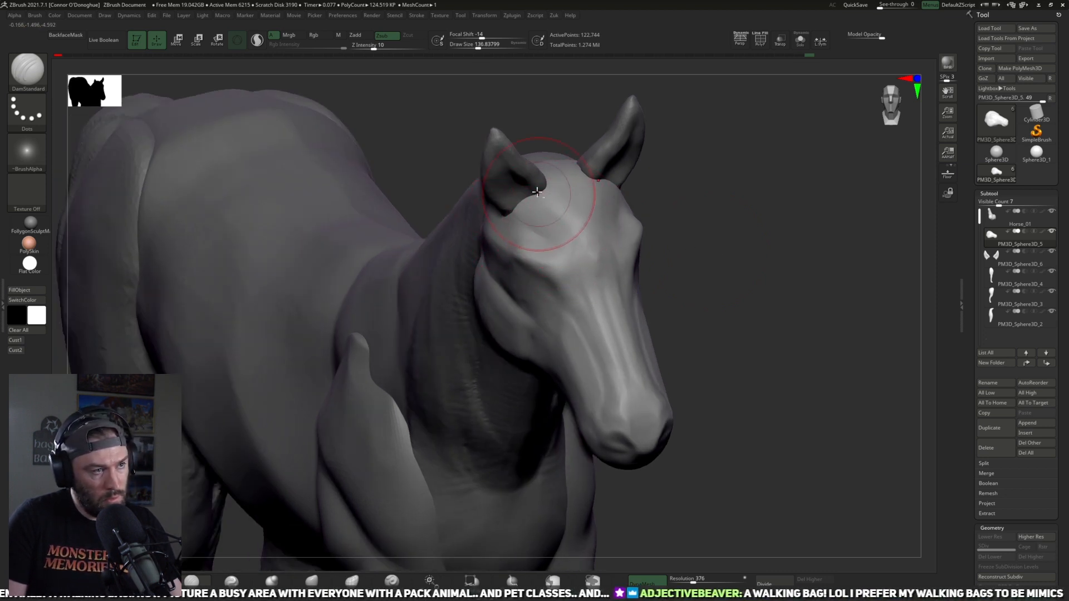
left_click_drag(584, 236, 585, 257, "shift")
mouse_move(710, 256)
left_mouse_down()
mouse_move(667, 262)
mouse_move(677, 255)
mouse_move(718, 279)
mouse_move(702, 311)
left_mouse_up()
left_click_drag(671, 446, 625, 429, "alt")
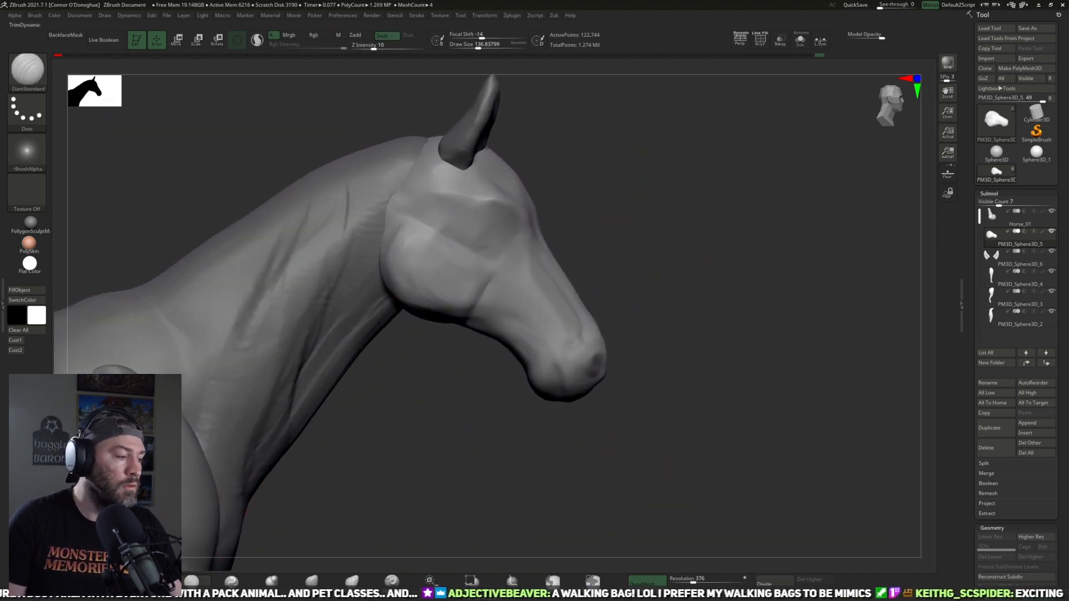
Step: Flatten the sides of the muzzle and lower jaw with the TrimDynamic brush at about size 141
key("b")
key("t")
key("d")
left_click_drag(696, 294, 680, 291)
mouse_move(540, 406)
left_mouse_down()
mouse_move(560, 361)
mouse_move(641, 355)
mouse_move(590, 299)
left_mouse_up()
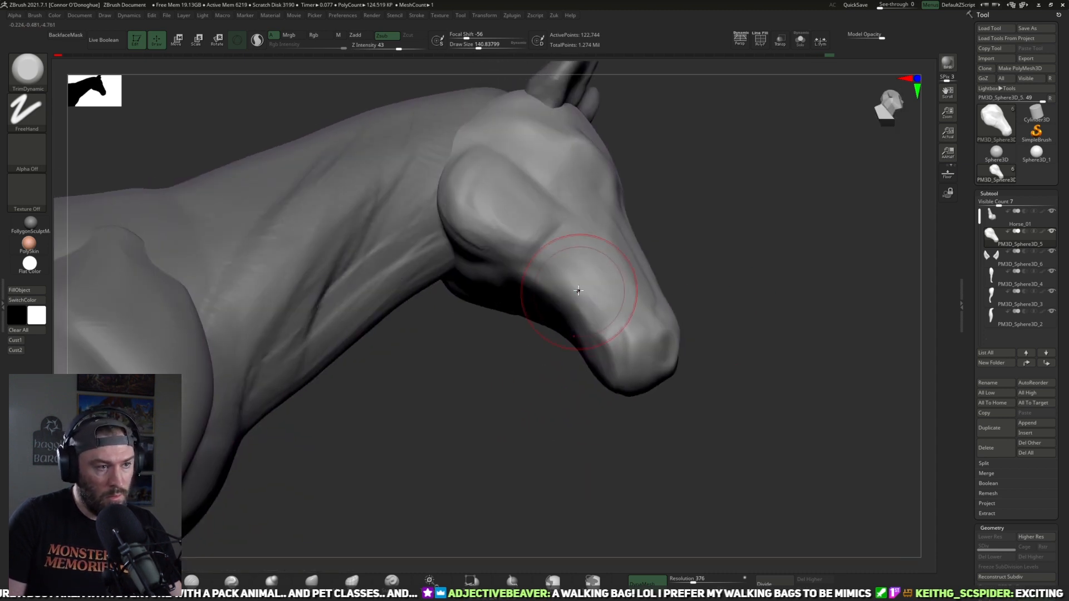
left_click_drag(702, 343, 646, 370)
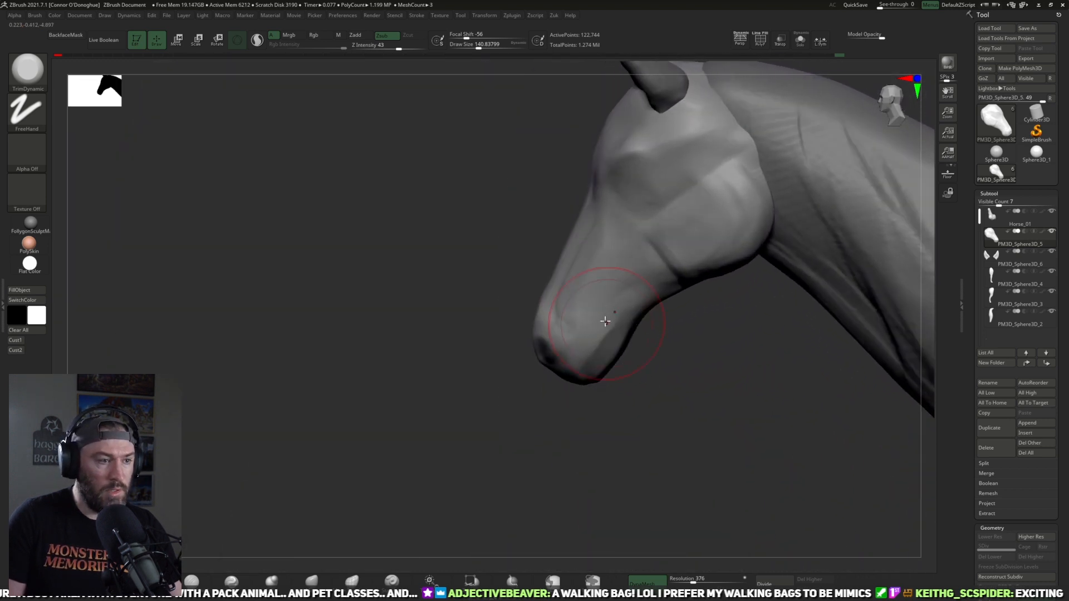
Step: Build up the side of the nose and muzzle with the ClayBuildup brush at about size 121 and smooth the result
mouse_move(629, 417)
left_mouse_down()
mouse_move(689, 417)
mouse_move(763, 352)
mouse_move(752, 246)
mouse_move(684, 297)
mouse_move(584, 423)
mouse_move(687, 405)
mouse_move(698, 362)
mouse_move(668, 385)
mouse_move(656, 374)
mouse_move(543, 423)
mouse_move(284, 492)
mouse_move(529, 298)
left_mouse_up()
key("b")
key("c")
key("b")
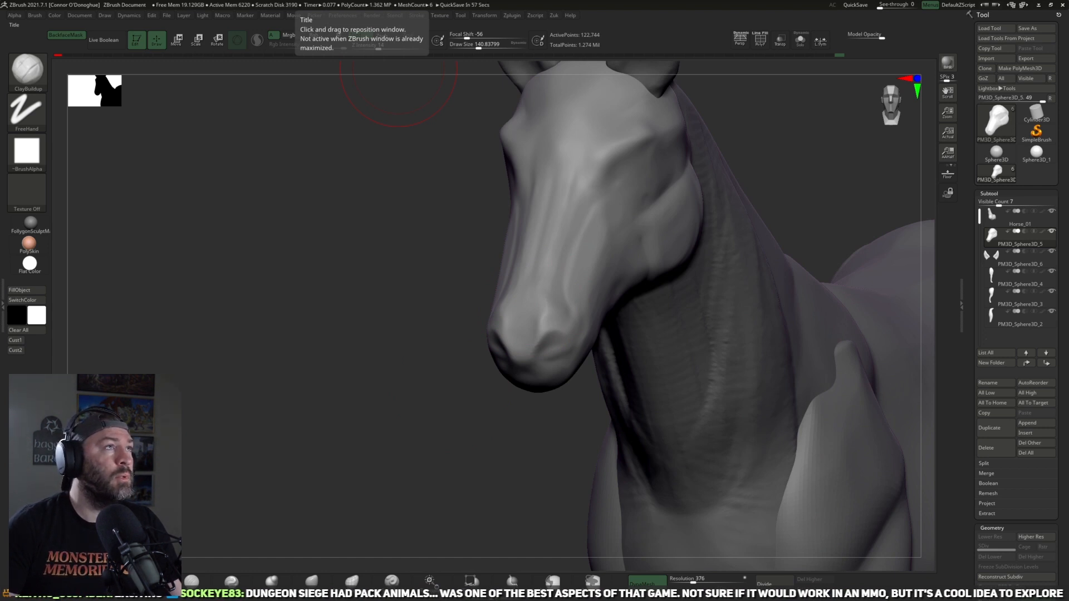
left_click_drag(351, 448, 587, 272)
left_click_drag(620, 425, 639, 422)
key("bracketleft")
key("bracketleft")
mouse_move(593, 288)
left_mouse_down()
mouse_move(565, 304)
mouse_move(579, 277)
mouse_move(593, 295)
left_mouse_up()
mouse_move(627, 334)
left_mouse_down()
mouse_move(615, 377)
mouse_move(496, 343)
mouse_move(558, 307)
mouse_move(584, 263)
mouse_move(594, 267)
mouse_move(552, 286)
mouse_move(581, 256)
mouse_move(550, 277)
mouse_move(574, 250)
left_mouse_up()
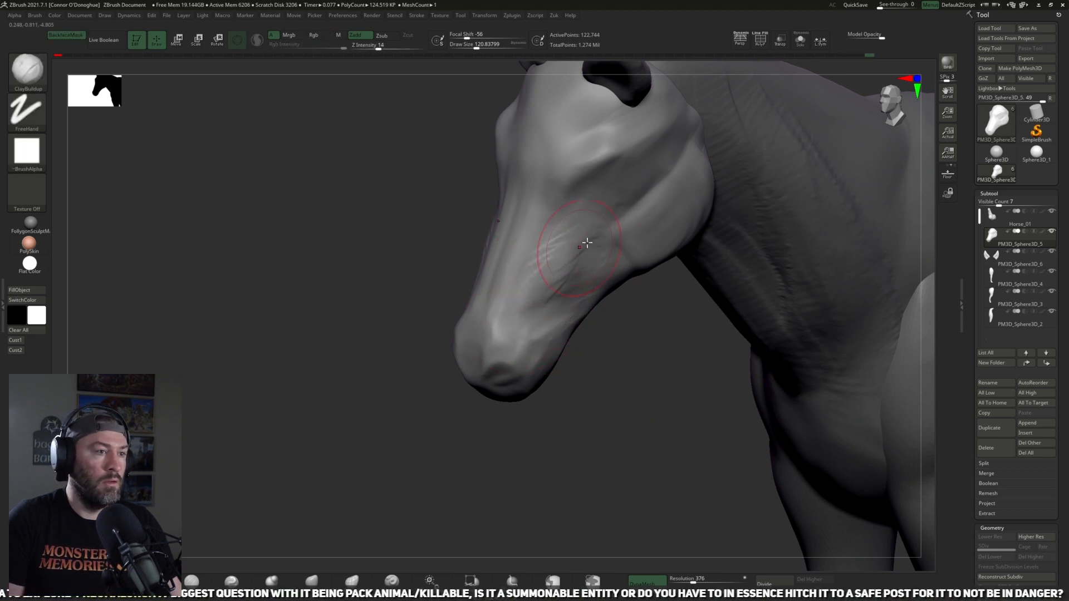
left_click_drag(504, 285, 552, 262)
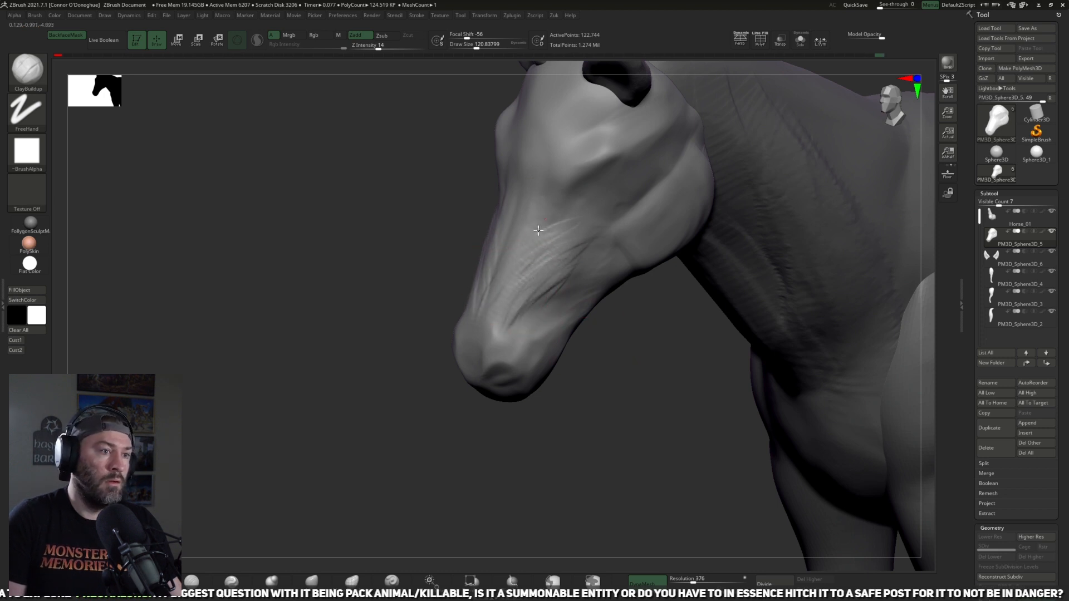
left_click_drag(635, 377, 576, 317)
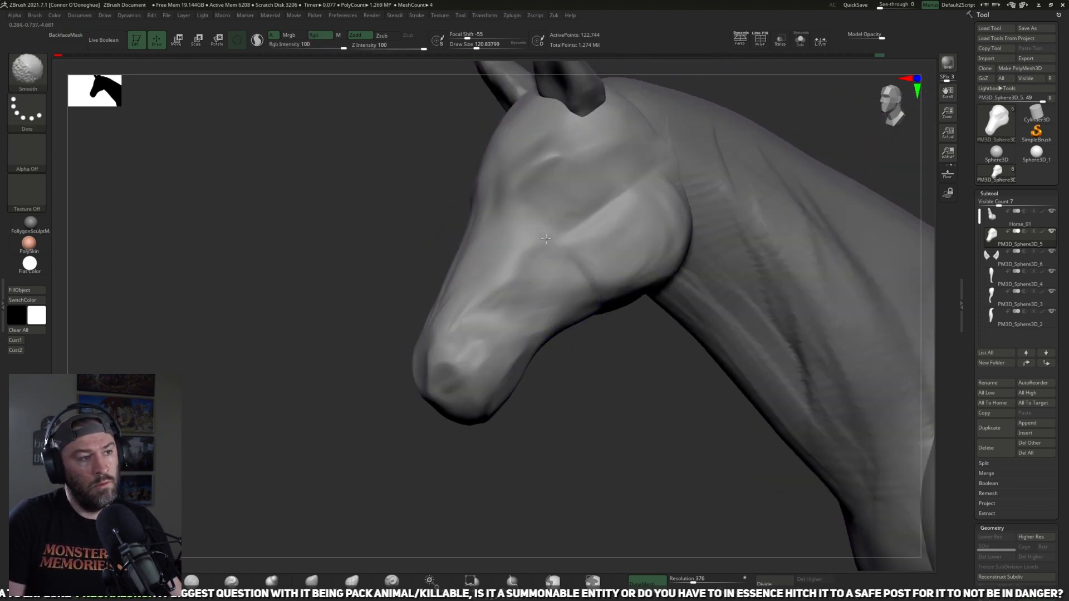
Step: Build up the brow ridge from above the eye toward the ear with the ClayBuildup brush at about size 85 to 93
left_click_drag(575, 374, 546, 384)
key("bracketleft")
key("bracketleft")
key("bracketleft")
key("bracketleft")
key("bracketleft")
left_click_drag(479, 246, 506, 228)
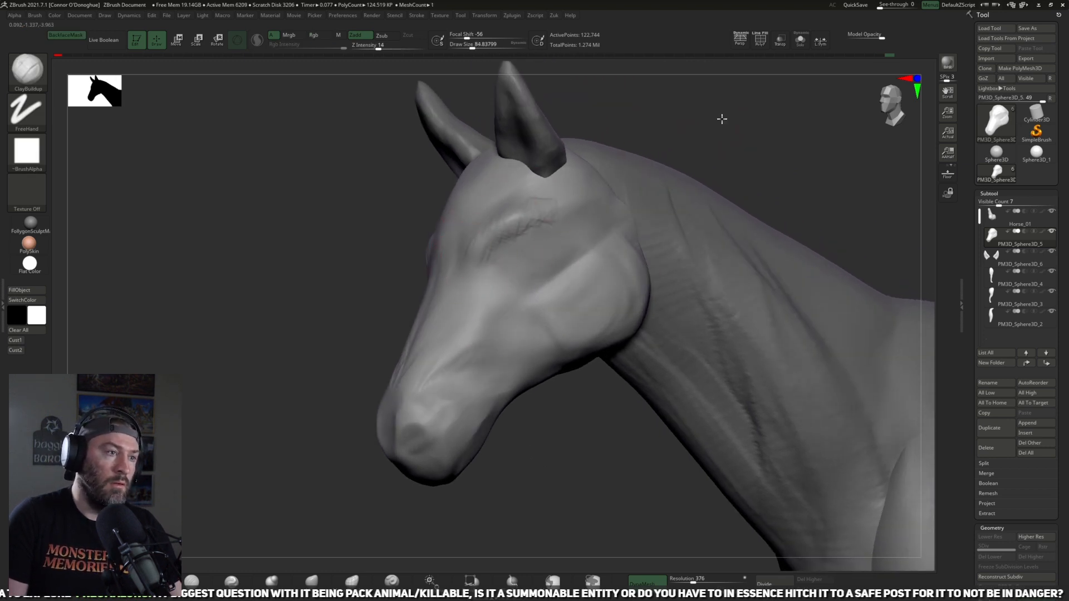
left_click_drag(723, 119, 761, 124)
left_click_drag(508, 221, 541, 188)
left_click_drag(541, 188, 533, 197, "shift")
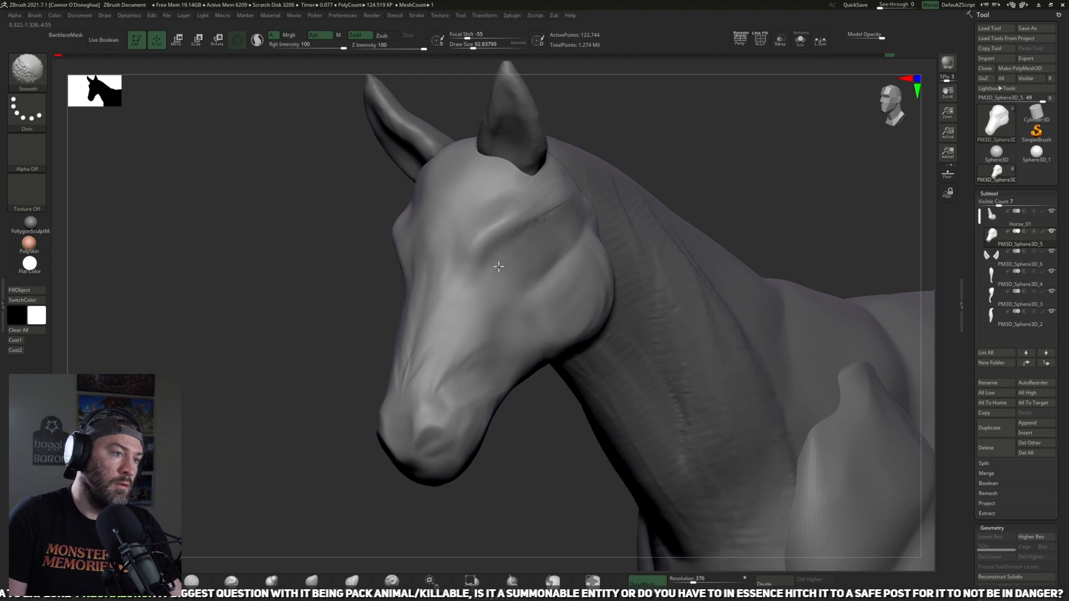
Step: Block in the eye socket and eyelids with the ClayBuildup brush at about size 89 and smooth them
left_click_drag(683, 137, 682, 184, "alt")
left_click_drag(691, 115, 682, 118)
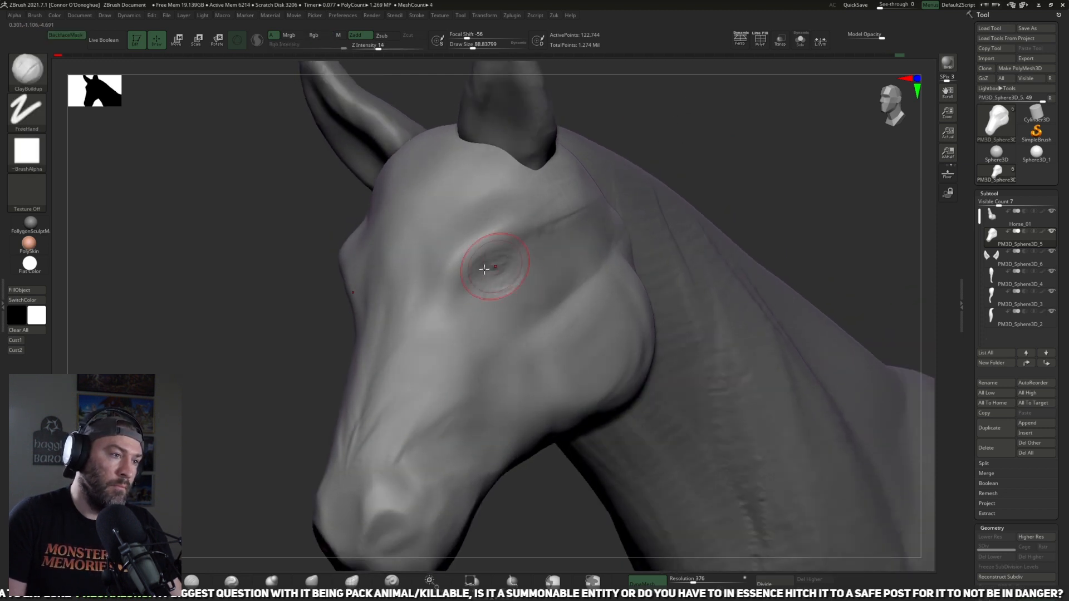
left_click_drag(484, 275, 503, 276, "alt")
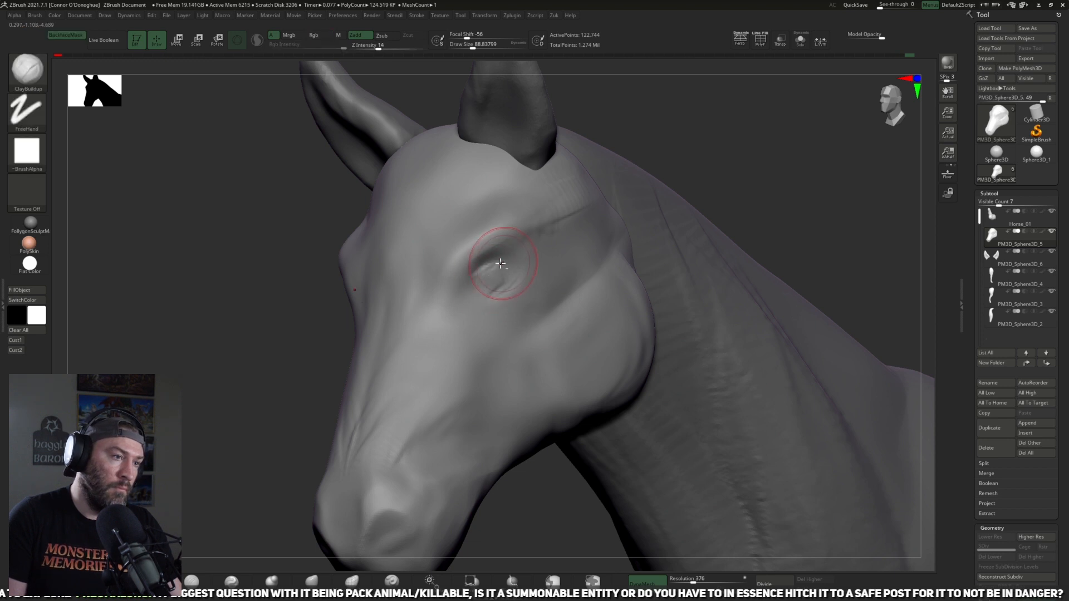
left_click_drag(510, 260, 503, 260, "shift")
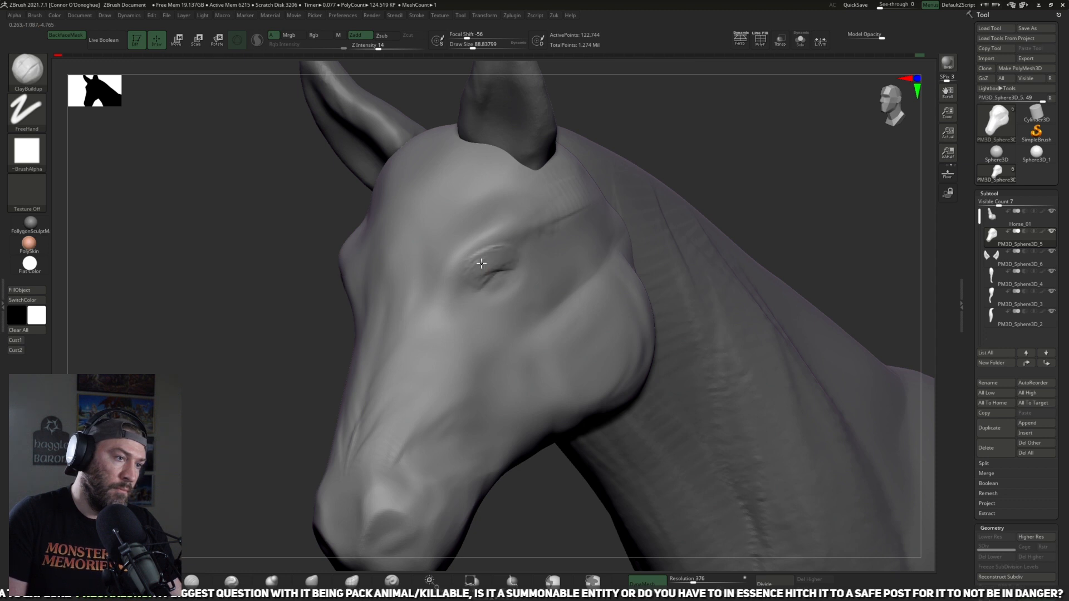
left_click_drag(513, 274, 513, 264)
left_click_drag(513, 264, 528, 285, "shift")
right_click_drag(623, 254, 686, 229, "ctrl")
left_click_drag(507, 267, 504, 279, "shift")
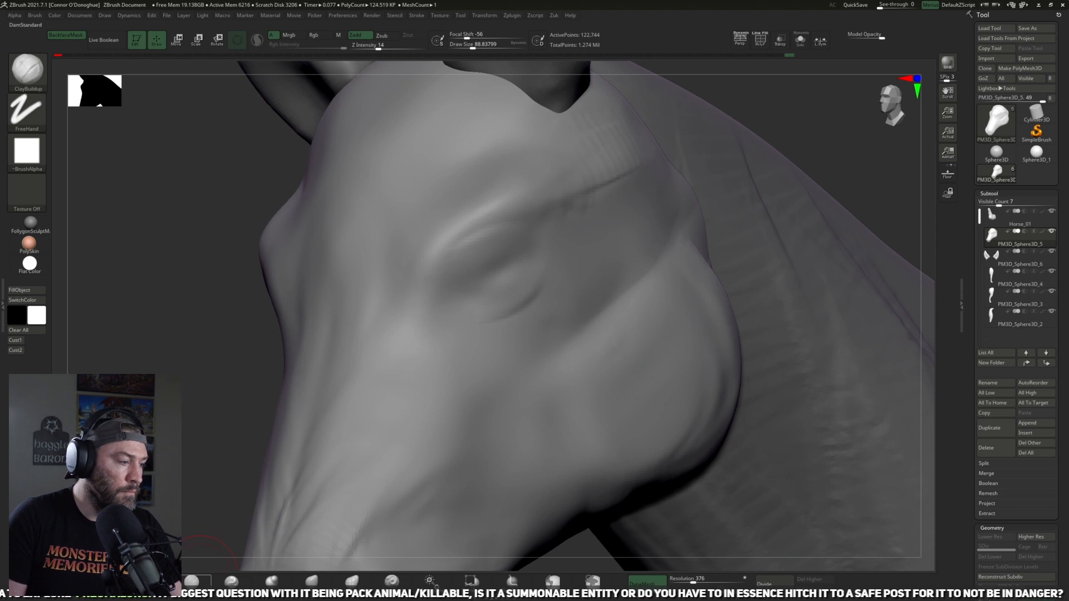
Step: Carve the eyelid outline around the eye with the DamStandard brush at about size 113
key("b")
key("d")
key("s")
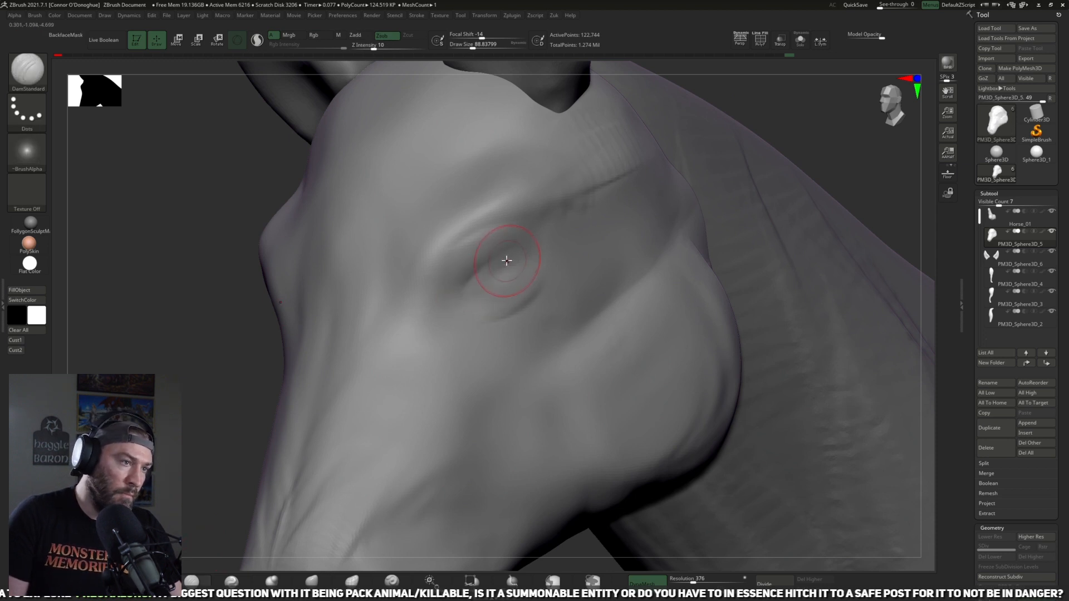
key("]")
left_click_drag(484, 259, 445, 299)
key("]")
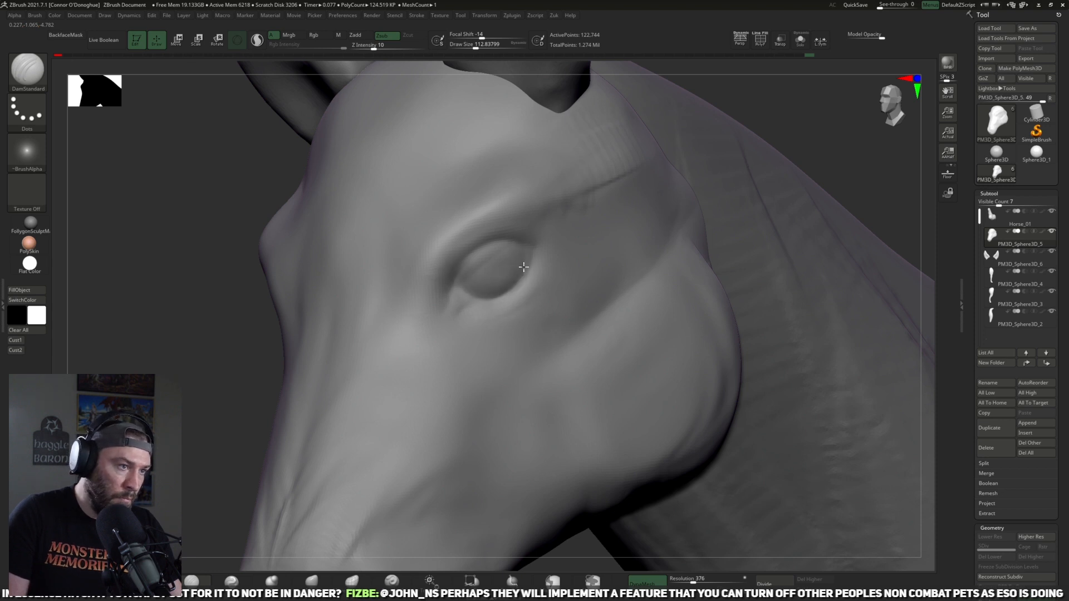
Step: Build up the eyeball's volume inside the lids with the ClayBuildup brush at about size 85
key("b")
key("c")
key("b")
key("bracketleft")
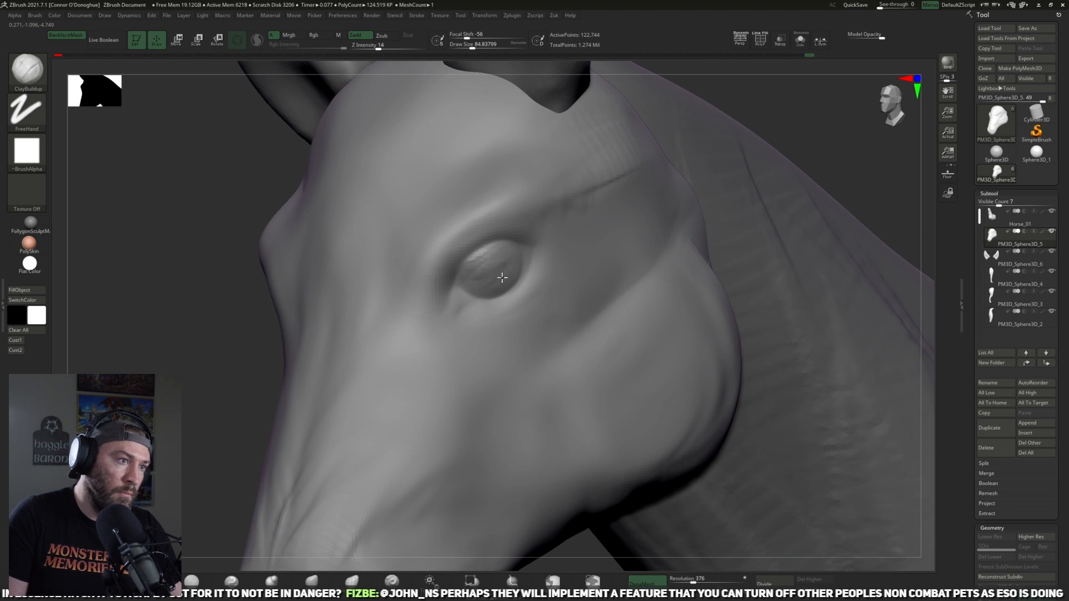
left_click_drag(507, 266, 488, 277)
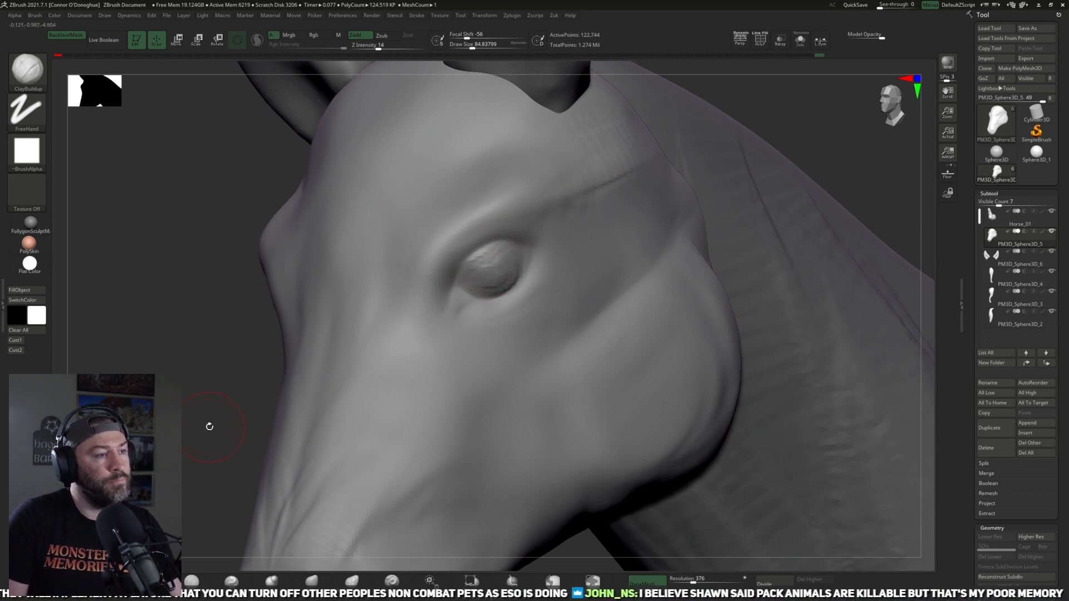
Step: Build up the lower eyelid beneath the eyeball with the ClayBuildup brush at a reduced brush size
key("bracketleft")
key("bracketleft")
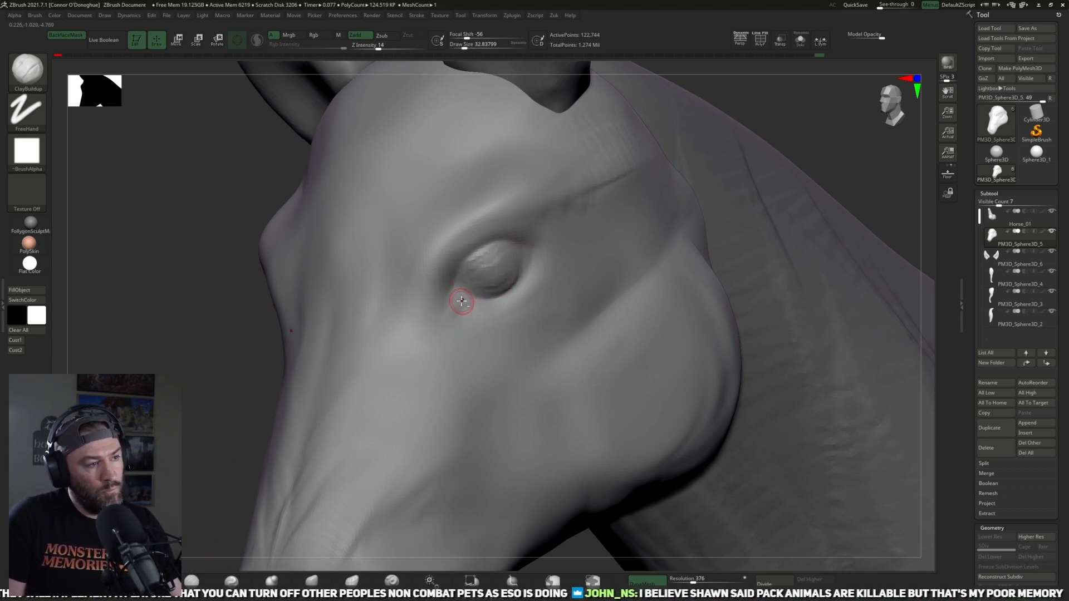
key("bracketright")
mouse_move(470, 306)
left_mouse_down()
mouse_move(523, 278)
mouse_move(475, 307)
left_mouse_up()
mouse_move(532, 268)
left_mouse_down()
mouse_move(484, 313)
mouse_move(471, 303)
mouse_move(518, 308)
mouse_move(485, 318)
mouse_move(532, 294)
mouse_move(539, 301)
mouse_move(491, 327)
left_mouse_up()
key("bracketright")
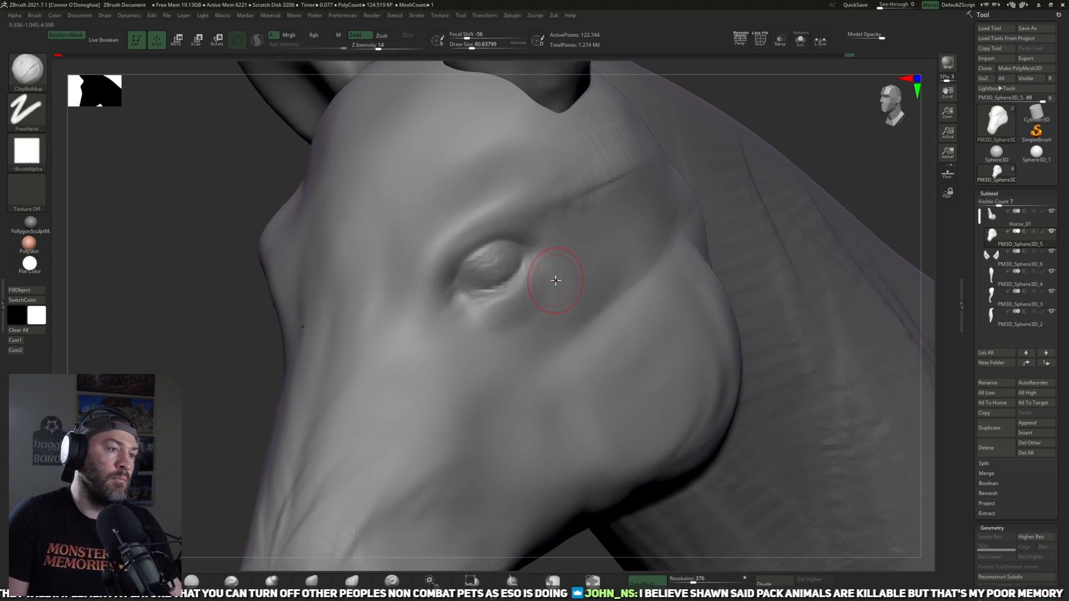
Step: Build up the upper eyelid and inner eye corner with the ClayBuildup brush at about size 81 to 97
mouse_move(444, 249)
left_mouse_down()
mouse_move(446, 287)
mouse_move(448, 272)
left_mouse_up()
key("bracketright")
mouse_move(476, 238)
left_mouse_down()
mouse_move(439, 280)
mouse_move(496, 224)
mouse_move(533, 231)
mouse_move(455, 243)
left_mouse_up()
left_click_drag(437, 301, 495, 249, "shift")
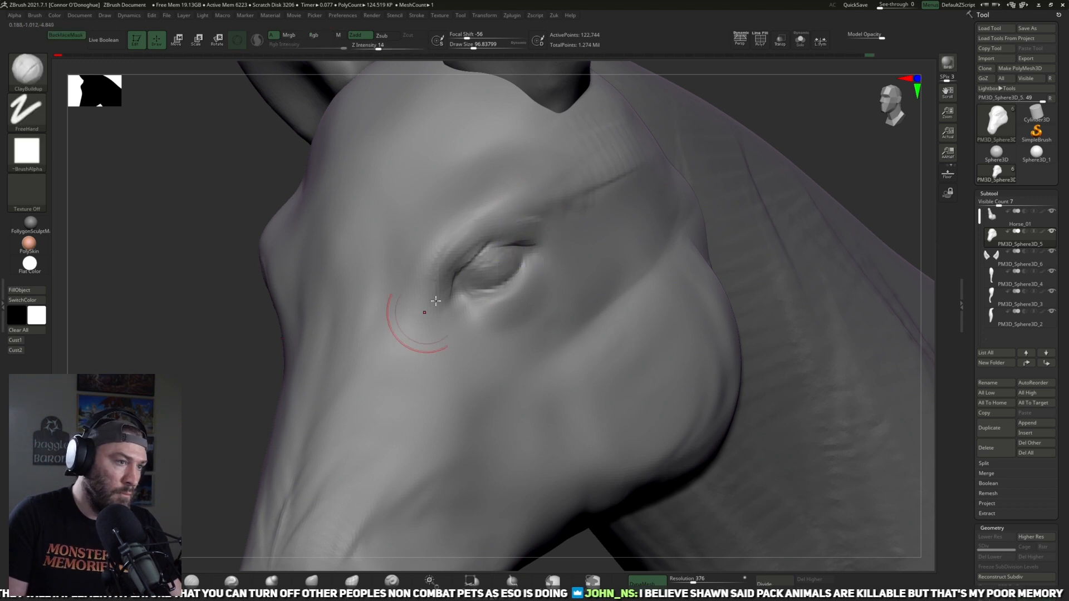
Step: Carve the upper eyelid crease with the DamStandard brush at about size 81 to 89 and smooth the brow crease toward the ear
left_click(192, 581)
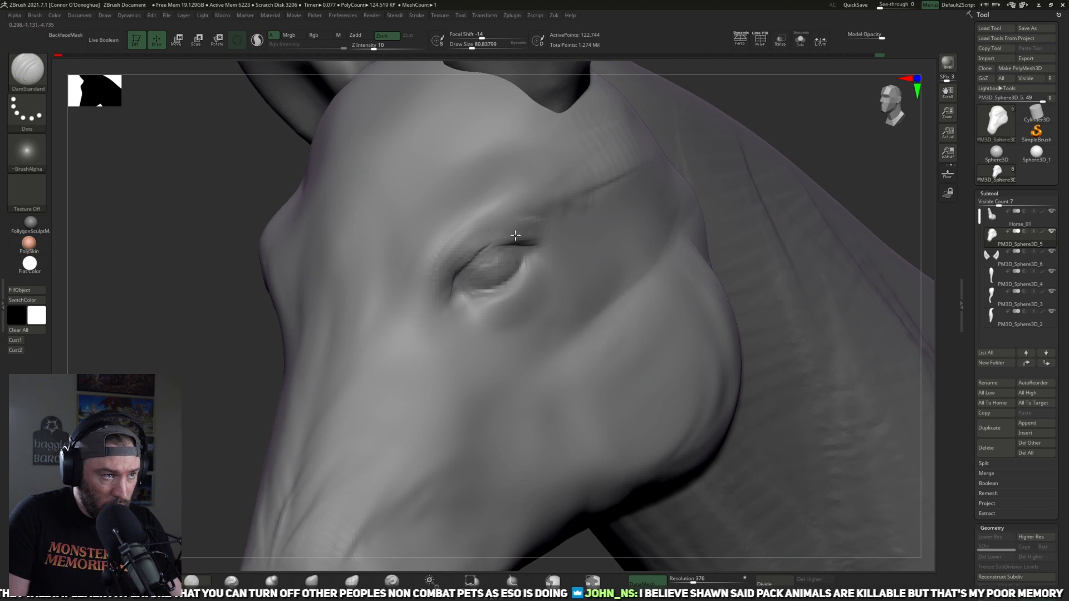
key("f")
left_click_drag(555, 468, 697, 303)
left_click_drag(754, 159, 711, 143)
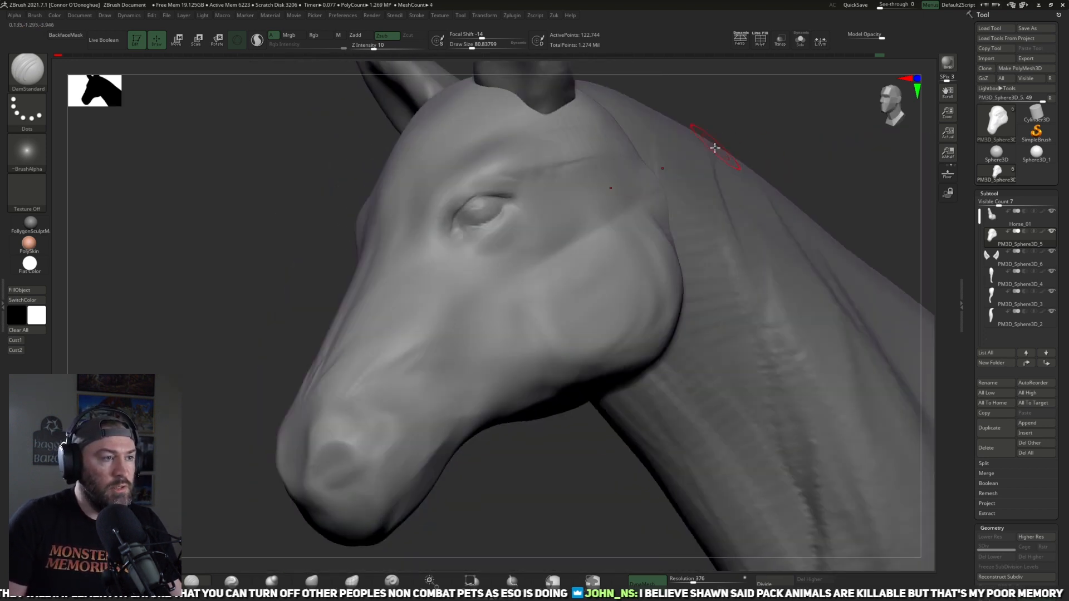
mouse_move(525, 458)
left_mouse_down()
mouse_move(527, 490)
mouse_move(718, 94)
mouse_move(715, 144)
mouse_move(662, 186)
mouse_move(714, 142)
mouse_move(525, 258)
left_mouse_up()
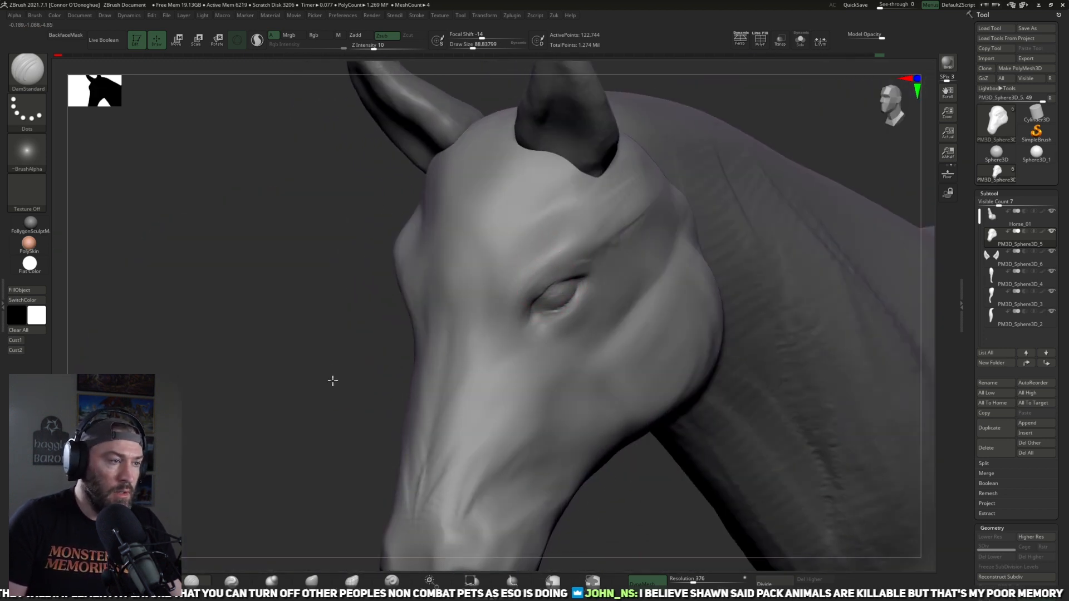
left_click_drag(332, 380, 349, 415, "alt")
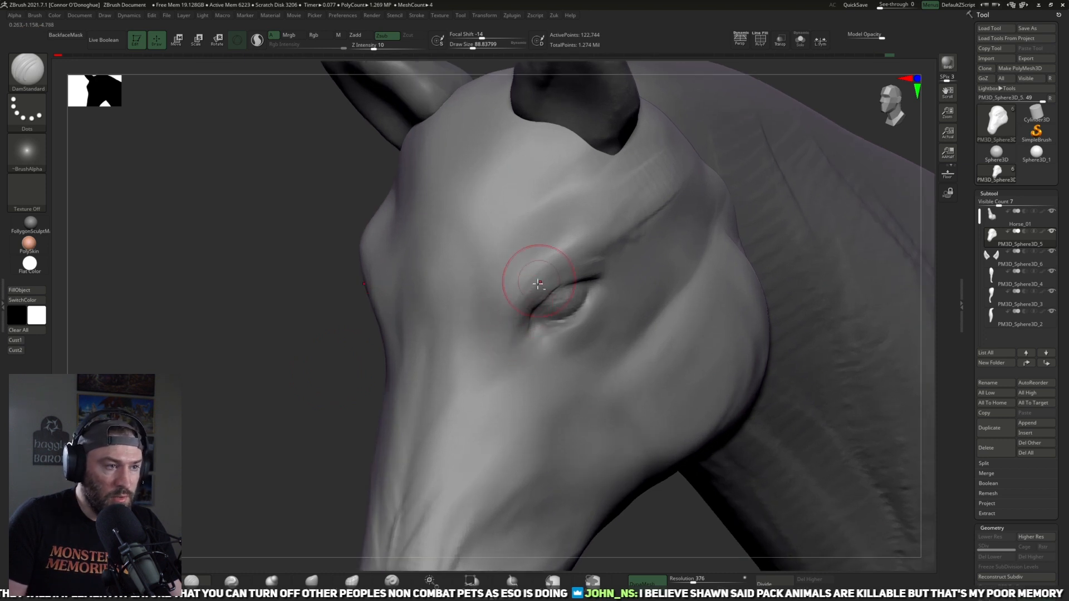
key("shift")
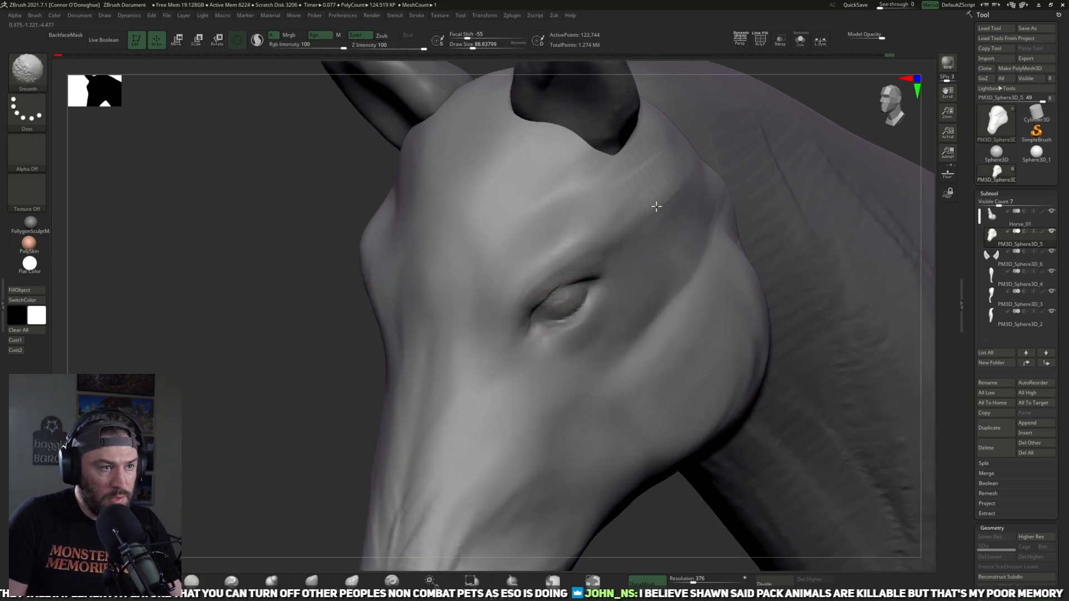
Step: Carve the curved rim of the nostril with the DamStandard brush at about size 89
left_click_drag(322, 382, 291, 286, "alt")
left_click_drag(802, 111, 740, 174, "alt")
mouse_move(723, 236)
left_mouse_down()
mouse_move(753, 244)
mouse_move(750, 216)
mouse_move(615, 261)
mouse_move(795, 267)
mouse_move(749, 224)
mouse_move(737, 272)
mouse_move(670, 351)
left_mouse_up()
key("shift")
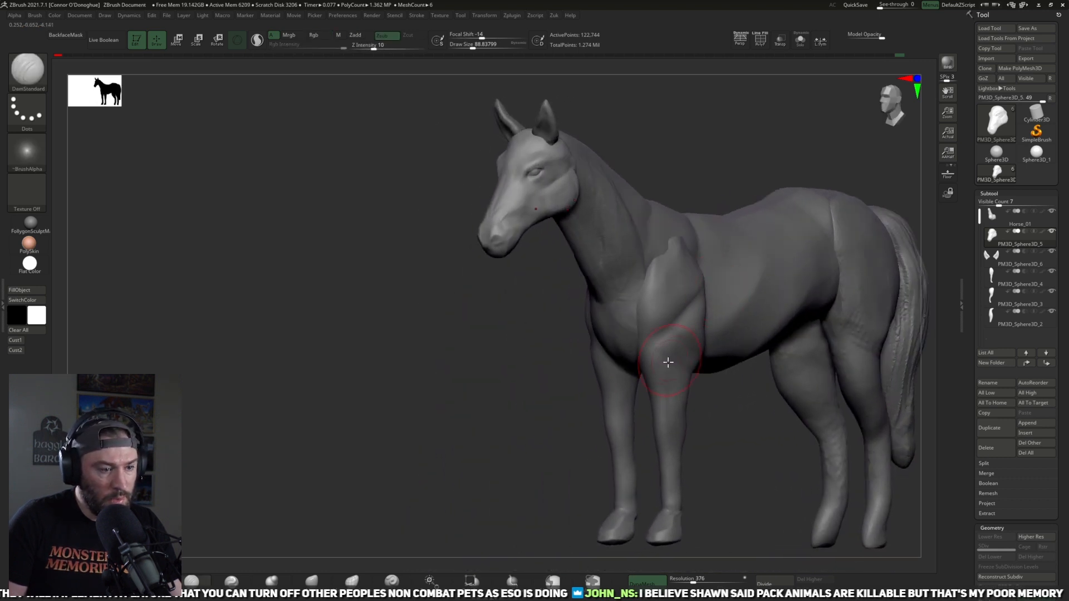
left_click_drag(557, 372, 737, 336)
left_click_drag(751, 285, 737, 370, "alt")
left_click_drag(627, 341, 644, 351, "shift")
mouse_move(535, 327)
left_mouse_down("shift")
mouse_move(536, 313)
mouse_move(572, 358)
left_mouse_up("shift")
left_click_drag(690, 401, 648, 365)
mouse_move(606, 322)
left_mouse_down("shift")
mouse_move(627, 345)
mouse_move(612, 311)
left_mouse_up("shift")
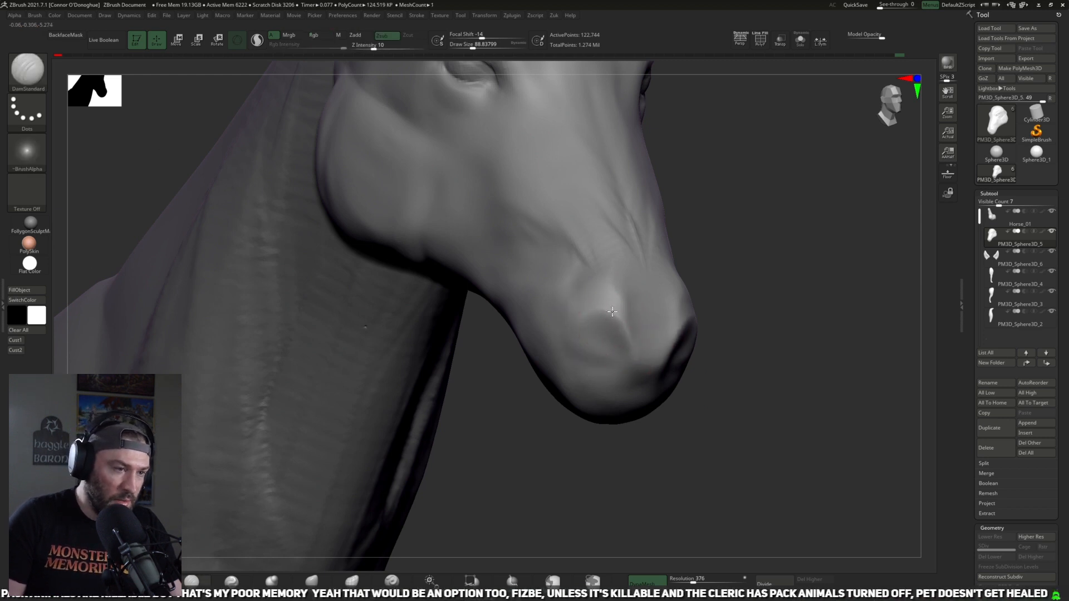
mouse_move(607, 354)
left_mouse_down()
mouse_move(607, 342)
mouse_move(632, 346)
left_mouse_up()
left_click_drag(638, 328, 624, 302)
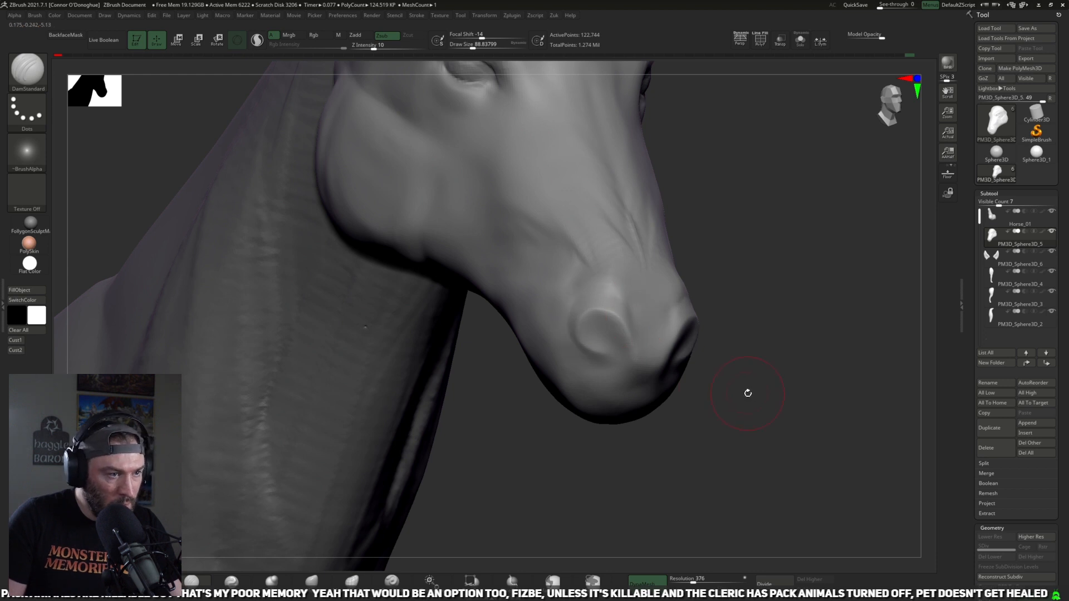
Step: Deepen the inner fold and lower edge of the nostril with the DamStandard brush at about size 89
left_click_drag(747, 389, 625, 317)
left_click_drag(595, 365, 616, 359)
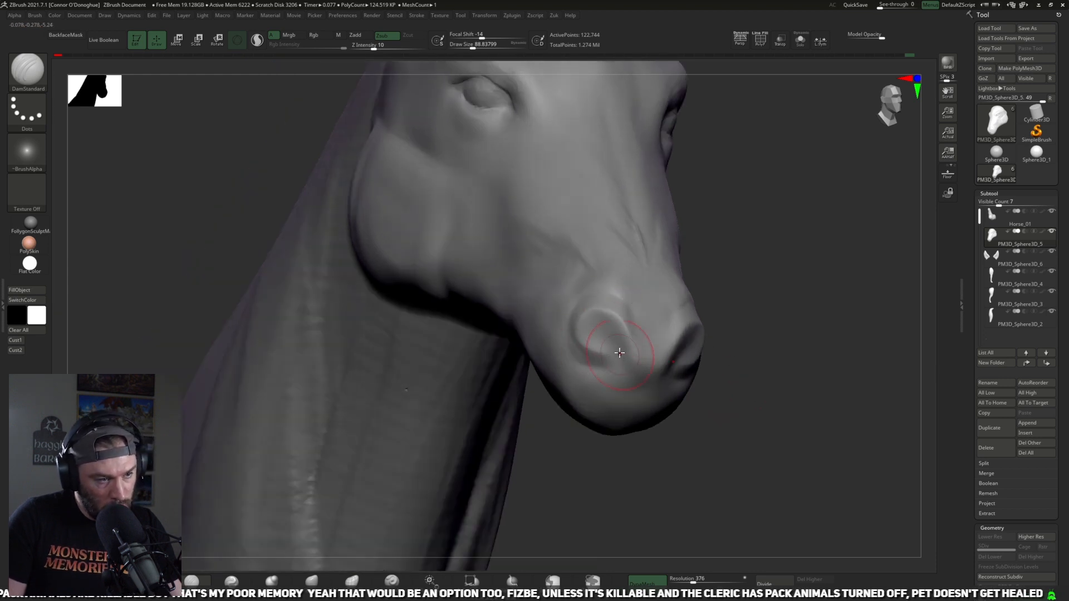
mouse_move(707, 413)
left_mouse_down()
mouse_move(681, 384)
mouse_move(682, 356)
left_mouse_up()
mouse_move(600, 335)
left_mouse_down()
mouse_move(617, 359)
mouse_move(633, 336)
left_mouse_up()
left_click_drag(742, 439, 592, 390)
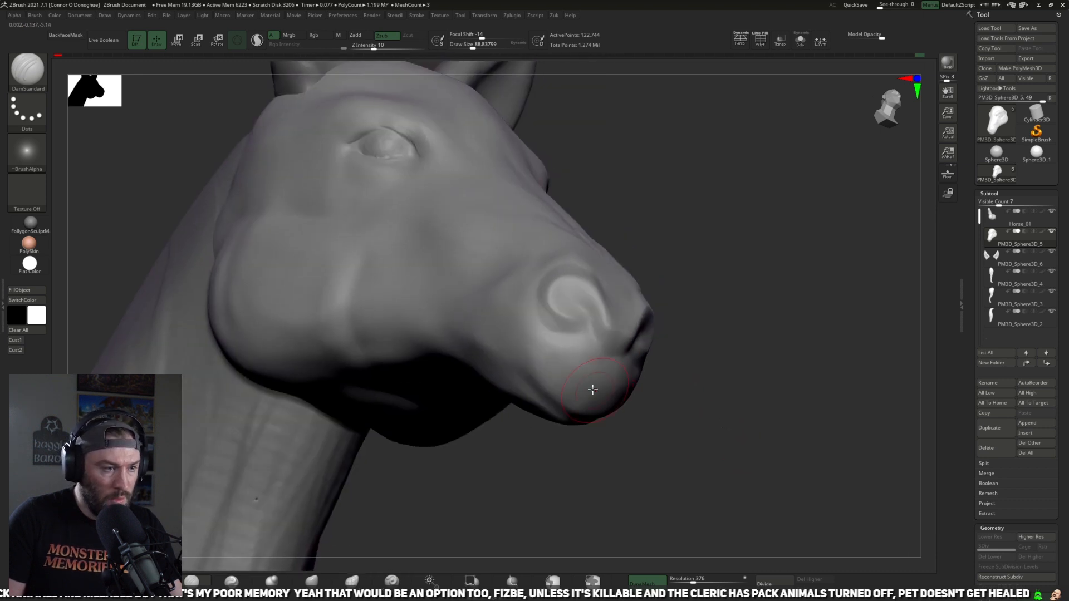
Step: Sketch the mouth line along the side of the muzzle with the DamStandard brush at about size 93 to 109
mouse_move(544, 389)
right_mouse_down()
mouse_move(580, 394)
mouse_move(539, 389)
right_mouse_up()
left_click_drag(540, 389, 509, 356)
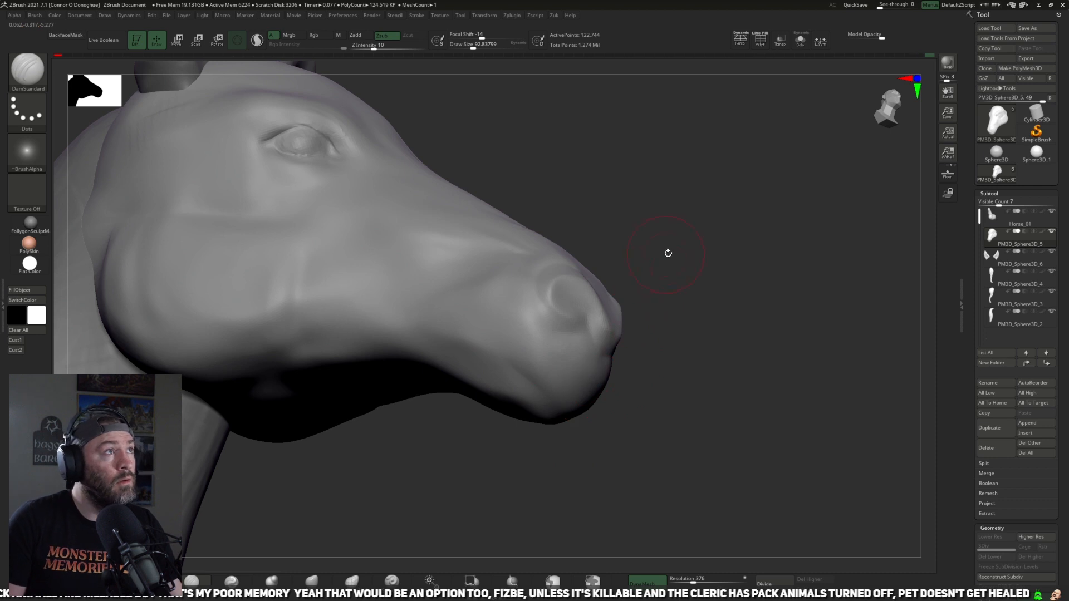
key("]")
left_click_drag(537, 396, 491, 353)
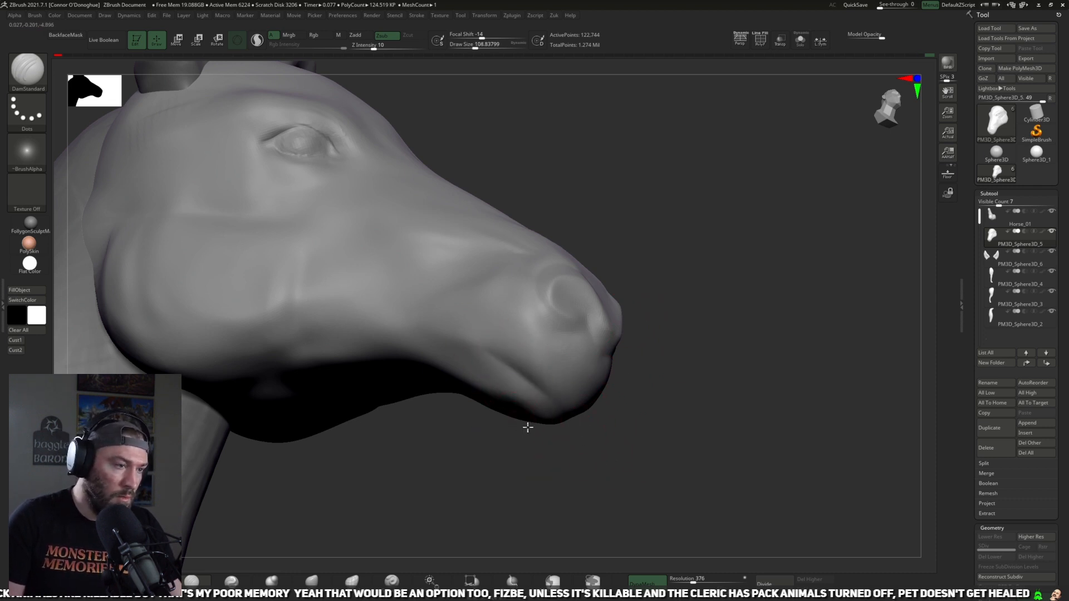
Step: Deepen the mouth line from the front of the lips to the mouth corner with the DamStandard brush at about size 109
right_click_drag(523, 431, 501, 400)
left_click_drag(482, 370, 536, 433)
right_click_drag(546, 463, 517, 409)
left_click_drag(479, 380, 529, 435)
right_click_drag(574, 457, 541, 418)
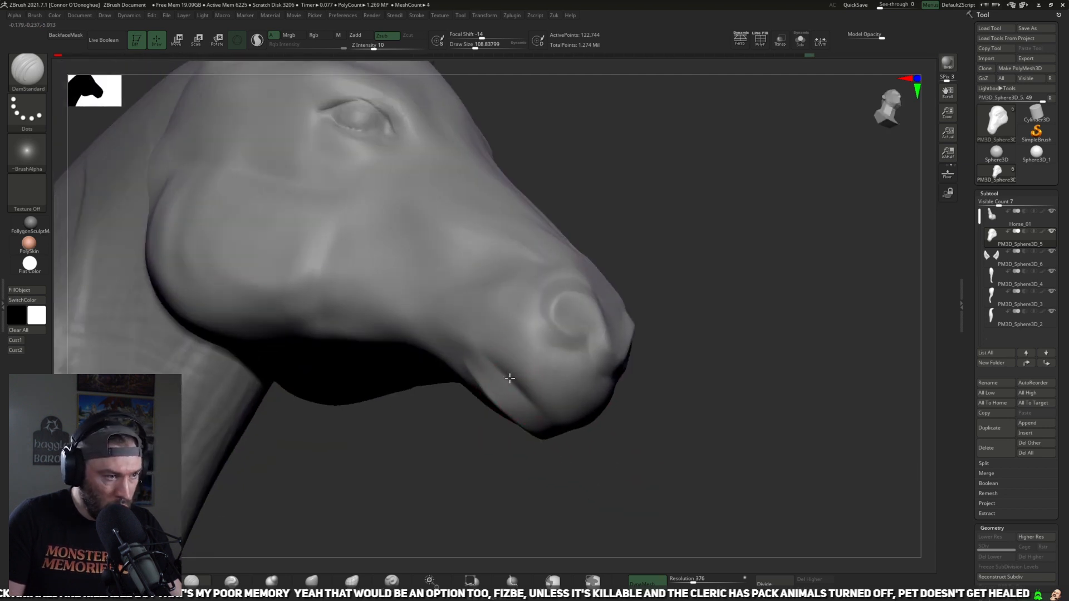
left_click_drag(481, 371, 462, 361, "shift")
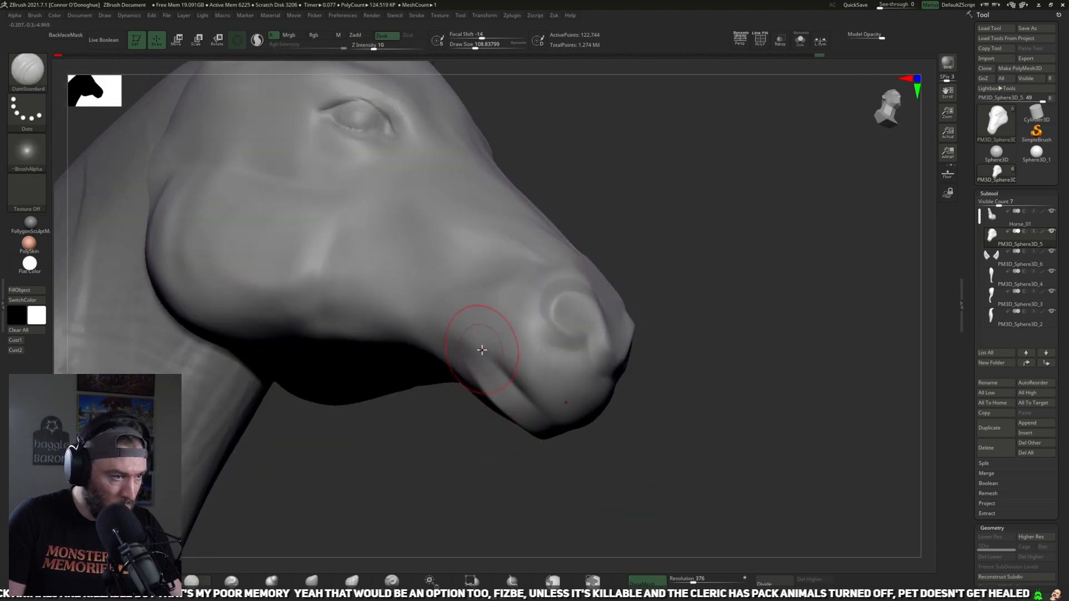
Step: Build up the volume around the mouth corner and lips with the ClayBuildup brush at about size 93
right_click_drag(499, 445, 198, 534)
left_click(159, 576)
mouse_move(507, 344)
left_mouse_down()
mouse_move(476, 361)
mouse_move(503, 347)
mouse_move(491, 380)
mouse_move(480, 353)
left_mouse_up()
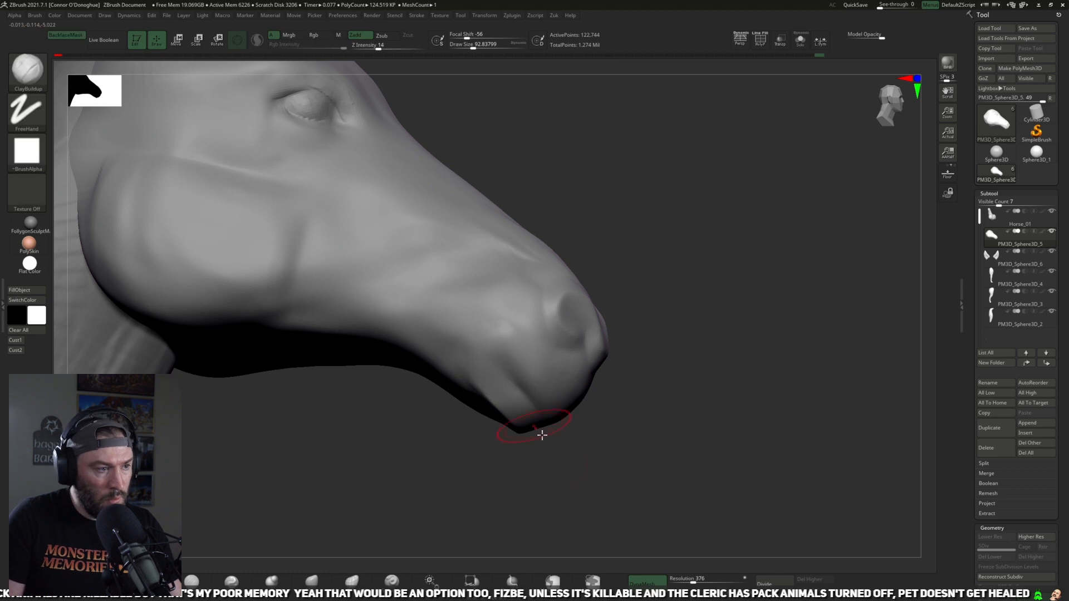
right_click_drag(572, 424, 537, 417)
Step: Recut the mouth line and its corner with the DamStandard brush at about size 105 to 149
left_click(193, 579)
right_click_drag(520, 453, 561, 435)
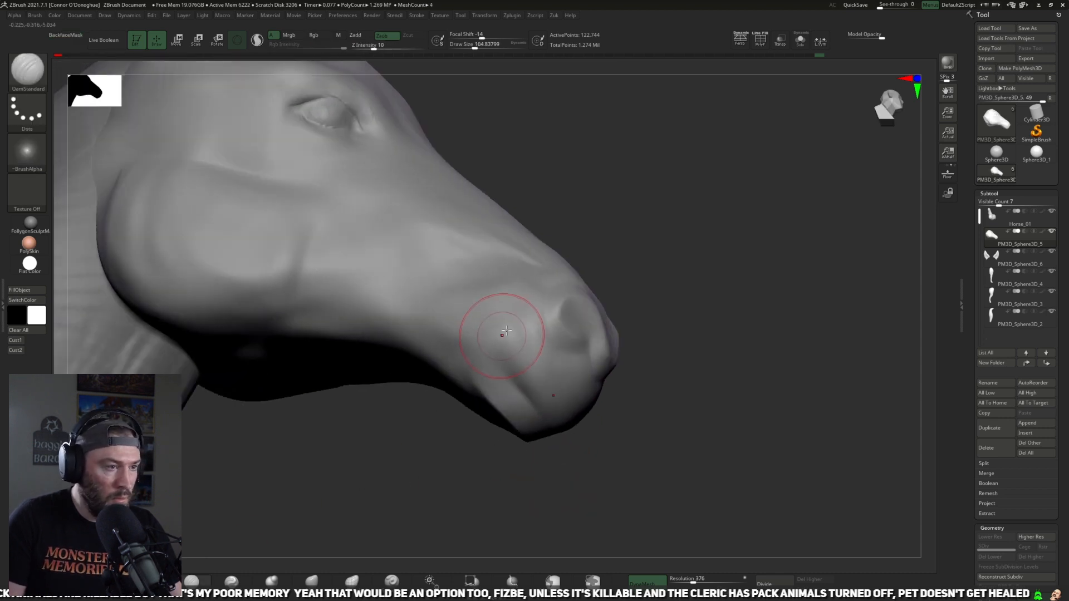
left_click_drag(456, 356, 463, 389)
mouse_move(526, 463)
right_mouse_down()
mouse_move(535, 477)
mouse_move(573, 473)
right_mouse_up()
left_click_drag(473, 352, 490, 437)
right_click_drag(498, 454, 457, 450)
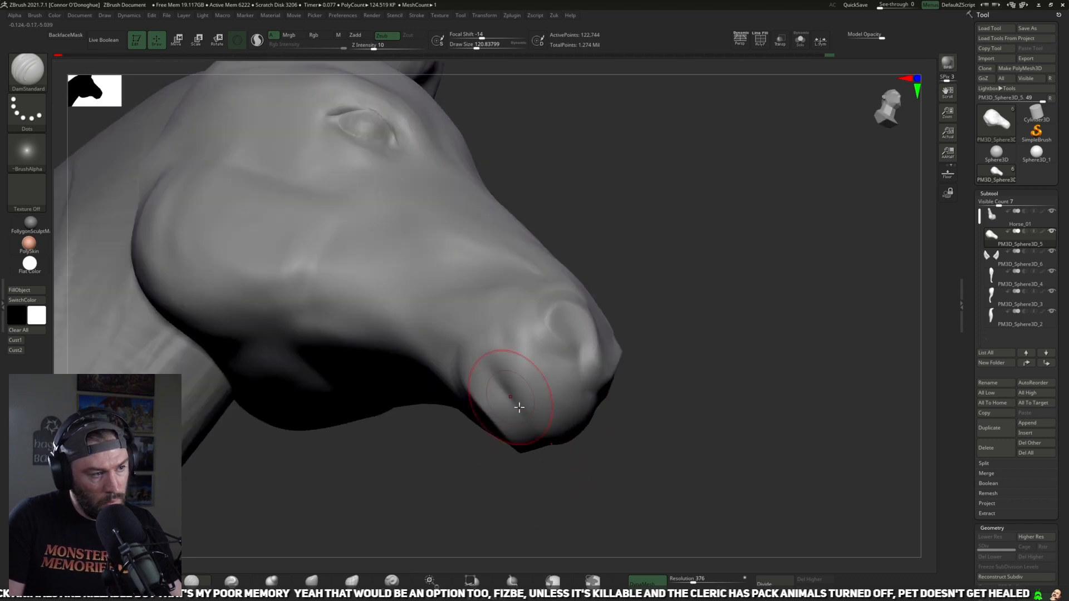
right_click_drag(519, 407, 490, 370)
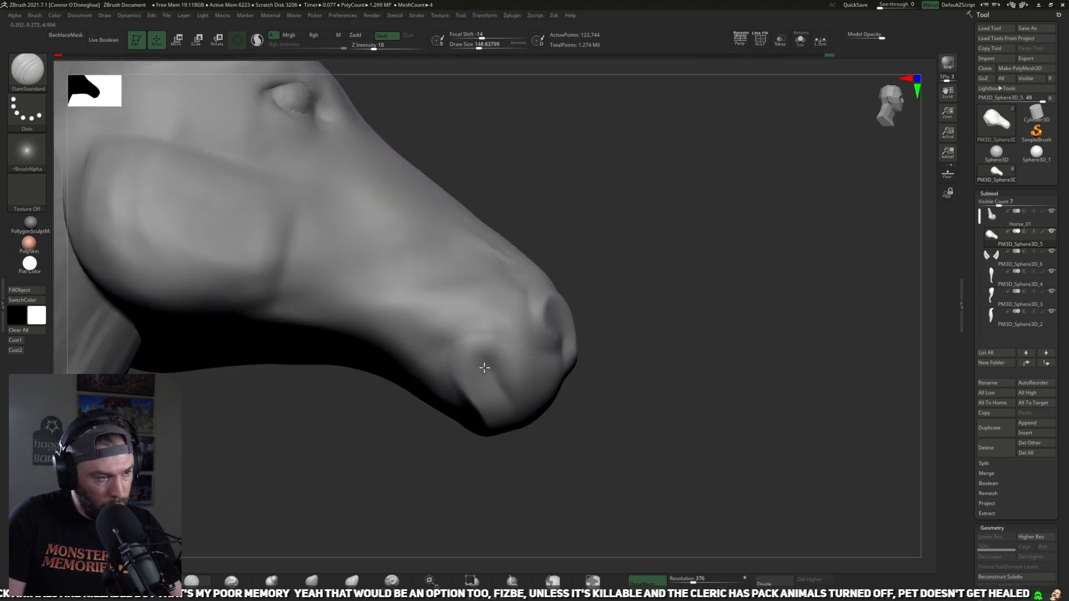
Step: Examine the muzzle and mouth shape in profile in relation to the whole head and neck
right_click_drag(589, 453, 531, 418)
mouse_move(530, 490)
right_mouse_down()
mouse_move(642, 505)
mouse_move(643, 466)
mouse_move(487, 469)
right_mouse_up()
mouse_move(525, 506)
right_mouse_down()
mouse_move(702, 434)
mouse_move(665, 307)
right_mouse_up()
right_click_drag(680, 369, 535, 515)
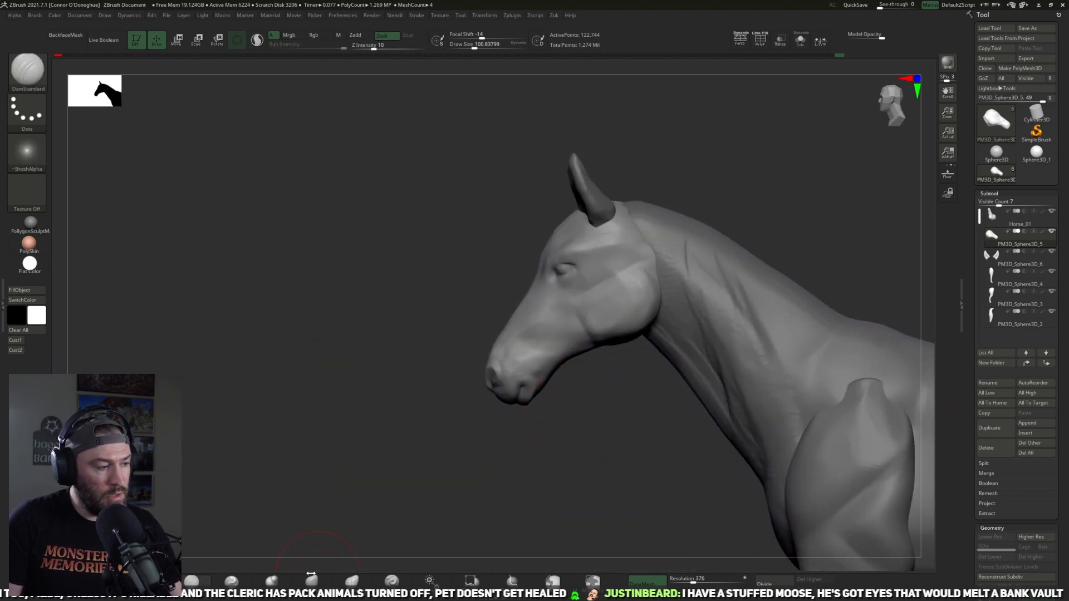
key("b")
key("c")
key("b")
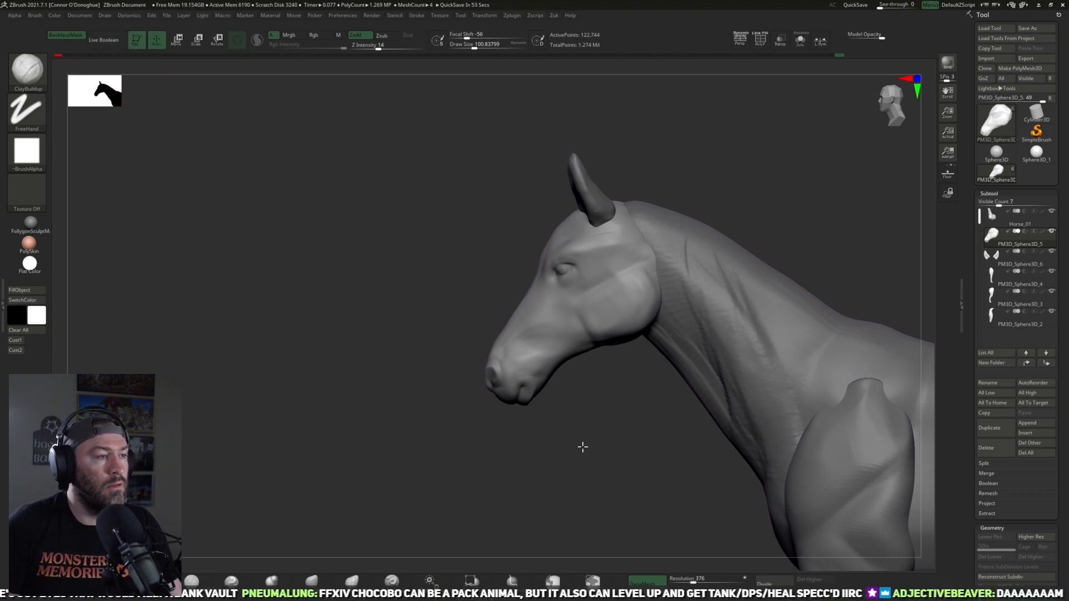
left_click_drag(576, 439, 587, 468, "alt")
left_click(209, 582)
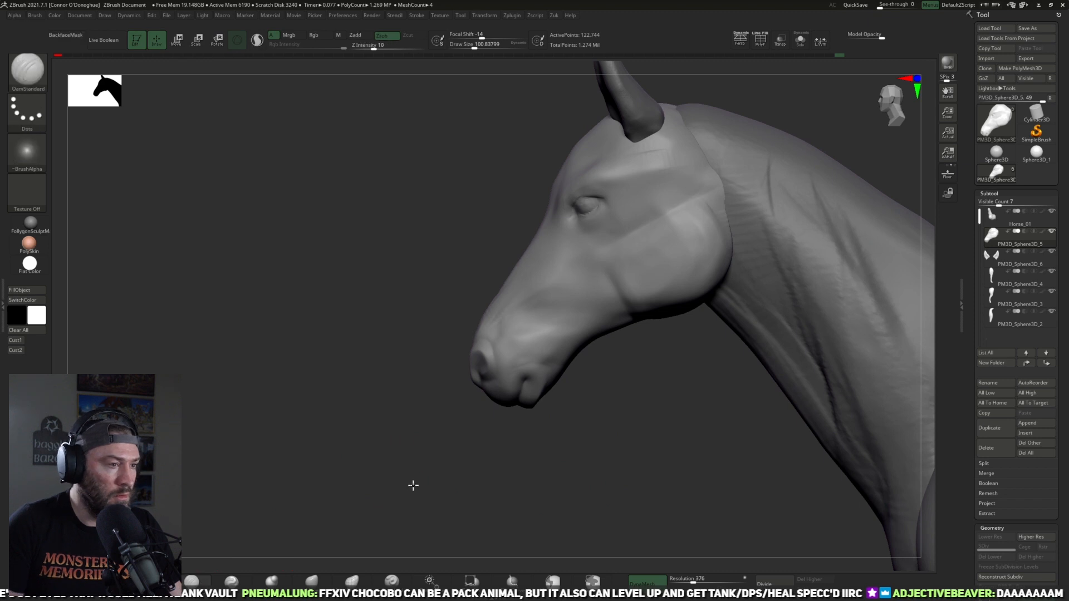
left_click_drag(406, 485, 525, 346)
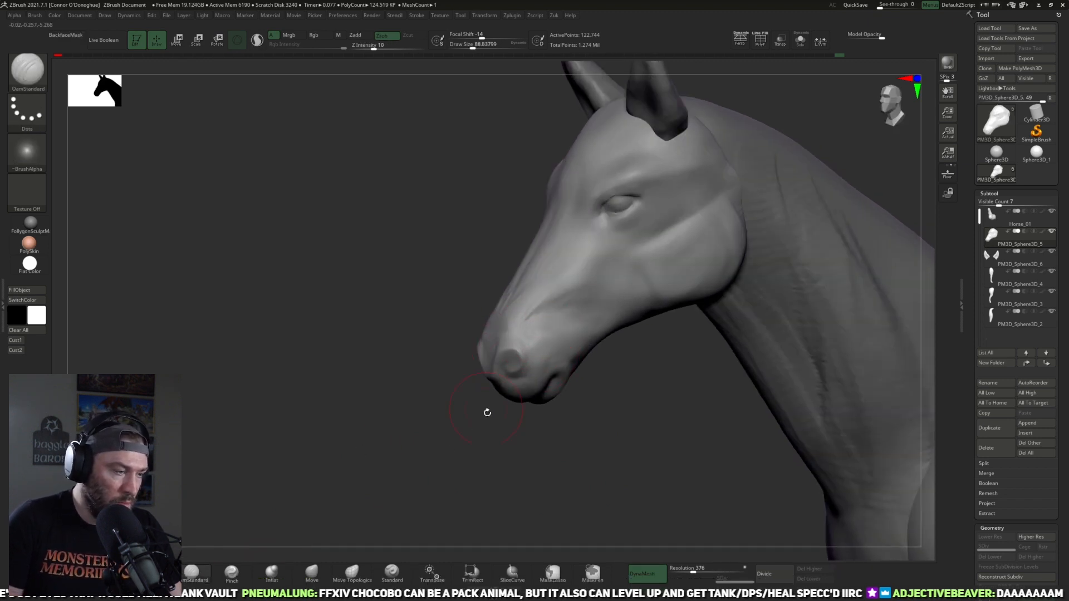
Step: Sharpen the nostril rim with the Pinch brush at about size 81 to 85
left_click_drag(487, 412, 472, 419)
left_click(232, 573)
left_click_drag(453, 465, 452, 445)
left_click_drag(491, 328, 515, 334)
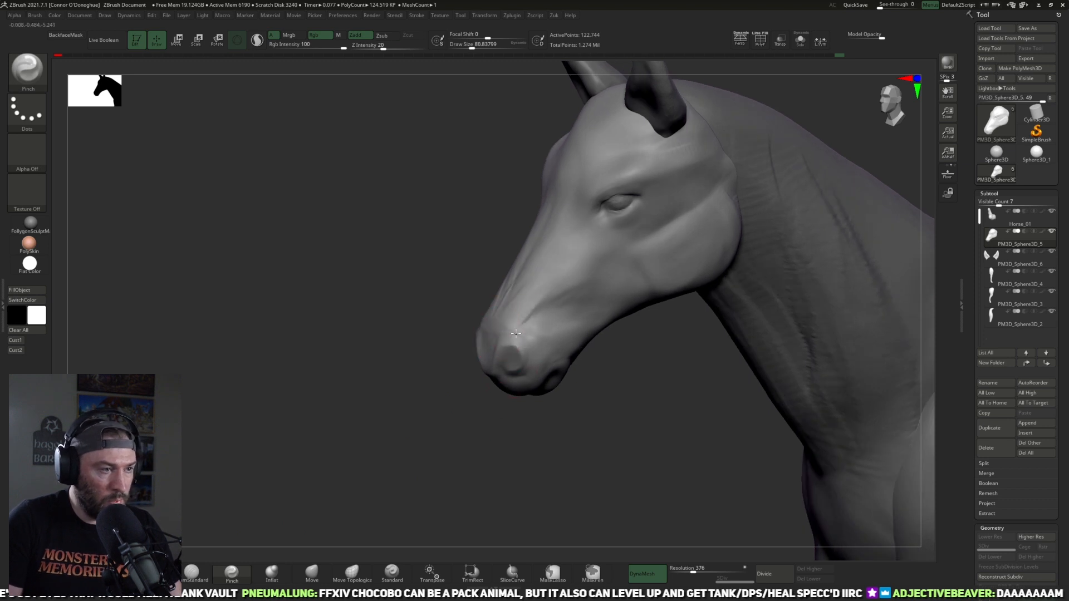
left_click_drag(509, 419, 496, 405)
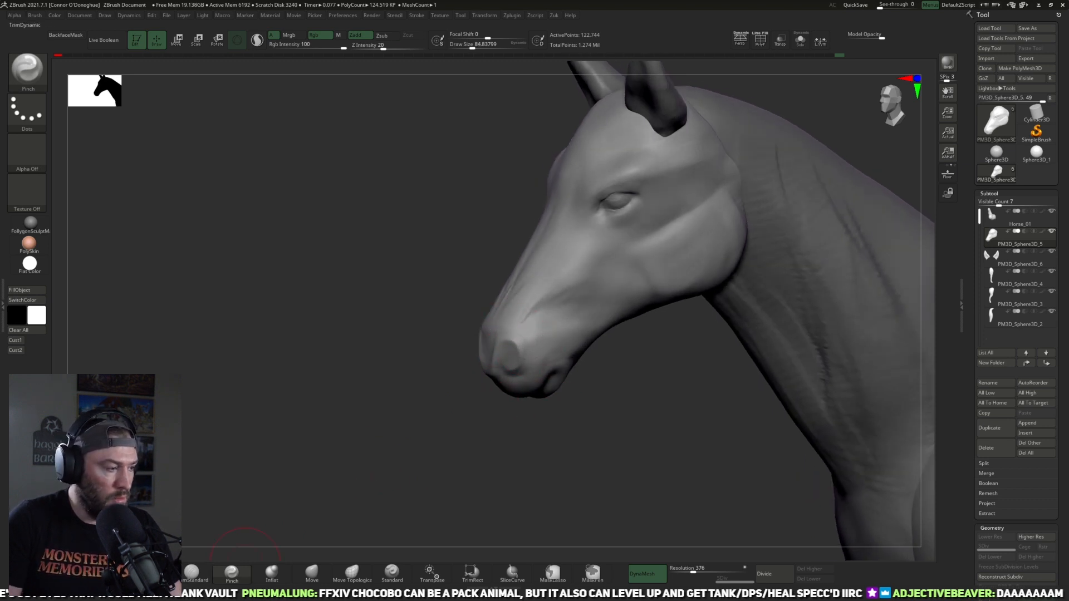
Step: Flatten the planes of the nose around the nostrils with the TrimDynamic brush at about size 121 to 133
left_click(151, 573)
left_click_drag(260, 482, 390, 476)
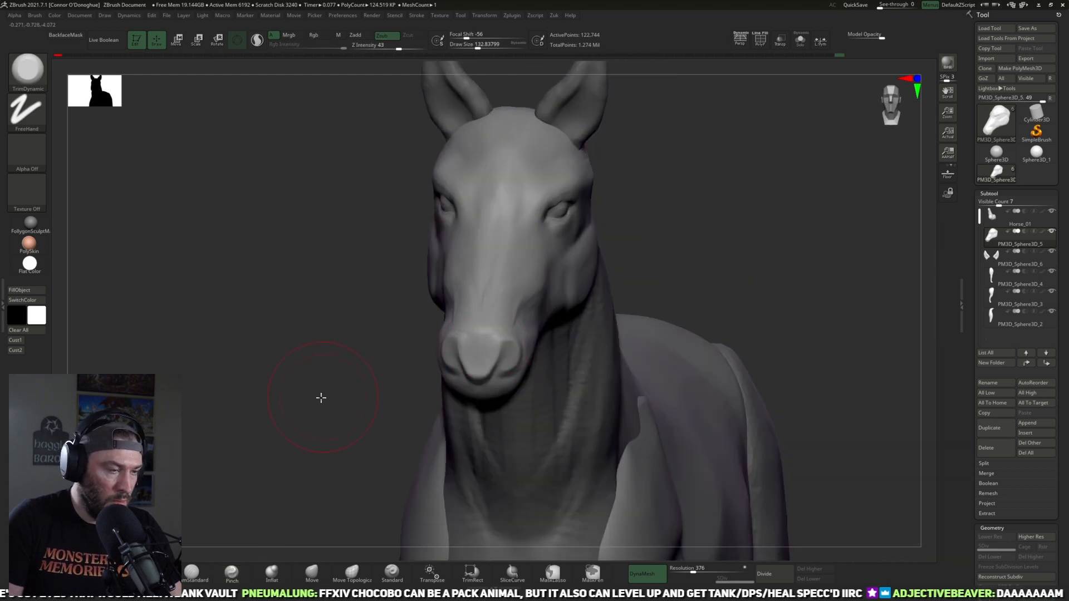
left_click_drag(318, 395, 501, 353)
left_click(111, 573)
left_click_drag(321, 457, 379, 441)
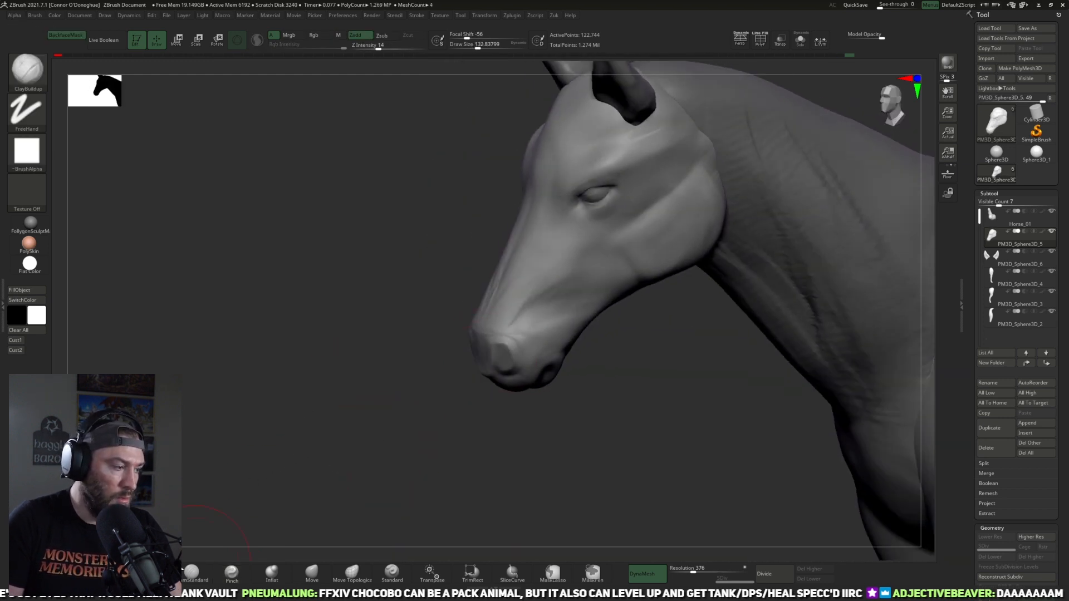
left_click(151, 574)
left_click_drag(209, 512, 312, 439)
left_click_drag(486, 346, 504, 318)
left_click(146, 573)
left_click_drag(477, 351, 485, 371)
mouse_move(480, 432)
left_mouse_down()
mouse_move(526, 426)
mouse_move(504, 452)
left_mouse_up()
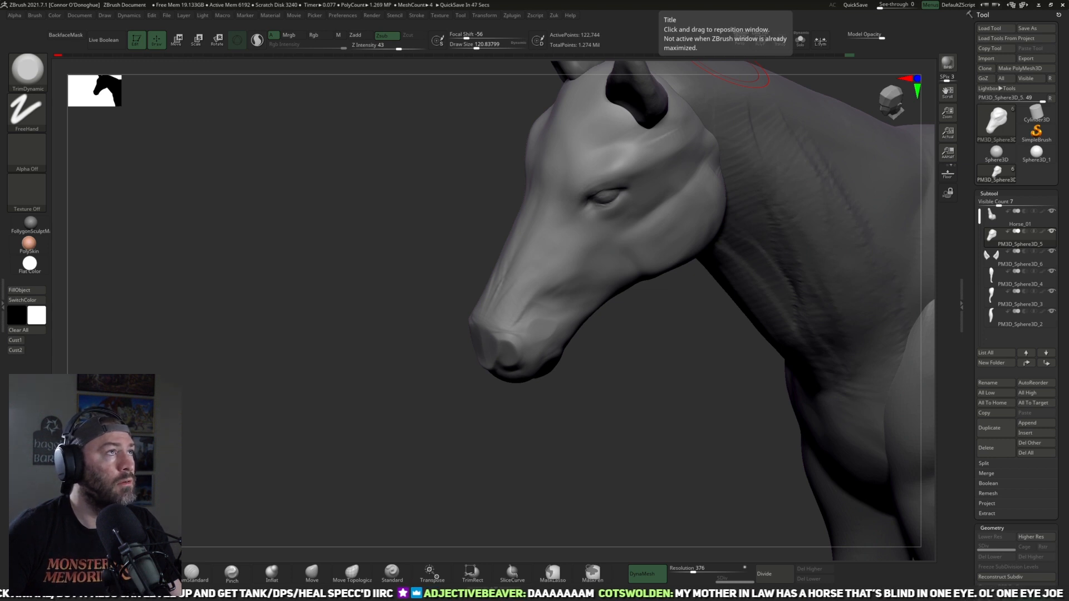
Step: Reshape the mouth corner and chin with the Move brush at about size 95 to 97, undoing one stroke
left_click_drag(658, 401, 648, 417)
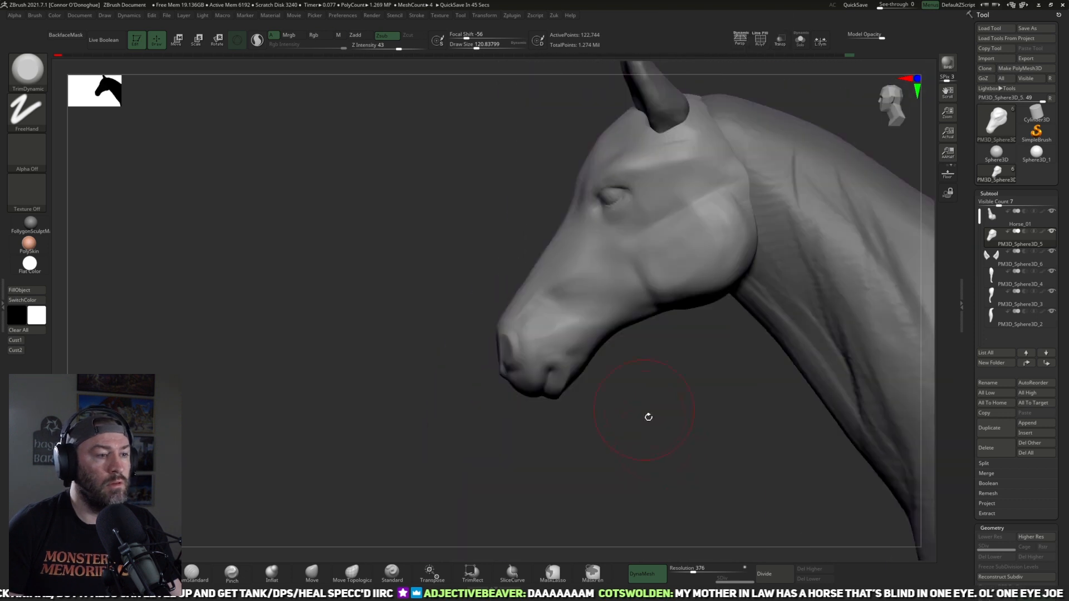
left_click_drag(592, 460, 507, 471, "alt")
left_click(313, 573)
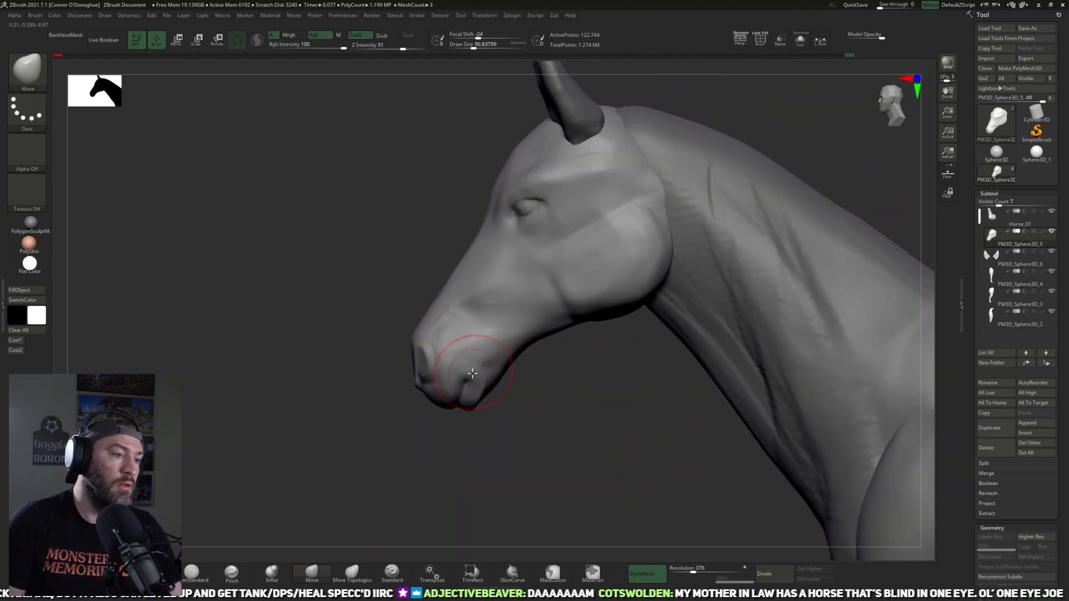
left_click_drag(468, 377, 479, 364)
key("bracketright")
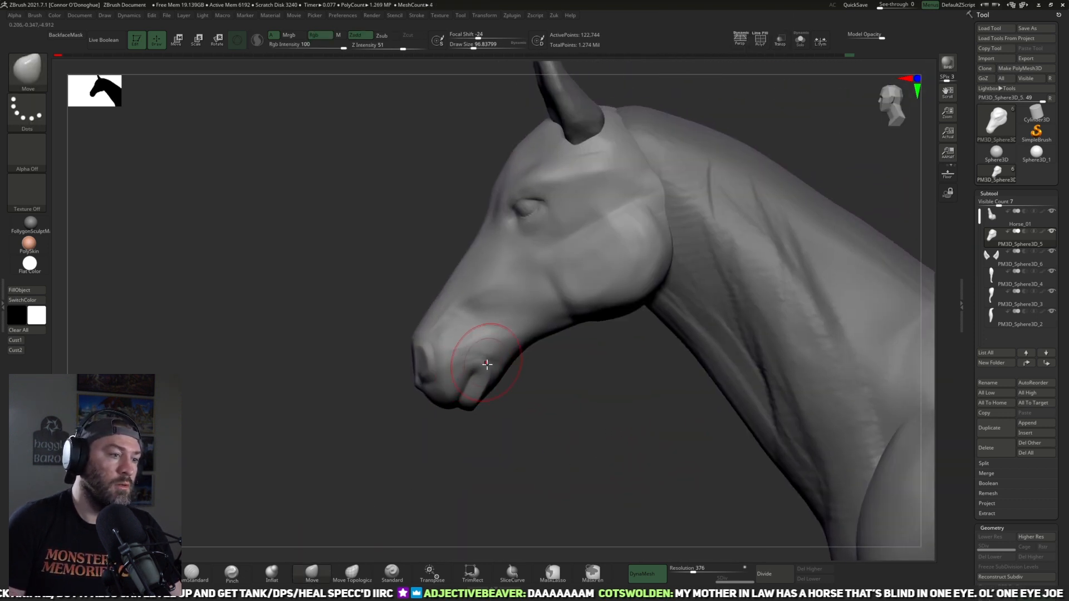
key("ctrl+z")
key("bracketleft")
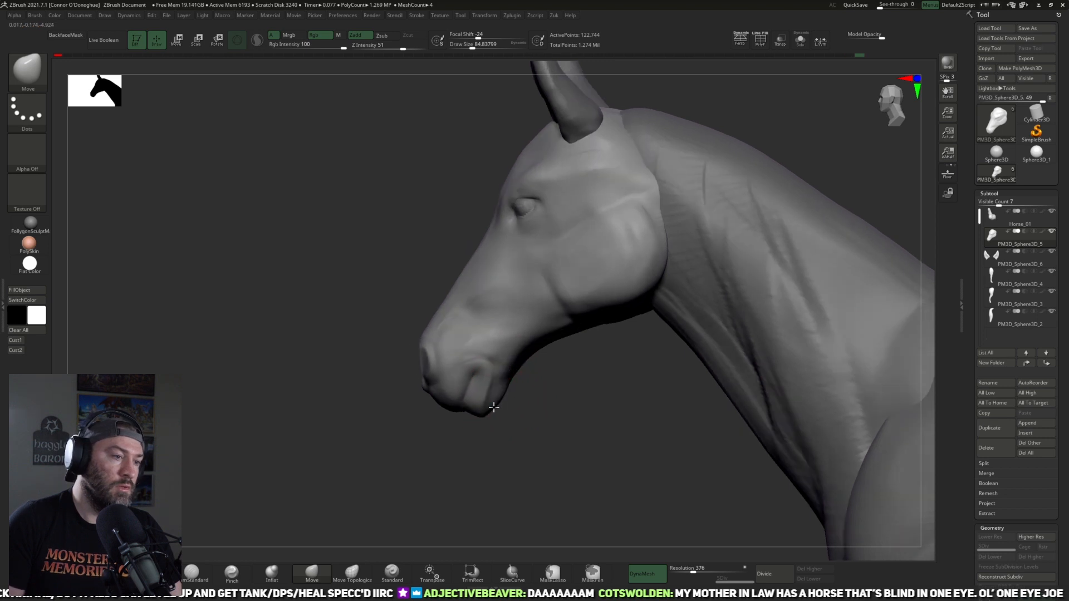
mouse_move(529, 389)
left_mouse_down()
mouse_move(541, 408)
mouse_move(556, 394)
mouse_move(200, 512)
mouse_move(545, 362)
left_mouse_up()
Step: Build up and smooth the underside of the jaw behind the chin with the ClayBuildup brush at about size 77
key("b")
key("c")
key("b")
mouse_move(332, 356)
left_mouse_down()
mouse_move(562, 372)
mouse_move(568, 386)
mouse_move(522, 353)
mouse_move(539, 312)
mouse_move(513, 330)
left_mouse_up()
mouse_move(563, 384)
left_mouse_down()
mouse_move(622, 424)
mouse_move(550, 310)
mouse_move(569, 330)
mouse_move(564, 277)
mouse_move(576, 351)
mouse_move(551, 359)
mouse_move(571, 317)
left_mouse_up()
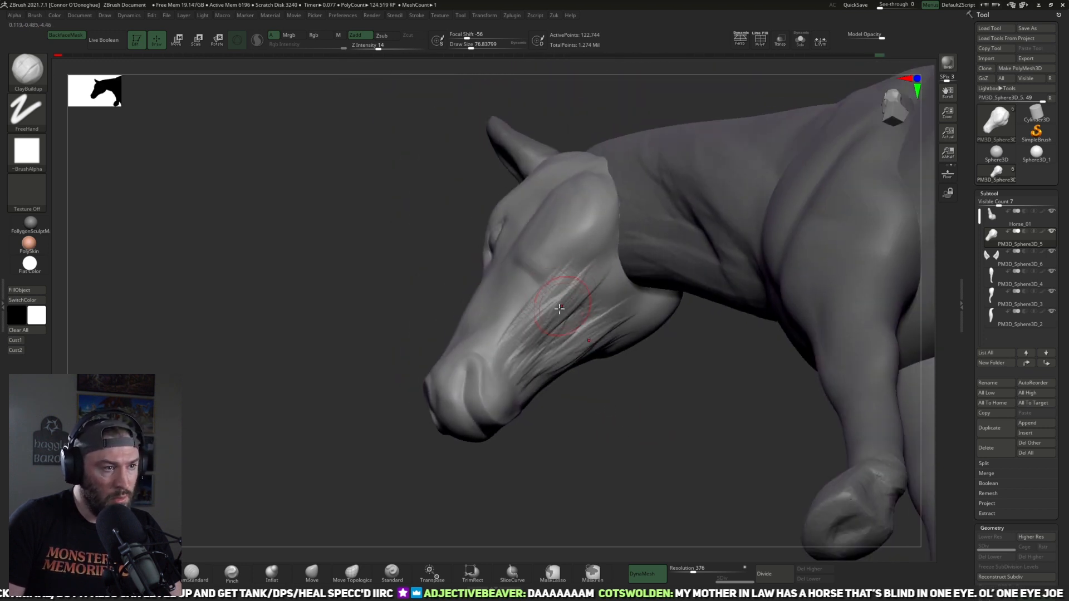
key("shift")
mouse_move(651, 415)
left_mouse_down()
mouse_move(644, 470)
mouse_move(574, 412)
mouse_move(546, 346)
mouse_move(516, 330)
left_mouse_up()
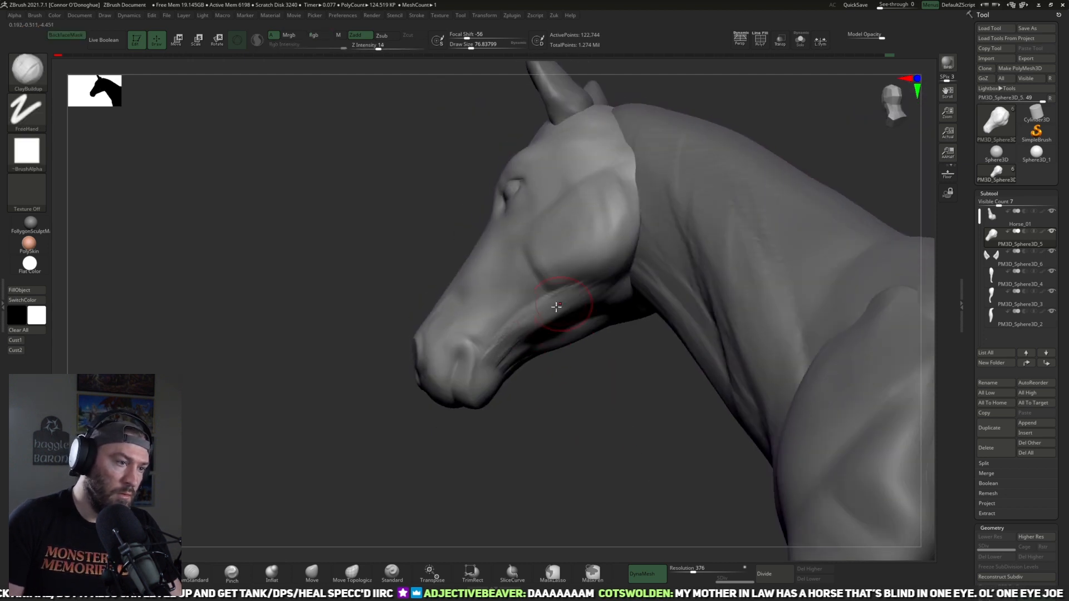
key("shift")
mouse_move(551, 375)
left_mouse_down()
mouse_move(558, 332)
mouse_move(613, 451)
left_mouse_up()
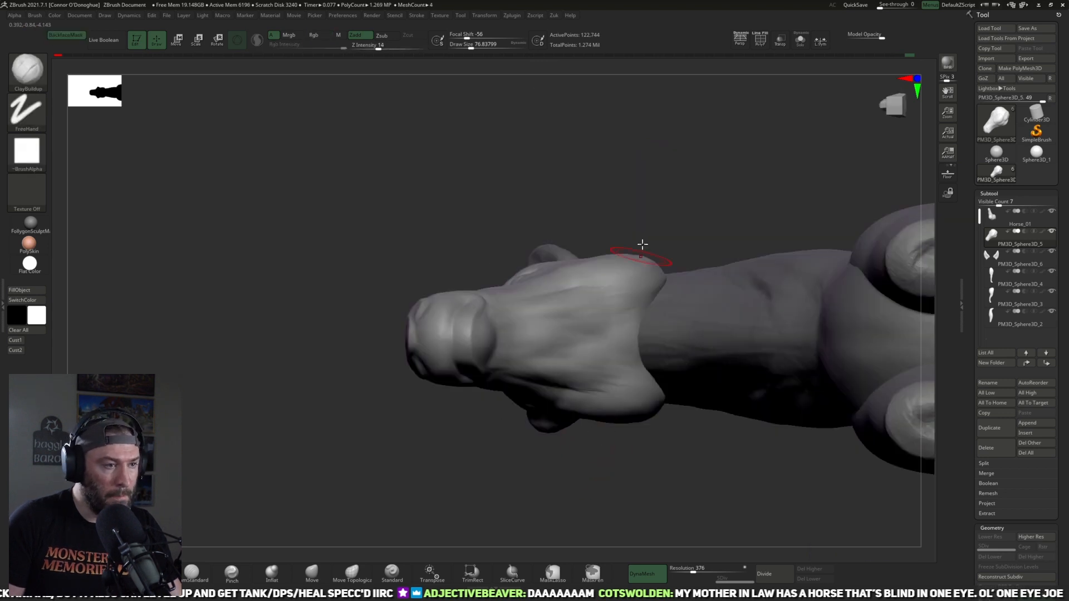
left_click_drag(653, 319, 620, 167, "shift")
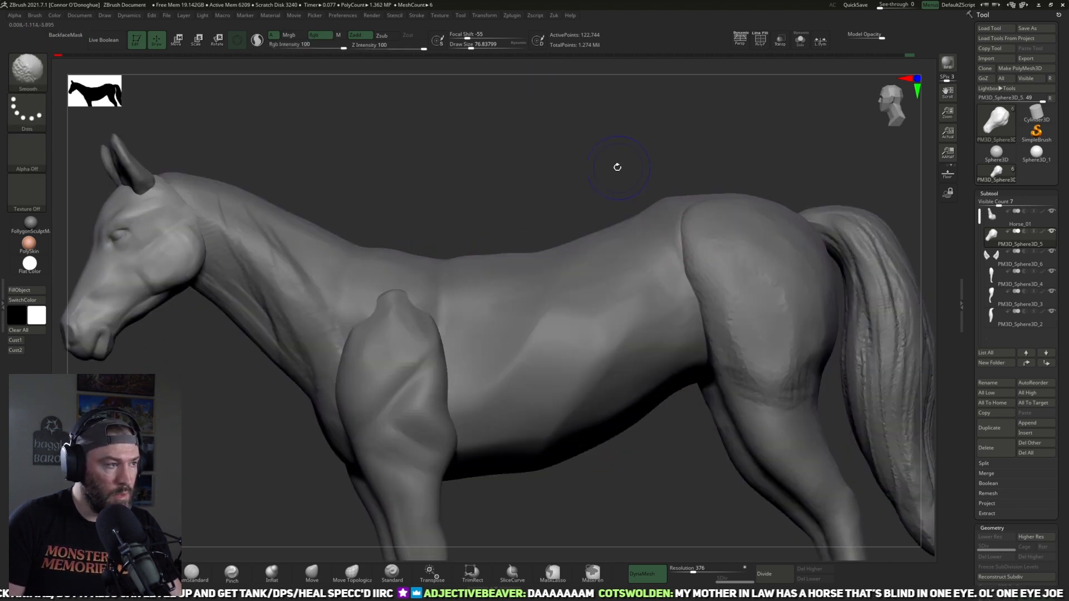
Step: Examine the head's profile and size in relation to the whole horse
key("f")
key("f")
left_click_drag(600, 428, 510, 380, "shift")
left_click_drag(302, 410, 607, 455, "alt")
left_click_drag(499, 391, 520, 499, "alt")
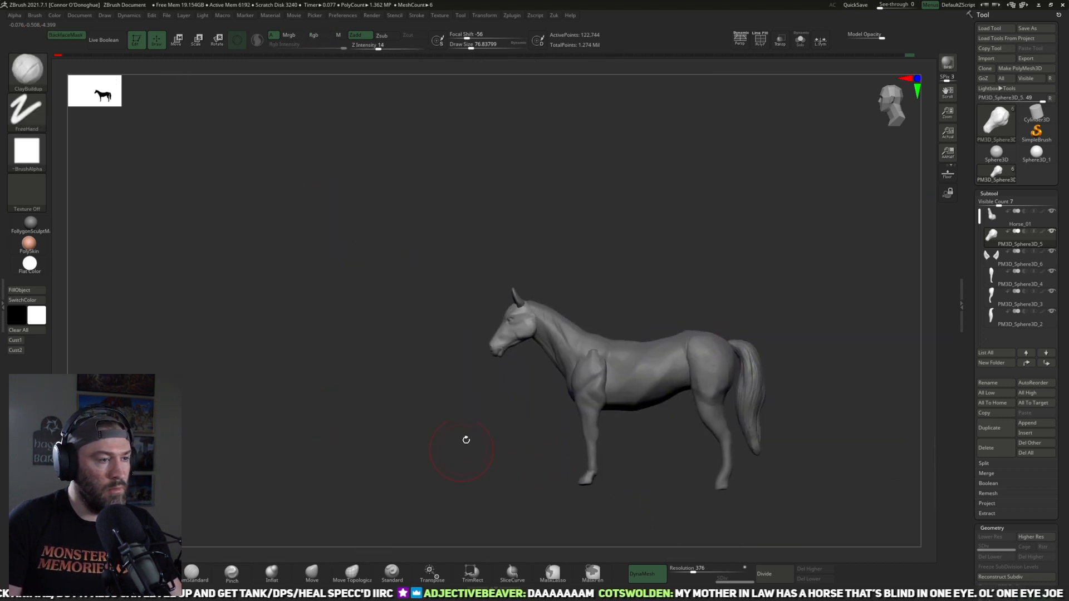
left_click_drag(650, 295, 596, 202, "alt")
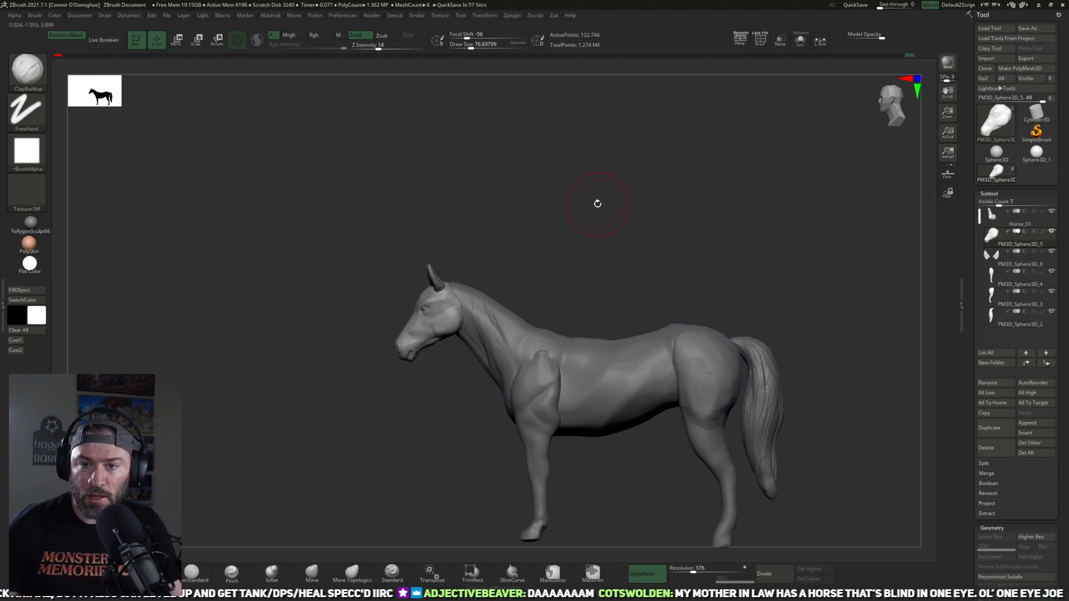
mouse_move(806, 262)
left_mouse_down("alt")
mouse_move(589, 277)
mouse_move(371, 444)
mouse_move(456, 463)
mouse_move(437, 425)
mouse_move(468, 467)
mouse_move(437, 381)
mouse_move(446, 394)
mouse_move(433, 332)
left_mouse_up("alt")
Step: Flatten and smooth the lower jaw with the TrimDynamic brush and refine the cheek with DamStandard, both at about size 65
left_click(152, 573)
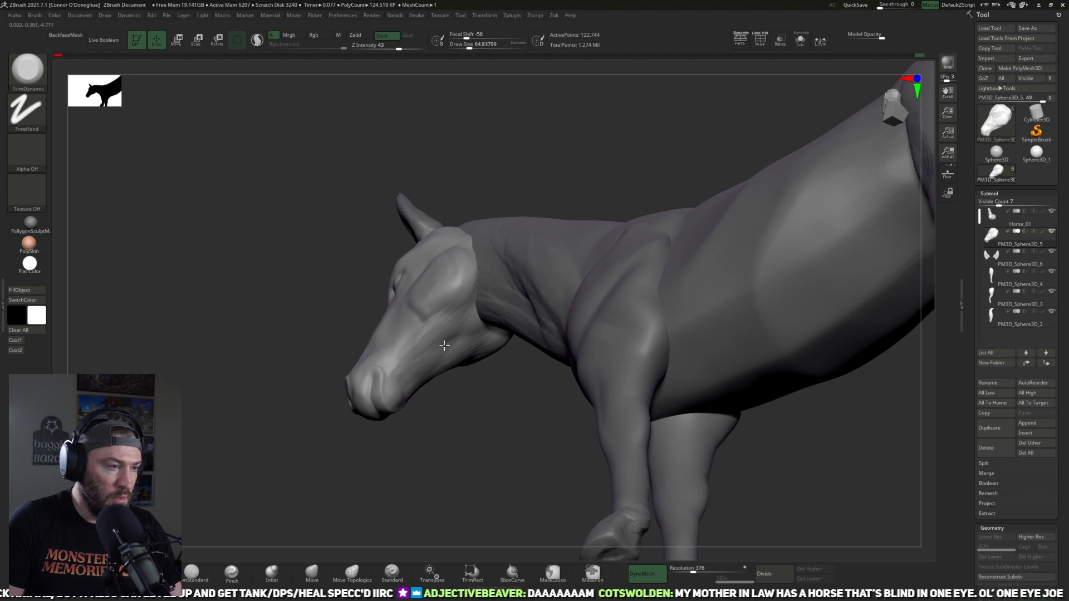
left_click_drag(470, 397, 453, 387)
key("shift")
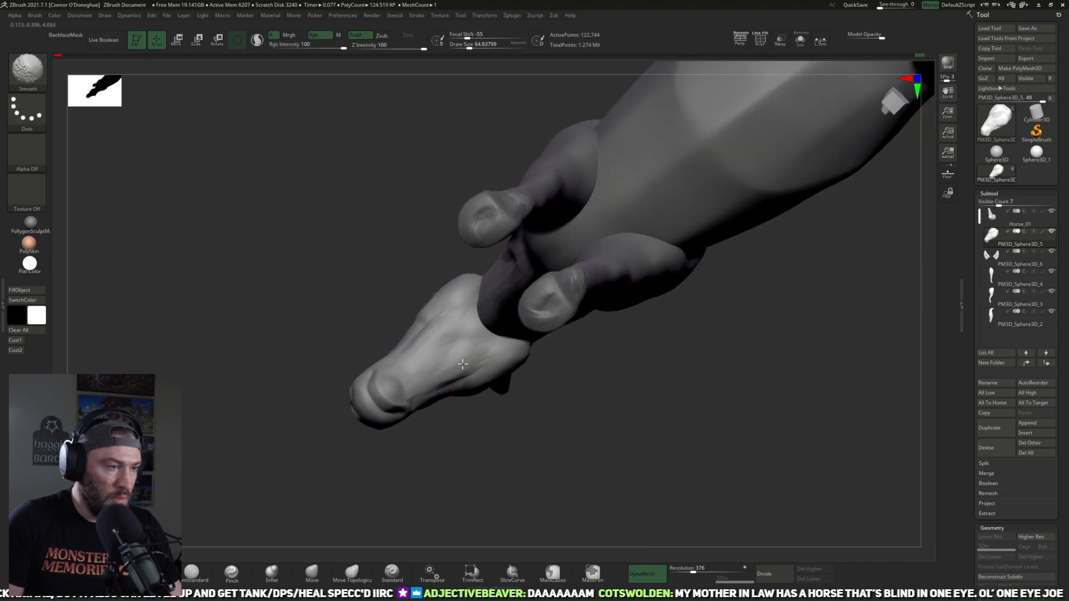
mouse_move(473, 456)
left_mouse_down()
mouse_move(492, 506)
mouse_move(462, 408)
mouse_move(487, 427)
mouse_move(291, 500)
left_mouse_up()
left_click(194, 573)
mouse_move(452, 461)
left_mouse_down()
mouse_move(432, 425)
mouse_move(439, 387)
mouse_move(489, 389)
mouse_move(468, 405)
mouse_move(484, 458)
mouse_move(455, 403)
mouse_move(484, 341)
left_mouse_up()
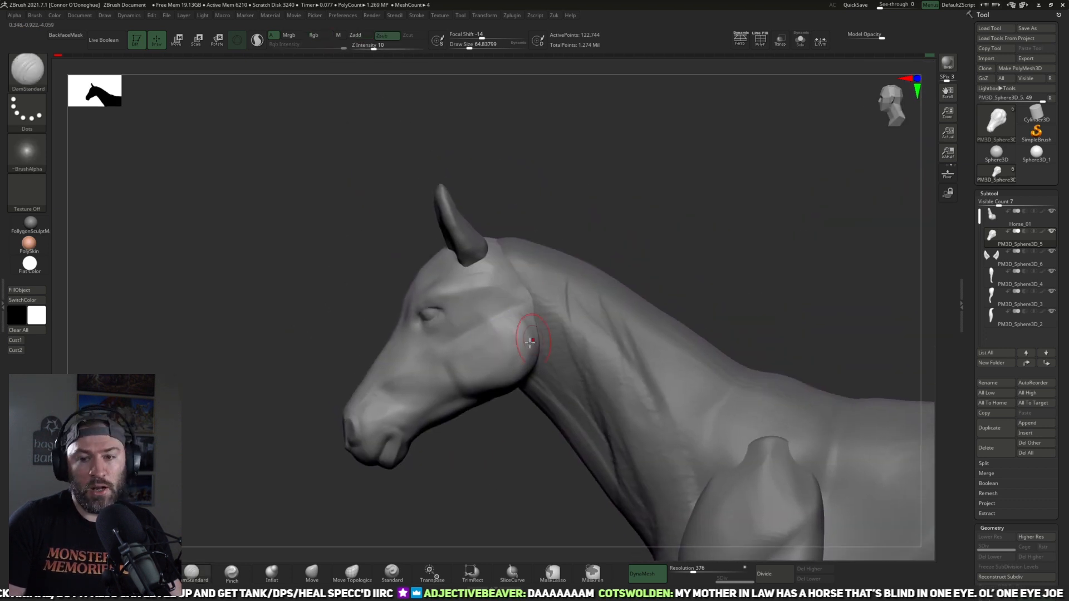
left_click_drag(545, 264, 496, 338, "alt")
mouse_move(613, 179)
left_mouse_down()
mouse_move(592, 219)
mouse_move(651, 196)
mouse_move(587, 209)
left_mouse_up()
Step: Flatten the planes of the cheek behind and below the eye with the TrimDynamic brush at about size 89 and smooth them
key("b")
key("t")
key("d")
mouse_move(484, 296)
left_mouse_down()
mouse_move(496, 293)
mouse_move(472, 288)
mouse_move(471, 301)
left_mouse_up()
mouse_move(466, 304)
left_mouse_down()
mouse_move(489, 315)
mouse_move(478, 312)
left_mouse_up()
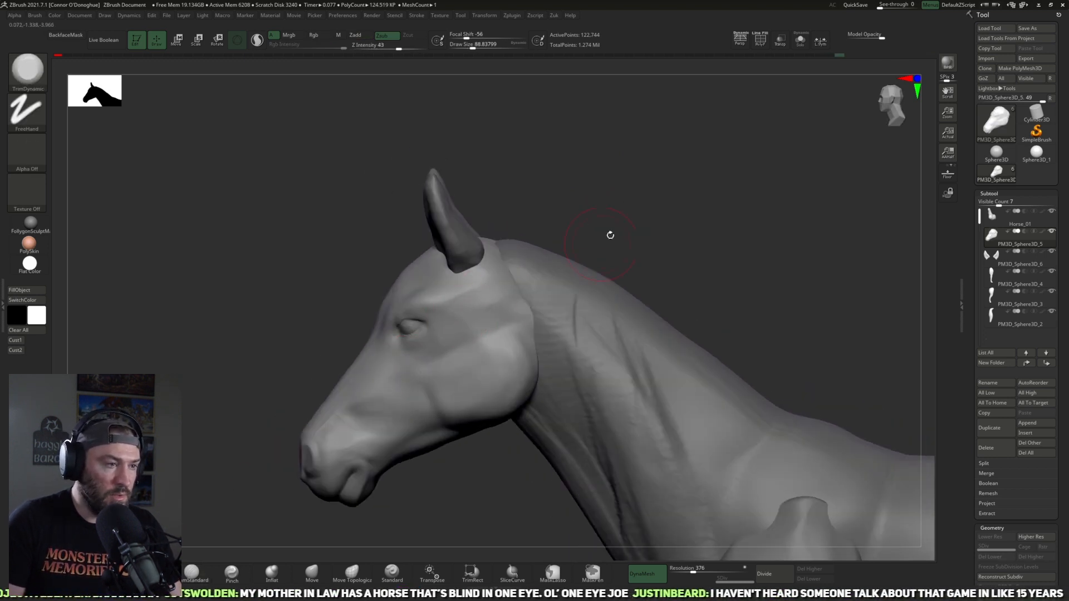
left_click_drag(599, 215, 570, 217)
left_click_drag(474, 317, 486, 310, "shift")
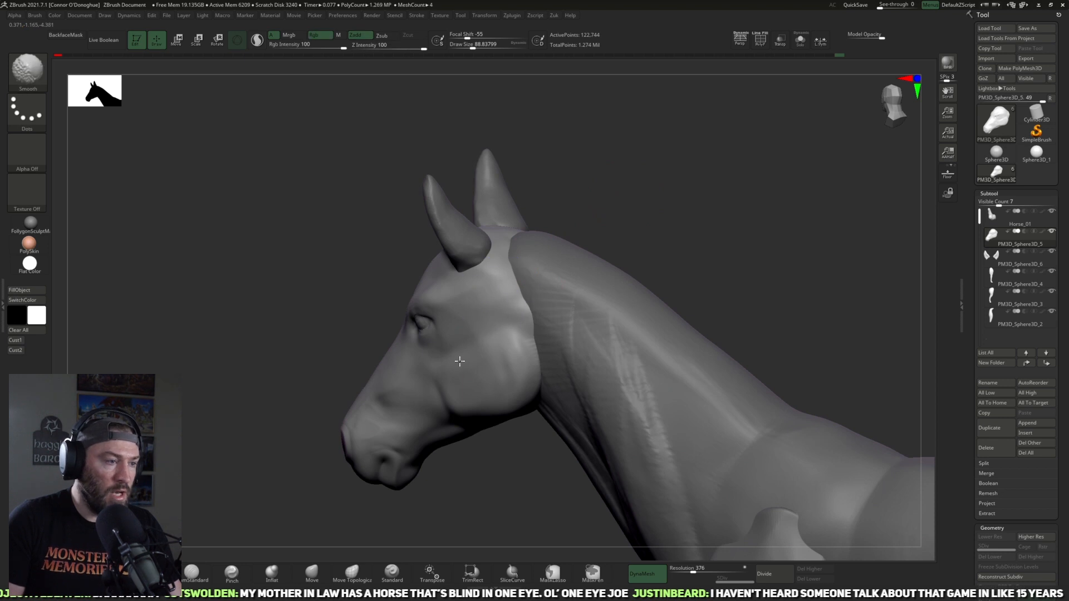
mouse_move(479, 482)
left_mouse_down()
mouse_move(501, 465)
mouse_move(469, 351)
left_mouse_up()
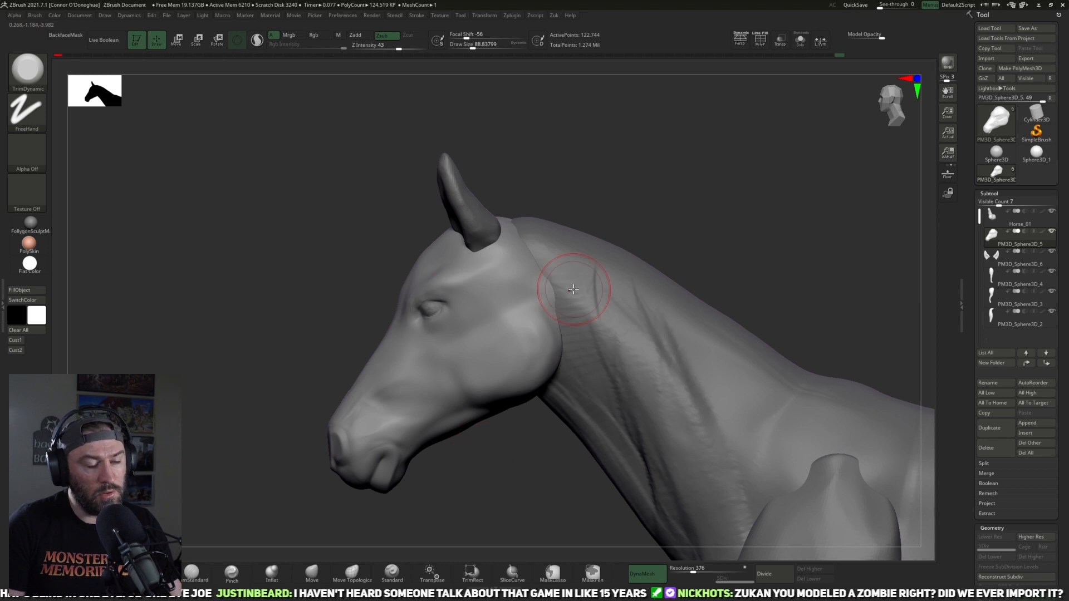
left_click_drag(668, 183, 532, 359)
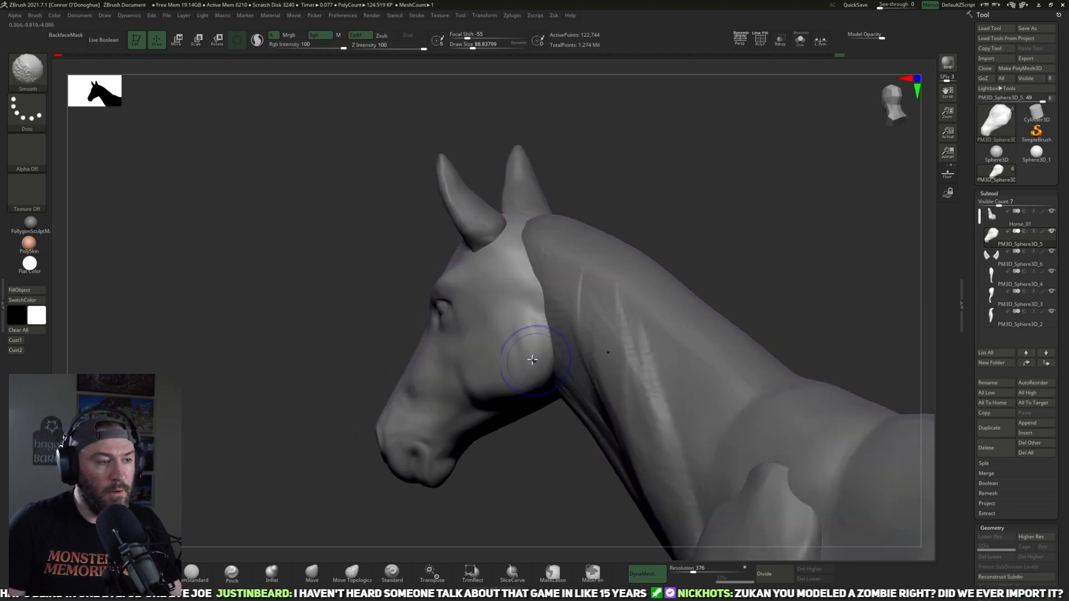
left_click_drag(540, 436, 513, 382)
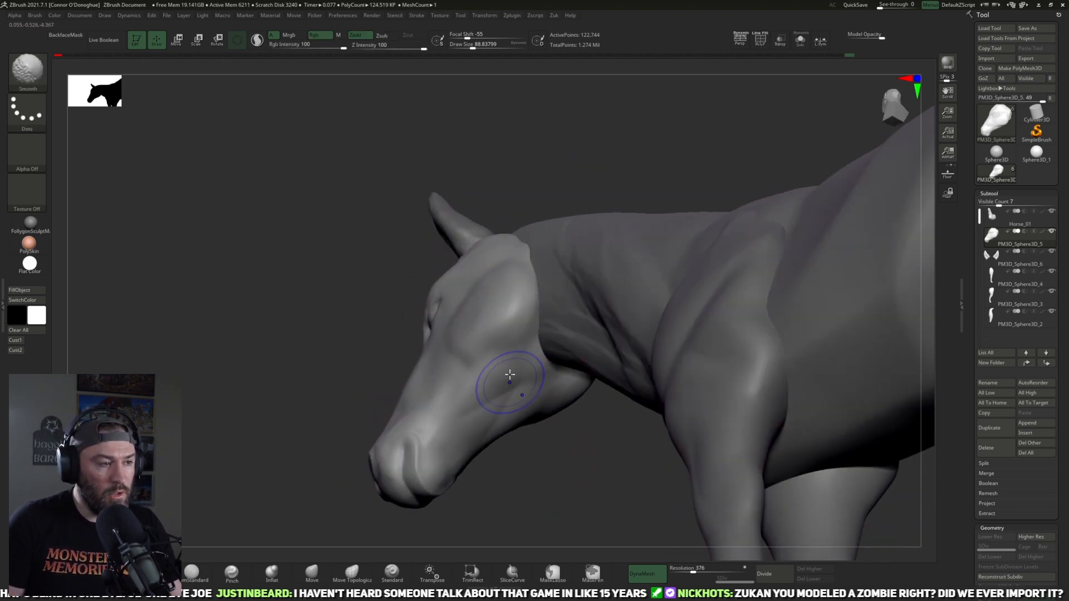
Step: Build up and smooth the mouth corner and chin with the ClayBuildup brush at about size 69
left_click_drag(536, 465, 315, 513)
left_click(151, 573)
mouse_move(532, 426)
left_mouse_down()
mouse_move(516, 432)
mouse_move(456, 365)
left_mouse_up()
mouse_move(515, 409)
left_mouse_down()
mouse_move(453, 380)
mouse_move(473, 391)
mouse_move(459, 364)
mouse_move(465, 376)
left_mouse_up()
left_click_drag(520, 430, 525, 452, "alt")
left_click_drag(440, 364, 437, 374)
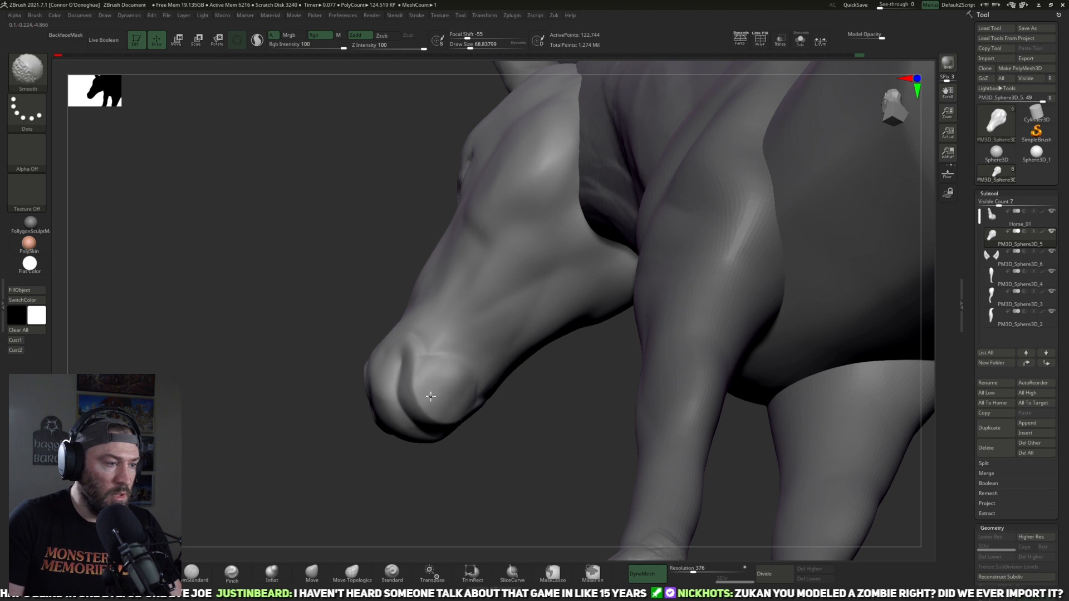
mouse_move(485, 465)
left_mouse_down()
mouse_move(520, 470)
mouse_move(525, 428)
mouse_move(490, 408)
mouse_move(492, 379)
mouse_move(470, 419)
mouse_move(489, 436)
mouse_move(487, 396)
mouse_move(438, 364)
left_mouse_up()
mouse_move(493, 433)
left_mouse_down()
mouse_move(520, 443)
mouse_move(522, 409)
left_mouse_up()
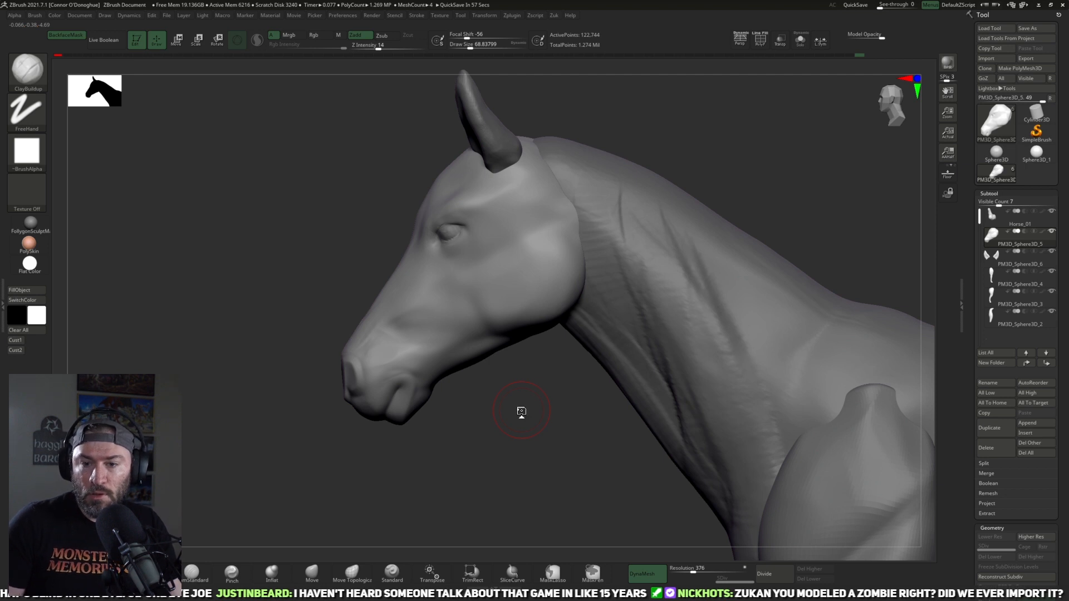
Step: Select the Horse_01 body subtool and flatten the planes of the back and croup with the TrimDynamic brush at about size 97
key("f")
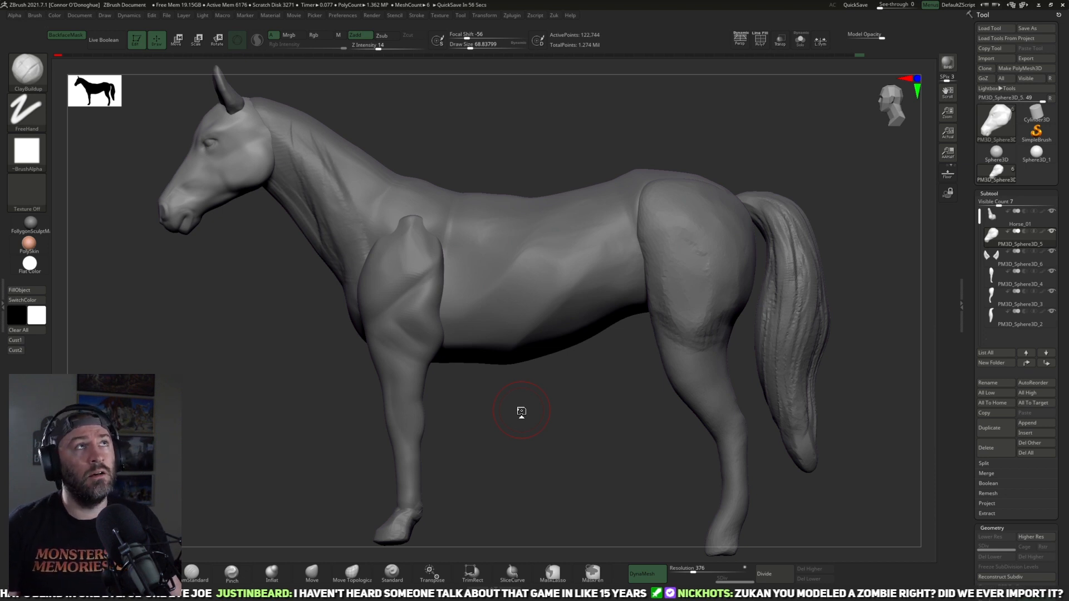
left_click_drag(605, 433, 651, 454, "alt")
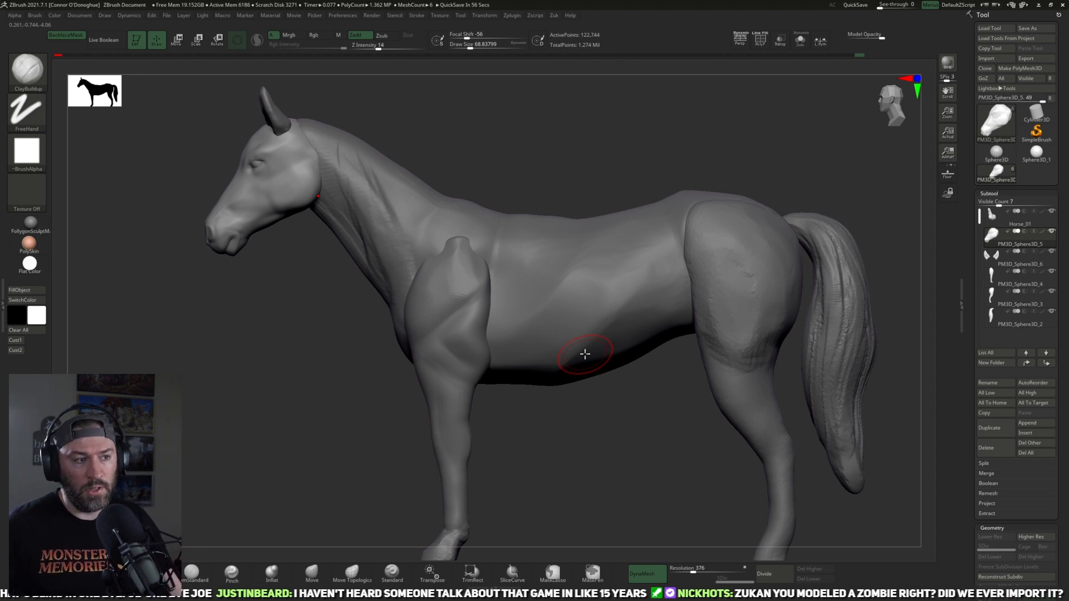
left_click_drag(609, 443, 532, 483, "alt")
left_click(545, 293, "alt")
left_click_drag(784, 167, 757, 211, "alt")
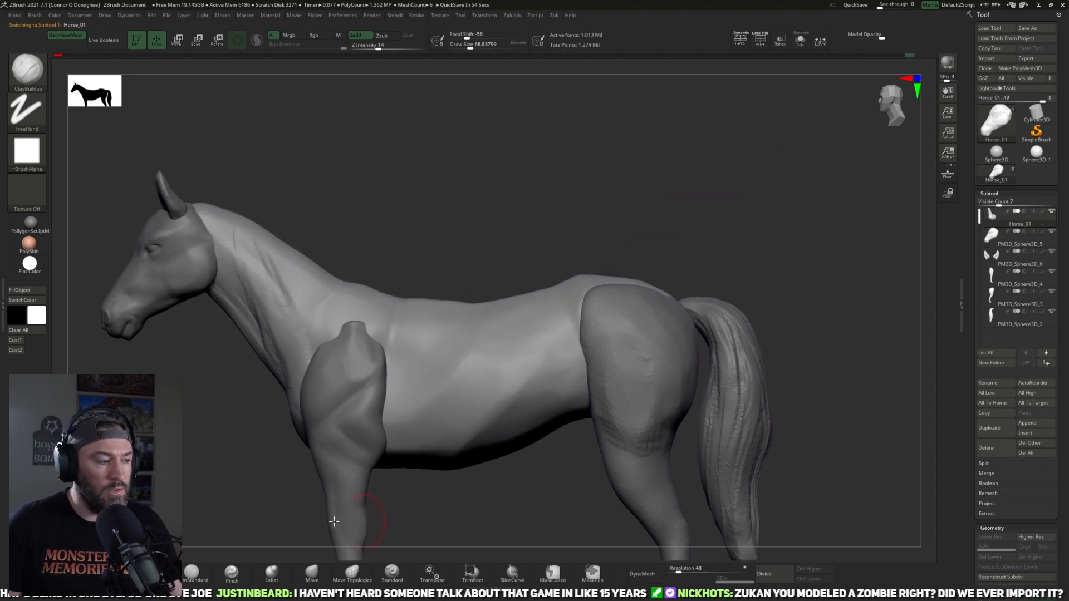
key("b")
key("t")
key("d")
left_click_drag(694, 175, 683, 236)
key("bracketright")
key("bracketright")
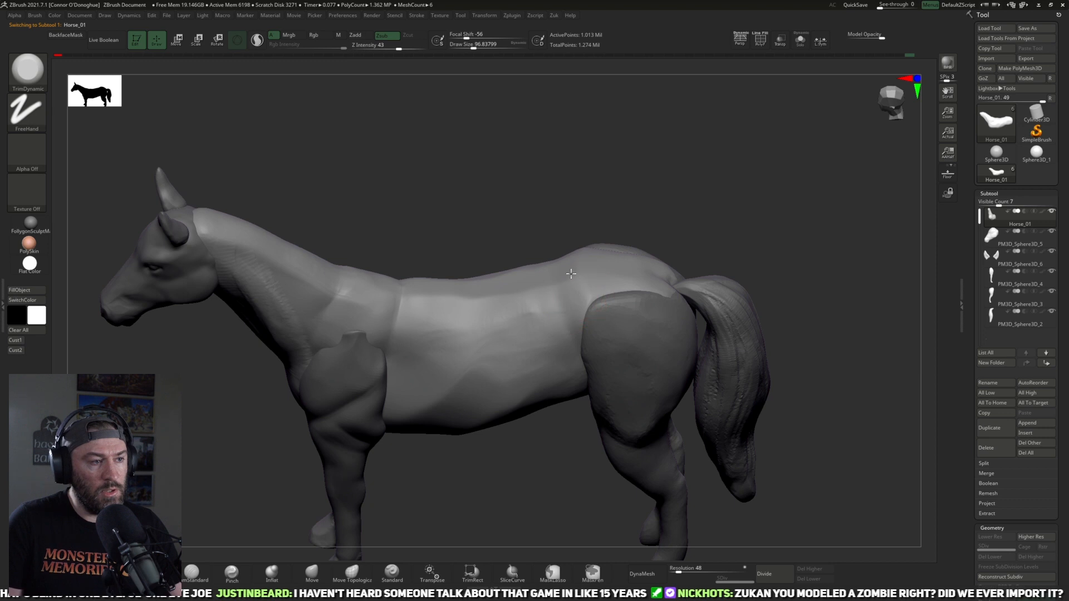
mouse_move(680, 160)
left_mouse_down()
mouse_move(673, 195)
mouse_move(573, 310)
left_mouse_up()
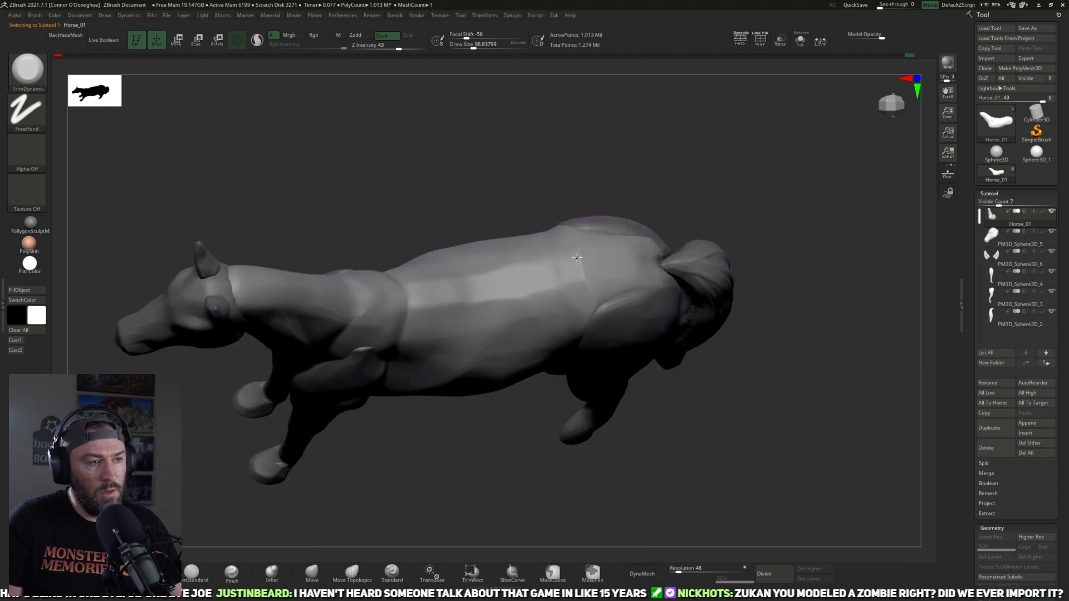
left_click_drag(726, 162, 627, 188)
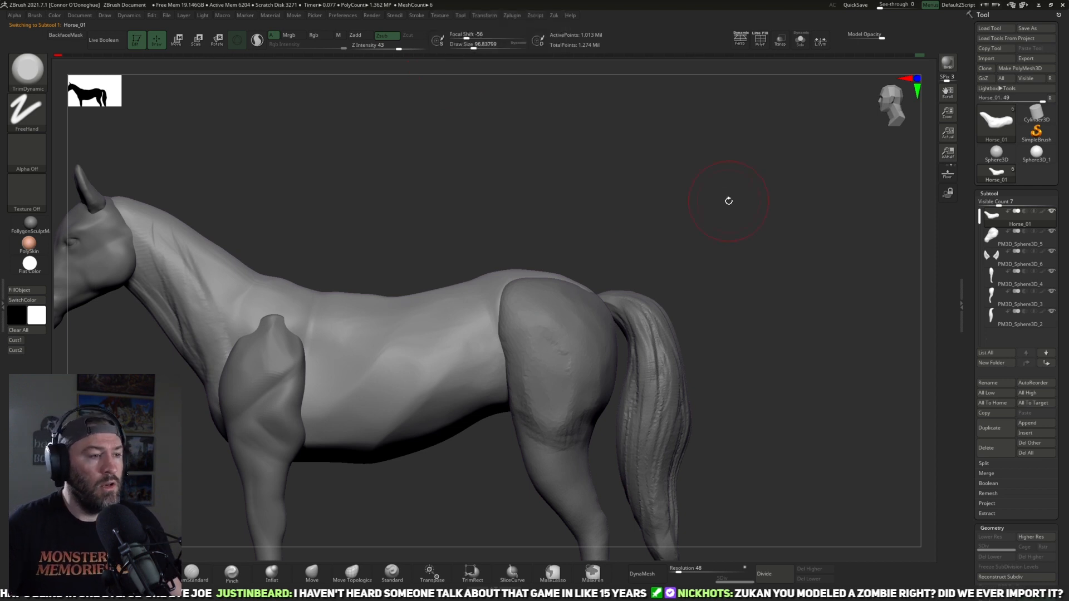
Step: Flatten the crest and upper side of the neck with the TrimDynamic brush at about size 97 and smooth the muscle creases
left_click_drag(686, 245, 513, 319)
mouse_move(618, 237)
left_mouse_down()
mouse_move(470, 313)
mouse_move(476, 305)
left_mouse_up()
mouse_move(546, 248)
left_mouse_down("shift")
mouse_move(536, 260)
mouse_move(436, 285)
left_mouse_up("shift")
mouse_move(504, 203)
left_mouse_down("alt")
mouse_move(589, 234)
mouse_move(580, 253)
left_mouse_up("alt")
left_click_drag(413, 252, 469, 285)
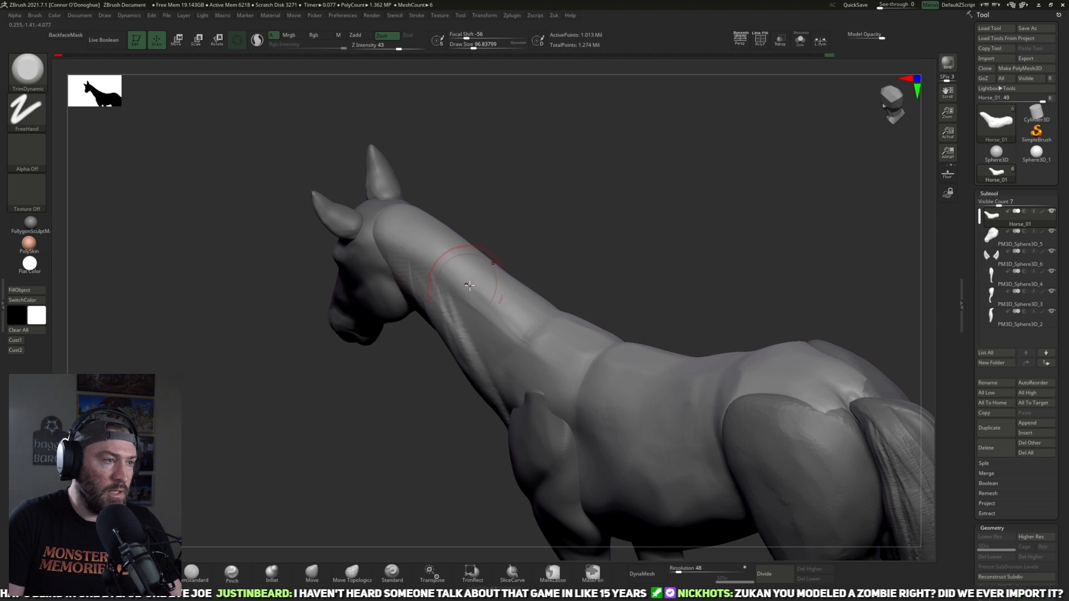
left_click_drag(562, 208, 596, 179, "shift")
left_click_drag(596, 234, 551, 244)
left_click_drag(452, 283, 443, 267)
left_click_drag(598, 217, 575, 224)
left_click_drag(508, 362, 521, 326, "shift")
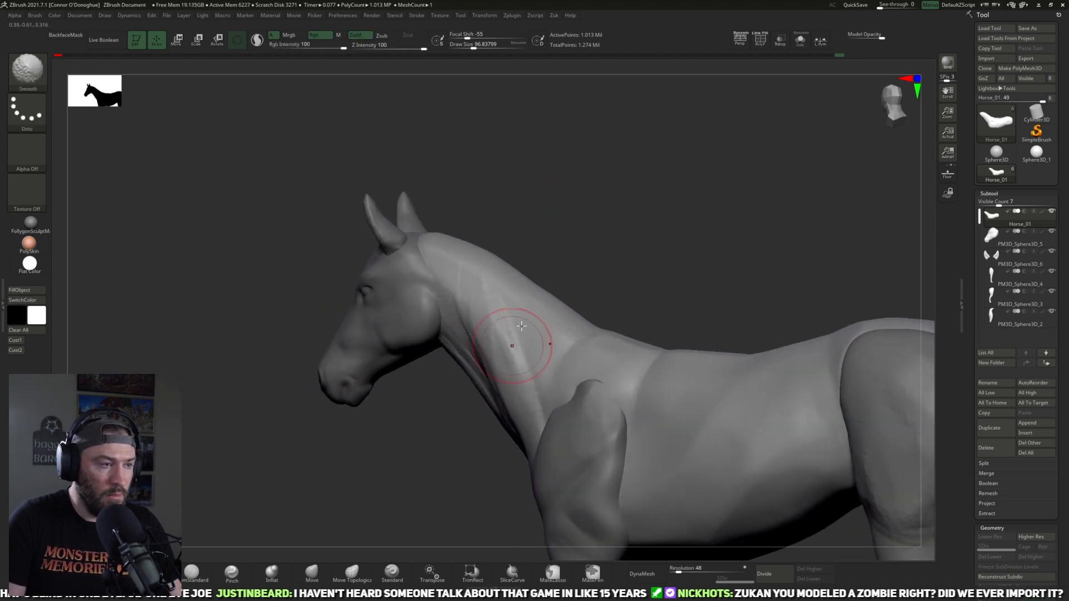
left_click_drag(521, 254, 551, 279)
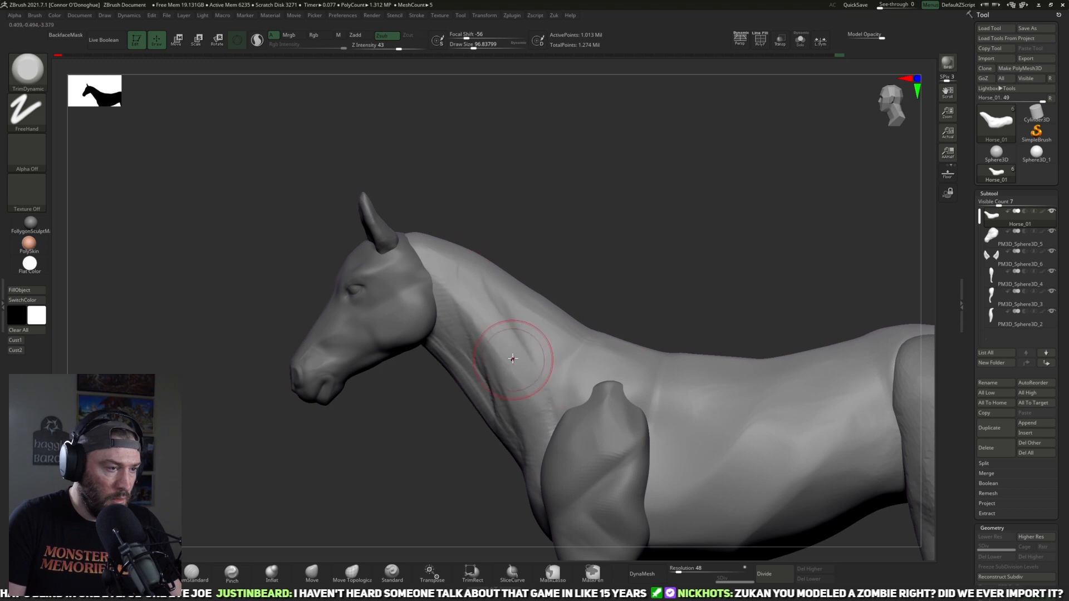
Step: Trim the long muscle planes down the side of the neck toward the shoulder with the TrimDynamic brush at about size 73
left_click_drag(208, 523, 222, 513)
key("[")
left_click_drag(489, 341, 517, 423)
mouse_move(461, 313)
left_mouse_down()
mouse_move(520, 381)
mouse_move(502, 365)
mouse_move(531, 413)
left_mouse_up()
left_click_drag(557, 283, 512, 382)
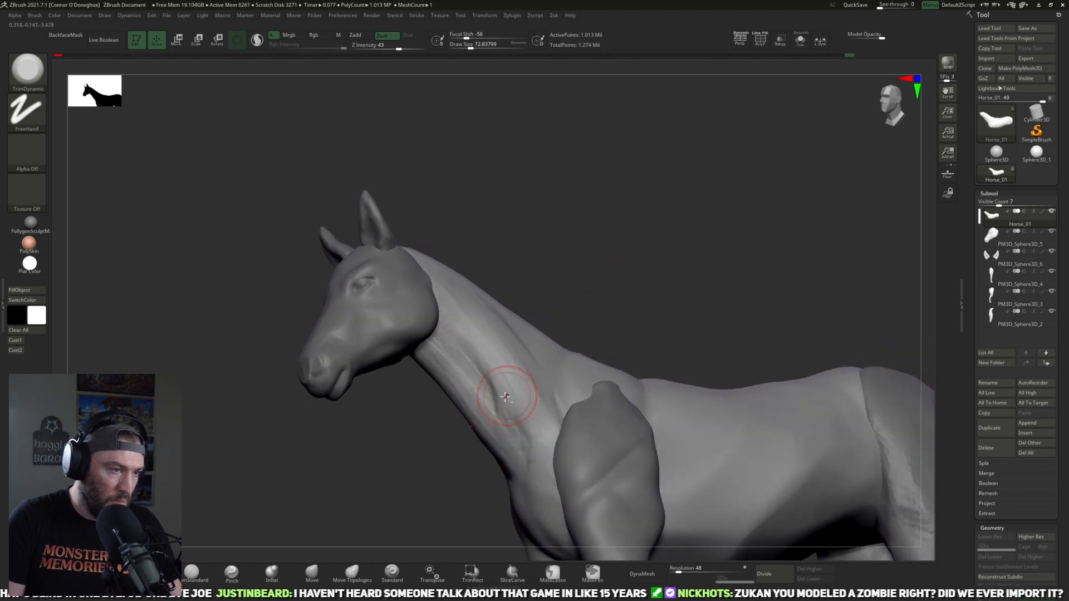
mouse_move(588, 268)
left_mouse_down()
mouse_move(594, 305)
mouse_move(551, 374)
left_mouse_up()
left_click_drag(619, 302, 588, 245, "alt")
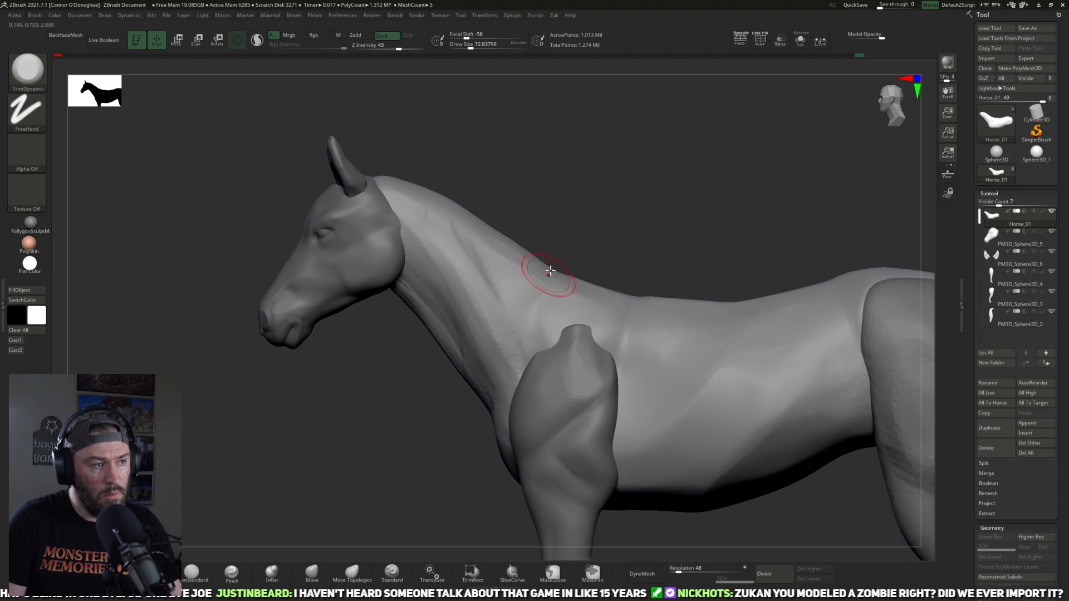
Step: Refine the planes between the neck crest and withers with the TrimDynamic brush at about size 61 to 73
right_click_drag(542, 281, 496, 252)
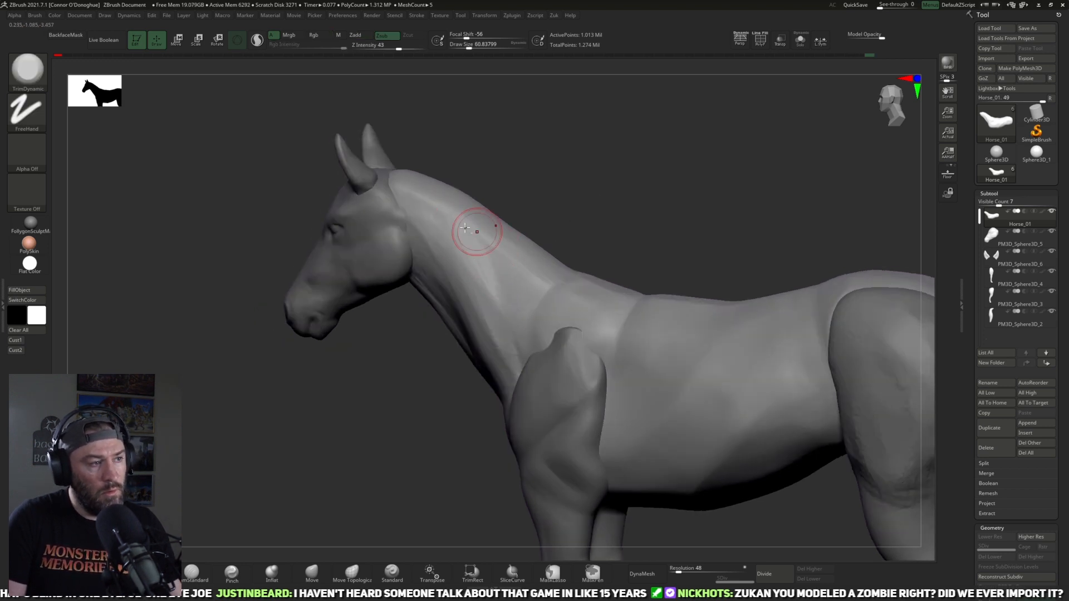
right_click_drag(518, 310, 489, 239)
right_click_drag(501, 291, 584, 220)
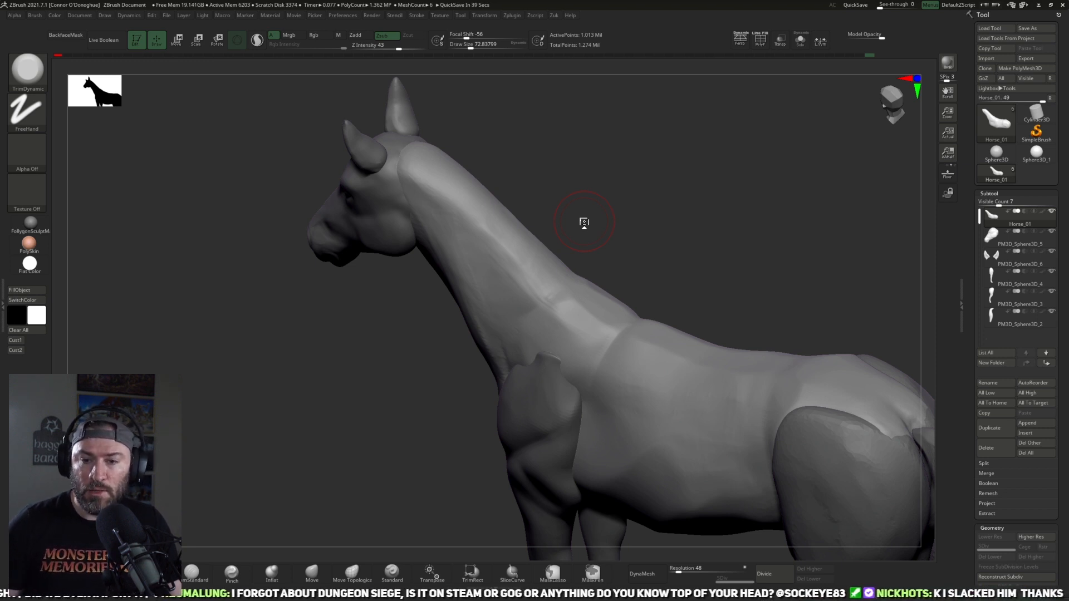
mouse_move(735, 232)
left_mouse_down("alt")
mouse_move(744, 289)
mouse_move(763, 310)
left_mouse_up("alt")
left_click_drag(523, 349, 453, 256, "shift")
mouse_move(578, 293)
left_mouse_down()
mouse_move(569, 256)
mouse_move(578, 274)
mouse_move(448, 352)
left_mouse_up()
left_click_drag(613, 246, 593, 258)
Step: Sharpen the ridge along the neck crest with the Pinch brush at about size 73 and smooth it
left_click(231, 573)
left_click_drag(570, 222, 553, 228)
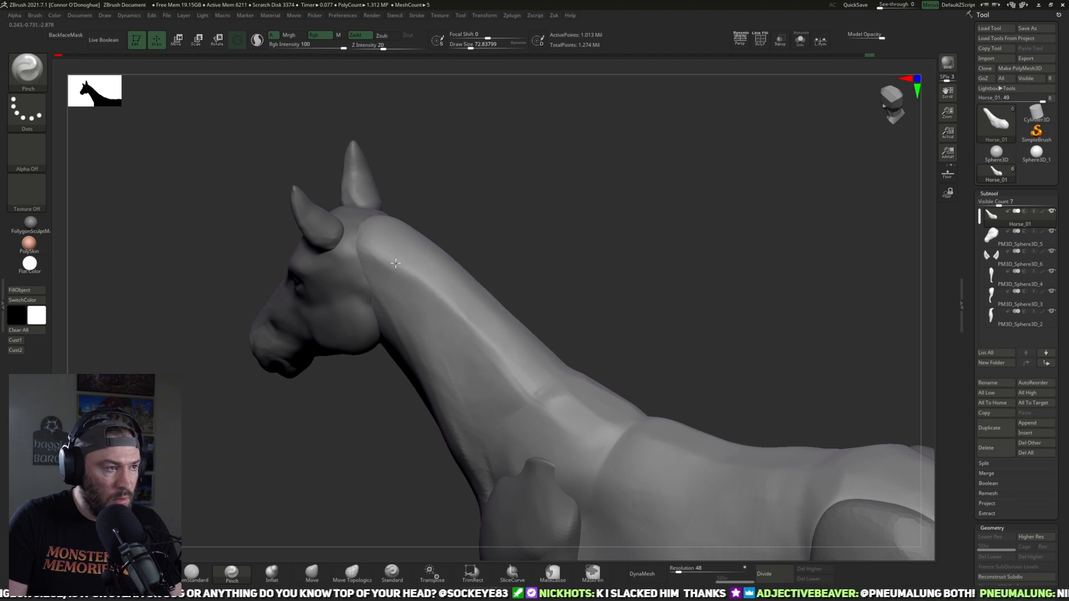
left_click_drag(557, 296, 402, 225)
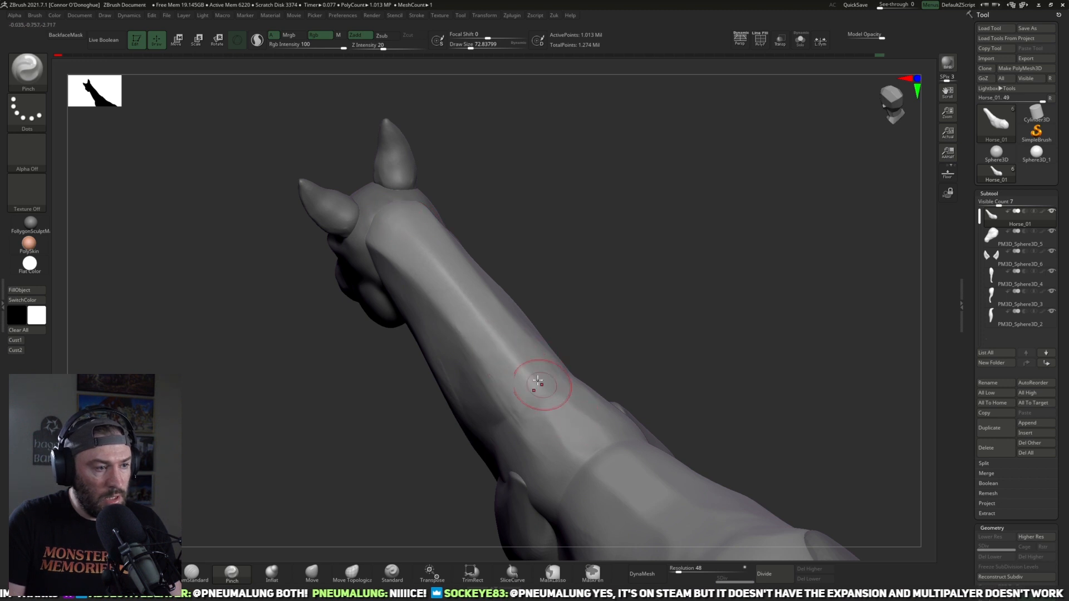
key("shift")
mouse_move(621, 313)
left_mouse_down()
mouse_move(579, 215)
mouse_move(606, 107)
left_mouse_up()
Step: Polish the neck crest and the withers above the shoulder with the hPolish brush at about size 73, smoothing the transitions
left_click(164, 568)
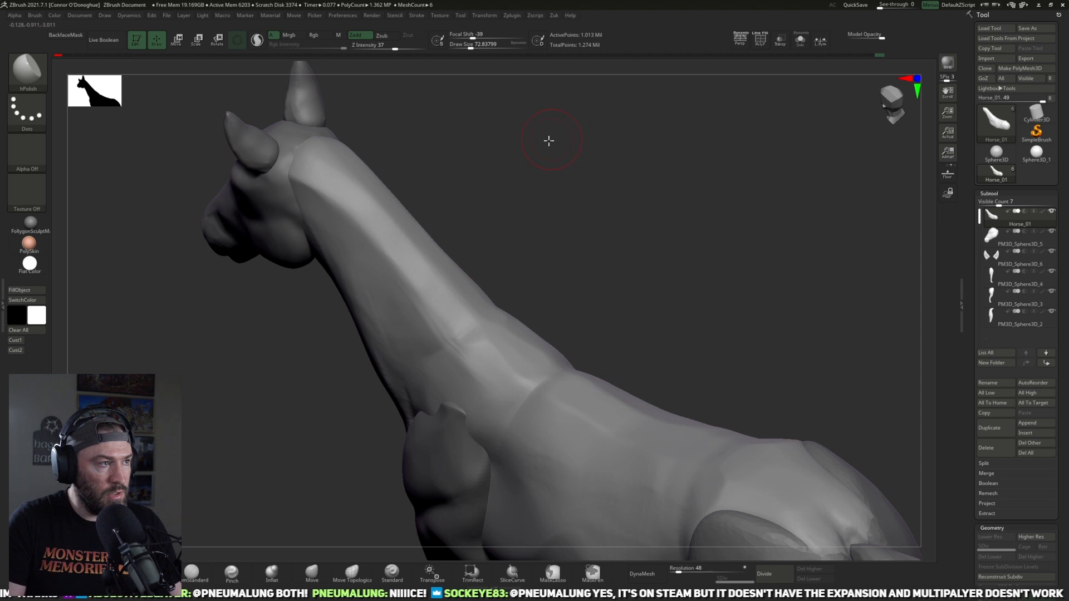
left_click_drag(549, 140, 512, 144)
left_click_drag(336, 172, 516, 410)
left_click_drag(615, 296, 508, 306)
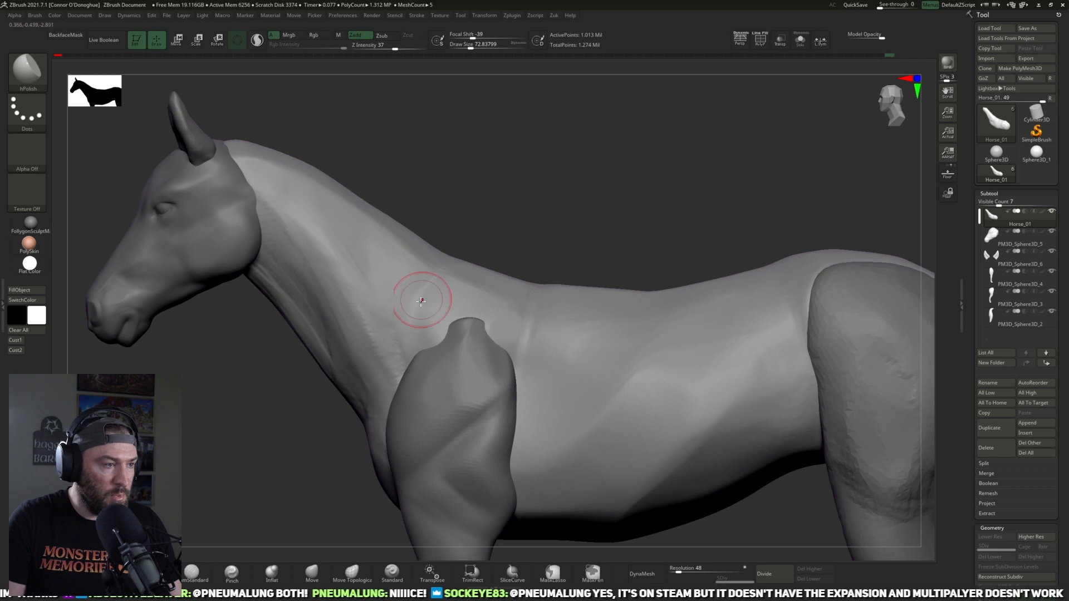
left_click_drag(627, 192, 595, 285)
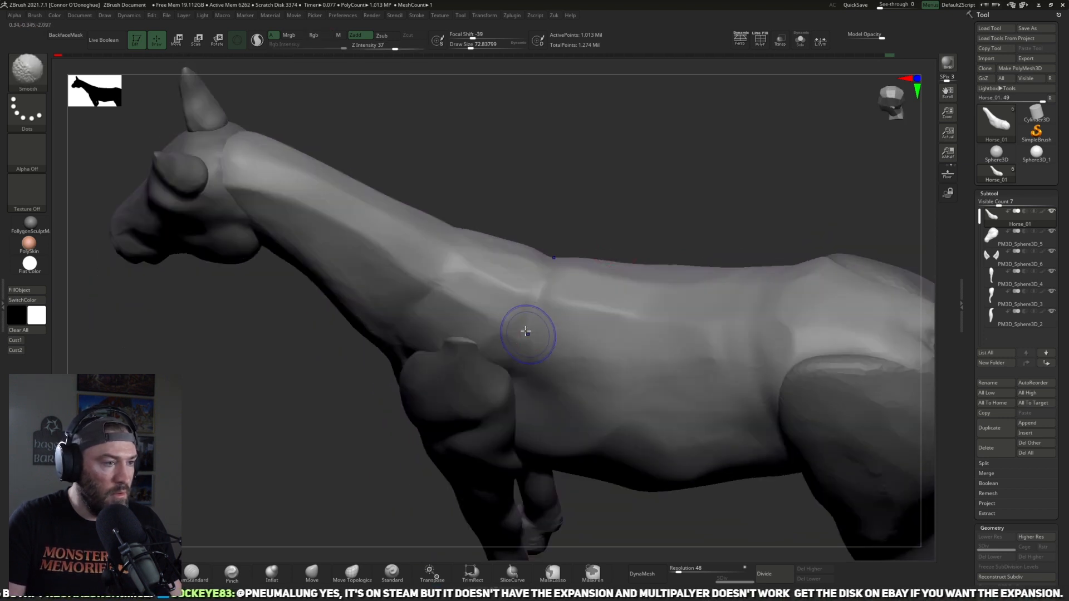
mouse_move(682, 251)
left_mouse_down()
mouse_move(694, 219)
mouse_move(658, 170)
mouse_move(553, 447)
left_mouse_up()
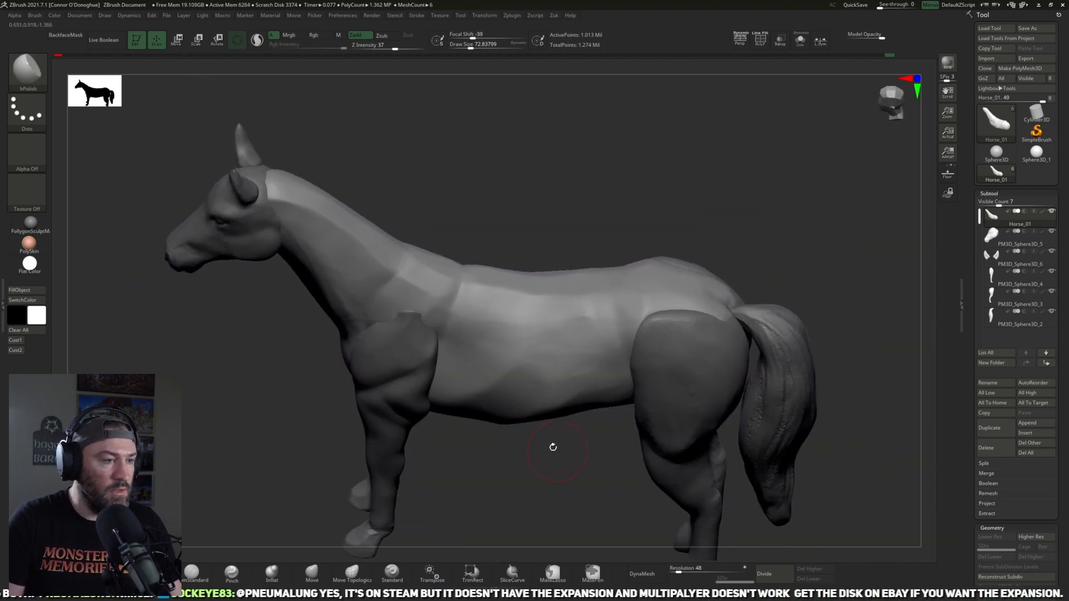
Step: Polish the side of the barrel and the lower flank toward the belly with the hPolish brush at about size 73
left_click_drag(581, 315, 541, 347)
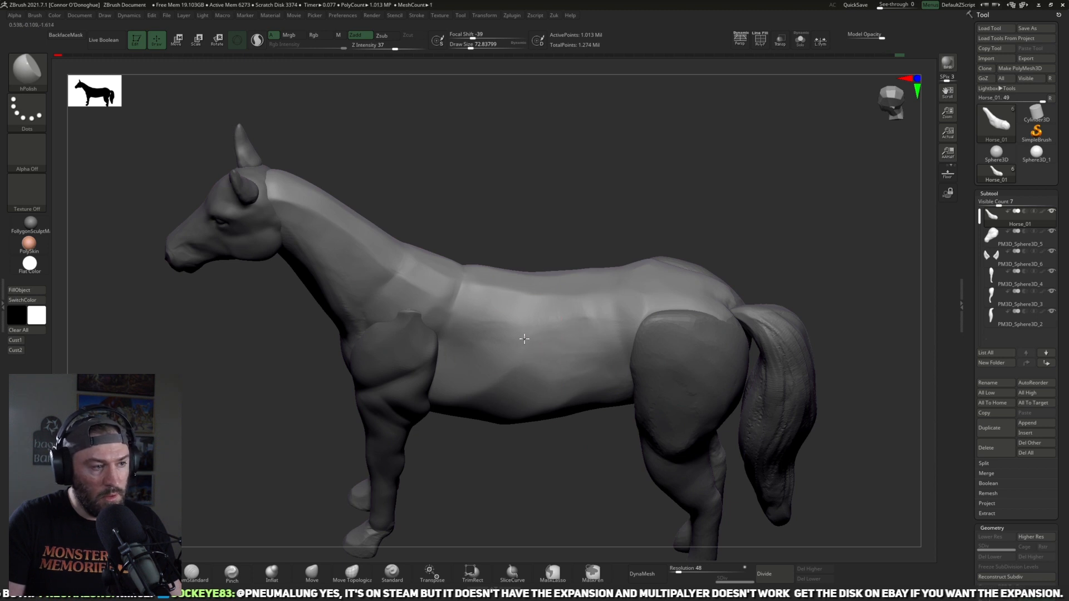
right_click_drag(487, 378, 522, 410)
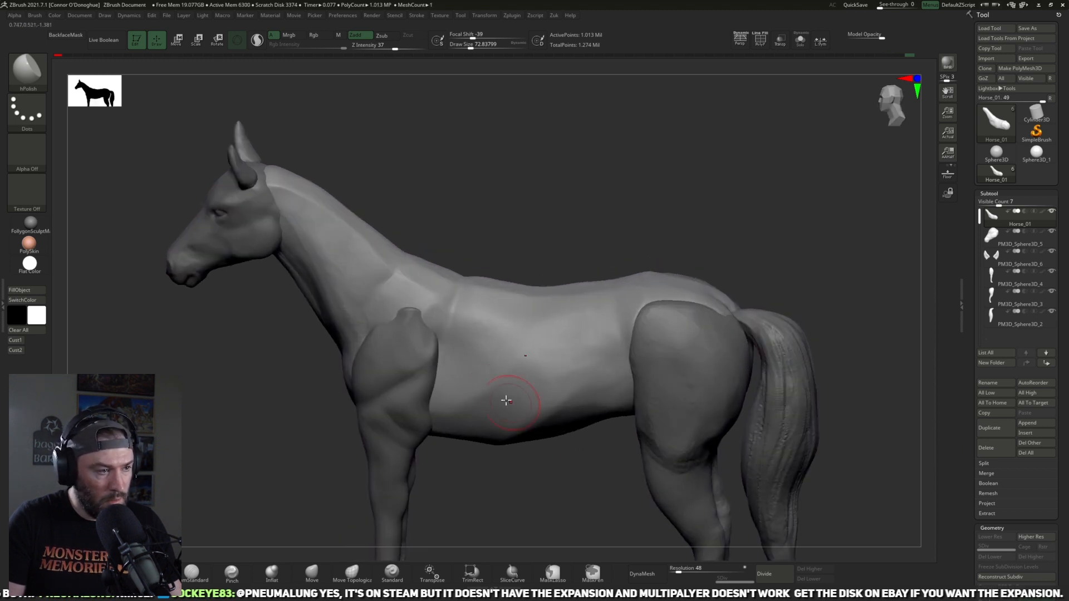
right_click_drag(577, 448, 594, 383)
right_click_drag(609, 460, 563, 366, "alt")
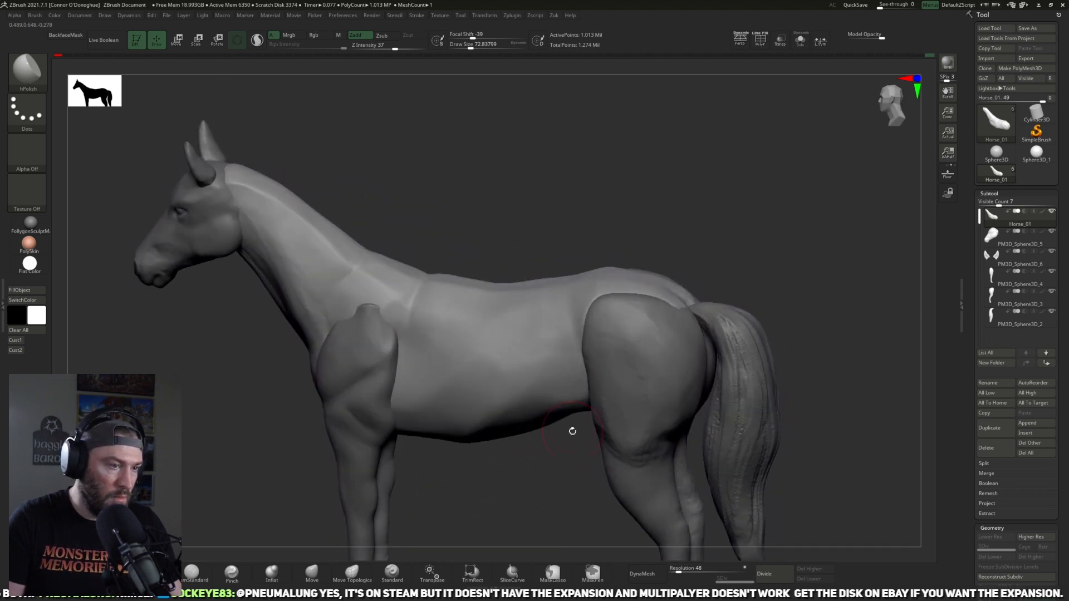
right_click_drag(573, 413, 583, 394)
right_click_drag(578, 499, 583, 434)
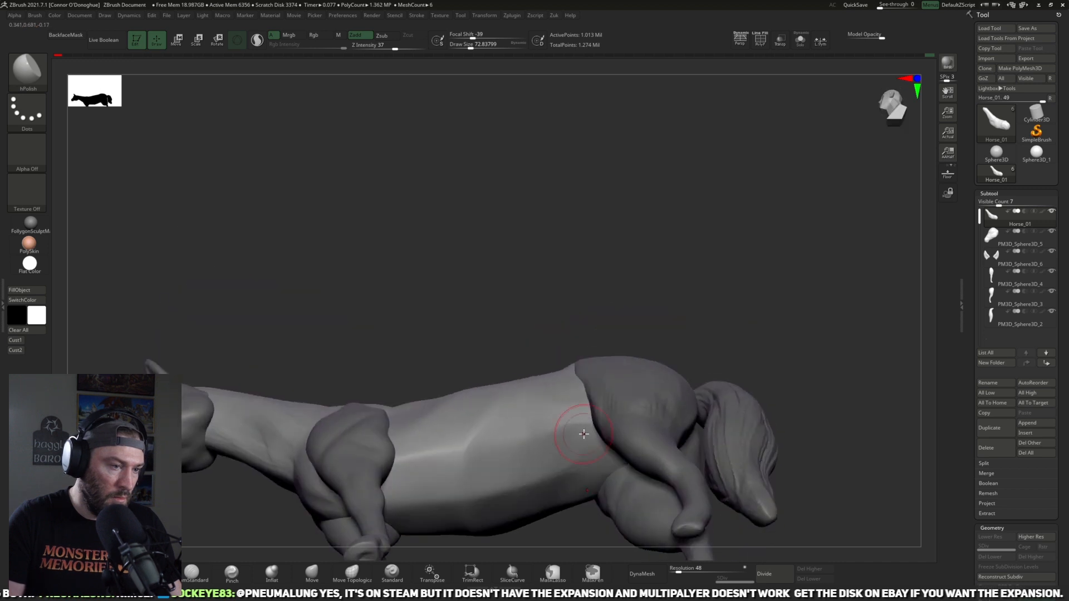
Step: Make the near hind leg the active subtool and frame the whole horse in side view
right_click_drag(666, 289, 691, 293, "shift")
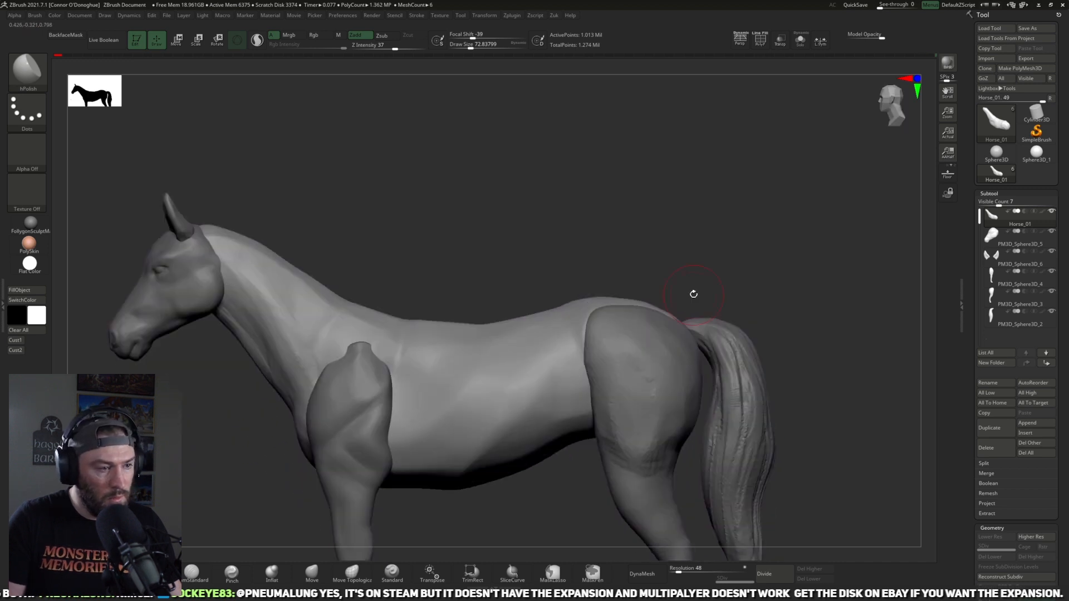
right_click_drag(751, 201, 716, 208, "ctrl")
right_click_drag(712, 301, 676, 283, "alt")
left_click(599, 346, "alt")
right_click_drag(772, 312, 757, 268, "alt")
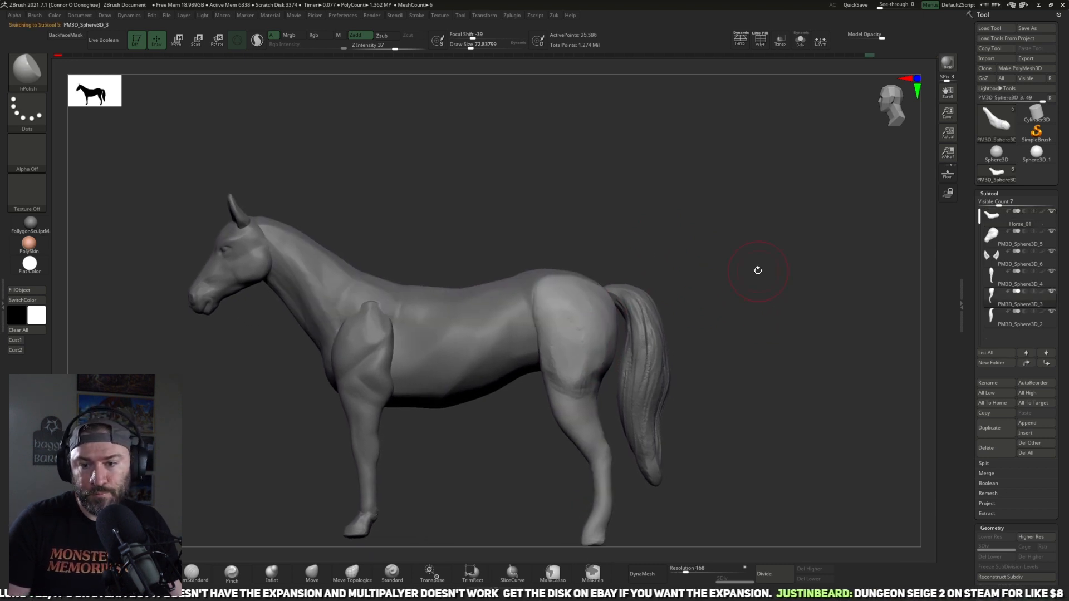
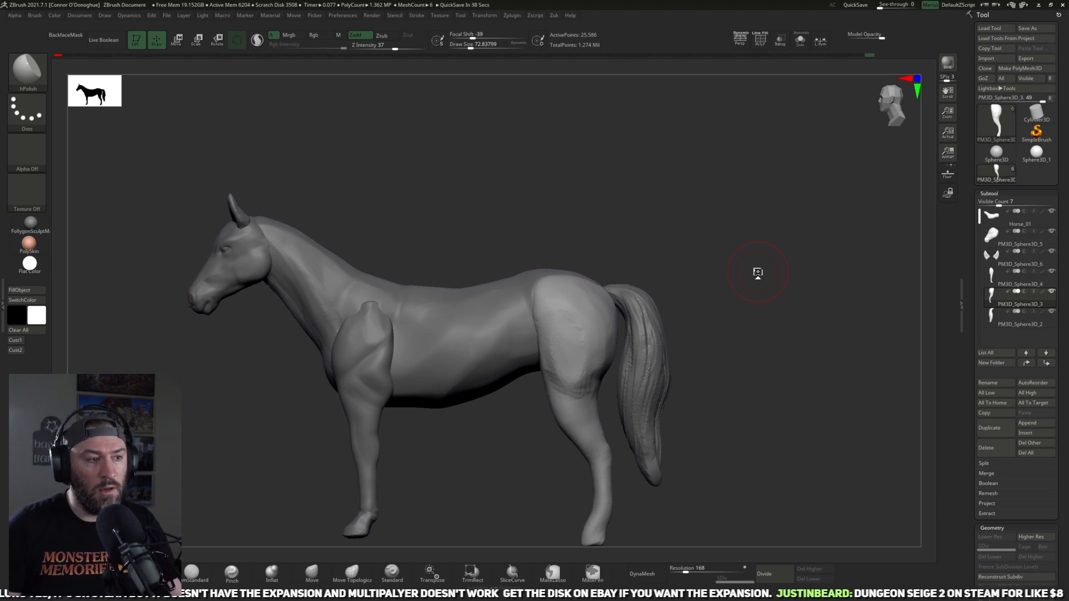
Step: Smooth the rough outer thigh and stifle of the near hind leg with the Smooth brush at about size 73
left_click_drag(723, 282, 695, 312, "alt")
key("shift")
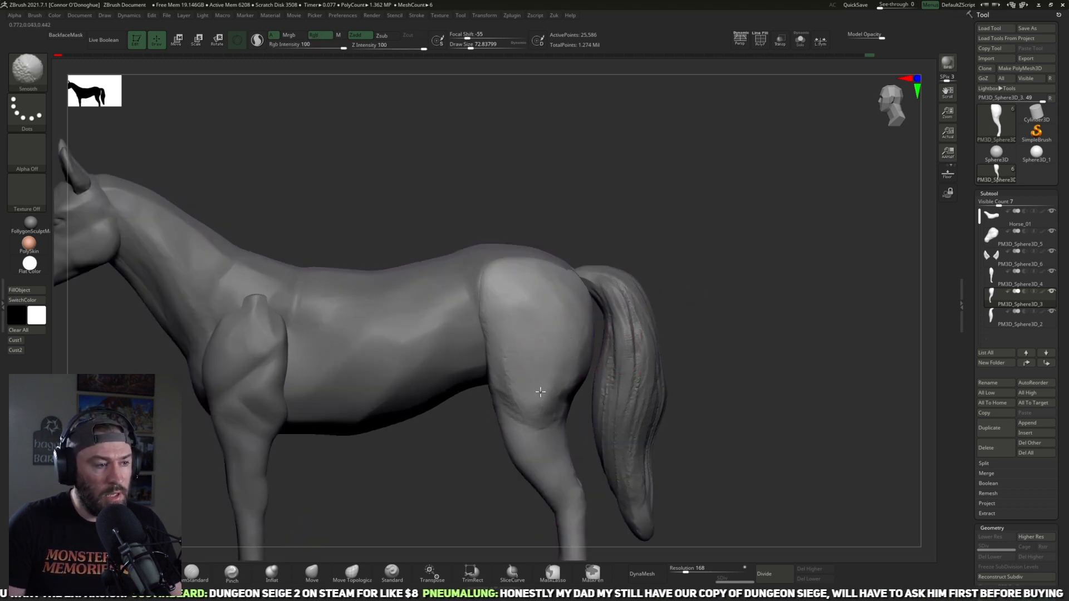
left_click_drag(526, 393, 555, 414, "shift")
left_click_drag(716, 351, 617, 333)
mouse_move(526, 356)
left_mouse_down("shift")
mouse_move(548, 393)
mouse_move(578, 373)
left_mouse_up("shift")
left_click_drag(749, 342, 513, 456)
key("shift")
left_click_drag(234, 498, 463, 376)
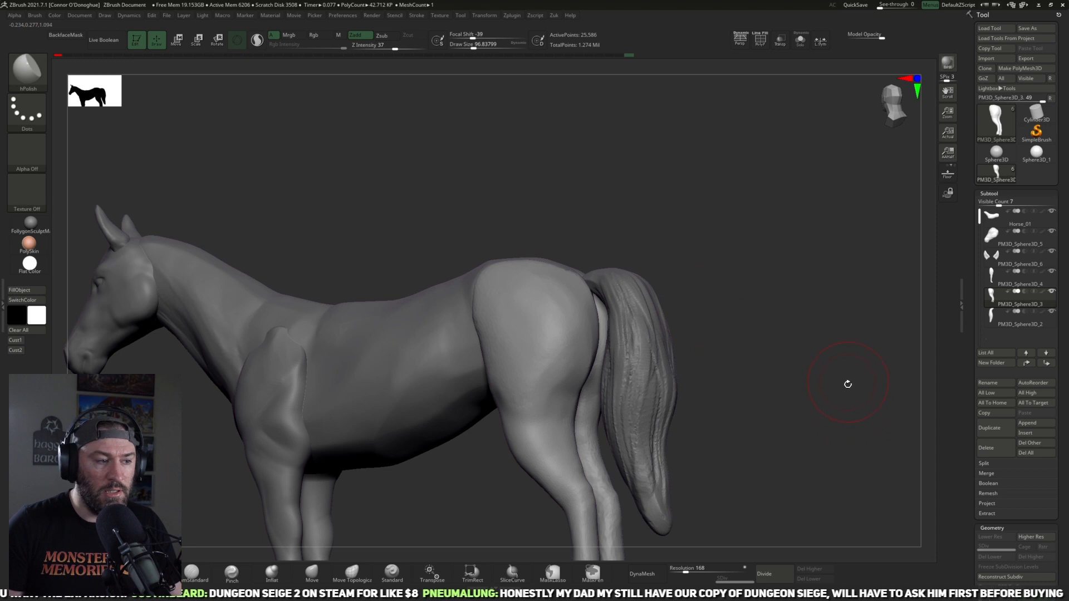
Step: Polish the outer thigh of the near hind leg toward the stifle with the hPolish brush at about size 97
left_click_drag(848, 385, 861, 382, "shift")
left_click_drag(723, 412, 717, 386, "alt")
left_click_drag(717, 386, 656, 387)
left_click_drag(515, 361, 496, 337)
left_click_drag(714, 281, 665, 285)
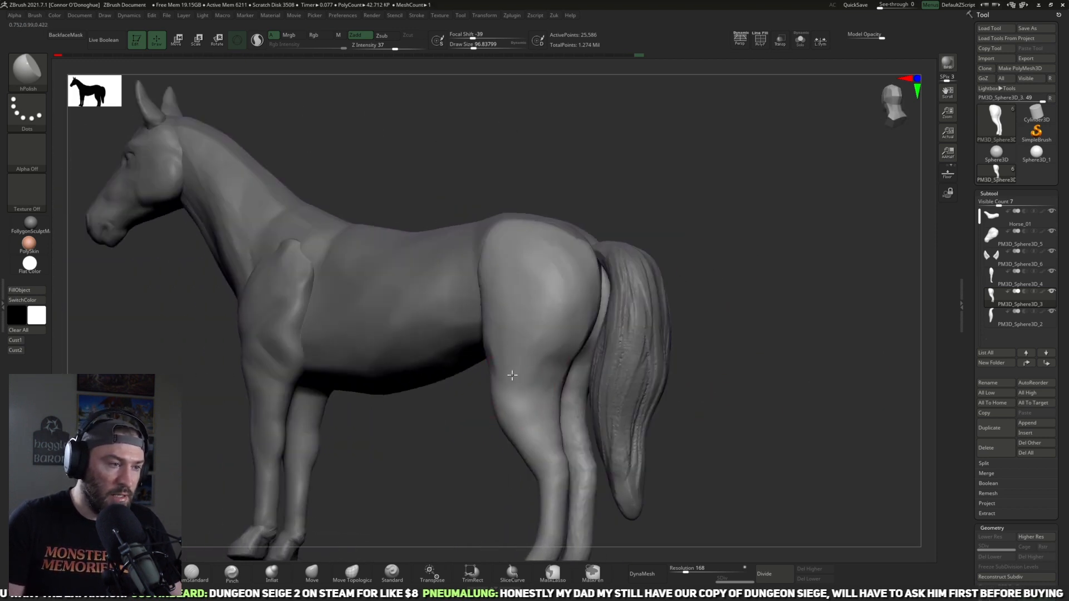
left_click_drag(445, 394, 535, 377)
Step: Isolate the hind legs subtool and cut away one of the two legs with the TrimRect brush
left_click_drag(542, 359, 742, 197)
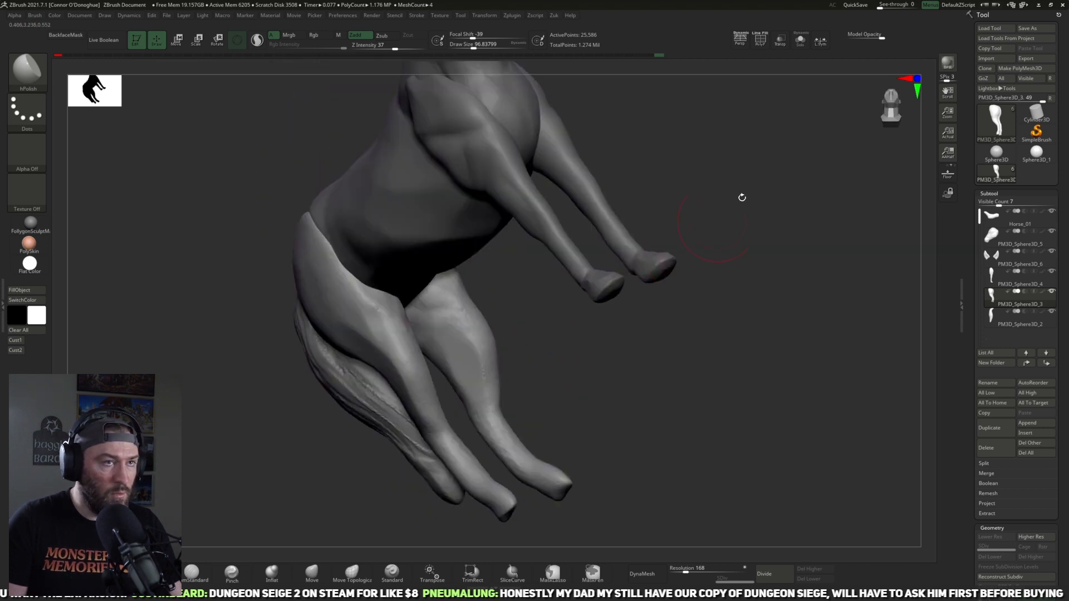
left_click(800, 40)
mouse_move(711, 282)
left_mouse_down()
mouse_move(696, 250)
mouse_move(661, 277)
mouse_move(699, 225)
mouse_move(661, 233)
mouse_move(670, 277)
mouse_move(606, 199)
left_mouse_up()
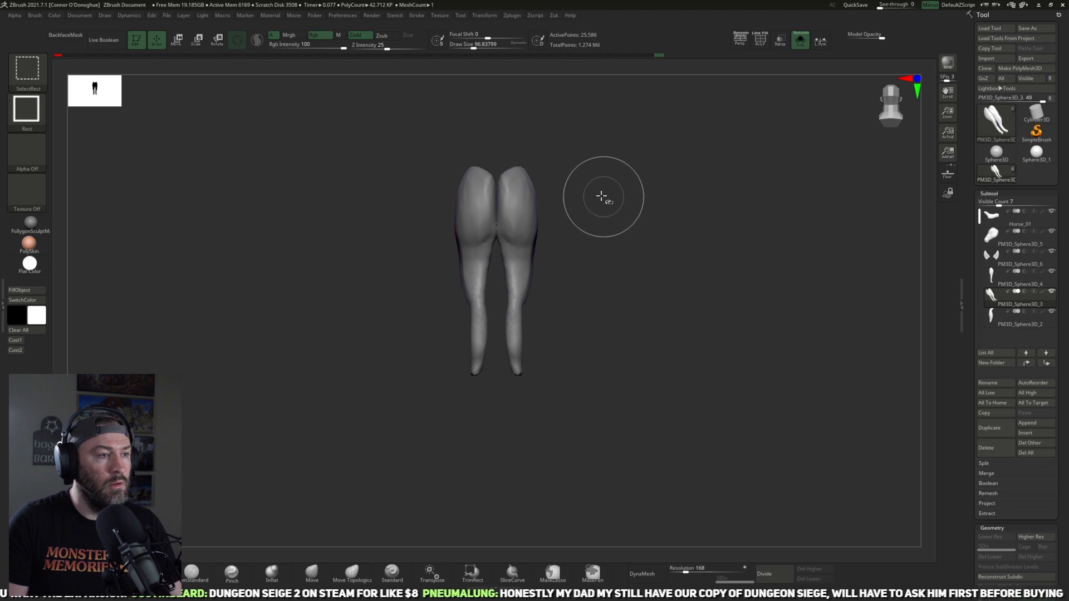
mouse_move(623, 103)
left_mouse_down("ctrl+shift")
mouse_move(543, 370)
mouse_move(508, 446)
mouse_move(497, 446)
left_mouse_up("ctrl+shift")
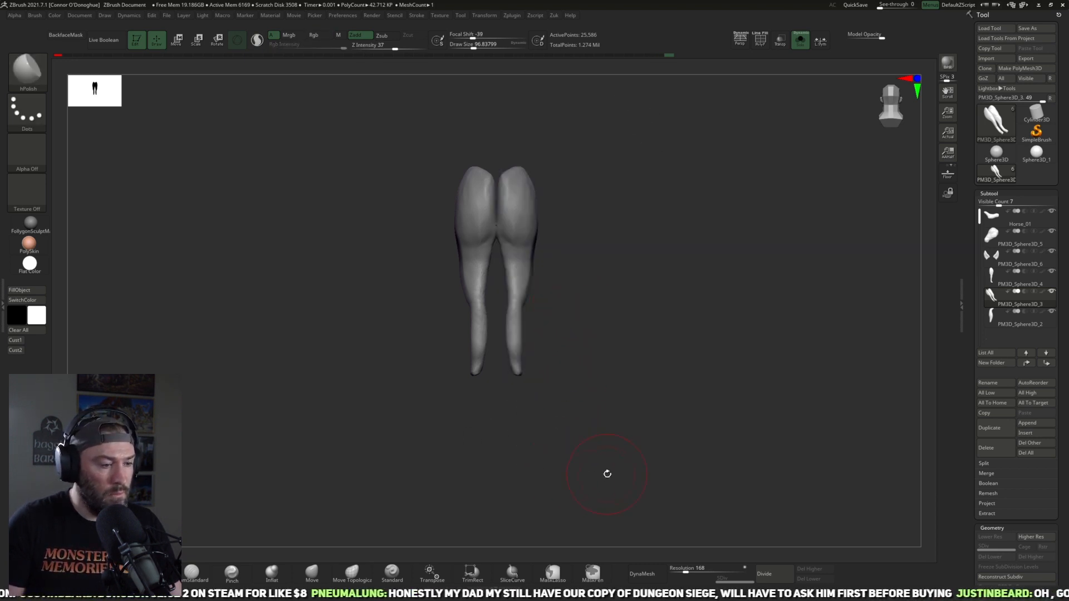
left_click(472, 572, "ctrl+shift")
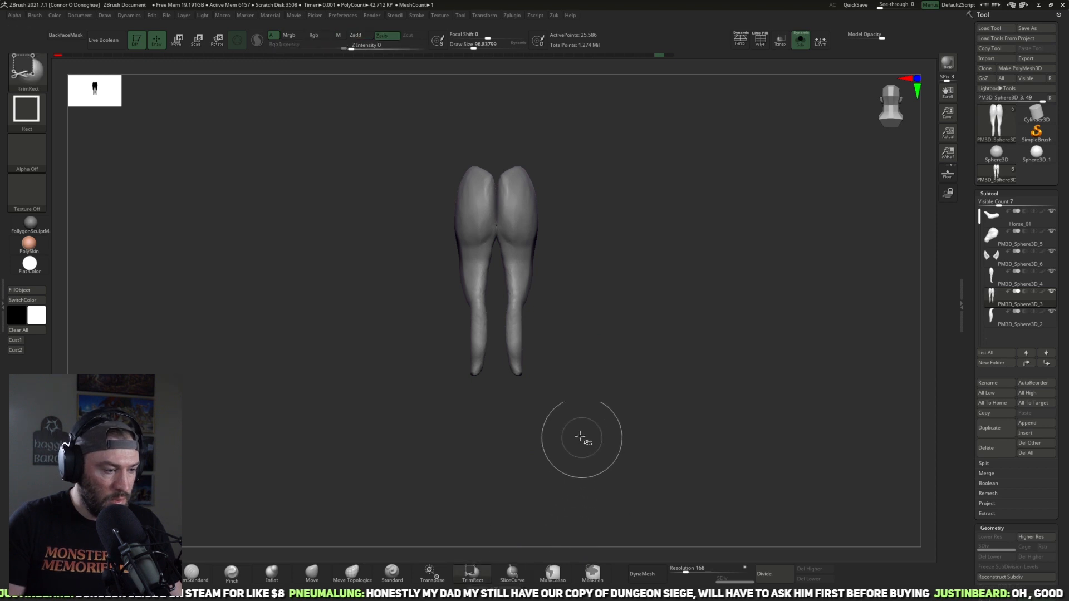
left_click_drag(641, 131, 536, 399, "ctrl+shift")
mouse_move(610, 229)
right_mouse_down("ctrl")
mouse_move(618, 175)
mouse_move(663, 145)
mouse_move(651, 234)
right_mouse_up("ctrl")
left_click_drag(677, 92, 490, 509, "ctrl+shift")
left_click_drag(603, 360, 579, 360)
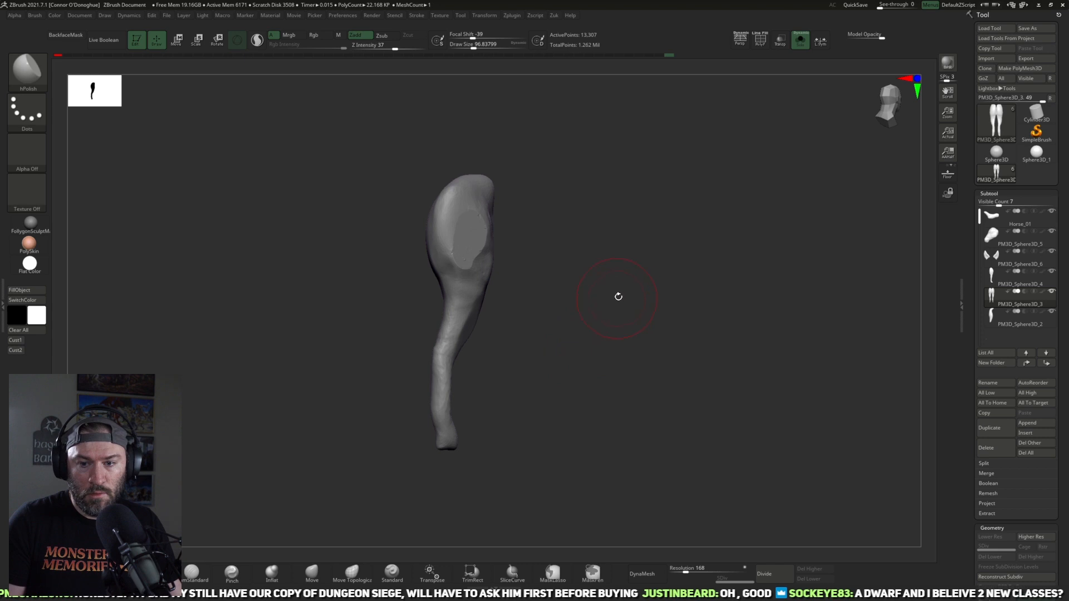
Step: Bring back the other horse parts and try the TrimDynamic brush on the inner side of the hind leg above the hock
right_click_drag(616, 298, 637, 312, "ctrl")
left_click_drag(637, 312, 596, 323)
left_click_drag(605, 285, 622, 389)
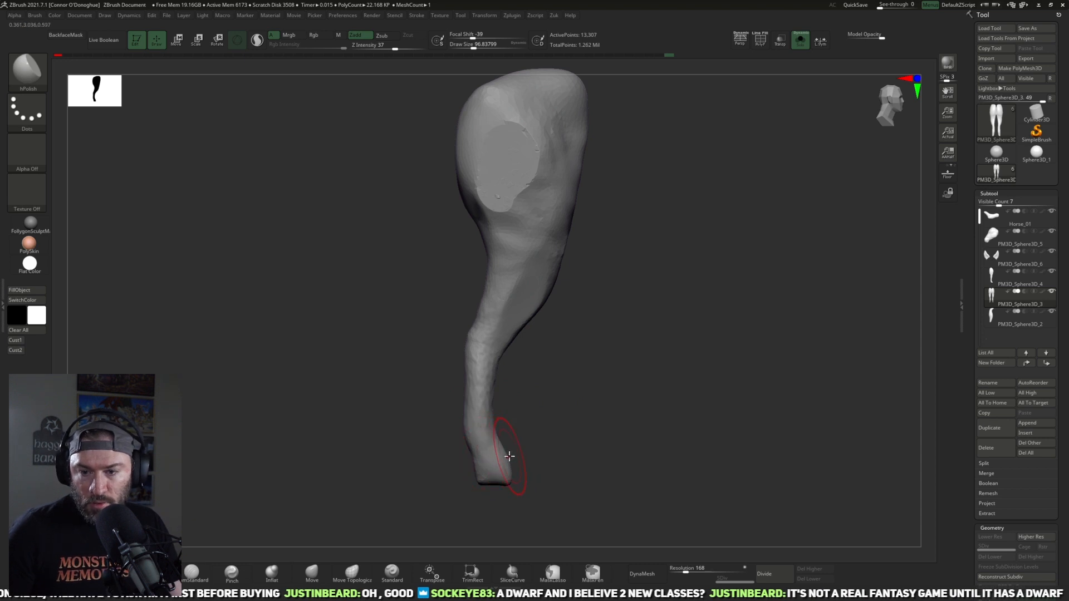
left_click(800, 40)
left_click_drag(613, 357, 601, 372, "alt")
left_click(151, 573)
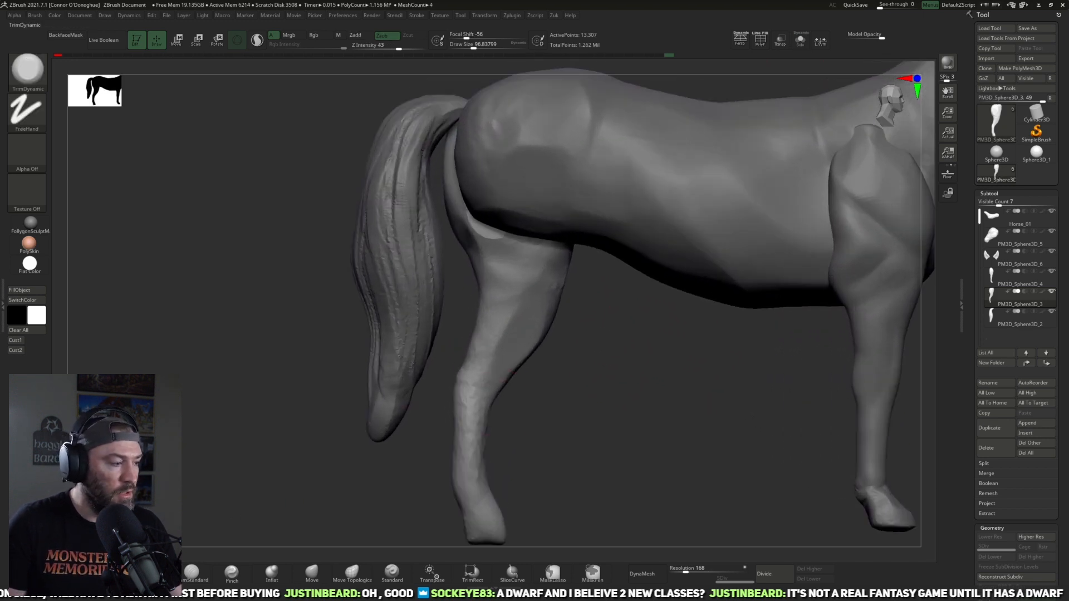
mouse_move(505, 281)
left_mouse_down()
mouse_move(515, 284)
mouse_move(508, 296)
left_mouse_up()
left_click_drag(566, 334, 583, 309)
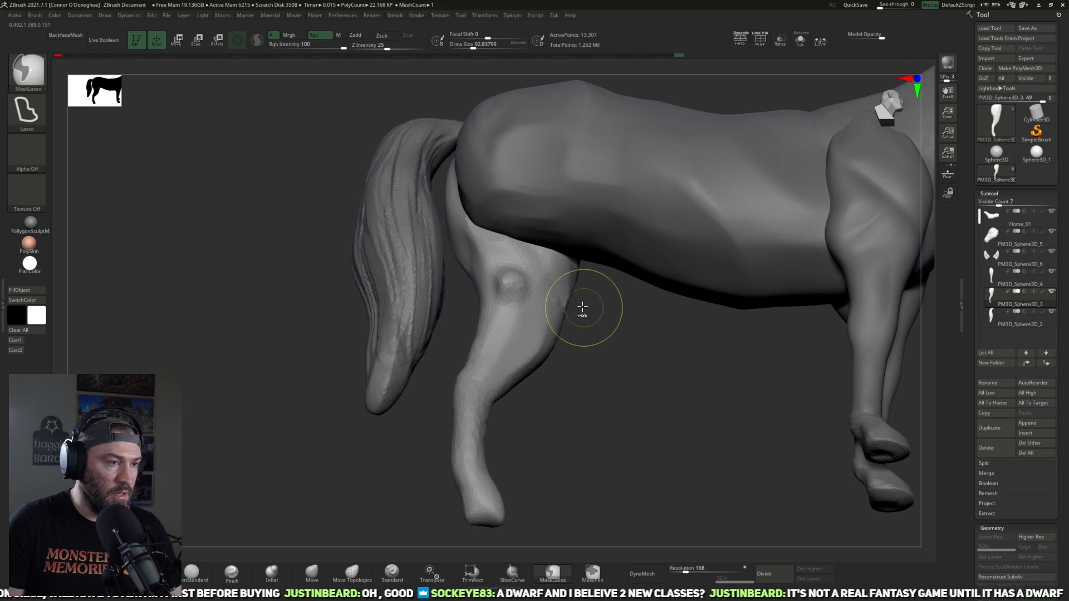
Step: Undo the last stroke on the inner hind leg and hide the overlaid Spotlight horse references
key("shift+z")
key("z")
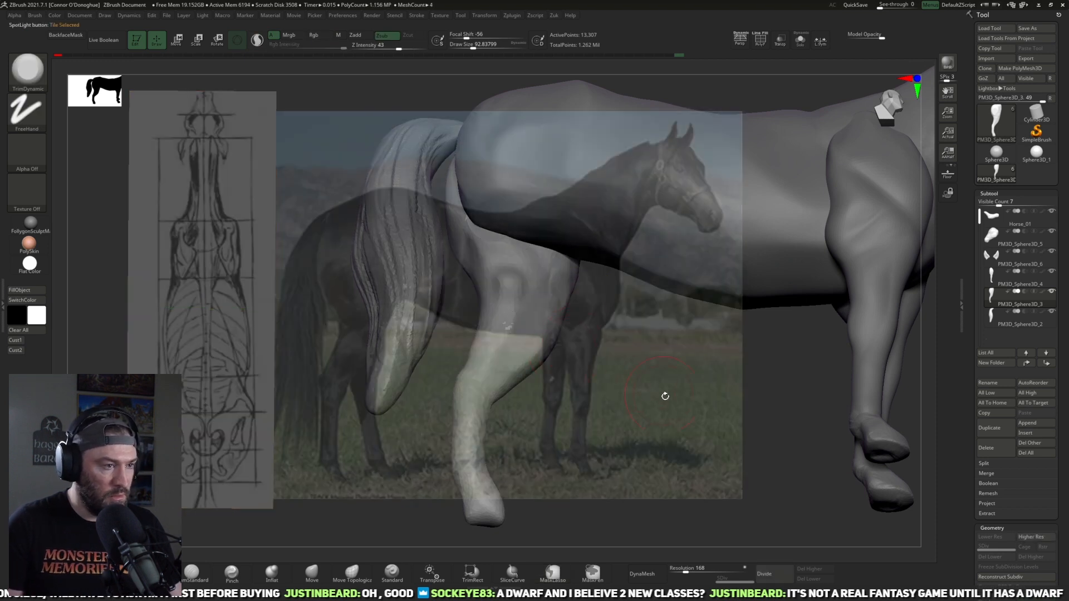
key("z")
key("z")
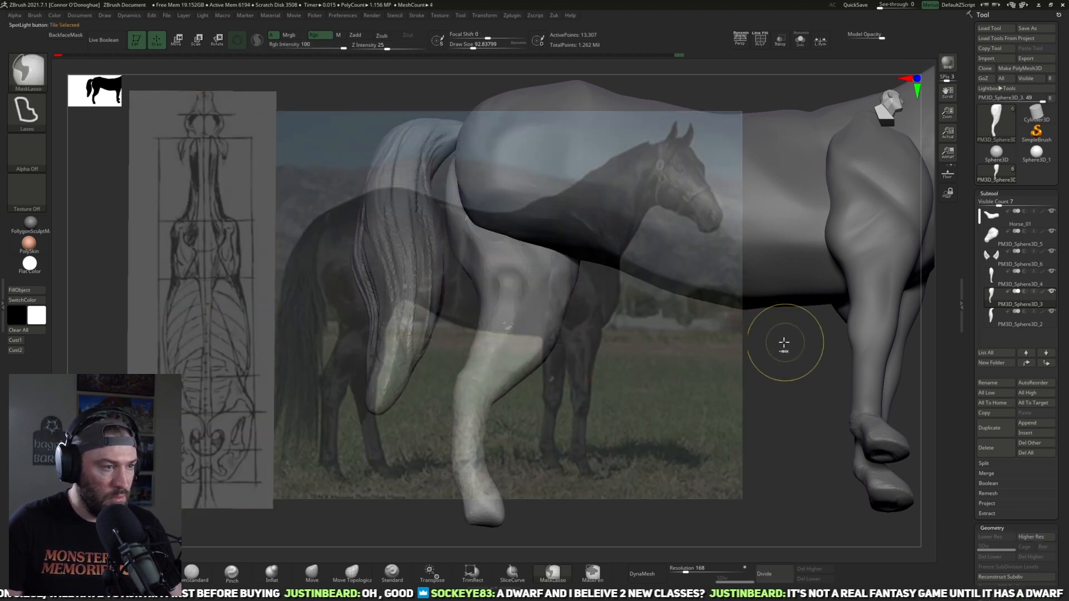
key("ctrl+z")
key("shift+z")
Step: Flatten the planes along the inner side and edges of the hind leg above the hock with TrimDynamic at about size 93
left_click_drag(629, 427, 623, 424)
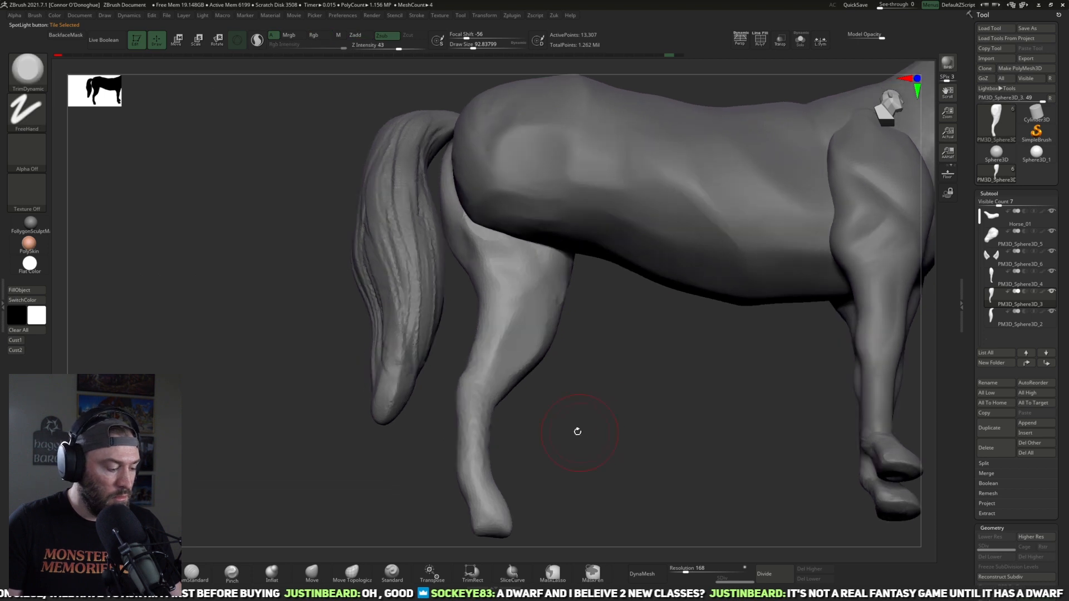
left_click_drag(592, 354, 631, 376)
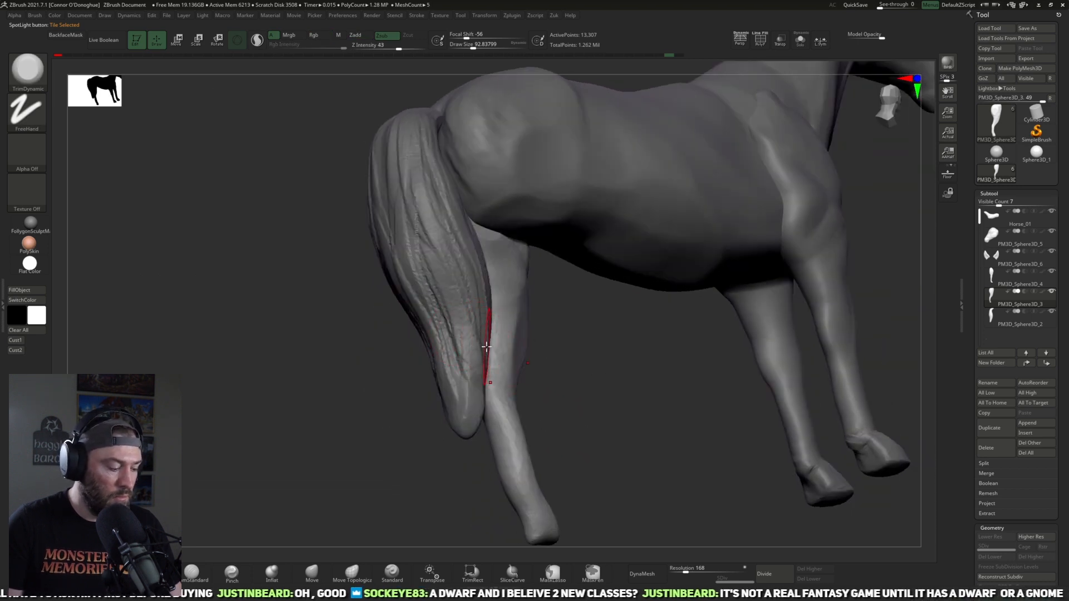
left_click_drag(535, 392, 495, 330)
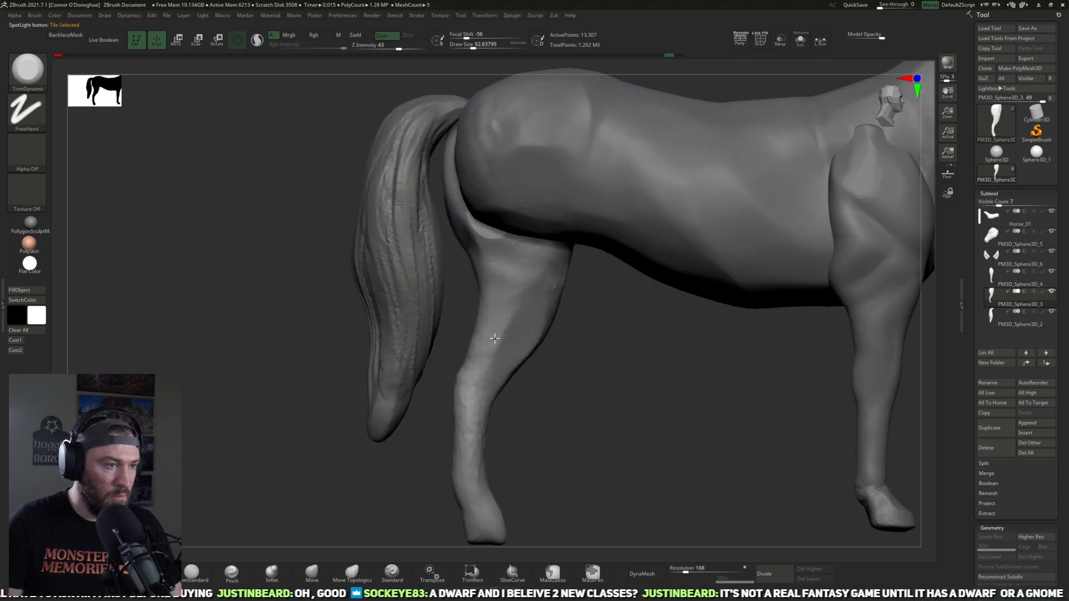
left_click_drag(568, 346, 520, 255)
key("ctrl")
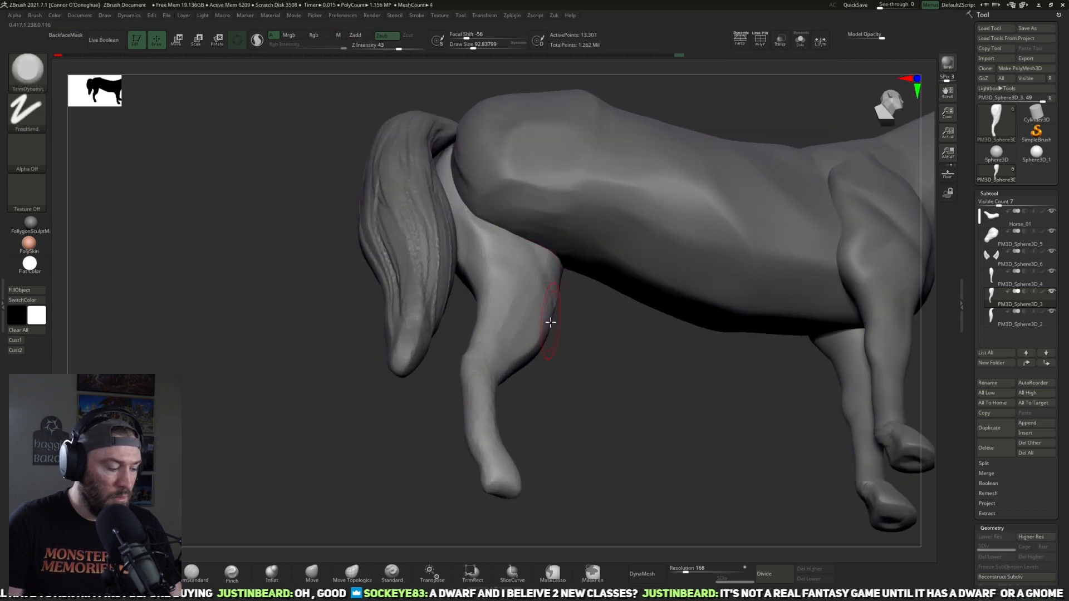
mouse_move(549, 349)
left_mouse_down()
mouse_move(618, 432)
mouse_move(606, 466)
mouse_move(489, 487)
mouse_move(508, 446)
mouse_move(533, 483)
left_mouse_up()
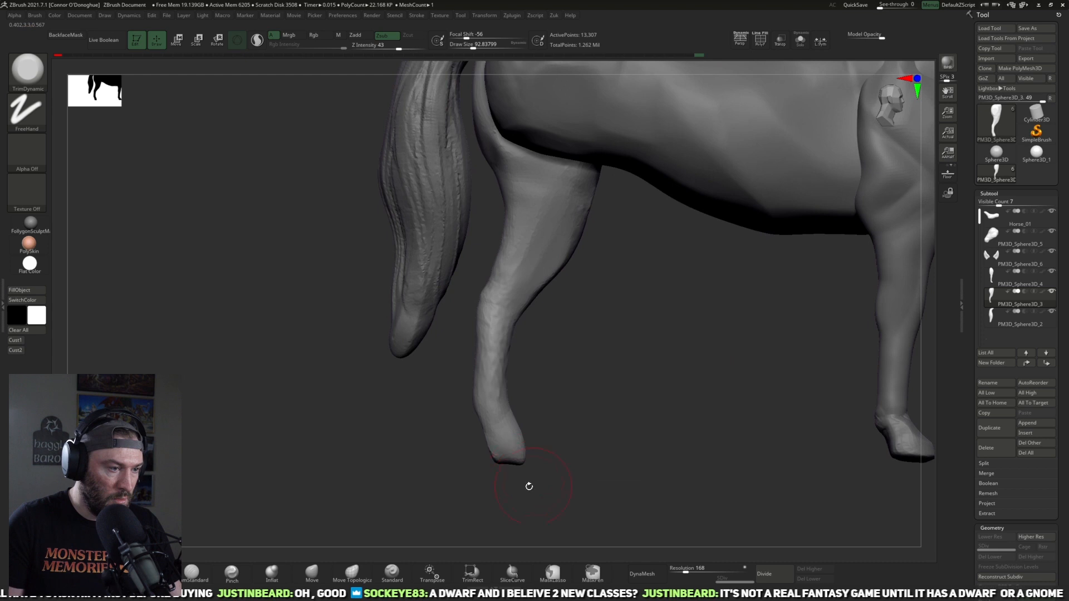
Step: Isolate the hind leg and reshape its foot with the Move brush, enlarging the brush as needed
left_click(312, 572)
left_click_drag(587, 429, 553, 417)
mouse_move(565, 466)
left_mouse_down("alt")
mouse_move(595, 423)
mouse_move(584, 446)
mouse_move(519, 416)
mouse_move(449, 470)
mouse_move(851, 72)
left_mouse_up("alt")
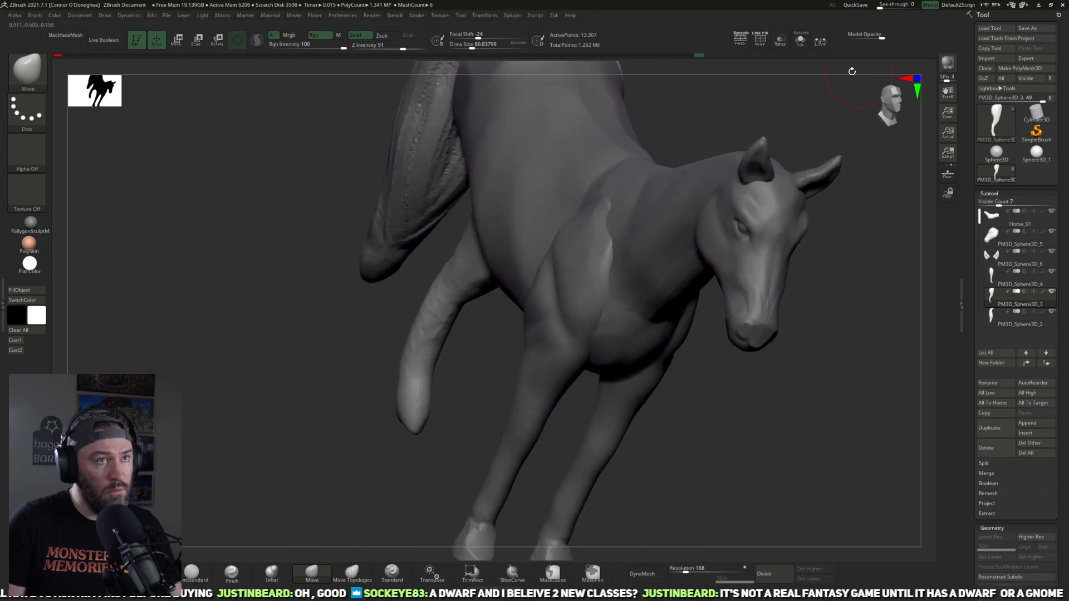
left_click(799, 41)
left_click_drag(679, 350, 617, 401)
key("bracketright")
mouse_move(506, 433)
left_mouse_down()
mouse_move(491, 430)
mouse_move(490, 462)
mouse_move(556, 432)
mouse_move(533, 460)
mouse_move(582, 432)
mouse_move(513, 429)
mouse_move(521, 410)
mouse_move(582, 367)
mouse_move(514, 415)
left_mouse_up()
left_click_drag(521, 462, 560, 423)
Step: Flatten the front and sides of the hind hoof and pastern with the TrimDynamic brush at about size 101
key("b")
key("t")
key("d")
mouse_move(607, 397)
left_mouse_down()
mouse_move(568, 399)
mouse_move(592, 369)
mouse_move(618, 394)
mouse_move(552, 415)
mouse_move(573, 427)
left_mouse_up()
mouse_move(518, 421)
left_mouse_down()
mouse_move(596, 413)
mouse_move(662, 428)
left_mouse_up()
left_click_drag(583, 384, 575, 427)
mouse_move(668, 407)
left_mouse_down()
mouse_move(590, 414)
mouse_move(683, 384)
left_mouse_up()
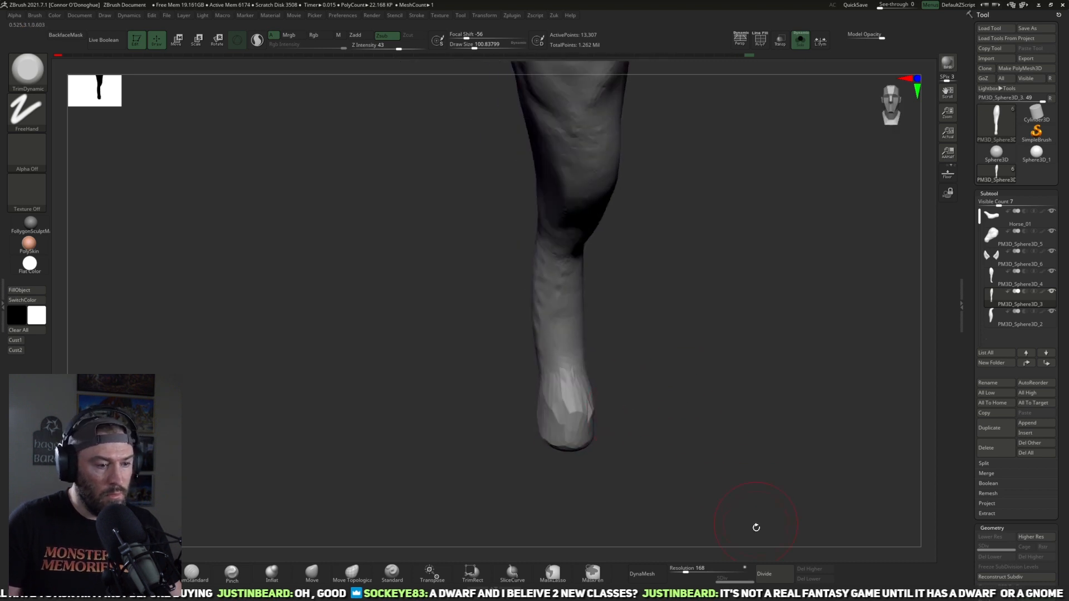
Step: DynaMesh the hind leg at resolution 168 and carve the crease above the hoof with the DamStandard brush
left_click(657, 583)
mouse_move(675, 398)
left_mouse_down("shift")
mouse_move(650, 410)
mouse_move(617, 384)
mouse_move(590, 469)
left_mouse_up("shift")
left_click(194, 575)
left_click_drag(626, 393, 572, 410)
Step: Sharpen the edges around the hind hoof and the crease above it with the Pinch brush at about size 81
left_click(240, 572)
left_click_drag(604, 408, 648, 409)
left_click_drag(539, 417, 559, 419)
left_click_drag(588, 432, 628, 440)
left_click_drag(577, 402, 514, 410)
mouse_move(589, 418)
left_mouse_down("shift")
mouse_move(606, 406)
mouse_move(604, 432)
mouse_move(625, 460)
mouse_move(656, 389)
mouse_move(569, 405)
left_mouse_up("shift")
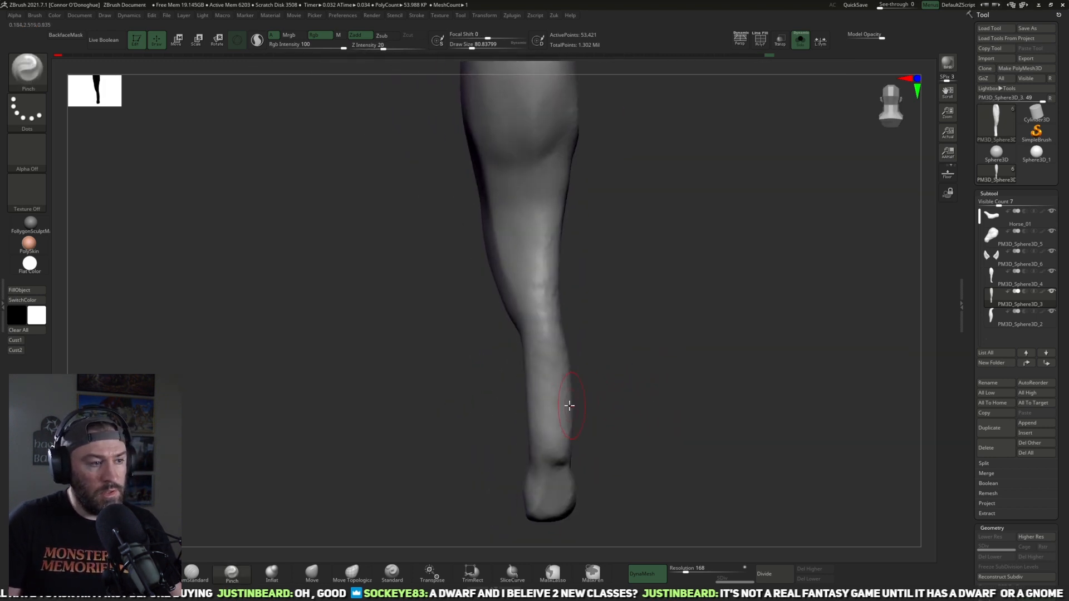
left_click_drag(631, 373, 579, 400)
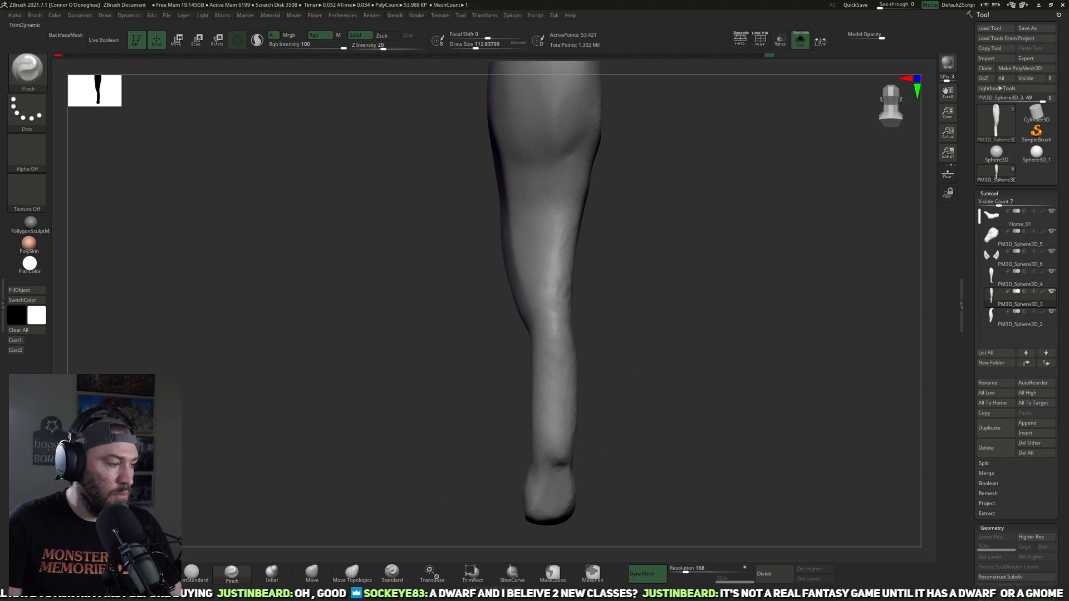
Step: Flatten the hock and cannon of the hind leg with TrimDynamic at about size 129 and smooth the front surface
left_click(151, 573)
left_click_drag(624, 389, 520, 358)
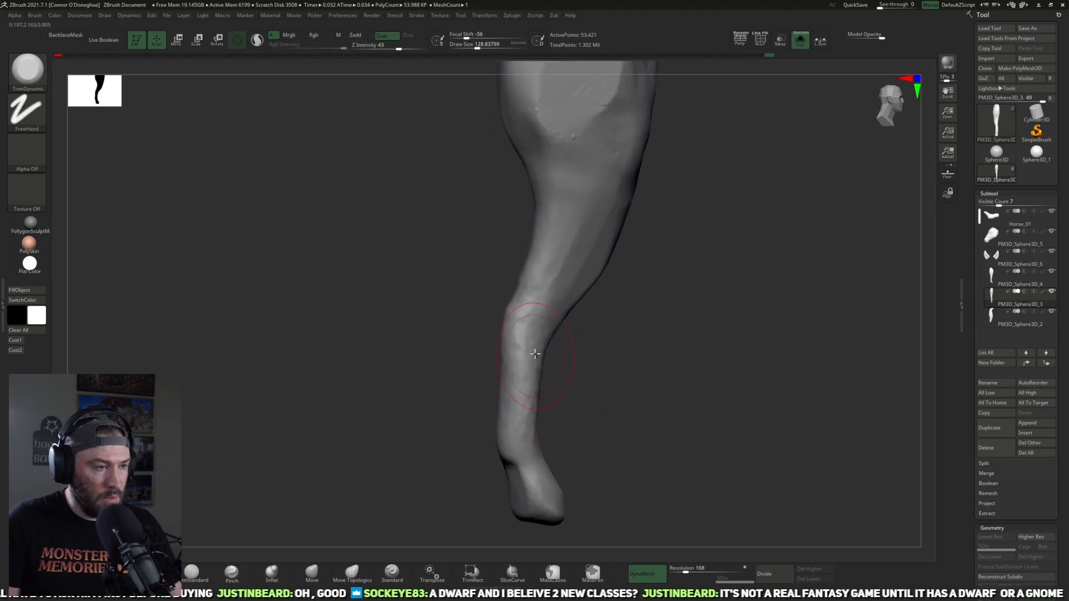
left_click_drag(521, 403, 515, 423)
mouse_move(612, 398)
left_mouse_down()
mouse_move(574, 404)
mouse_move(528, 432)
mouse_move(544, 399)
mouse_move(635, 390)
left_mouse_up()
key("shift")
key("shift")
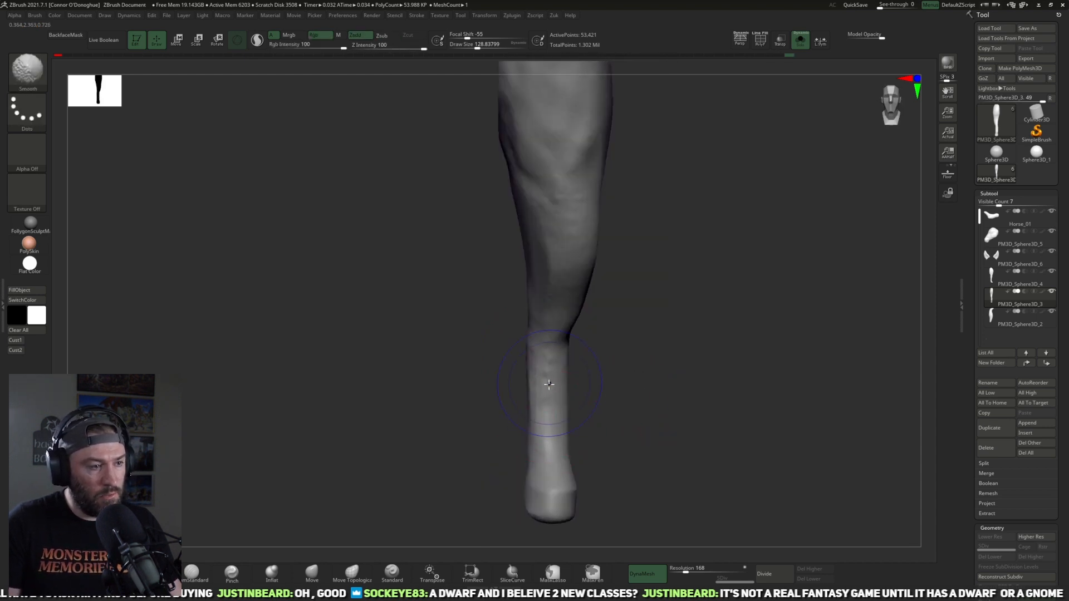
left_click_drag(625, 338, 547, 383, "alt")
Step: Soften the trimmed inner thigh and flatten the planes down to the gaskin with TrimDynamic at about size 129
left_click_drag(605, 360, 482, 246)
key("shift")
left_click_drag(510, 324, 469, 396, "shift")
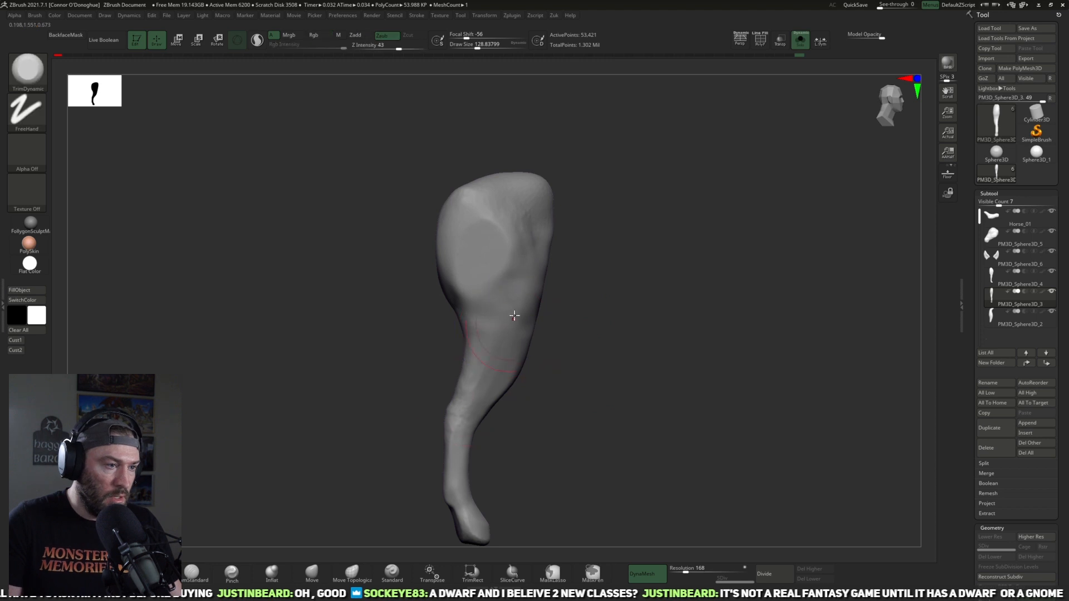
left_click_drag(513, 287, 539, 319)
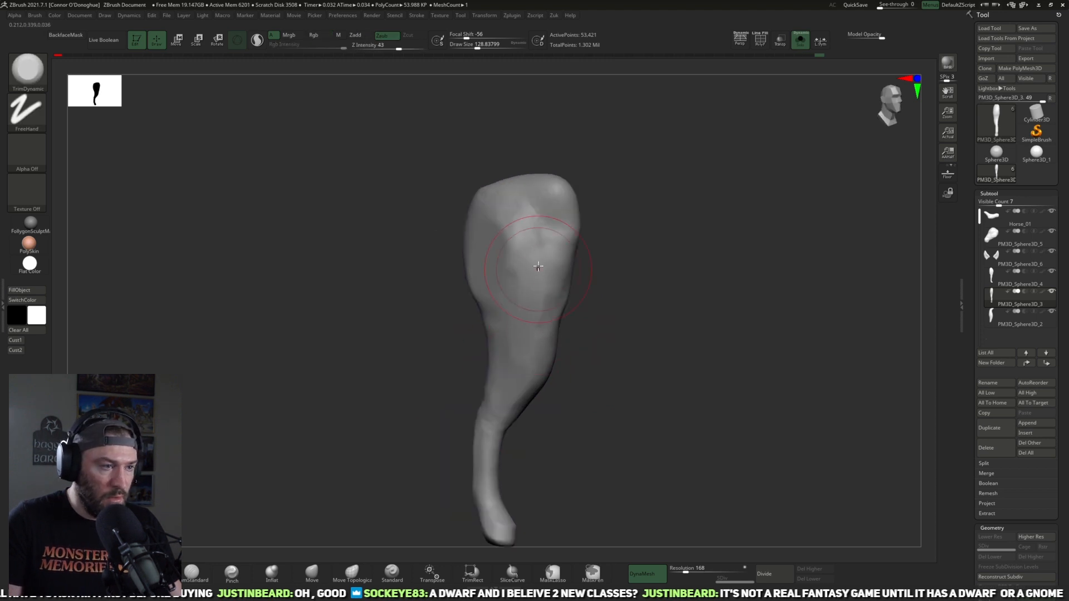
mouse_move(614, 305)
left_mouse_down()
mouse_move(627, 291)
mouse_move(661, 308)
mouse_move(642, 317)
mouse_move(666, 336)
mouse_move(644, 353)
mouse_move(540, 348)
left_mouse_up()
Step: Build up muscle volume on the front and rear of the thigh with ClayBuildup at about size 105 and intensity 14, smoothing between strokes
key("b")
key("c")
key("b")
mouse_move(677, 303)
left_mouse_down()
mouse_move(574, 249)
mouse_move(599, 258)
left_mouse_up()
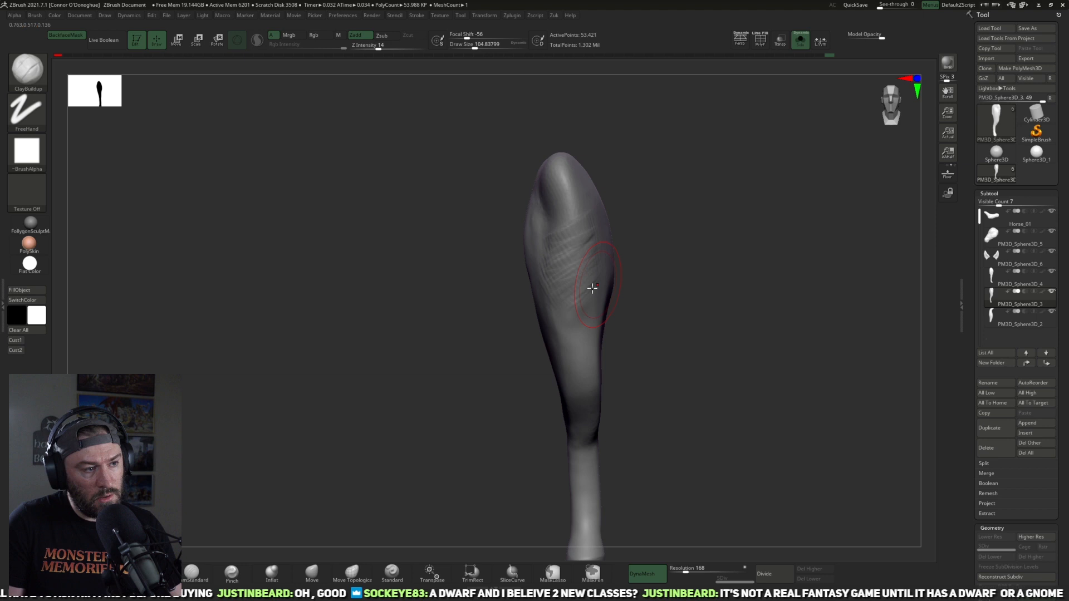
mouse_move(619, 326)
left_mouse_down()
mouse_move(726, 327)
mouse_move(665, 322)
left_mouse_up()
left_click_drag(602, 329, 597, 311, "shift")
left_click_drag(721, 336, 555, 310)
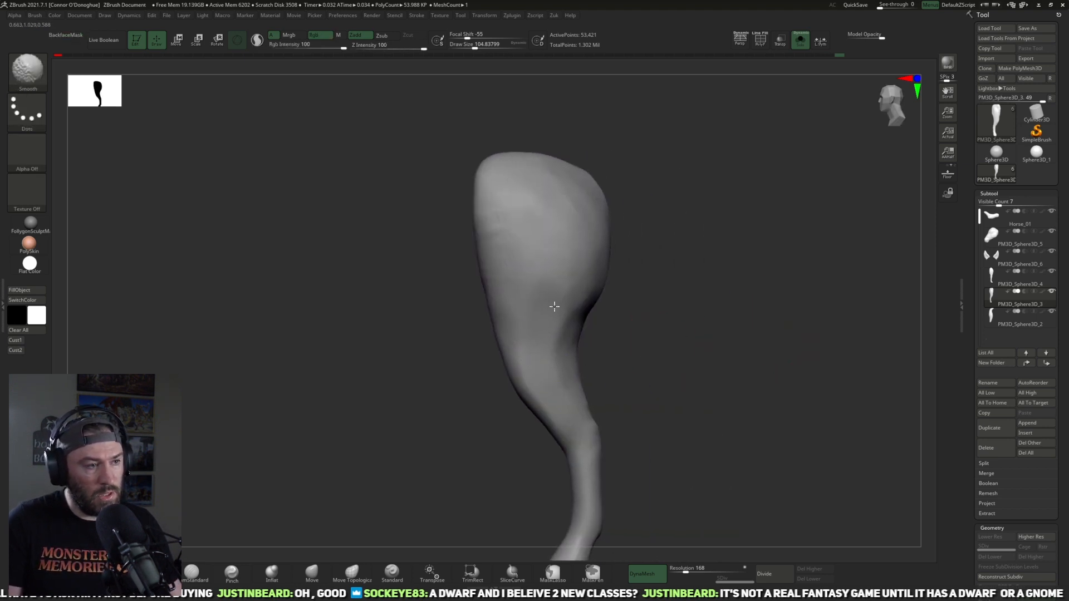
left_click_drag(686, 317, 599, 338)
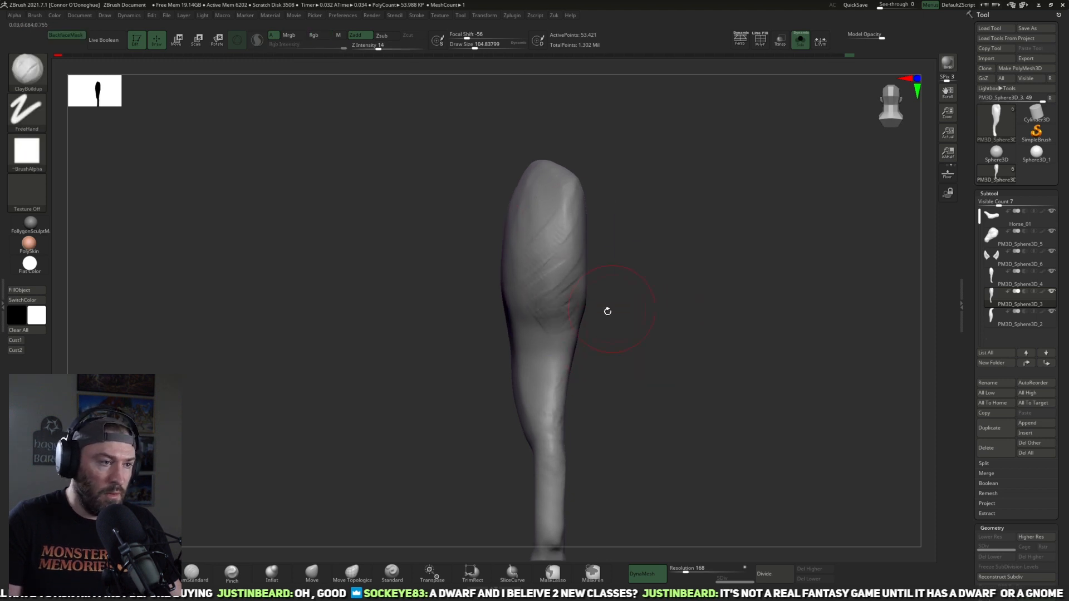
left_click_drag(627, 315, 571, 352)
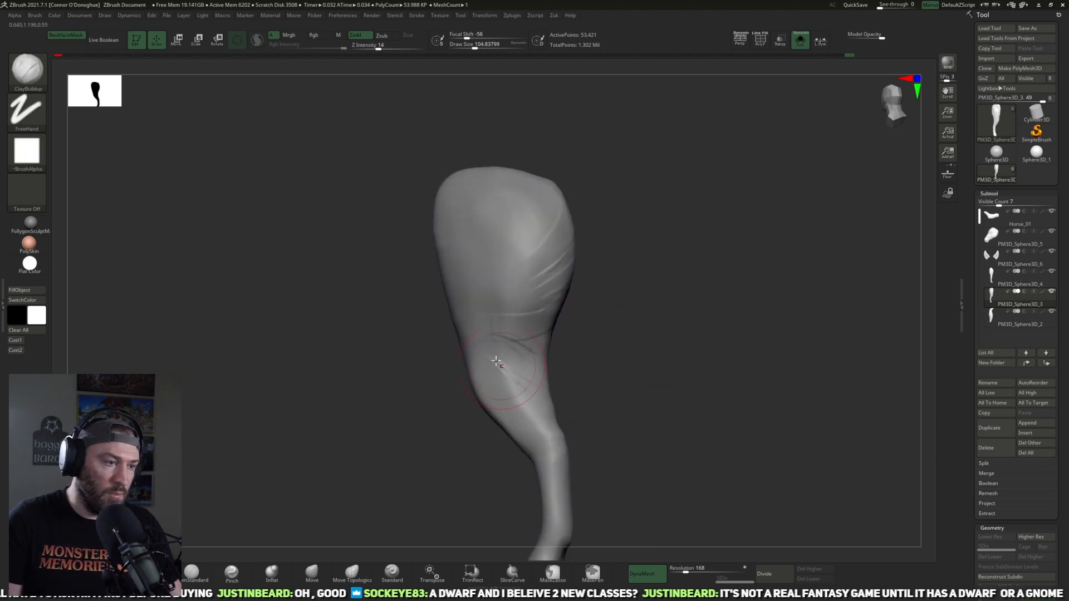
mouse_move(562, 409)
left_mouse_down()
mouse_move(589, 408)
mouse_move(665, 369)
mouse_move(539, 375)
mouse_move(656, 317)
mouse_move(568, 395)
left_mouse_up()
Step: Flatten the outer gaskin and stifle below the thigh with the TrimDynamic brush at about size 113
key("b")
key("t")
key("d")
left_click_drag(522, 355, 541, 374)
mouse_move(618, 364)
left_mouse_down()
mouse_move(534, 353)
mouse_move(528, 375)
mouse_move(673, 366)
mouse_move(622, 391)
left_mouse_up()
left_click_drag(526, 362, 524, 334, "shift")
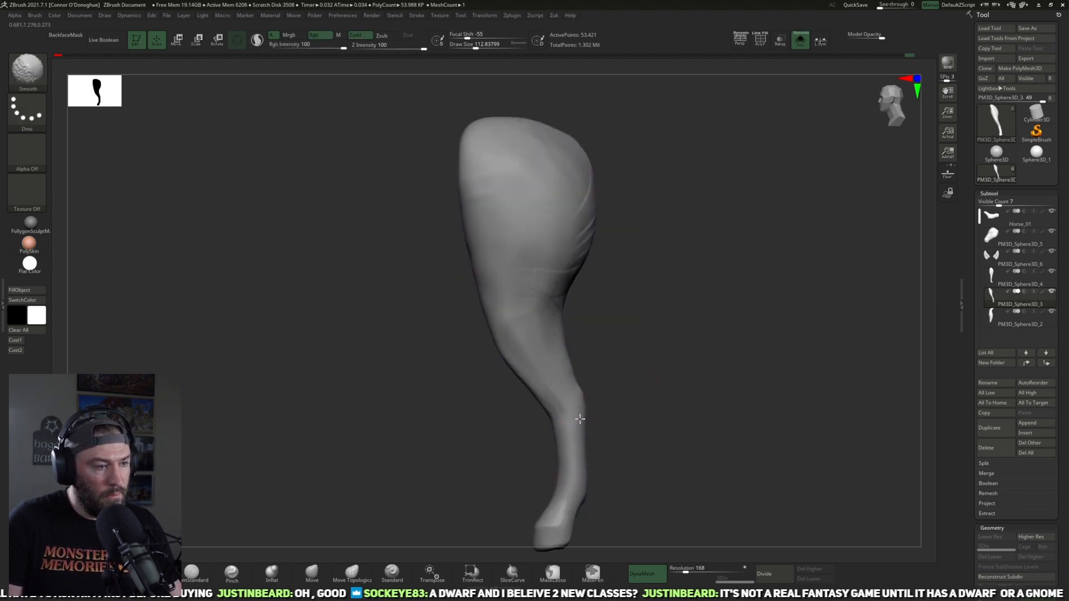
Step: Smooth the clay strokes on the rear and outer thigh at about size 113 and show the whole horse again
mouse_move(600, 456)
left_mouse_down()
mouse_move(623, 405)
mouse_move(529, 390)
left_mouse_up()
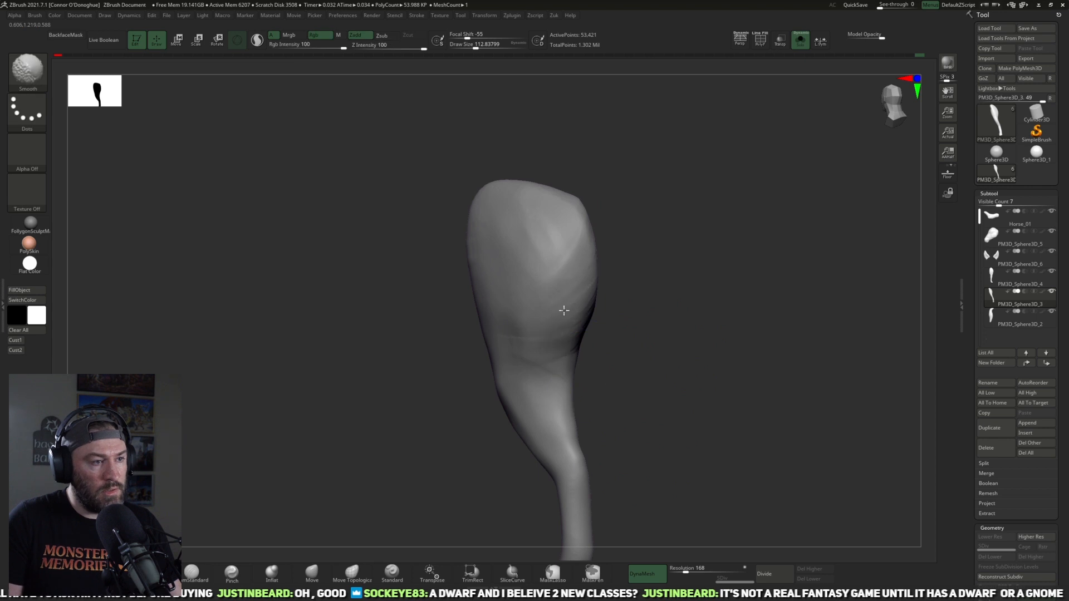
mouse_move(623, 368)
left_mouse_down()
mouse_move(577, 375)
mouse_move(566, 299)
left_mouse_up()
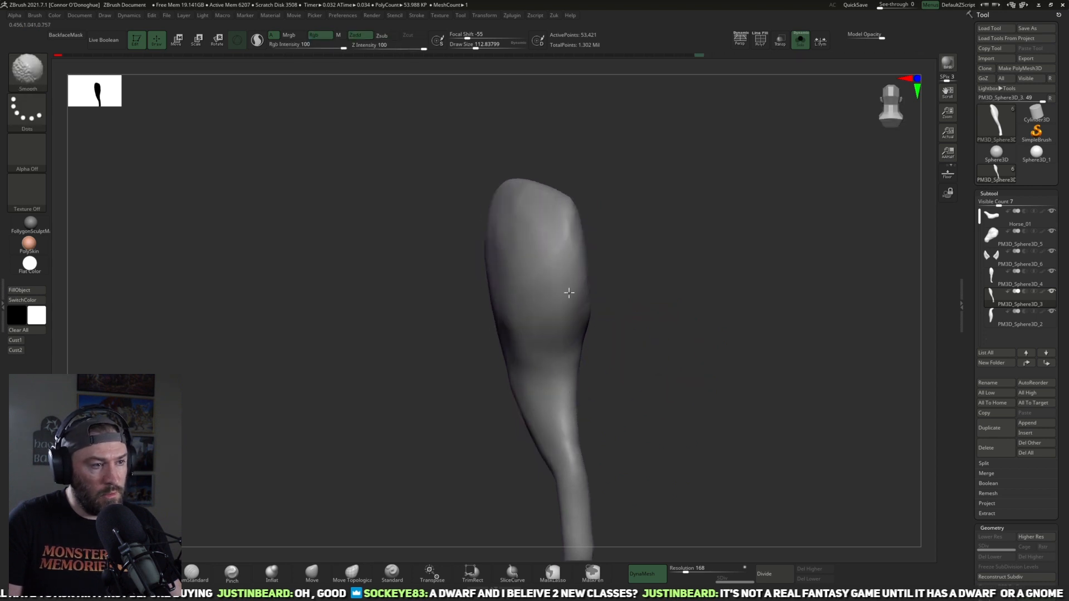
left_click_drag(600, 334, 635, 332)
left_click_drag(506, 297, 491, 288, "shift")
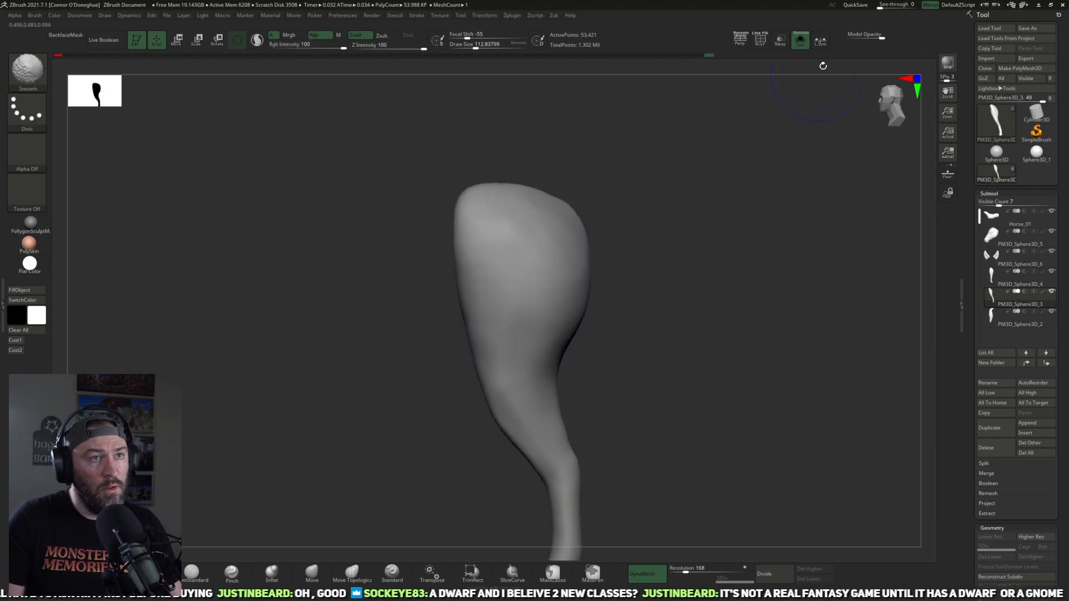
left_click(799, 40)
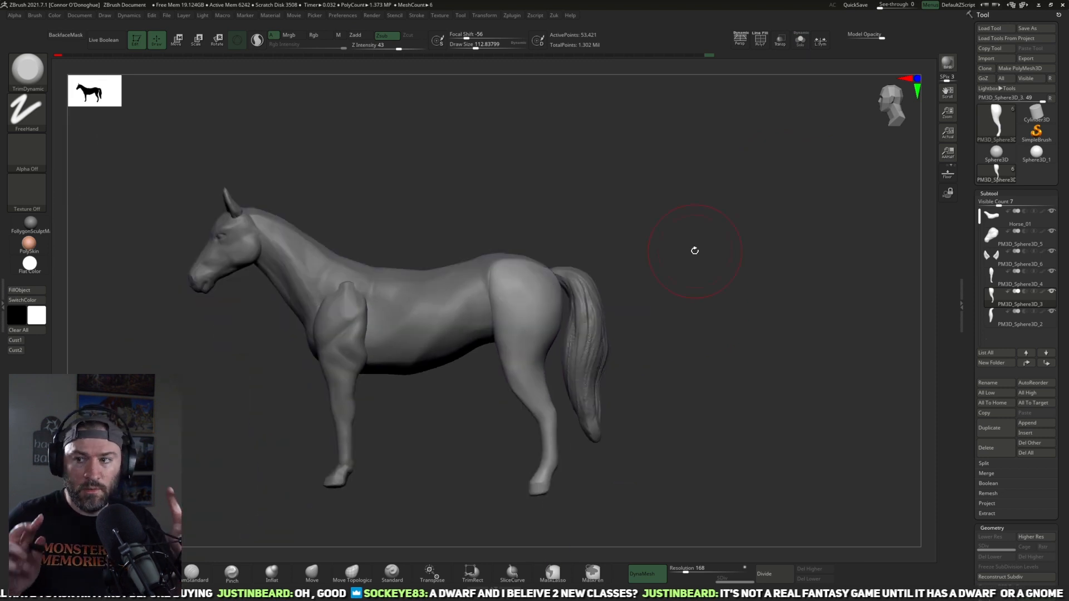
Step: Select the horse's torso and isolate it in Solo mode to inspect its surface
left_click_drag(660, 269, 720, 274, "alt")
left_click_drag(683, 214, 698, 268, "alt")
left_click(479, 370, "alt")
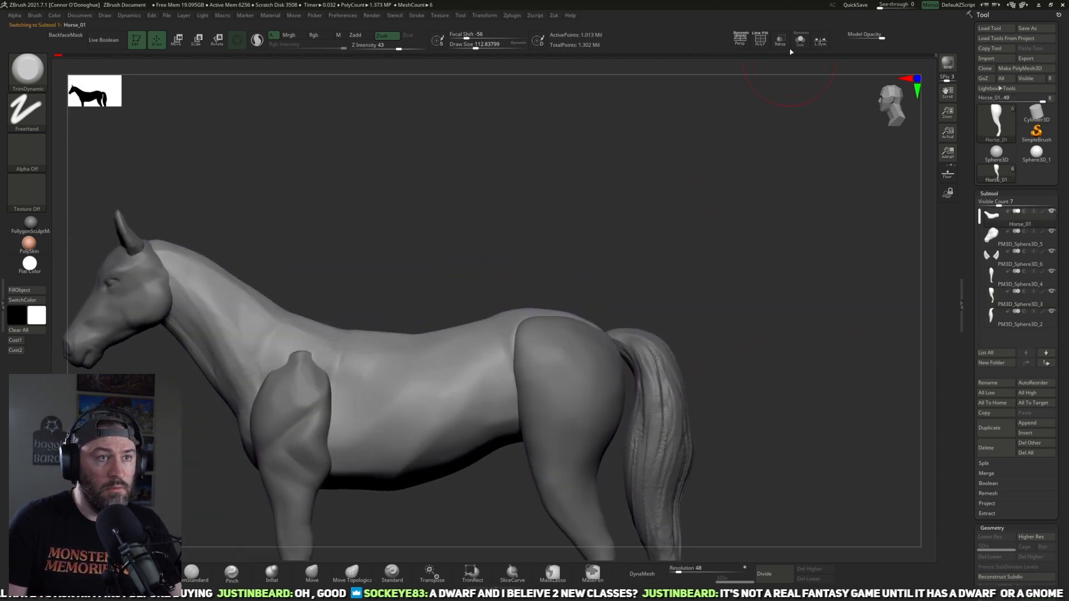
left_click(805, 47)
left_click_drag(685, 218, 696, 245, "alt")
mouse_move(696, 245)
left_mouse_down()
mouse_move(696, 295)
mouse_move(715, 255)
mouse_move(820, 241)
left_mouse_up()
left_click_drag(725, 461, 799, 346)
left_click_drag(825, 154, 747, 181, "shift")
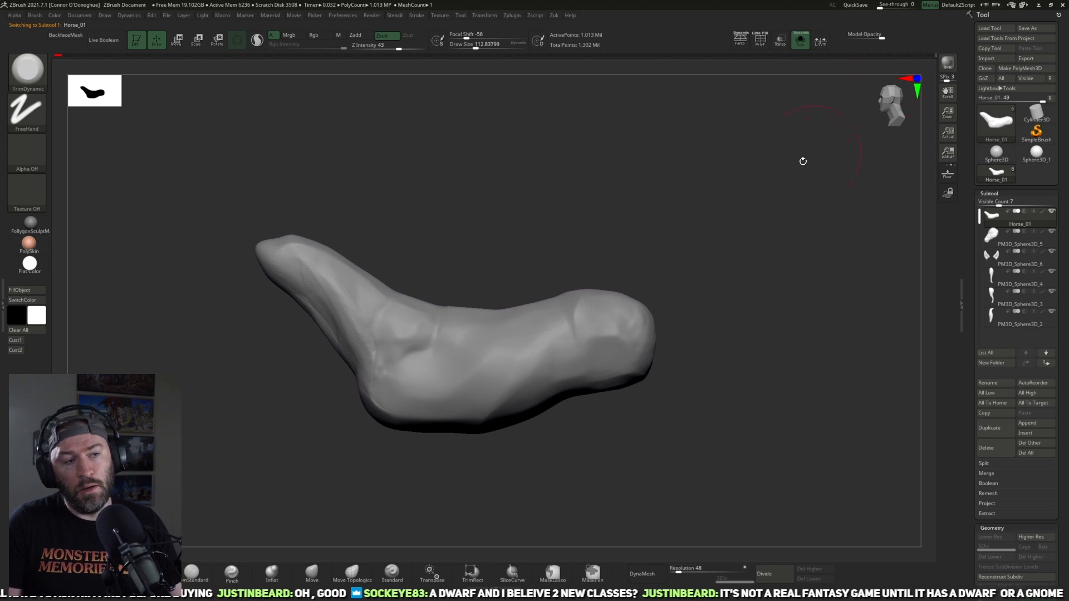
mouse_move(568, 351)
left_mouse_down("shift")
mouse_move(492, 391)
mouse_move(508, 391)
left_mouse_up("shift")
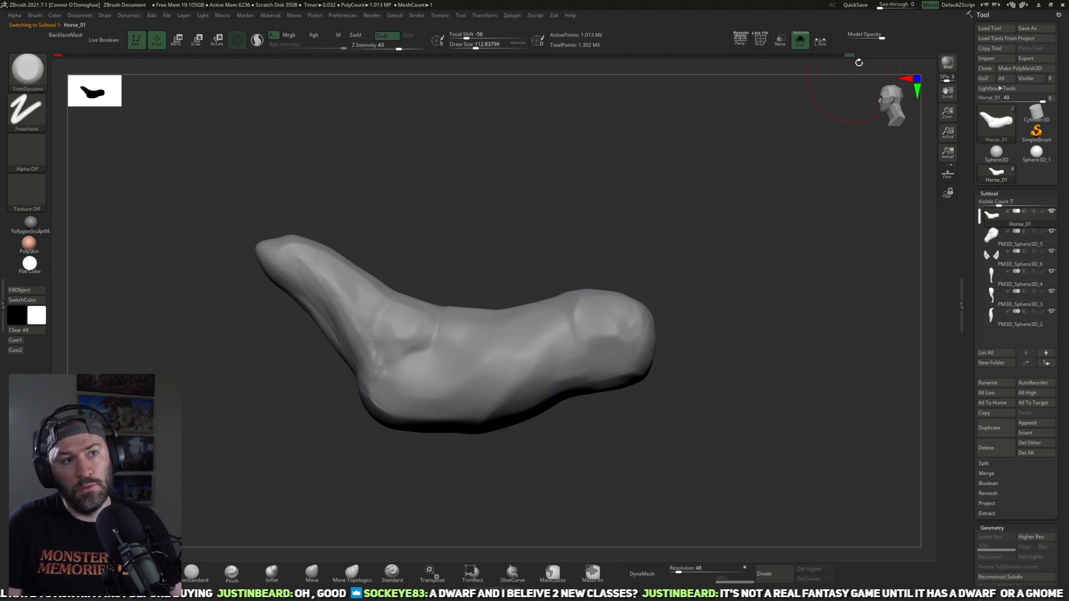
Step: Remesh the isolated torso with ZRemesher at a target polygons count of 5
left_click_drag(790, 203, 930, 390, "alt")
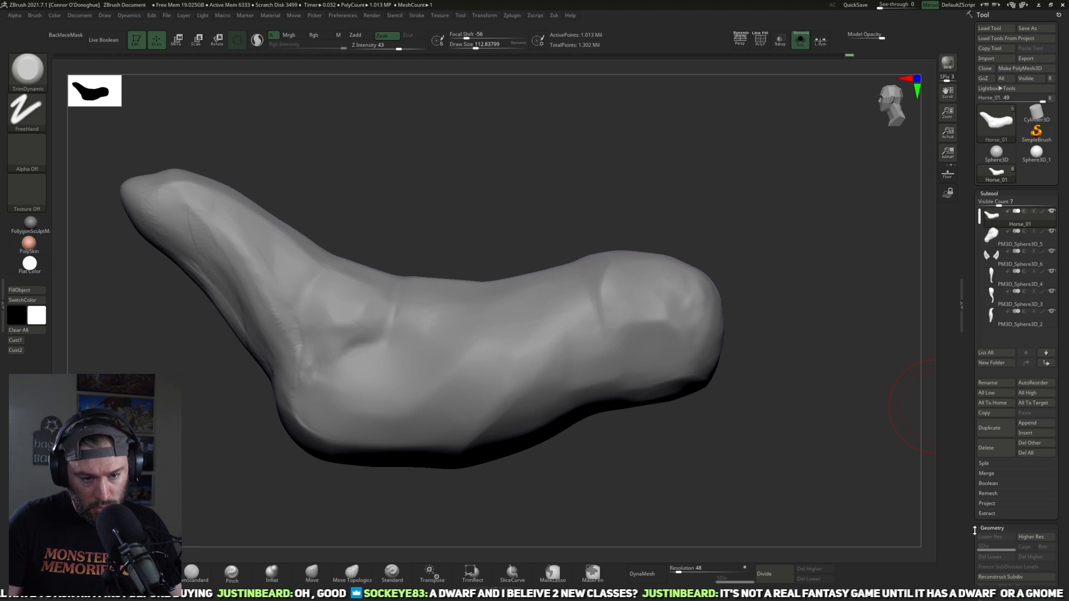
left_click_drag(974, 530, 969, 454)
left_click_drag(766, 399, 582, 312)
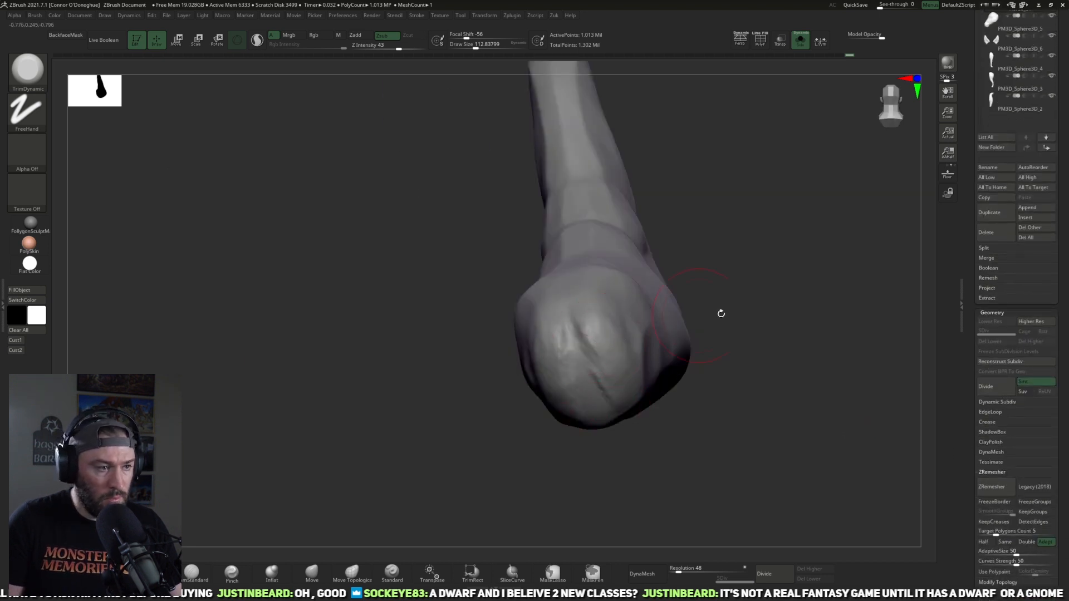
left_click_drag(718, 310, 933, 442)
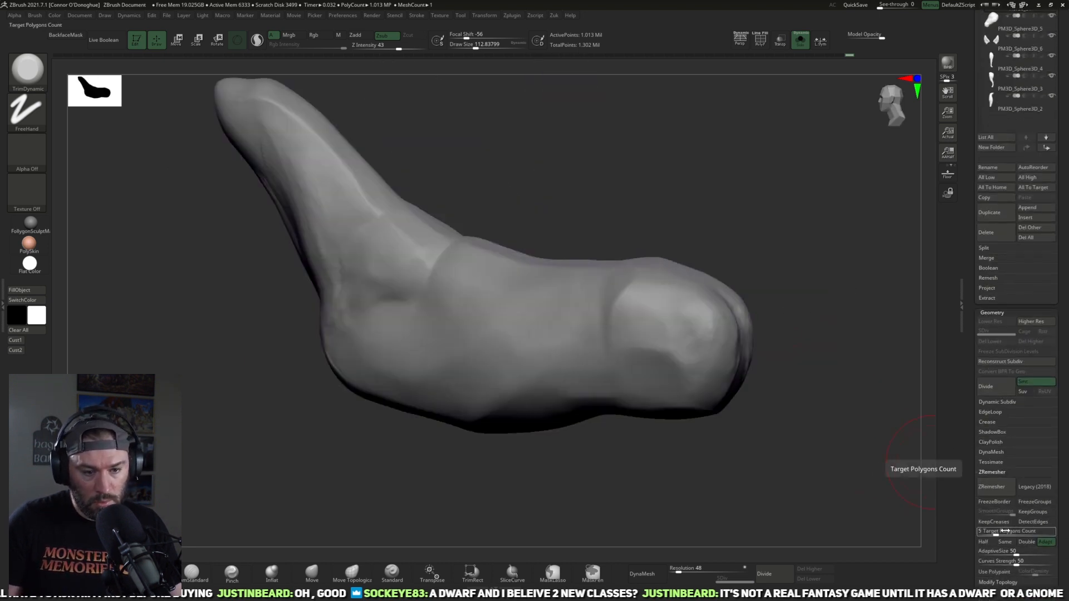
left_click(996, 486)
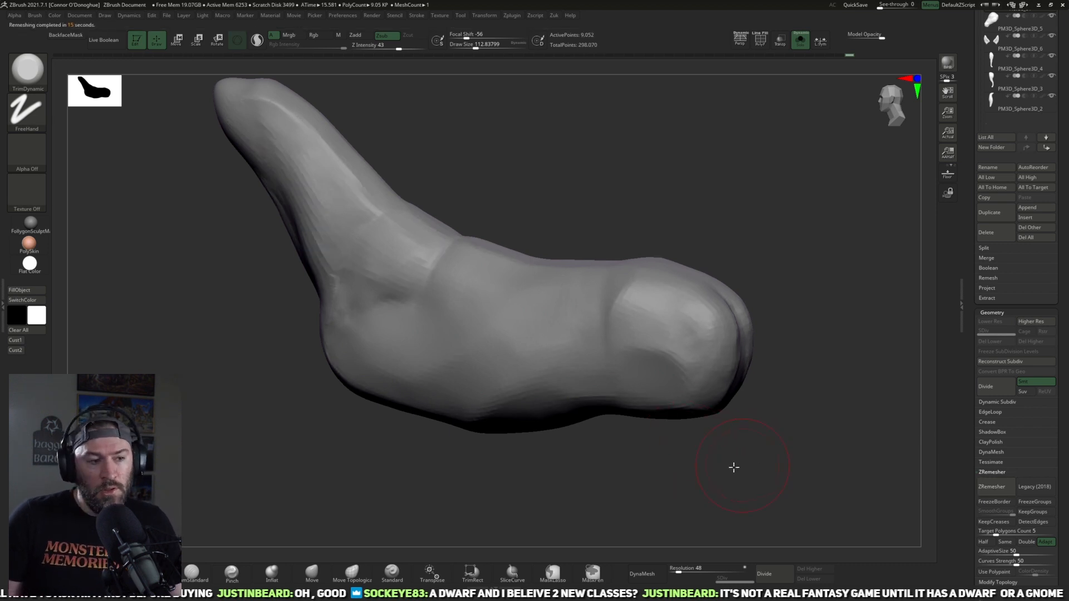
Step: Check the remeshed torso's surface from several angles and show the whole horse again
left_click_drag(748, 462, 705, 474)
left_click_drag(768, 314, 743, 323)
mouse_move(668, 332)
left_mouse_down("shift")
mouse_move(629, 341)
mouse_move(635, 356)
left_mouse_up("shift")
mouse_move(739, 379)
left_mouse_down()
mouse_move(702, 356)
mouse_move(832, 319)
left_mouse_up()
left_click_drag(821, 281, 740, 306)
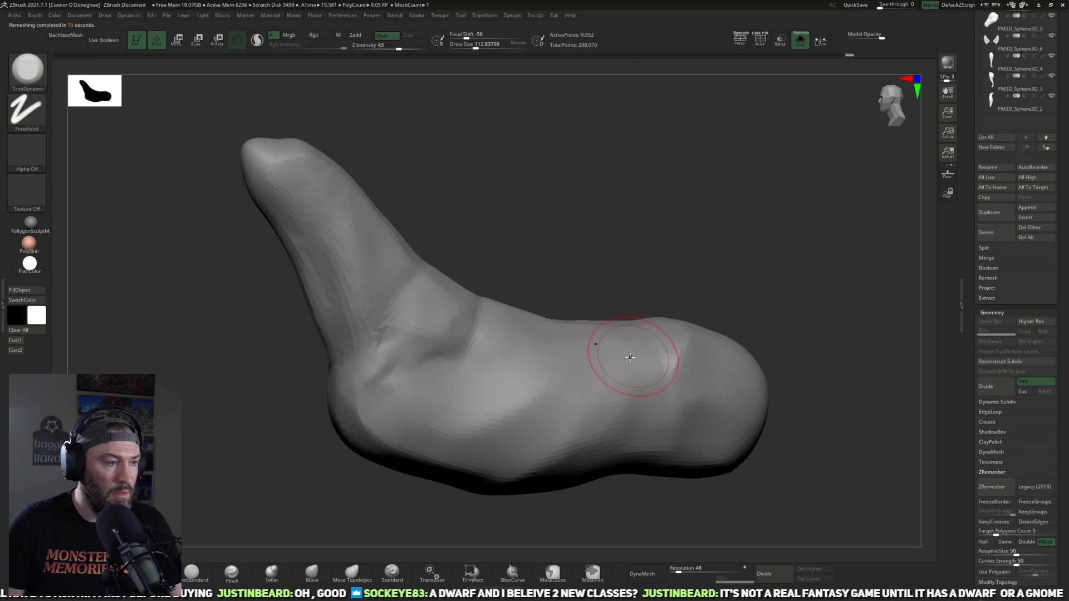
left_click_drag(637, 353, 649, 362)
left_click_drag(665, 292, 644, 276)
left_click(800, 40)
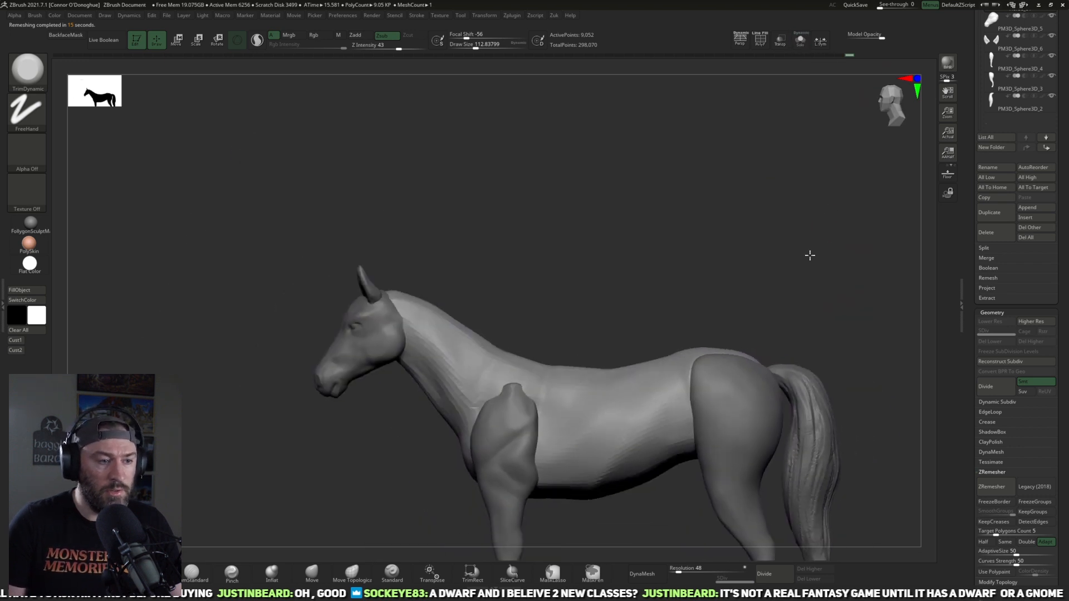
Step: Subdivide the torso up to level 4, projecting the original sculpted detail back with Project History
left_click(764, 574)
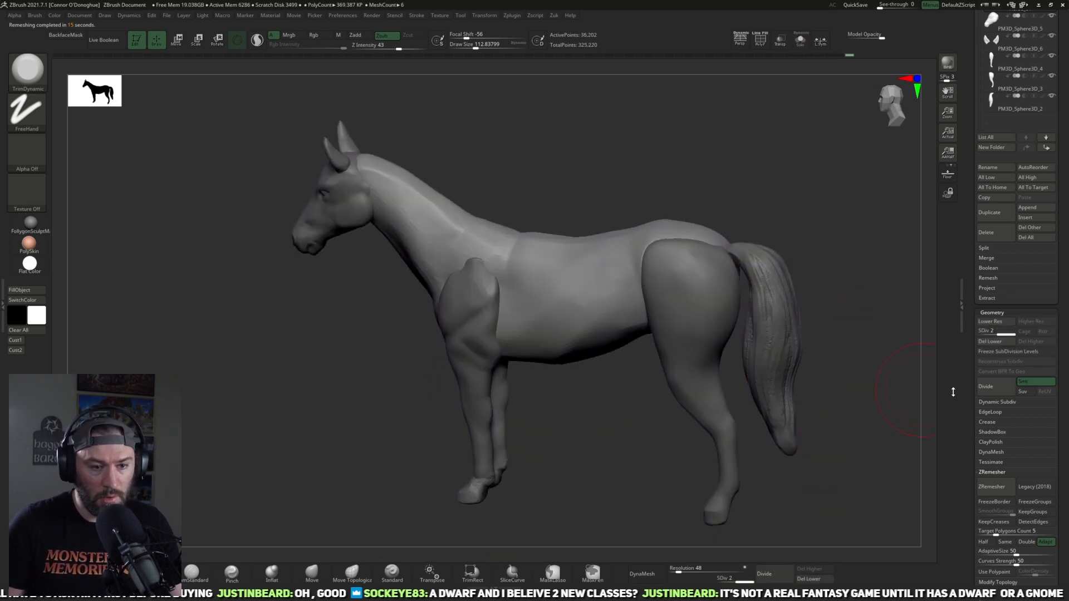
left_click(989, 288)
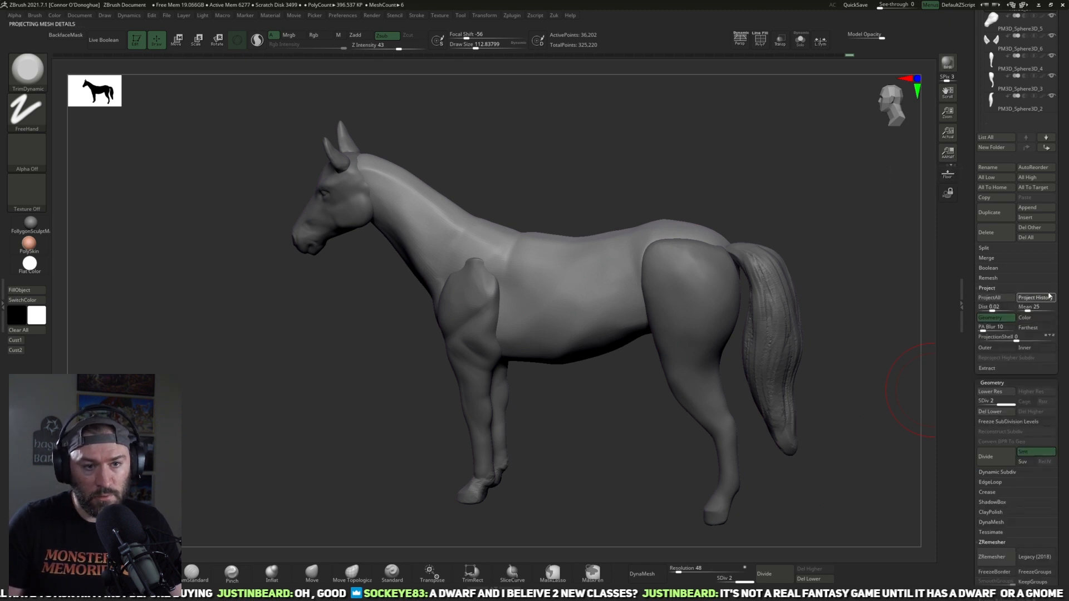
key("ctrl+d")
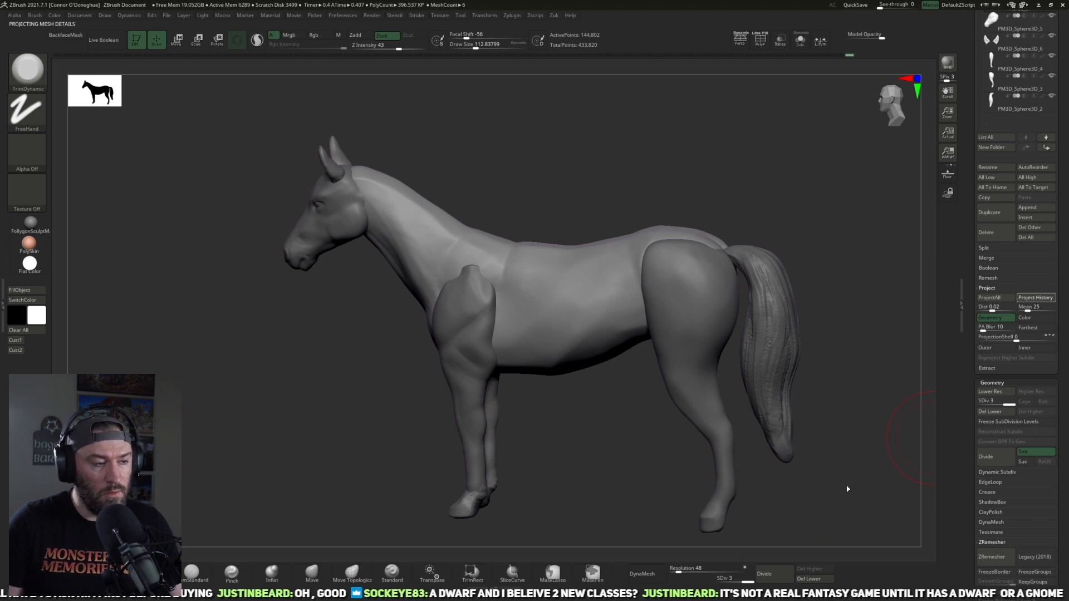
left_click_drag(811, 444, 849, 388)
left_click(763, 574)
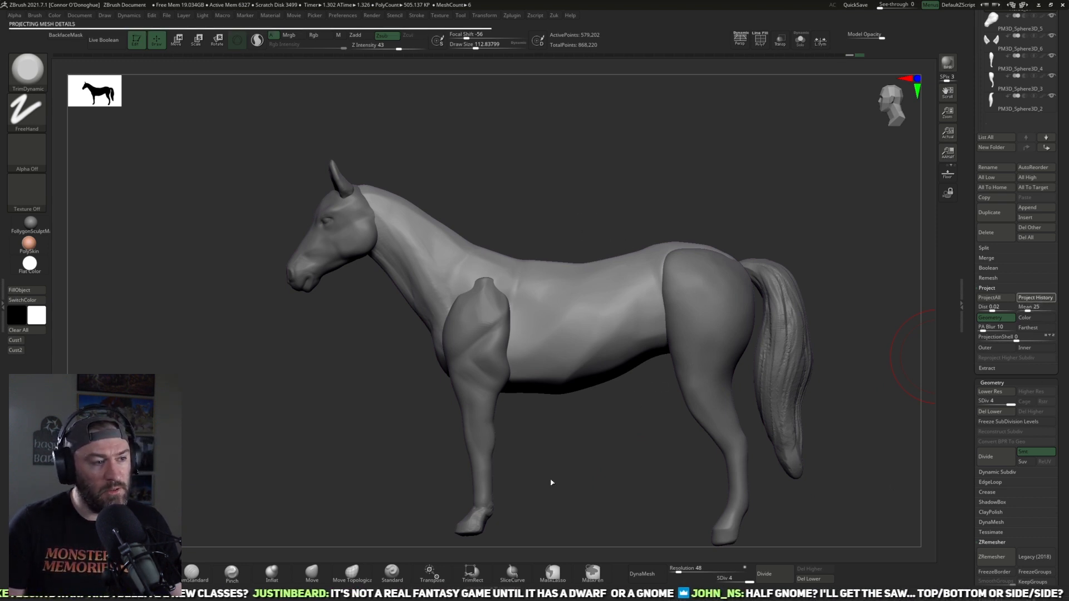
Step: Choose the Move brush, isolate the torso and lower it to subdivision level 2
left_click(312, 572)
left_click_drag(593, 421, 559, 450, "alt")
left_click(800, 40)
left_click_drag(741, 279, 716, 293)
key("shift+d")
key("shift+d")
Step: Smooth the uneven planes along the torso's shoulder, flank, belly and rump at subdivision level 2
left_click_drag(591, 424, 501, 382)
left_click_drag(473, 447, 443, 431)
left_click_drag(440, 379, 415, 318, "shift")
left_click_drag(578, 446, 595, 437)
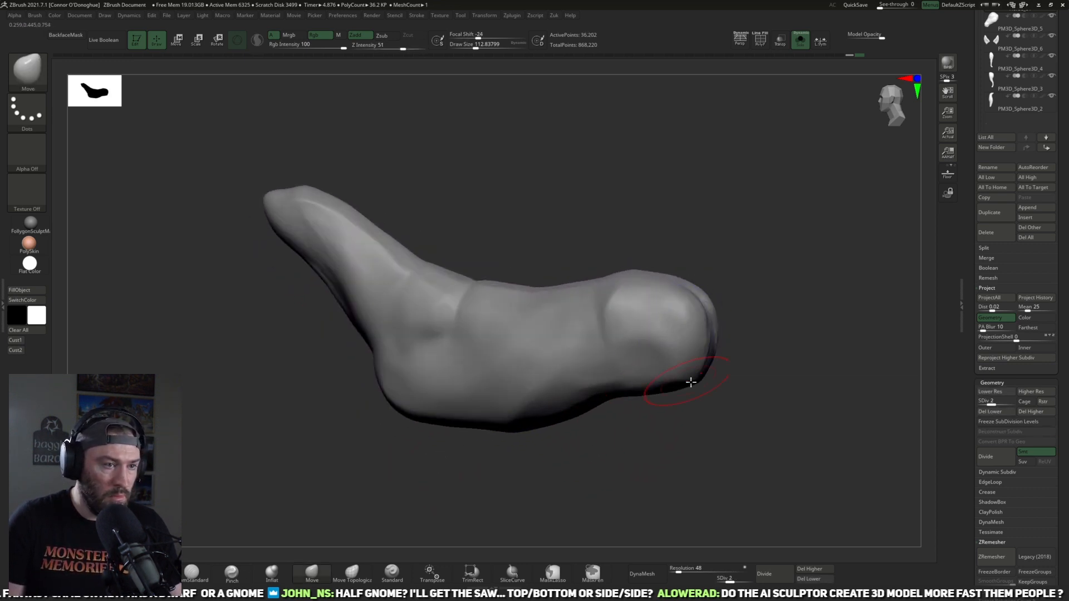
left_click_drag(680, 374, 678, 401)
mouse_move(558, 291)
left_mouse_down("shift")
mouse_move(537, 308)
mouse_move(557, 347)
left_mouse_up("shift")
left_click_drag(563, 384, 548, 396)
mouse_move(522, 342)
left_mouse_down("shift")
mouse_move(485, 372)
mouse_move(528, 393)
left_mouse_up("shift")
left_click_drag(486, 342, 472, 358, "shift")
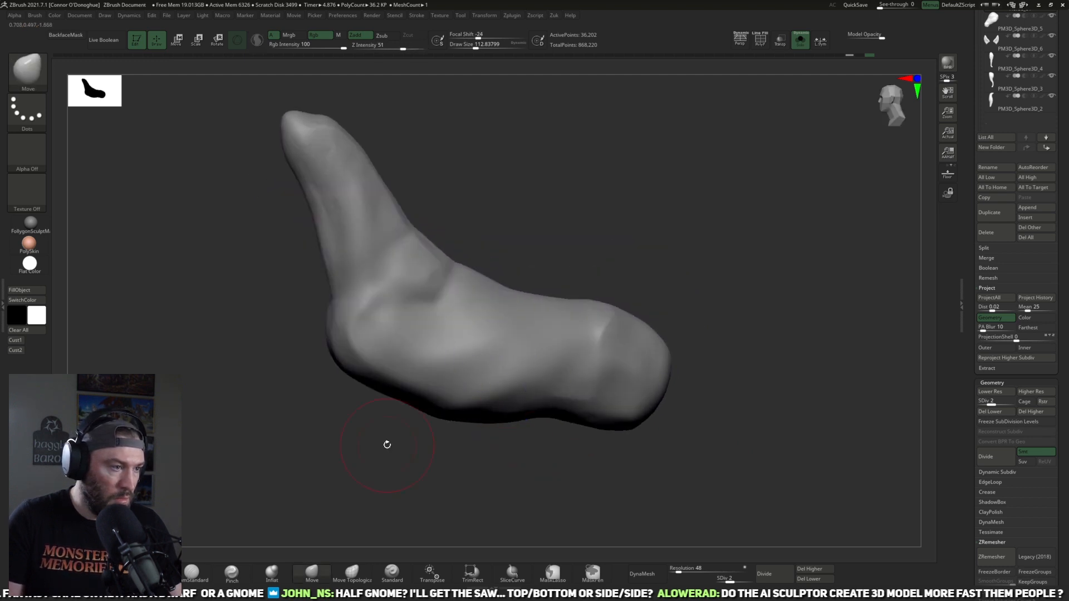
left_click_drag(385, 432, 425, 484)
left_click_drag(530, 238, 631, 291, "alt")
left_click_drag(631, 292, 651, 282)
Step: Raise the torso back to subdivision level 4, smoothing its flank and rump at about size 113
key("d")
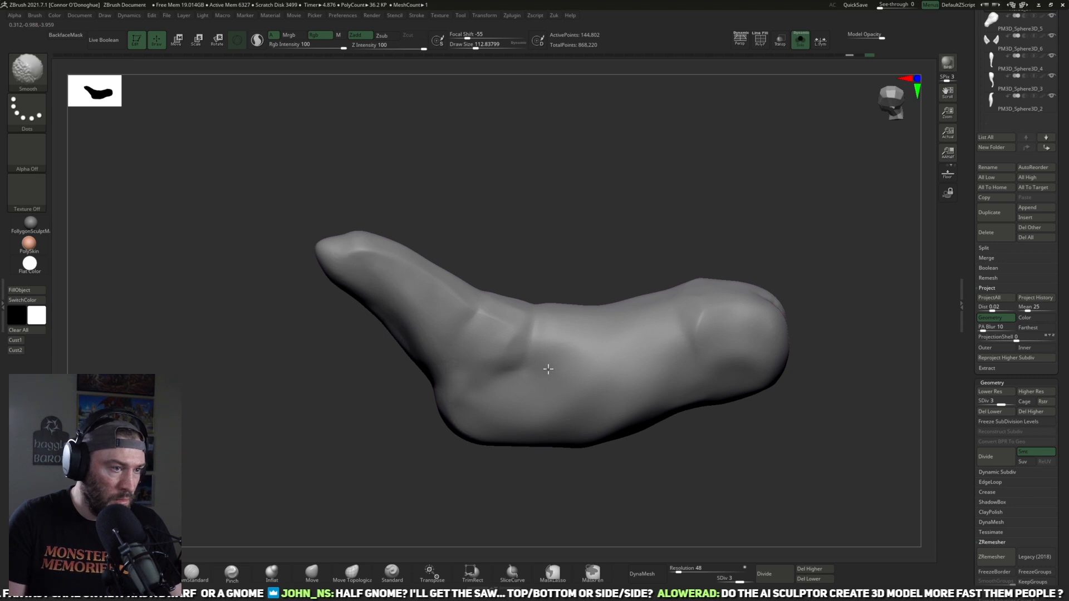
left_click_drag(799, 239, 786, 274)
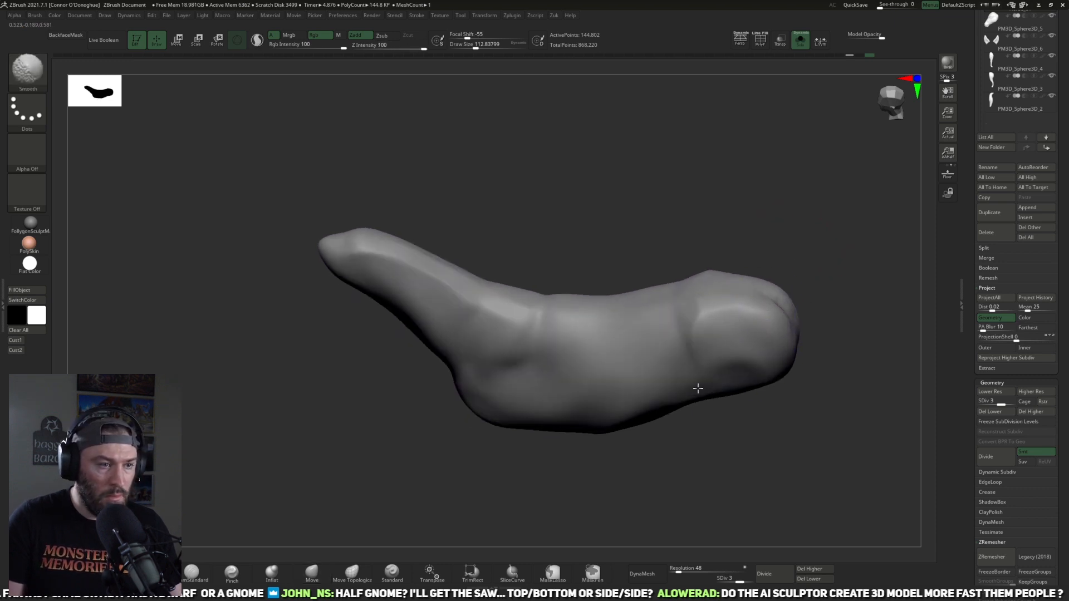
key("f")
key("d")
left_click_drag(783, 490, 823, 318)
left_click_drag(779, 289, 787, 327, "shift")
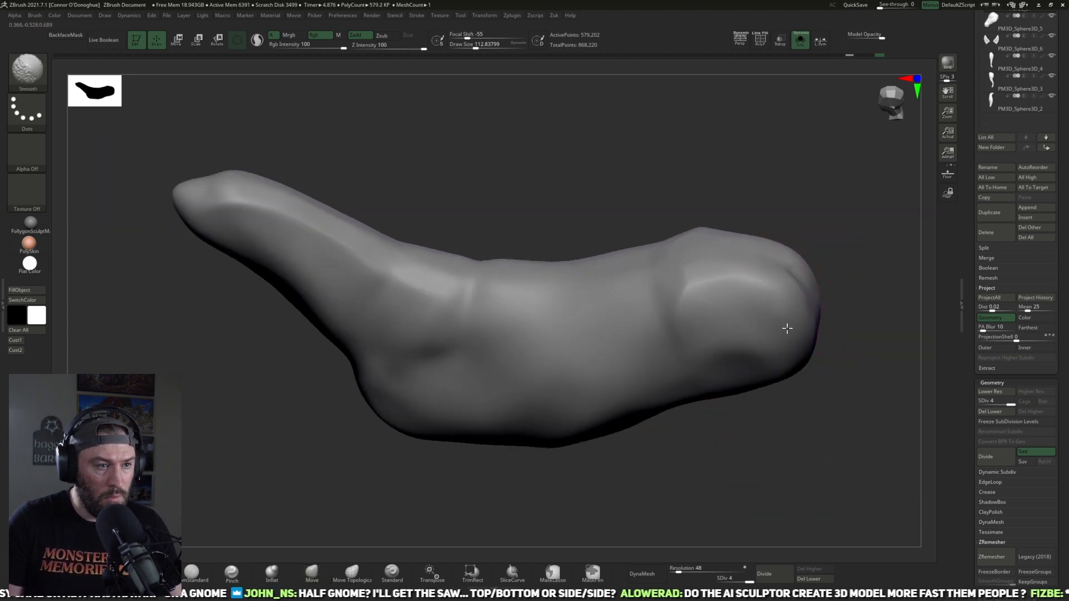
mouse_move(673, 369)
left_mouse_down("shift")
mouse_move(477, 390)
mouse_move(448, 329)
left_mouse_up("shift")
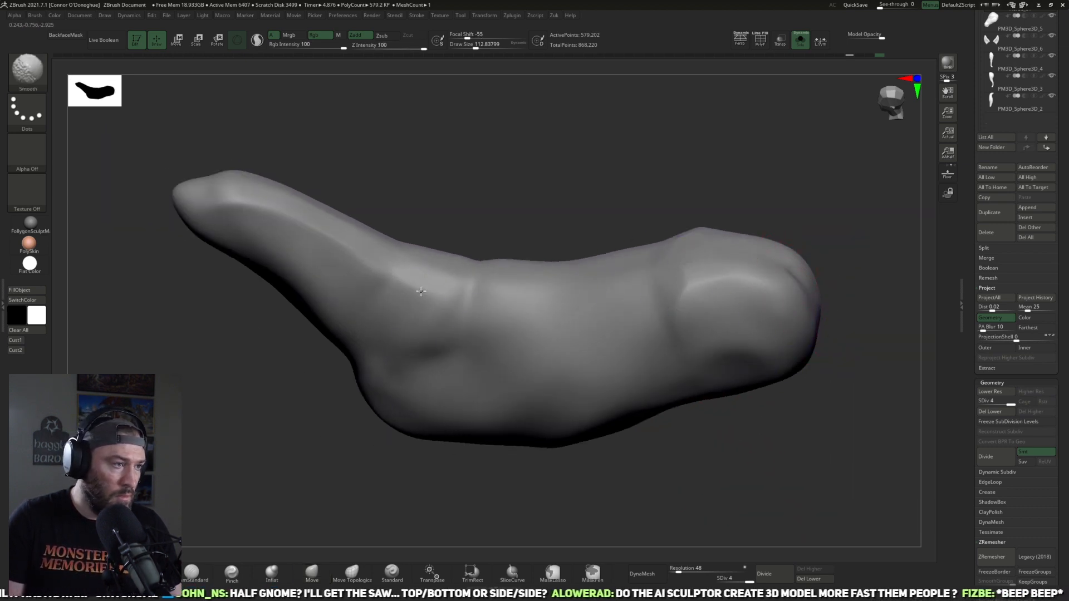
mouse_move(523, 462)
left_mouse_down()
mouse_move(560, 453)
mouse_move(584, 363)
left_mouse_up()
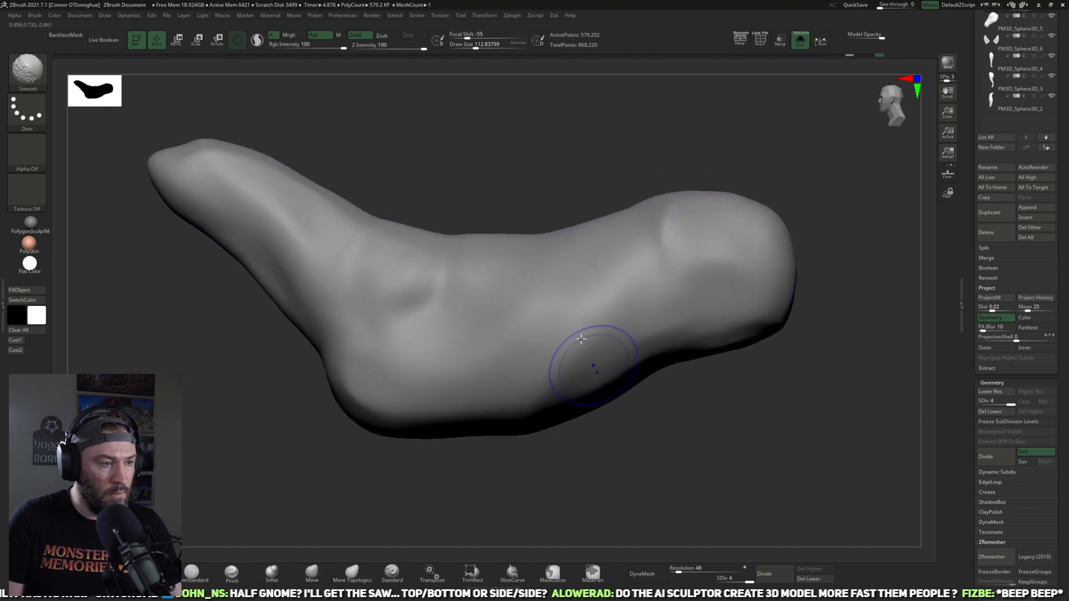
left_click_drag(658, 426, 775, 485)
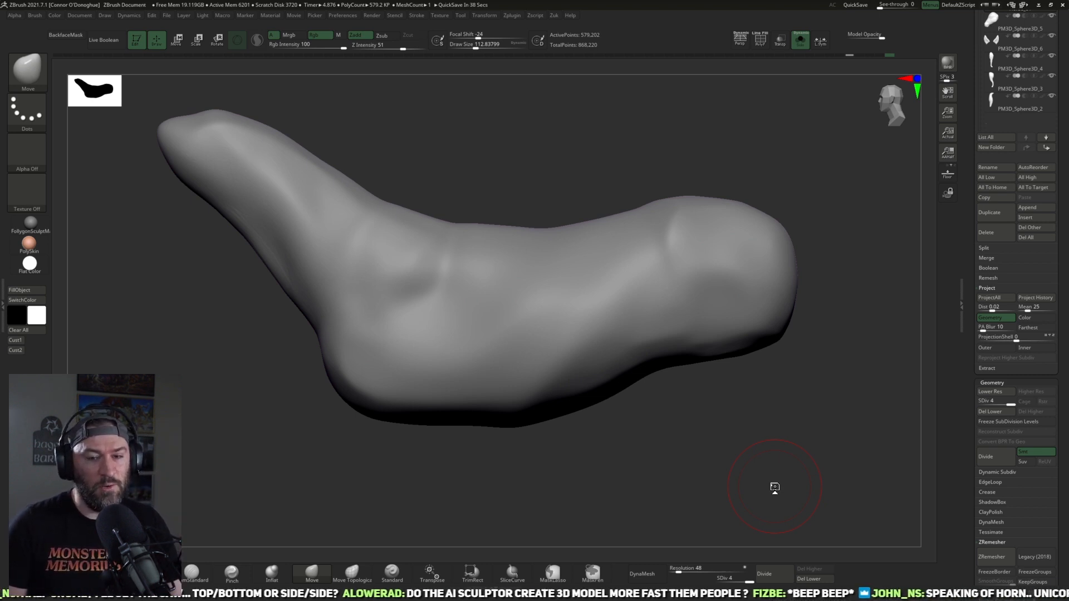
Step: Show the whole horse and pull down the belly line behind the foreleg with the Move brush at about size 153
left_click_drag(602, 440, 751, 223)
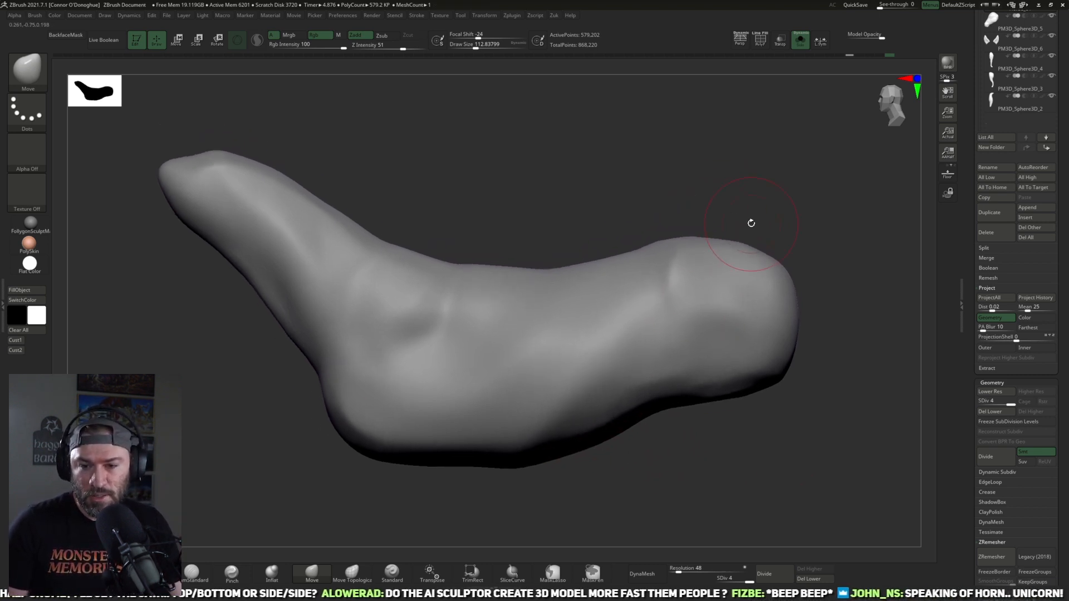
left_click_drag(716, 189, 764, 100)
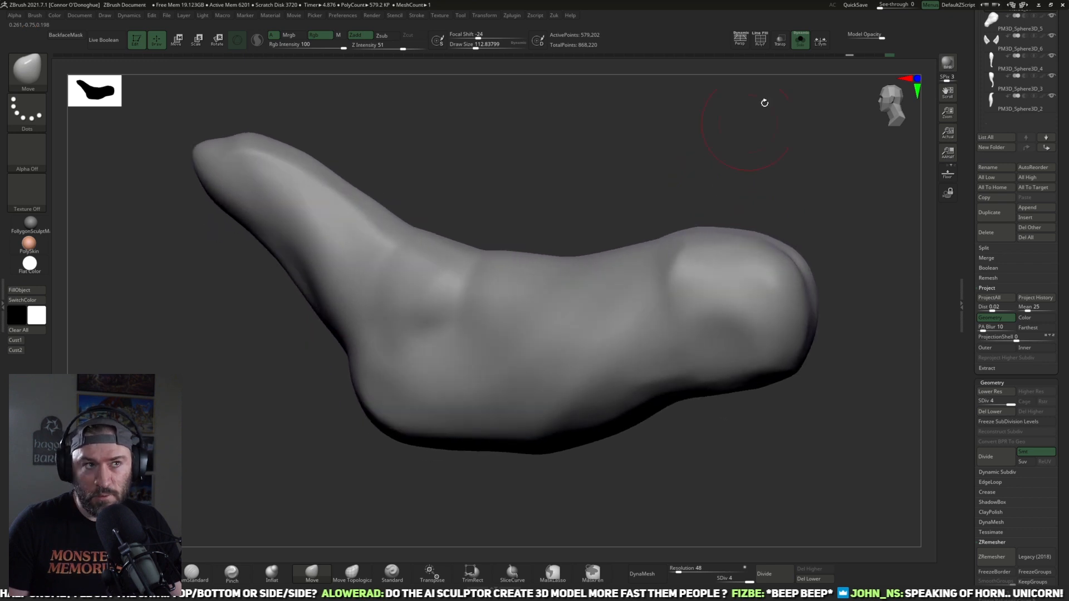
left_click(799, 40)
left_click_drag(799, 173, 718, 144, "alt")
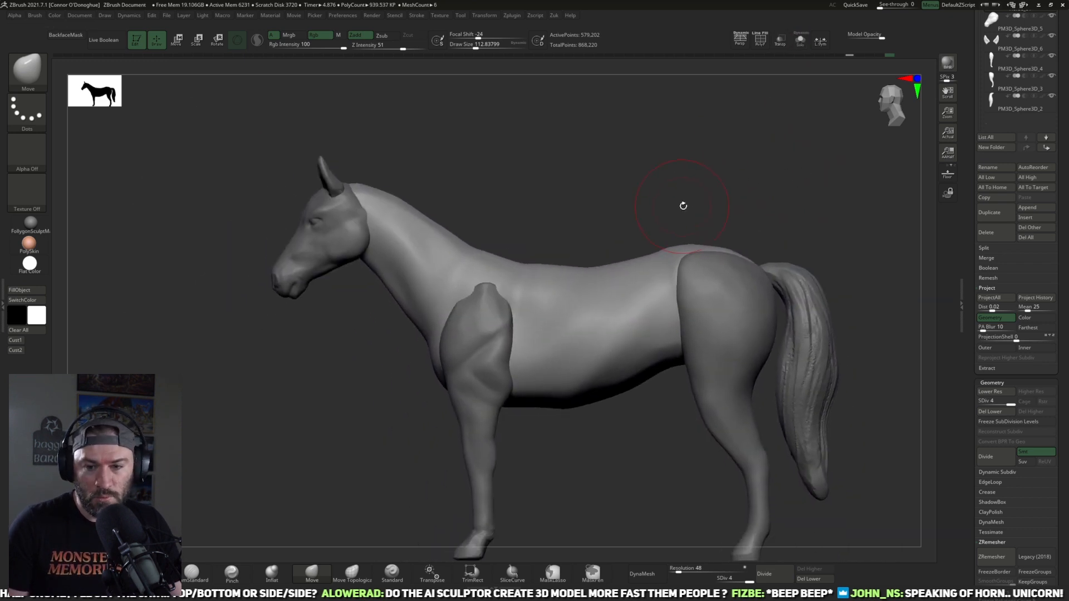
left_click_drag(536, 452, 486, 434, "alt")
left_click_drag(554, 429, 508, 438, "alt")
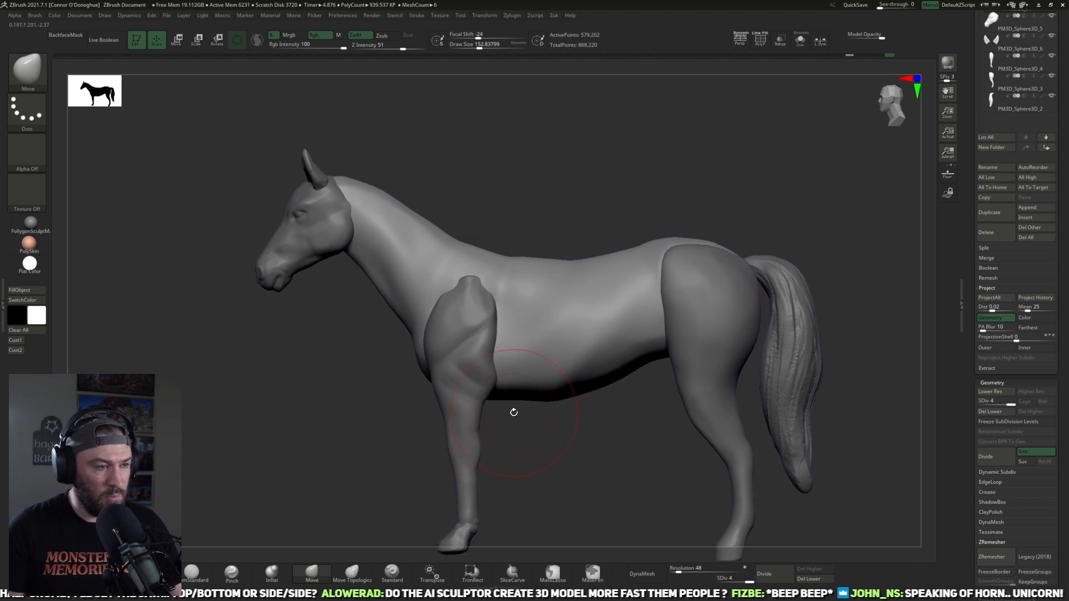
left_click_drag(510, 398, 506, 404)
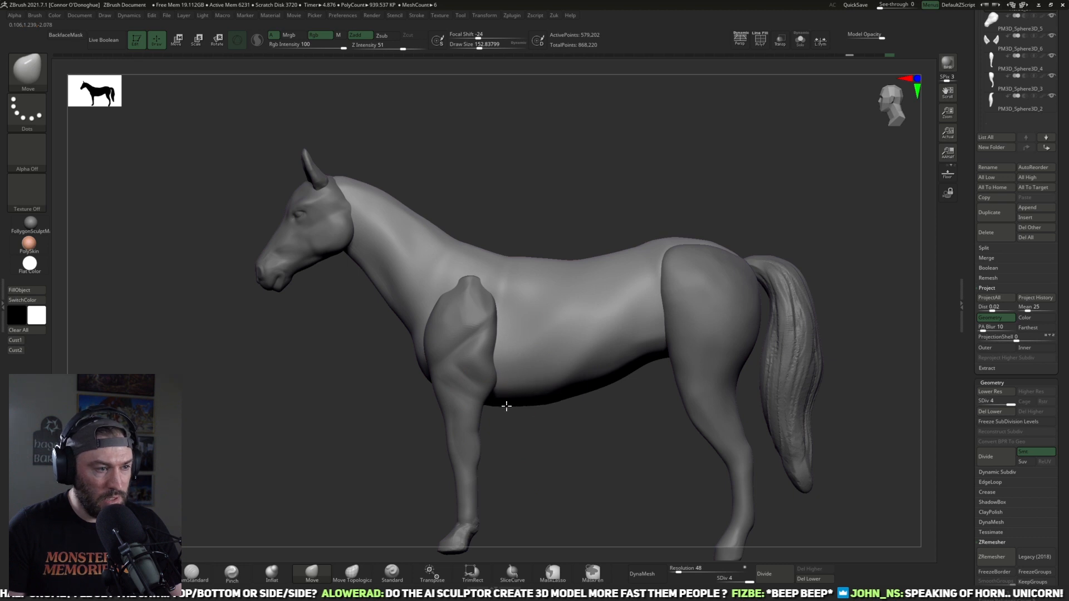
mouse_move(529, 408)
left_mouse_down()
mouse_move(530, 419)
mouse_move(524, 384)
mouse_move(594, 395)
mouse_move(703, 320)
mouse_move(628, 411)
mouse_move(580, 392)
left_mouse_up()
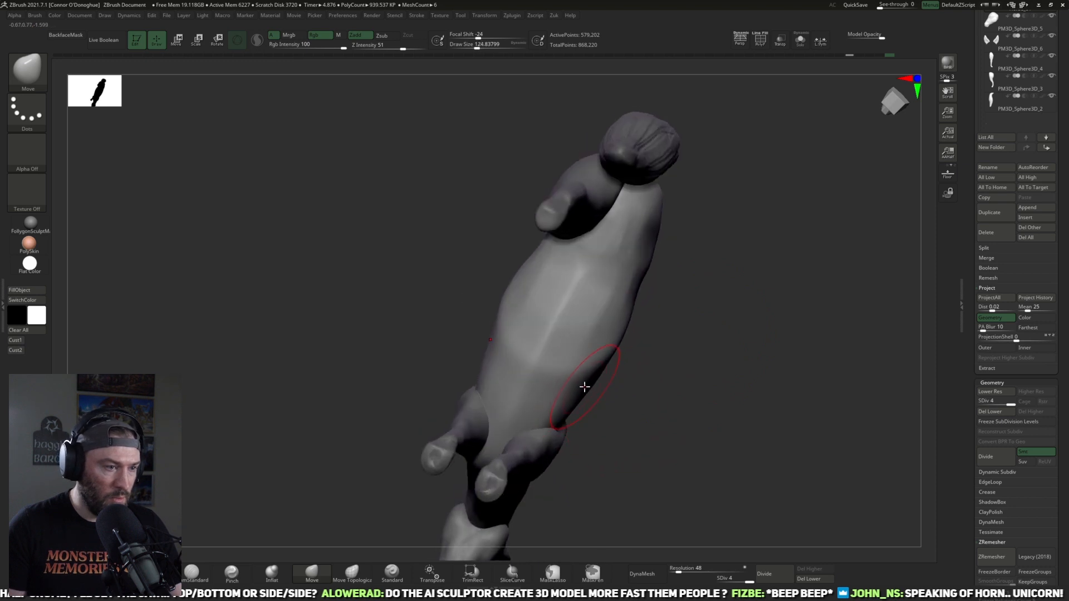
Step: Reshape the ribcage and belly contour from underneath with the Move brush, varying the brush size down to about 105
left_click_drag(623, 353, 626, 338)
right_click_drag(626, 338, 633, 327)
key("]")
key("]")
left_click_drag(630, 326, 619, 316)
left_click_drag(679, 338, 623, 325)
key("[")
mouse_move(596, 364)
left_mouse_down()
mouse_move(581, 393)
mouse_move(628, 406)
mouse_move(617, 375)
mouse_move(713, 337)
mouse_move(682, 295)
mouse_move(588, 332)
left_mouse_up()
key("[")
key("[")
key("[")
key("[")
key("[")
key("[")
key("[")
key("]")
key("]")
key("]")
Step: Lower the torso to subdivision level 2, then smooth the underside and adjust the belly and ribcage outline at about size 105
mouse_move(737, 217)
left_mouse_down()
mouse_move(720, 281)
mouse_move(683, 286)
mouse_move(677, 311)
mouse_move(692, 324)
mouse_move(708, 306)
left_mouse_up()
key("shift+d")
key("shift+d")
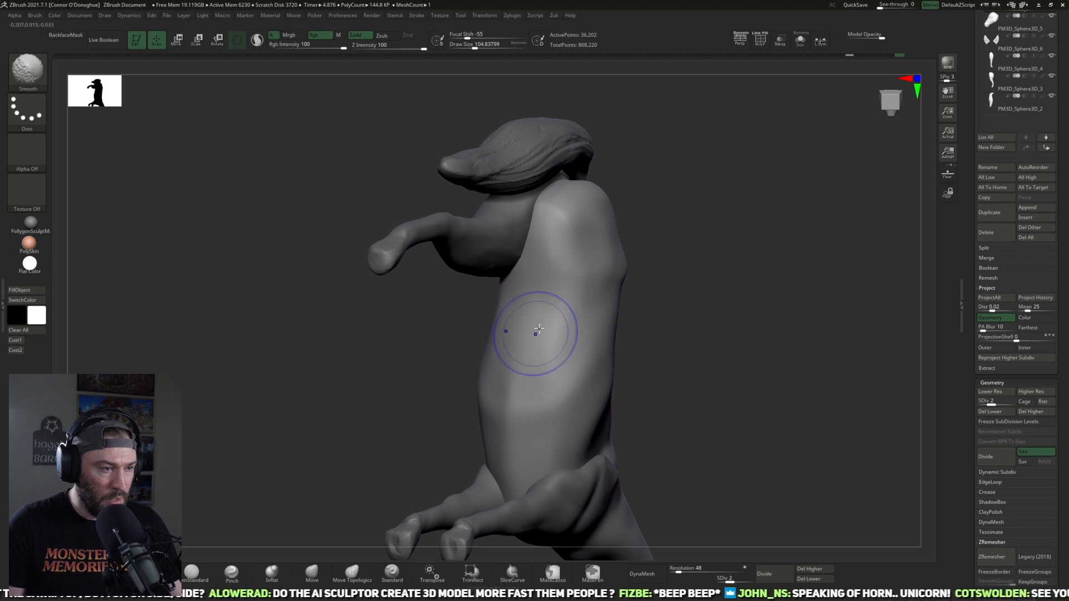
mouse_move(650, 336)
left_mouse_down()
mouse_move(595, 346)
mouse_move(555, 280)
left_mouse_up()
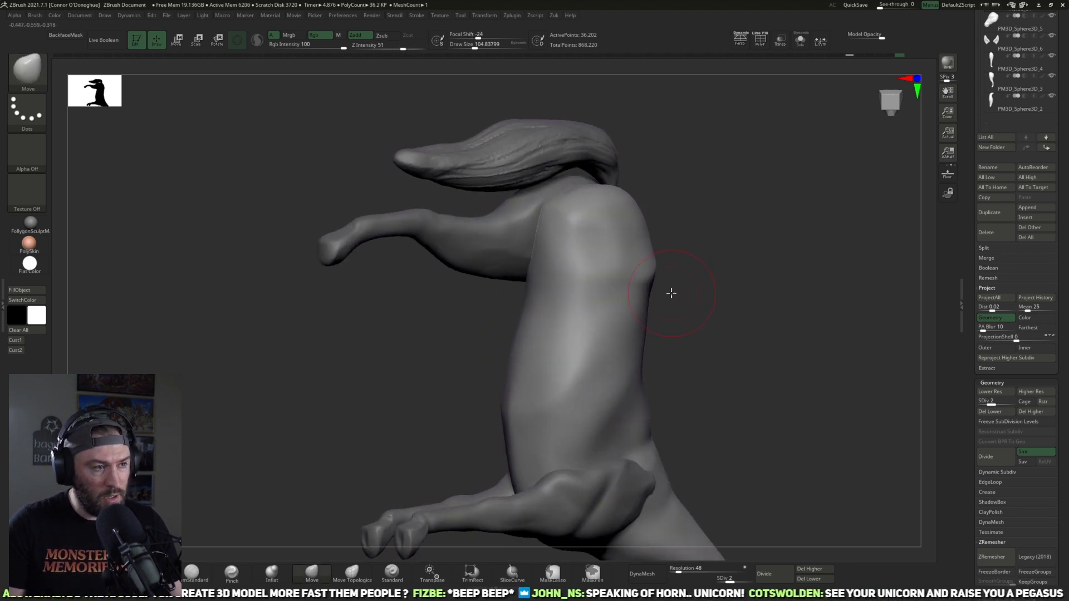
left_click_drag(670, 293, 646, 293)
left_click_drag(604, 328, 573, 239, "shift")
mouse_move(681, 310)
left_mouse_down()
mouse_move(754, 309)
mouse_move(665, 312)
left_mouse_up()
left_click_drag(528, 338, 513, 384, "shift")
left_click_drag(615, 363, 707, 363)
left_click_drag(563, 401, 576, 327, "shift")
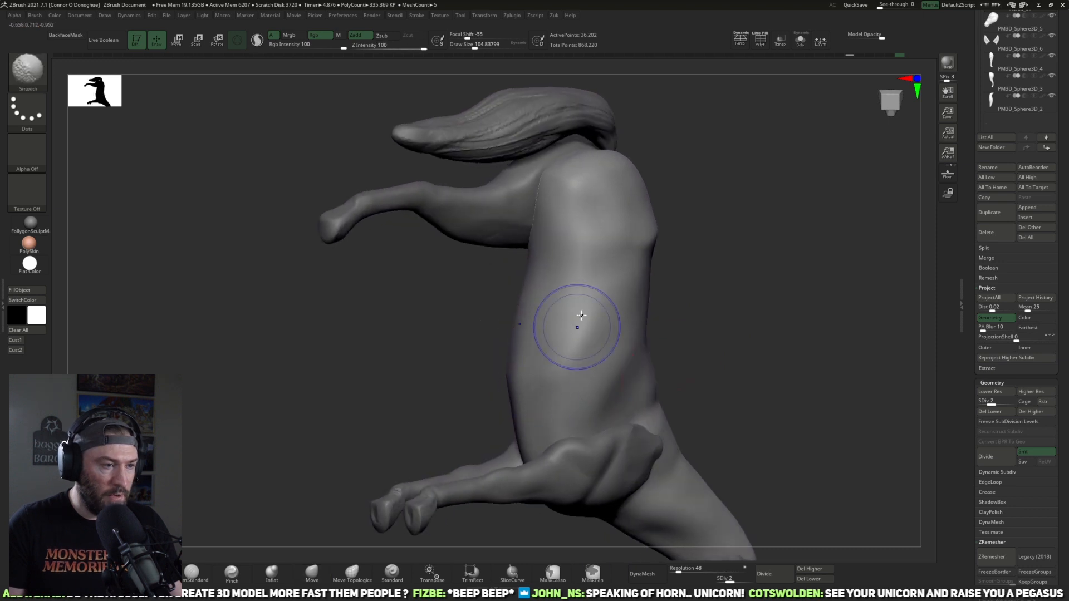
mouse_move(706, 324)
left_mouse_down()
mouse_move(668, 384)
mouse_move(509, 403)
left_mouse_up()
left_click_drag(486, 340, 526, 426, "shift")
left_click_drag(666, 398, 578, 390)
Step: Build up the lower ribcage behind the foreleg with ClayBuildup at size 125 and intensity 14, smooth it and raise to subdivision level 3
left_click(150, 573)
mouse_move(706, 361)
left_mouse_down()
mouse_move(775, 391)
mouse_move(807, 384)
left_mouse_up()
mouse_move(630, 401)
left_mouse_down()
mouse_move(608, 414)
mouse_move(448, 383)
left_mouse_up()
left_click_drag(429, 322, 479, 405)
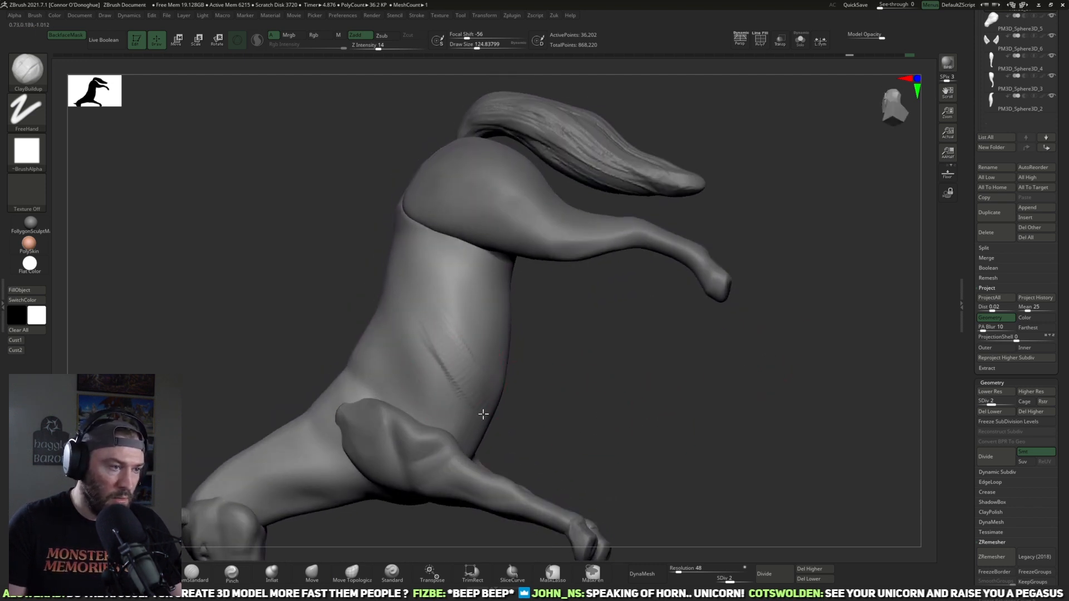
left_click_drag(539, 391, 477, 394)
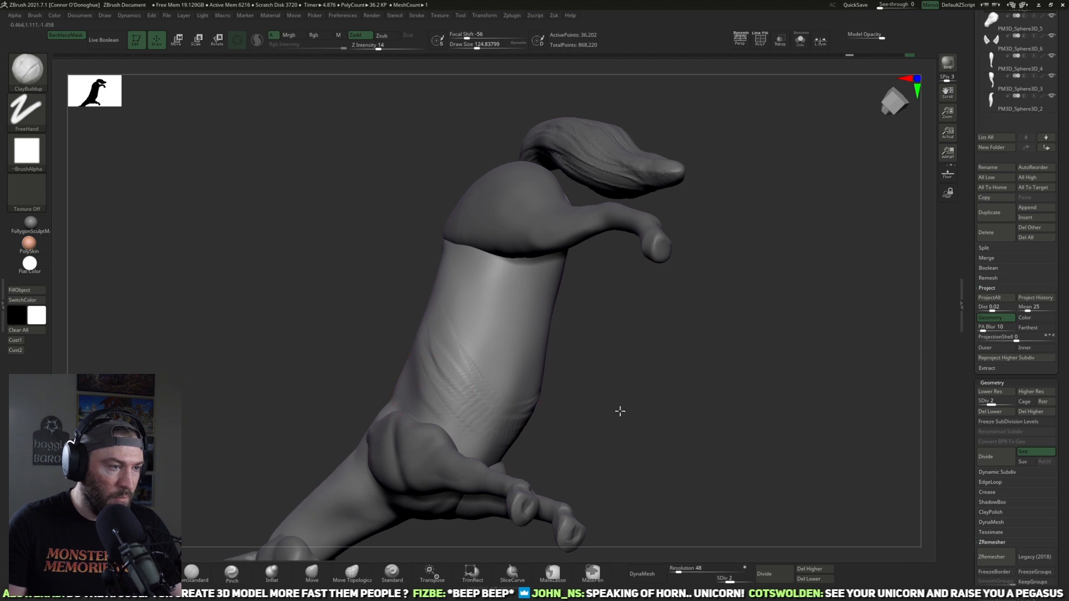
left_click_drag(609, 400, 668, 403)
left_click_drag(559, 388, 512, 370)
mouse_move(453, 322)
left_mouse_down("shift")
mouse_move(445, 350)
mouse_move(468, 361)
left_mouse_up("shift")
key("d")
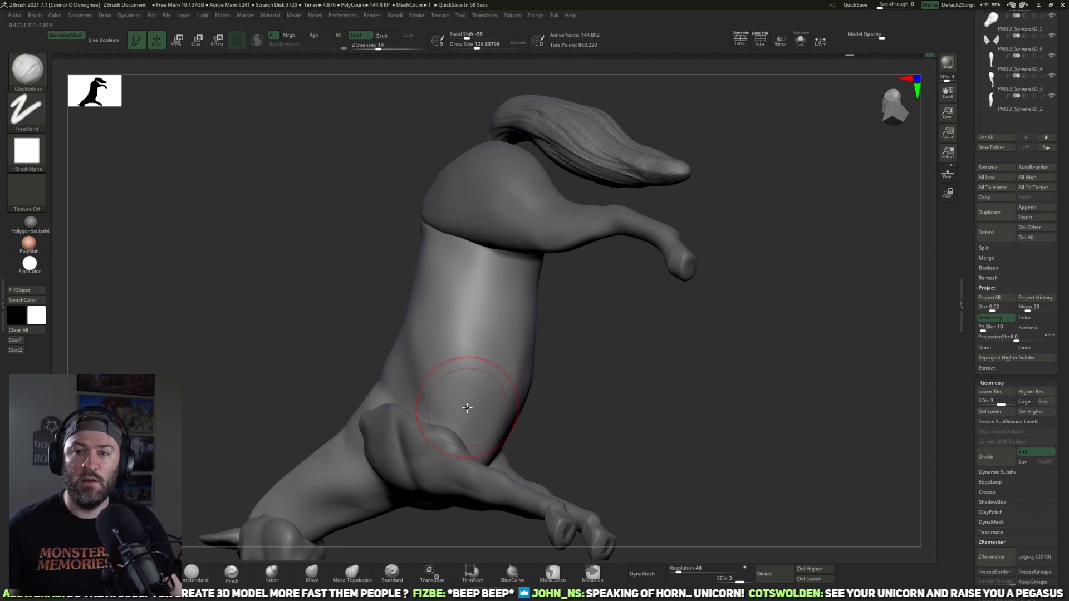
Step: Build up the torso's flank between ribcage and haunch with ClayBuildup at size 125 and intensity 14, smoothing the strokes
mouse_move(674, 375)
left_mouse_down()
mouse_move(644, 389)
mouse_move(670, 372)
mouse_move(682, 334)
mouse_move(727, 307)
mouse_move(730, 287)
mouse_move(694, 306)
left_mouse_up()
left_click_drag(703, 252, 682, 264)
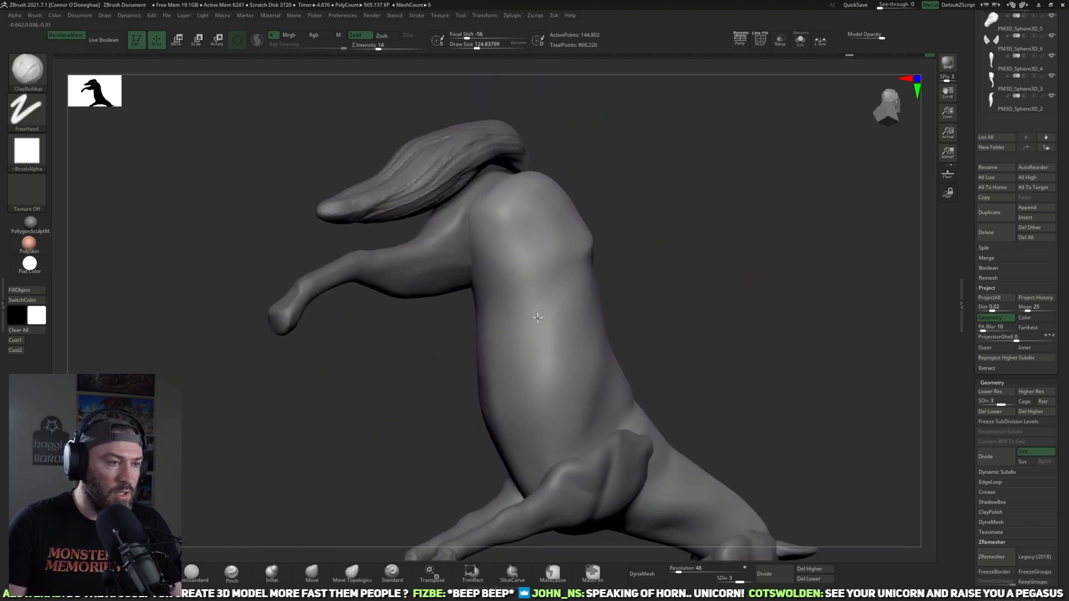
left_click_drag(519, 343, 509, 333)
mouse_move(615, 280)
left_mouse_down("shift")
mouse_move(606, 282)
mouse_move(626, 286)
left_mouse_up("shift")
mouse_move(539, 318)
left_mouse_down()
mouse_move(533, 300)
mouse_move(556, 281)
mouse_move(553, 296)
mouse_move(512, 310)
left_mouse_up()
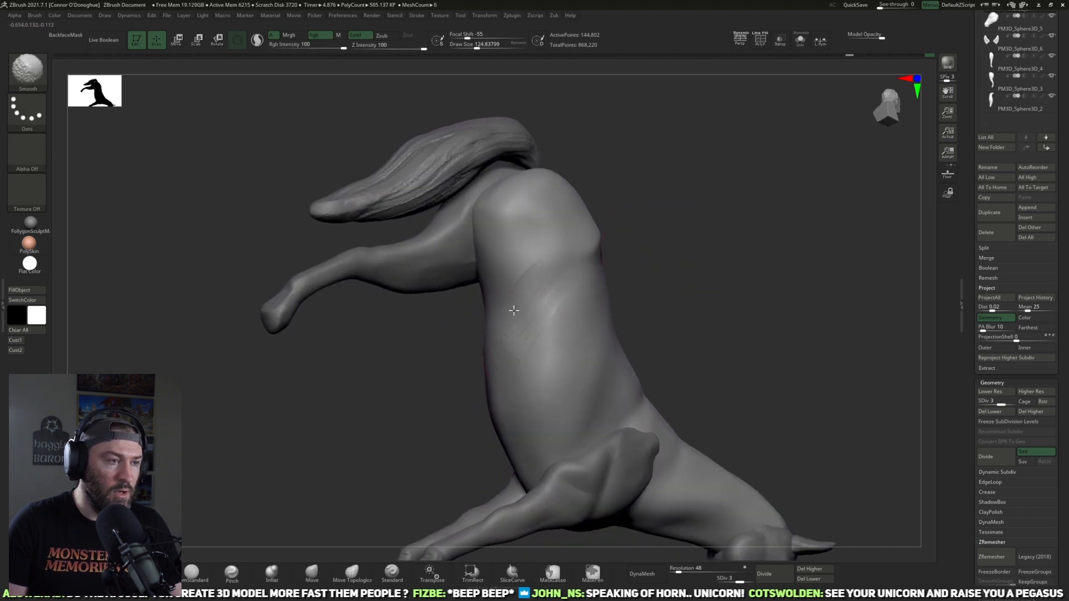
left_click_drag(689, 258, 733, 253, "shift")
left_click_drag(548, 326, 537, 328, "shift")
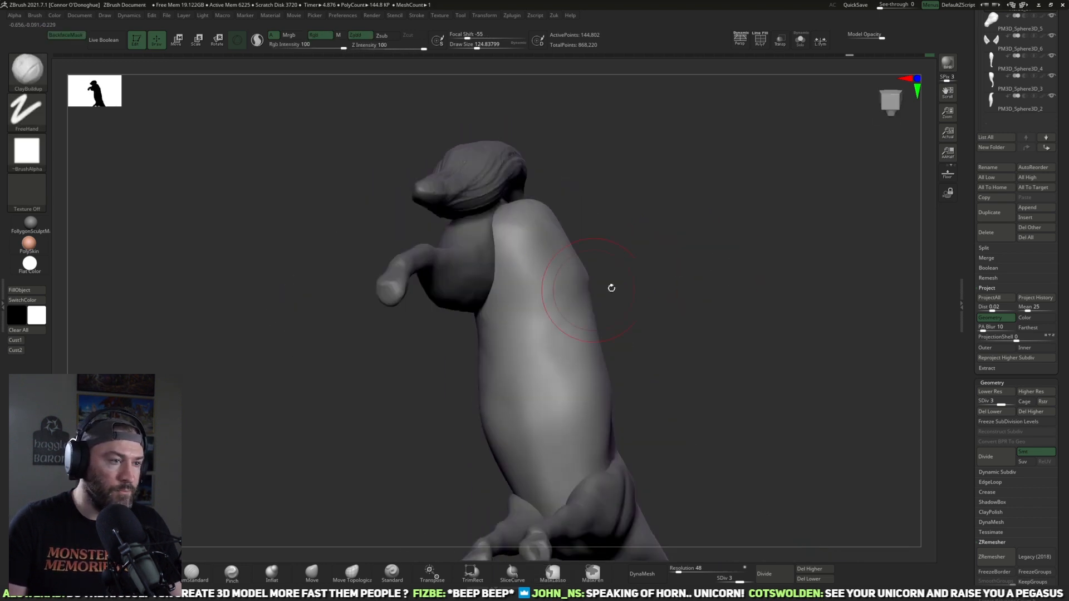
left_click_drag(611, 289, 567, 287)
left_click_drag(673, 270, 700, 212)
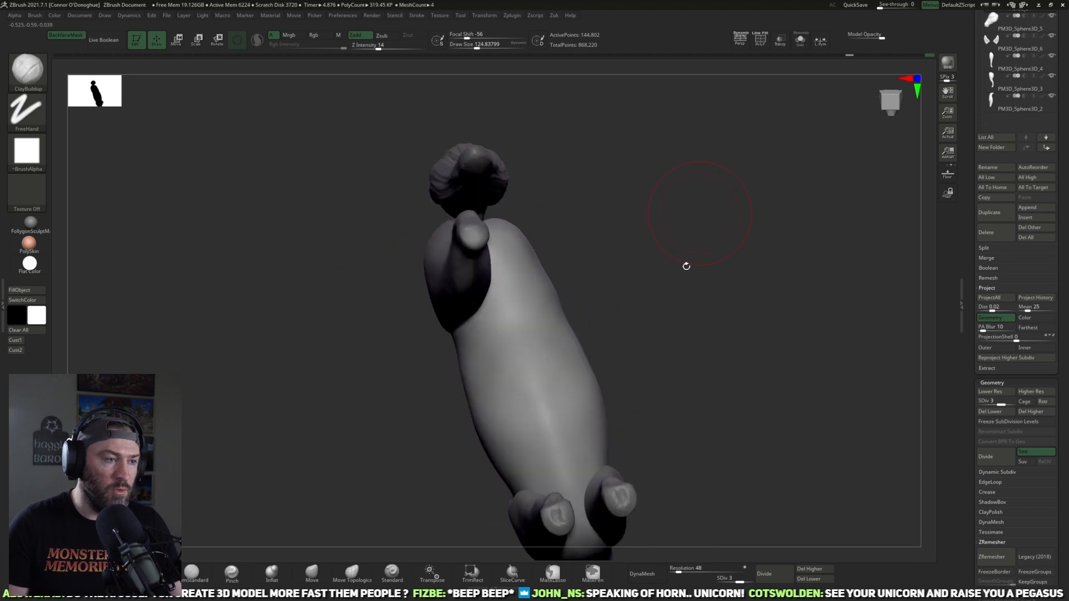
Step: Flatten planes on the torso's haunch and flank with TrimDynamic, then soften their edges with the Smooth brush
left_click_drag(686, 266, 430, 394)
key("b")
key("t")
key("d")
mouse_move(779, 252)
left_mouse_down()
mouse_move(723, 265)
mouse_move(755, 285)
mouse_move(595, 287)
mouse_move(609, 284)
left_mouse_up()
mouse_move(741, 298)
left_mouse_down()
mouse_move(670, 289)
mouse_move(756, 348)
mouse_move(761, 313)
mouse_move(588, 316)
left_mouse_up()
right_click_drag(603, 318, 512, 286)
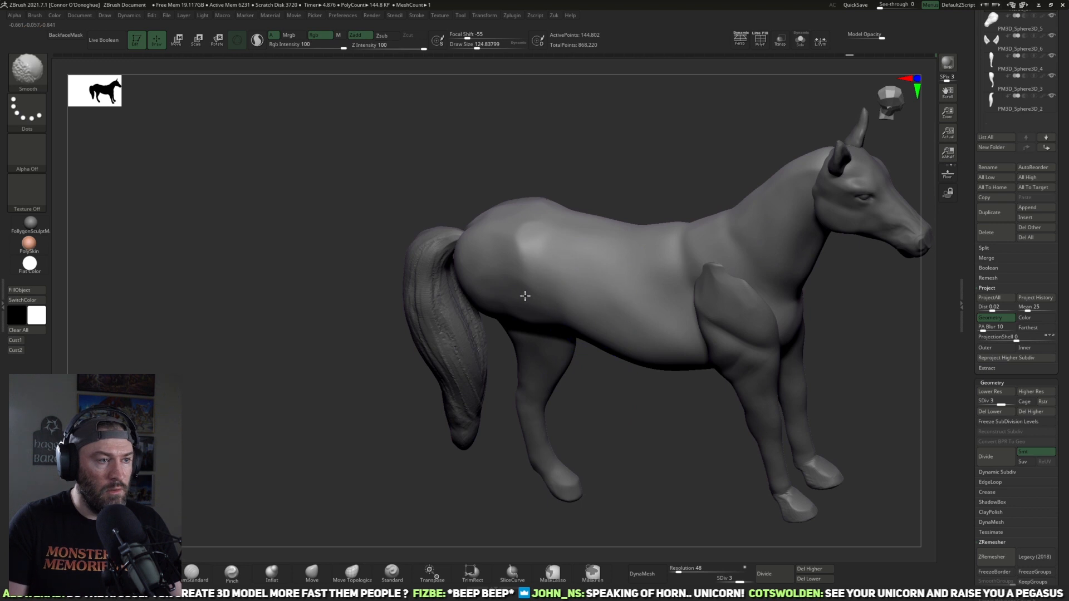
left_click_drag(631, 412, 570, 386, "alt")
left_click_drag(555, 274, 579, 287, "shift")
mouse_move(635, 410)
left_mouse_down()
mouse_move(635, 456)
mouse_move(609, 437)
mouse_move(568, 460)
left_mouse_up()
Step: Add volume along the back and ribcage with ClayBuildup at size 125 and intensity 14, and smooth the barrel's side
left_click(151, 573)
mouse_move(206, 522)
left_mouse_down()
mouse_move(489, 400)
mouse_move(601, 292)
left_mouse_up()
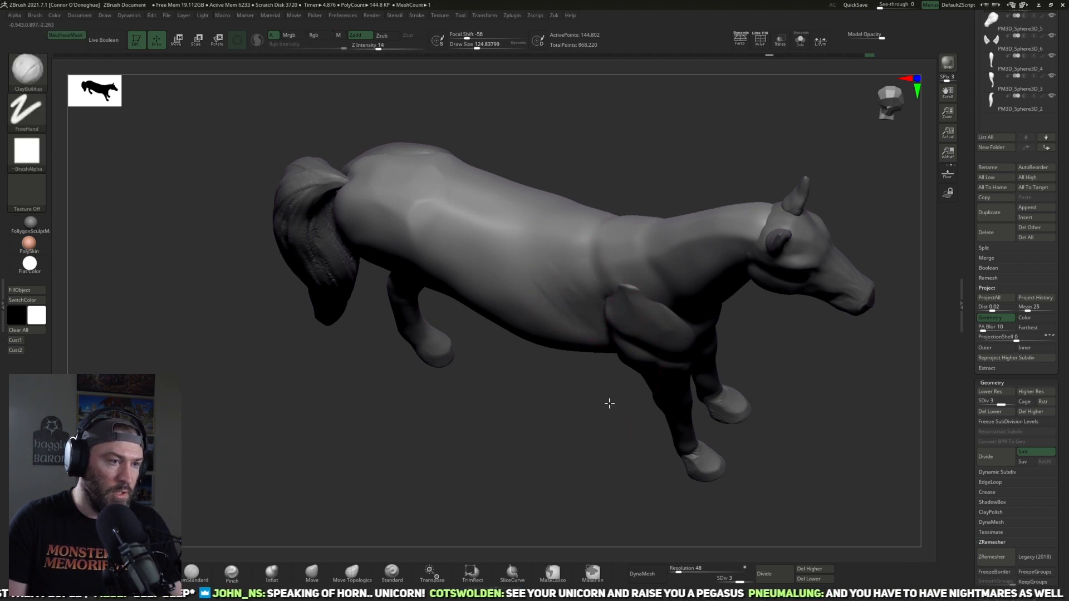
left_click_drag(609, 403, 572, 286)
mouse_move(557, 443)
left_mouse_down()
mouse_move(761, 334)
mouse_move(785, 294)
mouse_move(579, 328)
left_mouse_up()
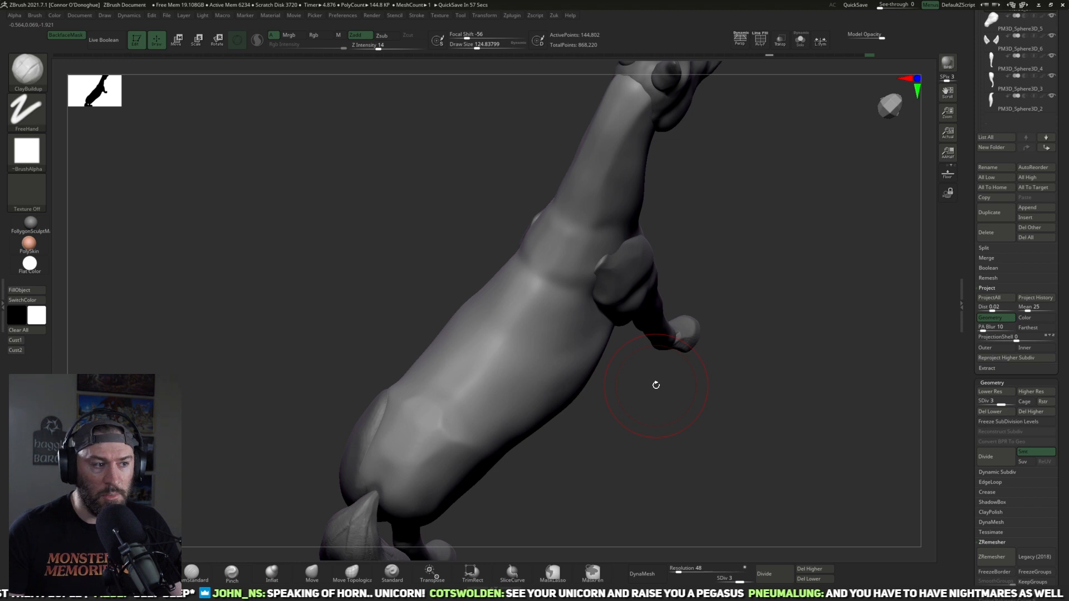
left_click_drag(909, 233, 751, 225)
left_click_drag(732, 395, 733, 303)
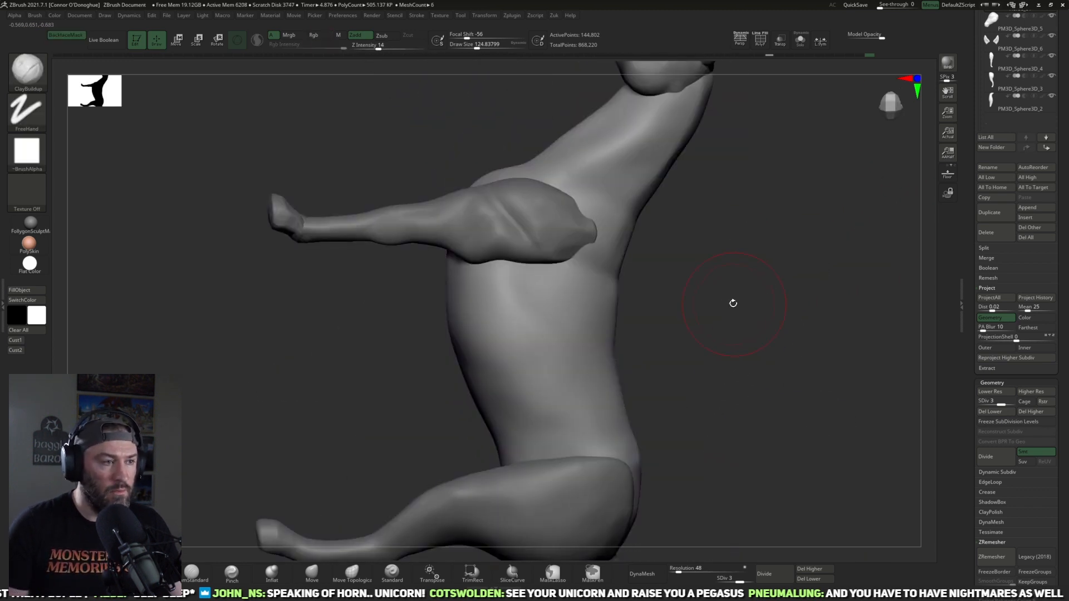
left_click_drag(523, 367, 585, 388, "shift")
left_click_drag(490, 386, 521, 416, "shift")
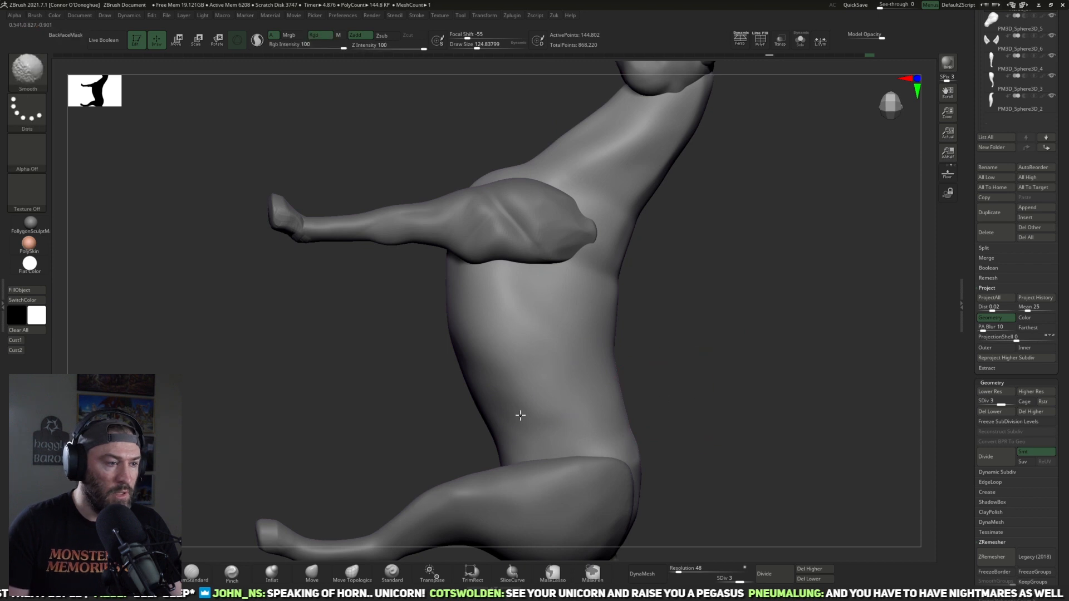
Step: Make the hind leg active and define the forms around its fetlock and pastern with DamStandard at size 125 and intensity 10
left_click(192, 572)
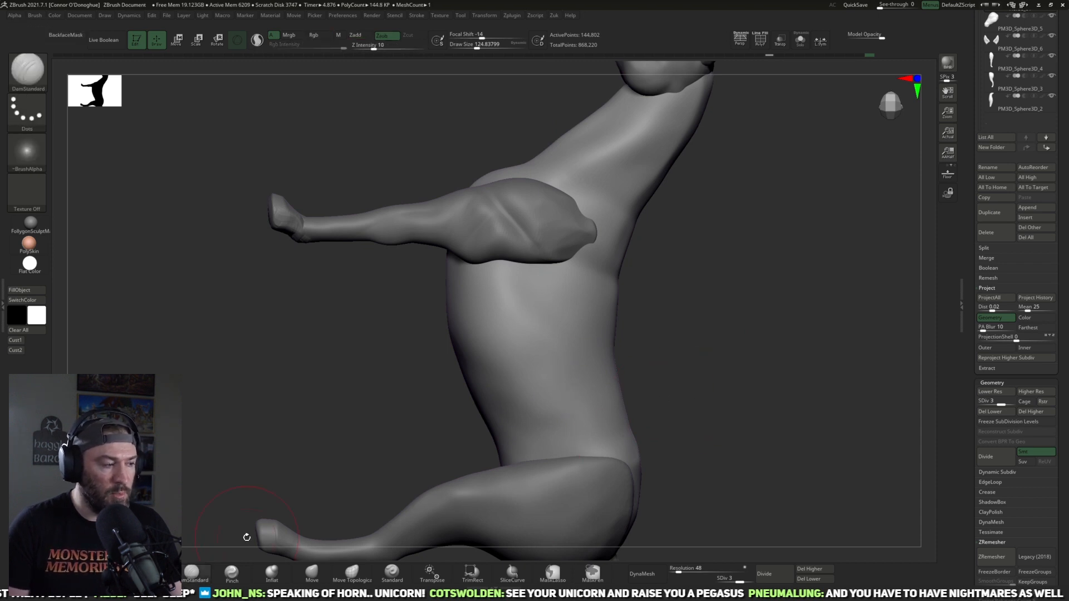
mouse_move(734, 332)
left_mouse_down()
mouse_move(800, 399)
mouse_move(826, 310)
mouse_move(732, 388)
left_mouse_up()
left_click(732, 388, "alt")
left_click_drag(618, 406, 831, 354)
left_click_drag(775, 414, 724, 405, "alt")
left_click_drag(520, 489, 550, 461, "alt")
left_click_drag(456, 481, 432, 536, "alt")
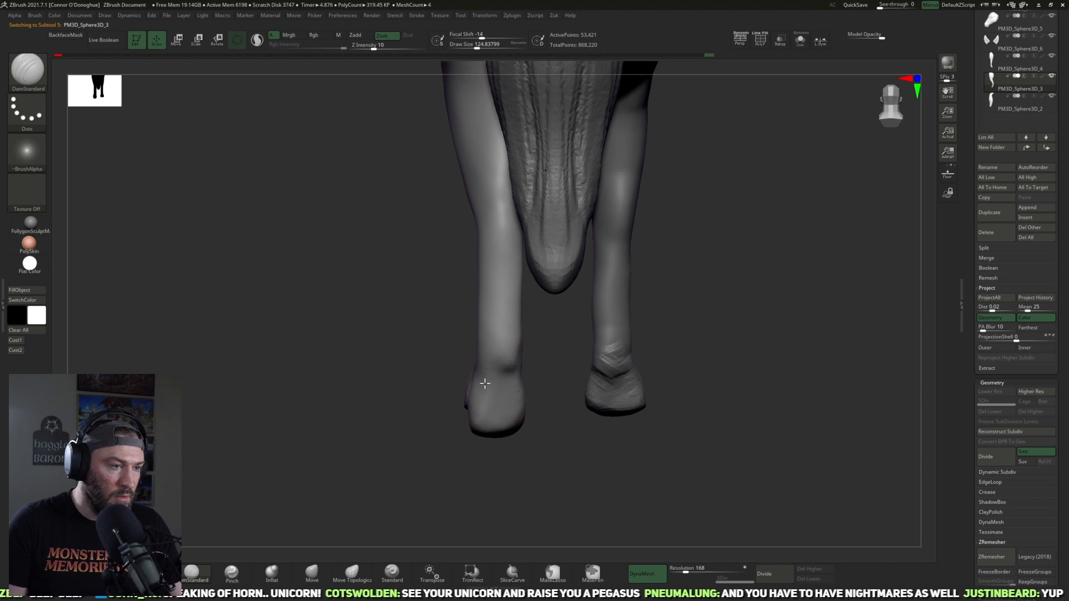
left_click_drag(560, 378, 495, 358)
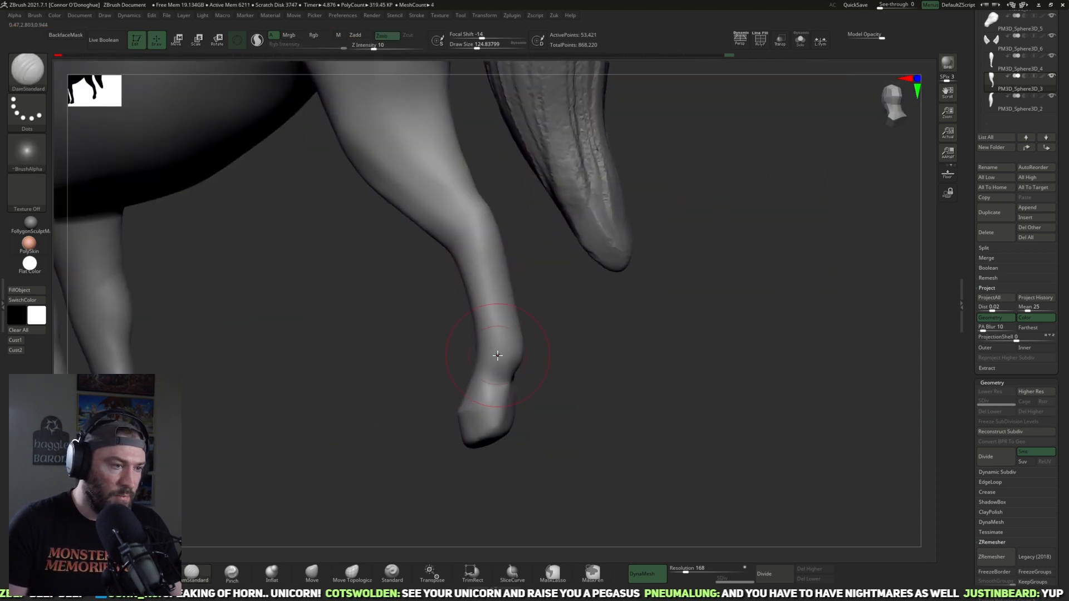
left_click_drag(586, 365, 492, 335)
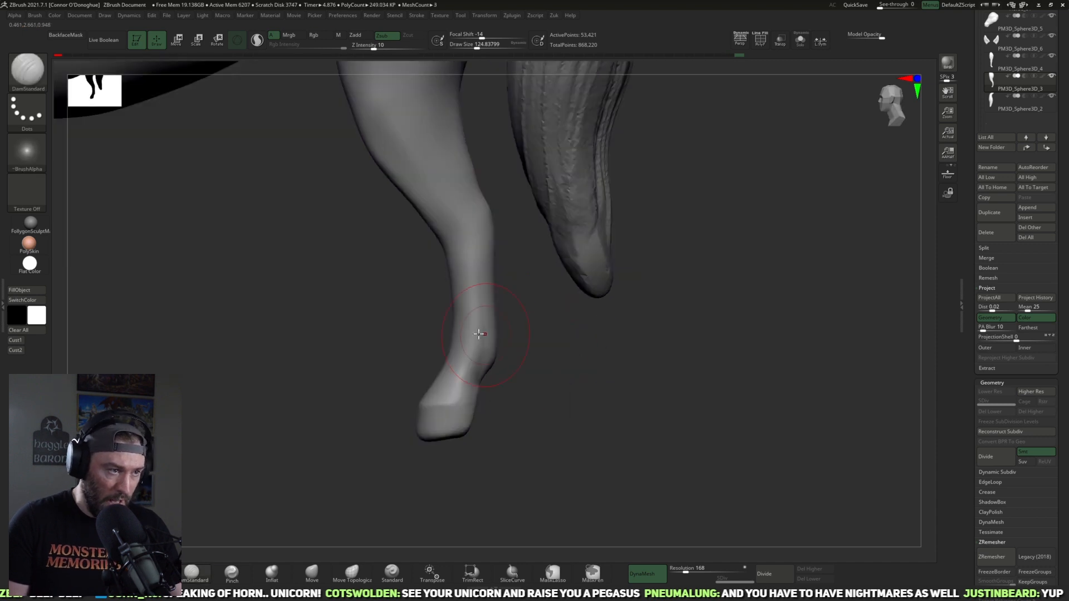
left_click_drag(484, 392, 470, 339)
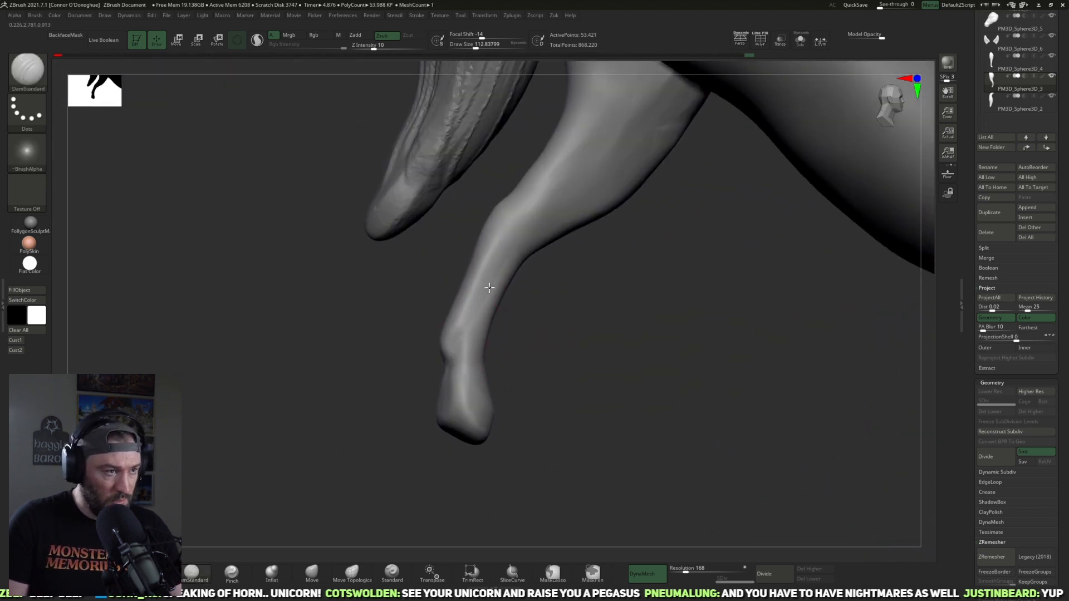
Step: Refine the hind leg's hock and cannon from the outer side with DamStandard at about size 113 and intensity 10
left_click_drag(558, 268, 491, 321)
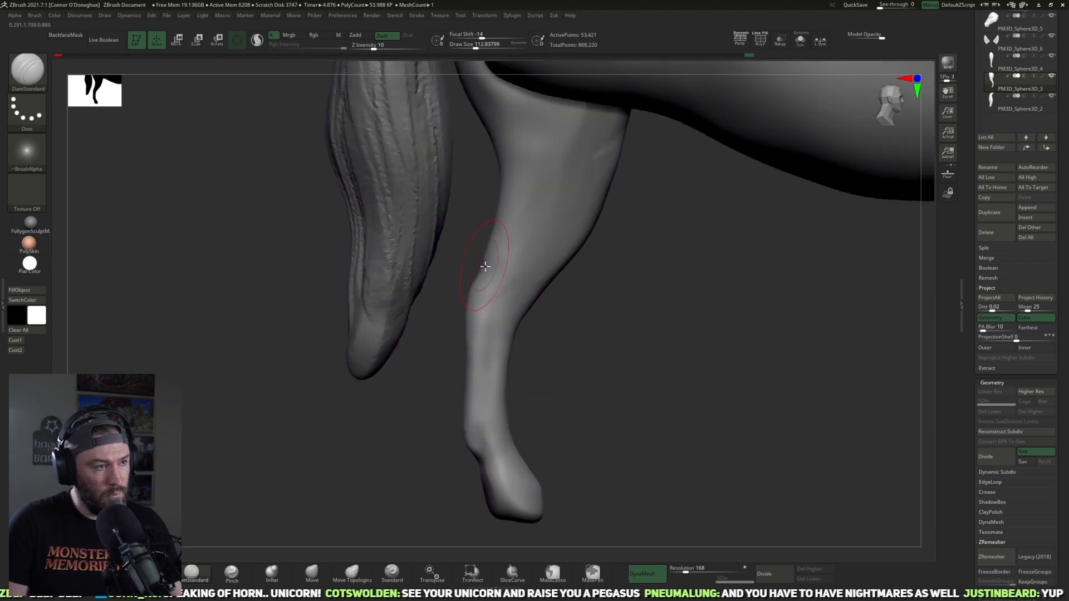
mouse_move(572, 333)
left_mouse_down()
mouse_move(561, 332)
mouse_move(561, 298)
left_mouse_up()
left_click_drag(491, 291, 499, 285, "shift")
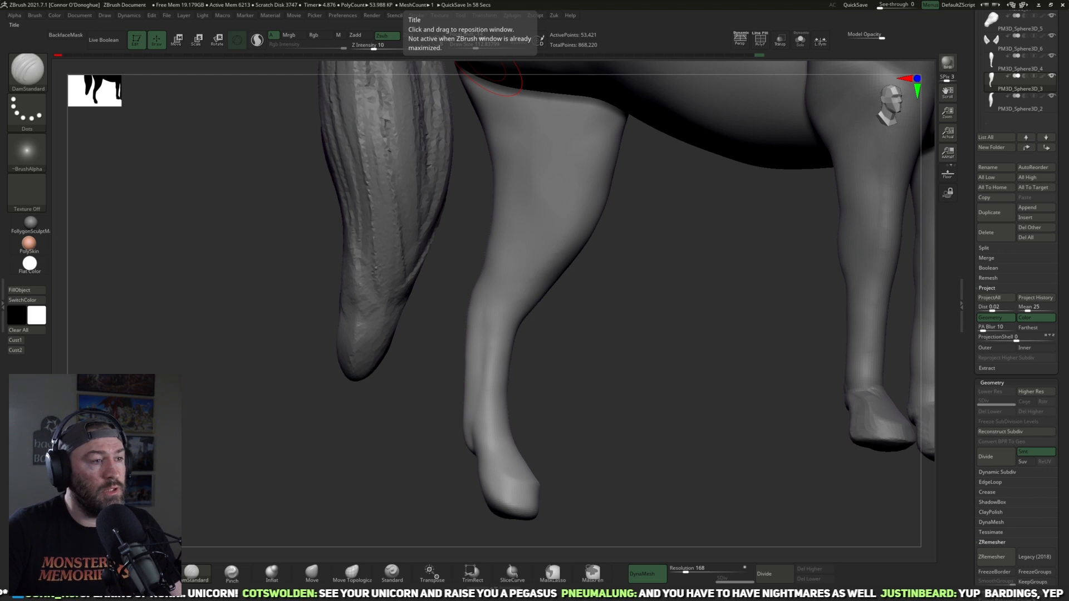
left_click_drag(650, 482, 703, 454)
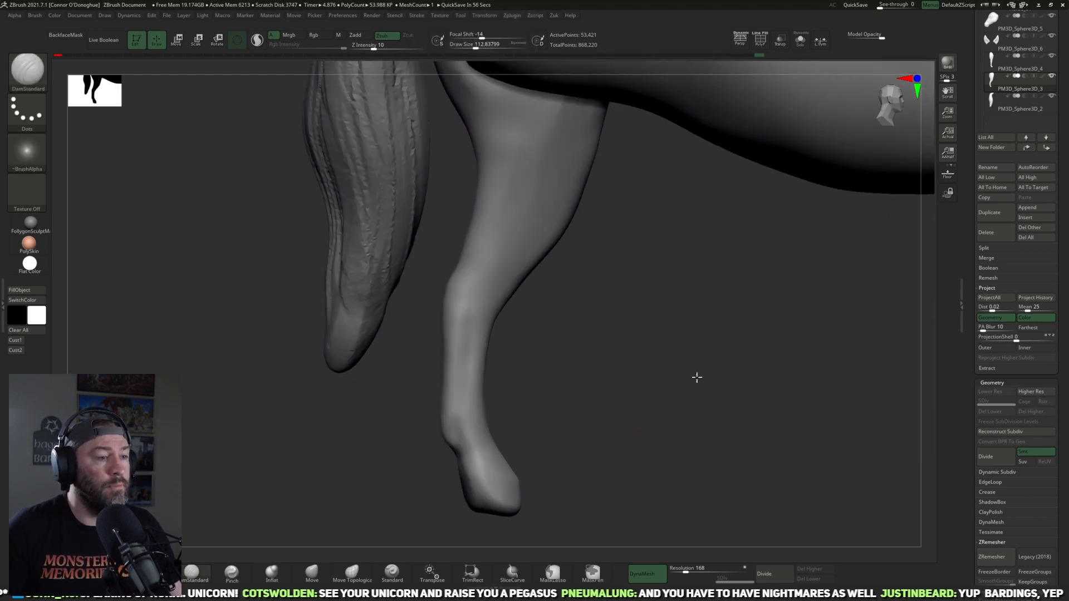
left_click_drag(697, 376, 727, 325, "alt")
left_click_drag(575, 403, 606, 312, "alt")
Step: Carve the tendon line along the hind cannon and the crease above the hoof with DamStandard at about size 121
mouse_move(504, 417)
left_mouse_down()
mouse_move(635, 396)
mouse_move(604, 399)
left_mouse_up()
left_click_drag(584, 419, 566, 411)
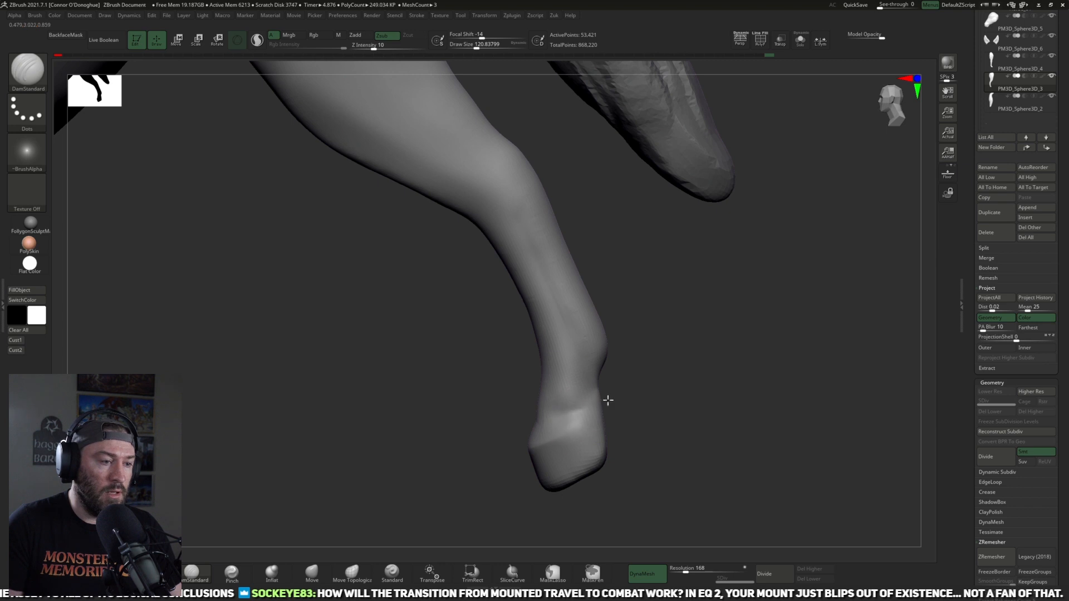
left_click_drag(657, 375, 670, 374)
left_click_drag(550, 384, 587, 376)
left_click_drag(671, 361, 586, 387)
left_click_drag(672, 392, 623, 462)
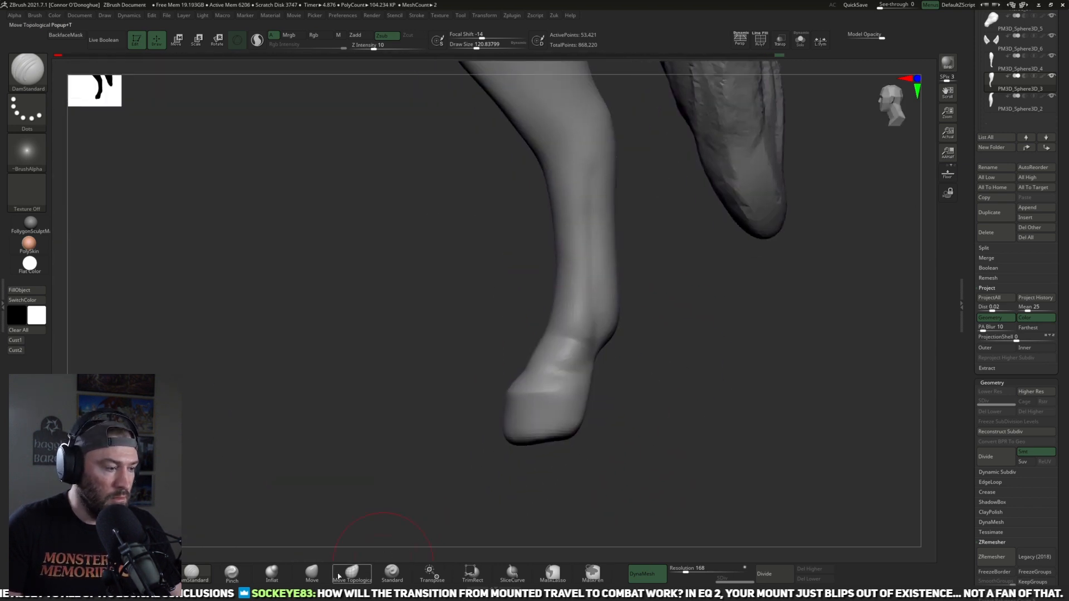
Step: Reshape the hind hoof with the Move brush at size 173, then flatten its planes with TrimDynamic at about size 133
left_click(312, 572)
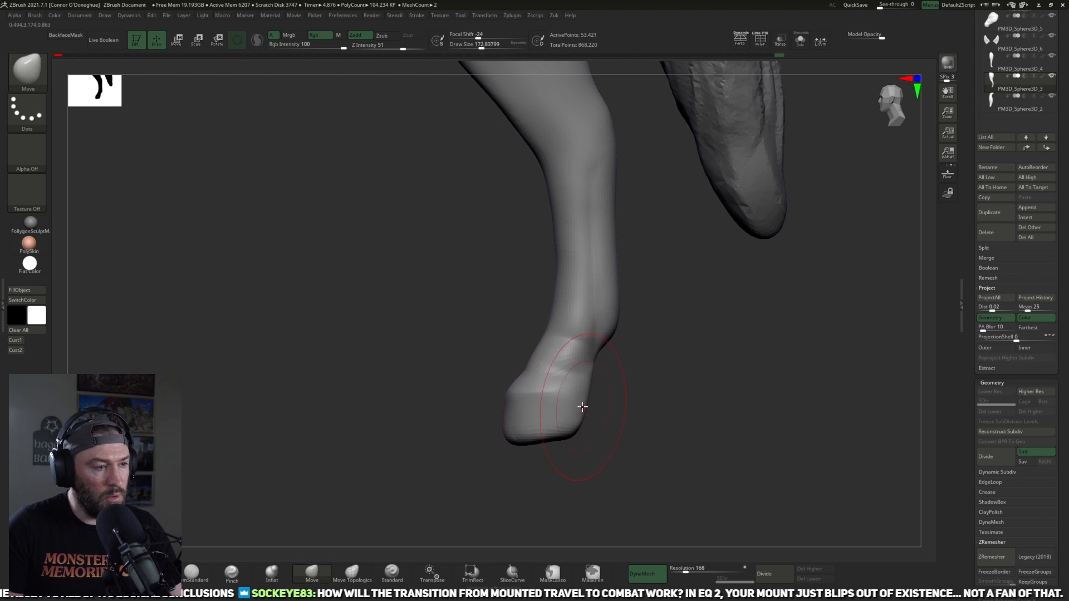
left_click_drag(561, 453, 595, 460)
left_click(152, 573)
left_click_drag(662, 445, 604, 379)
key("bracketleft")
mouse_move(585, 365)
left_mouse_down()
mouse_move(569, 411)
mouse_move(598, 393)
left_mouse_up()
left_click_drag(456, 420, 561, 457)
left_click_drag(706, 434, 693, 432)
key("bracketleft")
mouse_move(635, 390)
left_mouse_down()
mouse_move(658, 418)
mouse_move(608, 400)
left_mouse_up()
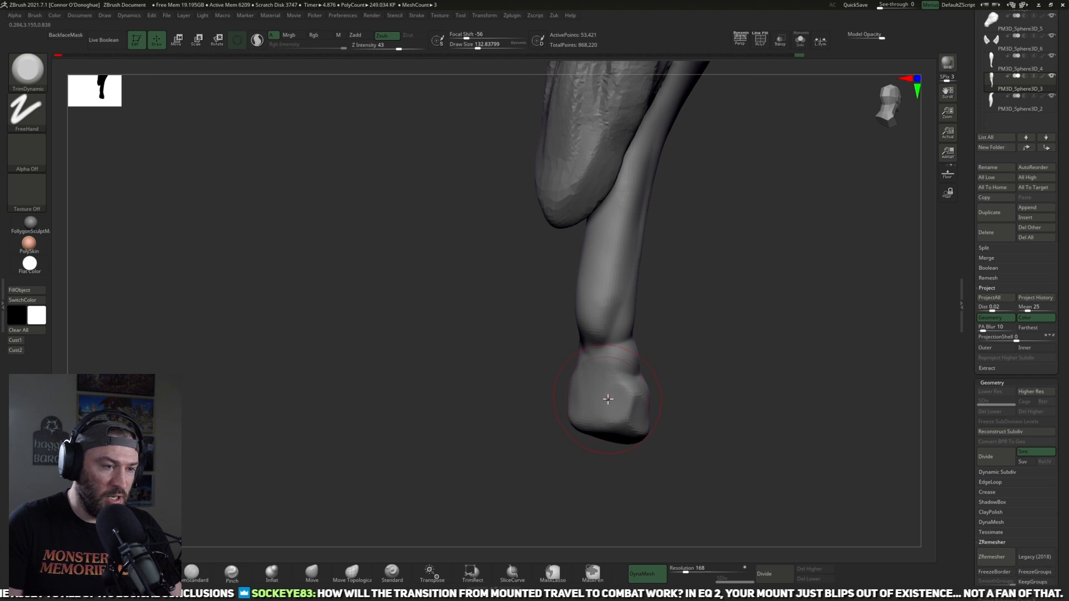
left_click_drag(709, 391, 760, 398)
Step: Adjust the hind hoof's outline with the Move brush and tighten its edges with Pinch at size 141 and intensity 20
left_click(311, 572)
mouse_move(639, 470)
left_mouse_down()
mouse_move(634, 489)
mouse_move(621, 453)
mouse_move(619, 467)
left_mouse_up()
left_click_drag(621, 421, 606, 437)
mouse_move(660, 463)
left_mouse_down()
mouse_move(709, 444)
mouse_move(673, 429)
mouse_move(629, 445)
left_mouse_up()
key("]")
left_click(231, 572)
mouse_move(690, 474)
left_mouse_down()
mouse_move(677, 446)
mouse_move(637, 429)
mouse_move(605, 435)
mouse_move(603, 445)
mouse_move(662, 396)
left_mouse_up()
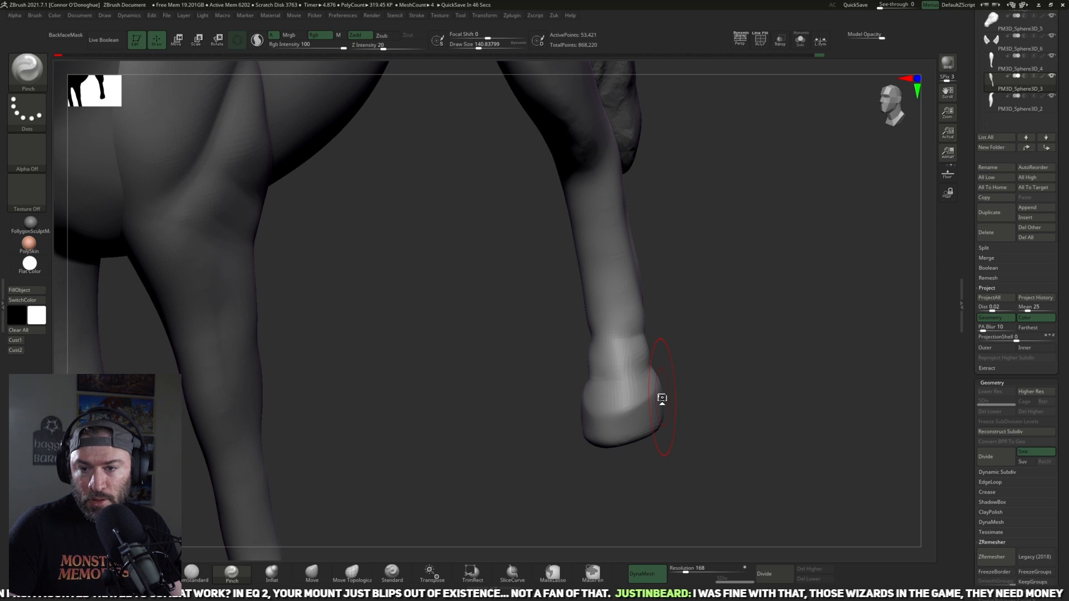
Step: Show the whole horse in side view and examine its overall silhouette and proportions
left_click_drag(807, 396, 777, 400)
key("f")
key("f")
left_click_drag(786, 463, 740, 341, "alt")
left_click_drag(771, 373, 823, 382, "alt")
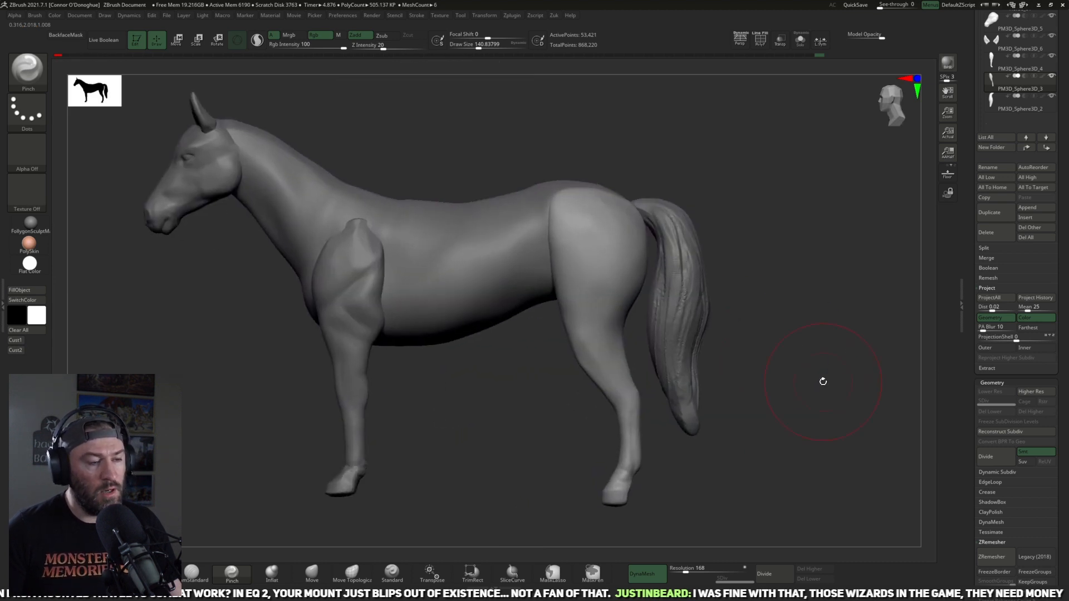
key("f")
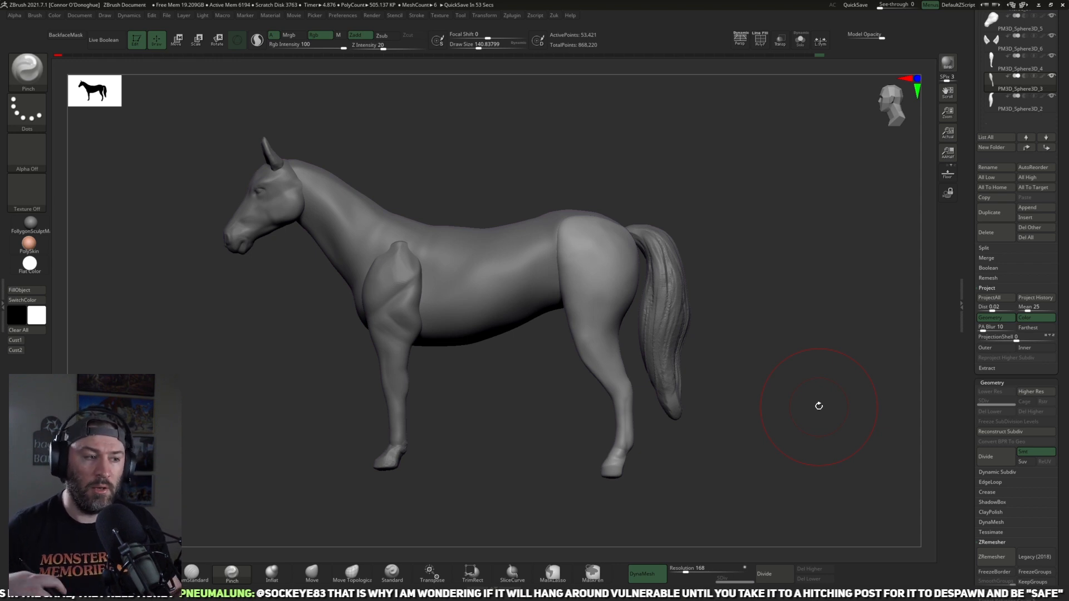
left_click_drag(778, 344, 743, 340, "alt")
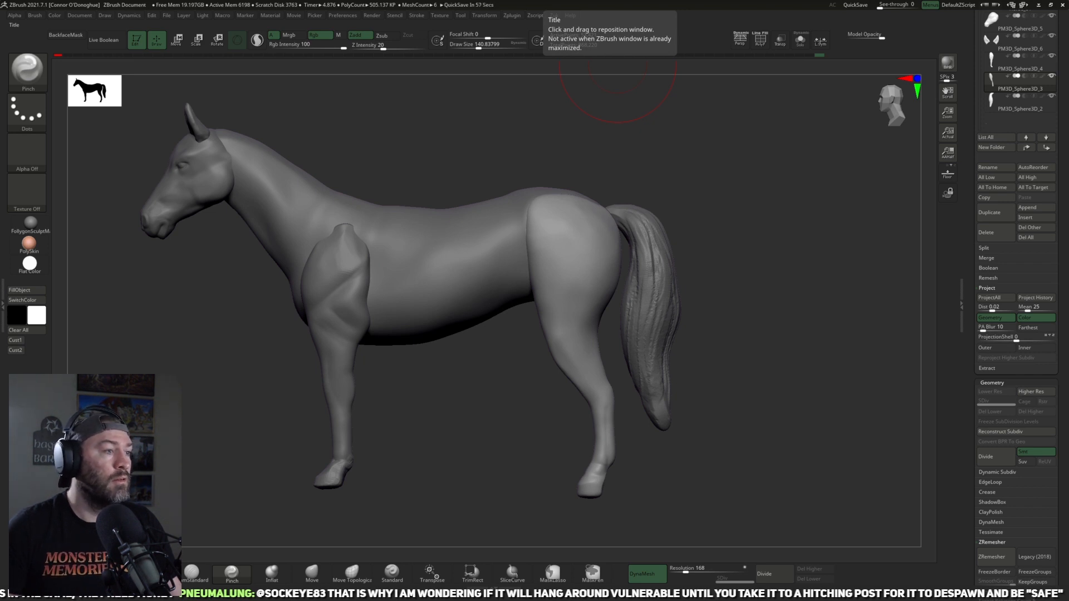
Step: Make the head active and adjust its cheek and lower jaw line with the Move brush at size 153 and intensity 51
left_click_drag(207, 333, 269, 382, "alt")
left_click_drag(106, 279, 355, 348, "alt")
left_click(388, 285, "alt")
left_click_drag(467, 420, 554, 479, "alt")
left_click_drag(458, 384, 344, 491, "alt")
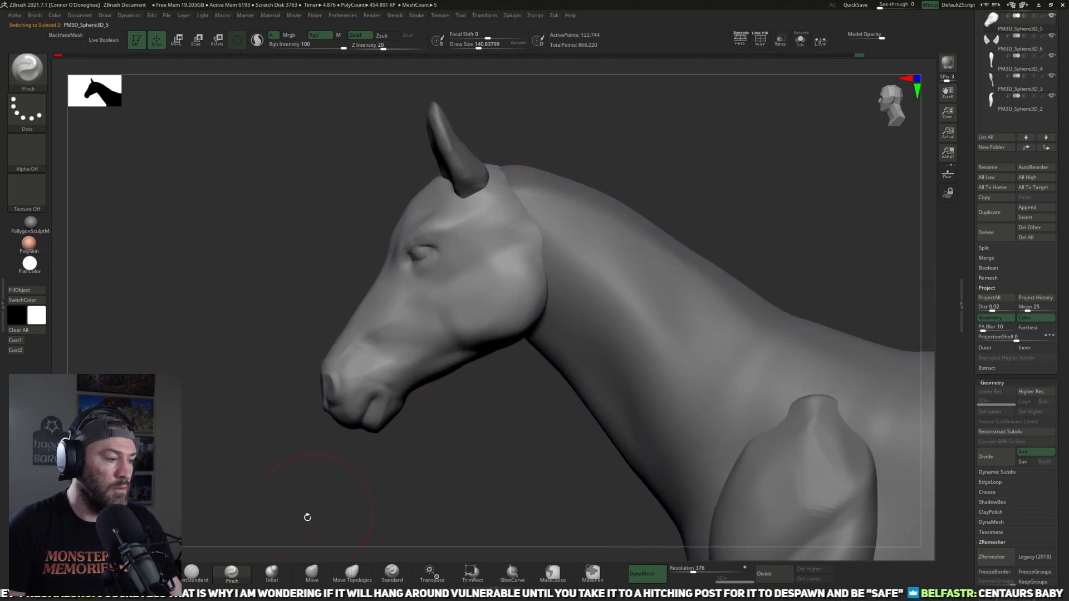
left_click(315, 574)
left_click_drag(491, 344, 497, 351)
key("]")
key("]")
key("]")
key("]")
left_click_drag(461, 315, 446, 303)
left_click_drag(449, 362, 449, 374)
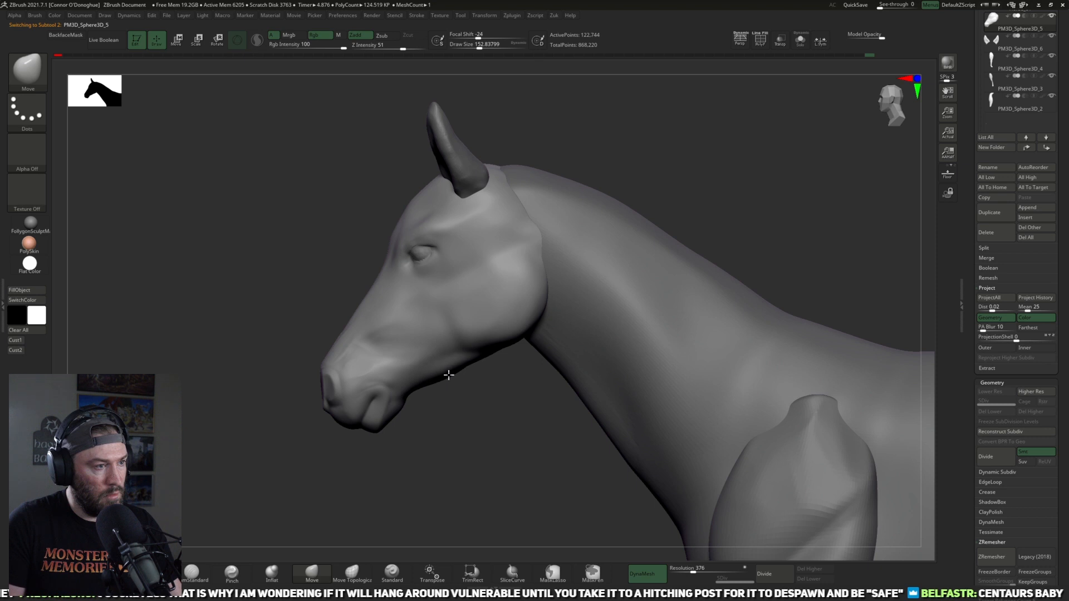
mouse_move(492, 371)
right_mouse_down()
mouse_move(478, 356)
mouse_move(461, 375)
mouse_move(463, 408)
mouse_move(441, 374)
right_mouse_up()
Step: Adjust the chin and underside of the muzzle with a smaller Move brush
key("[")
key("[")
Step: Build up the lower jaw and the area behind the mouth with ClayBuildup at size 65 to 61 and intensity 14
key("[")
key("[")
key("[")
key("[")
mouse_move(458, 437)
right_mouse_down()
mouse_move(438, 386)
mouse_move(456, 413)
mouse_move(411, 424)
right_mouse_up()
key("[")
key("[")
key("[")
key("b")
key("c")
key("b")
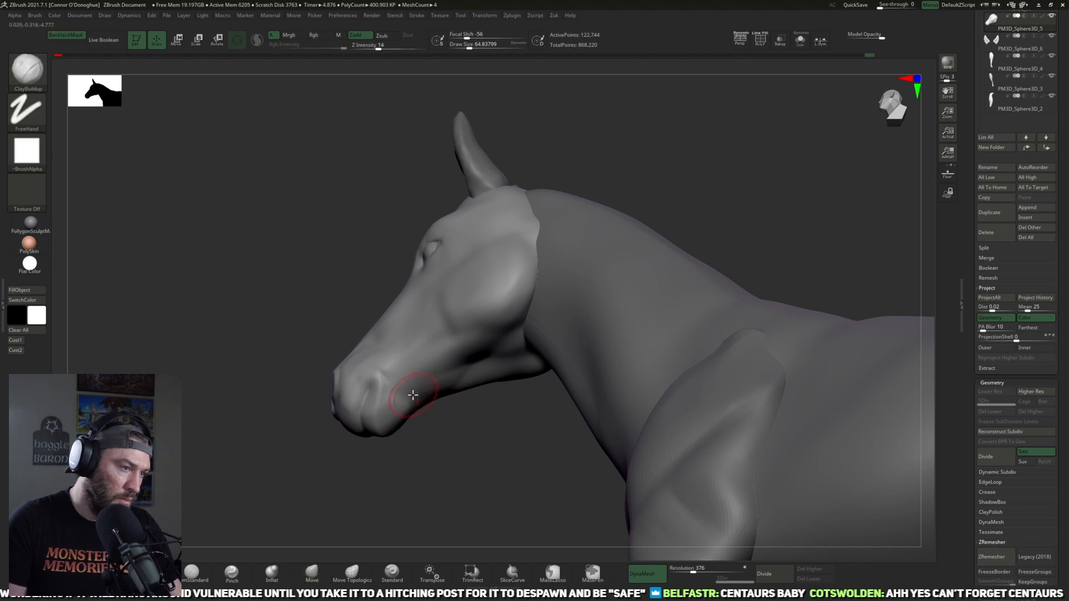
mouse_move(411, 392)
right_mouse_down()
mouse_move(449, 389)
mouse_move(402, 398)
right_mouse_up()
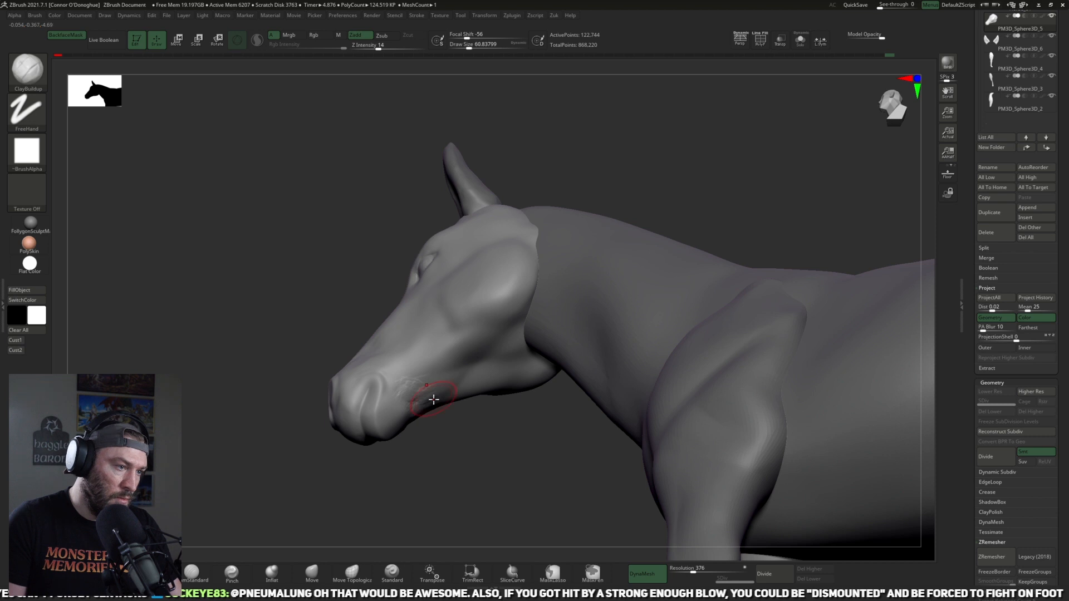
left_click_drag(432, 399, 415, 399, "shift")
mouse_move(487, 449)
right_mouse_down()
mouse_move(453, 439)
mouse_move(432, 410)
mouse_move(435, 359)
mouse_move(445, 353)
right_mouse_up()
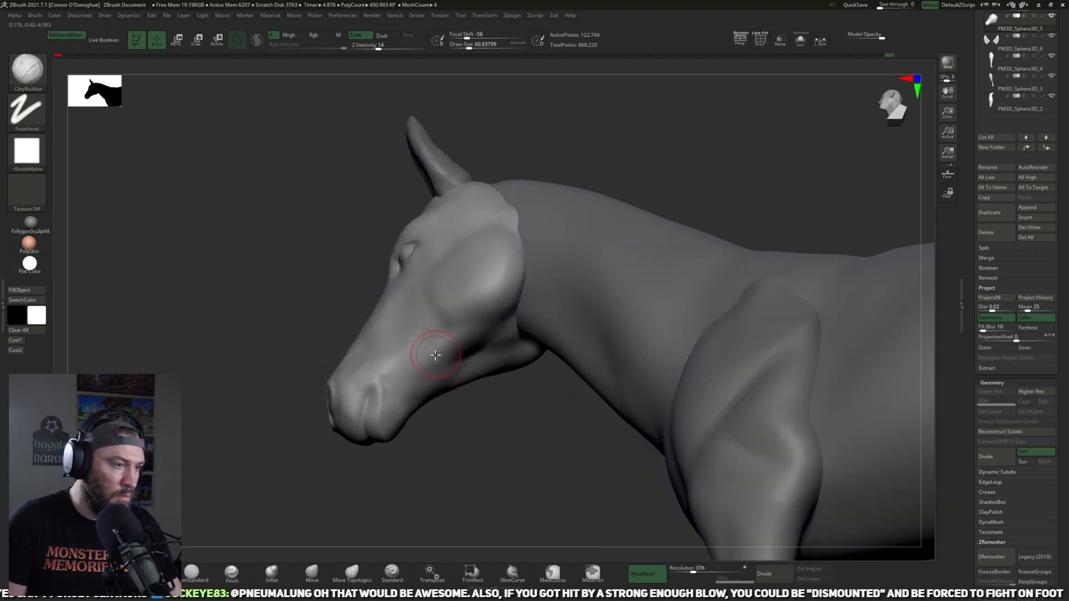
left_click_drag(414, 370, 389, 398, "shift")
mouse_move(289, 494)
right_mouse_down()
mouse_move(446, 446)
mouse_move(406, 408)
right_mouse_up()
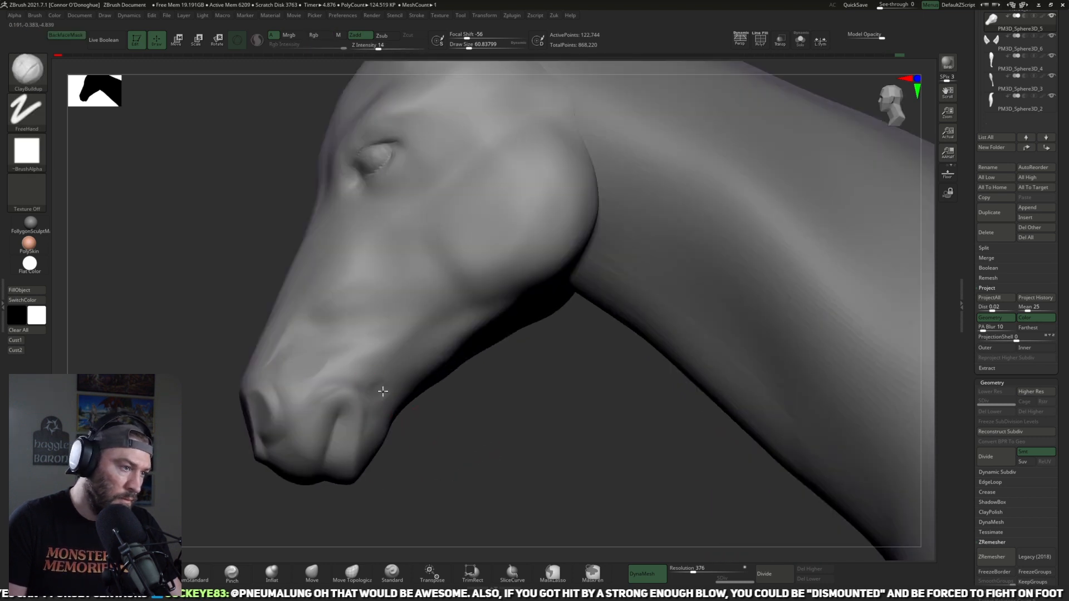
Step: Smooth the jaw behind the mouth and the side of the muzzle at brush size 61
key("shift")
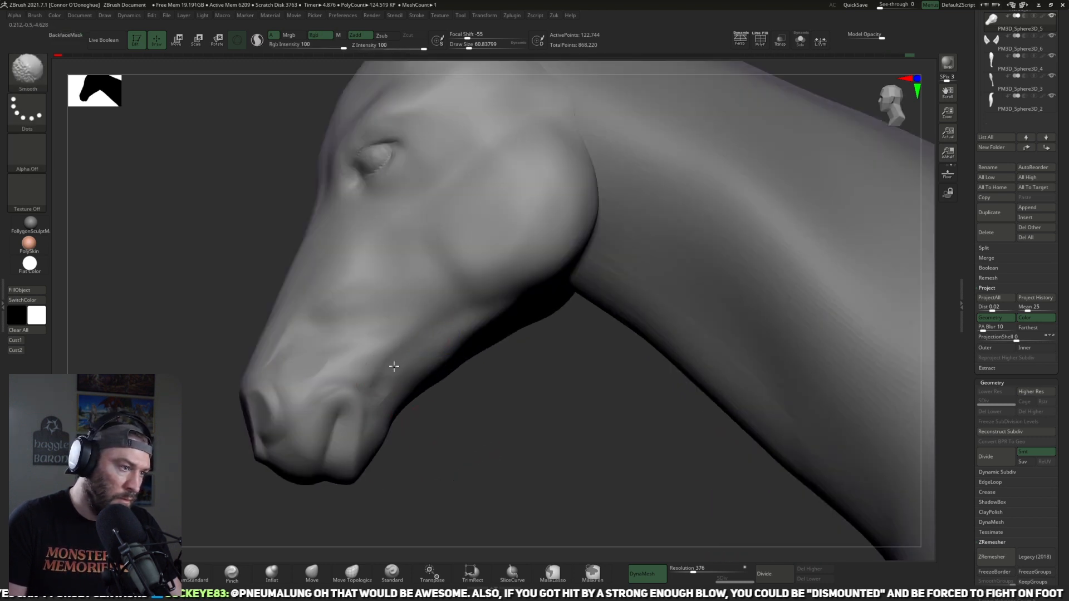
mouse_move(399, 367)
left_mouse_down("shift")
mouse_move(363, 380)
mouse_move(340, 370)
left_mouse_up("shift")
right_click_drag(407, 422, 463, 423)
left_click_drag(323, 358, 328, 356, "shift")
mouse_move(400, 386)
right_mouse_down()
mouse_move(393, 401)
mouse_move(377, 394)
mouse_move(443, 479)
mouse_move(436, 441)
mouse_move(415, 443)
right_mouse_up()
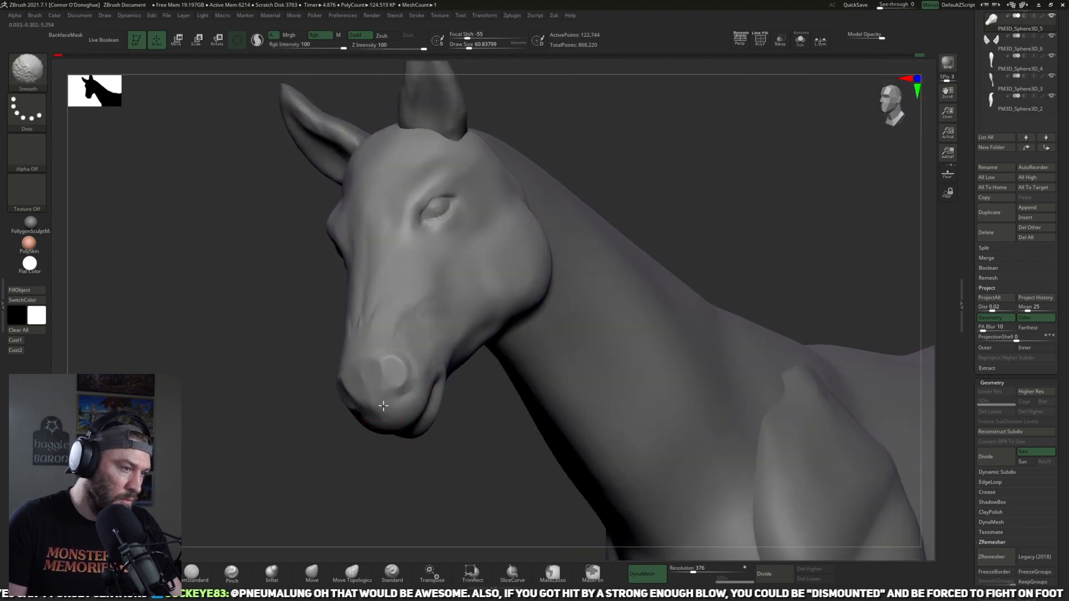
Step: Shape the nostril and front of the muzzle with ClayBuildup at size 61 and intensity 14, smoothing the nose at size 81
right_click_drag(427, 482, 459, 493, "alt")
left_click_drag(458, 354, 446, 363, "alt")
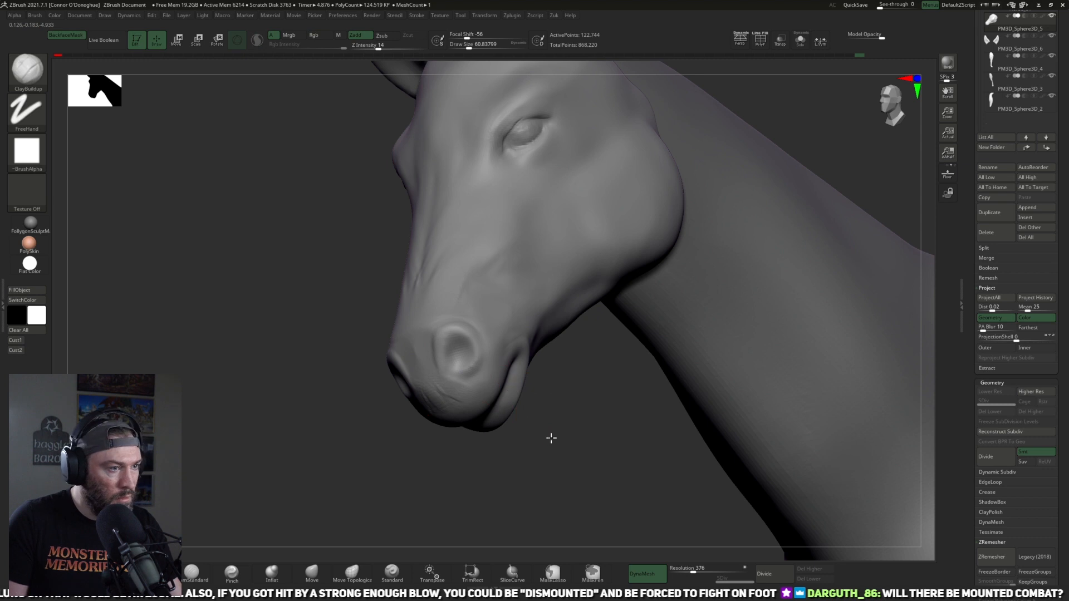
left_click_drag(553, 434, 496, 386)
mouse_move(470, 429)
left_mouse_down()
mouse_move(432, 448)
mouse_move(441, 309)
left_mouse_up()
key("bracketright")
key("bracketright")
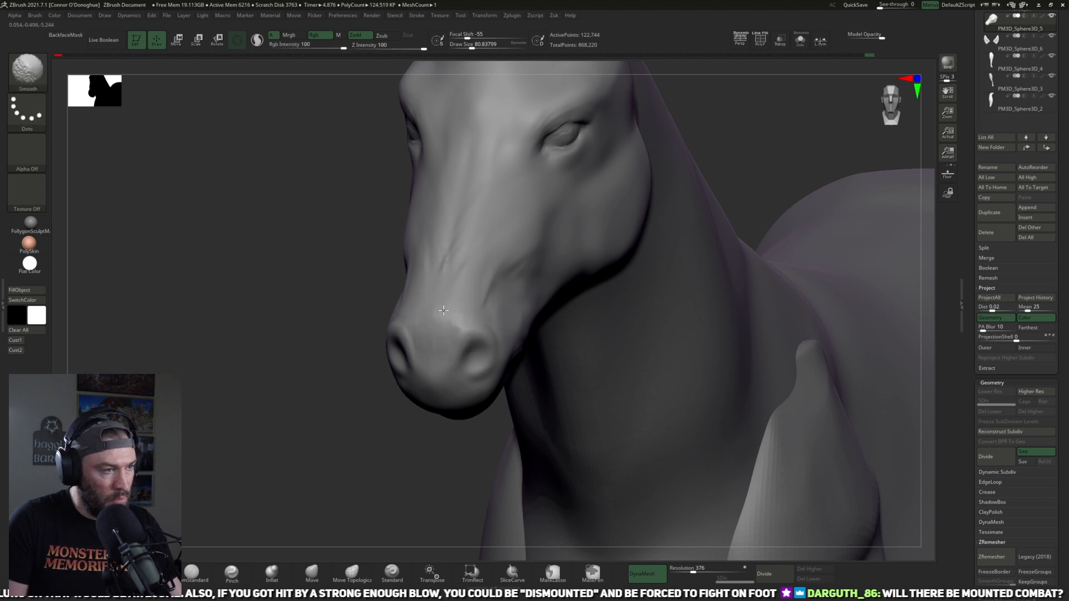
Step: Build up the side of the nose above the nostril with ClayBuildup at size 81 and intensity 14, smoothing the strokes
right_click_drag(590, 311, 503, 323)
key("f")
key("f")
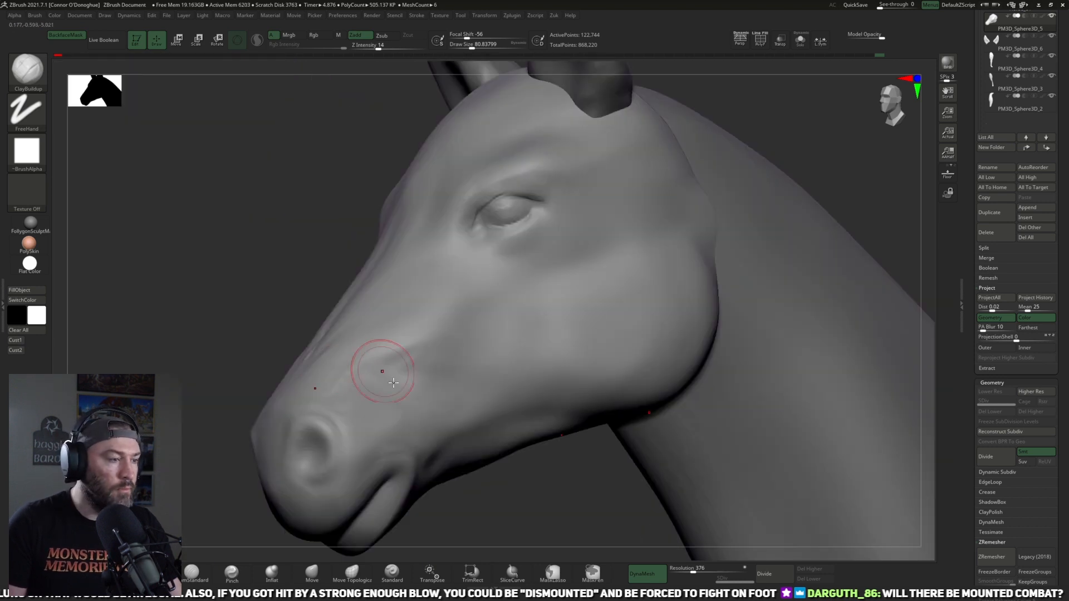
left_click_drag(491, 479, 514, 424, "alt")
right_click_drag(291, 511, 659, 305)
left_click_drag(659, 306, 545, 320)
left_click_drag(474, 325, 446, 367, "shift")
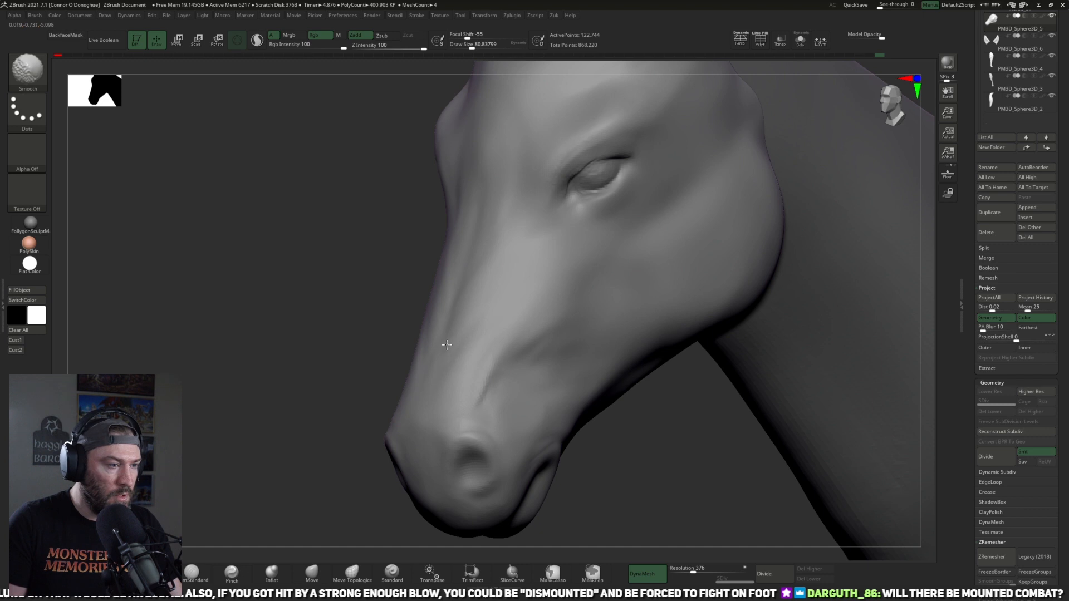
left_click_drag(334, 371, 293, 359)
left_click_drag(491, 371, 476, 378, "shift")
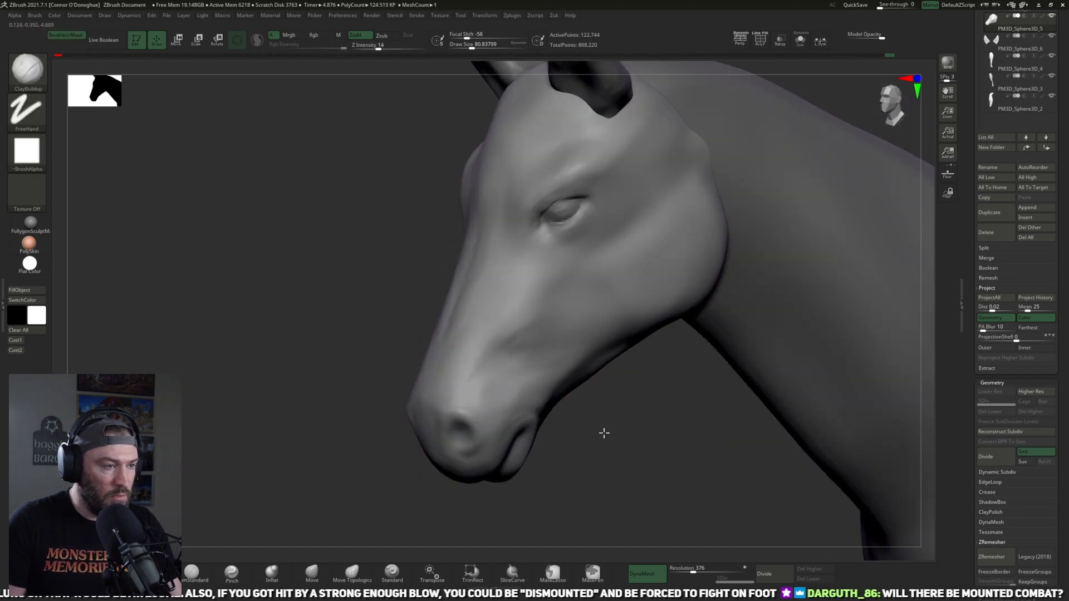
Step: From the front, refine and smooth the forehead and bridge of the nose at brush size 81
left_click_drag(604, 431, 882, 418)
left_click_drag(360, 481, 322, 436, "alt")
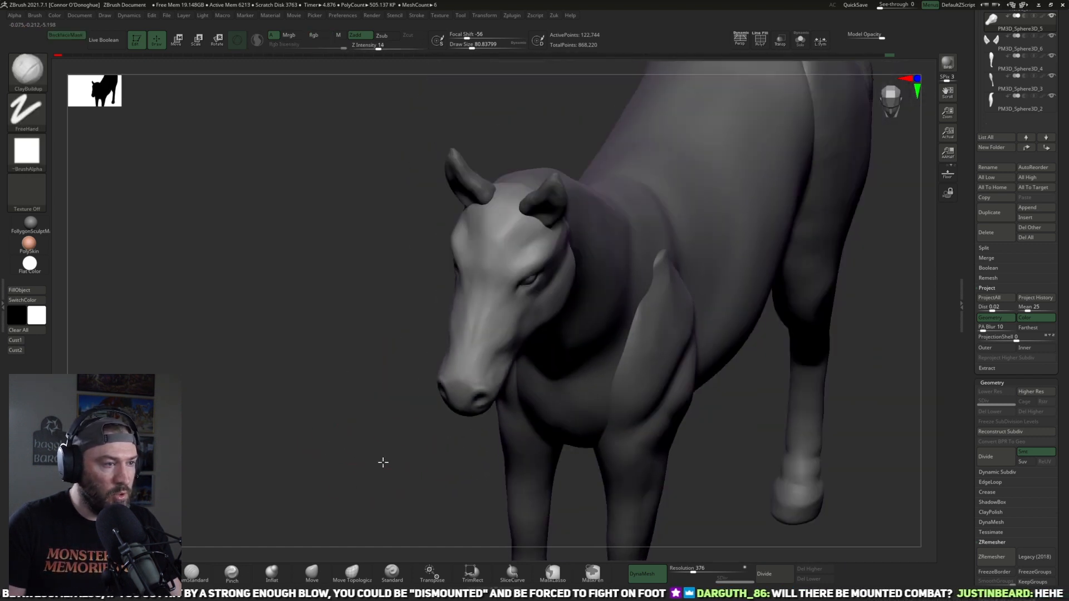
left_click_drag(382, 463, 395, 443, "shift")
left_click_drag(652, 266, 648, 295, "alt")
mouse_move(467, 245)
left_mouse_down()
mouse_move(482, 235)
mouse_move(470, 255)
mouse_move(479, 271)
mouse_move(486, 250)
mouse_move(484, 277)
mouse_move(466, 253)
left_mouse_up()
mouse_move(471, 298)
left_mouse_down("shift")
mouse_move(486, 304)
mouse_move(470, 333)
left_mouse_up("shift")
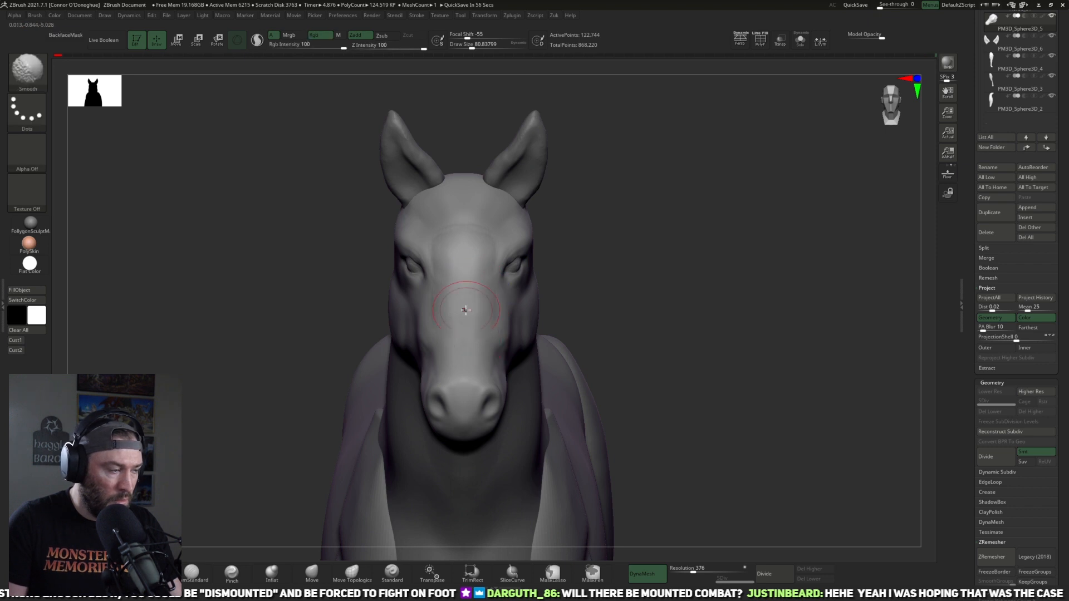
Step: Sharpen the edge of the nose bridge near the eye with the Pinch brush at size 57 and intensity 20, smoothing at size 61
left_click(231, 573)
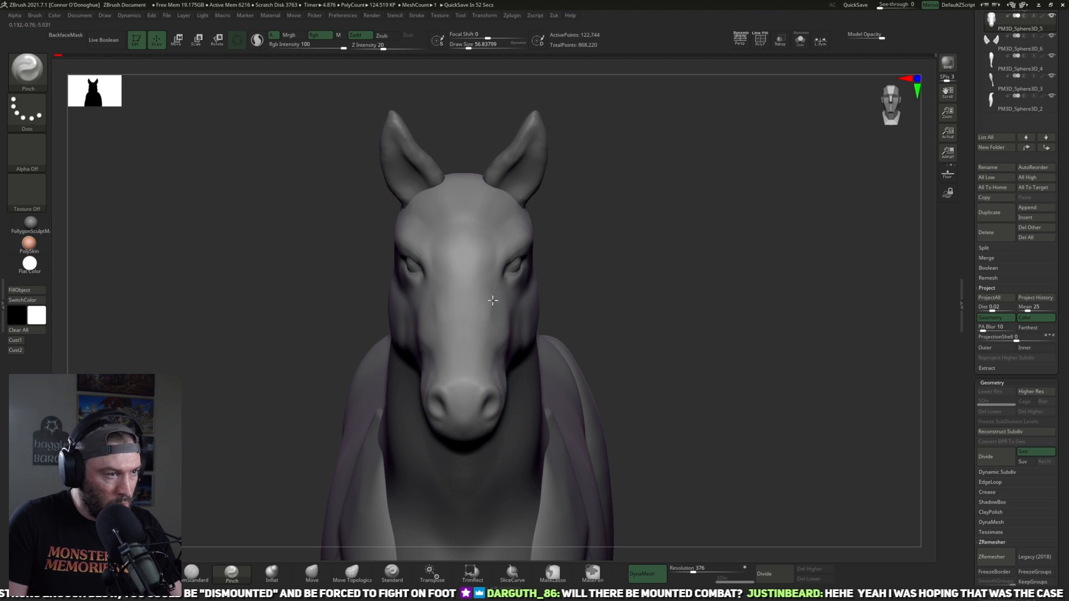
left_click_drag(487, 239, 486, 239)
left_click_drag(612, 187, 476, 250)
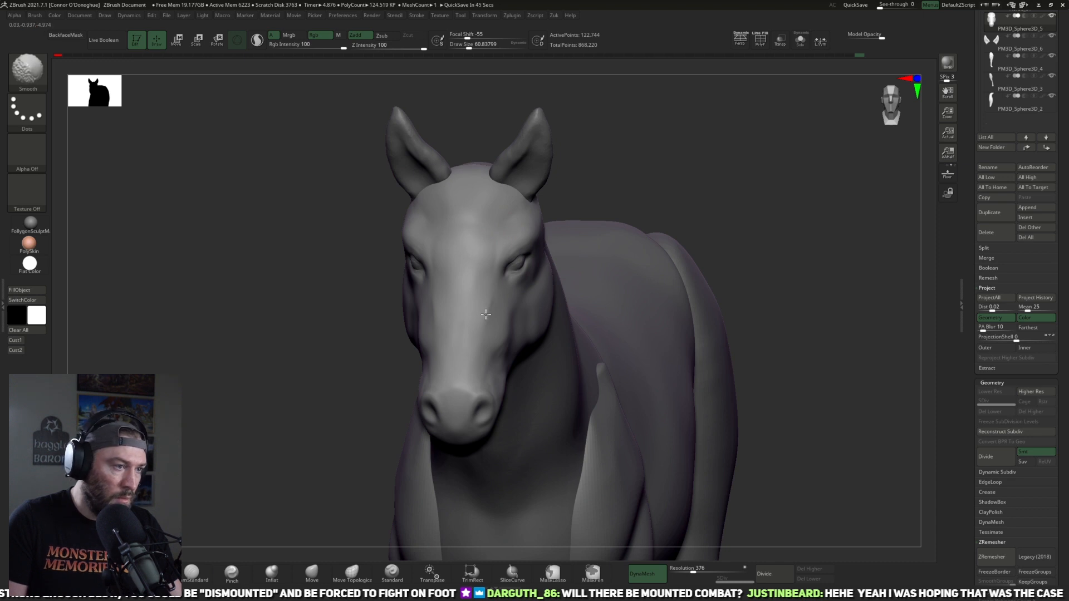
Step: Flatten the sides of the nose bridge with TrimDynamic at size 69 to 73 and intensity 43, and smooth the result
key("b")
key("t")
key("d")
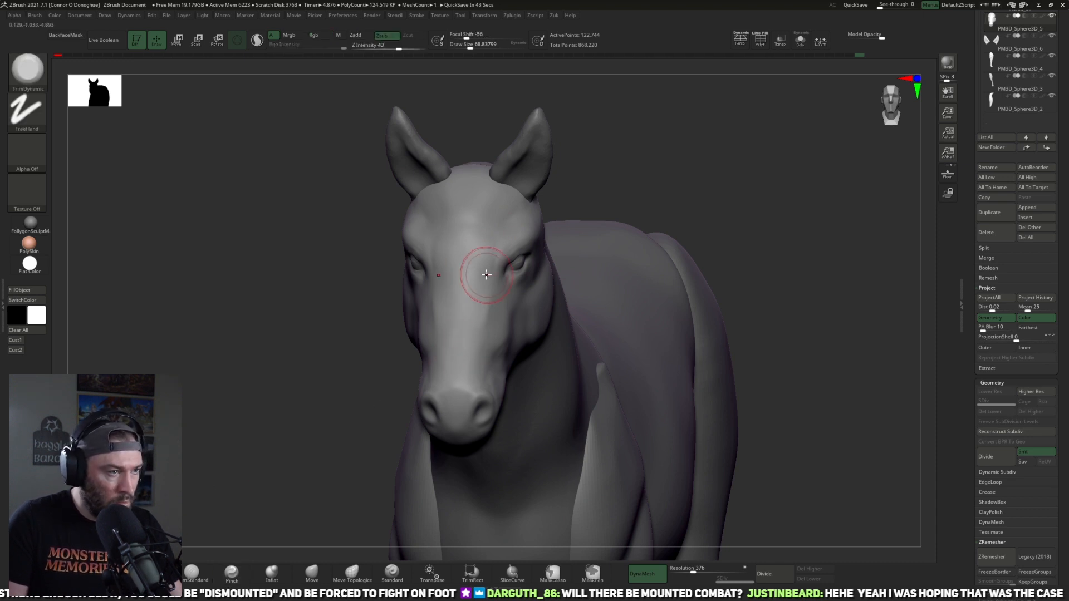
left_click_drag(653, 171, 453, 346)
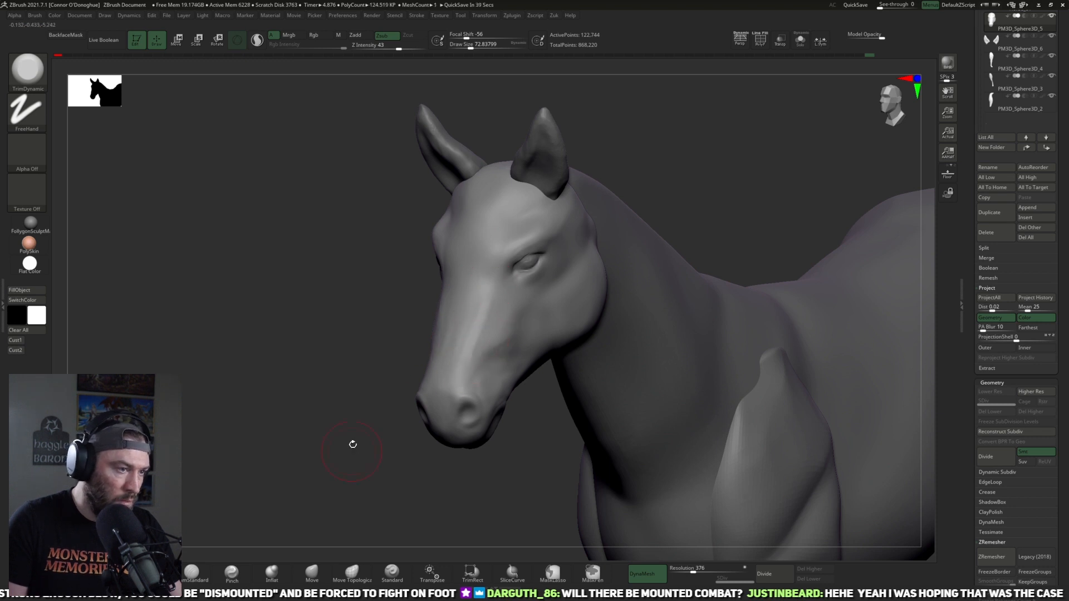
key("shift")
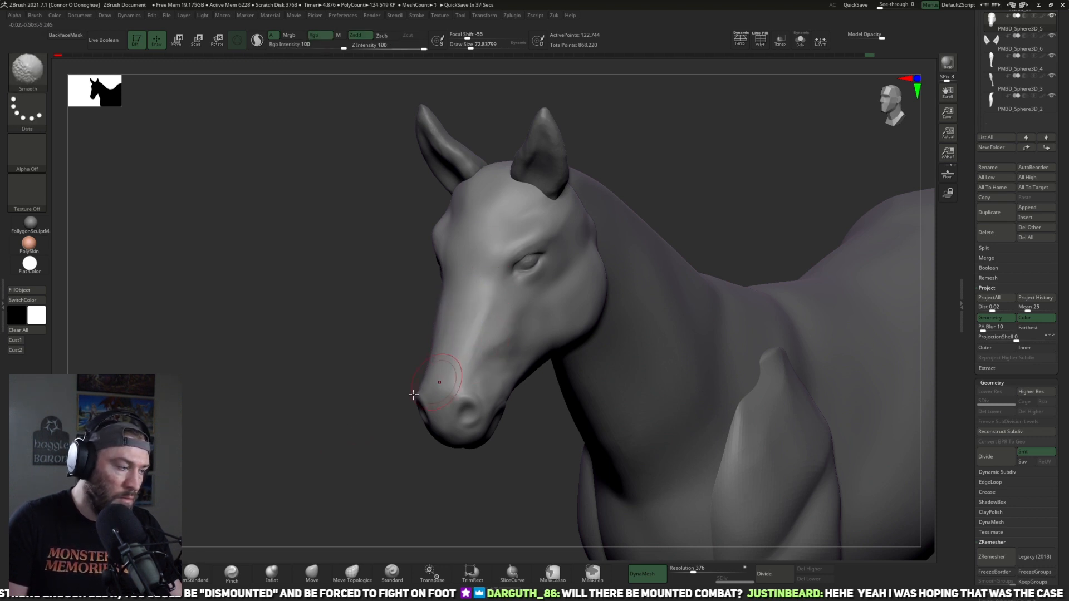
Step: Carve the lines below and behind the eye with DamStandard at intensity 10 and size 73 to 85, softening them
left_click(192, 573)
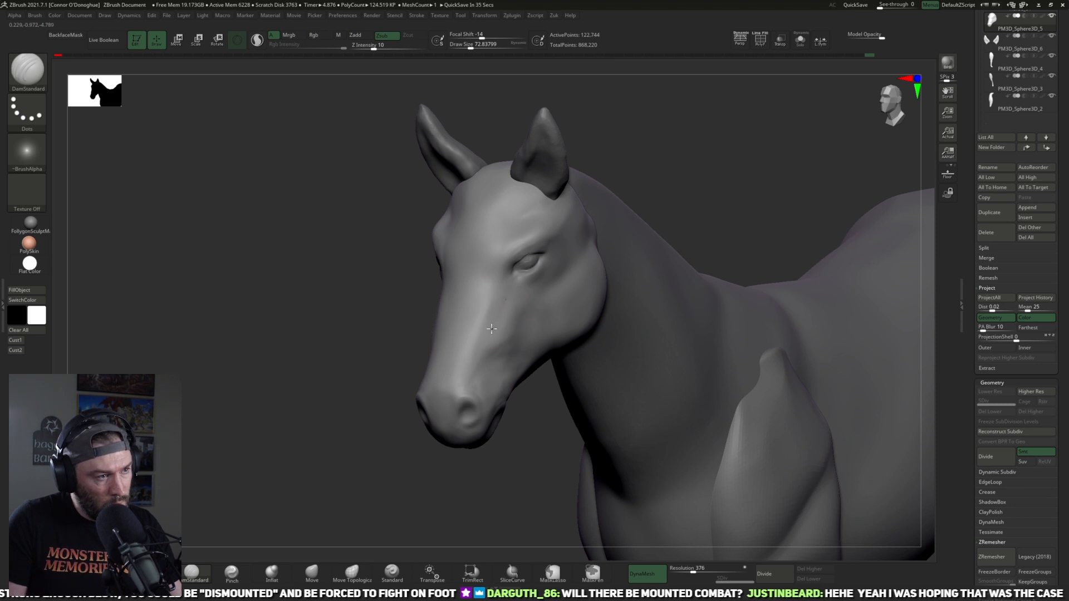
left_click_drag(511, 295, 501, 318)
right_click_drag(583, 276, 572, 255)
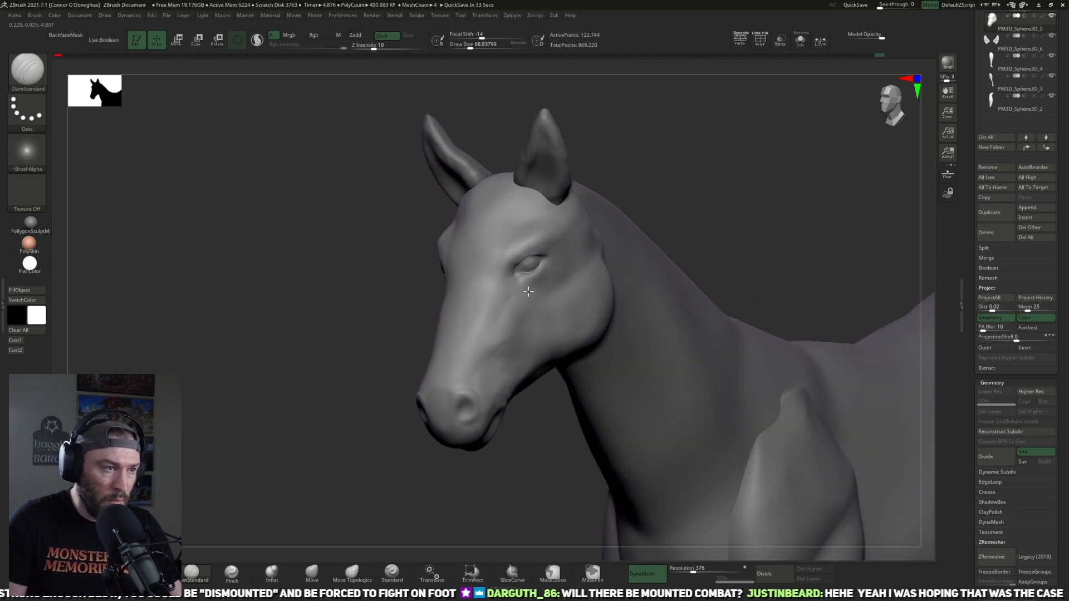
left_click_drag(664, 190, 639, 191)
key("shift")
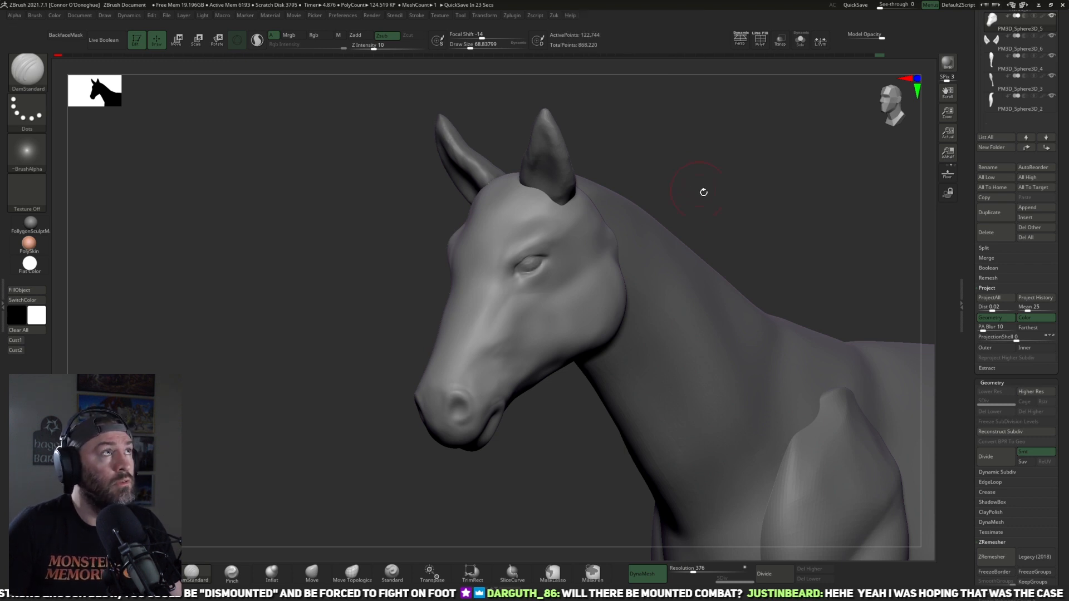
left_click_drag(741, 192, 652, 192)
key("]")
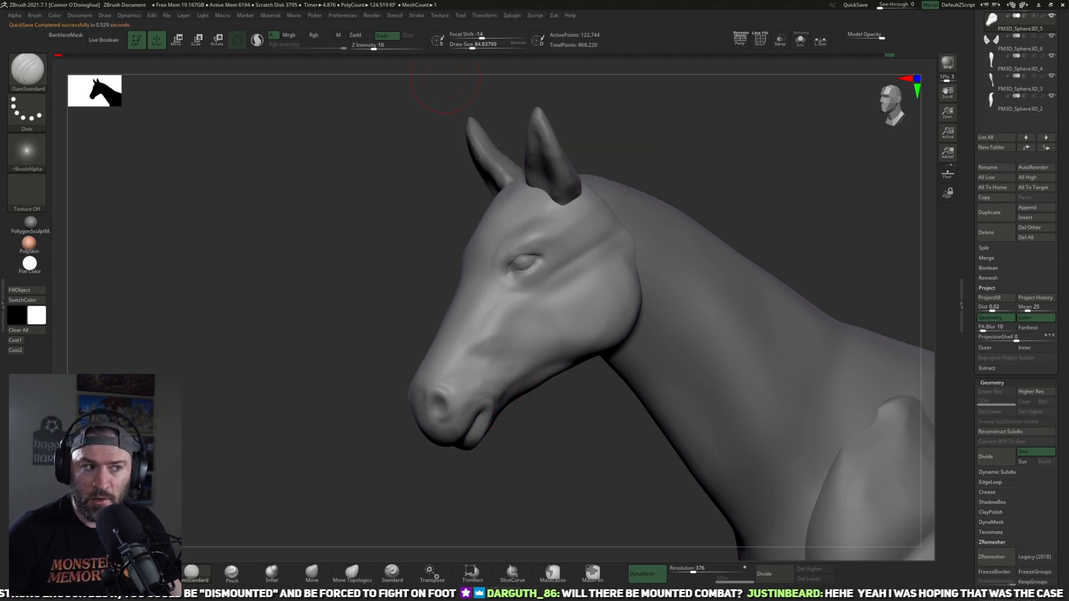
Step: Smooth the cheek at size 85 and build up its upper part with ClayBuildup at size 113 and intensity 14
left_click_drag(799, 200, 768, 187, "alt")
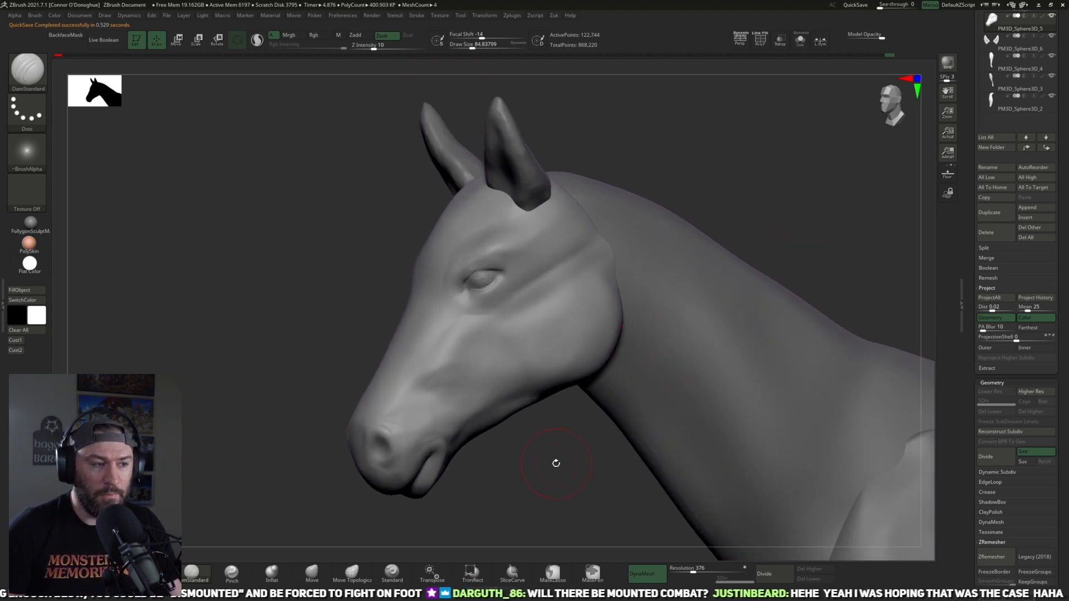
left_click_drag(556, 463, 563, 449)
key("shift")
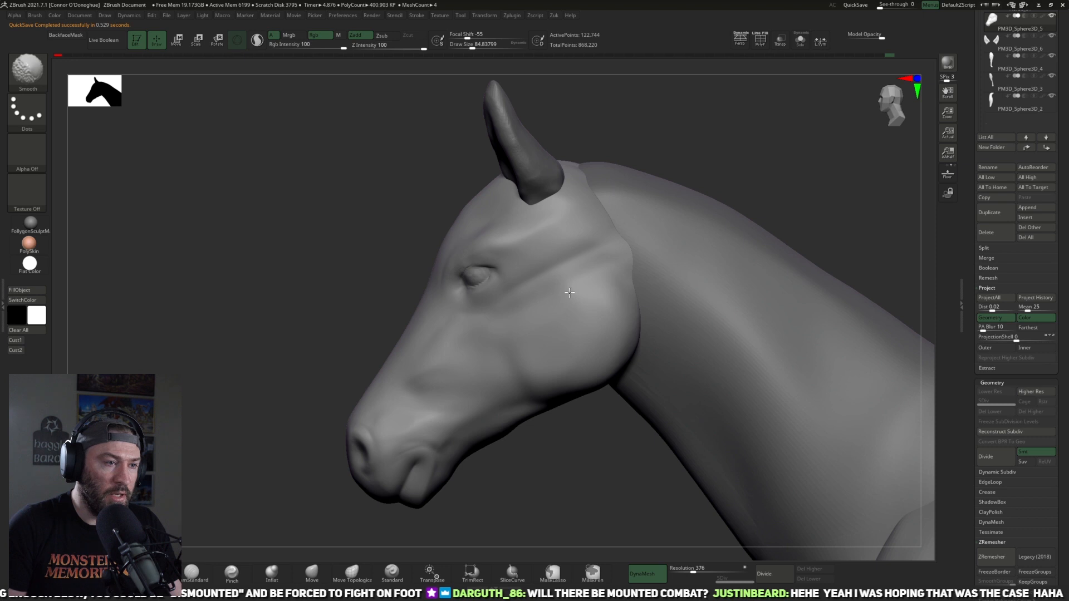
left_click_drag(570, 292, 591, 278, "shift")
key("b")
key("c")
key("b")
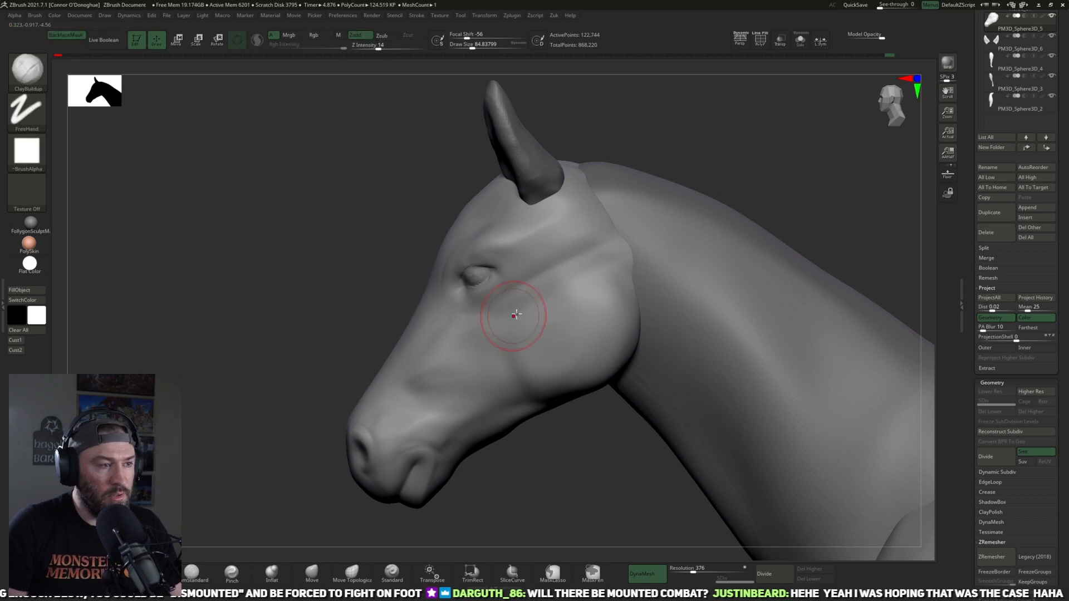
key("]")
mouse_move(533, 305)
left_mouse_down()
mouse_move(612, 258)
mouse_move(532, 303)
mouse_move(557, 306)
mouse_move(584, 287)
left_mouse_up()
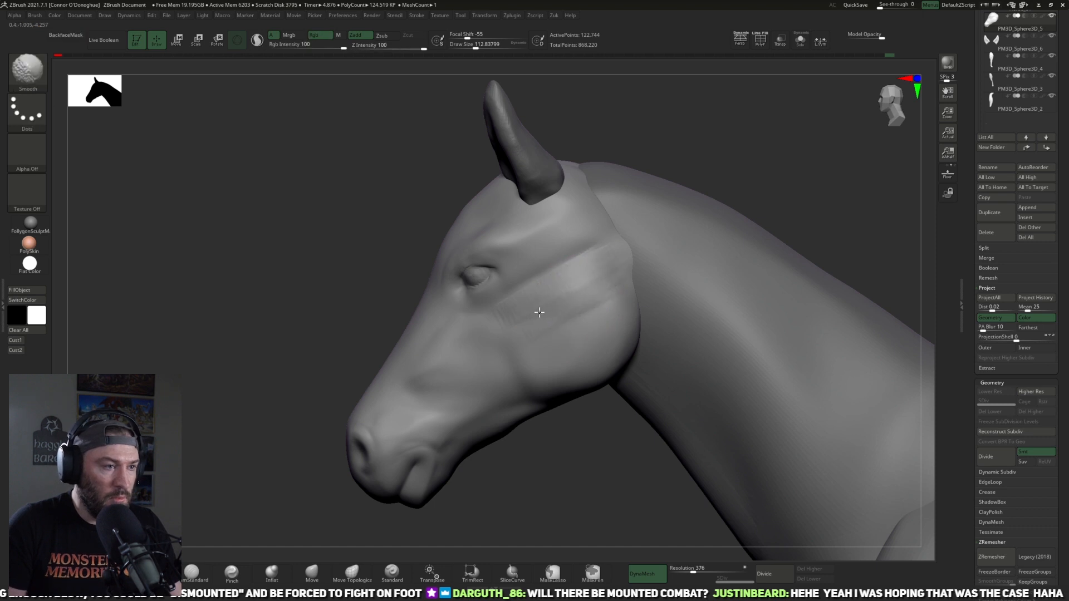
Step: Flatten the round cheek with hPolish at size 93 and intensity 37, and soften the result
key("b")
key("h")
key("p")
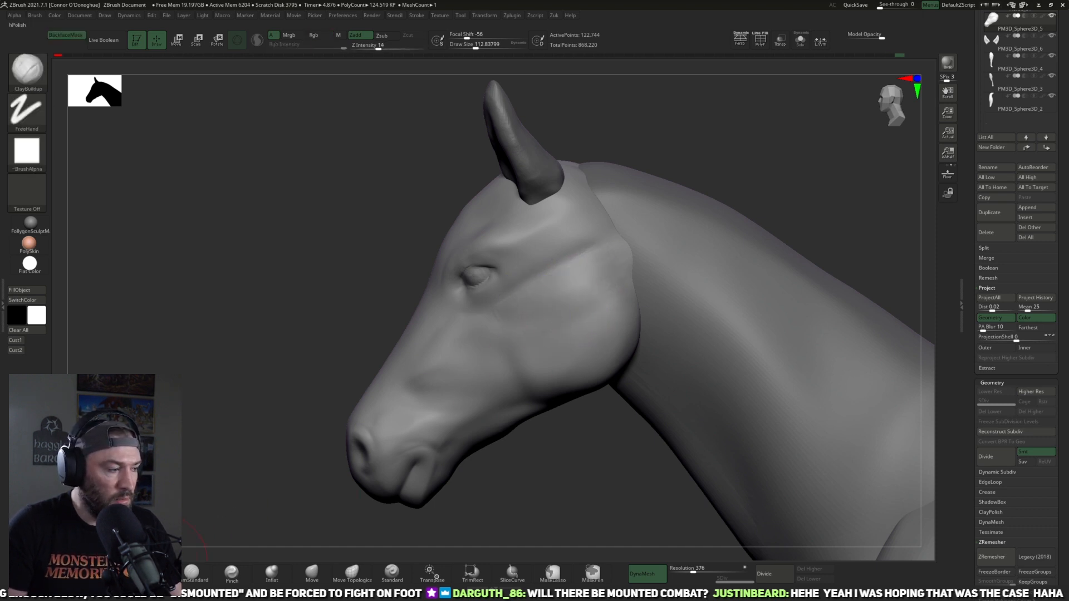
key("[")
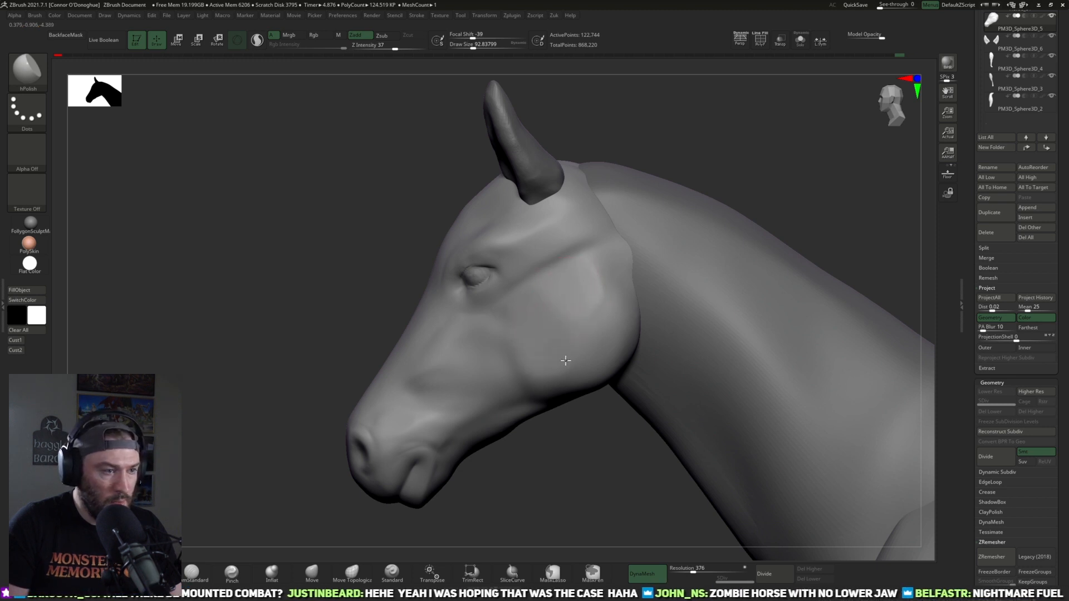
left_click_drag(579, 334, 571, 346)
left_click_drag(592, 293, 551, 366)
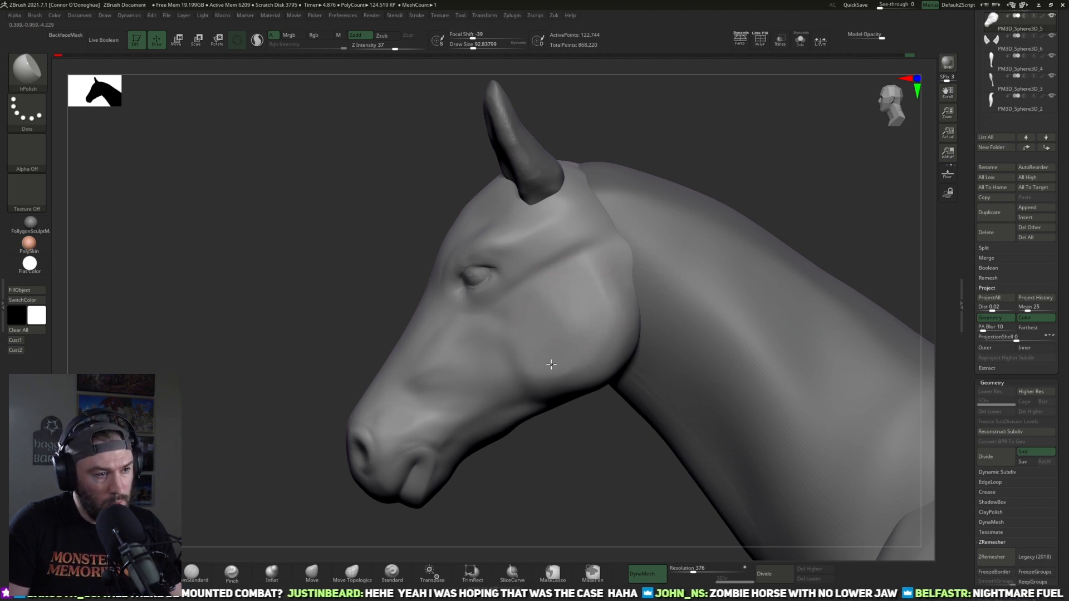
key("shift")
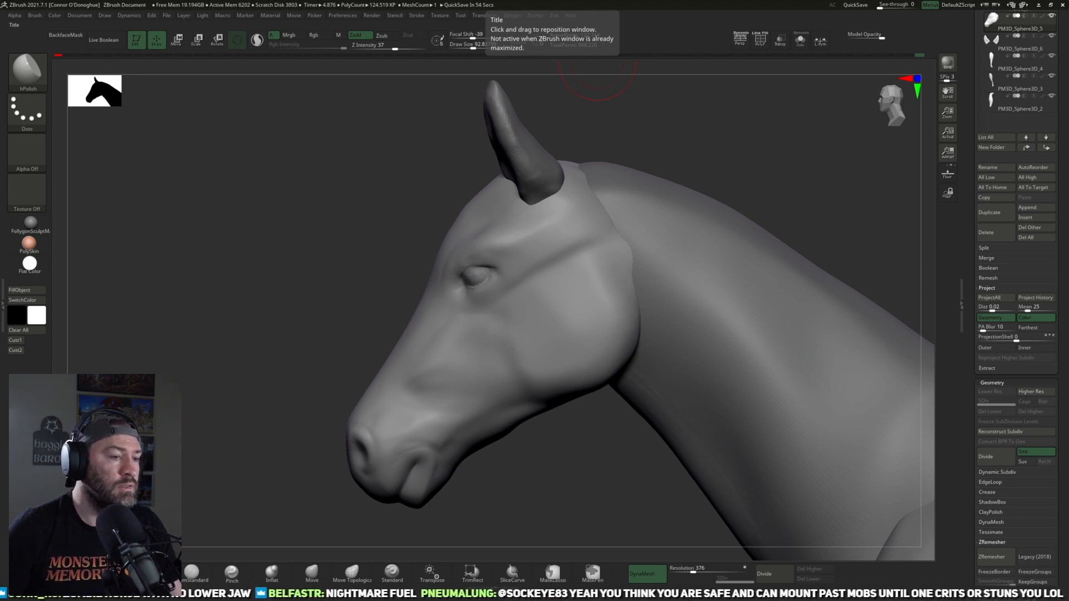
Step: Build up the middle of the cheek with ClayBuildup at size 81 and intensity 14, and smooth it at size 121
left_click_drag(532, 451, 429, 473)
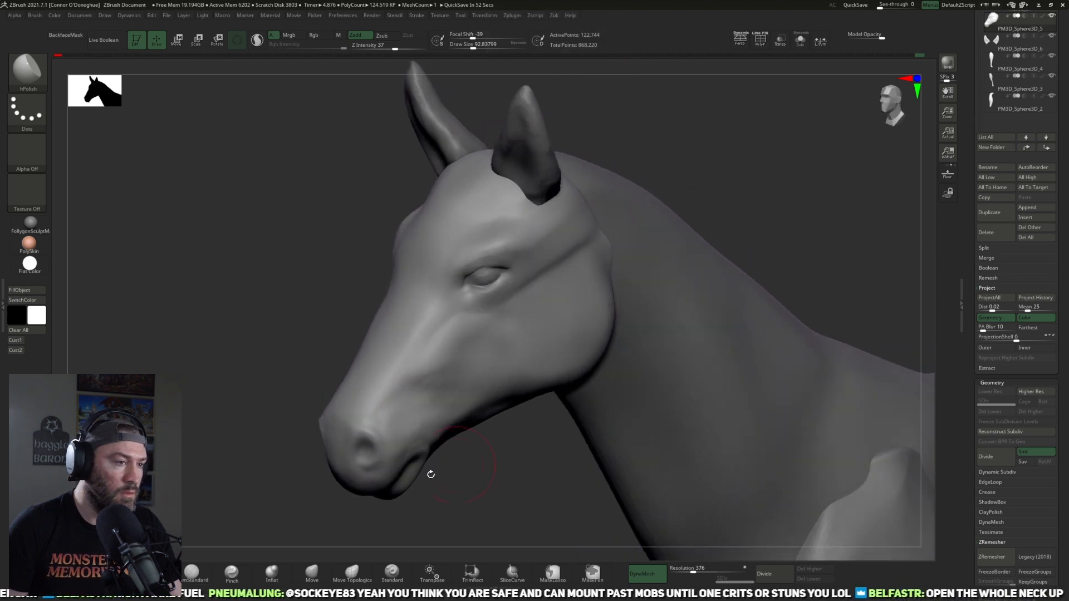
key("b")
key("c")
key("b")
mouse_move(529, 346)
left_mouse_down()
mouse_move(513, 318)
mouse_move(547, 310)
mouse_move(523, 360)
mouse_move(537, 303)
mouse_move(504, 298)
mouse_move(490, 334)
mouse_move(505, 352)
mouse_move(530, 322)
mouse_move(532, 340)
left_mouse_up()
key("bracketright")
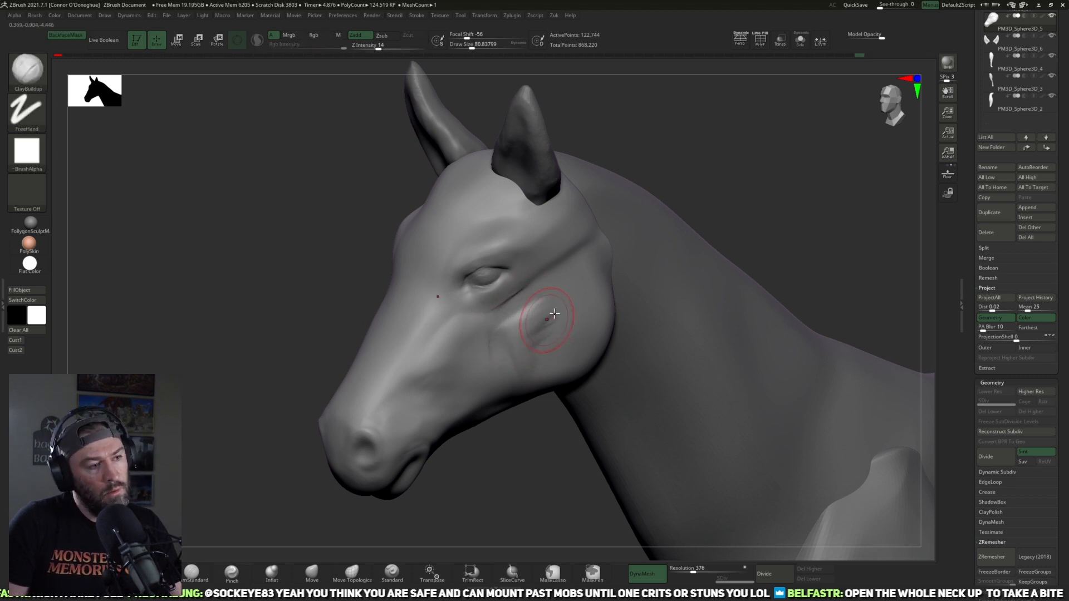
mouse_move(547, 289)
left_mouse_down()
mouse_move(546, 353)
mouse_move(554, 334)
left_mouse_up()
left_click_drag(729, 182, 682, 203, "shift")
key("shift")
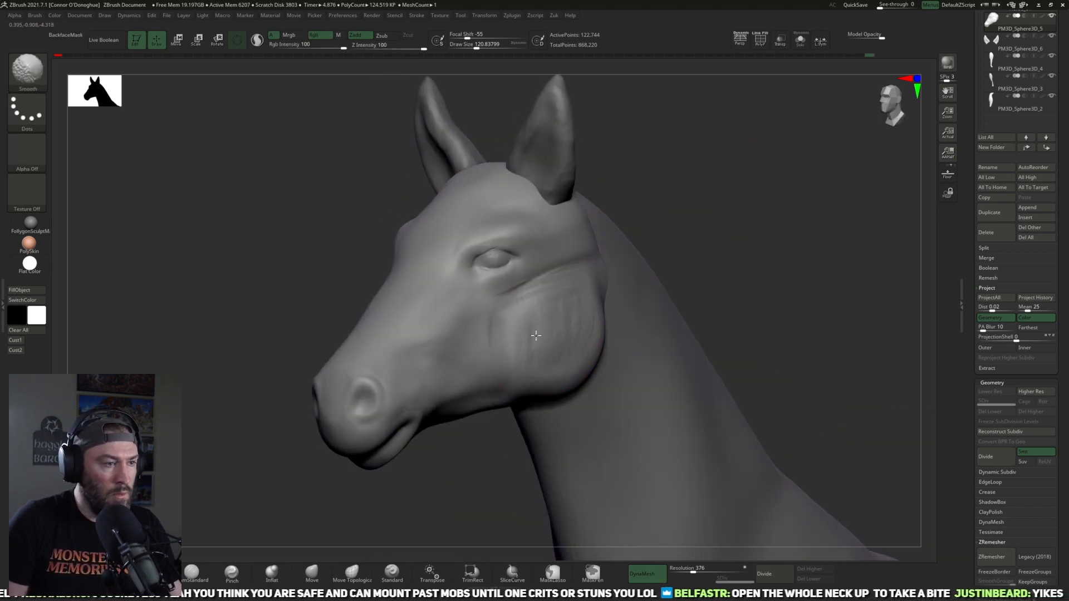
Step: Carve the cheek's front edge below the eye with DamStandard at intensity 10, undoing the oversized stroke and reducing the brush to size 85
key("b")
key("d")
key("s")
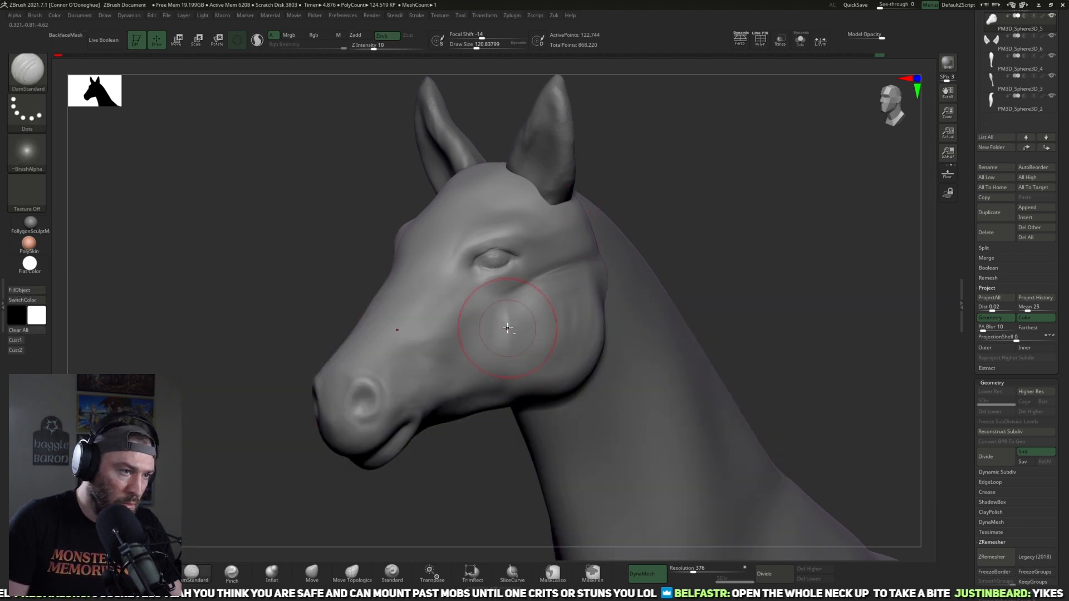
key("[")
key("[")
key("[")
key("ctrl+z")
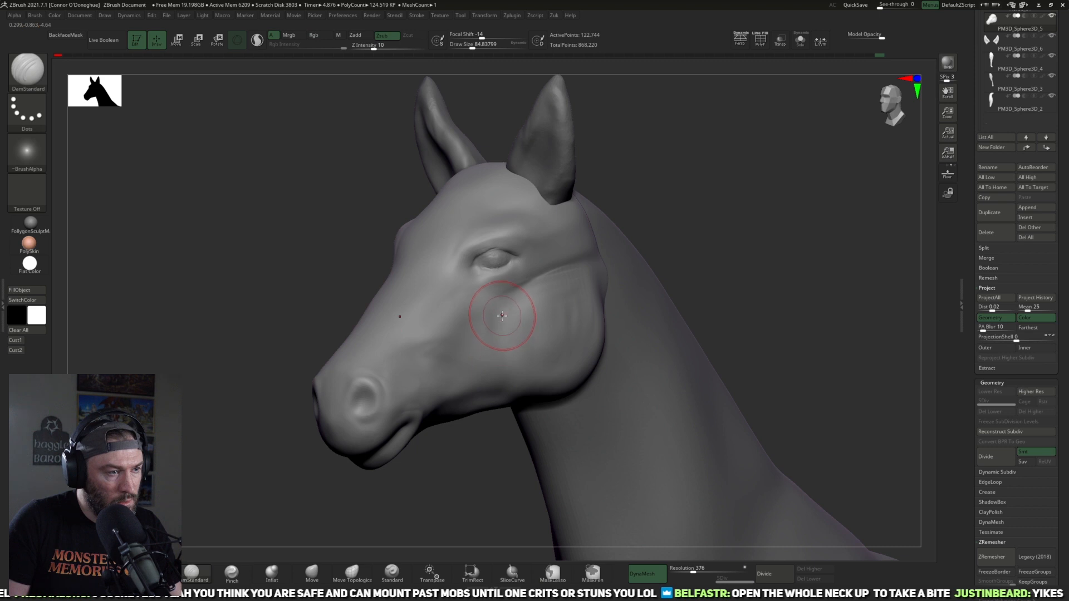
mouse_move(514, 328)
left_mouse_down("shift")
mouse_move(512, 369)
mouse_move(514, 339)
left_mouse_up("shift")
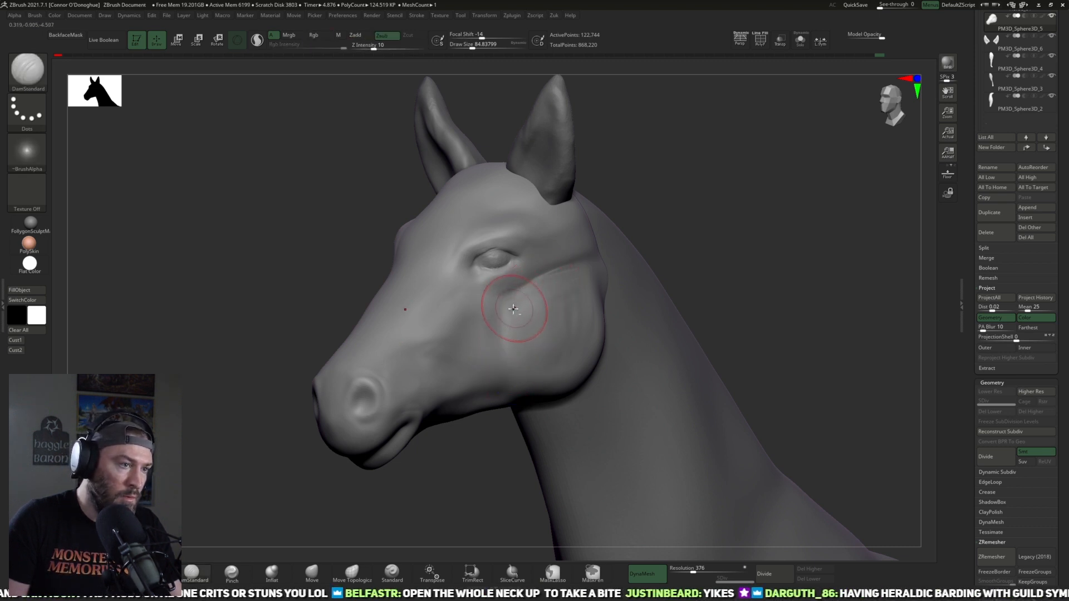
mouse_move(558, 280)
left_mouse_down("shift")
mouse_move(495, 351)
mouse_move(489, 333)
left_mouse_up("shift")
mouse_move(640, 223)
left_mouse_down()
mouse_move(713, 226)
mouse_move(637, 229)
left_mouse_up()
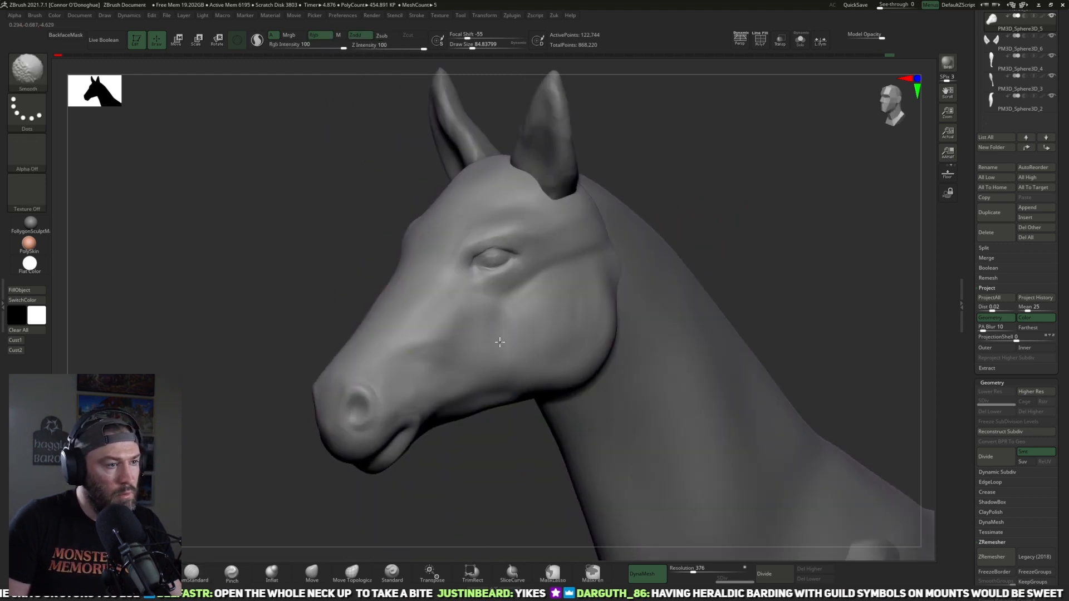
Step: Undo the last two cheek strokes, recarve the cheek's front edge, and smooth the back of the cheek at size 85
key("ctrl+z")
key("ctrl+z")
mouse_move(502, 305)
left_mouse_down()
mouse_move(508, 375)
mouse_move(501, 345)
left_mouse_up()
left_click_drag(718, 207, 697, 209)
left_click_drag(597, 306, 576, 313, "shift")
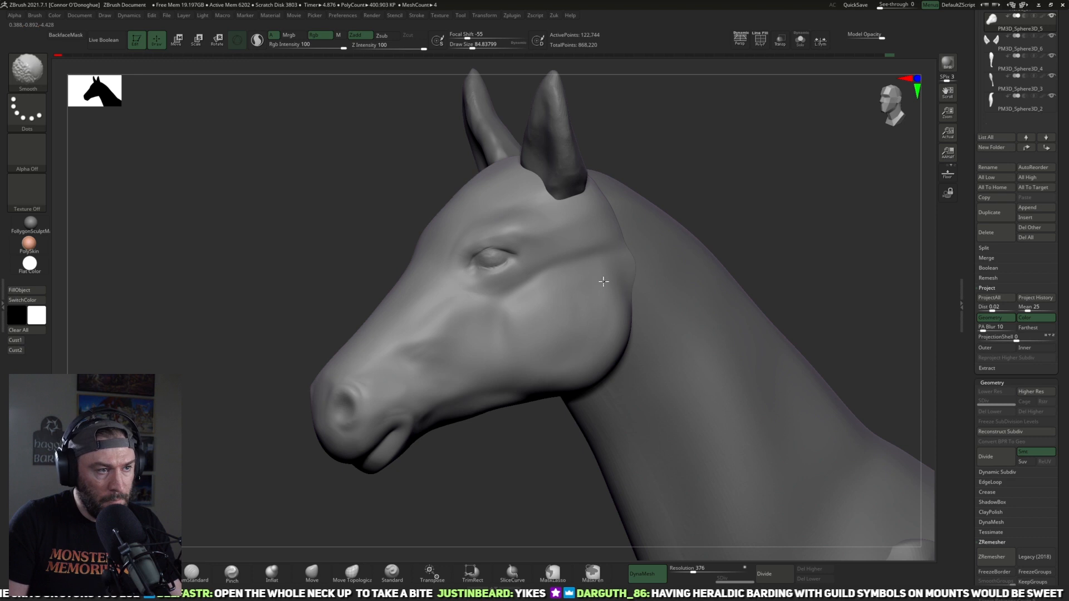
Step: Soften the crease behind the eye at brush size 113 and make subtool PM3D_Sphere3D_5 active
mouse_move(699, 199)
left_mouse_down()
mouse_move(749, 191)
mouse_move(737, 183)
mouse_move(651, 202)
left_mouse_up()
key("bracketright")
key("bracketright")
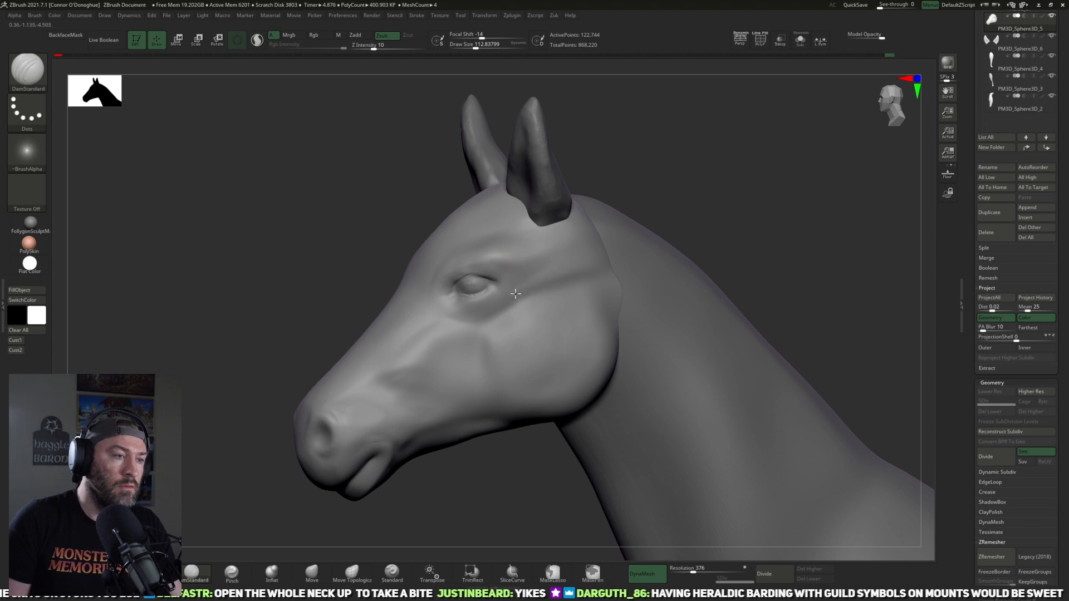
key("shift")
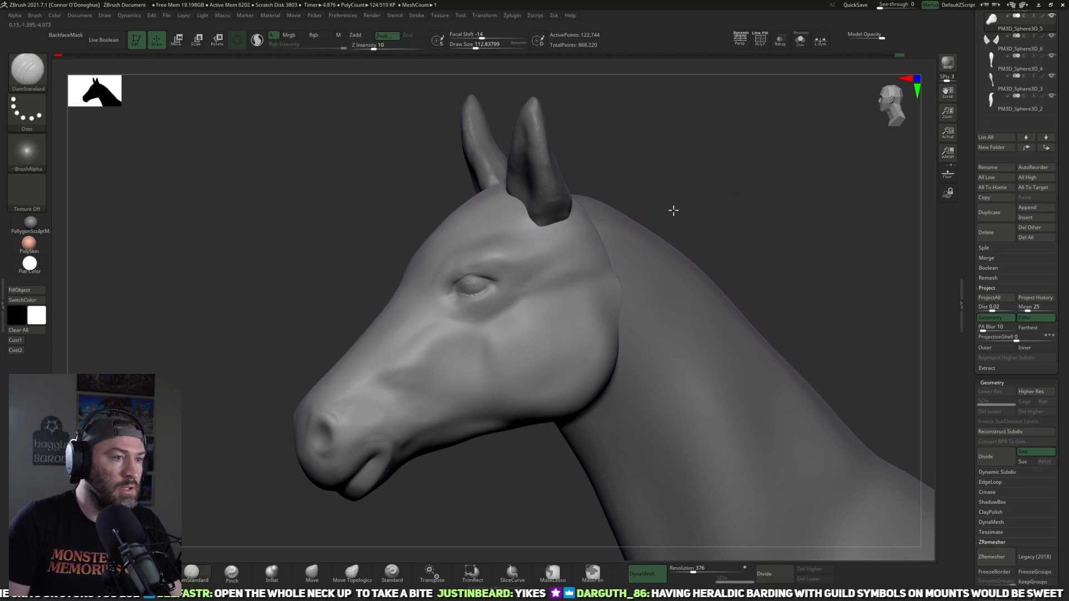
left_click_drag(675, 210, 548, 219)
left_click(547, 217, "alt")
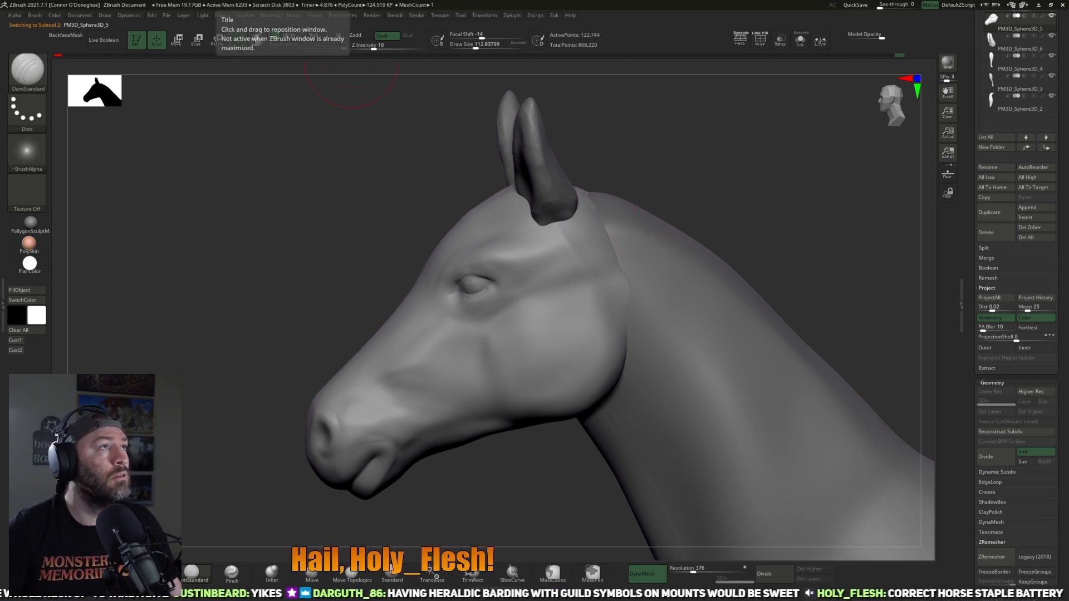
Step: Flatten the side of the head below the ear with TrimDynamic at size 125 and intensity 43
left_click_drag(702, 197, 596, 220)
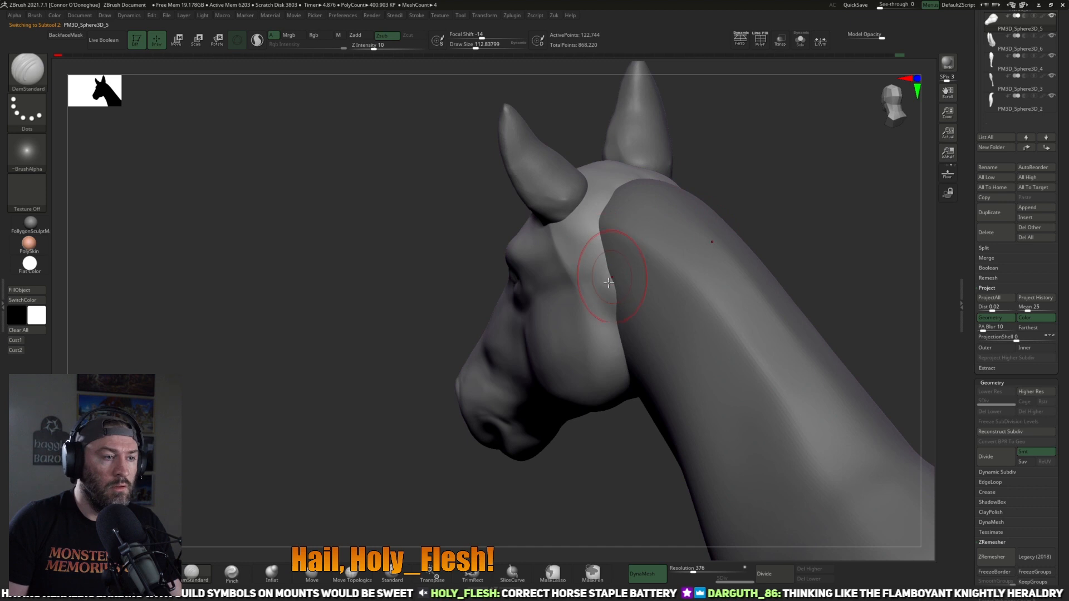
left_click_drag(787, 201, 639, 248)
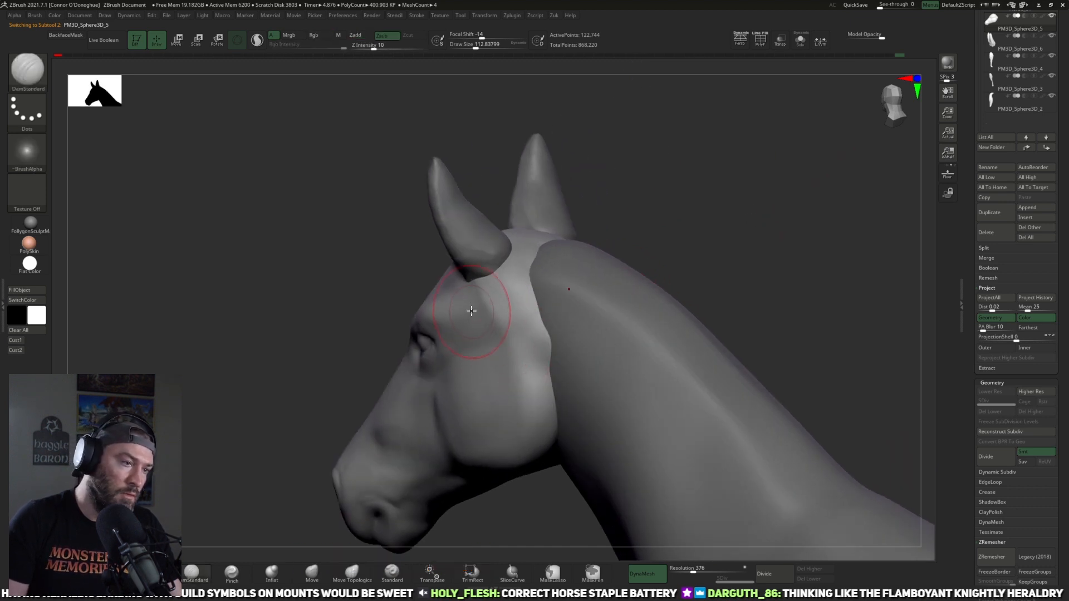
key("b")
key("t")
key("d")
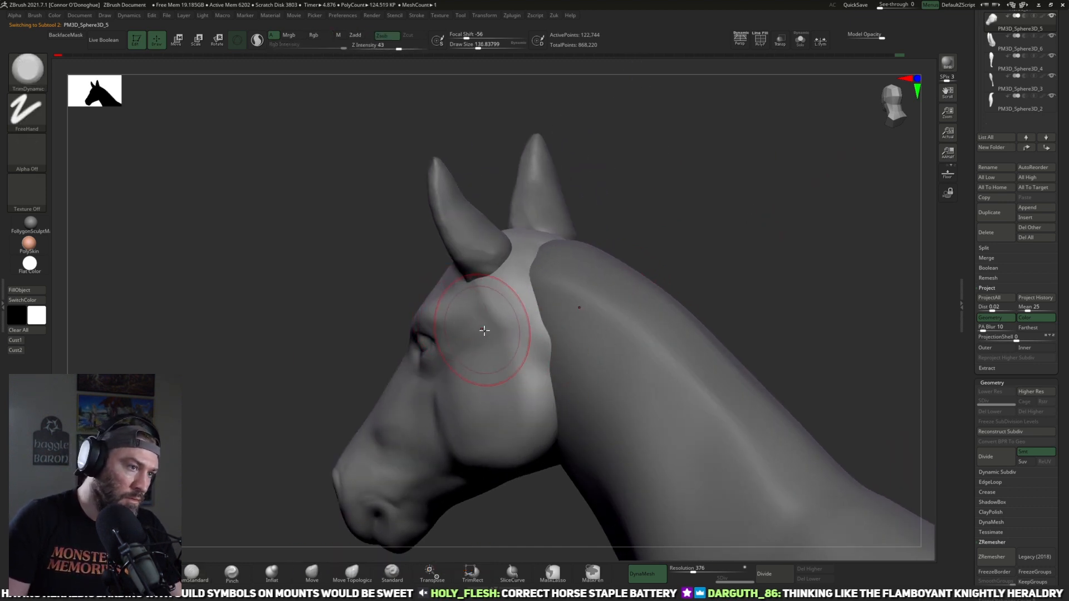
left_click_drag(501, 283, 534, 356)
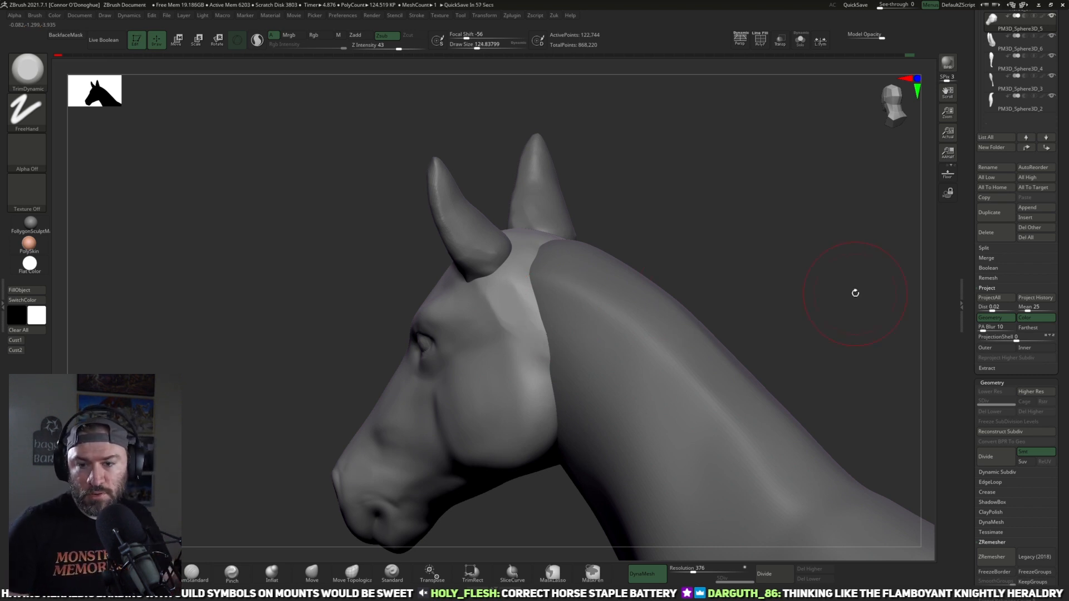
Step: Frame the whole horse in side view and make the hind leg subtool PM3D_Sphere3D_3 active
key("f")
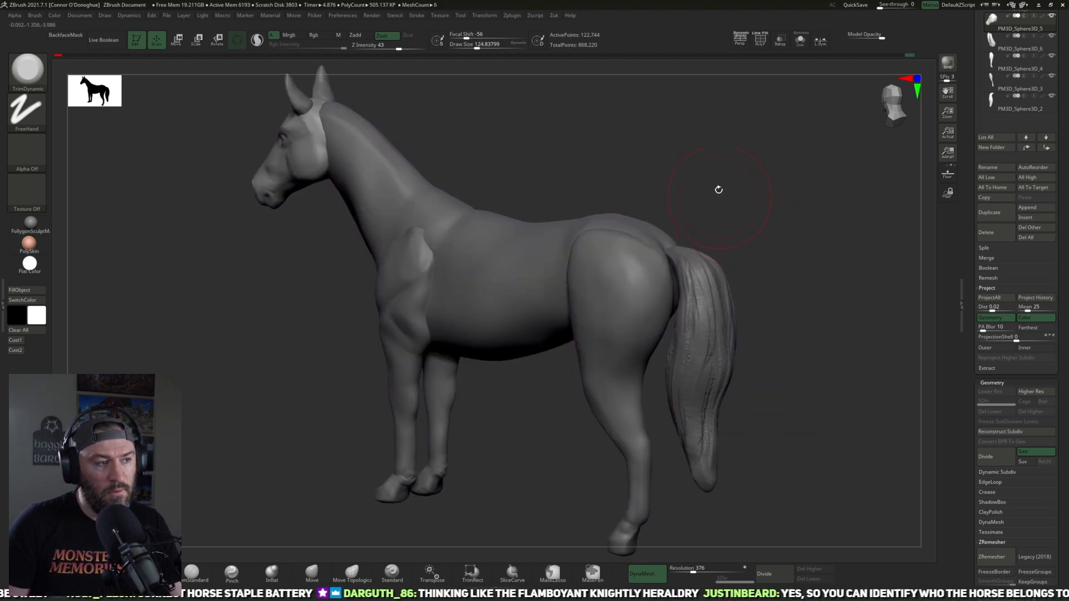
left_click_drag(716, 189, 758, 175, "shift")
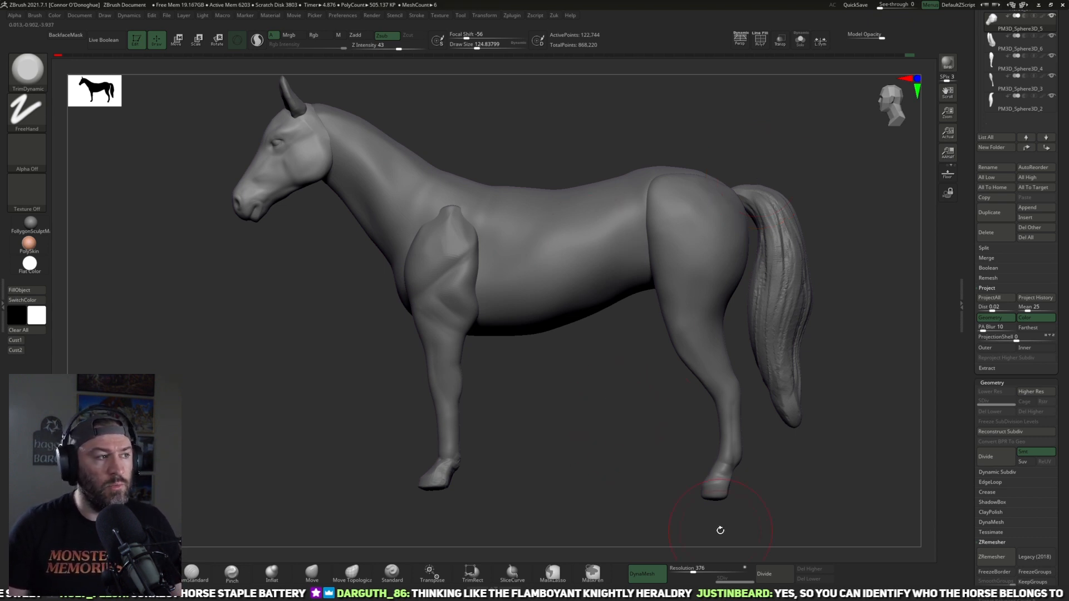
left_click_drag(560, 421, 480, 504, "alt")
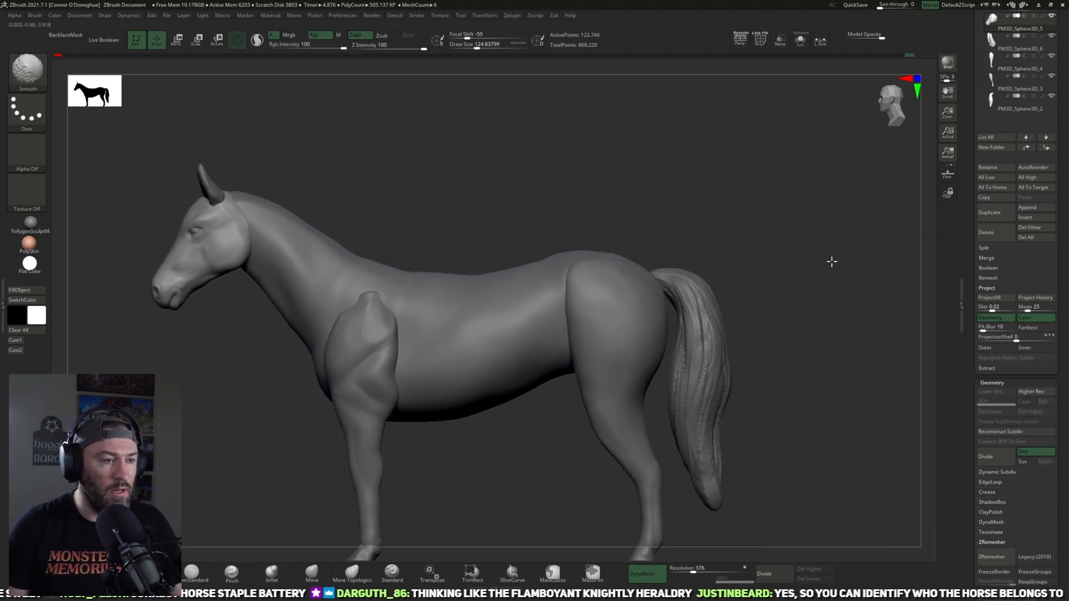
left_click_drag(778, 321, 779, 274, "alt")
left_click_drag(577, 425, 624, 440)
mouse_move(782, 417)
left_mouse_down("alt")
mouse_move(768, 370)
mouse_move(771, 403)
left_mouse_up("alt")
left_click(654, 472, "alt")
left_click_drag(730, 468, 680, 386, "alt")
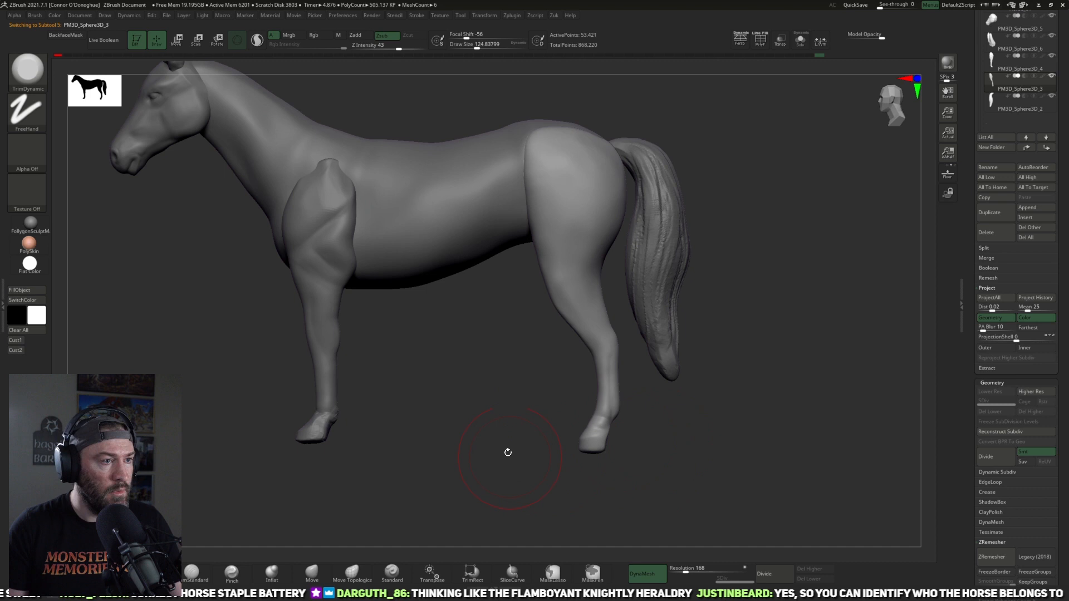
left_click_drag(508, 452, 571, 441, "alt")
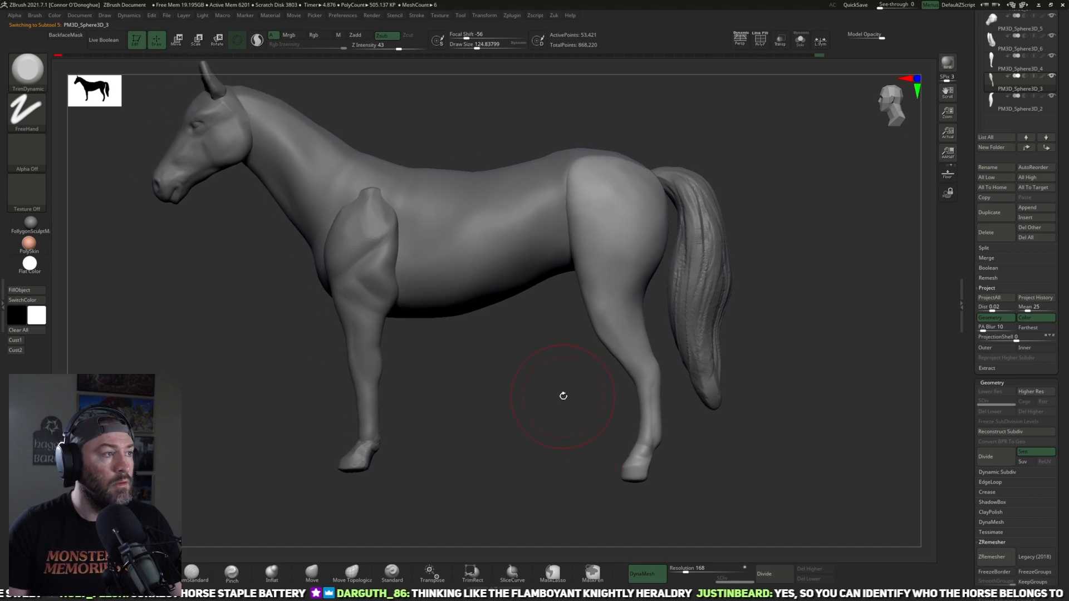
Step: Compare the horse's profile with the overlaid side-view reference photo, and hide the reference again
left_click(23, 340)
key("shift+z")
mouse_move(696, 399)
left_mouse_down("alt")
mouse_move(868, 365)
mouse_move(839, 460)
mouse_move(876, 284)
left_mouse_up("alt")
left_click_drag(834, 358, 814, 272, "alt")
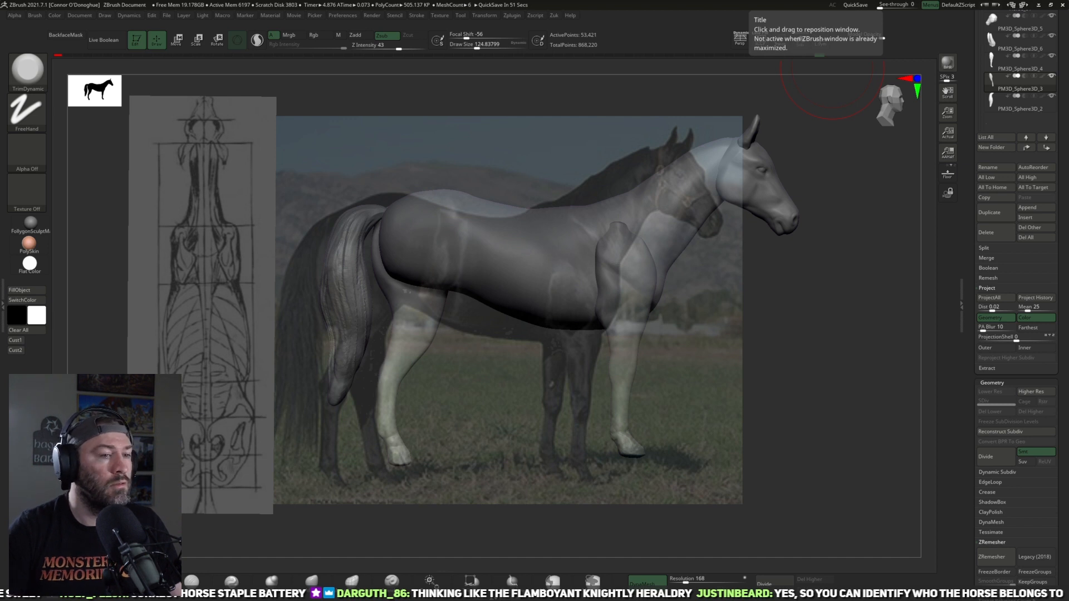
key("shift+z")
Step: Mirror and weld the hind leg to create the opposite one, and check the pair in isolation
left_click_drag(779, 312, 720, 378, "alt")
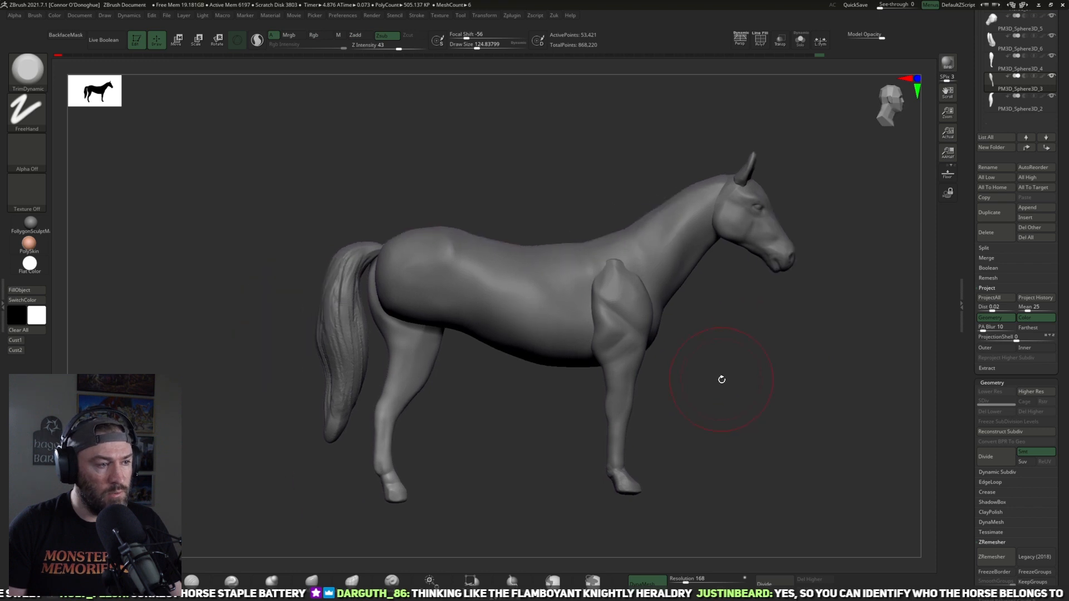
left_click_drag(513, 427, 525, 421, "shift")
left_click_drag(859, 327, 802, 318, "alt")
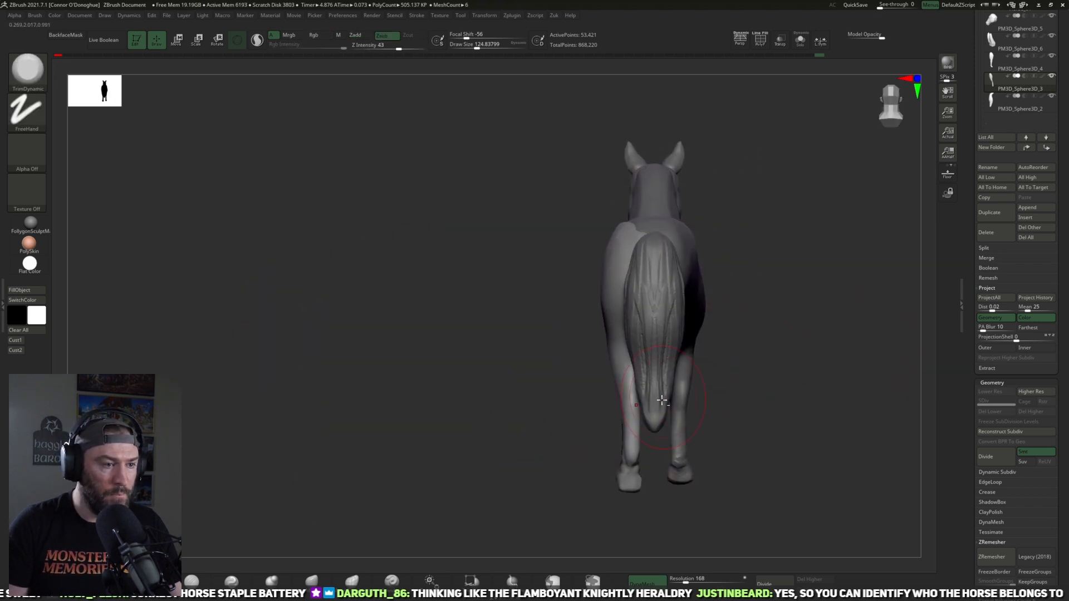
key("ctrl+m")
left_click(782, 413)
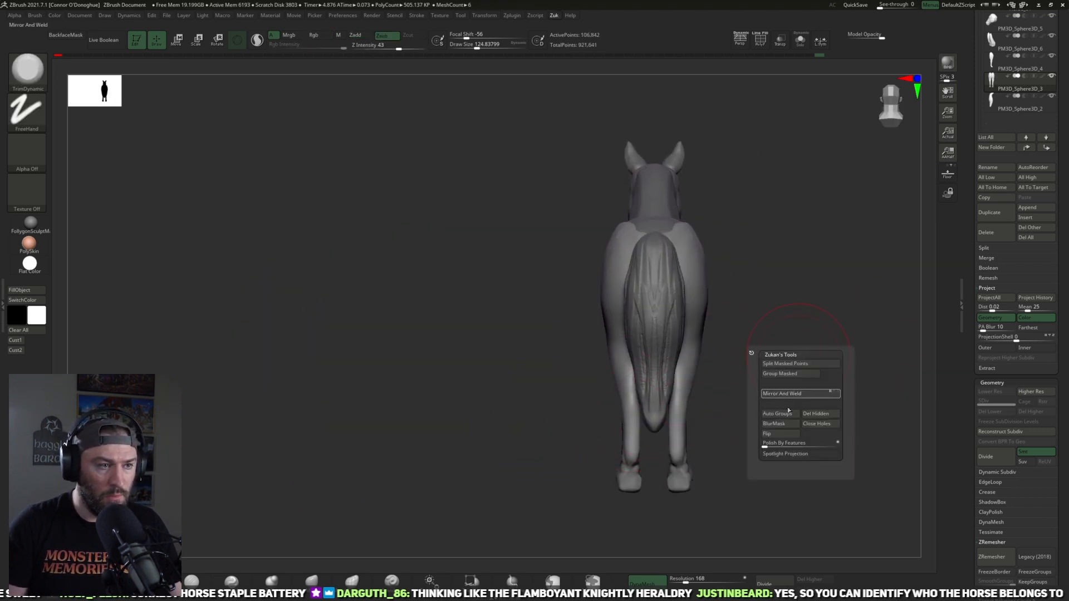
left_click_drag(807, 392, 758, 368, "alt")
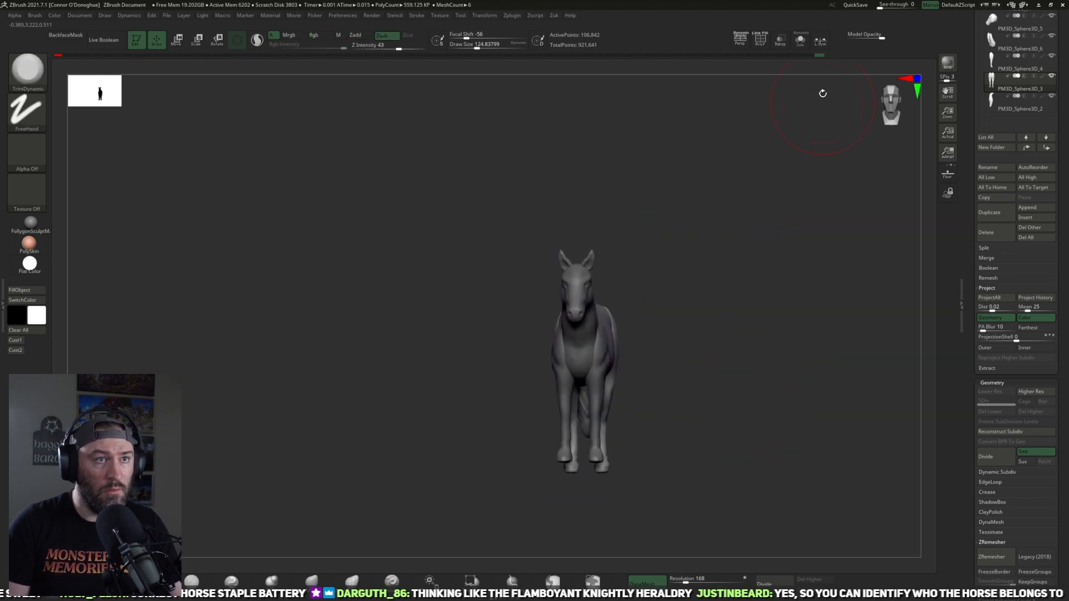
left_click(800, 41)
left_click_drag(800, 225, 802, 201, "alt")
left_click(799, 40)
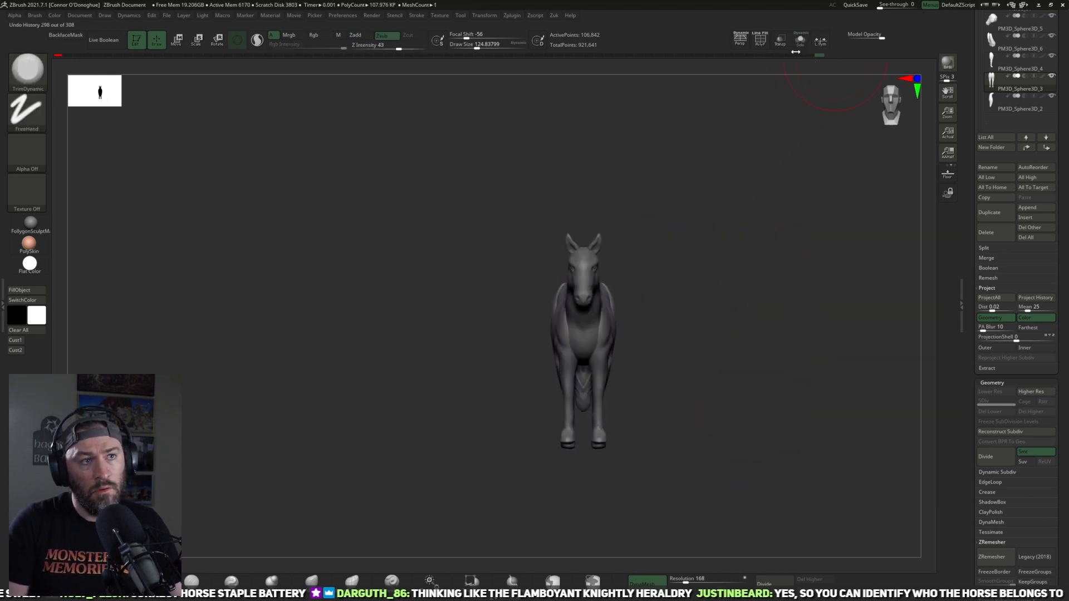
Step: Turn on perspective and make the torso subtool Horse_01 active
key("p")
left_click_drag(751, 325, 765, 358)
left_click_drag(726, 307, 512, 376)
left_click(510, 370, "alt")
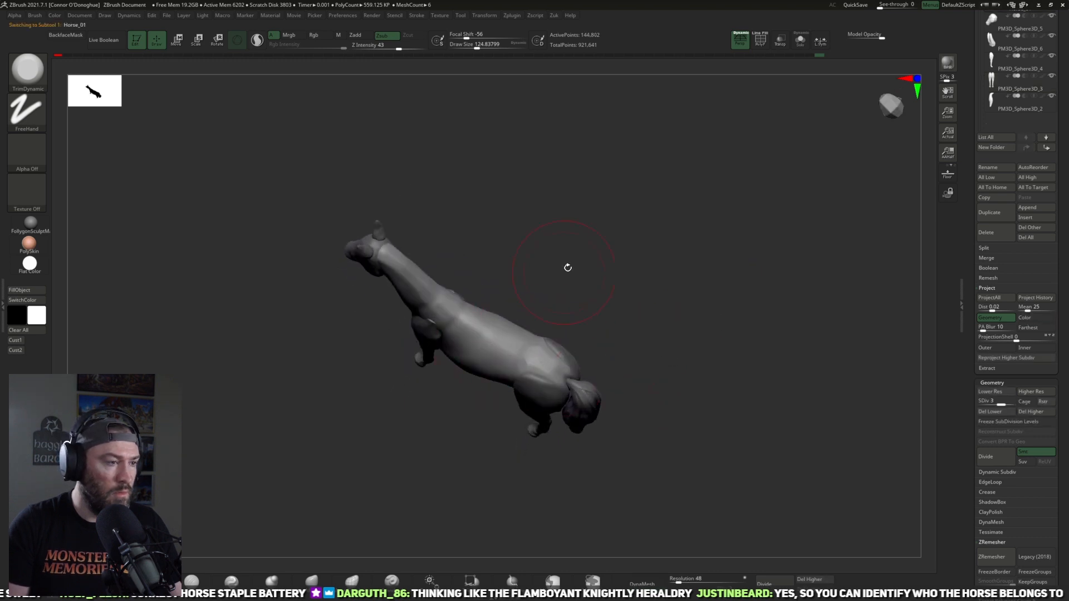
left_click_drag(568, 267, 573, 315, "alt")
mouse_move(429, 447)
left_mouse_down("alt")
mouse_move(477, 475)
mouse_move(409, 449)
left_mouse_up("alt")
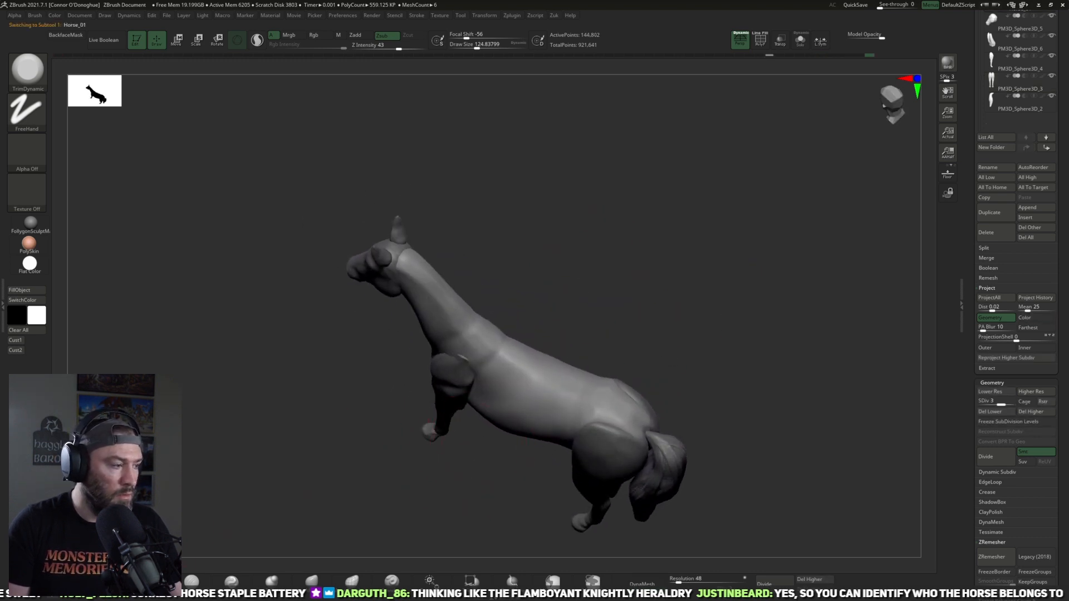
Step: Examine the neck, withers and back in profile around the front leg's upper end
key("b")
key("c")
key("b")
mouse_move(689, 278)
left_mouse_down()
mouse_move(696, 234)
mouse_move(713, 270)
mouse_move(690, 260)
mouse_move(723, 244)
left_mouse_up()
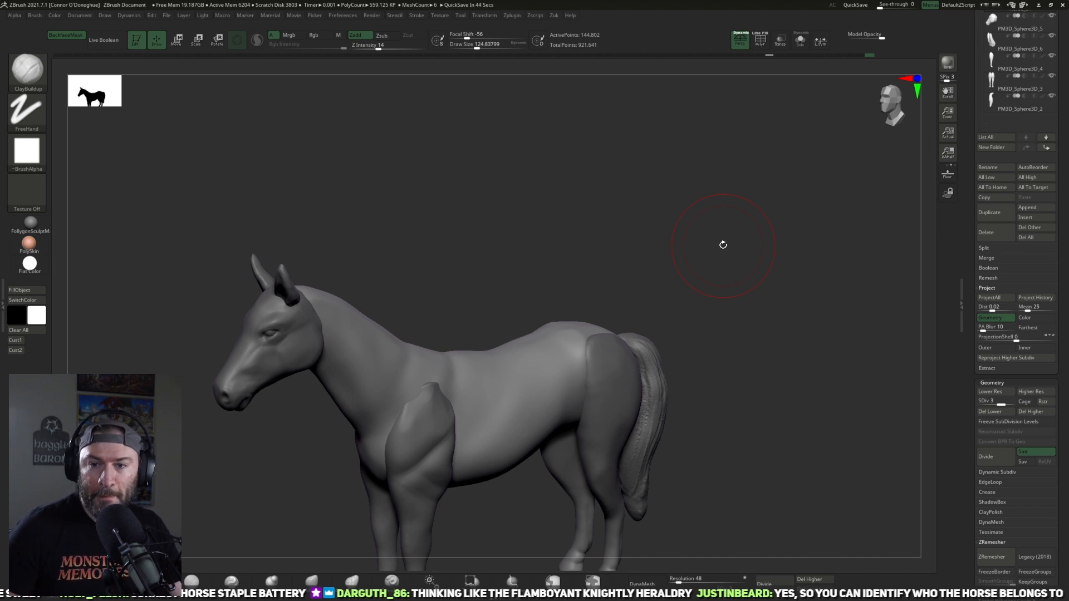
left_click_drag(720, 279, 524, 305)
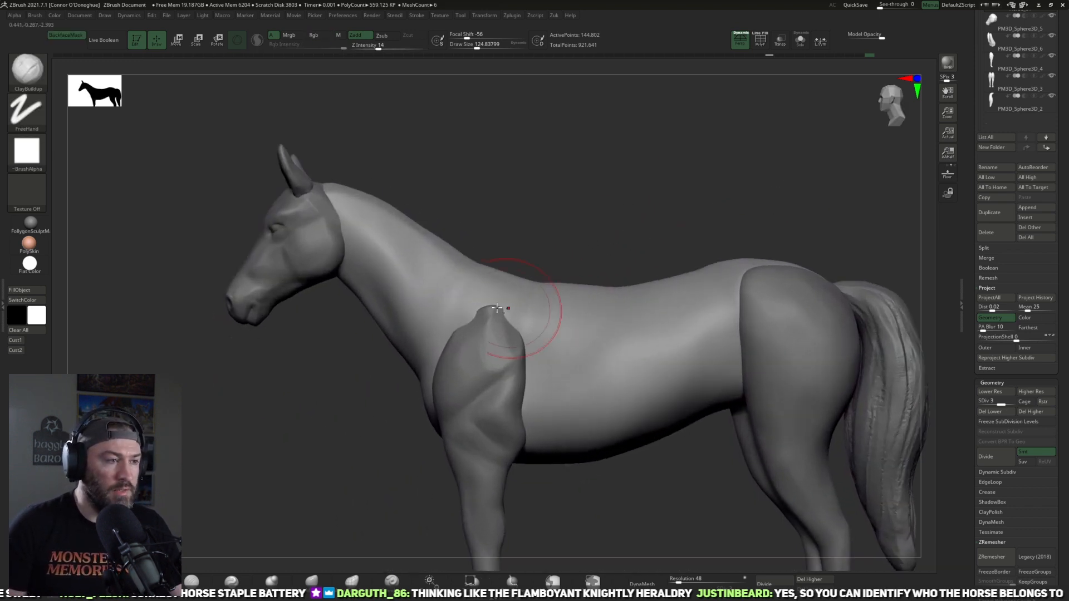
left_click_drag(445, 249, 525, 267, "alt")
left_click_drag(597, 229, 521, 263, "alt")
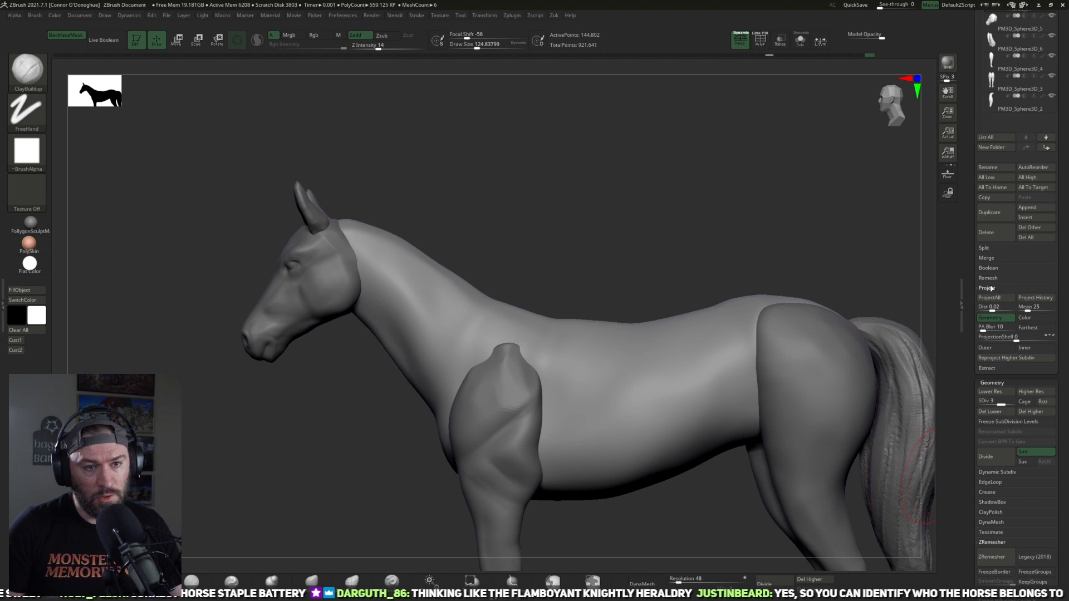
scroll(968, 283, "up", 5)
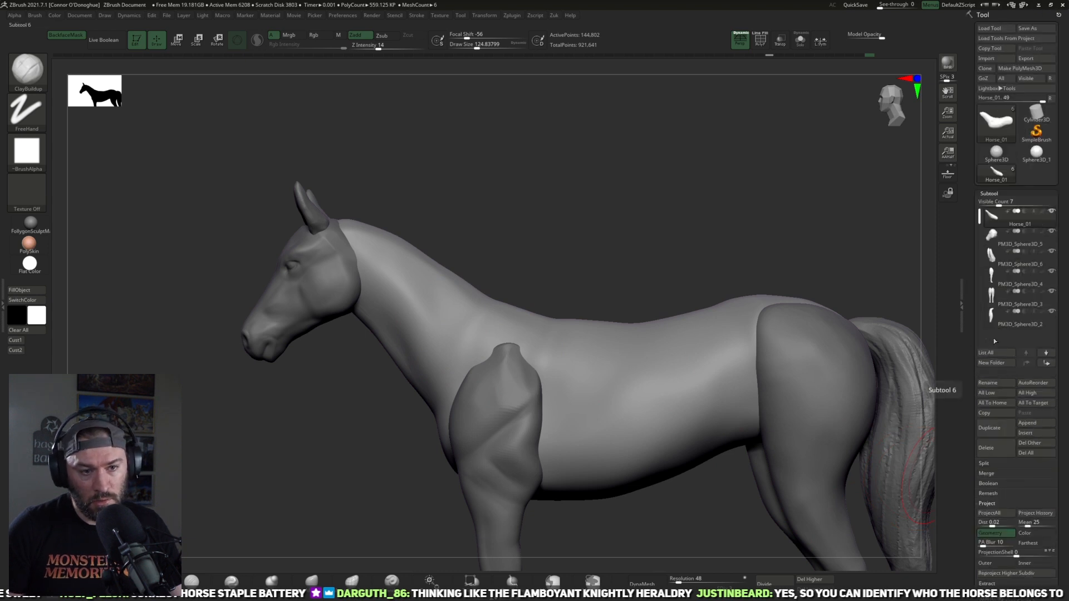
left_click_drag(887, 285, 850, 267, "alt")
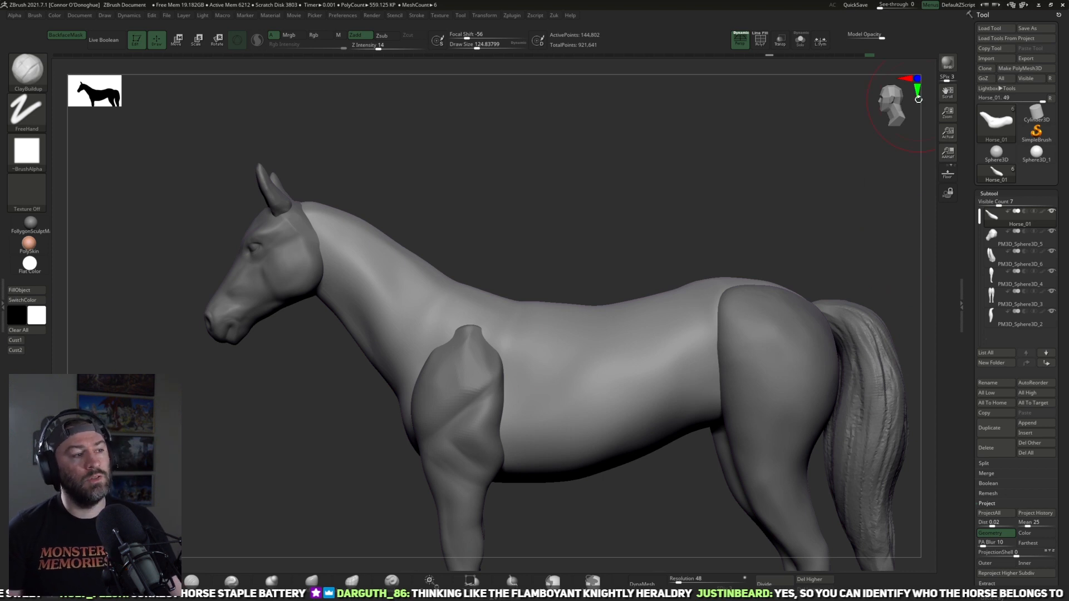
Step: Sharpen the crest along the top of the neck with the Pinch brush at size 89 and intensity 25
mouse_move(585, 197)
left_mouse_down()
mouse_move(577, 186)
mouse_move(568, 259)
mouse_move(513, 369)
mouse_move(584, 333)
left_mouse_up()
left_click(233, 580)
left_click_drag(577, 225, 562, 267)
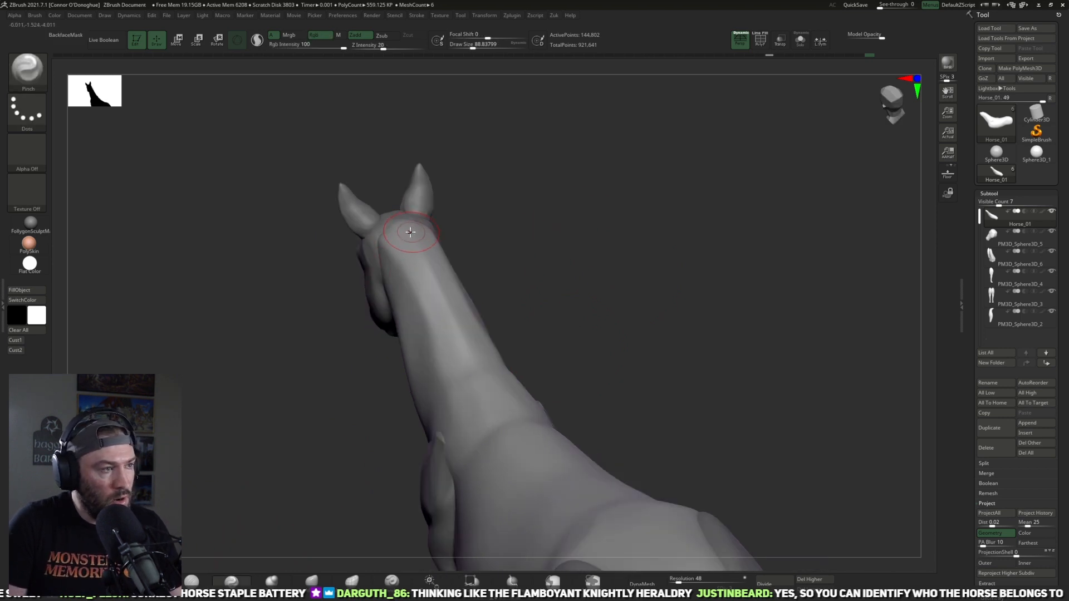
left_click_drag(542, 246, 501, 306)
key("shift")
mouse_move(494, 229)
left_mouse_down()
mouse_move(563, 232)
mouse_move(560, 269)
mouse_move(583, 329)
mouse_move(521, 354)
left_mouse_up()
Step: Refine the neck's shape from behind with the Move brush at size 121, smoothing the crest down to the withers
key("b")
key("m")
key("v")
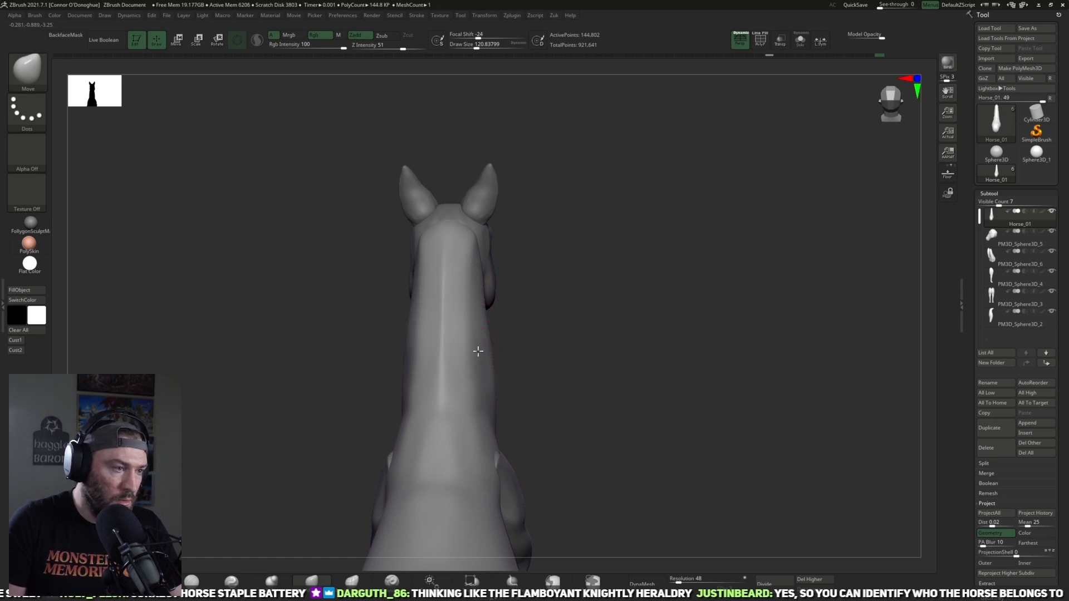
left_click_drag(529, 369, 490, 374)
key("shift")
left_click_drag(454, 256, 449, 406, "shift")
left_click_drag(561, 369, 520, 369)
left_click_drag(452, 312, 423, 457, "shift")
mouse_move(593, 372)
left_mouse_down("alt")
mouse_move(642, 312)
mouse_move(668, 309)
left_mouse_up("alt")
left_click_drag(446, 365, 473, 429, "shift")
mouse_move(559, 372)
left_mouse_down()
mouse_move(609, 360)
mouse_move(623, 324)
mouse_move(596, 275)
left_mouse_up()
Step: Make the front leg subtool PM3D_Sphere3D_4 active and reshape the top of the shoulder with an enlarged Move brush
left_click_drag(608, 329, 685, 281)
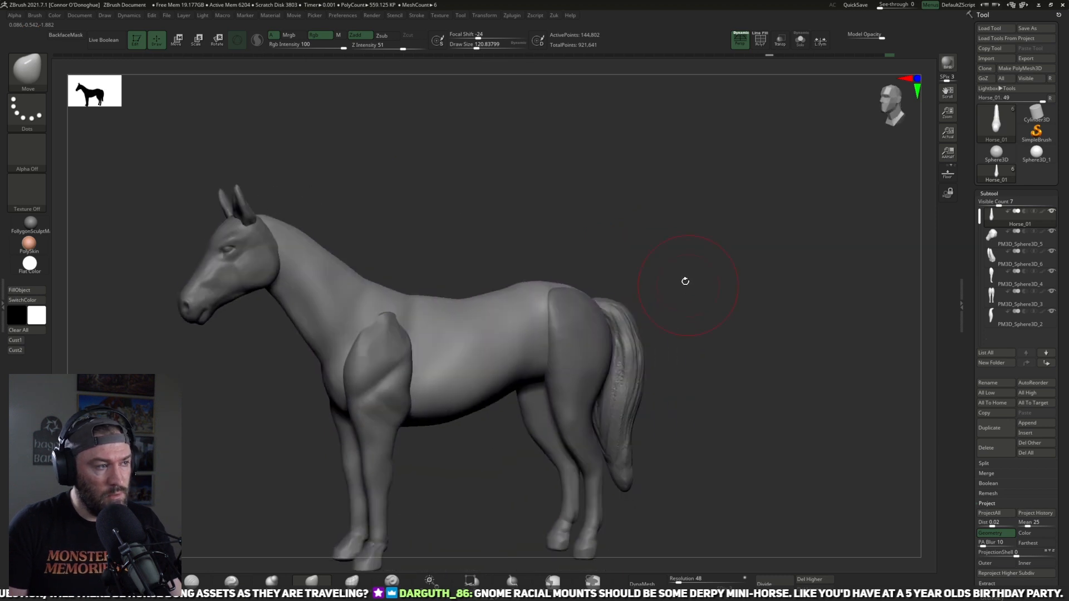
left_click_drag(561, 228, 663, 267)
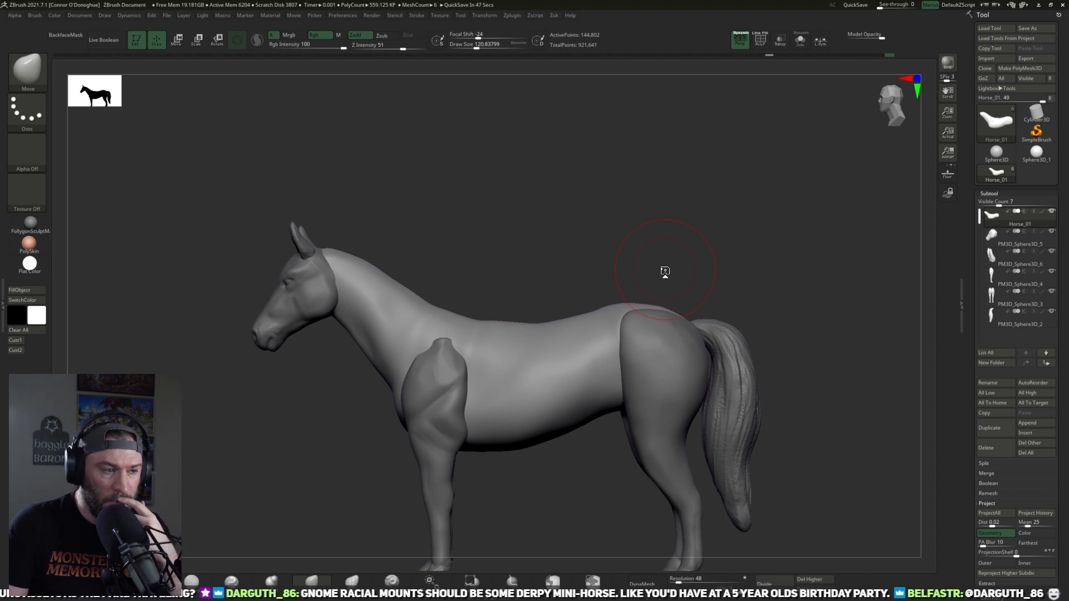
left_click_drag(523, 259, 571, 218, "alt")
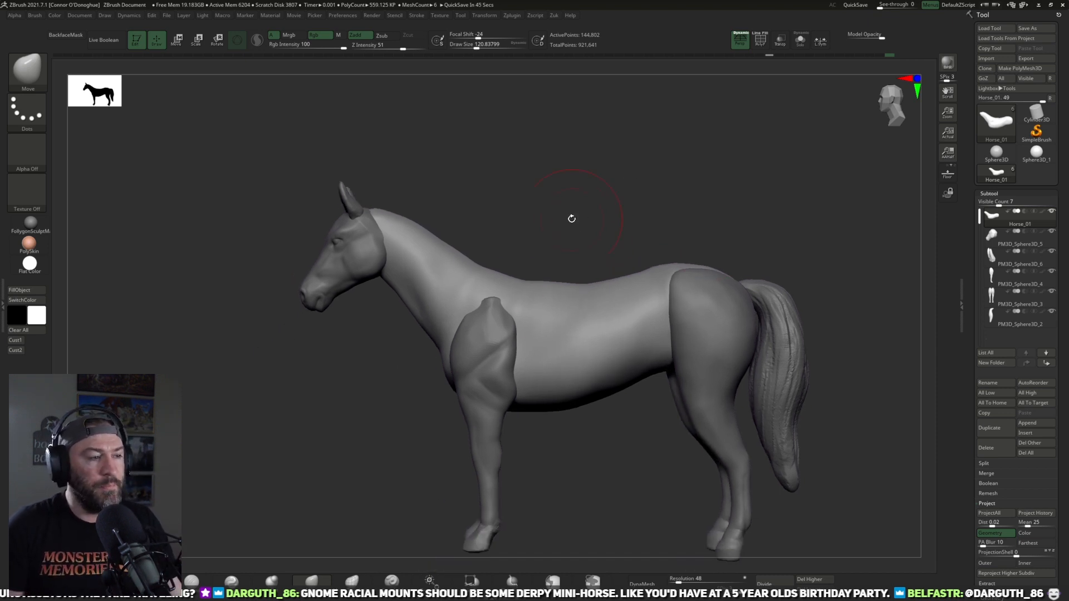
left_click(488, 407, "alt")
left_click(311, 581)
key("bracketright")
key("bracketright")
key("bracketright")
key("bracketright")
left_click_drag(497, 334, 502, 330)
mouse_move(555, 265)
left_mouse_down()
mouse_move(527, 276)
mouse_move(523, 294)
left_mouse_up()
key("bracketleft")
Step: Refine the shoulder's upper edge against the withers with a smaller Move brush
mouse_move(601, 245)
left_mouse_down()
mouse_move(680, 210)
mouse_move(623, 313)
mouse_move(562, 255)
mouse_move(546, 193)
mouse_move(522, 195)
left_mouse_up()
key("bracketleft")
key("bracketleft")
key("bracketleft")
key("bracketleft")
left_click_drag(506, 296, 501, 288)
mouse_move(588, 223)
left_mouse_down()
mouse_move(574, 227)
mouse_move(568, 284)
left_mouse_up()
left_click_drag(503, 286, 508, 288)
mouse_move(466, 402)
left_mouse_down()
mouse_move(475, 346)
mouse_move(499, 326)
left_mouse_up()
Step: Fit the shoulder more closely to the neck and chest with the Move brush, enlarging it to size 117
key("bracketright")
left_click_drag(583, 250, 557, 257)
left_click_drag(520, 327, 532, 329)
left_click_drag(598, 214, 631, 207)
left_click_drag(480, 336, 465, 332)
left_click_drag(415, 391, 471, 371)
key("bracketright")
key("bracketright")
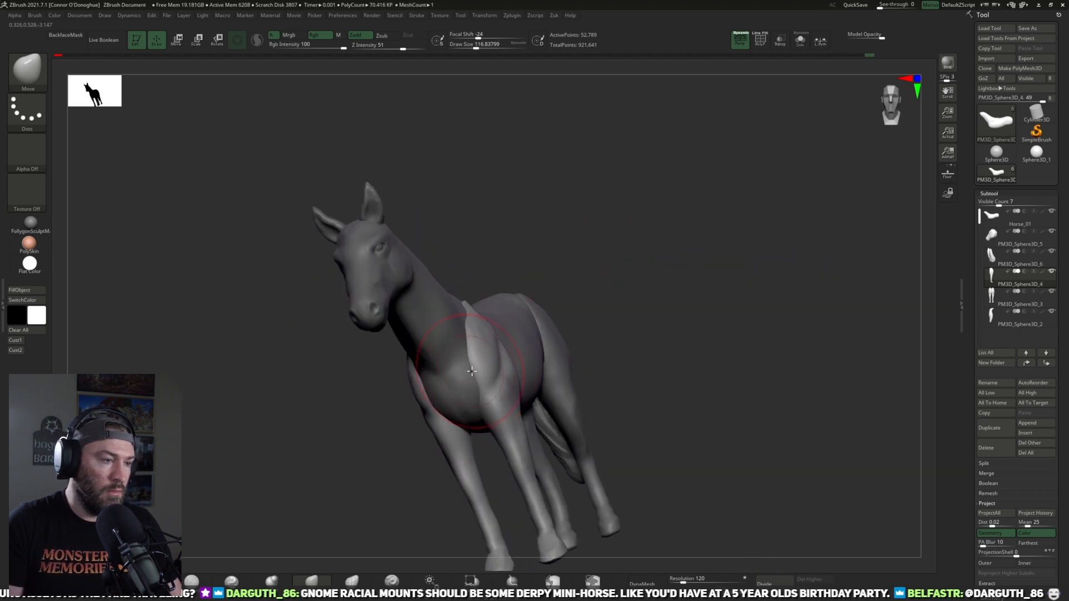
Step: Isolate the front legs and thicken the tops of both shoulders with the Inflat brush at size 105 and intensity 10
left_click_drag(585, 259, 616, 248, "shift")
mouse_move(608, 361)
left_mouse_down("alt")
mouse_move(642, 315)
mouse_move(678, 327)
left_mouse_up("alt")
mouse_move(709, 223)
left_mouse_down("shift")
mouse_move(667, 177)
mouse_move(640, 353)
mouse_move(534, 269)
mouse_move(525, 246)
mouse_move(543, 201)
mouse_move(613, 197)
left_mouse_up("shift")
key("bracketleft")
left_click(800, 41)
left_click_drag(740, 228, 545, 254)
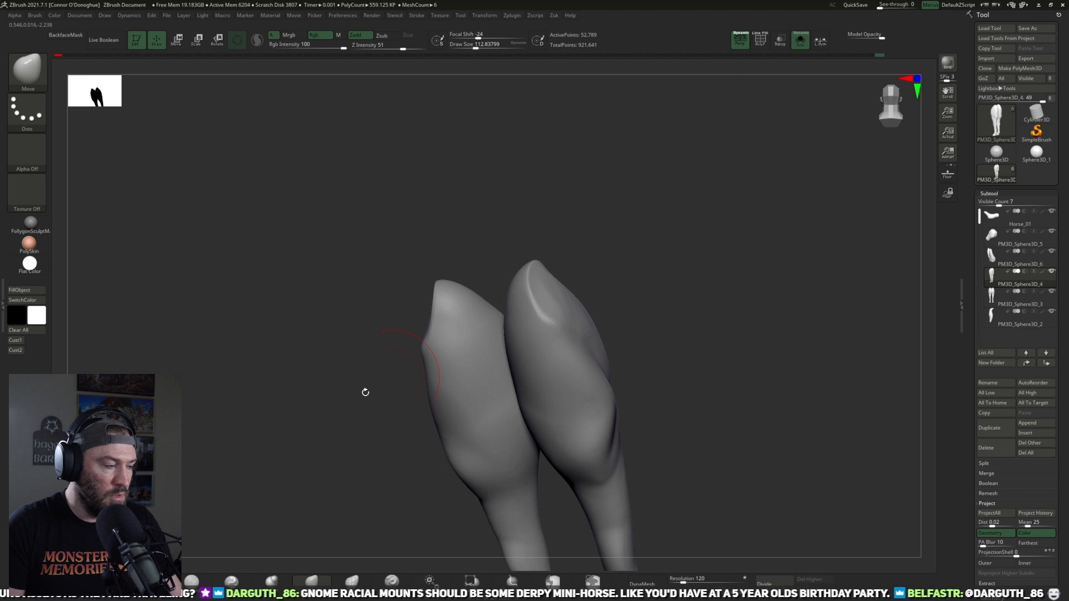
left_click(272, 581)
left_click_drag(364, 359, 366, 412)
key("bracketright")
key("bracketright")
left_click_drag(448, 369, 452, 348)
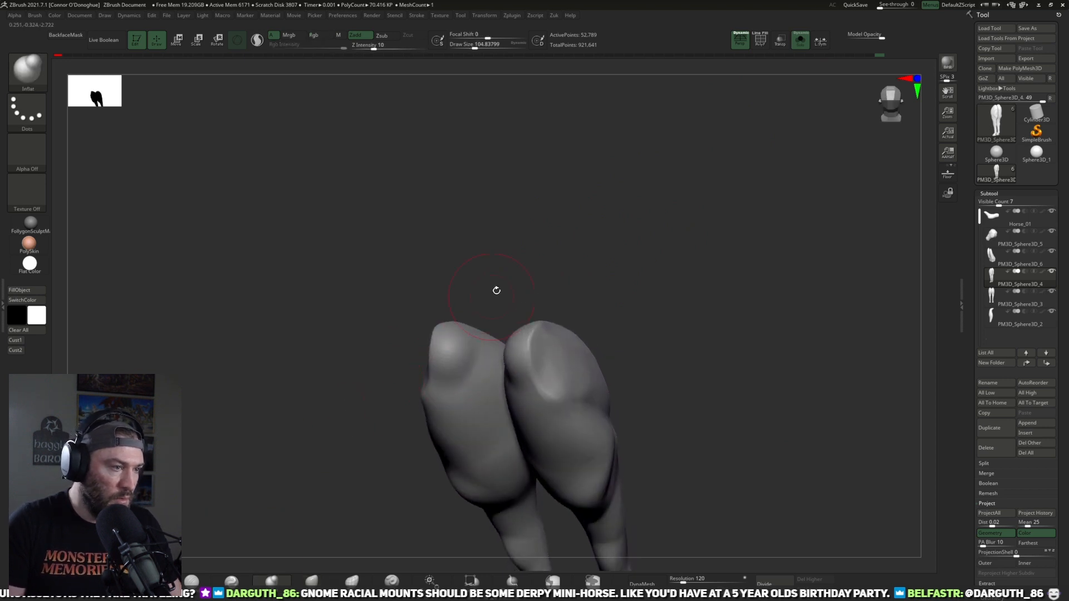
left_click_drag(482, 305, 484, 353)
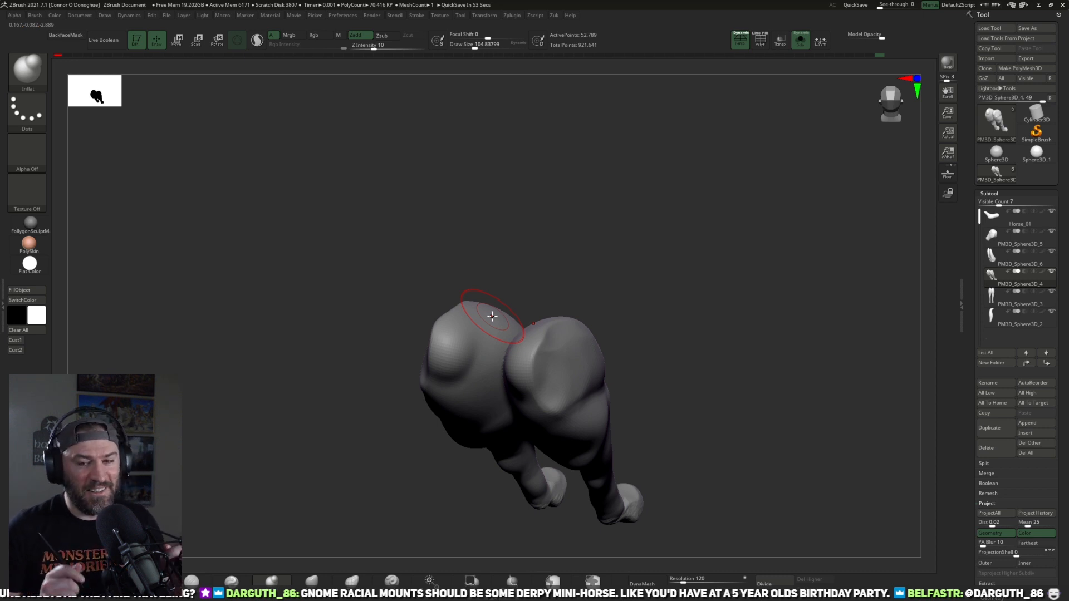
Step: Show all parts again and examine the whole horse from the front and the side
mouse_move(670, 327)
left_mouse_down()
mouse_move(691, 234)
mouse_move(641, 436)
mouse_move(663, 342)
mouse_move(649, 403)
mouse_move(613, 344)
mouse_move(677, 228)
mouse_move(780, 310)
mouse_move(674, 373)
mouse_move(700, 232)
left_mouse_up()
left_click(802, 49)
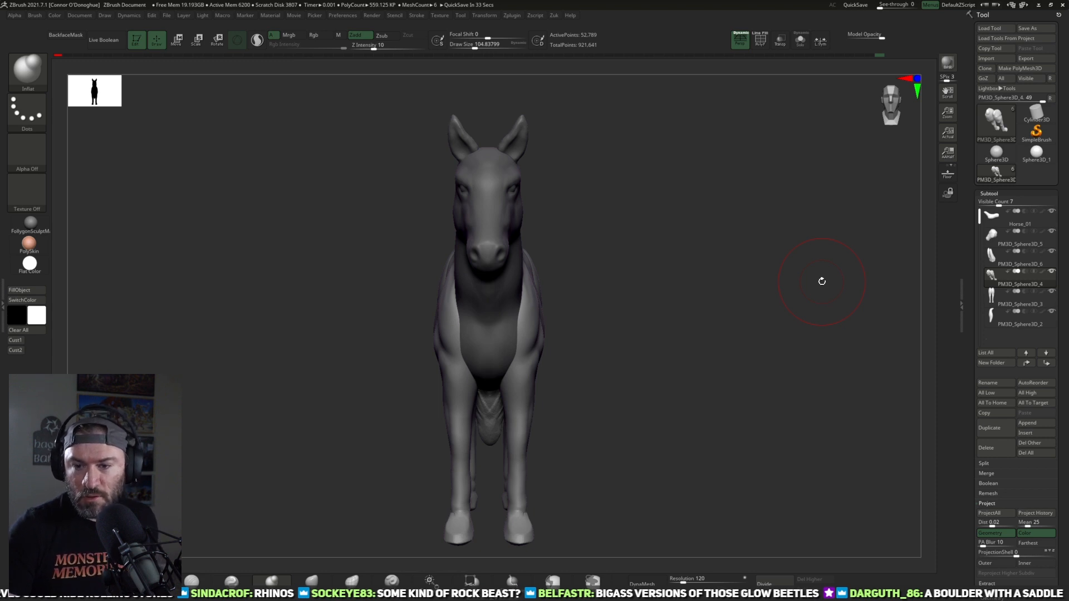
mouse_move(694, 332)
left_mouse_down()
mouse_move(629, 338)
mouse_move(640, 312)
left_mouse_up()
left_click_drag(601, 223, 629, 339, "shift")
key("f")
left_click_drag(588, 467, 597, 386, "alt")
mouse_move(613, 461)
left_mouse_down("alt")
mouse_move(548, 456)
mouse_move(601, 456)
left_mouse_up("alt")
left_click_drag(715, 449, 744, 389, "alt")
left_click_drag(761, 343, 851, 452, "shift")
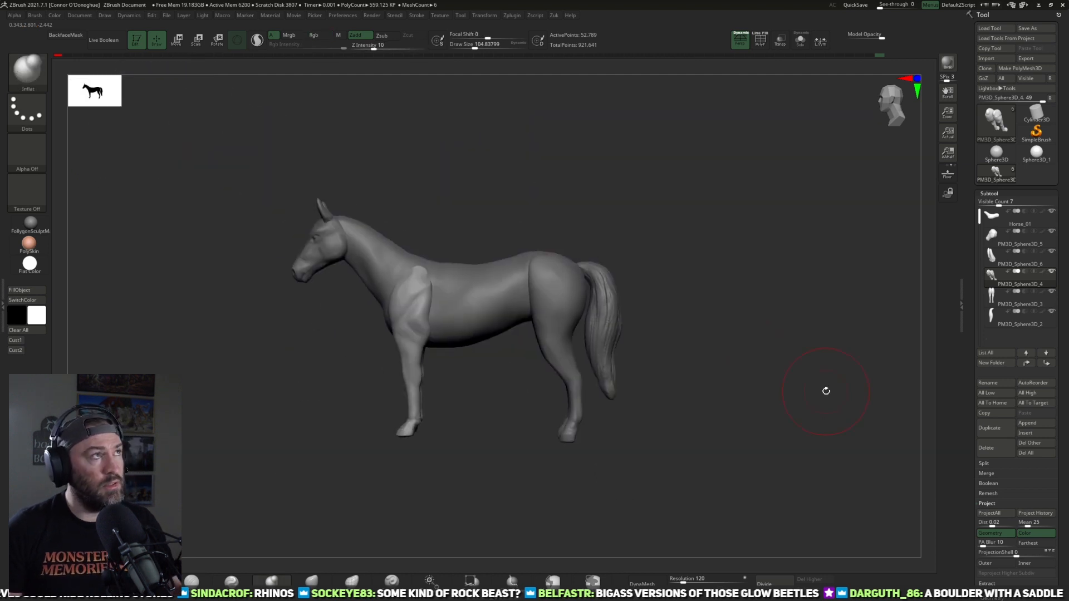
Step: Flatten the top of the shoulder beside the withers with TrimDynamic at size 81 and intensity 43
left_click_drag(723, 283, 784, 299, "alt")
left_click_drag(549, 400, 556, 452, "alt")
left_click_drag(446, 353, 475, 316, "shift")
left_click_drag(459, 393, 469, 389, "shift")
mouse_move(546, 473)
left_mouse_down("alt")
mouse_move(571, 448)
mouse_move(556, 438)
mouse_move(630, 424)
mouse_move(570, 438)
mouse_move(549, 363)
mouse_move(580, 181)
mouse_move(306, 550)
left_mouse_up("alt")
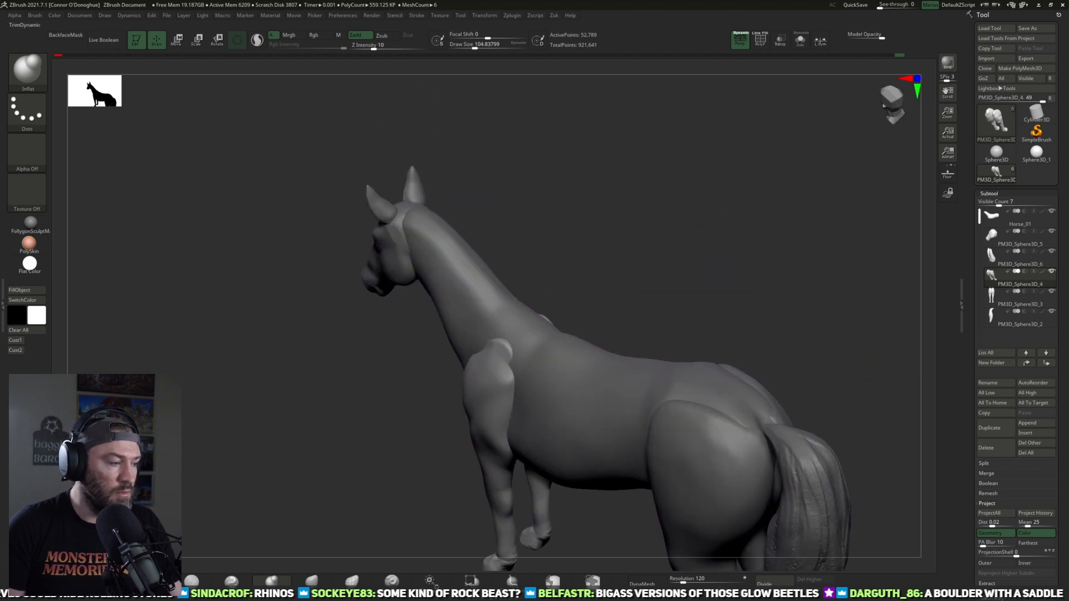
left_click(312, 586)
left_click_drag(634, 250, 668, 253)
left_click_drag(511, 347, 477, 355)
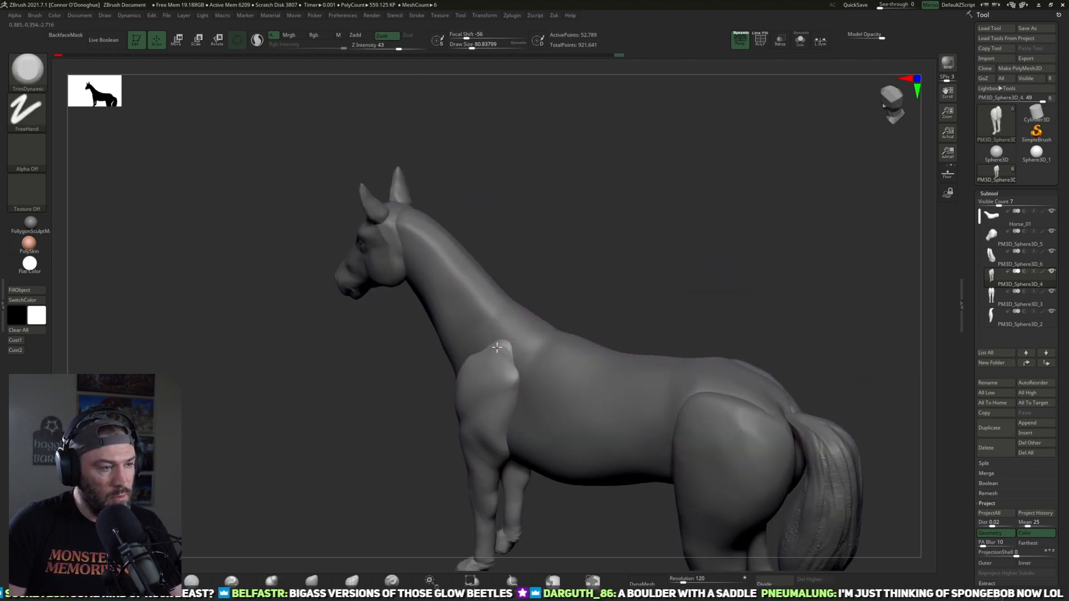
Step: Examine the whole horse from both sides and turn perspective off
mouse_move(622, 303)
left_mouse_down()
mouse_move(709, 293)
mouse_move(646, 332)
mouse_move(707, 315)
mouse_move(634, 253)
mouse_move(561, 384)
mouse_move(683, 279)
left_mouse_up()
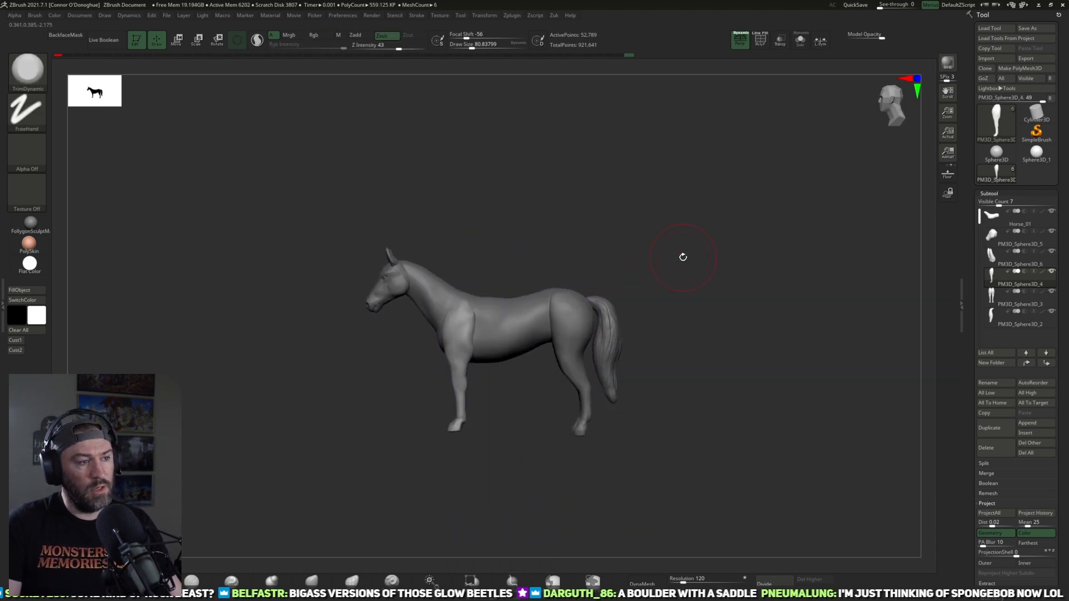
left_click_drag(665, 181, 756, 201)
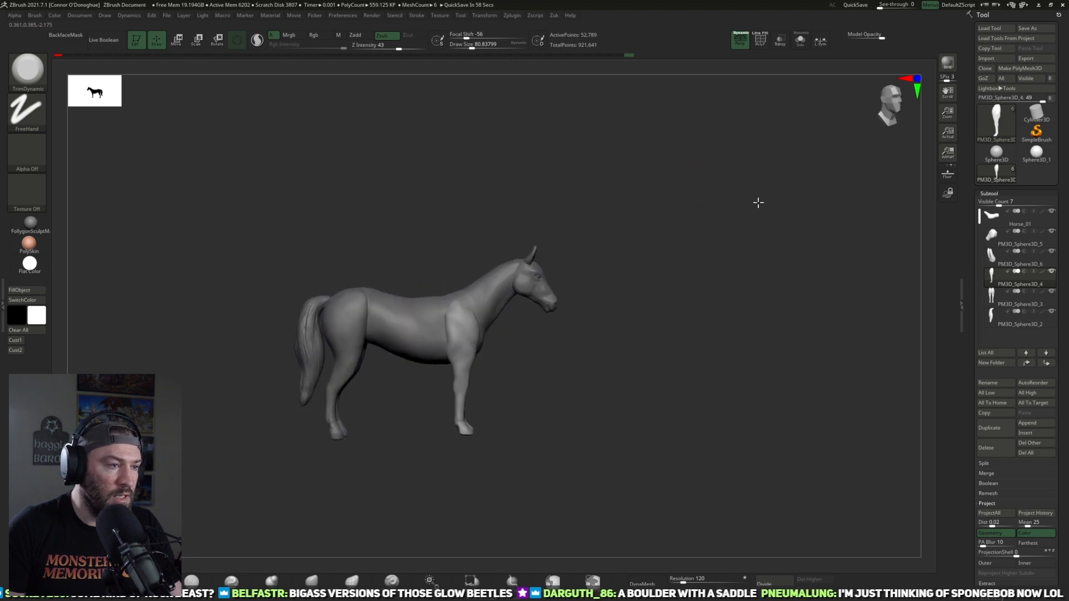
left_click_drag(677, 258, 833, 345)
left_click_drag(685, 410, 642, 396)
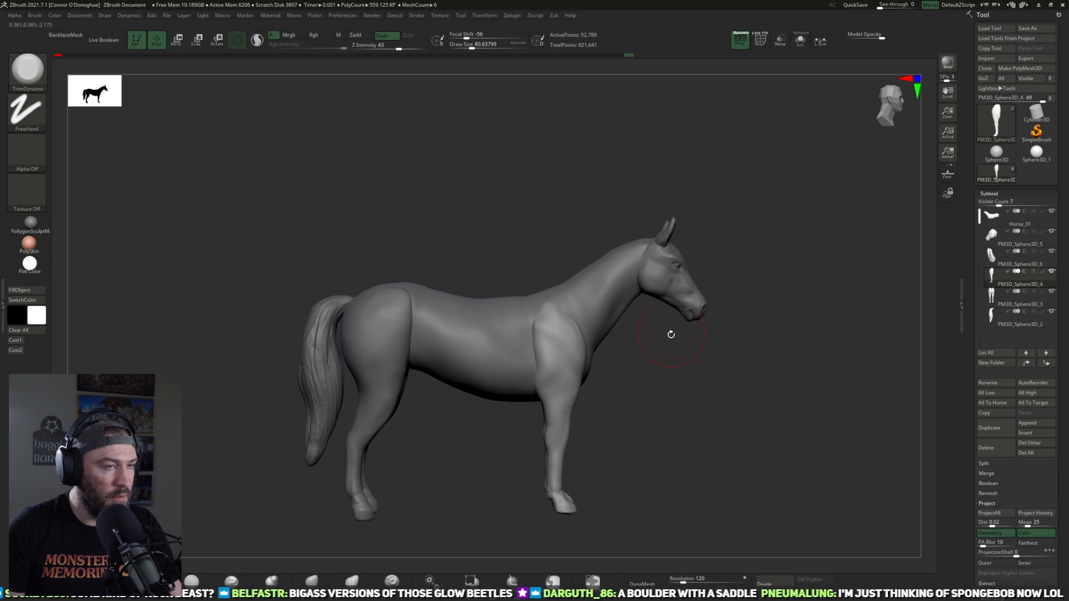
left_click(740, 39)
left_click_drag(715, 351, 686, 454)
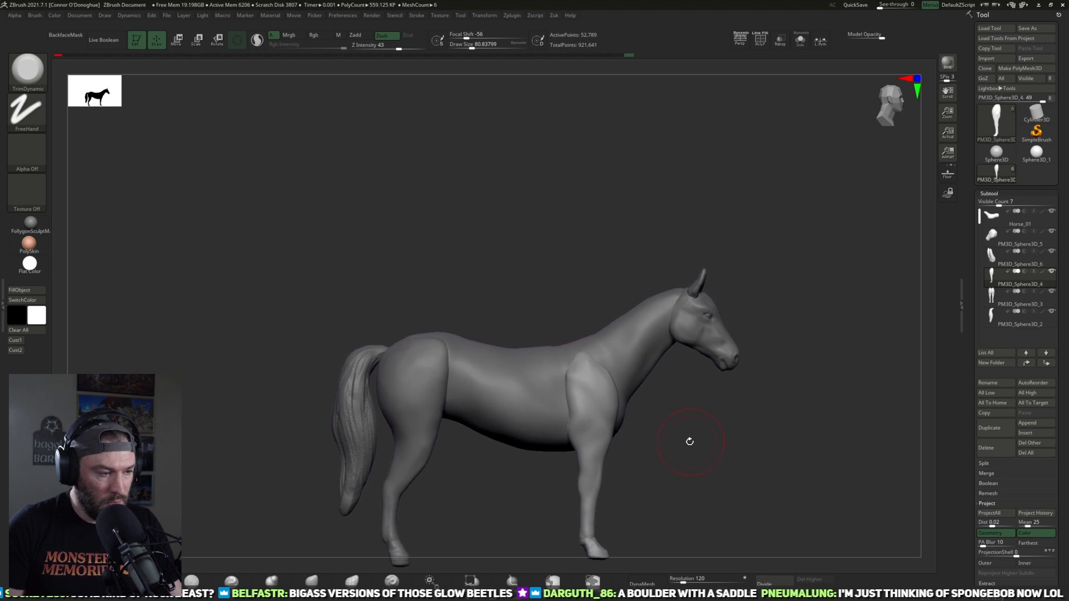
Step: Shorten the hind legs slightly by scaling them vertically with the gizmo pivot at the top of the rump
left_click(411, 473, "alt")
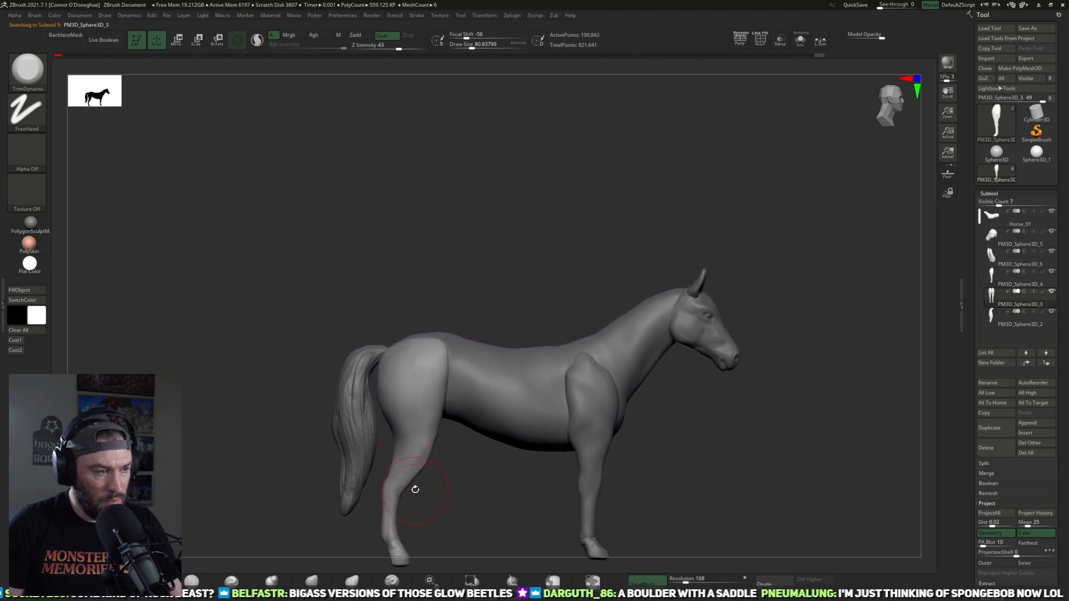
key("r")
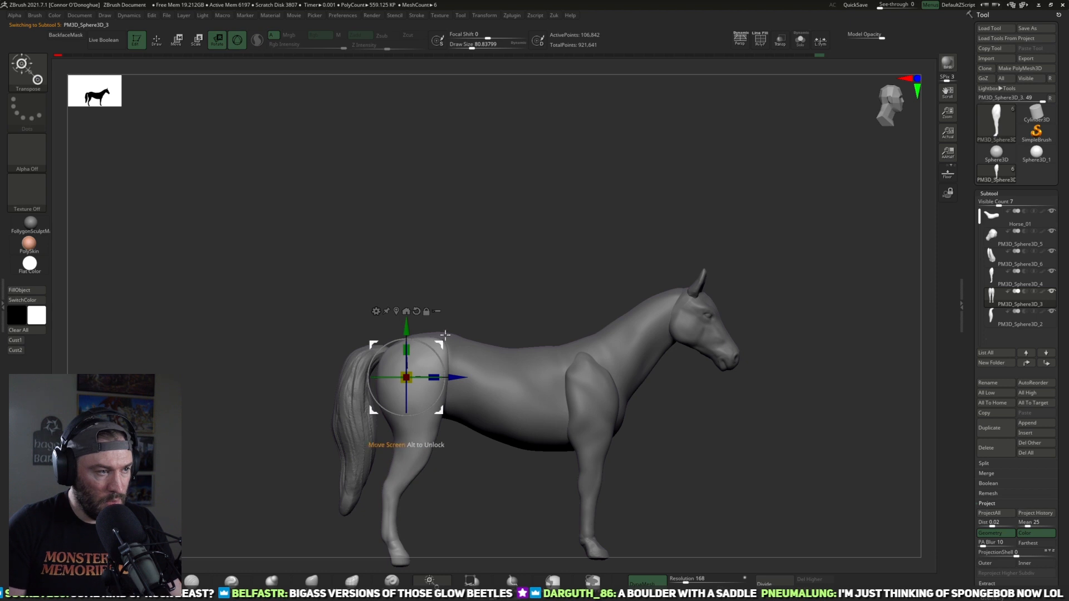
mouse_move(435, 399)
left_mouse_down("alt")
mouse_move(442, 489)
mouse_move(634, 498)
mouse_move(443, 390)
left_mouse_up("alt")
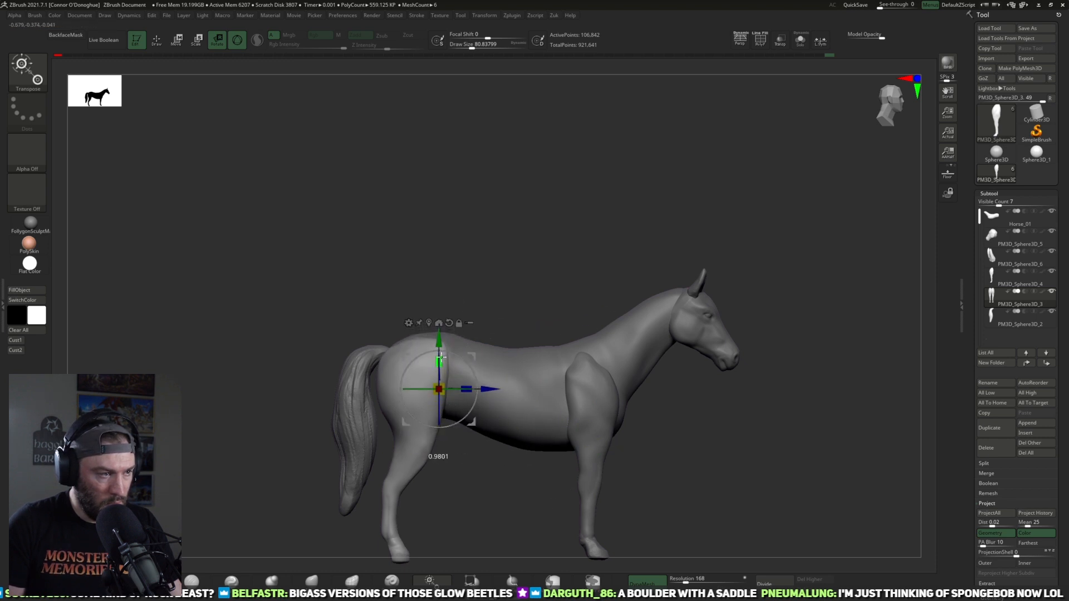
left_click_drag(472, 422, 466, 374, "alt")
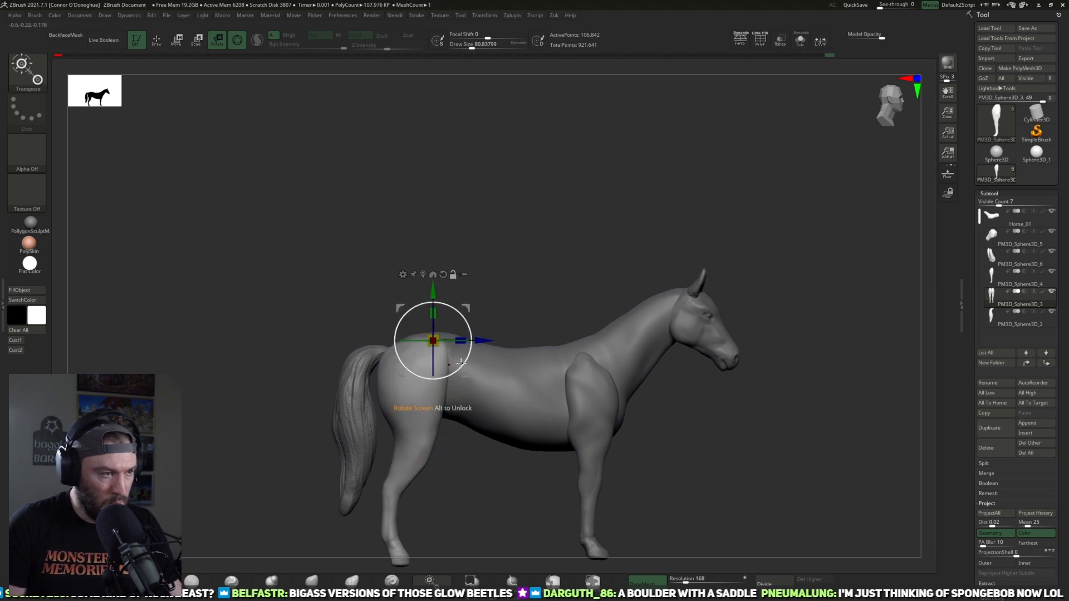
left_click_drag(434, 315, 435, 316)
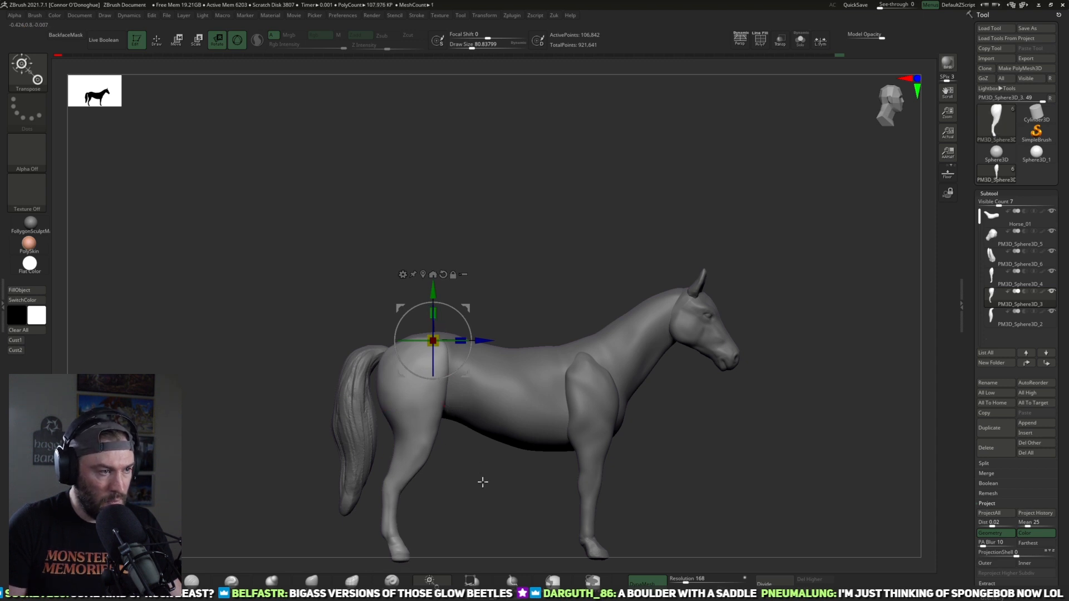
Step: Level the bottoms of the hind hooves with a Transpose line
key("y")
left_click_drag(394, 501, 398, 552)
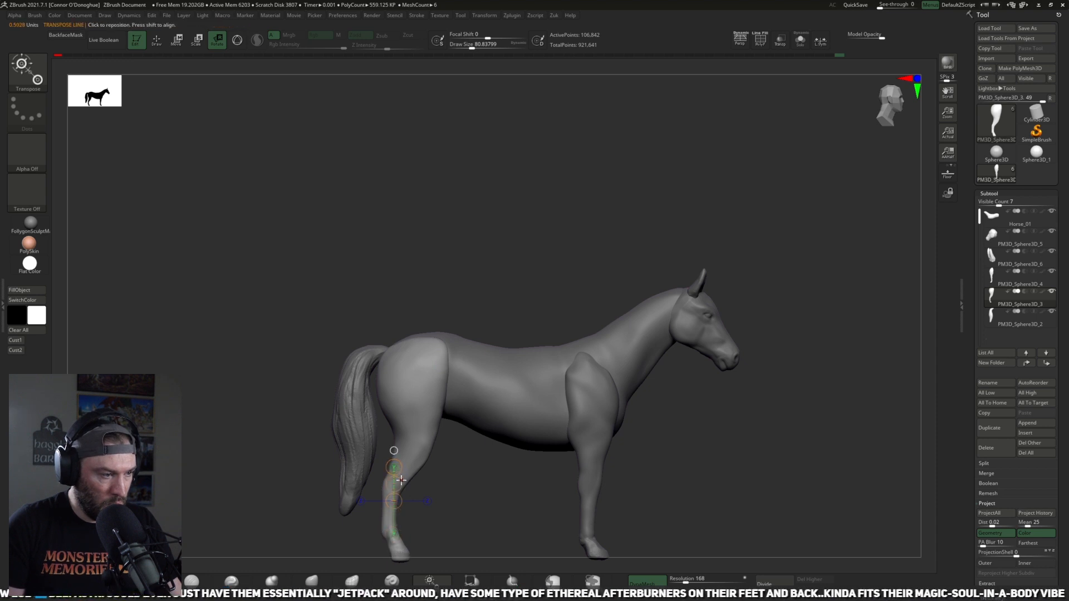
mouse_move(394, 500)
left_mouse_down()
mouse_move(394, 546)
mouse_move(396, 502)
mouse_move(455, 532)
mouse_move(484, 454)
mouse_move(430, 540)
left_mouse_up()
key("ctrl+z")
key("w")
key("ctrl+z")
key("r")
key("ctrl+z")
key("w")
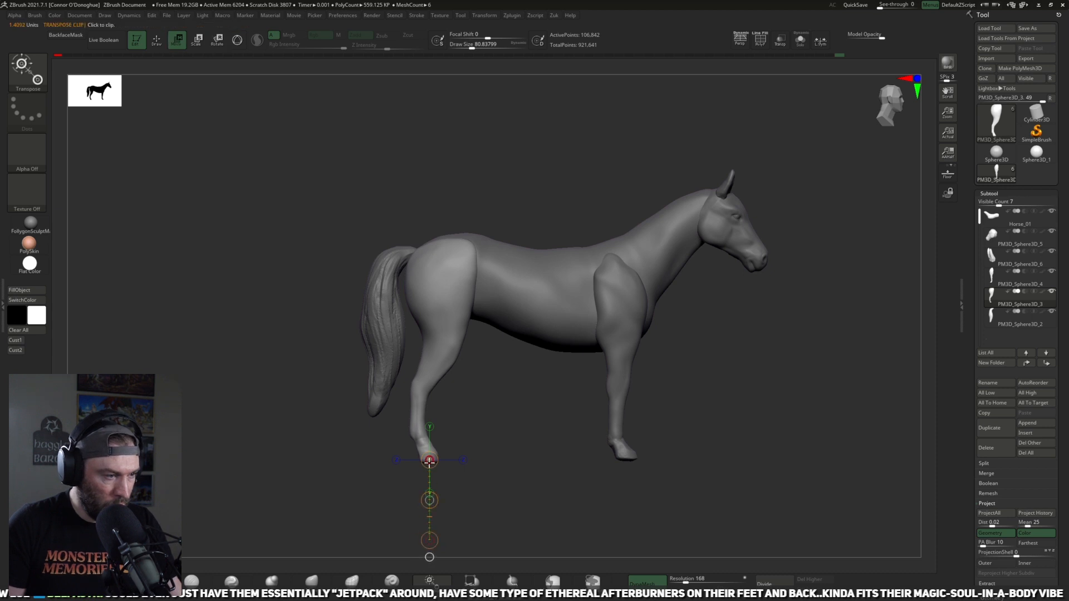
left_click_drag(505, 389, 489, 489, "alt")
left_click(409, 555)
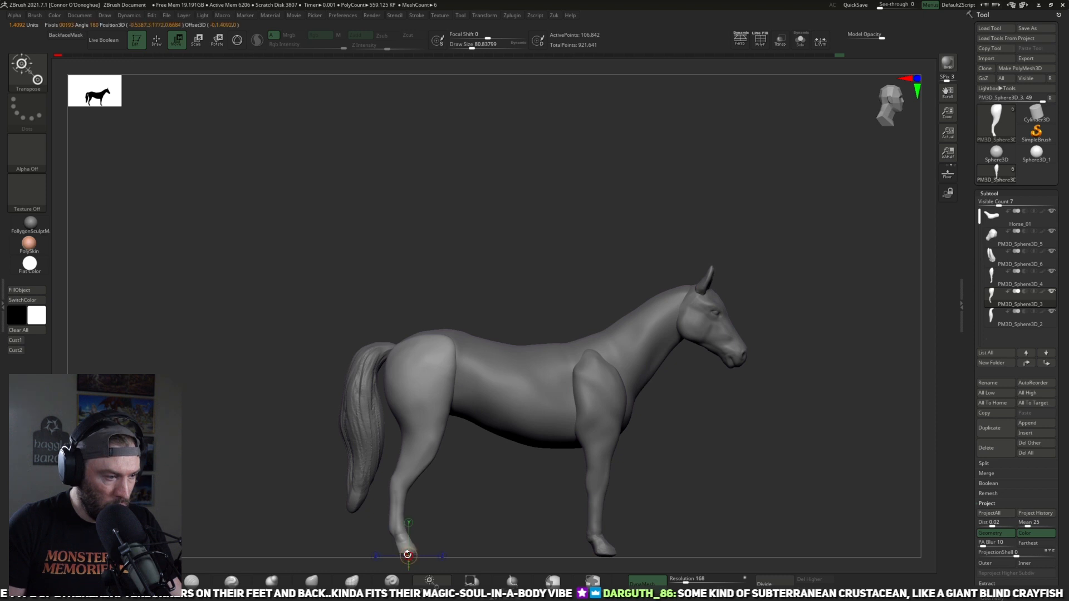
left_click_drag(545, 519, 517, 488, "alt")
Step: Cut the bottoms of the front hooves flat with a TrimRect rectangle along the ground line
left_click(576, 458, "alt")
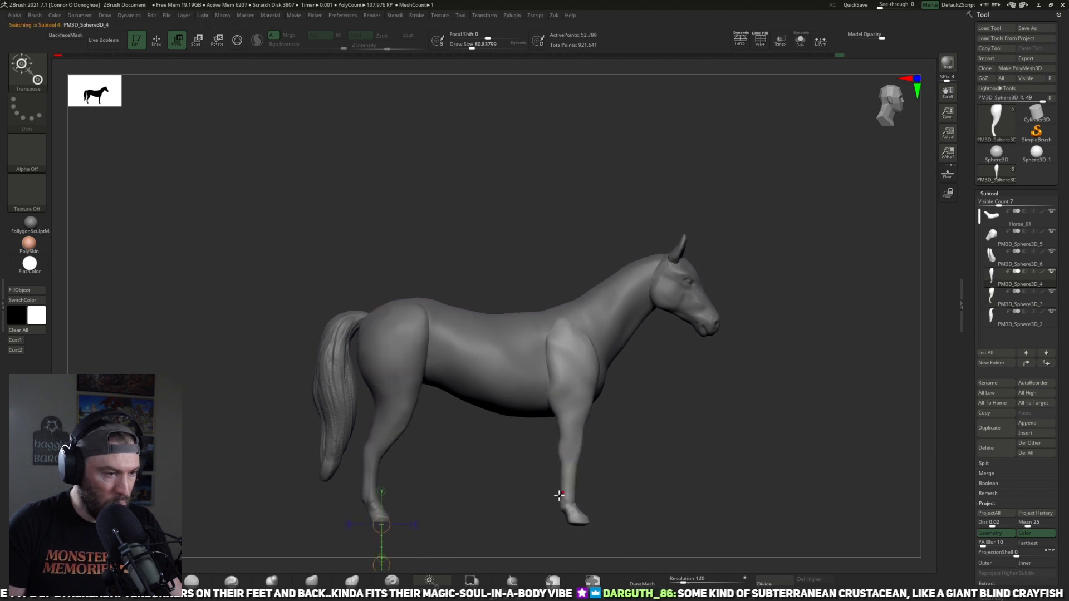
left_click(318, 580)
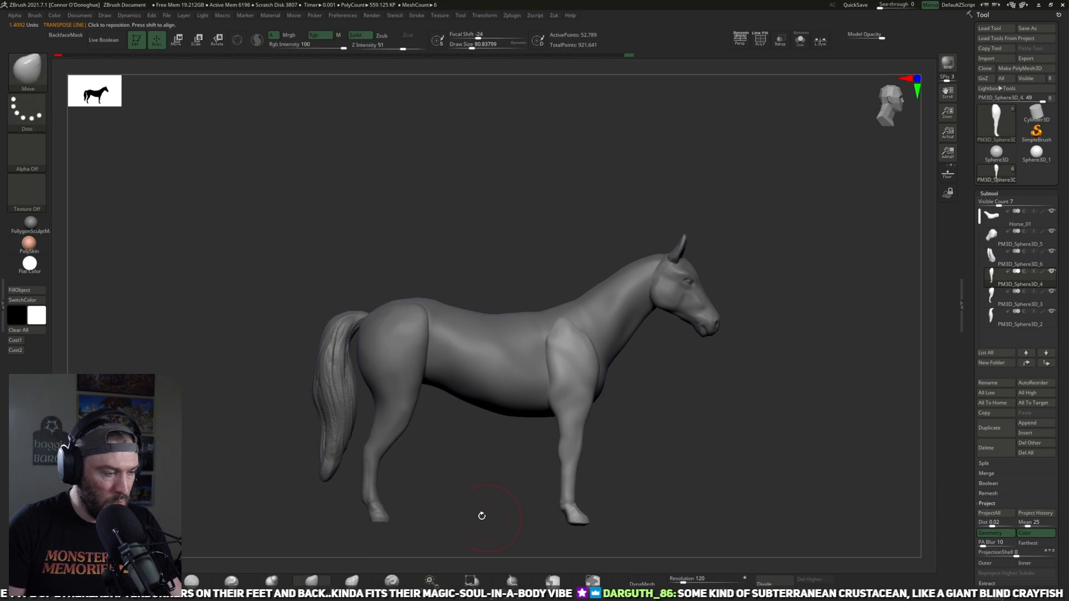
left_click_drag(339, 555, 631, 521, "ctrl+shift")
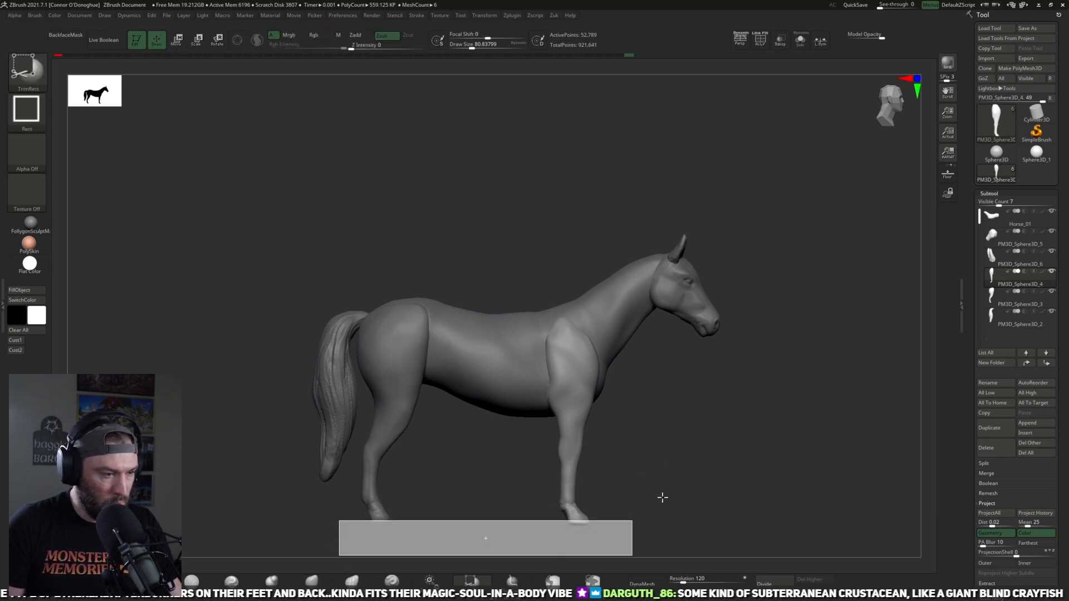
mouse_move(687, 484)
left_mouse_down()
mouse_move(686, 436)
mouse_move(640, 466)
mouse_move(658, 464)
mouse_move(693, 425)
left_mouse_up()
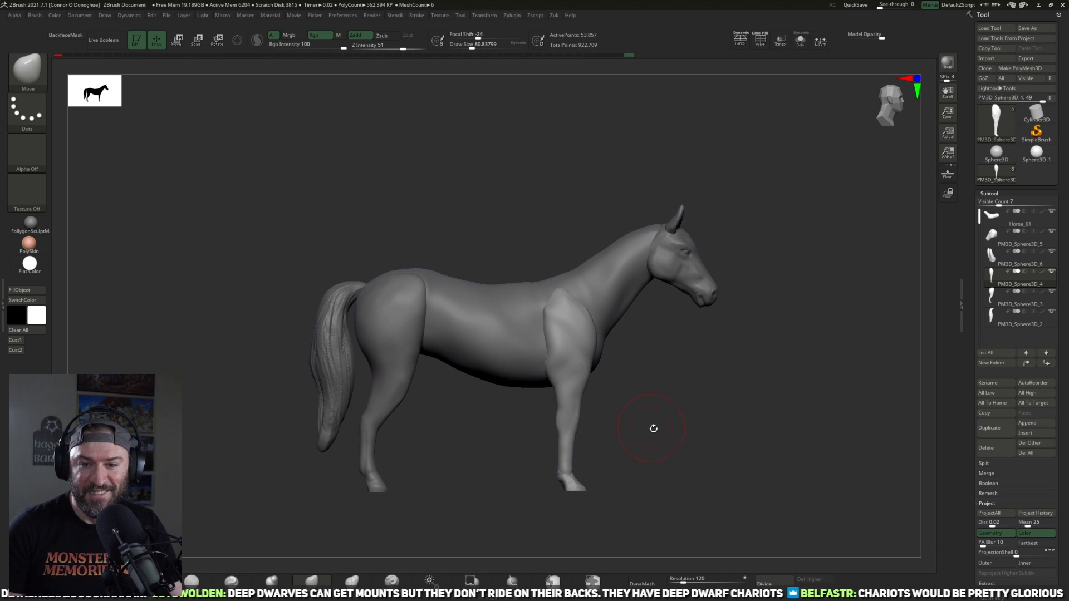
Step: Pull the front edge of the upper front leg forward at the chest with the Move brush at size 109
left_click_drag(669, 429, 668, 430)
mouse_move(555, 426)
left_mouse_down()
mouse_move(537, 453)
mouse_move(592, 446)
mouse_move(674, 413)
left_mouse_up()
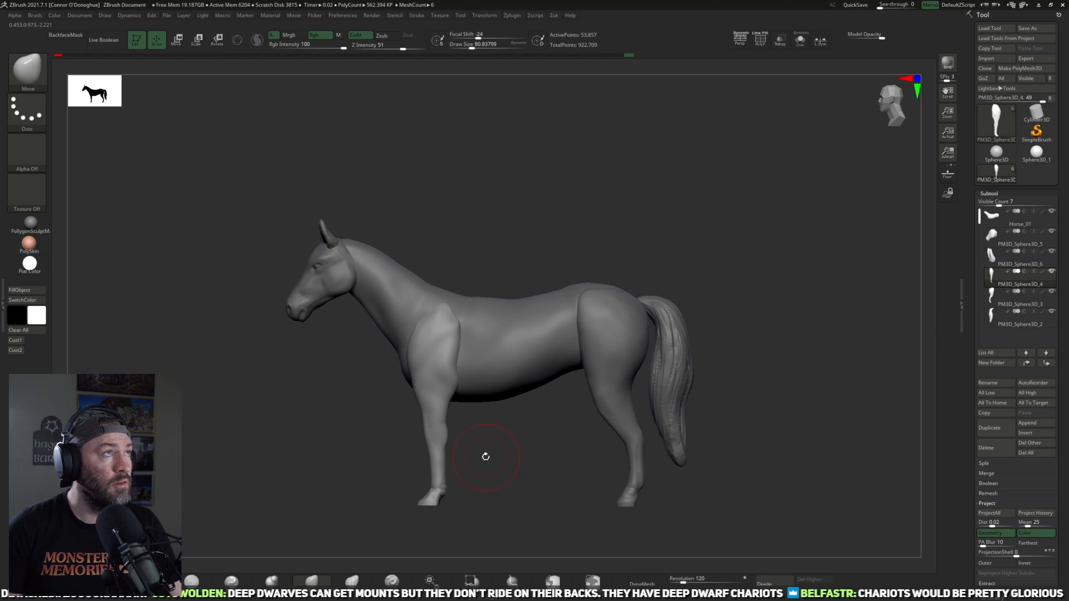
left_click_drag(472, 449, 471, 473, "alt")
key("bracketright")
key("bracketright")
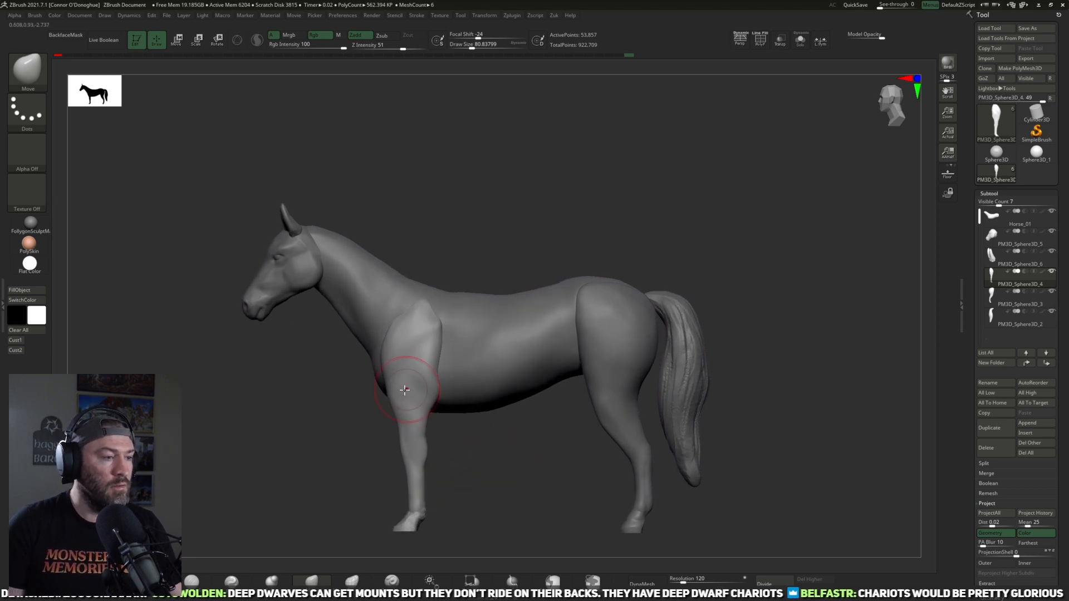
mouse_move(389, 386)
left_mouse_down()
mouse_move(373, 387)
mouse_move(382, 386)
left_mouse_up()
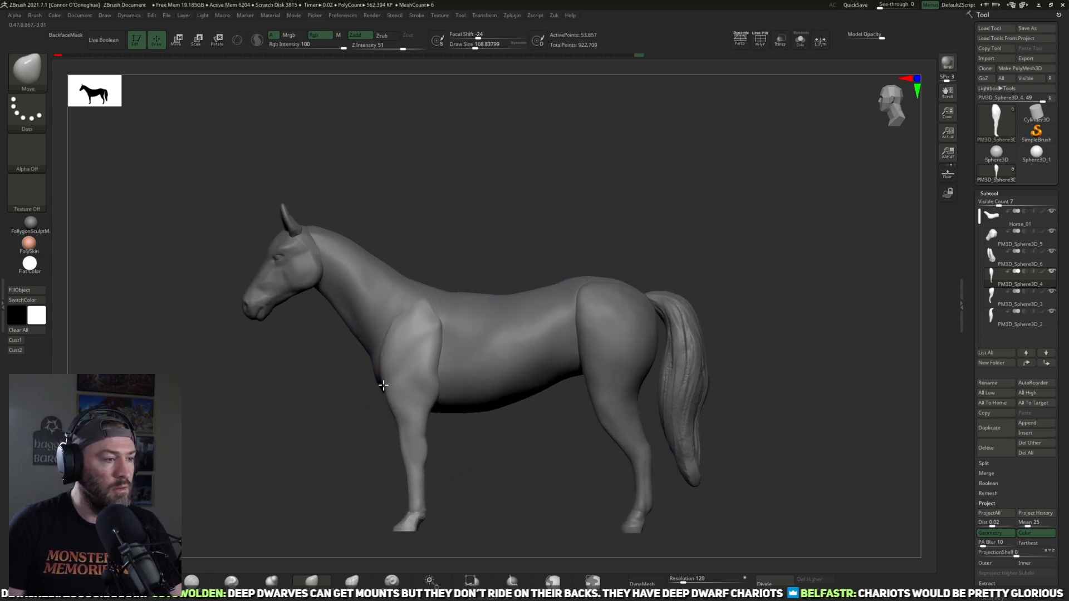
left_click_drag(508, 449, 270, 509, "alt")
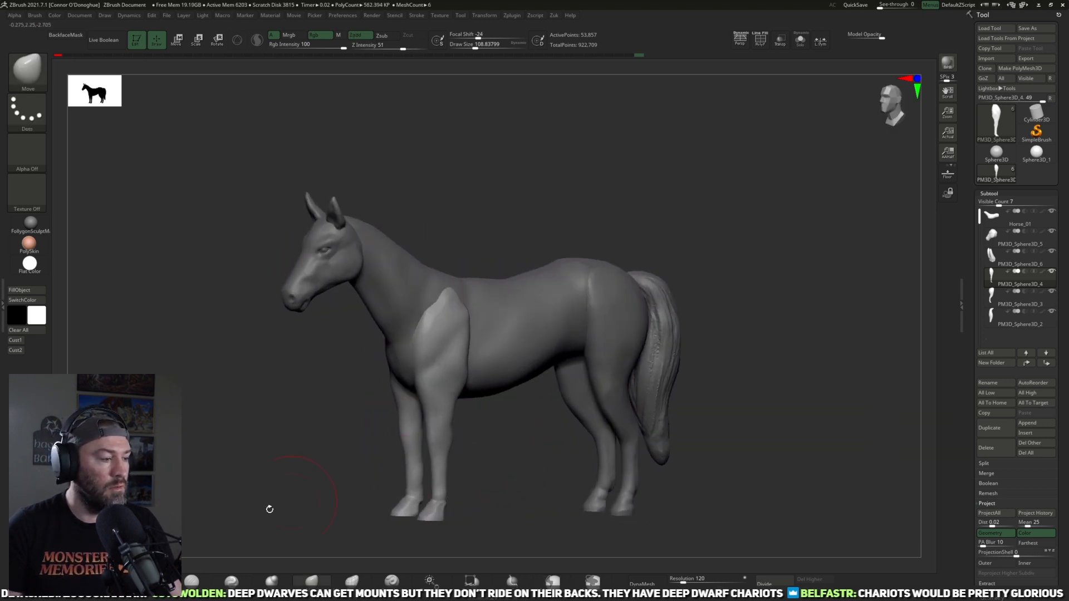
Step: Rebuild the front legs with DynaMesh at resolution 120, with the DamStandard brush ready for the hooves
left_click(192, 582)
key("f")
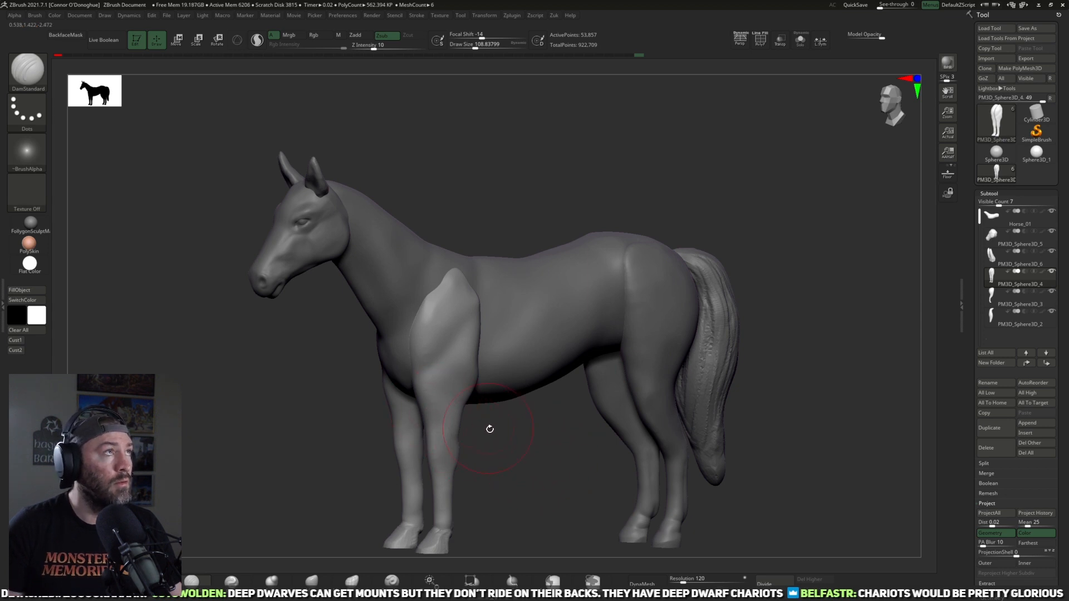
left_click_drag(503, 444, 467, 428)
left_click_drag(544, 453, 520, 389, "alt")
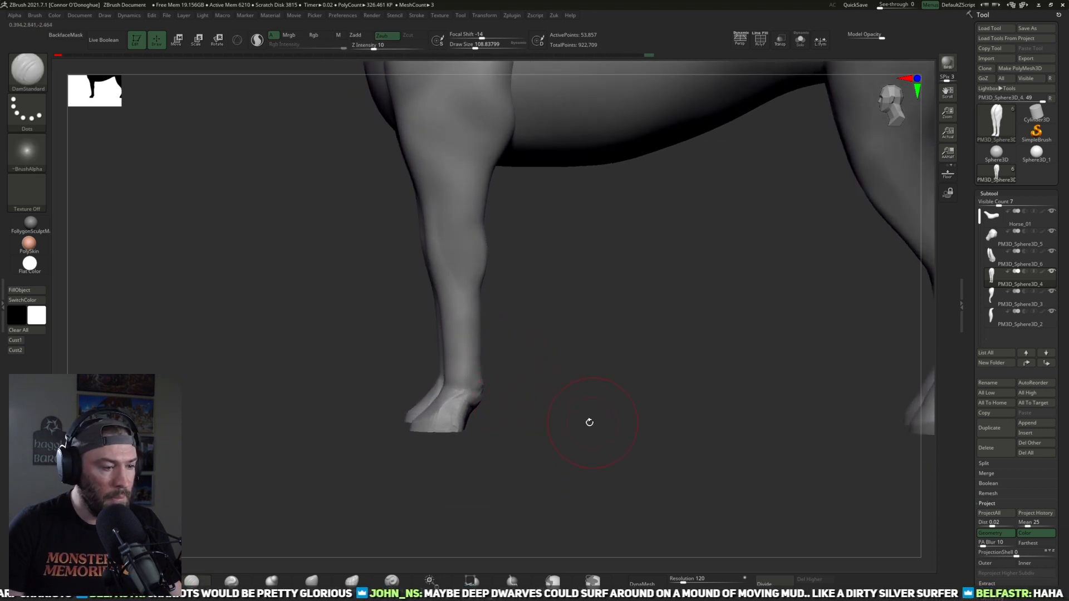
left_click(645, 582)
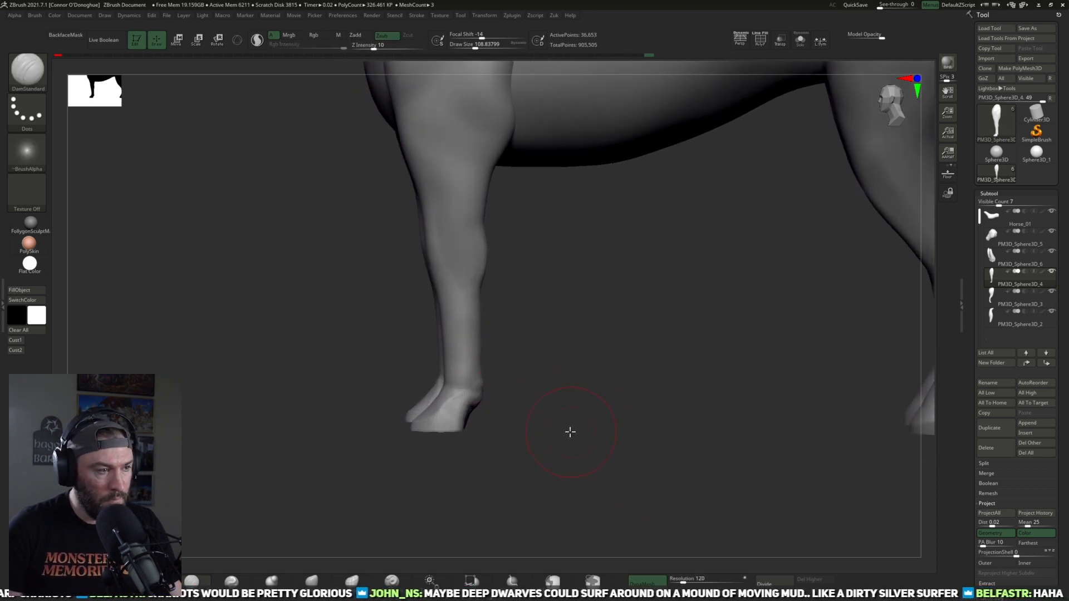
Step: Shape the front hooves and their heels with DamStandard at size 109 and intensity 10
left_click_drag(570, 432, 577, 460, "alt")
left_click_drag(455, 395, 431, 437, "shift")
left_click_drag(476, 465, 478, 395)
left_click_drag(424, 441, 415, 459, "shift")
mouse_move(587, 362)
left_mouse_down("shift")
mouse_move(595, 392)
mouse_move(587, 490)
left_mouse_up("shift")
mouse_move(587, 490)
left_mouse_down()
mouse_move(579, 425)
mouse_move(624, 382)
mouse_move(585, 390)
left_mouse_up()
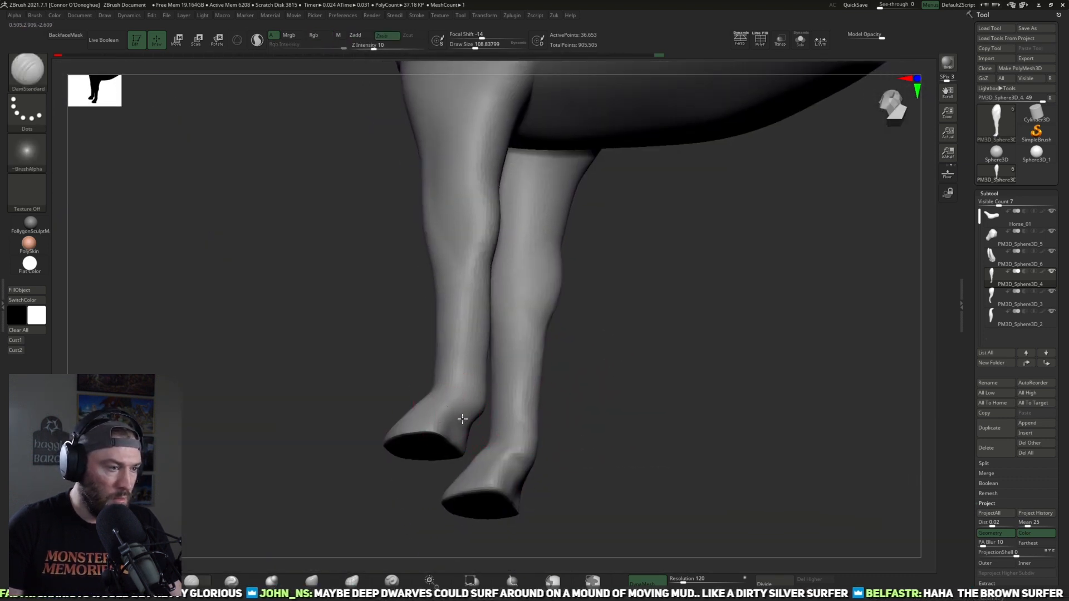
right_click_drag(459, 405, 470, 426)
left_click_drag(535, 414, 434, 402)
mouse_move(477, 402)
left_mouse_down()
mouse_move(486, 432)
mouse_move(542, 403)
mouse_move(537, 428)
mouse_move(479, 410)
left_mouse_up()
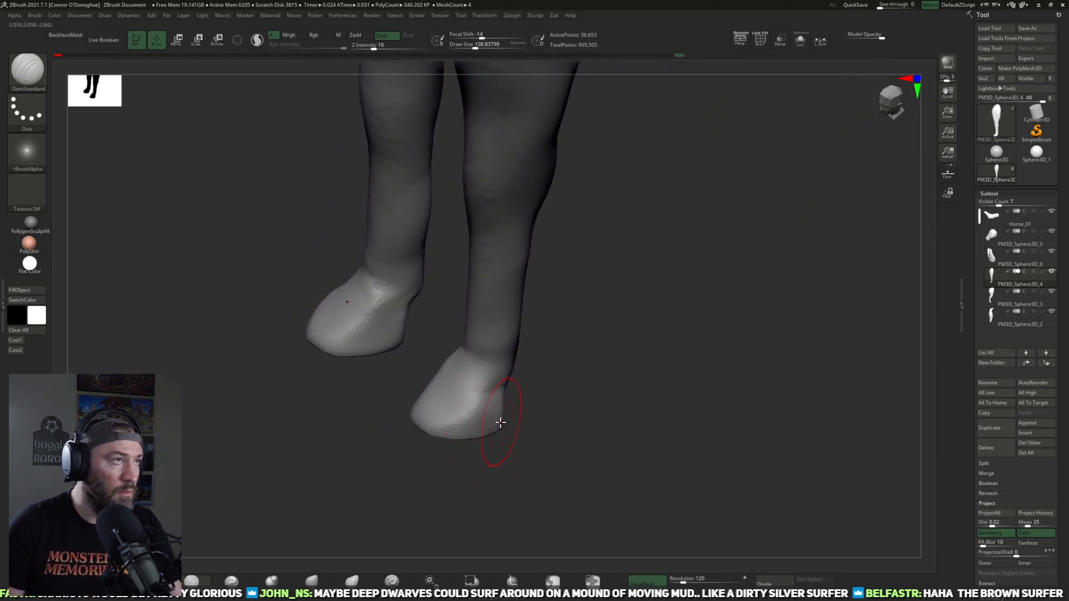
Step: Build up the front hooves and fetlocks with ClayBuildup at size 97 and intensity 14, smoothing the strokes
key("b")
key("c")
key("b")
left_click_drag(465, 409, 438, 401)
left_click_drag(530, 405, 512, 420)
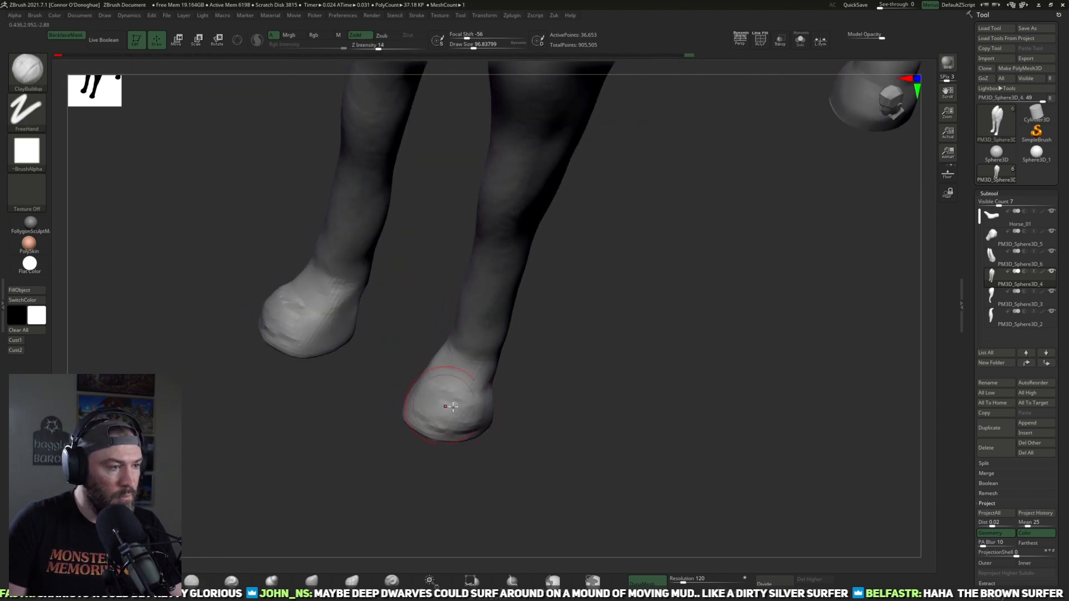
left_click_drag(577, 420, 602, 392)
left_click_drag(470, 406, 458, 395)
left_click_drag(543, 398, 634, 339)
mouse_move(608, 302)
left_mouse_down()
mouse_move(627, 367)
mouse_move(550, 410)
mouse_move(563, 435)
mouse_move(560, 395)
mouse_move(708, 315)
mouse_move(606, 373)
mouse_move(661, 372)
mouse_move(549, 388)
left_mouse_up()
mouse_move(623, 334)
left_mouse_down()
mouse_move(573, 384)
mouse_move(559, 375)
mouse_move(579, 364)
left_mouse_up()
left_click_drag(682, 320, 709, 306, "shift")
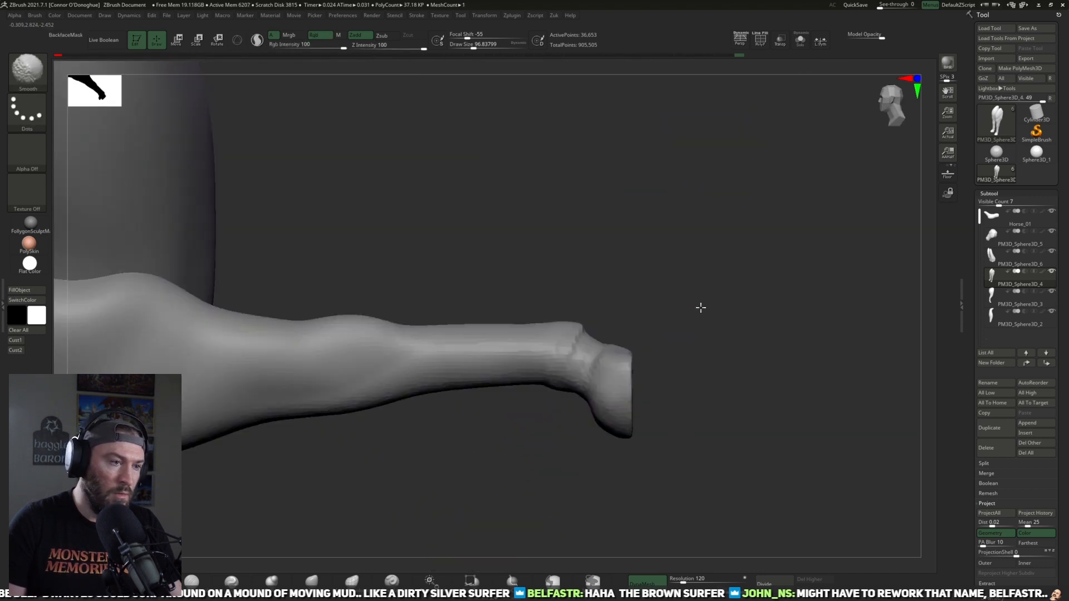
mouse_move(575, 351)
left_mouse_down("shift")
mouse_move(604, 386)
mouse_move(625, 358)
mouse_move(663, 389)
mouse_move(685, 358)
mouse_move(628, 407)
left_mouse_up("shift")
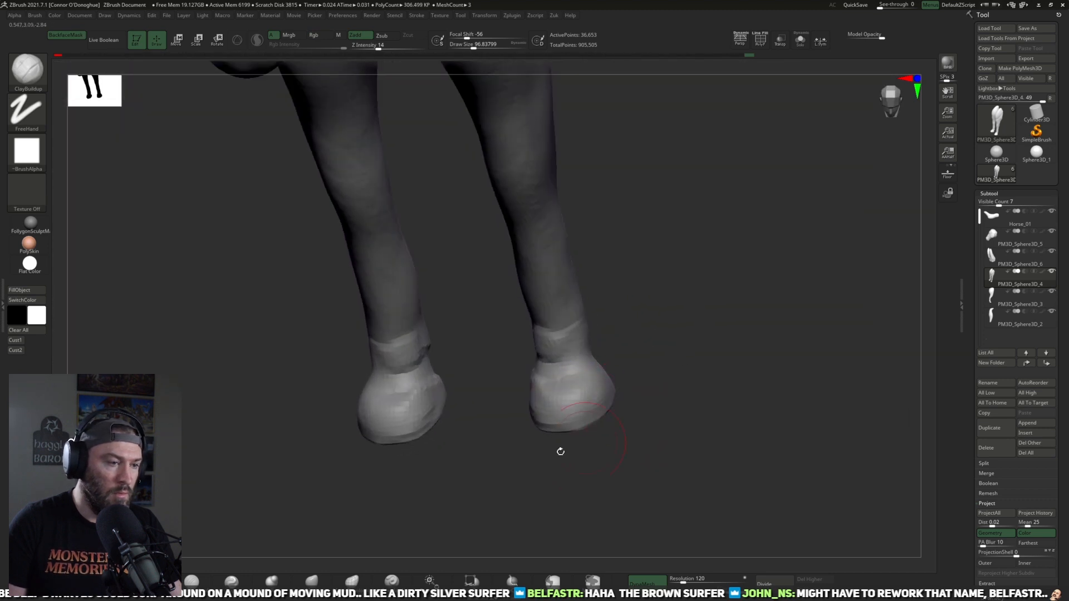
Step: Refine the transition between the front hooves and pasterns with the DamStandard brush at intensity 10
left_click(197, 578)
left_click_drag(642, 350, 672, 359)
left_click_drag(588, 392, 560, 397)
mouse_move(639, 384)
left_mouse_down()
mouse_move(569, 388)
mouse_move(604, 388)
mouse_move(564, 411)
mouse_move(718, 378)
left_mouse_up()
left_click_drag(588, 394, 573, 380)
left_click_drag(673, 386, 593, 388)
mouse_move(688, 359)
left_mouse_down()
mouse_move(699, 358)
mouse_move(635, 449)
mouse_move(619, 384)
mouse_move(601, 375)
mouse_move(723, 410)
mouse_move(685, 427)
mouse_move(561, 441)
mouse_move(577, 432)
left_mouse_up()
left_click_drag(584, 357, 502, 405)
left_click(195, 581)
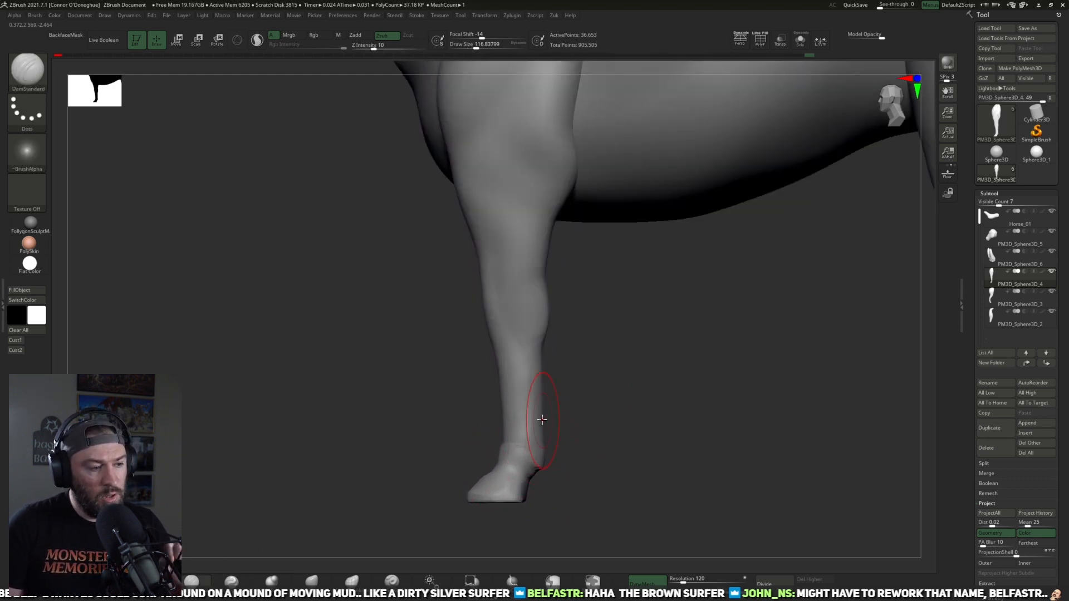
Step: Define the knees of both front legs with the DamStandard brush at intensity 10
left_click_drag(627, 405, 618, 353)
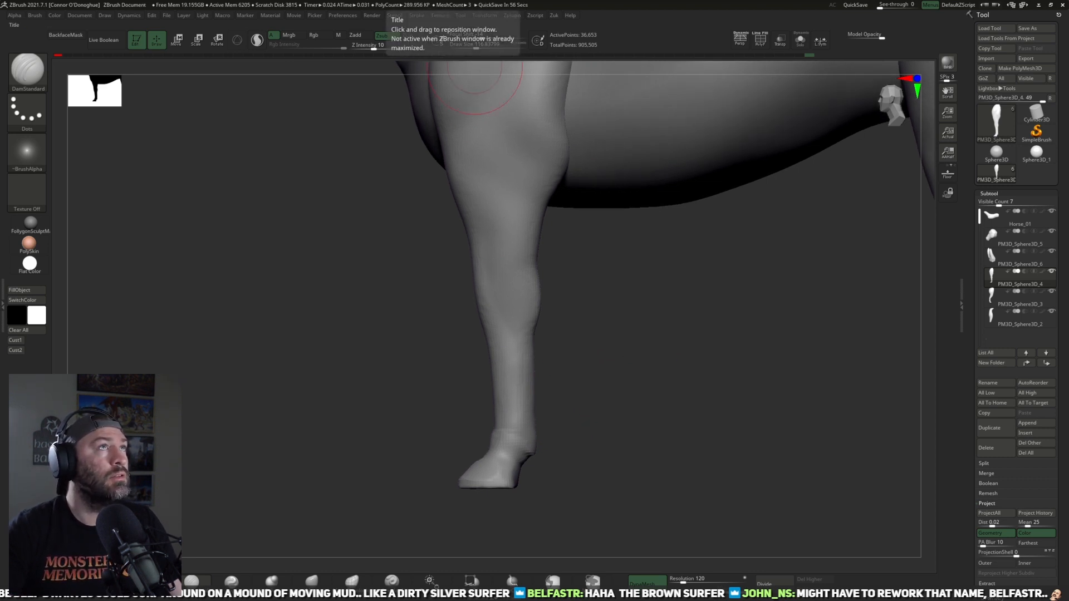
left_click_drag(634, 375, 597, 307)
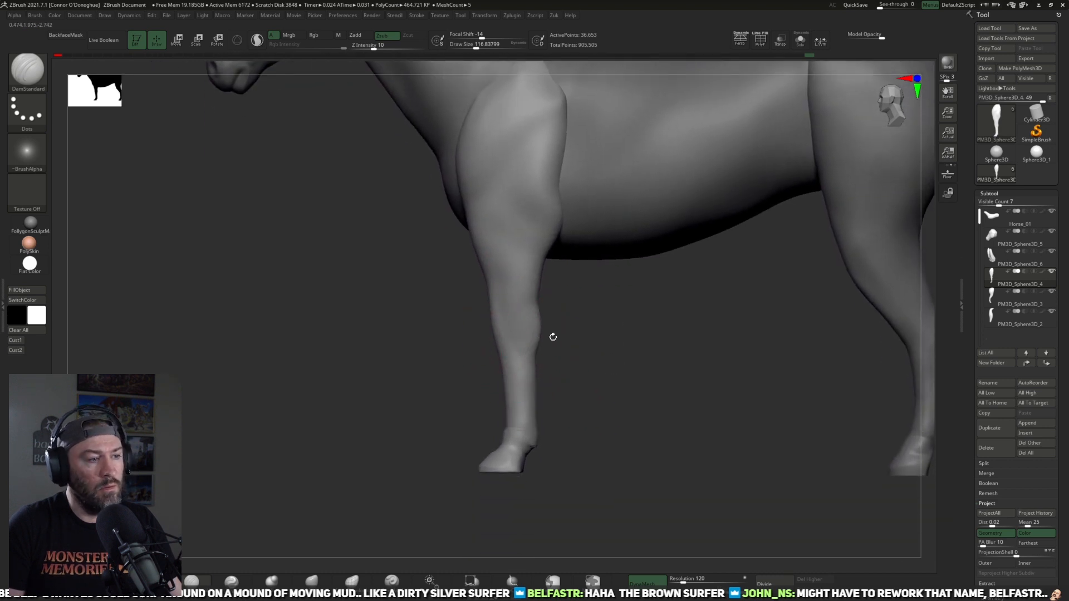
left_click_drag(543, 354, 504, 358)
left_click_drag(675, 340, 708, 343)
left_click_drag(575, 321, 516, 319)
left_click_drag(601, 306, 508, 318)
mouse_move(584, 310)
left_mouse_down()
mouse_move(644, 282)
mouse_move(543, 248)
left_mouse_up()
left_click_drag(617, 306, 604, 360)
left_click_drag(610, 358, 568, 310)
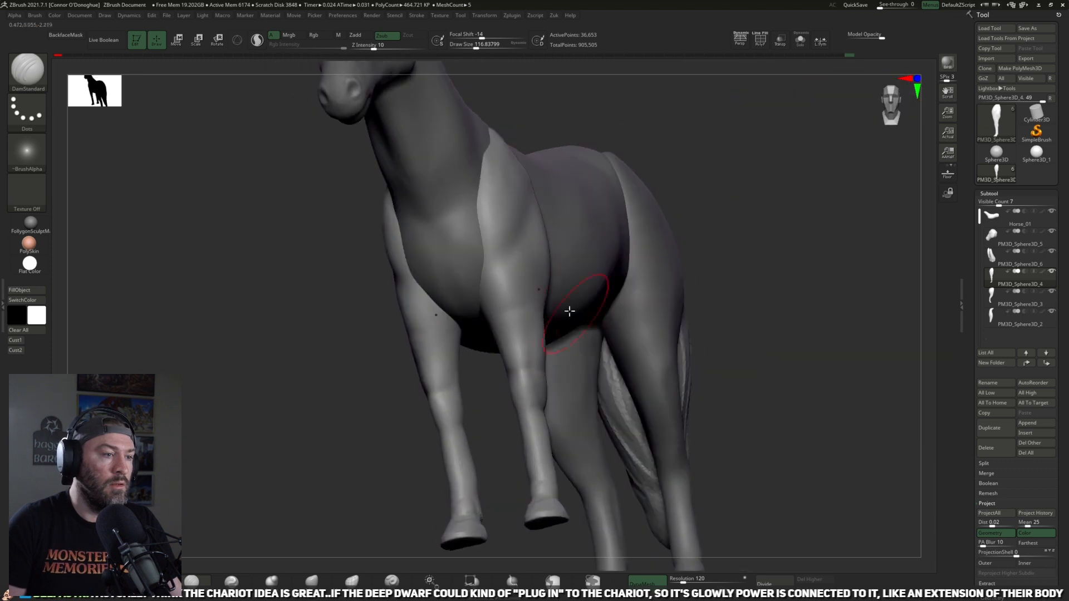
Step: Carve the crease between shoulder and forearm on both front legs with DamStandard at size 113
left_click_drag(496, 312, 466, 322)
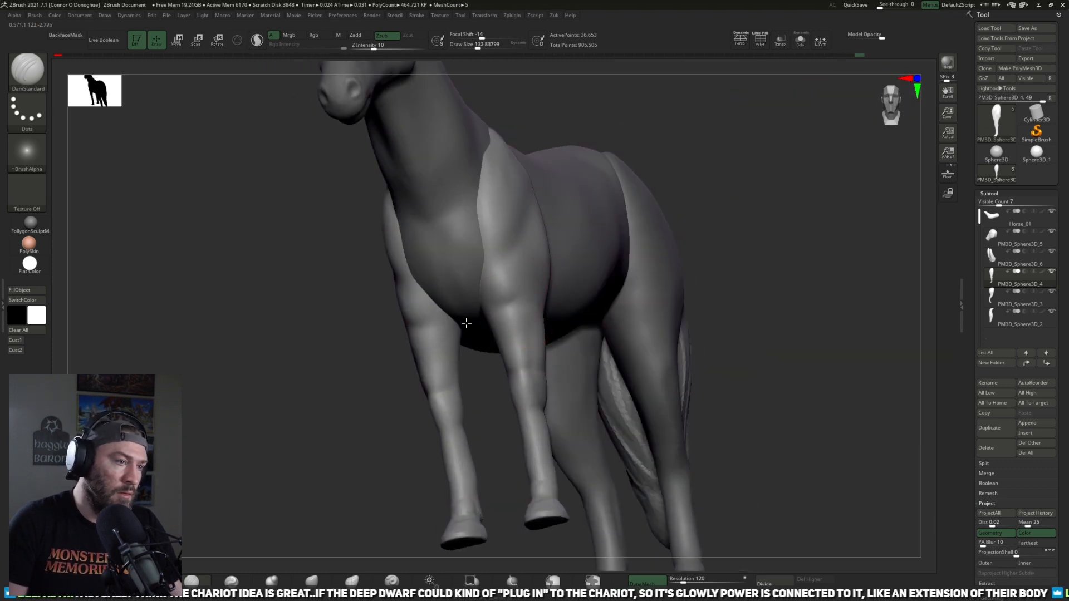
key("bracketleft")
left_click_drag(479, 372, 526, 356)
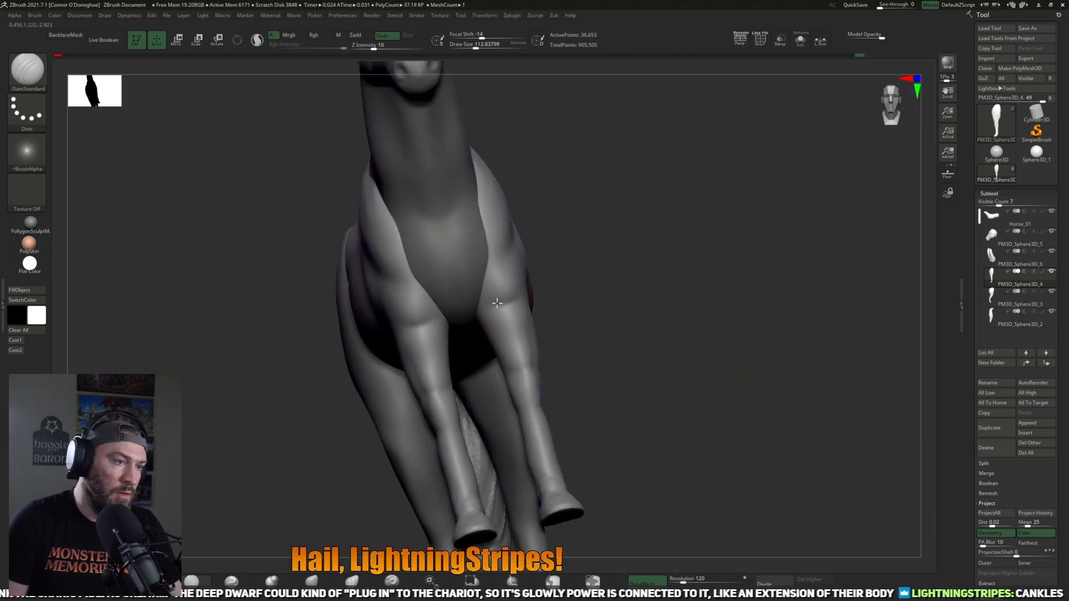
left_click_drag(497, 303, 494, 303)
mouse_move(646, 295)
left_mouse_down()
mouse_move(606, 324)
mouse_move(579, 327)
left_mouse_up()
left_click_drag(625, 365, 592, 381)
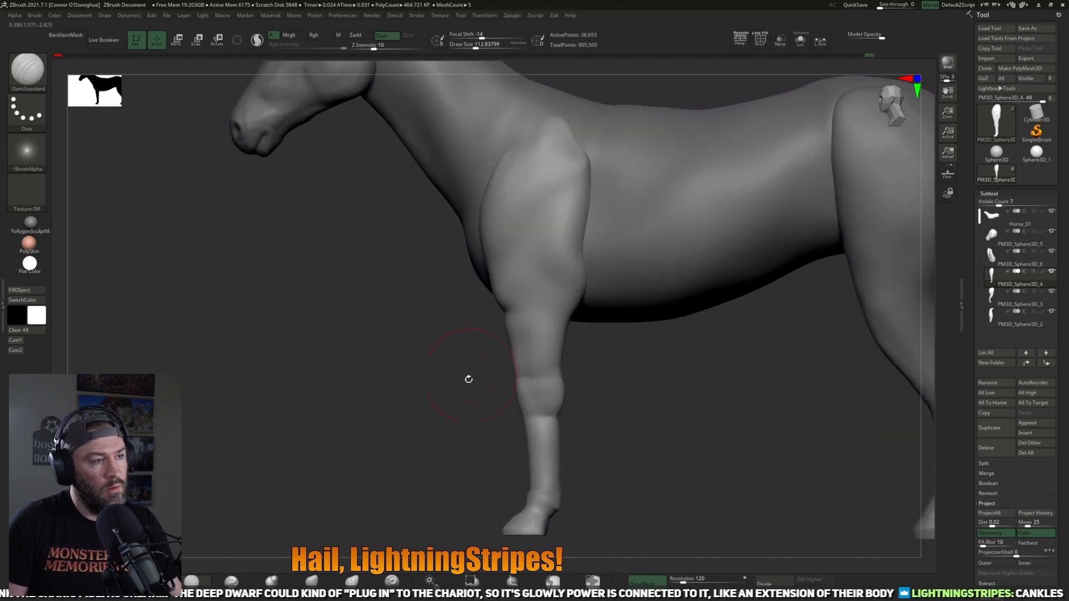
Step: Build up the bony forms of the front knees with ClayBuildup at size 69 and intensity 14
left_click_drag(445, 390, 430, 406, "alt")
left_click_drag(350, 384, 323, 406, "alt")
mouse_move(573, 468)
left_mouse_down("alt")
mouse_move(563, 401)
mouse_move(444, 388)
left_mouse_up("alt")
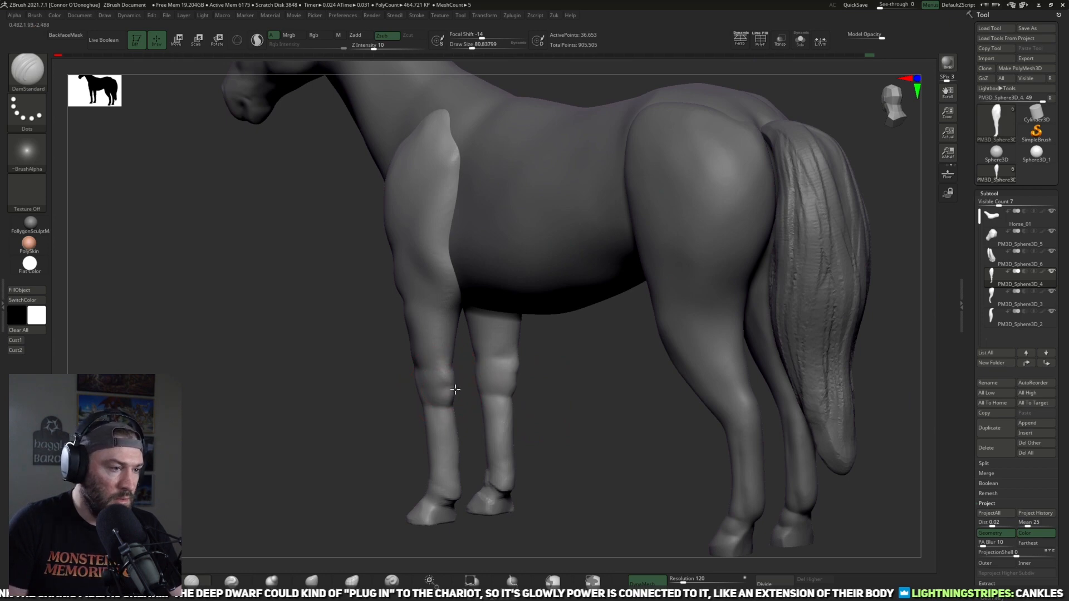
left_click_drag(579, 377, 531, 388)
left_click_drag(401, 403, 546, 380)
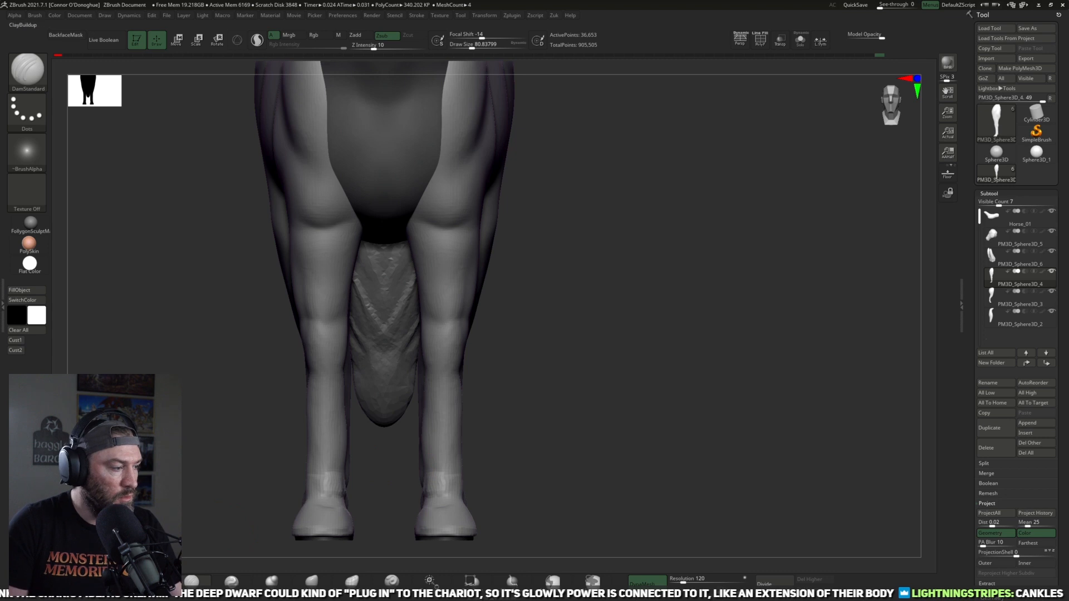
left_click(152, 580)
left_click_drag(625, 349, 573, 348)
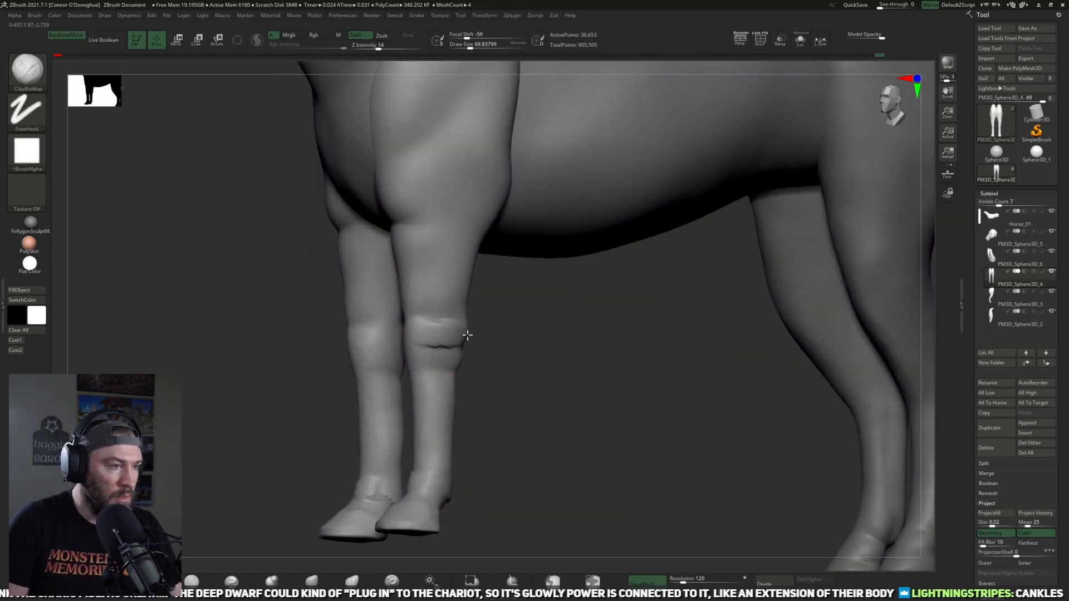
left_click_drag(451, 335, 458, 345)
left_click_drag(556, 359, 531, 359)
mouse_move(456, 363)
left_mouse_down()
mouse_move(431, 361)
mouse_move(454, 364)
left_mouse_up()
mouse_move(539, 362)
left_mouse_down()
mouse_move(621, 356)
mouse_move(445, 336)
mouse_move(437, 354)
mouse_move(532, 356)
left_mouse_up()
mouse_move(463, 337)
left_mouse_down()
mouse_move(444, 343)
mouse_move(471, 360)
left_mouse_up()
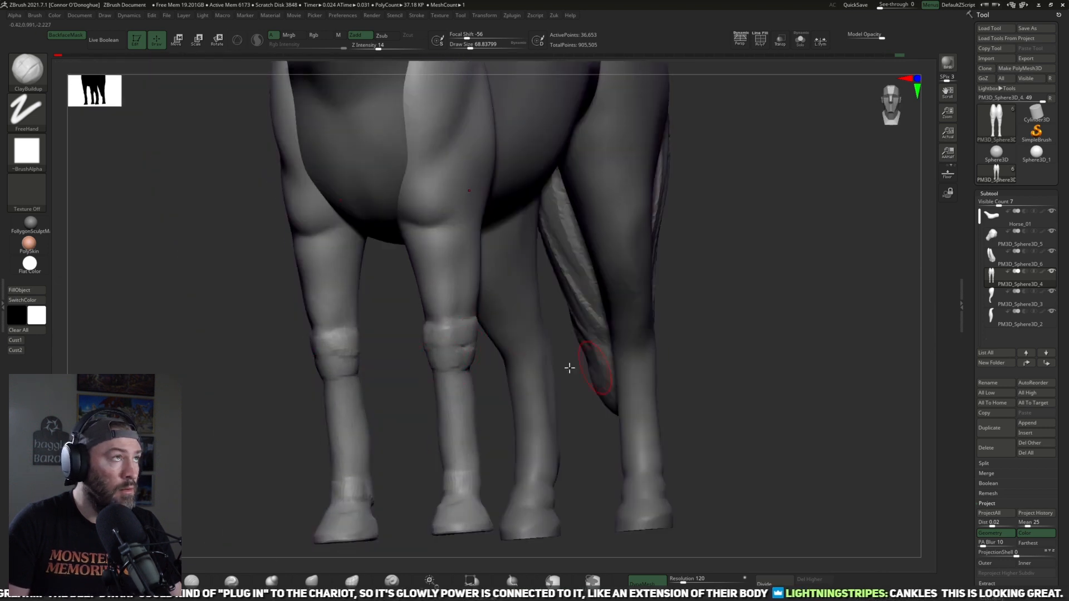
left_click_drag(317, 426, 510, 371)
Step: Adjust the silhouette of the front knees and lower legs with the Move brush at intensity 51
left_click(270, 581)
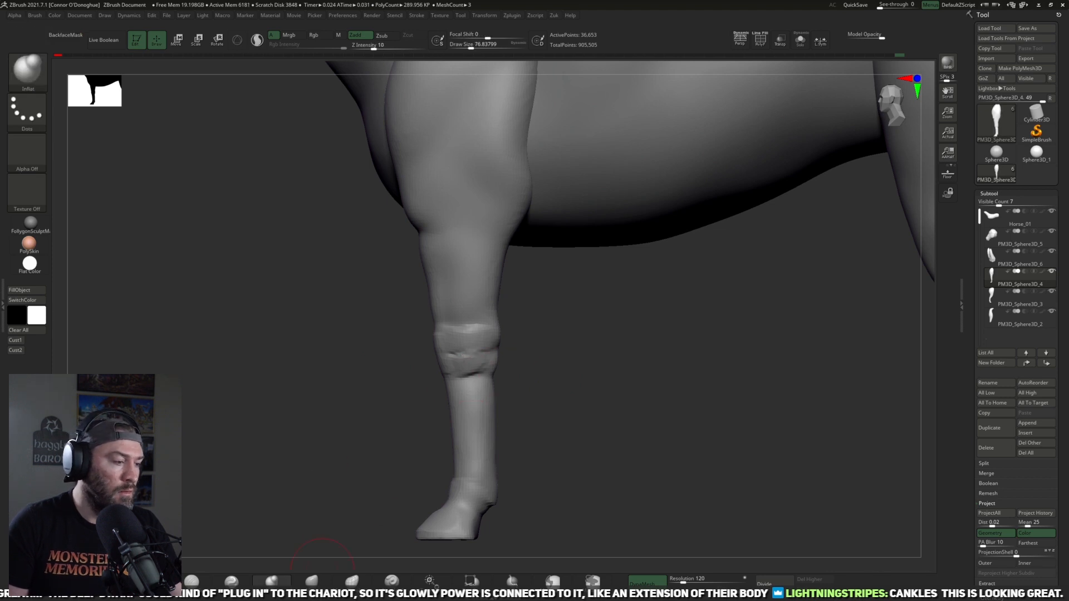
mouse_move(392, 352)
left_mouse_down()
mouse_move(460, 353)
mouse_move(488, 320)
left_mouse_up()
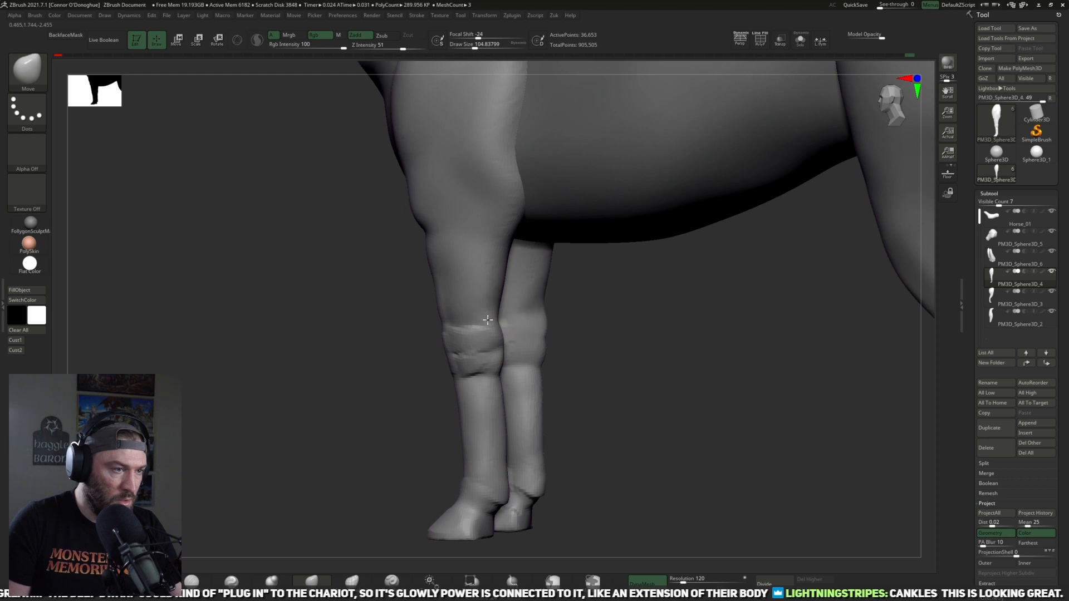
left_click_drag(401, 343, 433, 323)
left_click_drag(370, 327, 403, 321)
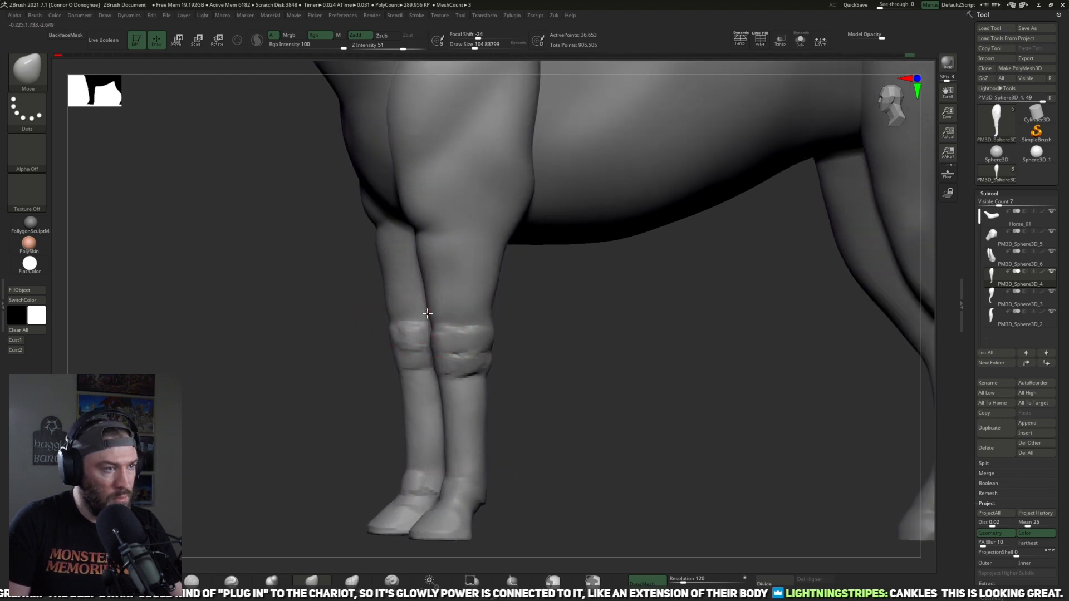
left_click_drag(519, 387, 459, 383)
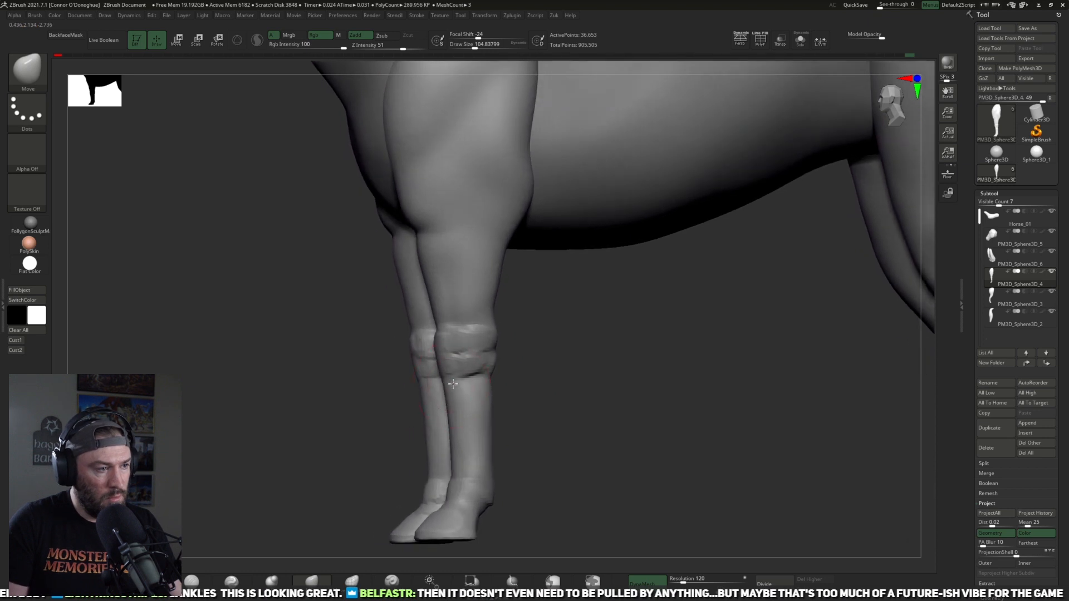
left_click_drag(568, 408, 487, 423)
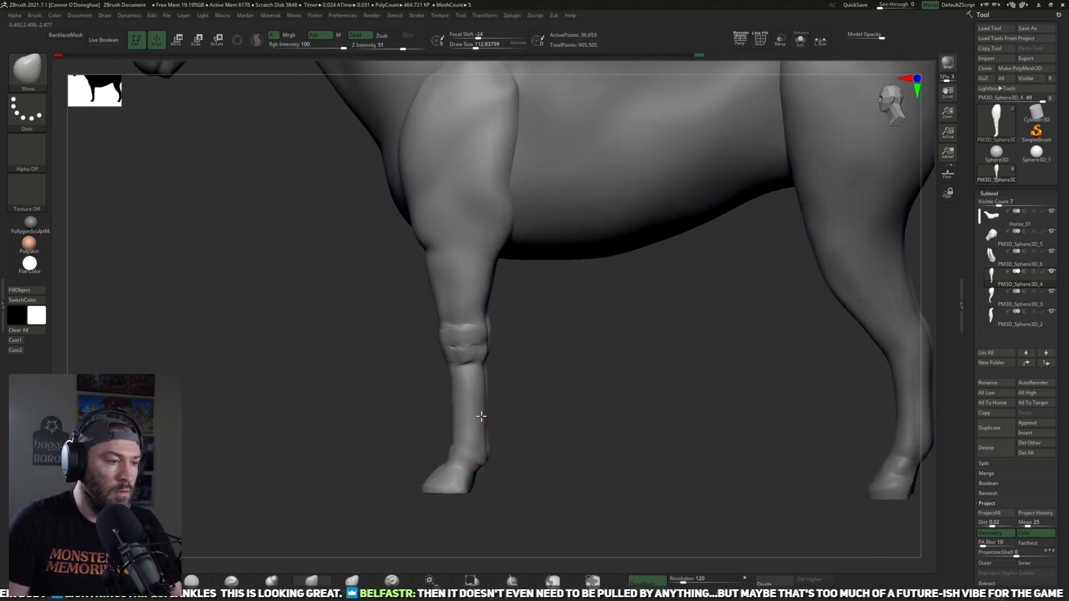
key("f")
mouse_move(544, 386)
left_mouse_down()
mouse_move(539, 432)
mouse_move(420, 451)
mouse_move(367, 443)
left_mouse_up()
Step: Flatten the surfaces of the front lower legs with TrimDynamic at size 77 and intensity 43
key("b")
key("t")
key("d")
key("[")
mouse_move(489, 408)
left_mouse_down()
mouse_move(530, 449)
mouse_move(525, 406)
left_mouse_up()
left_click_drag(436, 405, 505, 412)
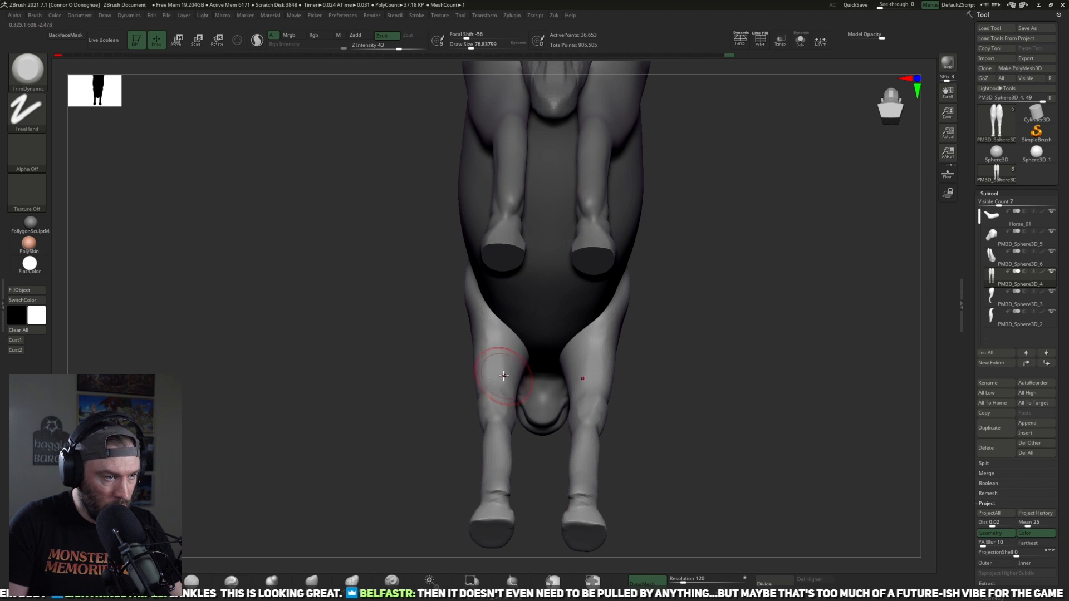
left_click_drag(465, 393, 504, 381)
left_click_drag(551, 355, 504, 337)
mouse_move(495, 410)
left_mouse_down()
mouse_move(427, 374)
mouse_move(589, 363)
mouse_move(506, 379)
left_mouse_up()
mouse_move(503, 332)
left_mouse_down()
mouse_move(462, 353)
mouse_move(604, 356)
left_mouse_up()
mouse_move(477, 424)
left_mouse_down("shift")
mouse_move(462, 438)
mouse_move(480, 425)
mouse_move(485, 370)
mouse_move(584, 312)
mouse_move(601, 281)
mouse_move(597, 349)
mouse_move(584, 373)
left_mouse_up("shift")
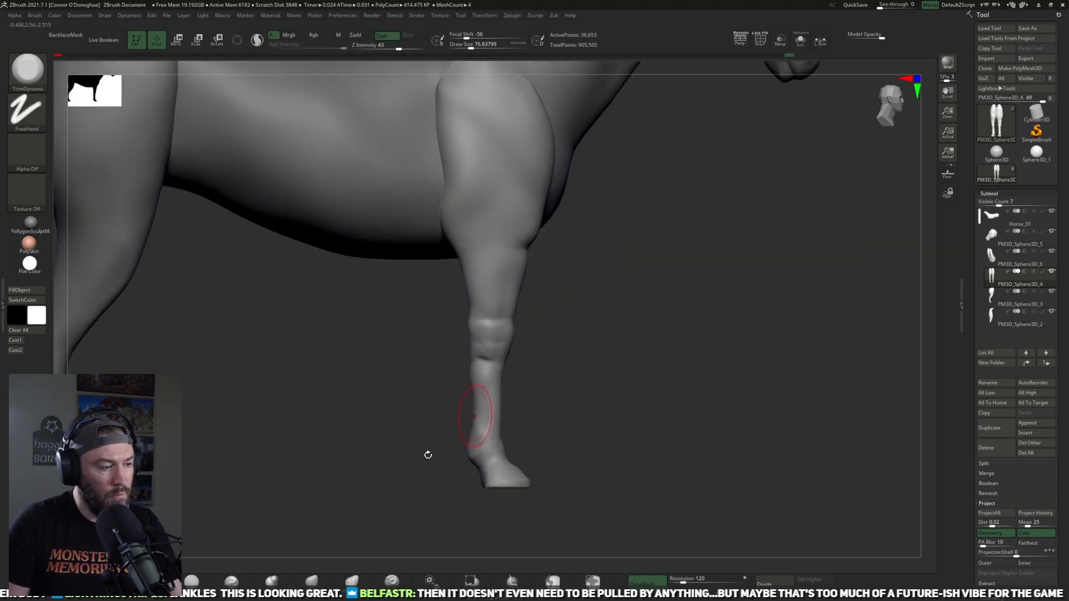
Step: Try to reshape the front leg around the elbow with the Move brush at size 117
left_click(310, 581)
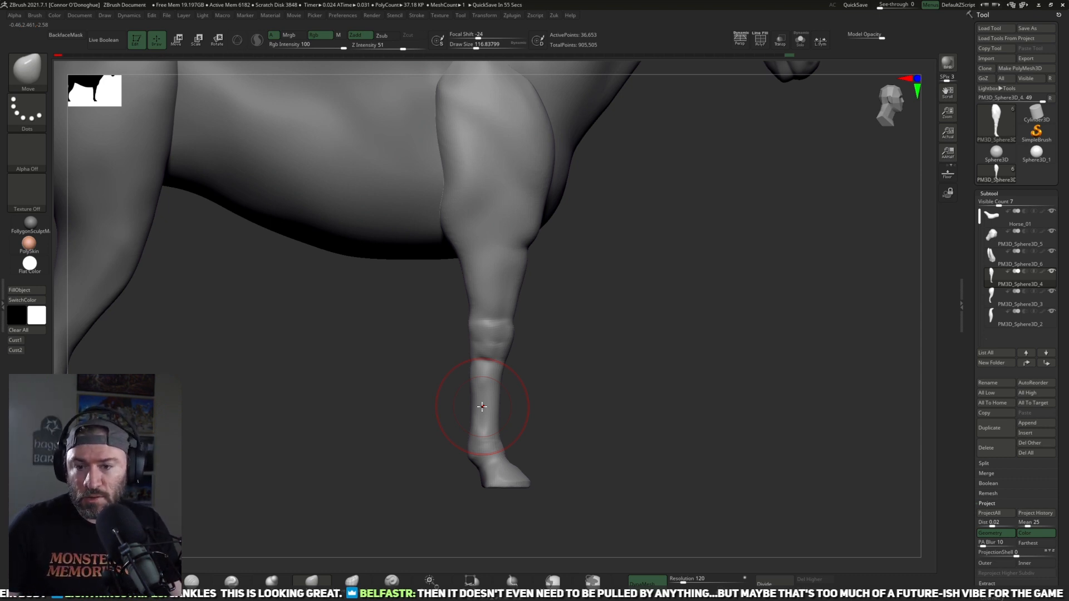
mouse_move(698, 386)
left_mouse_down("alt")
mouse_move(696, 270)
mouse_move(678, 318)
mouse_move(687, 384)
left_mouse_up("alt")
left_click_drag(577, 406, 489, 357, "alt")
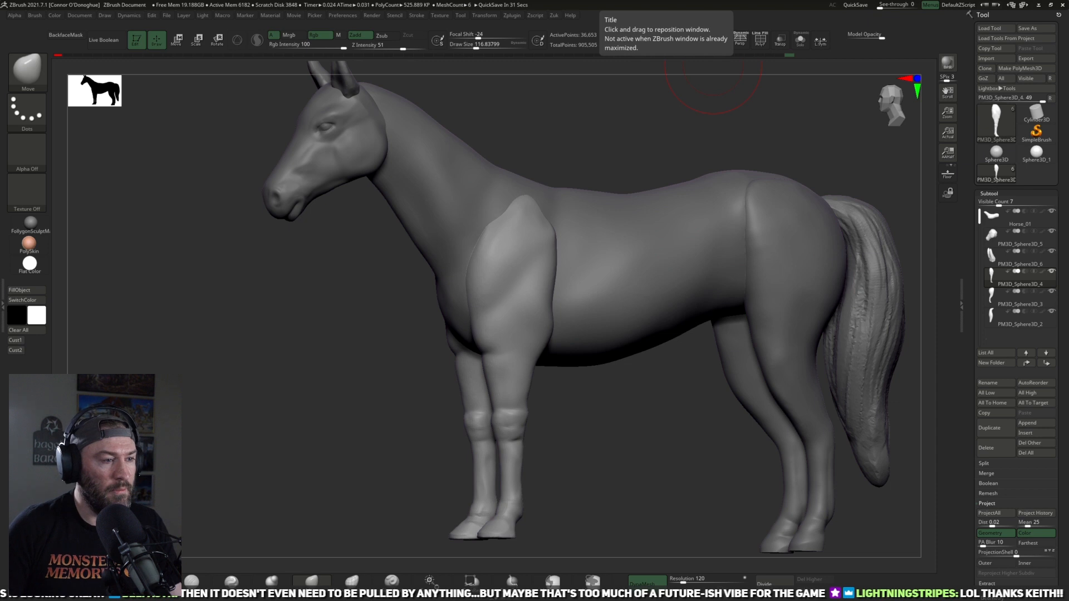
mouse_move(642, 432)
left_mouse_down()
mouse_move(592, 456)
mouse_move(597, 485)
left_mouse_up()
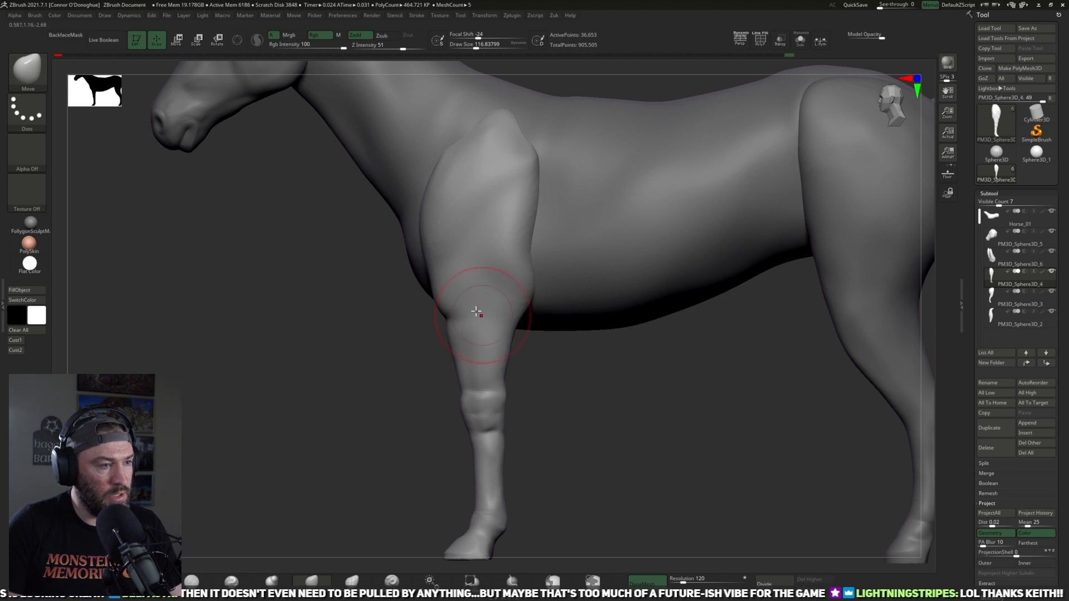
left_click_drag(566, 364, 517, 344)
left_click_drag(473, 317, 511, 319)
key("ctrl+z")
key("ctrl+z")
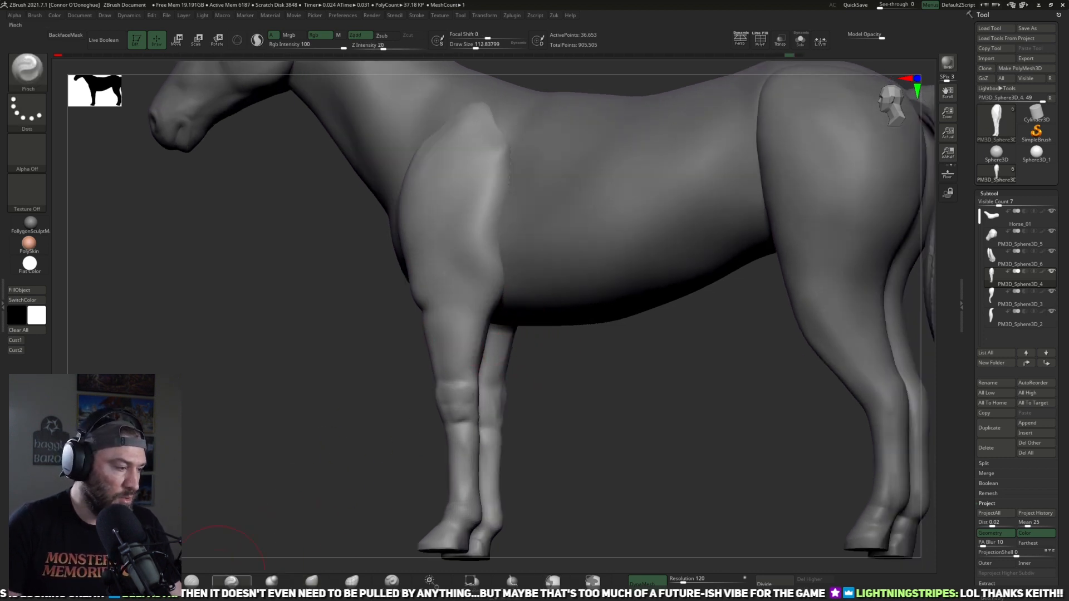
Step: Carve the crease under the elbow of the front legs with DamStandard at size 113 and intensity 10
left_click(193, 581)
left_click_drag(508, 316, 477, 313)
left_click_drag(566, 362, 560, 401)
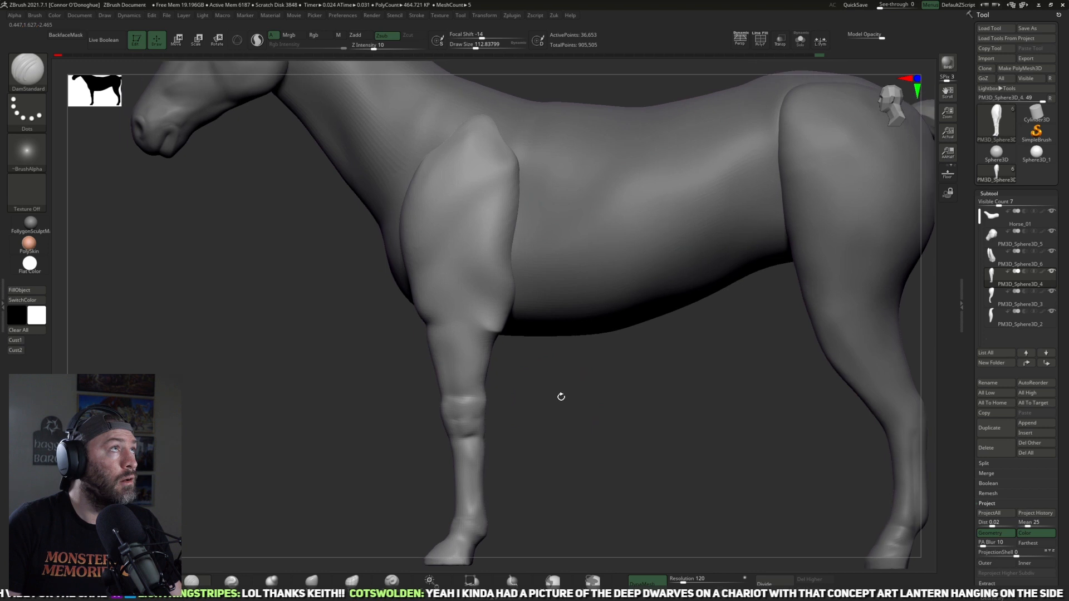
left_click_drag(490, 370, 495, 381)
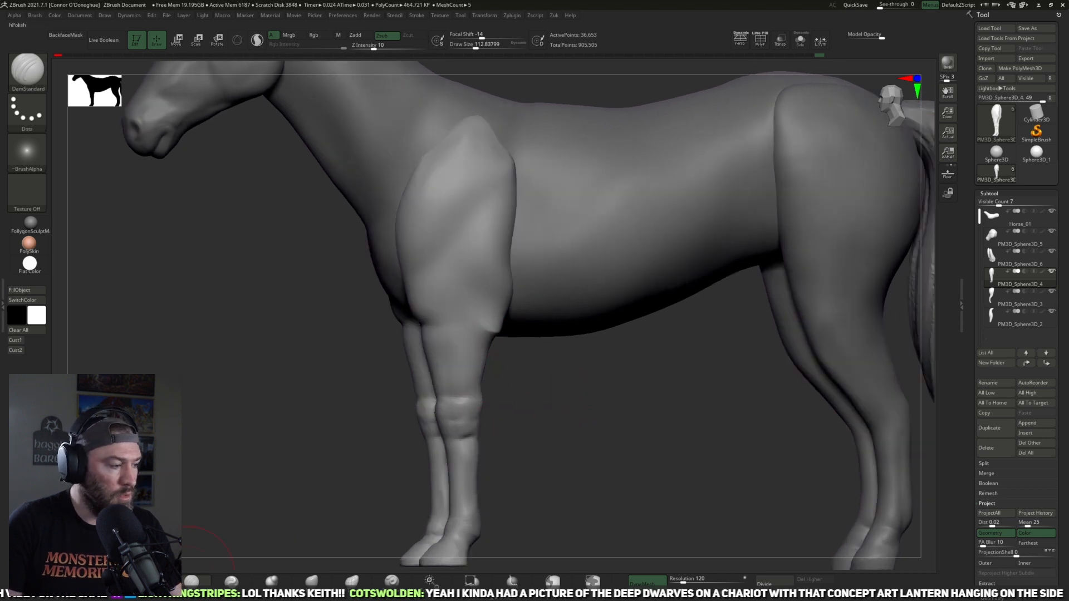
Step: Plane the forearms between elbow and knee with TrimDynamic at intensity 43, working around both front legs
left_click(191, 580)
mouse_move(495, 390)
left_mouse_down()
mouse_move(469, 385)
mouse_move(551, 379)
mouse_move(504, 378)
left_mouse_up()
left_click_drag(461, 358, 466, 403)
left_click_drag(510, 389, 576, 391)
left_click_drag(455, 346, 453, 365)
left_click_drag(515, 384, 607, 378)
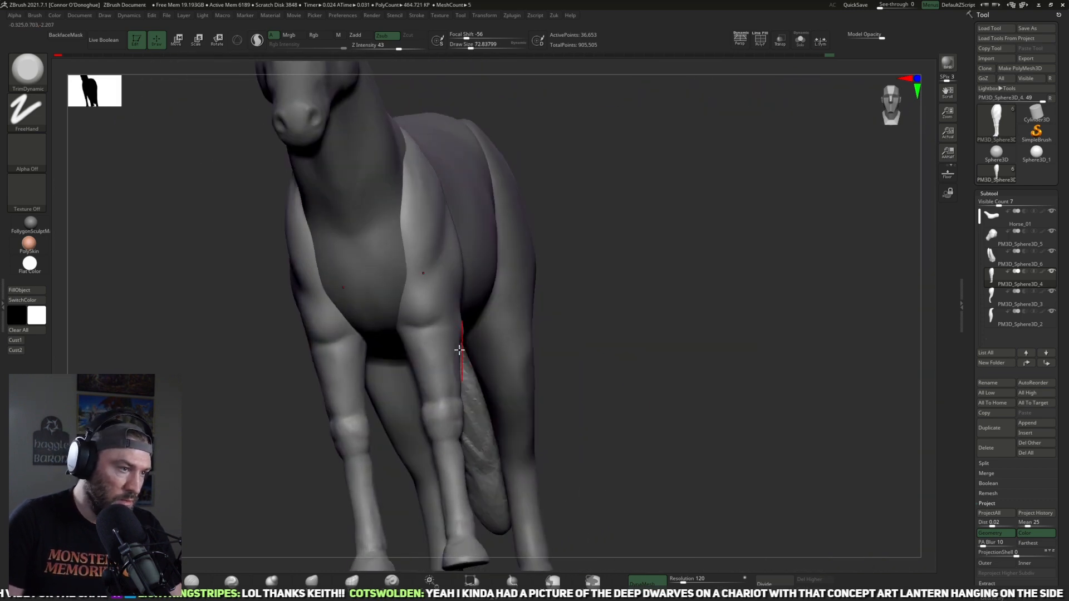
left_click_drag(578, 309, 631, 284)
left_click_drag(428, 344, 431, 367)
mouse_move(539, 334)
left_mouse_down()
mouse_move(434, 341)
mouse_move(461, 353)
left_mouse_up()
left_click_drag(505, 381, 525, 379)
mouse_move(554, 448)
left_mouse_down("shift")
mouse_move(574, 402)
mouse_move(592, 452)
left_mouse_up("shift")
left_click_drag(495, 328, 486, 353)
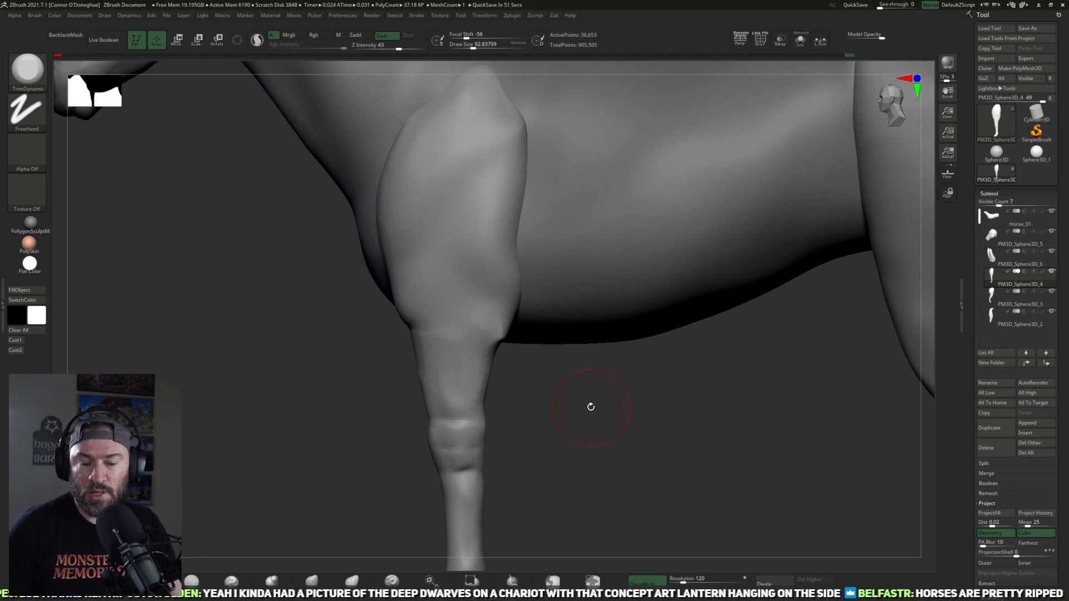
Step: Build up the elbow and upper forearm of the front legs with ClayBuildup at size 89 and intensity 14
left_click_drag(672, 418, 482, 476, "alt")
key("b")
key("c")
key("b")
mouse_move(232, 479)
left_mouse_down("alt")
mouse_move(260, 446)
mouse_move(206, 418)
left_mouse_up("alt")
mouse_move(522, 358)
left_mouse_down()
mouse_move(533, 369)
mouse_move(515, 367)
mouse_move(539, 390)
left_mouse_up()
mouse_move(368, 393)
left_mouse_down()
mouse_move(646, 420)
mouse_move(412, 392)
left_mouse_up()
mouse_move(498, 363)
left_mouse_down("shift")
mouse_move(518, 390)
mouse_move(518, 362)
mouse_move(496, 365)
mouse_move(527, 406)
left_mouse_up("shift")
mouse_move(423, 411)
left_mouse_down()
mouse_move(611, 427)
mouse_move(636, 445)
mouse_move(344, 483)
left_mouse_up()
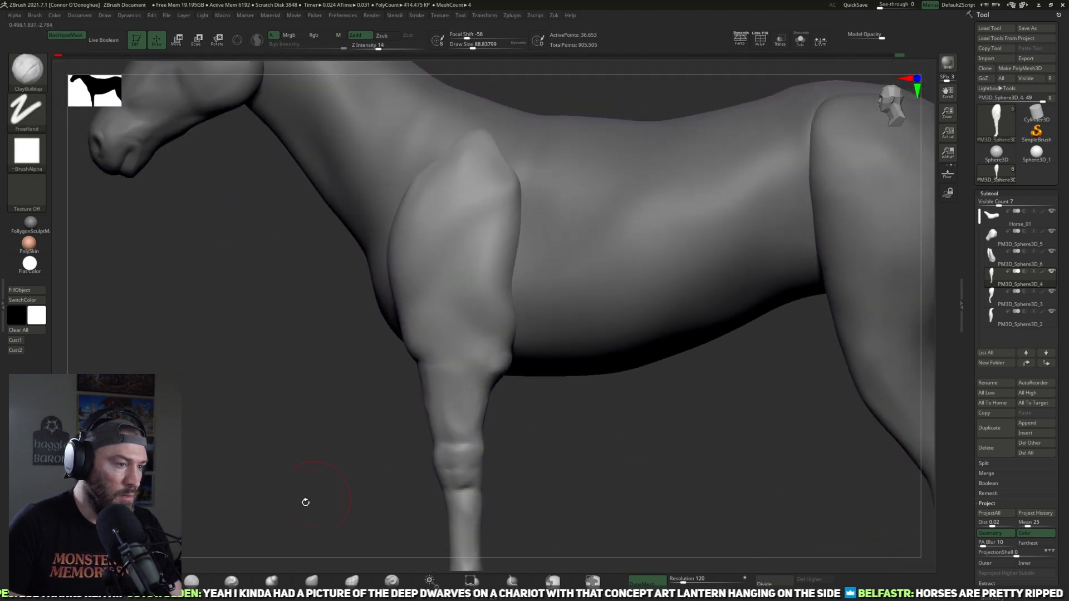
Step: Refine the outline of the elbow and forearm with the Move brush at intensity 51
key("b")
key("m")
key("v")
left_click_drag(545, 424, 493, 392)
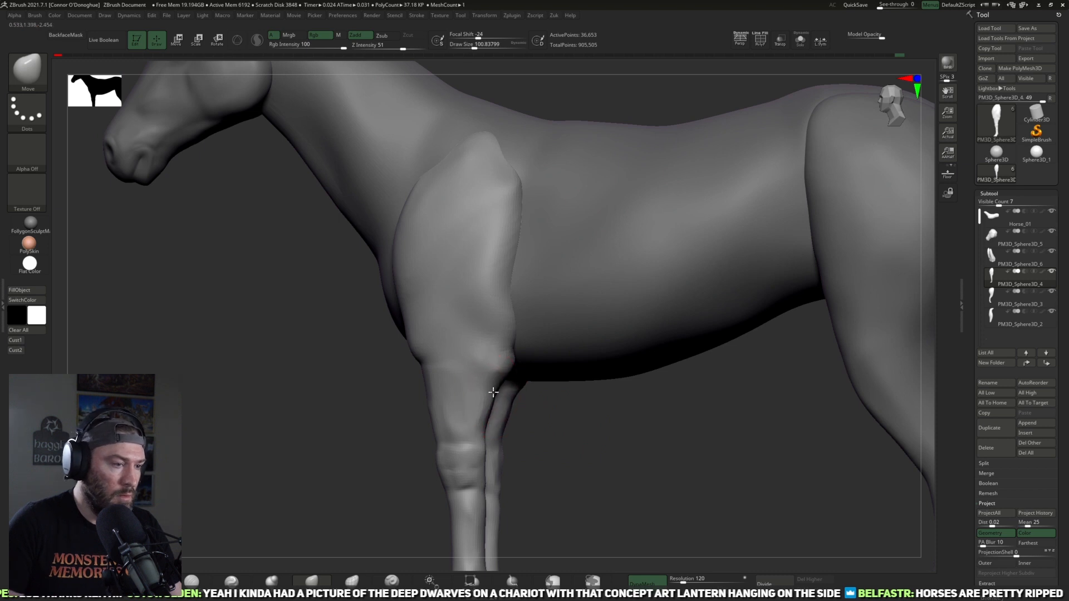
key("bracketright")
left_click_drag(390, 396, 430, 374)
mouse_move(578, 434)
left_mouse_down()
mouse_move(537, 420)
mouse_move(597, 438)
left_mouse_up()
Step: Smooth the back of the forearms above the knees with a brush size of 65
key("f")
key("bracketleft")
key("bracketleft")
key("bracketleft")
mouse_move(480, 404)
left_mouse_down()
mouse_move(409, 398)
mouse_move(580, 441)
mouse_move(590, 454)
mouse_move(469, 392)
left_mouse_up()
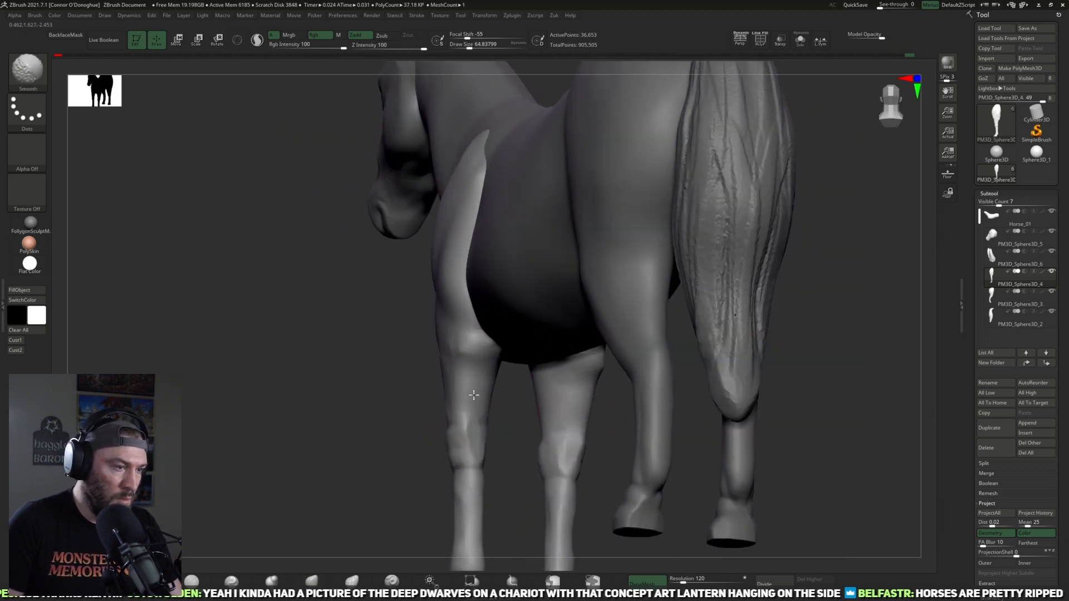
right_click_drag(478, 409, 470, 440)
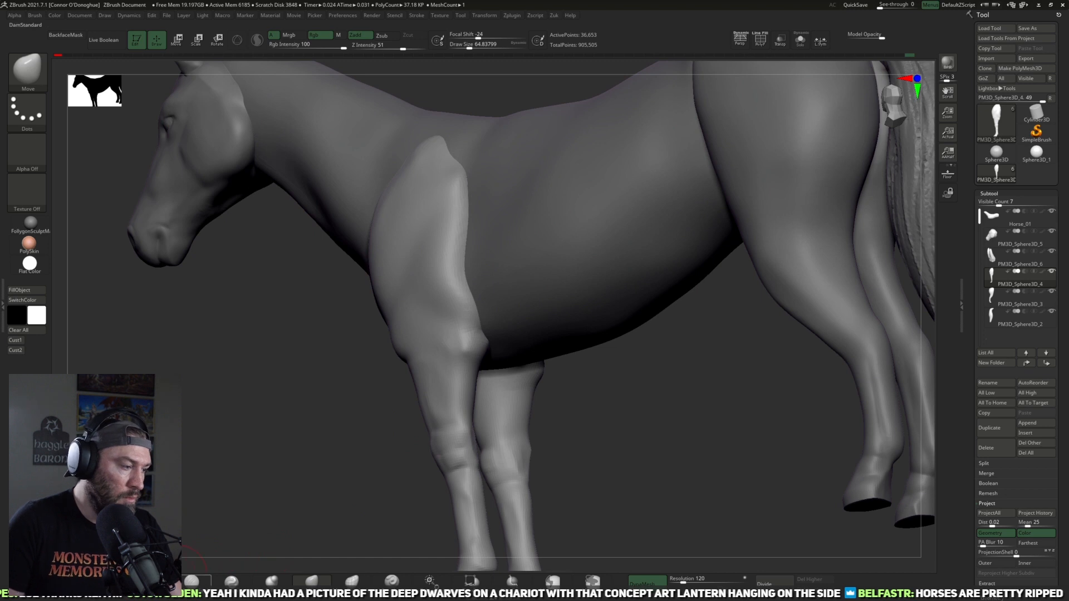
Step: Carve the muscle separation along the back of the forearms with DamStandard at size 73 and intensity 10
left_click(179, 577)
left_click_drag(376, 432, 320, 425)
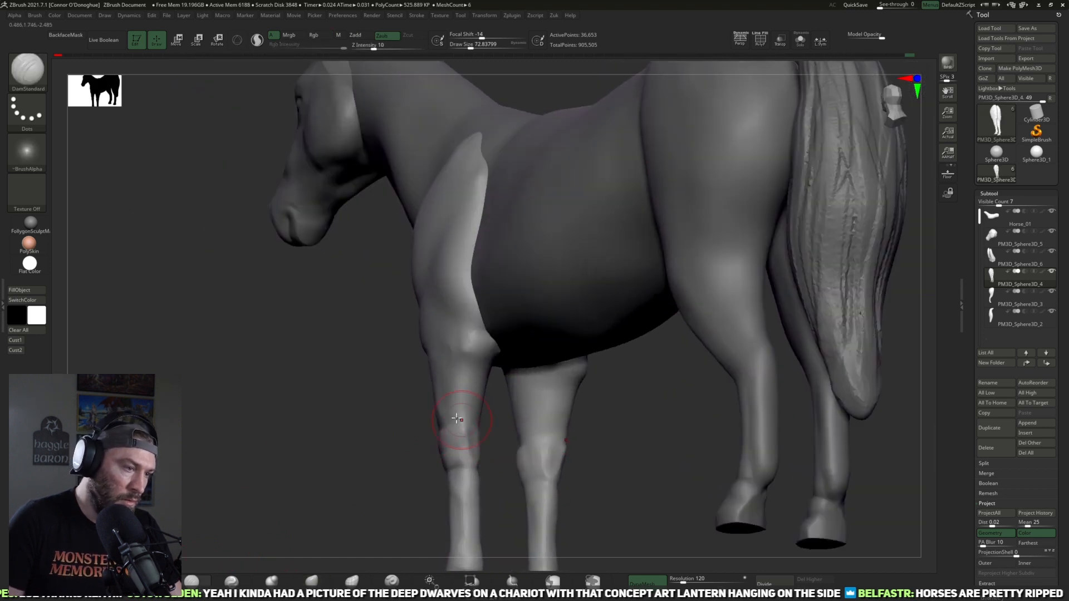
right_click_drag(446, 373, 477, 369)
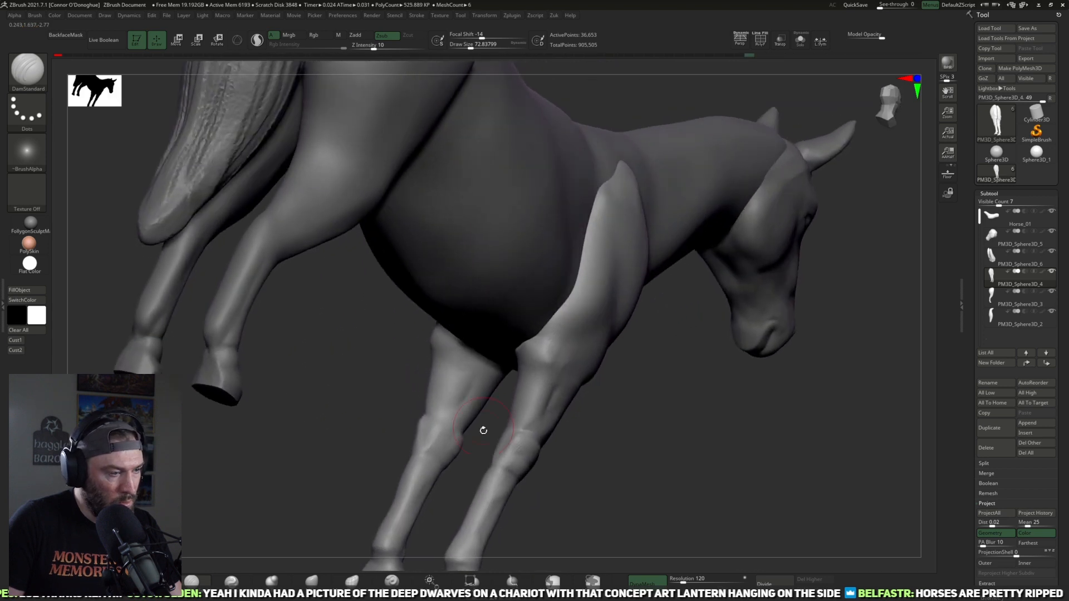
mouse_move(484, 430)
right_mouse_down()
mouse_move(488, 412)
mouse_move(462, 400)
mouse_move(462, 389)
mouse_move(447, 399)
right_mouse_up()
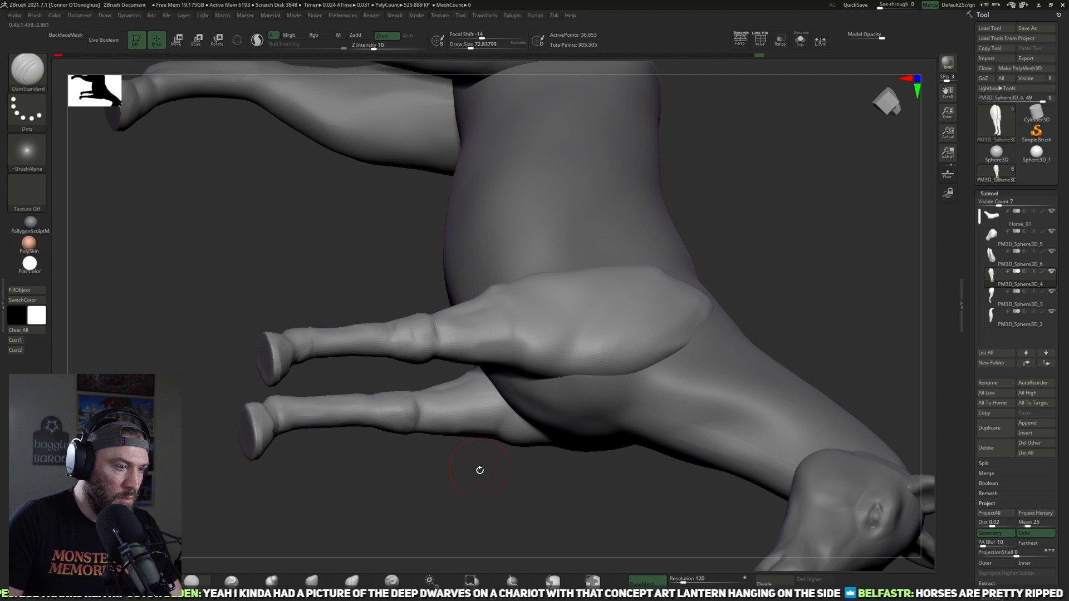
right_click_drag(472, 453, 470, 408)
mouse_move(464, 482)
right_mouse_down()
mouse_move(486, 526)
mouse_move(647, 267)
mouse_move(758, 291)
mouse_move(755, 374)
mouse_move(599, 453)
mouse_move(616, 437)
mouse_move(276, 522)
right_mouse_up()
Step: Flatten the front and outer planes of the forearms with TrimDynamic at size 81 and intensity 43
left_click(312, 582)
mouse_move(504, 398)
right_mouse_down()
mouse_move(559, 372)
mouse_move(626, 364)
right_mouse_up()
right_click_drag(492, 335, 485, 360)
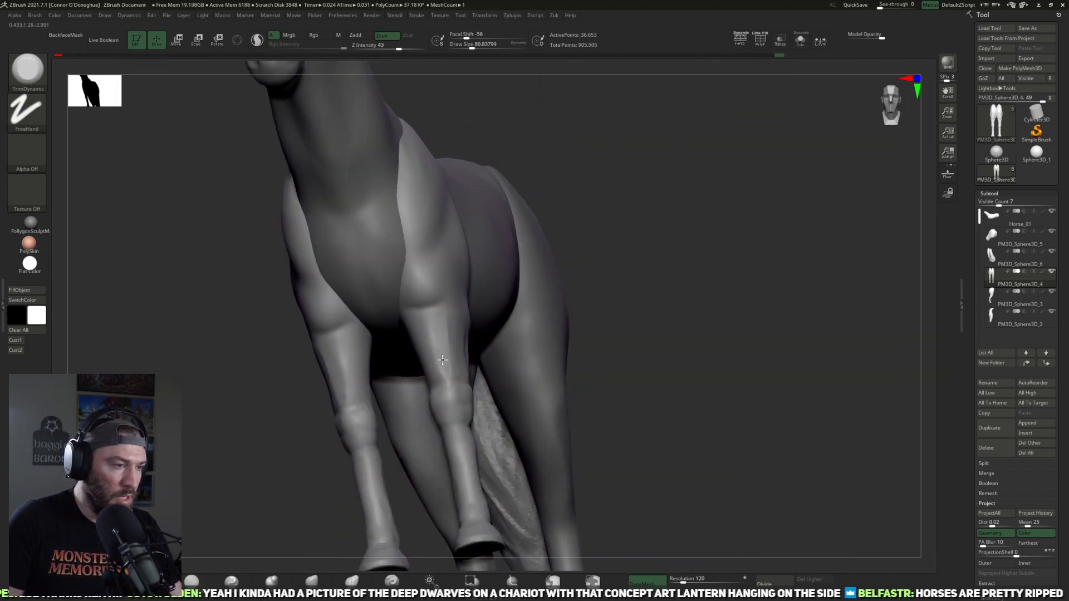
right_click_drag(588, 289, 470, 353)
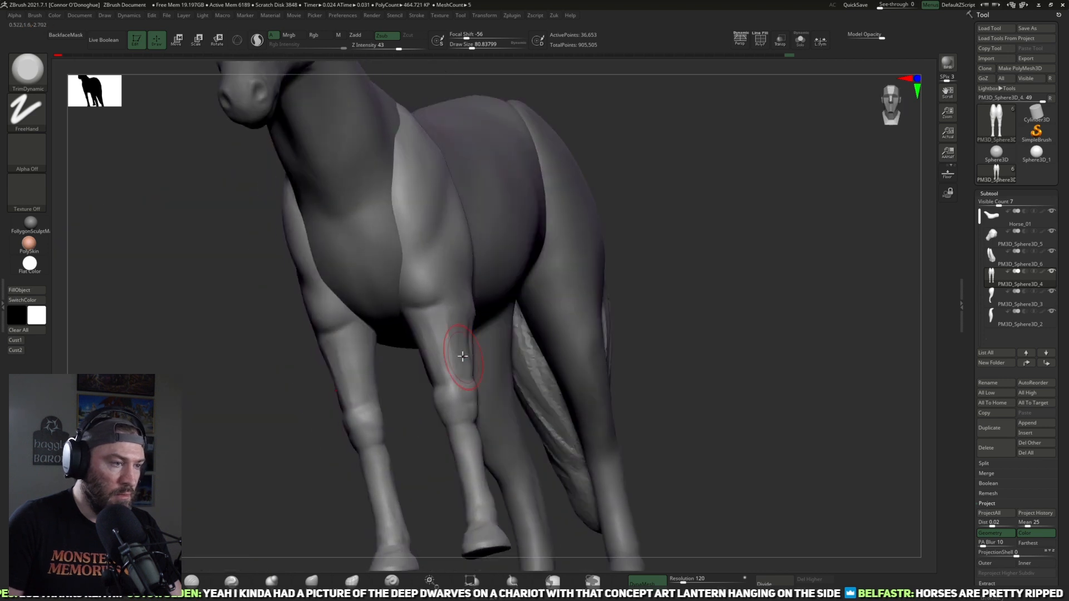
right_click_drag(659, 306, 472, 340)
Step: Define the muscle creases of the lower shoulder and upper forearm with DamStandard at size 81 and intensity 10
key("b")
key("d")
key("s")
mouse_move(598, 370)
right_mouse_down("shift")
mouse_move(535, 443)
mouse_move(534, 477)
right_mouse_up("shift")
mouse_move(630, 396)
right_mouse_down("alt")
mouse_move(634, 424)
mouse_move(644, 401)
right_mouse_up("alt")
right_click_drag(475, 421, 451, 399)
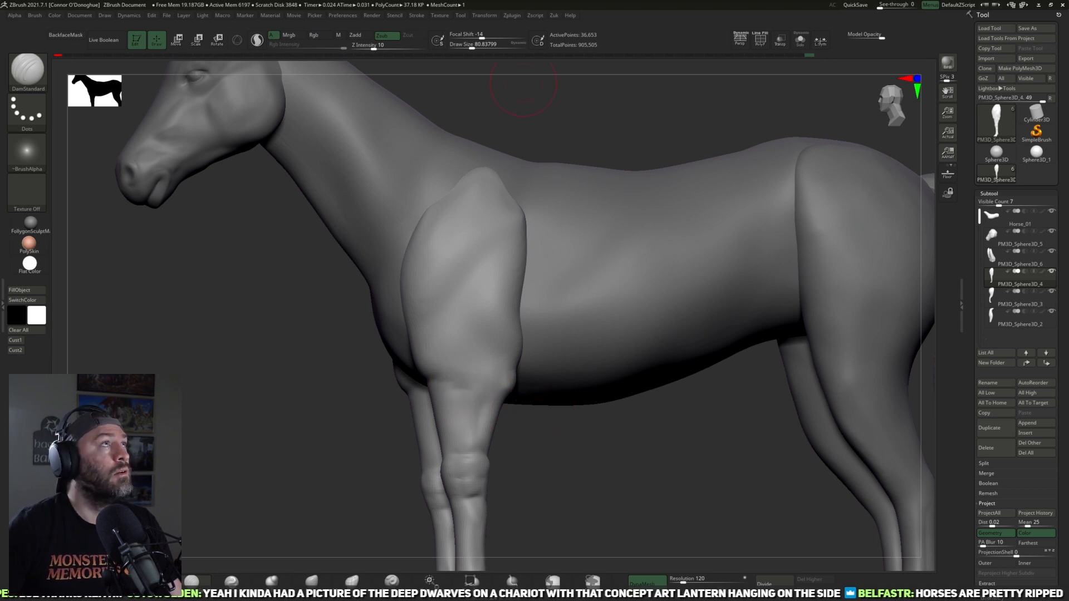
left_click_drag(642, 422, 625, 417)
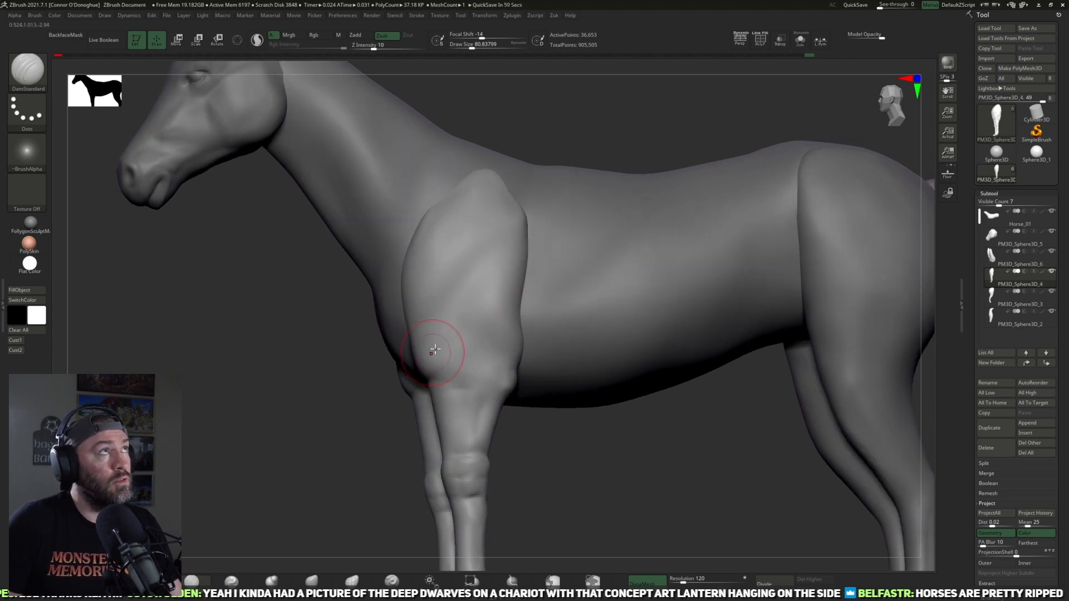
mouse_move(472, 317)
left_mouse_down()
mouse_move(508, 376)
mouse_move(495, 391)
mouse_move(538, 397)
mouse_move(563, 417)
left_mouse_up()
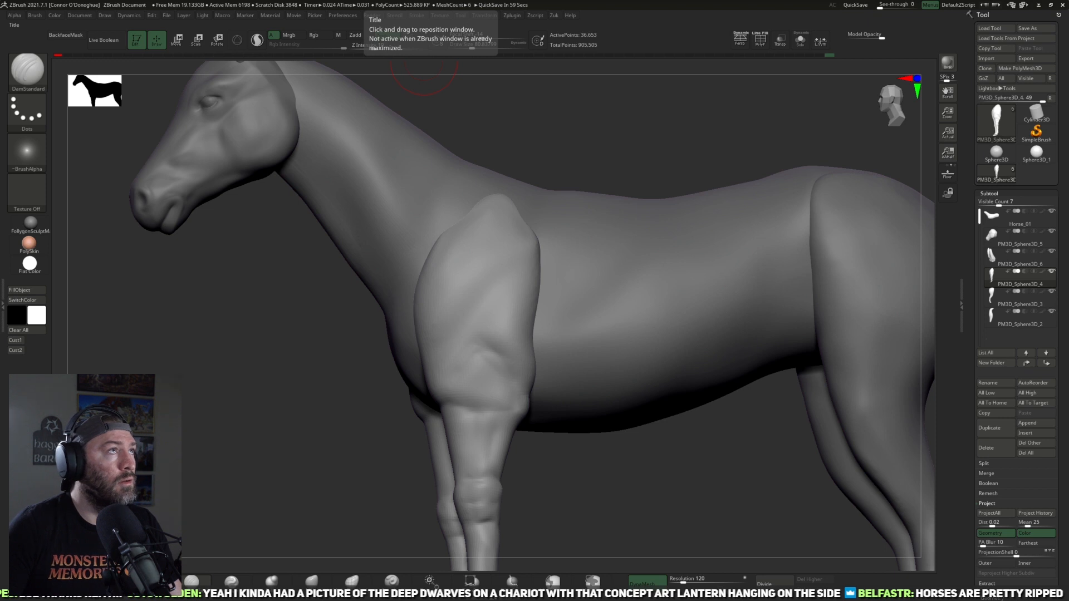
left_click_drag(544, 494, 657, 472)
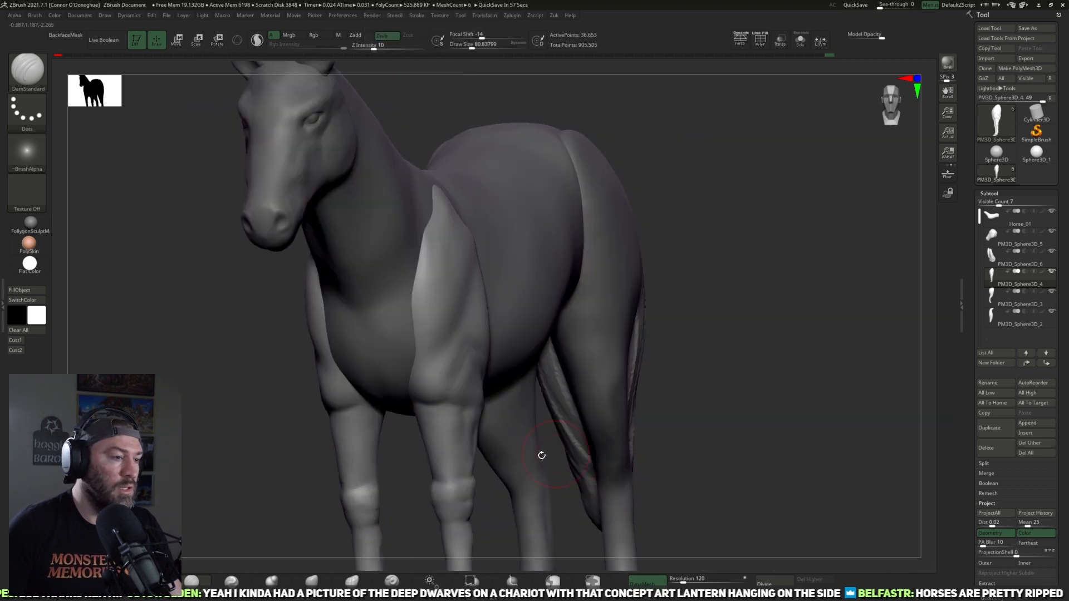
Step: Check the body part against the whole horse and reselect the front legs, with the Move brush active
left_click(312, 581)
left_click_drag(691, 300, 741, 277)
mouse_move(902, 308)
left_mouse_down()
mouse_move(888, 312)
mouse_move(899, 286)
left_mouse_up()
left_click(995, 236)
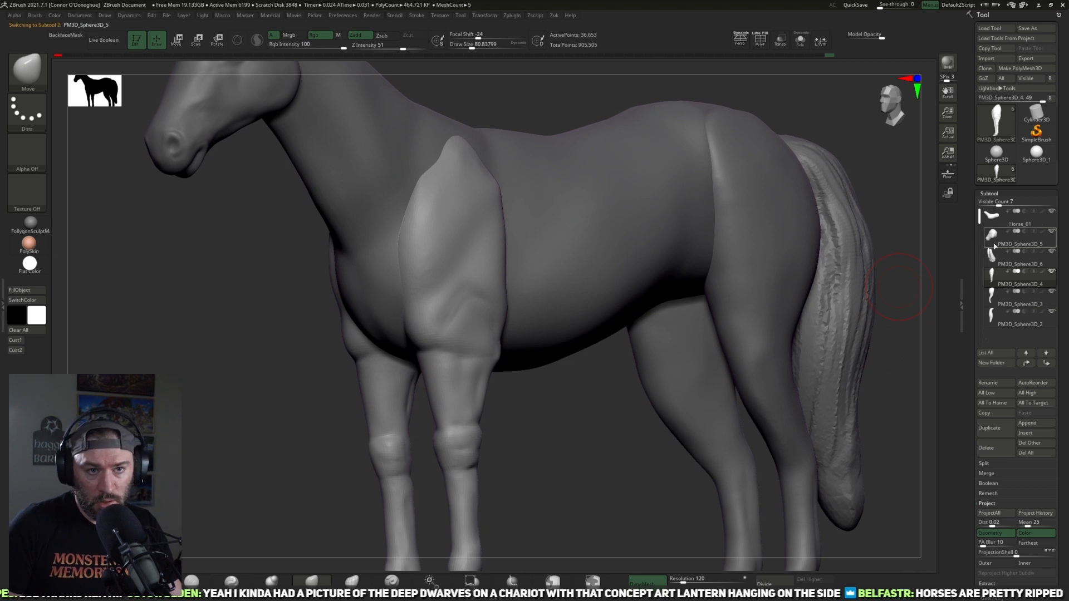
left_click(640, 303, "alt")
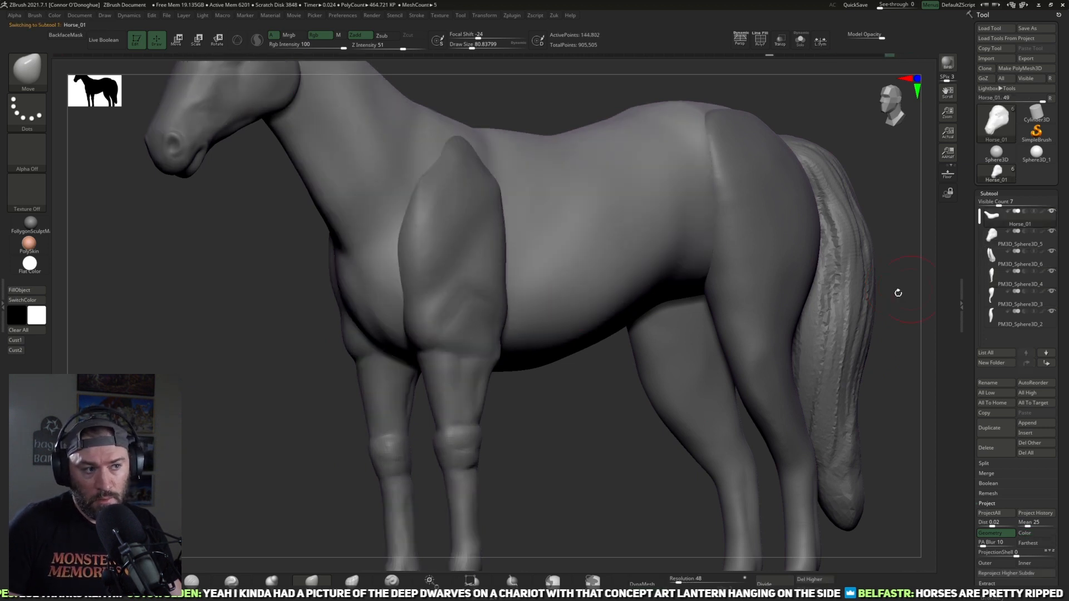
key("f")
key("f")
key("d")
left_click(480, 374, "alt")
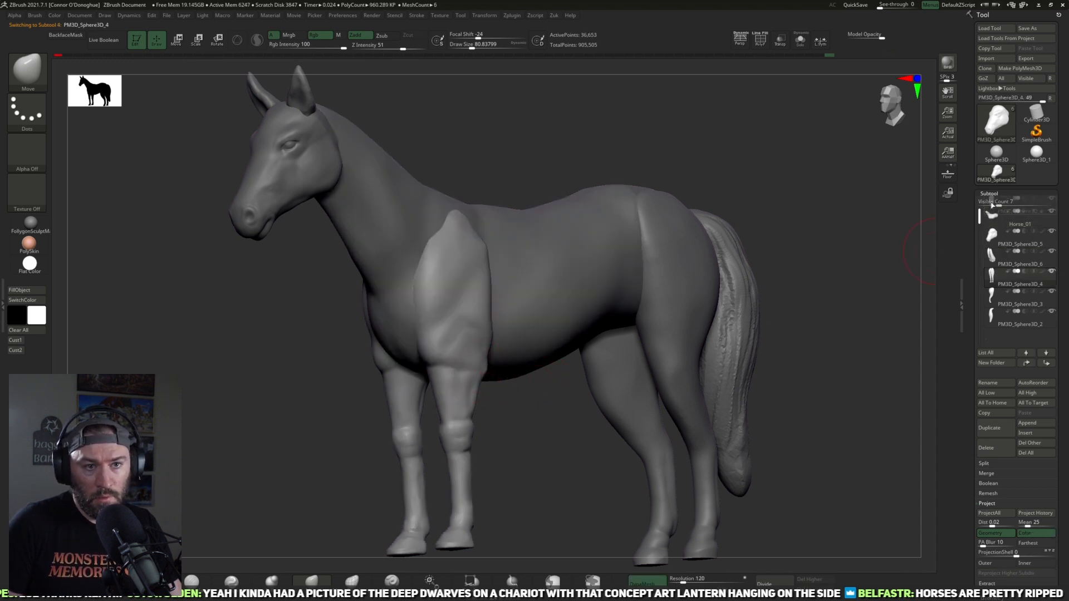
Step: Move the front legs subtool directly beneath the Horse_01 body and merge it down into the body
left_click_drag(992, 278, 992, 230)
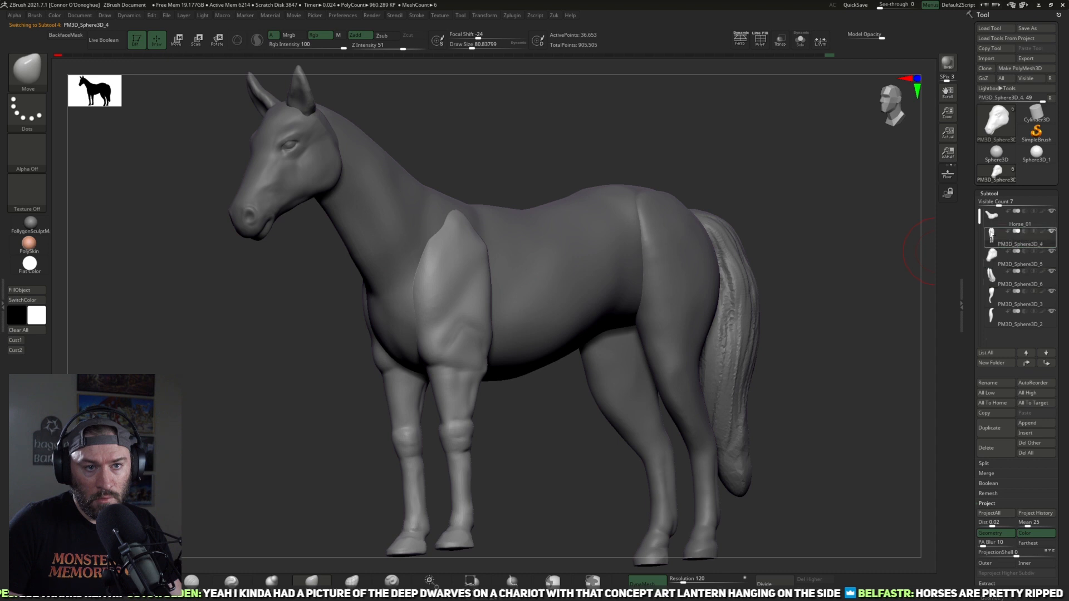
left_click(990, 220)
left_click(986, 503)
left_click(986, 473)
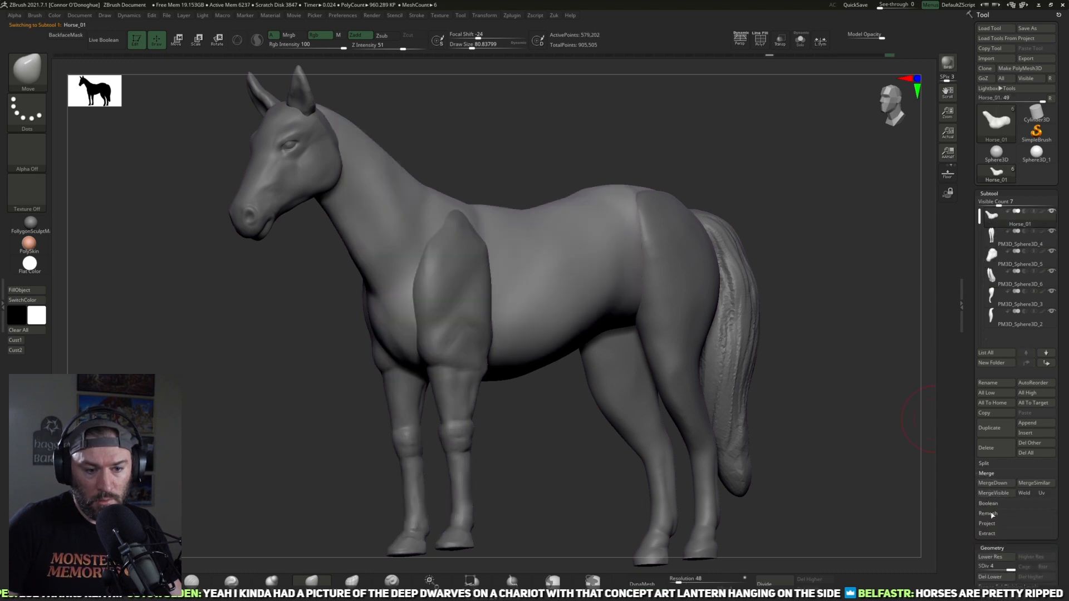
left_click(987, 483)
left_click(947, 504)
Step: Place the hind legs subtool directly beneath Horse_01 and merge it down into the body
left_click_drag(546, 456, 601, 386)
left_click(710, 256, "alt")
left_click_drag(1006, 277, 1000, 235)
left_click(999, 218)
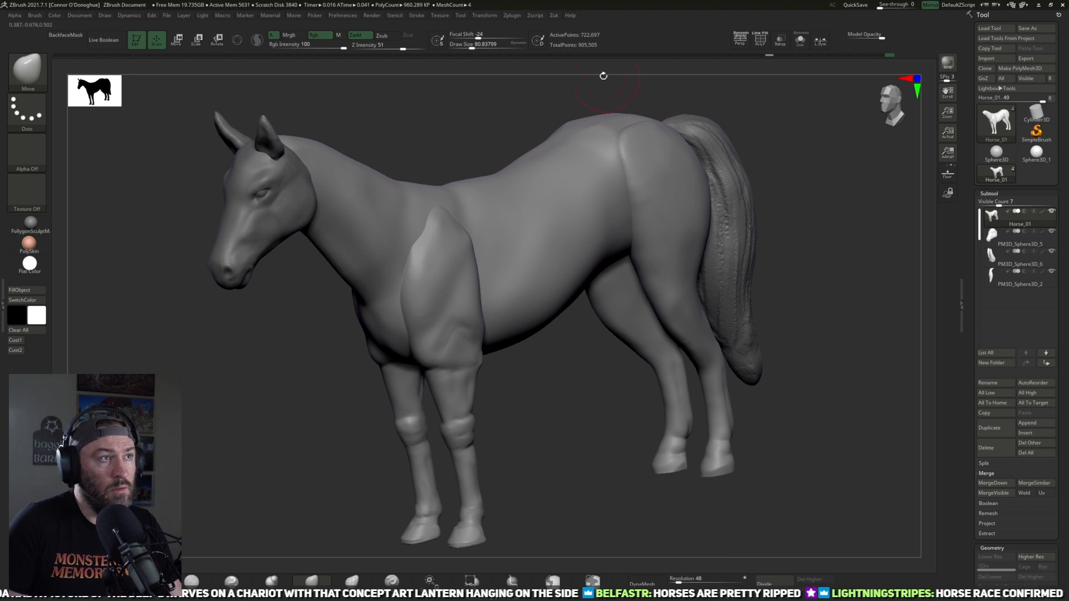
Step: Remesh the merged Horse_01 with DynaMesh Master at a target polycount of 1 million
left_click(509, 16)
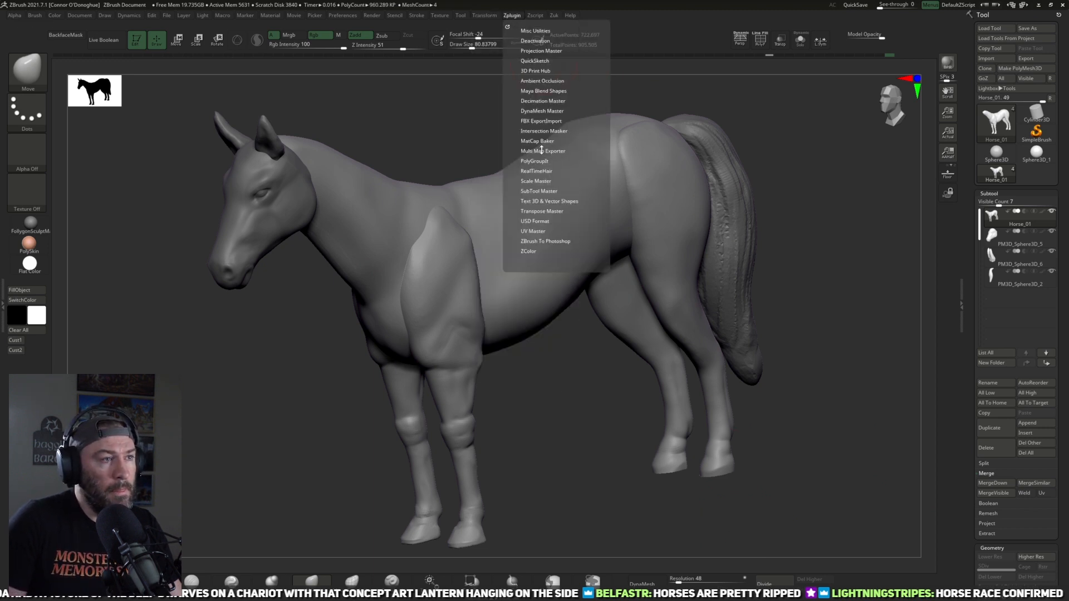
left_click(543, 100)
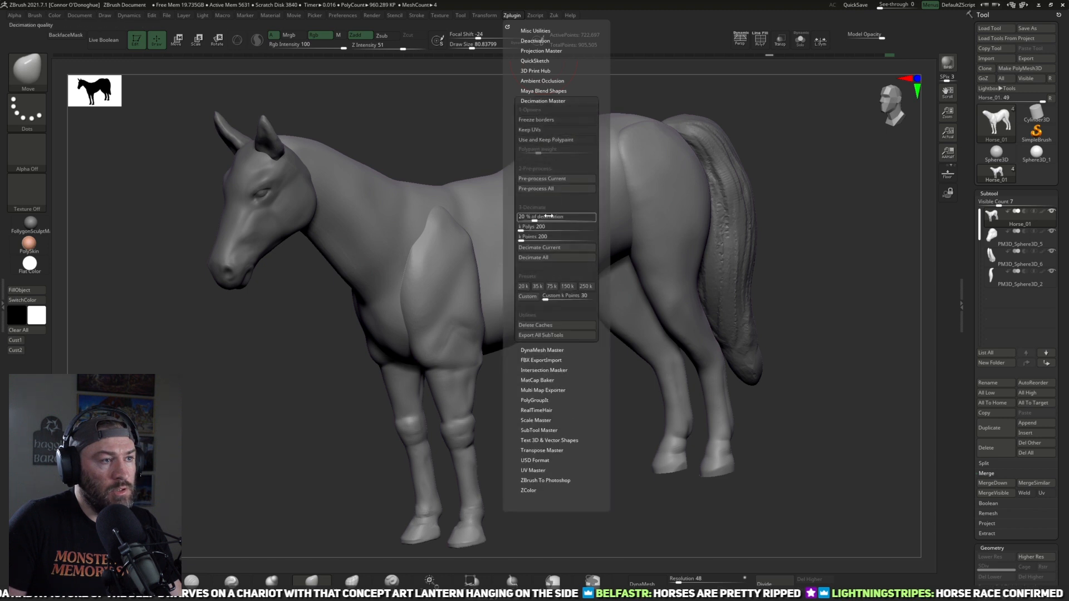
left_click(536, 102)
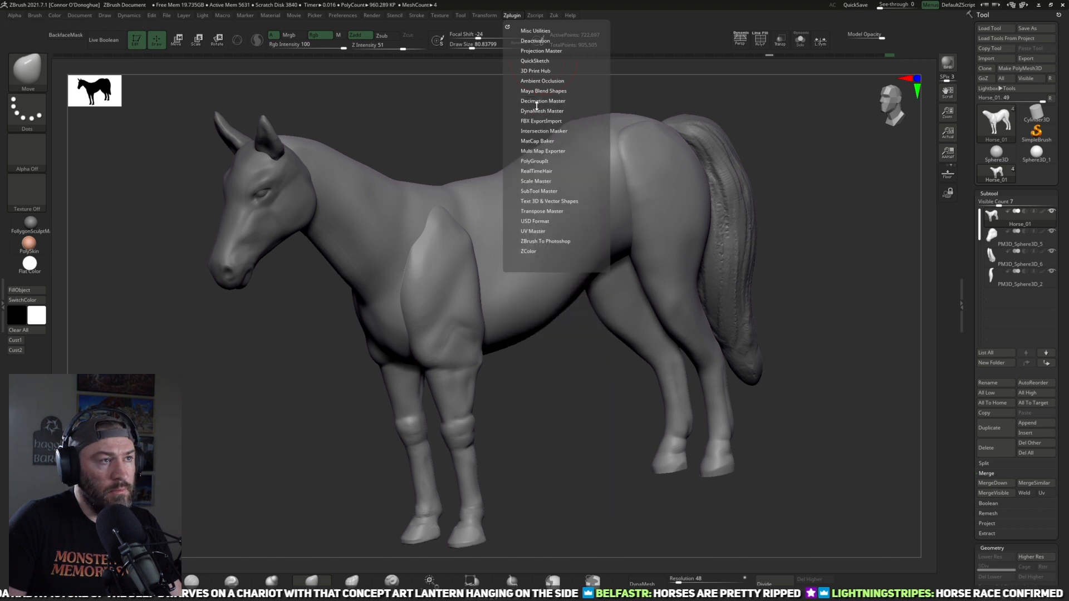
left_click(537, 110)
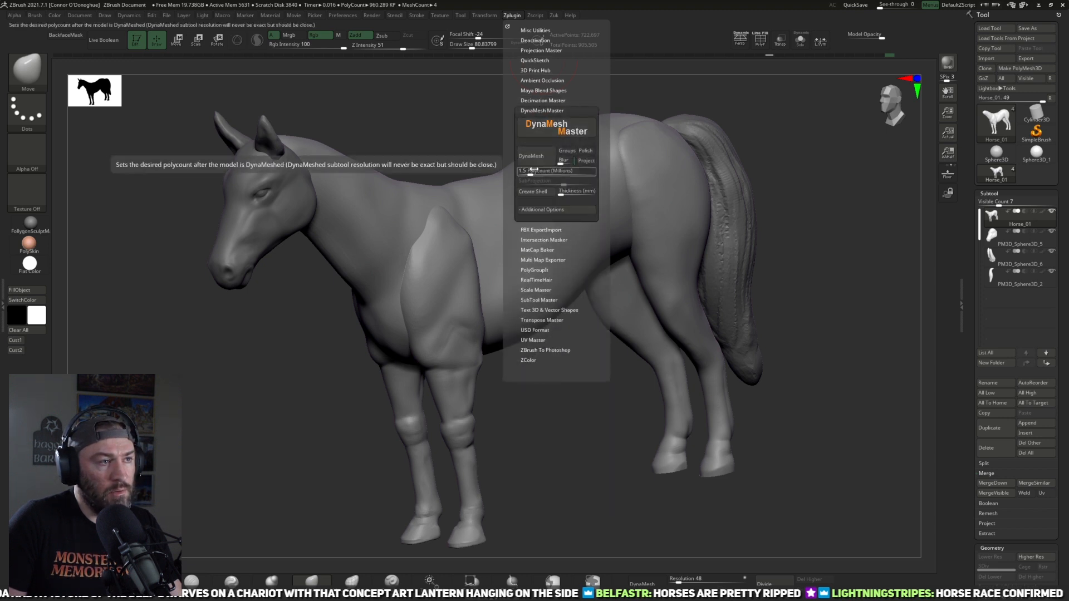
type("1")
key("Return")
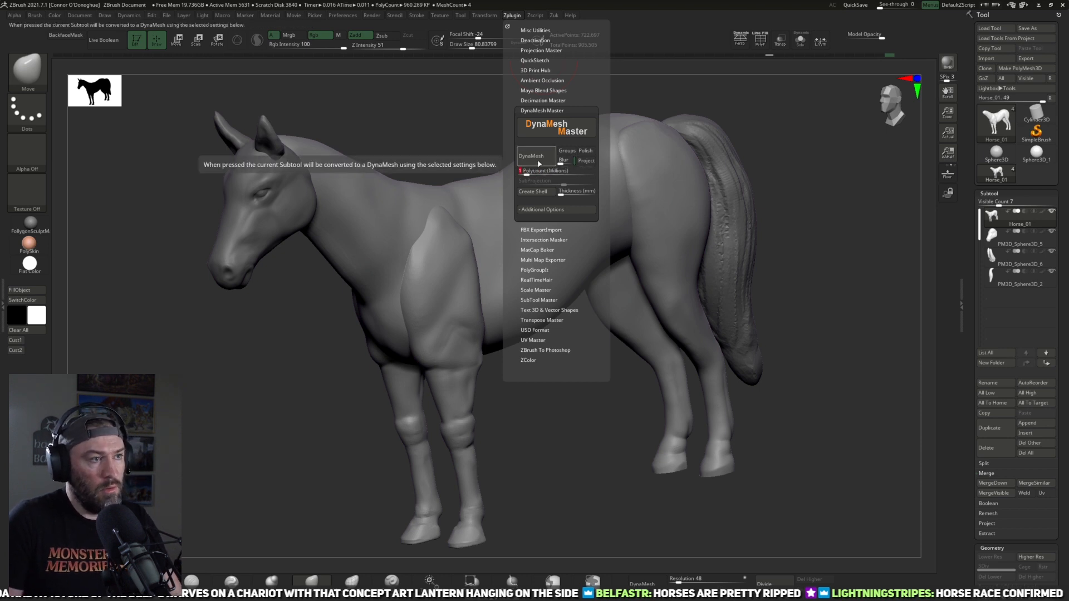
left_click(553, 135)
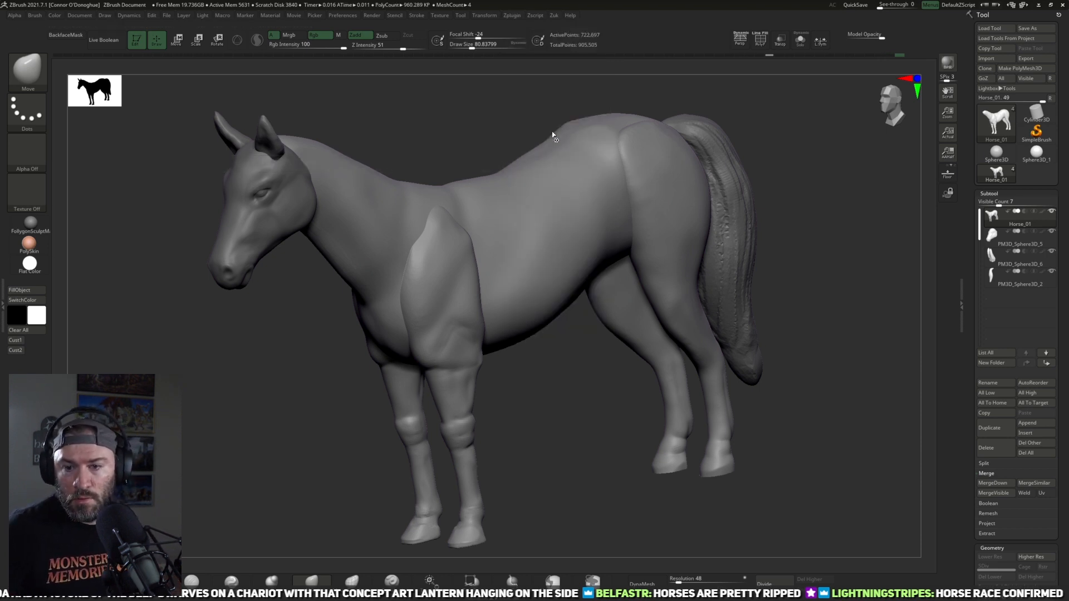
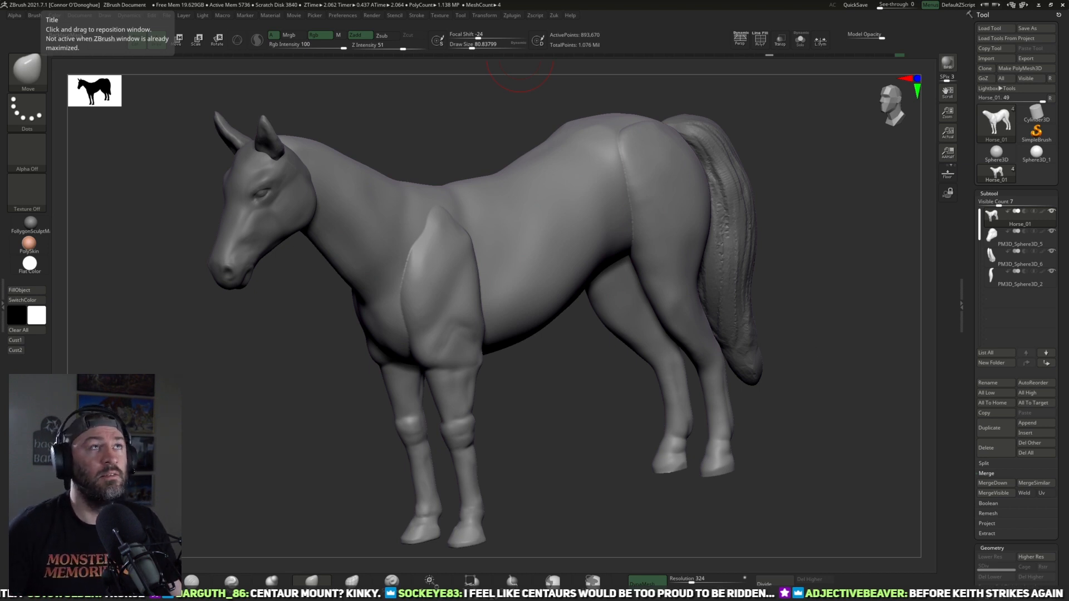
Step: Isolate the horse's body so that the other subtools are hidden
left_click_drag(830, 370, 851, 154)
left_click(800, 40)
left_click_drag(797, 207, 747, 183, "alt")
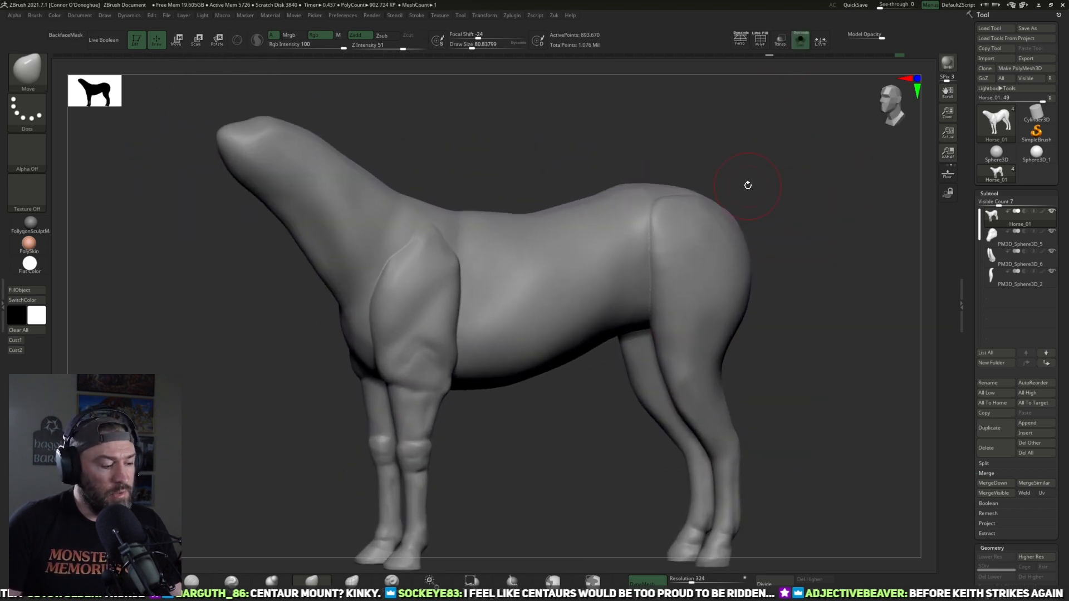
Step: Display the polyframe, merge the body's polygroups into a single group, and hide the polyframe again
left_click(760, 40)
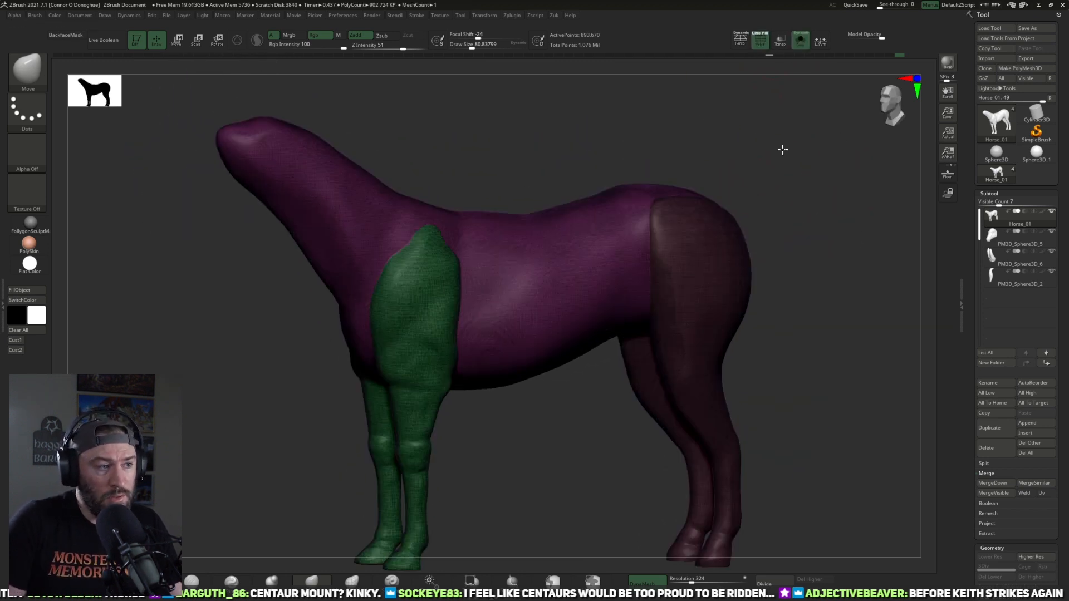
left_click_drag(783, 149, 768, 143)
key("ctrl")
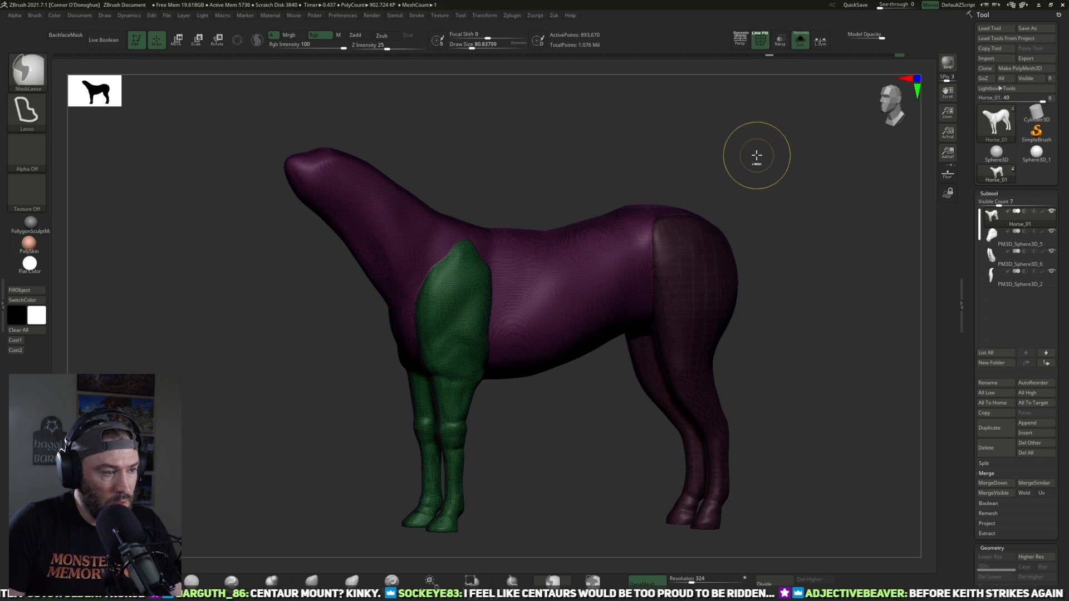
key("ctrl+w")
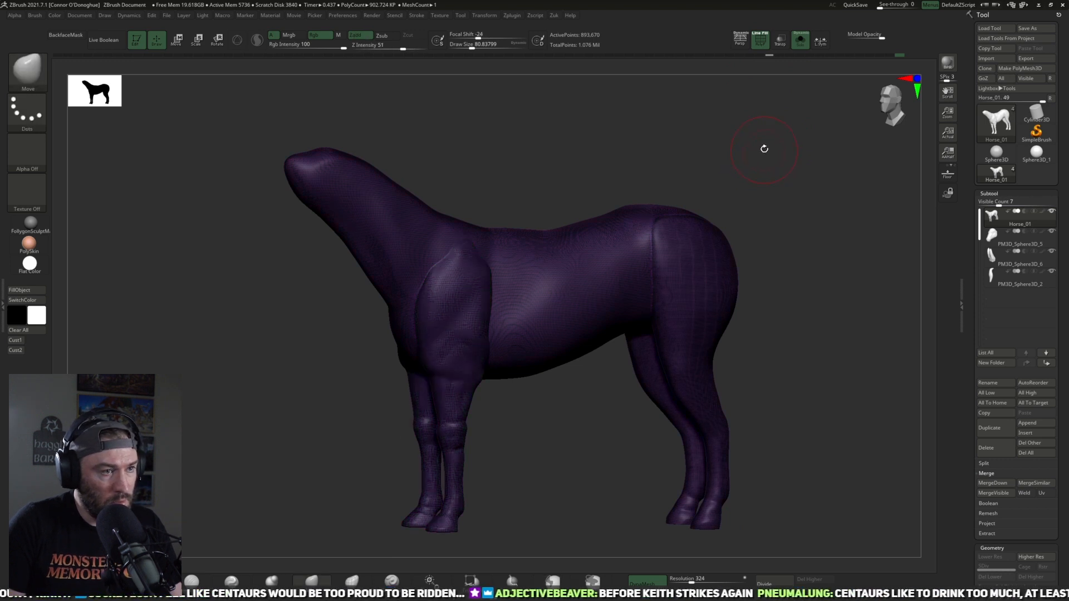
key("shift+f")
left_click_drag(764, 150, 824, 140)
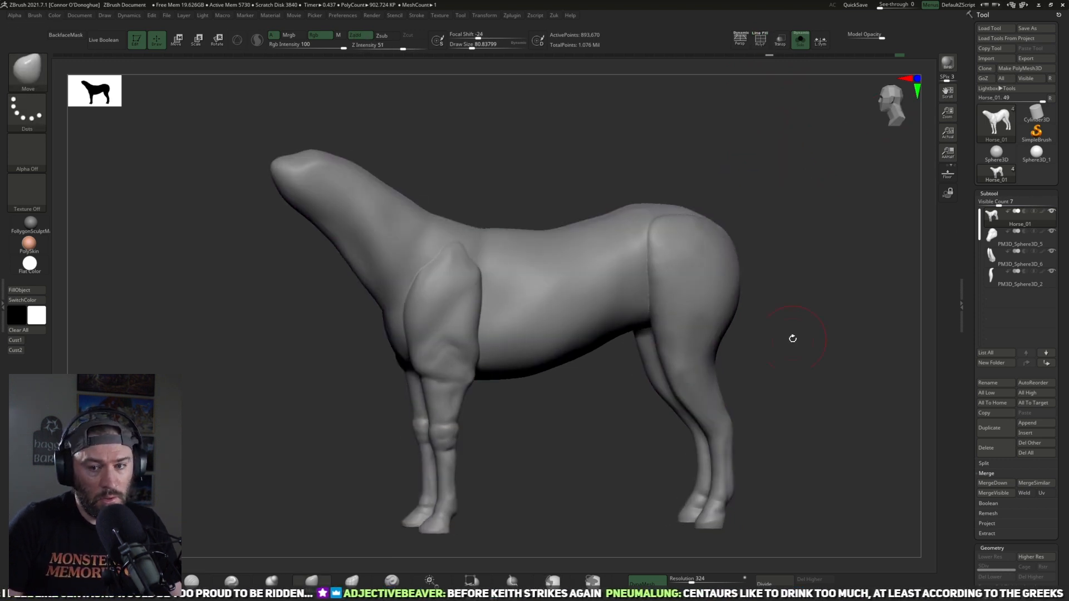
Step: Save the tool as a new version named Horse_02.ztl in the Horse folder
left_click_drag(822, 313, 765, 333)
left_click(1027, 28)
left_click(406, 265)
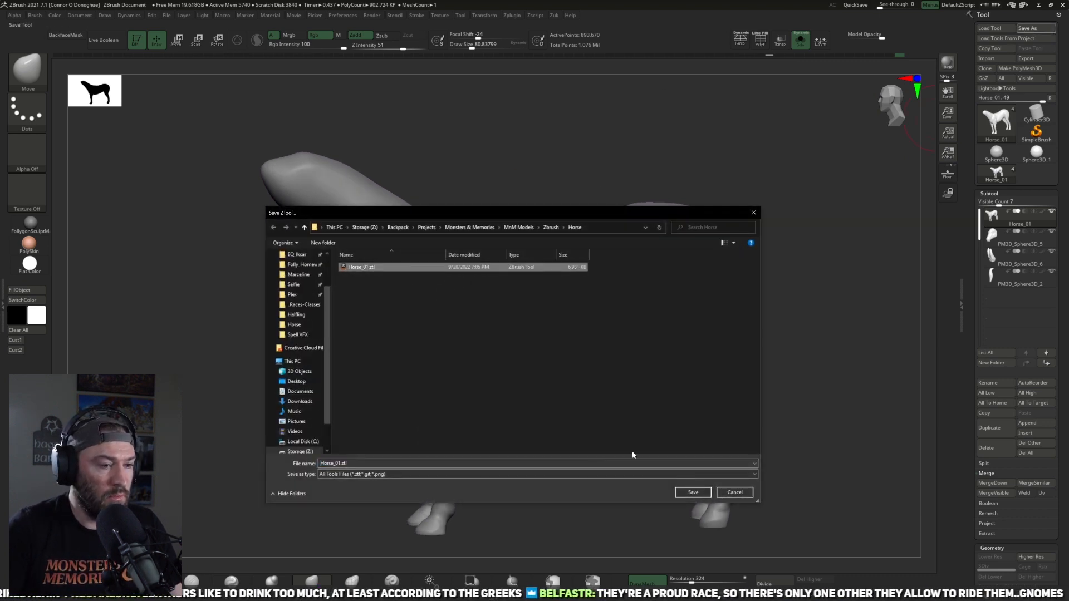
left_click(430, 464)
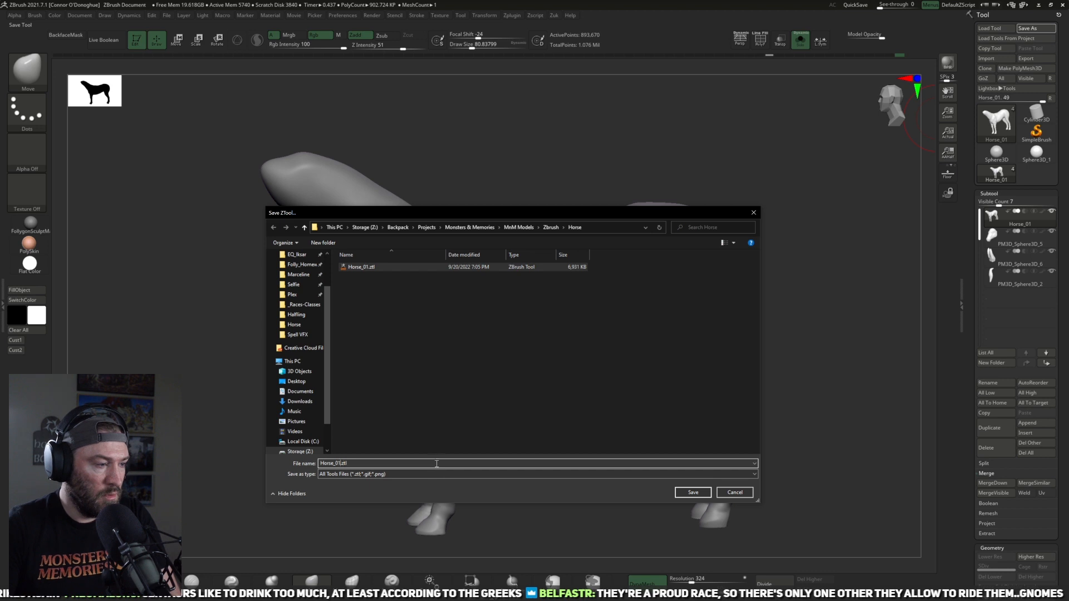
type("2")
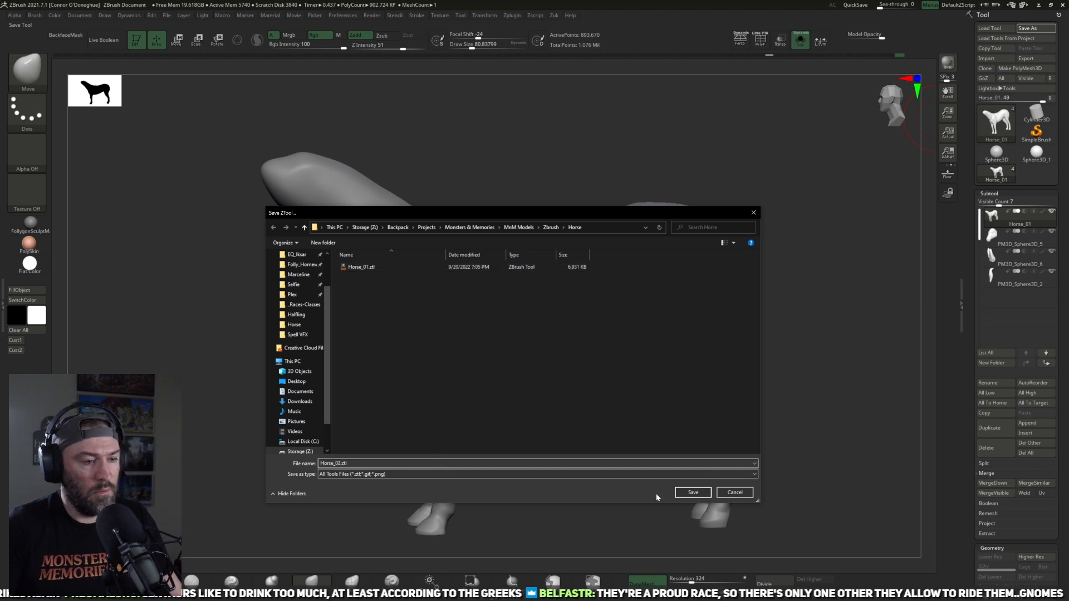
left_click(691, 492)
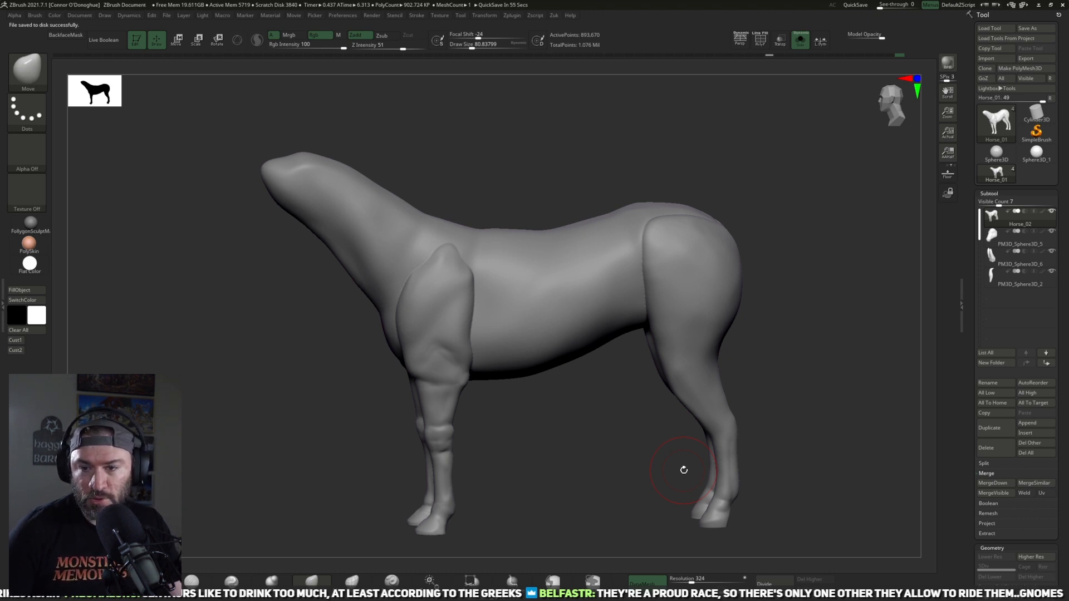
Step: Build up the centre of the rump between the hind legs with the ClayBuildup brush and smooth it
mouse_move(869, 279)
left_mouse_down()
mouse_move(832, 298)
mouse_move(792, 274)
mouse_move(797, 265)
mouse_move(735, 256)
mouse_move(813, 260)
mouse_move(796, 241)
mouse_move(816, 215)
mouse_move(751, 275)
mouse_move(696, 278)
mouse_move(629, 333)
mouse_move(631, 274)
left_mouse_up()
mouse_move(747, 247)
left_mouse_down("alt")
mouse_move(704, 254)
mouse_move(699, 267)
left_mouse_up("alt")
left_click_drag(590, 345, 587, 362)
left_click_drag(695, 223, 662, 306, "alt")
left_click_drag(613, 339, 599, 369)
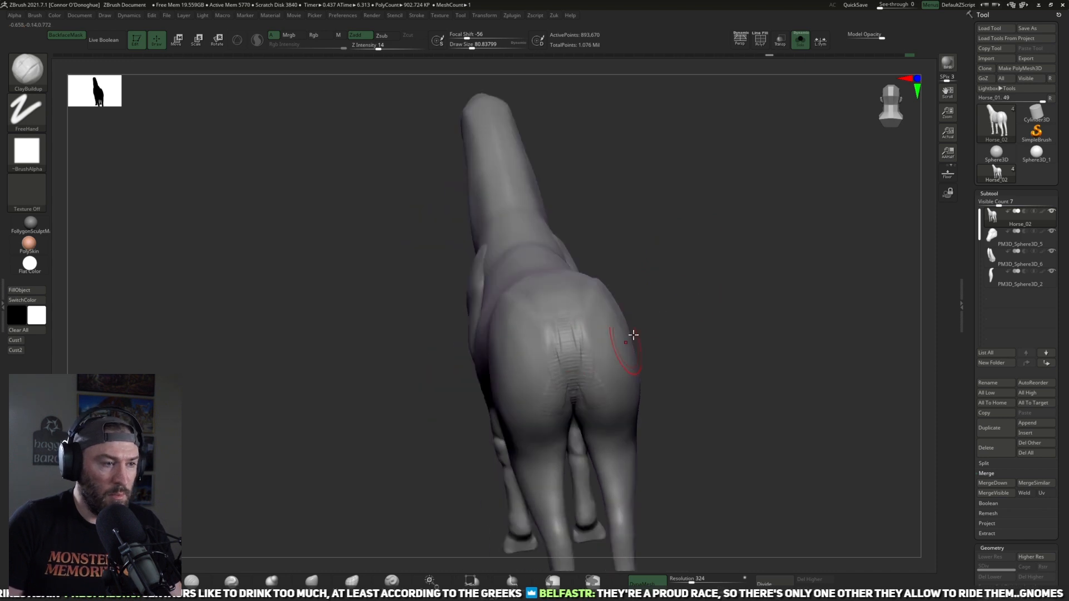
left_click_drag(660, 345, 656, 384)
key("]")
mouse_move(548, 325)
left_mouse_down()
mouse_move(529, 287)
mouse_move(571, 334)
left_mouse_up()
Step: Refine the top and back of the rump with a larger ClayBuildup brush, blending the strokes into the buttocks
mouse_move(708, 320)
left_mouse_down()
mouse_move(734, 301)
mouse_move(735, 285)
left_mouse_up()
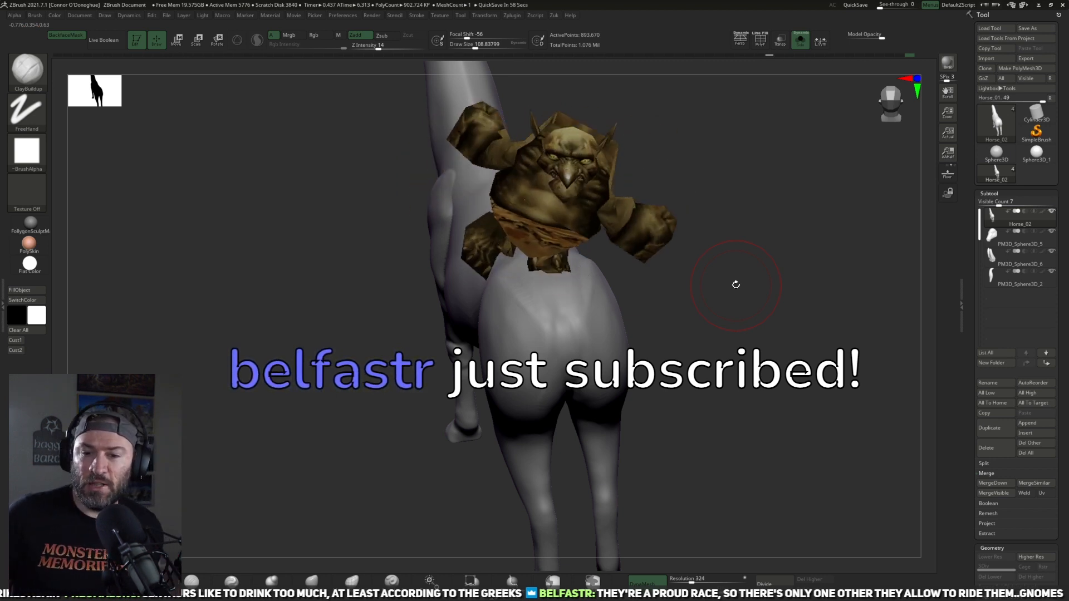
left_click_drag(762, 281, 752, 290, "alt")
left_click_drag(576, 292, 569, 312, "shift")
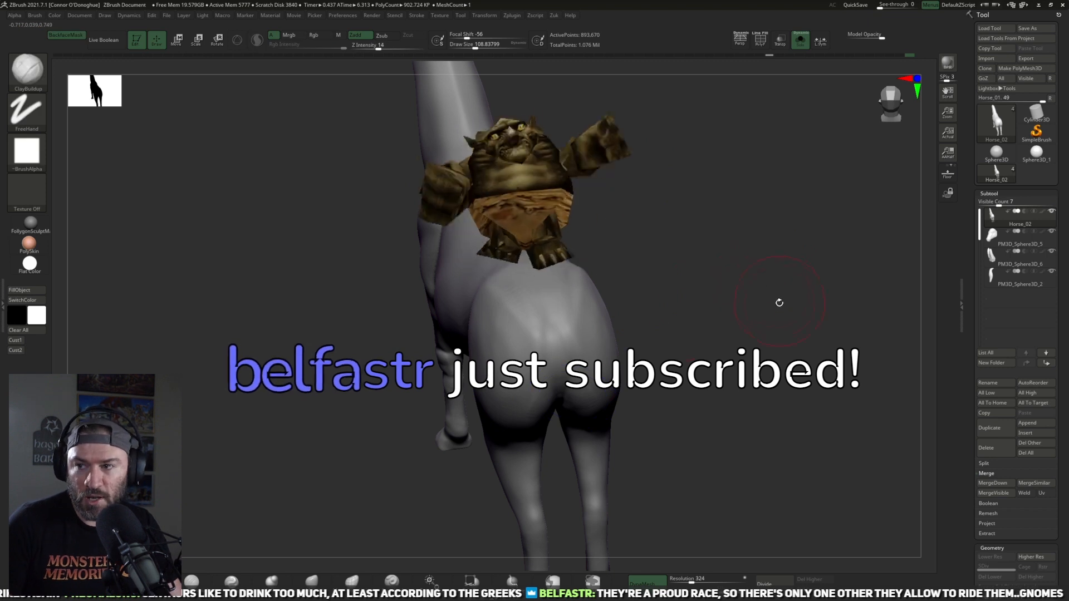
left_click_drag(779, 303, 784, 268)
left_click_drag(773, 332, 781, 292, "alt")
left_click_drag(557, 353, 551, 380, "shift")
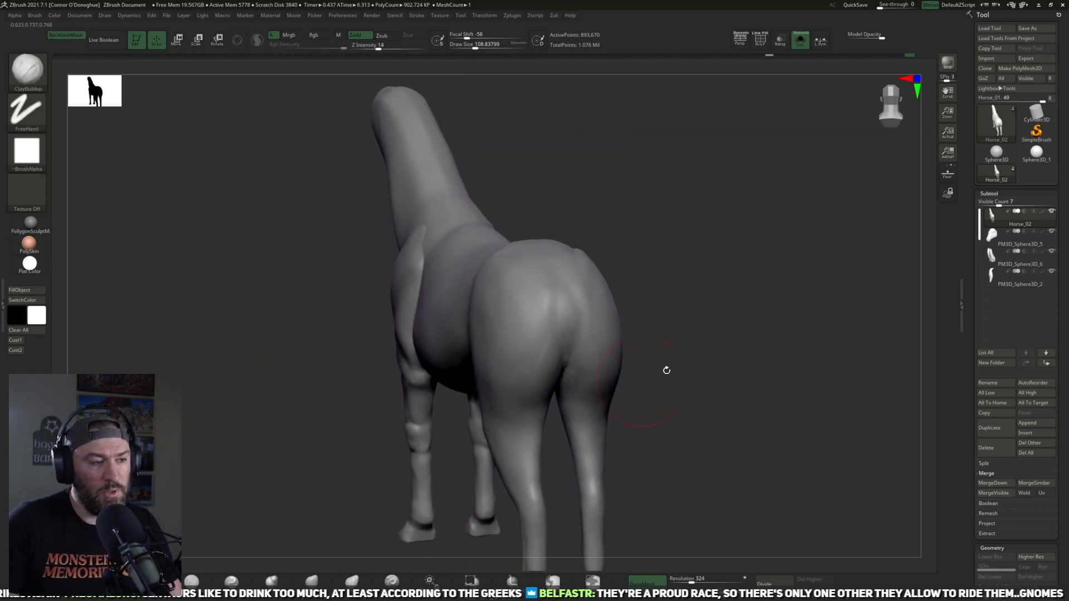
Step: Add clay volume across the upper hip where the hind leg meets the body
left_click_drag(666, 370, 571, 383, "shift")
left_click_drag(697, 398, 713, 200)
mouse_move(731, 393)
left_mouse_down("alt")
mouse_move(710, 322)
mouse_move(735, 427)
mouse_move(766, 289)
mouse_move(807, 275)
mouse_move(741, 334)
mouse_move(716, 324)
left_mouse_up("alt")
mouse_move(721, 262)
left_mouse_down("alt")
mouse_move(707, 215)
mouse_move(694, 273)
left_mouse_up("alt")
left_click_drag(530, 262, 574, 260, "shift")
mouse_move(693, 259)
left_mouse_down("alt")
mouse_move(700, 222)
mouse_move(685, 272)
left_mouse_up("alt")
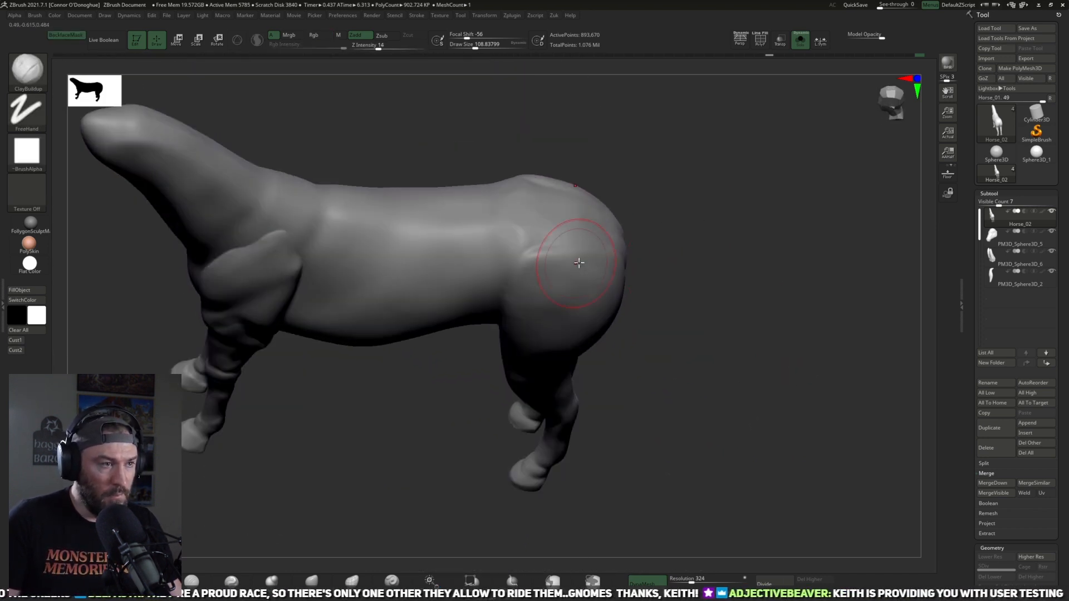
Step: Build up the hip point further and smooth the strokes into the croup and upper thigh
left_click_drag(739, 162, 737, 209, "alt")
mouse_move(536, 248)
left_mouse_down()
mouse_move(535, 232)
mouse_move(571, 234)
left_mouse_up()
left_click_drag(699, 194, 701, 151)
left_click_drag(571, 240, 544, 253, "shift")
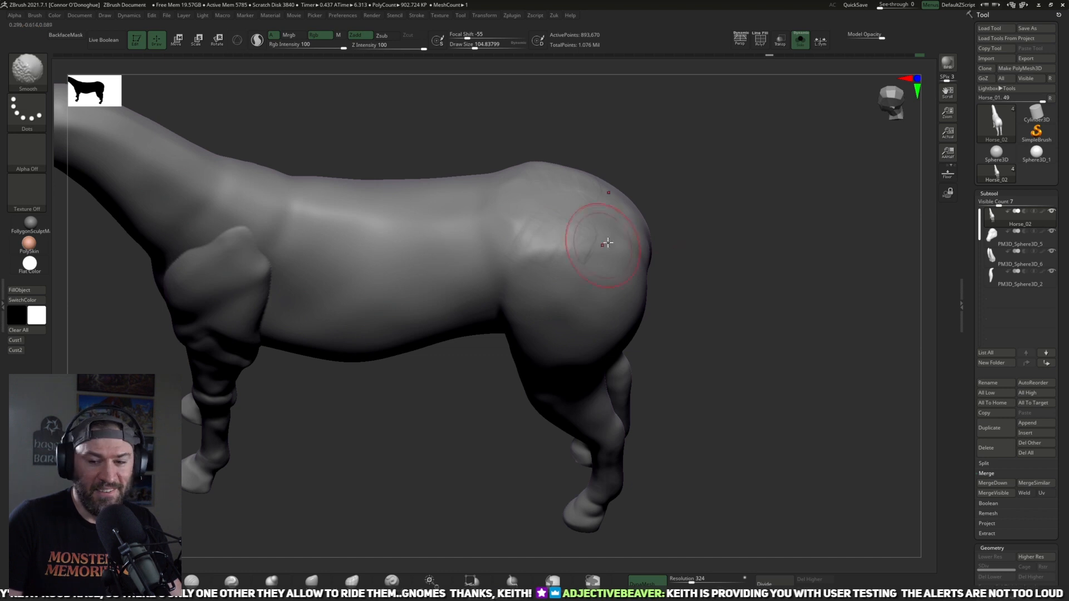
left_click_drag(663, 204, 689, 186)
left_click_drag(672, 253, 710, 200)
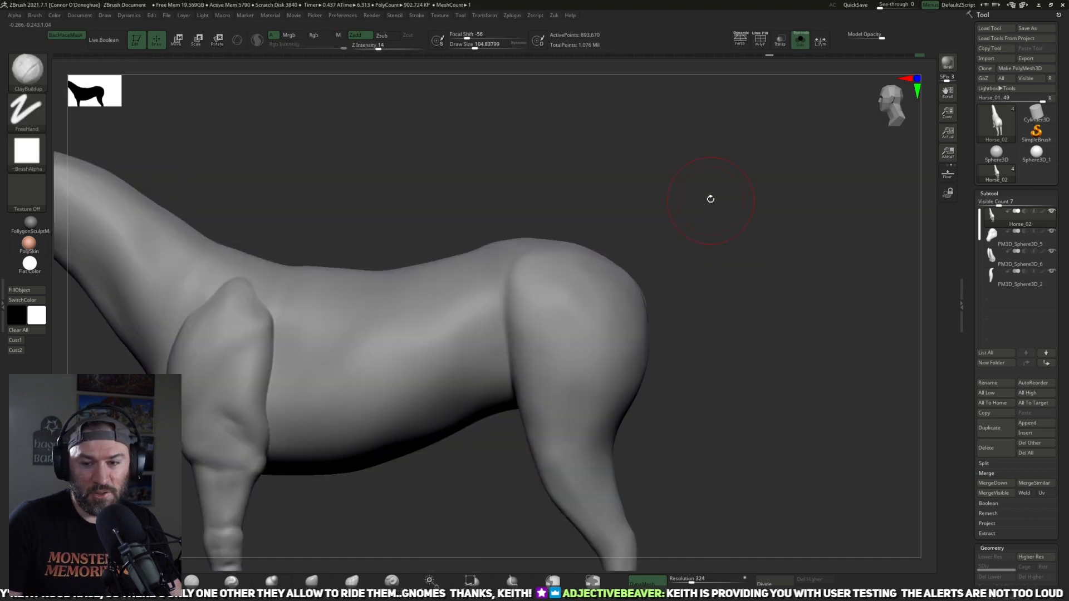
Step: Flatten planes on the hip and croup with the TrimDynamic brush
key("b")
key("t")
key("d")
mouse_move(646, 217)
left_mouse_down()
mouse_move(588, 258)
mouse_move(708, 214)
mouse_move(512, 210)
mouse_move(523, 251)
left_mouse_up()
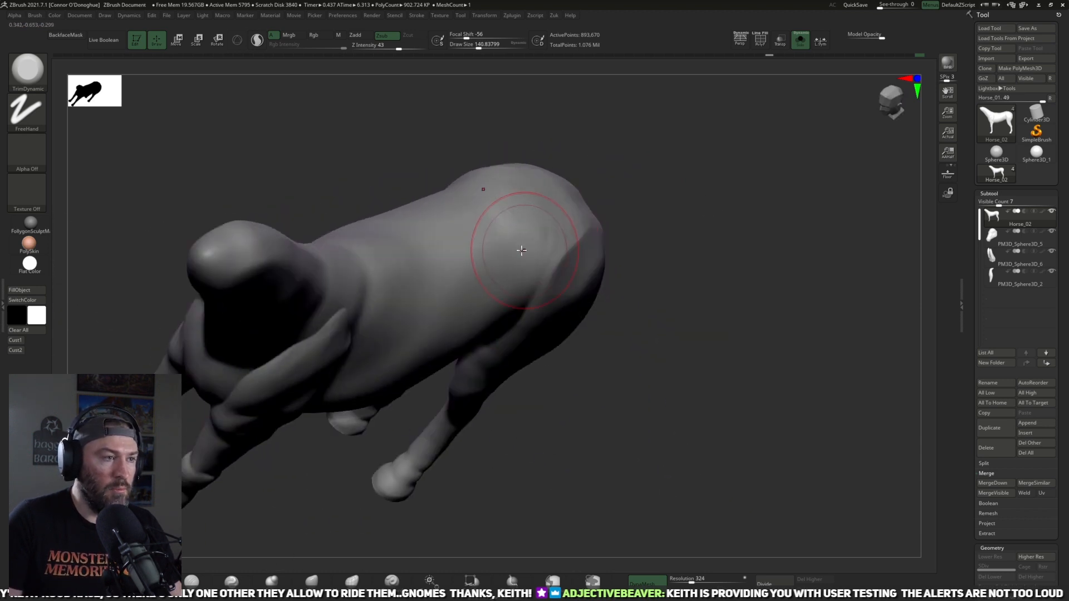
left_click_drag(657, 161, 627, 148)
mouse_move(538, 224)
left_mouse_down()
mouse_move(525, 262)
mouse_move(489, 202)
left_mouse_up()
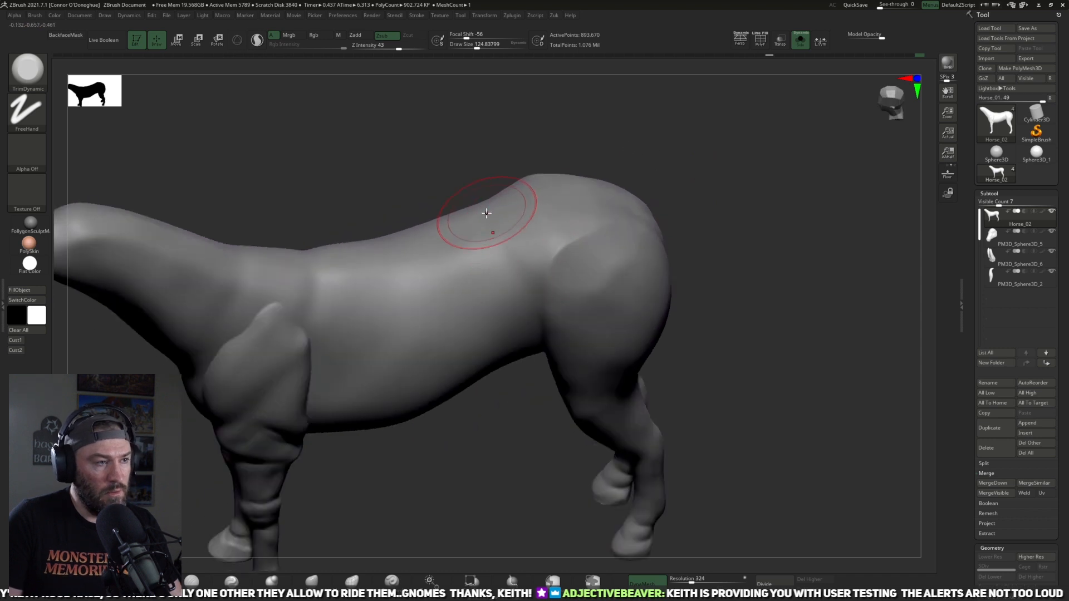
left_click_drag(696, 239, 687, 189, "shift")
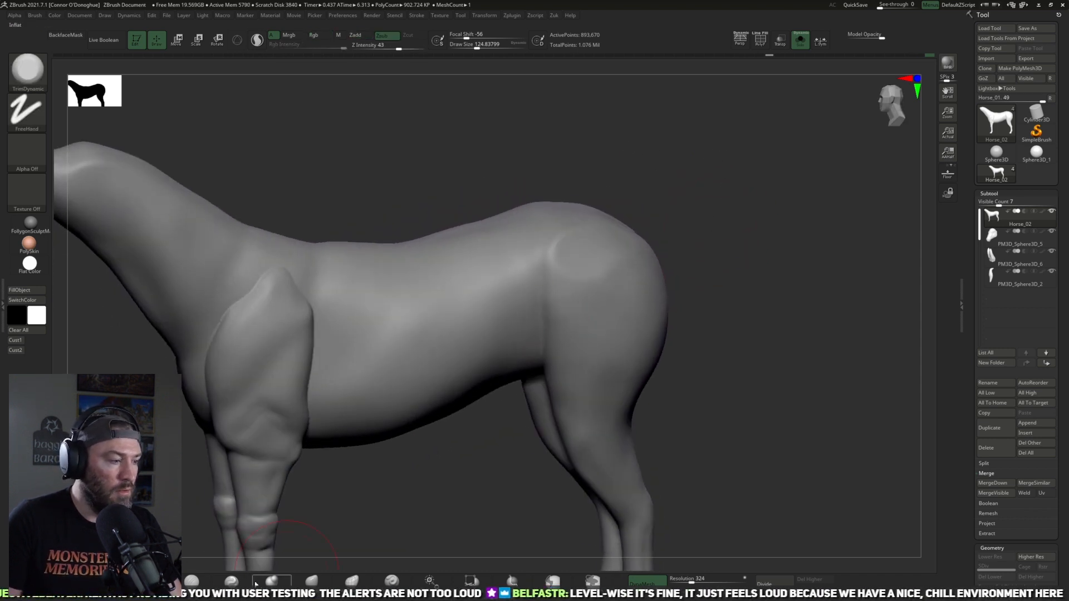
Step: Carve the crease around the hip and along the front of the thigh with the DamStandard brush
left_click(192, 581)
left_click_drag(534, 173, 604, 250)
key("bracketleft")
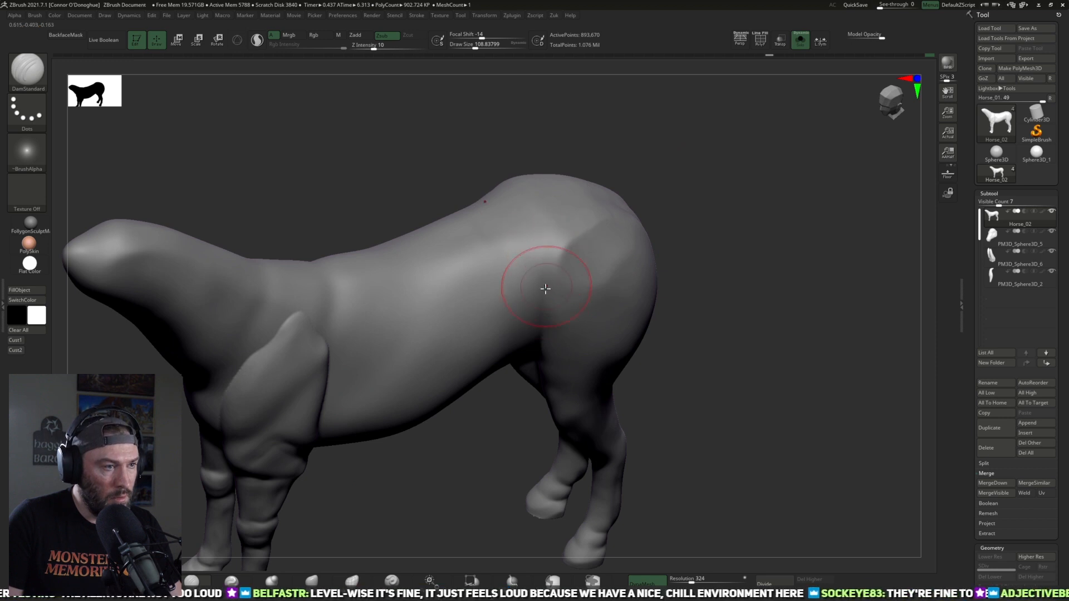
left_click_drag(671, 152, 661, 169)
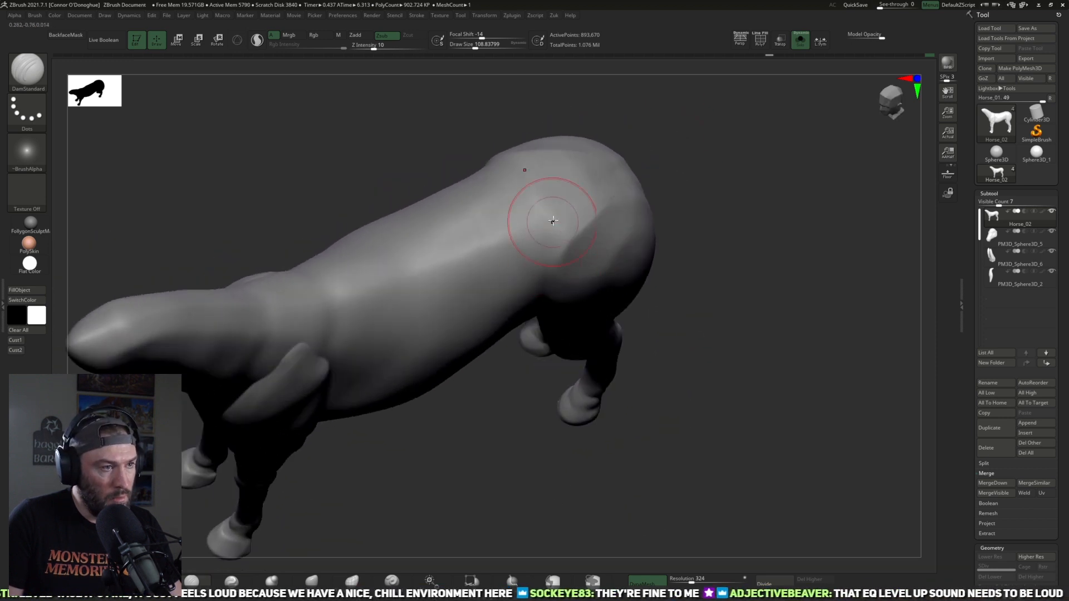
left_click_drag(540, 233, 535, 257, "shift")
left_click_drag(550, 222, 584, 289, "shift")
left_click_drag(674, 174, 682, 133)
mouse_move(585, 297)
left_mouse_down("shift")
mouse_move(559, 296)
mouse_move(571, 272)
left_mouse_up("shift")
left_click_drag(699, 215, 678, 216)
mouse_move(585, 237)
left_mouse_down("shift")
mouse_move(594, 252)
mouse_move(580, 424)
left_mouse_up("shift")
left_click_drag(455, 484, 546, 399, "alt")
left_click_drag(462, 392, 448, 339, "shift")
mouse_move(557, 449)
left_mouse_down("alt")
mouse_move(545, 417)
mouse_move(490, 413)
left_mouse_up("alt")
Step: Add clay strokes over the top of the shoulder blade with the ClayBuildup brush
mouse_move(265, 456)
left_mouse_down("alt")
mouse_move(269, 485)
mouse_move(306, 471)
left_mouse_up("alt")
key("b")
key("c")
key("b")
left_click_drag(427, 231, 439, 241)
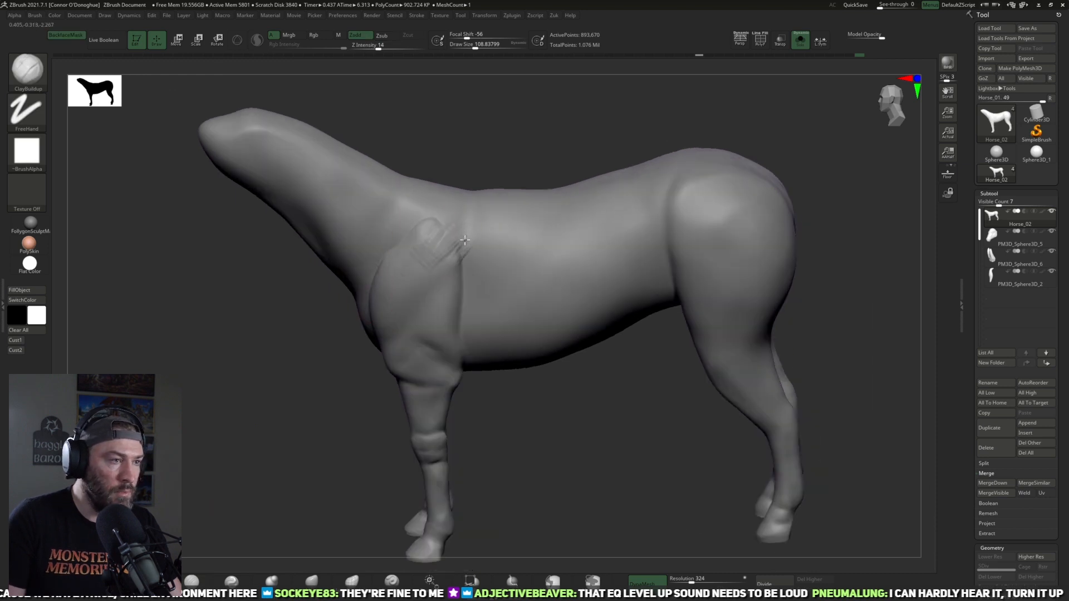
Step: Build up the chest muscles between the front legs with ClayBuildup
left_click_drag(343, 398, 405, 353)
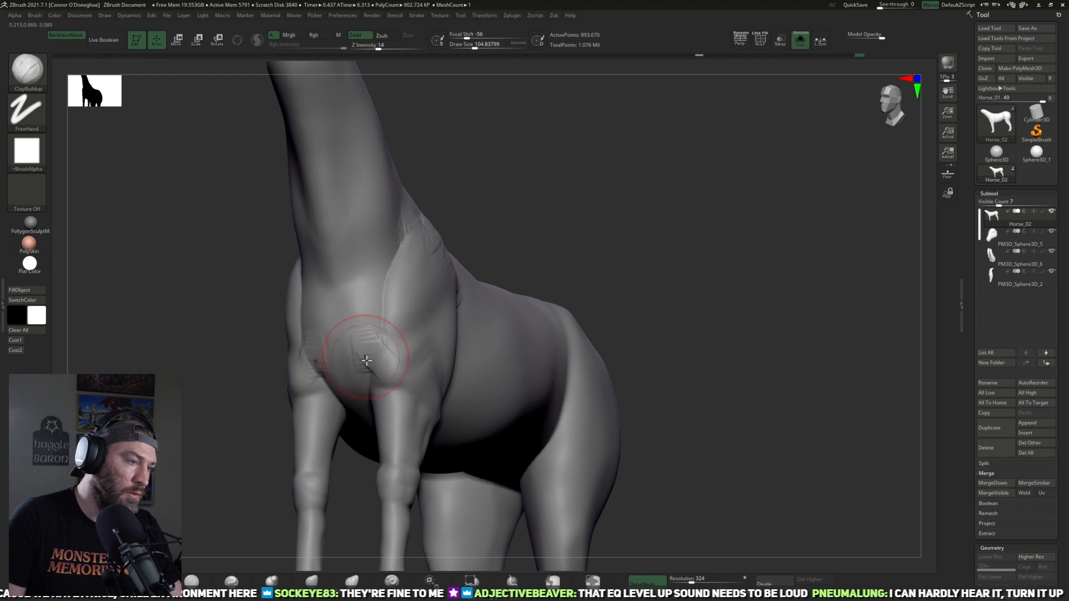
left_click_drag(529, 191, 393, 393)
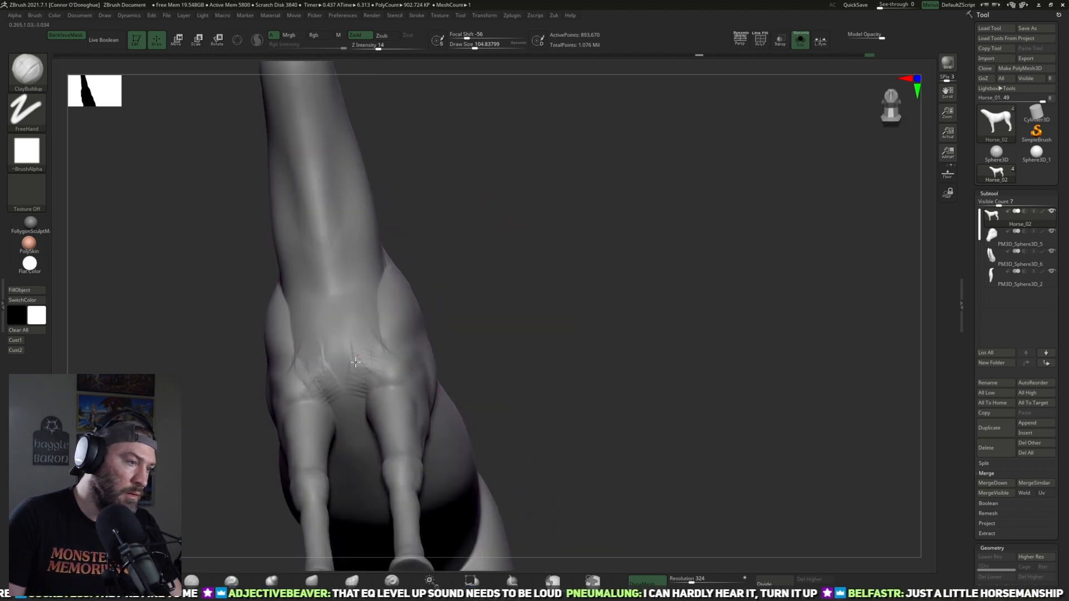
left_click_drag(535, 238, 504, 322)
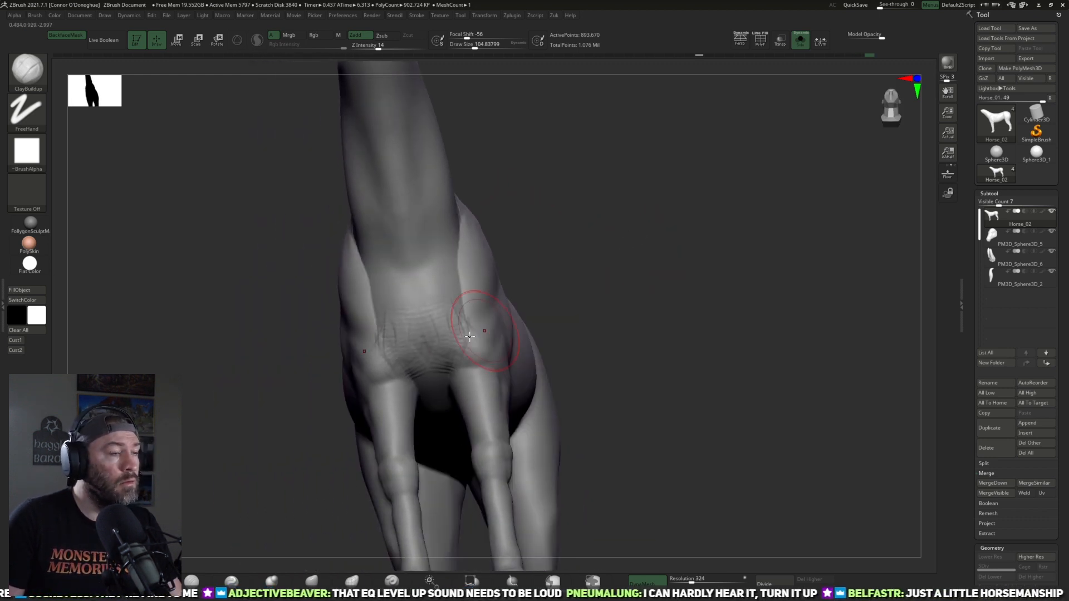
mouse_move(425, 338)
left_mouse_down()
mouse_move(465, 318)
mouse_move(468, 342)
left_mouse_up()
Step: Add clay along the front of the shoulders where they meet the base of the neck
left_click_drag(537, 284, 629, 256)
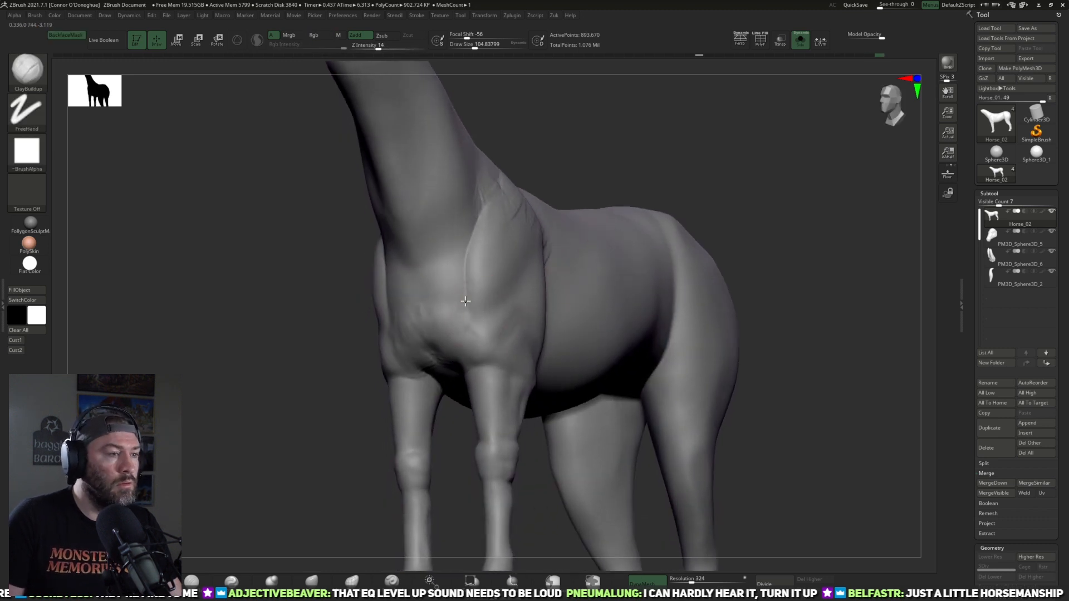
mouse_move(594, 174)
left_mouse_down()
mouse_move(611, 199)
mouse_move(525, 266)
left_mouse_up()
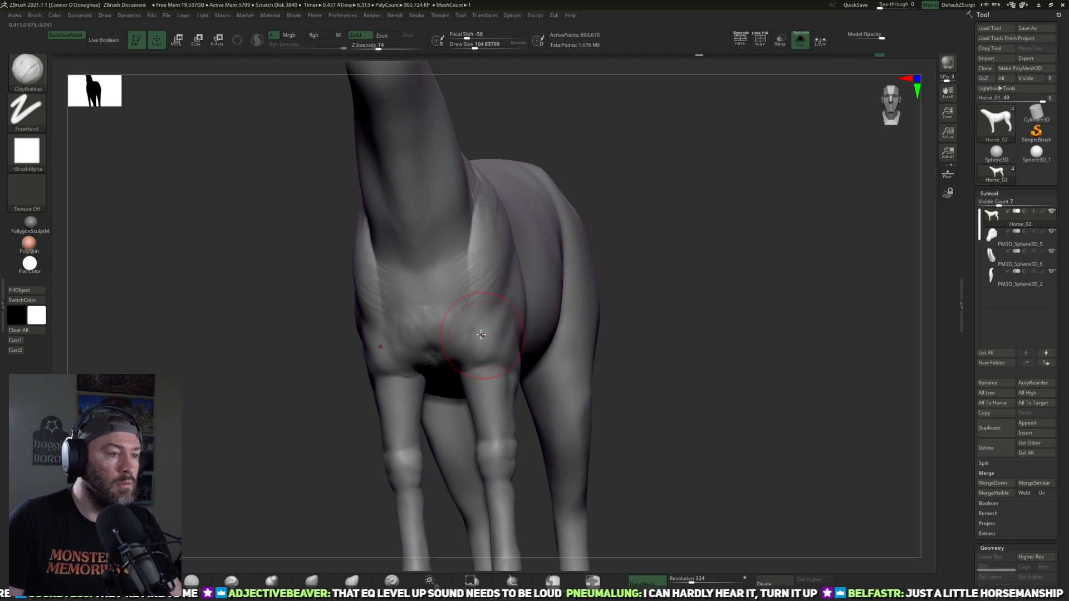
left_click_drag(619, 187, 478, 228)
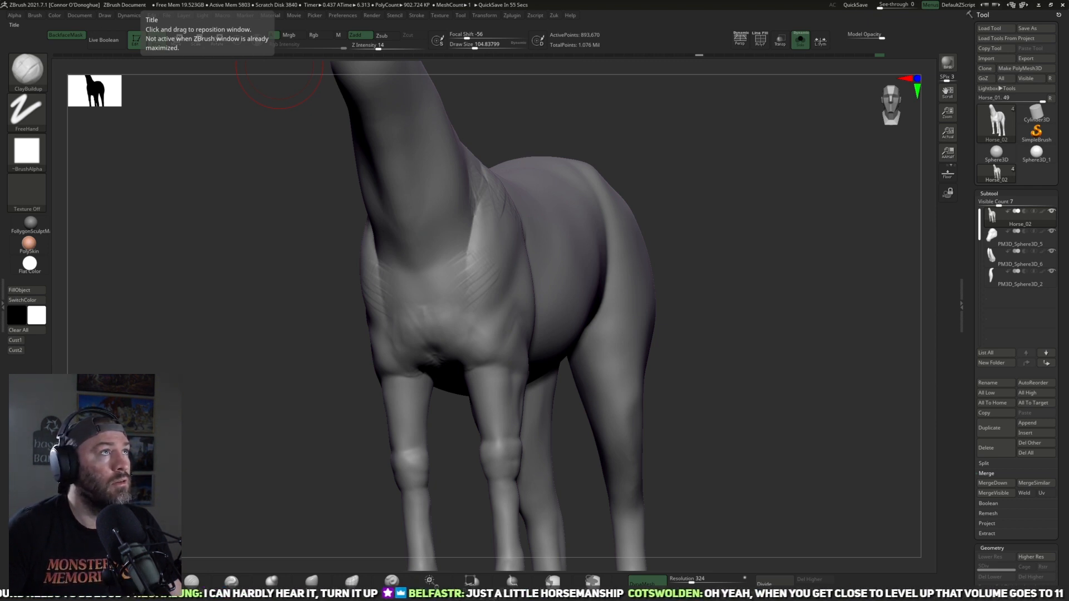
Step: Carve the creases between the chest muscles and the front of the shoulder with the DamStandard brush
left_click_drag(759, 323, 746, 323)
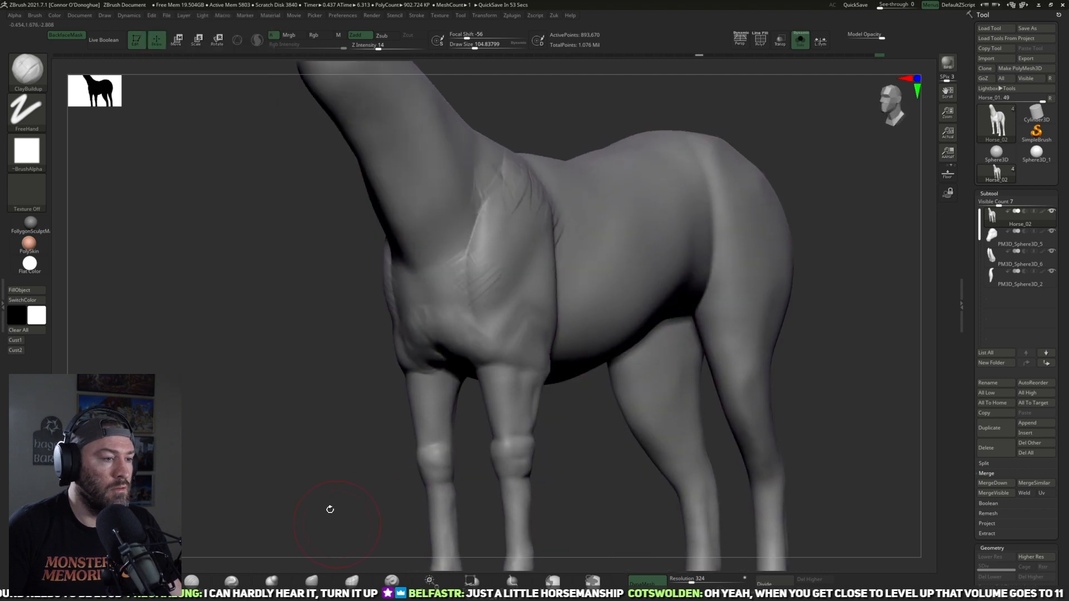
left_click_drag(318, 477, 336, 473)
left_click(194, 584)
left_click_drag(561, 250, 495, 315)
mouse_move(423, 406)
left_mouse_down()
mouse_move(476, 370)
mouse_move(494, 321)
left_mouse_up()
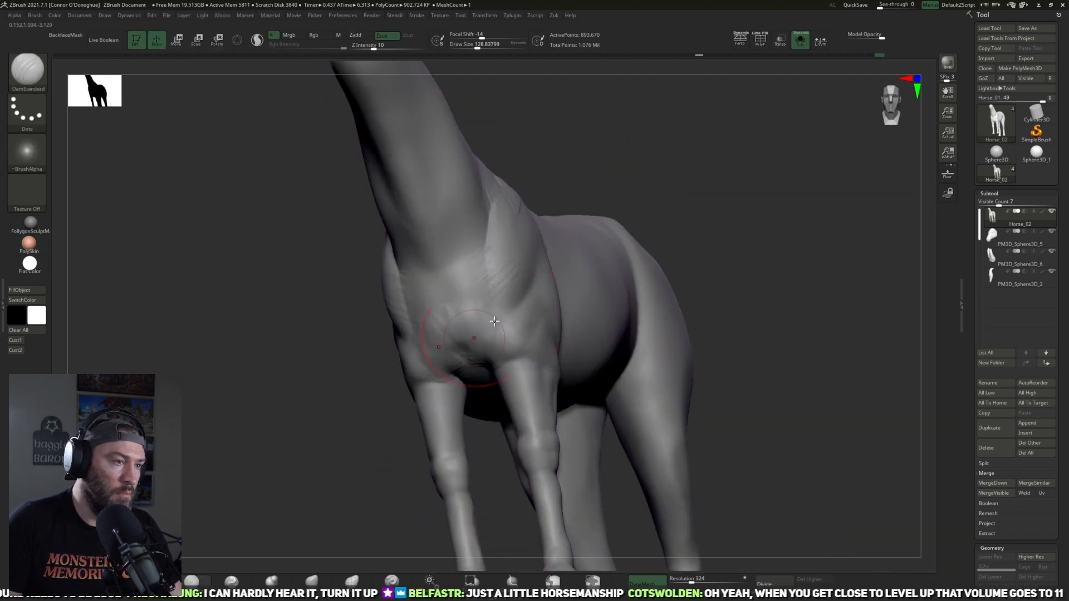
mouse_move(496, 329)
left_mouse_down("shift")
mouse_move(470, 343)
mouse_move(491, 363)
mouse_move(456, 335)
left_mouse_up("shift")
left_click_drag(682, 227, 559, 239)
left_click_drag(369, 311, 405, 340, "alt")
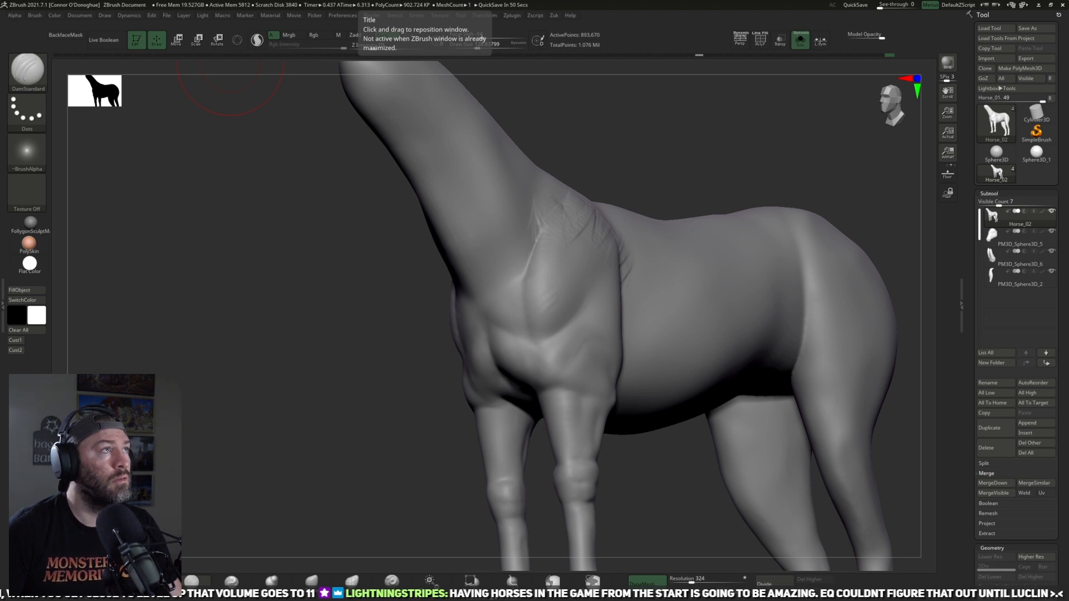
Step: Fill in the rear edge of the shoulder where it meets the ribcage, using a smaller ClayBuildup brush
mouse_move(385, 439)
left_mouse_down()
mouse_move(410, 452)
mouse_move(306, 459)
left_mouse_up()
key("b")
key("c")
key("b")
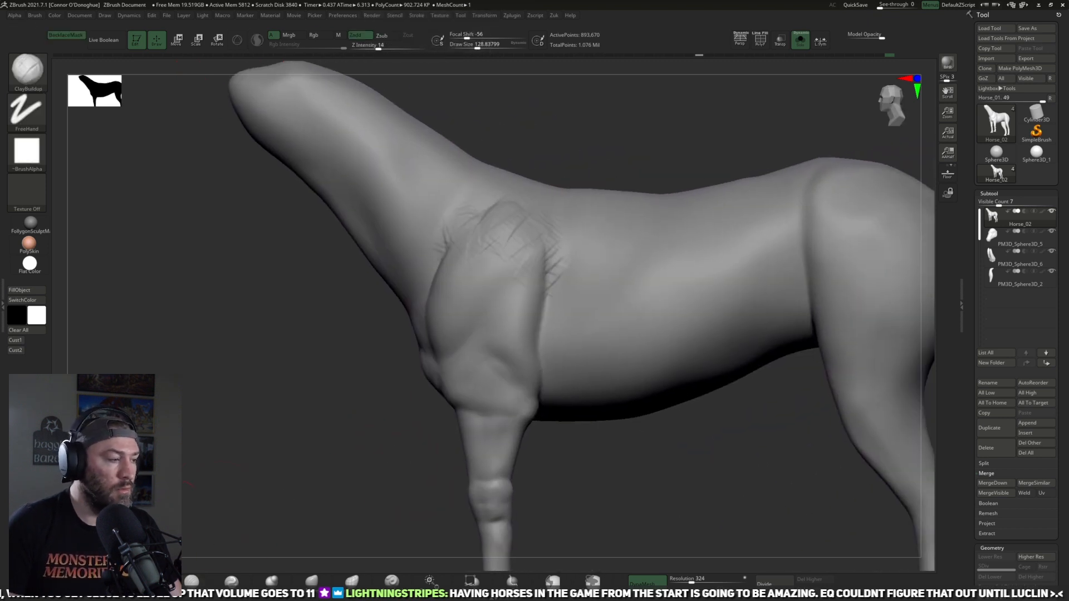
key("bracketleft")
key("bracketleft")
mouse_move(529, 270)
left_mouse_down()
mouse_move(550, 263)
mouse_move(539, 337)
mouse_move(520, 225)
left_mouse_up()
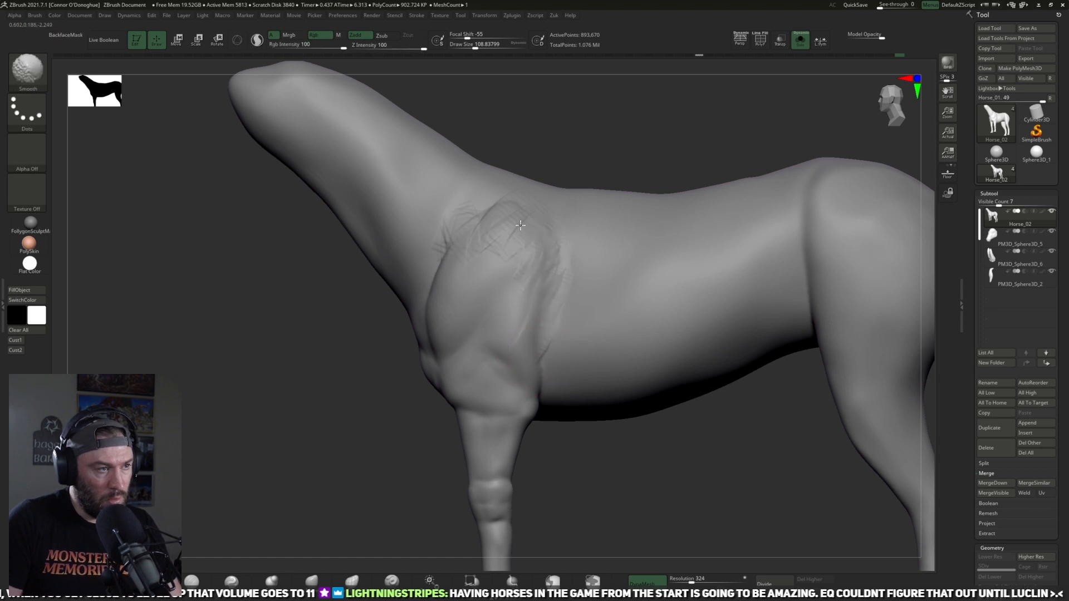
Step: Smooth the clay strokes on the shoulder blade and blend them into the neck and ribcage
left_click_drag(450, 252, 460, 250, "shift")
left_click_drag(599, 150, 596, 95, "alt")
left_click_drag(619, 401, 582, 410, "alt")
left_click_drag(483, 292, 476, 310, "shift")
mouse_move(537, 356)
left_mouse_down()
mouse_move(551, 387)
mouse_move(594, 386)
mouse_move(539, 394)
mouse_move(544, 385)
mouse_move(553, 432)
mouse_move(656, 469)
mouse_move(542, 335)
left_mouse_up()
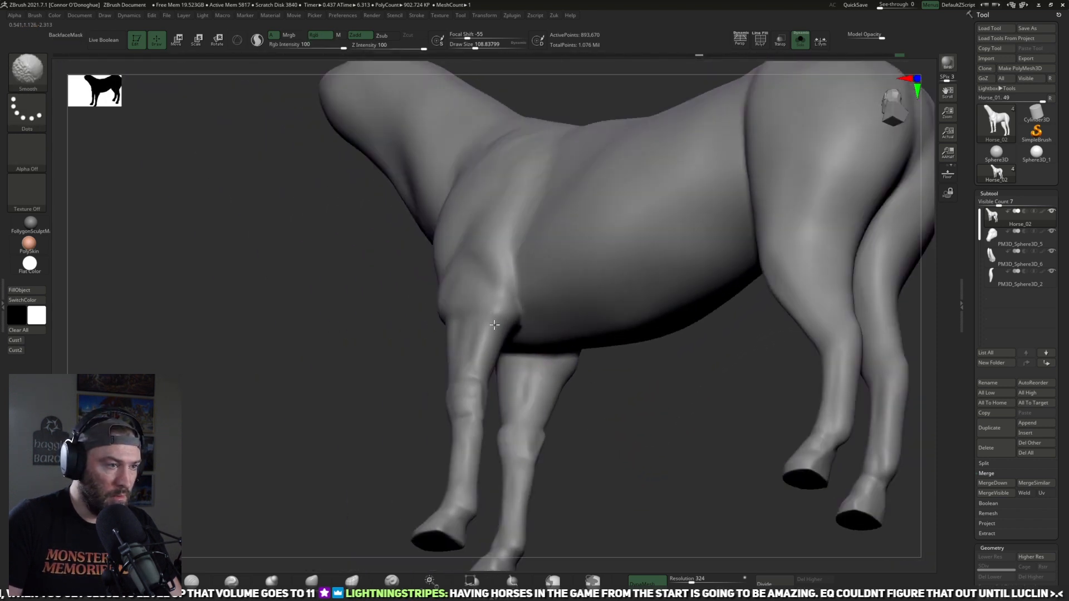
Step: Flatten the shoulder blade and the top of the foreleg with the TrimDynamic brush and smooth the planes
key("b")
key("t")
key("d")
left_click_drag(241, 466, 333, 498)
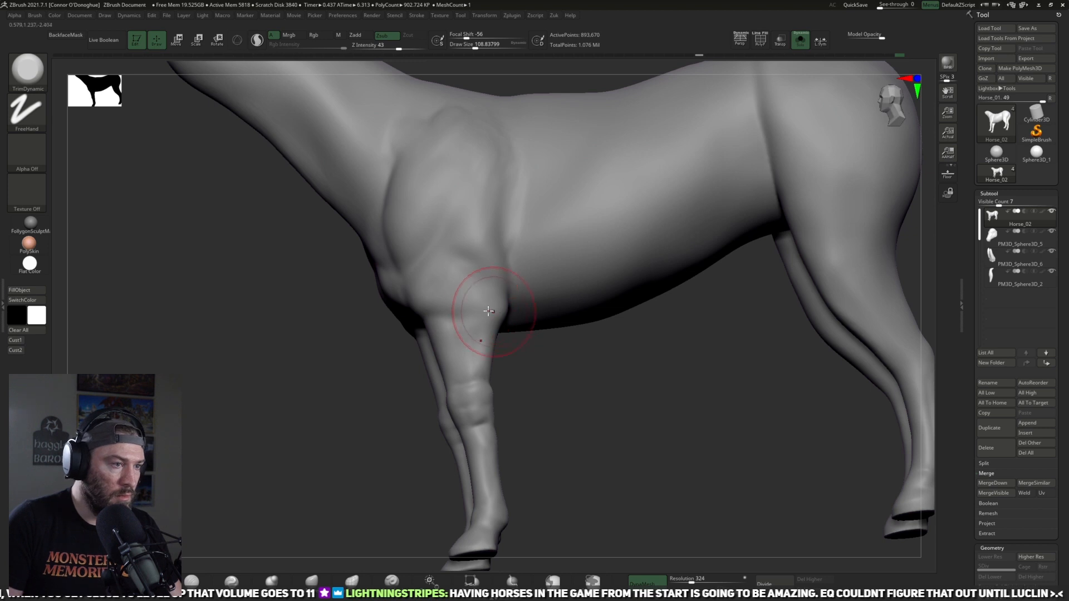
left_click_drag(595, 376, 524, 379)
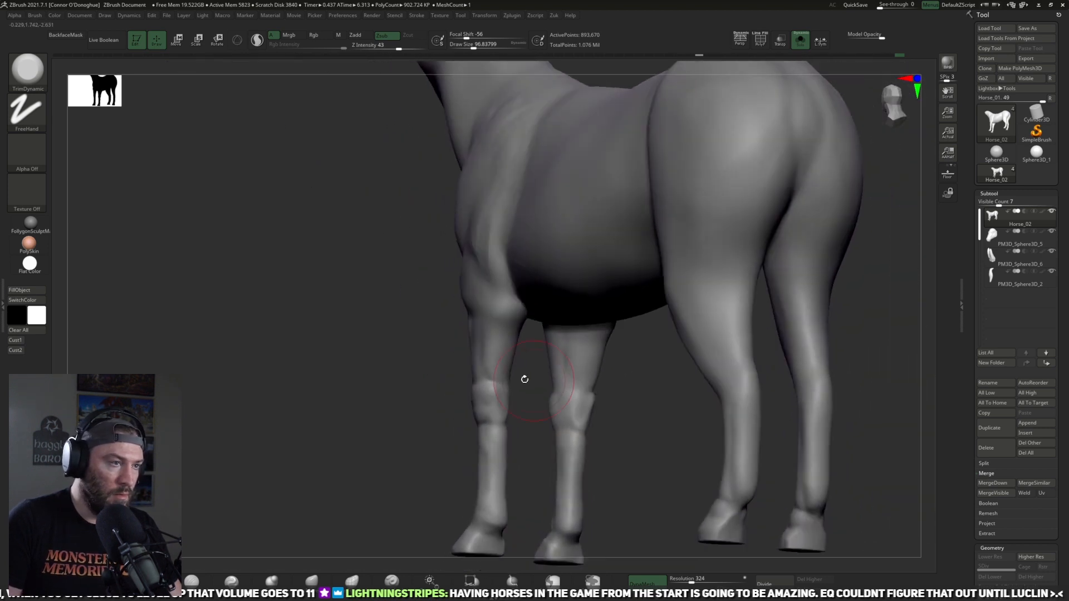
left_click_drag(393, 331, 473, 245)
key("shift")
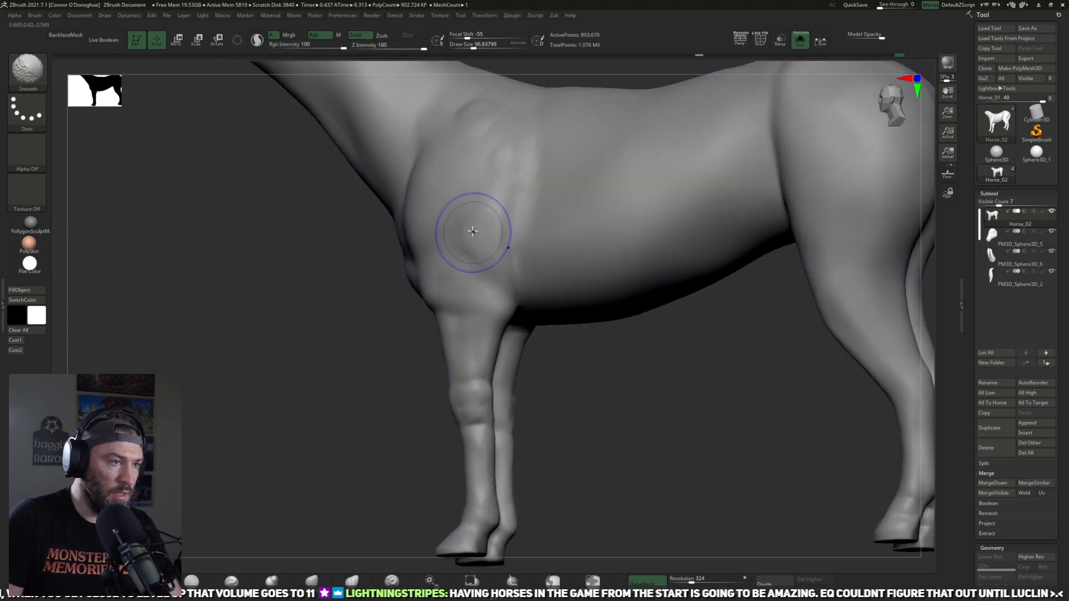
mouse_move(649, 432)
left_mouse_down("alt")
mouse_move(660, 434)
mouse_move(588, 441)
left_mouse_up("alt")
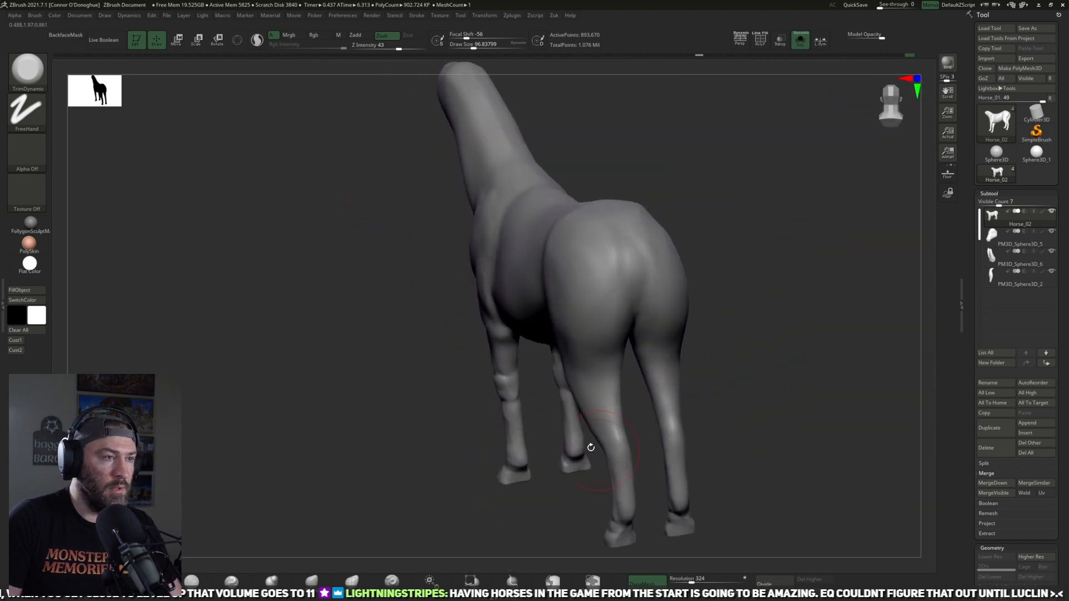
left_click_drag(421, 344, 410, 302)
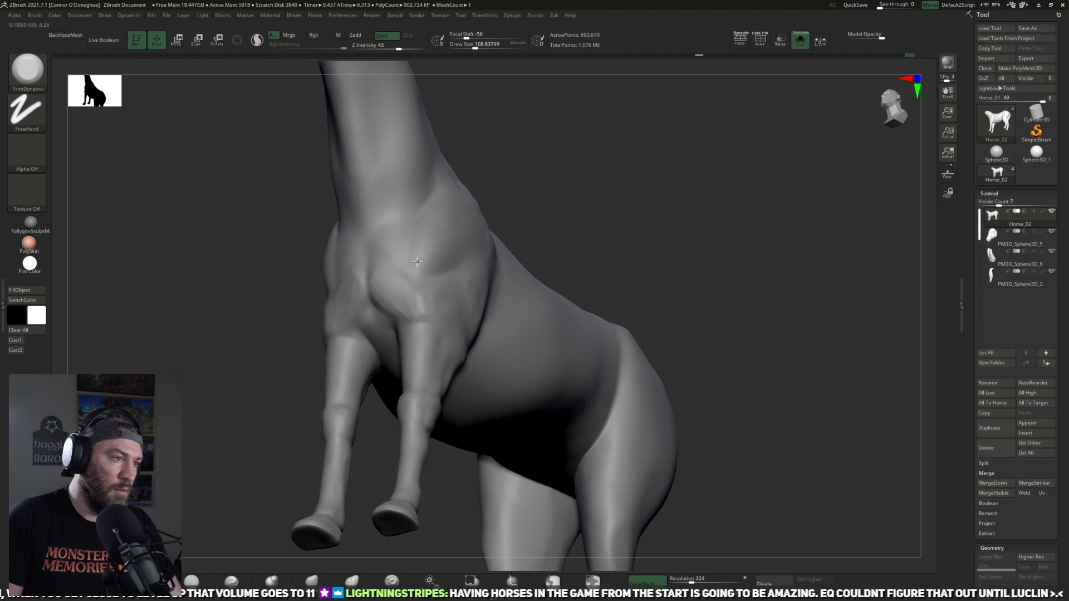
left_click_drag(572, 188, 523, 210)
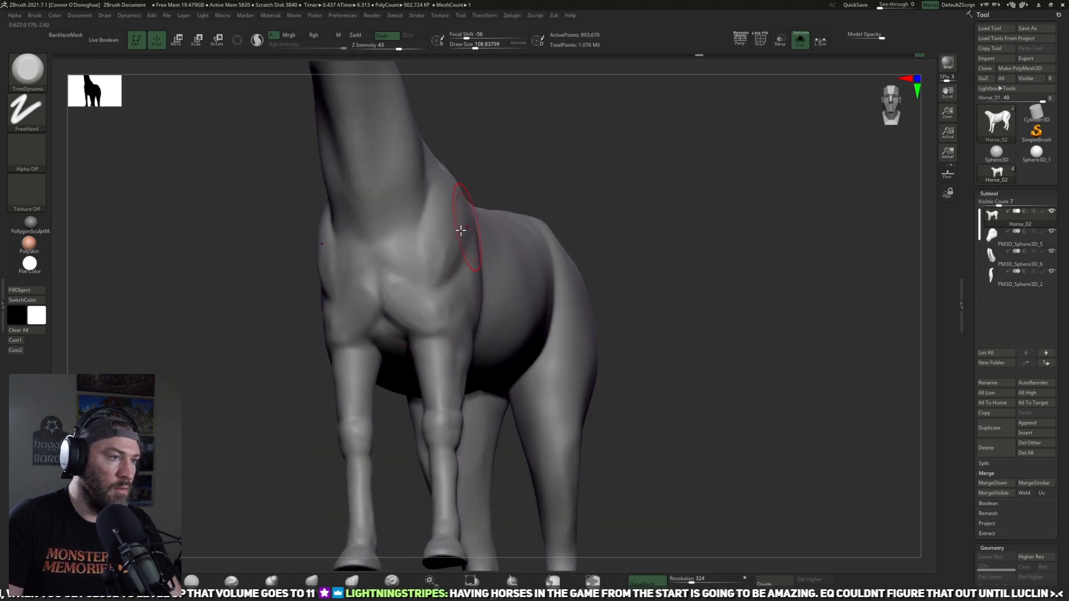
Step: Sharpen the front edge of the shoulder where it meets the neck with the Pinch brush
left_click_drag(577, 133, 521, 181)
key("b")
key("p")
key("i")
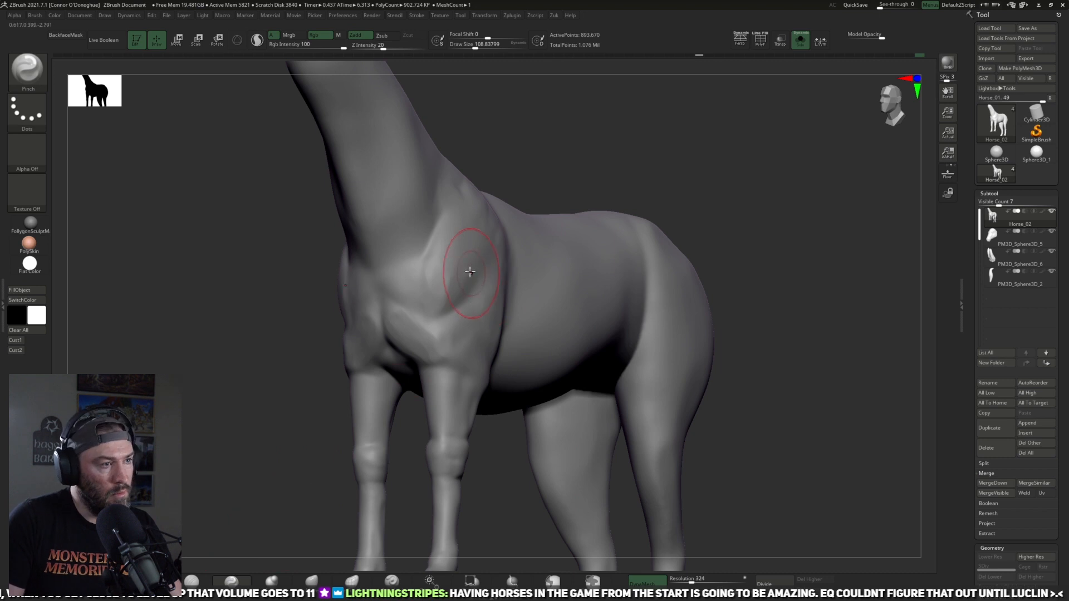
mouse_move(586, 192)
left_mouse_down()
mouse_move(608, 191)
mouse_move(508, 279)
left_mouse_up()
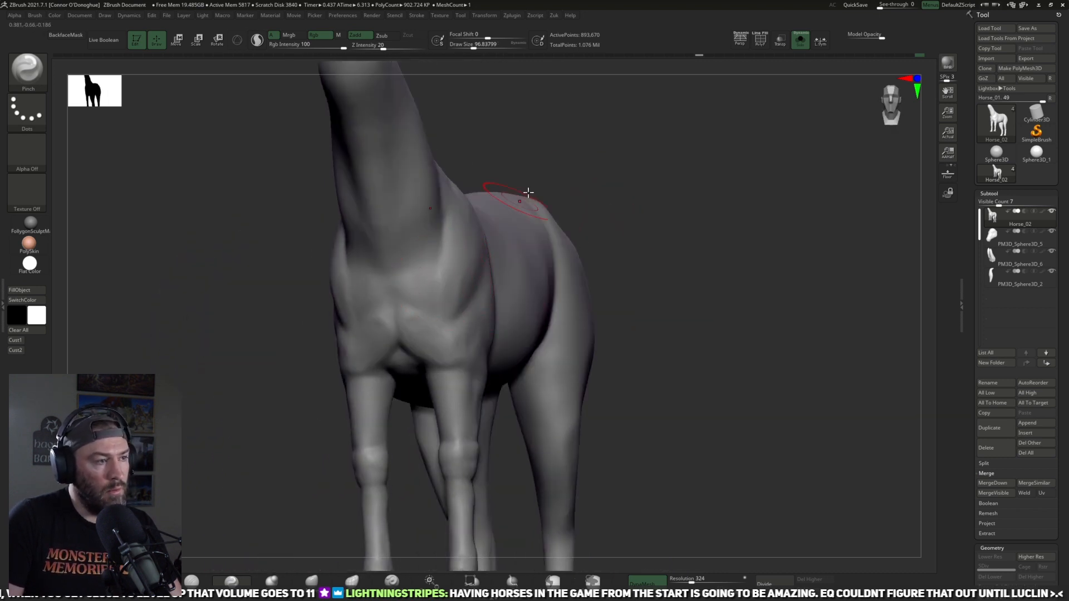
left_click_drag(489, 228, 438, 275)
mouse_move(588, 142)
left_mouse_down()
mouse_move(521, 133)
mouse_move(620, 122)
mouse_move(592, 131)
mouse_move(609, 115)
mouse_move(481, 316)
left_mouse_up()
Step: Tighten the creases between the chest muscles and the front of the shoulder with a smaller Pinch brush
key("bracketright")
key("bracketleft")
mouse_move(557, 437)
left_mouse_down()
mouse_move(492, 444)
mouse_move(576, 445)
left_mouse_up()
key("bracketleft")
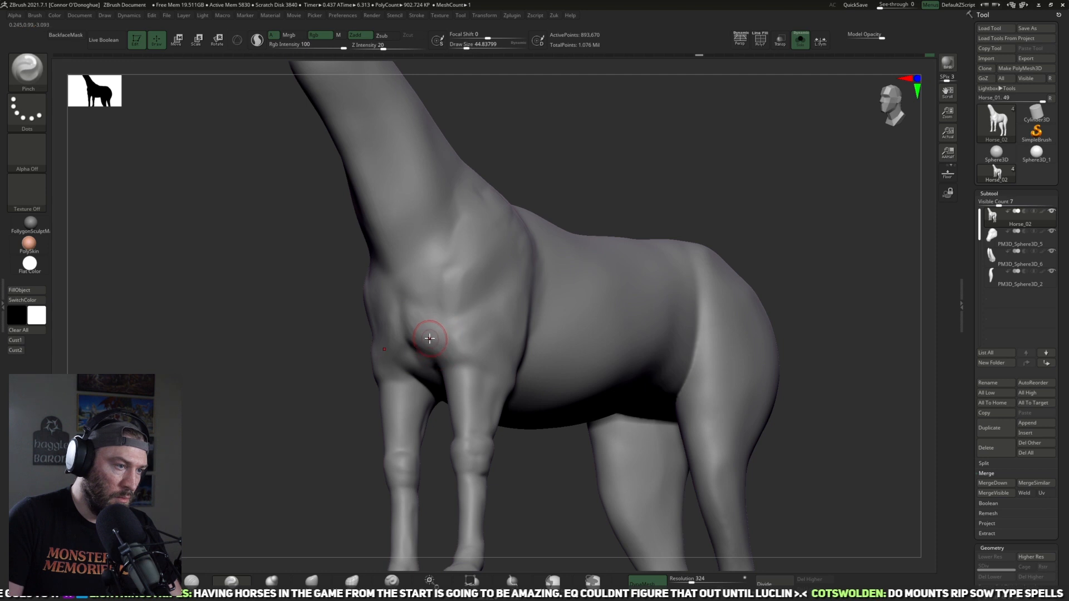
left_click_drag(596, 171, 537, 181)
key("bracketright")
key("bracketright")
key("bracketright")
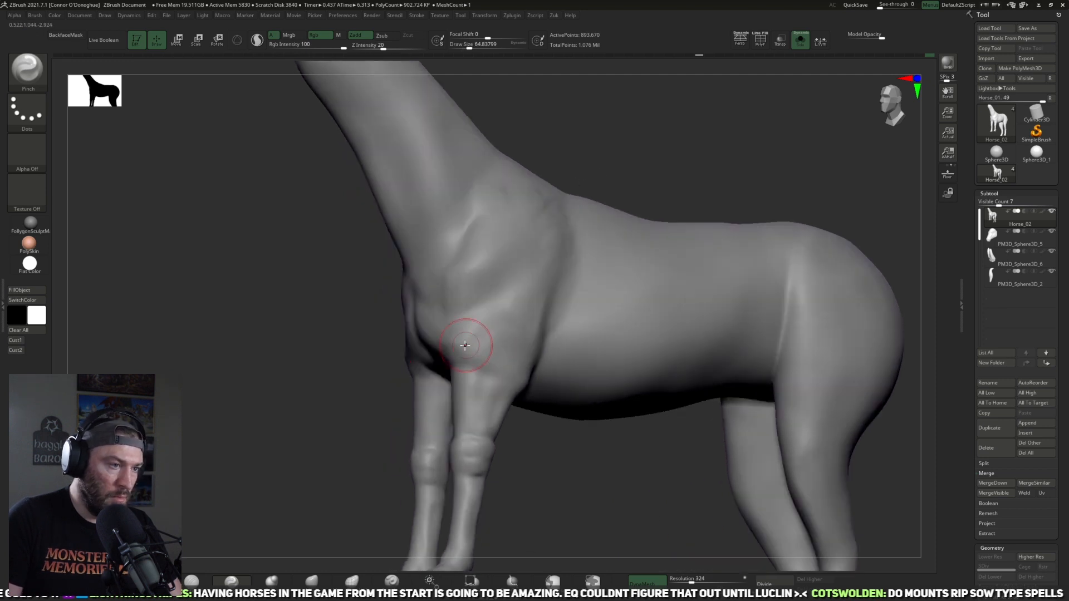
mouse_move(628, 162)
left_mouse_down()
mouse_move(573, 169)
mouse_move(618, 182)
left_mouse_up()
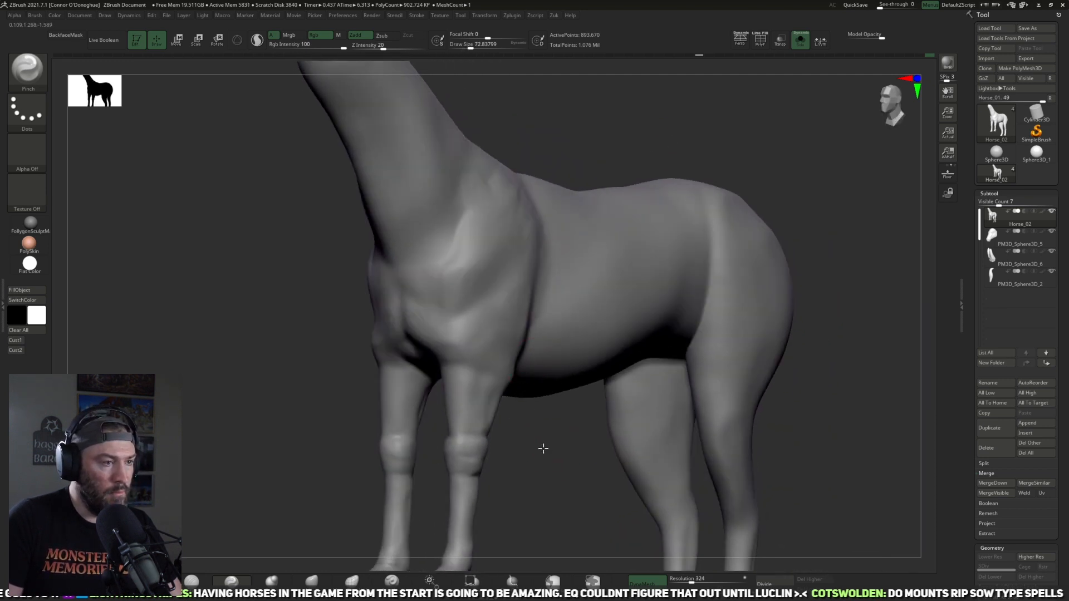
Step: Pinch the lower shoulder and elbow forms with a larger brush and soften the surface between them
left_click_drag(541, 449, 483, 440)
key("bracketright")
key("bracketright")
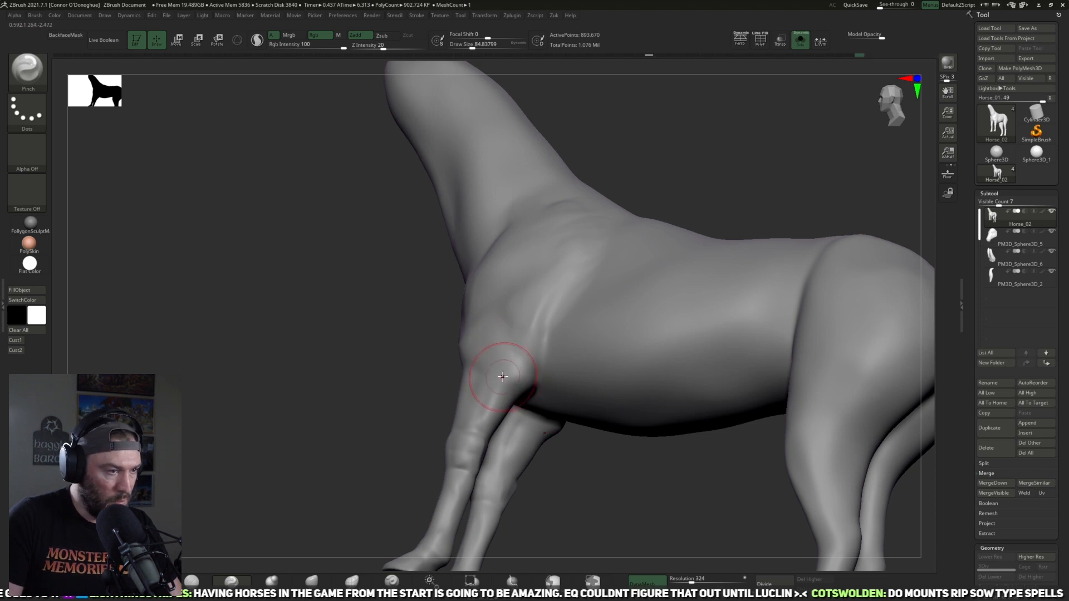
mouse_move(551, 468)
left_mouse_down()
mouse_move(603, 477)
mouse_move(513, 440)
left_mouse_up()
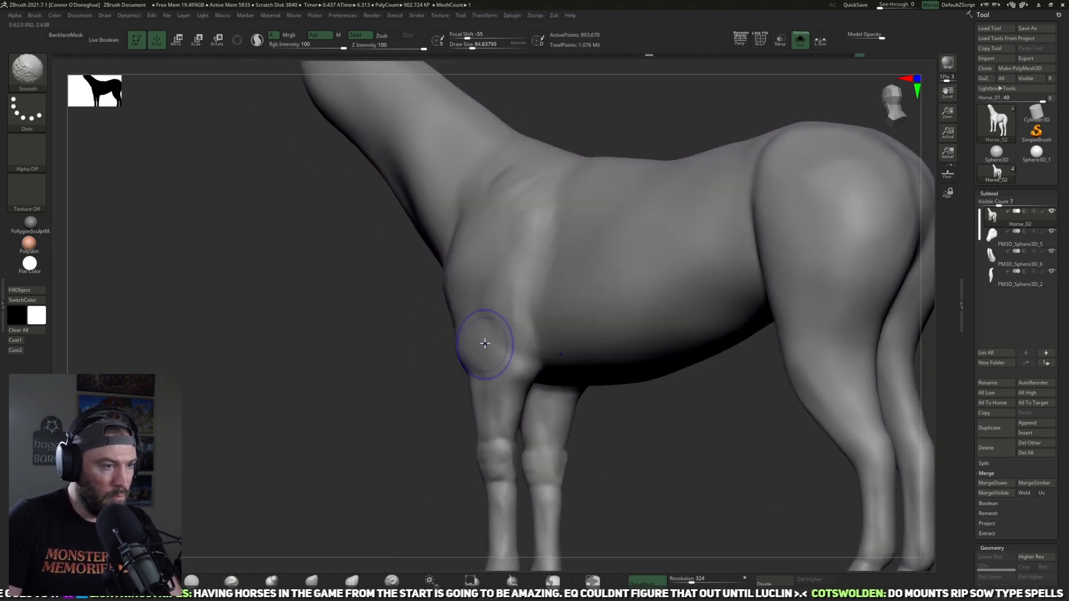
left_click_drag(590, 401, 640, 400)
key("bracketright")
key("bracketright")
left_click_drag(531, 303, 541, 264)
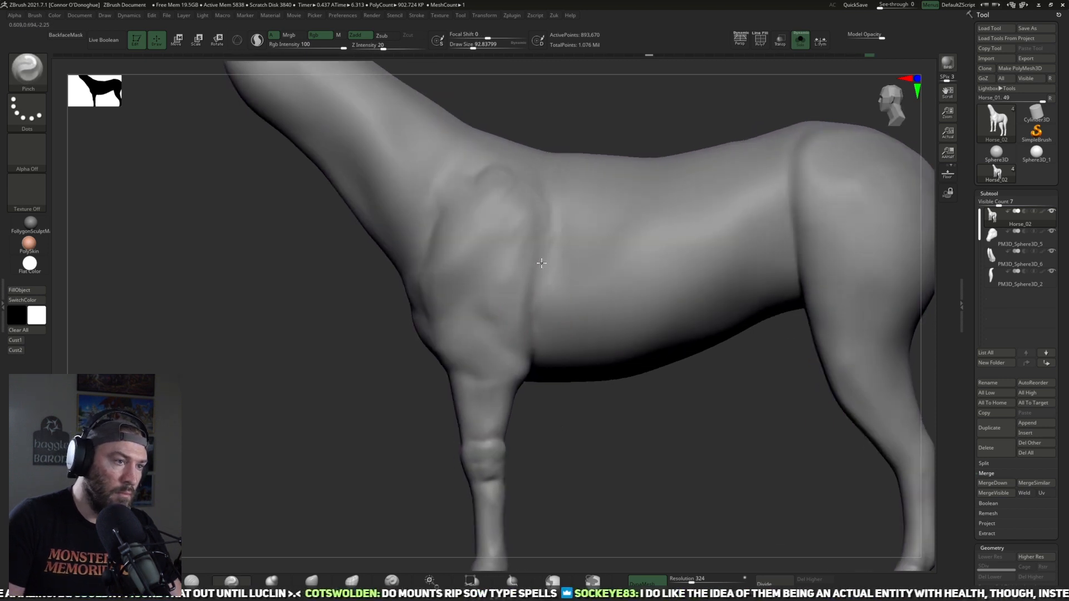
Step: Pinch the rear and upper edges of the shoulder blade along the ribcage and withers
mouse_move(592, 131)
left_mouse_down()
mouse_move(565, 162)
mouse_move(566, 207)
mouse_move(539, 268)
left_mouse_up()
key("bracketright")
left_click_drag(634, 451, 610, 334, "alt")
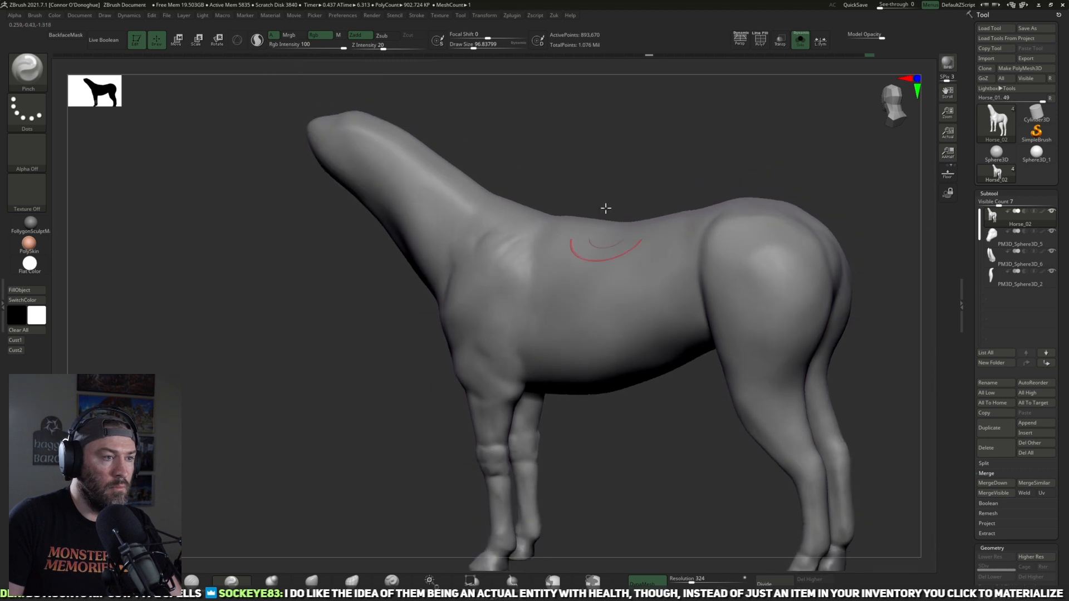
left_click_drag(601, 190, 569, 278)
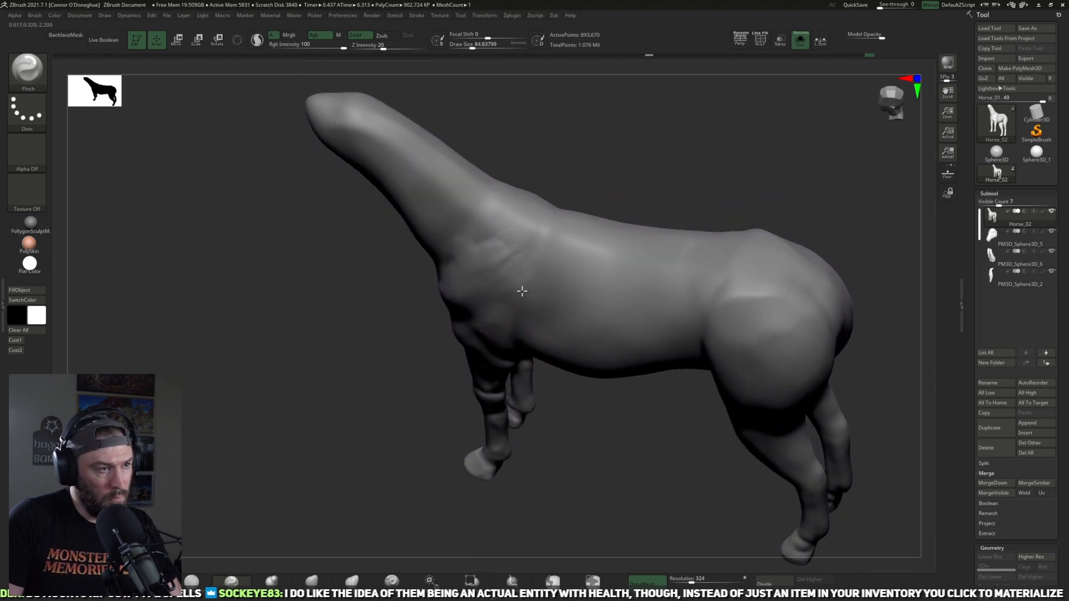
mouse_move(607, 158)
left_mouse_down()
mouse_move(584, 160)
mouse_move(614, 139)
mouse_move(580, 182)
left_mouse_up()
mouse_move(496, 245)
left_mouse_down()
mouse_move(475, 226)
mouse_move(512, 248)
mouse_move(480, 258)
left_mouse_up()
left_click_drag(573, 181, 682, 84)
left_click_drag(647, 256, 689, 276, "alt")
left_click_drag(558, 170, 505, 312)
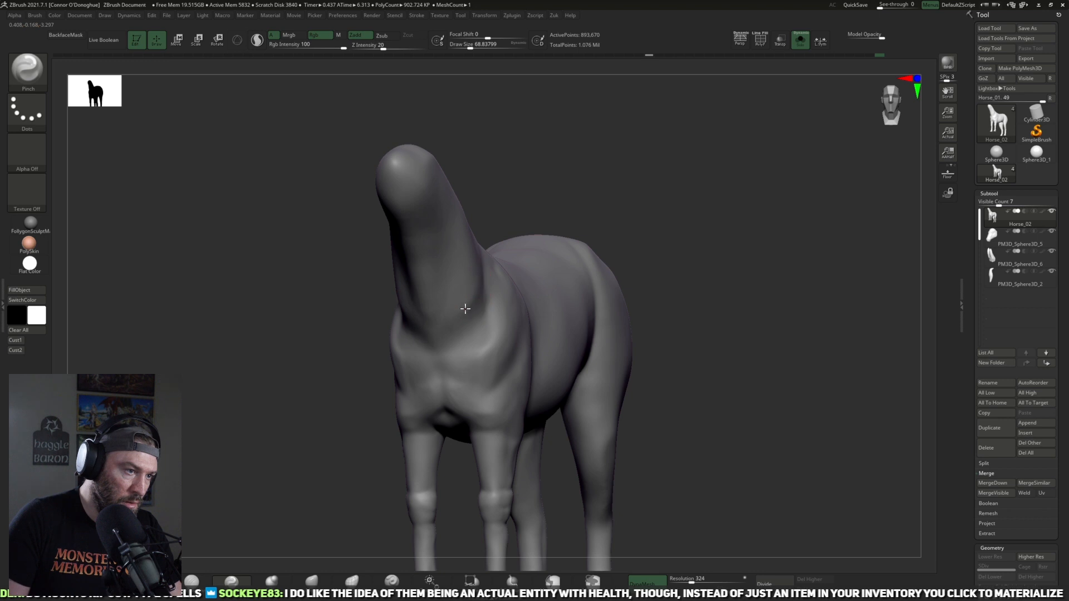
Step: Build up clay on the side of the neck base, just ahead of the shoulder, with the ClayBuildup brush
left_click(194, 580)
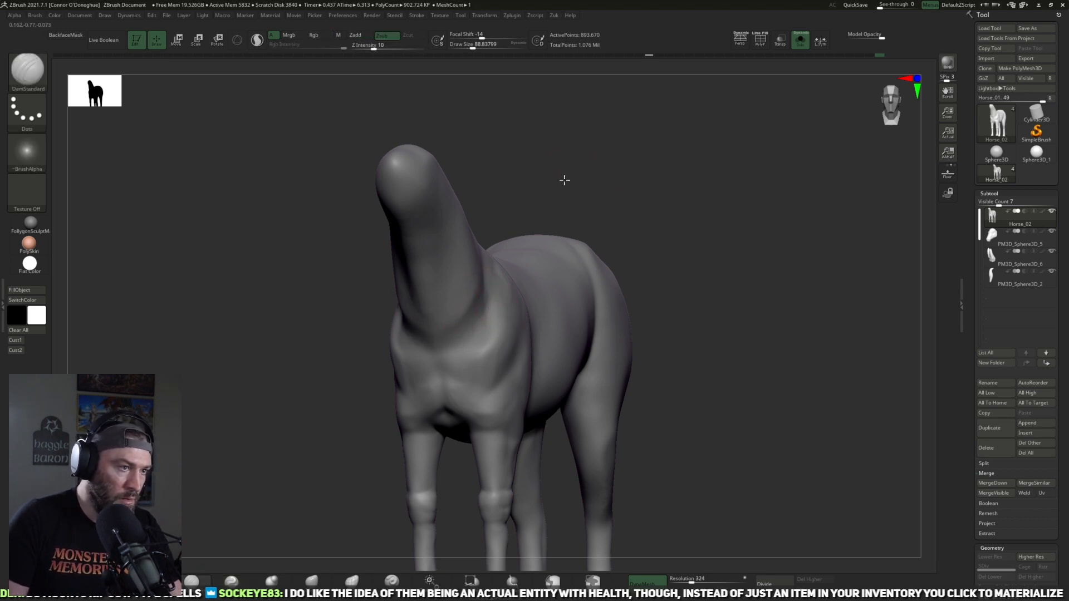
left_click_drag(564, 180, 501, 292)
left_click(153, 581)
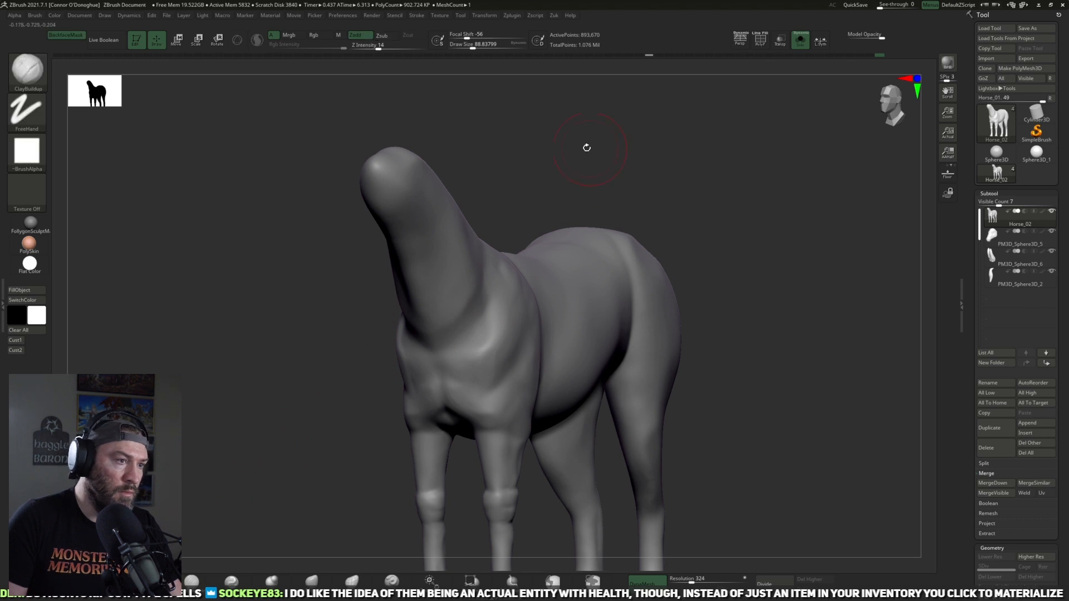
left_click_drag(587, 148, 487, 276)
left_click_drag(532, 209, 476, 280)
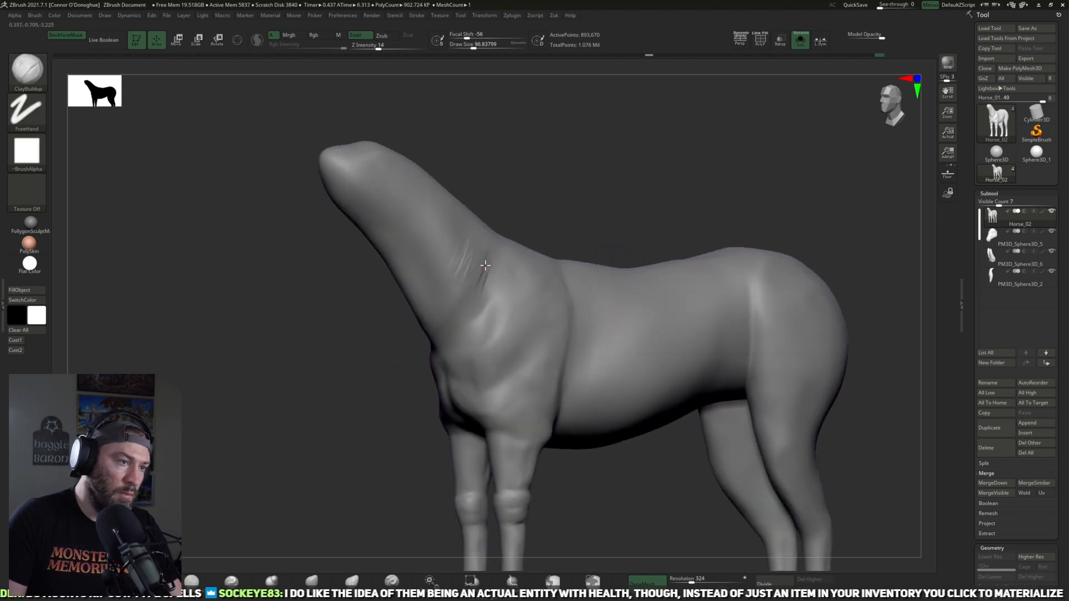
left_click_drag(606, 196, 496, 234)
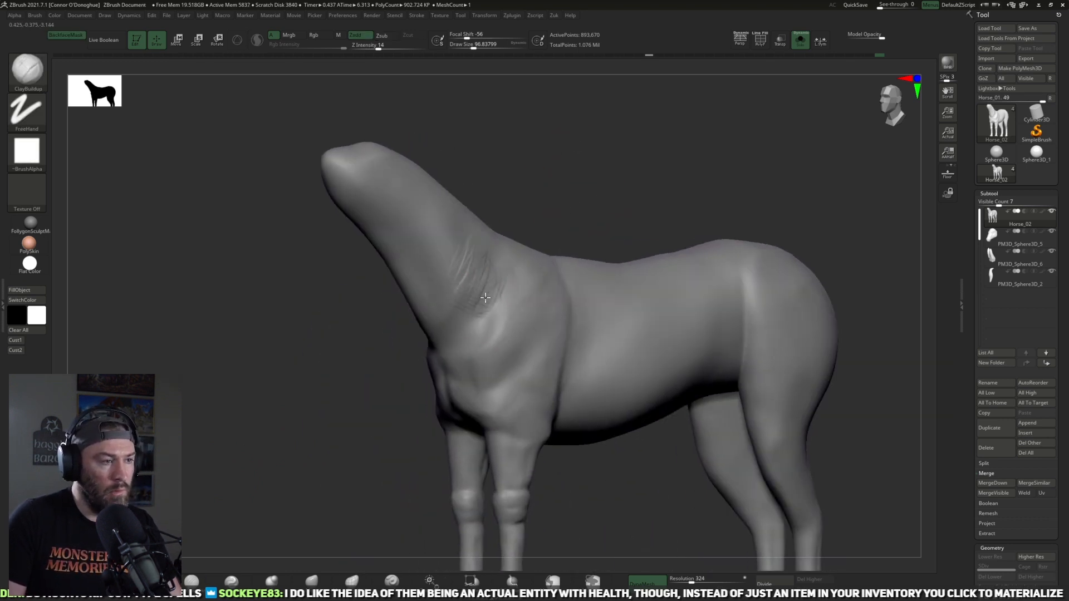
mouse_move(575, 194)
left_mouse_down()
mouse_move(441, 336)
mouse_move(486, 301)
mouse_move(467, 261)
left_mouse_up()
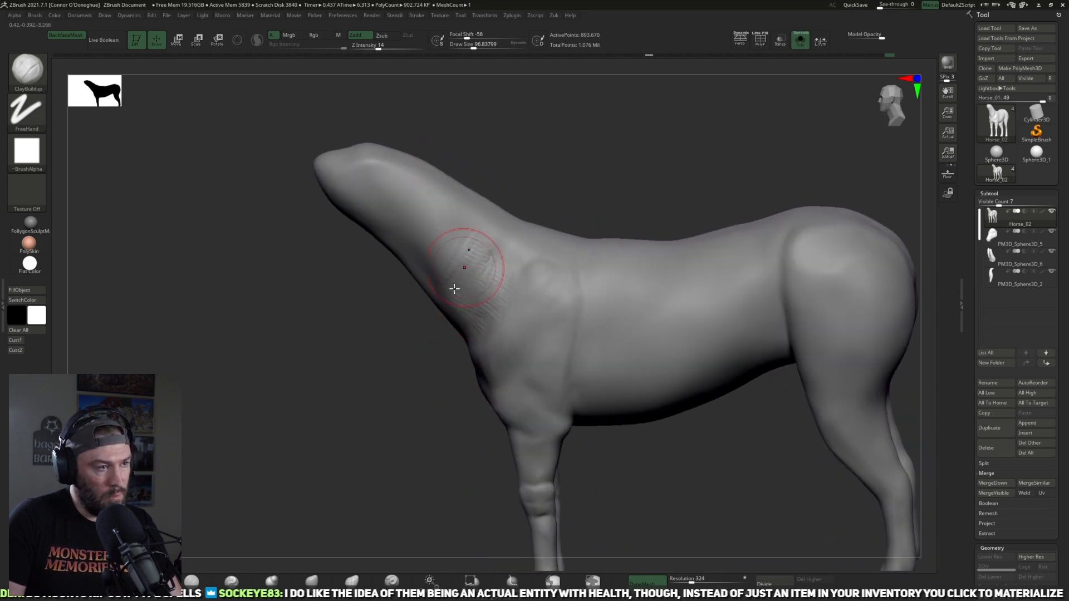
Step: Finish the clay strokes on the lower neck and bring the head and tail back into view
mouse_move(574, 197)
left_mouse_down()
mouse_move(568, 210)
mouse_move(587, 196)
left_mouse_up()
left_click_drag(485, 296, 472, 271, "shift")
mouse_move(562, 162)
left_mouse_down()
mouse_move(640, 141)
mouse_move(629, 184)
mouse_move(608, 159)
left_mouse_up()
left_click(799, 40)
left_click_drag(780, 168, 710, 181, "alt")
left_click_drag(626, 220, 662, 195)
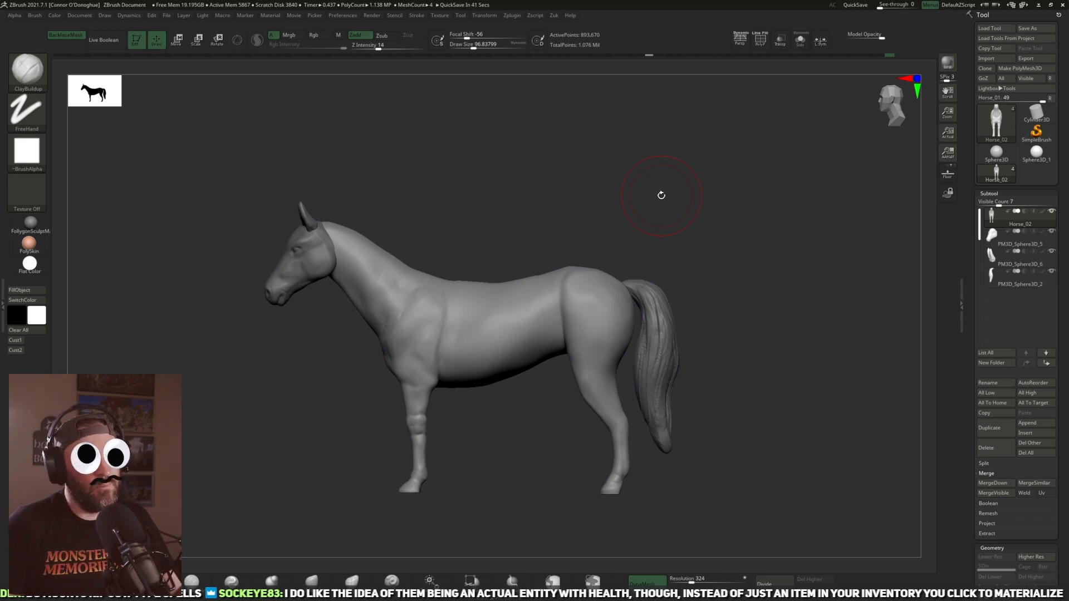
Step: Rework the shape of the flank and hindquarter with a larger sculpting brush
left_click(313, 579)
mouse_move(694, 193)
left_mouse_down("alt")
mouse_move(540, 314)
mouse_move(519, 303)
left_mouse_up("alt")
key("bracketright")
mouse_move(684, 210)
left_mouse_down("alt")
mouse_move(669, 207)
mouse_move(686, 192)
left_mouse_up("alt")
left_click_drag(530, 344, 546, 341, "shift")
left_click_drag(673, 277, 658, 289, "alt")
left_click_drag(658, 290, 651, 256)
Step: Flatten the hip and outer rump into clearer planes with the TrimDynamic brush
key("b")
key("t")
key("d")
mouse_move(711, 236)
left_mouse_down()
mouse_move(678, 286)
mouse_move(541, 312)
left_mouse_up()
mouse_move(657, 213)
left_mouse_down("alt")
mouse_move(663, 248)
mouse_move(691, 274)
left_mouse_up("alt")
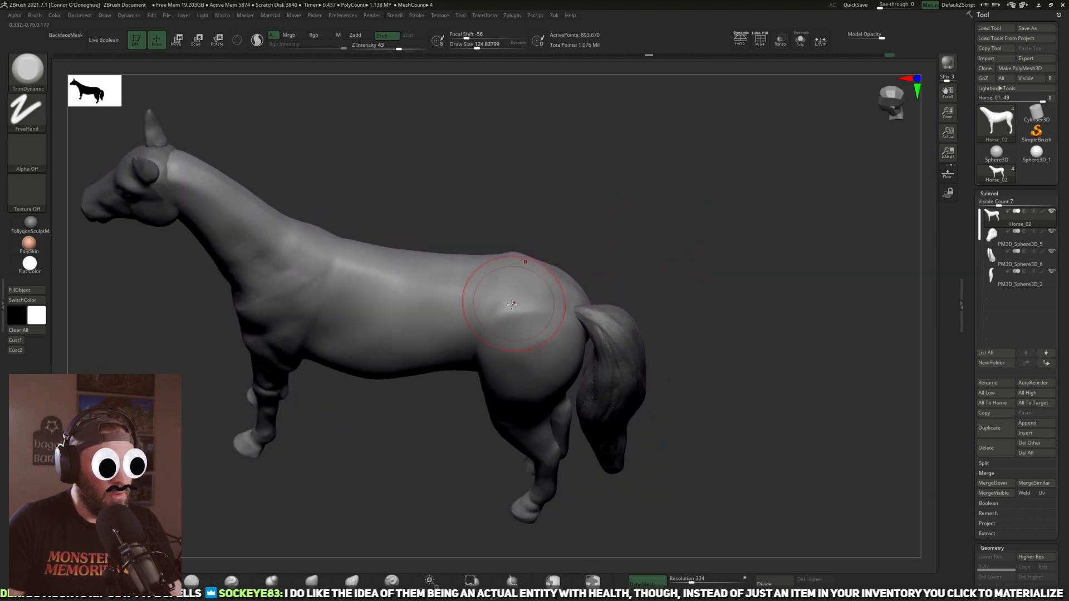
mouse_move(538, 303)
left_mouse_down()
mouse_move(546, 297)
mouse_move(518, 295)
mouse_move(561, 298)
mouse_move(508, 299)
mouse_move(527, 318)
left_mouse_up()
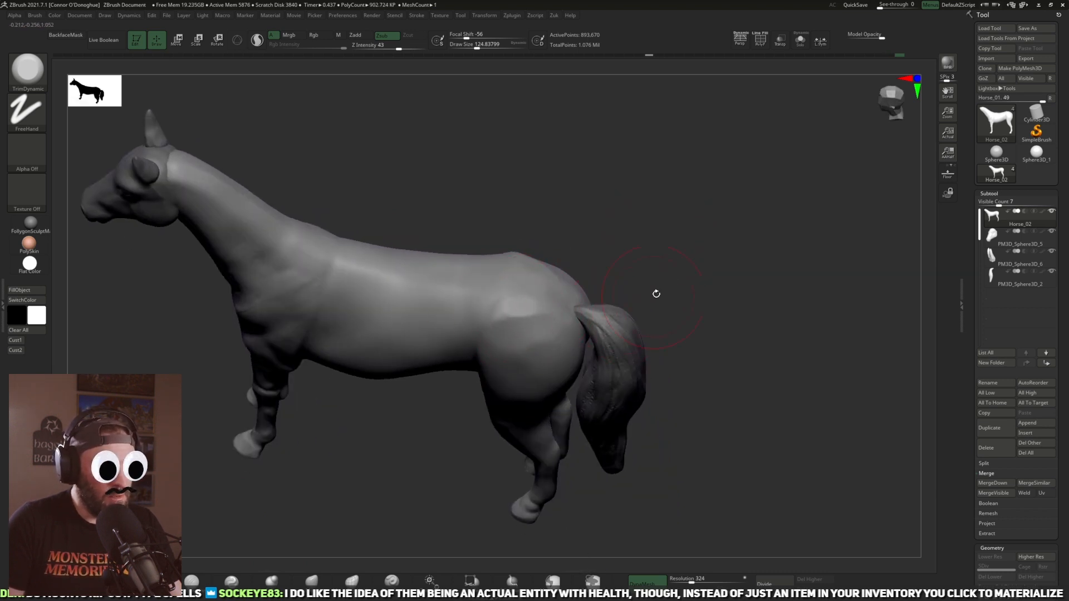
left_click_drag(658, 250, 623, 245)
mouse_move(513, 317)
left_mouse_down("shift")
mouse_move(546, 325)
mouse_move(545, 374)
left_mouse_up("shift")
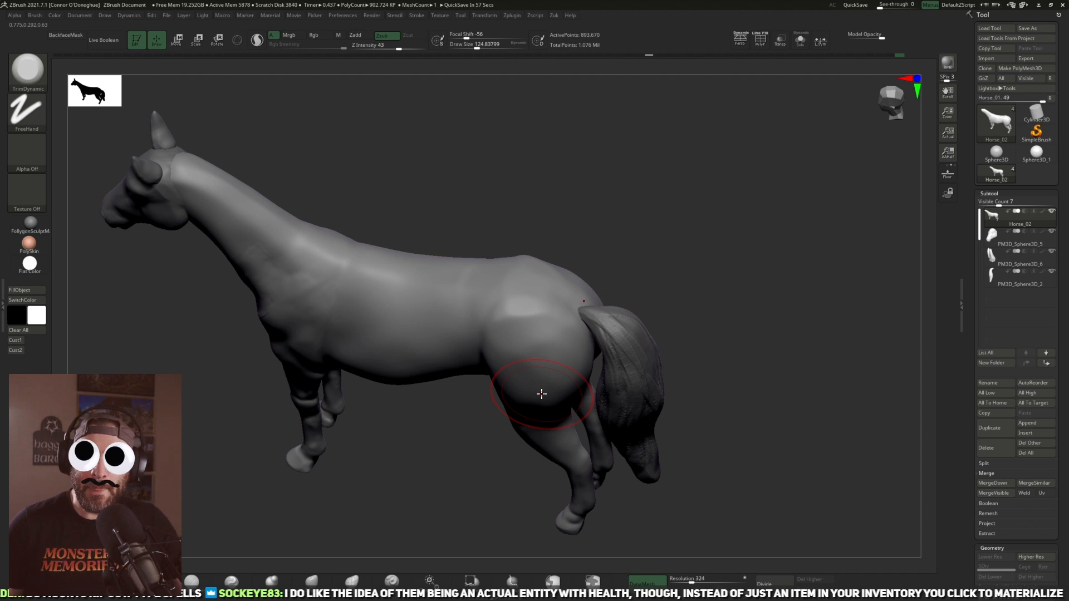
left_click_drag(692, 386, 707, 315)
Step: Flatten the back, loin and upper ribcage with a smaller TrimDynamic brush
left_click_drag(646, 298, 520, 329)
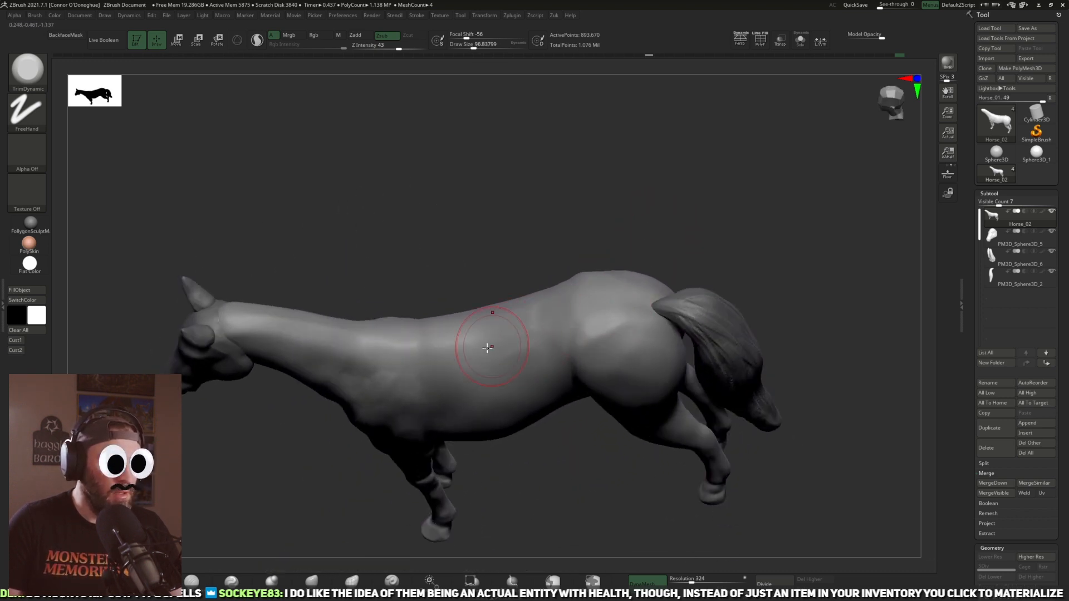
mouse_move(665, 210)
left_mouse_down()
mouse_move(515, 432)
mouse_move(502, 327)
left_mouse_up()
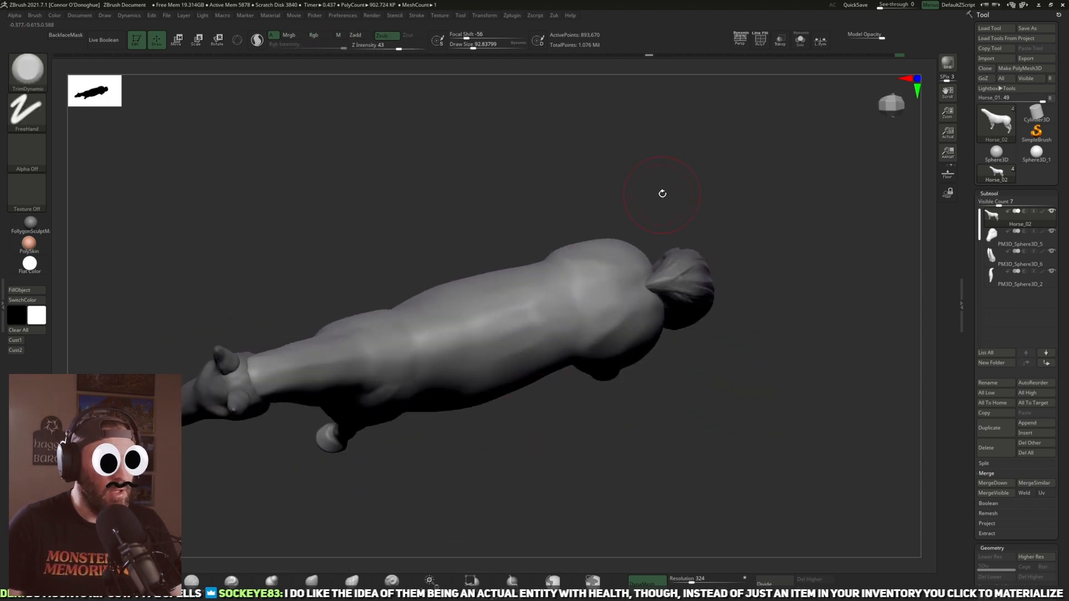
mouse_move(702, 195)
left_mouse_down()
mouse_move(708, 203)
mouse_move(727, 187)
mouse_move(705, 212)
mouse_move(713, 301)
mouse_move(792, 358)
mouse_move(774, 385)
mouse_move(785, 373)
mouse_move(690, 360)
left_mouse_up()
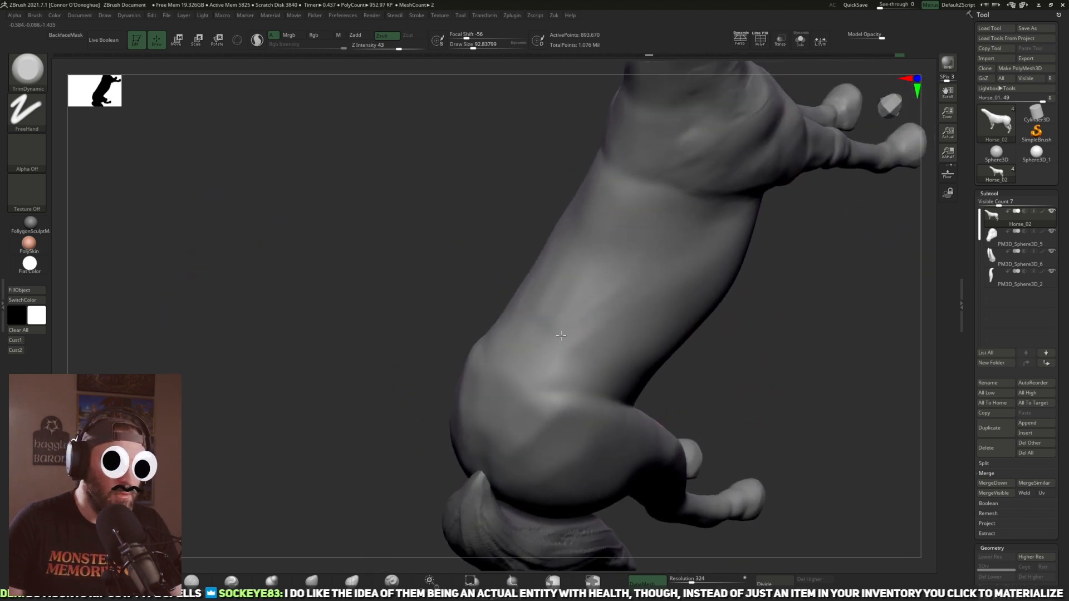
left_click_drag(755, 383, 603, 370)
left_click_drag(687, 408, 754, 162)
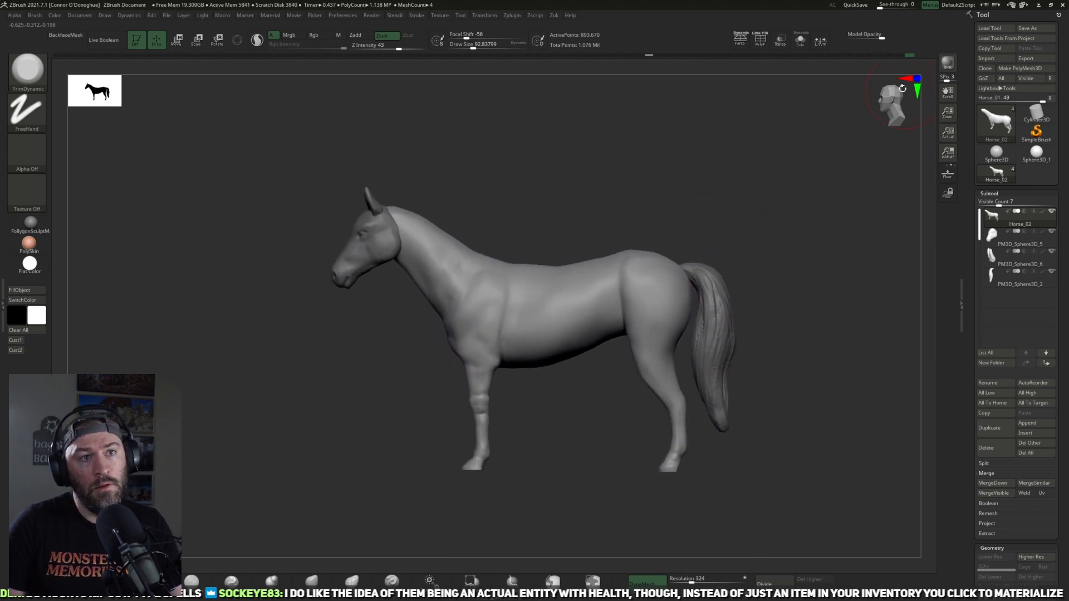
Step: Retopologize the horse body with ZRemesher at a target polygon count of 5 and inspect the result
key("ctrl")
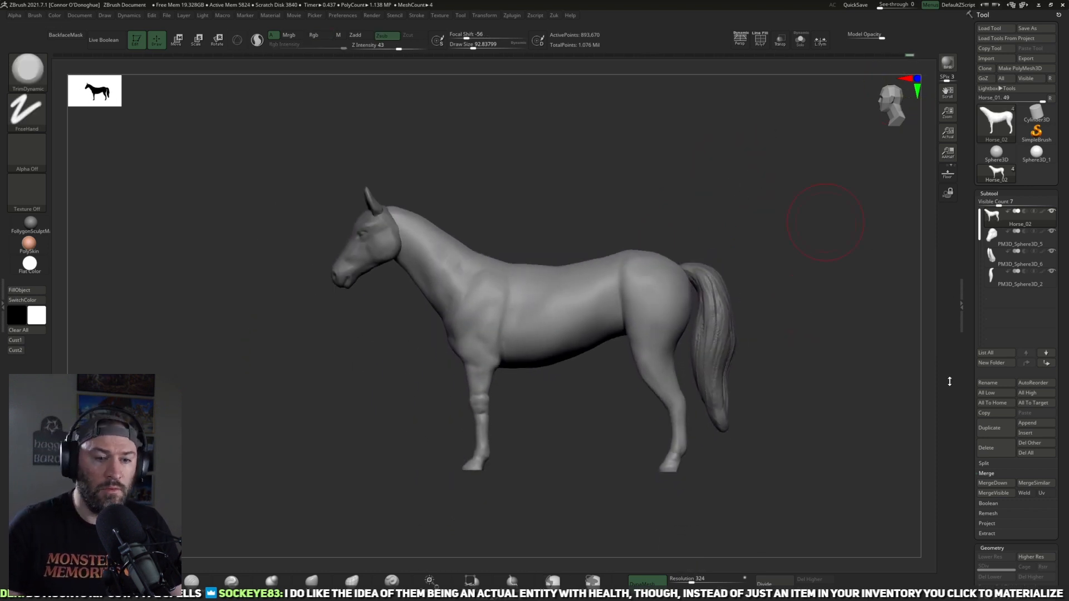
scroll(973, 323, "down", 6)
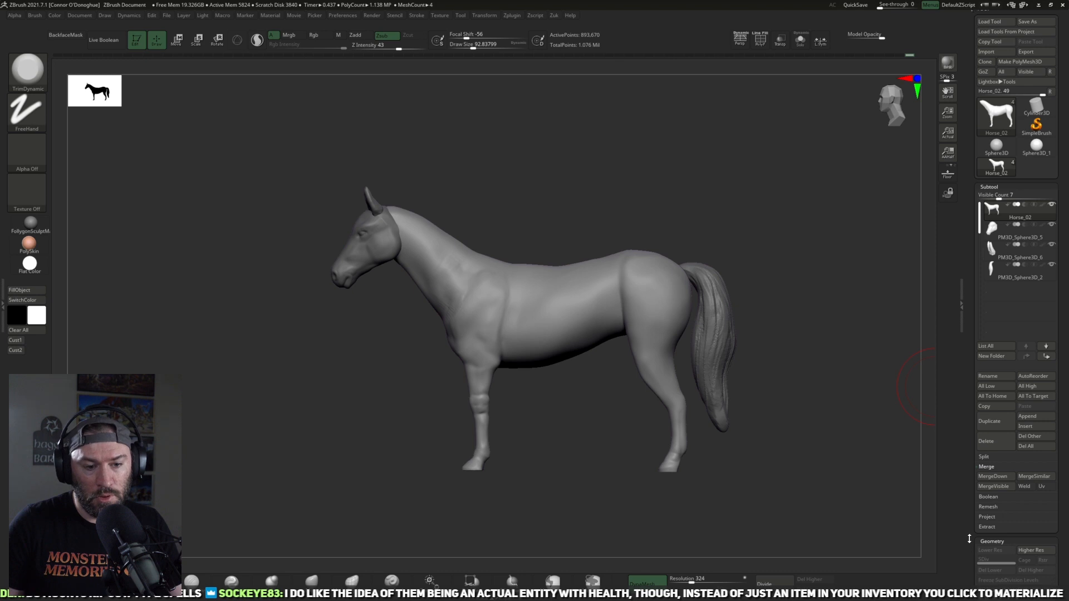
left_click(994, 386)
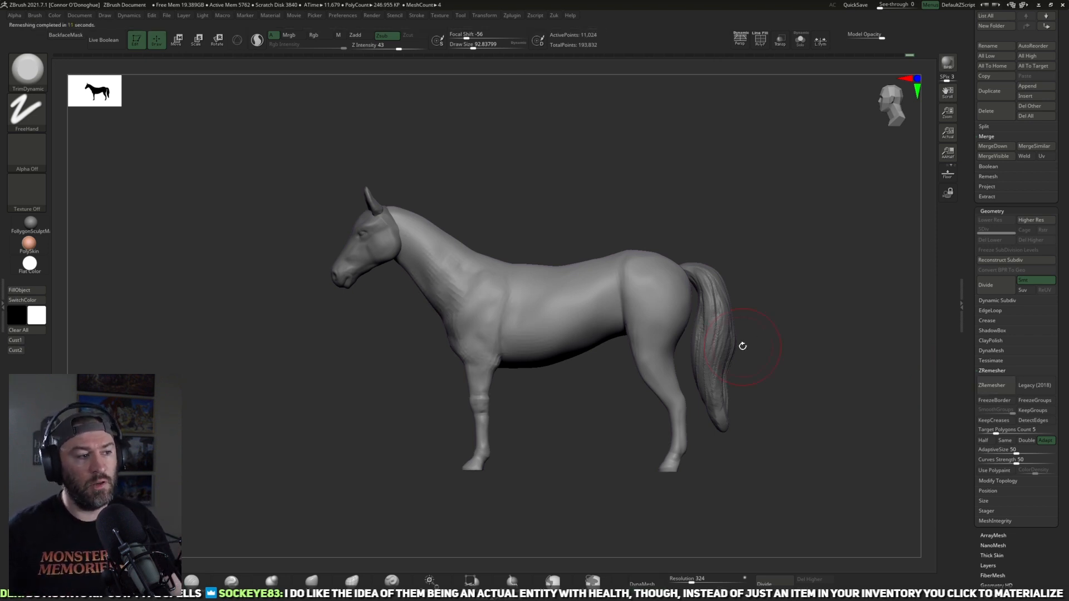
left_click_drag(796, 227, 738, 257, "alt")
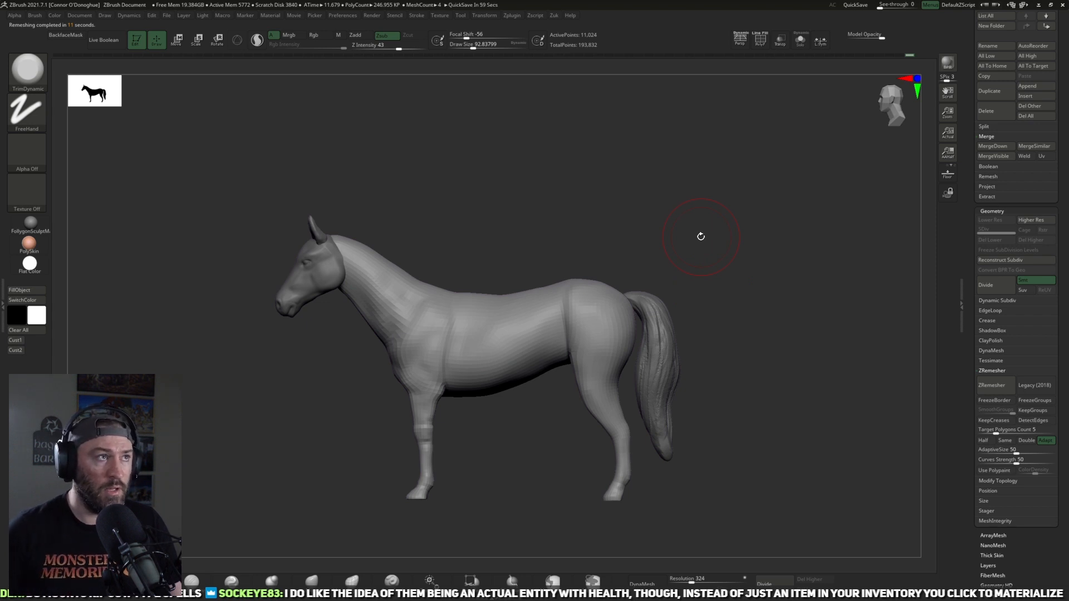
left_click_drag(785, 290, 795, 314, "alt")
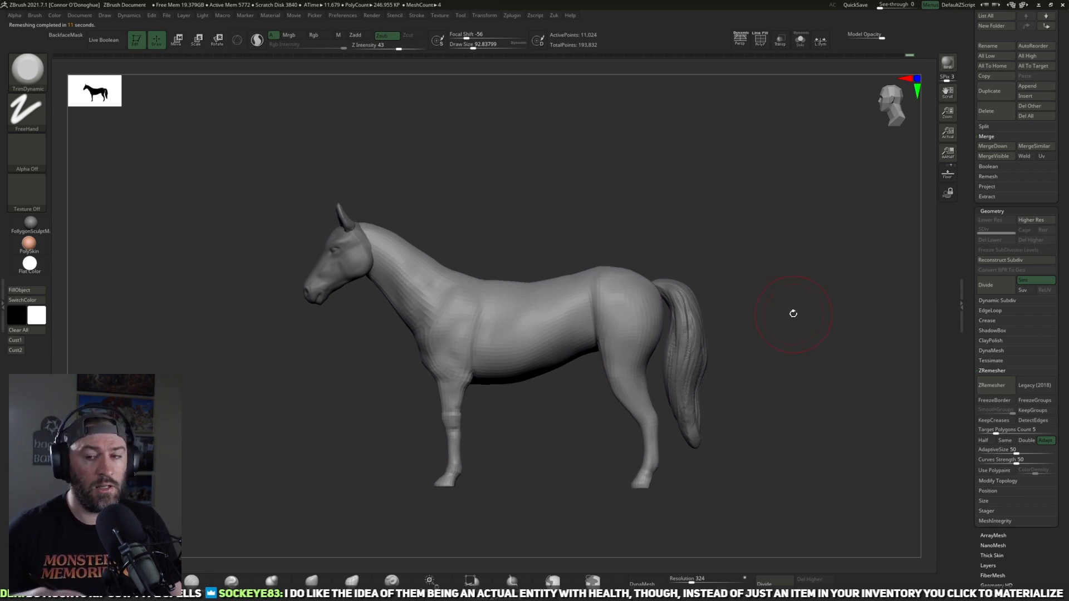
left_click_drag(796, 313, 811, 234)
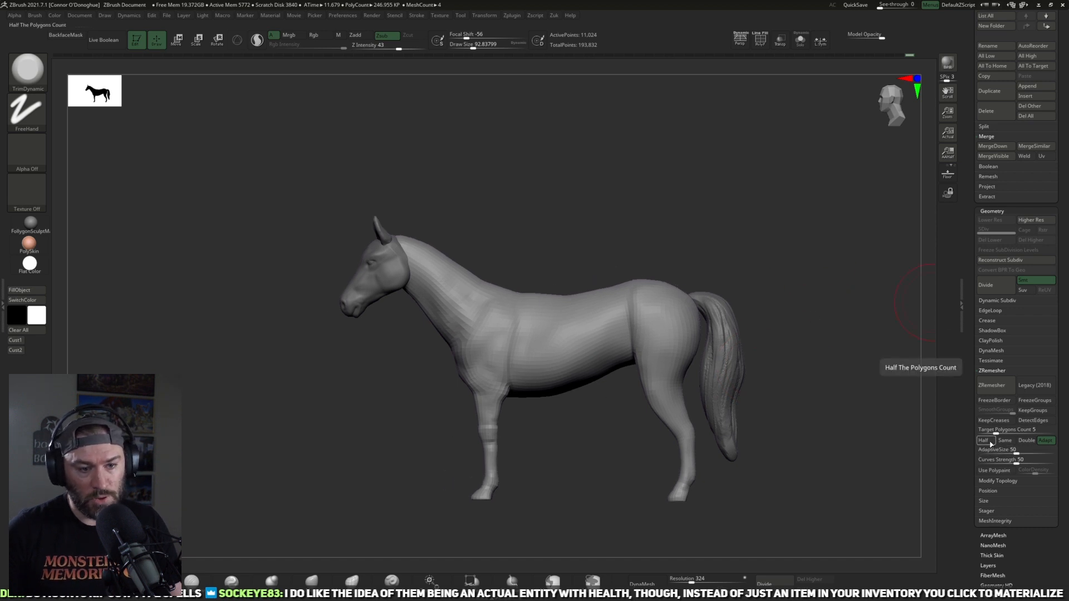
left_click_drag(844, 387, 824, 355, "alt")
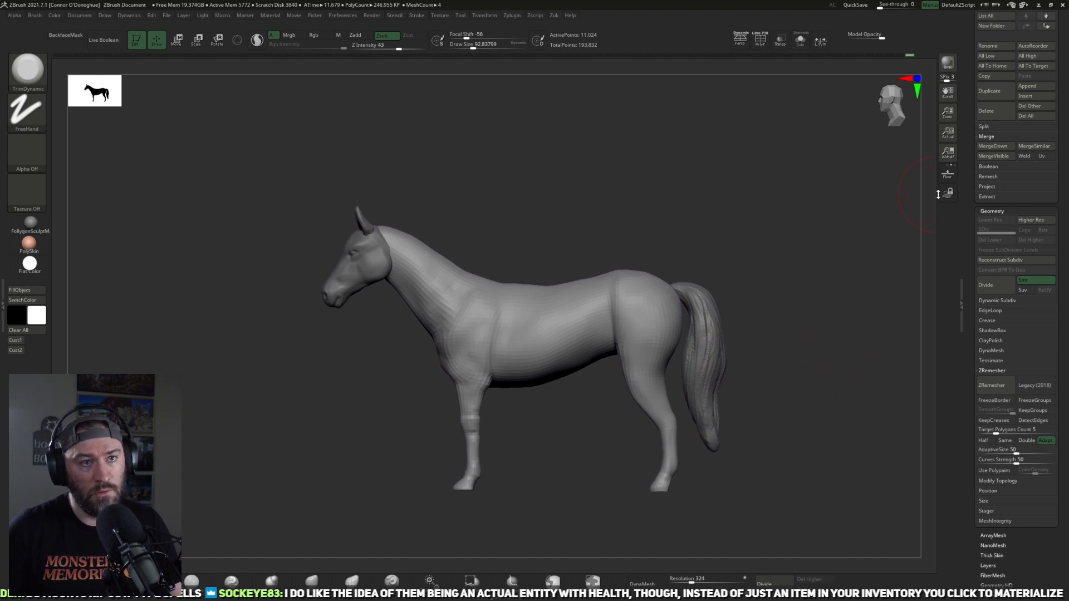
mouse_move(892, 245)
left_mouse_down()
mouse_move(794, 324)
mouse_move(771, 332)
mouse_move(749, 288)
left_mouse_up()
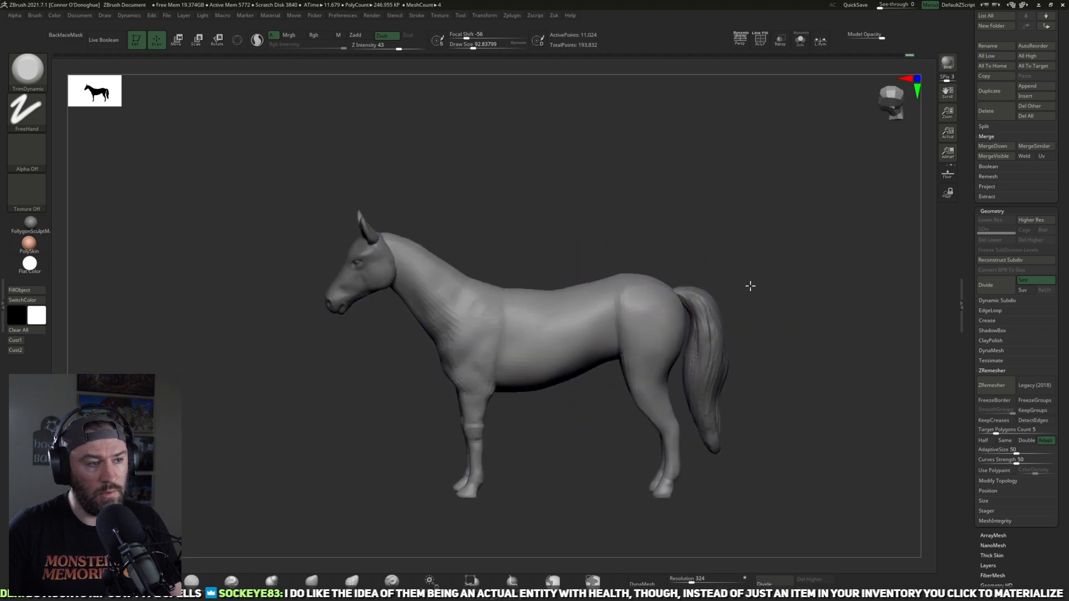
Step: Subdivide the remeshed horse body up to level 3 and project the earlier sculpted detail back with Project History
scroll(982, 178, "up", 5)
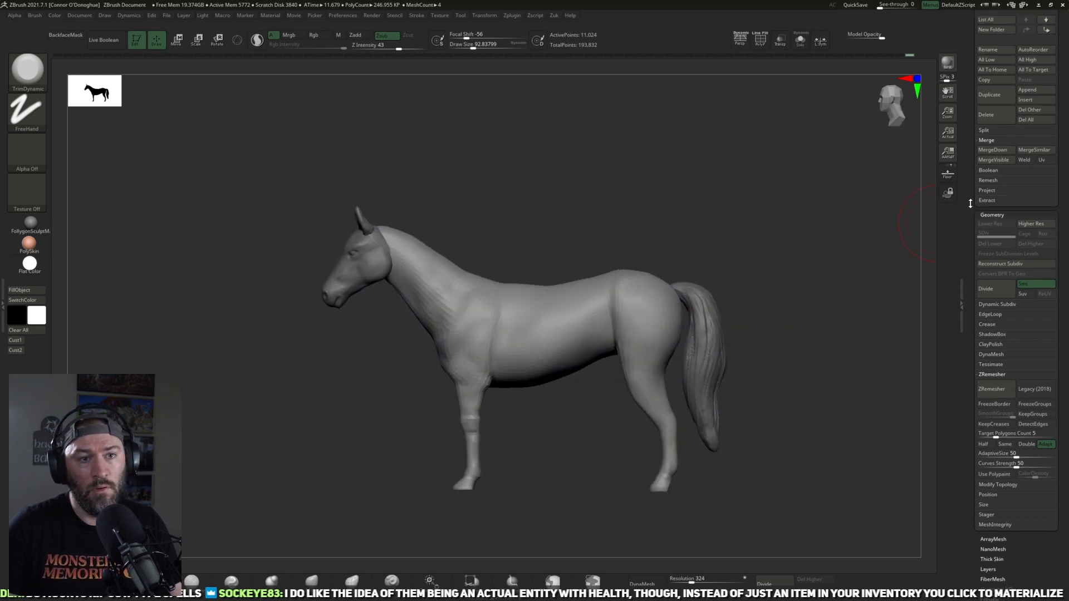
scroll(971, 184, "down", 3)
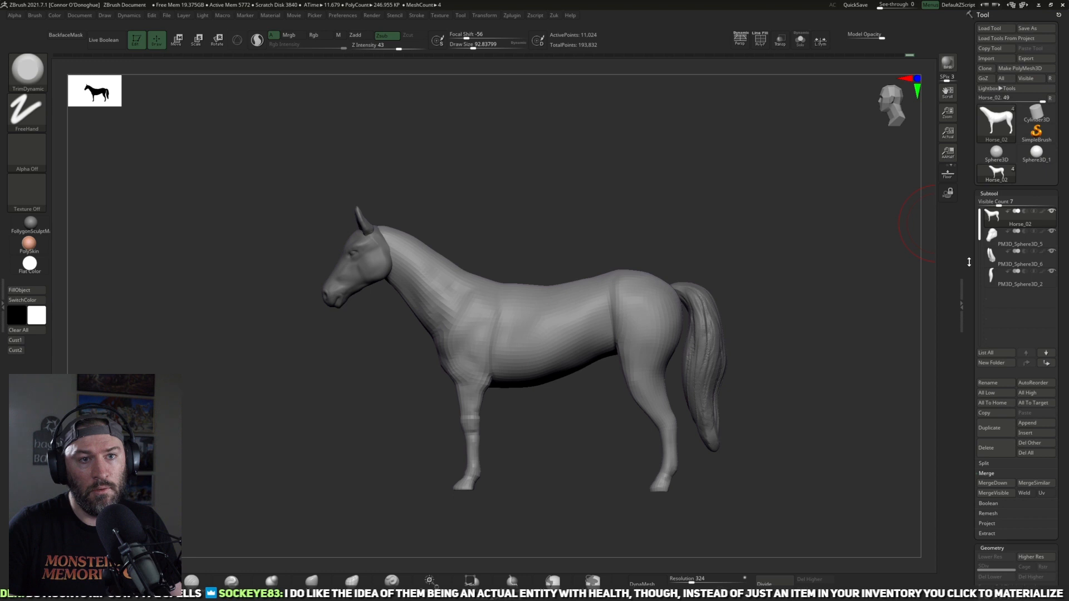
left_click_drag(977, 297, 970, 361)
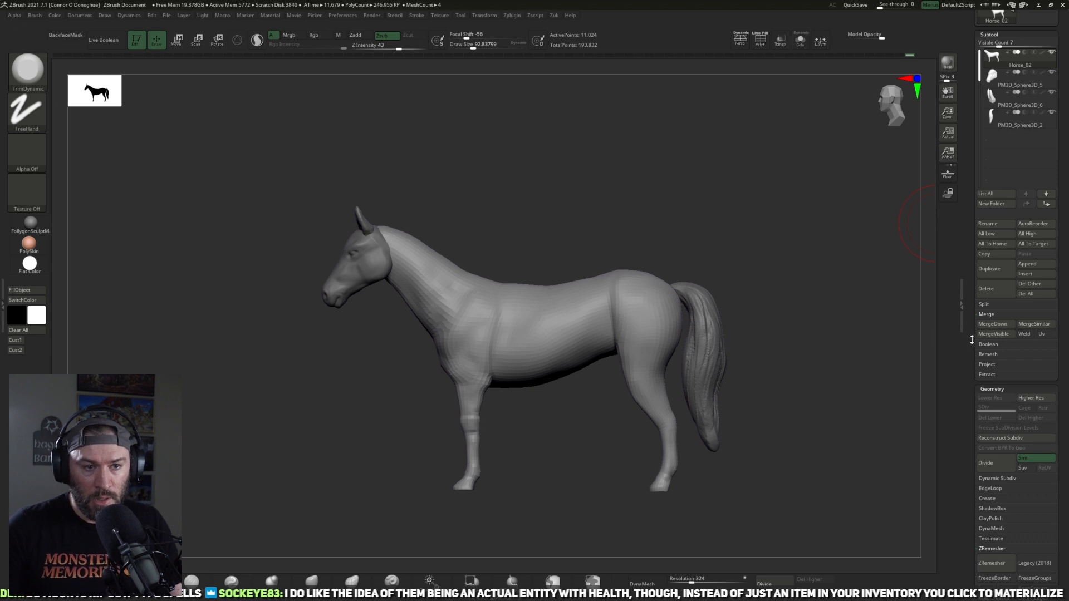
left_click_drag(970, 364, 971, 365)
left_click(989, 355)
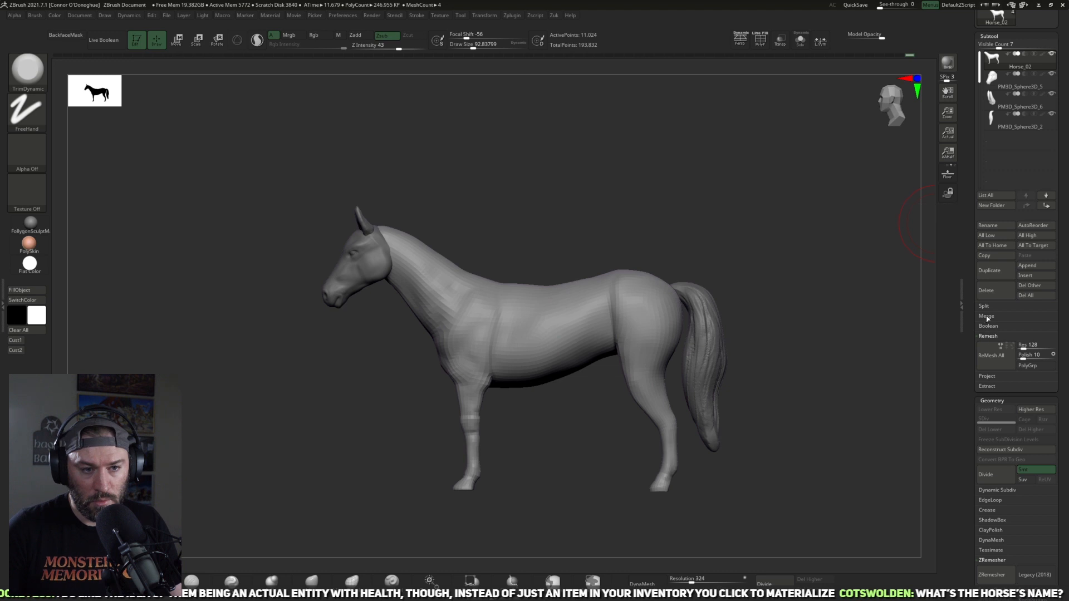
left_click(987, 335)
left_click(986, 346)
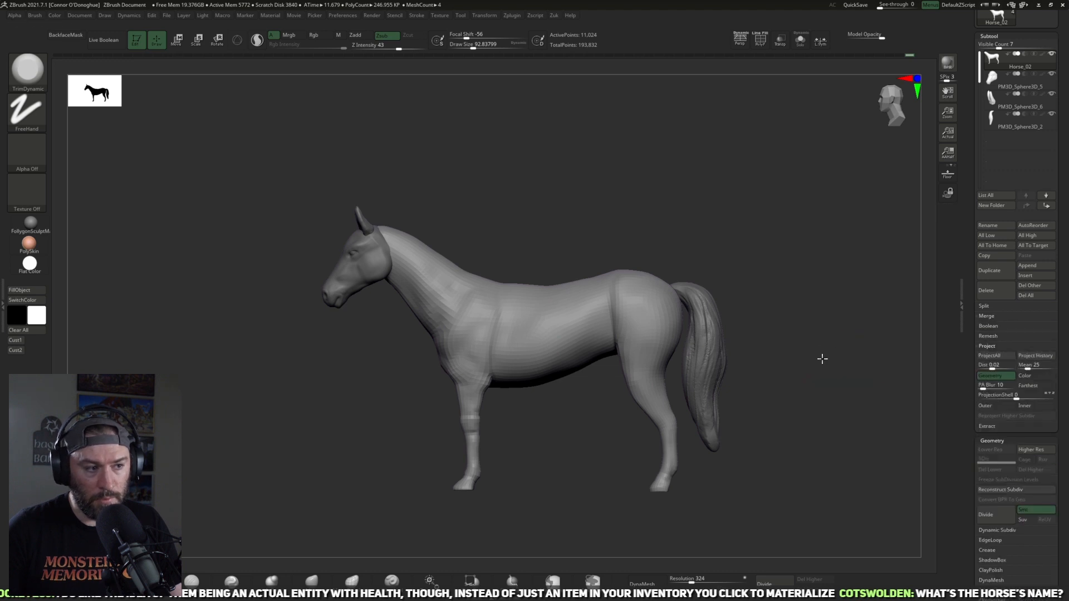
left_click_drag(898, 150, 910, 135)
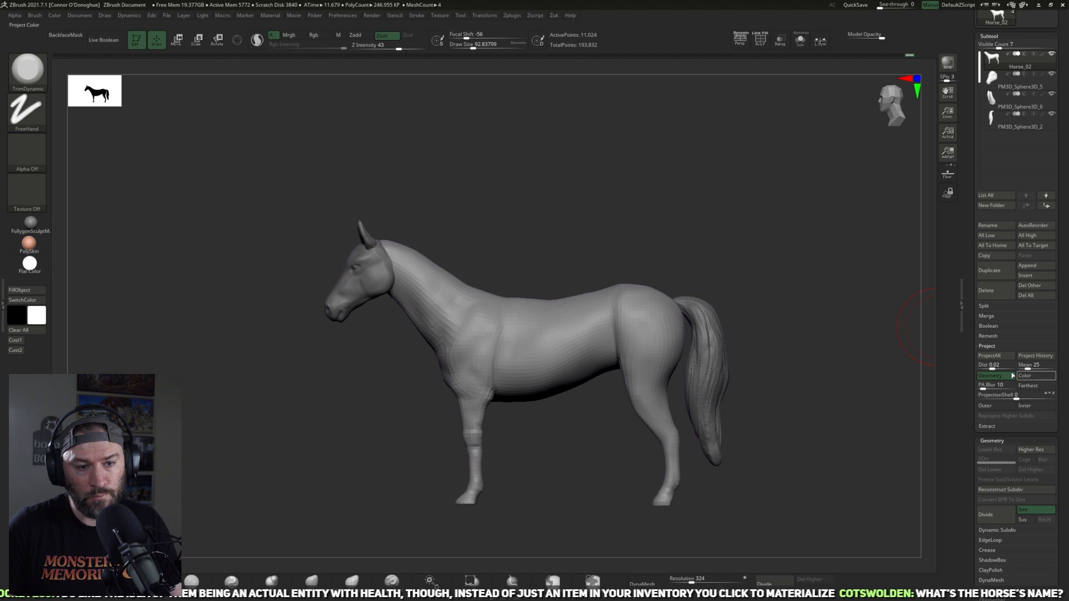
key("ctrl+d")
left_click(1038, 356)
key("ctrl+d")
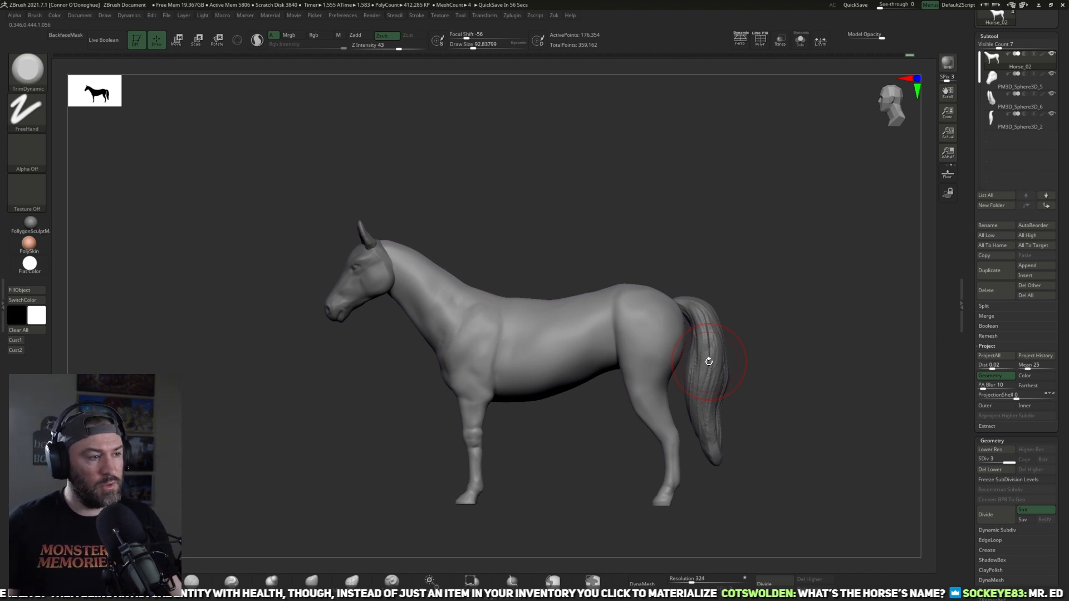
Step: Smooth the shoulder and front of the chest at the highest subdivision level
mouse_move(791, 249)
left_mouse_down()
mouse_move(795, 269)
mouse_move(644, 286)
mouse_move(591, 224)
mouse_move(514, 253)
mouse_move(604, 210)
mouse_move(477, 315)
left_mouse_up()
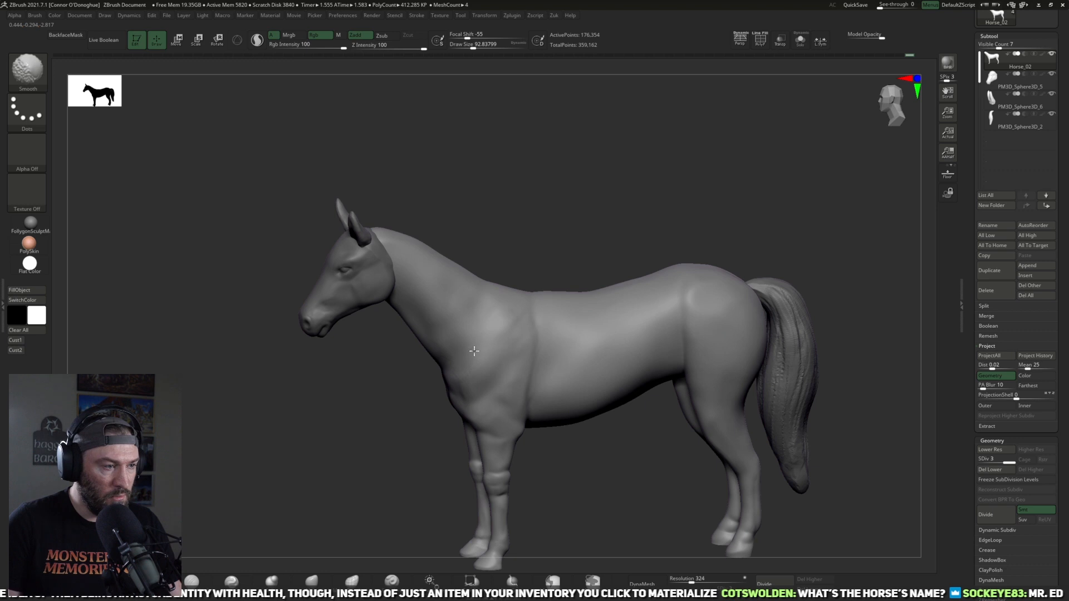
left_click_drag(624, 473, 591, 480)
left_click_drag(535, 373, 532, 346, "shift")
Step: Smooth the body, flank and hindquarter at subdivision level 1
key("shift+d")
mouse_move(662, 484)
left_mouse_down()
mouse_move(600, 519)
mouse_move(615, 444)
mouse_move(682, 379)
left_mouse_up()
left_click_drag(677, 464, 621, 542)
left_click_drag(614, 345, 646, 336, "shift")
mouse_move(808, 226)
left_mouse_down("alt")
mouse_move(704, 239)
mouse_move(700, 258)
left_mouse_up("alt")
left_click_drag(632, 341, 603, 341, "shift")
mouse_move(728, 291)
left_mouse_down()
mouse_move(715, 331)
mouse_move(634, 351)
mouse_move(614, 385)
left_mouse_up()
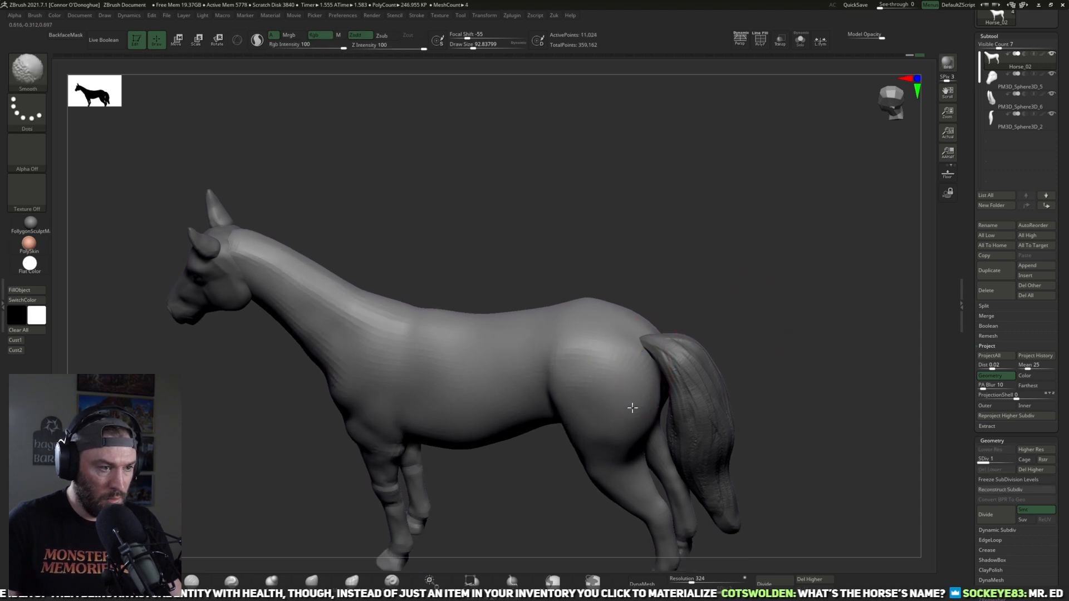
Step: Smooth the outer thigh and flank at subdivision level 2
left_click_drag(735, 295, 613, 436)
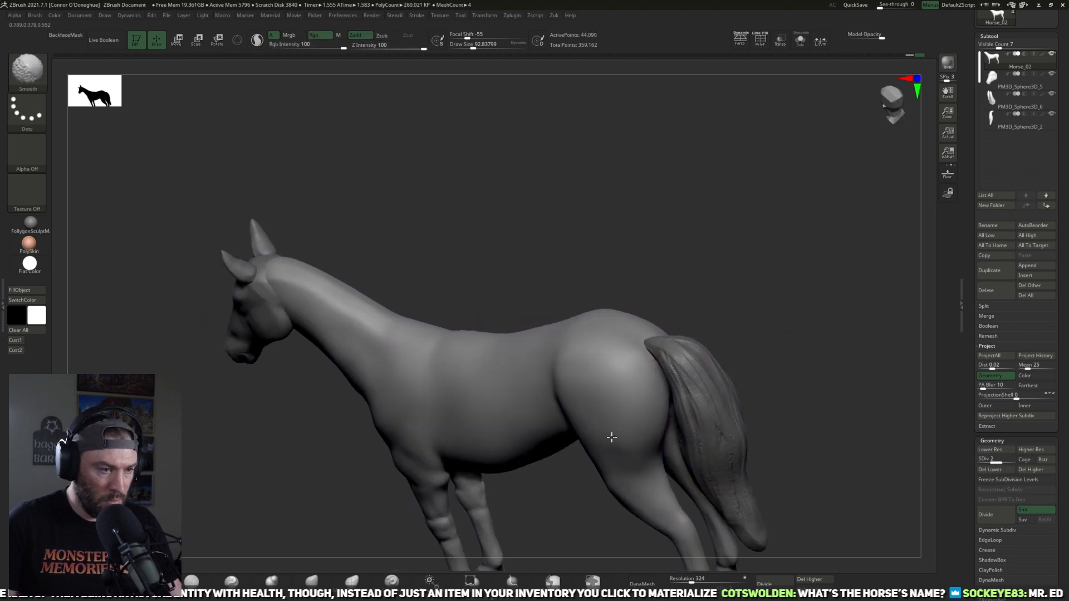
left_click_drag(746, 305, 662, 312, "alt")
mouse_move(557, 385)
left_mouse_down("shift")
mouse_move(600, 401)
mouse_move(590, 406)
left_mouse_up("shift")
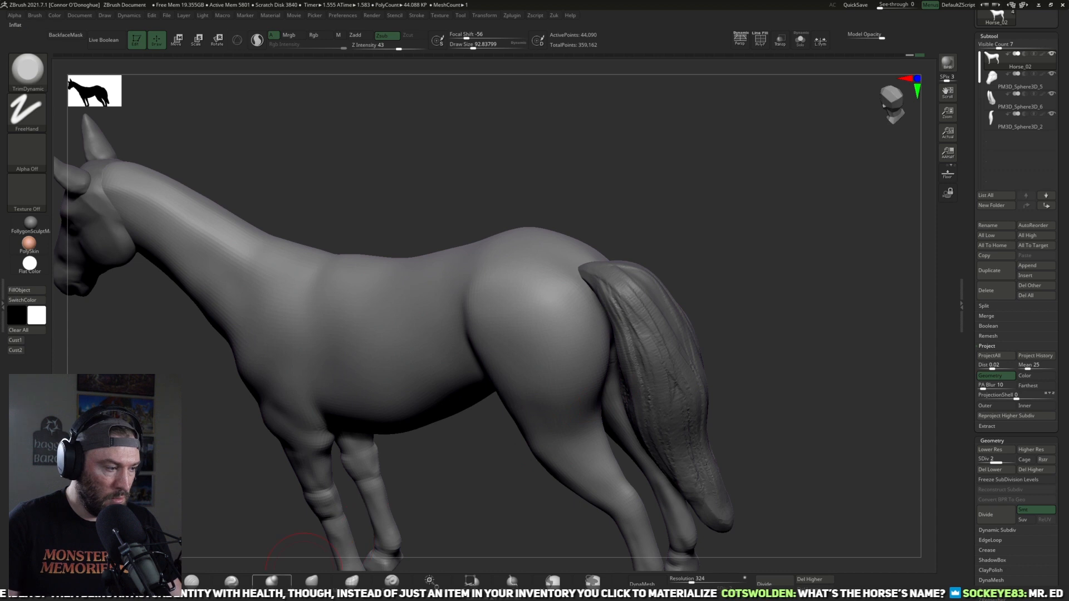
Step: Choose the DamStandard brush, frame the hindquarters and isolate the horse body in Solo mode
left_click(191, 581)
left_click_drag(736, 327, 802, 297)
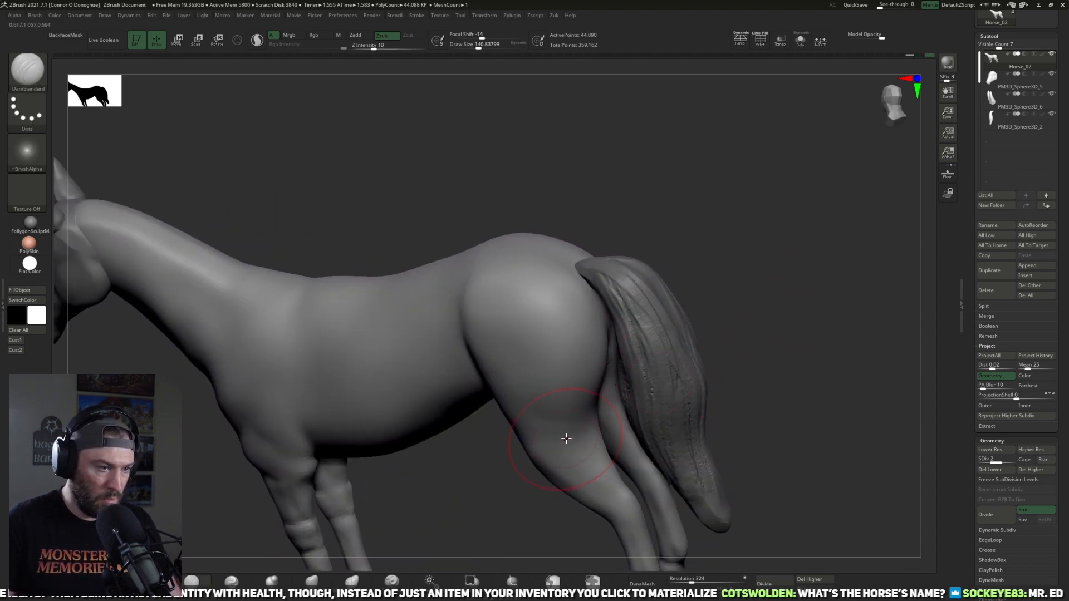
left_click_drag(812, 282, 824, 69)
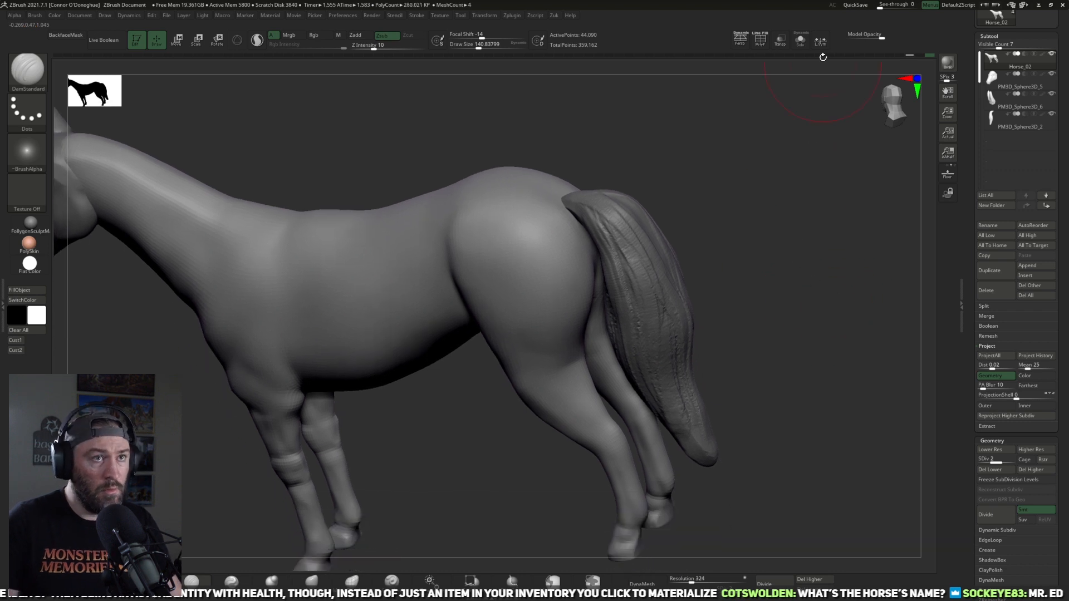
left_click(796, 44)
Step: Define the rear of the thighs and the inner hind legs with a smaller DamStandard brush
left_click_drag(798, 275, 580, 376)
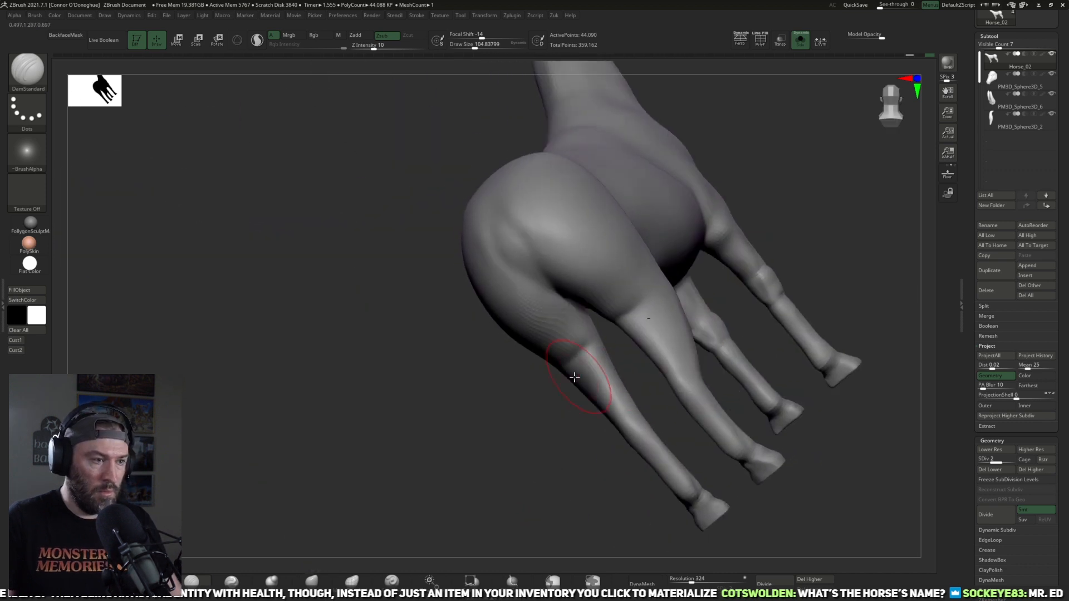
left_click_drag(532, 443, 686, 314)
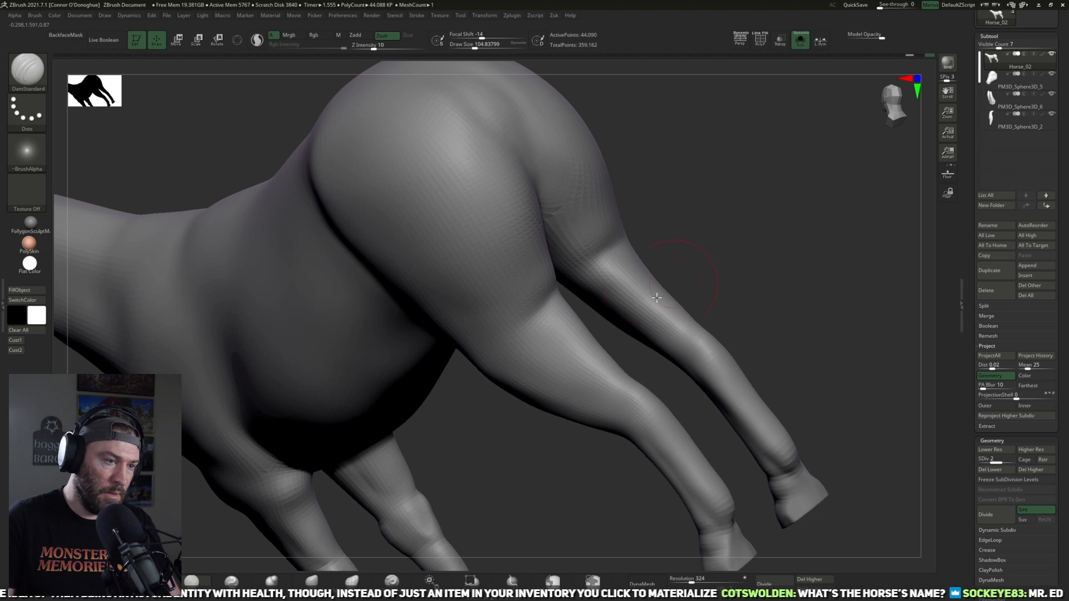
left_click_drag(715, 279, 548, 389)
left_click_drag(506, 456, 542, 431)
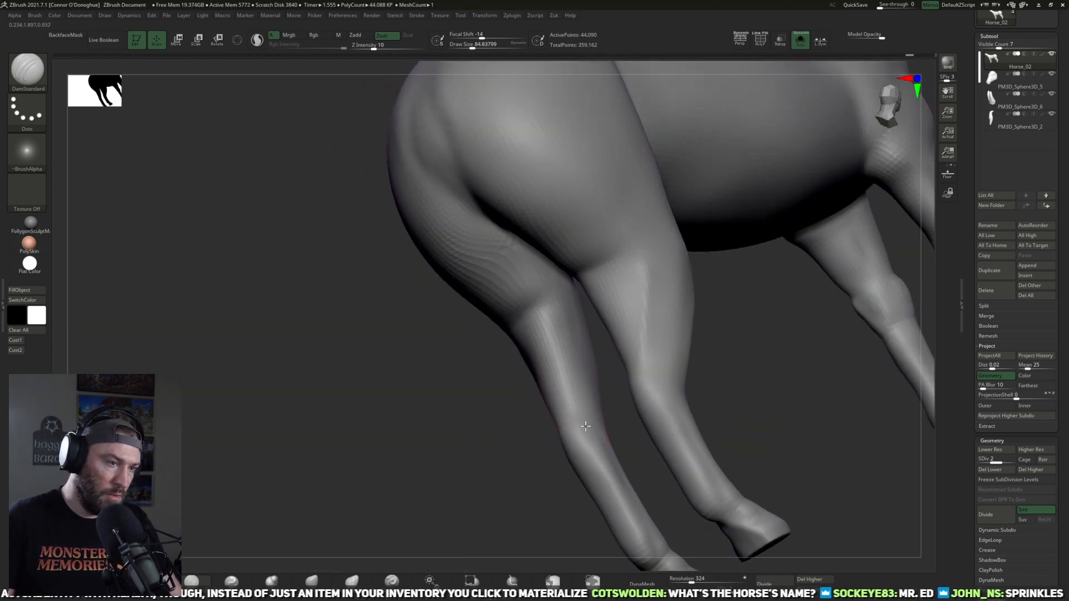
mouse_move(506, 466)
left_mouse_down()
mouse_move(538, 412)
mouse_move(528, 440)
left_mouse_up()
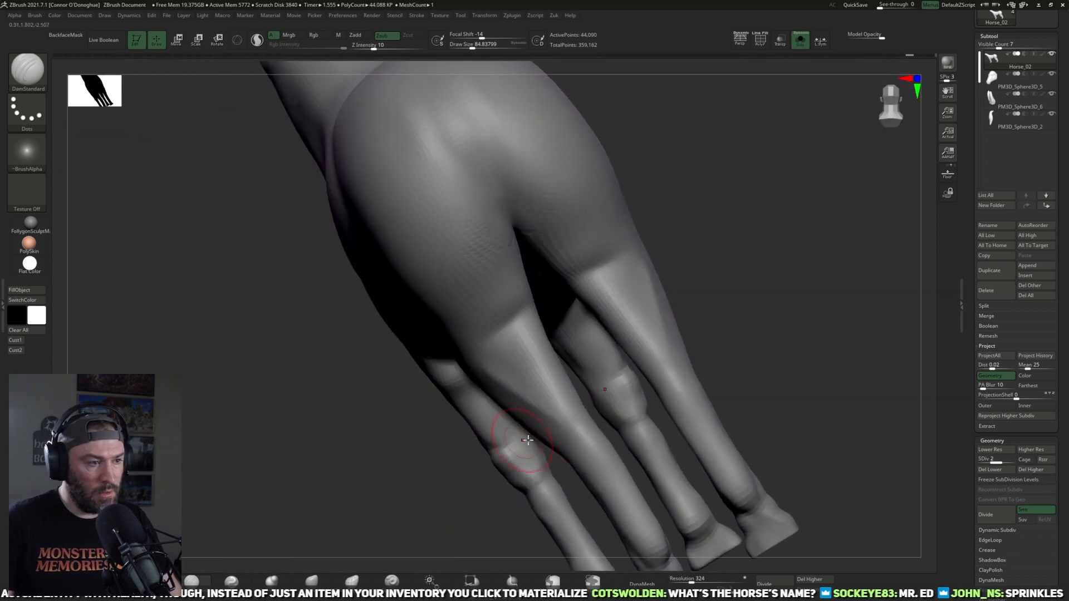
left_click_drag(487, 489, 345, 459)
Step: Reshape the inner thighs with the Move brush to widen the gap between the hind legs
left_click(311, 580)
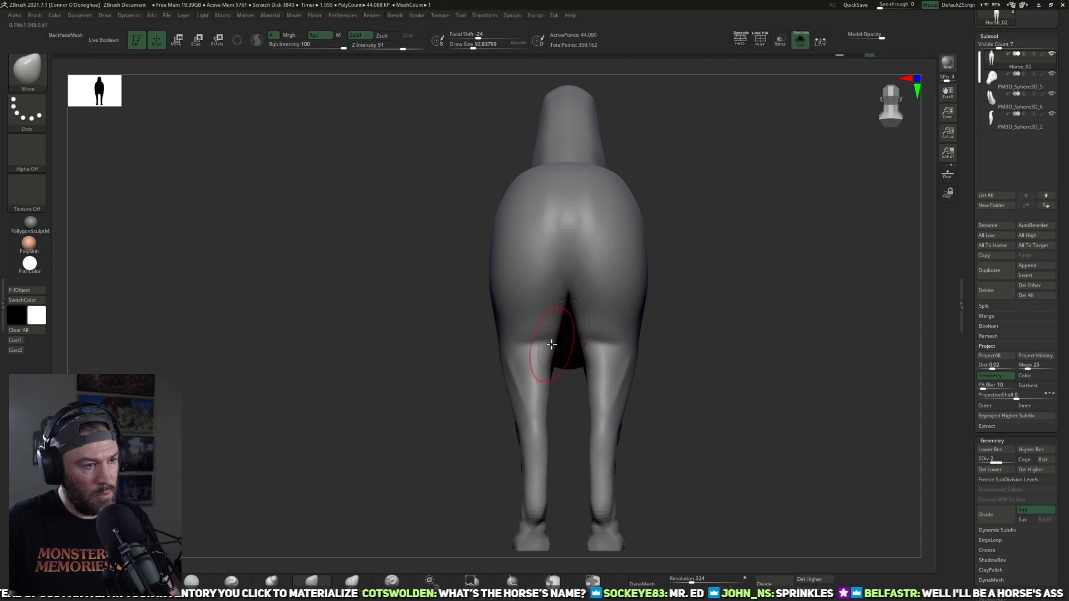
right_click_drag(549, 362, 574, 479)
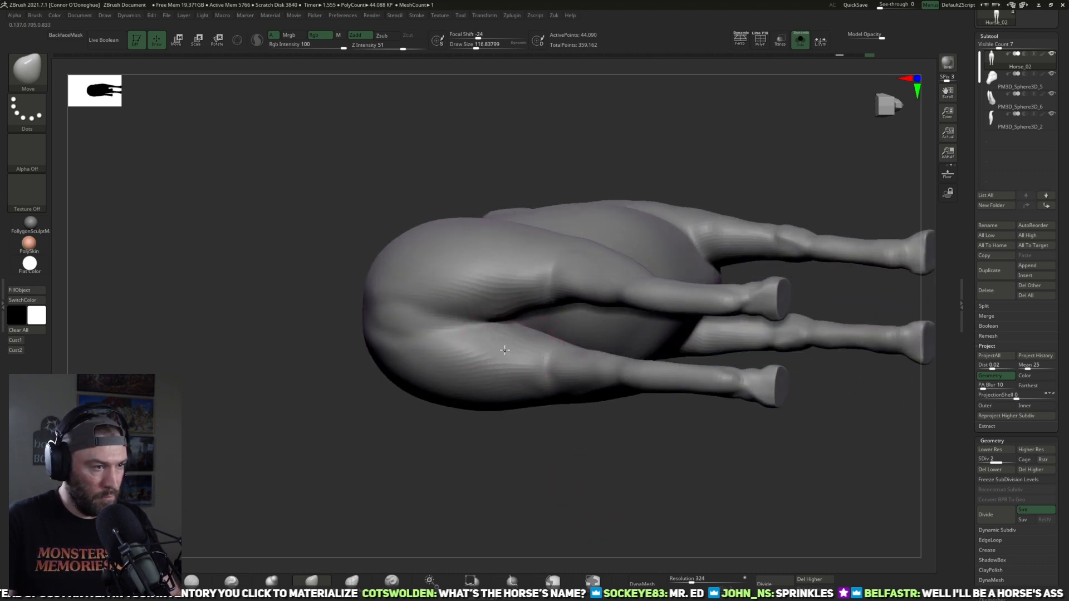
mouse_move(540, 380)
right_mouse_down()
mouse_move(491, 436)
mouse_move(545, 339)
mouse_move(565, 444)
mouse_move(542, 360)
right_mouse_up()
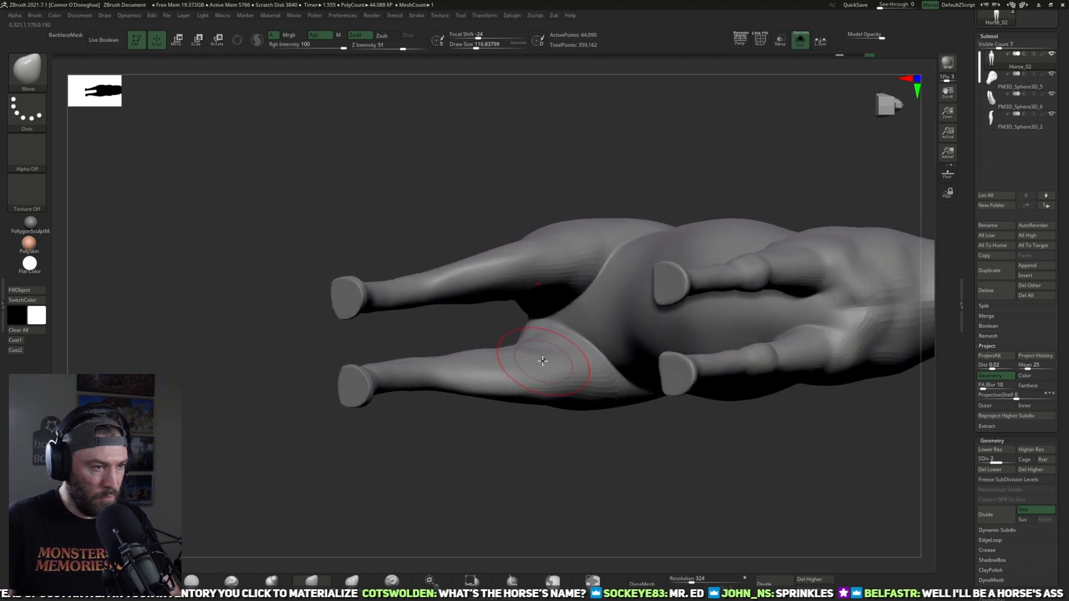
Step: Flatten the inner surfaces of the hind legs with the hPolish brush, reducing its size for tighter areas
left_click(236, 581)
mouse_move(490, 401)
right_mouse_down()
mouse_move(485, 432)
mouse_move(500, 359)
right_mouse_up()
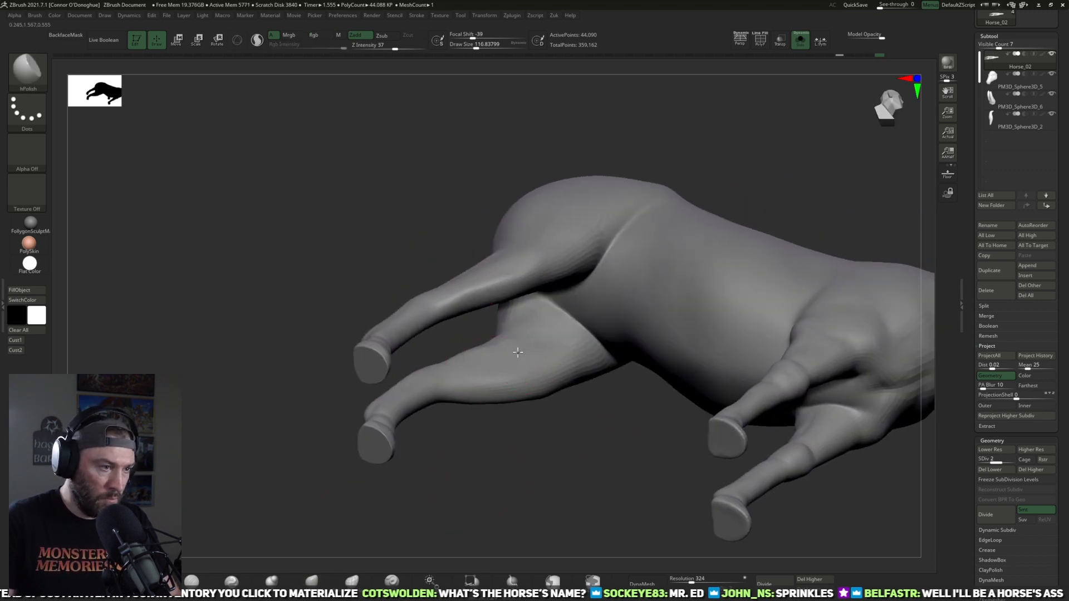
mouse_move(544, 381)
right_mouse_down()
mouse_move(472, 448)
mouse_move(532, 374)
mouse_move(585, 441)
mouse_move(453, 450)
mouse_move(477, 379)
right_mouse_up()
key("[")
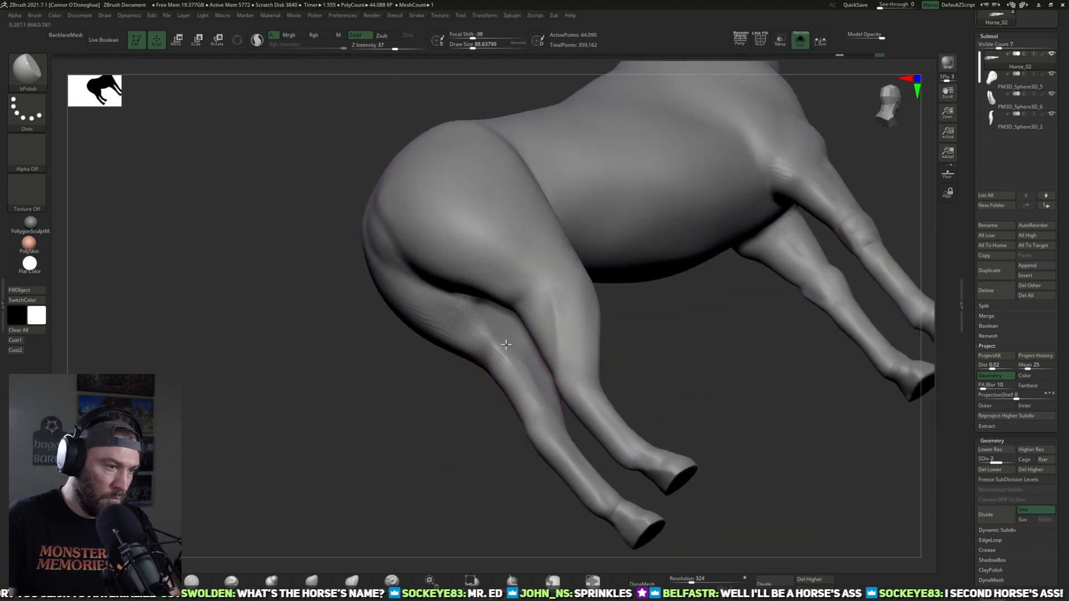
Step: Raise the body to subdivision level 3 and smooth the inner thighs
key("d")
right_click_drag(518, 450, 503, 425)
key("shift")
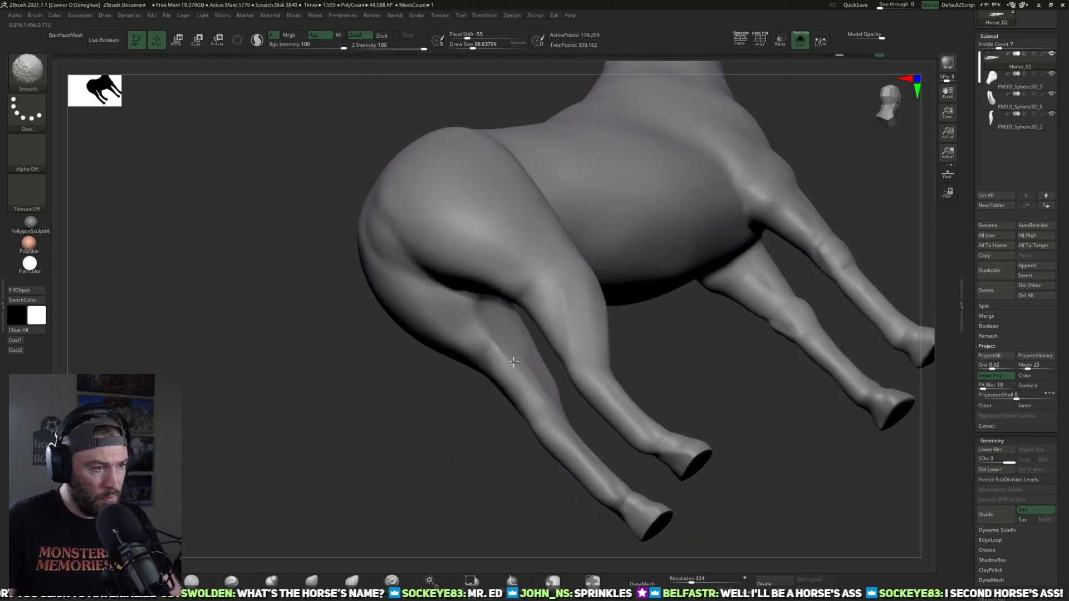
right_click_drag(489, 469, 472, 316)
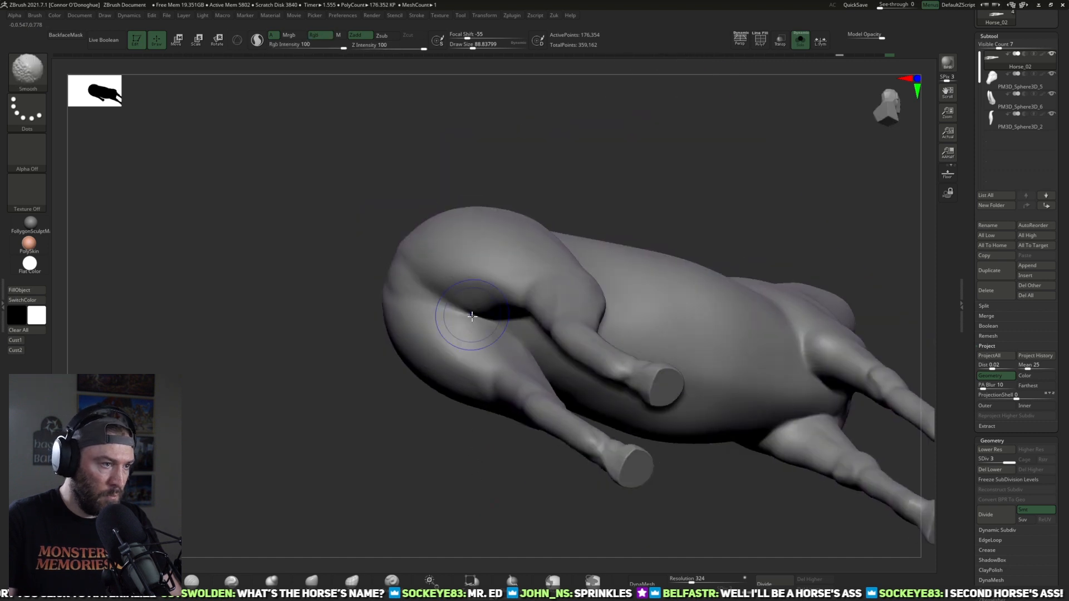
Step: Build up the groin between the hind legs with ClayBuildup and smooth it into the buttocks
left_click(191, 581)
mouse_move(240, 458)
right_mouse_down()
mouse_move(255, 468)
mouse_move(215, 425)
right_mouse_up()
right_click_drag(400, 432, 431, 434)
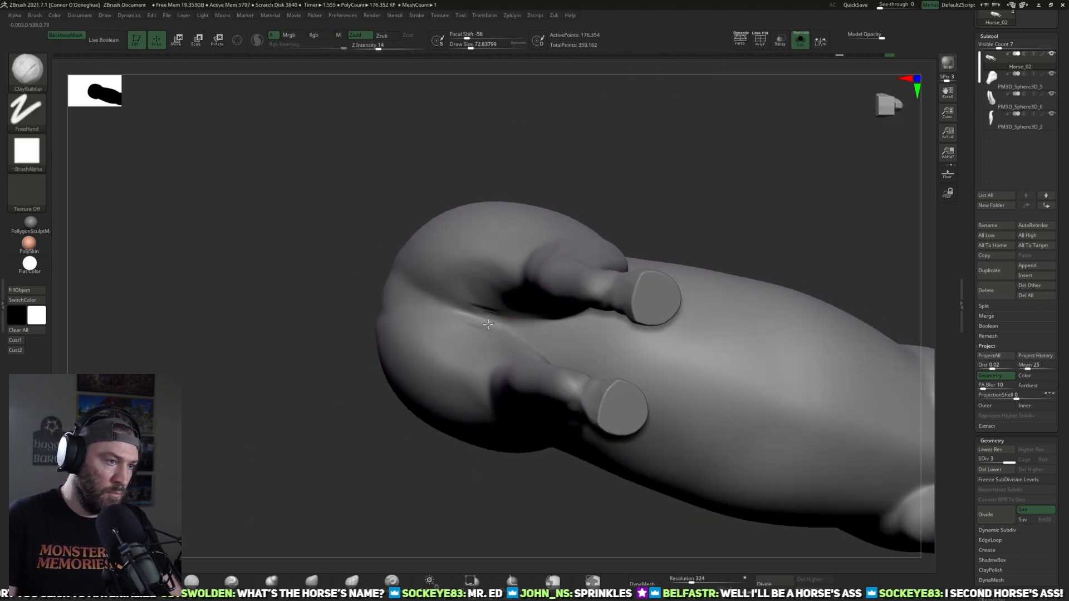
right_click_drag(605, 183, 560, 329)
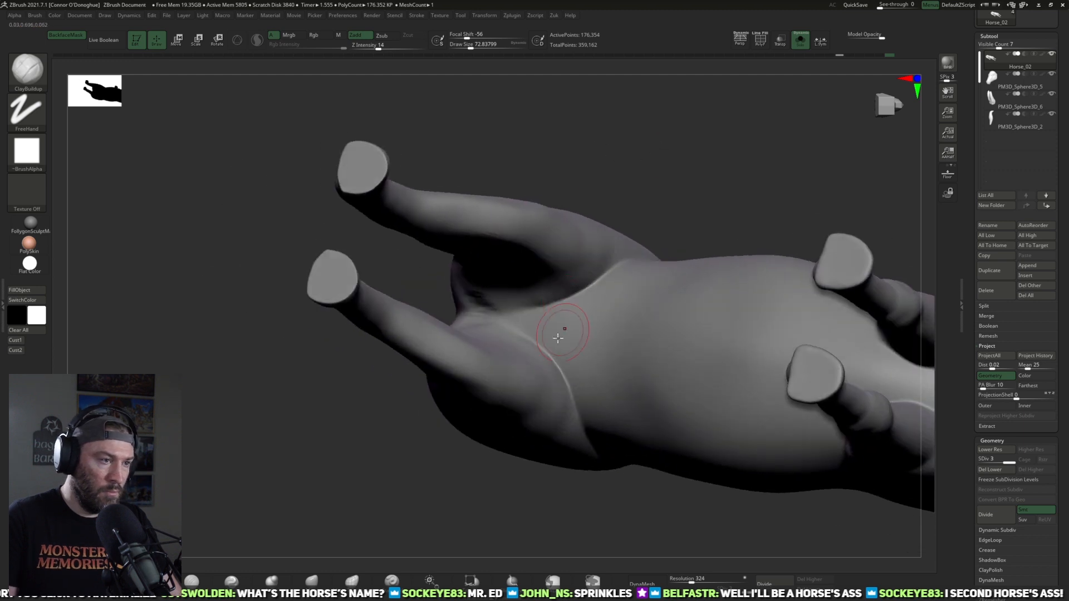
right_click_drag(508, 302, 503, 372)
mouse_move(498, 393)
left_mouse_down()
mouse_move(518, 356)
mouse_move(532, 368)
left_mouse_up()
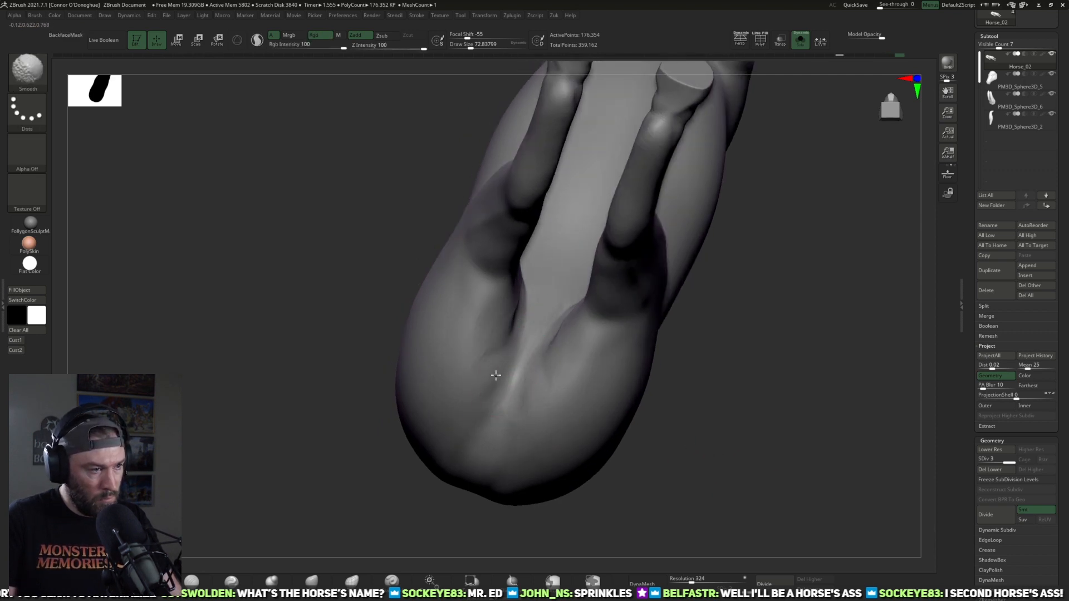
right_click_drag(696, 448, 611, 419)
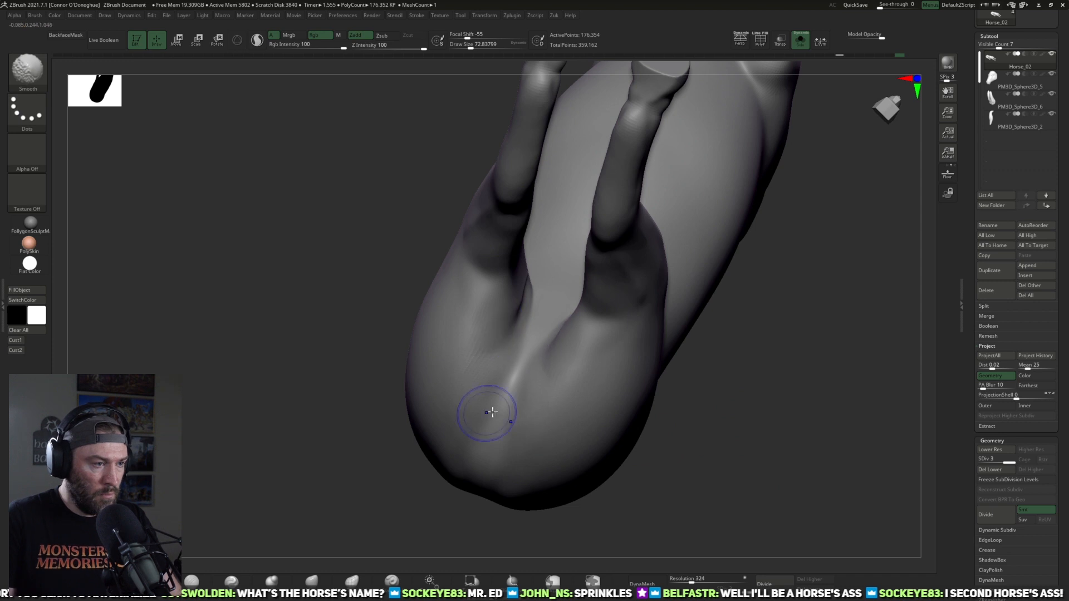
Step: Blend the crease where the inner thighs meet the belly, and check the hindquarters from behind and the side
mouse_move(700, 485)
right_mouse_down()
mouse_move(580, 484)
mouse_move(596, 334)
right_mouse_up()
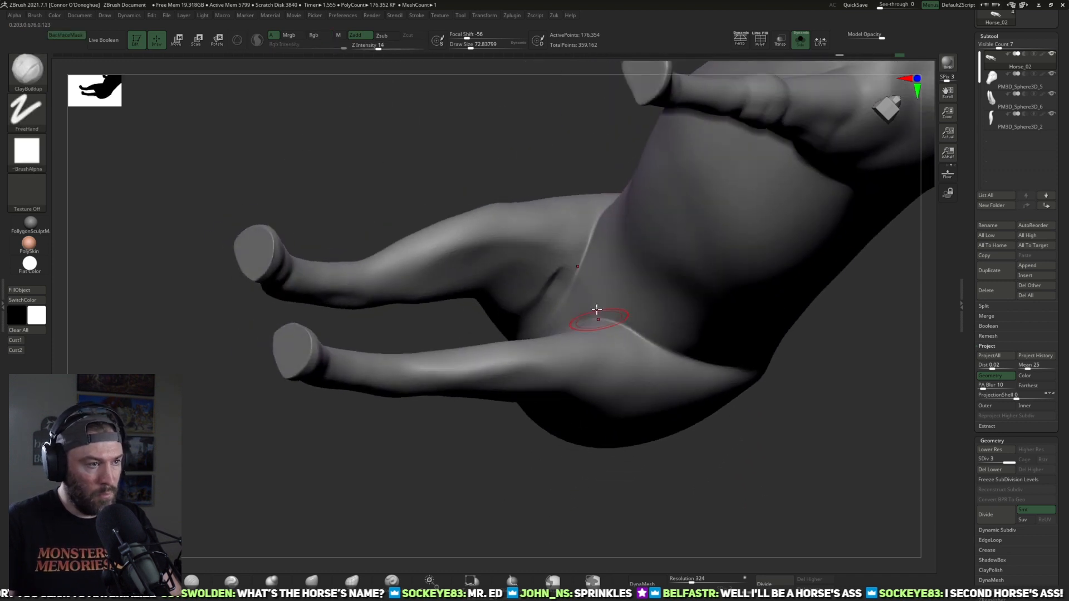
key("shift")
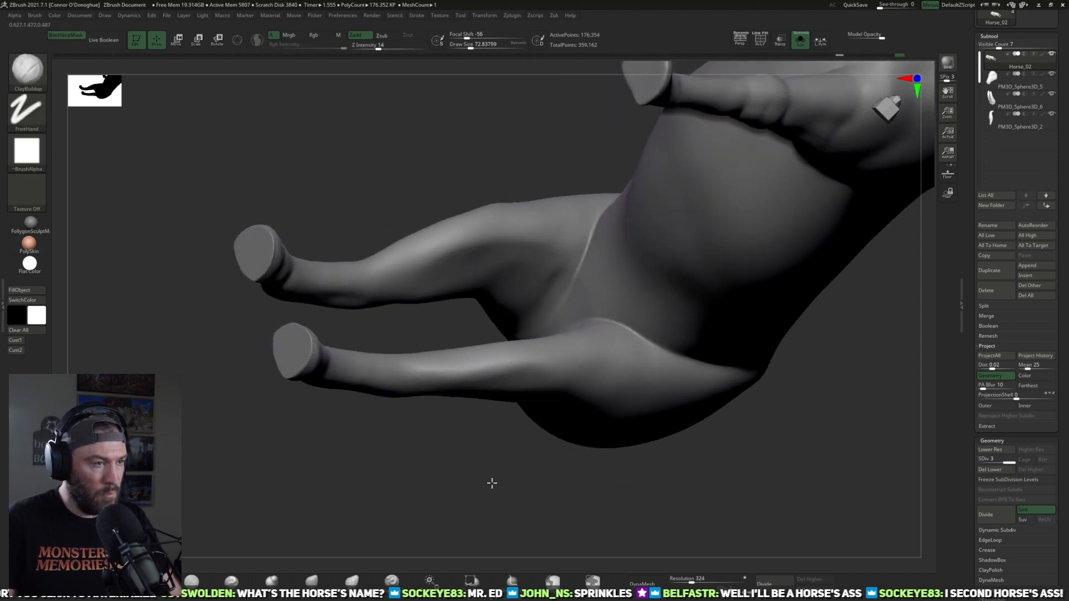
right_click_drag(491, 496, 520, 339)
mouse_move(499, 260)
left_mouse_down("shift")
mouse_move(477, 271)
mouse_move(505, 256)
left_mouse_up("shift")
mouse_move(432, 384)
right_mouse_down()
mouse_move(530, 351)
mouse_move(765, 449)
mouse_move(733, 274)
mouse_move(706, 286)
mouse_move(696, 353)
right_mouse_up()
key("shift")
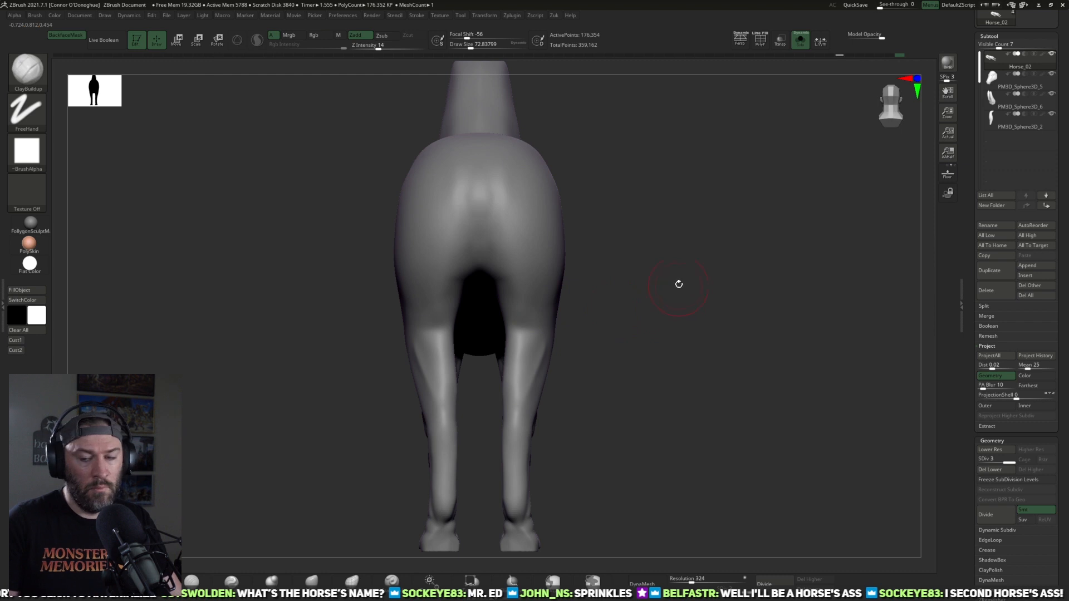
right_click_drag(671, 267, 726, 307)
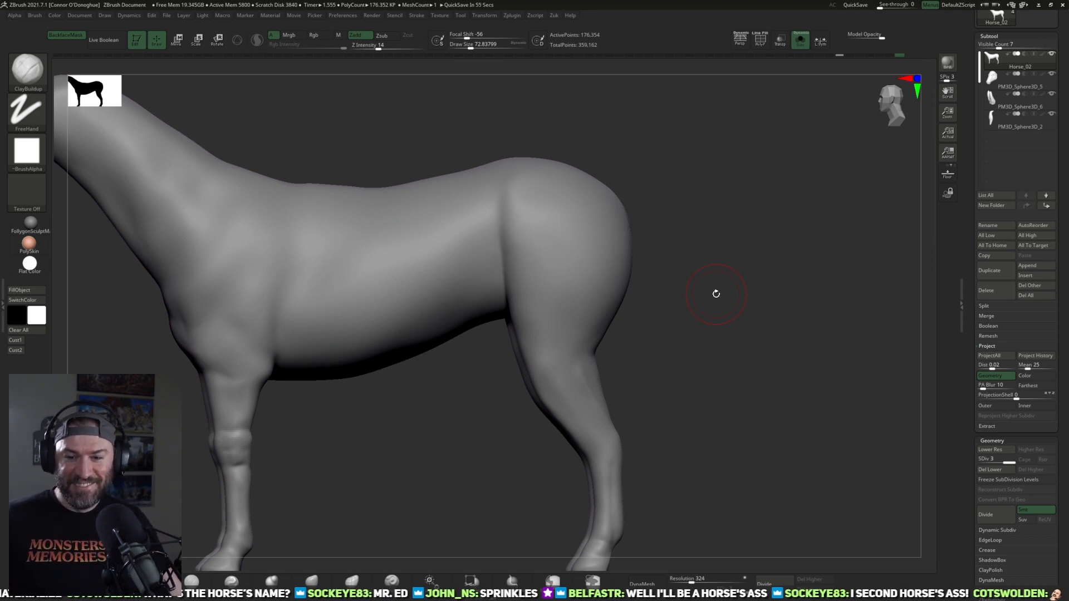
Step: Lower the body to subdivision level 2, soften the side of the neck, and show the head and tail again
left_click_drag(686, 306, 791, 376, "shift")
mouse_move(499, 445)
left_mouse_down()
mouse_move(491, 469)
mouse_move(635, 493)
left_mouse_up()
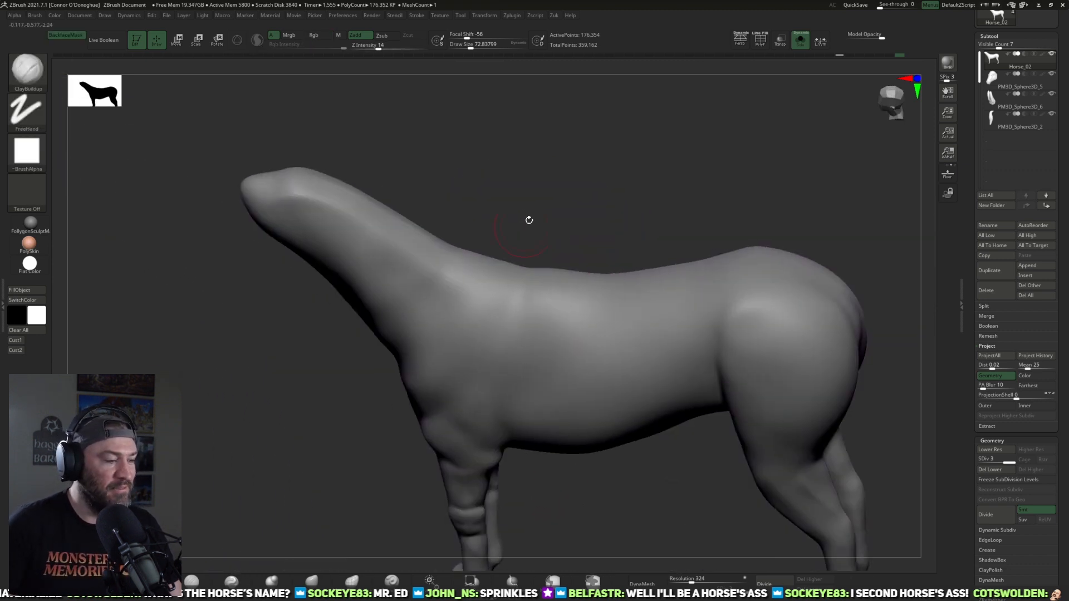
key("shift+d")
left_click_drag(428, 283, 428, 285, "shift")
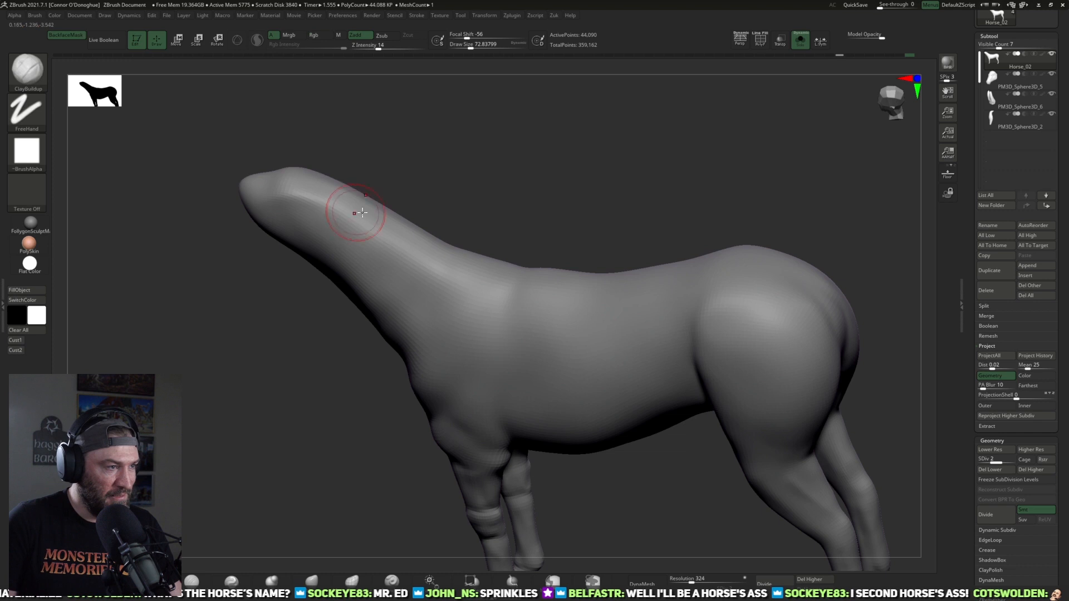
left_click_drag(385, 186, 433, 279, "shift")
left_click_drag(541, 182, 640, 119, "alt")
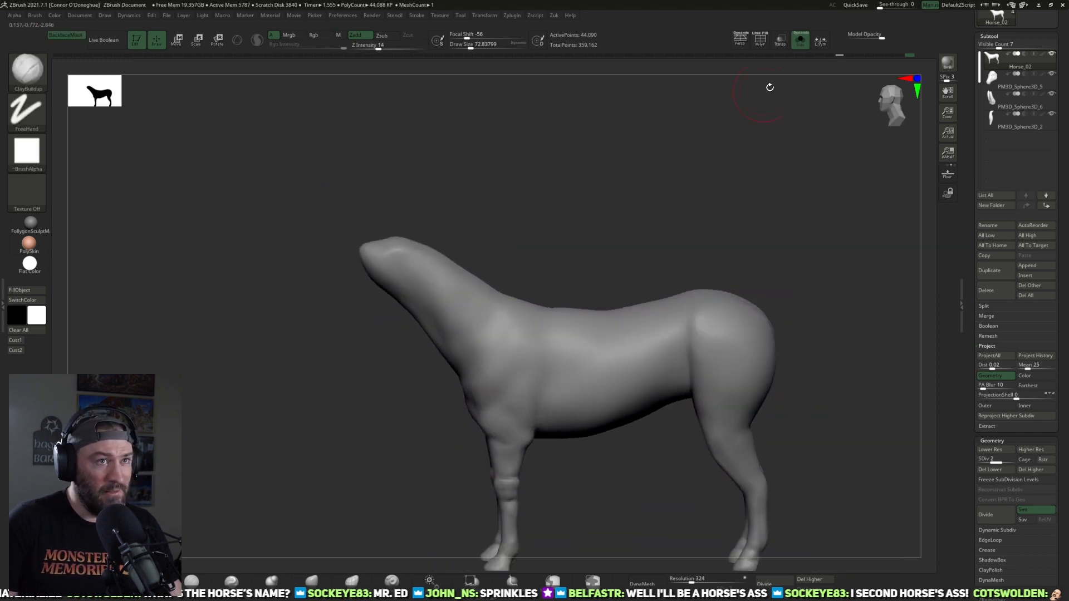
left_click(799, 40)
Step: Refine the base of the neck and the shoulder, adjusting the brush size, and raise the body to subdivision level 3
key("bracketright")
key("bracketright")
key("bracketright")
left_click_drag(549, 193, 545, 215, "alt")
key("bracketleft")
key("bracketleft")
left_click_drag(481, 220, 499, 226)
left_click_drag(421, 271, 437, 332, "shift")
left_click_drag(520, 236, 551, 222)
mouse_move(515, 286)
left_mouse_down()
mouse_move(525, 298)
mouse_move(559, 274)
mouse_move(563, 167)
mouse_move(556, 181)
left_mouse_up()
key("d")
left_click_drag(444, 319, 478, 334, "shift")
left_click_drag(567, 231, 548, 255)
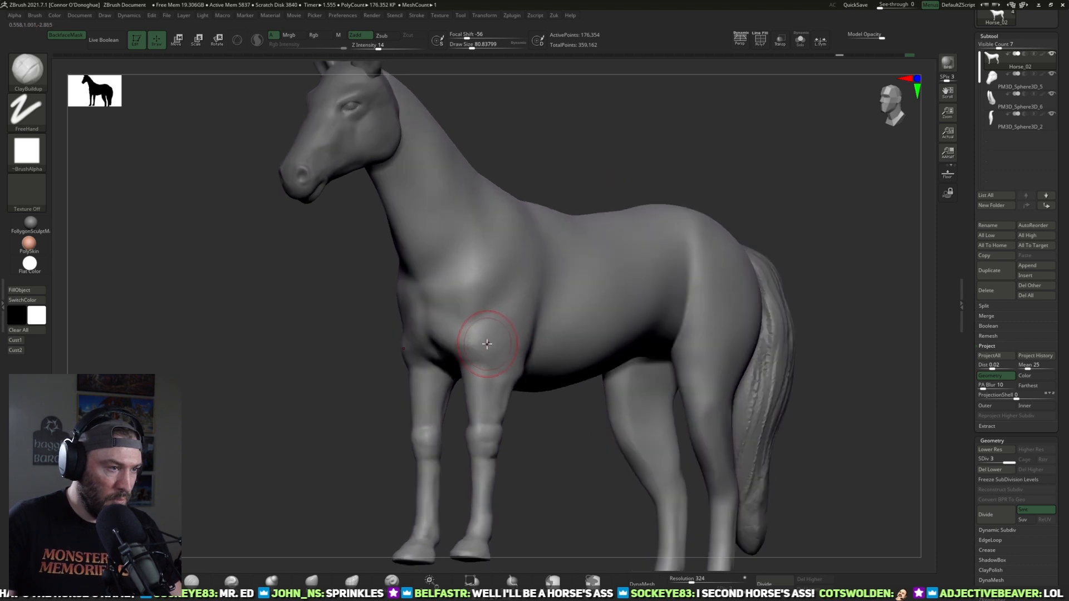
Step: Refine the chest and shoulder muscles above the forelegs with the ClayBuildup brush
left_click_drag(488, 345, 461, 347, "shift")
left_click_drag(532, 433, 565, 429)
mouse_move(482, 341)
left_mouse_down("shift")
mouse_move(456, 340)
mouse_move(465, 343)
left_mouse_up("shift")
mouse_move(526, 432)
left_mouse_down()
mouse_move(551, 437)
mouse_move(584, 297)
left_mouse_up()
mouse_move(421, 357)
left_mouse_down("shift")
mouse_move(427, 365)
mouse_move(427, 293)
left_mouse_up("shift")
mouse_move(518, 287)
left_mouse_down()
mouse_move(543, 282)
mouse_move(303, 434)
mouse_move(241, 517)
left_mouse_up()
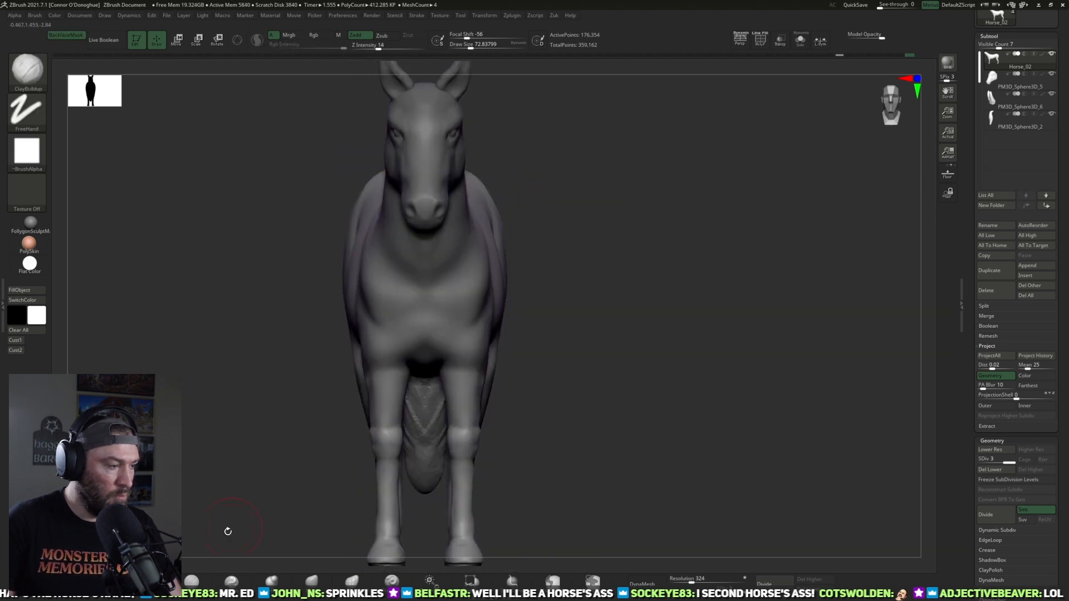
Step: Carve a vertical centre crease down the front of the chest with the DamStandard brush
key("b")
key("d")
key("s")
mouse_move(557, 304)
left_mouse_down()
mouse_move(542, 303)
mouse_move(537, 234)
left_mouse_up()
key("bracketright")
left_click_drag(425, 304, 425, 363)
left_click_drag(565, 312, 557, 321)
Step: Define the creases where the chest meets the forelegs with the DamStandard brush
left_click_drag(604, 222, 632, 222)
left_click_drag(629, 325, 460, 389)
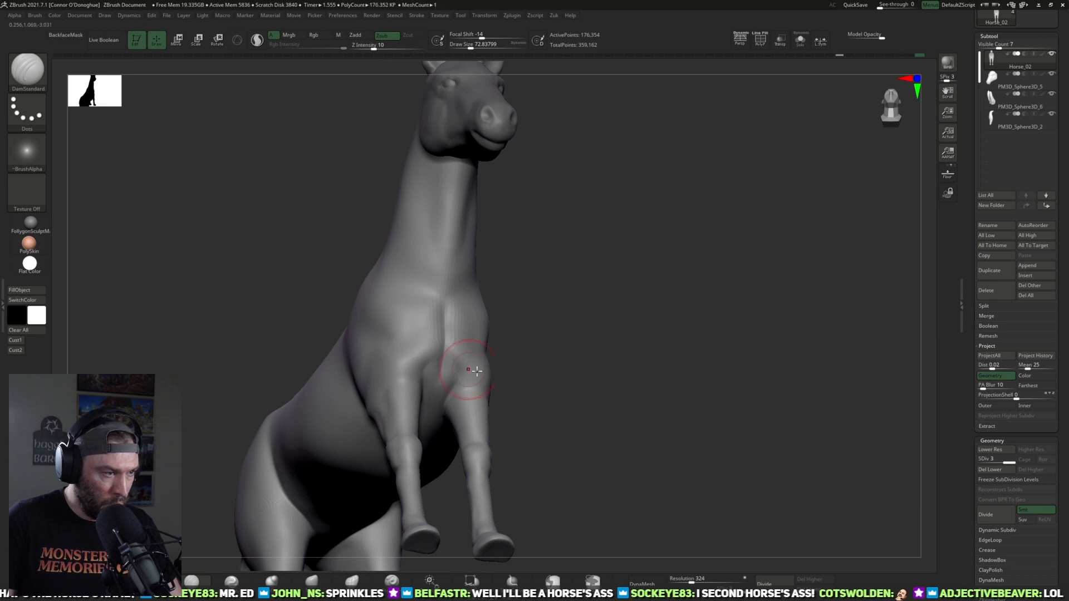
left_click_drag(555, 377, 473, 380)
left_click_drag(588, 347, 505, 364)
left_click_drag(509, 487, 465, 320)
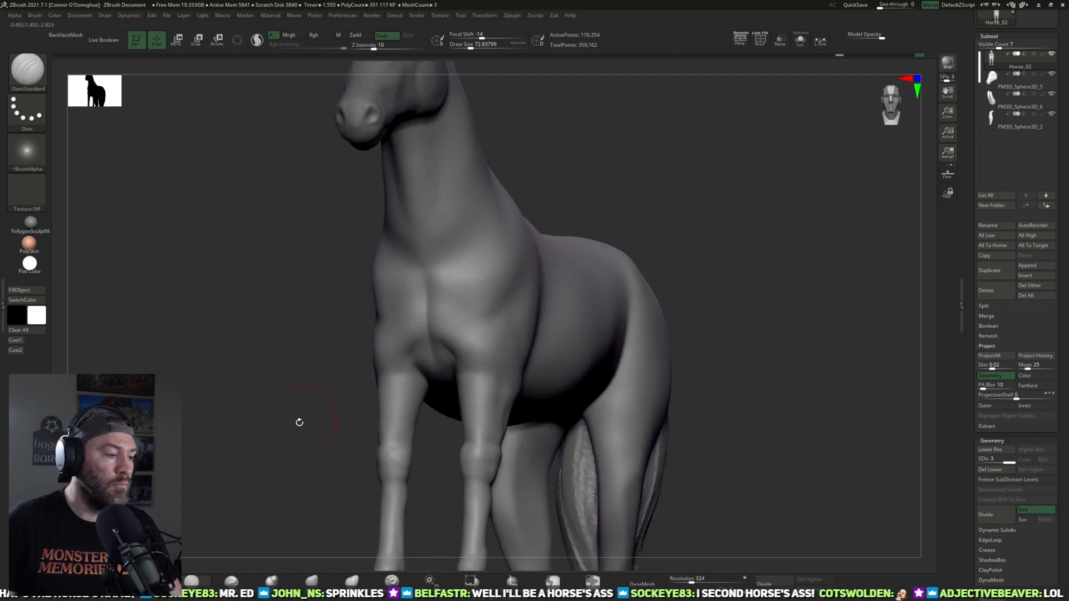
left_click_drag(298, 469, 535, 445)
Step: Adjust the shape of the chest and its side profile with the Move brush, enlarging the brush
left_click(311, 581)
left_click_drag(573, 335, 385, 340)
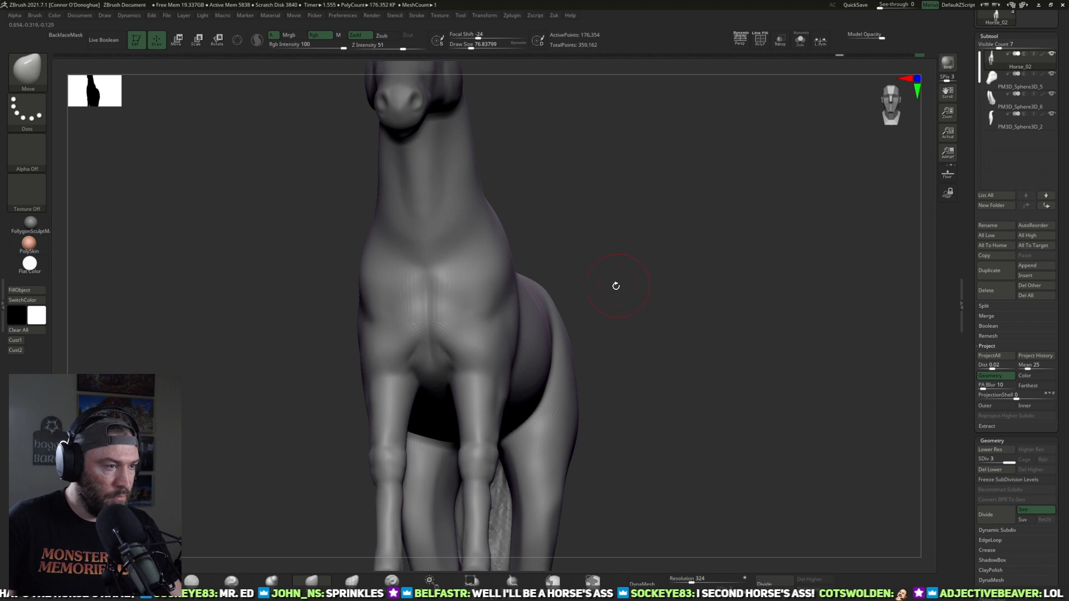
left_click_drag(623, 279, 589, 294)
left_click_drag(462, 321, 443, 318)
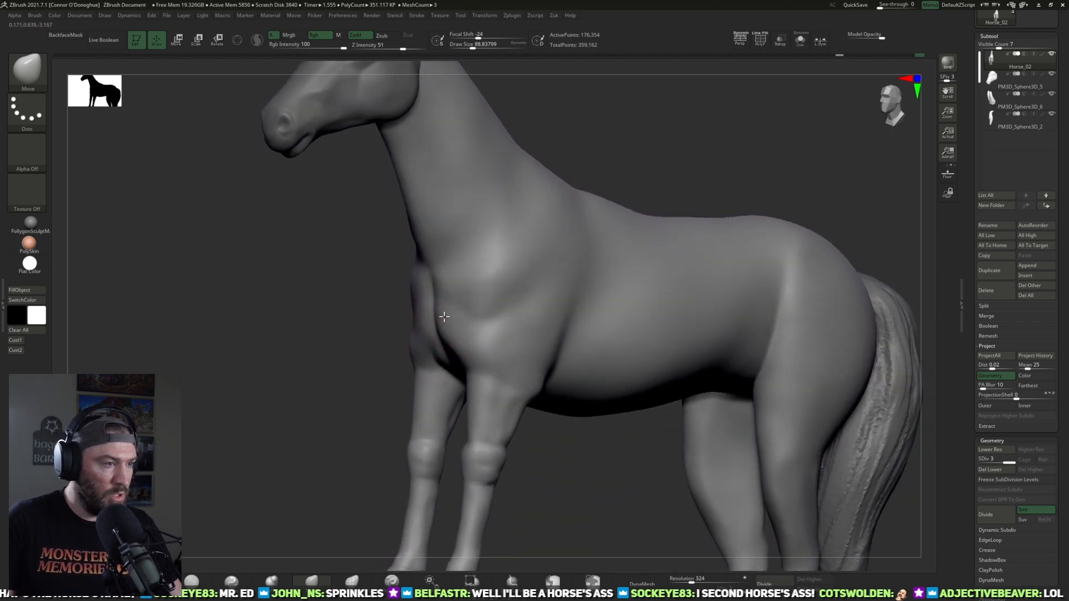
mouse_move(361, 353)
left_mouse_down()
mouse_move(420, 361)
mouse_move(396, 373)
left_mouse_up()
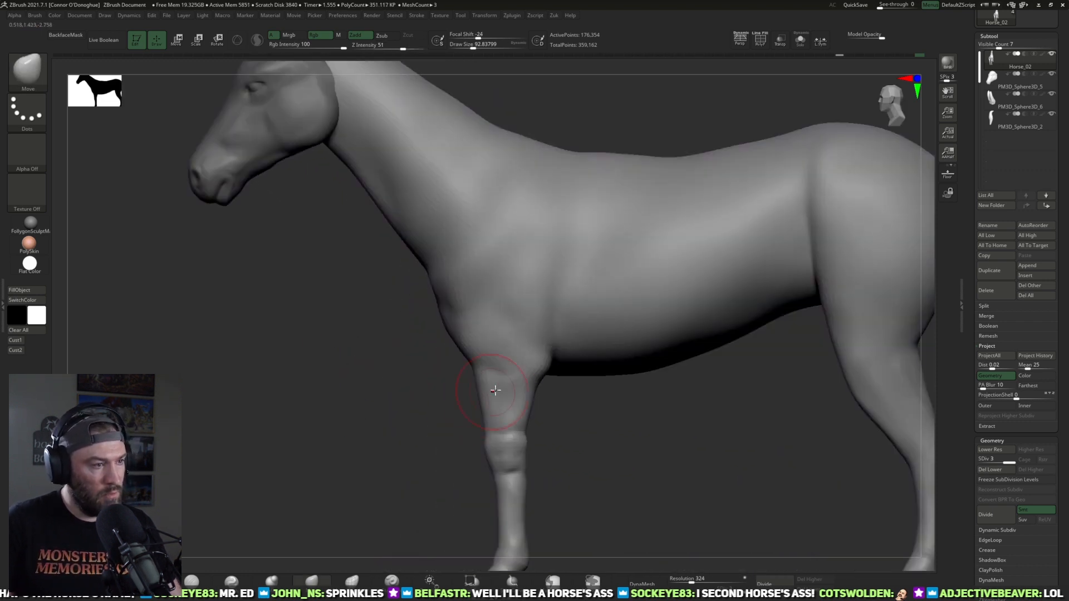
key("]")
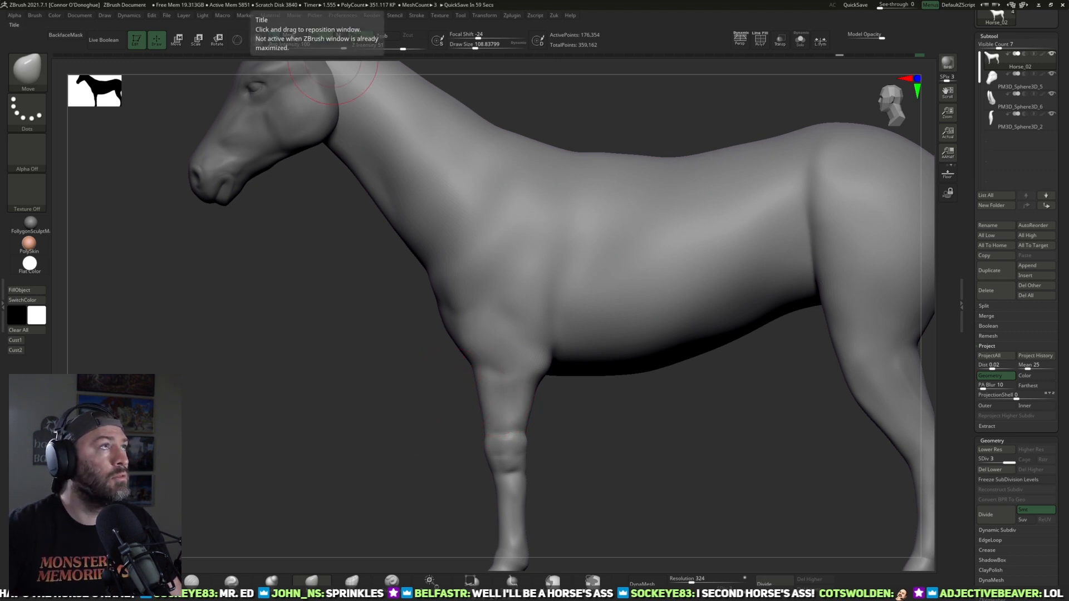
Step: Switch to the reference board and study the proportions of the black horse in the side-view photo
left_click_drag(623, 490, 632, 377, "alt")
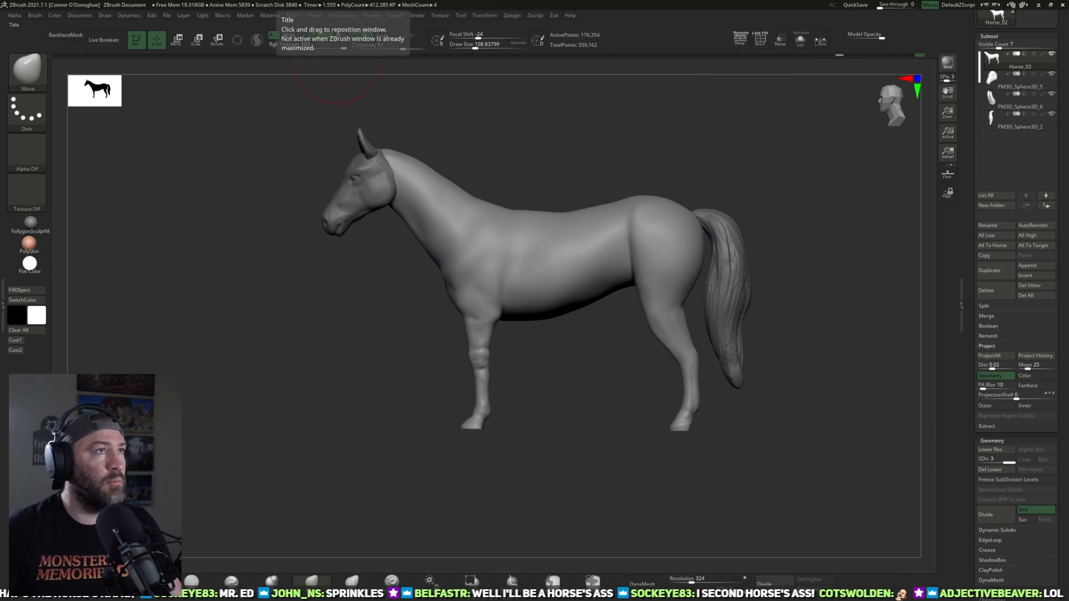
key("alt+Tab")
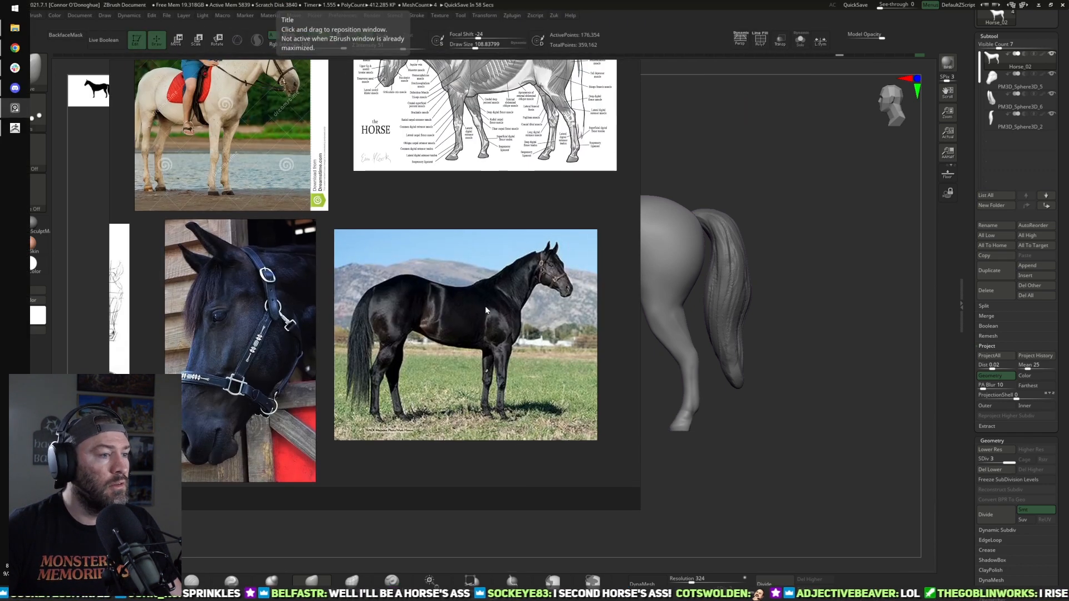
scroll(614, 427, "up", 3)
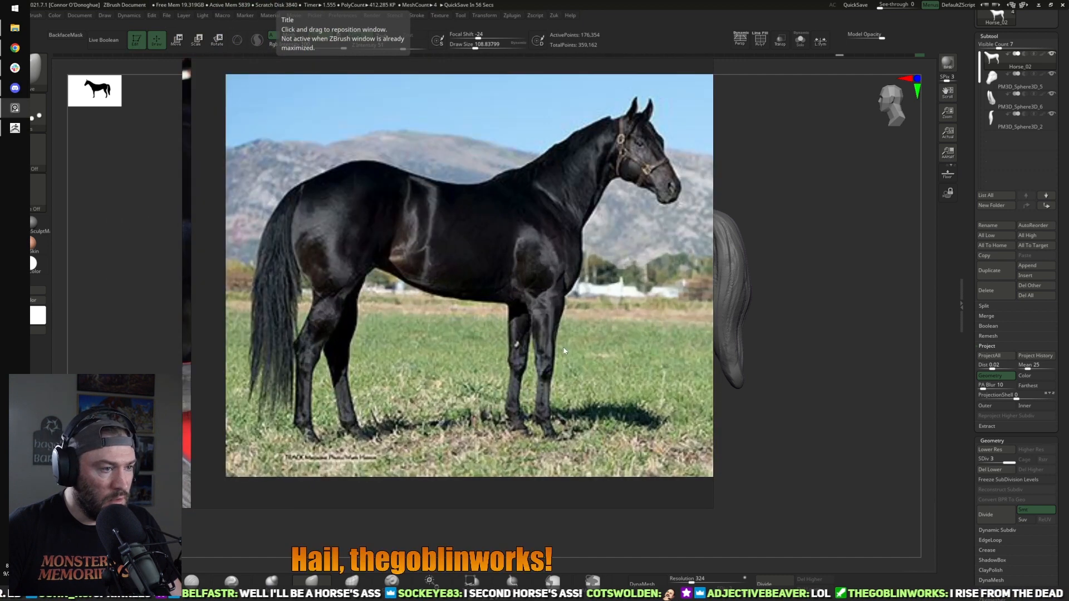
key("alt+Tab")
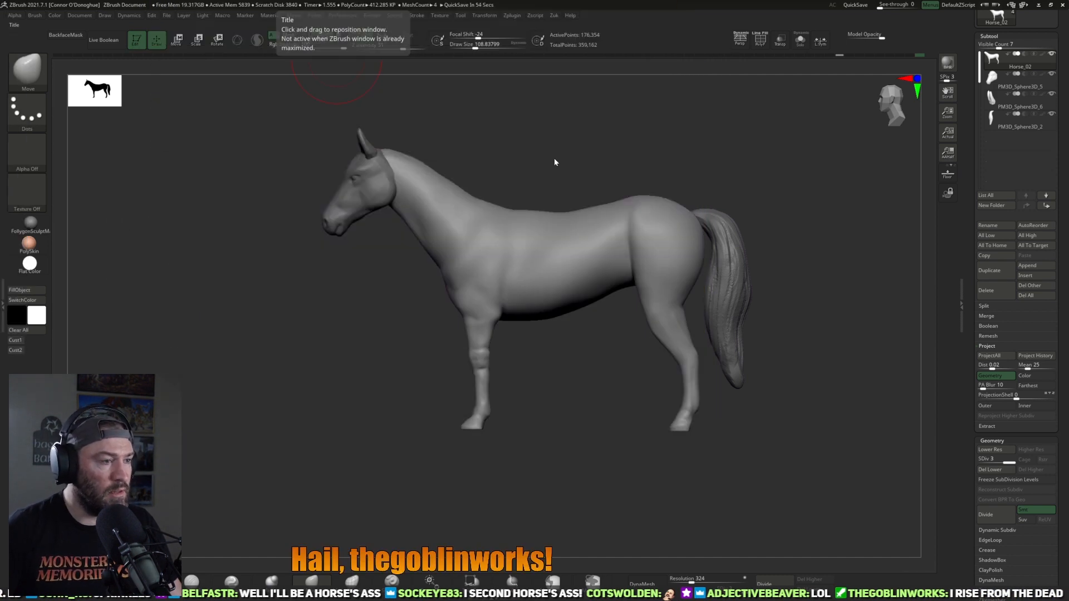
Step: Overlay the black horse photo on the canvas and align the model's opposite side view with it
left_click(24, 341)
key("shift+z")
left_click_drag(772, 426, 840, 332, "alt")
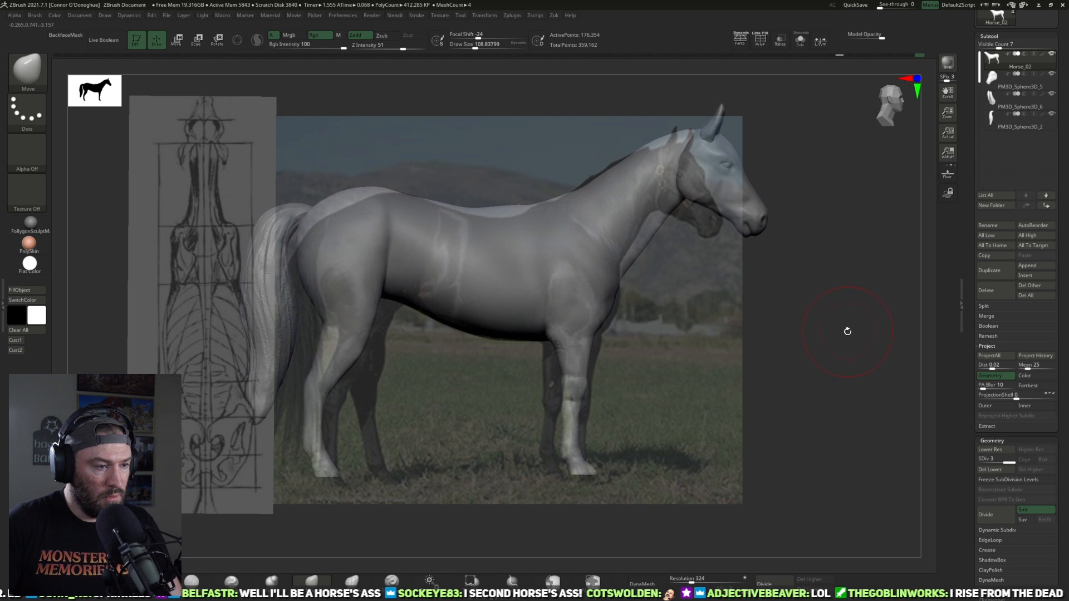
left_click_drag(838, 335, 803, 279)
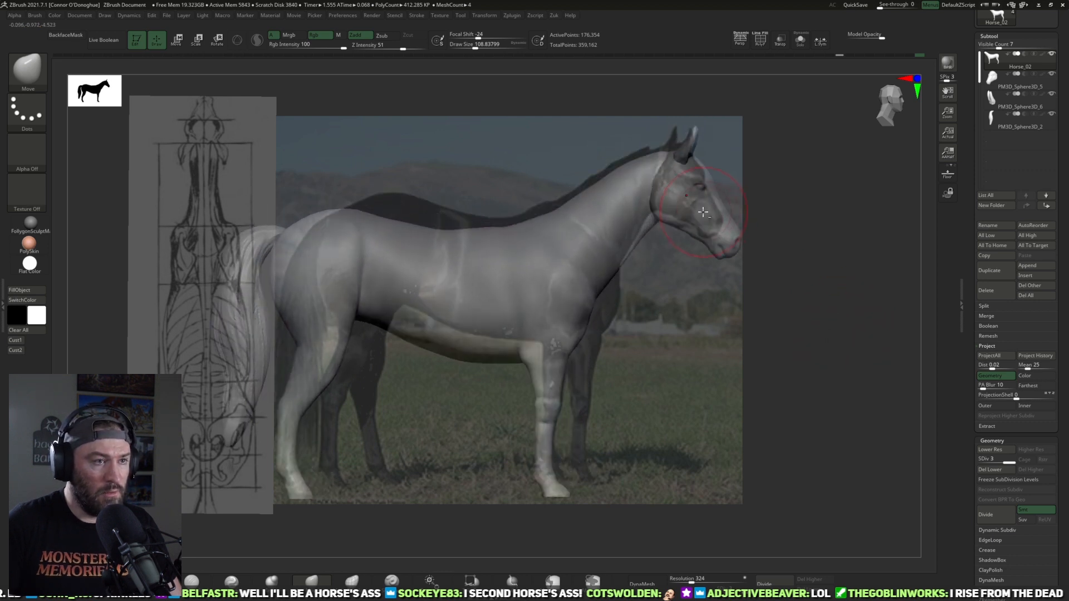
left_click(700, 207, "alt")
mouse_move(792, 232)
left_mouse_down()
mouse_move(764, 210)
mouse_move(787, 219)
left_mouse_up()
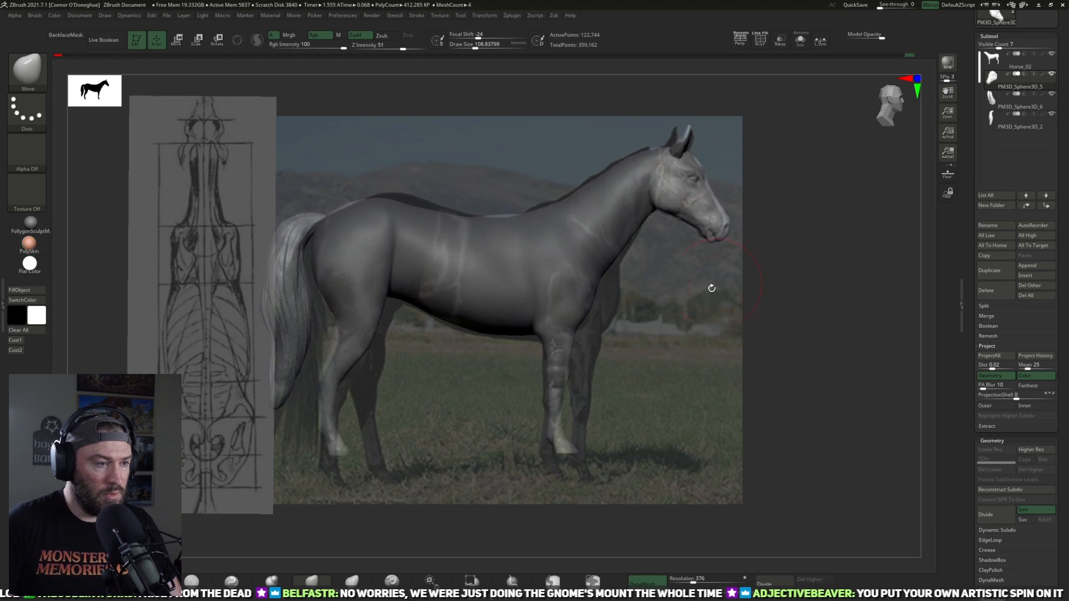
Step: Isolate the body's legs below the belly with a blurred mask, move them down to match the photo, and clear the mask
left_click(594, 321, "alt")
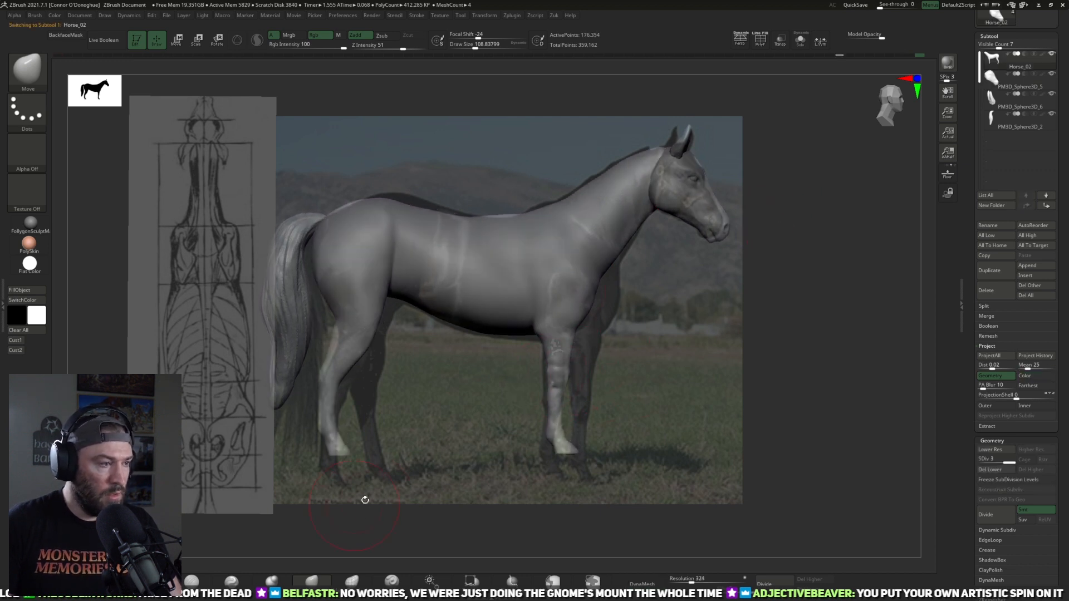
key("ctrl")
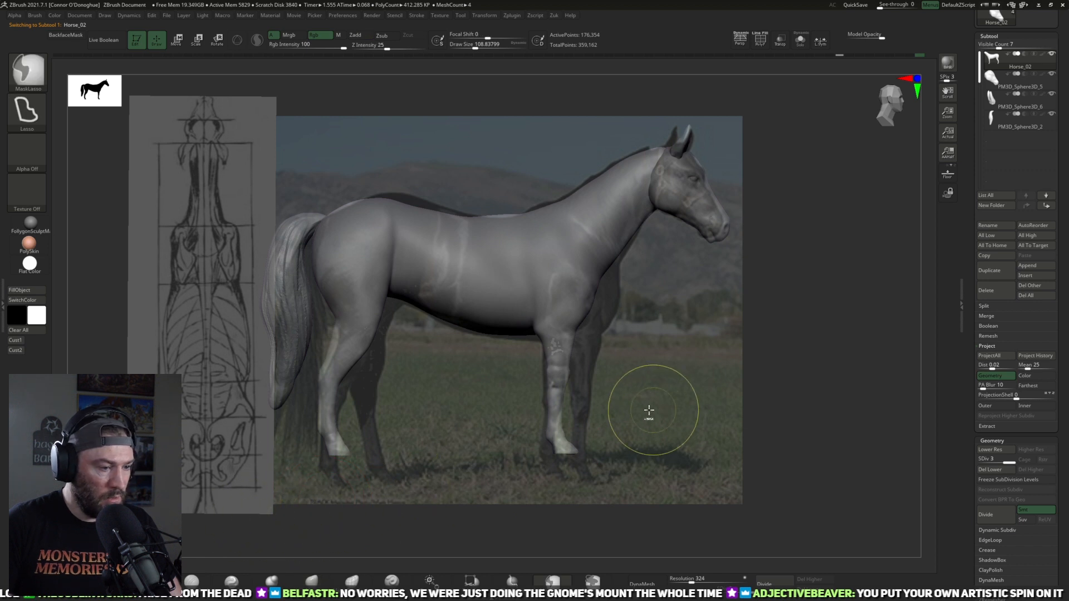
mouse_move(636, 349)
left_mouse_down("ctrl")
mouse_move(468, 350)
mouse_move(313, 327)
mouse_move(241, 526)
mouse_move(680, 469)
mouse_move(668, 460)
left_mouse_up("ctrl")
key("z")
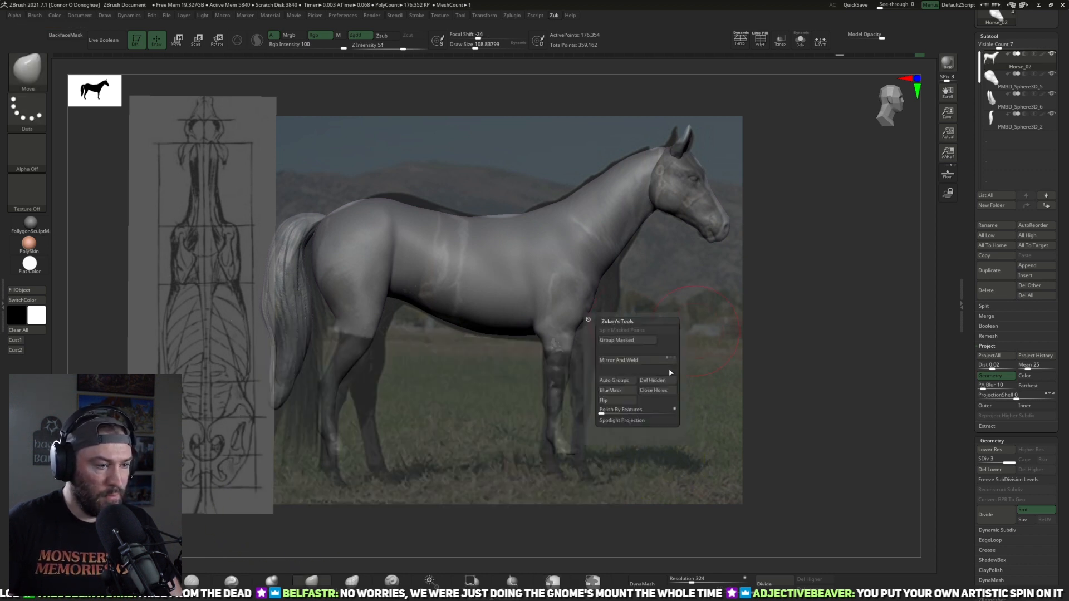
left_click(619, 391)
key("w")
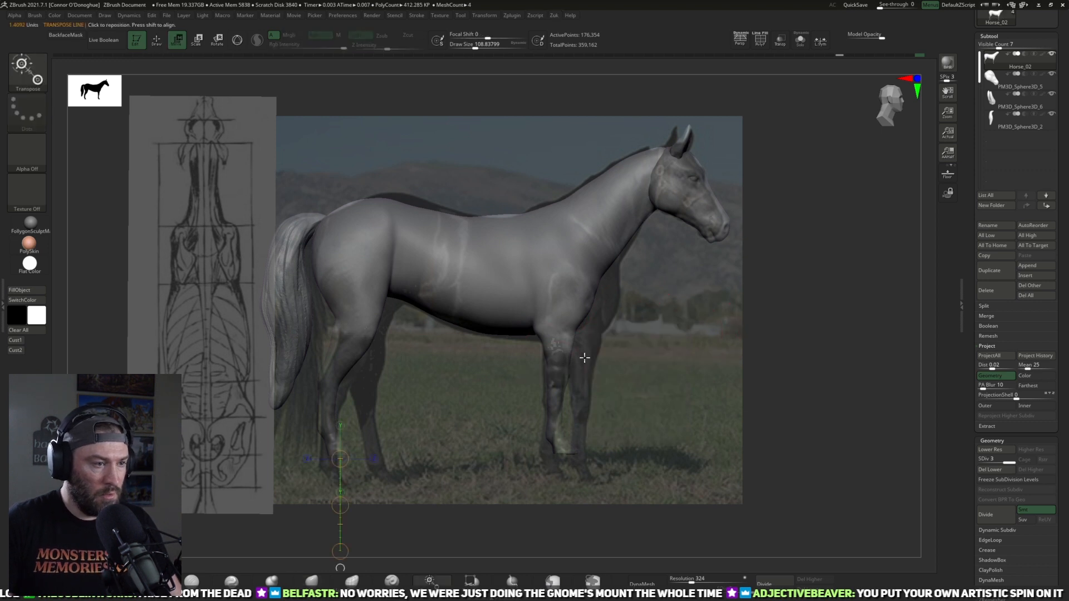
key("y")
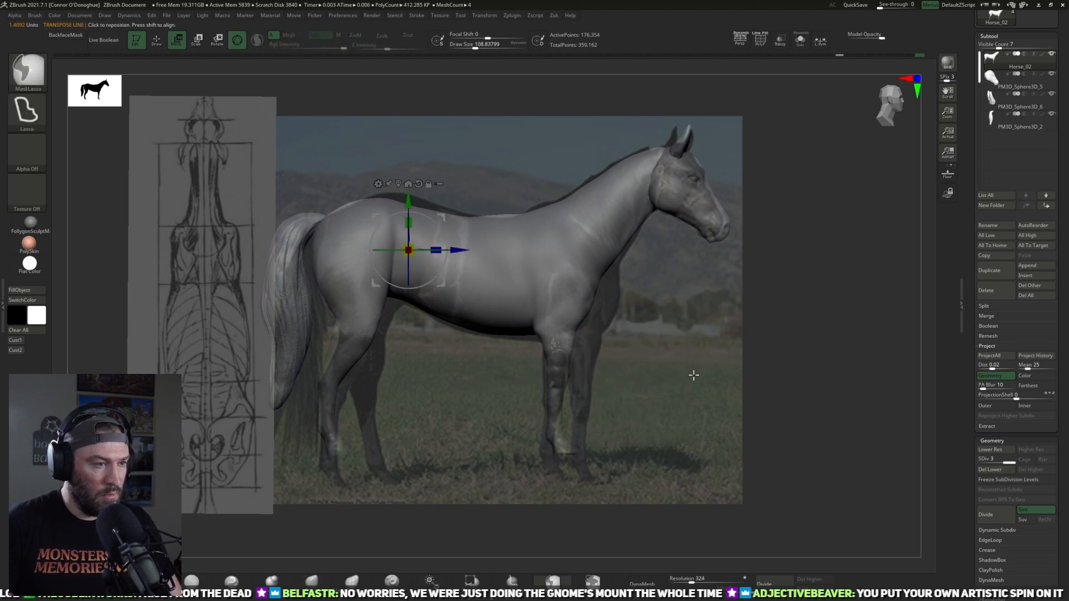
key("ctrl+i")
left_click(560, 361)
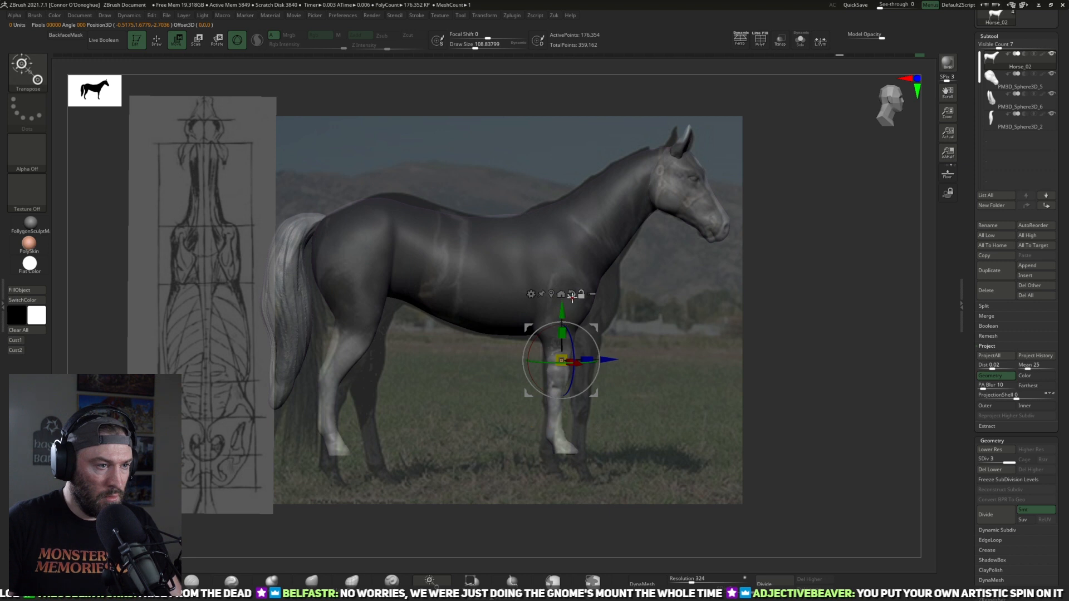
left_click_drag(561, 317, 558, 338)
left_click_drag(608, 386, 603, 386)
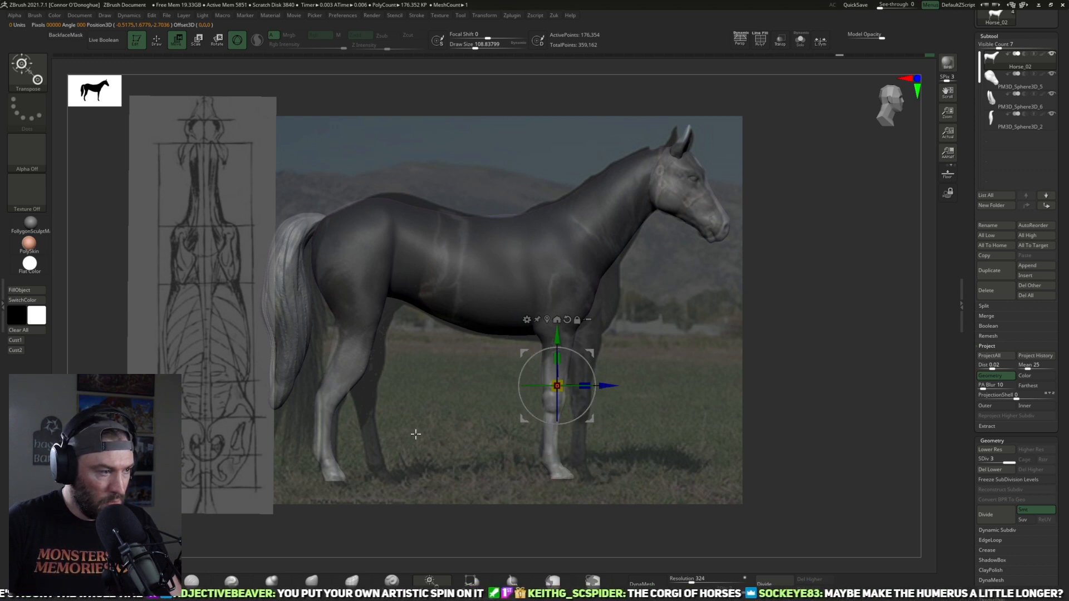
left_click(618, 445, "ctrl")
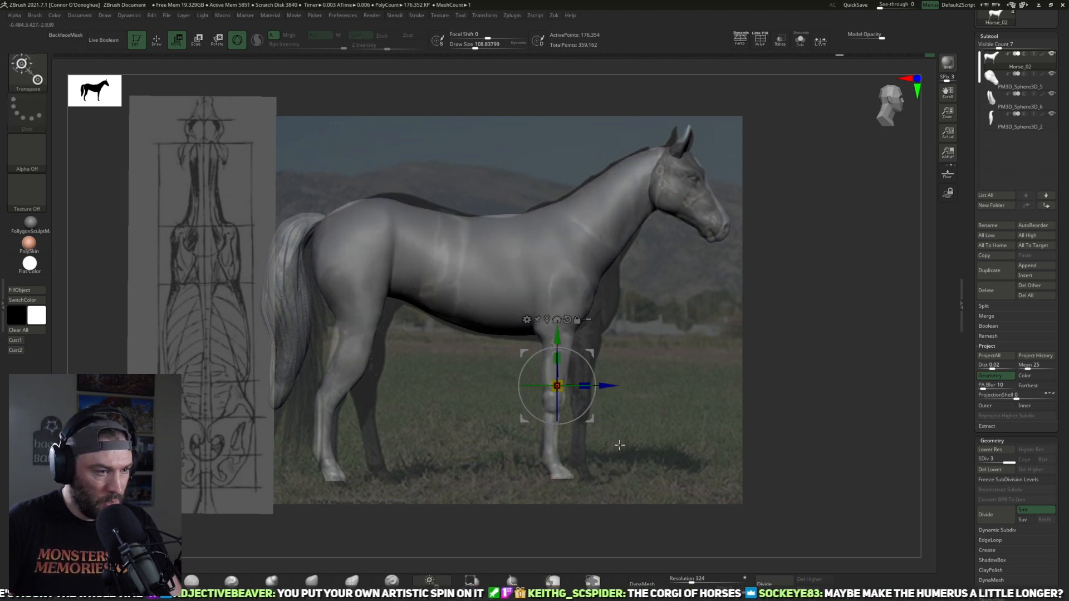
Step: Isolate the legs below the knees with a blurred mask and shift them down to match the photo
key("ctrl")
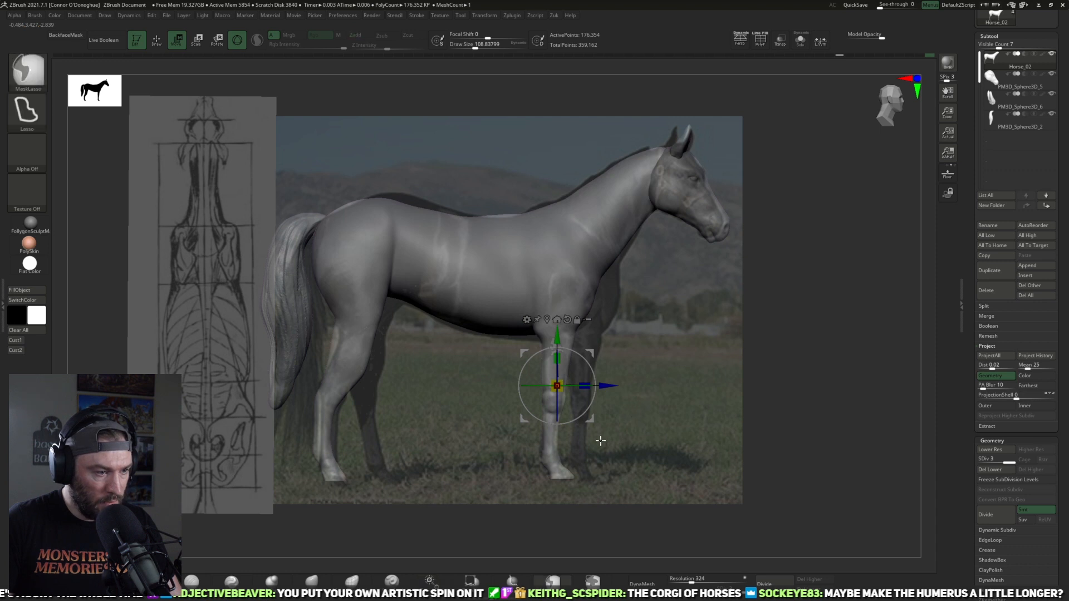
mouse_move(610, 435)
left_mouse_down("ctrl")
mouse_move(358, 425)
mouse_move(501, 544)
mouse_move(671, 482)
left_mouse_up("ctrl")
key("z")
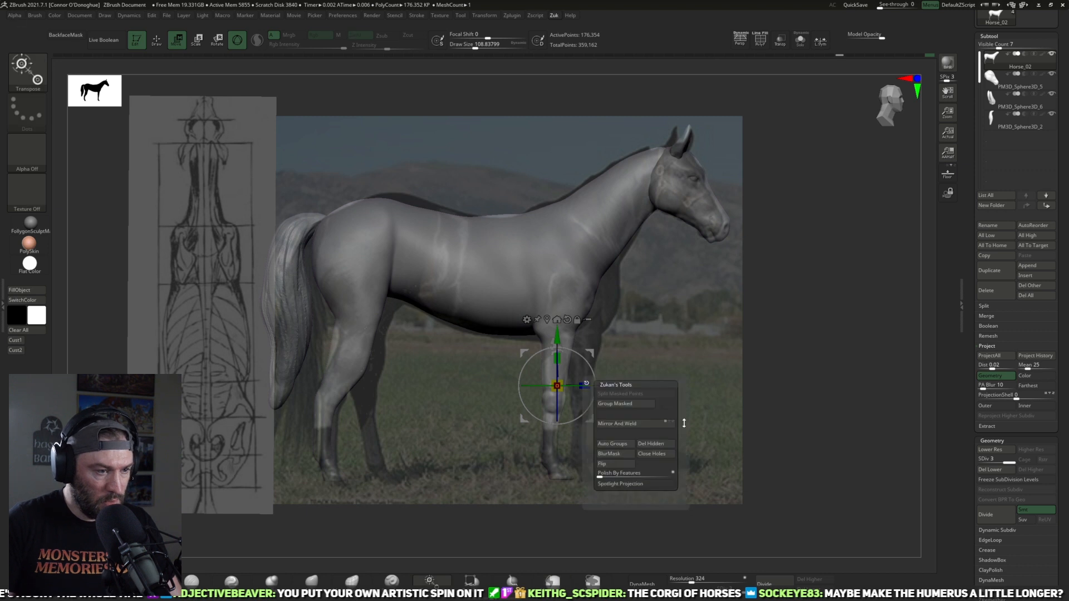
left_click(618, 455)
left_click(687, 401, "ctrl")
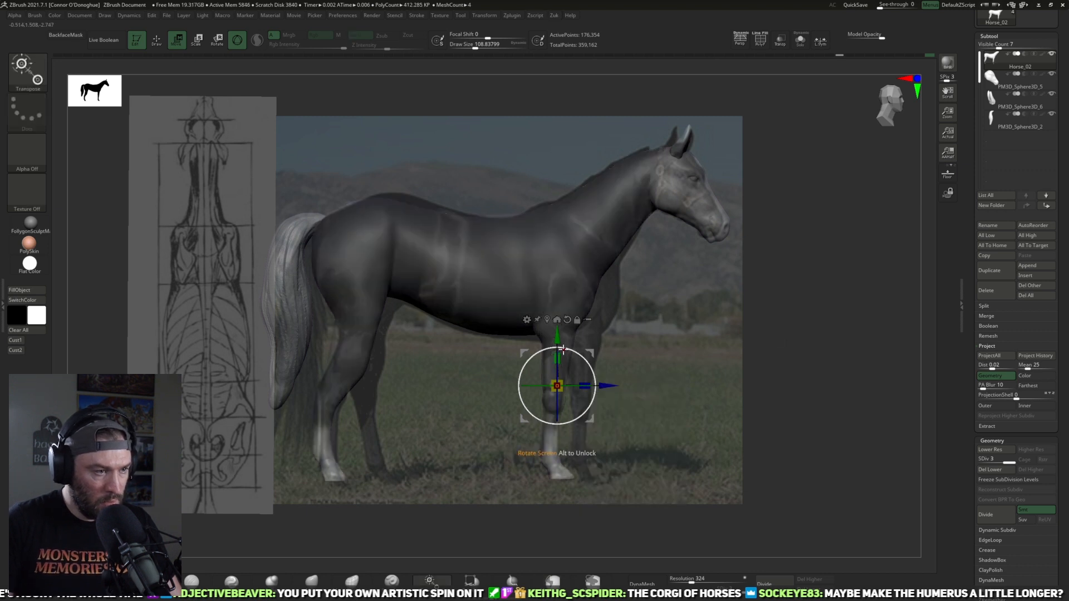
left_click_drag(555, 336, 555, 347)
left_click_drag(612, 398, 615, 398)
key("q")
Step: Lower the body to subdivision level 2 and hide the reference photo overlay
right_click_drag(796, 362, 805, 354, "ctrl")
mouse_move(805, 353)
left_mouse_down("ctrl")
mouse_move(819, 358)
mouse_move(786, 340)
left_mouse_up("ctrl")
key("shift+d")
left_click_drag(776, 344, 772, 349, "shift")
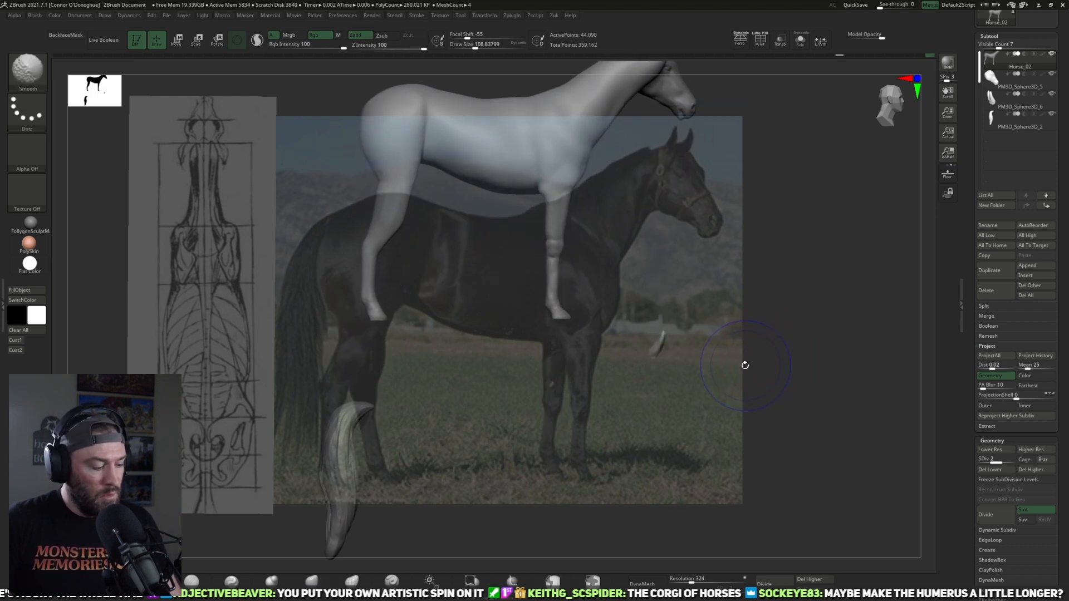
key("shift+z")
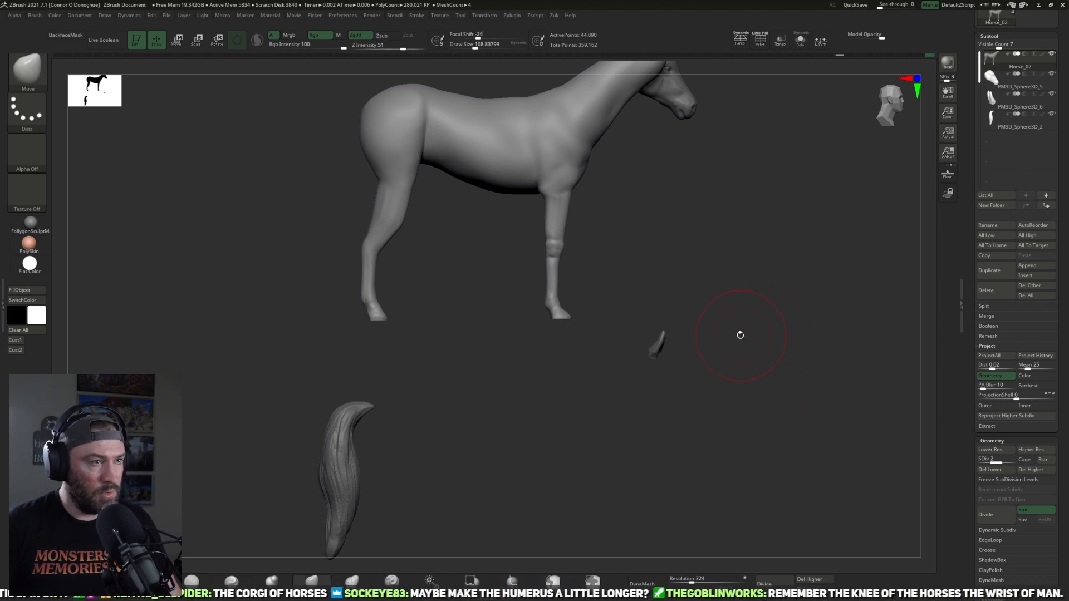
mouse_move(732, 336)
left_mouse_down("shift")
mouse_move(761, 295)
mouse_move(796, 286)
mouse_move(747, 284)
mouse_move(794, 300)
mouse_move(771, 312)
mouse_move(716, 309)
mouse_move(832, 375)
mouse_move(861, 353)
mouse_move(754, 356)
mouse_move(700, 387)
mouse_move(754, 382)
mouse_move(737, 370)
mouse_move(737, 381)
mouse_move(668, 384)
mouse_move(659, 410)
mouse_move(742, 399)
mouse_move(709, 389)
left_mouse_up("shift")
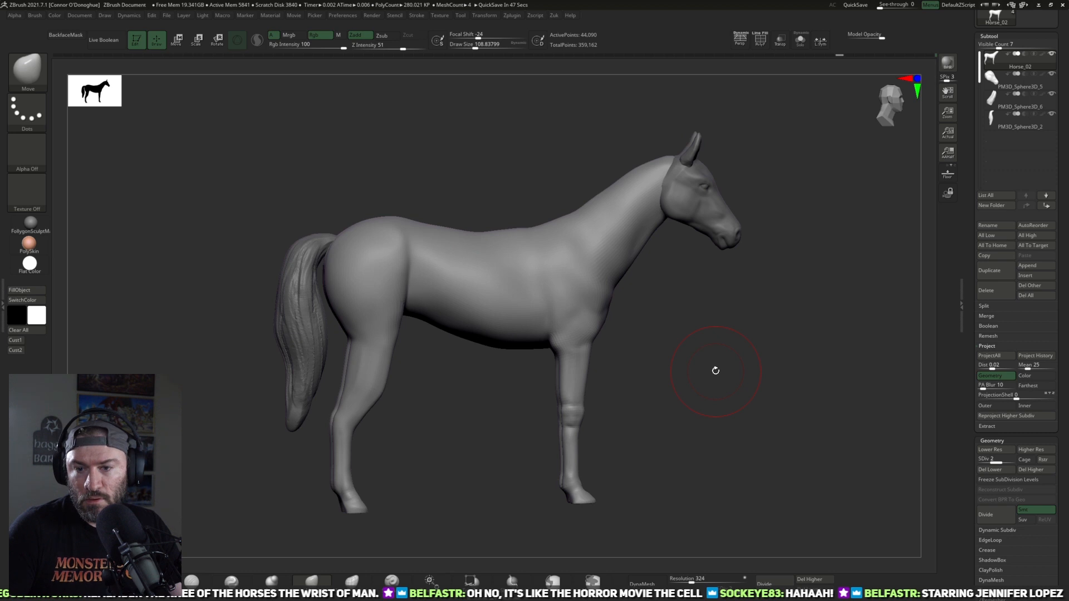
Step: Try to reshape the foreleg with the Move brush in side view
mouse_move(530, 381)
left_mouse_down()
mouse_move(637, 422)
mouse_move(653, 389)
mouse_move(540, 405)
left_mouse_up()
mouse_move(539, 487)
left_mouse_down()
mouse_move(530, 482)
mouse_move(556, 476)
left_mouse_up()
key("ctrl+z")
key("ctrl+z")
left_click_drag(630, 445, 608, 419)
left_click_drag(551, 333, 565, 330)
key("ctrl+z")
Step: Adjust the upper foreleg's contour with the Move brush in side view and raise the body to subdivision level 3
left_click_drag(703, 384, 709, 379, "shift")
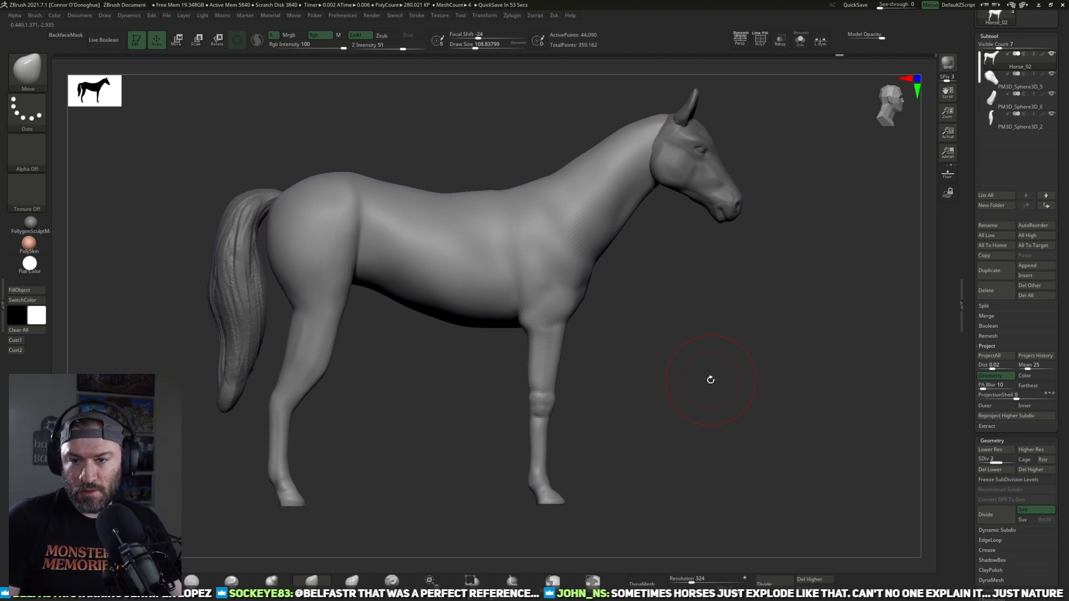
left_click_drag(743, 358, 449, 474)
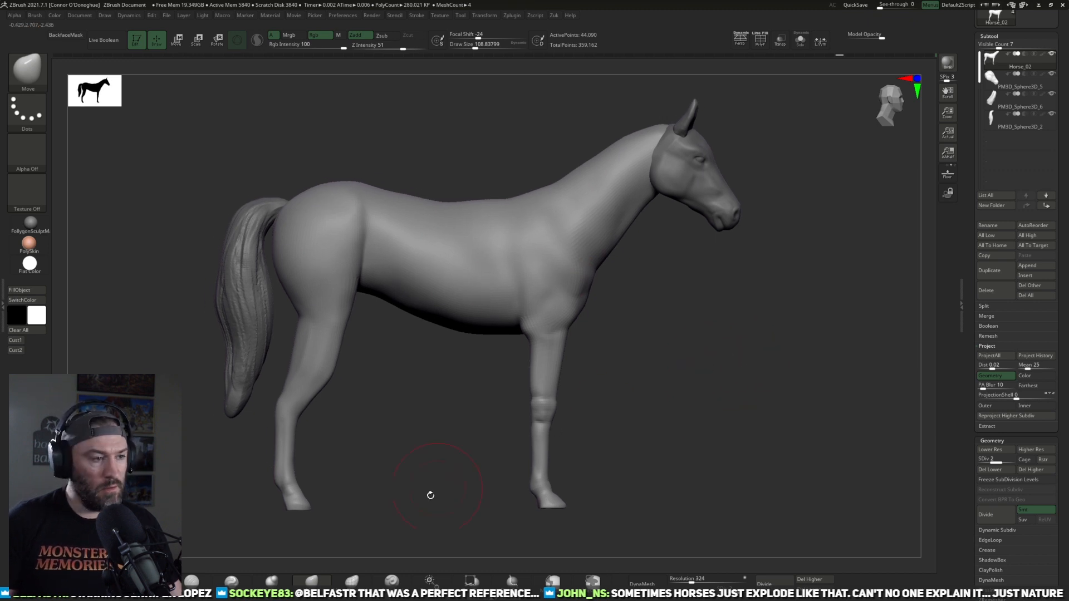
left_click_drag(601, 365, 591, 364)
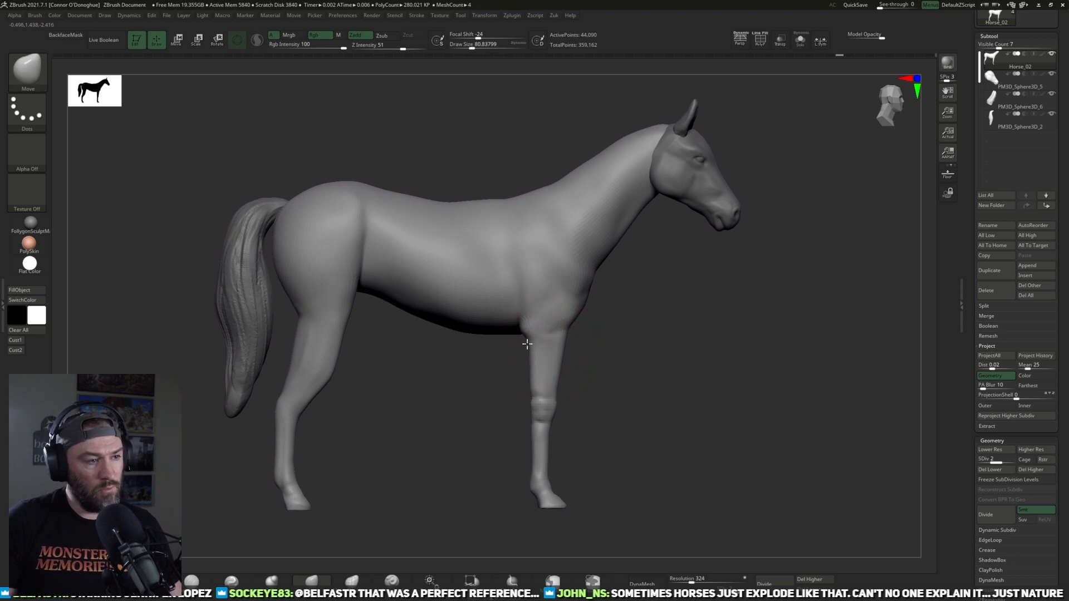
left_click_drag(564, 346, 558, 345)
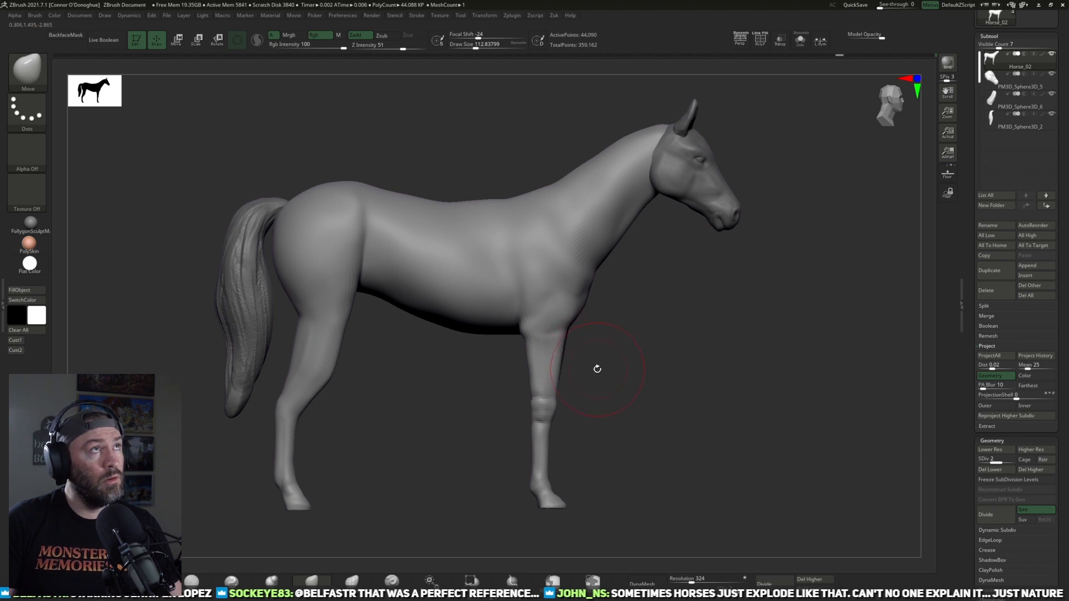
key("d")
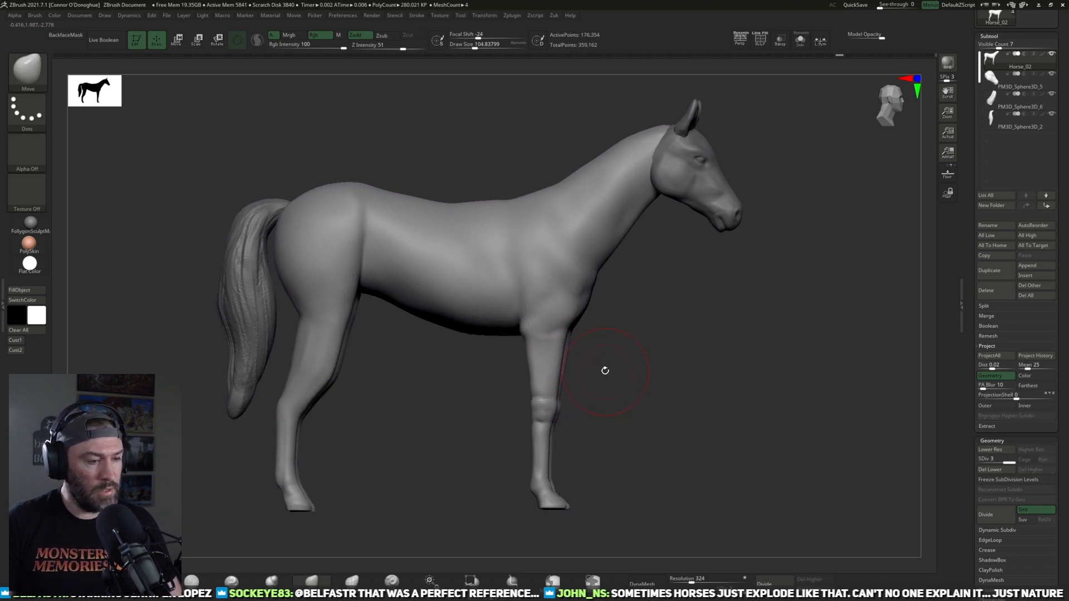
Step: Delete the body's lower subdivision levels, then apply Mirror And Weld with the horse seen from the front
mouse_move(610, 371)
left_mouse_down()
mouse_move(642, 386)
mouse_move(601, 377)
left_mouse_up()
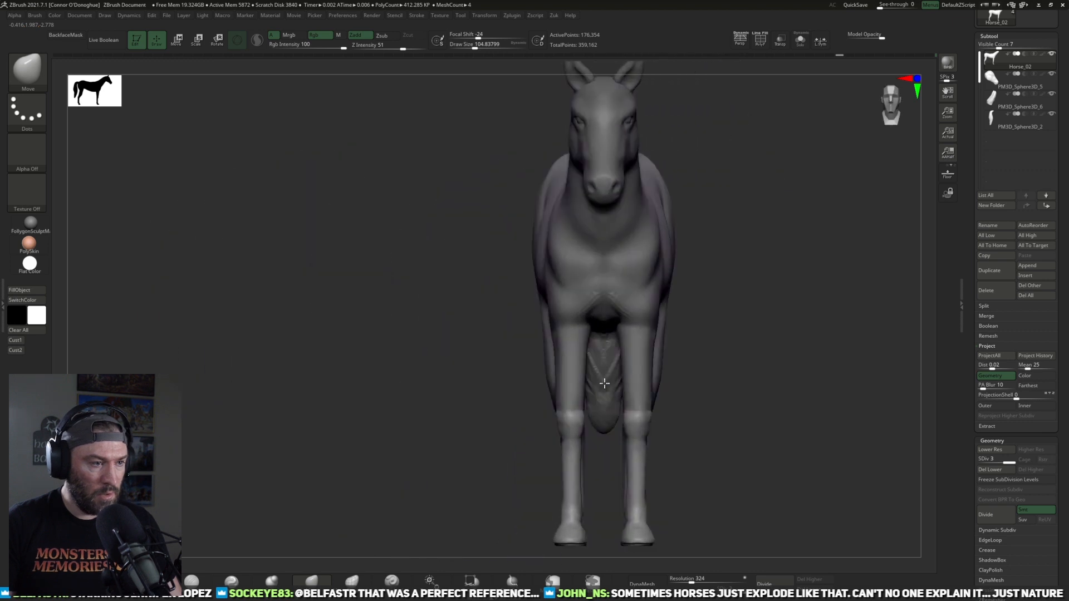
left_click_drag(740, 367, 734, 383, "alt")
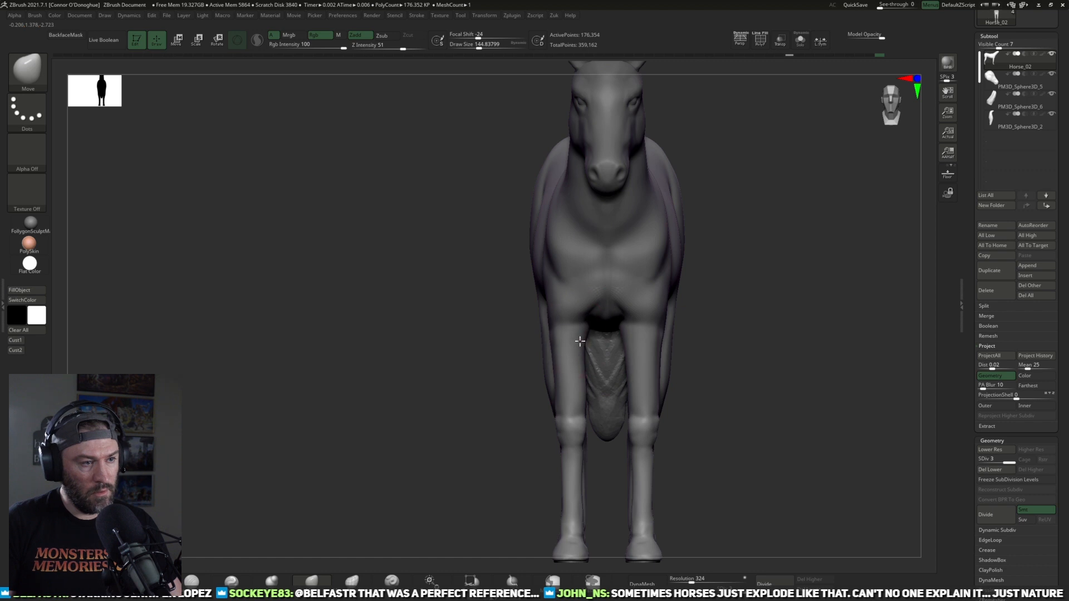
key("space")
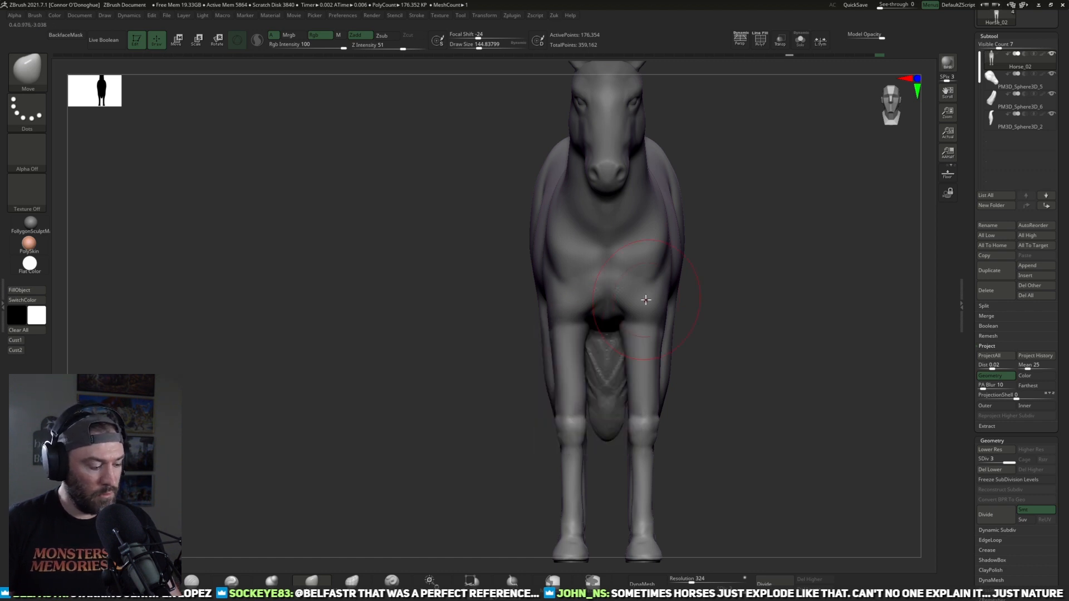
left_click_drag(733, 359, 697, 348, "alt")
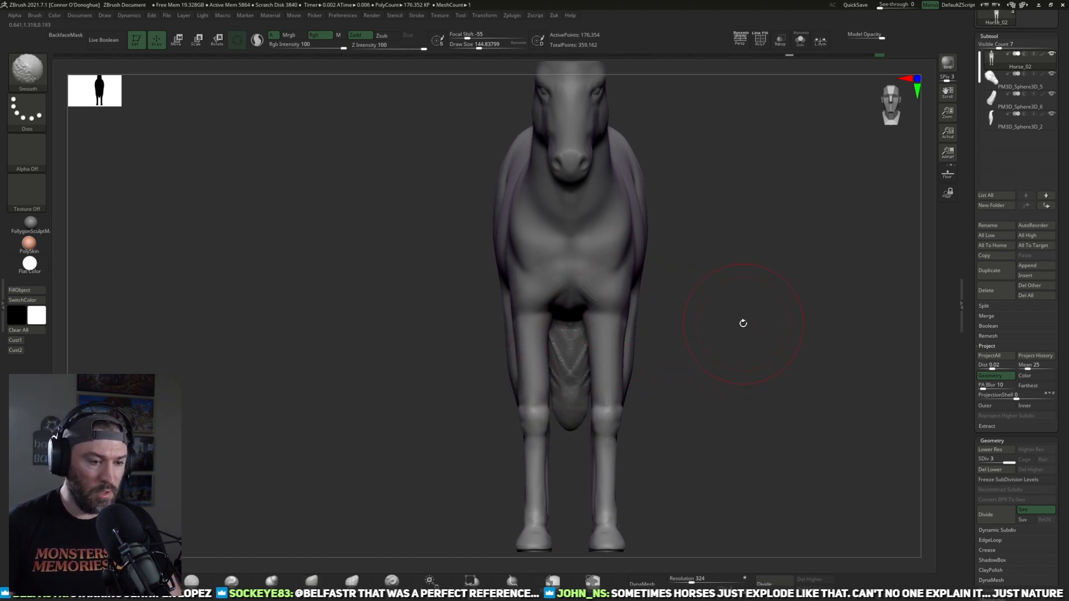
left_click(990, 469)
key("space")
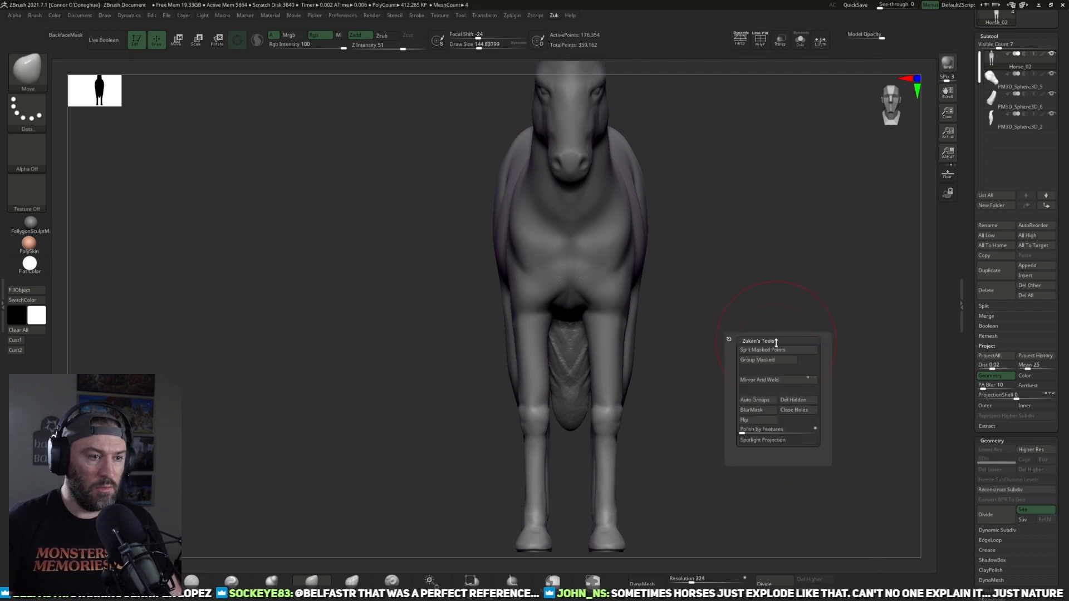
left_click(771, 378)
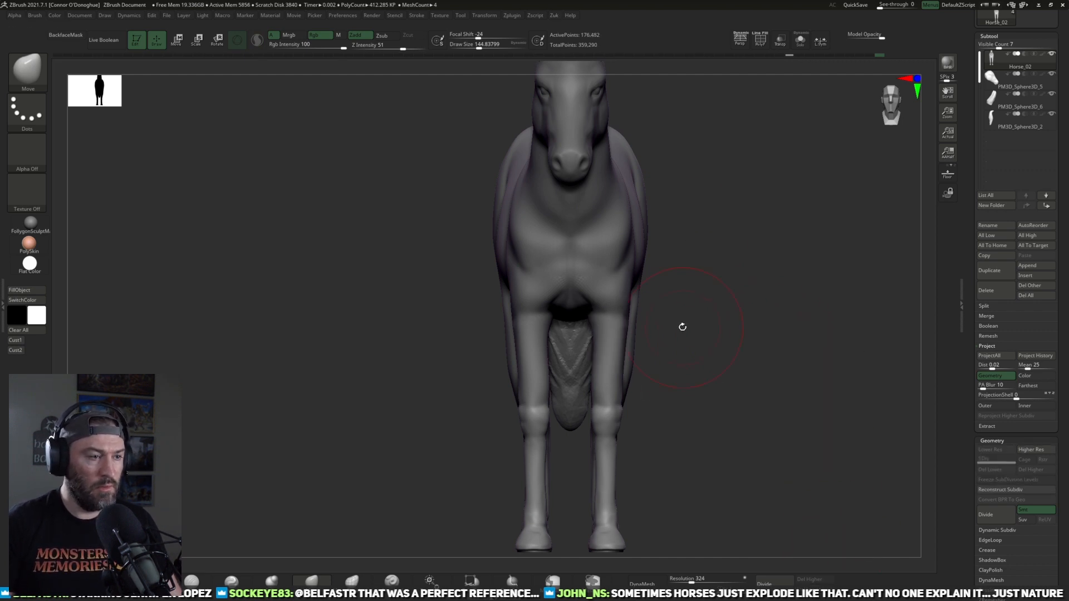
left_click_drag(731, 376, 757, 348, "alt")
mouse_move(727, 384)
left_mouse_down("alt")
mouse_move(698, 345)
mouse_move(660, 374)
mouse_move(683, 368)
left_mouse_up("alt")
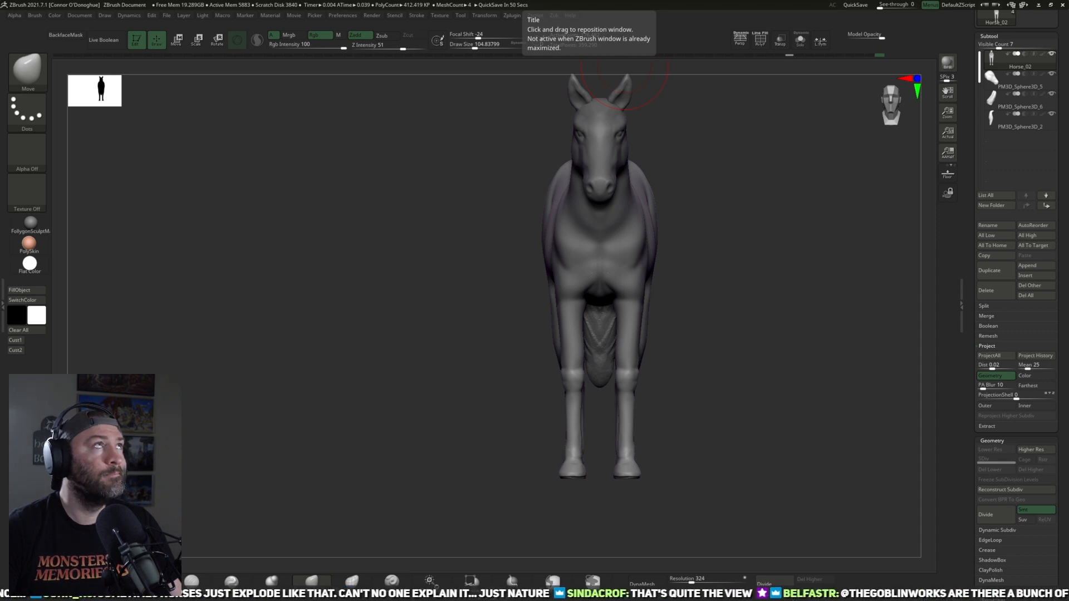
Step: Switch to a Chrome window, search for horse front view images, and enlarge the window over the sculpt
left_click_drag(696, 0, 614, 0)
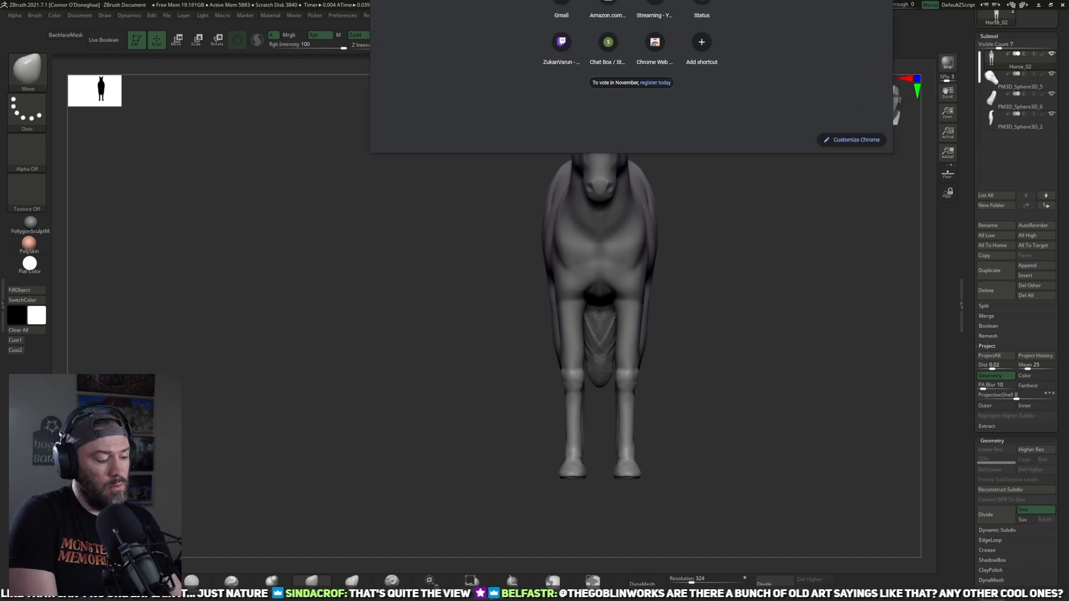
key("Return")
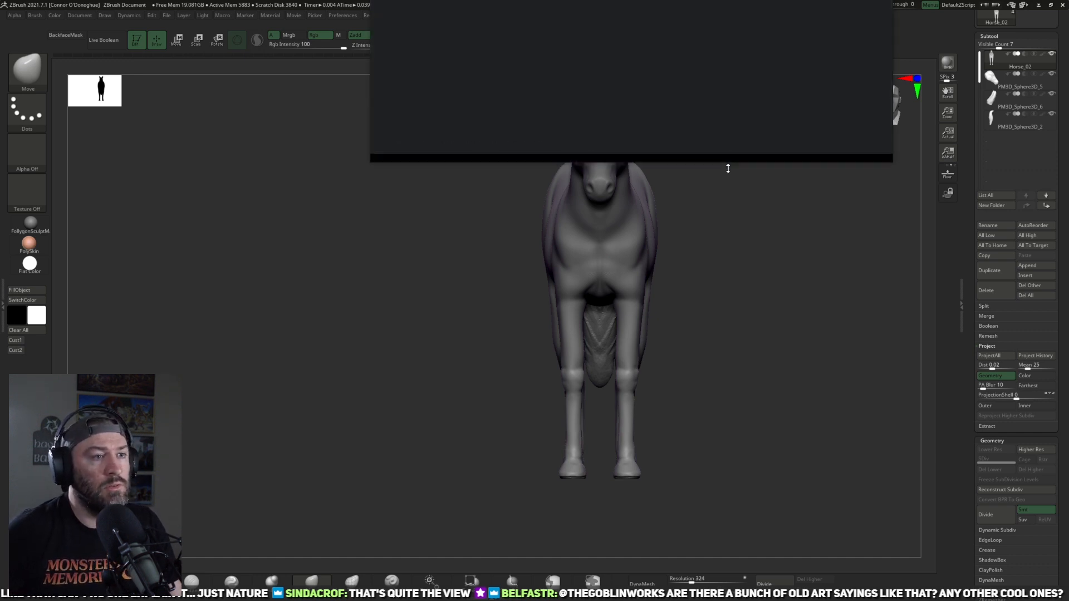
left_click_drag(727, 154, 749, 453)
left_click_drag(723, 0, 691, 18)
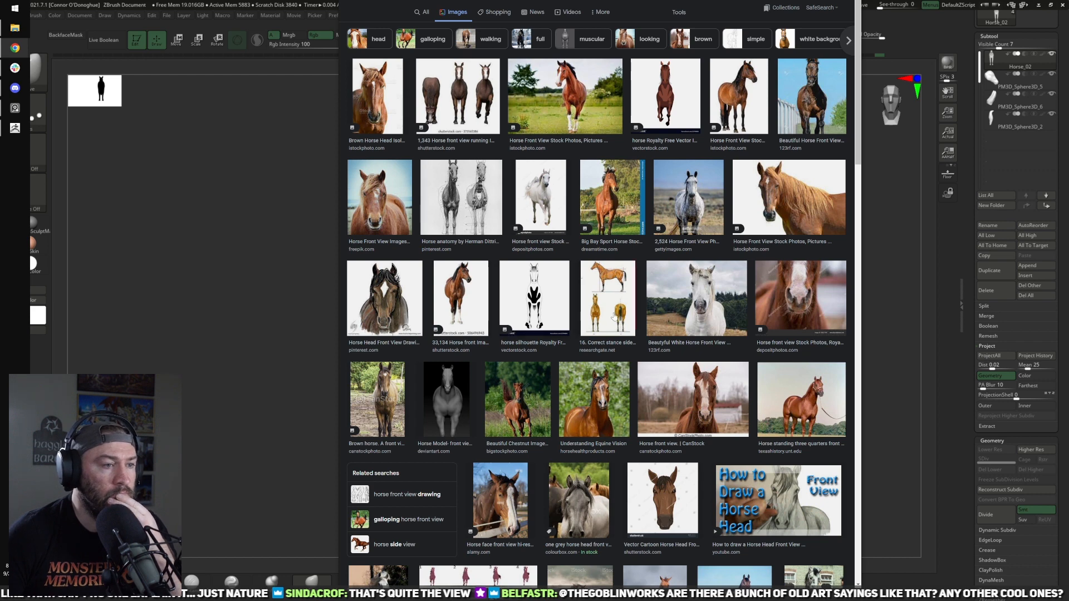
Step: Open the ResearchGate "Correct stance side view (a), front view (b) rear view (c)" image and examine its enlarged front and rear views
mouse_move(613, 316)
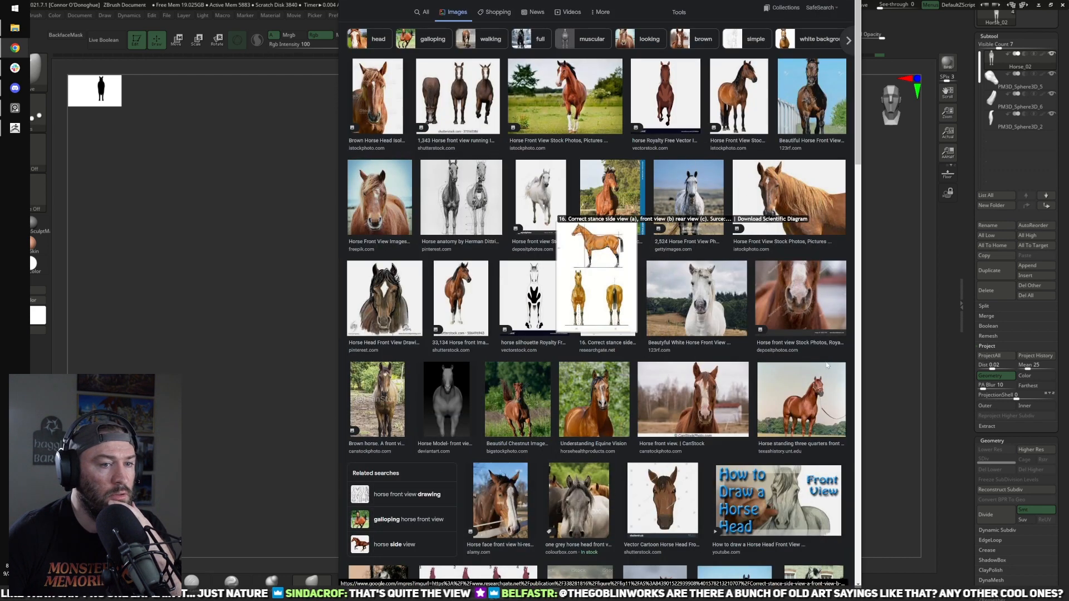
left_click(597, 295)
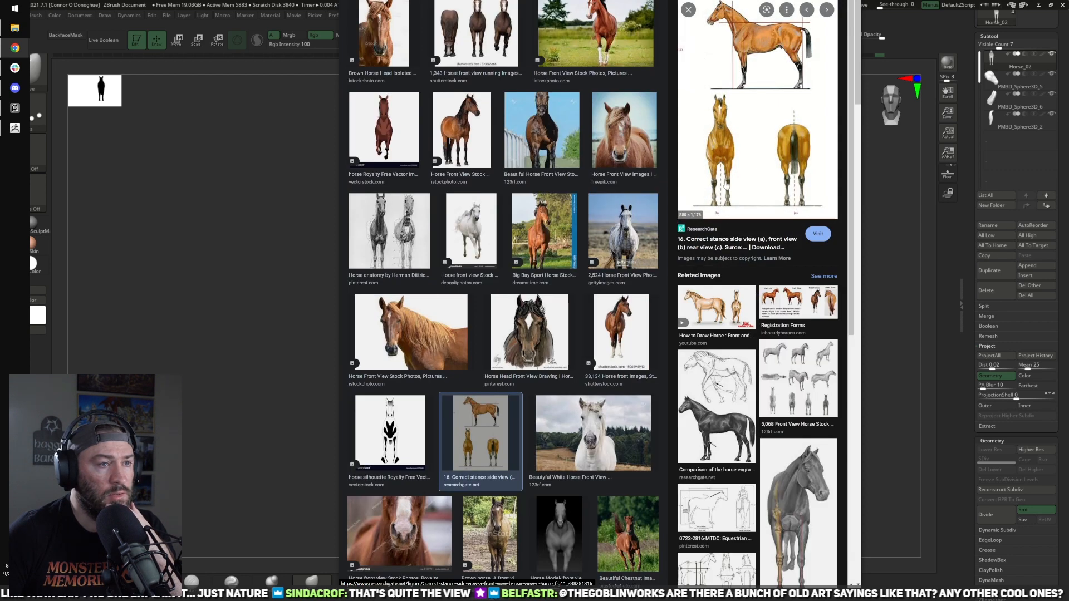
right_click(725, 185)
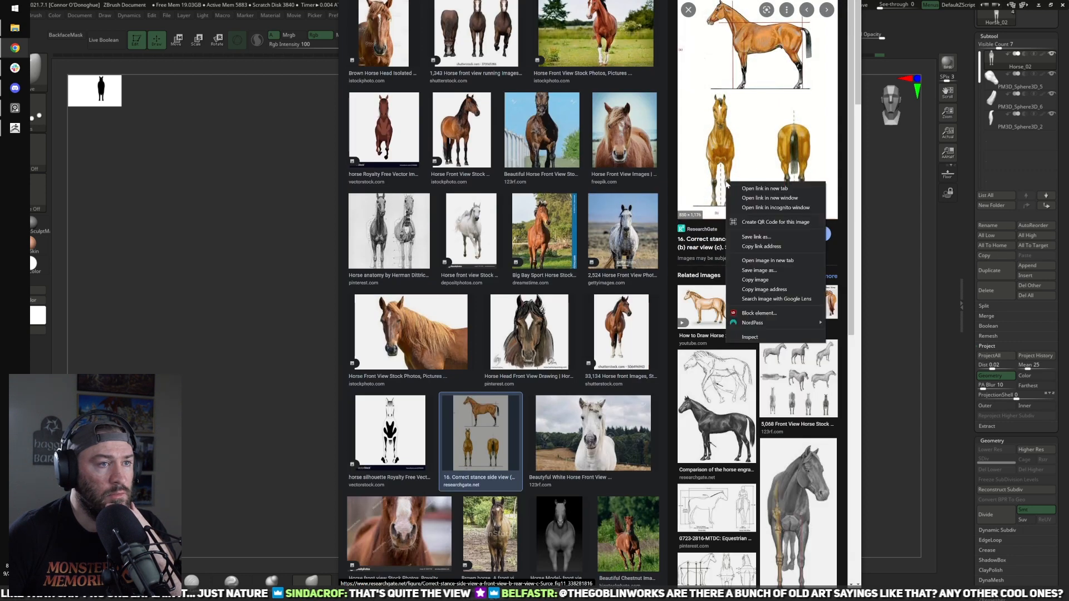
left_click(850, 259)
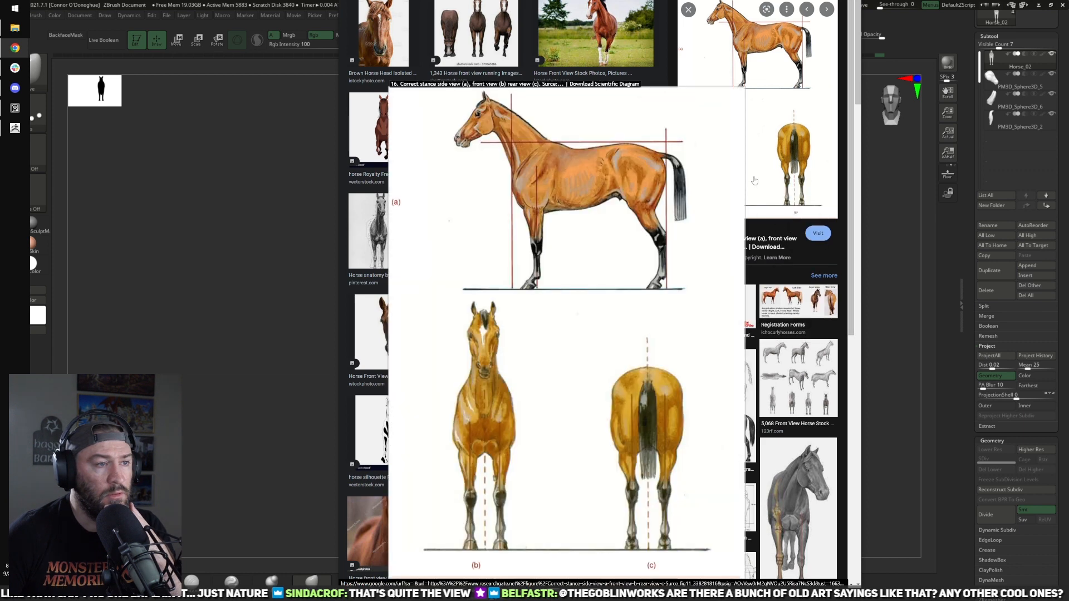
right_click(754, 181)
scroll(585, 322, "up", 3)
scroll(584, 396, "down", 1)
scroll(605, 412, "down", 2)
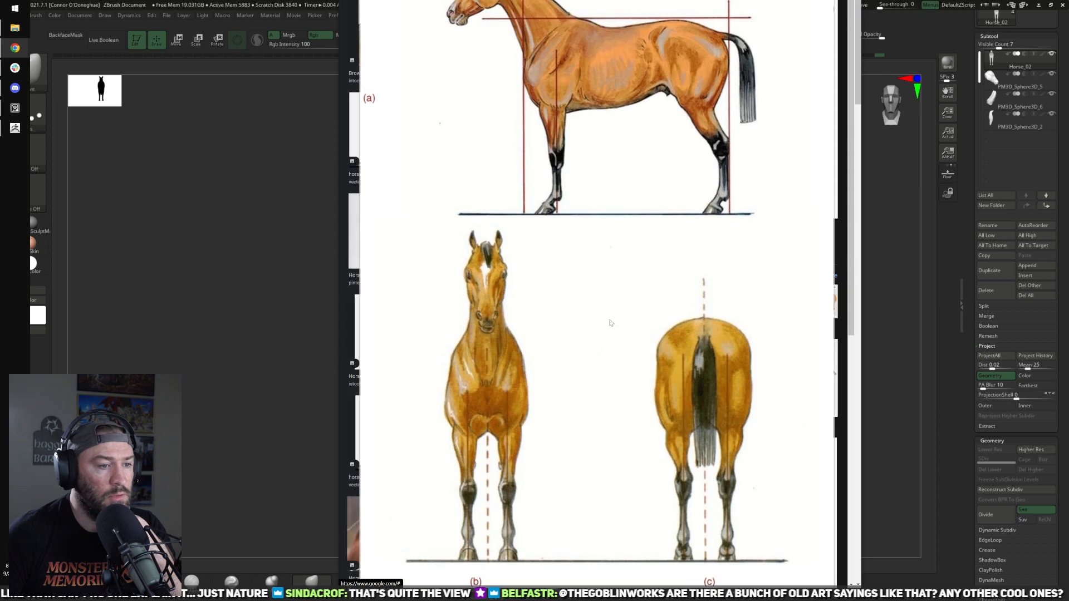
right_click(544, 357)
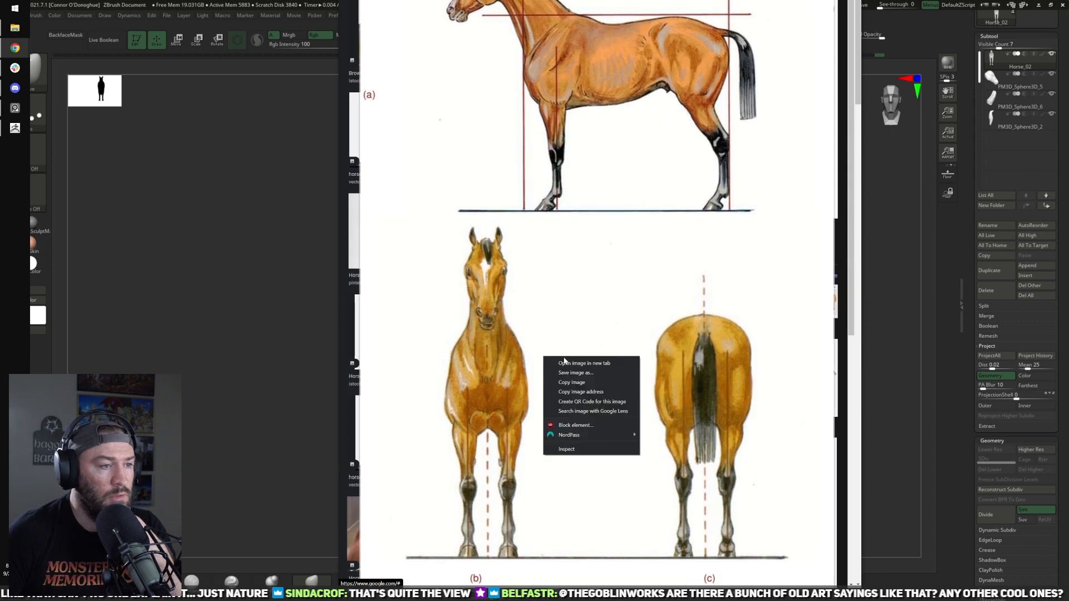
left_click(566, 365)
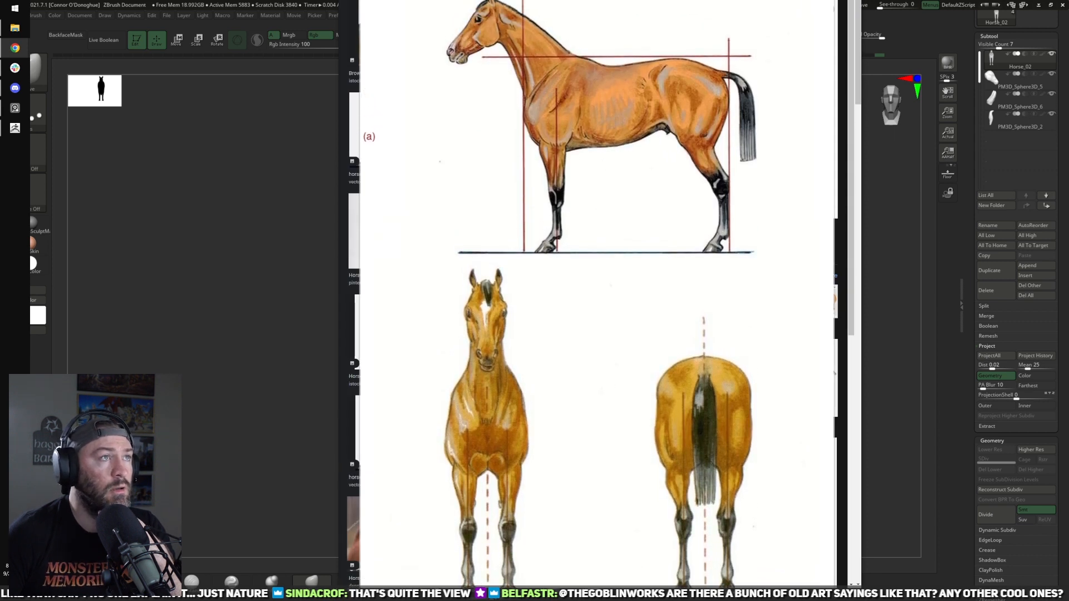
left_click(685, 167)
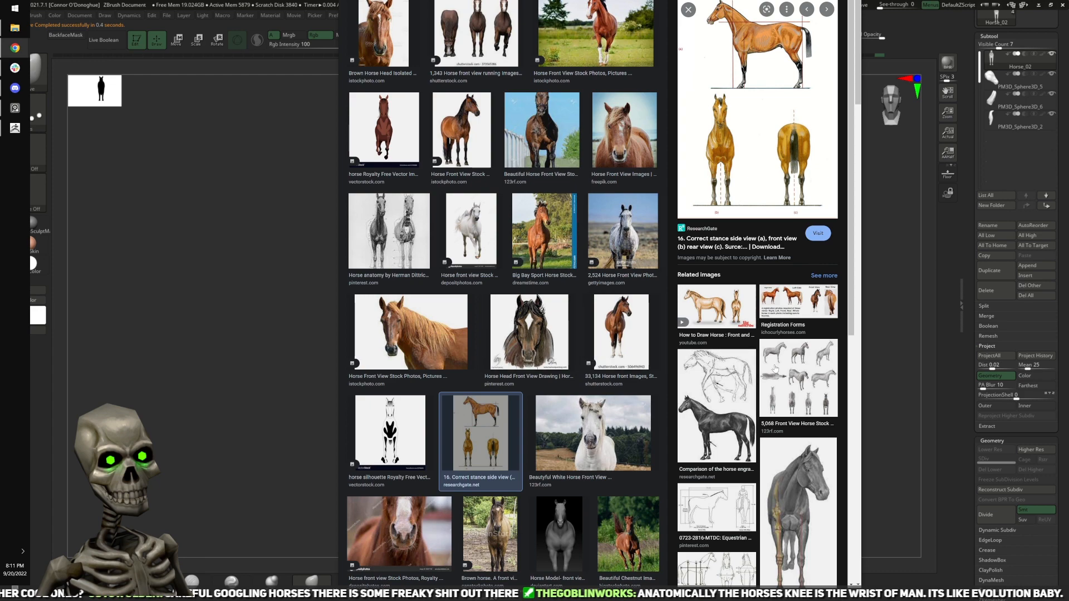
Step: Look through the image results and related images for another full-body front view of a horse
scroll(600, 362, "down", 3)
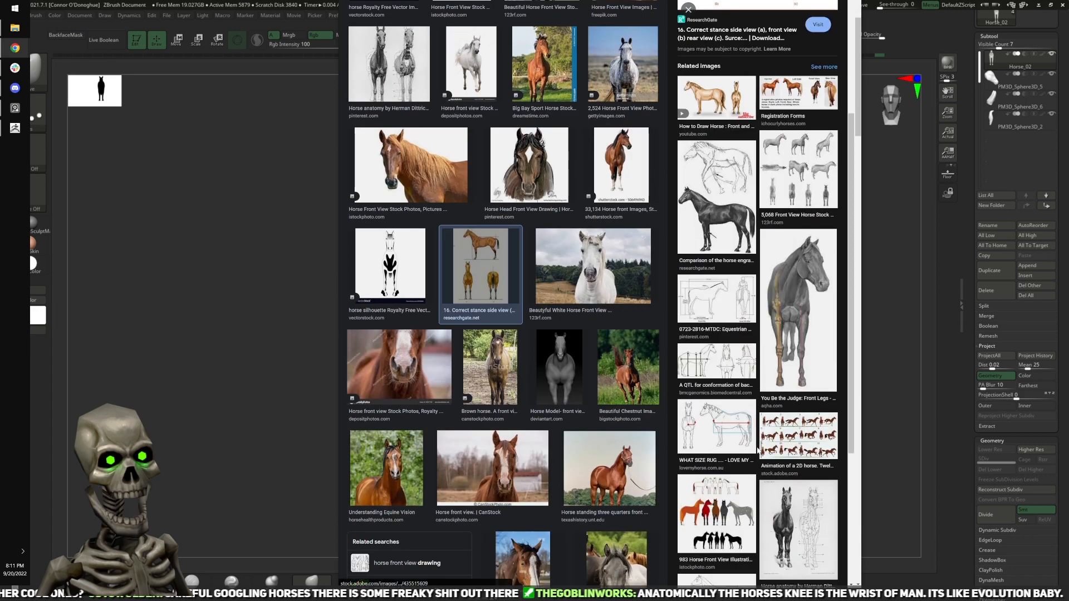
scroll(594, 391, "down", 4)
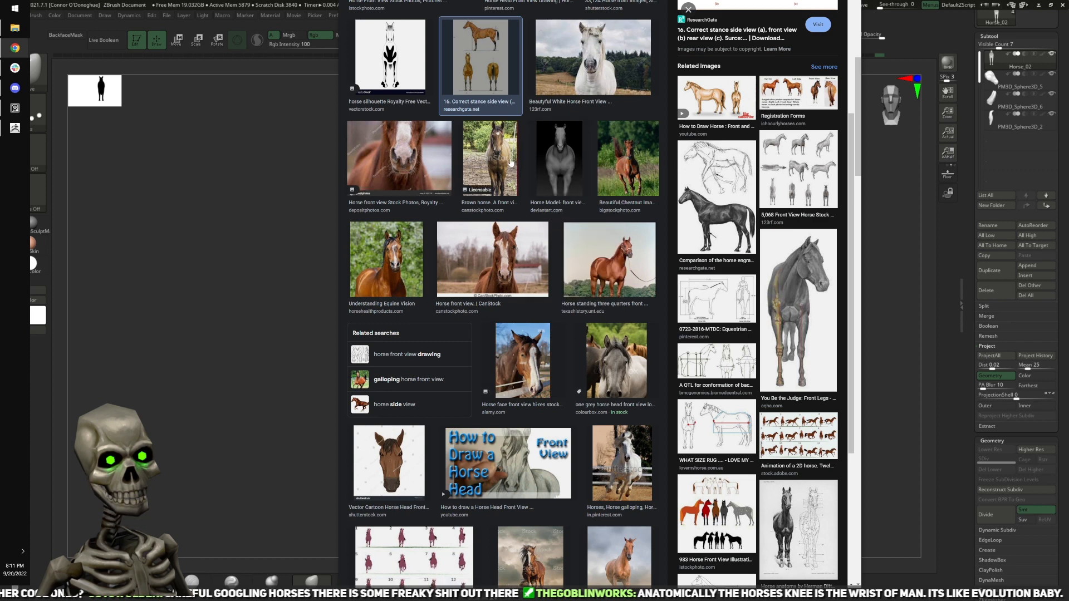
mouse_move(511, 163)
scroll(418, 309, "up", 5)
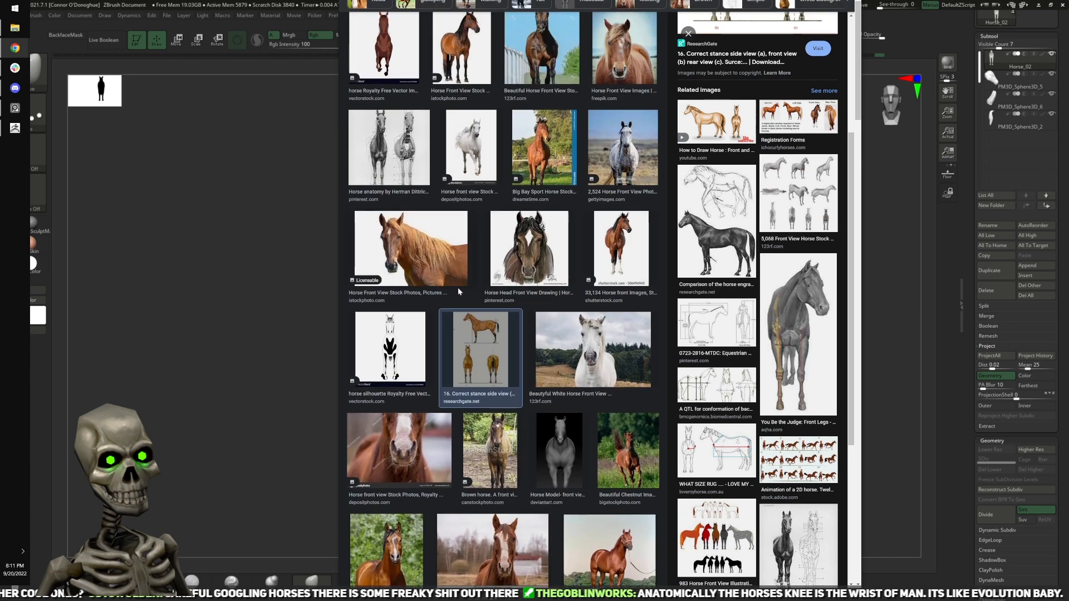
scroll(418, 308, "up", 3)
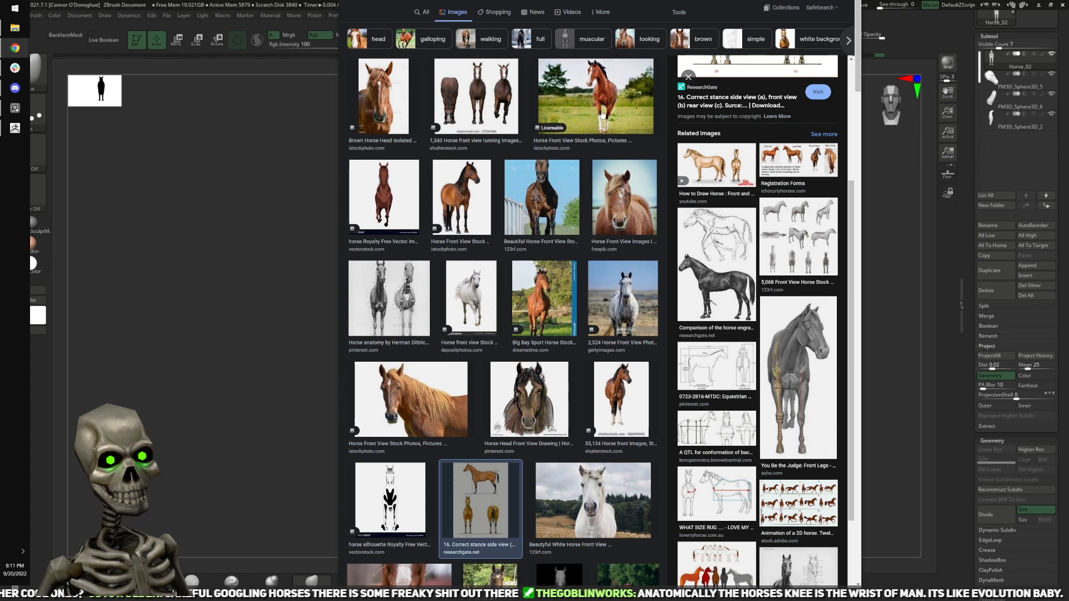
scroll(543, 251, "down", 6)
scroll(544, 250, "down", 8)
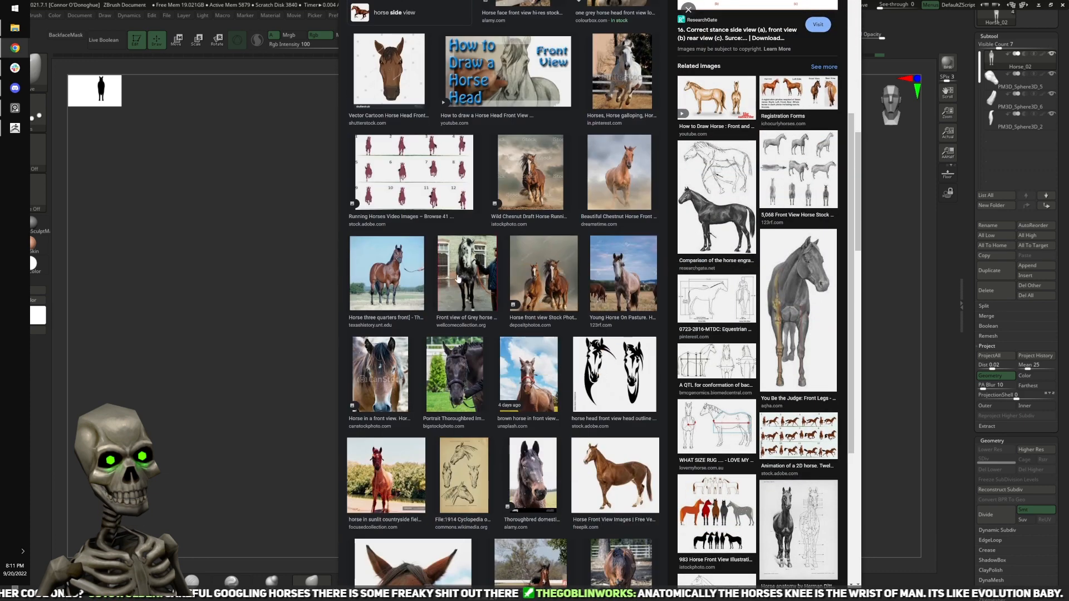
Step: Open the "Front view of Grey horse - fleshmarks" image and examine the chest and forelegs in the enlarged preview
mouse_move(457, 279)
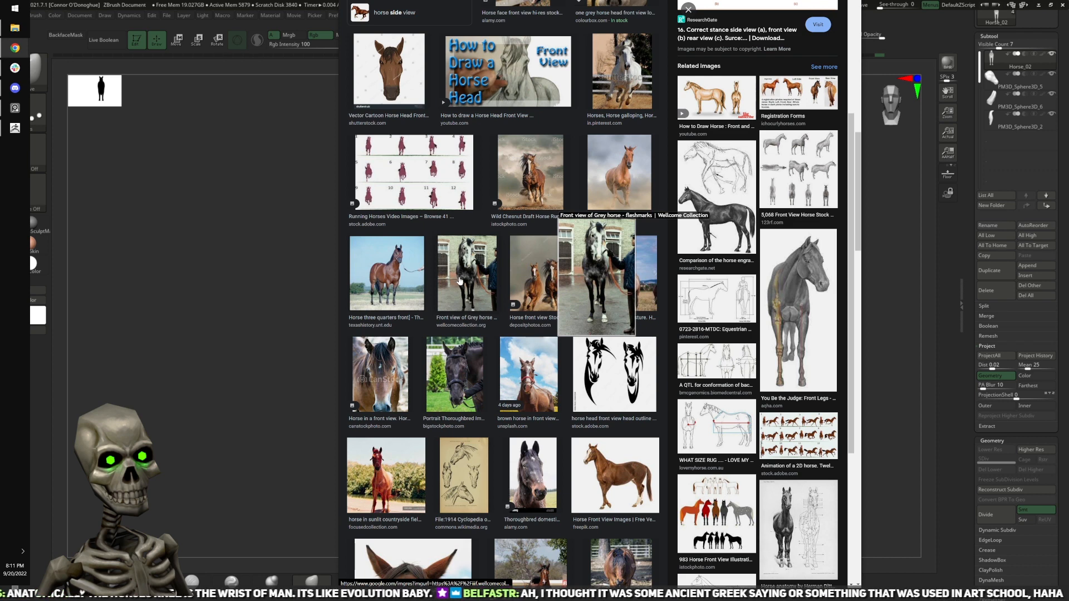
left_click(458, 278)
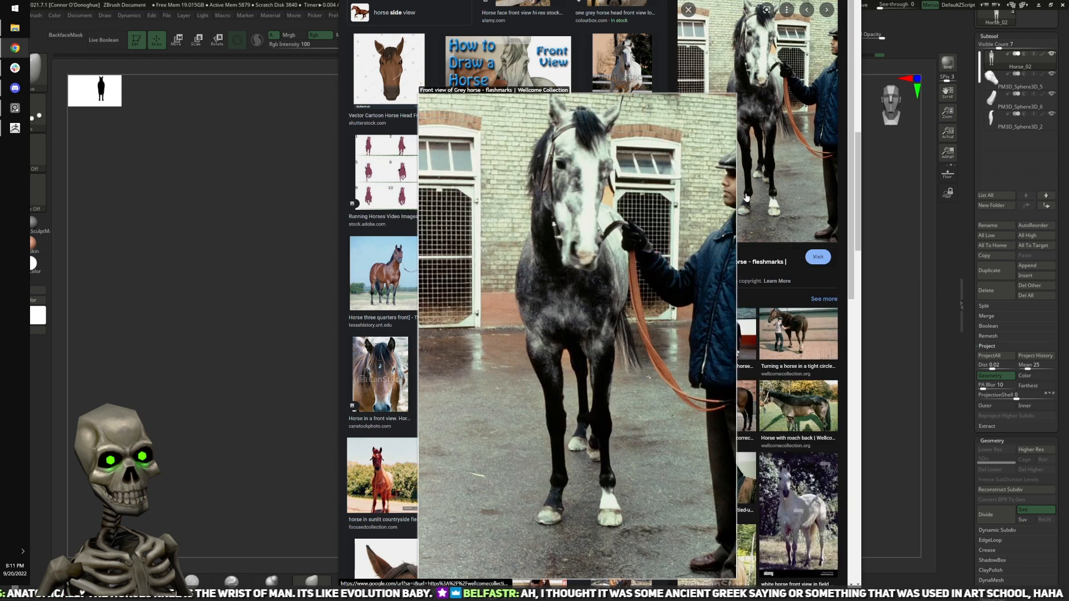
right_click(746, 196)
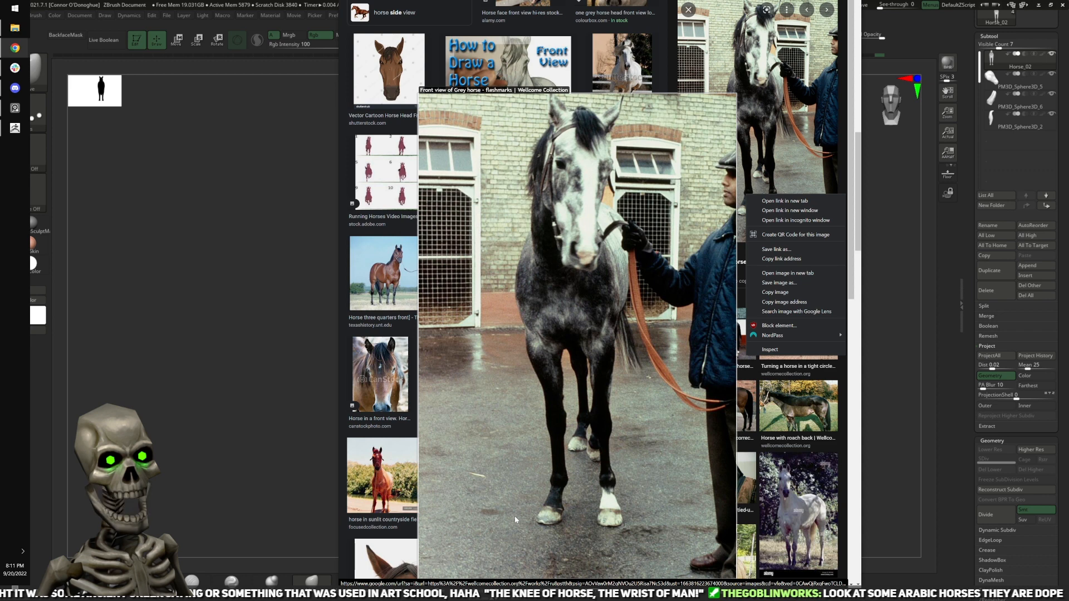
left_click(524, 483)
scroll(580, 462, "down", 3)
scroll(549, 422, "up", 2)
mouse_move(752, 206)
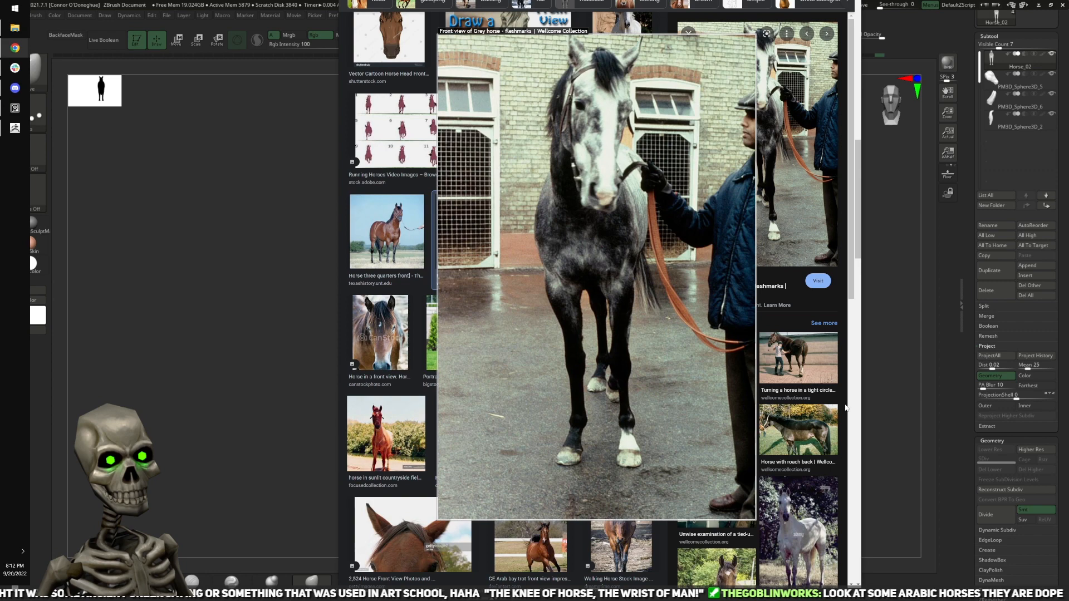
Step: Search the web images for arabic horse references
scroll(804, 418, "down", 4)
scroll(657, 355, "up", 7)
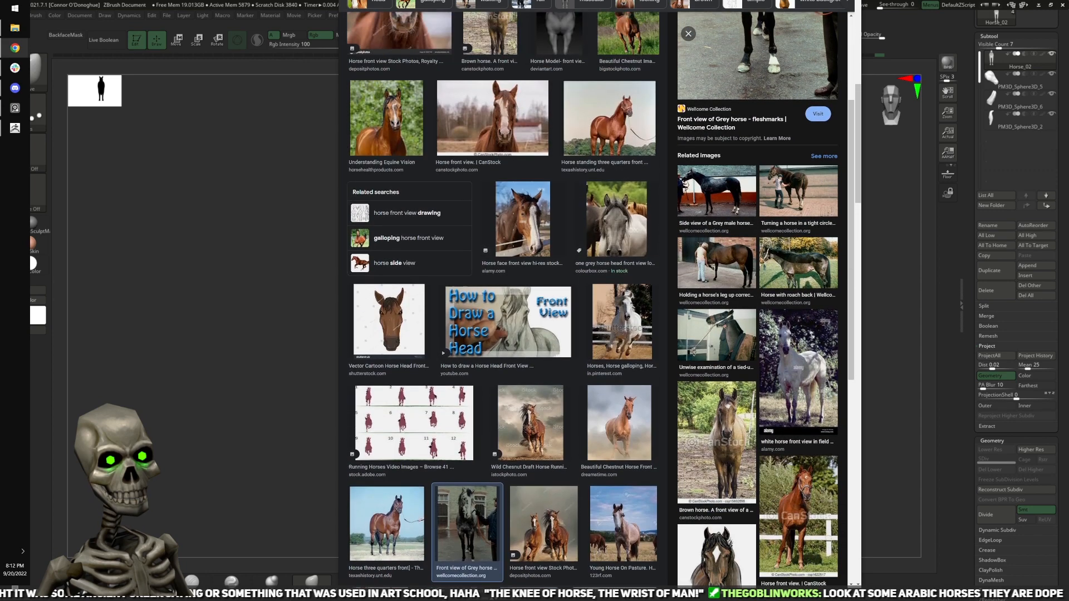
left_click(478, 0)
type("arabic")
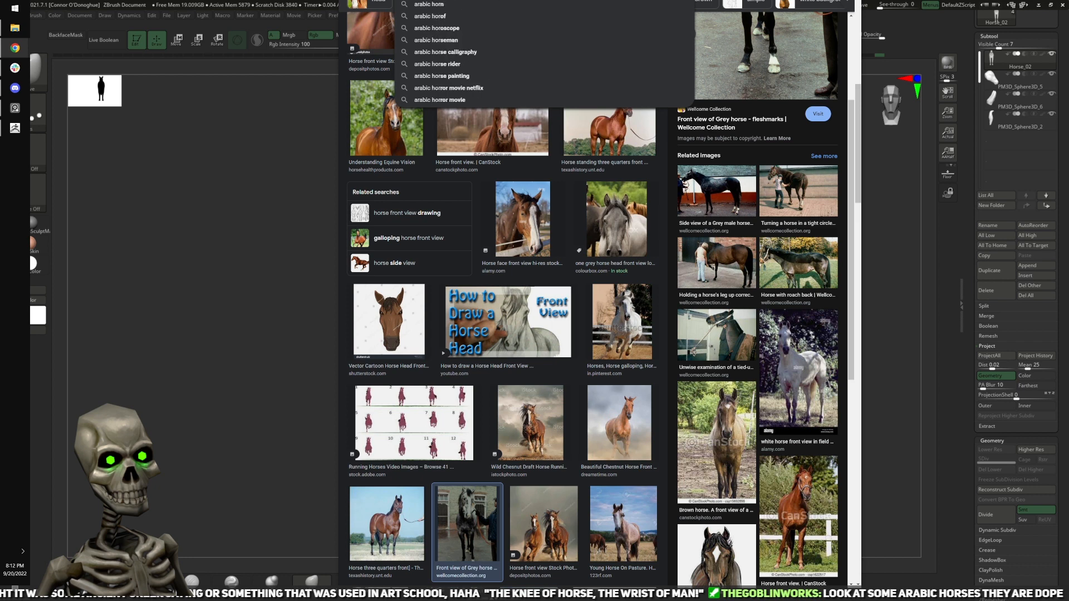
key("Return")
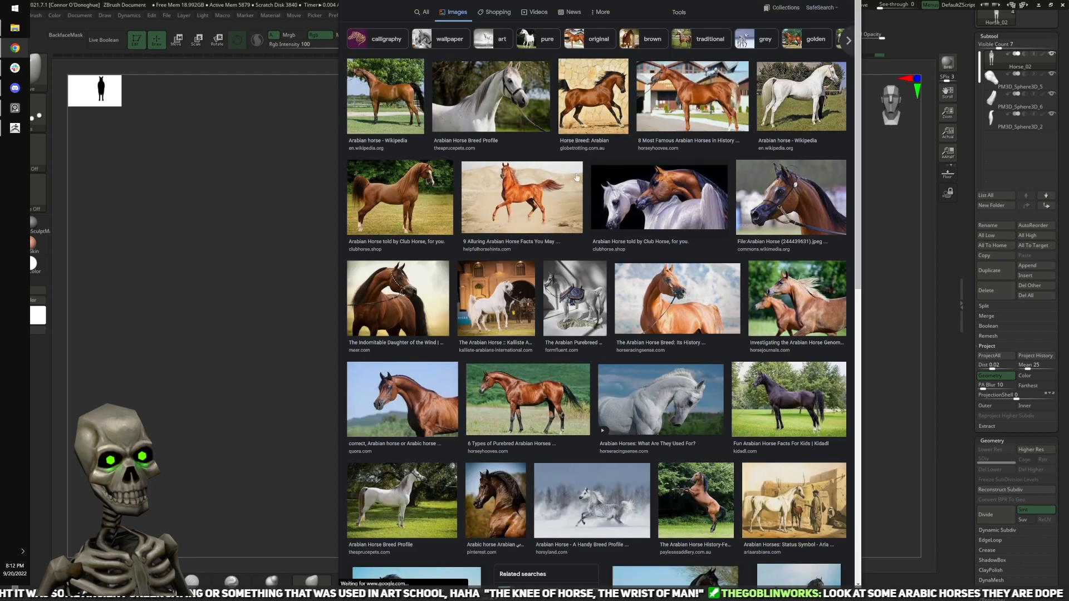
Step: Open the Club Horse image of the chestnut Arabian horse and examine its side-view body and leg proportions in the enlarged preview
left_click(412, 215)
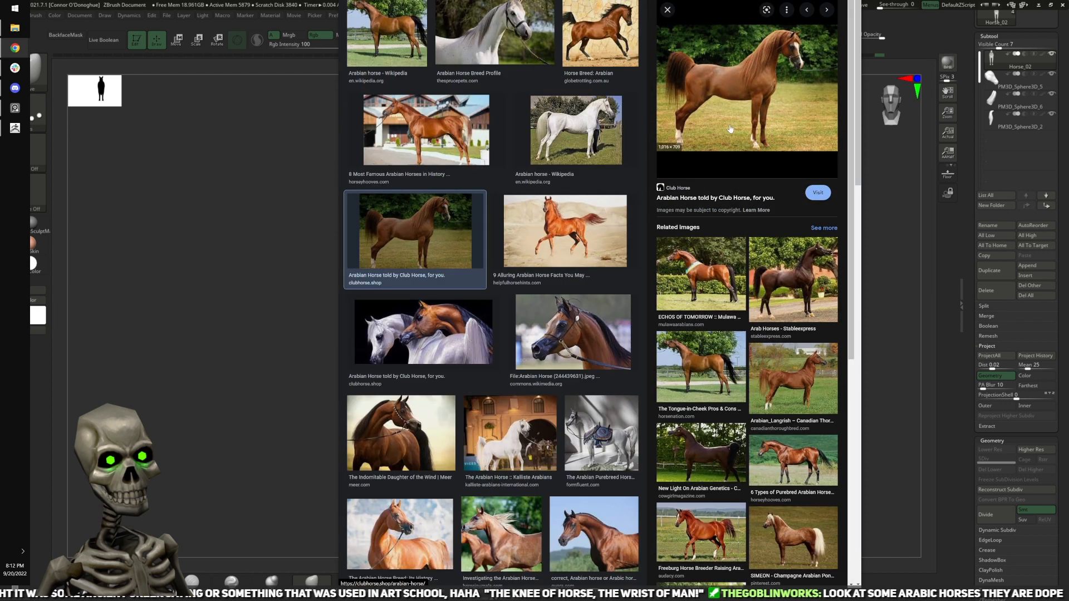
mouse_move(436, 249)
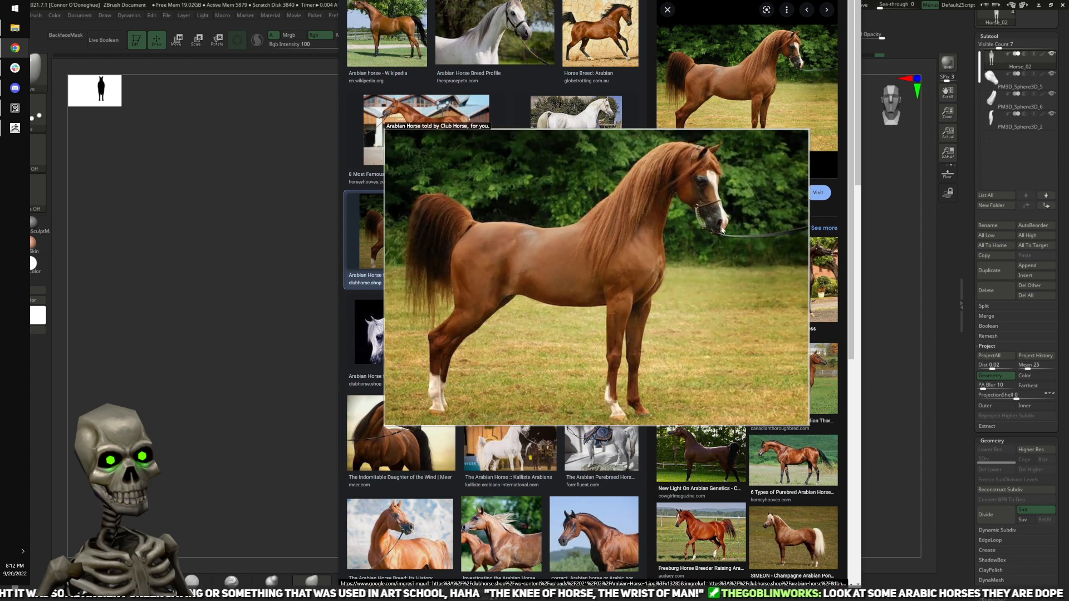
scroll(723, 228, "up", 3)
scroll(721, 229, "down", 2)
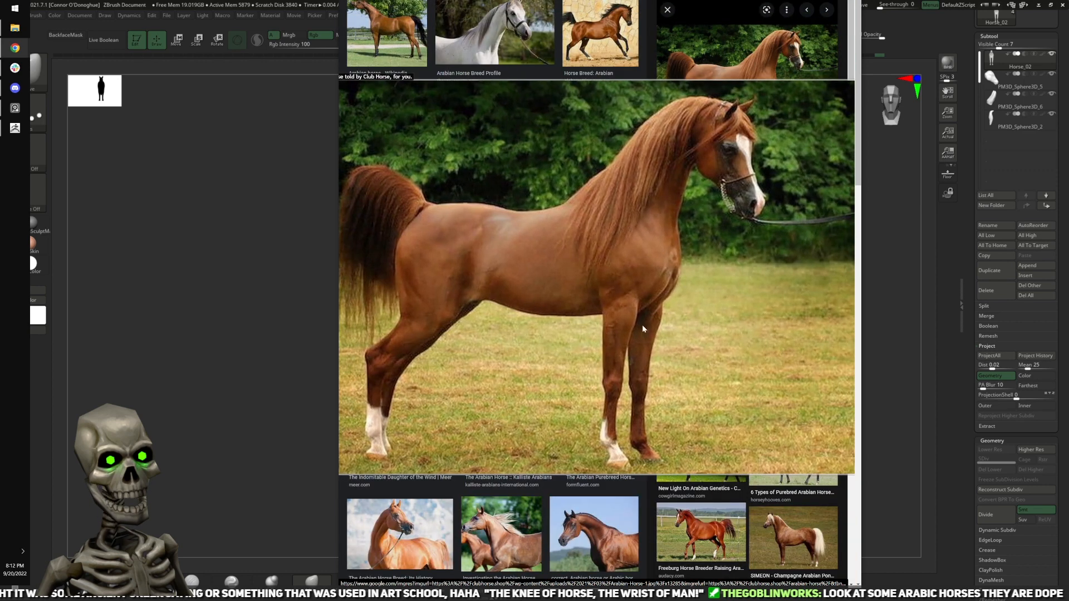
scroll(650, 327, "up", 1)
scroll(650, 327, "down", 1)
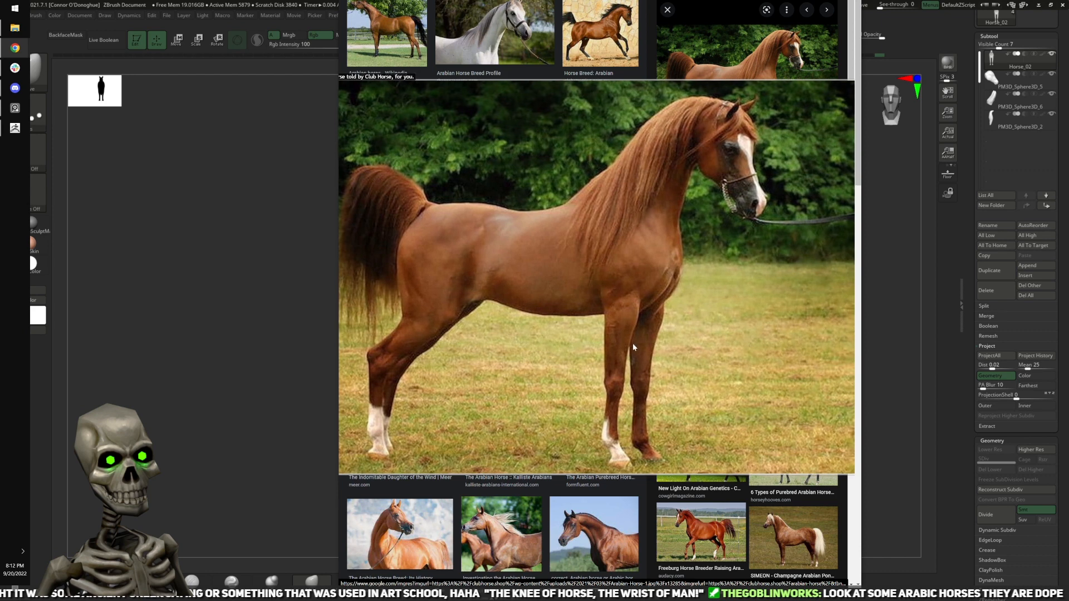
scroll(716, 211, "down", 1)
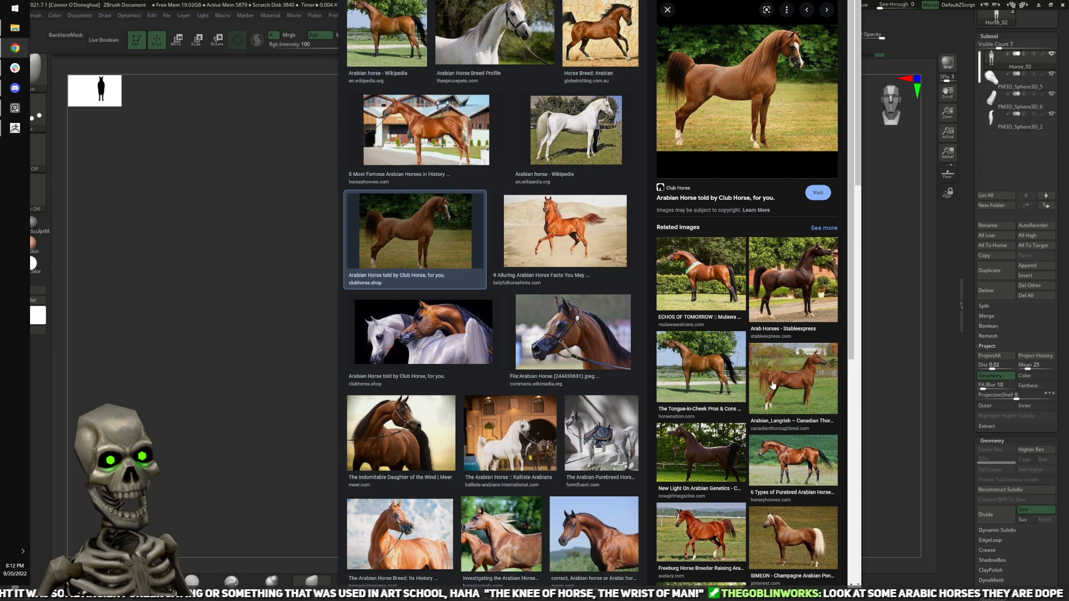
Step: Open the Wikimedia Commons Arabian horse head image and examine the muzzle, eye and neck in the enlarged preview
scroll(772, 391, "down", 3)
scroll(576, 368, "down", 3)
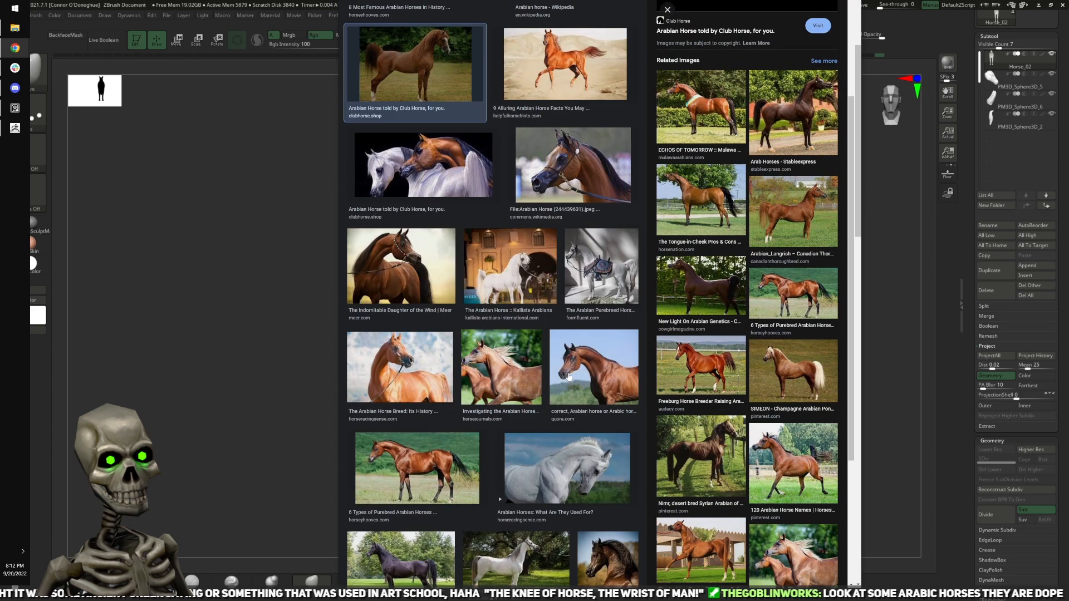
left_click(558, 187)
mouse_move(568, 165)
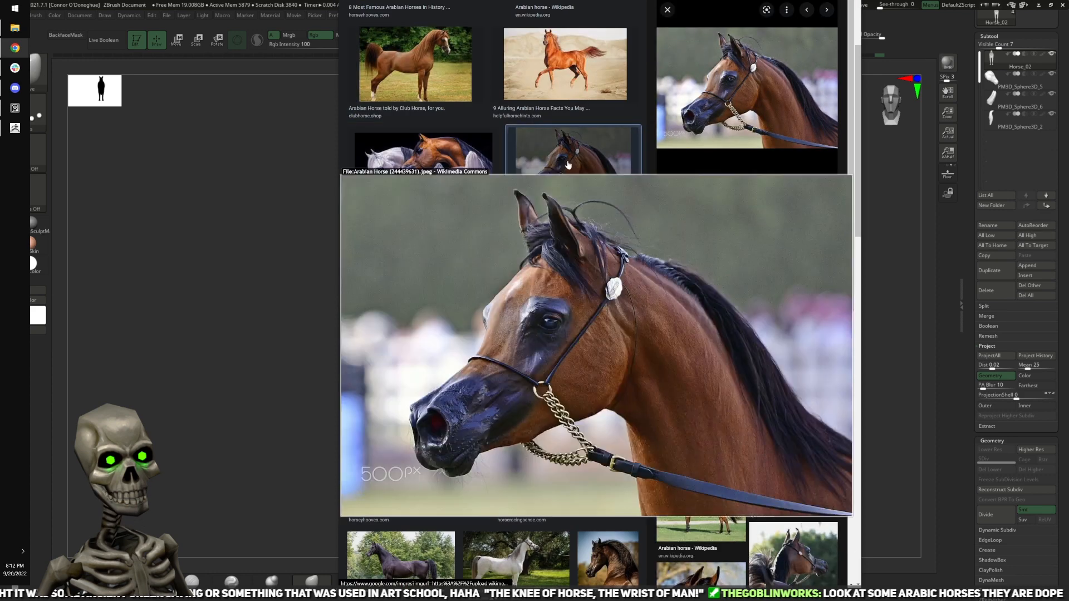
key("z")
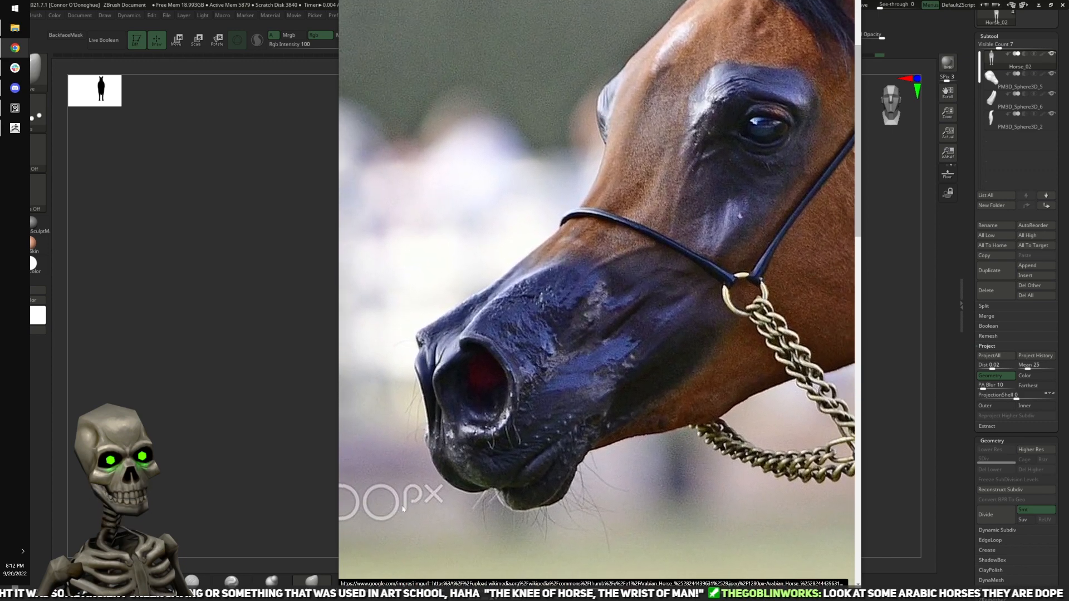
scroll(405, 509, "down", 3)
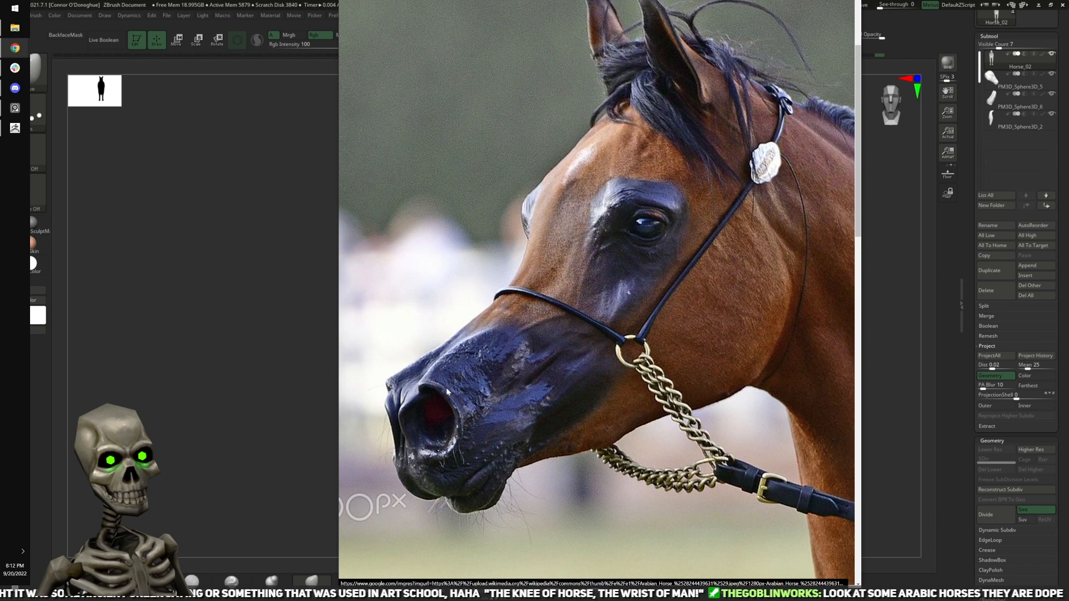
scroll(778, 454, "down", 2)
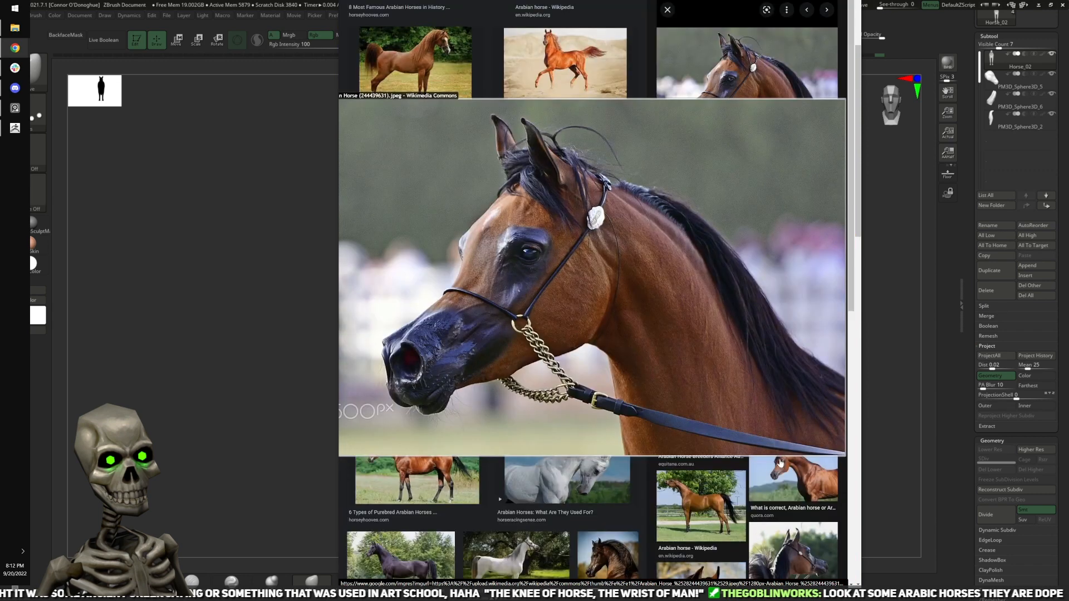
scroll(771, 453, "up", 3)
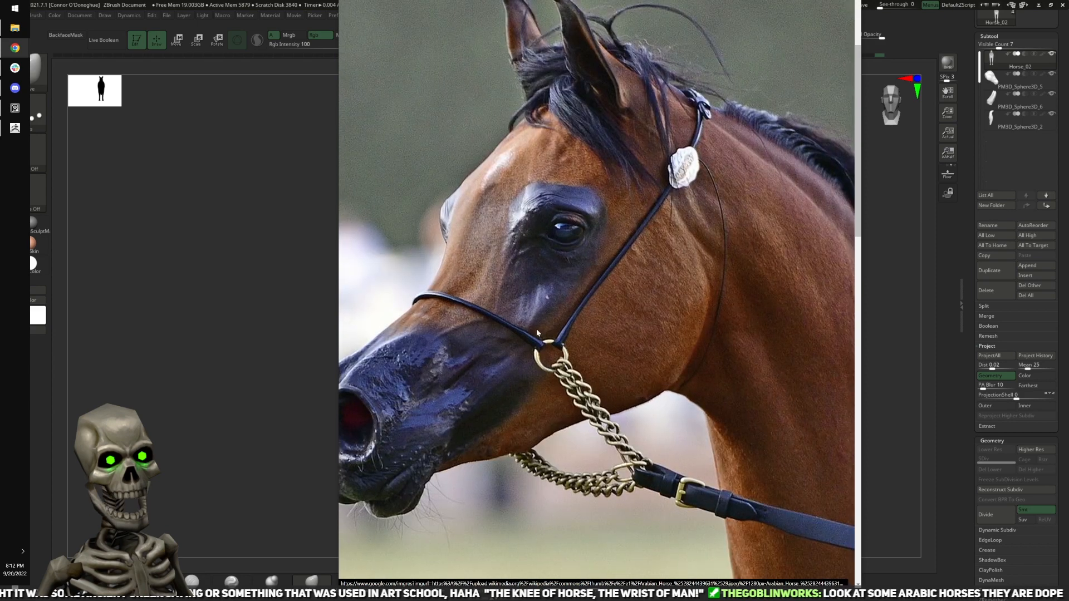
scroll(519, 281, "down", 2)
scroll(652, 230, "down", 1)
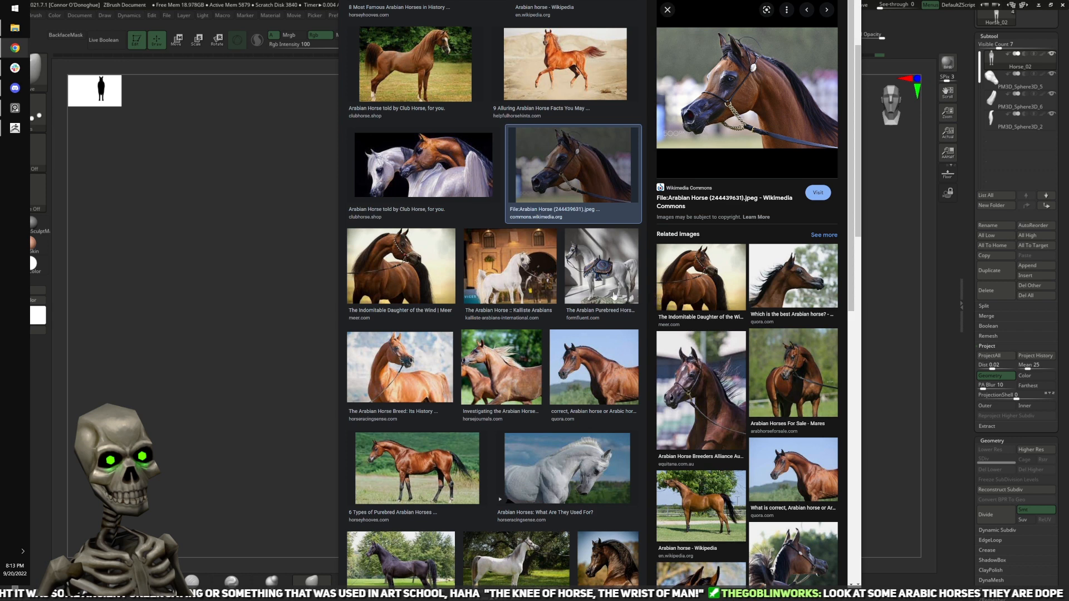
Step: Look through the Arabian horse image results for further full-body and head references
mouse_move(614, 296)
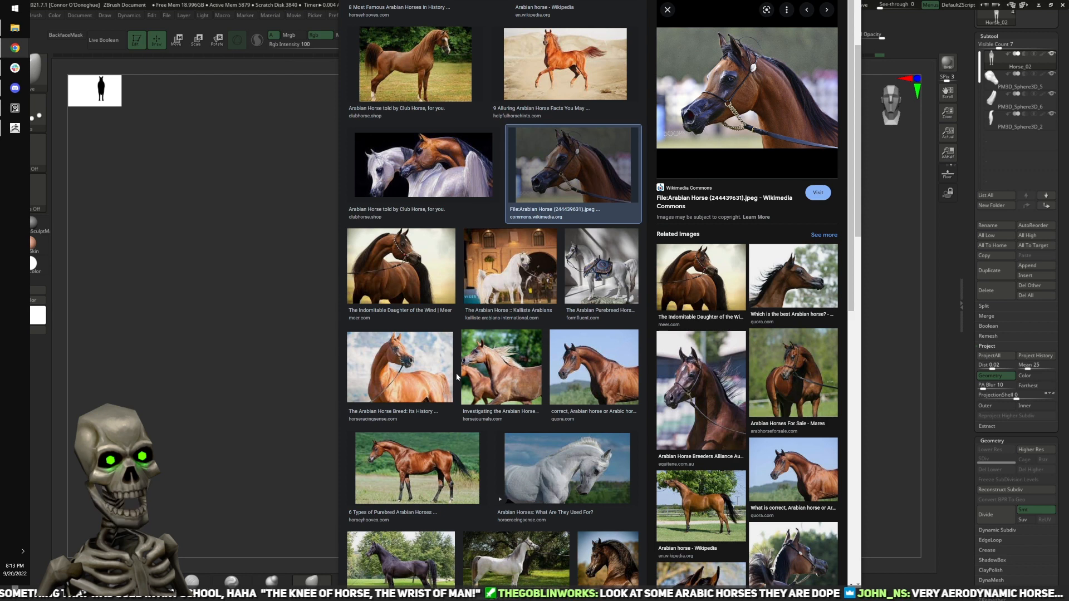
mouse_move(476, 380)
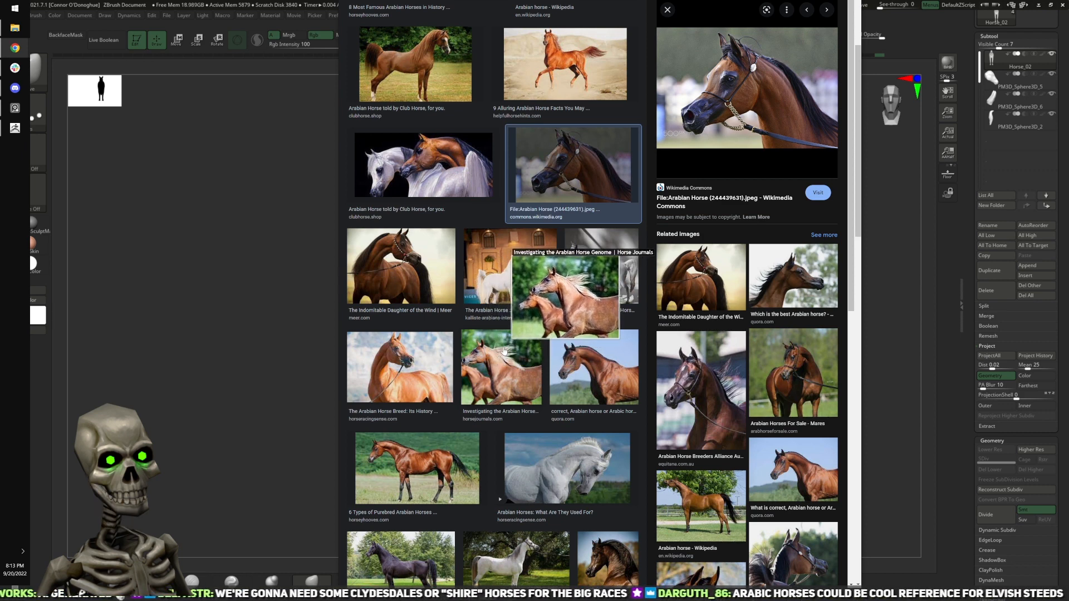
scroll(429, 390, "down", 1)
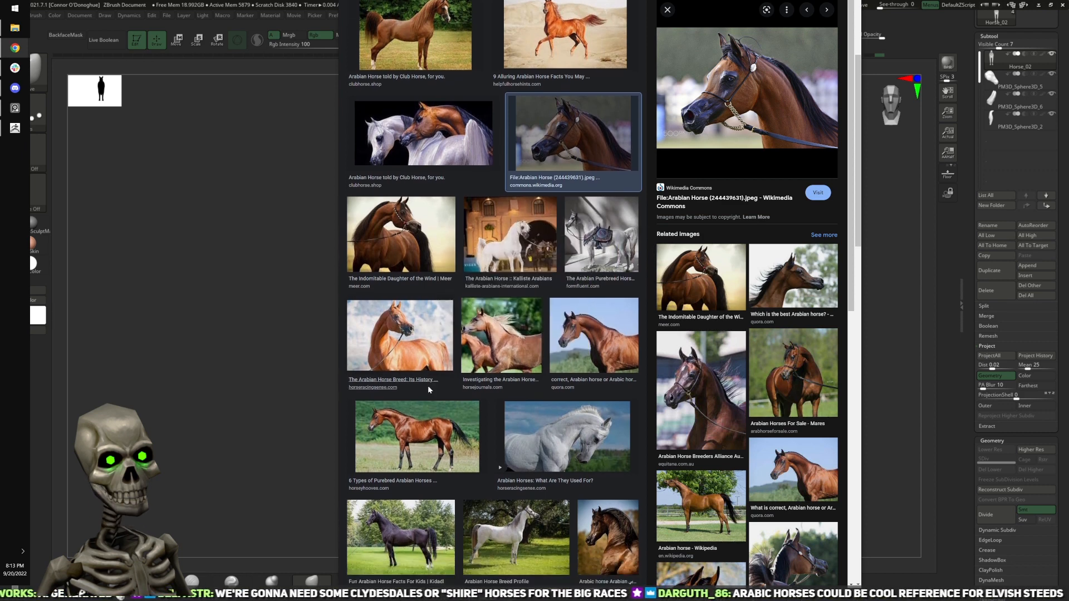
scroll(427, 389, "down", 1)
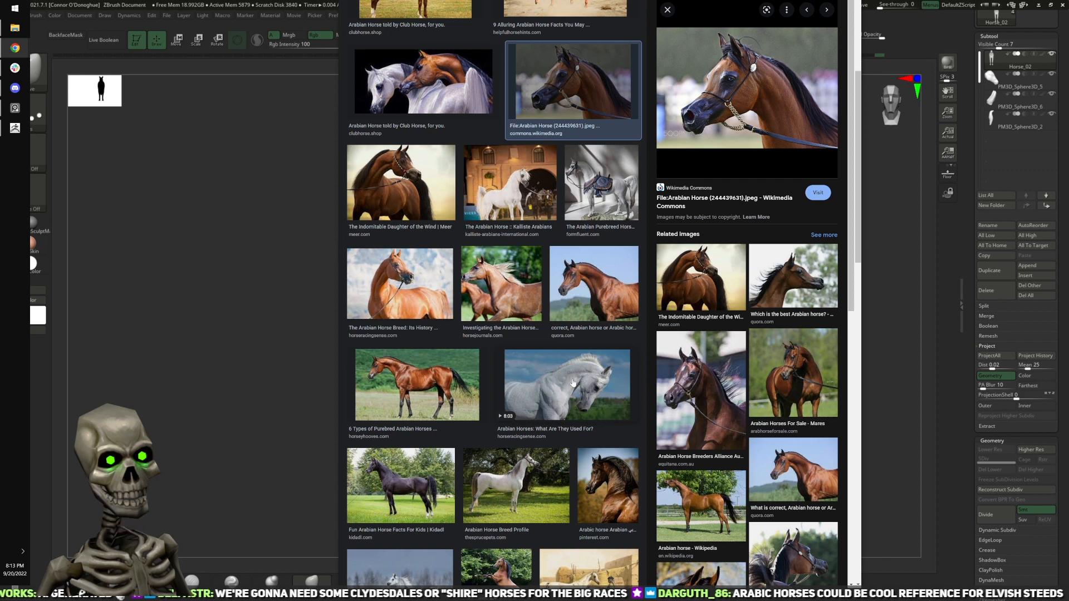
scroll(573, 384, "down", 2)
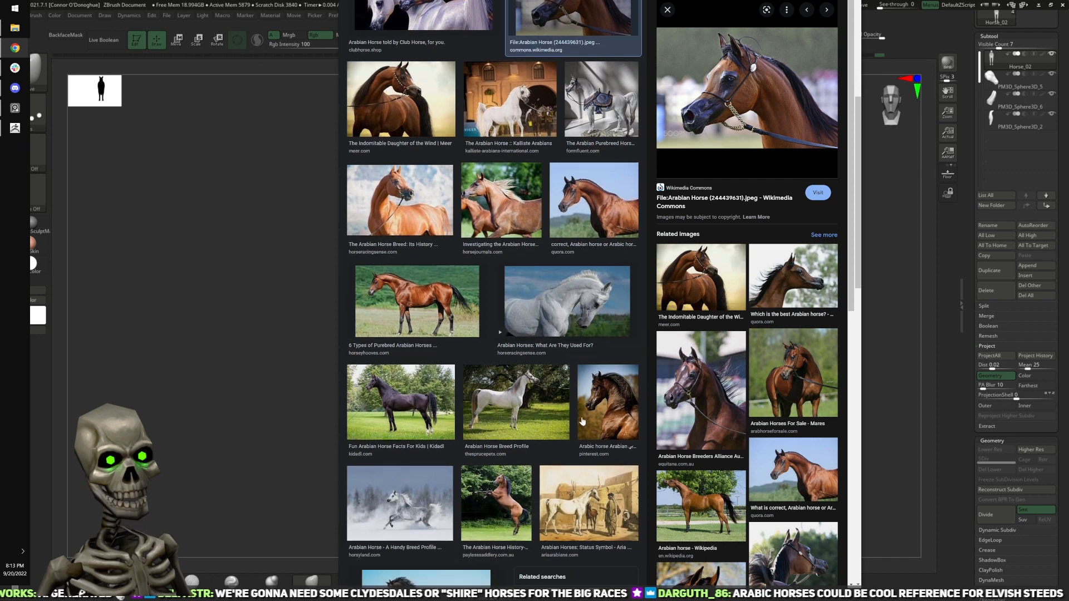
scroll(581, 422, "down", 2)
mouse_move(509, 447)
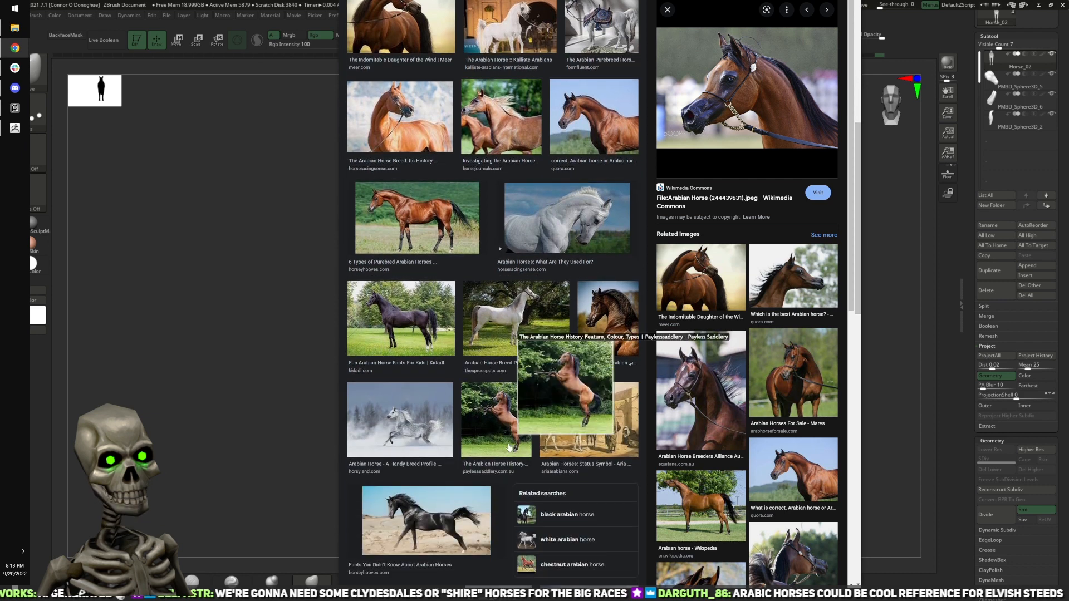
scroll(557, 423, "up", 9)
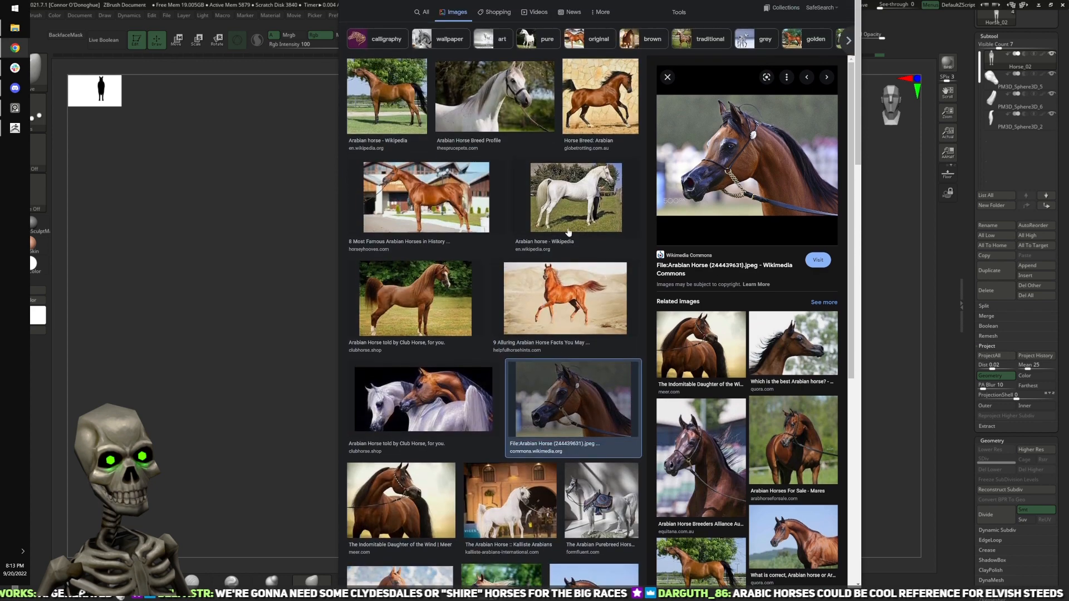
scroll(582, 204, "down", 10)
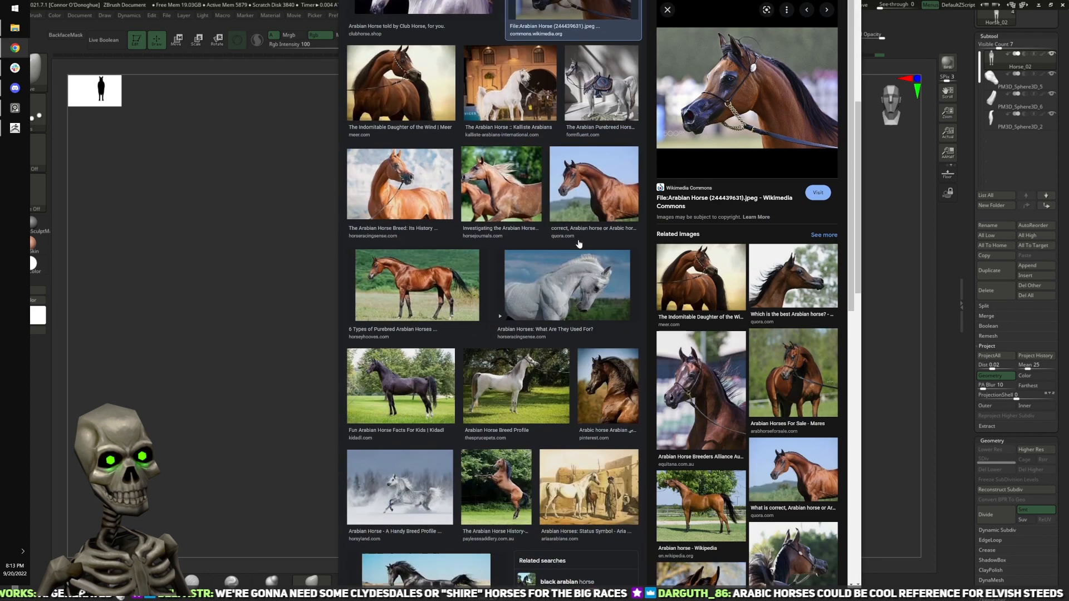
scroll(507, 337, "down", 4)
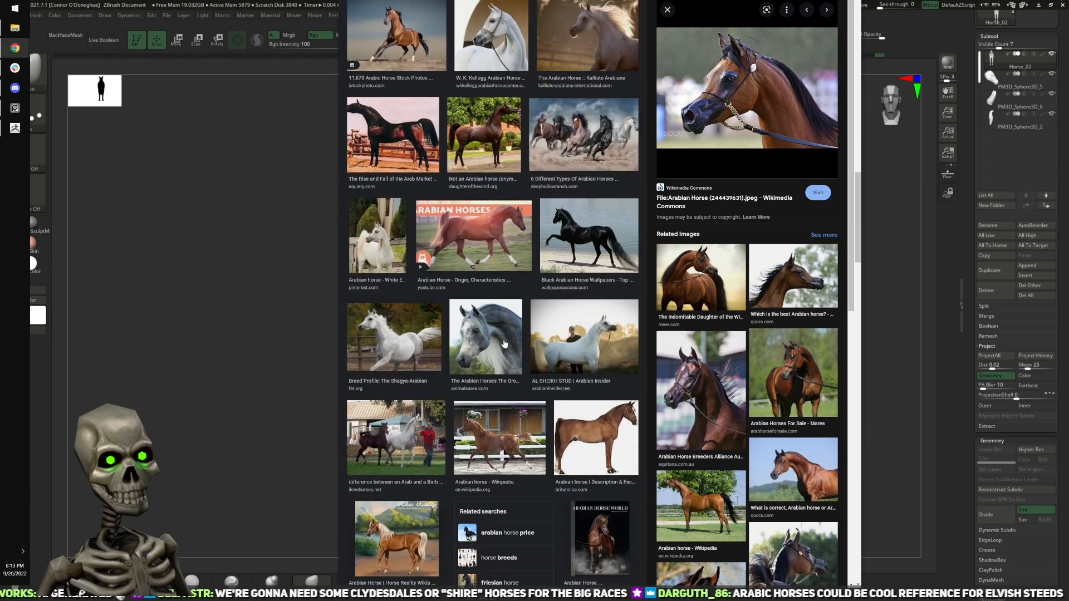
scroll(505, 344, "down", 10)
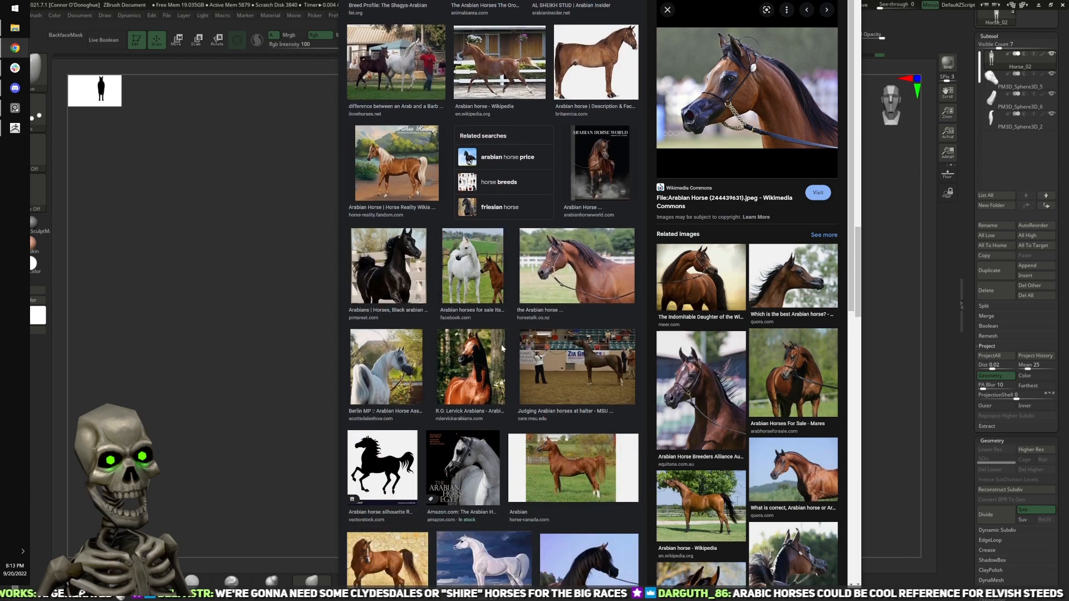
scroll(501, 349, "down", 5)
scroll(501, 349, "up", 4)
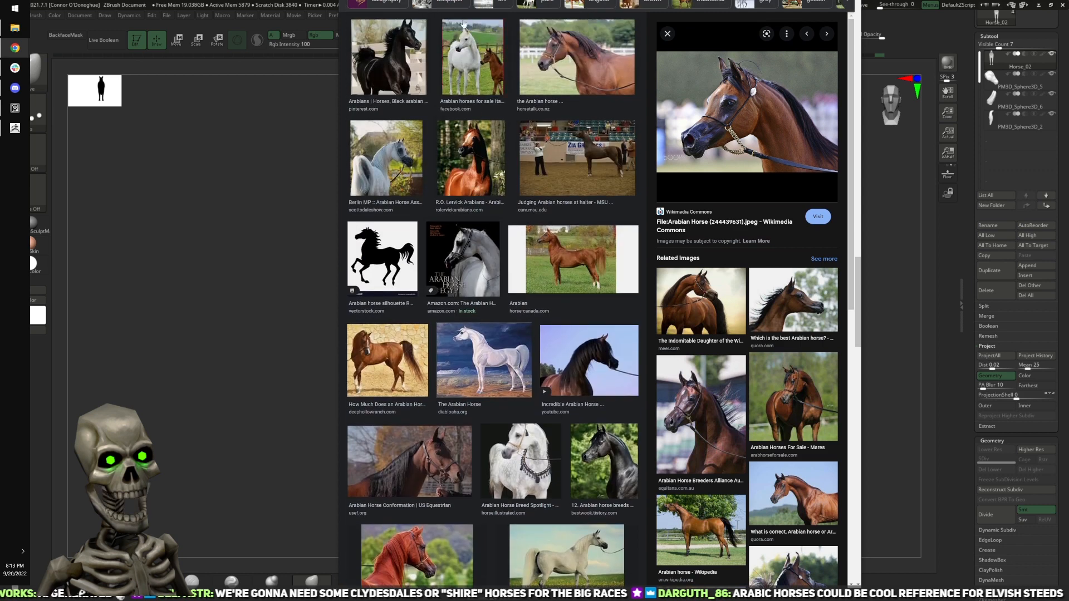
Step: Search the web images for Arabian horse front views and open the "Eqart 3d - Arabian horse WIP" sculpt image for examination
key("Escape")
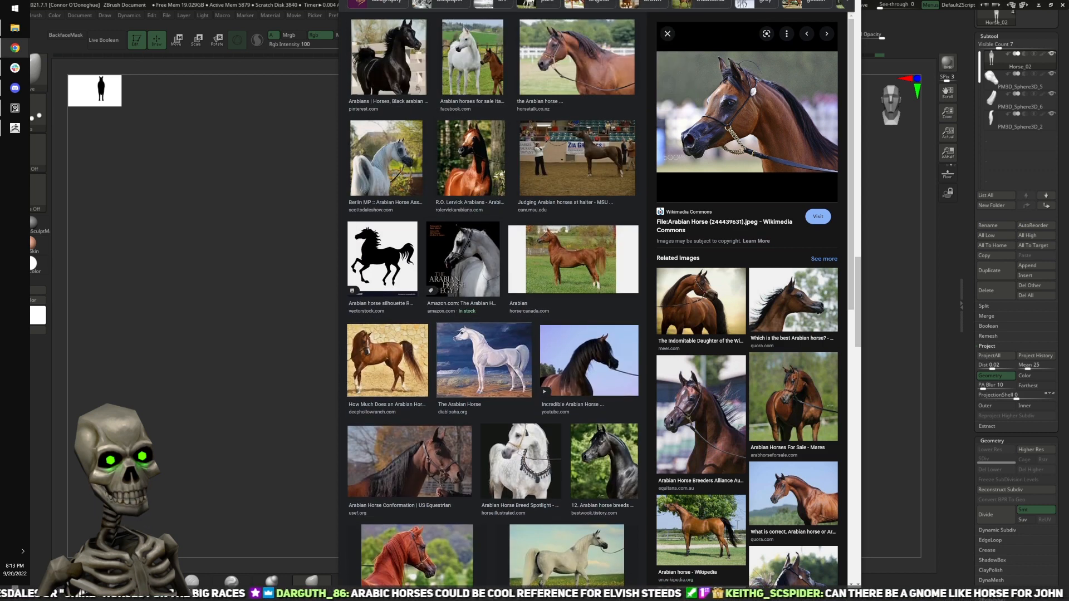
key("Return")
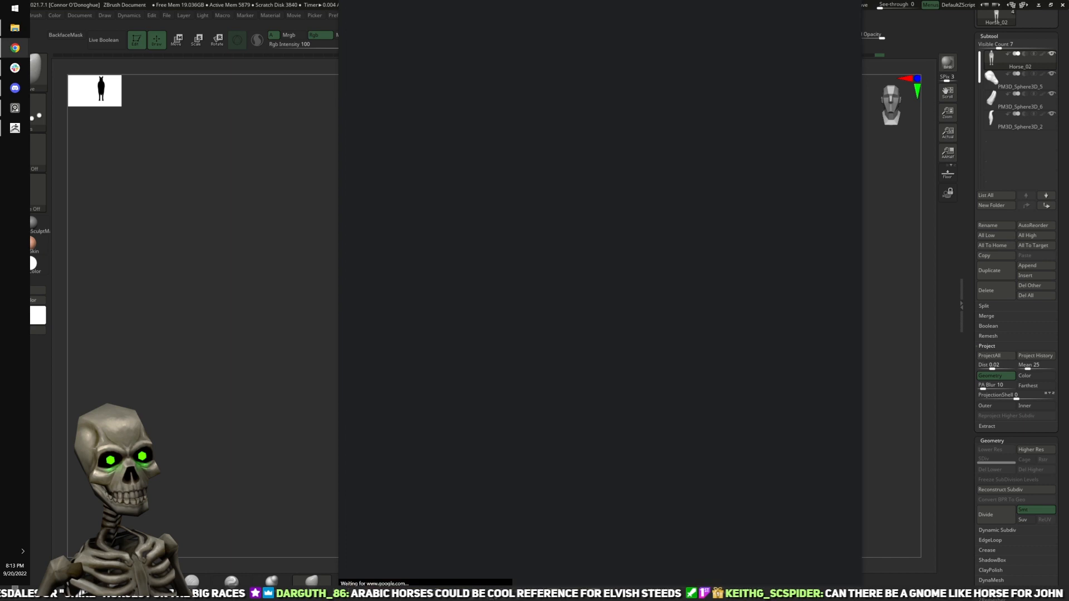
scroll(648, 250, "down", 2)
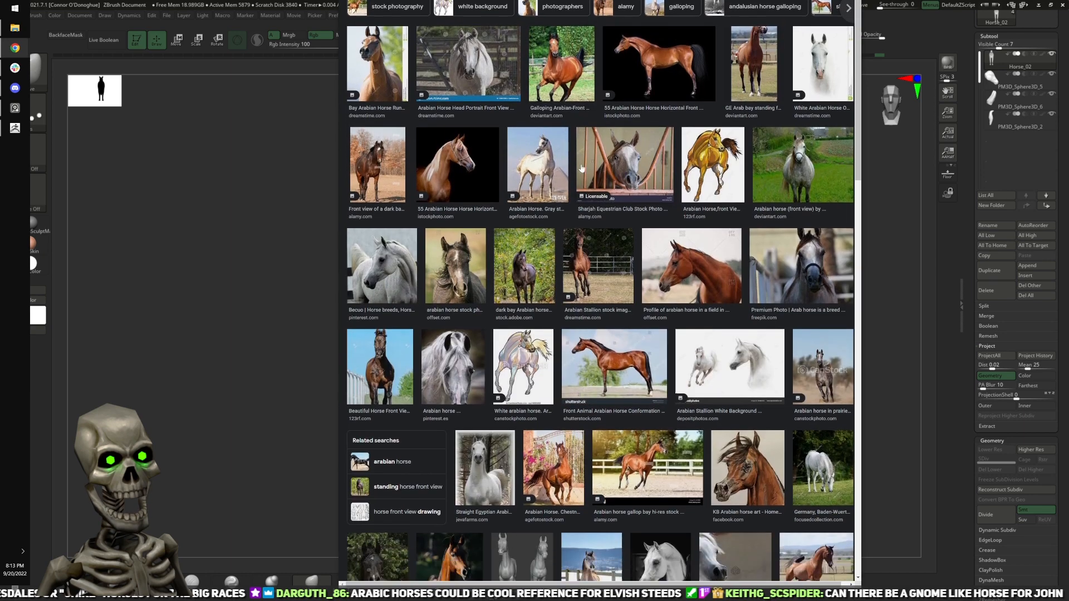
scroll(585, 255, "down", 6)
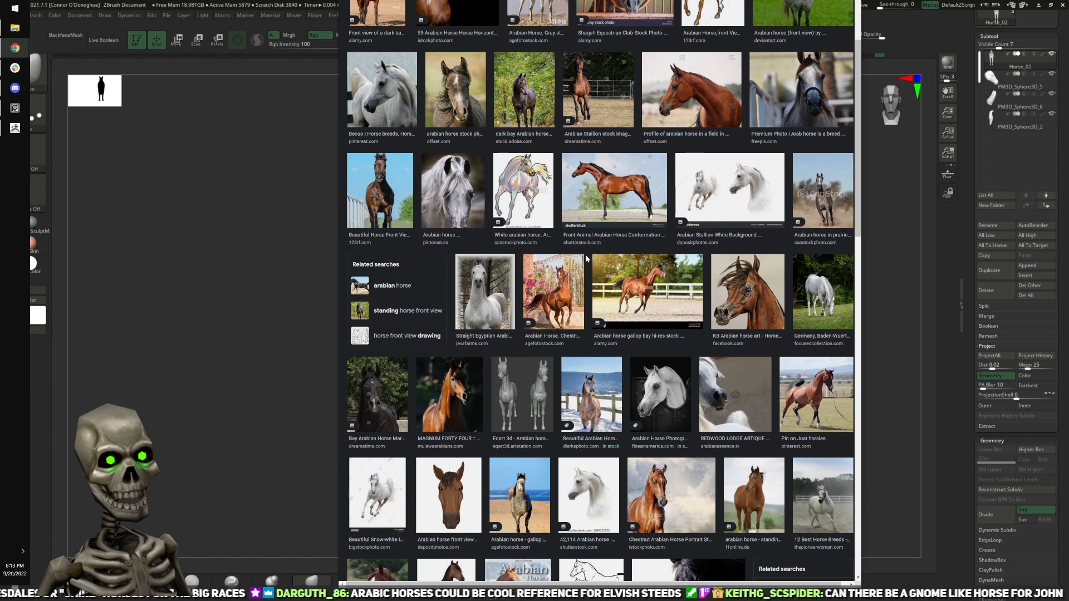
left_click(520, 233)
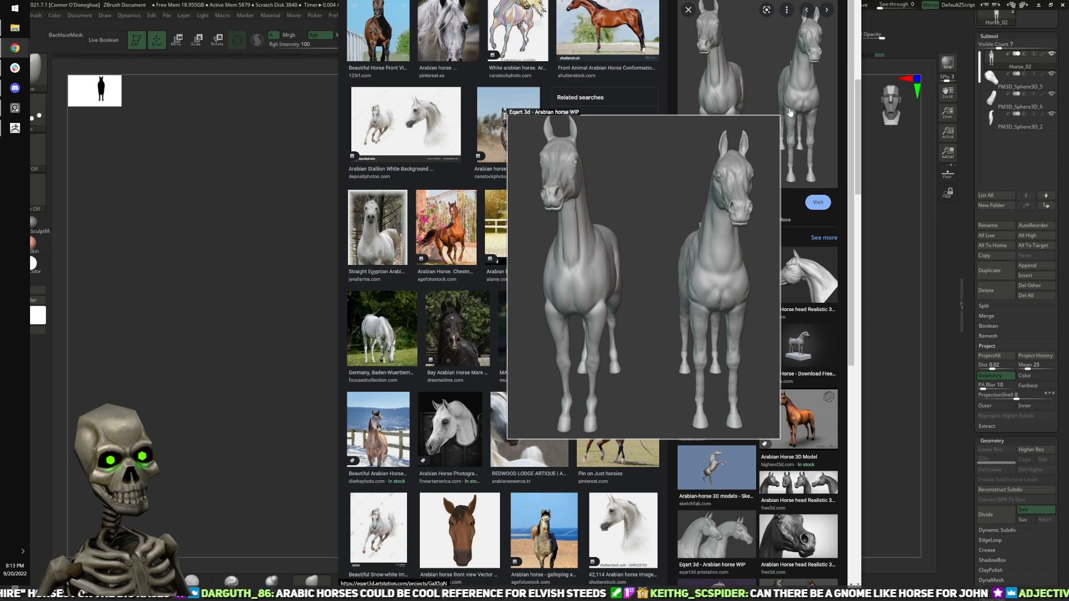
mouse_move(608, 265)
Step: Look through the front-view results for more standing Arabian horses seen from the front
scroll(495, 272, "down", 3)
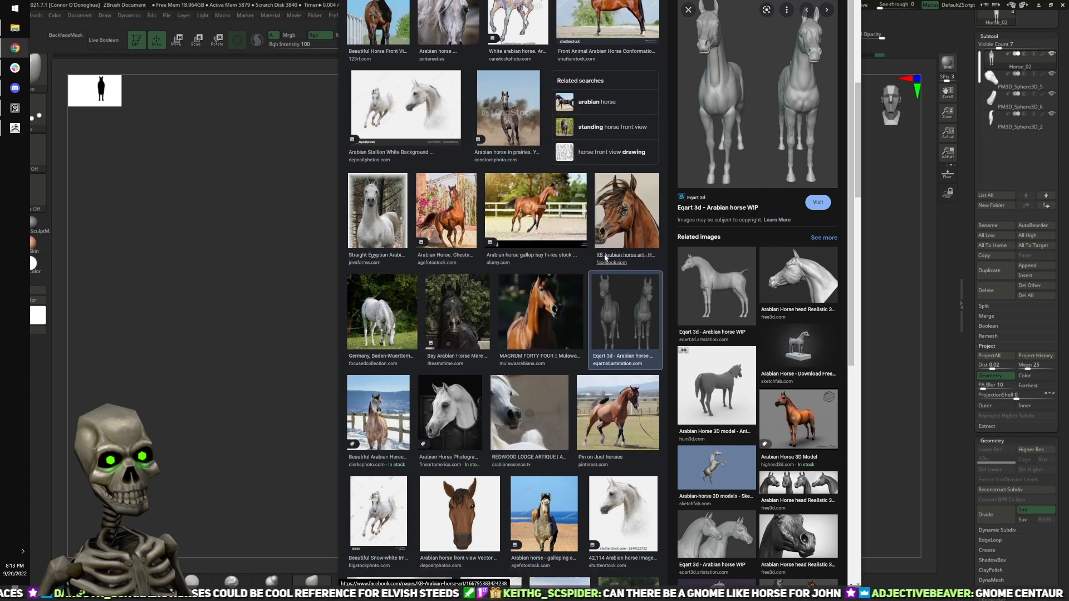
scroll(511, 289, "down", 4)
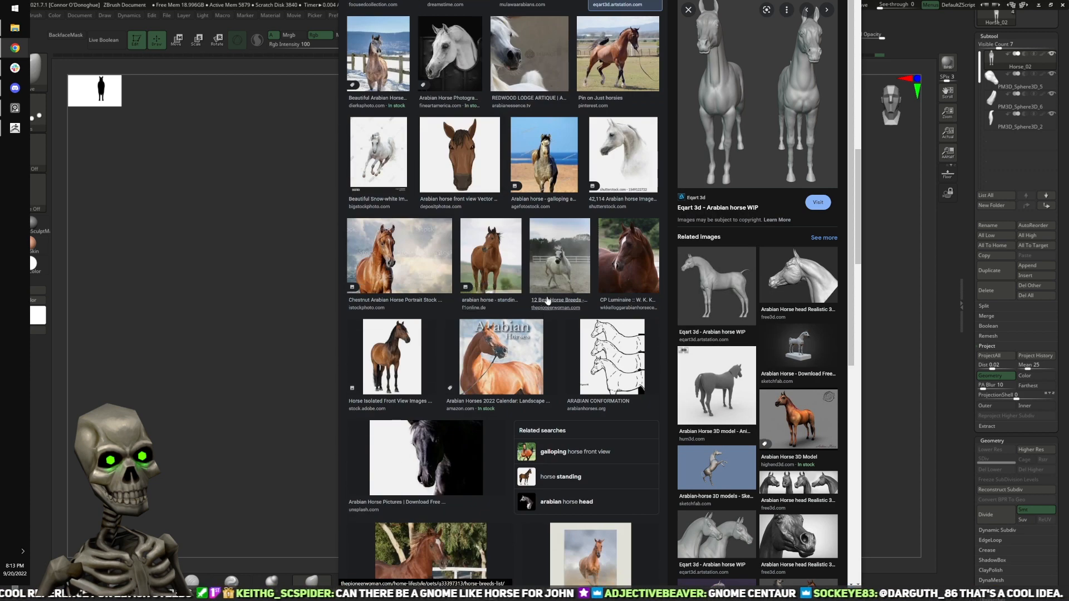
mouse_move(521, 283)
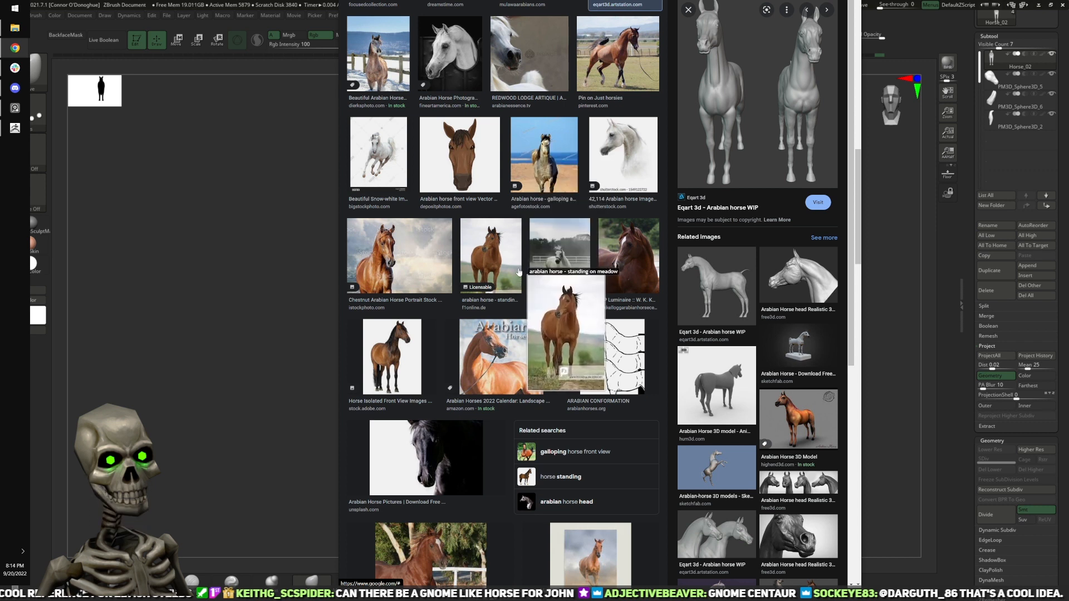
scroll(531, 267, "down", 6)
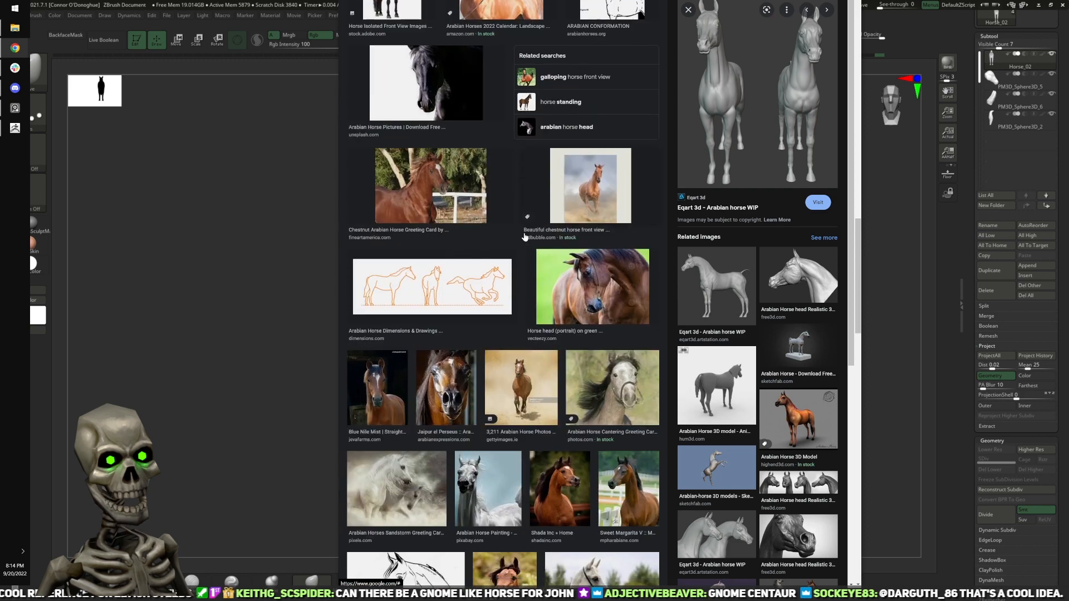
scroll(544, 263, "down", 3)
scroll(547, 300, "down", 5)
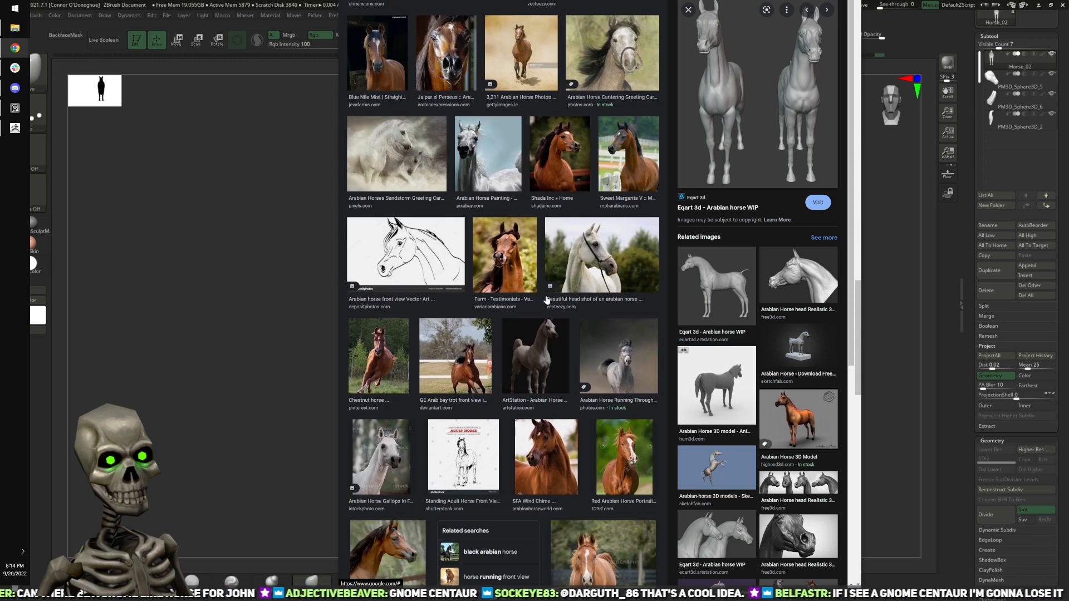
scroll(574, 307, "down", 3)
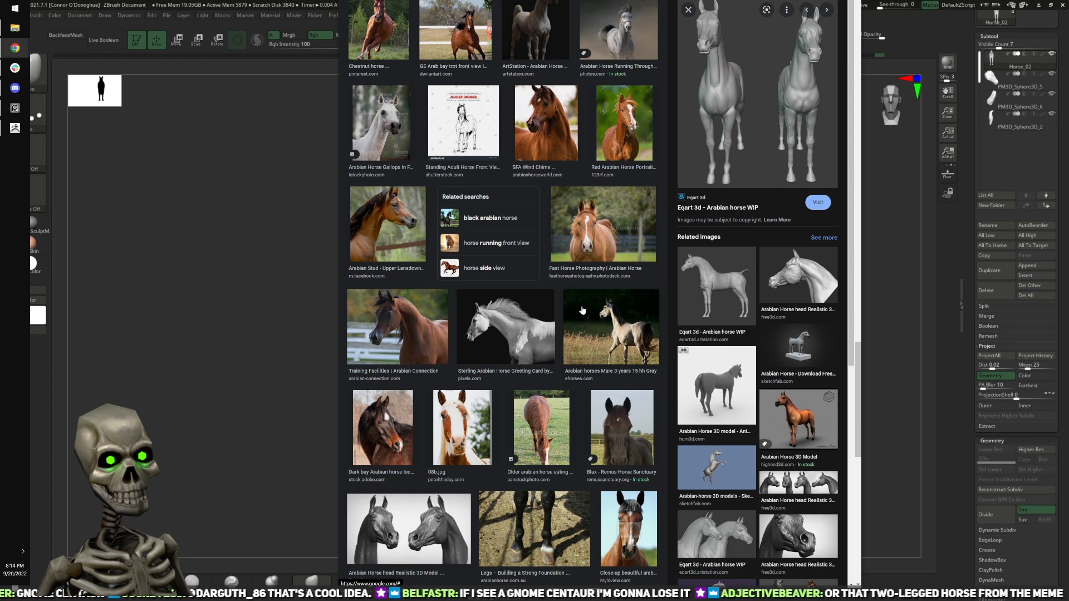
scroll(582, 310, "down", 2)
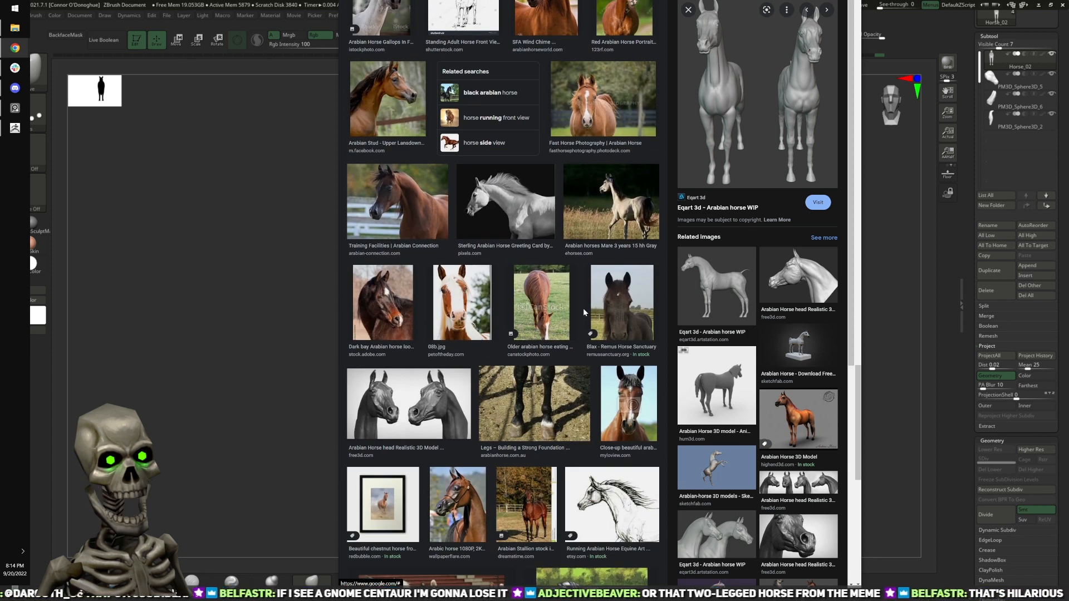
Step: Continue through the Arabian horse front-view image results, examining more full-body, leg and head photos
scroll(583, 308, "down", 1)
scroll(581, 317, "down", 2)
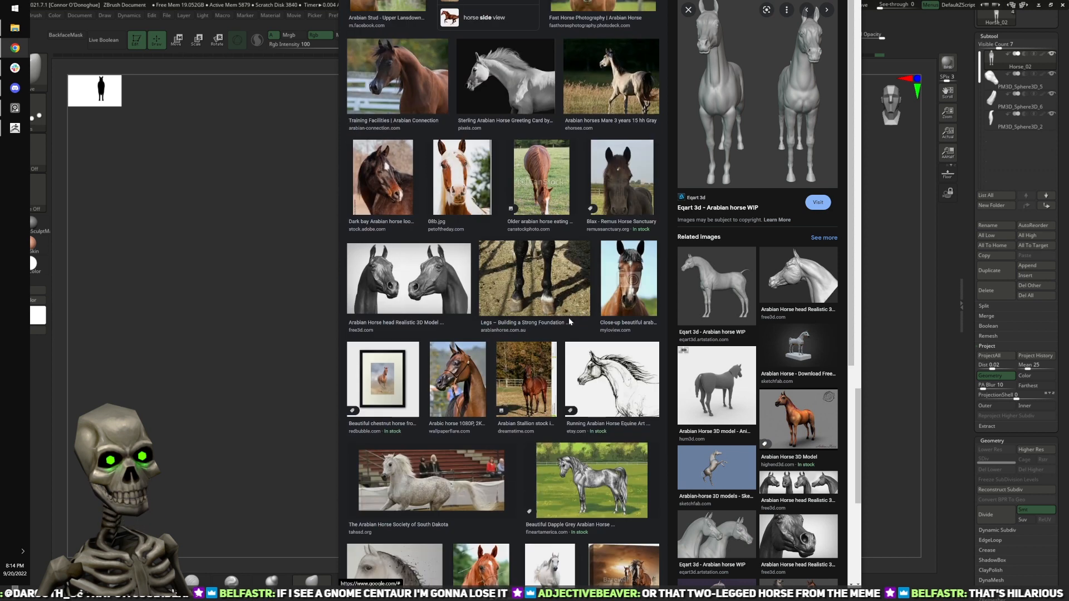
scroll(567, 323, "down", 3)
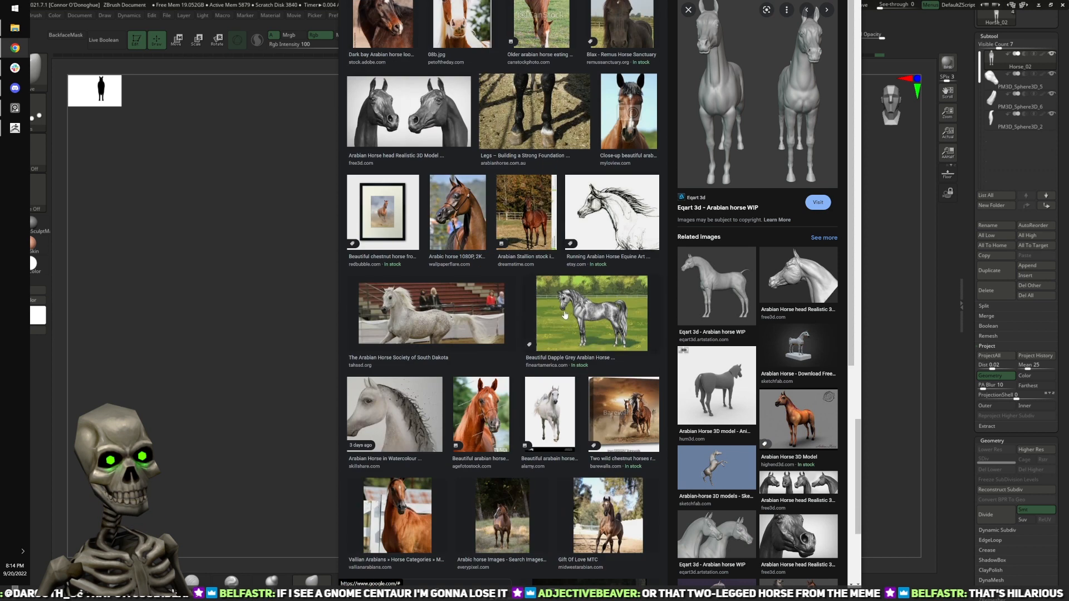
scroll(574, 317, "down", 5)
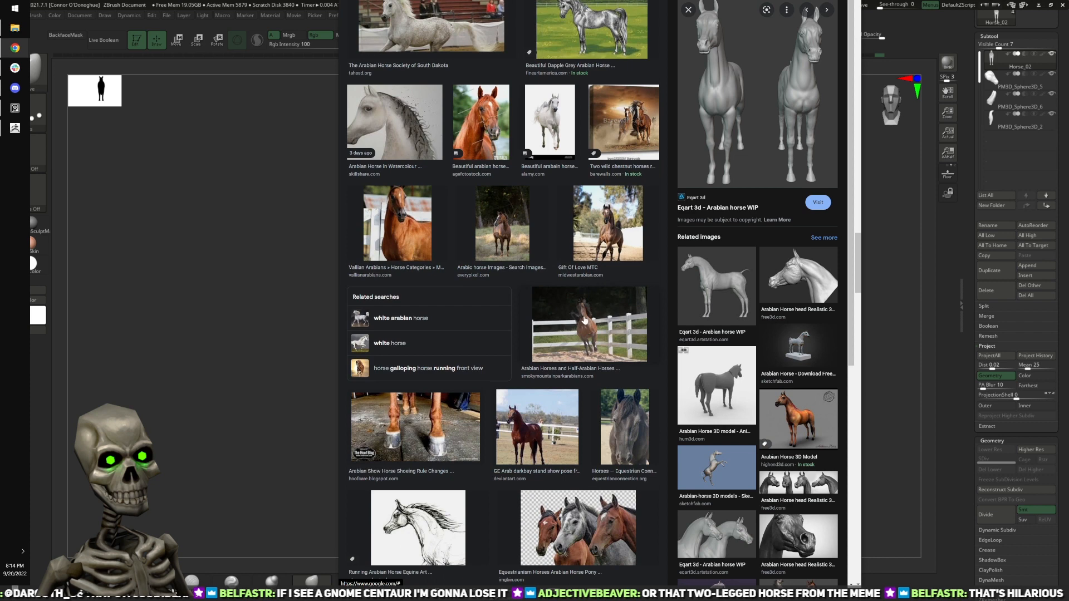
scroll(584, 319, "down", 3)
scroll(585, 319, "down", 2)
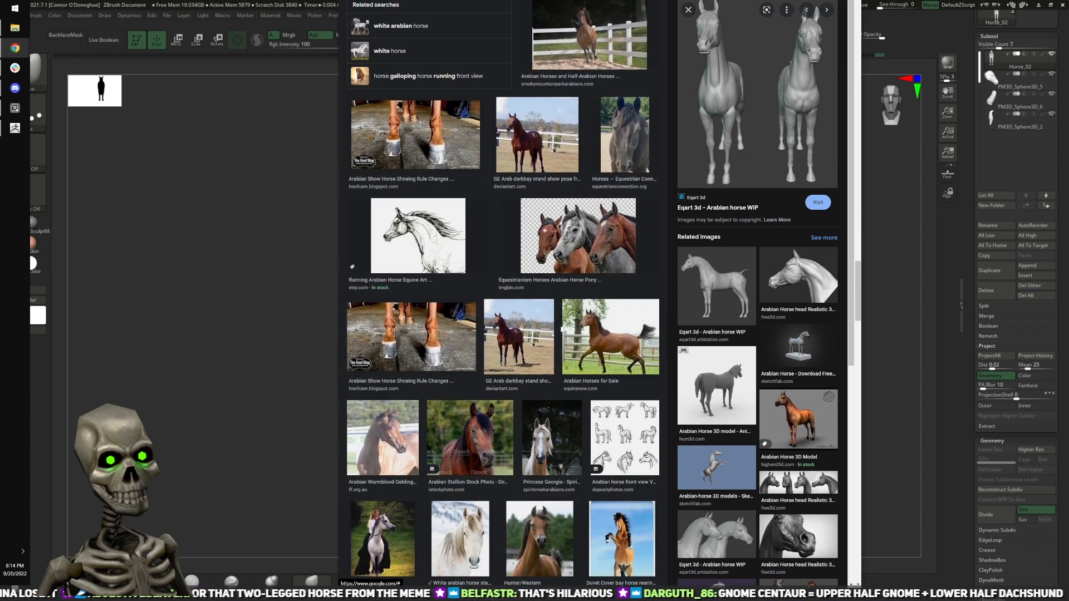
scroll(551, 321, "down", 3)
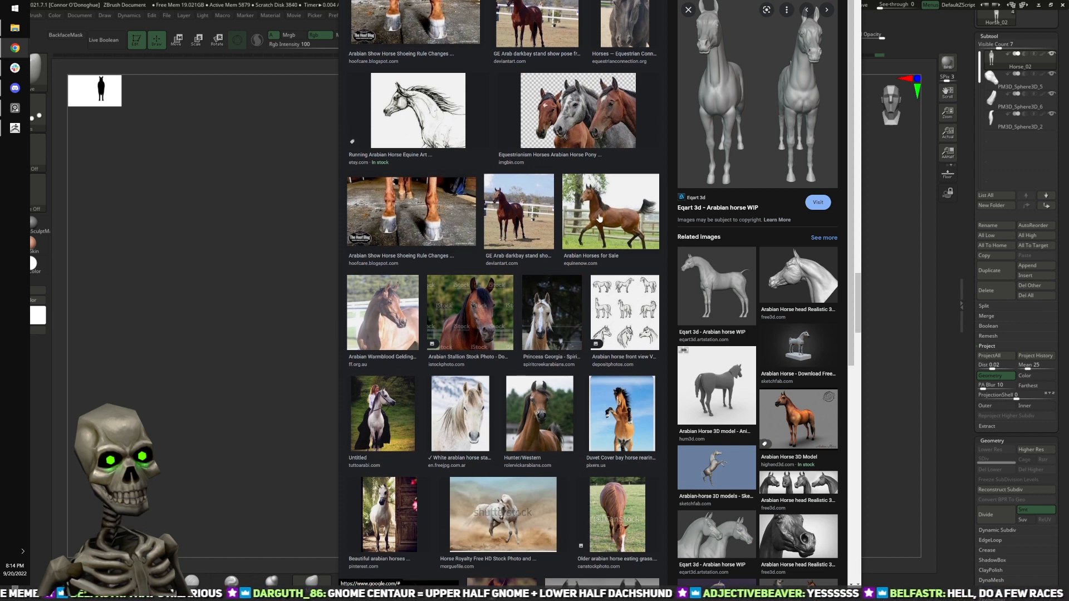
scroll(581, 213, "down", 2)
mouse_move(581, 212)
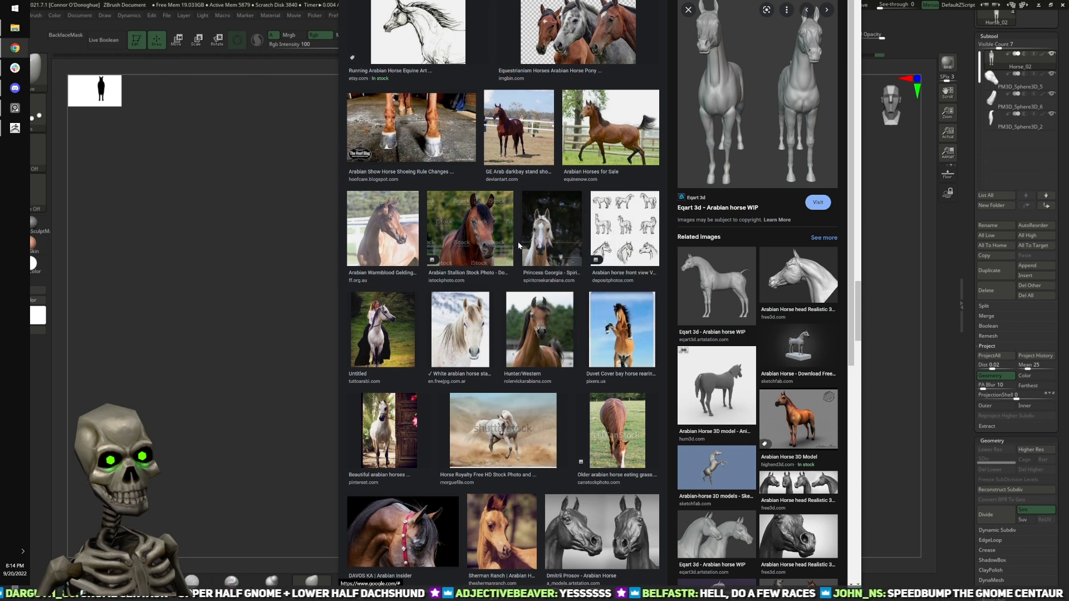
scroll(516, 249, "down", 3)
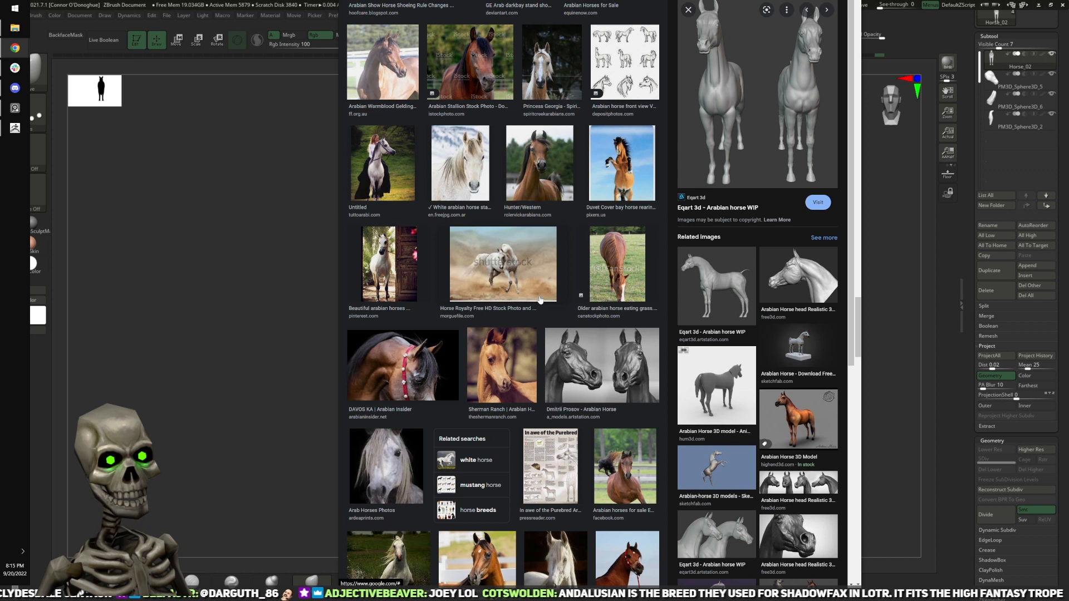
scroll(608, 311, "down", 1)
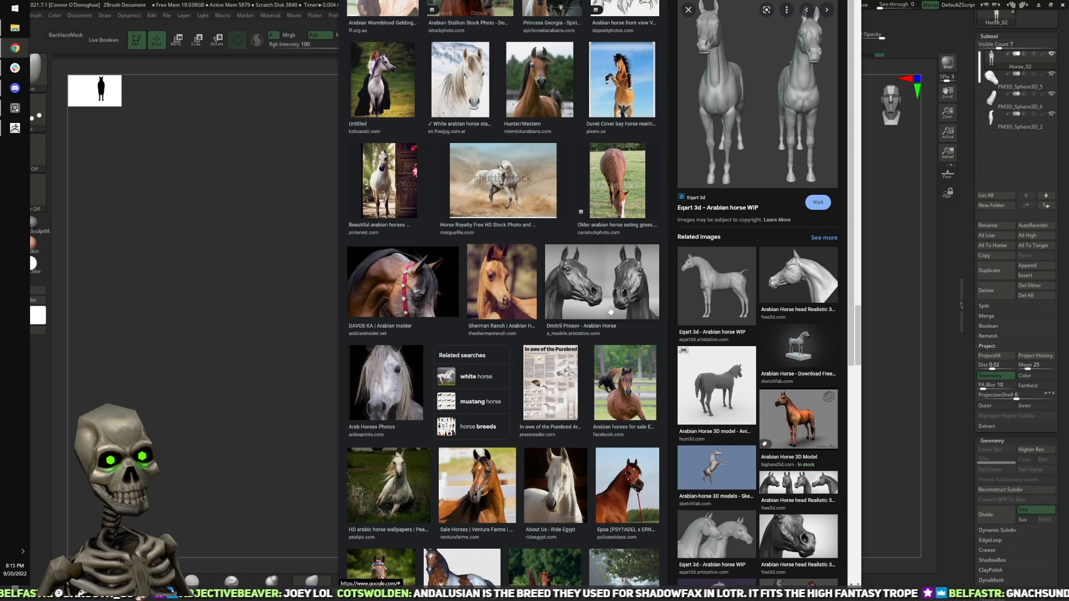
scroll(613, 311, "down", 2)
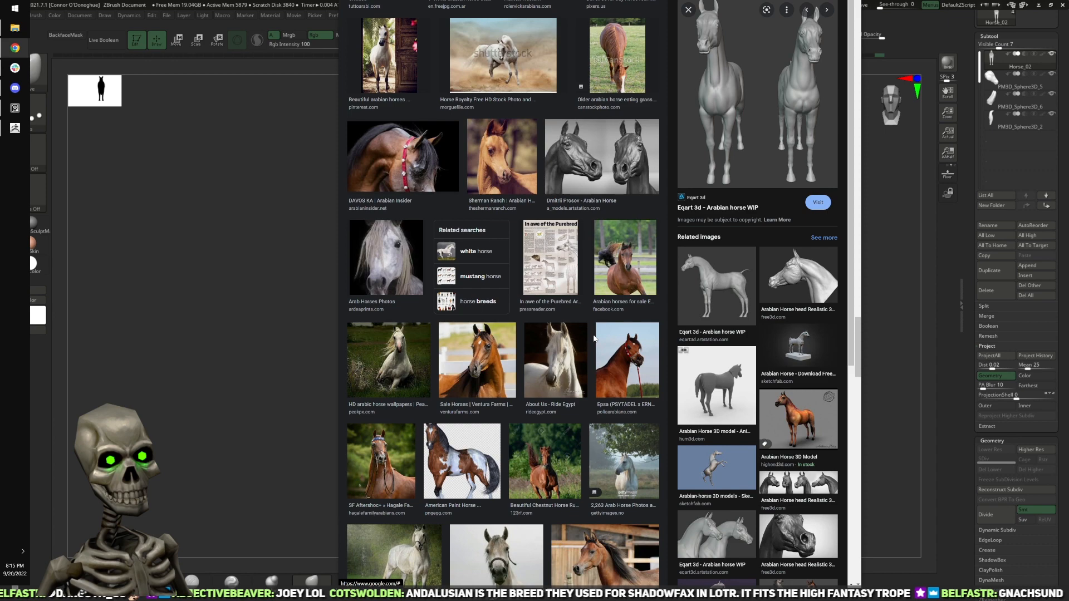
scroll(594, 338, "down", 8)
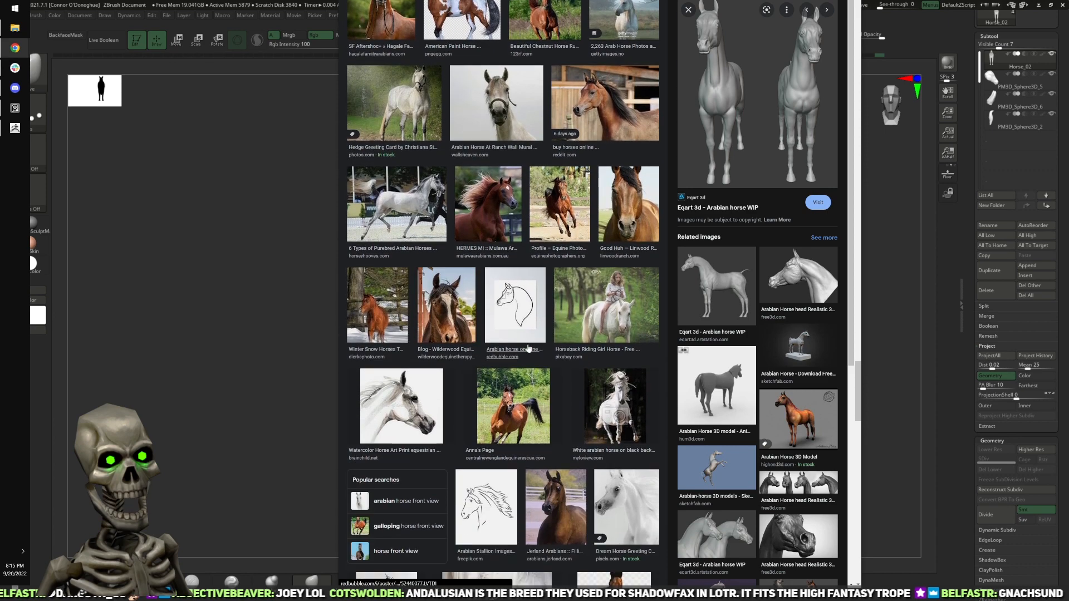
scroll(527, 349, "down", 3)
mouse_move(559, 370)
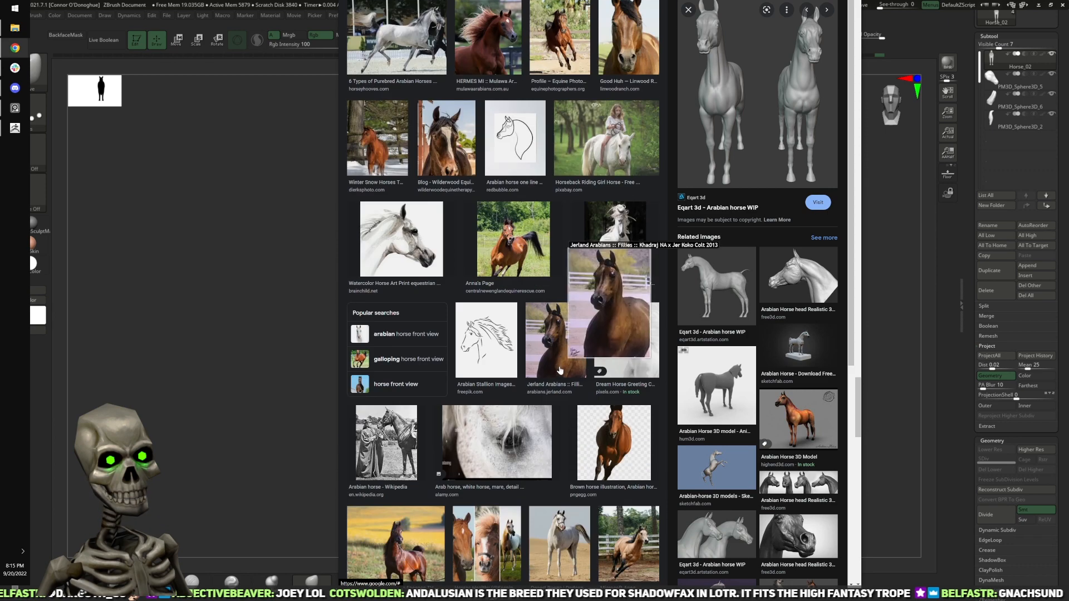
Step: Switch to the horse reference board in PureRef and bring up the grey horse photo and conformation chart in the browser beside it
left_click(15, 107)
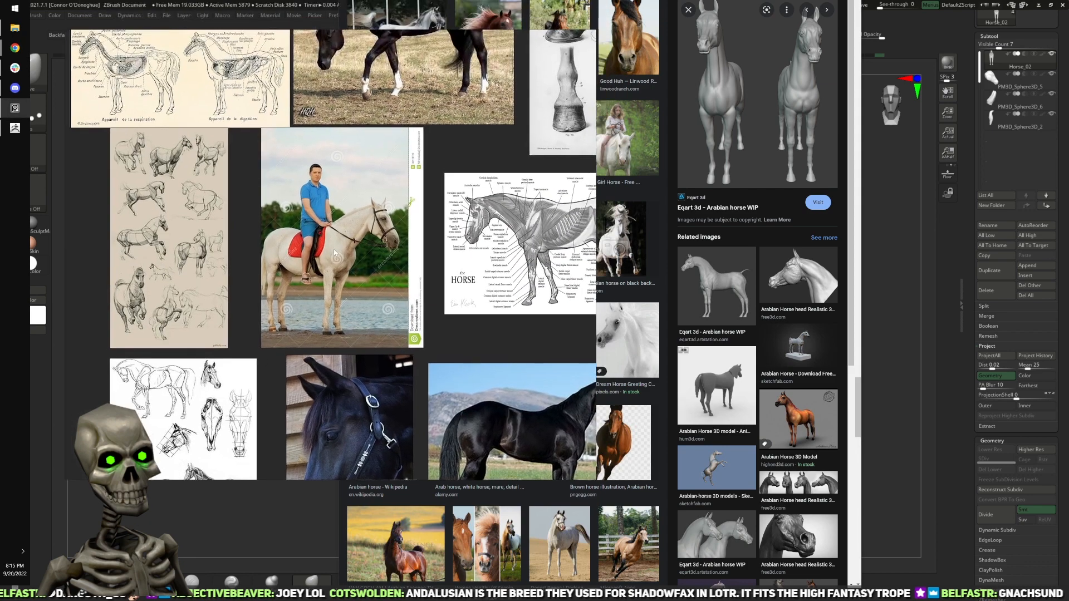
left_click(533, 0)
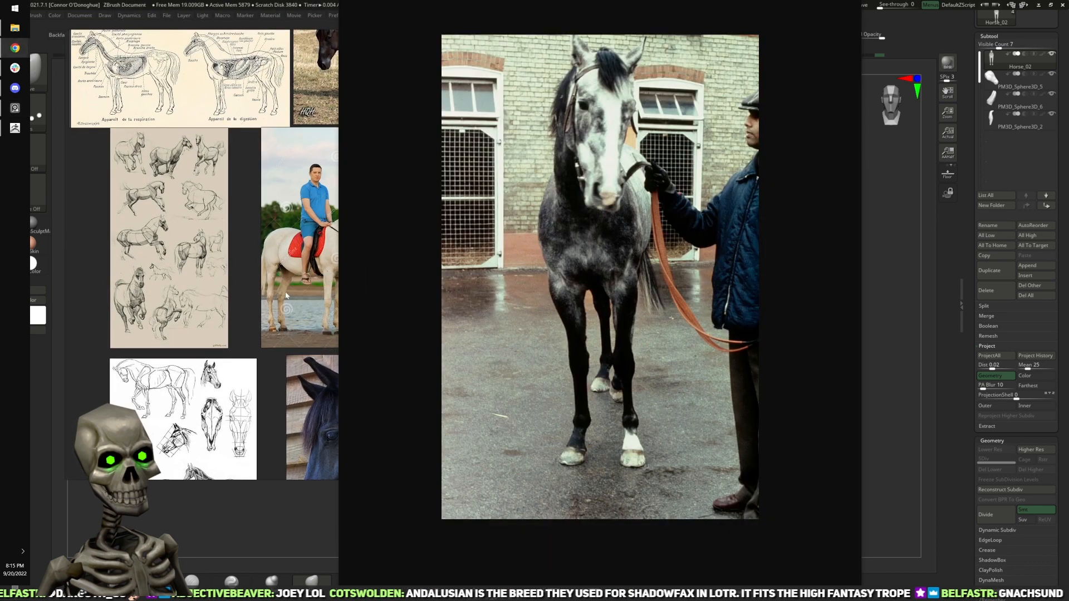
left_click(519, 1)
left_click_drag(519, 107, 244, 279)
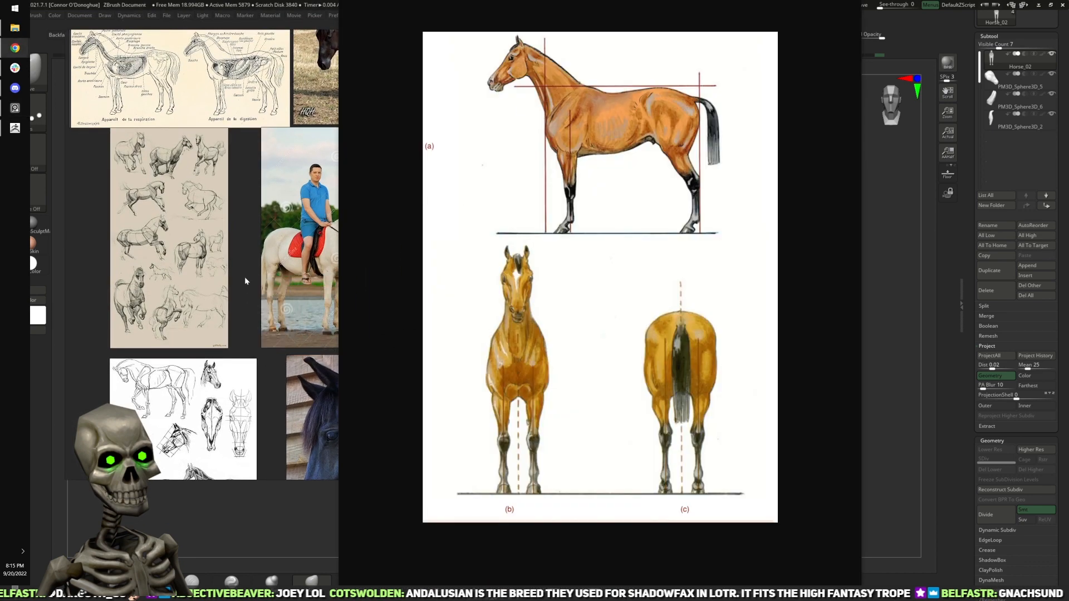
left_click(245, 273)
scroll(258, 269, "down", 4)
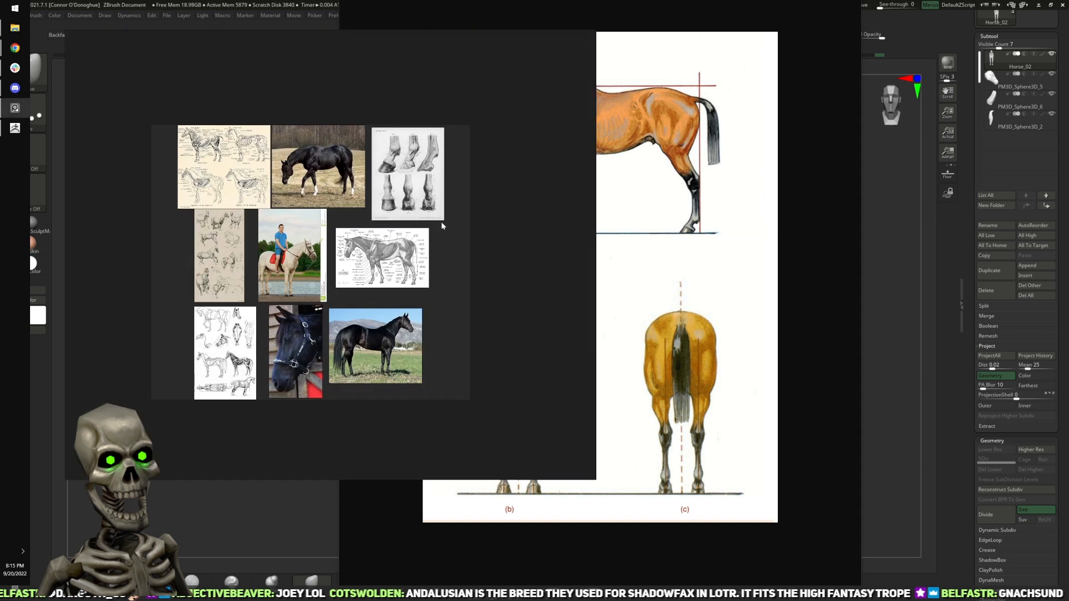
Step: Try to arrange the board's images and bring the brown horse conformation chart over from the browser
right_click(370, 212)
mouse_move(418, 322)
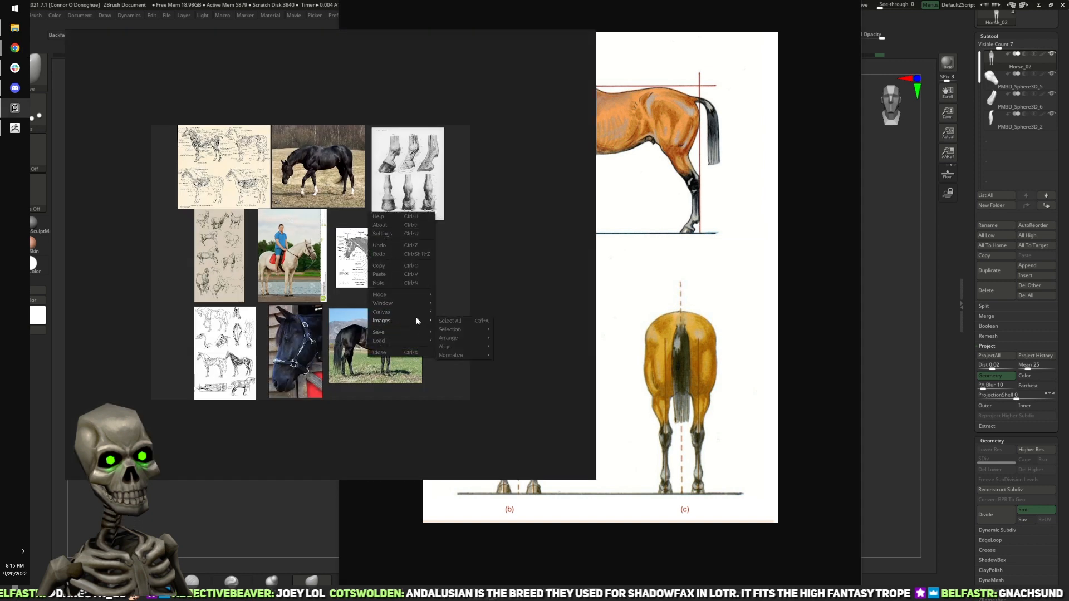
left_click(476, 339)
left_click_drag(650, 271, 299, 259)
left_click(618, 187)
key("ctrl+w")
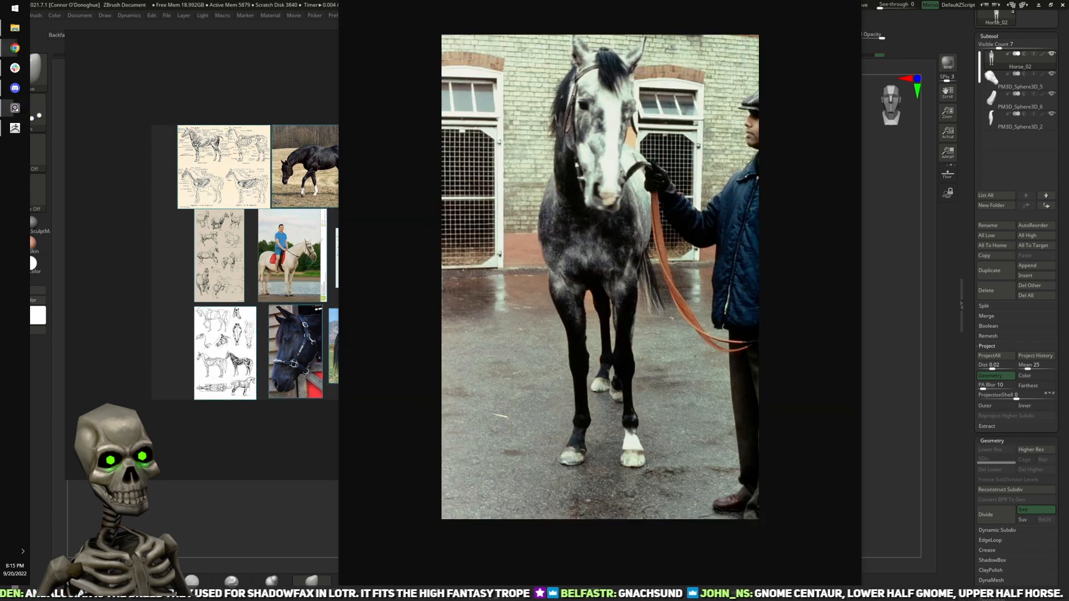
Step: Add the front-view photo of the grey horse with its handler to the reference board and auto-arrange all the images
left_click_drag(580, 170, 272, 257)
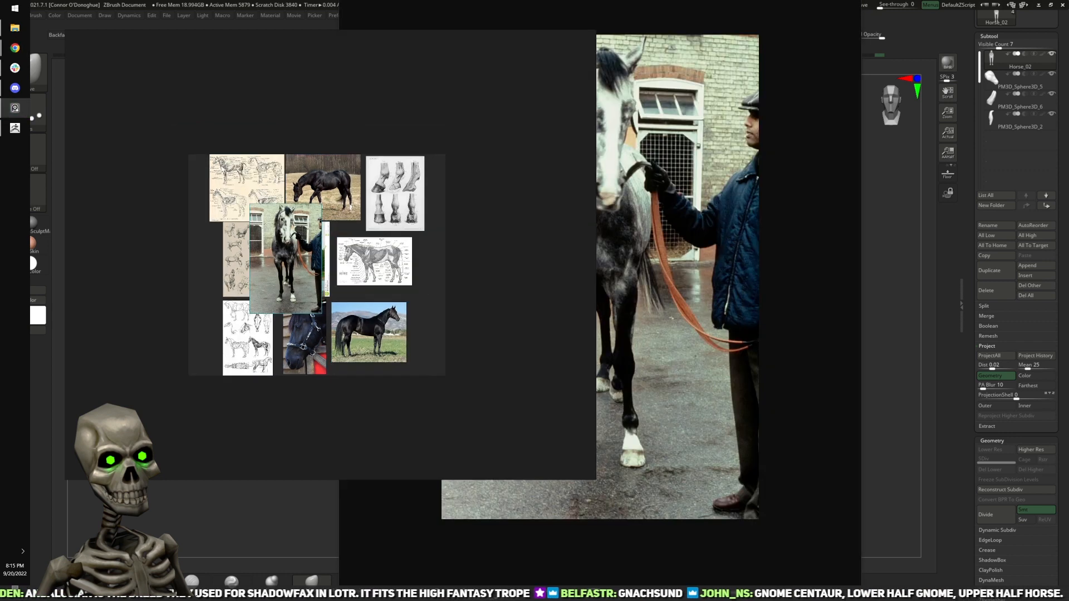
right_click(450, 365)
mouse_move(437, 479)
mouse_move(526, 496)
left_click(562, 497)
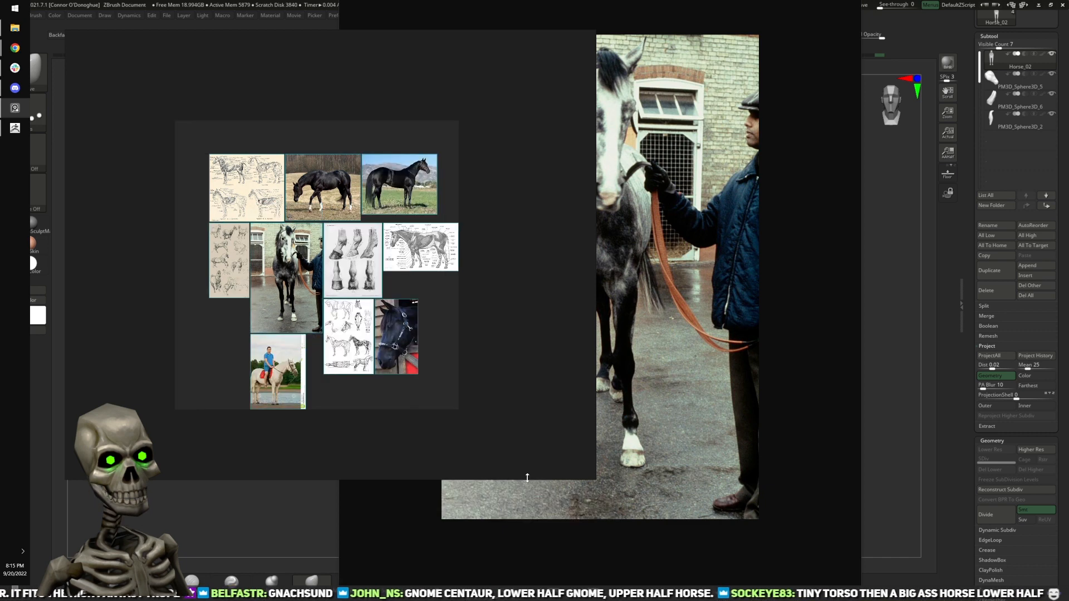
Step: Move the grey horse photo below the sketch sheet and the white horse rider photo into the gap beside the hoof drawings
scroll(379, 380, "up", 1)
left_click_drag(269, 246, 179, 346)
left_click_drag(265, 383, 284, 266)
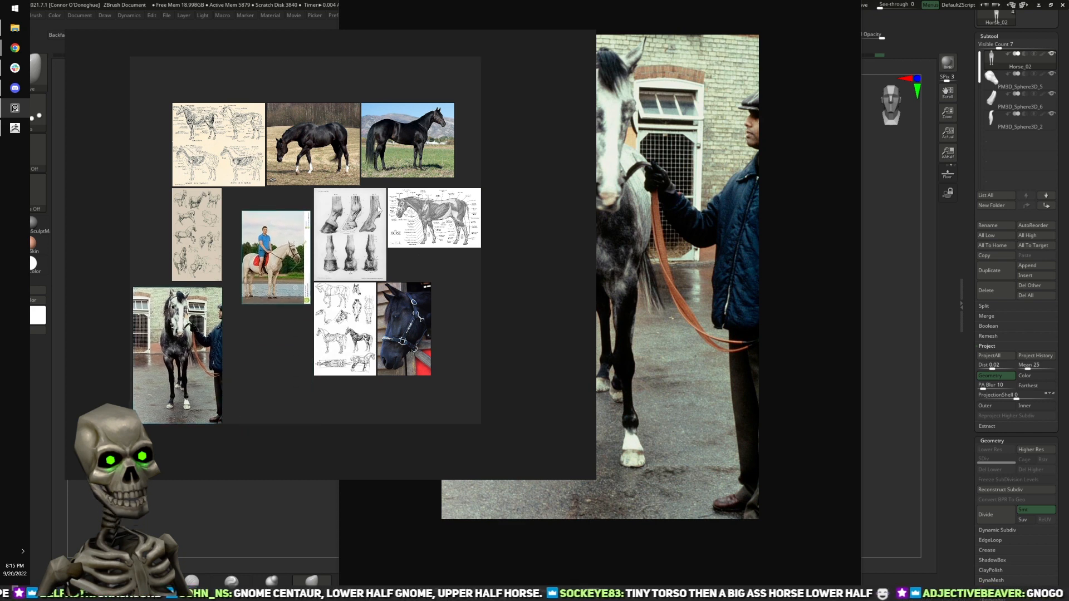
Step: Close the grey horse photo in the browser and add the side, front and rear conformation chart to the reference board
left_click(677, 253)
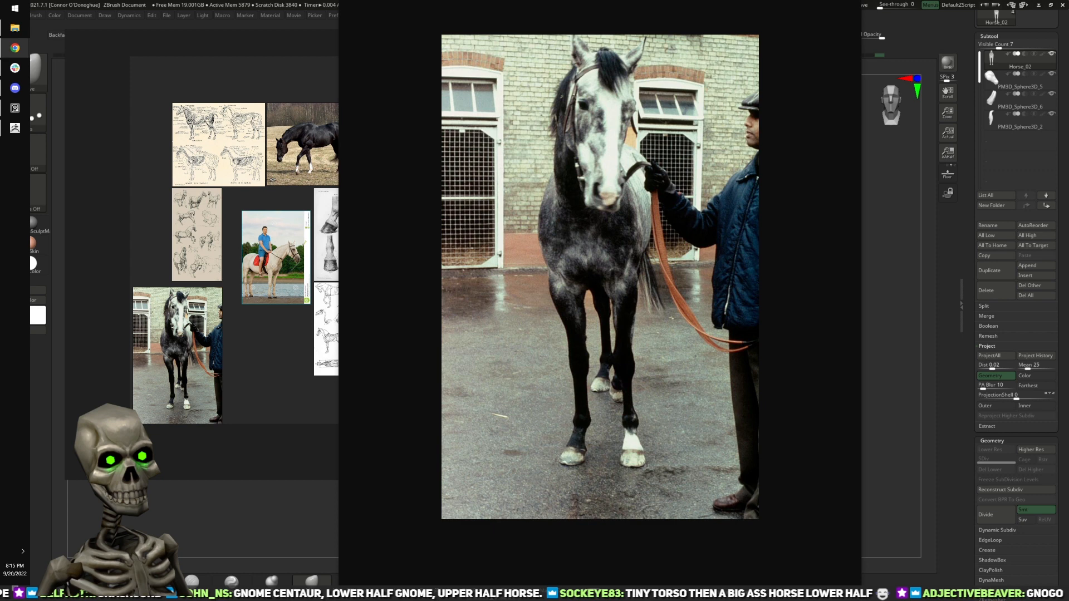
key("ctrl+w")
left_click_drag(502, 300, 249, 367)
mouse_move(280, 262)
left_mouse_down()
mouse_move(306, 330)
mouse_move(272, 255)
left_mouse_up()
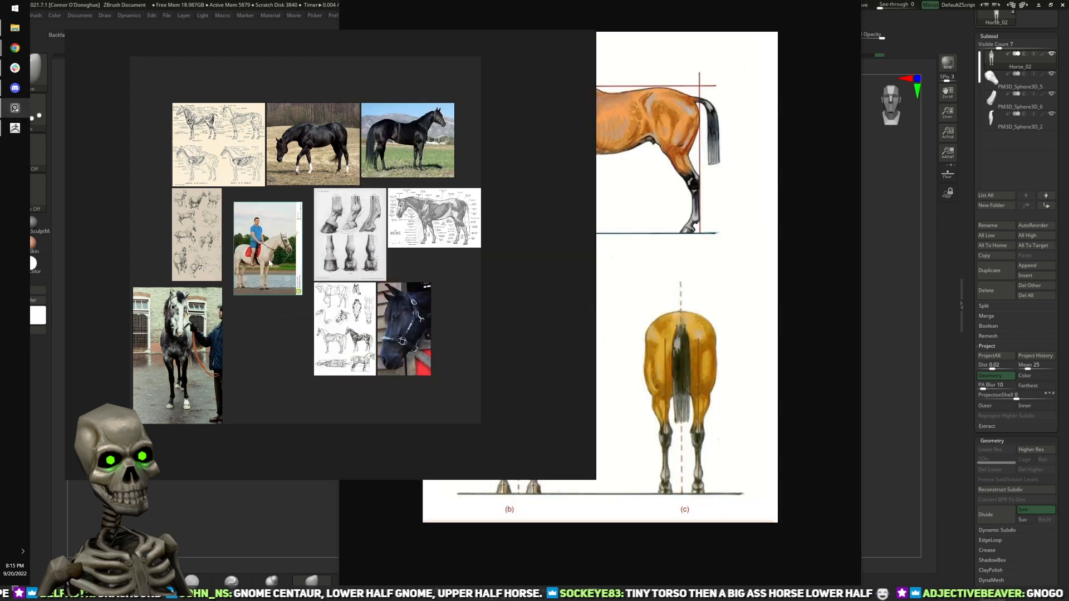
left_click(617, 305)
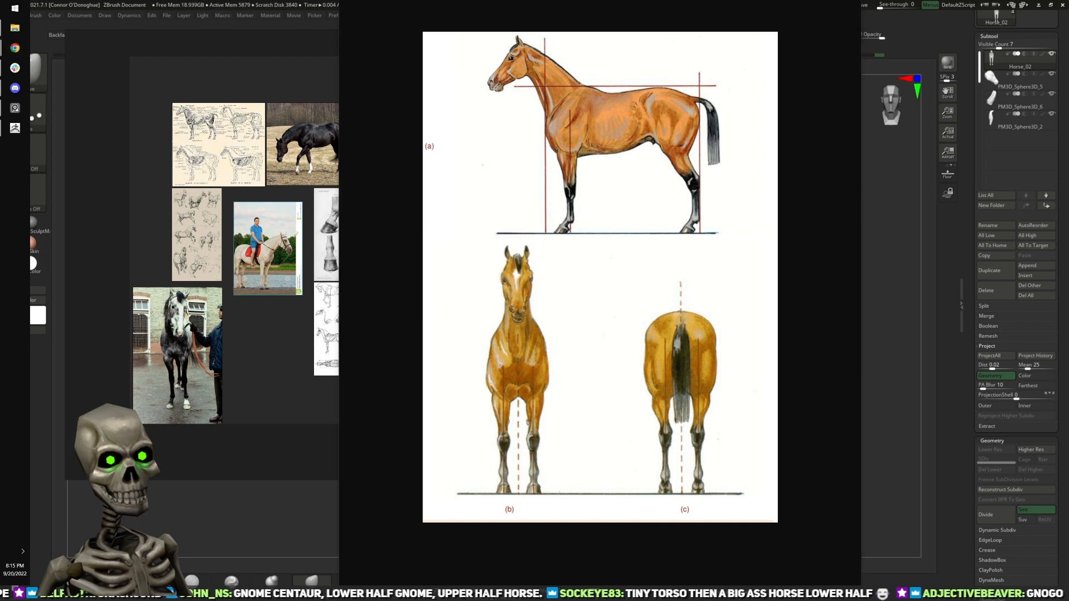
left_click_drag(579, 279, 275, 338)
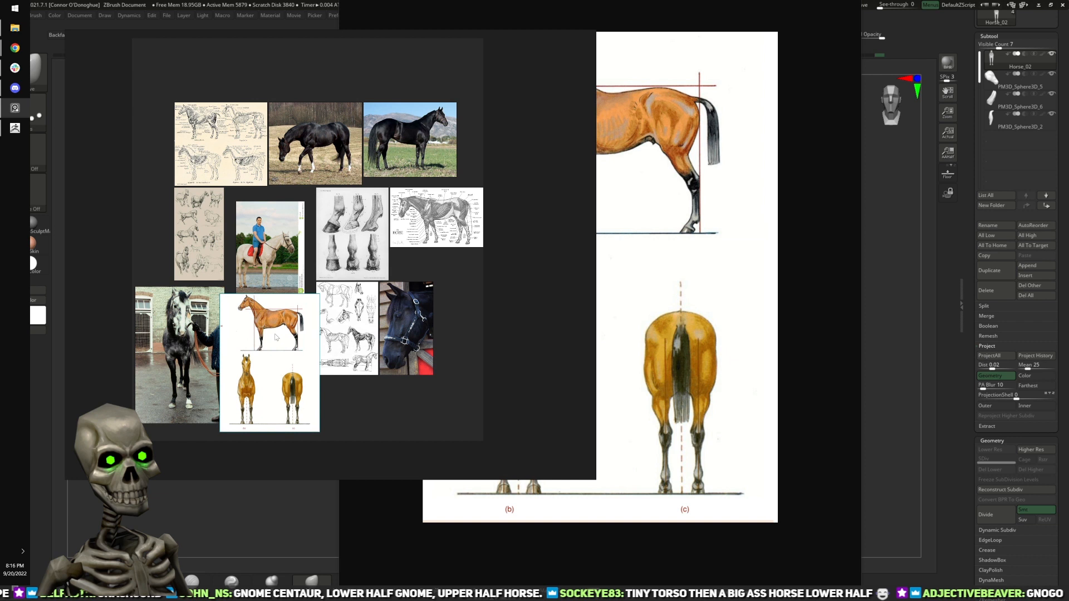
Step: Rearrange the horse head photo, sketch sheet, rider photo and grey horse photo so the conformation chart fits among them without covering the photos
left_click_drag(412, 310, 455, 285)
left_click_drag(361, 322, 384, 329)
left_click(307, 346)
left_click_drag(307, 344, 312, 345)
left_click_drag(270, 266, 265, 254)
mouse_move(267, 345)
left_mouse_down()
mouse_move(279, 343)
mouse_move(223, 340)
mouse_move(283, 337)
left_mouse_up()
left_click_drag(358, 333, 369, 329)
left_click_drag(286, 335, 289, 335)
left_click_drag(215, 334, 222, 333)
left_click_drag(279, 330, 290, 328)
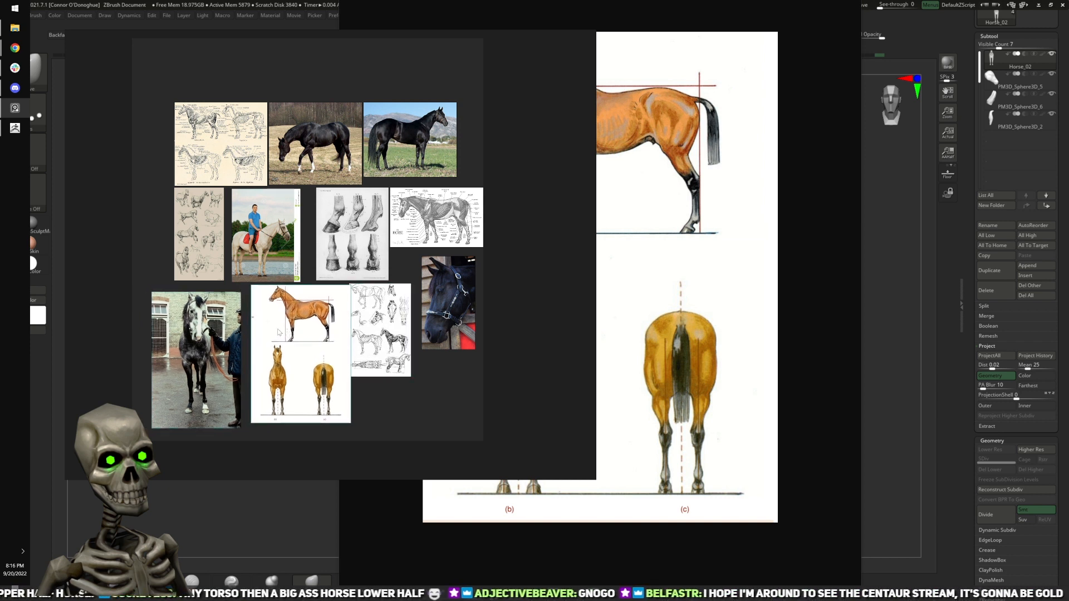
left_click_drag(220, 331, 223, 330)
scroll(151, 110, "down", 1)
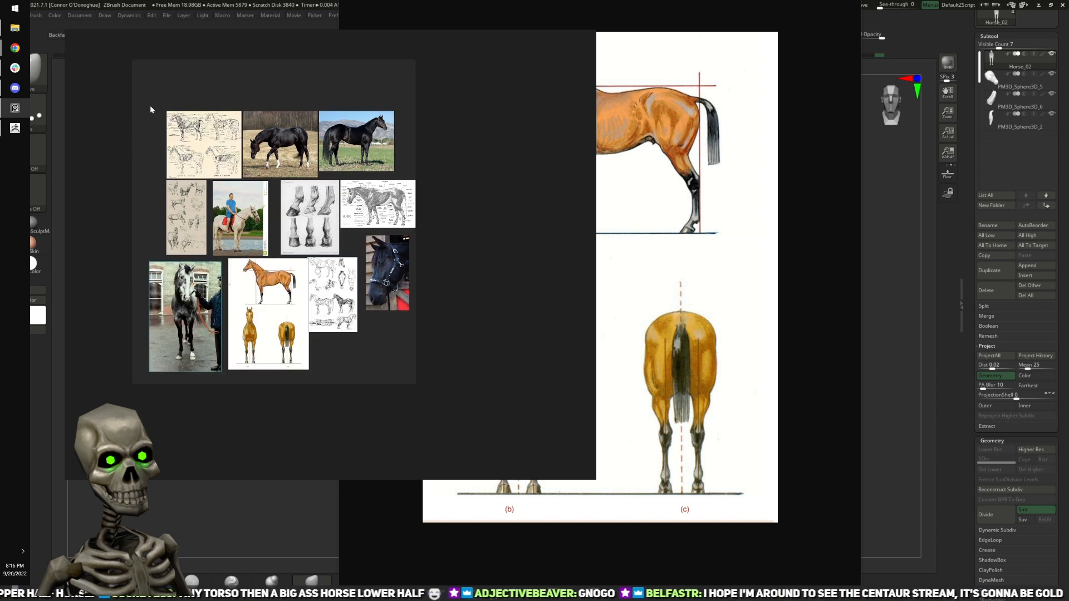
Step: Select all the reference images and optimize the board's canvas to fit tightly around them
left_click_drag(102, 82, 433, 330)
right_click(433, 330)
mouse_move(467, 423)
left_click(525, 425)
right_click(401, 353)
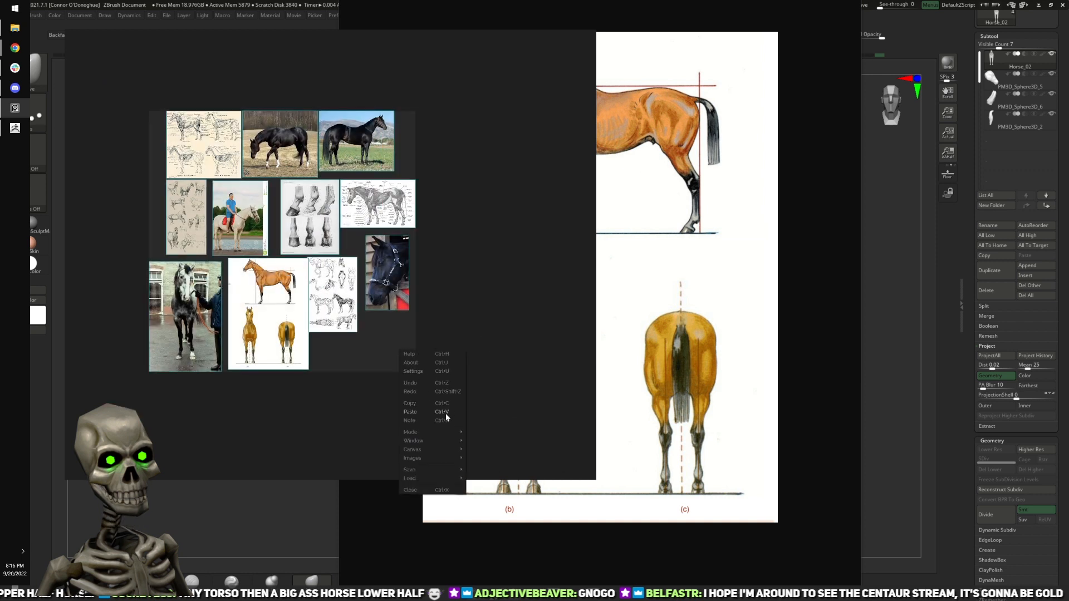
mouse_move(449, 449)
left_click(488, 477)
Step: Save the PureRef scene in the Horse reference folder
right_click(378, 351)
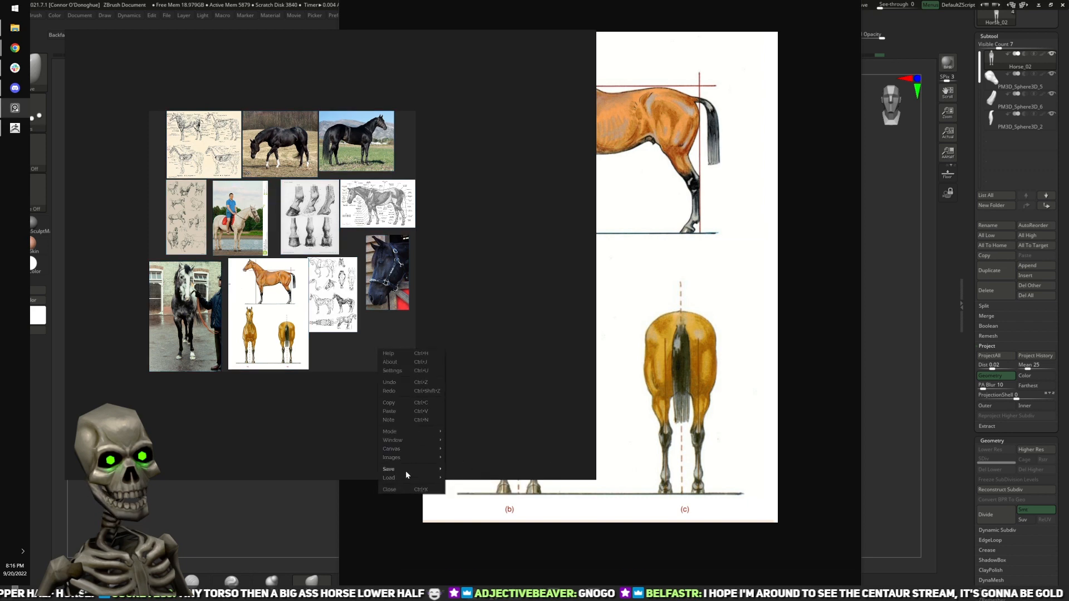
left_click(467, 483)
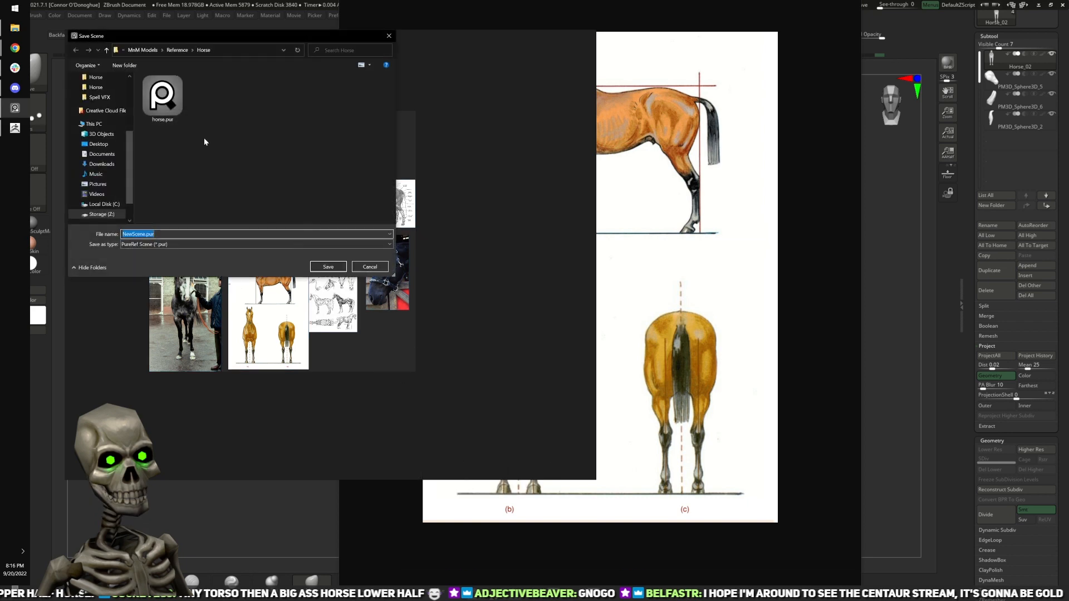
key("Return")
Step: Clear the browser away and examine the enlarged conformation chart's side and front views on the reference board over the ZBrush canvas
left_click(569, 306)
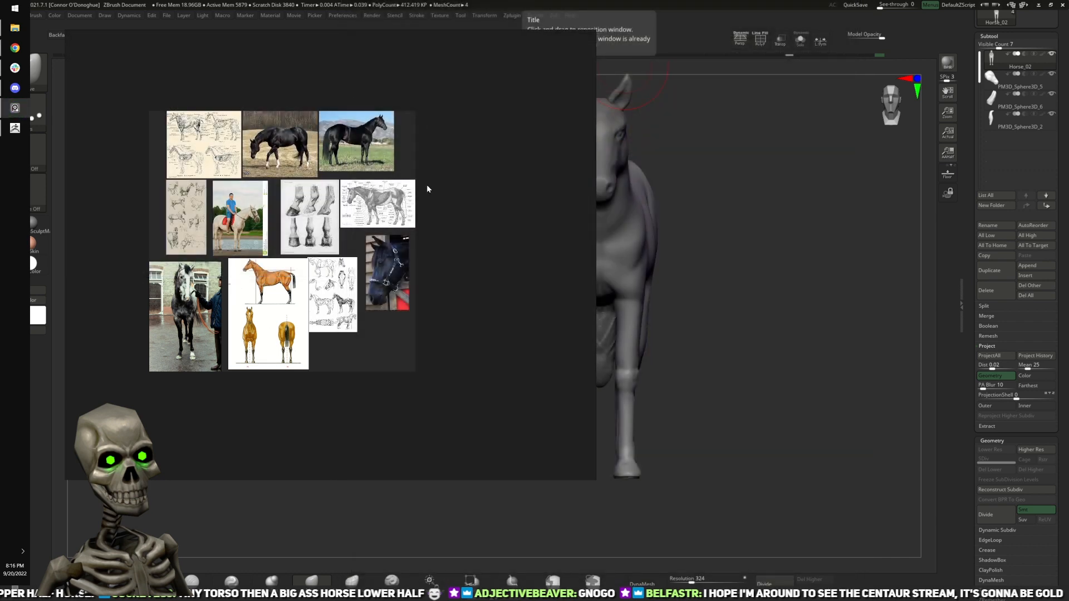
scroll(286, 302, "up", 8)
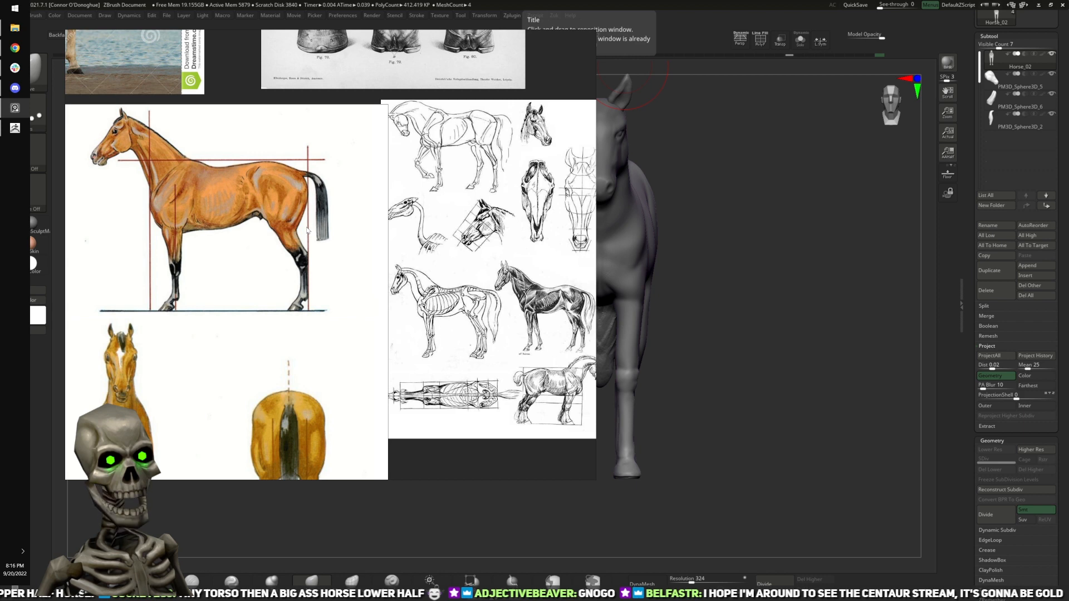
scroll(198, 230, "down", 3)
scroll(190, 307, "up", 1)
middle_click_drag(190, 307, 410, 332)
scroll(410, 332, "up", 3)
right_click_drag(337, 354, 562, 293)
scroll(561, 294, "up", 3)
scroll(556, 301, "down", 3)
middle_click_drag(556, 302, 548, 206)
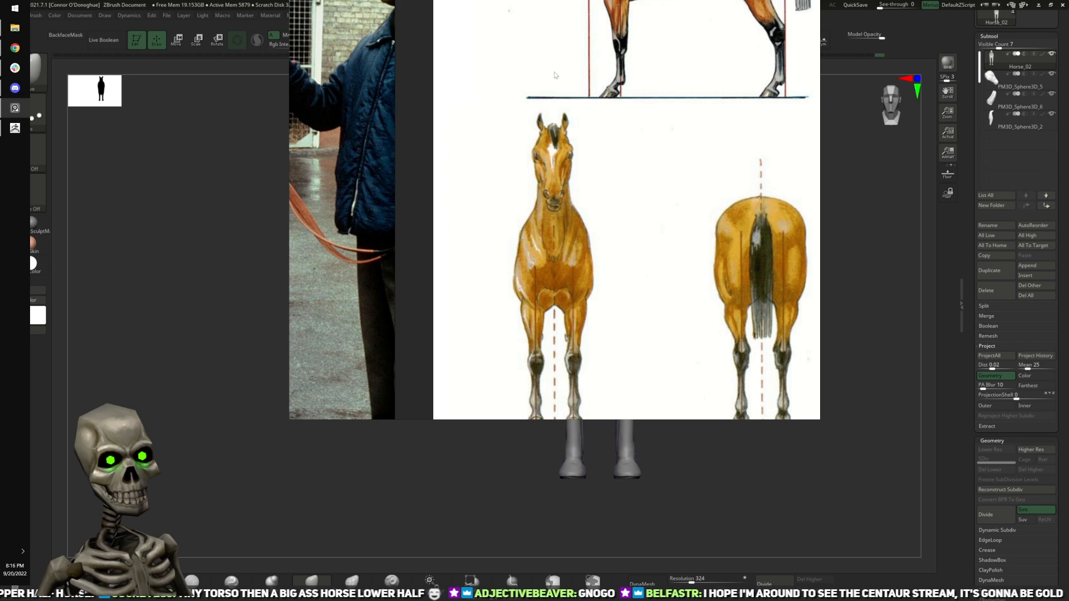
middle_click_drag(555, 75, 557, 11)
Step: Return to the ZBrush model and build up subtle muscle planes on the shoulder and chest with ClayBuildup at Z Intensity 3
key("alt+Tab")
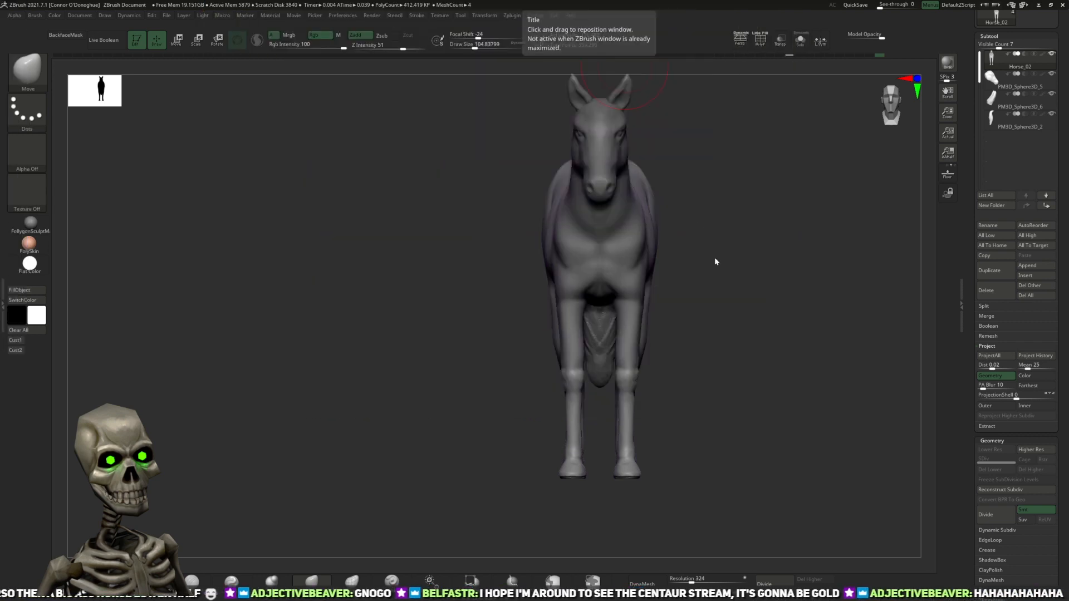
left_click_drag(796, 255, 737, 304, "alt")
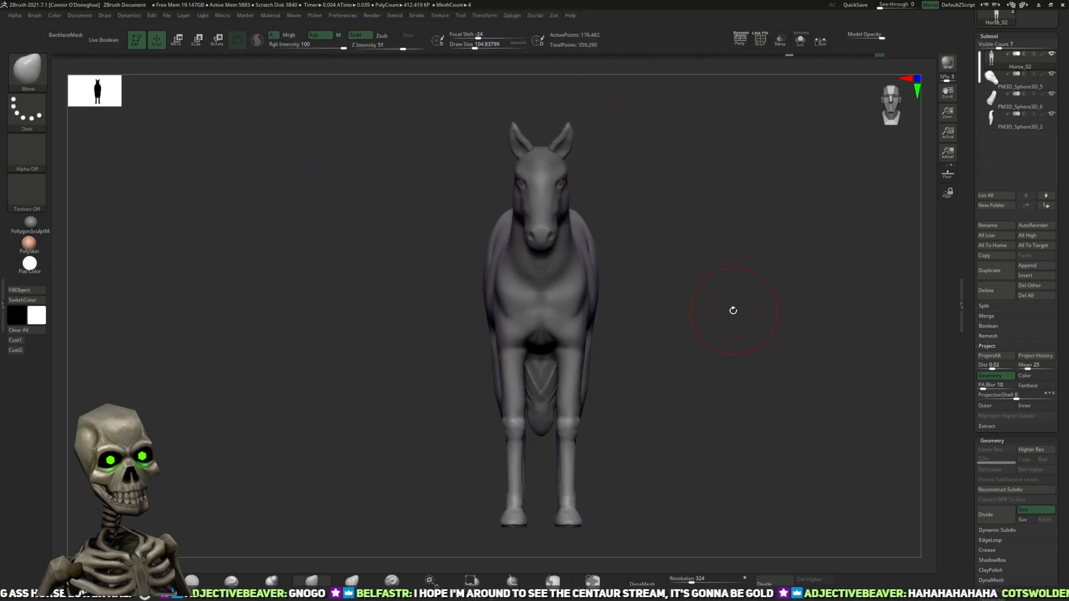
scroll(709, 320, "up", 6)
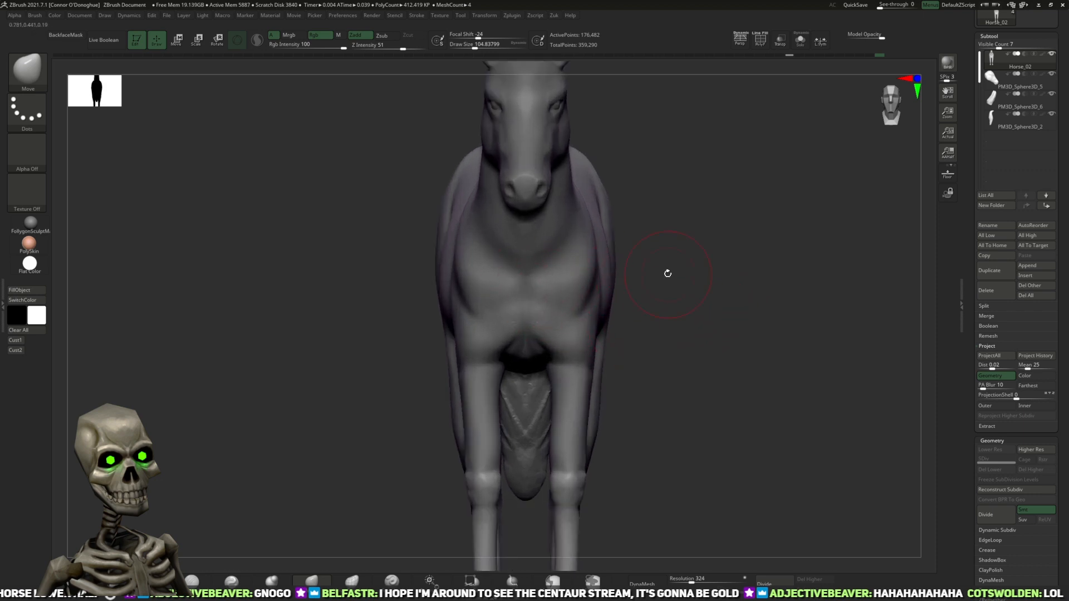
left_click_drag(667, 275, 606, 272)
mouse_move(712, 194)
left_mouse_down()
mouse_move(532, 267)
mouse_move(614, 216)
left_mouse_up()
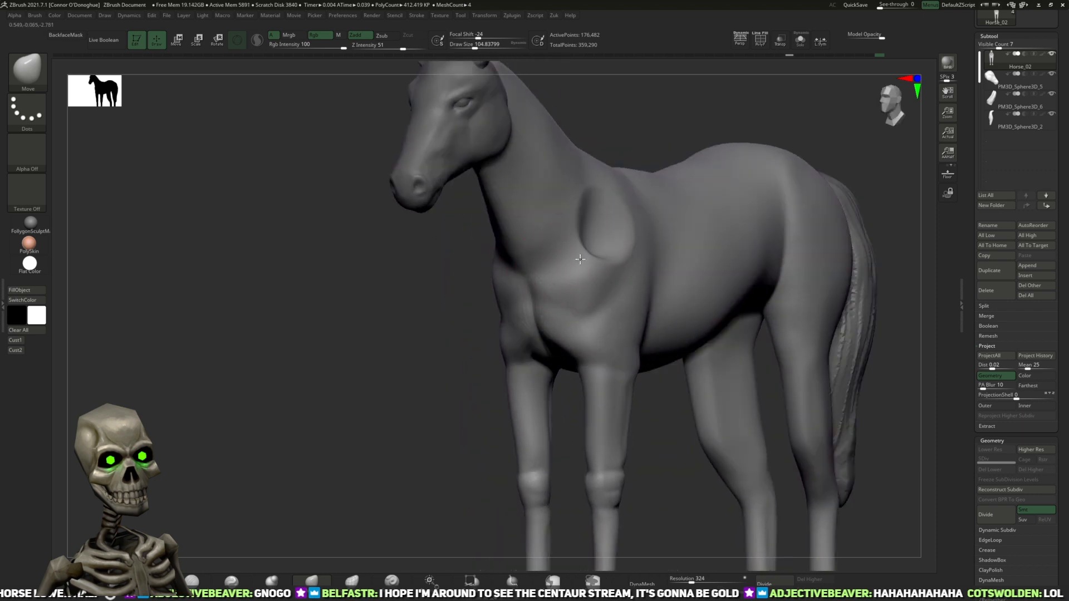
left_click(152, 580)
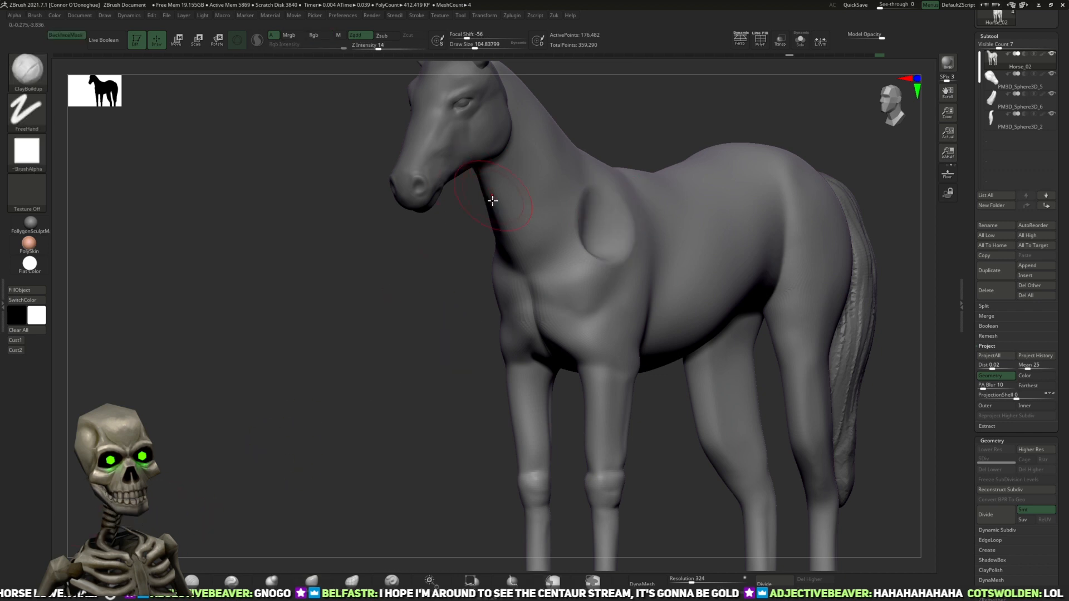
key("ctrl+z")
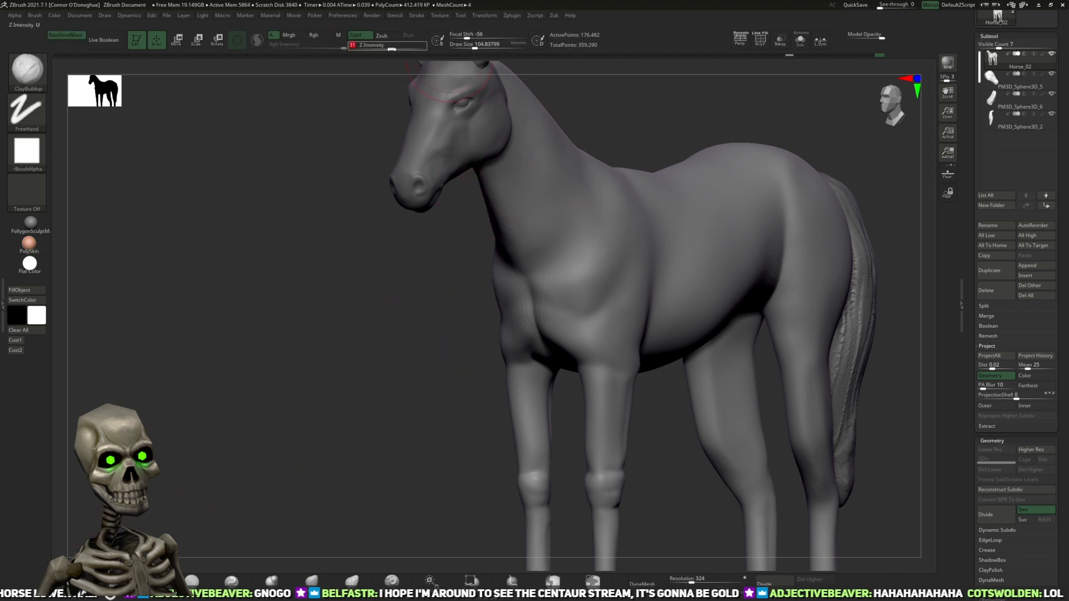
right_click_drag(651, 206, 643, 218)
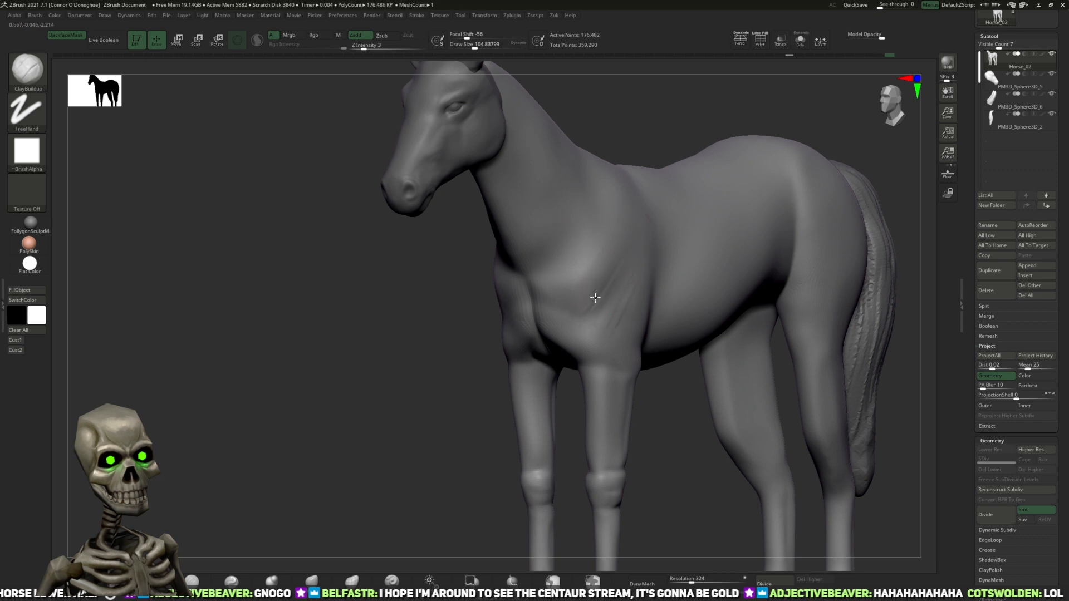
left_click_drag(425, 410, 545, 396, "shift")
left_click_drag(766, 260, 755, 268, "alt")
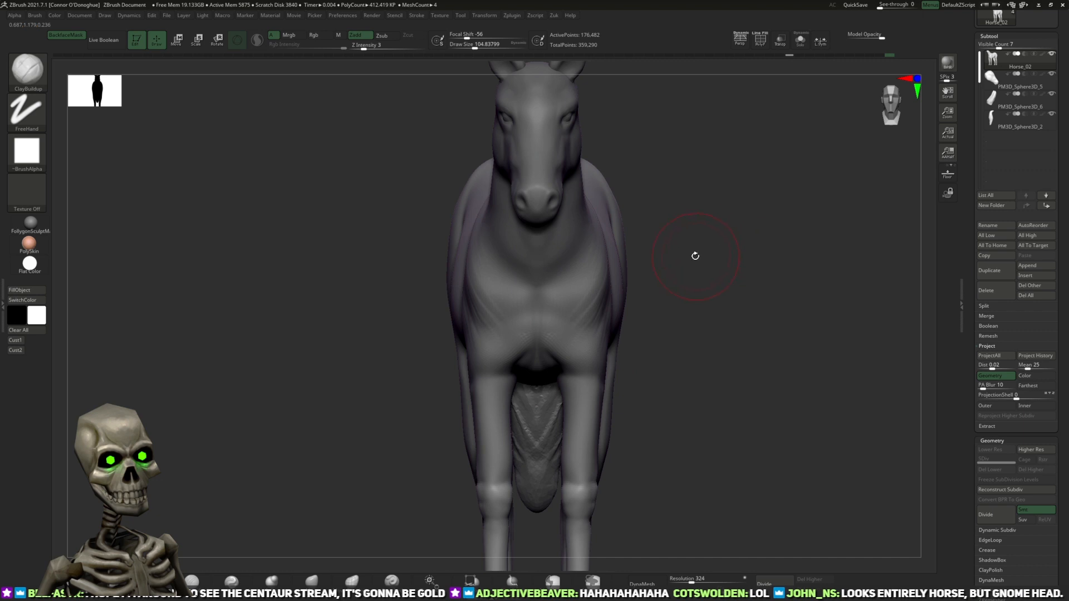
Step: Tighten the horse's front legs from the forearms down to the fetlocks with the Pinch brush
mouse_move(709, 338)
left_mouse_down("alt")
mouse_move(703, 258)
mouse_move(693, 329)
left_mouse_up("alt")
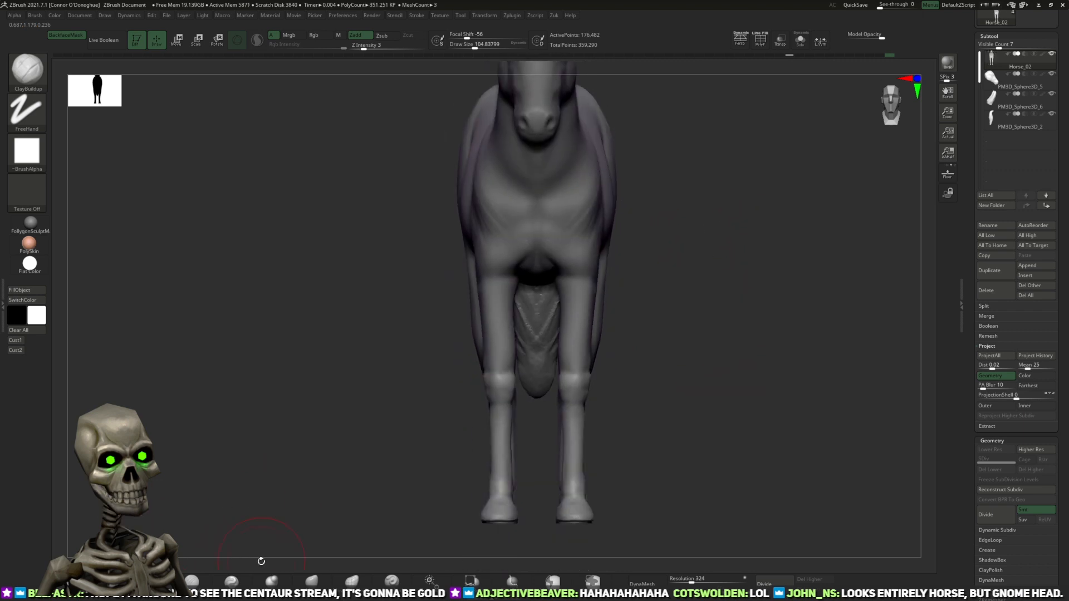
left_click(231, 581)
left_click_drag(575, 333, 575, 356)
key("bracketleft")
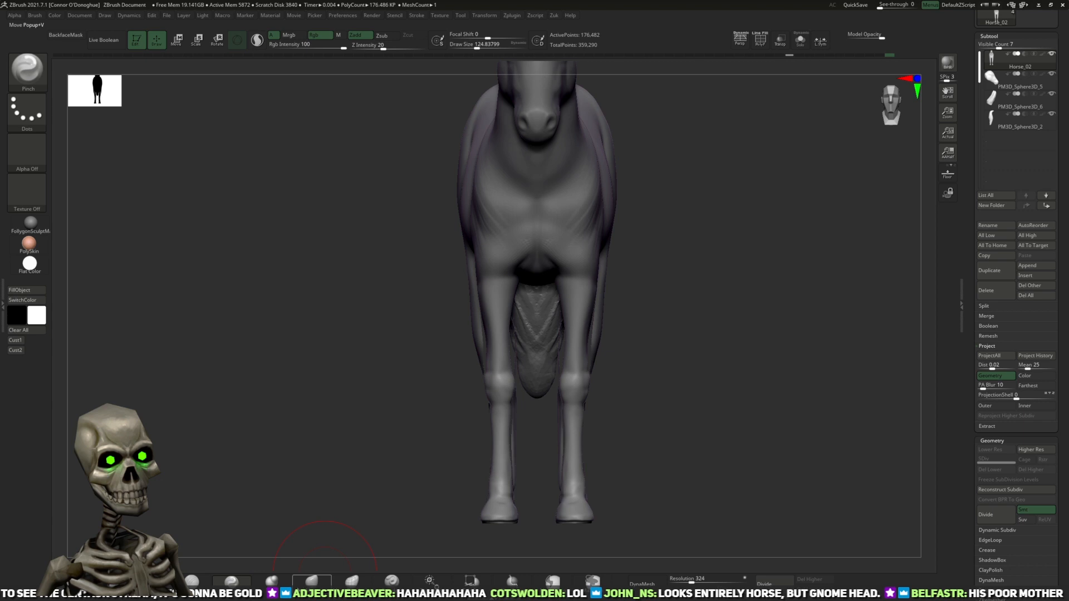
left_click_drag(575, 478, 576, 473)
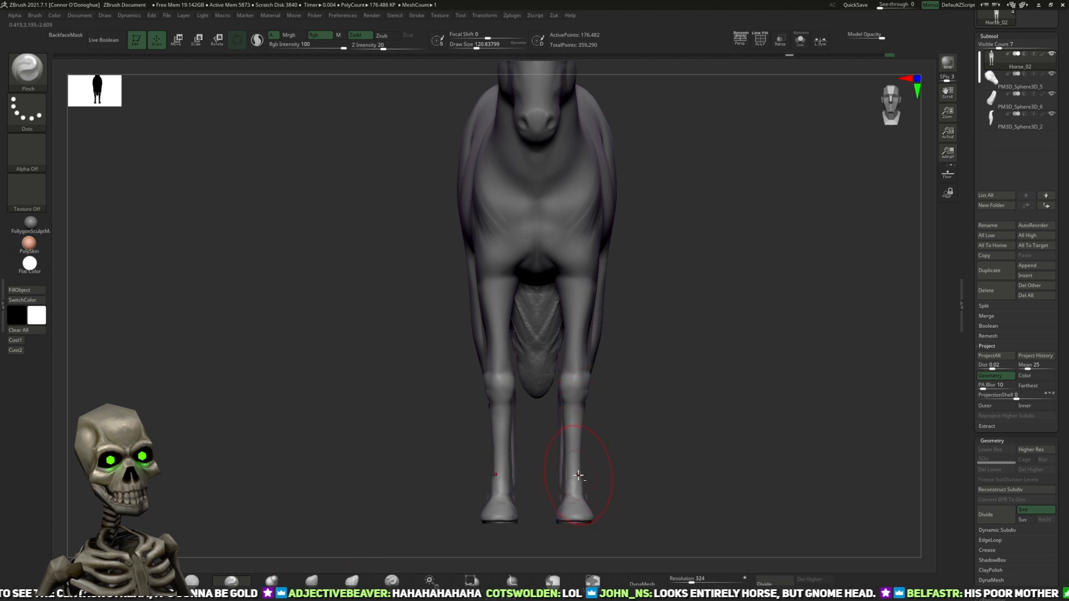
Step: Swell the front lower legs with the Inflat brush and adjust the contours around the knees with the Move brush
left_click(271, 581)
key("[")
left_click_drag(576, 470, 576, 481)
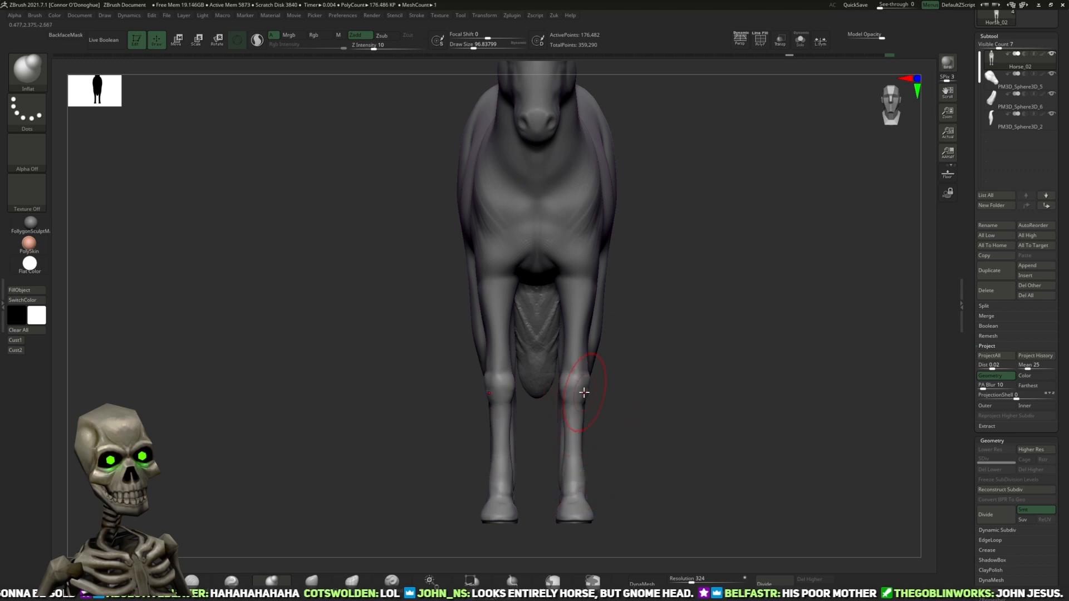
key("b")
key("m")
key("v")
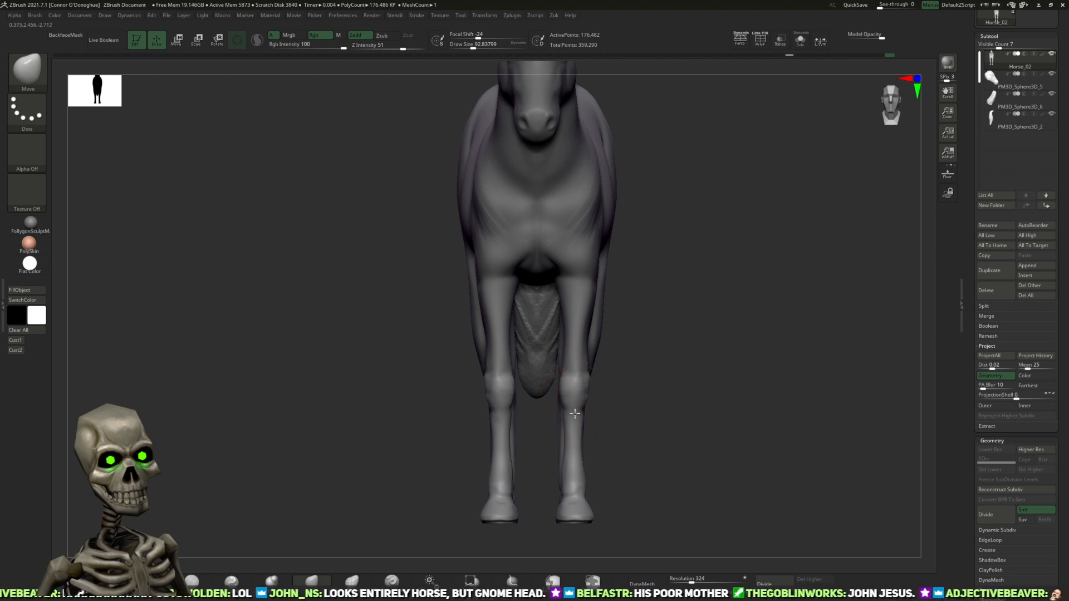
key("]")
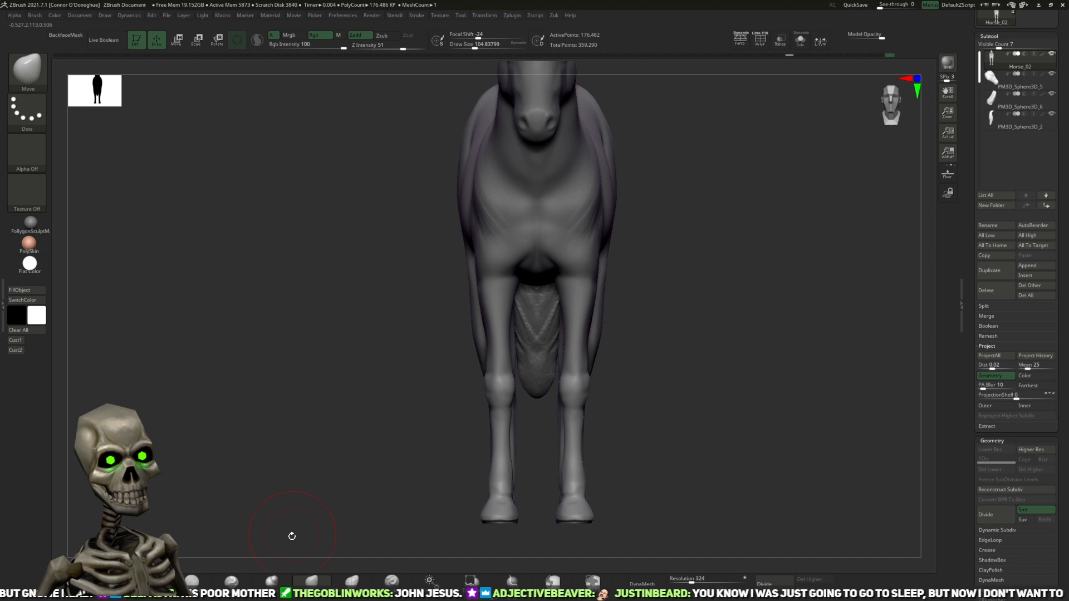
Step: Refine the foreleg's side profile with Inflat below the knee and a smaller Move brush along the back of the forearm
left_click(273, 580)
left_click_drag(741, 332, 636, 322, "shift")
left_click_drag(688, 346, 497, 464)
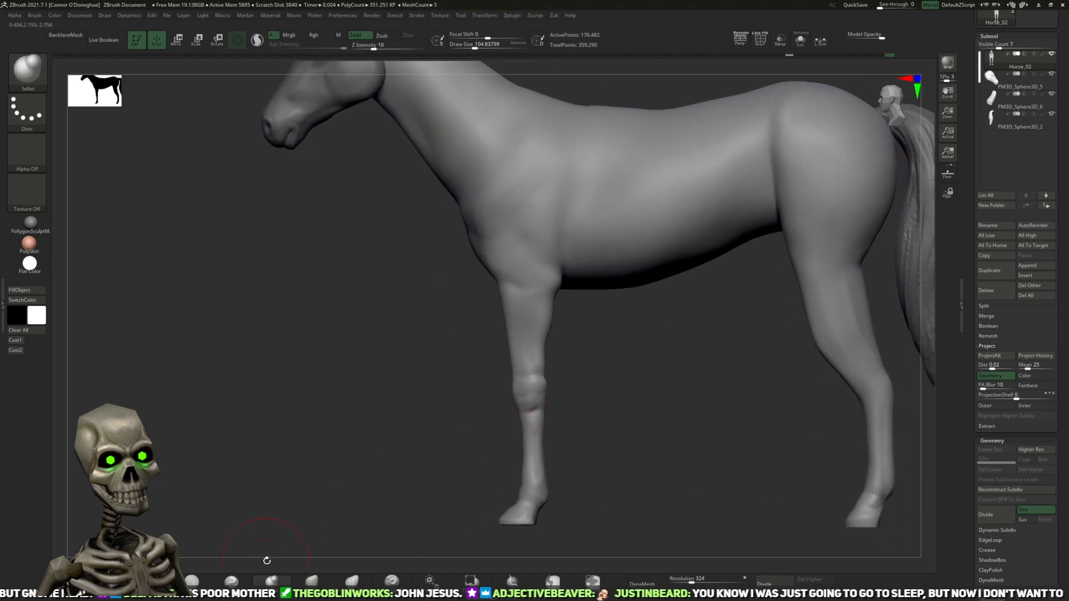
left_click(312, 580)
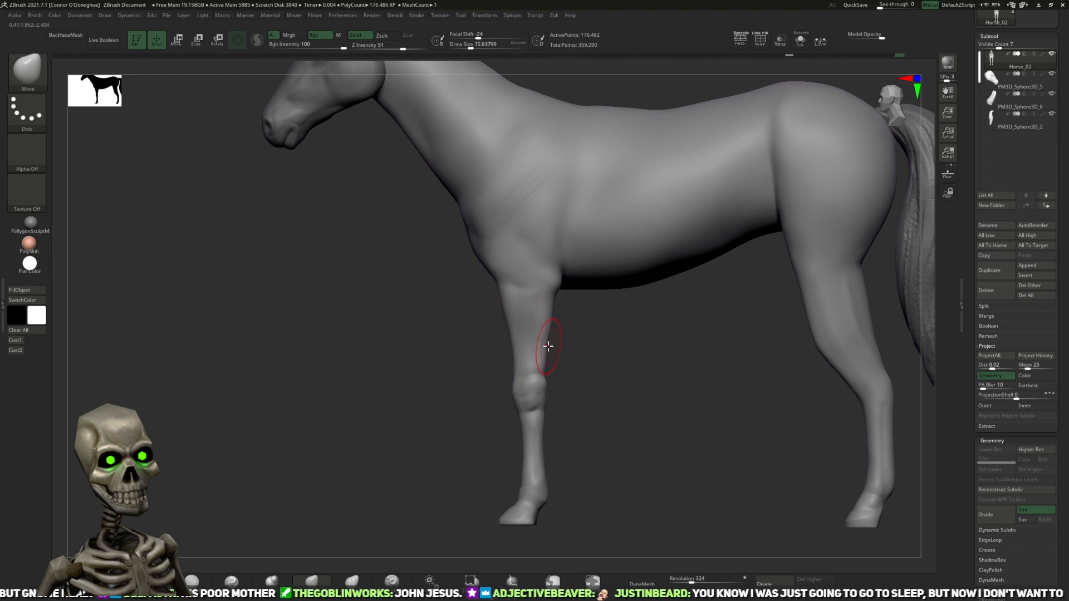
key("bracketleft")
mouse_move(596, 345)
left_mouse_down()
mouse_move(563, 349)
mouse_move(632, 343)
mouse_move(617, 344)
left_mouse_up()
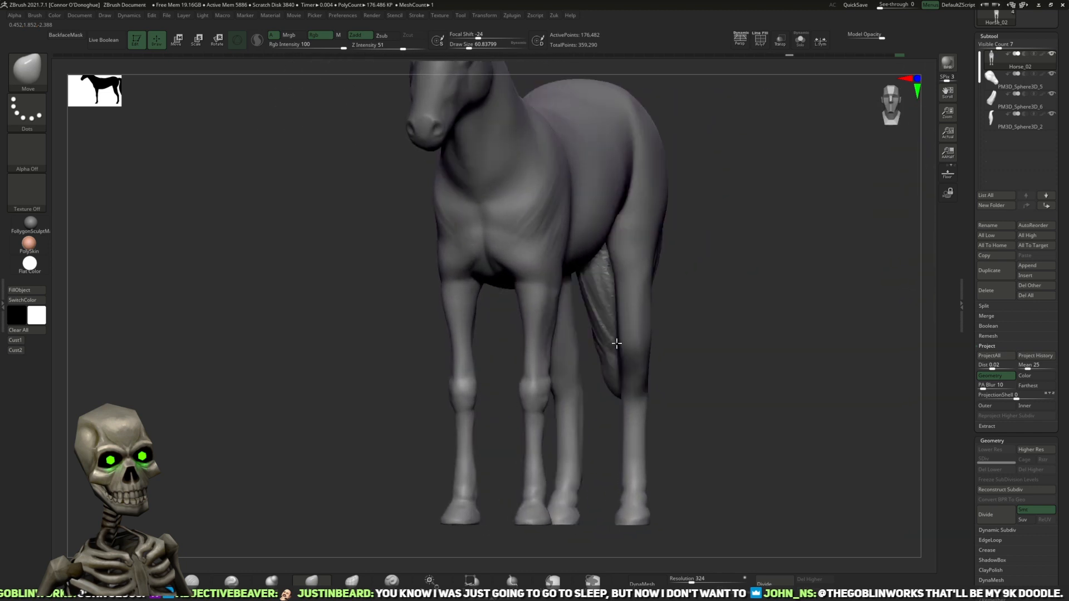
Step: Add diagonal muscle strokes across the shoulder with the ClayBuildup brush
left_click(85, 580)
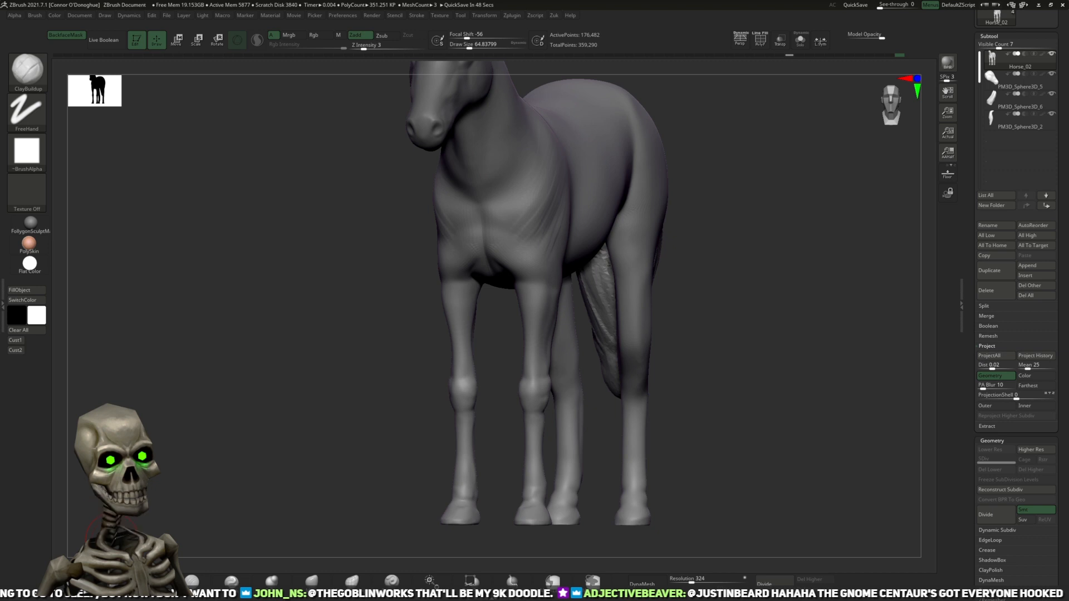
left_click_drag(523, 319, 613, 293, "shift")
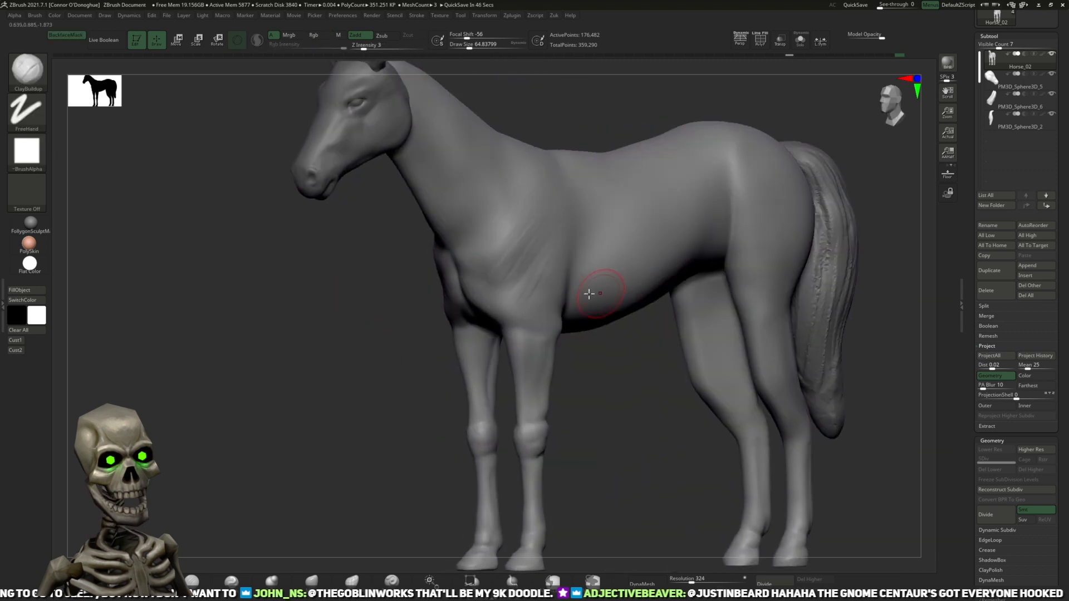
mouse_move(218, 439)
left_mouse_down("alt")
mouse_move(179, 508)
mouse_move(182, 534)
left_mouse_up("alt")
Step: Flatten and blend the shoulder strokes and the side of the barrel with the hPolish brush at an increased draw size
left_click(311, 583)
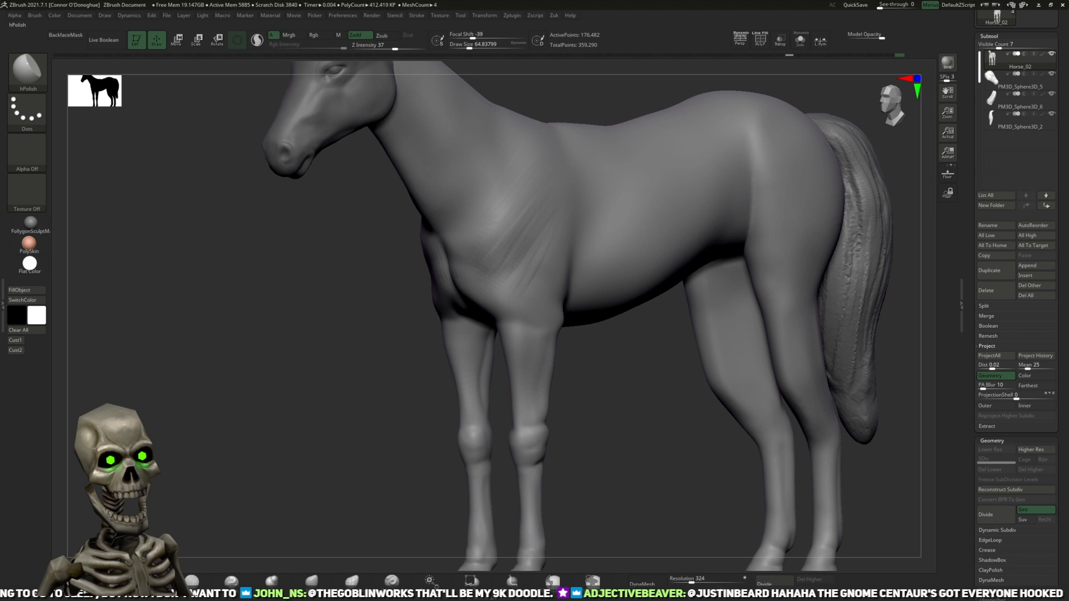
right_click_drag(557, 303, 527, 297)
left_click_drag(532, 208, 523, 231)
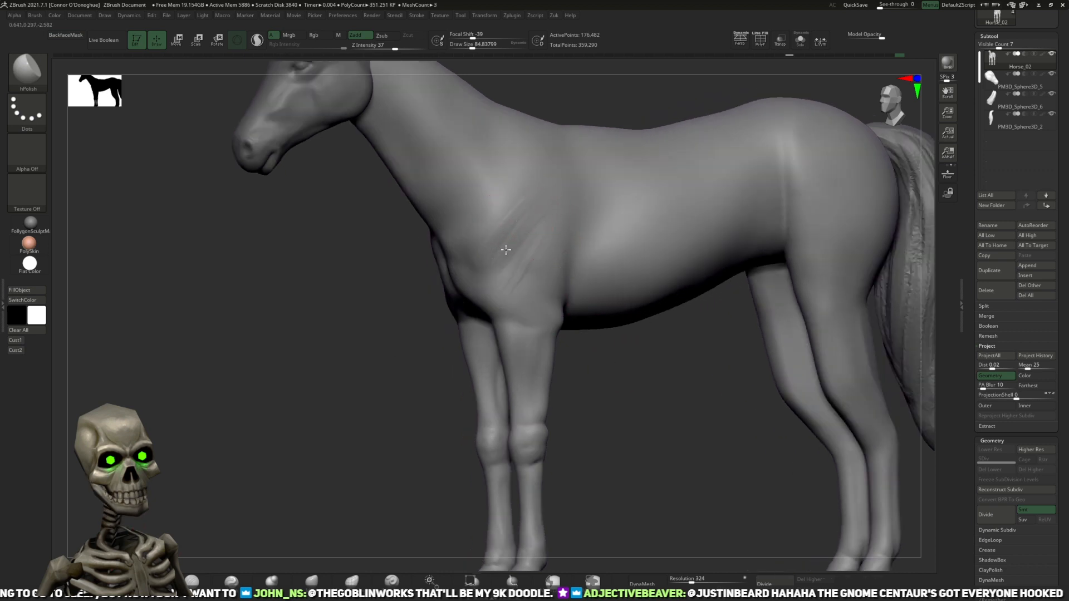
mouse_move(618, 361)
left_mouse_down()
mouse_move(607, 375)
mouse_move(618, 365)
left_mouse_up()
mouse_move(334, 368)
left_mouse_down()
mouse_move(403, 389)
mouse_move(393, 388)
left_mouse_up()
key("bracketright")
left_click_drag(661, 253, 591, 261)
left_click_drag(497, 267, 507, 258, "shift")
left_click_drag(613, 399, 677, 336)
left_click_drag(812, 320, 657, 413)
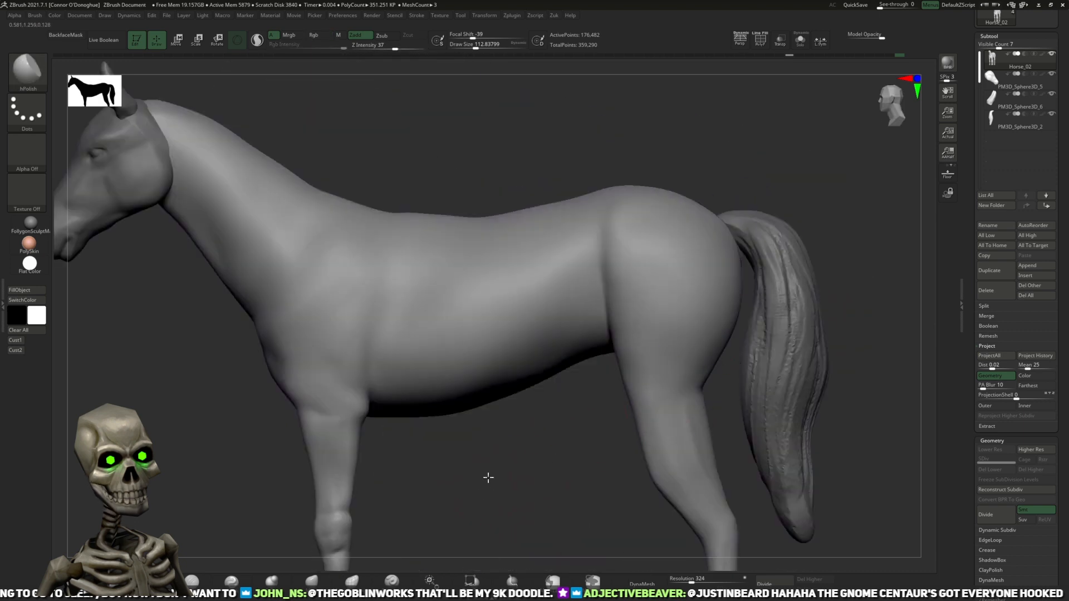
Step: Polish the surfaces of the forelegs above the knees with the hPolish brush, working from behind and from the front
left_click_drag(488, 478, 713, 331, "alt")
left_click_drag(578, 319, 531, 425, "alt")
left_click_drag(697, 354, 486, 331)
left_click_drag(551, 328, 501, 328)
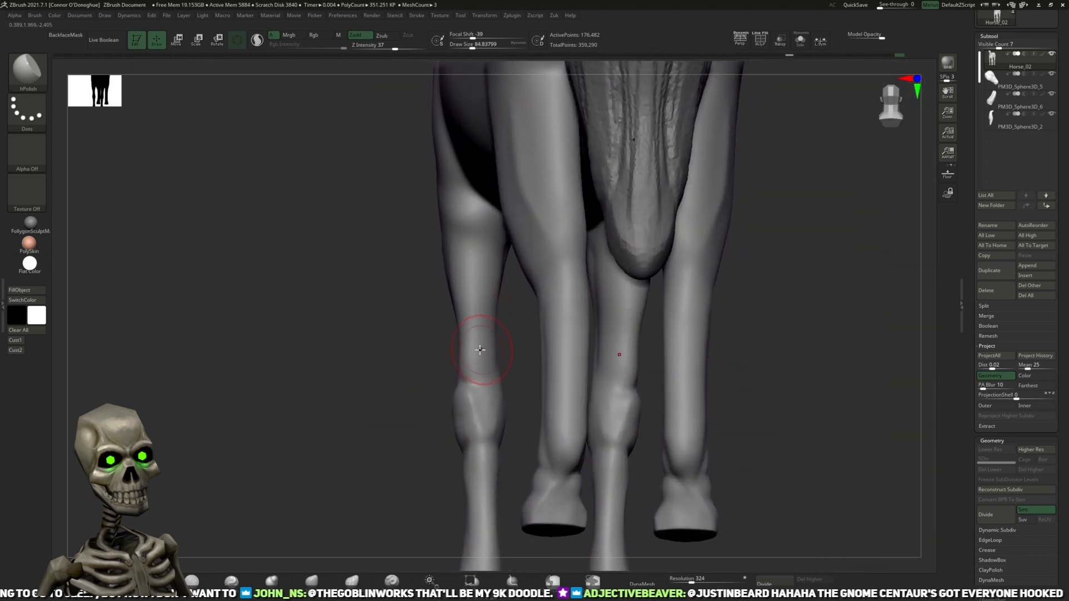
key("shift")
mouse_move(476, 278)
left_mouse_down()
mouse_move(439, 336)
mouse_move(537, 306)
left_mouse_up()
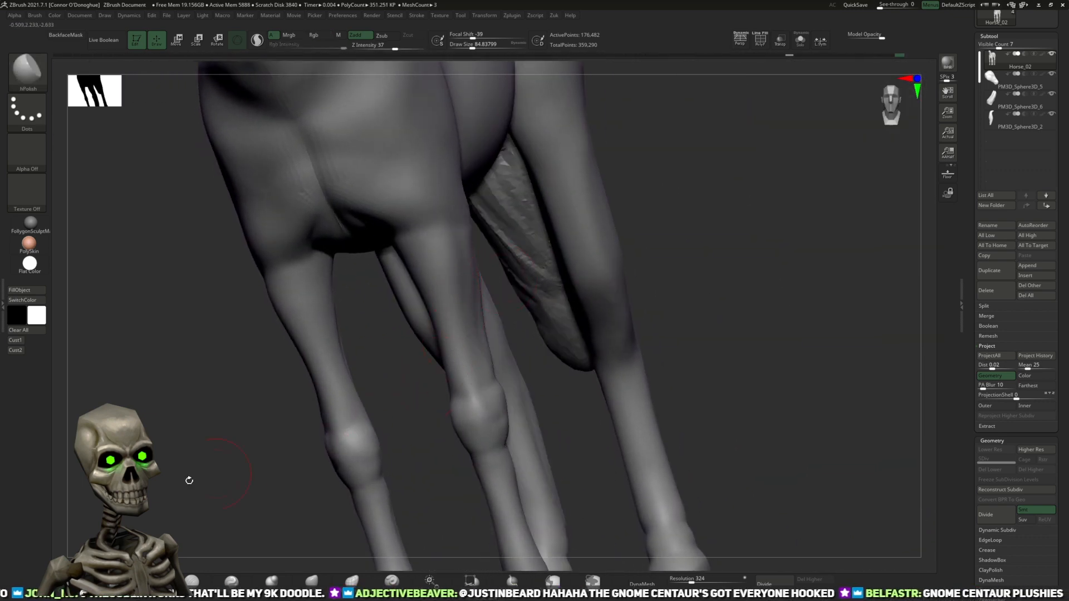
Step: Build up the forearm muscles on the upper front legs with the ClayBuildup brush
left_click(90, 576)
left_click_drag(276, 402, 203, 398)
mouse_move(432, 230)
left_mouse_down()
mouse_move(438, 281)
mouse_move(429, 301)
mouse_move(418, 254)
left_mouse_up()
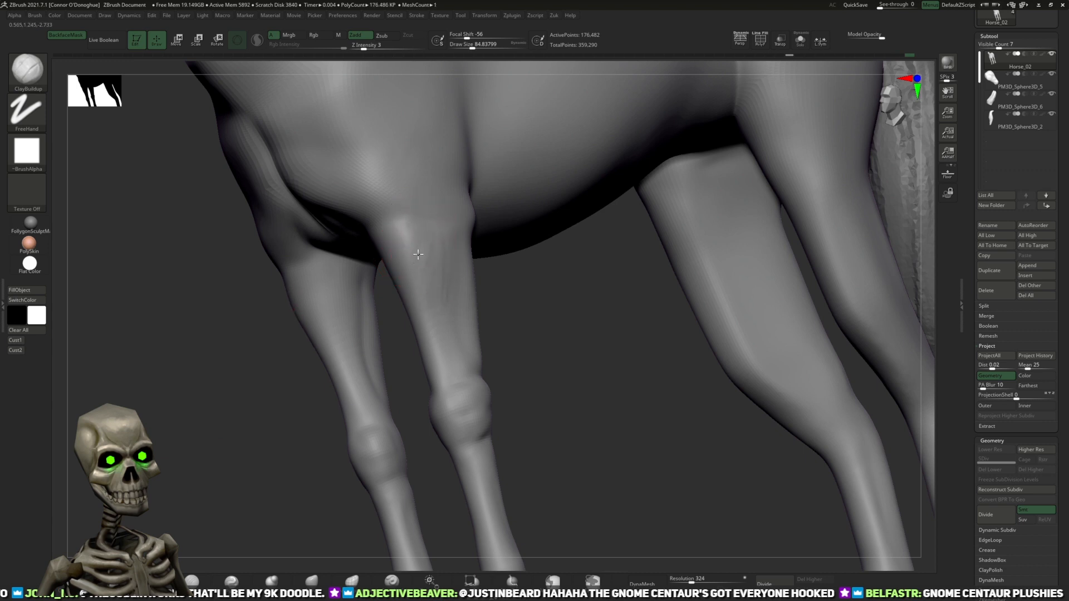
mouse_move(504, 321)
left_mouse_down()
mouse_move(549, 315)
mouse_move(501, 248)
mouse_move(480, 247)
mouse_move(518, 248)
mouse_move(510, 267)
mouse_move(548, 274)
left_mouse_up()
mouse_move(394, 419)
left_mouse_down()
mouse_move(441, 341)
mouse_move(429, 358)
mouse_move(445, 368)
mouse_move(403, 369)
mouse_move(565, 336)
mouse_move(496, 354)
left_mouse_up()
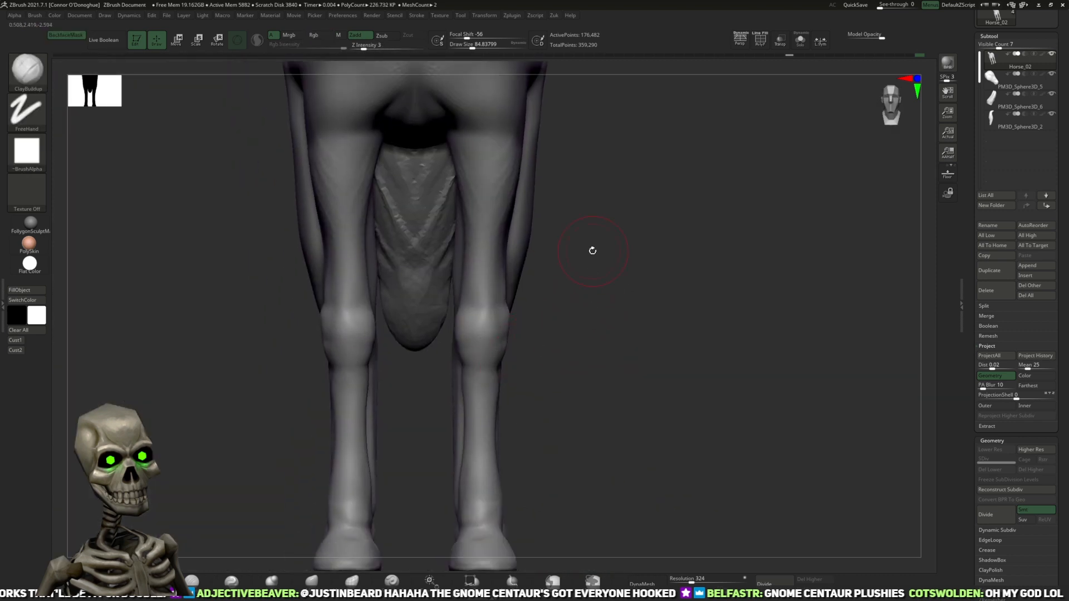
Step: Build up the breast muscles along both sides of the chest's midline with the ClayBuildup brush
mouse_move(592, 250)
left_mouse_down()
mouse_move(525, 294)
mouse_move(692, 289)
mouse_move(675, 341)
mouse_move(650, 291)
mouse_move(686, 353)
left_mouse_up()
left_click_drag(628, 312, 660, 314, "alt")
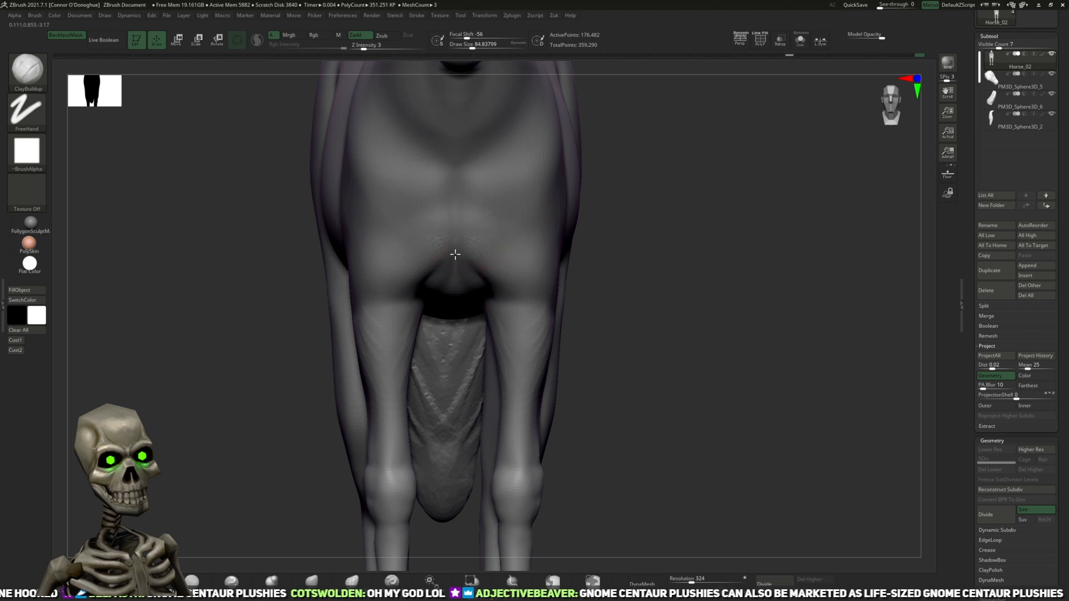
mouse_move(476, 242)
right_mouse_down()
mouse_move(613, 220)
mouse_move(471, 256)
right_mouse_up()
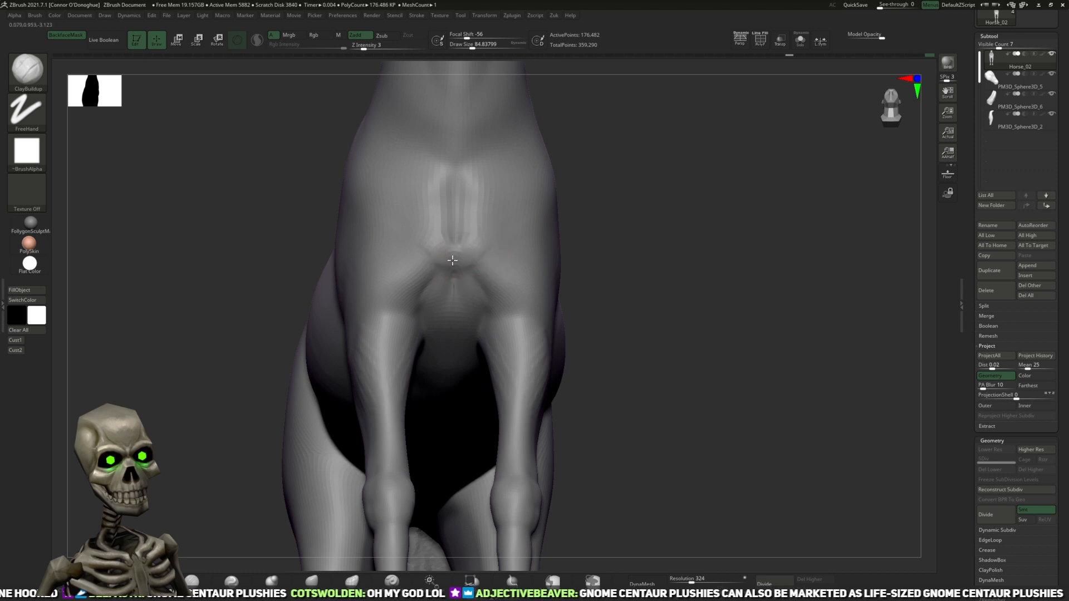
left_click_drag(481, 261, 517, 341, "shift")
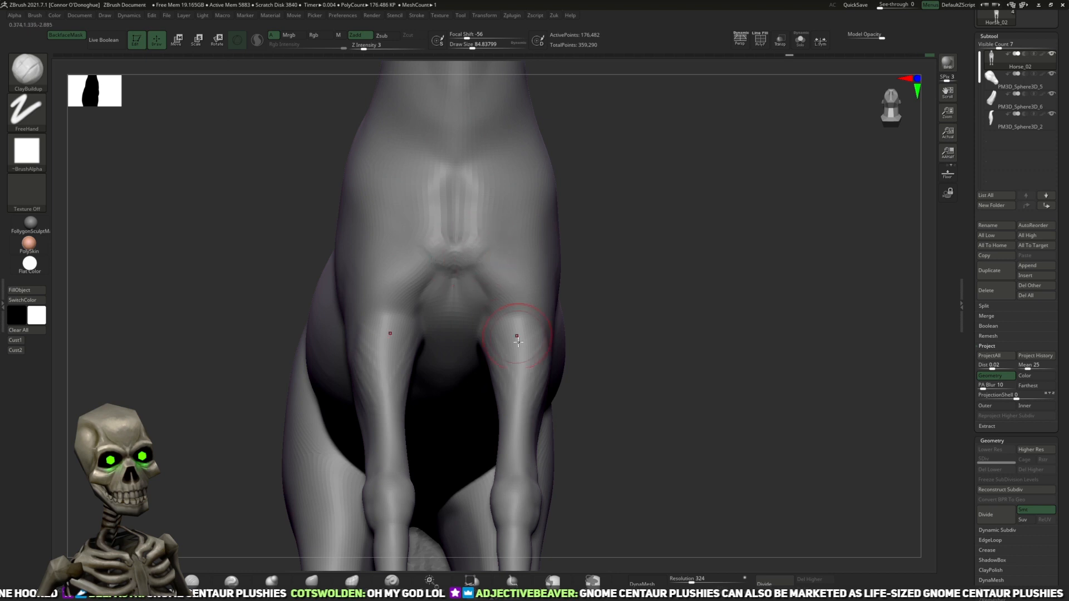
Step: Carve an arched crease beneath the breast and a midline groove between the forelegs with DamStandard, smoothing the transition
left_click(192, 581)
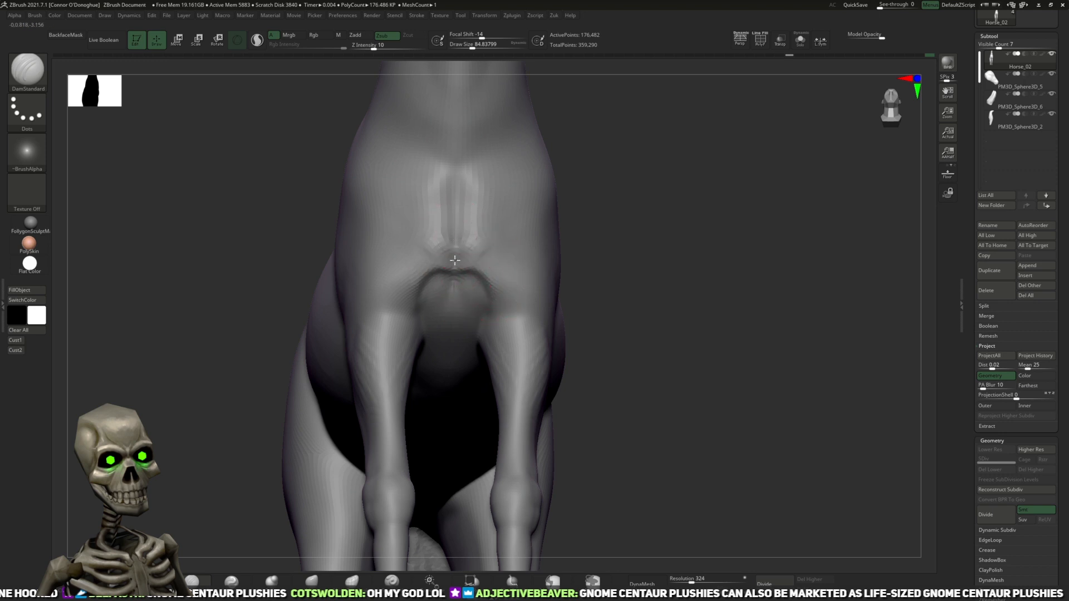
mouse_move(640, 256)
left_mouse_down()
mouse_move(615, 260)
mouse_move(640, 262)
left_mouse_up()
left_click_drag(482, 269, 477, 329, "shift")
left_click_drag(274, 325, 306, 305)
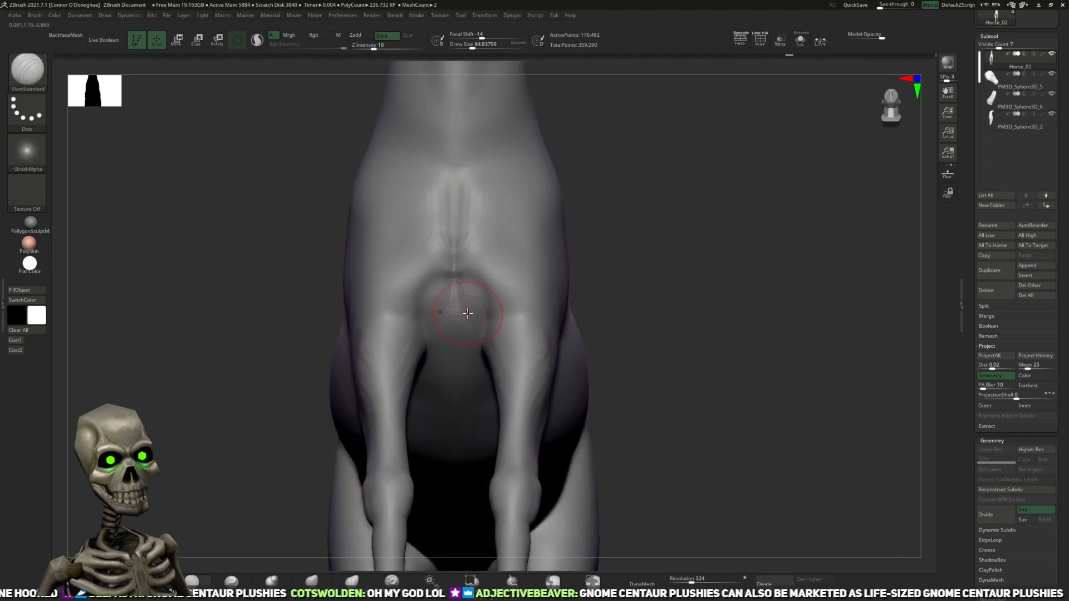
left_click_drag(453, 302, 458, 375, "shift")
left_click_drag(423, 319, 452, 274)
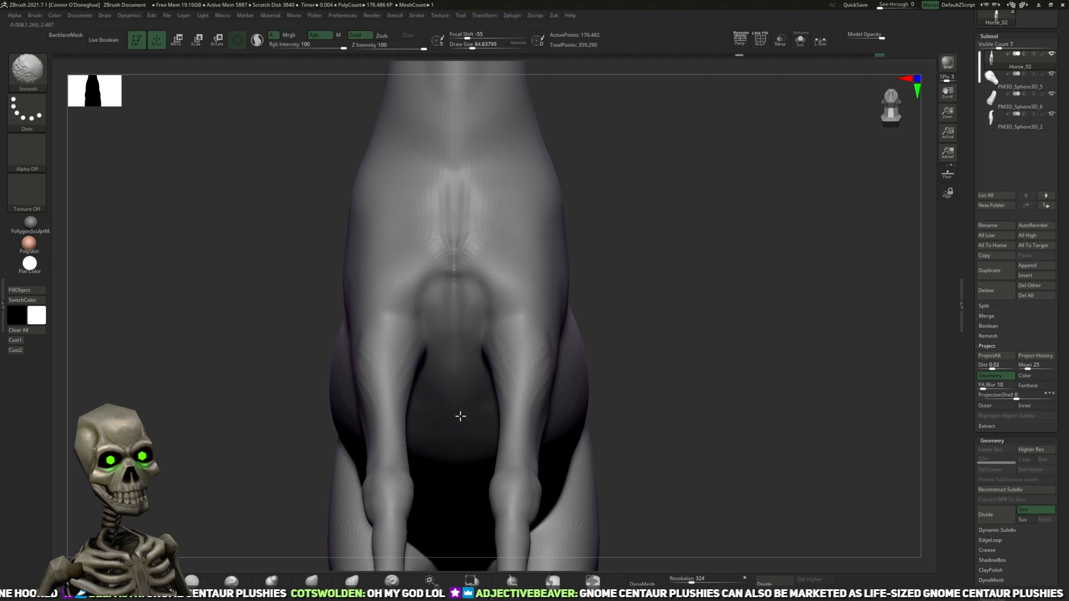
Step: Define the underside of the chest and the creases where the forelegs attach, using an enlarged DamStandard brush
mouse_move(713, 236)
left_mouse_down()
mouse_move(736, 185)
mouse_move(579, 284)
left_mouse_up()
left_click_drag(452, 368, 449, 352)
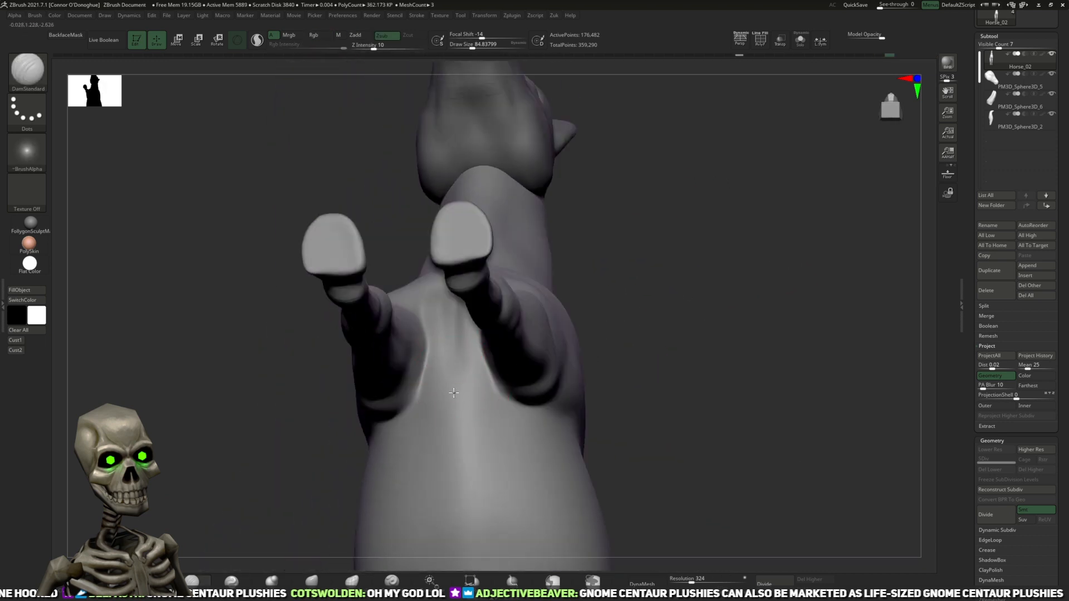
left_click_drag(656, 339, 632, 317)
left_click_drag(692, 334, 480, 399)
left_click_drag(662, 376, 732, 379)
key("]")
mouse_move(490, 399)
left_mouse_down("shift")
mouse_move(453, 367)
mouse_move(467, 390)
left_mouse_up("shift")
left_click_drag(463, 345, 513, 432)
mouse_move(472, 390)
left_mouse_down("shift")
mouse_move(453, 359)
mouse_move(509, 426)
left_mouse_up("shift")
mouse_move(718, 356)
left_mouse_down()
mouse_move(648, 395)
mouse_move(785, 331)
mouse_move(689, 304)
left_mouse_up()
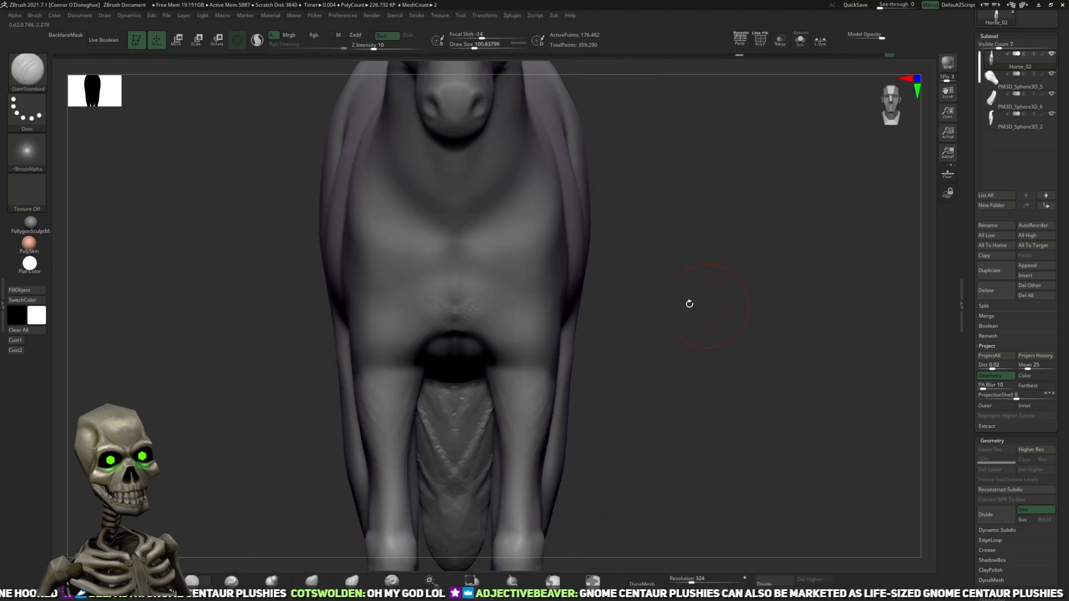
Step: Build up the paired breast muscle forms between the forelegs with a smaller ClayBuildup brush
mouse_move(207, 496)
left_mouse_down()
mouse_move(714, 303)
mouse_move(243, 471)
mouse_move(306, 360)
left_mouse_up()
left_click(77, 574)
key("bracketleft")
key("bracketleft")
key("bracketleft")
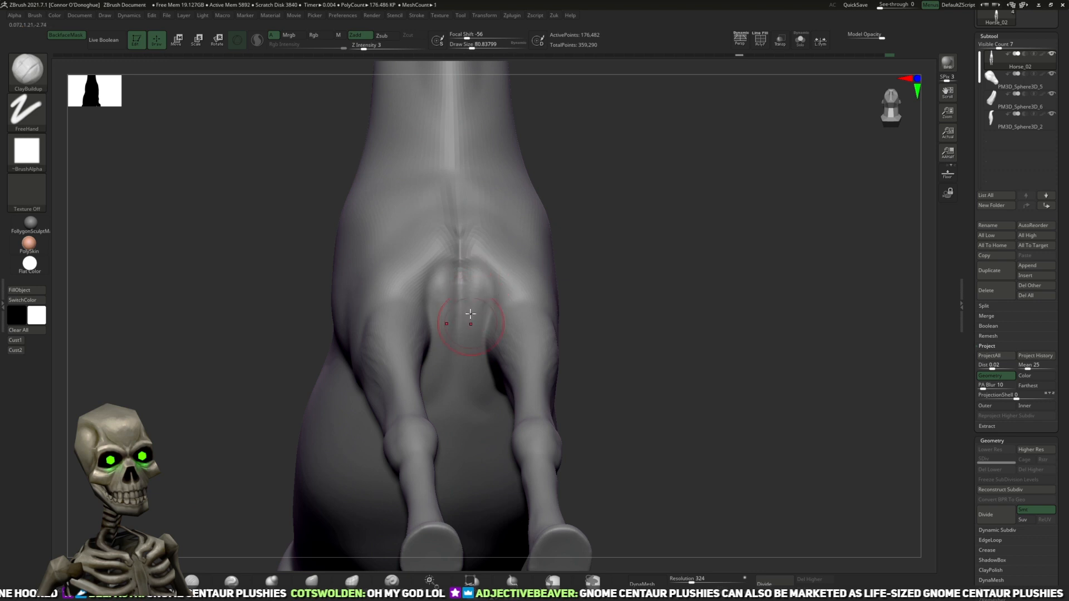
left_click_drag(478, 299, 481, 278, "shift")
mouse_move(707, 262)
left_mouse_down()
mouse_move(625, 291)
mouse_move(687, 317)
left_mouse_up()
left_click_drag(477, 291, 494, 258, "shift")
Step: Divide the horse mesh to subdivision level 2 and refine the breast muscles between the forelegs
left_click_drag(710, 181, 734, 458, "shift")
left_click(768, 581)
mouse_move(677, 389)
left_mouse_down("alt")
mouse_move(653, 247)
mouse_move(604, 195)
left_mouse_up("alt")
left_click_drag(470, 289, 471, 272, "shift")
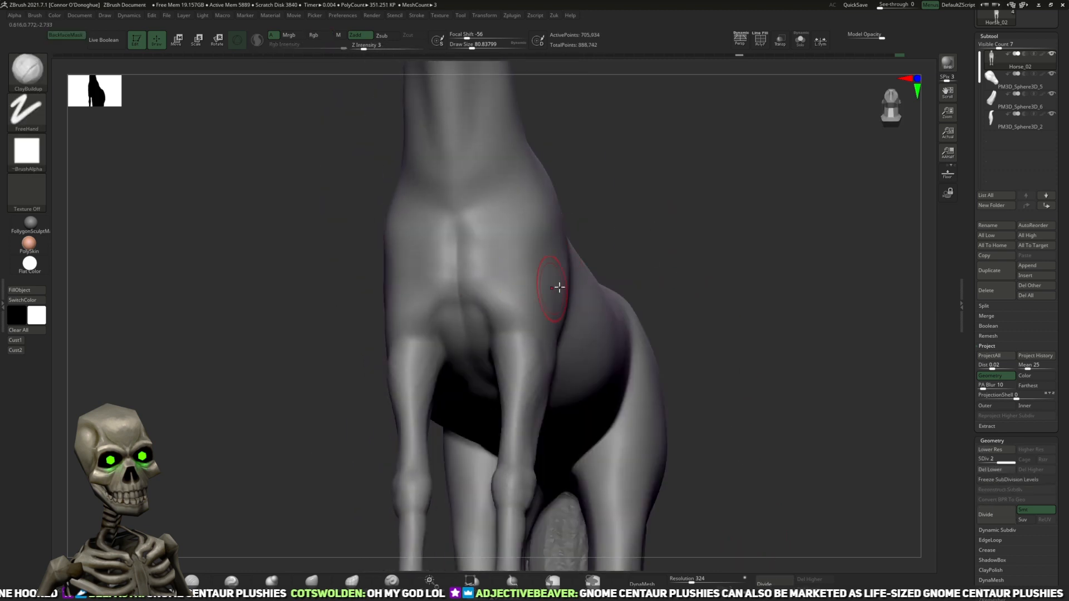
Step: Refine the grooves around the upper chest and the base of the neck with the DamStandard brush
left_click_drag(690, 247, 573, 312)
left_click(200, 582)
left_click_drag(604, 212, 449, 279)
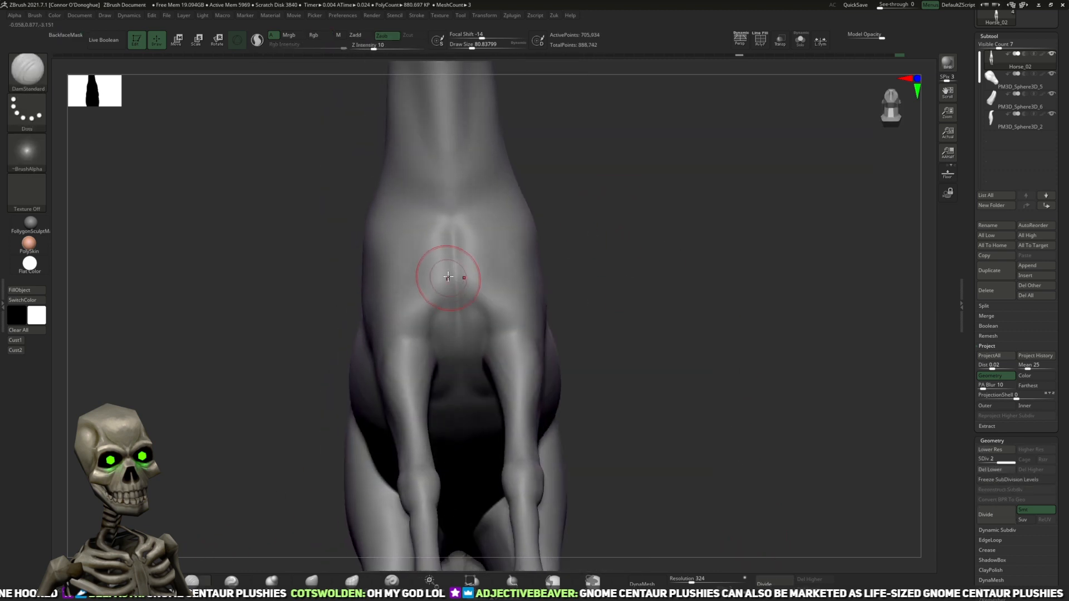
left_click_drag(654, 203, 706, 222)
mouse_move(698, 177)
left_mouse_down()
mouse_move(650, 183)
mouse_move(497, 268)
left_mouse_up()
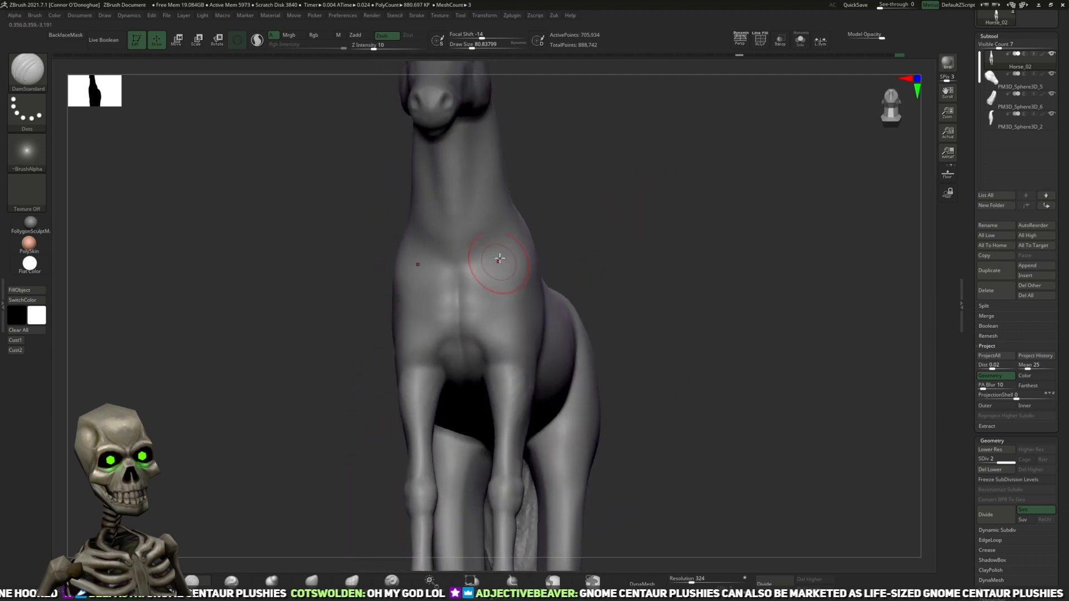
left_click_drag(625, 190, 596, 231)
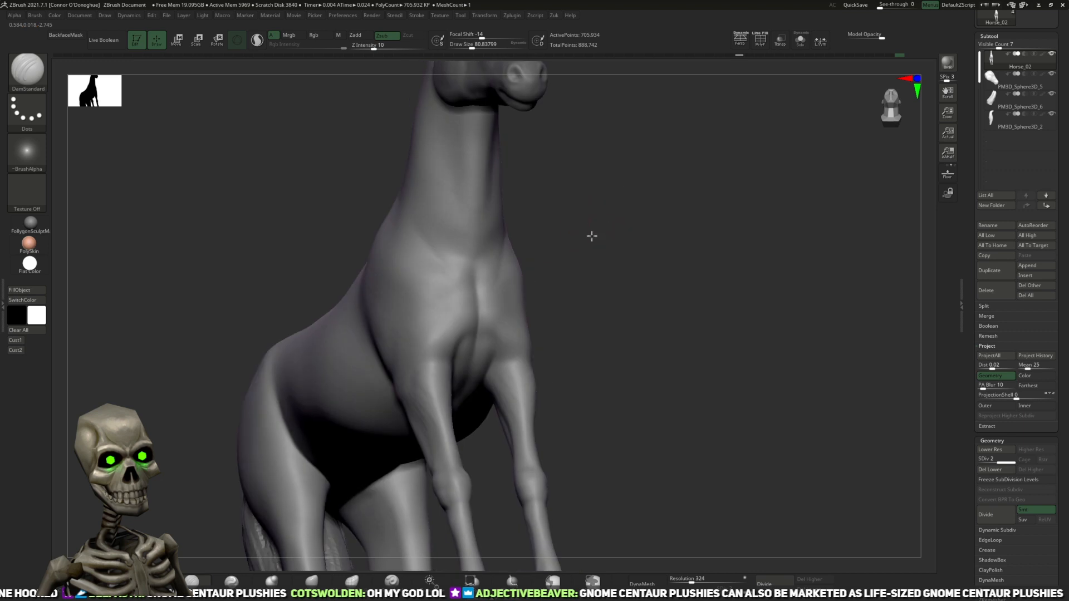
left_click_drag(613, 195, 474, 273)
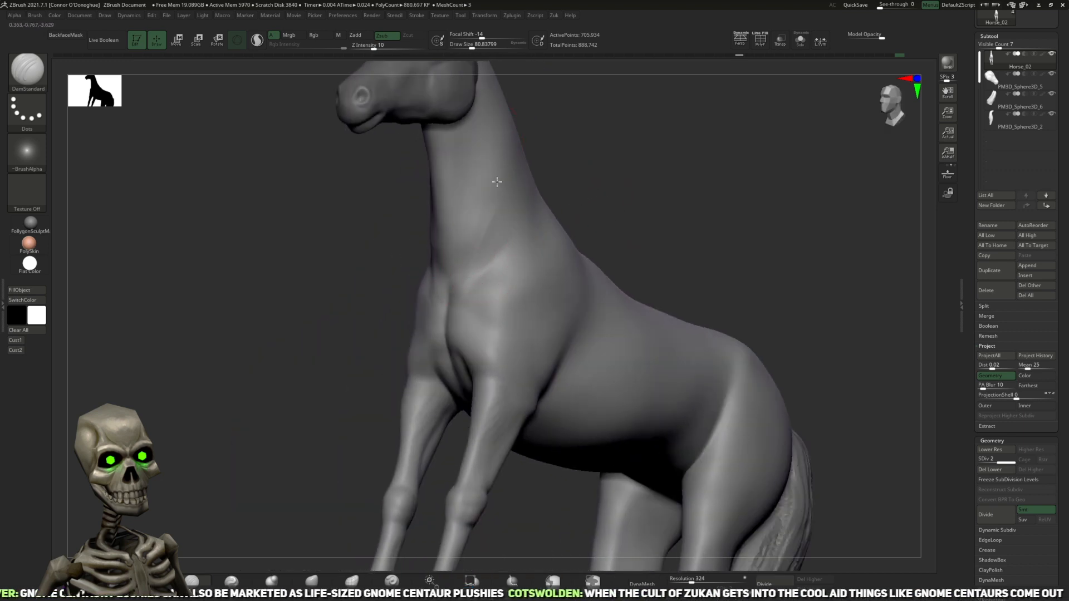
left_click_drag(612, 164, 645, 168)
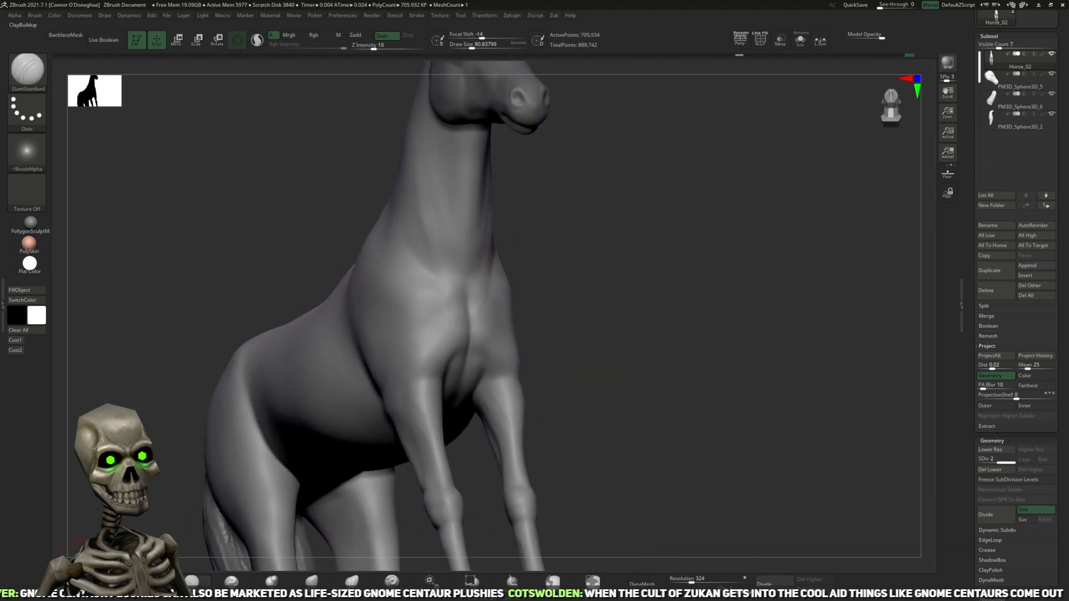
Step: Build up the muscle forms along the lower neck and front of the shoulder with an enlarged ClayBuildup brush
left_click(88, 574)
left_click_drag(572, 159, 578, 172)
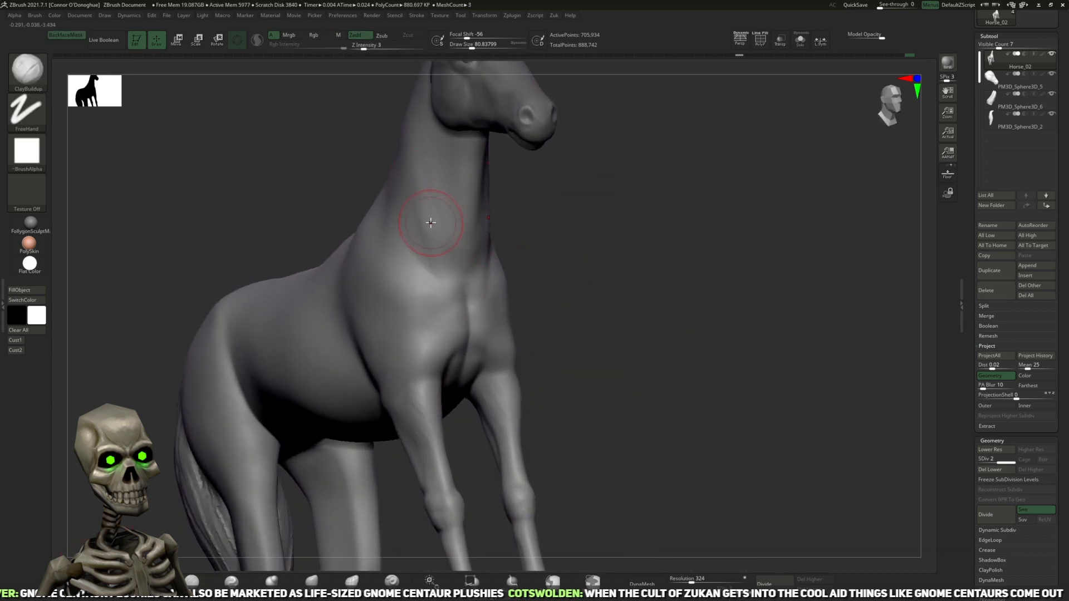
left_click_drag(578, 218, 567, 222)
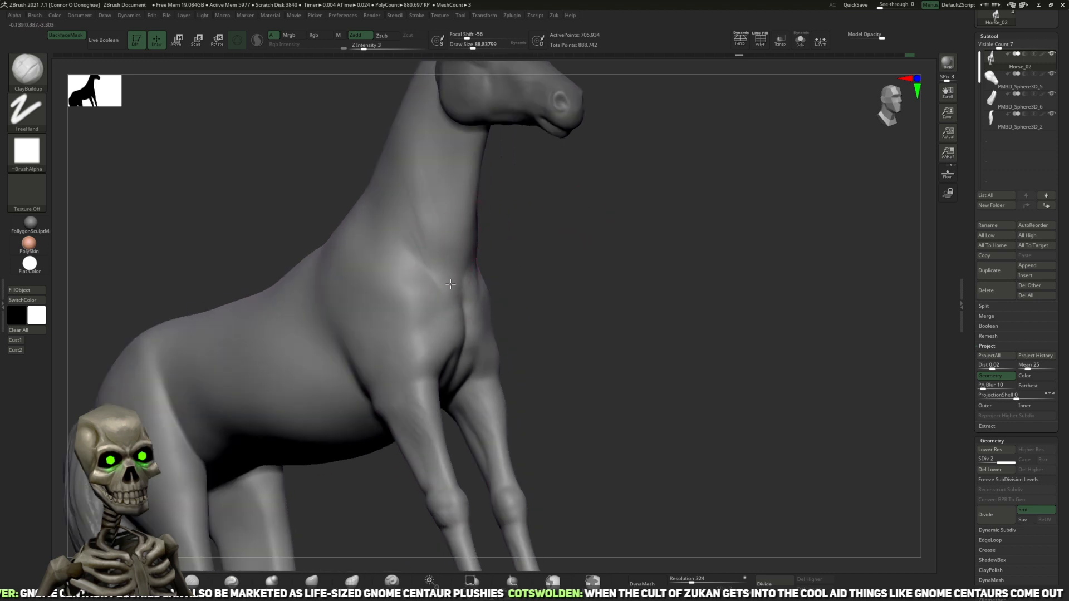
left_click_drag(521, 206, 446, 217)
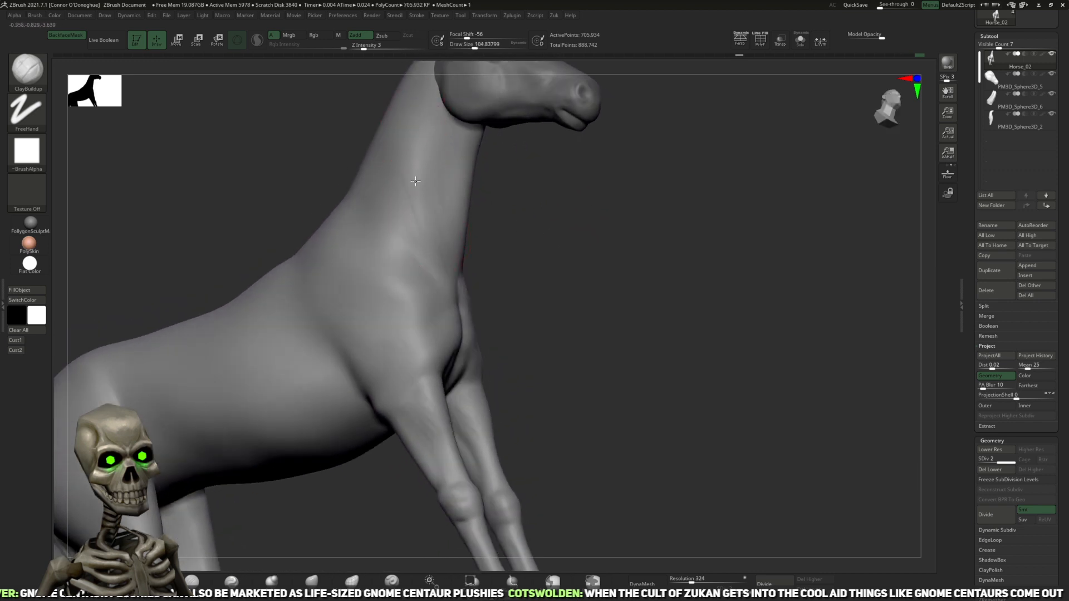
left_click_drag(517, 241, 432, 248)
key("shift")
mouse_move(613, 224)
left_mouse_down()
mouse_move(501, 242)
mouse_move(506, 231)
left_mouse_up()
mouse_move(620, 158)
left_mouse_down()
mouse_move(617, 180)
mouse_move(508, 317)
left_mouse_up()
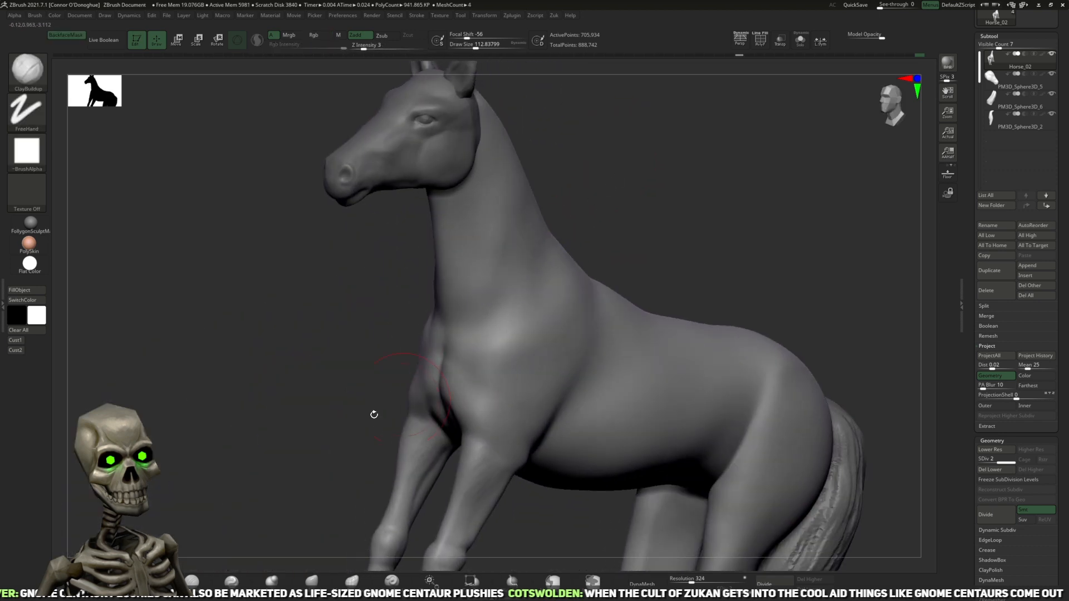
Step: Carve the transitions between the neck, shoulder and breast with the DamStandard brush
left_click(197, 584)
left_click_drag(356, 434, 555, 285)
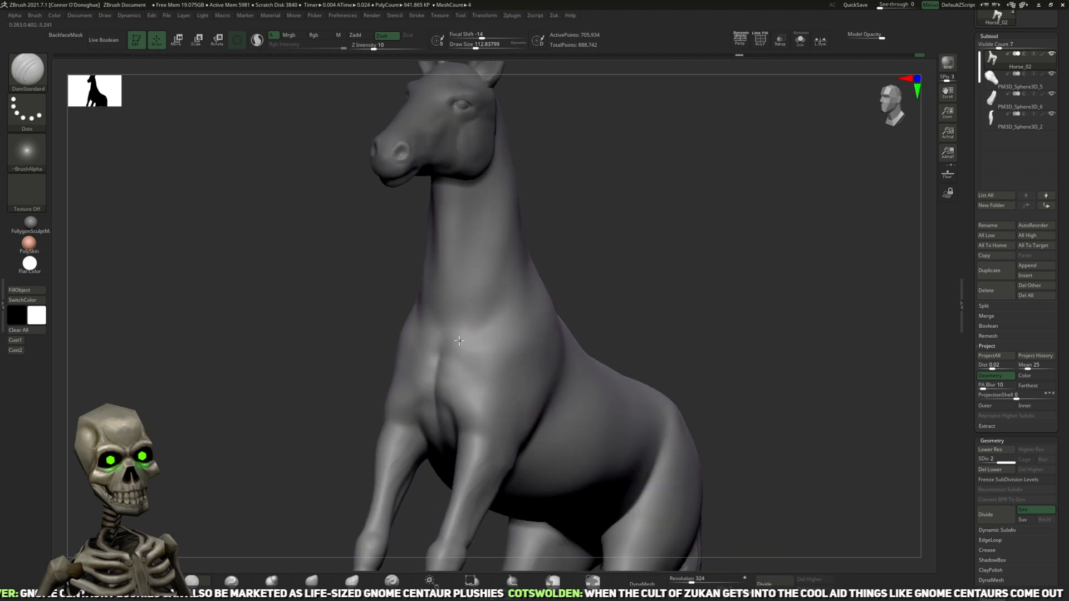
left_click_drag(629, 239, 554, 287)
mouse_move(473, 261)
left_mouse_down()
mouse_move(632, 179)
mouse_move(594, 215)
mouse_move(501, 242)
left_mouse_up()
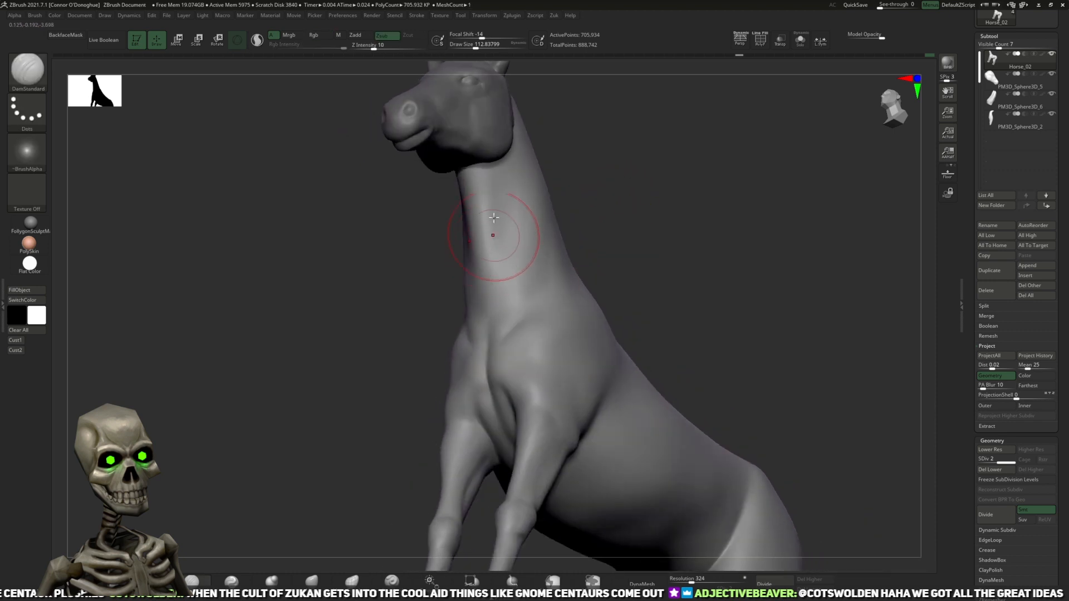
mouse_move(696, 195)
left_mouse_down()
mouse_move(656, 160)
mouse_move(500, 240)
mouse_move(594, 255)
mouse_move(684, 227)
mouse_move(528, 303)
left_mouse_up()
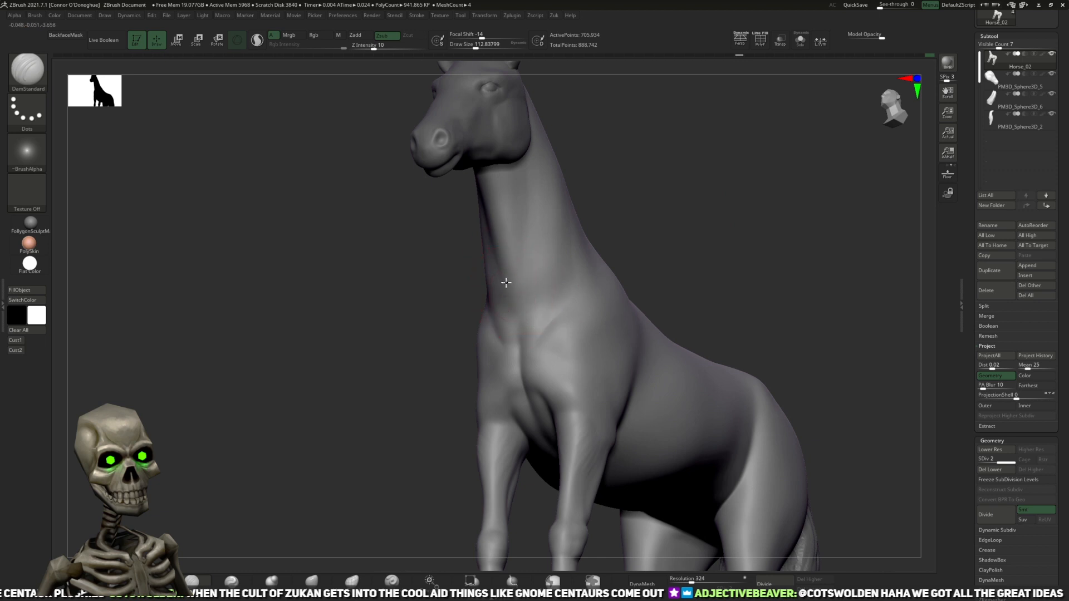
left_click_drag(637, 238, 623, 294)
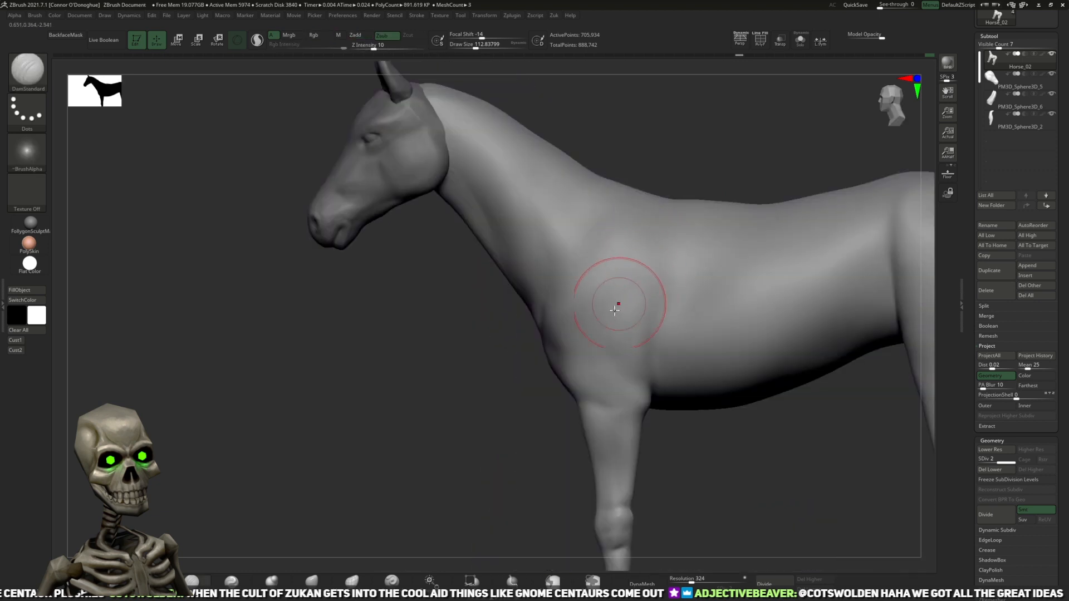
left_click_drag(502, 373, 498, 369)
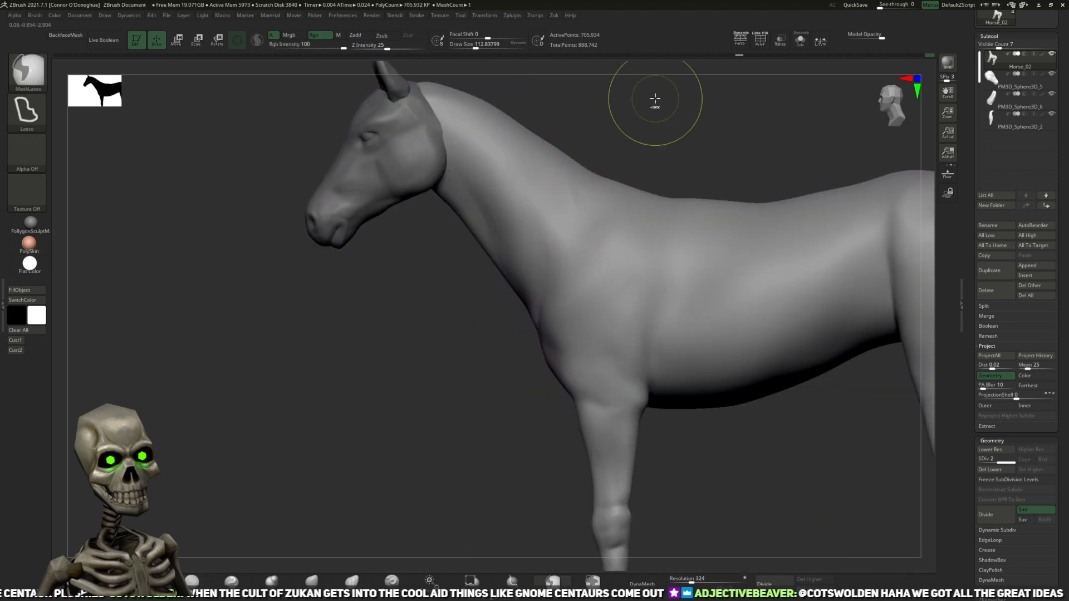
Step: Hide the tail subtool to expose the hindquarters and frame the horse from behind
mouse_move(670, 423)
left_mouse_down()
mouse_move(672, 437)
mouse_move(767, 389)
mouse_move(749, 272)
left_mouse_up()
left_click_drag(644, 269, 704, 285, "alt")
left_click_drag(665, 326, 634, 289)
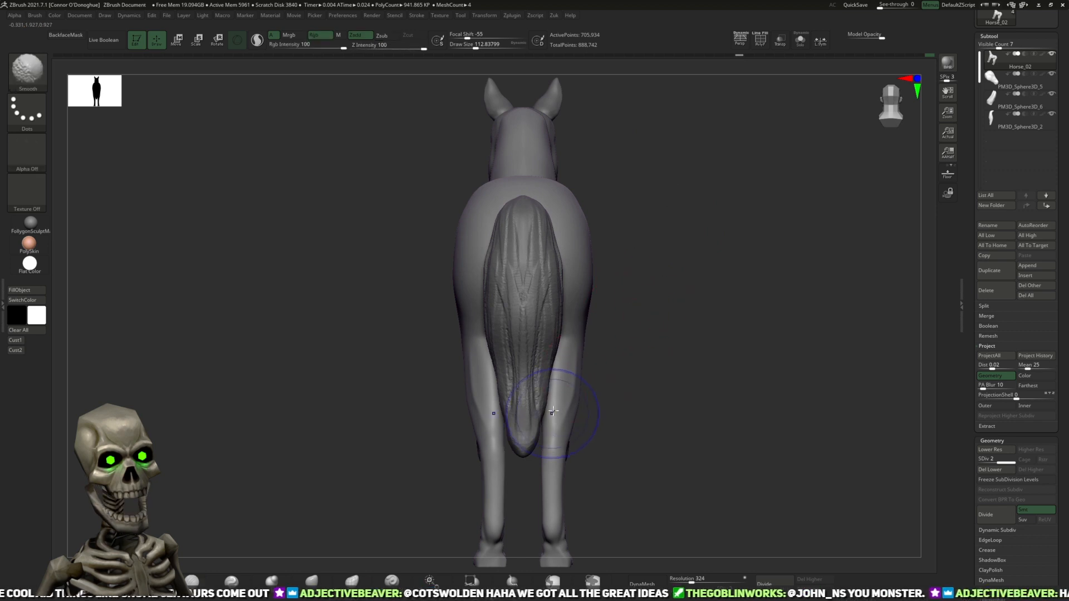
left_click_drag(664, 362, 576, 384)
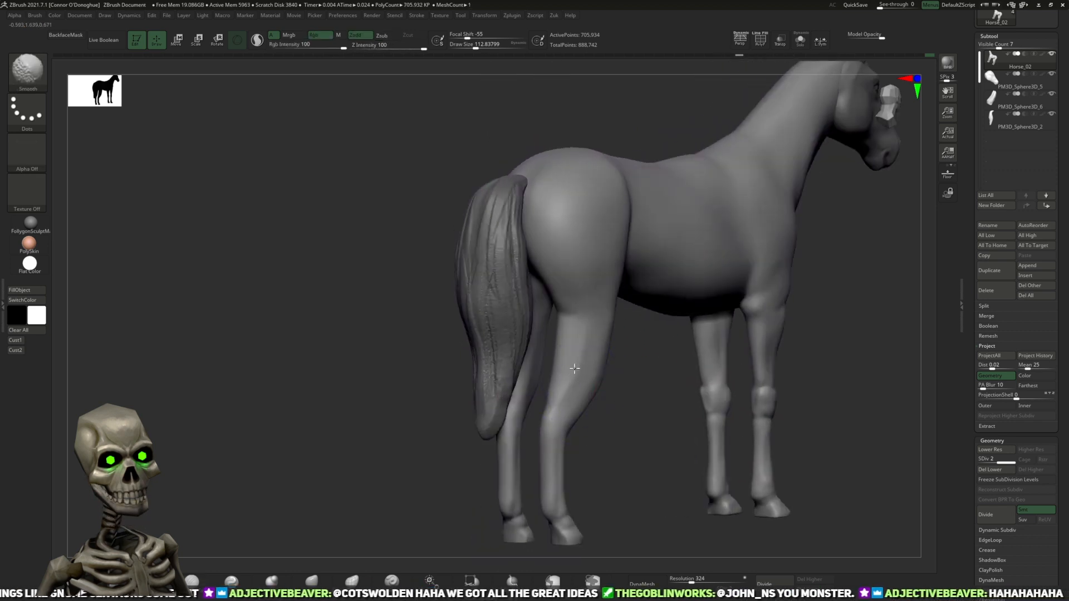
mouse_move(620, 466)
left_mouse_down("shift")
mouse_move(692, 303)
mouse_move(737, 336)
mouse_move(767, 324)
mouse_move(730, 291)
left_mouse_up("shift")
left_click(1050, 115)
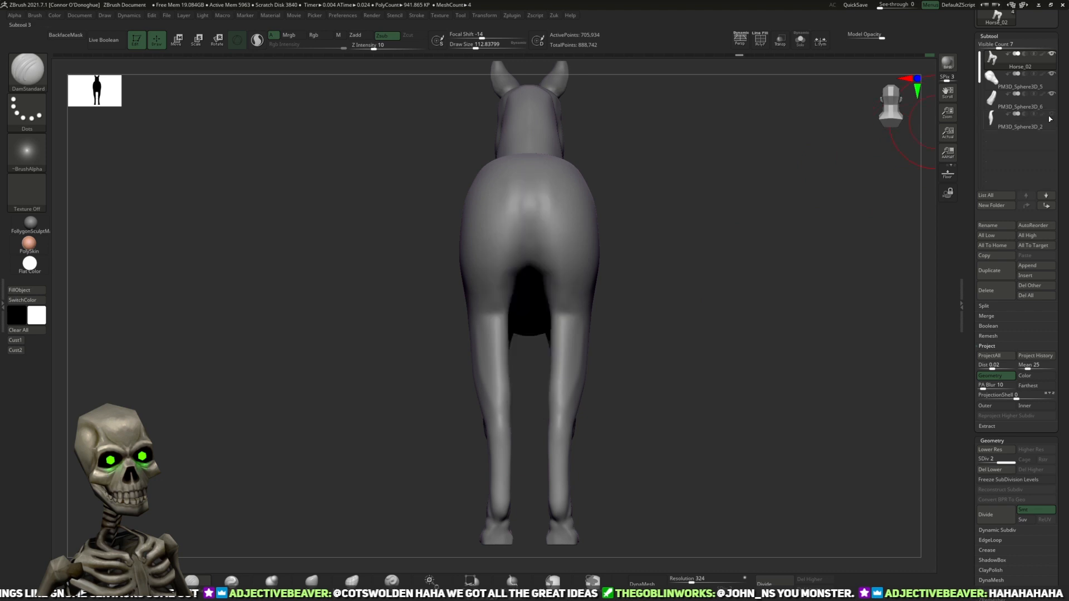
left_click_drag(642, 287, 645, 311, "alt")
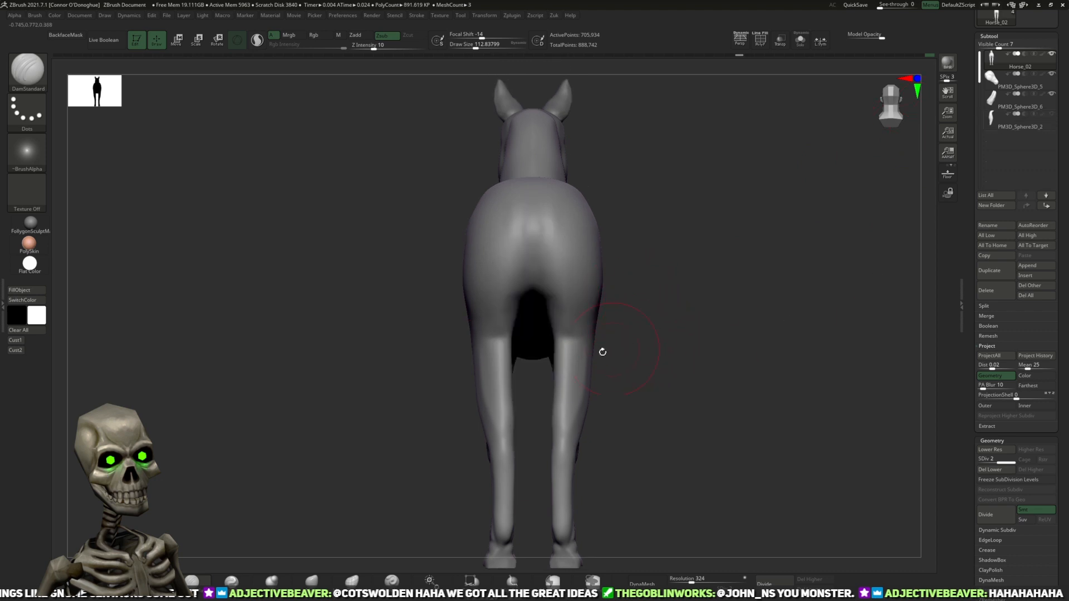
Step: Reshape the outer contour of the hind legs with a large Move brush, working from rear and angled side views
key("b")
key("m")
key("v")
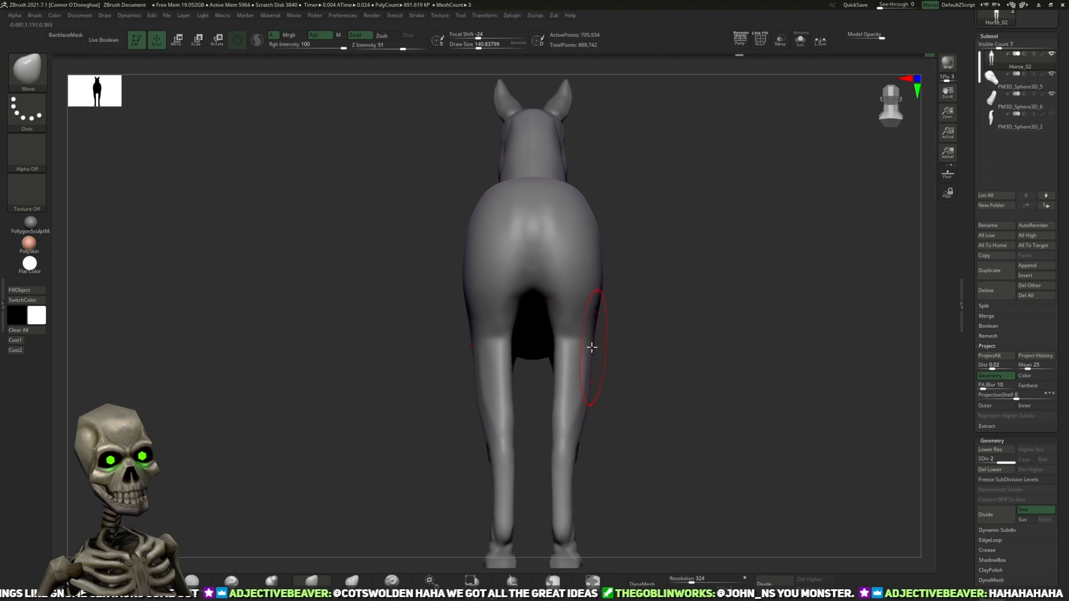
key("]")
key("[")
mouse_move(587, 353)
left_mouse_down()
mouse_move(579, 345)
mouse_move(601, 349)
mouse_move(584, 350)
left_mouse_up()
left_click_drag(709, 374, 657, 359)
key("[")
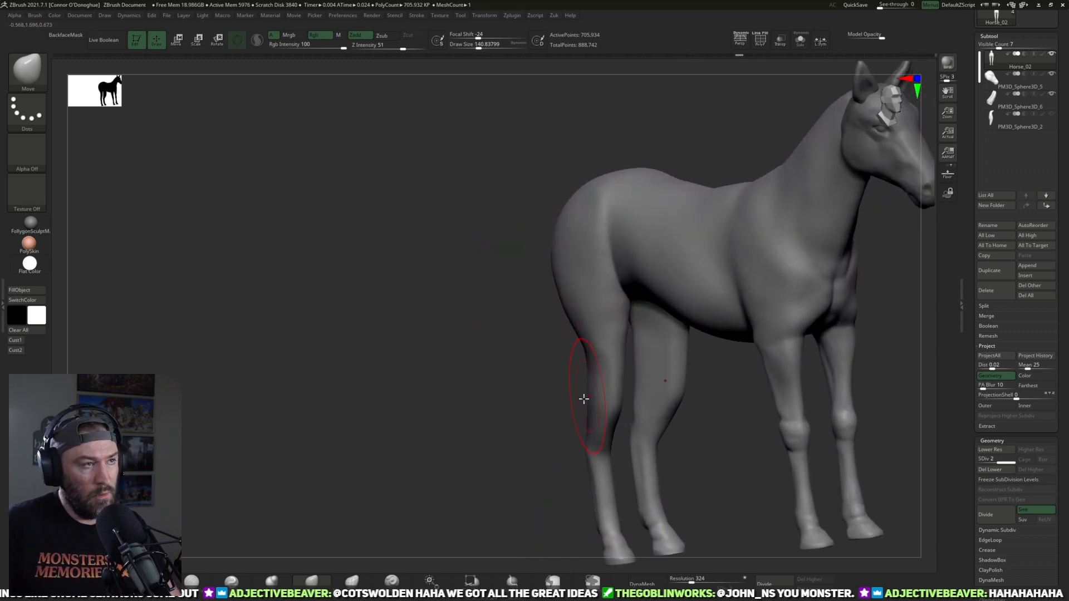
key("]")
mouse_move(548, 413)
left_mouse_down()
mouse_move(598, 420)
mouse_move(563, 396)
mouse_move(665, 408)
mouse_move(653, 407)
mouse_move(726, 348)
left_mouse_up()
left_click_drag(726, 348, 702, 296, "alt")
Step: Set up the DamStandard brush for defining the hind leg forms and examine the legs from behind and the side
left_click(192, 580)
left_click_drag(290, 479, 308, 466, "alt")
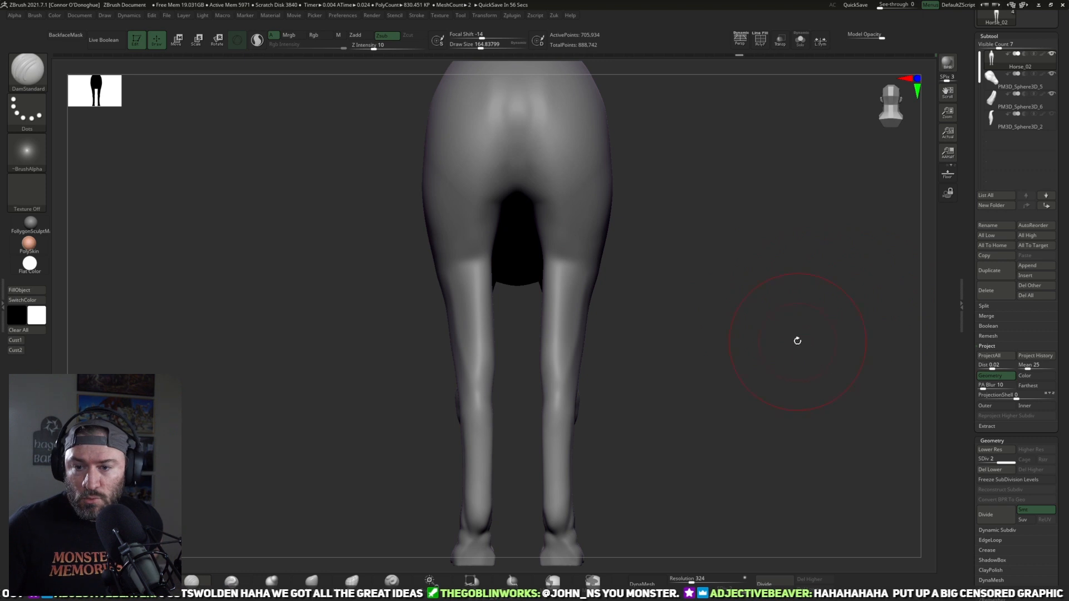
left_click_drag(785, 353, 837, 336)
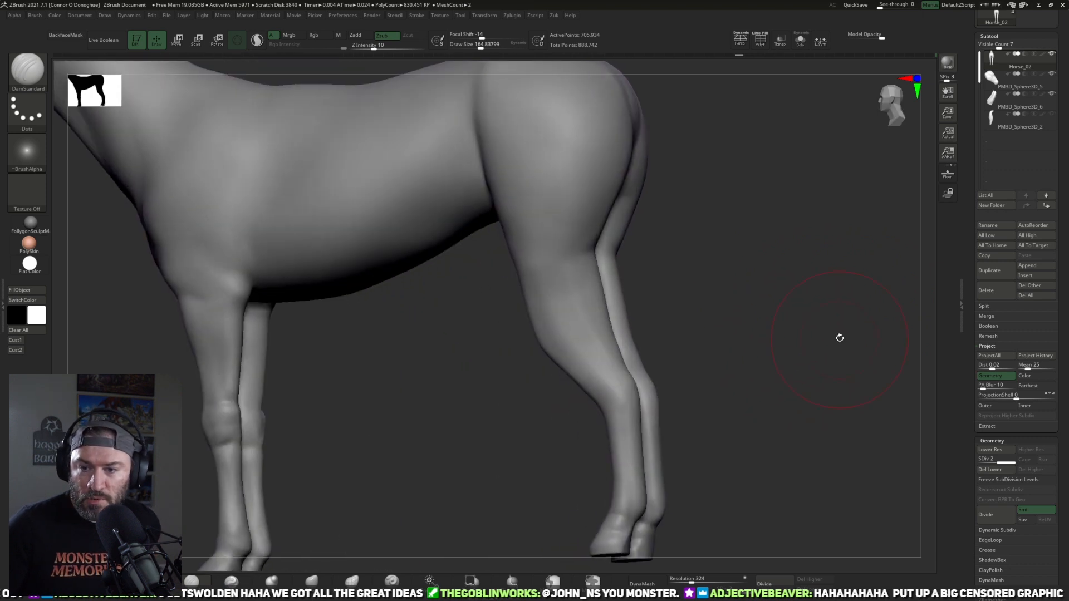
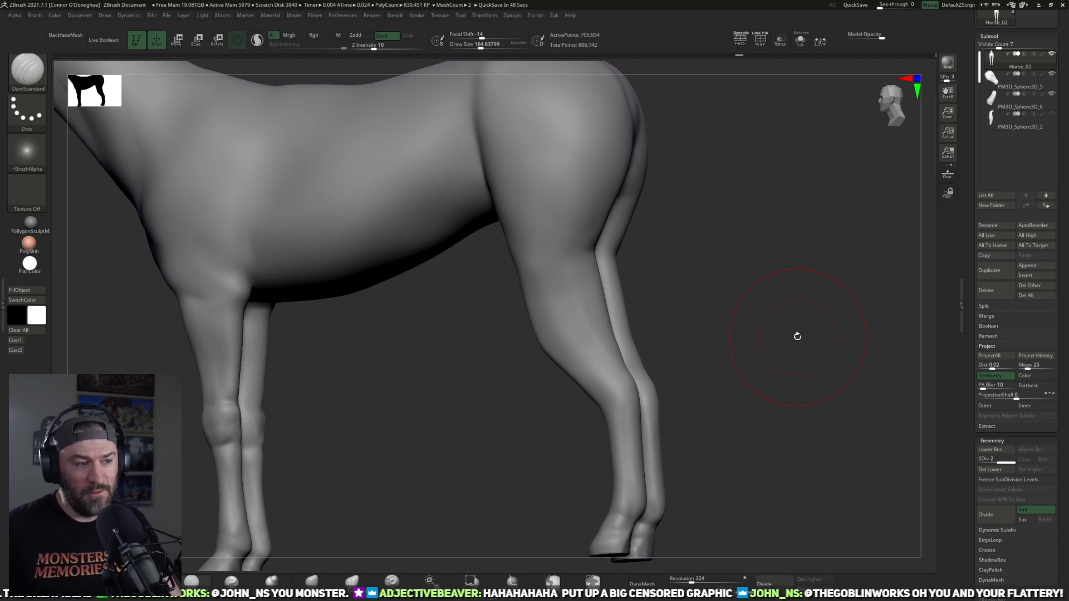
Step: Reshape the hock and the rear contour of the hind leg in side view with a large Move brush
left_click_drag(693, 337, 773, 272, "shift")
left_click_drag(705, 311, 657, 409, "alt")
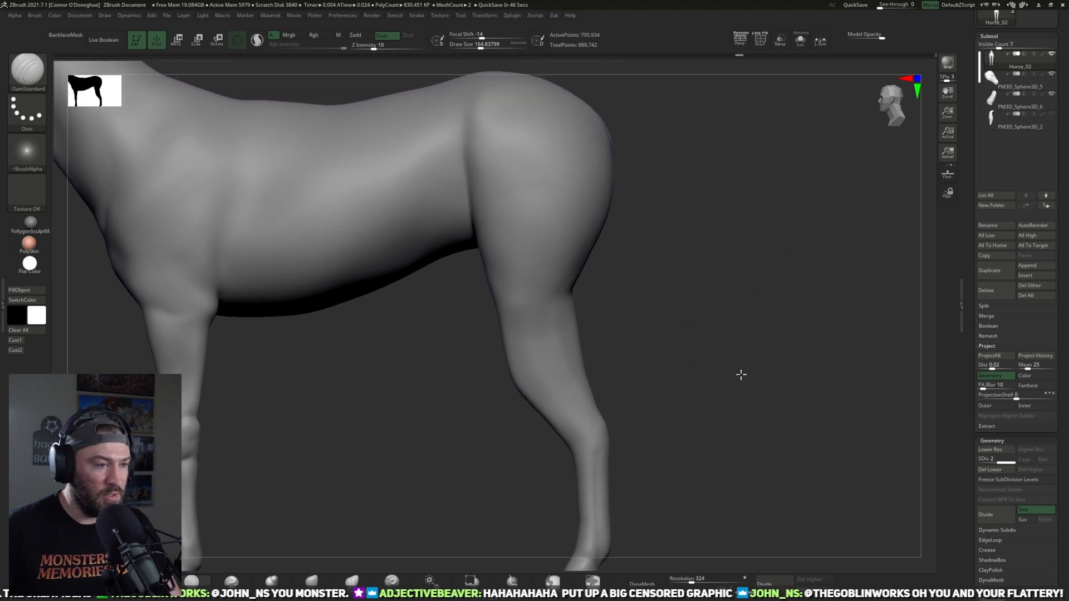
left_click_drag(742, 381, 718, 339, "alt")
left_click(321, 578)
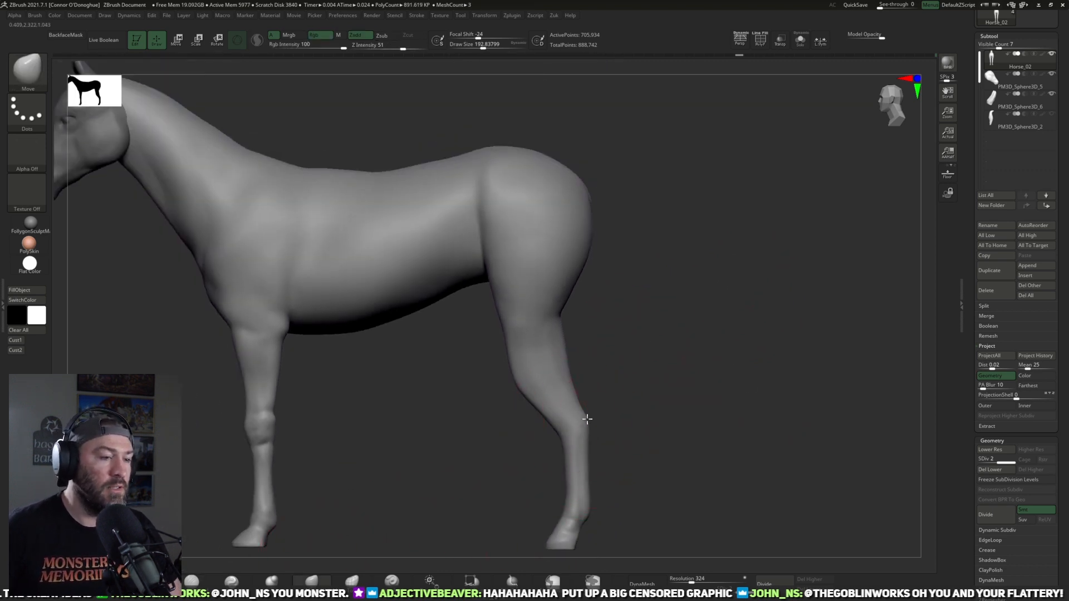
left_click_drag(585, 424, 593, 399)
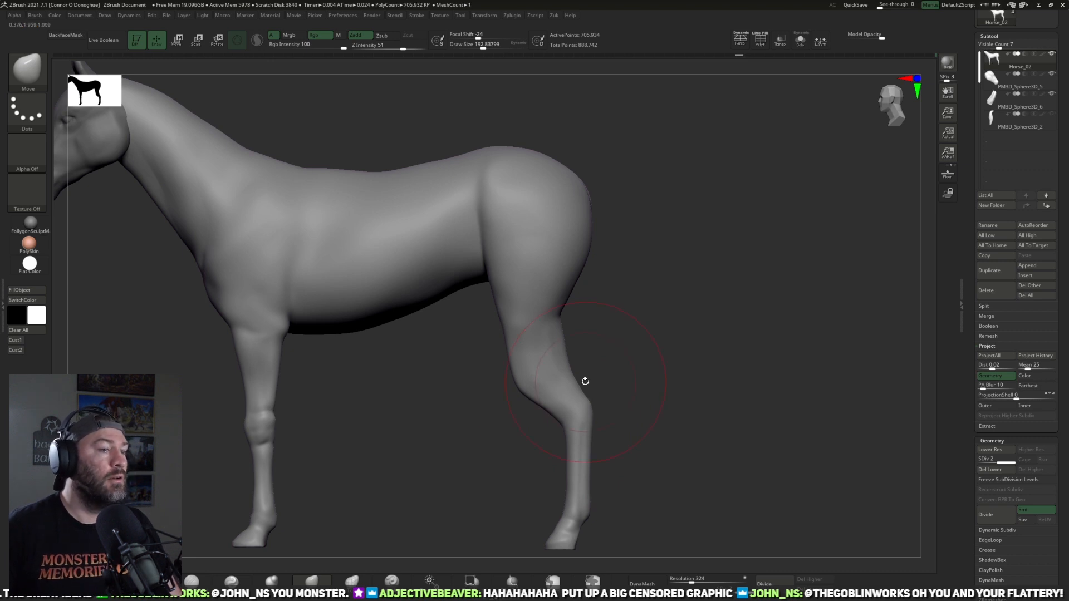
left_click_drag(692, 361, 673, 352, "alt")
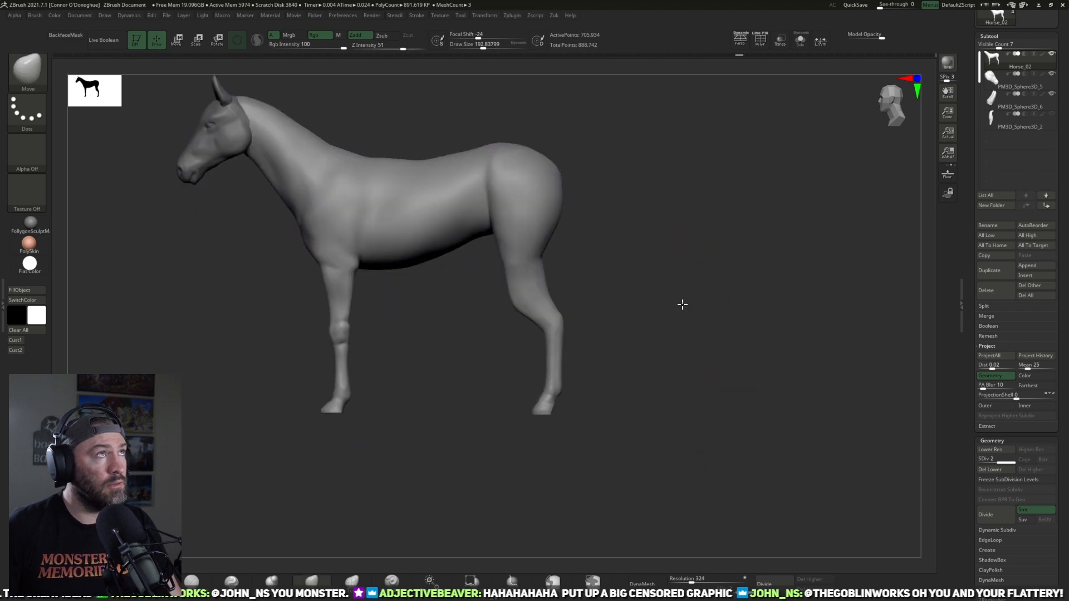
right_click_drag(679, 304, 687, 330, "ctrl")
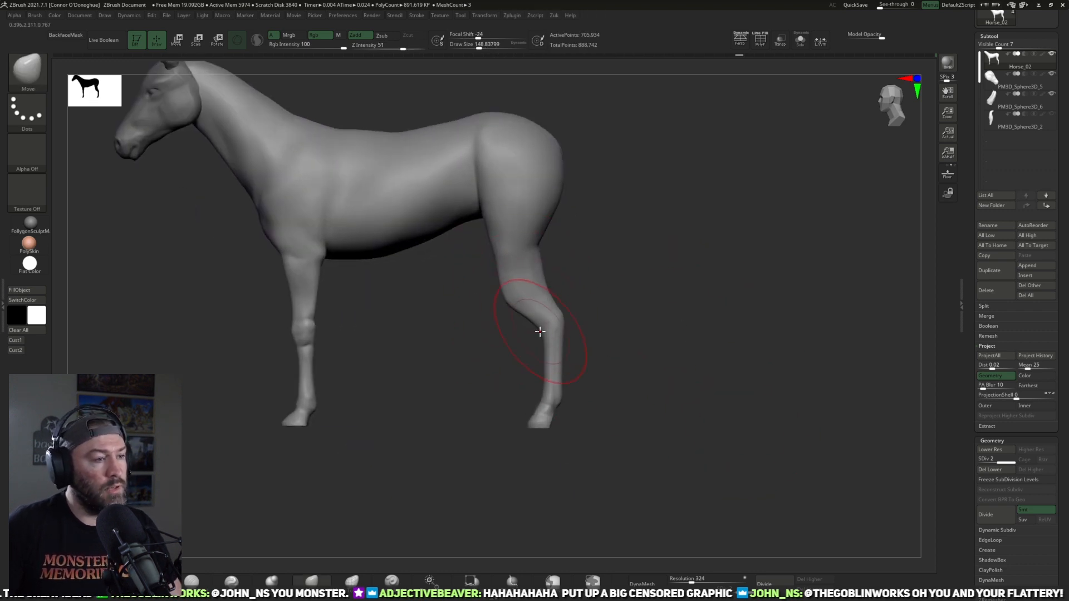
left_click_drag(557, 324, 549, 324)
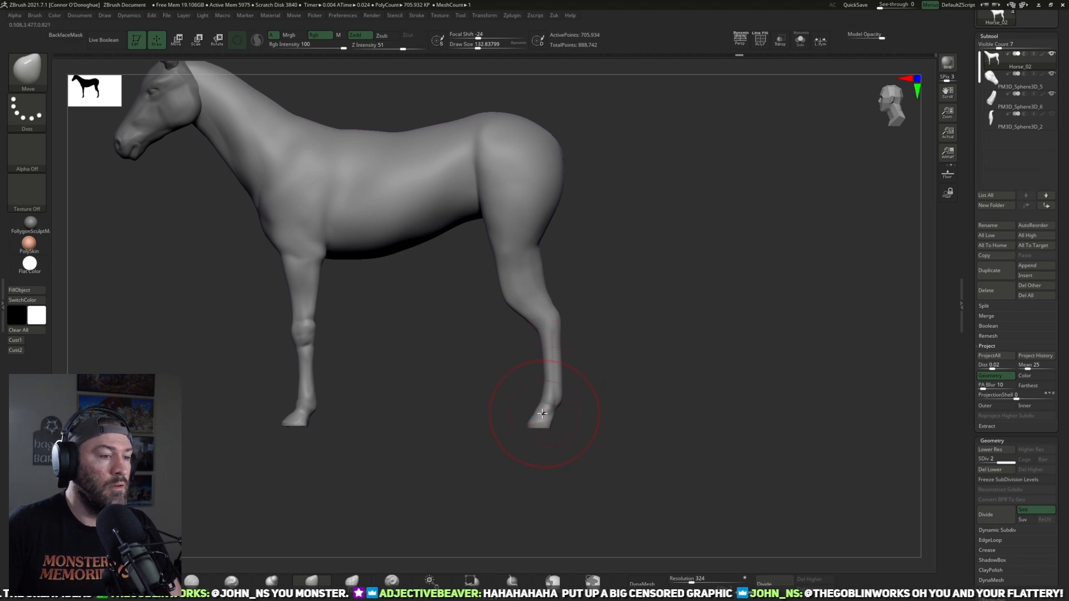
Step: Adjust the shape of the hind hoof and pastern with a smaller Move brush in side view
mouse_move(533, 425)
right_mouse_down()
mouse_move(529, 482)
mouse_move(527, 414)
right_mouse_up()
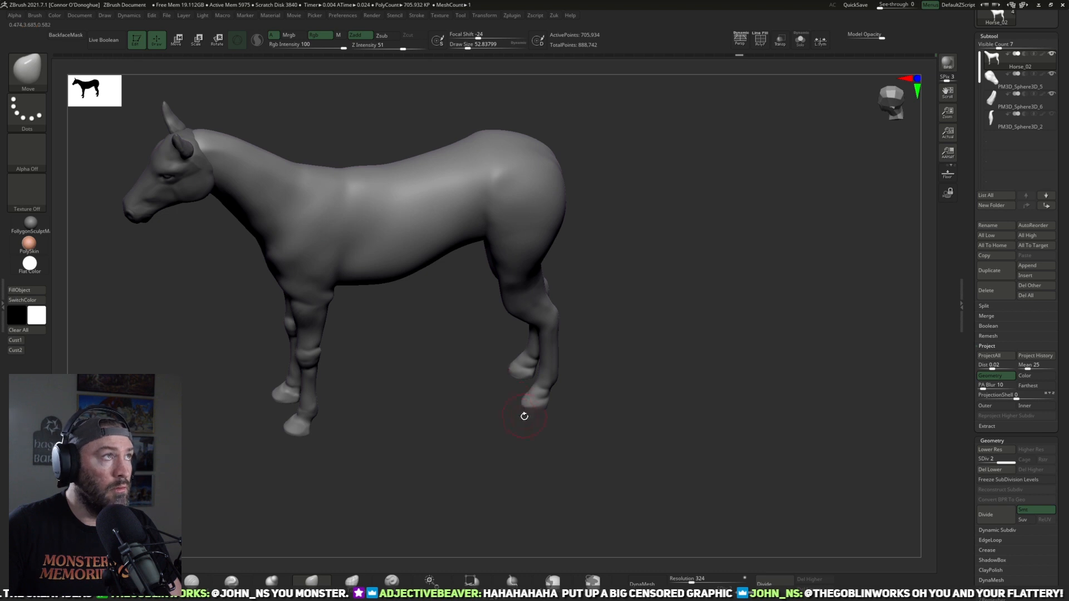
right_click_drag(436, 402, 440, 372)
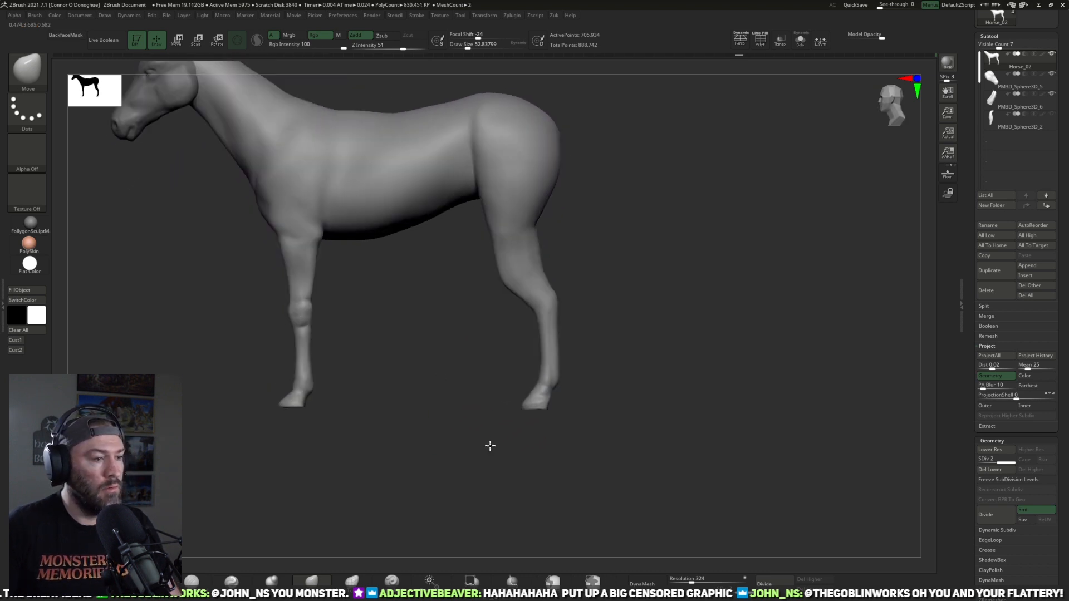
right_click_drag(493, 441, 521, 463)
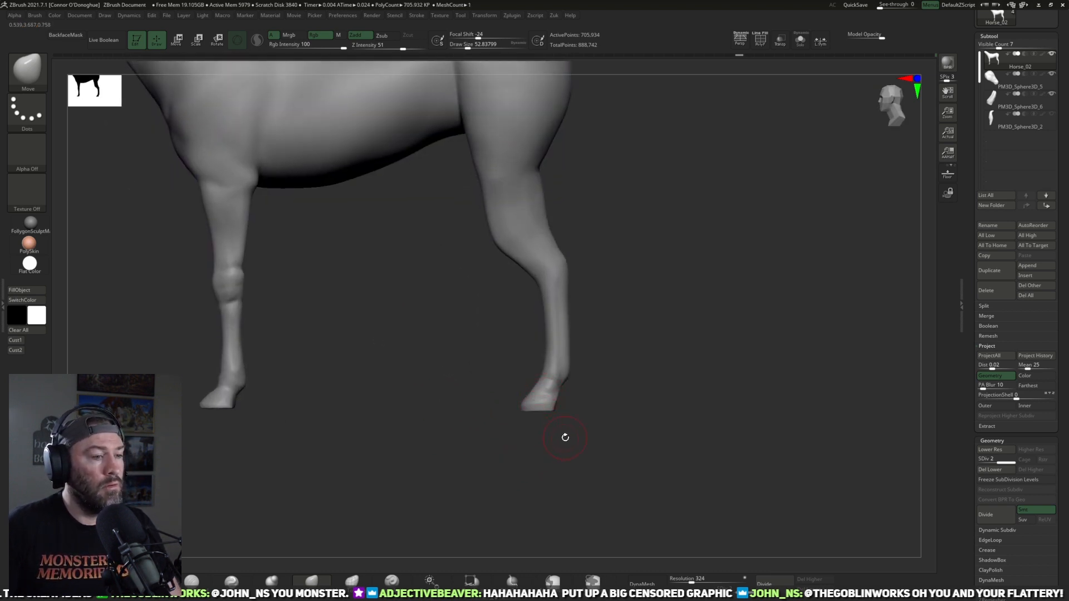
right_click_drag(577, 438, 560, 467)
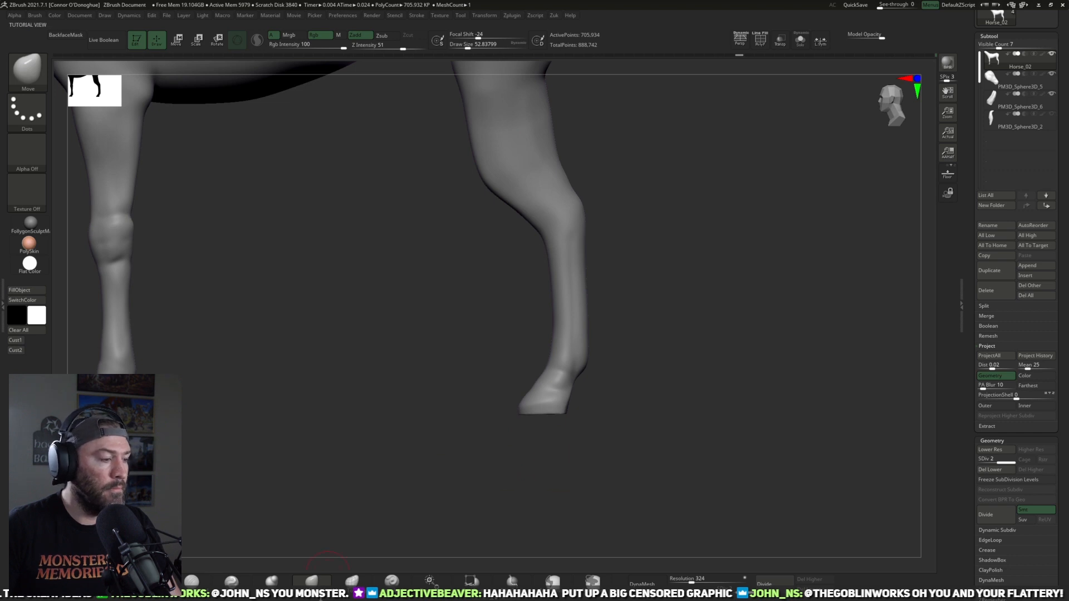
Step: Carve the creases around the hind fetlocks, pasterns and hoof tops with the DamStandard brush
left_click(238, 582)
mouse_move(544, 424)
right_mouse_down()
mouse_move(660, 412)
mouse_move(757, 386)
mouse_move(617, 390)
mouse_move(534, 429)
mouse_move(663, 446)
mouse_move(668, 432)
mouse_move(652, 417)
mouse_move(578, 382)
mouse_move(659, 410)
mouse_move(562, 384)
right_mouse_up()
right_click_drag(638, 373, 573, 344)
right_click_drag(629, 369, 732, 333)
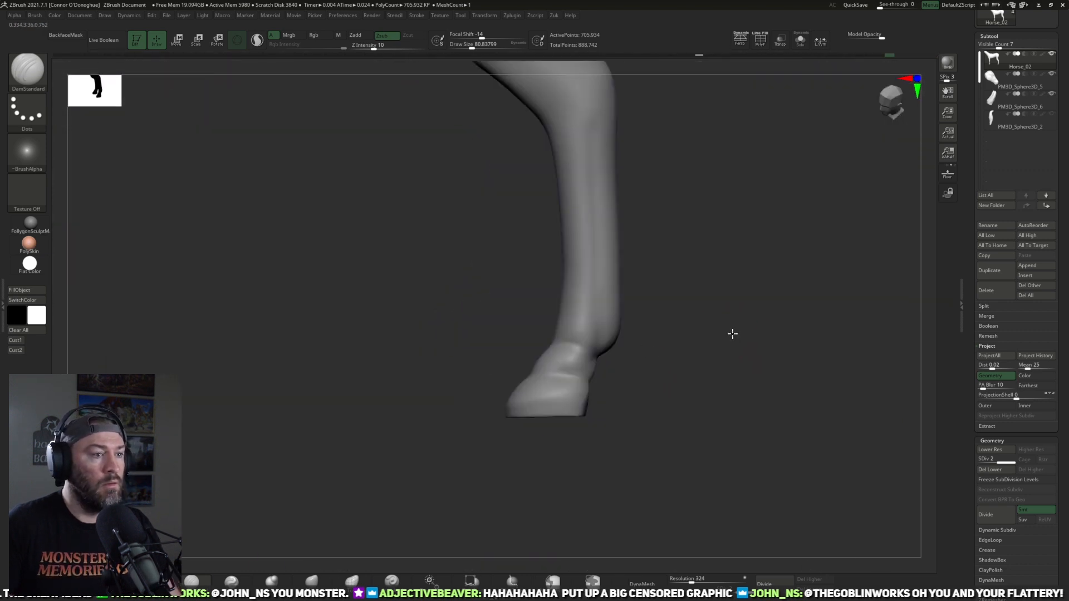
right_click_drag(673, 358, 582, 383)
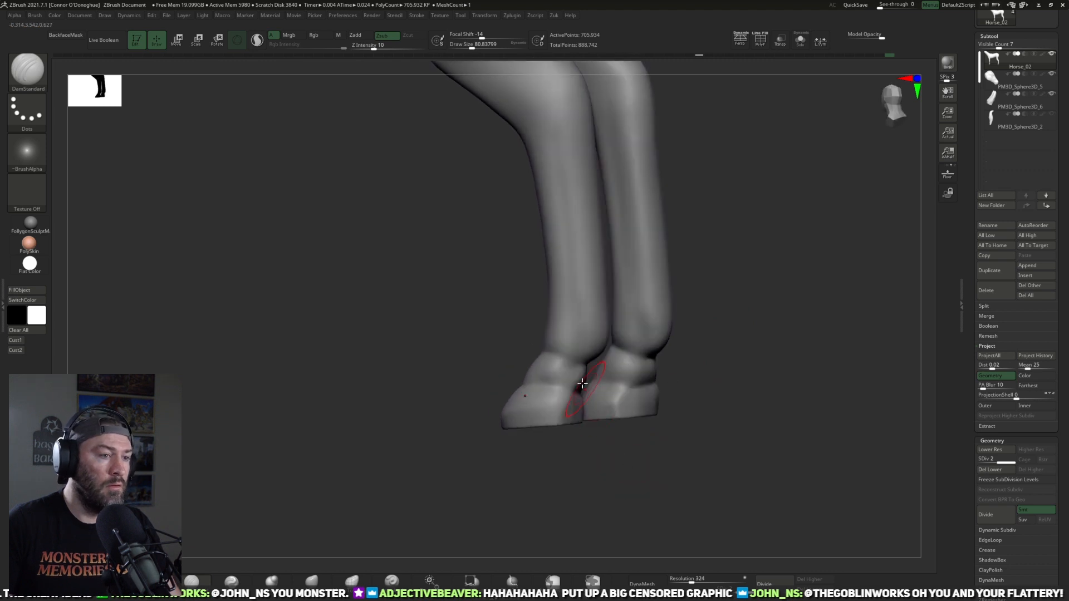
right_click_drag(567, 340, 620, 347)
left_click_drag(643, 345, 593, 343)
mouse_move(685, 334)
right_mouse_down()
mouse_move(742, 334)
mouse_move(672, 349)
mouse_move(685, 356)
mouse_move(749, 310)
mouse_move(659, 397)
mouse_move(409, 480)
right_mouse_up()
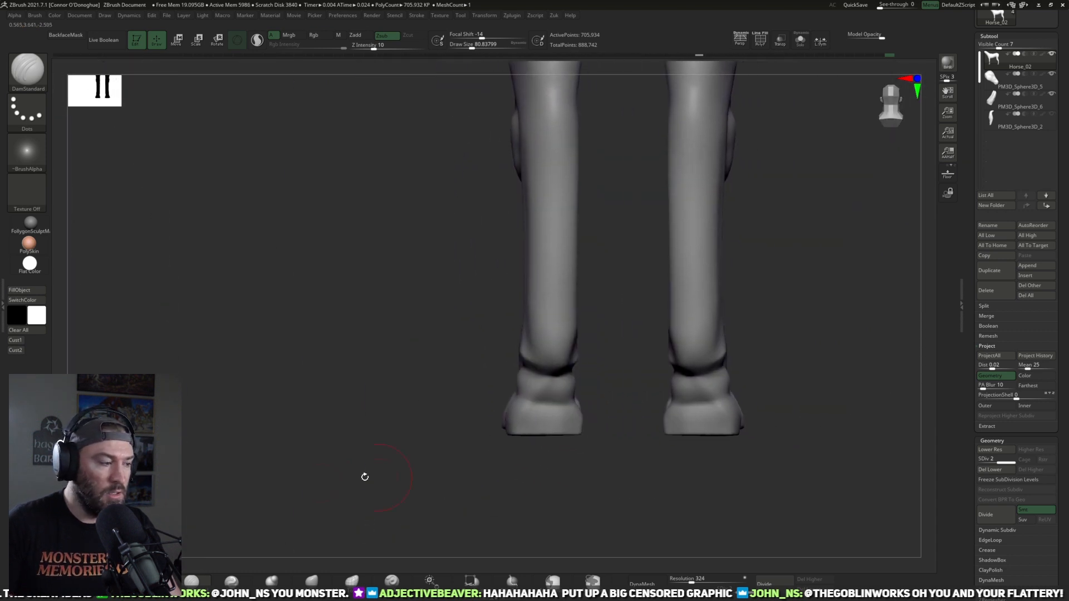
Step: Refine the volume of the hind fetlocks and set up the ClayBuildup brush for the lower legs
left_click(191, 581)
right_click_drag(535, 506, 515, 493)
left_click_drag(542, 389, 546, 406)
mouse_move(519, 463)
right_mouse_down()
mouse_move(651, 460)
mouse_move(647, 329)
mouse_move(654, 370)
mouse_move(605, 429)
right_mouse_up()
key("b")
key("c")
key("b")
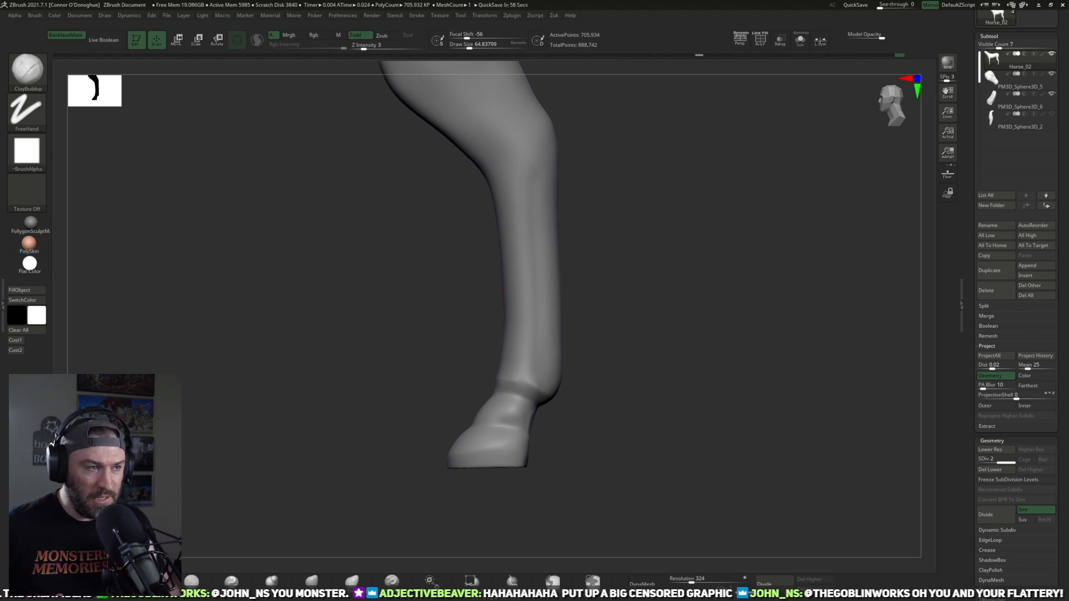
Step: Sharpen the edges and rims of the hind hooves with a small Pinch brush, working around them from several angles
left_click(231, 581)
left_click_drag(601, 432, 654, 424)
left_click_drag(576, 400, 604, 431)
key("bracketright")
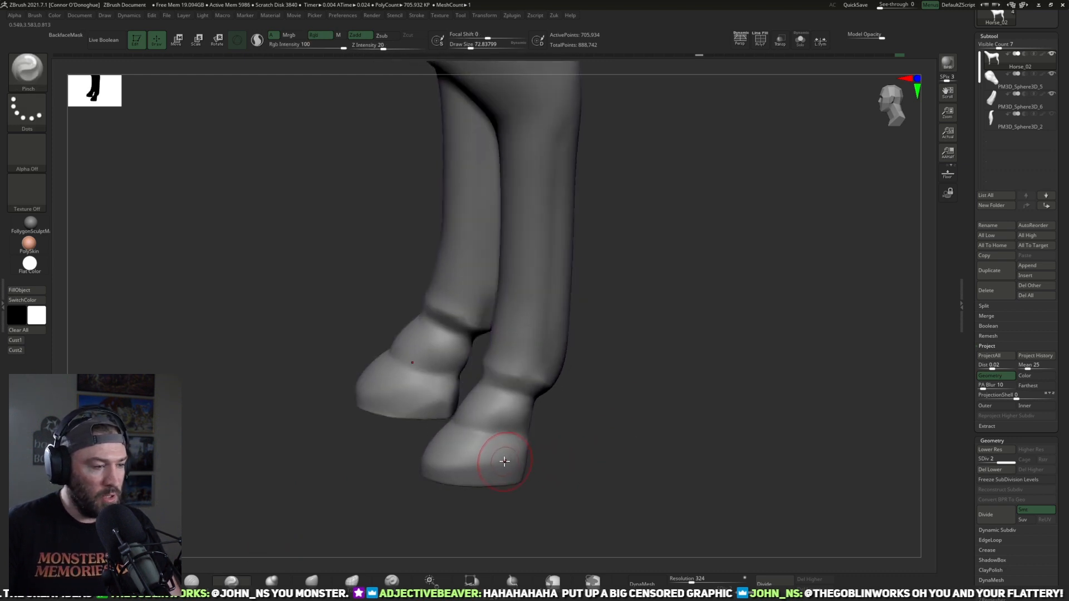
left_click_drag(541, 458, 580, 456)
key("bracketleft")
left_click_drag(444, 426, 462, 441)
left_click_drag(442, 426, 448, 429)
mouse_move(537, 453)
left_mouse_down()
mouse_move(474, 452)
mouse_move(513, 460)
mouse_move(442, 439)
left_mouse_up()
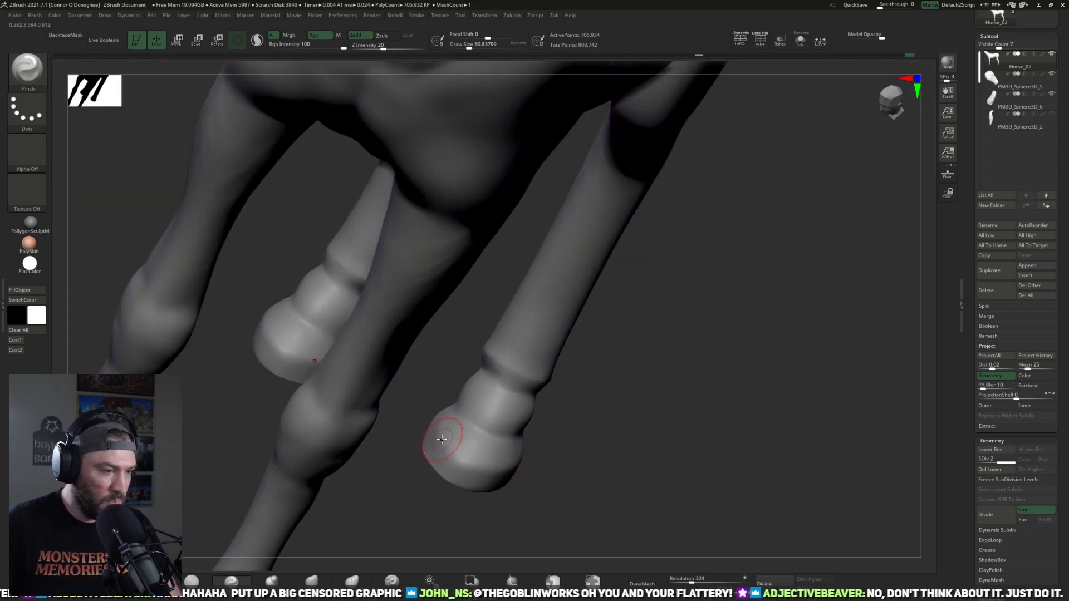
left_click_drag(492, 467, 406, 441)
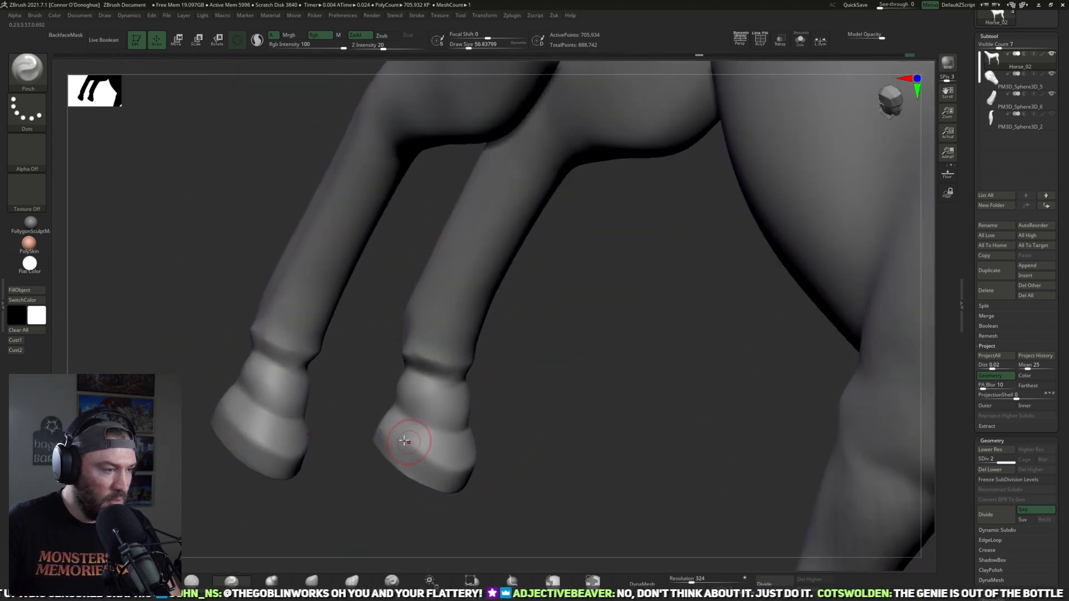
left_click_drag(477, 463, 675, 453)
left_click_drag(787, 432, 770, 402)
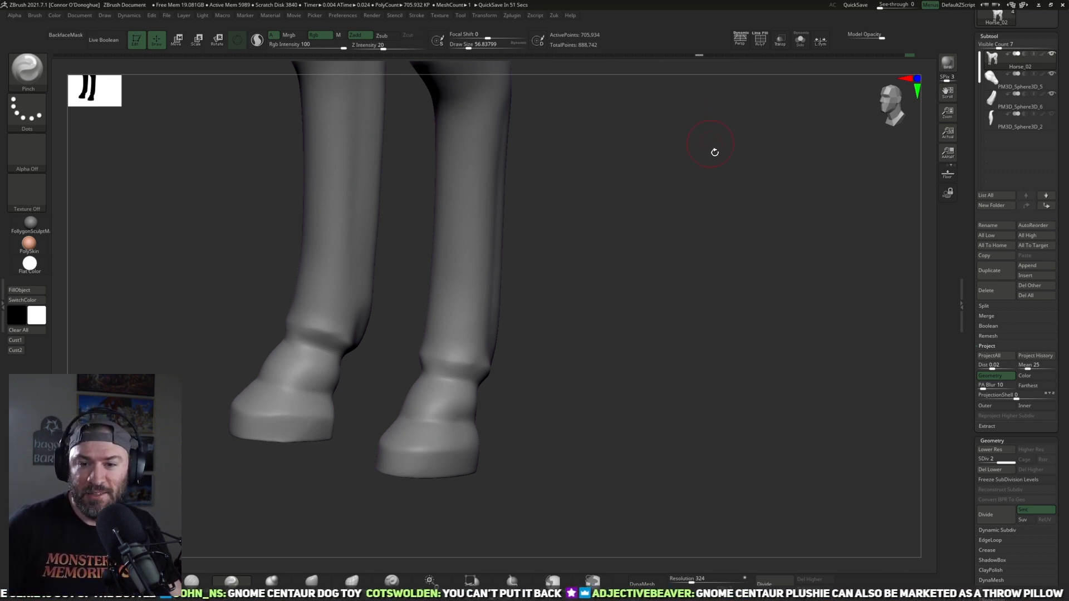
Step: Adjust and soften the form of the hind leg above the hock in side view with an enlarged Move brush
left_click_drag(599, 366, 317, 488)
key("b")
key("m")
key("v")
left_click_drag(680, 245, 679, 287)
key("bracketright")
key("bracketright")
key("bracketright")
key("bracketright")
key("bracketright")
key("bracketright")
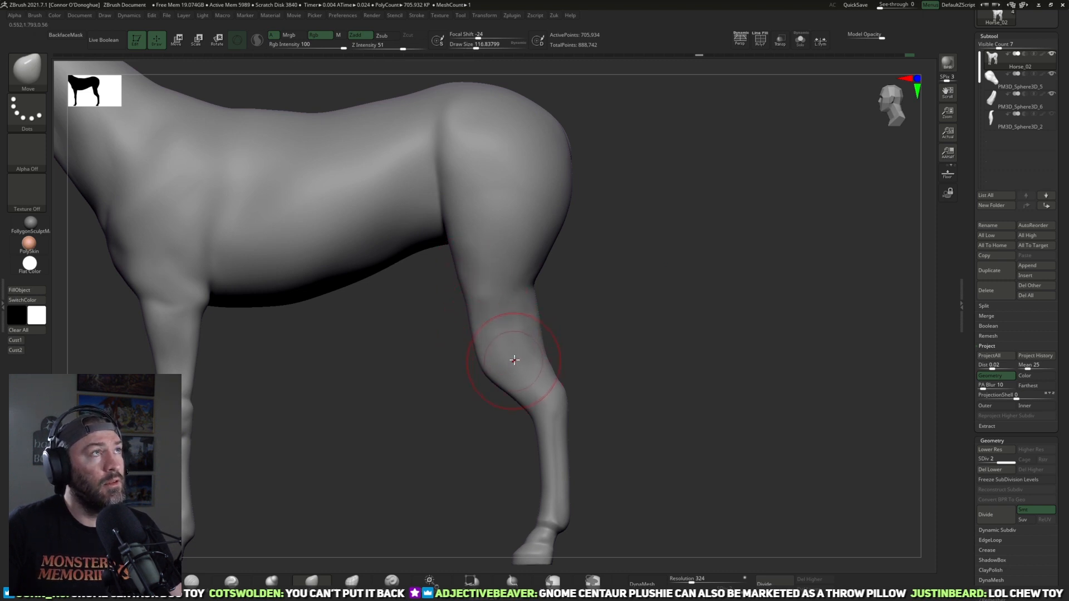
key("shift")
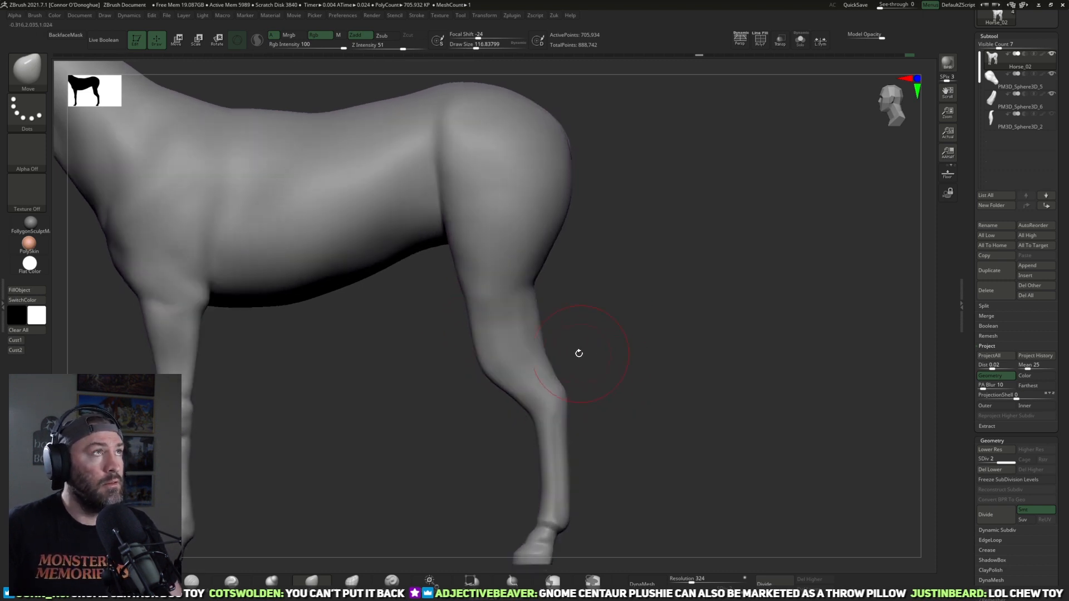
Step: Move the flank crease in front of the thigh toward the belly with a large Move brush
left_click_drag(668, 328, 673, 271, "alt")
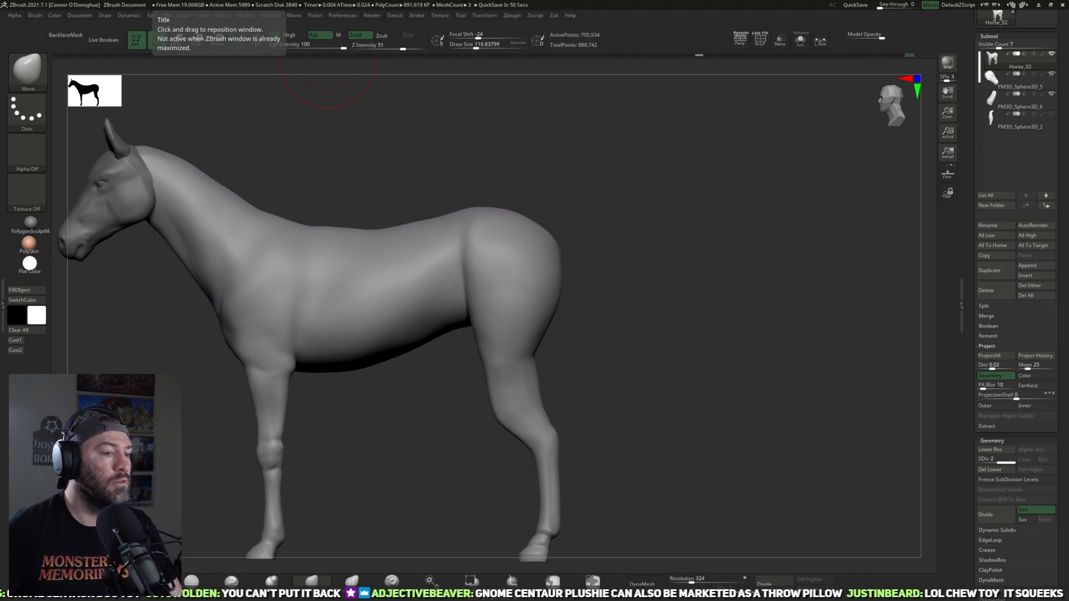
left_click_drag(722, 381, 407, 369)
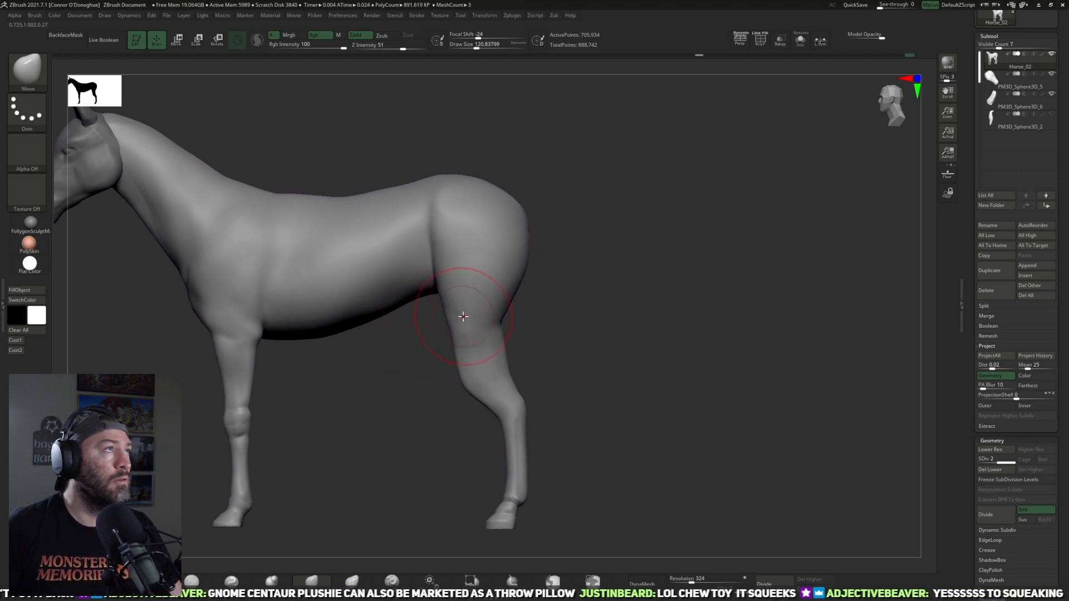
key("]")
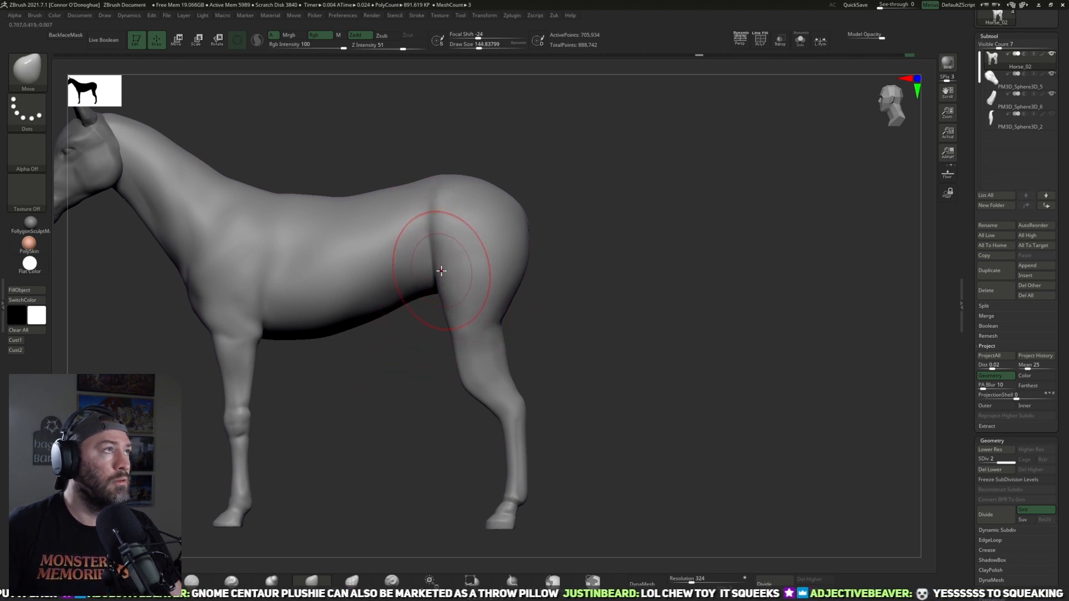
key("[")
left_click_drag(436, 253, 420, 256)
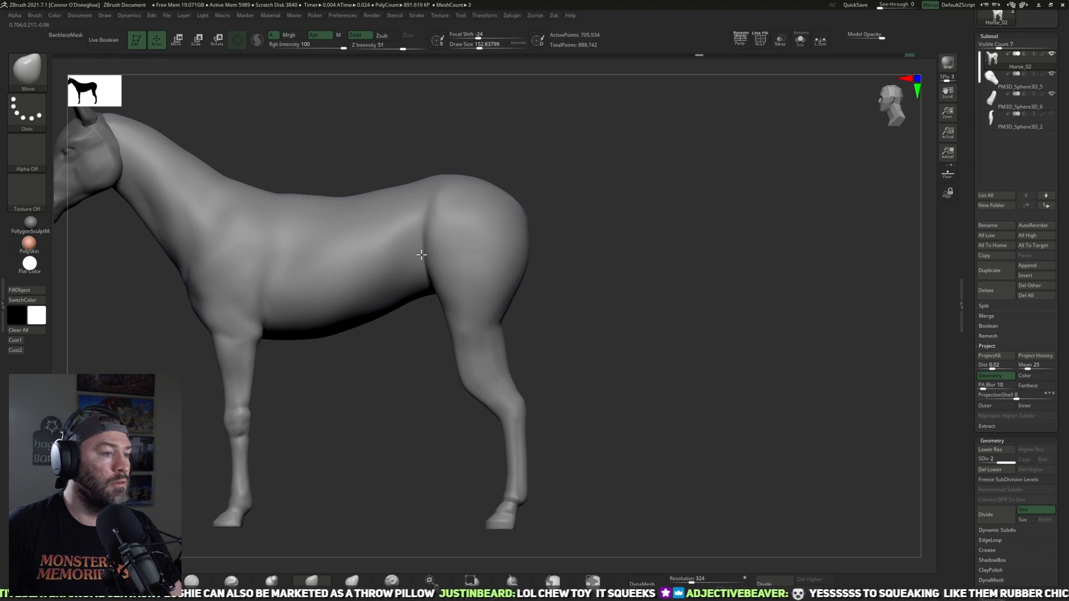
Step: Reshape the gaskin and the transition into the hock in side view with the Move brush
key("[")
key("[")
key("[")
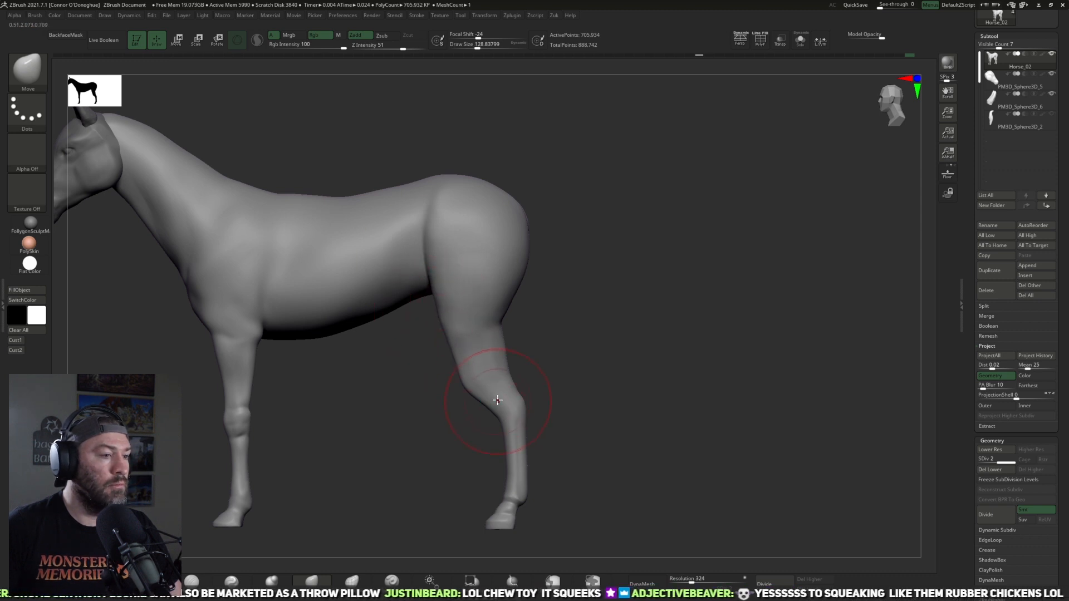
left_click_drag(492, 387, 475, 350)
key("]")
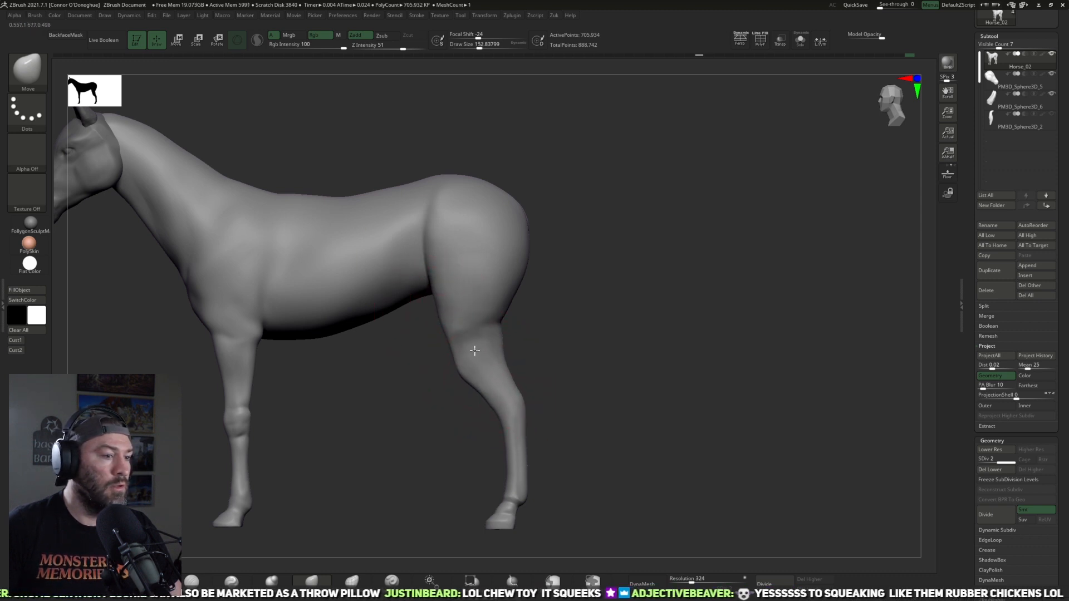
Step: Refine the front contour of the thigh and stifle with a smaller Move brush from side and slightly angled views
key("[")
key("[")
key("[")
key("[")
key("[")
key("[")
key("[")
key("[")
key("[")
left_click_drag(457, 363, 449, 351)
left_click_drag(562, 341, 484, 328)
left_click_drag(581, 333, 674, 322)
key("[")
left_click_drag(422, 328, 413, 333)
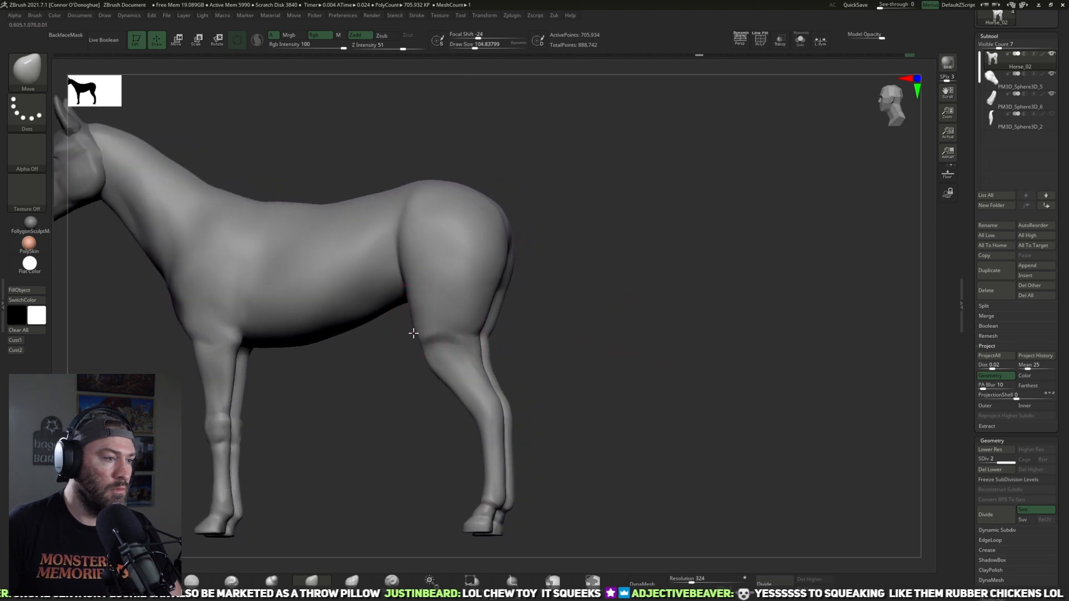
mouse_move(418, 378)
left_mouse_down()
mouse_move(422, 429)
mouse_move(551, 365)
mouse_move(506, 360)
left_mouse_up()
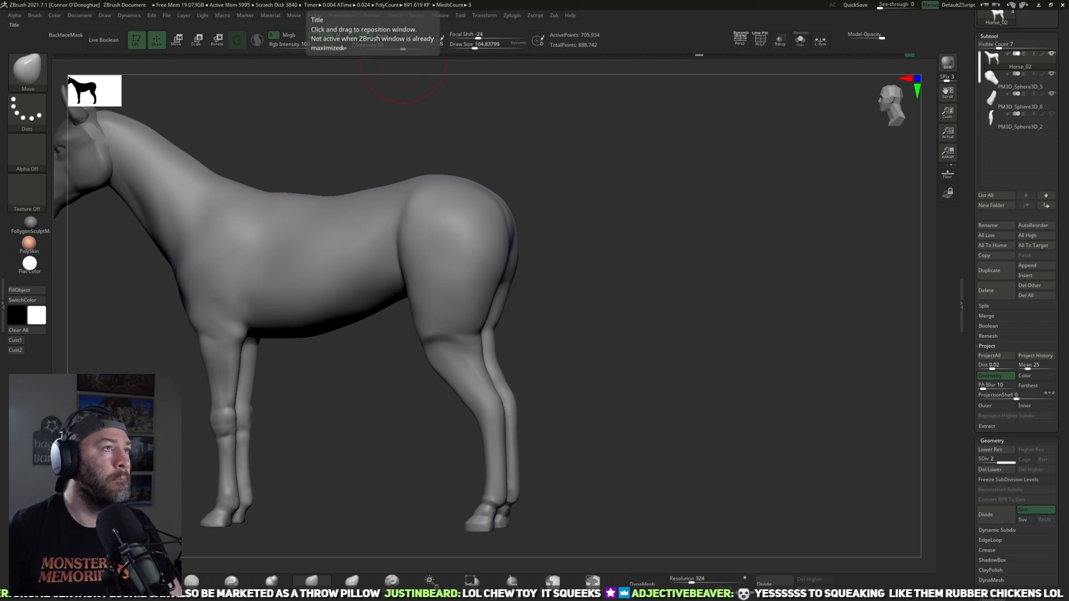
Step: Build up the stifle area at the base of the thigh with ClayBuildup strokes
mouse_move(563, 369)
left_mouse_down()
mouse_move(591, 346)
mouse_move(564, 354)
mouse_move(627, 348)
mouse_move(570, 334)
mouse_move(570, 356)
left_mouse_up()
key("b")
key("c")
key("b")
mouse_move(493, 365)
left_mouse_down()
mouse_move(426, 352)
mouse_move(456, 334)
mouse_move(473, 347)
left_mouse_up()
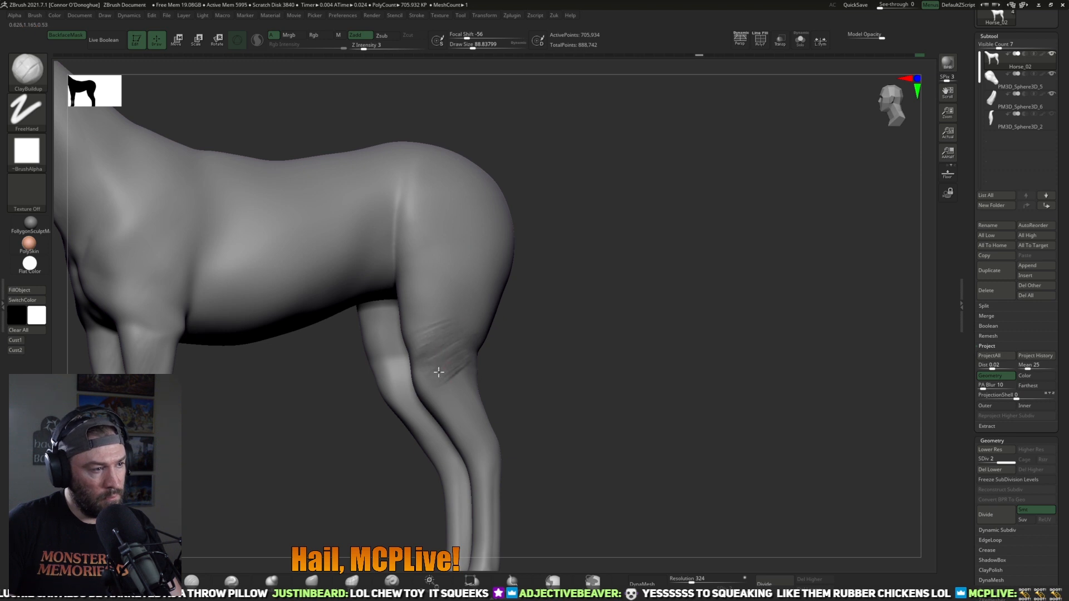
Step: Build up the outer stifle and the top of the gaskin with diagonal ClayBuildup strokes on both hind legs
left_click_drag(573, 346, 591, 330, "shift")
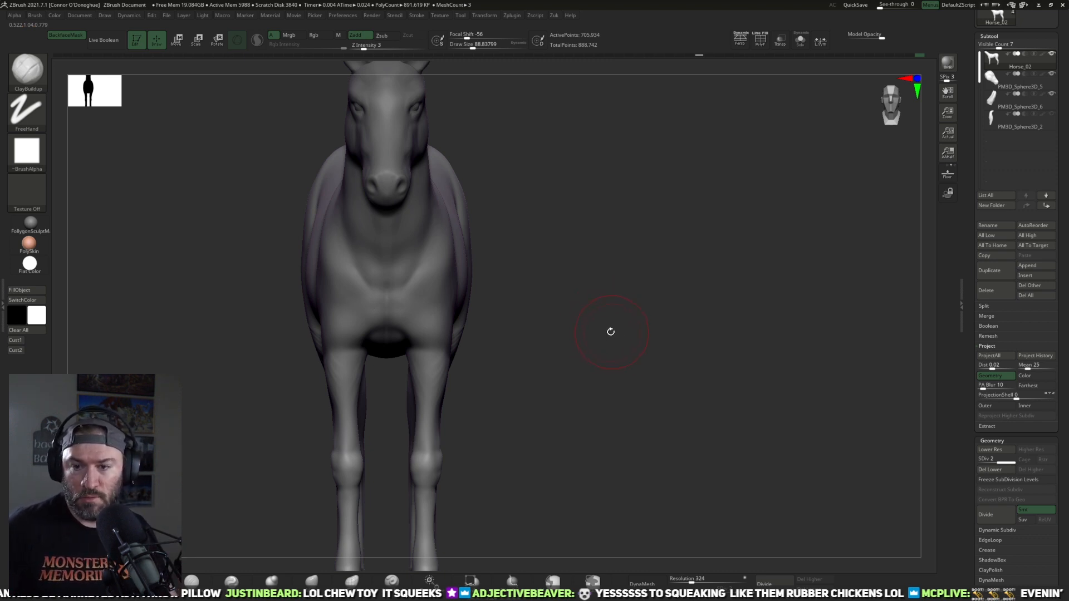
mouse_move(611, 313)
left_mouse_down()
mouse_move(611, 358)
mouse_move(518, 358)
mouse_move(687, 363)
mouse_move(634, 350)
mouse_move(467, 373)
mouse_move(477, 370)
mouse_move(538, 430)
mouse_move(320, 286)
mouse_move(339, 353)
left_mouse_up()
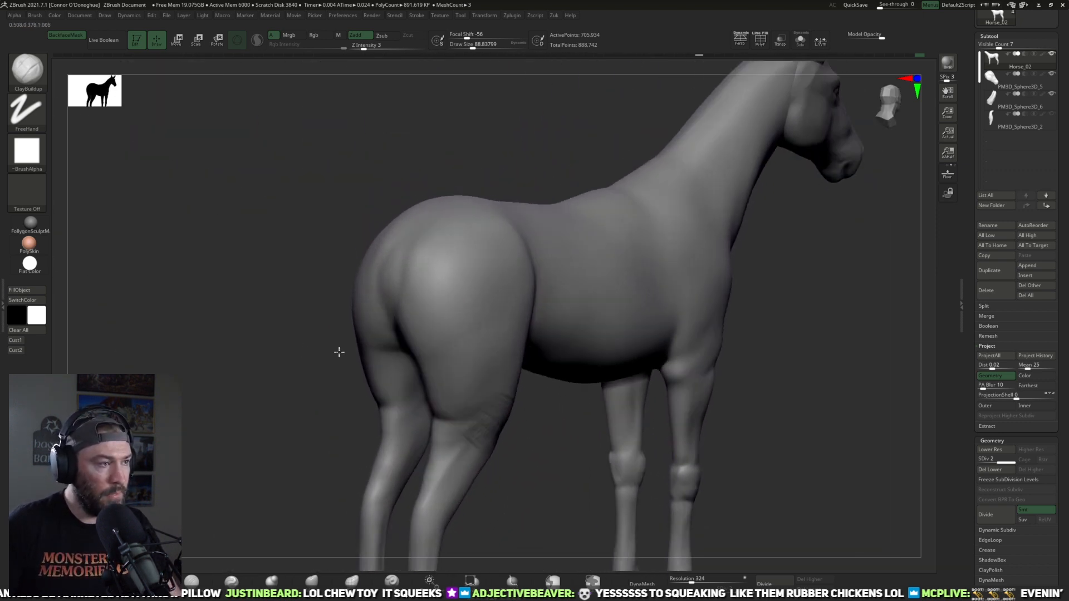
left_click_drag(258, 329, 184, 328)
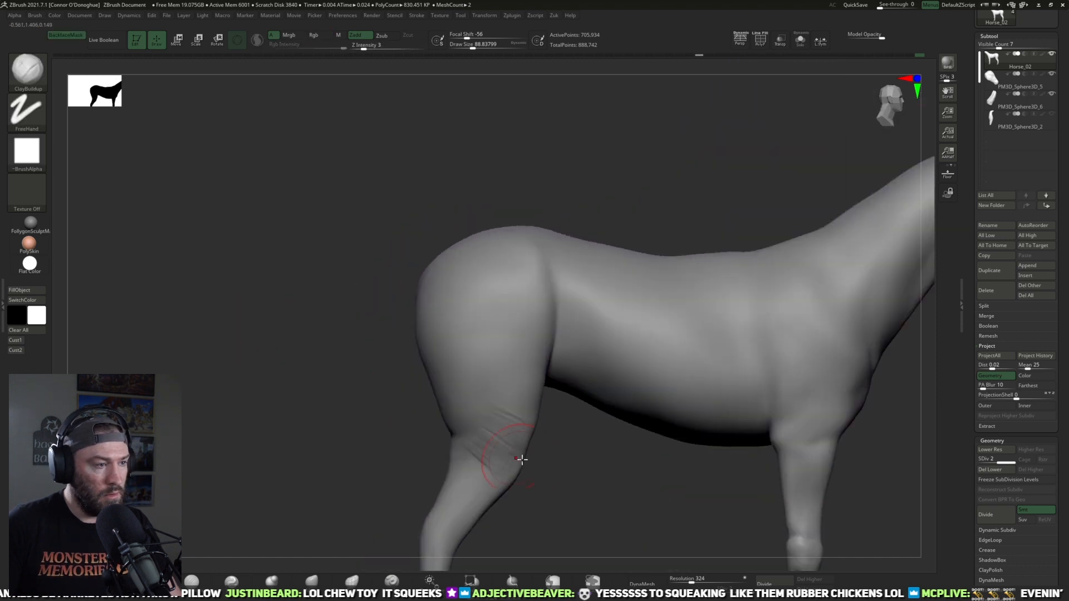
left_click_drag(526, 466, 489, 423, "alt")
left_click_drag(537, 453, 486, 422)
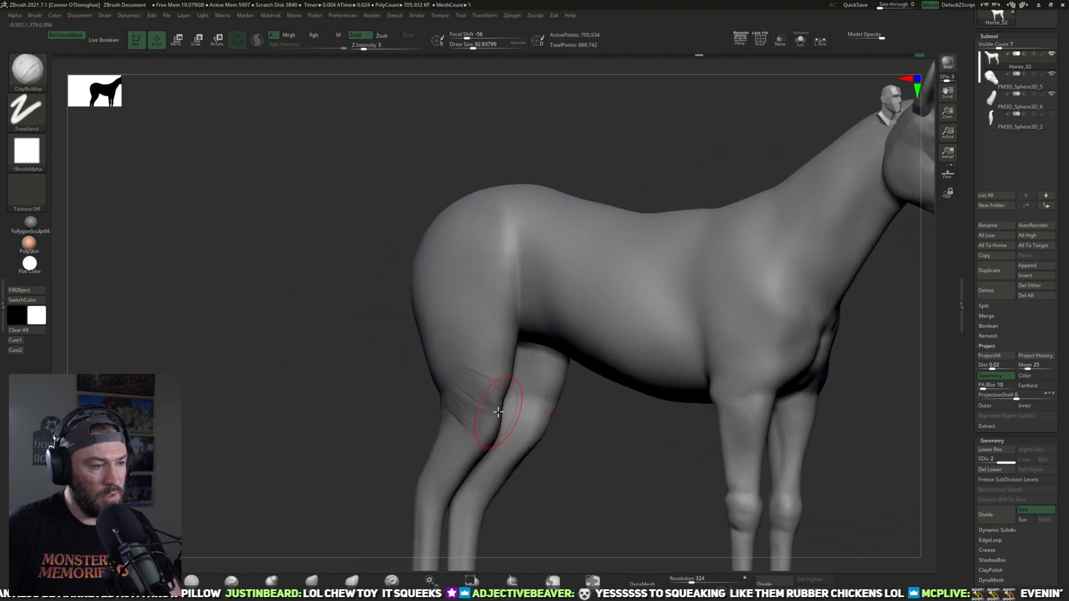
mouse_move(572, 491)
left_mouse_down("alt")
mouse_move(577, 469)
mouse_move(596, 470)
mouse_move(508, 317)
left_mouse_up("alt")
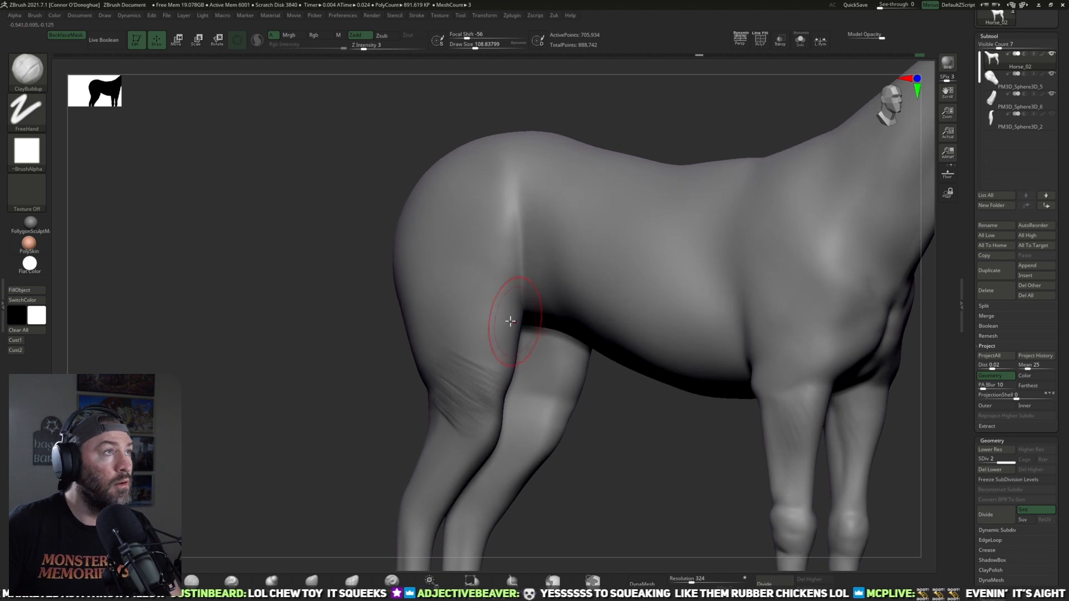
left_click_drag(619, 445, 590, 426)
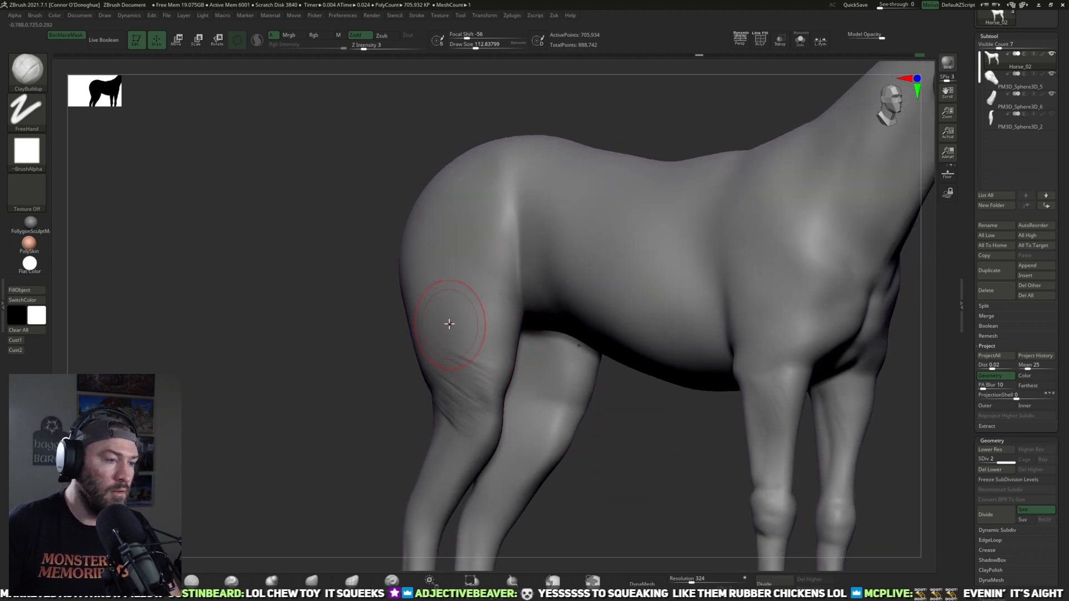
Step: Add ClayBuildup volume to the inner thighs, working from below the belly
left_click_drag(386, 342, 484, 358)
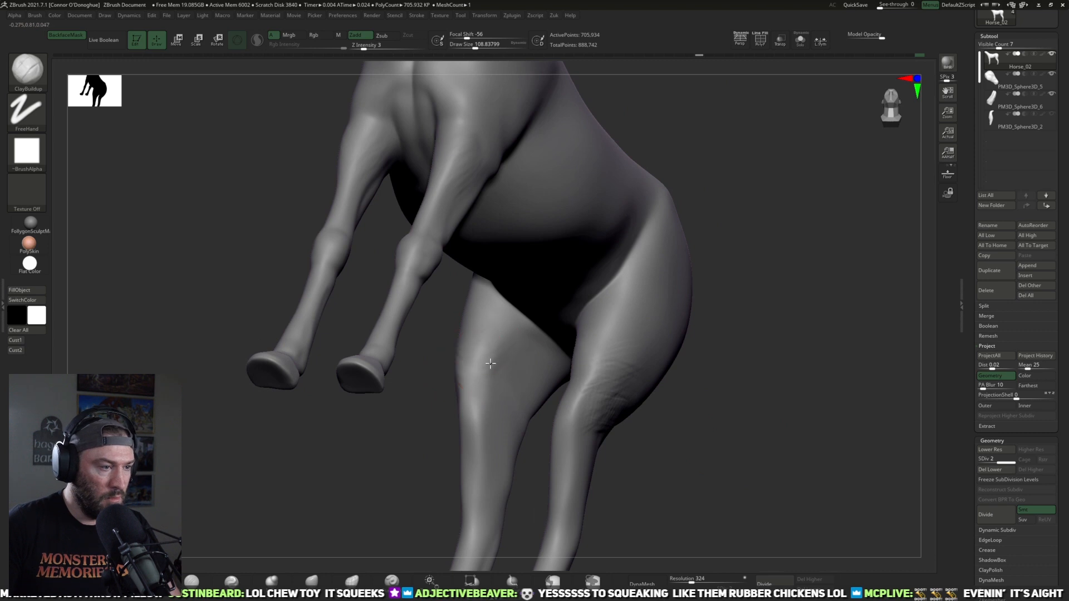
left_click_drag(417, 448, 472, 418)
left_click_drag(803, 344, 620, 391)
left_click_drag(365, 339, 509, 361)
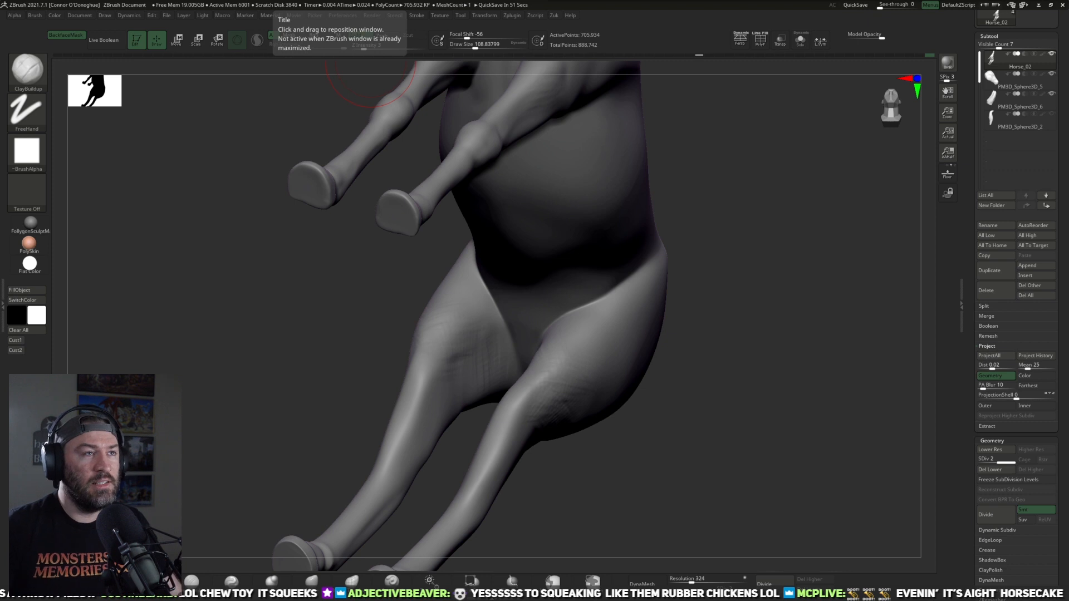
Step: Smooth the groin and inner thigh surfaces and blend them into the underside of the rump
left_click_drag(752, 346, 750, 308)
mouse_move(666, 357)
left_mouse_down()
mouse_move(690, 360)
mouse_move(684, 344)
mouse_move(517, 322)
left_mouse_up()
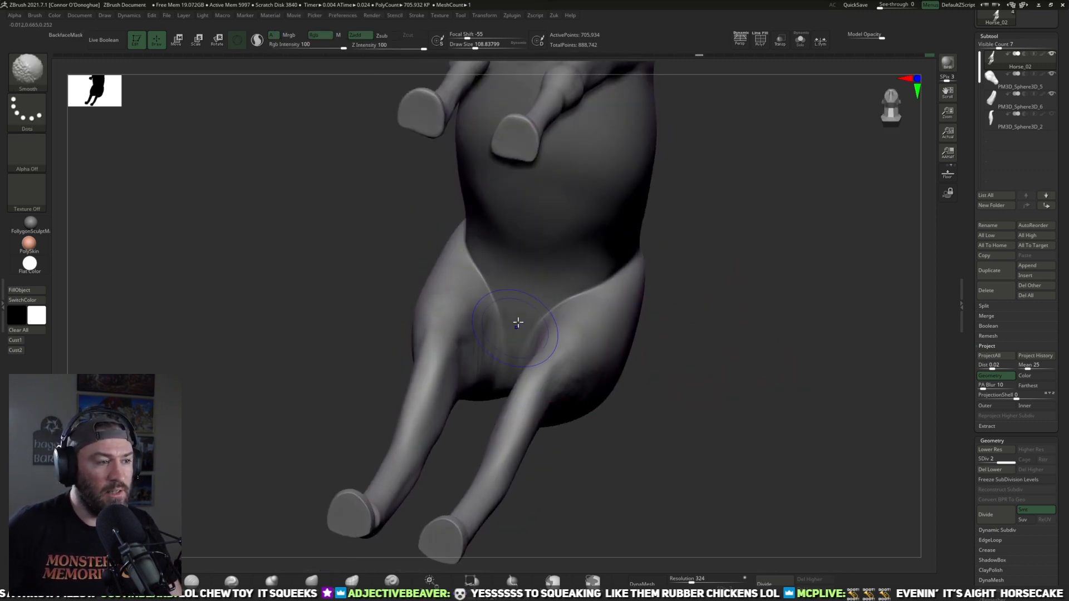
mouse_move(649, 425)
left_mouse_down()
mouse_move(656, 317)
mouse_move(731, 402)
mouse_move(707, 462)
mouse_move(417, 442)
mouse_move(489, 381)
left_mouse_up()
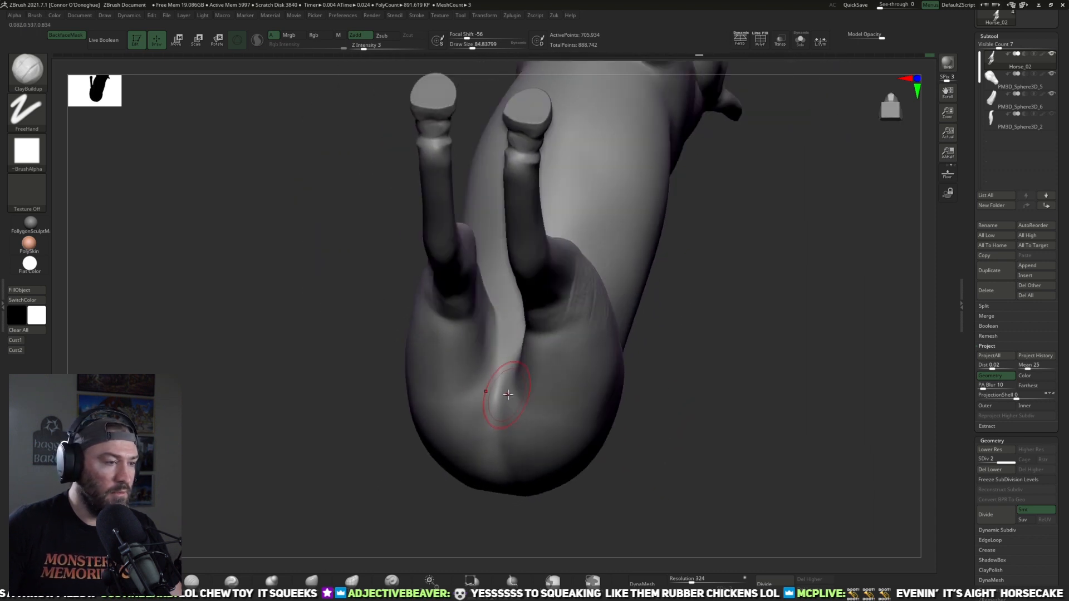
left_click_drag(535, 534, 499, 347)
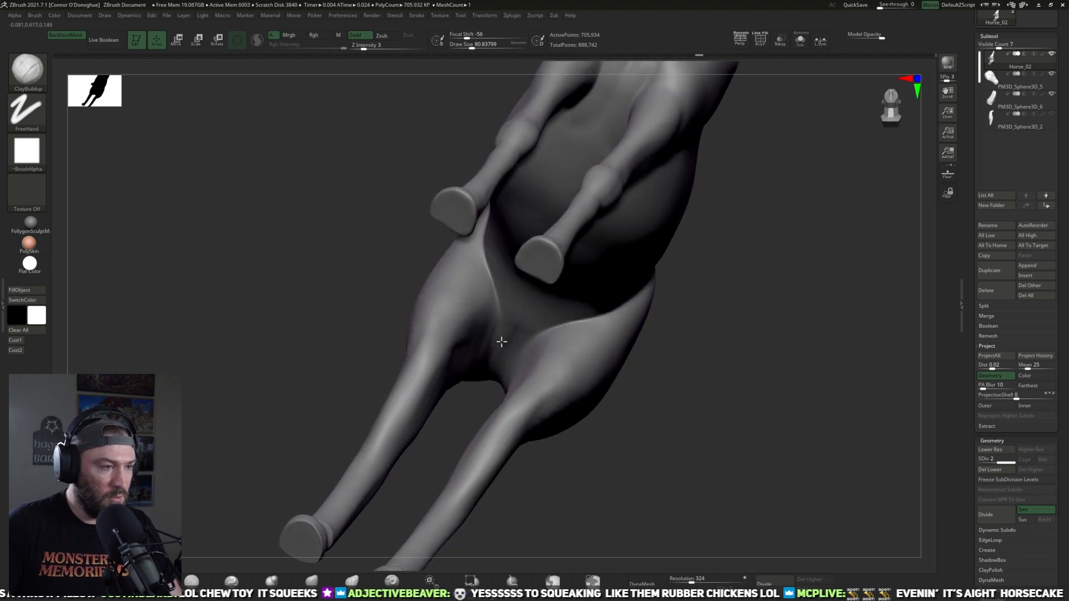
left_click_drag(474, 421, 489, 334)
left_click_drag(498, 510, 638, 357)
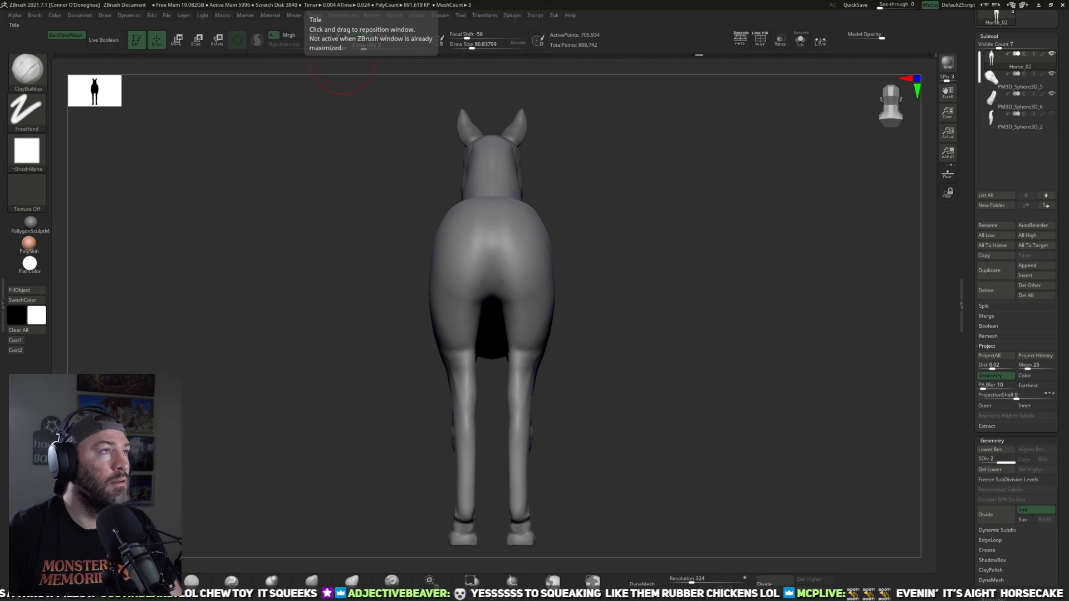
Step: Build up the hip and the flank fold in front of the thigh with ClayBuildup strokes
left_click_drag(562, 273, 602, 320)
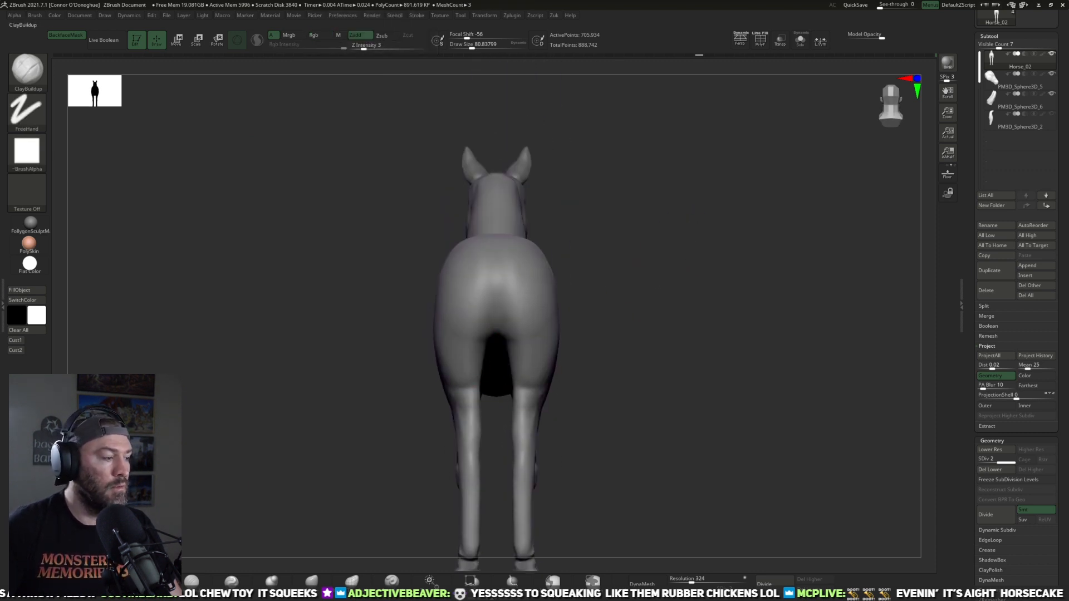
mouse_move(652, 292)
left_mouse_down()
mouse_move(596, 313)
mouse_move(502, 280)
left_mouse_up()
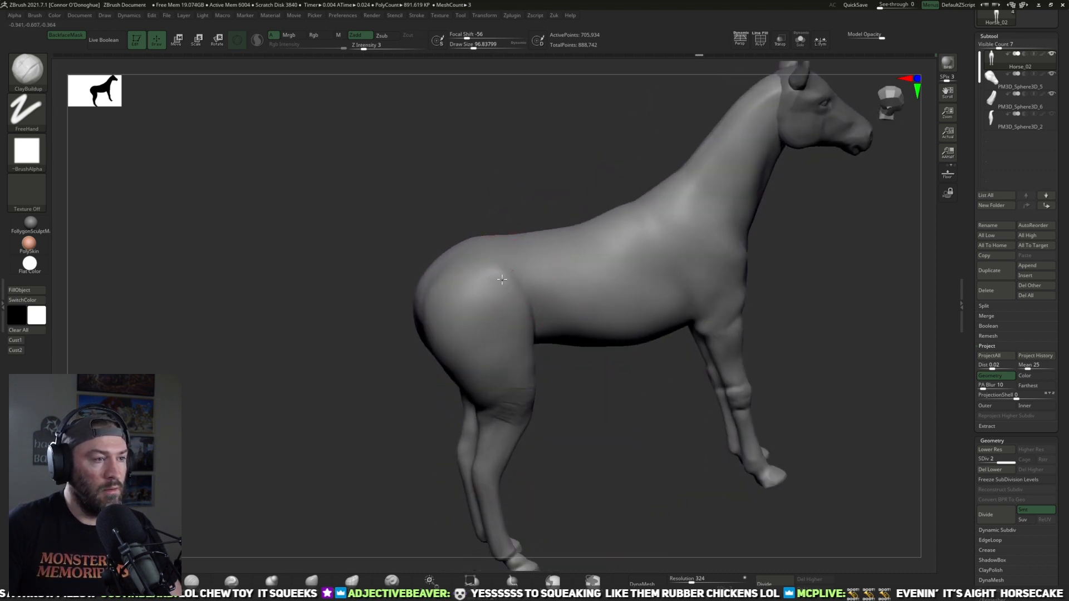
left_click_drag(603, 382, 582, 405)
left_click_drag(515, 272, 532, 305)
mouse_move(603, 351)
left_mouse_down()
mouse_move(674, 395)
mouse_move(625, 167)
mouse_move(487, 319)
left_mouse_up()
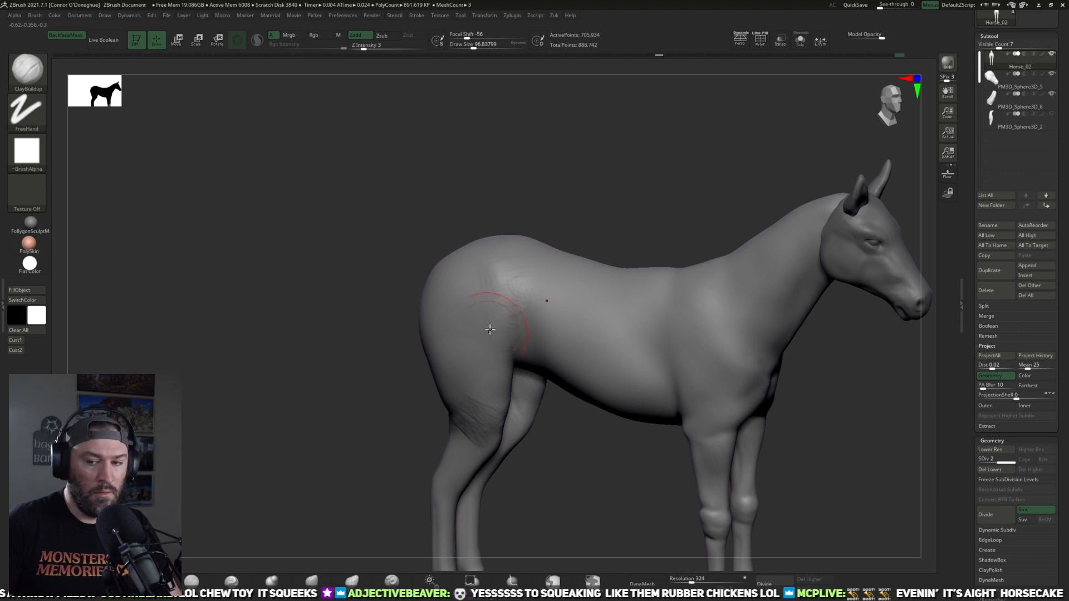
mouse_move(579, 234)
left_mouse_down()
mouse_move(670, 186)
mouse_move(630, 175)
left_mouse_up()
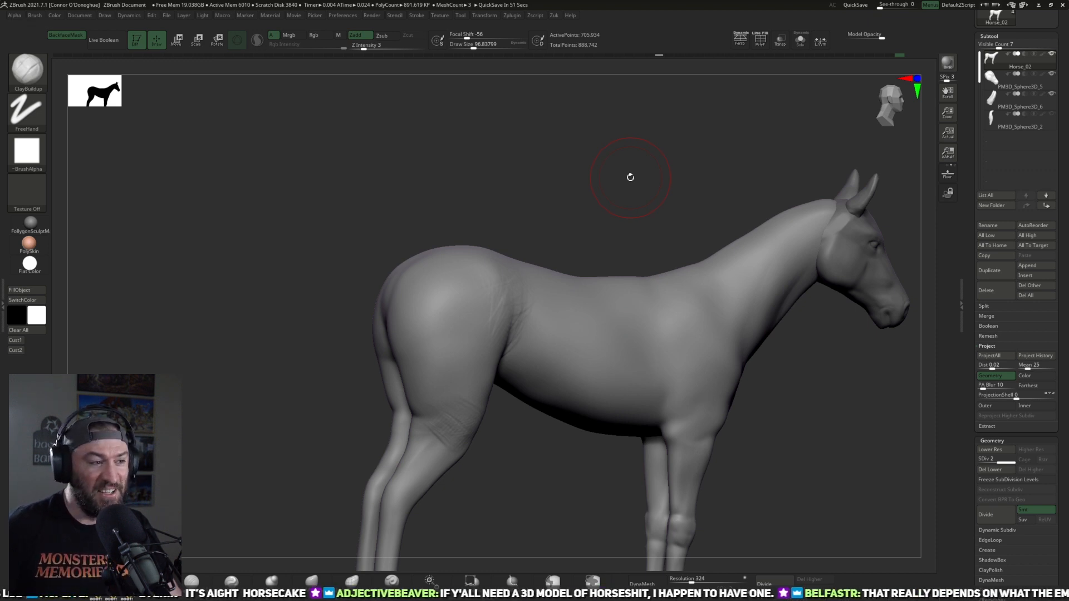
Step: Flatten the rough strokes over the hip and flank fold with the TrimDynamic brush
left_click_drag(568, 183, 189, 541)
left_click(191, 581)
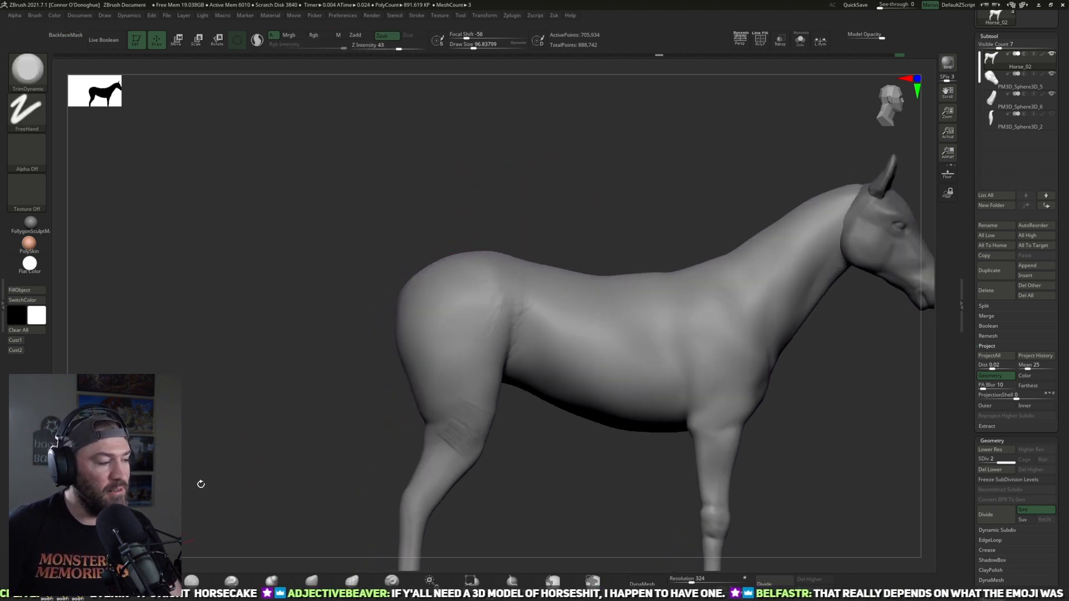
left_click_drag(615, 179, 590, 205)
left_click_drag(488, 309, 494, 319, "shift")
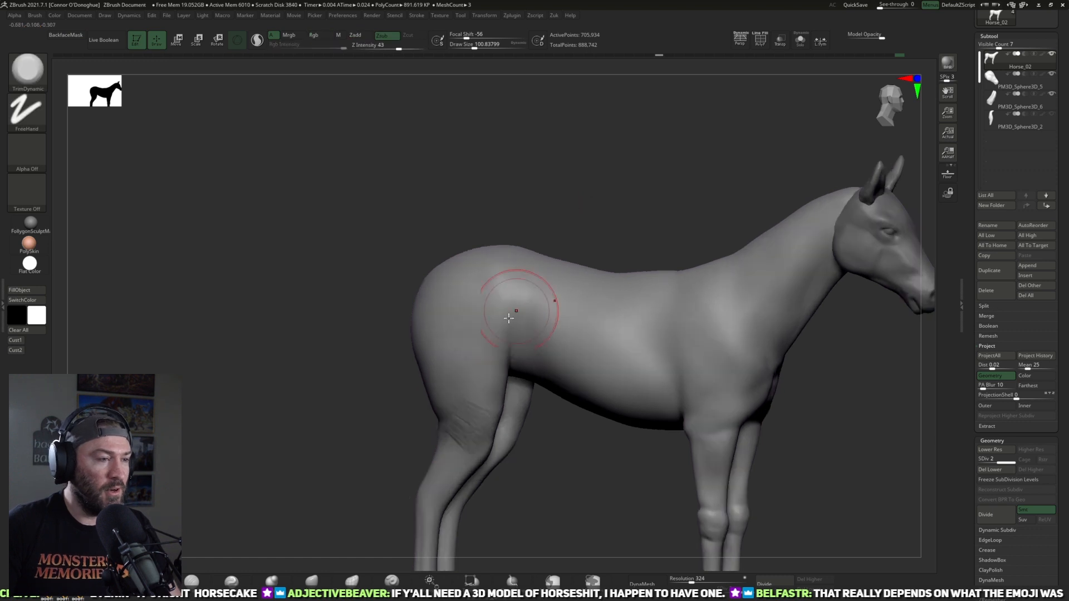
mouse_move(631, 181)
left_mouse_down()
mouse_move(609, 219)
mouse_move(658, 165)
mouse_move(682, 166)
mouse_move(696, 231)
mouse_move(654, 237)
left_mouse_up()
left_click_drag(468, 219, 470, 155, "alt")
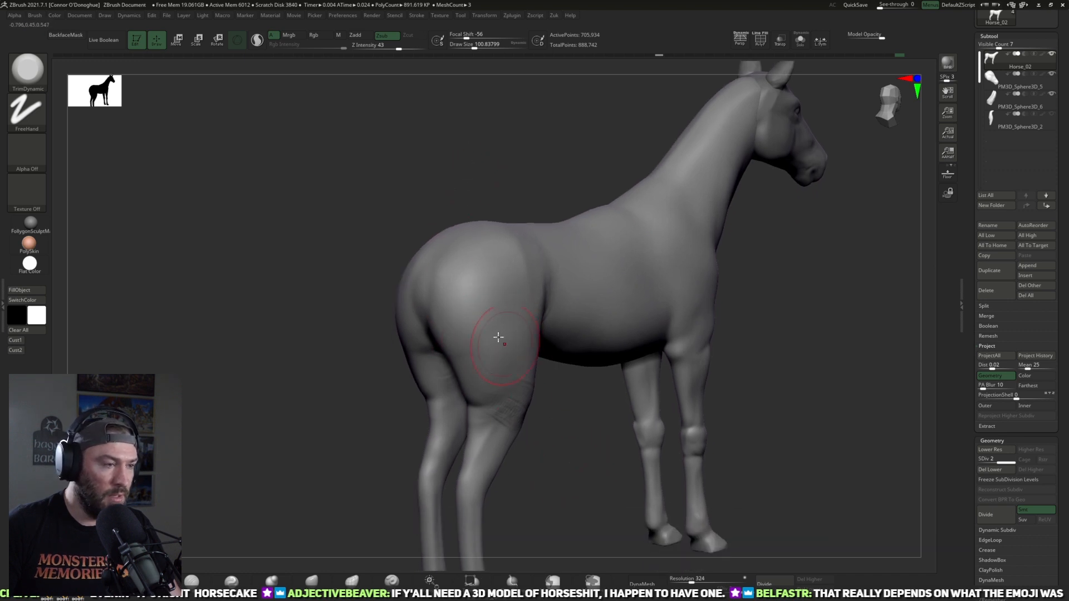
Step: Plane the side and rear of the thigh with TrimDynamic at a draw size of about 85
key("bracketleft")
key("bracketleft")
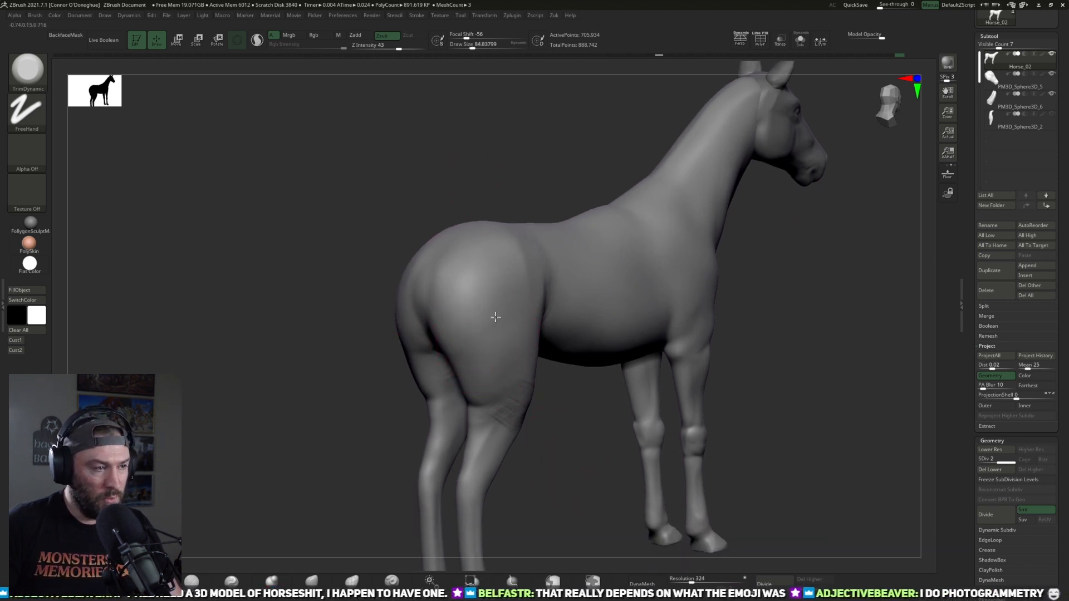
left_click_drag(543, 443, 538, 402)
left_click_drag(485, 359, 484, 360, "shift")
left_click_drag(239, 195, 593, 195)
left_click_drag(560, 340, 470, 378)
mouse_move(557, 374)
left_mouse_down("shift")
mouse_move(584, 305)
mouse_move(503, 351)
left_mouse_up("shift")
mouse_move(342, 424)
left_mouse_down()
mouse_move(522, 320)
mouse_move(469, 366)
left_mouse_up()
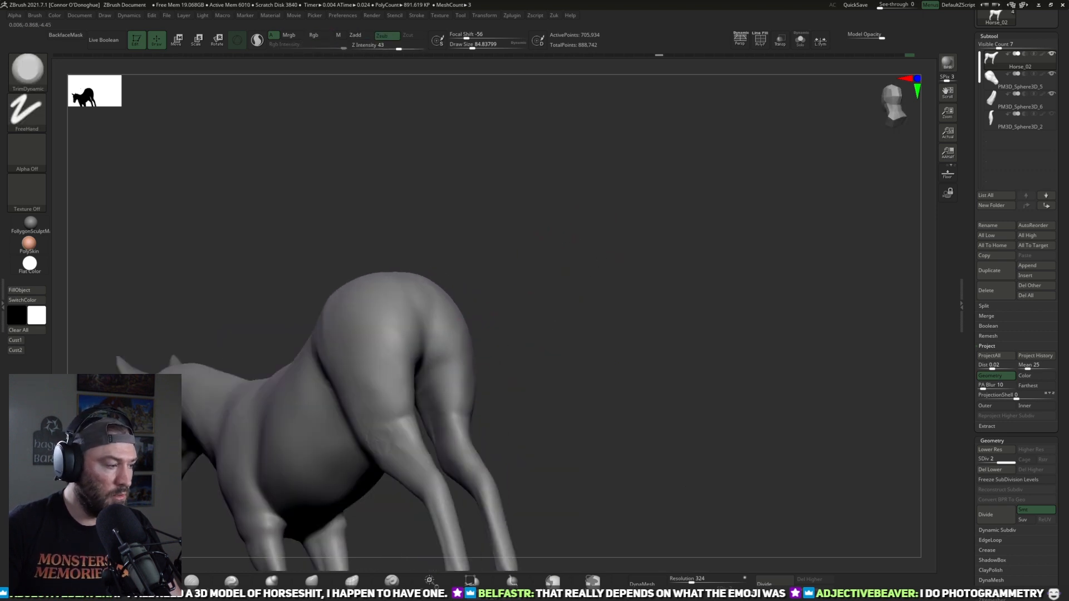
Step: Build up the muscle mass on the back of the thighs with ClayBuildup and smooth it into the buttocks
key("b")
key("c")
key("b")
left_click_drag(545, 291, 508, 333)
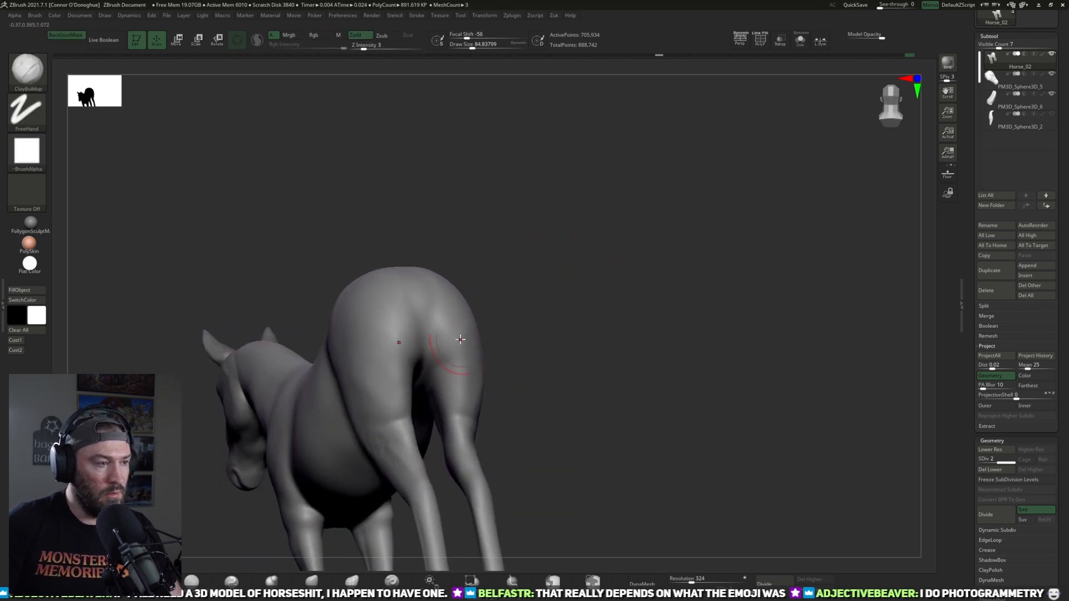
left_click_drag(447, 368, 436, 367)
mouse_move(543, 351)
left_mouse_down()
mouse_move(511, 336)
mouse_move(526, 322)
left_mouse_up()
mouse_move(537, 373)
left_mouse_down()
mouse_move(551, 339)
mouse_move(454, 368)
left_mouse_up()
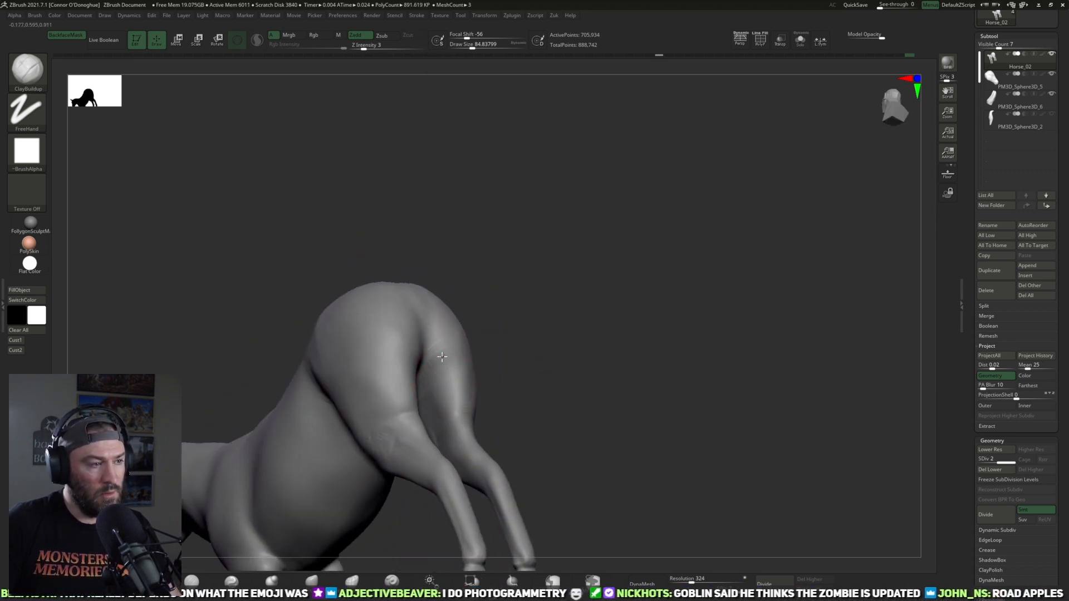
key("shift")
mouse_move(534, 384)
left_mouse_down("shift")
mouse_move(551, 389)
mouse_move(659, 225)
left_mouse_up("shift")
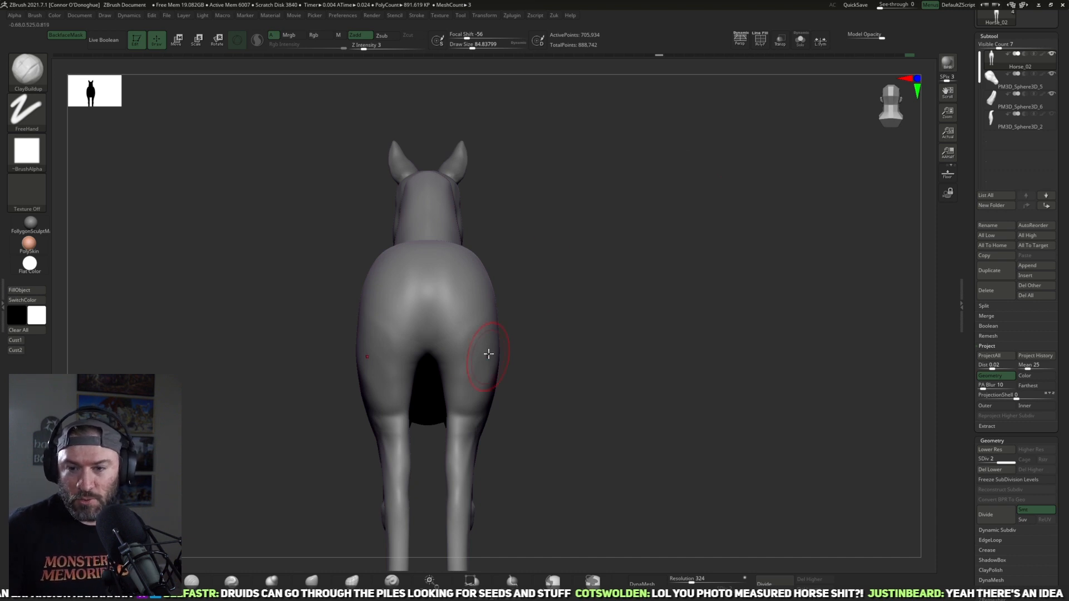
Step: Even out the lumpy flank surface in front of the thigh in side view
left_click_drag(557, 267, 624, 269)
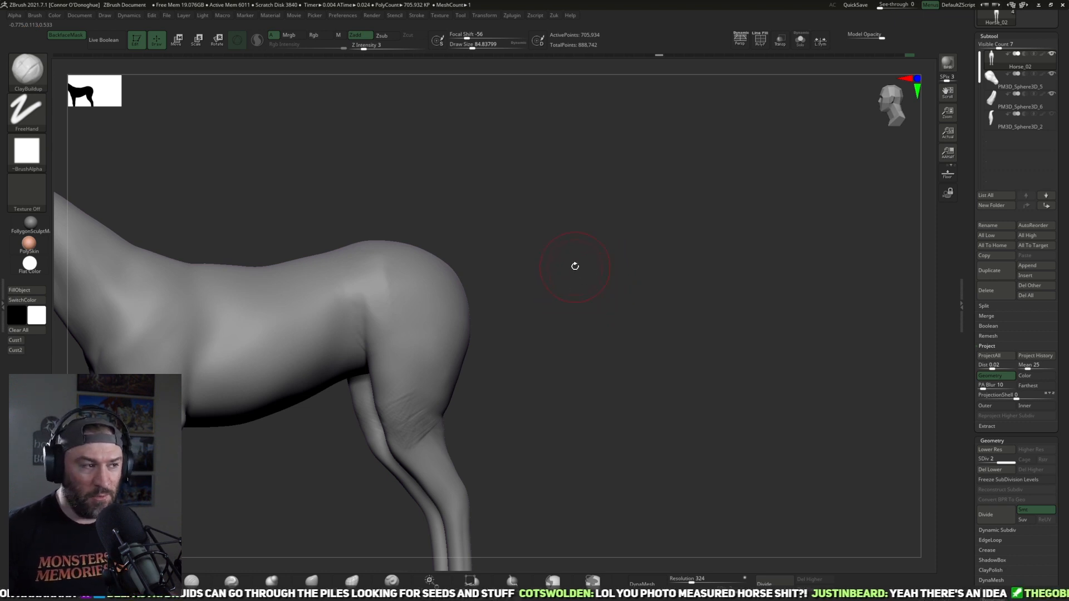
left_click_drag(580, 306, 529, 291)
mouse_move(653, 266)
left_mouse_down("alt")
mouse_move(620, 224)
mouse_move(682, 236)
mouse_move(657, 245)
left_mouse_up("alt")
left_click(194, 577)
mouse_move(398, 465)
left_mouse_down()
mouse_move(365, 470)
mouse_move(391, 408)
mouse_move(414, 426)
left_mouse_up()
Step: Carve the flank fold creases in front of the thigh with DamStandard at a draw size of about 65
key("bracketleft")
key("bracketleft")
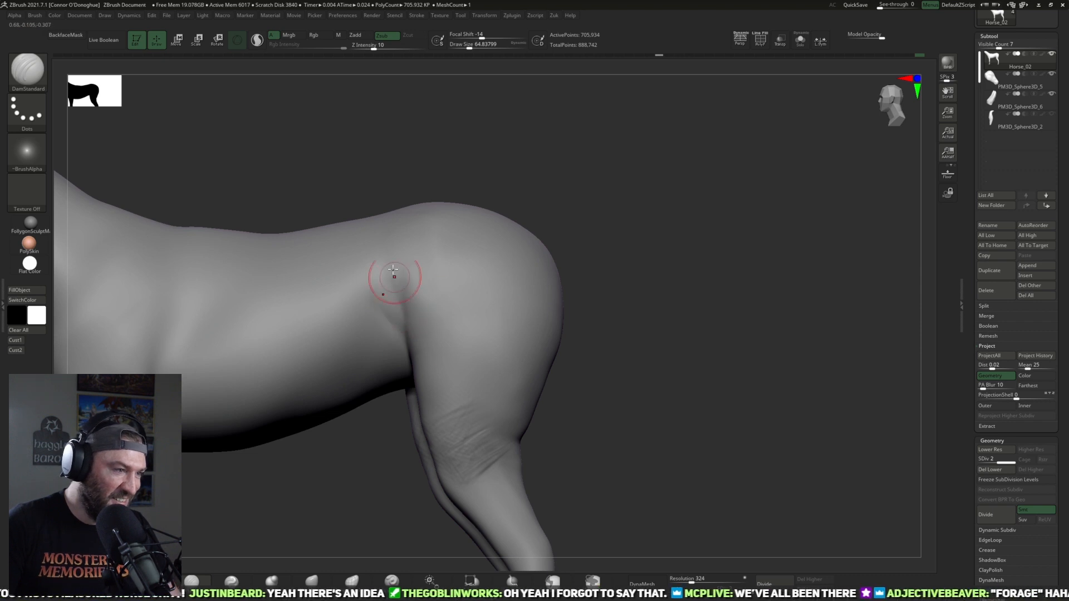
left_click_drag(577, 210, 501, 269)
left_click_drag(551, 225, 534, 234)
left_click_drag(422, 310, 409, 301)
left_click_drag(601, 170, 549, 183)
mouse_move(410, 306)
left_mouse_down("shift")
mouse_move(400, 298)
mouse_move(414, 335)
left_mouse_up("shift")
left_click_drag(399, 271, 427, 365)
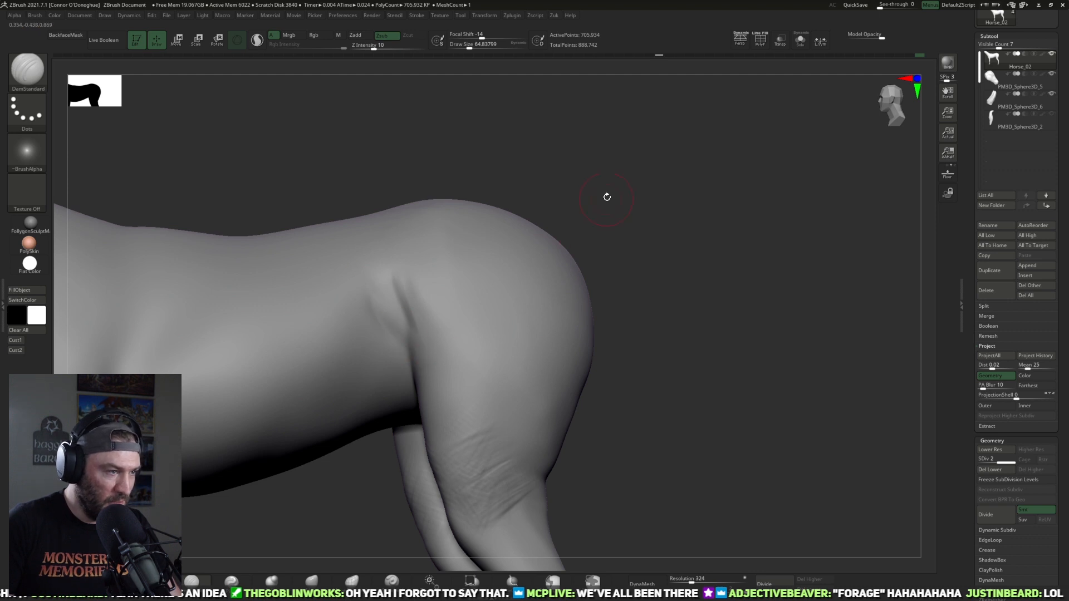
left_click_drag(606, 196, 424, 350)
left_click_drag(593, 303, 595, 369)
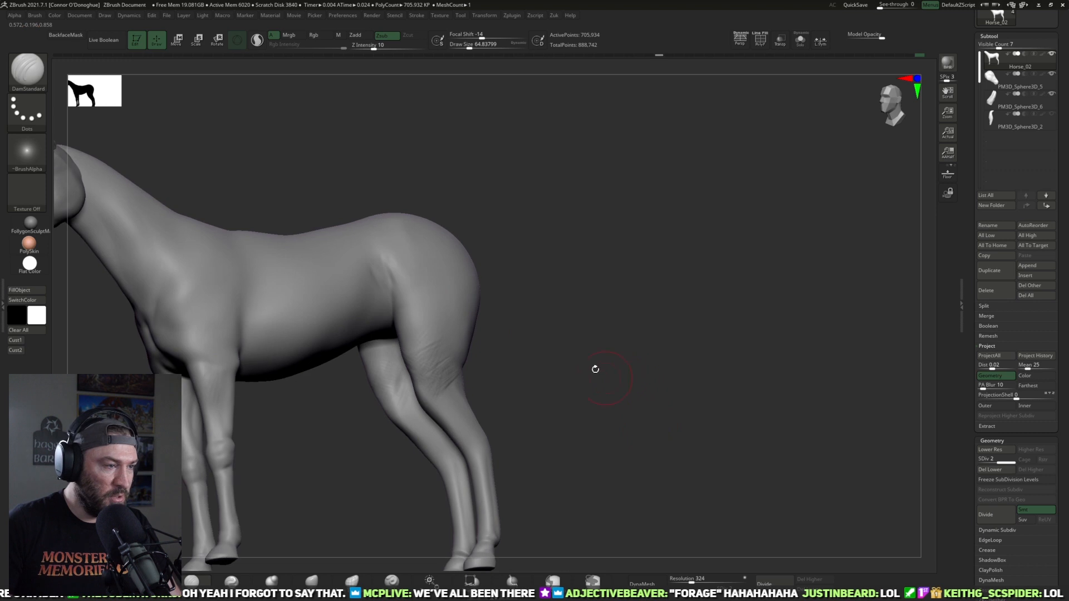
Step: Polish the rough stifle strokes and the outer thigh into cleaner planes with the hPolish brush
left_click_drag(546, 232, 534, 243, "alt")
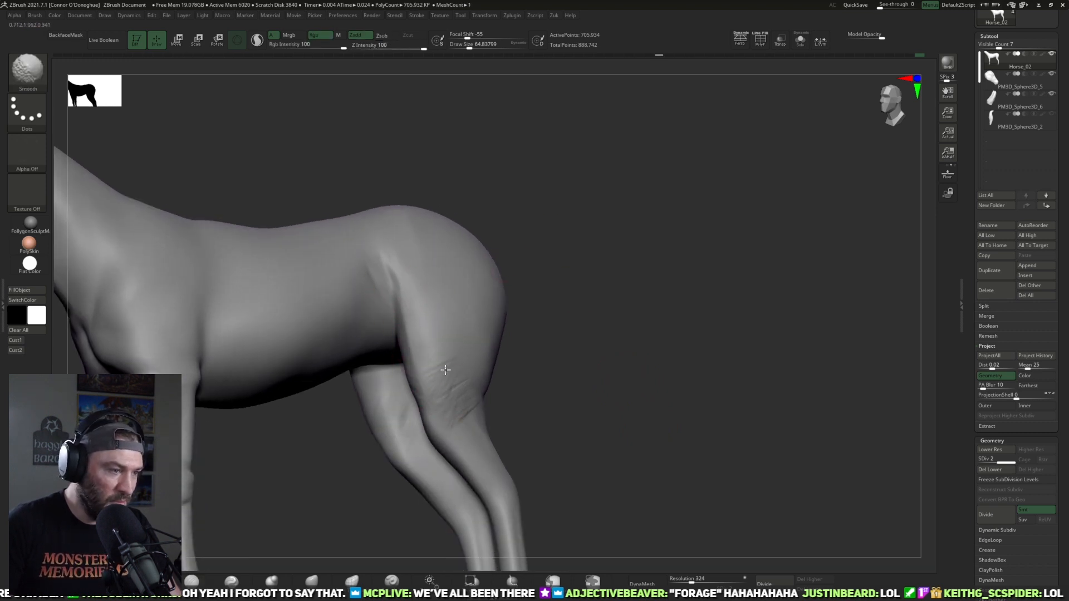
key("b")
key("h")
key("p")
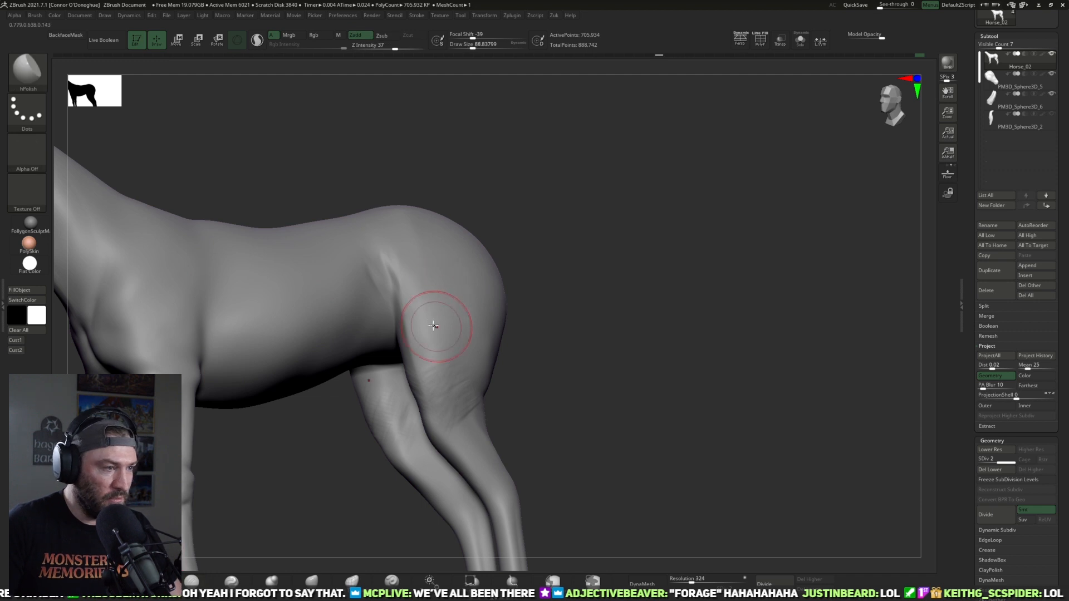
mouse_move(560, 319)
left_mouse_down()
mouse_move(553, 341)
mouse_move(466, 356)
left_mouse_up()
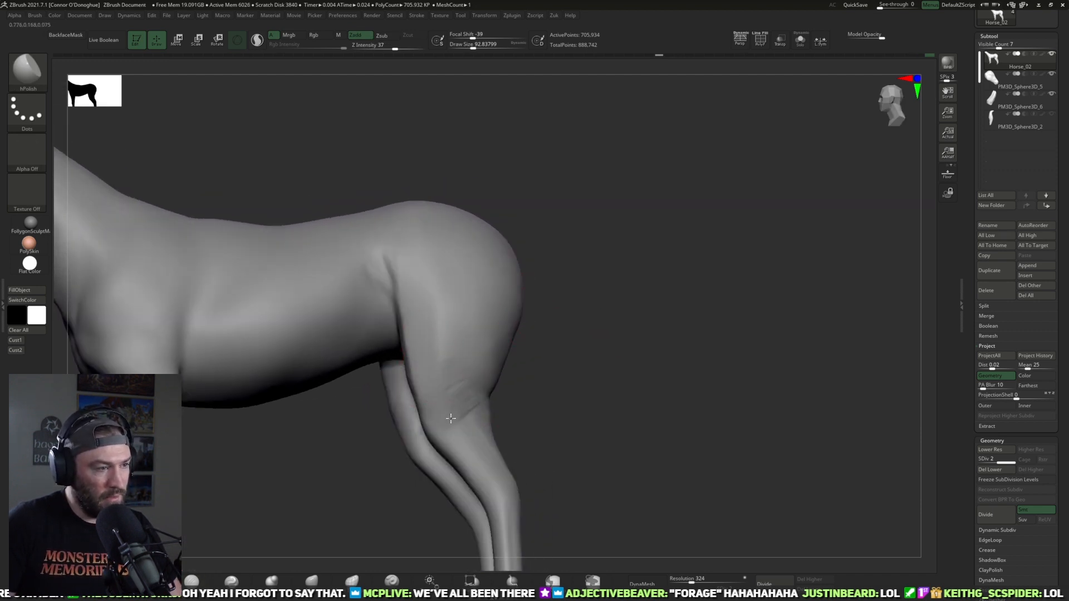
mouse_move(587, 332)
left_mouse_down()
mouse_move(576, 364)
mouse_move(430, 362)
left_mouse_up()
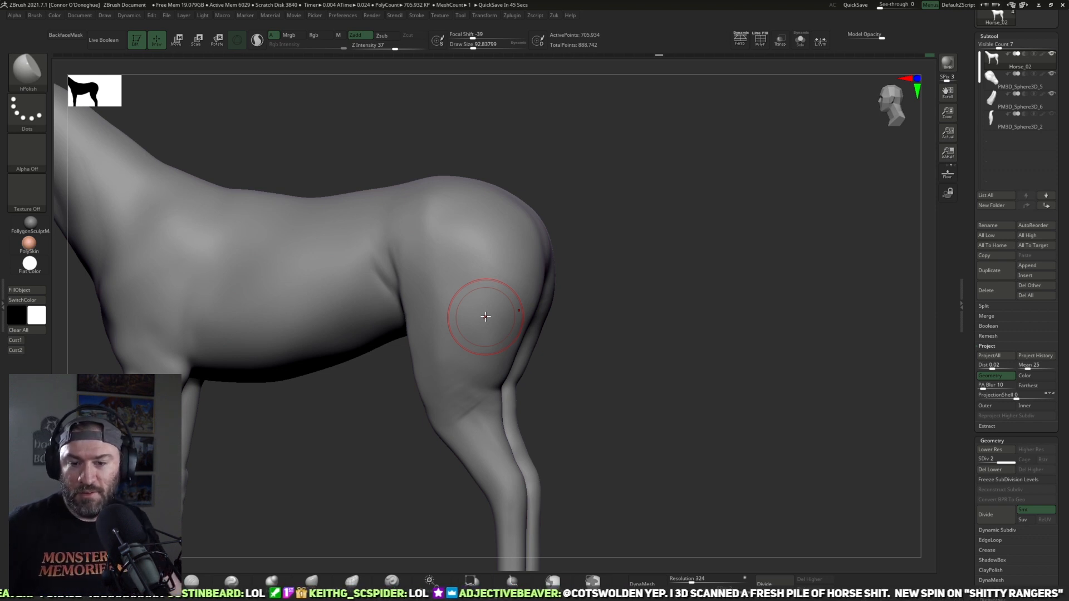
Step: Smooth the stifle and adjust its front contour into the gaskin with the Move brush at a reduced size
left_click_drag(713, 310, 633, 270)
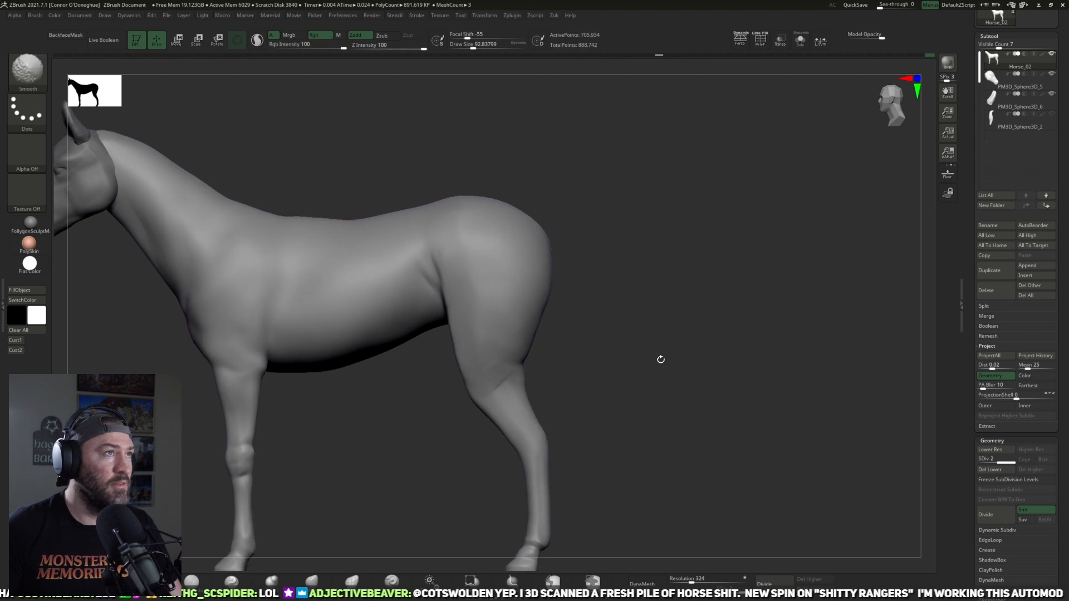
left_click_drag(412, 473, 312, 569)
key("b")
key("m")
key("v")
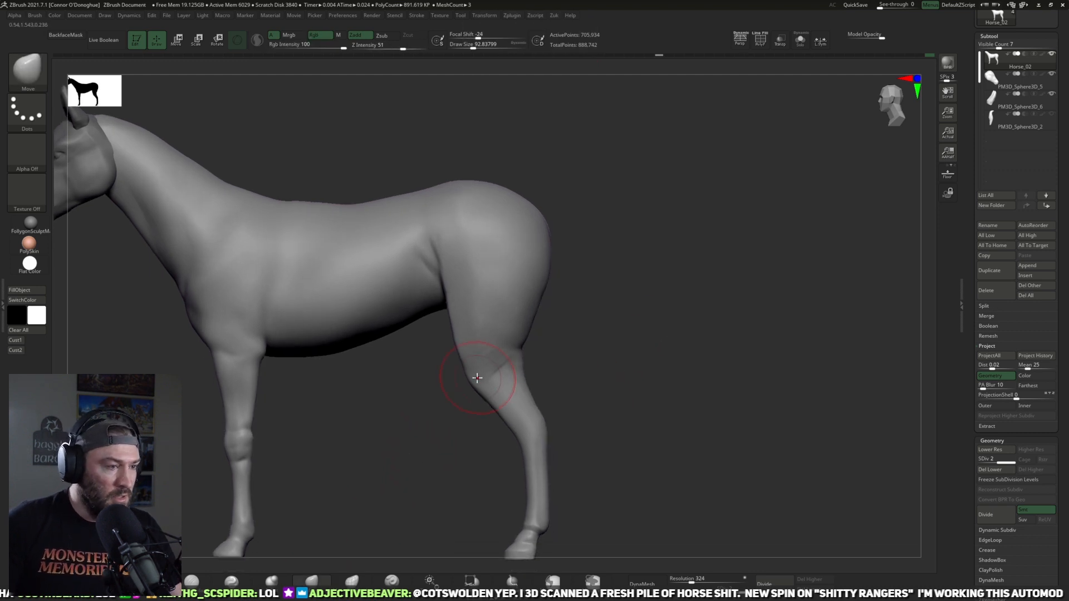
mouse_move(551, 359)
left_mouse_down()
mouse_move(587, 339)
mouse_move(582, 374)
mouse_move(499, 383)
mouse_move(456, 368)
left_mouse_up()
key("[")
key("[")
key("[")
key("[")
key("[")
key("[")
key("[")
left_click_drag(386, 405, 670, 341)
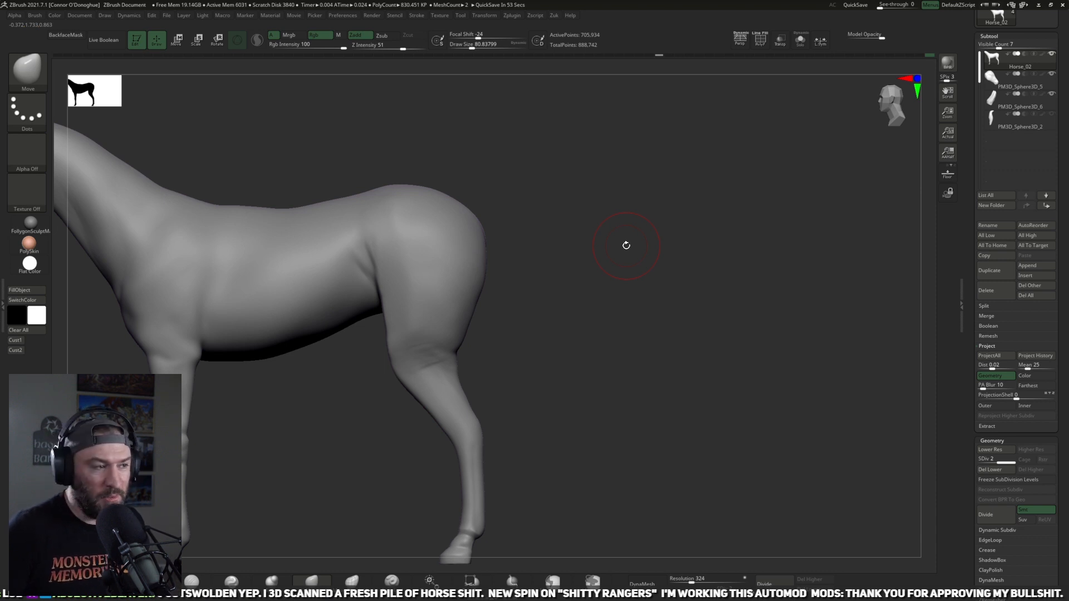
Step: Smooth the front edge of the thigh and the stifle with the Smooth brush from a low front view
left_click_drag(555, 325, 578, 336)
mouse_move(579, 336)
left_mouse_down("alt")
mouse_move(531, 337)
mouse_move(499, 320)
mouse_move(408, 347)
left_mouse_up("alt")
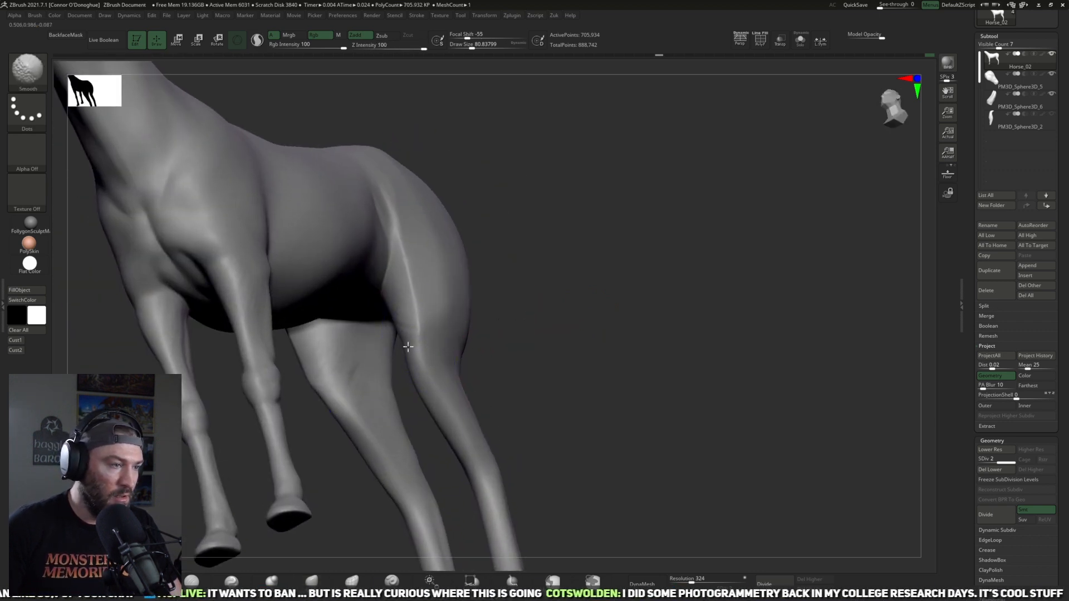
mouse_move(551, 300)
left_mouse_down()
mouse_move(596, 299)
mouse_move(445, 310)
left_mouse_up()
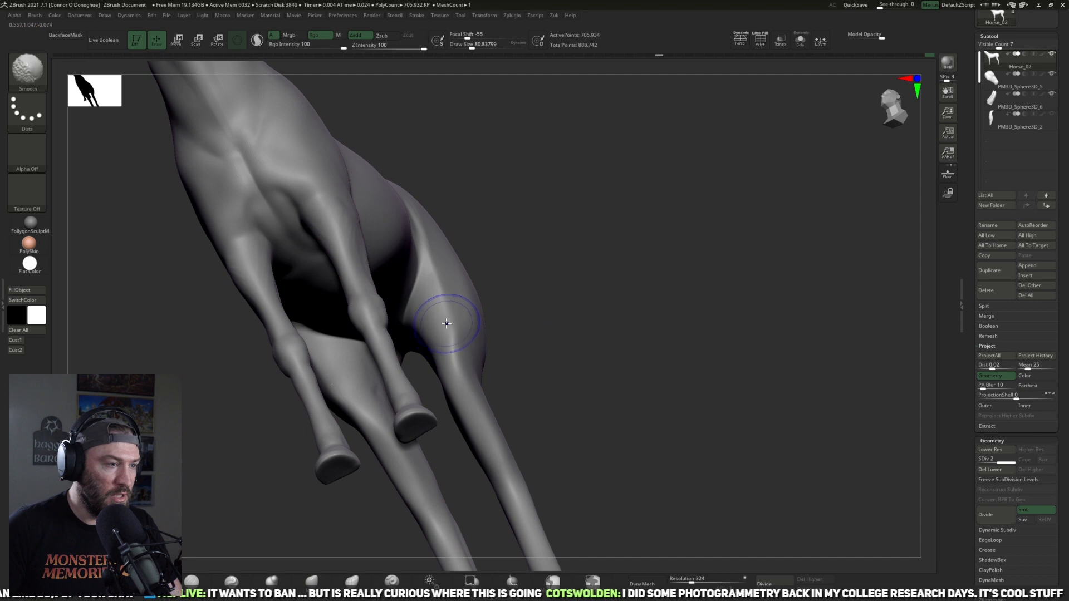
Step: Flatten the front and outer surfaces of the thigh into broader planes with the TrimDynamic brush at a draw size of about 109
left_click(193, 581)
left_click_drag(582, 239, 565, 303)
left_click_drag(434, 246, 433, 238)
mouse_move(558, 317)
left_mouse_down()
mouse_move(523, 351)
mouse_move(549, 331)
left_mouse_up()
right_click_drag(518, 348, 664, 322)
right_click_drag(579, 337, 517, 335, "ctrl")
left_click(192, 583)
left_click_drag(456, 255, 458, 327)
left_click_drag(443, 253, 492, 348)
mouse_move(493, 347)
right_mouse_down()
mouse_move(684, 312)
mouse_move(615, 307)
mouse_move(584, 348)
mouse_move(625, 296)
right_mouse_up()
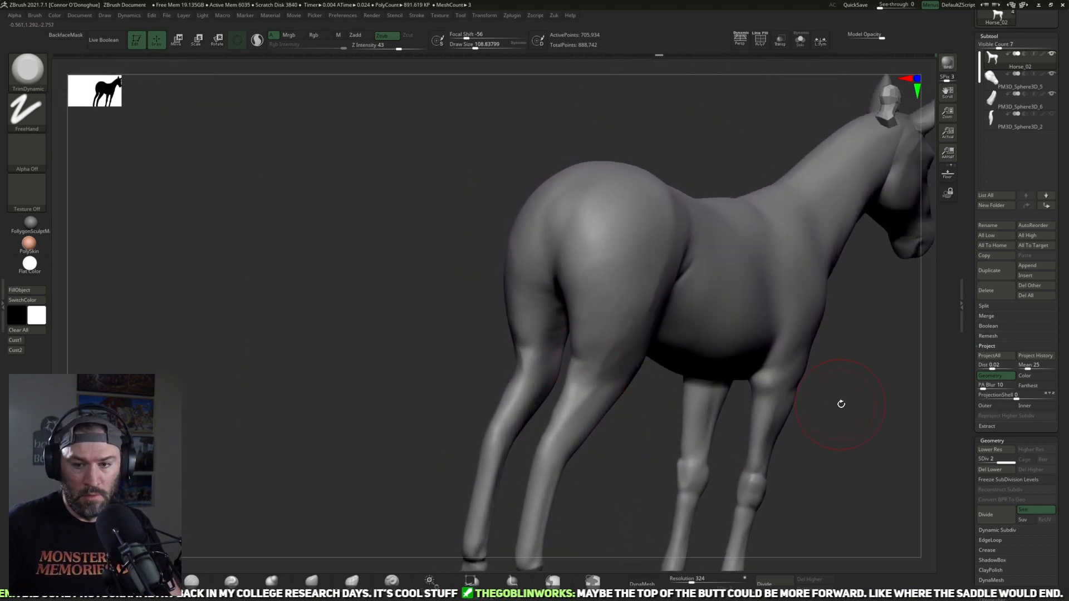
Step: Shift the high point of the croup forward toward the loin with the Move brush at a draw size of about 193
right_click_drag(880, 413, 822, 364)
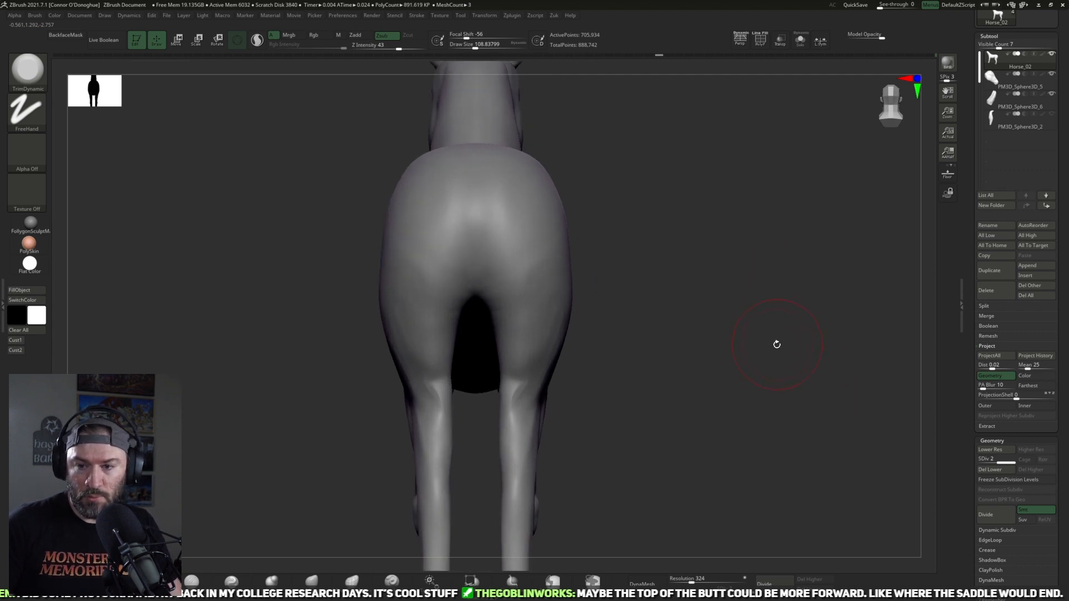
right_click_drag(759, 401, 804, 362)
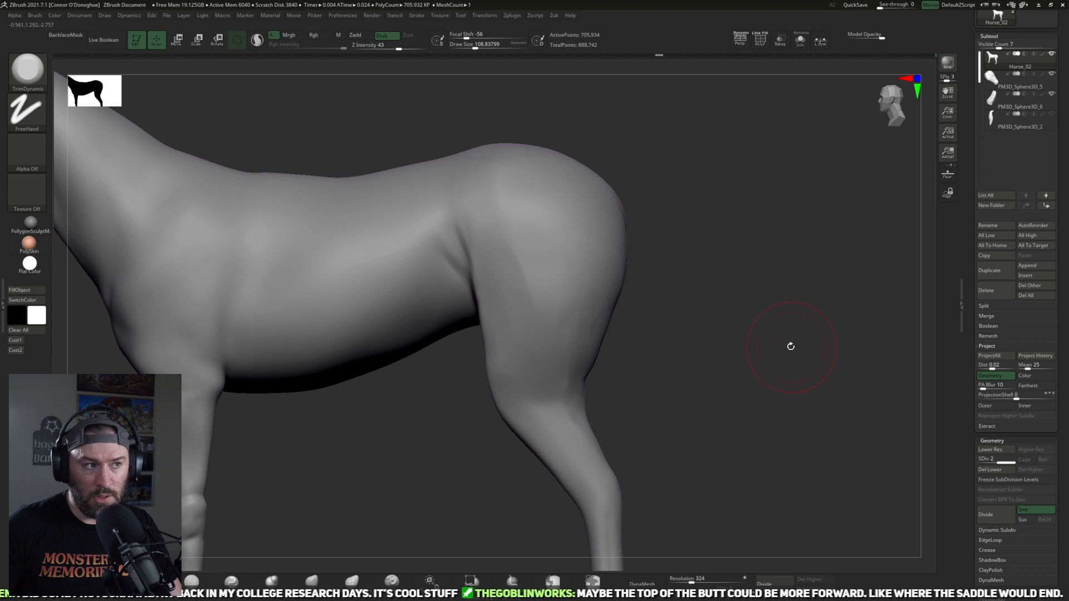
key("f")
right_click_drag(799, 322, 732, 416, "alt")
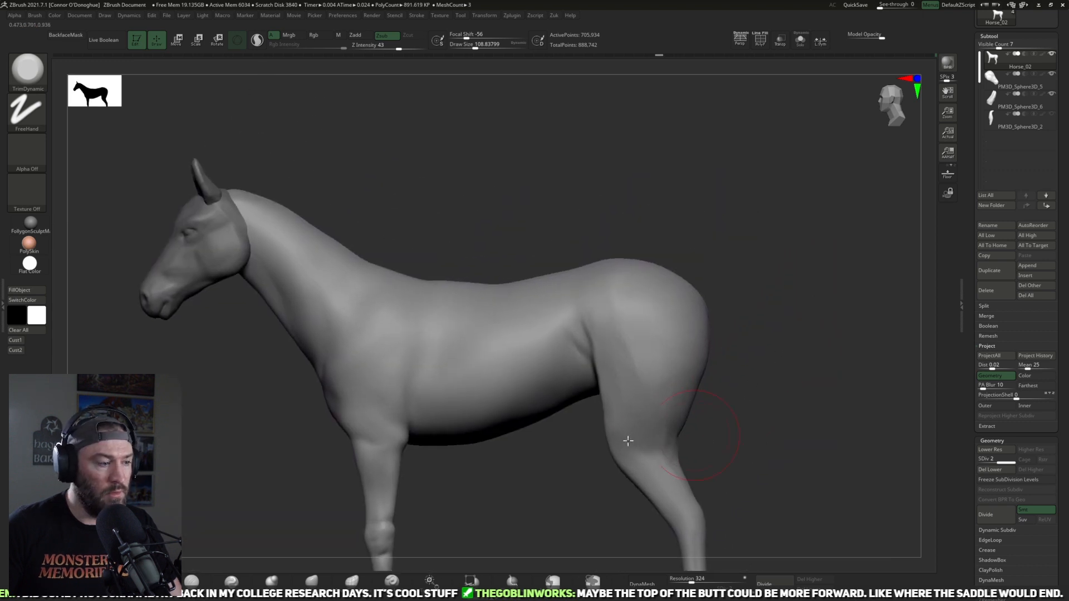
left_click(326, 581)
right_click_drag(643, 210, 605, 260)
key("bracketright")
key("bracketright")
key("bracketright")
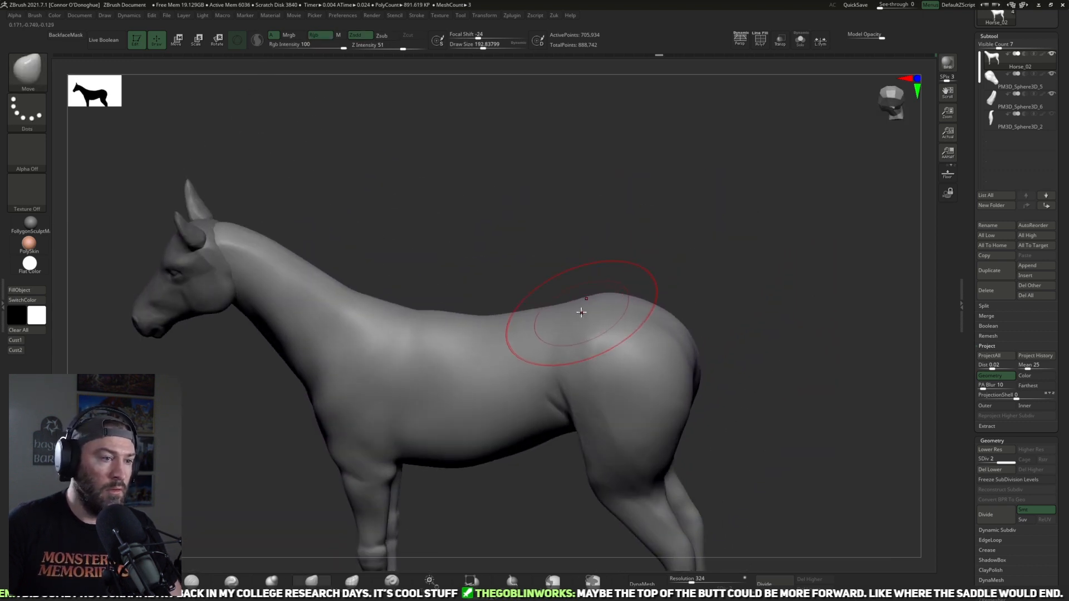
left_click_drag(582, 313, 563, 311)
right_click_drag(671, 238, 723, 223)
right_click_drag(754, 290, 661, 291)
right_click_drag(740, 343, 783, 332)
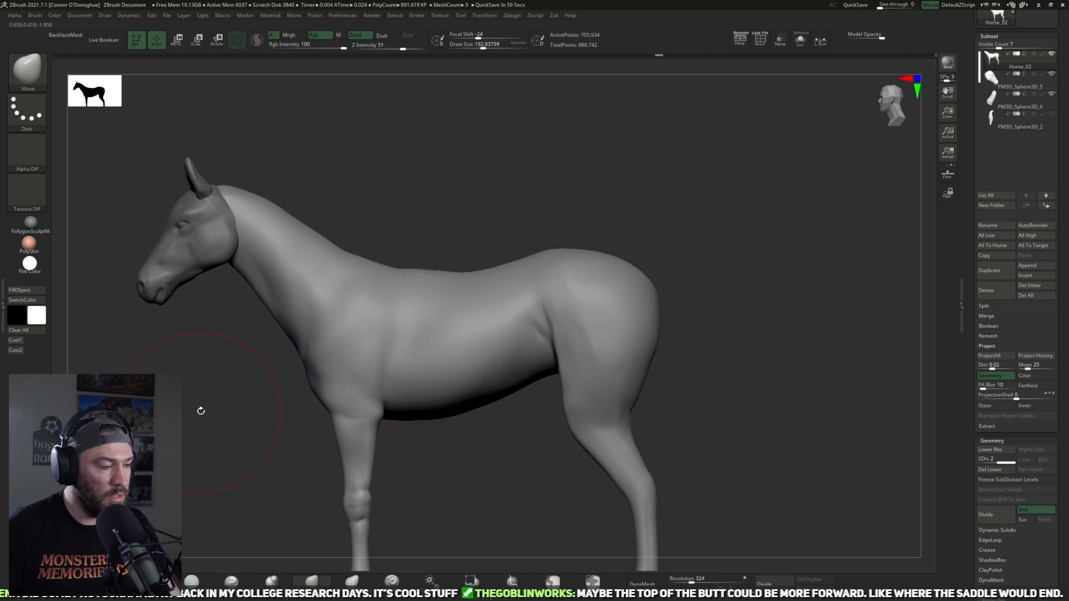
Step: Adjust the rear contour of the buttock in side view with the Move brush
key("]")
left_click_drag(647, 367, 644, 357)
left_click_drag(696, 317, 586, 341)
key("[")
key("[")
key("[")
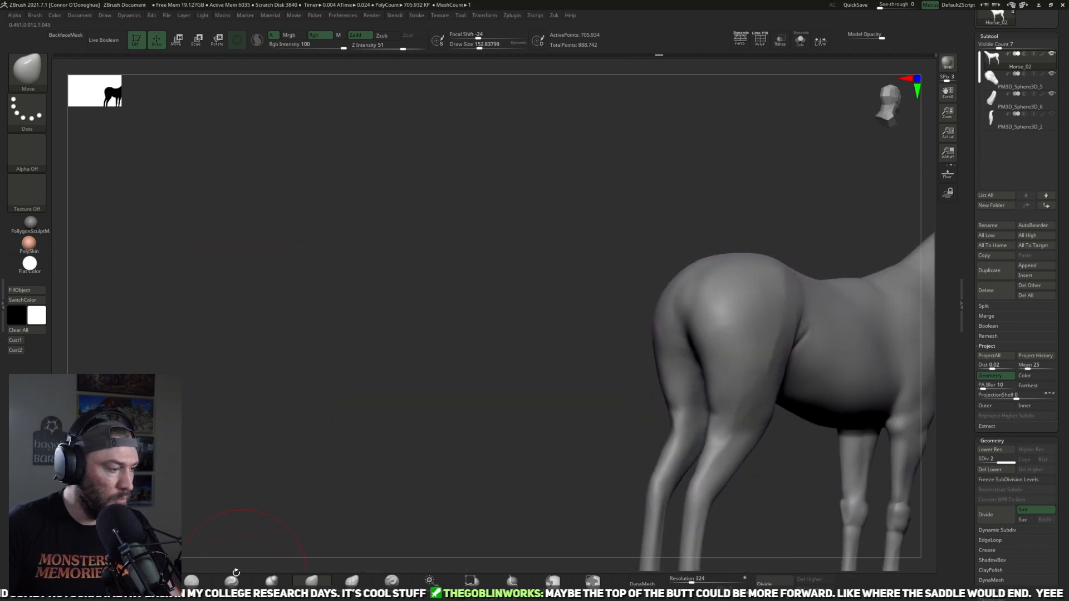
Step: Define the croup and hip ridge on the hindquarters with the Pinch brush
left_click(2, 305)
left_click_drag(456, 382, 401, 401, "alt")
left_click_drag(555, 360, 528, 363)
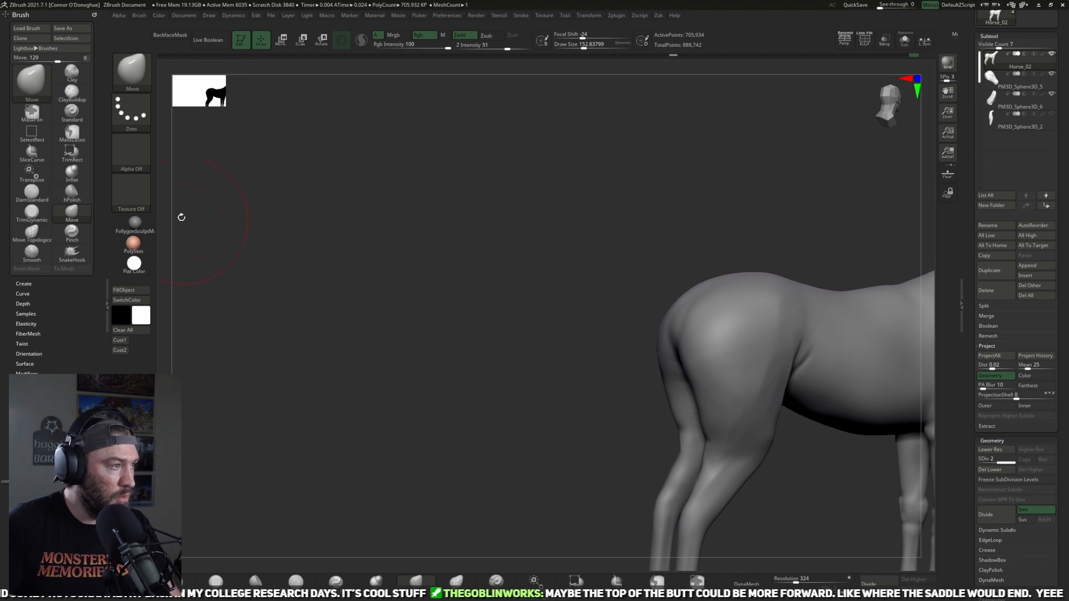
left_click(107, 304)
double_click(107, 304)
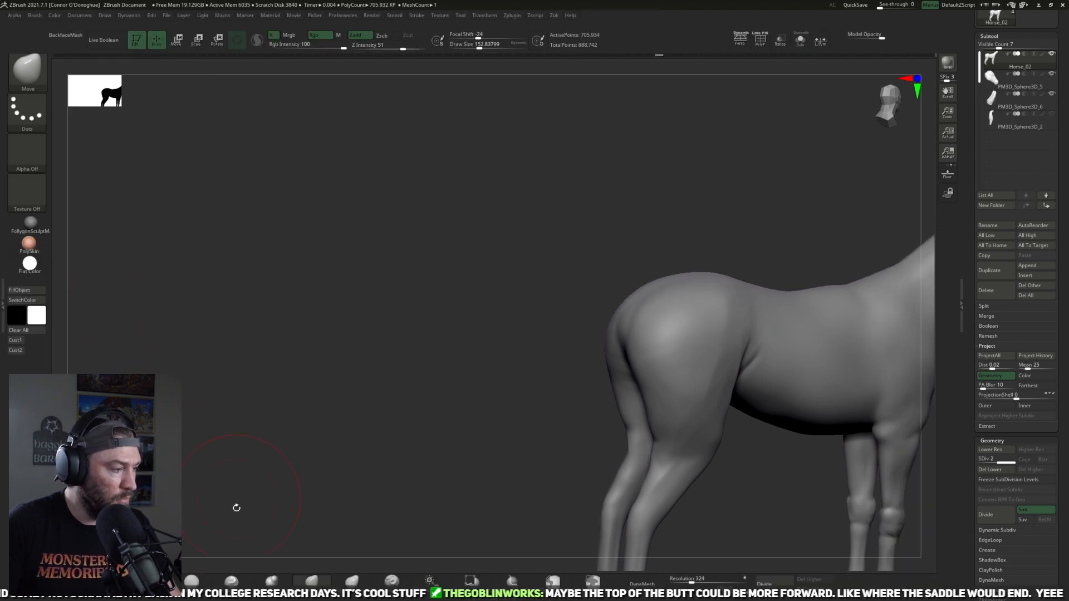
left_click(225, 585)
mouse_move(378, 389)
left_mouse_down("alt")
mouse_move(284, 400)
mouse_move(301, 428)
left_mouse_up("alt")
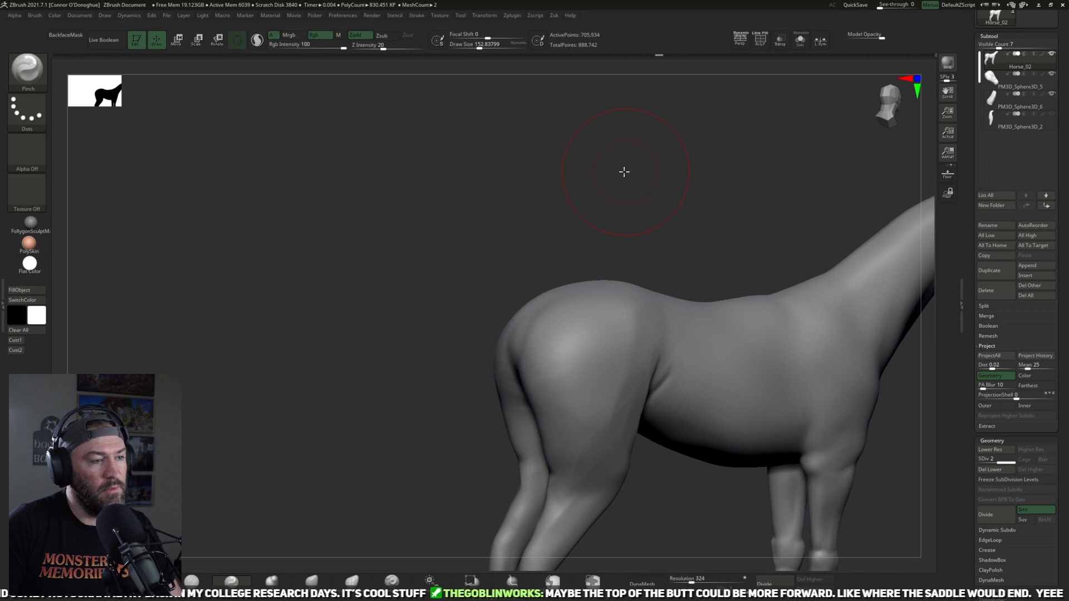
left_click_drag(627, 172, 625, 192, "alt")
left_click_drag(473, 325, 618, 293)
left_click_drag(802, 291, 544, 205)
Step: Lower the Pinch brush intensity to 12 and refine the forms of the hip and rump
left_click_drag(395, 49, 376, 49)
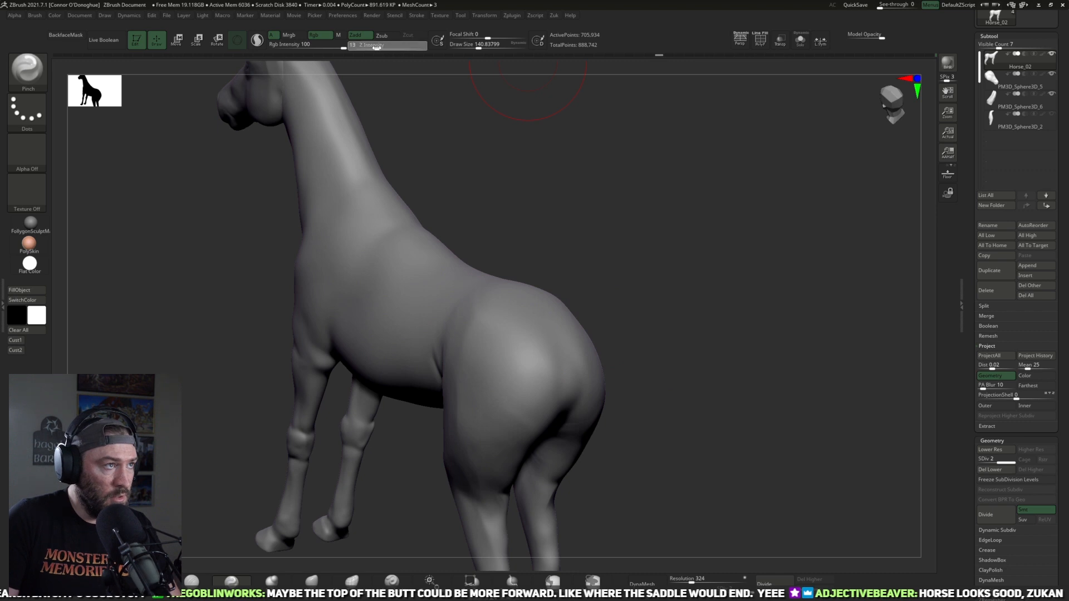
left_click_drag(590, 223, 551, 228)
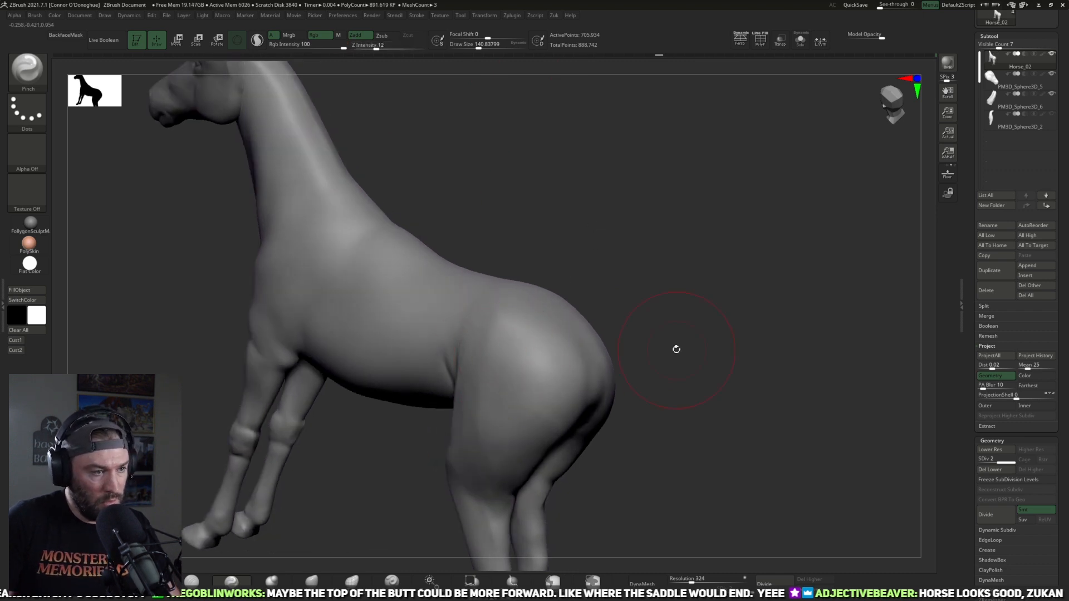
left_click_drag(670, 350, 524, 370)
left_click_drag(707, 339, 648, 357)
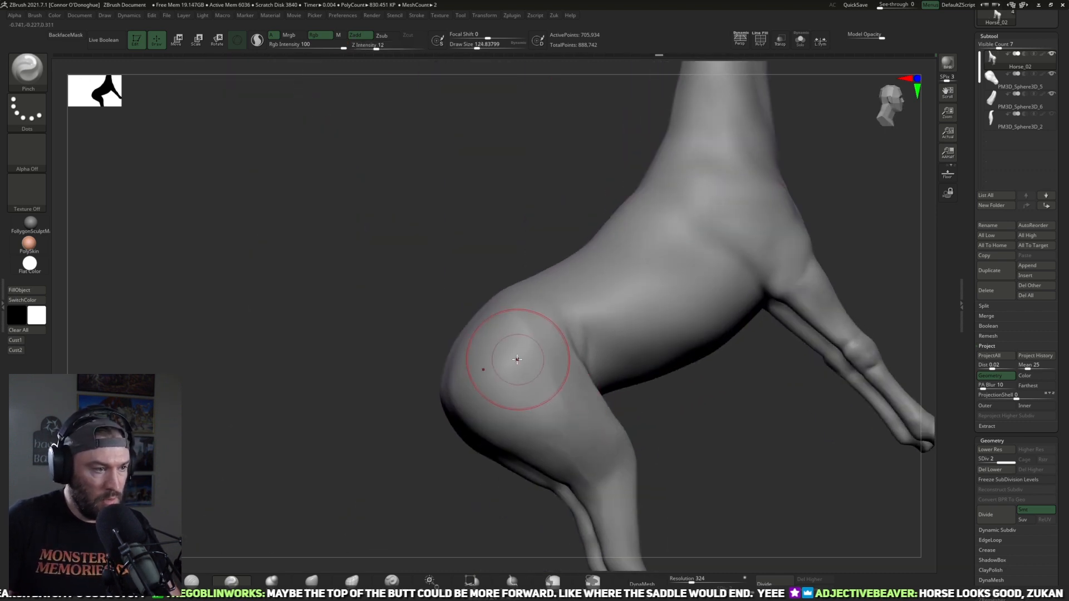
left_click_drag(395, 436, 350, 478)
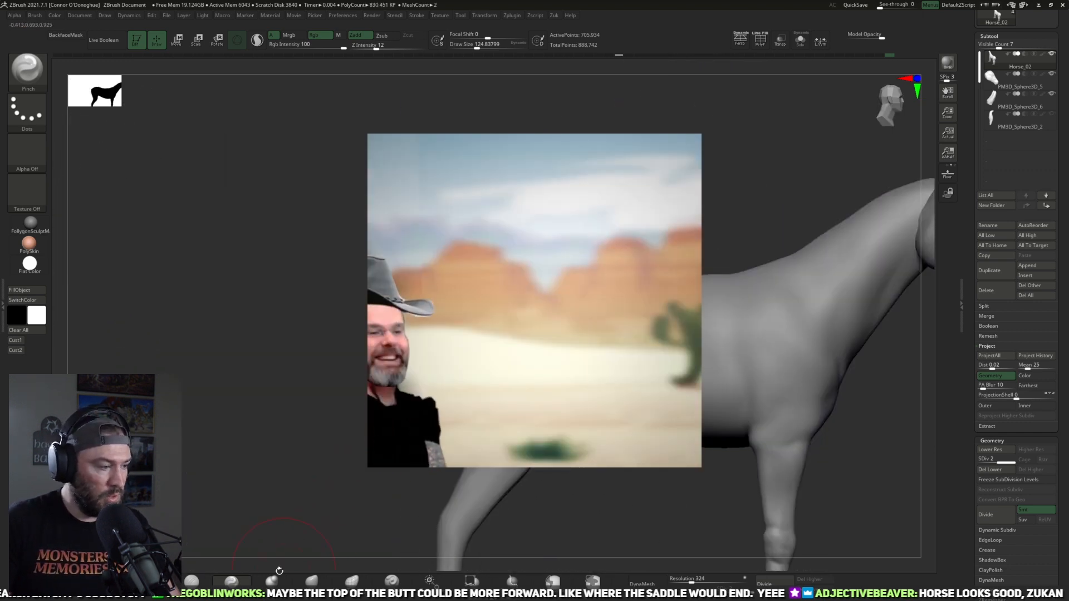
Step: Reshape the rump silhouette from croup to buttock with the Move brush at a draw size of about 169
key("b")
key("m")
key("v")
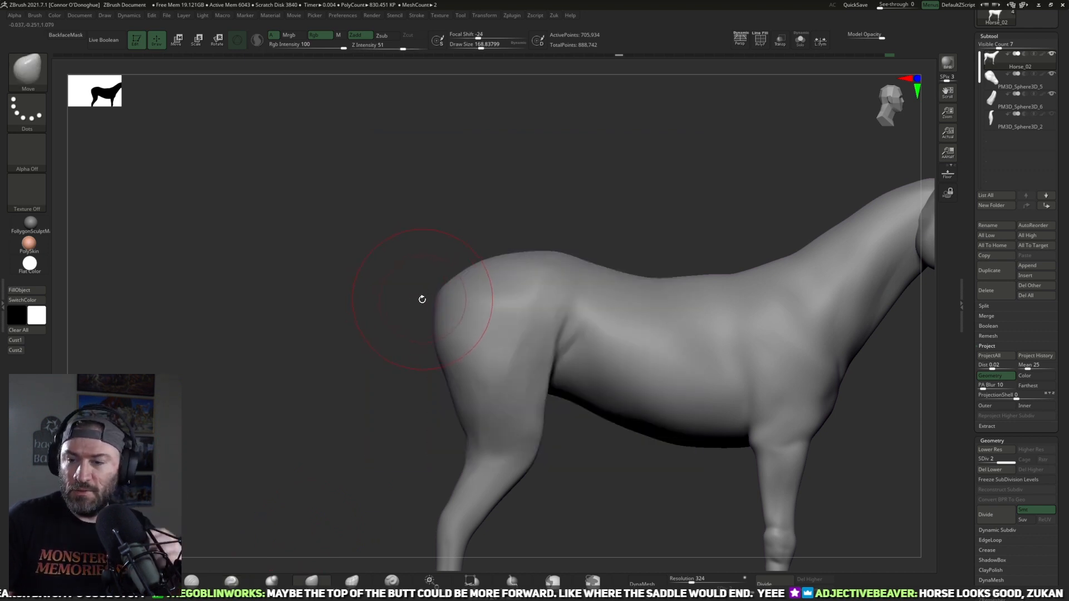
left_click_drag(512, 193, 516, 191)
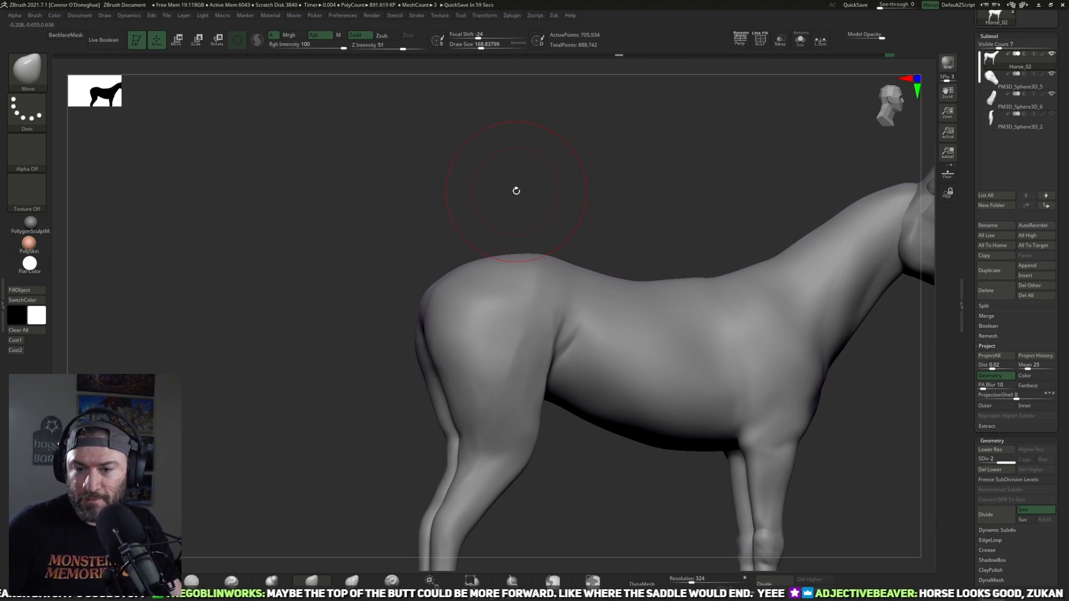
mouse_move(516, 191)
left_mouse_down()
mouse_move(632, 179)
mouse_move(725, 301)
mouse_move(744, 358)
mouse_move(732, 330)
mouse_move(728, 348)
mouse_move(749, 343)
mouse_move(696, 376)
left_mouse_up()
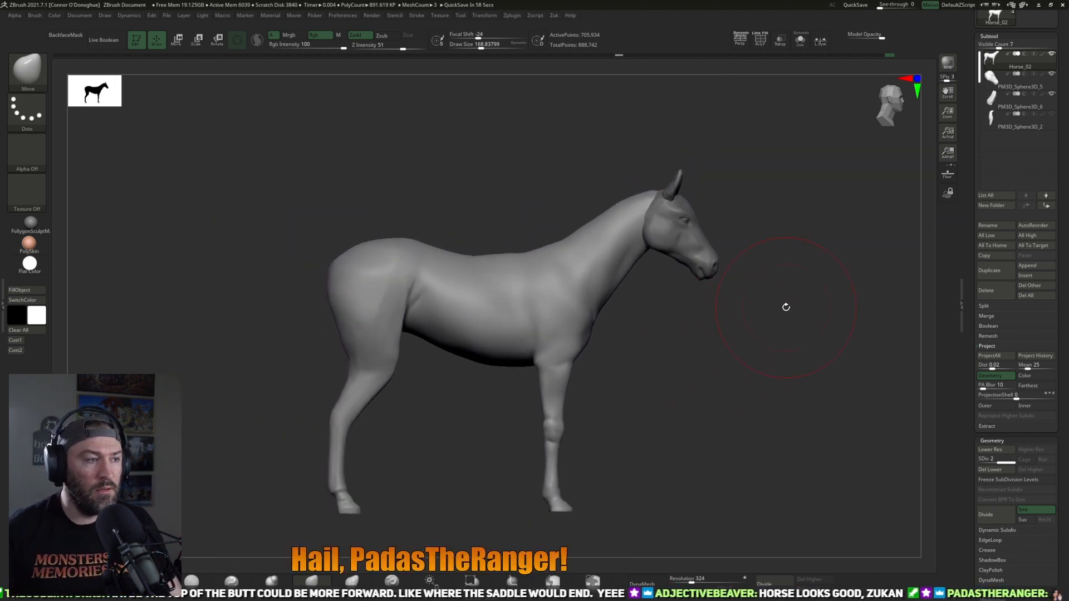
Step: Show the tail subtool to check the horse's full side silhouette, hide it again and reselect the horse body
left_click(1051, 114)
left_click_drag(658, 374, 692, 349)
left_click(1019, 124)
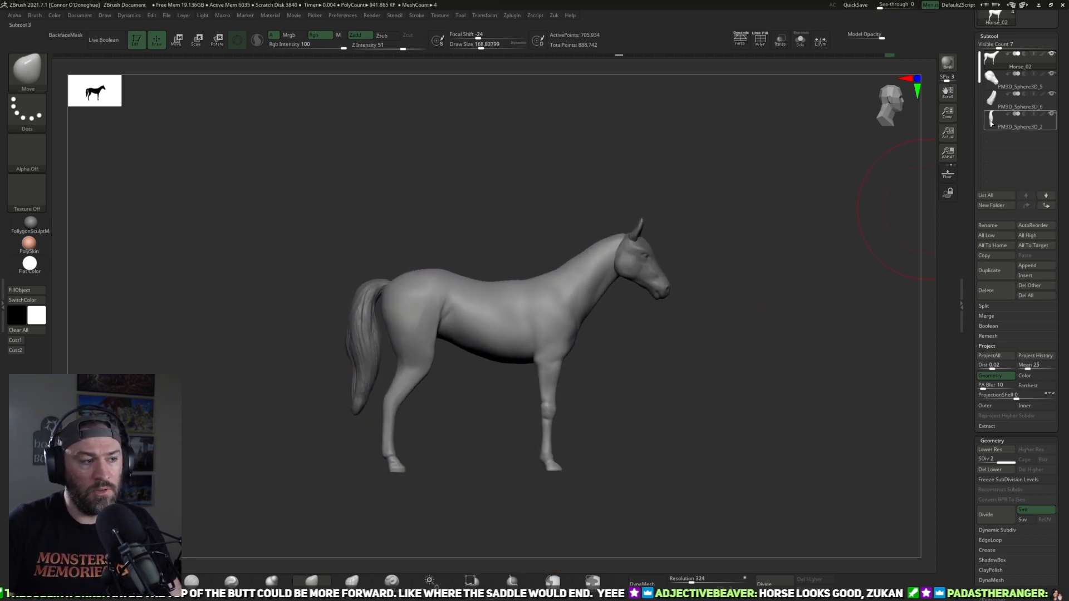
left_click_drag(709, 372, 733, 327)
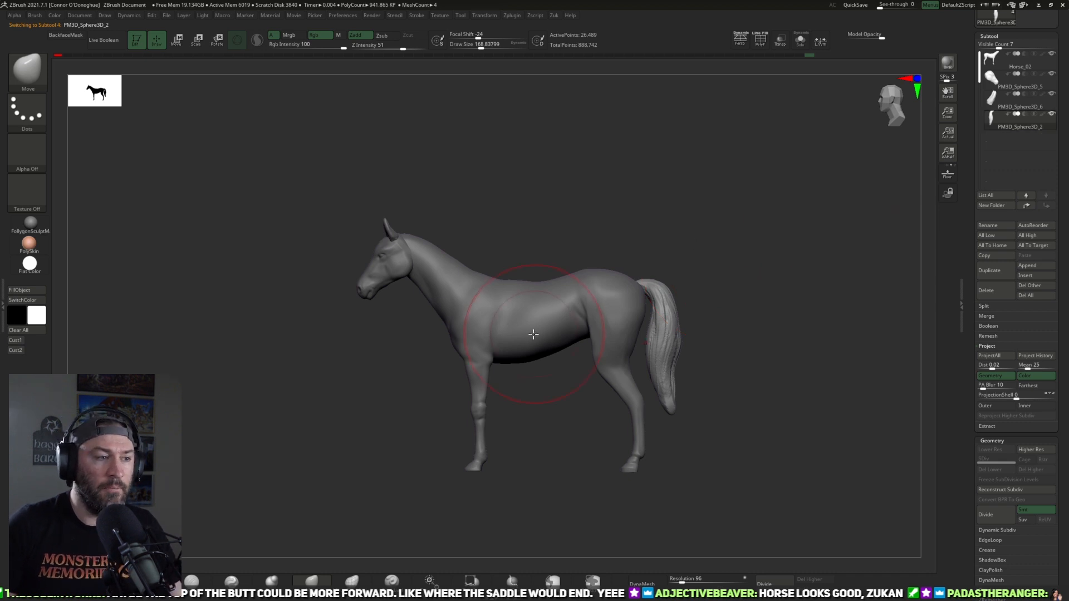
left_click(482, 298, "alt")
left_click(1051, 114)
left_click_drag(765, 319, 822, 313, "alt")
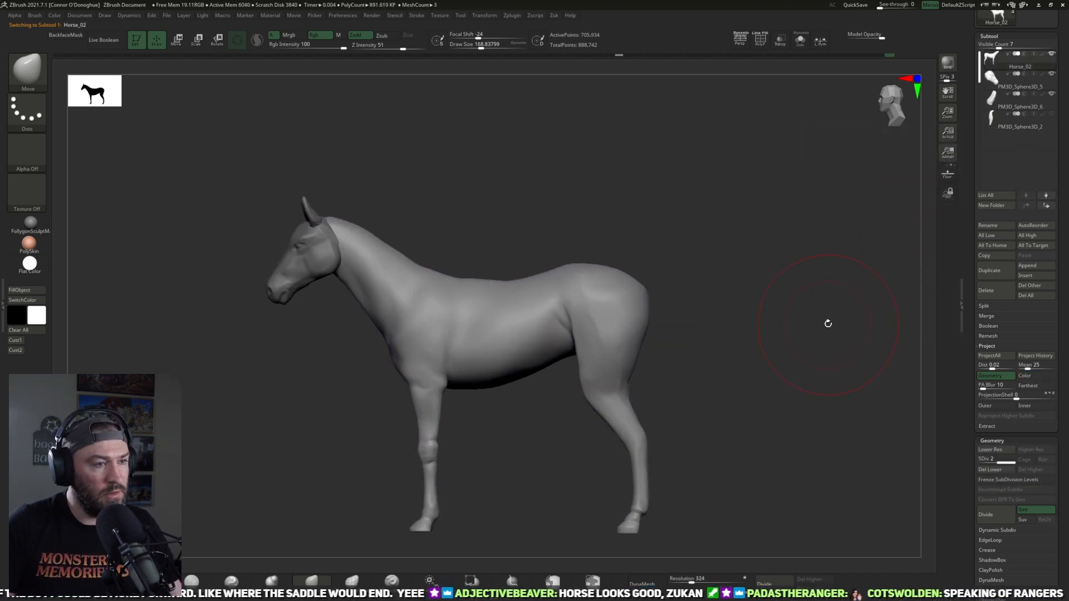
Step: Sharpen the ridge over the hip and upper rump with the Pinch brush, reducing its draw size to about 89
left_click_drag(851, 319, 697, 308)
left_click(244, 581)
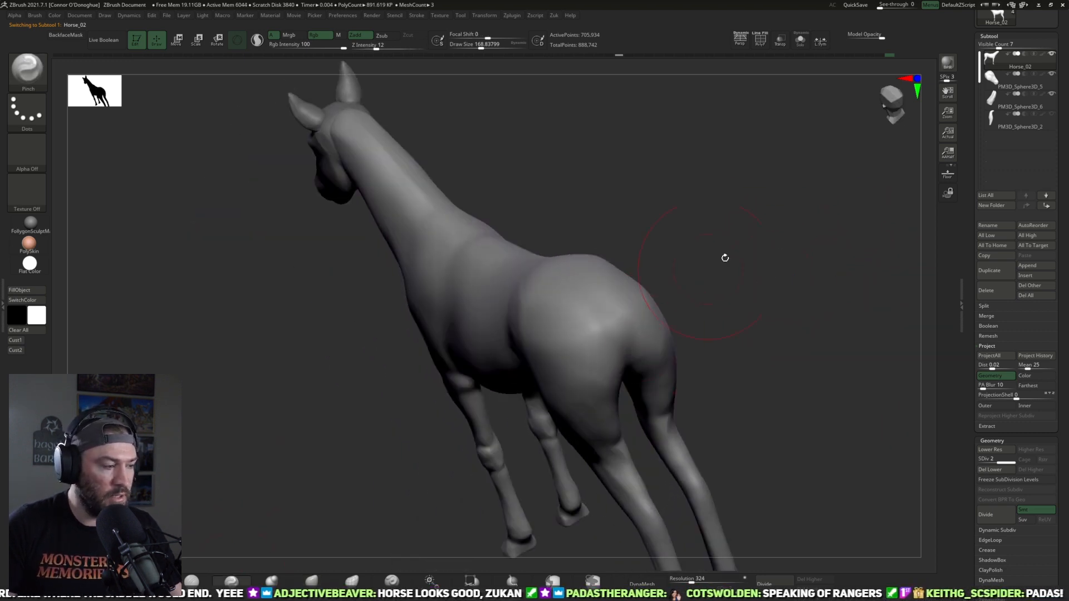
left_click_drag(726, 257, 780, 242)
mouse_move(560, 328)
right_mouse_down()
mouse_move(657, 267)
mouse_move(673, 269)
right_mouse_up()
left_click_drag(543, 307, 508, 308, "shift")
key("bracketleft")
mouse_move(590, 309)
right_mouse_down()
mouse_move(610, 303)
mouse_move(619, 327)
mouse_move(568, 345)
right_mouse_up()
key("bracketleft")
key("bracketleft")
key("bracketleft")
key("bracketleft")
key("bracketleft")
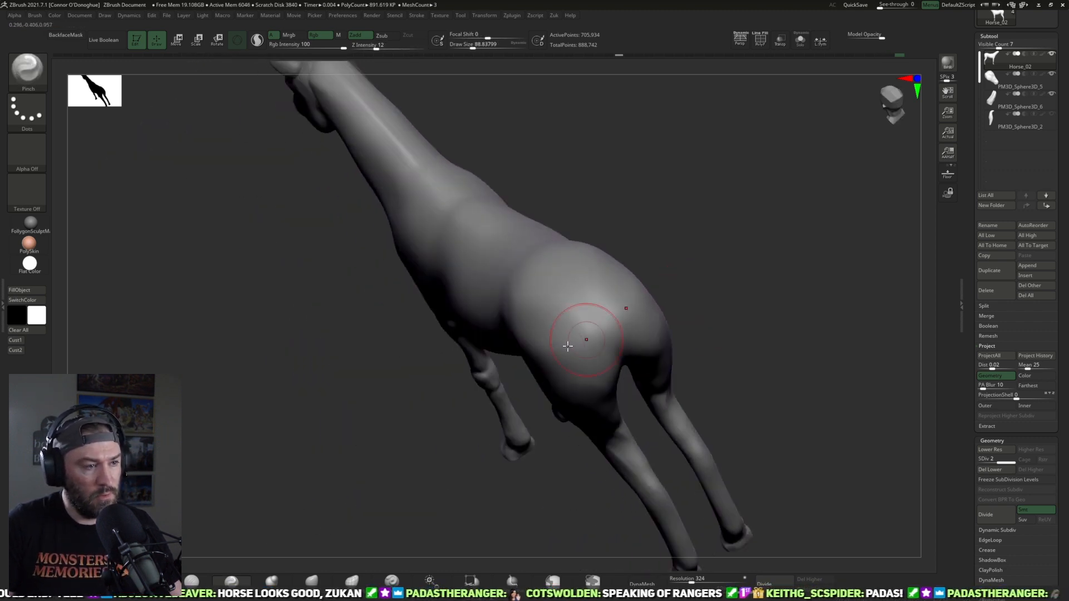
Step: Pinch finer forms along the croup and blend the hip and upper thigh with the Smooth brush
right_click_drag(563, 305, 600, 303)
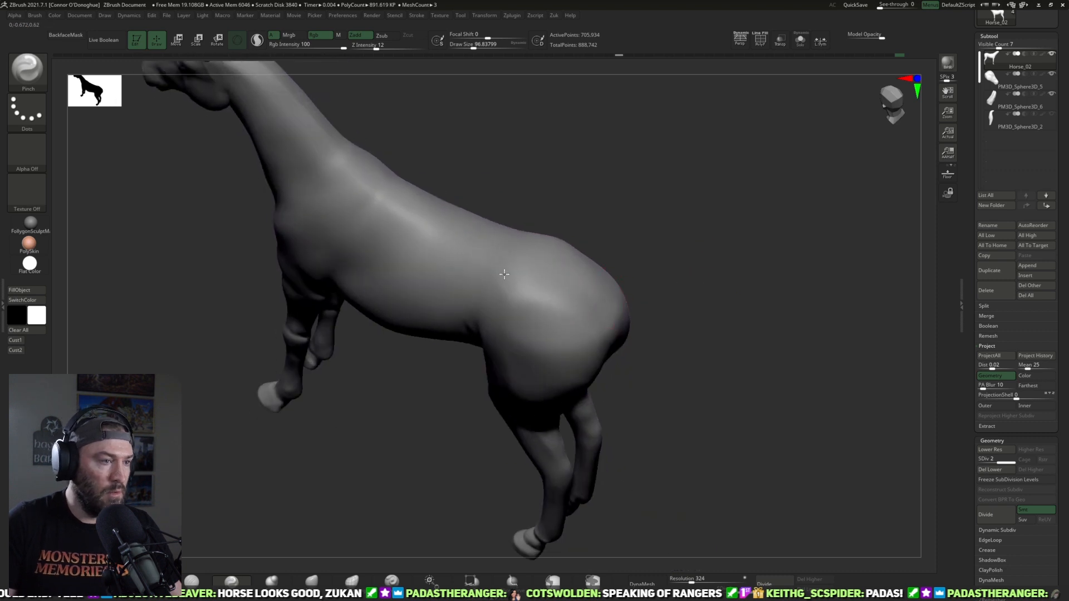
right_click_drag(655, 281, 615, 295)
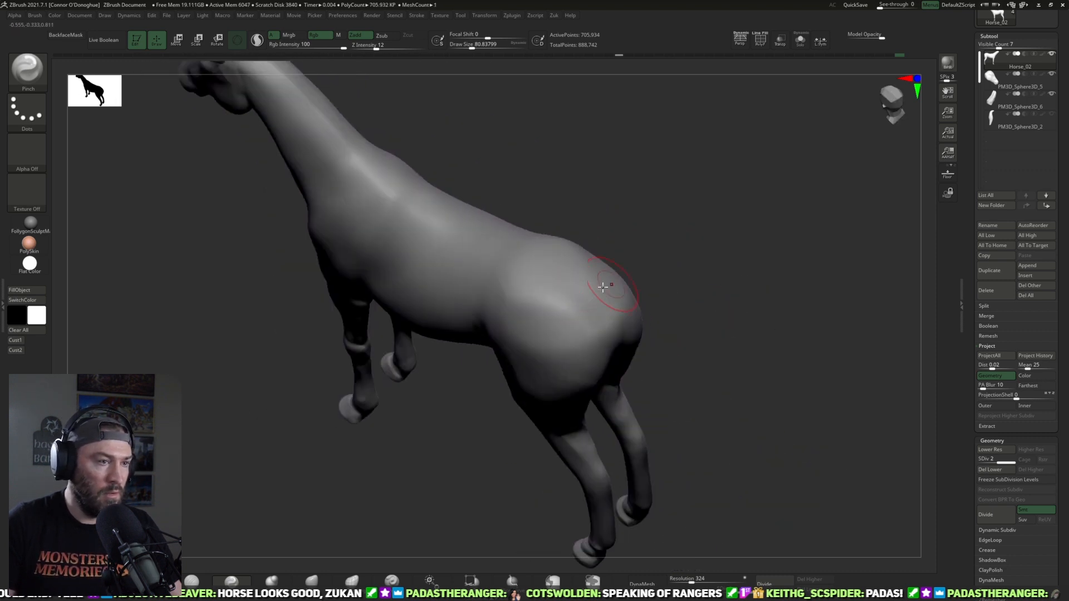
mouse_move(732, 265)
right_mouse_down()
mouse_move(740, 229)
mouse_move(779, 205)
mouse_move(780, 229)
mouse_move(585, 315)
right_mouse_up()
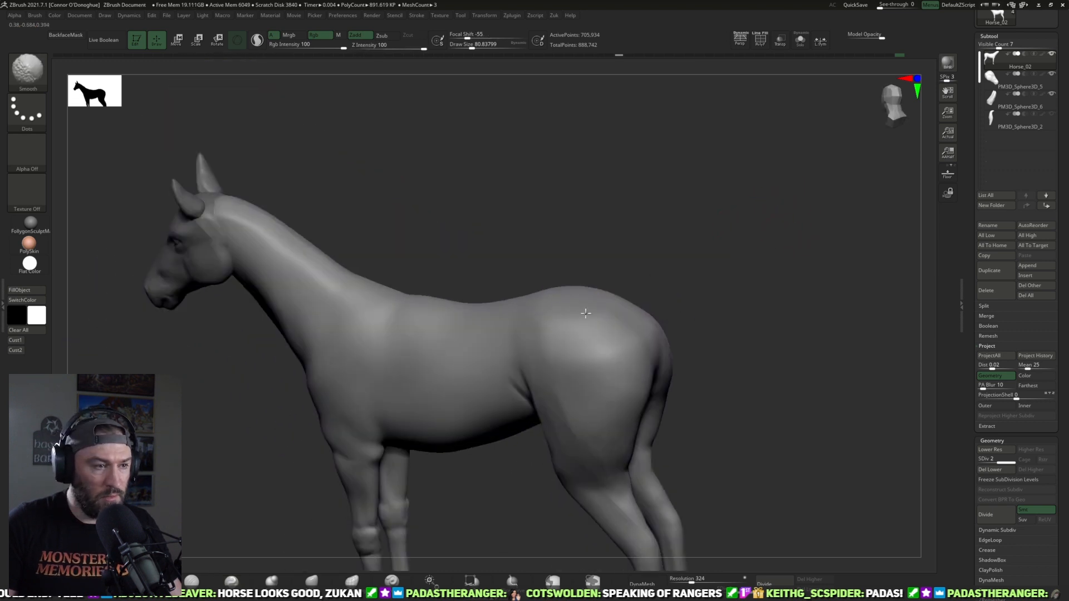
mouse_move(738, 296)
left_mouse_down()
mouse_move(721, 293)
mouse_move(562, 361)
left_mouse_up()
left_click_drag(743, 323, 551, 334)
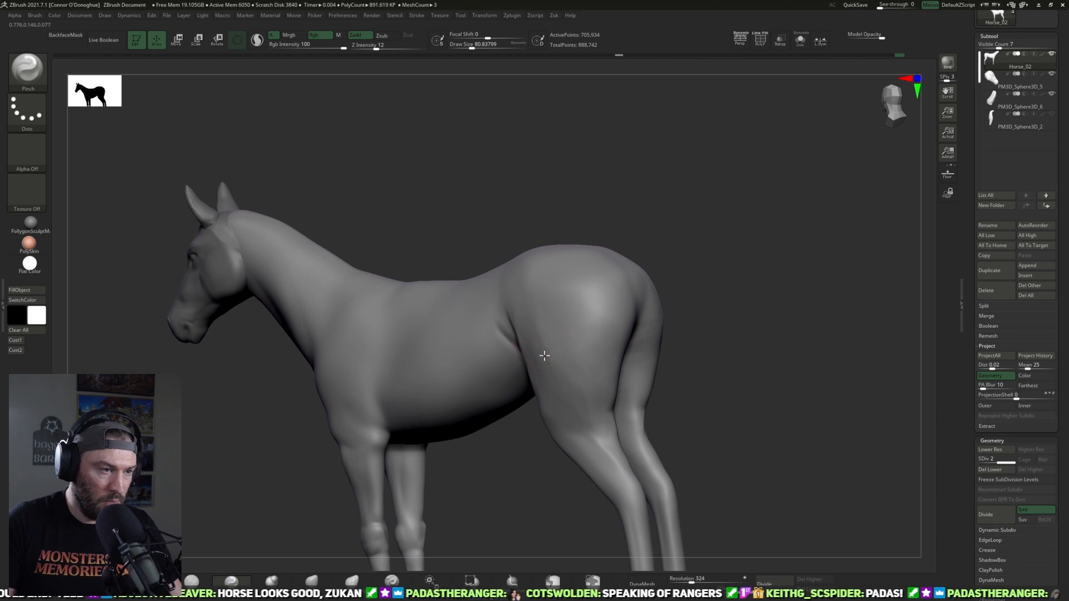
left_click_drag(701, 356, 563, 385)
right_click_drag(724, 349, 680, 325)
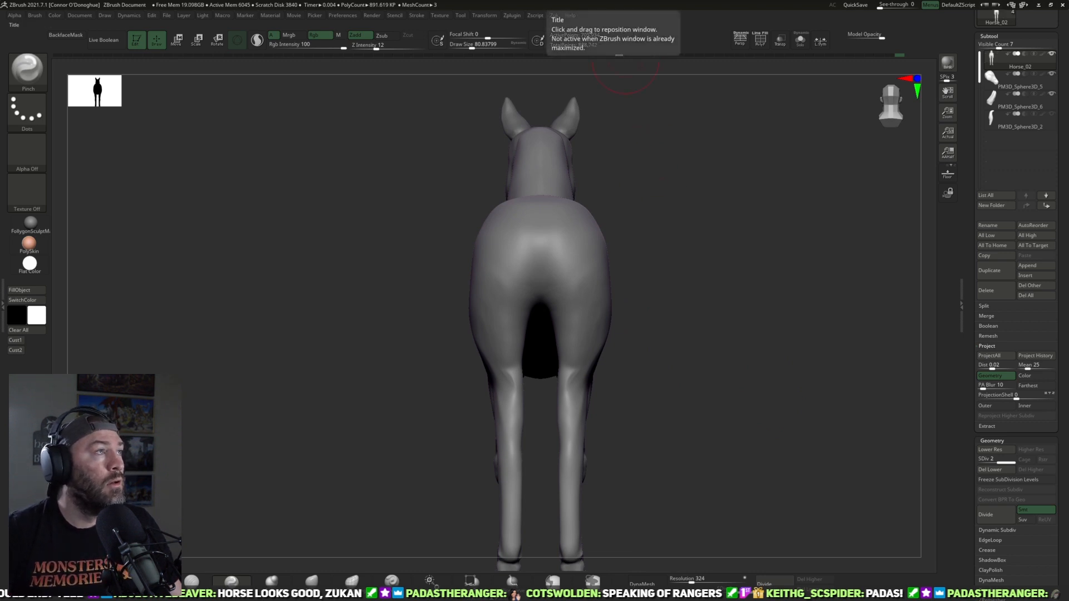
Step: Adjust the hind leg contours above the hocks with the Move brush and thicken the hocks with Inflat from behind
right_click_drag(639, 390, 305, 532)
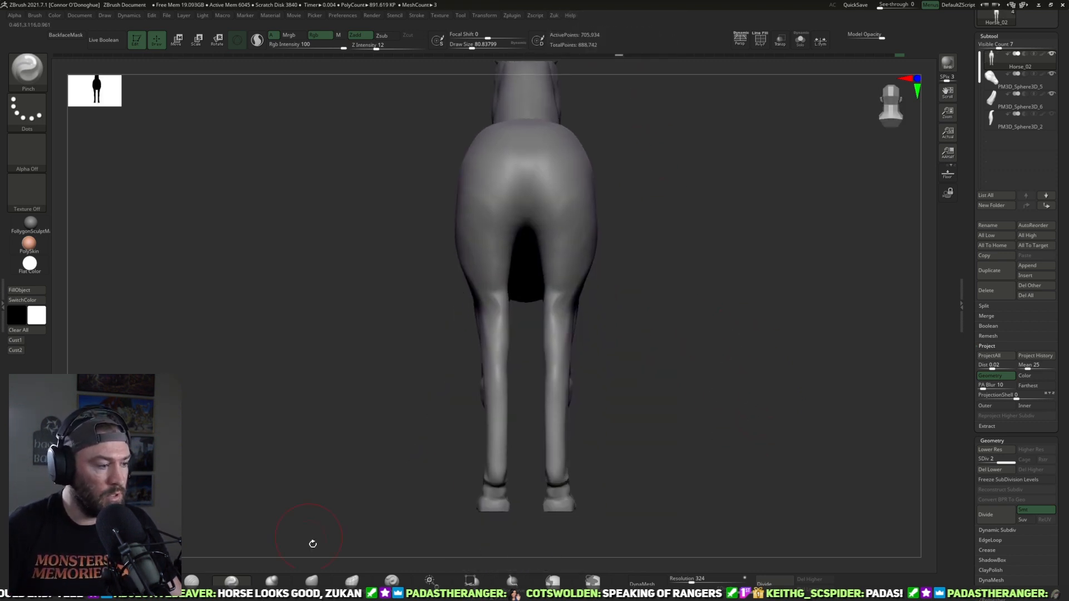
left_click(311, 580)
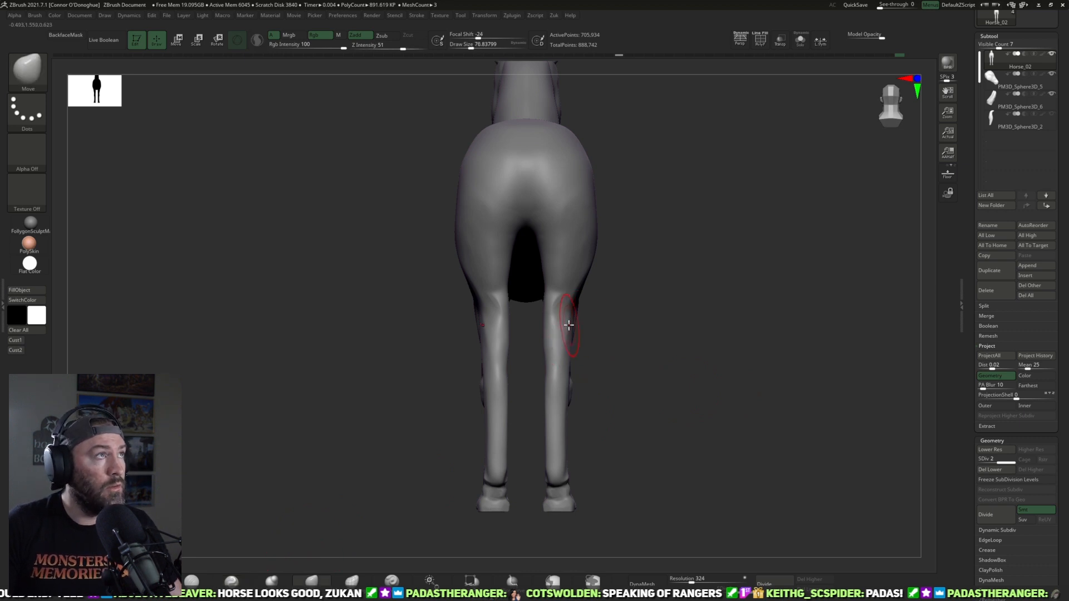
mouse_move(573, 333)
right_mouse_down()
mouse_move(601, 351)
mouse_move(419, 359)
mouse_move(663, 362)
mouse_move(571, 389)
mouse_move(551, 408)
mouse_move(489, 382)
mouse_move(540, 328)
right_mouse_up()
left_click(271, 580)
right_click_drag(539, 412, 565, 416)
Step: Tighten the back of the hocks and upper cannons with the Pinch brush at a draw size of about 93 to 121
left_click(231, 580)
mouse_move(523, 345)
right_mouse_down()
mouse_move(637, 301)
mouse_move(648, 325)
right_mouse_up()
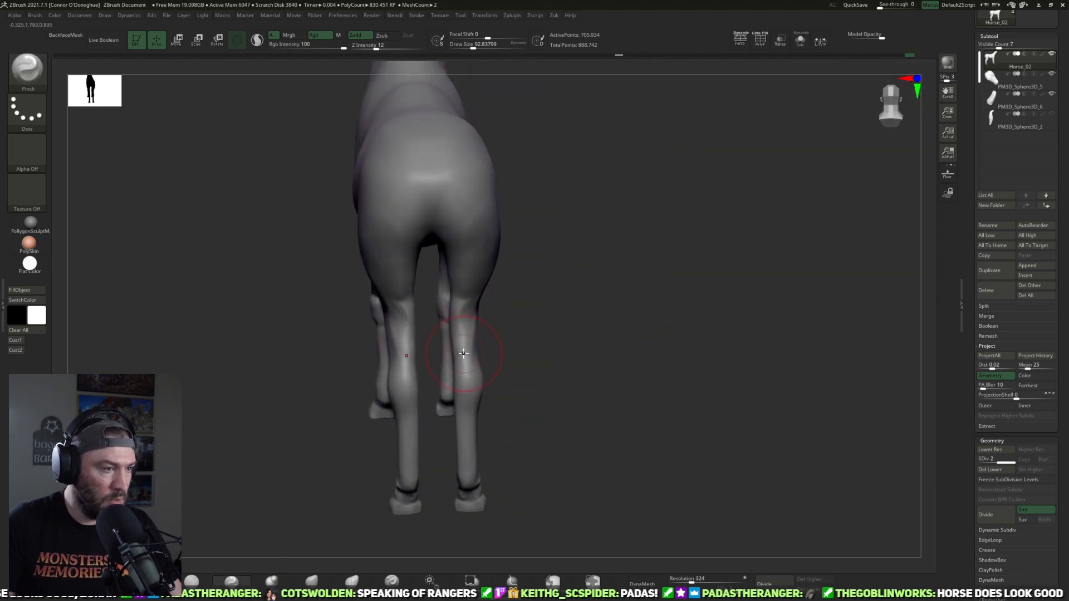
right_click_drag(468, 350, 467, 425)
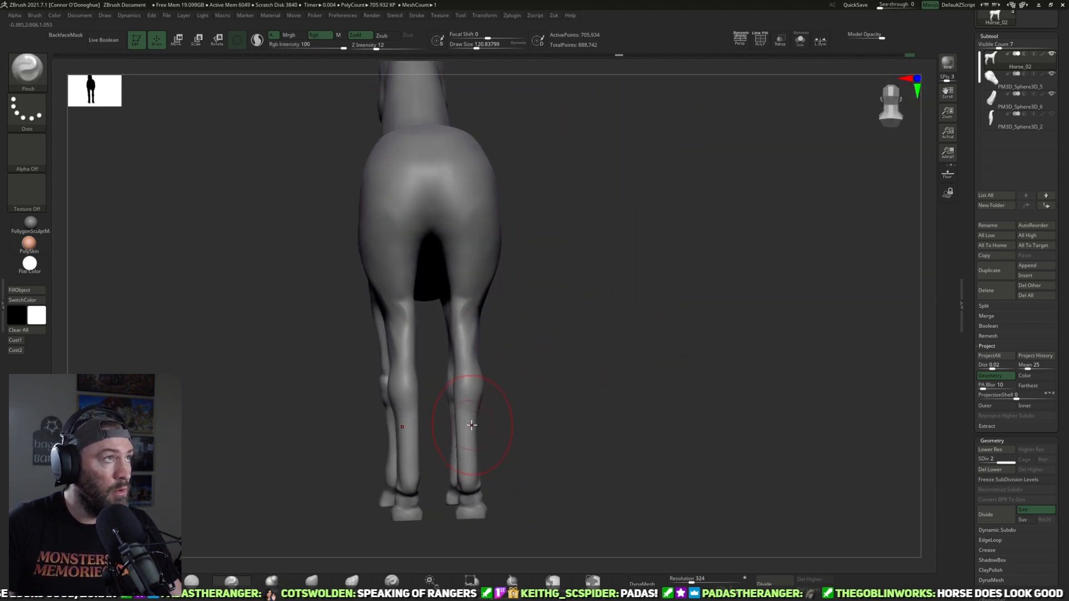
Step: Add volume to the hind fetlocks with the Inflat brush at a draw size of about 53
left_click(271, 580)
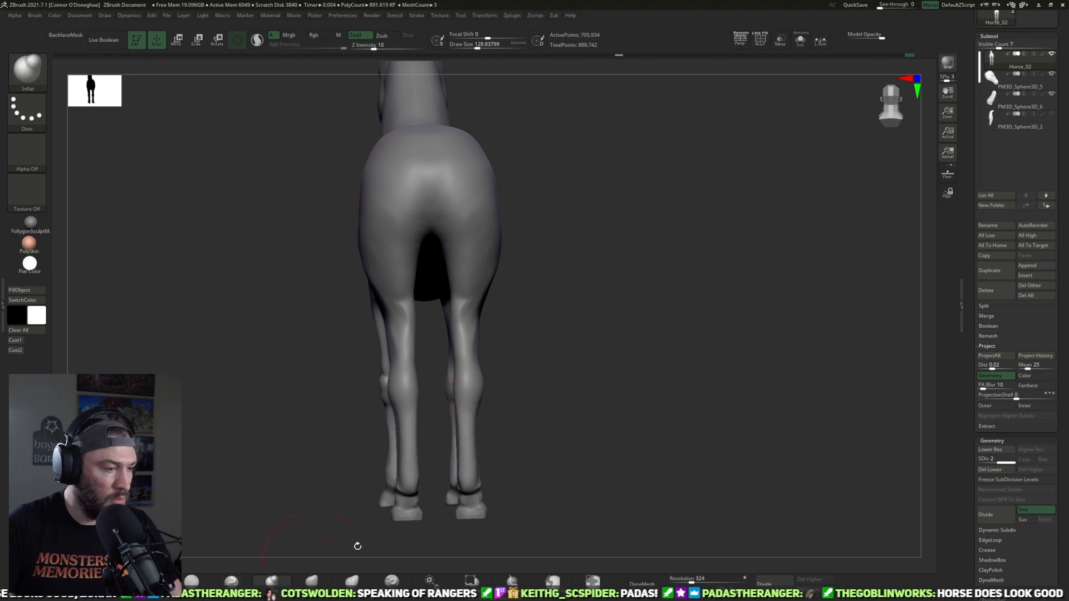
mouse_move(567, 476)
right_mouse_down()
mouse_move(480, 480)
mouse_move(596, 425)
right_mouse_up()
mouse_move(551, 456)
right_mouse_down("shift")
mouse_move(505, 481)
mouse_move(563, 468)
mouse_move(469, 485)
right_mouse_up("shift")
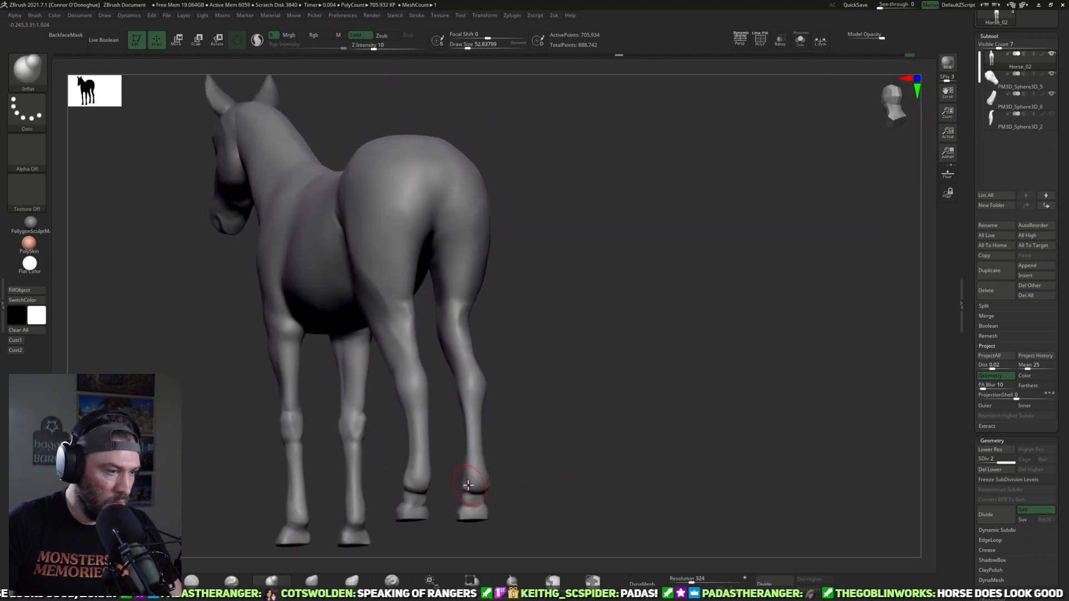
Step: Fill out the stifle and lower thigh with the Inflat brush at a draw size of about 85 and smooth the outer thigh
right_click_drag(558, 406, 469, 386)
mouse_move(551, 385)
right_mouse_down()
mouse_move(487, 380)
mouse_move(556, 396)
mouse_move(519, 370)
right_mouse_up()
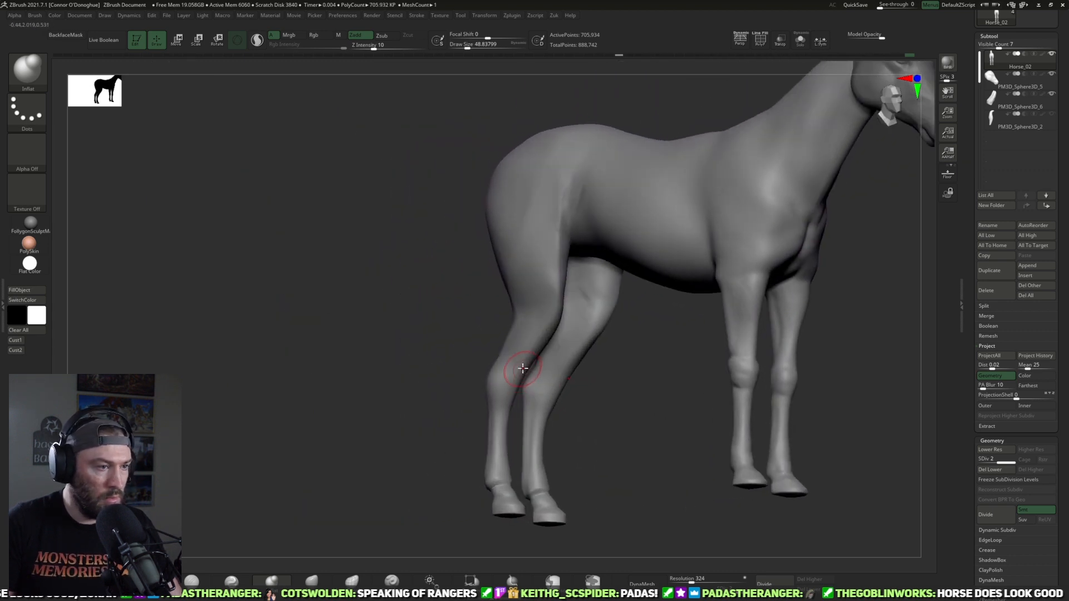
right_click_drag(618, 400, 519, 322)
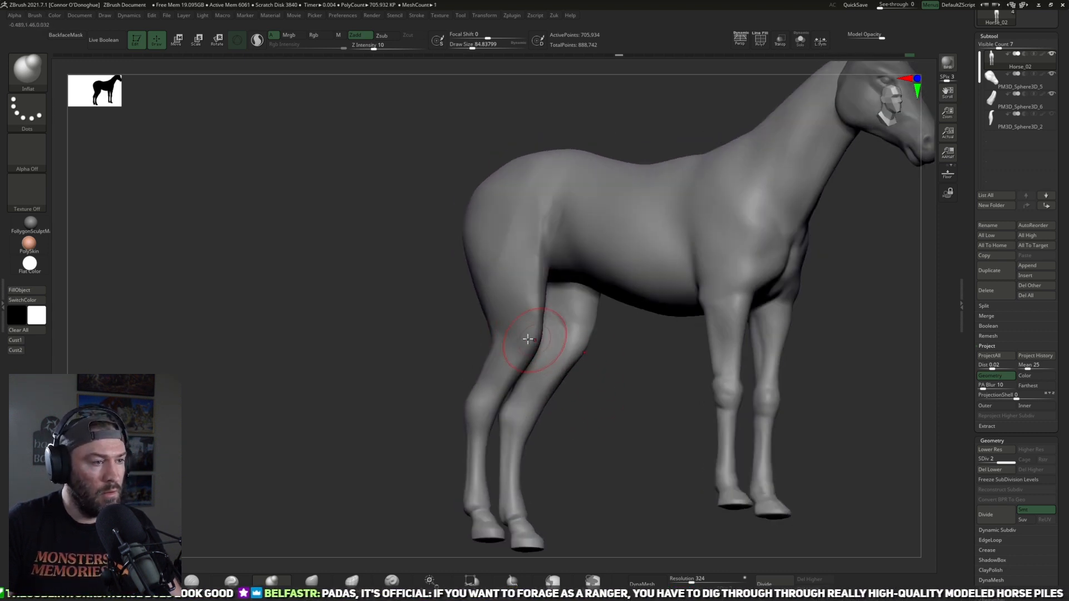
right_click_drag(601, 331, 701, 366)
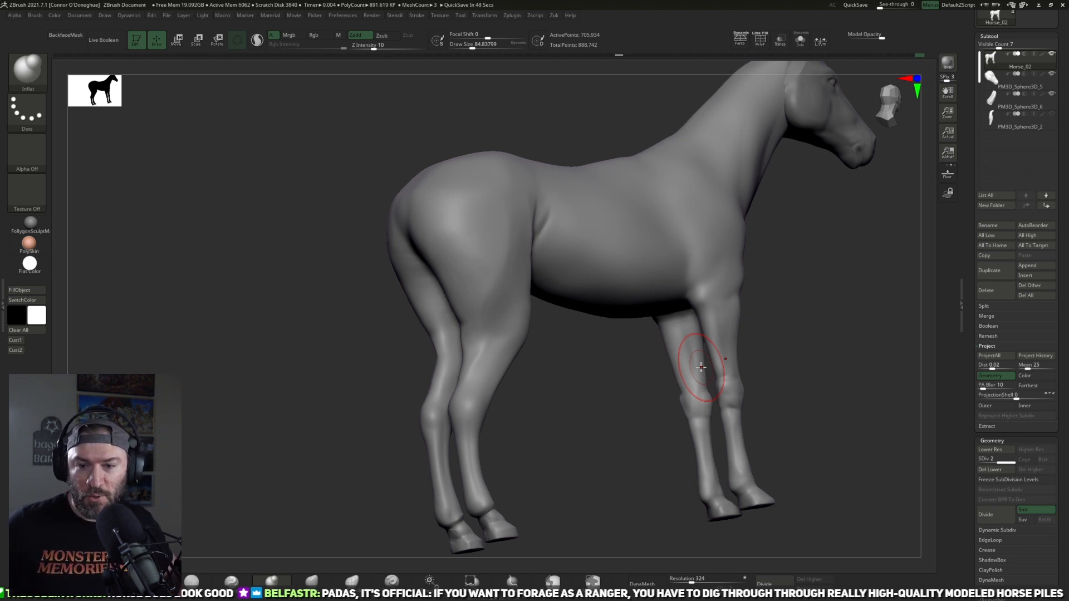
mouse_move(808, 379)
left_mouse_down()
mouse_move(785, 297)
mouse_move(709, 232)
mouse_move(660, 284)
mouse_move(742, 296)
mouse_move(613, 341)
left_mouse_up()
mouse_move(737, 324)
left_mouse_down("alt")
mouse_move(678, 310)
mouse_move(671, 339)
left_mouse_up("alt")
mouse_move(558, 376)
left_mouse_down("shift")
mouse_move(543, 329)
mouse_move(549, 352)
left_mouse_up("shift")
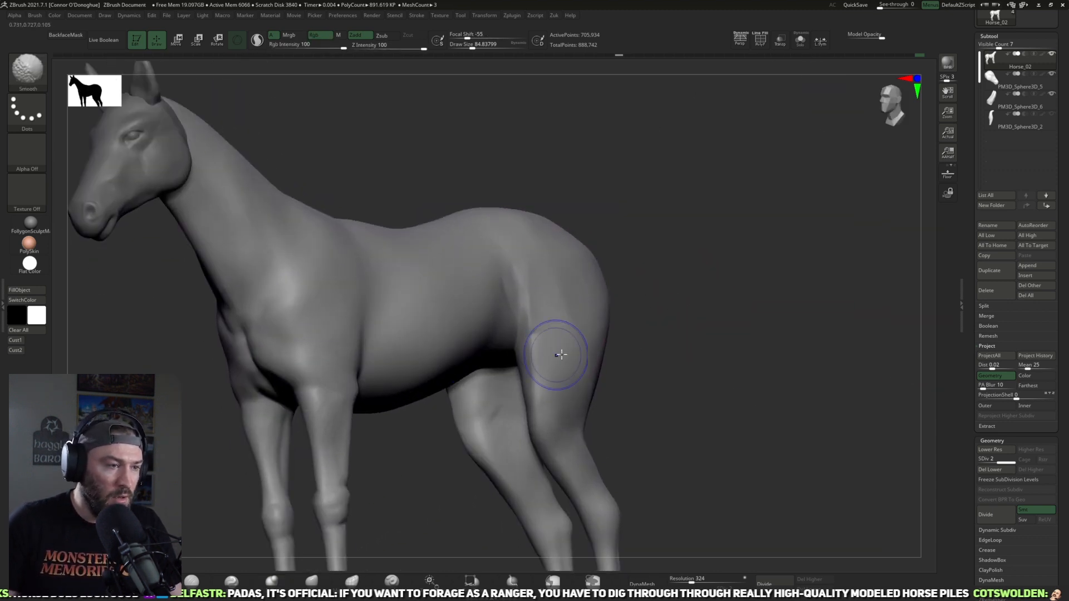
left_click_drag(677, 303, 654, 332)
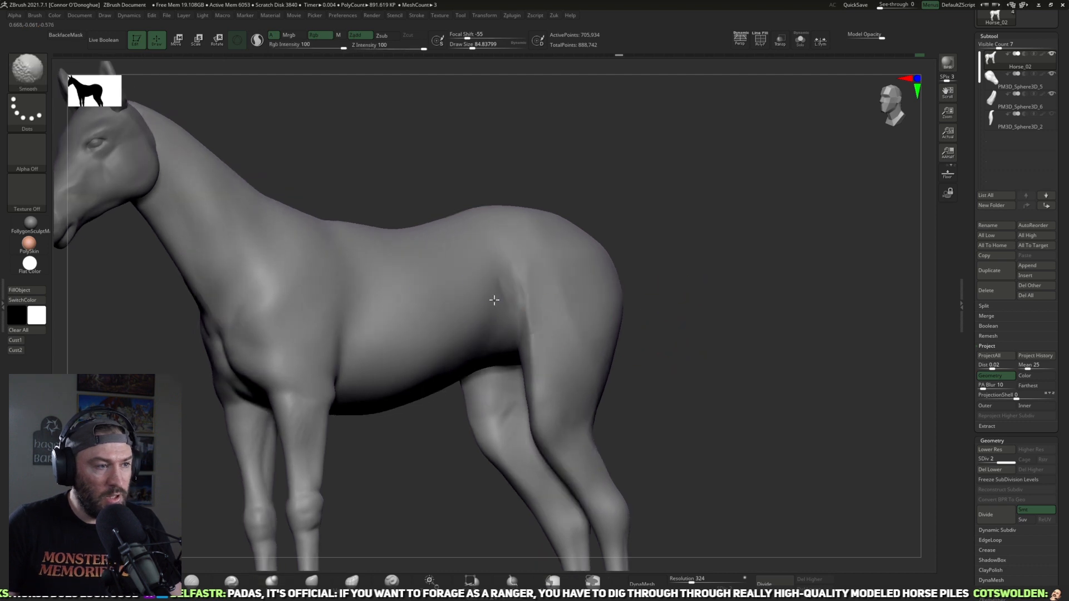
Step: Blend the flank into the front of the thigh with the Smooth brush at a draw size of about 65 to 85
mouse_move(684, 242)
left_mouse_down()
mouse_move(484, 279)
mouse_move(623, 231)
left_mouse_up()
left_click_drag(455, 299, 492, 280, "shift")
left_click_drag(690, 239, 663, 260, "alt")
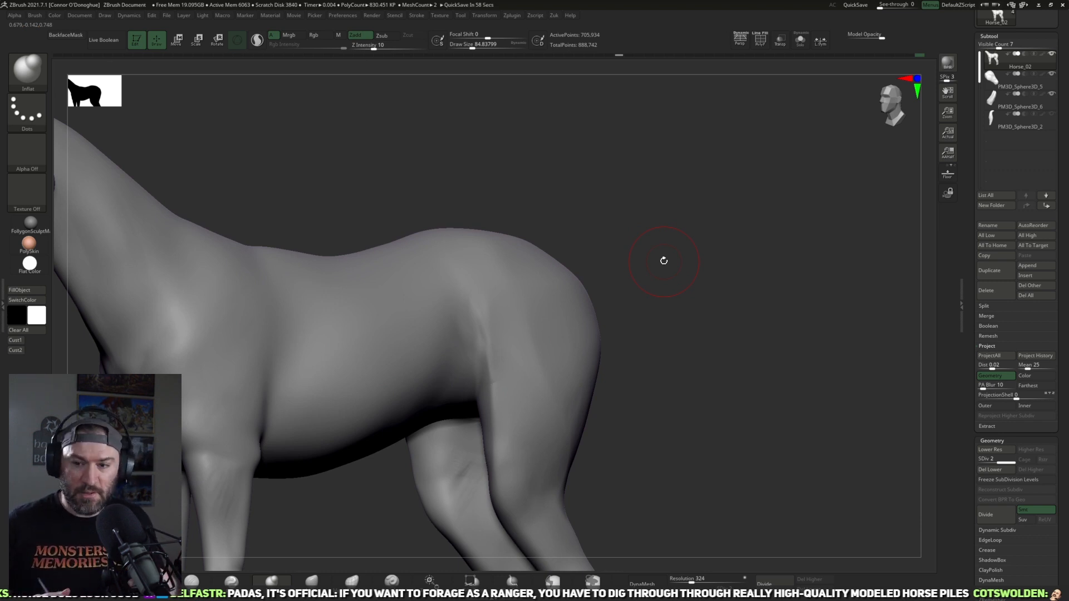
left_click_drag(657, 320, 536, 308)
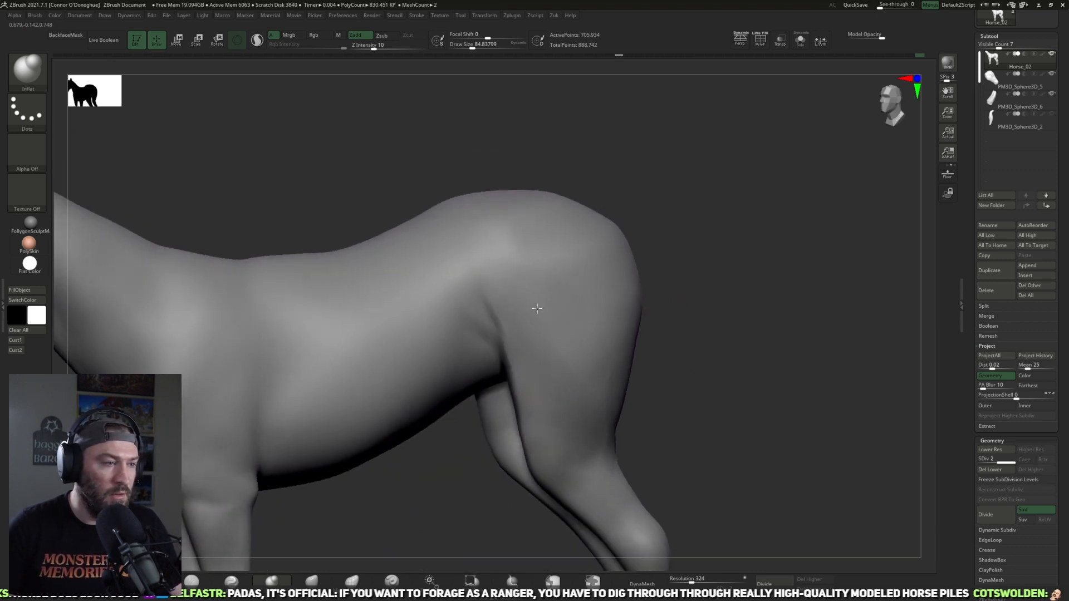
left_click_drag(704, 245, 489, 362)
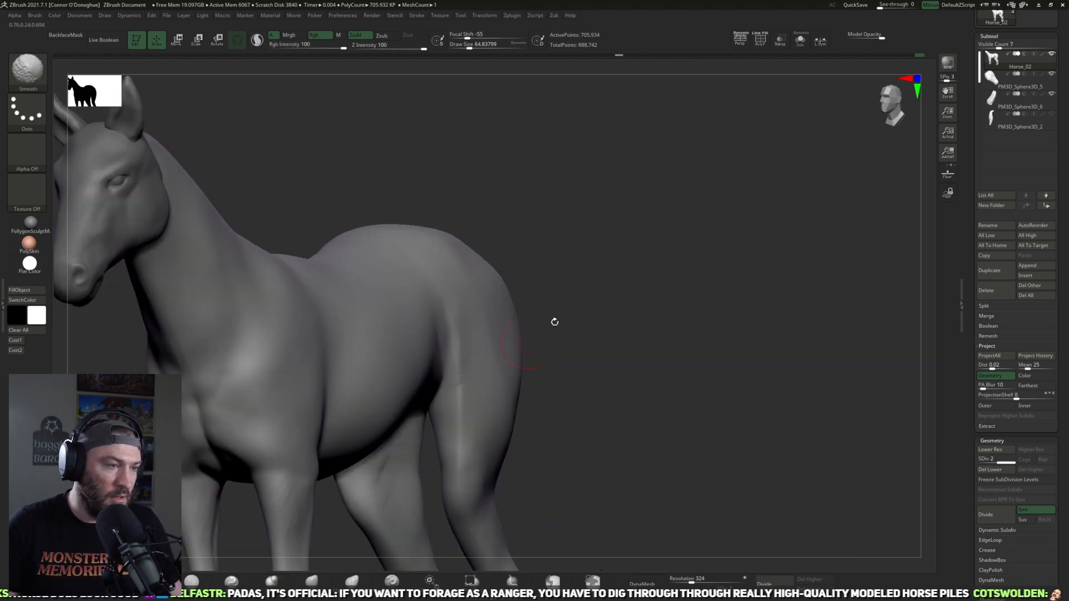
left_click_drag(555, 322, 490, 318)
left_click_drag(621, 232, 451, 305, "alt")
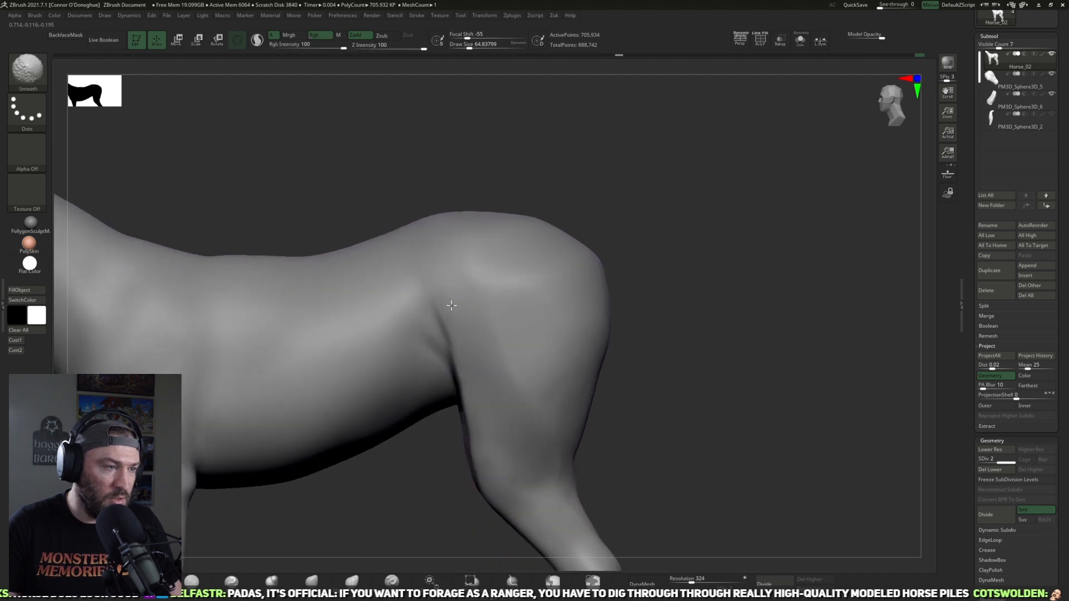
left_click_drag(668, 265, 687, 284)
Step: Build up the flank fold in front of the thigh with ClayBuildup at a draw size of about 65
left_click(151, 580)
left_click_drag(616, 246, 593, 256)
left_click_drag(431, 336, 437, 365)
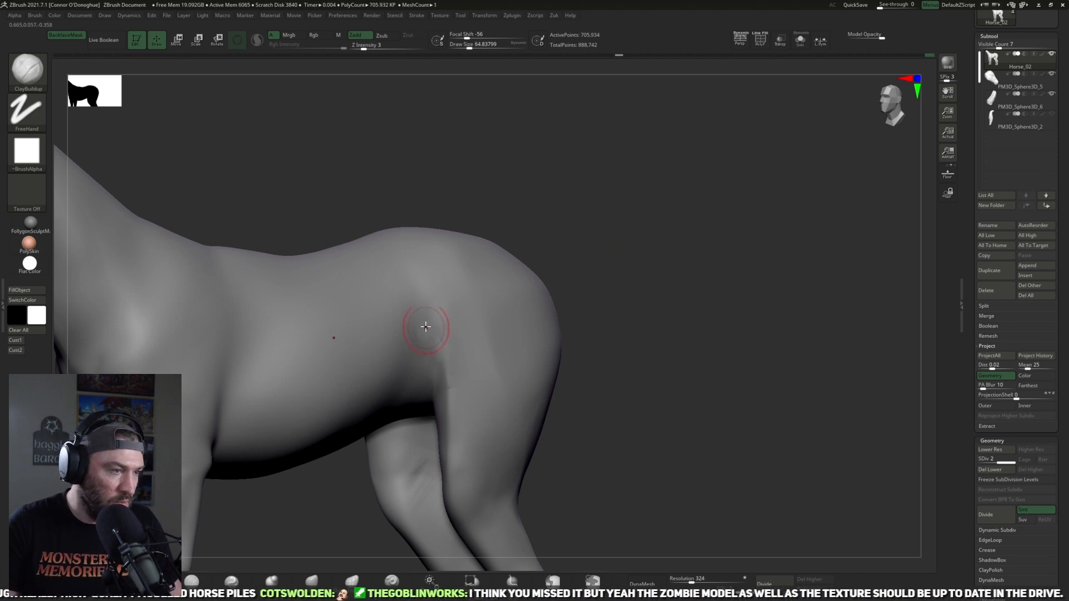
left_click_drag(607, 259, 597, 262)
left_click_drag(420, 318, 426, 373)
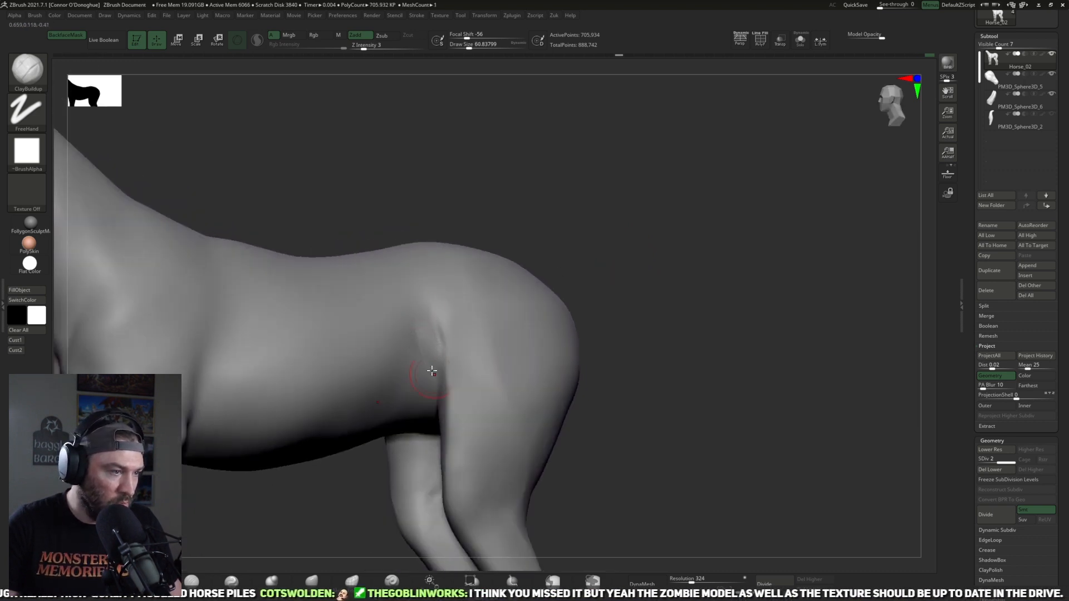
mouse_move(433, 307)
left_mouse_down()
mouse_move(450, 372)
mouse_move(460, 368)
left_mouse_up()
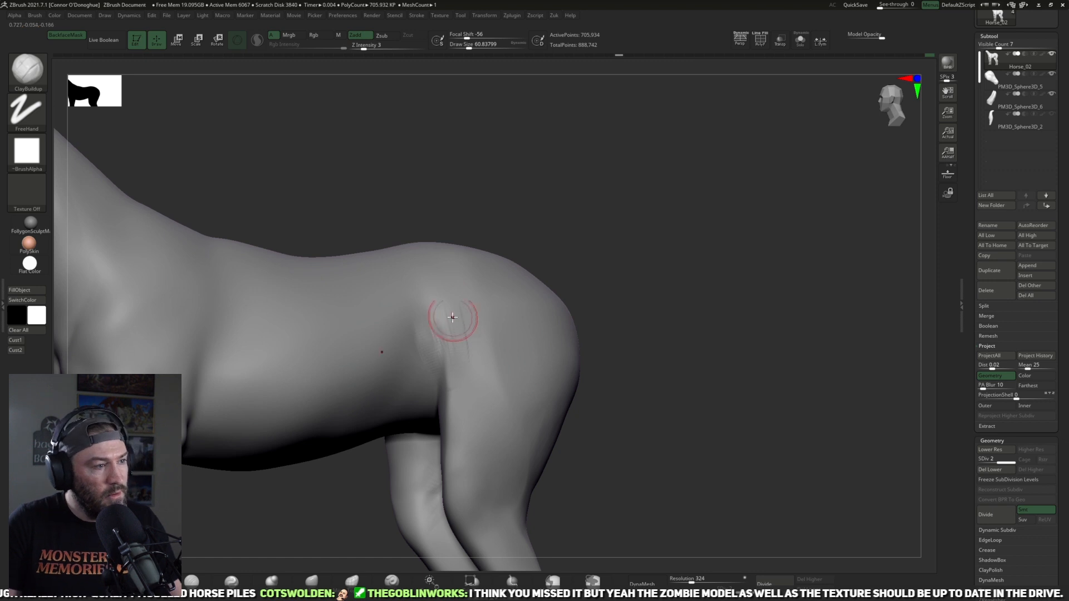
left_click_drag(439, 299, 432, 370)
Step: Smooth the flank fold and reinforce it with further ClayBuildup strokes at a draw size of about 81
key("shift")
left_click_drag(425, 324, 448, 356, "shift")
left_click_drag(615, 295, 600, 289)
left_click_drag(422, 368, 436, 348)
key("bracketright")
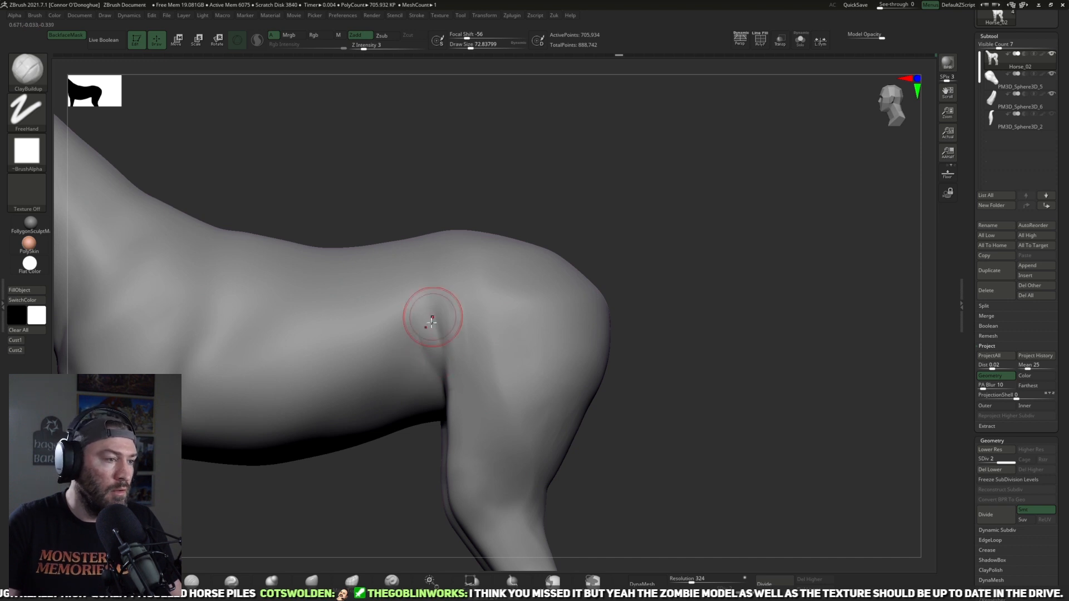
key("bracketright")
mouse_move(446, 314)
left_mouse_down()
mouse_move(452, 373)
mouse_move(455, 353)
mouse_move(445, 364)
left_mouse_up()
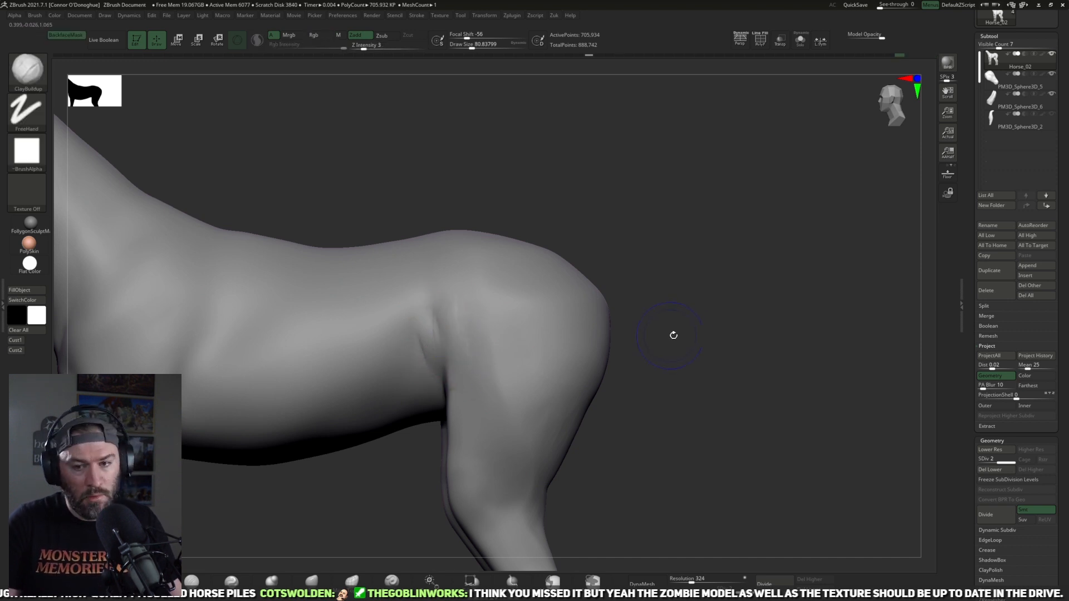
left_click_drag(663, 337, 696, 311)
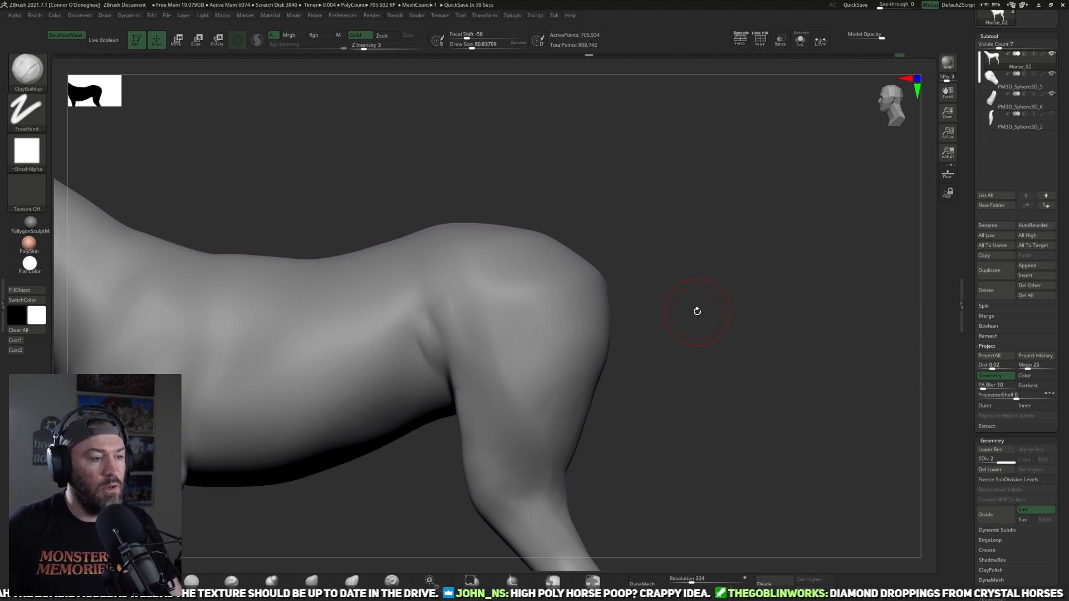
Step: Soften the side and back of the thigh with the Smooth brush at a draw size of about 81
mouse_move(656, 417)
left_mouse_down()
mouse_move(684, 445)
mouse_move(671, 389)
mouse_move(541, 384)
left_mouse_up()
left_click_drag(687, 389, 513, 400, "alt")
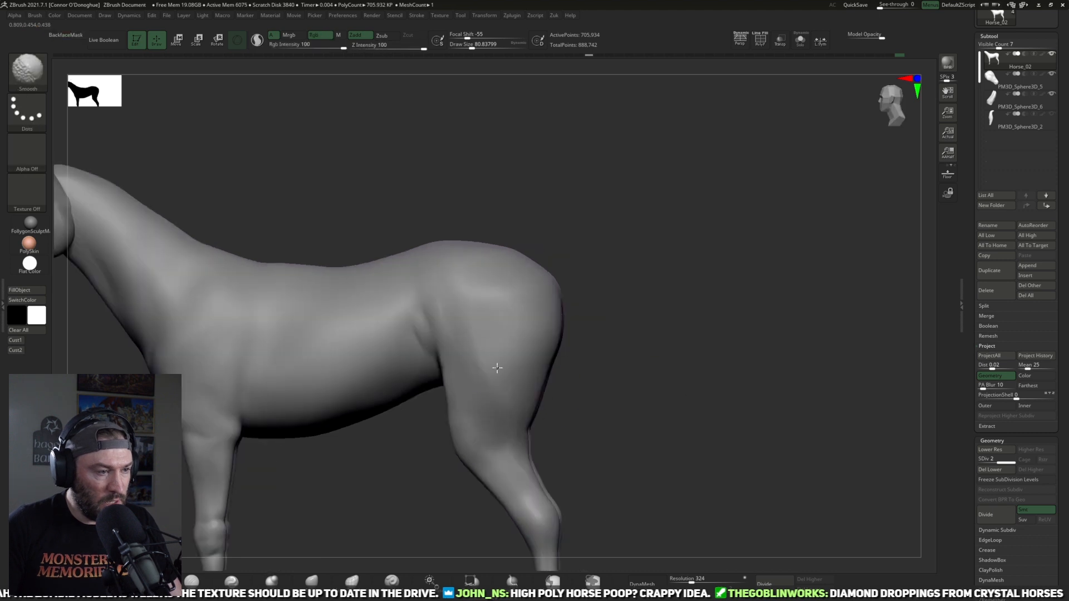
mouse_move(642, 412)
left_mouse_down("alt")
mouse_move(622, 363)
mouse_move(649, 359)
left_mouse_up("alt")
left_click_drag(648, 362, 589, 367)
left_click_drag(704, 302, 668, 326, "alt")
left_click_drag(504, 413, 501, 378, "shift")
left_click_drag(723, 371, 590, 434)
left_click_drag(434, 489, 392, 429, "alt")
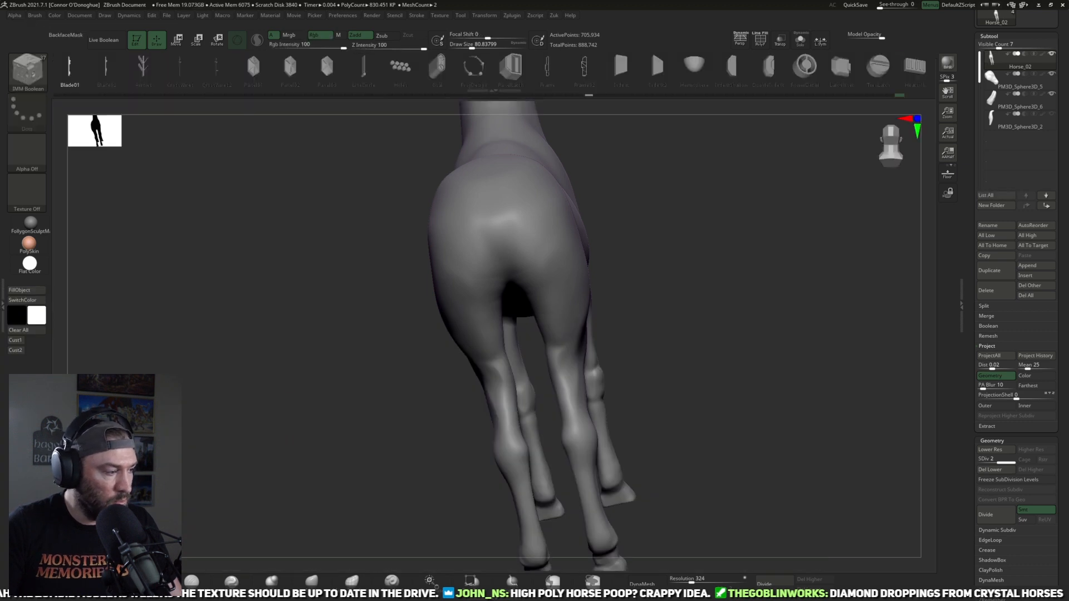
Step: Build up the gaskin between the stifle and hock with ClayBuildup, reducing the draw size to about 65
key("b")
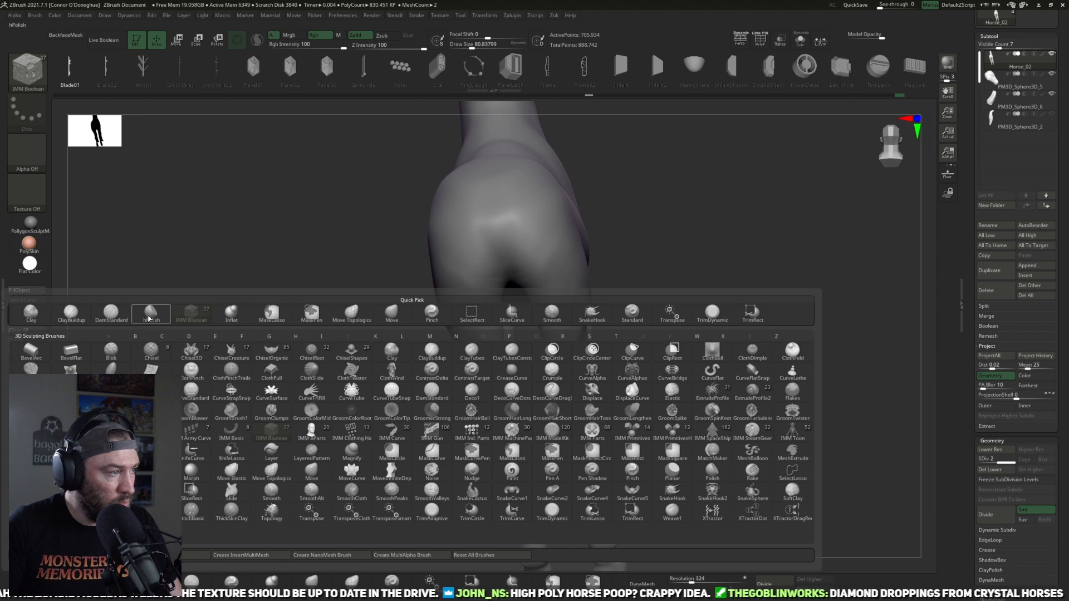
left_click(71, 313)
left_click_drag(288, 293, 637, 312)
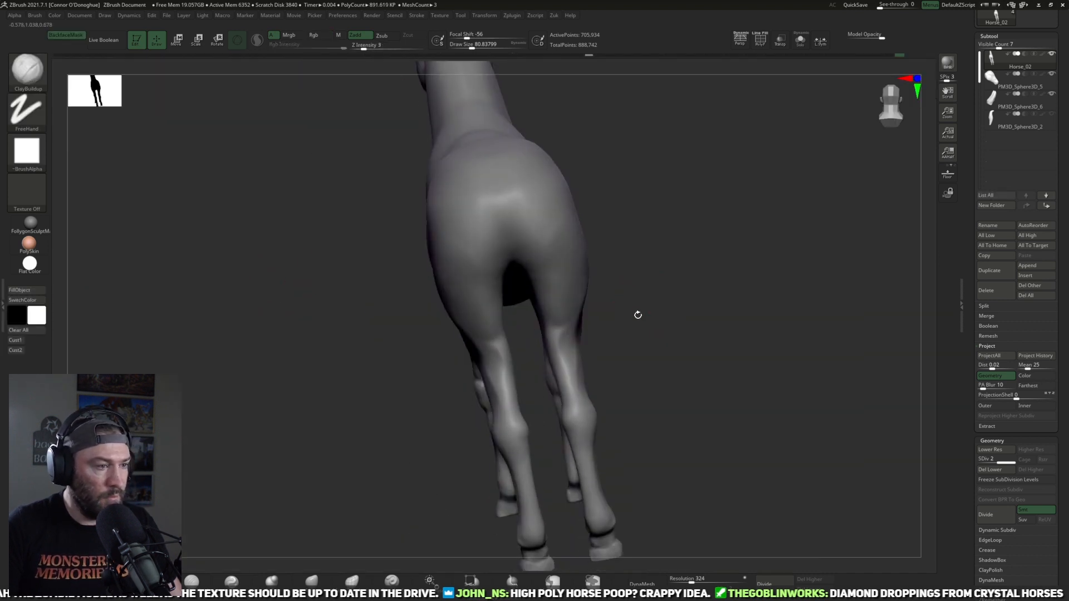
left_click_drag(375, 422, 451, 408)
key("[")
mouse_move(485, 356)
left_mouse_down()
mouse_move(496, 368)
mouse_move(480, 358)
left_mouse_up()
mouse_move(610, 364)
left_mouse_down()
mouse_move(489, 346)
mouse_move(479, 358)
mouse_move(501, 367)
left_mouse_up()
left_click_drag(434, 369, 504, 363)
left_click_drag(721, 362, 694, 300)
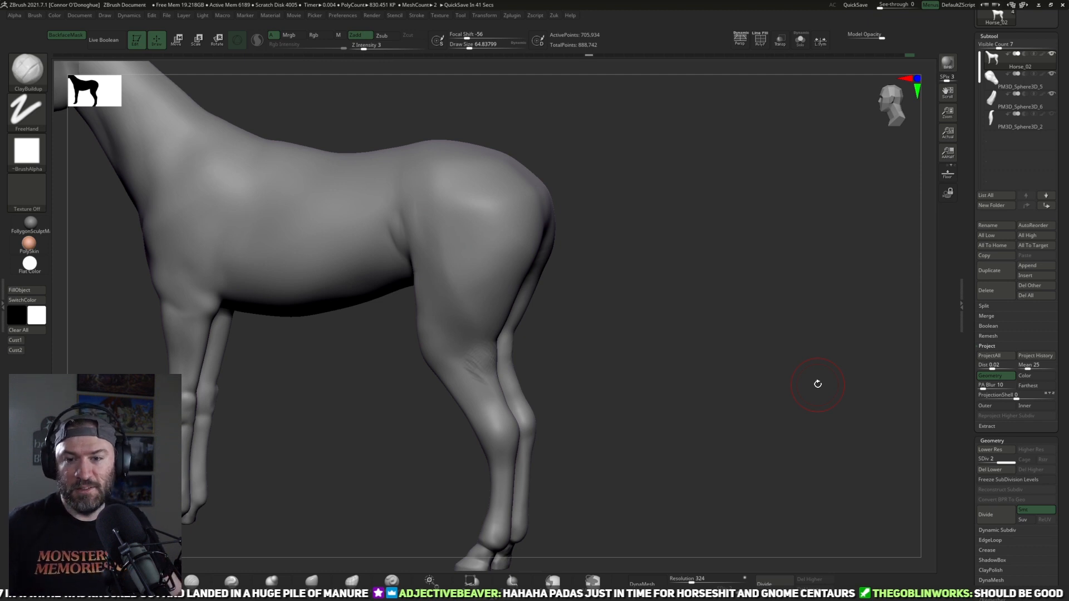
Step: Shape the back of the lower thighs and gaskins with ClayBuildup from the rear three-quarter angle
left_click_drag(730, 370, 699, 330)
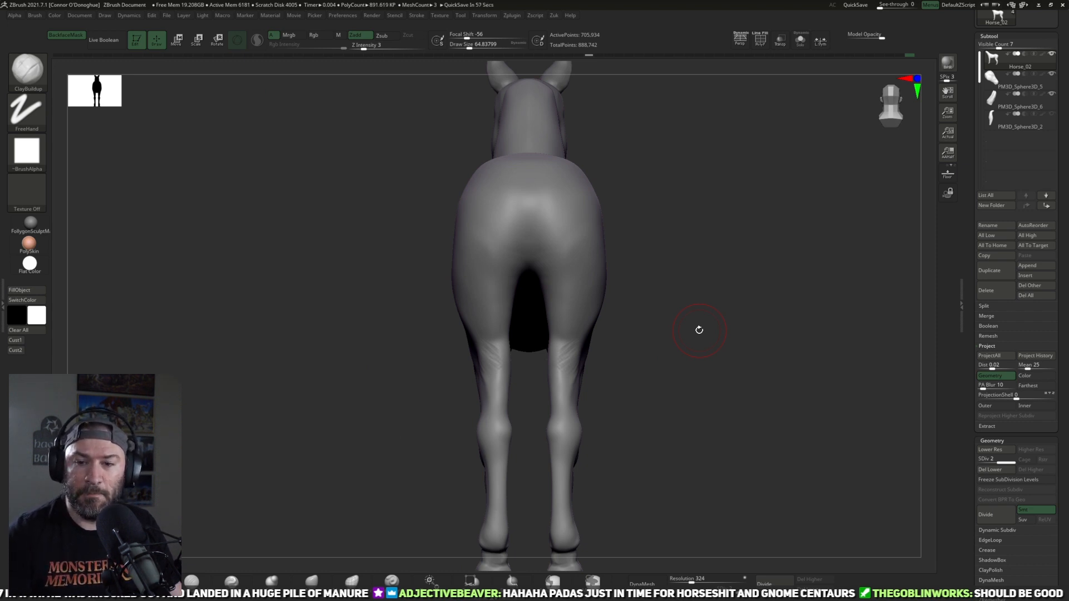
left_click_drag(692, 342, 526, 356)
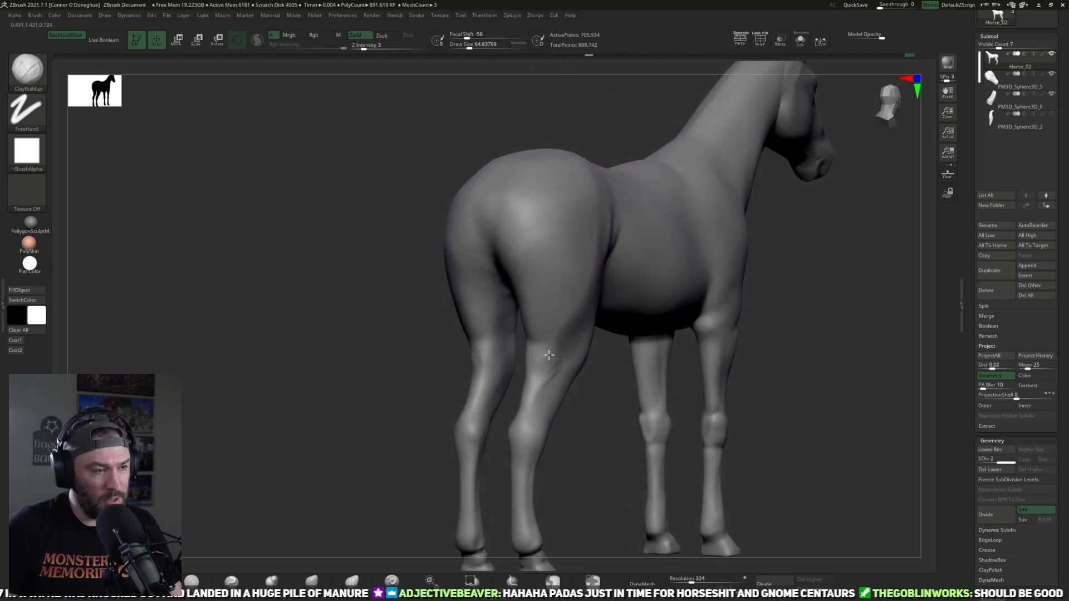
mouse_move(617, 397)
left_mouse_down()
mouse_move(586, 429)
mouse_move(490, 431)
left_mouse_up()
left_click_drag(544, 358, 558, 372, "shift")
mouse_move(550, 430)
left_mouse_down()
mouse_move(596, 430)
mouse_move(584, 428)
left_mouse_up()
left_click_drag(541, 361, 551, 384, "shift")
mouse_move(605, 438)
left_mouse_down("alt")
mouse_move(578, 403)
mouse_move(584, 432)
mouse_move(537, 429)
mouse_move(565, 406)
mouse_move(699, 399)
mouse_move(583, 372)
mouse_move(523, 316)
mouse_move(658, 300)
mouse_move(654, 351)
mouse_move(664, 356)
mouse_move(529, 336)
mouse_move(546, 339)
left_mouse_up("alt")
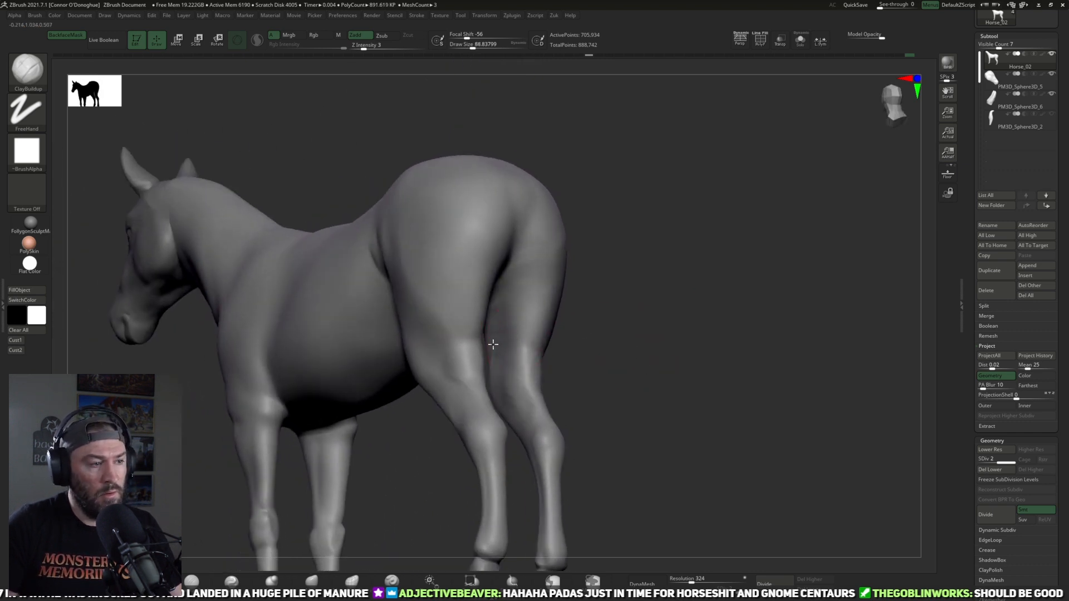
Step: Add muscle mass to the inner thighs with ClayBuildup at a draw size of about 97
left_click_drag(521, 301, 724, 317)
right_click_drag(544, 347, 608, 430)
key("]")
left_click_drag(492, 357, 503, 346)
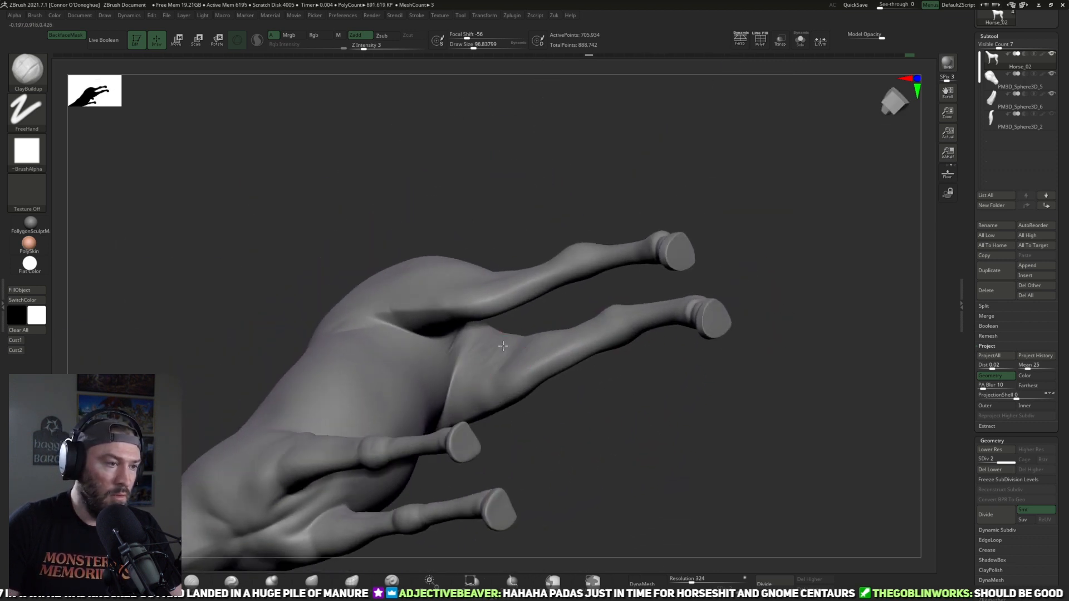
mouse_move(549, 424)
right_mouse_down()
mouse_move(542, 413)
mouse_move(553, 460)
mouse_move(672, 356)
mouse_move(678, 365)
mouse_move(583, 332)
right_mouse_up()
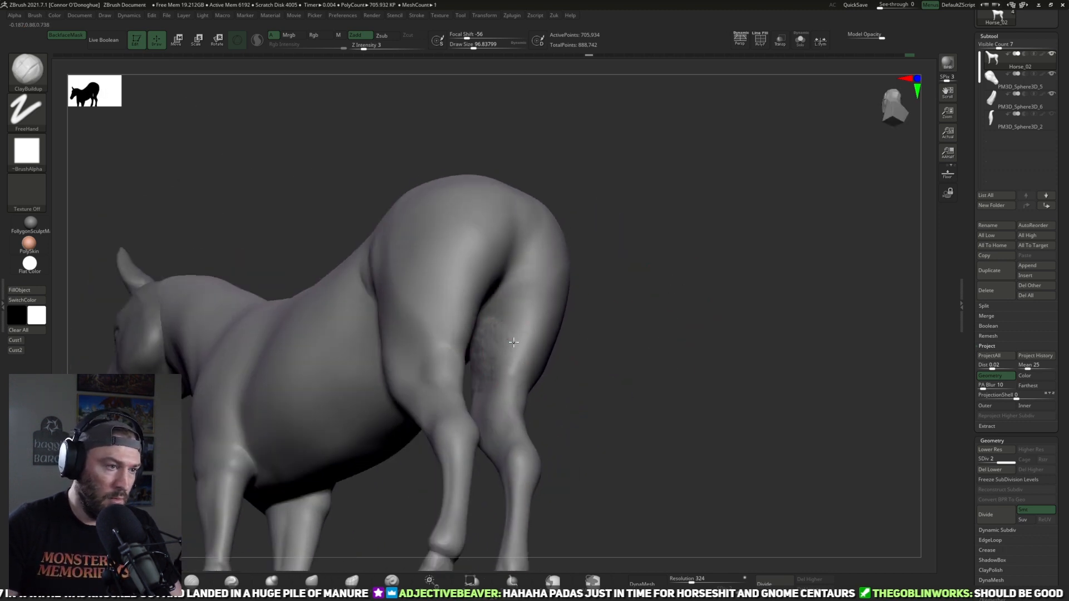
Step: Smooth the new inner thigh mass from behind at a draw size of about 97
right_click_drag(544, 326, 606, 308)
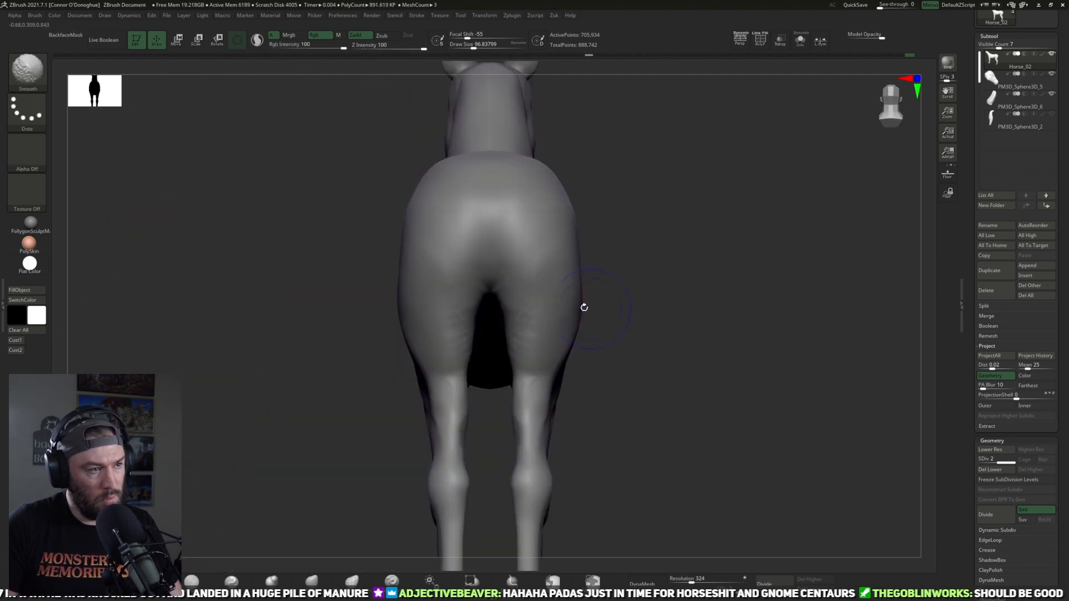
right_click_drag(507, 301, 521, 323)
mouse_move(610, 346)
right_mouse_down()
mouse_move(625, 326)
mouse_move(665, 332)
mouse_move(629, 269)
mouse_move(496, 303)
mouse_move(579, 272)
right_mouse_up()
Step: Inflate the inner thighs with Inflat at Z Intensity 5 and a draw size of about 129, and smooth the result from below
left_click(271, 581)
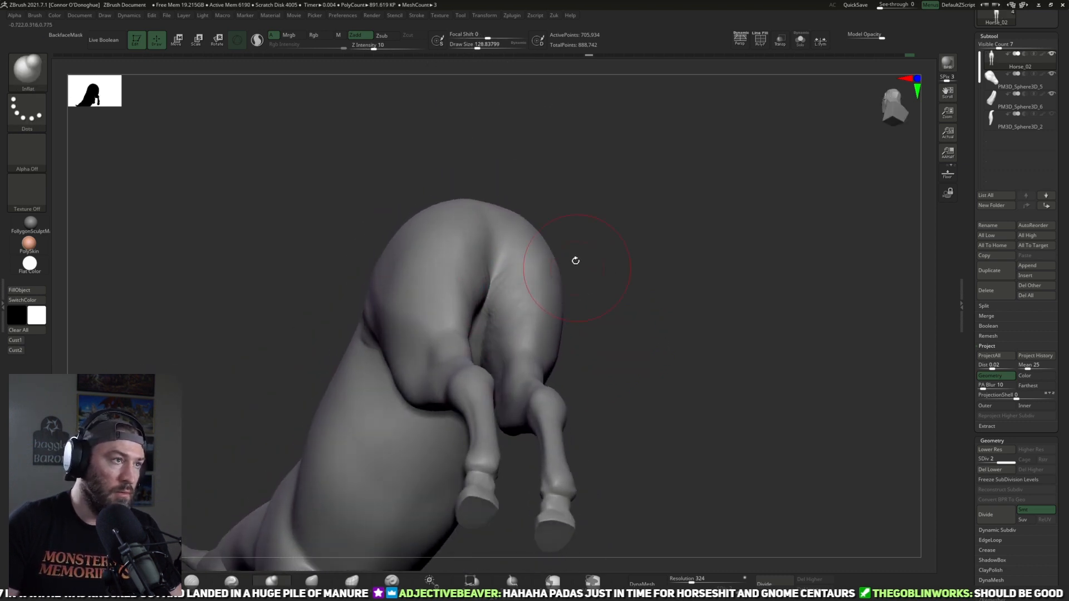
left_click_drag(373, 48, 366, 47)
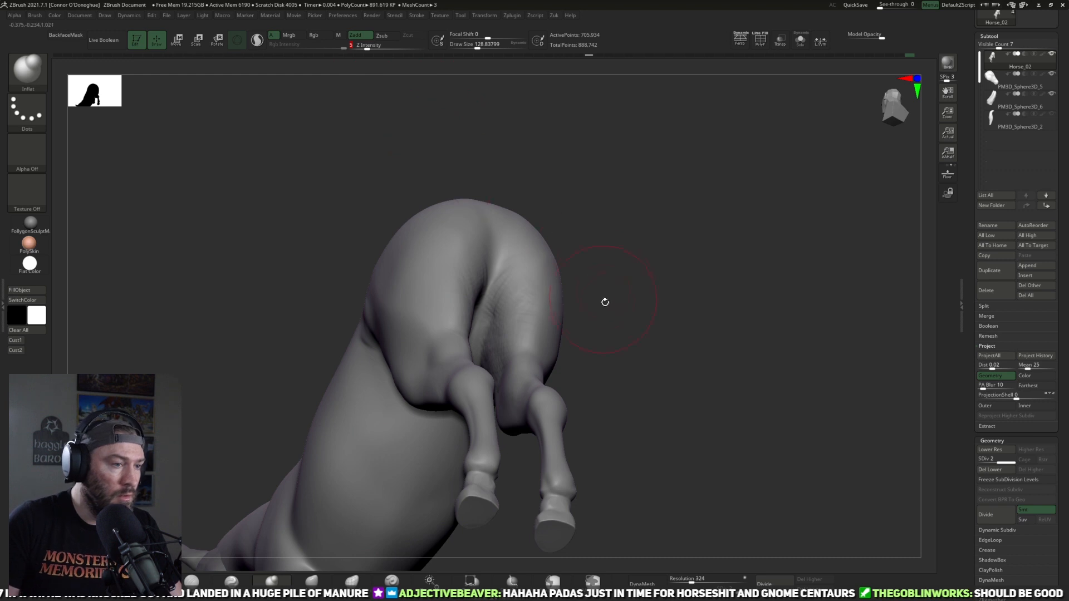
right_click_drag(585, 315, 503, 310)
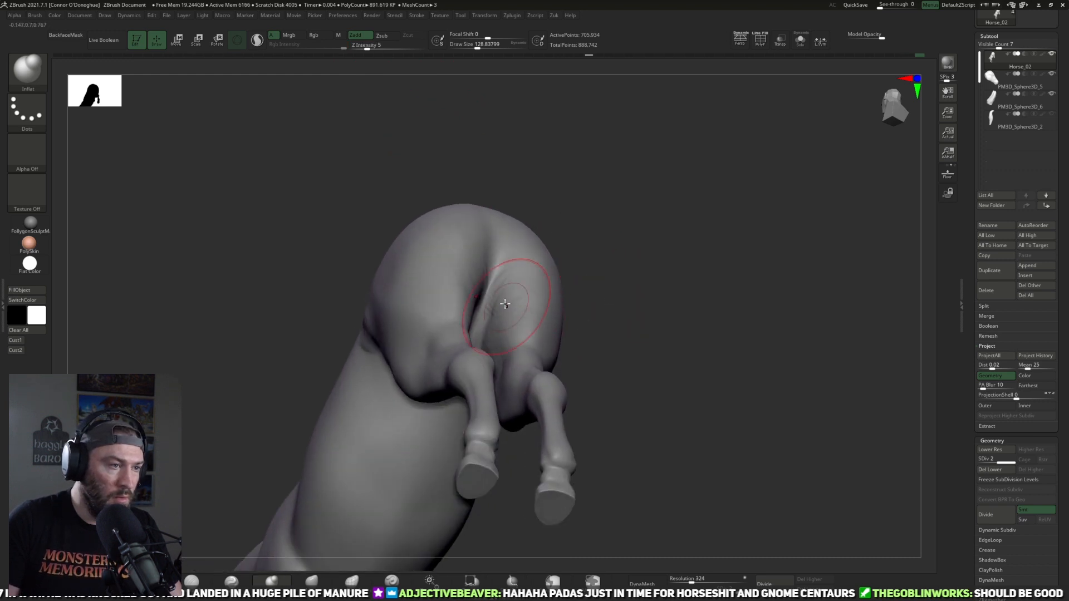
right_click_drag(584, 315, 453, 298)
key("shift")
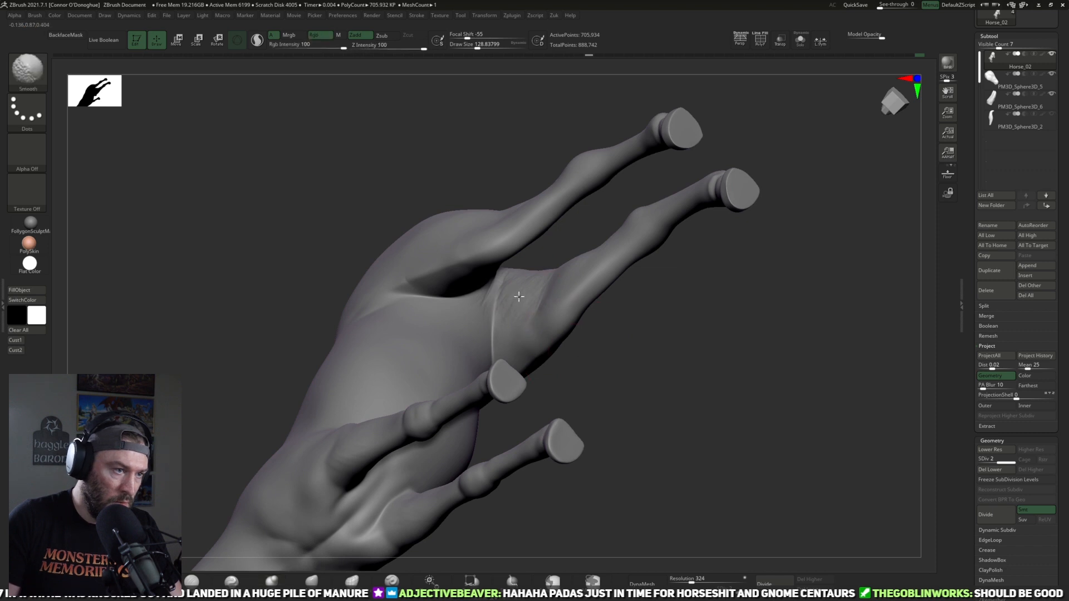
left_click_drag(511, 296, 526, 304, "shift")
mouse_move(596, 344)
right_mouse_down()
mouse_move(594, 381)
mouse_move(560, 310)
mouse_move(585, 294)
right_mouse_up()
Step: Refine the inner thigh and stifle with ClayBuildup at a draw size of about 101 and smooth the strokes
key("b")
key("c")
key("b")
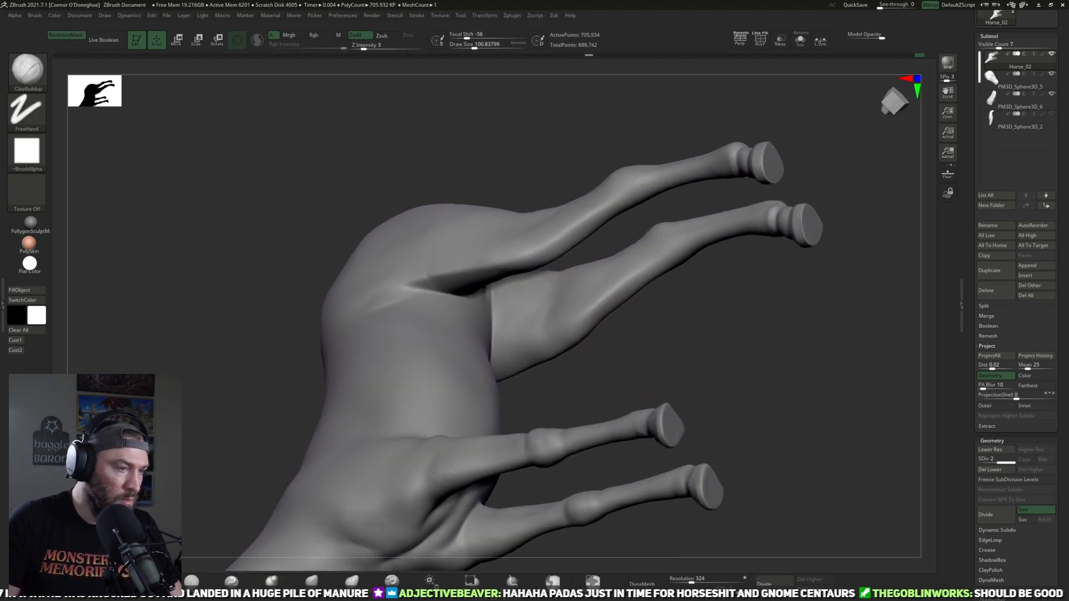
right_click_drag(618, 341, 559, 276)
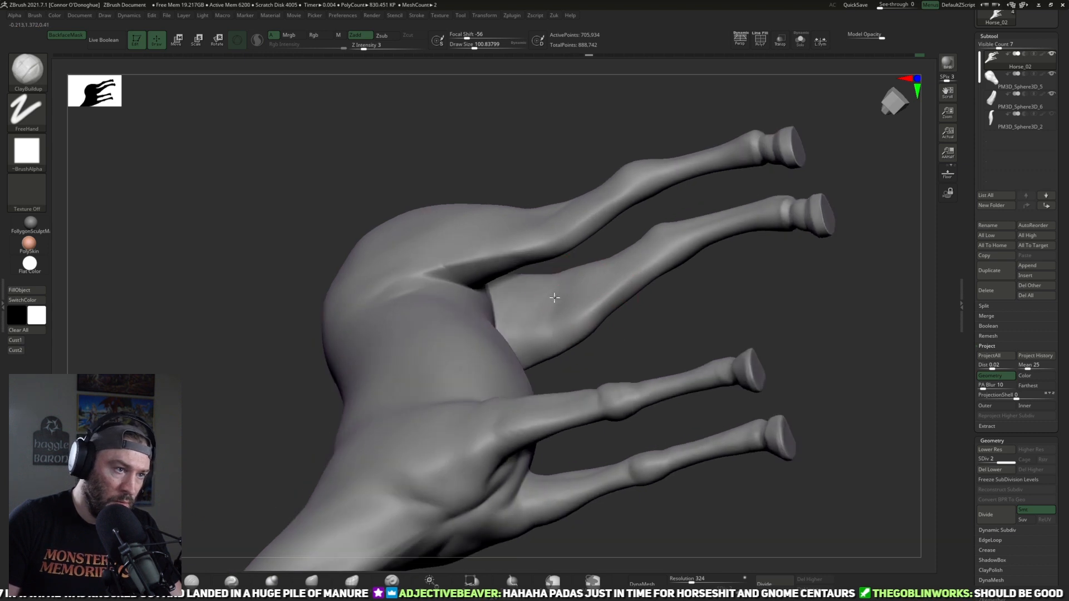
mouse_move(611, 315)
right_mouse_down()
mouse_move(713, 234)
mouse_move(690, 298)
mouse_move(516, 454)
mouse_move(503, 427)
mouse_move(549, 377)
right_mouse_up()
key("shift")
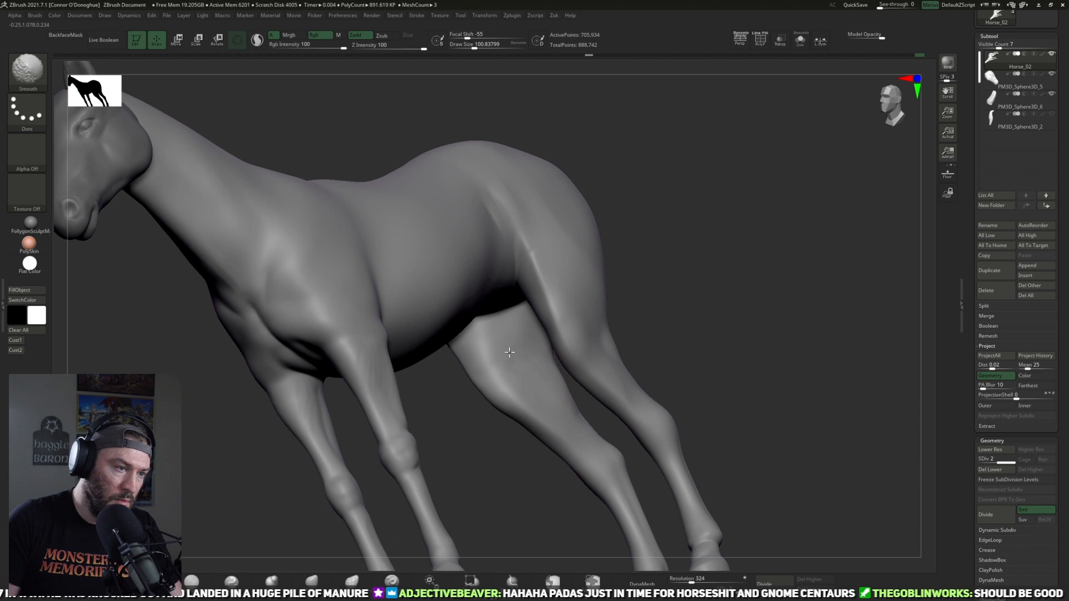
Step: Refine the outer thigh and upper gaskin with DamStandard at a draw size of about 101 and smooth the transition
left_click_drag(706, 307, 699, 318, "shift")
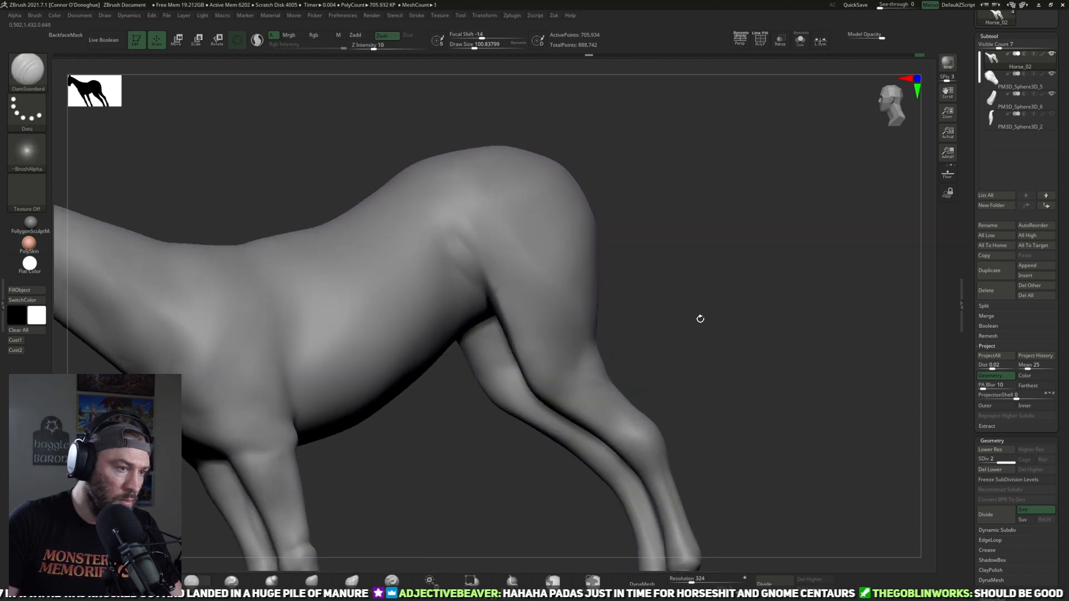
key("f")
right_click_drag(709, 313, 666, 357)
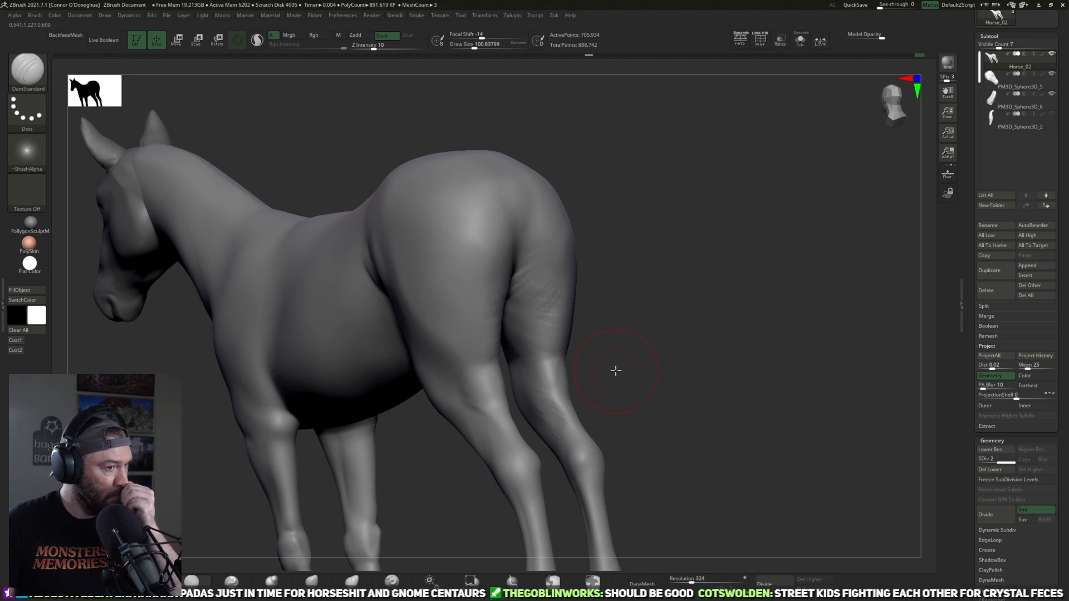
right_click_drag(601, 356, 489, 382)
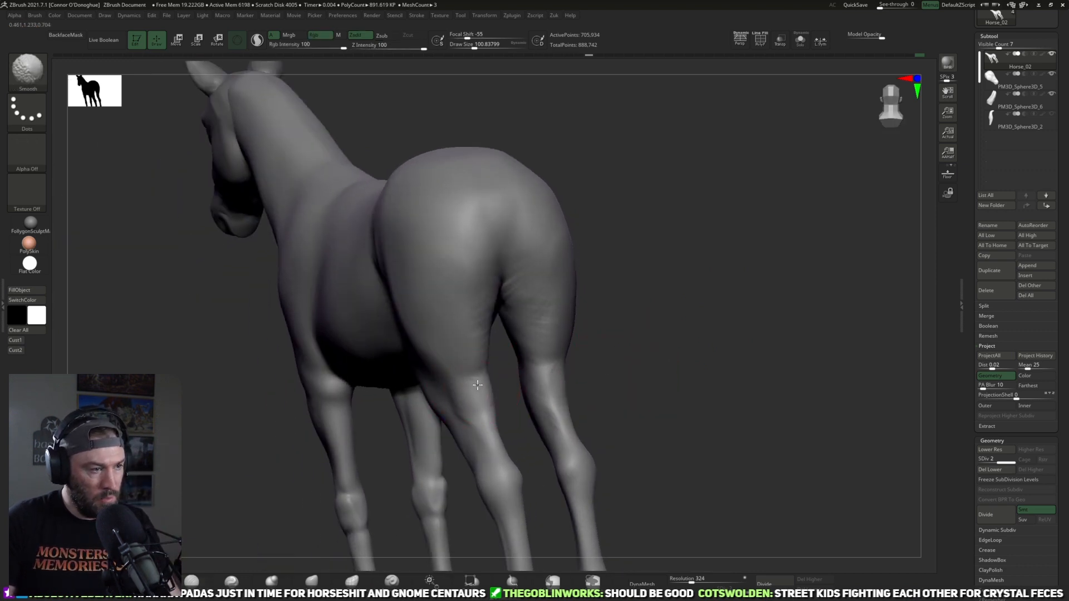
mouse_move(567, 362)
right_mouse_down()
mouse_move(555, 369)
mouse_move(608, 353)
mouse_move(567, 376)
right_mouse_up()
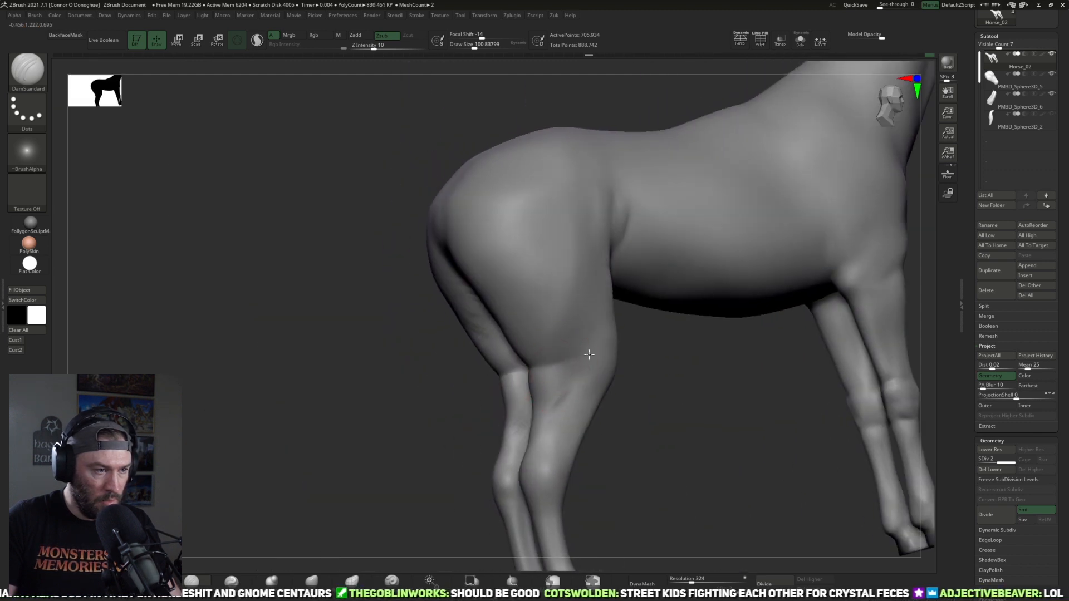
mouse_move(666, 410)
right_mouse_down()
mouse_move(579, 384)
mouse_move(626, 425)
mouse_move(615, 410)
mouse_move(534, 407)
mouse_move(666, 372)
mouse_move(616, 436)
right_mouse_up()
key("shift")
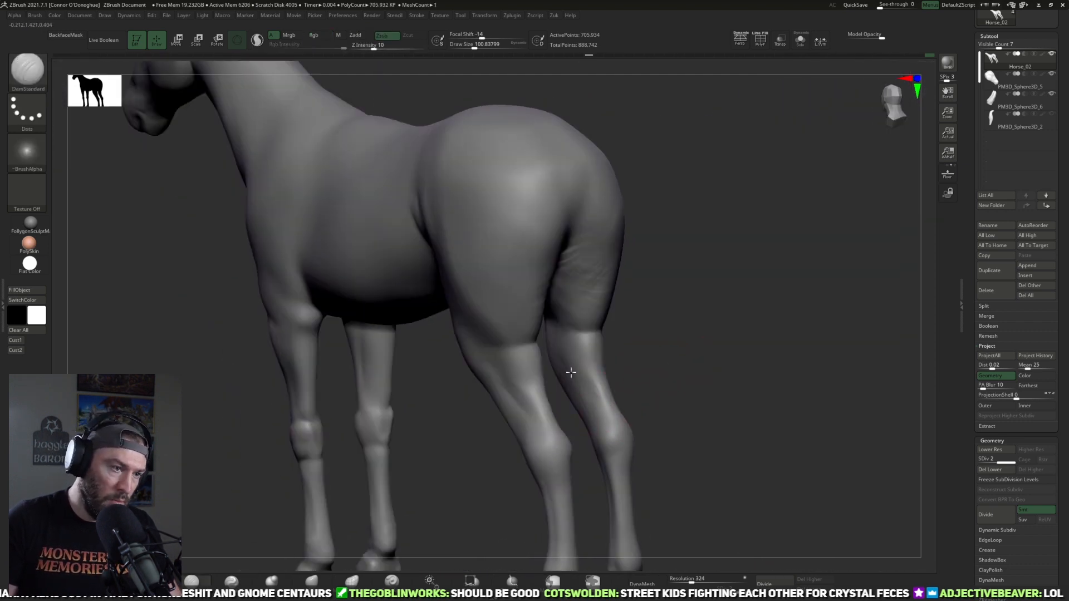
Step: Carve the groove along the back of the gaskin above the hock with DamStandard at Z Intensity 10
mouse_move(601, 412)
right_mouse_down()
mouse_move(627, 386)
mouse_move(594, 403)
right_mouse_up()
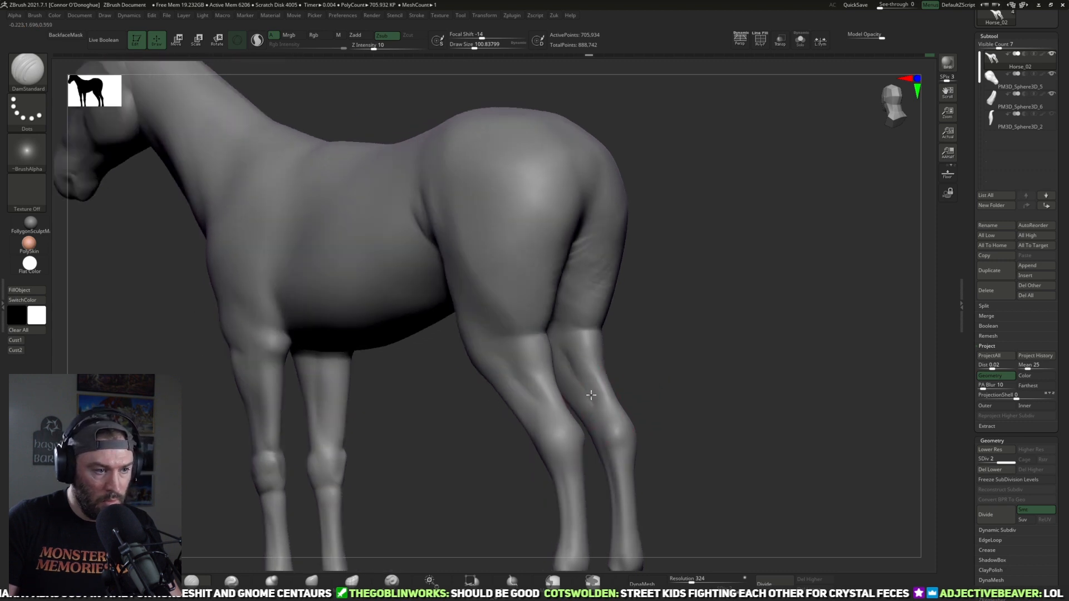
right_click_drag(676, 394, 589, 435)
right_click_drag(658, 436, 595, 424)
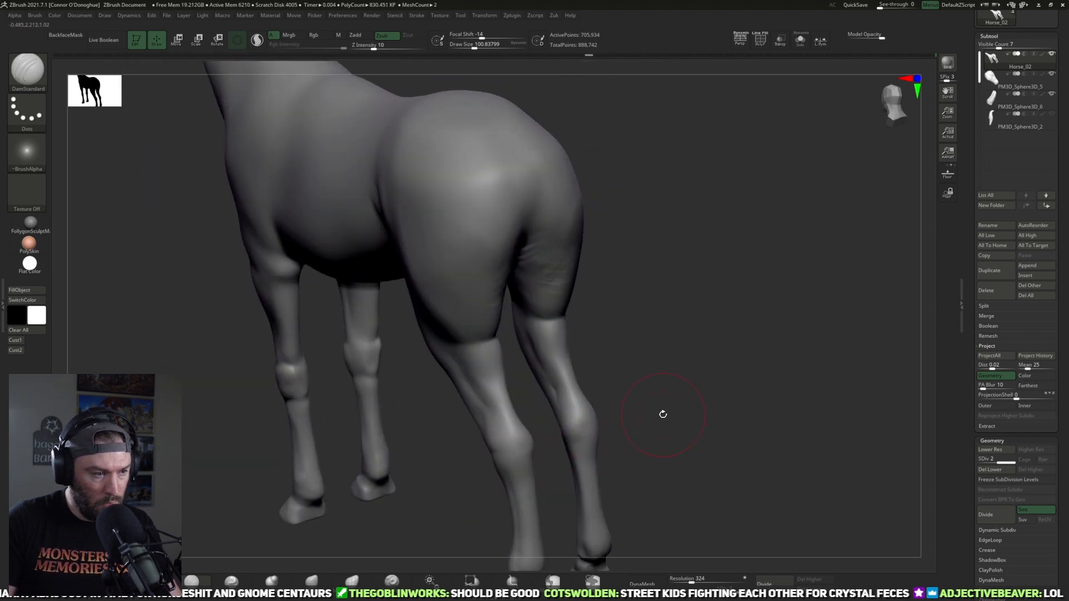
right_click_drag(663, 414, 605, 430)
left_click_drag(633, 429, 593, 426)
right_click_drag(595, 423, 566, 428)
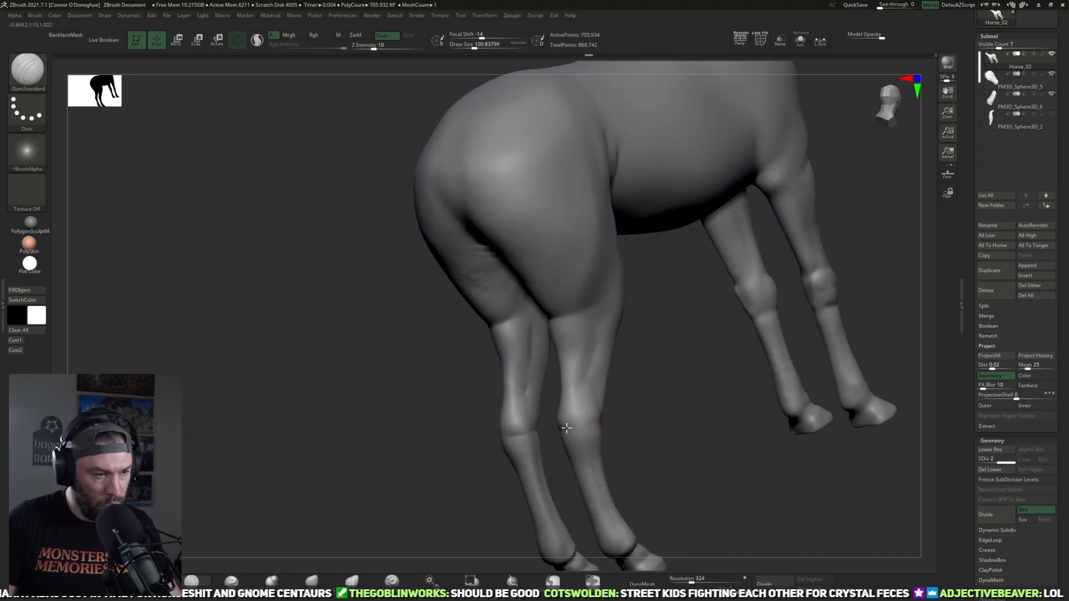
Step: Define the hock and lower gaskin from the front and side with DamStandard strokes at a draw size of about 101
right_click_drag(643, 433, 622, 460)
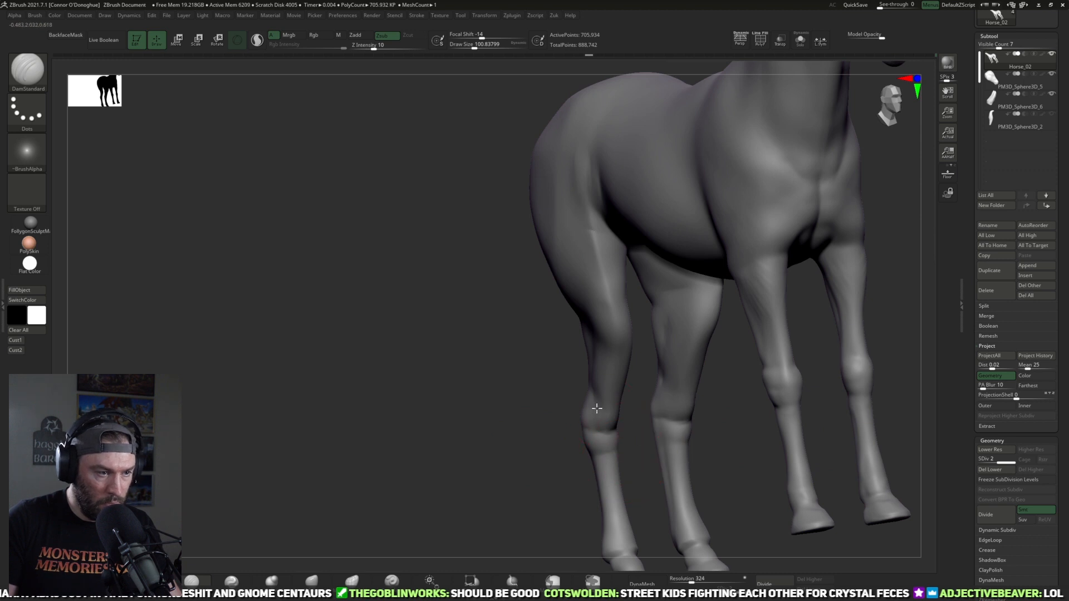
right_click_drag(637, 416, 618, 415)
mouse_move(612, 393)
left_mouse_down("shift")
mouse_move(582, 374)
mouse_move(600, 396)
left_mouse_up("shift")
right_click_drag(551, 415, 619, 409)
left_click_drag(590, 387, 605, 364, "shift")
mouse_move(606, 364)
right_mouse_down()
mouse_move(706, 393)
mouse_move(590, 396)
right_mouse_up()
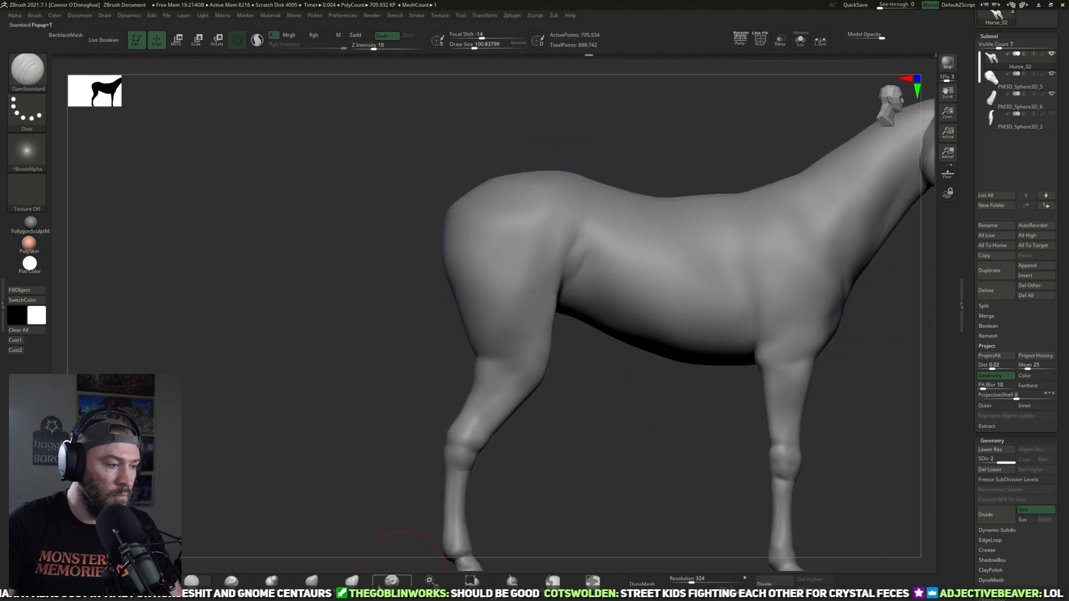
Step: Reshape the flank fold in front of the thigh with the Move brush at a draw size of about 117, undoing the first attempt
left_click(316, 582)
key("bracketleft")
key("bracketleft")
mouse_move(543, 325)
left_mouse_down()
mouse_move(566, 275)
mouse_move(533, 291)
left_mouse_up()
key("bracketleft")
key("bracketleft")
key("ctrl+z")
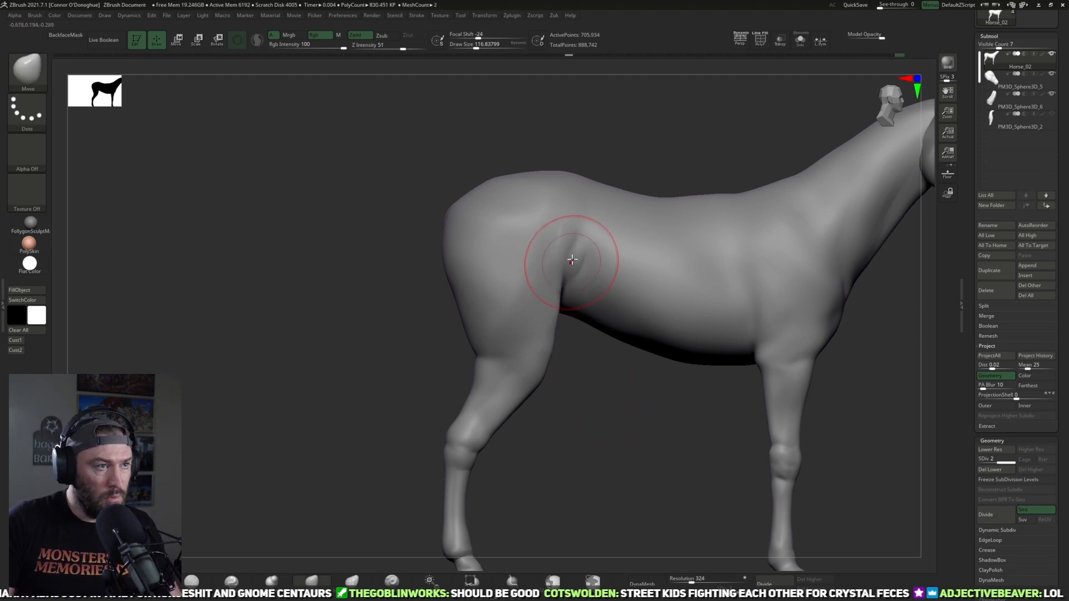
left_click_drag(550, 289, 558, 288)
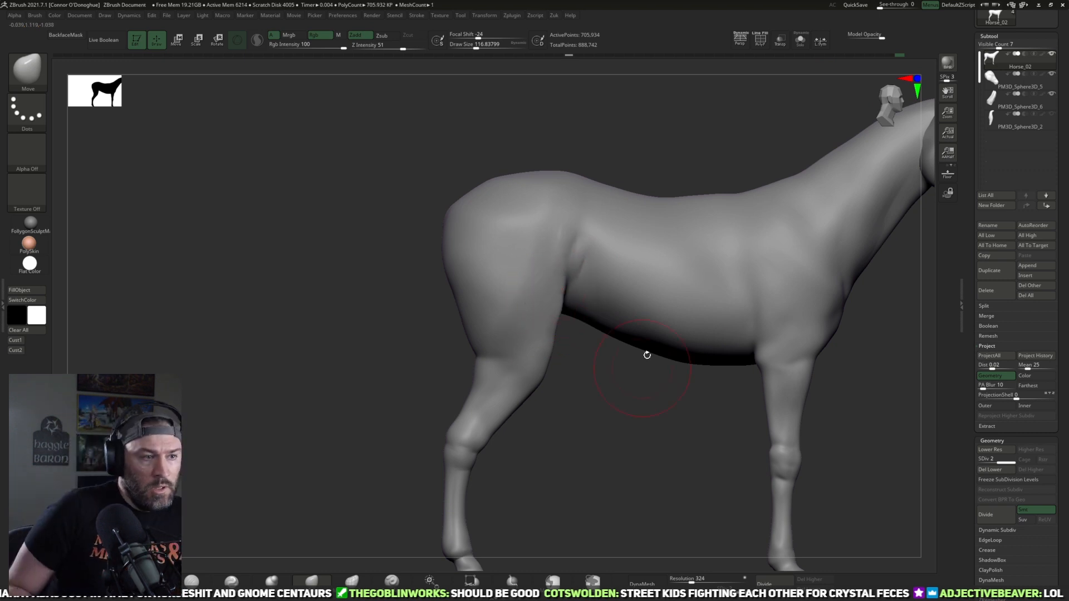
Step: Delete the body's lower subdivision levels and divide its mesh once more
left_click_drag(722, 455, 704, 544)
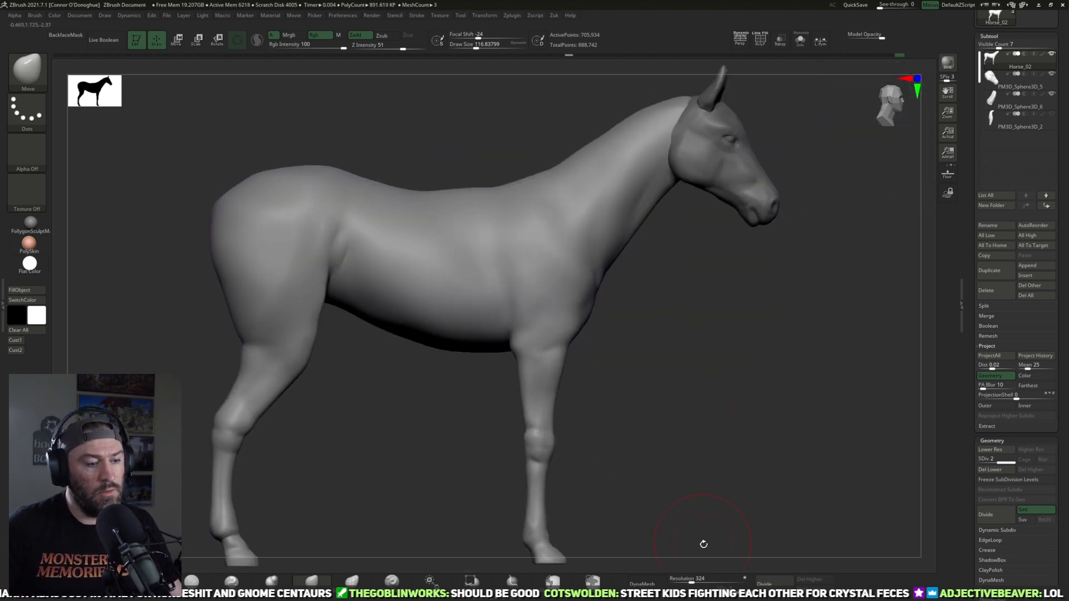
key("shift+d")
left_click_drag(738, 448, 813, 512)
key("ctrl+d")
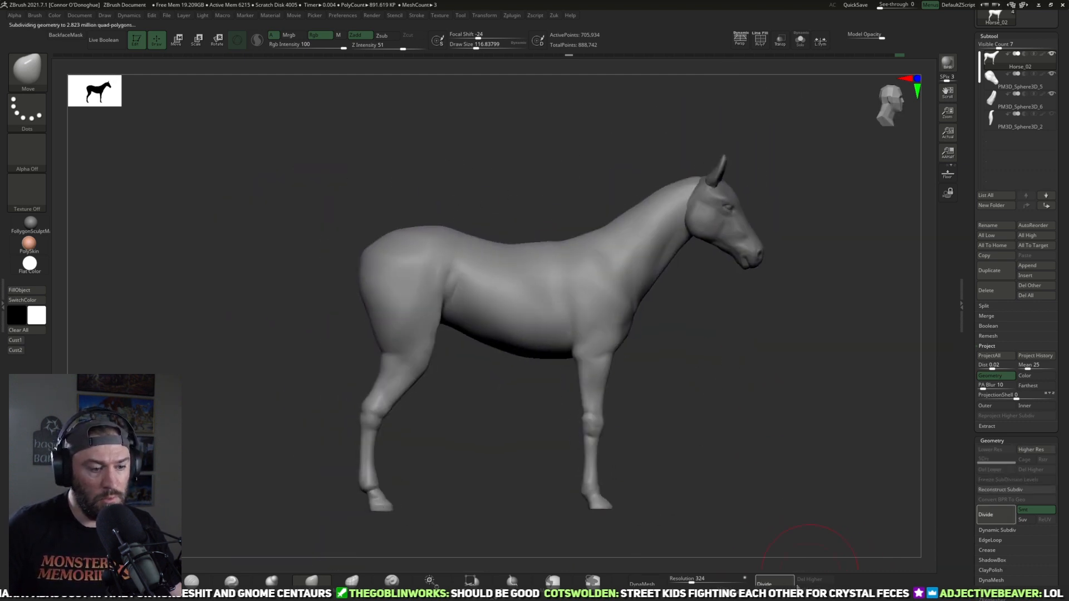
left_click_drag(718, 337, 736, 321)
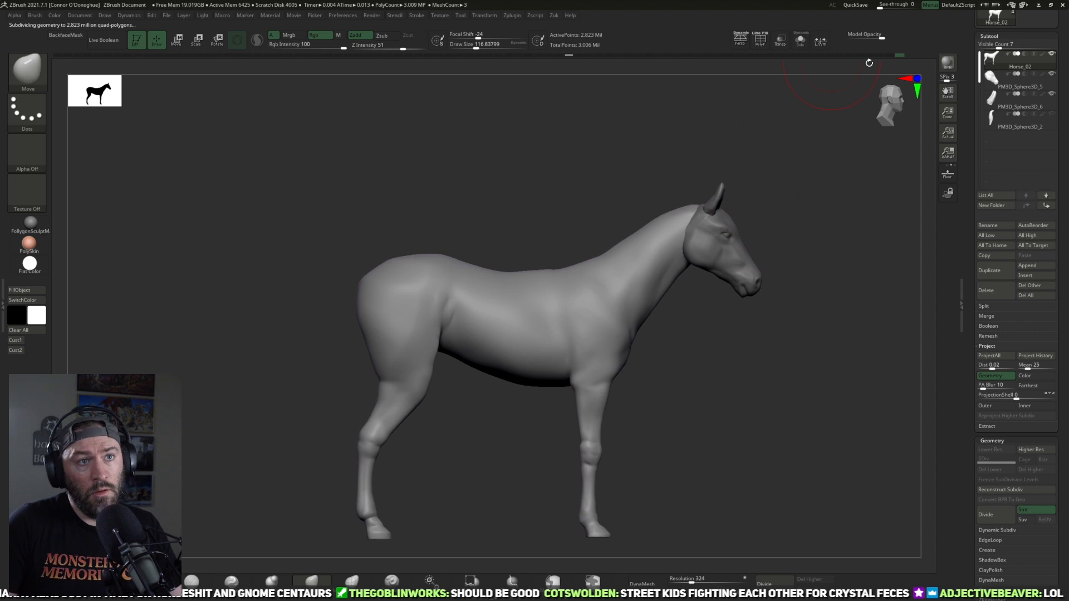
Step: Show the wireframe and ZRemesh the horse's body with a target polygon count of 5
key("ctrl")
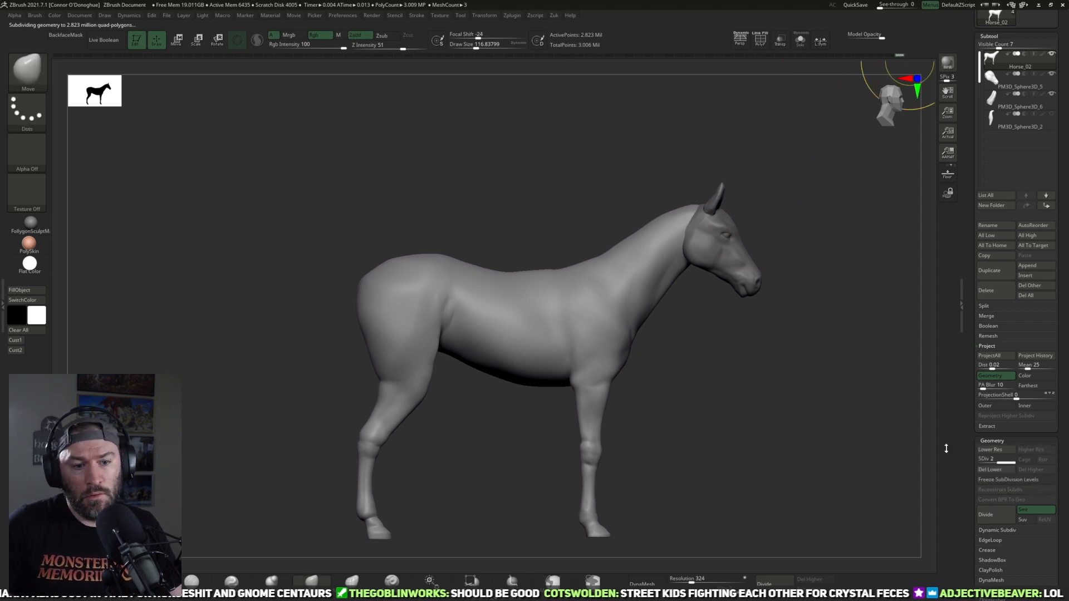
scroll(994, 514, "down", 5)
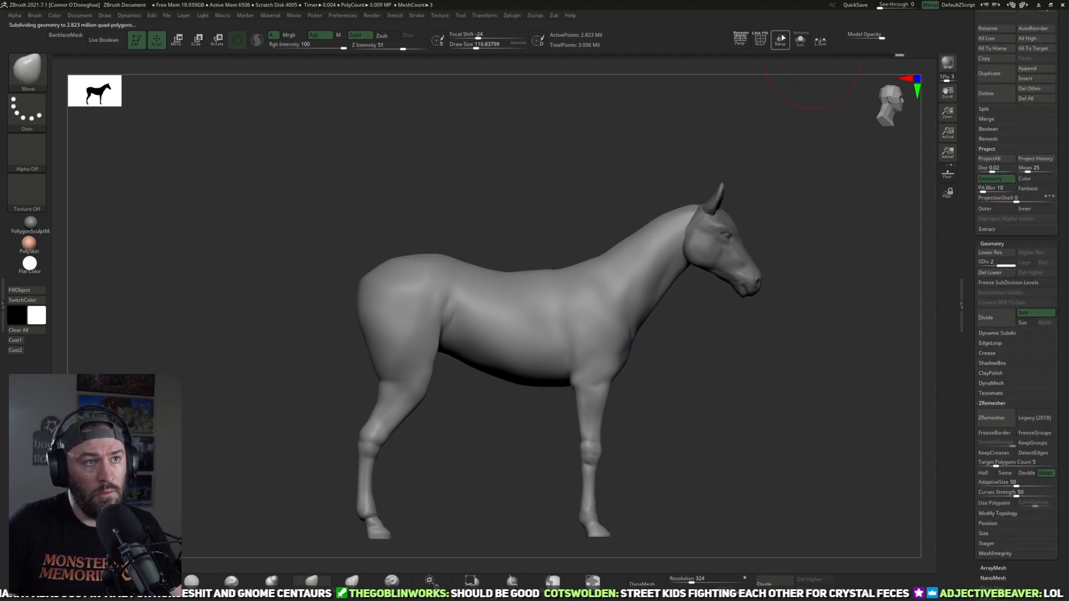
left_click(759, 39)
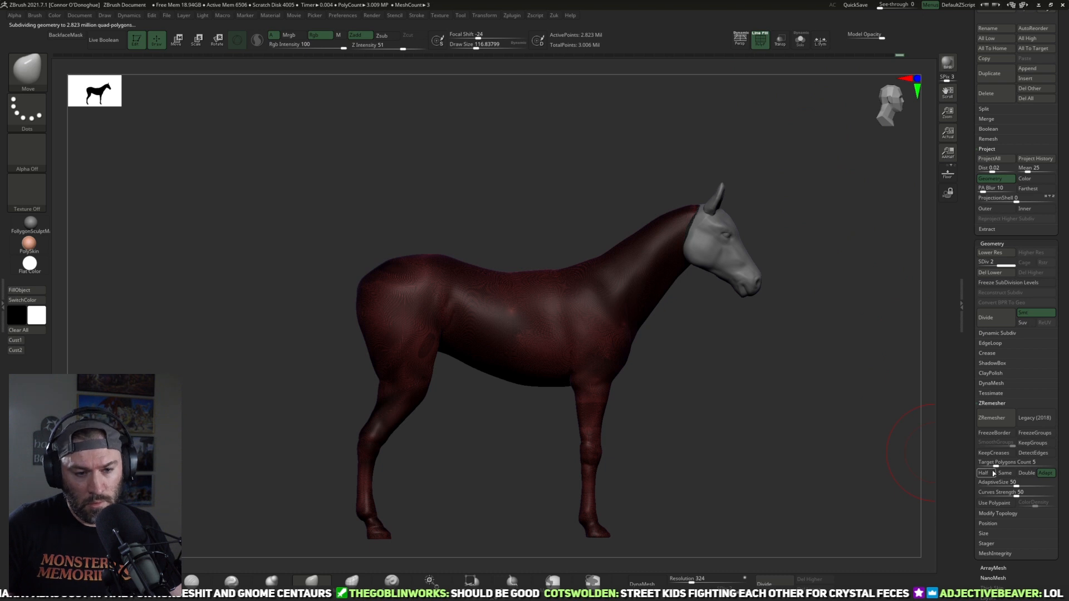
left_click(992, 418)
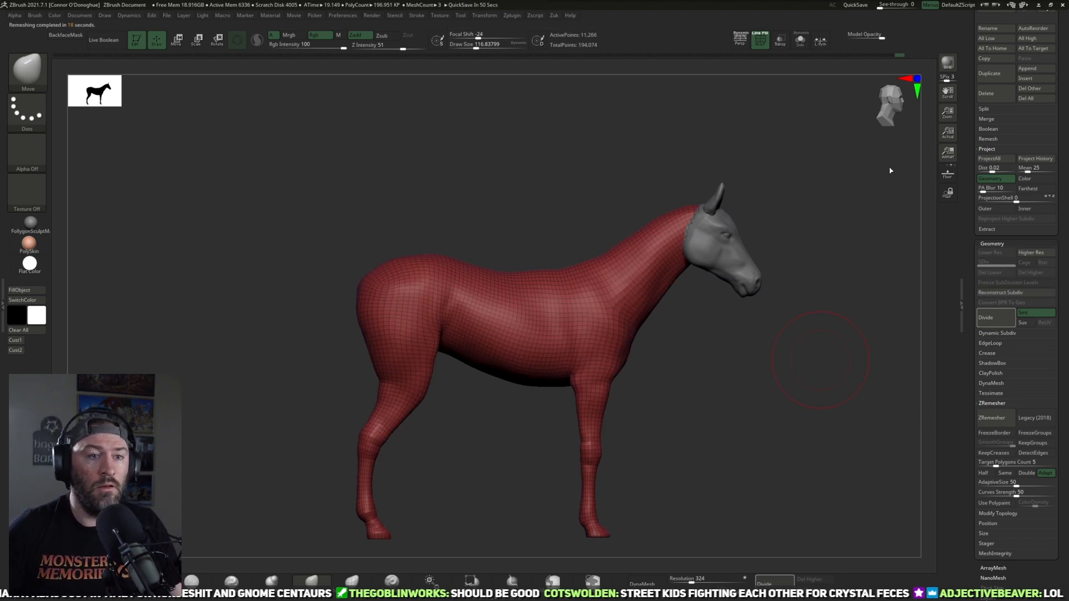
Step: Divide the remeshed body twice to reach subdivision level 3 and hide the wireframe
scroll(974, 226, "up", 3)
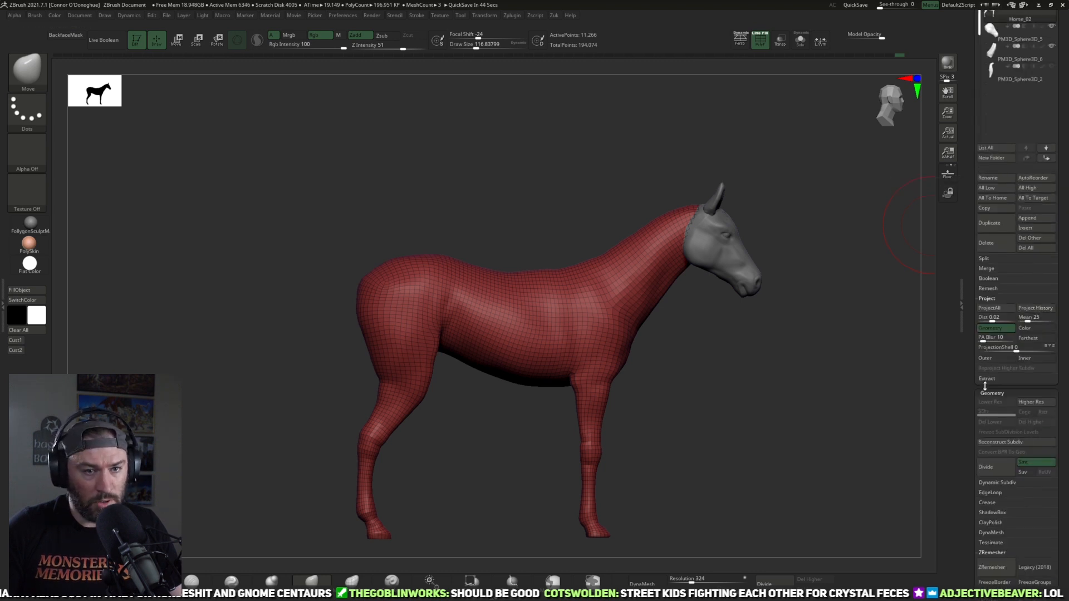
key("ctrl+d")
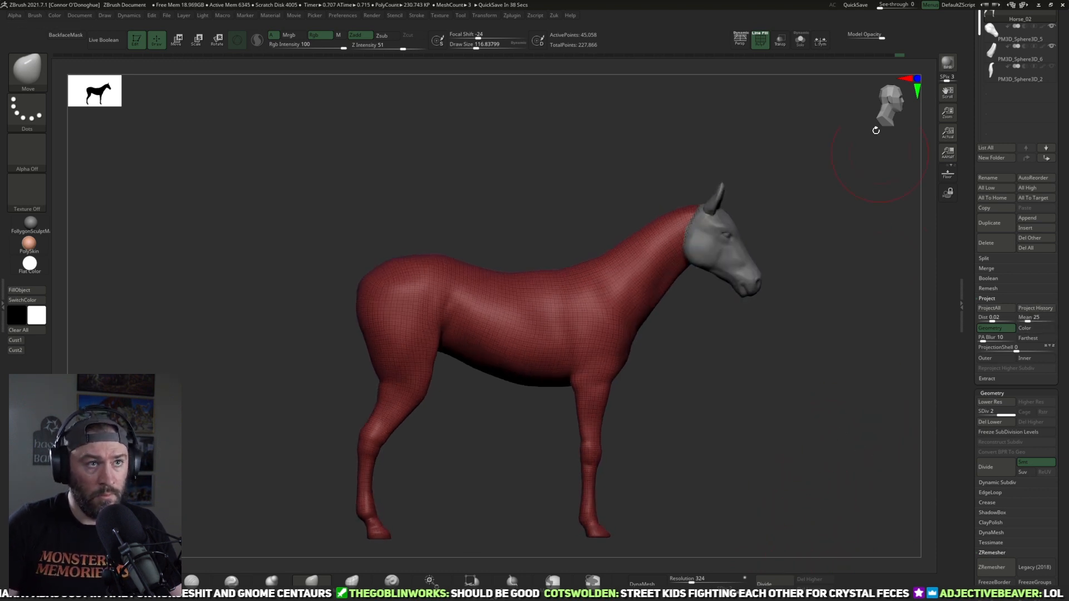
left_click(759, 39)
left_click(787, 582)
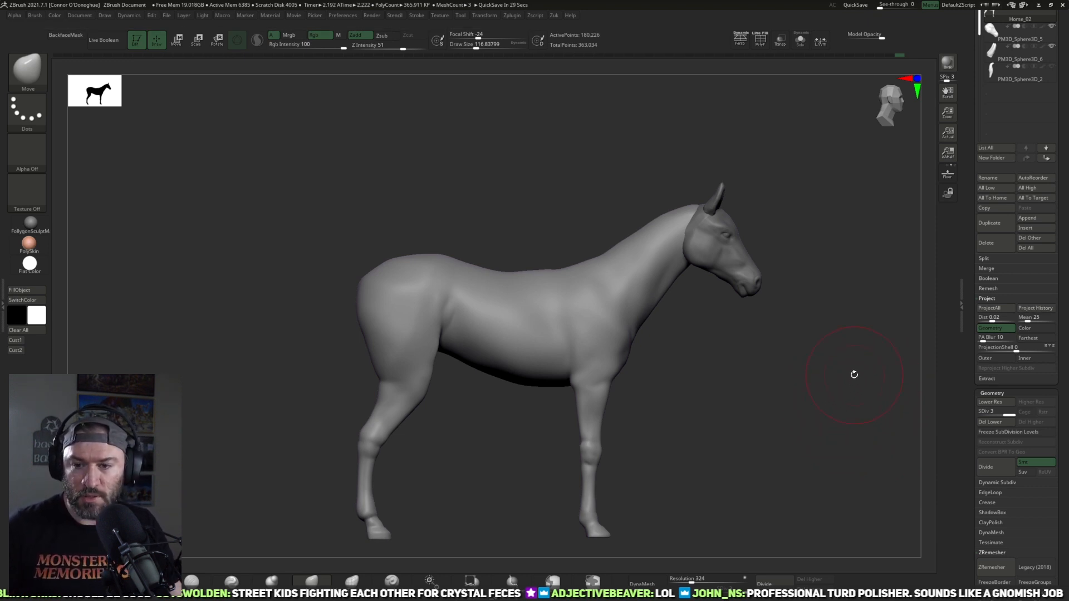
Step: Carve the shoulder and upper foreleg muscle lines with DamStandard, reducing the draw size from about 113 to about 85
left_click_drag(723, 408, 367, 463)
left_click(194, 580)
mouse_move(723, 240)
left_mouse_down("shift")
mouse_move(749, 253)
mouse_move(800, 240)
left_mouse_up("shift")
mouse_move(769, 282)
left_mouse_down()
mouse_move(740, 293)
mouse_move(594, 436)
mouse_move(622, 437)
mouse_move(785, 320)
mouse_move(787, 273)
mouse_move(690, 274)
left_mouse_up()
left_click_drag(435, 369, 436, 415)
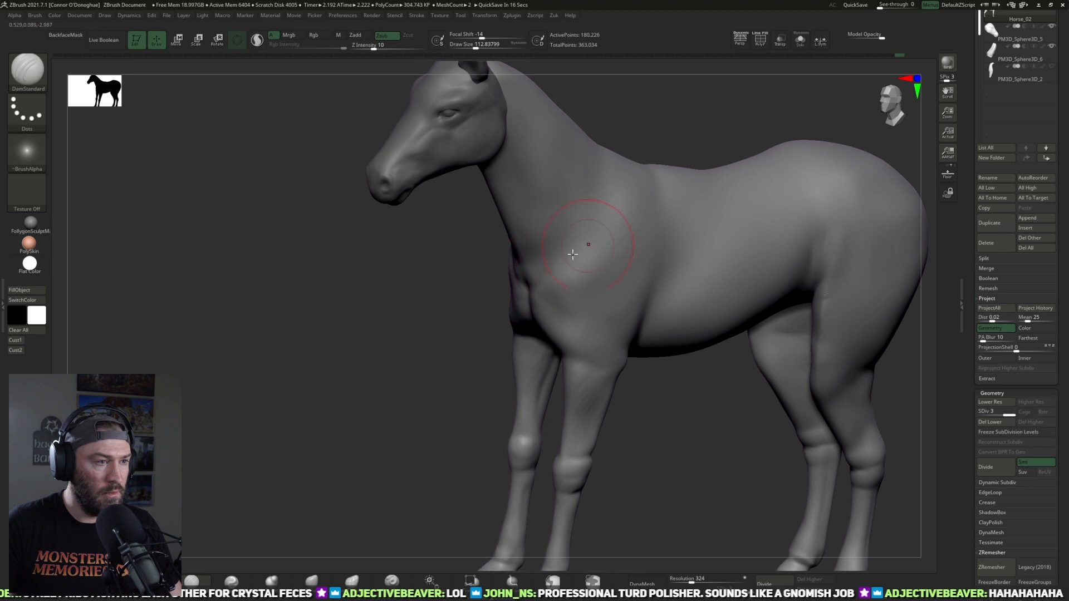
mouse_move(625, 271)
left_mouse_down()
mouse_move(642, 296)
mouse_move(737, 289)
mouse_move(716, 306)
mouse_move(482, 370)
mouse_move(551, 362)
left_mouse_up()
left_click_drag(690, 287, 618, 303)
mouse_move(490, 398)
left_mouse_down()
mouse_move(456, 410)
mouse_move(495, 389)
left_mouse_up()
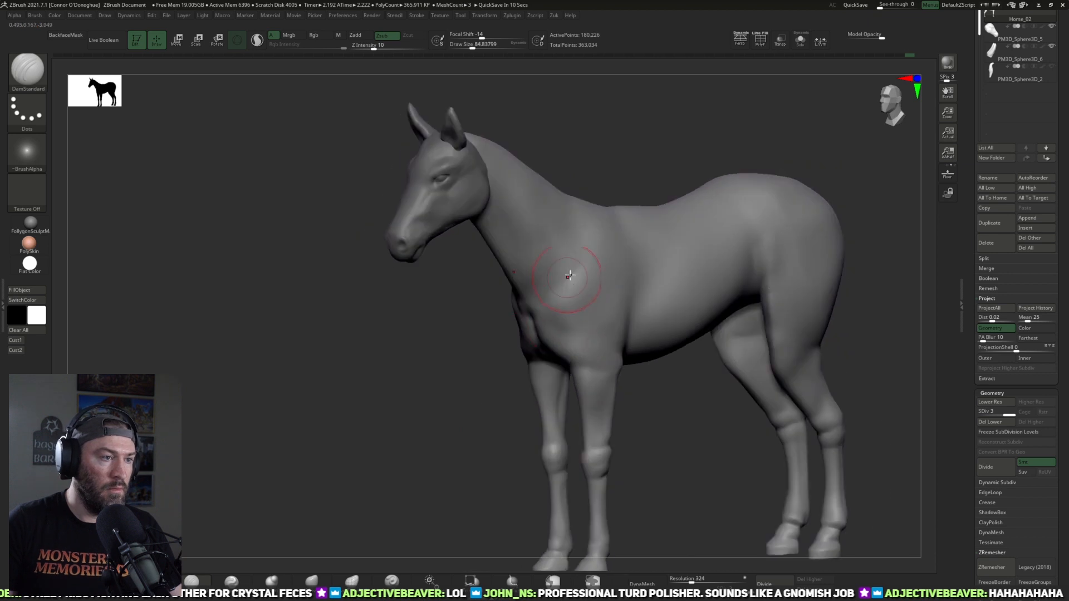
left_click_drag(685, 135, 594, 252)
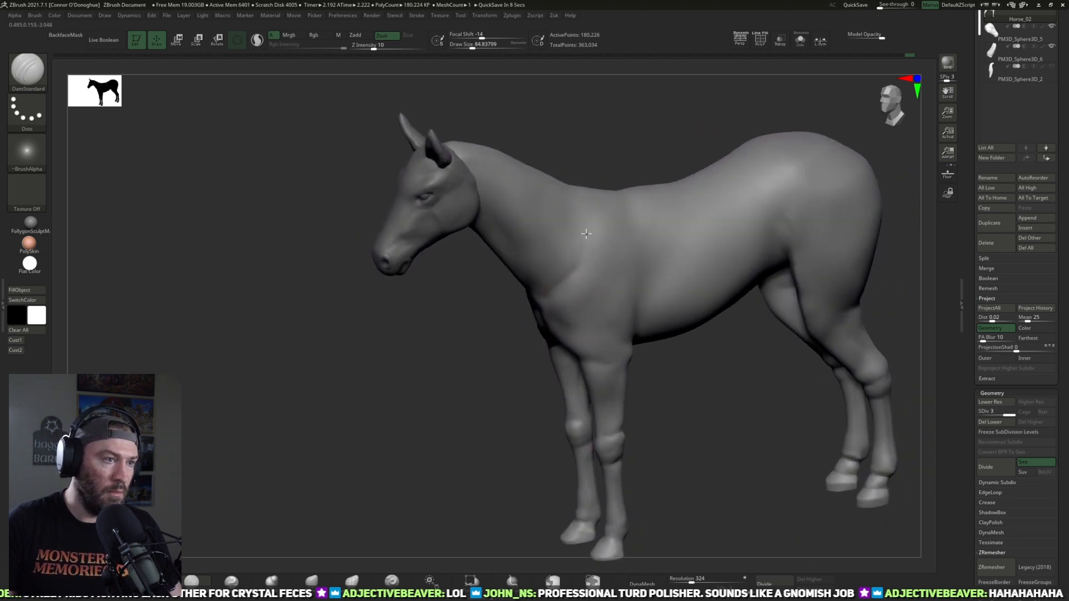
Step: Smooth the shoulder, chest and front of the neck at a draw size of about 65
key("shift")
mouse_move(690, 376)
left_mouse_down()
mouse_move(551, 332)
mouse_move(582, 294)
mouse_move(550, 349)
left_mouse_up()
left_click_drag(665, 287, 620, 228)
left_click_drag(548, 289, 547, 268, "shift")
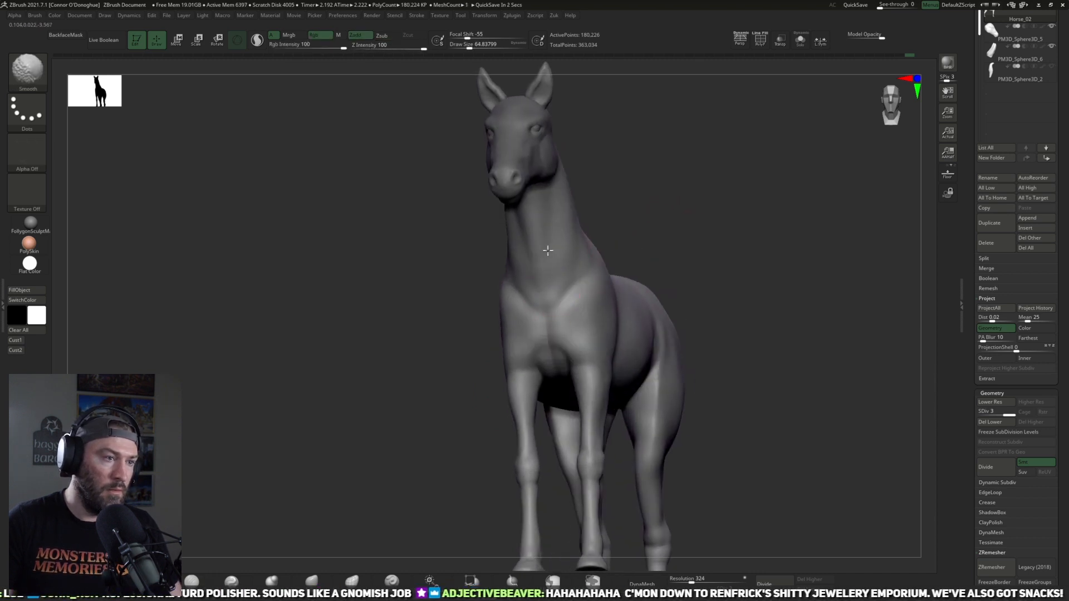
Step: Define the muscle line along the neck's crest with DamStandard at a draw size of about 65 and smooth it
left_click_drag(718, 214, 668, 156)
left_click_drag(710, 192, 618, 151)
left_click_drag(699, 158, 545, 326)
mouse_move(712, 211)
left_mouse_down()
mouse_move(716, 167)
mouse_move(699, 157)
mouse_move(596, 191)
mouse_move(607, 203)
mouse_move(561, 274)
mouse_move(661, 215)
mouse_move(646, 200)
mouse_move(699, 198)
mouse_move(728, 172)
mouse_move(691, 238)
left_mouse_up()
left_click_drag(747, 196, 662, 181)
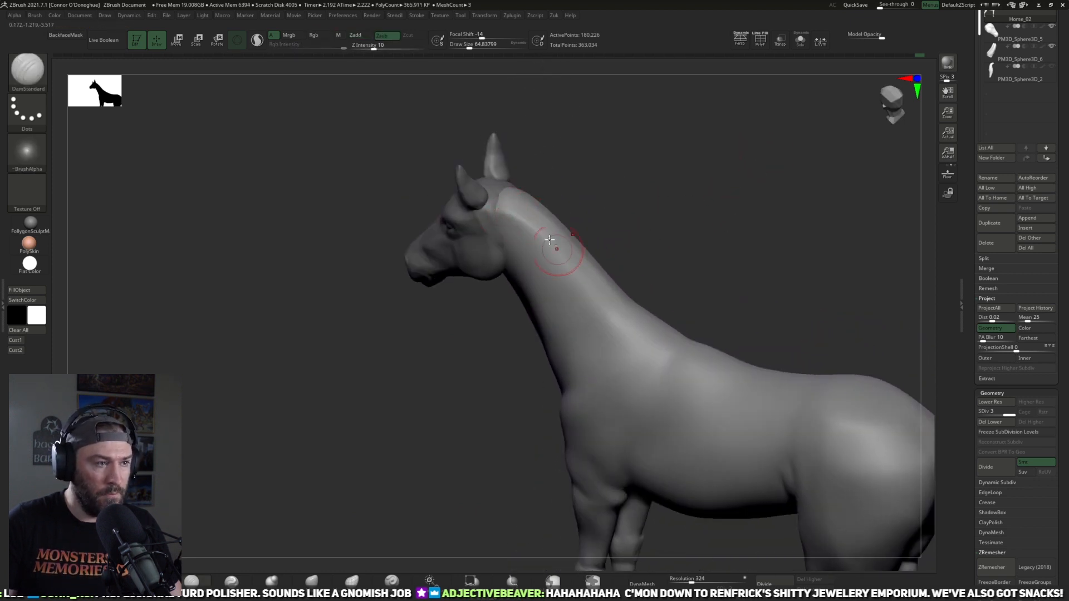
left_click_drag(506, 208, 614, 357)
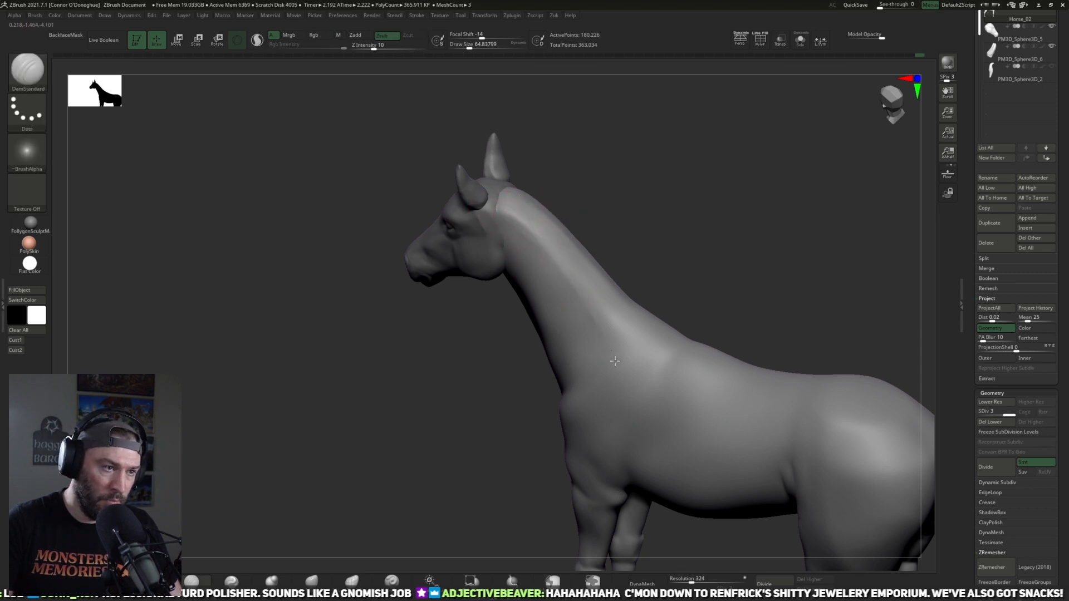
mouse_move(513, 225)
left_mouse_down()
mouse_move(614, 351)
mouse_move(600, 329)
left_mouse_up()
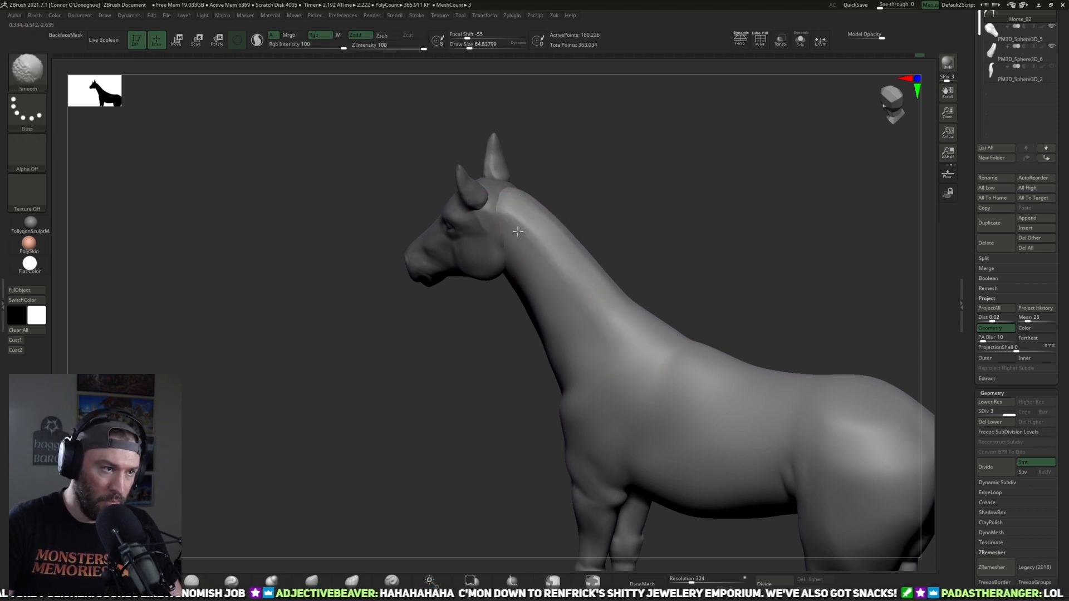
Step: Carve the transition from the neck's crest into the withers and top of the shoulder blade with DamStandard
mouse_move(682, 208)
left_mouse_down()
mouse_move(659, 220)
mouse_move(705, 211)
mouse_move(544, 223)
left_mouse_up()
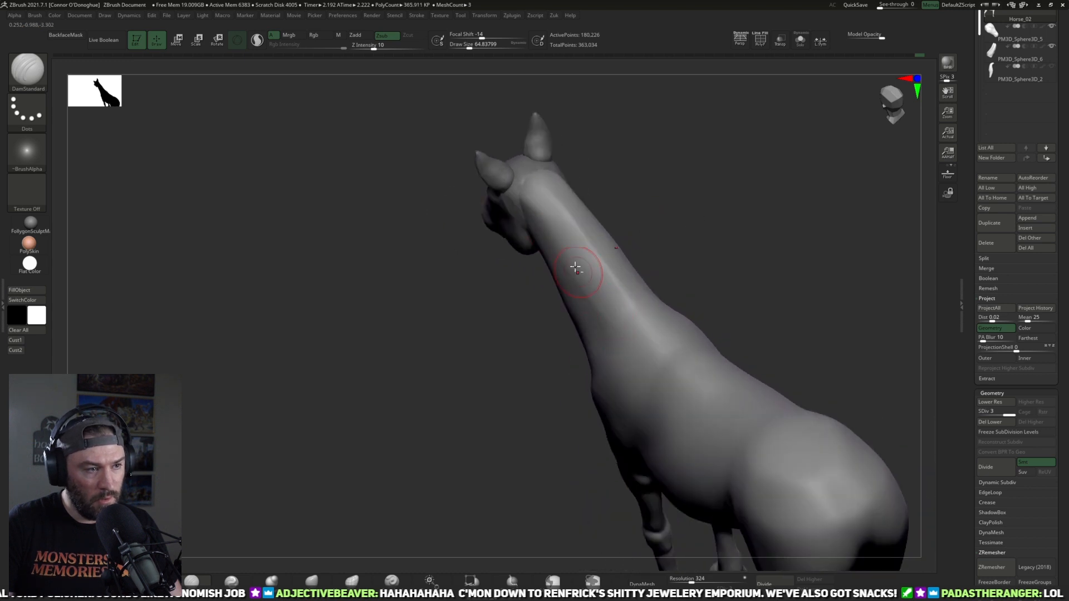
mouse_move(668, 222)
left_mouse_down()
mouse_move(728, 258)
mouse_move(778, 209)
mouse_move(682, 277)
mouse_move(614, 349)
mouse_move(631, 326)
mouse_move(662, 321)
left_mouse_up()
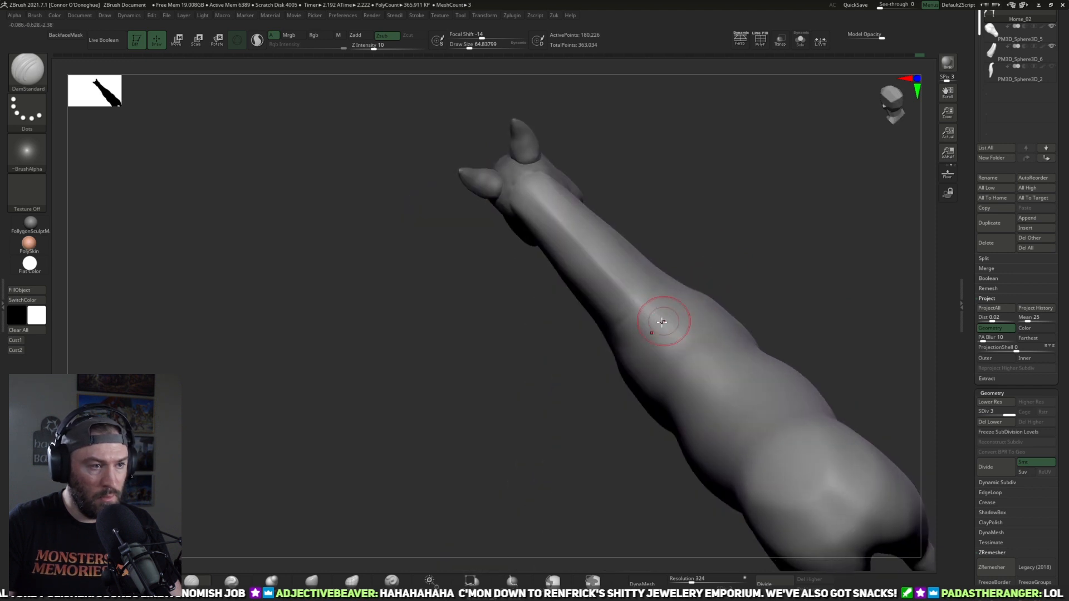
left_click_drag(723, 278, 636, 334)
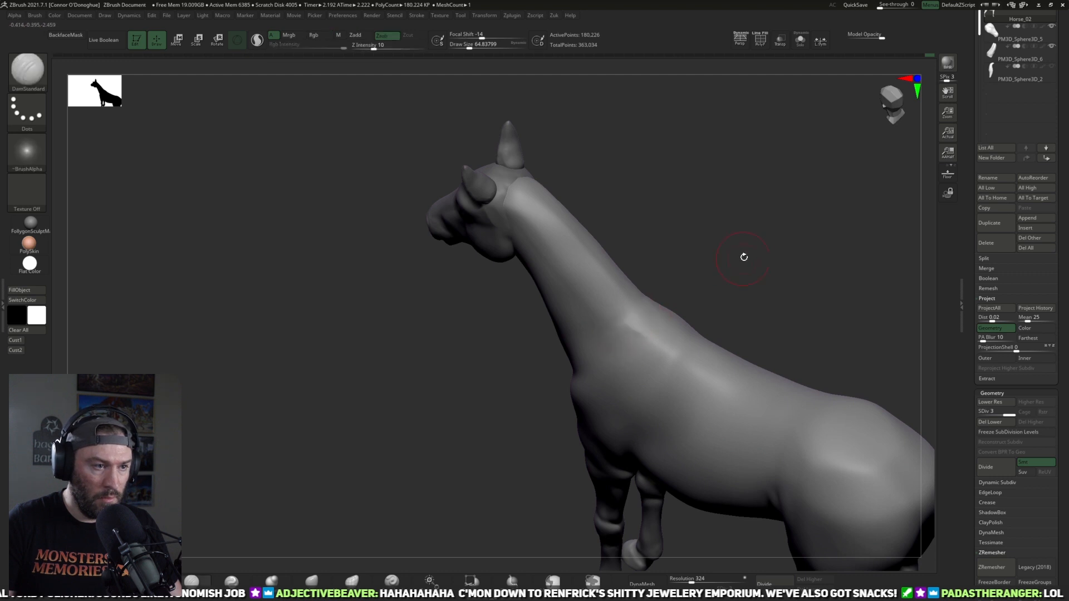
left_click_drag(744, 258, 615, 329)
left_click_drag(732, 292, 682, 323)
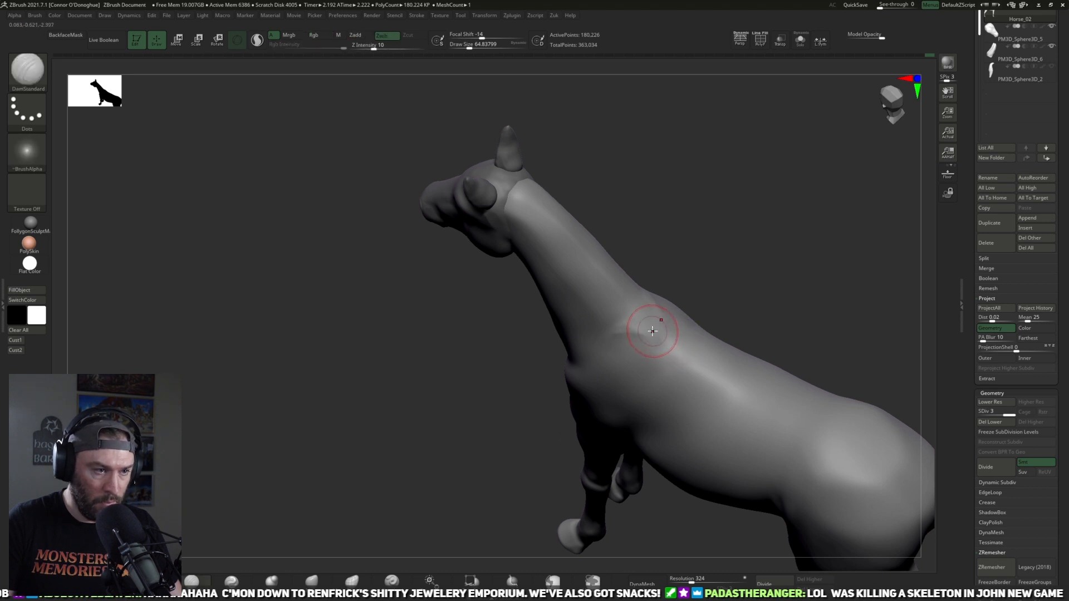
Step: Smooth the strokes around the withers and refine the upper edge of the shoulder blade
key("shift")
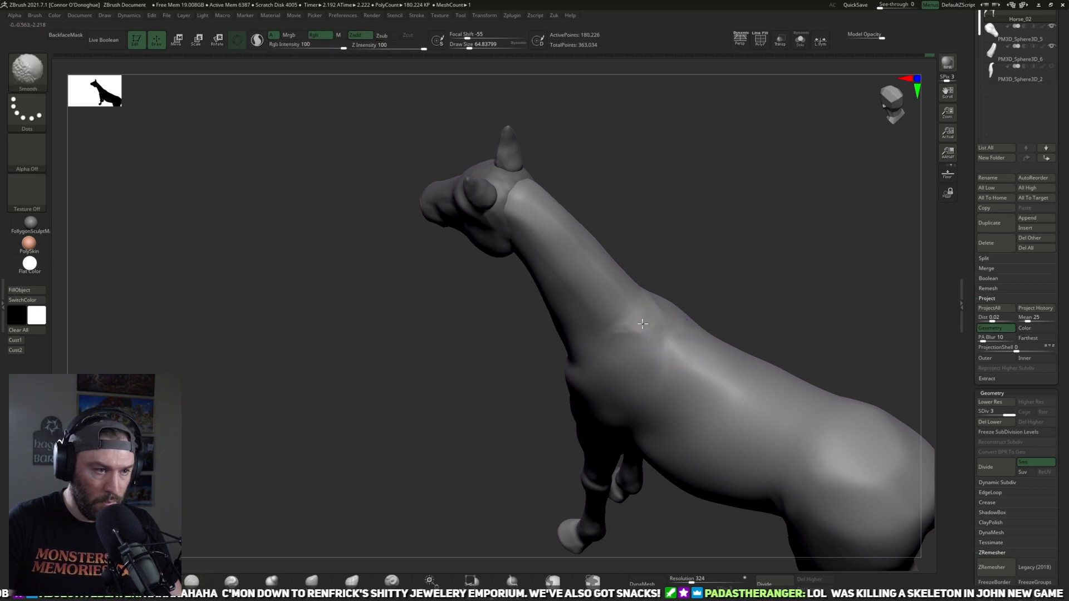
left_click_drag(658, 336, 651, 365, "shift")
mouse_move(753, 261)
left_mouse_down()
mouse_move(733, 296)
mouse_move(751, 265)
left_mouse_up()
left_click_drag(629, 337, 638, 352, "shift")
mouse_move(724, 278)
left_mouse_down()
mouse_move(760, 240)
mouse_move(692, 184)
mouse_move(699, 262)
mouse_move(662, 316)
left_mouse_up()
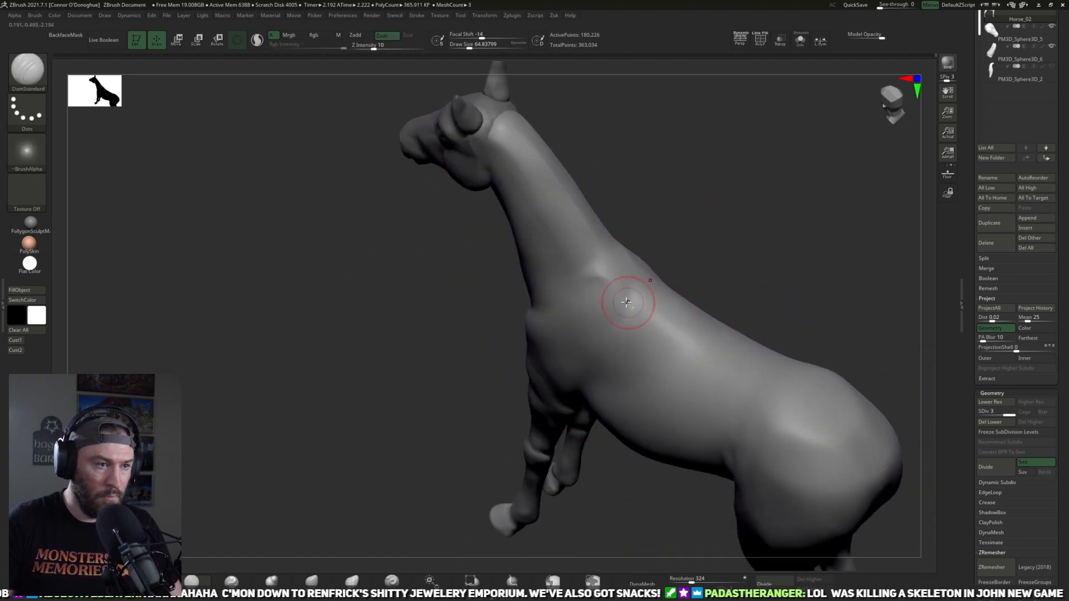
Step: Smooth the area behind the shoulder blade's upper edge and along the side of the back
mouse_move(767, 284)
left_mouse_down()
mouse_move(739, 300)
mouse_move(760, 287)
left_mouse_up()
left_click_drag(650, 310, 655, 315, "shift")
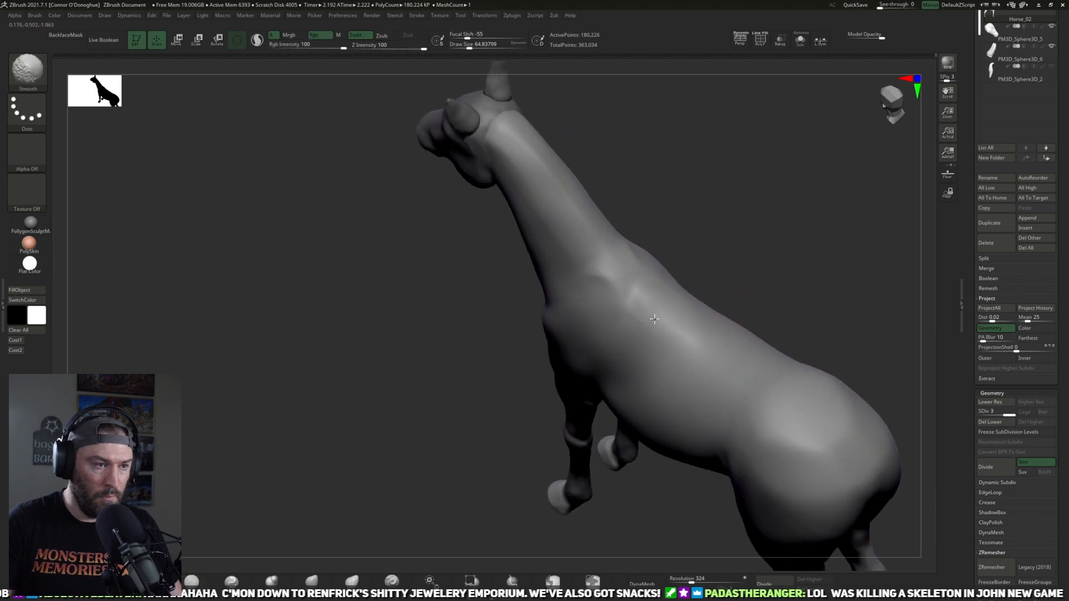
mouse_move(809, 276)
left_mouse_down("shift")
mouse_move(802, 210)
mouse_move(815, 164)
mouse_move(864, 214)
mouse_move(847, 351)
mouse_move(653, 475)
mouse_move(517, 376)
mouse_move(563, 344)
left_mouse_up("shift")
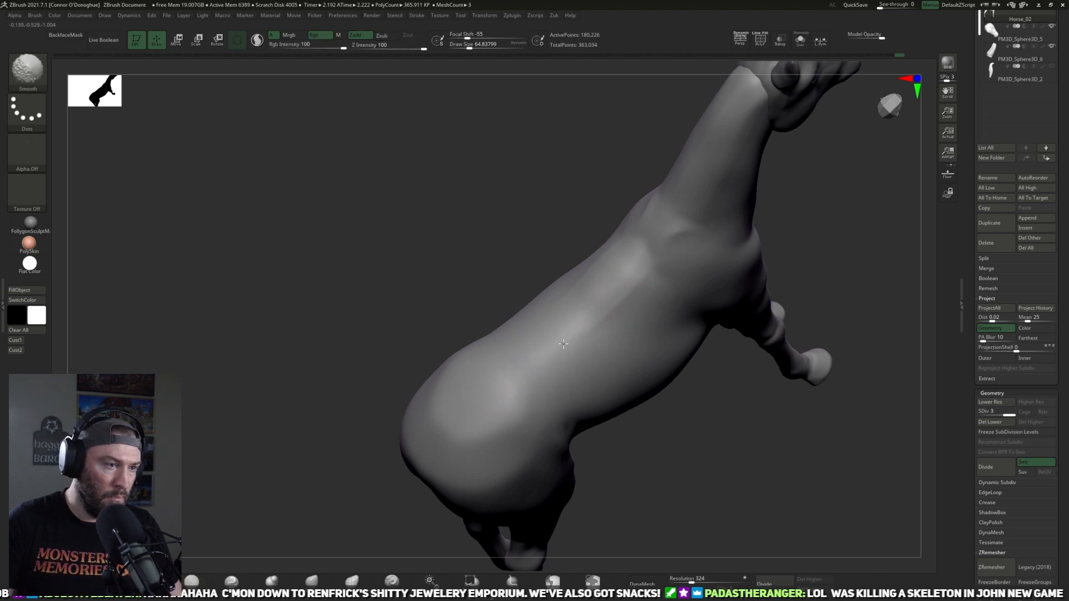
mouse_move(631, 291)
left_mouse_down("shift")
mouse_move(638, 266)
mouse_move(585, 327)
left_mouse_up("shift")
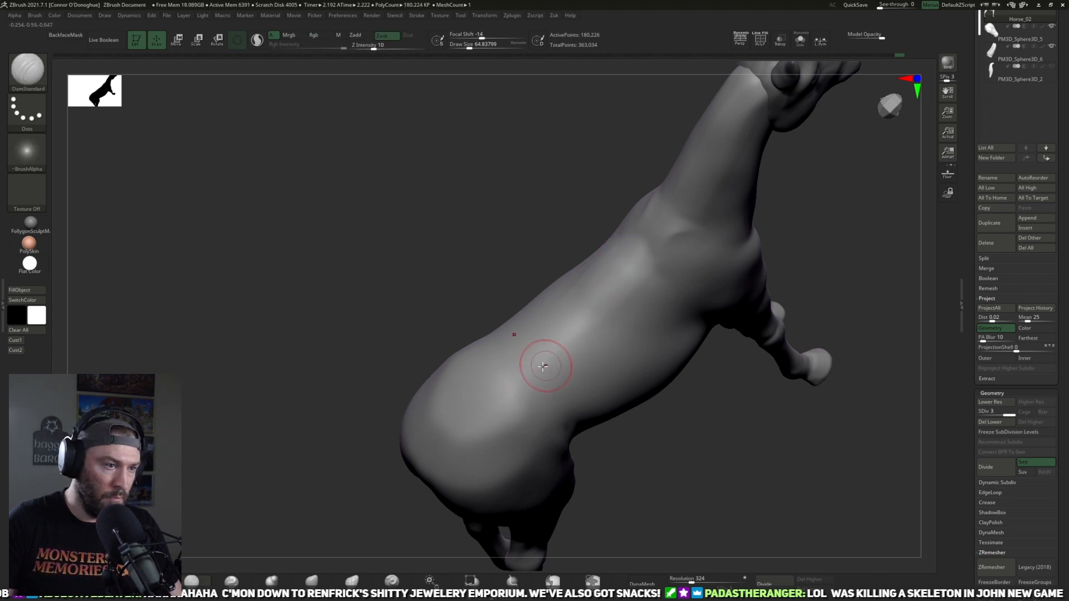
Step: Tighten the line along the back and behind the shoulder blade with the Pinch brush at a draw size of about 69
key("b")
key("p")
key("i")
key("]")
left_click_drag(526, 369, 562, 349)
left_click_drag(642, 284, 624, 320)
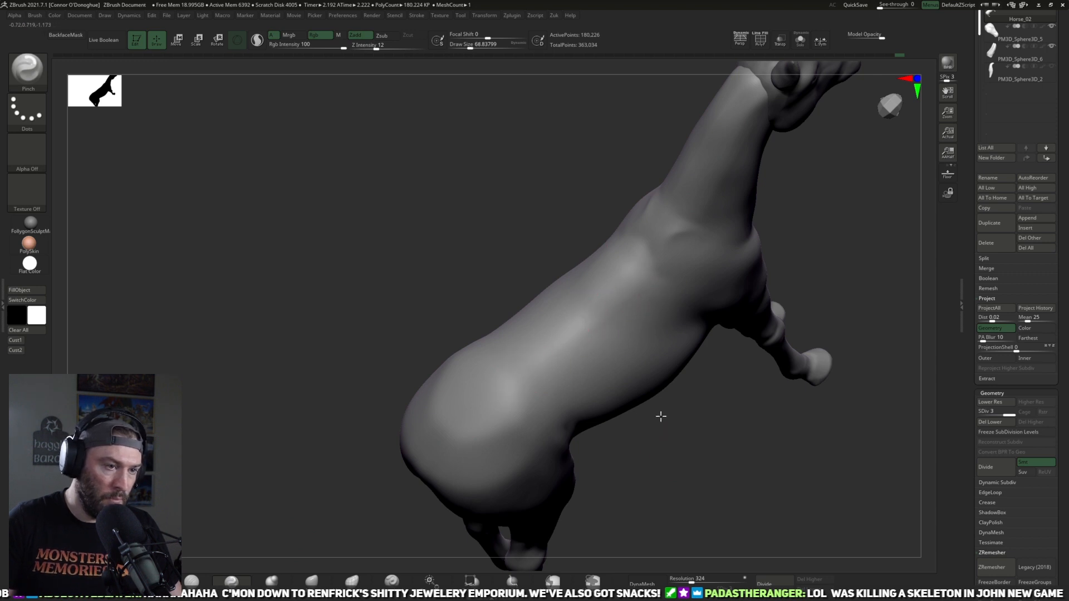
Step: Sharpen the muscle lines of the hindquarters and the flank crease with the Pinch brush at a draw size of about 69
left_click_drag(661, 415, 687, 415)
mouse_move(776, 383)
left_mouse_down()
mouse_move(789, 363)
mouse_move(761, 349)
mouse_move(773, 312)
mouse_move(773, 358)
mouse_move(800, 329)
mouse_move(728, 328)
left_mouse_up()
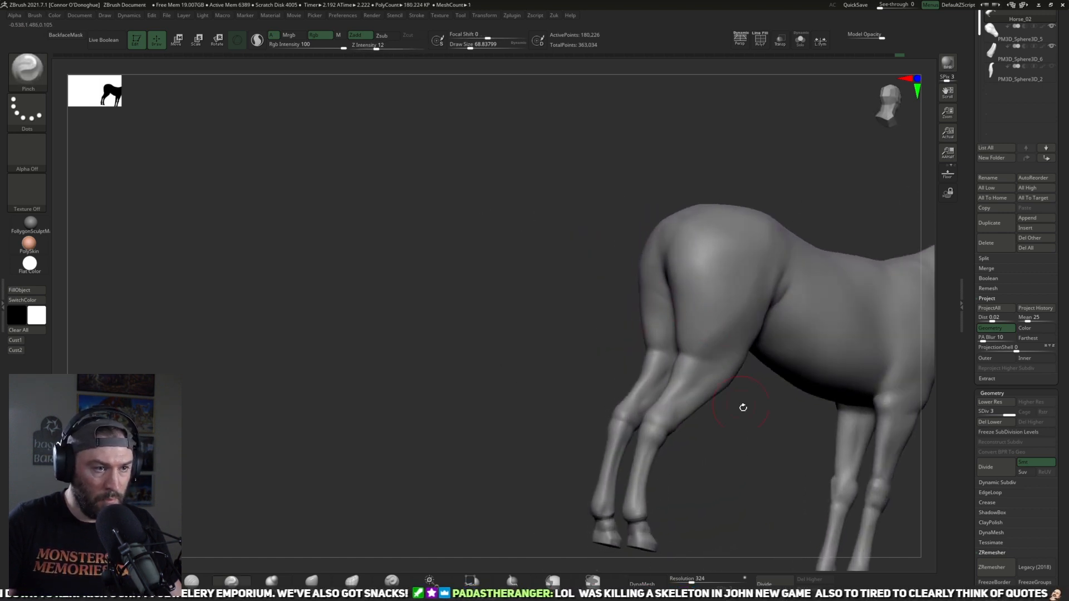
mouse_move(742, 406)
left_mouse_down("shift")
mouse_move(749, 441)
mouse_move(701, 442)
left_mouse_up("shift")
left_click_drag(666, 308, 657, 320, "shift")
left_click_drag(764, 388, 727, 385)
left_click_drag(674, 318, 682, 336, "shift")
left_click_drag(757, 385, 704, 368)
left_click_drag(653, 281, 680, 253, "shift")
mouse_move(740, 397)
left_mouse_down()
mouse_move(768, 398)
mouse_move(708, 429)
mouse_move(660, 396)
left_mouse_up()
mouse_move(495, 365)
left_mouse_down()
mouse_move(706, 401)
mouse_move(688, 387)
mouse_move(656, 406)
mouse_move(680, 398)
left_mouse_up()
mouse_move(681, 397)
left_mouse_down("alt")
mouse_move(727, 377)
mouse_move(727, 434)
mouse_move(780, 411)
mouse_move(631, 529)
left_mouse_up("alt")
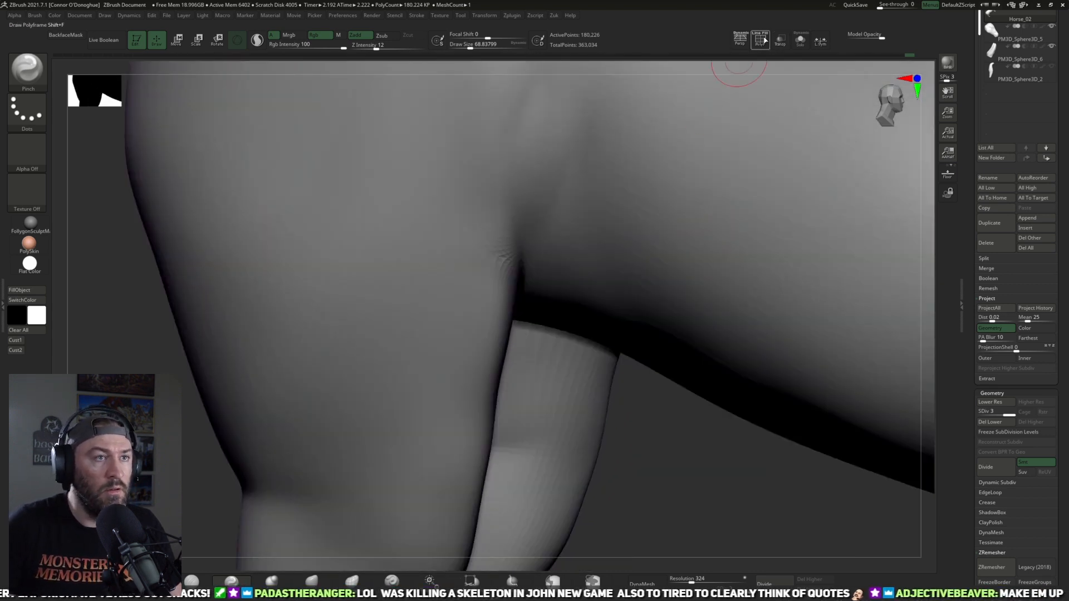
Step: Check the flank's pinched polygons in the wireframe at subdivision level 1, return to level 3 and hide the wireframe
left_click(760, 39)
key("shift+d")
key("shift+d")
left_click_drag(670, 462, 646, 419)
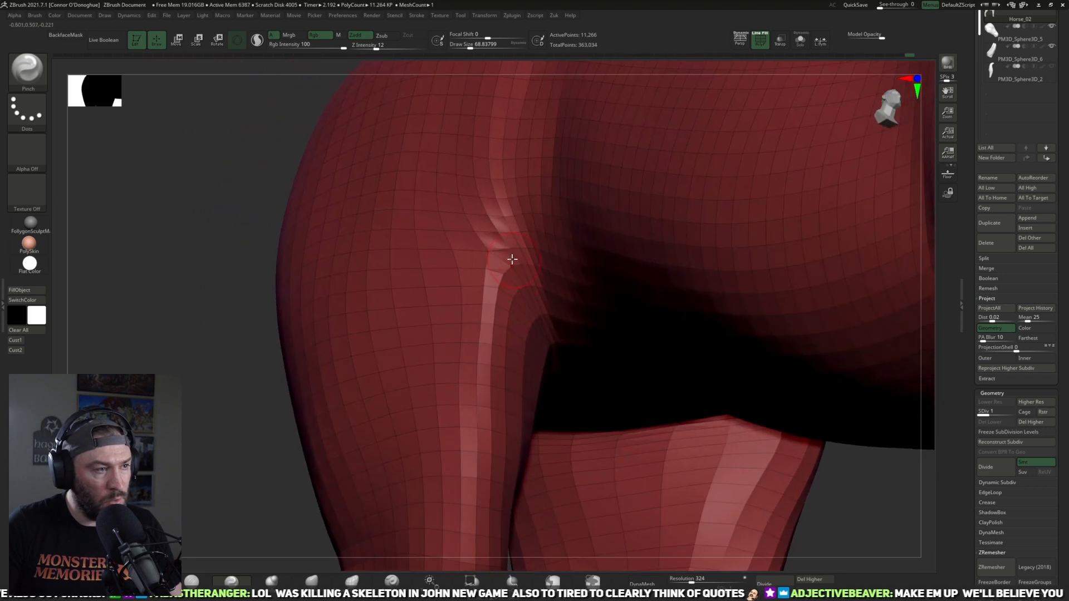
key("d")
key("d")
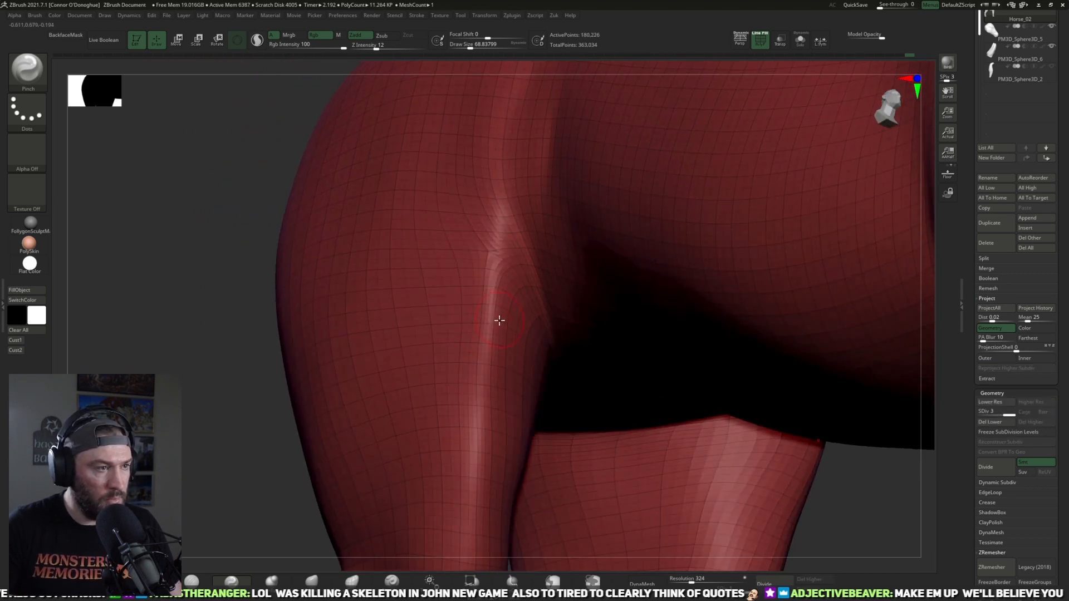
key("f")
left_click_drag(759, 321, 716, 298, "shift")
left_click(761, 49)
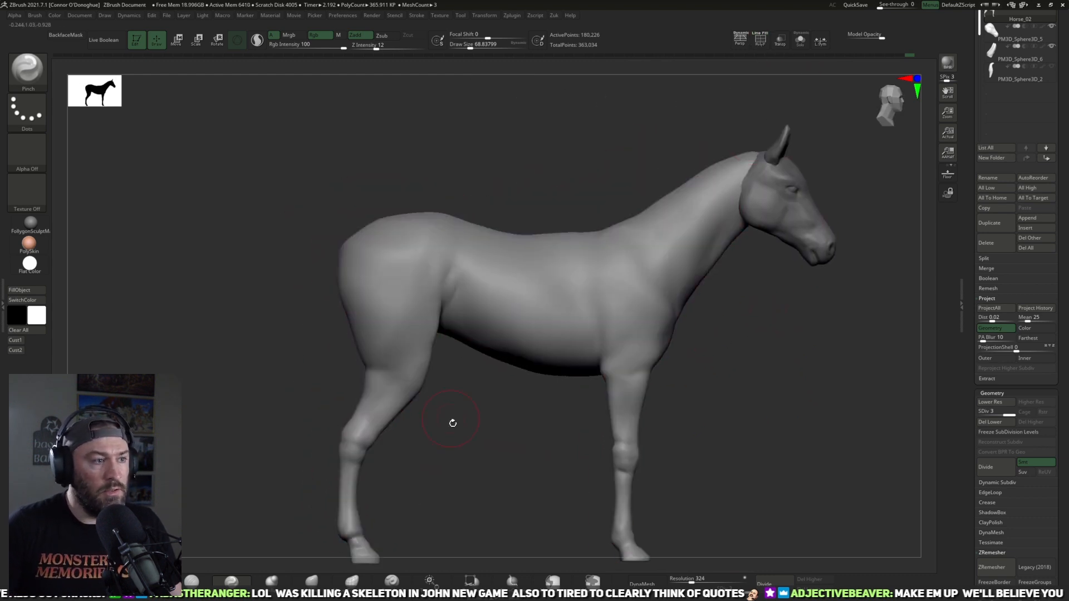
Step: Refine the flank, smooth the top of the shoulder blade and show the hidden tail
left_click_drag(451, 423, 484, 363, "alt")
left_click_drag(544, 405, 483, 394)
left_click_drag(510, 255, 481, 259, "shift")
mouse_move(579, 184)
left_mouse_down()
mouse_move(565, 198)
mouse_move(629, 189)
left_mouse_up()
mouse_move(532, 428)
left_mouse_down()
mouse_move(506, 394)
mouse_move(540, 429)
left_mouse_up()
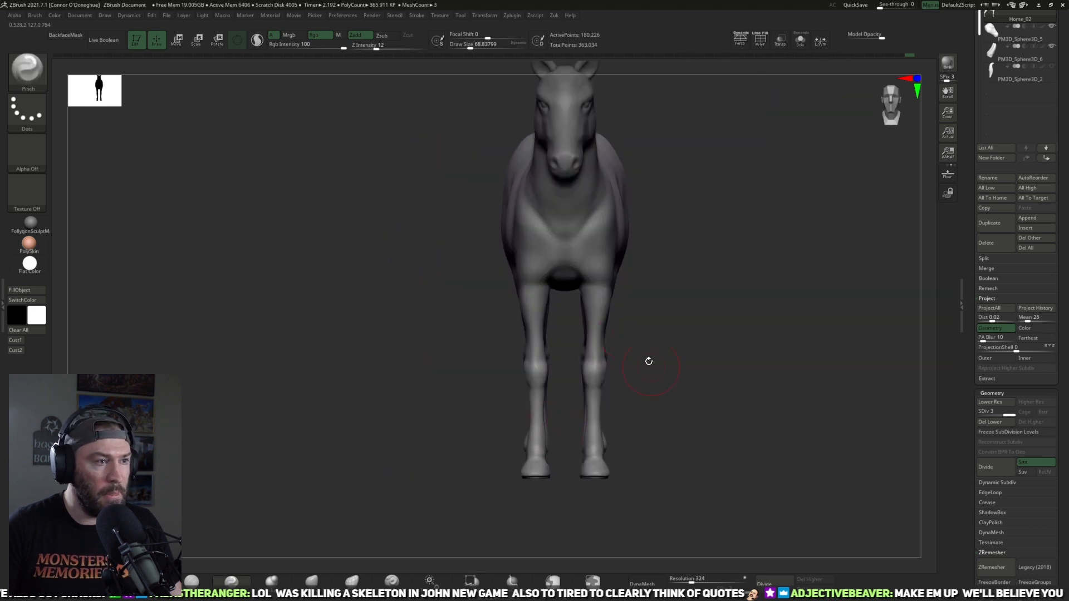
mouse_move(707, 248)
left_mouse_down()
mouse_move(723, 303)
mouse_move(801, 319)
mouse_move(754, 344)
mouse_move(708, 389)
mouse_move(685, 394)
mouse_move(688, 453)
left_mouse_up()
left_click_drag(667, 327, 654, 308, "shift")
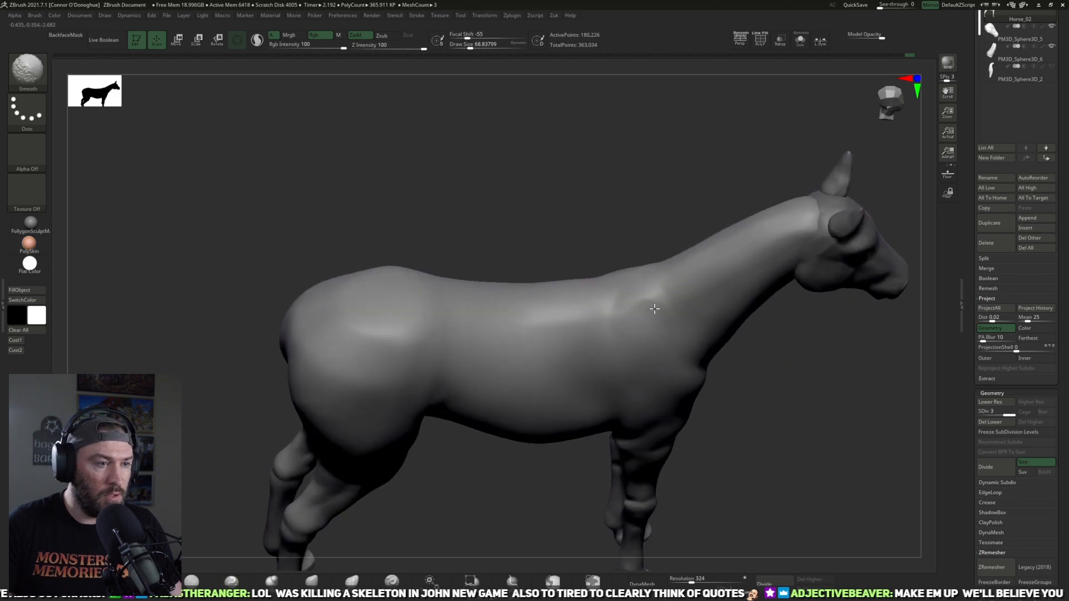
left_click_drag(752, 338, 845, 291)
mouse_move(812, 232)
left_mouse_down("alt")
mouse_move(749, 234)
mouse_move(751, 284)
left_mouse_up("alt")
left_click(1053, 67)
Step: Examine the horse's overall proportions and body contours with the tail from both sides and three-quarter angles
left_click_drag(716, 203, 654, 214, "alt")
mouse_move(603, 428)
left_mouse_down("alt")
mouse_move(554, 401)
mouse_move(611, 423)
mouse_move(604, 406)
mouse_move(611, 433)
left_mouse_up("alt")
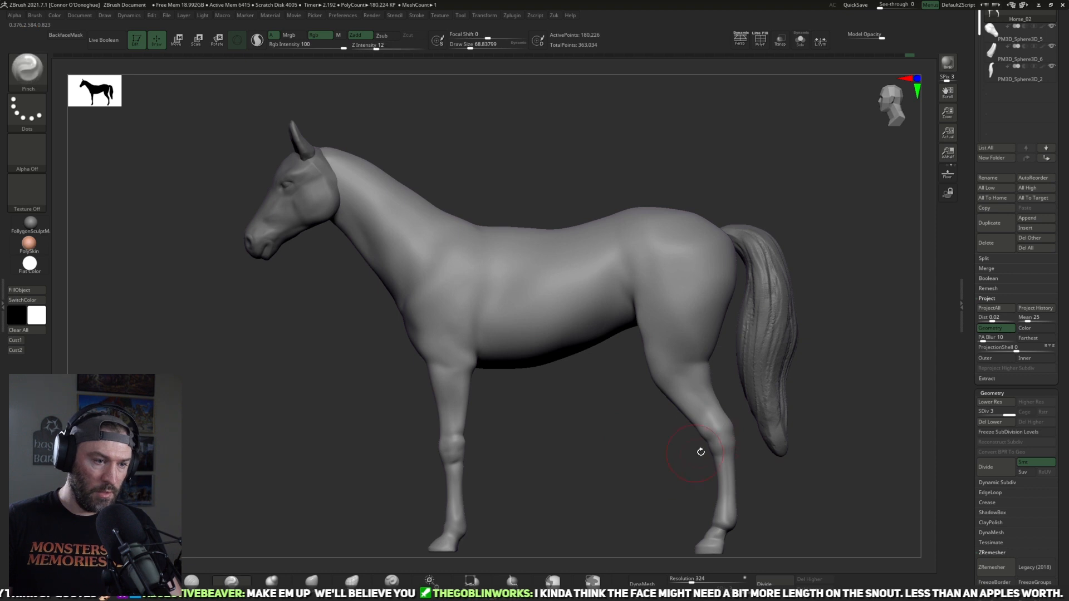
left_click_drag(444, 454, 448, 445, "shift")
mouse_move(618, 461)
left_mouse_down()
mouse_move(501, 462)
mouse_move(665, 390)
left_mouse_up()
left_click_drag(734, 367, 654, 365)
left_click_drag(561, 346, 570, 328, "shift")
left_click_drag(628, 380, 601, 377)
left_click_drag(588, 332, 580, 329, "shift")
mouse_move(679, 362)
left_mouse_down("alt")
mouse_move(653, 420)
mouse_move(629, 440)
left_mouse_up("alt")
left_click_drag(621, 425, 581, 418)
left_click_drag(634, 341, 649, 389, "shift")
mouse_move(846, 415)
left_mouse_down()
mouse_move(804, 435)
mouse_move(806, 377)
left_mouse_up()
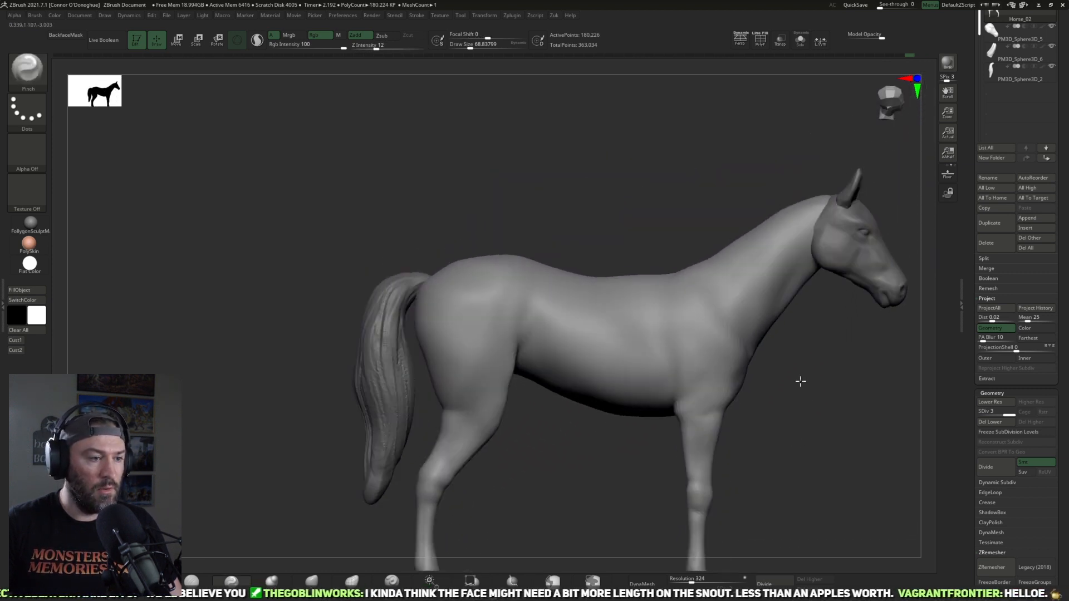
mouse_move(553, 467)
left_mouse_down()
mouse_move(586, 450)
mouse_move(556, 460)
mouse_move(601, 401)
left_mouse_up()
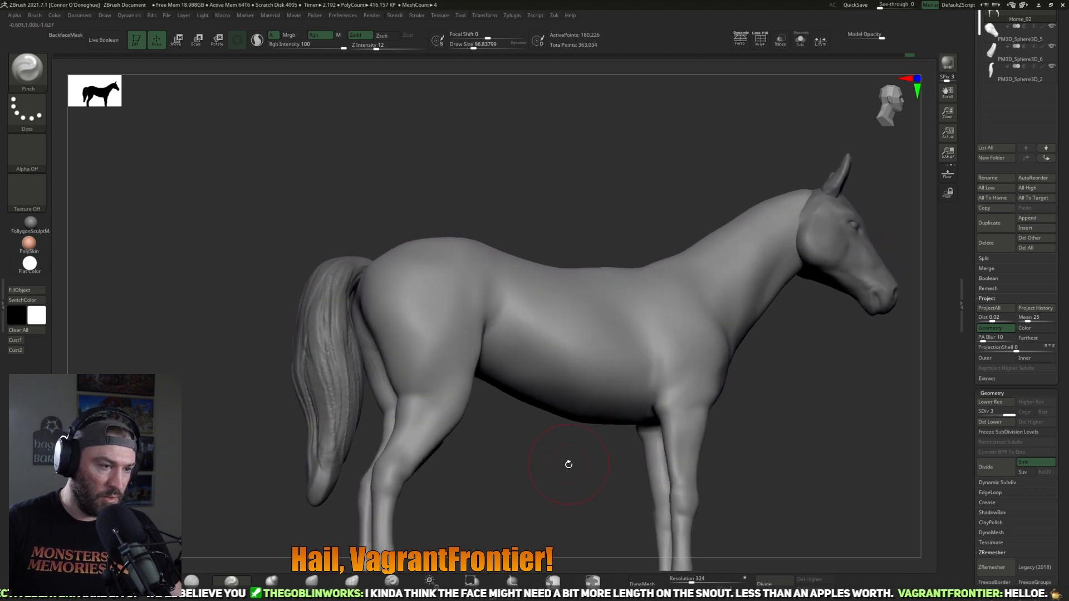
left_click_drag(568, 465, 600, 391)
left_click_drag(665, 332, 591, 402)
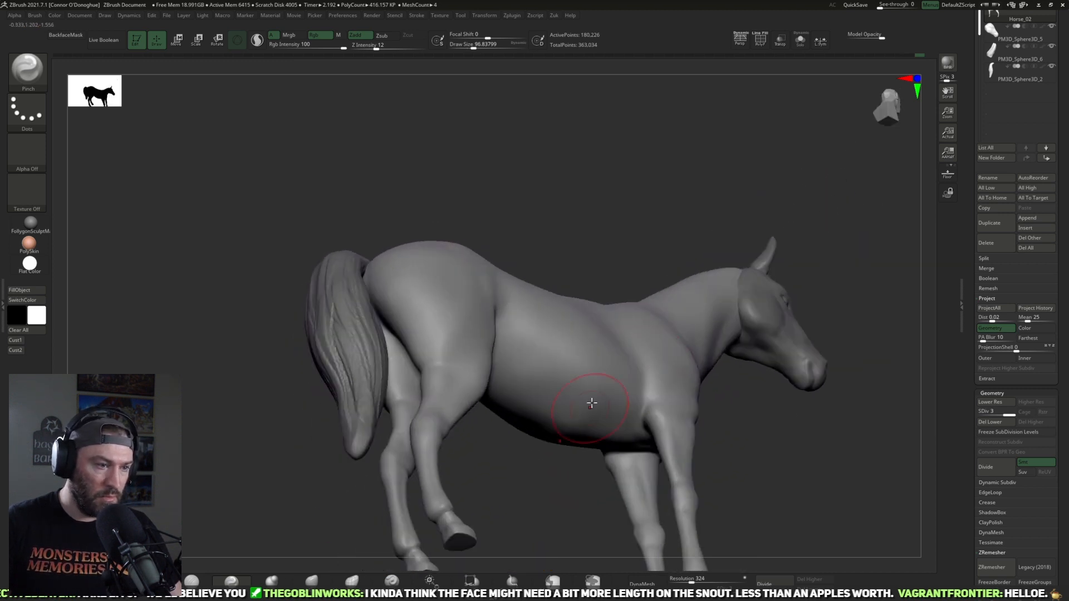
left_click_drag(553, 461, 580, 378)
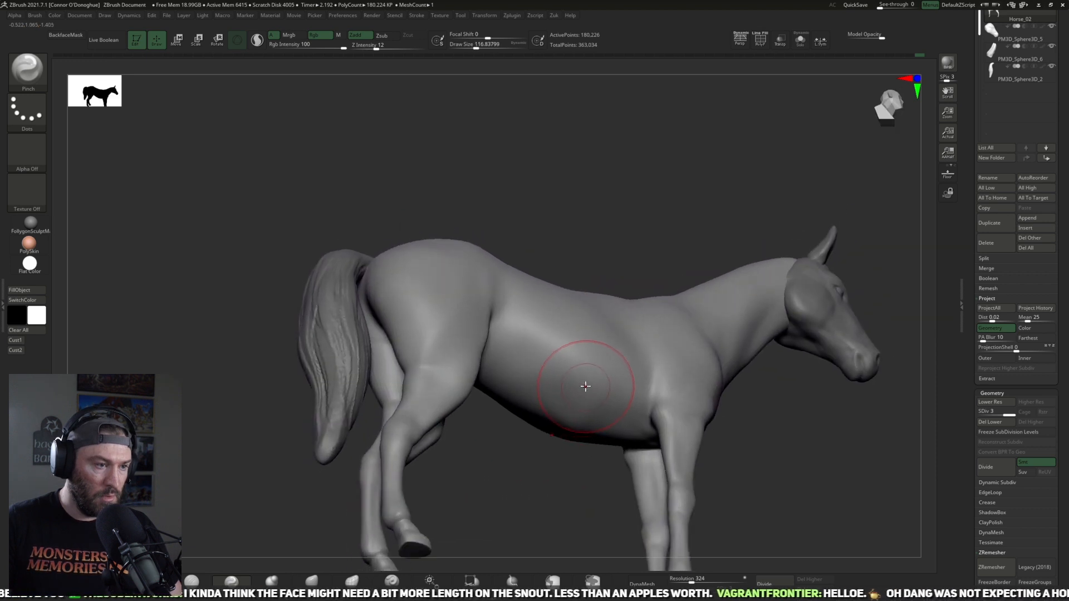
mouse_move(564, 471)
left_mouse_down()
mouse_move(585, 465)
mouse_move(562, 459)
left_mouse_up()
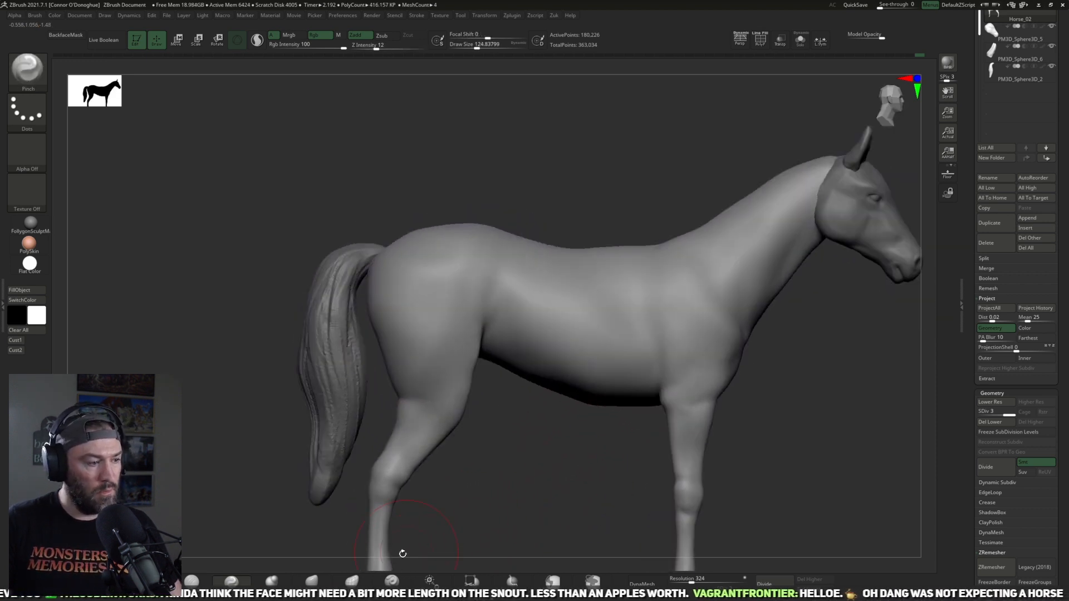
Step: Select the head and lengthen the snout slightly with the Move brush at a draw size of about 225
left_click(312, 580)
mouse_move(580, 439)
left_mouse_down()
mouse_move(584, 408)
mouse_move(504, 439)
mouse_move(585, 439)
mouse_move(596, 458)
mouse_move(799, 449)
mouse_move(798, 412)
left_mouse_up()
key("]")
key("[")
key("[")
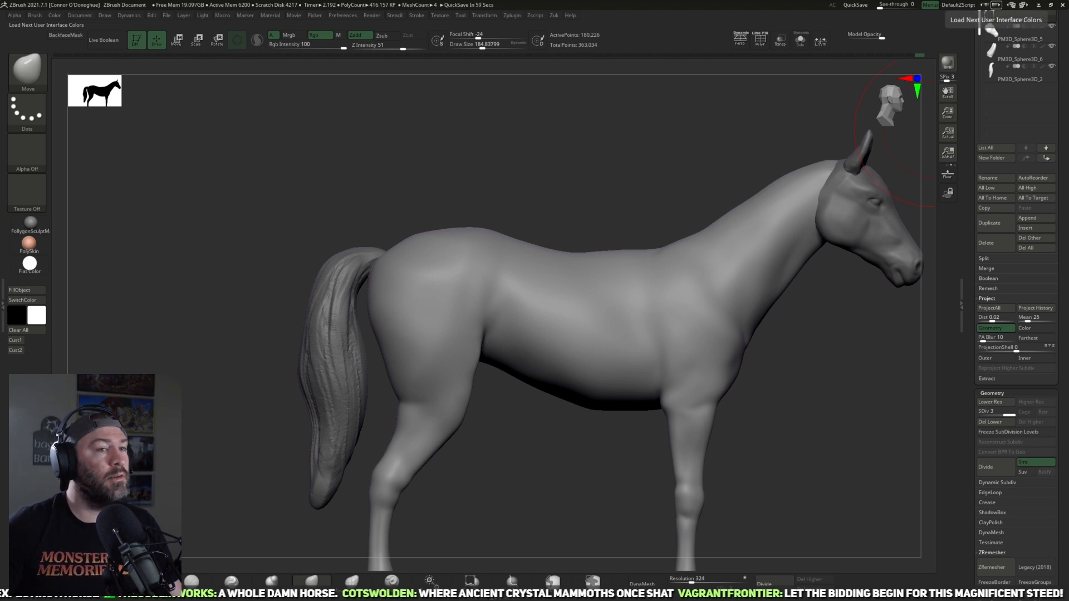
left_click_drag(751, 386, 537, 412, "alt")
left_click(674, 269, "alt")
left_click_drag(784, 310, 568, 409, "alt")
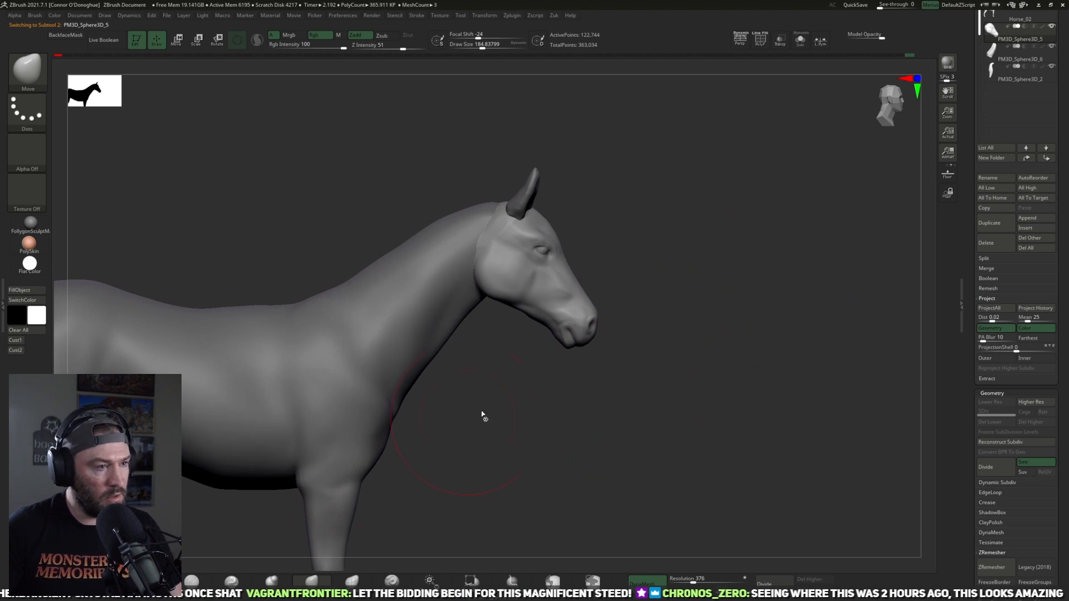
left_click_drag(585, 337, 590, 343)
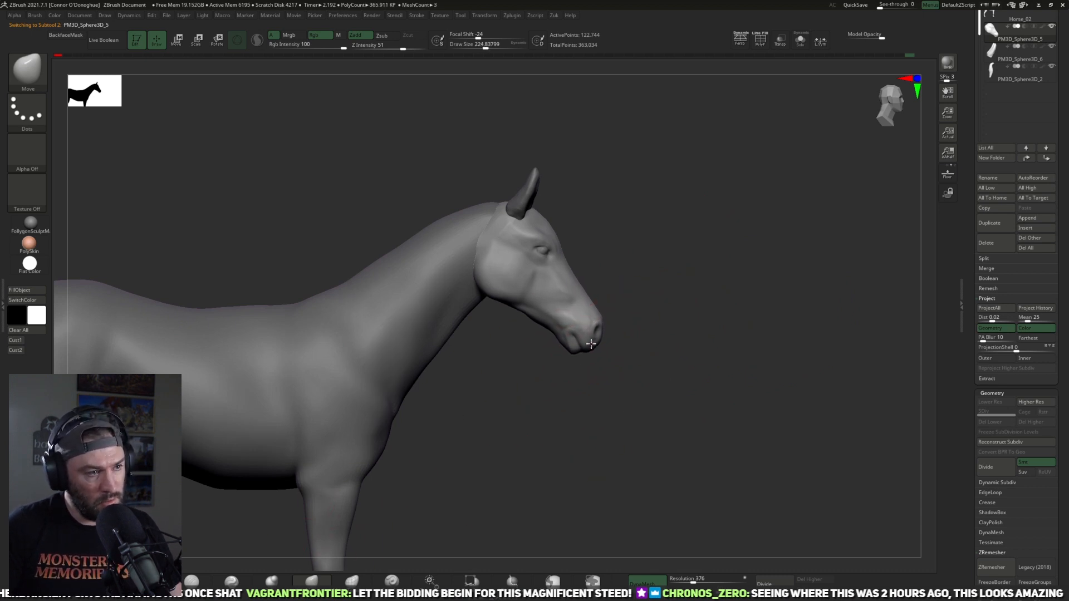
left_click_drag(663, 364, 690, 315)
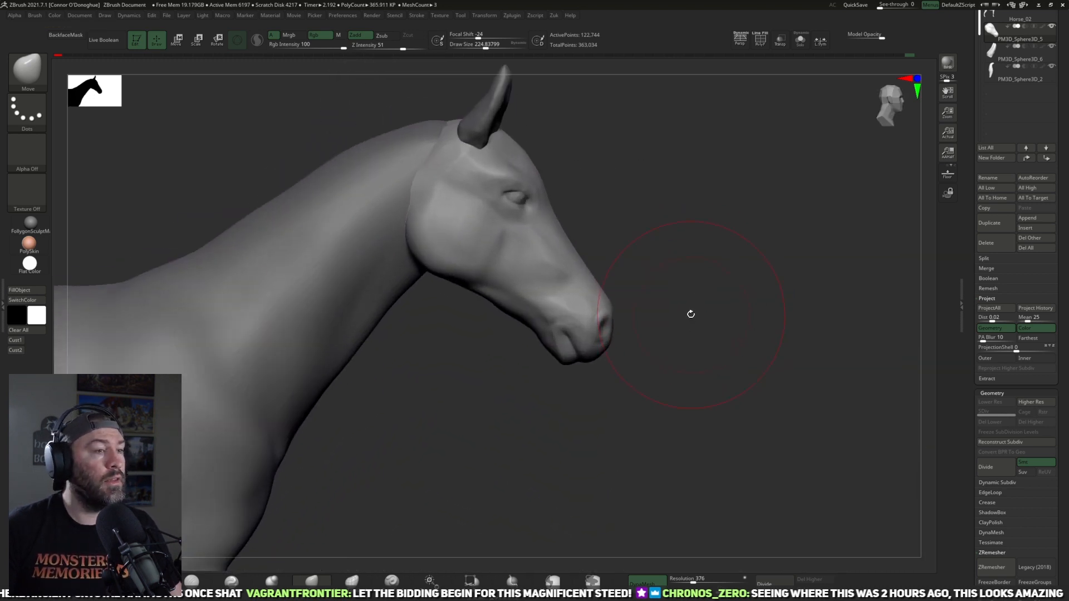
left_click_drag(603, 468, 675, 376, "alt")
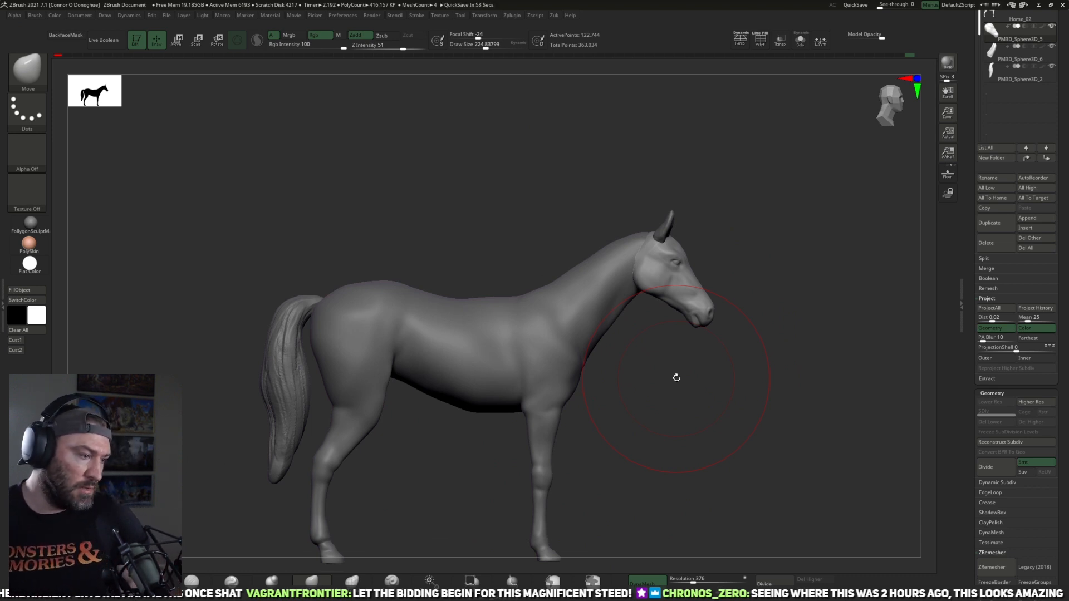
Step: Adjust the sides of the face and the muzzle from front and three-quarter views with Move at a draw size of about 109
mouse_move(675, 375)
left_mouse_down()
mouse_move(704, 267)
mouse_move(753, 243)
mouse_move(819, 234)
mouse_move(741, 220)
mouse_move(737, 272)
left_mouse_up()
mouse_move(725, 215)
left_mouse_down()
mouse_move(759, 205)
mouse_move(751, 231)
mouse_move(781, 239)
left_mouse_up()
key("bracketleft")
key("bracketleft")
key("bracketleft")
key("bracketleft")
key("bracketleft")
key("bracketleft")
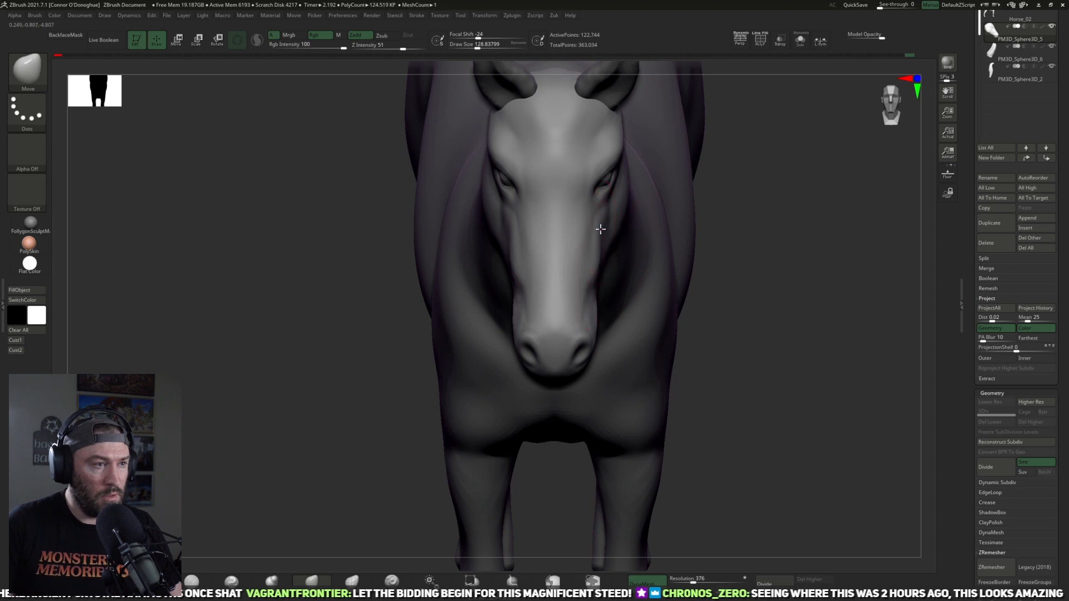
key("bracketleft")
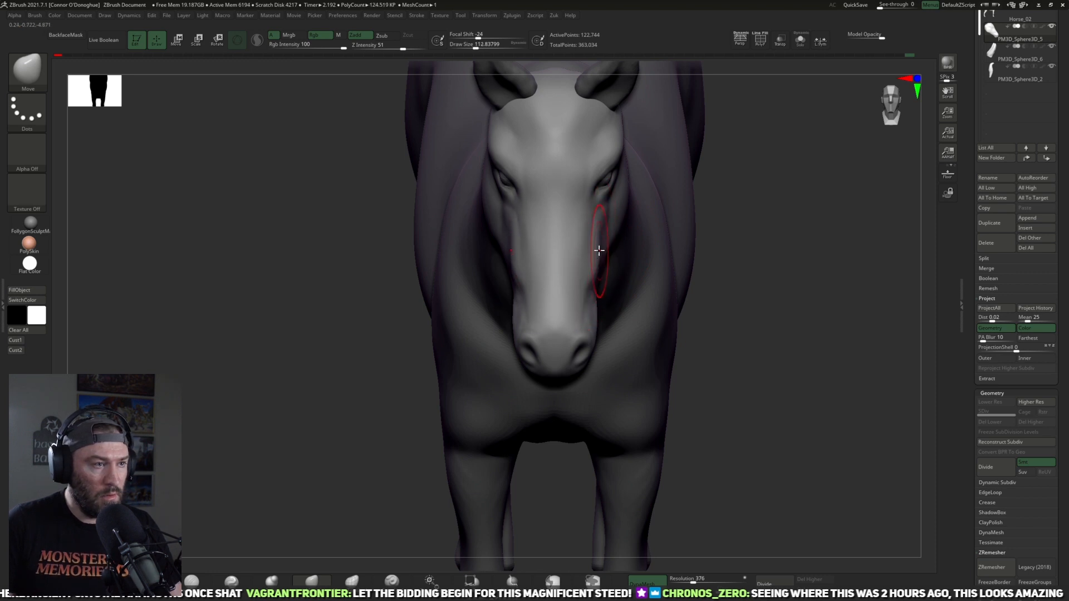
left_click_drag(823, 284, 738, 289)
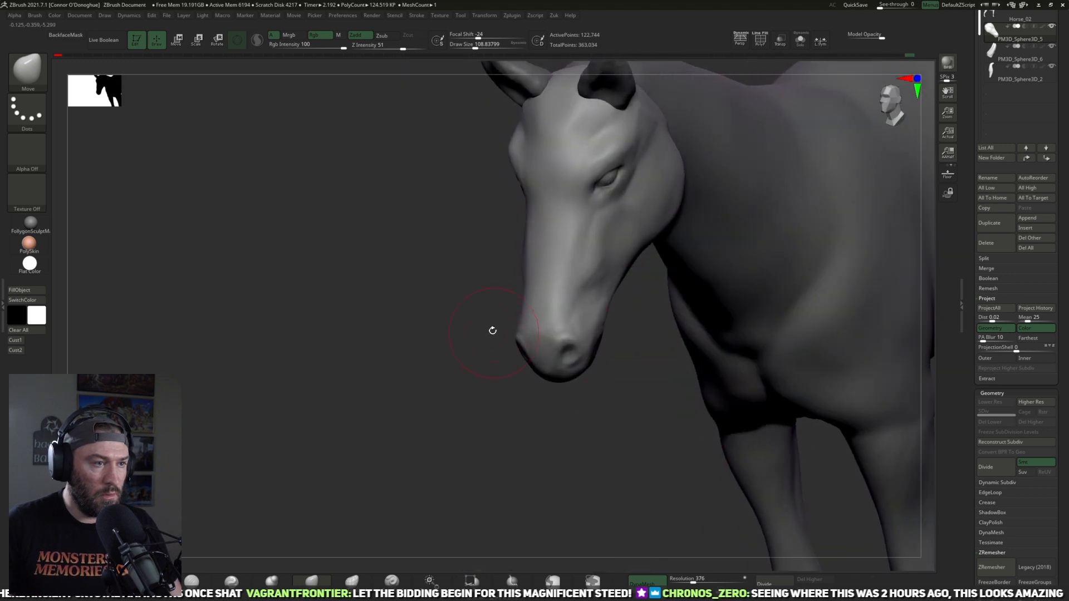
left_click_drag(491, 330, 490, 357, "alt")
mouse_move(583, 270)
left_mouse_down("shift")
mouse_move(601, 274)
mouse_move(611, 445)
mouse_move(759, 296)
mouse_move(737, 296)
mouse_move(733, 316)
mouse_move(715, 315)
left_mouse_up("shift")
left_click_drag(528, 353, 516, 367, "shift")
mouse_move(527, 477)
left_mouse_down()
mouse_move(518, 496)
mouse_move(552, 463)
left_mouse_up()
mouse_move(645, 463)
left_mouse_down()
mouse_move(625, 443)
mouse_move(673, 427)
mouse_move(612, 345)
left_mouse_up()
left_click_drag(717, 193, 703, 174)
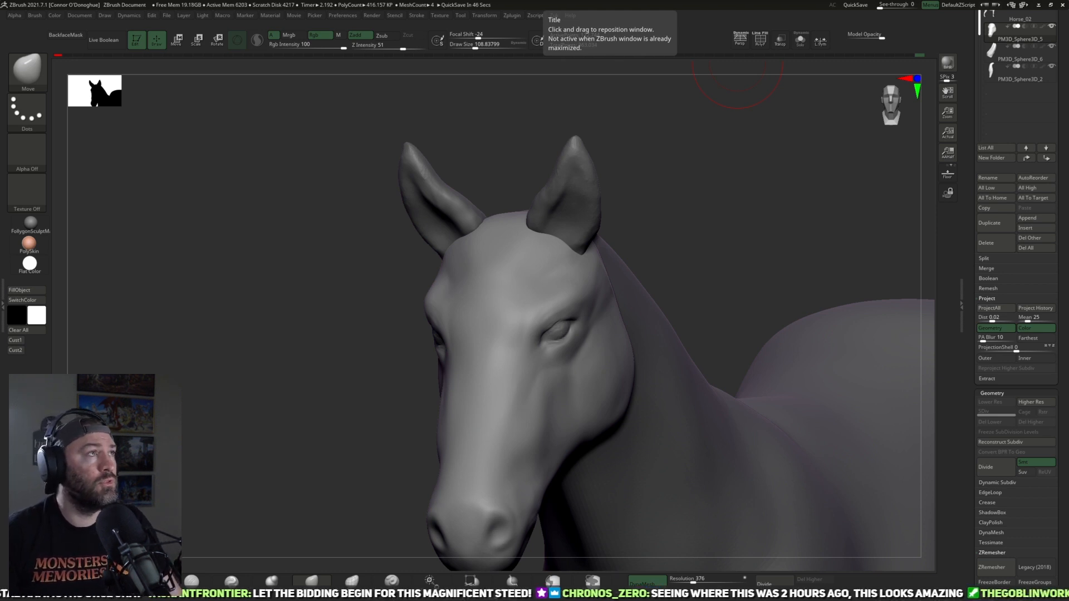
Step: Build up the chin and lower lip with ClayBuildup at a draw size of about 109
left_click_drag(694, 219, 680, 184)
mouse_move(489, 467)
left_mouse_down("alt")
mouse_move(492, 409)
mouse_move(518, 506)
mouse_move(463, 414)
mouse_move(506, 422)
mouse_move(486, 470)
left_mouse_up("alt")
left_click(151, 580)
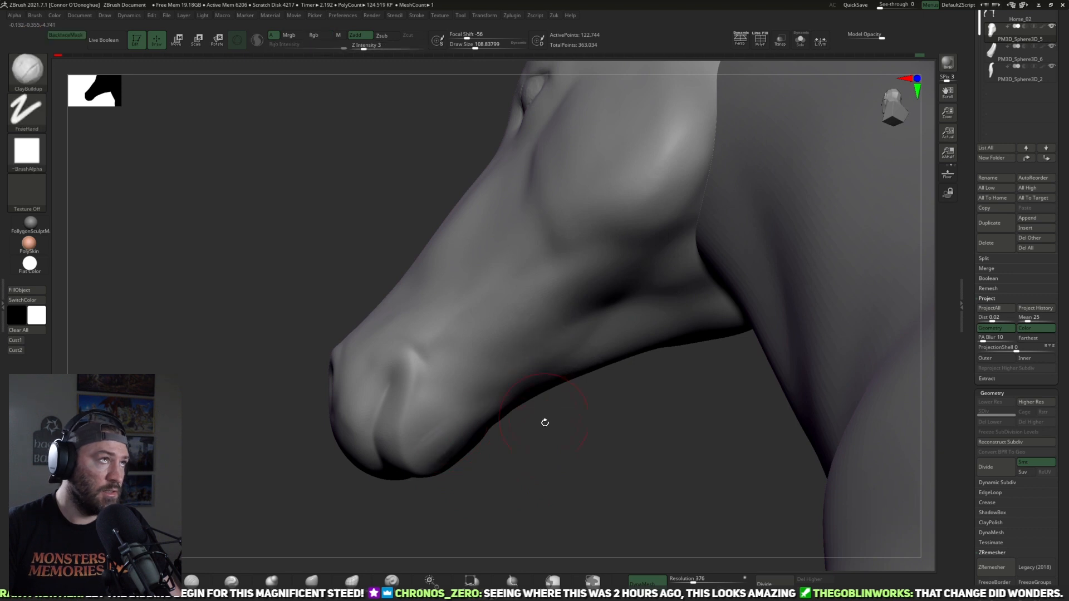
mouse_move(522, 432)
left_mouse_down()
mouse_move(522, 487)
mouse_move(558, 494)
mouse_move(513, 486)
mouse_move(451, 432)
left_mouse_up()
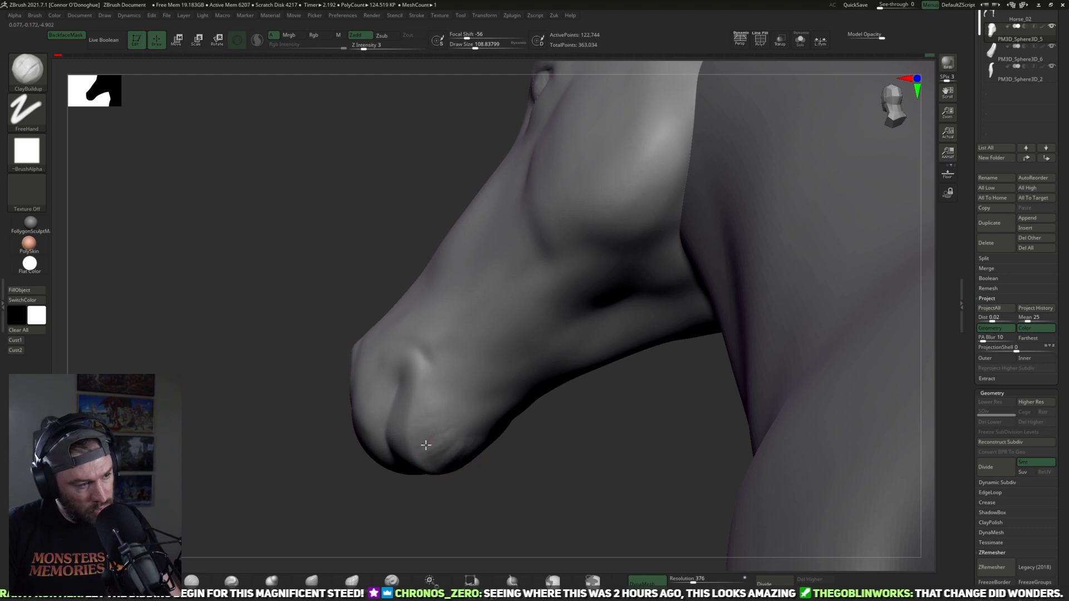
mouse_move(451, 453)
left_mouse_down()
mouse_move(539, 497)
mouse_move(451, 442)
left_mouse_up()
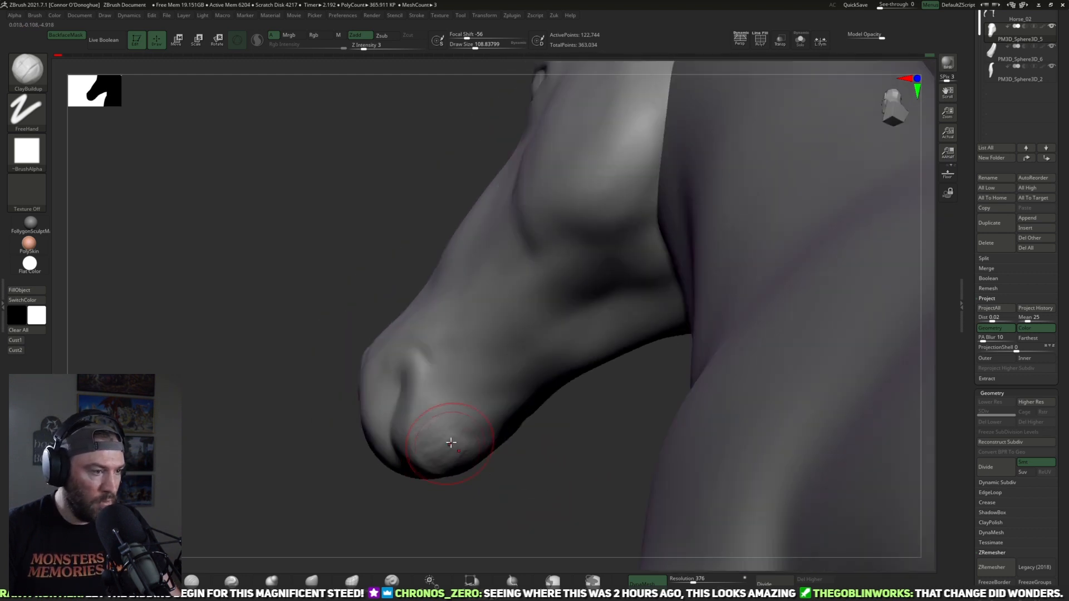
mouse_move(509, 419)
left_mouse_down()
mouse_move(527, 425)
mouse_move(475, 396)
mouse_move(539, 429)
mouse_move(468, 436)
mouse_move(461, 454)
left_mouse_up()
Step: Refine the underside of the chin and lower lip with DamStandard at a draw size of about 109 and smooth it
left_click(195, 581)
left_click_drag(361, 501, 458, 432)
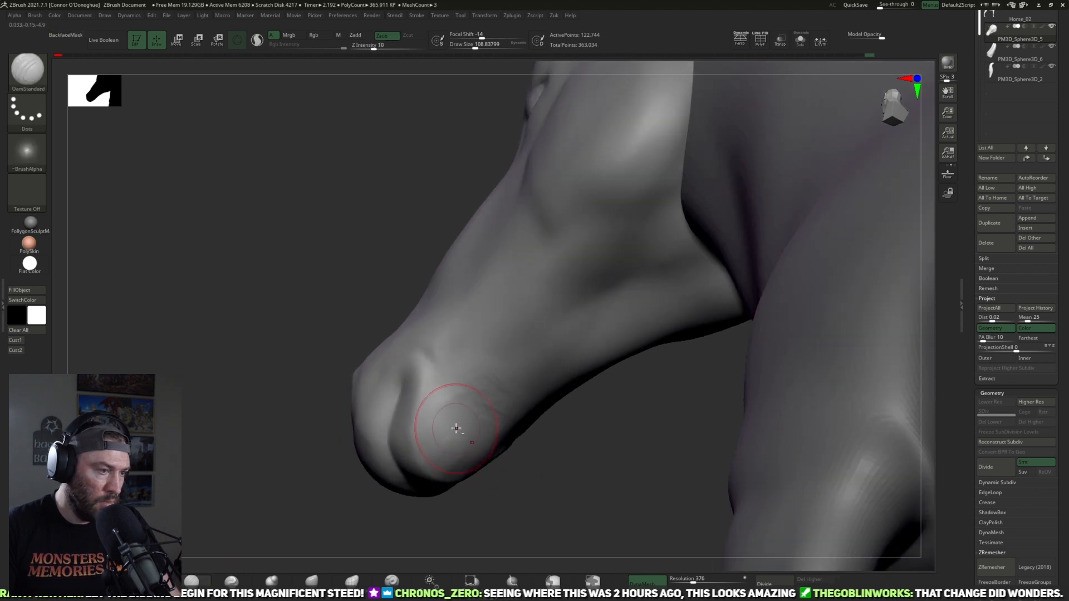
mouse_move(525, 477)
left_mouse_down()
mouse_move(478, 445)
mouse_move(441, 441)
left_mouse_up()
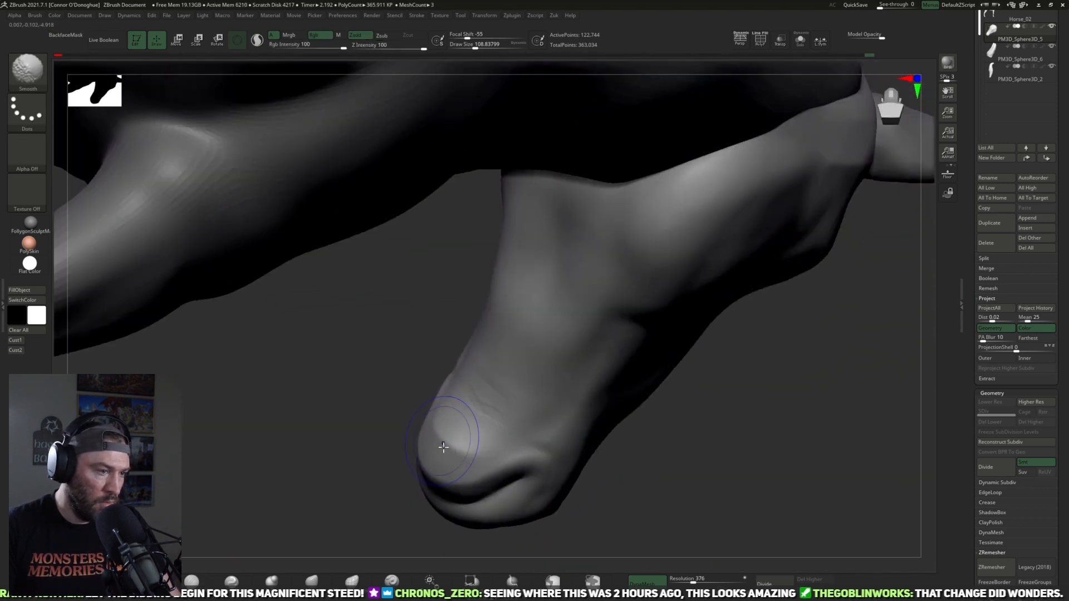
left_click_drag(420, 518, 476, 457)
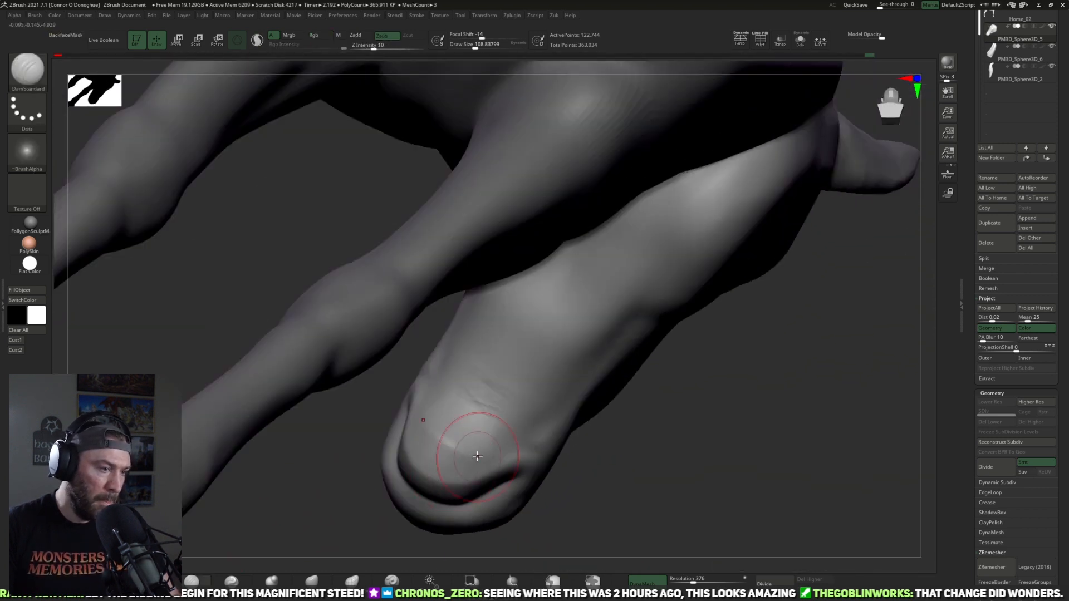
key("shift")
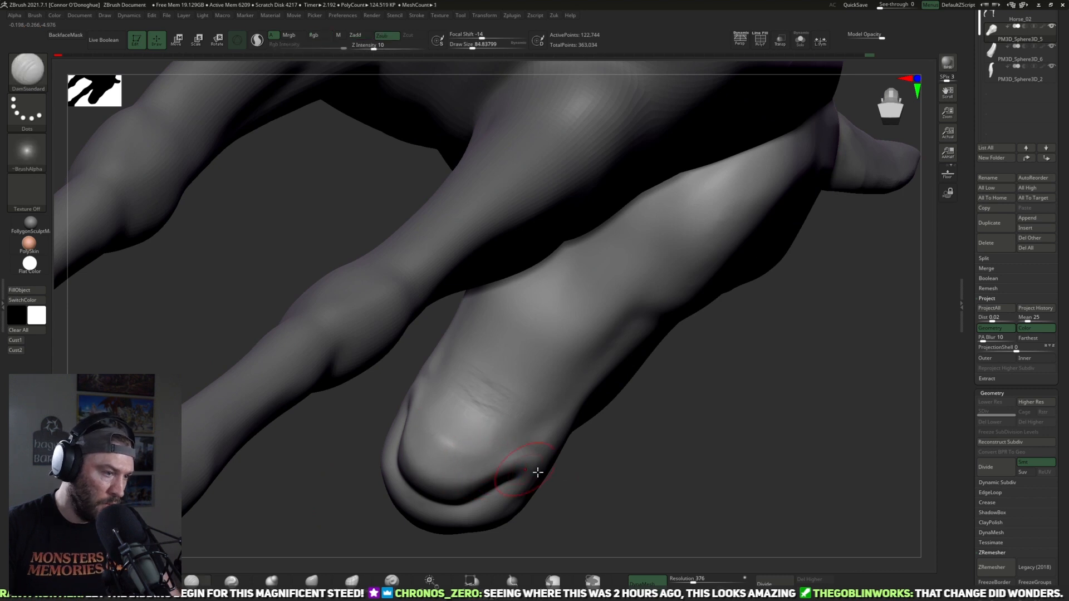
Step: Define the mouth line and corner of the lips with DamStandard at a draw size of about 85
left_click_drag(551, 498, 525, 501)
left_click_drag(326, 452, 405, 484)
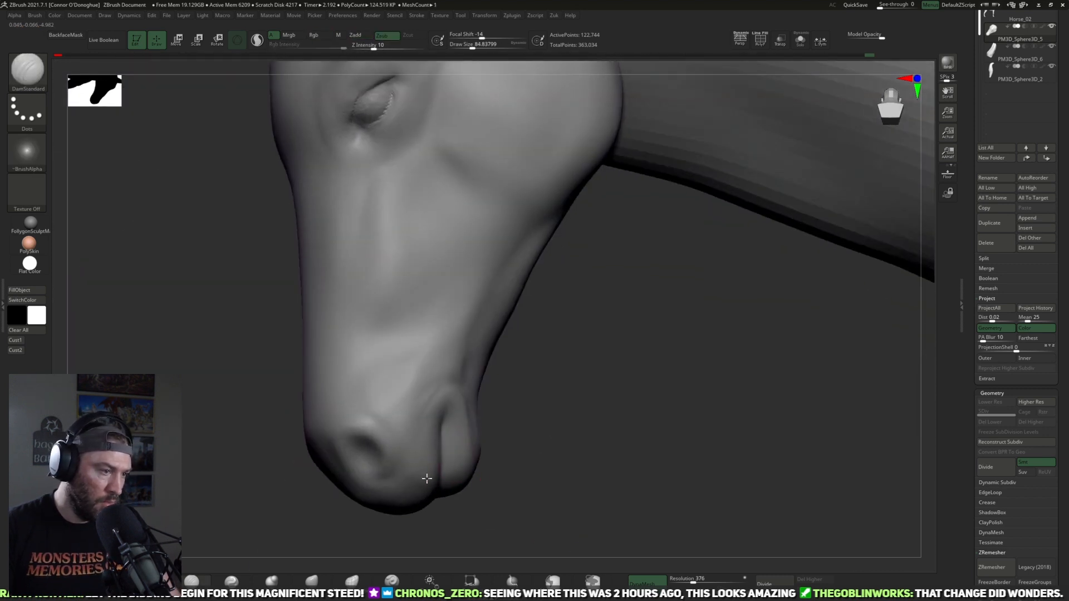
mouse_move(548, 472)
left_mouse_down()
mouse_move(530, 479)
mouse_move(520, 449)
mouse_move(196, 562)
left_mouse_up()
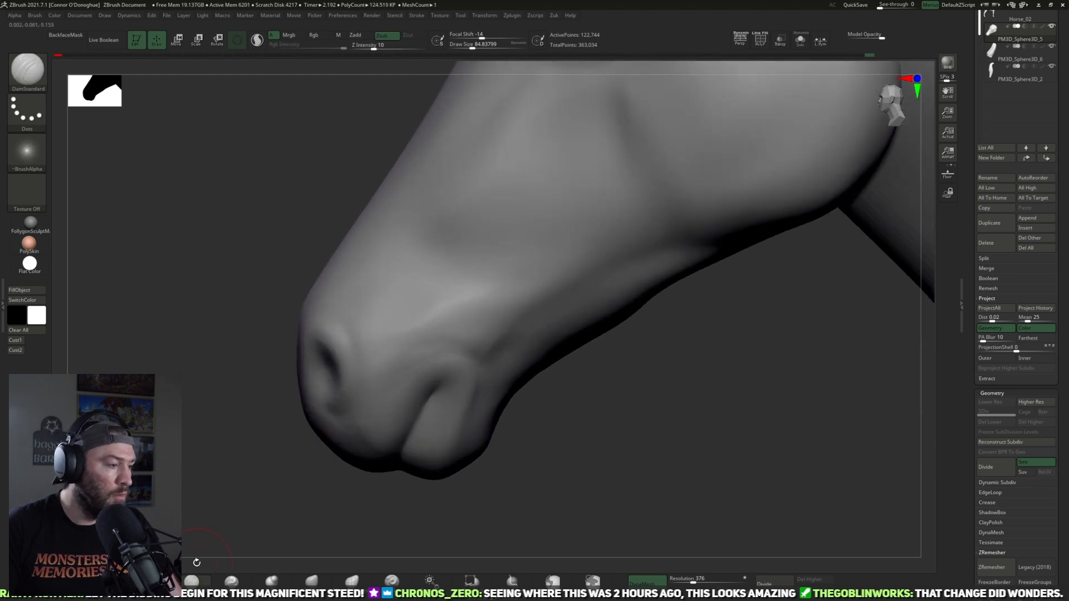
Step: Puff up the flesh around the mouth corner with Inflat at a draw size of about 77 and smooth it
left_click(271, 580)
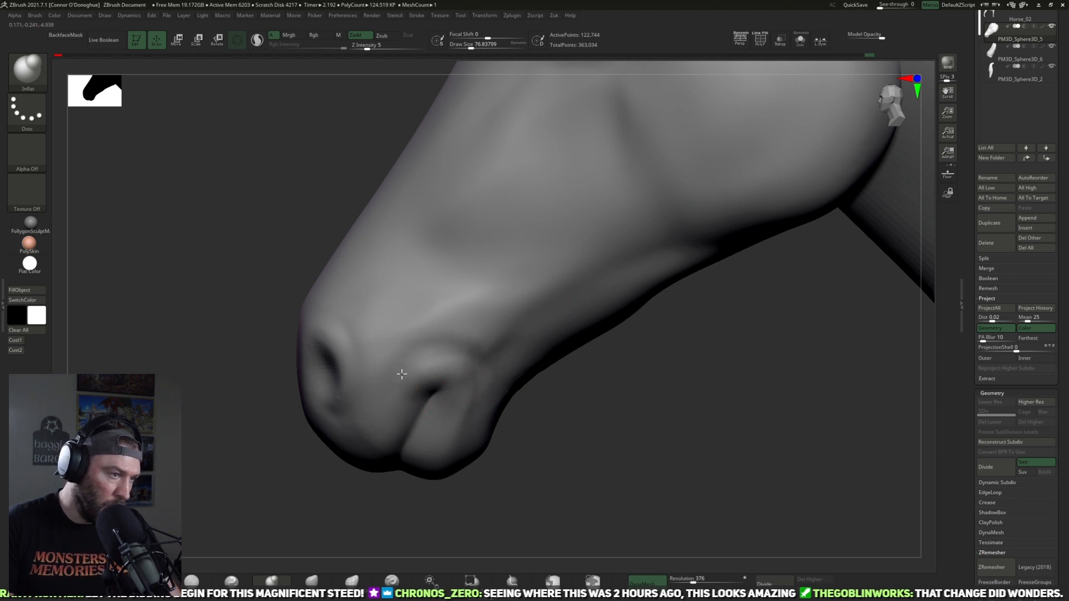
mouse_move(466, 397)
left_mouse_down("shift")
mouse_move(406, 362)
mouse_move(414, 361)
left_mouse_up("shift")
left_click_drag(544, 446, 542, 439)
left_click_drag(480, 342, 487, 347, "shift")
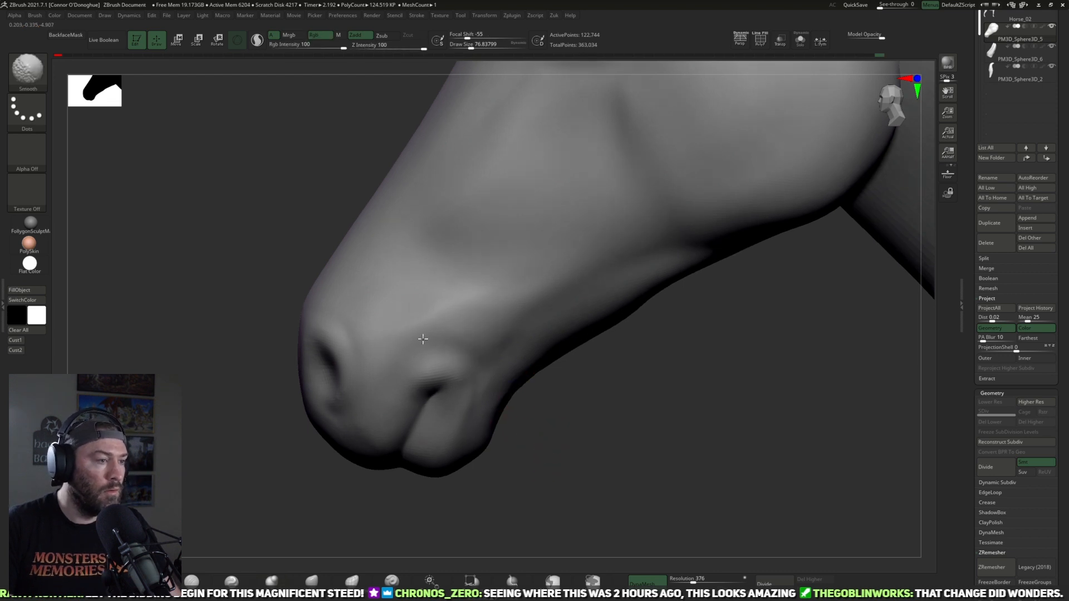
mouse_move(548, 450)
left_mouse_down()
mouse_move(561, 461)
mouse_move(405, 388)
left_mouse_up()
mouse_move(490, 437)
left_mouse_down()
mouse_move(496, 425)
mouse_move(410, 364)
mouse_move(408, 397)
left_mouse_up()
Step: Fill out the lips near the mouth corner with Inflat at a draw size of about 129
key("bracketright")
left_click_drag(406, 466, 405, 400)
left_click_drag(396, 462, 365, 442)
left_click_drag(334, 508, 284, 479)
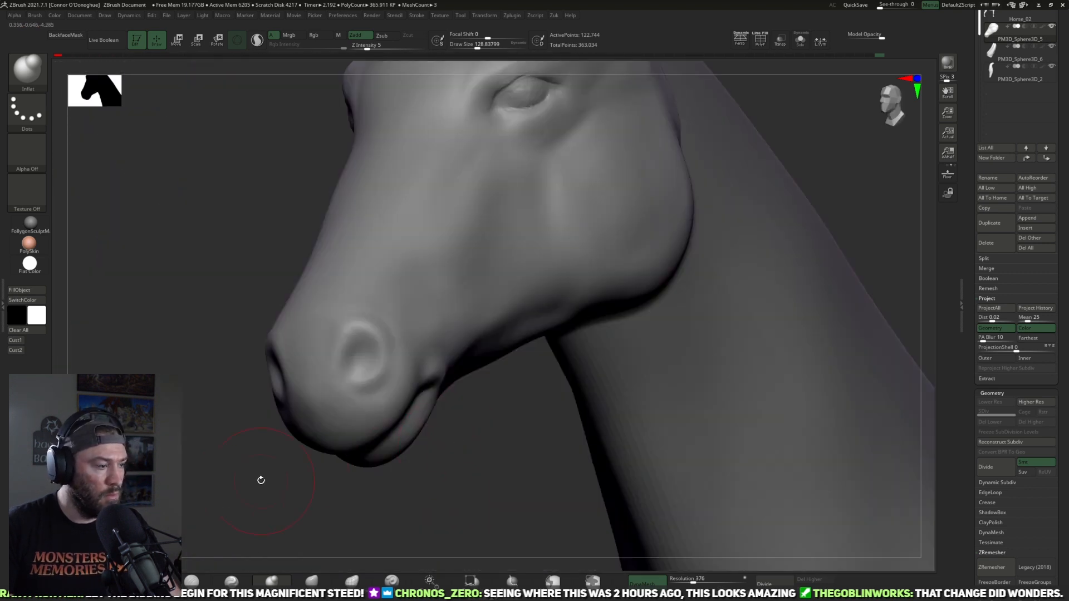
Step: Tighten the lips and front of the muzzle with Pinch at draw sizes of about 241 and 125
key("b")
key("d")
key("s")
mouse_move(207, 569)
left_mouse_down()
mouse_move(263, 525)
mouse_move(306, 410)
left_mouse_up()
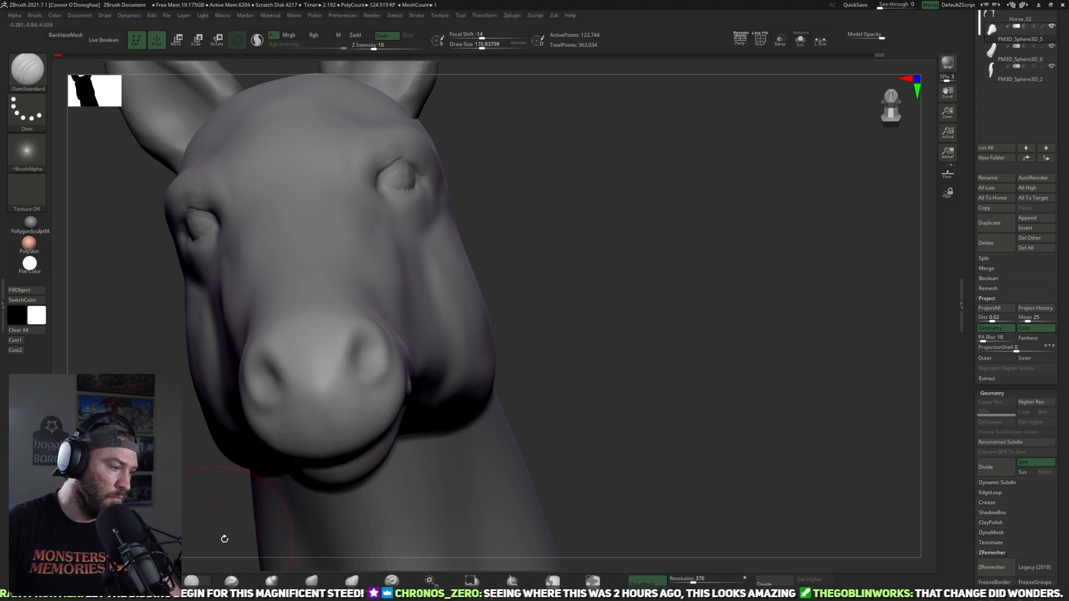
key("ctrl")
key("b")
key("p")
key("i")
left_click_drag(339, 469, 341, 453)
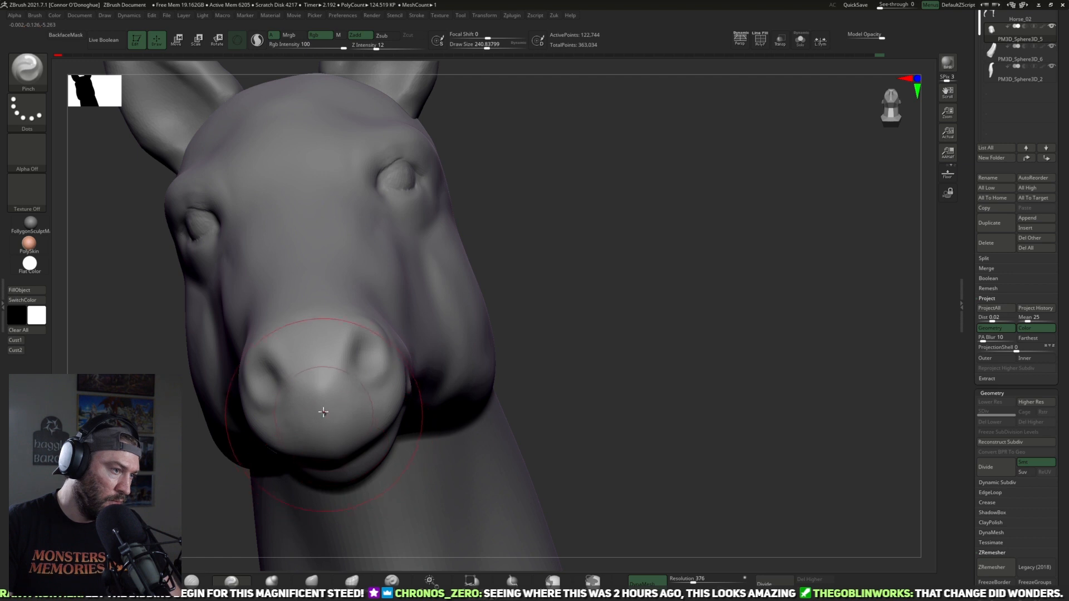
left_click_drag(611, 289, 315, 372)
key("[")
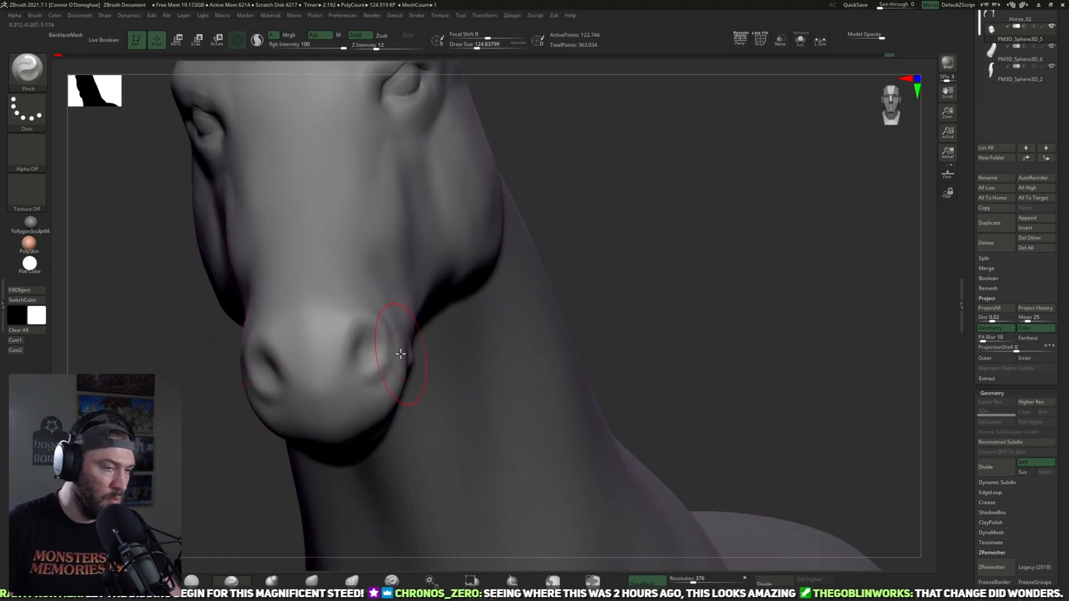
Step: Flatten the planes along the side of the snout below the eye with TrimDynamic at a draw size of about 97
key("f")
left_click_drag(758, 345, 715, 365, "shift")
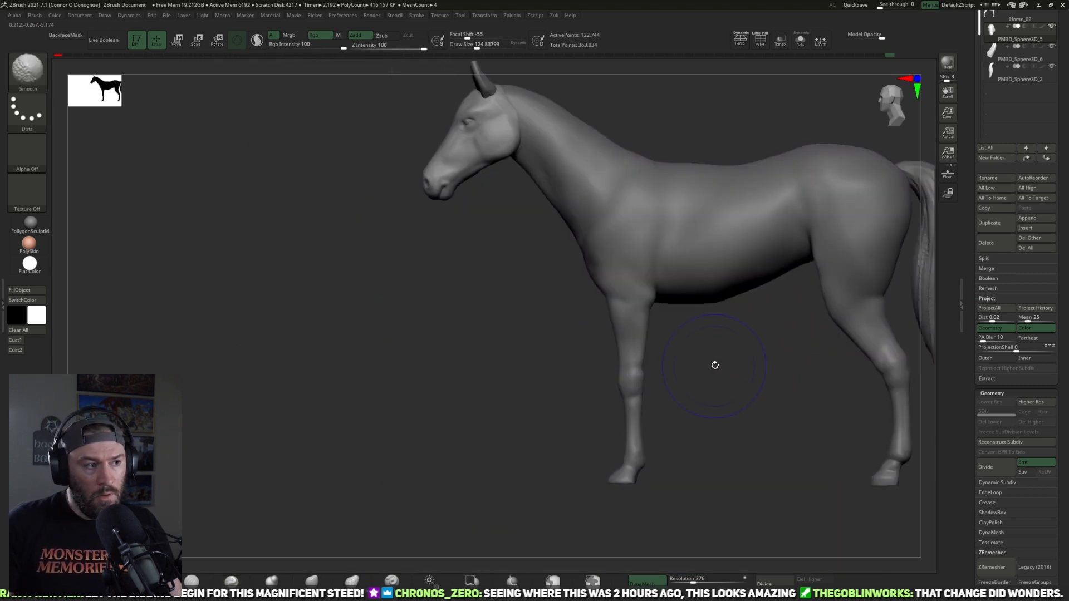
right_click_drag(527, 303, 603, 390, "ctrl")
mouse_move(598, 376)
left_mouse_down()
mouse_move(658, 334)
mouse_move(608, 353)
mouse_move(692, 304)
mouse_move(733, 296)
mouse_move(562, 359)
left_mouse_up()
key("b")
key("t")
key("d")
left_click_drag(363, 399, 513, 358)
left_click_drag(790, 301, 572, 296)
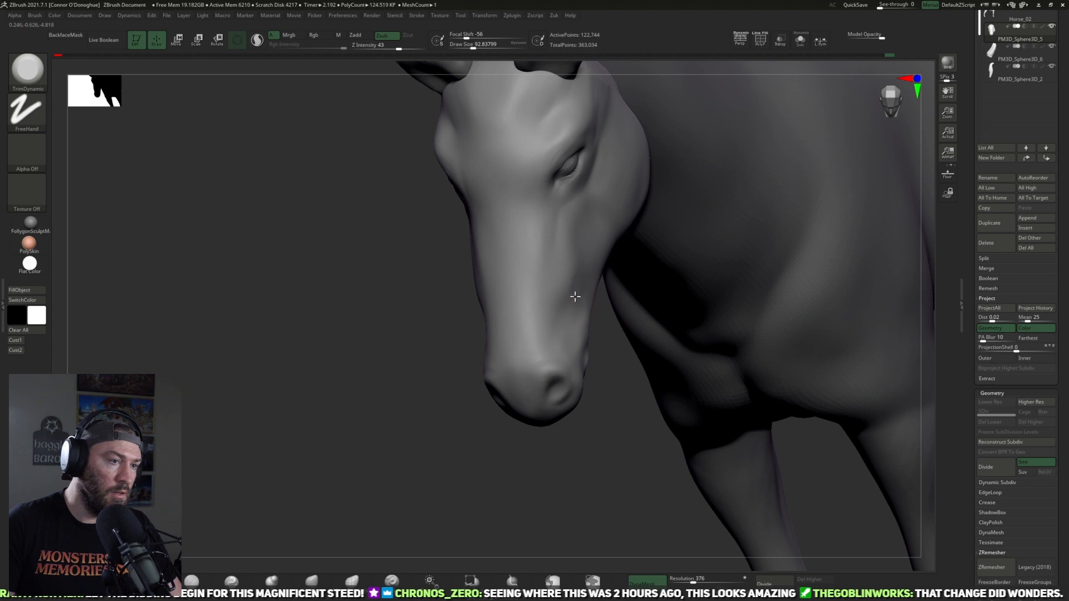
left_click_drag(420, 436, 490, 399)
left_click_drag(688, 318, 572, 310)
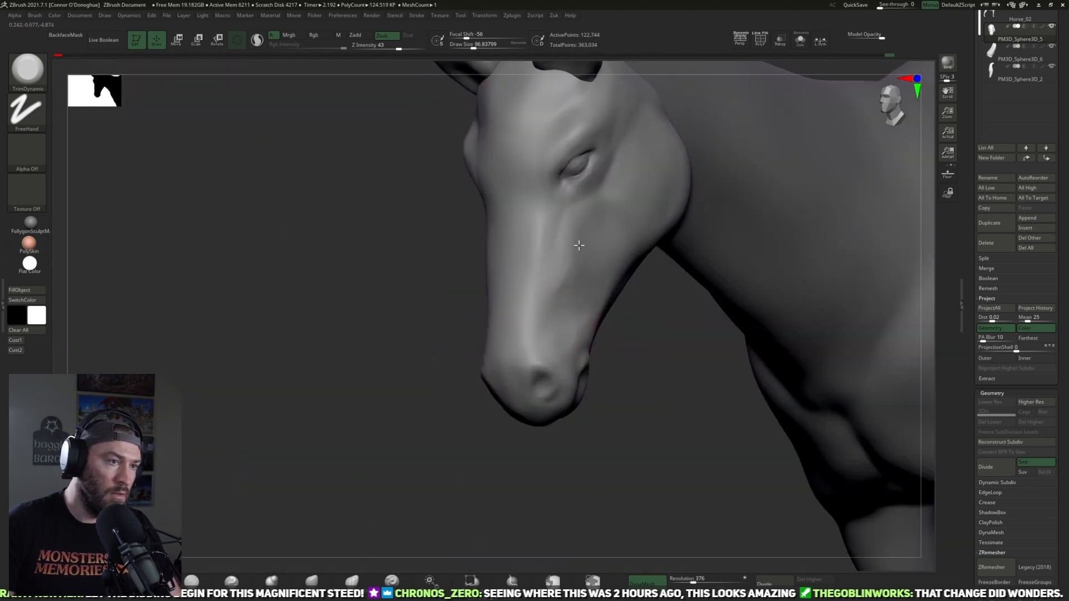
left_click_drag(413, 355, 571, 259)
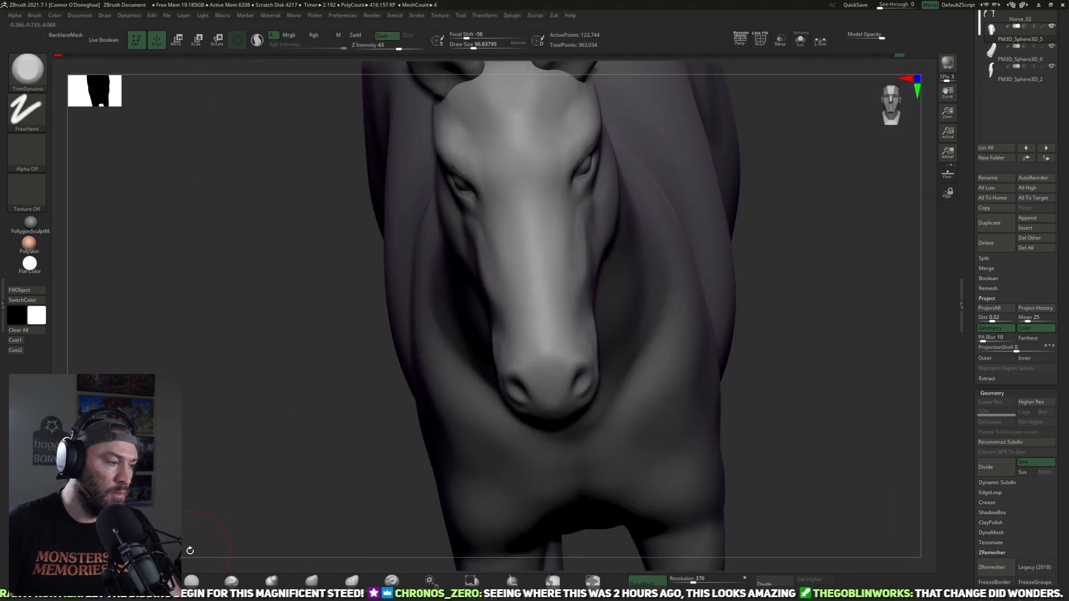
Step: Define the creases below the eye and along the front of the cheek with DamStandard at a draw size of about 97, smoothing between strokes
left_click(192, 581)
left_click_drag(247, 512, 567, 256)
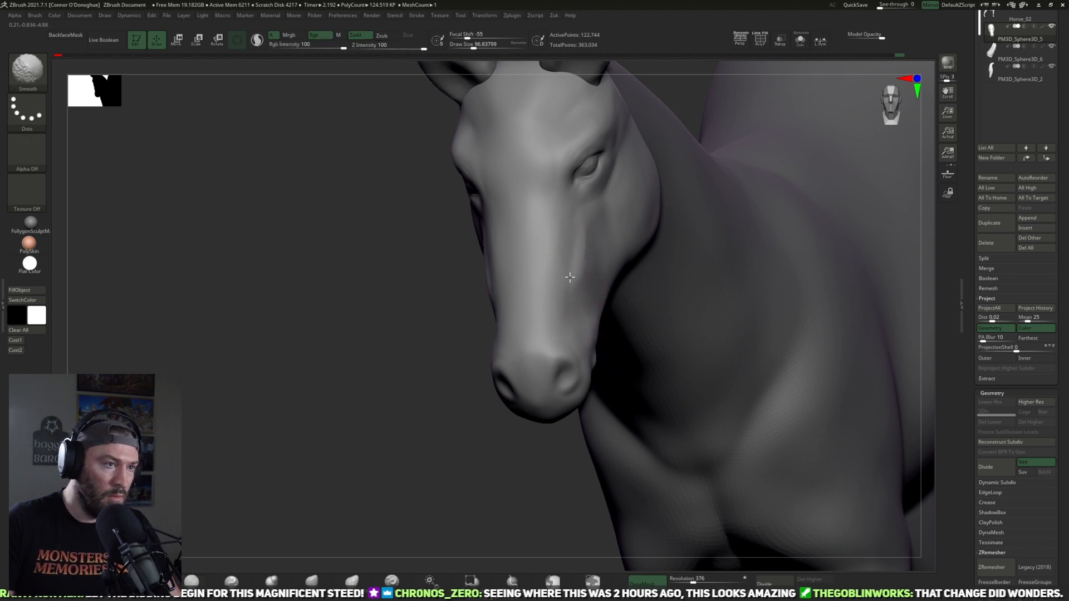
mouse_move(603, 217)
left_mouse_down("shift")
mouse_move(598, 239)
mouse_move(589, 232)
mouse_move(595, 280)
left_mouse_up("shift")
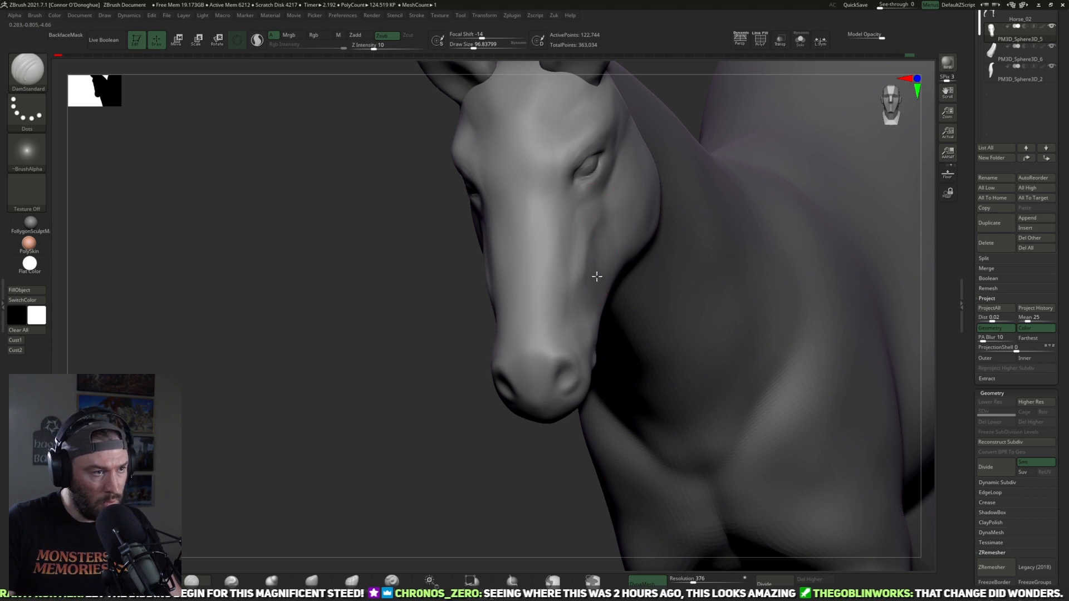
left_click_drag(442, 343, 608, 278)
left_click_drag(642, 358, 592, 279)
left_click_drag(594, 418, 615, 316)
mouse_move(611, 413)
left_mouse_down()
mouse_move(639, 403)
mouse_move(585, 383)
left_mouse_up()
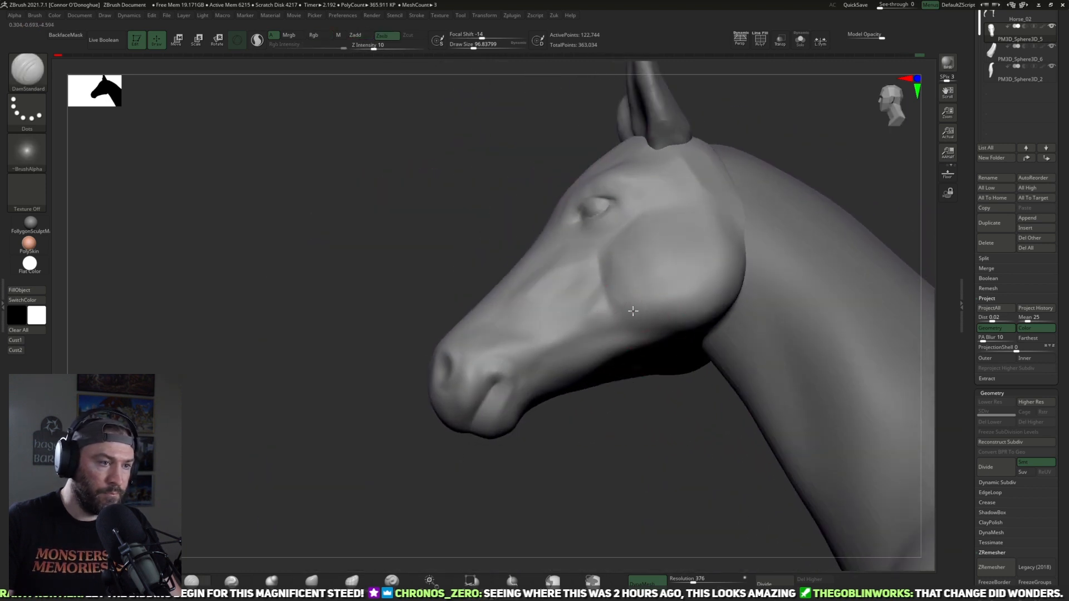
left_click_drag(635, 320, 682, 319, "shift")
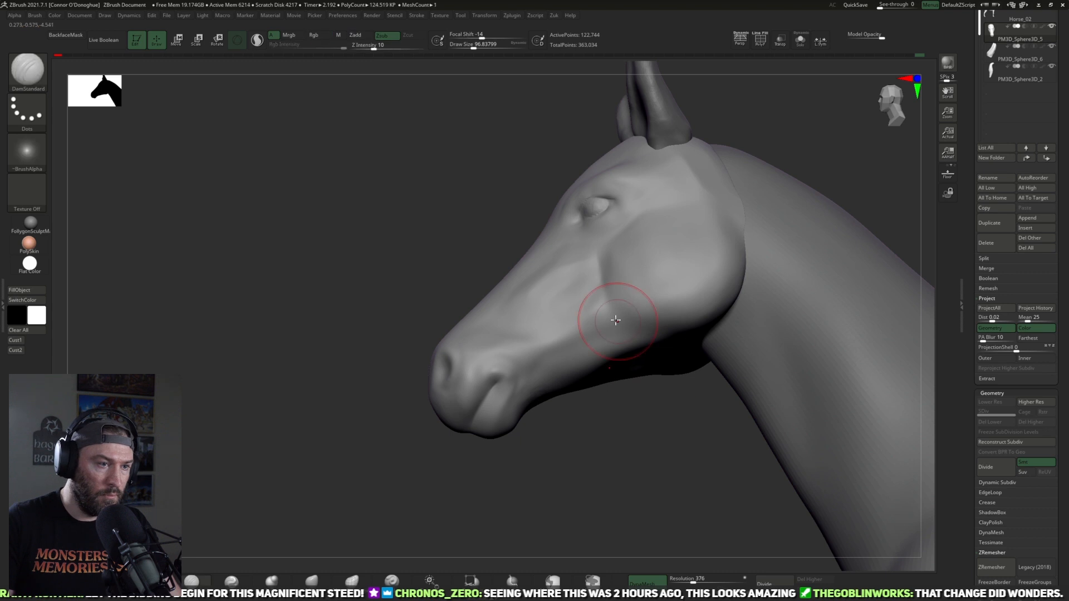
Step: Build up the underside of the jaw with ClayBuildup at a draw size of about 97 and smooth the area behind the cheek
mouse_move(677, 396)
left_mouse_down()
mouse_move(676, 347)
mouse_move(689, 382)
mouse_move(790, 231)
mouse_move(767, 184)
mouse_move(782, 208)
mouse_move(807, 208)
mouse_move(768, 220)
left_mouse_up()
left_click(111, 580)
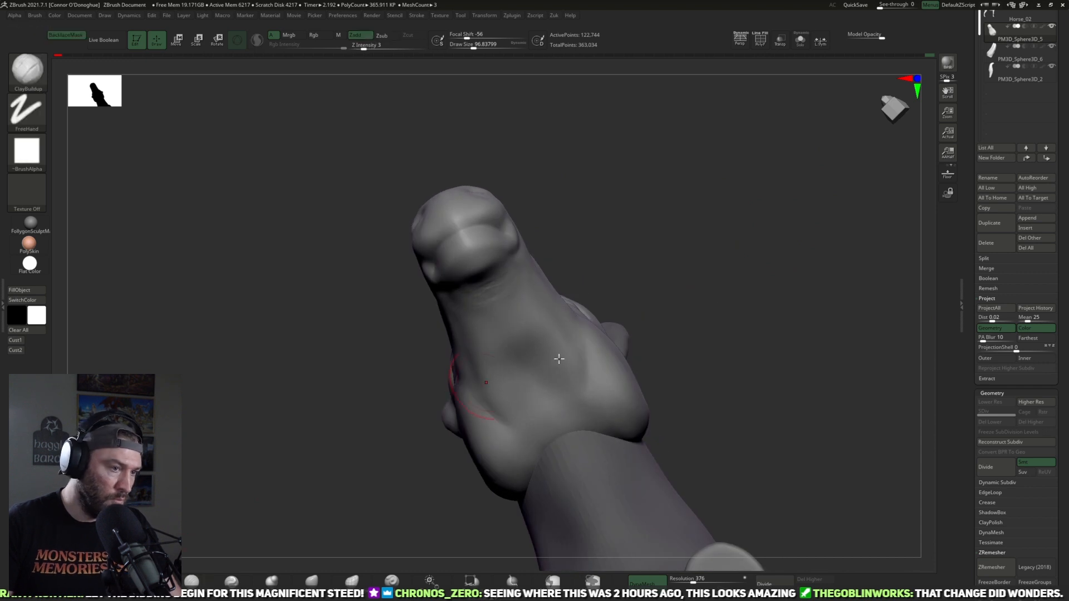
mouse_move(572, 399)
left_mouse_down()
mouse_move(568, 433)
mouse_move(572, 407)
mouse_move(581, 438)
left_mouse_up()
mouse_move(709, 422)
left_mouse_down()
mouse_move(831, 367)
mouse_move(840, 381)
mouse_move(875, 377)
mouse_move(675, 382)
left_mouse_up()
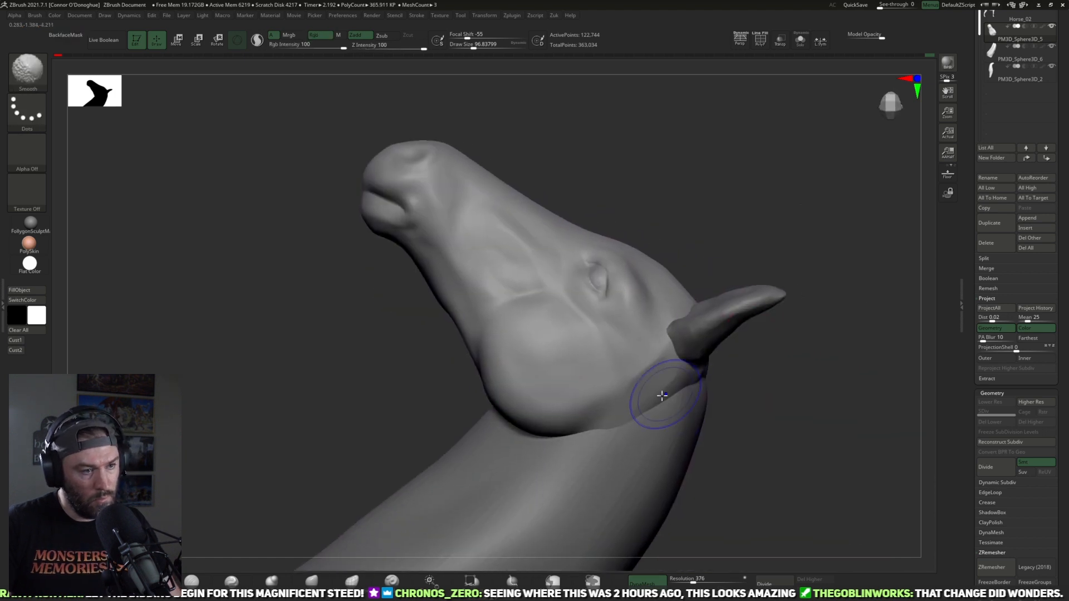
mouse_move(814, 396)
left_mouse_down()
mouse_move(825, 322)
mouse_move(777, 312)
mouse_move(811, 267)
mouse_move(814, 287)
left_mouse_up()
mouse_move(589, 335)
left_mouse_down("shift")
mouse_move(573, 315)
mouse_move(582, 323)
left_mouse_up("shift")
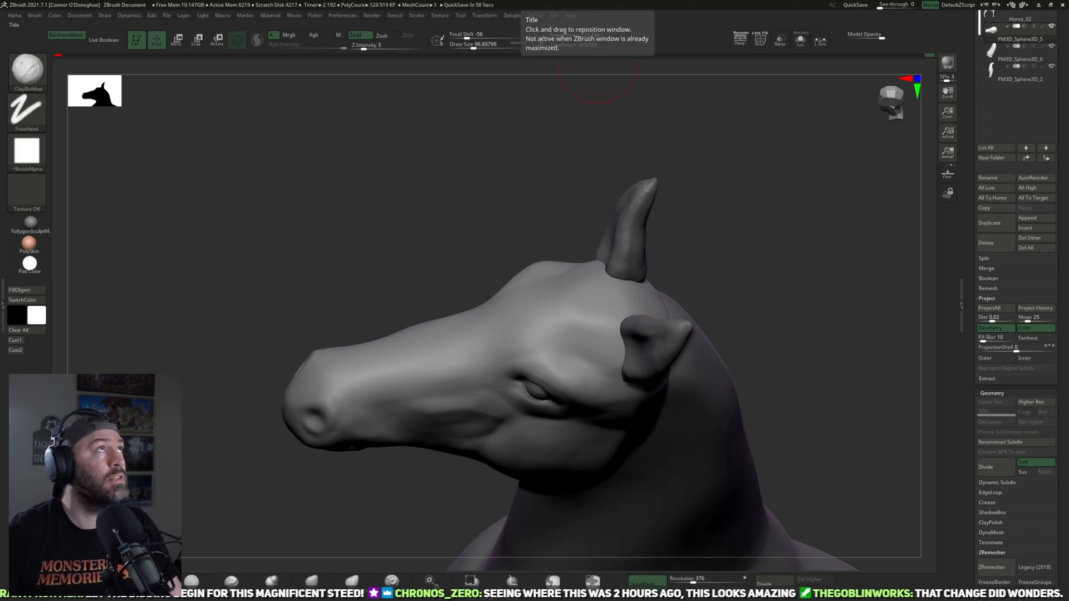
Step: Open a new Chrome window, search Google for "horse head" and show the image results in an enlarged window
key("ctrl+n")
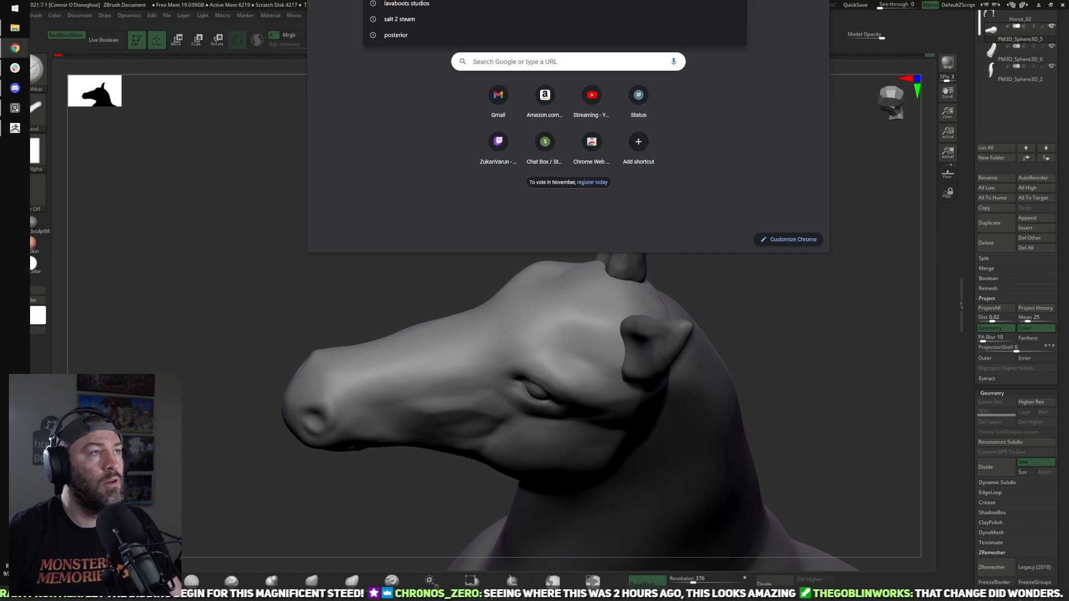
type("horse")
key("Return")
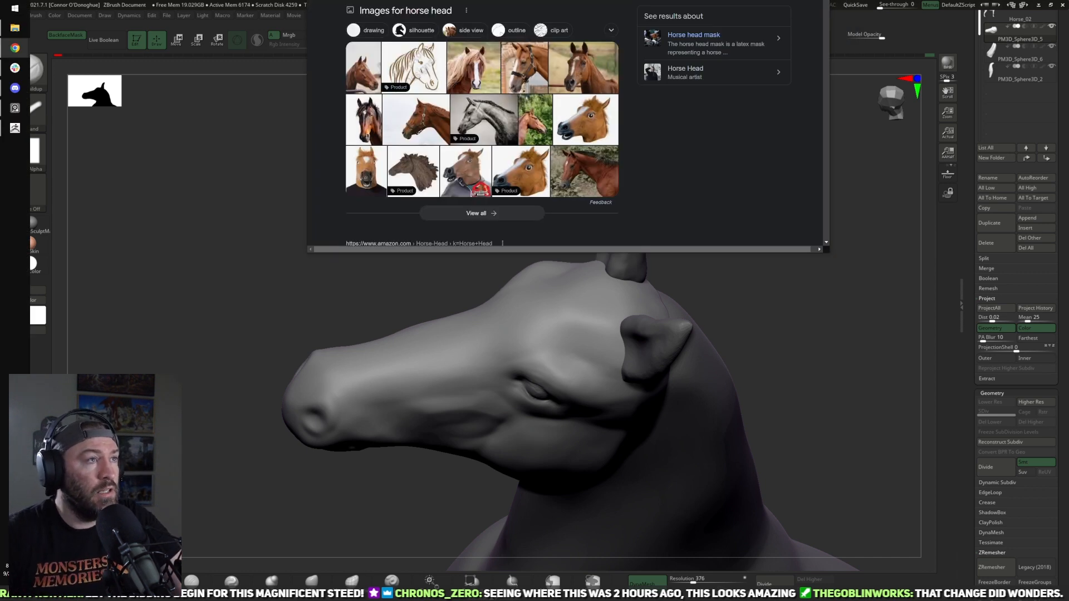
left_click_drag(706, 253, 702, 422)
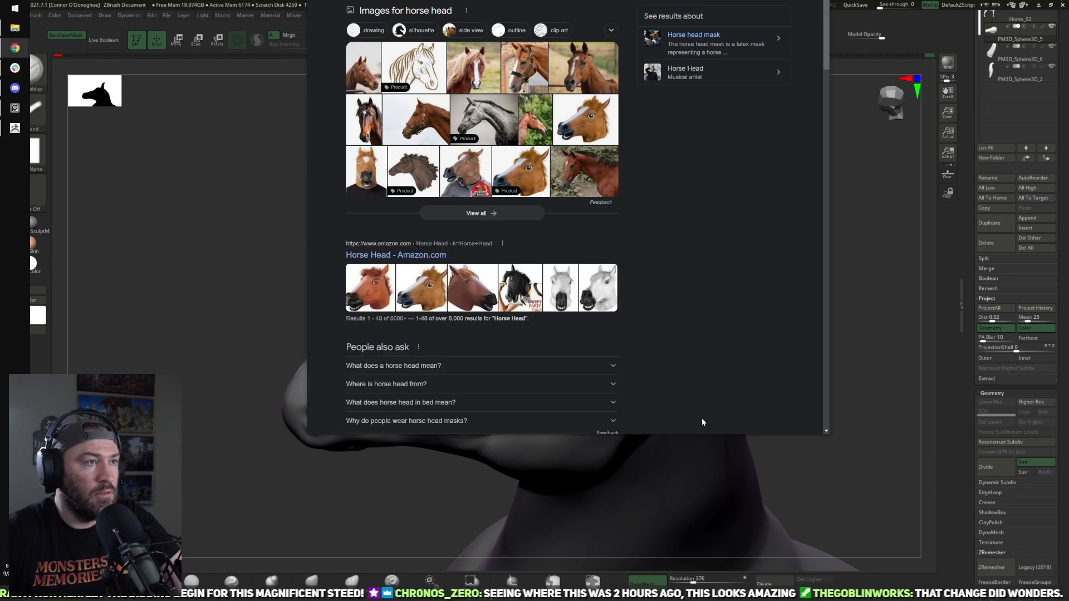
left_click_drag(396, 0, 393, 43)
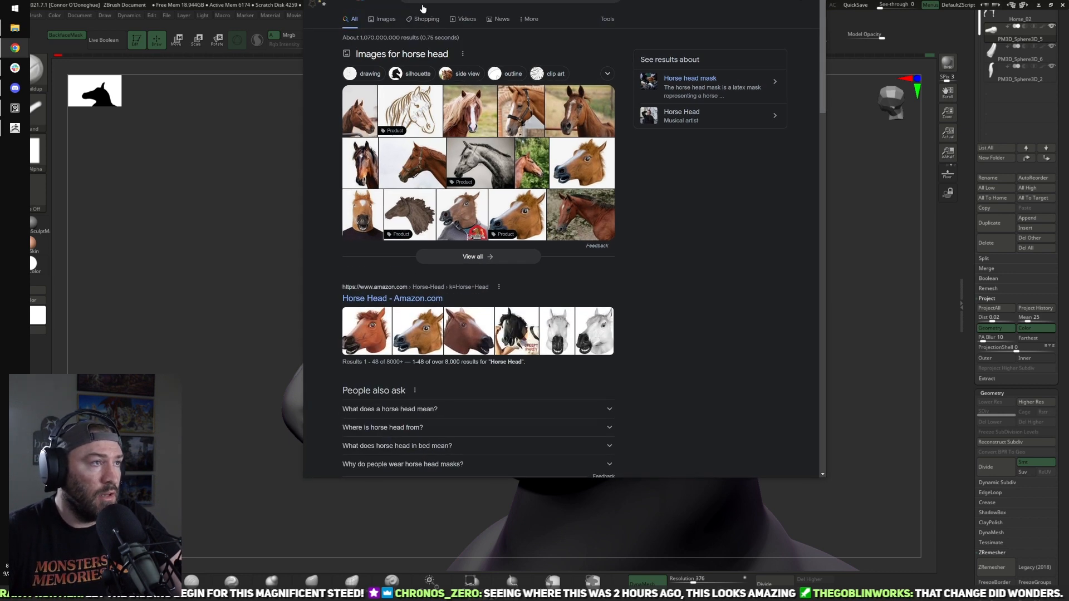
left_click(387, 20)
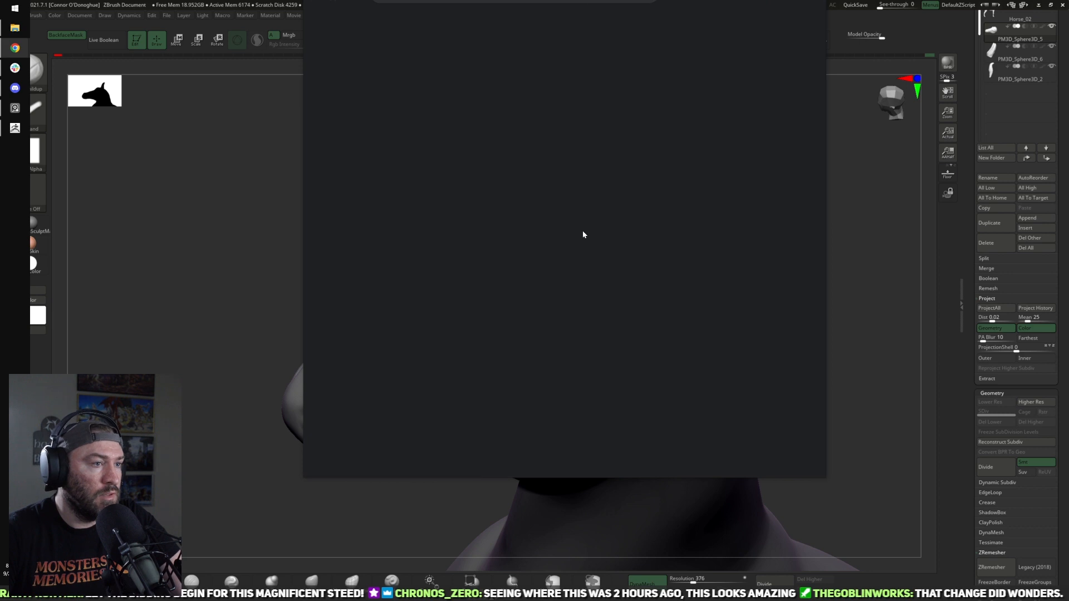
Step: Browse the horse head image results and preview several of them for a usable three-quarter head reference
left_click(769, 334)
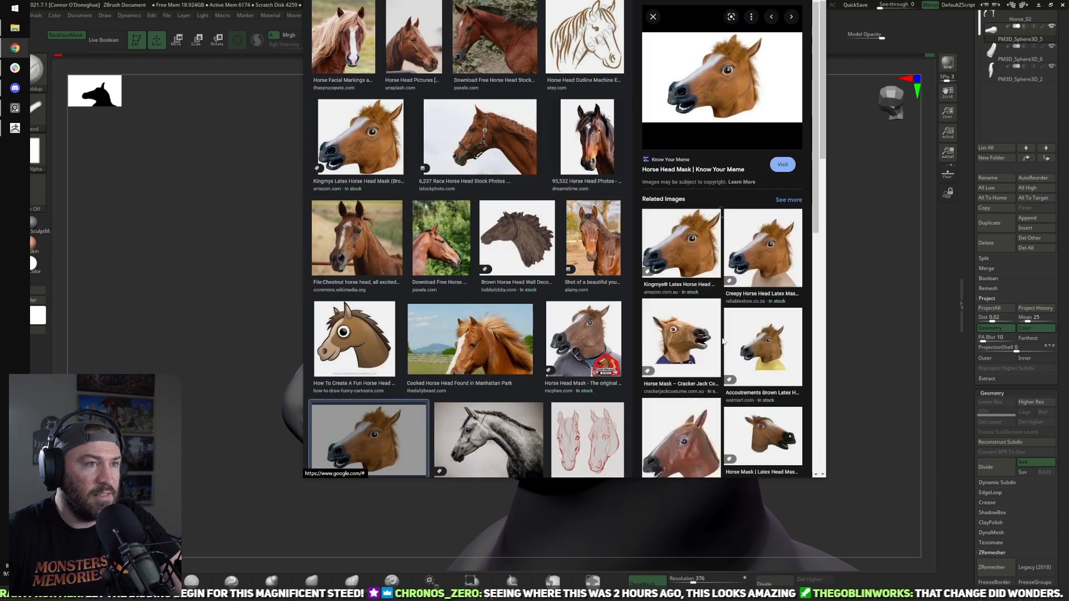
mouse_move(704, 73)
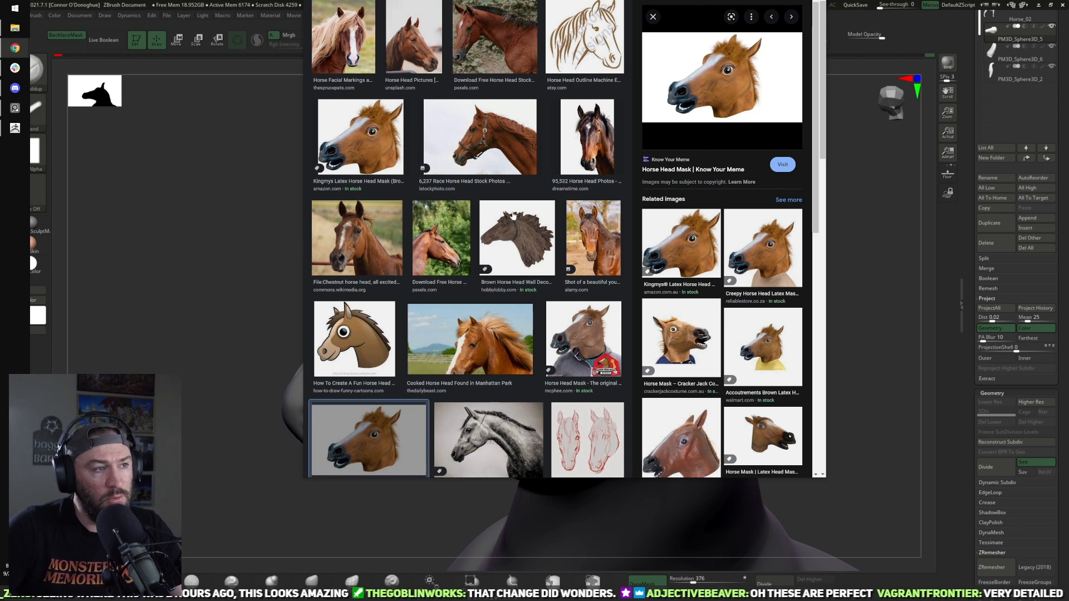
scroll(490, 216, "up", 3)
left_click(422, 112)
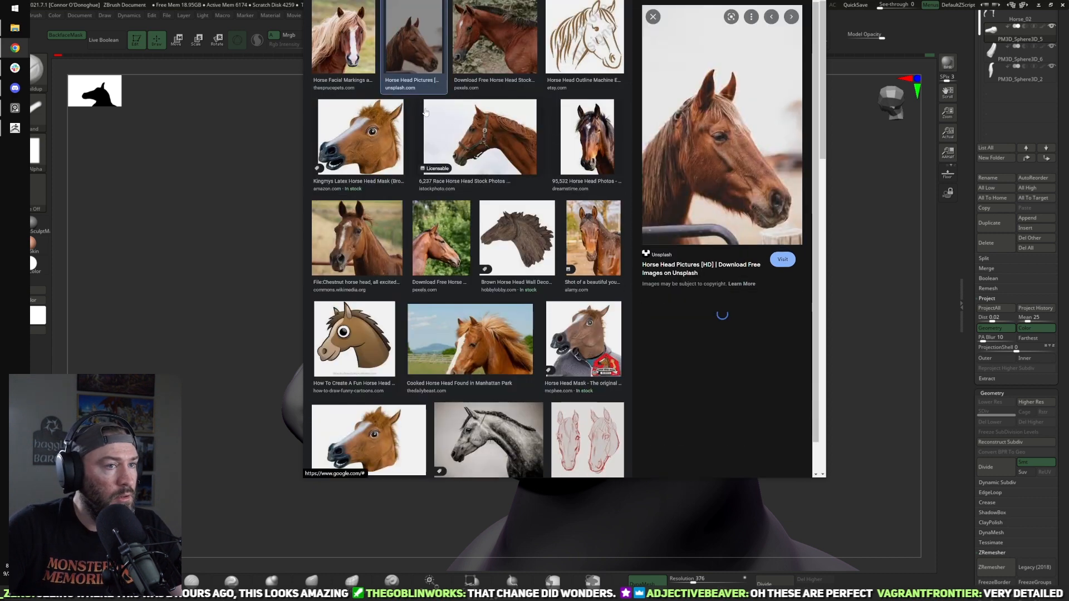
scroll(435, 195, "down", 7)
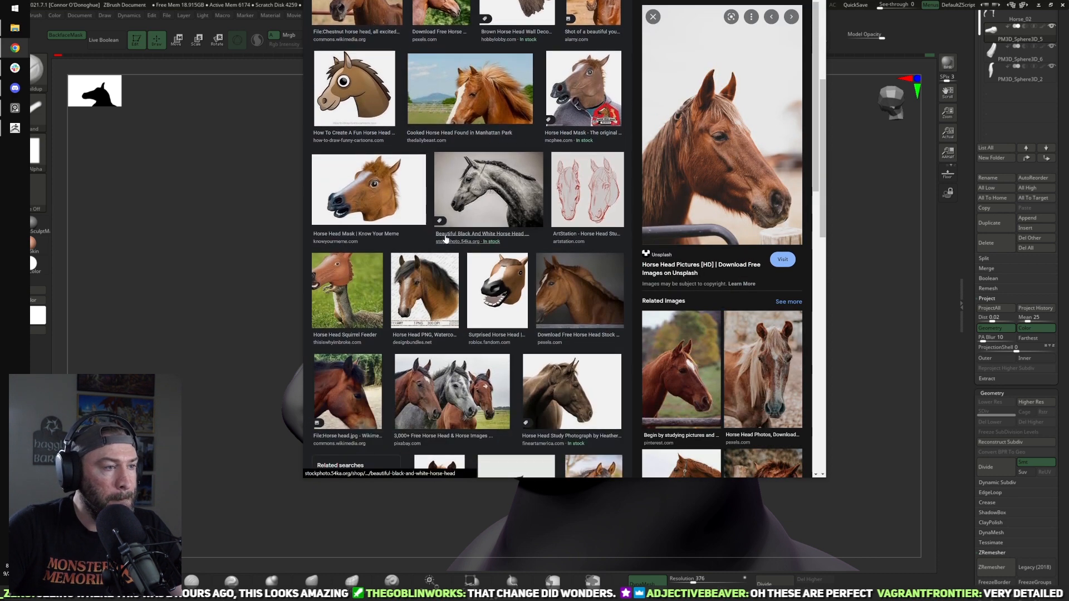
left_click(517, 172)
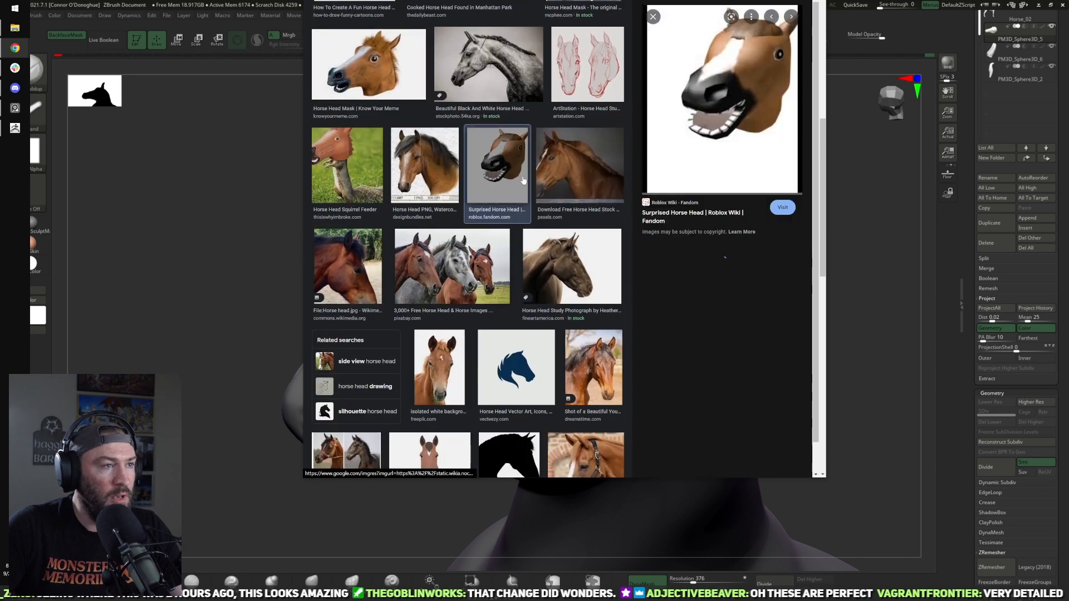
right_click(732, 170)
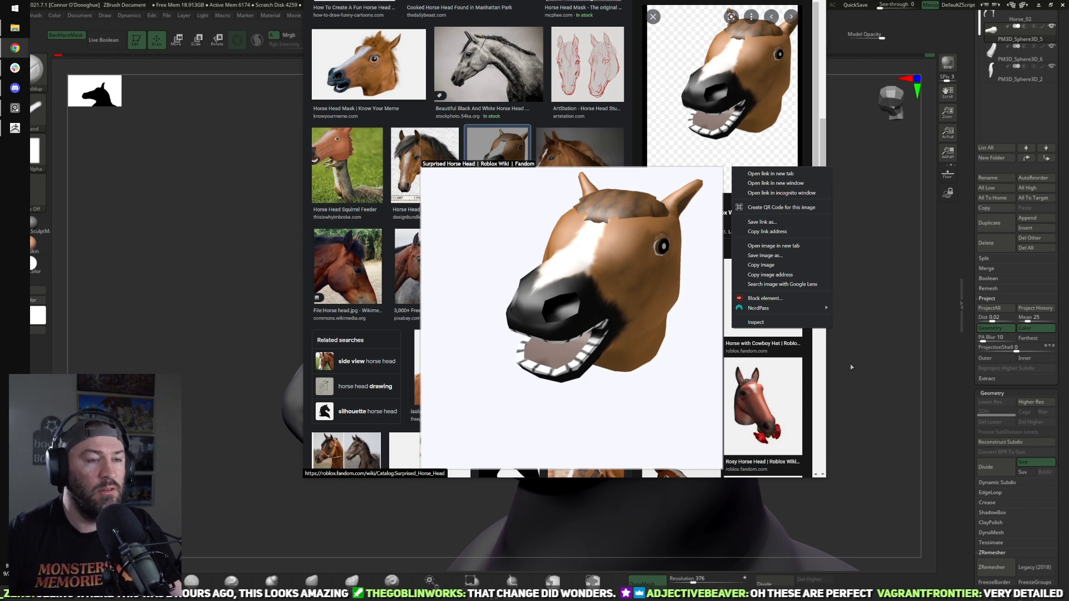
left_click(749, 29)
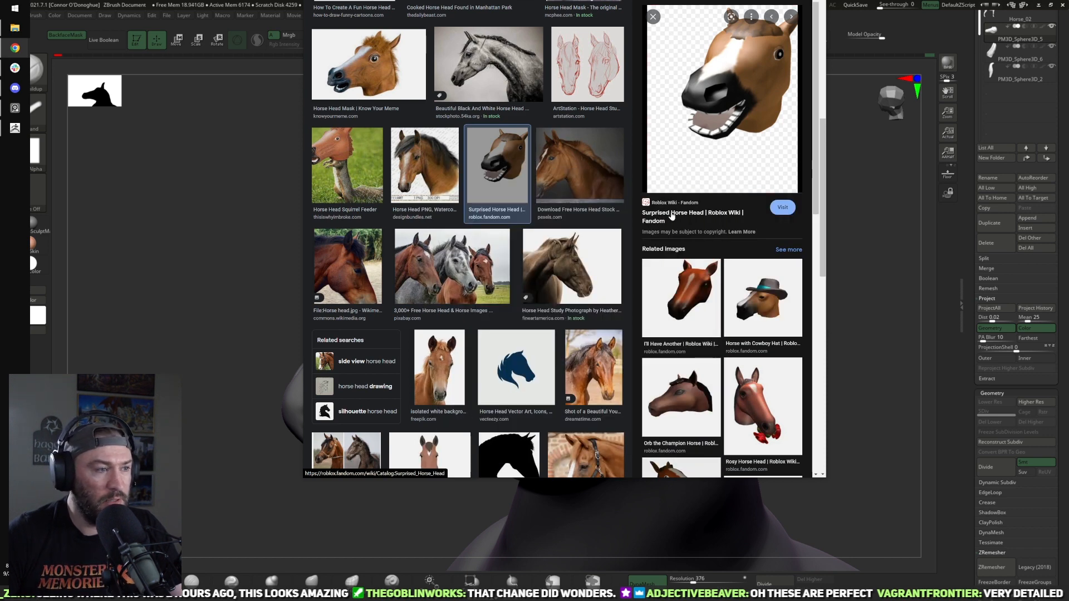
scroll(671, 216, "down", 2)
scroll(588, 205, "down", 3)
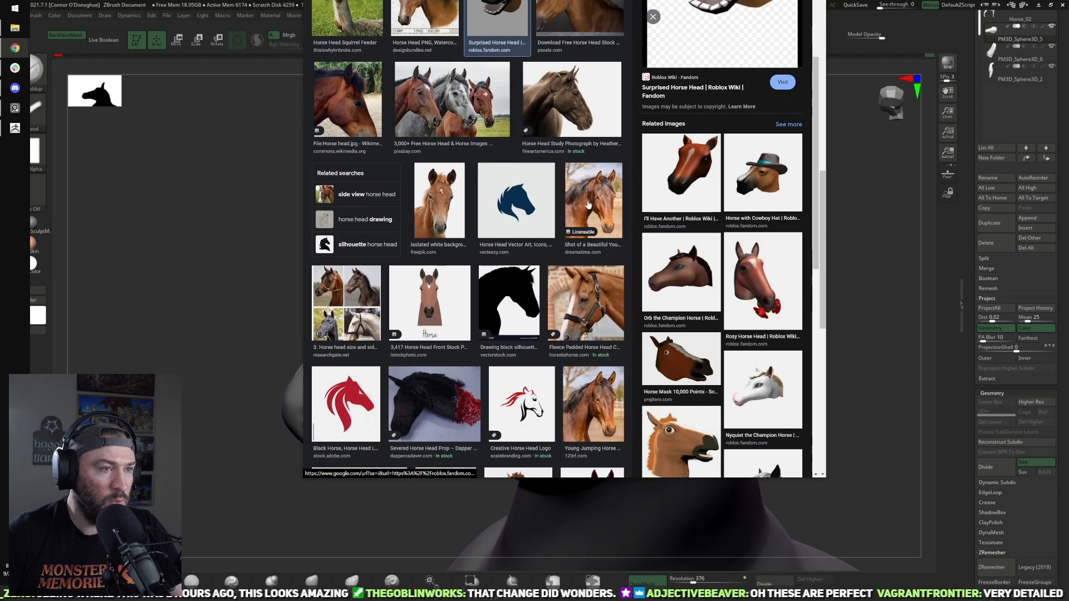
Step: Preview the Dreamstime photo of a young brown jumping horse and open the image in its own browser tab
left_click(588, 205)
mouse_move(715, 161)
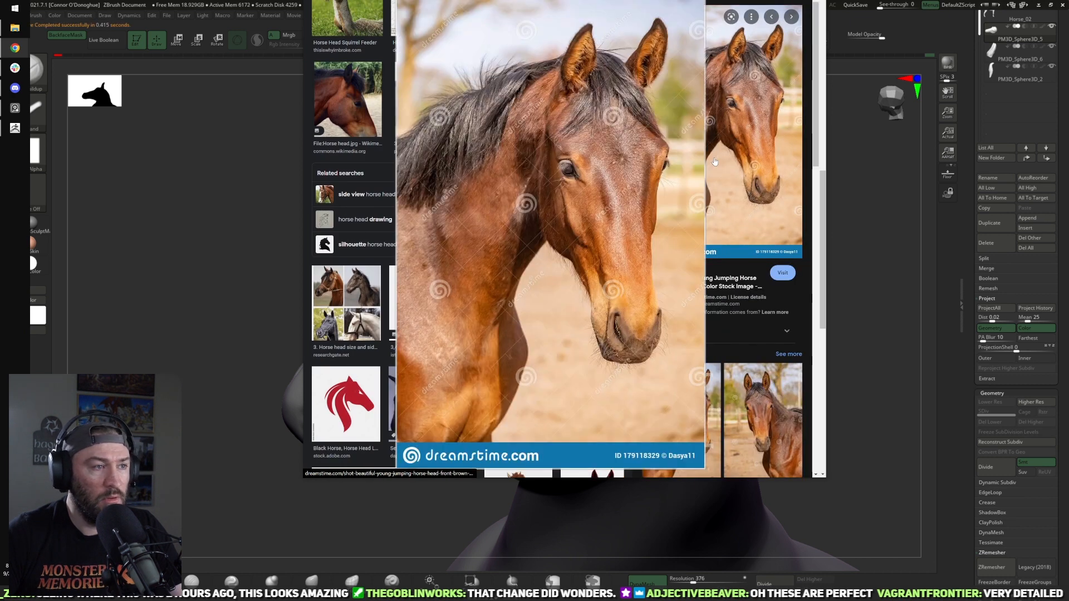
right_click(715, 162)
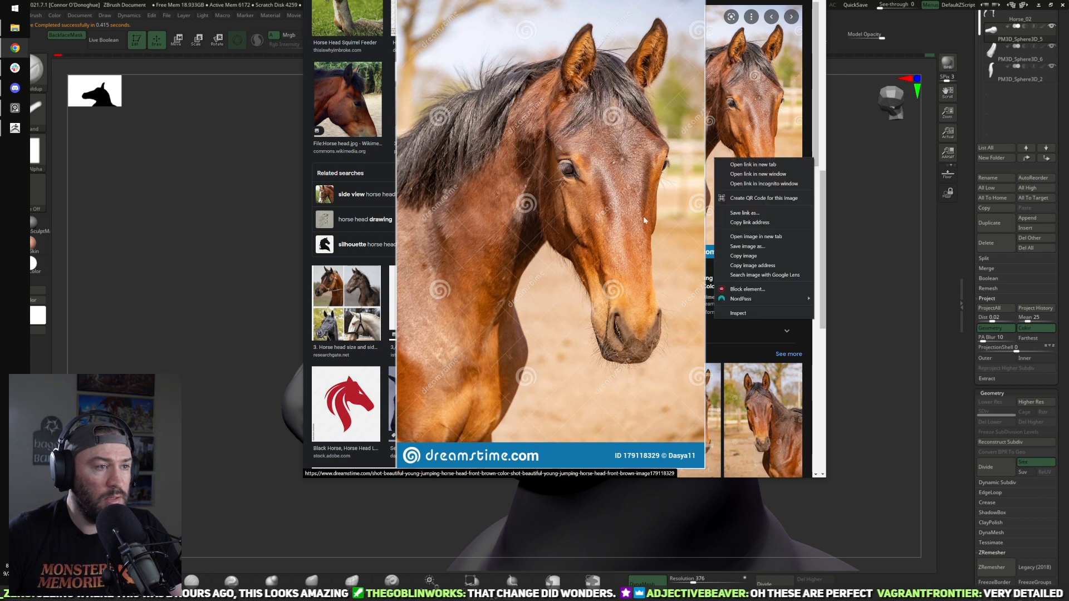
right_click(615, 222)
left_click(654, 145)
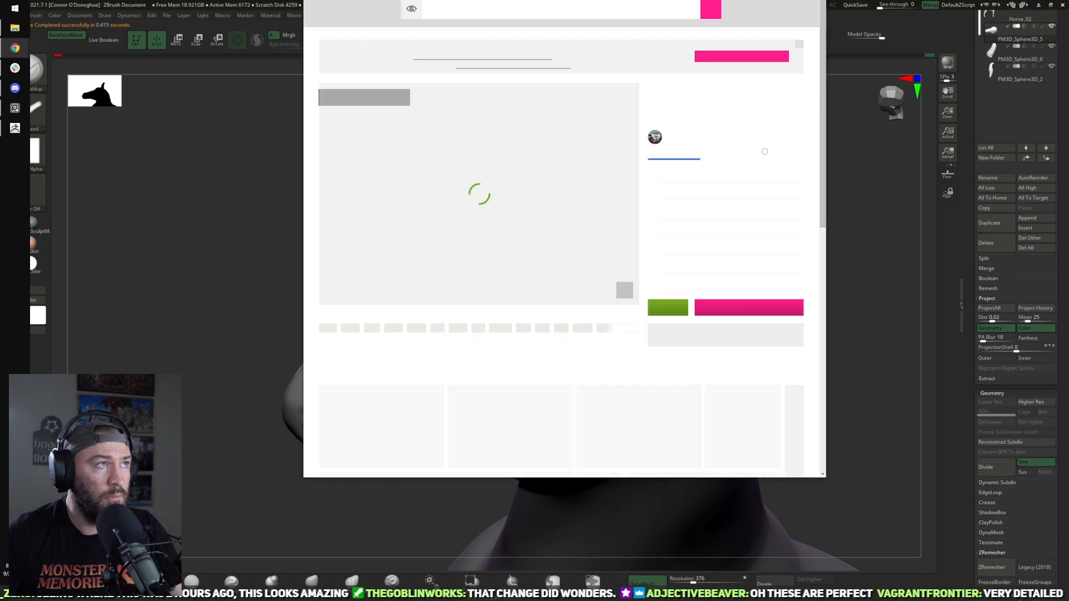
key("ctrl+w")
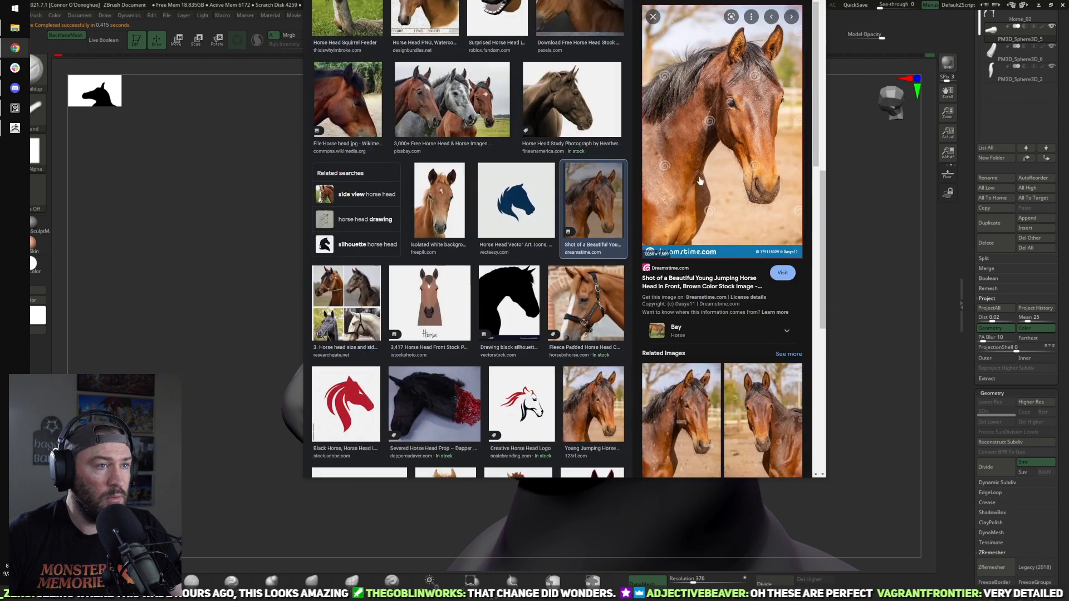
mouse_move(684, 183)
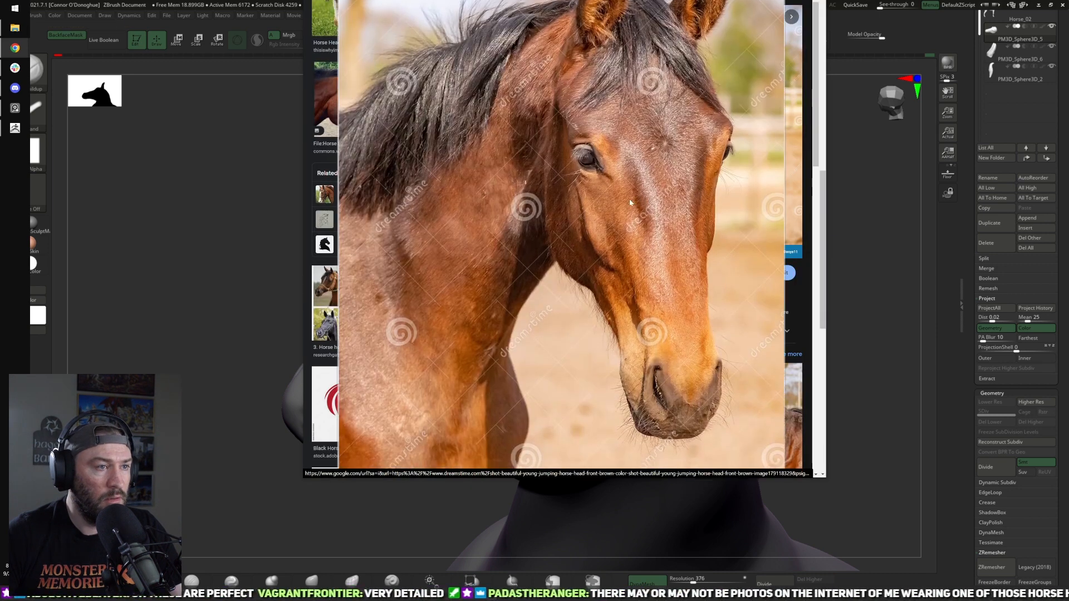
right_click(629, 200)
left_click(659, 206)
key("ctrl+Tab")
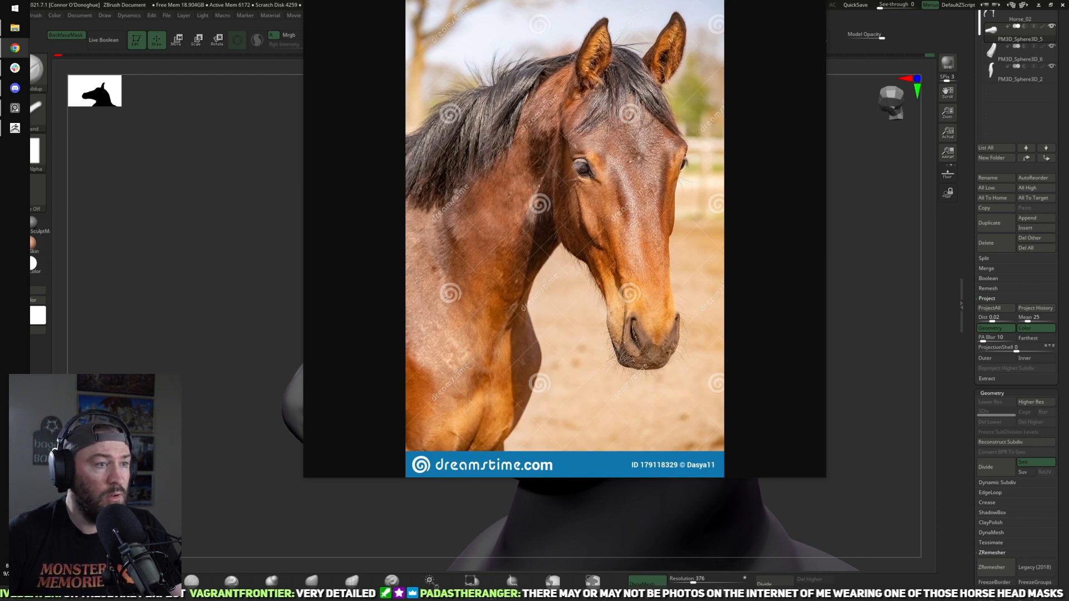
Step: Place the horse photo window beside the sculpt and turn the model to match the photo's three-quarter view
left_click_drag(564, 0, 315, 0)
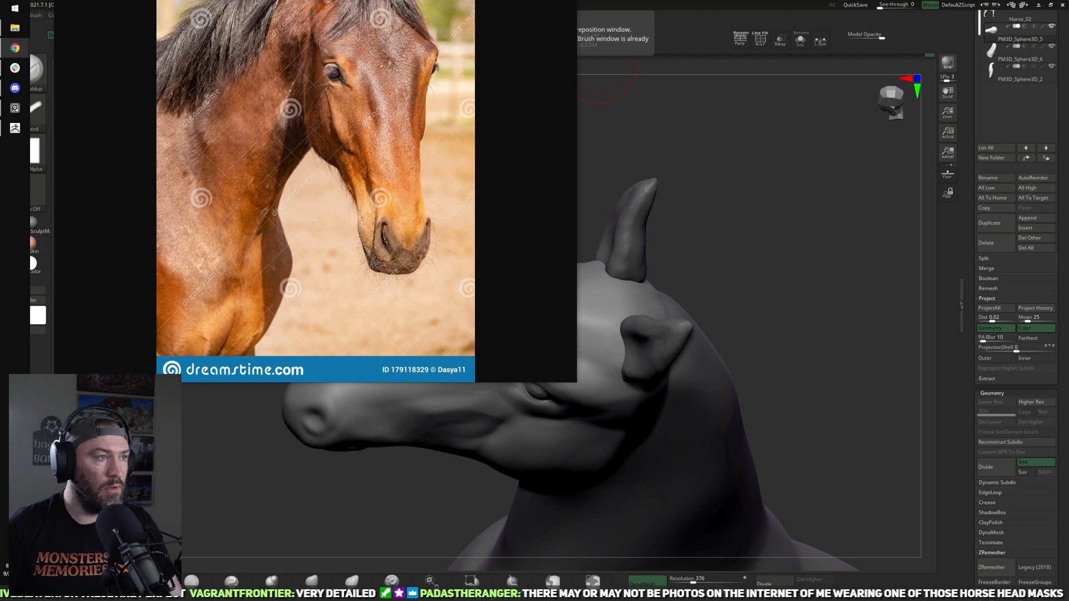
mouse_move(803, 358)
left_mouse_down()
mouse_move(863, 294)
mouse_move(805, 275)
mouse_move(807, 318)
mouse_move(811, 294)
mouse_move(856, 342)
mouse_move(796, 303)
mouse_move(780, 336)
mouse_move(804, 358)
mouse_move(810, 334)
mouse_move(790, 353)
mouse_move(780, 334)
mouse_move(830, 336)
mouse_move(835, 291)
mouse_move(818, 286)
left_mouse_up()
mouse_move(782, 329)
left_mouse_down("alt")
mouse_move(825, 277)
mouse_move(829, 244)
mouse_move(852, 398)
mouse_move(859, 373)
left_mouse_up("alt")
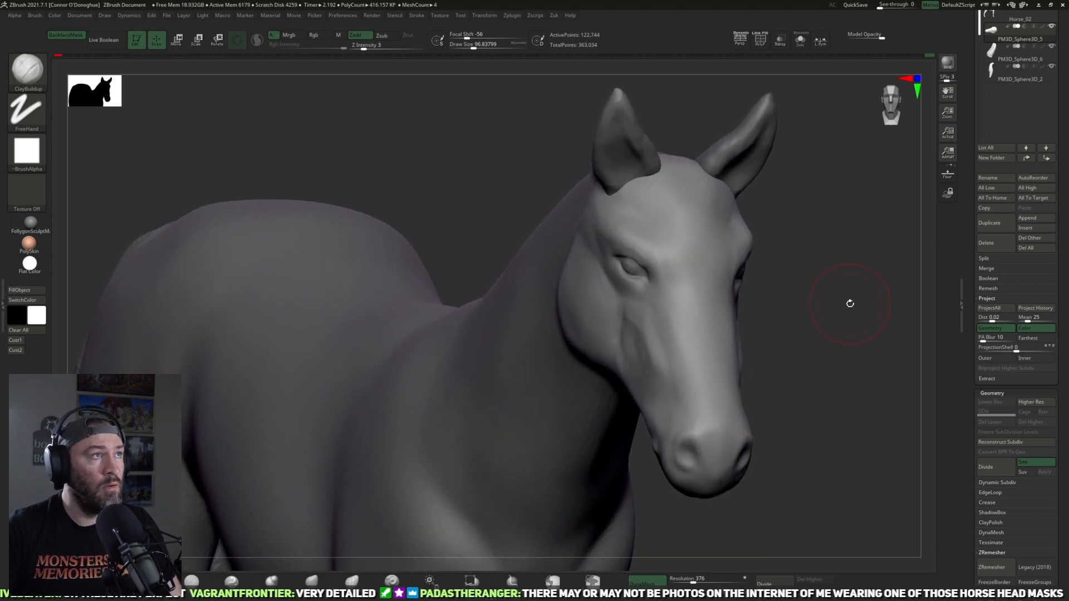
key("alt+Tab")
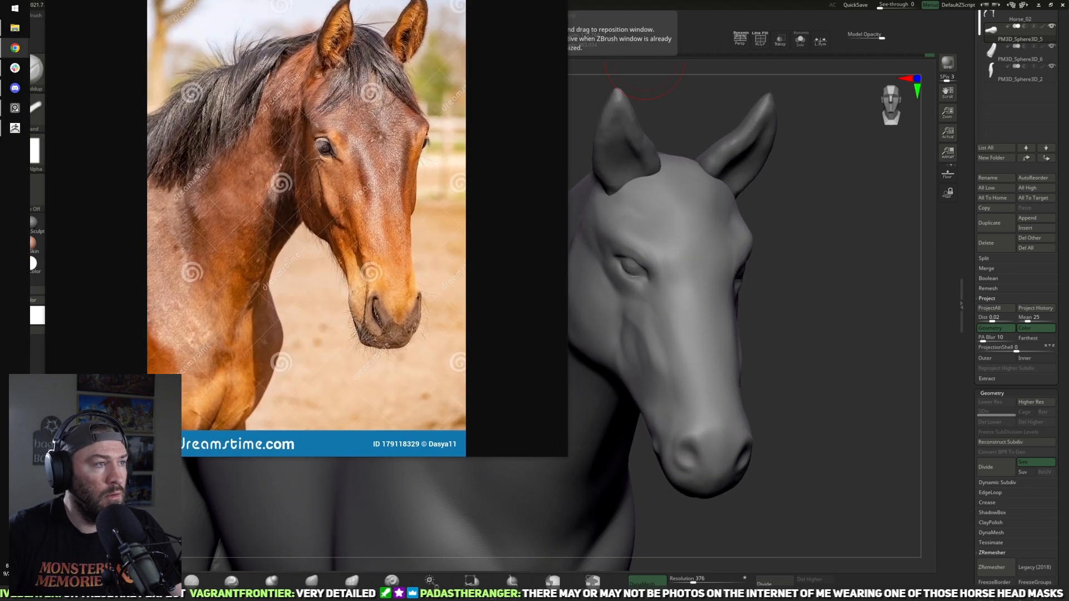
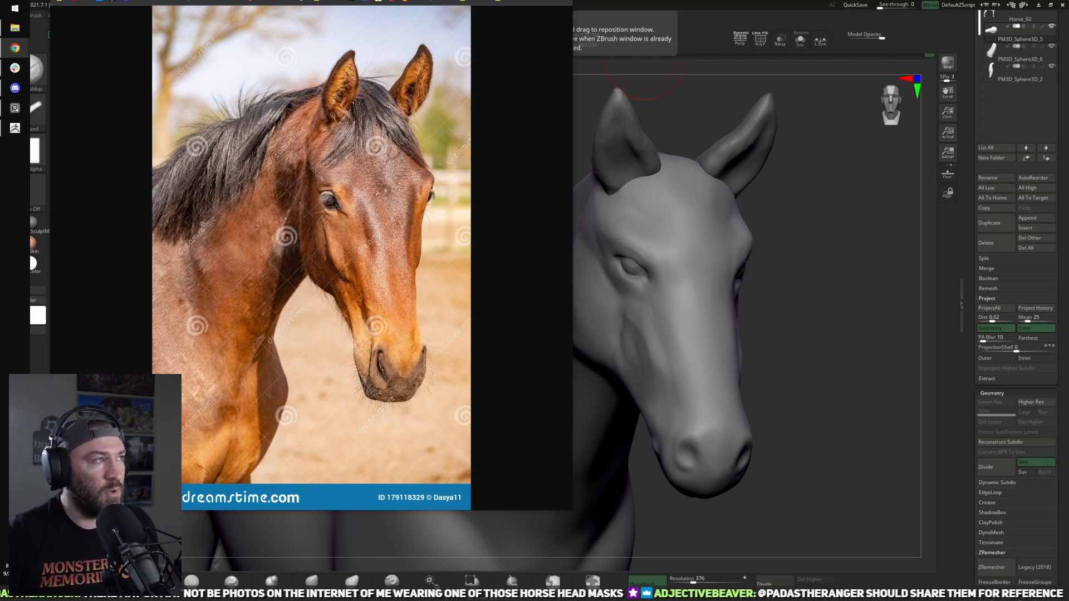
Step: Return to the horse head image results and preview the severed head prop, the red horse logo and the 123RF jumping horse photo
left_click(507, 343)
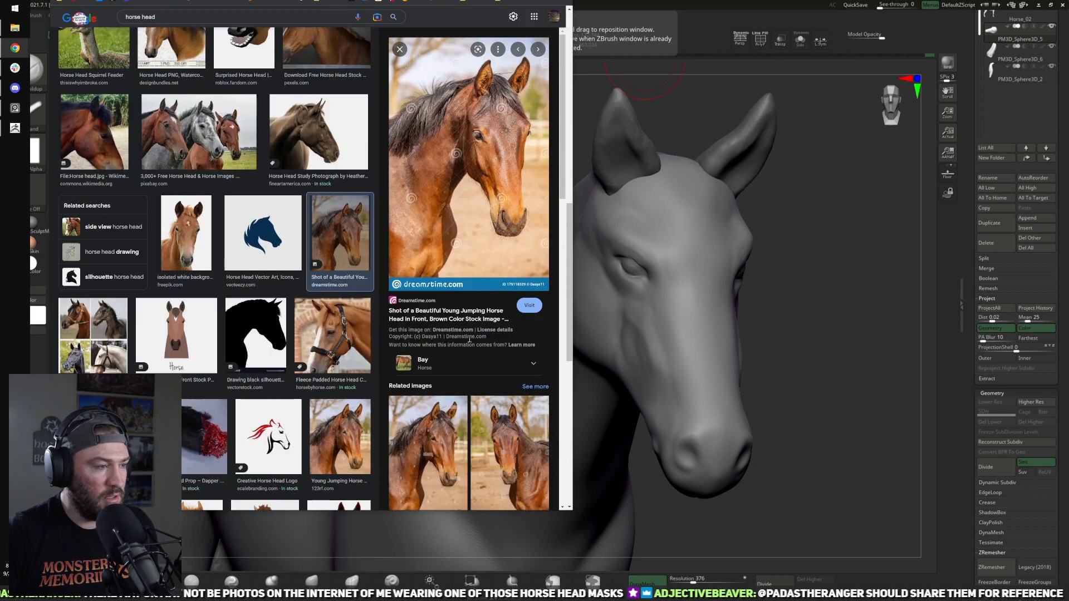
scroll(478, 340, "down", 5)
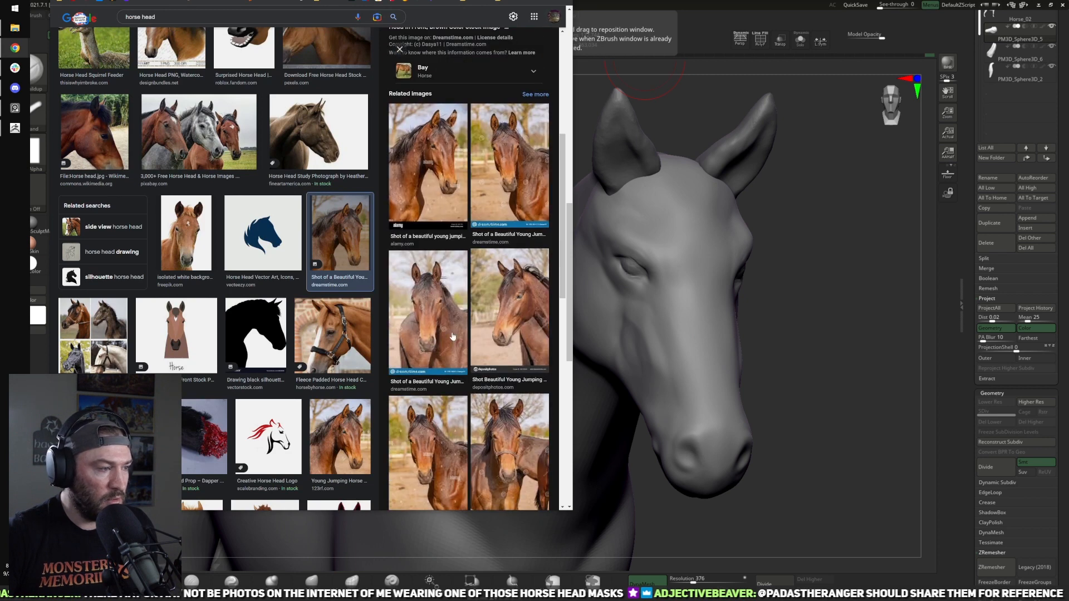
scroll(223, 279, "down", 3)
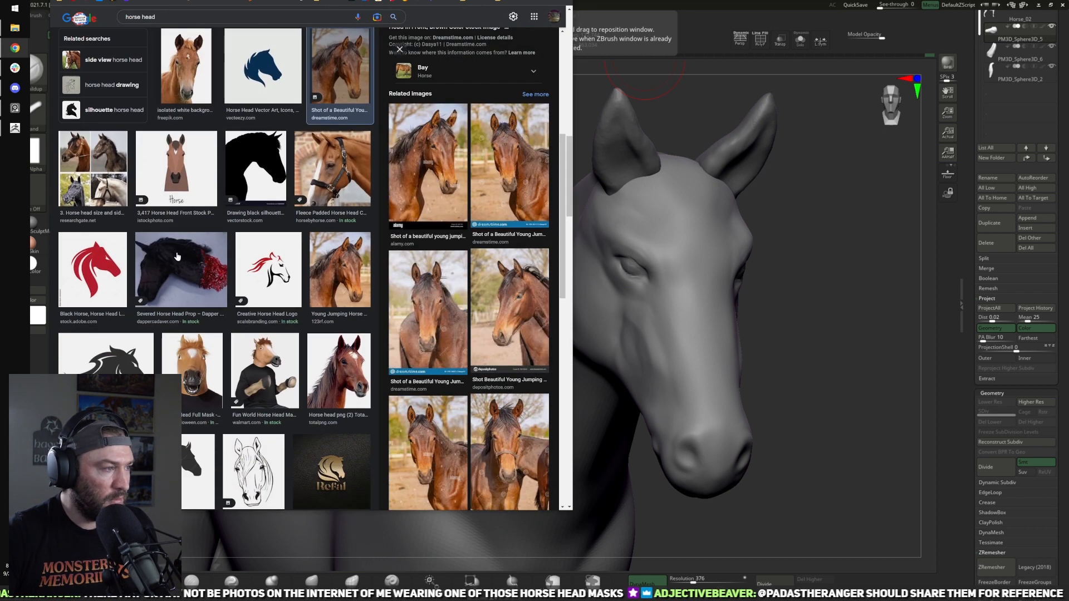
left_click(181, 270)
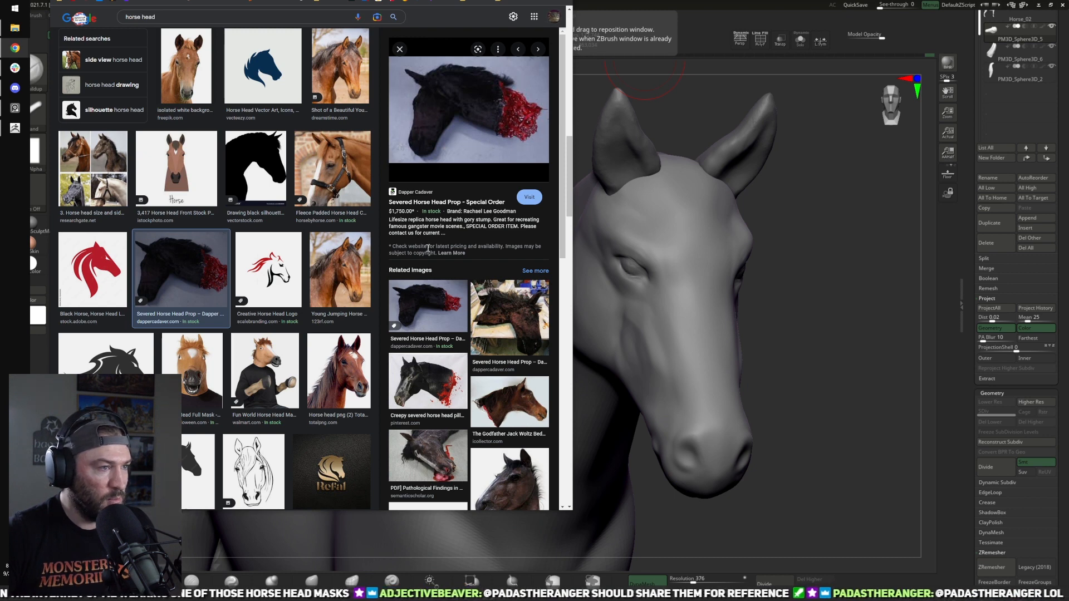
right_click(469, 127)
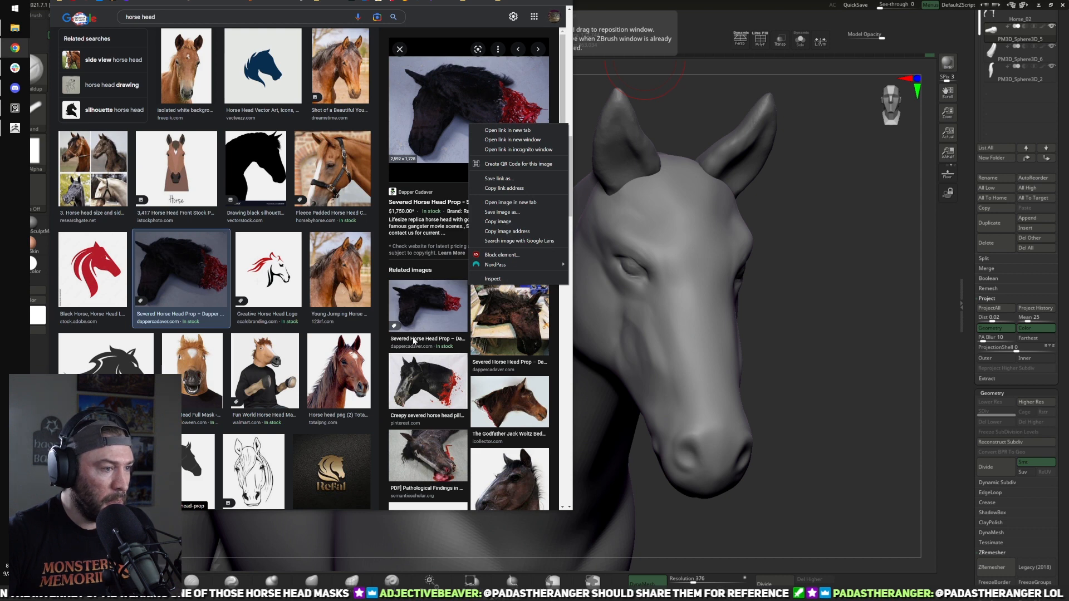
scroll(414, 341, "down", 2)
left_click(283, 290)
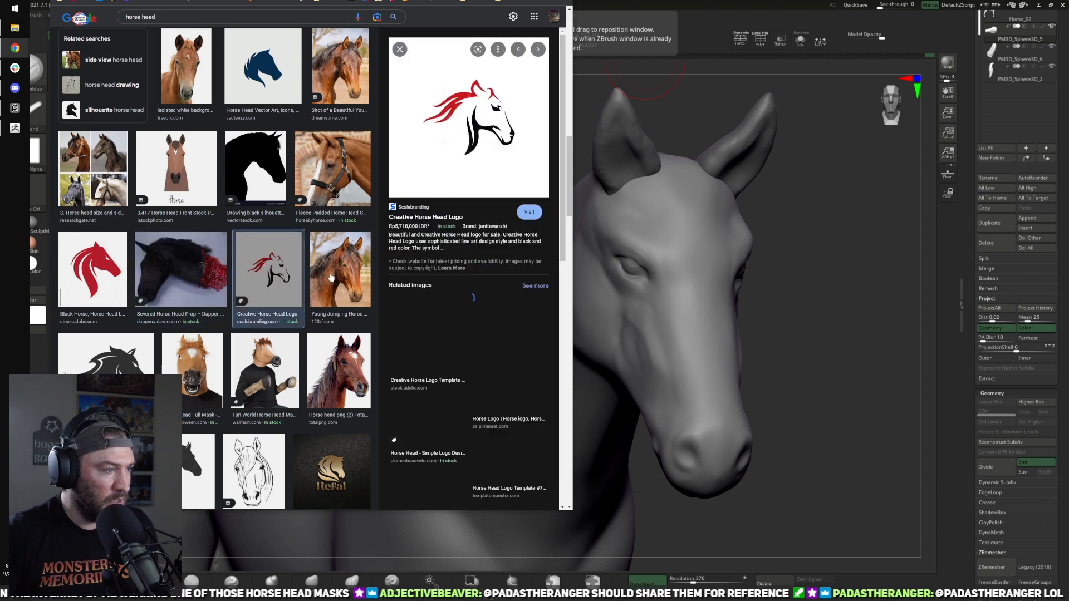
left_click(326, 289)
scroll(316, 326, "down", 3)
scroll(312, 318, "down", 3)
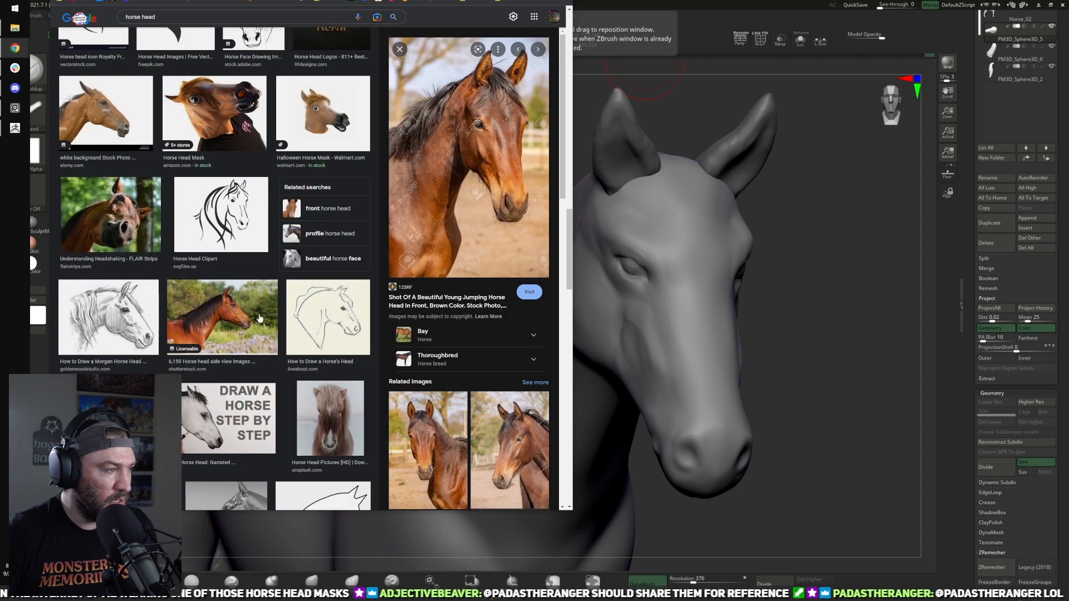
scroll(312, 317, "up", 3)
Step: Refine the Google image search to "horse head anatomy"
left_click(198, 21)
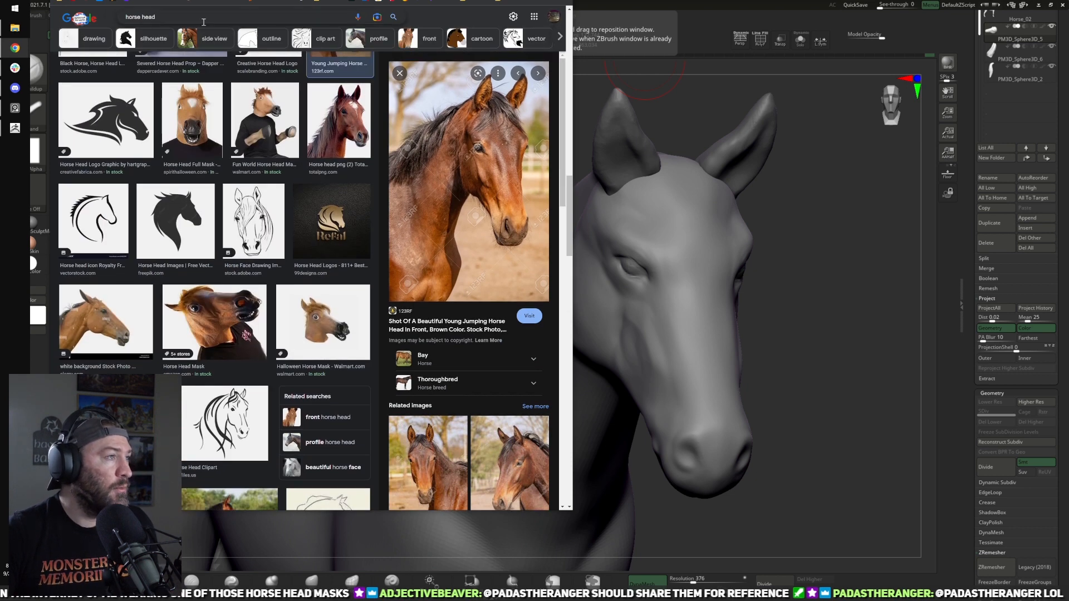
type("anatom")
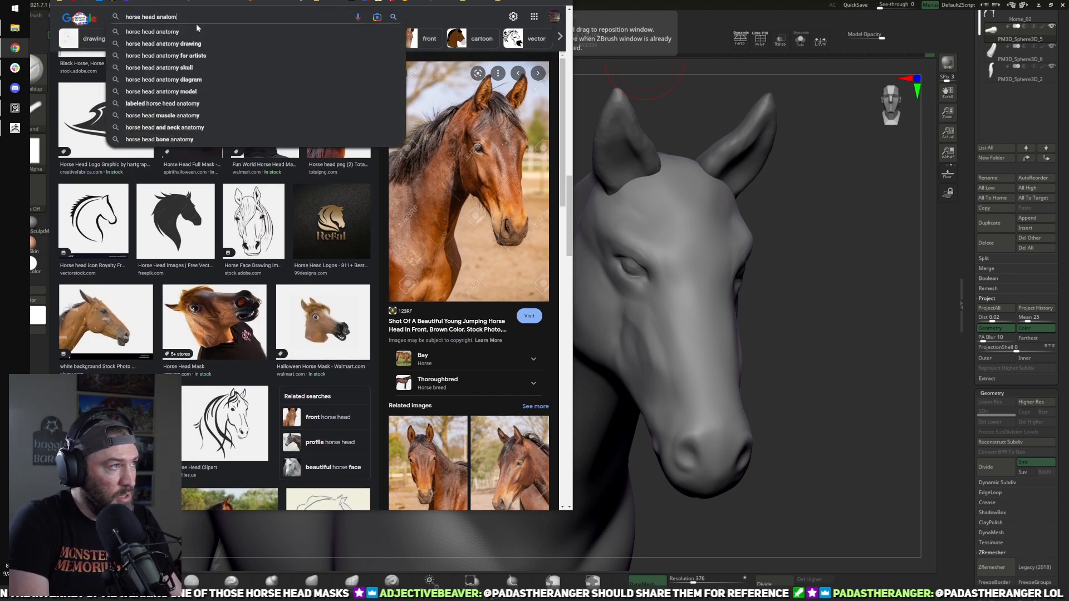
key("Return")
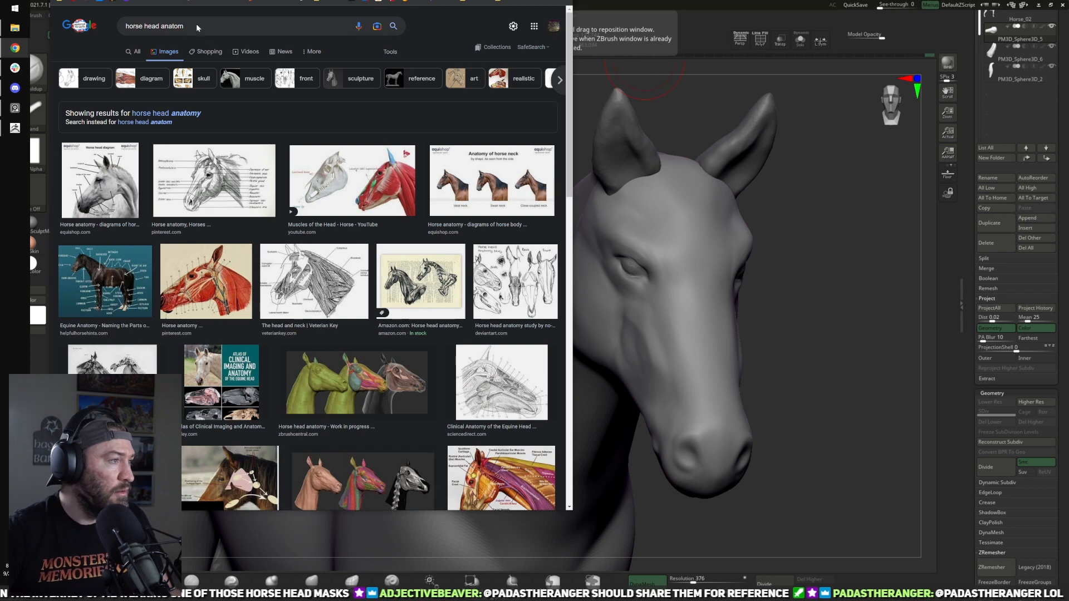
Step: Examine the horse head anatomy image results for diagrams and sculpts usable as head reference
scroll(189, 114, "down", 1)
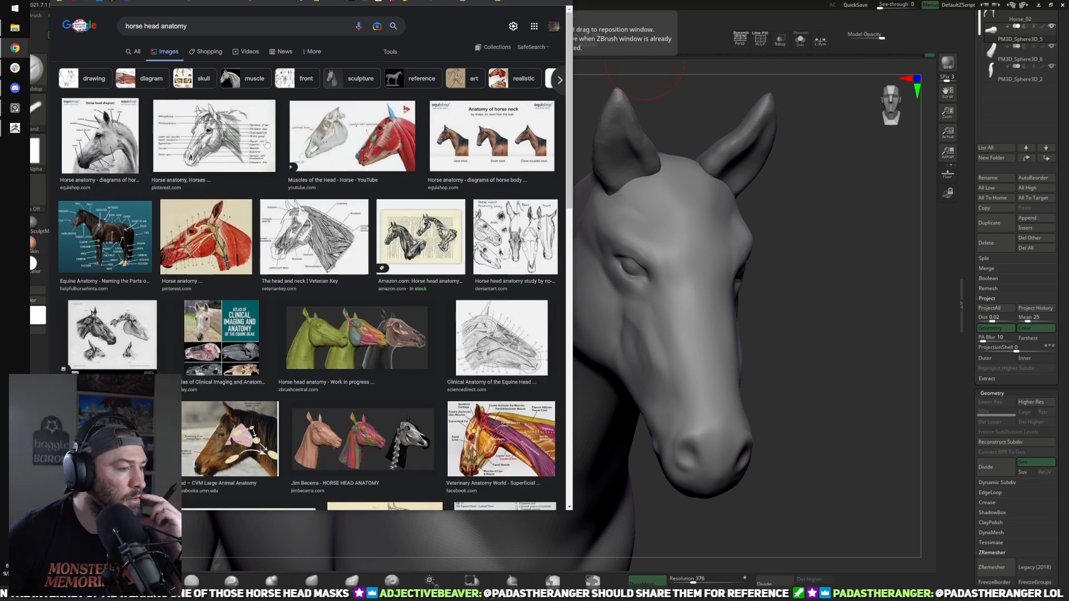
scroll(337, 187, "down", 5)
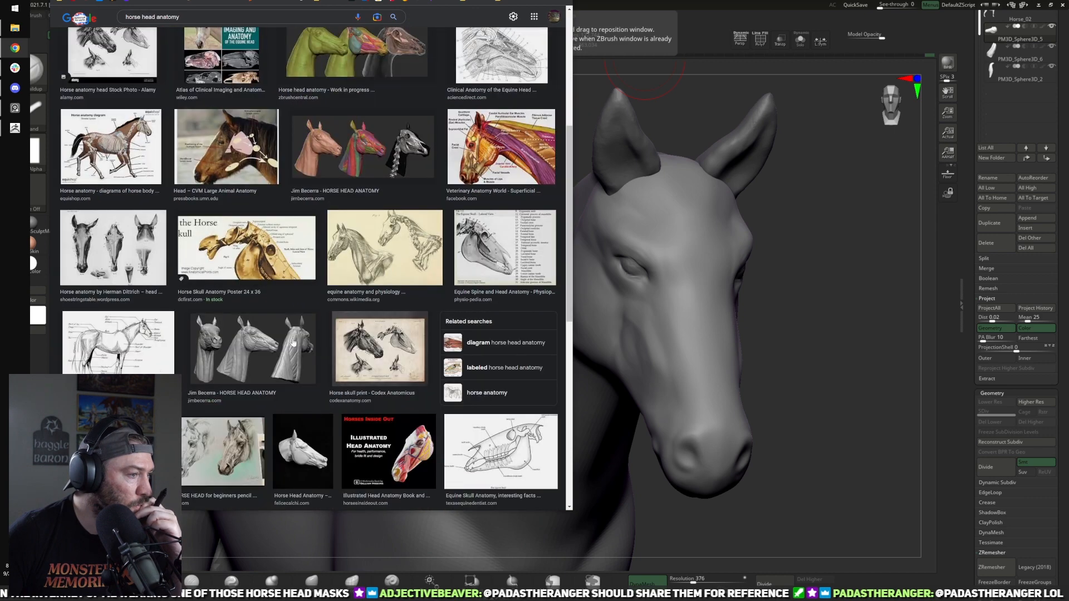
scroll(279, 349, "down", 3)
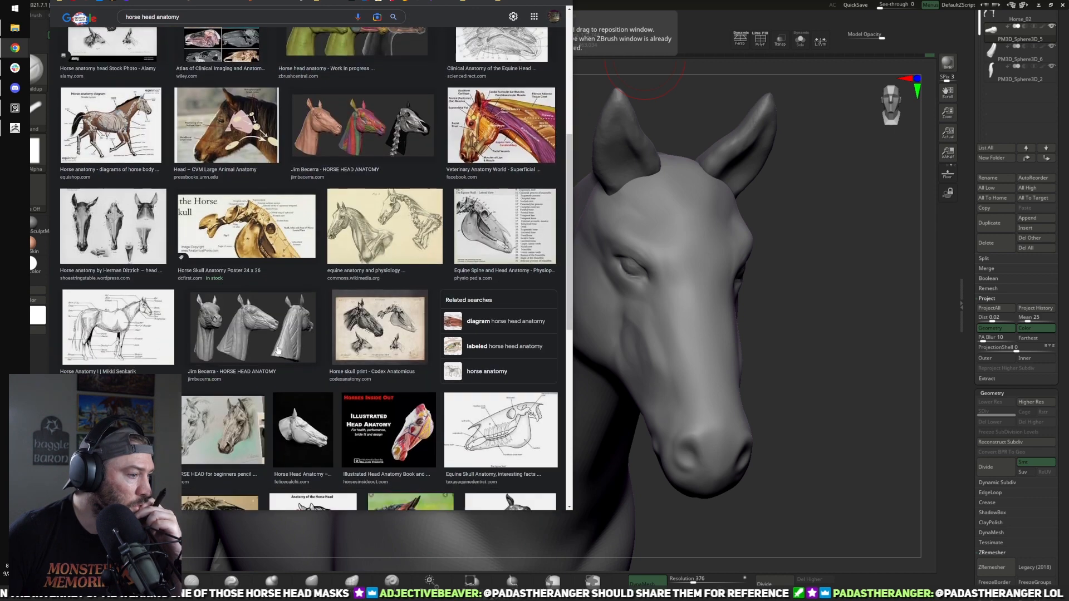
scroll(278, 349, "down", 4)
mouse_move(280, 347)
scroll(280, 346, "down", 7)
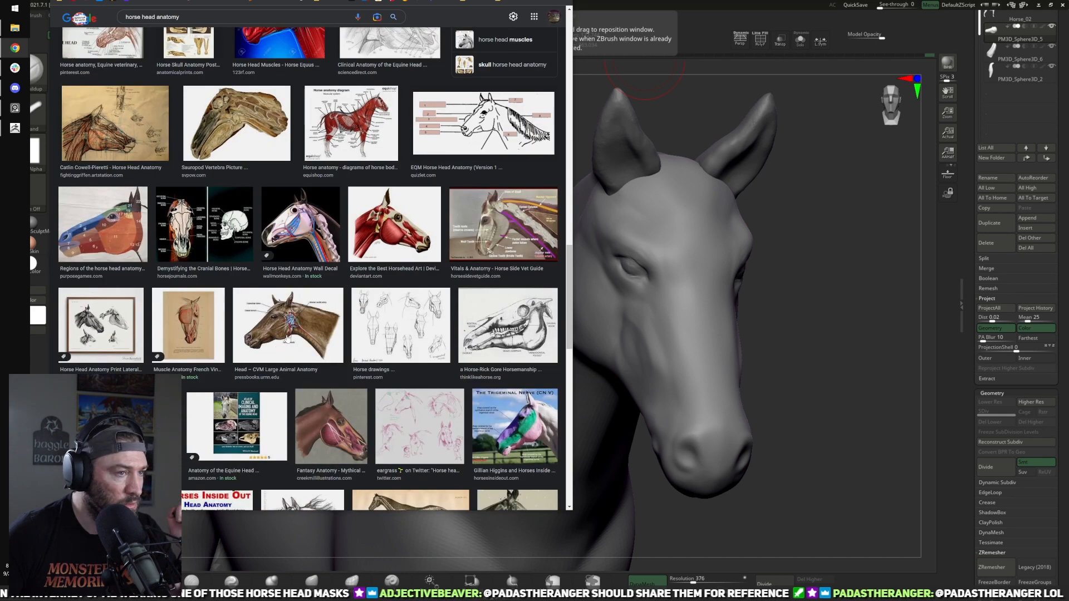
scroll(286, 339, "down", 4)
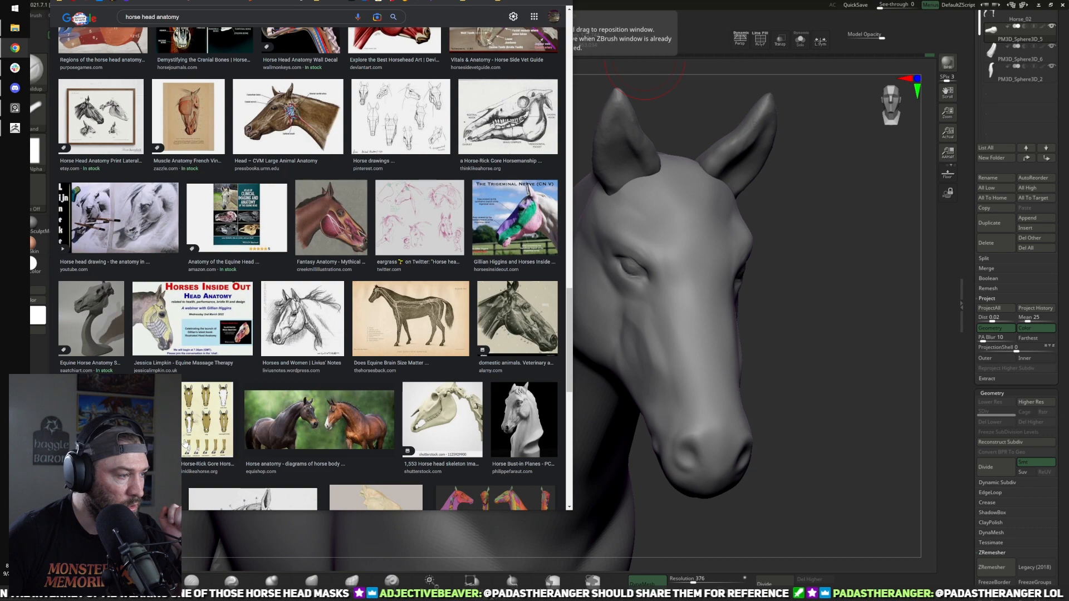
scroll(351, 427, "up", 7)
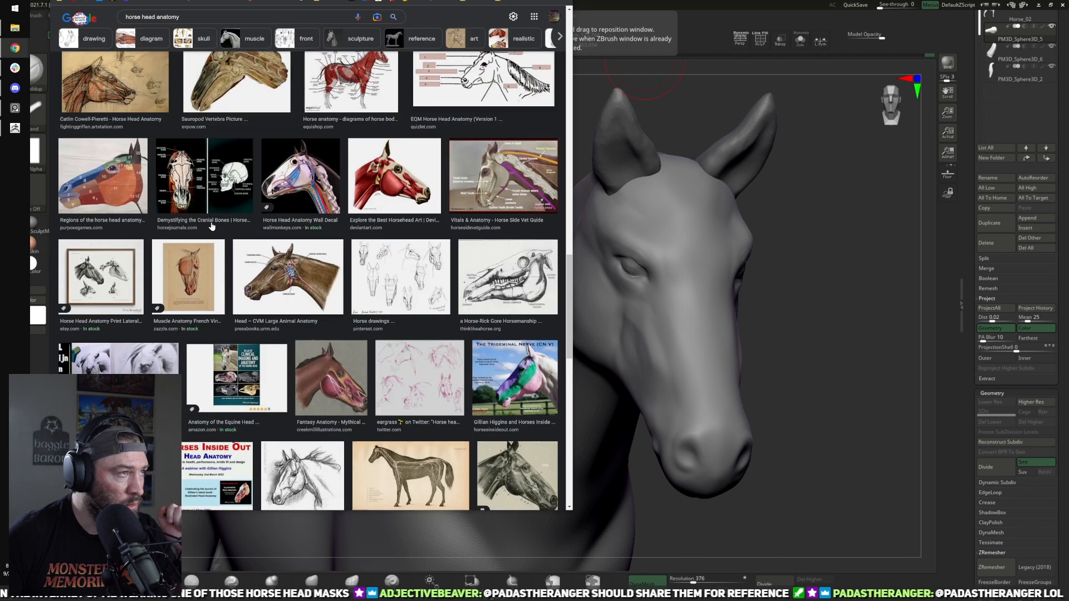
Step: Search images for "horse head photo" and open the iStock close-up of the horse's eye at enlarged size
double_click(168, 16)
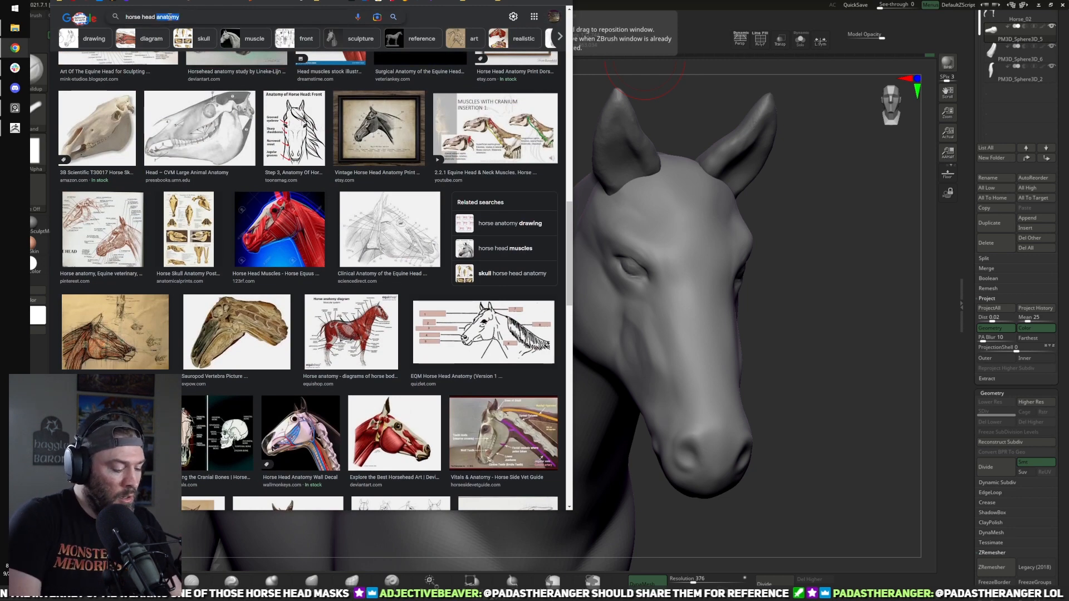
type("photo")
key("Return")
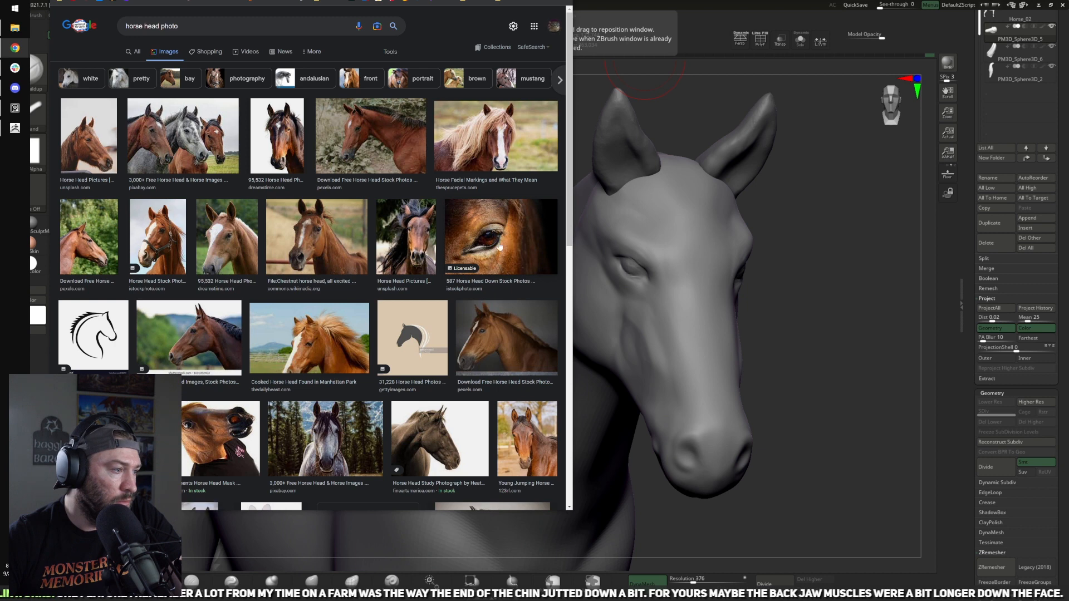
left_click(500, 247)
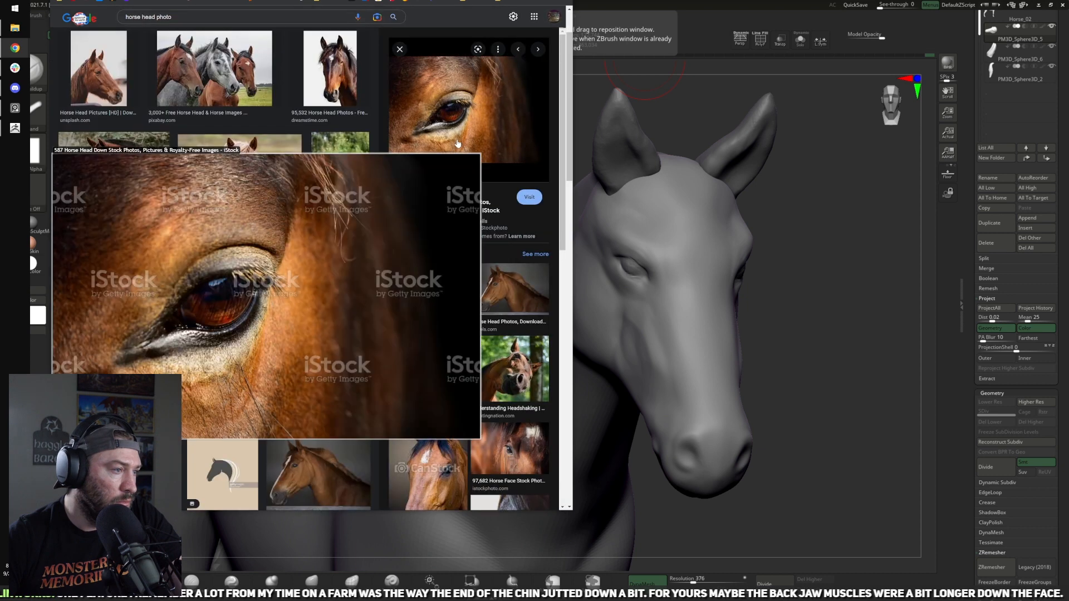
right_click(457, 144)
scroll(440, 190, "up", 2)
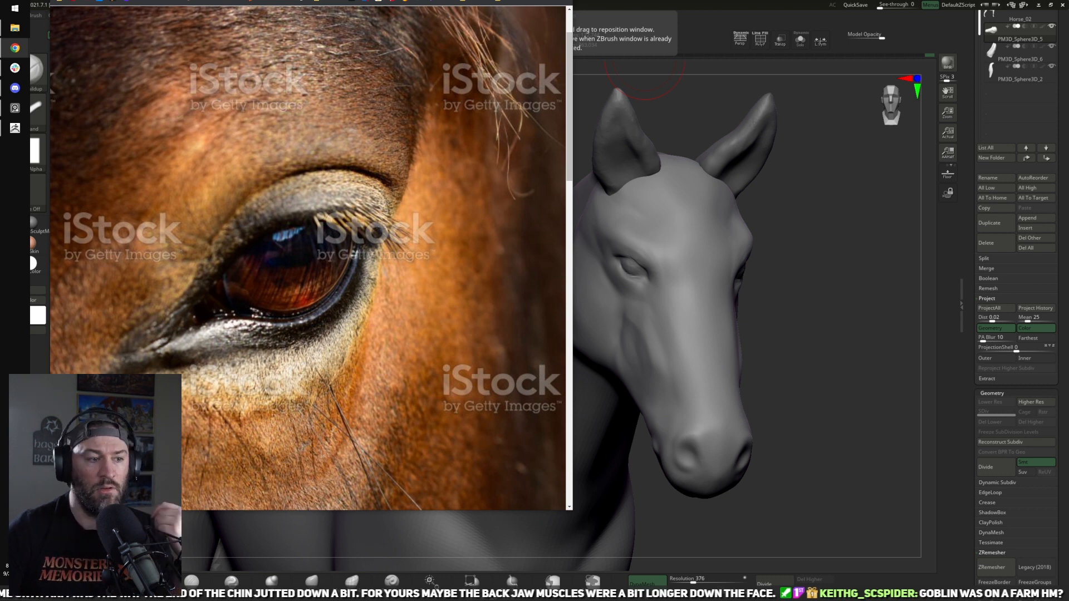
Step: Return to ZBrush and reshape the jaw in profile with the Move brush, extending its rear corner toward the neck and tucking in its underside
left_click_drag(847, 272, 695, 298)
left_click_drag(829, 463, 585, 465)
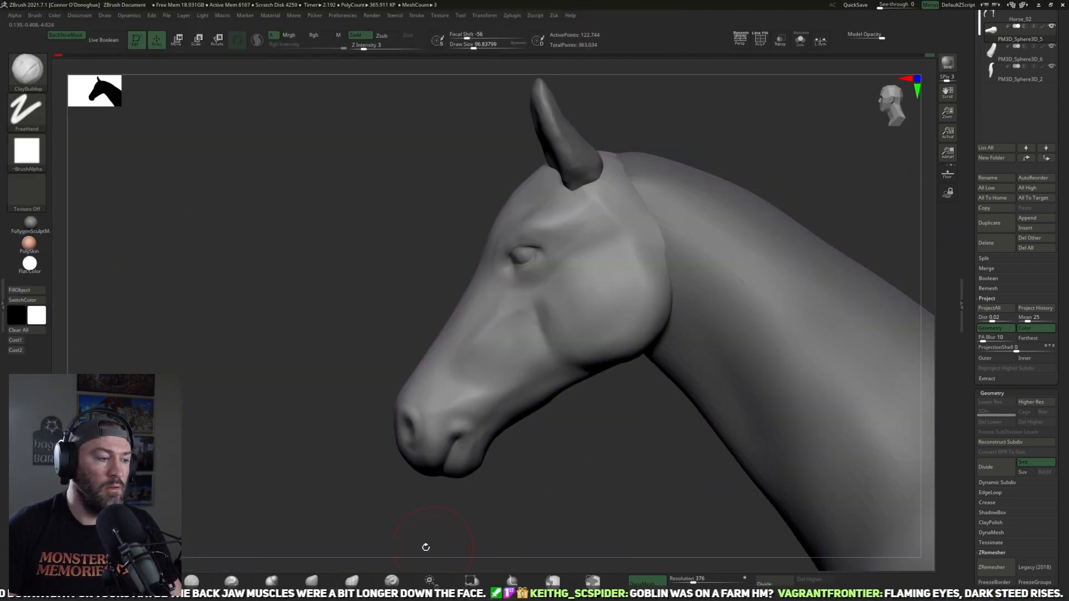
left_click(311, 580)
left_click_drag(562, 366, 607, 337)
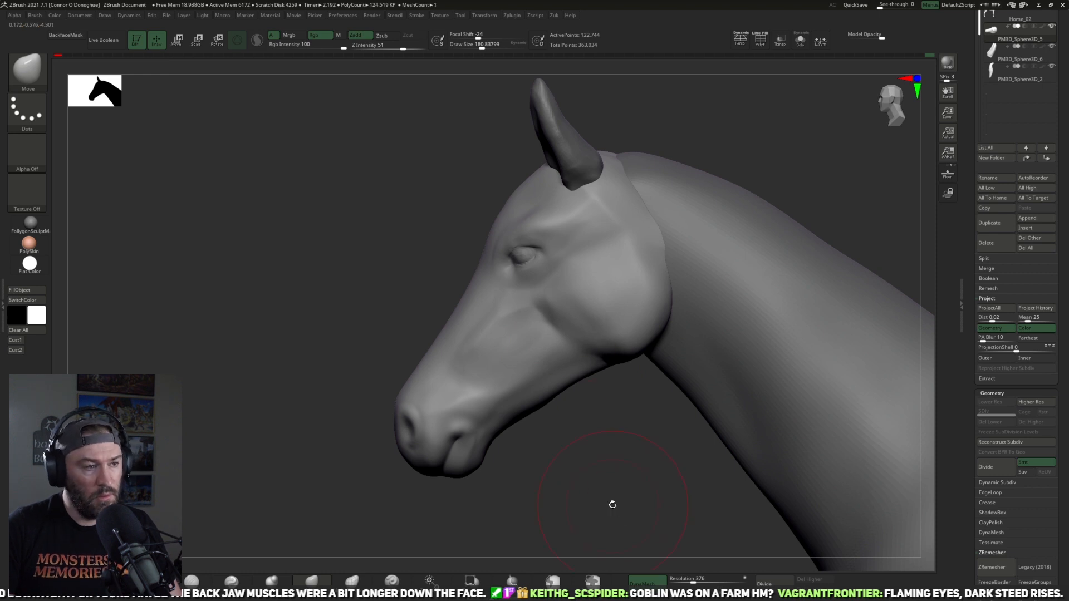
key("ctrl+z")
key("bracketright")
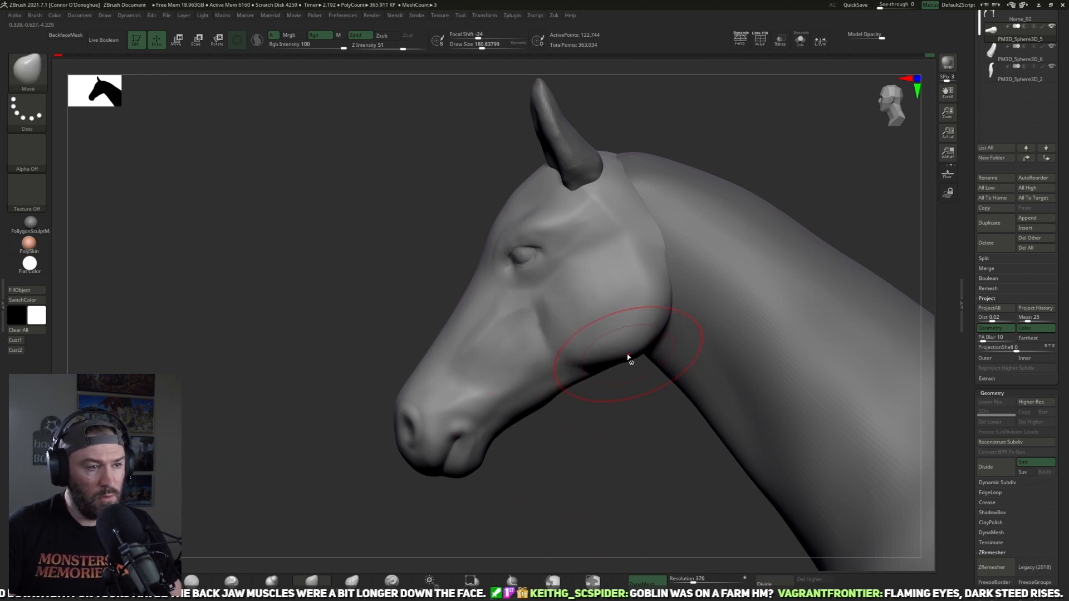
left_click_drag(639, 353, 649, 342)
key("bracketright")
left_click_drag(674, 294, 679, 291)
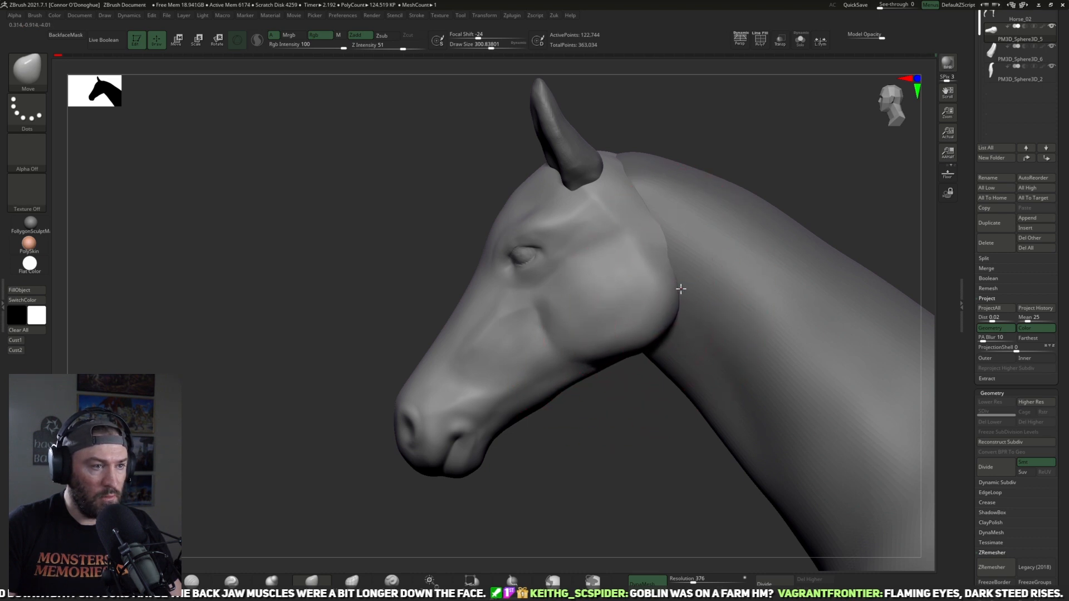
key("bracketleft")
left_click_drag(582, 368, 592, 356)
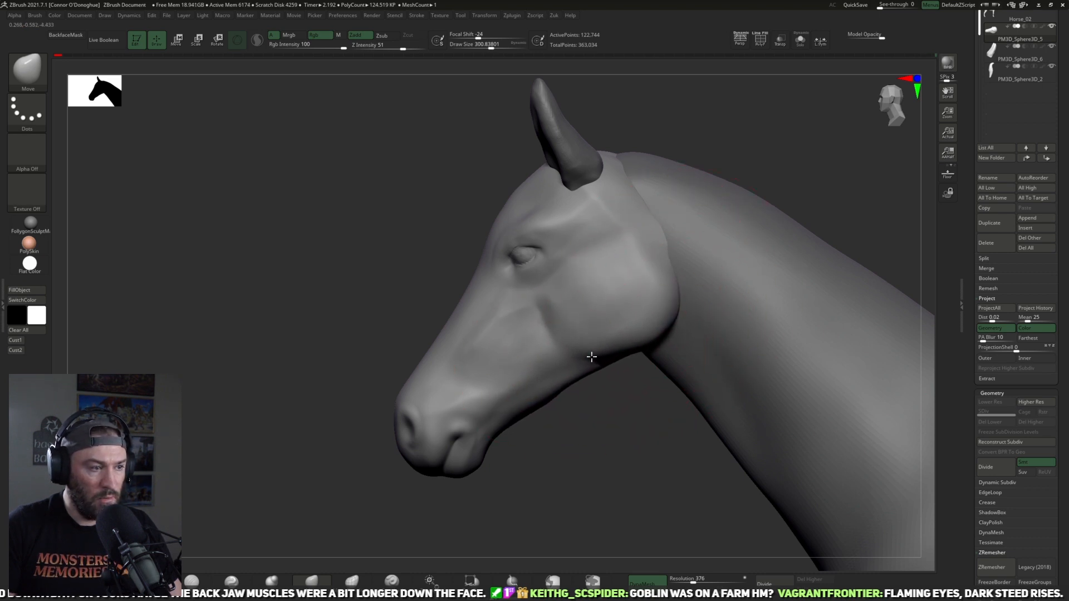
Step: Adjust the chin and the nostril area of the muzzle with progressively smaller Move brush strokes
key("bracketleft")
left_click_drag(457, 483, 483, 473)
key("bracketleft")
mouse_move(593, 501)
left_mouse_down()
mouse_move(644, 486)
mouse_move(683, 431)
mouse_move(656, 403)
mouse_move(608, 417)
mouse_move(657, 429)
mouse_move(688, 395)
mouse_move(673, 350)
mouse_move(642, 424)
mouse_move(578, 419)
mouse_move(542, 436)
mouse_move(565, 436)
mouse_move(484, 473)
mouse_move(480, 463)
left_mouse_up()
left_click_drag(515, 423, 465, 429)
key("bracketleft")
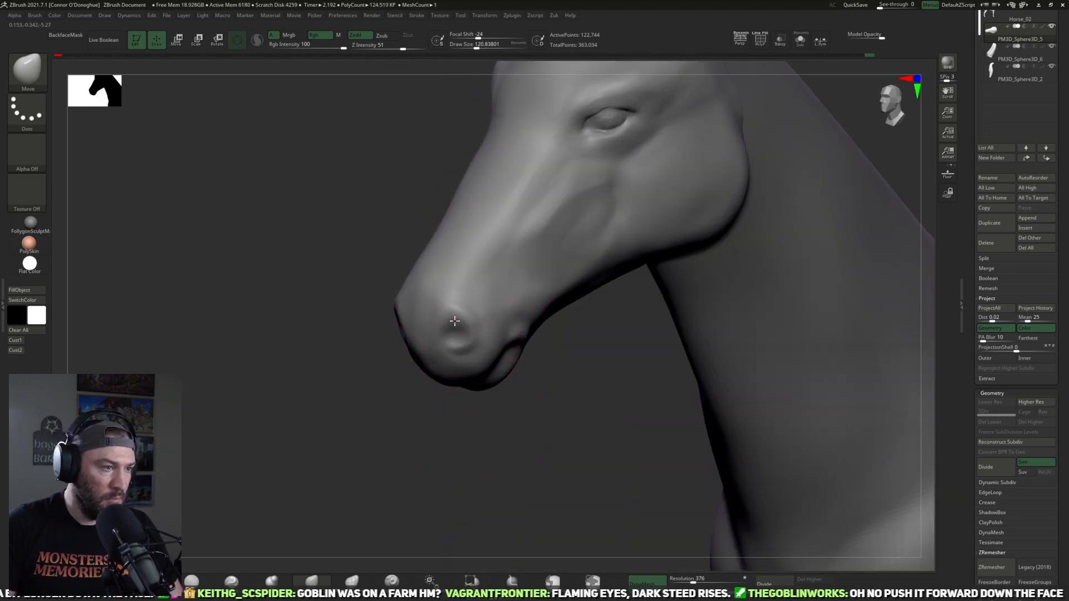
left_click_drag(466, 424, 462, 394)
key("bracketleft")
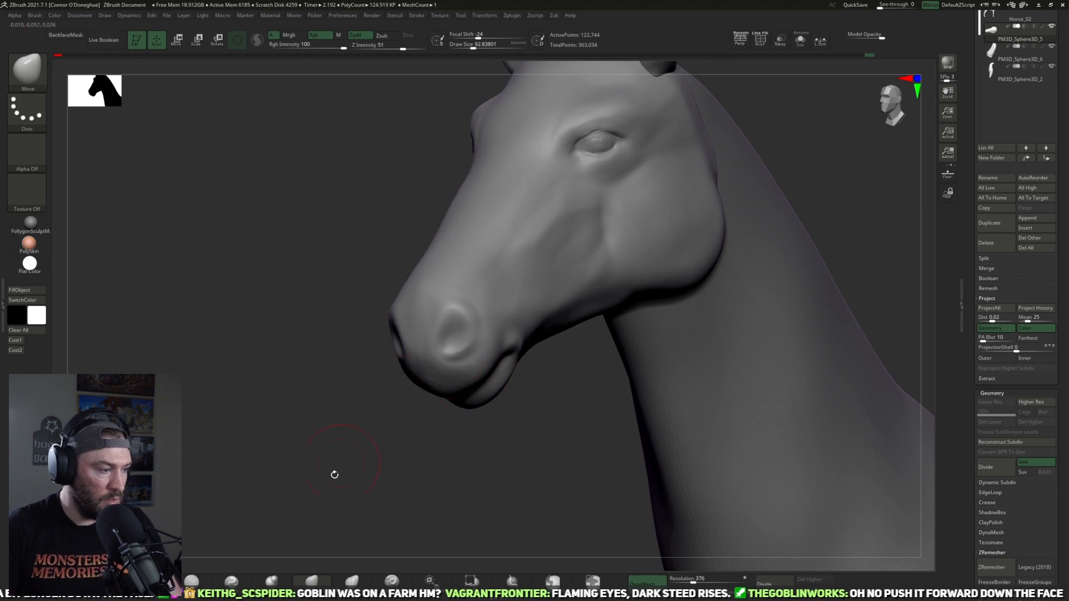
Step: Tighten the nostril rim with the Pinch brush, working from side and front views
left_click(232, 581)
left_click_drag(345, 464, 372, 490, "alt")
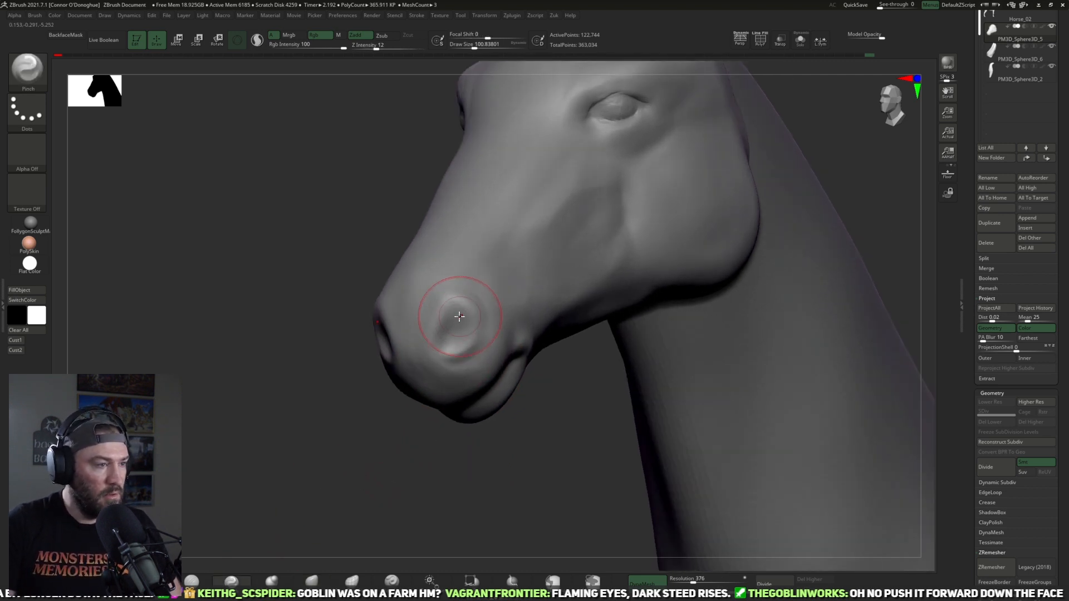
left_click_drag(439, 470, 461, 440)
key("bracketleft")
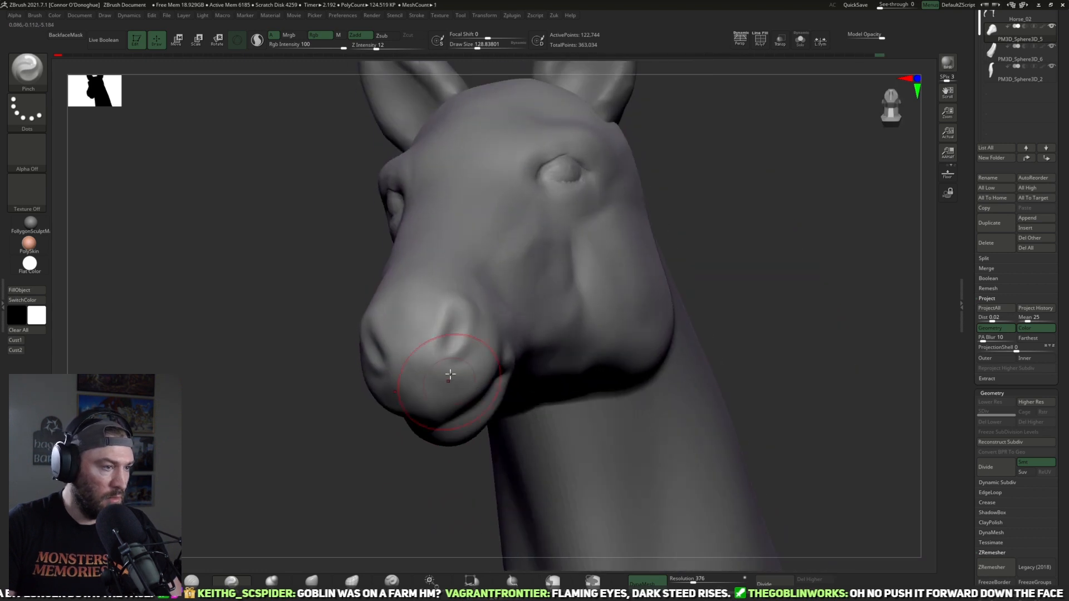
left_click_drag(374, 486, 304, 502)
Step: Reshape the nostril with the Move brush and pinch its edges into a narrower, sharper opening
left_click(312, 581)
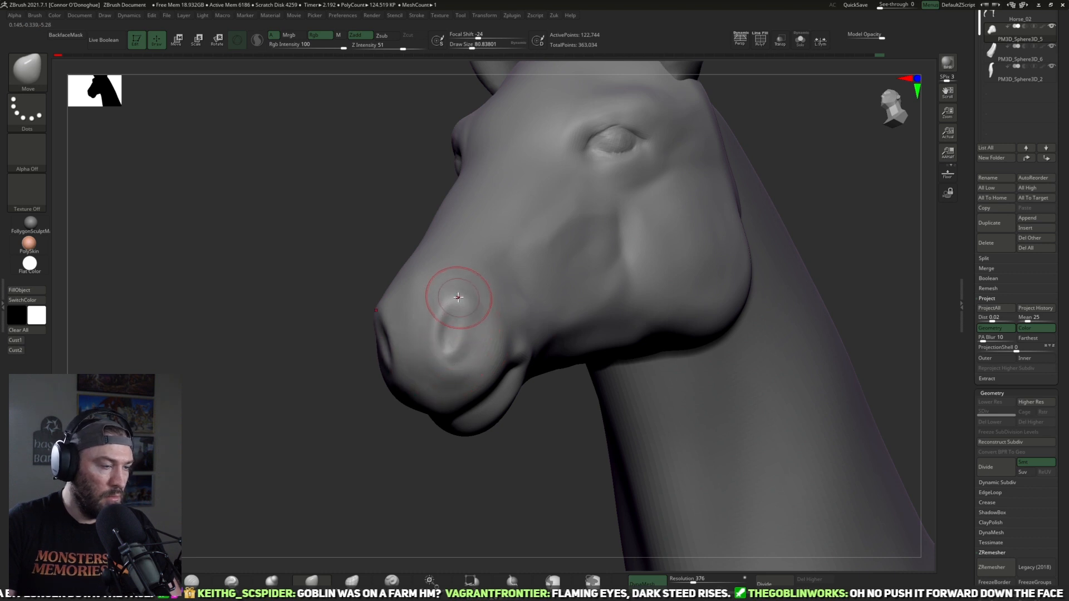
mouse_move(489, 500)
left_mouse_down()
mouse_move(466, 489)
mouse_move(515, 487)
mouse_move(510, 446)
mouse_move(617, 357)
mouse_move(451, 356)
left_mouse_up()
left_click(236, 583)
left_click_drag(272, 534, 424, 410)
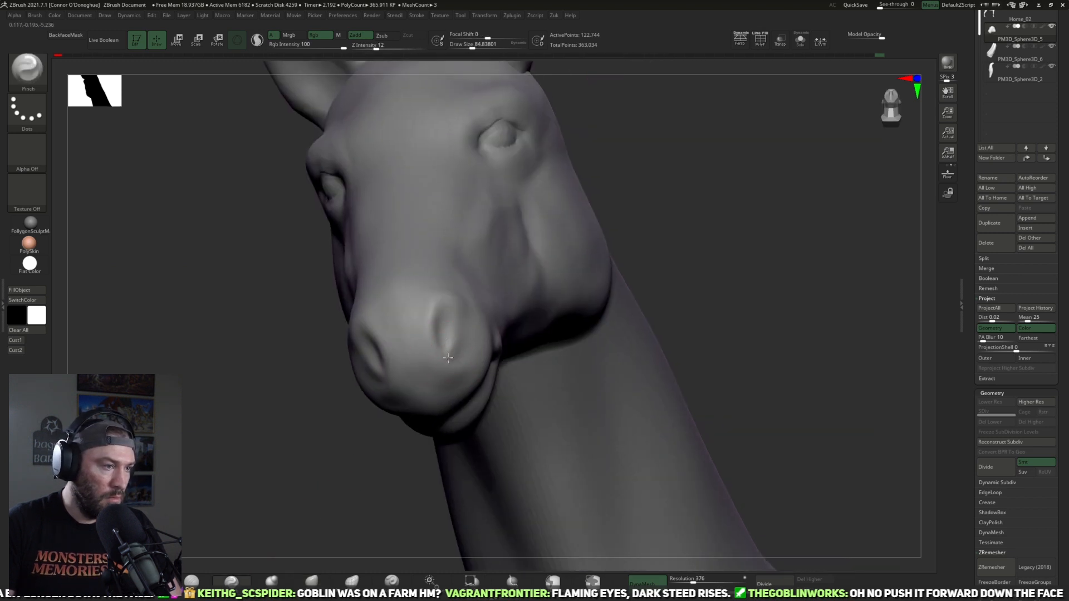
left_click_drag(361, 491, 420, 415)
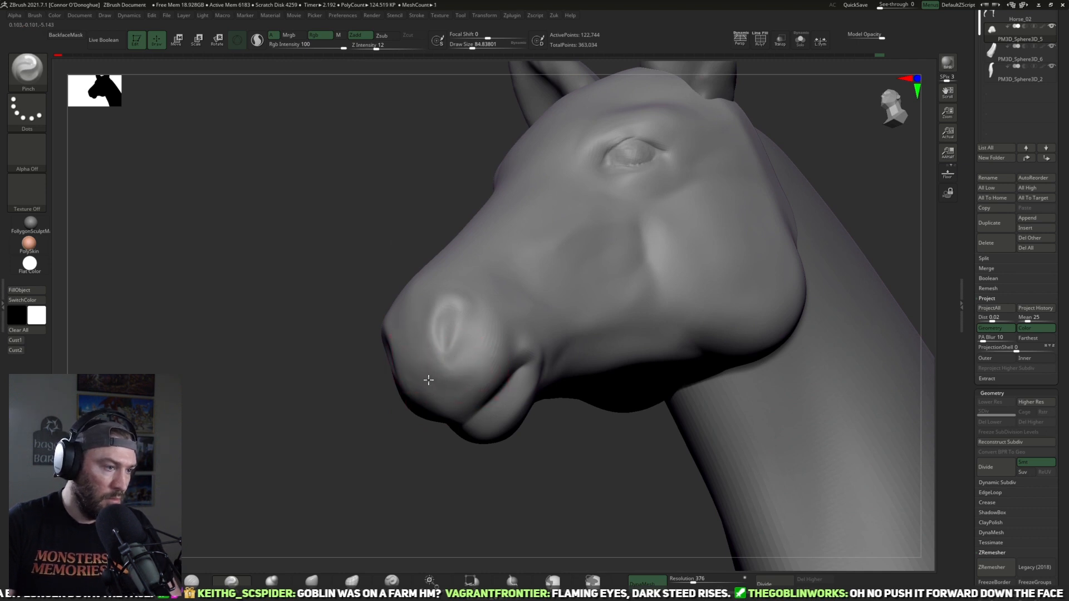
left_click_drag(429, 489, 234, 544)
Step: Carve the mouth line between the upper and lower lips with the DamStandard brush, working from below the muzzle
key("b")
key("d")
key("s")
mouse_move(581, 284)
left_mouse_down()
mouse_move(628, 165)
mouse_move(608, 258)
mouse_move(665, 216)
mouse_move(644, 233)
left_mouse_up()
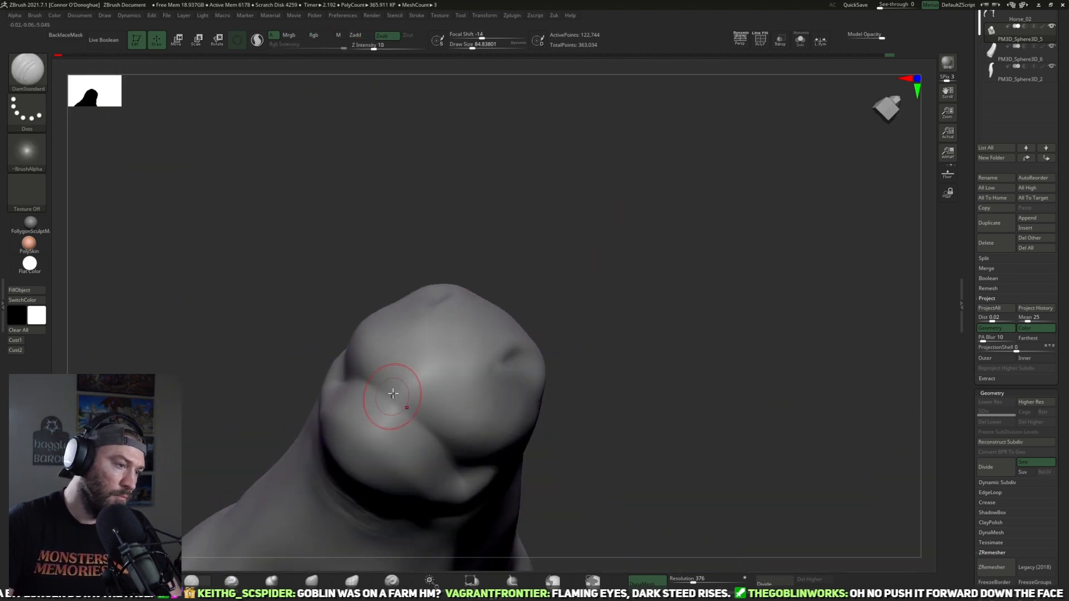
mouse_move(377, 390)
left_mouse_down()
mouse_move(458, 462)
mouse_move(449, 453)
left_mouse_up()
mouse_move(583, 355)
left_mouse_down()
mouse_move(651, 349)
mouse_move(654, 370)
mouse_move(606, 374)
mouse_move(628, 494)
mouse_move(646, 460)
mouse_move(455, 453)
left_mouse_up()
mouse_move(295, 465)
left_mouse_down()
mouse_move(408, 446)
mouse_move(384, 410)
mouse_move(441, 462)
left_mouse_up()
Step: Flatten and smooth the lower lip and chin with the TrimDynamic and Smooth brushes
left_click(152, 580)
left_click_drag(611, 305, 382, 441)
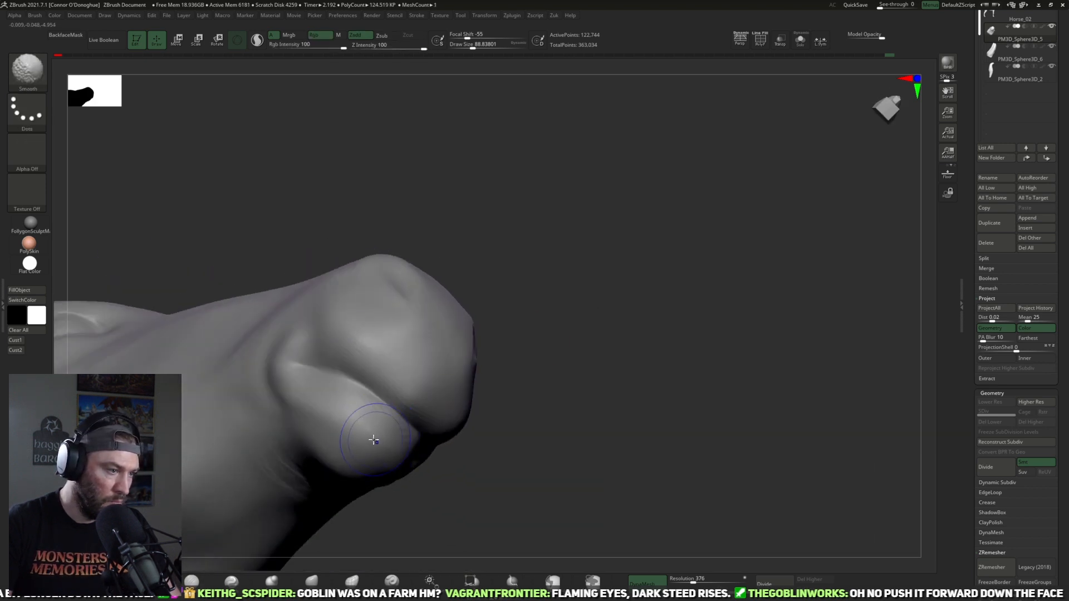
left_click_drag(546, 390, 383, 457)
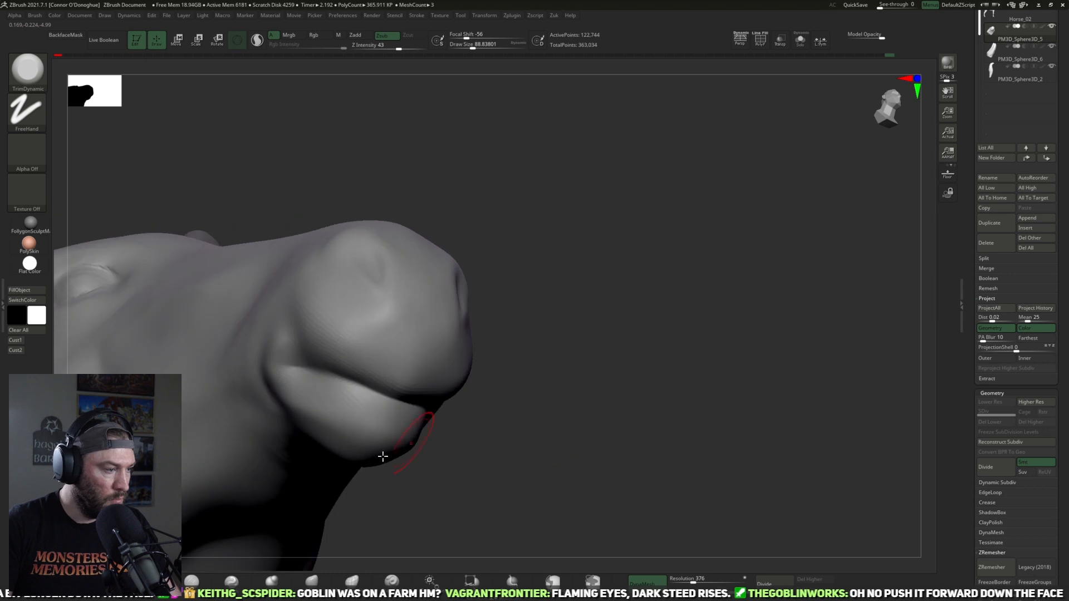
Step: Define the lower lip beneath the mouth line with progressively smaller DamStandard brush strokes from the side and front
left_click(232, 581)
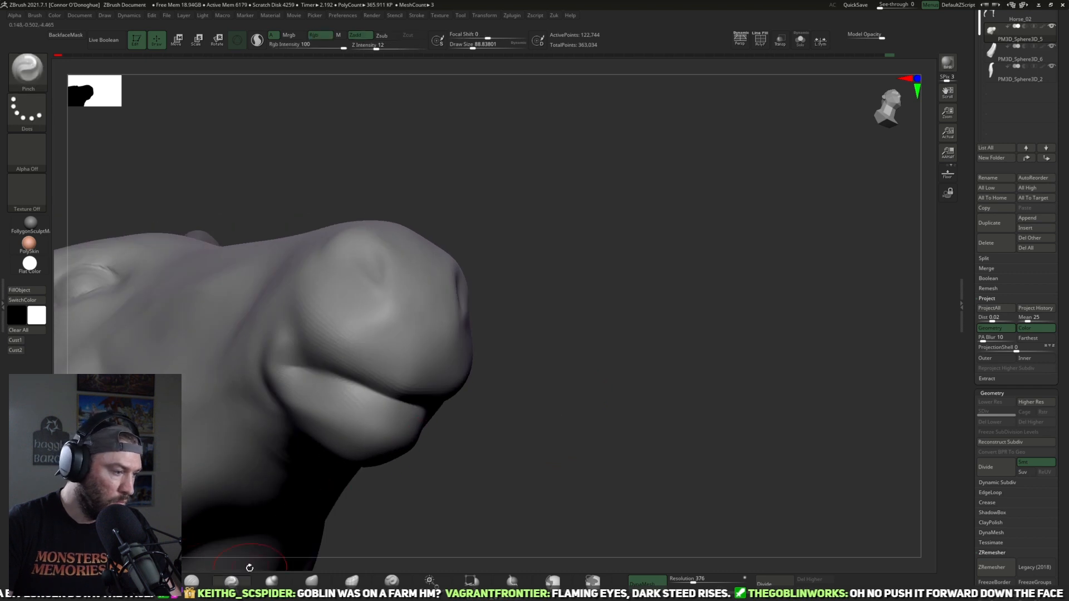
left_click(204, 578)
left_click_drag(568, 394, 550, 374)
left_click_drag(326, 406, 422, 426)
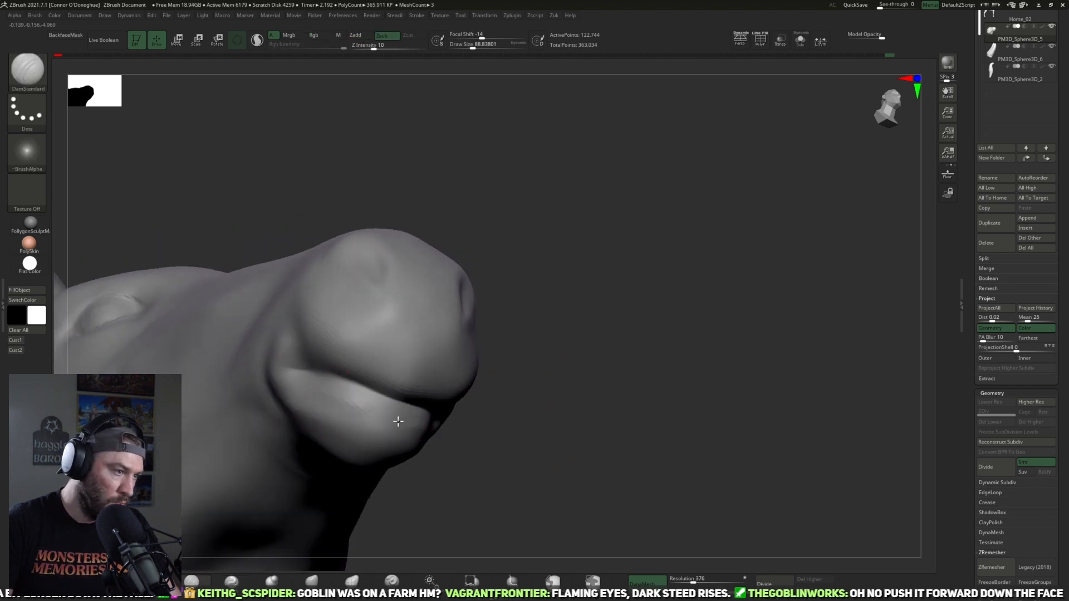
left_click_drag(508, 431, 315, 392)
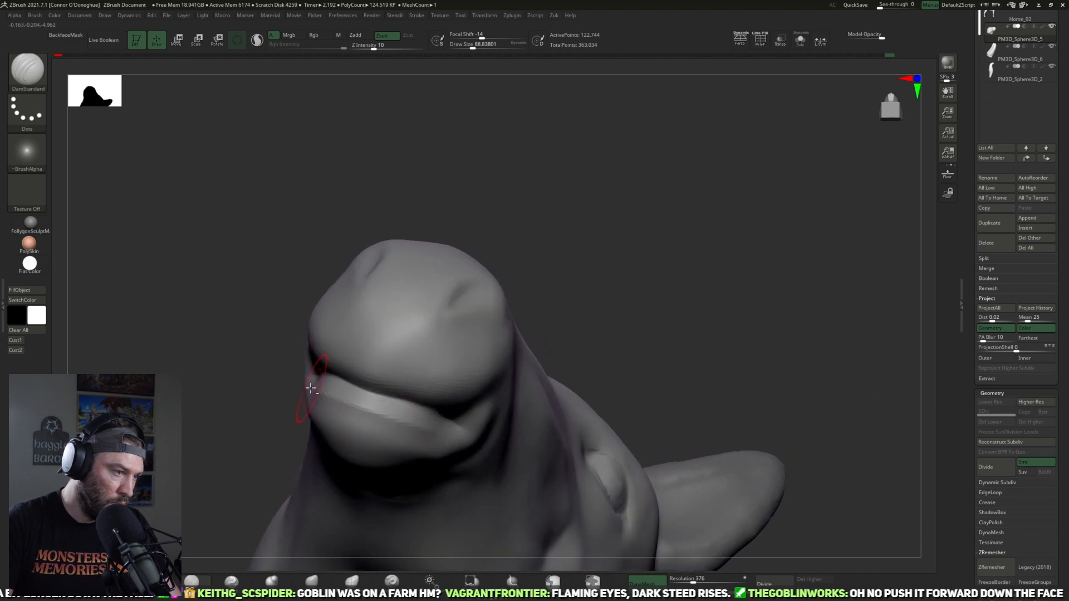
left_click_drag(390, 417, 427, 438)
left_click_drag(362, 434, 403, 439)
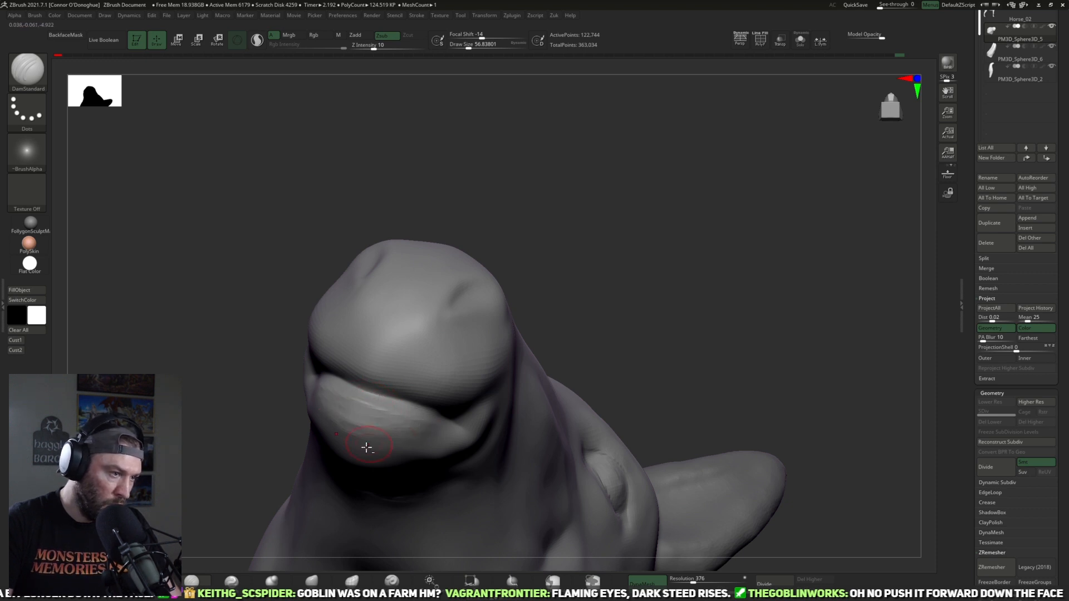
mouse_move(573, 309)
left_mouse_down()
mouse_move(613, 368)
mouse_move(584, 362)
mouse_move(494, 444)
mouse_move(418, 423)
mouse_move(362, 424)
left_mouse_up()
mouse_move(443, 427)
left_mouse_down("shift")
mouse_move(354, 456)
mouse_move(588, 264)
left_mouse_up("shift")
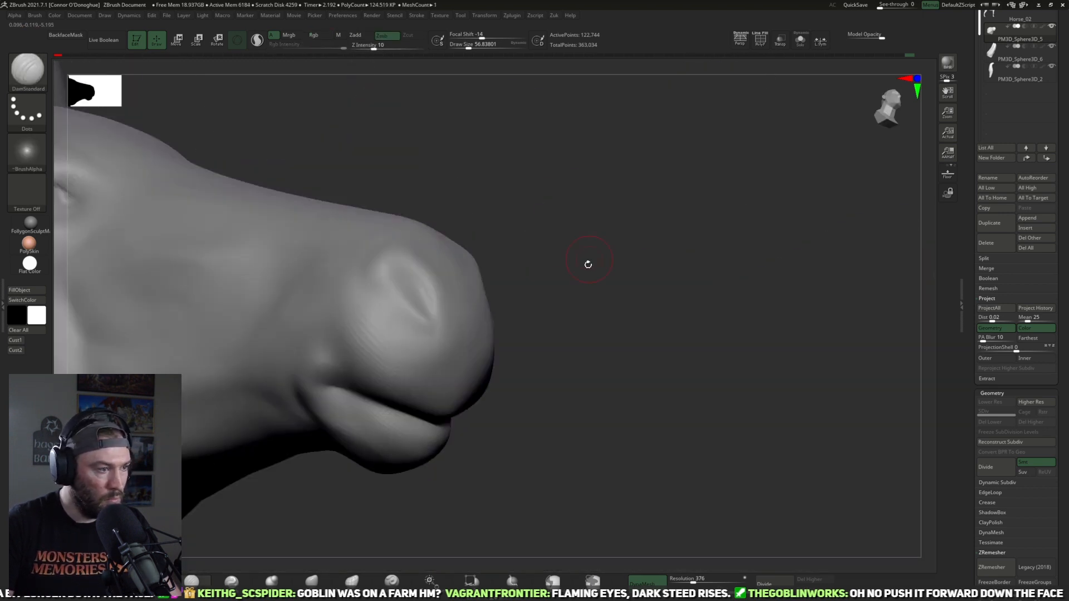
Step: Reshape the underside of the lower jaw in side view with an enlarged Move brush
left_click_drag(642, 364, 399, 456)
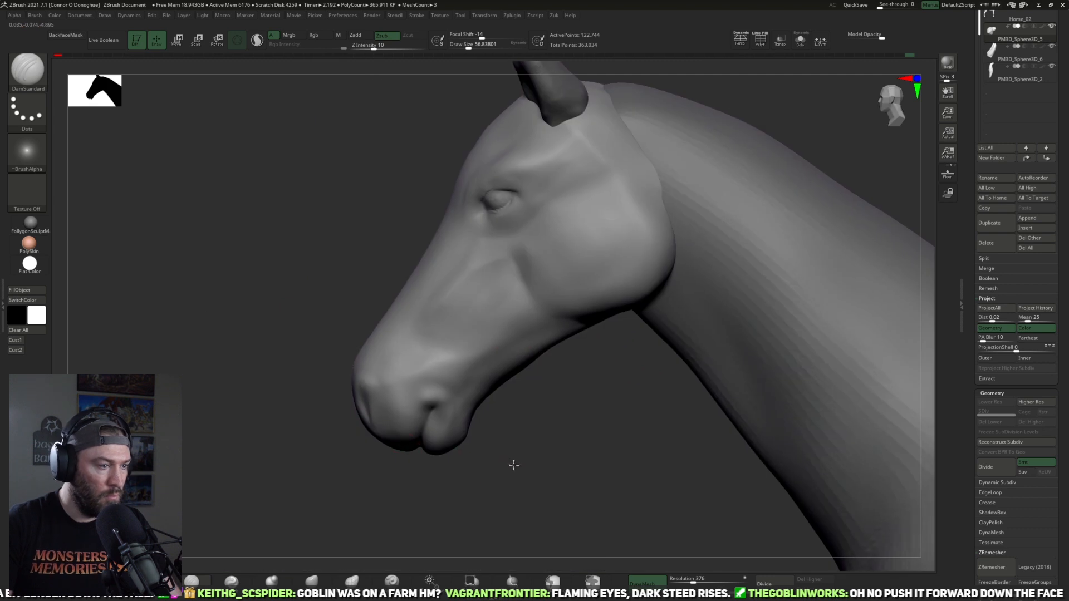
left_click_drag(513, 465, 523, 450)
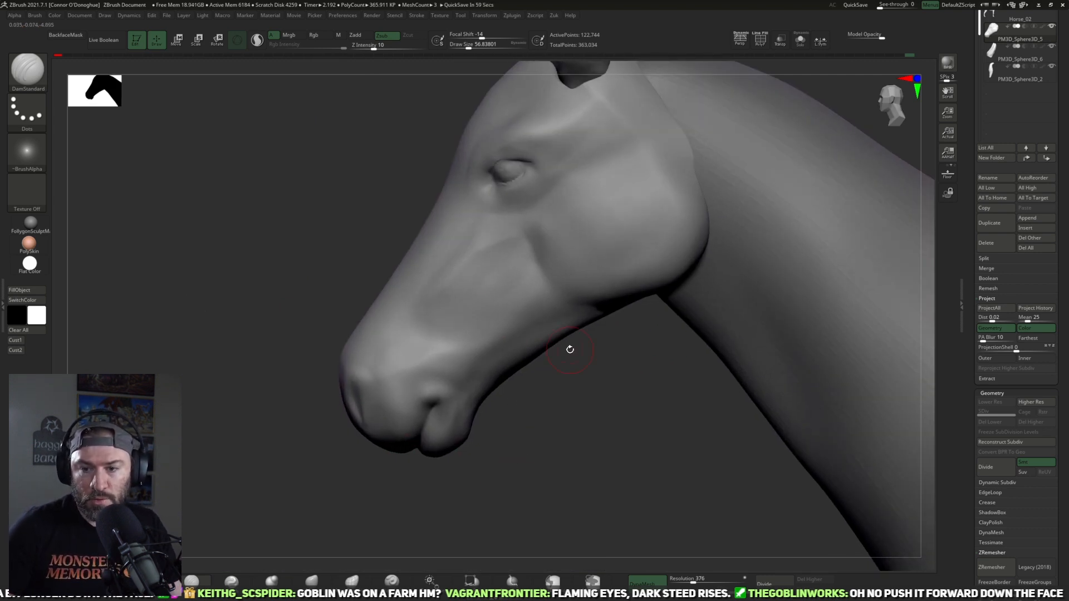
key("b")
key("m")
key("v")
left_click_drag(474, 506, 531, 391)
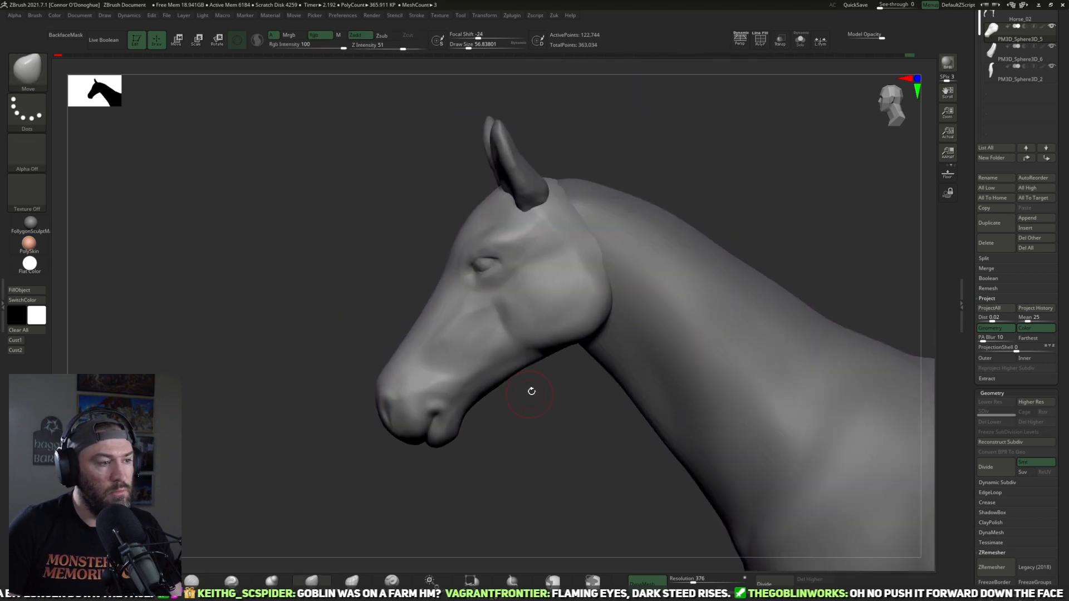
key("bracketright")
key("bracketright")
mouse_move(450, 444)
left_mouse_down()
mouse_move(436, 448)
mouse_move(453, 453)
mouse_move(521, 321)
mouse_move(523, 367)
left_mouse_up()
key("bracketright")
key("bracketleft")
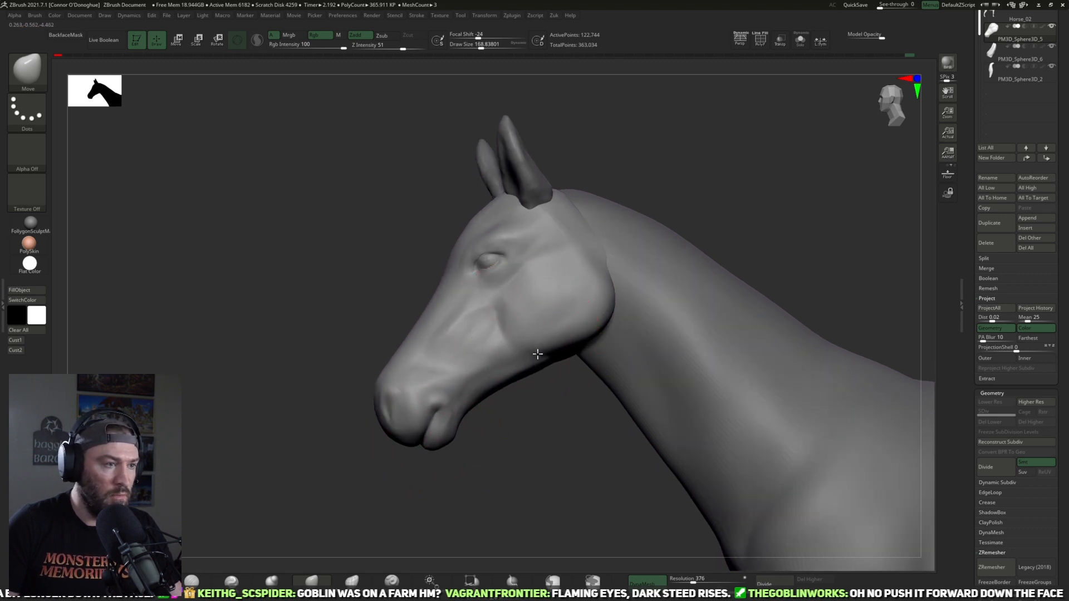
key("ctrl")
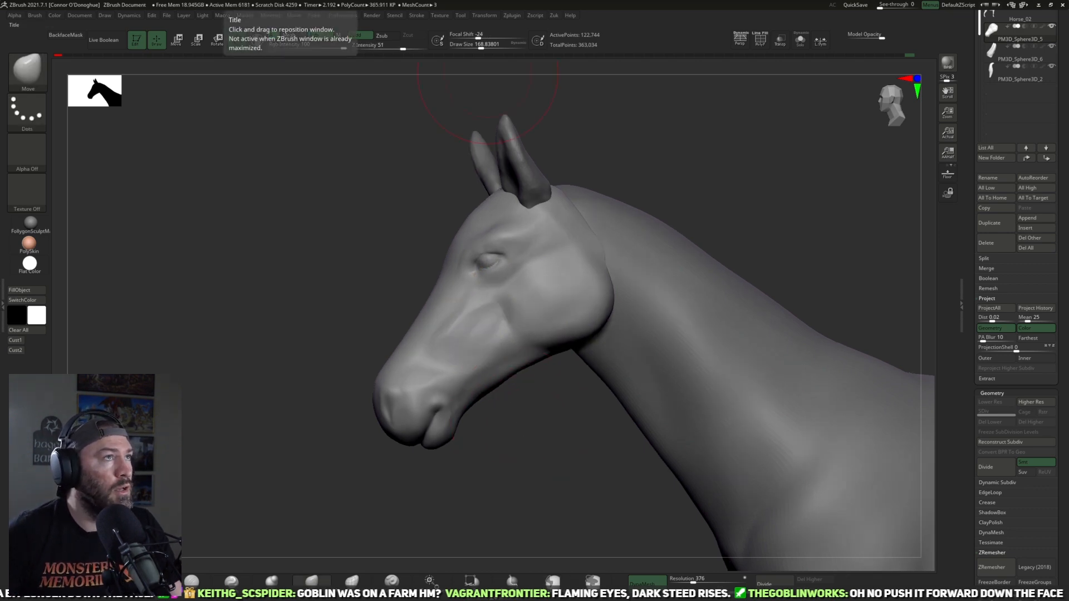
Step: Examine the cheek and jaw outline of the dark grazing horse in the photo reference board
right_click_drag(446, 0, 476, 446)
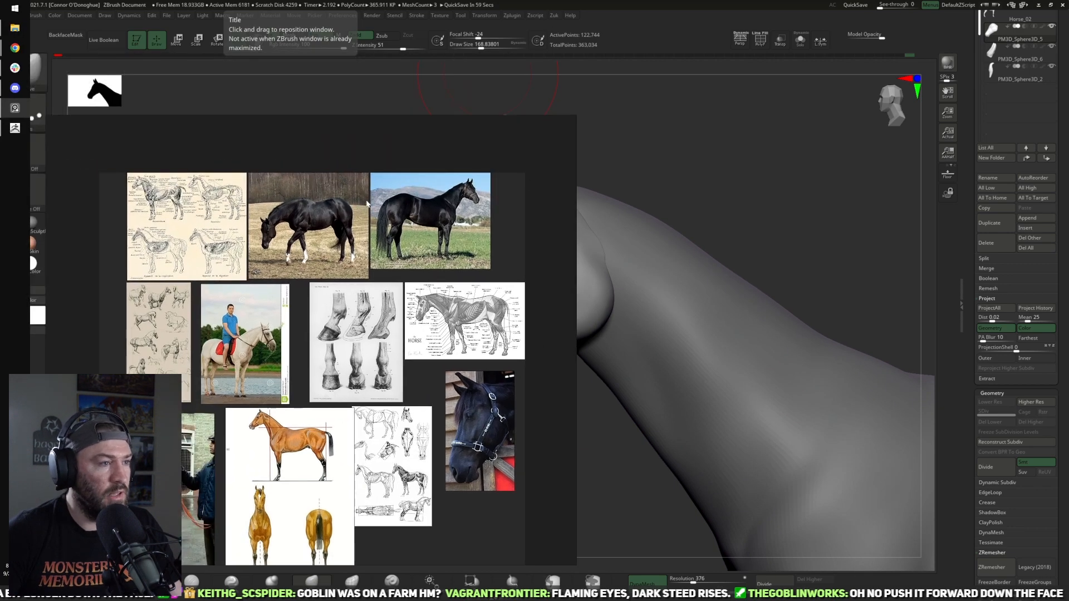
scroll(378, 203, "up", 7)
middle_click_drag(427, 232, 712, 244)
scroll(270, 310, "up", 5)
middle_click_drag(270, 310, 331, 261)
scroll(331, 261, "up", 3)
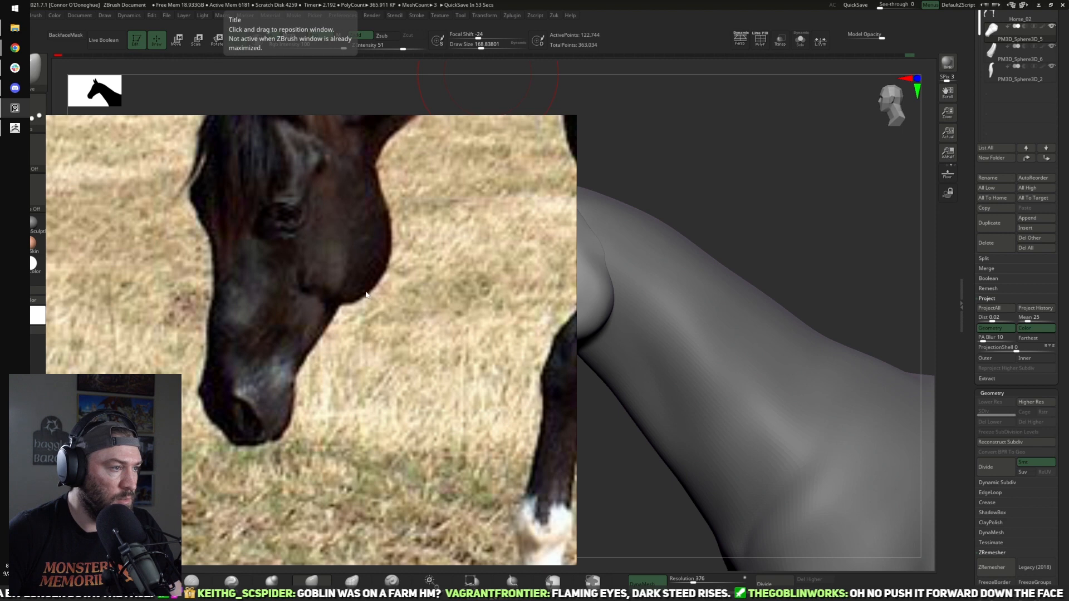
right_click_drag(362, 326, 448, 1)
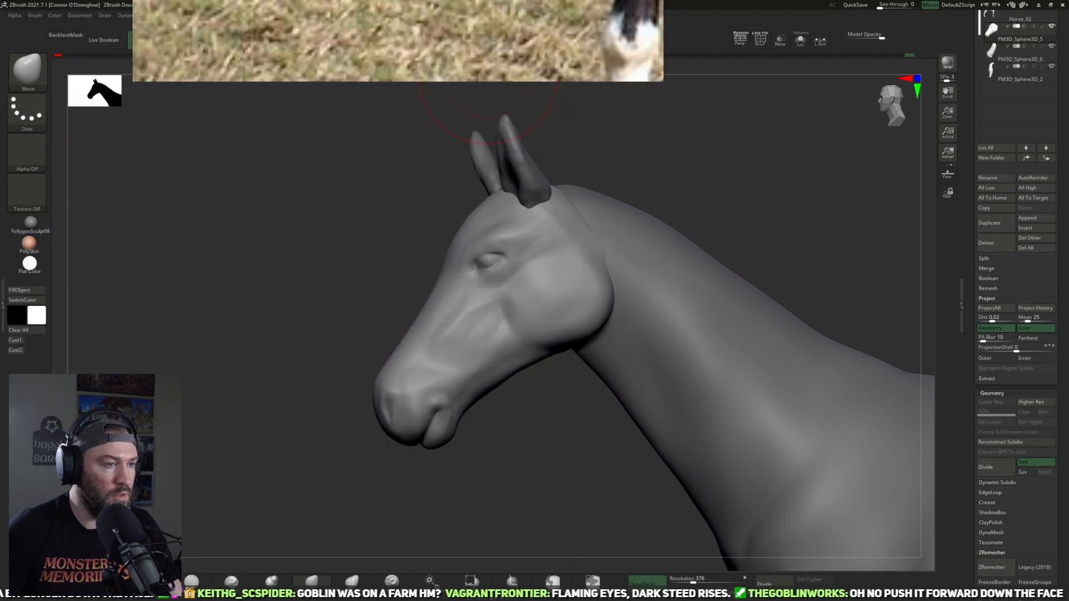
left_click(662, 157)
Step: Adjust the front edge of the cheek and the jaw line below it with the Move brush
right_click_drag(486, 356, 512, 310)
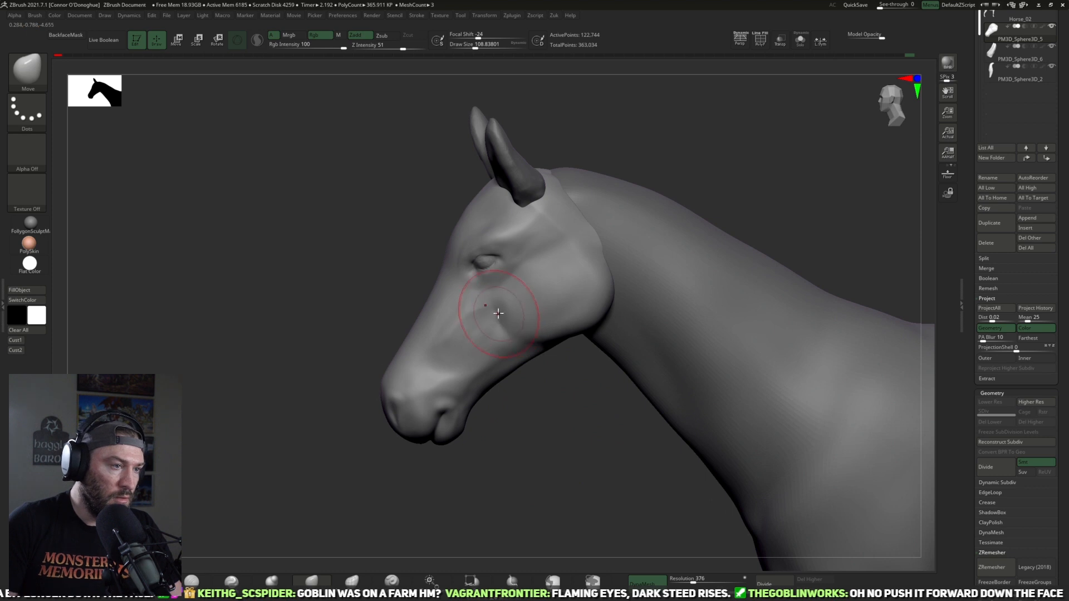
left_click_drag(489, 320, 503, 326)
right_click_drag(544, 377, 538, 355)
left_click_drag(546, 354, 547, 352)
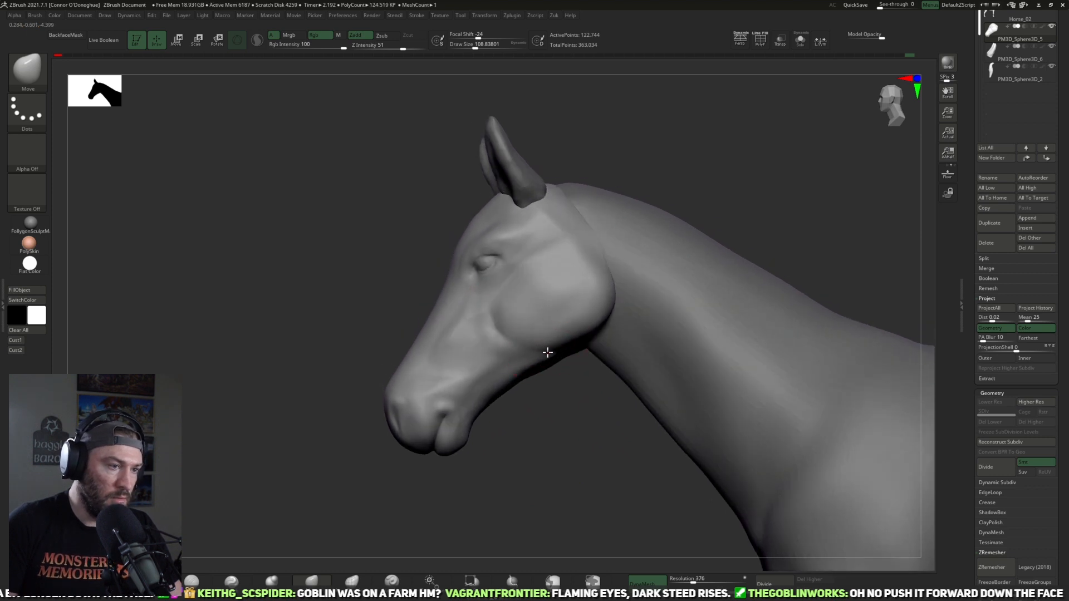
right_click_drag(562, 394, 565, 384)
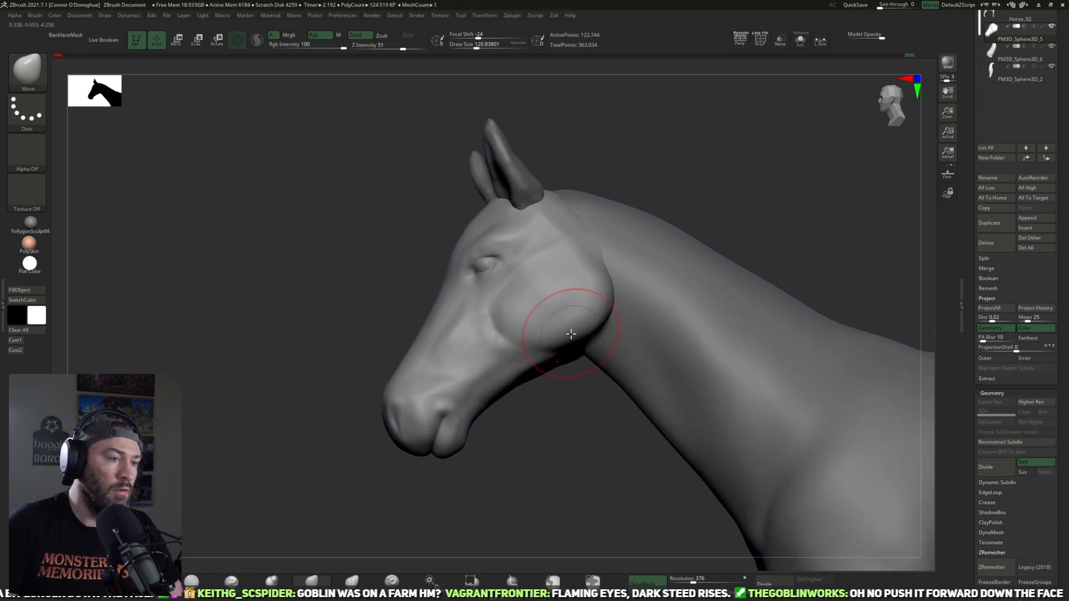
mouse_move(564, 348)
right_mouse_down()
mouse_move(570, 401)
mouse_move(609, 386)
mouse_move(573, 393)
mouse_move(633, 303)
mouse_move(515, 439)
mouse_move(526, 351)
mouse_move(543, 370)
right_mouse_up()
right_click_drag(543, 406, 570, 362)
Step: Study the jaw and cheek muscles on the horse's head in the labelled anatomy drawing
right_click_drag(399, 0, 549, 362)
scroll(549, 362, "down", 6)
middle_click_drag(423, 384, 562, 334)
middle_click_drag(300, 435, 652, 461)
scroll(548, 234, "up", 3)
middle_click_drag(549, 233, 532, 587)
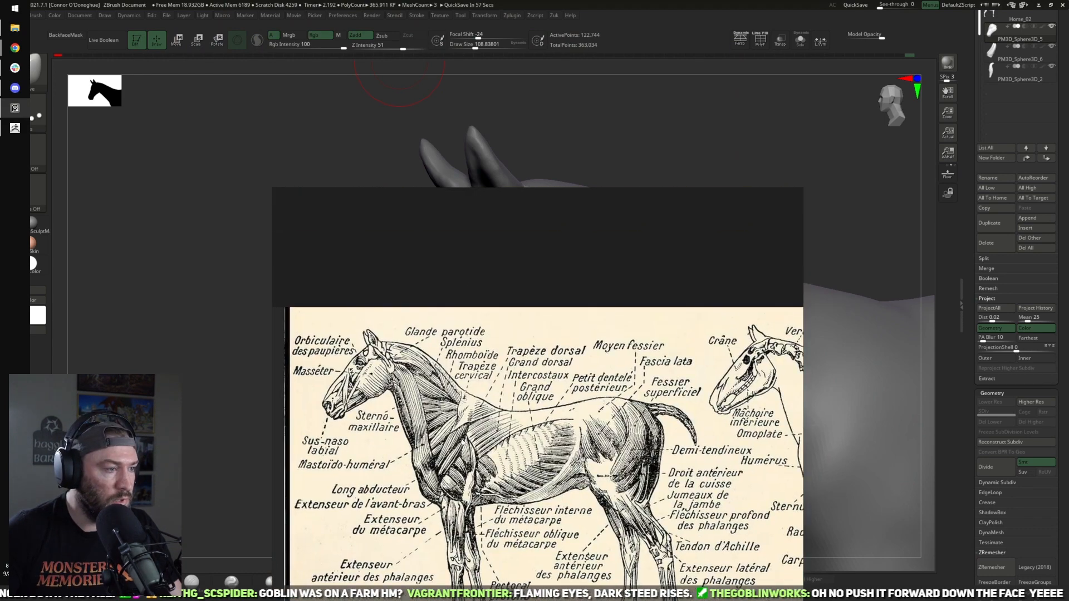
scroll(482, 413, "up", 5)
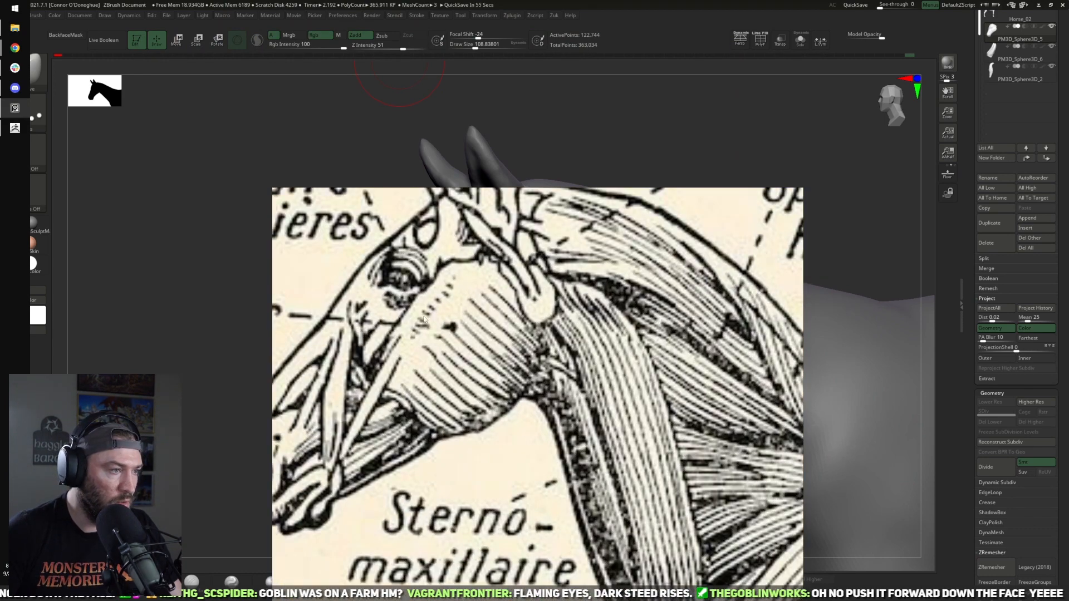
scroll(393, 358, "down", 1)
key("alt+Tab")
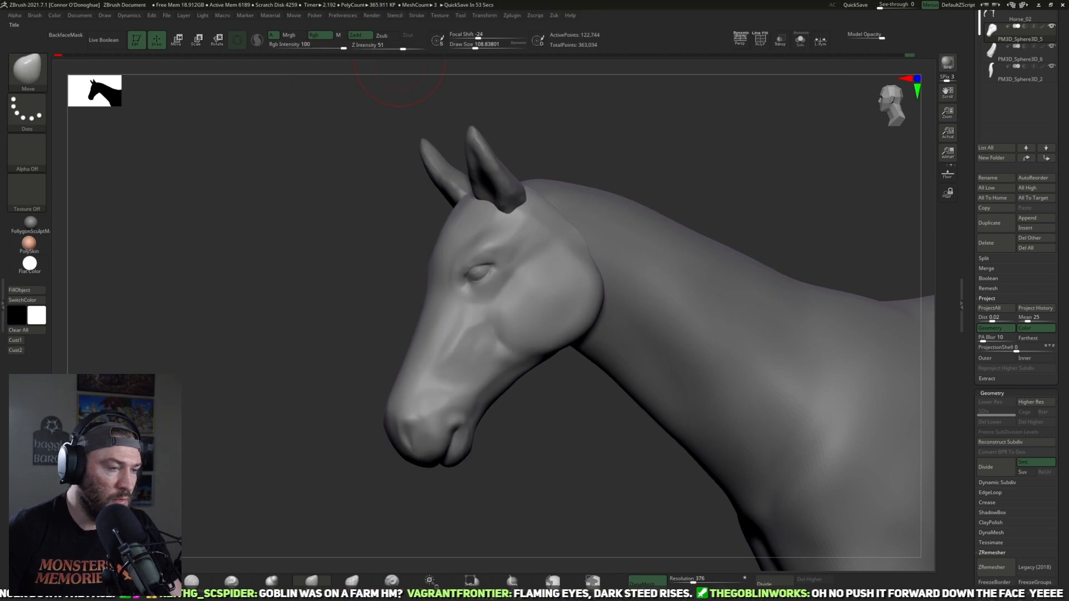
Step: Pull the front edge of the cheek muscle towards the muzzle and refine the jaw line with the Move brush
left_click_drag(742, 172, 704, 167)
left_click_drag(512, 416, 529, 413)
key("[")
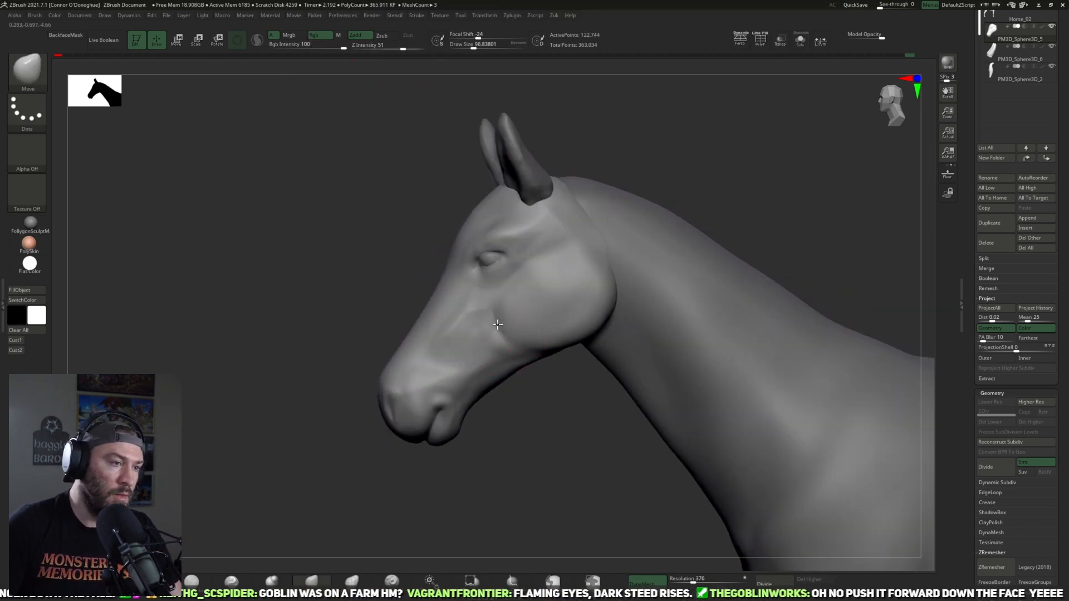
left_click_drag(491, 309, 481, 309)
mouse_move(537, 415)
left_mouse_down()
mouse_move(616, 398)
mouse_move(544, 412)
mouse_move(534, 439)
mouse_move(560, 380)
mouse_move(559, 343)
left_mouse_up()
key("bracketright")
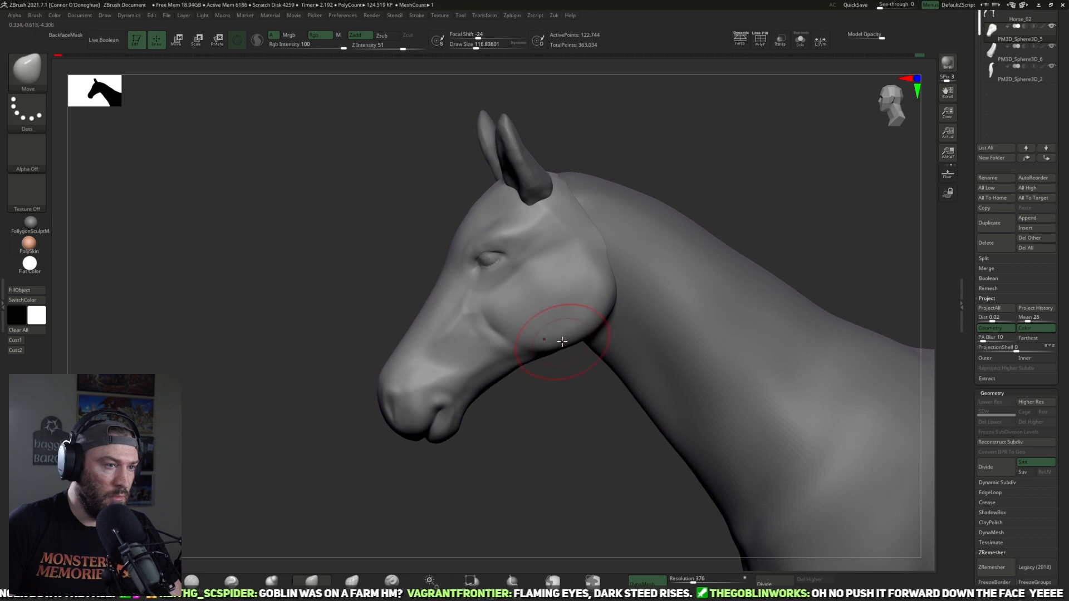
Step: Refine the rear of the jaw and the upper cheek below the ear with Move brush strokes of varying size
key("bracketright")
key("bracketright")
key("bracketright")
mouse_move(559, 414)
left_mouse_down()
mouse_move(572, 420)
mouse_move(560, 406)
left_mouse_up()
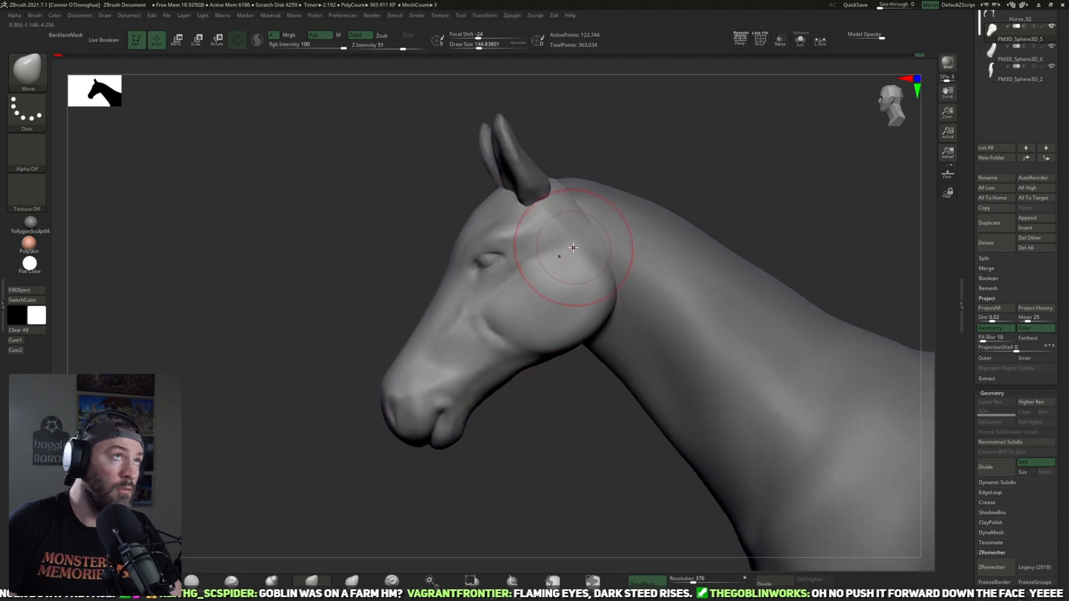
key("bracketleft")
key("bracketleft")
key("bracketleft")
key("bracketleft")
key("bracketleft")
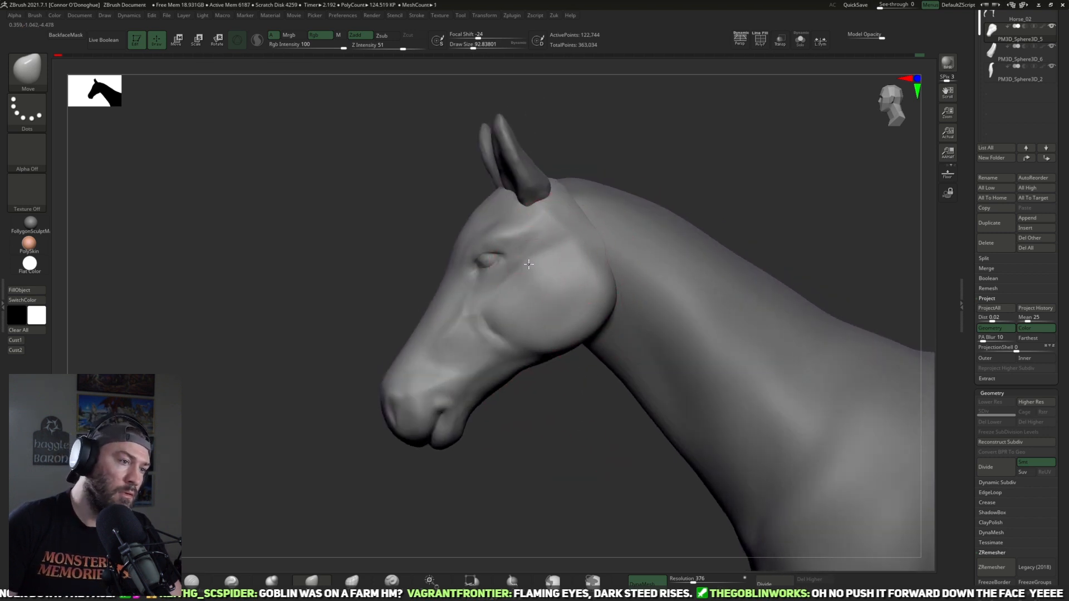
key("bracketright")
key("bracketright")
key("bracketright")
key("bracketright")
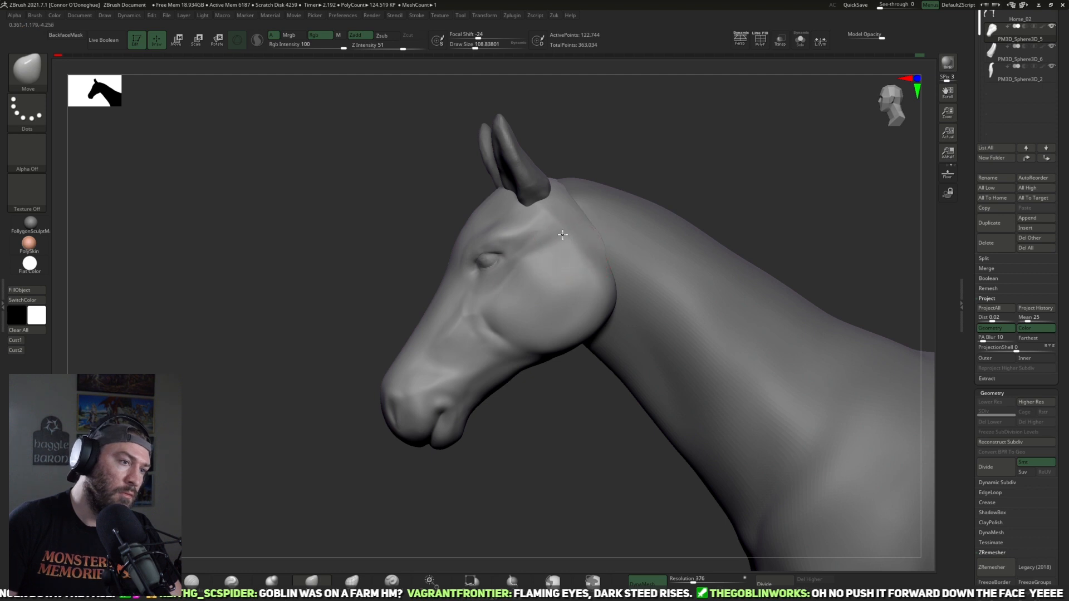
mouse_move(577, 404)
left_mouse_down()
mouse_move(694, 253)
mouse_move(640, 276)
mouse_move(549, 458)
mouse_move(570, 432)
mouse_move(623, 407)
left_mouse_up()
Step: Flatten the cheek and the rear of the jaw into cleaner planes with the hPolish brush
left_click(162, 576)
mouse_move(267, 458)
left_mouse_down()
mouse_move(288, 489)
mouse_move(228, 483)
left_mouse_up()
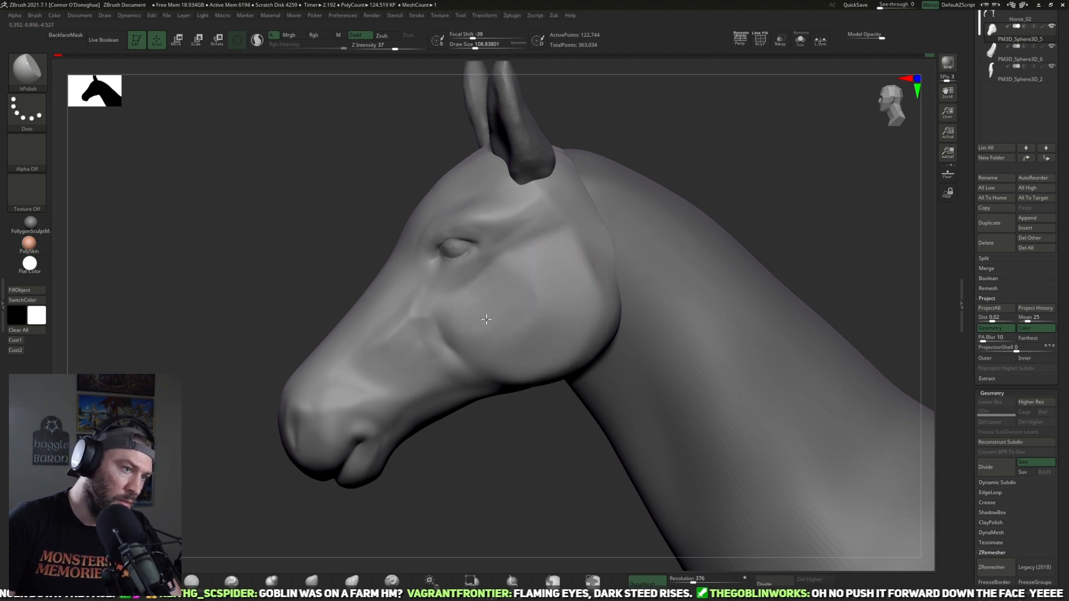
mouse_move(509, 447)
left_mouse_down()
mouse_move(611, 362)
mouse_move(616, 323)
mouse_move(538, 283)
left_mouse_up()
left_click_drag(514, 350, 554, 425)
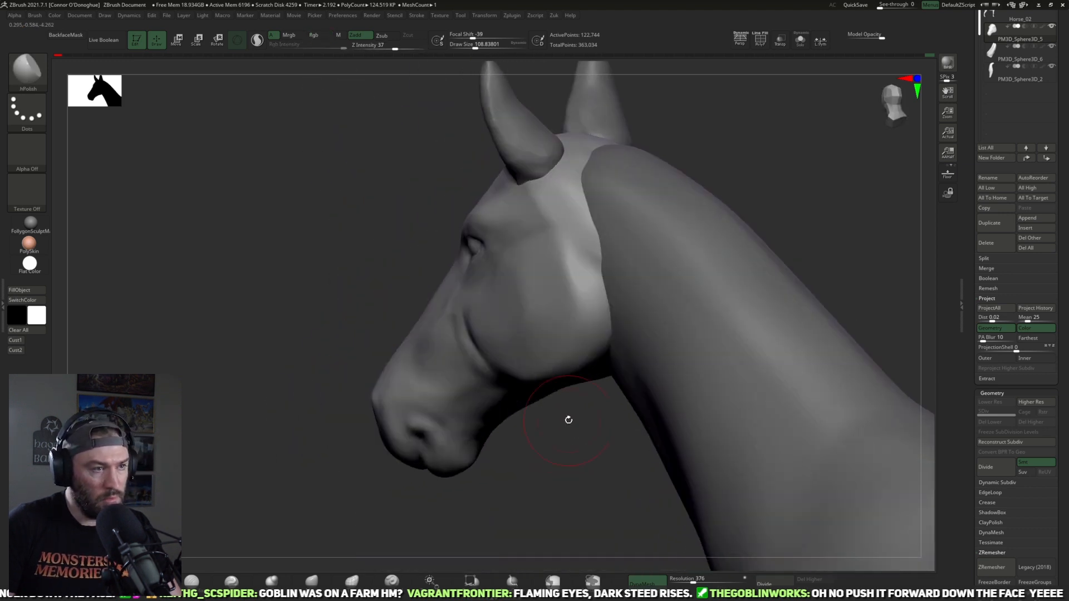
Step: Sharpen the rear edge of the jaw where it meets the neck with the Pinch brush, using smaller brush sizes
left_click(231, 580)
left_click_drag(532, 475, 557, 311)
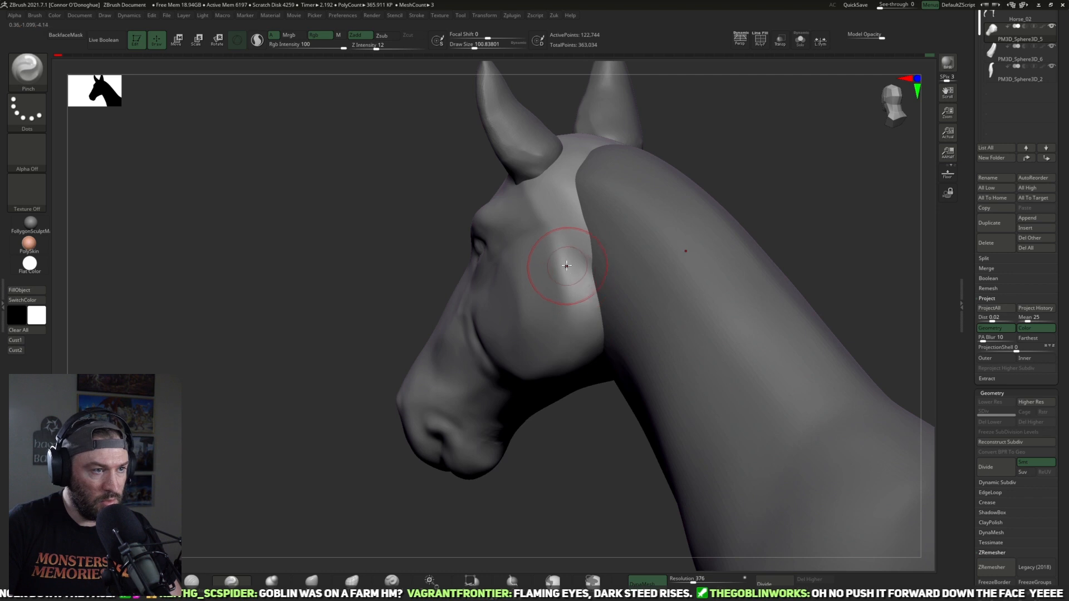
left_click_drag(583, 407, 548, 312)
key("bracketleft")
key("bracketleft")
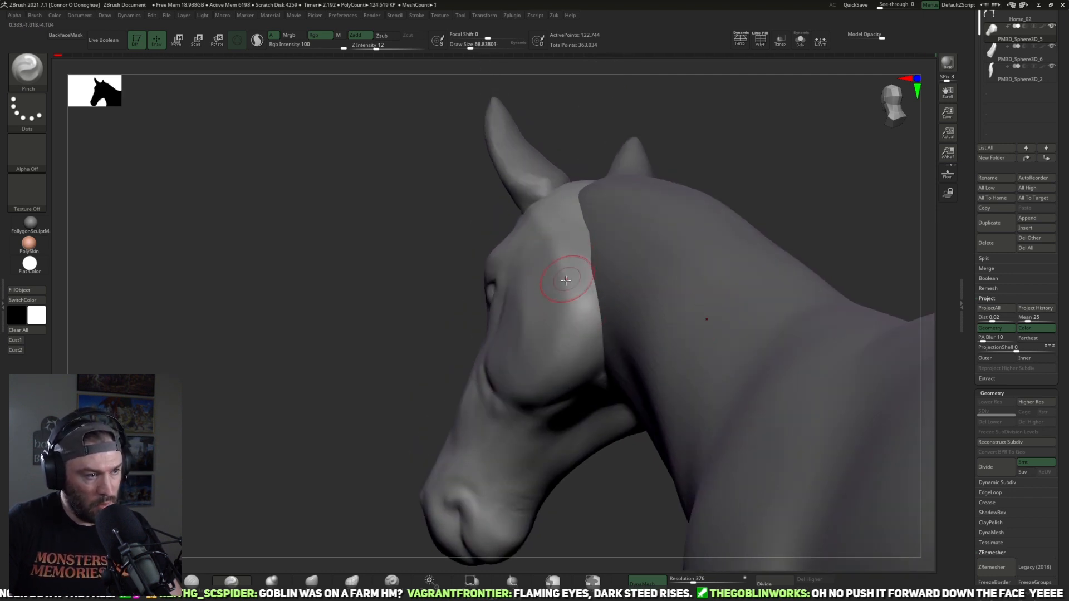
left_click_drag(798, 171, 839, 167)
left_click_drag(572, 489, 551, 384)
left_click_drag(683, 221, 506, 410)
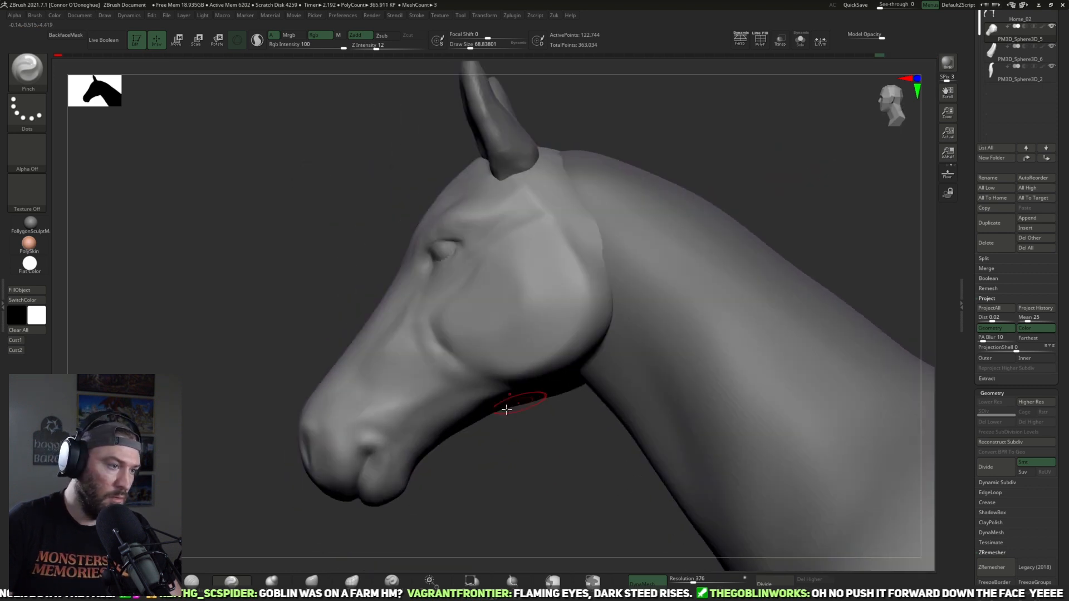
Step: Flatten the area in front of the cheek muscle with the TrimDynamic brush and smooth its transitions
left_click_drag(525, 483, 194, 476)
left_click(152, 581)
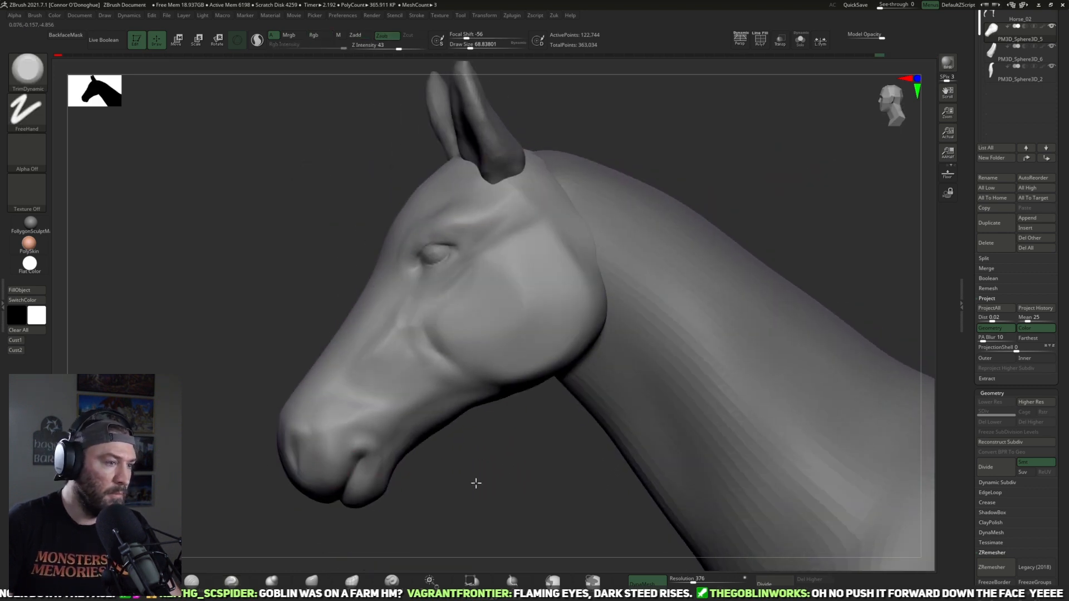
left_click_drag(475, 482, 473, 518, "alt")
left_click_drag(422, 368, 417, 377)
left_click_drag(460, 470, 518, 480)
left_click_drag(410, 441, 402, 492)
left_click_drag(621, 146, 418, 317)
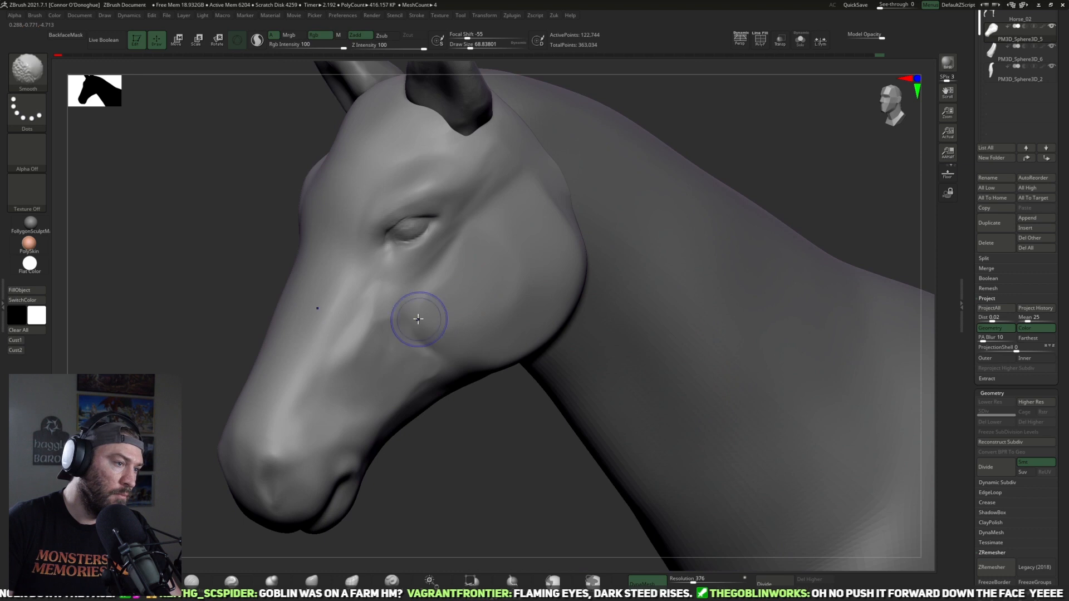
key("shift")
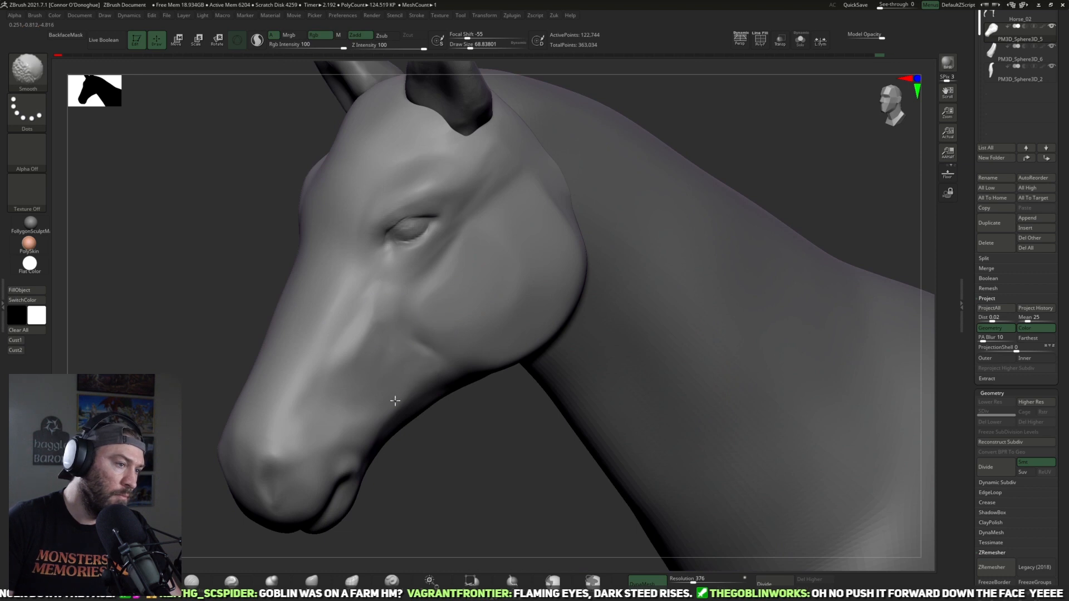
Step: Sharpen the upper front edge of the cheek muscle, from below the eye toward the ear, with the Pinch and DamStandard brushes
key("b")
key("d")
key("s")
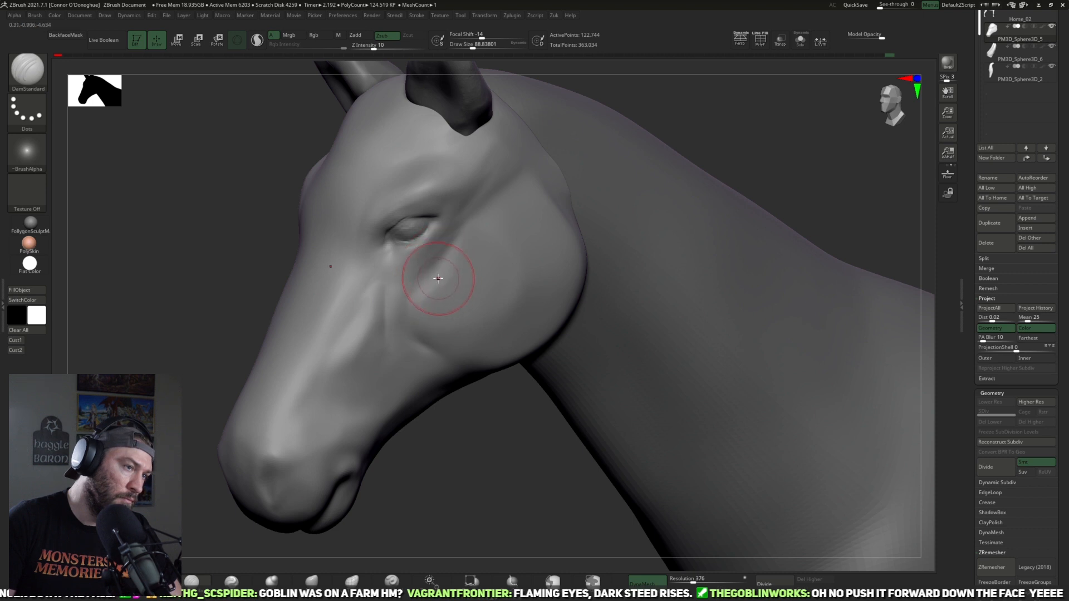
left_click(231, 582)
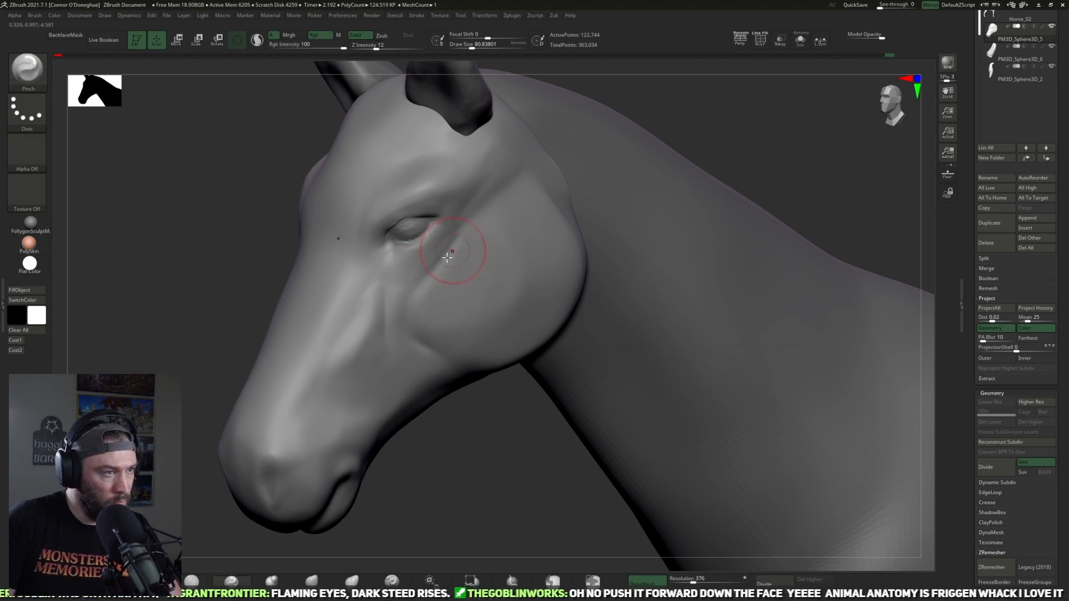
key("shift")
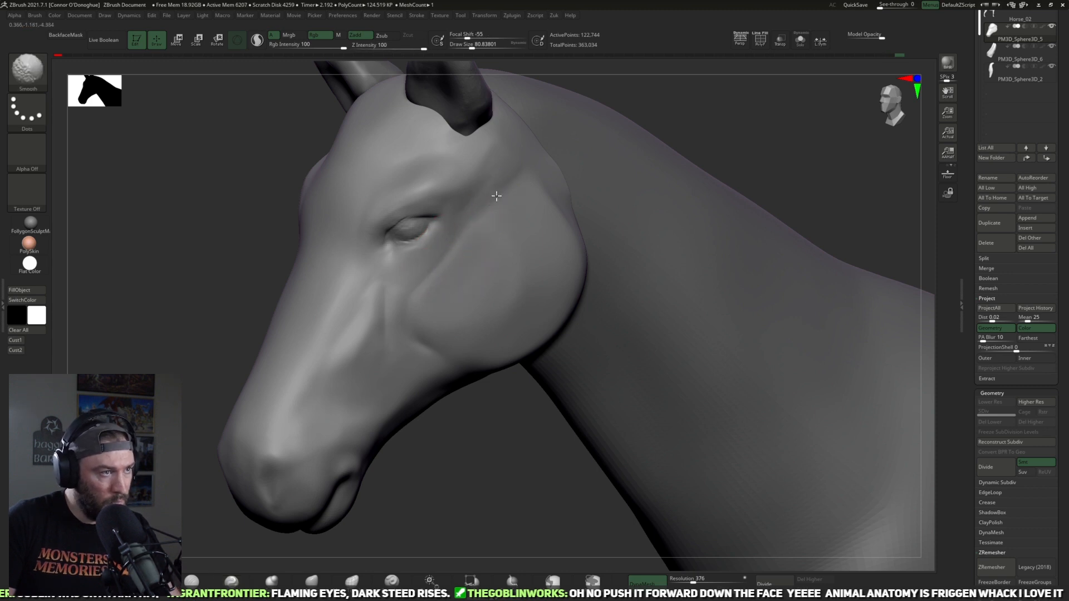
key("b")
key("d")
key("s")
left_click_drag(419, 284, 522, 173)
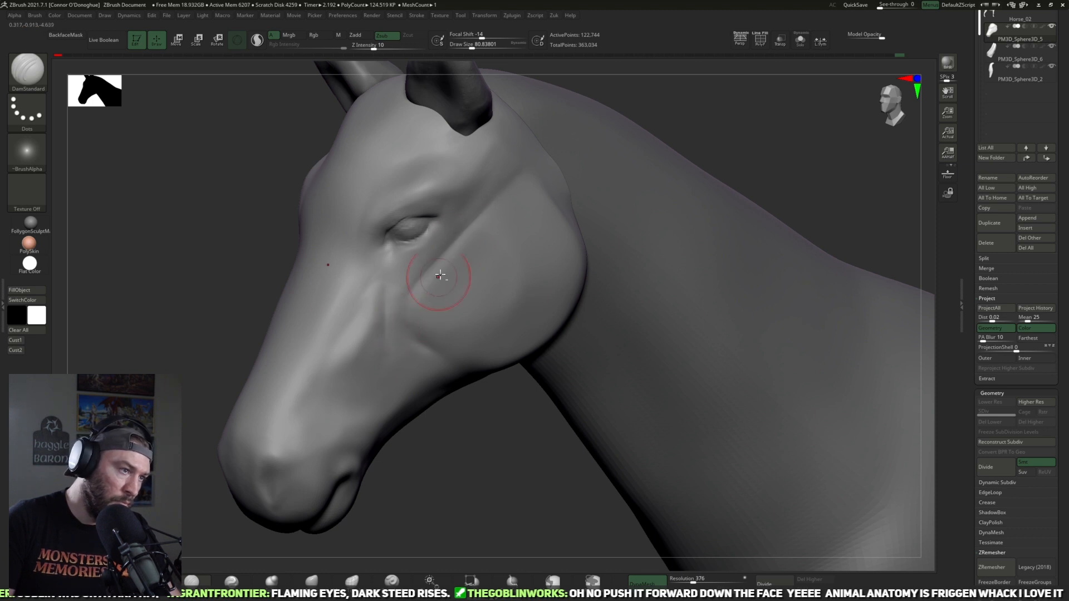
Step: Define the lower front edge of the cheek muscle with the DamStandard brush and smooth its transition into the jaw
mouse_move(472, 426)
left_mouse_down()
mouse_move(440, 356)
mouse_move(503, 379)
left_mouse_up()
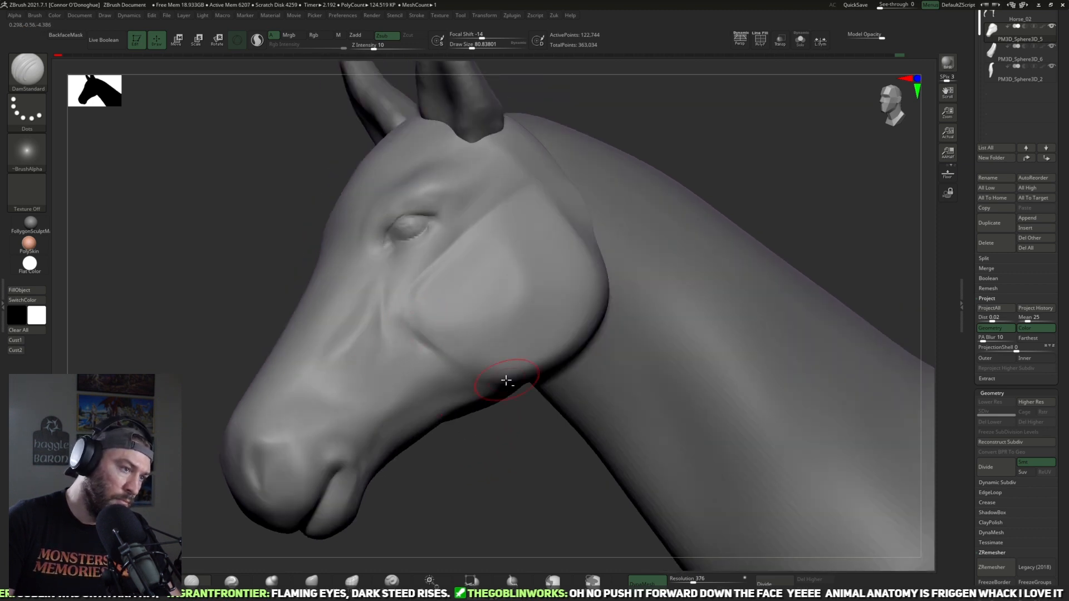
left_click_drag(509, 443, 459, 356)
mouse_move(424, 342)
left_mouse_down()
mouse_move(436, 365)
mouse_move(521, 381)
mouse_move(415, 338)
left_mouse_up()
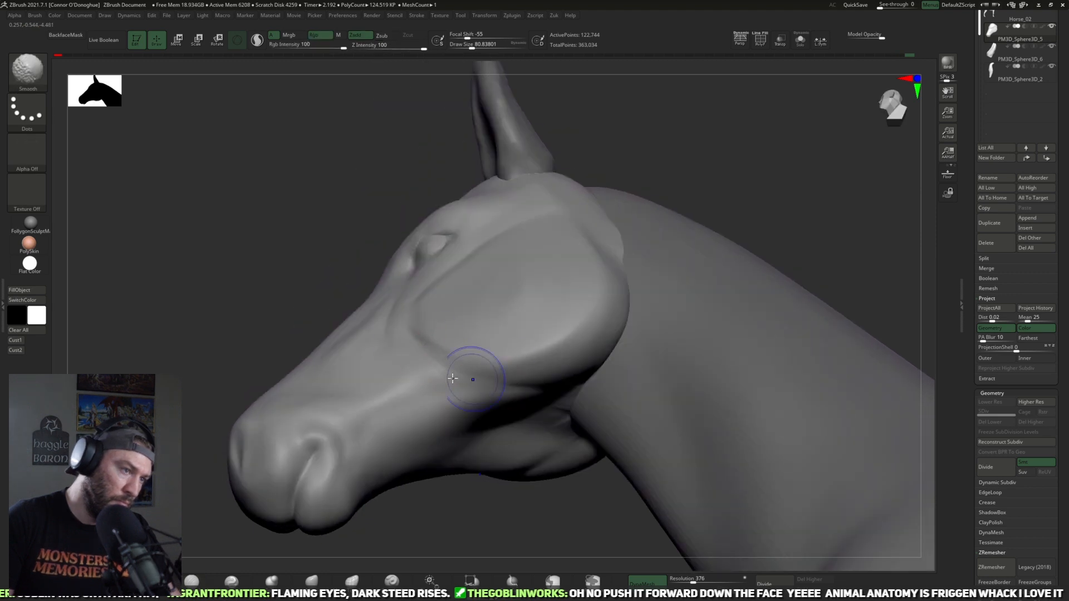
left_click_drag(506, 506, 521, 452)
left_click_drag(542, 416, 533, 403, "shift")
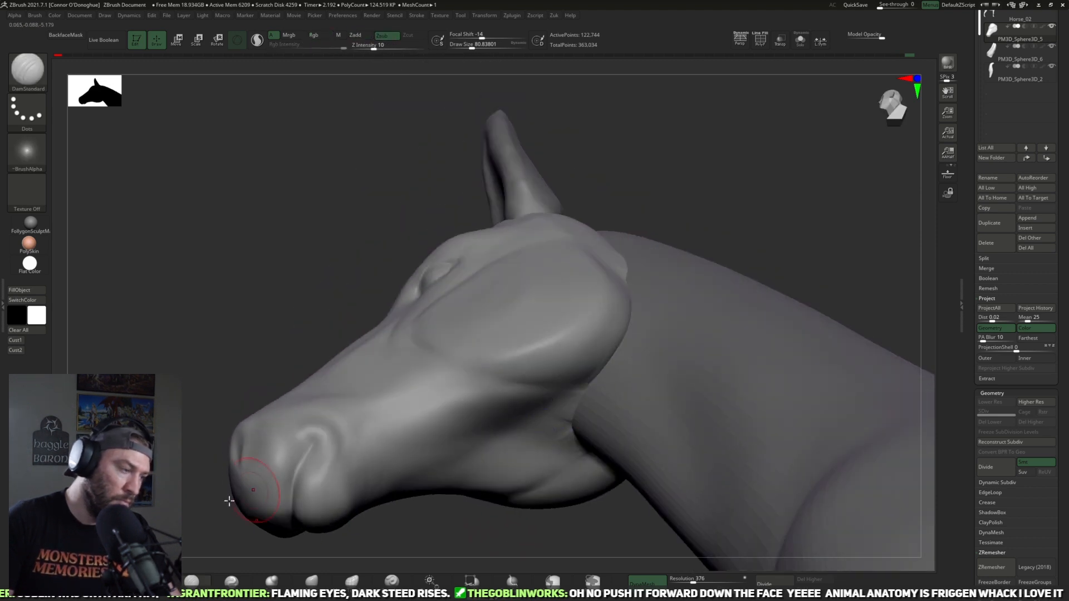
left_click_drag(763, 232, 696, 262)
left_click_drag(568, 423, 609, 410)
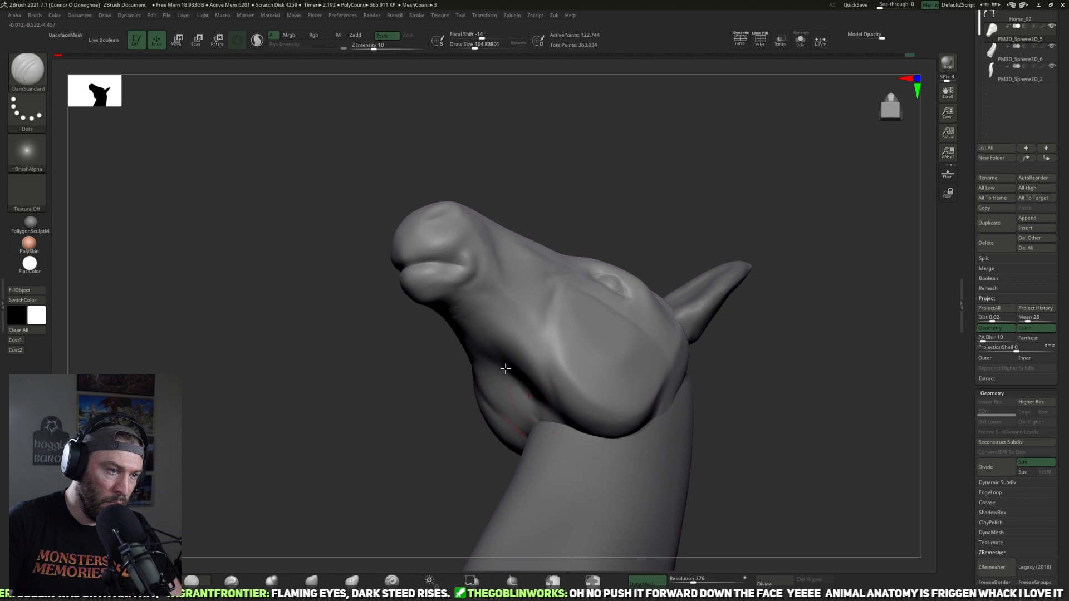
Step: Build up the underside of the jaw between the two jawbones with ClayBuildup strokes
key("b")
key("c")
key("b")
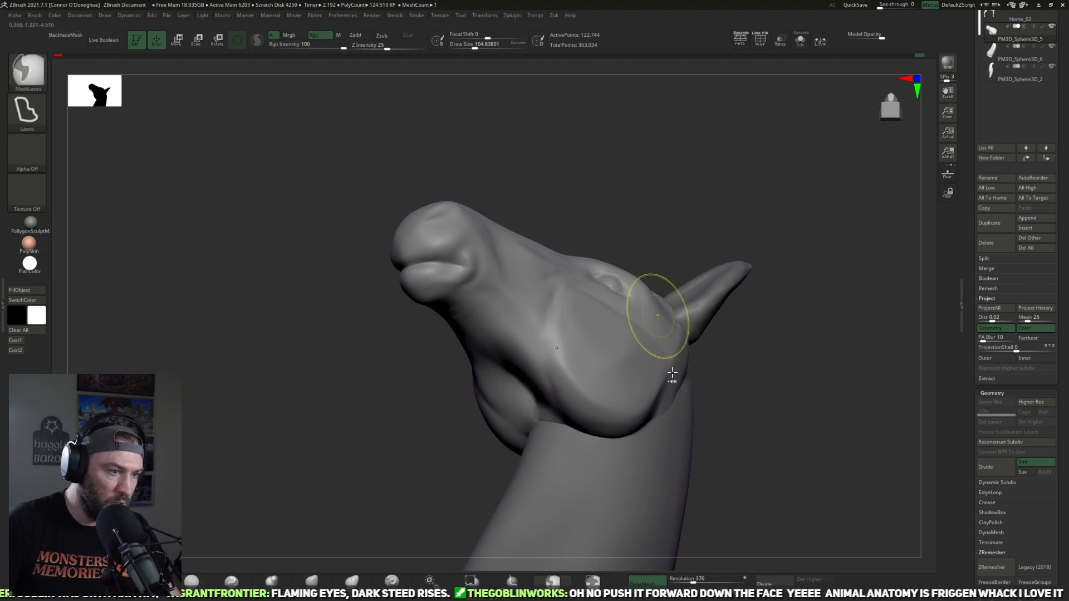
mouse_move(727, 441)
left_mouse_down()
mouse_move(753, 418)
mouse_move(718, 436)
mouse_move(546, 401)
left_mouse_up()
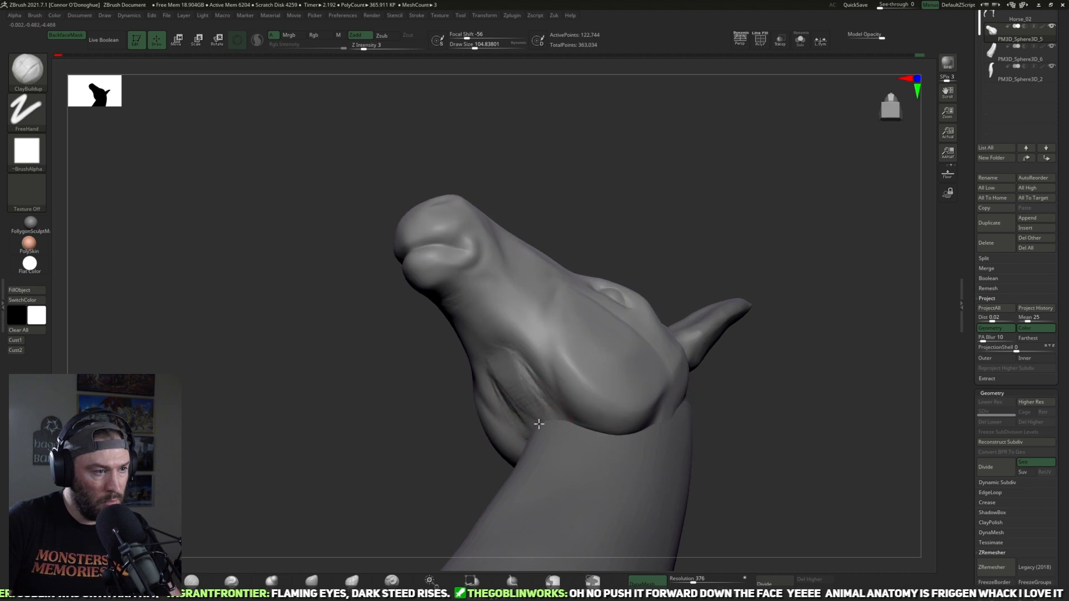
mouse_move(743, 417)
left_mouse_down()
mouse_move(761, 450)
mouse_move(745, 423)
left_mouse_up()
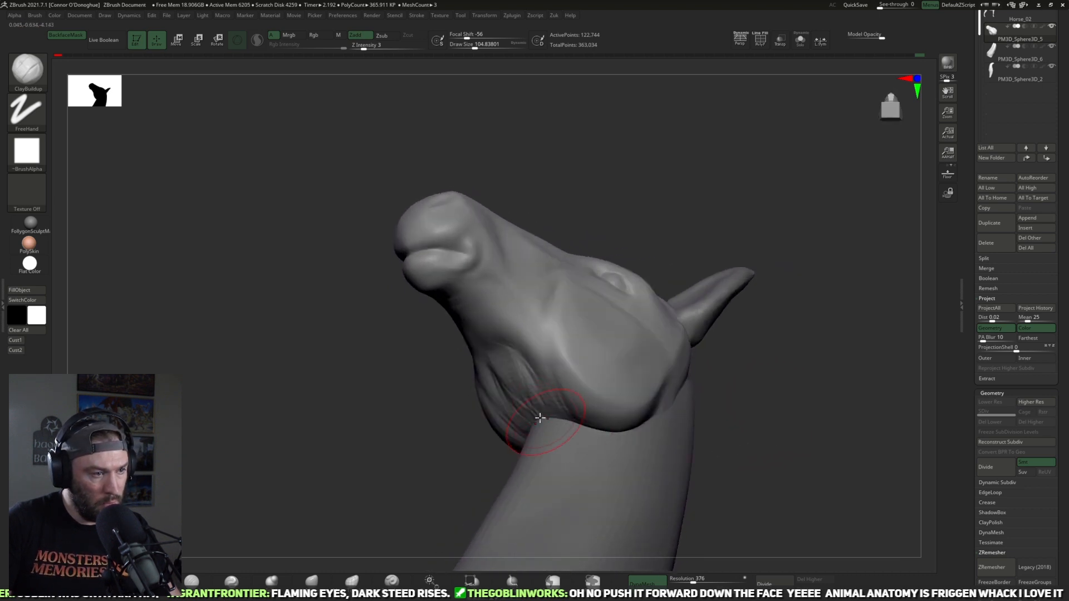
left_click_drag(718, 479, 640, 390)
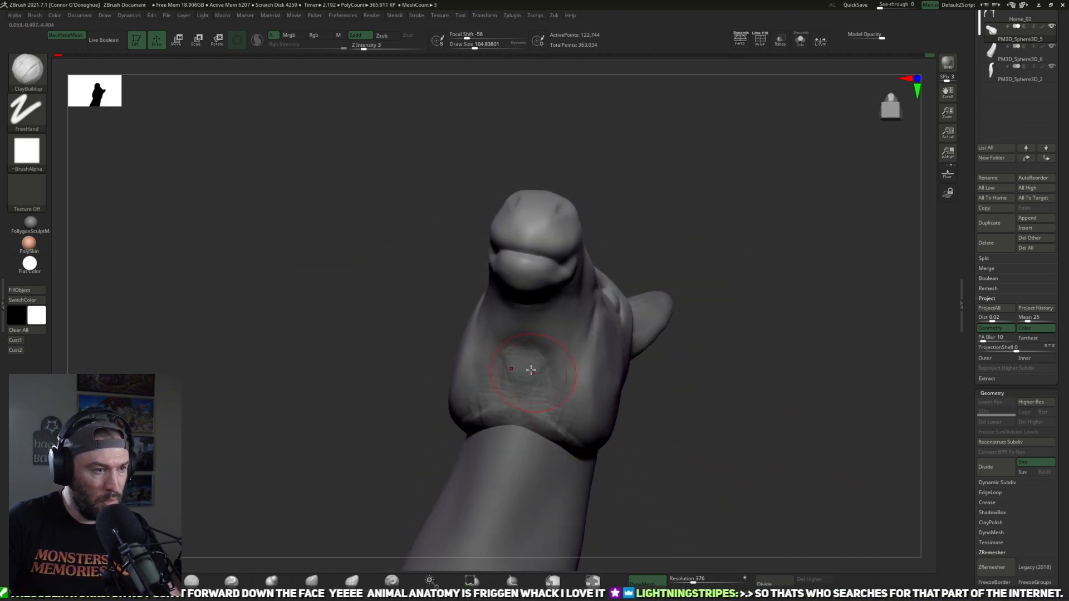
left_click_drag(679, 447, 665, 404)
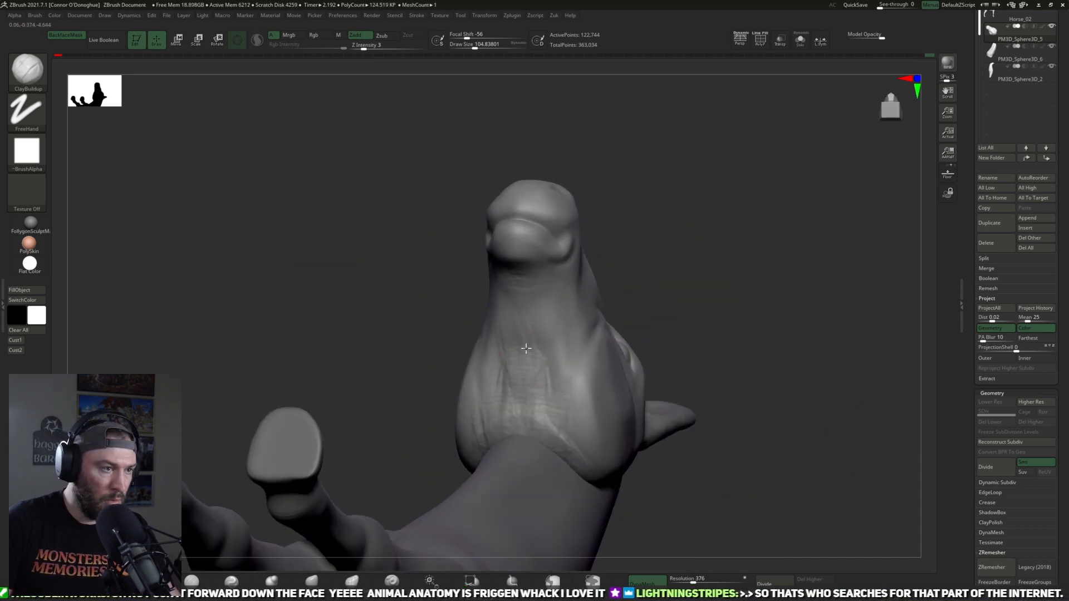
left_click_drag(564, 396, 702, 497)
left_click_drag(500, 361, 540, 332)
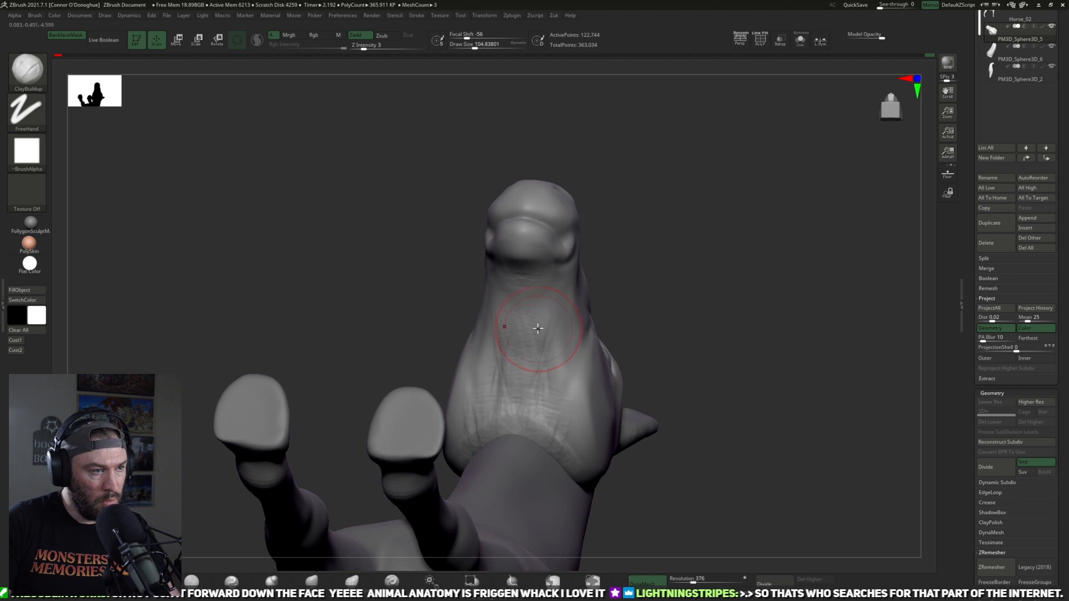
mouse_move(623, 328)
left_mouse_down()
mouse_move(670, 344)
mouse_move(508, 406)
mouse_move(549, 379)
mouse_move(819, 348)
mouse_move(751, 327)
mouse_move(743, 273)
mouse_move(544, 369)
left_mouse_up()
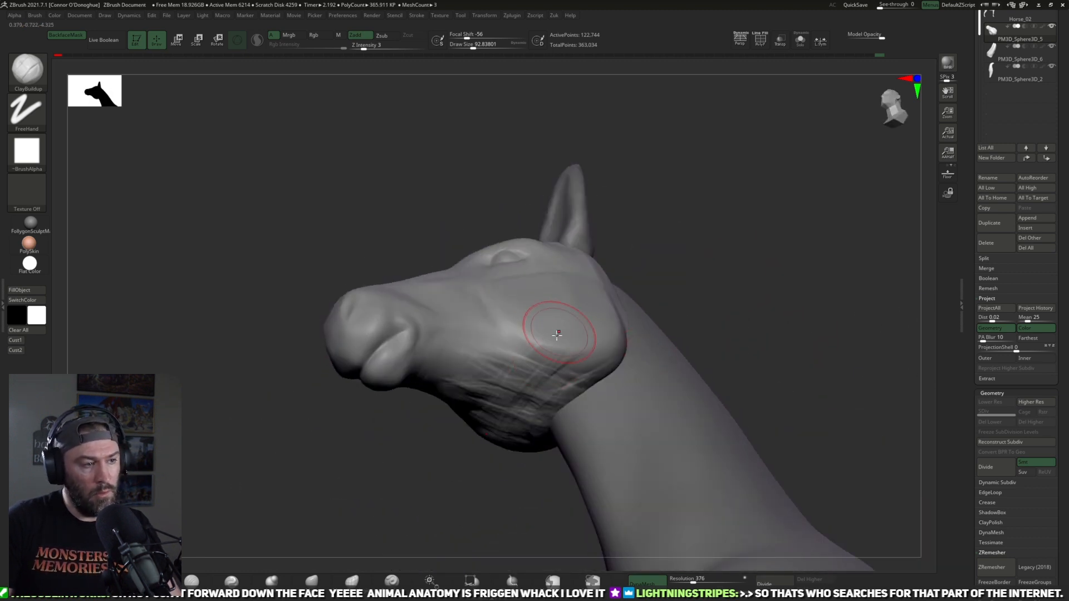
Step: Smooth the built-up strokes under the jaw and blend them into the throat and the rear of the cheek
left_click_drag(732, 326, 699, 348)
mouse_move(650, 304)
left_mouse_down()
mouse_move(673, 318)
mouse_move(656, 281)
left_mouse_up()
mouse_move(816, 267)
left_mouse_down()
mouse_move(738, 270)
mouse_move(706, 239)
mouse_move(749, 232)
left_mouse_up()
mouse_move(711, 264)
left_mouse_down("shift")
mouse_move(743, 234)
mouse_move(624, 334)
left_mouse_up("shift")
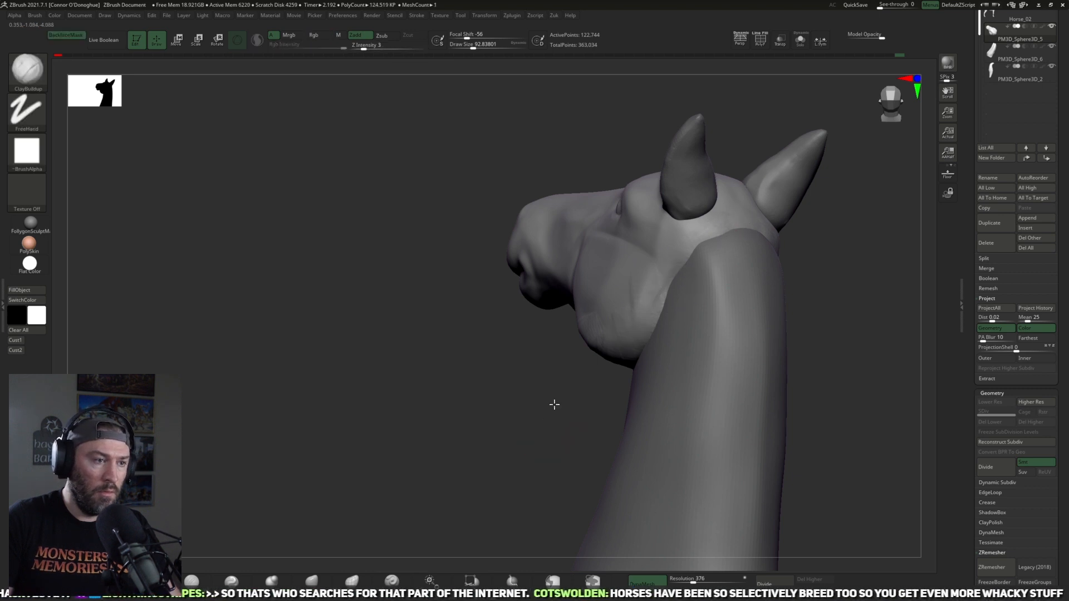
left_click_drag(555, 405, 585, 356, "shift")
left_click_drag(504, 411, 502, 234)
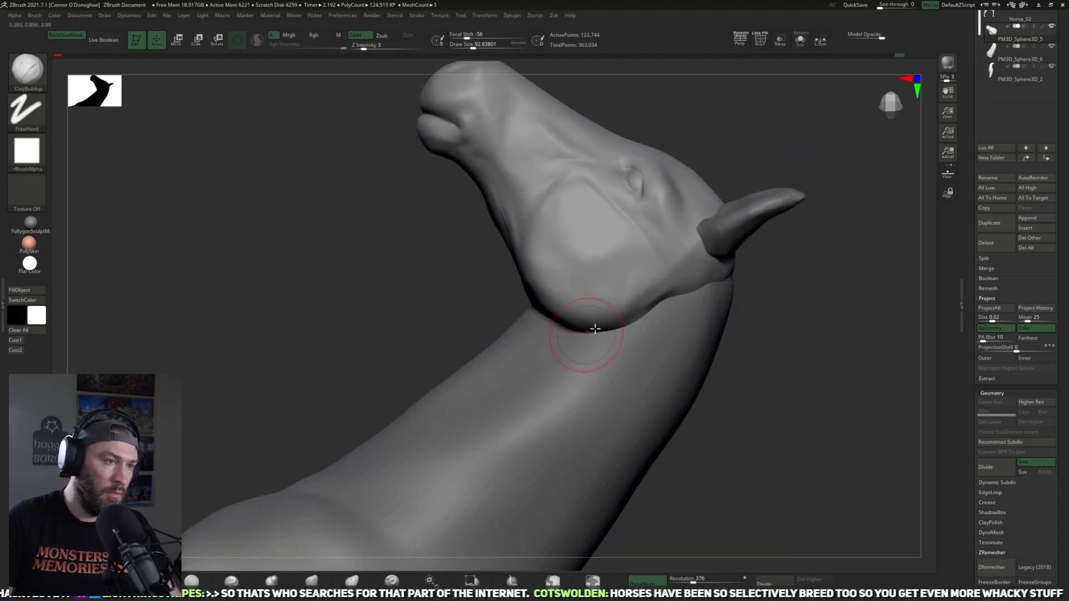
left_click_drag(754, 281, 738, 322)
mouse_move(640, 323)
left_mouse_down("alt")
mouse_move(566, 382)
mouse_move(809, 210)
mouse_move(730, 315)
mouse_move(813, 255)
mouse_move(796, 190)
mouse_move(785, 256)
left_mouse_up("alt")
left_click_drag(665, 264, 641, 270, "shift")
left_click_drag(606, 301, 651, 267, "shift")
left_click_drag(797, 150, 756, 193, "alt")
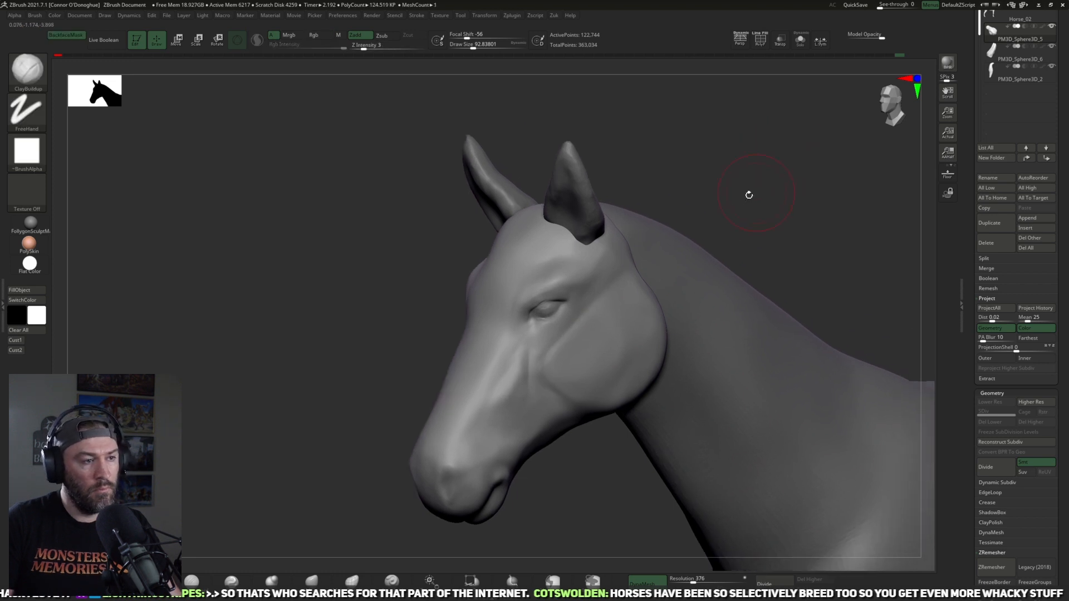
Step: Adjust the shape around the eye and the side of the head with the Move brush
mouse_move(663, 223)
left_mouse_down()
mouse_move(705, 265)
mouse_move(718, 323)
left_mouse_up()
left_click(312, 581)
left_click_drag(789, 517, 716, 472)
left_click_drag(571, 343, 562, 346)
left_click_drag(634, 445, 693, 493)
left_click_drag(575, 539, 576, 423)
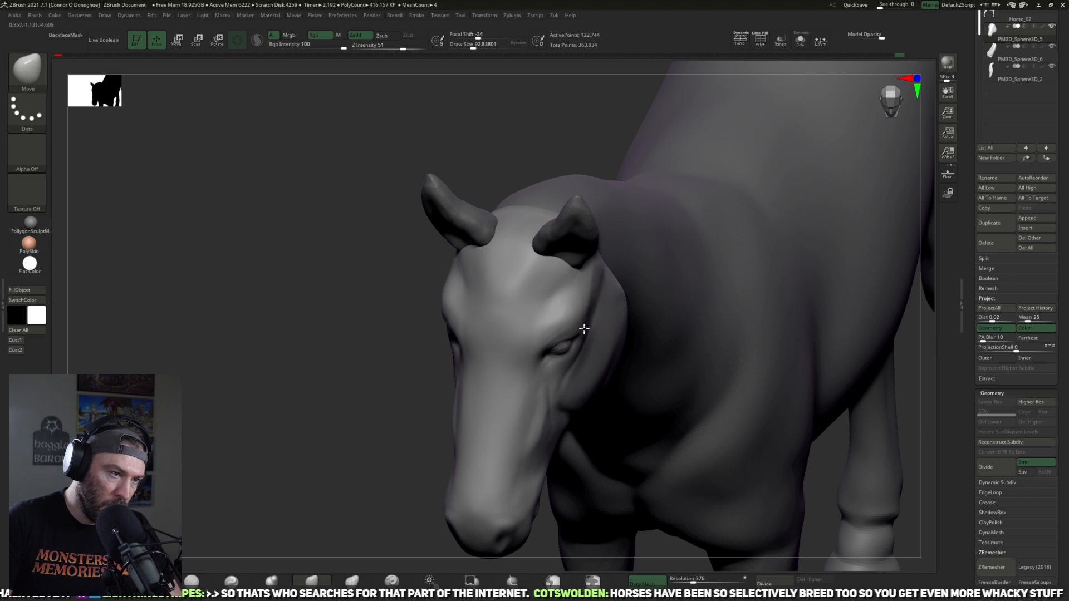
left_click_drag(376, 386, 534, 384)
left_click_drag(770, 243, 538, 287)
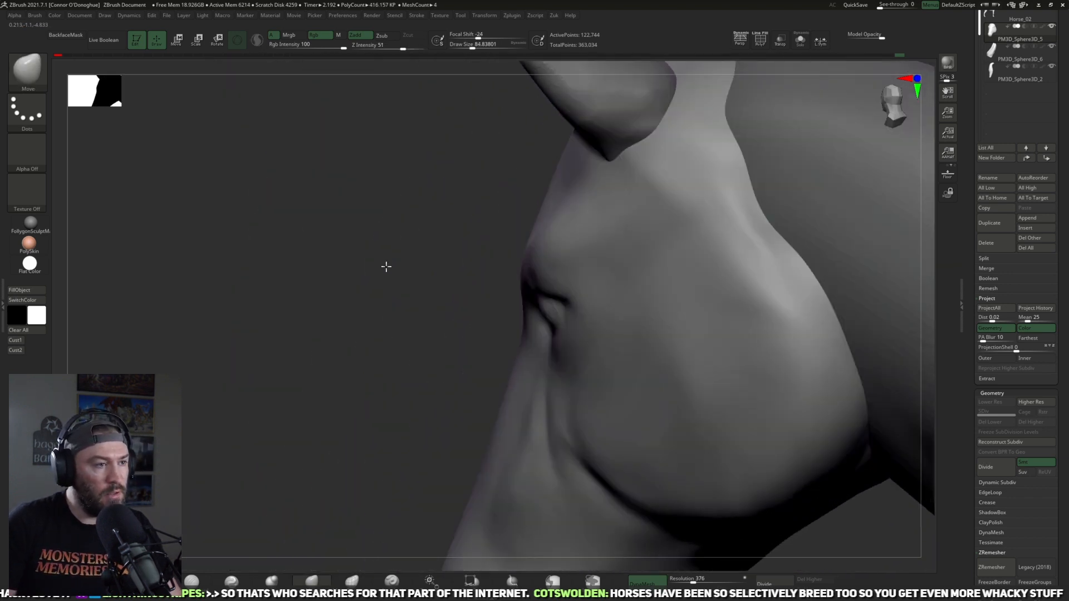
Step: Refine the brow and temple between the eye and the ear with Move brush strokes of varying size
left_click_drag(386, 266, 384, 208, "alt")
left_click_drag(384, 209, 451, 317)
left_click_drag(609, 458, 575, 411)
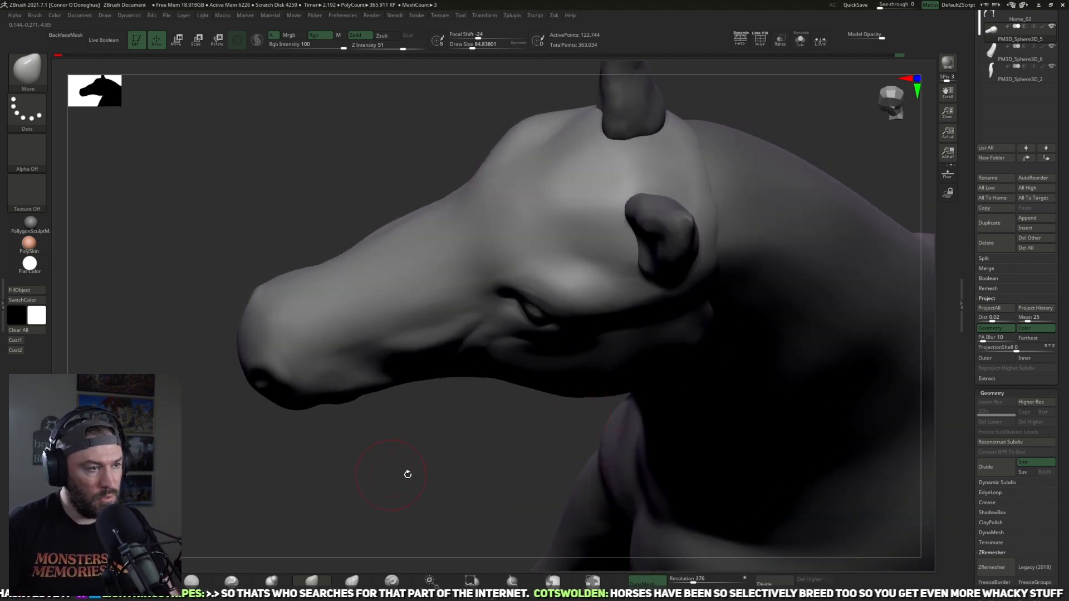
left_click_drag(407, 474, 421, 447)
left_click_drag(441, 483, 484, 486)
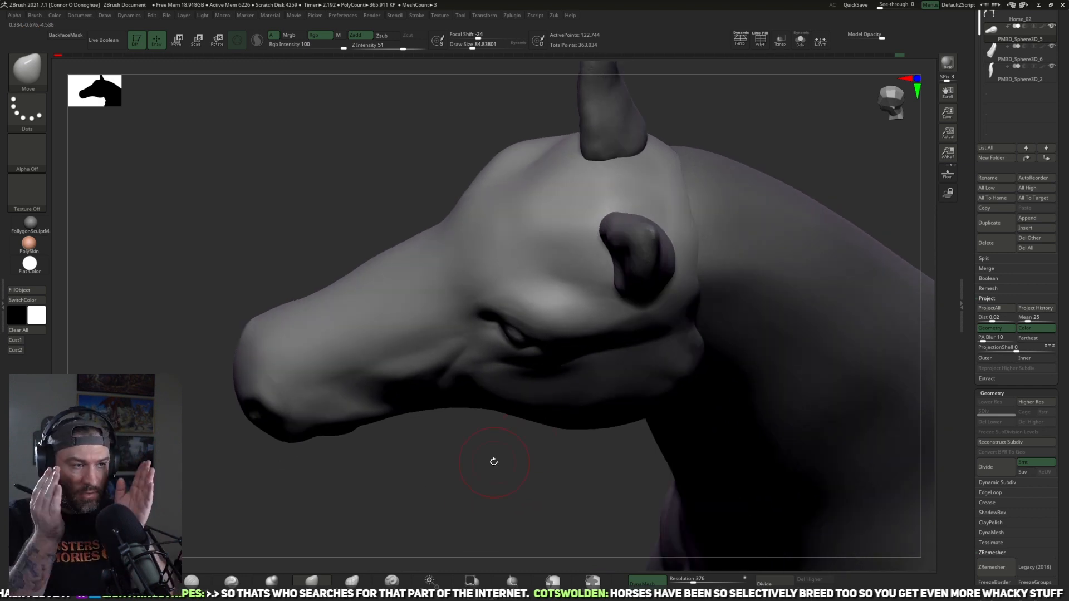
left_click_drag(548, 423, 565, 303)
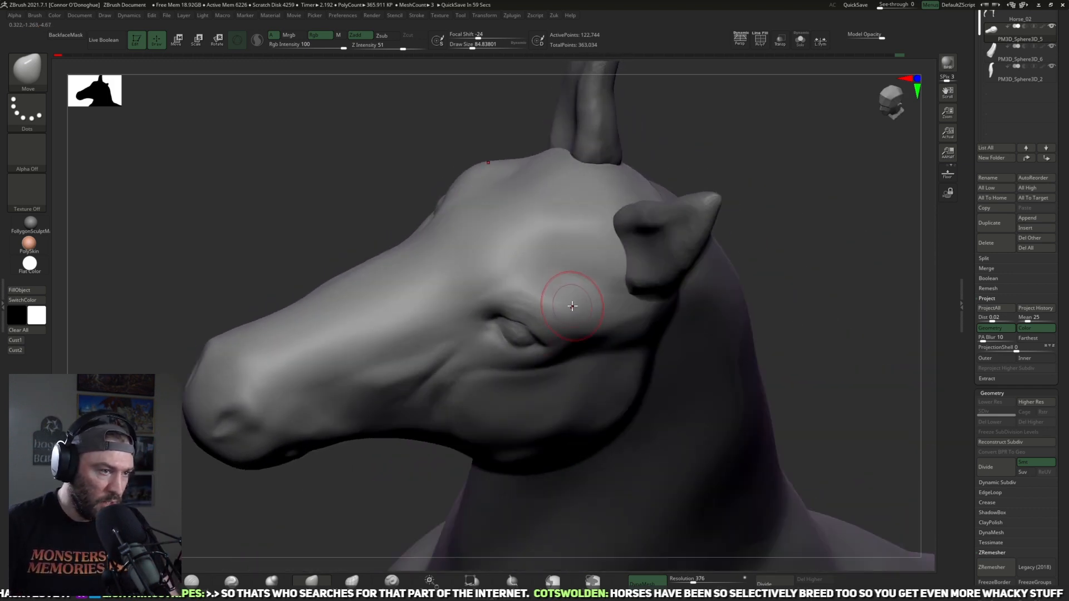
left_click_drag(799, 215, 780, 289)
key("bracketright")
left_click_drag(524, 321, 519, 324)
Step: Switch to the horse head photo search in Chrome and examine the brow and eyes in a front-facing portrait
key("alt+Tab")
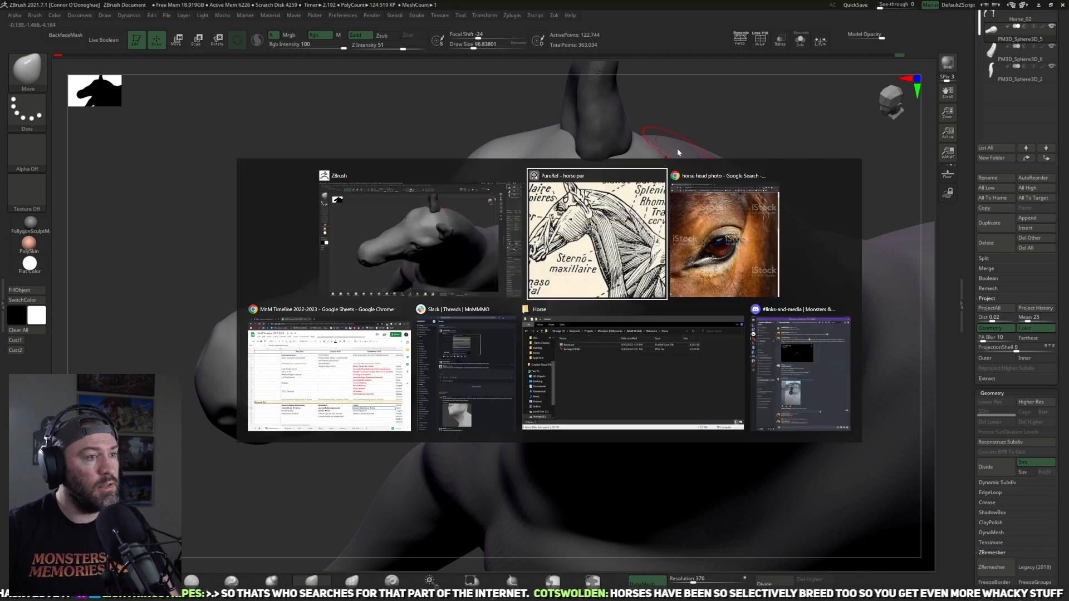
key("alt+Tab")
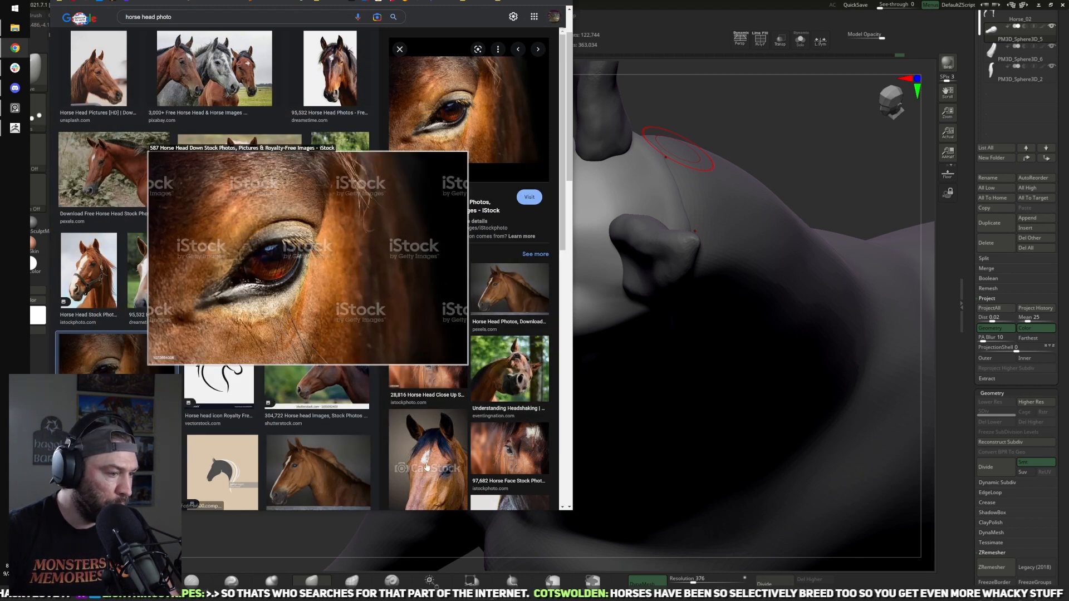
left_click(427, 465)
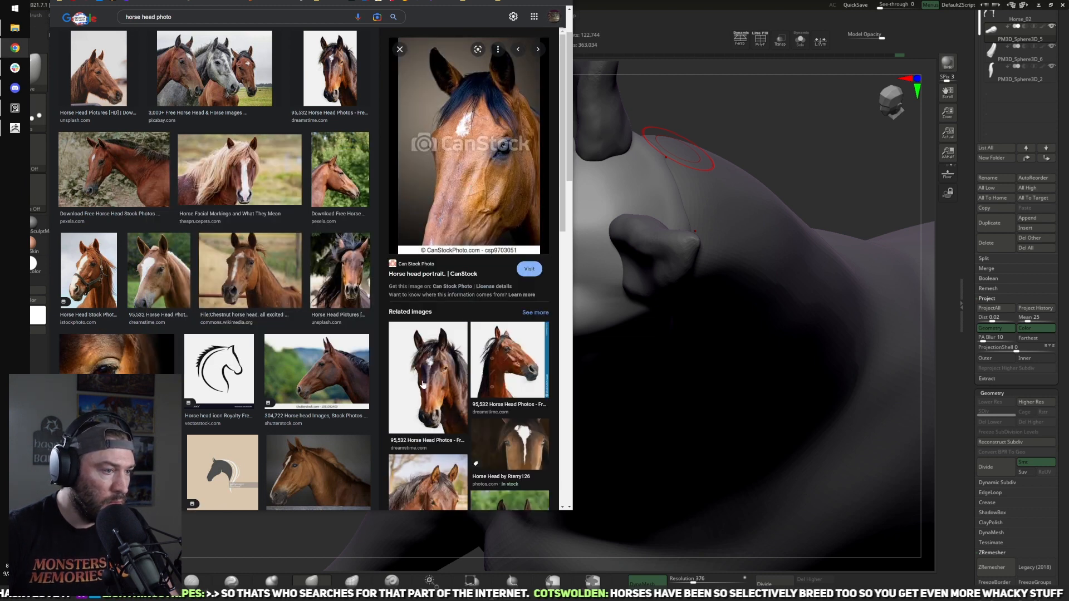
left_click(445, 381)
mouse_move(452, 170)
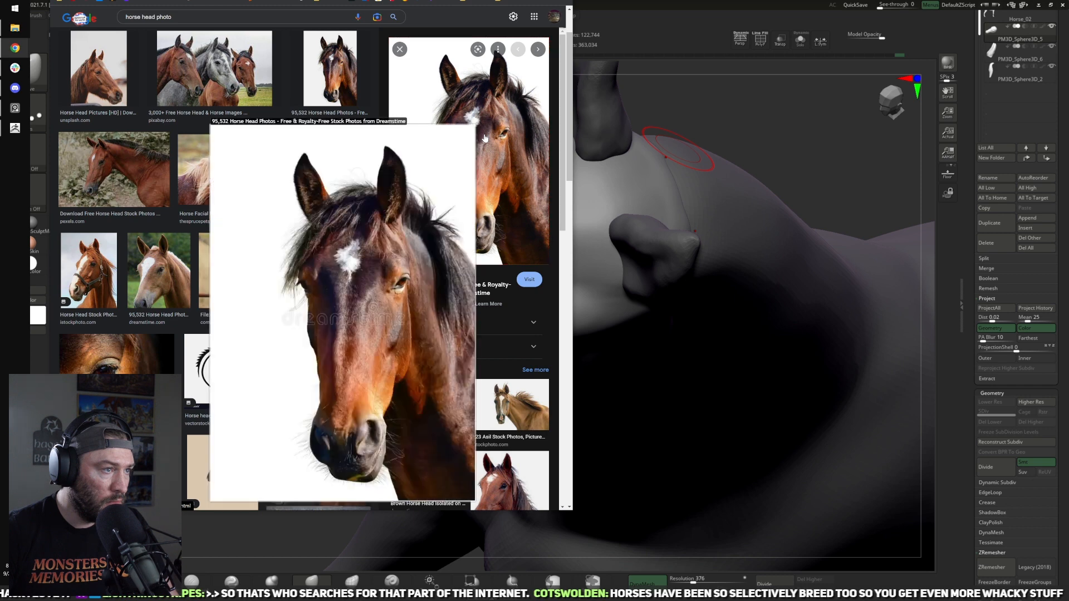
key("z")
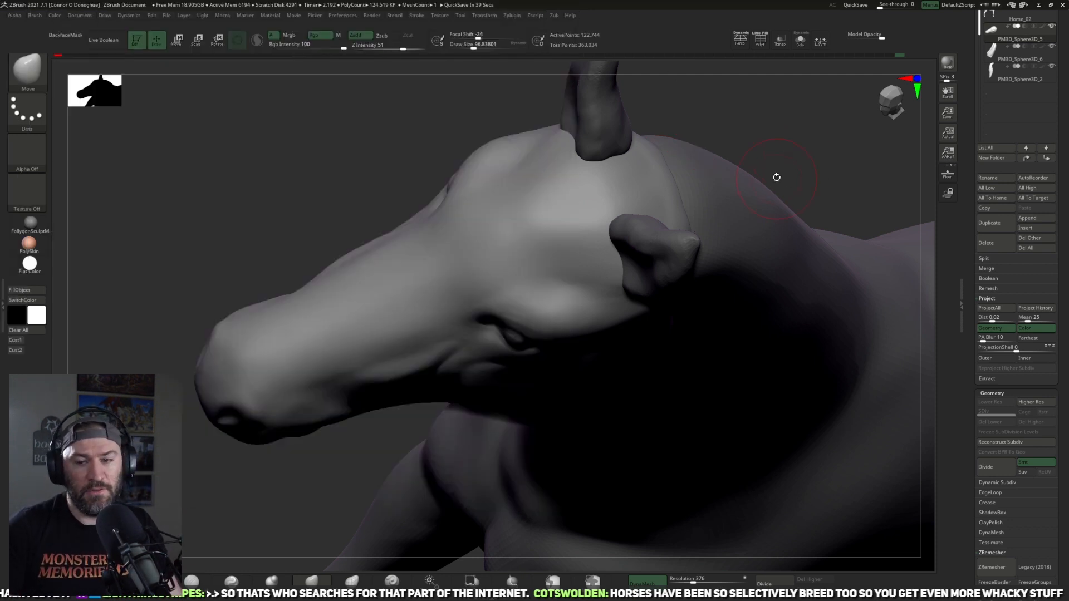
Step: Return to ZBrush and flatten the forehead and temples above the eyes into planes with the TrimDynamic brush
mouse_move(773, 174)
left_mouse_down()
mouse_move(818, 131)
mouse_move(790, 117)
mouse_move(769, 156)
mouse_move(775, 182)
mouse_move(742, 226)
mouse_move(650, 277)
left_mouse_up()
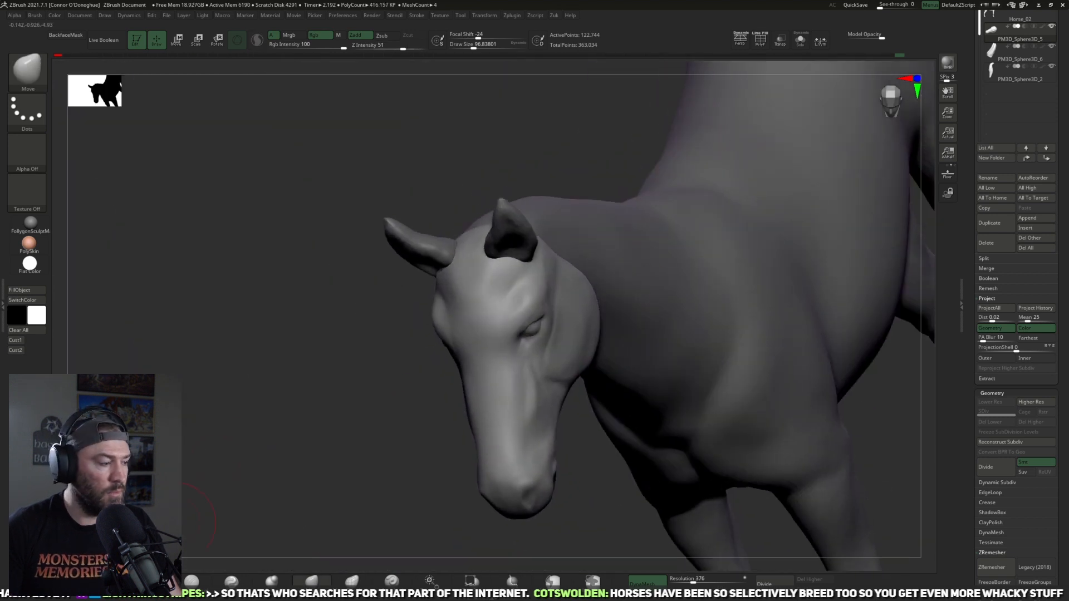
left_click(151, 580)
mouse_move(247, 461)
right_mouse_down("ctrl")
mouse_move(409, 315)
mouse_move(497, 277)
right_mouse_up("ctrl")
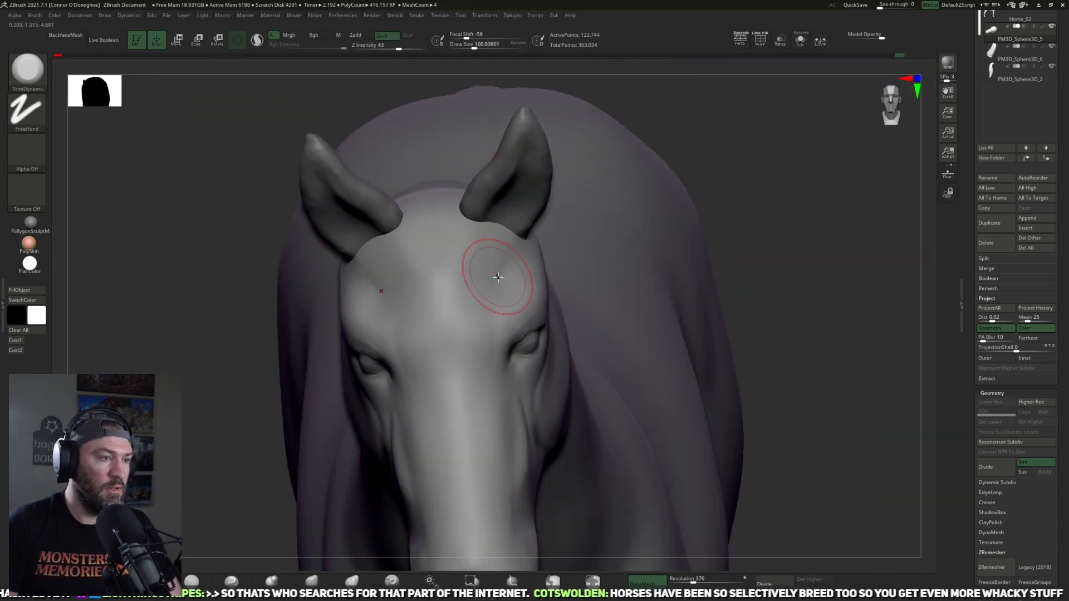
right_click_drag(720, 143, 465, 274)
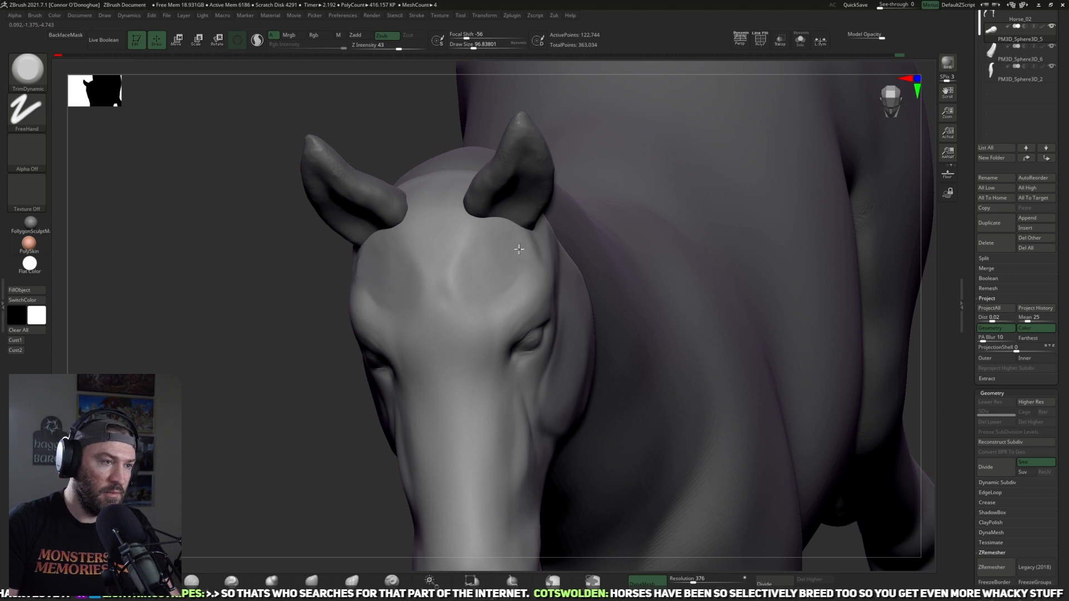
right_click_drag(286, 410, 575, 218)
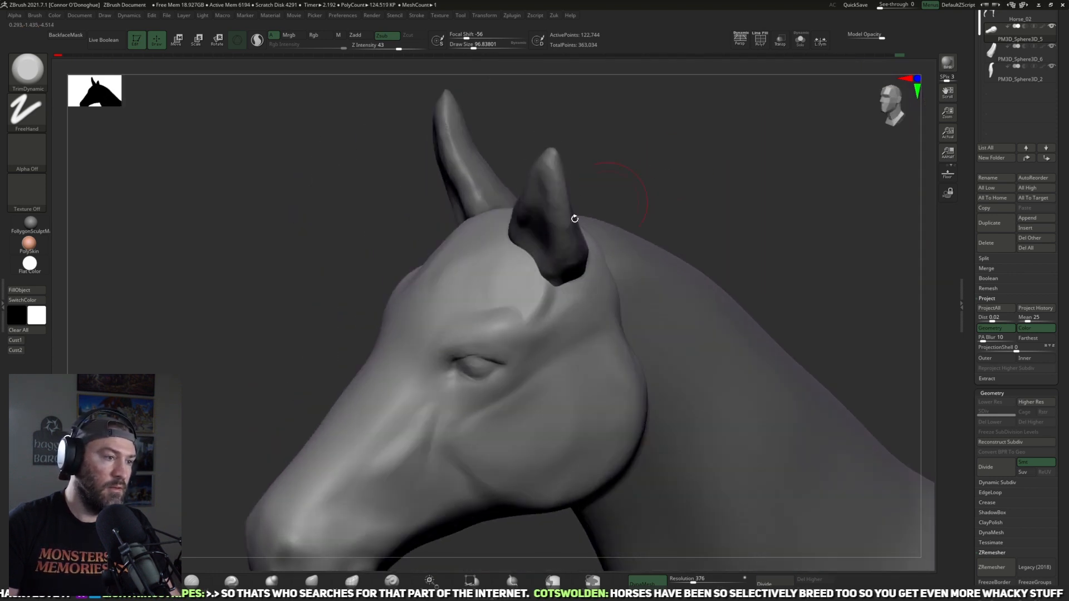
right_click_drag(640, 191, 458, 291)
mouse_move(419, 283)
left_mouse_down()
mouse_move(461, 277)
mouse_move(460, 238)
left_mouse_up()
right_click_drag(645, 203, 544, 285)
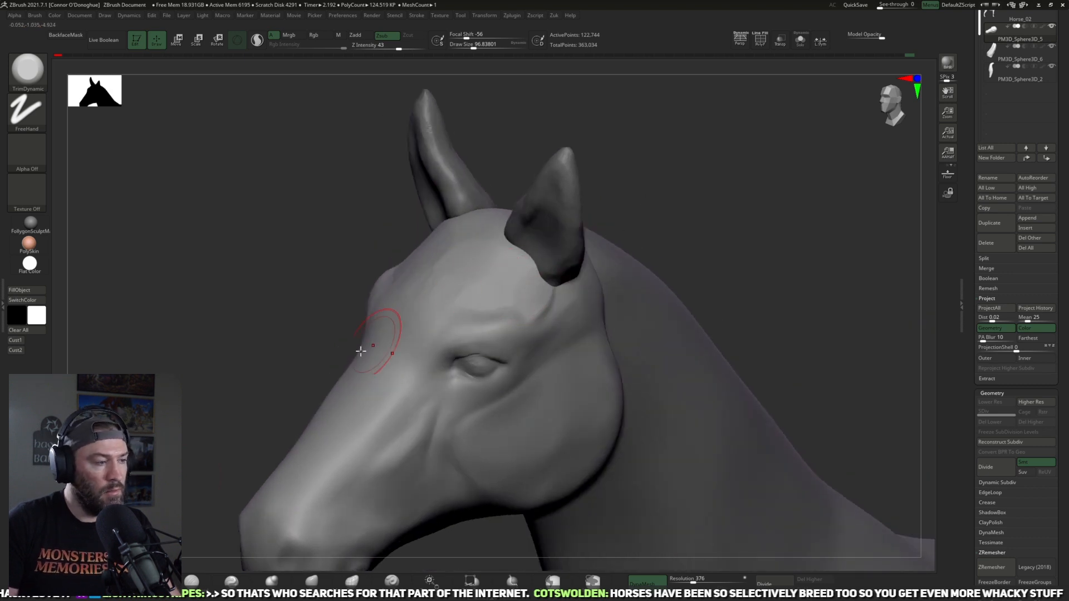
Step: Build up the forehead above the eye and the area behind the ear with the ClayBuildup brush
key("b")
key("c")
key("b")
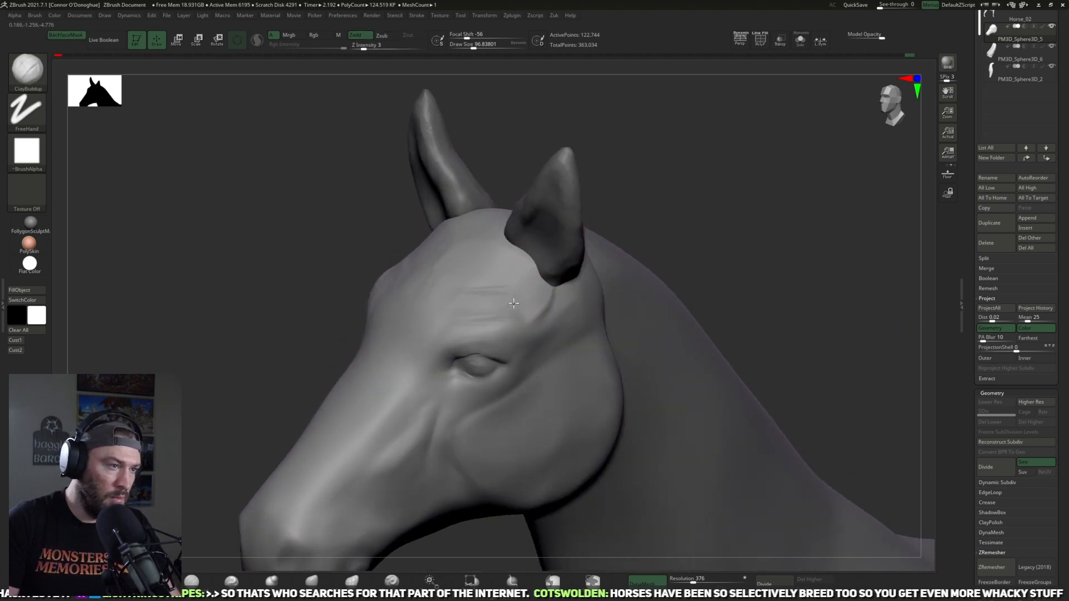
mouse_move(452, 301)
left_mouse_down()
mouse_move(480, 285)
mouse_move(465, 286)
left_mouse_up()
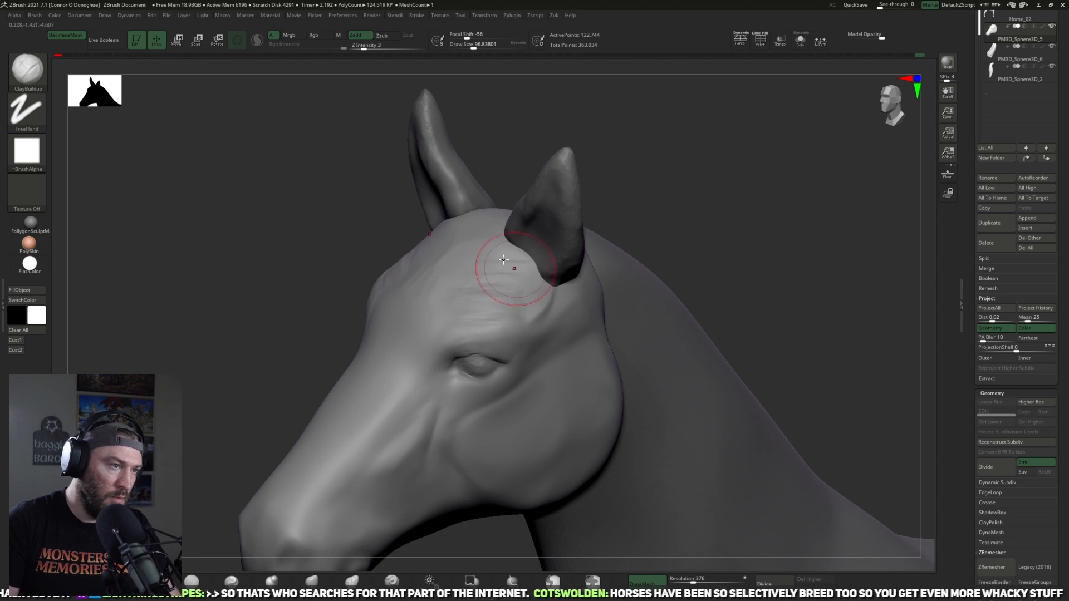
mouse_move(649, 141)
left_mouse_down()
mouse_move(640, 136)
mouse_move(667, 160)
mouse_move(591, 288)
left_mouse_up()
left_click_drag(716, 179, 644, 239)
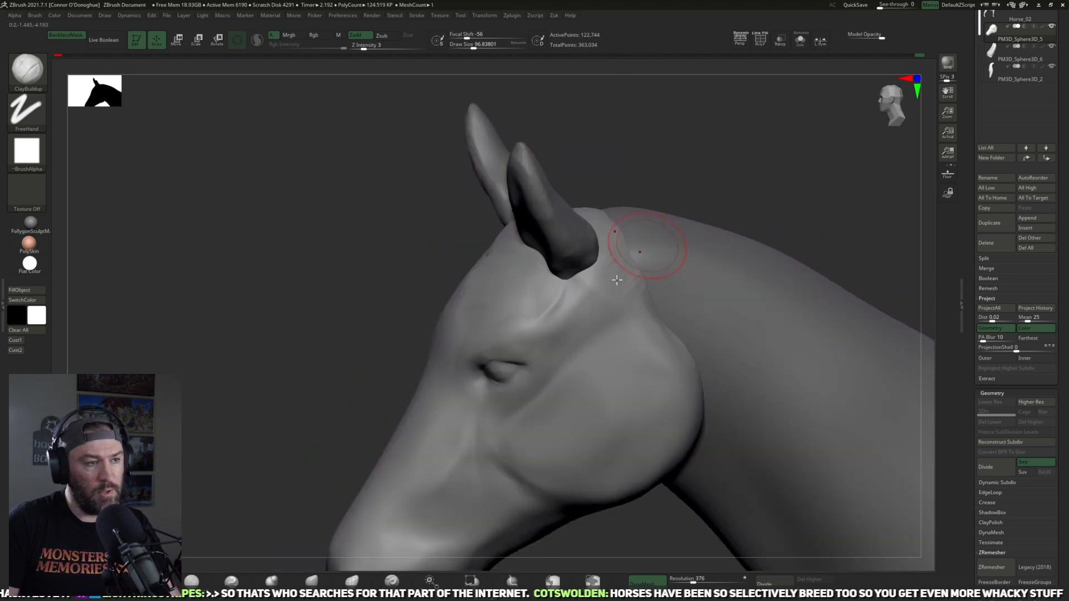
mouse_move(550, 300)
left_mouse_down()
mouse_move(560, 289)
mouse_move(514, 336)
left_mouse_up()
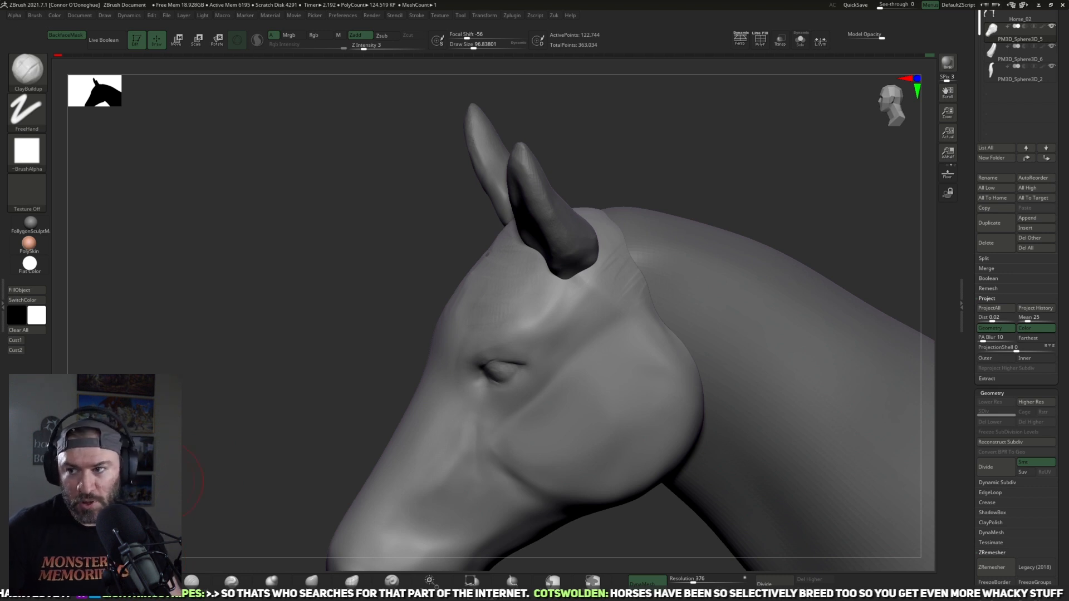
left_click_drag(178, 418, 220, 433)
Step: Flatten the forehead and the top of the head between the ears with broad TrimDynamic strokes
key("b")
key("t")
key("d")
mouse_move(746, 144)
left_mouse_down()
mouse_move(776, 140)
mouse_move(577, 234)
left_mouse_up()
key("bracketright")
key("bracketright")
left_click_drag(704, 204, 634, 223)
mouse_move(503, 307)
left_mouse_down()
mouse_move(486, 270)
mouse_move(479, 315)
mouse_move(467, 300)
mouse_move(478, 287)
mouse_move(522, 298)
mouse_move(420, 327)
left_mouse_up()
key("bracketright")
mouse_move(661, 186)
left_mouse_down()
mouse_move(690, 164)
mouse_move(629, 187)
left_mouse_up()
left_click_drag(421, 305, 436, 300)
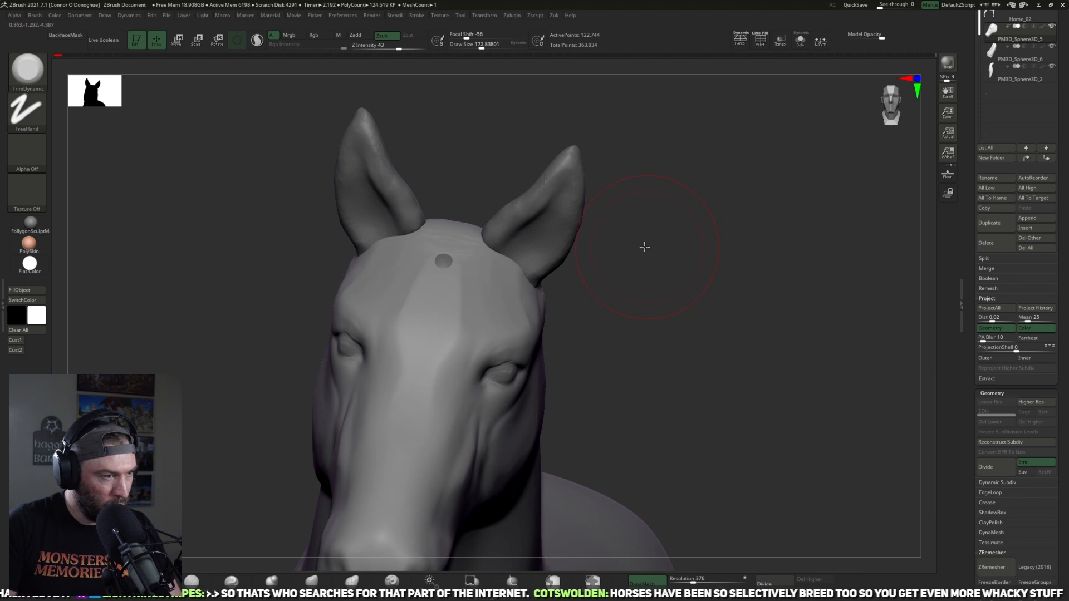
Step: Plane down the temple below the base of the ear with the TrimDynamic brush
left_click_drag(644, 247, 604, 245)
key("bracketleft")
key("bracketleft")
key("bracketleft")
left_click_drag(685, 231, 612, 236)
key("bracketleft")
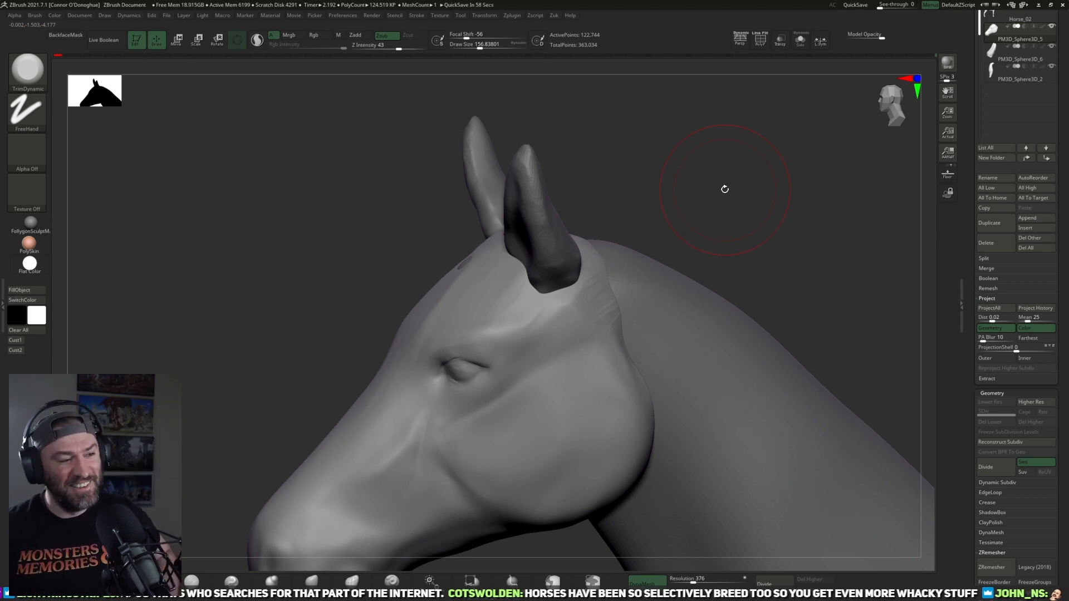
key("bracketright")
key("bracketright")
key("bracketright")
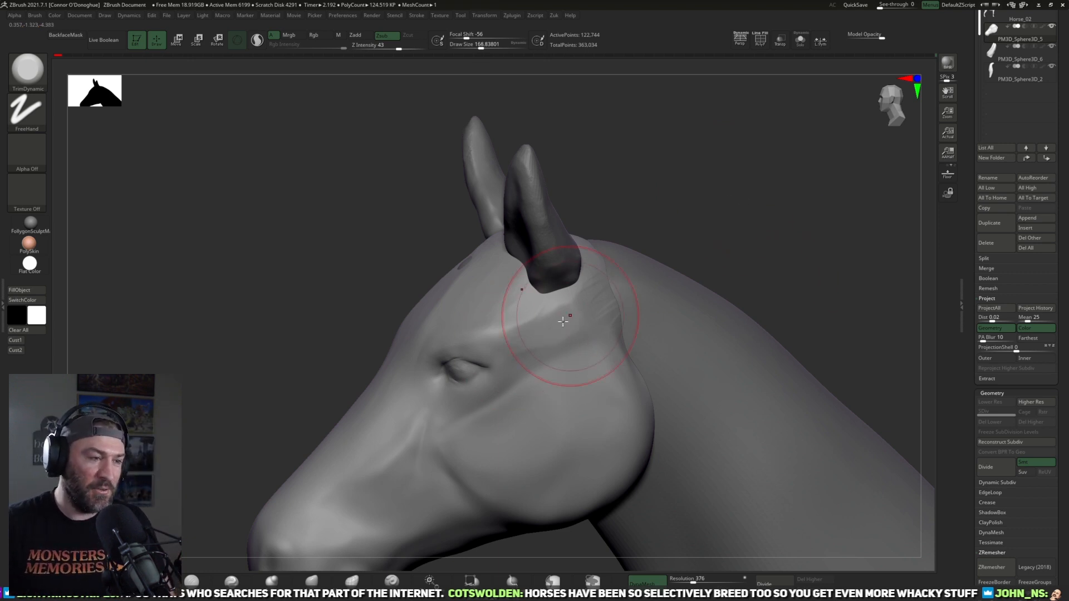
left_click_drag(675, 239, 554, 318)
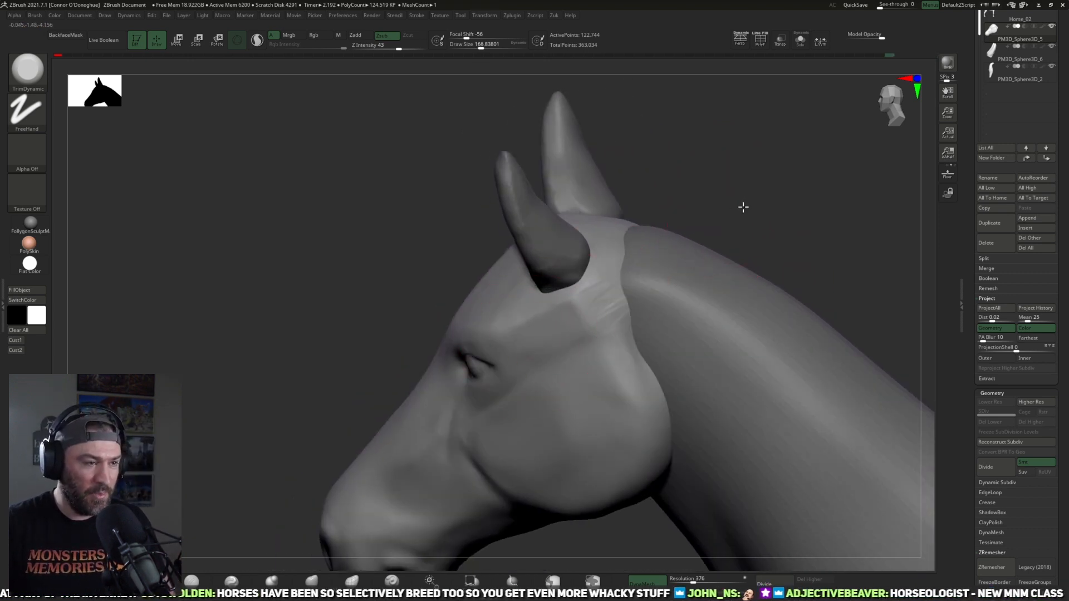
Step: Even out the ridges behind the ear and along the upper cheek with TrimDynamic
left_click_drag(732, 208, 717, 267)
left_click_drag(720, 312, 670, 298)
left_click_drag(738, 232, 742, 228)
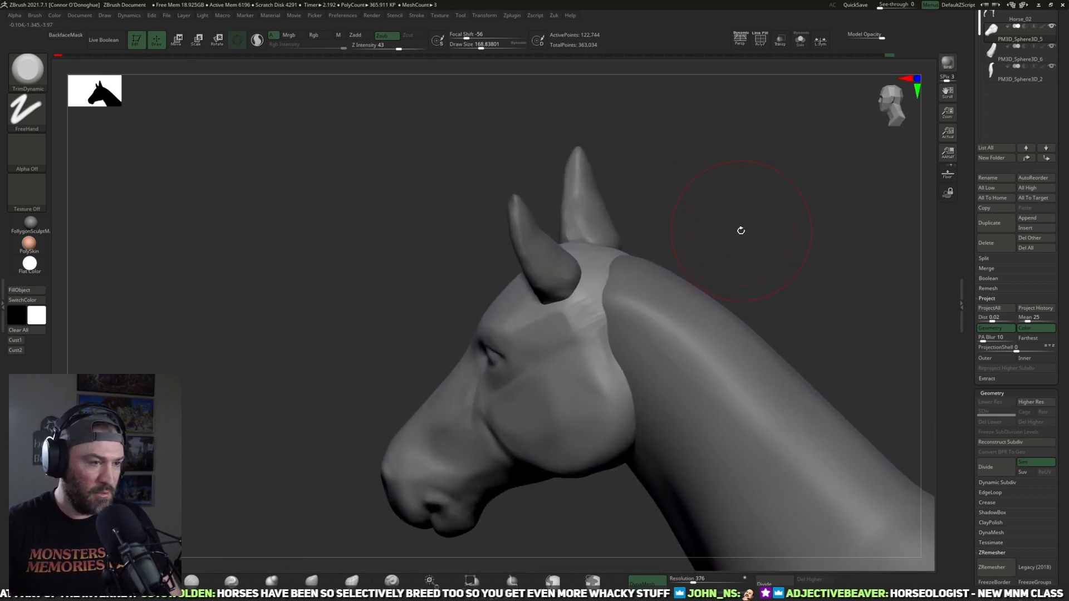
left_click_drag(753, 199, 761, 233)
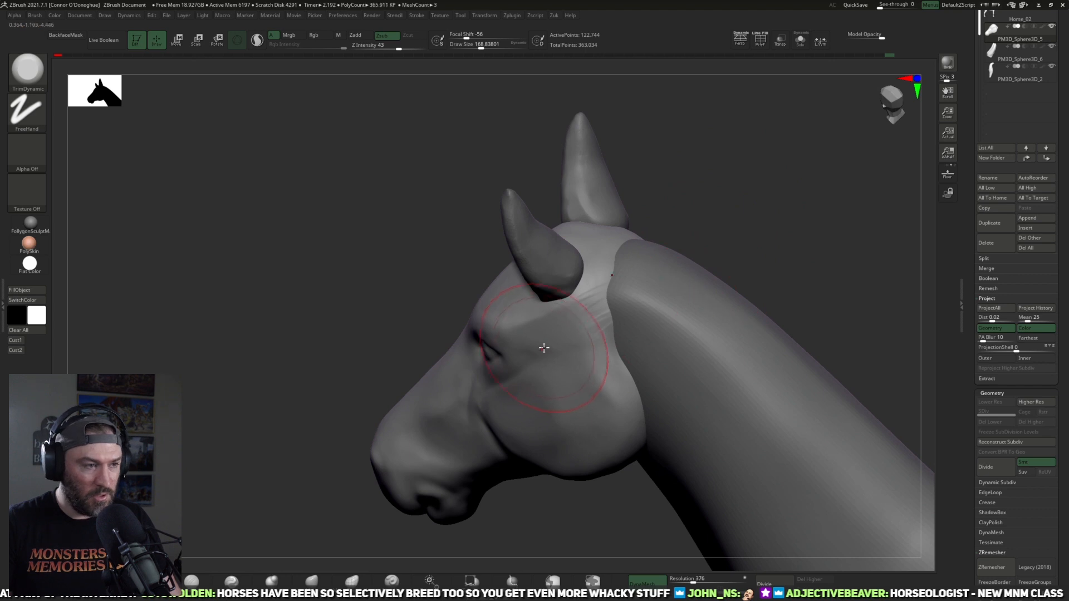
left_click_drag(552, 348, 567, 361, "shift")
left_click_drag(667, 229, 699, 270)
left_click_drag(504, 250, 502, 304, "shift")
mouse_move(698, 223)
left_mouse_down("shift")
mouse_move(737, 230)
mouse_move(724, 201)
mouse_move(716, 239)
mouse_move(662, 254)
left_mouse_up("shift")
left_click_drag(581, 459, 573, 484, "alt")
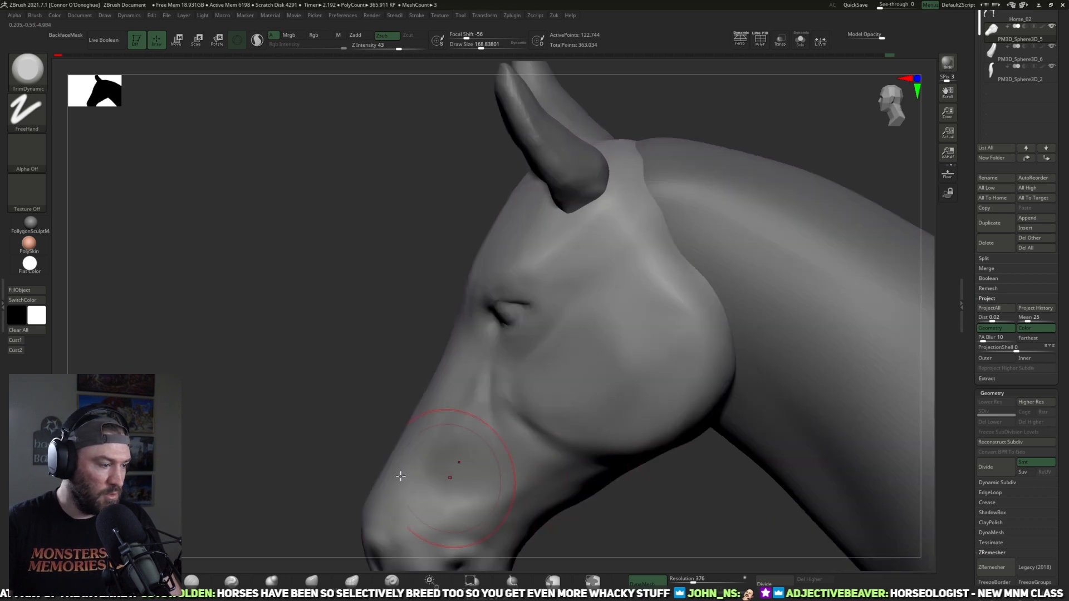
Step: Carve the groove curving behind and below the eye with the DamStandard brush
left_click(191, 580)
left_click_drag(262, 413, 562, 336)
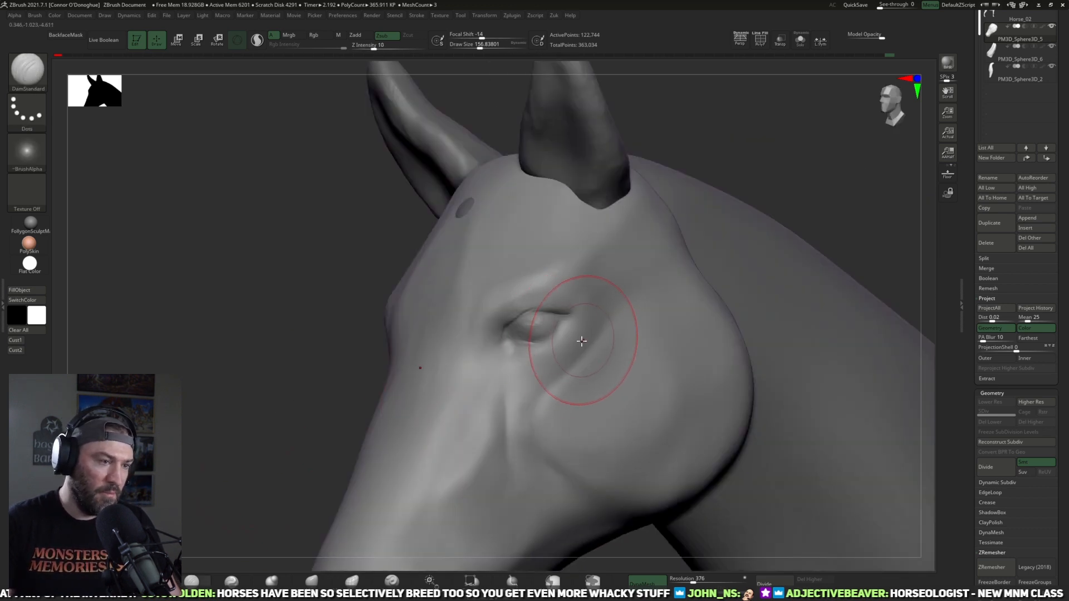
left_click_drag(602, 328, 554, 382)
key("]")
left_click_drag(612, 322, 554, 379)
left_click_drag(603, 335, 554, 367)
key("[")
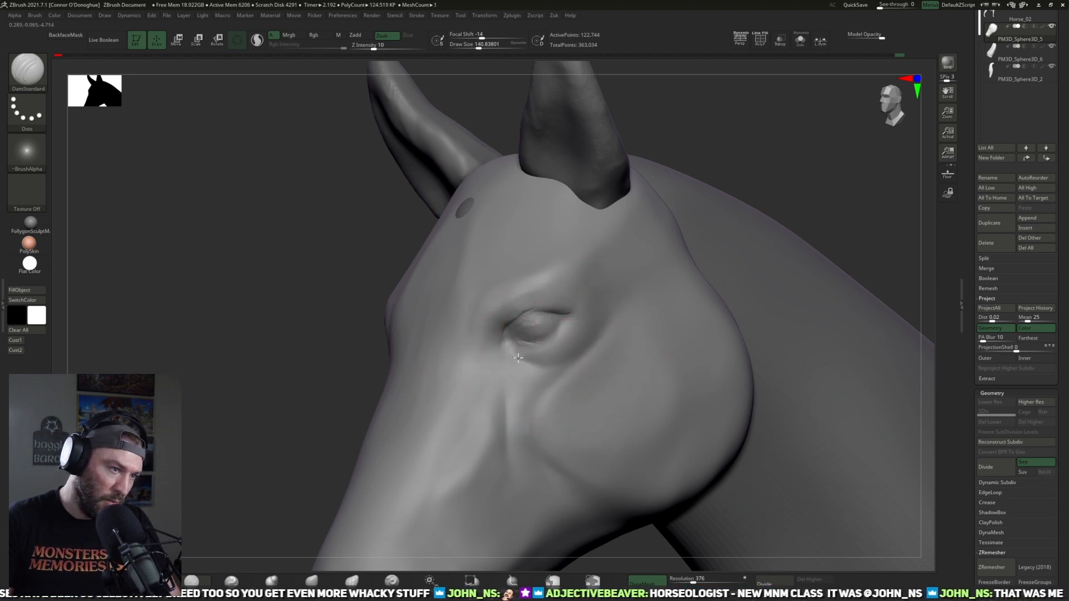
Step: Refine the creases at the eye's inner corner and along the side of the nose with DamStandard
left_click_drag(767, 138, 777, 149, "shift")
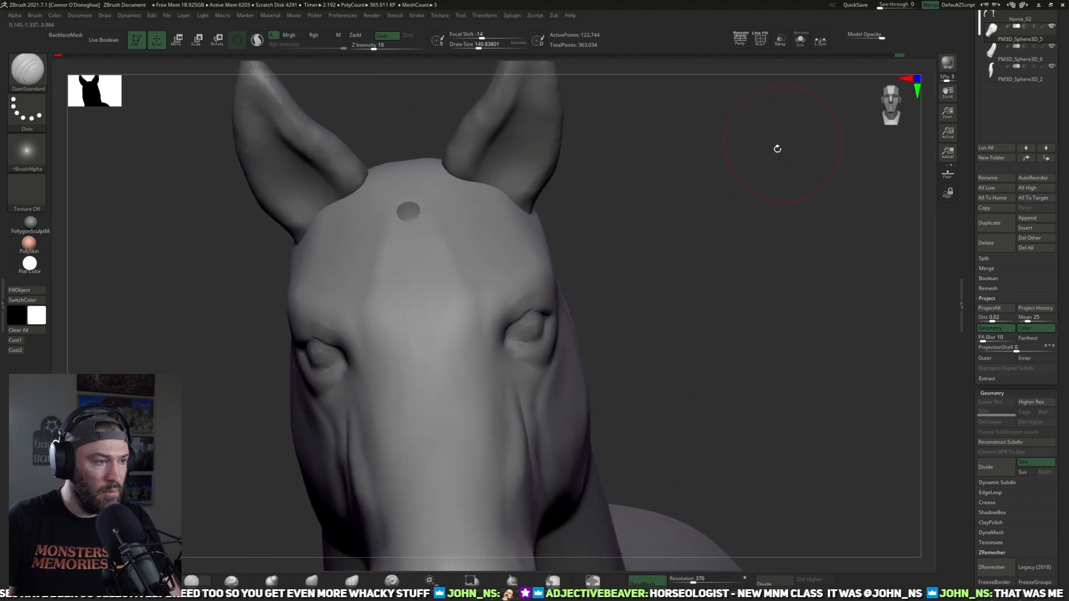
left_click_drag(712, 219, 682, 234)
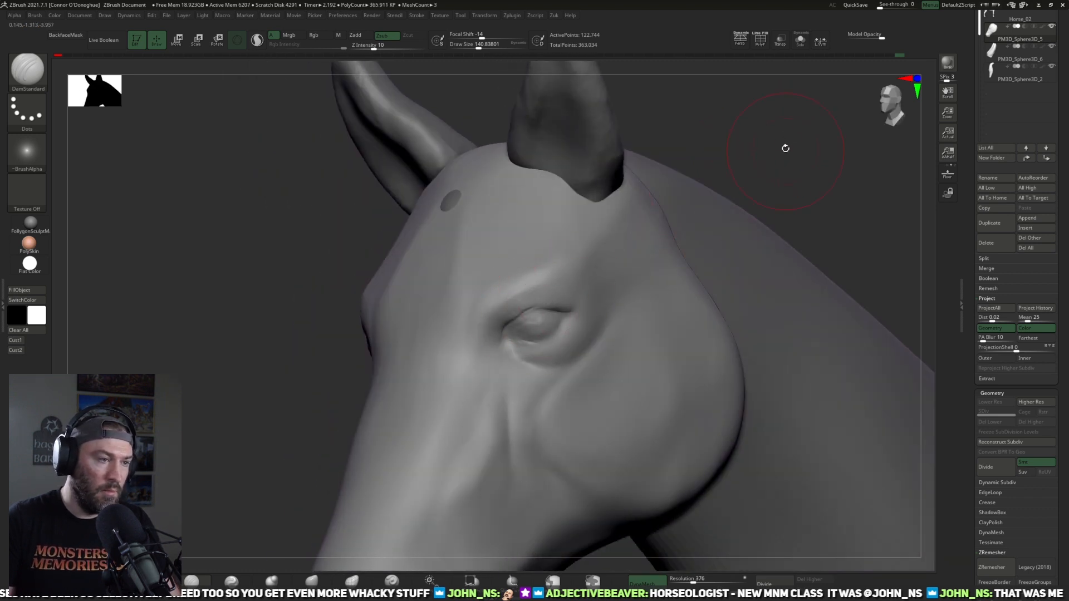
left_click_drag(785, 148, 540, 319)
left_click_drag(698, 174, 441, 374)
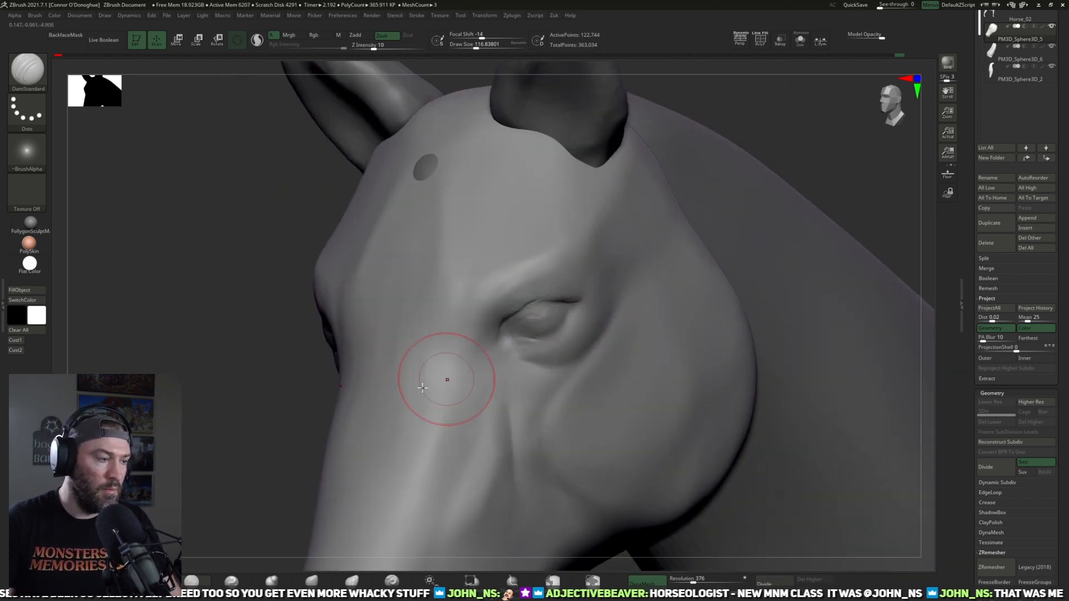
mouse_move(258, 482)
left_mouse_down()
mouse_move(319, 567)
mouse_move(324, 527)
left_mouse_up()
Step: Reshape the eyelids and inner eye corner with small Move brush strokes and soften the surface
key("b")
key("m")
key("v")
mouse_move(746, 168)
left_mouse_down()
mouse_move(553, 278)
mouse_move(567, 311)
mouse_move(565, 303)
left_mouse_up()
key("[")
left_click_drag(497, 347, 510, 342)
key("[")
mouse_move(735, 193)
left_mouse_down()
mouse_move(703, 247)
mouse_move(706, 214)
left_mouse_up()
left_click_drag(686, 262, 199, 495, "alt")
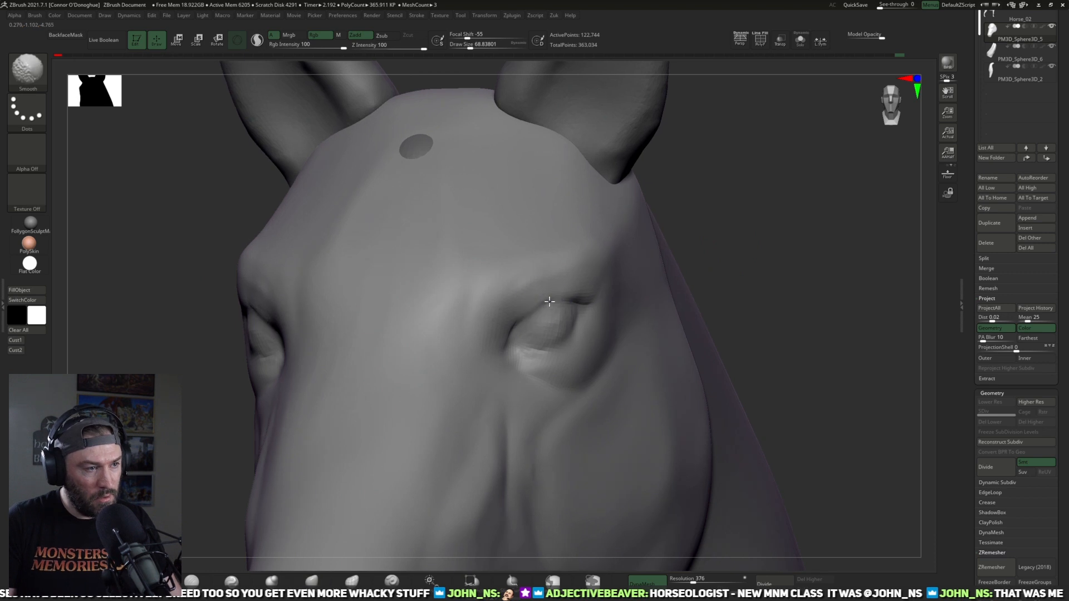
Step: Sharpen the upper and lower eyelid edges around the eyeball with the DamStandard brush
key("b")
key("d")
key("s")
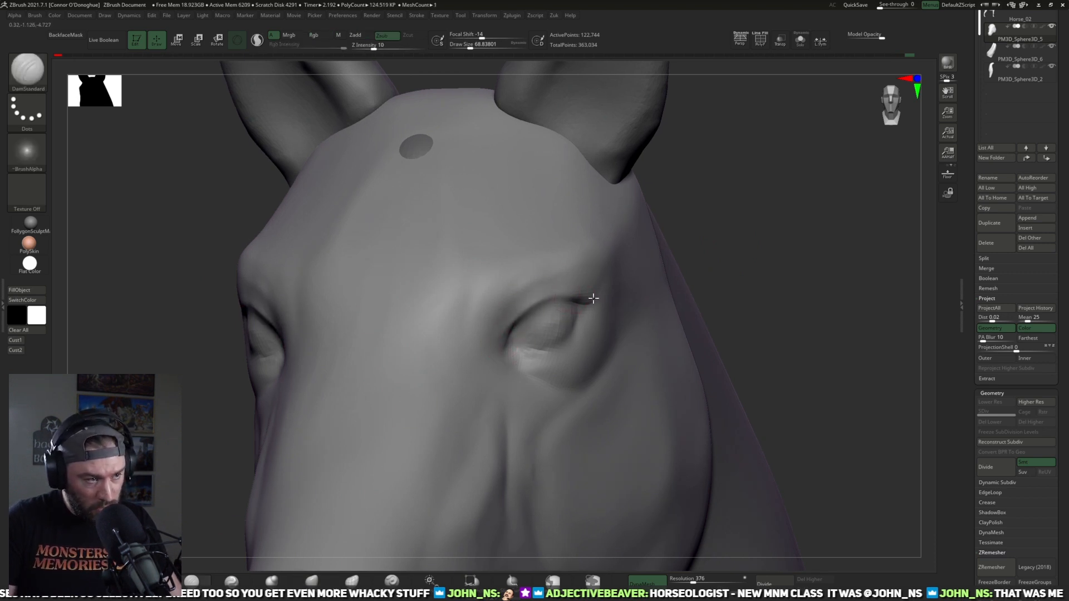
left_click_drag(746, 217, 579, 359)
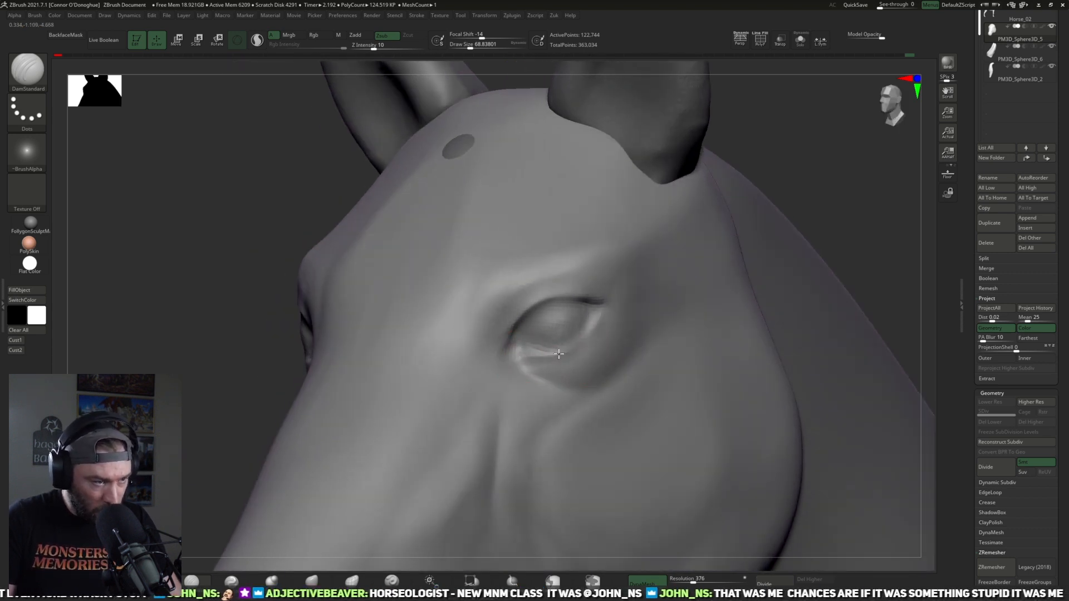
left_click_drag(816, 164, 795, 164)
key("bracketright")
key("bracketright")
mouse_move(848, 172)
left_mouse_down()
mouse_move(816, 182)
mouse_move(838, 175)
left_mouse_up()
key("bracketright")
key("bracketright")
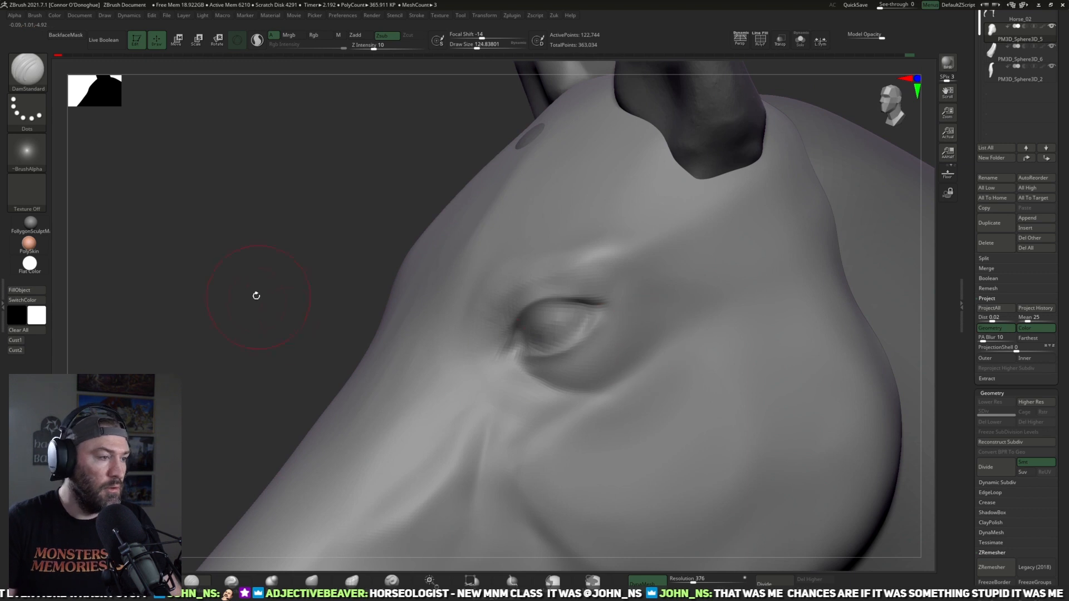
Step: Deepen the eye's inner corner and define the lid folds with finer DamStandard strokes
mouse_move(259, 273)
left_mouse_down()
mouse_move(236, 303)
mouse_move(529, 274)
left_mouse_up()
key("bracketleft")
key("bracketleft")
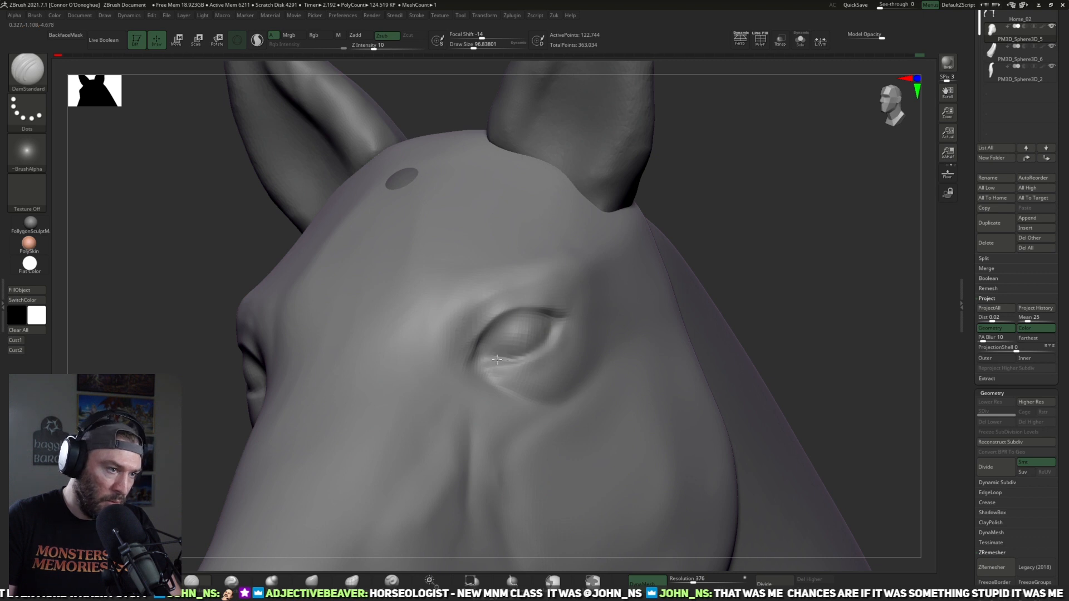
mouse_move(742, 216)
left_mouse_down()
mouse_move(489, 362)
mouse_move(467, 363)
left_mouse_up()
key("bracketleft")
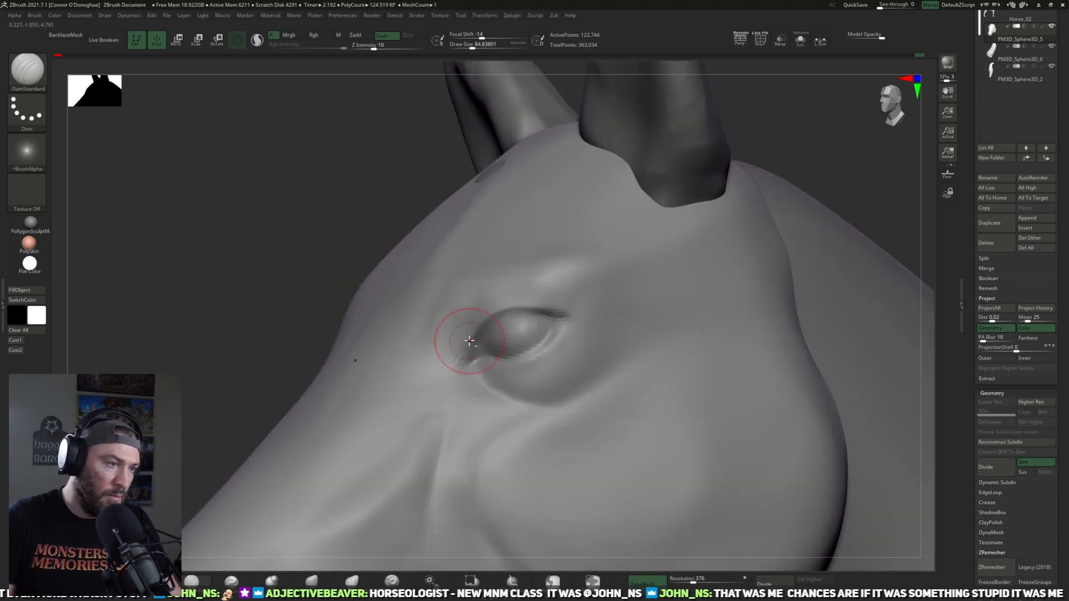
mouse_move(309, 342)
left_mouse_down()
mouse_move(445, 362)
mouse_move(502, 391)
left_mouse_up()
mouse_move(668, 240)
left_mouse_down()
mouse_move(690, 215)
mouse_move(530, 316)
left_mouse_up()
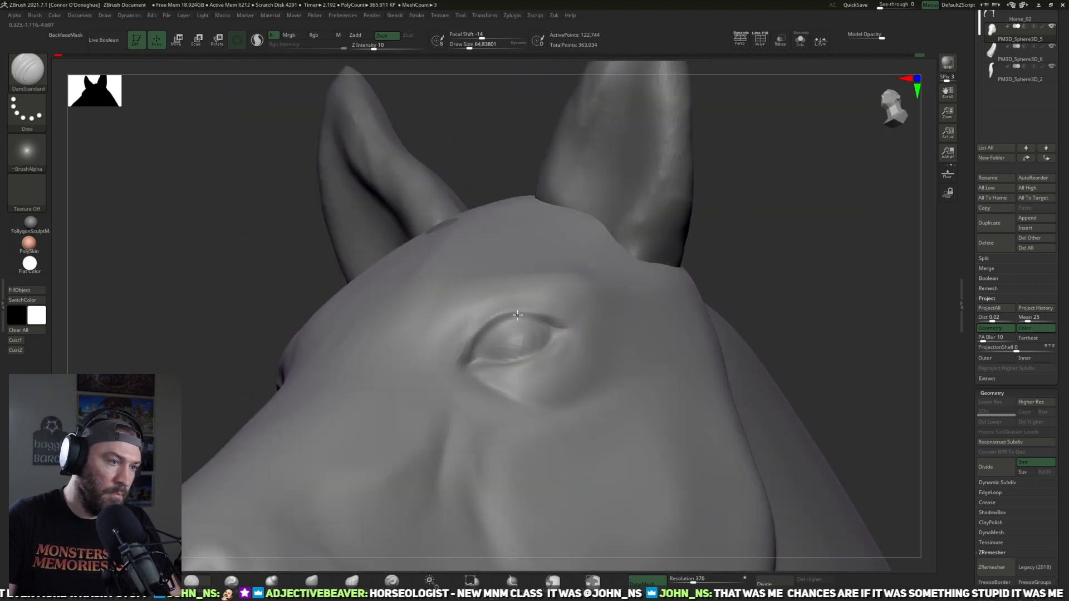
Step: Refine the brow ridge above the eye and the fold behind it with DamStandard
left_click_drag(739, 215, 811, 267)
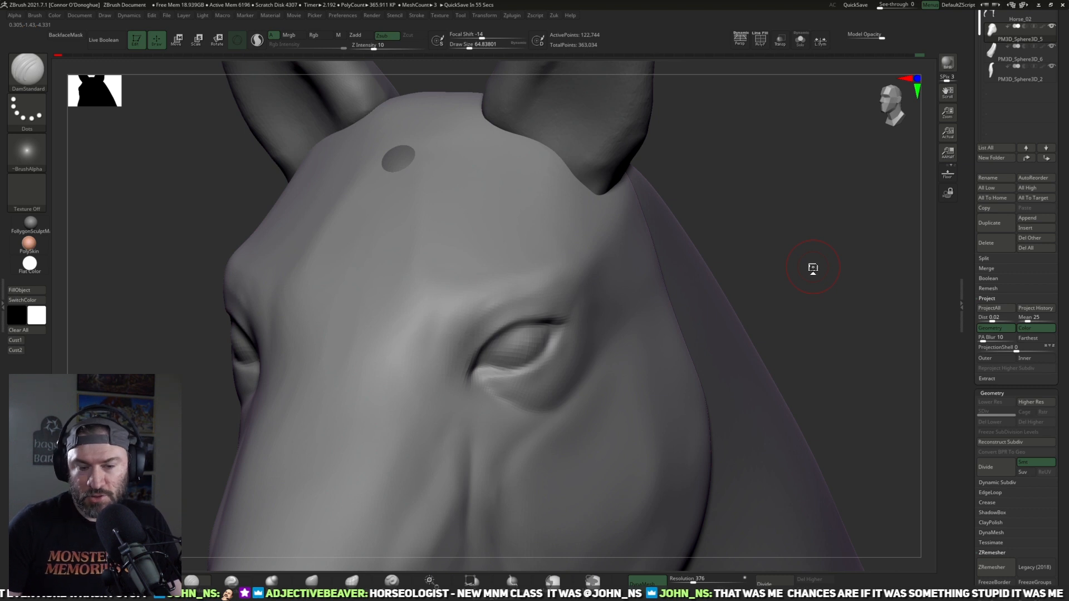
left_click_drag(787, 172, 740, 186)
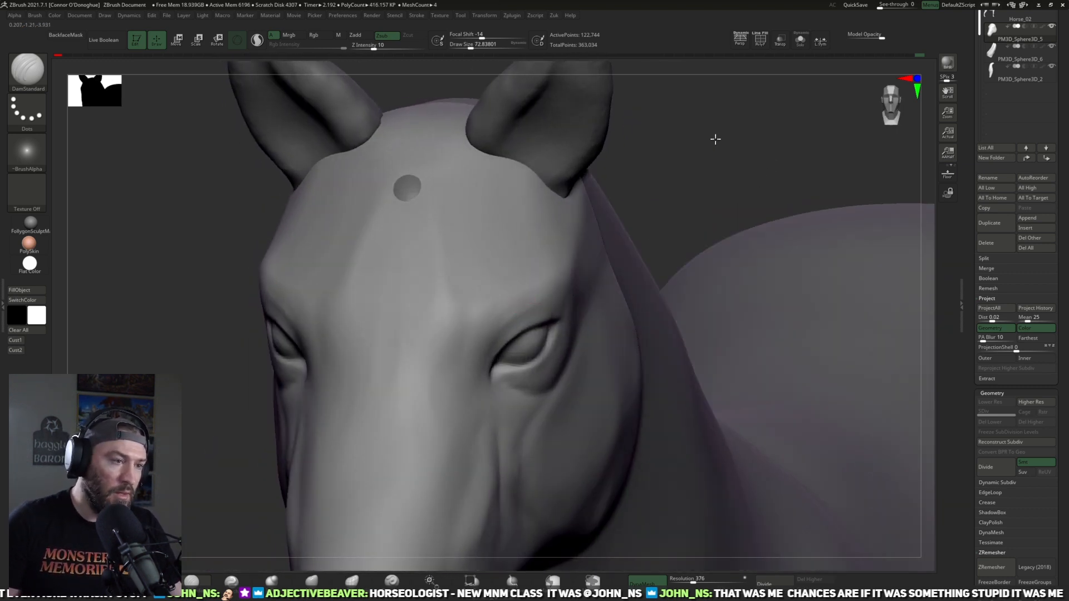
left_click_drag(713, 138, 494, 291)
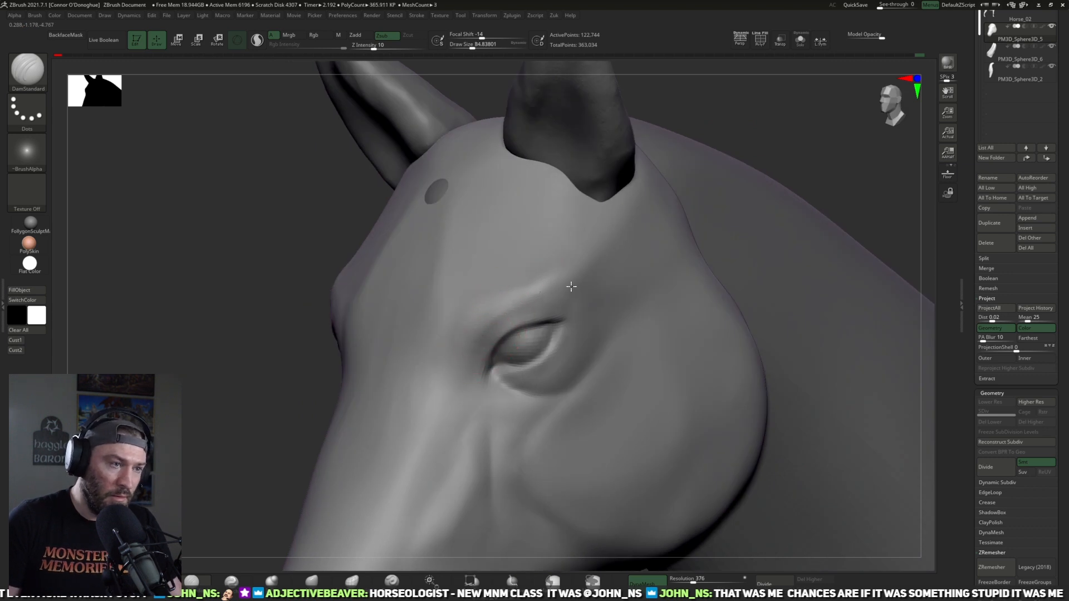
left_click_drag(783, 132, 696, 189)
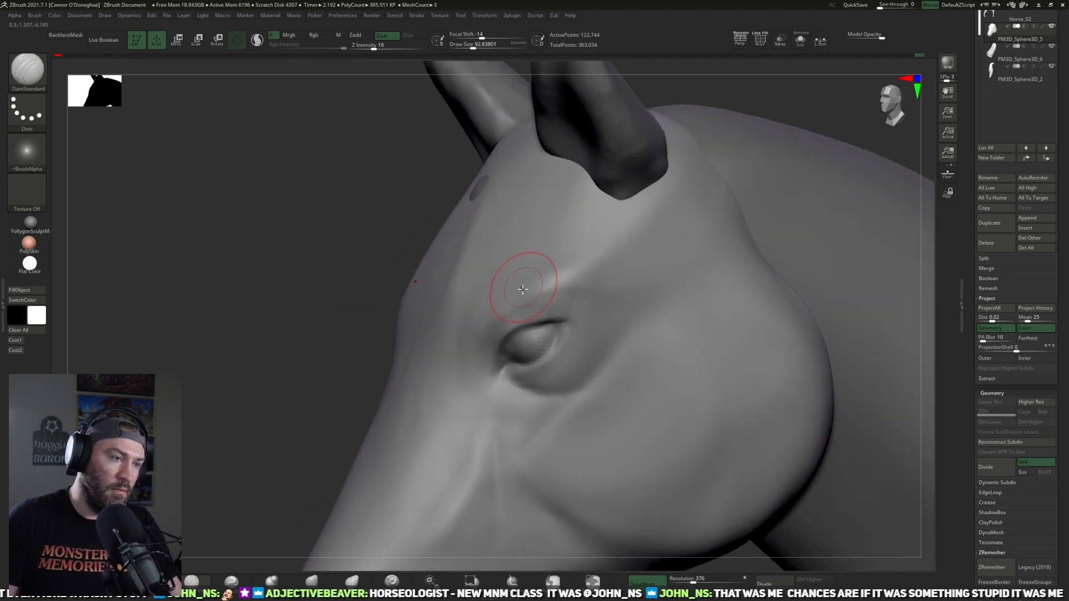
left_click_drag(310, 417, 595, 360)
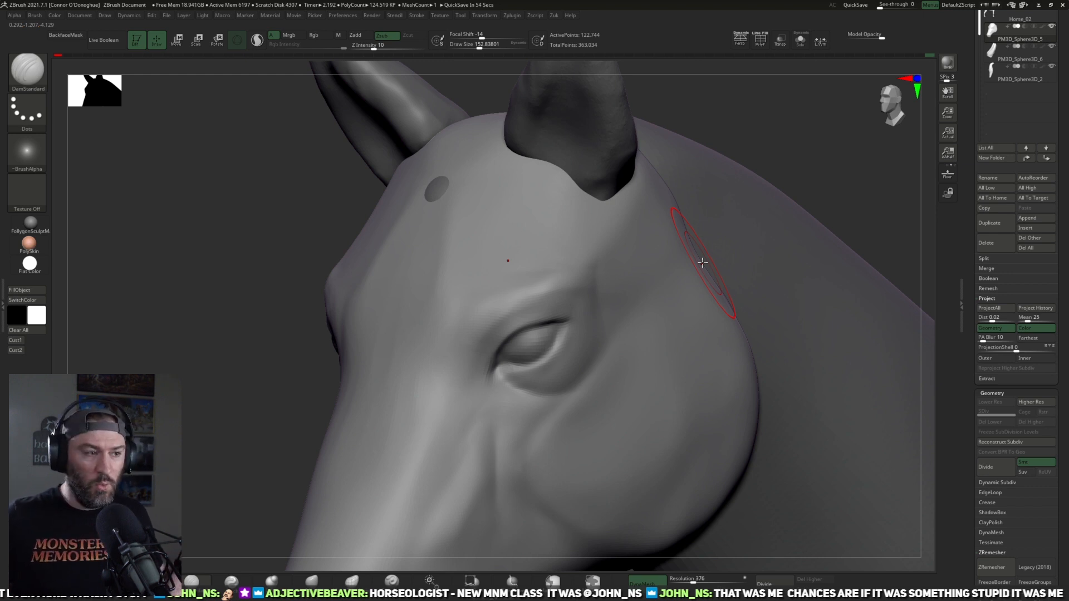
Step: Select the Horse_02 body subtool and touch up the area where the neck meets the head
mouse_move(840, 154)
left_mouse_down()
mouse_move(808, 239)
mouse_move(780, 185)
mouse_move(809, 167)
mouse_move(767, 195)
mouse_move(722, 164)
mouse_move(627, 262)
left_mouse_up()
left_click(631, 296, "alt")
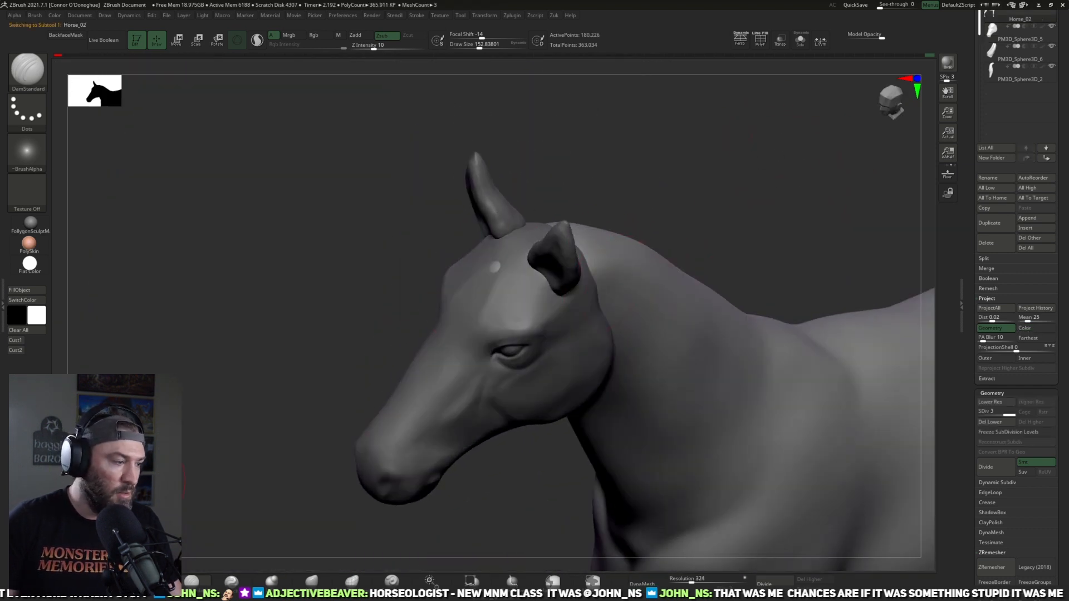
left_click(192, 580)
left_click_drag(356, 334, 472, 261)
left_click_drag(652, 185, 604, 226)
Step: Reselect the head subtool and reshape the back of the head below the ear with the Move brush
left_click(512, 358, "alt")
left_click_drag(499, 484, 534, 477)
mouse_move(693, 220)
left_mouse_down()
mouse_move(649, 224)
mouse_move(692, 176)
mouse_move(683, 180)
left_mouse_up()
left_click_drag(464, 346, 455, 373)
left_click_drag(483, 530, 514, 529)
left_click(312, 581)
mouse_move(656, 145)
left_mouse_down()
mouse_move(666, 124)
mouse_move(678, 126)
left_mouse_up()
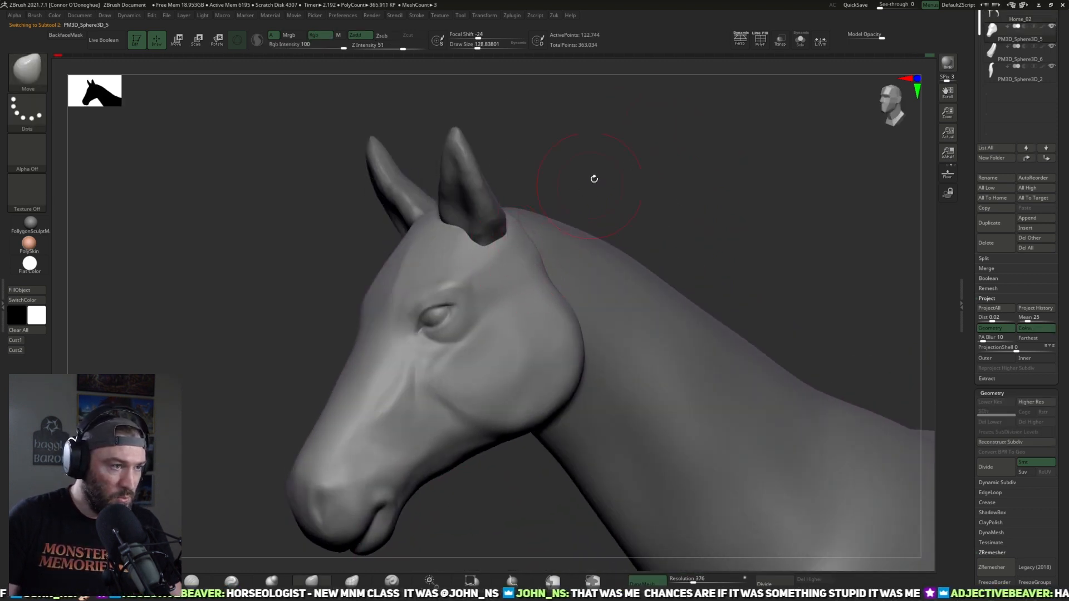
left_click_drag(583, 190, 508, 248)
mouse_move(617, 191)
left_mouse_down()
mouse_move(680, 145)
mouse_move(690, 169)
mouse_move(492, 256)
left_mouse_up()
Step: Adjust the contour of the temple and brow from behind the head with a smaller Move brush
key("bracketleft")
mouse_move(647, 175)
left_mouse_down()
mouse_move(649, 184)
mouse_move(668, 170)
mouse_move(587, 207)
mouse_move(575, 100)
left_mouse_up()
left_click_drag(623, 128, 482, 288)
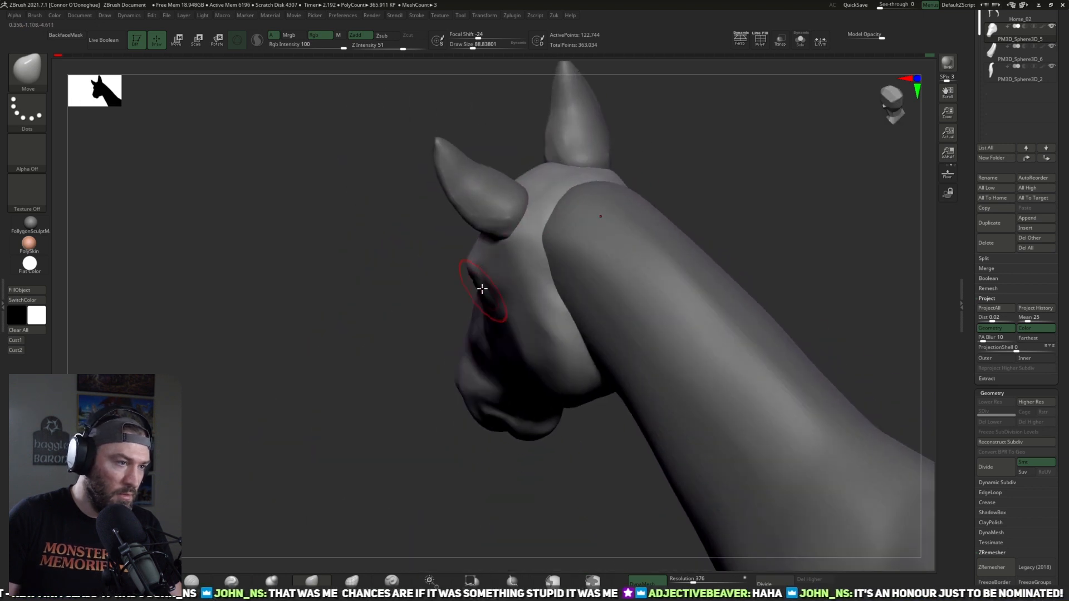
left_click_drag(335, 310, 654, 150)
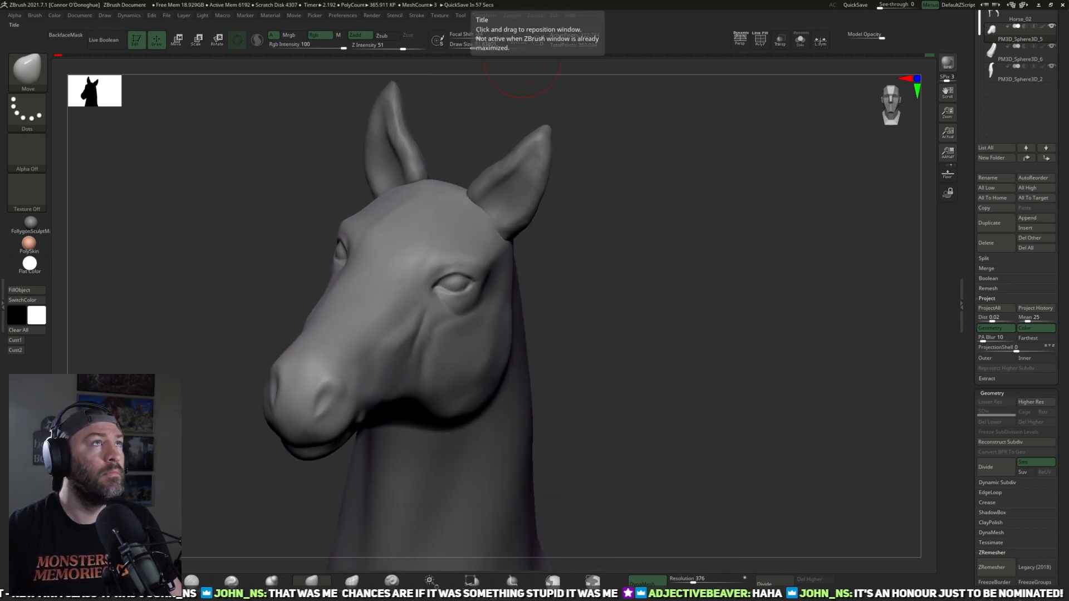
Step: Reshape the lower rear corner of the jaw from the side with an enlarged Move brush
left_click_drag(722, 308, 746, 245)
key("bracketright")
key("bracketright")
key("bracketright")
key("bracketright")
key("bracketright")
key("bracketright")
key("bracketright")
key("bracketright")
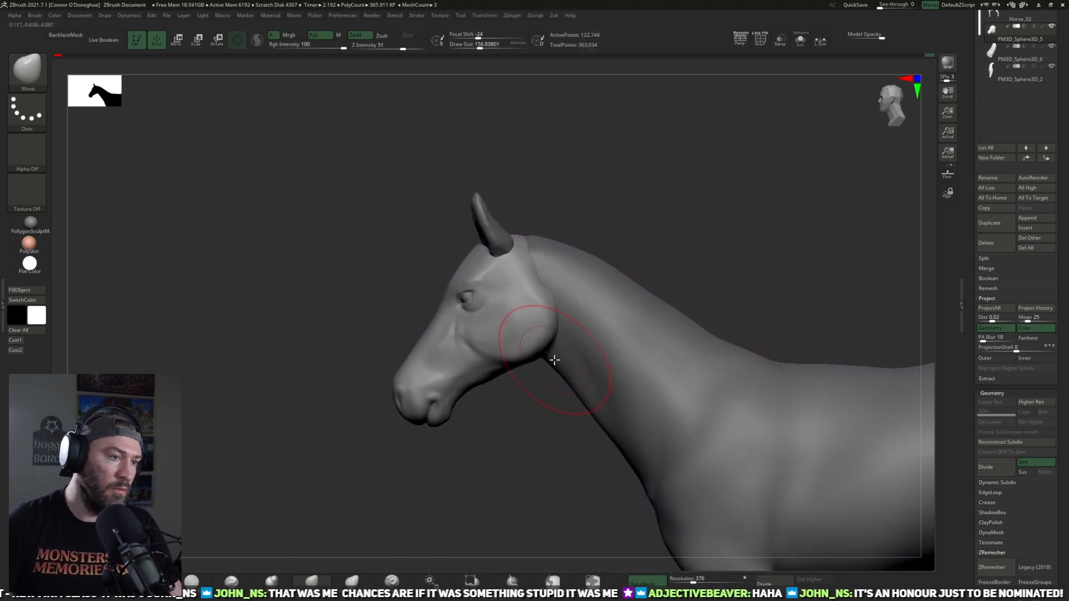
left_click_drag(548, 362, 539, 363)
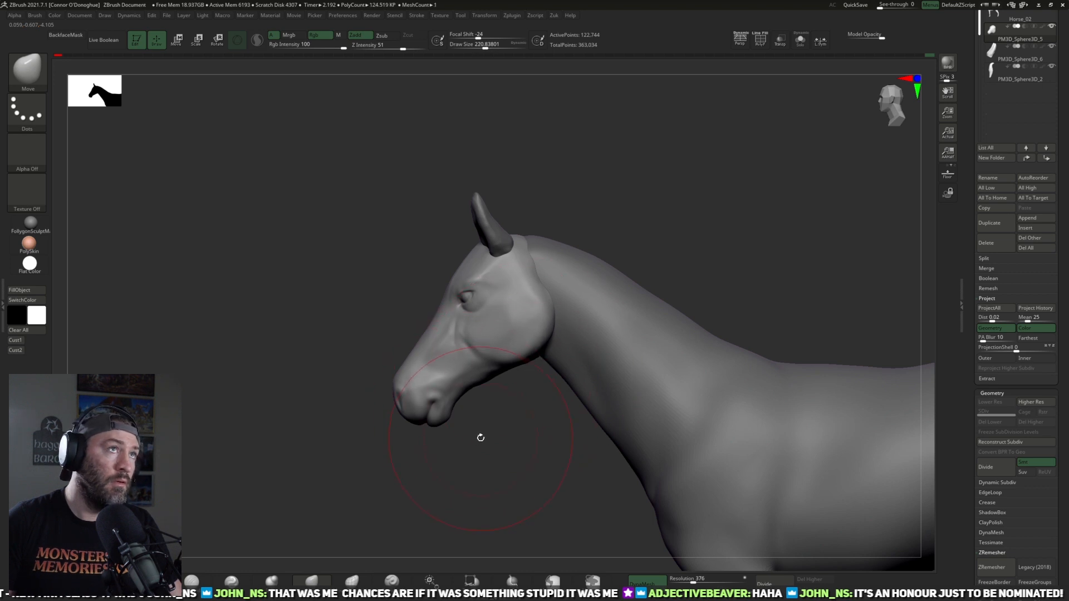
Step: Adjust the head's rear edge below the ear and the underside of the jaw with a smaller Move brush
key("bracketleft")
key("bracketleft")
key("bracketleft")
key("bracketleft")
key("bracketleft")
key("bracketleft")
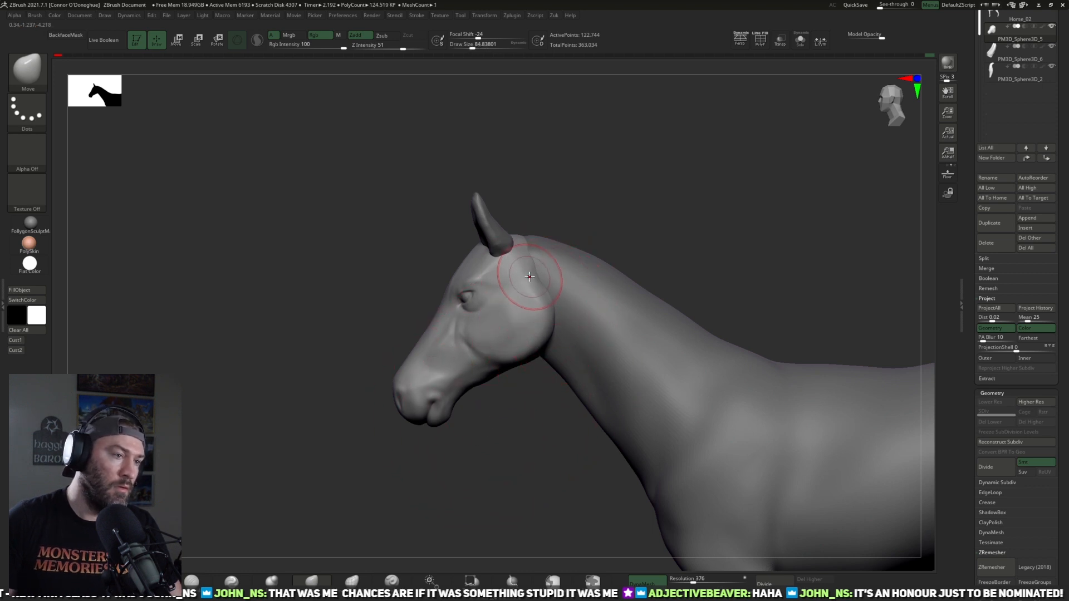
left_click_drag(533, 277, 536, 250)
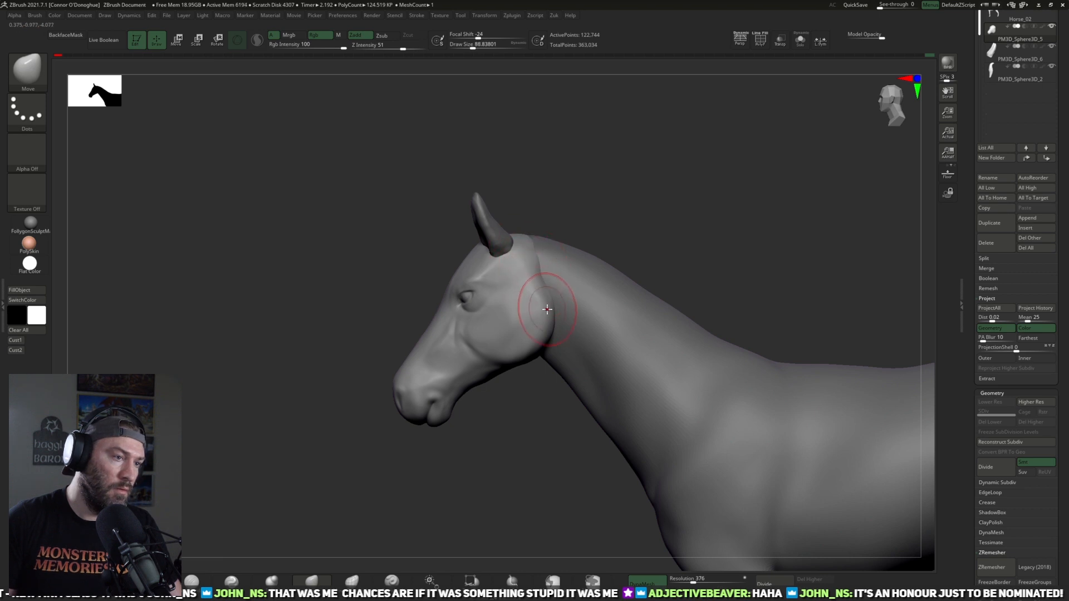
left_click_drag(525, 353, 519, 356)
Step: Isolate the head subtool to expose its hidden back and underside
key("[")
key("[")
left_click(193, 581)
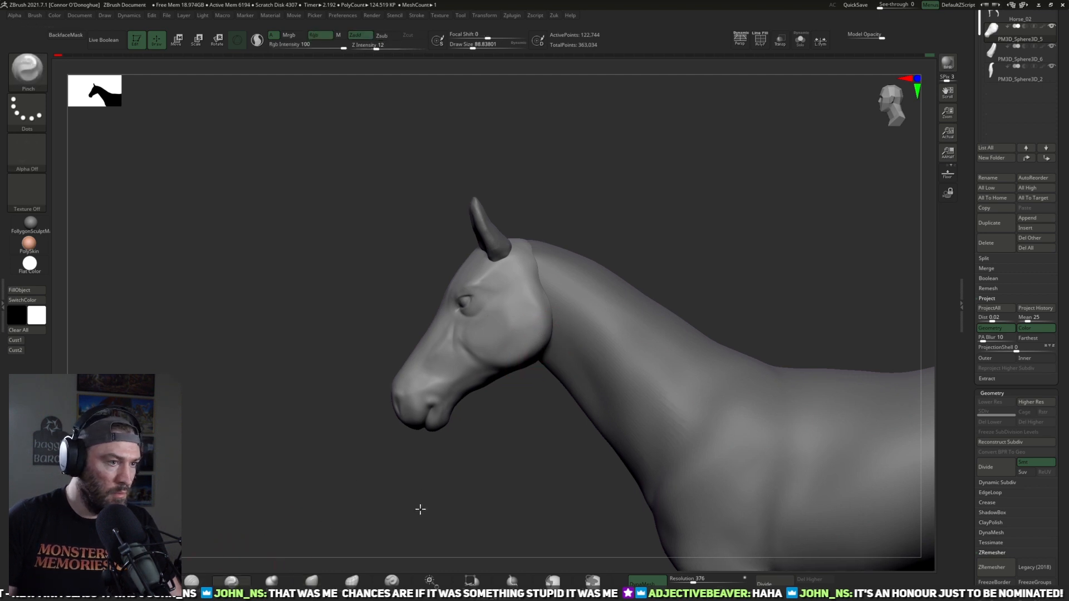
left_click_drag(420, 505, 551, 348)
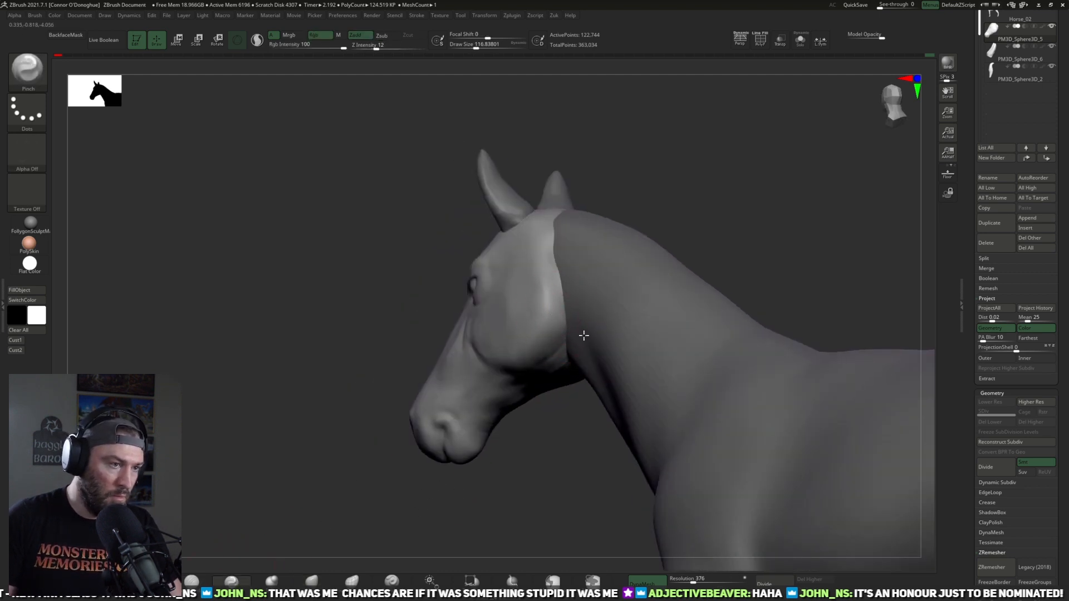
left_click(800, 39)
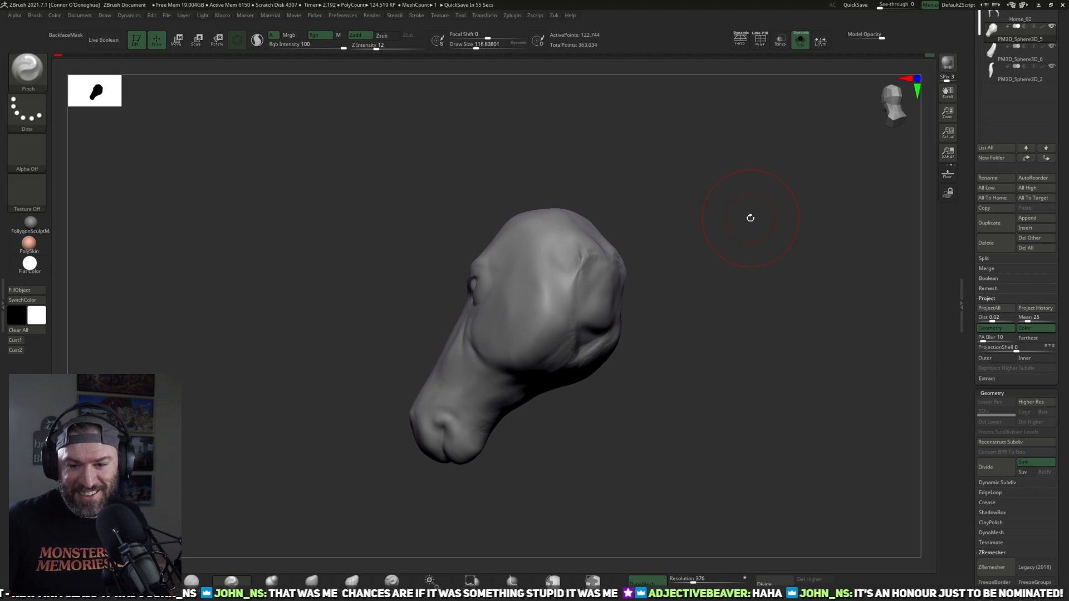
mouse_move(566, 386)
left_mouse_down()
mouse_move(703, 399)
mouse_move(613, 366)
mouse_move(673, 335)
mouse_move(597, 380)
left_mouse_up()
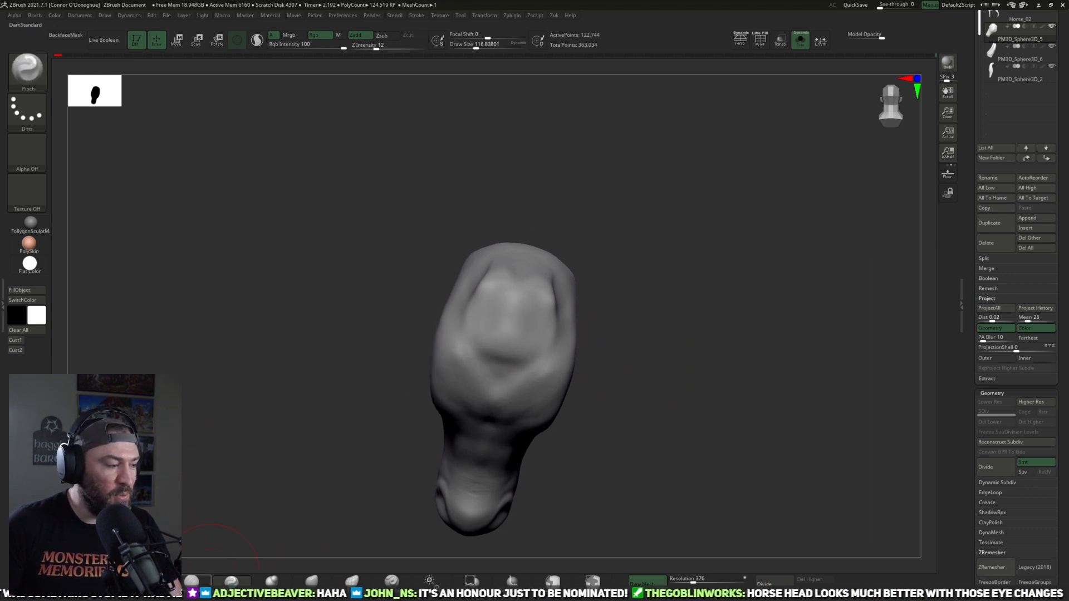
Step: Build up the back of the head and the hollow between the jawbones with the ClayBuildup brush
key("b")
key("d")
key("s")
key("b")
key("c")
key("b")
left_click_drag(672, 267, 662, 298)
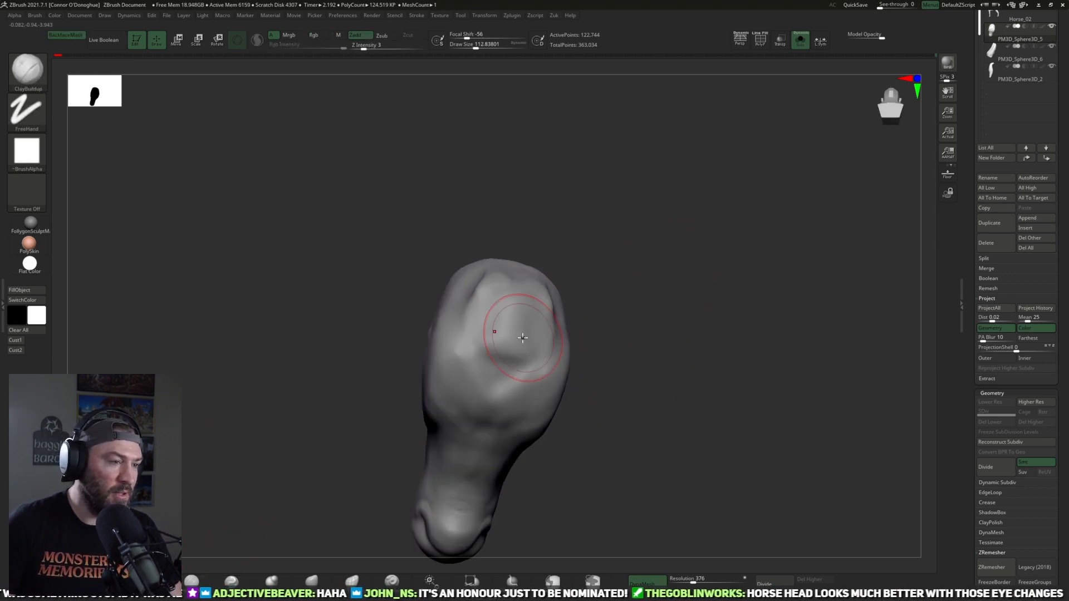
left_click_drag(635, 339, 616, 311)
mouse_move(546, 346)
left_mouse_down()
mouse_move(479, 328)
mouse_move(555, 370)
mouse_move(472, 365)
mouse_move(543, 382)
left_mouse_up()
mouse_move(665, 371)
left_mouse_down()
mouse_move(753, 312)
mouse_move(484, 341)
left_mouse_up()
left_click_drag(642, 294, 627, 332)
mouse_move(534, 390)
left_mouse_down("shift")
mouse_move(491, 391)
mouse_move(556, 370)
left_mouse_up("shift")
left_click_drag(688, 356, 690, 305)
left_click_drag(509, 354, 525, 365, "shift")
left_click_drag(688, 338, 646, 314)
left_click_drag(501, 320, 522, 333, "shift")
Step: Fill in and smooth the underside of the jaw toward the muzzle on the isolated head
mouse_move(699, 234)
left_mouse_down()
mouse_move(711, 276)
mouse_move(630, 260)
mouse_move(625, 229)
left_mouse_up()
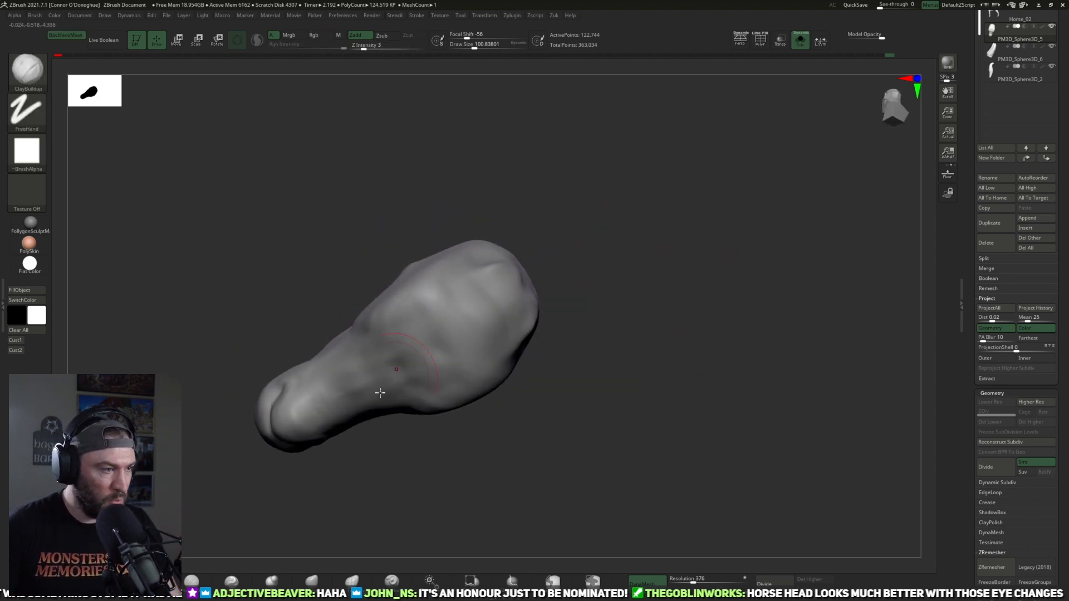
left_click_drag(456, 445, 352, 426)
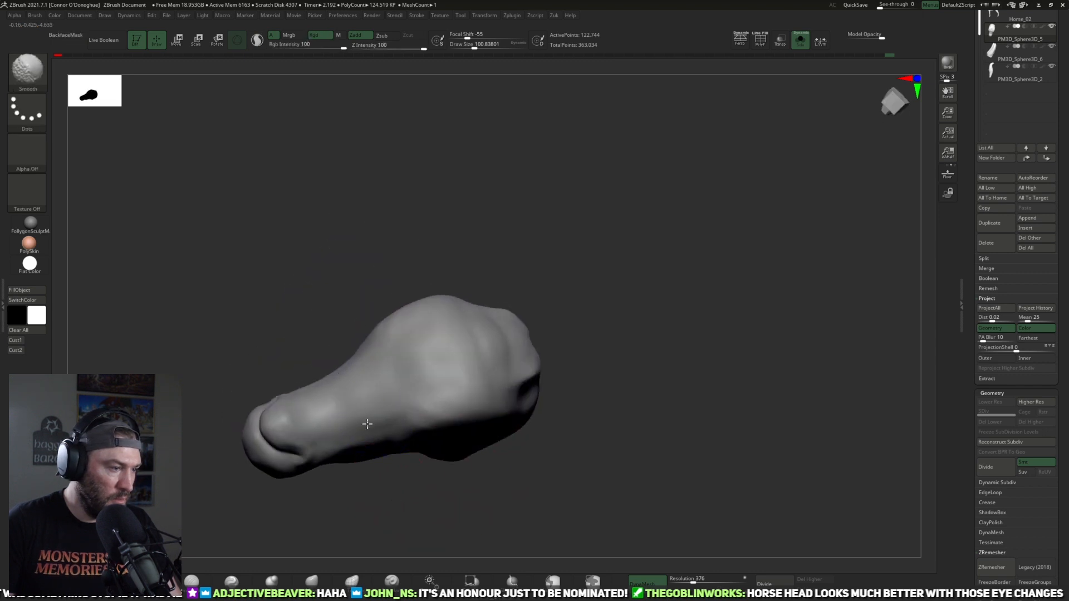
mouse_move(413, 508)
left_mouse_down()
mouse_move(428, 543)
mouse_move(498, 415)
mouse_move(461, 465)
mouse_move(398, 408)
mouse_move(324, 407)
mouse_move(436, 425)
mouse_move(465, 411)
mouse_move(495, 444)
left_mouse_up()
left_click_drag(411, 393, 411, 366, "shift")
mouse_move(482, 444)
left_mouse_down()
mouse_move(512, 447)
mouse_move(441, 363)
left_mouse_up()
left_click_drag(468, 306, 494, 306, "shift")
mouse_move(579, 305)
left_mouse_down()
mouse_move(636, 300)
mouse_move(551, 311)
left_mouse_up()
Step: Flatten the cheek and the rear edge of the jaw with the TrimDynamic brush
key("b")
key("t")
key("d")
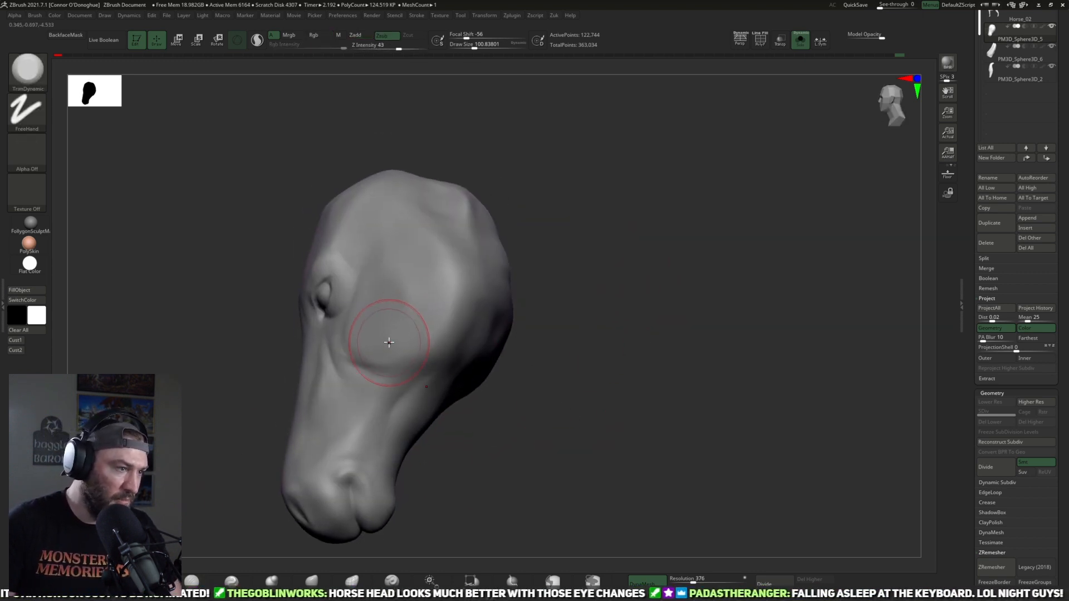
left_click_drag(531, 242, 504, 256)
mouse_move(465, 343)
left_mouse_down()
mouse_move(425, 225)
mouse_move(468, 356)
left_mouse_up()
left_click_drag(504, 365, 549, 348)
left_click_drag(428, 273, 460, 329)
mouse_move(408, 247)
left_mouse_down()
mouse_move(457, 317)
mouse_move(436, 294)
mouse_move(432, 325)
mouse_move(396, 279)
left_mouse_up()
key("bracketleft")
key("bracketleft")
key("bracketleft")
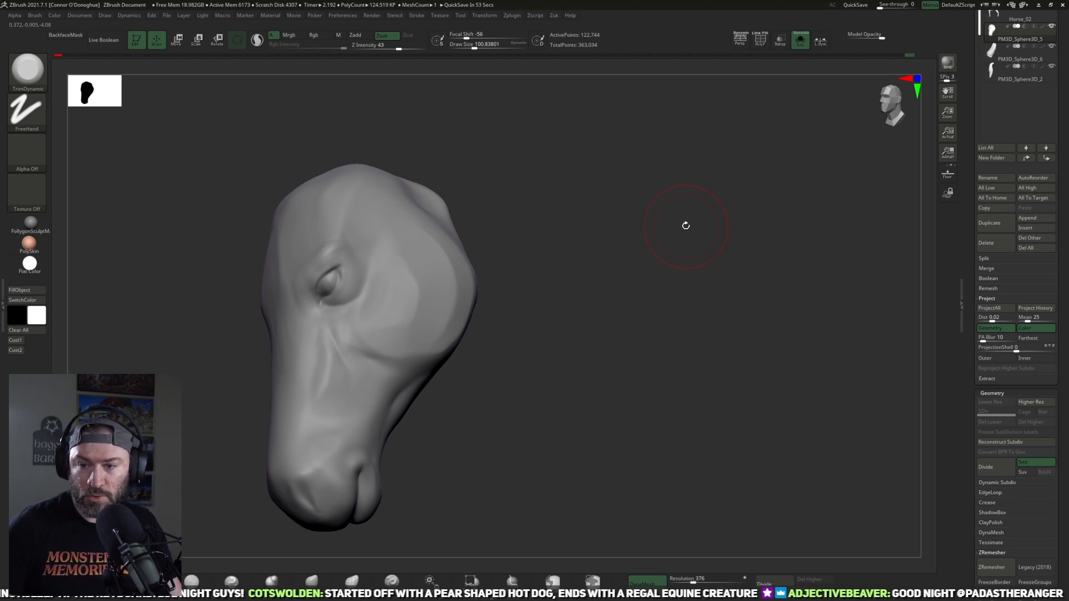
Step: Show the other subtools again and touch up the temple below the ear with DamStandard and smoothing
left_click_drag(711, 317, 635, 215, "shift")
left_click(800, 41)
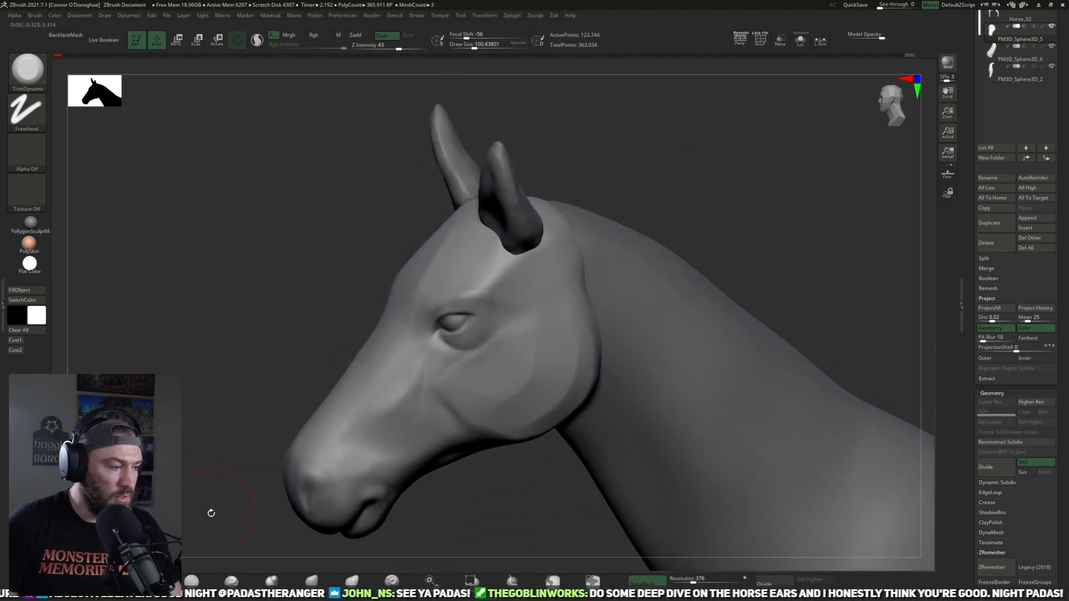
left_click(198, 580)
mouse_move(662, 177)
left_mouse_down()
mouse_move(723, 174)
mouse_move(635, 195)
mouse_move(680, 169)
mouse_move(624, 186)
left_mouse_up()
left_click_drag(519, 303, 522, 304, "shift")
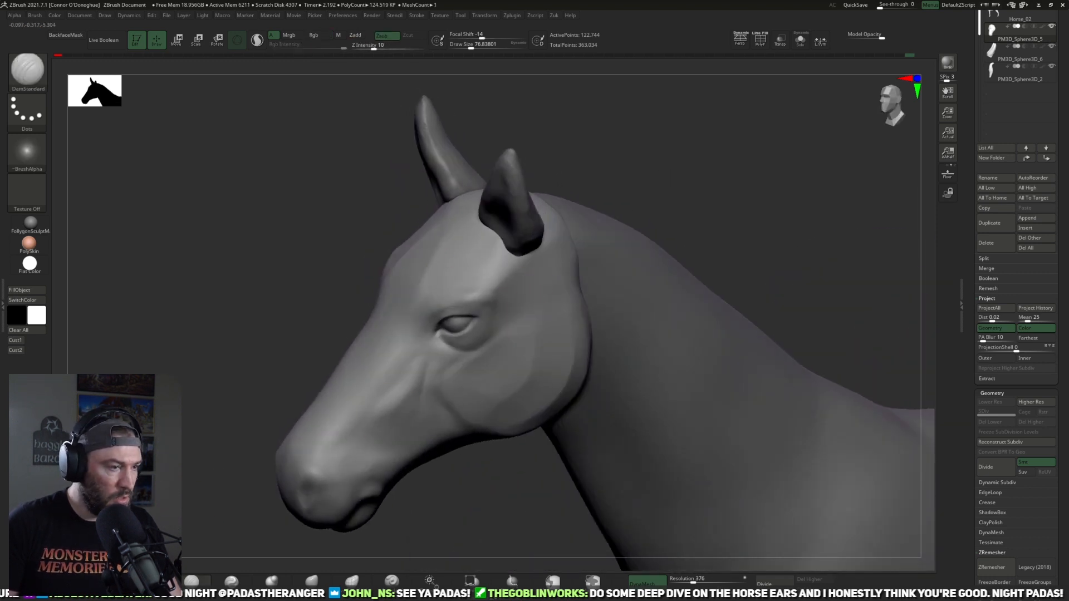
mouse_move(640, 164)
left_mouse_down()
mouse_move(653, 165)
mouse_move(613, 170)
mouse_move(666, 172)
mouse_move(652, 174)
left_mouse_up()
left_click_drag(492, 237, 500, 235, "shift")
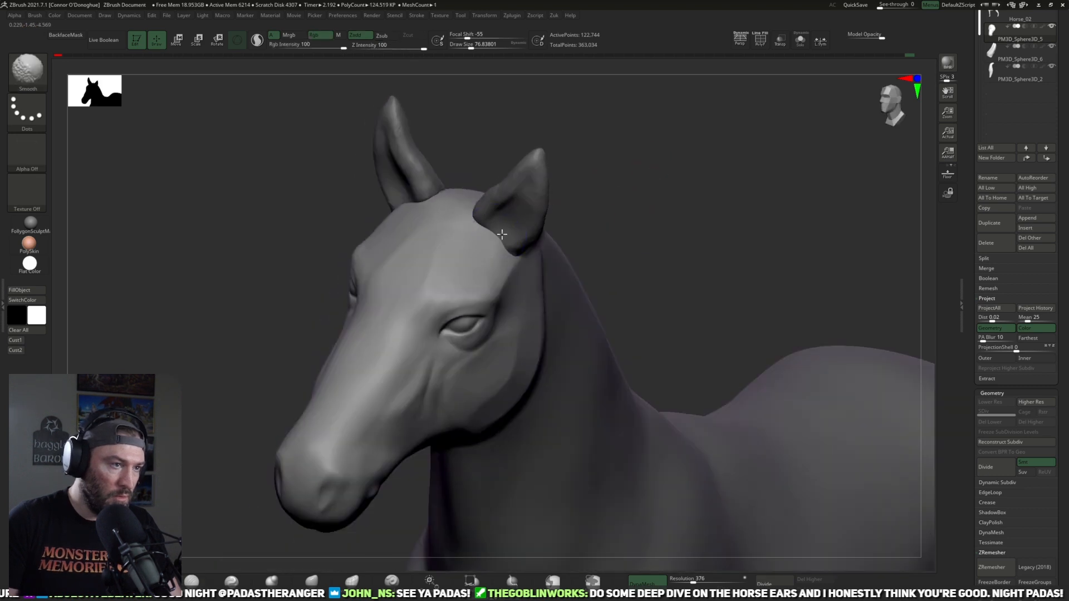
Step: Refine the cheek surface behind the eye and check the head against the whole horse
left_click_drag(640, 180, 610, 192)
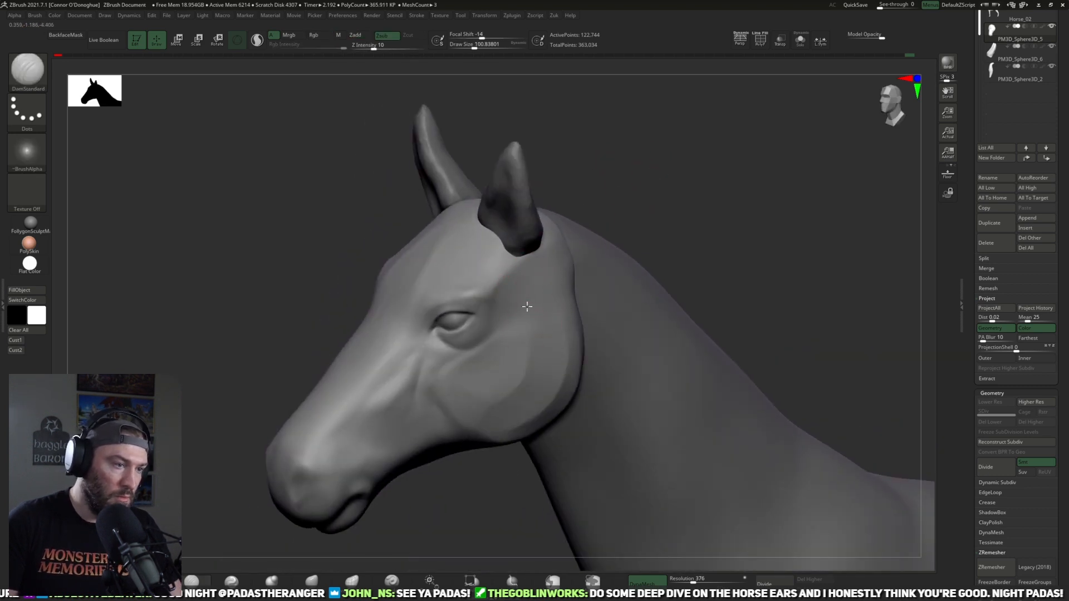
left_click_drag(524, 352, 503, 388, "shift")
mouse_move(668, 239)
left_mouse_down()
mouse_move(696, 167)
mouse_move(716, 257)
mouse_move(661, 179)
mouse_move(739, 231)
mouse_move(657, 229)
mouse_move(692, 284)
mouse_move(685, 265)
mouse_move(764, 214)
mouse_move(682, 156)
left_mouse_up()
left_click_drag(670, 197, 636, 166, "alt")
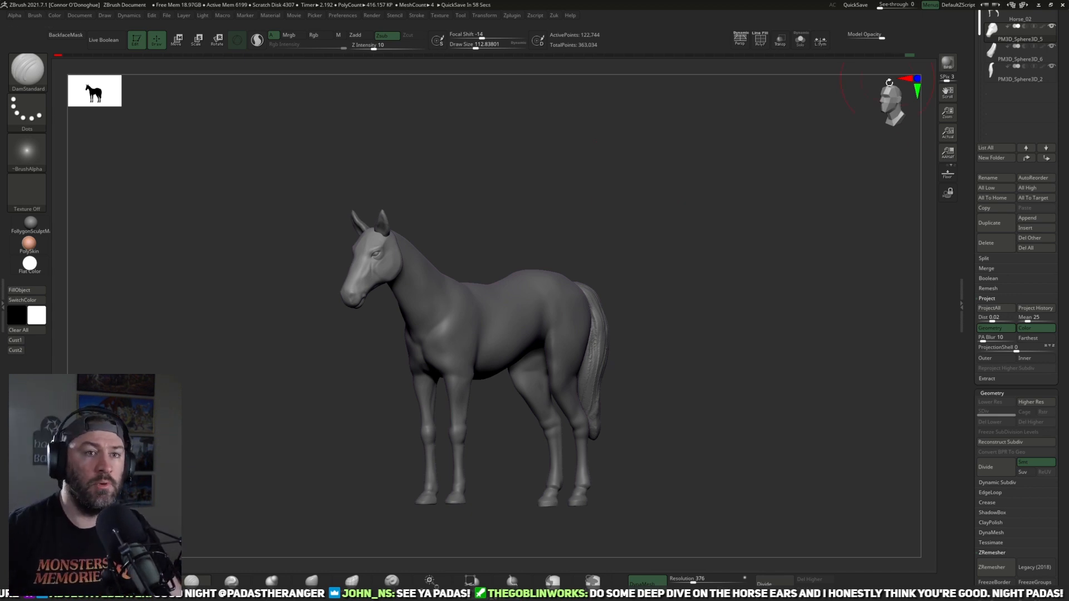
Step: Save the tool over the existing Horse_02.ztl file in the Horse folder
left_click_drag(976, 115, 967, 267)
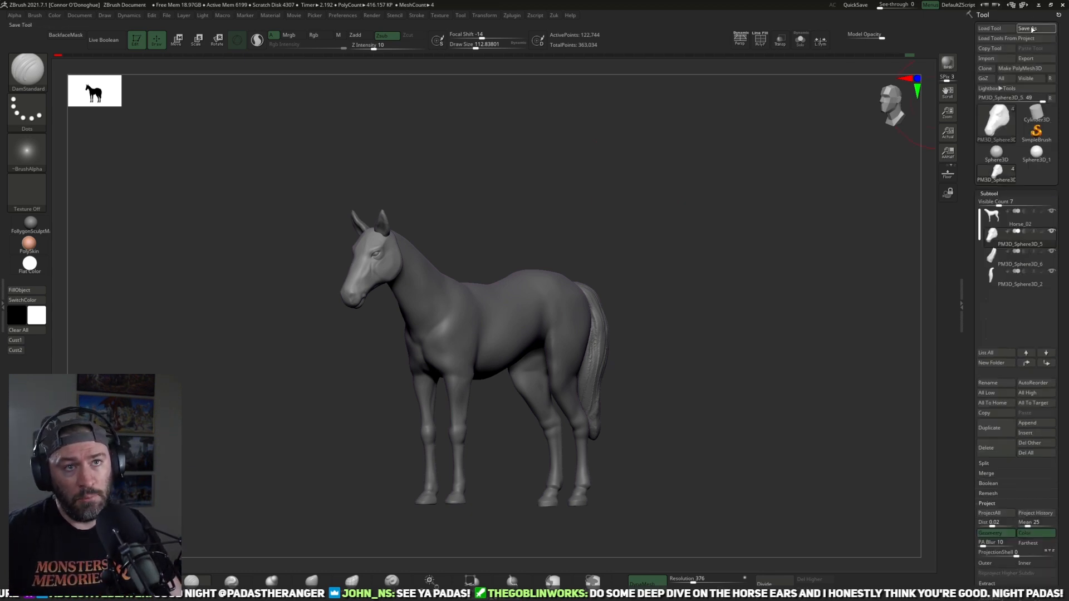
left_click(1030, 29)
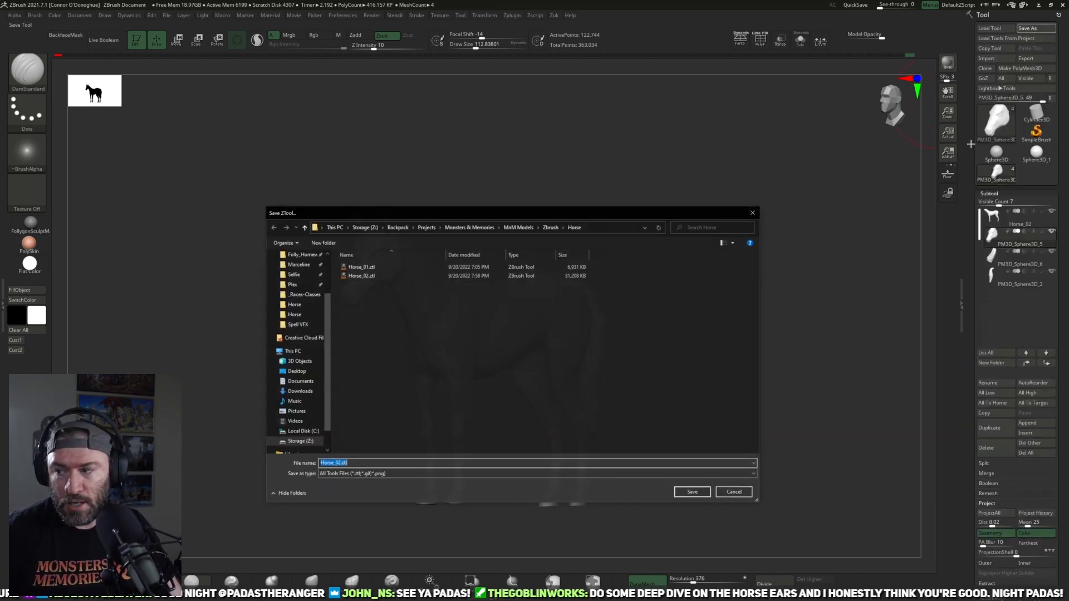
left_click(399, 276)
left_click(692, 492)
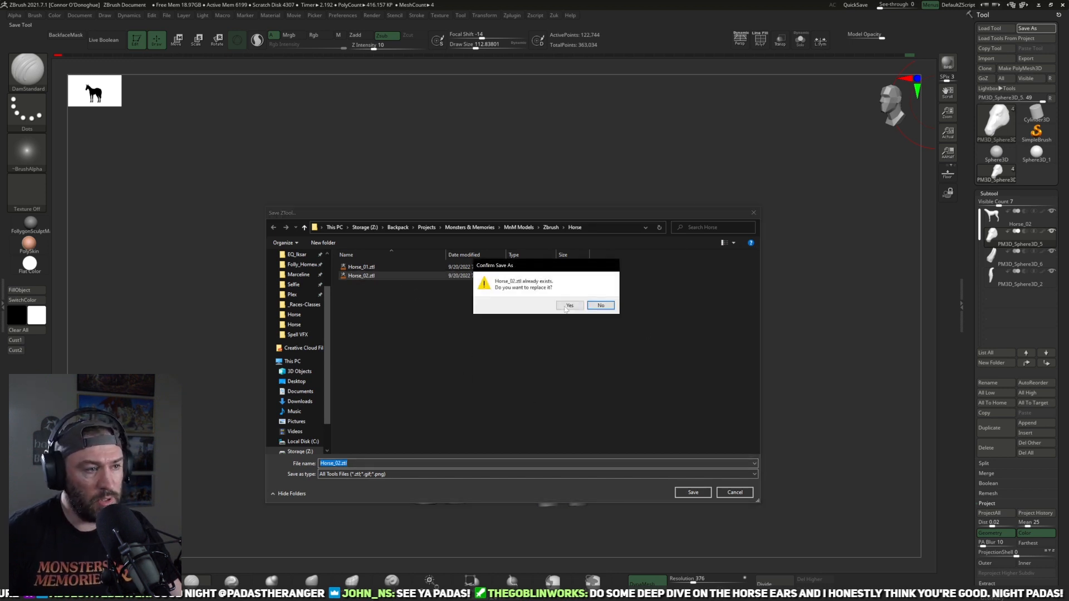
left_click(568, 307)
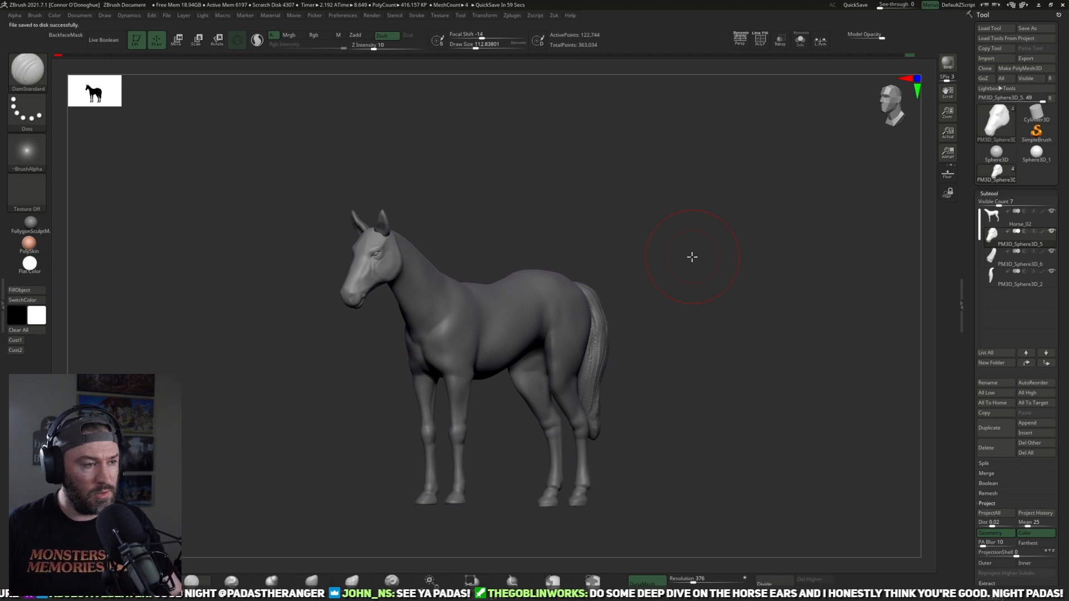
Step: Adjust the overall contour of the upper head with an enlarged Move brush
left_click_drag(692, 256, 705, 274)
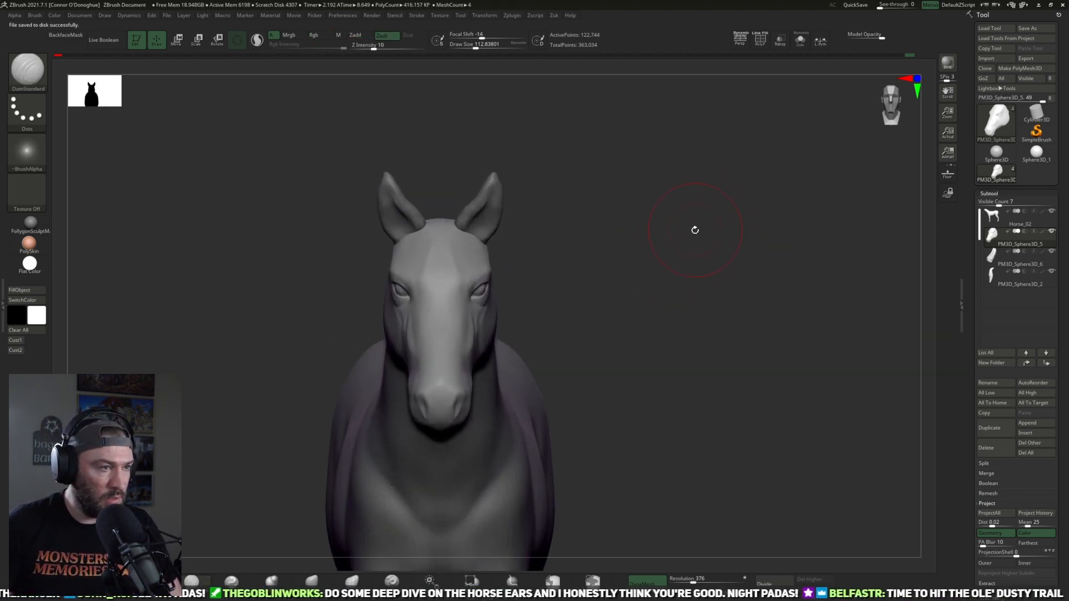
left_click_drag(675, 241, 594, 384)
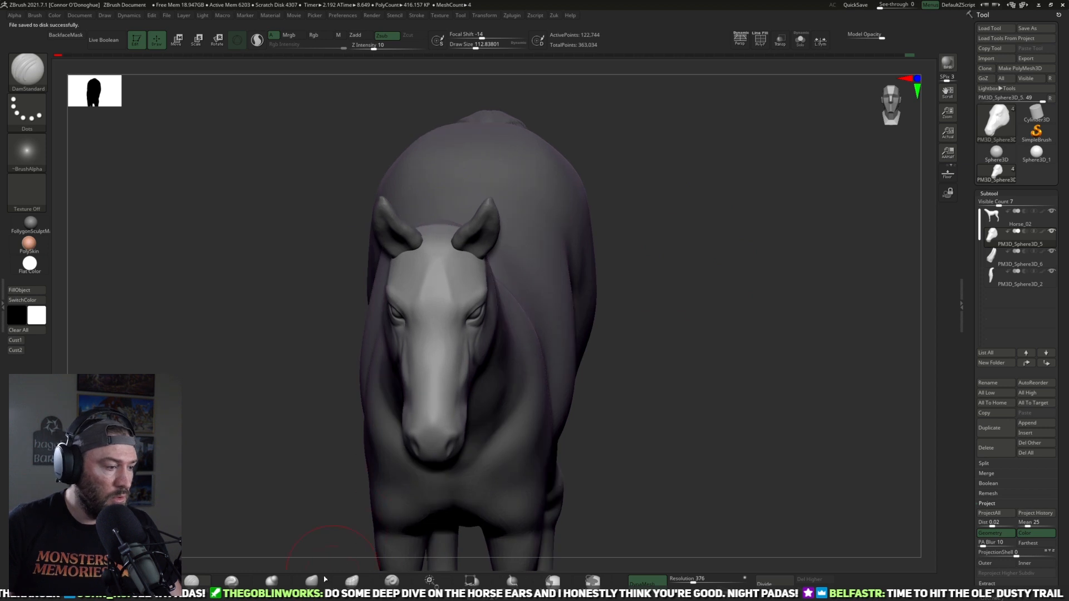
left_click(313, 580)
key("bracketright")
key("bracketright")
mouse_move(662, 131)
left_mouse_down()
mouse_move(551, 105)
mouse_move(589, 162)
mouse_move(490, 241)
left_mouse_up()
mouse_move(540, 142)
left_mouse_down()
mouse_move(542, 95)
mouse_move(620, 183)
mouse_move(601, 246)
mouse_move(510, 303)
left_mouse_up()
Step: Adjust the back of the head where it meets the neck from behind with a smaller Move brush
key("bracketleft")
key("bracketleft")
mouse_move(637, 260)
left_mouse_down()
mouse_move(468, 387)
mouse_move(644, 242)
mouse_move(668, 243)
mouse_move(671, 204)
mouse_move(637, 215)
left_mouse_up()
key("bracketleft")
key("bracketleft")
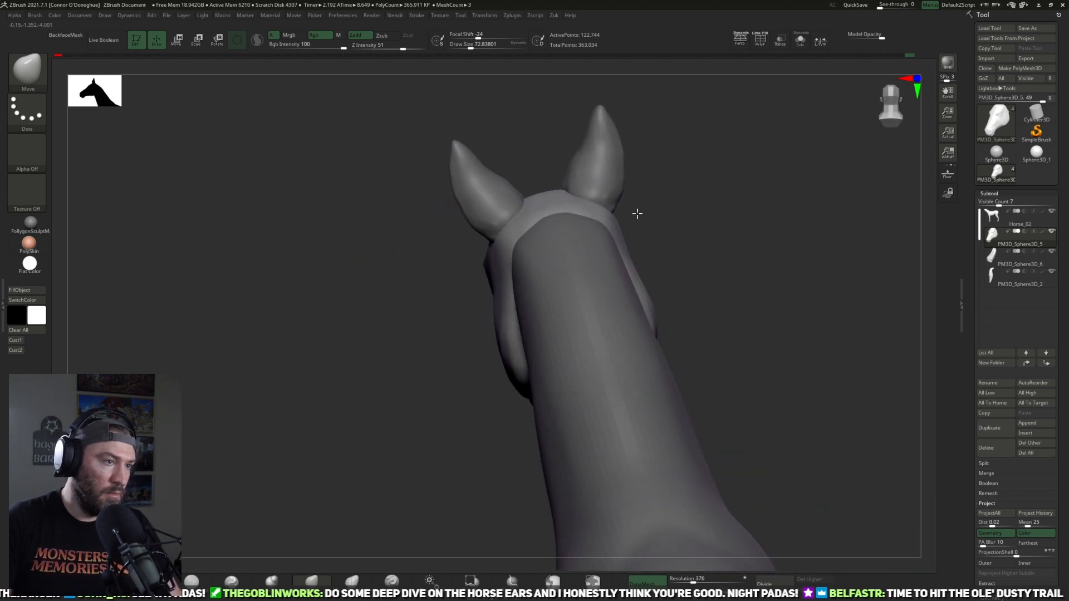
left_click_drag(417, 408, 326, 496)
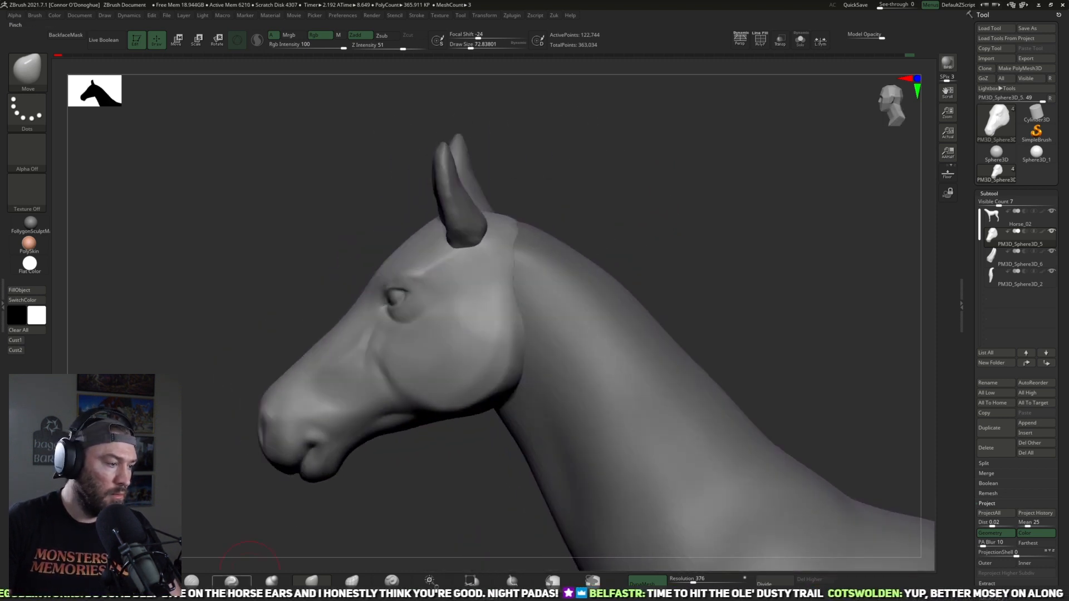
Step: Carve a soft crease across the back of the cheek below the ear with DamStandard
left_click(231, 581)
left_click_drag(694, 200, 477, 303)
left_click_drag(620, 256, 505, 294)
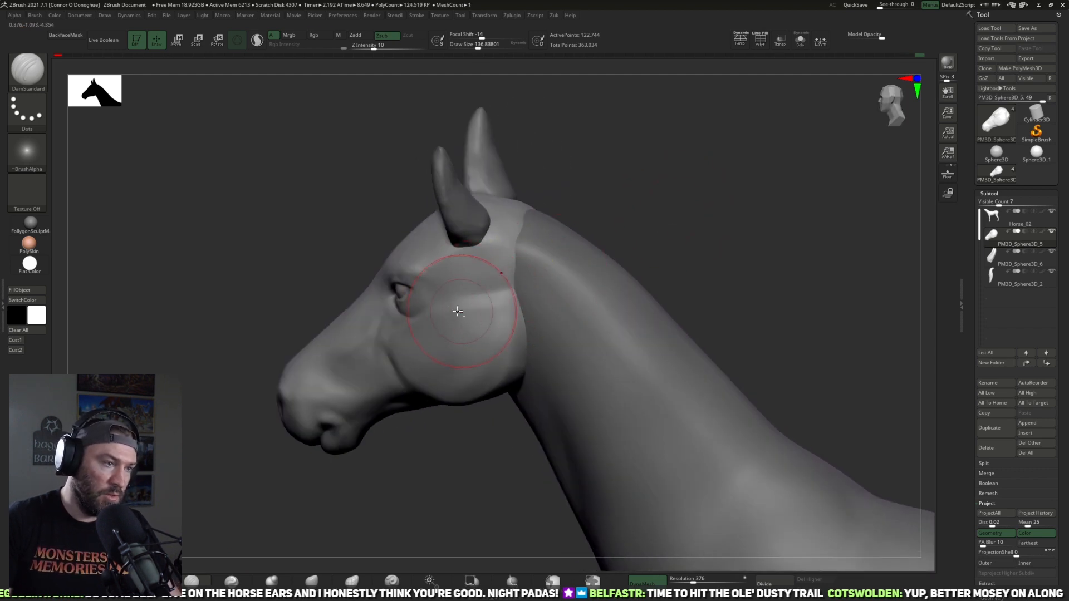
mouse_move(629, 238)
left_mouse_down()
mouse_move(656, 210)
mouse_move(645, 218)
left_mouse_up()
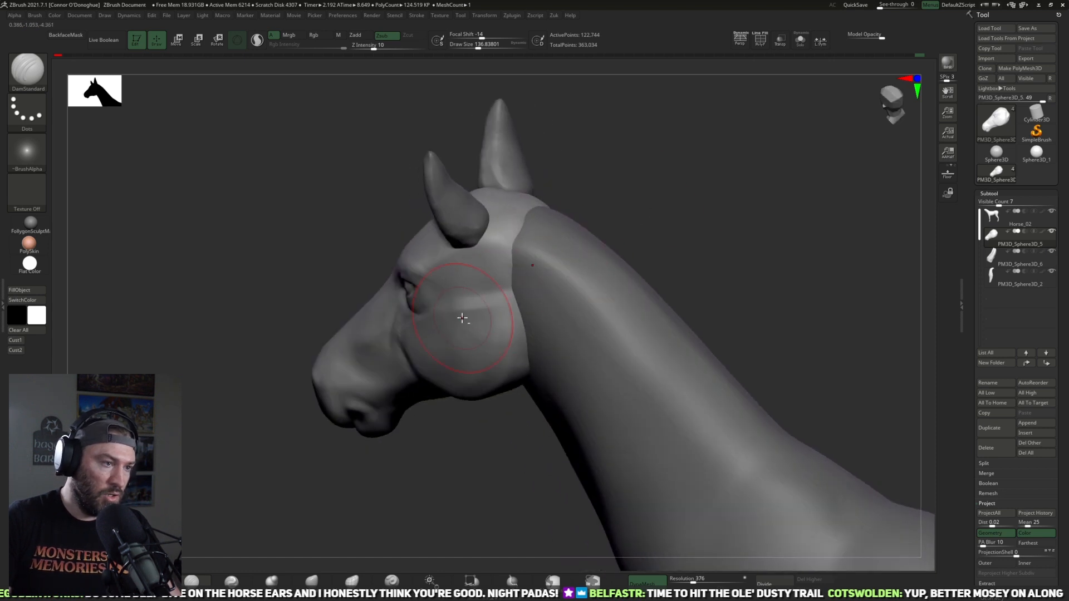
mouse_move(659, 218)
left_mouse_down()
mouse_move(728, 210)
mouse_move(727, 167)
mouse_move(720, 241)
mouse_move(691, 274)
mouse_move(711, 306)
mouse_move(551, 351)
mouse_move(563, 334)
mouse_move(538, 319)
left_mouse_up()
mouse_move(696, 278)
left_mouse_down()
mouse_move(708, 251)
mouse_move(690, 291)
mouse_move(631, 301)
left_mouse_up()
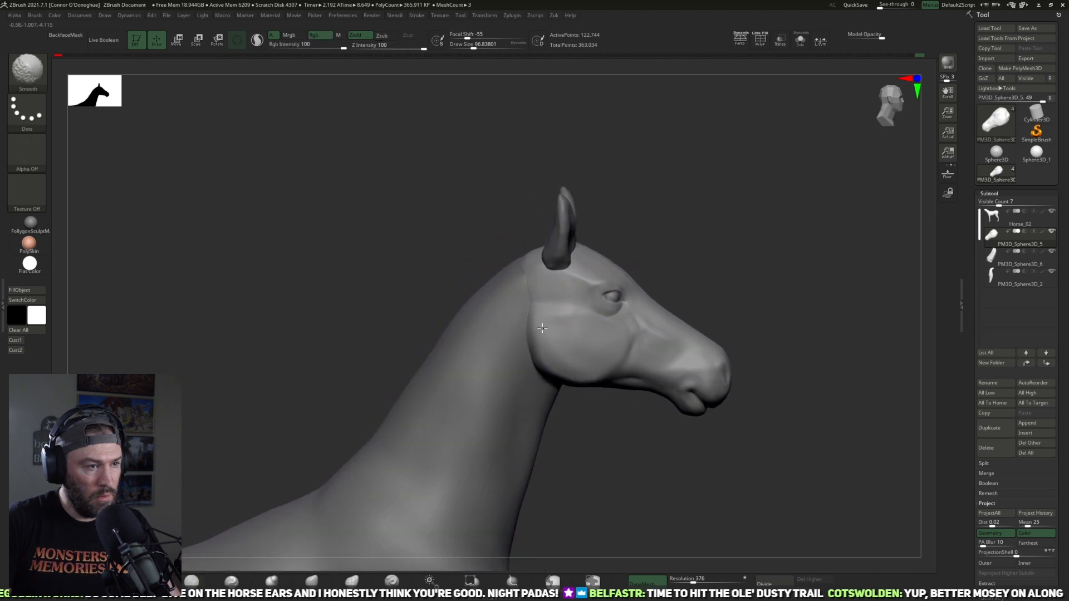
Step: Smooth the rear edge of the cheek on the opposite side of the head
right_click_drag(682, 226, 648, 276, "ctrl")
left_click_drag(532, 322, 539, 309, "shift")
mouse_move(716, 220)
left_mouse_down()
mouse_move(703, 226)
mouse_move(748, 214)
left_mouse_up()
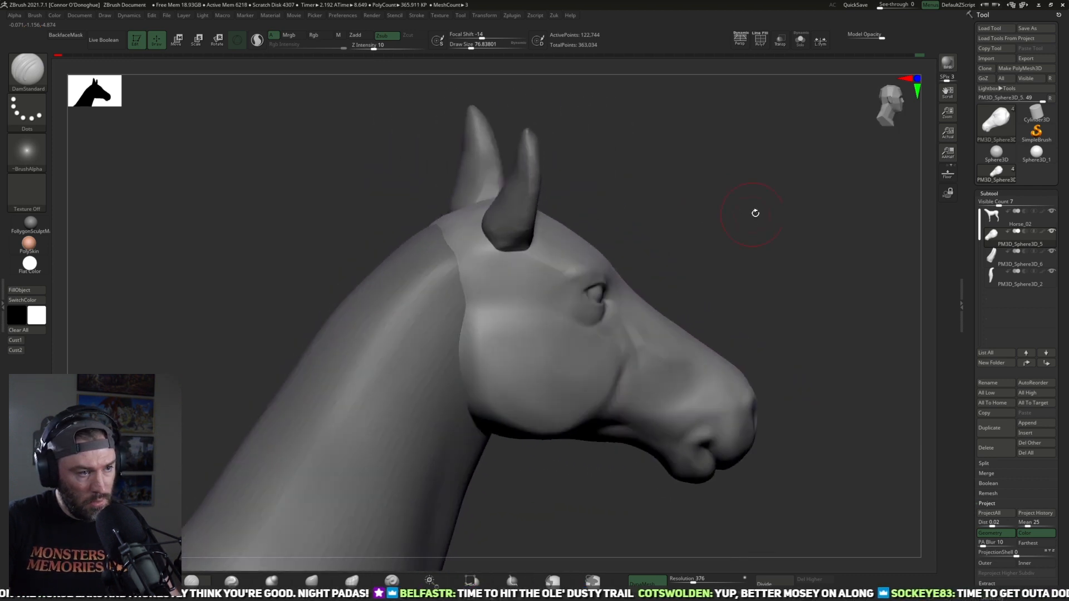
Step: Soften the temple between the ear and the eye and the transition into the brow by smoothing
right_click_drag(748, 214, 721, 200, "ctrl")
left_click_drag(706, 221, 715, 206)
right_click_drag(716, 205, 695, 240, "ctrl")
mouse_move(558, 272)
left_mouse_down("shift")
mouse_move(572, 253)
mouse_move(552, 262)
left_mouse_up("shift")
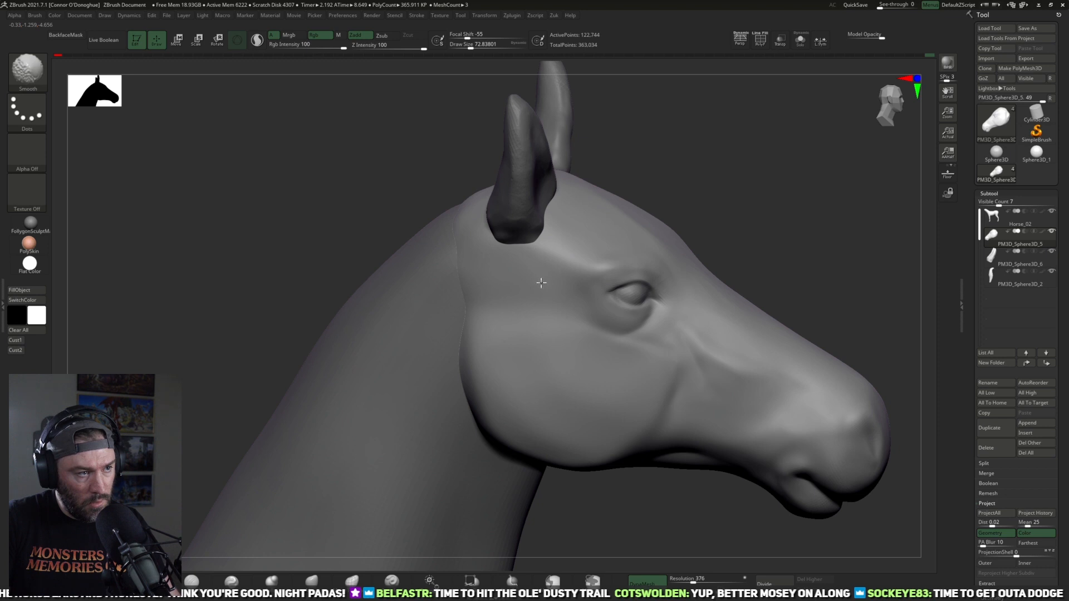
left_click_drag(730, 184, 635, 229)
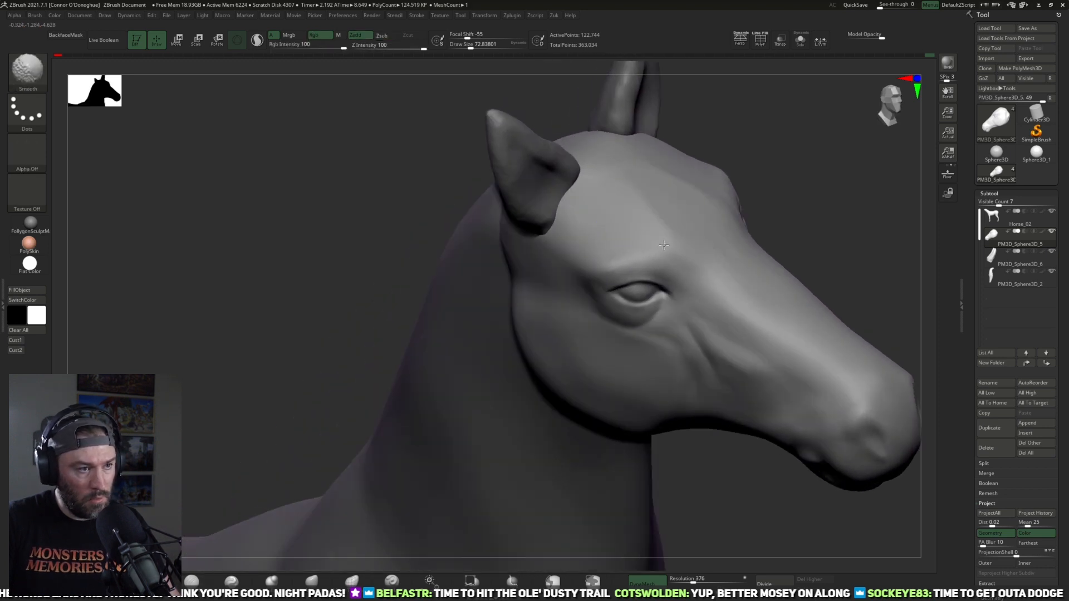
left_click_drag(749, 159, 799, 124)
left_click_drag(781, 193, 663, 286)
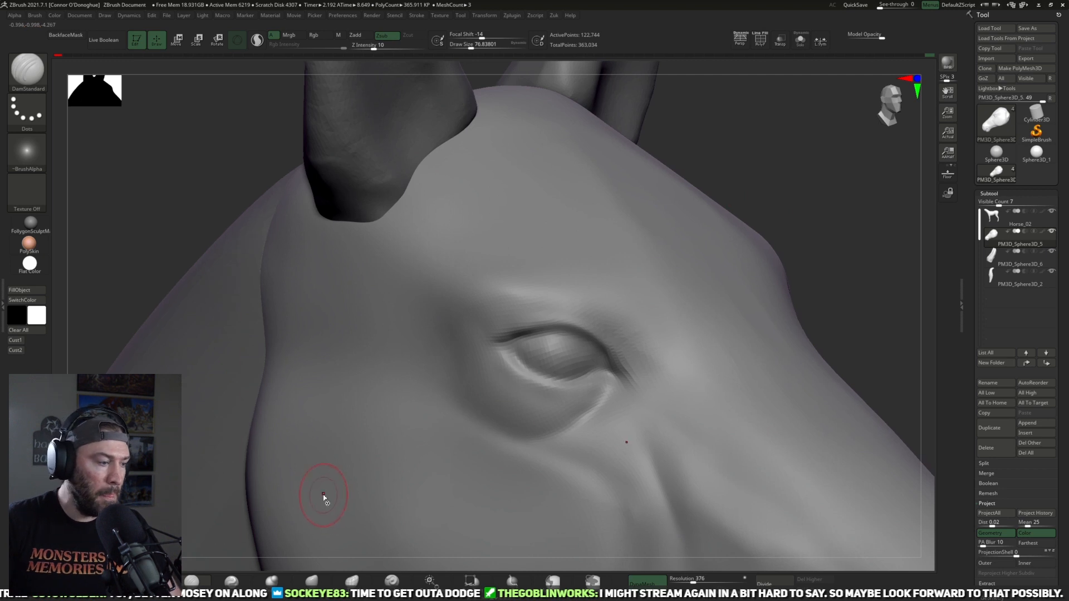
Step: Thicken the brow fold above the upper eyelid with an enlarged Inflat brush
left_click(271, 580)
key("bracketright")
key("bracketright")
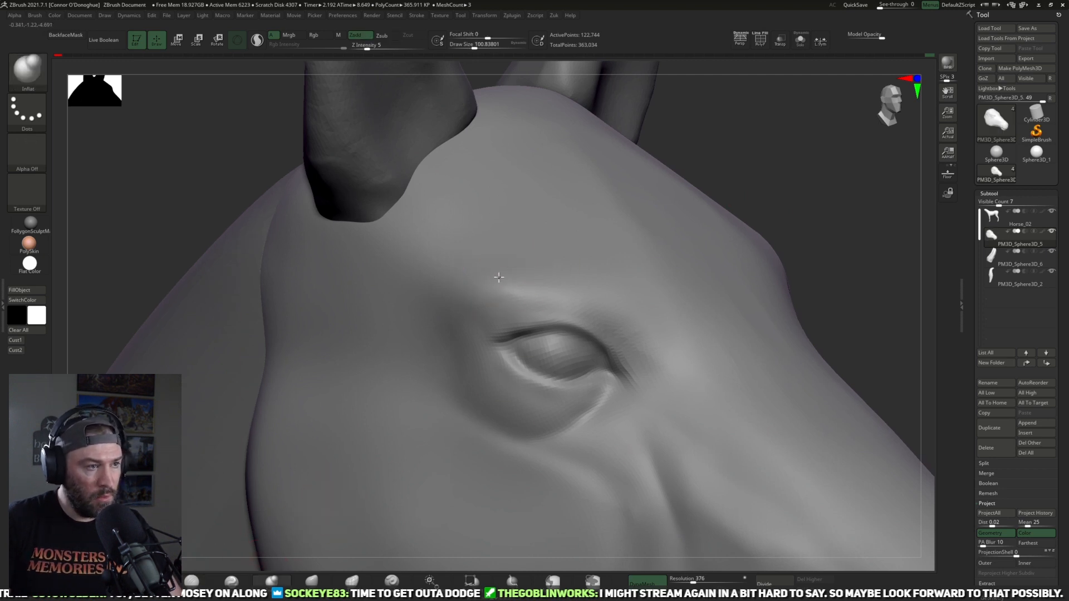
left_click_drag(500, 278, 569, 280)
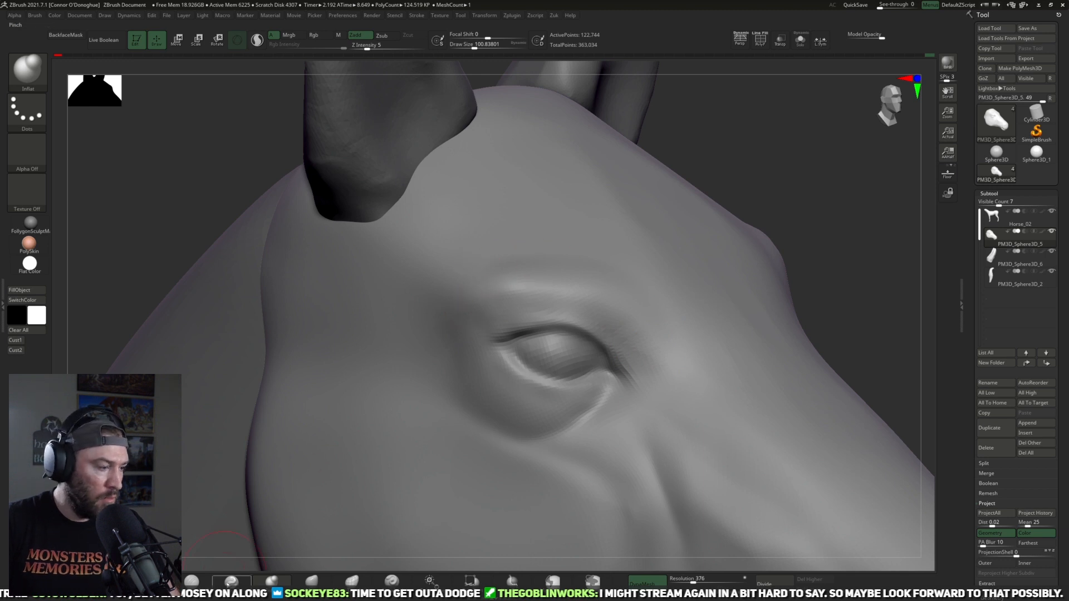
Step: Reshape the eyeball surface, upper lid and lower lid of the eye with the Move brush, adjusting its size for each area
left_click(310, 581)
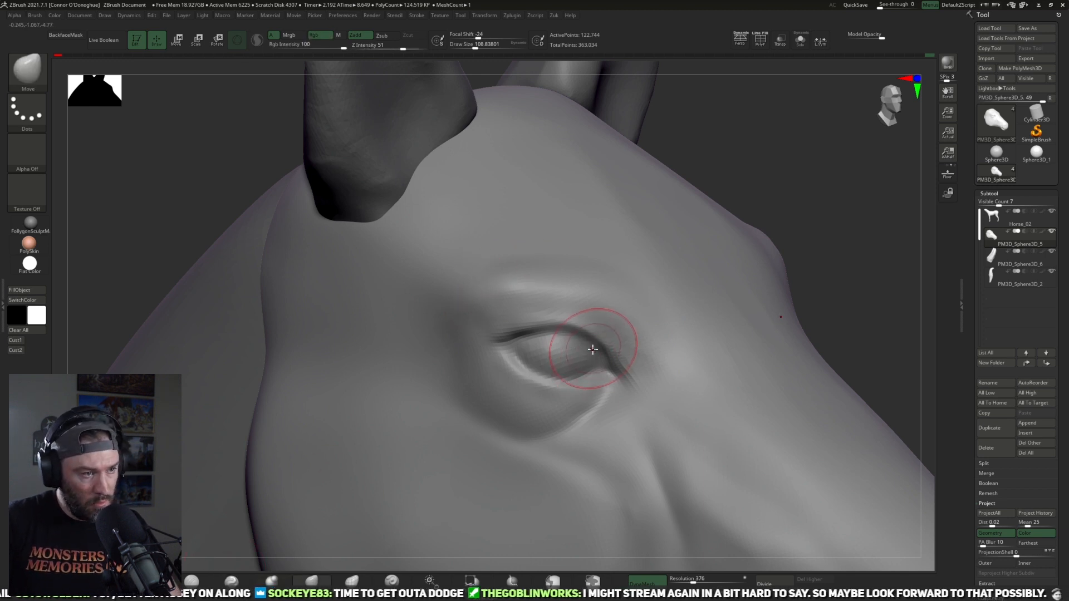
mouse_move(592, 351)
left_mouse_down()
mouse_move(589, 359)
mouse_move(568, 338)
mouse_move(520, 340)
left_mouse_up()
key("[")
mouse_move(622, 366)
left_mouse_down()
mouse_move(613, 373)
mouse_move(577, 341)
left_mouse_up()
key("]")
key("]")
left_click_drag(556, 390, 546, 399)
key("[")
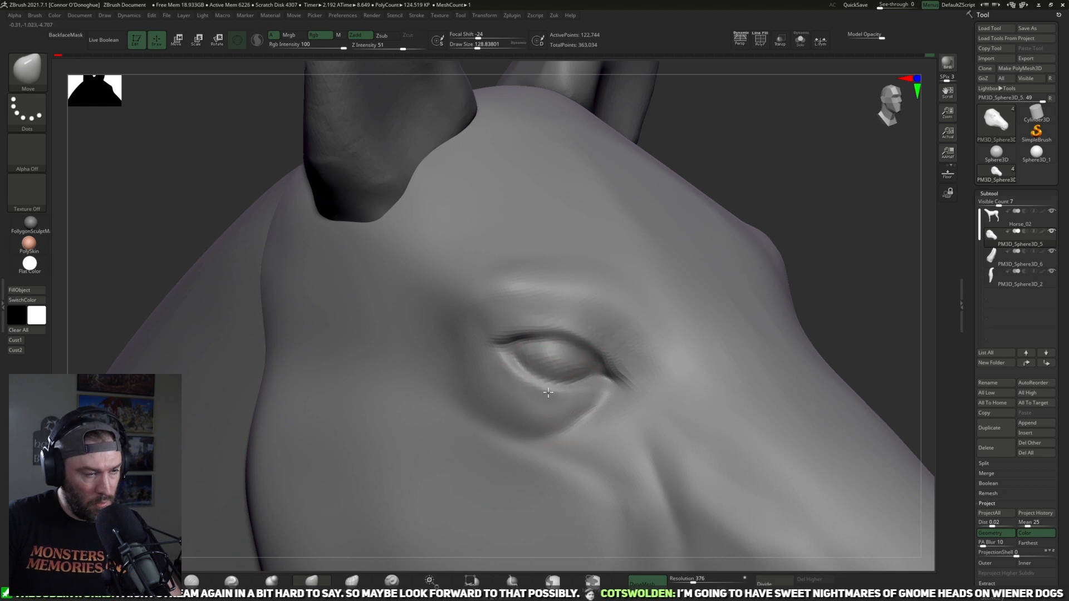
left_click_drag(816, 174, 363, 458)
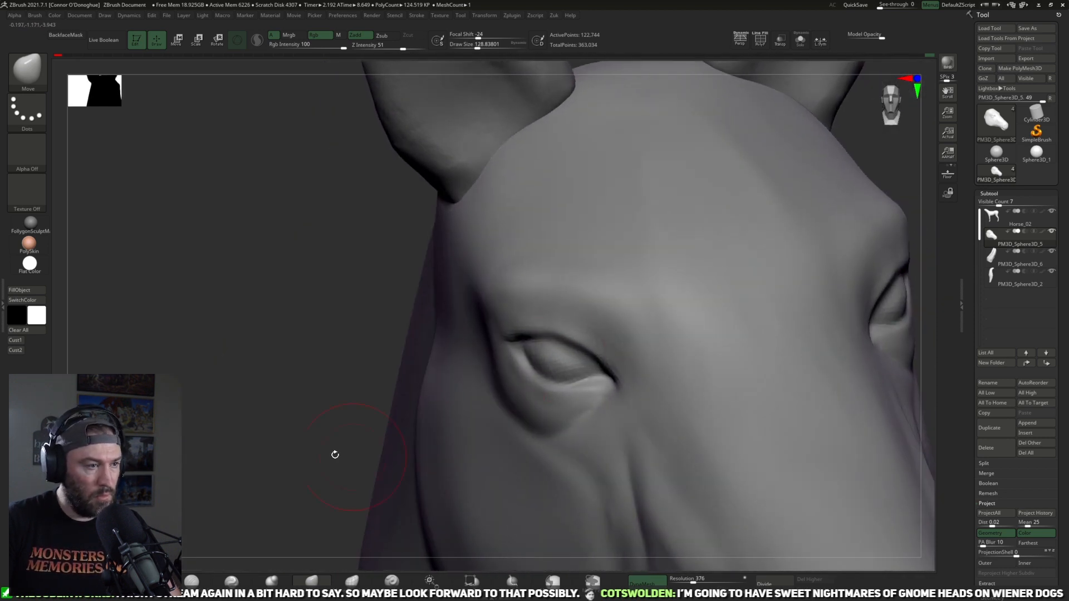
left_click(196, 581)
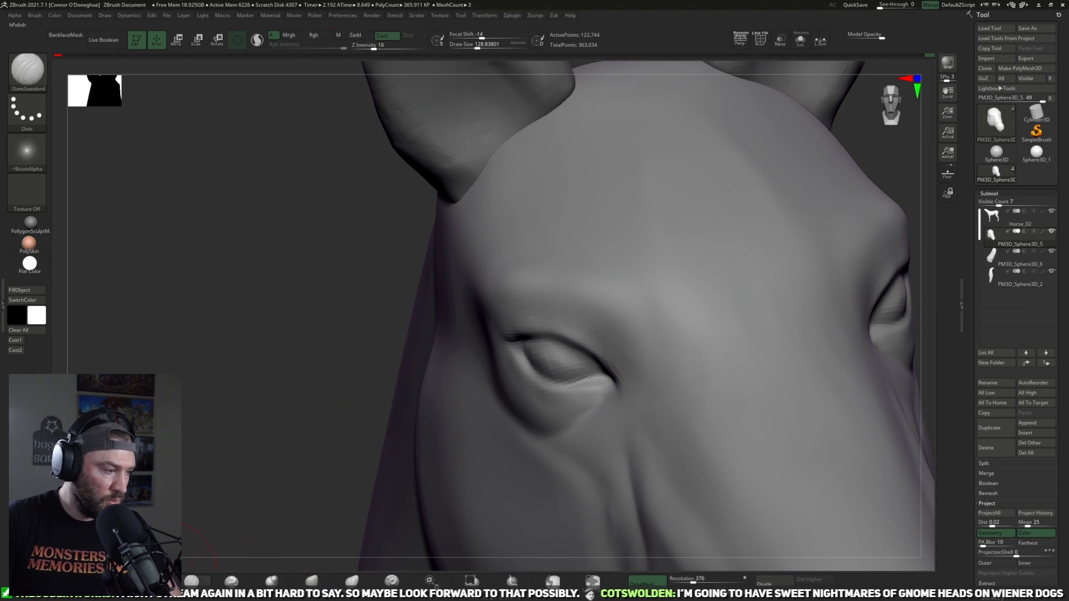
left_click(153, 580)
left_click_drag(222, 451, 295, 445)
key("[")
key("[")
key("[")
key("[")
key("[")
key("[")
key("[")
key("[")
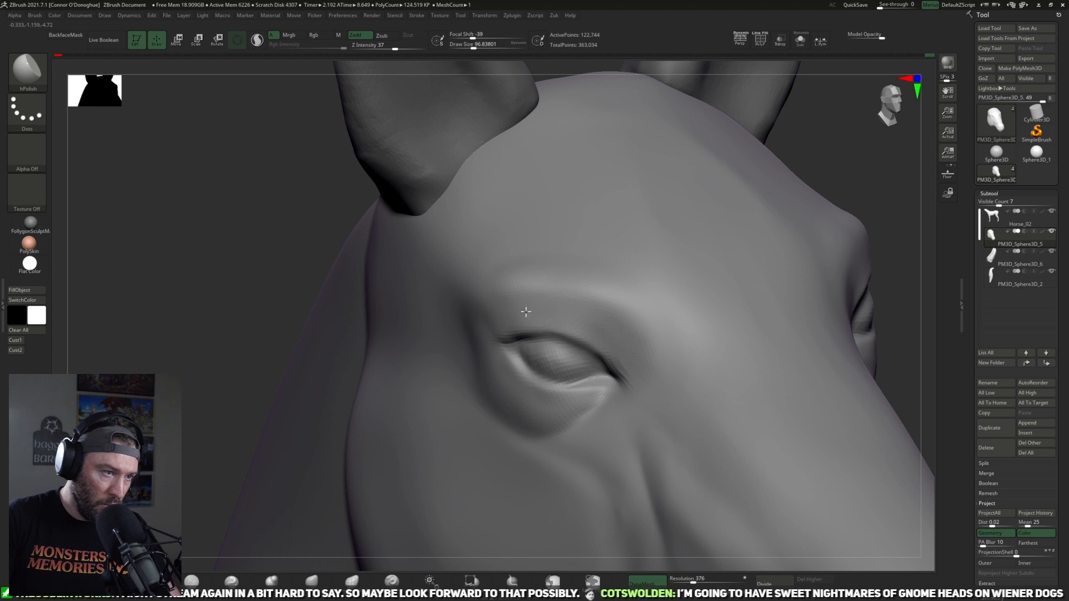
Step: Carve a crease following the curve of the upper eyelid, just beneath the brow fold, with DamStandard
left_click(230, 577)
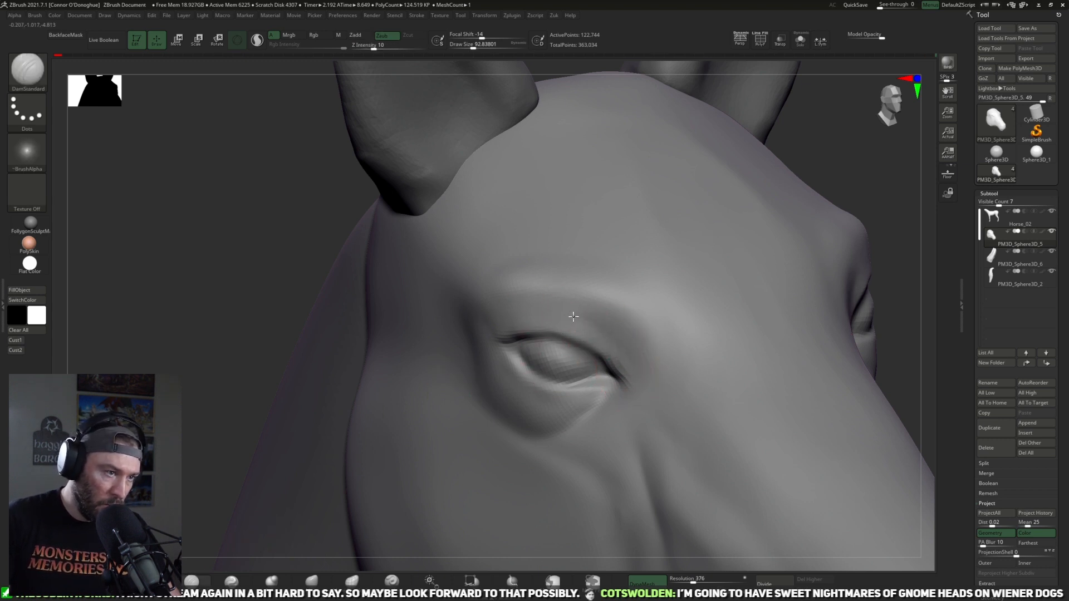
left_click_drag(225, 321, 489, 330)
key("]")
key("]")
key("]")
key("]")
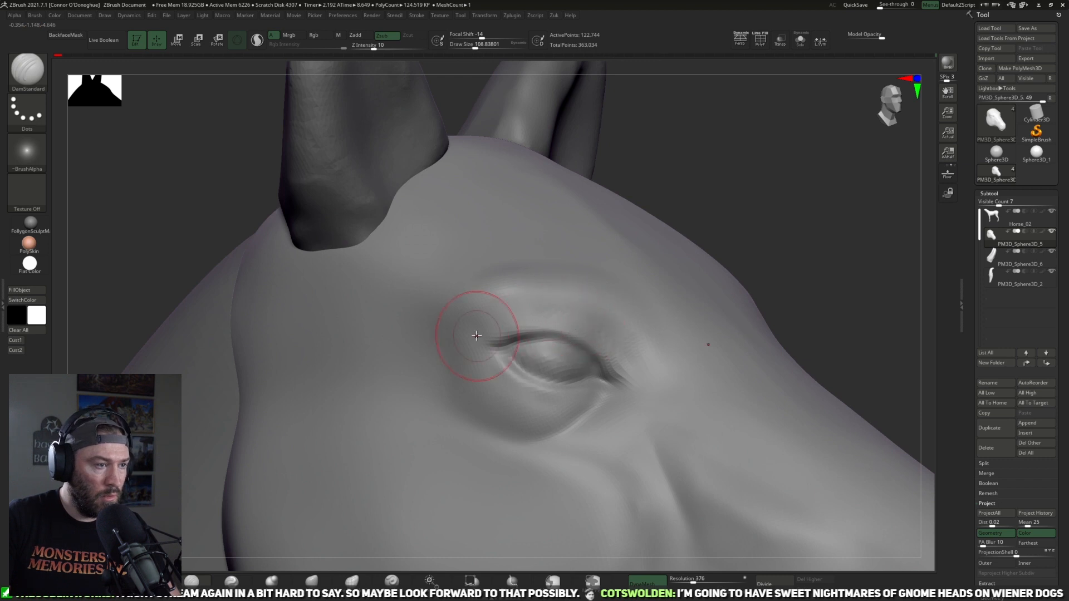
key("[")
key("[")
key("[")
key("[")
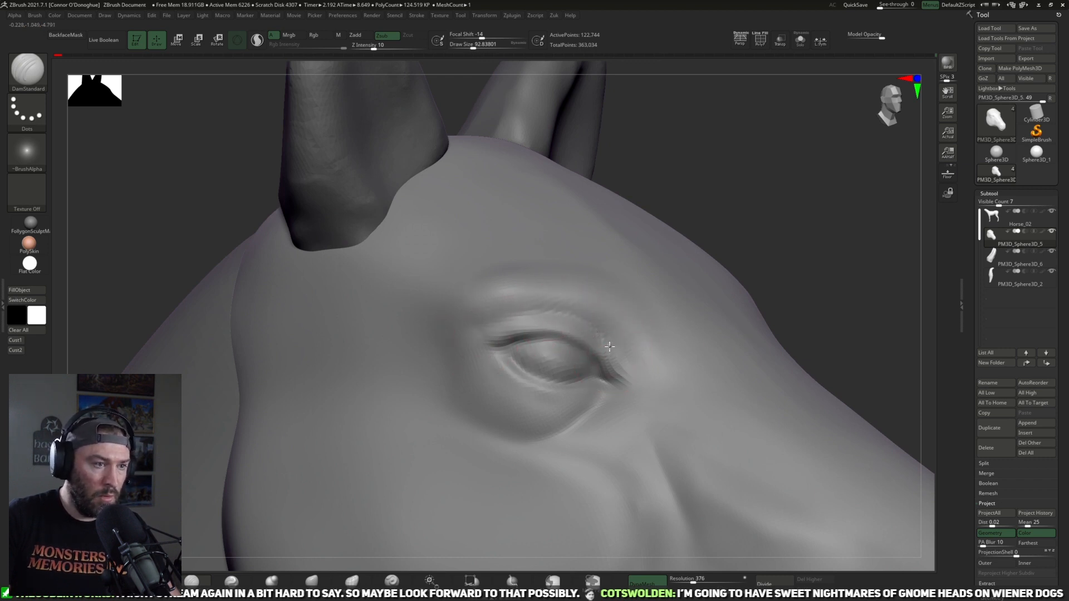
left_click_drag(802, 216, 746, 224)
left_click_drag(408, 376, 479, 371)
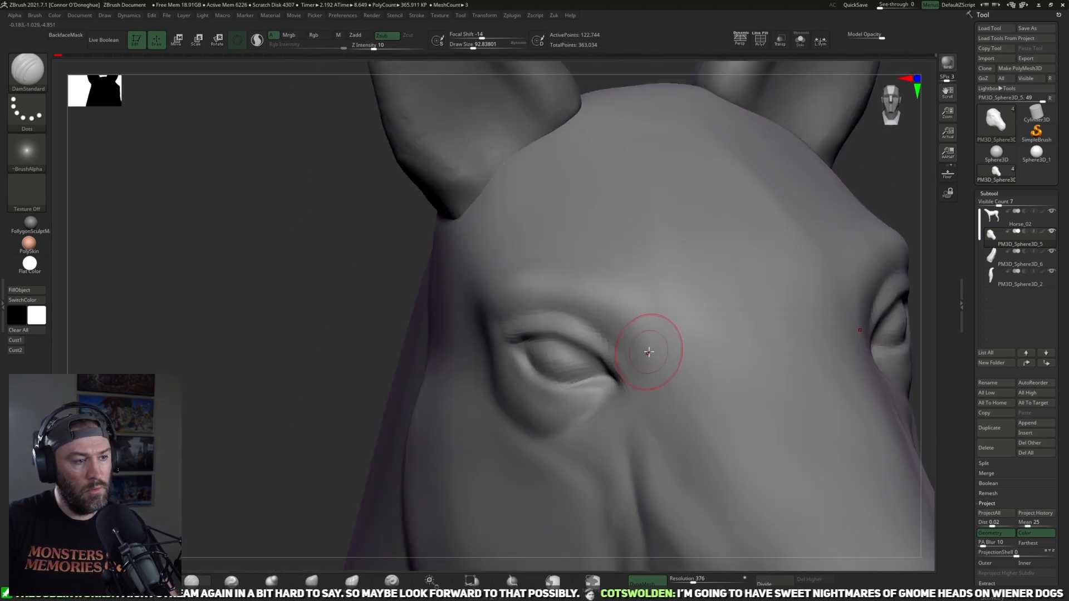
left_click_drag(328, 361, 403, 359)
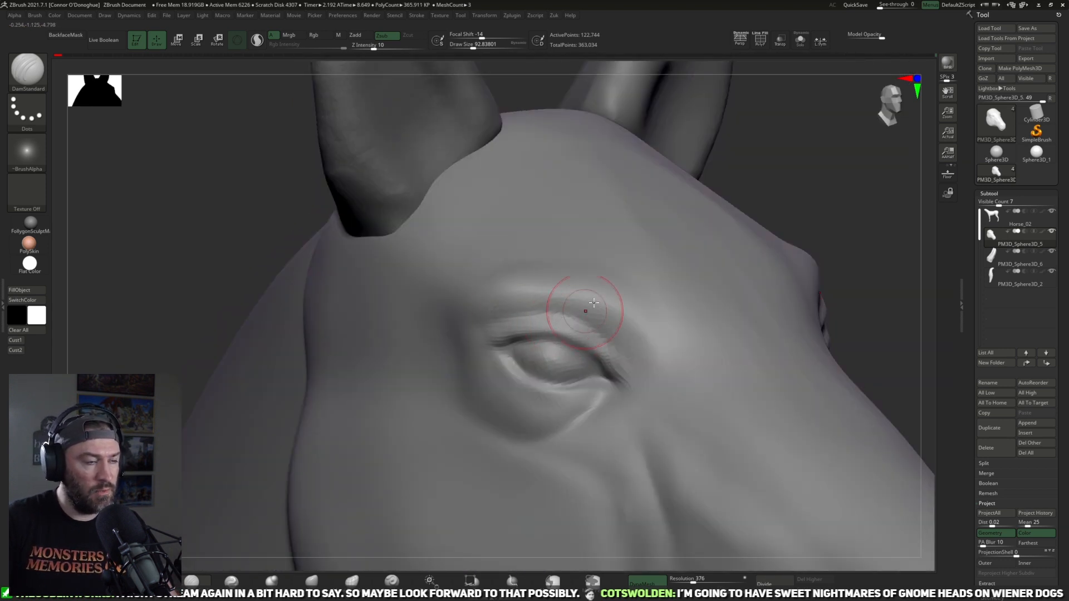
Step: Subdivide the horse's head mesh by one level
key("f")
left_click_drag(742, 214, 716, 320)
left_click(784, 585)
mouse_move(749, 224)
left_mouse_down()
mouse_move(771, 301)
mouse_move(902, 265)
mouse_move(852, 298)
mouse_move(832, 284)
left_mouse_up()
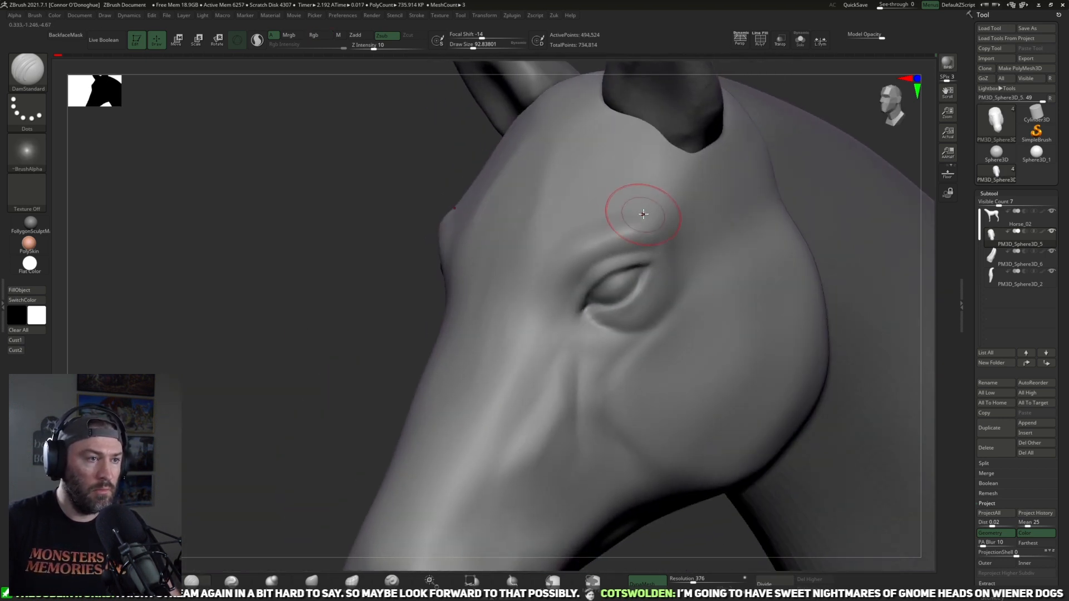
Step: Deepen the upper eyelid crease around to the inner corner on the opposite side of the head with a smaller DamStandard brush
mouse_move(295, 356)
left_mouse_down()
mouse_move(356, 349)
mouse_move(329, 343)
left_mouse_up()
left_click_drag(868, 192, 774, 215)
key("bracketleft")
key("bracketleft")
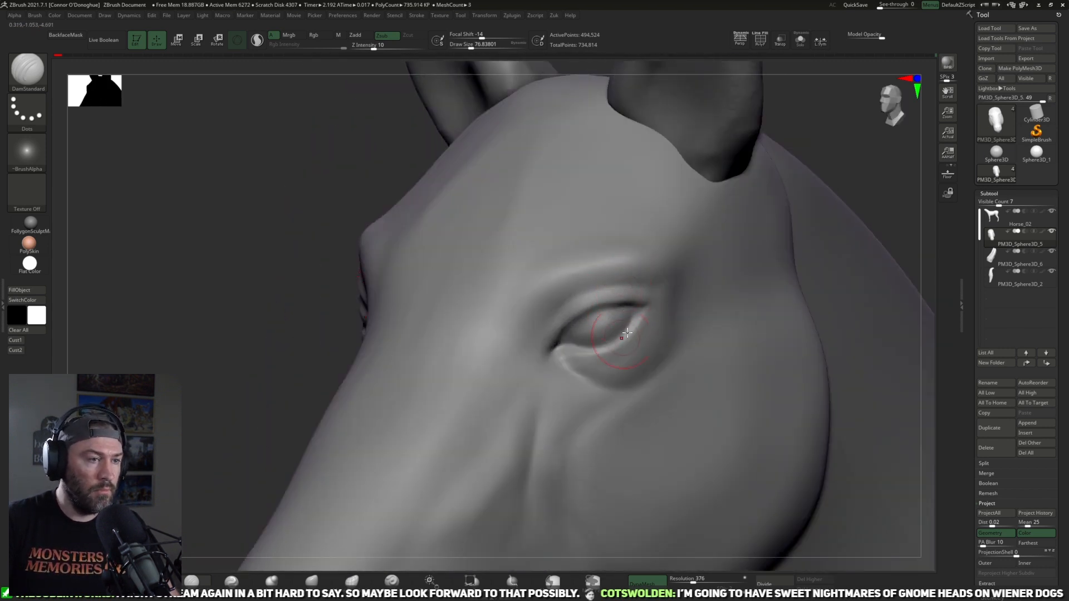
left_click_drag(855, 148, 837, 127)
key("bracketleft")
left_click_drag(570, 292, 616, 282)
mouse_move(542, 327)
left_mouse_down()
mouse_move(559, 302)
mouse_move(543, 317)
left_mouse_up()
Step: Smooth the brow fold above the upper eyelid and its outer end
key("shift")
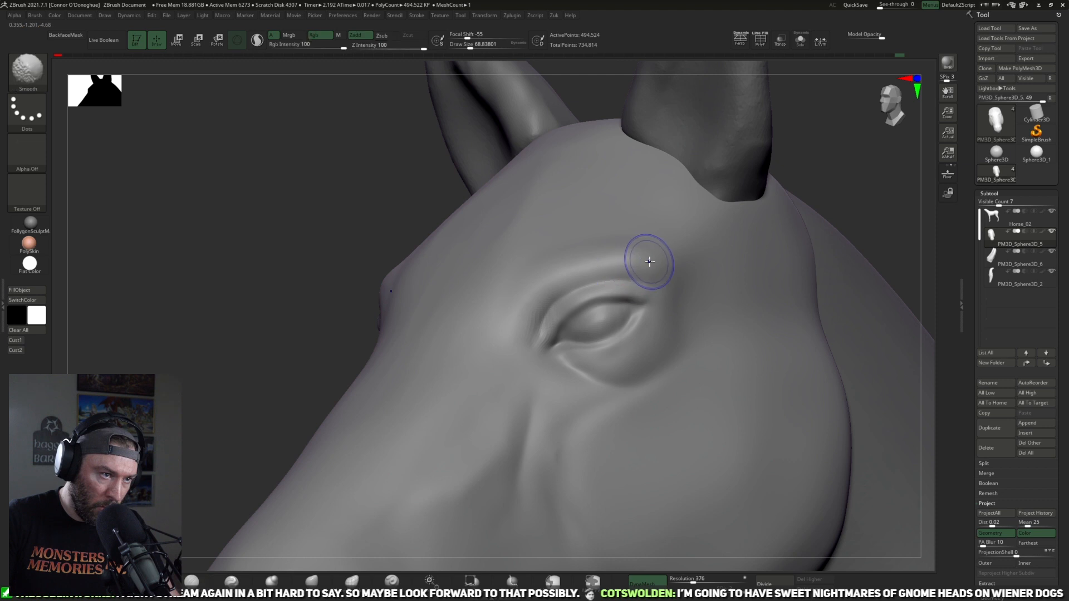
left_click_drag(644, 270, 664, 280, "shift")
left_click_drag(584, 275, 606, 280, "shift")
Step: Sharpen the inner eye corner, the upper lid line and the fold beneath the lower lid with a finer DamStandard brush
key("bracketleft")
mouse_move(563, 326)
left_mouse_down()
mouse_move(547, 351)
mouse_move(556, 331)
left_mouse_up()
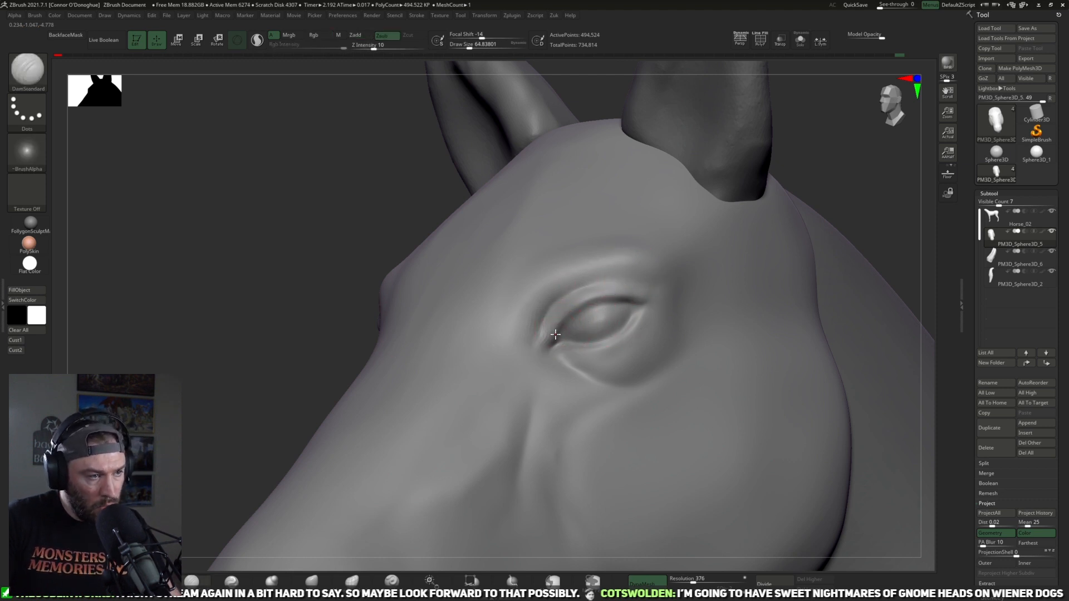
left_click_drag(599, 295, 643, 301)
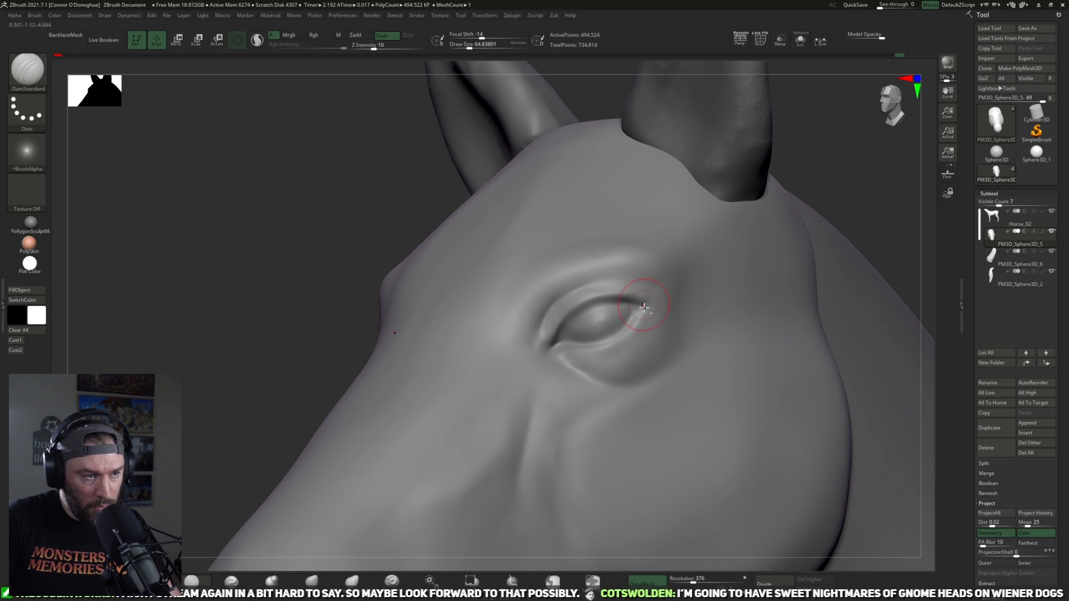
mouse_move(621, 340)
left_mouse_down()
mouse_move(639, 322)
mouse_move(561, 343)
mouse_move(597, 349)
mouse_move(577, 360)
mouse_move(621, 375)
mouse_move(572, 369)
left_mouse_up()
mouse_move(565, 361)
left_mouse_down()
mouse_move(600, 376)
mouse_move(589, 381)
mouse_move(637, 382)
left_mouse_up()
Step: Define the edge of the eye socket behind and around the eye with a slightly larger DamStandard brush
key("bracketright")
left_click_drag(859, 168, 766, 190)
left_click_drag(698, 315, 653, 365)
mouse_move(427, 334)
left_mouse_down()
mouse_move(470, 303)
mouse_move(526, 298)
left_mouse_up()
left_click_drag(717, 338, 696, 289, "shift")
Step: Carve a soft crease from the outer end of the brow fold into the temple with an enlarged DamStandard brush
key("bracketright")
key("bracketright")
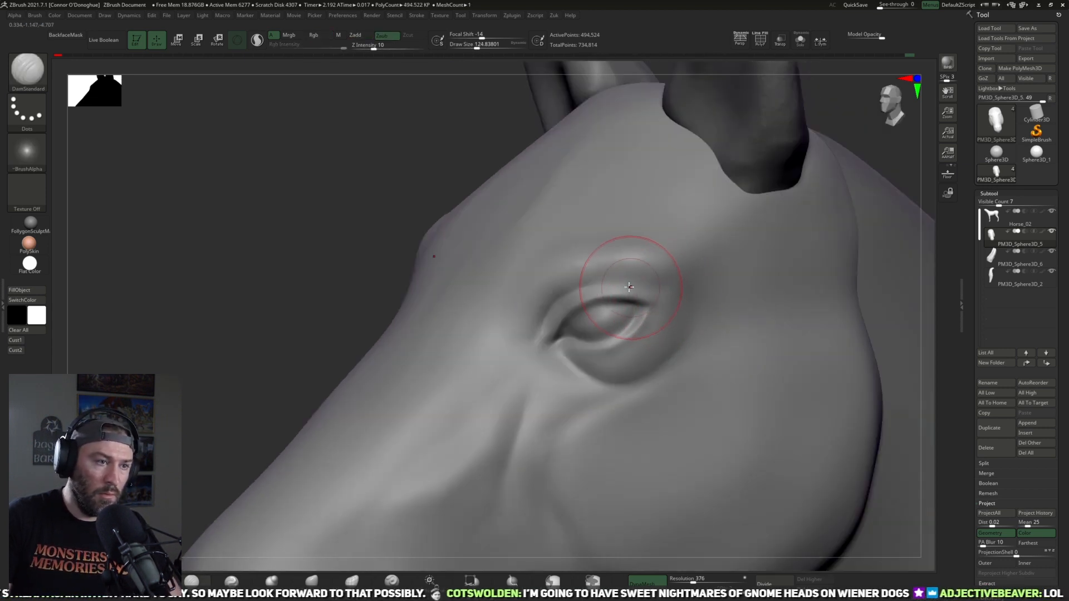
key("bracketright")
key("bracketright")
left_click_drag(358, 193, 584, 215)
left_click_drag(860, 170, 623, 195)
left_click_drag(689, 288, 732, 270)
right_click_drag(576, 228, 684, 265)
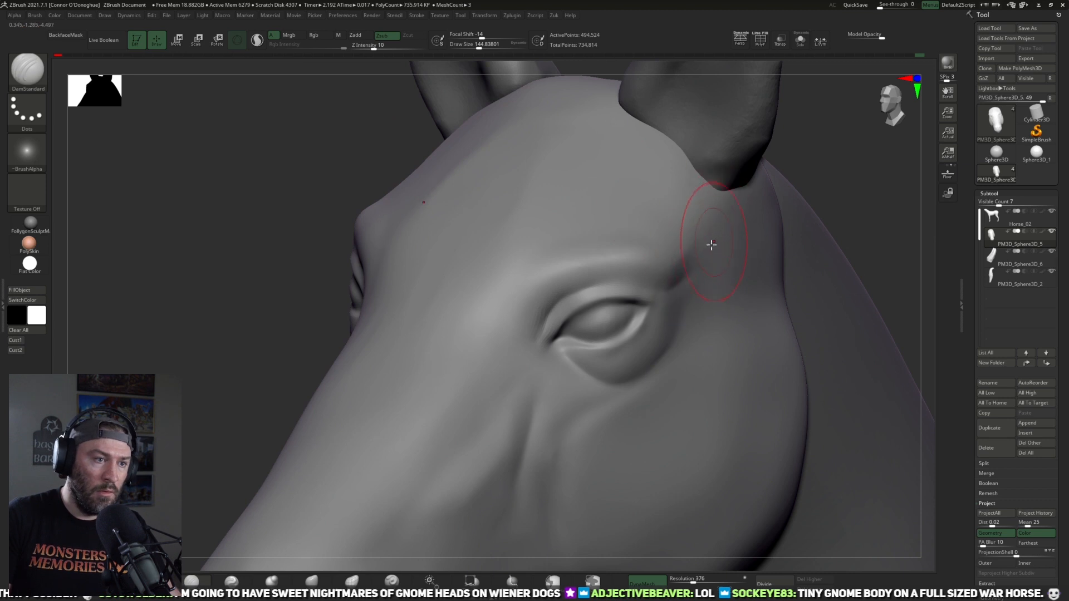
left_click_drag(719, 260, 712, 283, "shift")
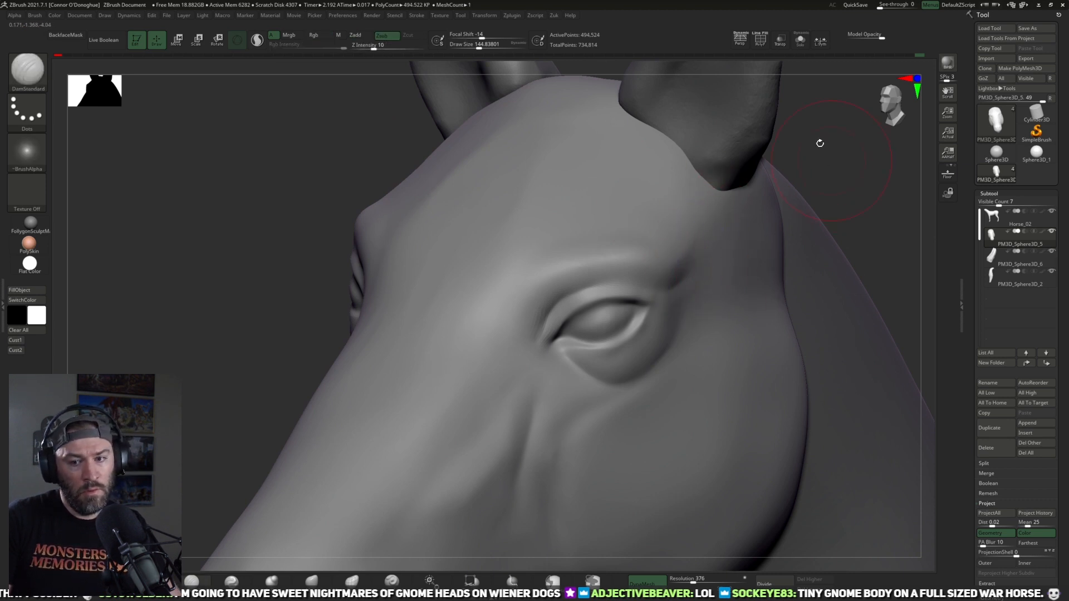
Step: Carve the muscle lines running from below the inner eye corner down the side of the muzzle with DamStandard
key("f")
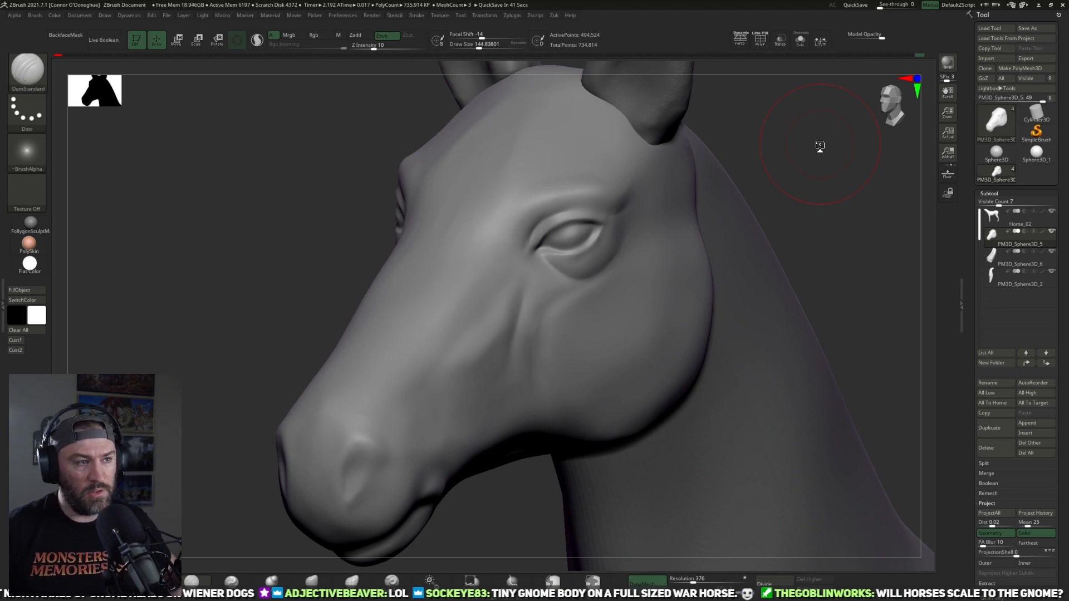
left_click_drag(822, 219, 828, 218, "shift")
left_click_drag(772, 162, 785, 212)
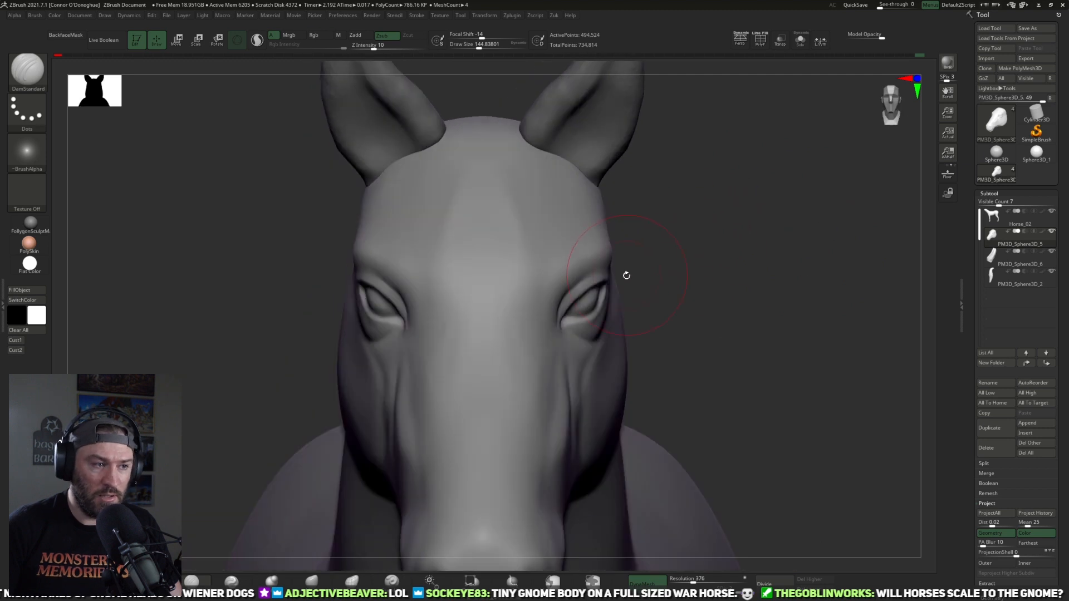
left_click_drag(750, 246, 697, 262, "alt")
left_click_drag(717, 206, 617, 245, "alt")
left_click_drag(465, 377, 463, 429)
left_click_drag(470, 372, 439, 458)
left_click_drag(446, 386, 424, 448)
left_click_drag(460, 374, 422, 446)
left_click_drag(445, 393, 428, 427, "shift")
left_click_drag(465, 349, 425, 438)
mouse_move(446, 390)
left_mouse_down()
mouse_move(426, 441)
mouse_move(396, 437)
left_mouse_up()
left_click_drag(431, 365, 423, 390)
Step: Define the plane change between the forehead and the inner end of the brow with DamStandard strokes
left_click_drag(730, 151, 441, 369)
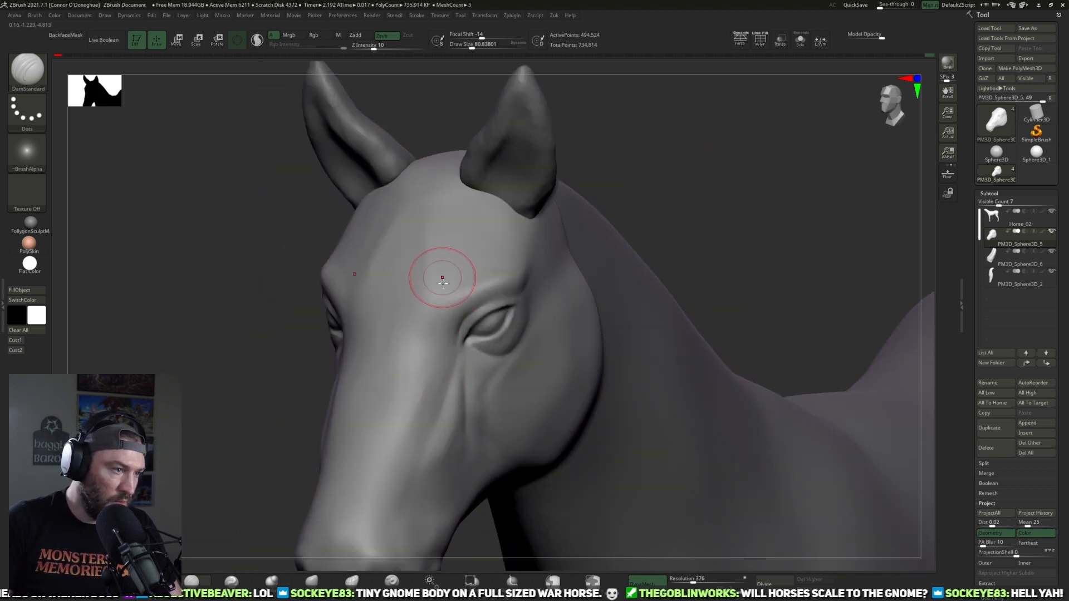
left_click_drag(699, 143, 651, 150)
left_click_drag(434, 326, 440, 279)
left_click_drag(440, 274, 432, 333, "shift")
mouse_move(657, 191)
left_mouse_down()
mouse_move(696, 178)
mouse_move(625, 205)
left_mouse_up()
left_click_drag(430, 290, 421, 283, "shift")
left_click_drag(420, 344, 424, 337, "shift")
Step: Sharpen the crease along the brow fold from the inner eye corner to its outer end with DamStandard
mouse_move(657, 170)
left_mouse_down()
mouse_move(665, 189)
mouse_move(681, 158)
mouse_move(640, 184)
left_mouse_up()
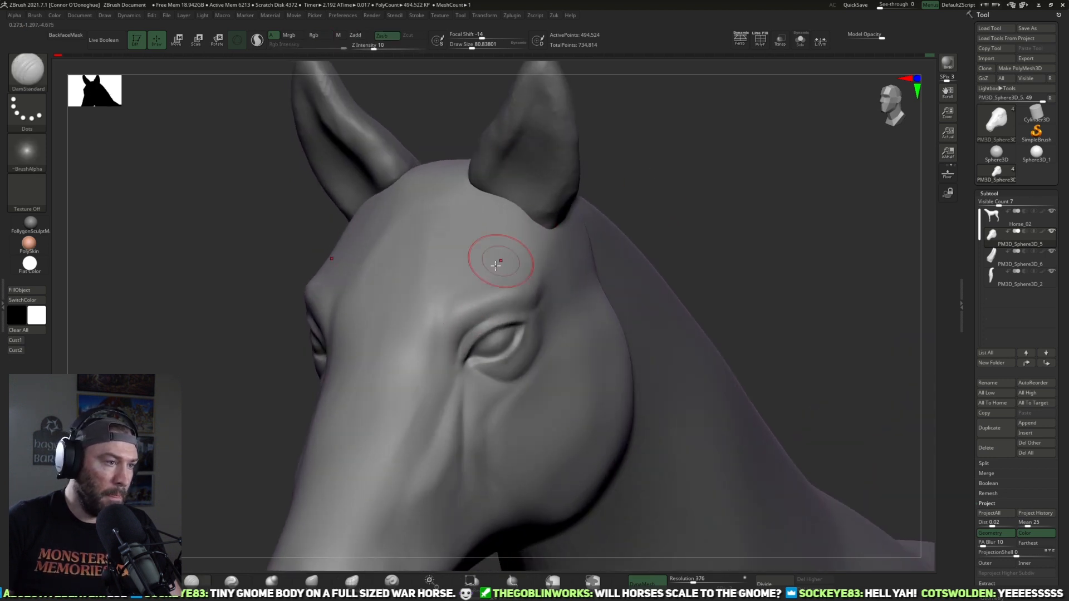
left_click_drag(451, 324, 537, 298)
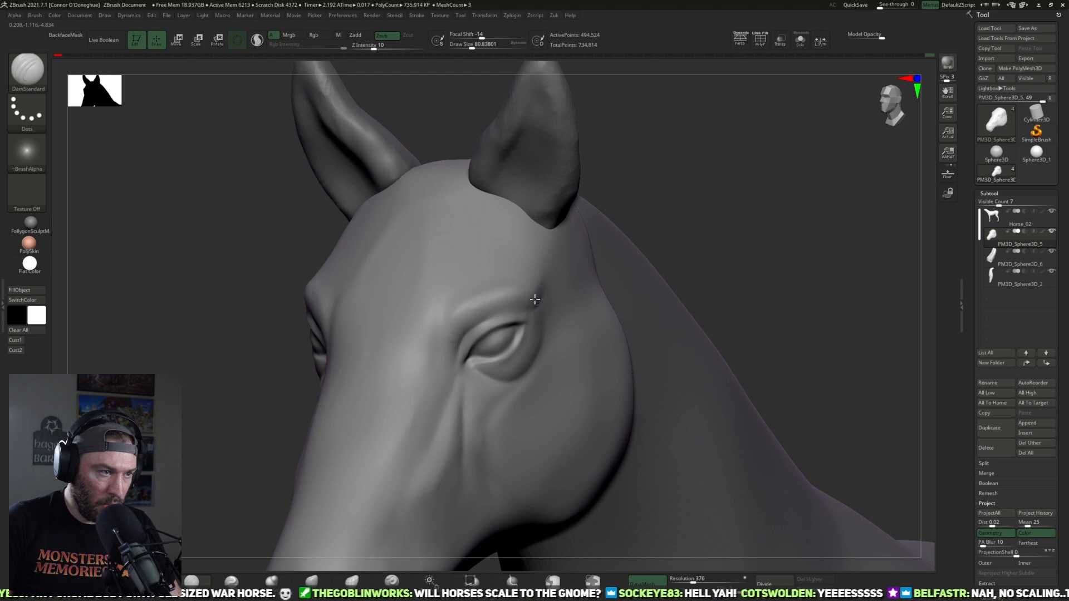
mouse_move(447, 343)
left_mouse_down()
mouse_move(483, 290)
mouse_move(530, 297)
mouse_move(454, 302)
mouse_move(467, 290)
left_mouse_up()
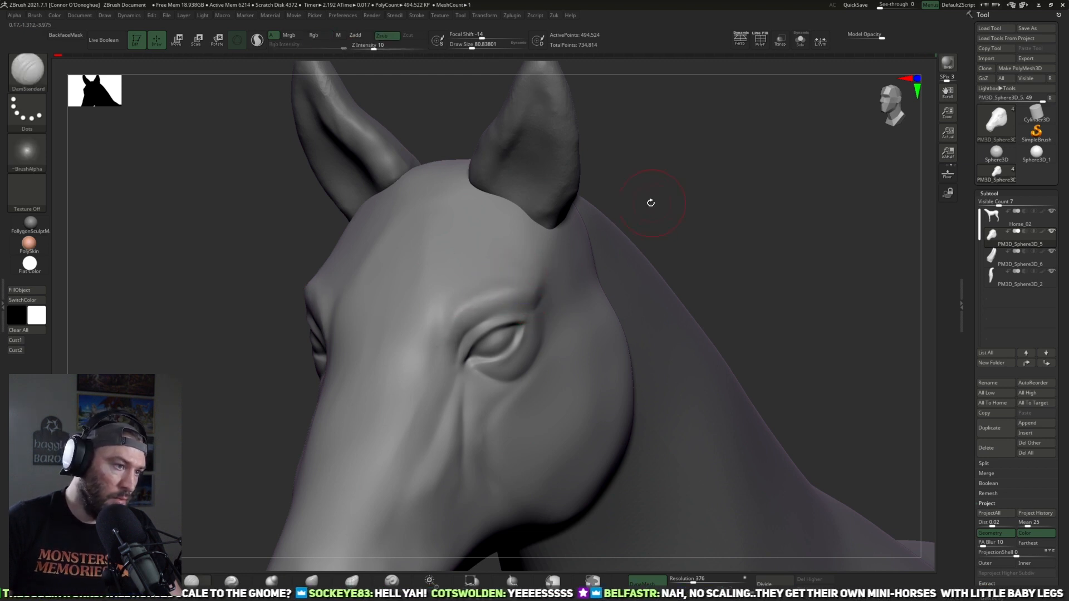
left_click_drag(685, 203, 482, 308)
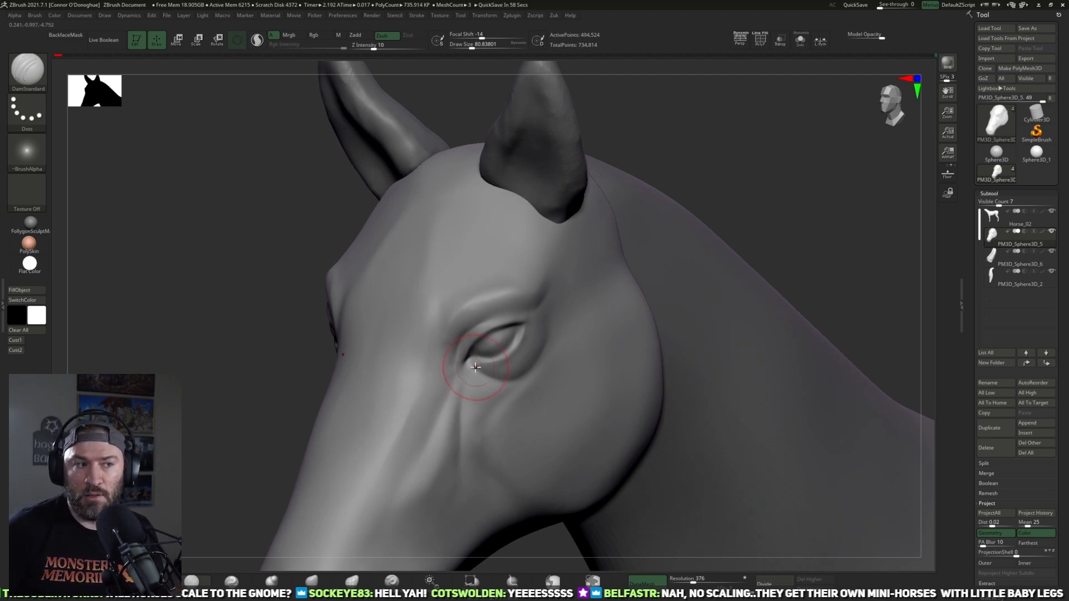
Step: Bring the whole horse into view and make the tail subtool PM3D_Sphere3D_2 active
key("f")
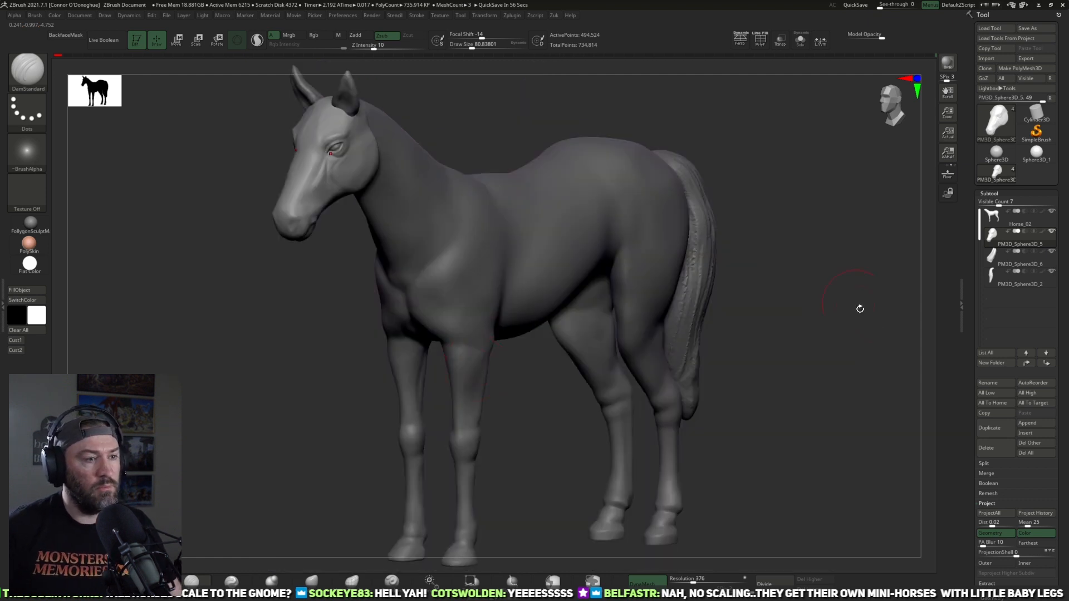
left_click_drag(851, 340, 867, 401, "alt")
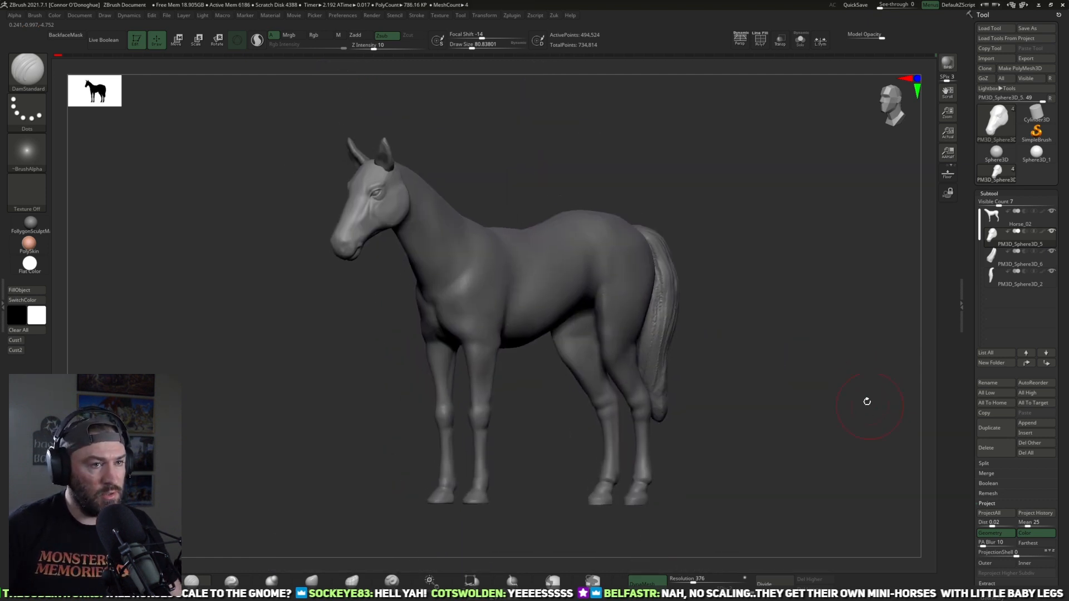
left_click(997, 277)
left_click_drag(829, 358, 822, 359)
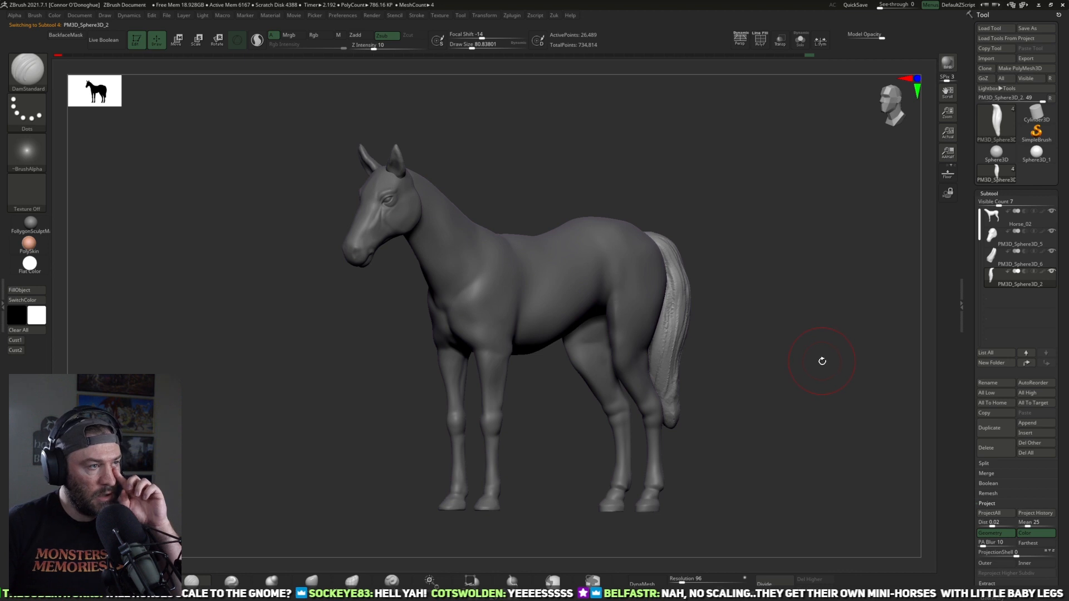